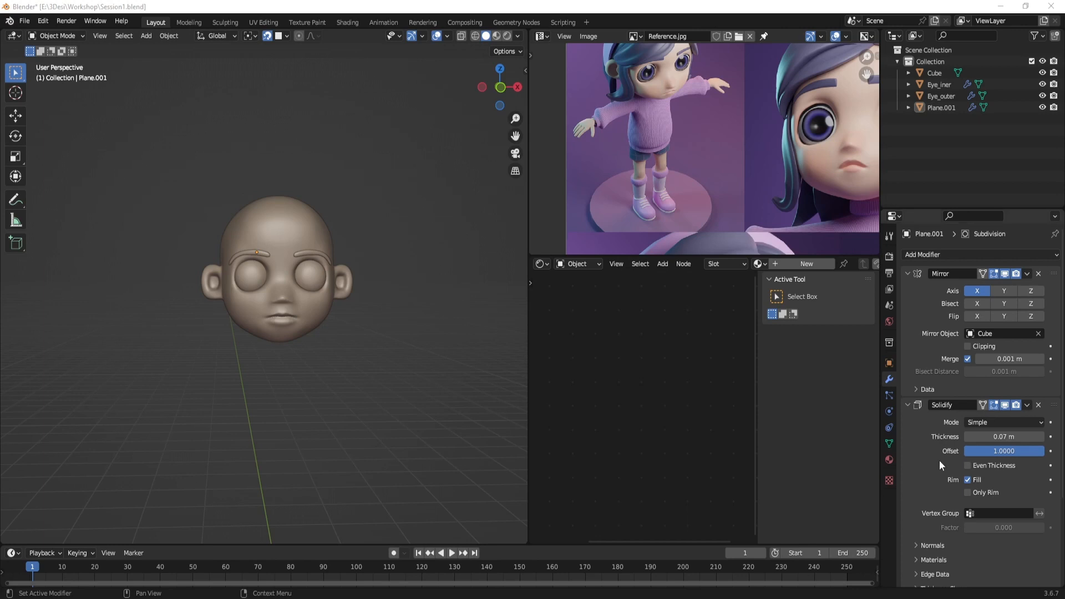
pyautogui.moveTo(209, 349); pyautogui.dragTo(356, 349, button='middle')
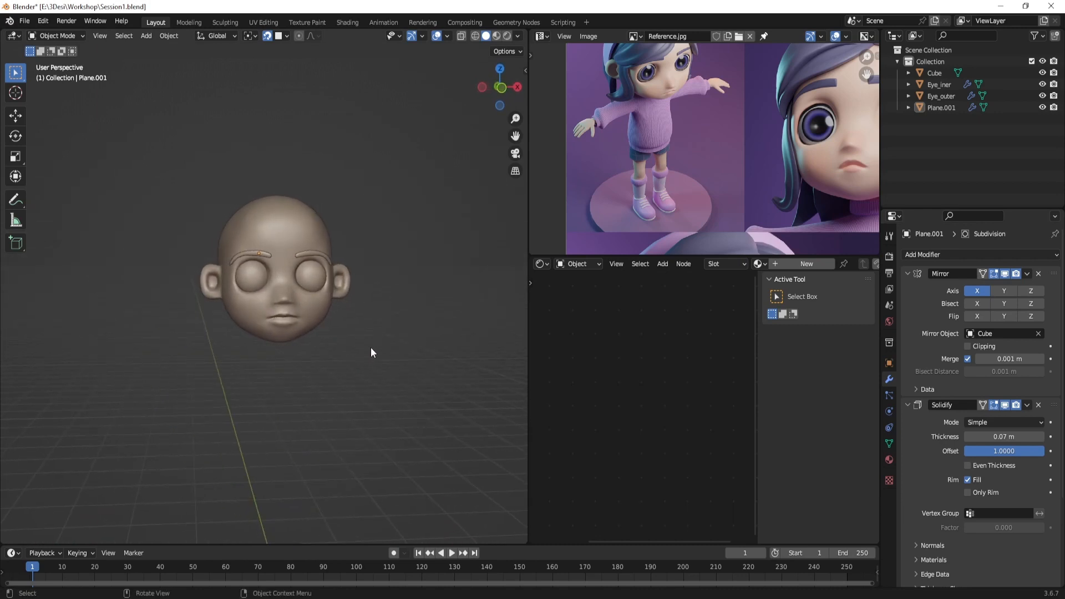
pyautogui.moveTo(388, 357)
pyautogui.mouseDown(button='middle')
pyautogui.moveTo(376, 364)
pyautogui.moveTo(368, 352)
pyautogui.moveTo(438, 362)
pyautogui.moveTo(398, 353)
pyautogui.mouseUp(button='middle')
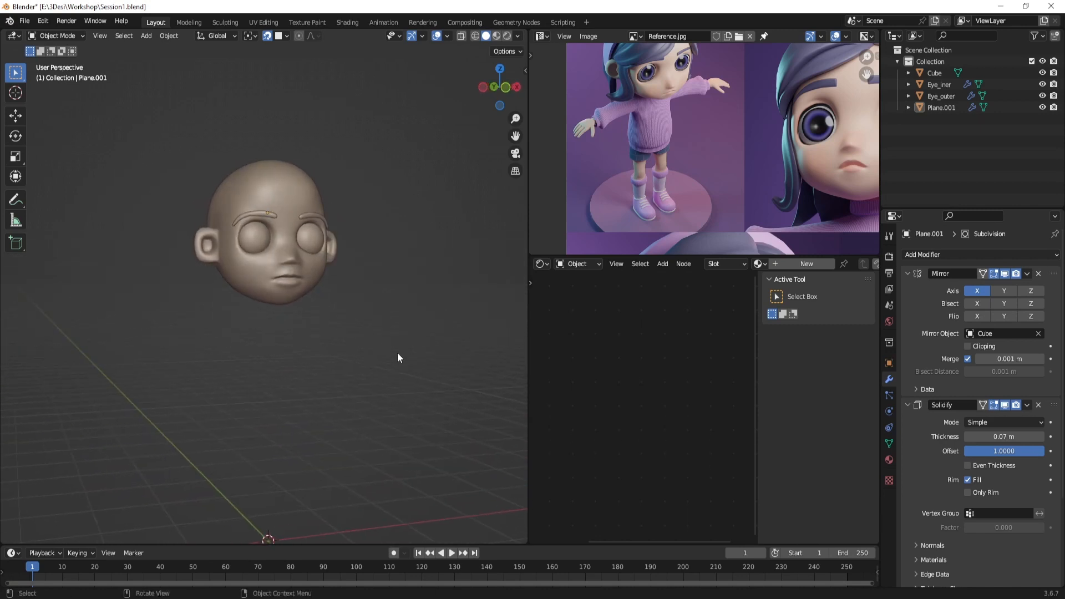
pyautogui.moveTo(398, 353); pyautogui.dragTo(362, 356, button='middle')
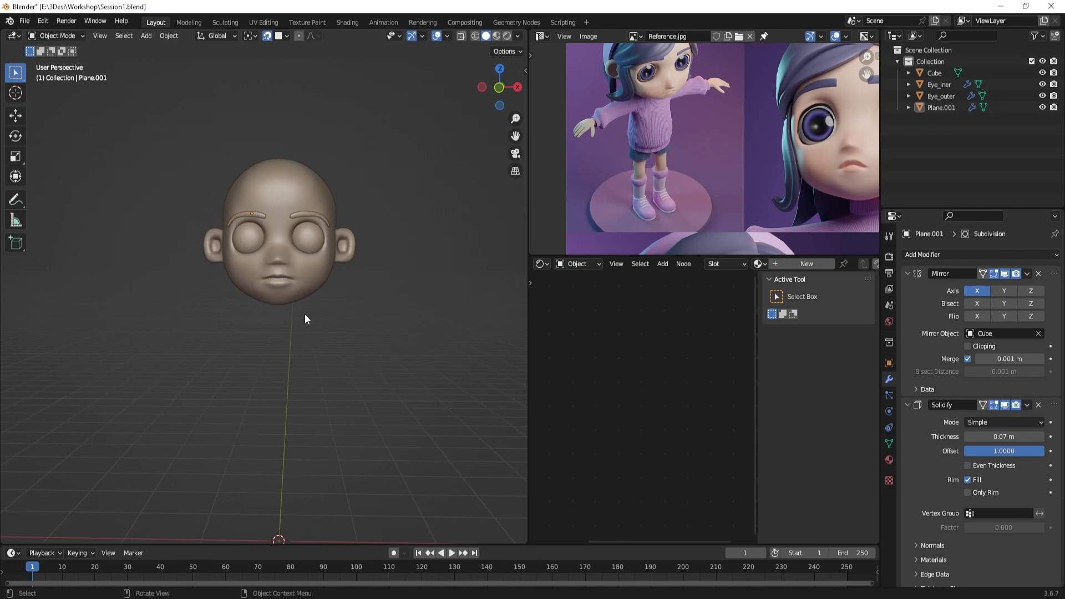
pyautogui.moveTo(304, 314); pyautogui.dragTo(373, 349, button='middle')
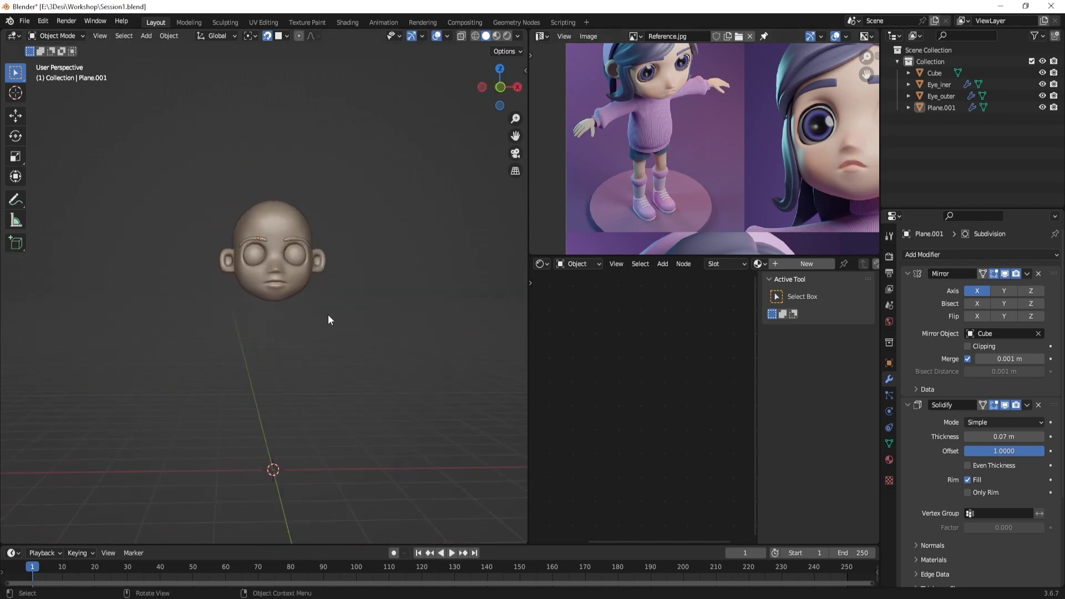
pyautogui.moveTo(328, 315); pyautogui.dragTo(357, 288, button='middle')
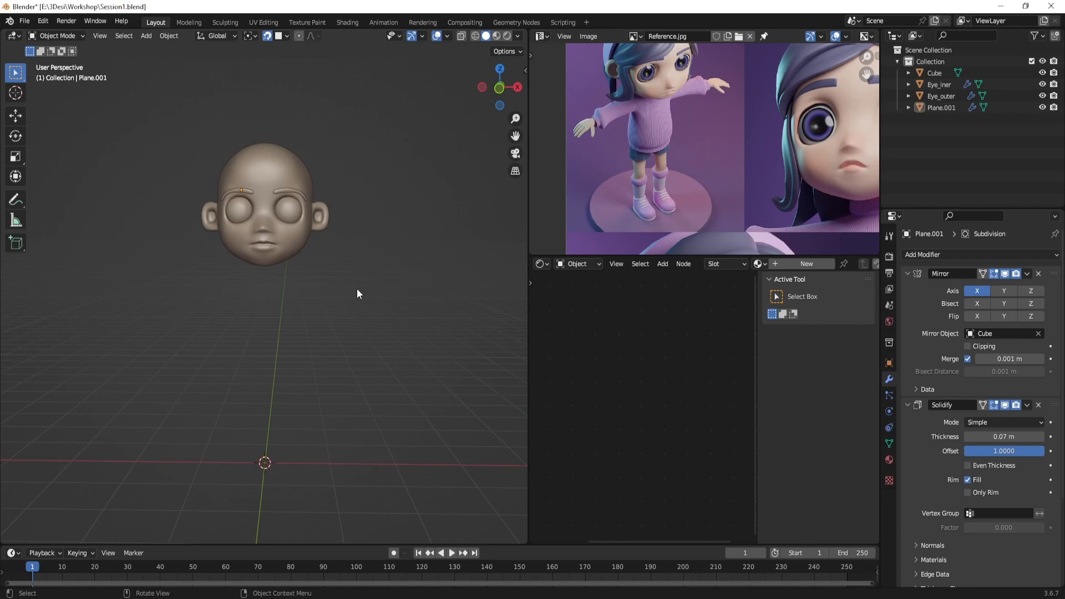
# Add a cube, raise it about 1.92 m along Z below the head, and narrow it to about 0.43 in X and Y
pyautogui.hotkey('shift', 'a')
pyautogui.moveTo(345, 296)
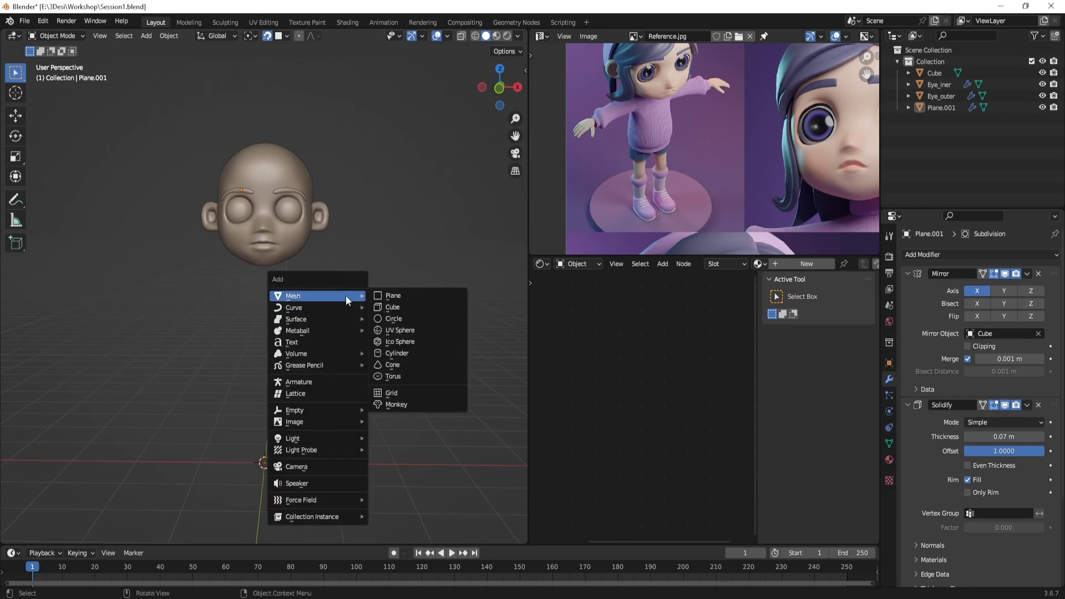
pyautogui.click(399, 305)
pyautogui.press('g')
pyautogui.press('z')
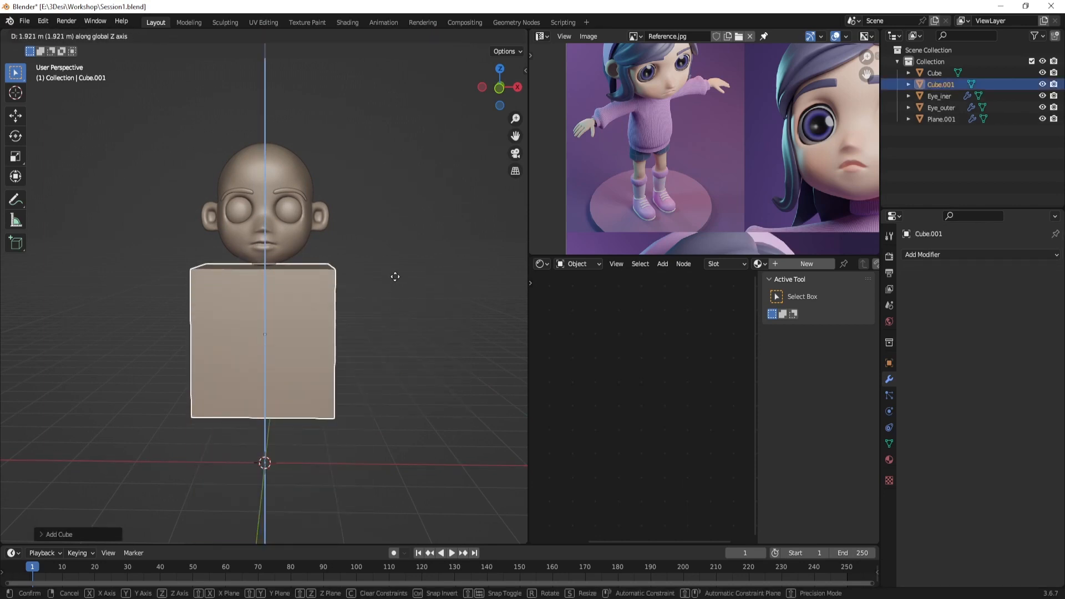
pyautogui.click(395, 276)
pyautogui.press('s')
pyautogui.hotkey('shift', 'z')
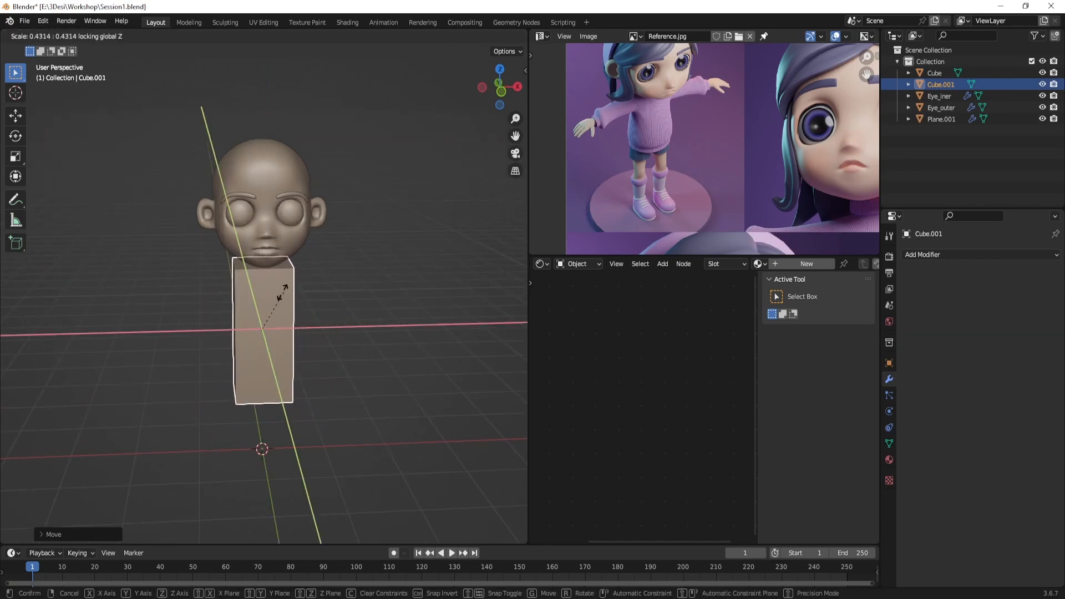
pyautogui.click(282, 296)
# Cut a horizontal edge loop into the cube and slide it toward the upper part of the body
pyautogui.press('Tab')
pyautogui.hotkey('ctrl', 'r')
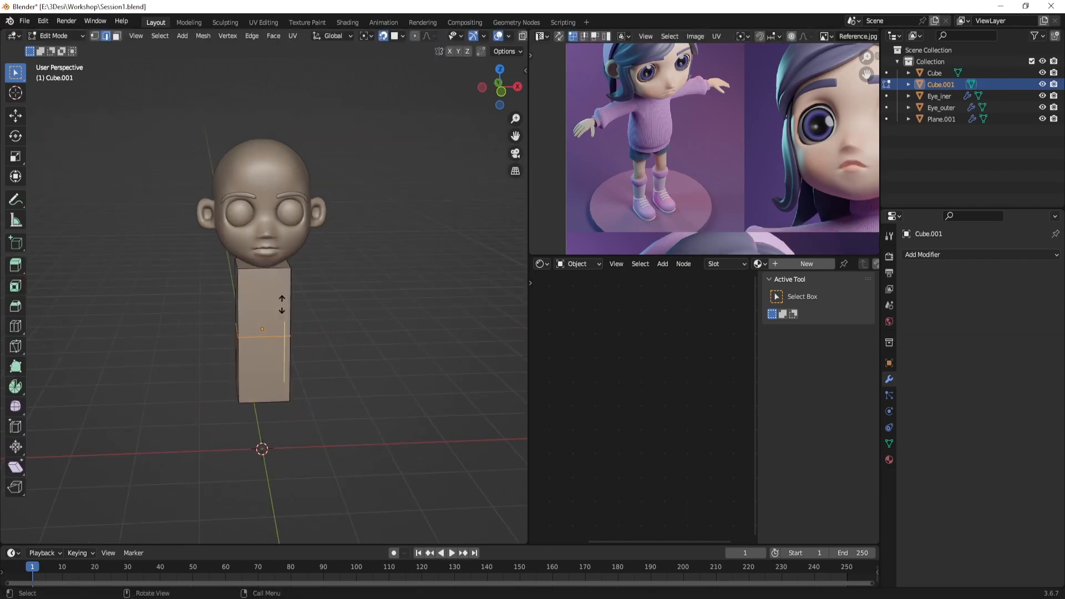
pyautogui.click(282, 273)
pyautogui.hotkey('ctrl', 'z')
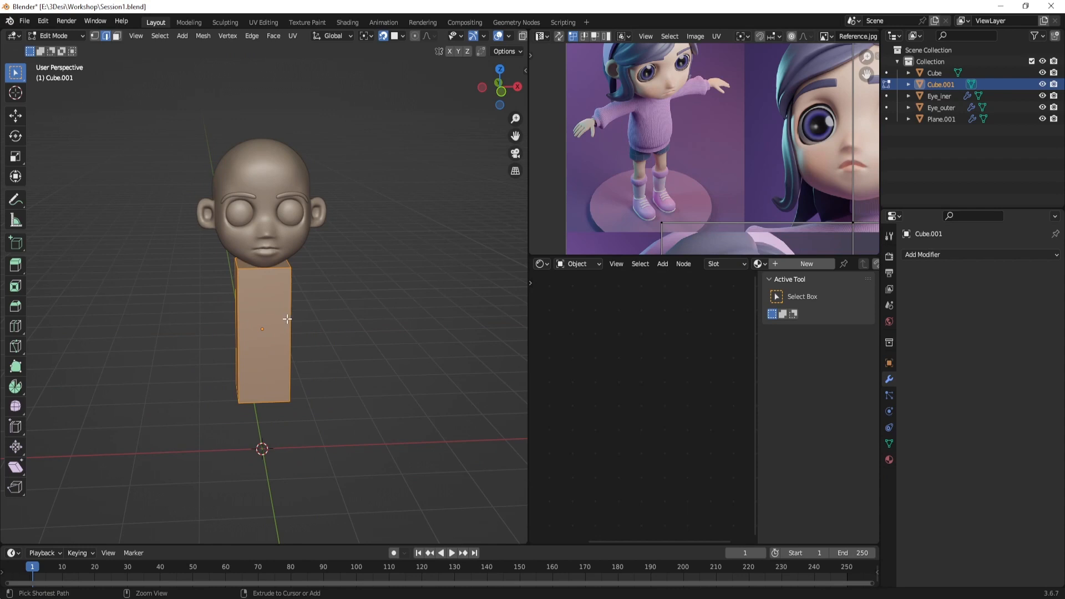
pyautogui.hotkey('ctrl', 'r')
pyautogui.click(287, 319)
pyautogui.click(287, 293)
# Extrude the upper side face of the body outward along X to block out an arm
pyautogui.moveTo(338, 298); pyautogui.dragTo(399, 319, button='middle')
pyautogui.click(289, 296)
pyautogui.press('3')
pyautogui.click(303, 293)
pyautogui.press('e')
pyautogui.press('x')
pyautogui.click(418, 311)
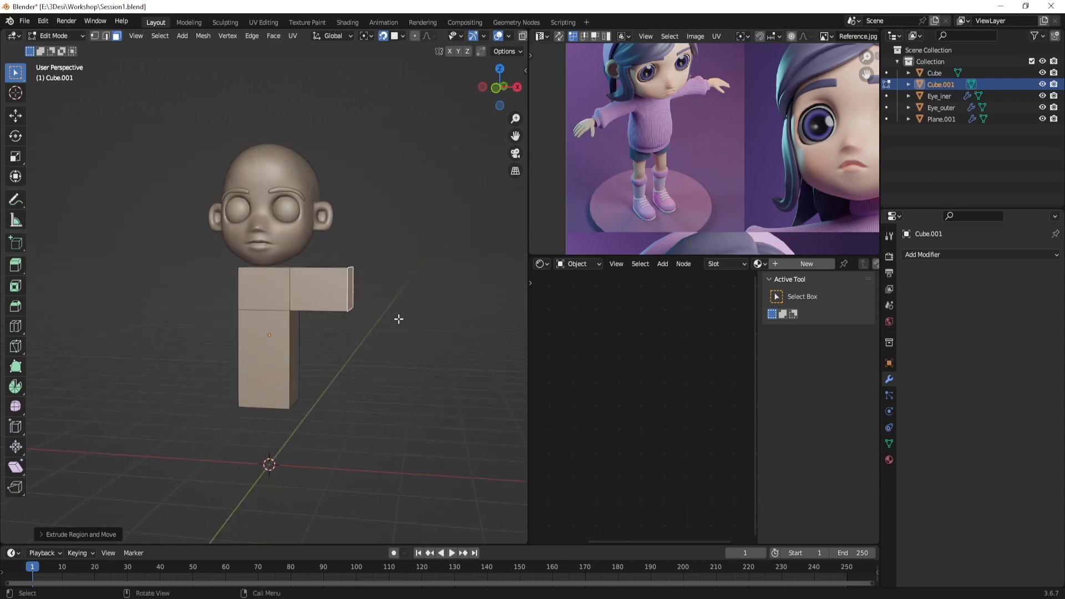
# Select the faces of the extruded arm, then the front face of the lower torso
pyautogui.moveTo(312, 279)
pyautogui.mouseDown(button='middle')
pyautogui.moveTo(293, 281)
pyautogui.moveTo(320, 286)
pyautogui.mouseUp(button='middle')
pyautogui.scroll(1, 292, 280)
pyautogui.moveTo(326, 286); pyautogui.dragTo(342, 267, button='middle')
pyautogui.moveTo(340, 244); pyautogui.dragTo(394, 353)
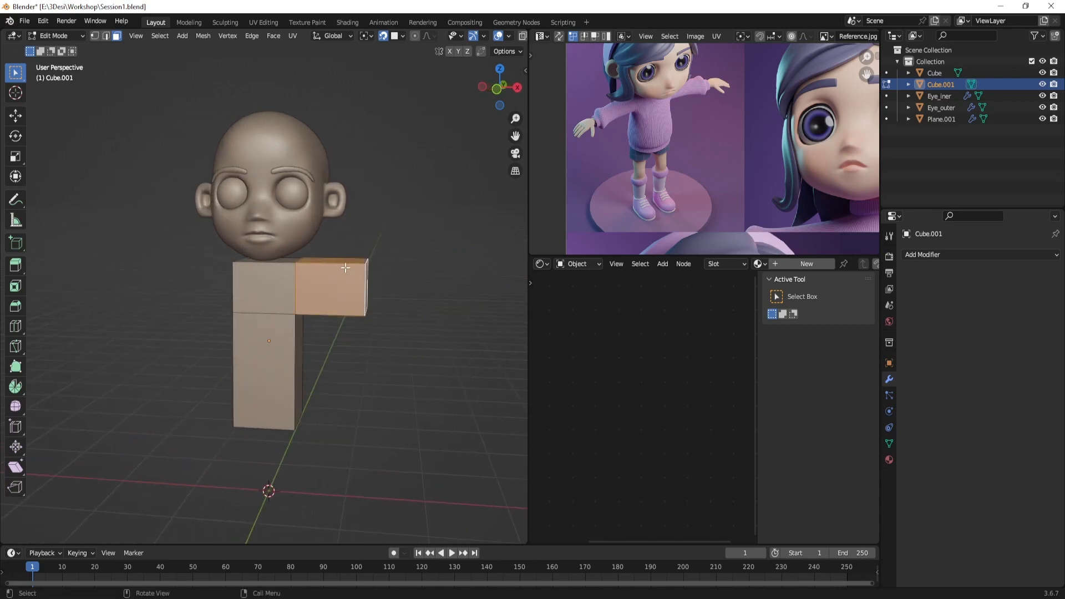
pyautogui.moveTo(403, 306); pyautogui.dragTo(409, 306, button='middle')
pyautogui.moveTo(187, 341); pyautogui.dragTo(401, 422)
pyautogui.moveTo(444, 371); pyautogui.dragTo(397, 379, button='middle')
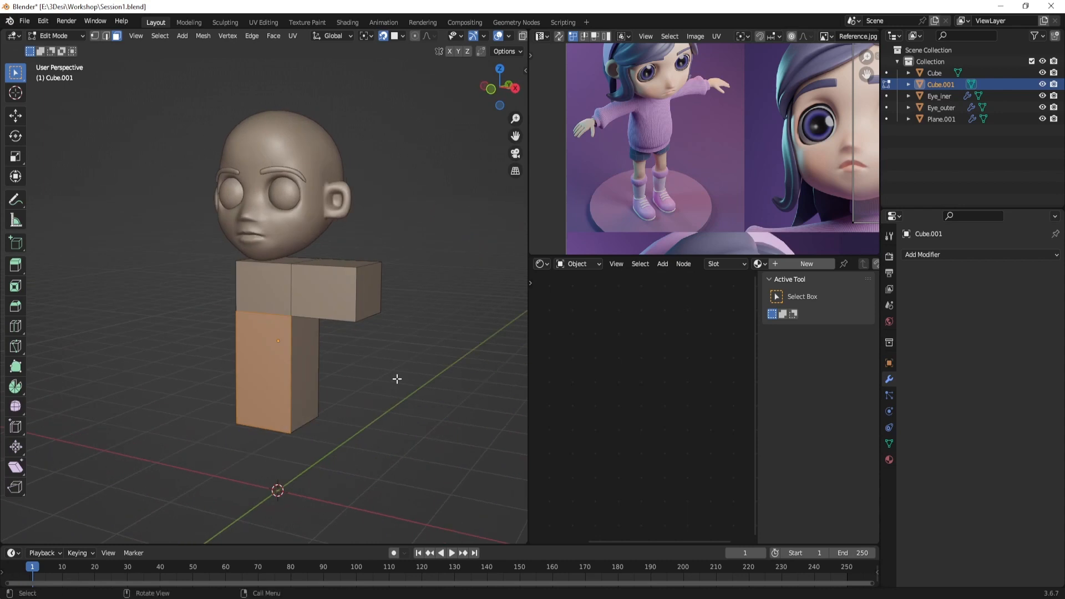
# Replace the blocky body with a cylinder raised along Z to sit below the head
pyautogui.press('Tab')
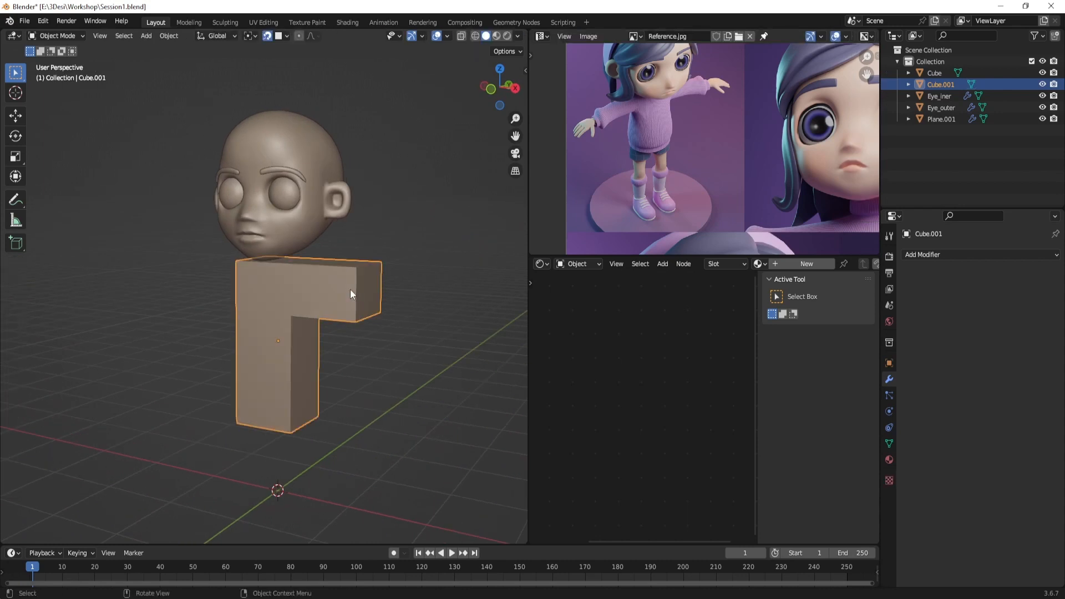
pyautogui.press('Delete')
pyautogui.hotkey('shift', 'a')
pyautogui.moveTo(356, 296)
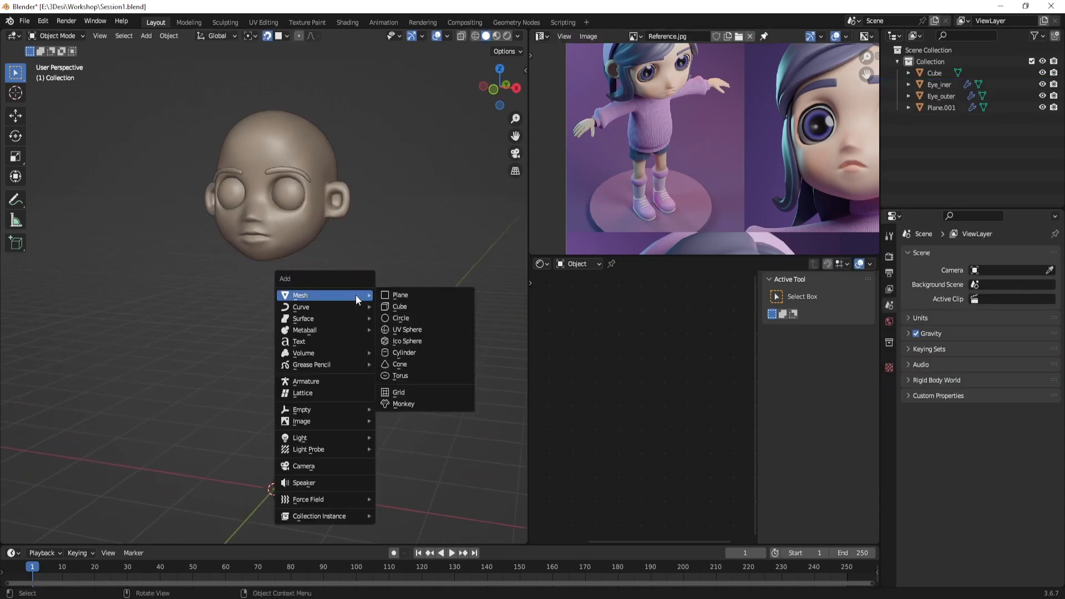
pyautogui.click(414, 352)
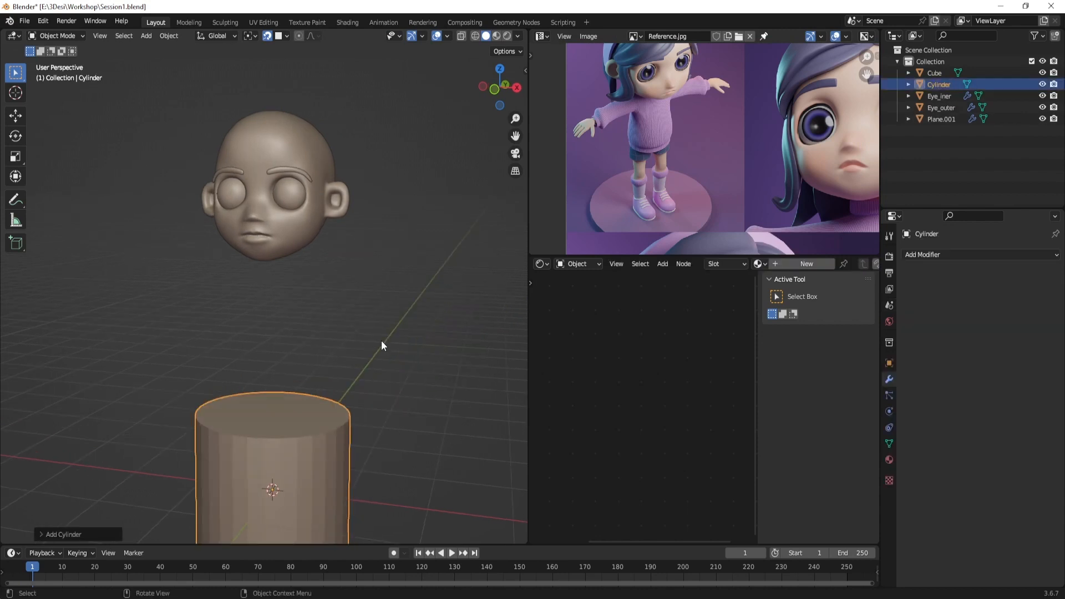
pyautogui.scroll(-2, 388, 361)
pyautogui.press('g')
pyautogui.press('z')
pyautogui.click(408, 328)
pyautogui.press('Tab')
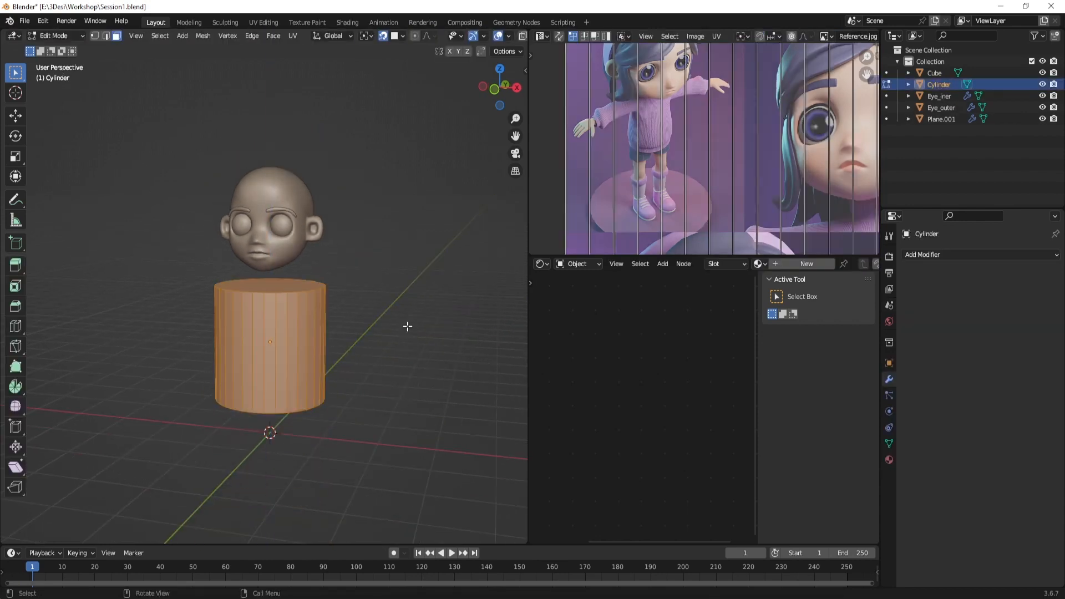
# Delete the cylinder and add a new one, raised along Z above the ground
pyautogui.press('Tab')
pyautogui.press('x')
pyautogui.click(362, 317)
pyautogui.hotkey('shift', 'a')
pyautogui.moveTo(358, 317)
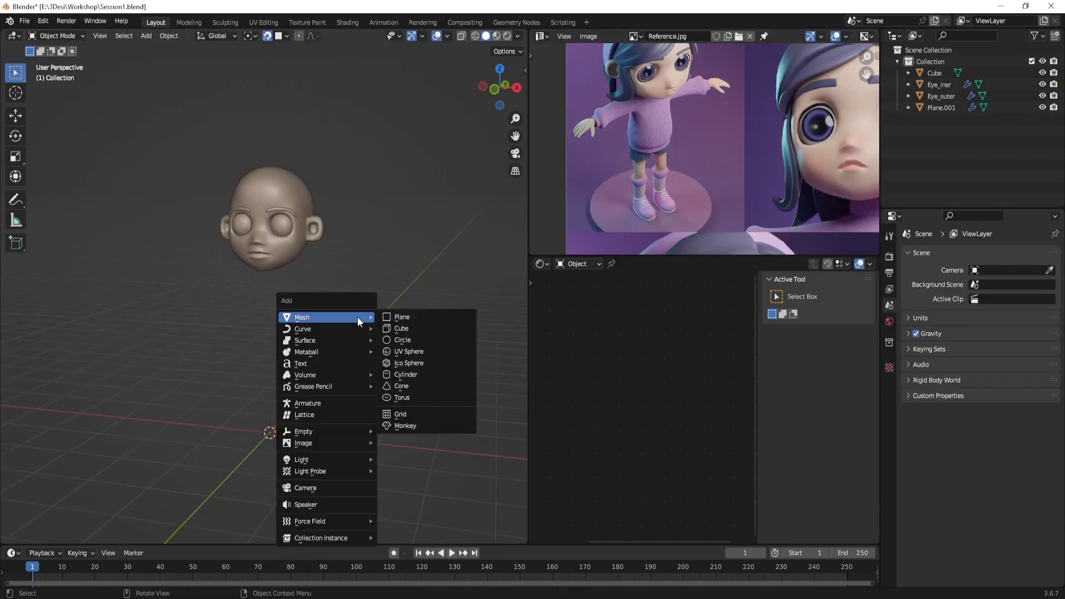
pyautogui.click(417, 371)
pyautogui.press('g')
pyautogui.press('z')
pyautogui.click(132, 482)
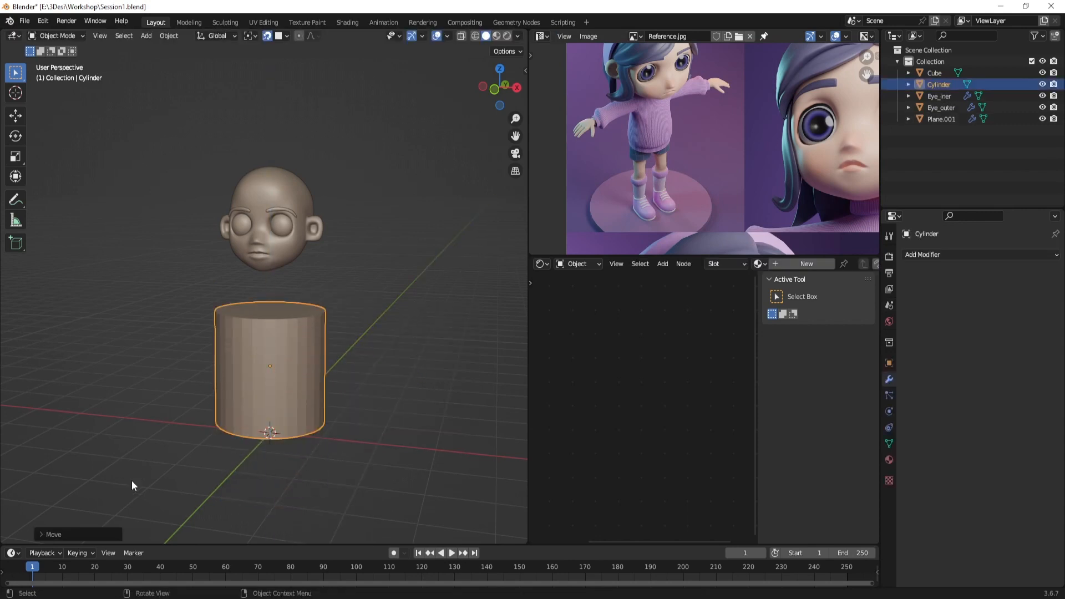
# Undo the move and the creation of the new cylinder
pyautogui.click(50, 537)
pyautogui.click(166, 460)
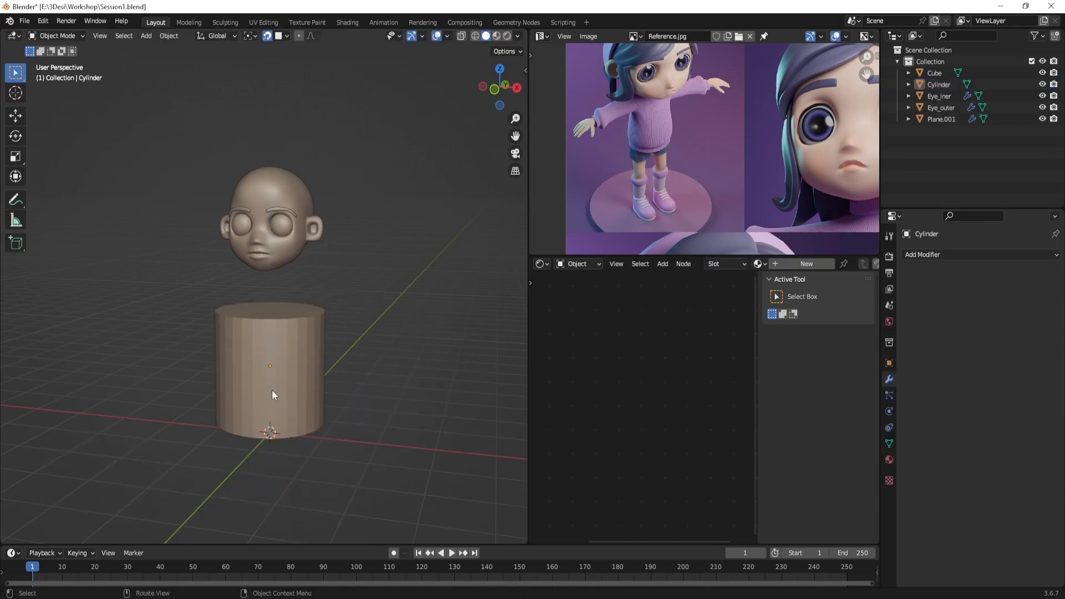
pyautogui.hotkey('ctrl', 'z')
pyautogui.hotkey('ctrl', 'z')
pyautogui.hotkey('ctrl', 'z')
# Add a cylinder mesh at the origin and reduce its vertex count for a low-poly torso
pyautogui.hotkey('shift', 'a')
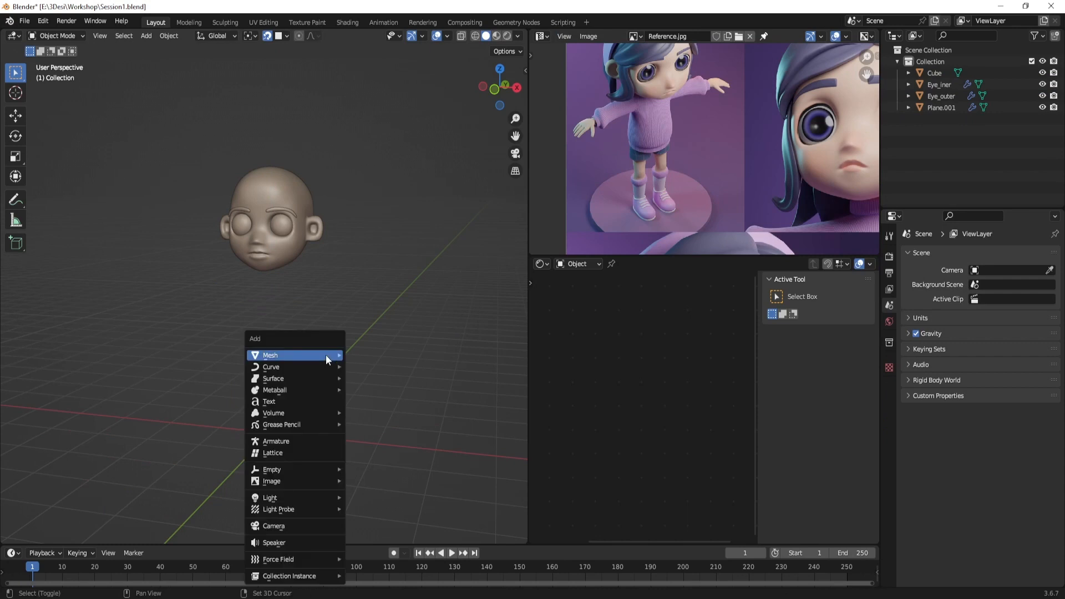
pyautogui.moveTo(326, 357)
pyautogui.click(373, 412)
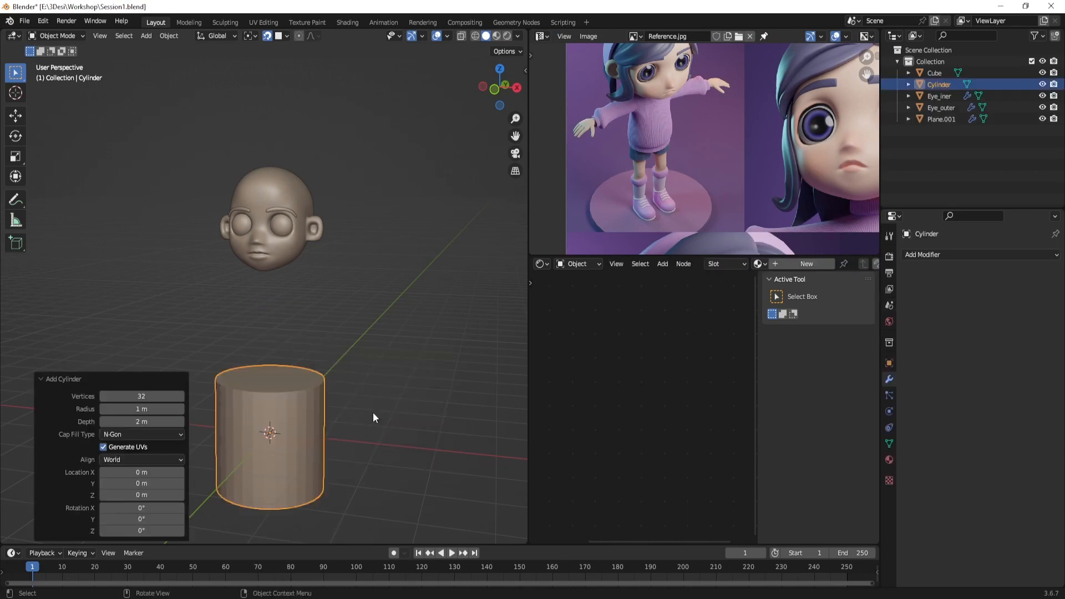
pyautogui.click(146, 397)
pyautogui.write('1')
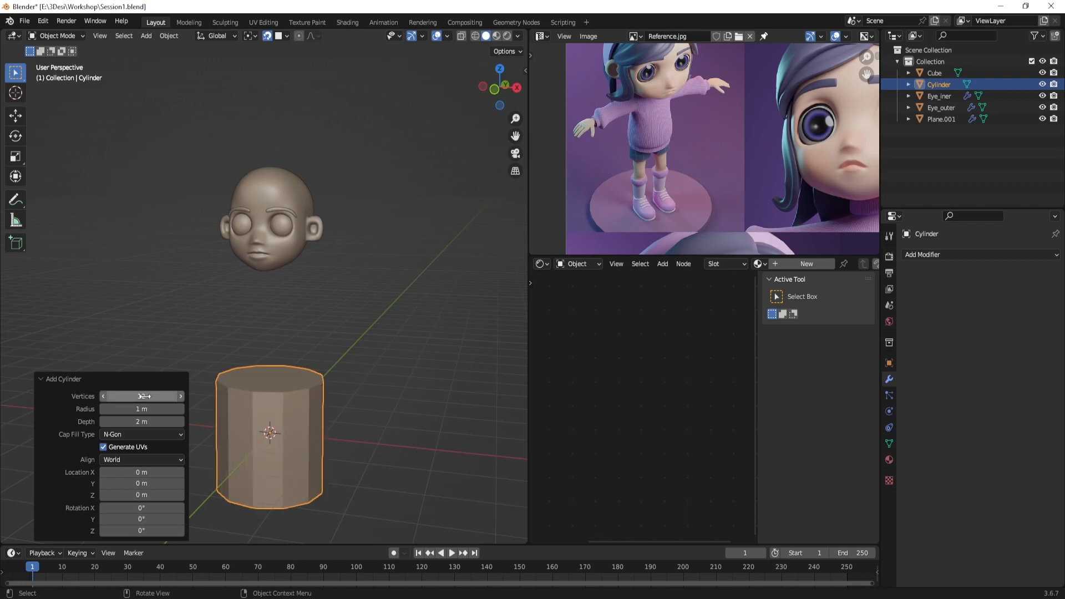
pyautogui.press('Return')
# Raise the cylinder about 2.25 m along Z and scale it to about 0.572 in X and Y
pyautogui.press('g')
pyautogui.press('x')
pyautogui.press('z')
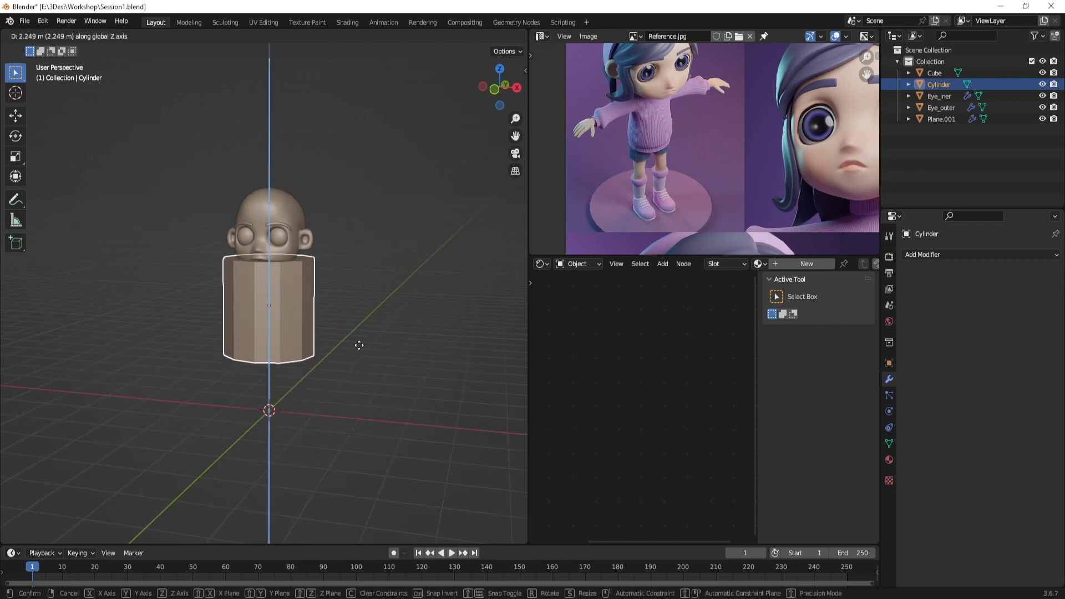
pyautogui.click(357, 345)
pyautogui.press('s')
pyautogui.hotkey('shift', 'z')
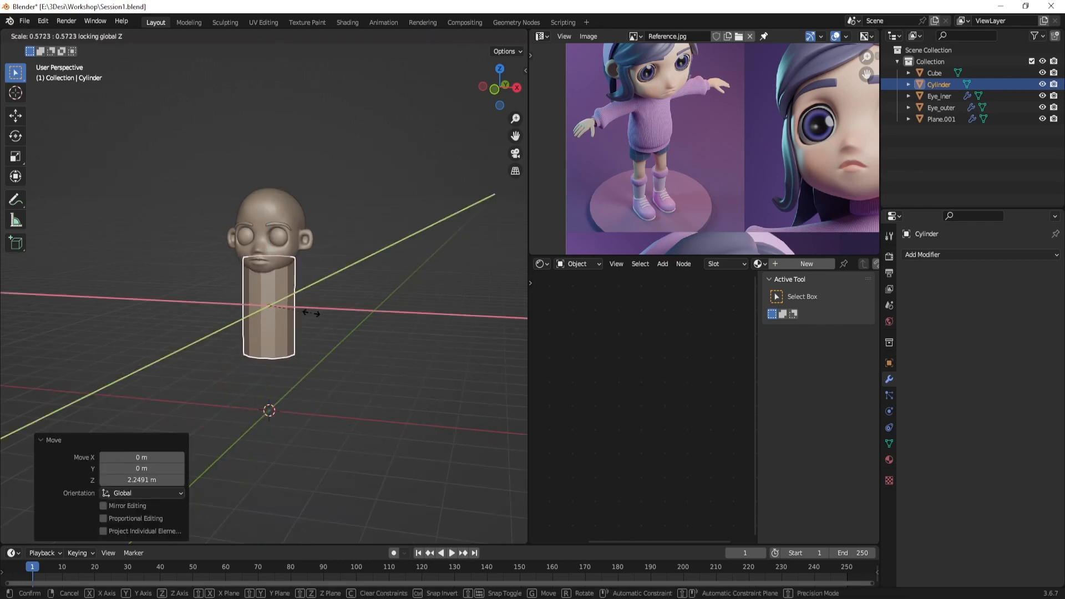
pyautogui.click(324, 288)
# Scale the cylinder's height to about 0.616 and nudge it slightly forward along Y
pyautogui.press('s')
pyautogui.press('z')
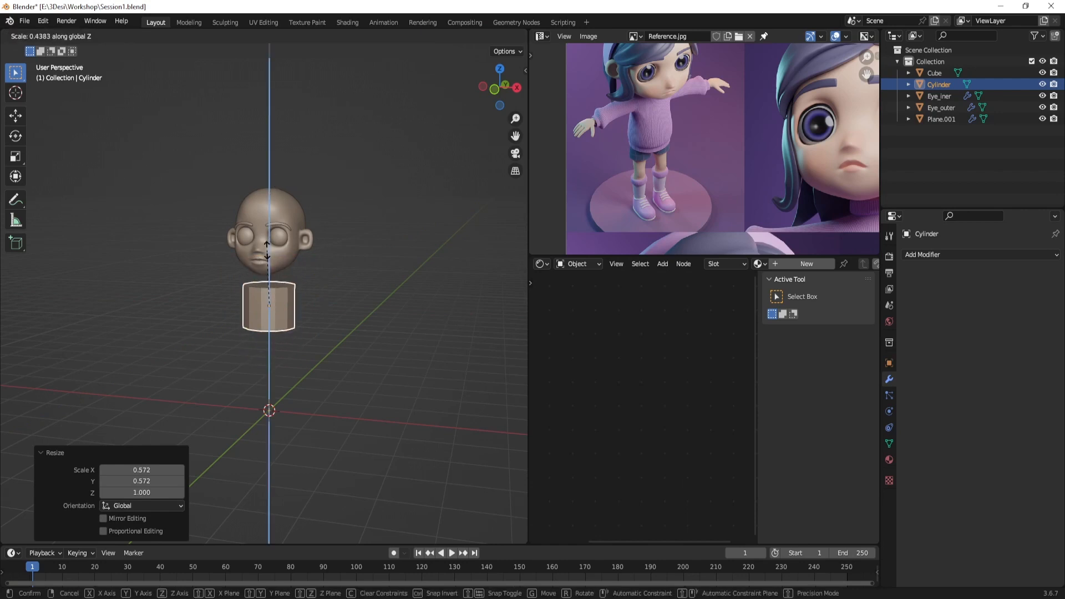
pyautogui.click(294, 274)
pyautogui.moveTo(294, 273); pyautogui.dragTo(393, 302, button='middle')
pyautogui.press('g')
pyautogui.press('y')
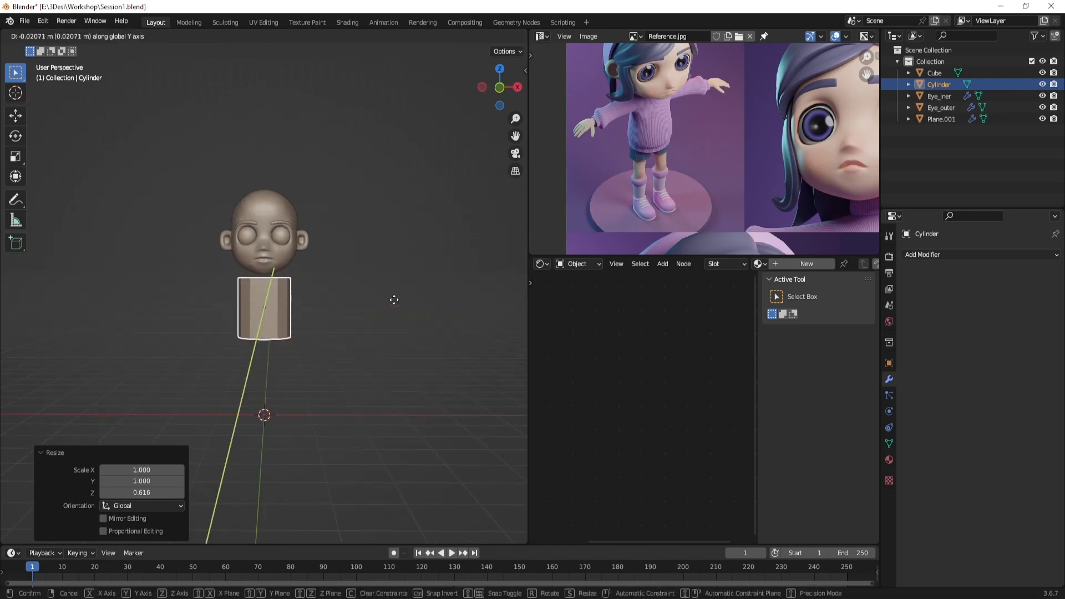
pyautogui.click(394, 299)
# Duplicate the head and place the copy about 2.01 m away along X
pyautogui.scroll(3, 393, 300)
pyautogui.click(293, 240)
pyautogui.scroll(-2, 340, 259)
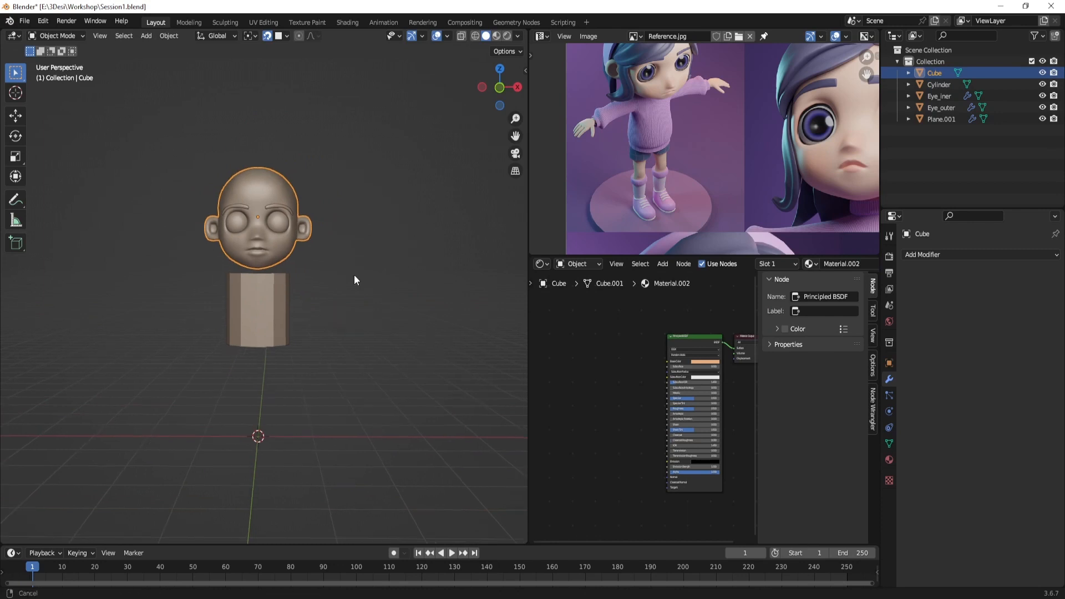
pyautogui.hotkey('shift', 'd')
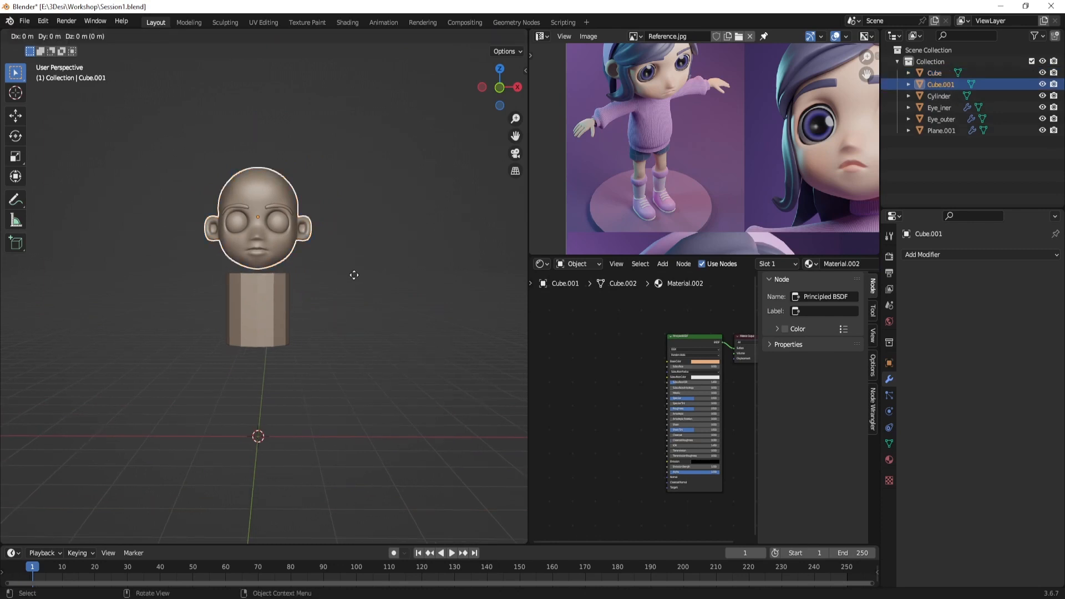
pyautogui.press('x')
pyautogui.click(469, 284)
pyautogui.moveTo(470, 286); pyautogui.dragTo(441, 284, button='middle')
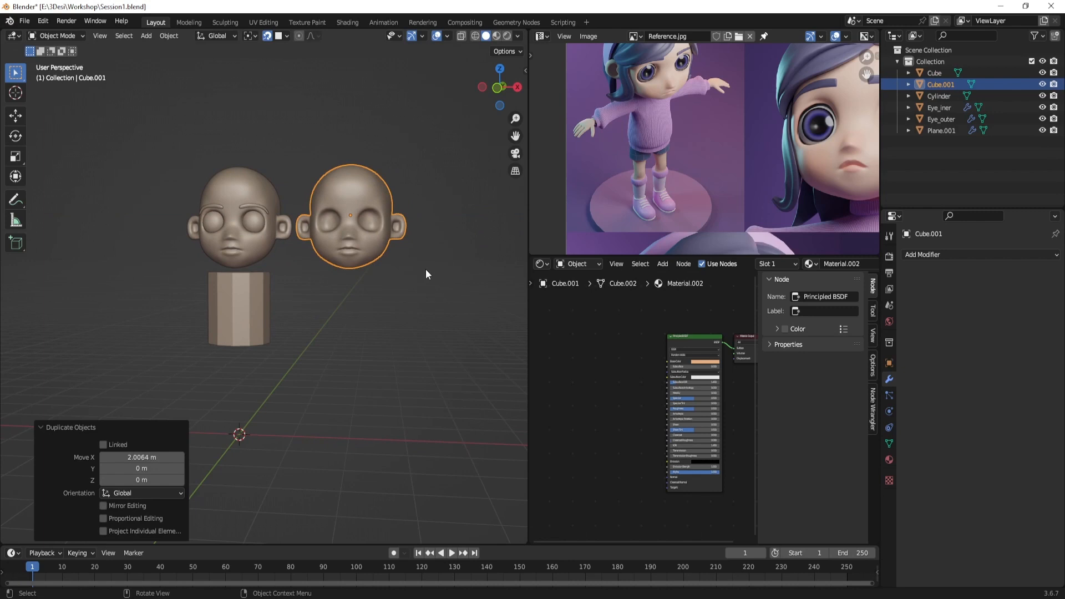
pyautogui.press('g')
pyautogui.press('z')
pyautogui.press('Escape')
# Make two linked duplicates of the copied head, stacked below it along Z, the first about 1.69 m down
pyautogui.hotkey('shift', 'd')
pyautogui.press('z')
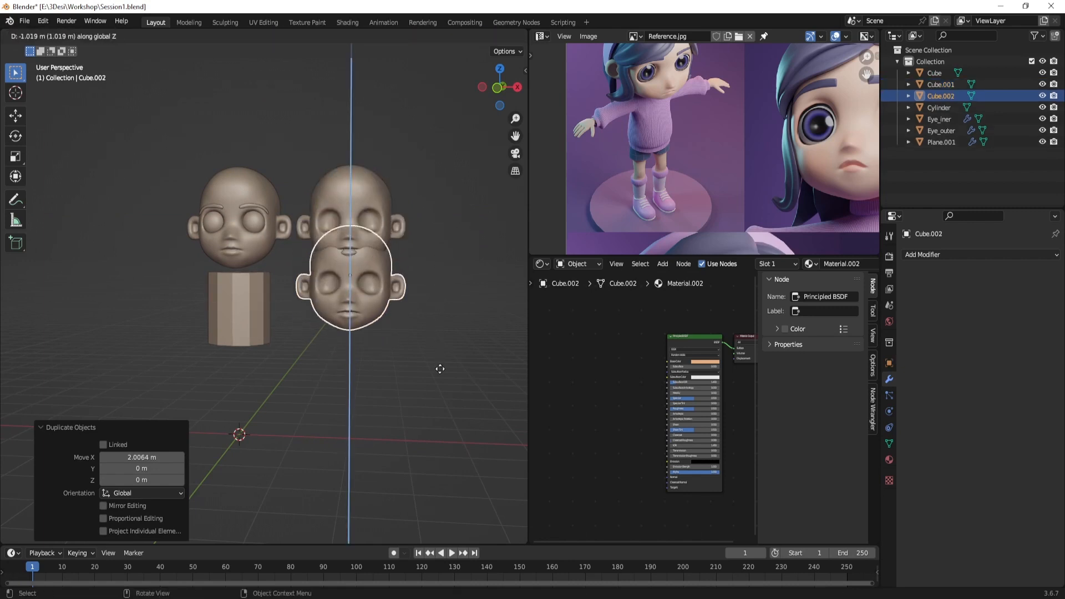
pyautogui.click(445, 404)
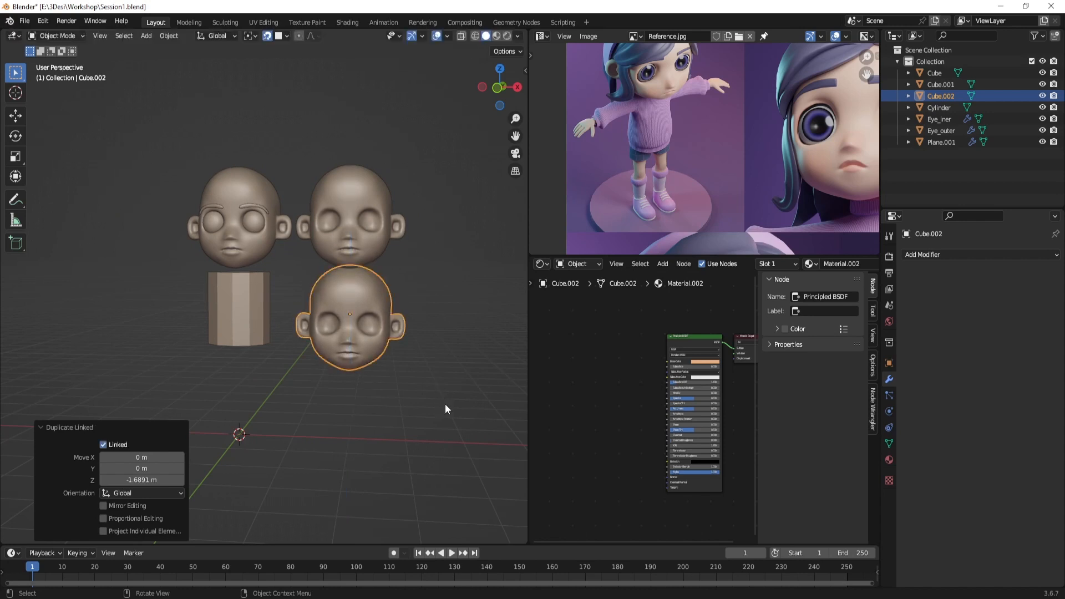
pyautogui.hotkey('alt', 'd')
pyautogui.press('z')
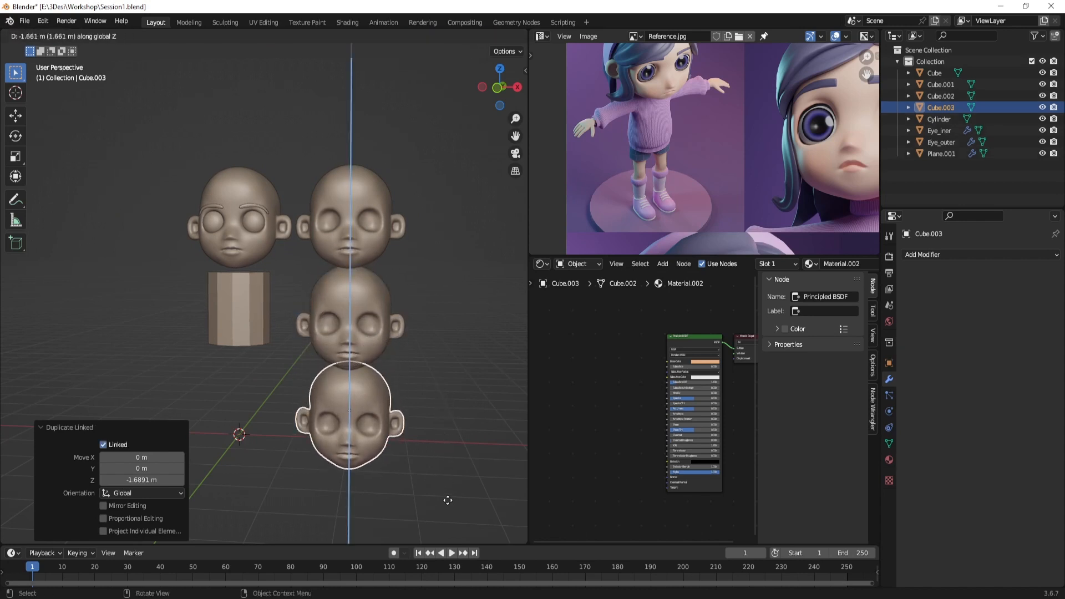
pyautogui.click(448, 478)
# Place the lowest linked head copy about 1.66 m down along Z and compare the stacked heads with the torso cylinder
pyautogui.click(413, 368)
pyautogui.moveTo(414, 368); pyautogui.dragTo(425, 366, button='middle')
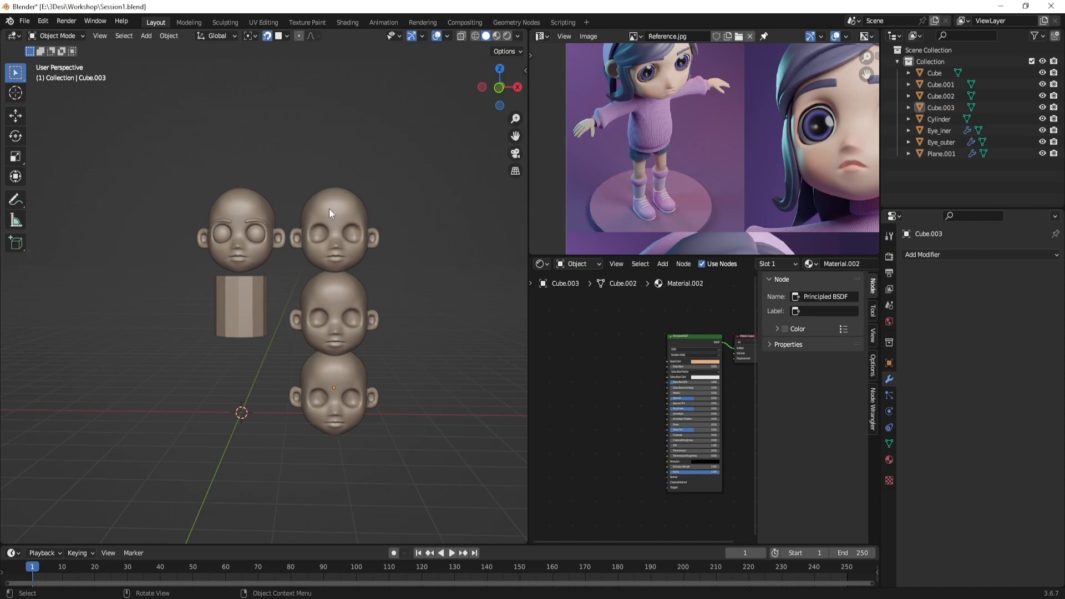
pyautogui.moveTo(298, 162); pyautogui.dragTo(411, 267)
pyautogui.click(367, 328)
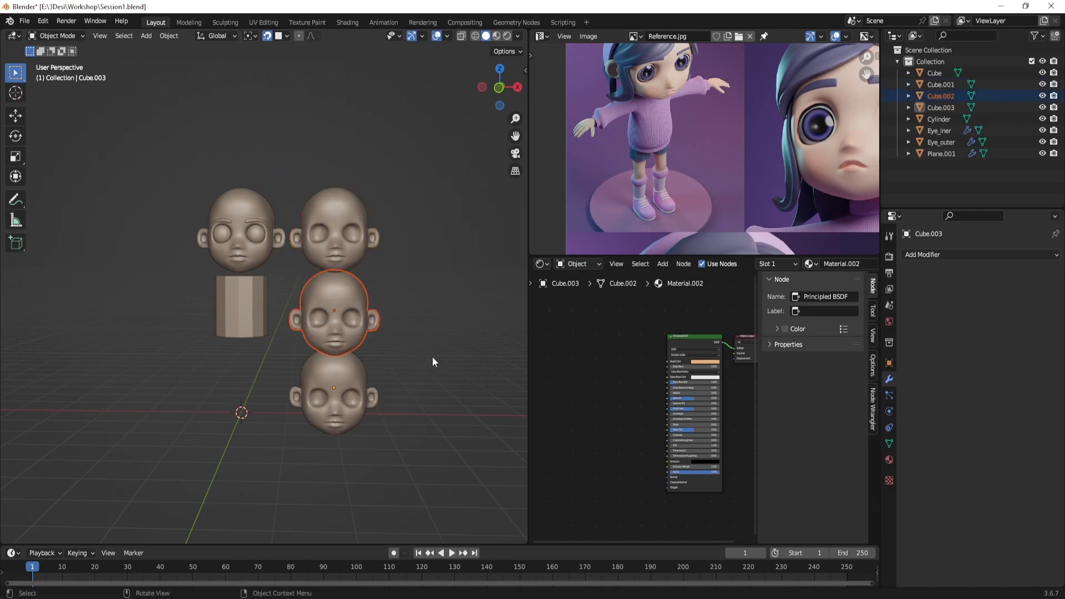
pyautogui.moveTo(269, 361); pyautogui.dragTo(385, 433)
pyautogui.moveTo(432, 398); pyautogui.dragTo(367, 365, button='middle')
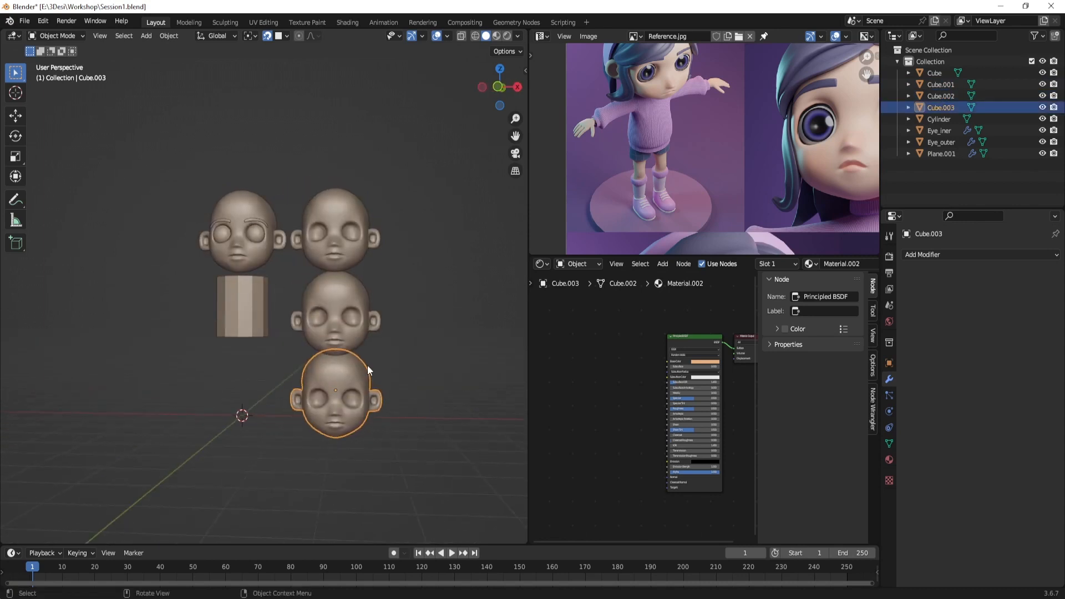
pyautogui.moveTo(425, 418); pyautogui.dragTo(431, 445, button='middle')
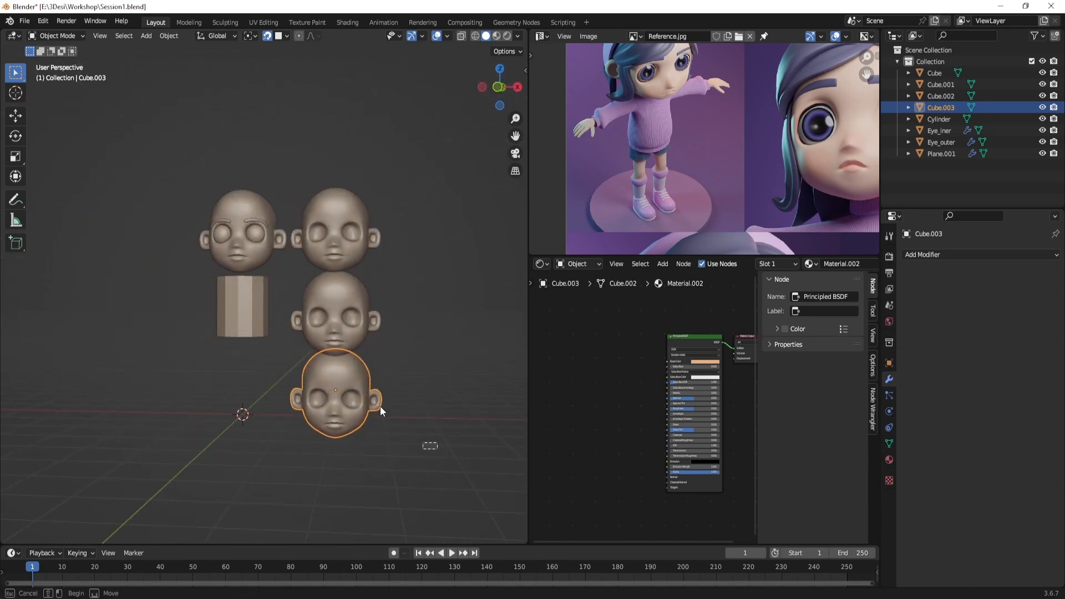
# Delete the two lower linked head copies and the remaining head copy beside the original head
pyautogui.moveTo(431, 445); pyautogui.dragTo(308, 312)
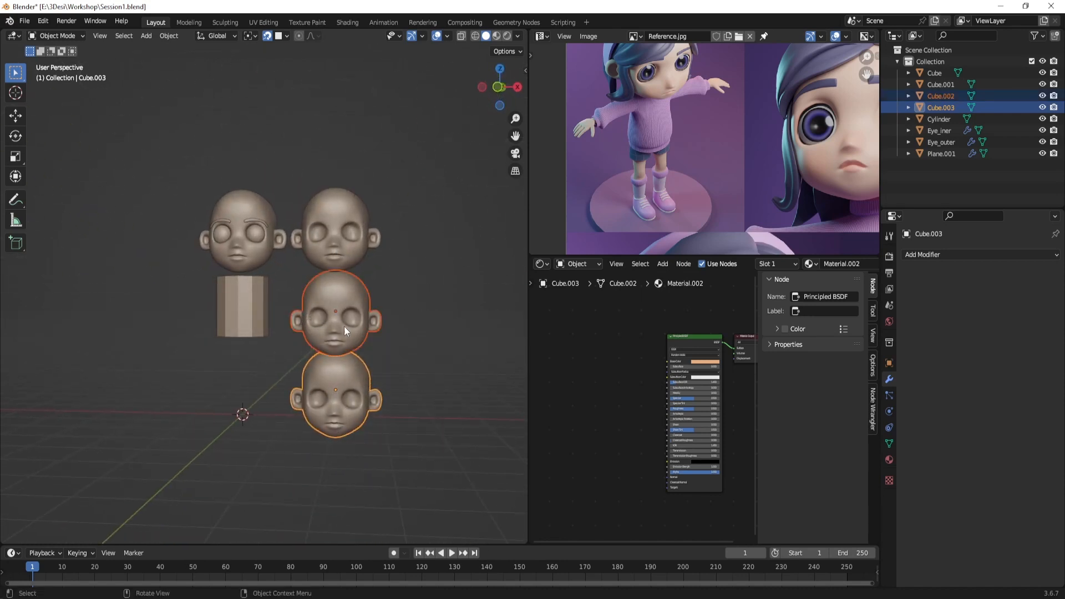
pyautogui.press('x')
pyautogui.click(339, 294)
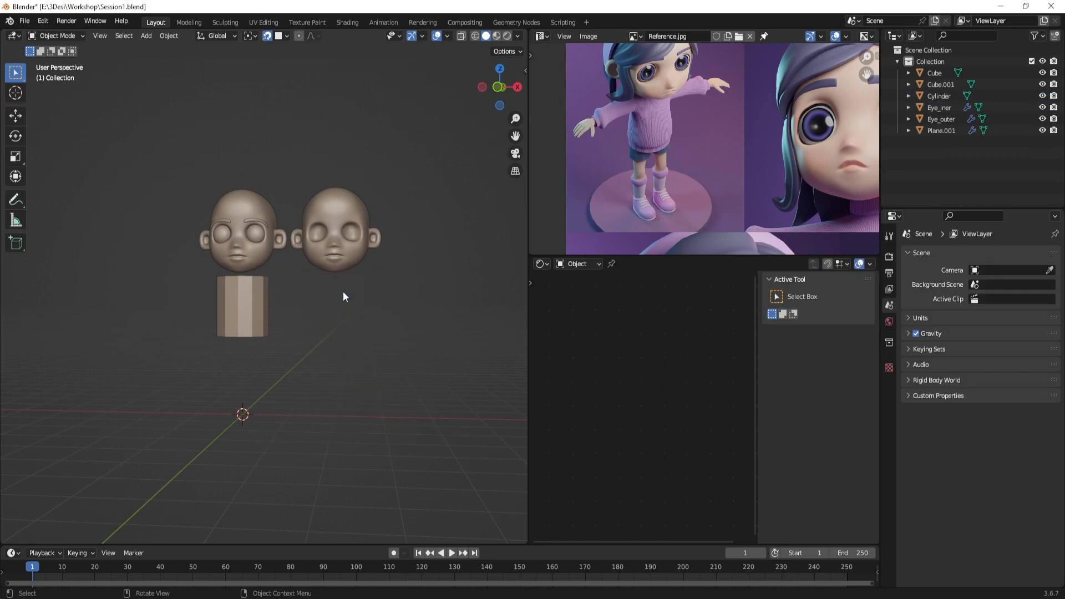
pyautogui.click(362, 198)
pyautogui.press('Delete')
# Add three evenly spaced horizontal loop cuts around the torso cylinder in Edit Mode, without sliding them
pyautogui.scroll(2, 374, 211)
pyautogui.moveTo(374, 210); pyautogui.dragTo(286, 300, button='middle')
pyautogui.scroll(2, 340, 283)
pyautogui.click(325, 292)
pyautogui.press('Tab')
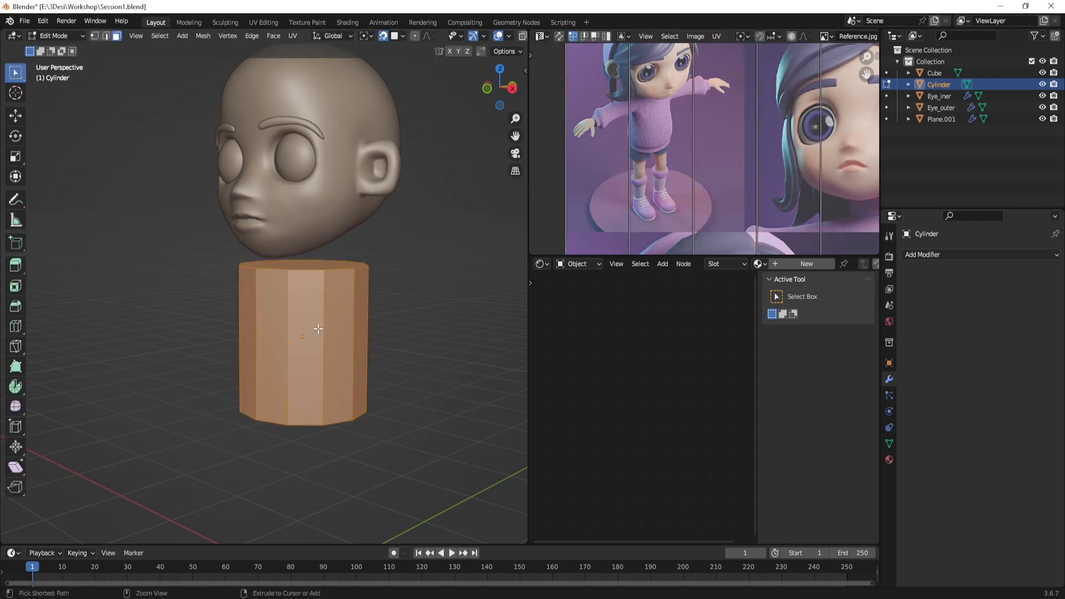
pyautogui.hotkey('ctrl', 'r')
pyautogui.scroll(2, 318, 329)
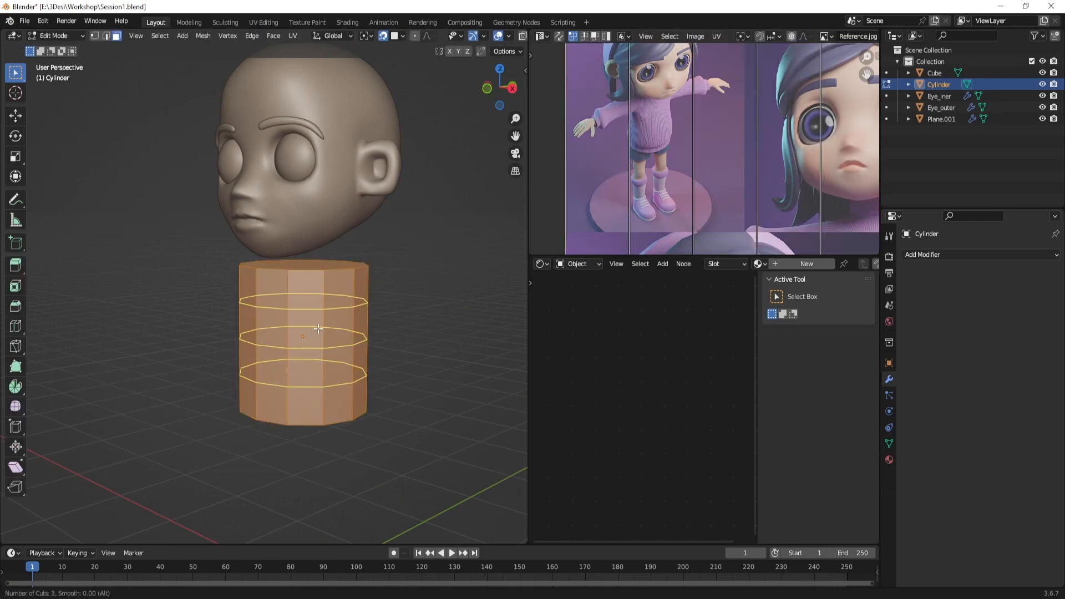
pyautogui.click(318, 329)
pyautogui.rightClick(318, 329)
pyautogui.moveTo(380, 328); pyautogui.dragTo(265, 302, button='middle')
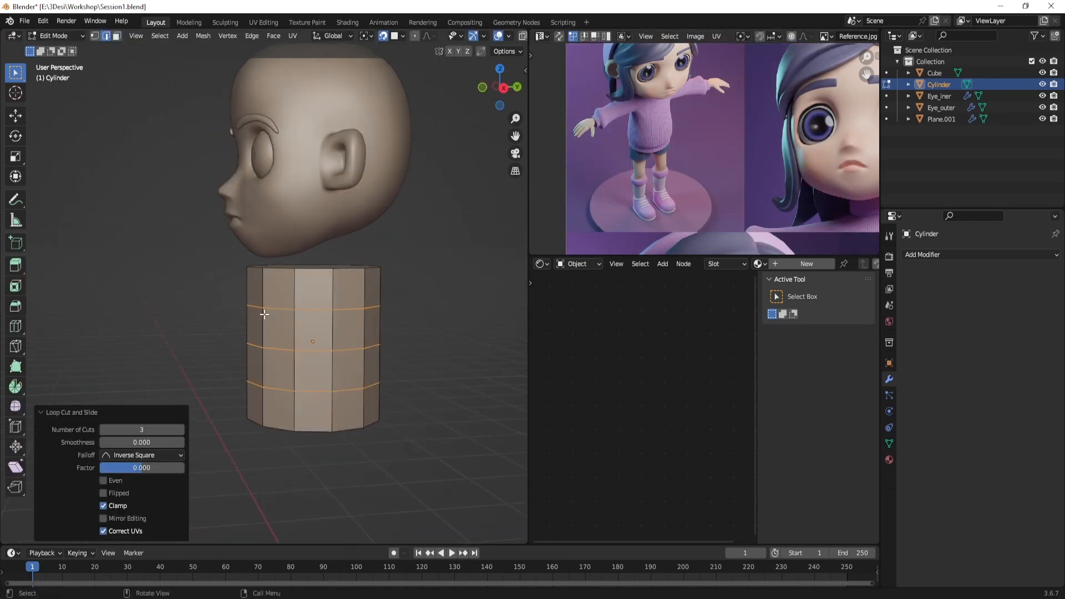
# Dissolve faces at the top edge loop of the cylinder and scale that loop to about half its width
pyautogui.press('KP_3')
pyautogui.scroll(3, 333, 277)
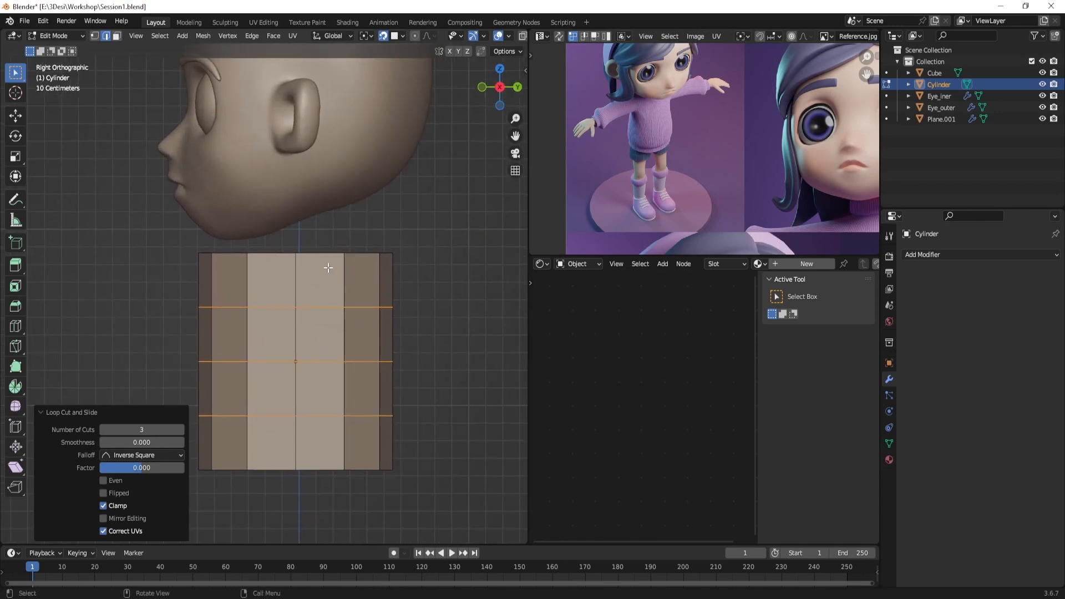
pyautogui.moveTo(309, 254); pyautogui.dragTo(398, 288, button='middle')
pyautogui.press('KP_3')
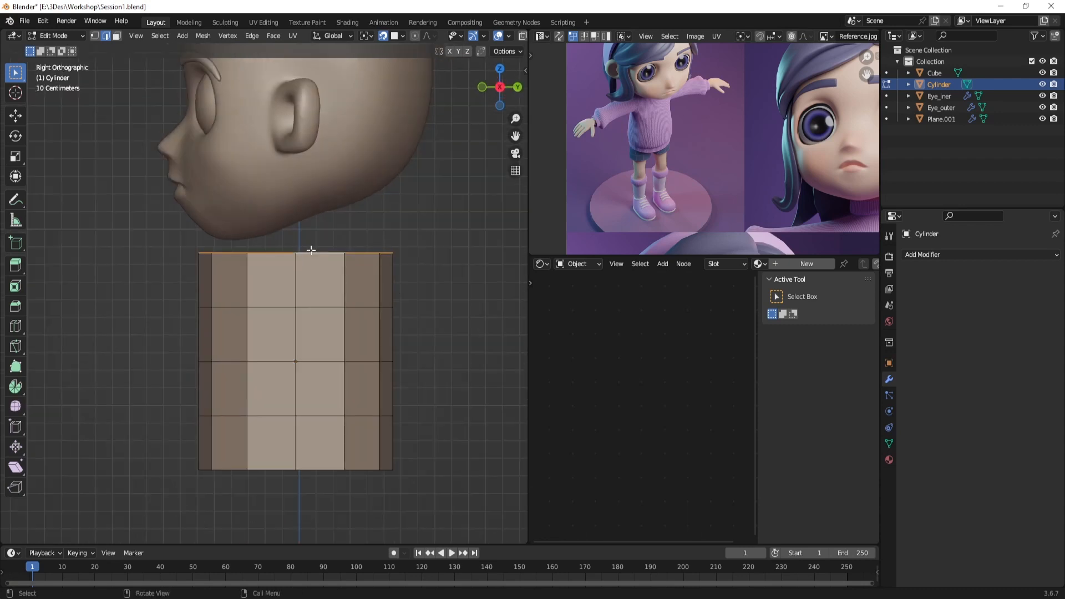
pyautogui.press('x')
pyautogui.press('Escape')
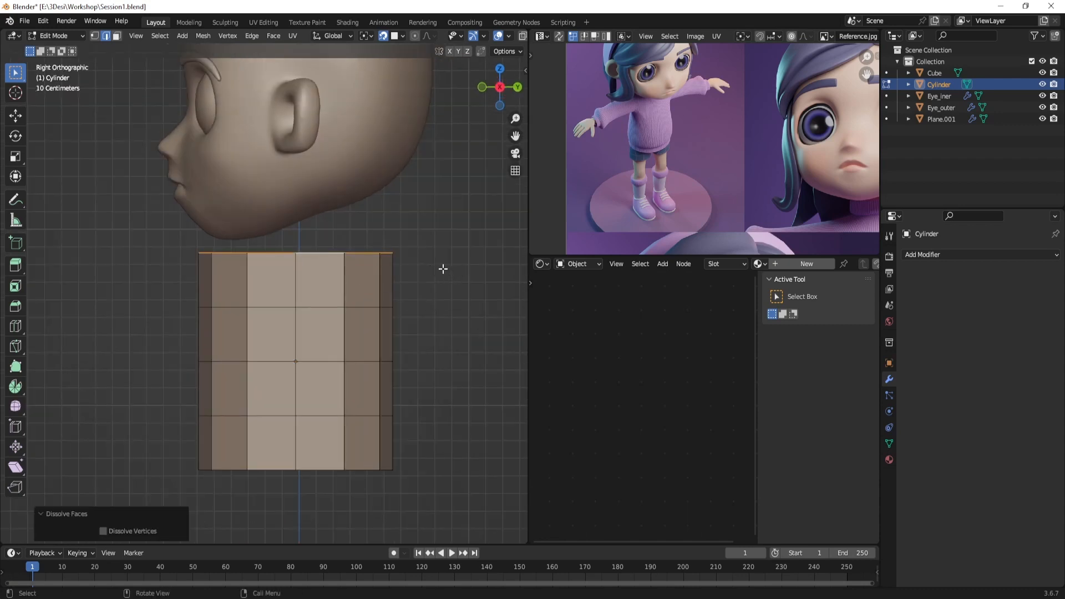
pyautogui.press('s')
pyautogui.click(328, 334)
# Narrow the three inner edge loops into a rounded torso profile, scaling the lowest of them to about 0.861
pyautogui.keyDown('alt'); pyautogui.click(321, 317); pyautogui.keyUp('alt')
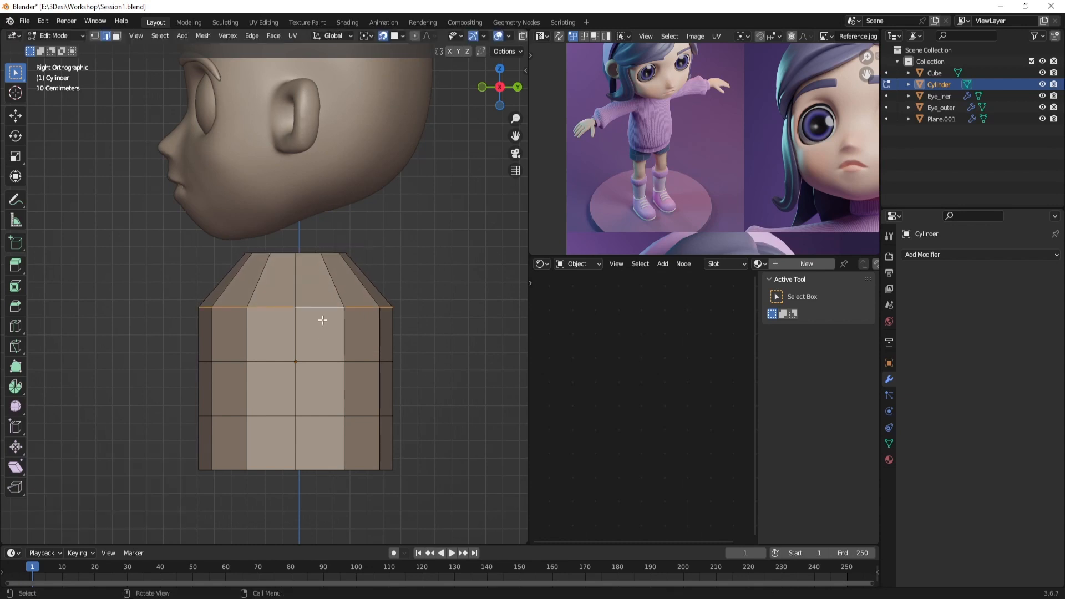
pyautogui.press('s')
pyautogui.click(390, 357)
pyautogui.keyDown('alt'); pyautogui.click(318, 362); pyautogui.keyUp('alt')
pyautogui.press('s')
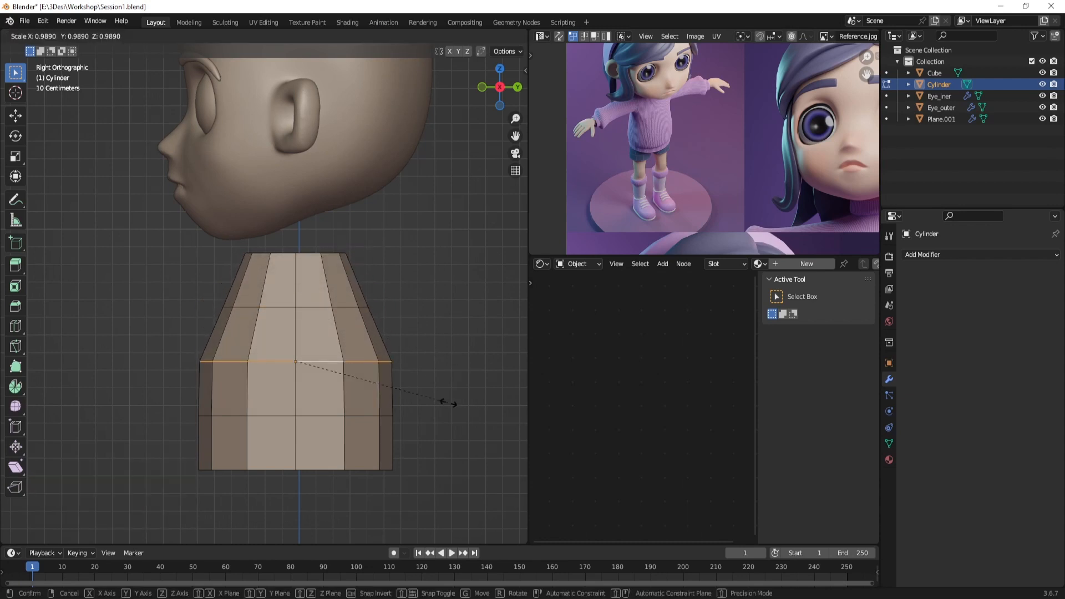
pyautogui.click(427, 392)
pyautogui.keyDown('alt'); pyautogui.click(325, 416); pyautogui.keyUp('alt')
pyautogui.press('s')
pyautogui.click(417, 435)
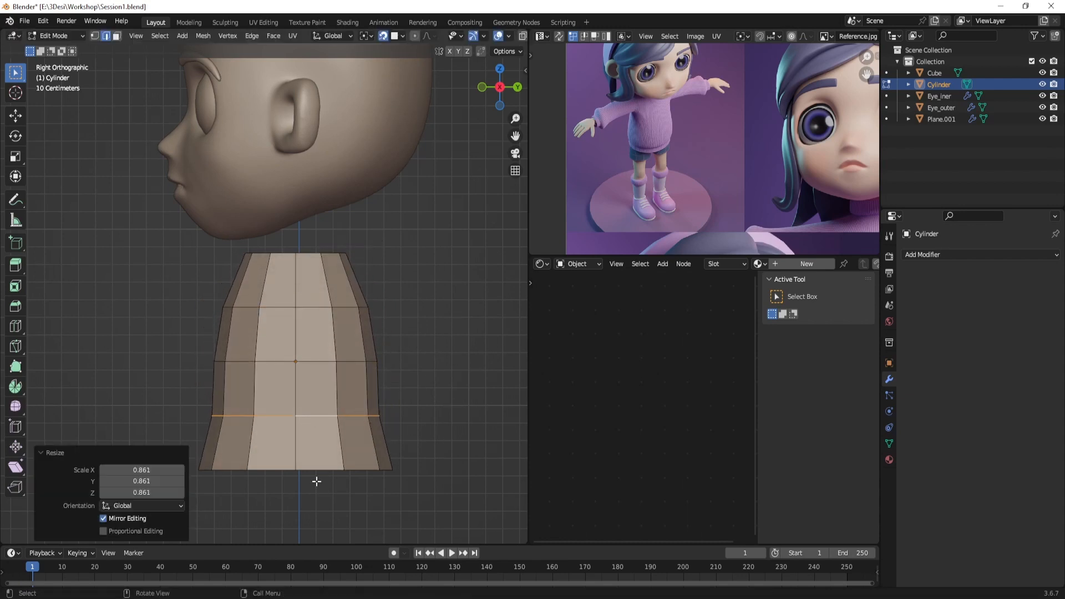
# Scale the bottom edge loop of the torso to about 0.653
pyautogui.click(434, 469)
pyautogui.keyDown('alt'); pyautogui.click(340, 472); pyautogui.keyUp('alt')
pyautogui.press('s')
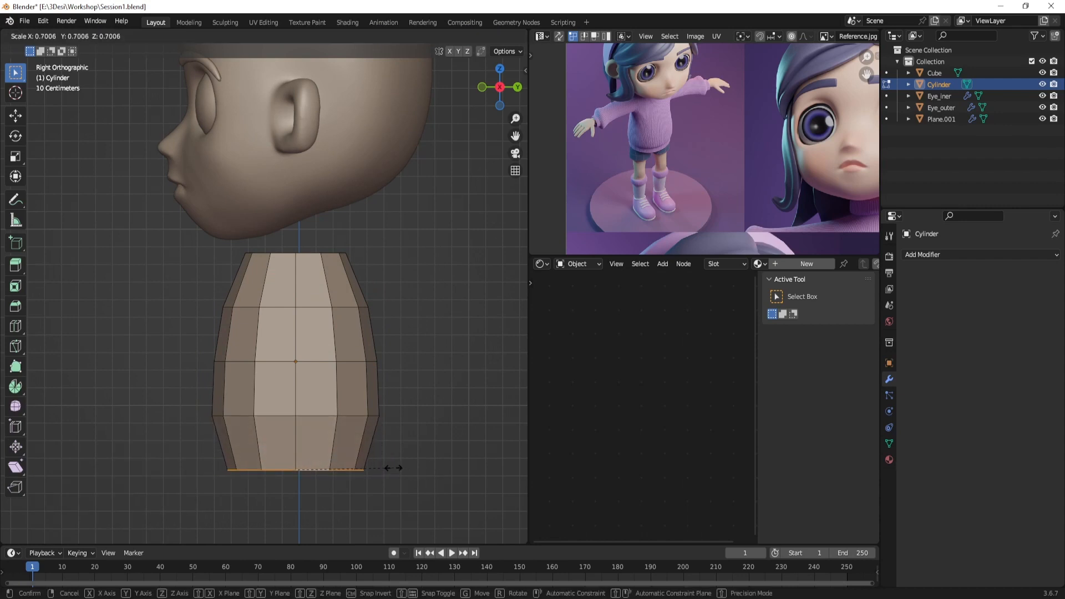
pyautogui.click(388, 466)
pyautogui.scroll(-1, 390, 378)
pyautogui.keyDown('shift'); pyautogui.moveTo(391, 378); pyautogui.dragTo(405, 365, button='middle'); pyautogui.keyUp('shift')
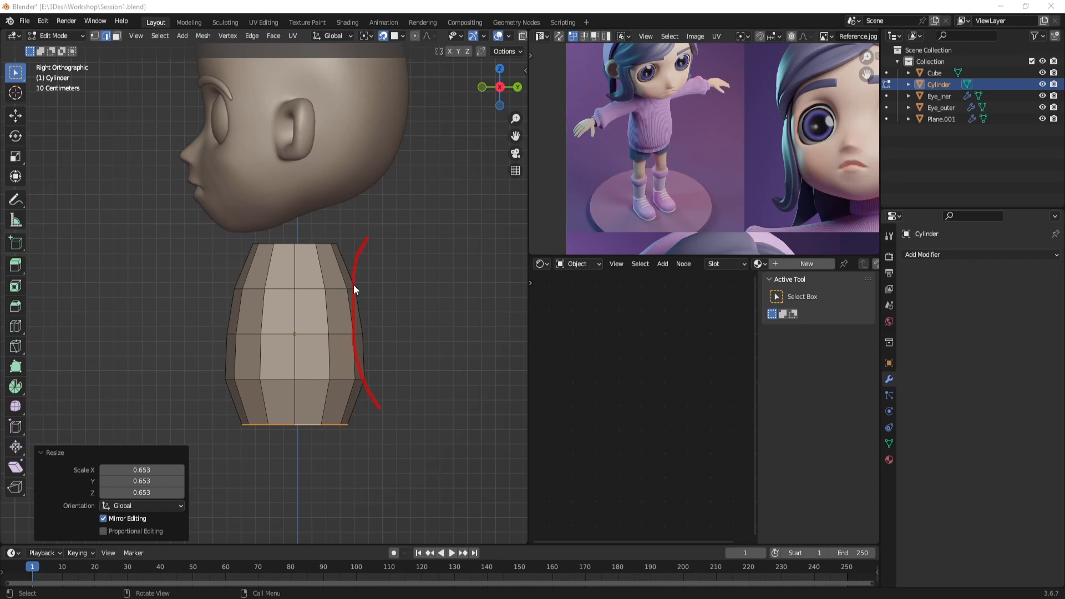
pyautogui.moveTo(352, 322); pyautogui.dragTo(261, 346)
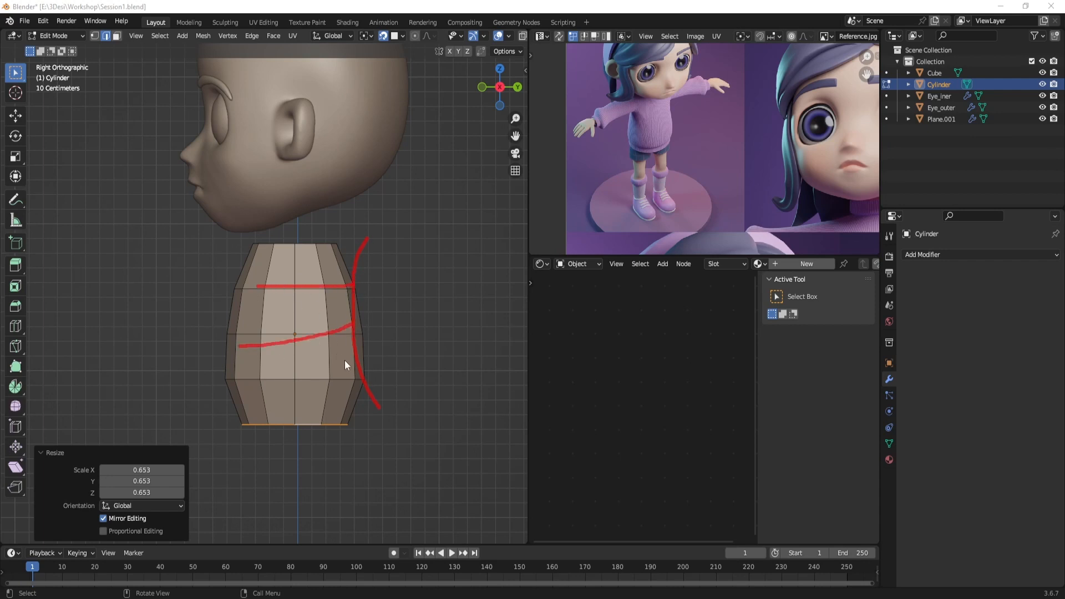
pyautogui.press('Escape')
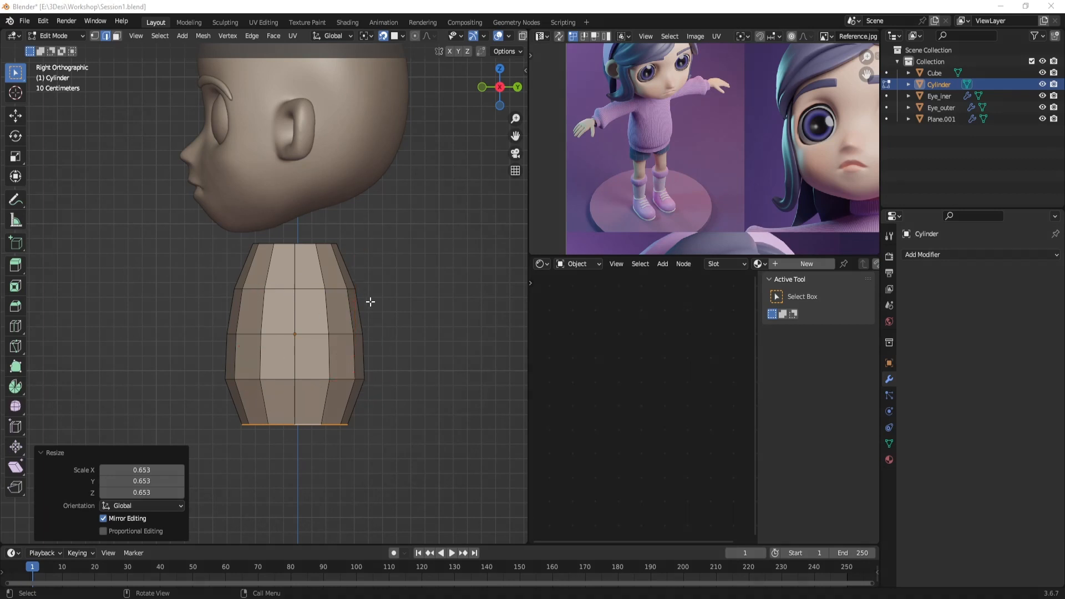
# Move the upper, middle and lower inner edge loops slightly forward along negative Y to curve the torso in side view
pyautogui.keyDown('alt'); pyautogui.click(344, 288); pyautogui.keyUp('alt')
pyautogui.press('g')
pyautogui.press('y')
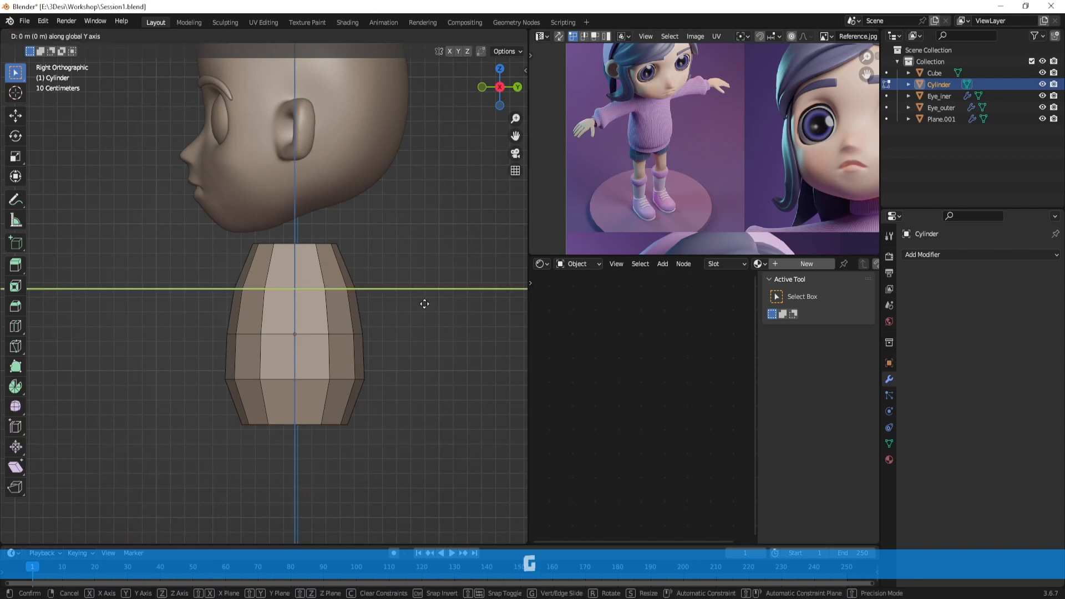
pyautogui.click(411, 312)
pyautogui.keyDown('alt'); pyautogui.click(341, 336); pyautogui.keyUp('alt')
pyautogui.press('g')
pyautogui.press('y')
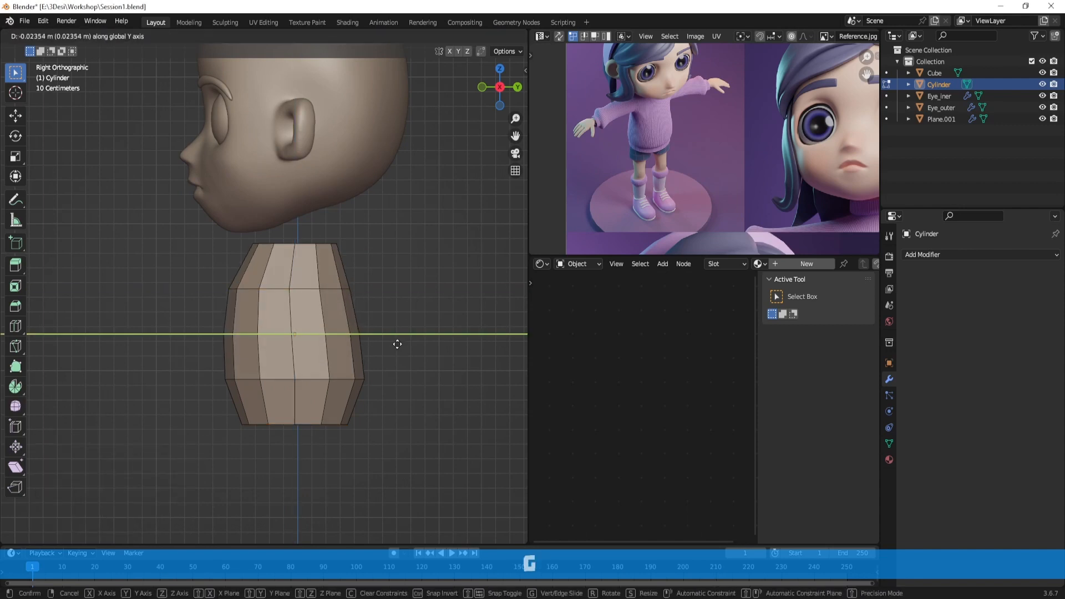
pyautogui.click(392, 348)
pyautogui.keyDown('alt'); pyautogui.click(340, 381); pyautogui.keyUp('alt')
pyautogui.press('g')
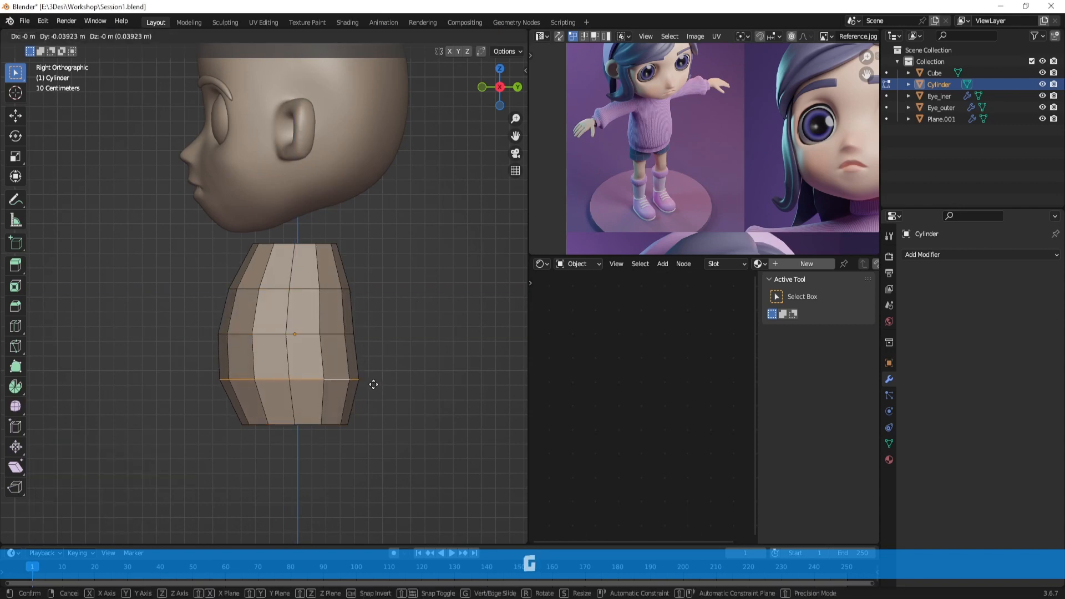
pyautogui.click(371, 385)
# Rotate the torso's middle edge loop about -2.97° and nudge it forward, ending with a move of about -0.016 m along Y
pyautogui.keyDown('alt'); pyautogui.click(335, 335); pyautogui.keyUp('alt')
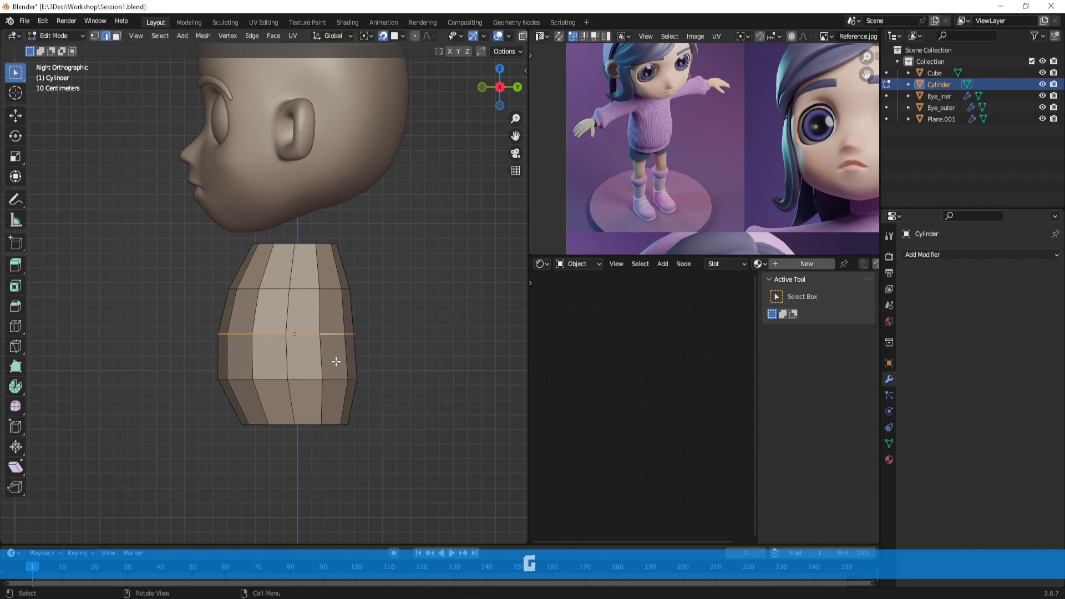
pyautogui.press('r')
pyautogui.click(414, 343)
pyautogui.press('g')
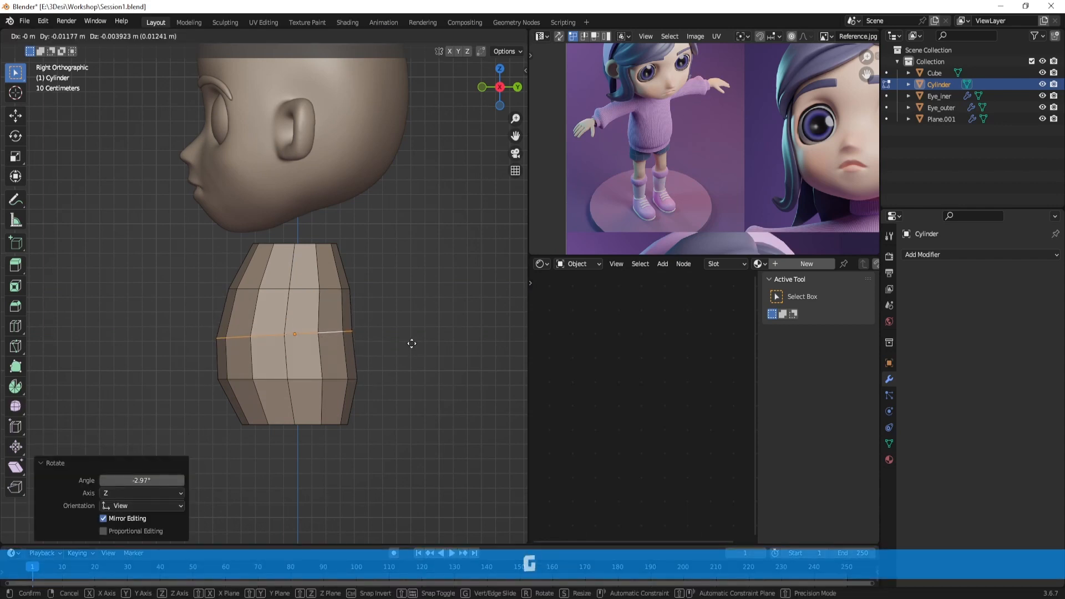
pyautogui.click(412, 344)
pyautogui.press('g')
pyautogui.press('y')
pyautogui.click(425, 342)
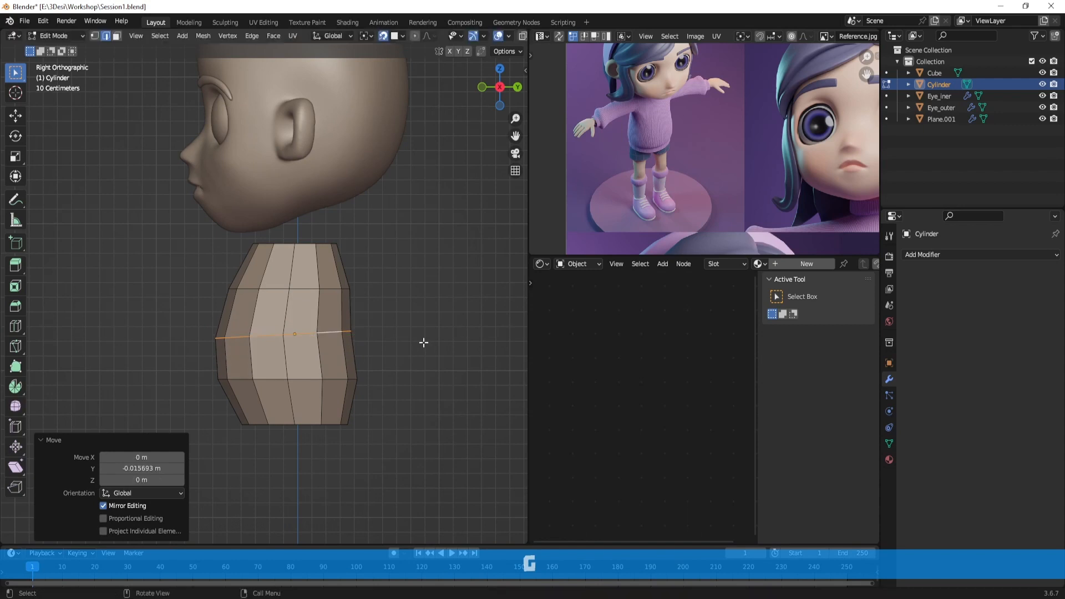
# Move the upper inner edge loop about -0.024 m along Y
pyautogui.keyDown('alt'); pyautogui.click(330, 286); pyautogui.keyUp('alt')
pyautogui.press('g')
pyautogui.click(391, 301)
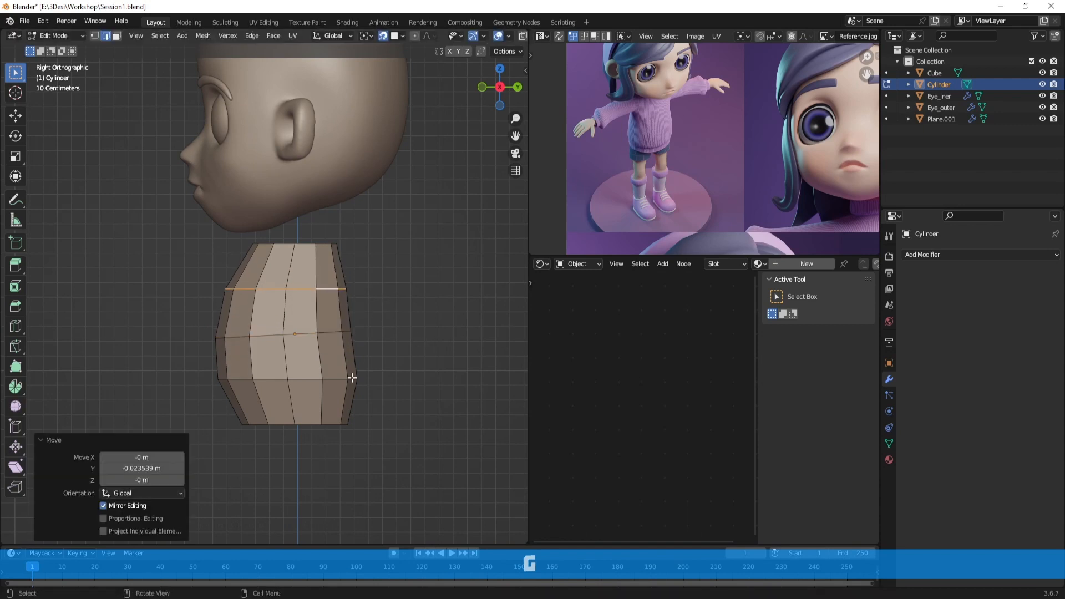
# Rotate the lower inner edge loop about -5.2° and scale it to about 0.961
pyautogui.keyDown('alt'); pyautogui.click(328, 384); pyautogui.keyUp('alt')
pyautogui.press('g')
pyautogui.click(405, 367)
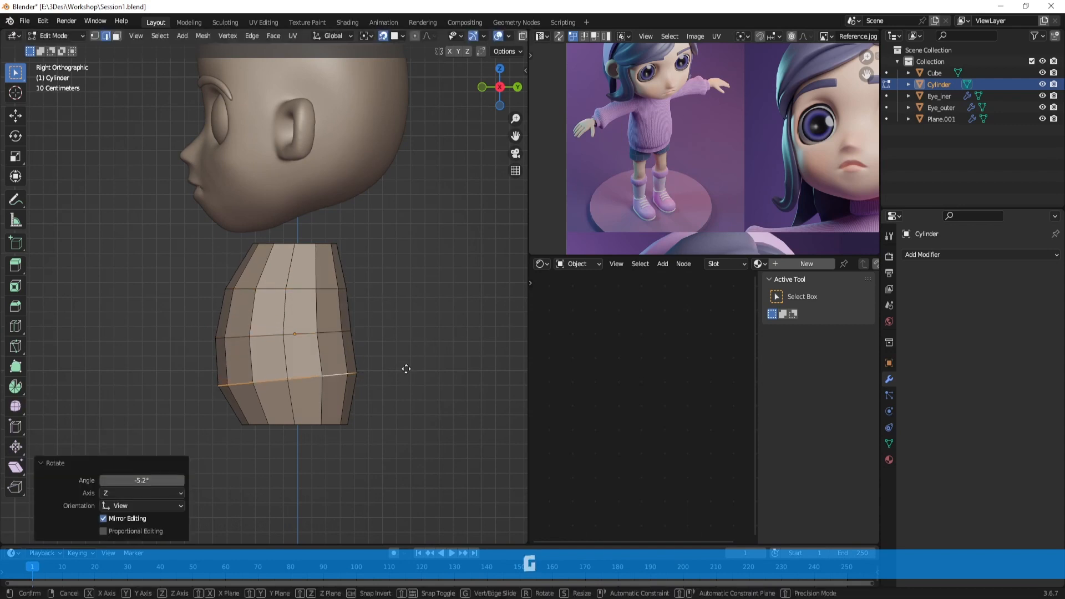
pyautogui.press('s')
pyautogui.click(408, 374)
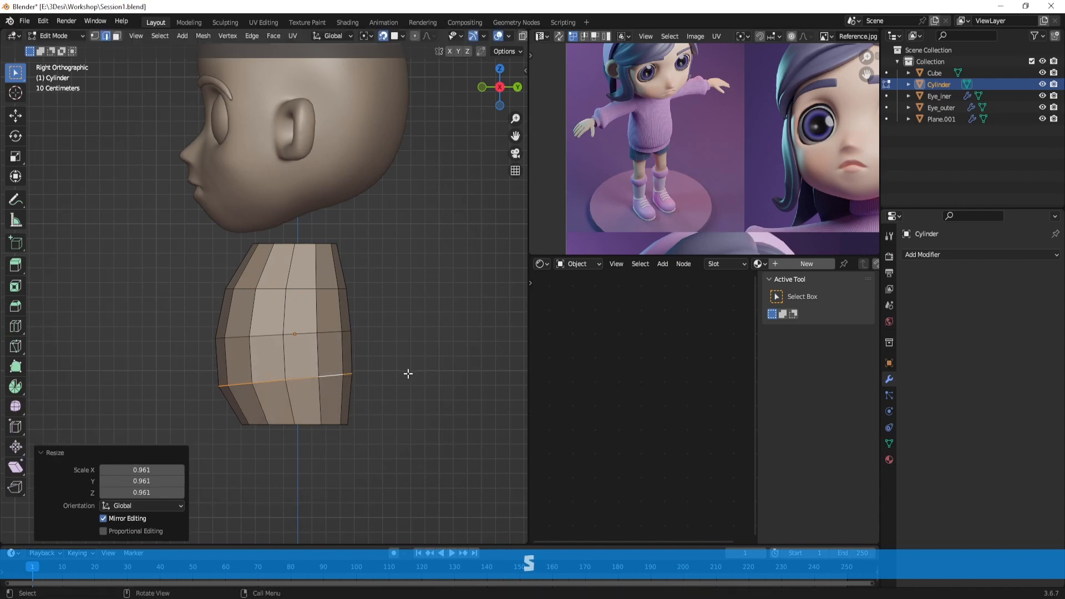
# Rotate the bottom edge loop about -5.21° and scale it to about 1.039
pyautogui.keyDown('alt'); pyautogui.click(335, 422); pyautogui.keyUp('alt')
pyautogui.click(425, 395)
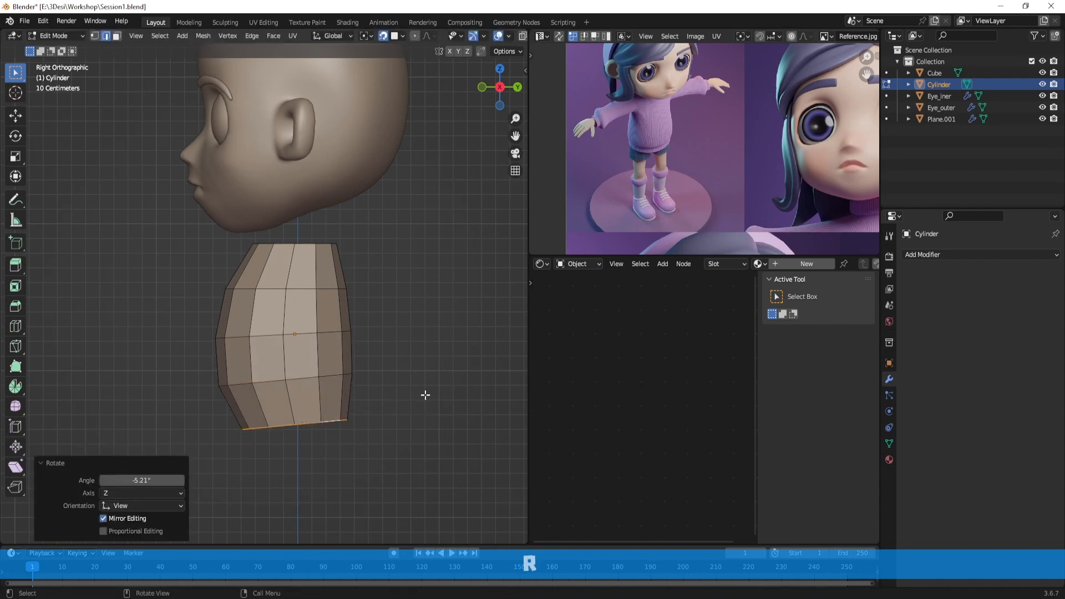
pyautogui.press('s')
pyautogui.click(431, 395)
# Flatten the bottom edge loop slightly along Z and scale it up by about 1.093
pyautogui.press('s')
pyautogui.press('y')
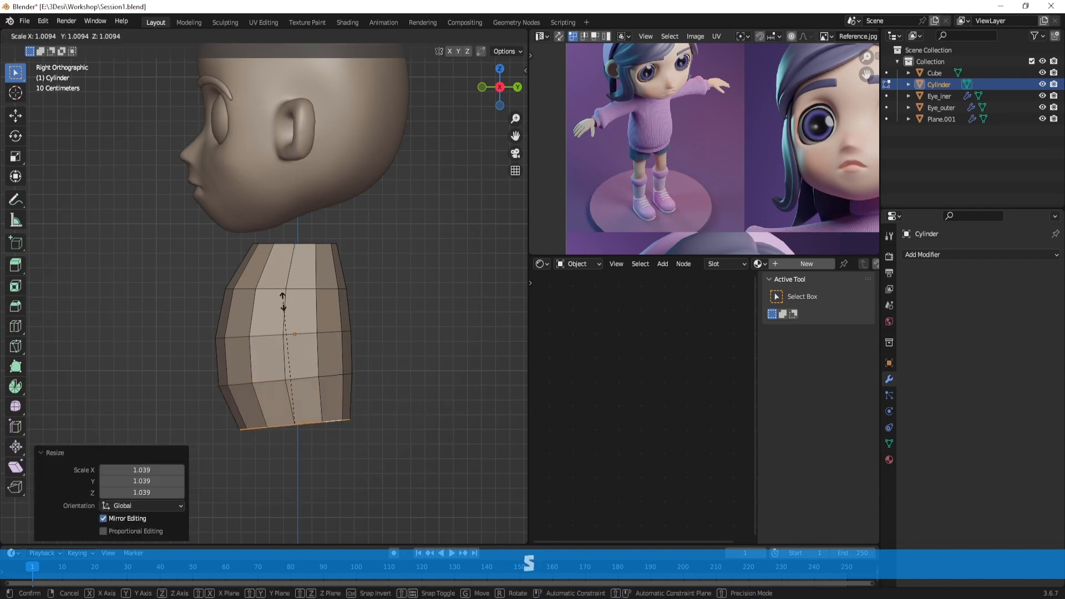
pyautogui.press('z')
pyautogui.click(361, 381)
pyautogui.press('s')
pyautogui.click(388, 388)
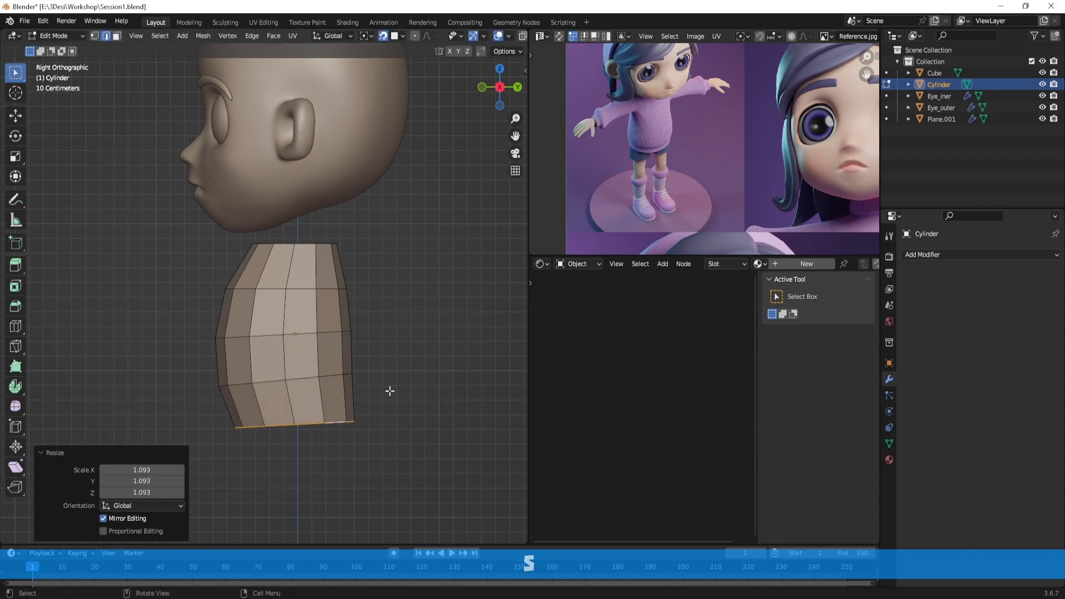
# Examine the torso's shape against the head from the front, three-quarter and side views
pyautogui.moveTo(388, 388); pyautogui.dragTo(355, 322, button='middle')
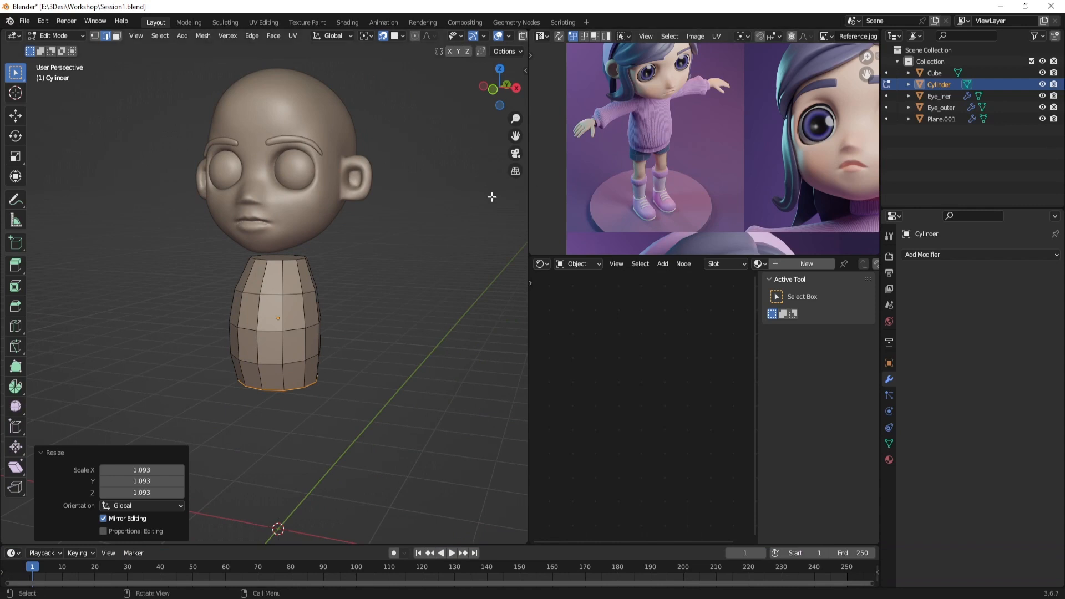
pyautogui.moveTo(355, 233); pyautogui.dragTo(385, 221, button='middle')
pyautogui.scroll(3, 418, 259)
pyautogui.moveTo(418, 259); pyautogui.dragTo(305, 302, button='middle')
pyautogui.scroll(1, 374, 316)
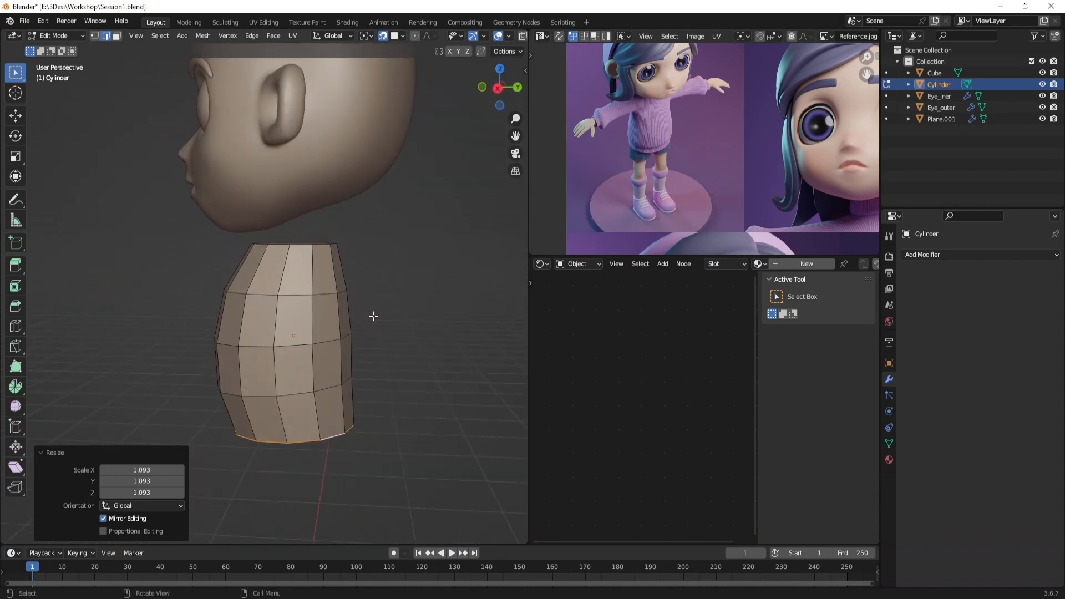
pyautogui.press('KP_3')
pyautogui.moveTo(390, 320); pyautogui.dragTo(337, 321, button='middle')
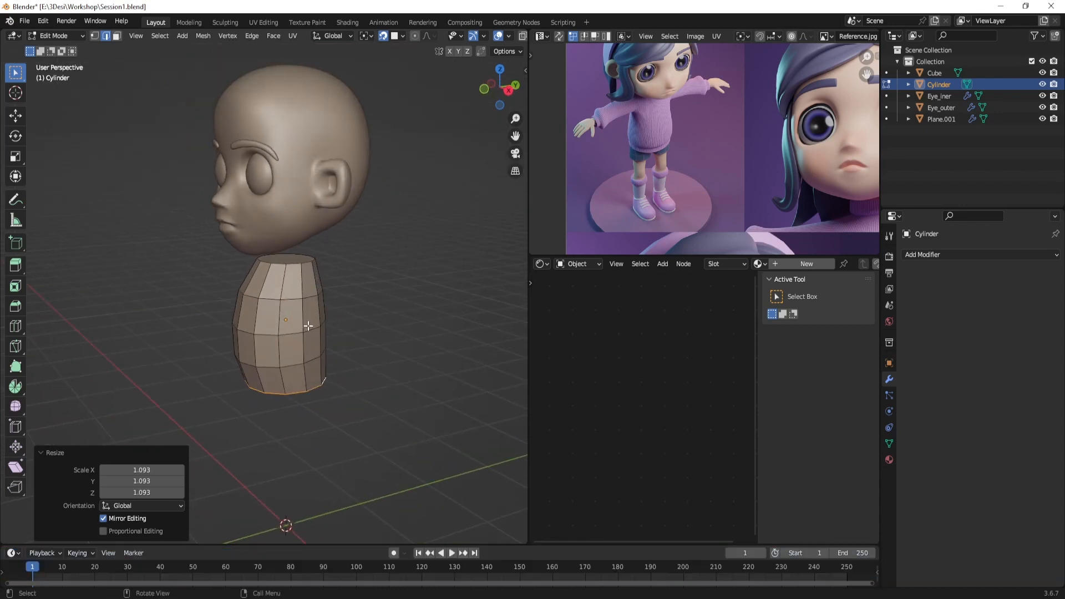
pyautogui.keyDown('alt'); pyautogui.click(307, 330); pyautogui.keyUp('alt')
pyautogui.press('g')
pyautogui.rightClick(332, 324)
pyautogui.moveTo(331, 324); pyautogui.dragTo(404, 338, button='middle')
pyautogui.press('g')
pyautogui.rightClick(453, 323)
pyautogui.press('g')
pyautogui.rightClick(373, 327)
pyautogui.press('g')
pyautogui.rightClick(456, 351)
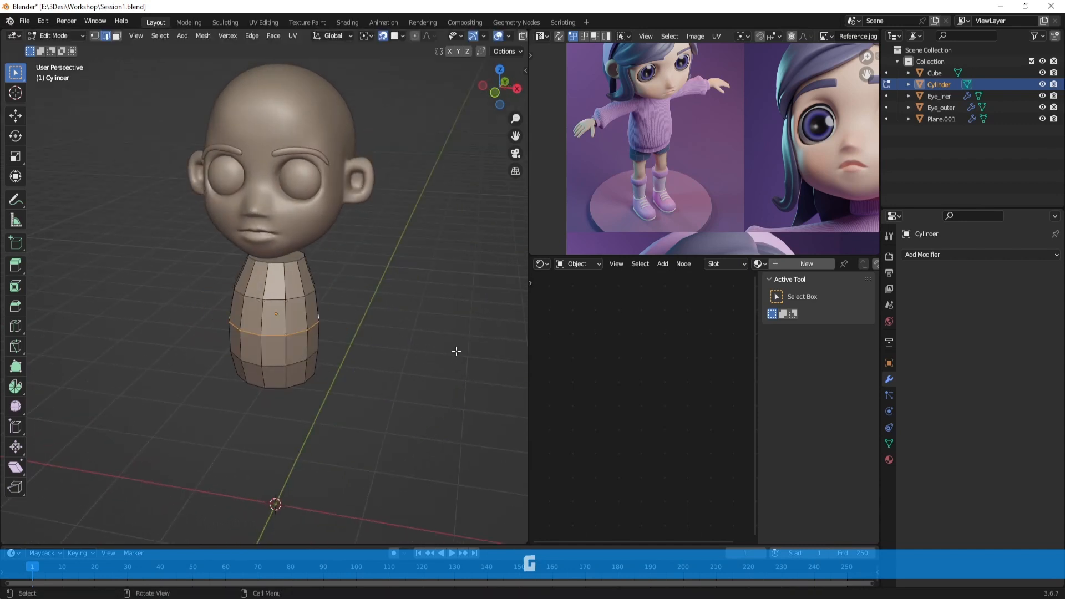
pyautogui.press('KP_3')
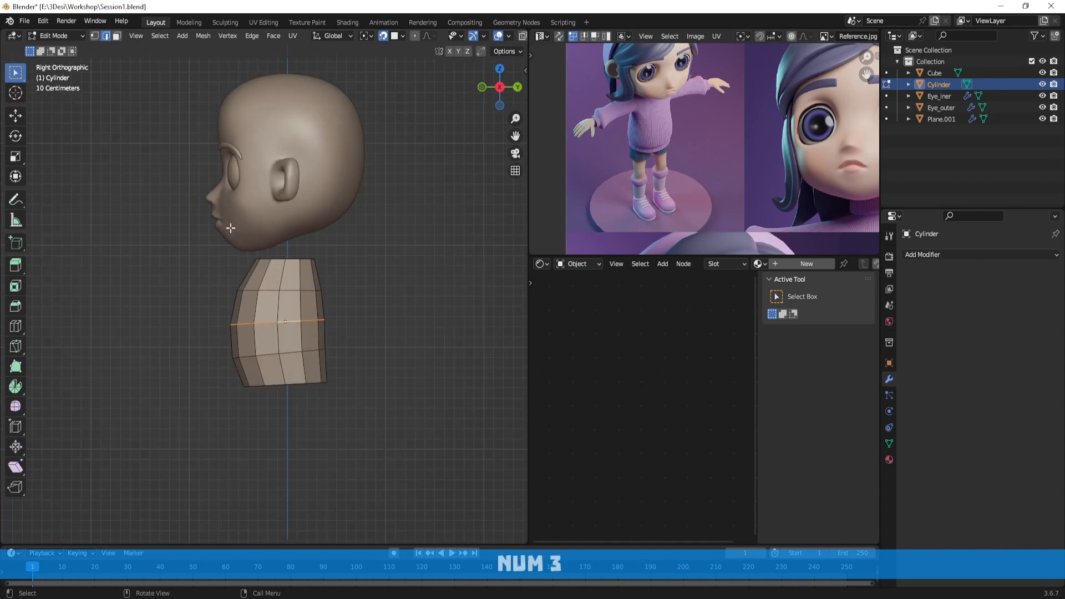
pyautogui.press('g')
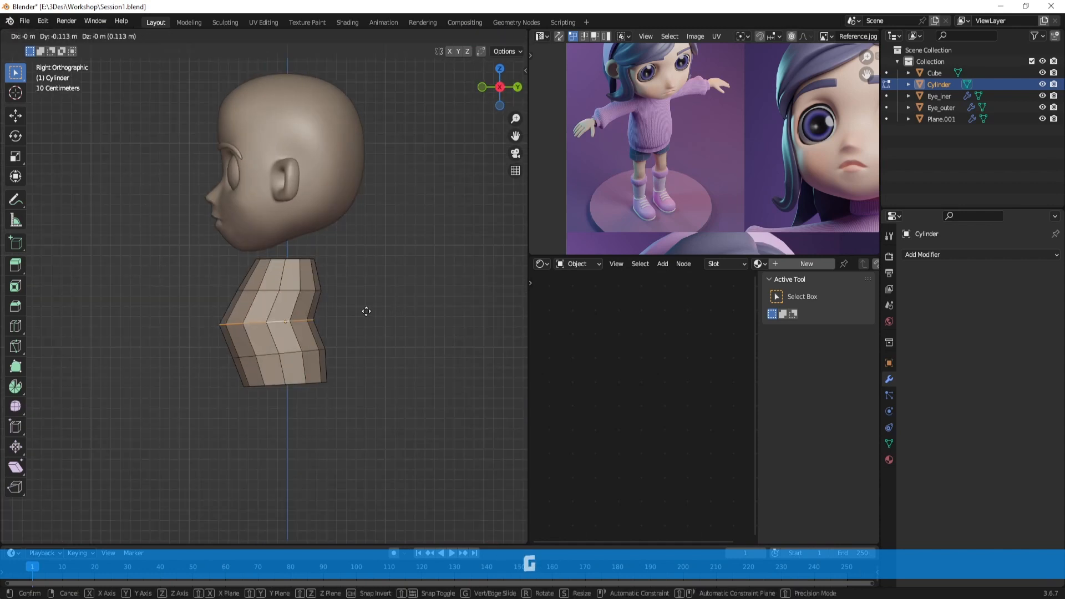
pyautogui.rightClick(351, 305)
pyautogui.moveTo(351, 305); pyautogui.dragTo(443, 303, button='middle')
pyautogui.press('g')
pyautogui.moveTo(442, 304); pyautogui.dragTo(428, 310, button='middle')
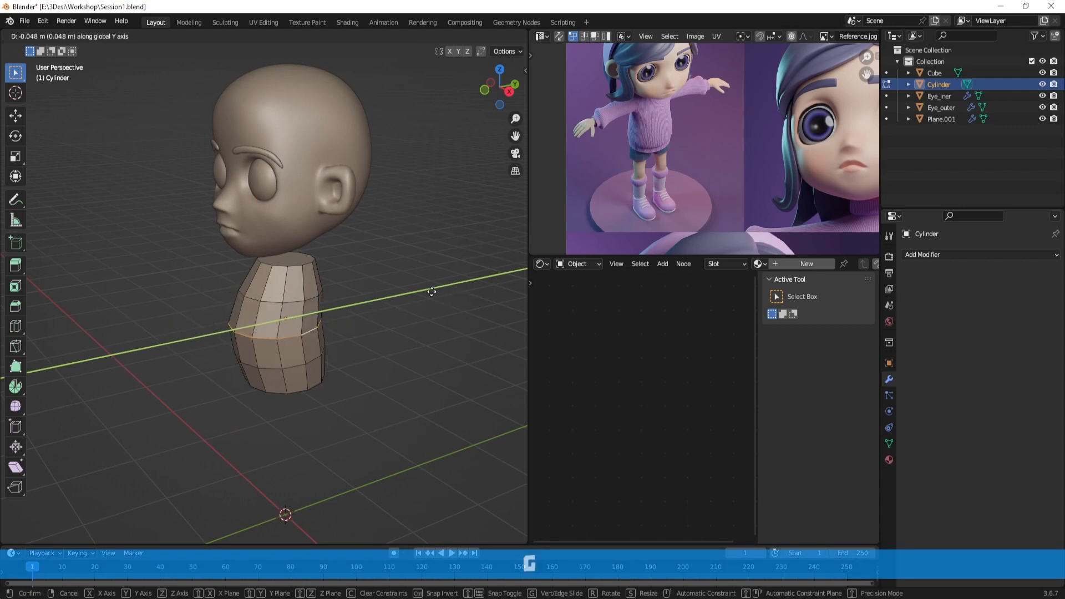
pyautogui.rightClick(432, 292)
# In the side view, nudge the torso's middle edge loop about -0.0056 m along both Y and Z
pyautogui.press('KP_3')
pyautogui.press('g')
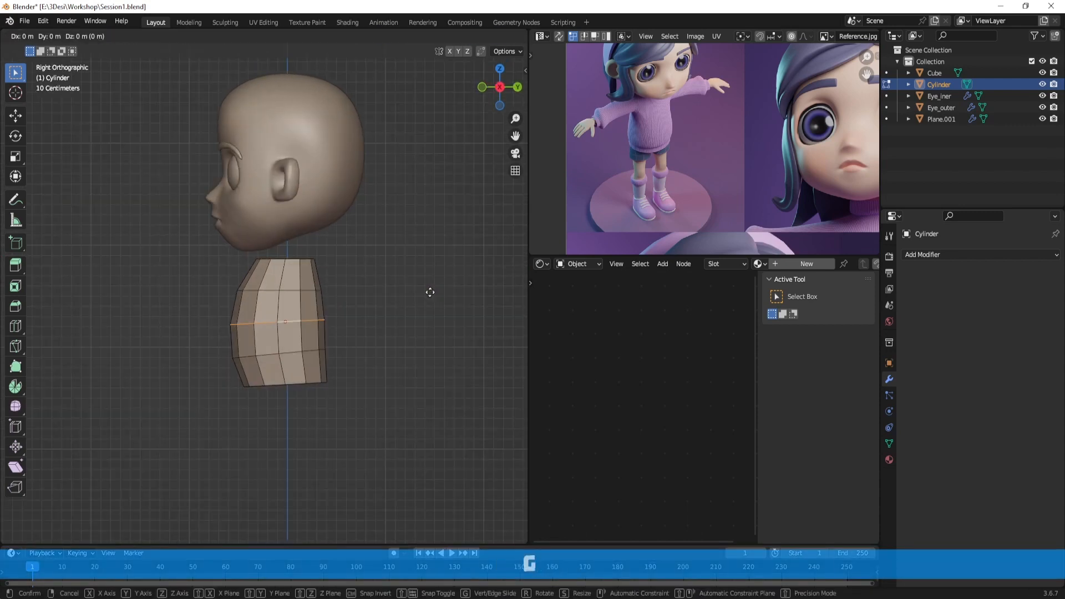
pyautogui.click(430, 292)
# Shift the lower inner edge loop about -0.02 m along Y and the middle loop about -0.016 m along Y and -0.008 m along Z
pyautogui.scroll(2, 348, 357)
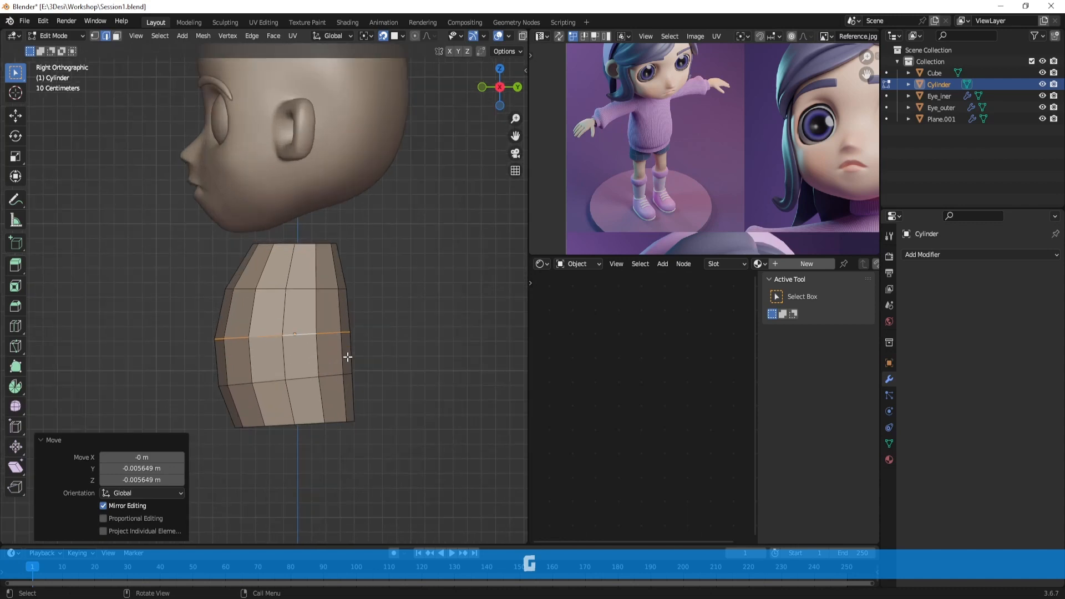
pyautogui.keyDown('alt'); pyautogui.click(338, 374); pyautogui.keyUp('alt')
pyautogui.press('g')
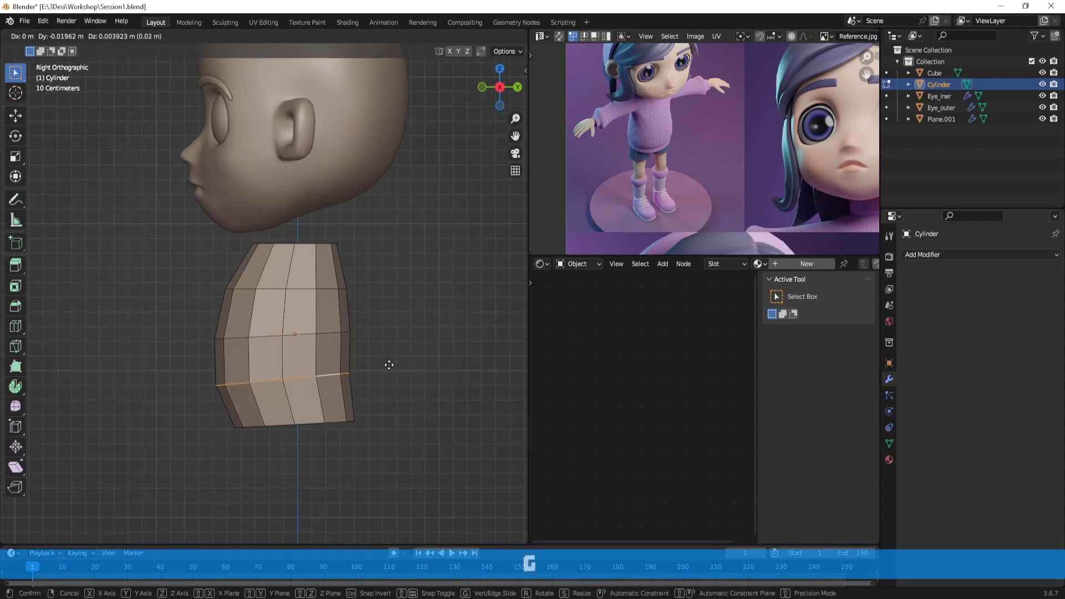
pyautogui.click(388, 364)
pyautogui.keyDown('alt'); pyautogui.click(332, 330); pyautogui.keyUp('alt')
pyautogui.press('g')
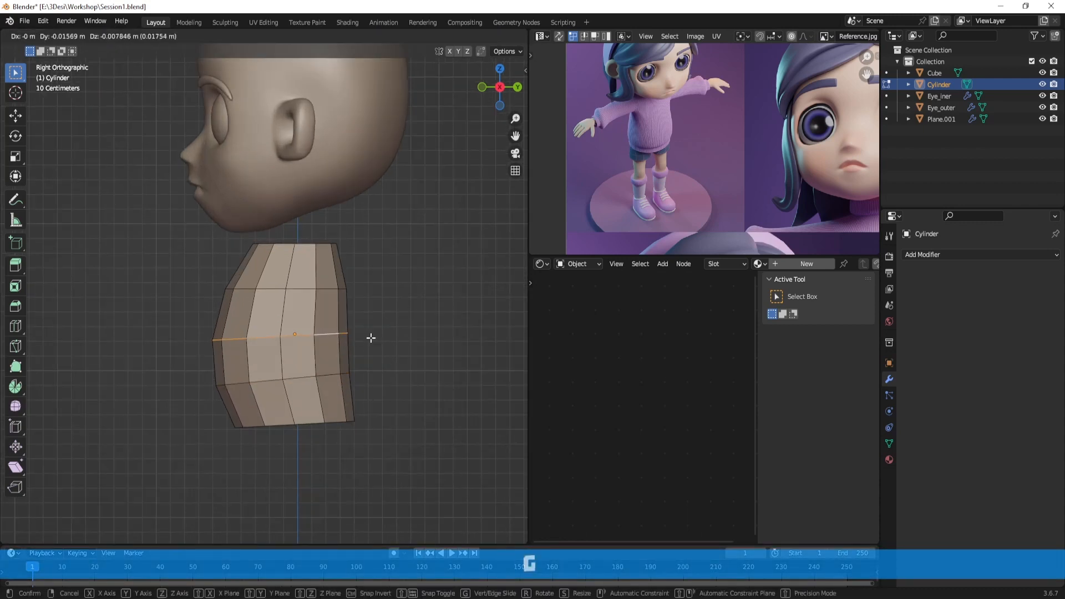
pyautogui.click(371, 338)
# Rotate the torso's upper inner edge loop about 0.6° in the side view
pyautogui.keyDown('alt'); pyautogui.click(384, 300); pyautogui.keyUp('alt')
pyautogui.press('r')
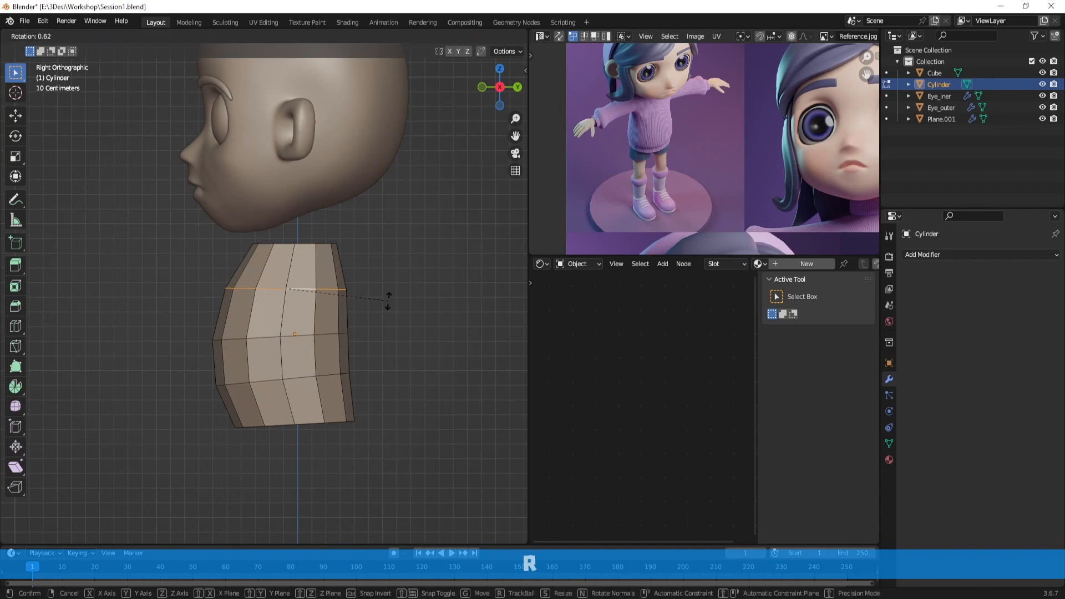
pyautogui.click(388, 300)
pyautogui.scroll(-3, 388, 299)
# Check the torso in Object Mode and show the viewport's focal length setting, returning to Edit Mode
pyautogui.press('Tab')
pyautogui.moveTo(371, 301); pyautogui.dragTo(389, 298, button='middle')
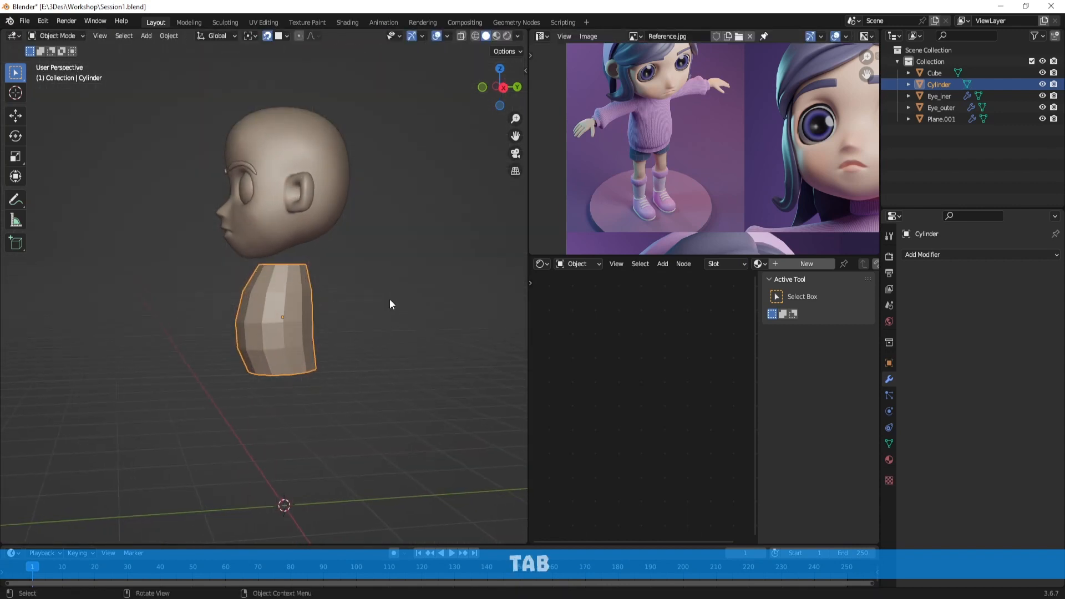
pyautogui.press('n')
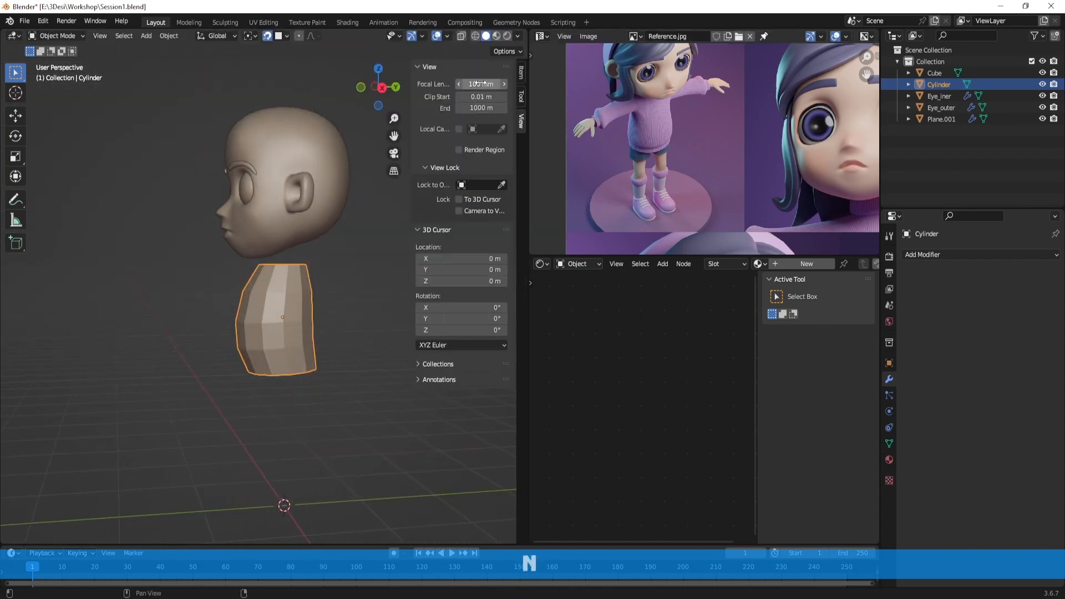
pyautogui.scroll(1, 346, 265)
pyautogui.moveTo(346, 265); pyautogui.dragTo(319, 289, button='middle')
pyautogui.click(341, 300)
pyautogui.press('Tab')
# Search the add-on preferences for "loop" to check that Mesh: LoopTools is enabled
pyautogui.click(39, 22)
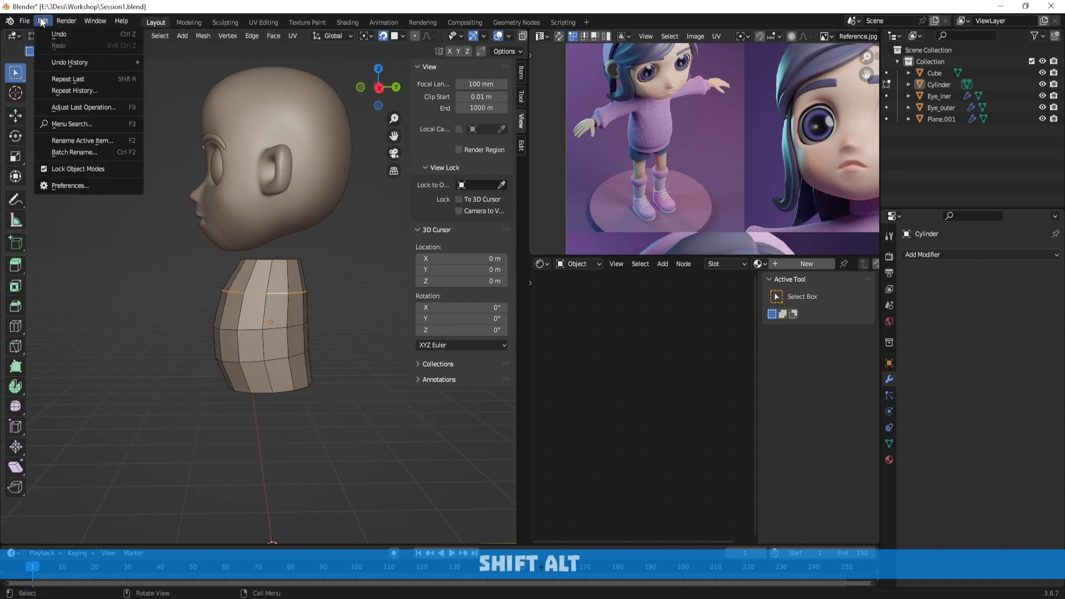
pyautogui.click(78, 186)
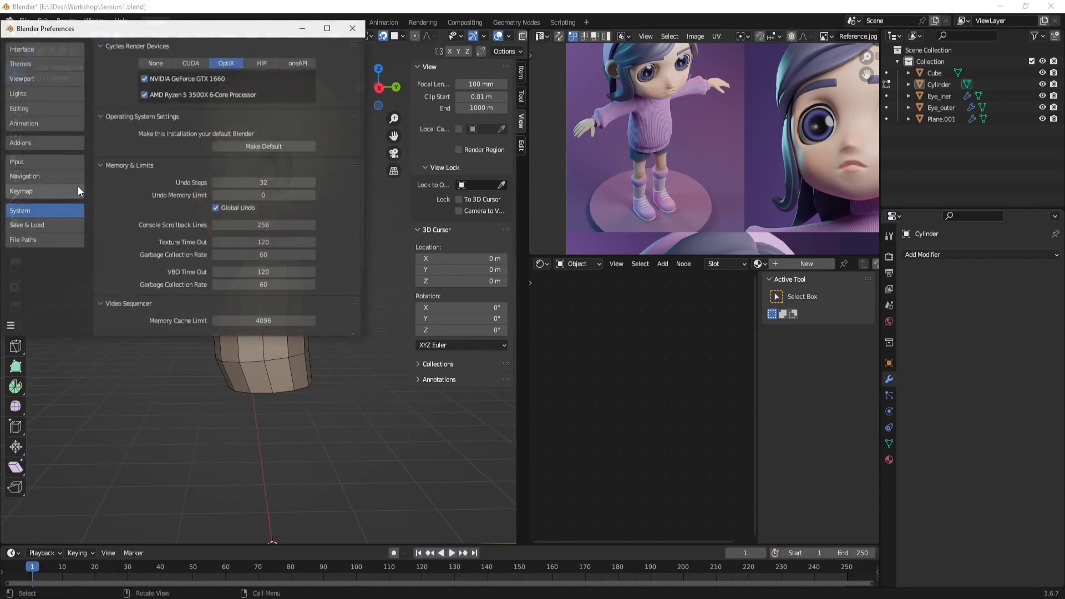
pyautogui.moveTo(129, 34); pyautogui.dragTo(254, 68)
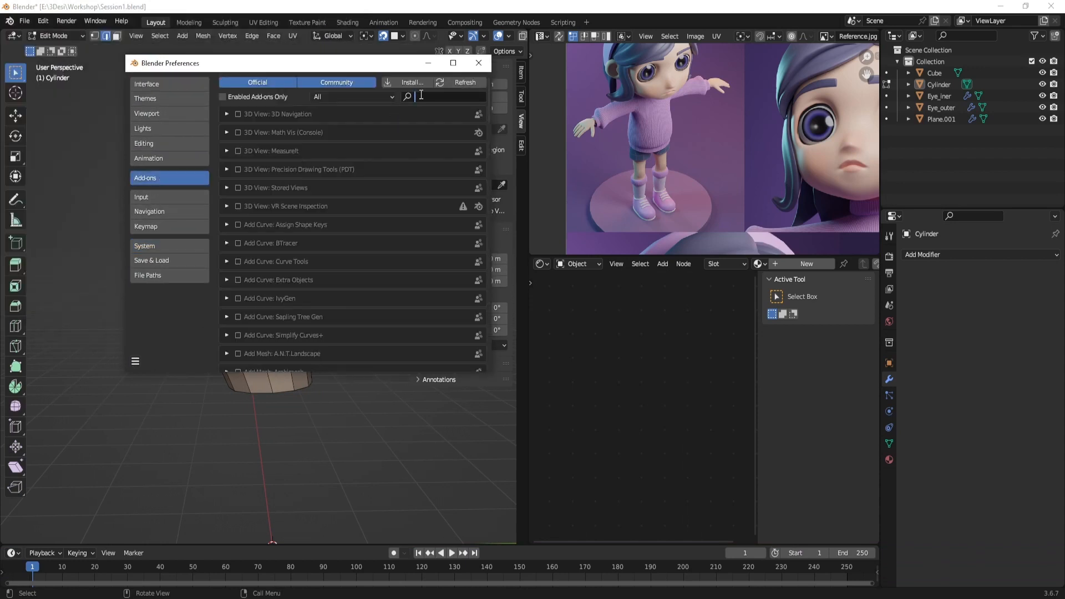
pyautogui.write('loop')
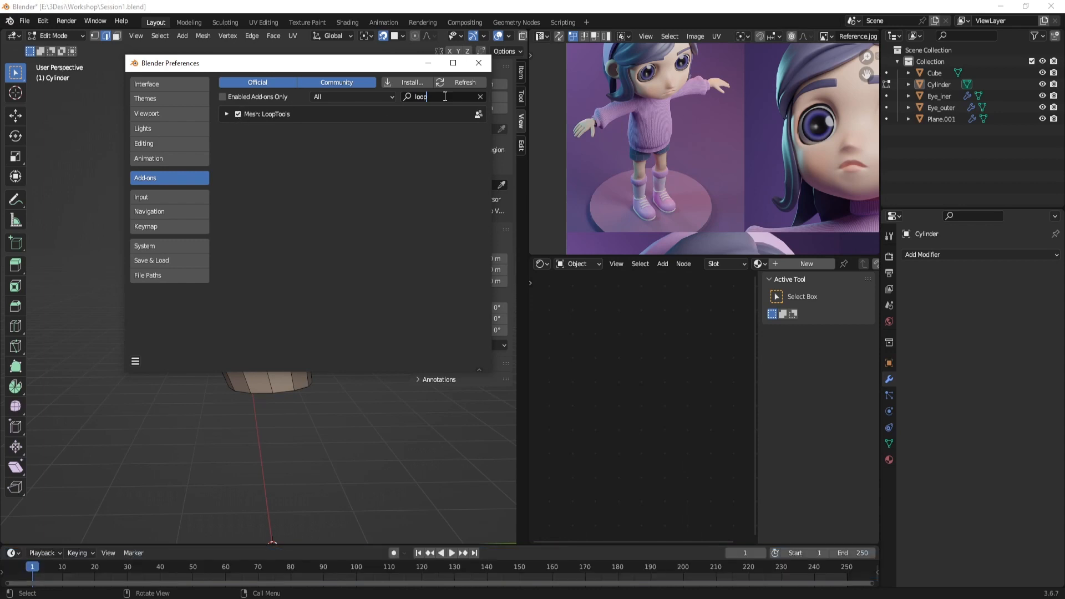
pyautogui.click(479, 63)
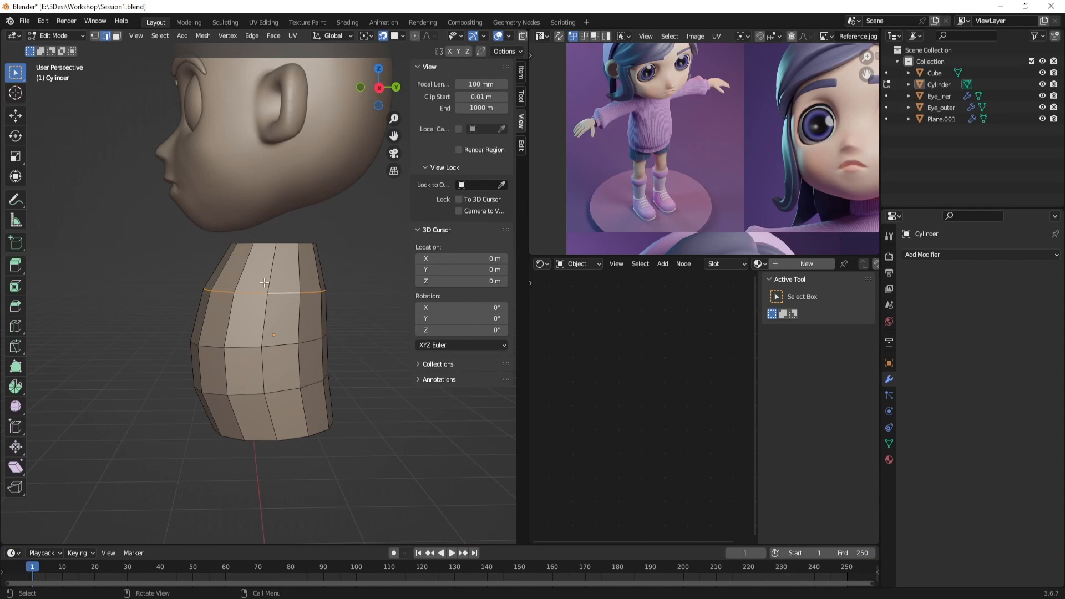
# Select the two-by-two block of upper faces on the torso's +X side where the arm attaches
pyautogui.moveTo(260, 279); pyautogui.dragTo(291, 286, button='middle')
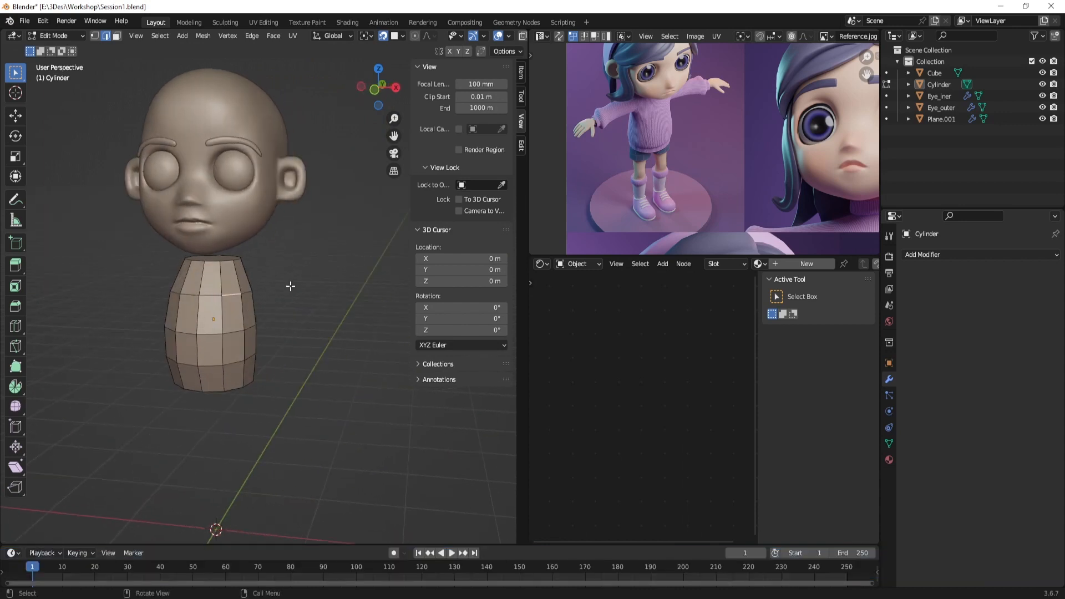
pyautogui.keyDown('shift'); pyautogui.moveTo(283, 385); pyautogui.dragTo(292, 306, button='middle'); pyautogui.keyUp('shift')
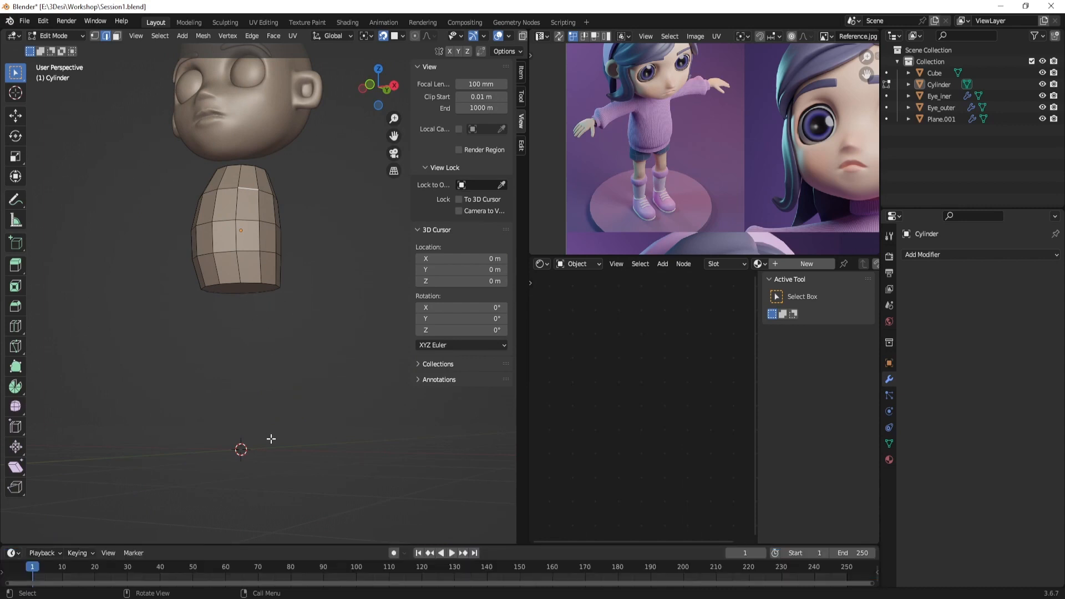
pyautogui.moveTo(341, 255); pyautogui.dragTo(291, 281, button='middle')
pyautogui.moveTo(341, 229); pyautogui.dragTo(304, 288, button='middle')
pyautogui.scroll(2, 314, 287)
pyautogui.scroll(1, 309, 281)
pyautogui.press('3')
pyautogui.click(242, 242)
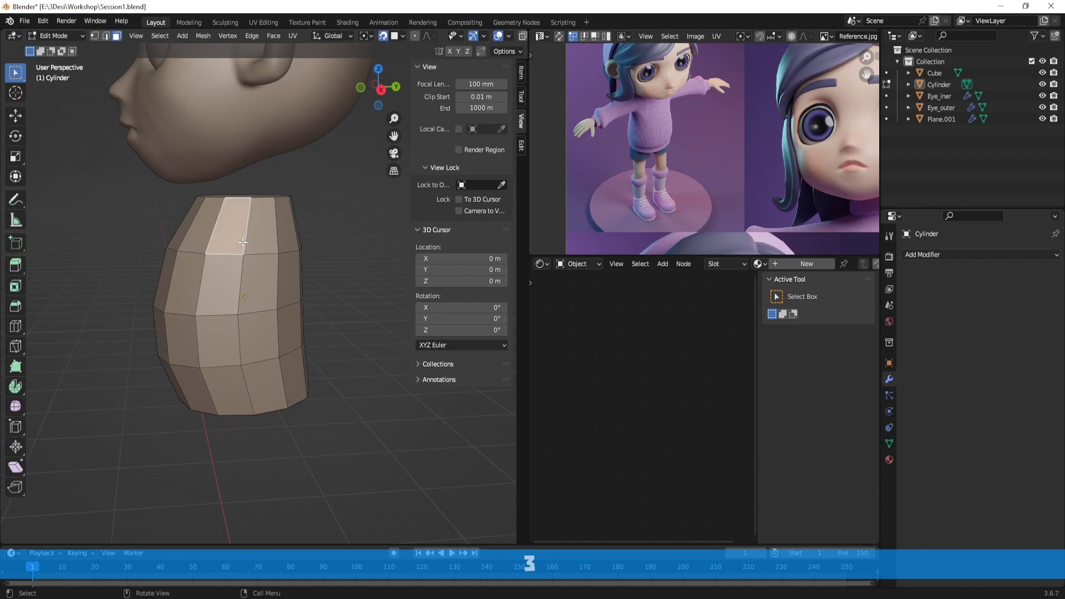
pyautogui.keyDown('ctrl'); pyautogui.click(259, 242); pyautogui.keyUp('ctrl')
pyautogui.keyDown('ctrl'); pyautogui.click(263, 275); pyautogui.keyUp('ctrl')
pyautogui.keyDown('ctrl'); pyautogui.click(228, 276); pyautogui.keyUp('ctrl')
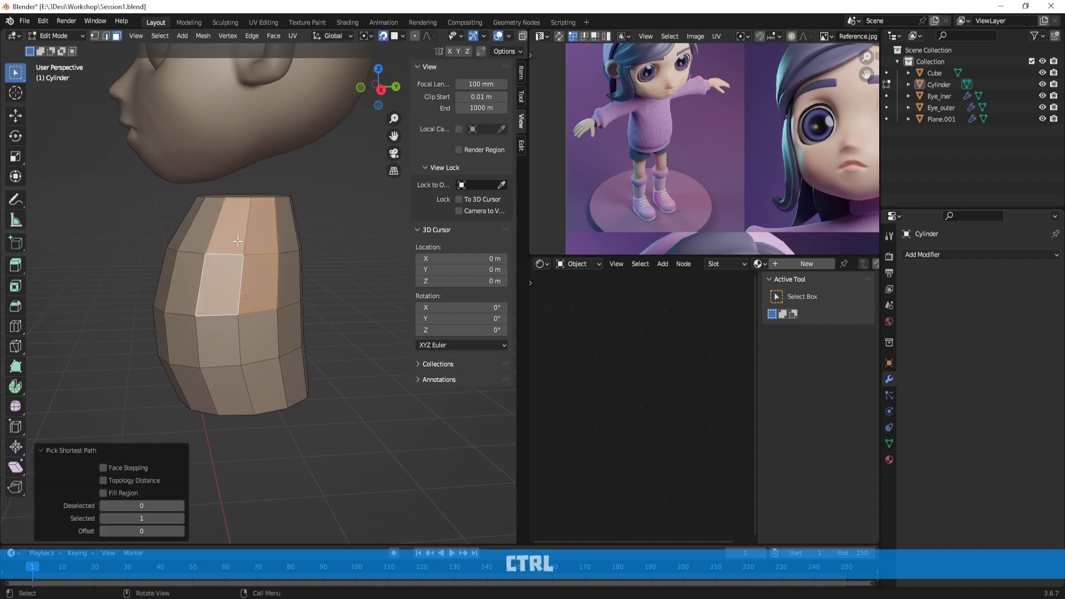
pyautogui.moveTo(334, 248); pyautogui.dragTo(325, 248, button='middle')
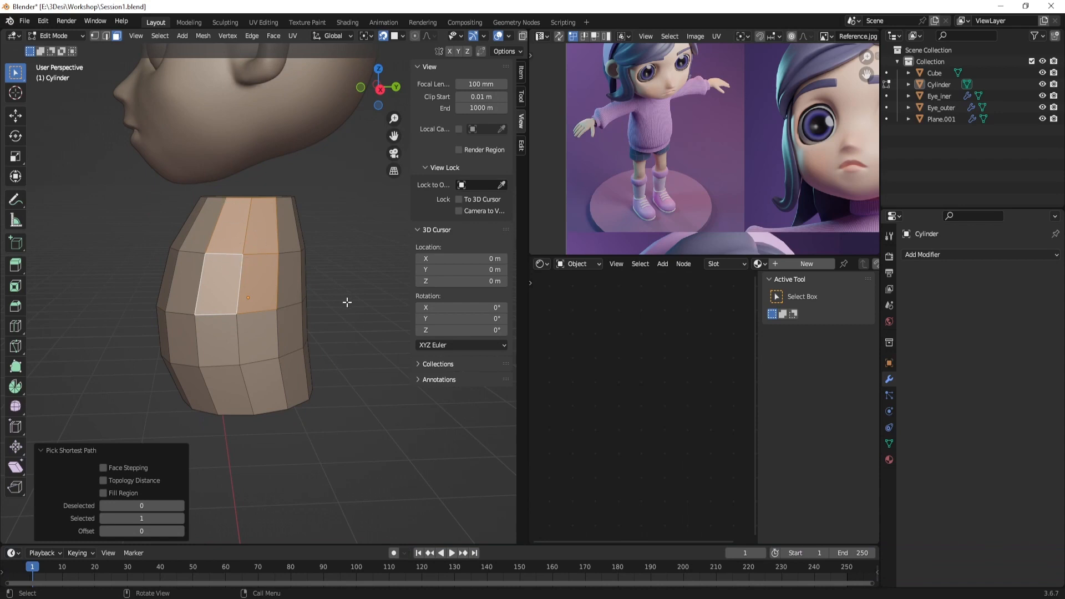
# Extrude the four selected side faces in place with zero offset
pyautogui.press('e')
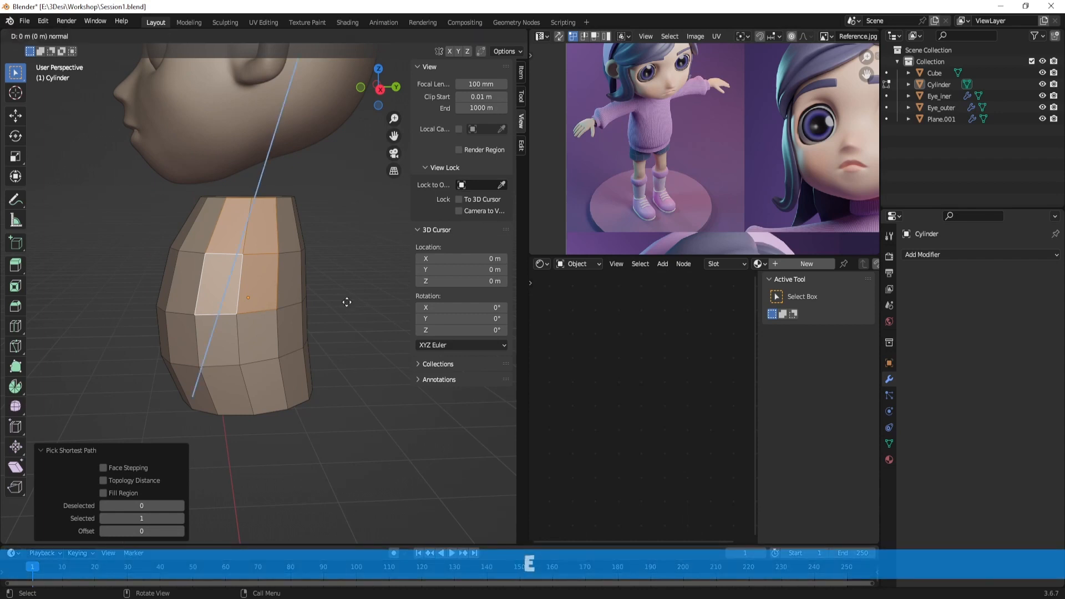
pyautogui.rightClick(347, 302)
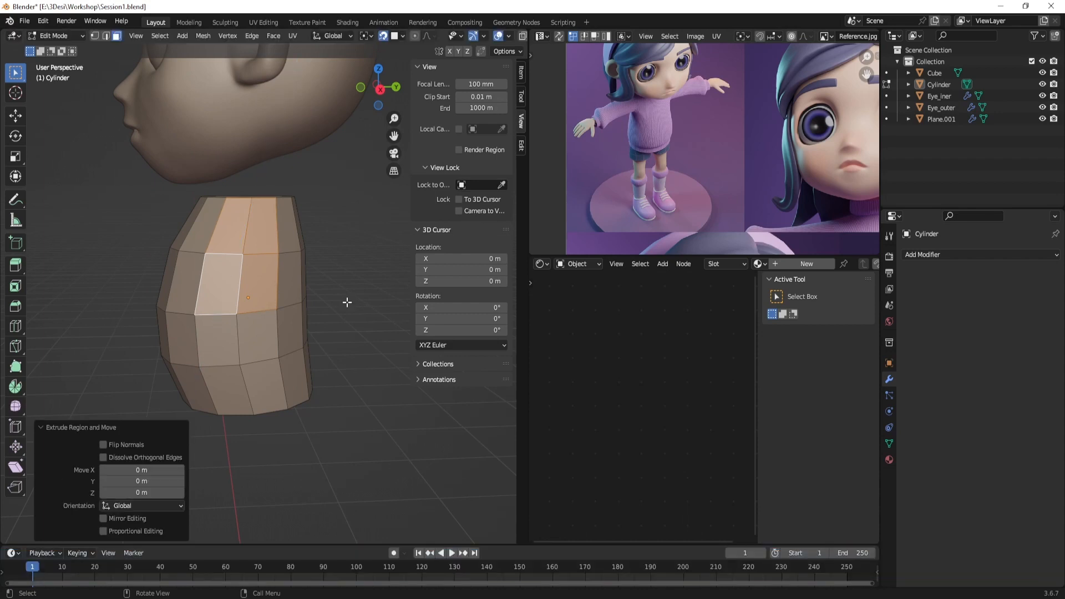
pyautogui.moveTo(347, 302); pyautogui.dragTo(350, 320, button='middle')
pyautogui.press('s')
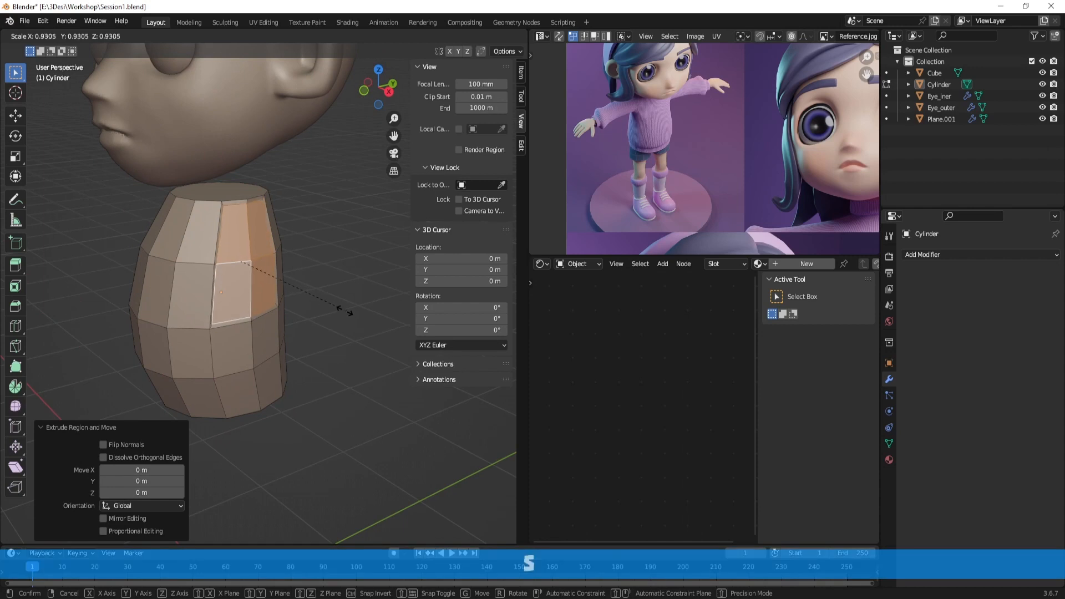
pyautogui.rightClick(349, 298)
pyautogui.moveTo(349, 298); pyautogui.dragTo(324, 275, button='middle')
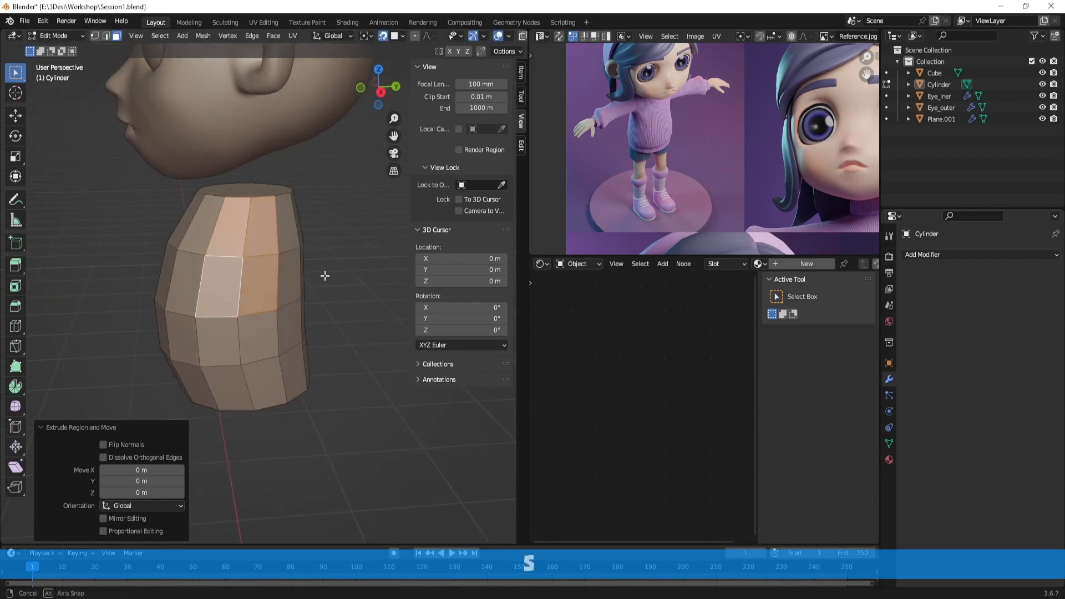
# Reshape the extruded side faces into a circle with LoopTools and scale them to about 0.406
pyautogui.rightClick(252, 227)
pyautogui.moveTo(202, 212)
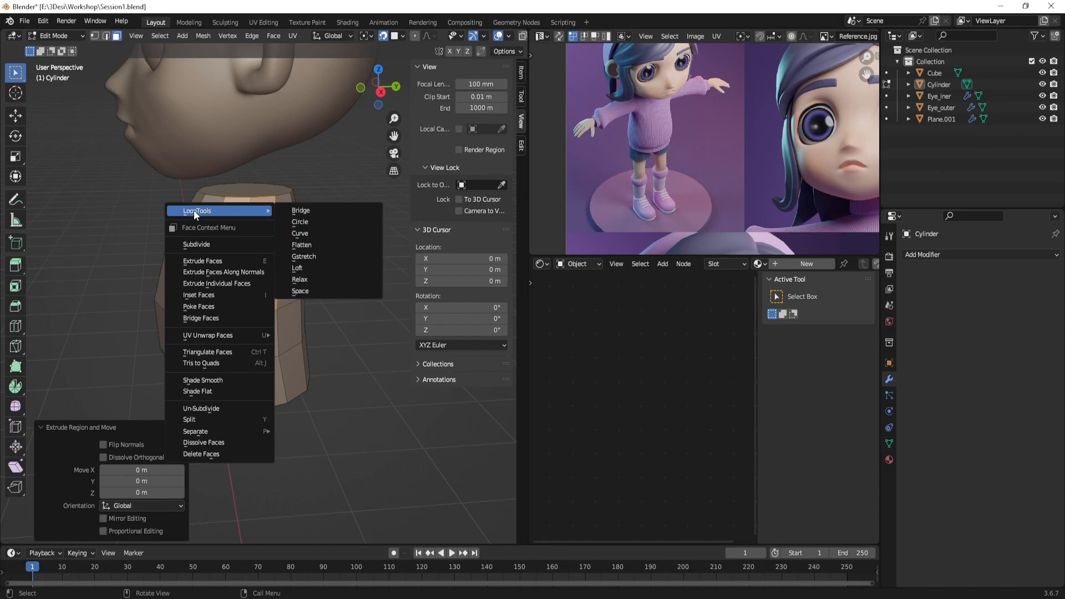
pyautogui.click(329, 222)
pyautogui.moveTo(329, 229); pyautogui.dragTo(347, 278, button='middle')
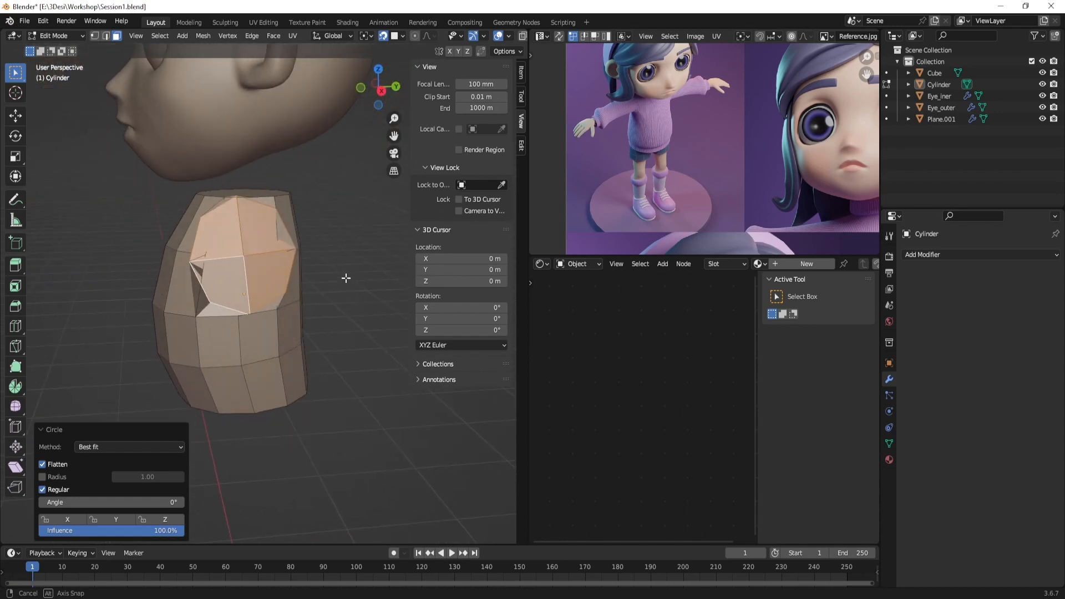
pyautogui.press('s')
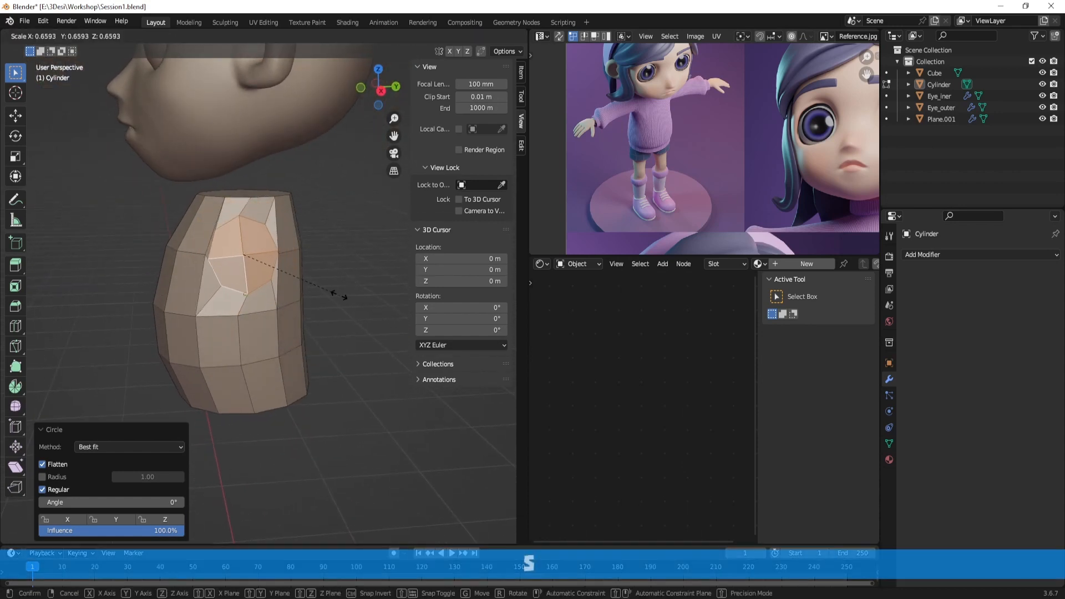
pyautogui.click(302, 281)
# Rotate the circular faces about 8.22°, raise them slightly toward the shoulder and scale them to about 1.067
pyautogui.press('r')
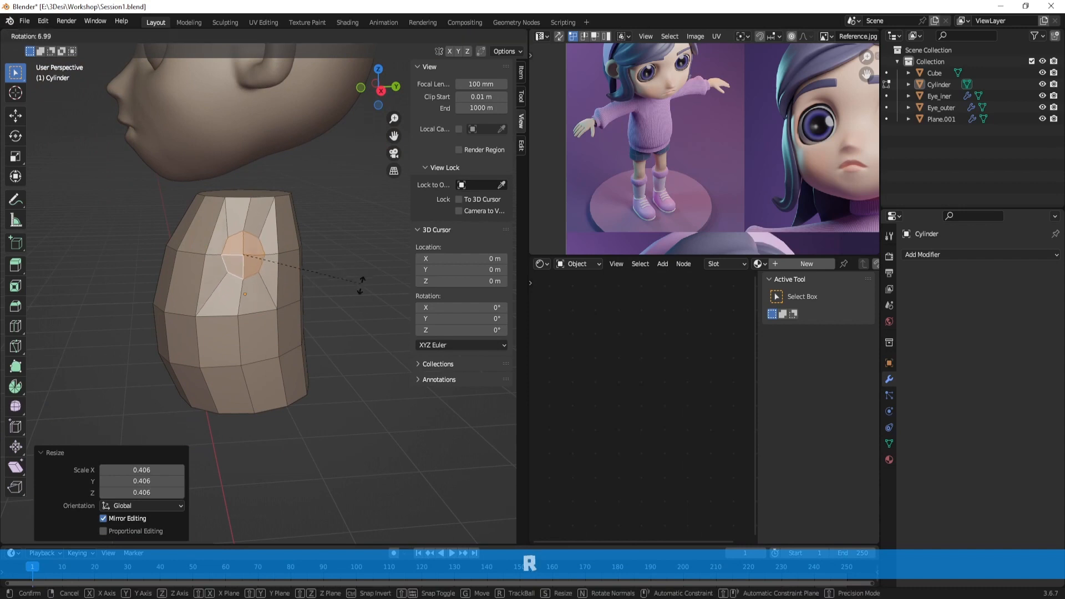
pyautogui.click(368, 289)
pyautogui.press('g')
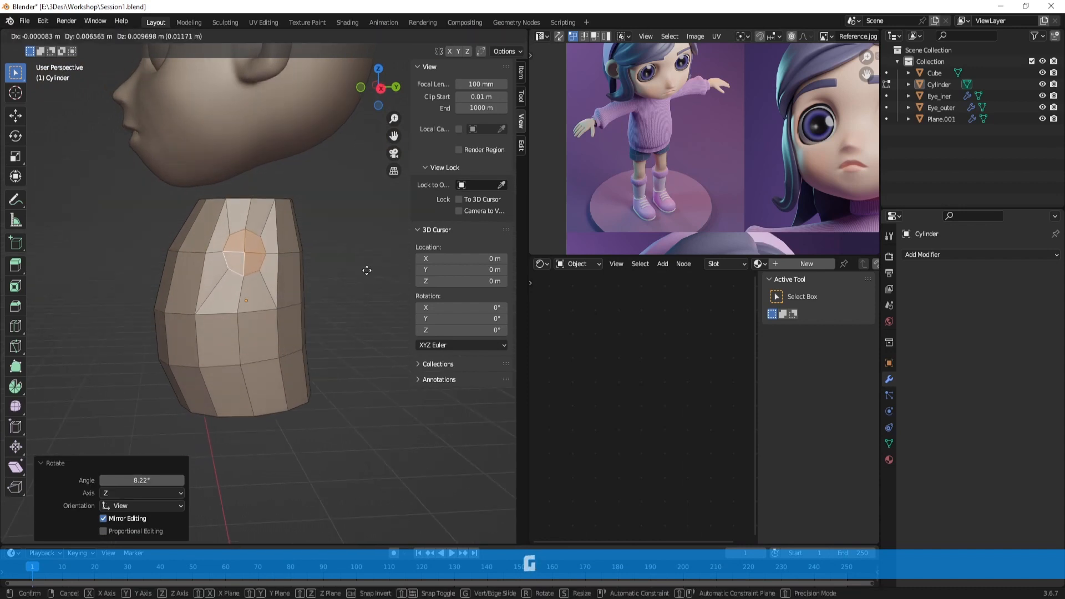
pyautogui.click(370, 265)
pyautogui.press('s')
pyautogui.click(344, 268)
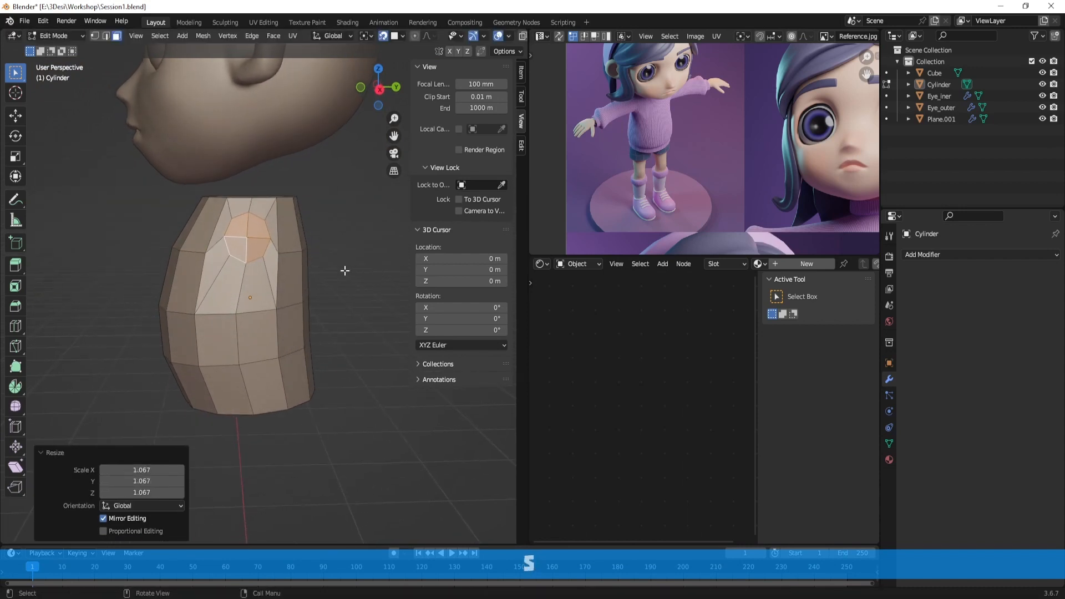
# Move the circular shoulder faces about 0.034 m outward along X
pyautogui.moveTo(344, 268); pyautogui.dragTo(390, 302, button='middle')
pyautogui.press('g')
pyautogui.press('x')
pyautogui.click(360, 279)
# In the front view, extrude the shoulder faces into an arm about 1.13 m along X and 0.008 m along Z
pyautogui.scroll(-2, 360, 280)
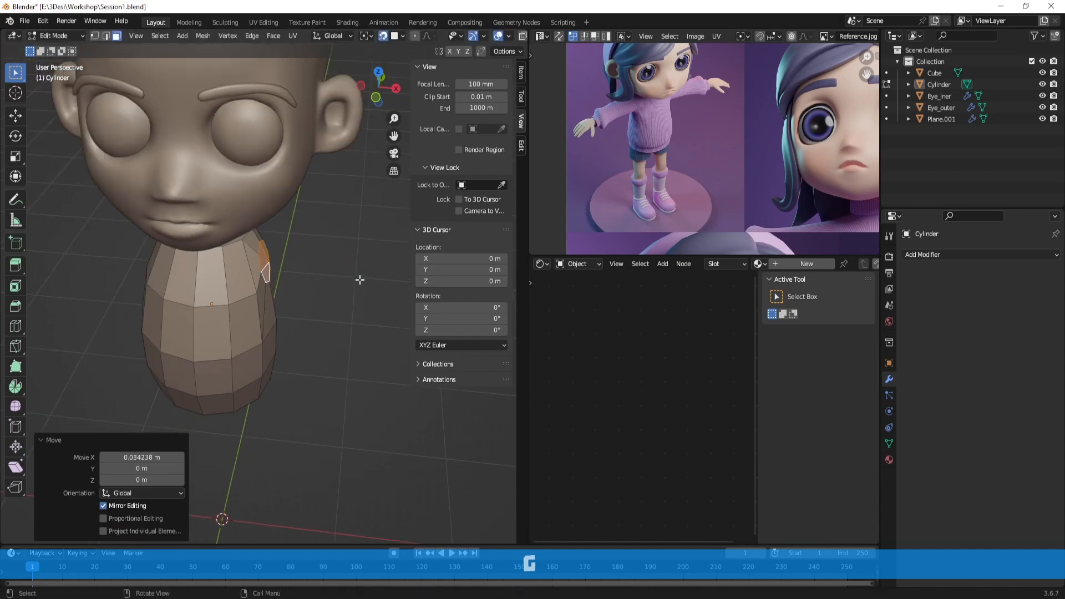
pyautogui.press('KP_1')
pyautogui.scroll(-4, 361, 278)
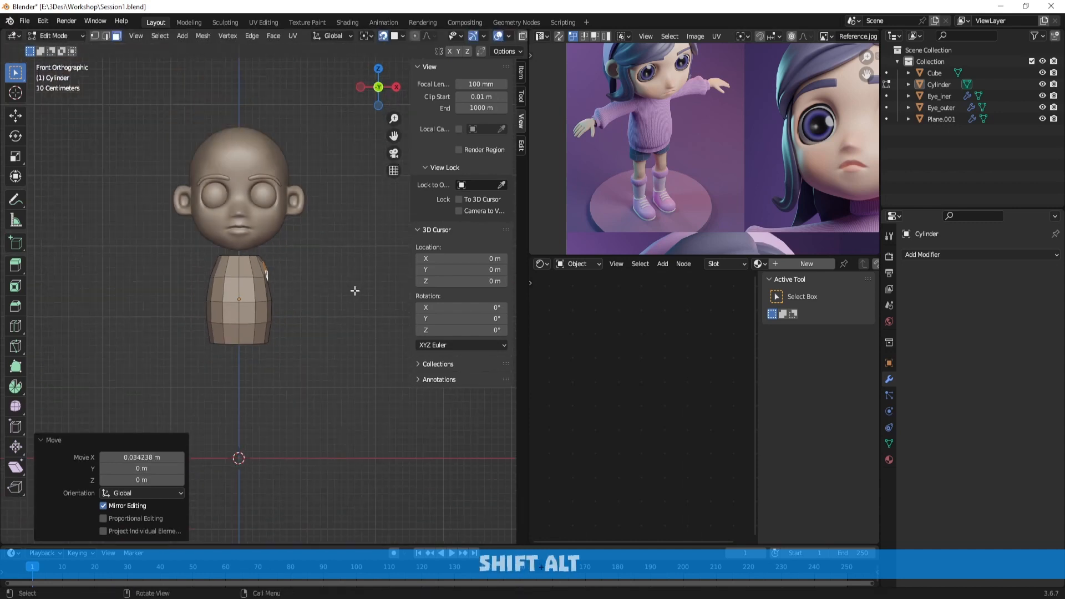
pyautogui.moveTo(366, 282); pyautogui.dragTo(322, 292, button='middle')
pyautogui.press('KP_1')
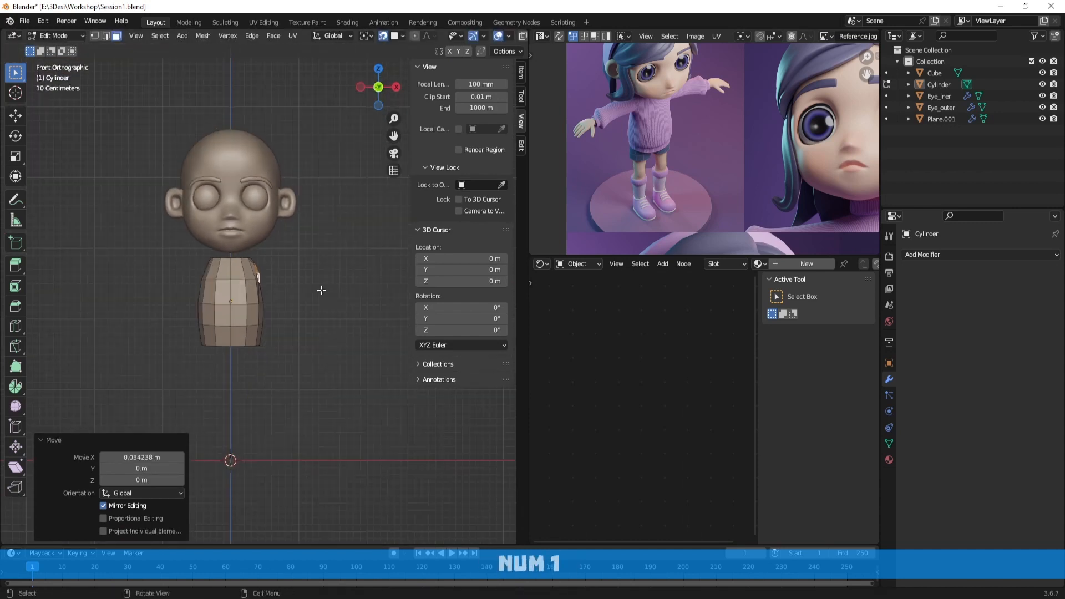
pyautogui.press('e')
pyautogui.rightClick(356, 295)
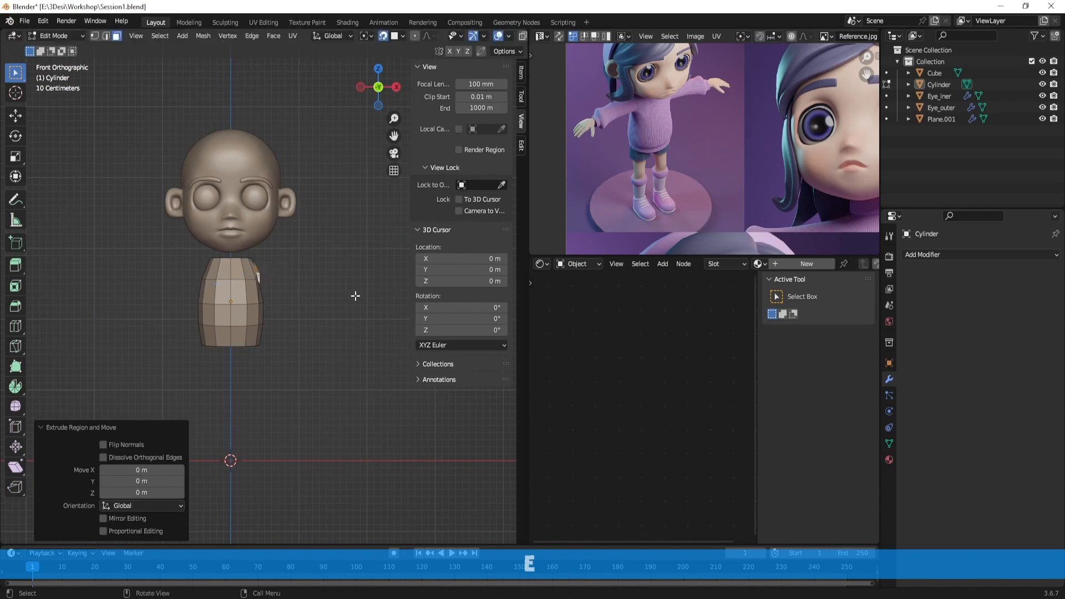
pyautogui.press('g')
pyautogui.click(426, 301)
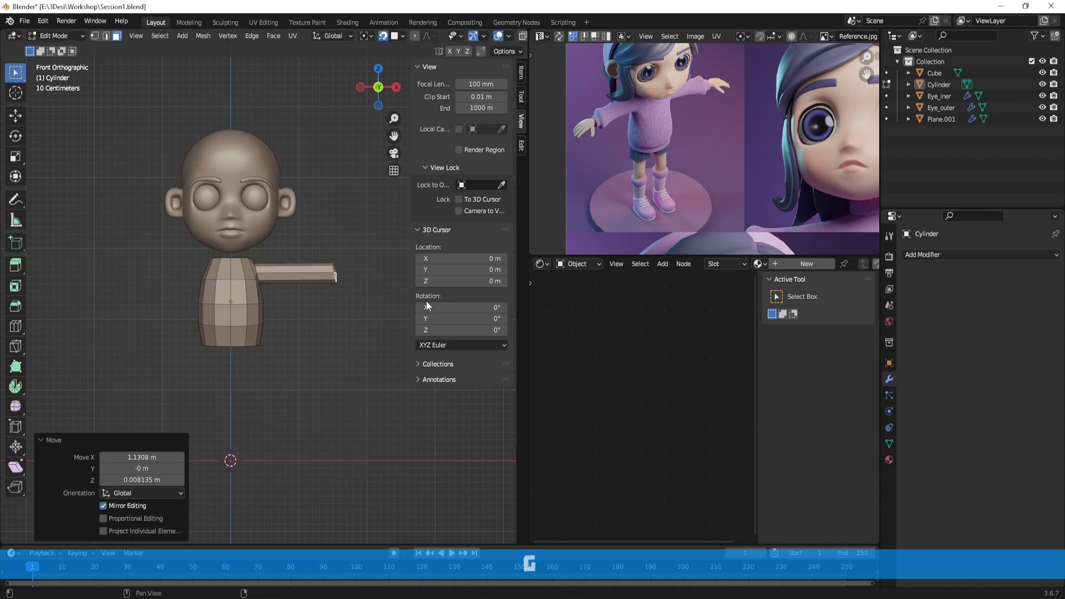
# Flatten the arm's end faces by scaling them to about -0.112 along X, and reposition them slightly
pyautogui.keyDown('shift'); pyautogui.moveTo(376, 307); pyautogui.dragTo(330, 303, button='middle'); pyautogui.keyUp('shift')
pyautogui.press('s')
pyautogui.press('x')
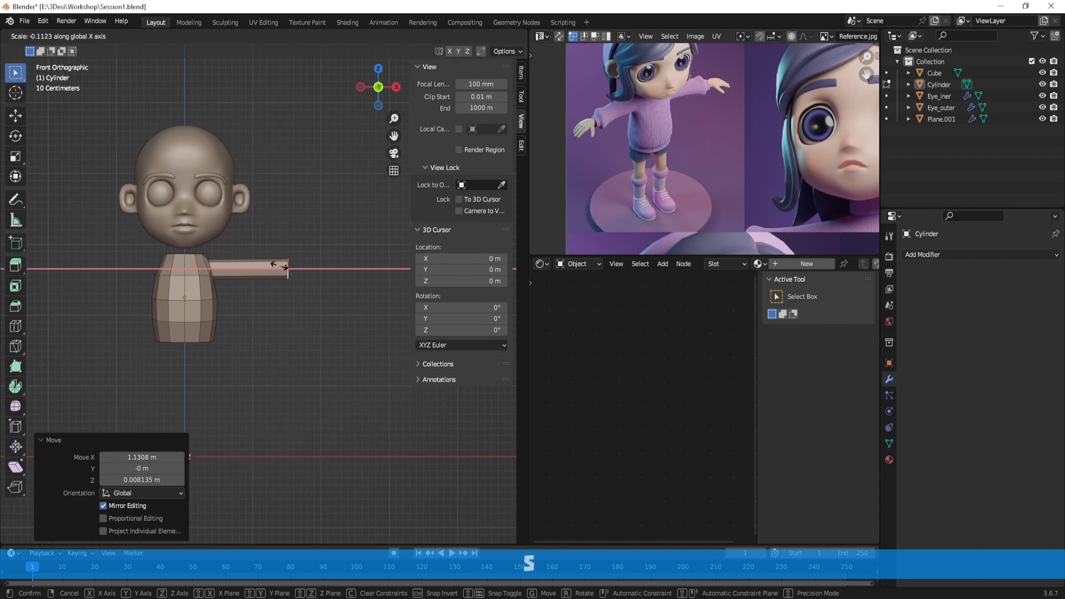
pyautogui.click(287, 271)
pyautogui.scroll(2, 340, 288)
pyautogui.press('g')
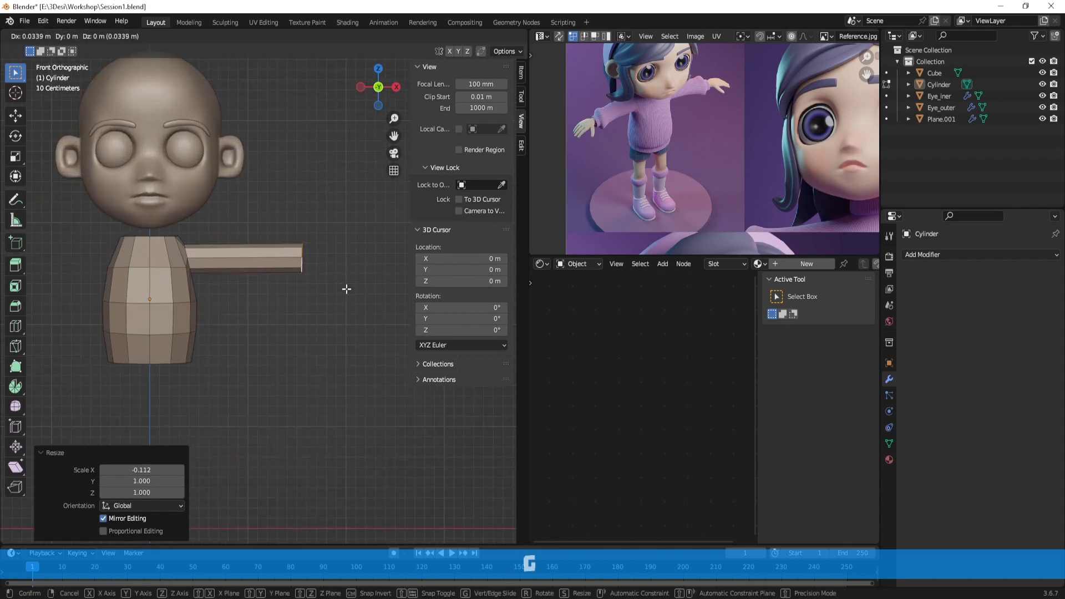
pyautogui.click(347, 290)
# Bevel the edge loop where the arm joins the shoulder with 2 segments and a width of about 0.166 m
pyautogui.moveTo(345, 289); pyautogui.dragTo(295, 288, button='middle')
pyautogui.scroll(3, 195, 273)
pyautogui.keyDown('shift'); pyautogui.moveTo(195, 273); pyautogui.dragTo(227, 262, button='middle'); pyautogui.keyUp('shift')
pyautogui.keyDown('alt'); pyautogui.keyDown('shift'); pyautogui.click(203, 256); pyautogui.keyUp('shift'); pyautogui.keyUp('alt')
pyautogui.keyDown('alt'); pyautogui.keyDown('shift'); pyautogui.click(201, 255); pyautogui.keyUp('shift'); pyautogui.keyUp('alt')
pyautogui.hotkey('shift', '2')
pyautogui.click(194, 255)
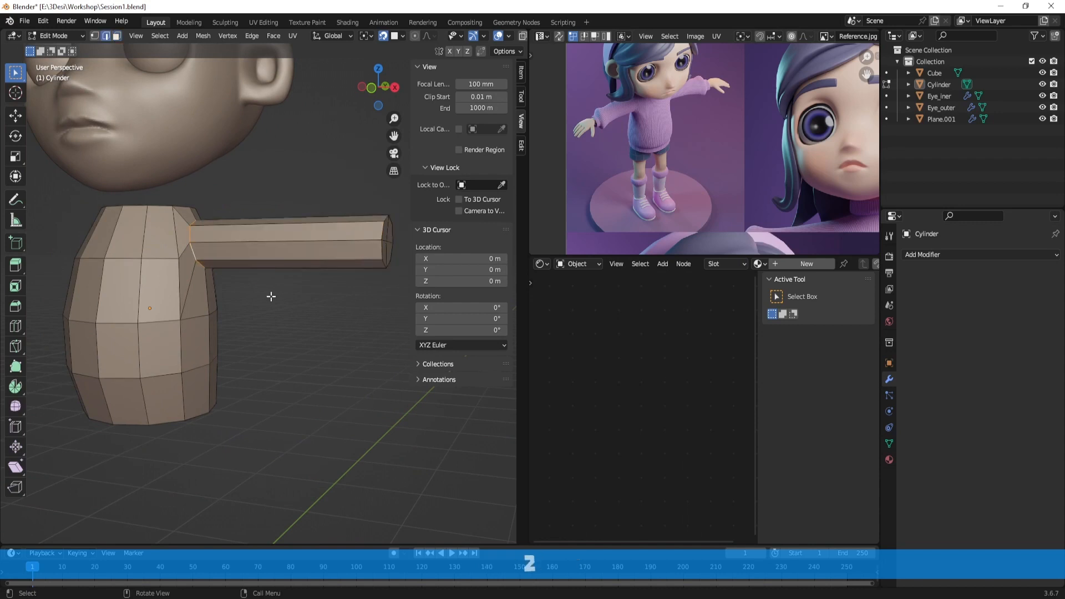
pyautogui.hotkey('ctrl', 'b')
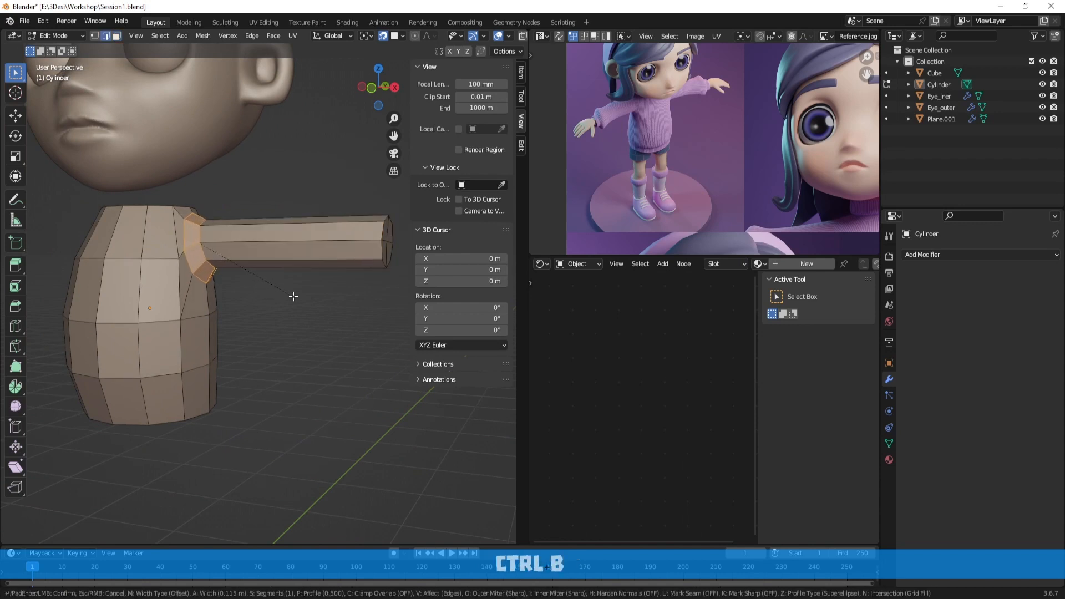
pyautogui.scroll(1, 296, 297)
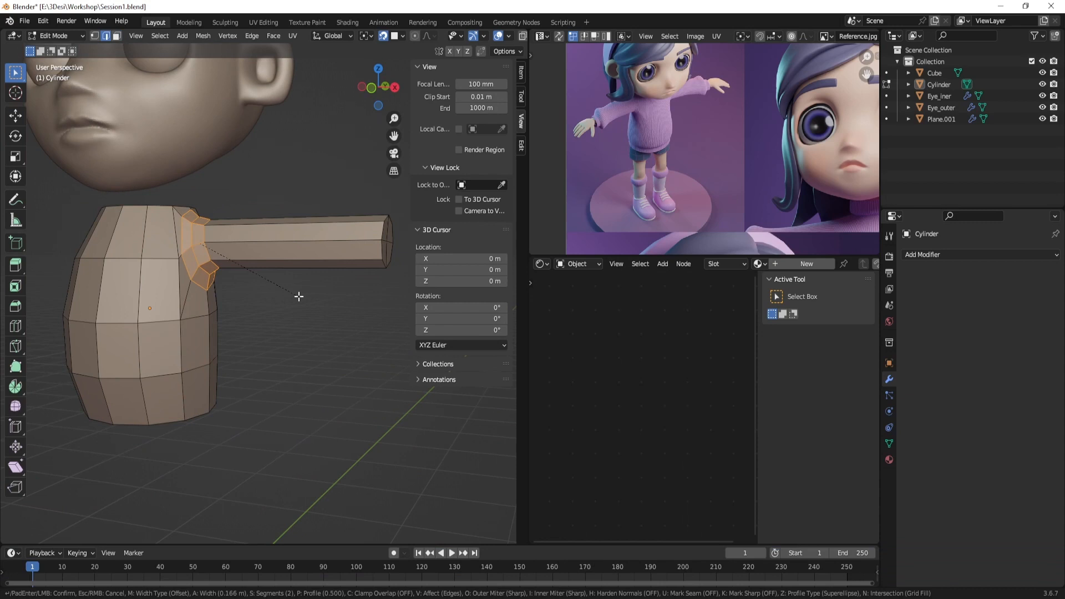
pyautogui.click(298, 296)
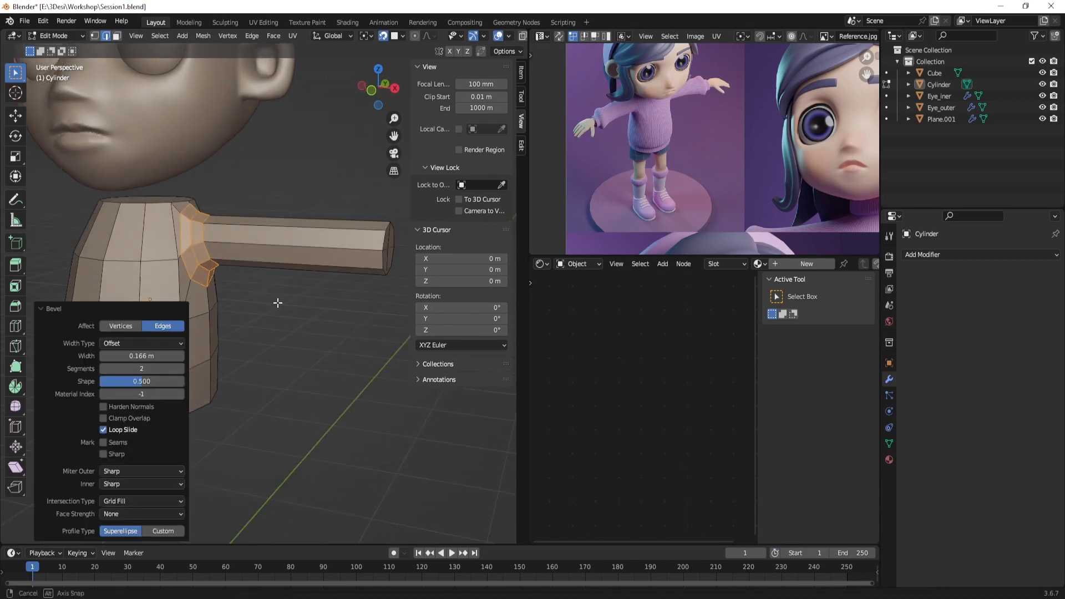
# Turn off snapping and reposition the vertex beside the shoulder bevel on the torso's front
pyautogui.moveTo(278, 301); pyautogui.dragTo(224, 253, button='middle')
pyautogui.press('1')
pyautogui.click(239, 242)
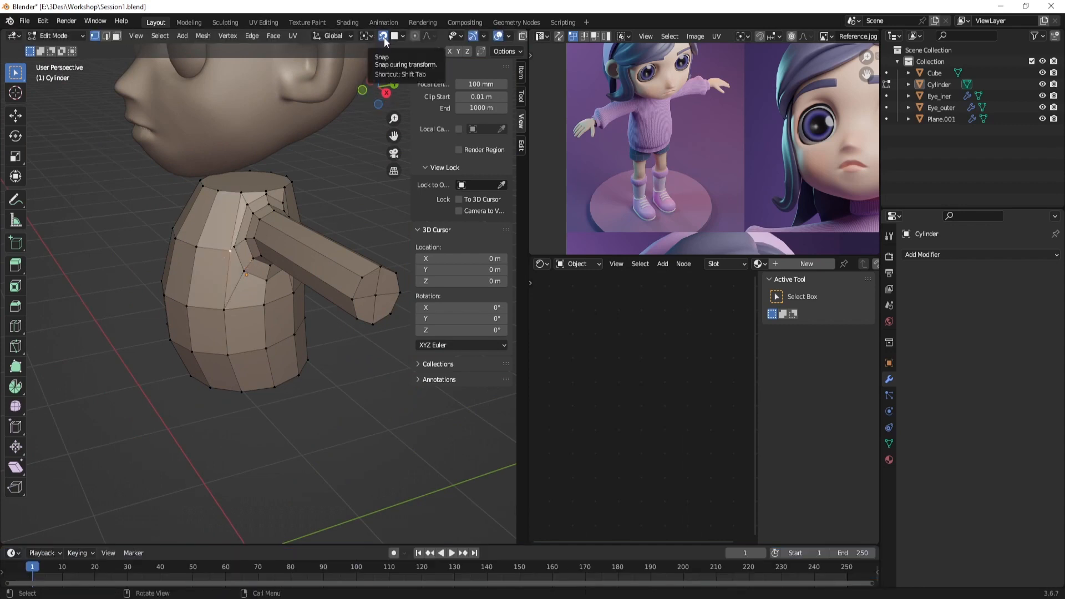
pyautogui.click(383, 37)
pyautogui.moveTo(226, 84); pyautogui.dragTo(367, 261, button='middle')
pyautogui.press('g')
pyautogui.click(211, 262)
# Adjust the vertex beside the shoulder bevel on the torso's back to even out the surrounding faces
pyautogui.press('g')
pyautogui.click(353, 261)
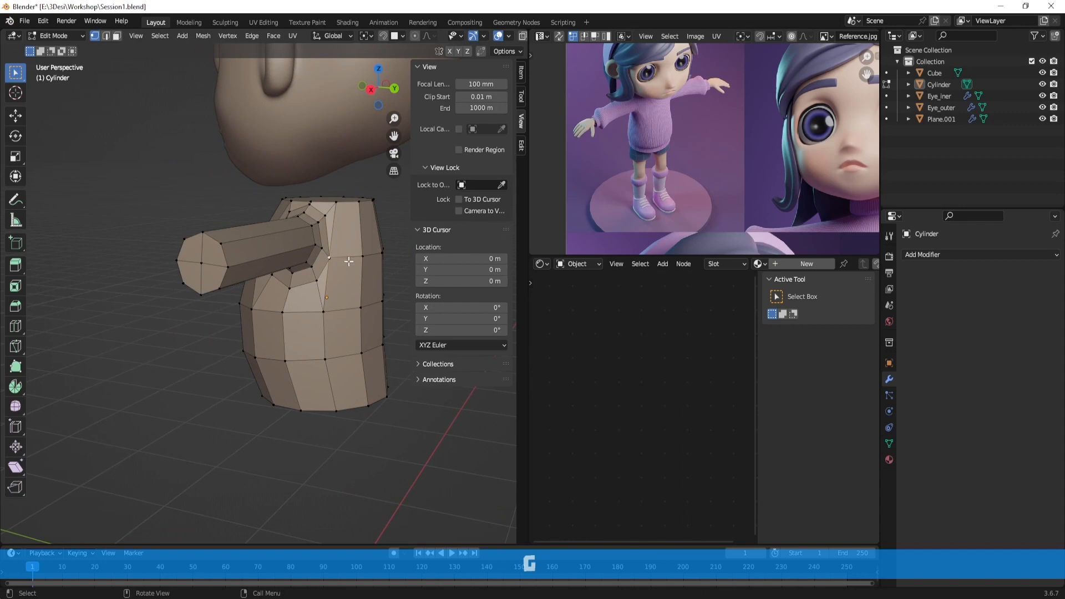
pyautogui.press('g')
pyautogui.click(371, 260)
pyautogui.press('g')
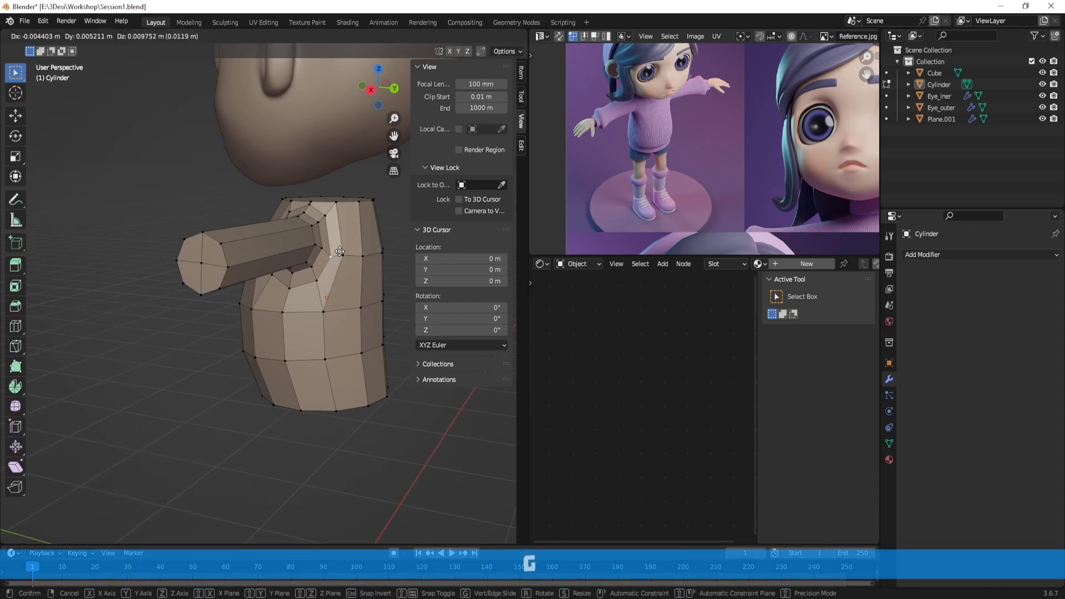
pyautogui.click(339, 252)
# Move the vertex behind the shoulder bevel about 0.012 m upward
pyautogui.moveTo(340, 251); pyautogui.dragTo(183, 257, button='middle')
pyautogui.click(327, 262)
pyautogui.press('g')
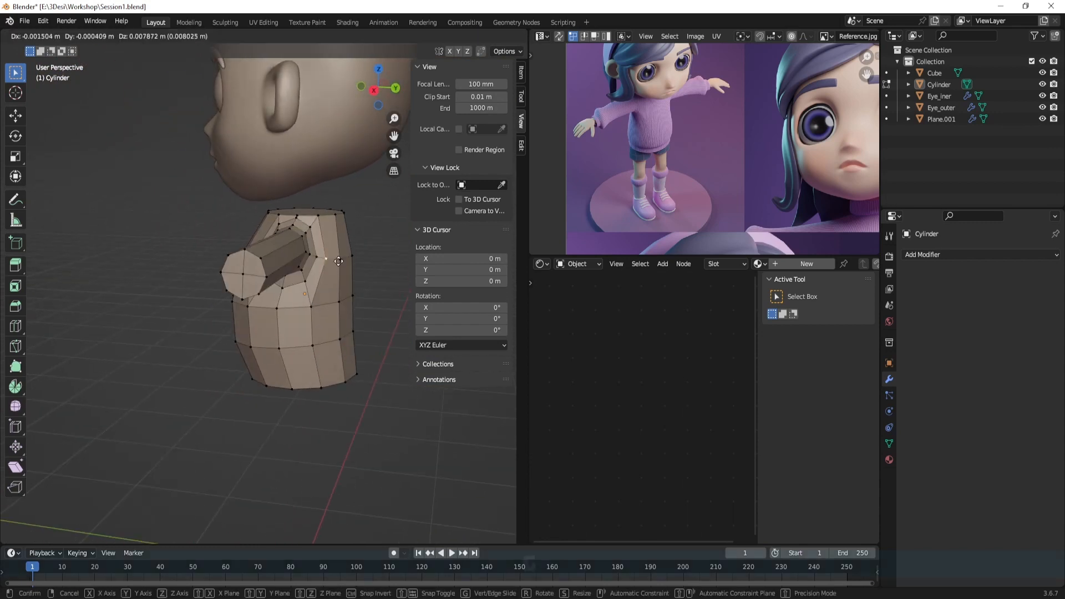
pyautogui.click(327, 259)
pyautogui.click(316, 258)
pyautogui.press('g')
pyautogui.click(317, 257)
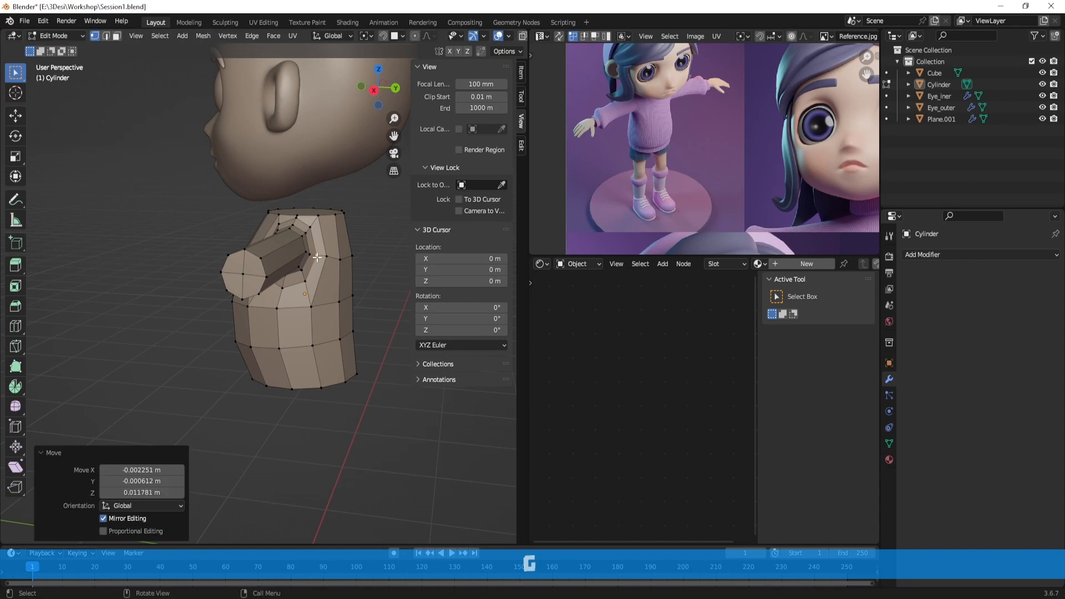
# Examine the torso, the shoulder joint and the arm from several angles
pyautogui.moveTo(191, 247); pyautogui.dragTo(251, 250, button='middle')
pyautogui.scroll(-2, 252, 250)
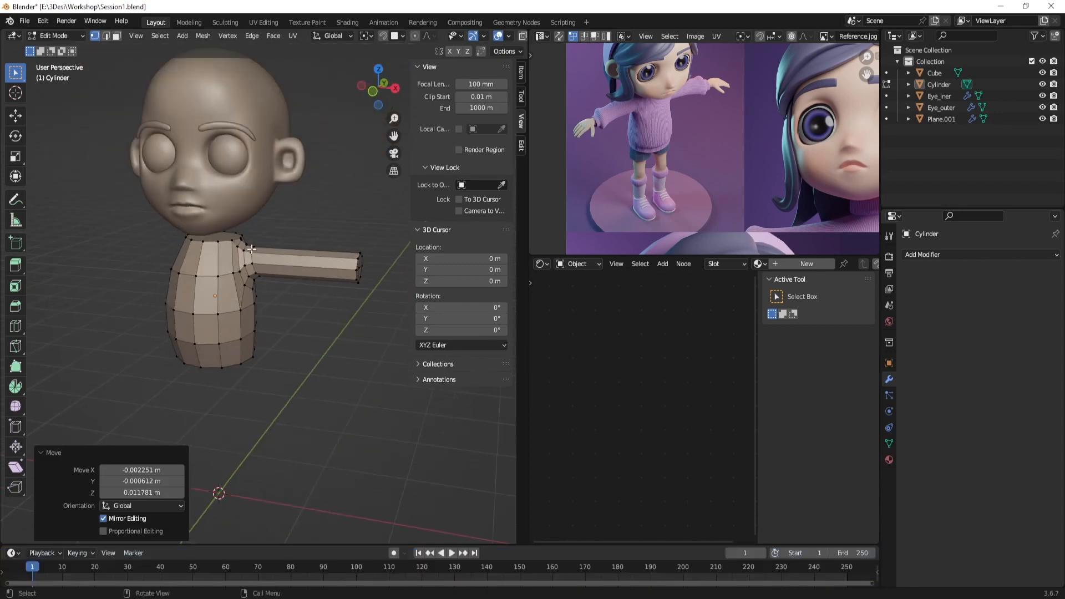
pyautogui.moveTo(334, 250); pyautogui.dragTo(350, 233, button='middle')
pyautogui.scroll(1, 333, 239)
pyautogui.moveTo(216, 263); pyautogui.dragTo(372, 245, button='middle')
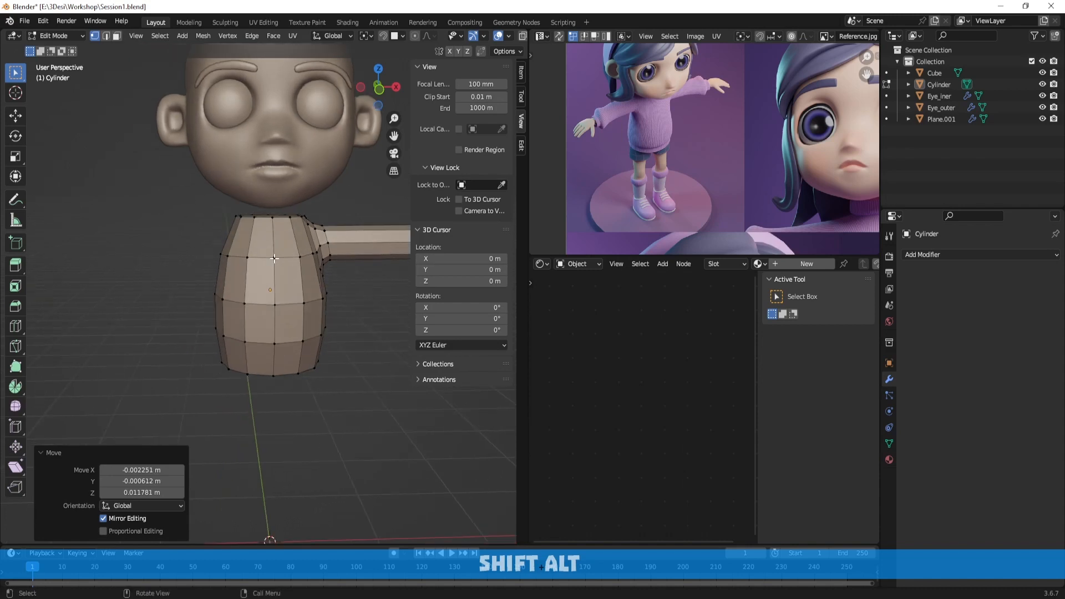
pyautogui.moveTo(274, 259); pyautogui.dragTo(255, 260, button='middle')
pyautogui.keyDown('shift'); pyautogui.moveTo(342, 267); pyautogui.dragTo(290, 268, button='middle'); pyautogui.keyUp('shift')
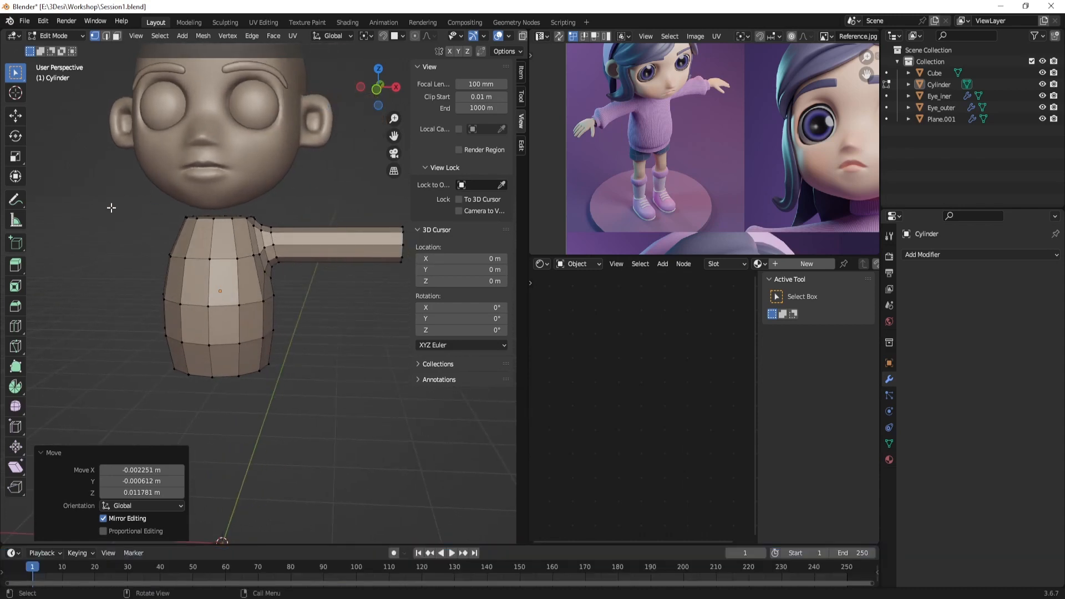
pyautogui.keyDown('shift'); pyautogui.moveTo(348, 228); pyautogui.dragTo(321, 250, button='middle'); pyautogui.keyUp('shift')
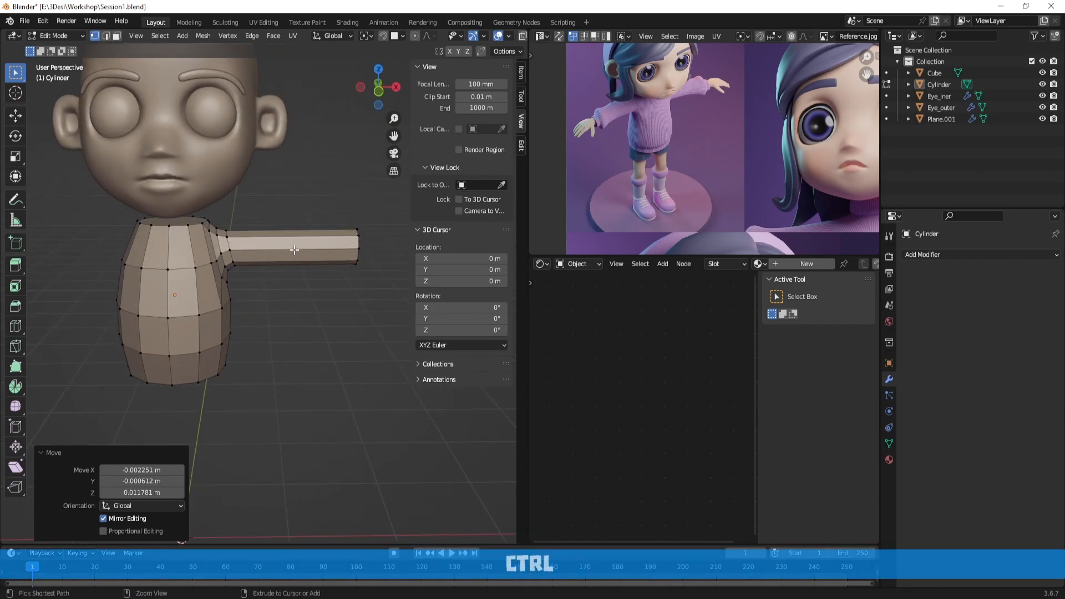
# Add one centred edge loop at the middle of the arm and flatten it along X
pyautogui.hotkey('ctrl', 'r')
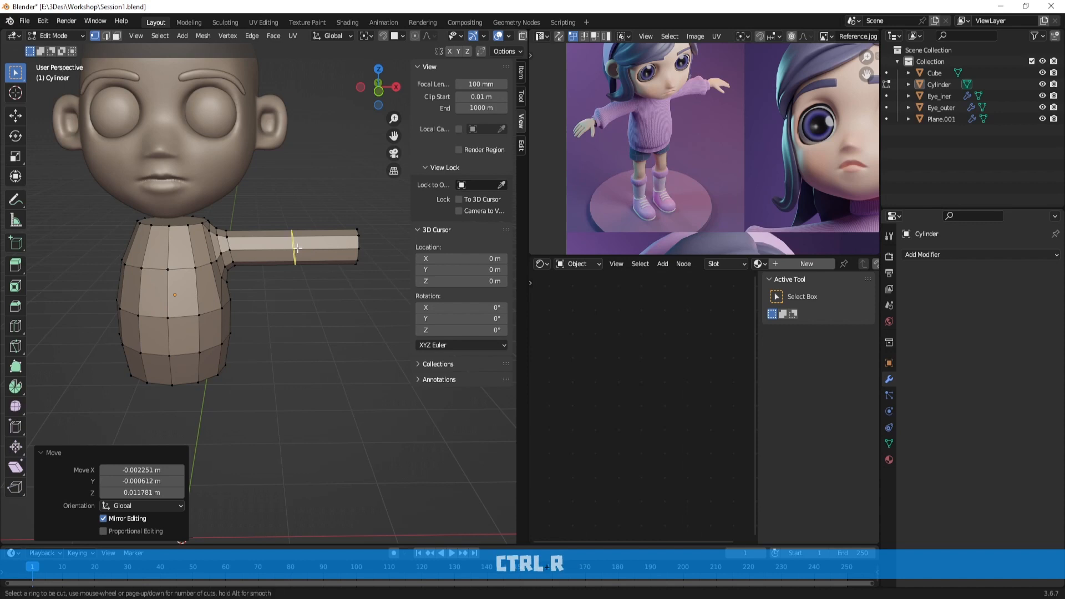
pyautogui.click(307, 253)
pyautogui.rightClick(306, 253)
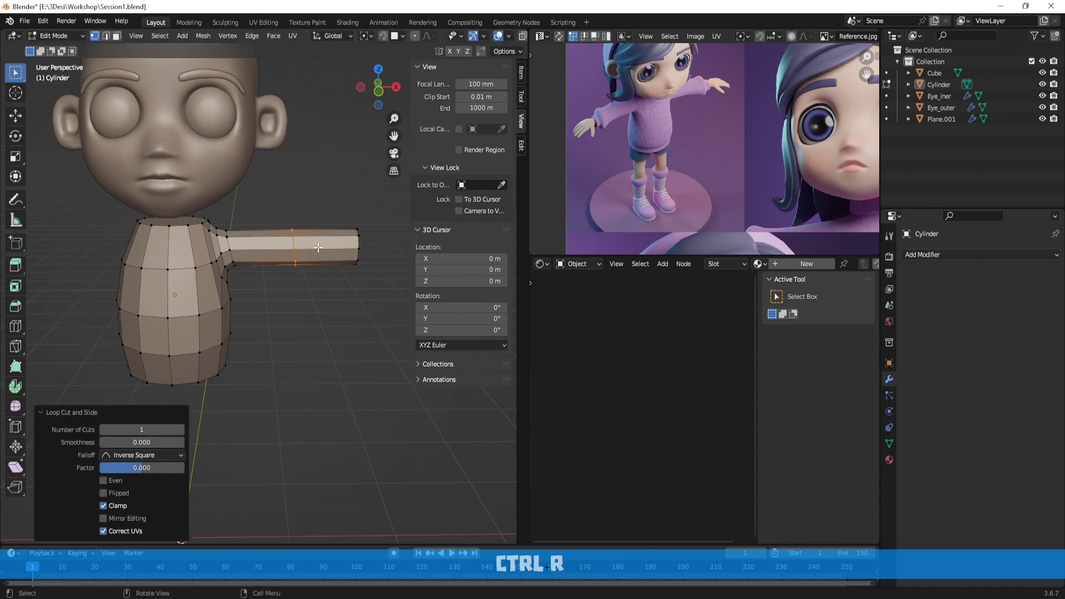
pyautogui.moveTo(363, 243); pyautogui.dragTo(389, 257, button='middle')
pyautogui.press('s')
pyautogui.press('x')
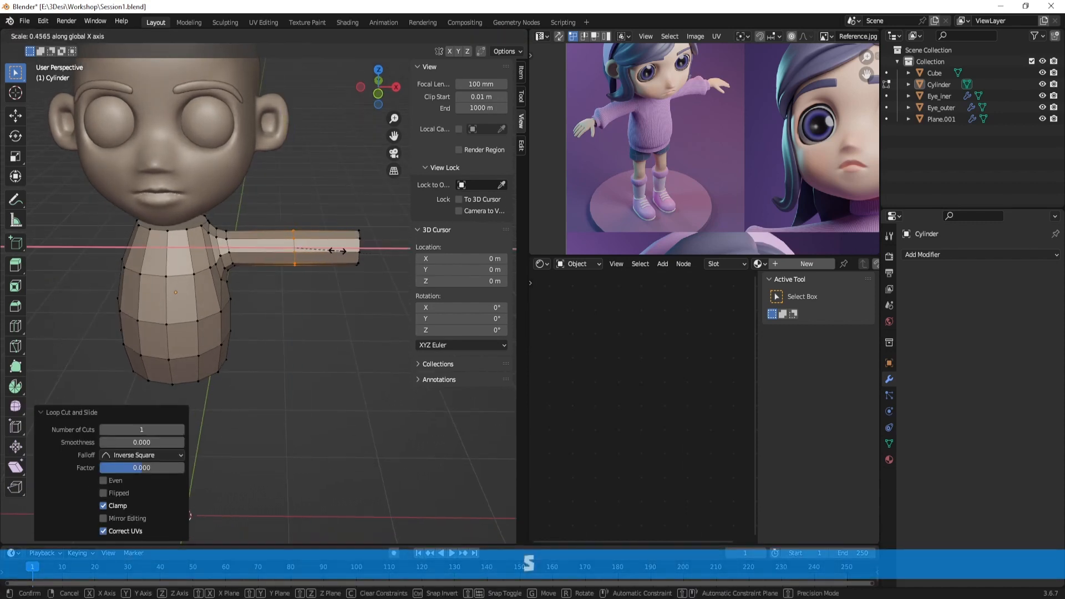
pyautogui.click(307, 248)
# Bevel the arm's middle edge loop with 2 segments and a width of about 0.262 m
pyautogui.press('2')
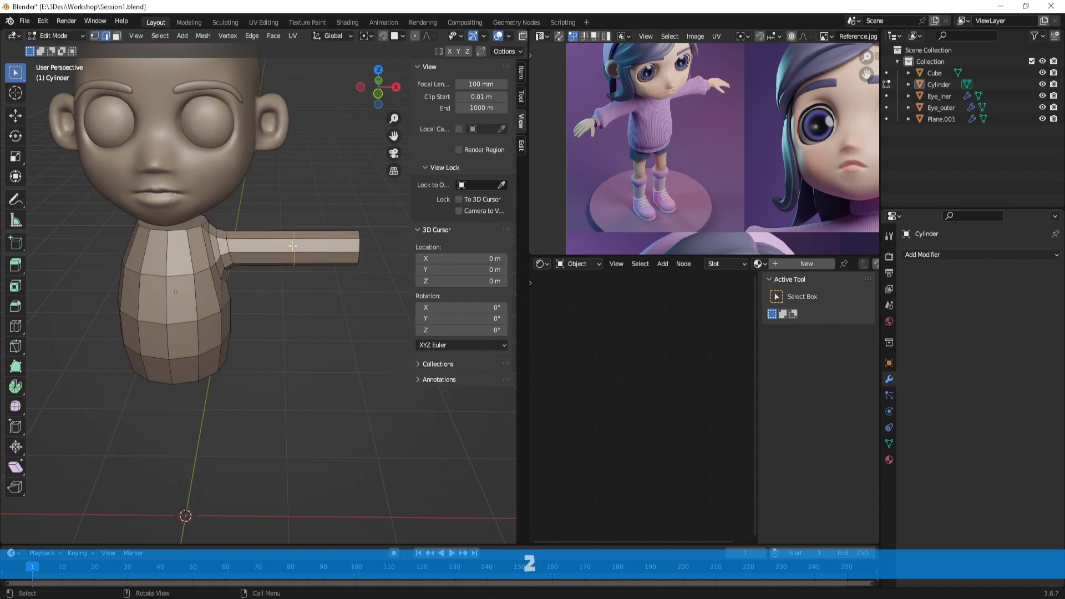
pyautogui.hotkey('ctrl', 'b')
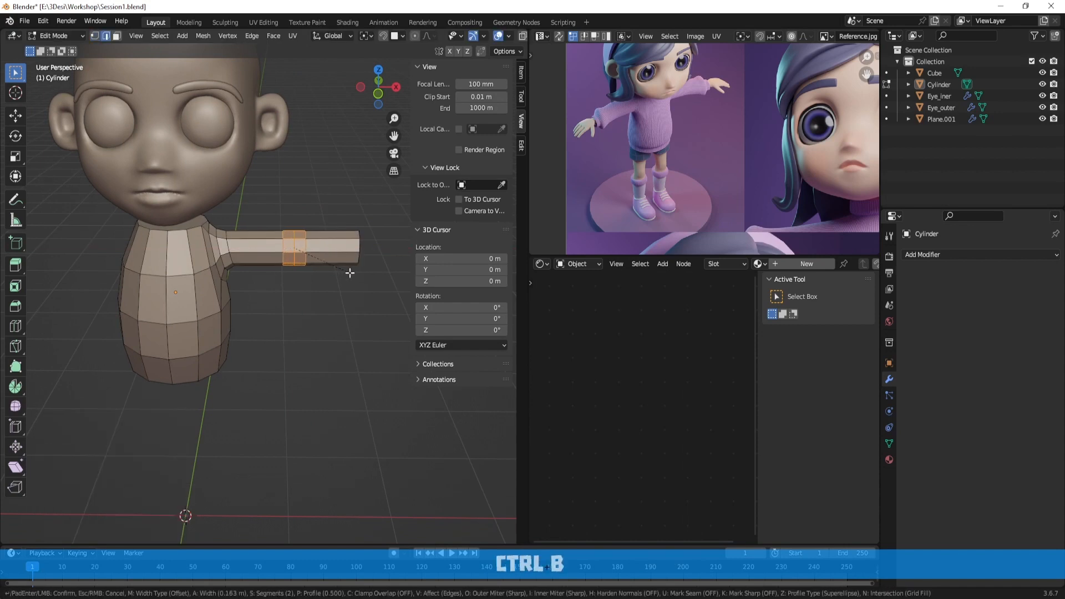
pyautogui.click(357, 272)
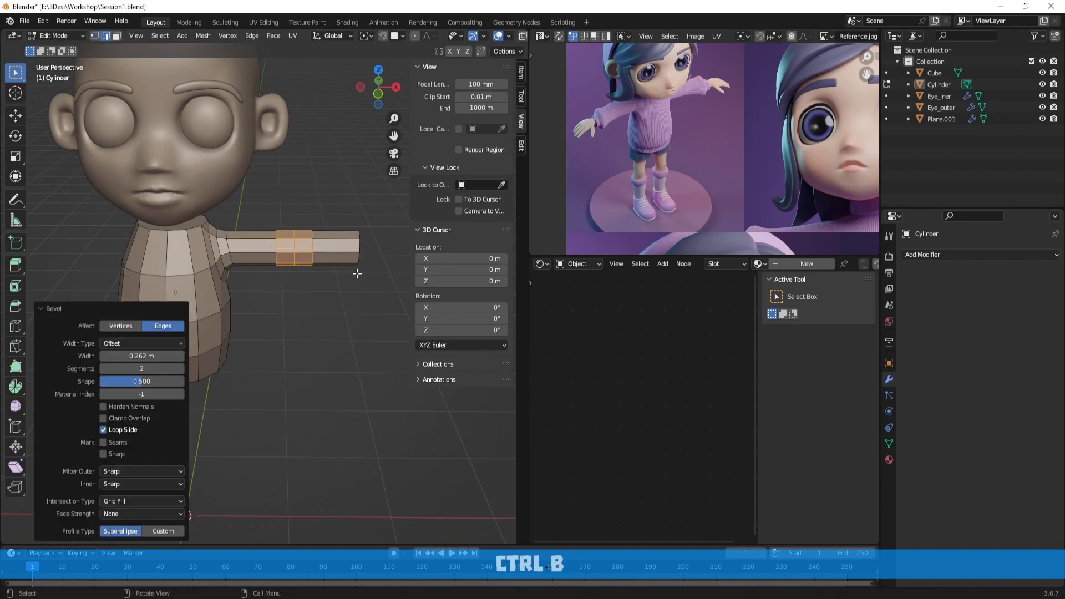
pyautogui.press('Tab')
pyautogui.press('Tab')
pyautogui.moveTo(357, 270); pyautogui.dragTo(334, 272, button='middle')
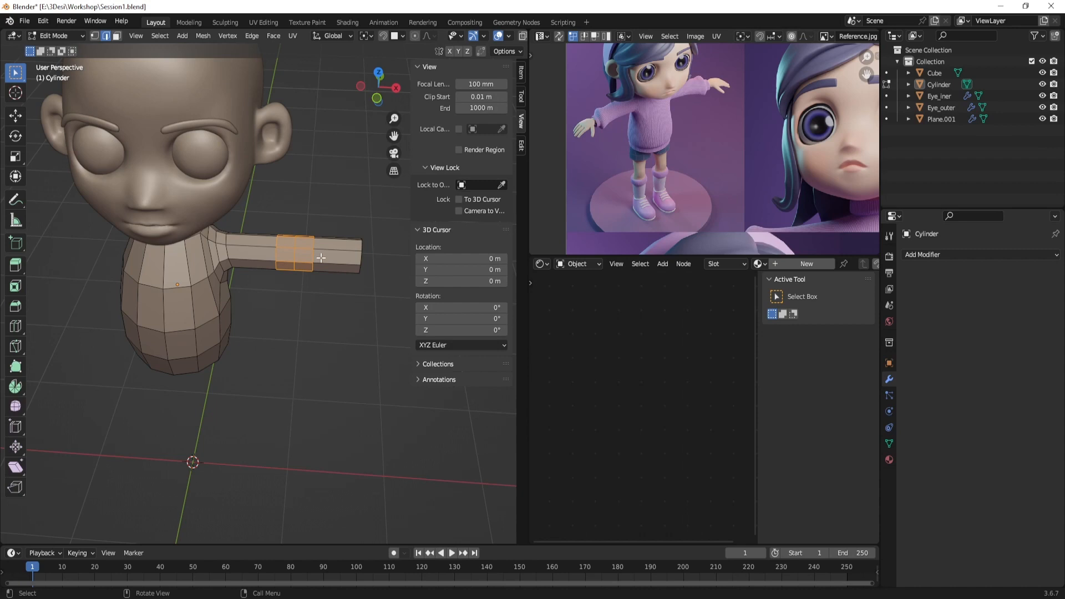
# Add a centred edge loop to the upper arm between the shoulder and the elbow loops
pyautogui.hotkey('ctrl', 'r')
pyautogui.click(270, 255)
pyautogui.rightClick(270, 254)
pyautogui.moveTo(271, 254); pyautogui.dragTo(296, 252, button='middle')
# Delete the faces closing the arm's end and the cap face at the top of the torso
pyautogui.press('3')
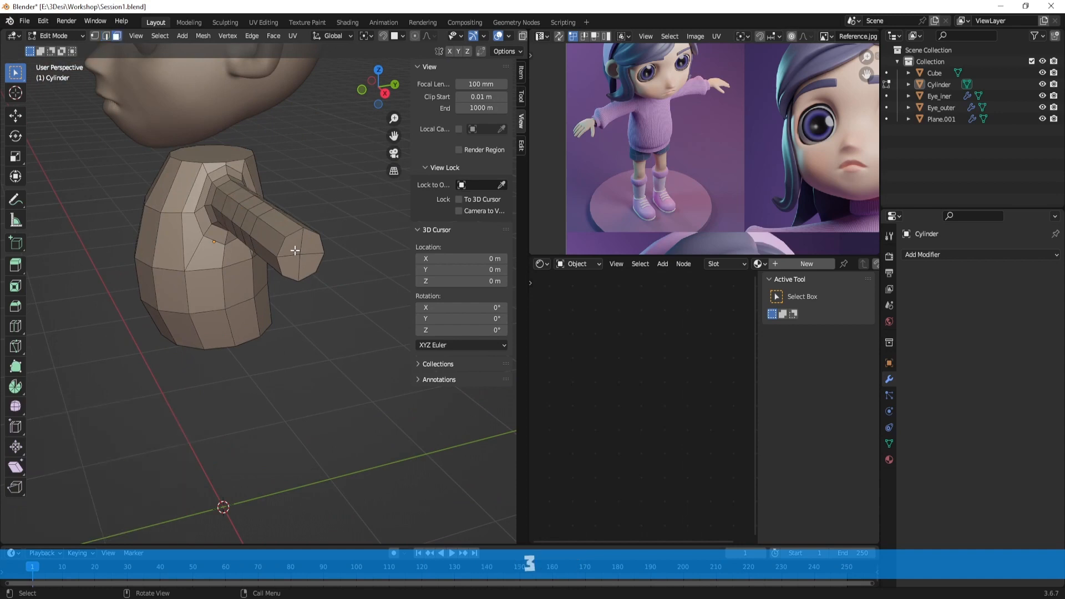
pyautogui.click(294, 252)
pyautogui.press('x')
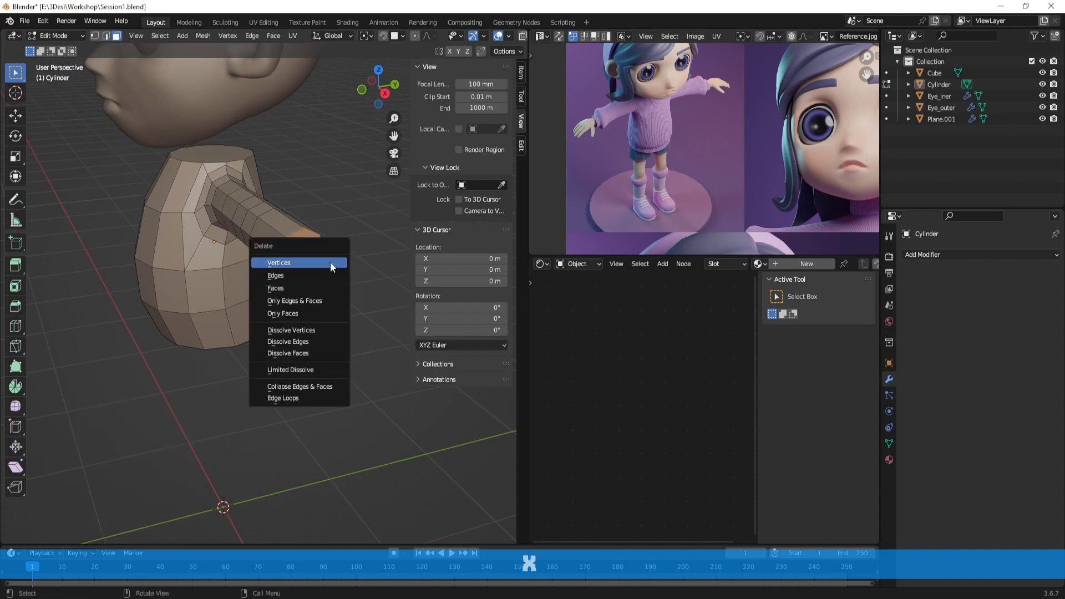
pyautogui.click(317, 289)
pyautogui.moveTo(317, 289); pyautogui.dragTo(228, 226, button='middle')
pyautogui.moveTo(229, 226); pyautogui.dragTo(322, 260, button='middle')
pyautogui.keyDown('alt'); pyautogui.keyDown('shift'); pyautogui.click(254, 220); pyautogui.keyUp('shift'); pyautogui.keyUp('alt')
pyautogui.keyDown('alt'); pyautogui.keyDown('shift'); pyautogui.click(260, 221); pyautogui.keyUp('shift'); pyautogui.keyUp('alt')
pyautogui.press('x')
pyautogui.click(265, 222)
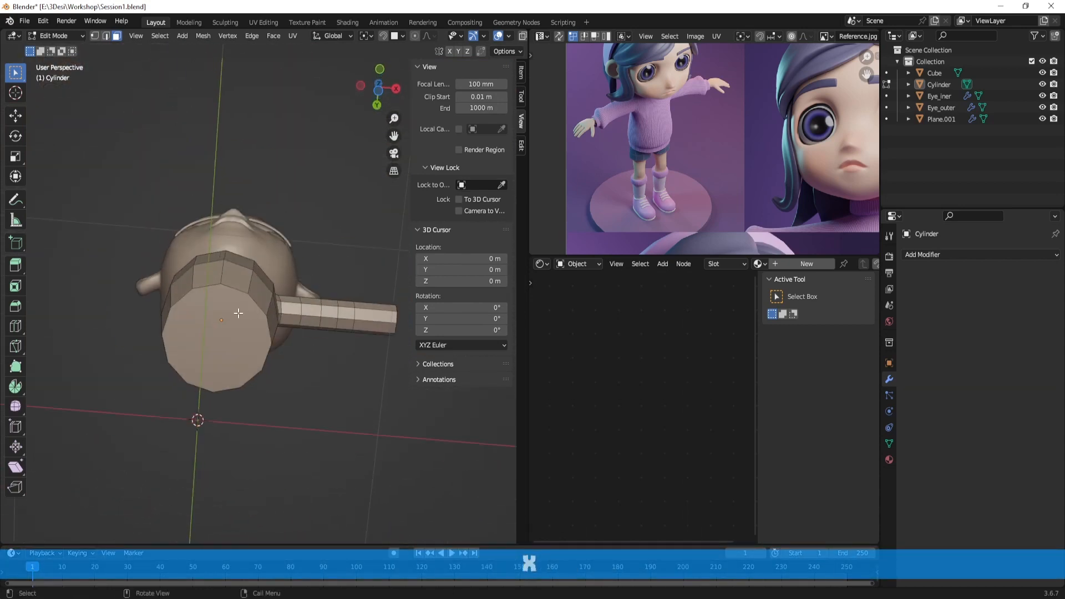
# Select the torso's bottom face and duplicate it in place
pyautogui.click(238, 314)
pyautogui.moveTo(330, 308)
pyautogui.mouseDown(button='middle')
pyautogui.moveTo(330, 372)
pyautogui.moveTo(322, 309)
pyautogui.mouseUp(button='middle')
pyautogui.moveTo(323, 310); pyautogui.dragTo(331, 299, button='middle')
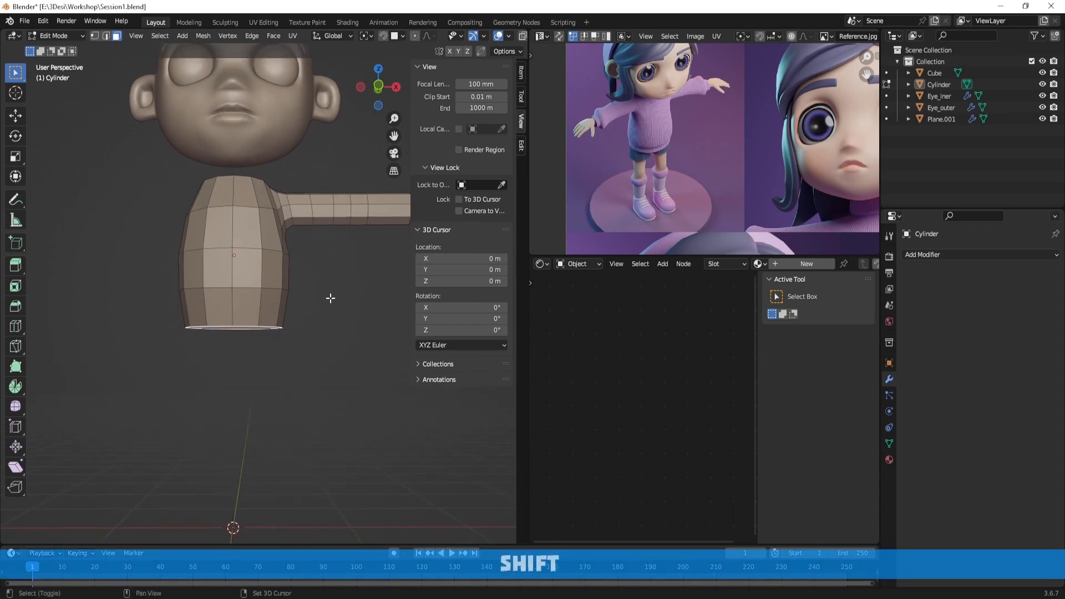
pyautogui.hotkey('shift', 'd')
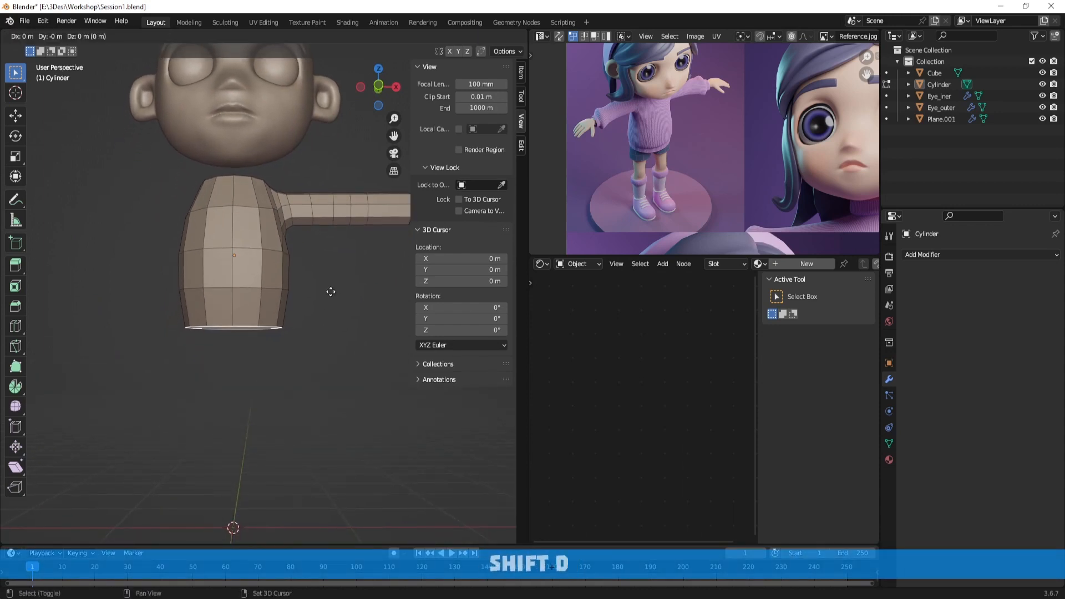
pyautogui.rightClick(339, 294)
pyautogui.moveTo(339, 295); pyautogui.dragTo(312, 335, button='middle')
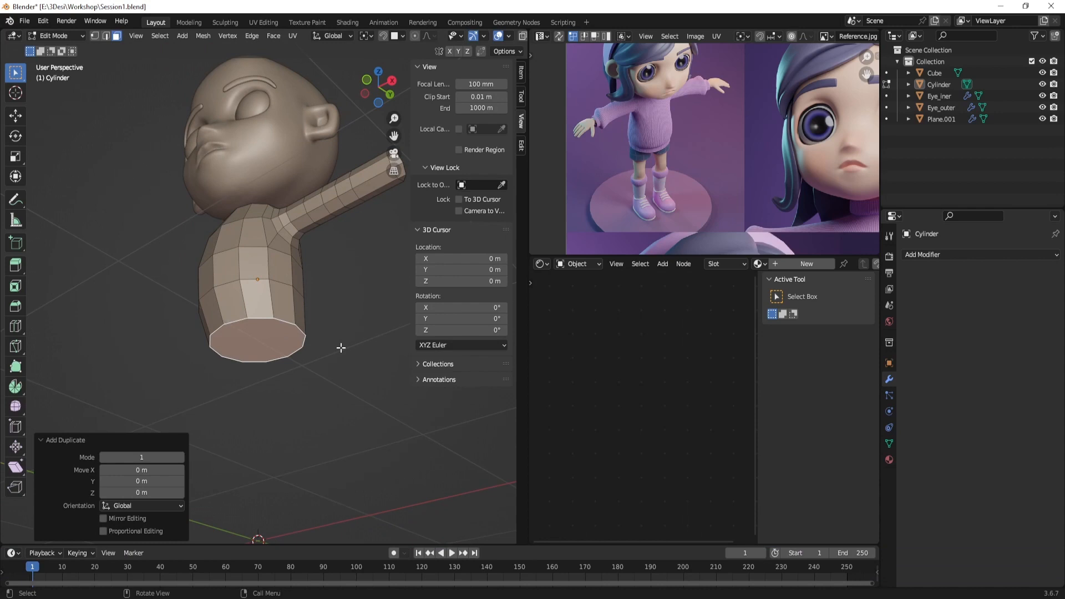
# Try to lower the duplicated bottom face about 0.044 m along Z and separate it from the torso mesh
pyautogui.press('g')
pyautogui.press('z')
pyautogui.click(242, 300)
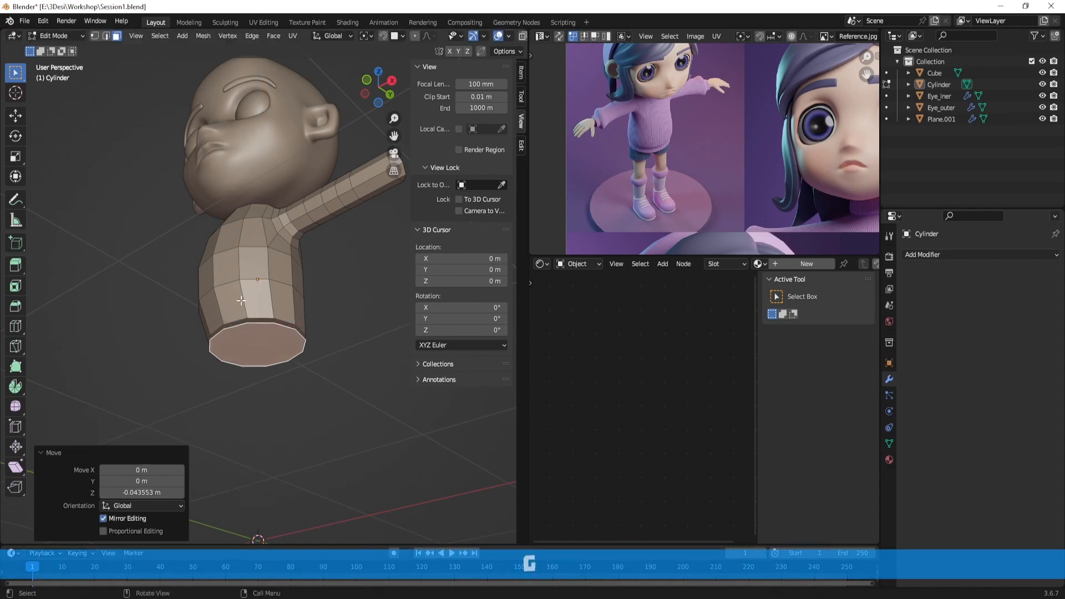
pyautogui.scroll(5, 236, 297)
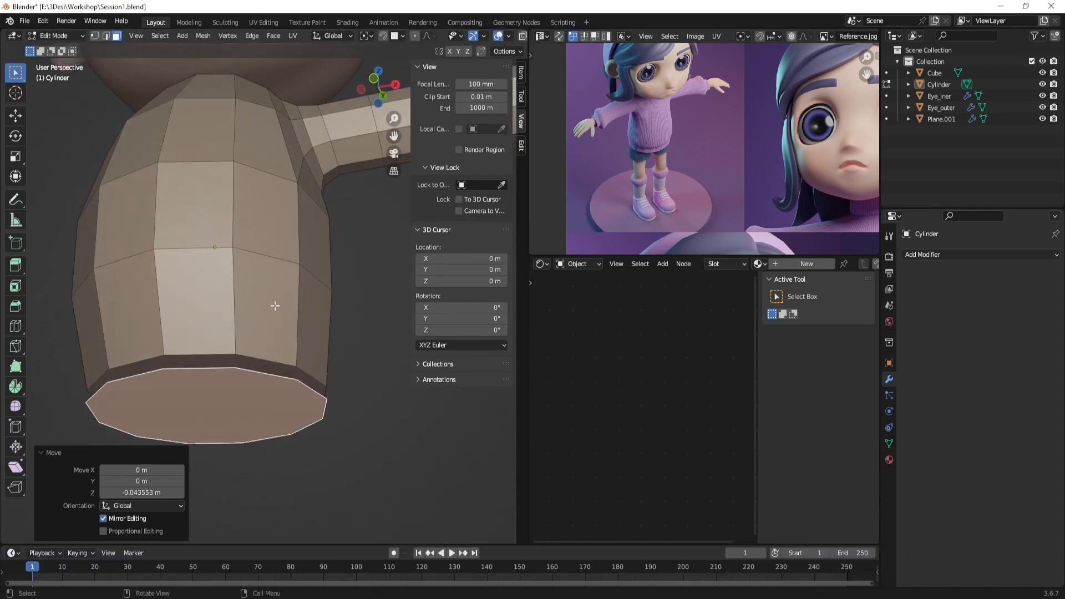
pyautogui.keyDown('shift'); pyautogui.moveTo(261, 345); pyautogui.dragTo(278, 364, button='middle'); pyautogui.keyUp('shift')
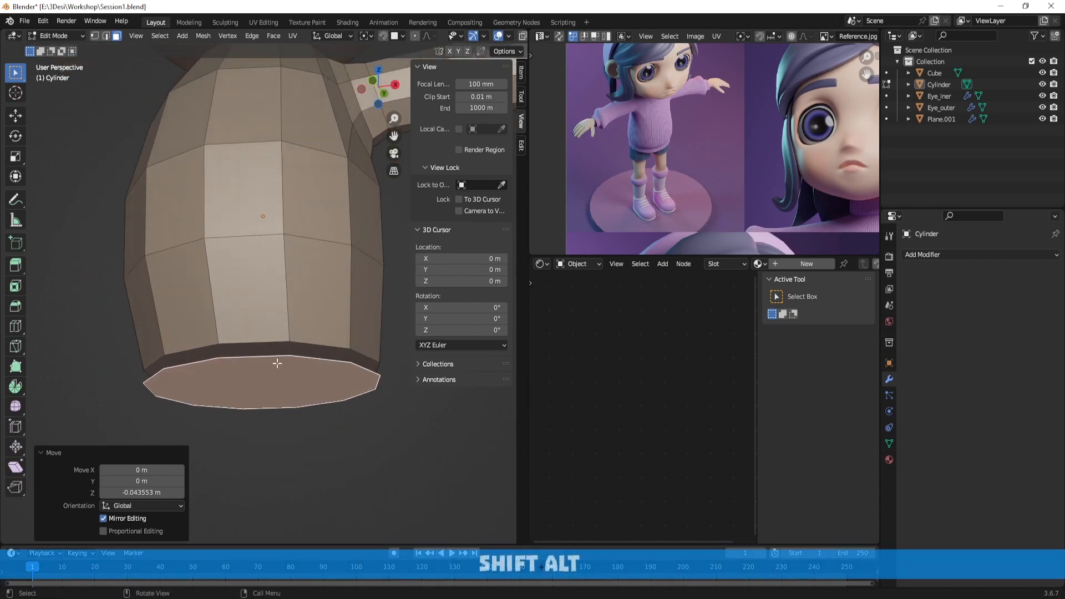
pyautogui.press('p')
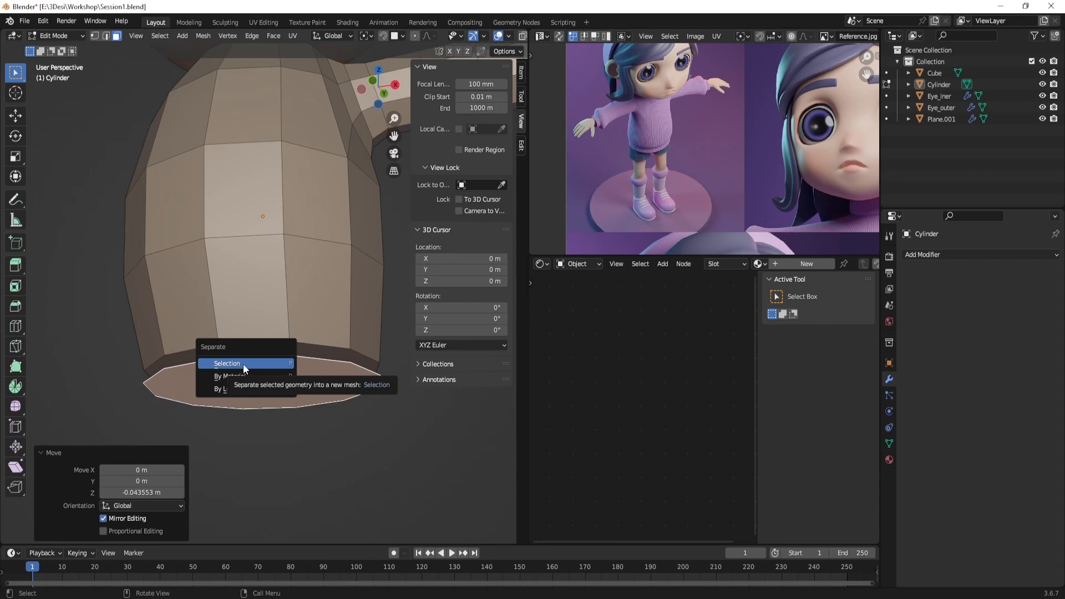
pyautogui.hotkey('ctrl', 'z')
pyautogui.hotkey('ctrl', 'z')
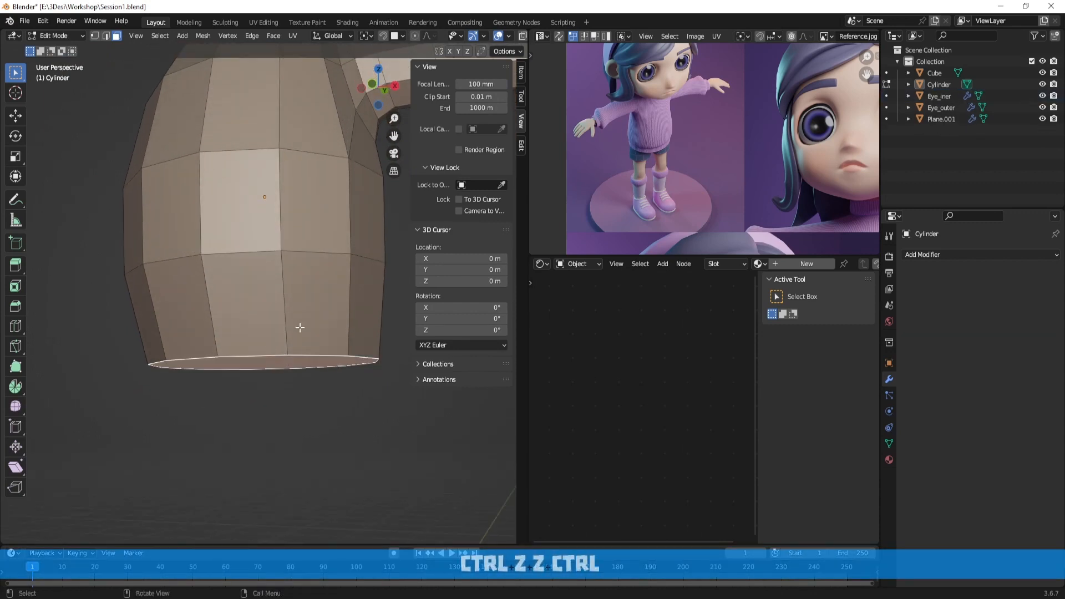
# Move the duplicated face slightly below the torso, and return to Object Mode with the torso object selected
pyautogui.press('g')
pyautogui.click(300, 342)
pyautogui.press('Tab')
pyautogui.scroll(-3, 344, 366)
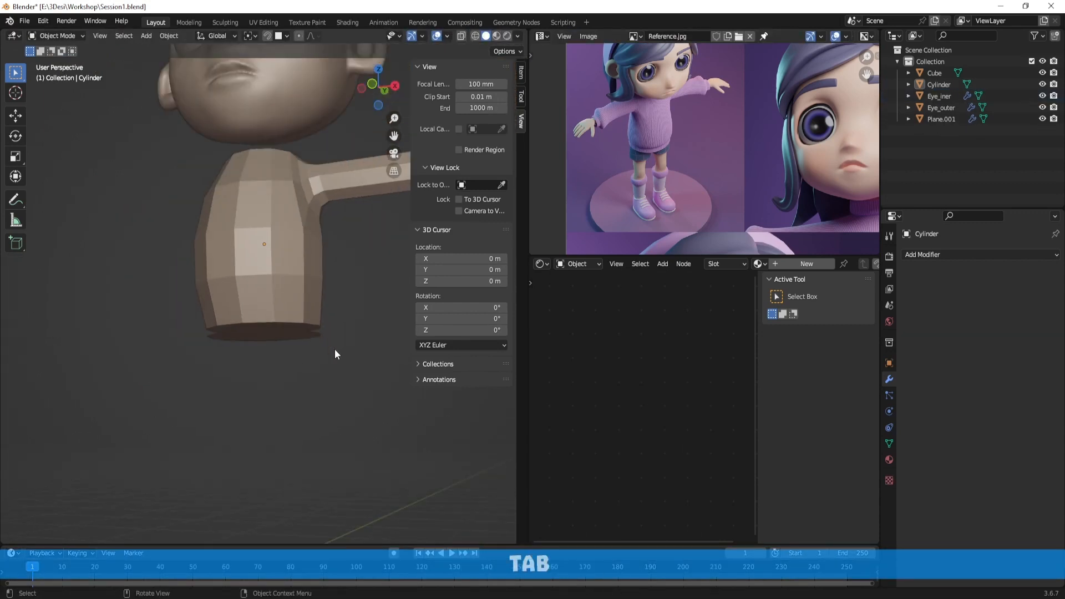
pyautogui.click(303, 293)
pyautogui.moveTo(302, 289); pyautogui.dragTo(299, 274, button='middle')
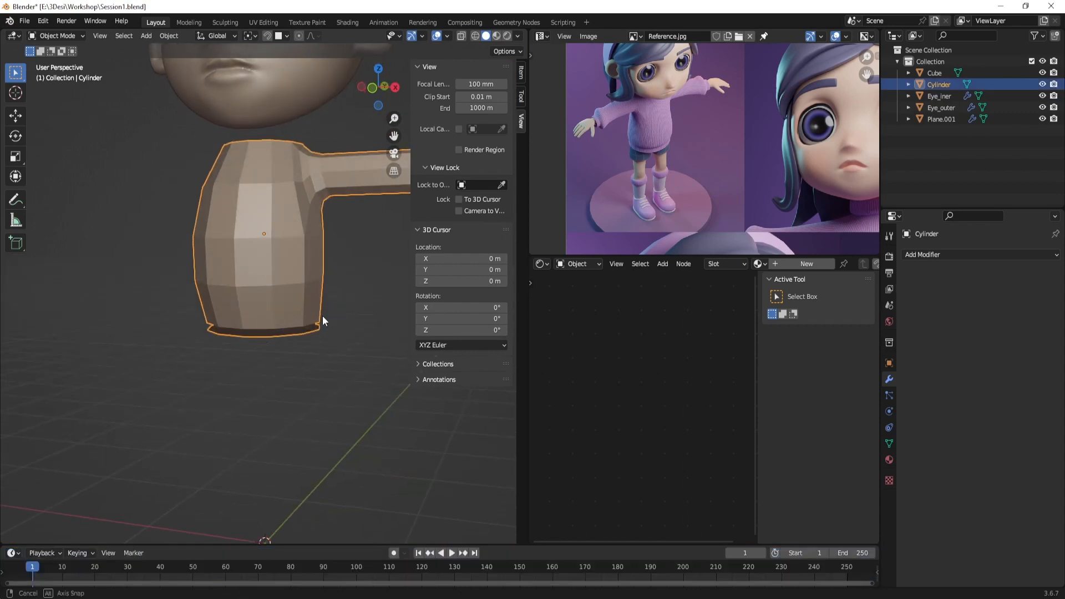
# Separate the duplicated face from the torso mesh by loose parts so it becomes its own object
pyautogui.moveTo(321, 317)
pyautogui.mouseDown(button='middle')
pyautogui.moveTo(298, 278)
pyautogui.moveTo(310, 306)
pyautogui.mouseUp(button='middle')
pyautogui.press('Tab')
pyautogui.press('p')
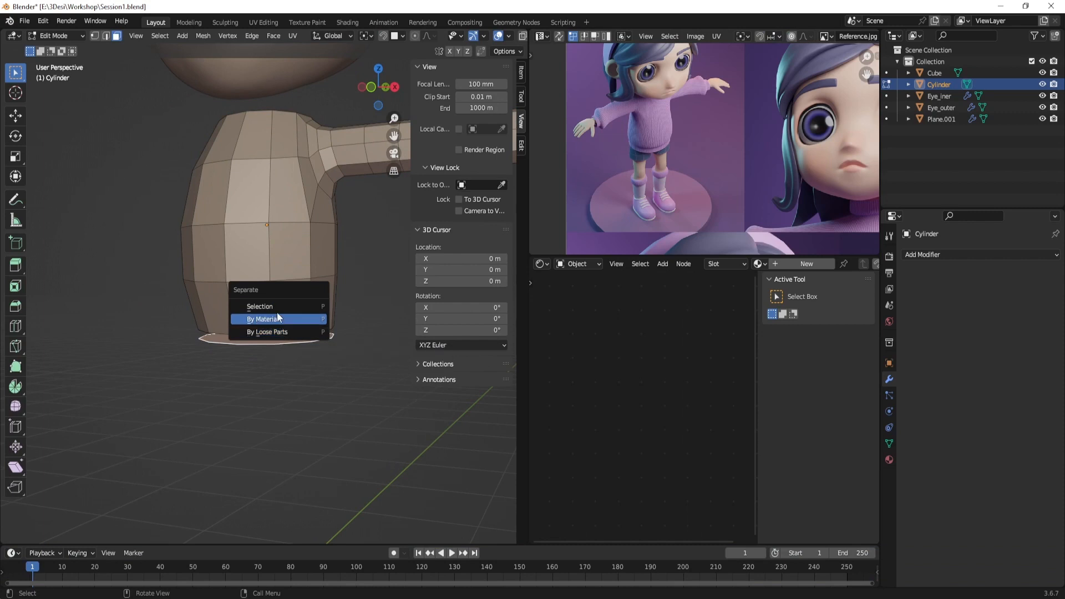
pyautogui.click(284, 332)
pyautogui.moveTo(328, 337)
pyautogui.mouseDown(button='middle')
pyautogui.moveTo(385, 307)
pyautogui.moveTo(183, 340)
pyautogui.moveTo(297, 340)
pyautogui.moveTo(338, 319)
pyautogui.moveTo(348, 326)
pyautogui.moveTo(312, 341)
pyautogui.mouseUp(button='middle')
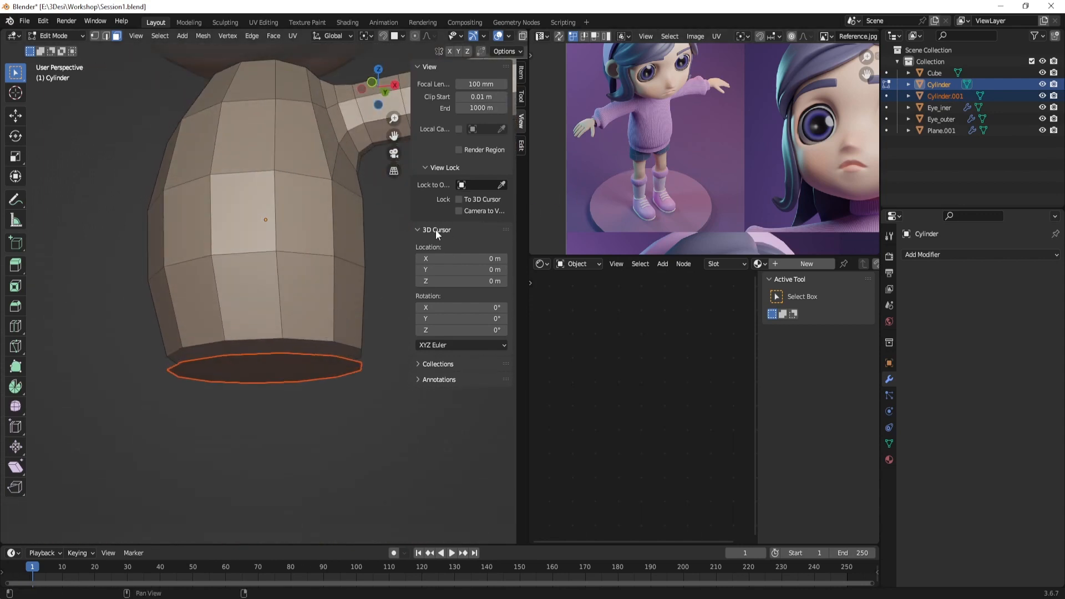
# Edit the torso and the separated face together, and delete the face closing the torso's bottom
pyautogui.moveTo(388, 244); pyautogui.dragTo(371, 274, button='middle')
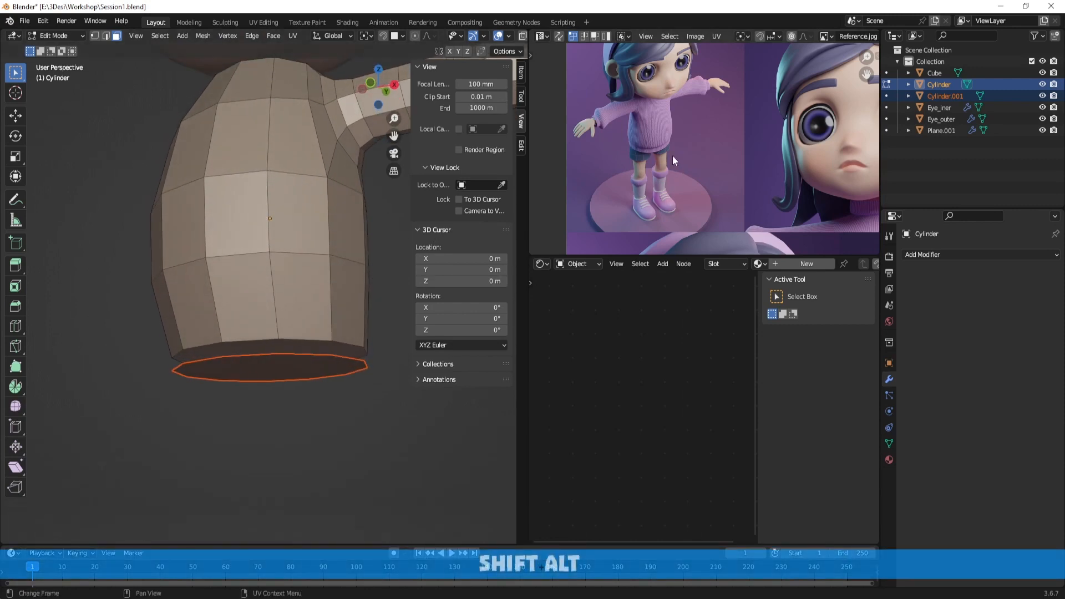
pyautogui.scroll(2, 658, 151)
pyautogui.moveTo(630, 151); pyautogui.dragTo(641, 188, button='middle')
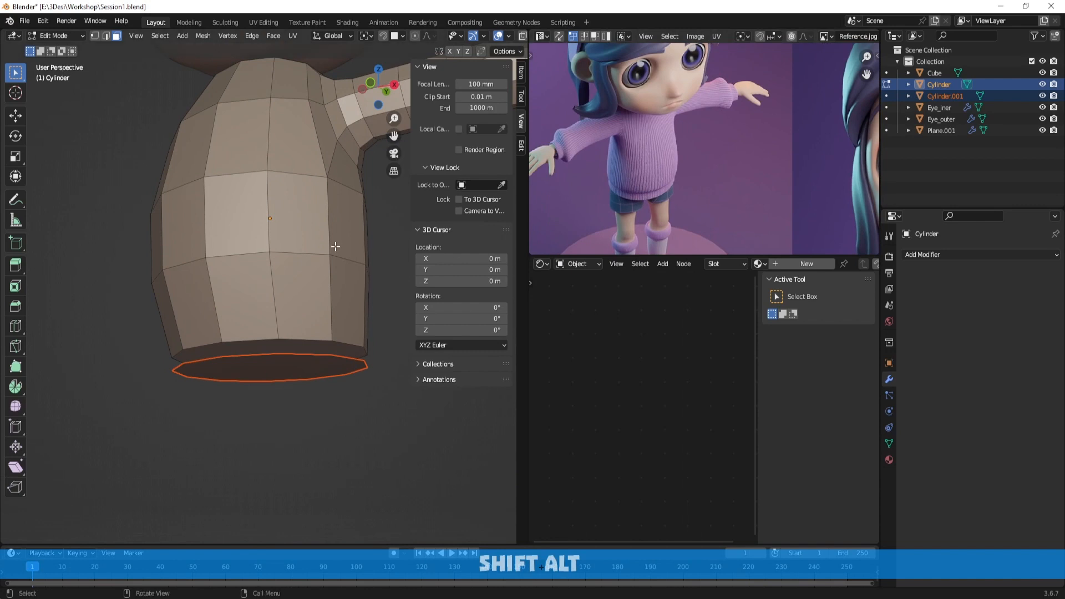
pyautogui.moveTo(337, 244); pyautogui.dragTo(315, 283, button='middle')
pyautogui.press('Tab')
pyautogui.press('Tab')
pyautogui.rightClick(314, 284)
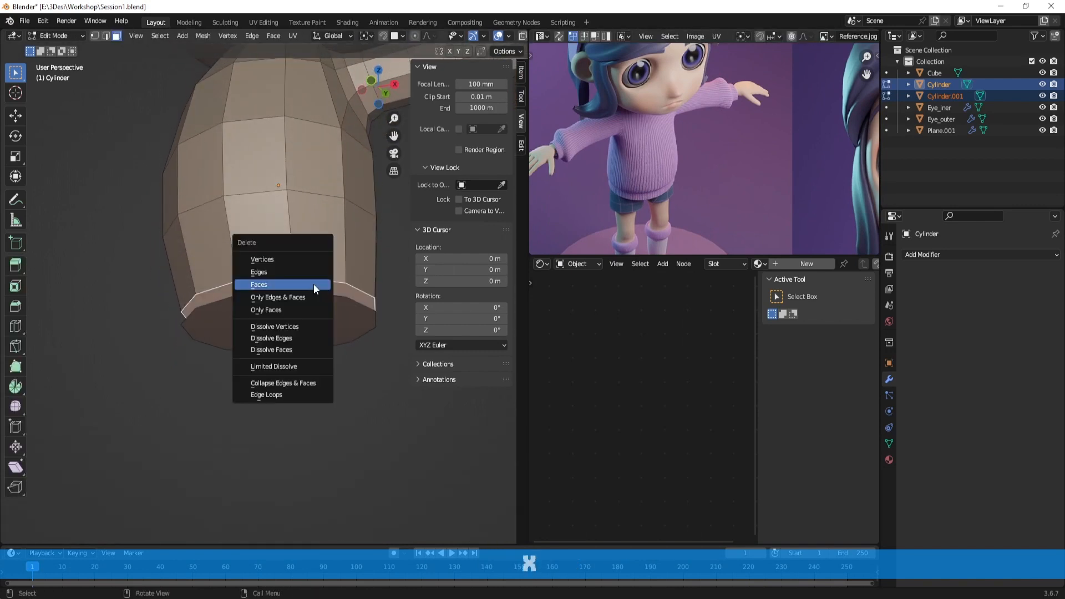
pyautogui.click(314, 284)
# Select the separated bottom face alone in Edit Mode and extrude it about 0.136 m downward along Z
pyautogui.click(314, 314)
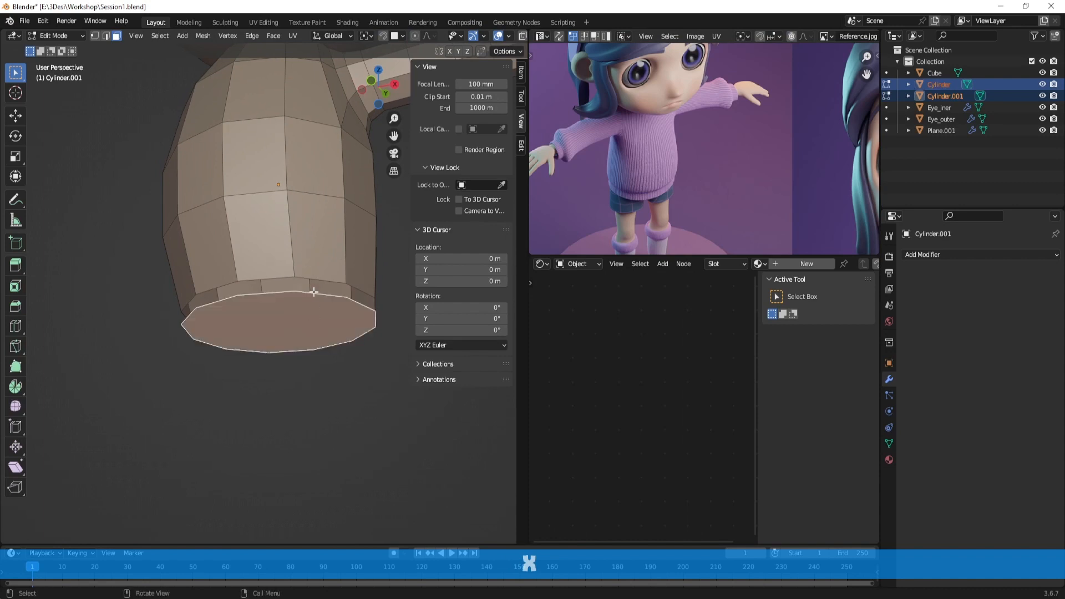
pyautogui.press('Tab')
pyautogui.click(298, 320)
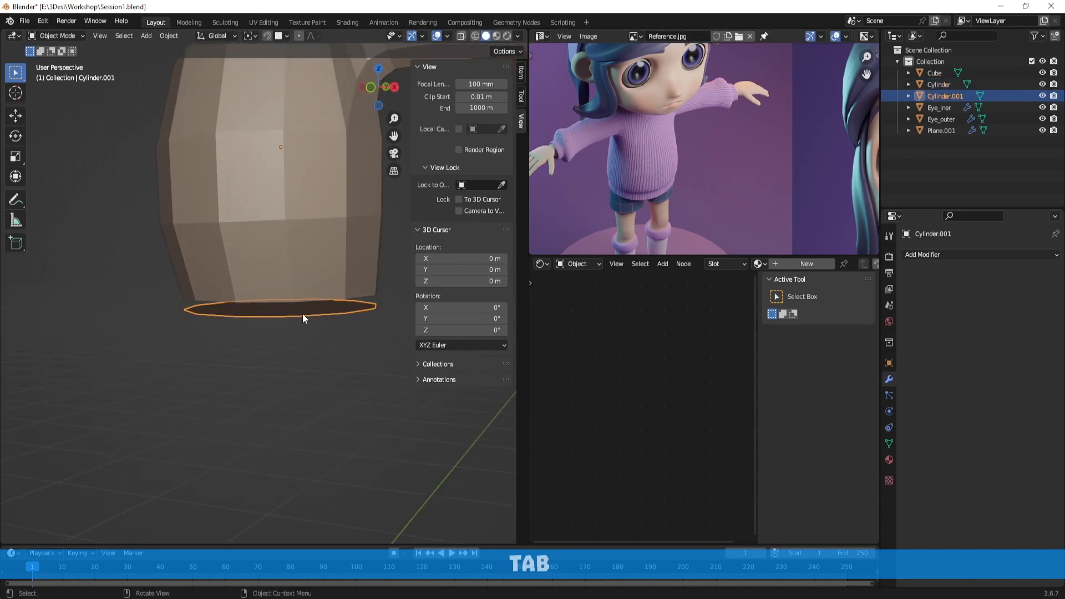
pyautogui.press('Tab')
pyautogui.press('e')
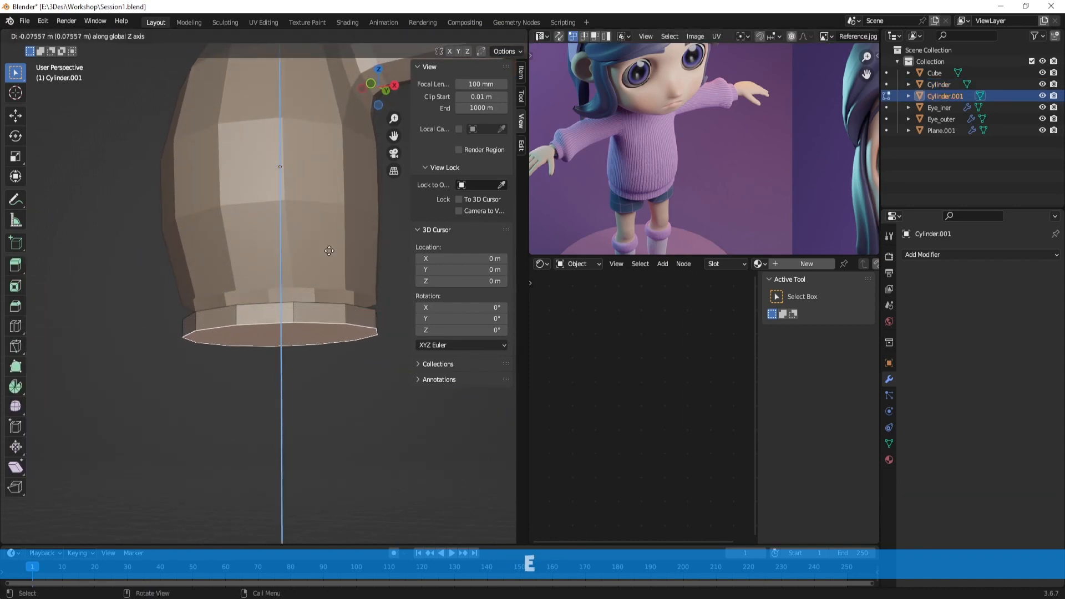
pyautogui.click(330, 264)
# Delete the bottom face of the extruded hip ring
pyautogui.moveTo(330, 264); pyautogui.dragTo(304, 351, button='middle')
pyautogui.press('x')
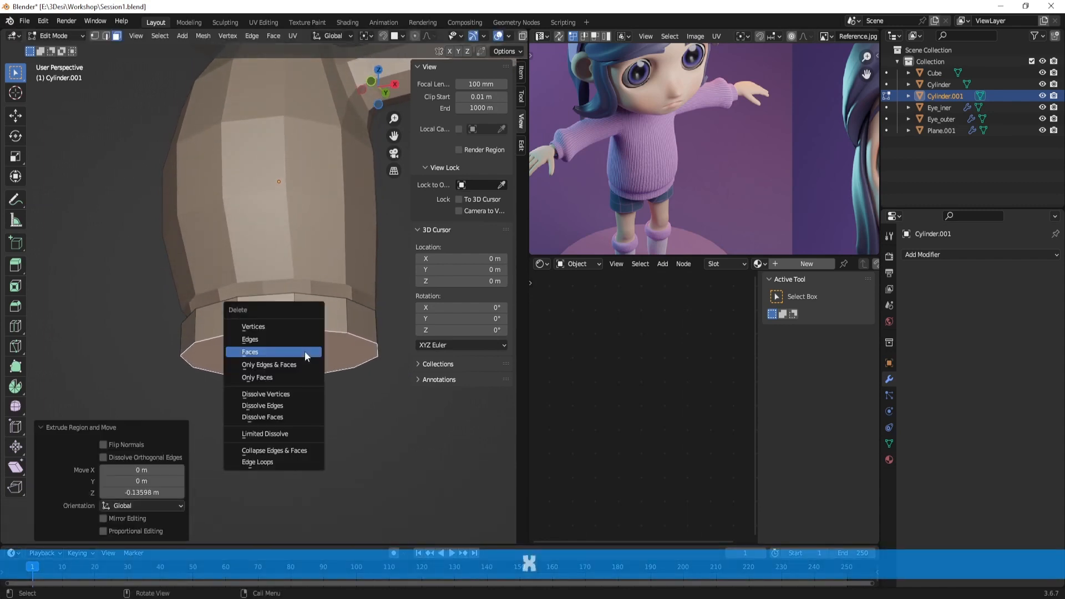
pyautogui.click(304, 351)
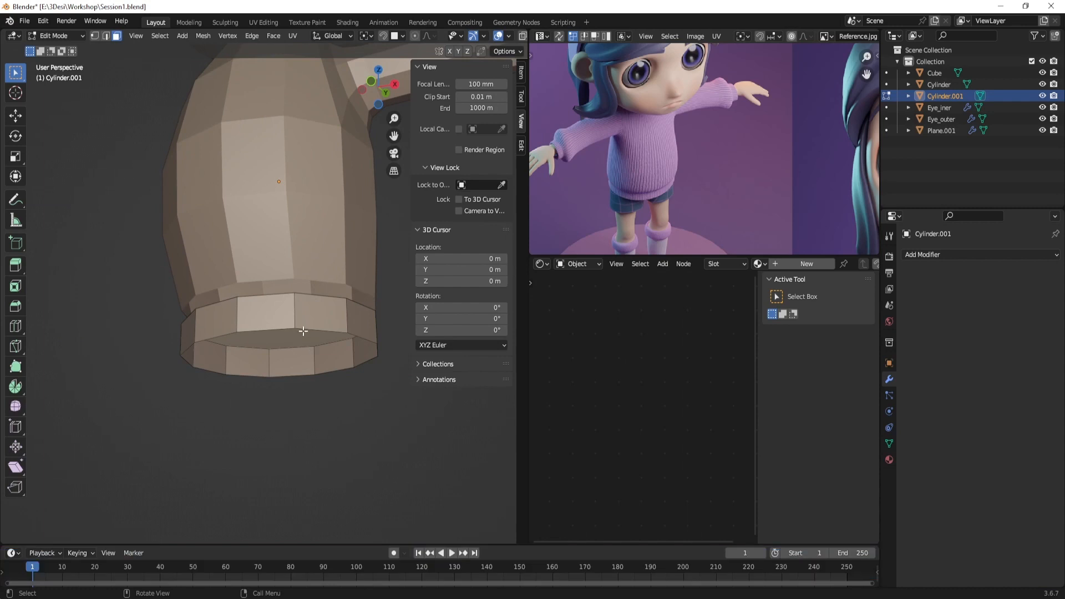
# Delete the cap face at the top of the hip ring and return to Object Mode
pyautogui.moveTo(303, 331); pyautogui.dragTo(307, 329, button='middle')
pyautogui.scroll(-3, 600, 222)
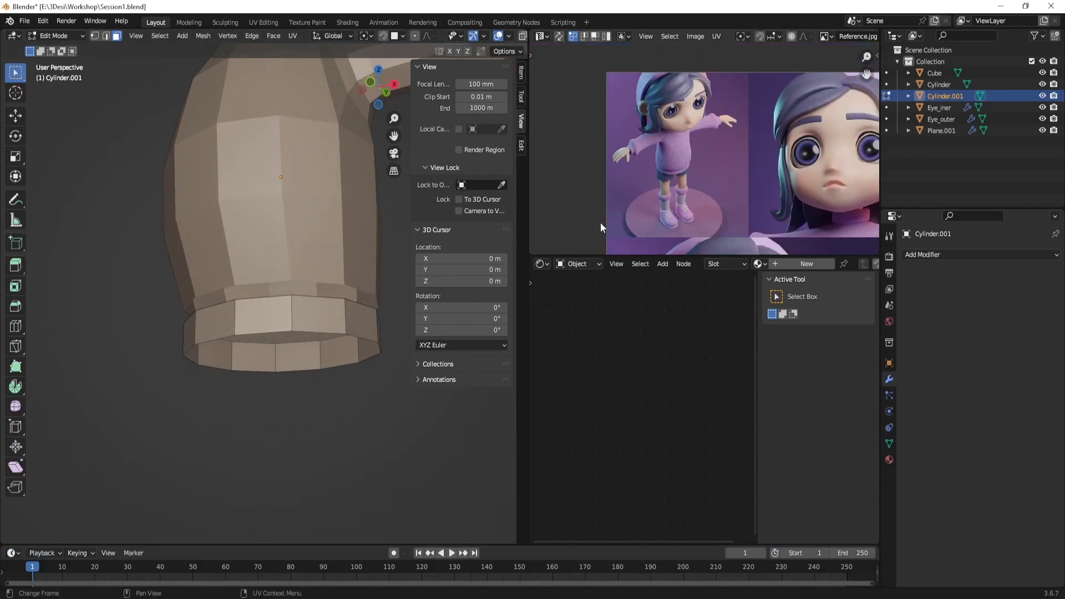
pyautogui.scroll(1, 652, 214)
pyautogui.moveTo(656, 220); pyautogui.dragTo(656, 200, button='middle')
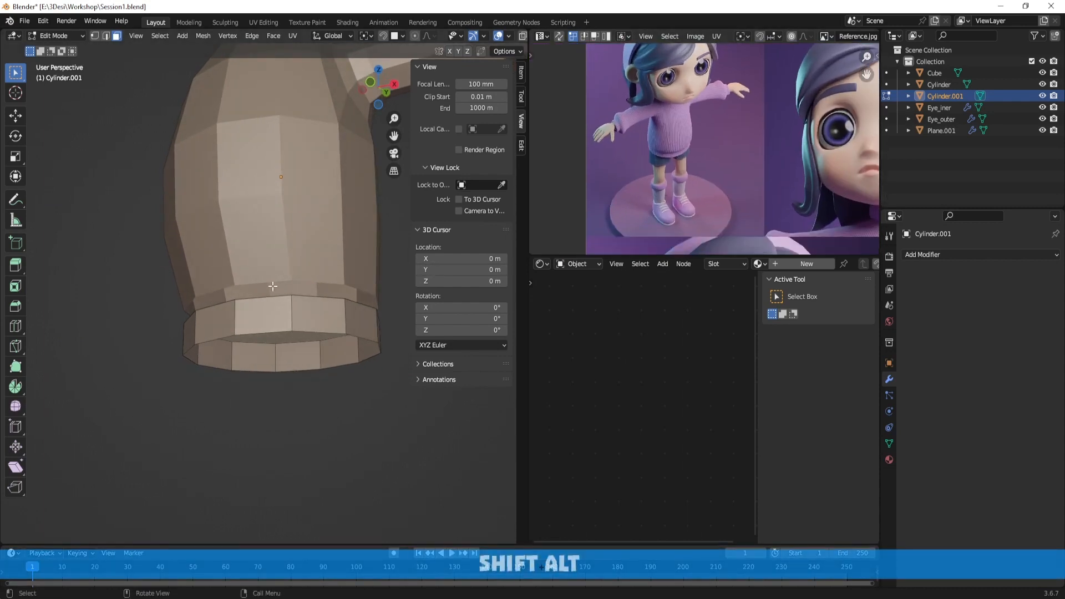
pyautogui.moveTo(339, 284); pyautogui.dragTo(291, 316, button='middle')
pyautogui.click(310, 300)
pyautogui.press('x')
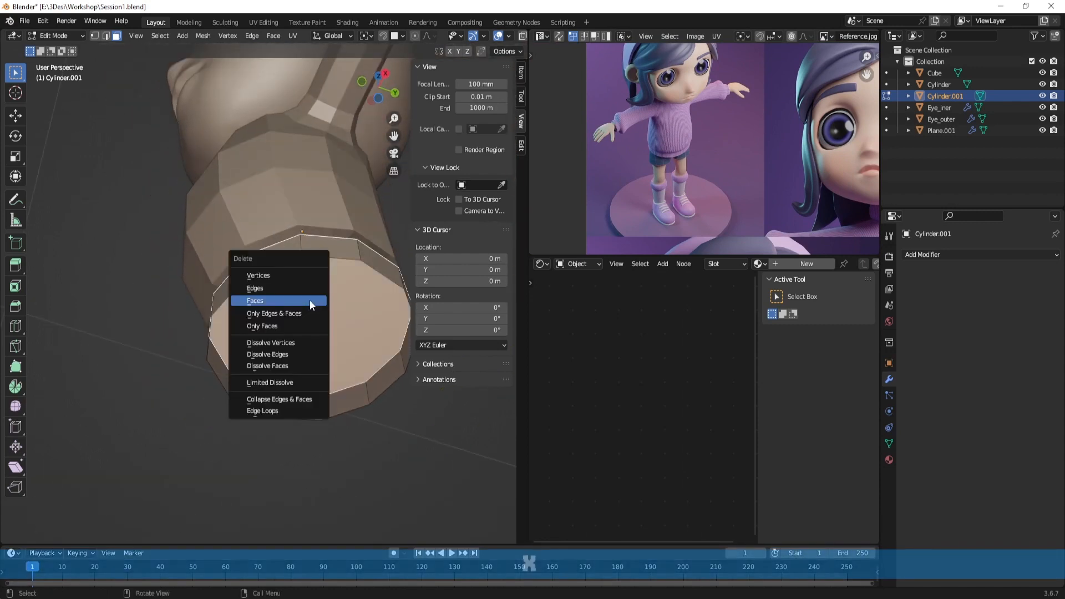
pyautogui.click(310, 300)
pyautogui.moveTo(259, 266); pyautogui.dragTo(346, 301, button='middle')
pyautogui.press('Tab')
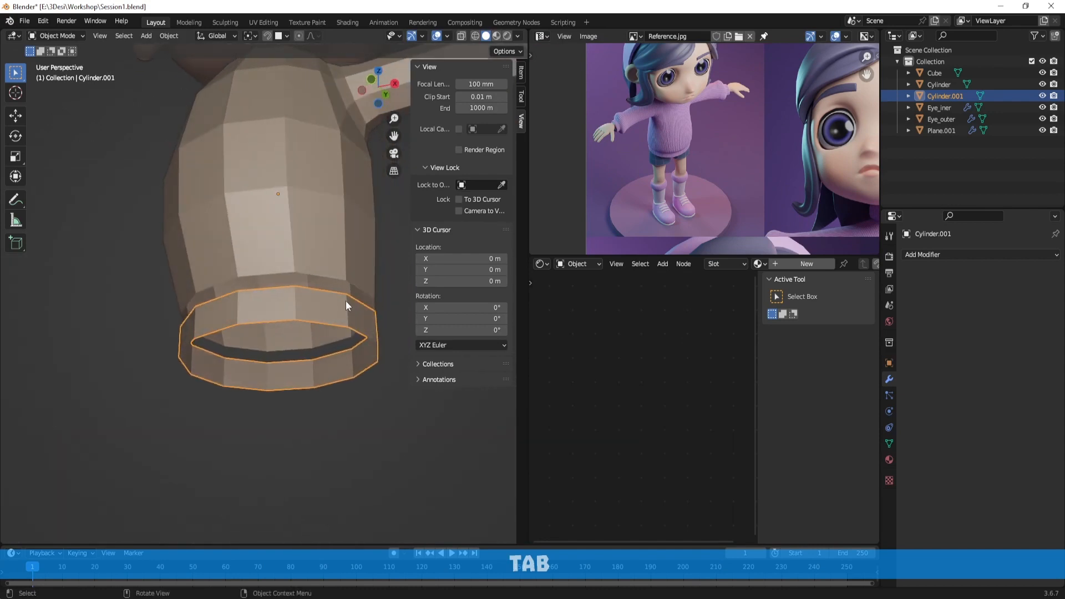
# Bridge the opposite front and back lower edges beside the hip ring's centre line using Bridge Edge Loops
pyautogui.moveTo(294, 275)
pyautogui.mouseDown(button='middle')
pyautogui.moveTo(292, 259)
pyautogui.moveTo(294, 322)
pyautogui.moveTo(309, 266)
pyautogui.mouseUp(button='middle')
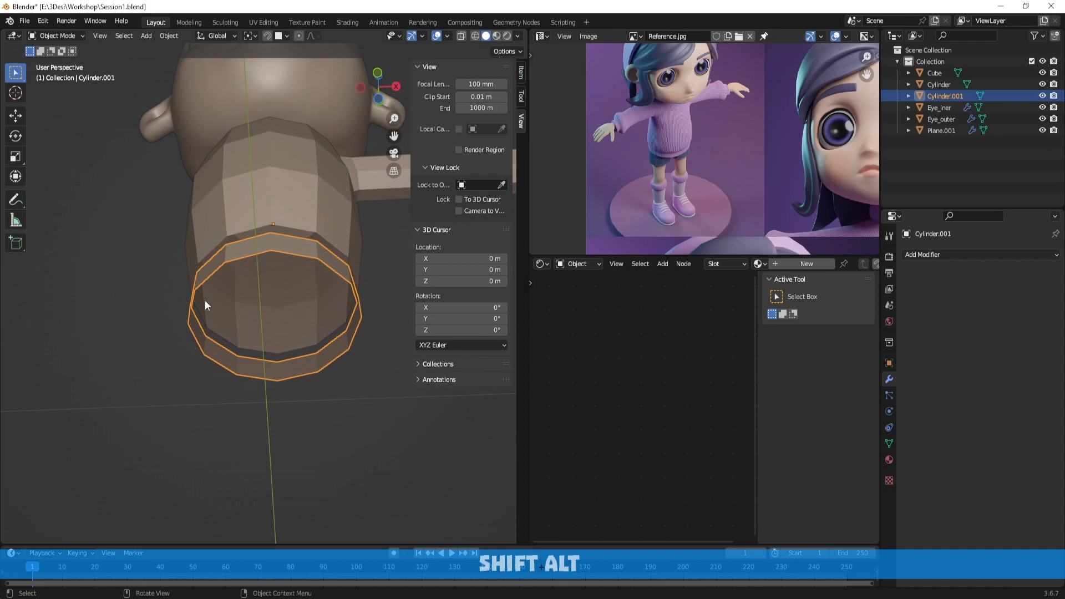
pyautogui.press('Tab')
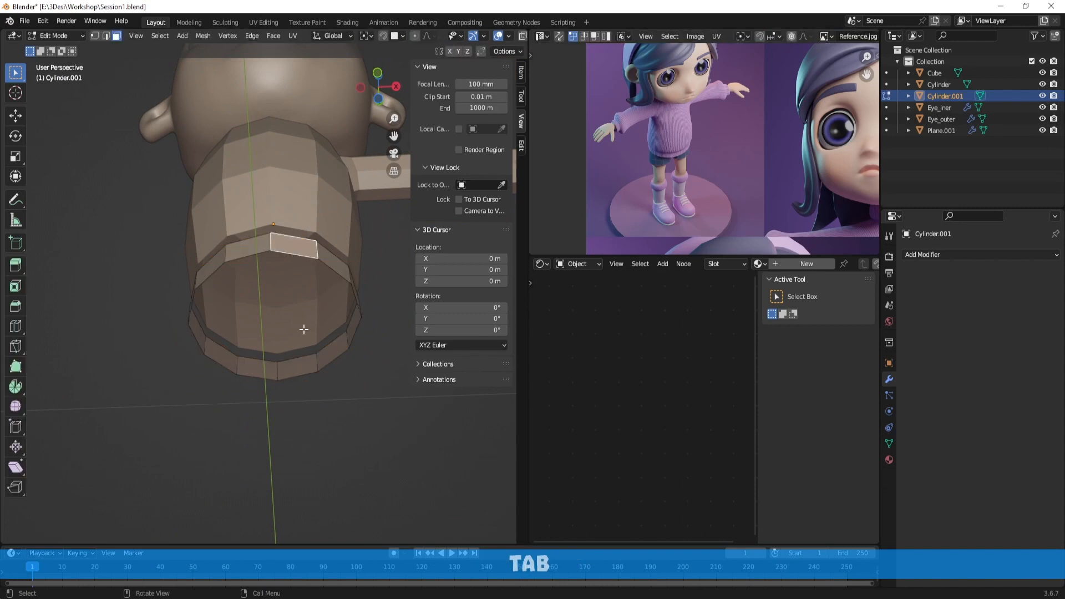
pyautogui.press('2')
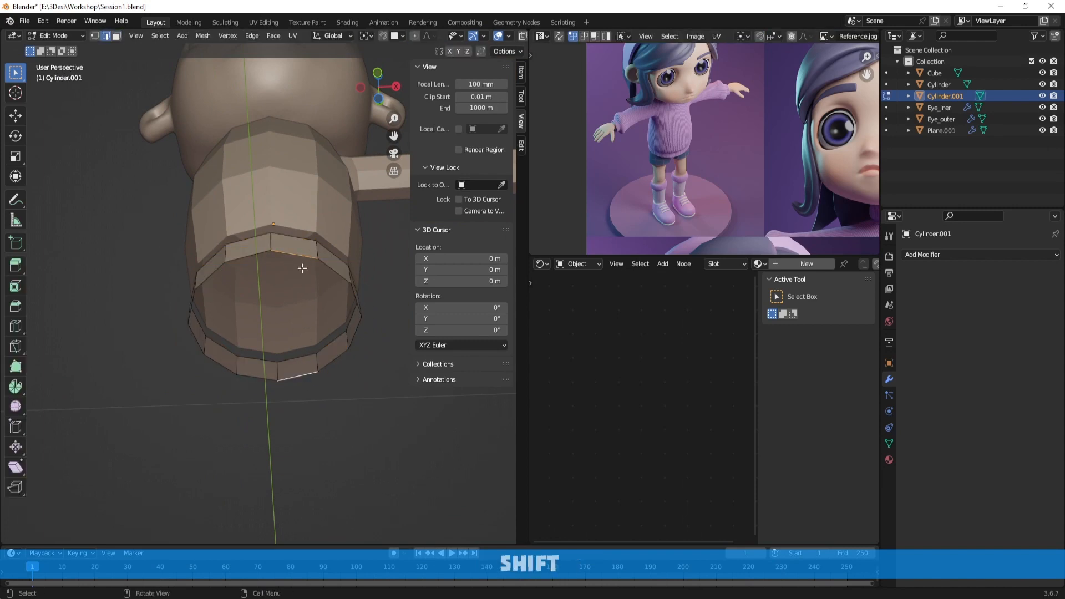
pyautogui.press('space')
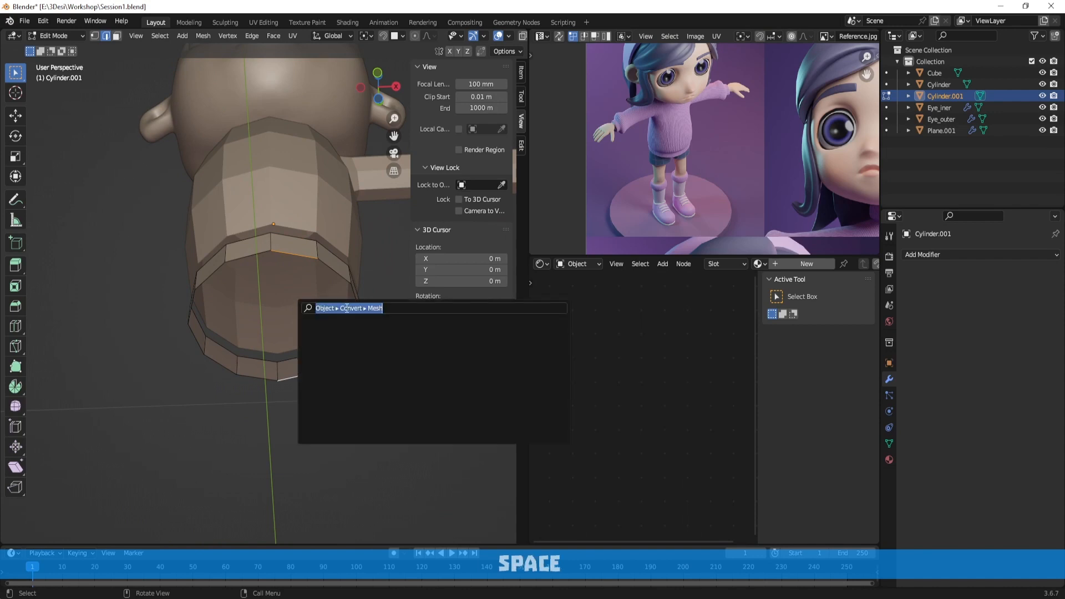
pyautogui.write('bride')
pyautogui.press('BackSpace')
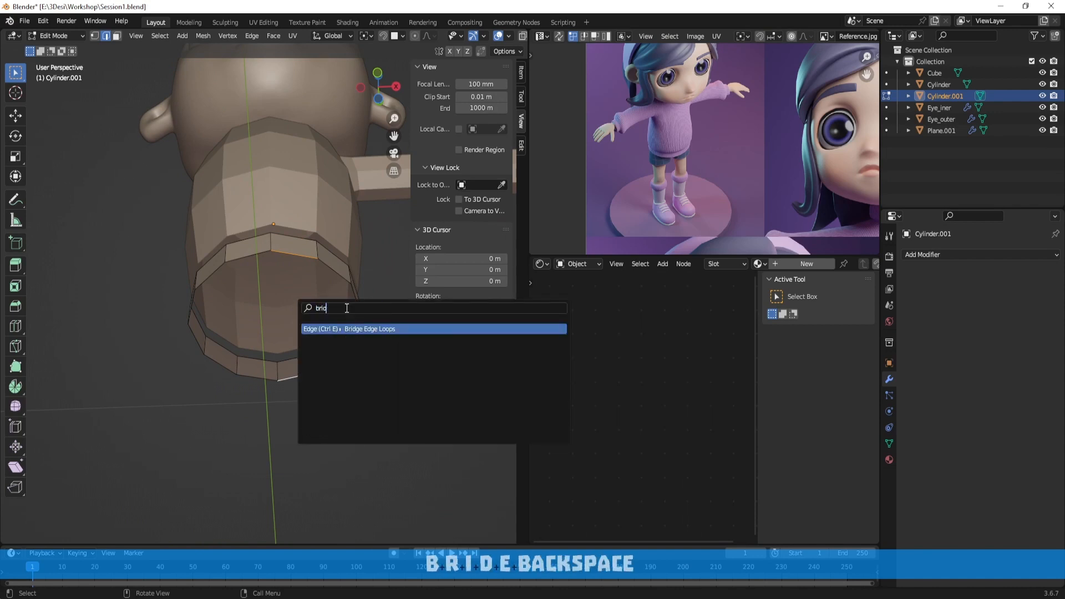
pyautogui.press('Return')
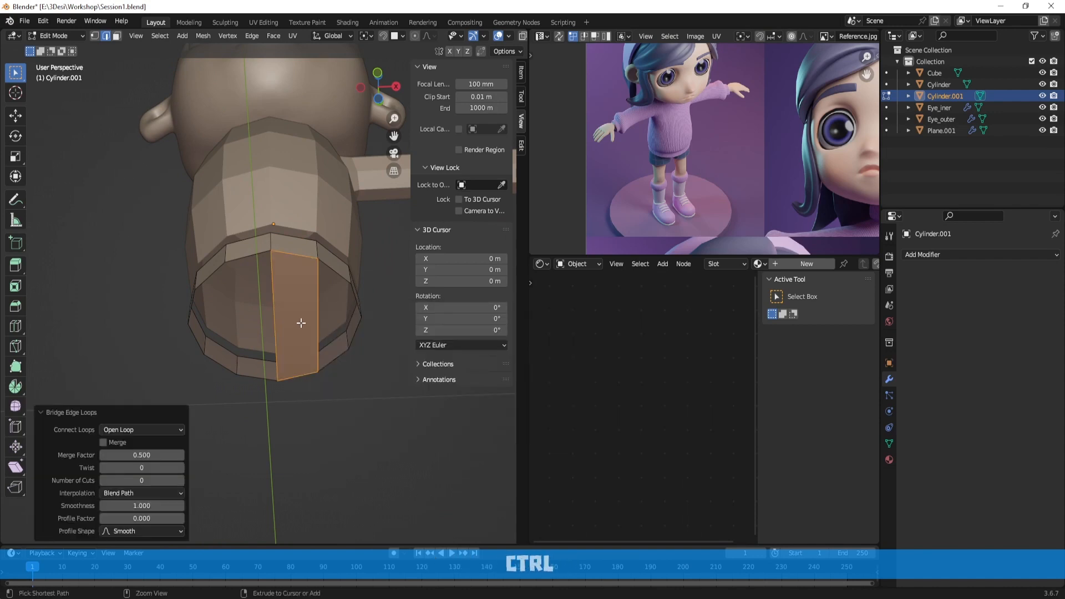
# Add three evenly spaced loop cuts across the new crotch strip
pyautogui.hotkey('ctrl', 'r')
pyautogui.scroll(2, 301, 323)
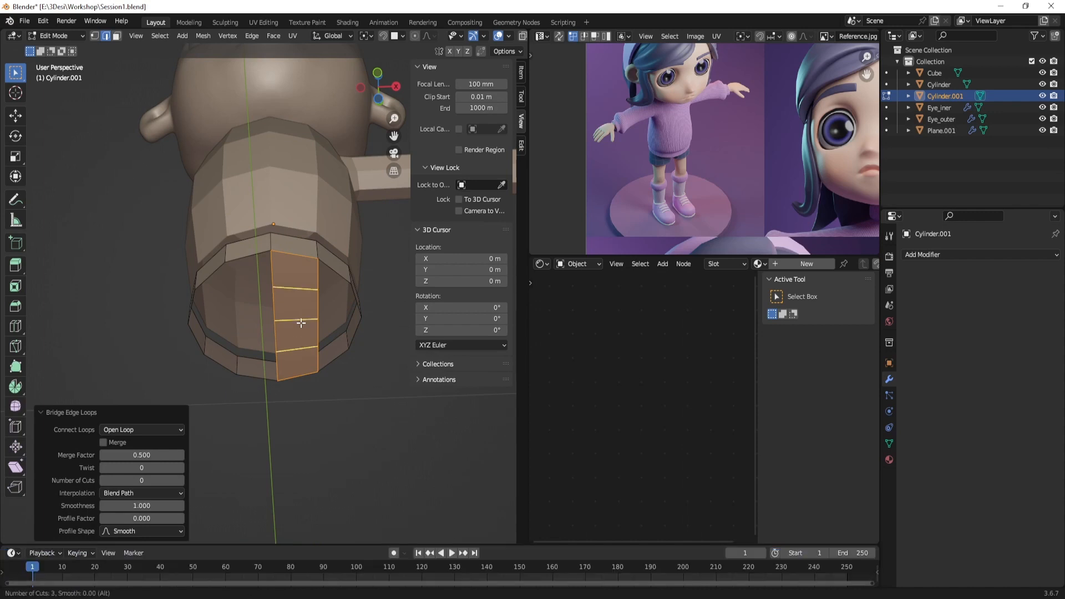
pyautogui.click(302, 323)
pyautogui.rightClick(285, 318)
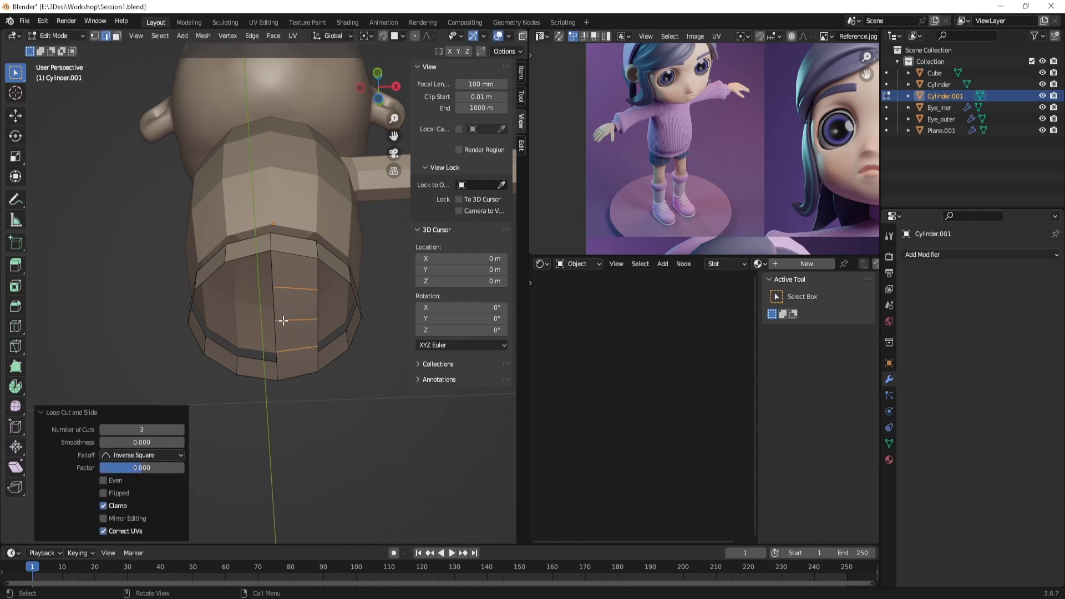
# Move the three outer vertices of the crotch strip along X toward the centre line to narrow it
pyautogui.moveTo(285, 319); pyautogui.dragTo(393, 294, button='middle')
pyautogui.press('1')
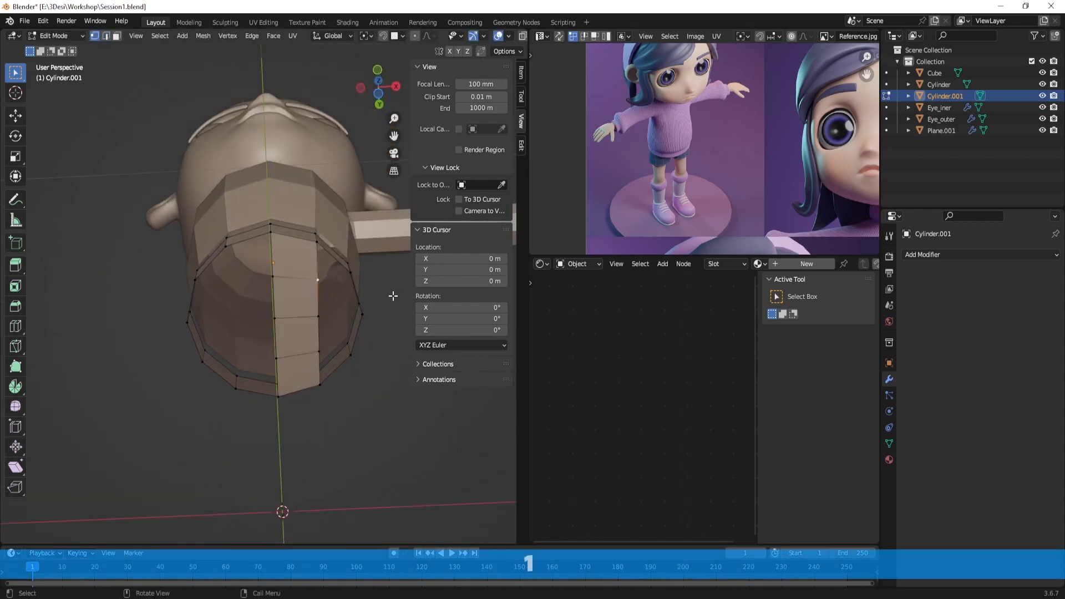
pyautogui.press('g')
pyautogui.press('x')
pyautogui.click(366, 295)
pyautogui.click(316, 318)
pyautogui.press('g')
pyautogui.press('x')
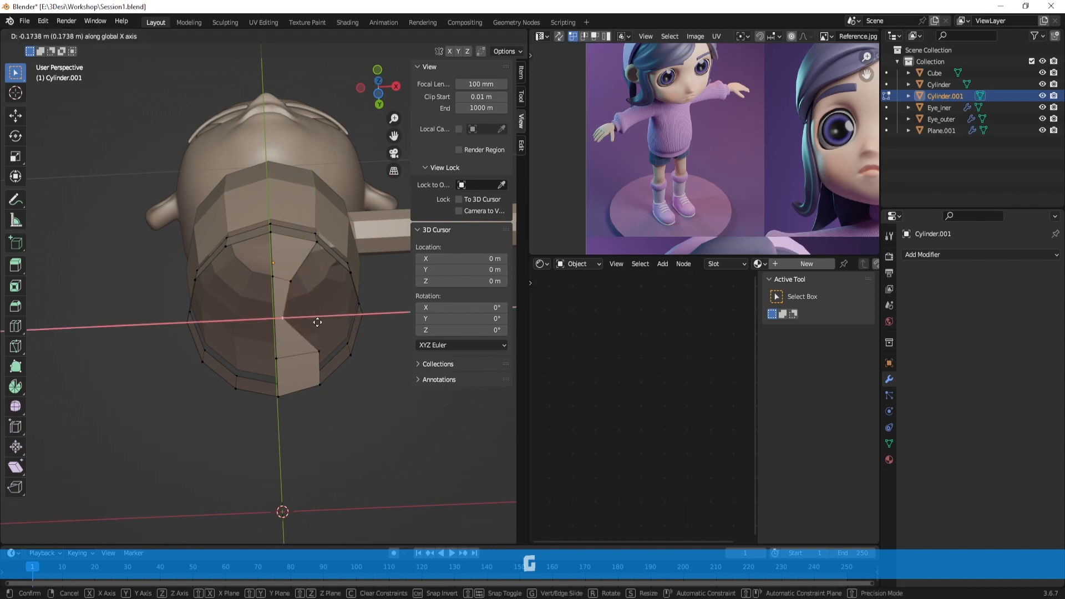
pyautogui.click(319, 350)
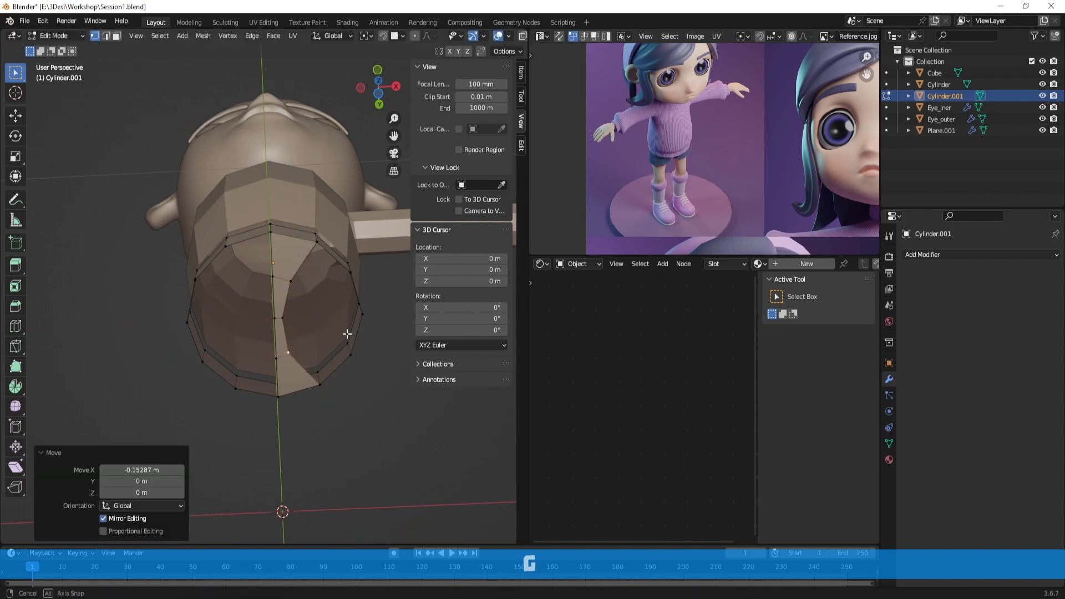
pyautogui.moveTo(319, 351); pyautogui.dragTo(293, 320, button='middle')
# Lower the crotch strip's middle and back cross edges along Z, the back one by about 0.179 m
pyautogui.click(290, 310)
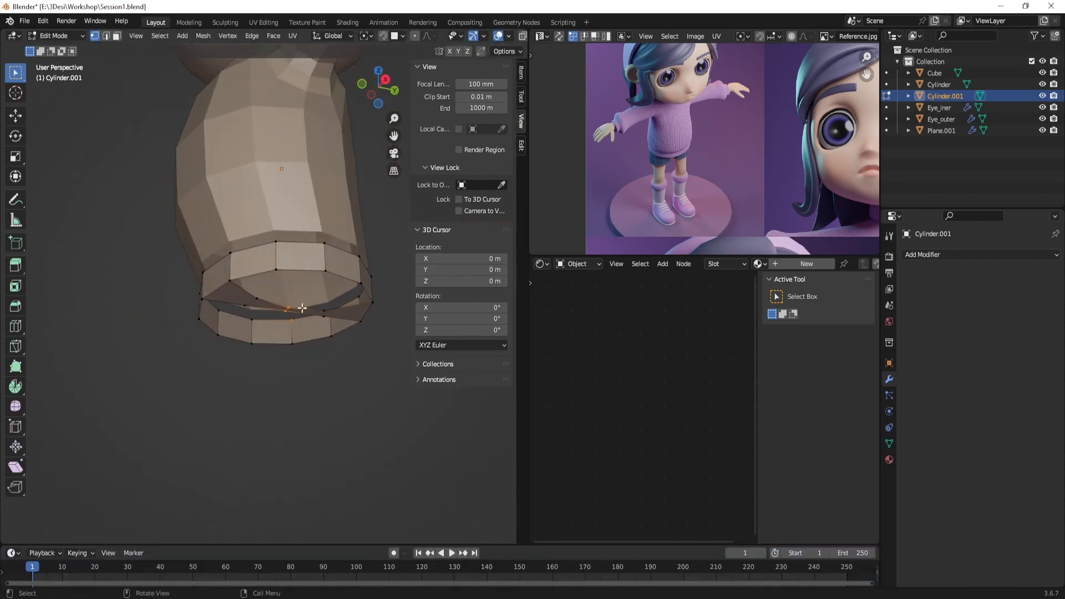
pyautogui.moveTo(305, 275); pyautogui.dragTo(327, 309, button='middle')
pyautogui.press('g')
pyautogui.press('z')
pyautogui.click(305, 342)
pyautogui.press('g')
pyautogui.press('z')
pyautogui.click(339, 366)
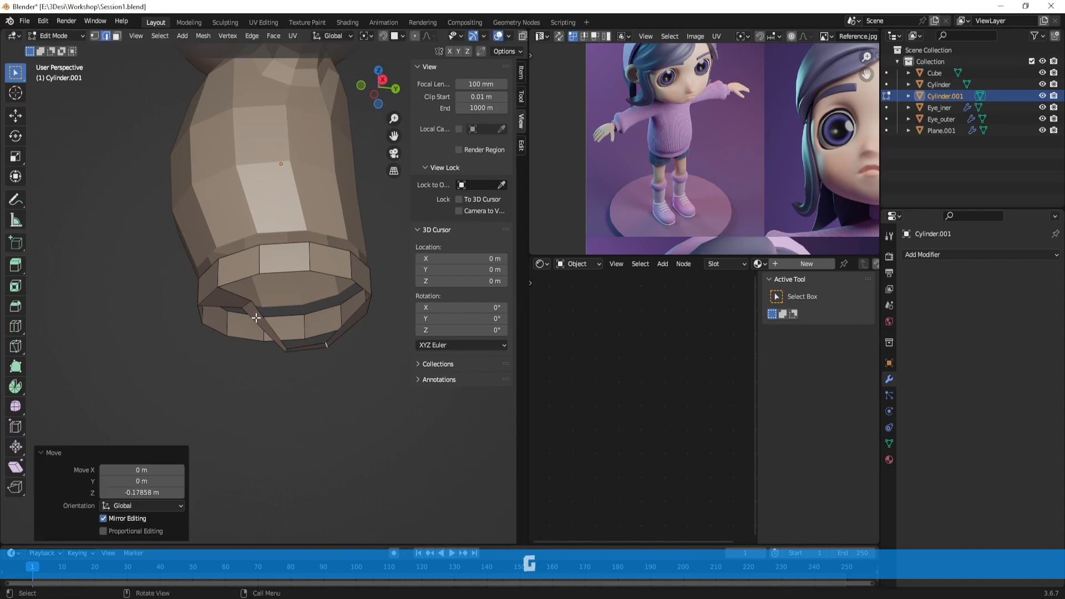
# Try to move the crotch strip's front cross edge freely downward, and undo the last move
pyautogui.click(250, 307)
pyautogui.moveTo(249, 306); pyautogui.dragTo(236, 319, button='middle')
pyautogui.press('g')
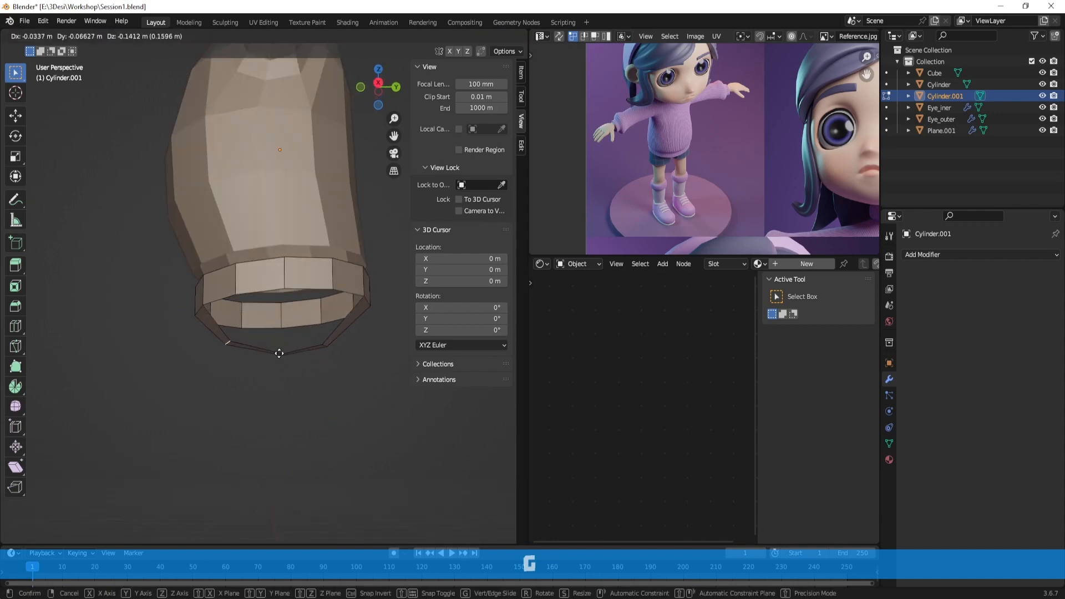
pyautogui.click(255, 371)
pyautogui.moveTo(255, 372); pyautogui.dragTo(217, 281, button='middle')
pyautogui.hotkey('ctrl', 'z')
# Lower the selected crotch strip edge along Z and adjust its position along Y
pyautogui.press('g')
pyautogui.press('z')
pyautogui.click(270, 315)
pyautogui.press('g')
pyautogui.press('y')
pyautogui.click(320, 345)
pyautogui.click(322, 346)
# Scale the selected part of the hip mesh along Y and shift it along Y
pyautogui.click(326, 297)
pyautogui.press('s')
pyautogui.press('y')
pyautogui.click(348, 283)
pyautogui.press('g')
pyautogui.press('y')
pyautogui.click(301, 301)
# Nudge individual vertices of the hip ring in vertex mode to even out the leg opening
pyautogui.press('1')
pyautogui.press('g')
pyautogui.click(317, 296)
pyautogui.press('g')
pyautogui.click(176, 276)
pyautogui.click(173, 276)
pyautogui.press('g')
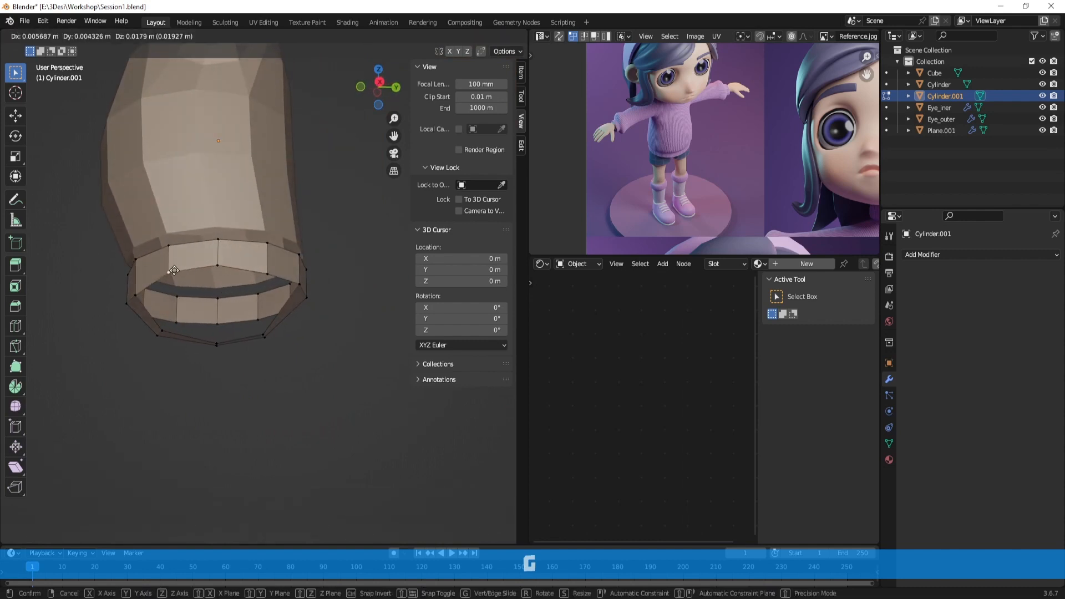
pyautogui.click(174, 269)
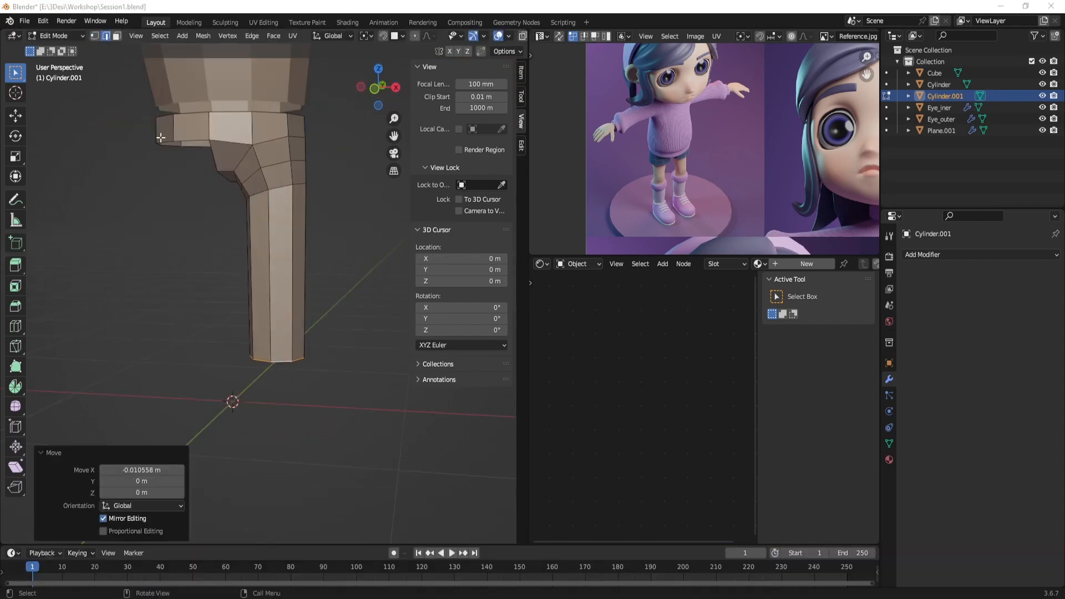
# Show the lower body in wireframe and box-select the leg's faces in face mode
pyautogui.moveTo(276, 188); pyautogui.dragTo(302, 264, button='middle')
pyautogui.press('3')
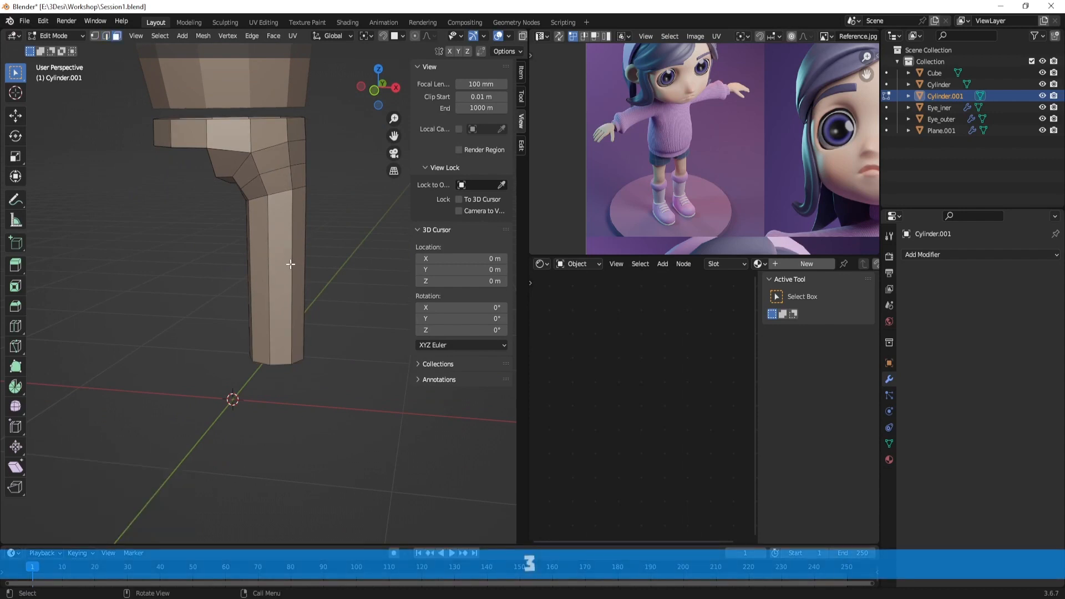
pyautogui.hotkey('shift', 'z')
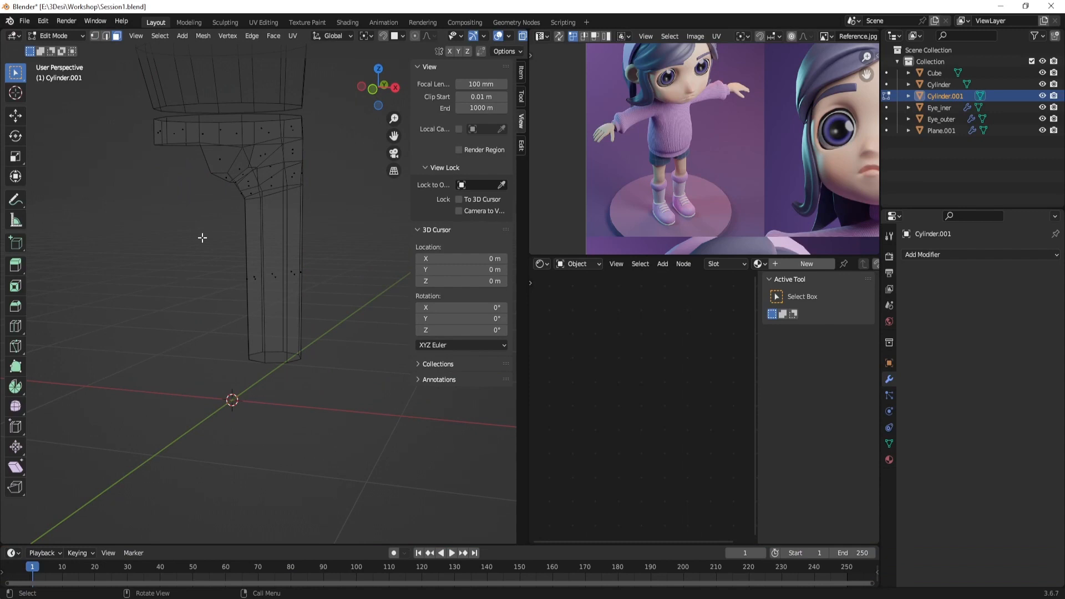
pyautogui.moveTo(201, 238); pyautogui.dragTo(358, 350)
# Delete the entire lower-body object in Object Mode and return the viewport to solid shading
pyautogui.press('Tab')
pyautogui.press('x')
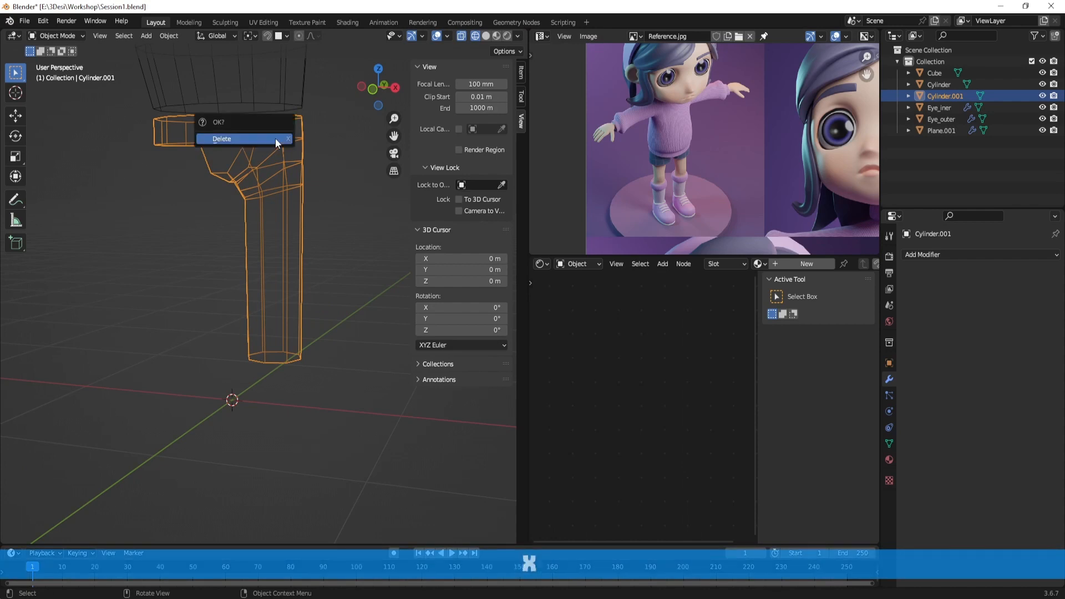
pyautogui.click(275, 139)
pyautogui.keyDown('alt'); pyautogui.keyDown('shift'); pyautogui.moveTo(311, 147); pyautogui.dragTo(306, 289); pyautogui.keyUp('shift'); pyautogui.keyUp('alt')
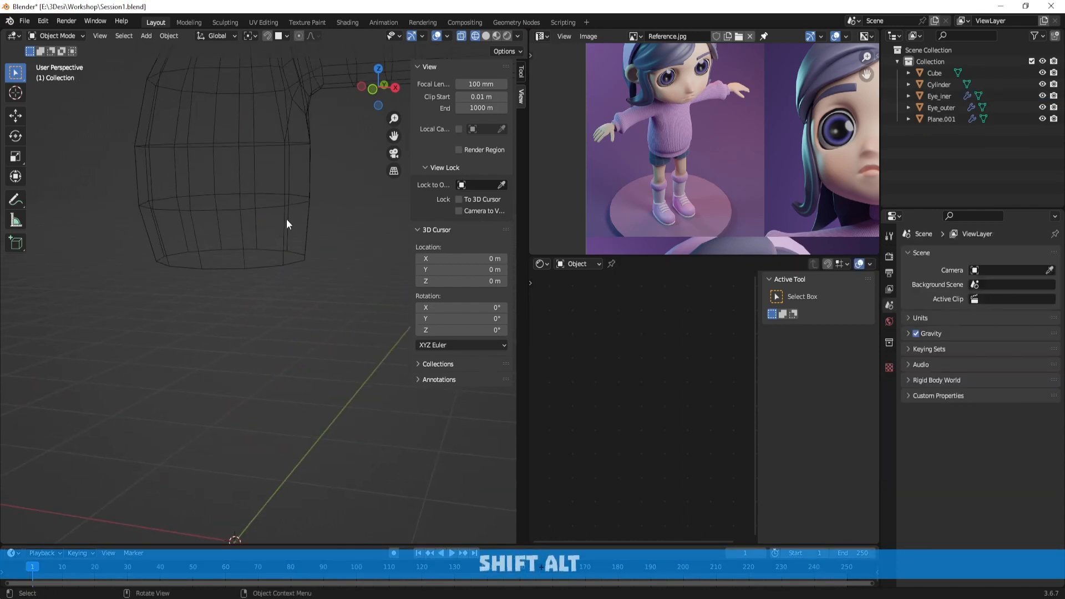
pyautogui.press('Tab')
pyautogui.hotkey('shift', 'z')
# Duplicate the torso's bottom edge loop and place the copy about 0.12 m below along Z
pyautogui.moveTo(286, 226); pyautogui.dragTo(328, 247, button='middle')
pyautogui.press('Tab')
pyautogui.click(274, 226)
pyautogui.press('Tab')
pyautogui.press('2')
pyautogui.keyDown('alt'); pyautogui.click(274, 244); pyautogui.keyUp('alt')
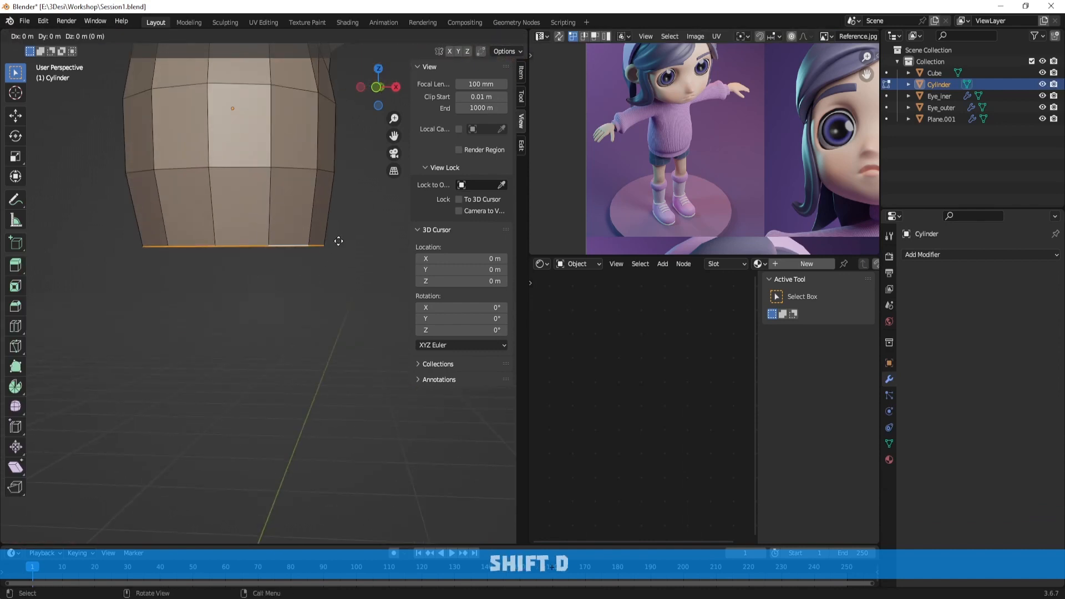
pyautogui.click(340, 271)
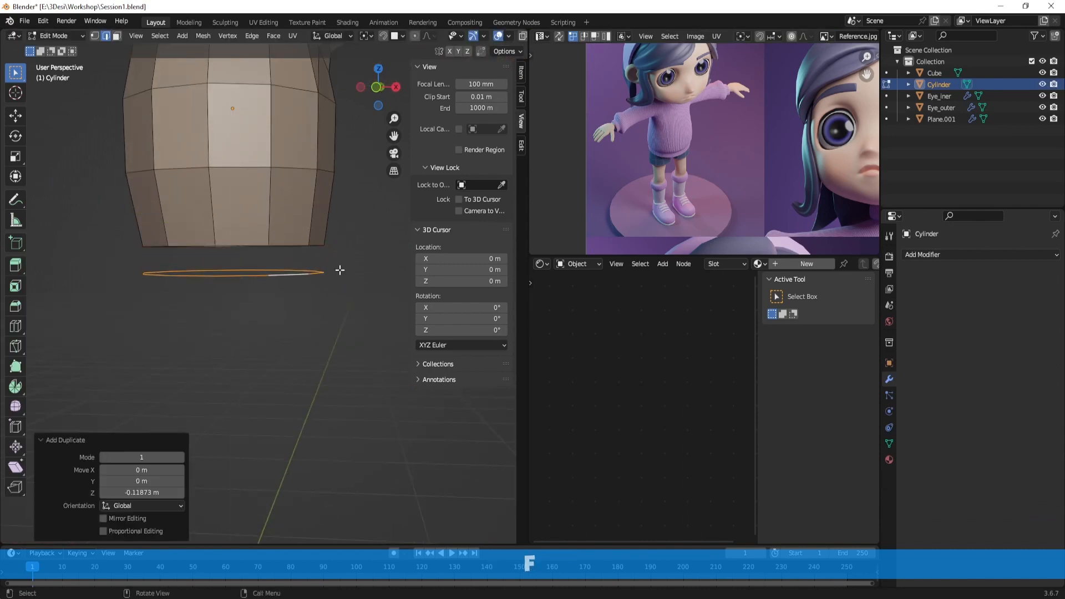
# Separate the duplicated edge loop into its own object and select that object in Object Mode
pyautogui.press('p')
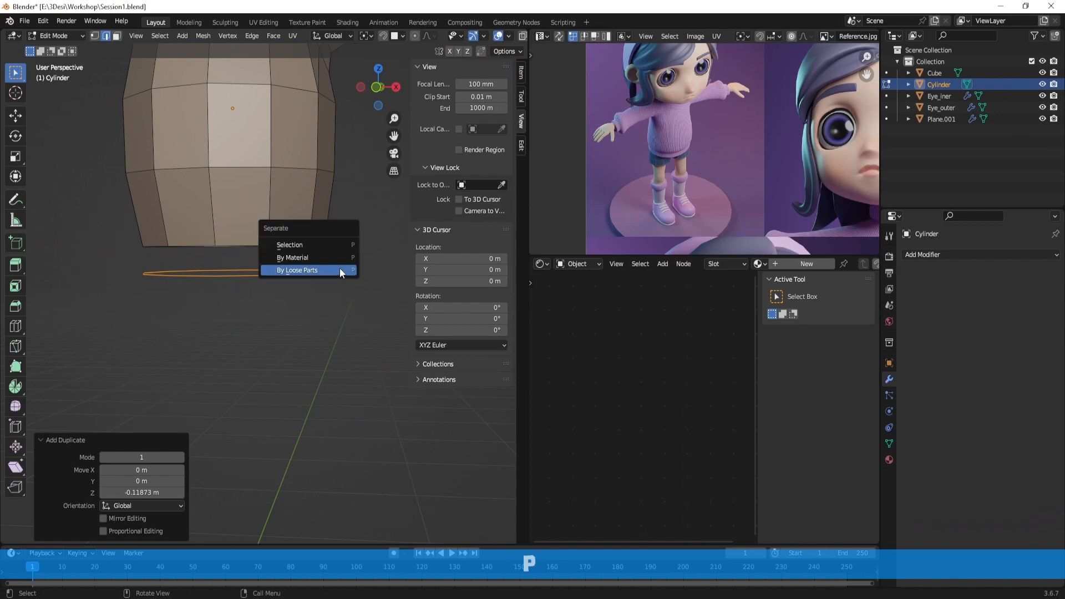
pyautogui.click(320, 246)
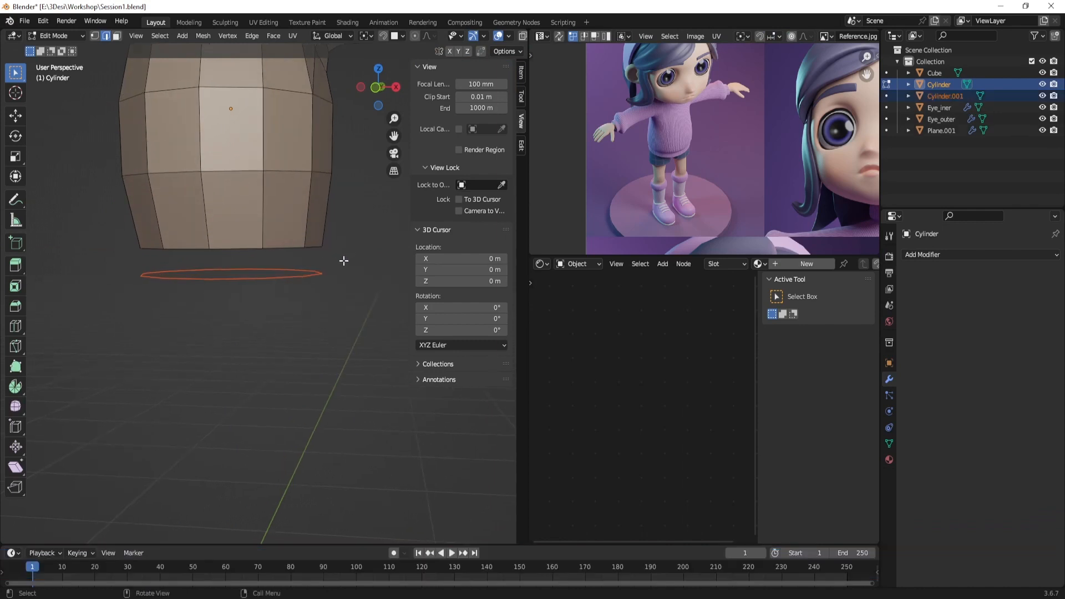
pyautogui.press('Tab')
pyautogui.press('Tab')
pyautogui.press('Tab')
pyautogui.click(322, 271)
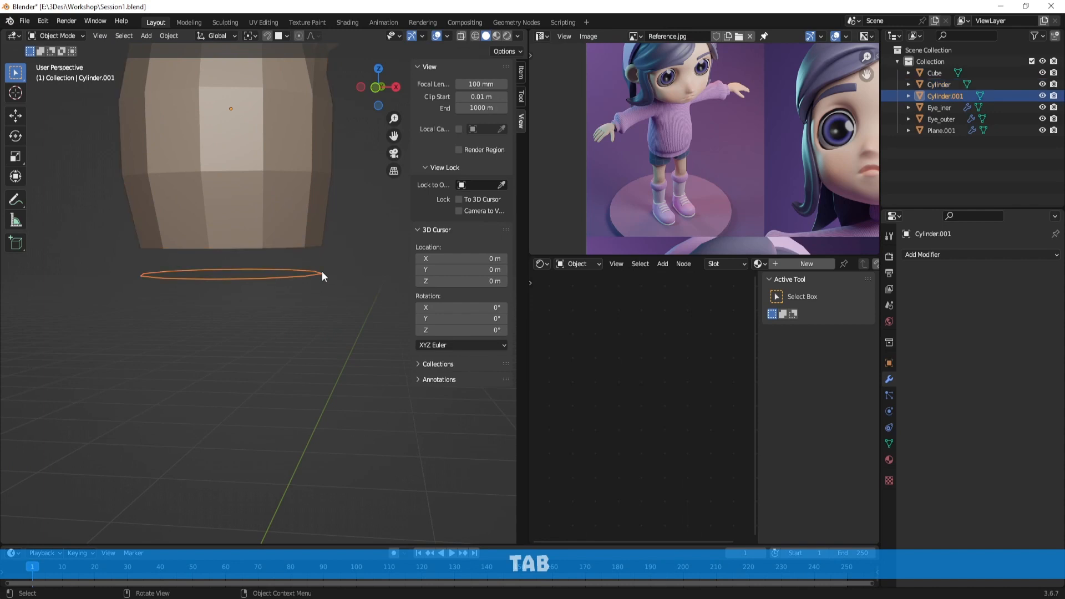
# Extrude the new hip ring about 0.12 m downward along Z
pyautogui.moveTo(355, 269)
pyautogui.mouseDown(button='middle')
pyautogui.moveTo(337, 212)
pyautogui.moveTo(344, 263)
pyautogui.mouseUp(button='middle')
pyautogui.press('Tab')
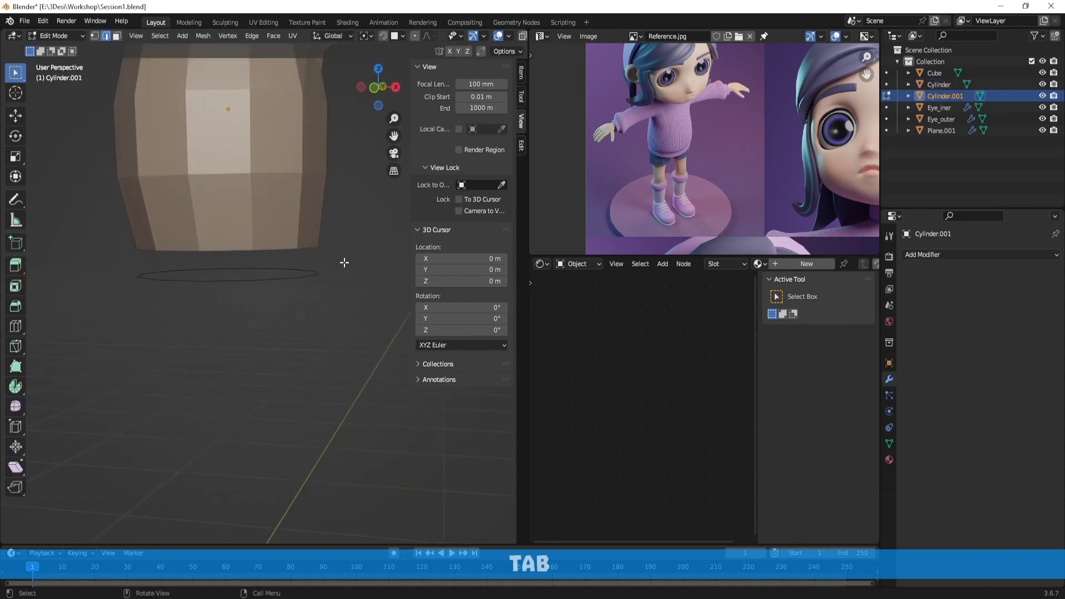
pyautogui.press('e')
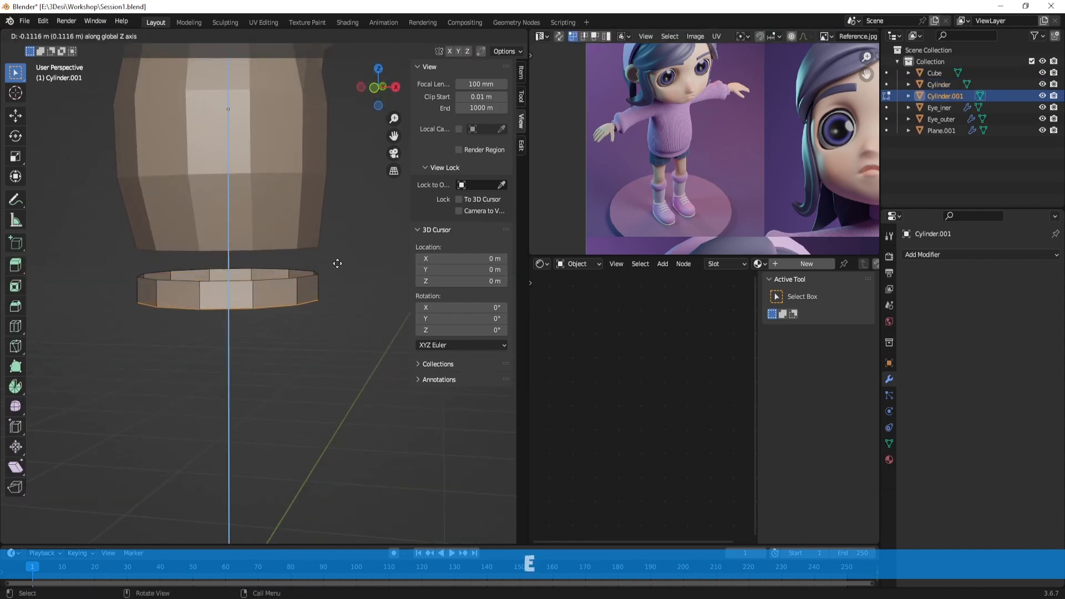
pyautogui.click(337, 264)
pyautogui.moveTo(338, 263); pyautogui.dragTo(316, 228, button='middle')
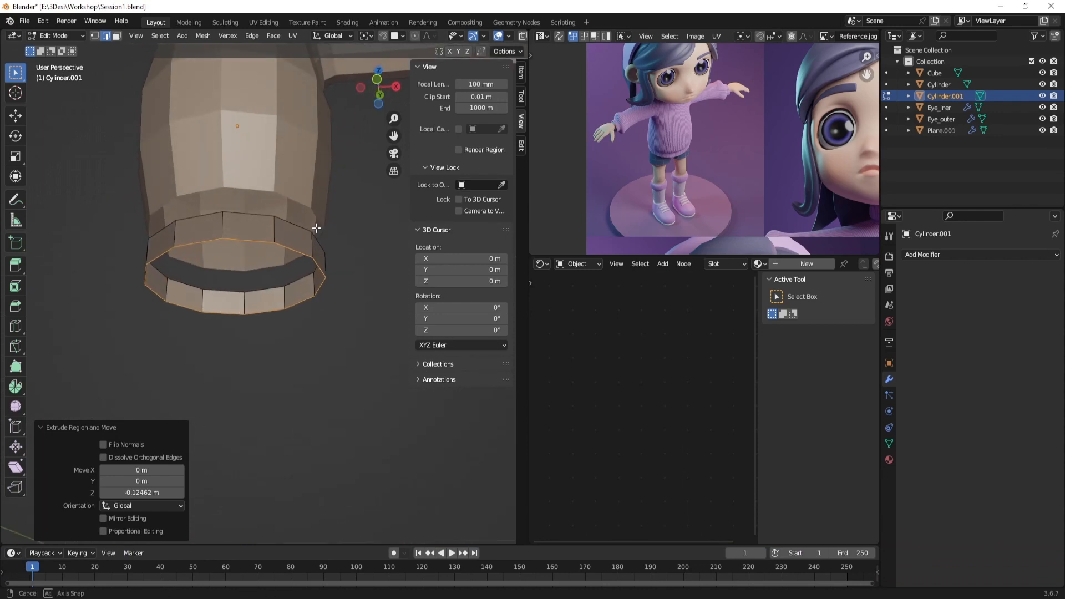
# Bridge the front and back edges of the hip ring's underside and add three evenly spaced cuts across the strip
pyautogui.click(252, 241)
pyautogui.keyDown('shift'); pyautogui.click(265, 312); pyautogui.keyUp('shift')
pyautogui.moveTo(289, 298); pyautogui.dragTo(270, 271, button='middle')
pyautogui.press('space')
pyautogui.click(346, 307)
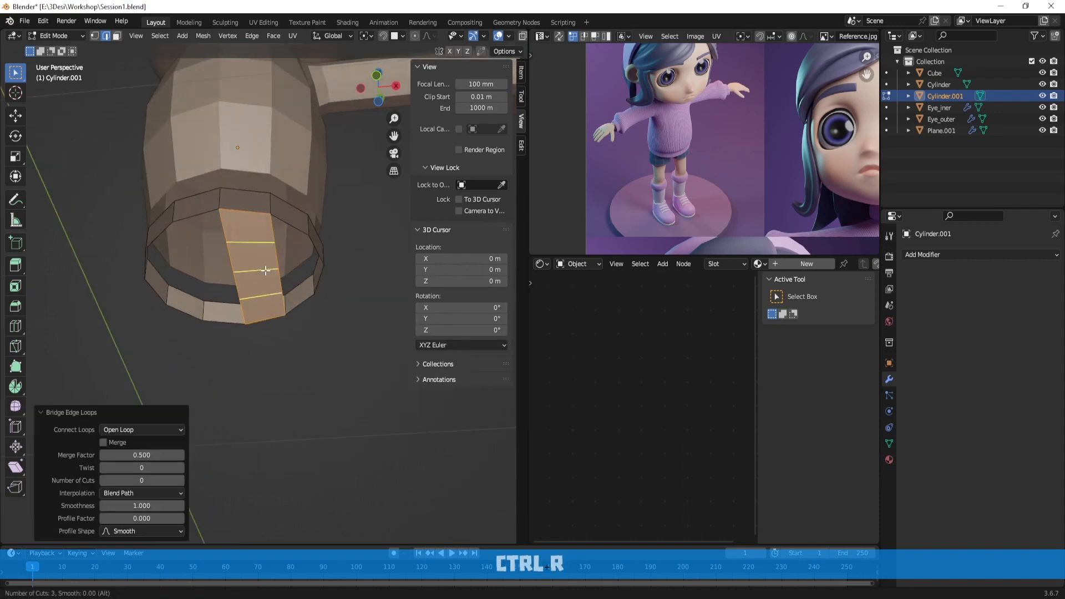
pyautogui.click(266, 270)
pyautogui.rightClick(266, 270)
# Narrow the crotch strip by moving its three outer vertices toward the centre along X, the last two by about 0.16 m
pyautogui.moveTo(266, 271); pyautogui.dragTo(366, 245, button='middle')
pyautogui.press('1')
pyautogui.click(228, 255)
pyautogui.scroll(2, 358, 243)
pyautogui.press('g')
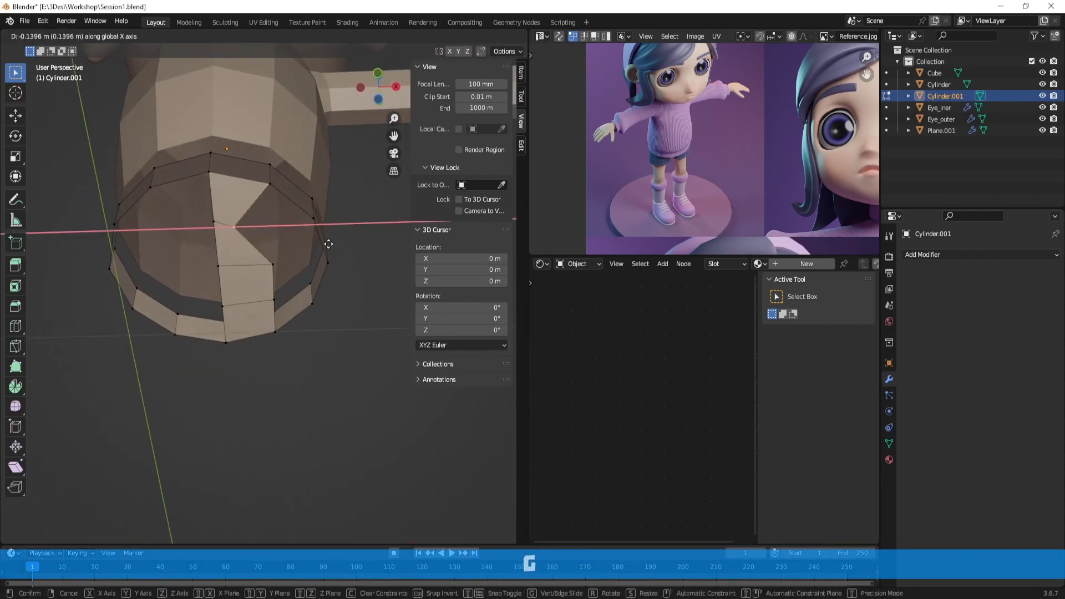
pyautogui.click(329, 244)
pyautogui.press('g')
pyautogui.press('x')
pyautogui.click(271, 300)
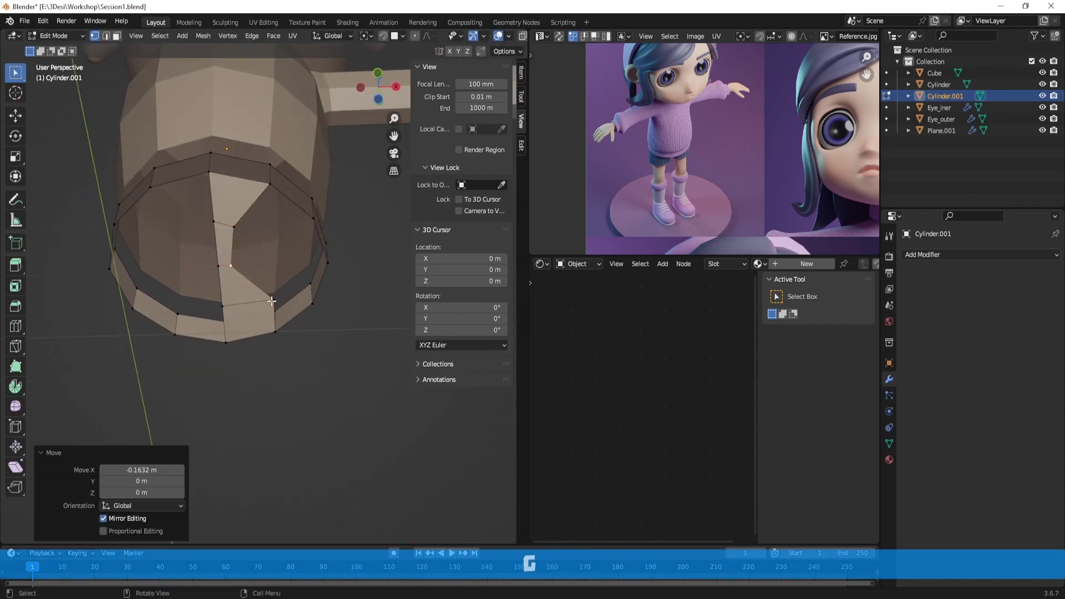
pyautogui.click(271, 301)
pyautogui.press('g')
pyautogui.press('x')
pyautogui.click(285, 295)
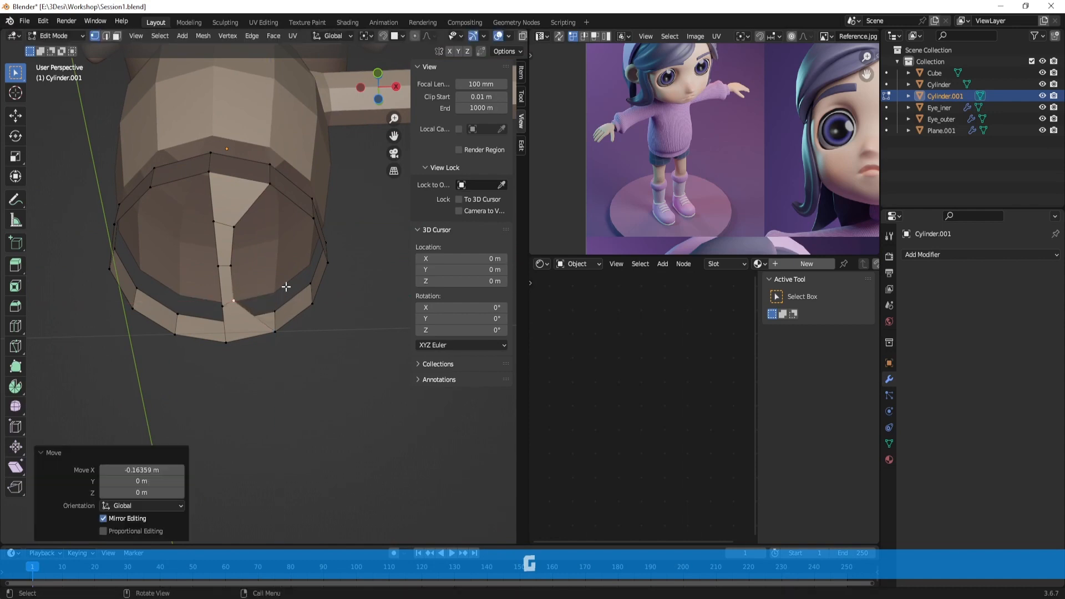
# Lower the crotch strip's middle edge about 0.094 m along Z and adjust the height of a neighbouring edge
pyautogui.moveTo(287, 288); pyautogui.dragTo(212, 317, button='middle')
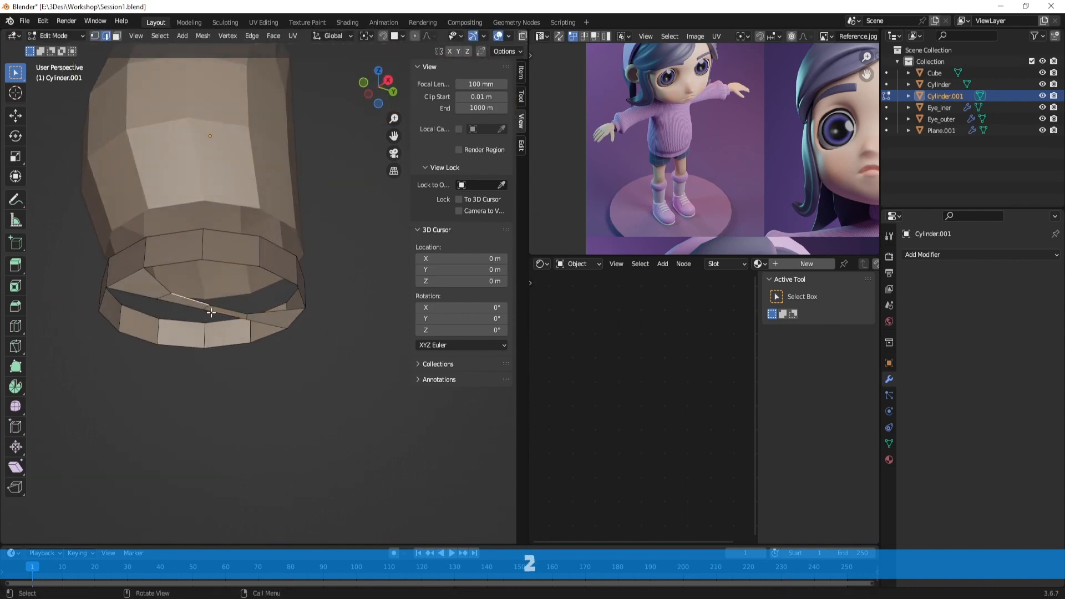
pyautogui.press('g')
pyautogui.press('z')
pyautogui.click(243, 315)
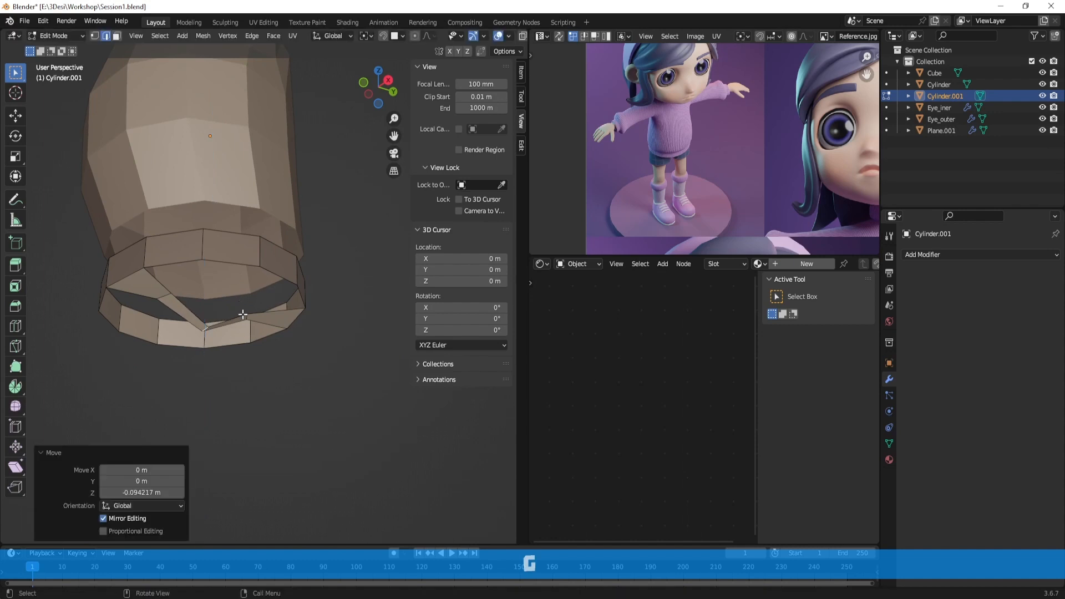
pyautogui.click(276, 331)
pyautogui.moveTo(206, 331)
pyautogui.mouseDown(button='middle')
pyautogui.moveTo(233, 312)
pyautogui.moveTo(252, 319)
pyautogui.moveTo(210, 331)
pyautogui.mouseUp(button='middle')
pyautogui.press('g')
pyautogui.press('z')
pyautogui.click(231, 302)
# Reposition the crotch strip's front and back edges to shape the underside of the hips
pyautogui.click(254, 321)
pyautogui.keyDown('shift'); pyautogui.click(164, 310); pyautogui.keyUp('shift')
pyautogui.press('g')
pyautogui.moveTo(214, 311); pyautogui.dragTo(247, 331, button='middle')
pyautogui.click(220, 316)
pyautogui.press('g')
pyautogui.click(219, 304)
pyautogui.press('g')
pyautogui.rightClick(256, 336)
# Nudge the remaining edges around the leg opening along Z to even out its outline
pyautogui.press('g')
pyautogui.moveTo(320, 360); pyautogui.dragTo(293, 318, button='middle')
pyautogui.click(314, 341)
pyautogui.press('g')
pyautogui.press('z')
pyautogui.click(317, 340)
pyautogui.press('g')
pyautogui.click(331, 361)
pyautogui.click(165, 336)
pyautogui.press('g')
pyautogui.click(223, 354)
pyautogui.moveTo(211, 344); pyautogui.dragTo(332, 252, button='middle')
pyautogui.press('g')
pyautogui.click(257, 347)
# Try to extrude the leg opening about 1.11 m down along Z and flatten its end with a Z scale of 0
pyautogui.press('e')
pyautogui.press('z')
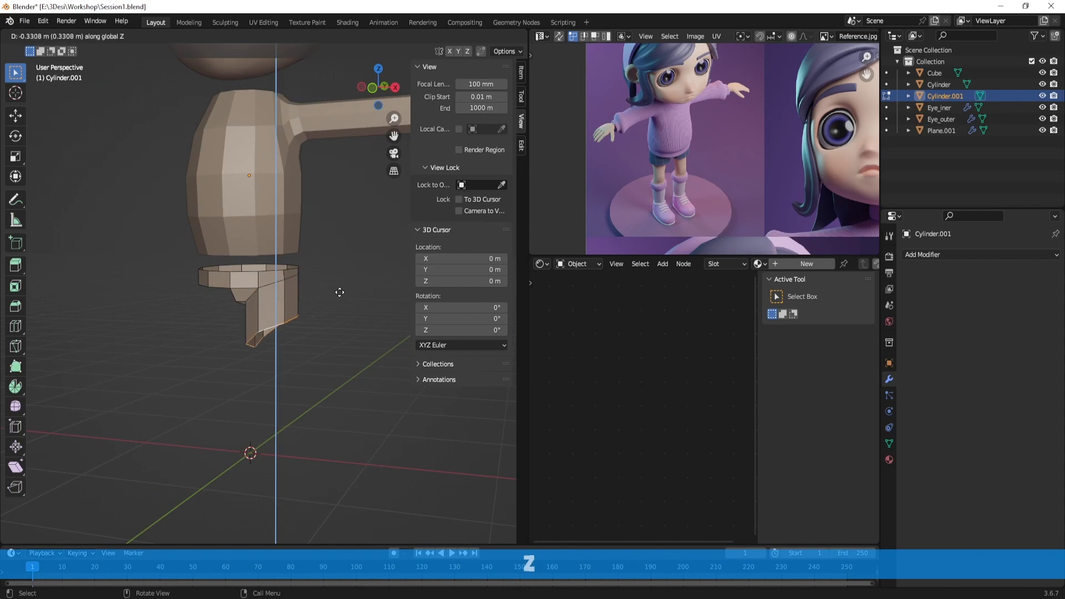
pyautogui.click(341, 380)
pyautogui.moveTo(305, 368); pyautogui.dragTo(340, 362, button='middle')
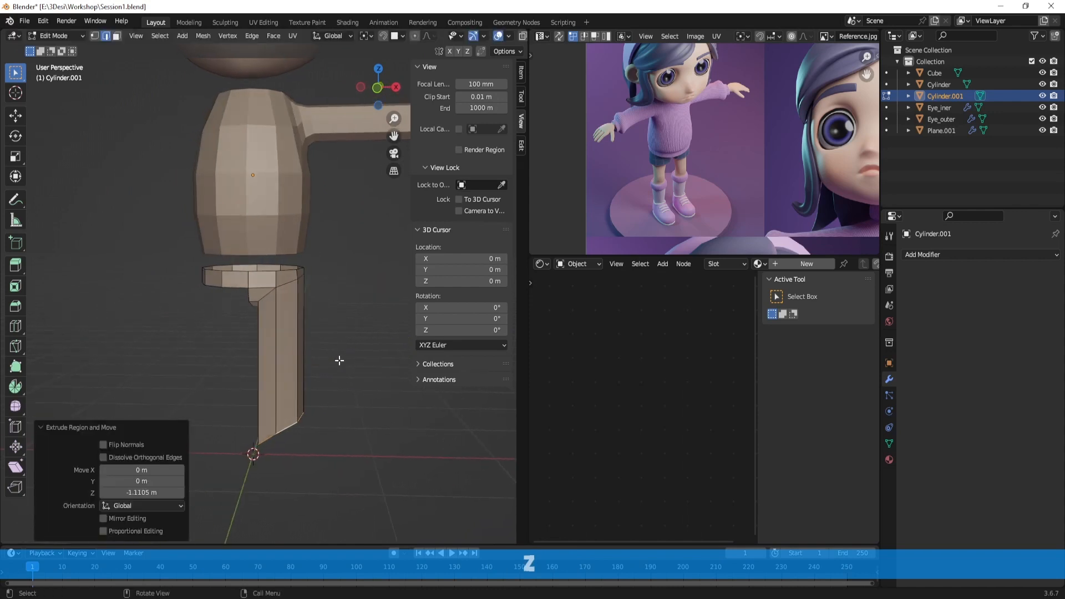
pyautogui.press('s')
pyautogui.press('z')
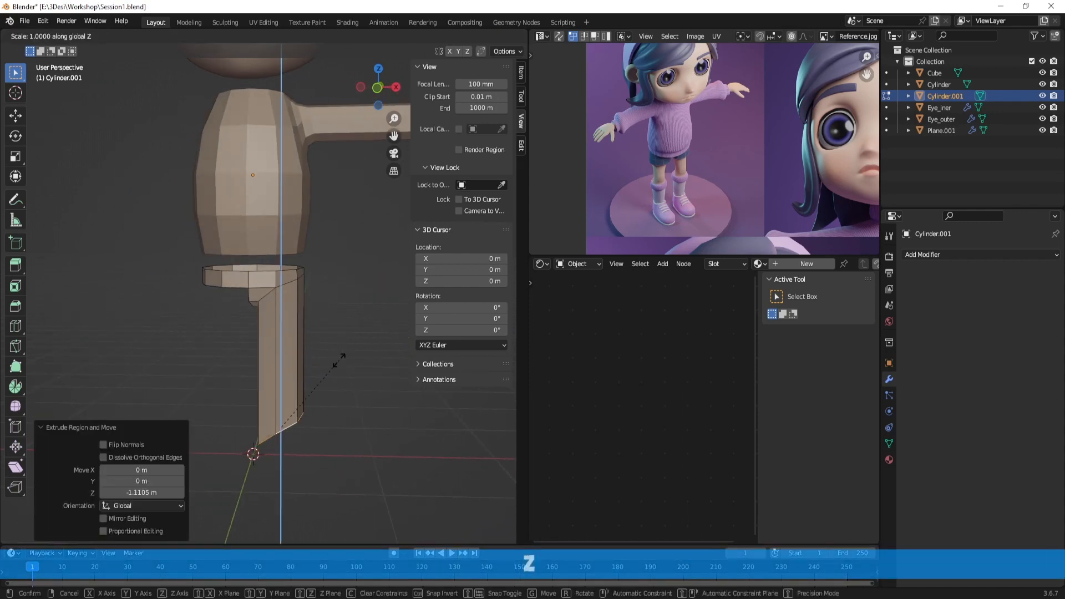
pyautogui.press('Return')
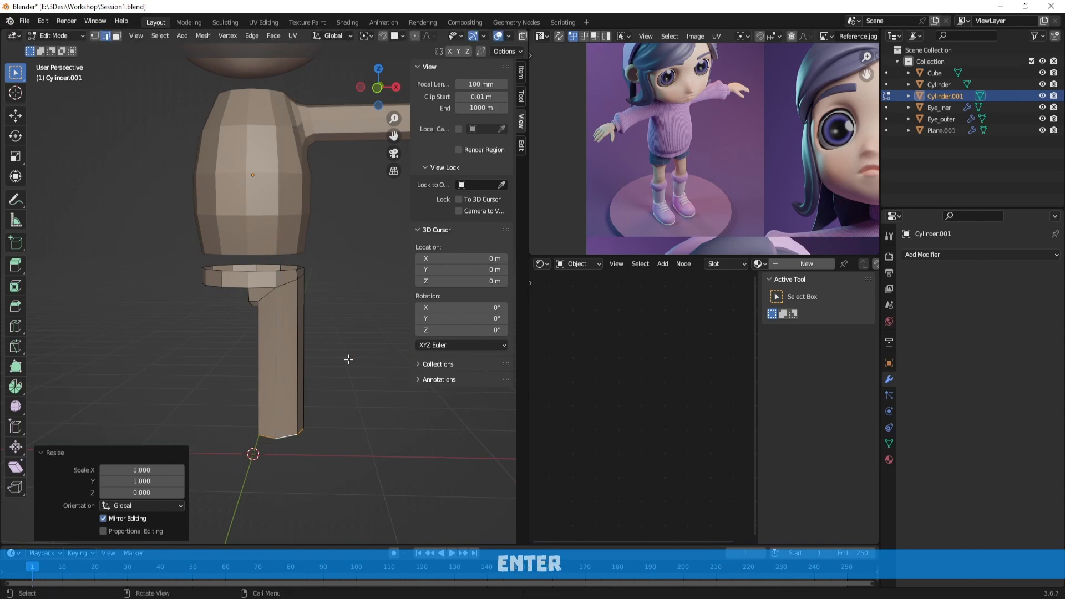
# Undo the flattening and the leg extrusion
pyautogui.moveTo(349, 359); pyautogui.dragTo(326, 356, button='middle')
pyautogui.hotkey('ctrl', 'z')
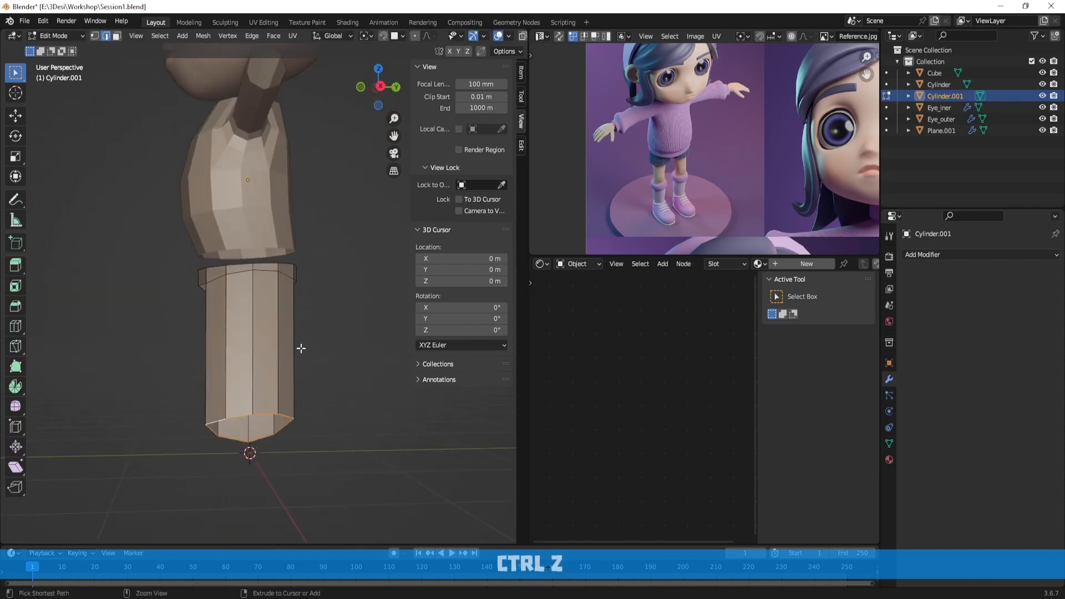
pyautogui.hotkey('ctrl', 'z')
pyautogui.press('g')
pyautogui.press('z')
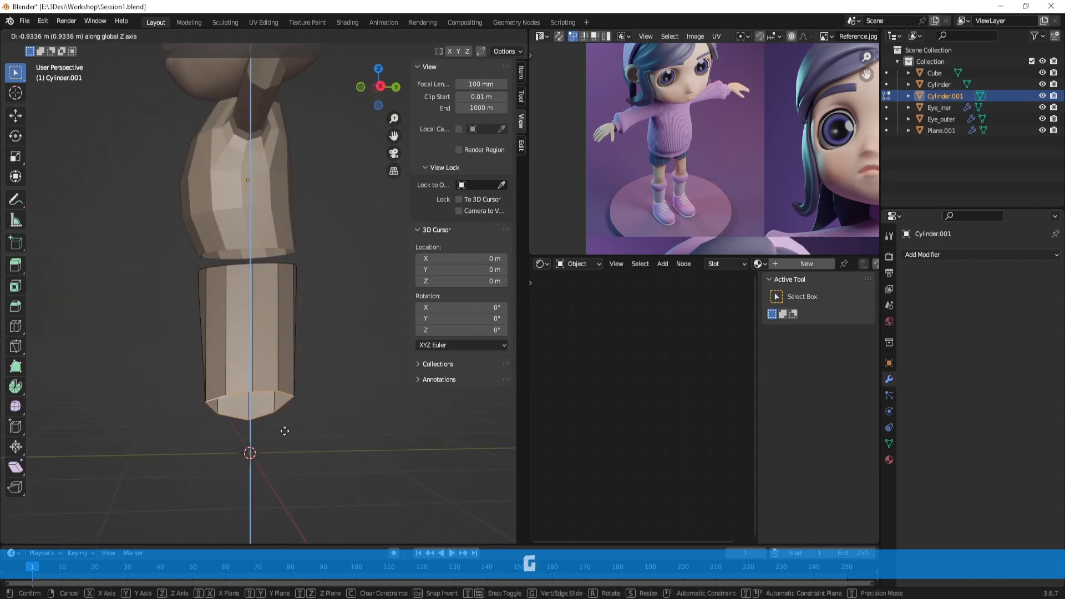
pyautogui.rightClick(292, 439)
# Extrude the leg opening about 1.04 m down along Z and flatten the end loop with a Z scale of 0
pyautogui.moveTo(293, 440); pyautogui.dragTo(383, 406, button='middle')
pyautogui.press('e')
pyautogui.press('z')
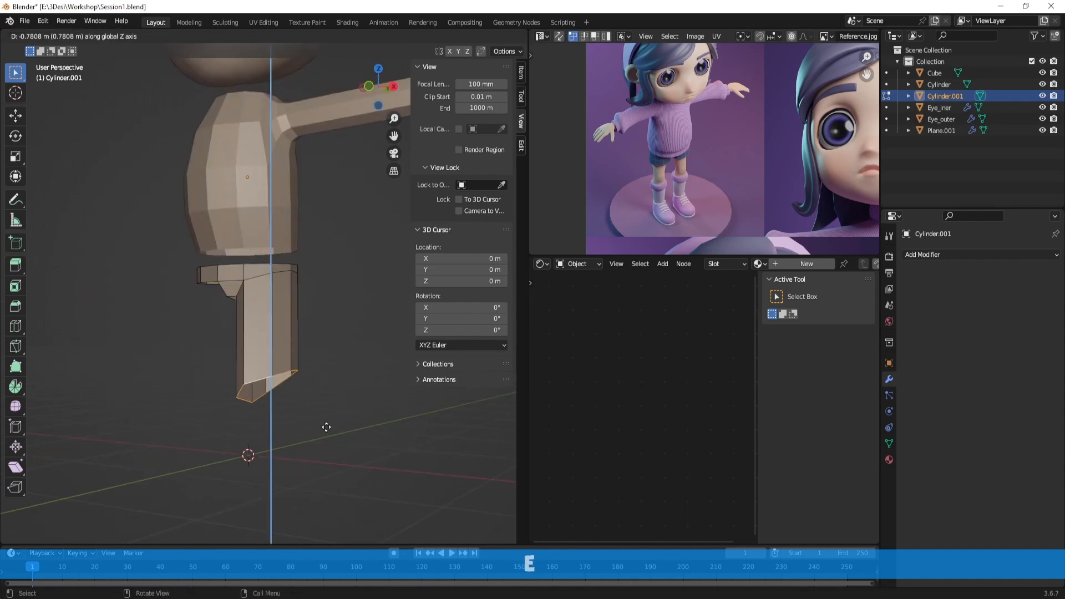
pyautogui.click(326, 451)
pyautogui.press('s')
pyautogui.press('z')
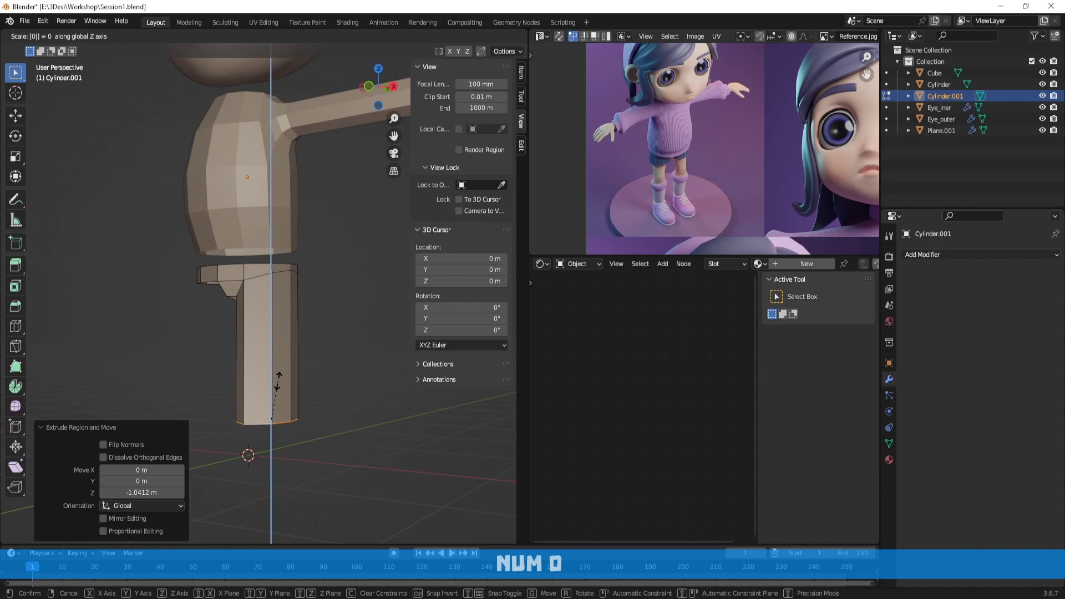
pyautogui.press('Return')
pyautogui.moveTo(278, 380); pyautogui.dragTo(250, 316, button='middle')
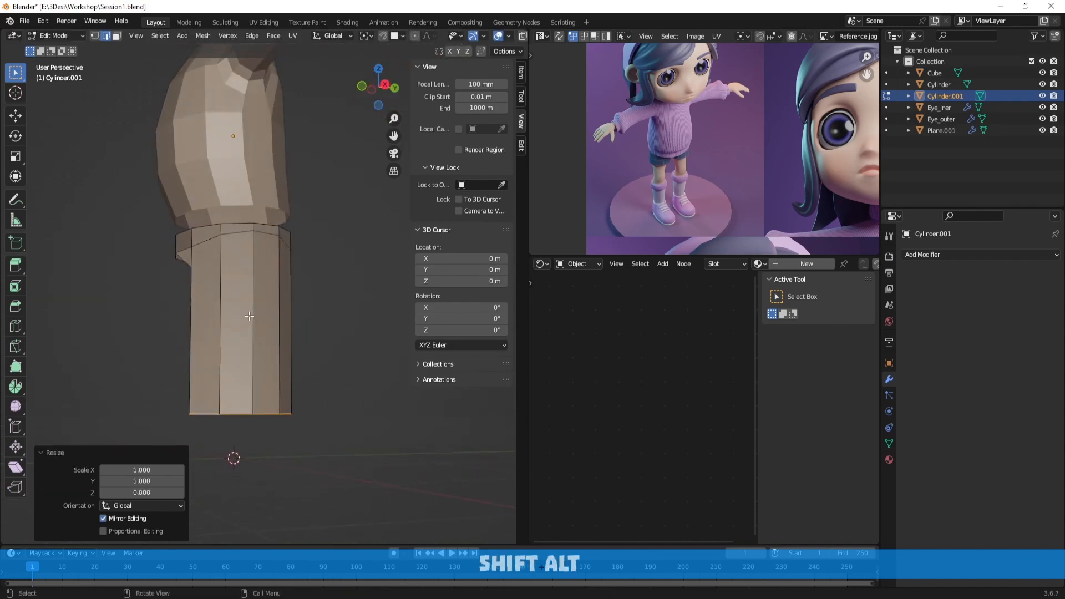
# Try to round the leg's bottom edge loop with LoopTools and undo it
pyautogui.rightClick(251, 318)
pyautogui.moveTo(221, 217)
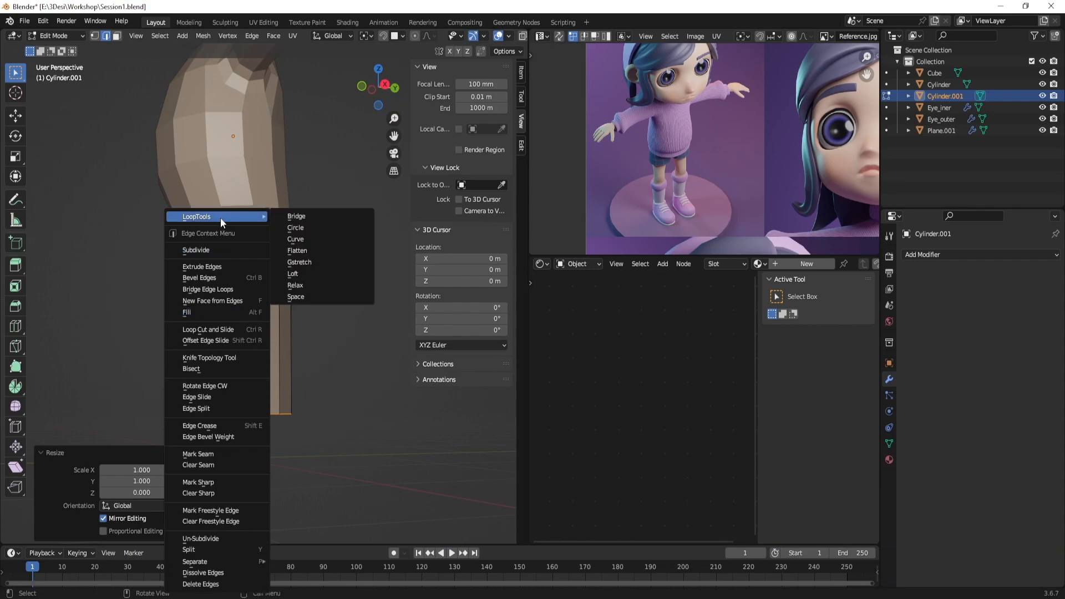
pyautogui.click(333, 236)
pyautogui.moveTo(325, 240); pyautogui.dragTo(332, 361, button='middle')
pyautogui.hotkey('ctrl', 'z')
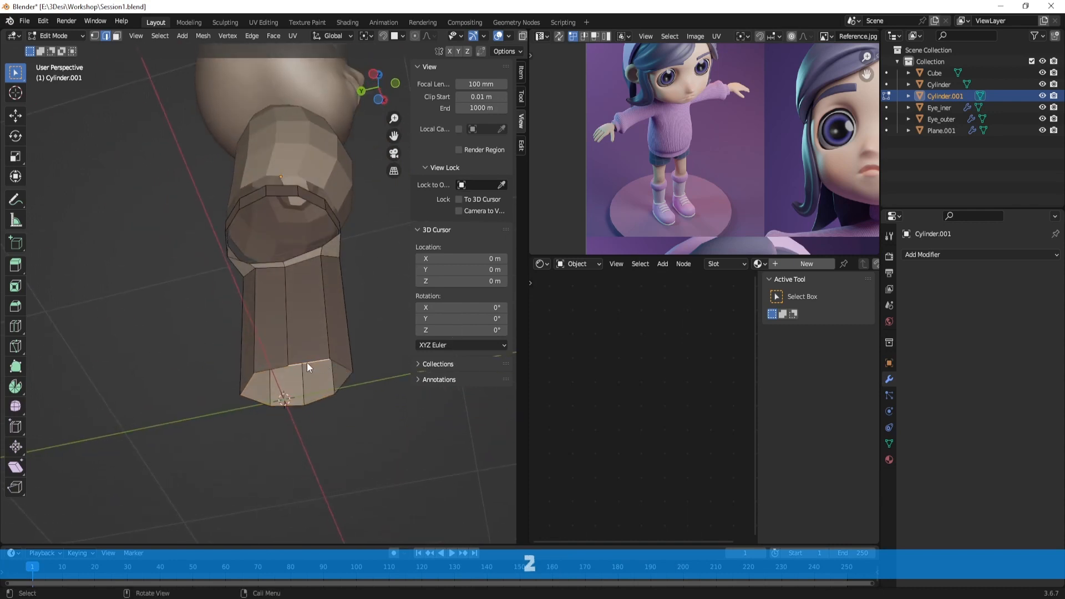
pyautogui.press('g')
pyautogui.rightClick(358, 351)
# Try LoopTools Circle on the leg's bottom edge loop, adjust its angle, and undo it
pyautogui.moveTo(333, 355); pyautogui.dragTo(295, 317, button='middle')
pyautogui.rightClick(295, 318)
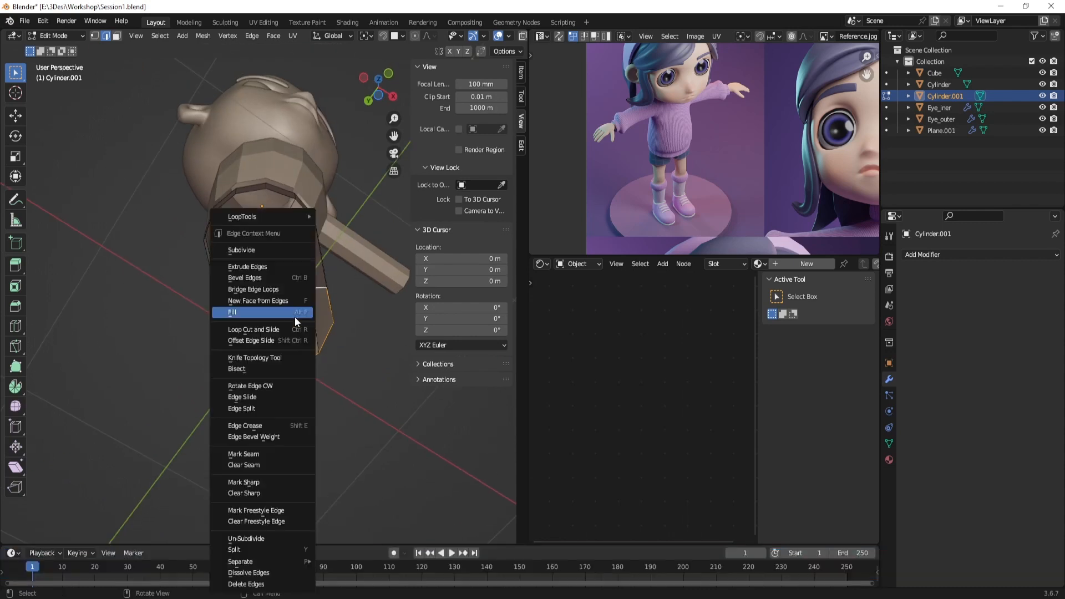
pyautogui.moveTo(257, 215)
pyautogui.click(355, 231)
pyautogui.moveTo(358, 288); pyautogui.dragTo(334, 287, button='middle')
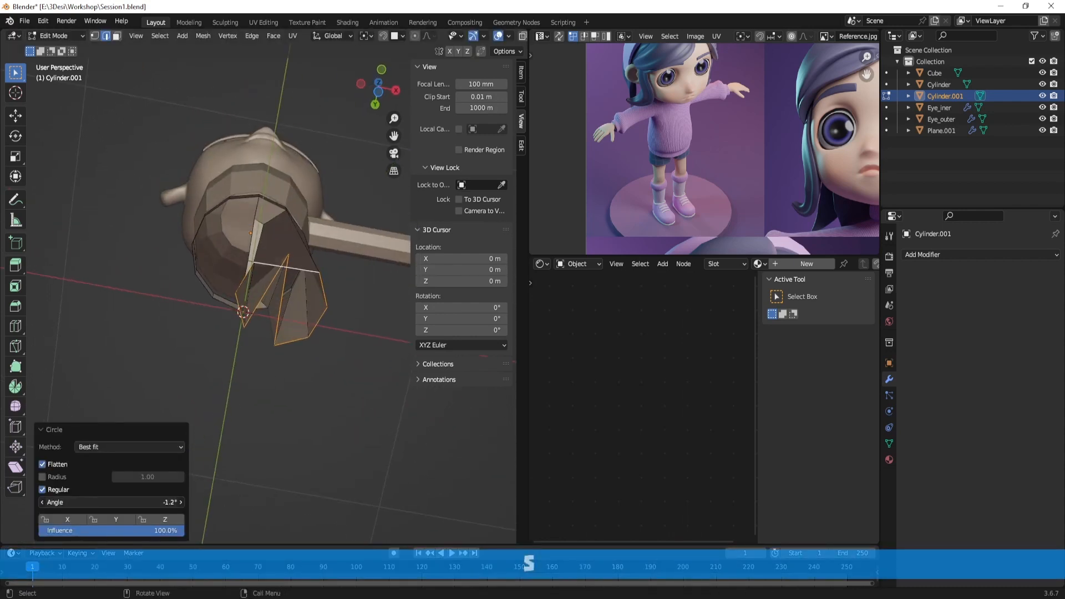
pyautogui.hotkey('ctrl', 'z')
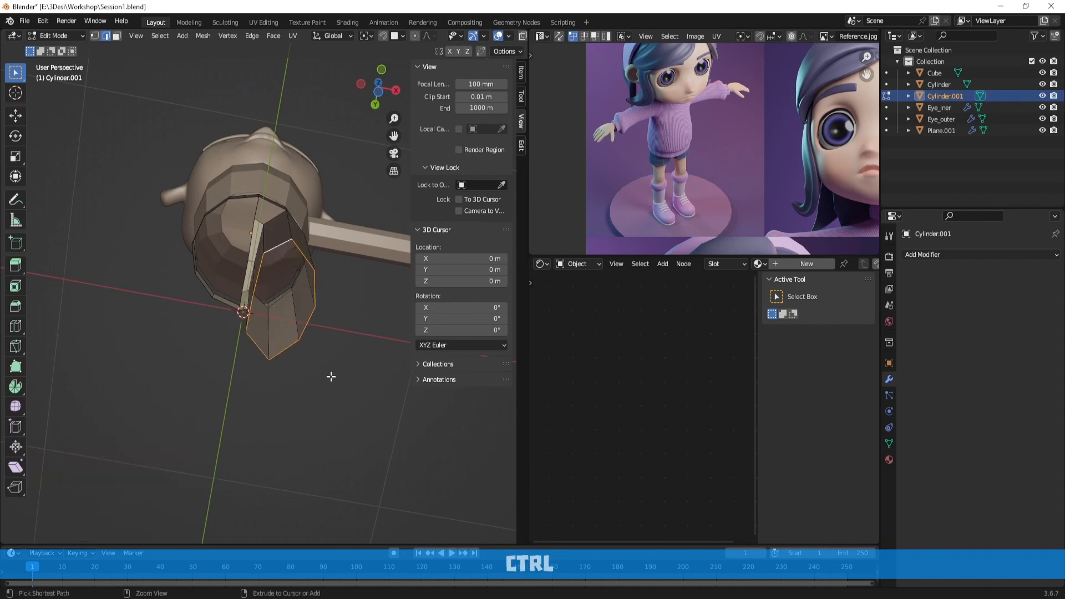
# Try LoopTools on the leg's bottom loop in vertex mode and undo it
pyautogui.moveTo(339, 329); pyautogui.dragTo(310, 343, button='middle')
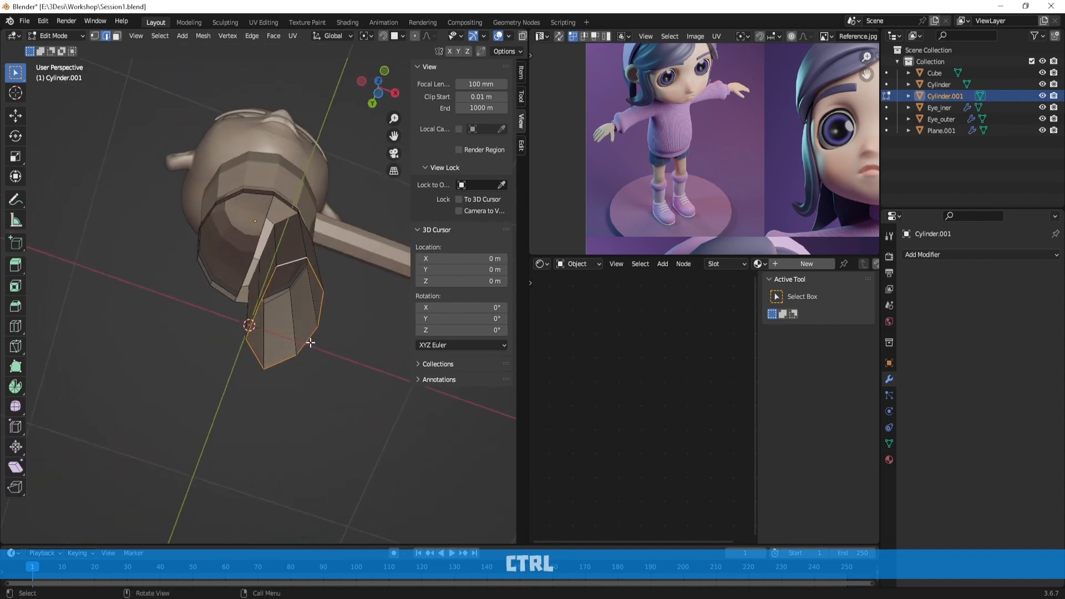
pyautogui.press('1')
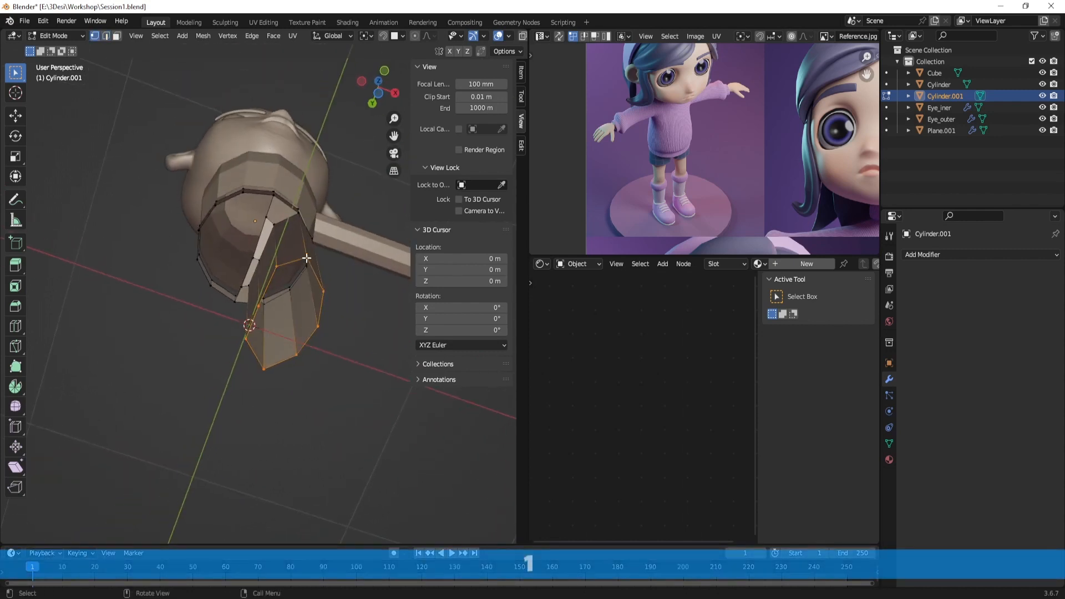
pyautogui.rightClick(339, 320)
pyautogui.click(388, 318)
pyautogui.moveTo(366, 325); pyautogui.dragTo(314, 389, button='middle')
pyautogui.hotkey('ctrl', 'z')
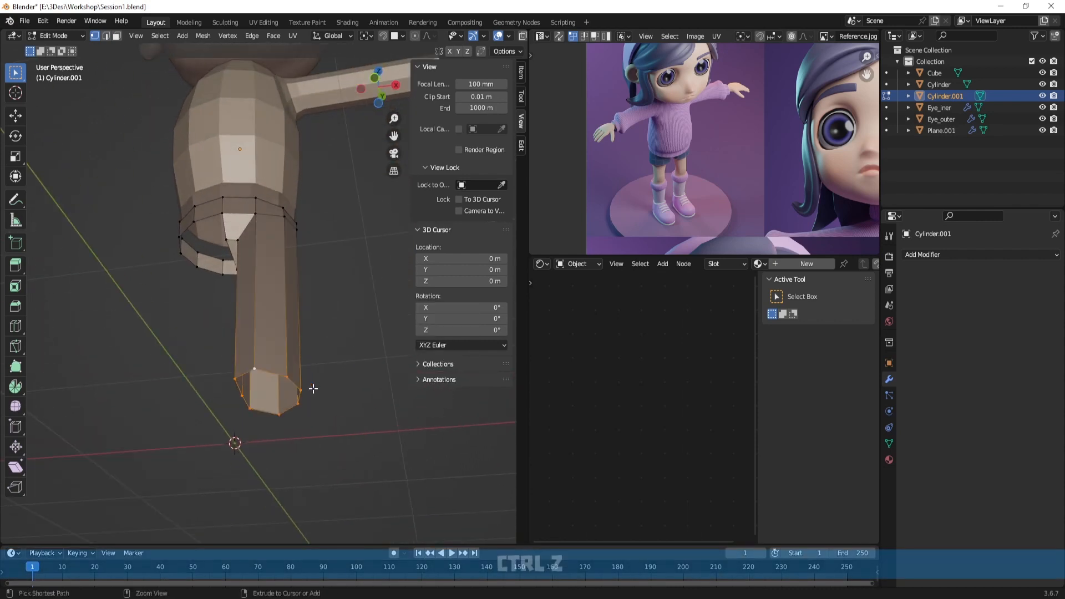
# Try clearing the hip and leg object's scale in Object Mode and undo it
pyautogui.press('Tab')
pyautogui.hotkey('alt', 's')
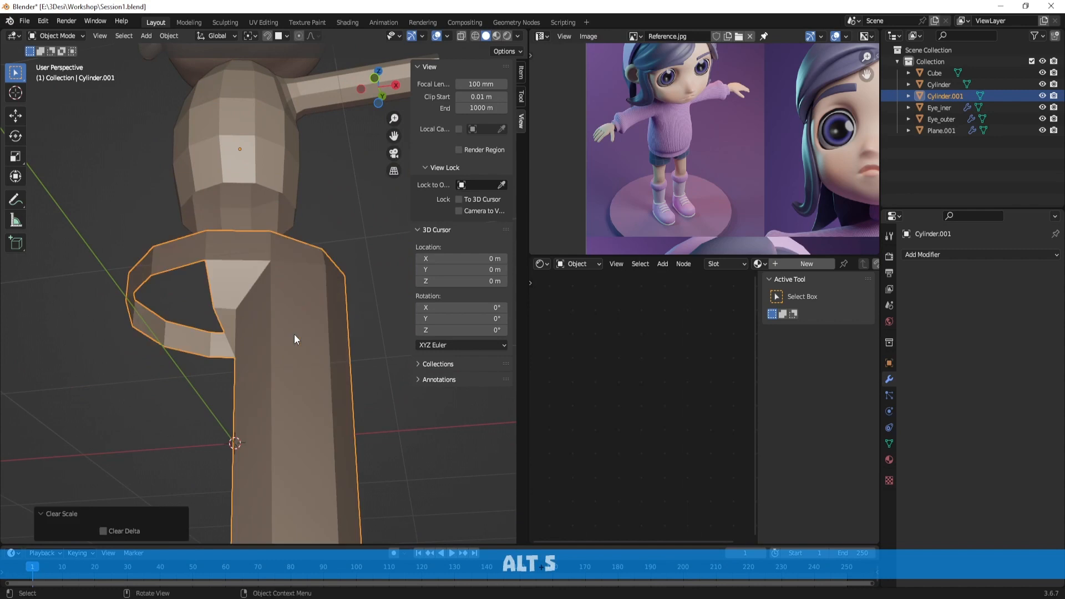
pyautogui.scroll(-3, 294, 334)
pyautogui.moveTo(312, 335); pyautogui.dragTo(344, 374, button='middle')
pyautogui.hotkey('ctrl', 'z')
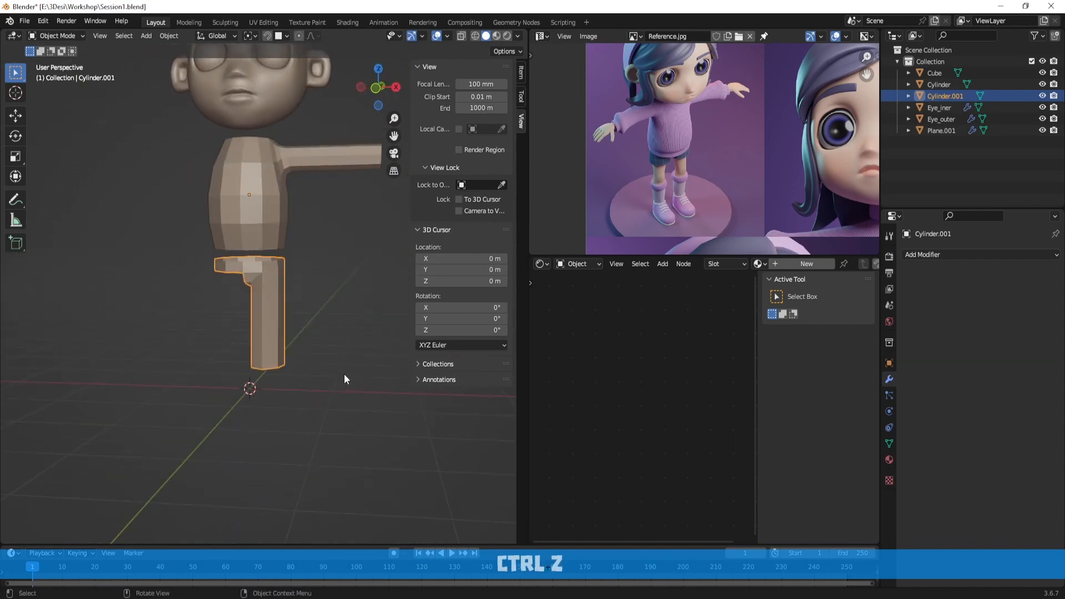
# Apply all transforms to the hip and leg object in Object Mode
pyautogui.press('Tab')
pyautogui.scroll(2, 336, 349)
pyautogui.press('Tab')
pyautogui.hotkey('ctrl', 'a')
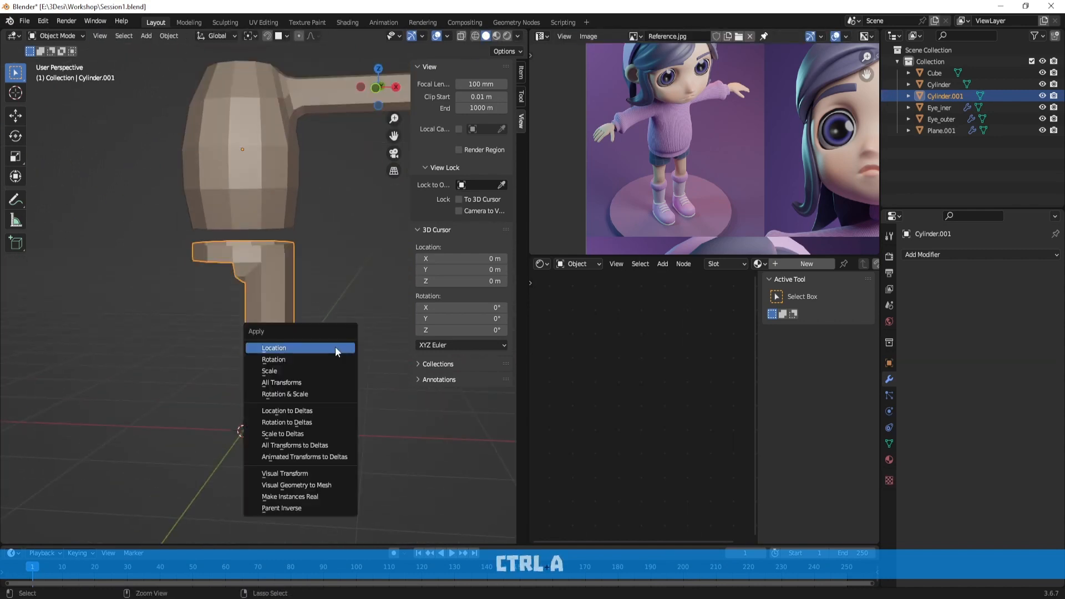
pyautogui.click(311, 383)
# Try LoopTools Circle on the leg's bottom loop with the transforms applied, and undo it
pyautogui.press('Tab')
pyautogui.moveTo(314, 384); pyautogui.dragTo(314, 356, button='middle')
pyautogui.rightClick(328, 352)
pyautogui.moveTo(314, 305)
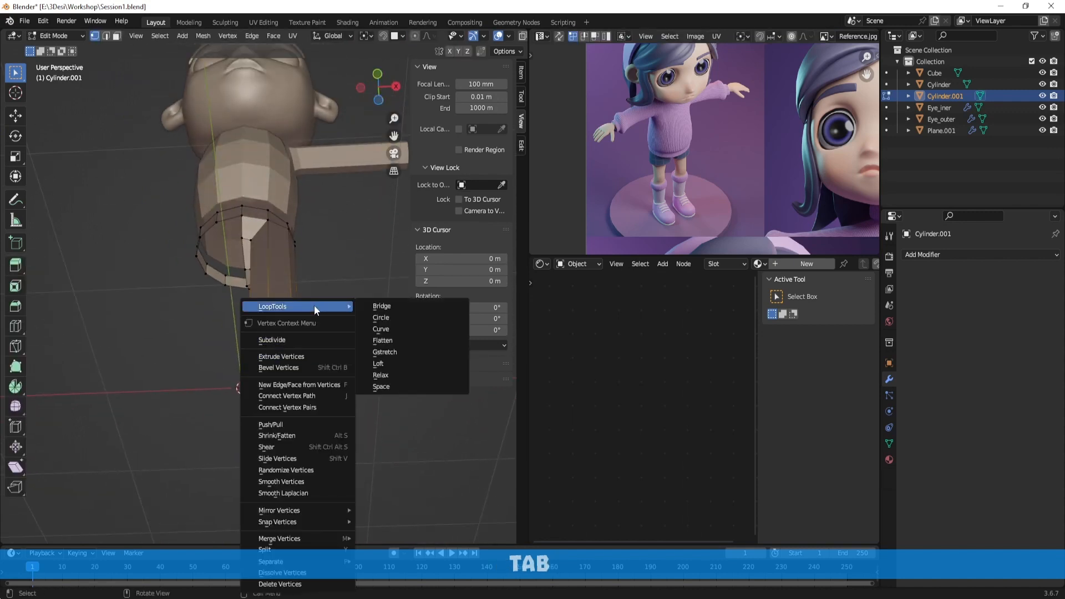
pyautogui.click(384, 317)
pyautogui.moveTo(362, 347); pyautogui.dragTo(304, 436, button='middle')
pyautogui.hotkey('ctrl', 'z')
pyautogui.press('Tab')
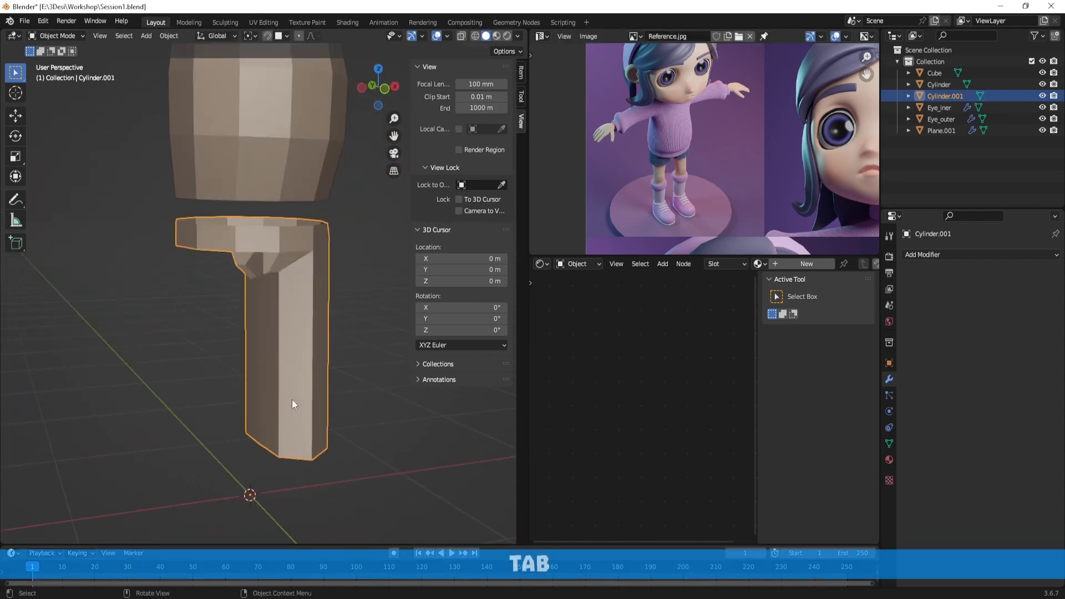
# Set the hip and leg object's origin to its center of mass (volume)
pyautogui.moveTo(259, 487); pyautogui.dragTo(309, 387, button='middle')
pyautogui.moveTo(329, 439); pyautogui.dragTo(352, 414, button='middle')
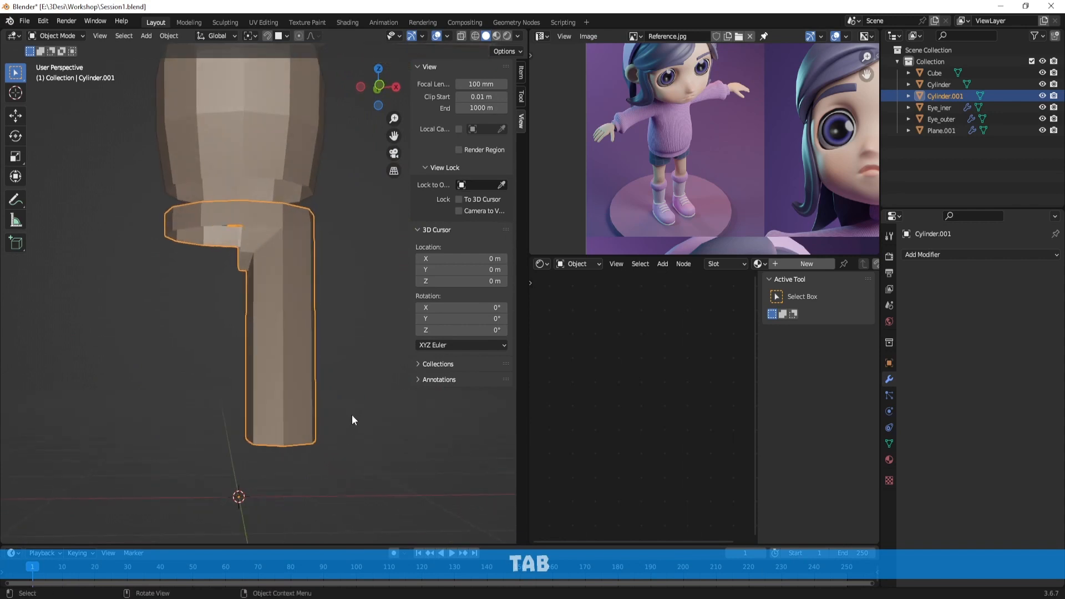
pyautogui.press('r')
pyautogui.rightClick(378, 430)
pyautogui.moveTo(291, 303); pyautogui.dragTo(328, 332, button='middle')
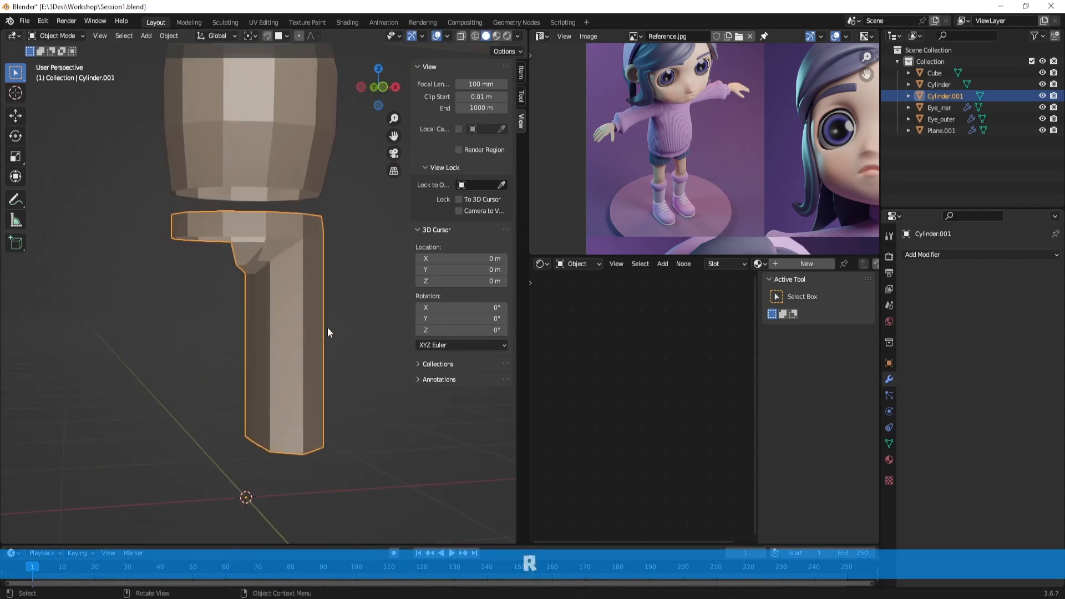
pyautogui.click(169, 35)
pyautogui.moveTo(191, 51)
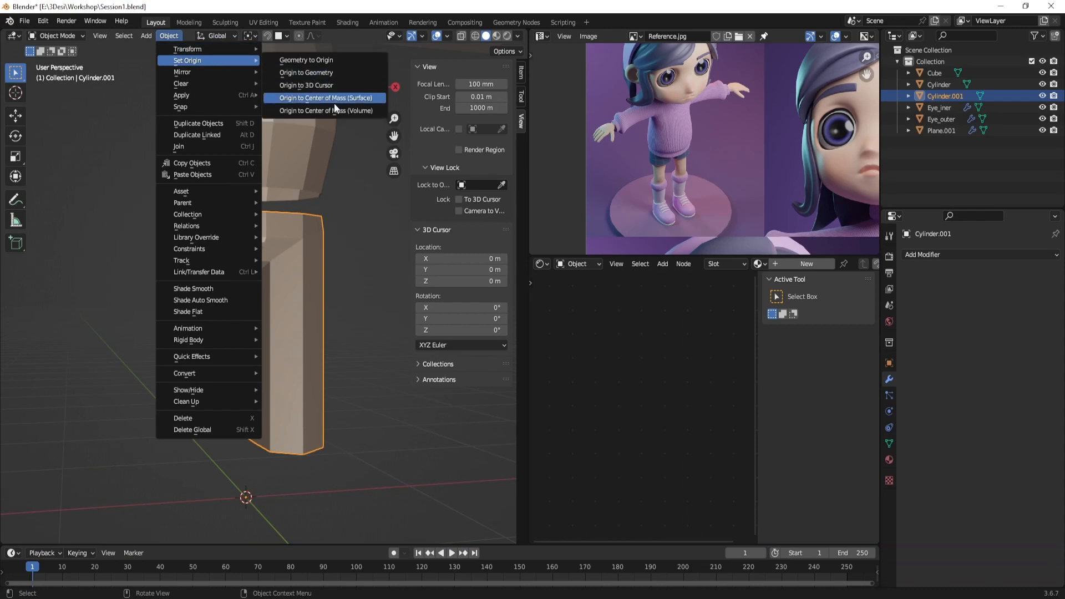
pyautogui.click(333, 110)
# Try LoopTools Circle on the leg's bottom loop with the new origin, and undo it
pyautogui.press('Tab')
pyautogui.moveTo(321, 372); pyautogui.dragTo(334, 311, button='middle')
pyautogui.rightClick(337, 297)
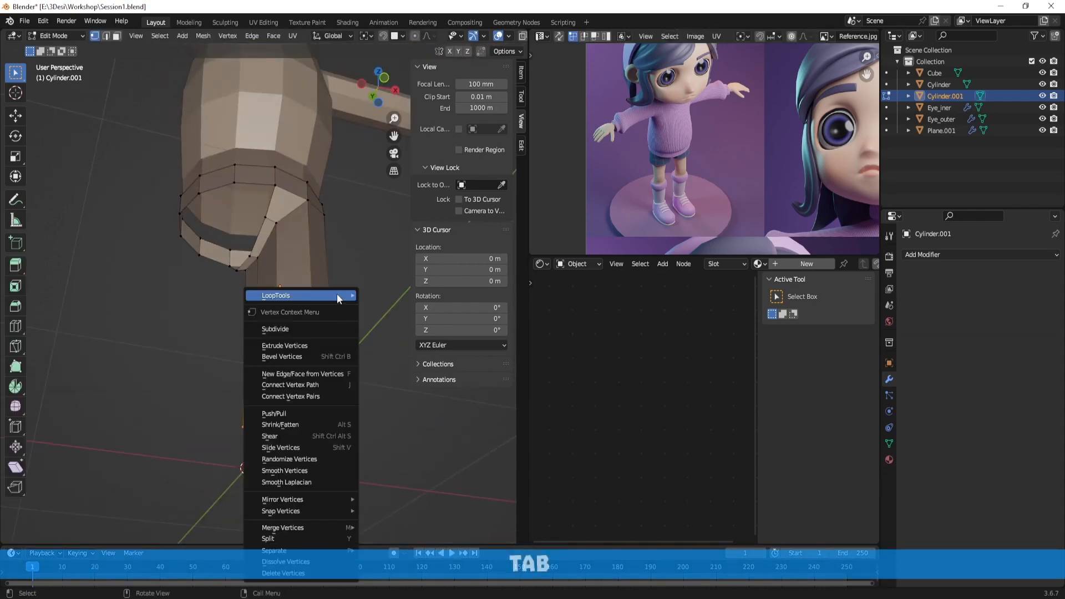
pyautogui.moveTo(336, 298)
pyautogui.click(382, 306)
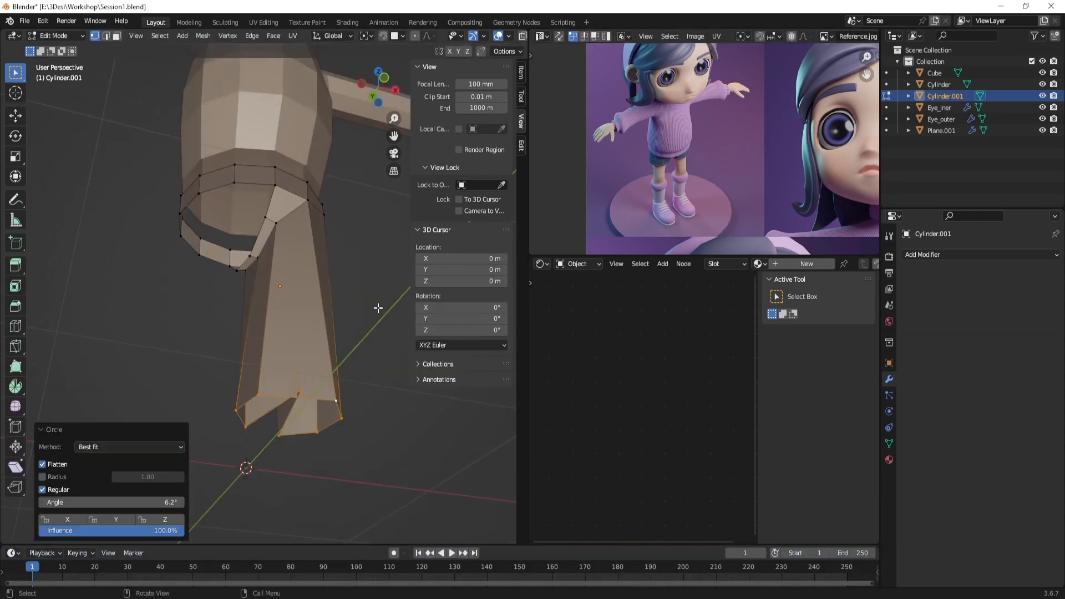
pyautogui.moveTo(375, 305); pyautogui.dragTo(294, 258, button='middle')
pyautogui.hotkey('ctrl', 'z')
# Scale the leg's bottom loop along Y and shift the selected geometry about -0.032 m along X
pyautogui.press('s')
pyautogui.press('y')
pyautogui.click(354, 400)
pyautogui.press('g')
pyautogui.click(281, 272)
pyautogui.scroll(-2, 281, 273)
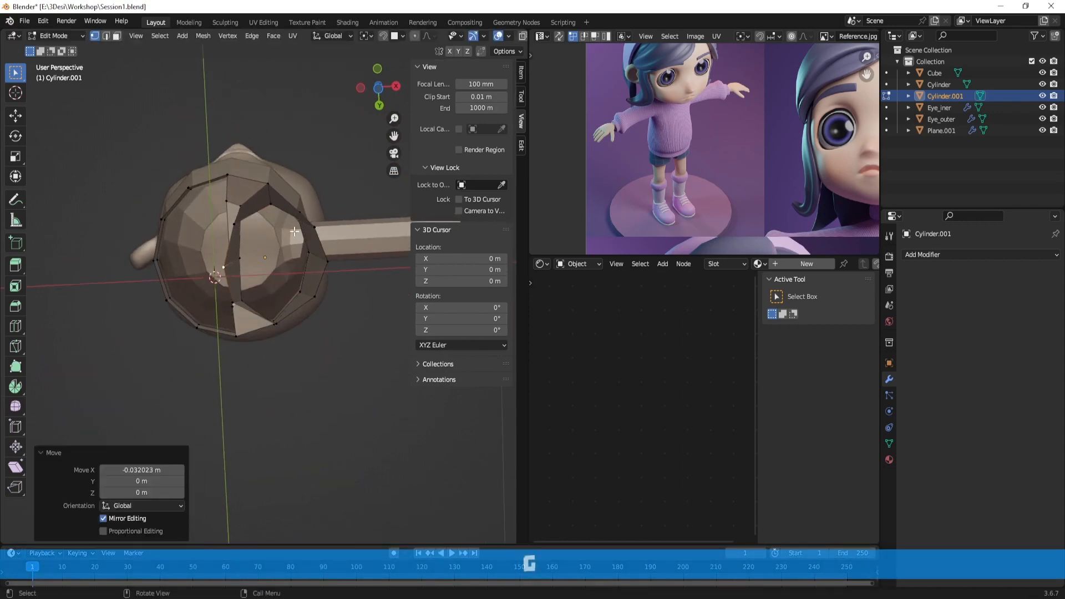
# Select the leg's whole bottom edge loop and narrow it along X to about 0.898
pyautogui.press('2')
pyautogui.keyDown('alt'); pyautogui.click(290, 213); pyautogui.keyUp('alt')
pyautogui.press('s')
pyautogui.press('x')
pyautogui.click(333, 240)
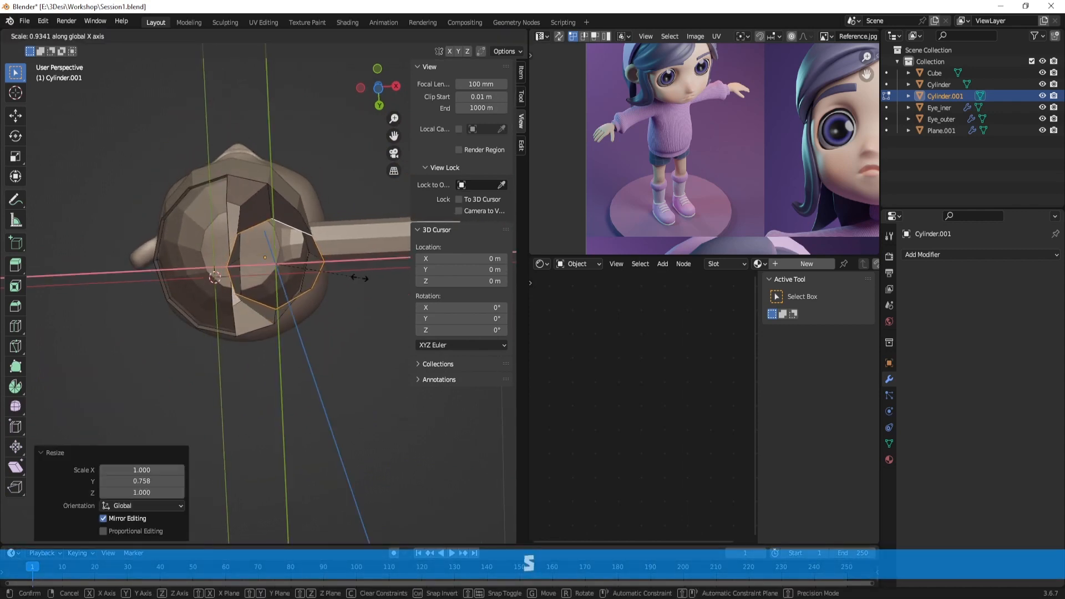
# Move the leg's bottom edge loop about 0.032 m along X and scale it down uniformly to about 0.69
pyautogui.moveTo(335, 242); pyautogui.dragTo(335, 380, button='middle')
pyautogui.press('g')
pyautogui.press('x')
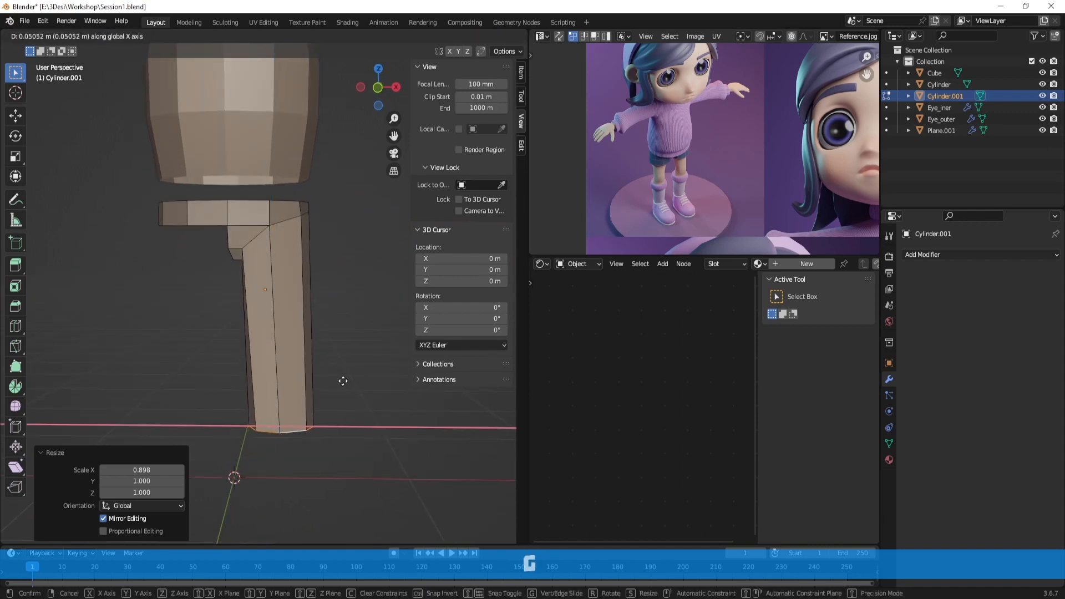
pyautogui.click(340, 381)
pyautogui.press('s')
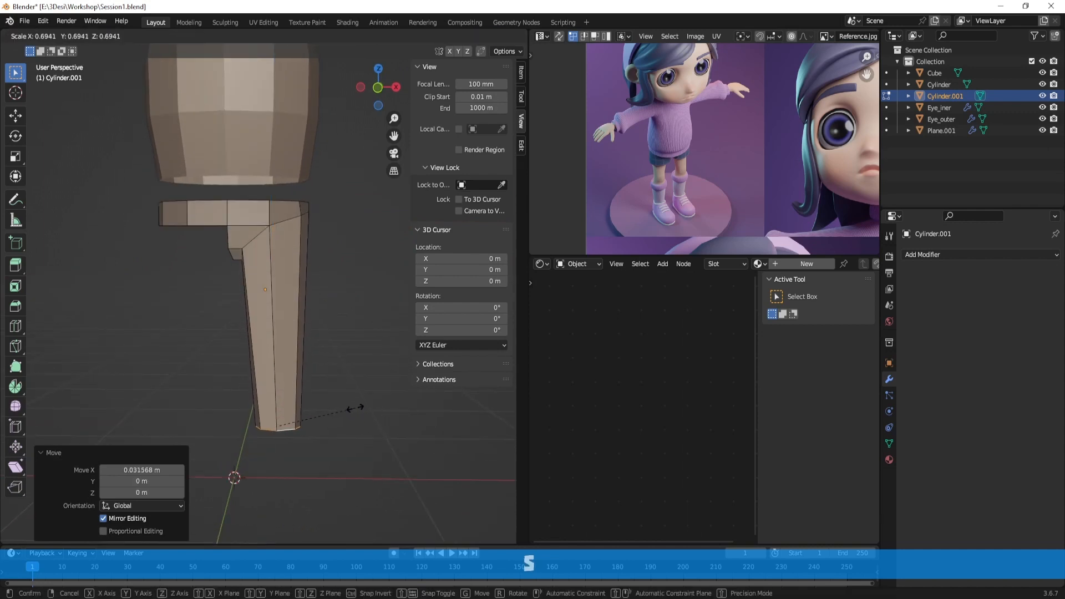
pyautogui.click(355, 408)
# Add a loop cut around the leg and slide it close to the bottom edge
pyautogui.moveTo(355, 408); pyautogui.dragTo(271, 258, button='middle')
pyautogui.press('1')
pyautogui.moveTo(181, 219); pyautogui.dragTo(261, 434, button='middle')
pyautogui.click(243, 204)
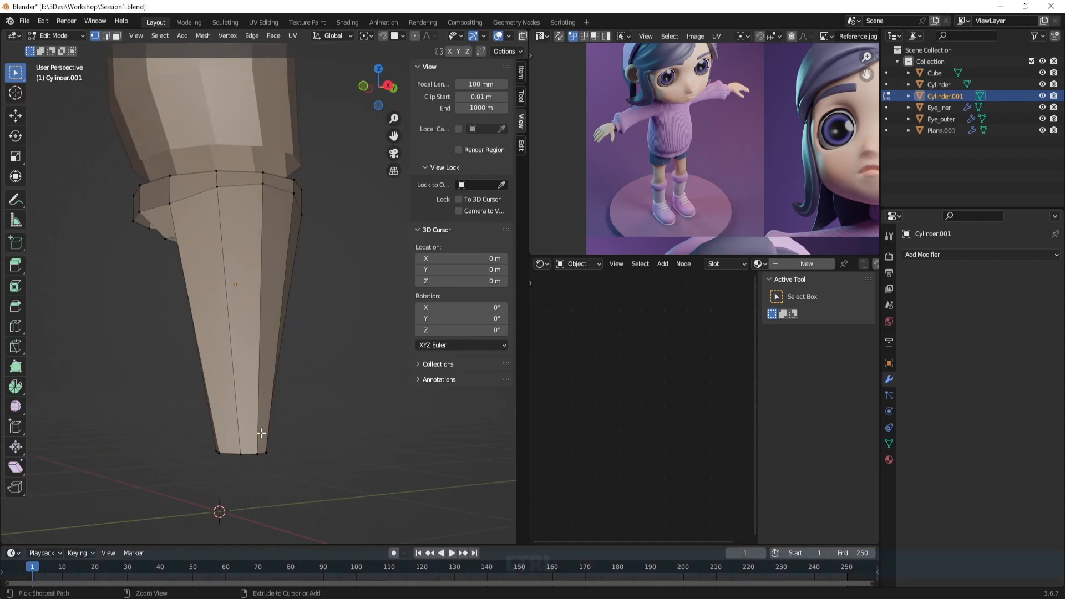
pyautogui.hotkey('ctrl', 'r')
pyautogui.click(242, 418)
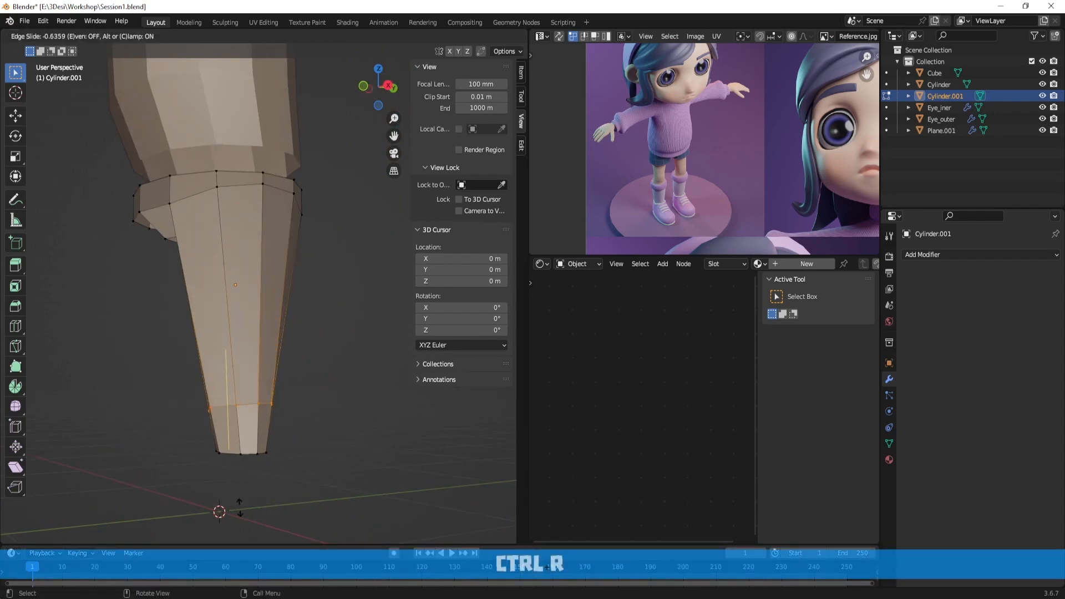
pyautogui.click(239, 531)
# Select the new edge loop and raise it about 0.49 m along Z to the upper thigh
pyautogui.press('2')
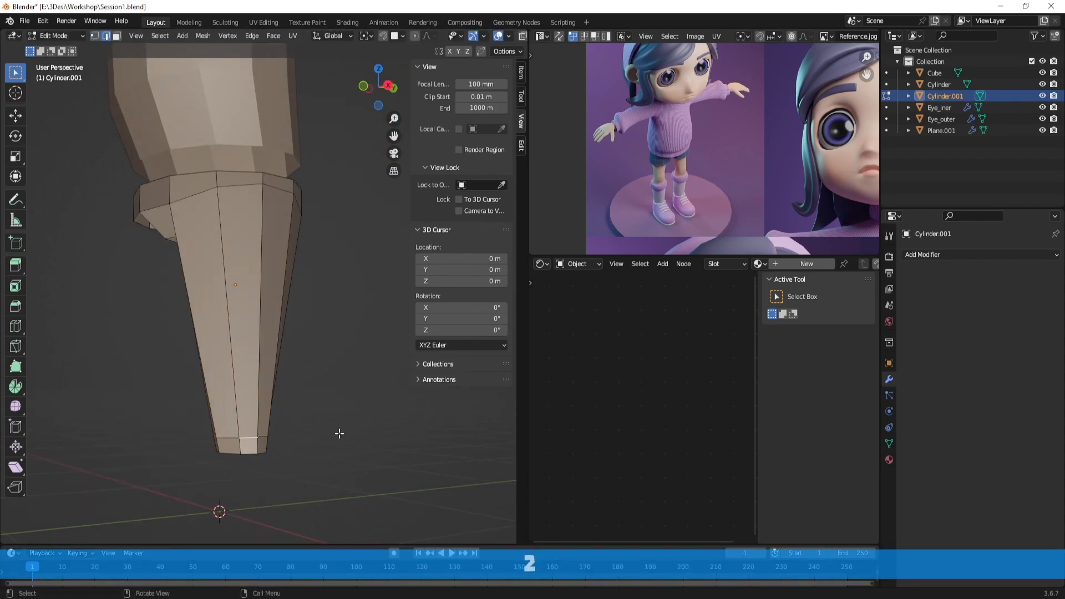
pyautogui.moveTo(340, 433)
pyautogui.mouseDown(button='middle')
pyautogui.moveTo(258, 437)
pyautogui.moveTo(333, 416)
pyautogui.mouseUp(button='middle')
pyautogui.keyDown('alt'); pyautogui.click(252, 437); pyautogui.keyUp('alt')
pyautogui.scroll(-3, 307, 428)
pyautogui.press('g')
pyautogui.press('z')
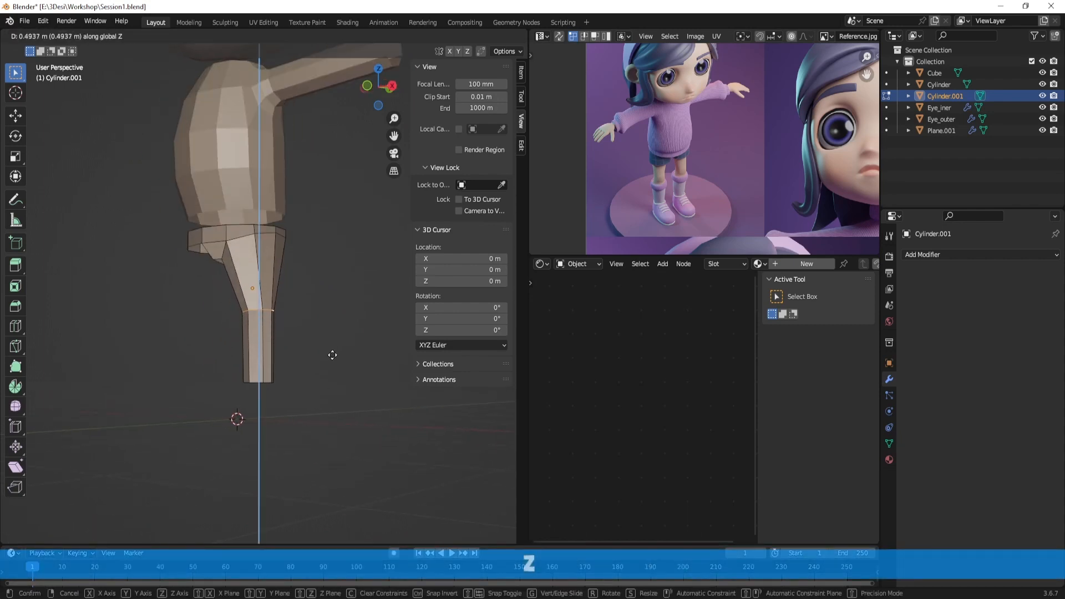
pyautogui.click(327, 316)
# Scale the upper-thigh edge loop and adjust its height along Z to shape a smooth taper into the leg
pyautogui.moveTo(328, 317); pyautogui.dragTo(222, 336, button='middle')
pyautogui.scroll(2, 340, 323)
pyautogui.press('s')
pyautogui.click(371, 331)
pyautogui.press('g')
pyautogui.press('z')
pyautogui.click(347, 329)
pyautogui.press('s')
pyautogui.moveTo(304, 315); pyautogui.dragTo(264, 308, button='middle')
pyautogui.click(338, 314)
# Add a level 1 Subdivision modifier to the hip and leg object and preview it in both modes
pyautogui.press('Tab')
pyautogui.hotkey('ctrl', '1')
pyautogui.press('Tab')
pyautogui.press('Tab')
pyautogui.click(291, 305)
pyautogui.press('Tab')
pyautogui.press('Tab')
pyautogui.press('Tab')
pyautogui.press('Tab')
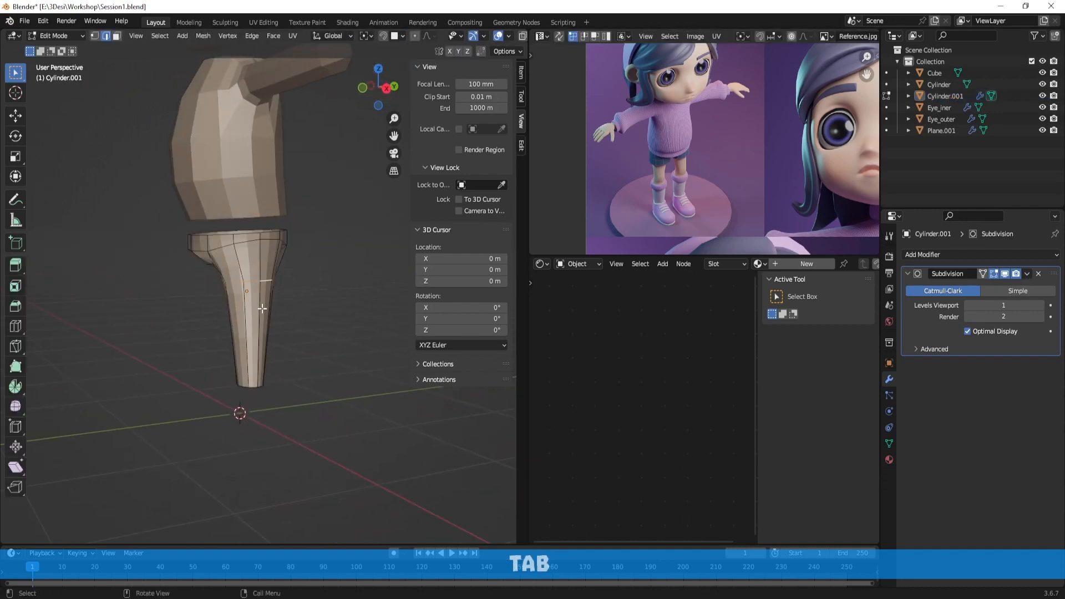
# Set the Subdivision modifier's viewport level to 0 on the hip and leg object
pyautogui.hotkey('ctrl', 'd')
pyautogui.press('Tab')
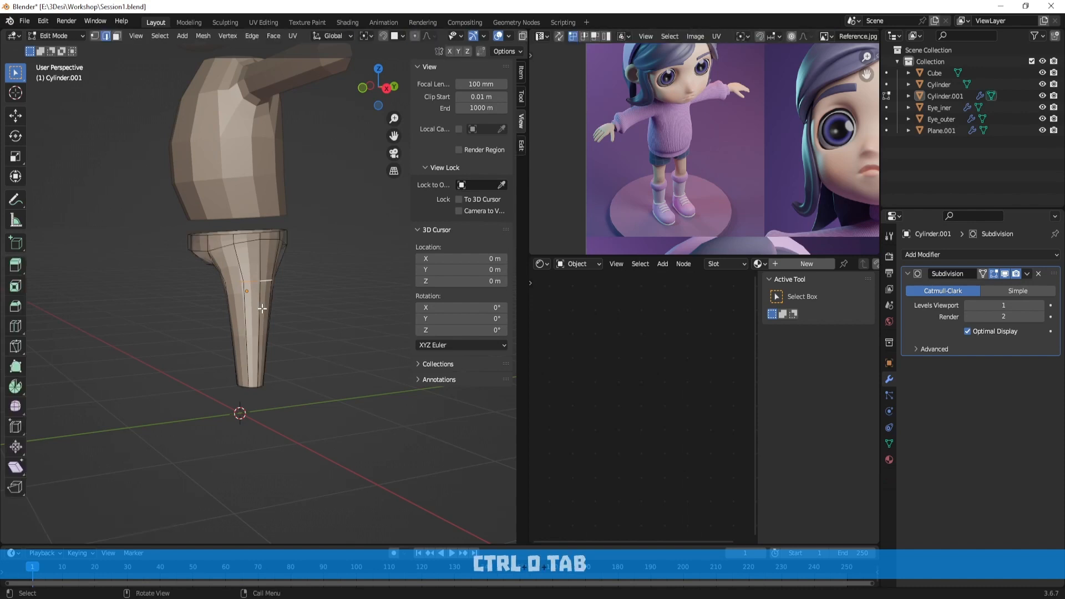
pyautogui.press('Tab')
pyautogui.hotkey('ctrl', 'd')
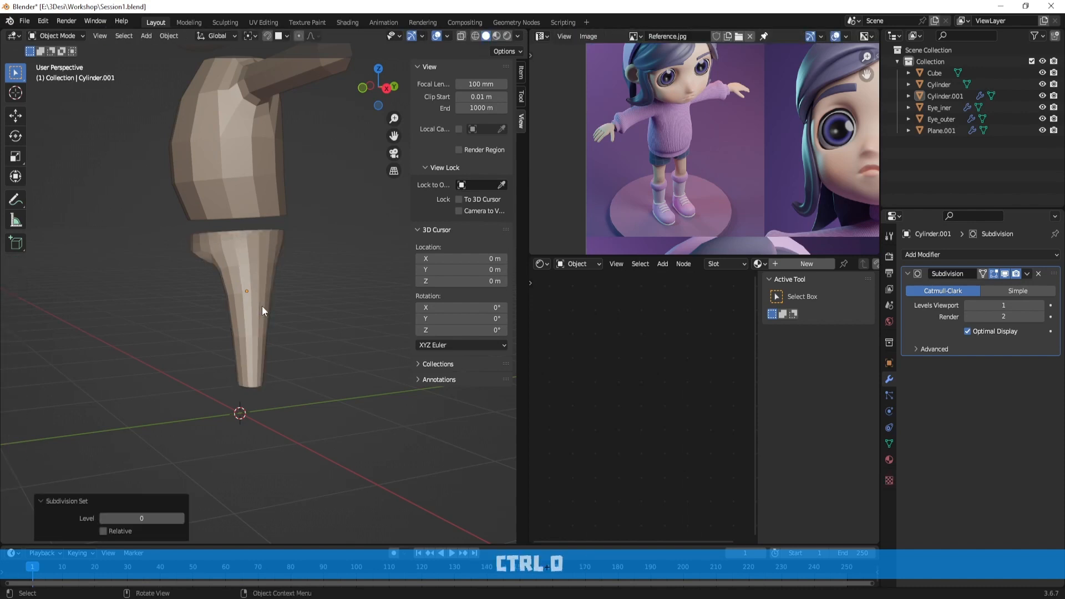
pyautogui.click(269, 285)
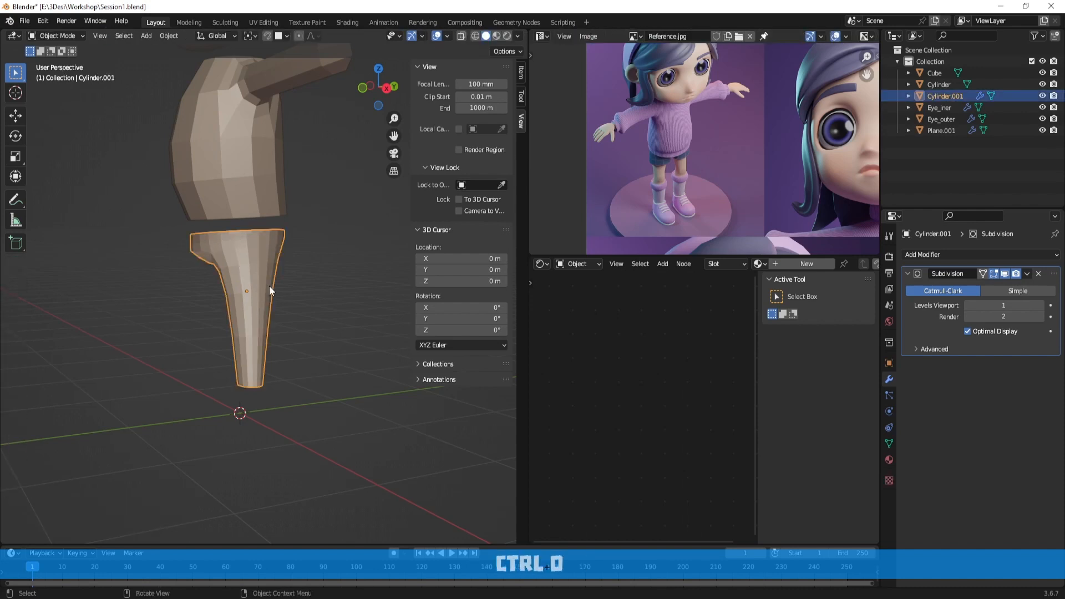
pyautogui.click(971, 307)
# Delete the faces of the hip half that has no leg, using wireframe shading, and return to solid shading
pyautogui.moveTo(308, 330); pyautogui.dragTo(339, 318, button='middle')
pyautogui.scroll(3, 339, 318)
pyautogui.press('Tab')
pyautogui.scroll(-2, 363, 340)
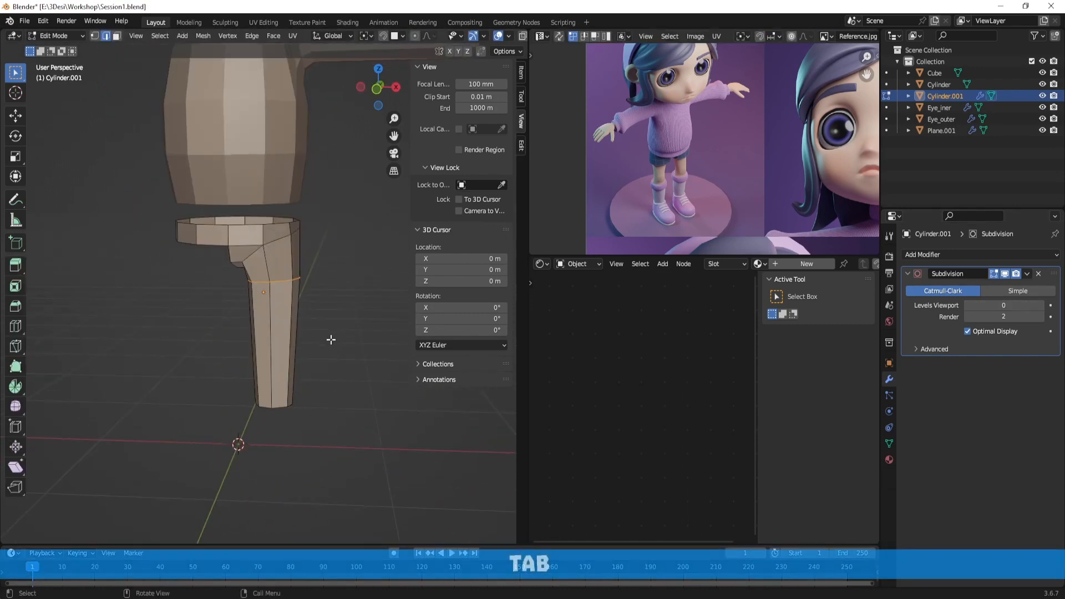
pyautogui.scroll(1, 332, 335)
pyautogui.moveTo(242, 224); pyautogui.dragTo(245, 228, button='middle')
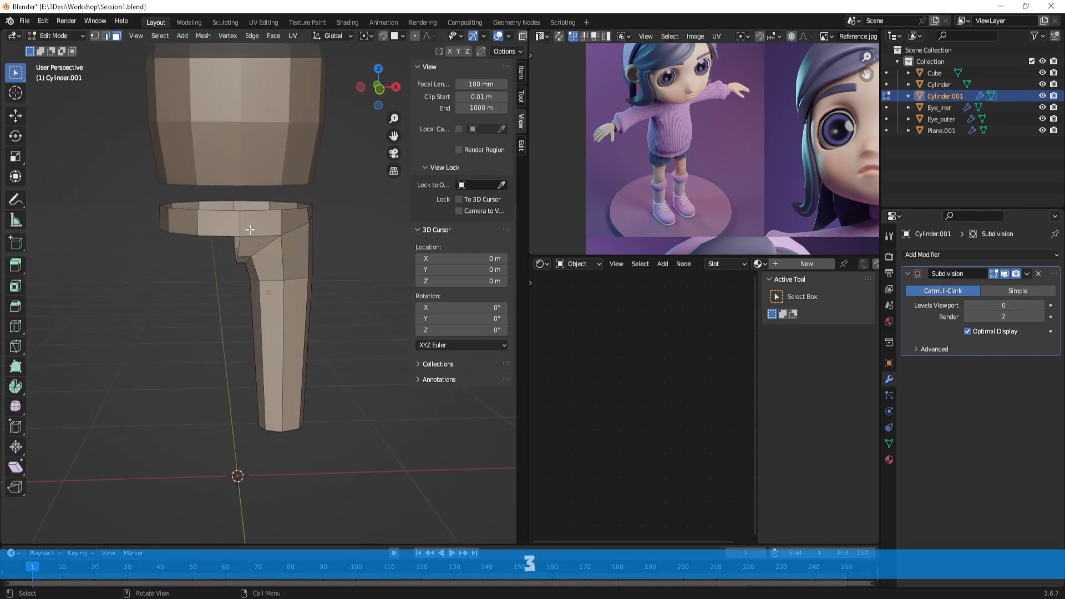
pyautogui.moveTo(227, 253); pyautogui.dragTo(146, 171)
pyautogui.press('x')
pyautogui.click(218, 230)
pyautogui.press('Tab')
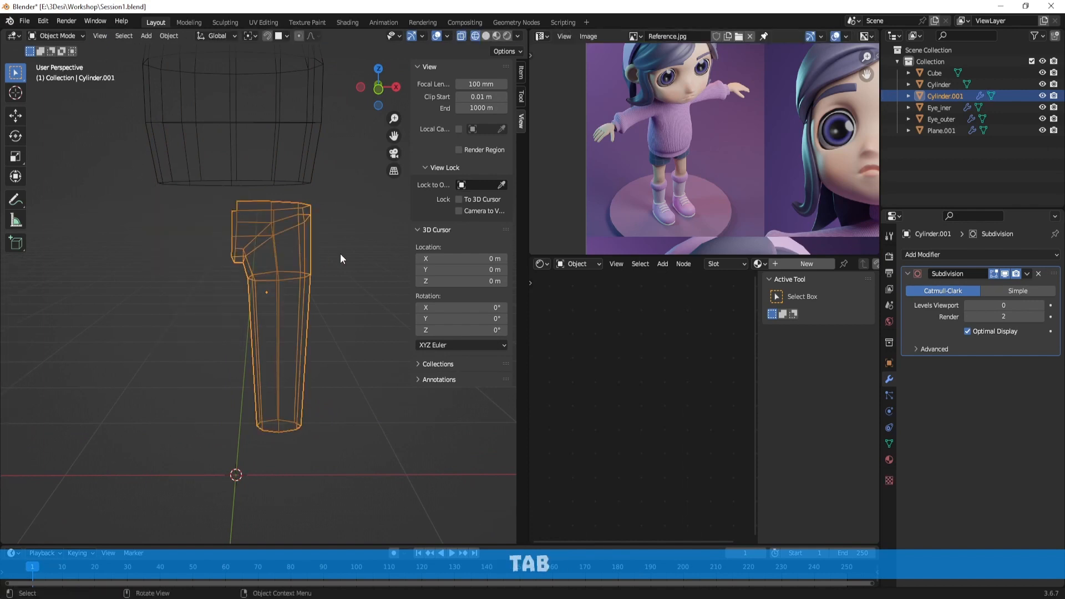
pyautogui.moveTo(341, 254)
pyautogui.mouseDown(button='middle')
pyautogui.moveTo(312, 248)
pyautogui.moveTo(296, 324)
pyautogui.moveTo(375, 293)
pyautogui.moveTo(332, 306)
pyautogui.mouseUp(button='middle')
pyautogui.press('Tab')
pyautogui.press('Tab')
pyautogui.hotkey('shift', 'z')
# Move the hip and leg object up about 0.094 m along Z to meet the torso
pyautogui.scroll(1, 332, 355)
pyautogui.keyDown('shift'); pyautogui.moveTo(334, 371); pyautogui.dragTo(278, 250, button='middle'); pyautogui.keyUp('shift')
pyautogui.scroll(1, 298, 302)
pyautogui.click(278, 249)
pyautogui.press('g')
pyautogui.press('z')
pyautogui.click(302, 252)
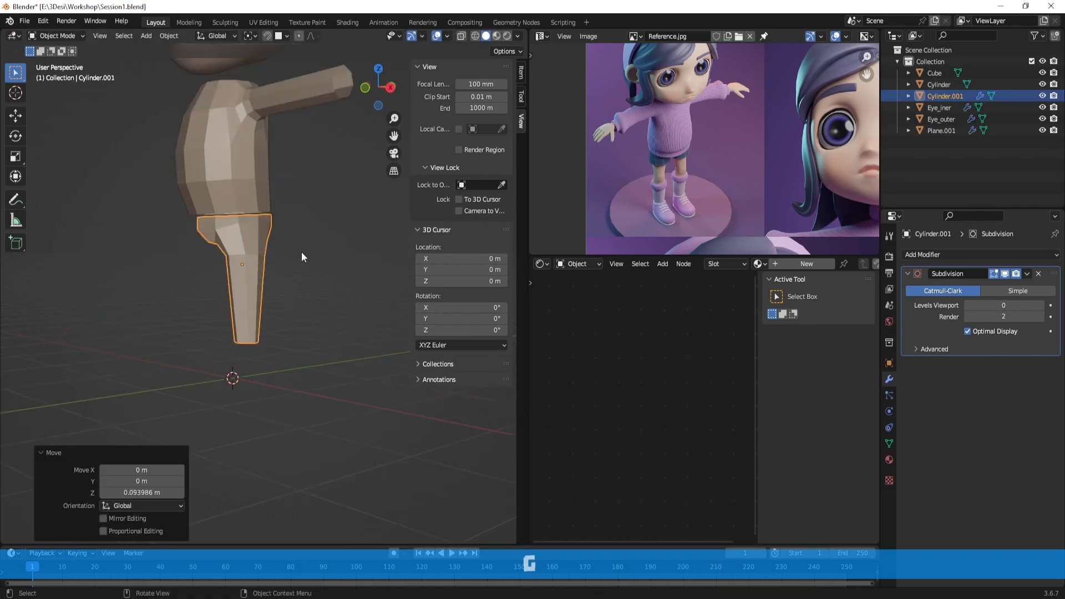
# Lower the leg's bottom edge loop by about 0.051 m along Z in Edit Mode
pyautogui.scroll(2, 301, 252)
pyautogui.press('Tab')
pyautogui.press('Tab')
pyautogui.press('Tab')
pyautogui.press('2')
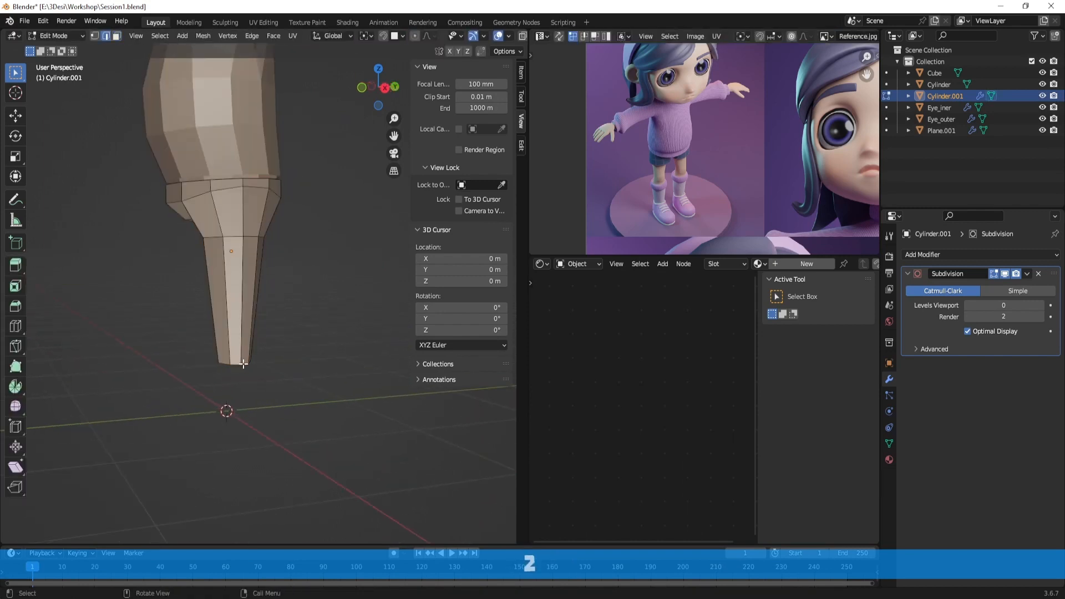
pyautogui.moveTo(314, 331); pyautogui.dragTo(298, 309, button='middle')
pyautogui.press('g')
pyautogui.press('z')
pyautogui.click(302, 333)
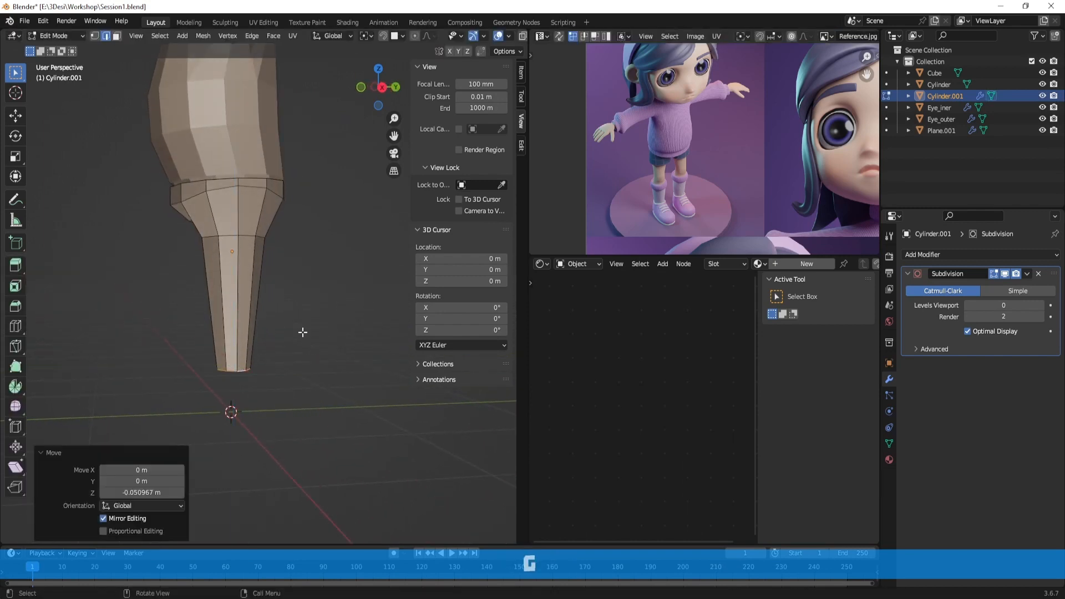
# Adjust the scale of the leg's bottom edge loop and move it outward about 0.02 m along X
pyautogui.press('s')
pyautogui.click(349, 335)
pyautogui.moveTo(349, 335); pyautogui.dragTo(383, 319, button='middle')
pyautogui.press('s')
pyautogui.click(327, 333)
pyautogui.press('s')
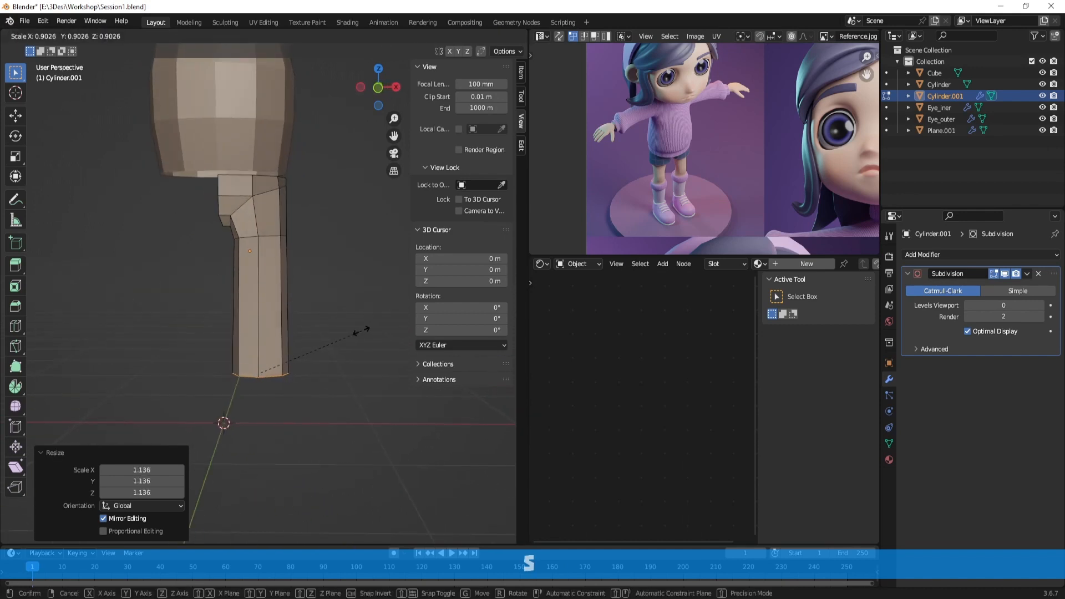
pyautogui.click(361, 332)
pyautogui.press('g')
pyautogui.press('x')
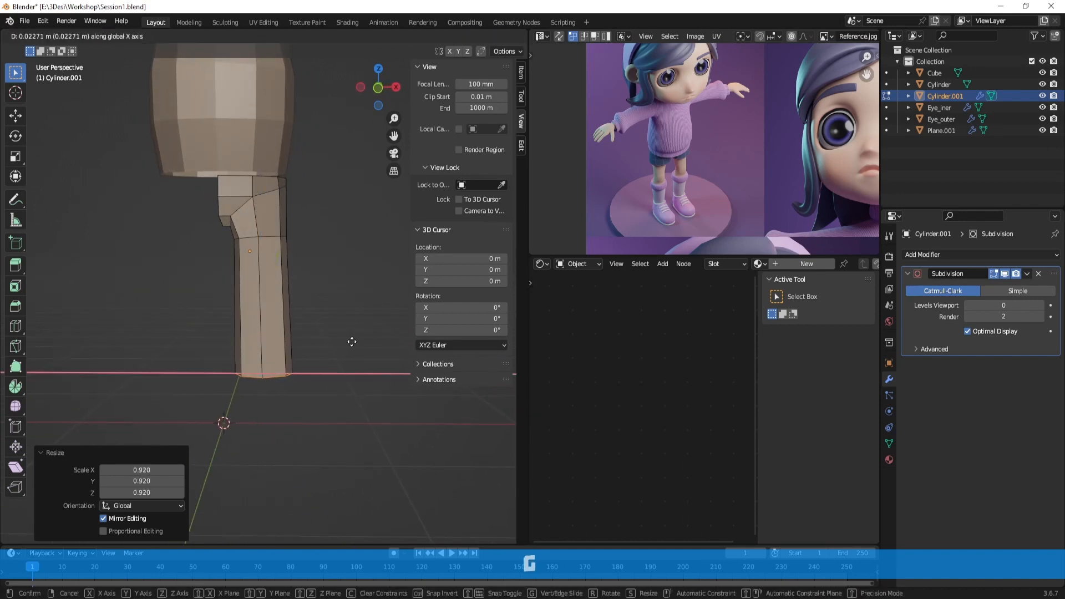
pyautogui.click(347, 342)
pyautogui.moveTo(347, 342); pyautogui.dragTo(327, 280, button='middle')
pyautogui.press('Tab')
# Add a cube mesh for the foot and scale it to about 0.235
pyautogui.scroll(2, 327, 280)
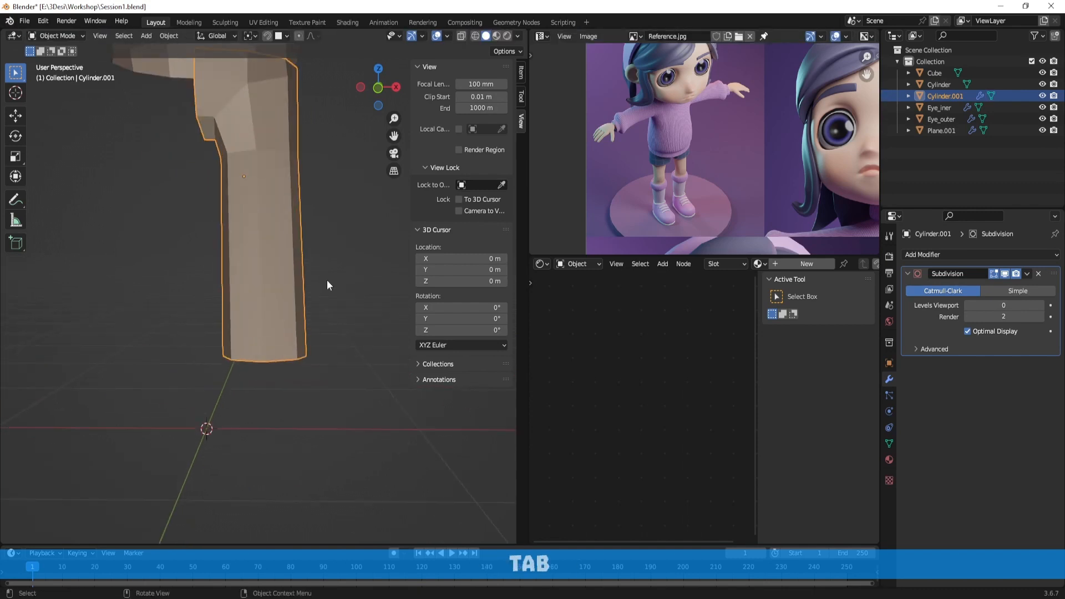
pyautogui.moveTo(328, 326)
pyautogui.keyDown('shift'); pyautogui.mouseDown(button='middle')
pyautogui.moveTo(328, 271)
pyautogui.moveTo(323, 322)
pyautogui.mouseUp(button='middle'); pyautogui.keyUp('shift')
pyautogui.scroll(2, 328, 271)
pyautogui.scroll(-2, 323, 321)
pyautogui.hotkey('shift', 'a')
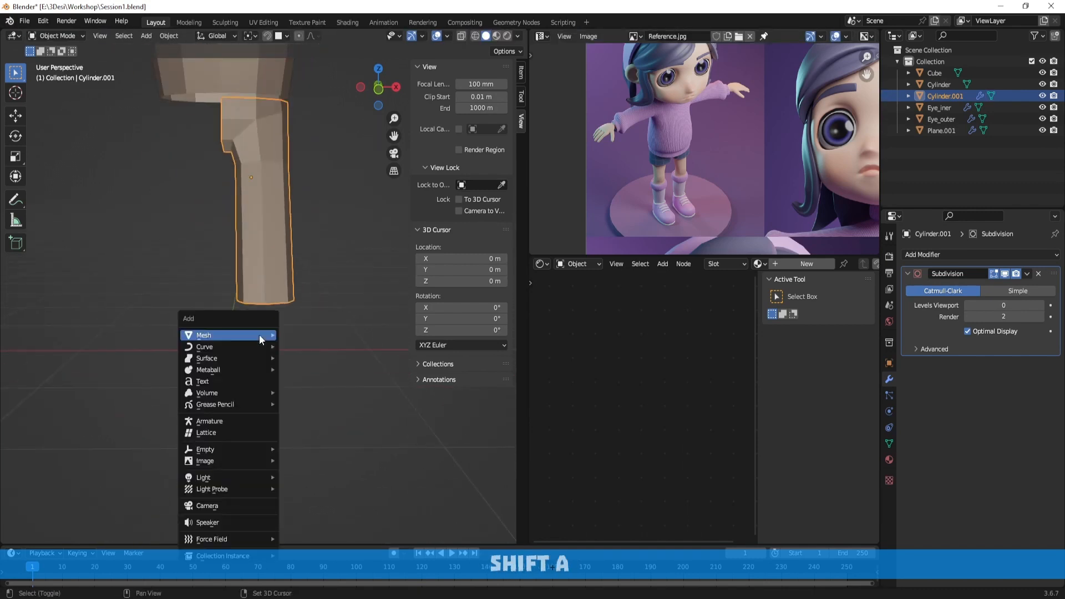
pyautogui.moveTo(259, 335)
pyautogui.click(310, 345)
pyautogui.scroll(-4, 333, 347)
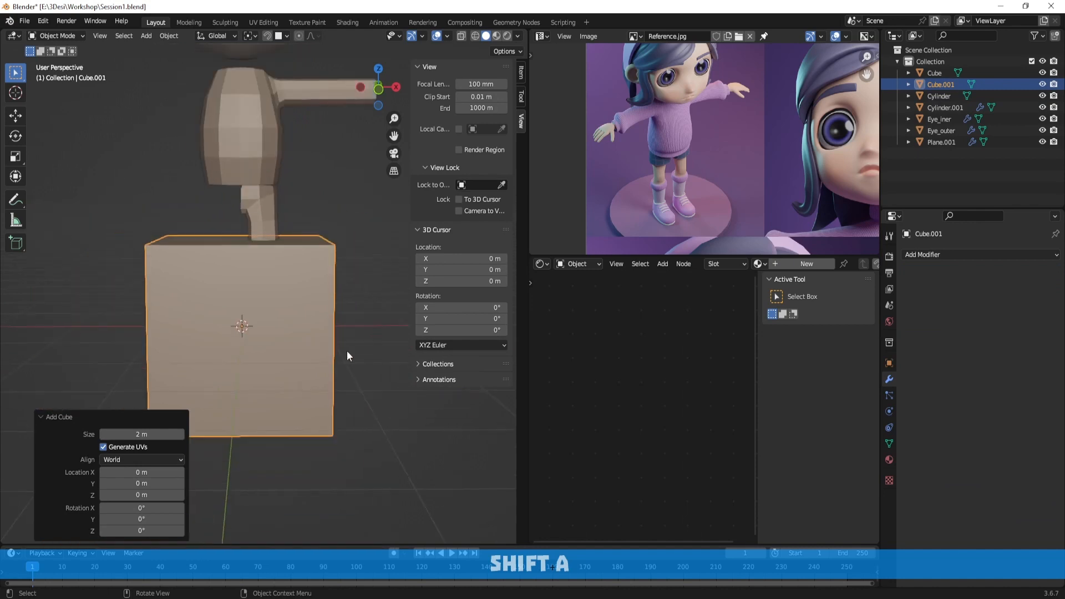
pyautogui.press('s')
pyautogui.click(279, 298)
# Move the foot cube about 0.31 m along X and adjust its height along Z beneath the leg
pyautogui.press('g')
pyautogui.press('x')
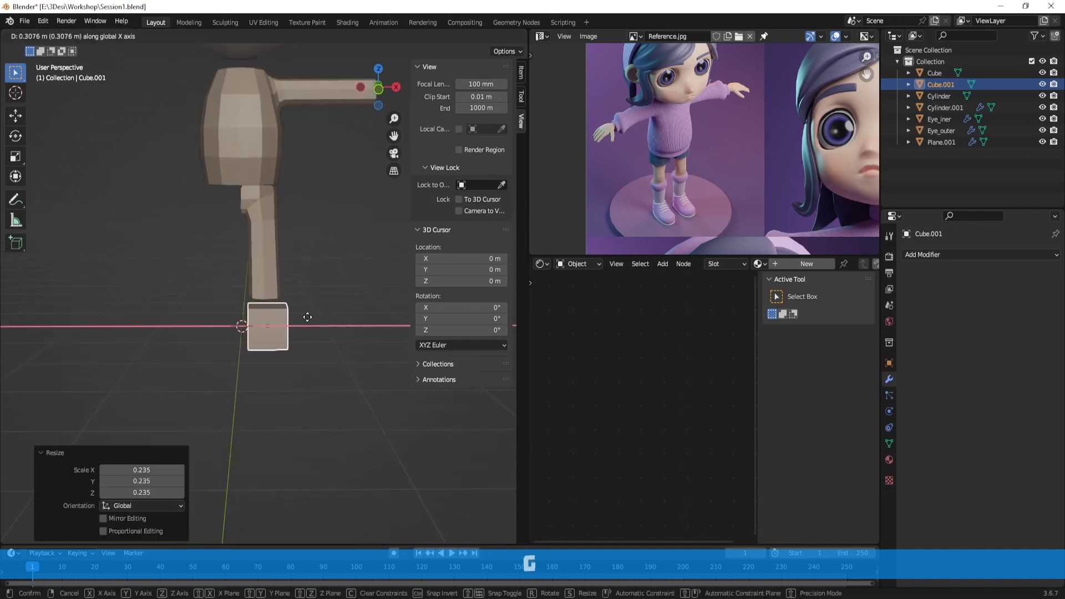
pyautogui.click(306, 317)
pyautogui.moveTo(305, 317); pyautogui.dragTo(308, 287, button='middle')
pyautogui.scroll(3, 335, 312)
pyautogui.scroll(1, 291, 305)
pyautogui.press('g')
pyautogui.press('z')
pyautogui.click(288, 293)
# Resize the foot cube uniformly and reposition it along Z and Y against the leg's lower end
pyautogui.press('s')
pyautogui.click(289, 297)
pyautogui.press('g')
pyautogui.press('z')
pyautogui.click(277, 284)
pyautogui.press('g')
pyautogui.press('y')
pyautogui.click(296, 293)
# Scale the foot cube by about 1.152 in X and Y only, and refine its footprint with another X-Y scale
pyautogui.press('s')
pyautogui.hotkey('shift', 'z')
pyautogui.click(349, 293)
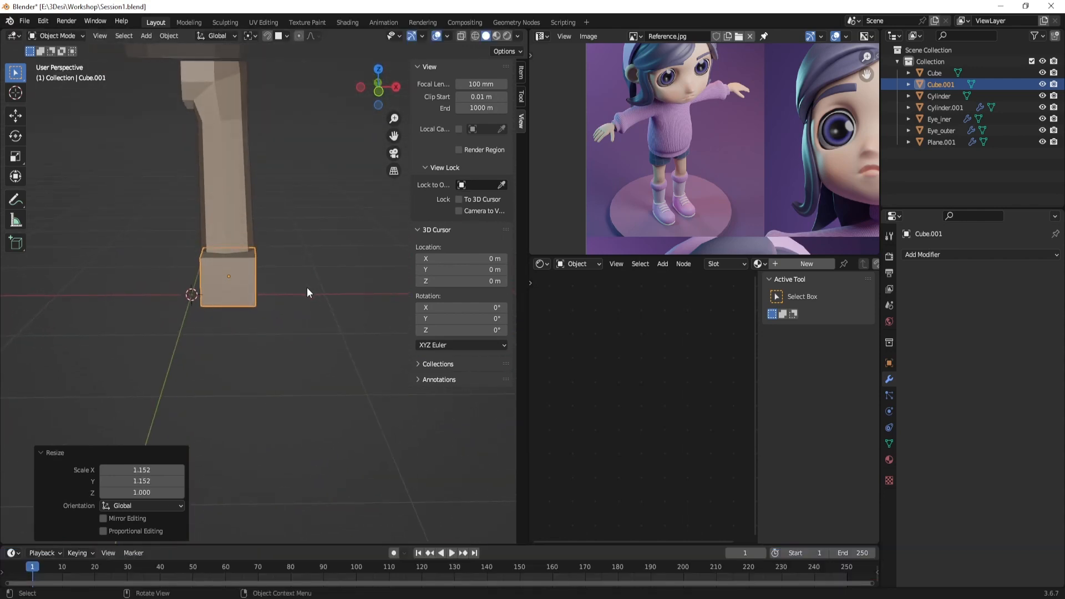
pyautogui.press('s')
pyautogui.hotkey('shift', 'z')
pyautogui.click(244, 270)
# Add a level 1 Subdivision modifier to the foot cube in Object Mode
pyautogui.moveTo(244, 269); pyautogui.dragTo(313, 278, button='middle')
pyautogui.press('Tab')
pyautogui.press('Tab')
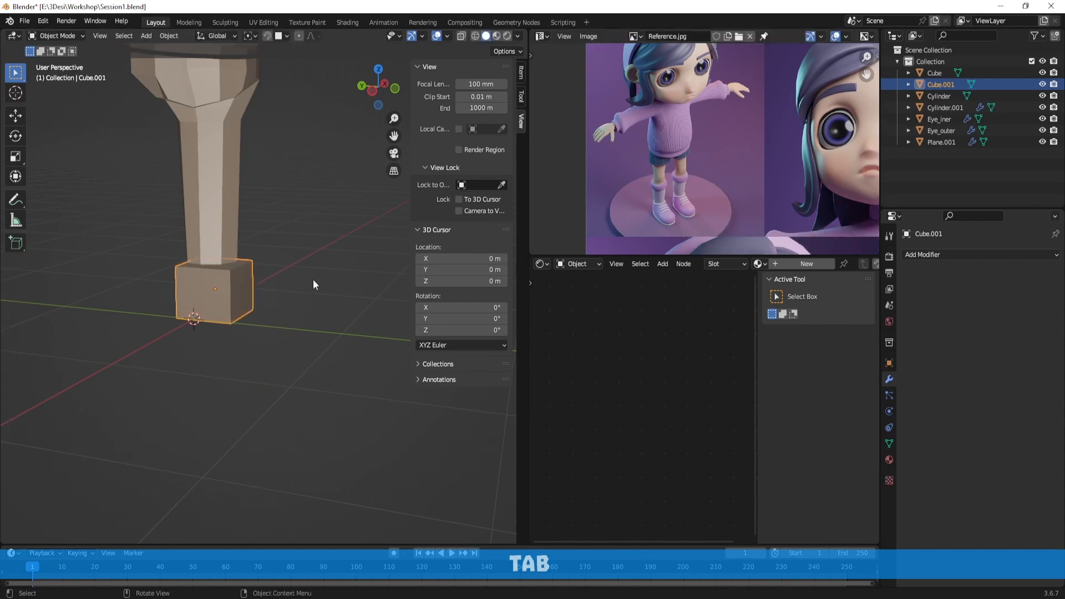
pyautogui.hotkey('ctrl', '1')
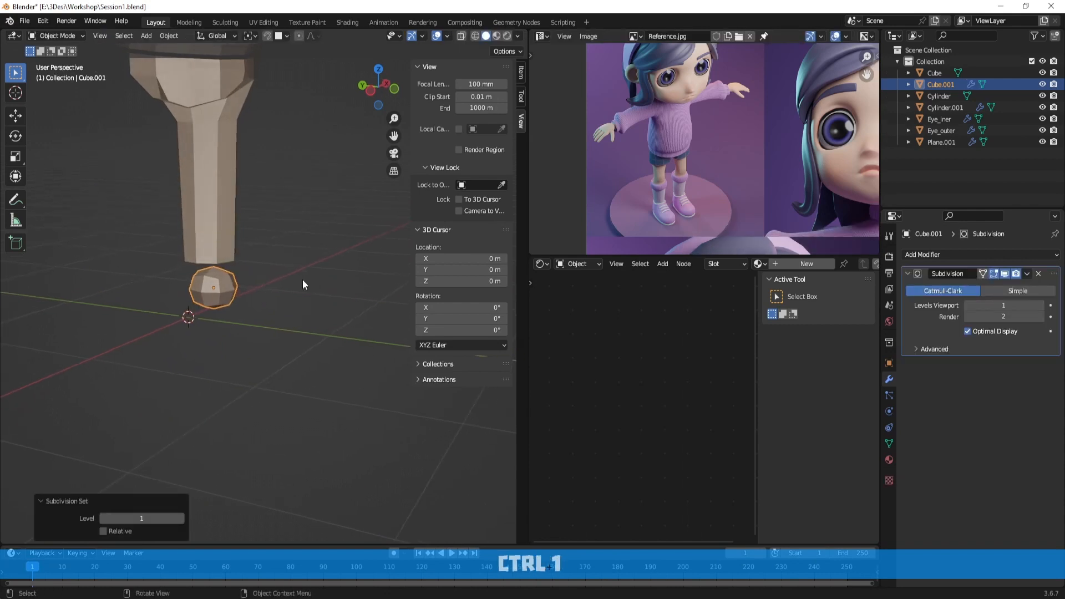
# Scale the foot cube uniformly by about 1.289 and raise its Subdivision to level 2
pyautogui.press('s')
pyautogui.click(331, 288)
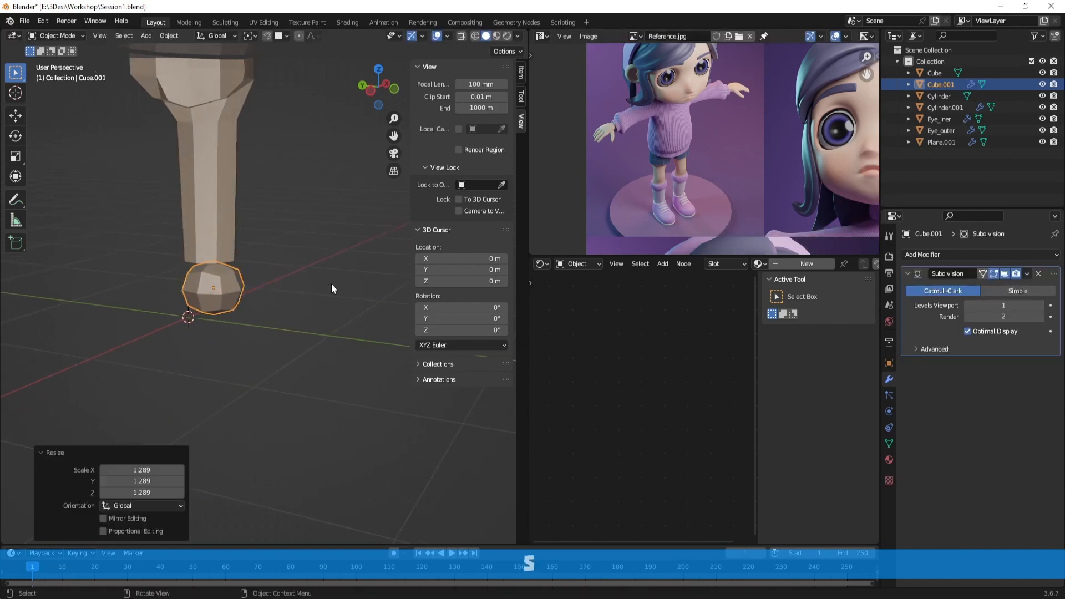
pyautogui.hotkey('ctrl', '2')
pyautogui.scroll(2, 331, 284)
# Extrude the foot cube's front face forward along Y to form the toe section
pyautogui.press('Tab')
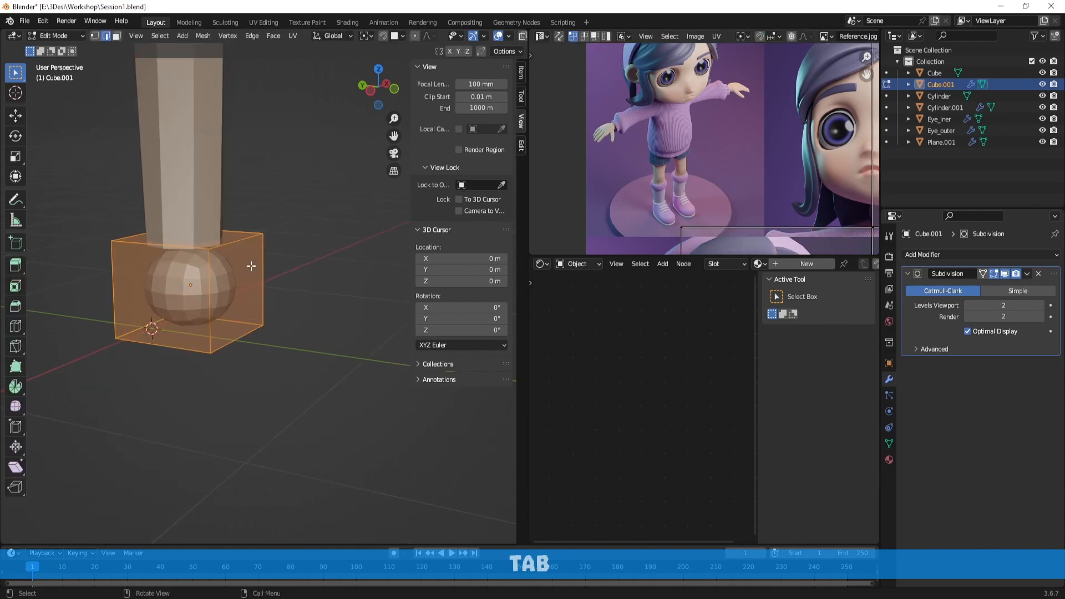
pyautogui.press('3')
pyautogui.click(247, 289)
pyautogui.scroll(-2, 266, 291)
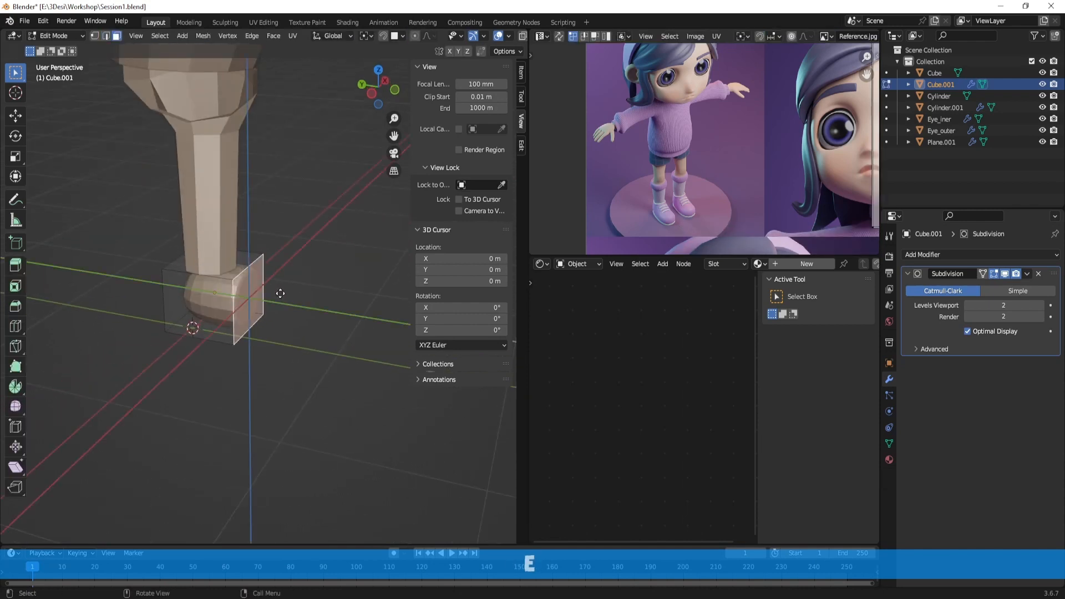
pyautogui.press('e')
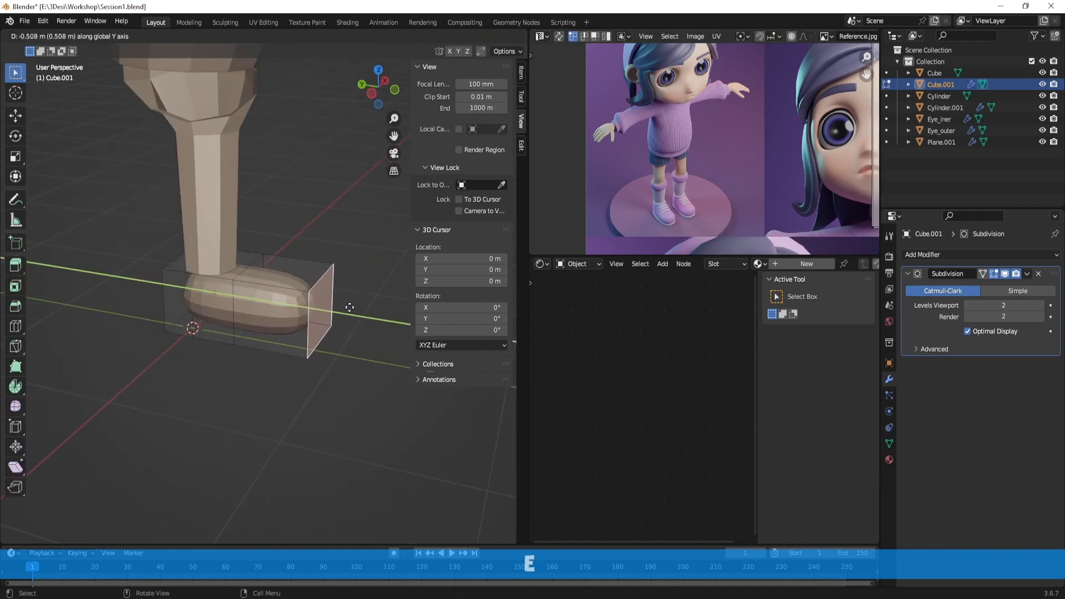
pyautogui.click(338, 306)
# Extrude the top face behind the toe section upward about 0.12 m to form the ankle
pyautogui.click(244, 269)
pyautogui.moveTo(288, 280); pyautogui.dragTo(302, 262, button='middle')
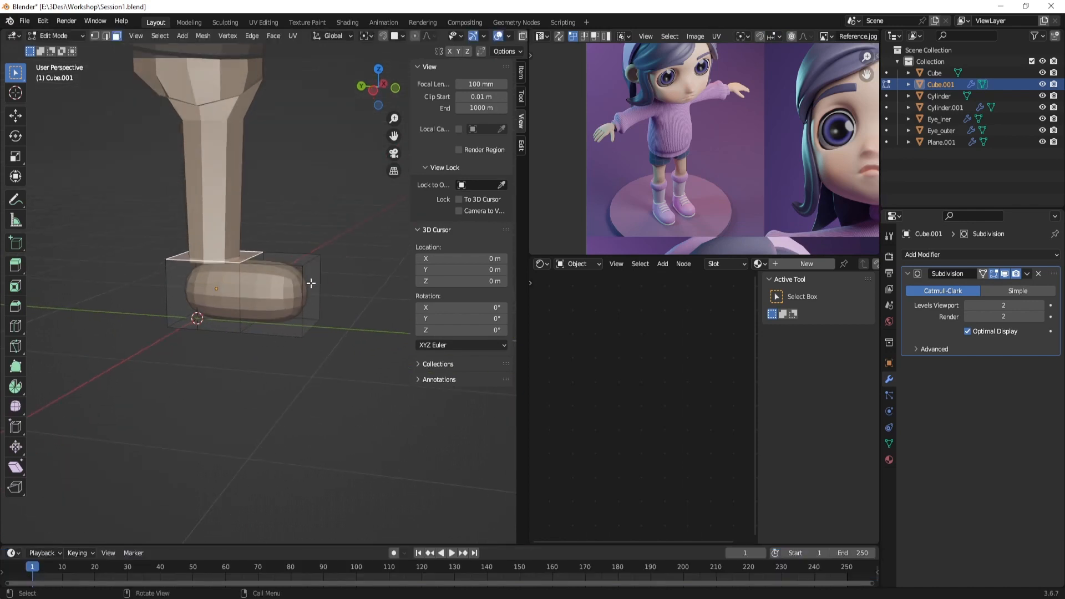
pyautogui.press('e')
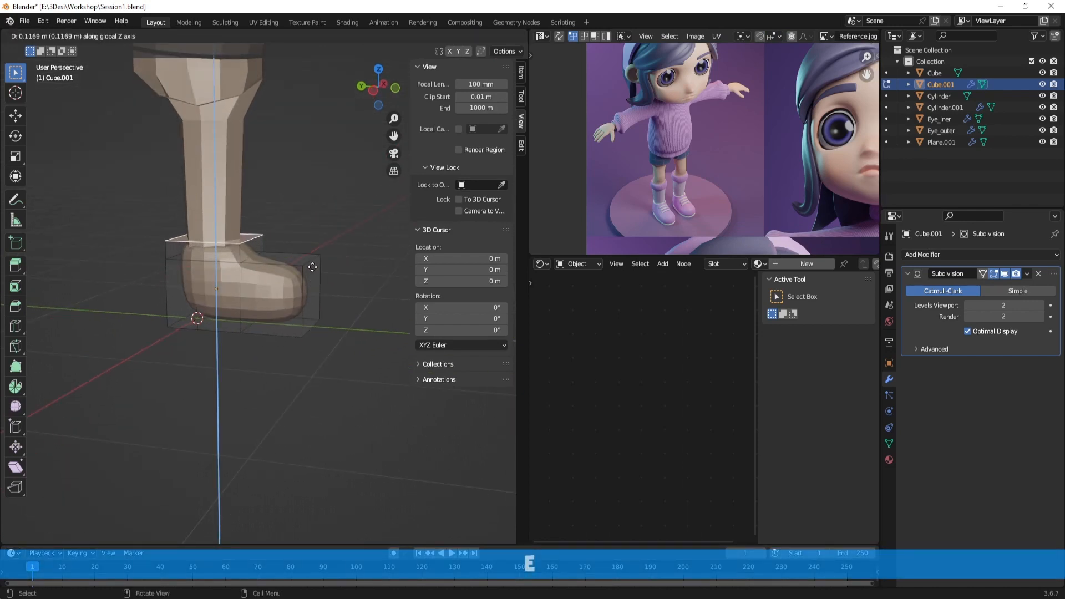
pyautogui.click(312, 267)
# Inset the ankle's top face about 0.19 m and extrude it about 0.23 m down into the shoe
pyautogui.moveTo(313, 267); pyautogui.dragTo(307, 297, button='middle')
pyautogui.scroll(5, 275, 280)
pyautogui.press('i')
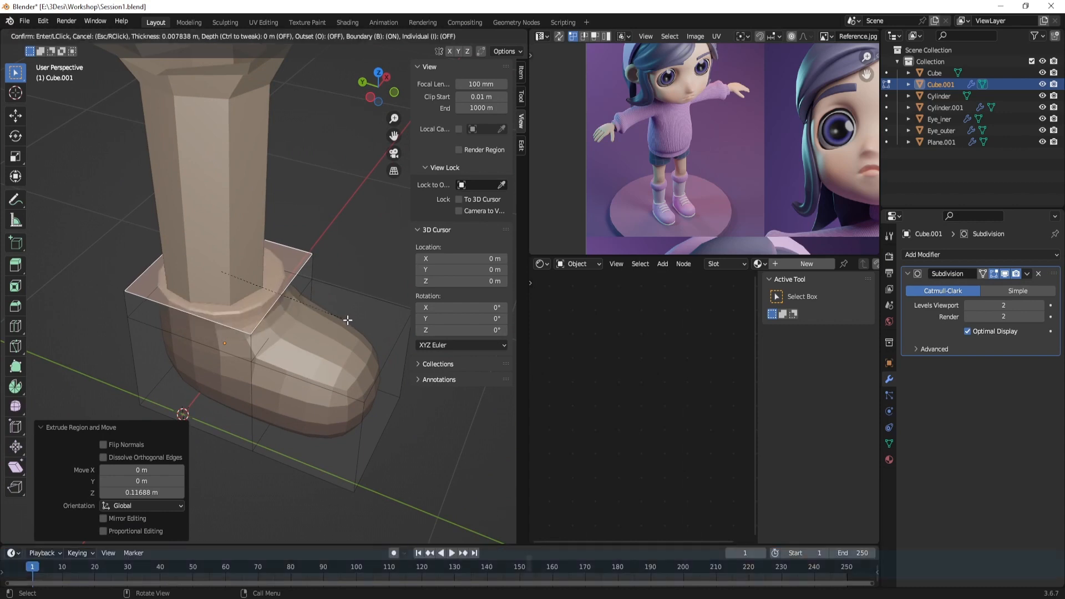
pyautogui.click(335, 318)
pyautogui.moveTo(305, 311); pyautogui.dragTo(298, 275, button='middle')
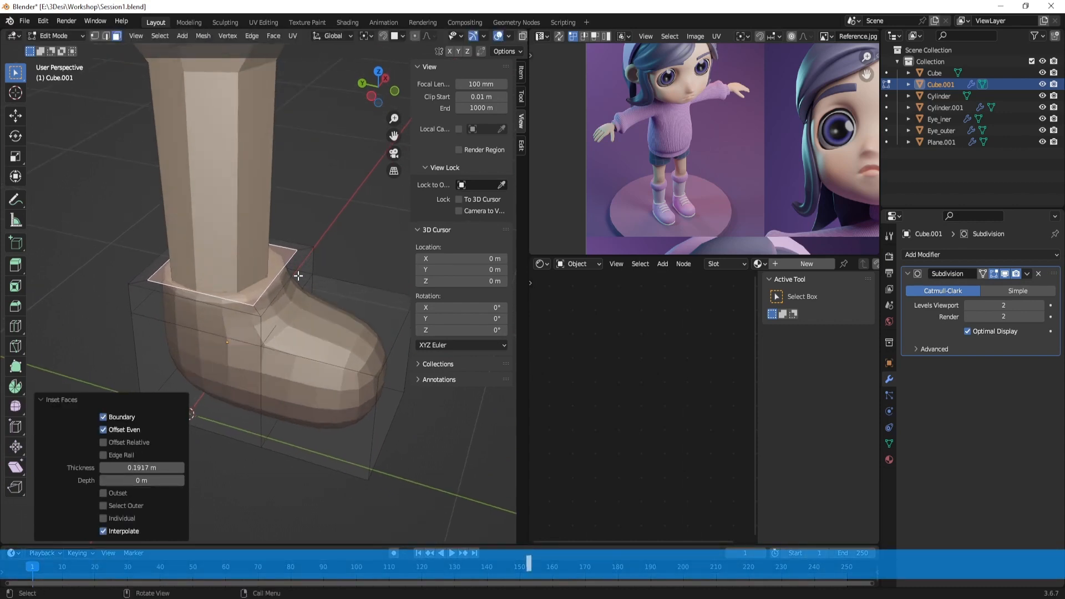
pyautogui.press('e')
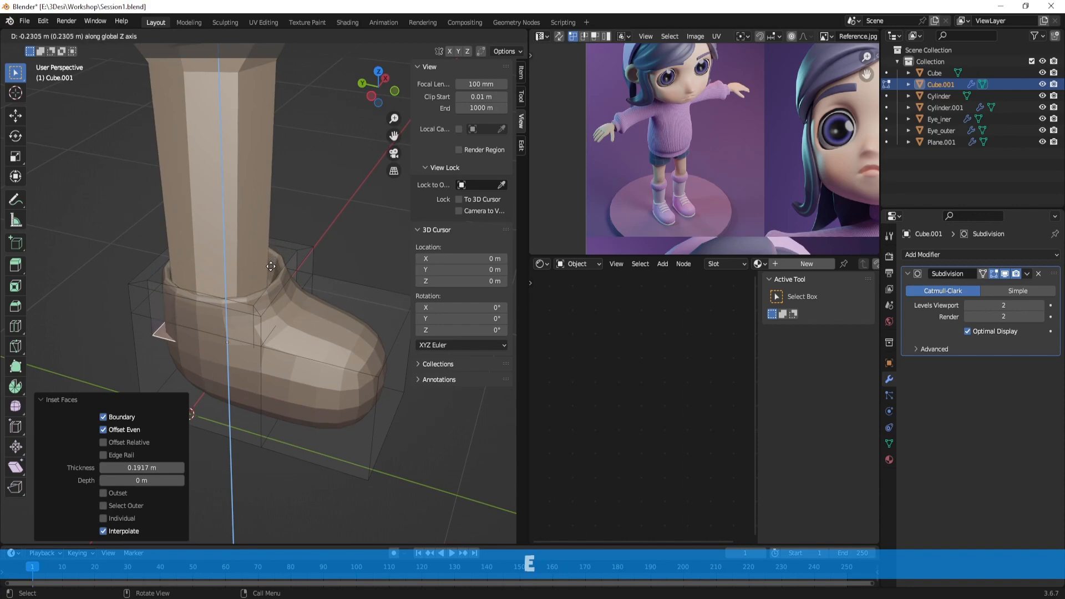
pyautogui.click(271, 266)
# Select the ring of inner faces in the shoe opening and scale it to about 0.86 in X and Y only
pyautogui.scroll(2, 299, 269)
pyautogui.moveTo(271, 268); pyautogui.dragTo(300, 268, button='middle')
pyautogui.press('Tab')
pyautogui.press('Tab')
pyautogui.press('3')
pyautogui.keyDown('alt'); pyautogui.click(328, 258); pyautogui.keyUp('alt')
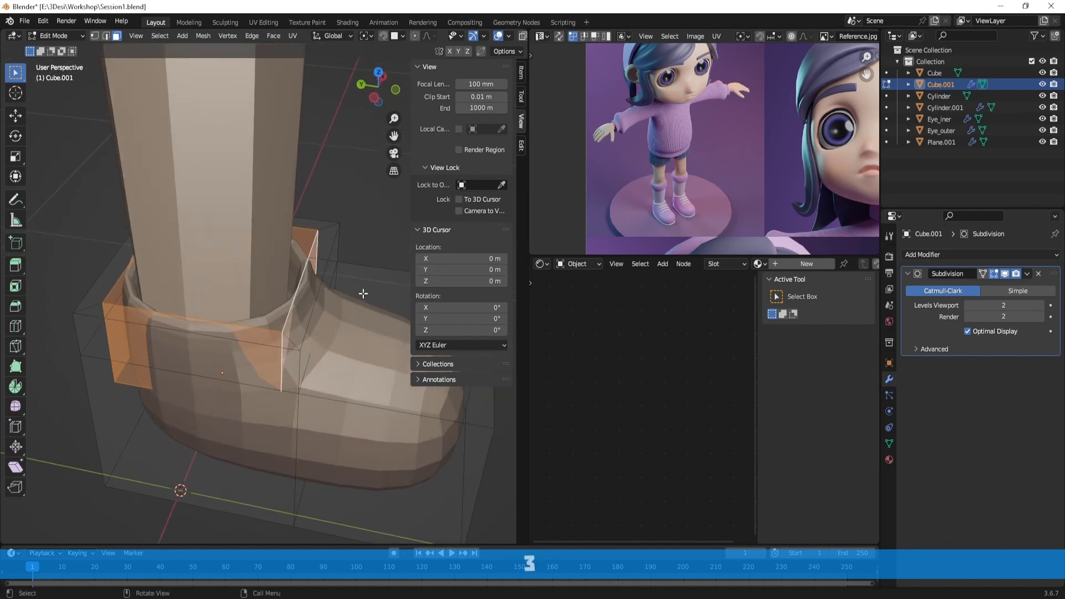
pyautogui.moveTo(363, 294); pyautogui.dragTo(342, 293, button='middle')
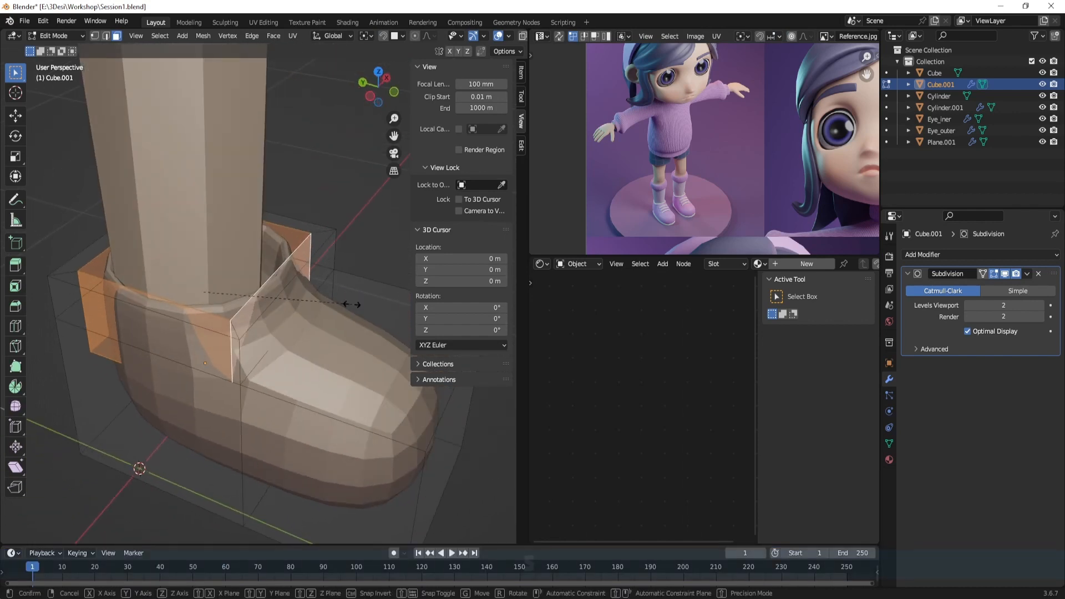
pyautogui.press('s')
pyautogui.hotkey('shift', 'z')
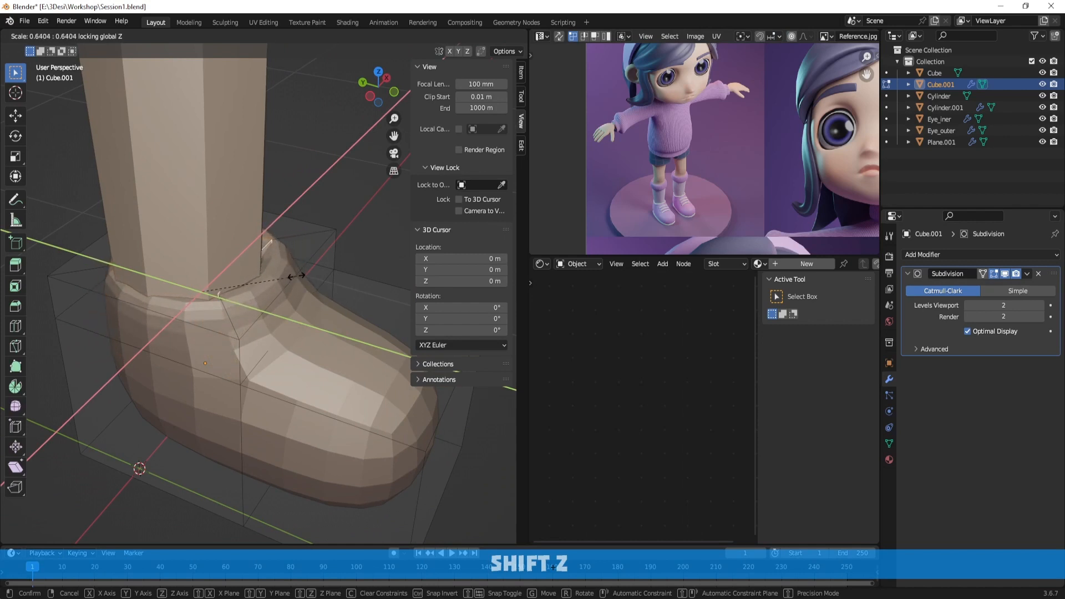
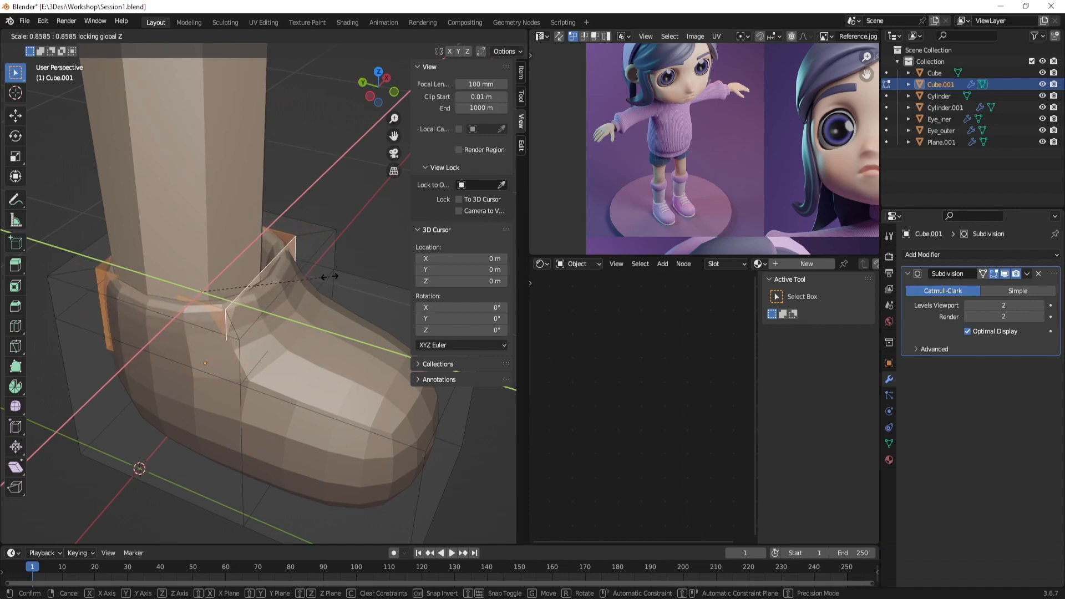
pyautogui.click(333, 277)
# Move the whole shoe about 0.46 m along negative X, away from the leg, in Object Mode
pyautogui.moveTo(333, 277); pyautogui.dragTo(278, 294, button='middle')
pyautogui.scroll(-1, 300, 291)
pyautogui.press('Tab')
pyautogui.scroll(-2, 304, 287)
pyautogui.press('g')
pyautogui.click(206, 311)
pyautogui.moveTo(206, 312); pyautogui.dragTo(172, 311, button='middle')
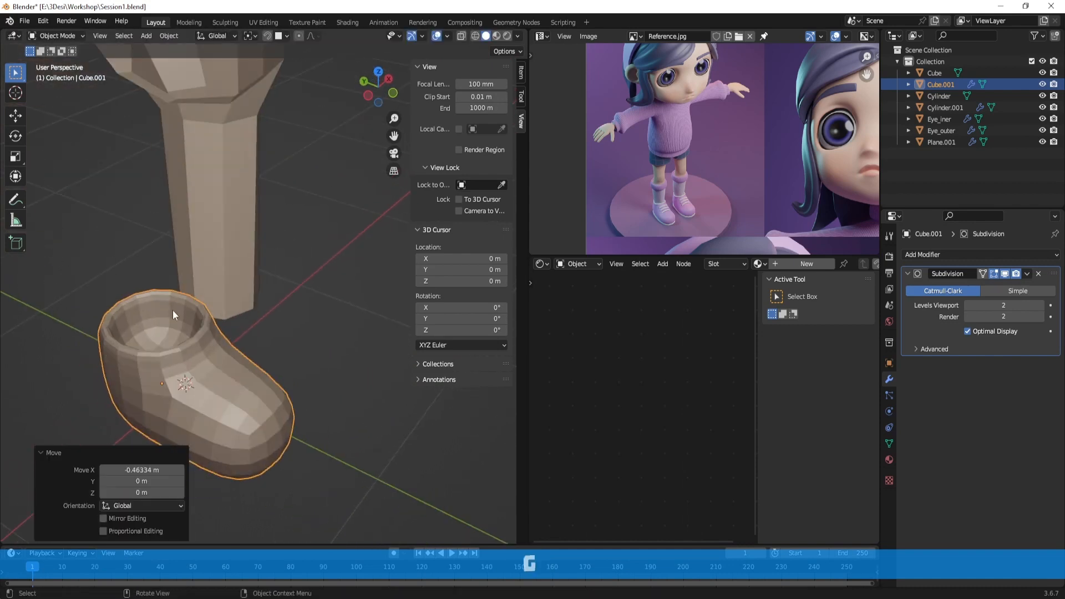
# Add one centred loop cut through the wall of the shoe opening
pyautogui.press('Tab')
pyautogui.click(167, 313)
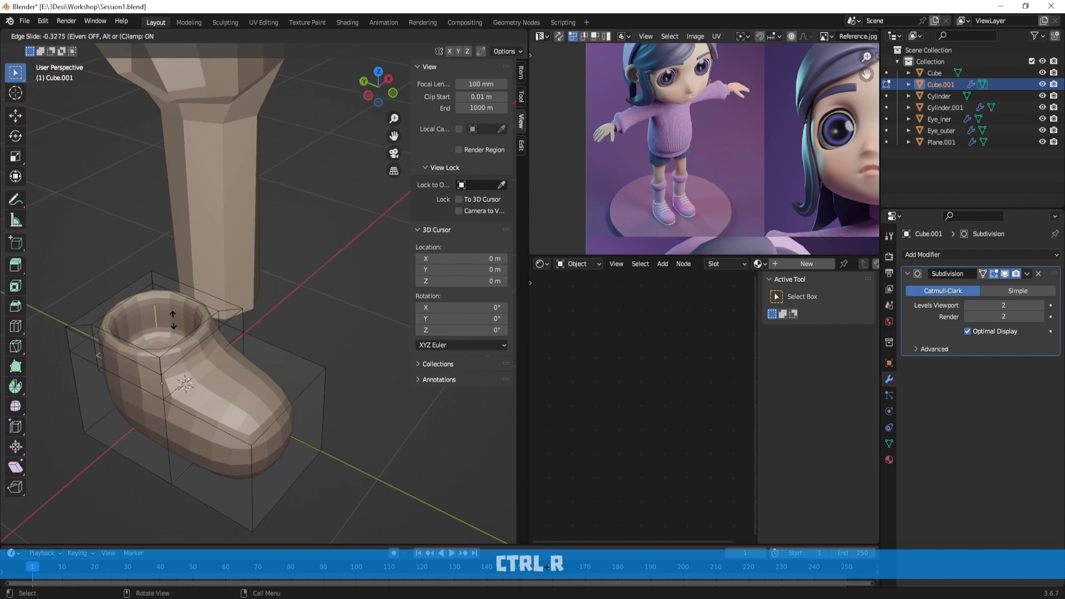
pyautogui.rightClick(173, 320)
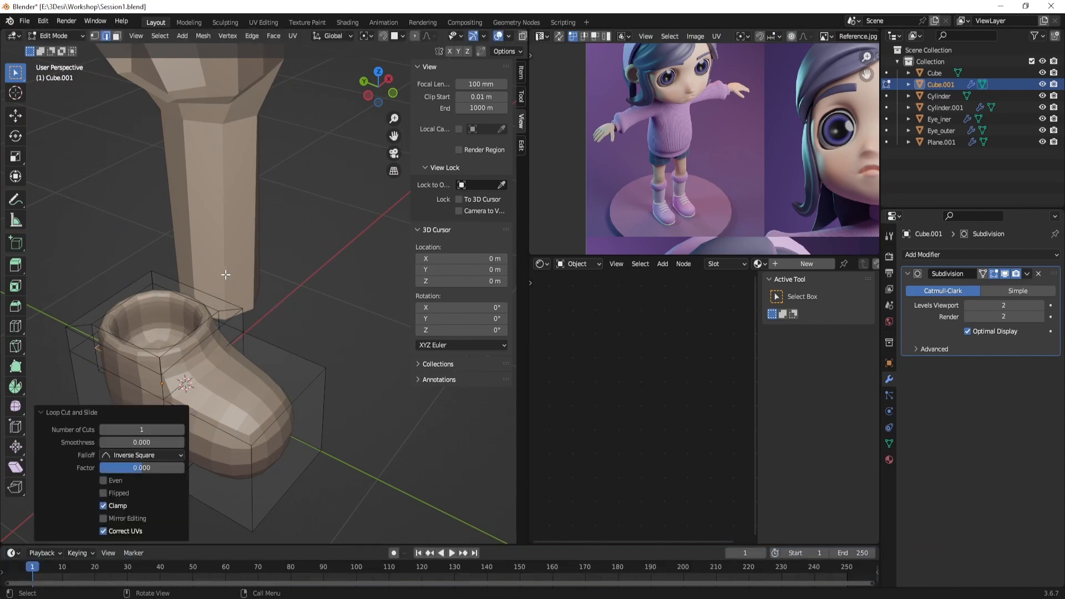
pyautogui.moveTo(257, 279)
pyautogui.mouseDown(button='middle')
pyautogui.moveTo(294, 300)
pyautogui.moveTo(273, 292)
pyautogui.mouseUp(button='middle')
# Move the shoe about 0.44 m along positive X, back under the leg
pyautogui.press('Tab')
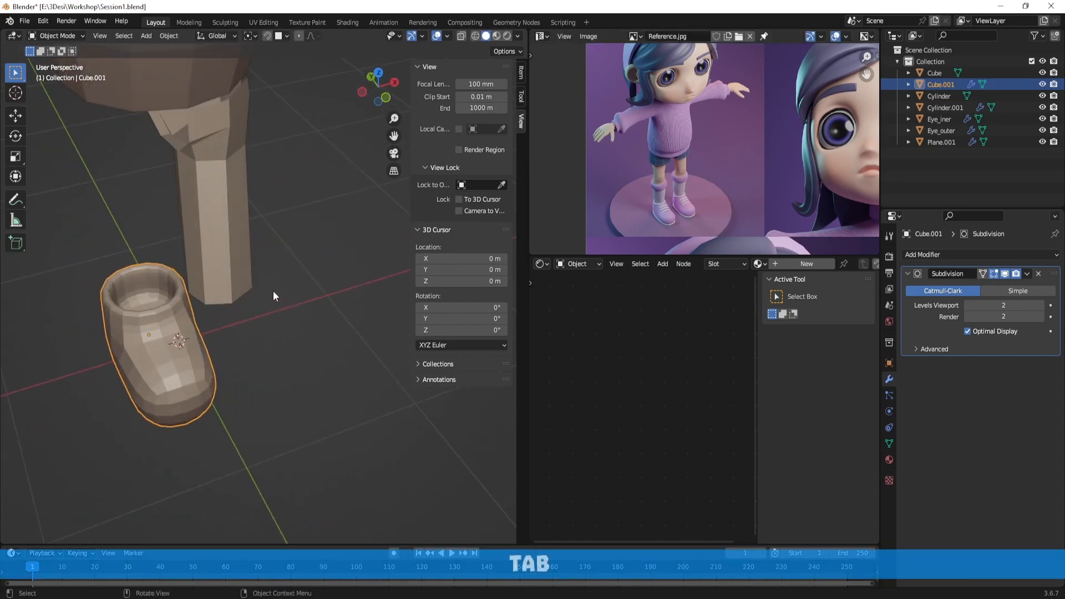
pyautogui.press('g')
pyautogui.press('x')
pyautogui.click(347, 280)
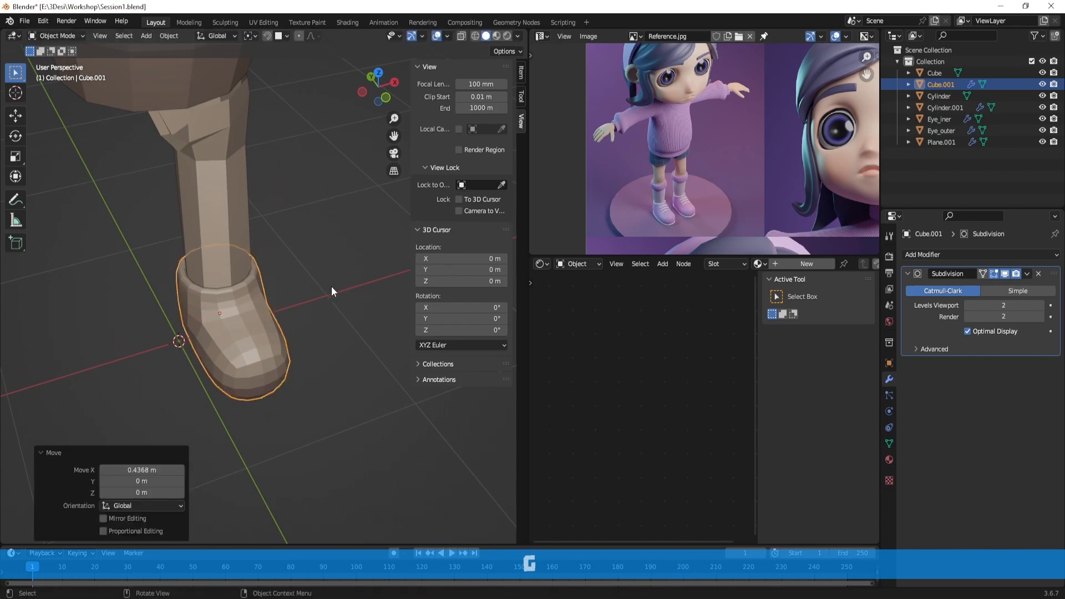
# Move the front toe face about 0.08 m forward along negative Y
pyautogui.moveTo(331, 286); pyautogui.dragTo(290, 315, button='middle')
pyautogui.press('Tab')
pyautogui.scroll(-2, 302, 293)
pyautogui.press('3')
pyautogui.click(297, 308)
pyautogui.press('g')
pyautogui.press('y')
pyautogui.click(322, 330)
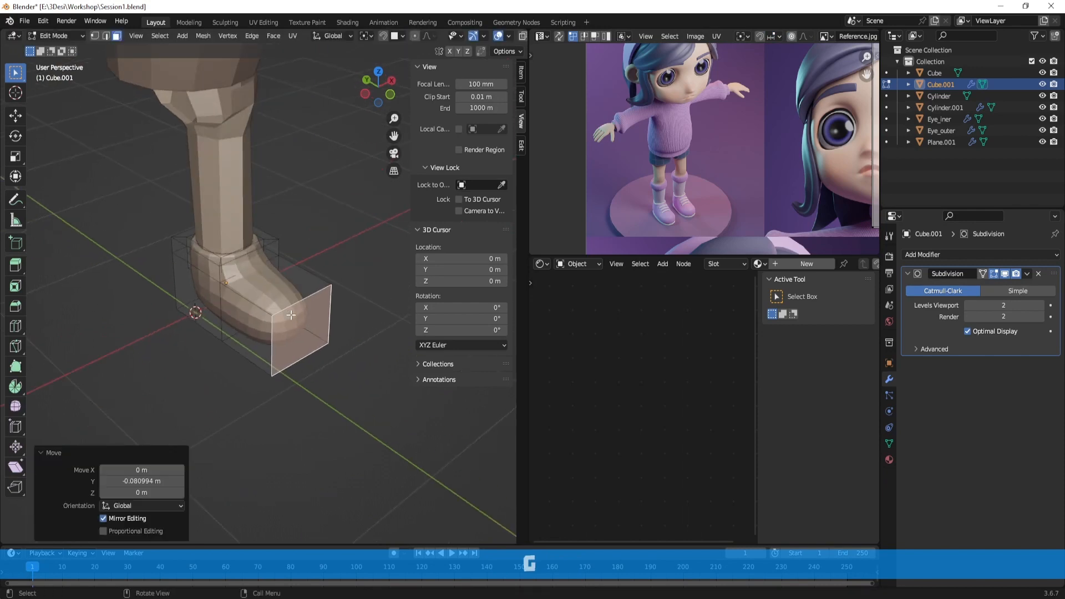
# Add a centred lengthwise loop cut through the toe and the shoe
pyautogui.click(292, 307)
pyautogui.rightClick(289, 307)
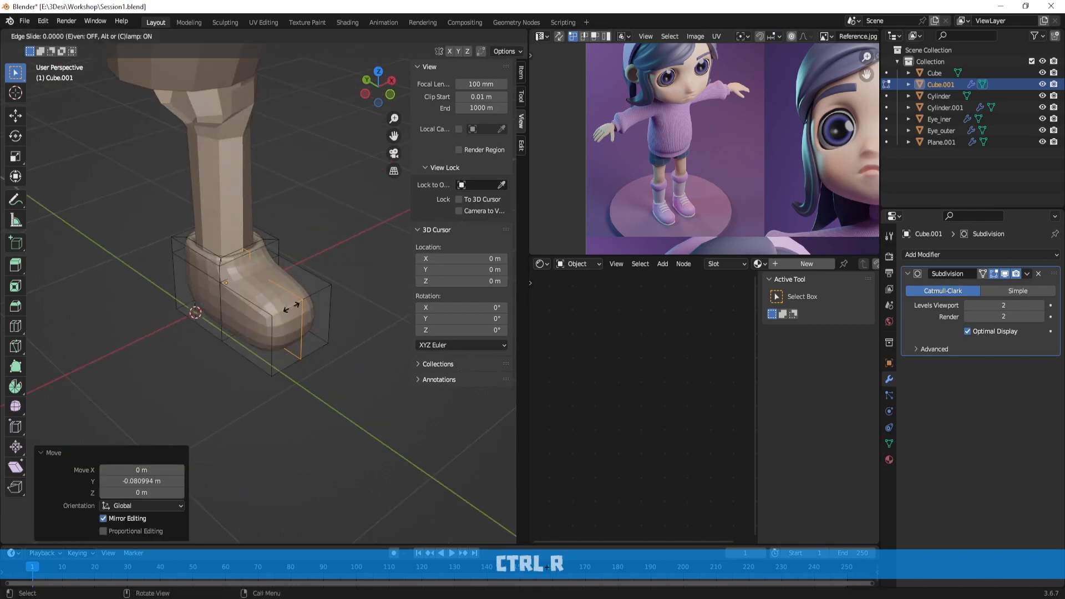
pyautogui.rightClick(291, 307)
# Push the middle vertical edge of the toe about 0.13 m forward along negative Y
pyautogui.click(300, 328)
pyautogui.moveTo(301, 328); pyautogui.dragTo(319, 344, button='middle')
pyautogui.scroll(2, 309, 305)
pyautogui.press('g')
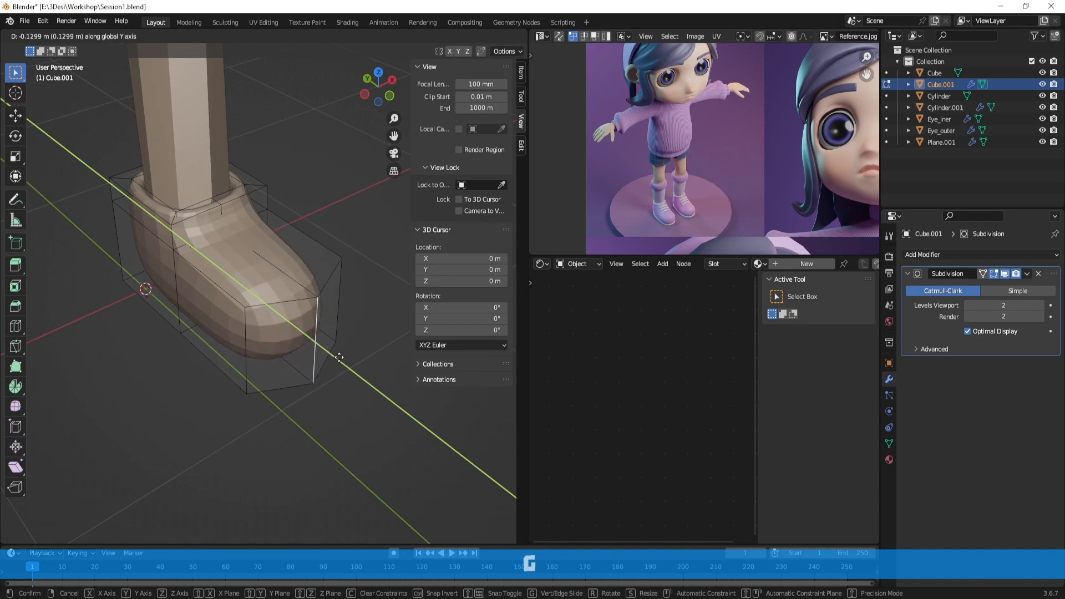
pyautogui.click(340, 358)
# Lower the upper side edge of the toe section about 0.1 m along Z
pyautogui.moveTo(294, 294); pyautogui.dragTo(261, 220, button='middle')
pyautogui.click(289, 235)
pyautogui.press('g')
pyautogui.press('z')
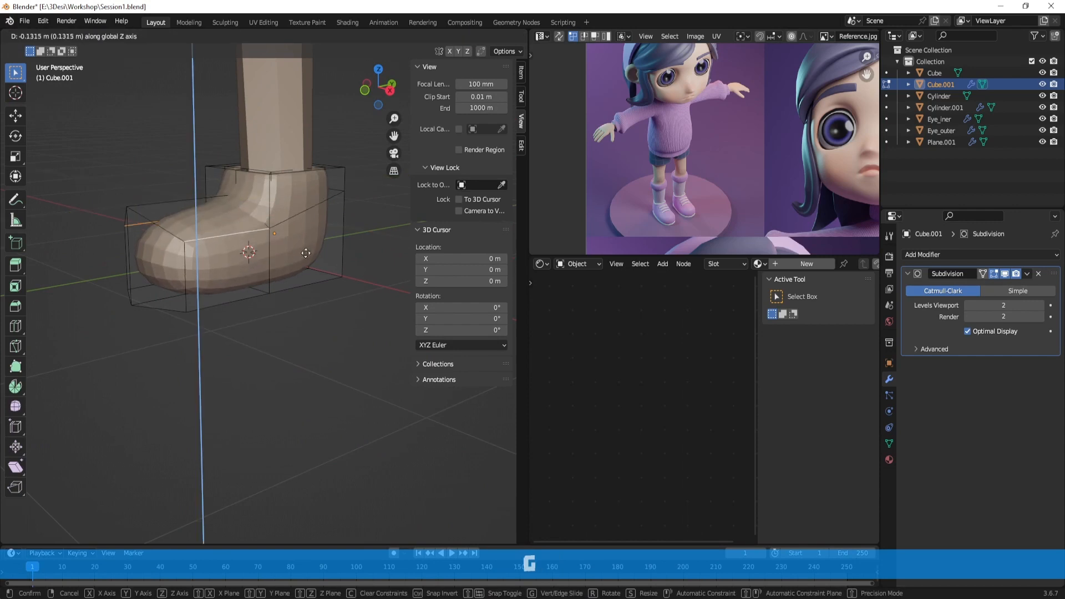
pyautogui.click(306, 244)
# Lower the matching horizontal edges around the heel about 0.09 m along Z
pyautogui.moveTo(328, 244); pyautogui.dragTo(379, 210, button='middle')
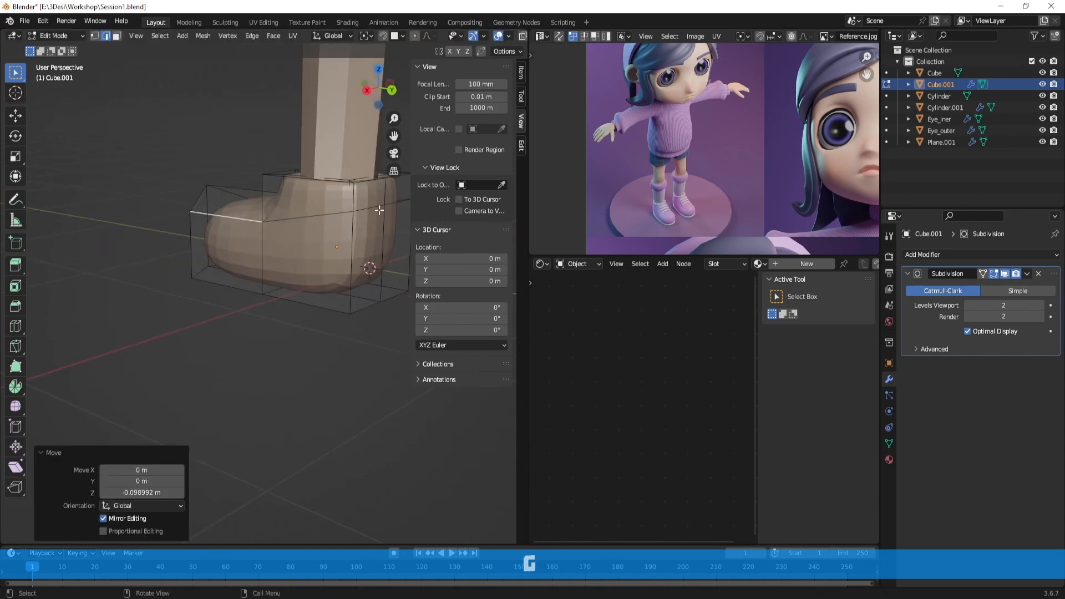
pyautogui.keyDown('alt'); pyautogui.keyDown('shift'); pyautogui.click(355, 222); pyautogui.keyUp('shift'); pyautogui.keyUp('alt')
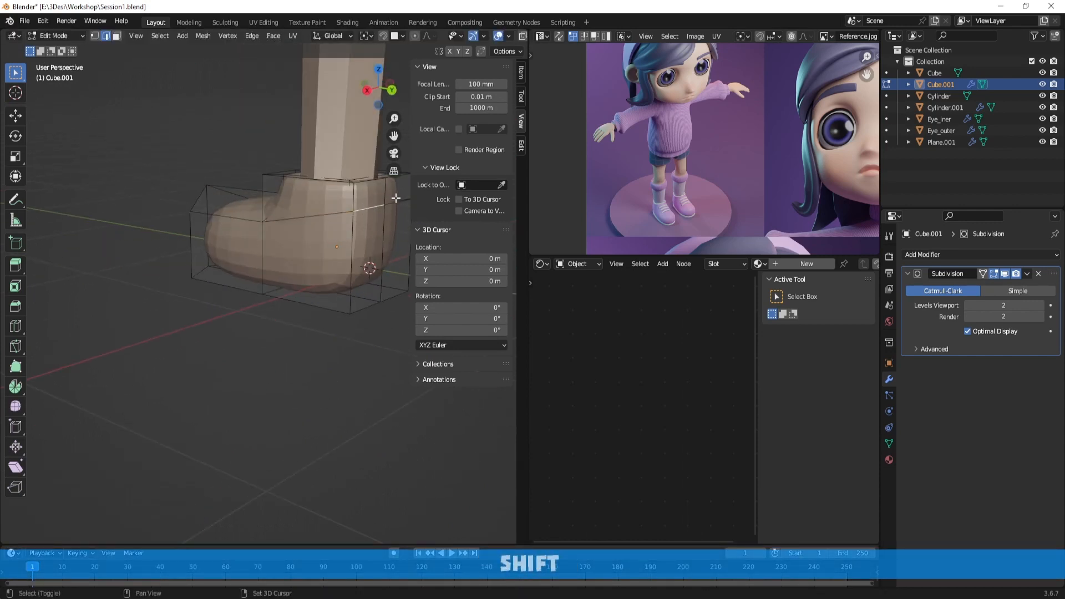
pyautogui.keyDown('shift'); pyautogui.moveTo(390, 223); pyautogui.dragTo(289, 239, button='middle'); pyautogui.keyUp('shift')
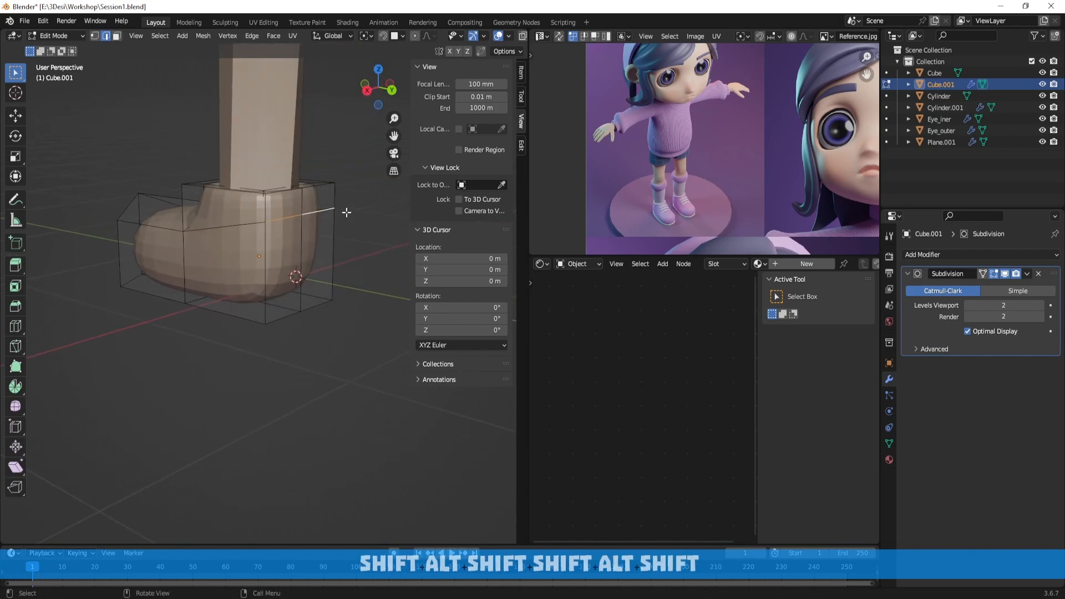
pyautogui.press('g')
pyautogui.press('z')
pyautogui.click(348, 231)
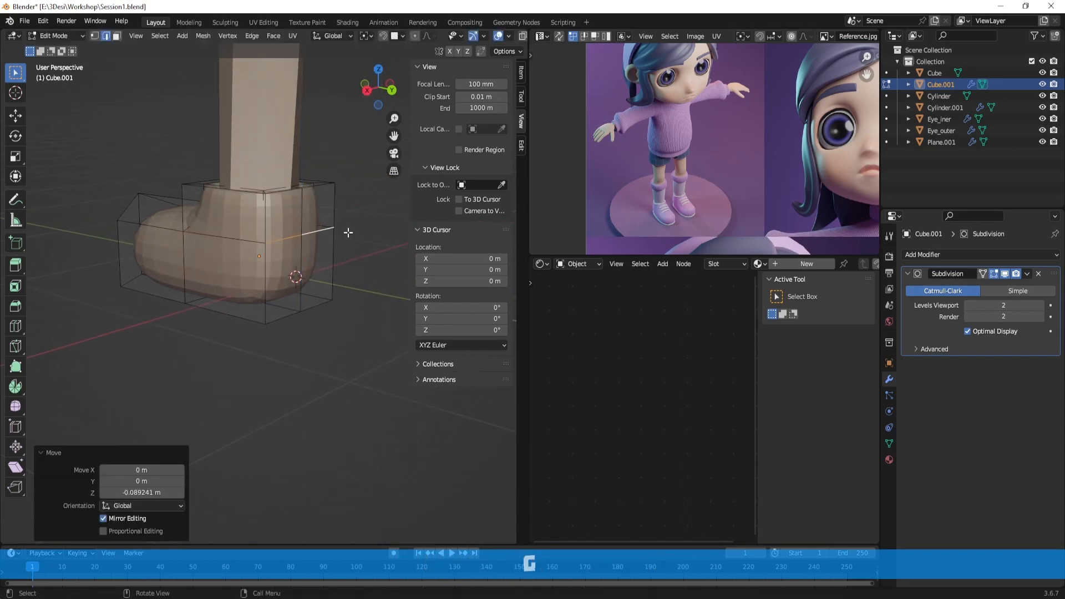
# Select only the heel's part of the lengthwise centre loop and move it backward along Y to round the heel
pyautogui.moveTo(348, 231); pyautogui.dragTo(311, 295, button='middle')
pyautogui.keyDown('alt'); pyautogui.click(289, 280); pyautogui.keyUp('alt')
pyautogui.hotkey('shift', 'z')
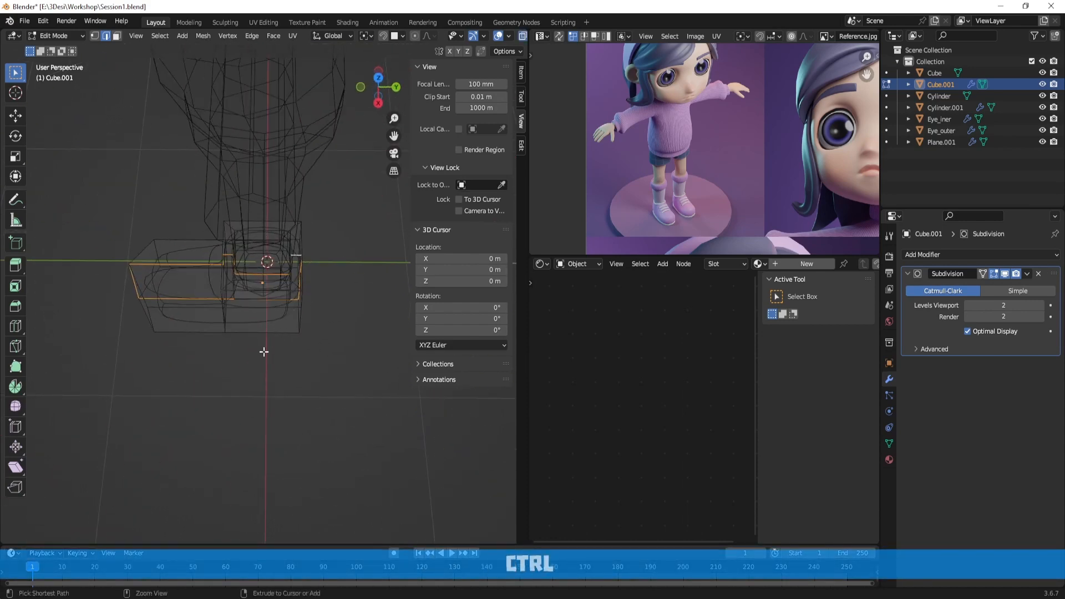
pyautogui.keyDown('ctrl'); pyautogui.moveTo(270, 357); pyautogui.dragTo(3, 165); pyautogui.keyUp('ctrl')
pyautogui.scroll(1, 271, 281)
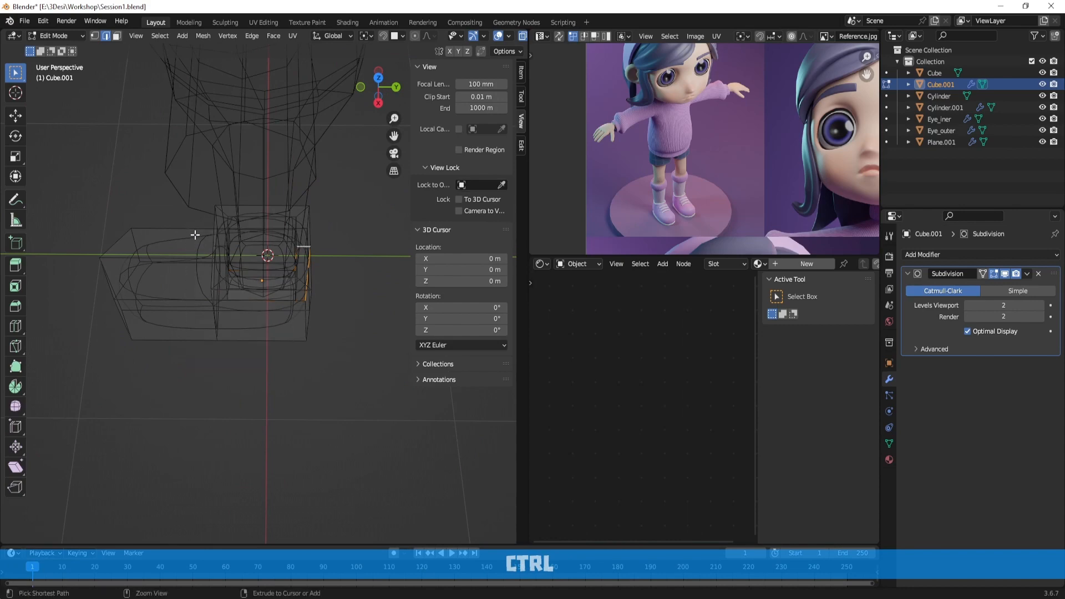
pyautogui.moveTo(251, 312); pyautogui.dragTo(344, 257, button='middle')
pyautogui.hotkey('shift', 'z')
pyautogui.moveTo(348, 331); pyautogui.dragTo(355, 387, button='middle')
pyautogui.press('g')
pyautogui.press('y')
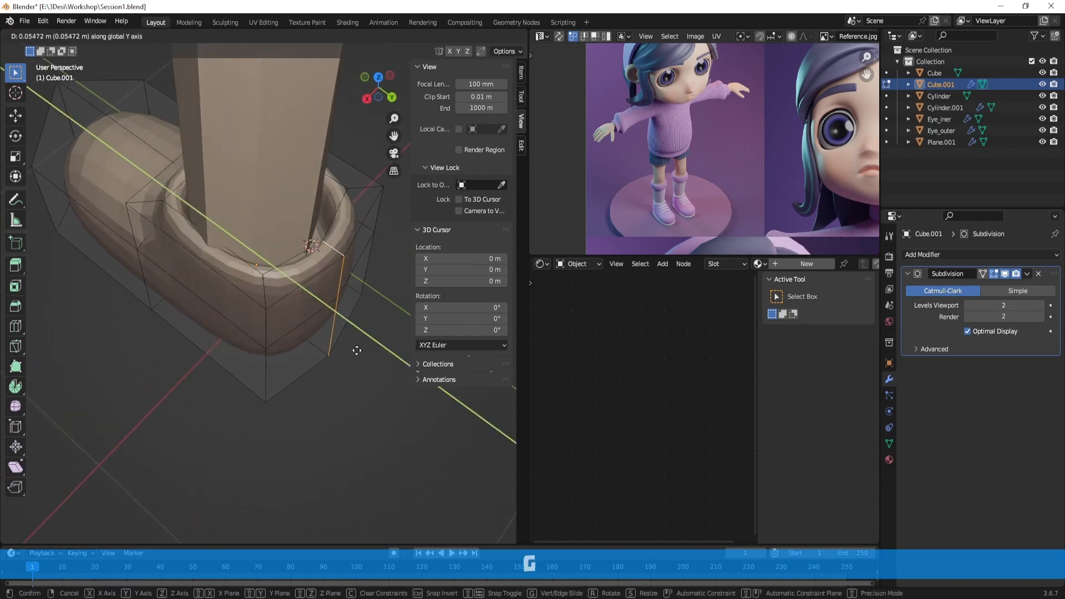
pyautogui.click(365, 355)
# Move the centre edges at the front of the shoe opening about 0.07 m forward along negative Y
pyautogui.moveTo(120, 258); pyautogui.dragTo(273, 237, button='middle')
pyautogui.click(227, 272)
pyautogui.keyDown('shift'); pyautogui.click(205, 243); pyautogui.keyUp('shift')
pyautogui.press('g')
pyautogui.press('y')
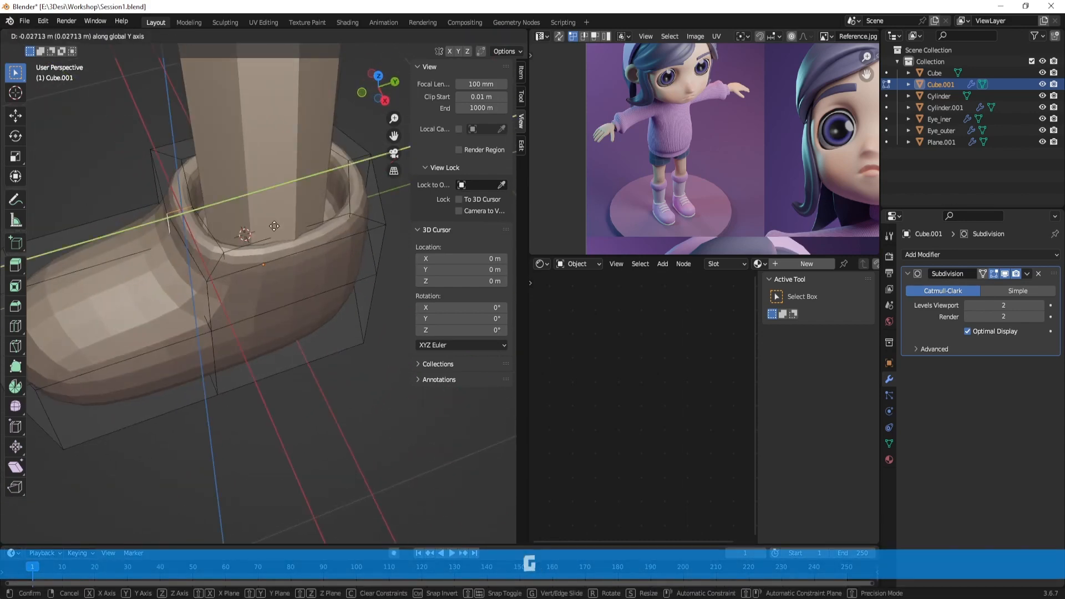
pyautogui.click(259, 228)
# Examine the shoe's profile and compare it with the shoes in the reference image
pyautogui.scroll(-3, 259, 228)
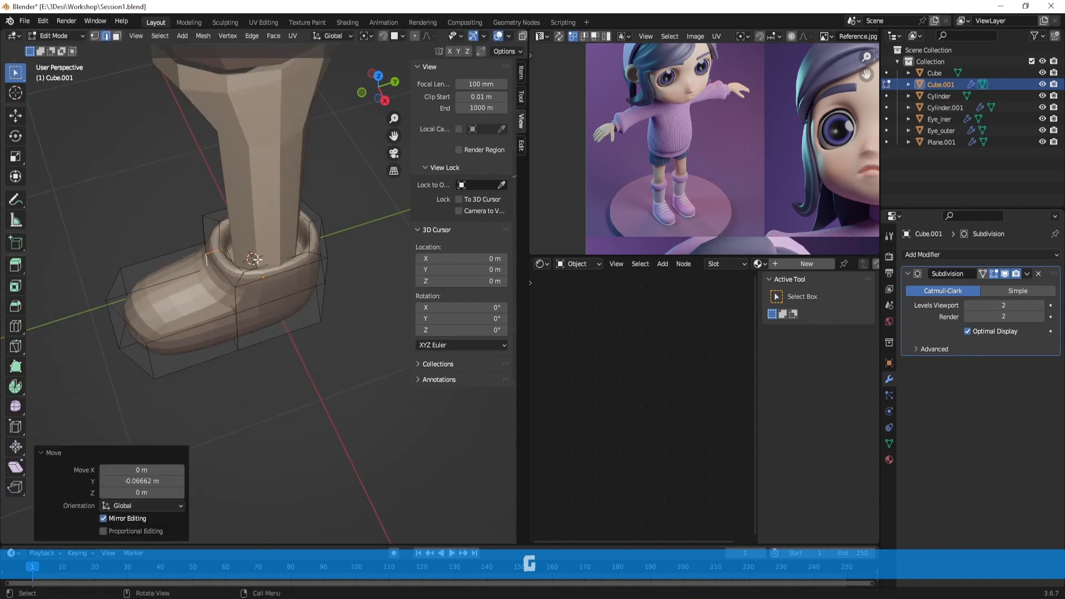
pyautogui.moveTo(258, 228)
pyautogui.mouseDown(button='middle')
pyautogui.moveTo(349, 214)
pyautogui.moveTo(328, 236)
pyautogui.moveTo(361, 234)
pyautogui.moveTo(279, 228)
pyautogui.mouseUp(button='middle')
pyautogui.press('Tab')
pyautogui.scroll(1, 278, 228)
pyautogui.scroll(7, 624, 201)
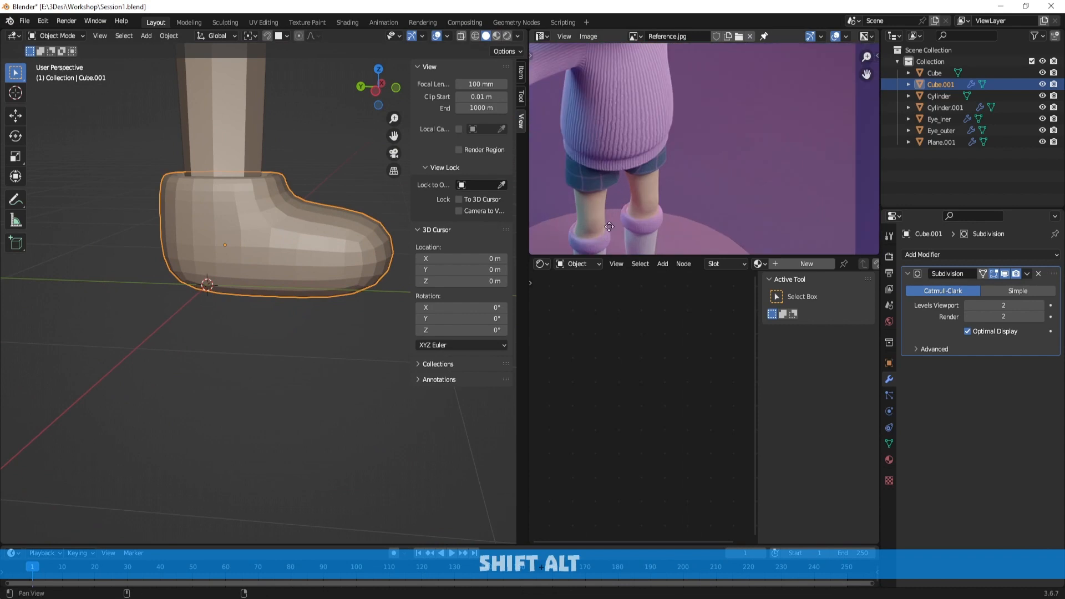
pyautogui.moveTo(634, 181); pyautogui.dragTo(682, 132, button='middle')
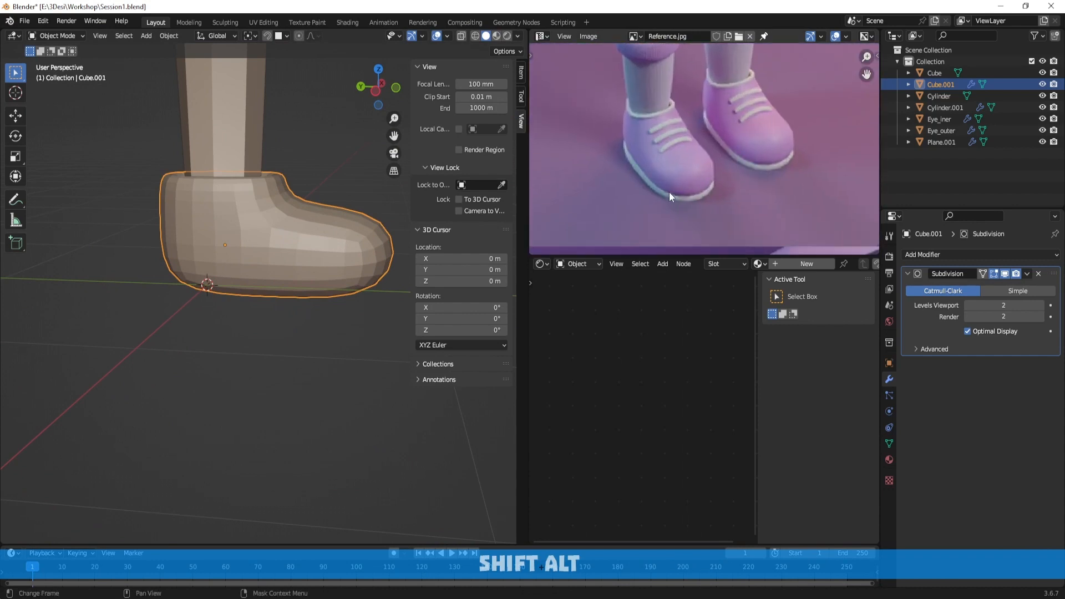
pyautogui.press('Tab')
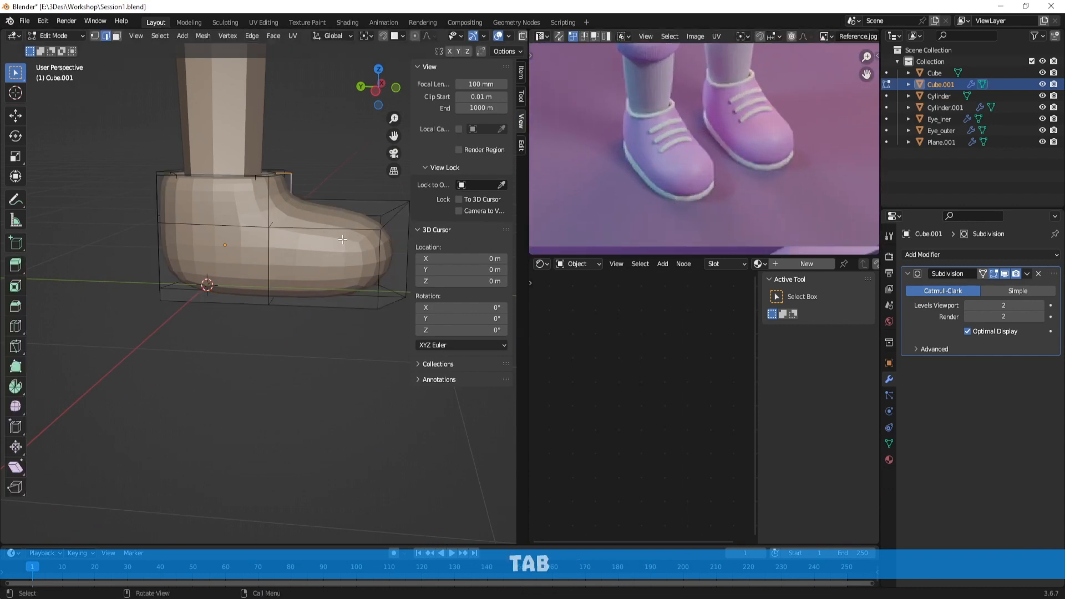
pyautogui.moveTo(342, 244); pyautogui.dragTo(321, 227, button='middle')
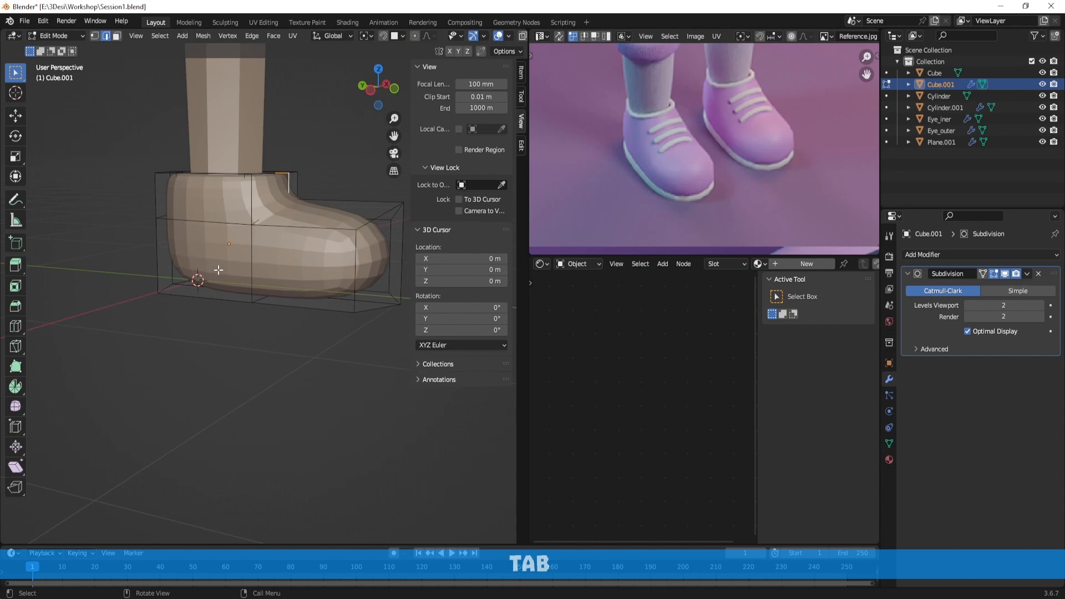
# Add a horizontal loop cut around the lower part of the shoe and flatten it by scaling to 0 along Z
pyautogui.moveTo(219, 270); pyautogui.dragTo(285, 269, button='middle')
pyautogui.hotkey('ctrl', 'r')
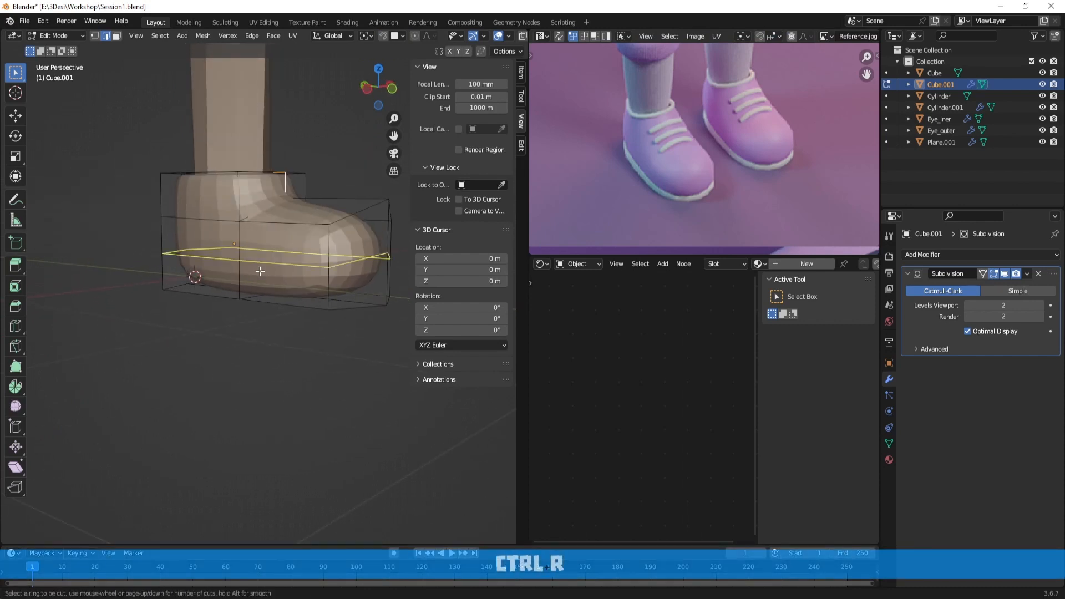
pyautogui.click(260, 272)
pyautogui.rightClick(261, 271)
pyautogui.press('s')
pyautogui.press('z')
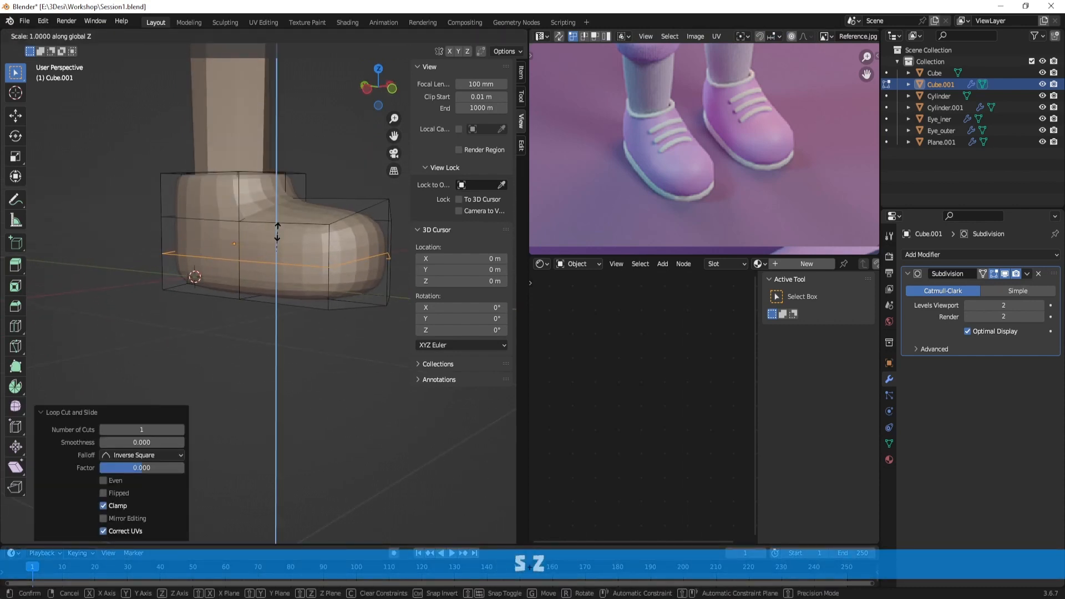
pyautogui.press('KP_0')
pyautogui.press('Return')
# Lower the new horizontal loop about 0.09 m along Z to mark the height of the sole
pyautogui.press('g')
pyautogui.press('z')
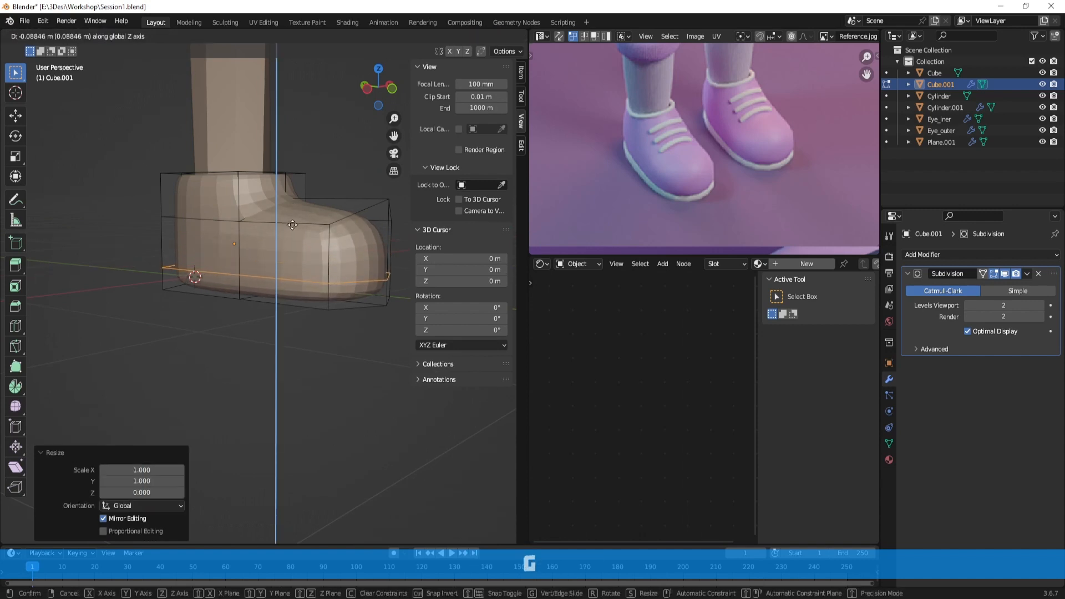
pyautogui.click(293, 228)
# Extrude the face ring around the shoe's base in place and scale it outward to 1.075 in X and Y
pyautogui.scroll(3, 261, 272)
pyautogui.press('3')
pyautogui.click(225, 285)
pyautogui.keyDown('alt'); pyautogui.click(223, 285); pyautogui.keyUp('alt')
pyautogui.scroll(-2, 249, 289)
pyautogui.moveTo(308, 299)
pyautogui.mouseDown(button='middle')
pyautogui.moveTo(296, 307)
pyautogui.moveTo(294, 290)
pyautogui.mouseUp(button='middle')
pyautogui.press('e')
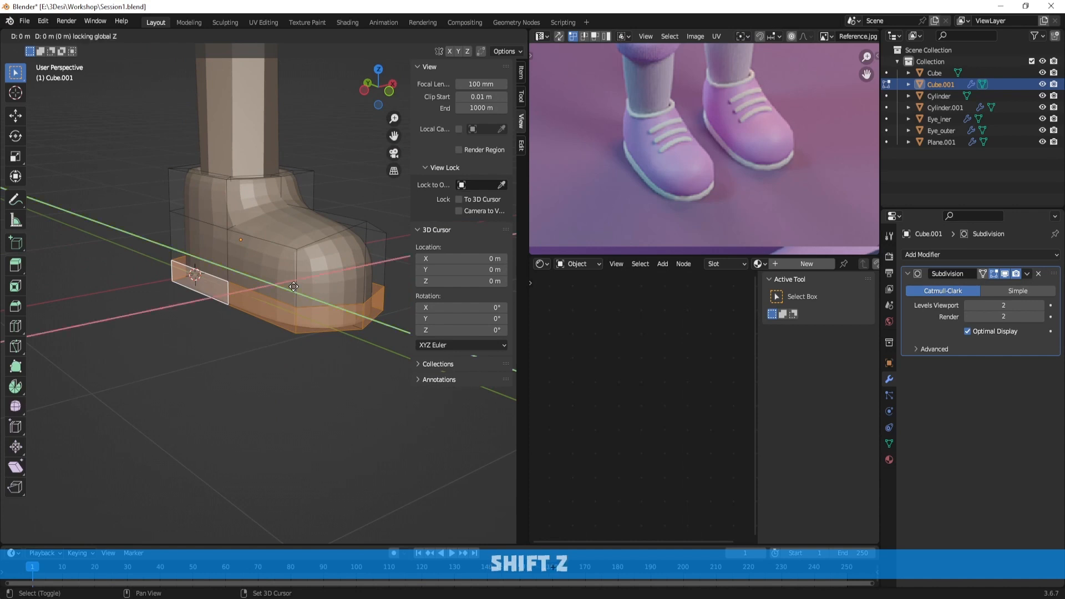
pyautogui.rightClick(293, 286)
pyautogui.press('s')
pyautogui.hotkey('shift', 'z')
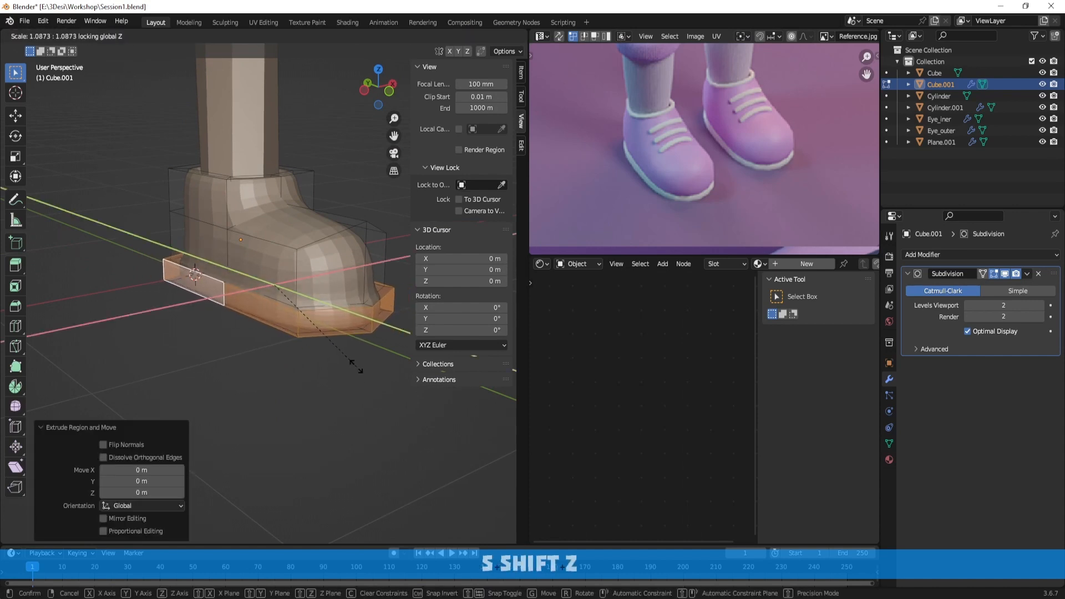
pyautogui.click(351, 364)
# Bevel the inner edge loop where the sole meets the shoe body, about 0.05 m wide with 2 segments
pyautogui.scroll(5, 322, 339)
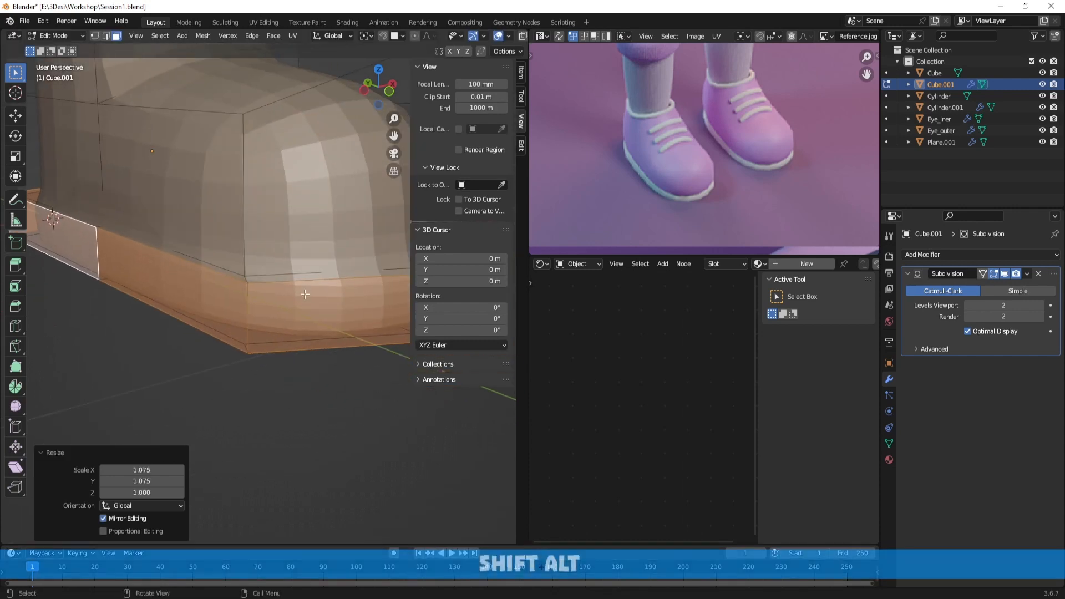
pyautogui.keyDown('alt'); pyautogui.click(286, 313); pyautogui.keyUp('alt')
pyautogui.keyDown('alt'); pyautogui.click(288, 334); pyautogui.keyUp('alt')
pyautogui.press('2')
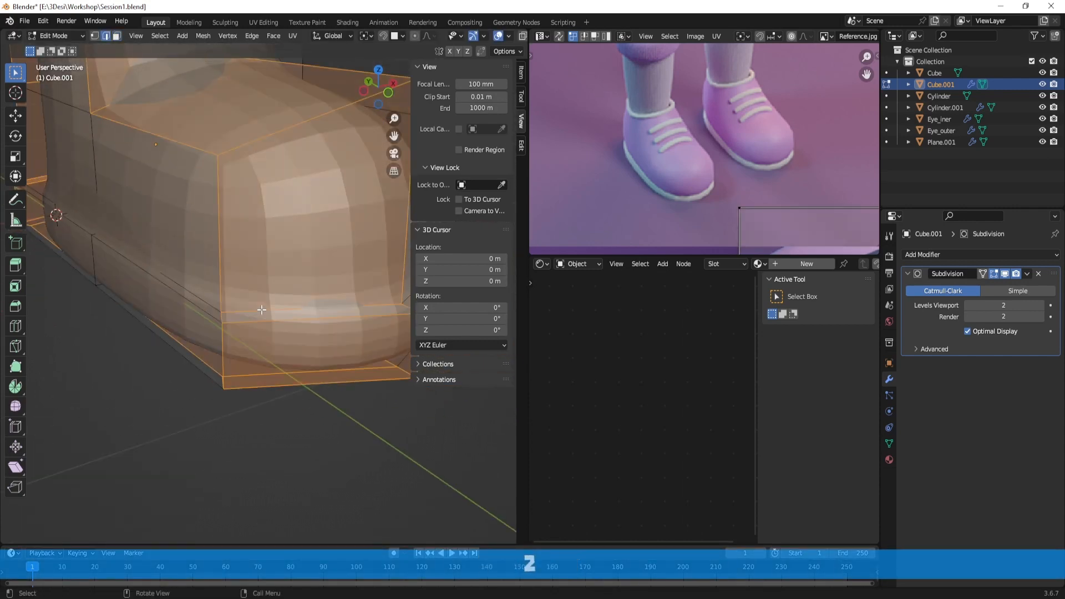
pyautogui.keyDown('alt'); pyautogui.click(262, 311); pyautogui.keyUp('alt')
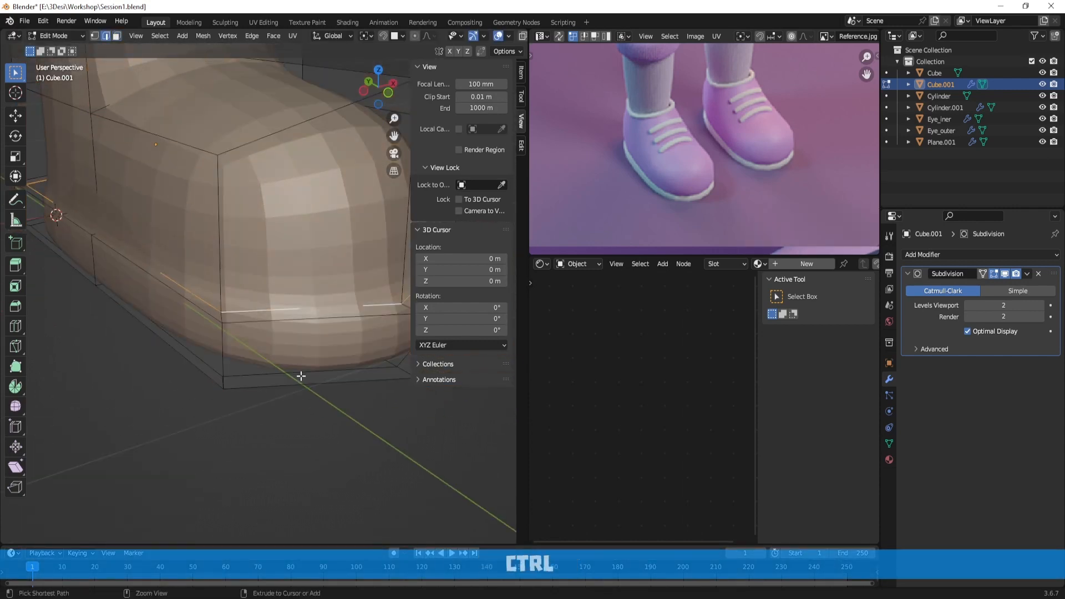
pyautogui.hotkey('ctrl', 'b')
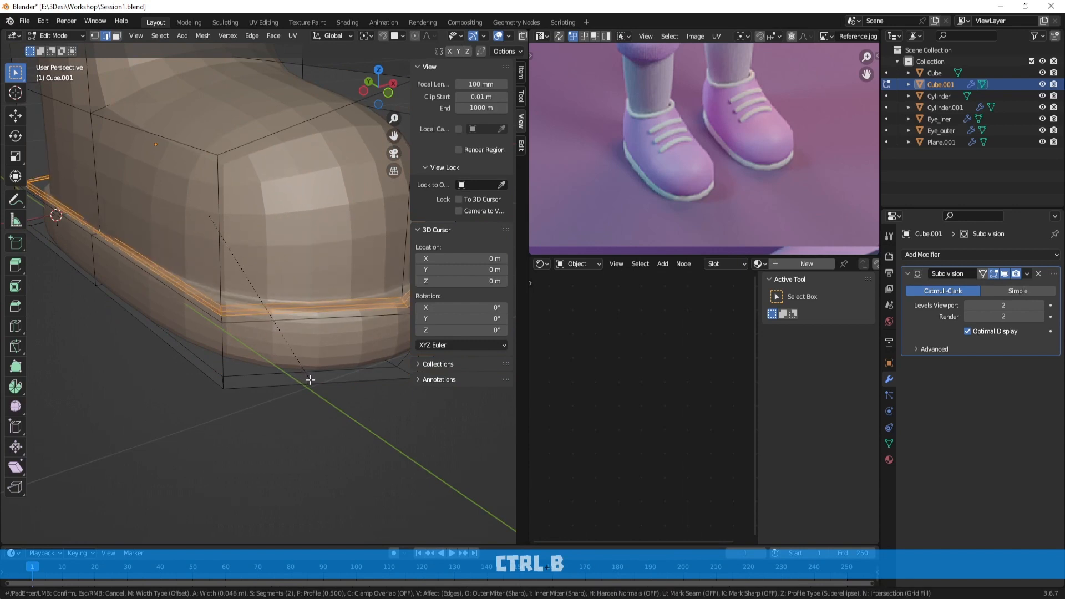
pyautogui.click(308, 380)
# Leave mesh editing and apply Shade Smooth to the shoe
pyautogui.press('Tab')
pyautogui.scroll(-5, 308, 380)
pyautogui.rightClick(265, 239)
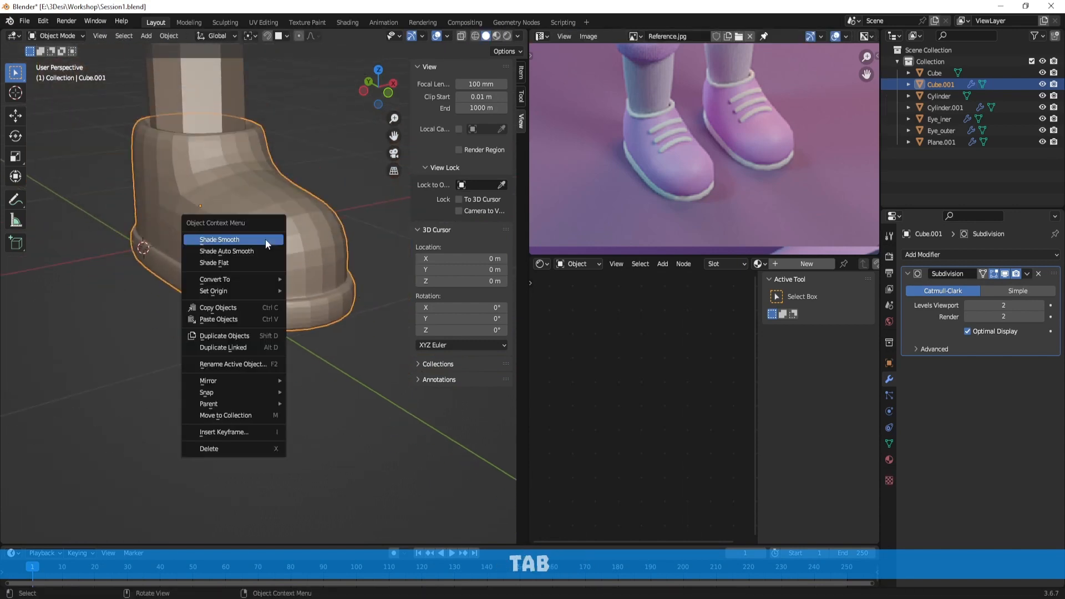
pyautogui.click(265, 240)
# Duplicate the ring of top faces around the shoe opening, keeping the copy in its original place
pyautogui.moveTo(301, 359); pyautogui.dragTo(239, 301, button='middle')
pyautogui.scroll(4, 264, 272)
pyautogui.press('Tab')
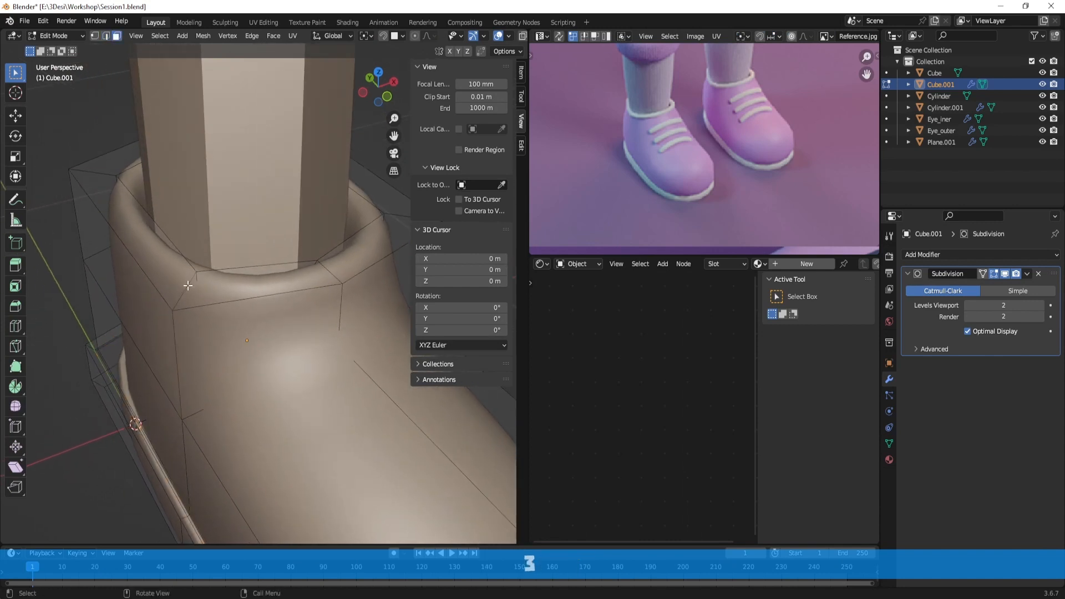
pyautogui.keyDown('alt'); pyautogui.click(188, 285); pyautogui.keyUp('alt')
pyautogui.moveTo(266, 290); pyautogui.dragTo(278, 273, button='middle')
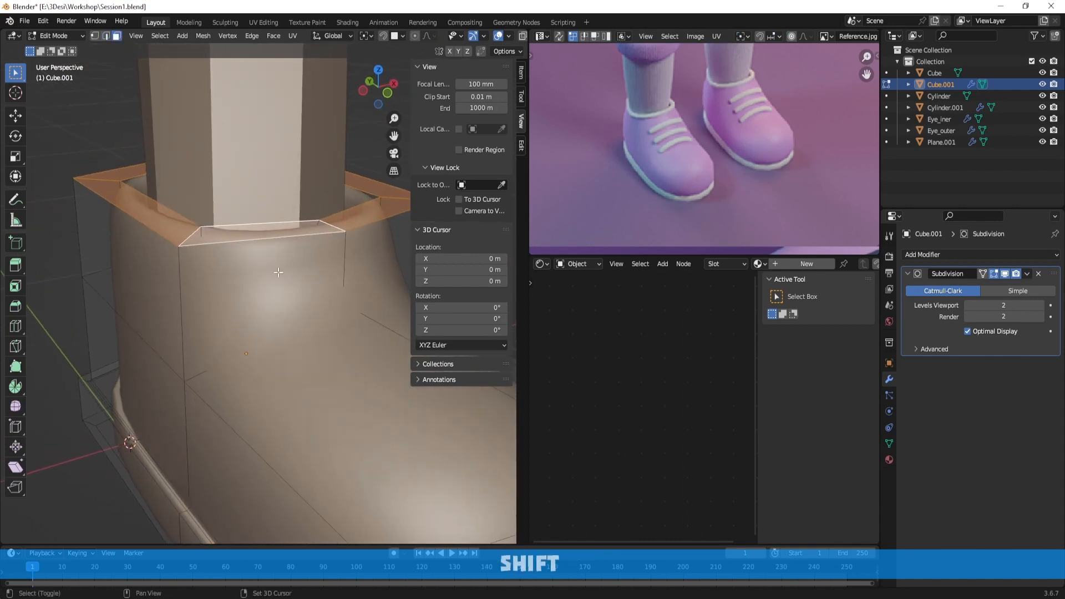
pyautogui.hotkey('shift', 'd')
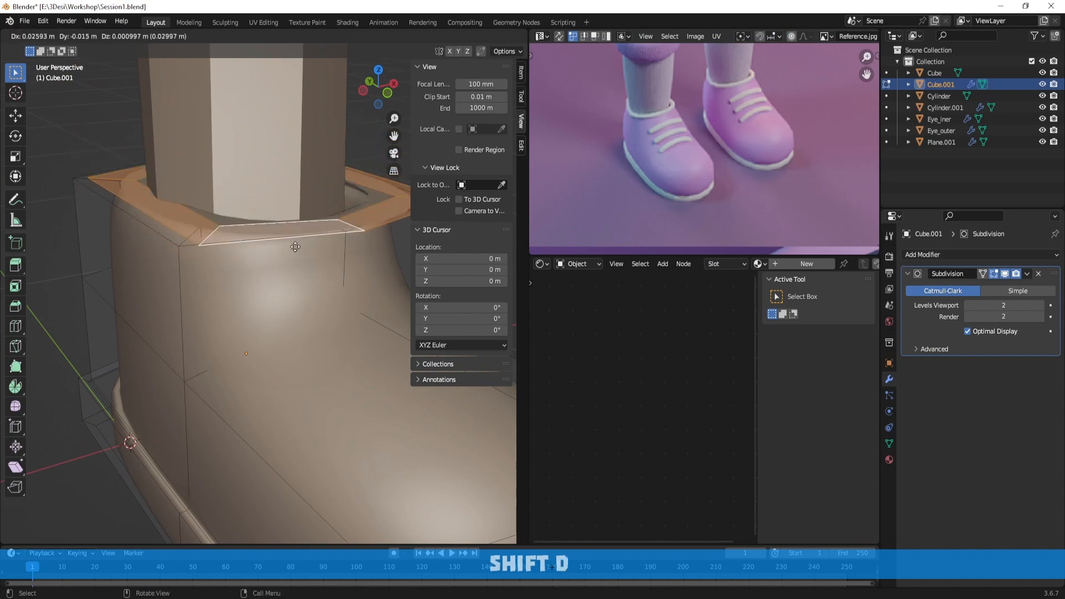
pyautogui.press('Escape')
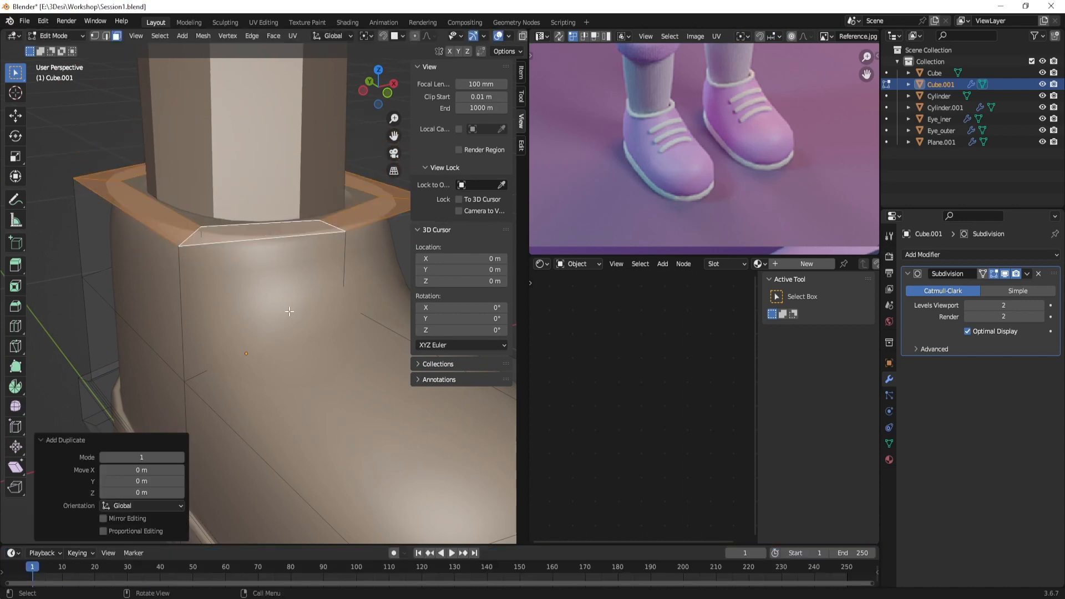
# Extrude the duplicated ring upward along Z to form a raised cuff around the ankle
pyautogui.press('e')
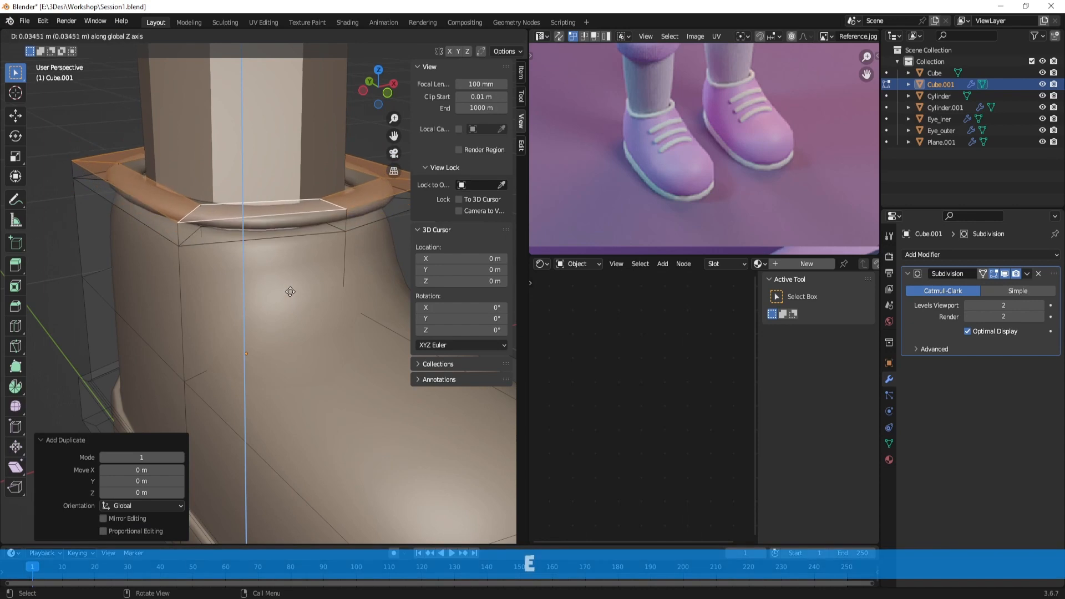
pyautogui.click(290, 277)
pyautogui.press('Tab')
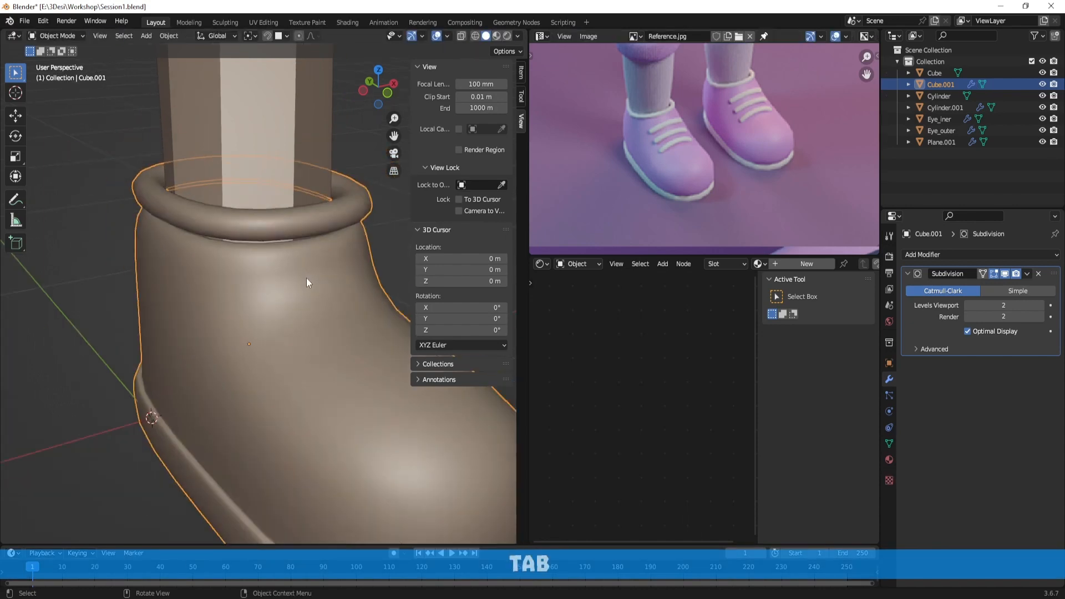
pyautogui.moveTo(314, 258); pyautogui.dragTo(348, 211, button='middle')
# Select the whole linked cuff, lower it slightly along Z onto the shoe, and deselect the shoe object
pyautogui.press('Tab')
pyautogui.press('l')
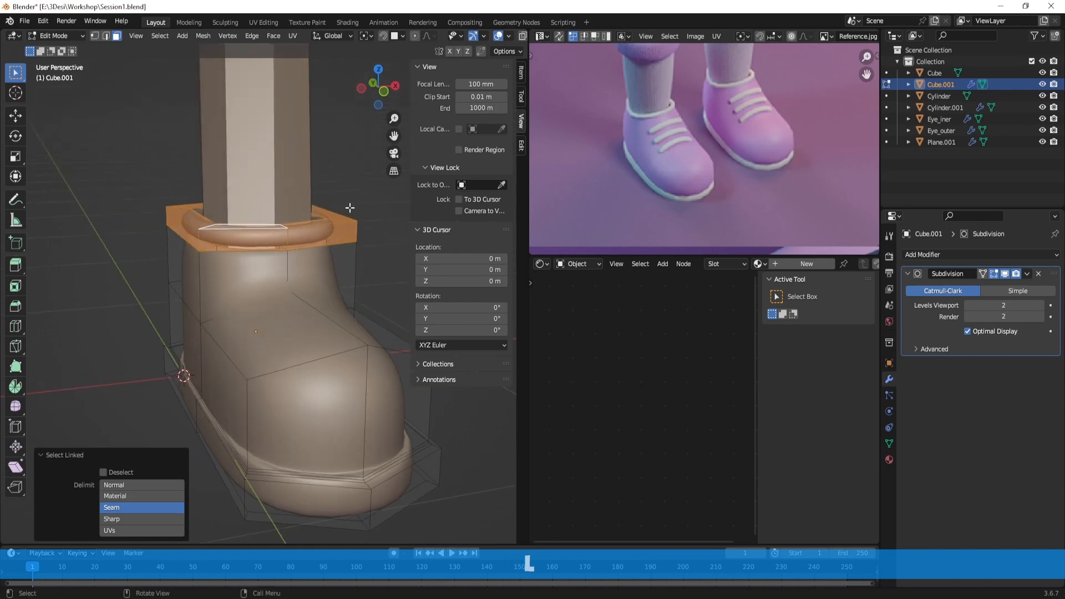
pyautogui.press('g')
pyautogui.press('x')
pyautogui.press('z')
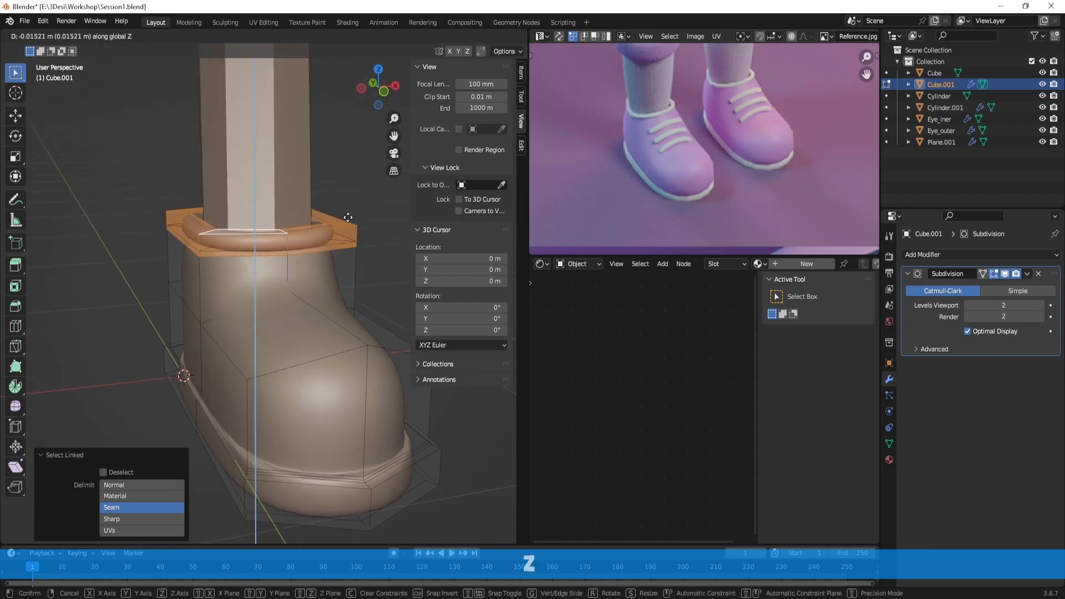
pyautogui.click(348, 213)
pyautogui.press('Tab')
pyautogui.click(357, 198)
# Add a new cube for the shoelaces and scale it down to 0.074
pyautogui.moveTo(356, 198); pyautogui.dragTo(268, 343, button='middle')
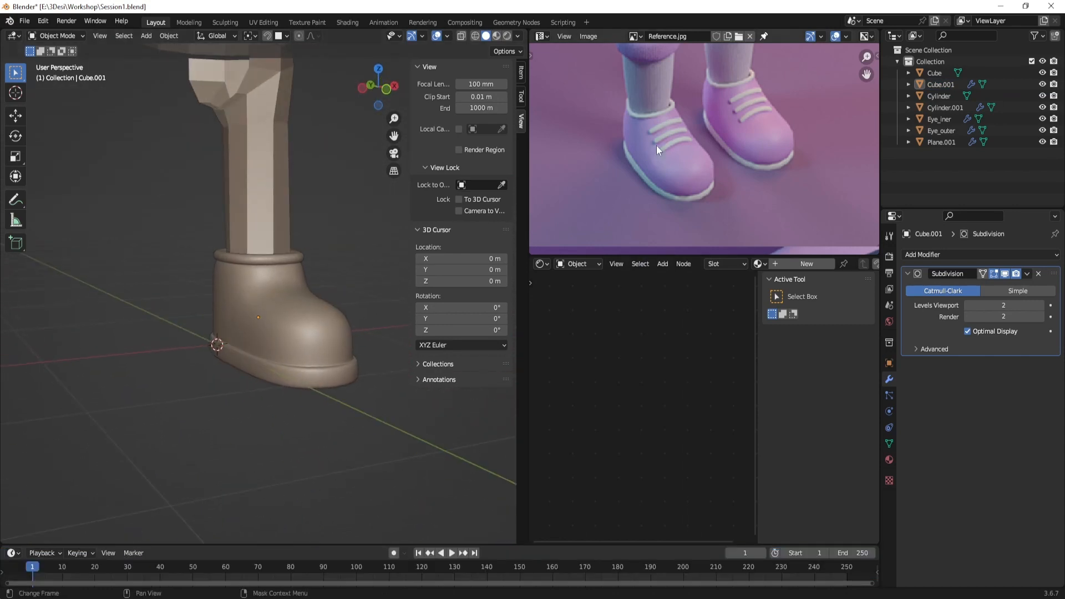
pyautogui.scroll(3, 320, 318)
pyautogui.moveTo(321, 318)
pyautogui.mouseDown(button='middle')
pyautogui.moveTo(305, 347)
pyautogui.moveTo(324, 335)
pyautogui.moveTo(306, 319)
pyautogui.mouseUp(button='middle')
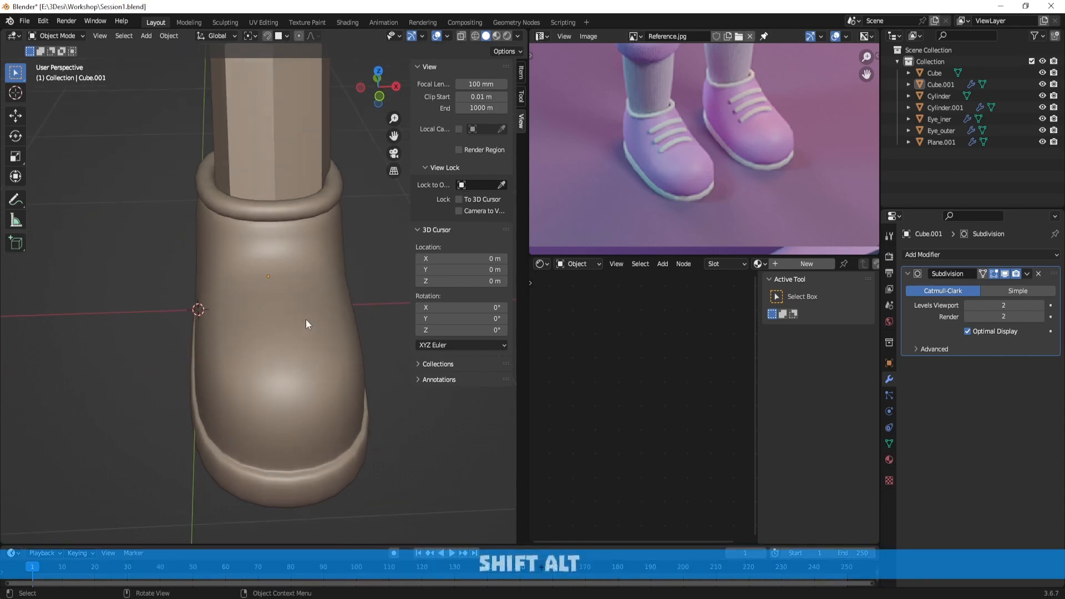
pyautogui.hotkey('shift', 'a')
pyautogui.moveTo(281, 290)
pyautogui.click(310, 302)
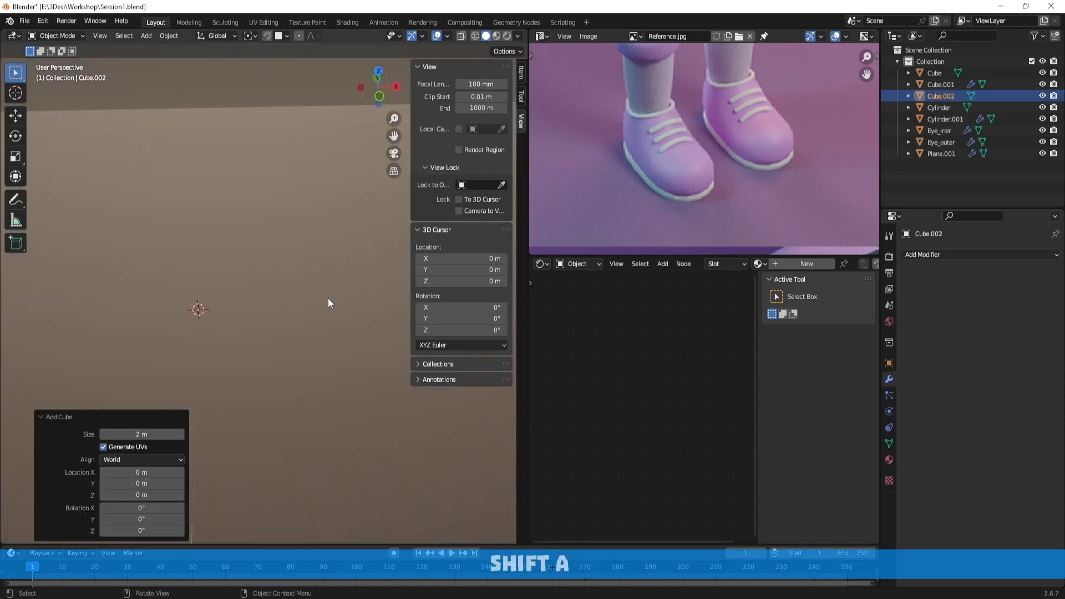
pyautogui.scroll(-5, 327, 298)
pyautogui.press('s')
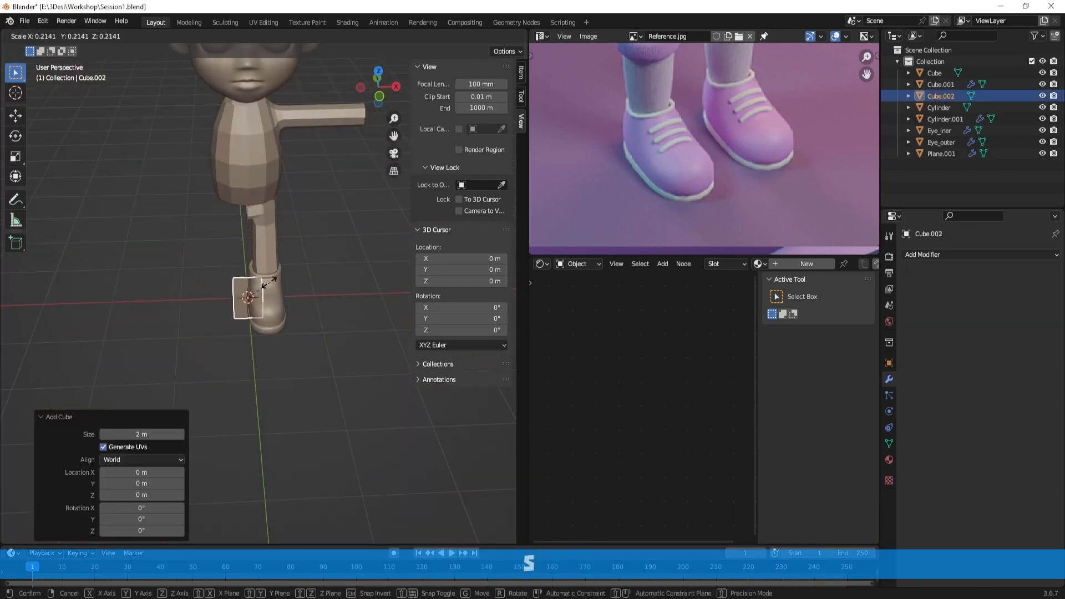
pyautogui.click(257, 287)
pyautogui.scroll(4, 274, 338)
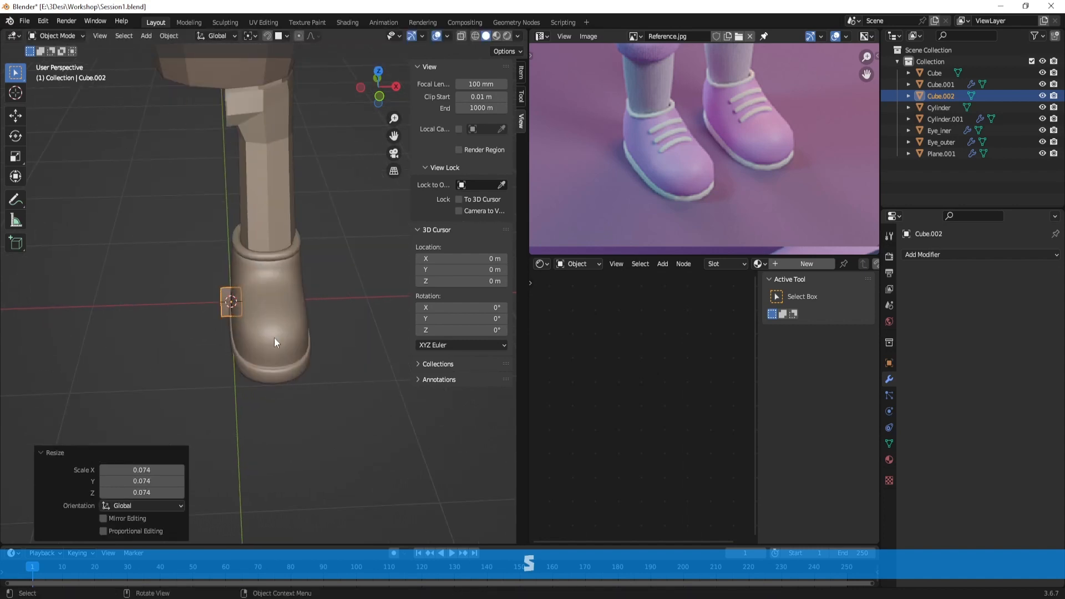
# Move the small cube about 0.37 m forward along negative Y
pyautogui.moveTo(274, 337); pyautogui.dragTo(301, 305, button='middle')
pyautogui.press('g')
pyautogui.press('y')
pyautogui.click(394, 361)
pyautogui.moveTo(392, 362); pyautogui.dragTo(268, 386, button='middle')
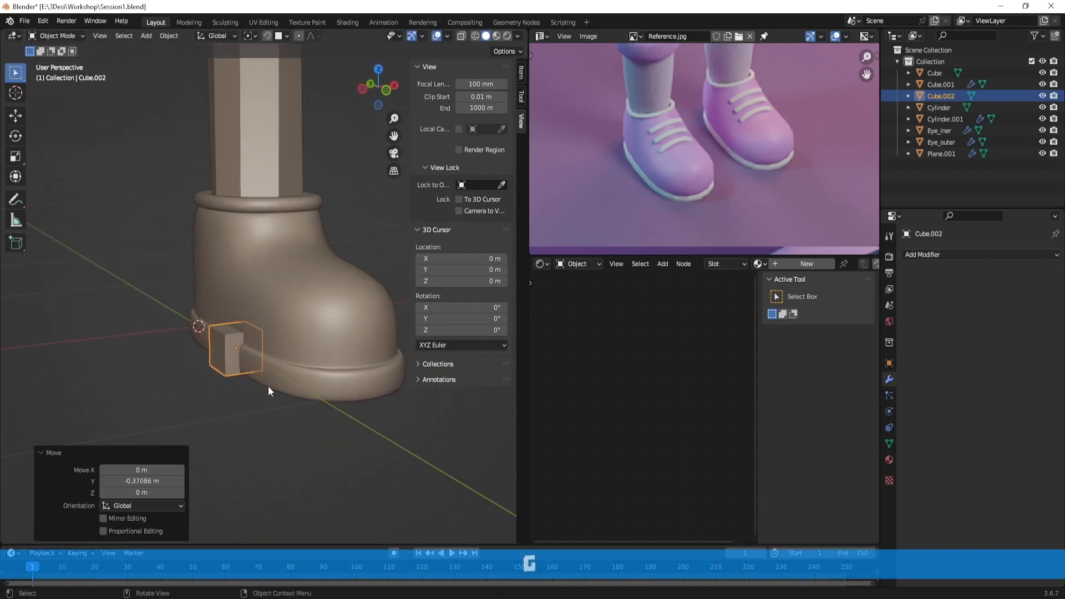
# Raise the small cube along Z and move it about 0.25 m along X to centre it on the shoe
pyautogui.press('g')
pyautogui.press('z')
pyautogui.click(300, 306)
pyautogui.press('g')
pyautogui.press('x')
pyautogui.moveTo(299, 306); pyautogui.dragTo(328, 295, button='middle')
pyautogui.click(337, 298)
# Raise the cube about 0.11 m along Z to the front of the shoe opening
pyautogui.press('g')
pyautogui.press('y')
pyautogui.rightClick(338, 292)
pyautogui.press('g')
pyautogui.press('y')
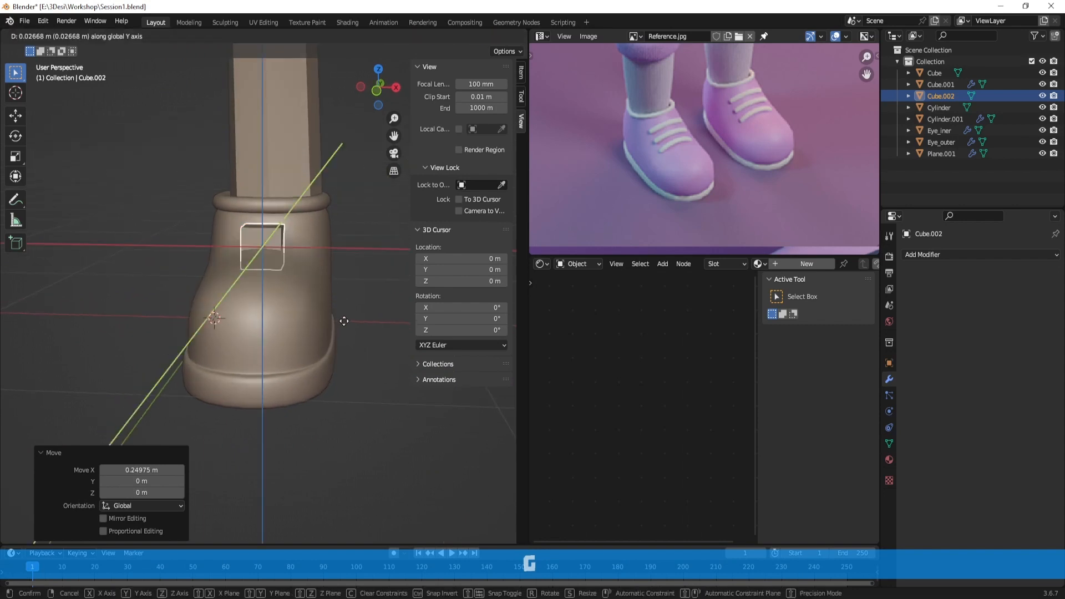
pyautogui.press('z')
pyautogui.click(345, 296)
# Shape the cube into a thin lace bar by scaling it to 1.621 along X and 0.276 along Y and Z
pyautogui.scroll(2, 342, 292)
pyautogui.keyDown('alt'); pyautogui.keyDown('shift'); pyautogui.moveTo(279, 251); pyautogui.dragTo(295, 316); pyautogui.keyUp('shift'); pyautogui.keyUp('alt')
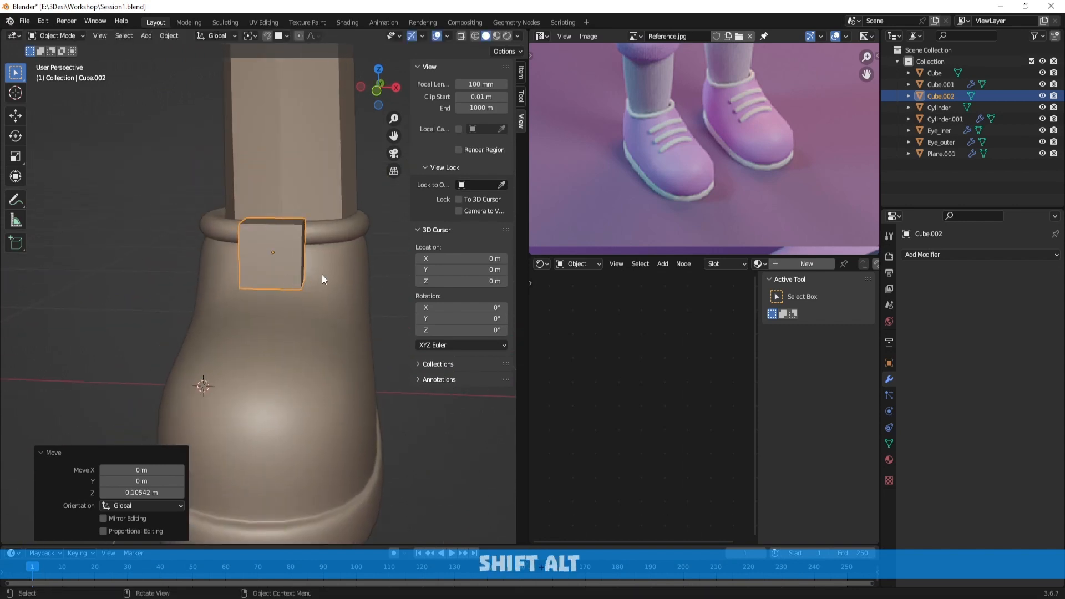
pyautogui.press('s')
pyautogui.press('x')
pyautogui.click(369, 280)
pyautogui.moveTo(286, 318); pyautogui.dragTo(283, 312, button='middle')
pyautogui.press('s')
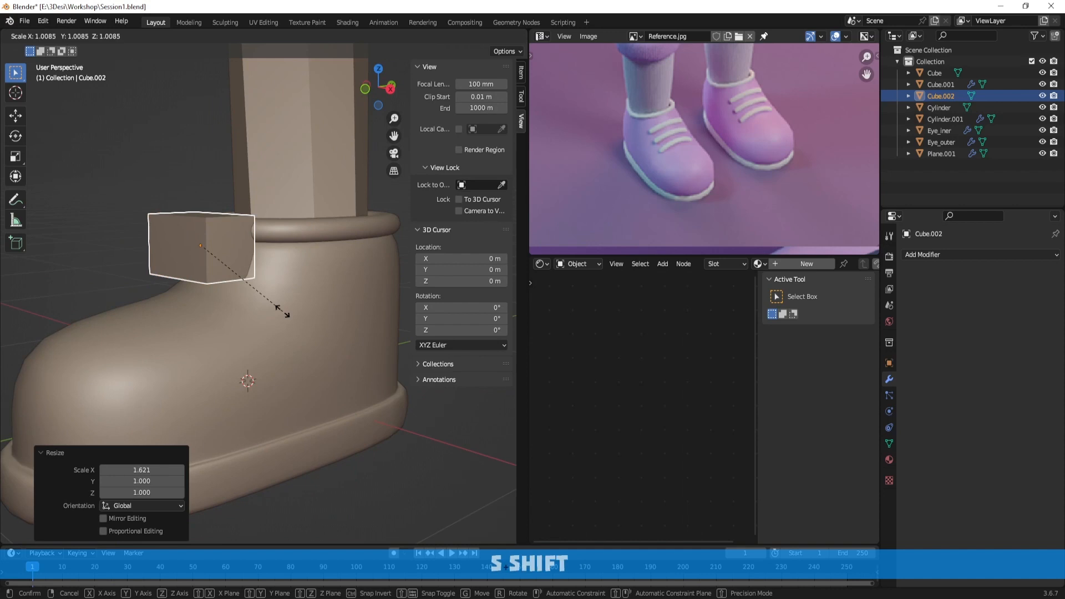
pyautogui.hotkey('shift', 'x')
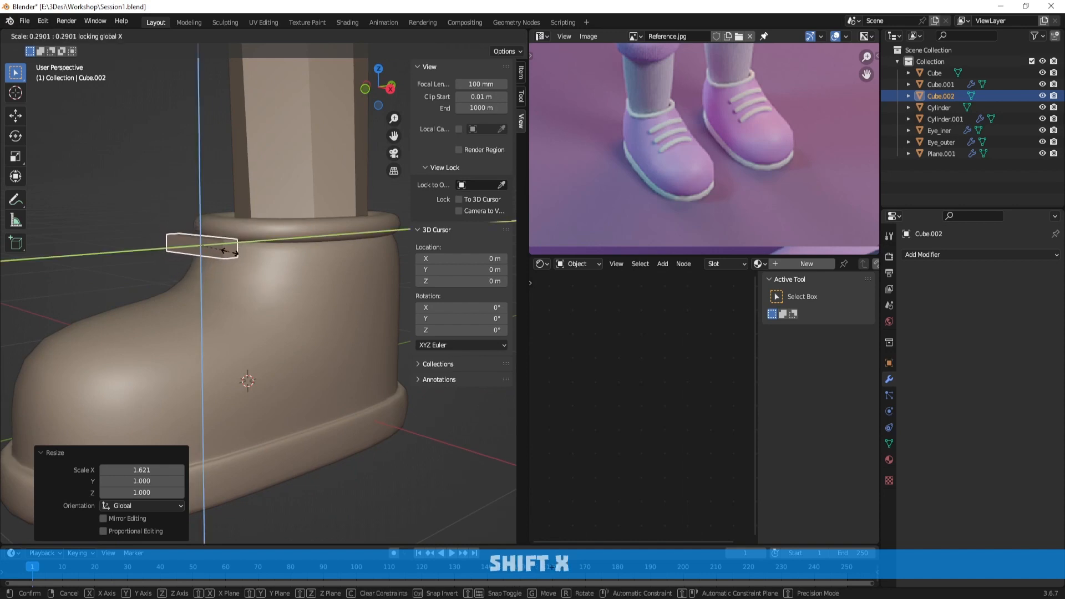
pyautogui.click(216, 261)
# Lower the lace bar about 0.03 m along Z and add a Subdivision modifier at level 1
pyautogui.moveTo(209, 270); pyautogui.dragTo(350, 268, button='middle')
pyautogui.press('g')
pyautogui.press('z')
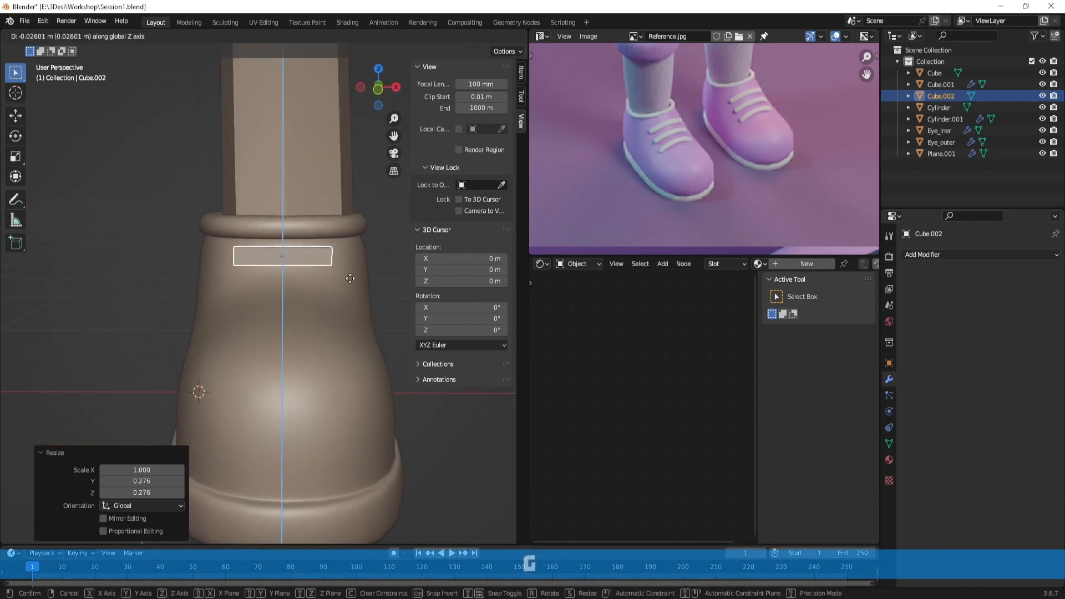
pyautogui.click(350, 279)
pyautogui.hotkey('ctrl', '1')
pyautogui.scroll(2, 341, 278)
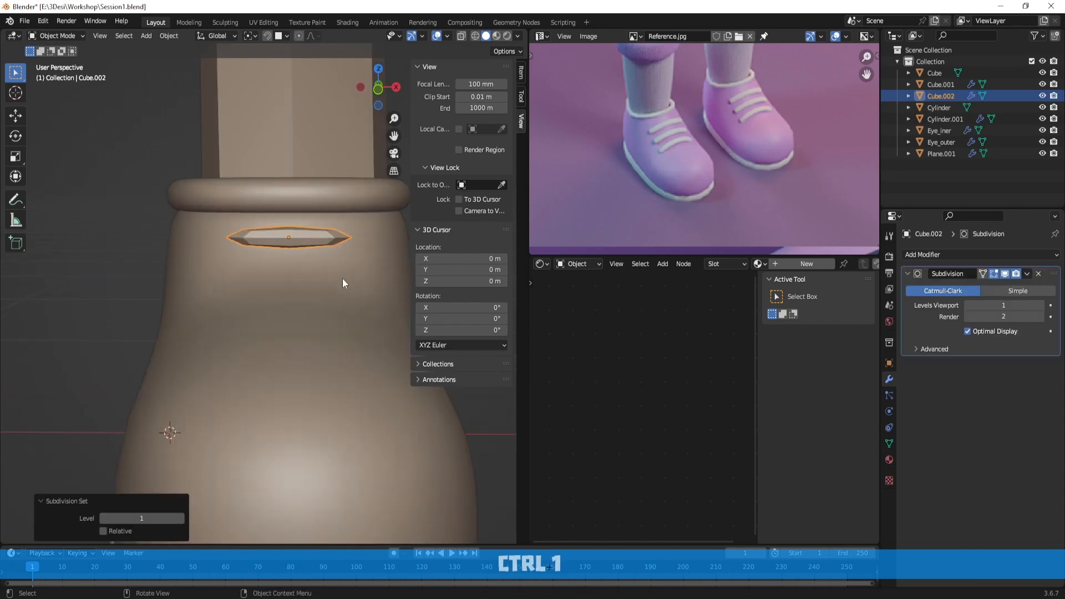
# Add one centred loop cut across the middle of the lace bar
pyautogui.moveTo(341, 278); pyautogui.dragTo(358, 298, button='middle')
pyautogui.press('Tab')
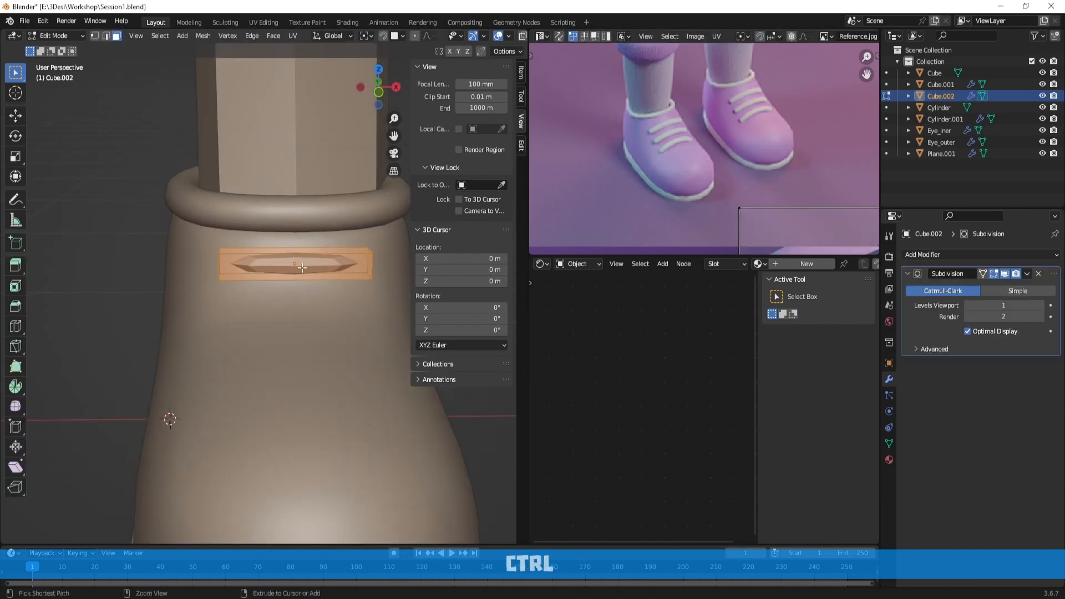
pyautogui.hotkey('ctrl', 'r')
pyautogui.click(302, 268)
pyautogui.rightClick(303, 268)
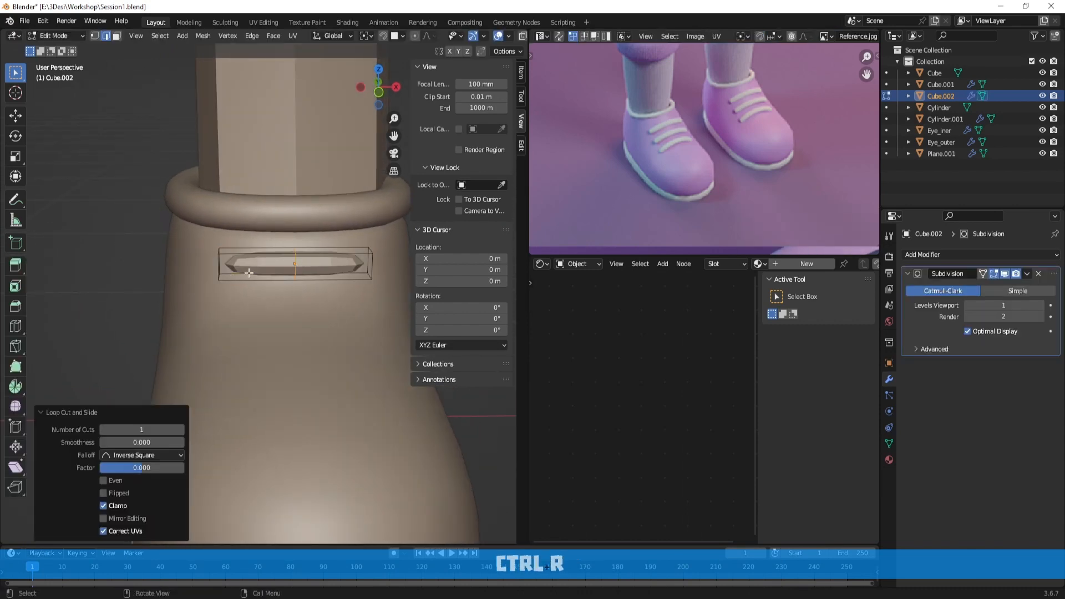
# Try extruding one end face of the lace bar in place
pyautogui.moveTo(250, 273); pyautogui.dragTo(356, 285, button='middle')
pyautogui.press('3')
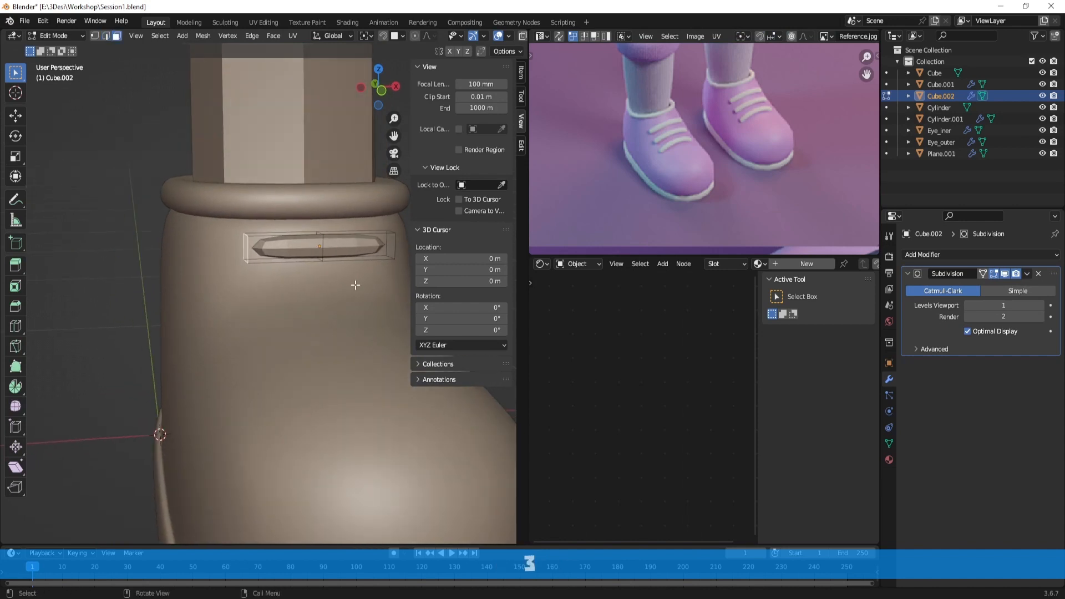
pyautogui.press('e')
pyautogui.rightClick(368, 221)
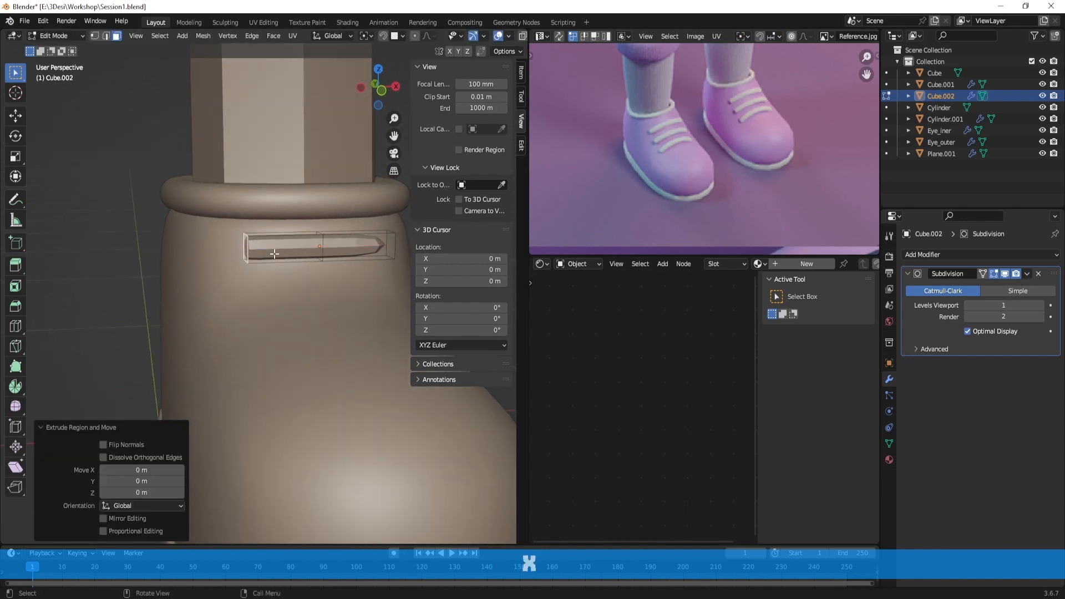
pyautogui.moveTo(274, 253); pyautogui.dragTo(327, 282, button='middle')
pyautogui.hotkey('ctrl', 'z')
# Rotate the lace bar's end face about -70° around Y and move it about -0.06 m along X and -0.153 m along Z
pyautogui.moveTo(362, 220); pyautogui.dragTo(339, 211, button='middle')
pyautogui.press('KP_1')
pyautogui.press('r')
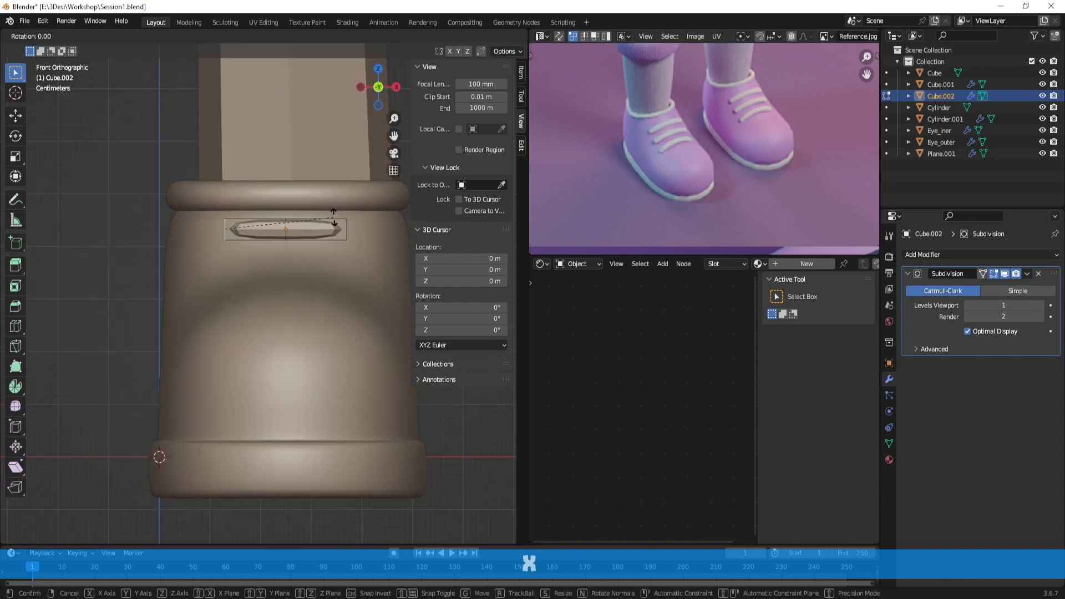
pyautogui.press('x')
pyautogui.press('z')
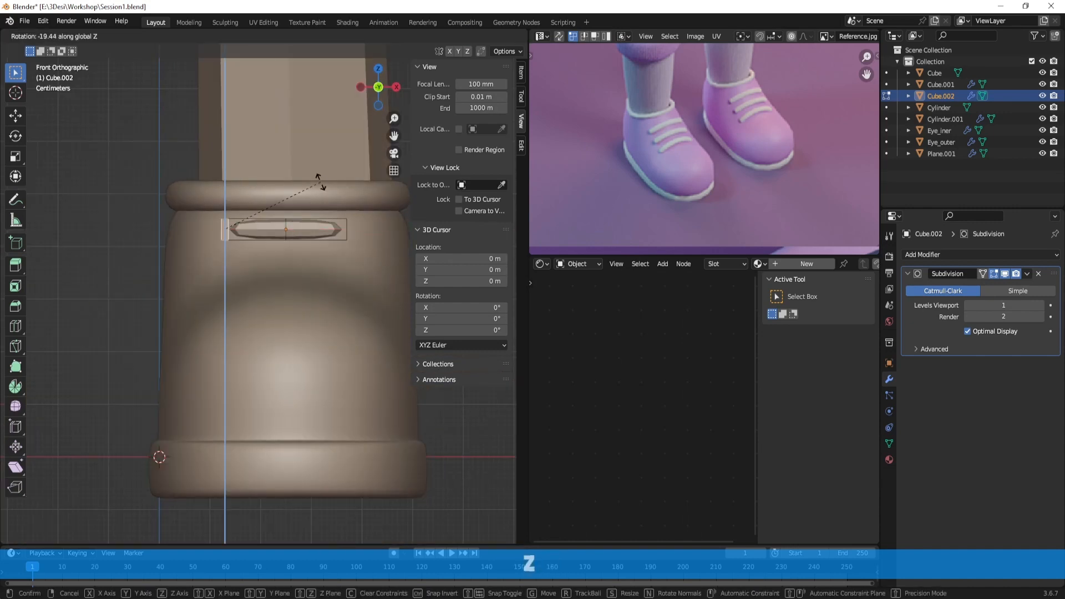
pyautogui.press('y')
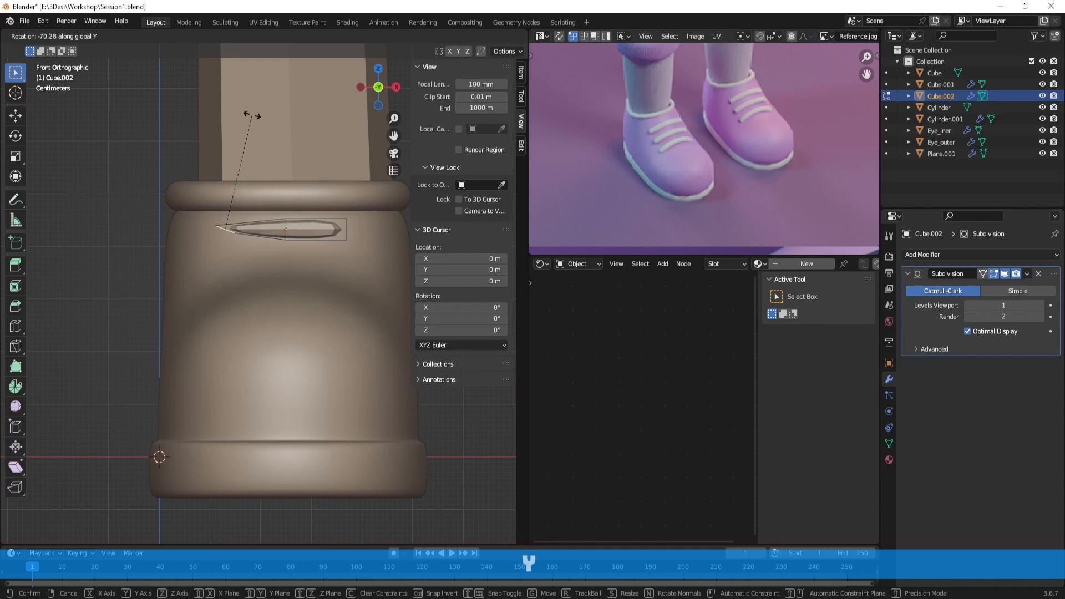
pyautogui.click(253, 115)
pyautogui.press('g')
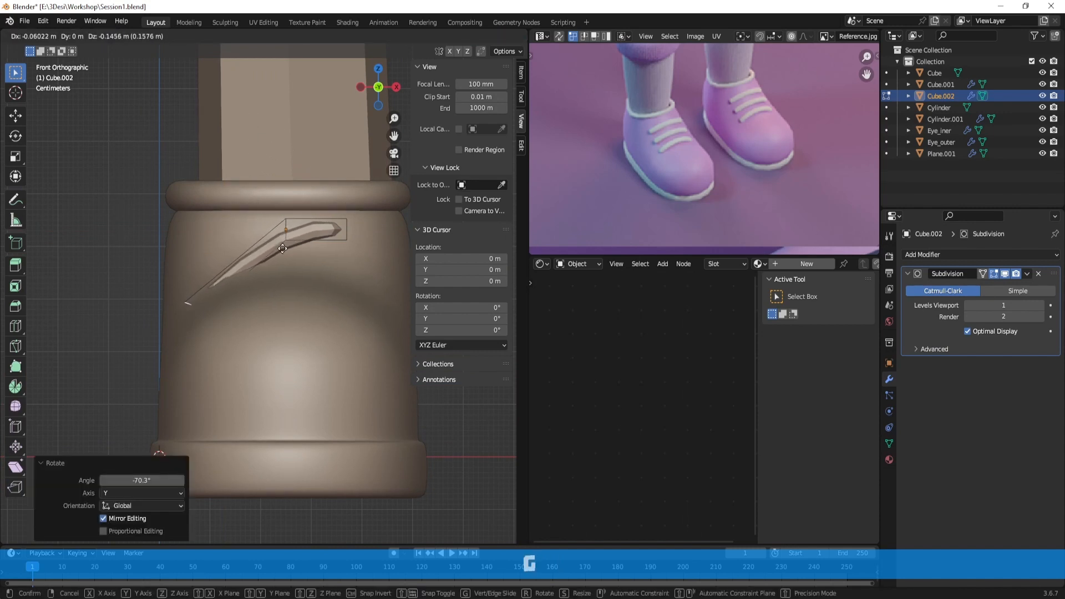
pyautogui.click(283, 253)
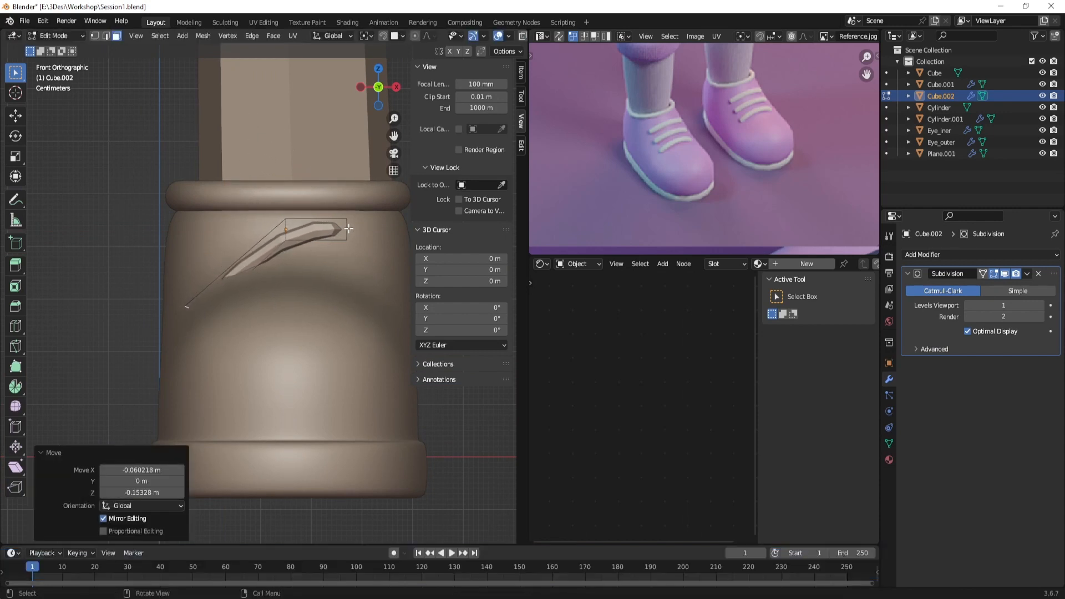
# Rotate the lace's opposite end face about 85° around Y and move it about 0.044 m along X and -0.133 m along Z
pyautogui.moveTo(367, 239); pyautogui.dragTo(341, 245, button='middle')
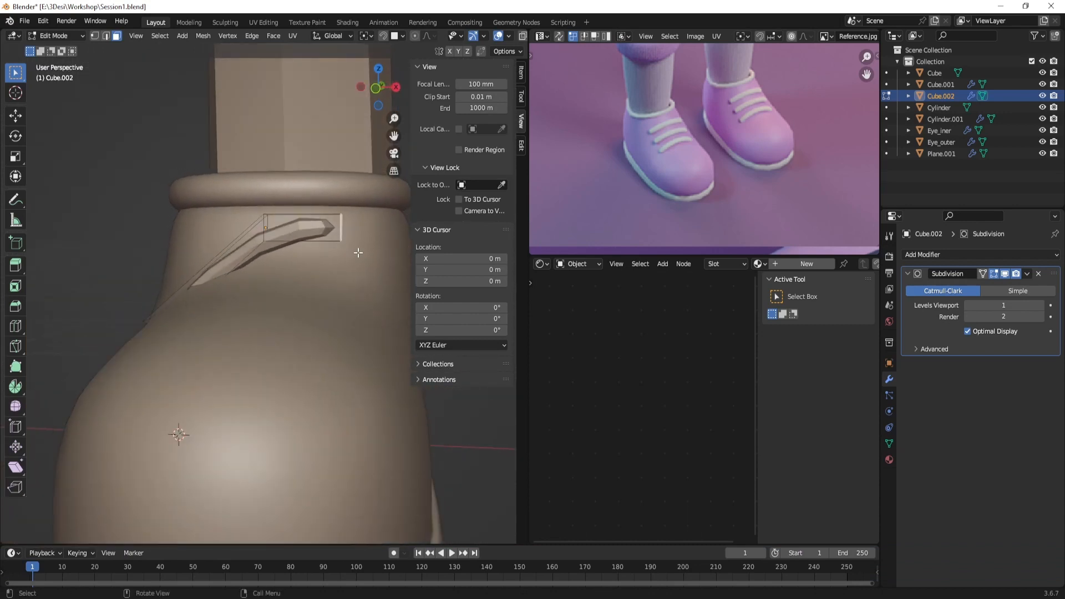
pyautogui.press('r')
pyautogui.press('y')
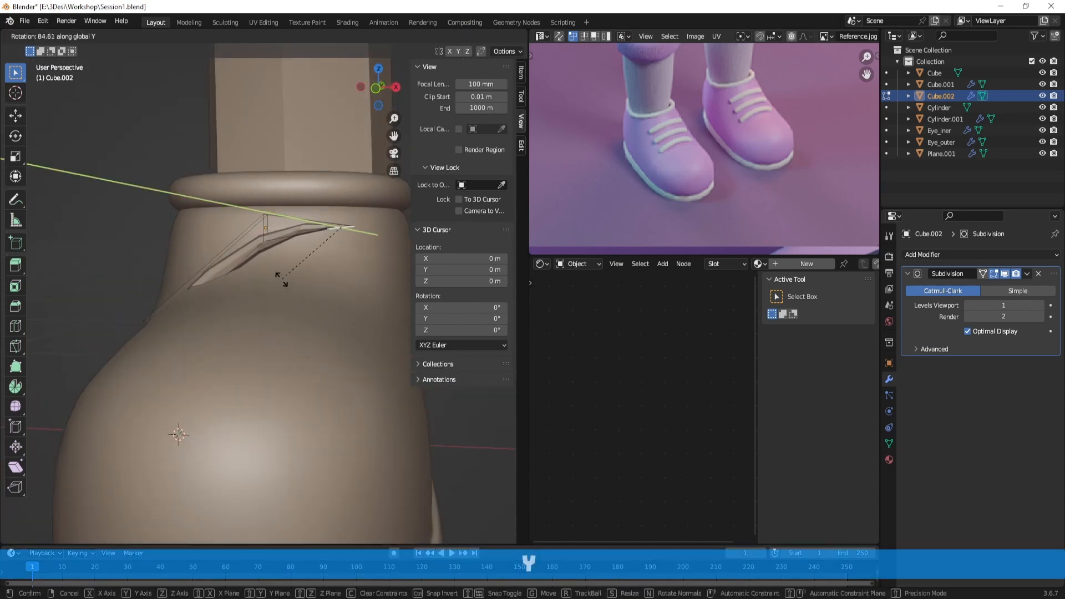
pyautogui.click(281, 279)
pyautogui.moveTo(281, 279); pyautogui.dragTo(333, 285, button='middle')
pyautogui.press('g')
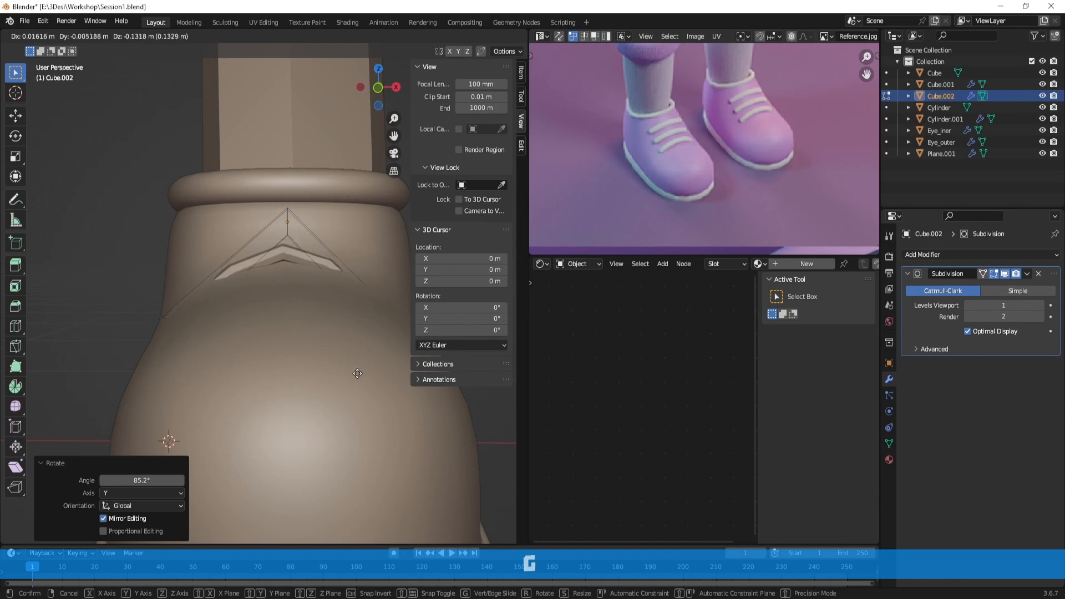
pyautogui.click(374, 371)
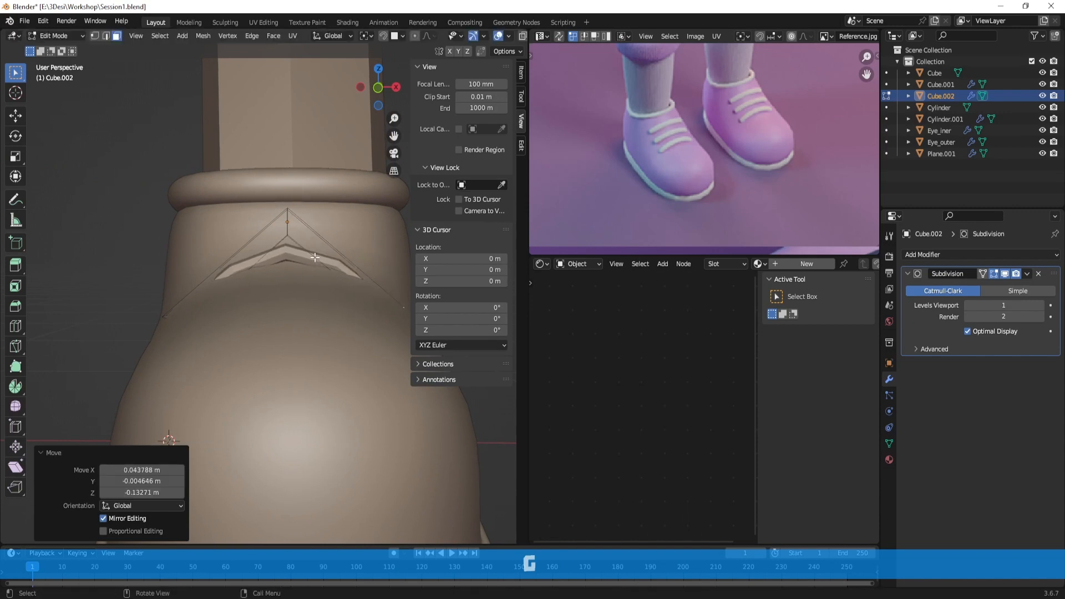
# Bevel the lace's middle edge loop with one segment at 3 m width and raise the bevelled section about 0.032 m
pyautogui.click(291, 222)
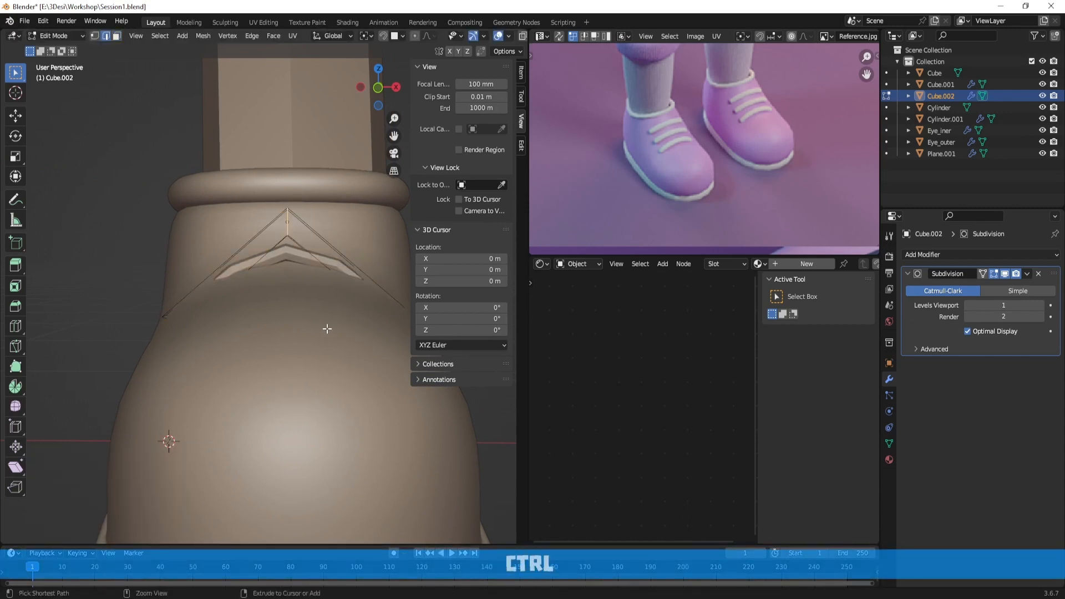
pyautogui.hotkey('ctrl', 'b')
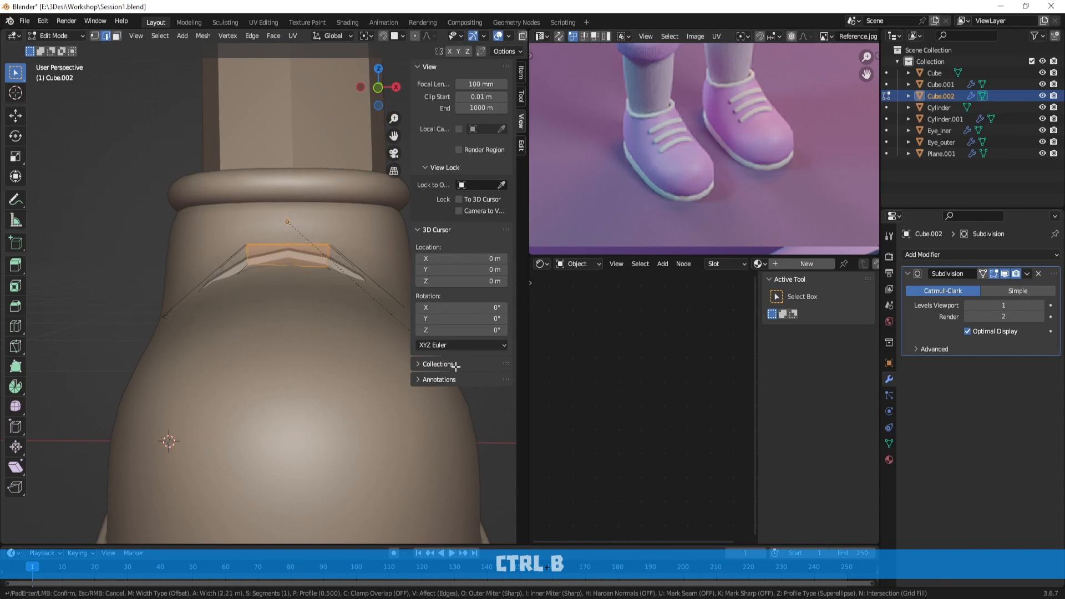
pyautogui.click(456, 367)
pyautogui.press('g')
pyautogui.press('z')
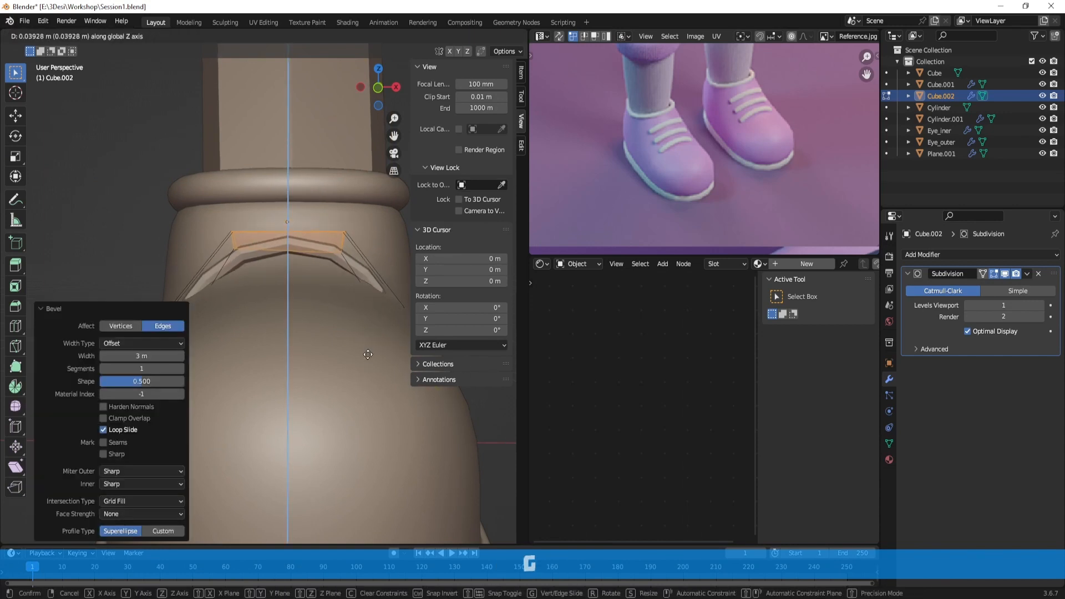
pyautogui.click(369, 356)
# Raise both end faces of the lace about 0.008 m along Z and return to Object Mode with nothing selected
pyautogui.moveTo(369, 356); pyautogui.dragTo(234, 313, button='middle')
pyautogui.hotkey('shift', 'z')
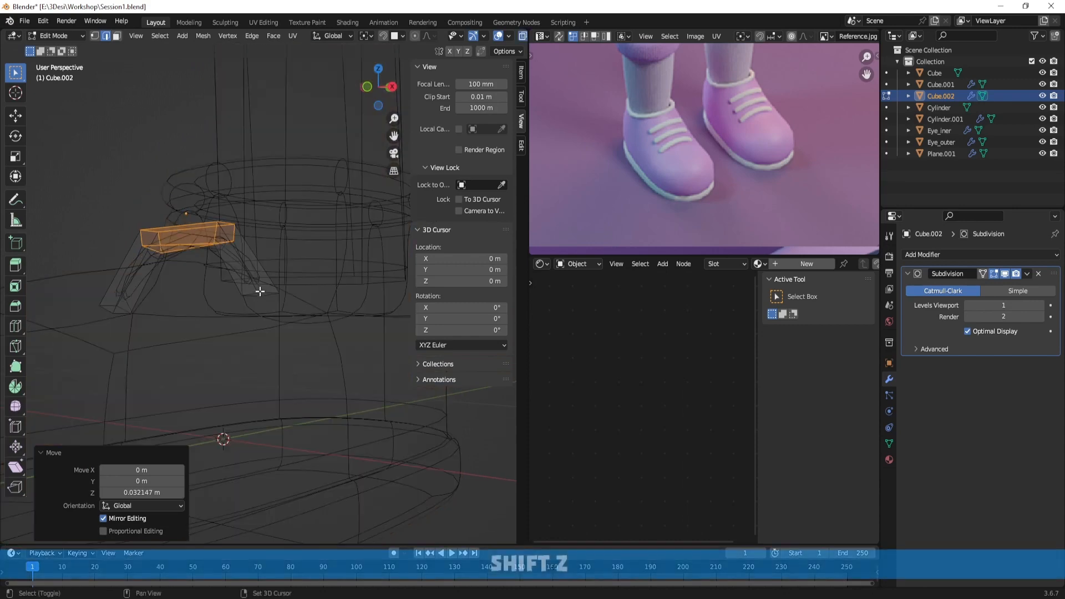
pyautogui.press('3')
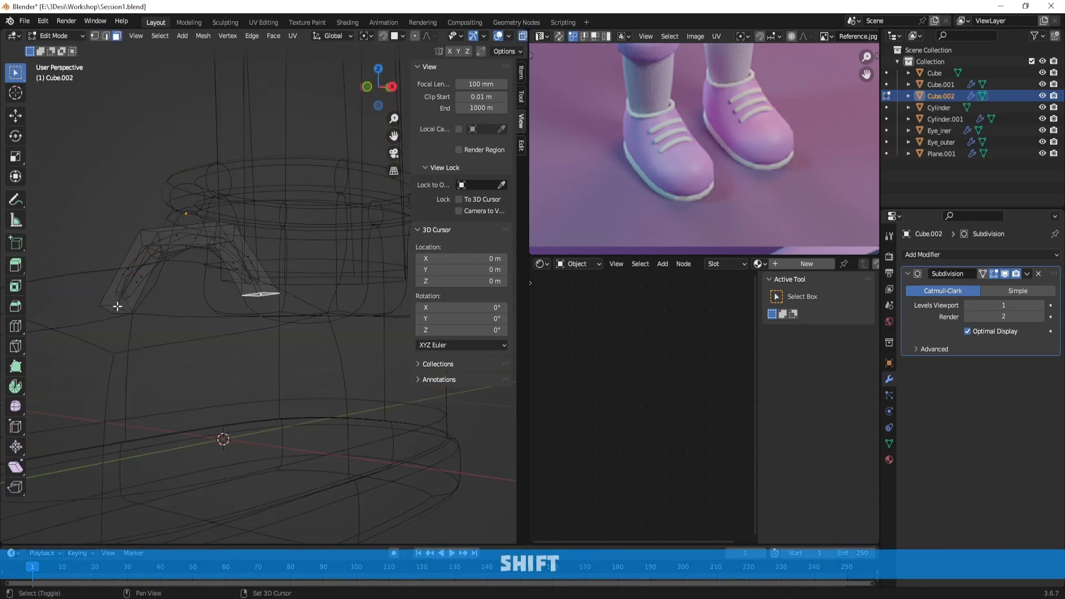
pyautogui.moveTo(154, 314); pyautogui.dragTo(250, 309, button='middle')
pyautogui.hotkey('shift', 'z')
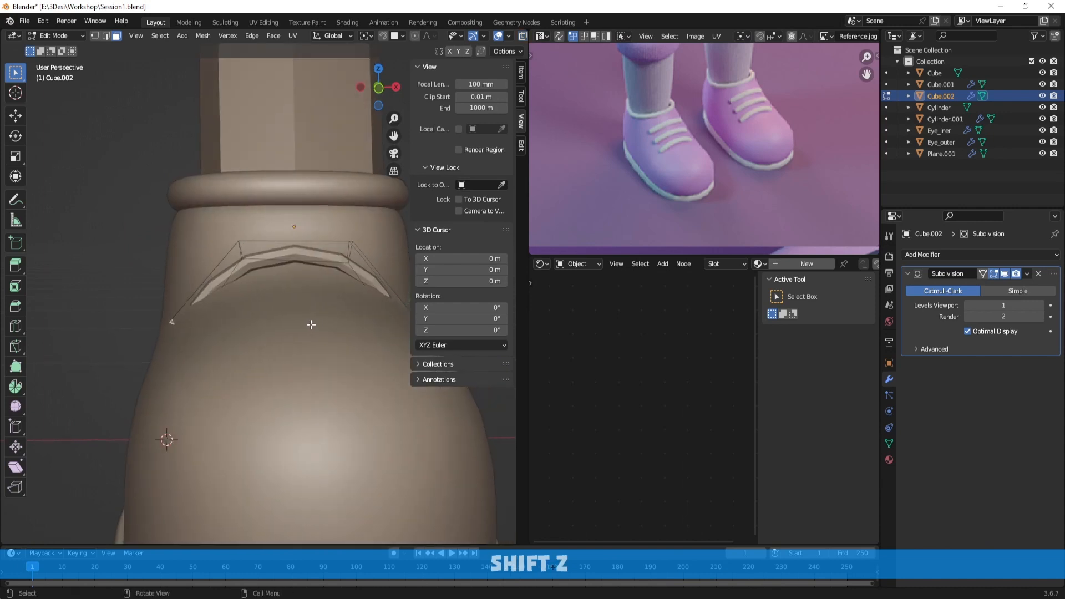
pyautogui.press('g')
pyautogui.press('z')
pyautogui.click(350, 349)
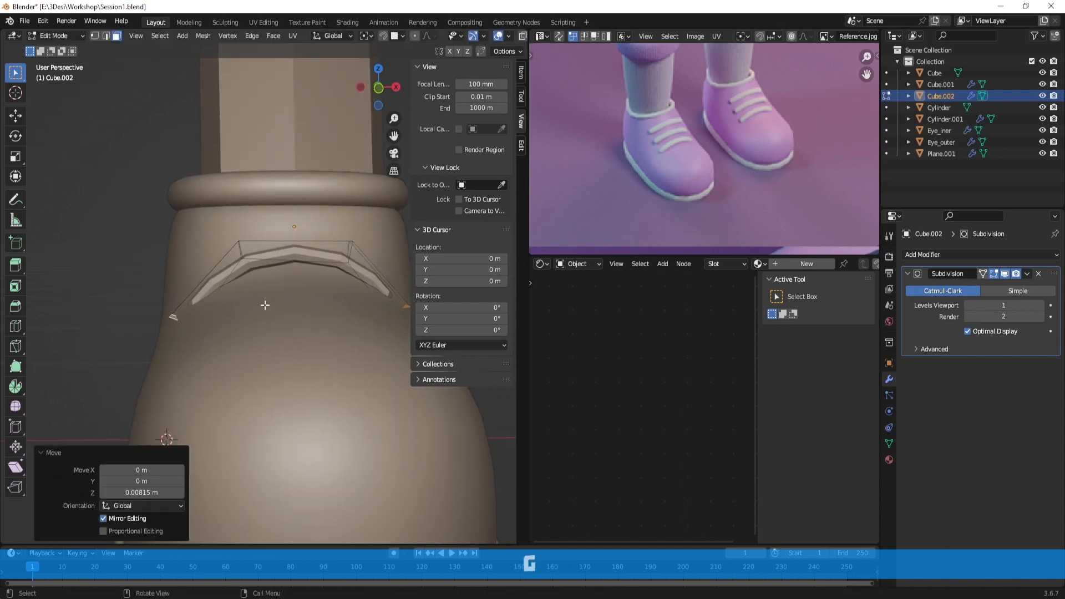
pyautogui.moveTo(349, 348); pyautogui.dragTo(337, 243, button='middle')
pyautogui.press('Tab')
pyautogui.hotkey('alt', 'a')
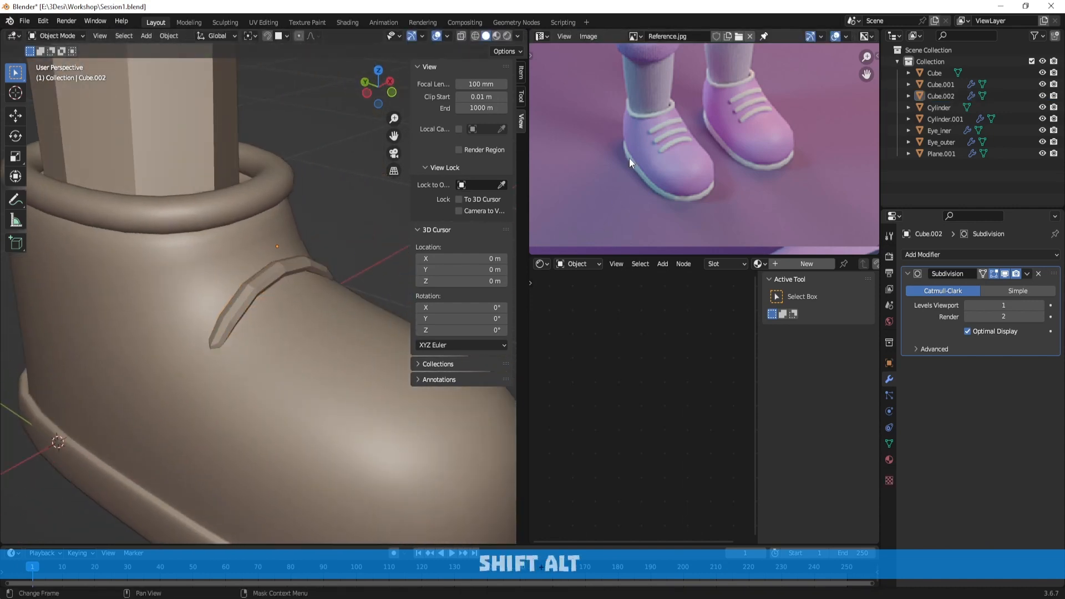
# Compare the lace with the reference laces and move it about -0.041 m along Y
pyautogui.scroll(4, 639, 155)
pyautogui.moveTo(306, 286); pyautogui.dragTo(356, 281, button='middle')
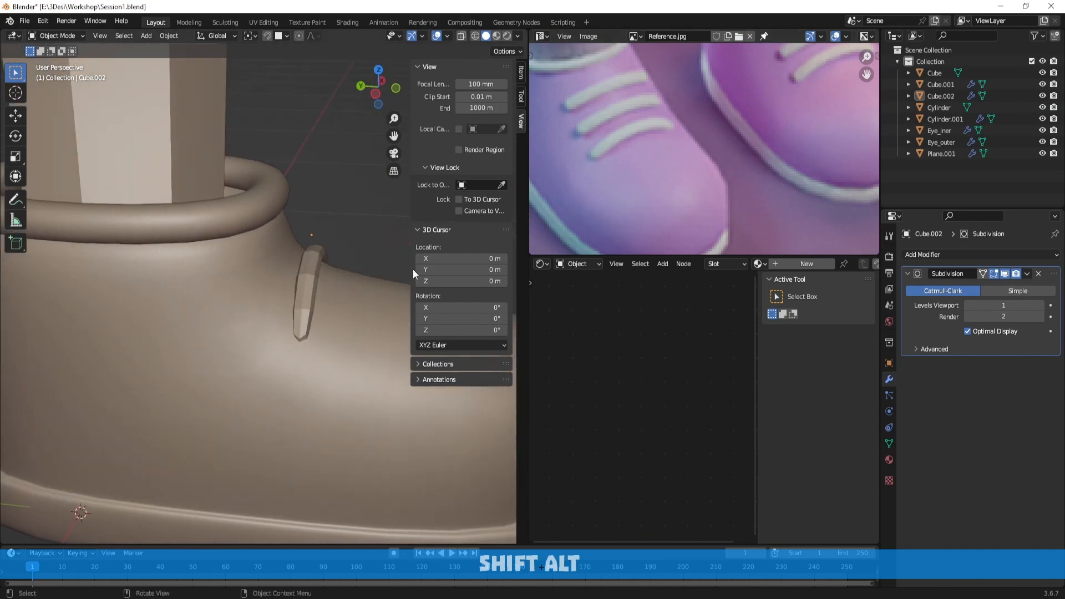
pyautogui.scroll(2, 642, 154)
pyautogui.moveTo(641, 153); pyautogui.dragTo(618, 166, button='middle')
pyautogui.scroll(-7, 670, 172)
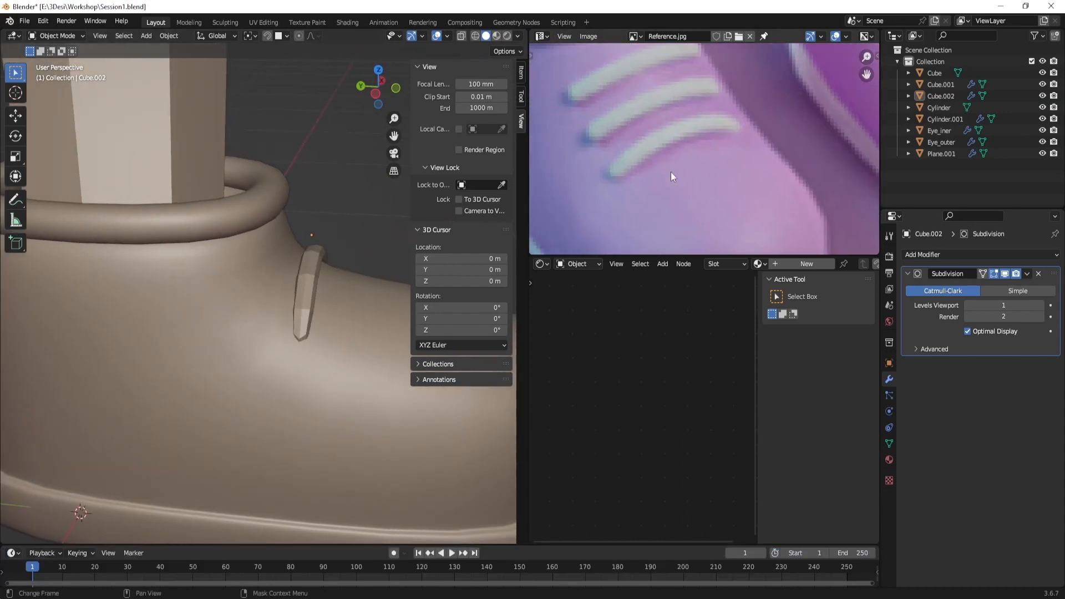
pyautogui.moveTo(376, 300); pyautogui.dragTo(334, 300, button='middle')
pyautogui.moveTo(334, 300)
pyautogui.keyDown('shift'); pyautogui.mouseDown(button='middle')
pyautogui.moveTo(290, 298)
pyautogui.moveTo(314, 295)
pyautogui.mouseUp(button='middle'); pyautogui.keyUp('shift')
pyautogui.press('g')
pyautogui.click(321, 288)
pyautogui.press('r')
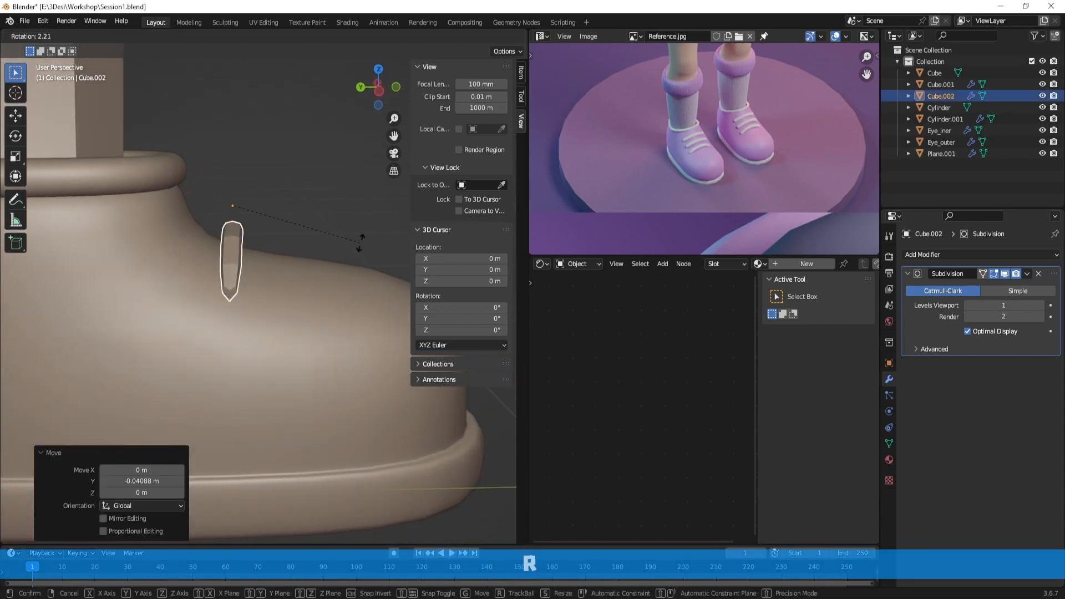
pyautogui.press('x')
pyautogui.rightClick(374, 255)
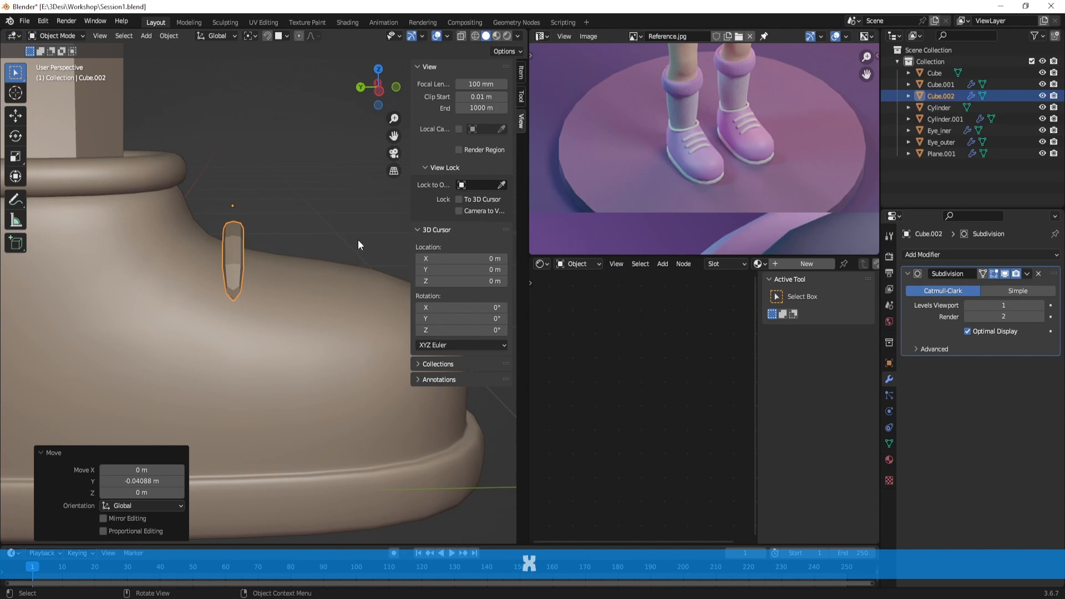
pyautogui.press('r')
pyautogui.press('y')
pyautogui.press('z')
pyautogui.rightClick(361, 273)
pyautogui.moveTo(348, 261); pyautogui.dragTo(294, 235, button='middle')
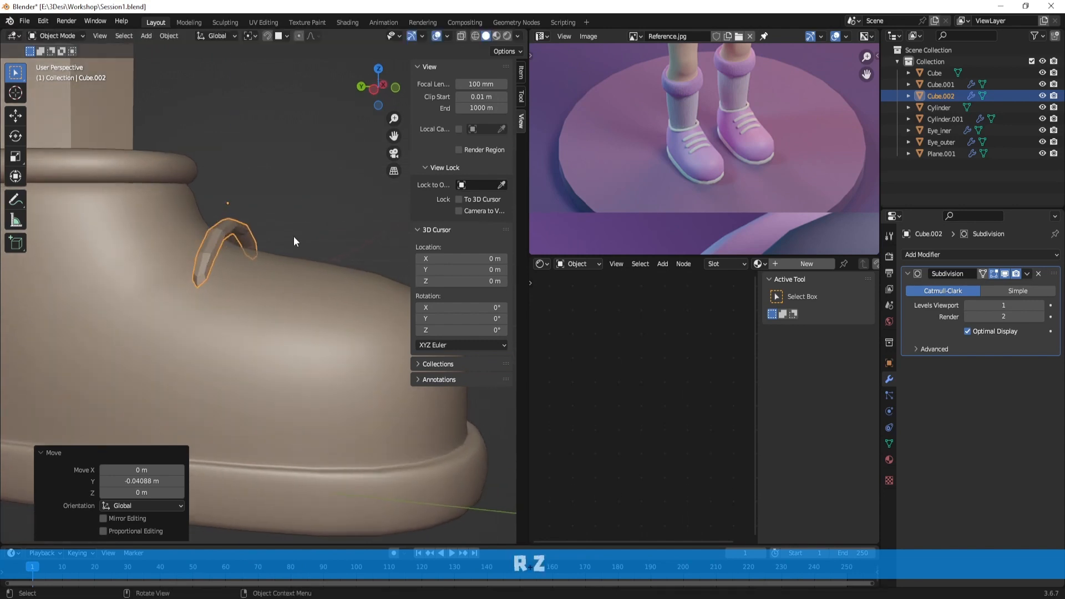
# Try adding a torus at the lower end of the lace, scaled to 0.138
pyautogui.moveTo(201, 281); pyautogui.dragTo(258, 267, button='middle')
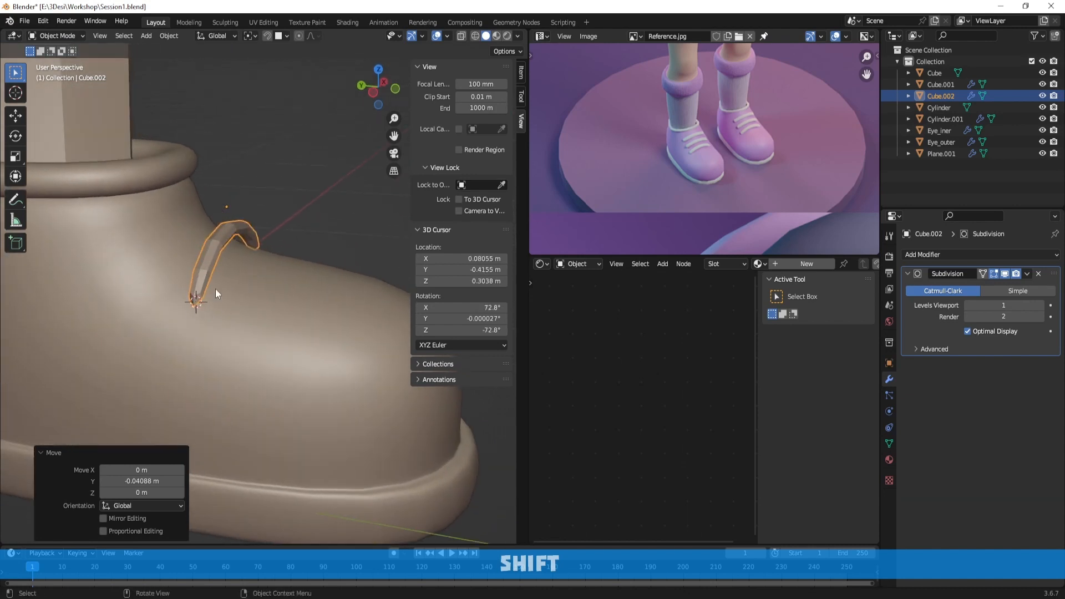
pyautogui.hotkey('shift', 'a')
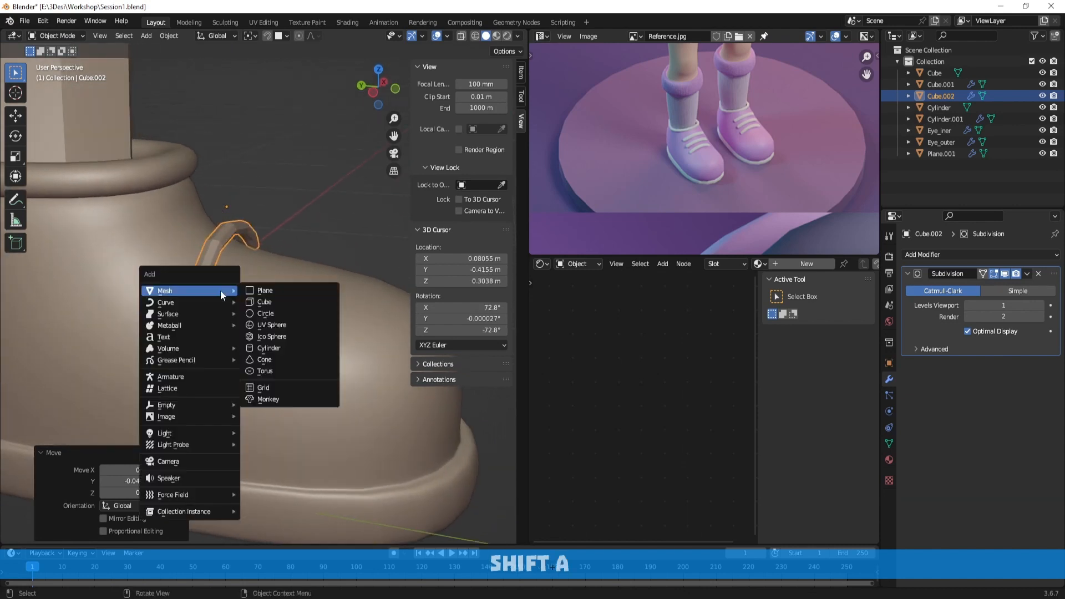
pyautogui.click(271, 371)
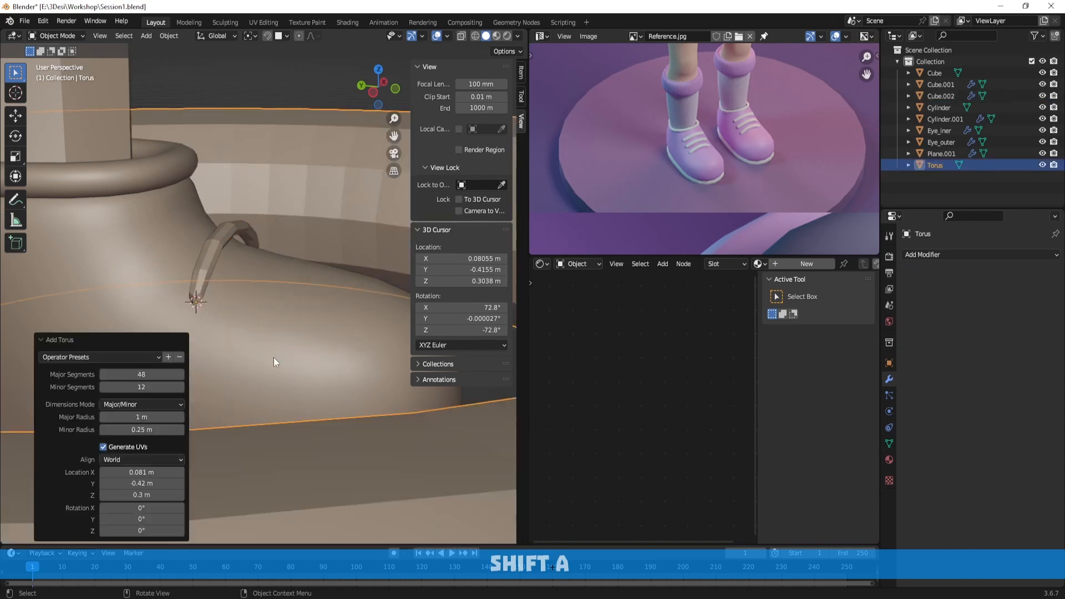
pyautogui.scroll(-3, 368, 391)
pyautogui.scroll(-3, 368, 390)
pyautogui.press('s')
pyautogui.click(235, 322)
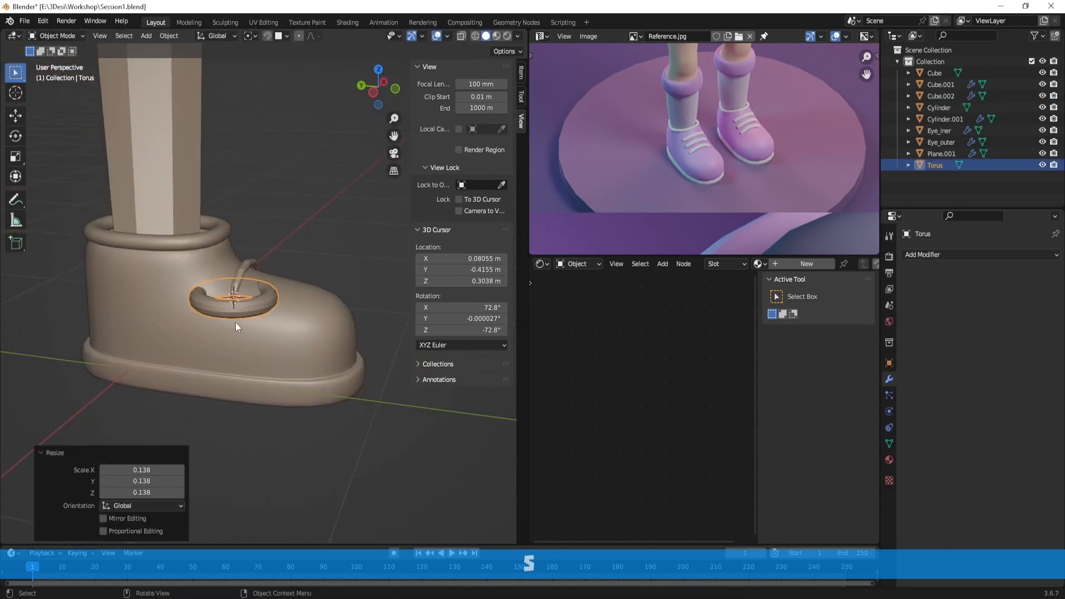
pyautogui.scroll(4, 235, 322)
pyautogui.hotkey('ctrl', 'z')
pyautogui.hotkey('ctrl', 'z')
pyautogui.scroll(-4, 264, 330)
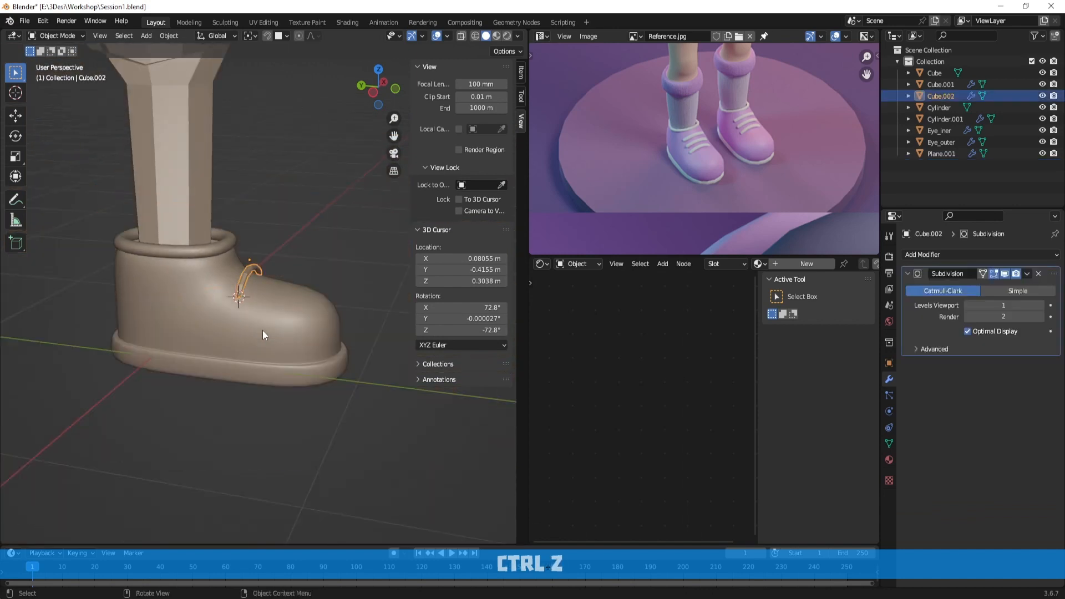
# Add a torus at the lower end of the lace with 8 major and 8 minor segments
pyautogui.hotkey('shift', 'a')
pyautogui.moveTo(258, 314)
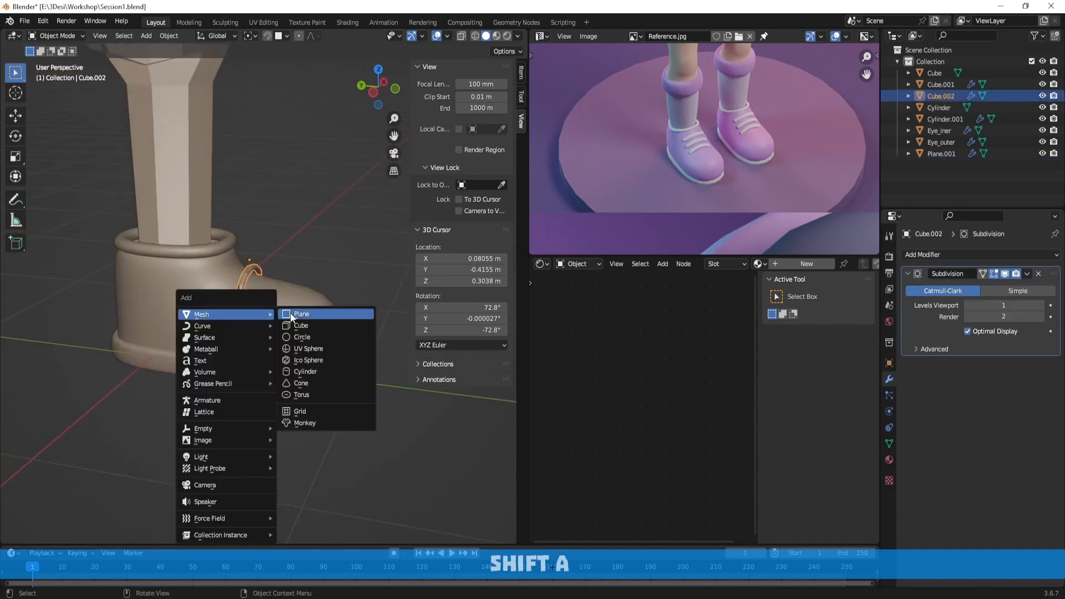
pyautogui.click(310, 393)
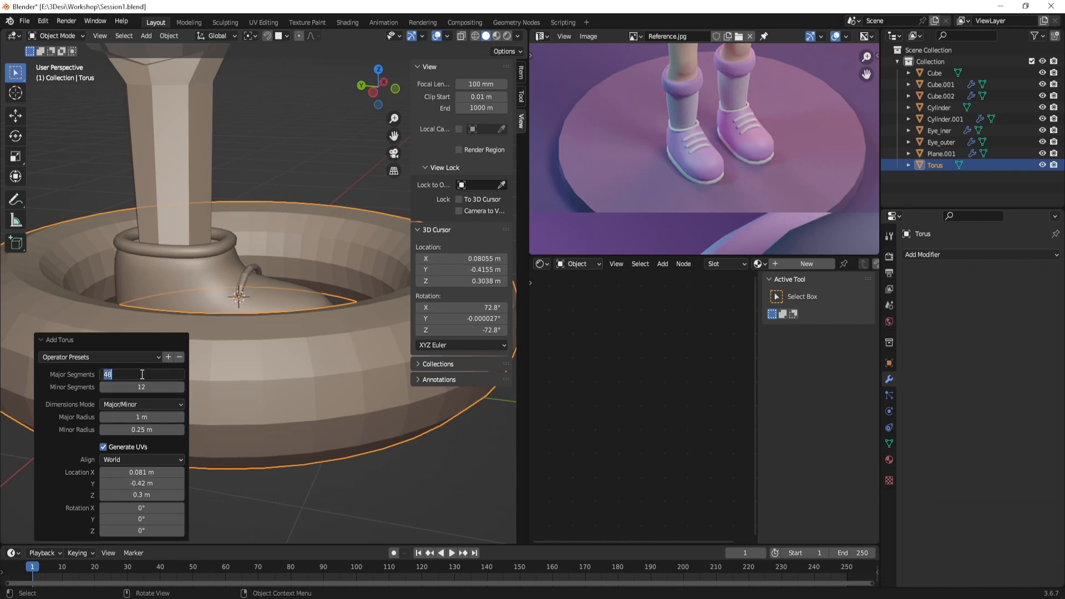
pyautogui.write('8')
pyautogui.press('Return')
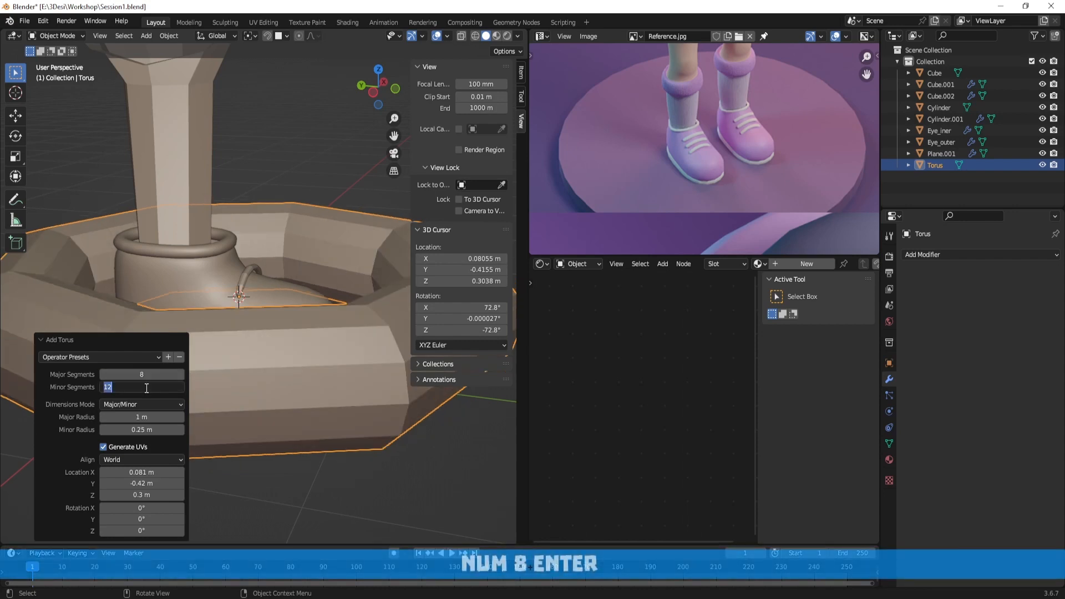
pyautogui.write('8')
pyautogui.press('Return')
pyautogui.scroll(-2, 302, 388)
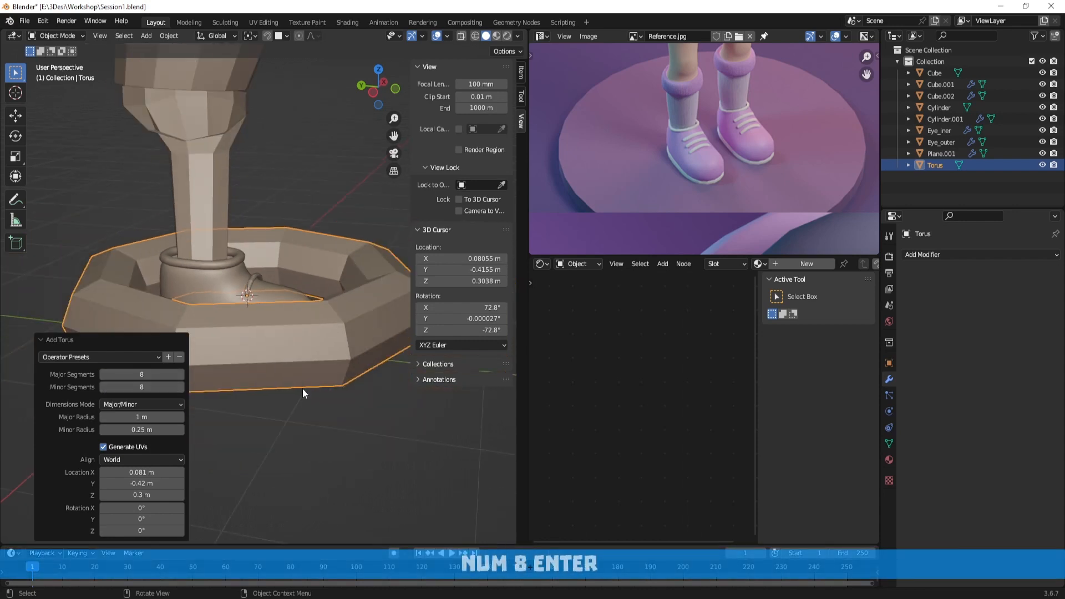
# Scale the torus to -0.031 on all axes so it forms a small eyelet ring around the lace end
pyautogui.click(305, 377)
pyautogui.scroll(3, 306, 370)
pyautogui.scroll(-5, 410, 451)
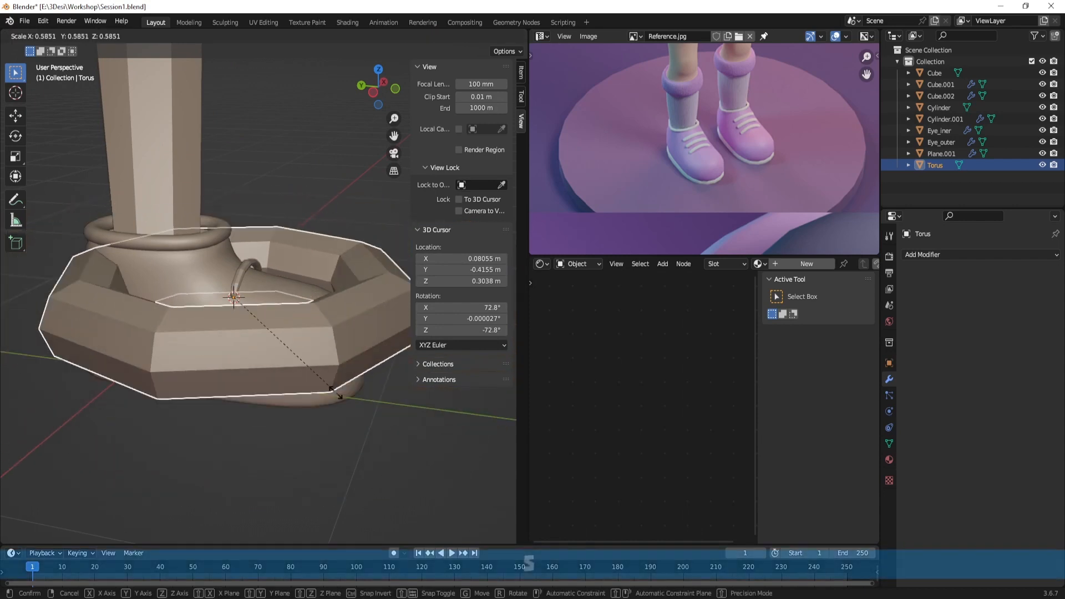
pyautogui.press('s')
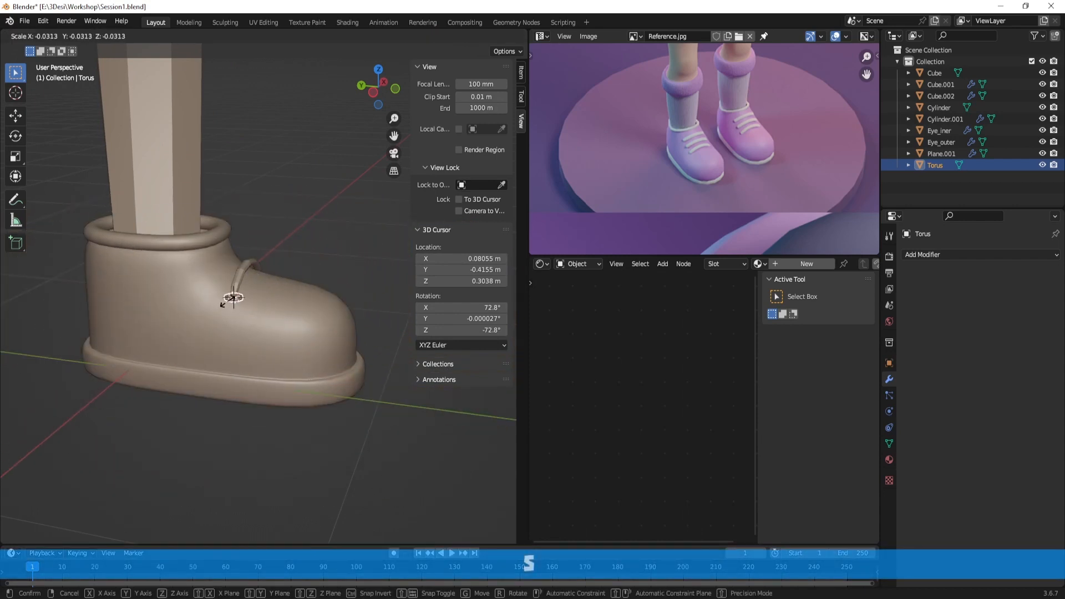
pyautogui.click(225, 302)
pyautogui.press('KP_Decimal')
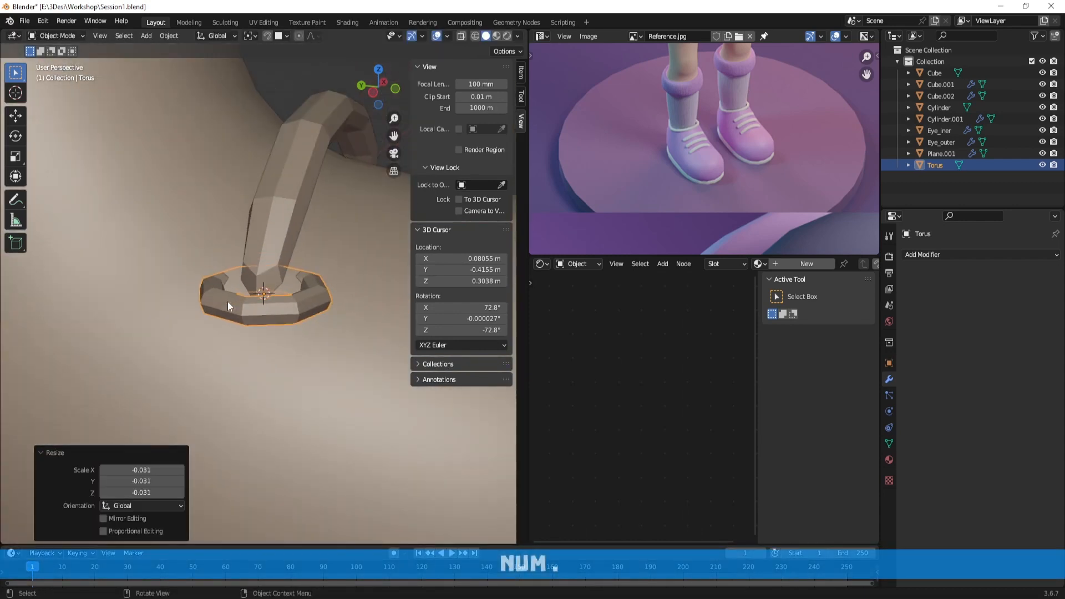
# Rotate the eyelet ring freely to tilt it against the side of the shoe, and select the shoe
pyautogui.press('r')
pyautogui.press('r')
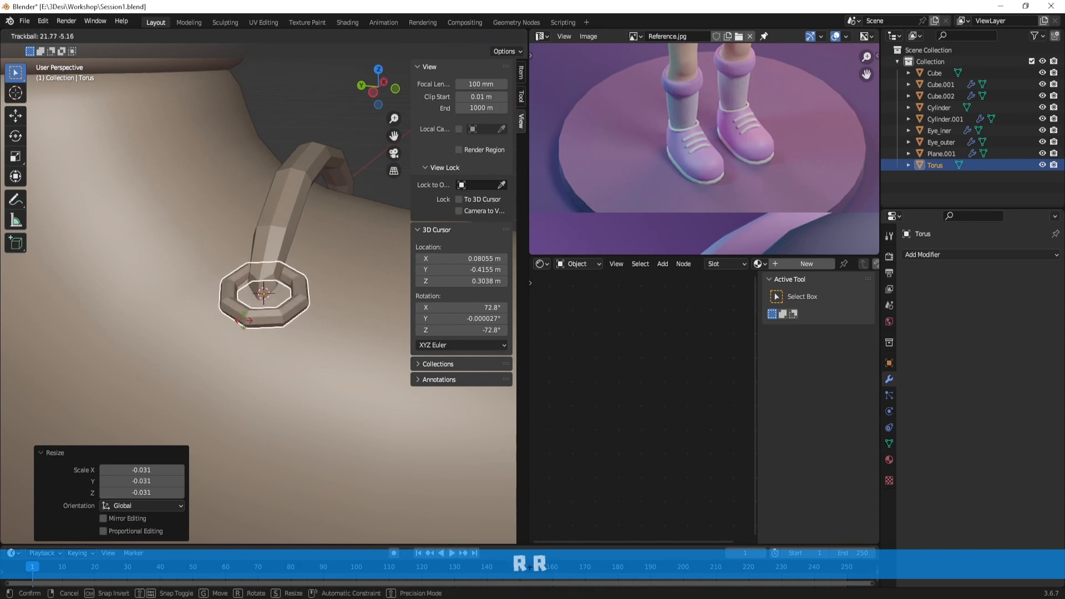
pyautogui.click(243, 324)
pyautogui.scroll(-4, 250, 329)
pyautogui.click(345, 194)
pyautogui.moveTo(347, 266); pyautogui.dragTo(302, 296, button='middle')
pyautogui.click(302, 295)
pyautogui.scroll(-5, 291, 294)
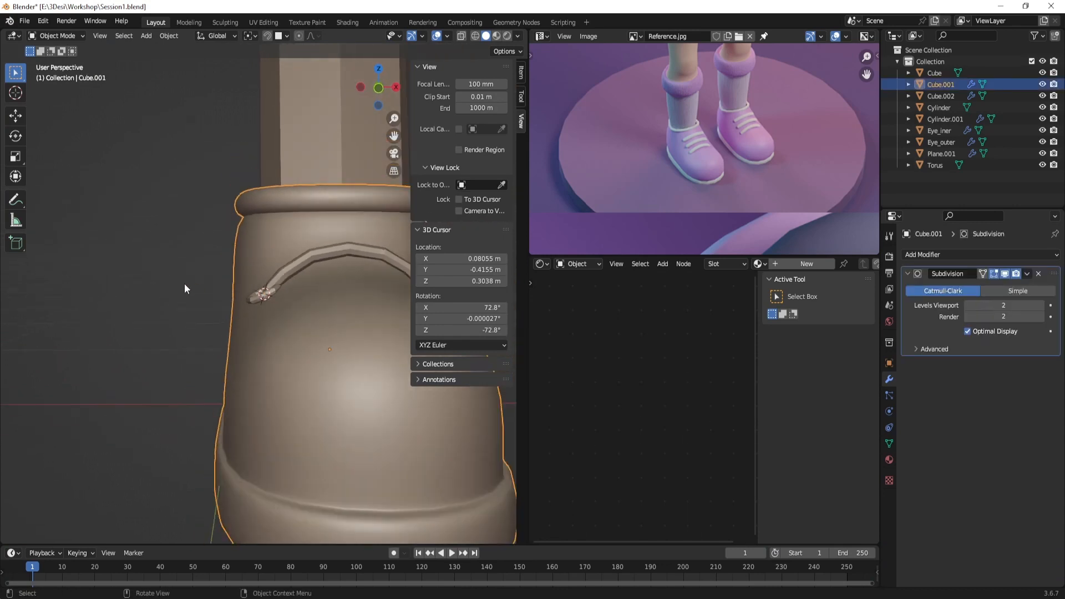
# Reset the 3D cursor to the world origin and clear the selection
pyautogui.moveTo(215, 314); pyautogui.dragTo(223, 302, button='middle')
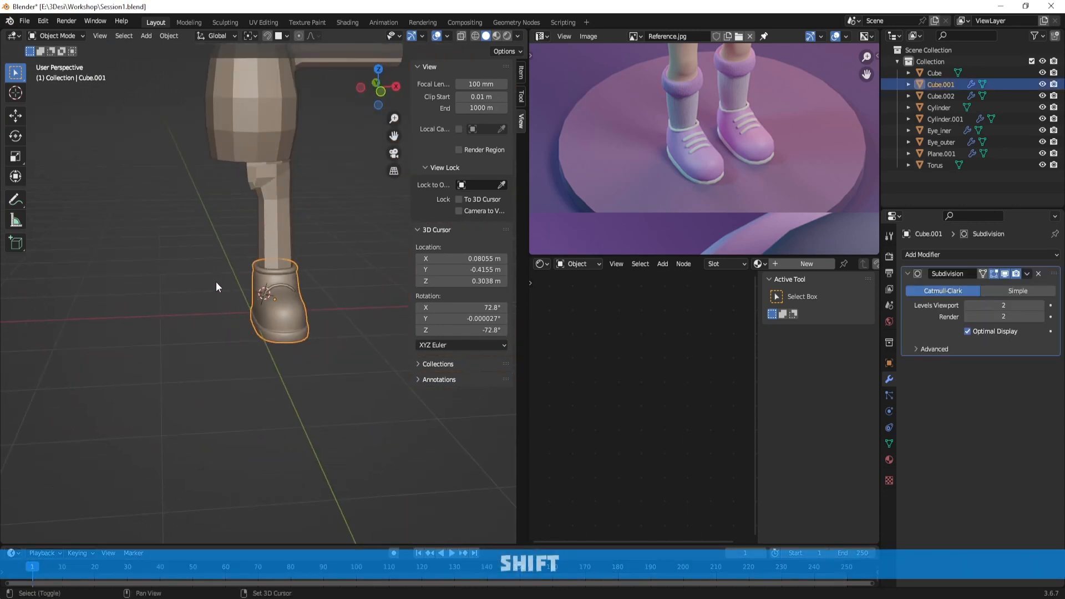
pyautogui.hotkey('shift', 's')
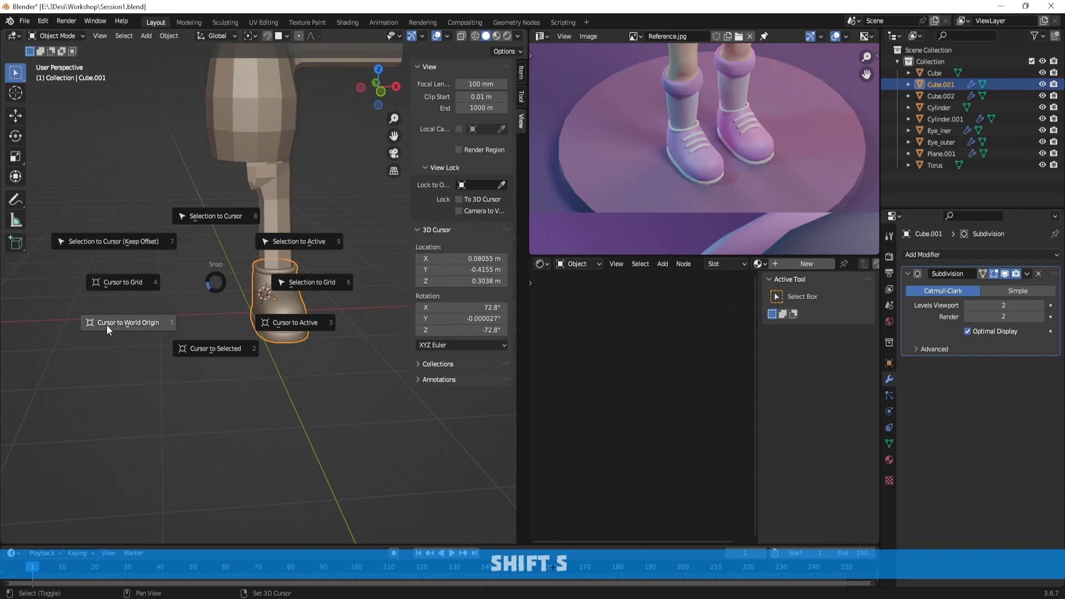
pyautogui.click(126, 327)
pyautogui.click(127, 326)
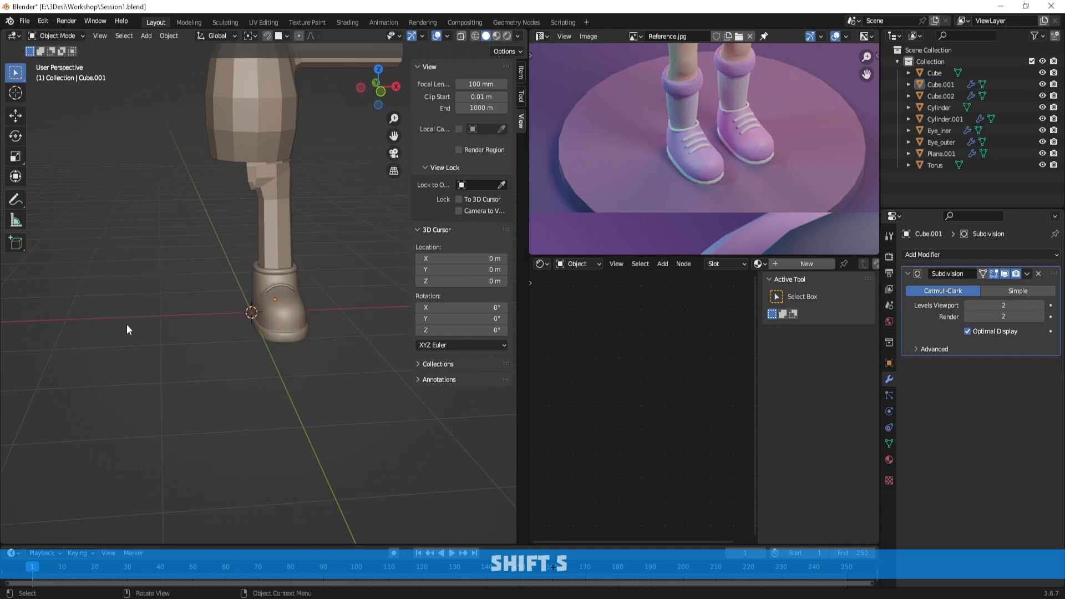
# Rescale the eyelet ring at the shoelace's end and reposition it around the lace tip
pyautogui.scroll(10, 317, 354)
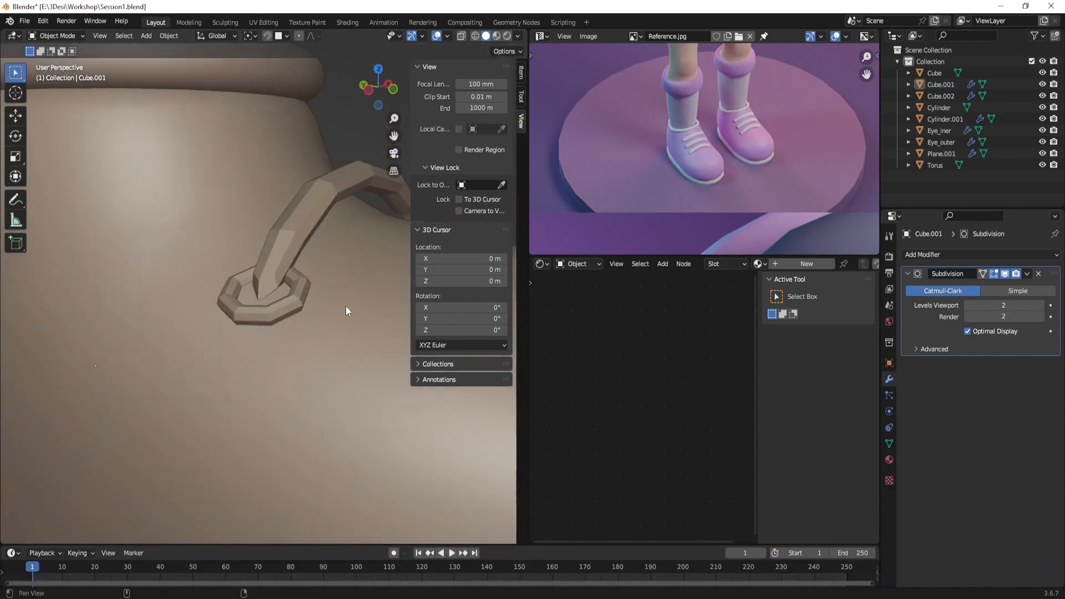
pyautogui.scroll(2, 345, 306)
pyautogui.keyDown('alt'); pyautogui.keyDown('shift'); pyautogui.moveTo(272, 302); pyautogui.dragTo(279, 335); pyautogui.keyUp('shift'); pyautogui.keyUp('alt')
pyautogui.click(279, 335)
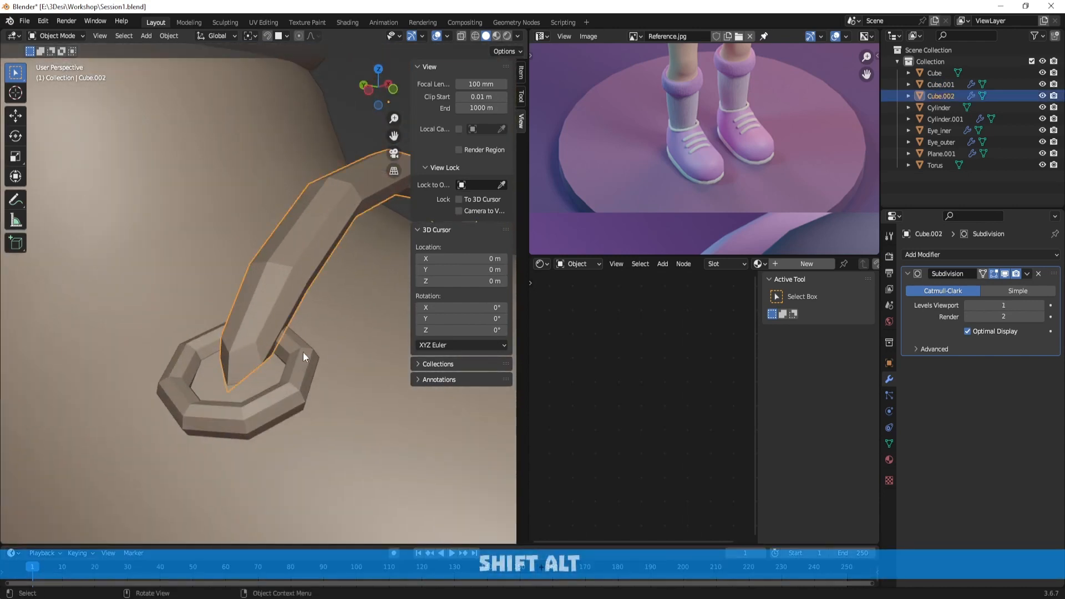
pyautogui.click(303, 352)
pyautogui.press('s')
pyautogui.click(312, 356)
pyautogui.moveTo(312, 355); pyautogui.dragTo(293, 339, button='middle')
pyautogui.press('g')
pyautogui.click(334, 347)
pyautogui.press('g')
pyautogui.click(357, 372)
# Add an edge loop near the lace's eyelet end and raise it about 0.02 m so the lace bends
pyautogui.click(266, 302)
pyautogui.press('Tab')
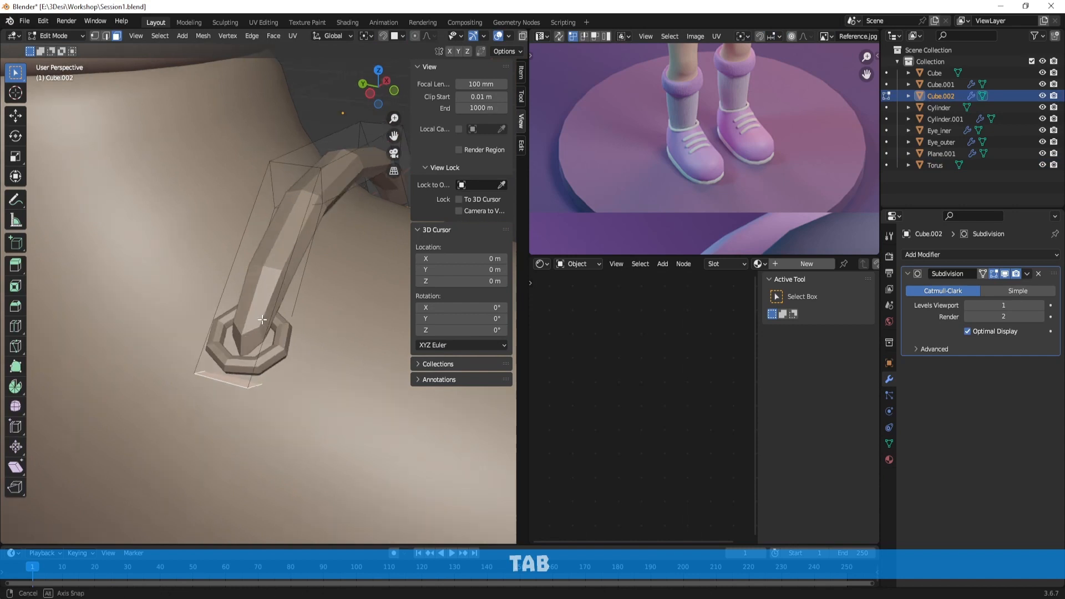
pyautogui.hotkey('ctrl', 'r')
pyautogui.click(303, 274)
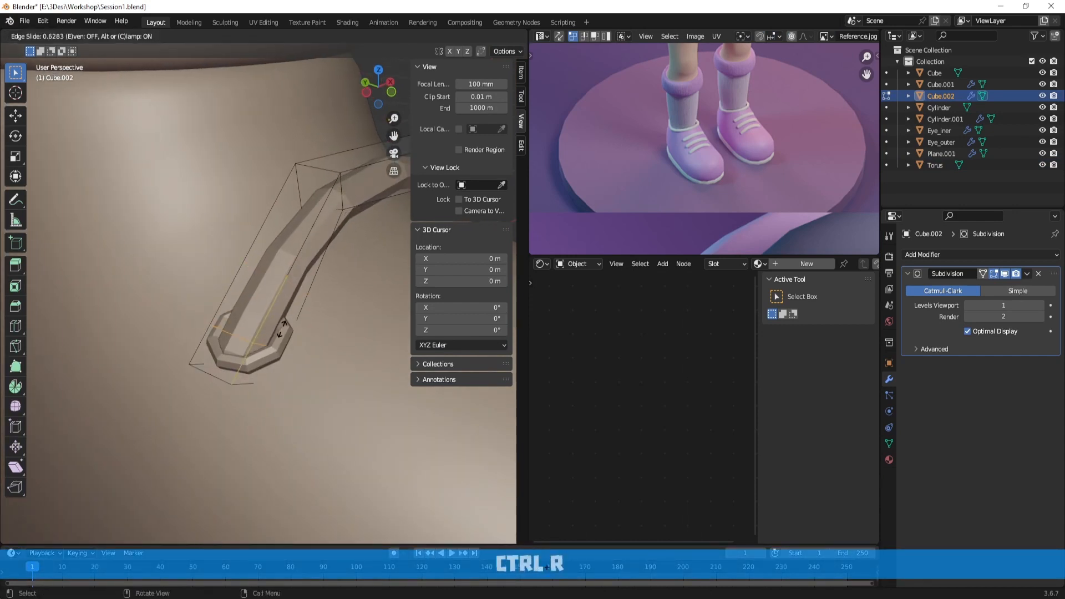
pyautogui.click(287, 320)
pyautogui.moveTo(287, 321); pyautogui.dragTo(336, 282, button='middle')
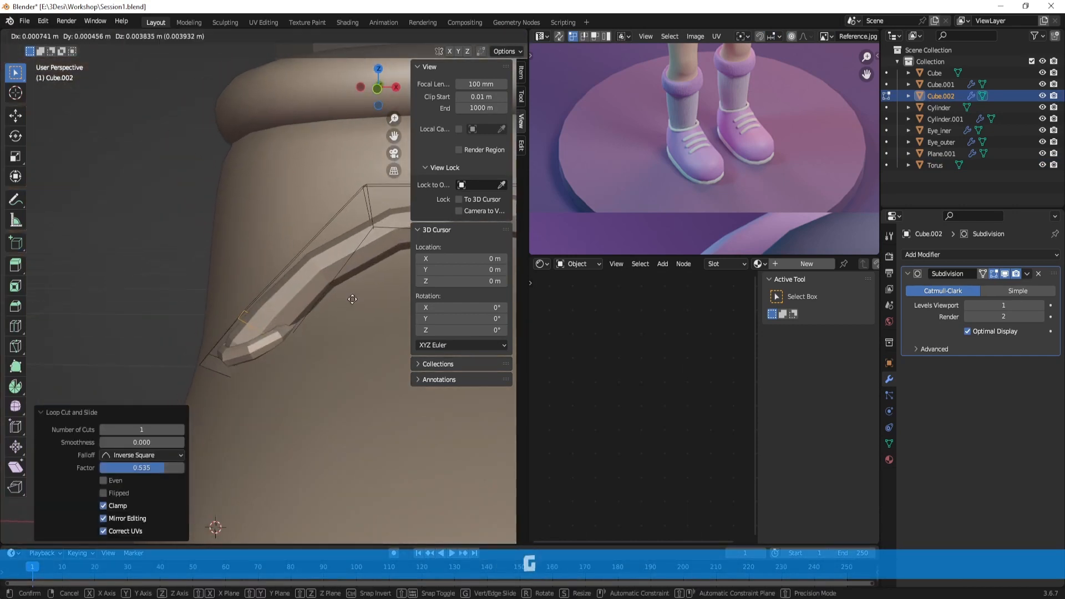
pyautogui.press('g')
pyautogui.click(336, 279)
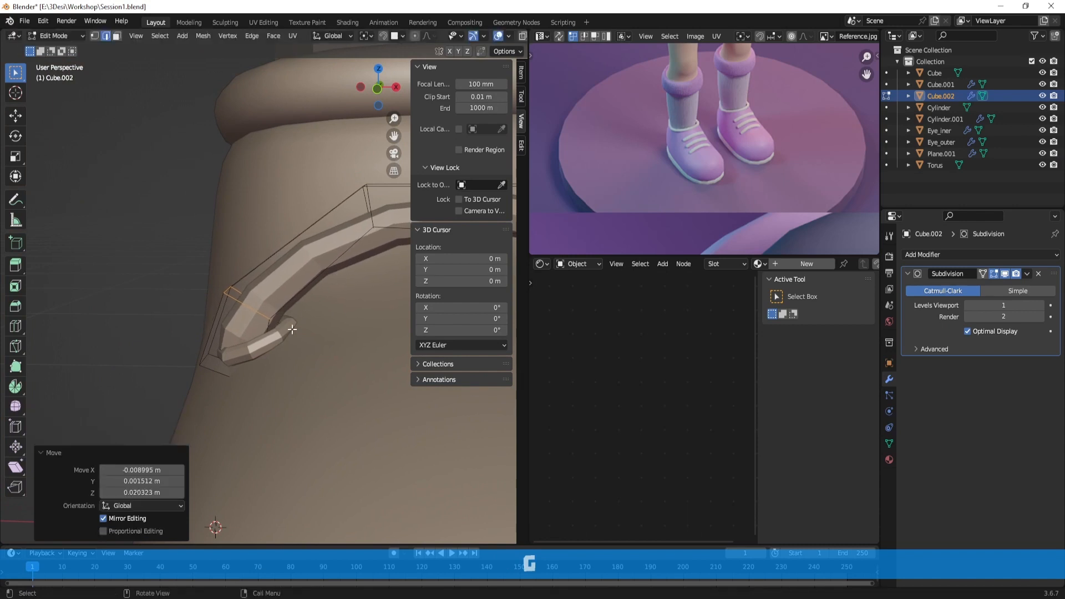
# Shift the lace's end face about 0.013 m along X into the eyelet ring and finish editing the mesh
pyautogui.click(228, 366)
pyautogui.moveTo(231, 368); pyautogui.dragTo(287, 354, button='middle')
pyautogui.press('3')
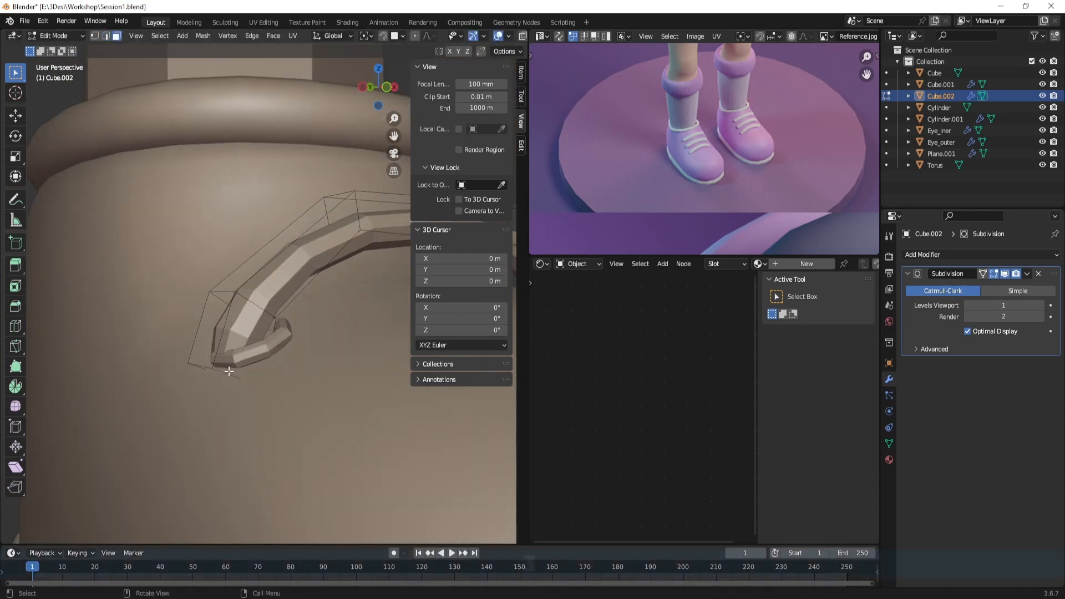
pyautogui.moveTo(226, 375); pyautogui.dragTo(266, 373, button='middle')
pyautogui.press('g')
pyautogui.click(286, 382)
pyautogui.scroll(-3, 286, 382)
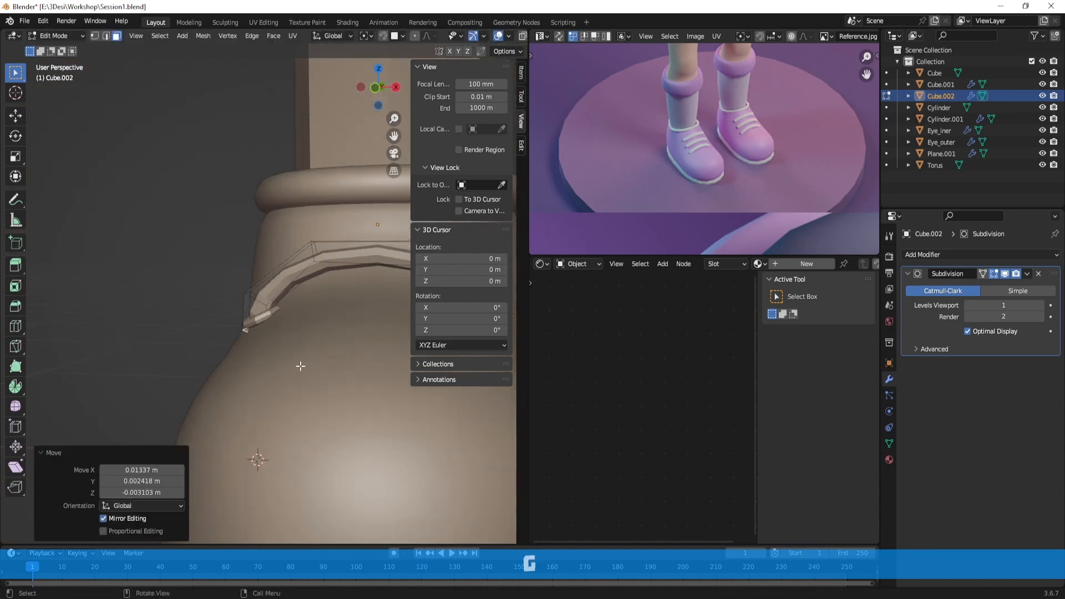
pyautogui.press('Tab')
# Tilt the eyelet ring by about 5.73° with a trackball rotation to follow the shoe surface
pyautogui.click(195, 288)
pyautogui.click(276, 322)
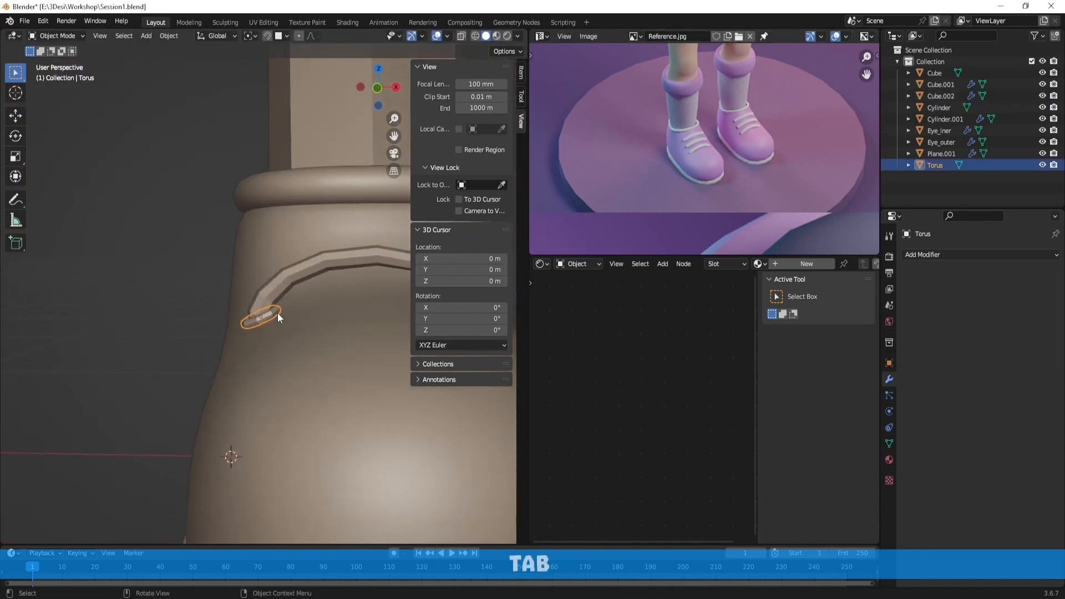
pyautogui.moveTo(276, 317); pyautogui.dragTo(238, 344, button='middle')
pyautogui.press('r')
pyautogui.press('r')
pyautogui.click(235, 346)
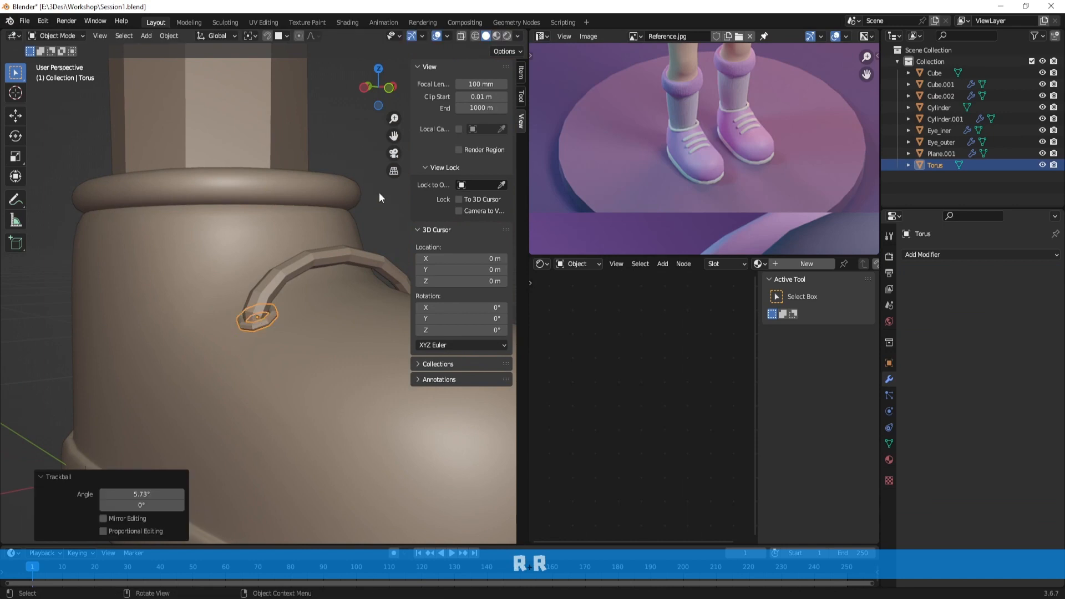
# Nudge the eyelet ring a few millimetres to centre it around the lace end, and clear the selection
pyautogui.click(379, 192)
pyautogui.moveTo(257, 290); pyautogui.dragTo(330, 345, button='middle')
pyautogui.click(278, 319)
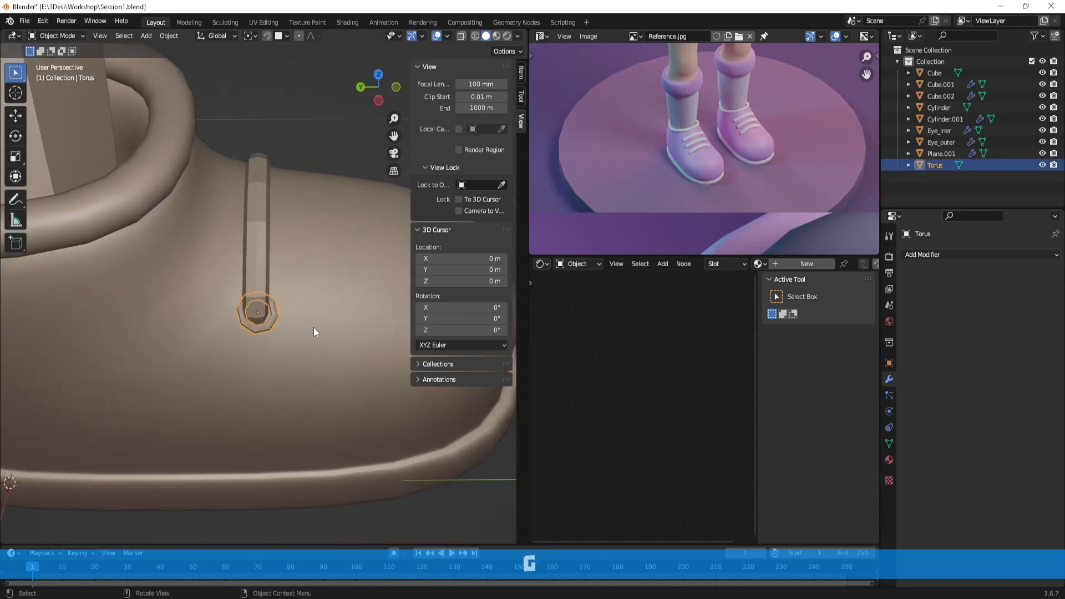
pyautogui.press('g')
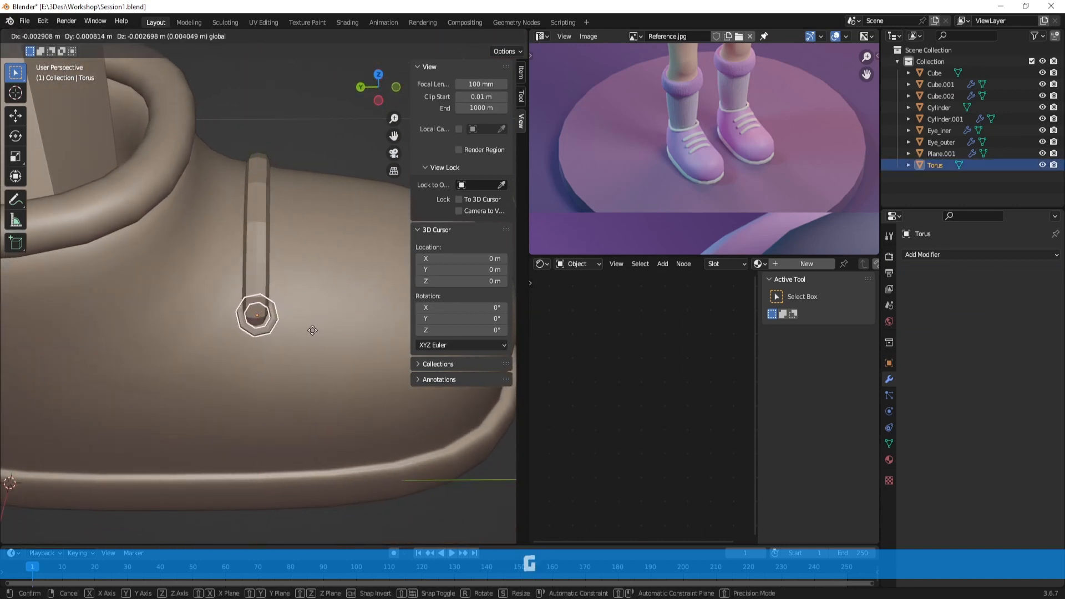
pyautogui.click(310, 329)
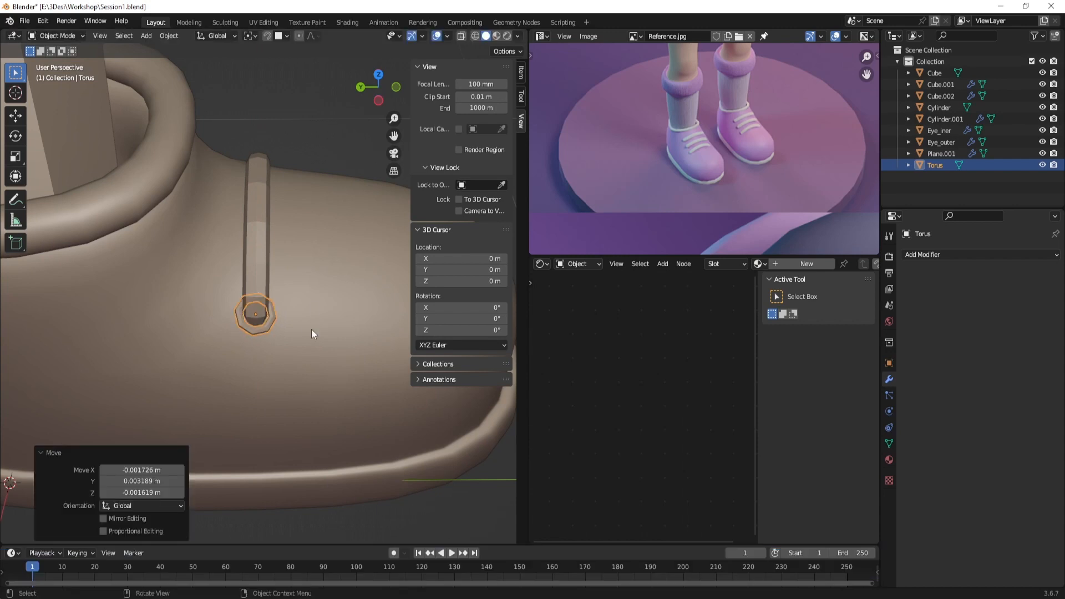
pyautogui.click(321, 138)
pyautogui.moveTo(322, 138); pyautogui.dragTo(253, 298, button='middle')
pyautogui.scroll(3, 253, 296)
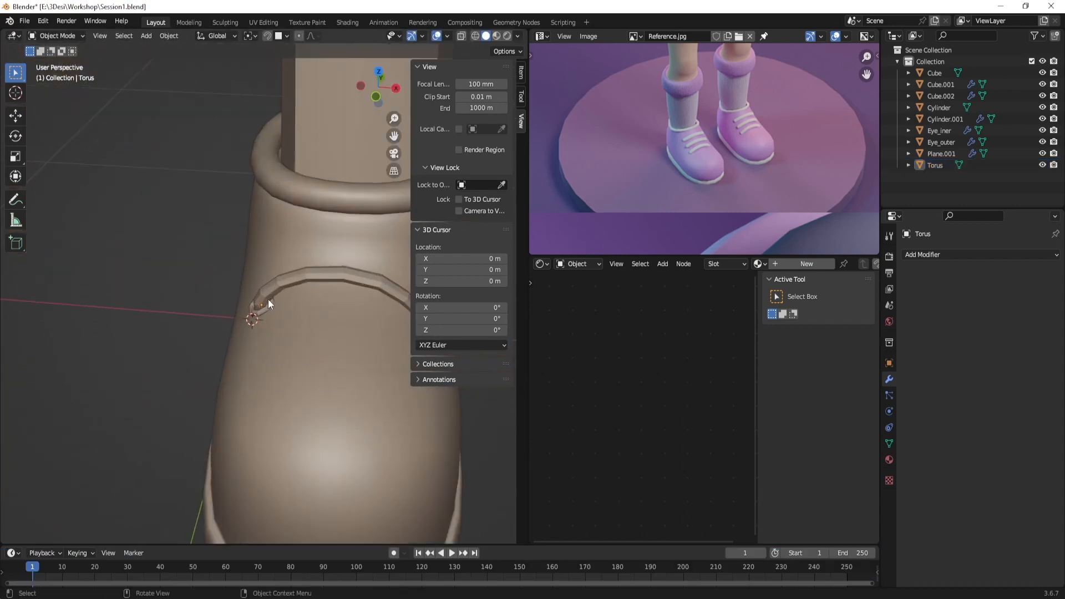
# Duplicate the eyelet ring and place the copy about 0.313 m along X at the lace's other end
pyautogui.click(277, 306)
pyautogui.hotkey('alt', 'shift')
pyautogui.click(272, 306)
pyautogui.moveTo(312, 327); pyautogui.dragTo(259, 305, button='middle')
pyautogui.hotkey('shift', 'd')
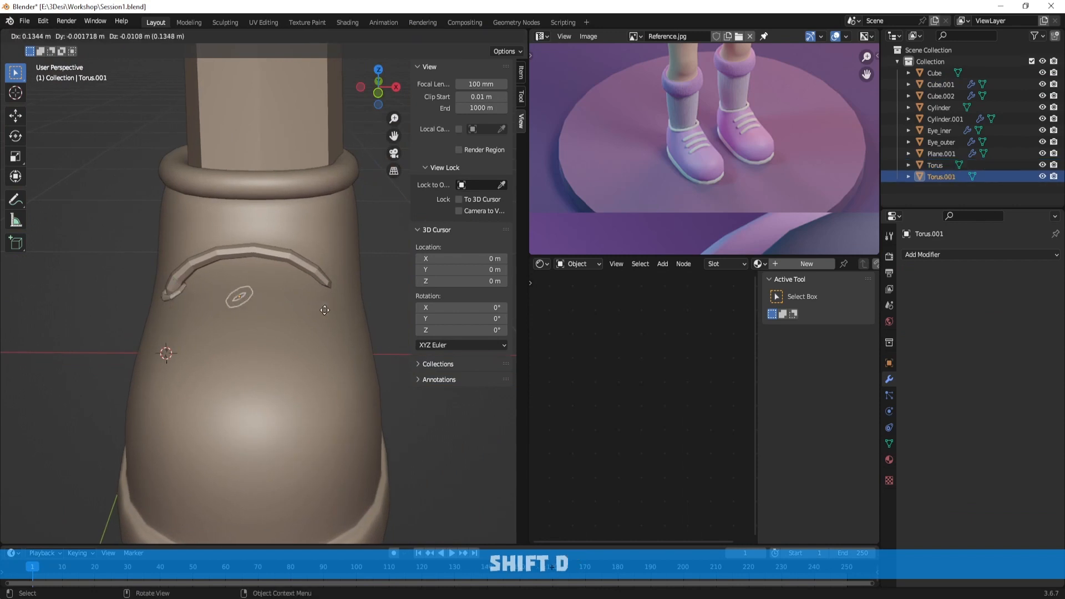
pyautogui.press('x')
pyautogui.click(392, 304)
# Rotate the copied eyelet ring about 45.4° around the global Y axis
pyautogui.moveTo(391, 304); pyautogui.dragTo(373, 296, button='middle')
pyautogui.press('r')
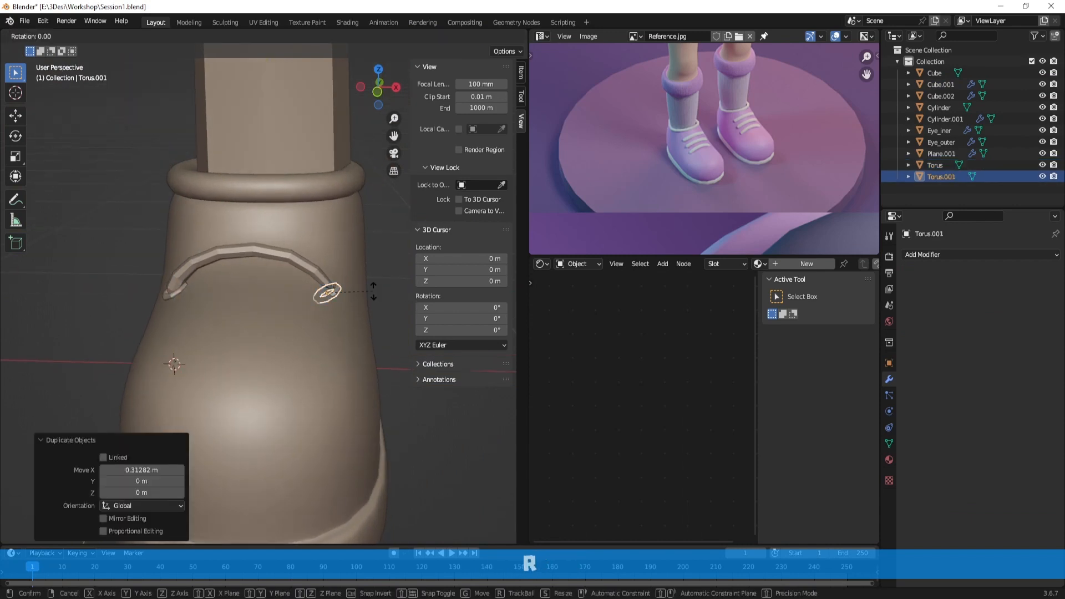
pyautogui.press('x')
pyautogui.press('z')
pyautogui.press('y')
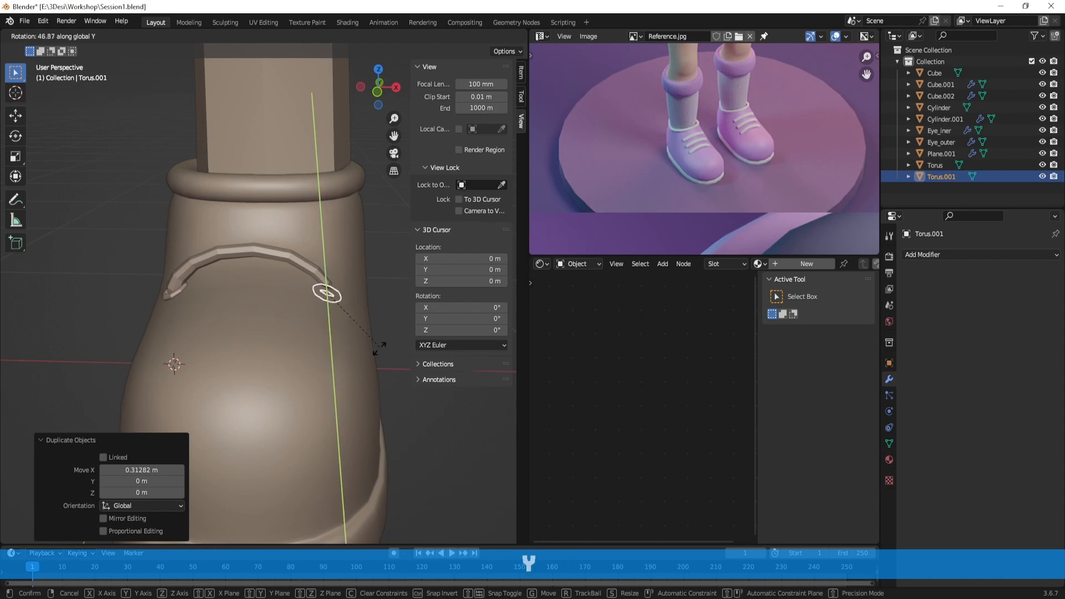
pyautogui.click(375, 328)
# Adjust the copied eyelet ring's height along Z and move it onto the lace's end
pyautogui.scroll(3, 375, 329)
pyautogui.keyDown('alt'); pyautogui.keyDown('shift'); pyautogui.moveTo(374, 329); pyautogui.dragTo(248, 330); pyautogui.keyUp('shift'); pyautogui.keyUp('alt')
pyautogui.scroll(2, 278, 331)
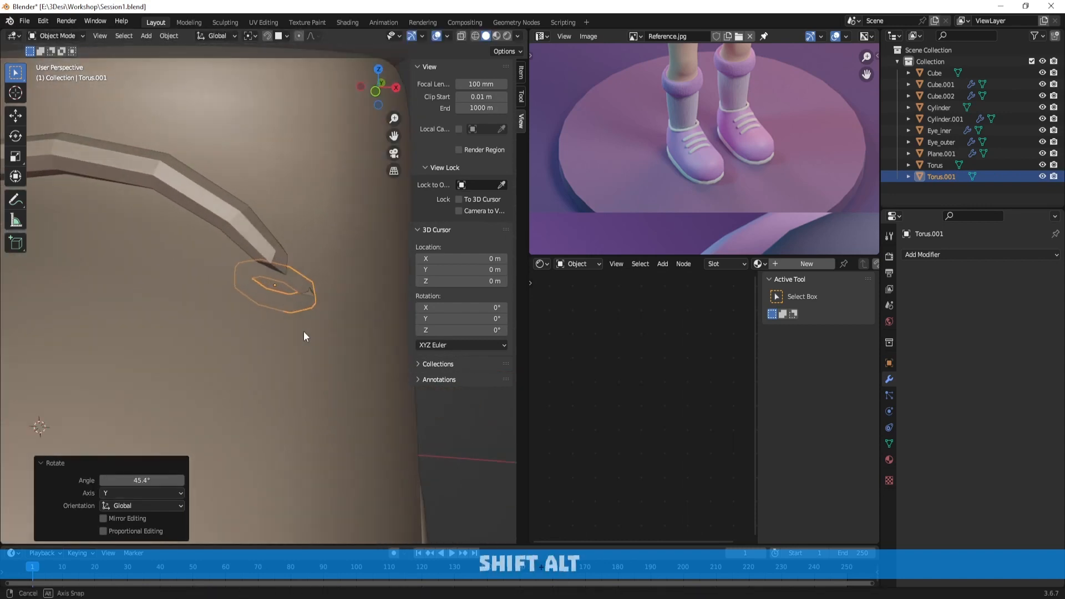
pyautogui.keyDown('alt'); pyautogui.moveTo(402, 333); pyautogui.dragTo(377, 308); pyautogui.keyUp('alt')
pyautogui.press('g')
pyautogui.press('z')
pyautogui.click(333, 321)
pyautogui.press('g')
pyautogui.click(381, 319)
# Fine-tune the copied eyelet ring's tilt with a trackball rotation and shift it against the shoe surface
pyautogui.press('r')
pyautogui.press('r')
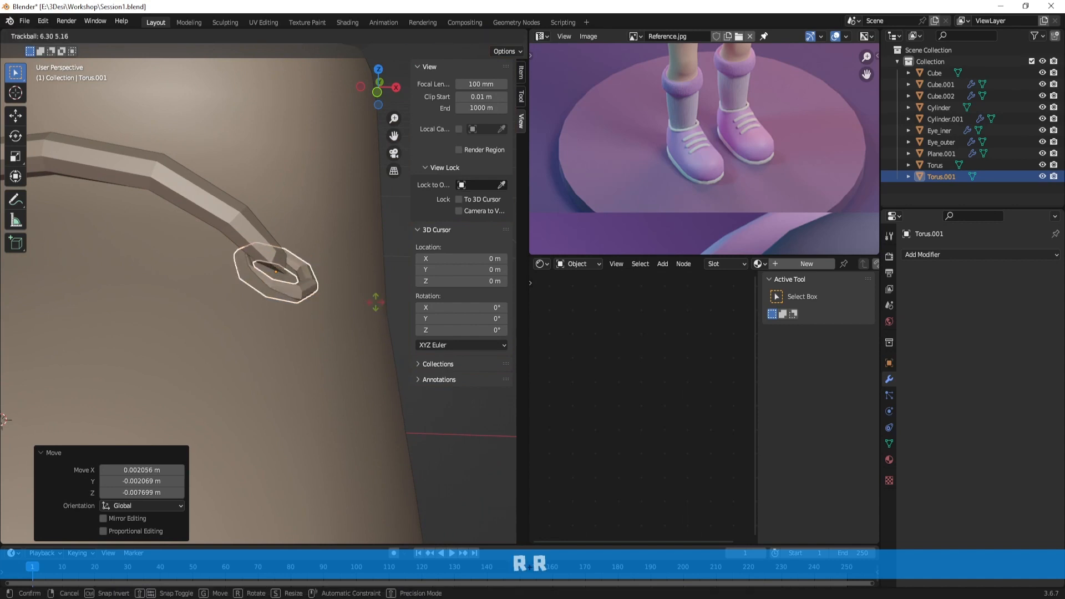
pyautogui.rightClick(381, 307)
pyautogui.press('r')
pyautogui.press('r')
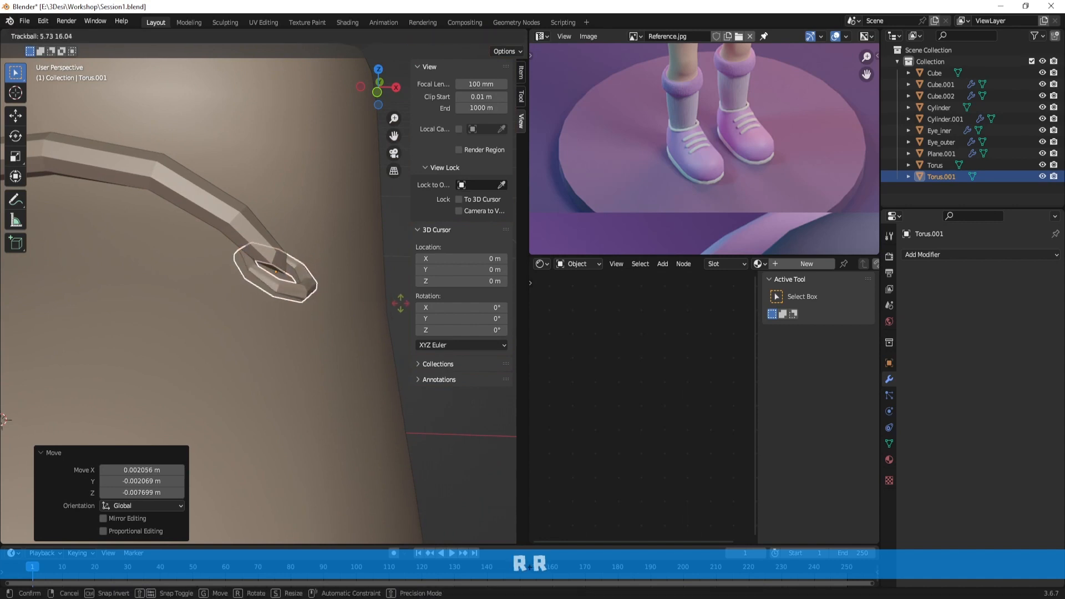
pyautogui.click(369, 312)
pyautogui.press('g')
pyautogui.click(381, 303)
# Add an edge loop near the lace's second eyelet end with a slide factor of about -0.541, and move it outward
pyautogui.press('Tab')
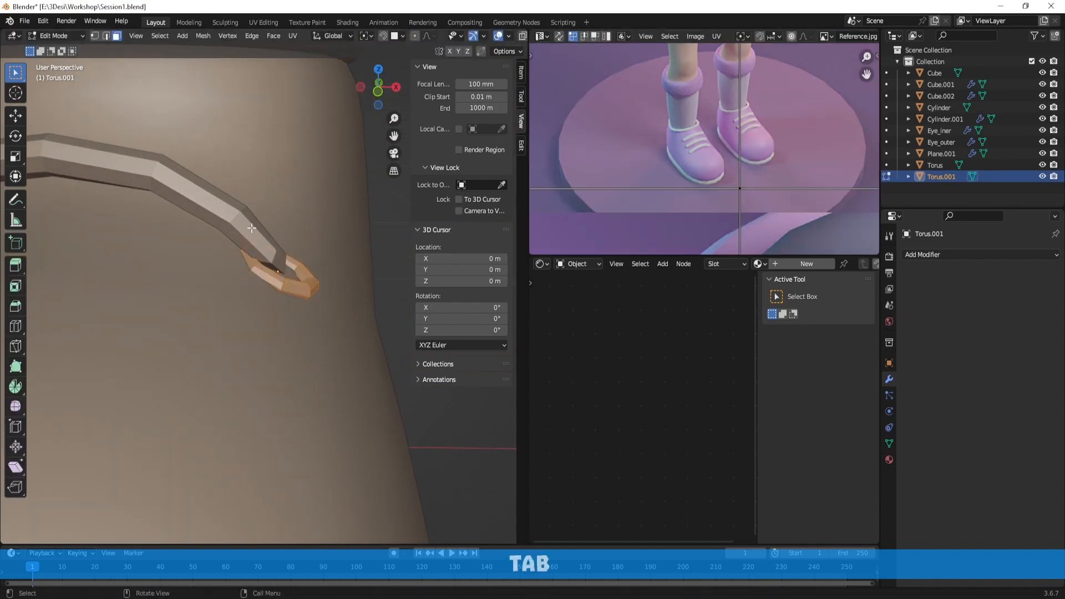
pyautogui.press('Tab')
pyautogui.click(247, 219)
pyautogui.press('Tab')
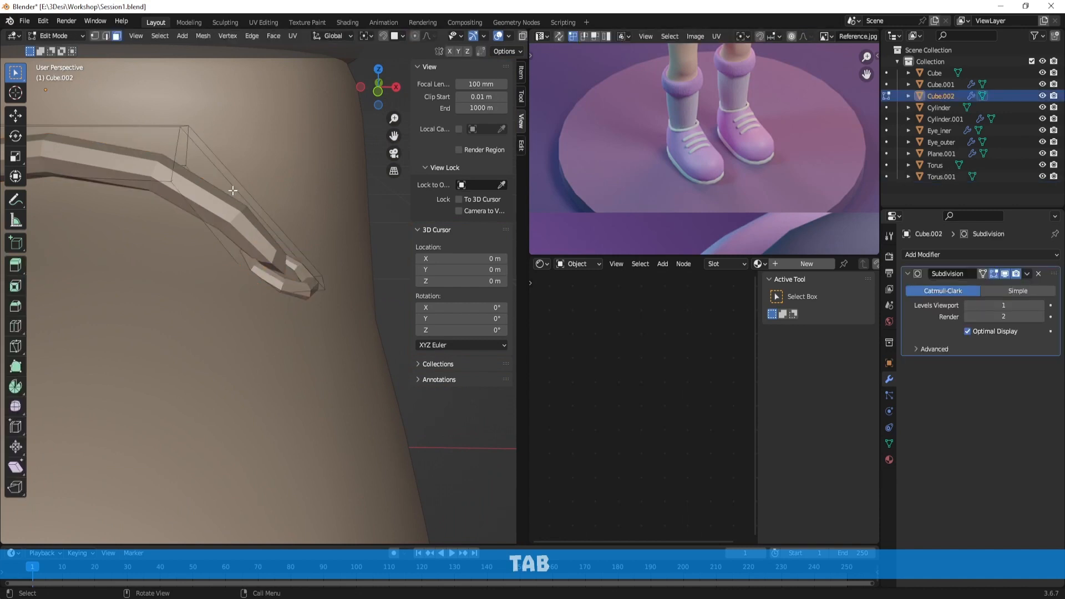
pyautogui.hotkey('ctrl', 'r')
pyautogui.click(258, 211)
pyautogui.click(282, 221)
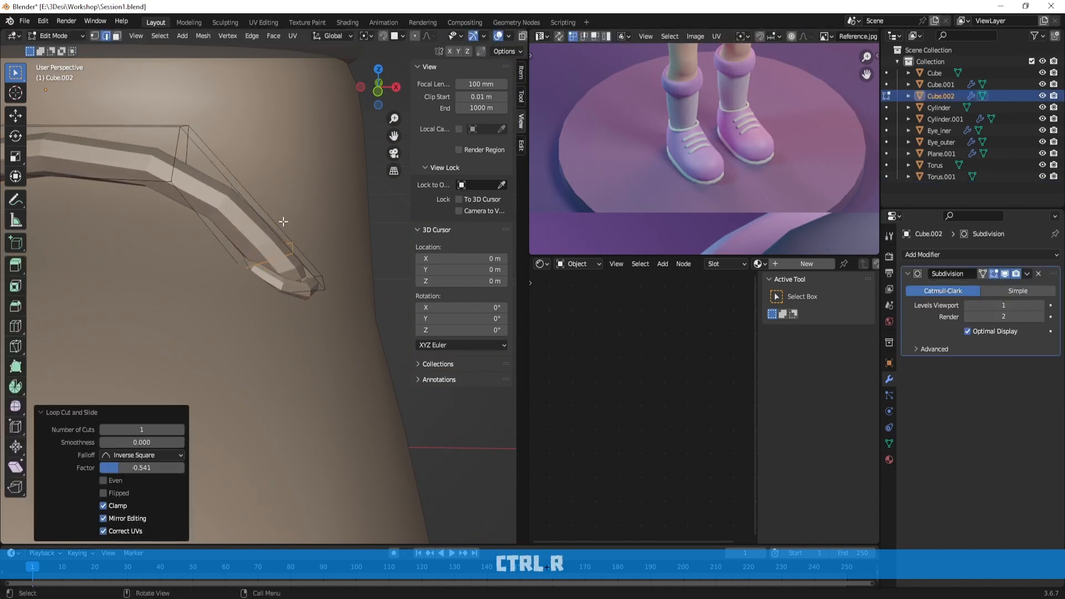
pyautogui.press('g')
pyautogui.click(356, 253)
# Move the lace's end face about 0.013 m down into the copied ring and raise its nearby edge loop about 0.013 m
pyautogui.press('3')
pyautogui.moveTo(356, 253); pyautogui.dragTo(345, 293, button='middle')
pyautogui.press('g')
pyautogui.click(335, 312)
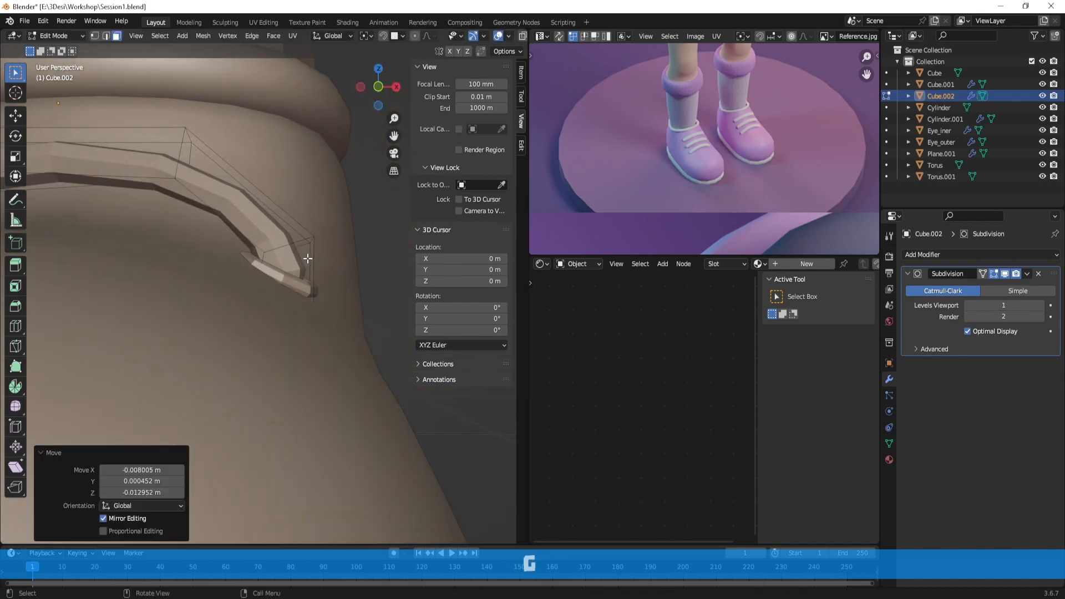
pyautogui.press('2')
pyautogui.press('g')
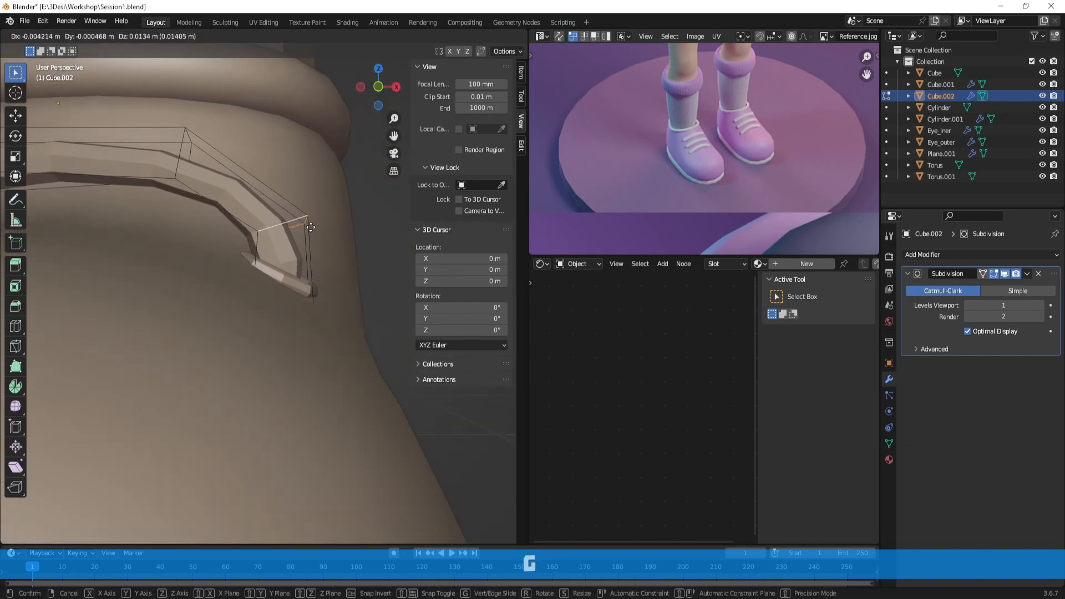
pyautogui.click(303, 227)
# Lower the lace's two middle edge loops about 0.016 m along Z, nudge the first end's loop, and finish editing the lace
pyautogui.moveTo(302, 227); pyautogui.dragTo(234, 230, button='middle')
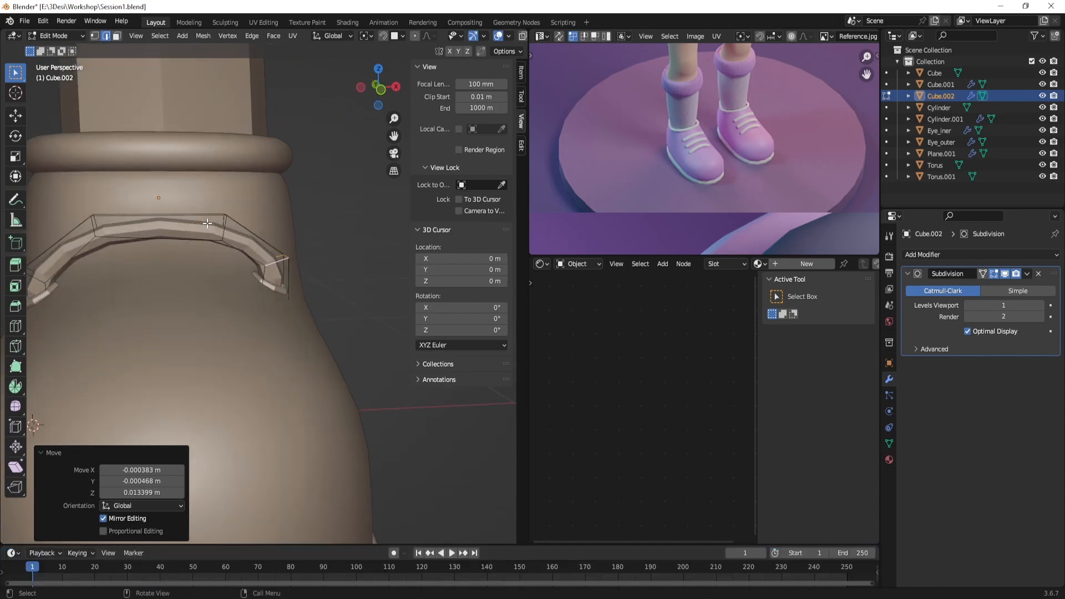
pyautogui.keyDown('shift'); pyautogui.moveTo(95, 227); pyautogui.dragTo(247, 257, button='middle'); pyautogui.keyUp('shift')
pyautogui.press('g')
pyautogui.press('x')
pyautogui.press('z')
pyautogui.click(187, 214)
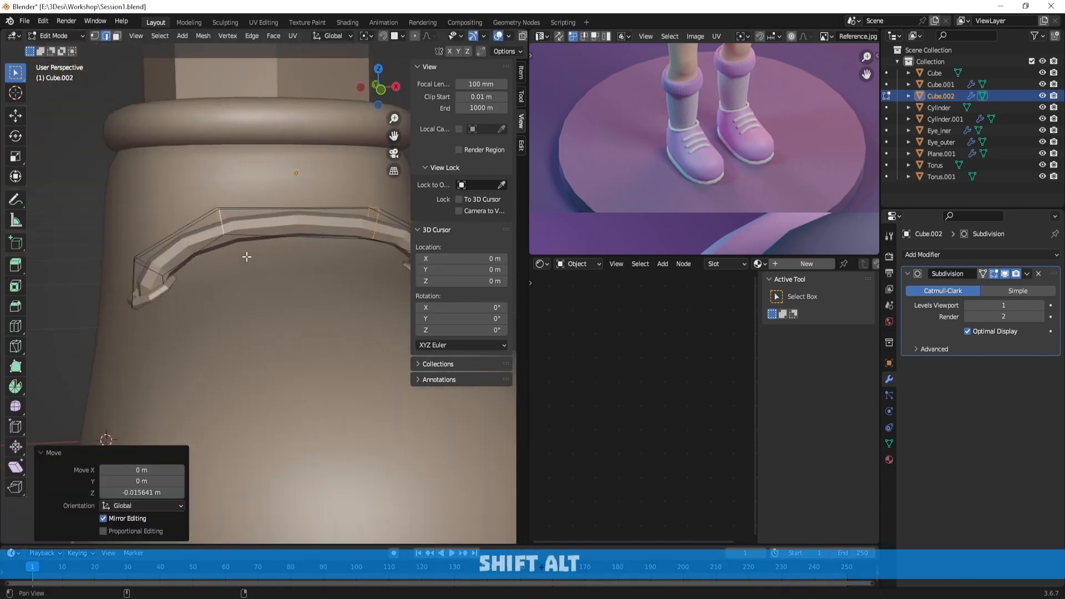
pyautogui.press('Tab')
pyautogui.press('Tab')
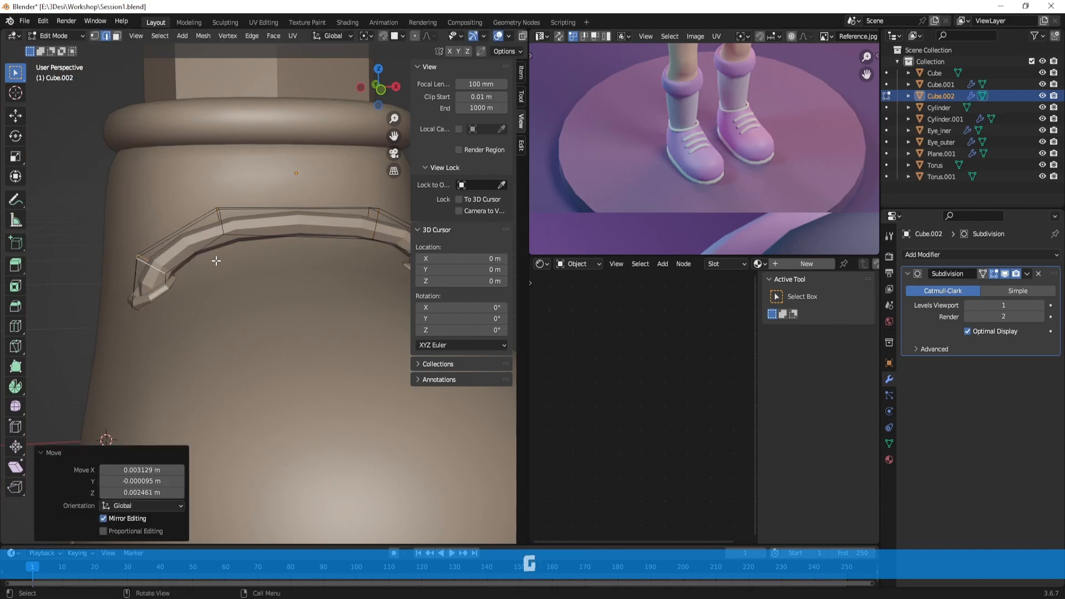
pyautogui.press('Tab')
pyautogui.scroll(-3, 252, 265)
pyautogui.hotkey('alt', 'a')
pyautogui.moveTo(222, 266); pyautogui.dragTo(262, 299, button='middle')
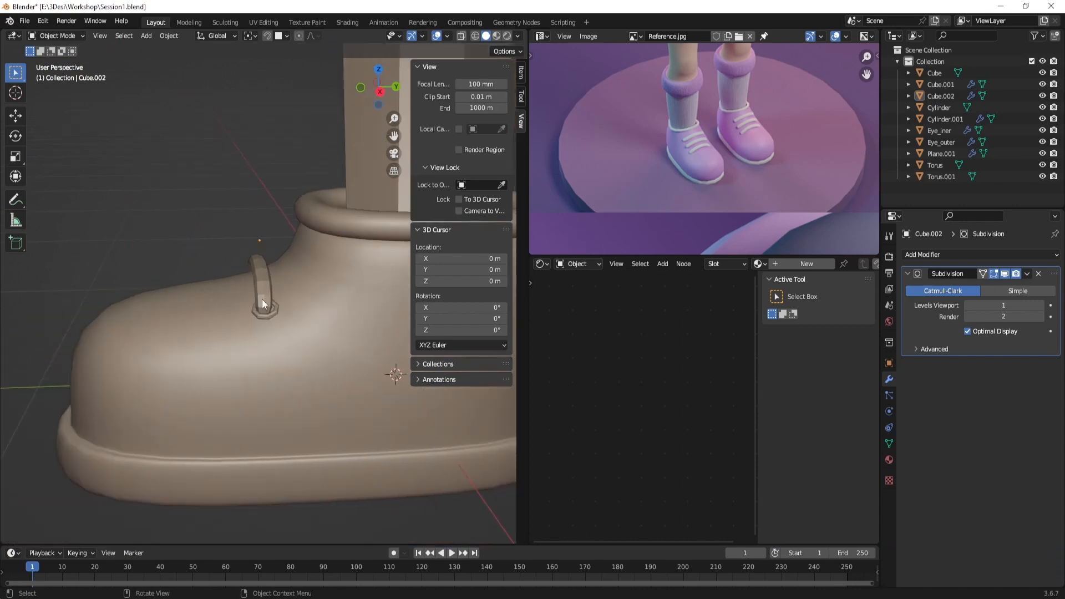
# Shift the copied eyelet ring slightly along the Y axis to centre it on the lace end
pyautogui.click(275, 308)
pyautogui.scroll(5, 300, 292)
pyautogui.press('g')
pyautogui.press('y')
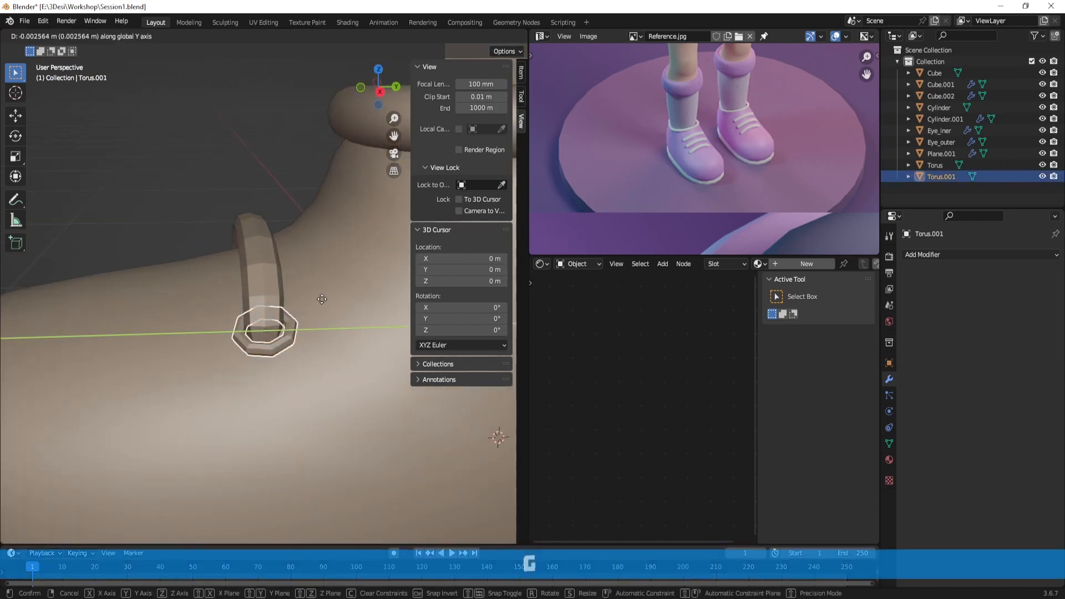
pyautogui.click(320, 298)
pyautogui.click(211, 191)
pyautogui.scroll(-5, 288, 268)
pyautogui.moveTo(288, 268); pyautogui.dragTo(258, 239, button='middle')
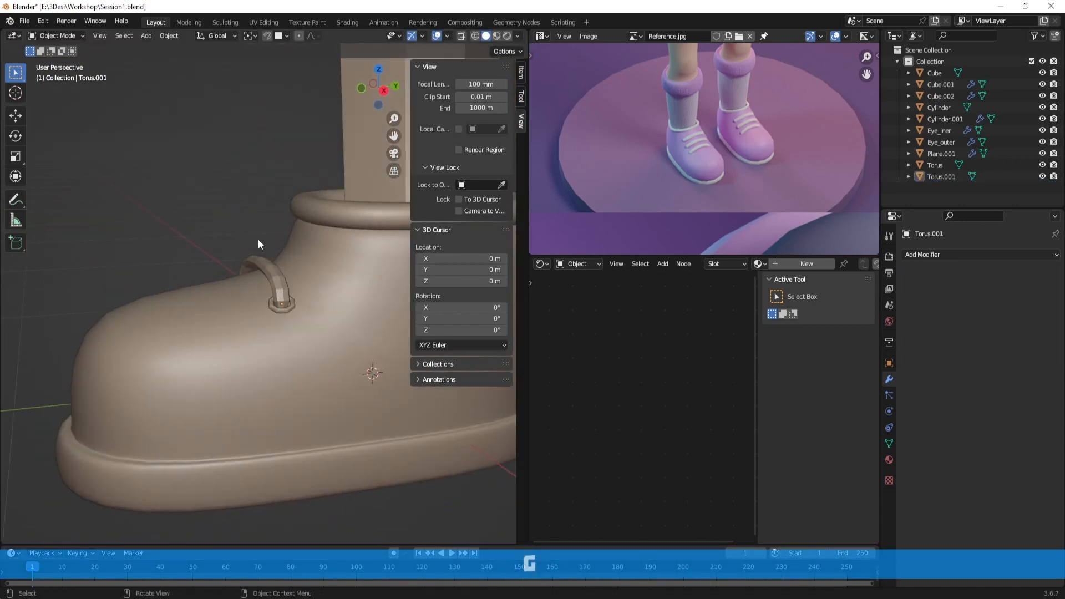
# Duplicate the lace with both its eyelet rings about 0.117 m toward the toe and 0.022 m down
pyautogui.moveTo(224, 218); pyautogui.dragTo(320, 335)
pyautogui.moveTo(250, 294); pyautogui.dragTo(347, 304, button='middle')
pyautogui.keyDown('ctrl'); pyautogui.moveTo(363, 254); pyautogui.dragTo(383, 286); pyautogui.keyUp('ctrl')
pyautogui.moveTo(383, 286); pyautogui.dragTo(251, 251, button='middle')
pyautogui.press('KP_3')
pyautogui.scroll(4, 300, 298)
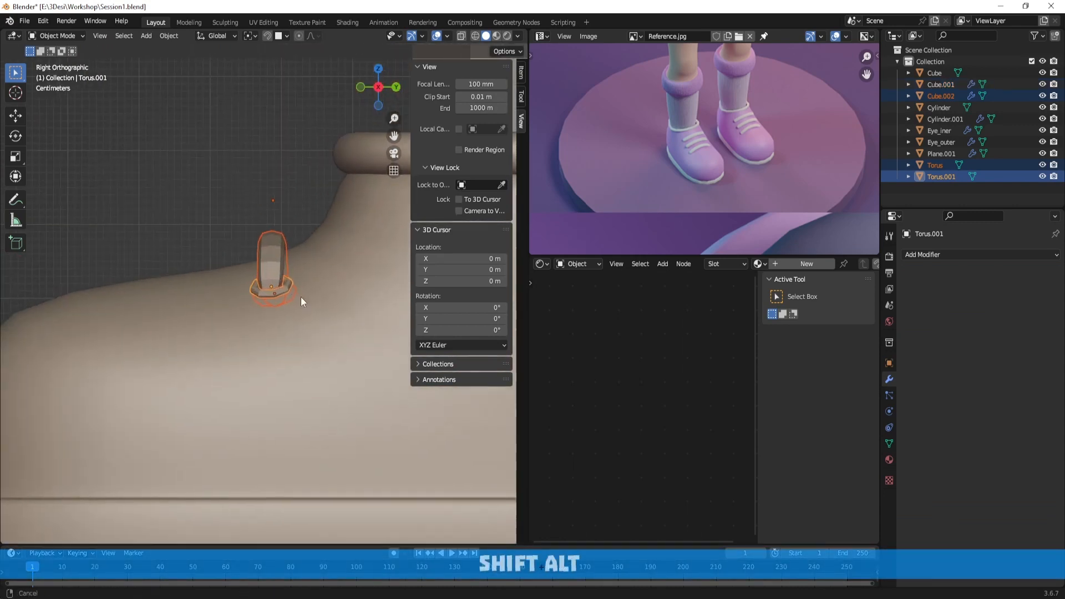
pyautogui.hotkey('shift', 'd')
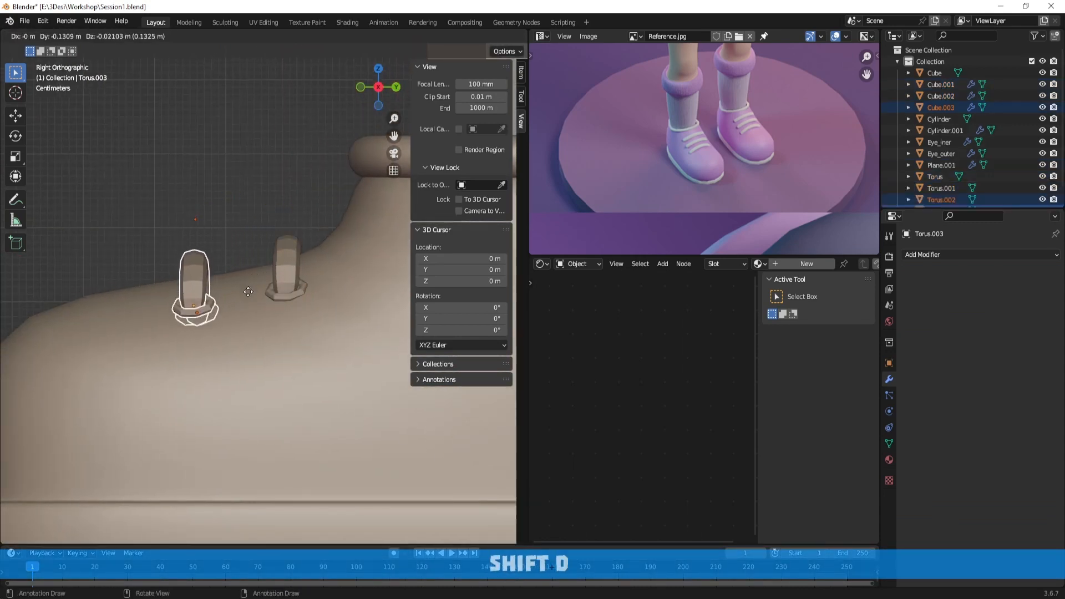
pyautogui.click(258, 291)
# Duplicate the second lace and its eyelet rings about 0.134 m toward the toe and 0.016 m down
pyautogui.keyDown('shift'); pyautogui.moveTo(258, 291); pyautogui.dragTo(338, 317, button='middle'); pyautogui.keyUp('shift')
pyautogui.hotkey('shift', 'd')
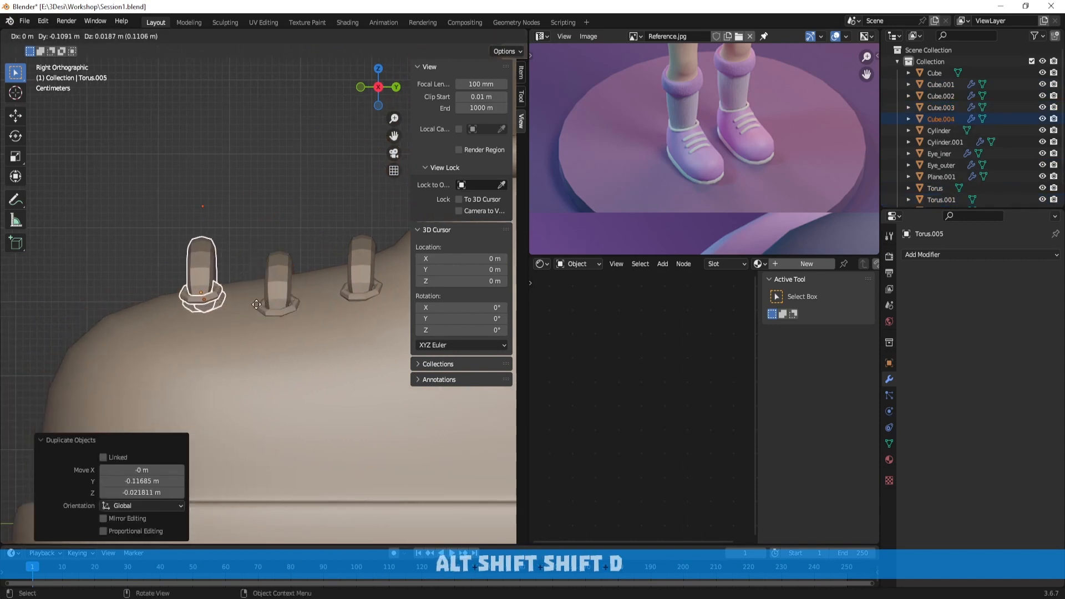
pyautogui.click(244, 327)
# Rotate the front lace and its eyelets about -1.54° in the side view and shift them onto the shoe surface
pyautogui.press('r')
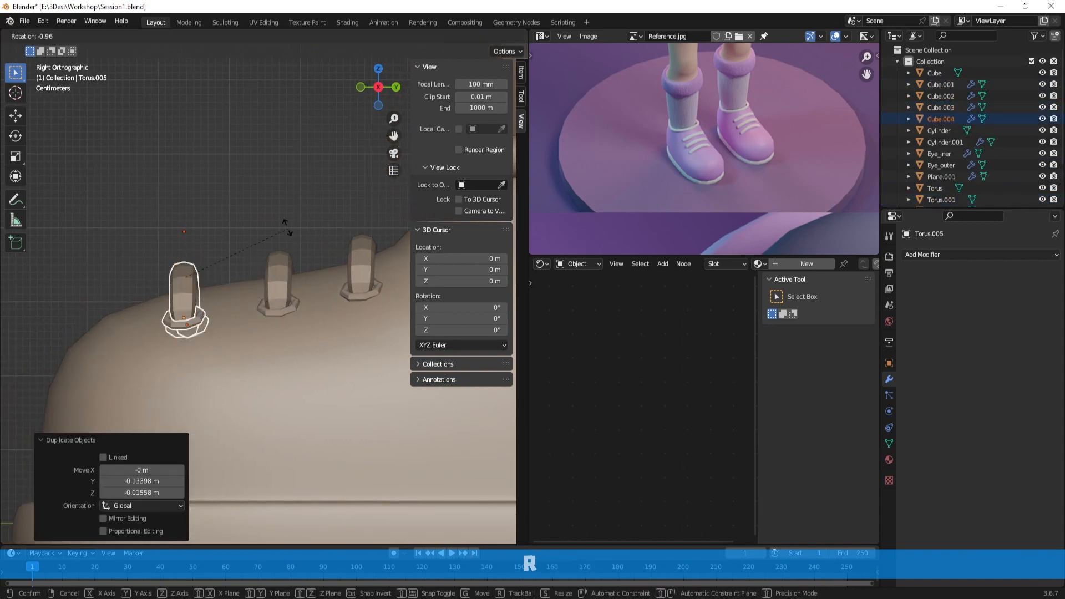
pyautogui.click(284, 228)
pyautogui.press('g')
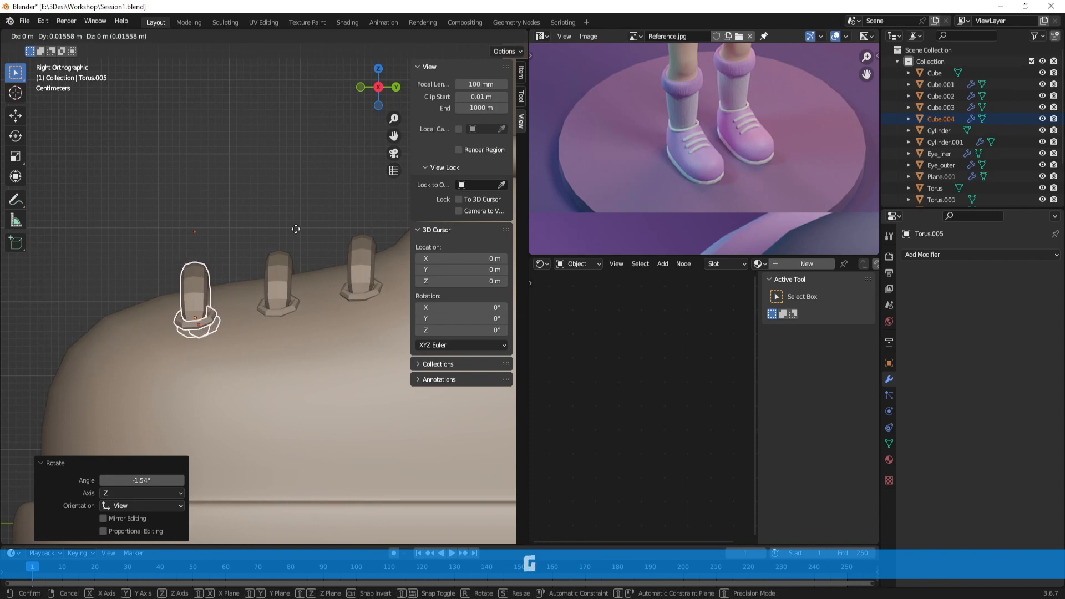
pyautogui.click(291, 224)
pyautogui.click(285, 225)
# Examine the three laces and their eyelets on the shoe from several angles
pyautogui.scroll(-4, 283, 226)
pyautogui.moveTo(175, 261); pyautogui.dragTo(328, 319, button='middle')
pyautogui.scroll(-5, 338, 311)
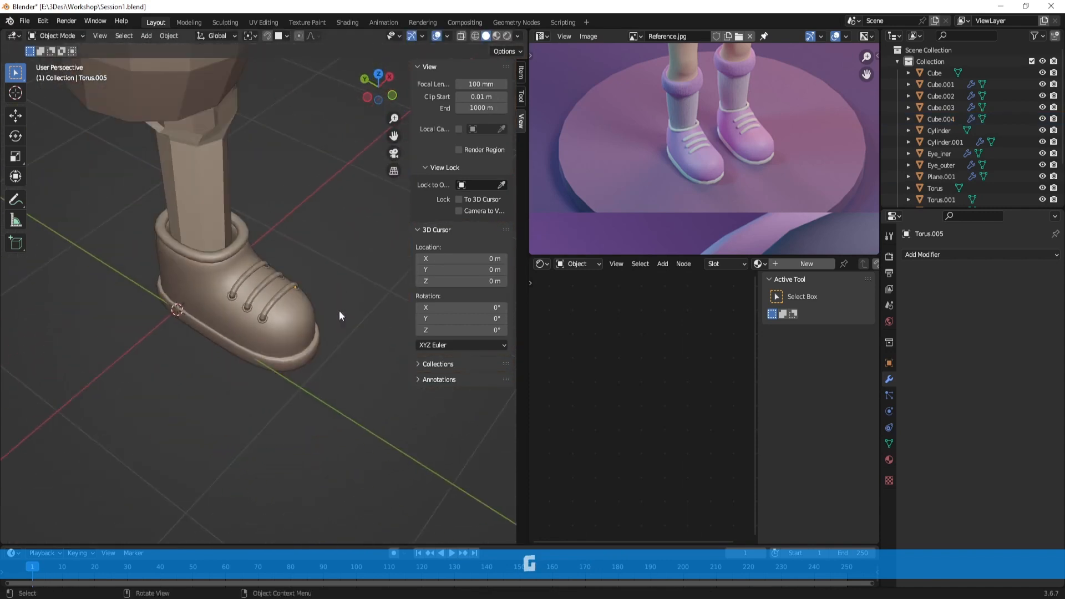
pyautogui.scroll(6, 338, 310)
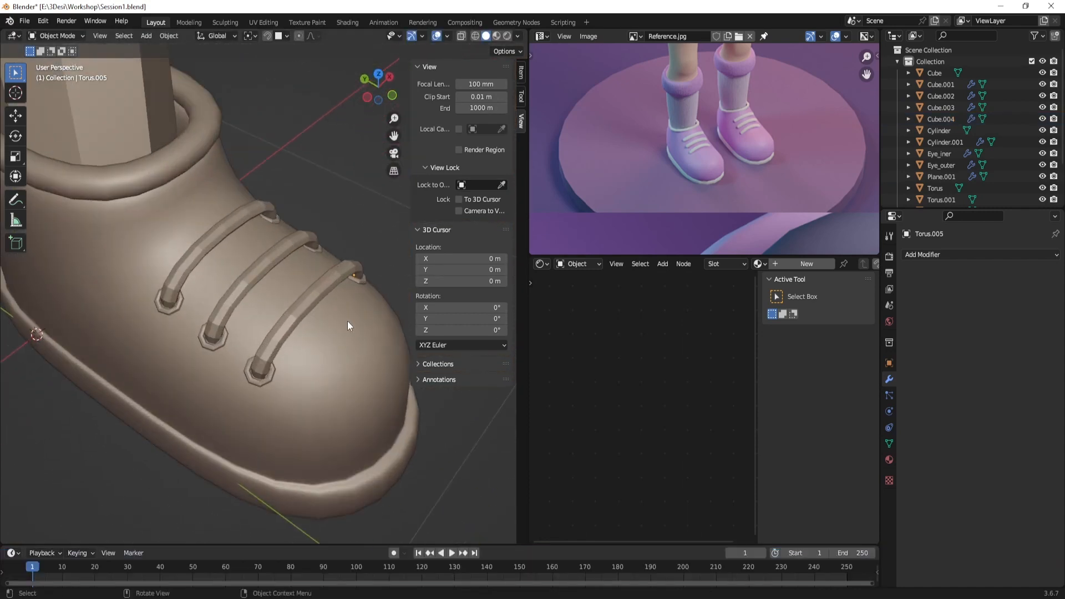
pyautogui.moveTo(348, 321); pyautogui.dragTo(297, 292, button='middle')
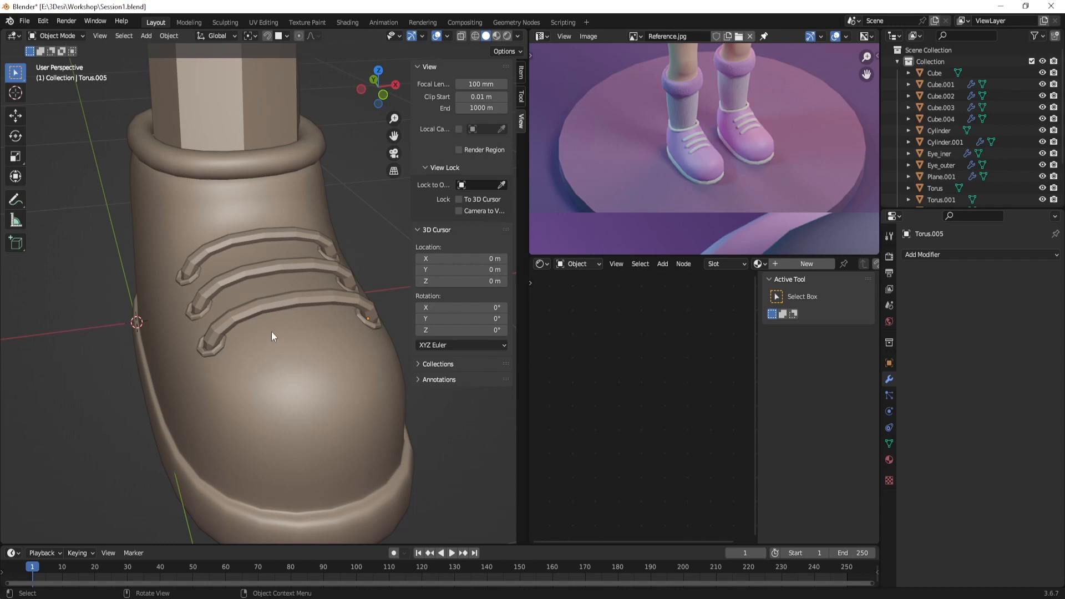
pyautogui.moveTo(272, 331); pyautogui.dragTo(338, 315, button='middle')
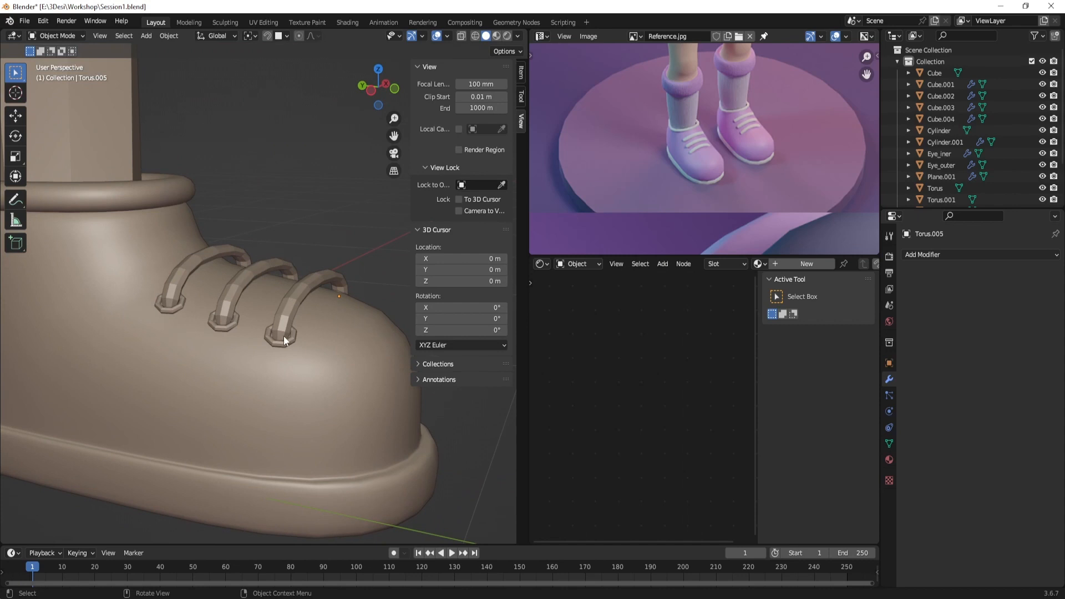
# Try to move the front lace's eyelet ring across the toe and rotate it, and undo the move
pyautogui.scroll(3, 306, 330)
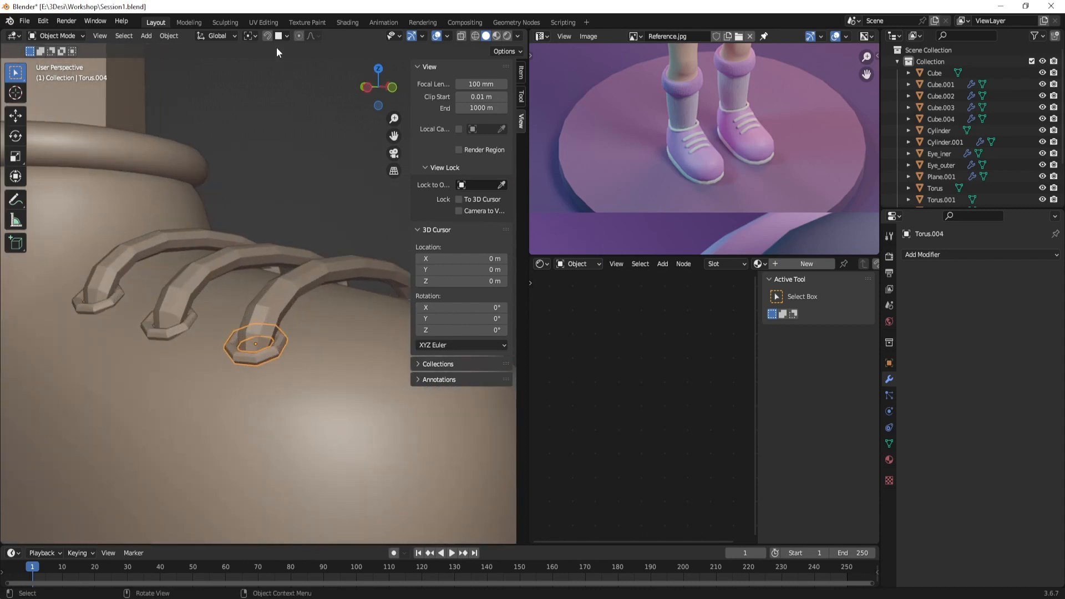
pyautogui.scroll(-4, 338, 311)
pyautogui.press('g')
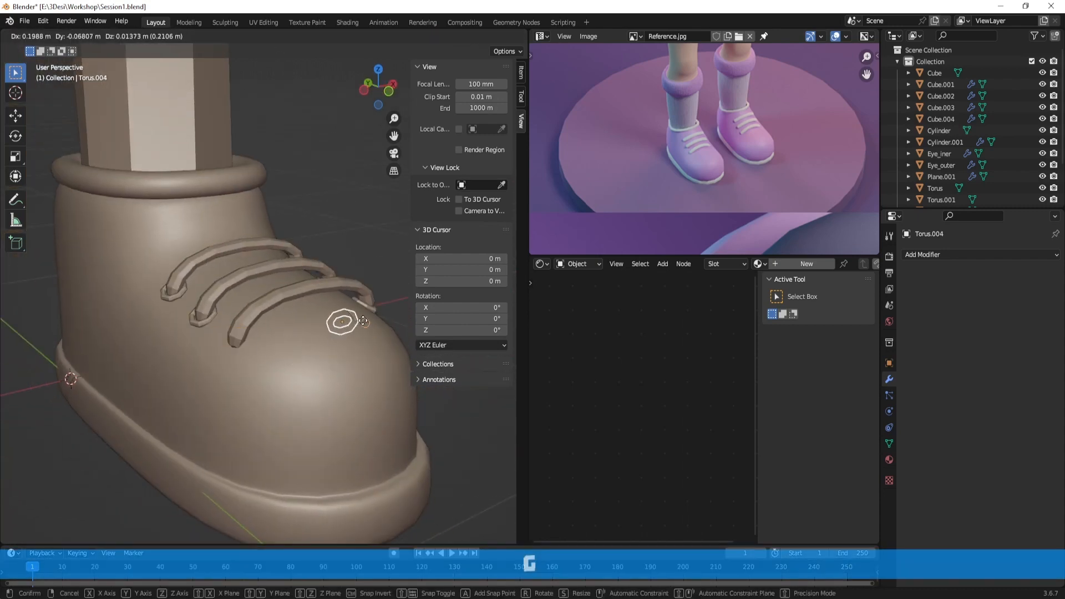
pyautogui.click(347, 323)
pyautogui.moveTo(347, 322); pyautogui.dragTo(339, 313, button='middle')
pyautogui.press('r')
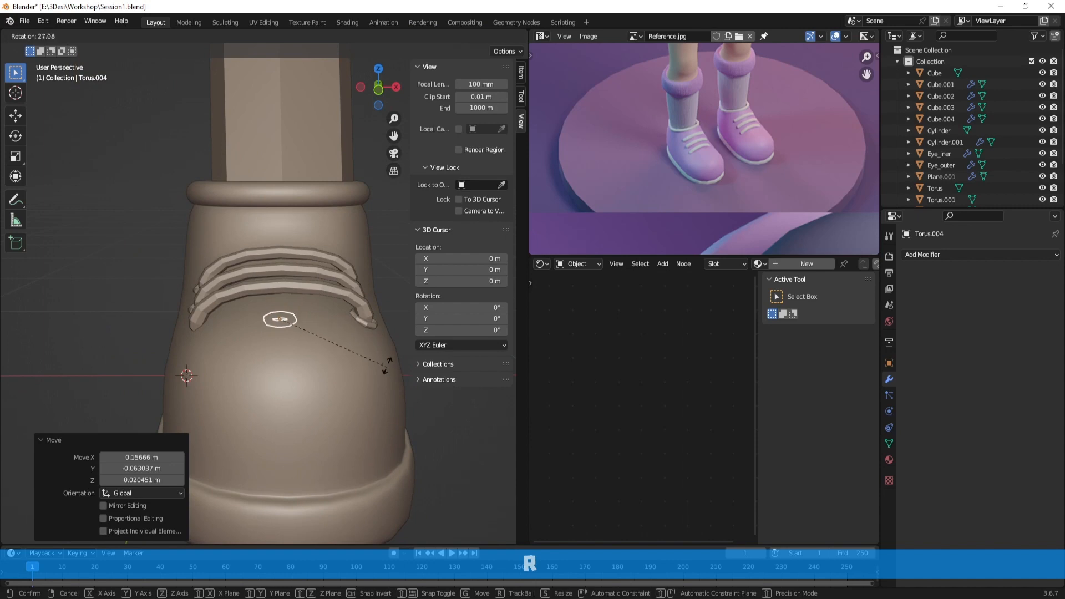
pyautogui.rightClick(387, 366)
pyautogui.hotkey('ctrl', 'z')
# Inspect closely how the front eyelet ring sits around the lace end and against the shoe surface
pyautogui.scroll(4, 244, 312)
pyautogui.moveTo(224, 319); pyautogui.dragTo(315, 296, button='middle')
pyautogui.scroll(5, 315, 295)
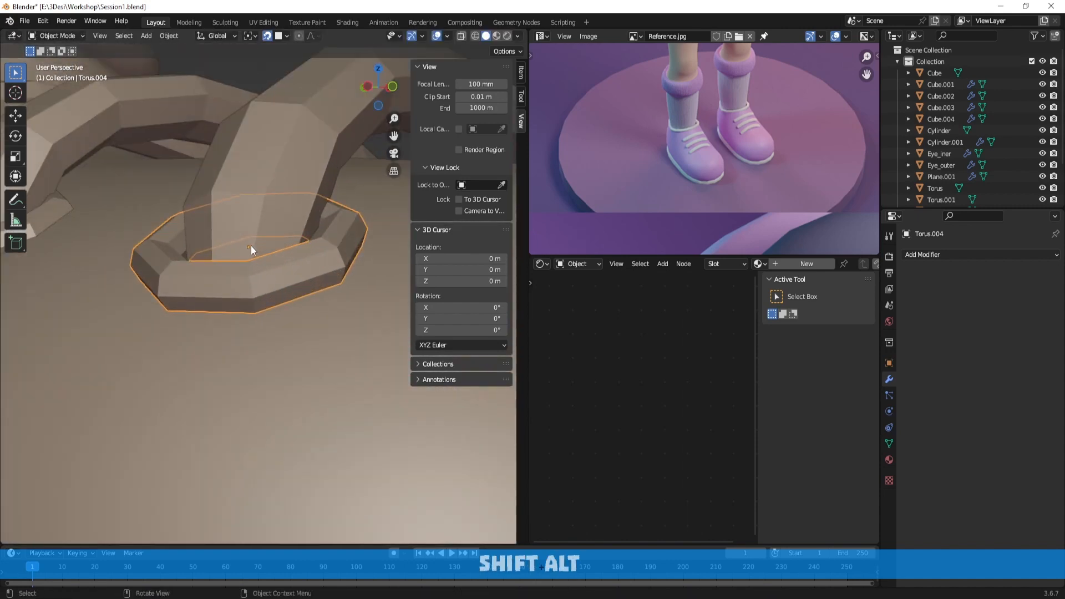
pyautogui.scroll(-3, 248, 248)
pyautogui.moveTo(261, 256); pyautogui.dragTo(198, 253, button='middle')
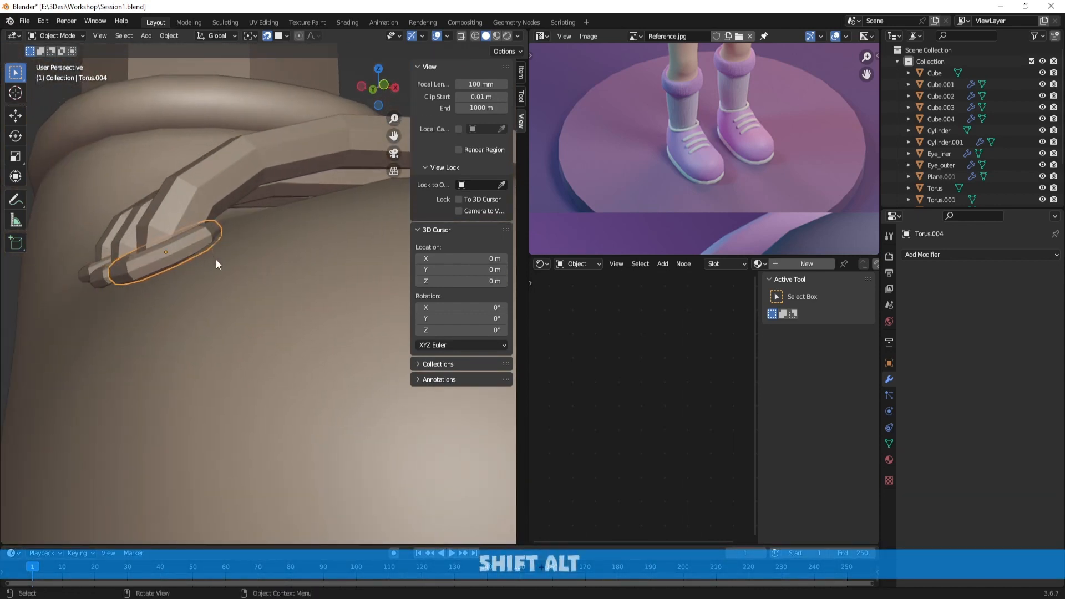
pyautogui.scroll(-4, 215, 259)
pyautogui.moveTo(288, 284); pyautogui.dragTo(281, 309, button='middle')
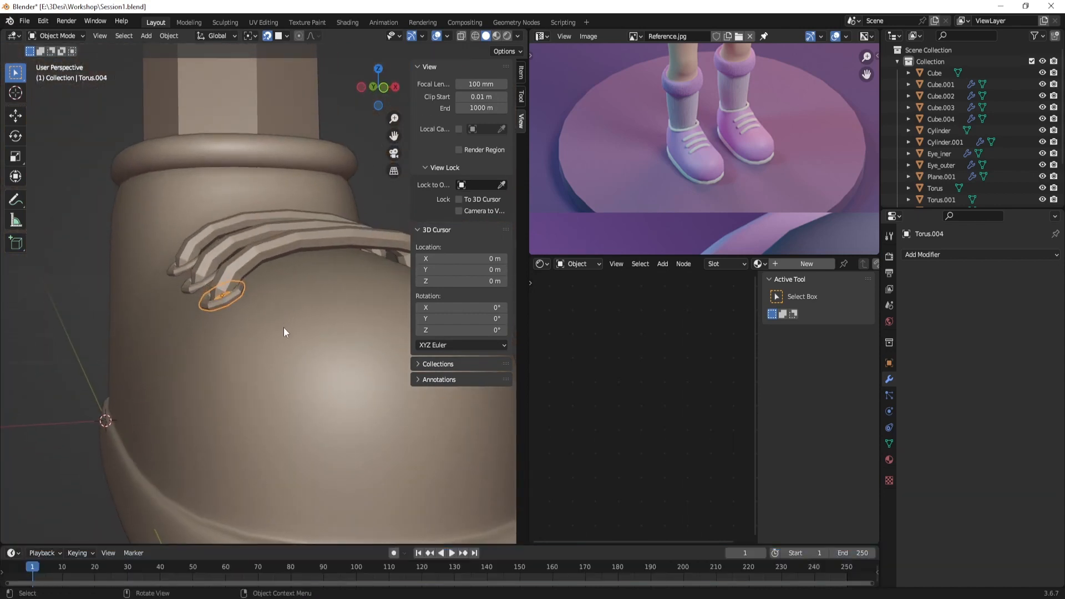
pyautogui.scroll(-2, 284, 332)
# Try to move the front eyelet ring about 0.12 m toward the toe and tilt it with a trackball rotation, and undo both
pyautogui.press('g')
pyautogui.click(294, 335)
pyautogui.scroll(2, 311, 347)
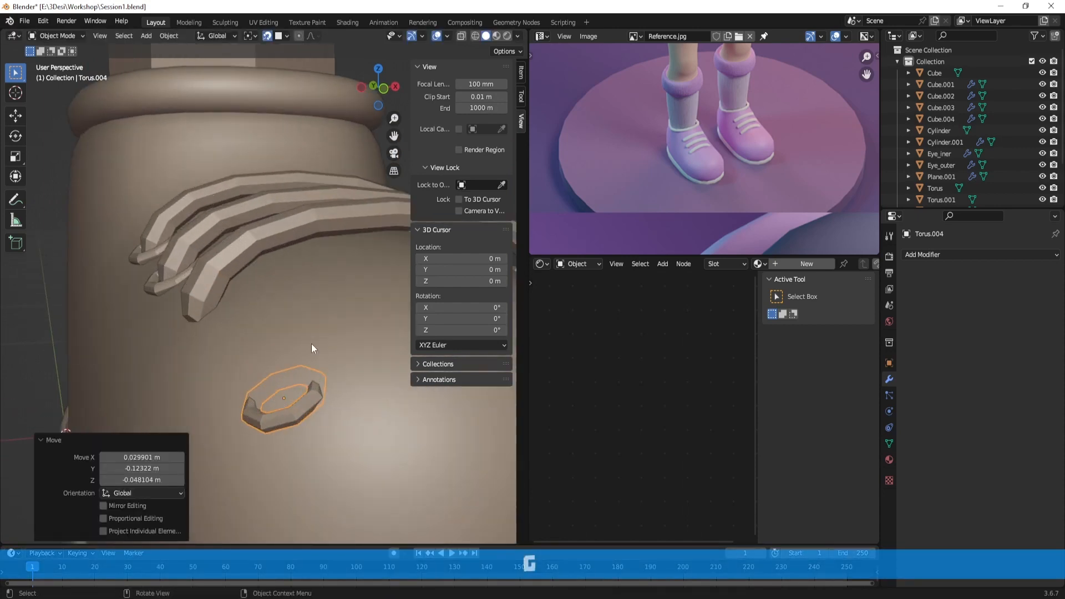
pyautogui.press('r')
pyautogui.press('r')
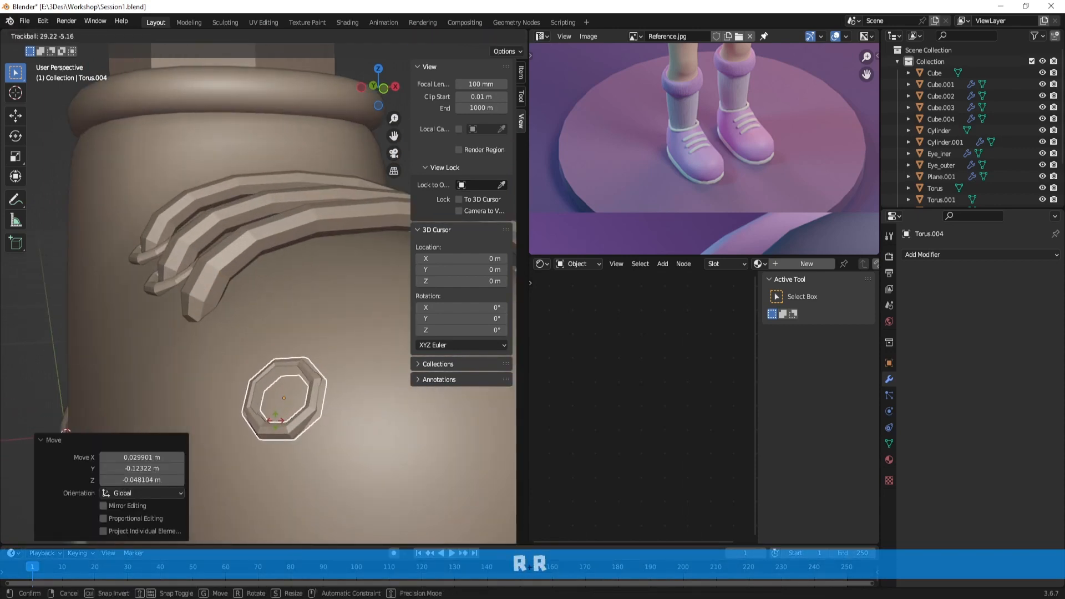
pyautogui.click(311, 354)
pyautogui.click(300, 312)
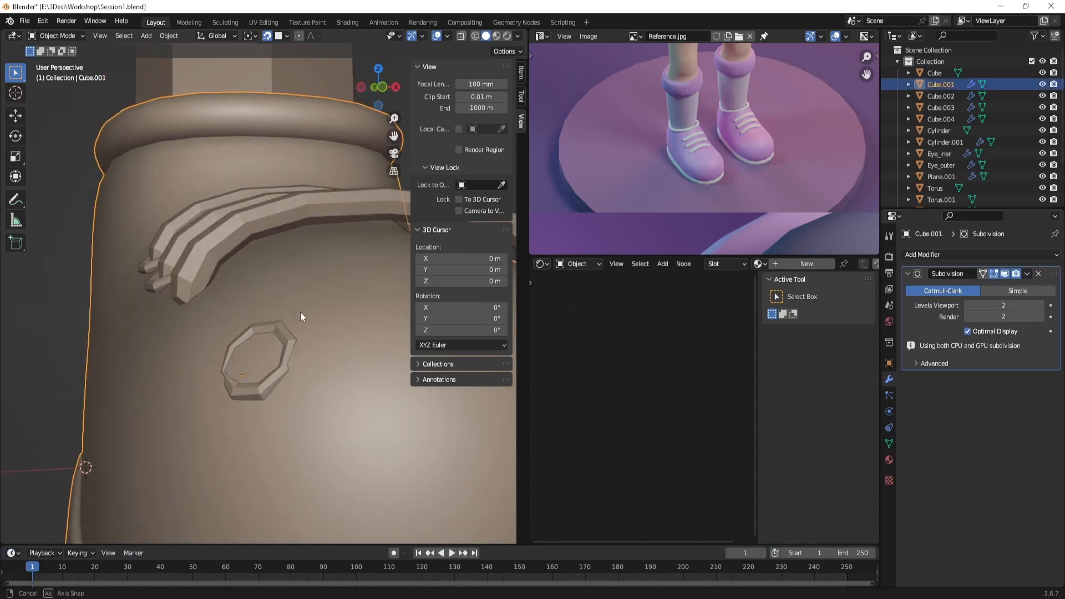
pyautogui.moveTo(301, 312); pyautogui.dragTo(258, 361, button='middle')
pyautogui.hotkey('ctrl', 'z')
pyautogui.hotkey('ctrl', 'z')
pyautogui.hotkey('ctrl', 'z')
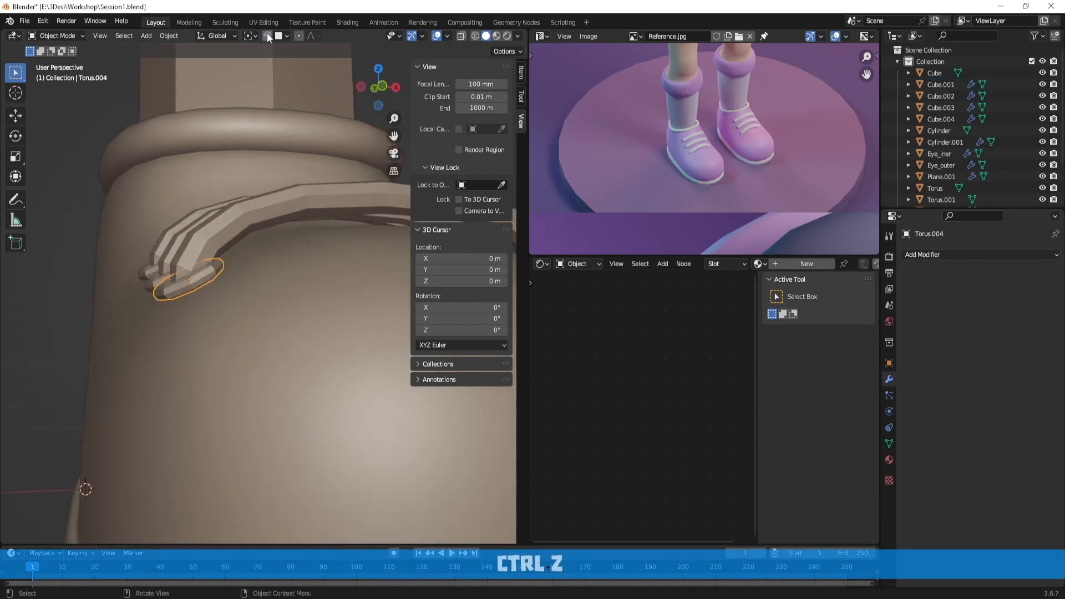
# Examine the laced shoe and the leg from the front and side against the reference image
pyautogui.moveTo(214, 237); pyautogui.dragTo(300, 284, button='middle')
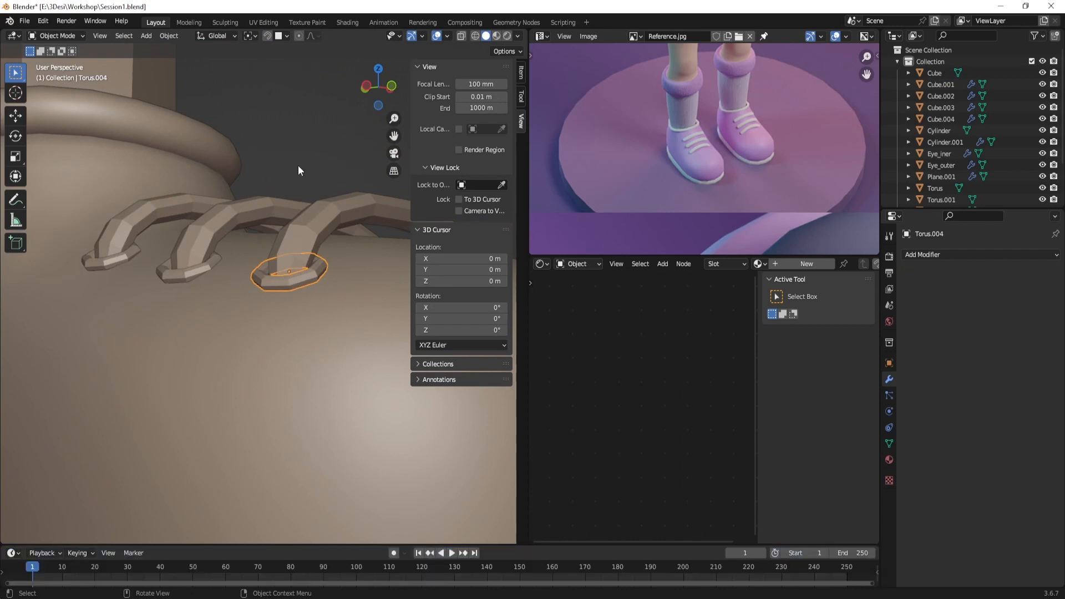
pyautogui.scroll(-1, 298, 165)
pyautogui.click(351, 192)
pyautogui.moveTo(358, 208); pyautogui.dragTo(332, 241, button='middle')
pyautogui.scroll(-5, 278, 248)
pyautogui.scroll(1, 298, 231)
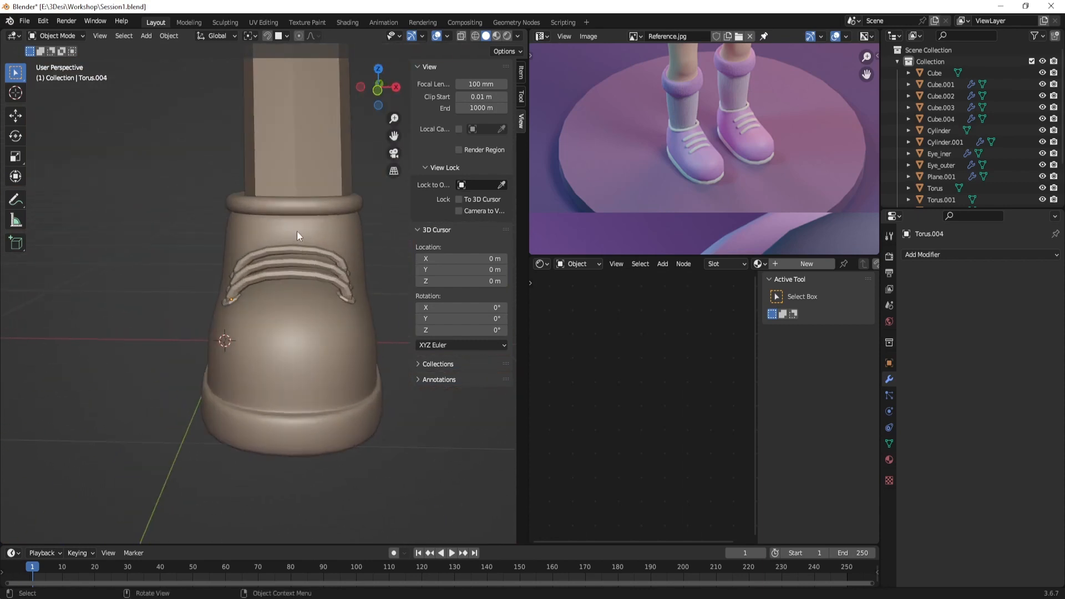
pyautogui.click(302, 177)
pyautogui.press('Tab')
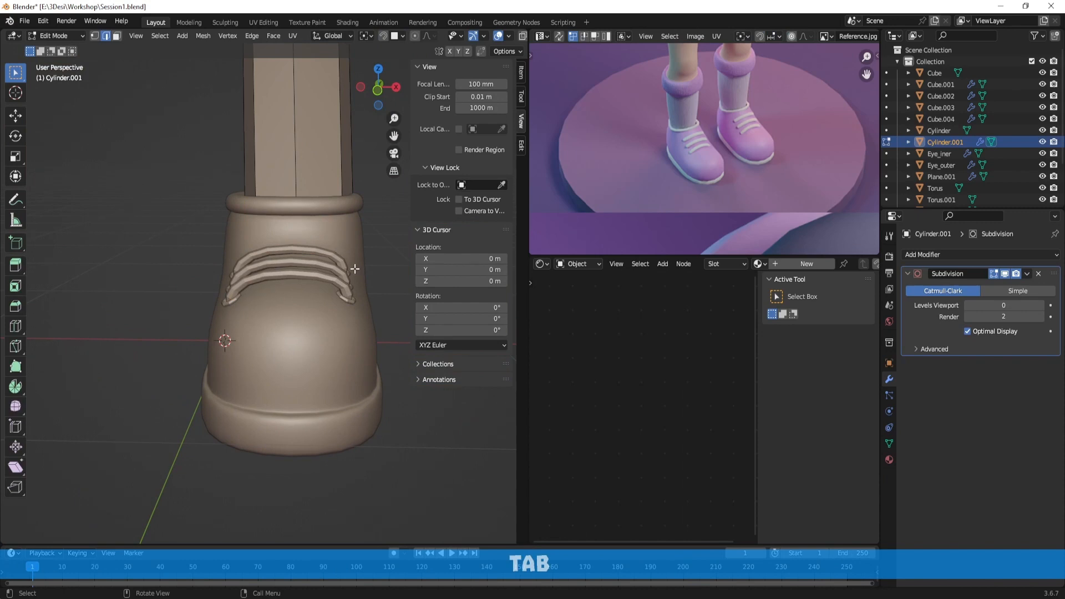
pyautogui.press('Tab')
pyautogui.moveTo(364, 261); pyautogui.dragTo(335, 302, button='middle')
pyautogui.scroll(3, 351, 264)
pyautogui.scroll(3, 351, 260)
pyautogui.scroll(-8, 317, 248)
pyautogui.scroll(-5, 299, 260)
pyautogui.scroll(6, 294, 264)
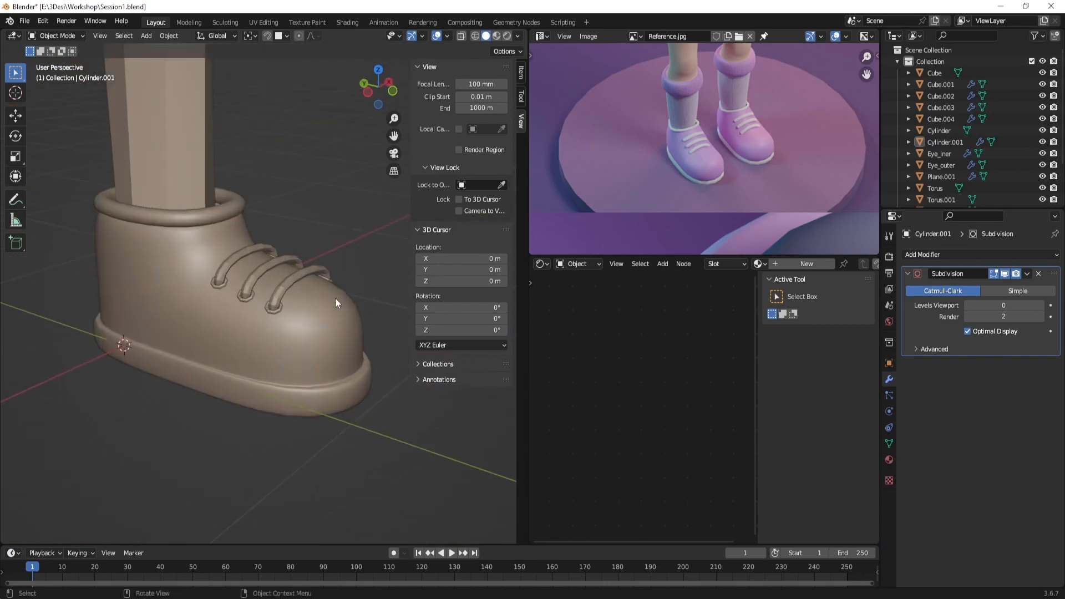
# Set the shoe body's viewport subdivision level to 1
pyautogui.moveTo(358, 418); pyautogui.dragTo(225, 206)
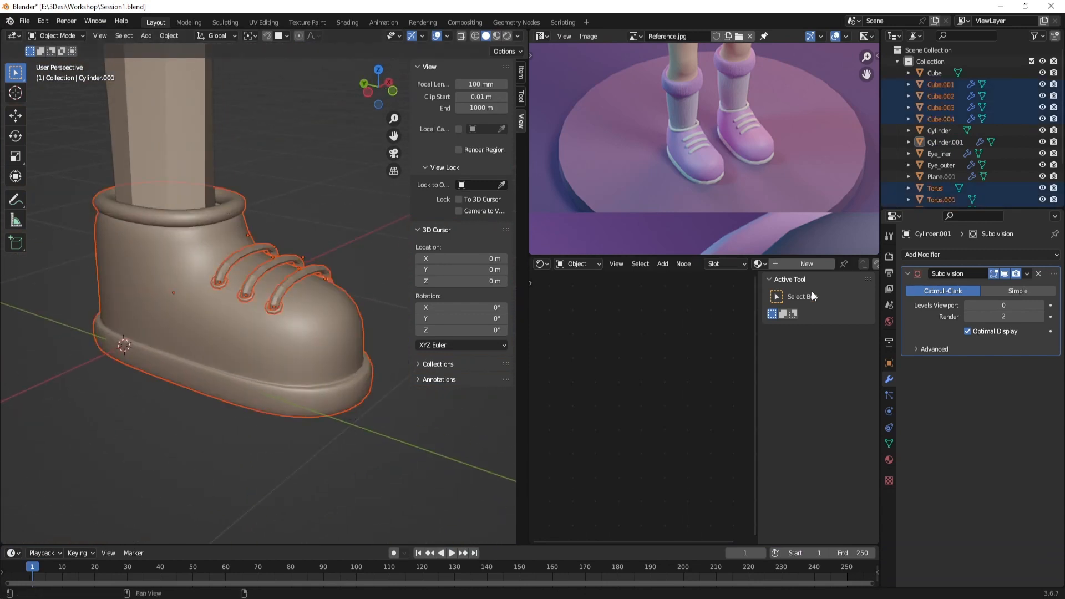
pyautogui.click(277, 216)
pyautogui.scroll(2, 261, 208)
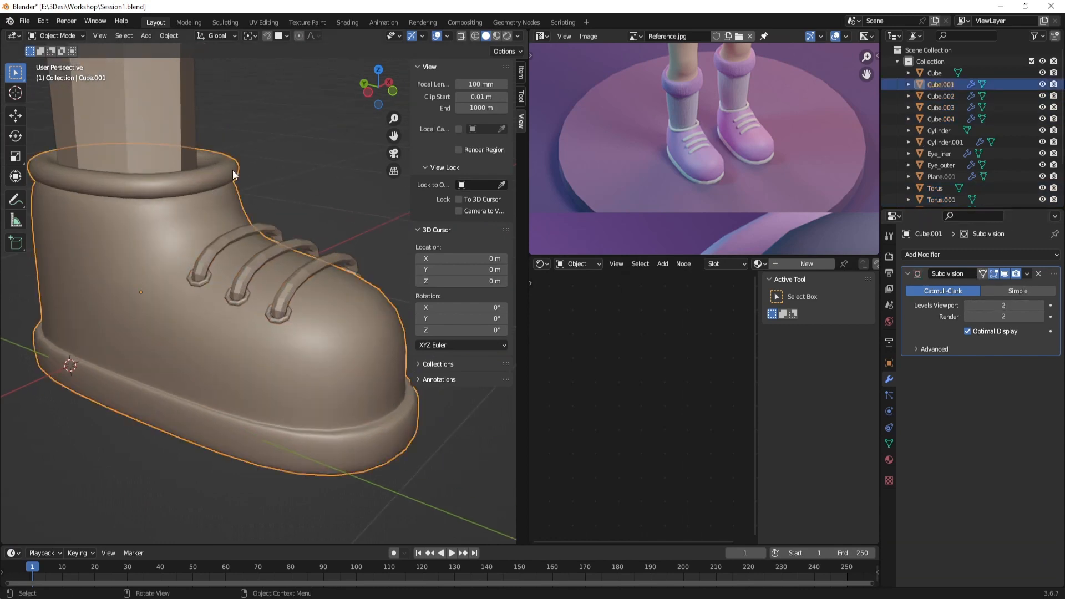
pyautogui.click(969, 306)
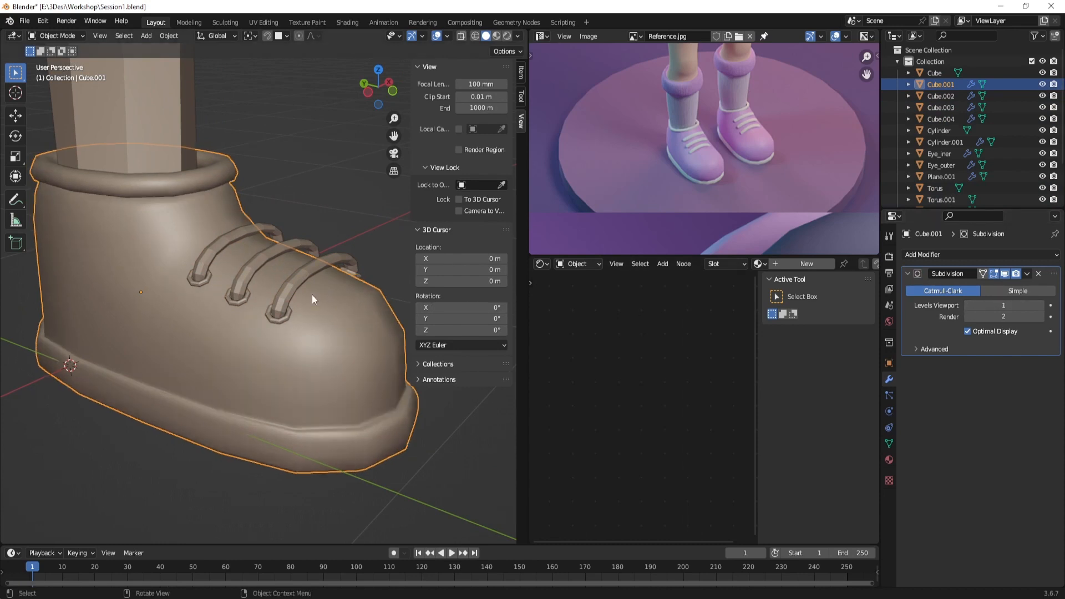
# Check the modifiers on the laces and on the middle lace's eyelet ring
pyautogui.click(294, 282)
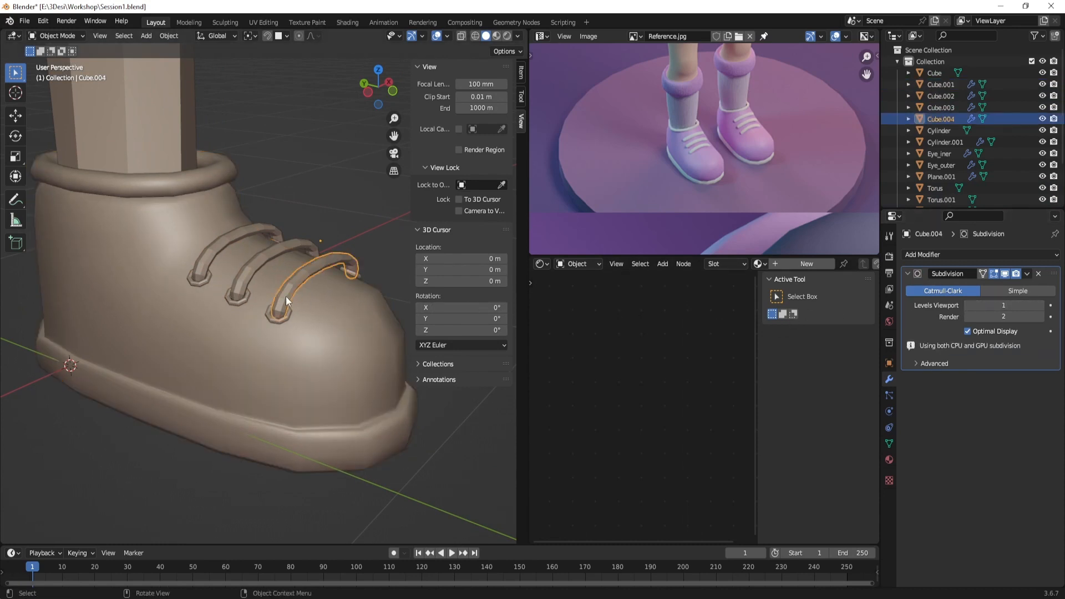
pyautogui.click(249, 278)
pyautogui.click(246, 299)
# Try to join the shoe body, laces and eyelet rings into one object, and undo the join
pyautogui.scroll(-4, 298, 297)
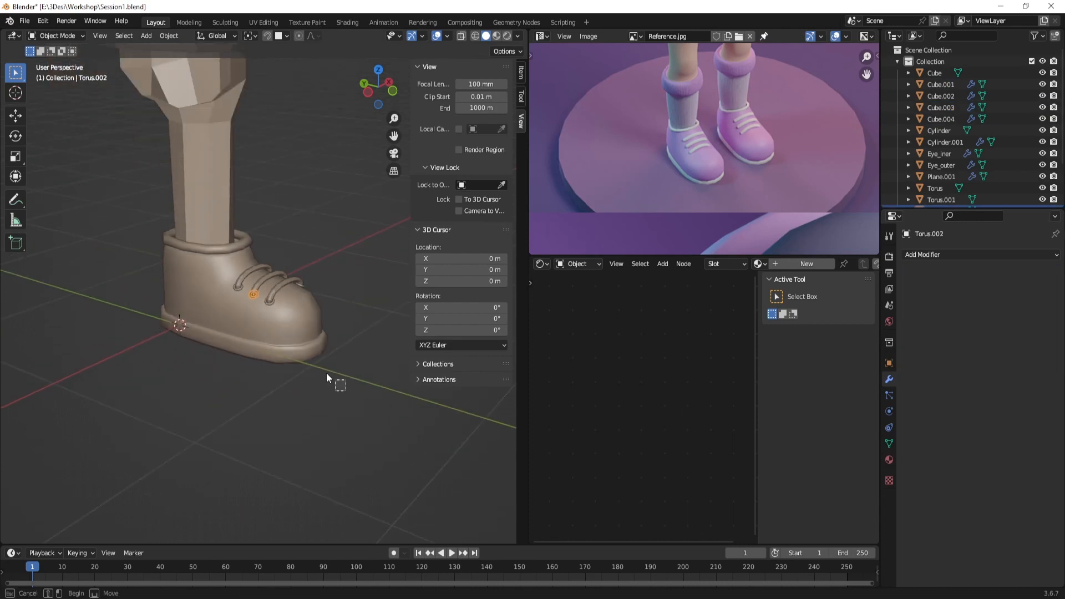
pyautogui.moveTo(326, 373); pyautogui.dragTo(256, 183)
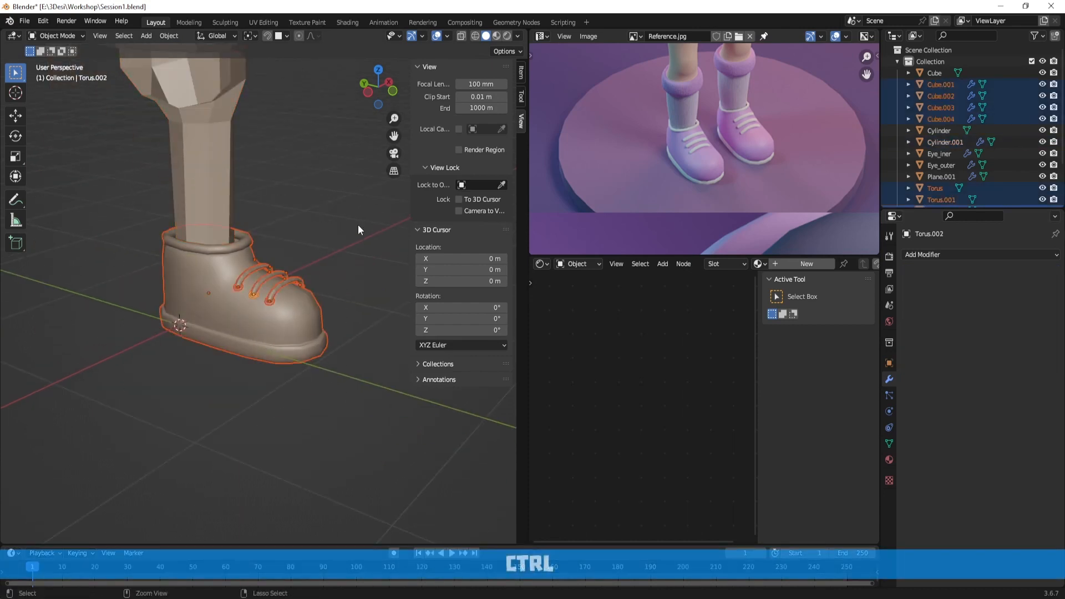
pyautogui.hotkey('ctrl', 'j')
pyautogui.scroll(4, 358, 225)
pyautogui.scroll(5, 334, 241)
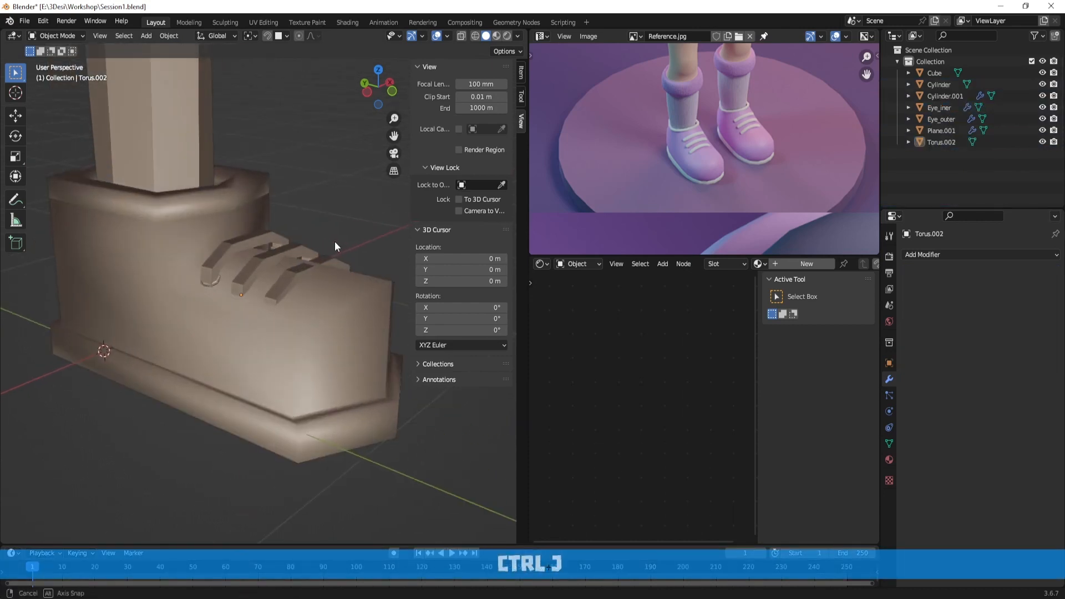
pyautogui.scroll(-1, 321, 292)
pyautogui.hotkey('alt', 'a')
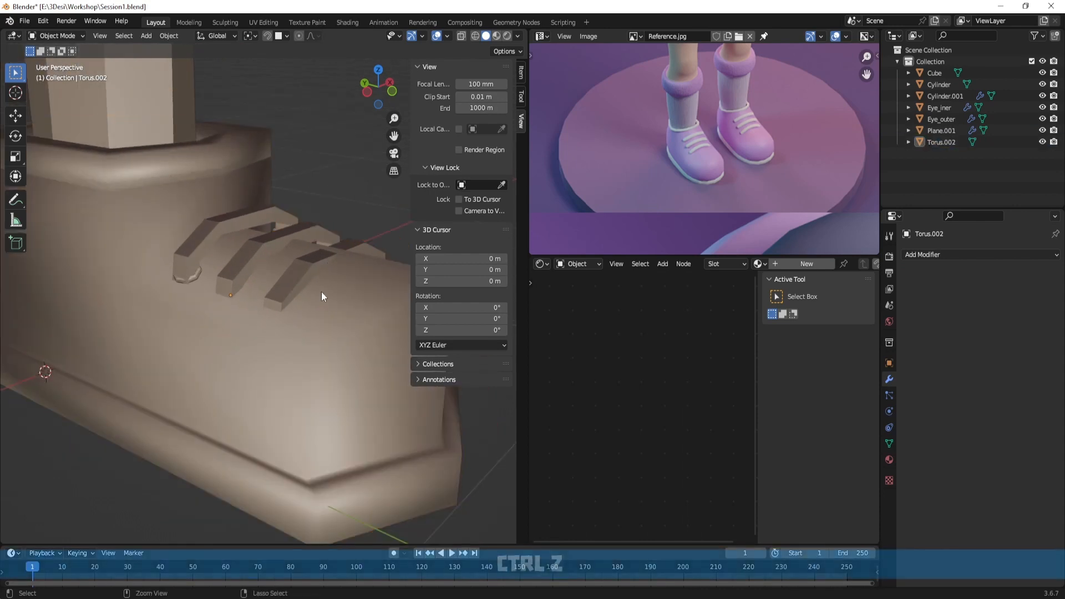
pyautogui.hotkey('ctrl', 'z')
pyautogui.hotkey('ctrl', 'z')
pyautogui.click(341, 219)
# Compare the modifiers of the individual laces and eyelet rings by selecting them one after another
pyautogui.moveTo(341, 220); pyautogui.dragTo(327, 236, button='middle')
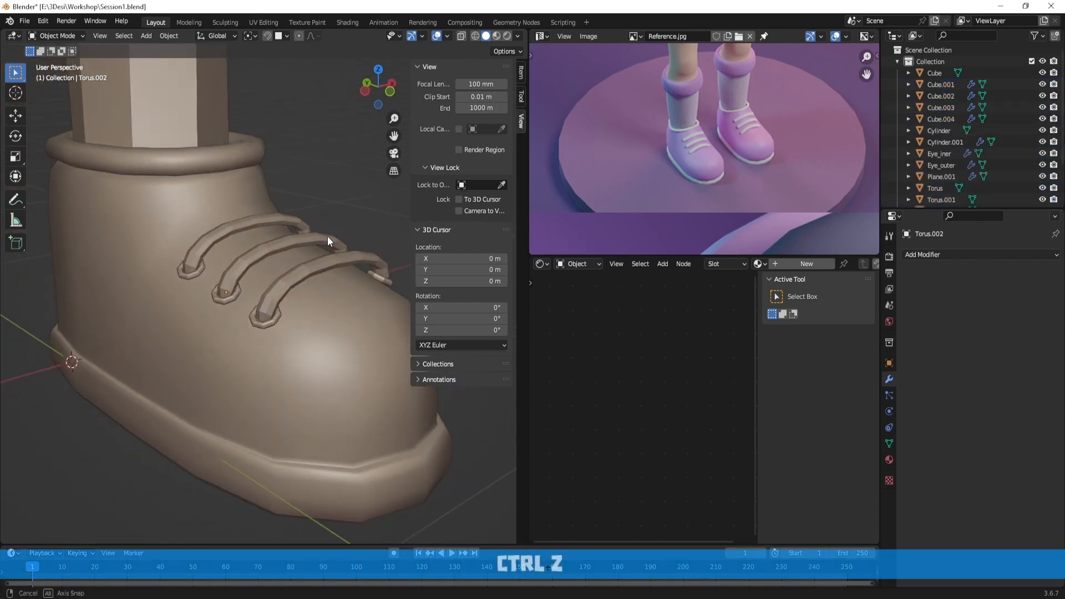
pyautogui.click(295, 280)
pyautogui.click(226, 301)
pyautogui.click(226, 300)
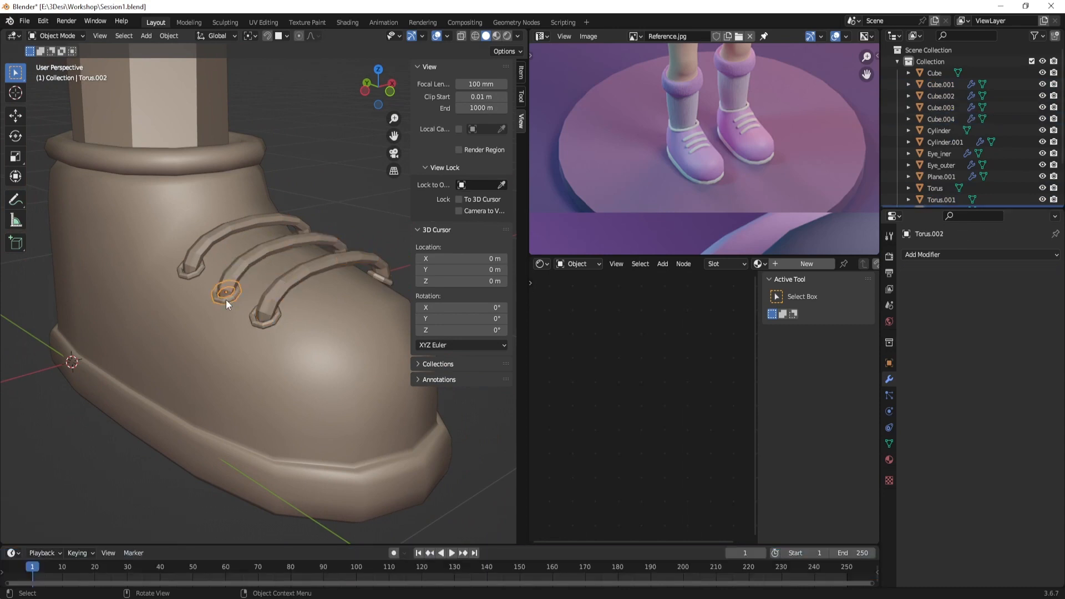
pyautogui.click(210, 253)
pyautogui.click(201, 270)
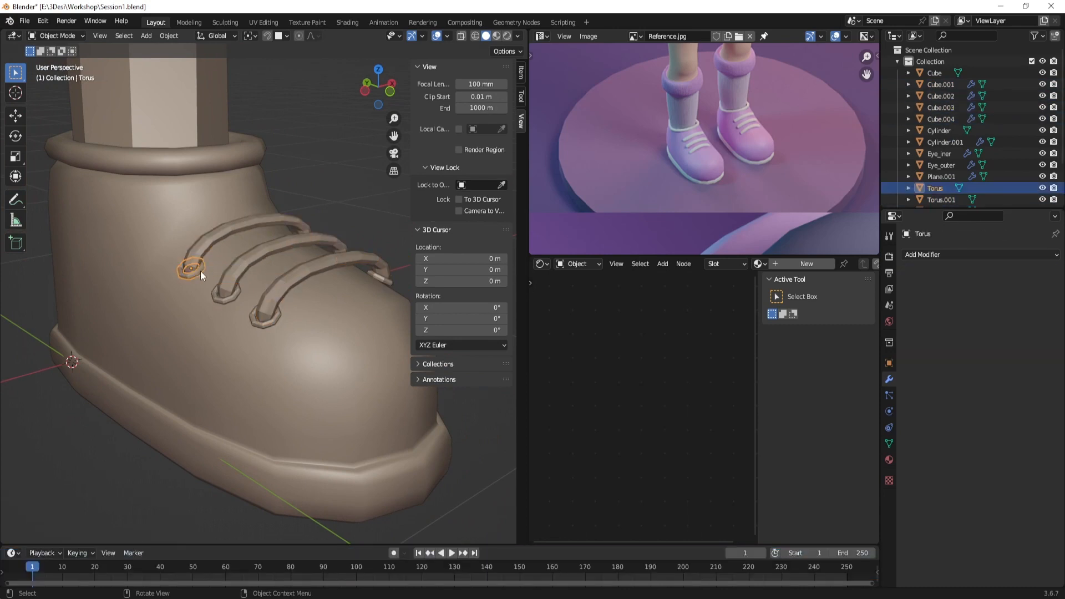
pyautogui.click(205, 244)
pyautogui.click(242, 265)
pyautogui.click(278, 285)
pyautogui.moveTo(277, 285)
pyautogui.mouseDown(button='middle')
pyautogui.moveTo(216, 284)
pyautogui.moveTo(281, 296)
pyautogui.mouseUp(button='middle')
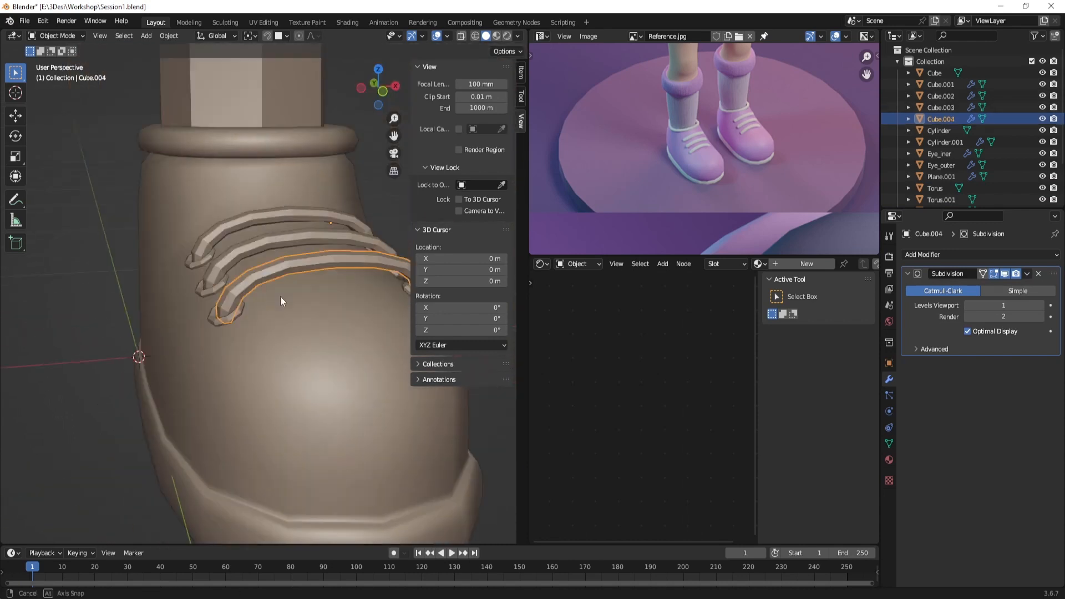
# Check the modifiers on the front and middle laces' eyelet rings
pyautogui.scroll(3, 294, 311)
pyautogui.click(312, 334)
pyautogui.scroll(-4, 303, 310)
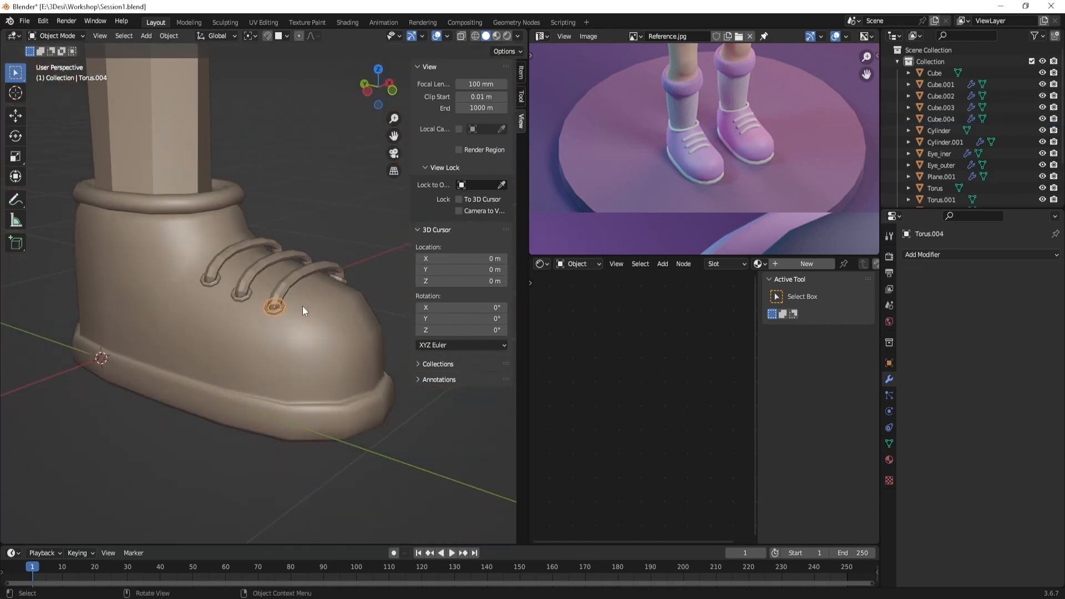
pyautogui.scroll(3, 298, 304)
pyautogui.keyDown('shift'); pyautogui.click(216, 293); pyautogui.keyUp('shift')
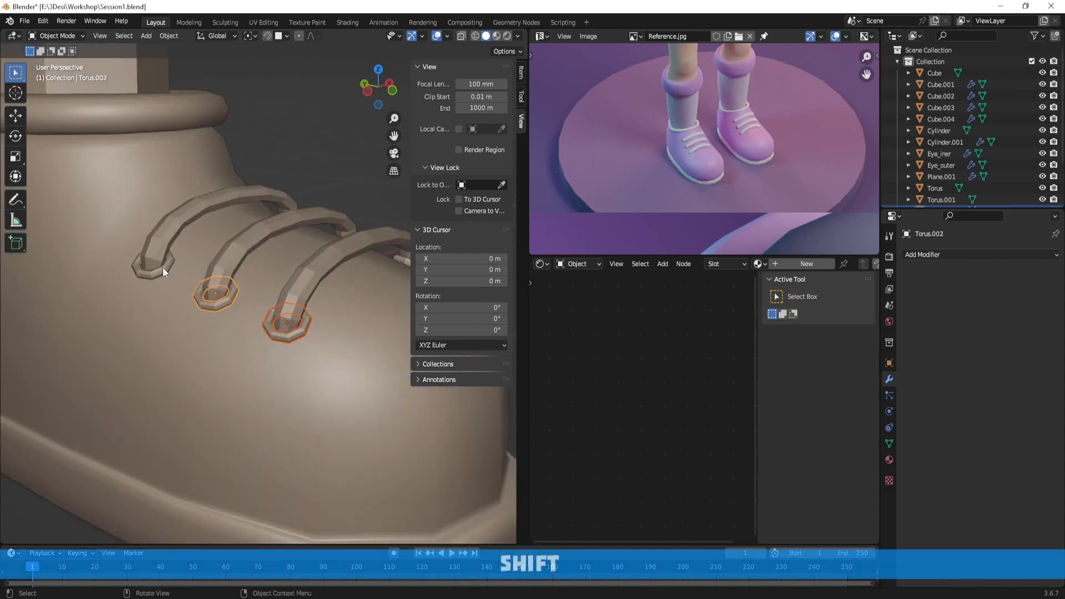
pyautogui.scroll(-5, 315, 294)
pyautogui.moveTo(321, 300); pyautogui.dragTo(319, 278, button='middle')
# Apply the Subdivision modifier on the shoe body
pyautogui.click(238, 221)
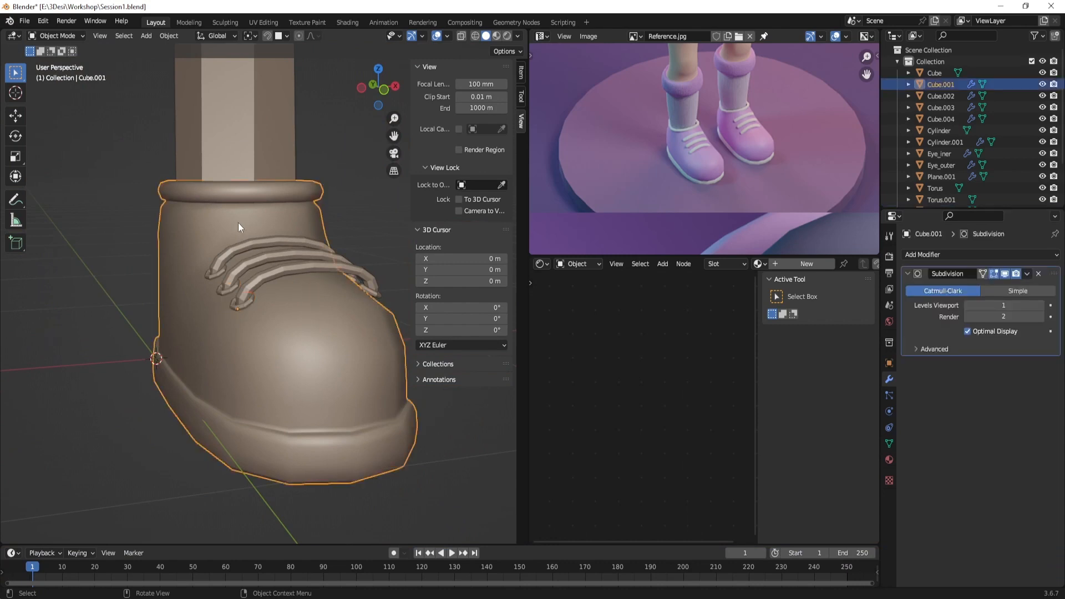
pyautogui.press('Tab')
pyautogui.moveTo(198, 217); pyautogui.dragTo(294, 267, button='middle')
pyautogui.press('Tab')
pyautogui.scroll(5, 294, 262)
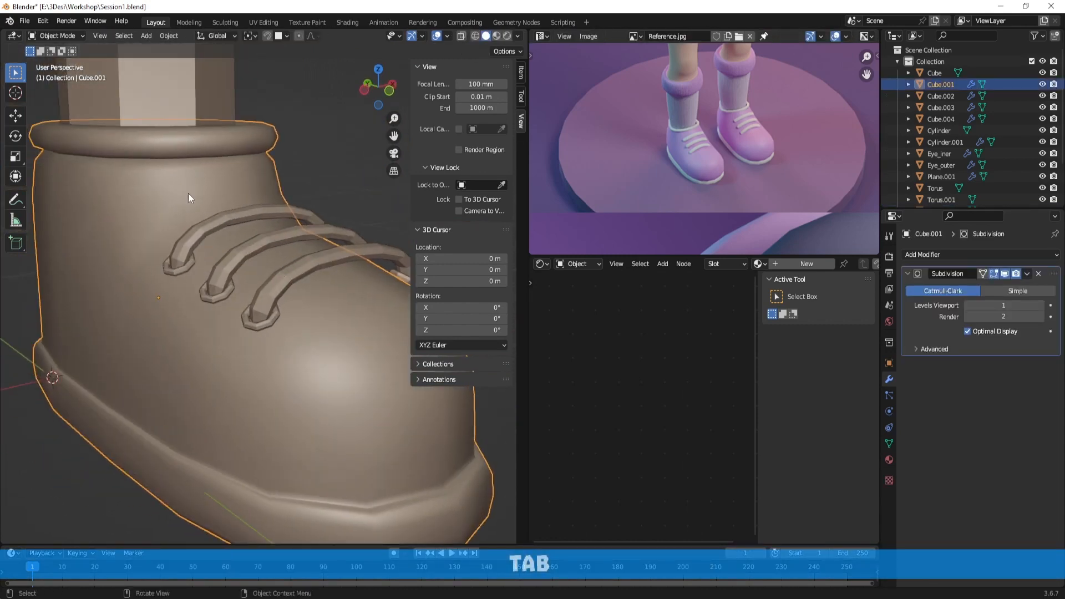
pyautogui.hotkey('ctrl', 'a')
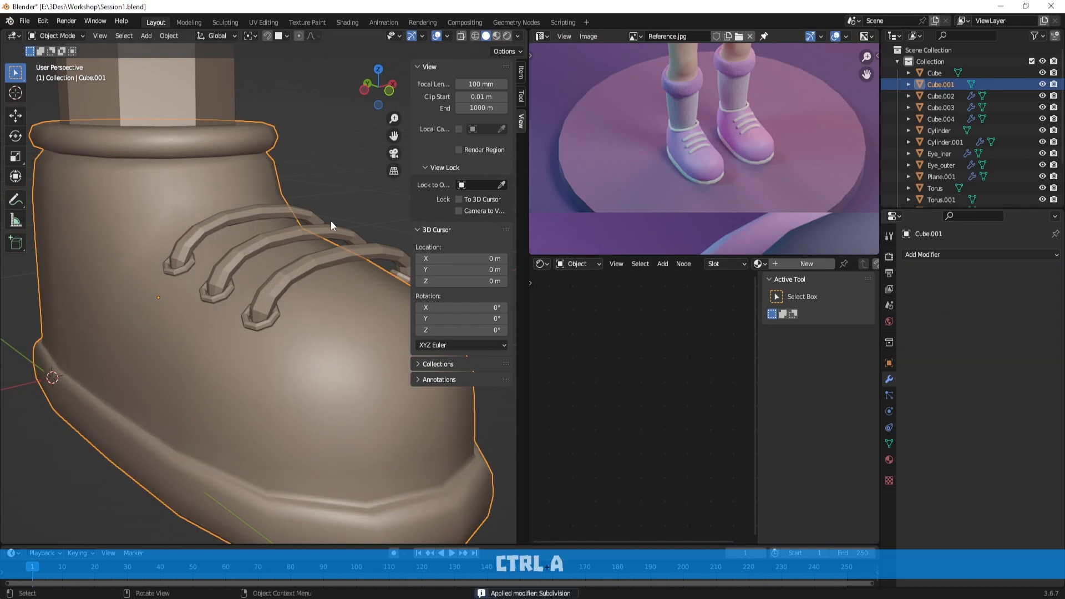
# Apply the Subdivision modifier on each of the three laces
pyautogui.click(270, 213)
pyautogui.hotkey('ctrl', 'a')
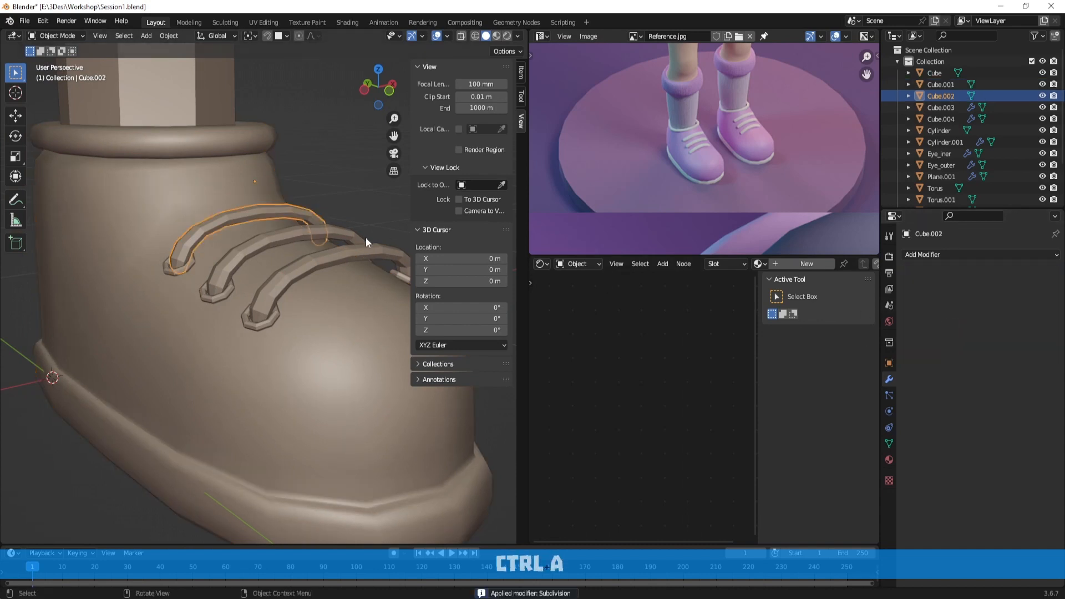
pyautogui.click(278, 241)
pyautogui.hotkey('ctrl', 'a')
pyautogui.click(351, 271)
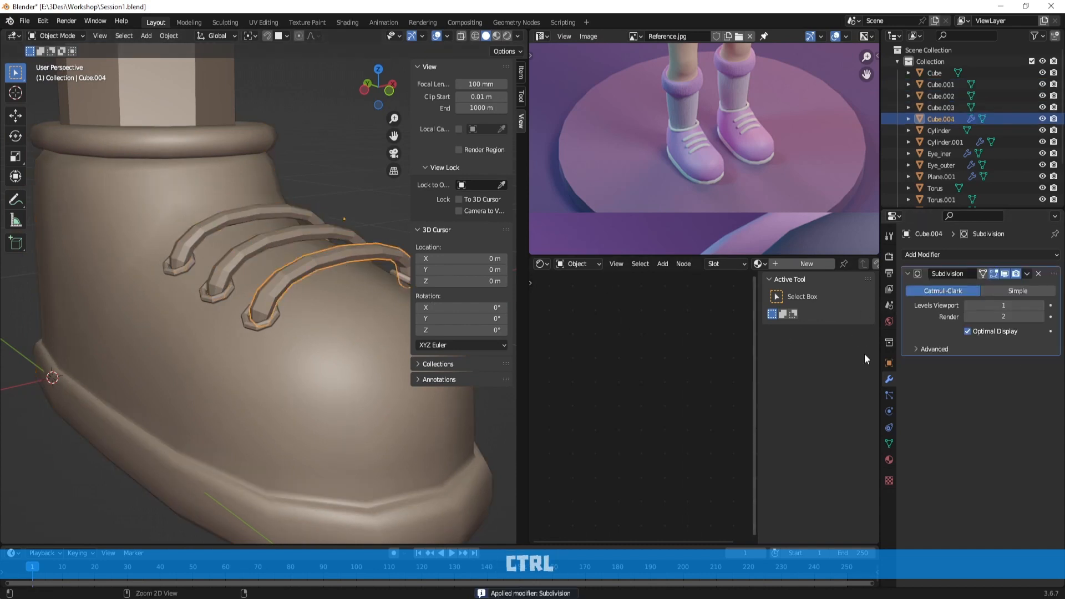
pyautogui.hotkey('ctrl', 'a')
pyautogui.scroll(-3, 321, 298)
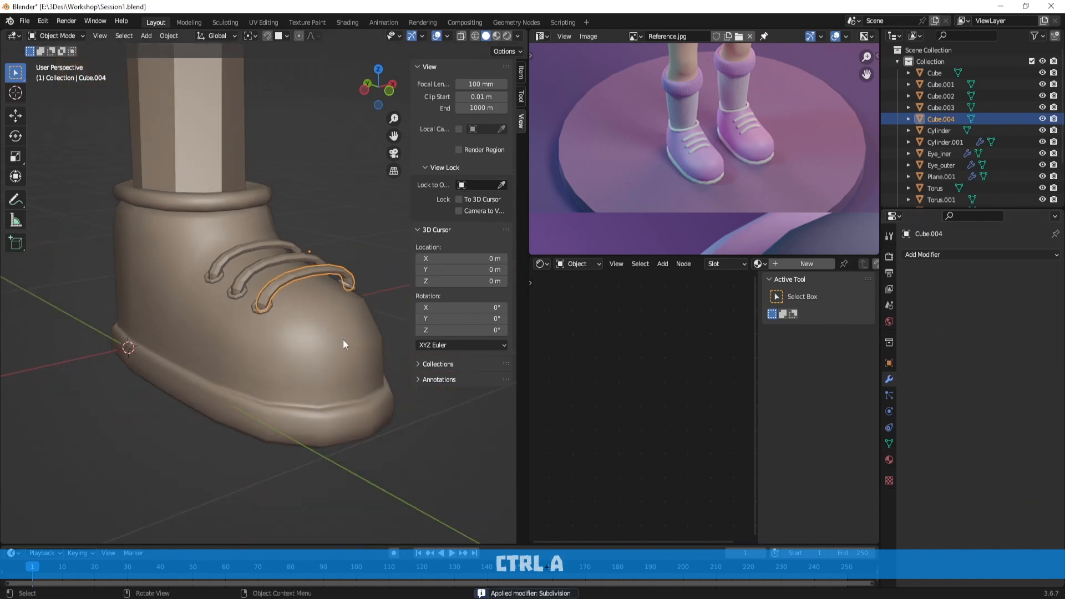
# Join the shoe body, the three laces and all eyelet rings into one object
pyautogui.moveTo(386, 458); pyautogui.dragTo(100, 204)
pyautogui.click(72, 135)
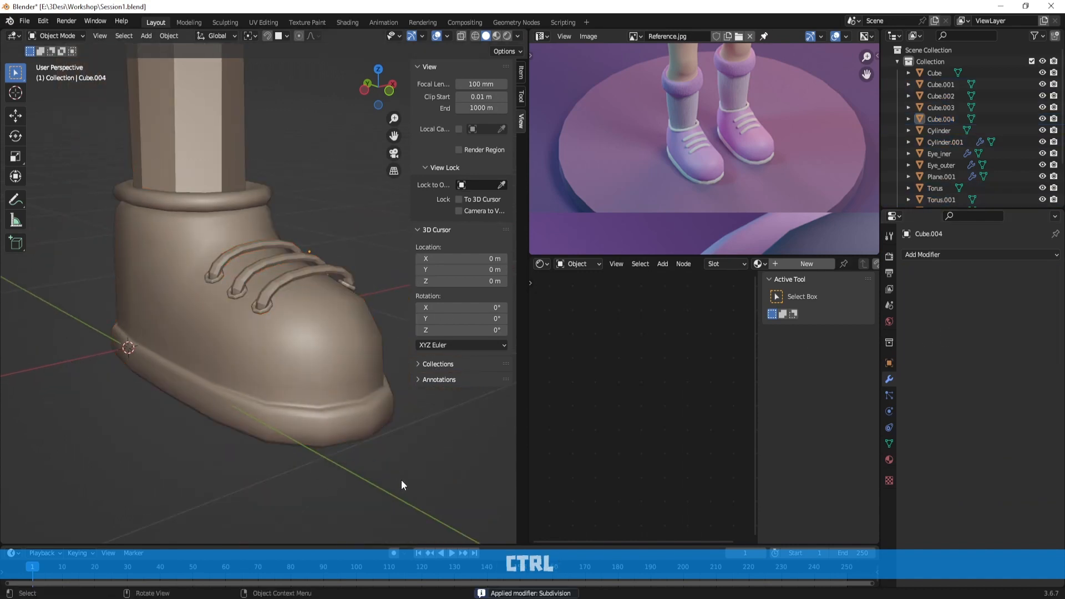
pyautogui.moveTo(401, 485); pyautogui.dragTo(42, 107)
pyautogui.hotkey('ctrl', 'j')
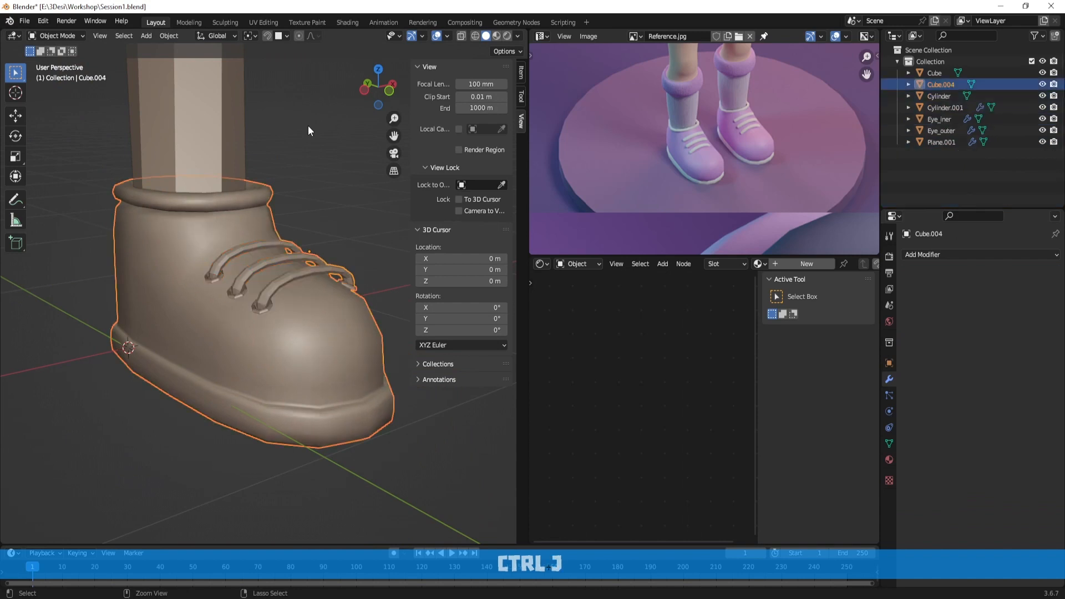
pyautogui.moveTo(308, 125); pyautogui.dragTo(328, 201, button='middle')
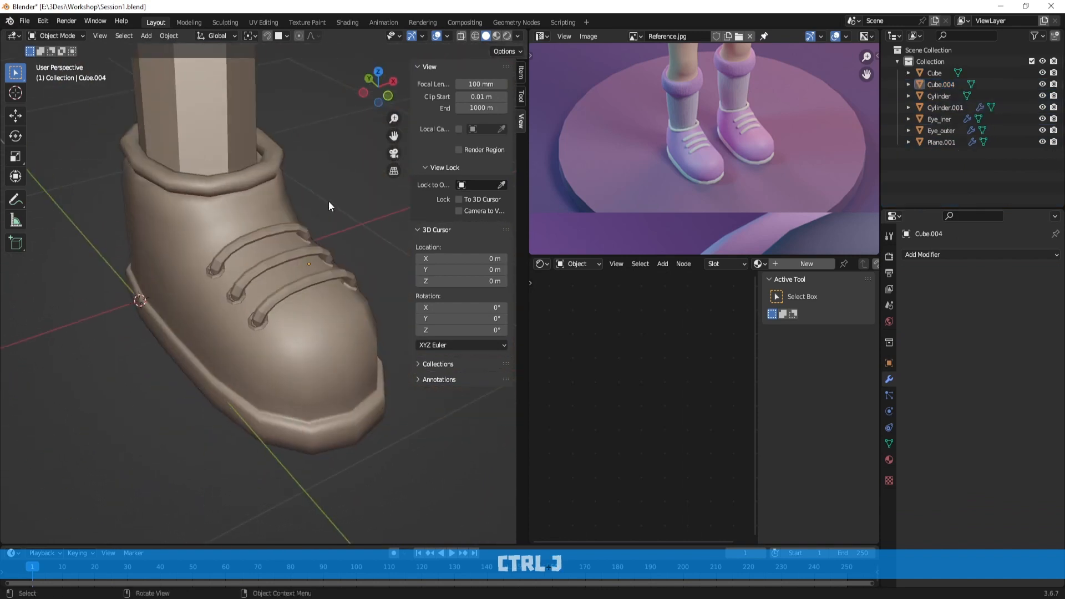
# Scale the joined shoe down uniformly so its collar better fits the leg's width
pyautogui.scroll(-4, 336, 222)
pyautogui.moveTo(341, 251); pyautogui.dragTo(208, 305, button='middle')
pyautogui.scroll(2, 277, 238)
pyautogui.click(284, 237)
pyautogui.press('s')
pyautogui.click(341, 265)
pyautogui.click(358, 239)
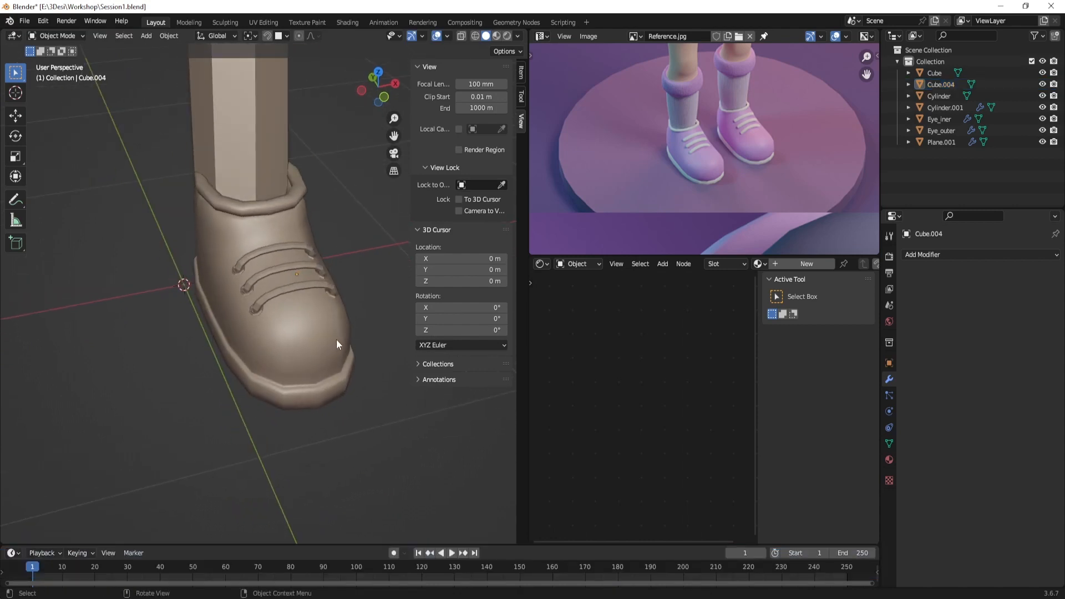
# Move the shoe along the X axis to position it under the leg
pyautogui.moveTo(336, 344); pyautogui.dragTo(328, 328, button='middle')
pyautogui.click(325, 326)
pyautogui.press('g')
pyautogui.press('x')
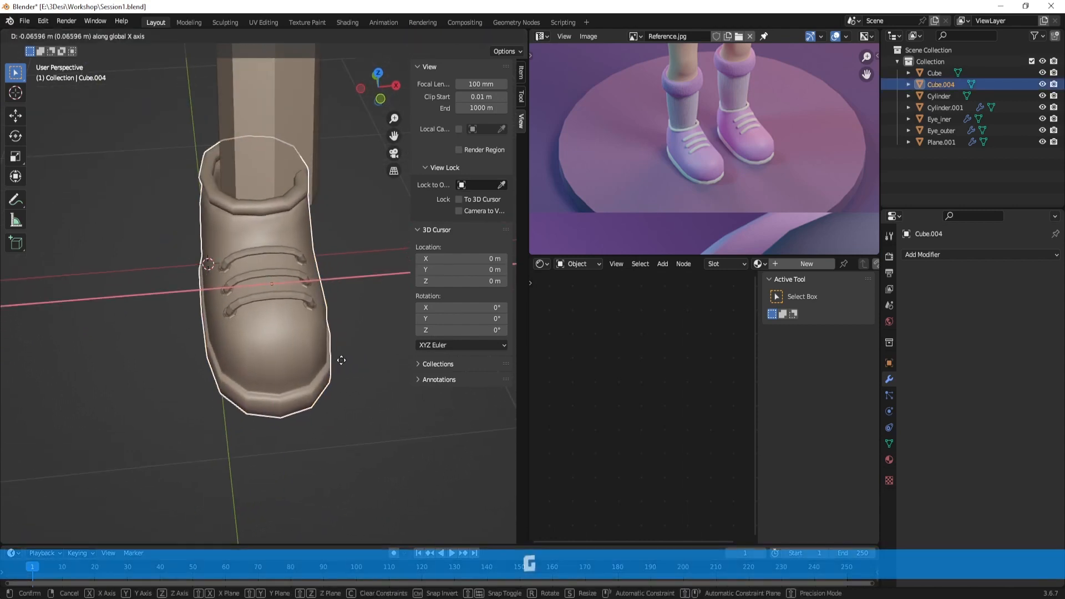
pyautogui.click(353, 326)
# Scale the shoe uniformly by about 0.845
pyautogui.scroll(-3, 353, 325)
pyautogui.keyDown('shift'); pyautogui.moveTo(360, 304); pyautogui.dragTo(332, 343, button='middle'); pyautogui.keyUp('shift')
pyautogui.moveTo(332, 342); pyautogui.dragTo(377, 332, button='middle')
pyautogui.press('s')
pyautogui.click(326, 336)
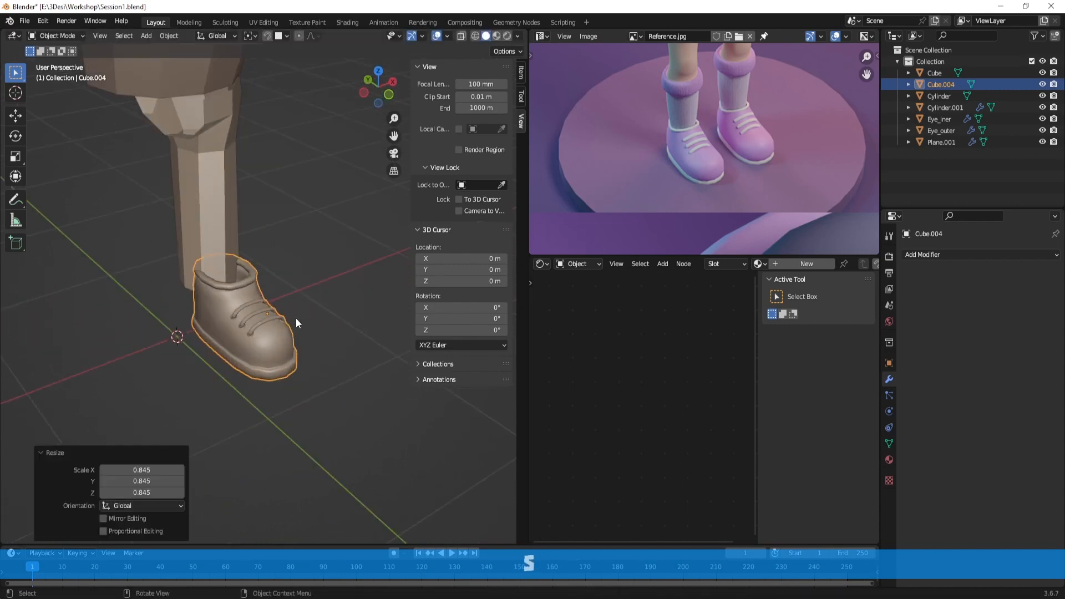
# Move the shoe along the Y axis to align its opening with the end of the leg
pyautogui.scroll(3, 295, 318)
pyautogui.moveTo(297, 319); pyautogui.dragTo(234, 211, button='middle')
pyautogui.press('g')
pyautogui.press('y')
pyautogui.click(341, 334)
pyautogui.press('Tab')
pyautogui.press('Tab')
# Enlarge the edge loop at the leg's lower end, finishing with a uniform scale of about 1.284
pyautogui.click(229, 195)
pyautogui.press('Tab')
pyautogui.scroll(-2, 278, 252)
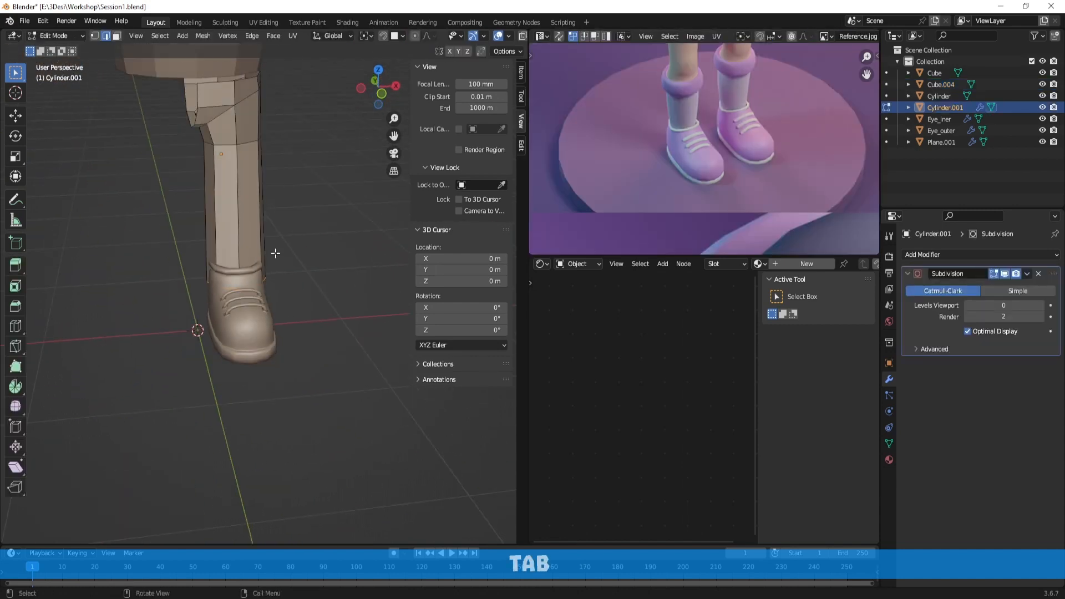
pyautogui.press('s')
pyautogui.moveTo(295, 294); pyautogui.dragTo(359, 269, button='middle')
pyautogui.click(319, 286)
pyautogui.press('g')
pyautogui.rightClick(297, 287)
pyautogui.press('s')
pyautogui.click(324, 288)
pyautogui.scroll(2, 302, 286)
pyautogui.click(339, 288)
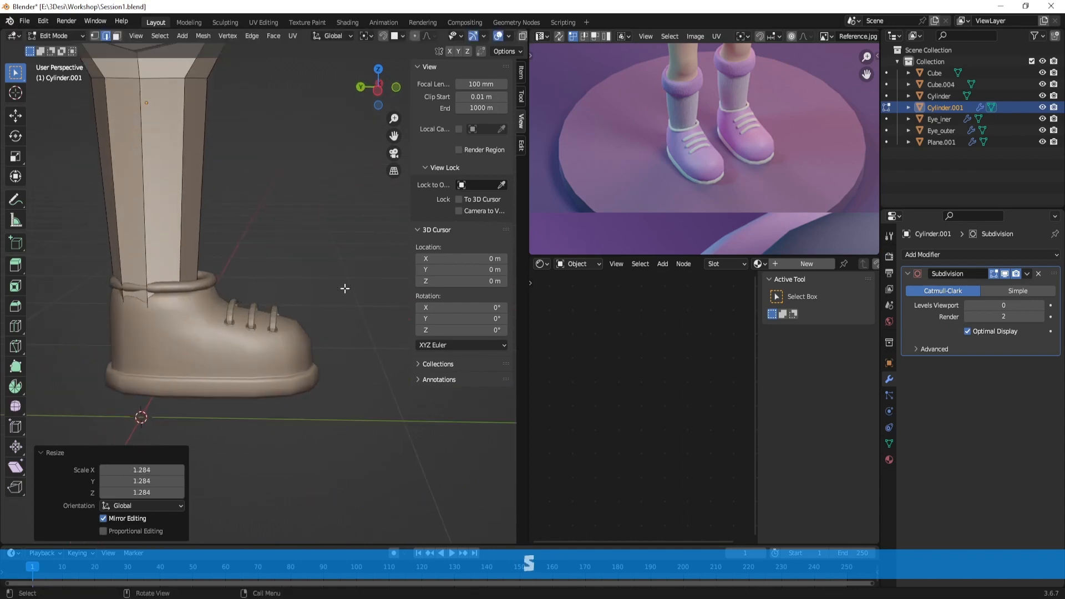
# Raise the leg's lower edge loop about 0.189 m along Z and enlarge it slightly
pyautogui.press('g')
pyautogui.press('z')
pyautogui.click(336, 251)
pyautogui.press('s')
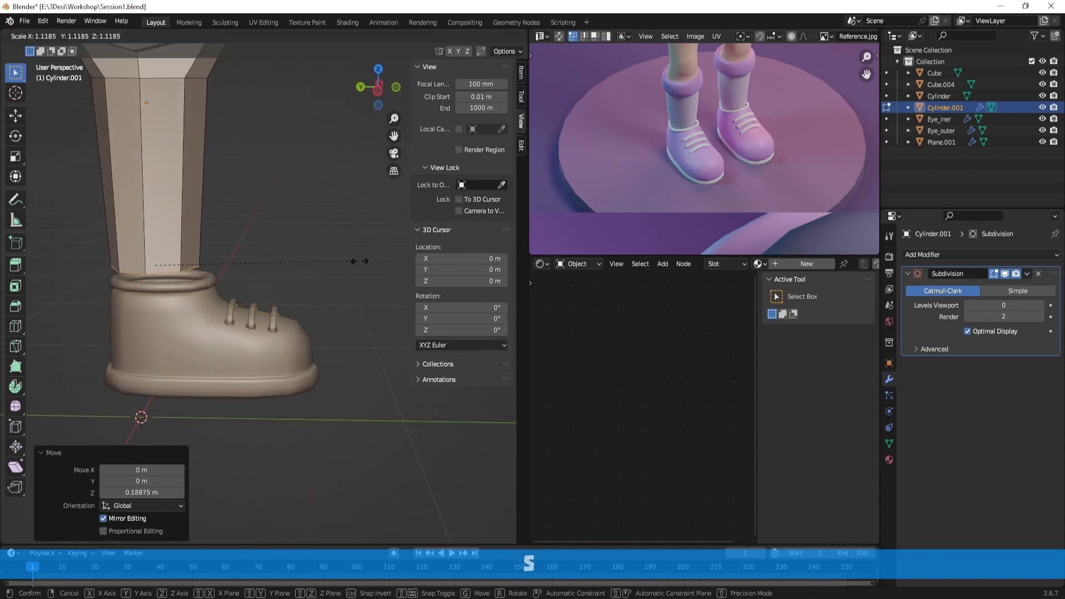
pyautogui.click(367, 263)
pyautogui.press('Tab')
# Select the edge loop around the shoe's collar and scale it by about 1.113 along X with proportional editing enabled
pyautogui.click(214, 301)
pyautogui.scroll(2, 213, 301)
pyautogui.press('Tab')
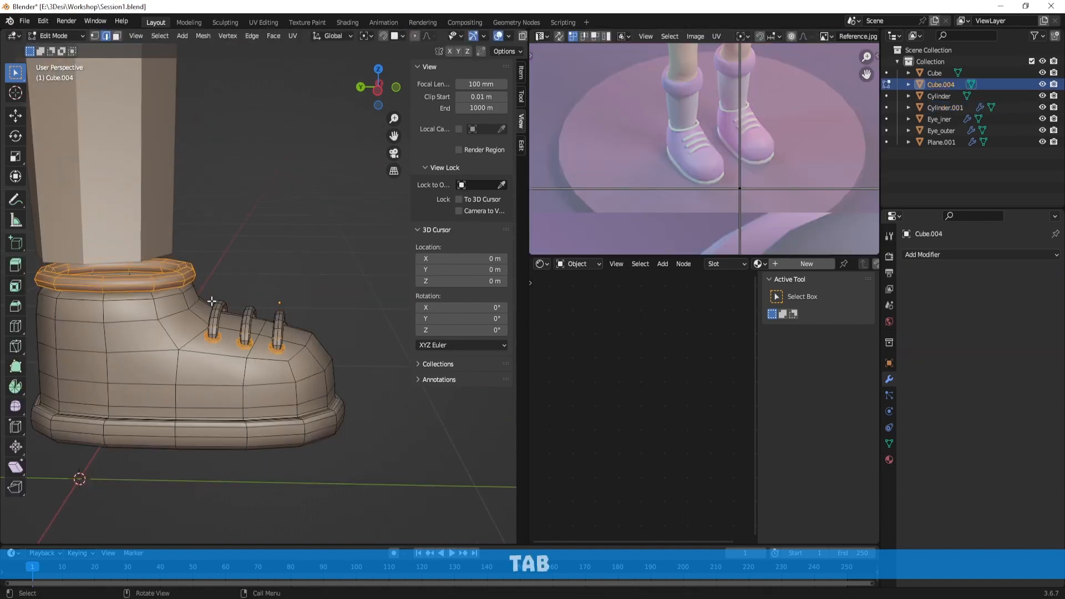
pyautogui.keyDown('shift'); pyautogui.moveTo(199, 303); pyautogui.dragTo(310, 289, button='middle'); pyautogui.keyUp('shift')
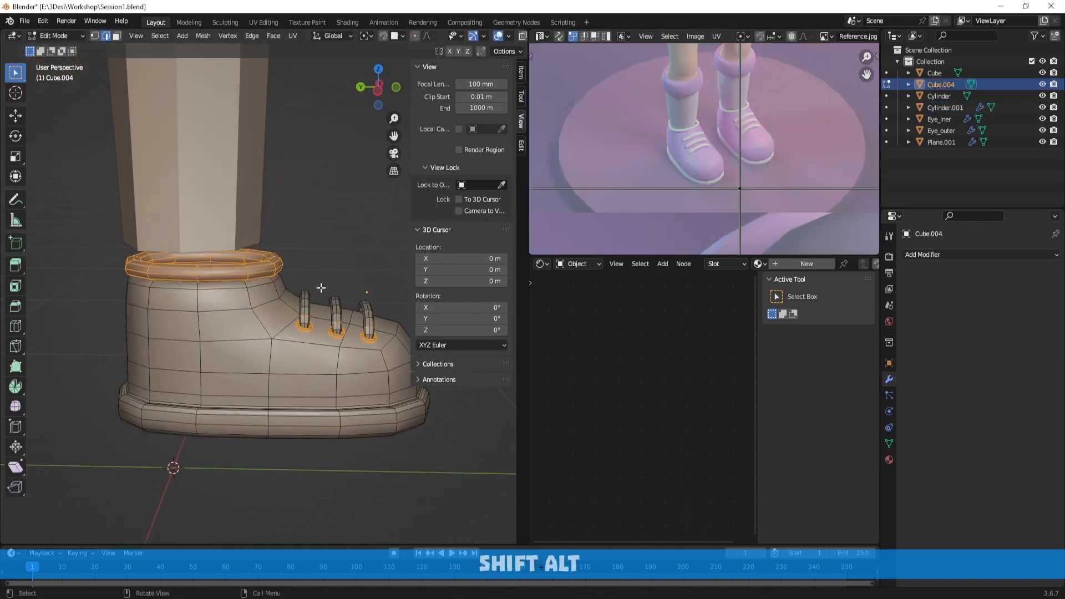
pyautogui.keyDown('alt'); pyautogui.click(244, 272); pyautogui.keyUp('alt')
pyautogui.press('3')
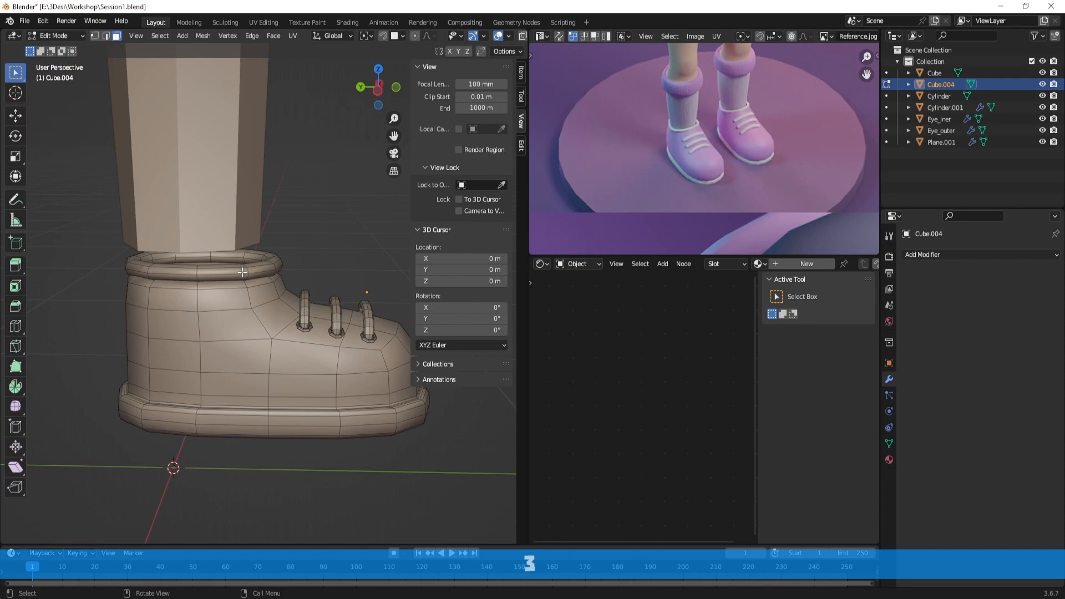
pyautogui.press('2')
pyautogui.moveTo(243, 272); pyautogui.dragTo(309, 262, button='middle')
pyautogui.press('o')
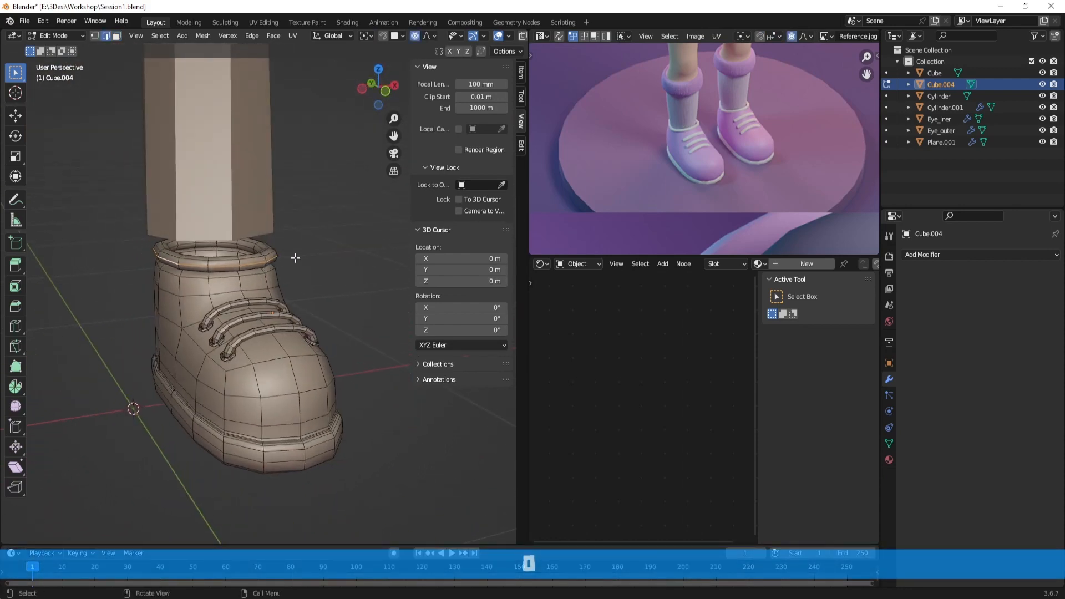
pyautogui.press('s')
pyautogui.press('x')
pyautogui.click(266, 277)
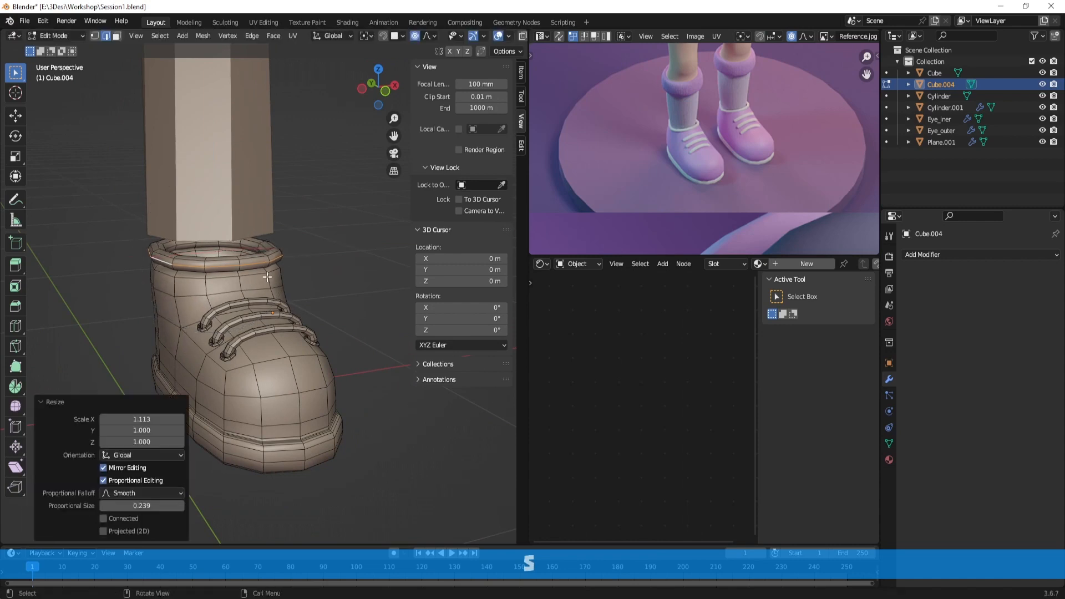
# Scale the shoe's collar loop by about 0.942 along Y with proportional editing
pyautogui.moveTo(267, 277); pyautogui.dragTo(277, 255, button='middle')
pyautogui.press('s')
pyautogui.press('y')
pyautogui.click(233, 214)
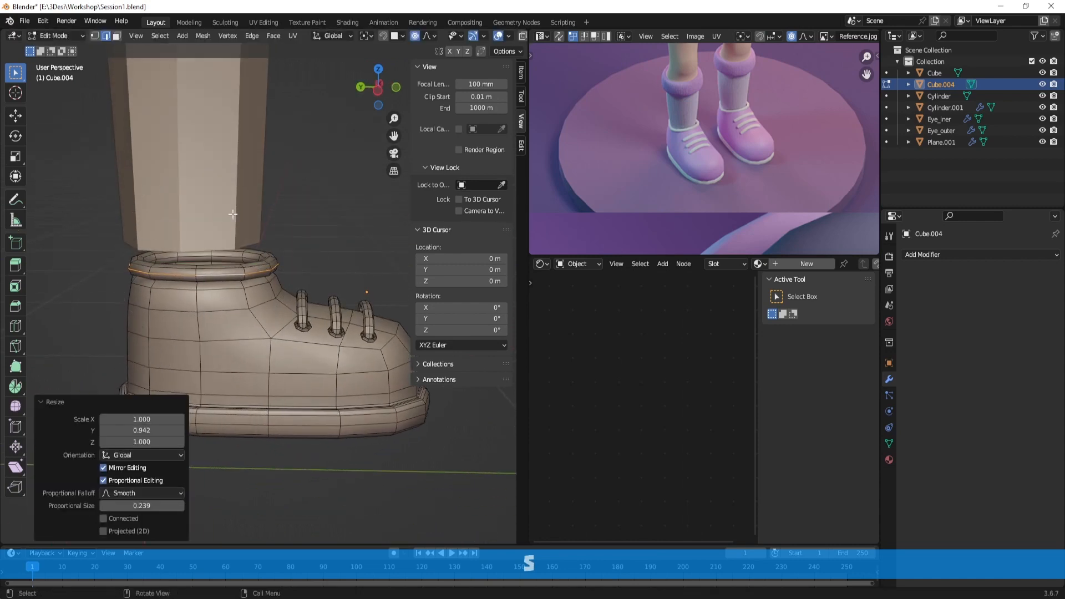
pyautogui.press('Tab')
pyautogui.click(225, 202)
pyautogui.press('Tab')
pyautogui.press('Tab')
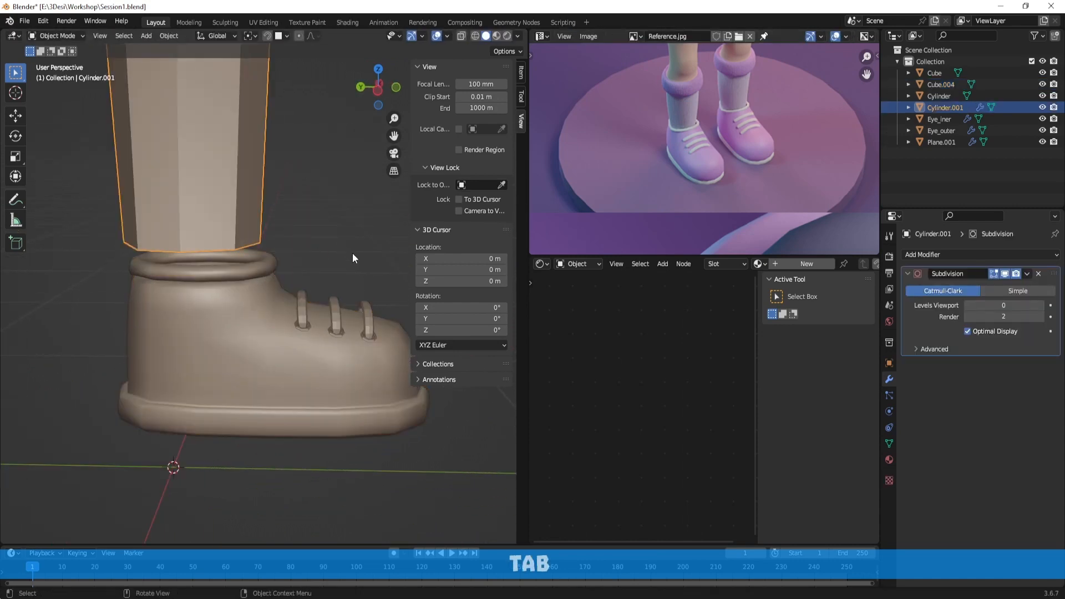
pyautogui.moveTo(352, 253); pyautogui.dragTo(247, 266, button='middle')
pyautogui.click(283, 279)
pyautogui.scroll(-1, 283, 277)
# Shift the leg's lower edge loop along Y and lower it about 0.066 m along Z onto the shoe's collar
pyautogui.click(255, 209)
pyautogui.press('Tab')
pyautogui.moveTo(255, 209); pyautogui.dragTo(331, 230, button='middle')
pyautogui.press('g')
pyautogui.press('y')
pyautogui.click(311, 269)
pyautogui.press('g')
pyautogui.press('z')
pyautogui.click(331, 243)
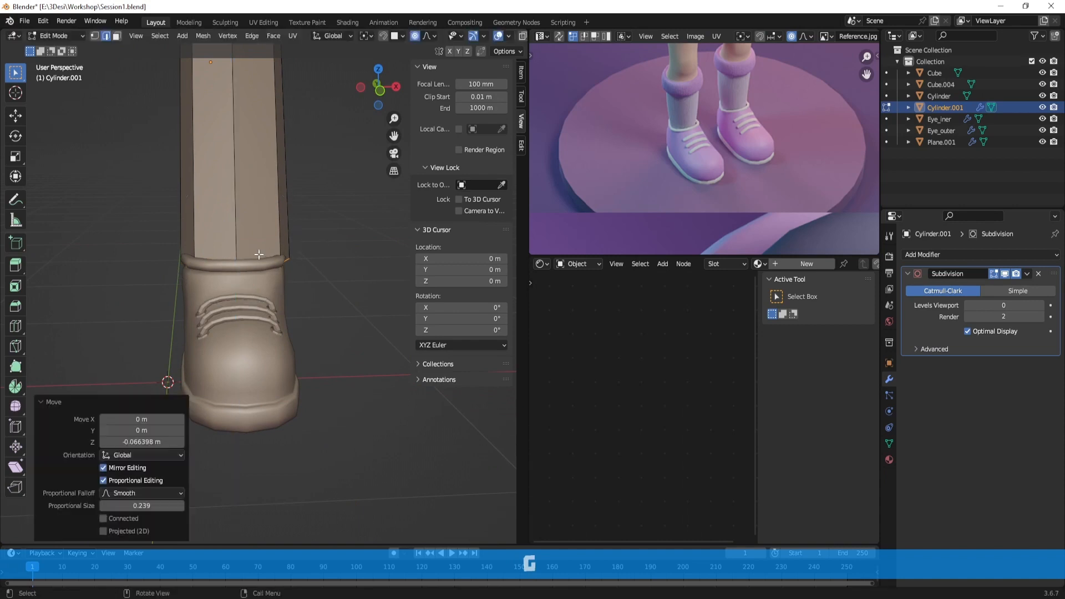
# Move the leg's lower edge loop about -0.039 m along Y and rescale it to cover the shoe's collar
pyautogui.moveTo(259, 254); pyautogui.dragTo(390, 244, button='middle')
pyautogui.press('g')
pyautogui.press('y')
pyautogui.click(319, 255)
pyautogui.press('s')
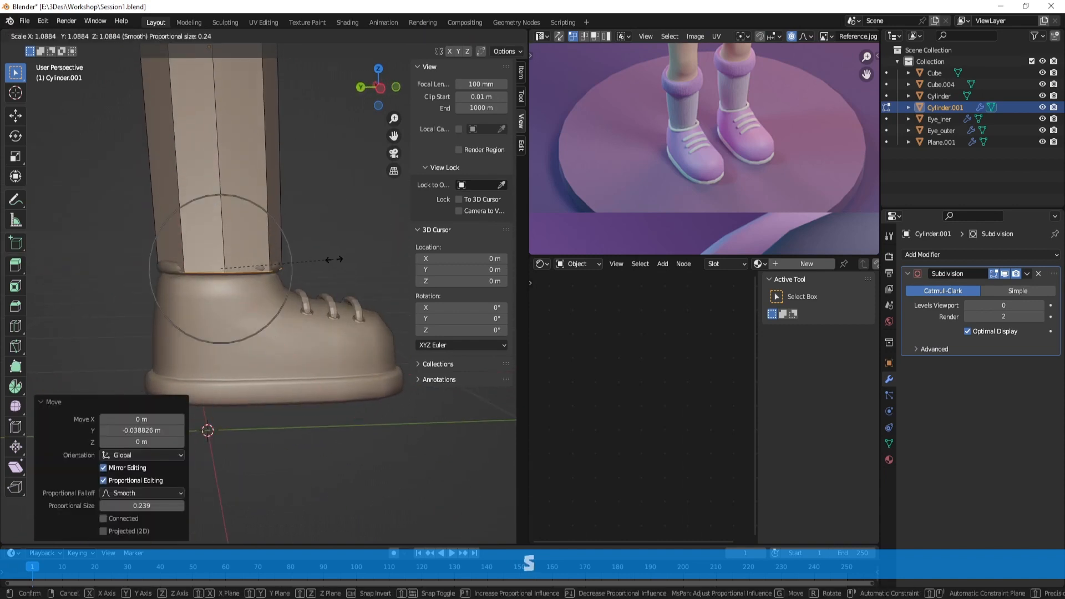
pyautogui.click(352, 261)
pyautogui.moveTo(351, 261)
pyautogui.mouseDown(button='middle')
pyautogui.moveTo(197, 259)
pyautogui.moveTo(347, 278)
pyautogui.mouseUp(button='middle')
pyautogui.press('s')
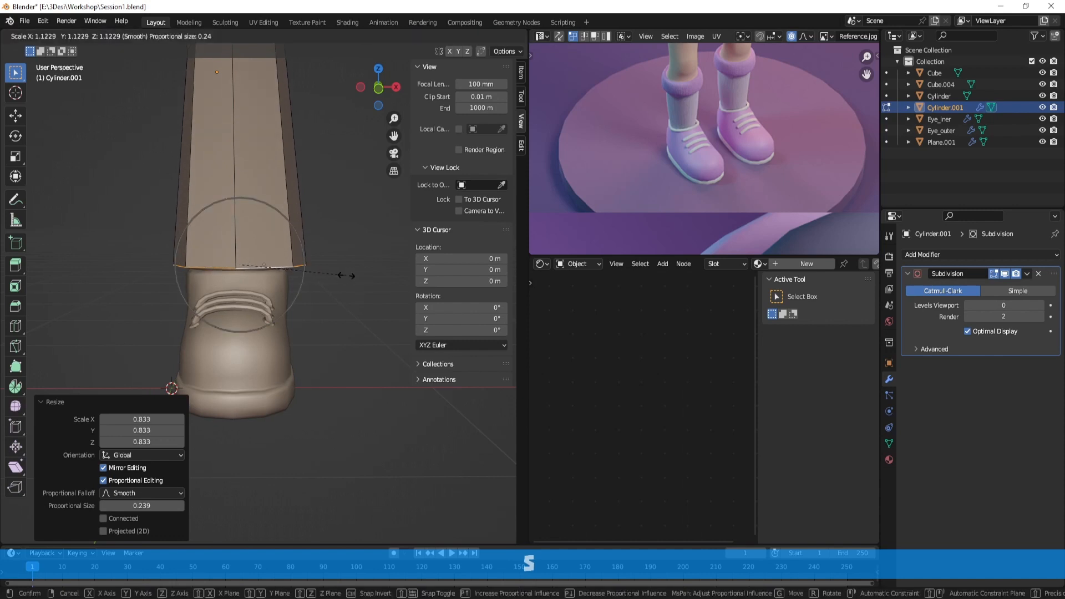
pyautogui.click(346, 276)
pyautogui.press('Tab')
pyautogui.click(346, 275)
# Open the leg mesh for editing and display it in wireframe
pyautogui.scroll(-6, 338, 261)
pyautogui.keyDown('alt'); pyautogui.keyDown('shift'); pyautogui.moveTo(319, 226); pyautogui.dragTo(331, 281); pyautogui.keyUp('shift'); pyautogui.keyUp('alt')
pyautogui.scroll(3, 332, 281)
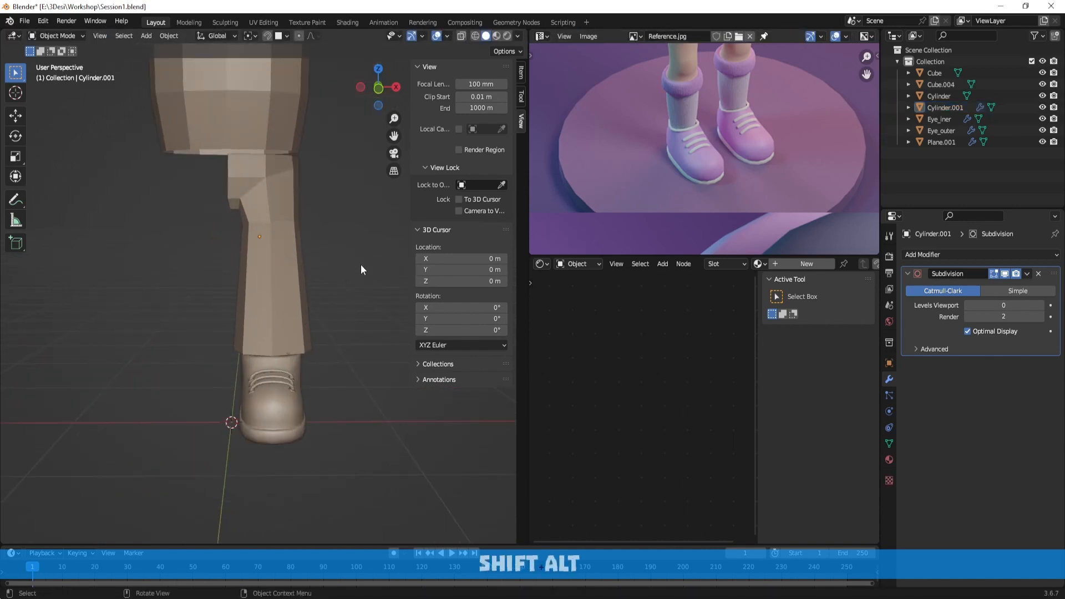
pyautogui.scroll(-3, 288, 255)
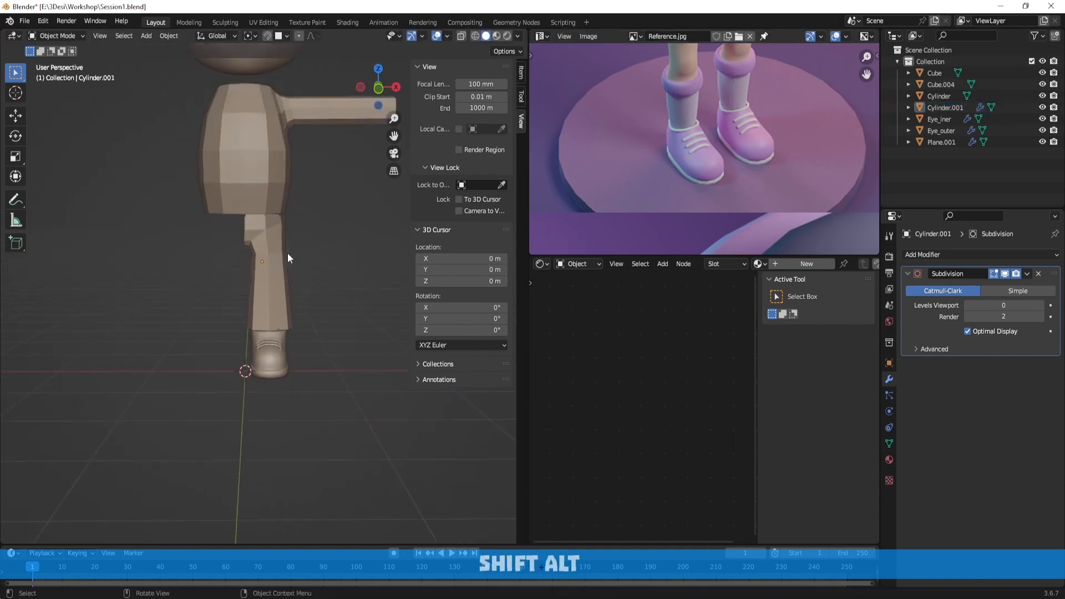
pyautogui.click(278, 240)
pyautogui.scroll(3, 278, 240)
pyautogui.press('Tab')
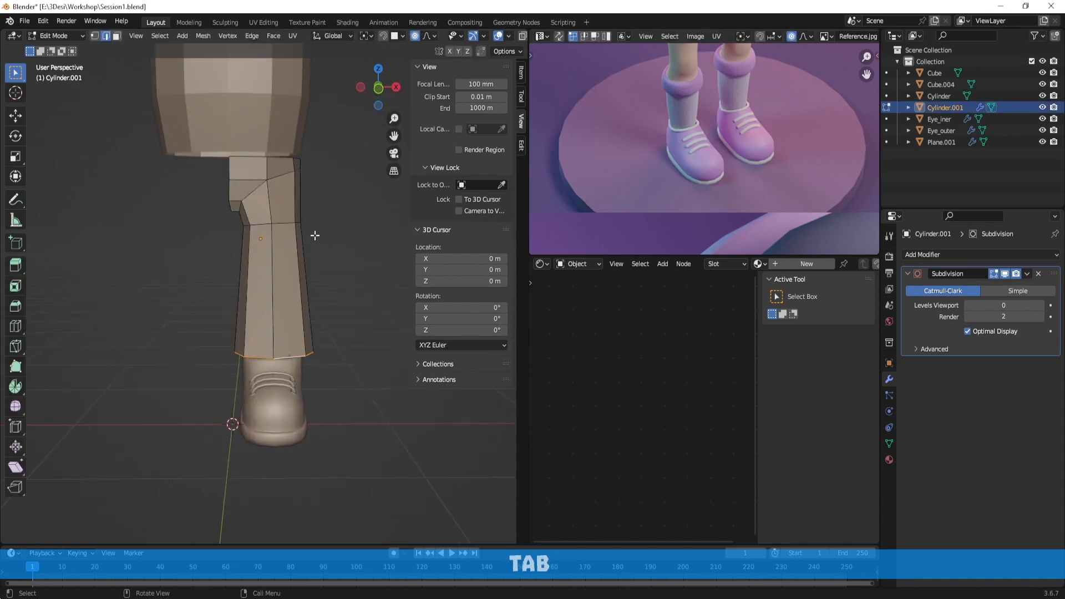
pyautogui.hotkey('shift', 'z')
# Select the lower leg's faces up through the band above and move them about 0.054 m along X with a small proportional size
pyautogui.moveTo(364, 311); pyautogui.dragTo(233, 212)
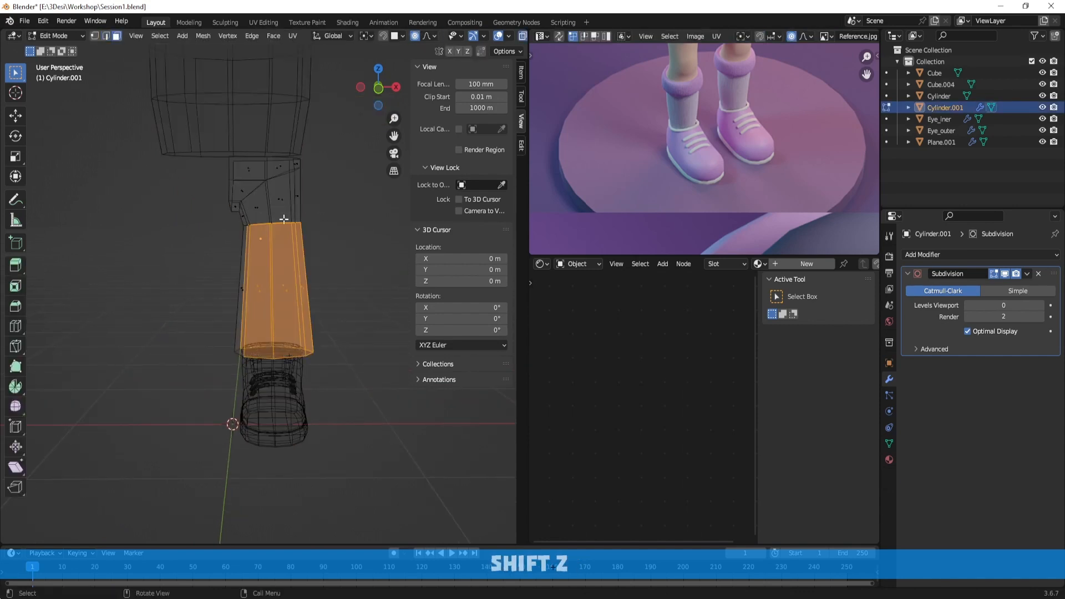
pyautogui.doubleClick(282, 200)
pyautogui.keyDown('shift'); pyautogui.doubleClick(288, 286); pyautogui.keyUp('shift')
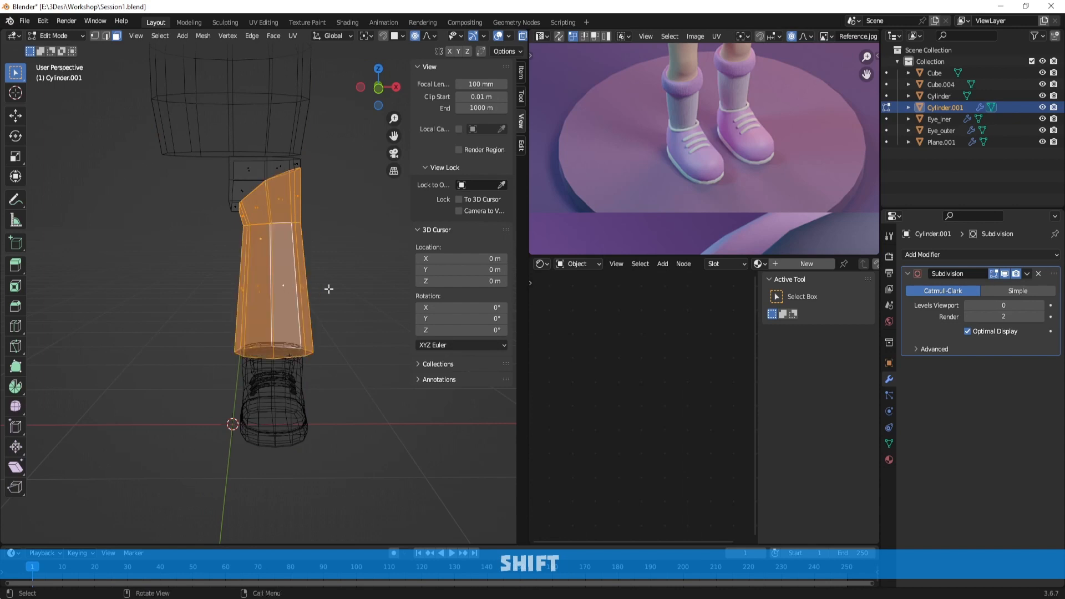
pyautogui.scroll(-2, 329, 286)
pyautogui.press('g')
pyautogui.press('x')
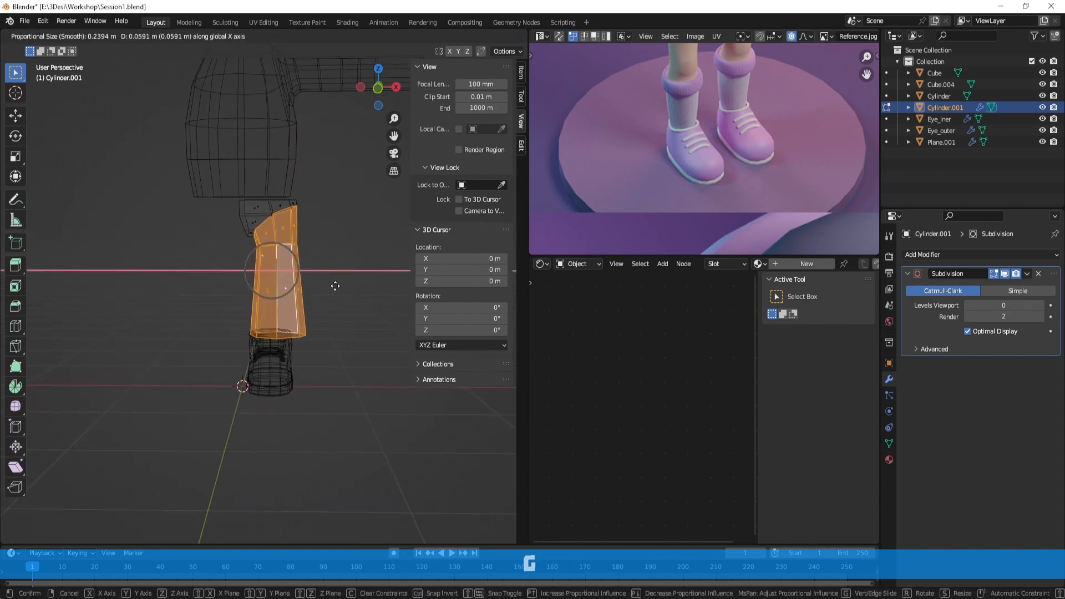
pyautogui.scroll(10, 335, 285)
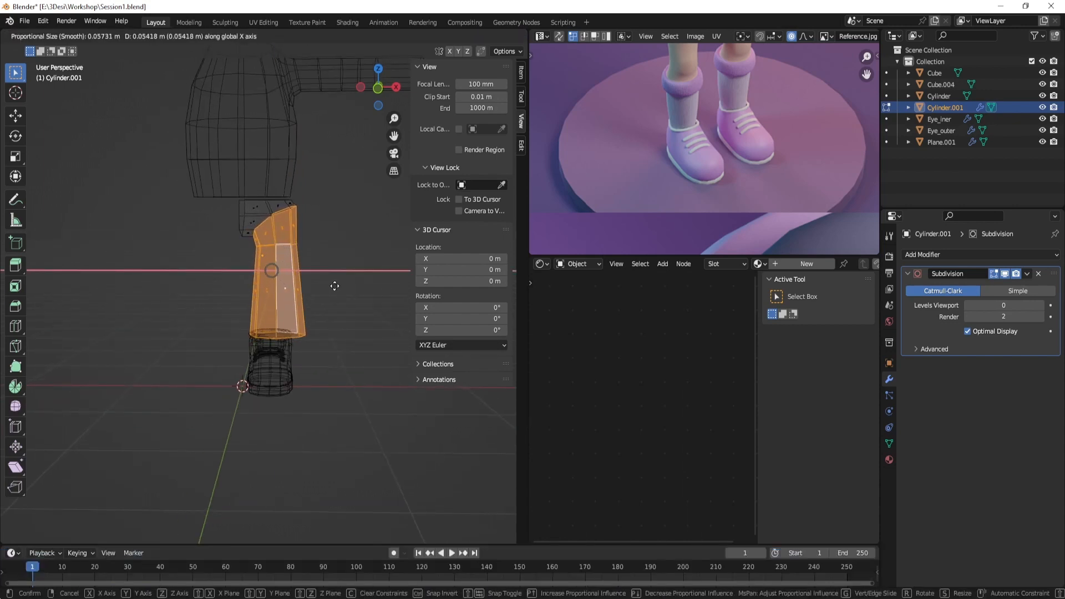
pyautogui.click(335, 286)
pyautogui.press('Tab')
pyautogui.scroll(3, 327, 366)
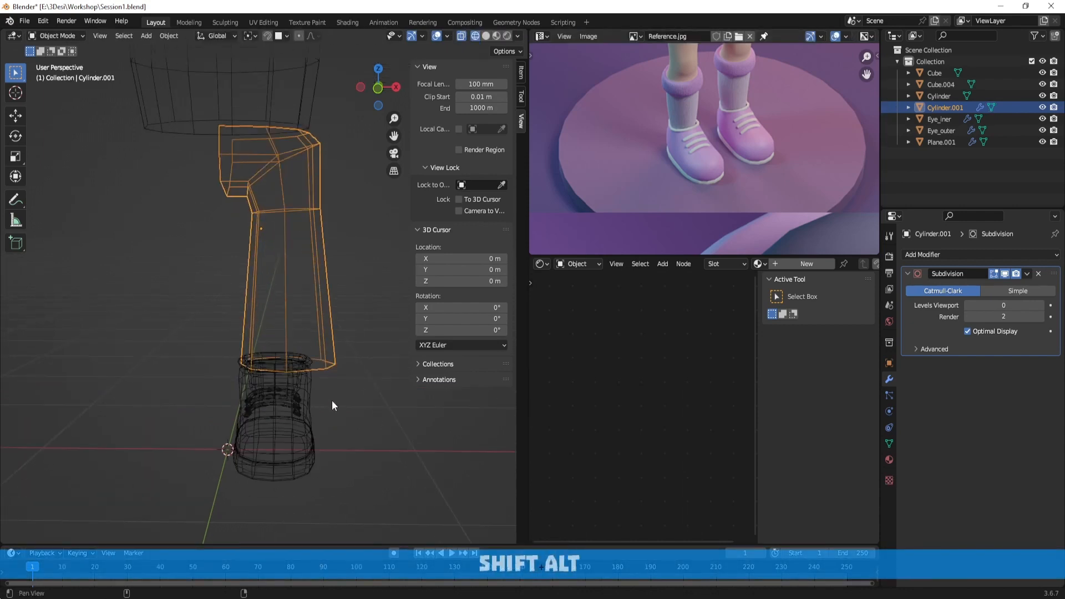
# Move the shoe about 0.06 m along X to sit beneath the leg
pyautogui.keyDown('shift'); pyautogui.moveTo(332, 401); pyautogui.dragTo(329, 363, button='middle'); pyautogui.keyUp('shift')
pyautogui.click(328, 363)
pyautogui.press('g')
pyautogui.press('x')
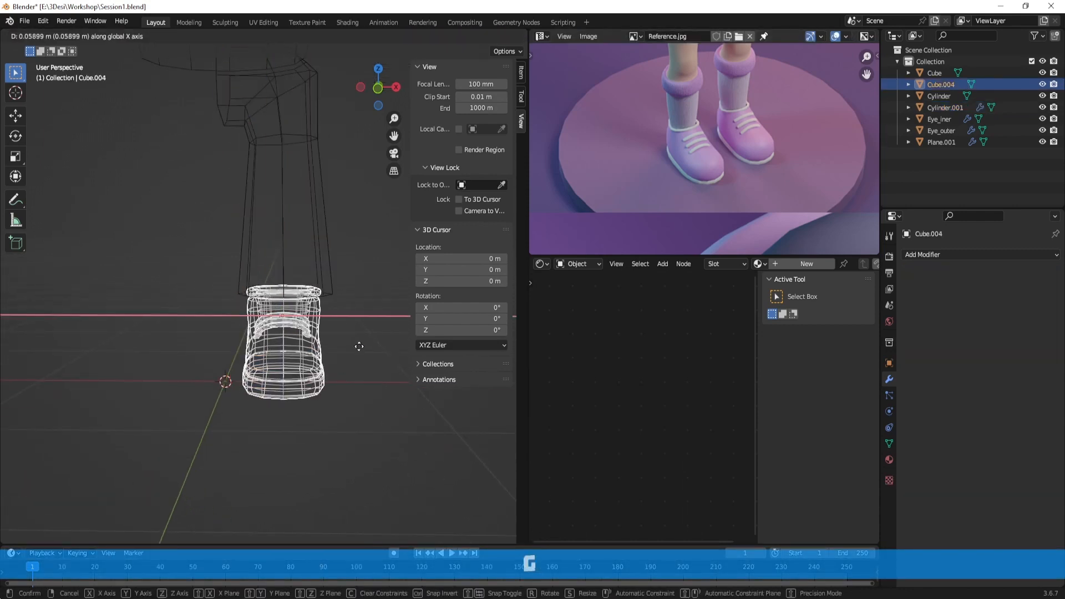
pyautogui.click(360, 346)
pyautogui.press('Tab')
pyautogui.press('Tab')
# Scale the leg's lower edge loop to about 0.824 so it narrows toward the shoe's collar
pyautogui.click(330, 284)
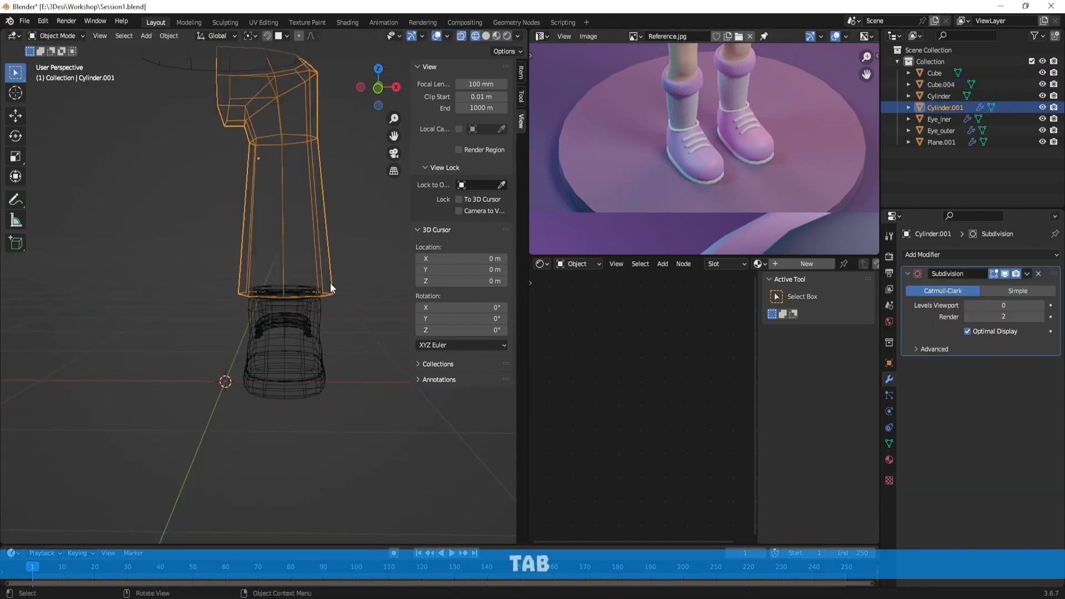
pyautogui.press('Tab')
pyautogui.press('2')
pyautogui.keyDown('alt'); pyautogui.click(330, 293); pyautogui.keyUp('alt')
pyautogui.press('s')
pyautogui.click(349, 308)
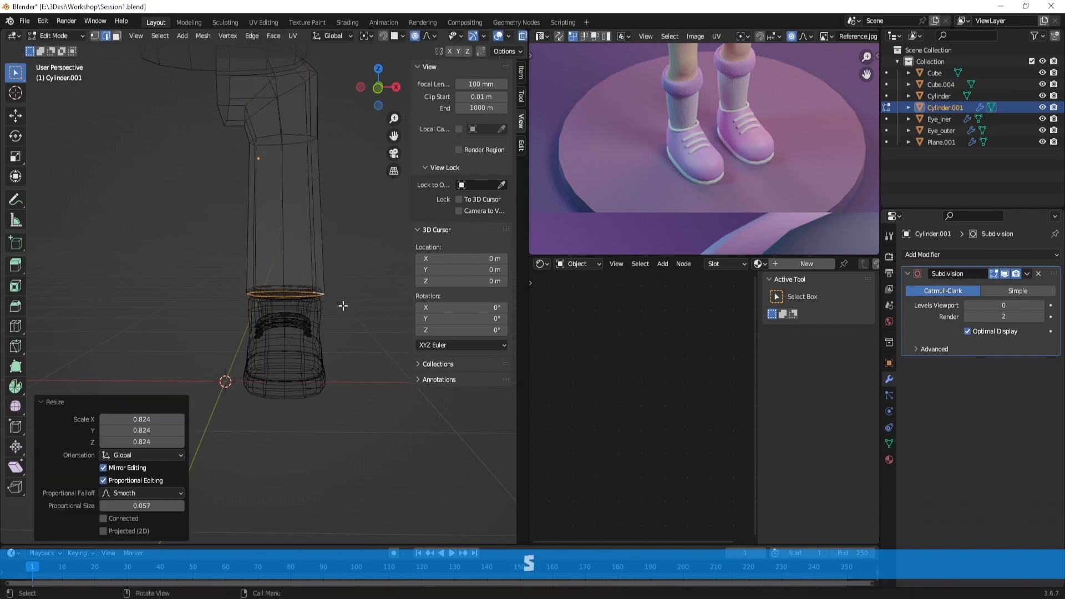
# Return to solid shading and rescale the leg's lower edge loop, overall and along X, so it surrounds the shoe's collar
pyautogui.press('Tab')
pyautogui.hotkey('shift', 'z')
pyautogui.moveTo(252, 305); pyautogui.dragTo(280, 297, button='middle')
pyautogui.press('Tab')
pyautogui.press('s')
pyautogui.click(334, 304)
pyautogui.press('s')
pyautogui.press('x')
pyautogui.click(348, 304)
pyautogui.press('s')
pyautogui.middleClick(330, 311)
pyautogui.click(336, 312)
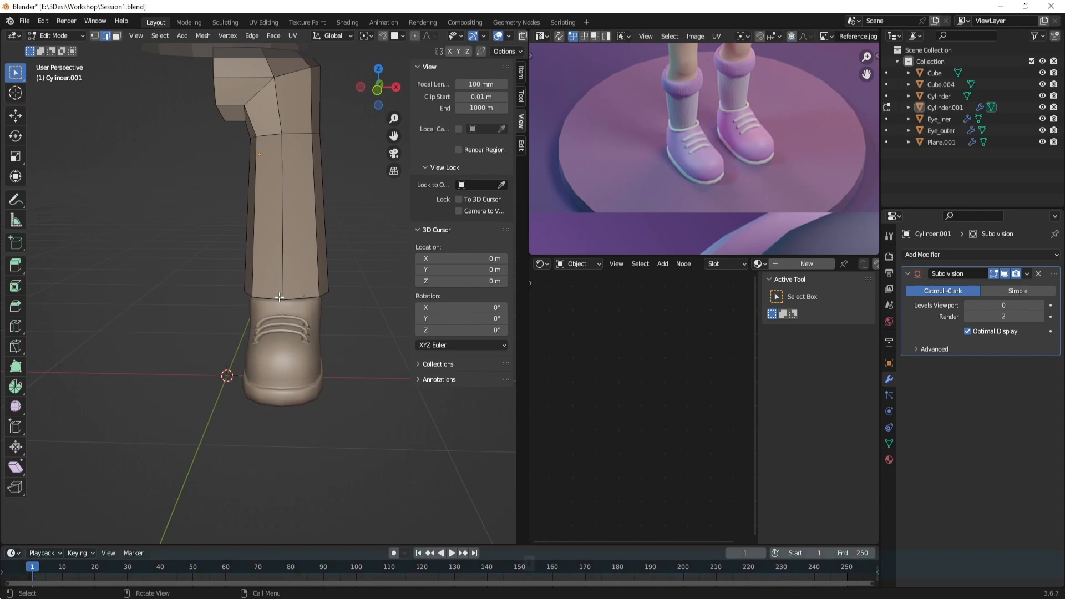
# Turn off proportional editing and scale the leg's lower edge loop by about 1.026
pyautogui.press('o')
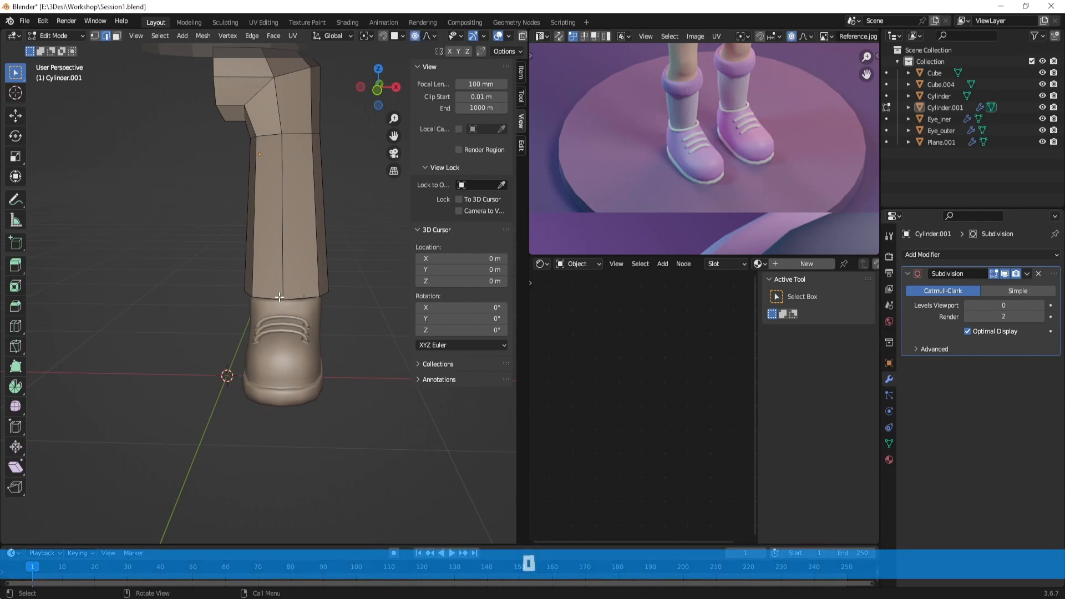
pyautogui.click(415, 38)
pyautogui.click(416, 37)
pyautogui.click(416, 38)
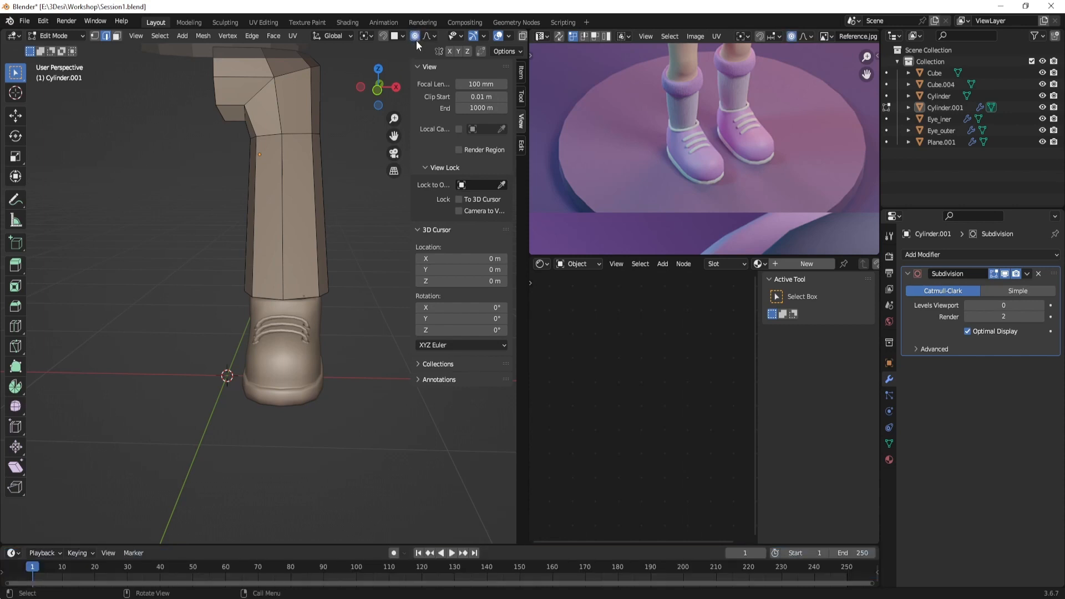
pyautogui.click(416, 36)
pyautogui.moveTo(303, 255); pyautogui.dragTo(331, 302, button='middle')
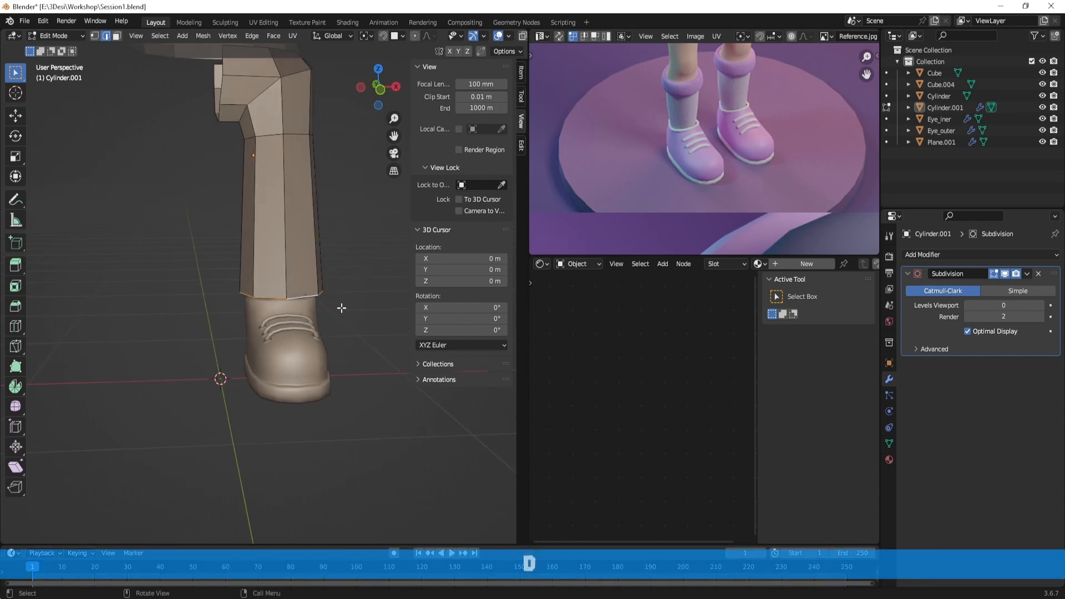
pyautogui.press('s')
pyautogui.click(342, 308)
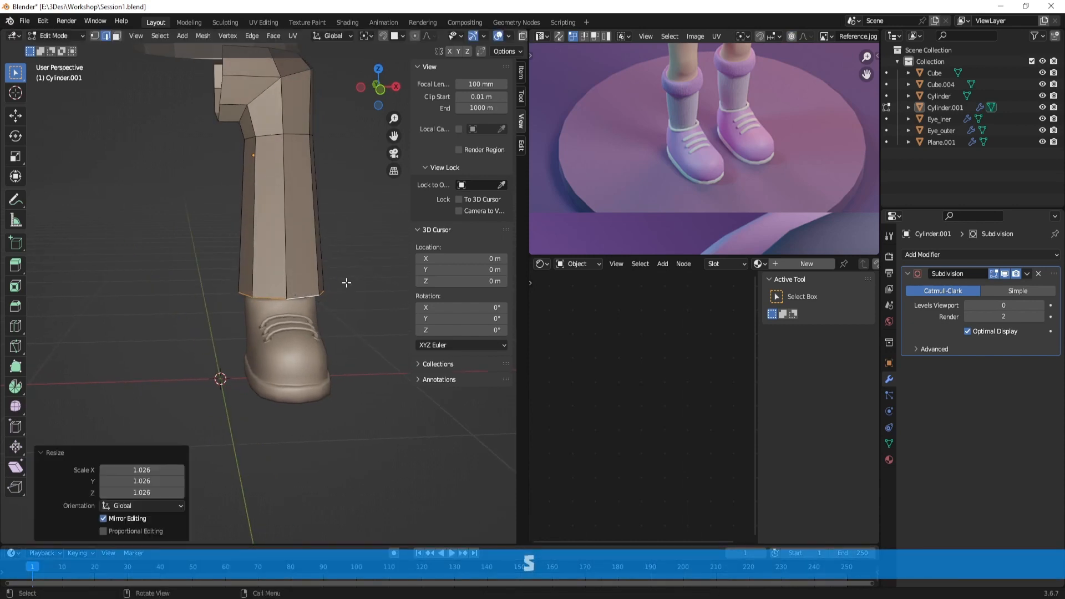
# Open the torso mesh for editing and scale its bottom edge loop by about 1.178
pyautogui.press('Tab')
pyautogui.scroll(-4, 345, 261)
pyautogui.scroll(2, 305, 178)
pyautogui.moveTo(305, 192); pyautogui.dragTo(306, 257, button='middle')
pyautogui.click(287, 176)
pyautogui.scroll(1, 302, 191)
pyautogui.press('Tab')
pyautogui.scroll(1, 297, 197)
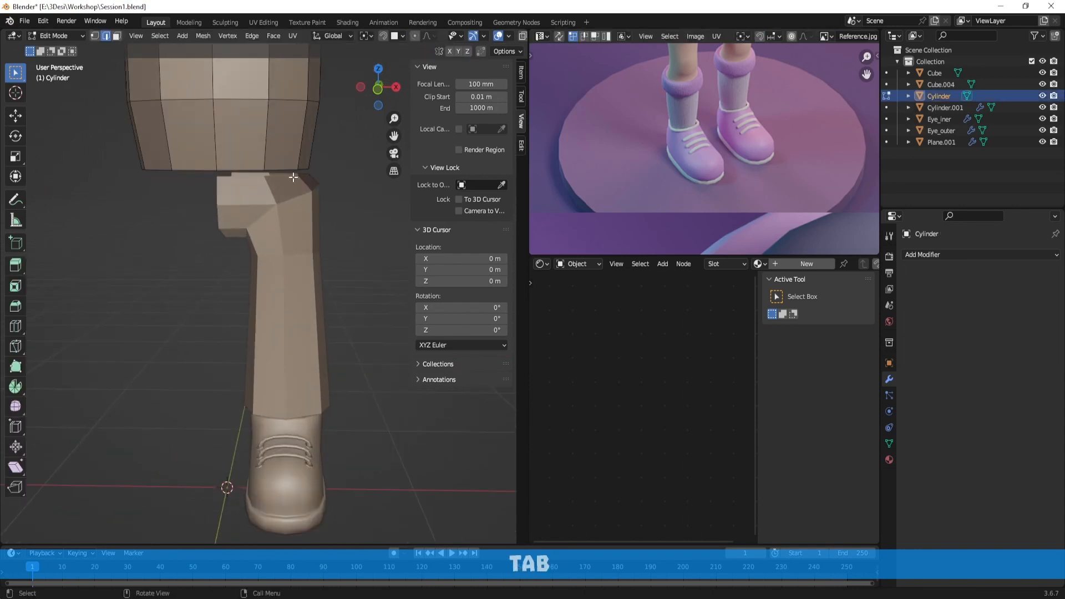
pyautogui.press('s')
pyautogui.click(351, 190)
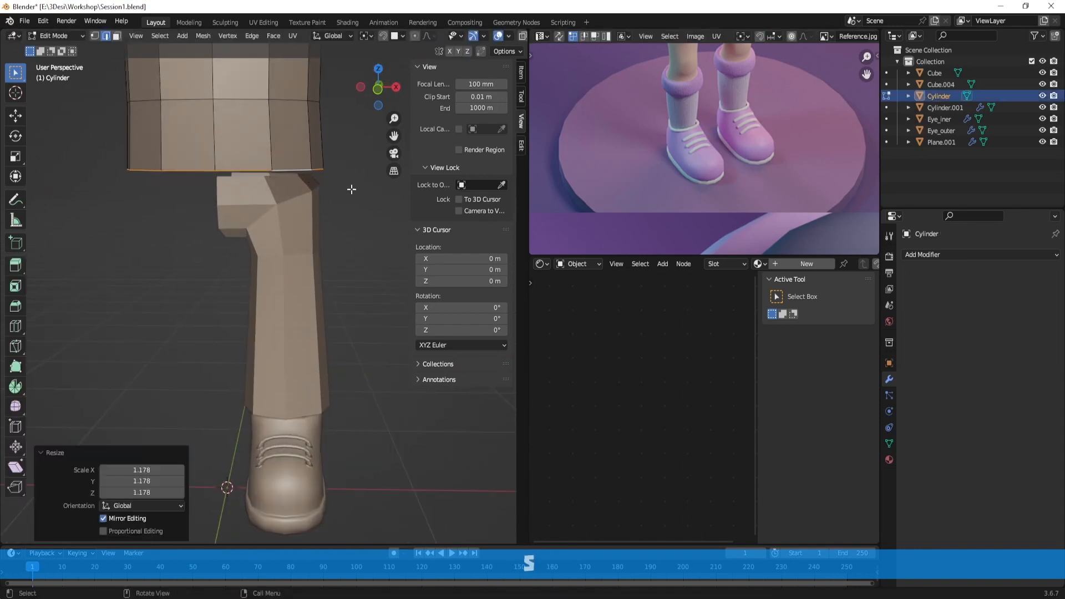
# Select the torso edge loop just above the hem and widen it by about 1.05 along X
pyautogui.click(297, 99)
pyautogui.doubleClick(297, 98)
pyautogui.scroll(-3, 333, 180)
pyautogui.press('s')
pyautogui.moveTo(341, 192); pyautogui.dragTo(361, 214, button='middle')
pyautogui.rightClick(352, 194)
pyautogui.press('s')
pyautogui.press('x')
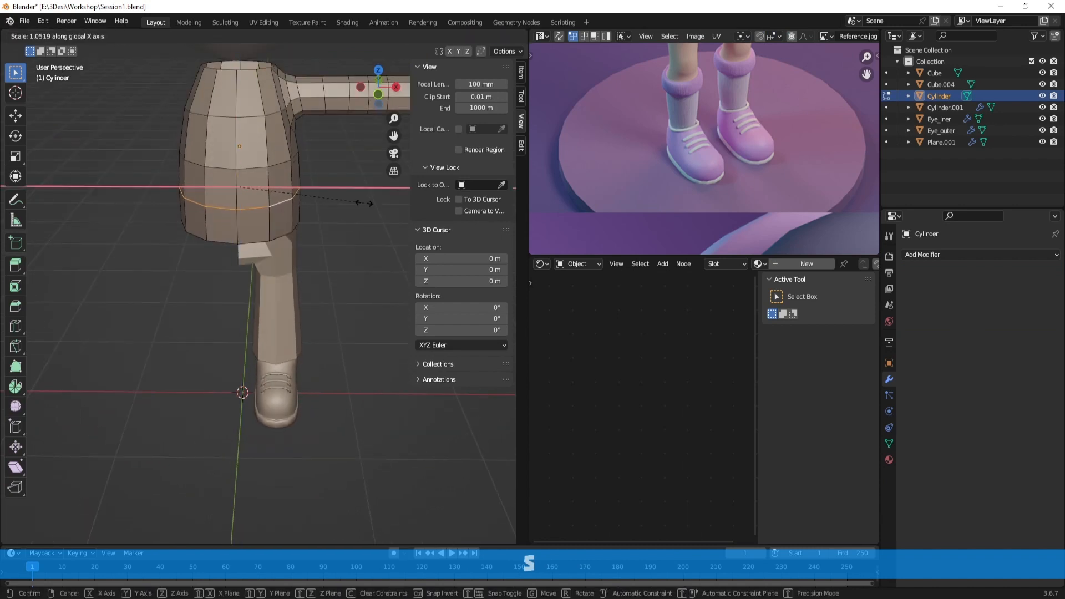
pyautogui.click(364, 203)
# Widen the torso's bottom edge loop by about 1.04 along X and leave mesh editing
pyautogui.scroll(3, 348, 229)
pyautogui.press('s')
pyautogui.press('x')
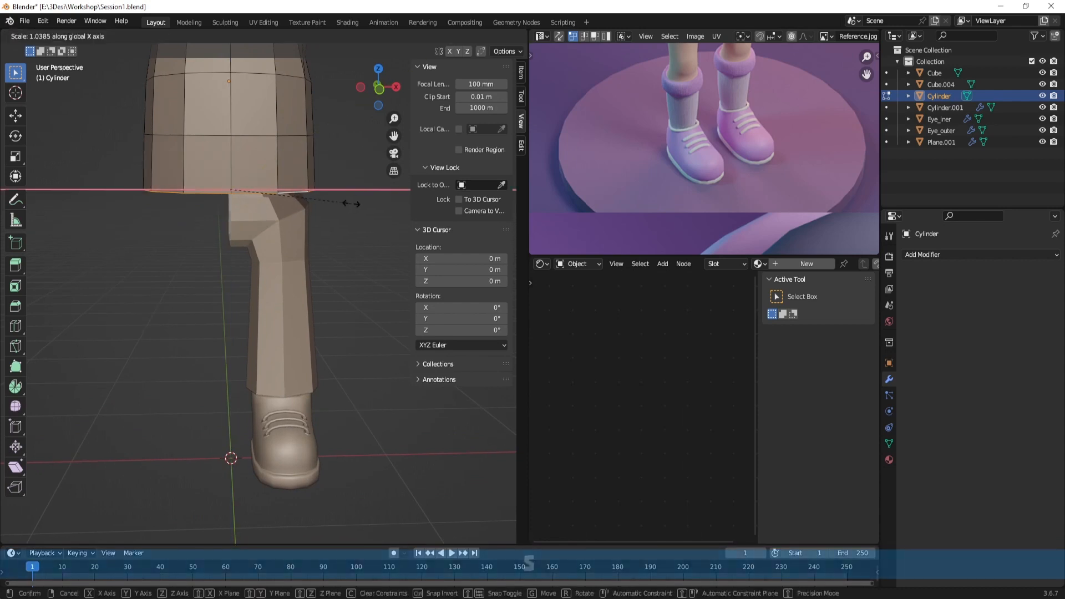
pyautogui.click(349, 203)
pyautogui.press('Tab')
# Scale the leg's top edge loop by about 1.13 along X and shift it about 0.028 m along X
pyautogui.scroll(2, 284, 200)
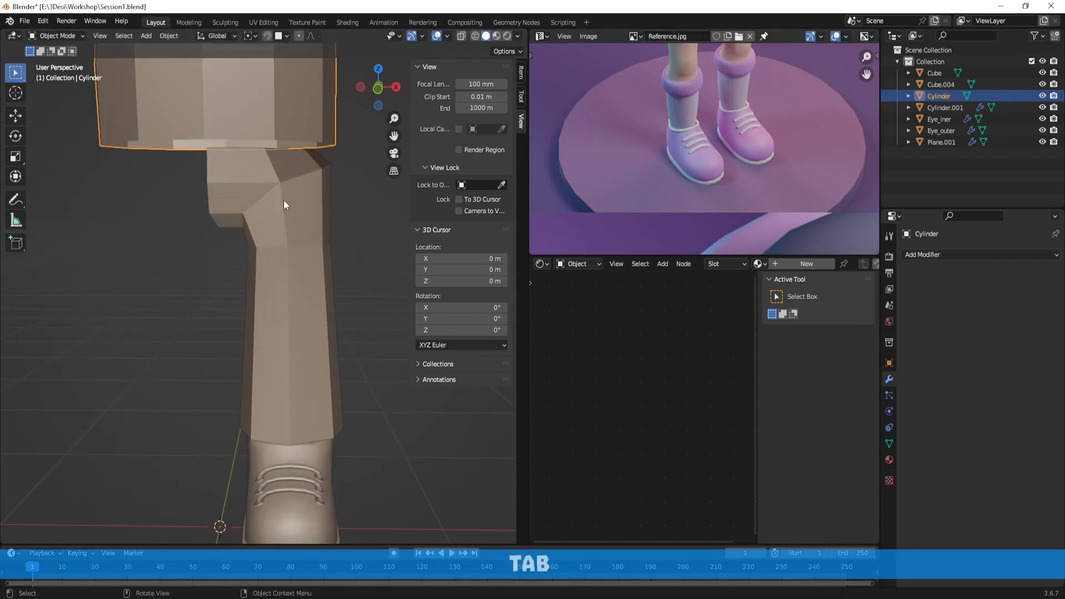
pyautogui.click(284, 201)
pyautogui.press('Tab')
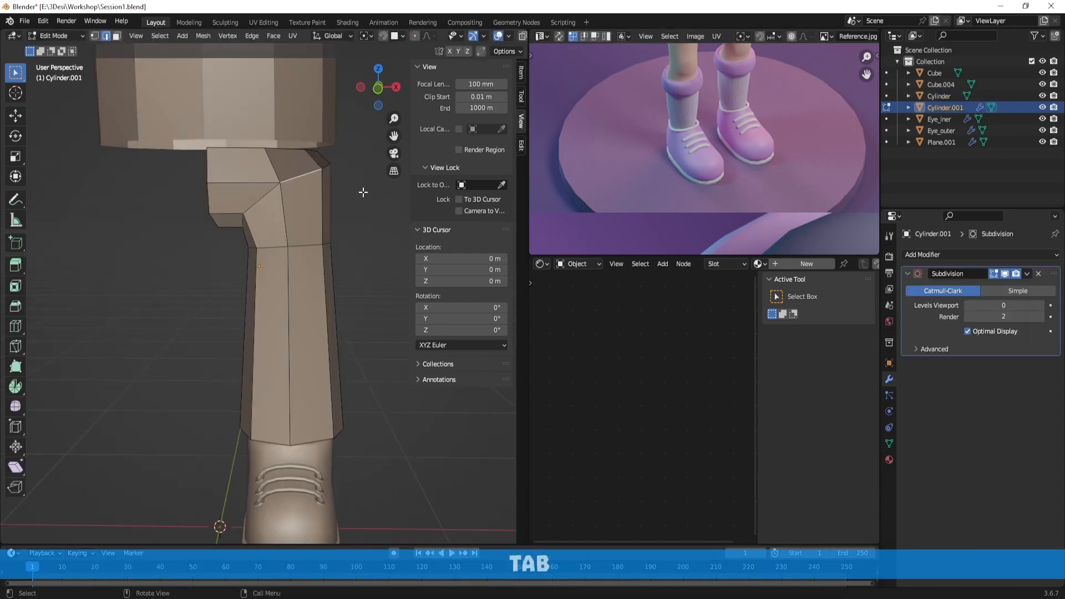
pyautogui.keyDown('alt'); pyautogui.click(293, 149); pyautogui.keyUp('alt')
pyautogui.press('s')
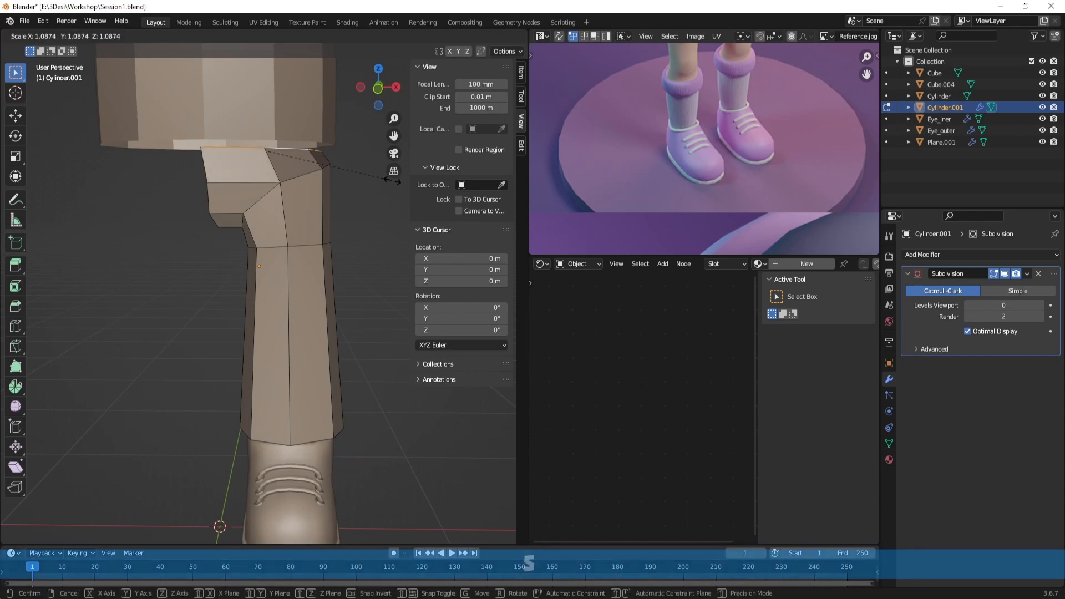
pyautogui.click(394, 181)
pyautogui.hotkey('ctrl', 'z')
pyautogui.press('s')
pyautogui.press('x')
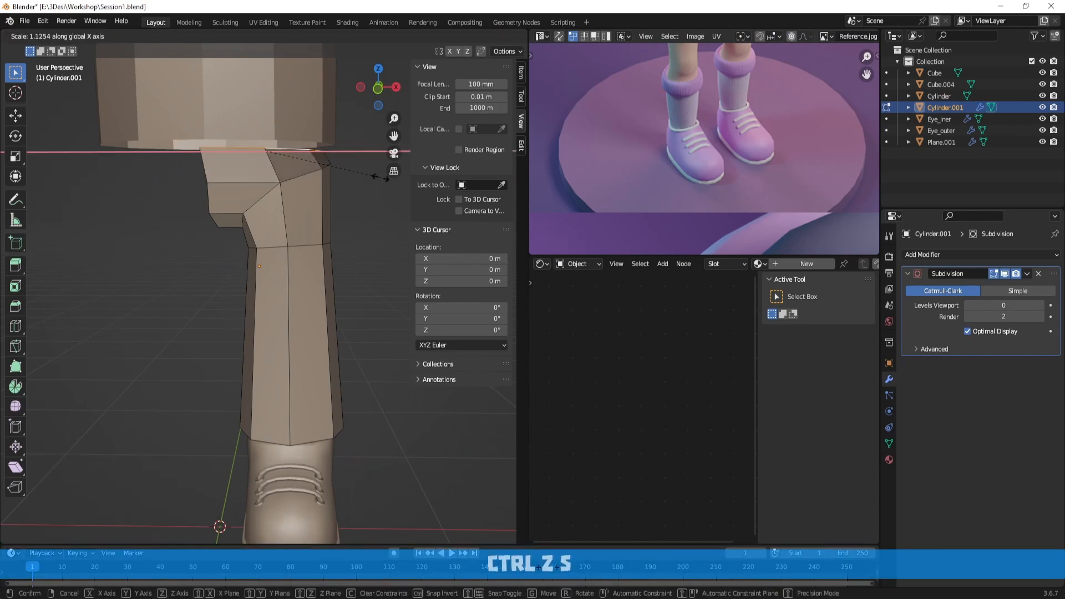
pyautogui.click(375, 177)
pyautogui.press('g')
pyautogui.press('x')
pyautogui.click(380, 177)
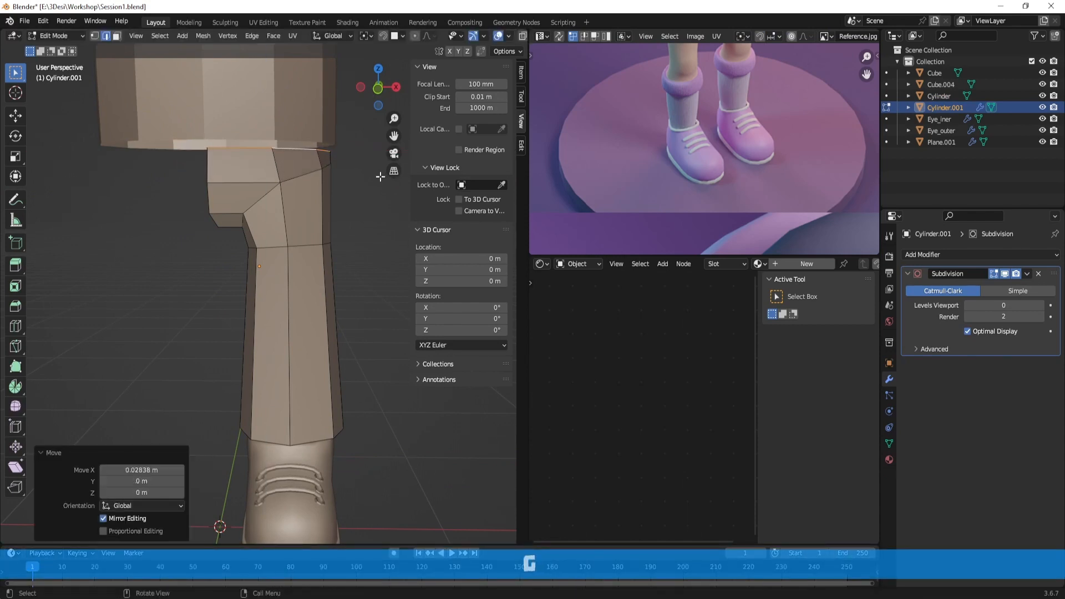
pyautogui.press('Tab')
# Delete the faces of the torso's armless half, selecting them through the mesh in wireframe
pyautogui.scroll(-8, 376, 179)
pyautogui.click(292, 218)
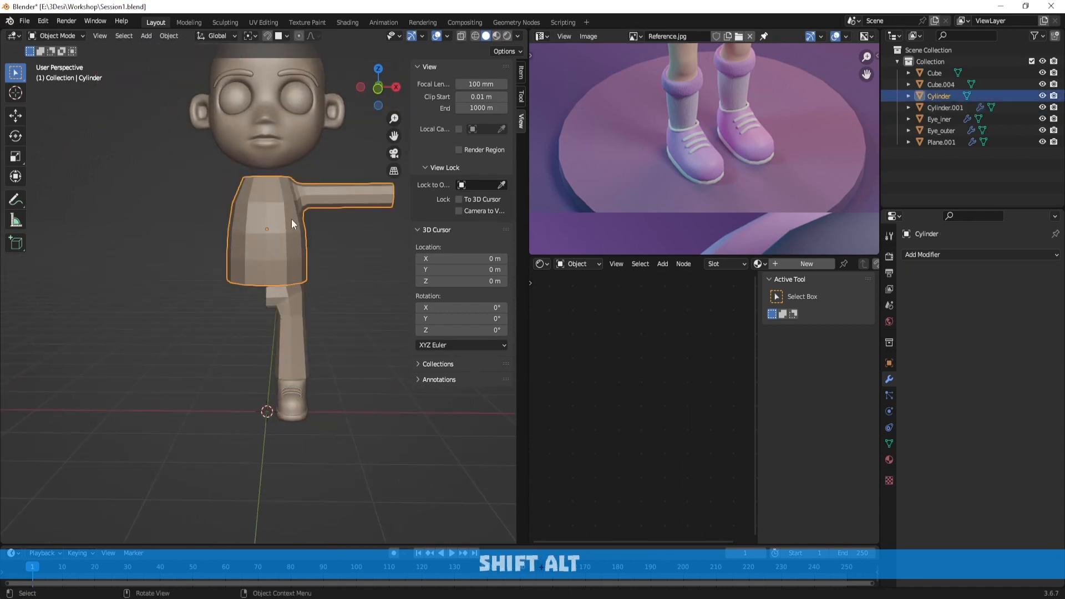
pyautogui.press('Tab')
pyautogui.hotkey('shift', 'z')
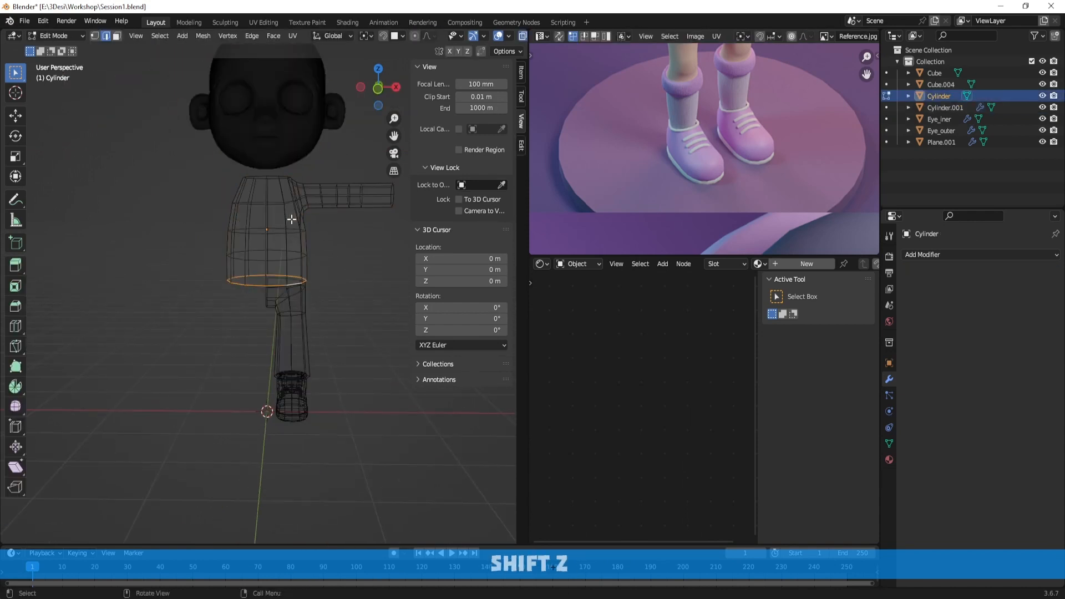
pyautogui.hotkey('shift', 'z')
pyautogui.press('3')
pyautogui.press('Tab')
pyautogui.press('Tab')
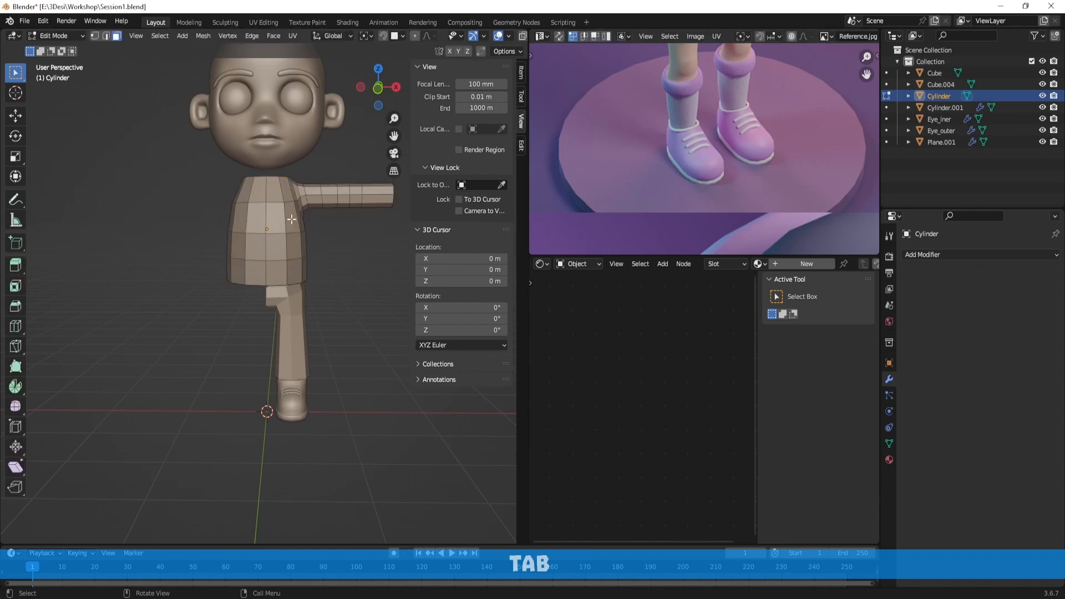
pyautogui.hotkey('shift', 'z')
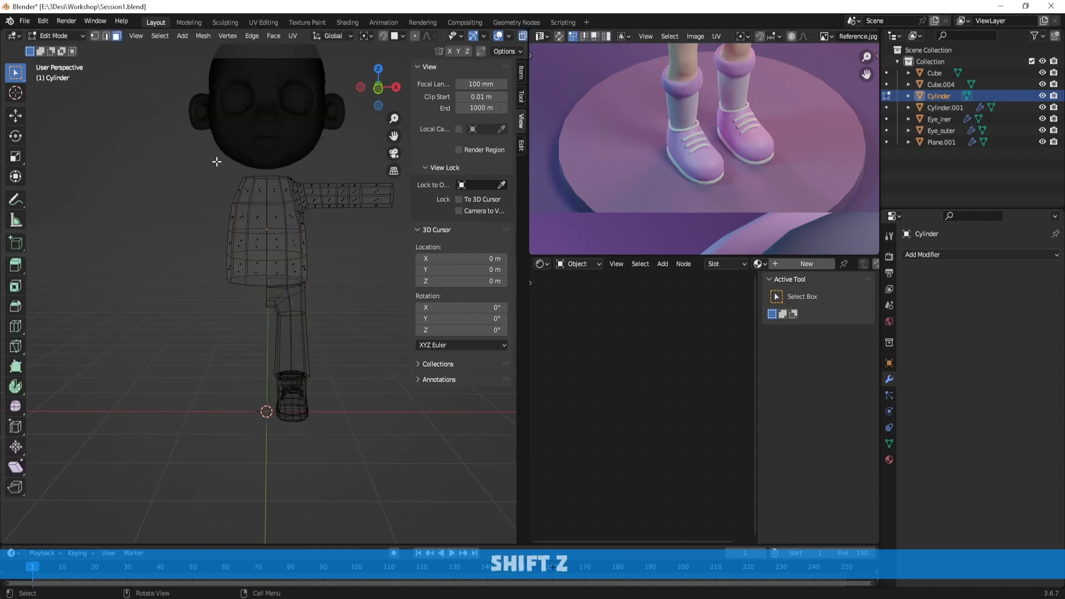
pyautogui.moveTo(205, 146); pyautogui.dragTo(262, 316)
pyautogui.press('x')
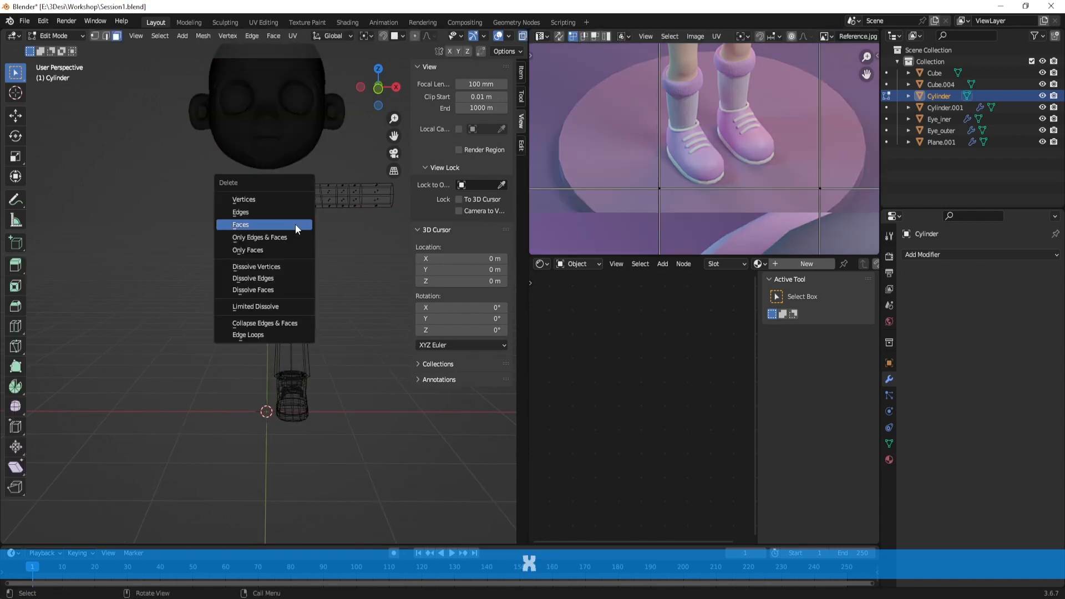
pyautogui.click(295, 224)
pyautogui.press('Tab')
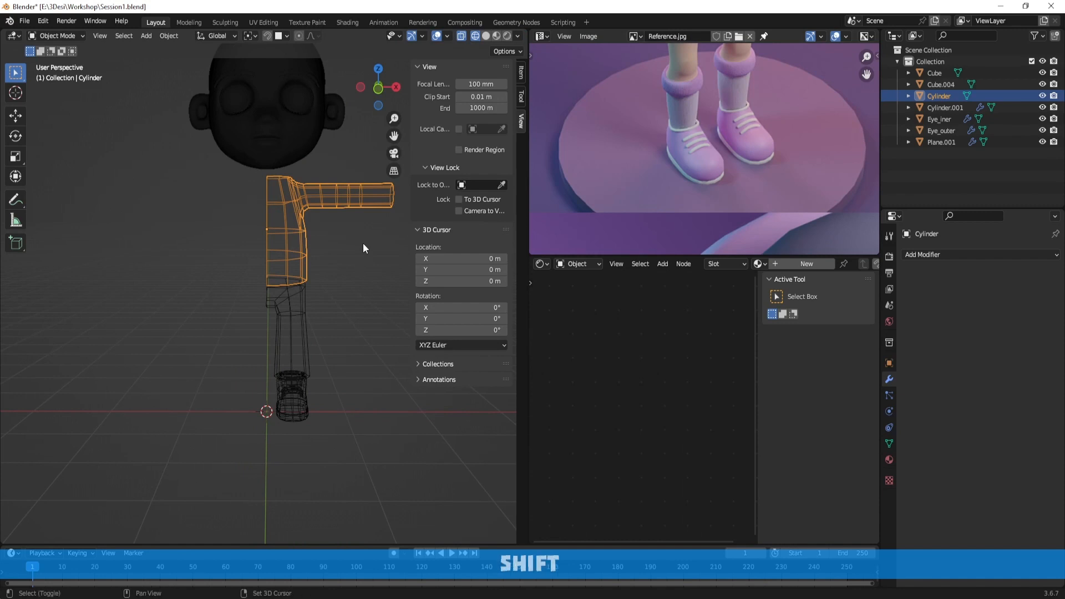
pyautogui.hotkey('shift', 'z')
# Add a Mirror modifier to the torso on the X axis with the head (Cube) as mirror object
pyautogui.scroll(-1, 363, 243)
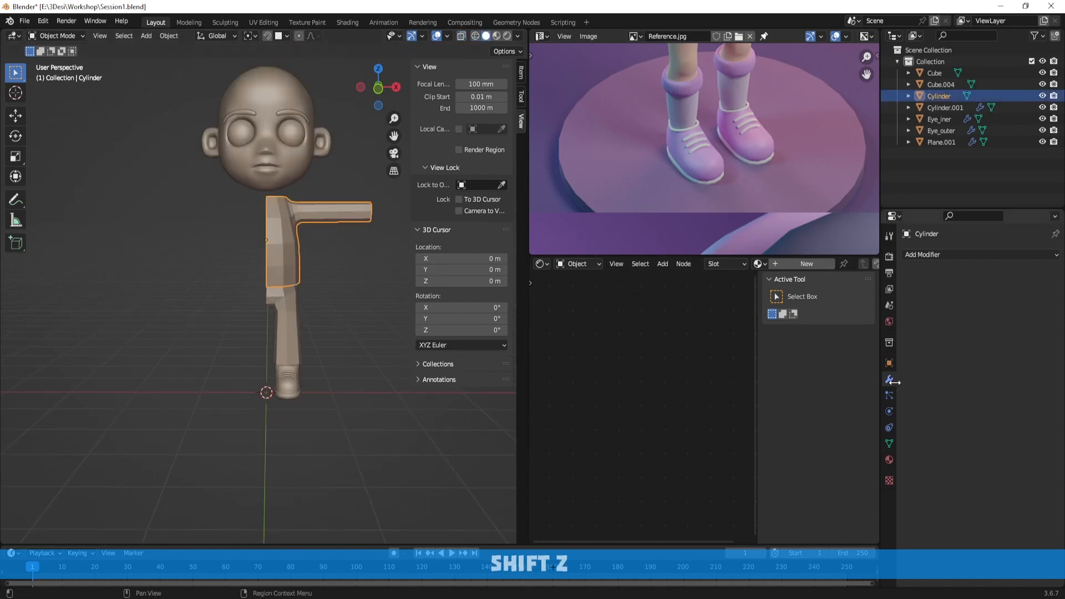
pyautogui.click(924, 255)
pyautogui.click(832, 388)
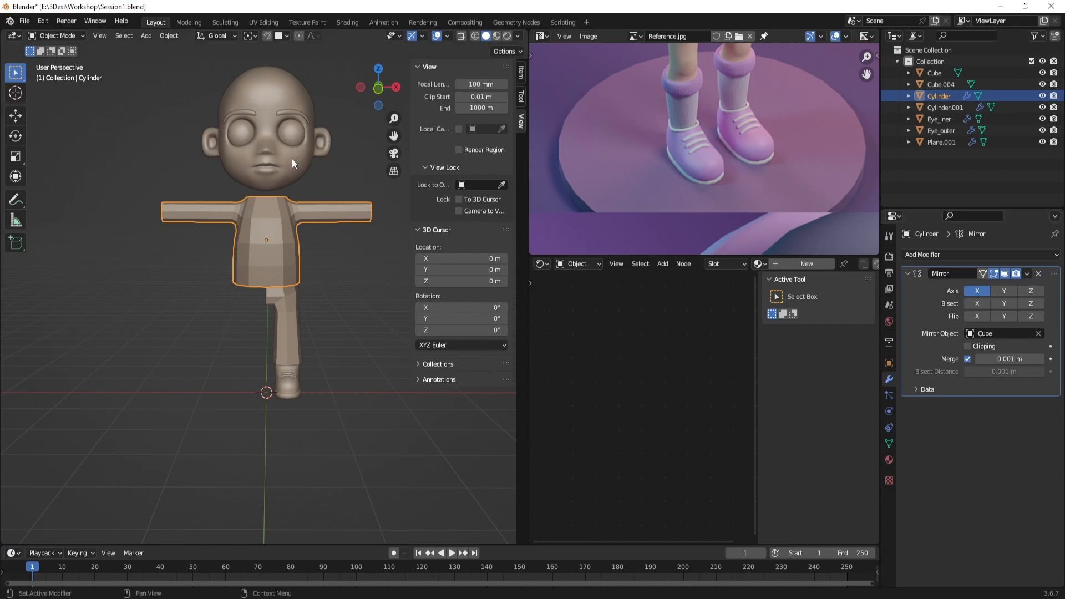
# Copy the torso's Mirror modifier to the leg and shoe
pyautogui.scroll(3, 344, 276)
pyautogui.moveTo(271, 377); pyautogui.dragTo(369, 470)
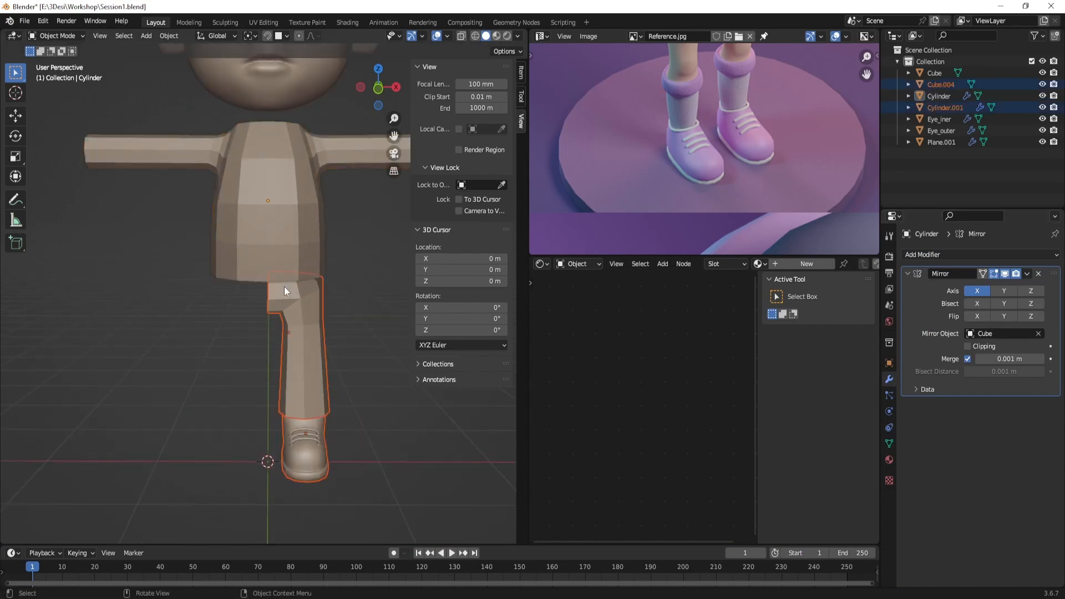
pyautogui.keyDown('shift'); pyautogui.click(263, 155); pyautogui.keyUp('shift')
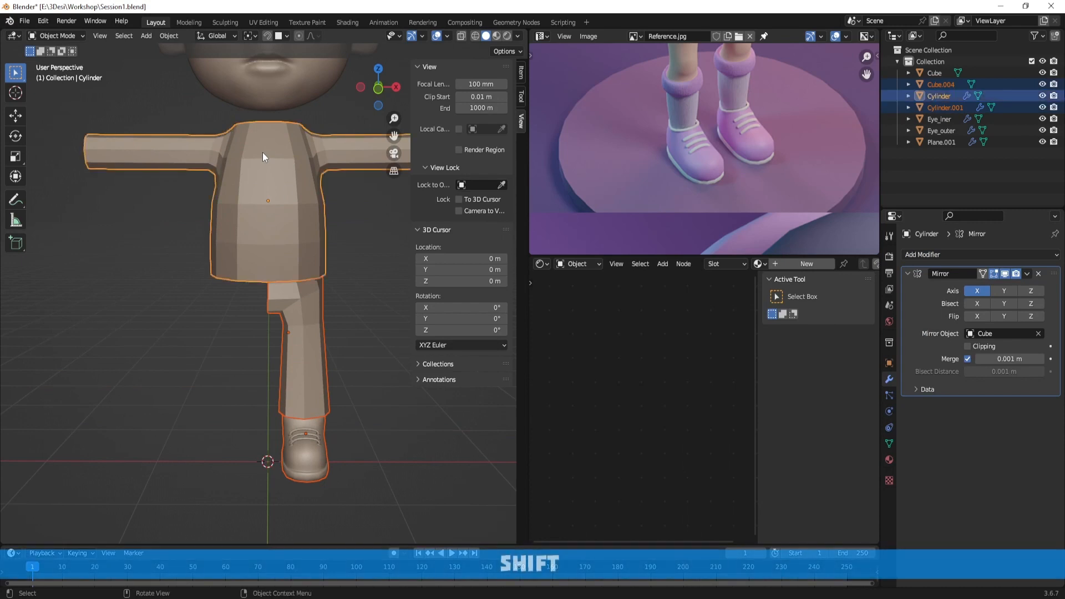
pyautogui.hotkey('ctrl', 'l')
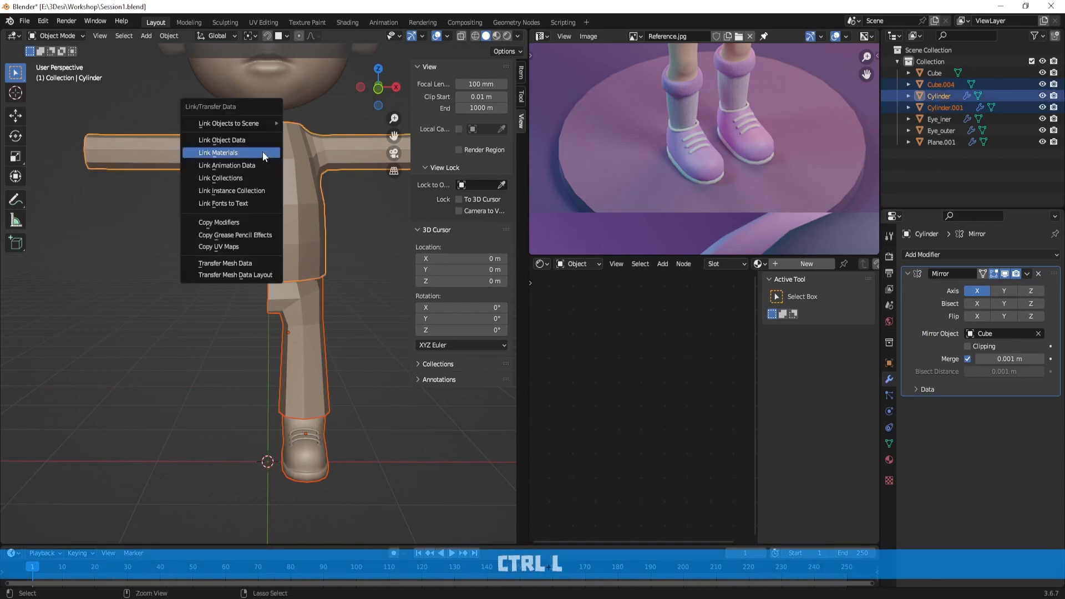
pyautogui.click(223, 225)
pyautogui.click(338, 379)
# Enable clipping in the leg's Mirror modifier and set its mesh editing to edge selection
pyautogui.scroll(-4, 284, 363)
pyautogui.moveTo(284, 363); pyautogui.dragTo(317, 326, button='middle')
pyautogui.scroll(4, 344, 299)
pyautogui.moveTo(356, 288); pyautogui.dragTo(249, 278, button='middle')
pyautogui.scroll(3, 281, 261)
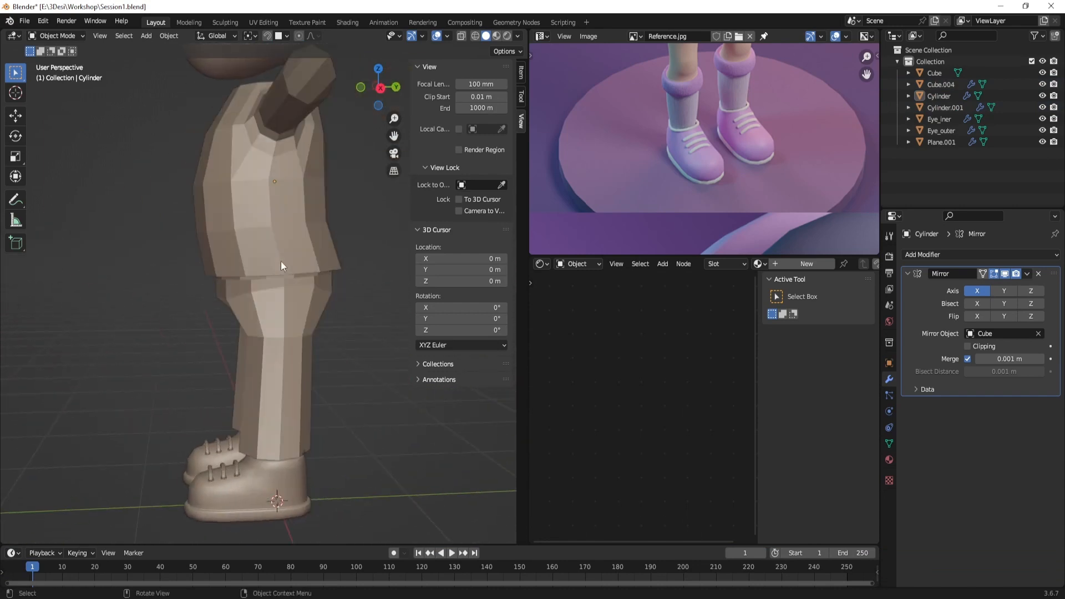
pyautogui.click(281, 250)
pyautogui.scroll(2, 285, 261)
pyautogui.press('Tab')
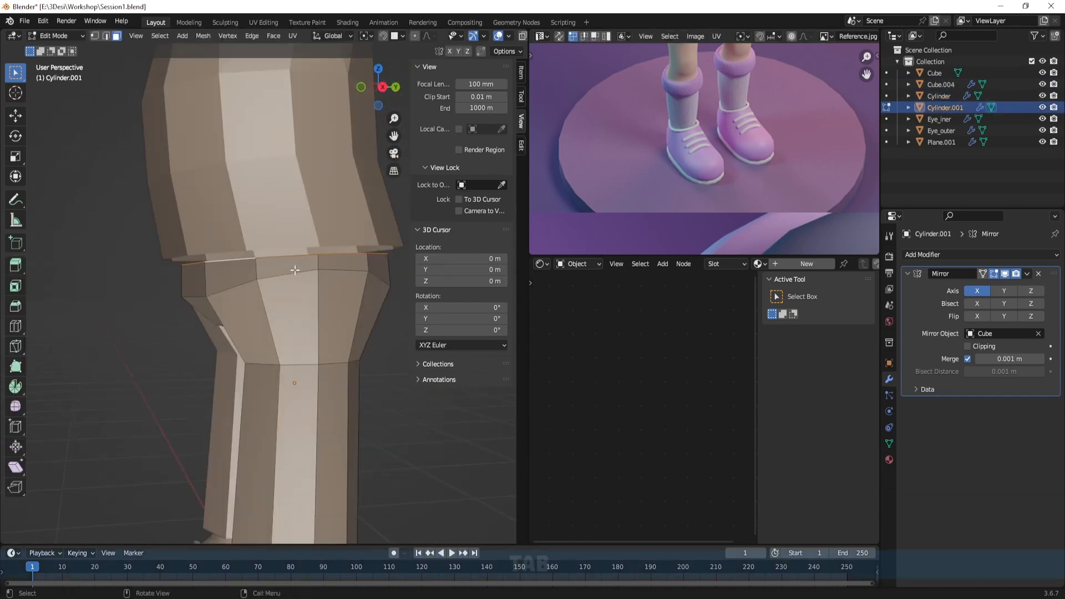
pyautogui.press('2')
pyautogui.moveTo(299, 277); pyautogui.dragTo(347, 305, button='middle')
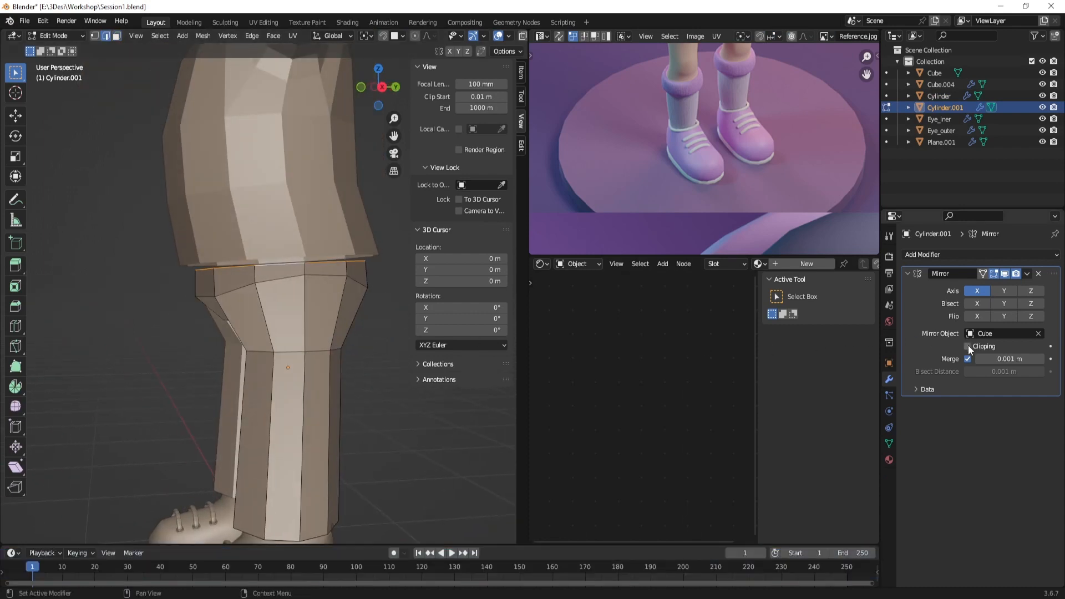
pyautogui.press('Tab')
# Enable clipping in the torso's Mirror modifier and bring up the shoe's Mirror settings
pyautogui.scroll(-3, 341, 266)
pyautogui.click(283, 220)
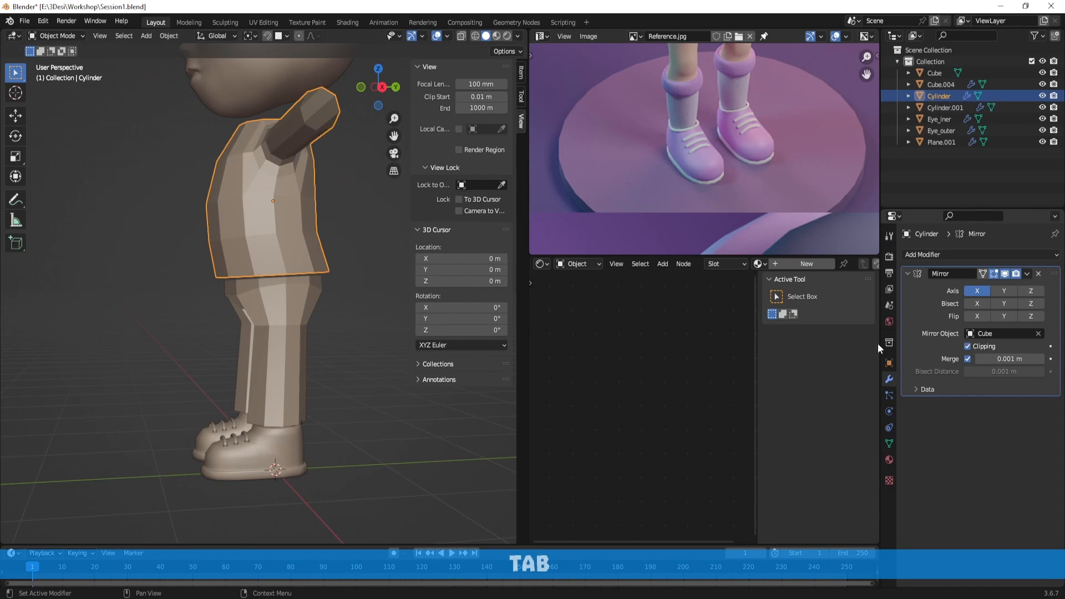
pyautogui.press('Tab')
pyautogui.press('Tab')
pyautogui.click(288, 447)
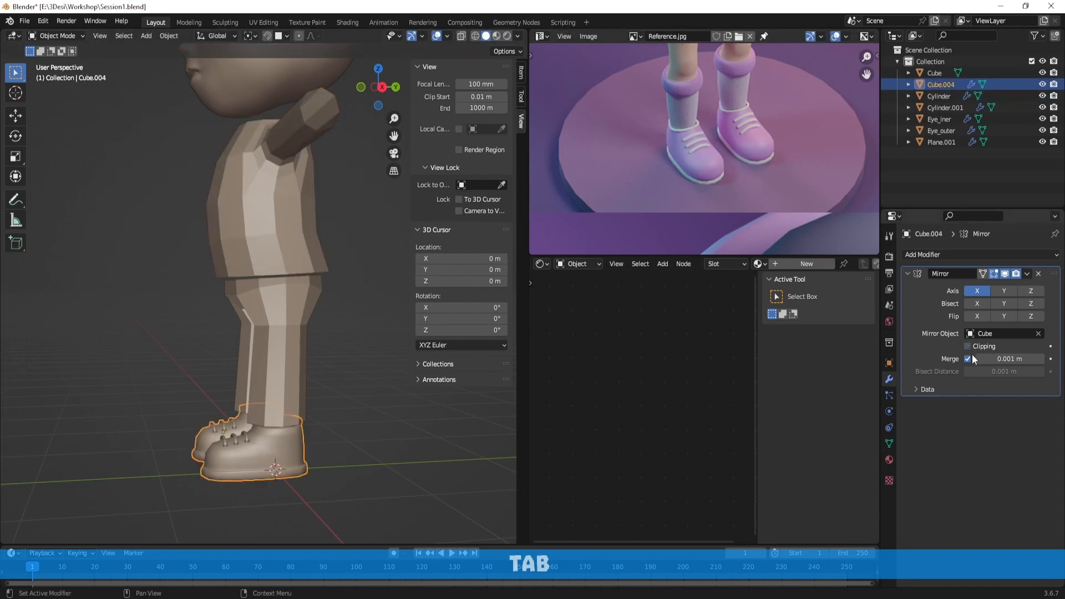
# Raise the leg mesh's open waist loop along Z into the torso's hem and scale it by about 1.06
pyautogui.scroll(3, 383, 305)
pyautogui.click(341, 300)
pyautogui.press('Tab')
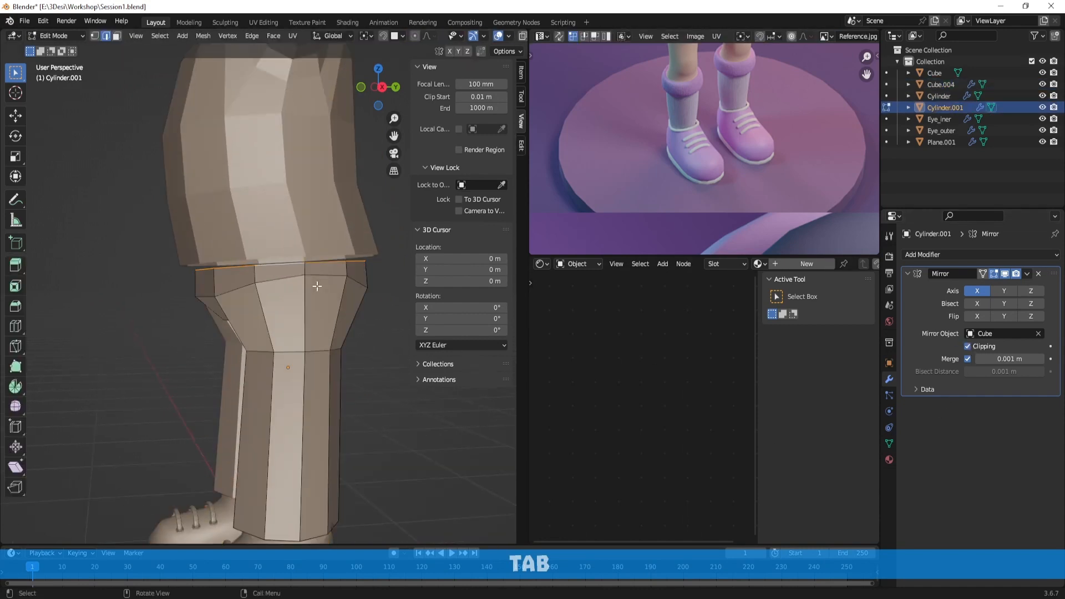
pyautogui.scroll(1, 305, 278)
pyautogui.moveTo(290, 264); pyautogui.dragTo(353, 310, button='middle')
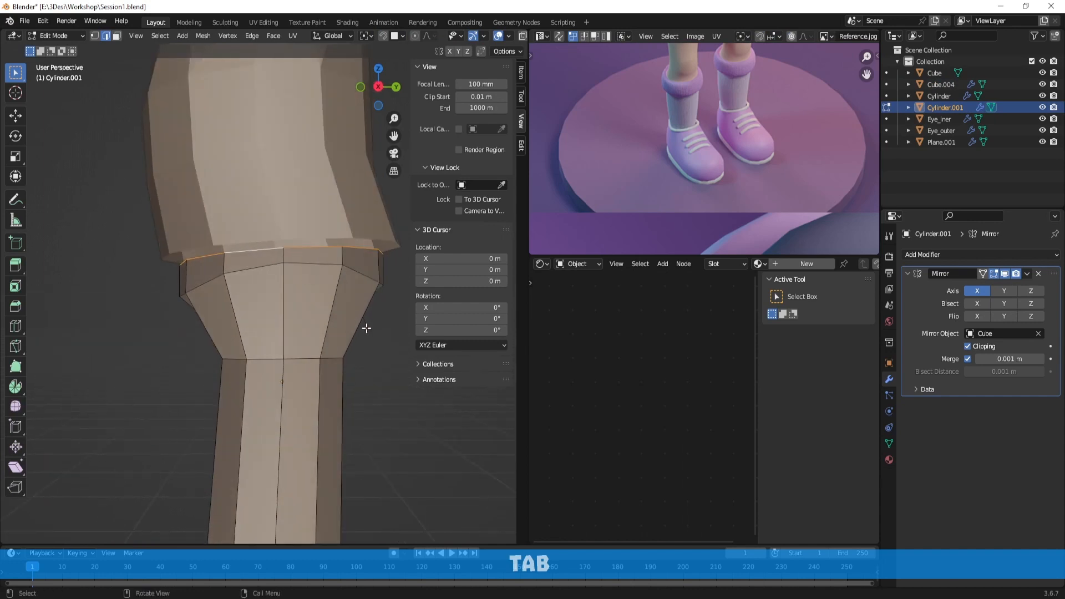
pyautogui.press('g')
pyautogui.press('z')
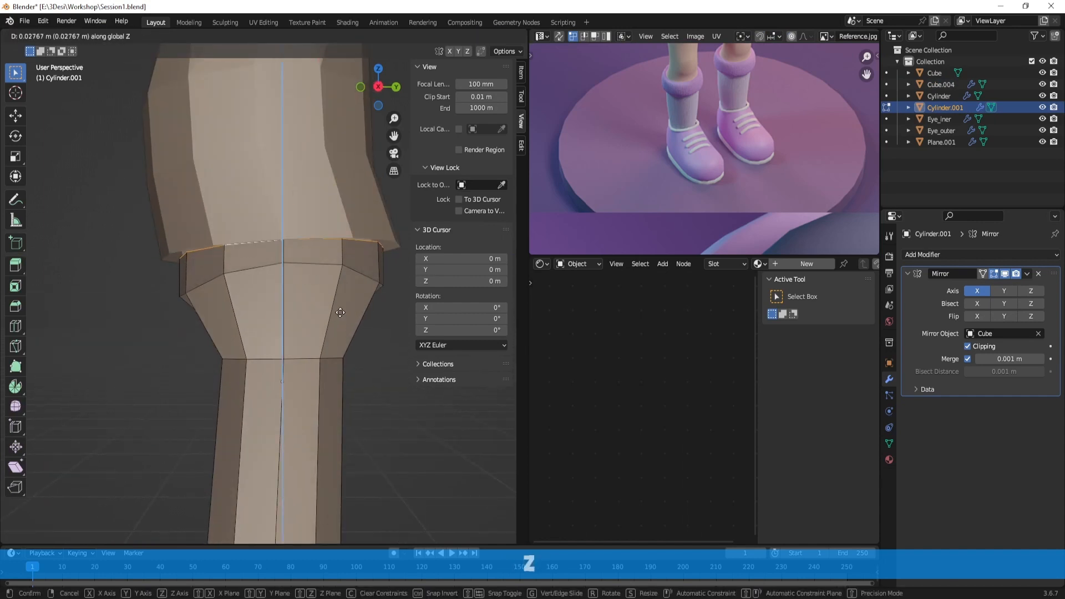
pyautogui.click(340, 308)
pyautogui.scroll(-1, 341, 308)
pyautogui.press('s')
pyautogui.click(364, 319)
pyautogui.moveTo(369, 323); pyautogui.dragTo(380, 328, button='middle')
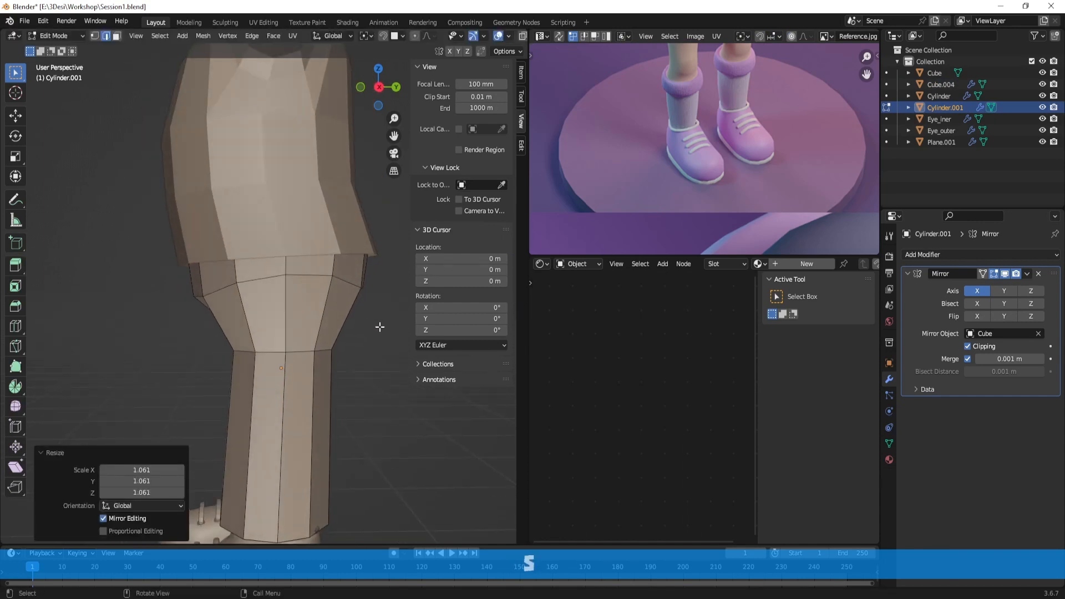
# Shift the leg's waist loop about -0.013 m along Y and enlarge it slightly inside the torso
pyautogui.press('g')
pyautogui.press('y')
pyautogui.click(377, 327)
pyautogui.press('s')
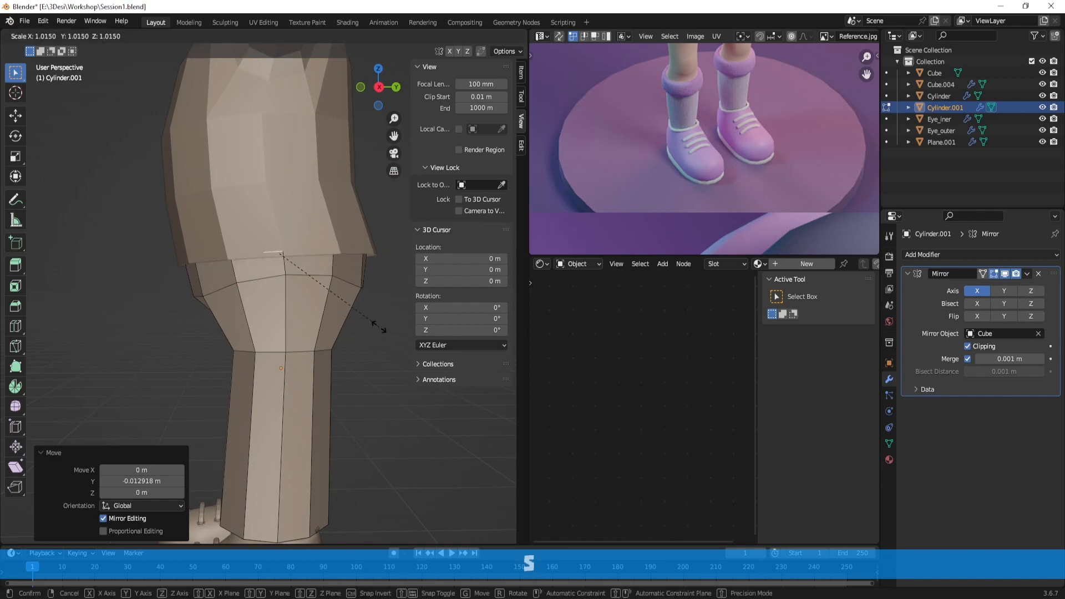
pyautogui.click(375, 325)
# Scale the leg's waist loop along Y to fit the torso, then return to Object Mode with nothing selected
pyautogui.press('s')
pyautogui.moveTo(342, 322); pyautogui.dragTo(321, 294, button='middle')
pyautogui.press('x')
pyautogui.rightClick(381, 319)
pyautogui.press('s')
pyautogui.press('y')
pyautogui.click(386, 298)
pyautogui.scroll(-4, 385, 297)
pyautogui.press('Tab')
pyautogui.click(340, 310)
pyautogui.scroll(-5, 316, 279)
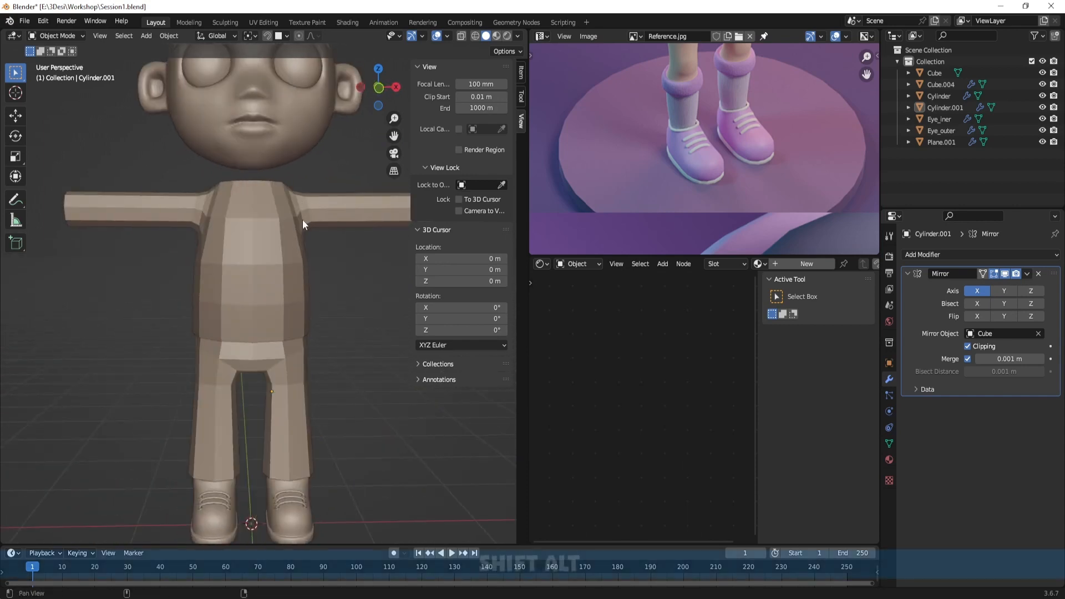
# Examine the head's proportions and its fit on the body from front and three-quarter views
pyautogui.keyDown('shift'); pyautogui.moveTo(301, 219); pyautogui.dragTo(282, 241, button='middle'); pyautogui.keyUp('shift')
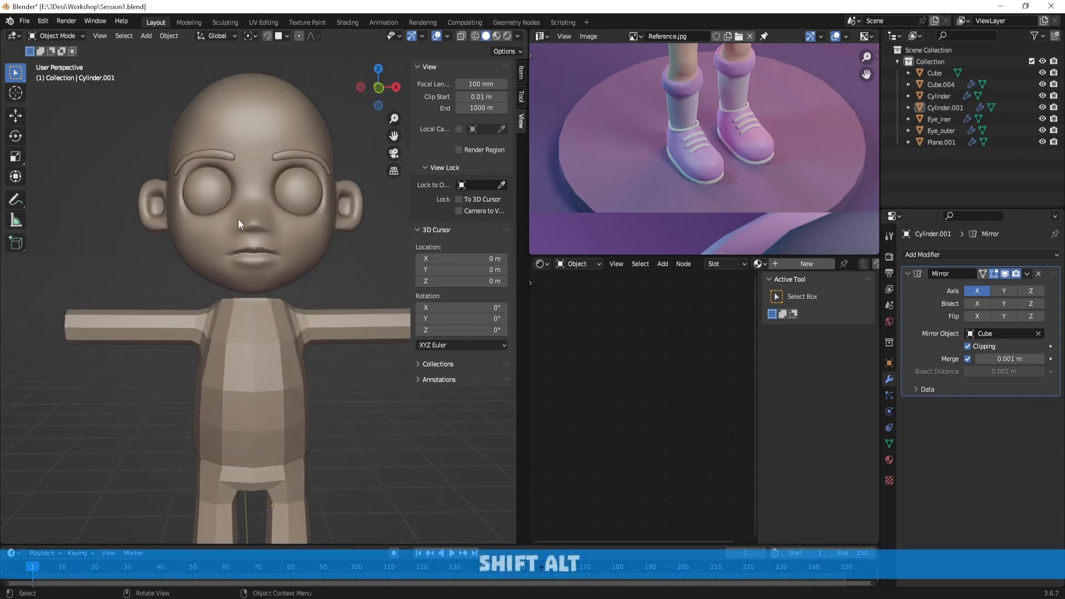
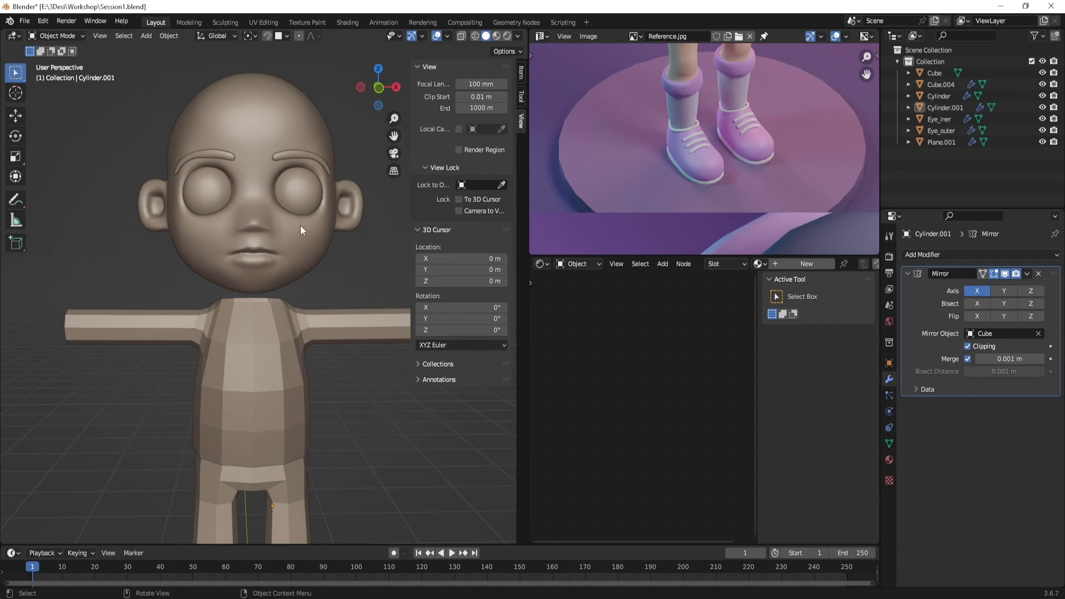
pyautogui.scroll(3, 272, 227)
pyautogui.keyDown('alt'); pyautogui.moveTo(301, 225); pyautogui.dragTo(307, 274); pyautogui.keyUp('alt')
pyautogui.scroll(1, 308, 274)
pyautogui.keyDown('alt'); pyautogui.moveTo(245, 222); pyautogui.dragTo(184, 218); pyautogui.keyUp('alt')
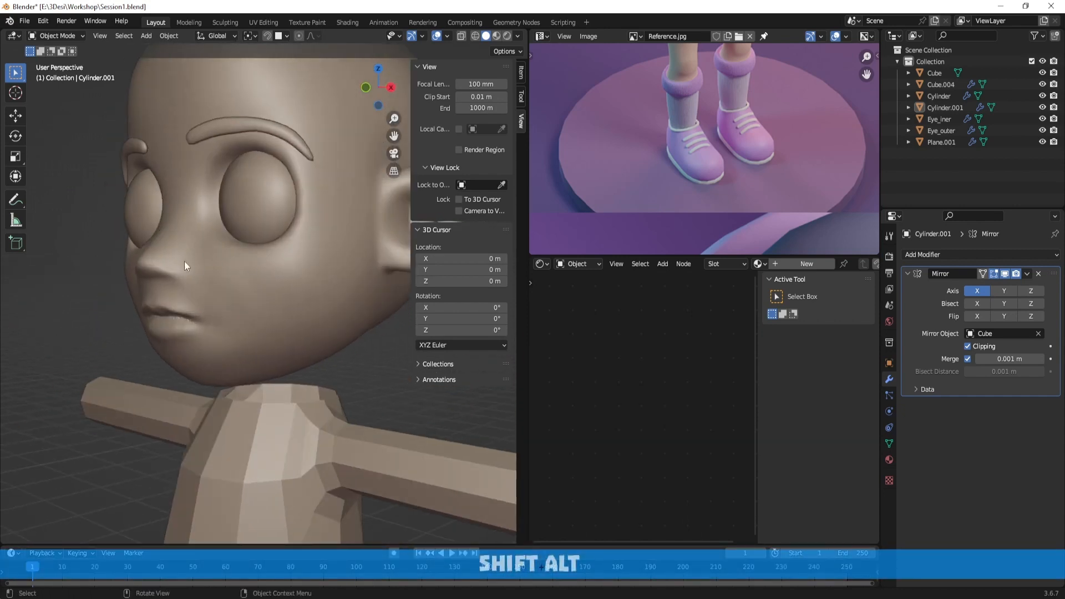
pyautogui.scroll(-3, 189, 252)
pyautogui.keyDown('alt'); pyautogui.moveTo(241, 256); pyautogui.dragTo(256, 281); pyautogui.keyUp('alt')
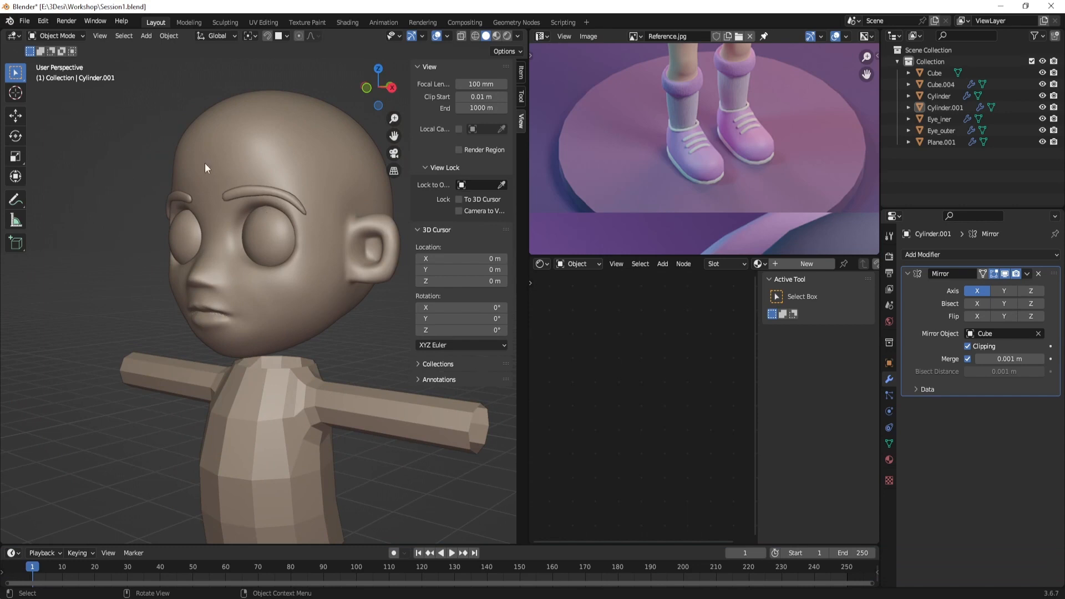
pyautogui.keyDown('alt'); pyautogui.moveTo(276, 176); pyautogui.dragTo(298, 199); pyautogui.keyUp('alt')
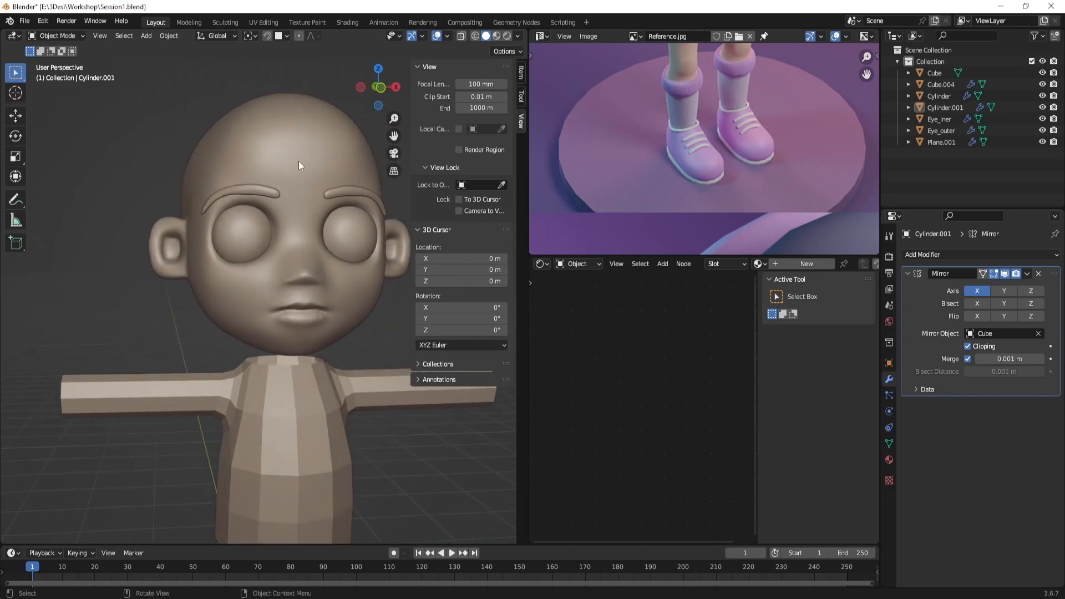
pyautogui.moveTo(298, 165)
pyautogui.mouseDown(button='middle')
pyautogui.moveTo(314, 170)
pyautogui.moveTo(305, 178)
pyautogui.mouseUp(button='middle')
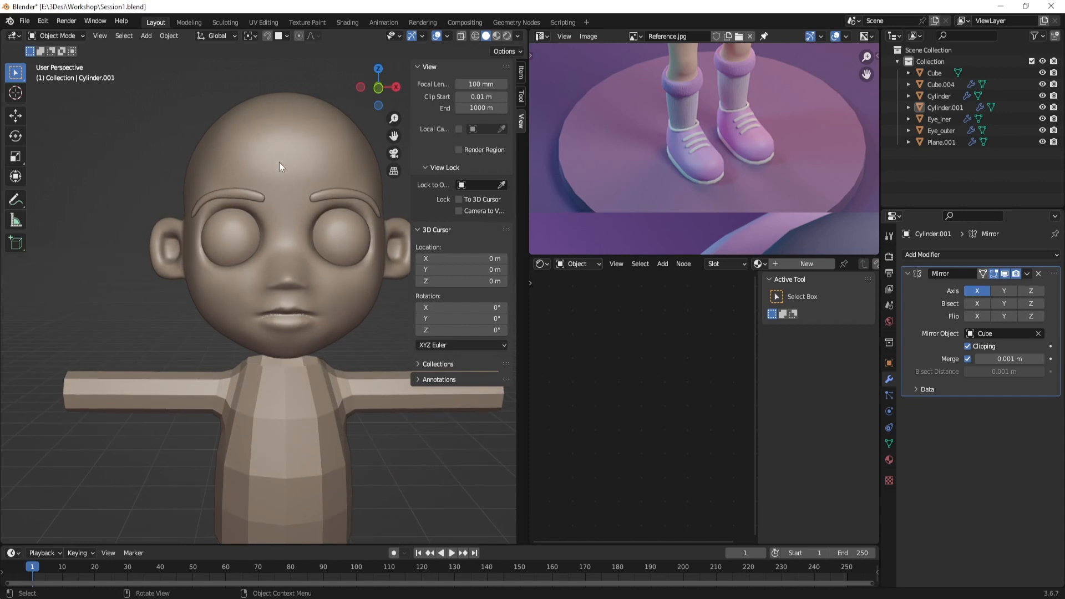
pyautogui.hotkey('ctrl', 'Tab')
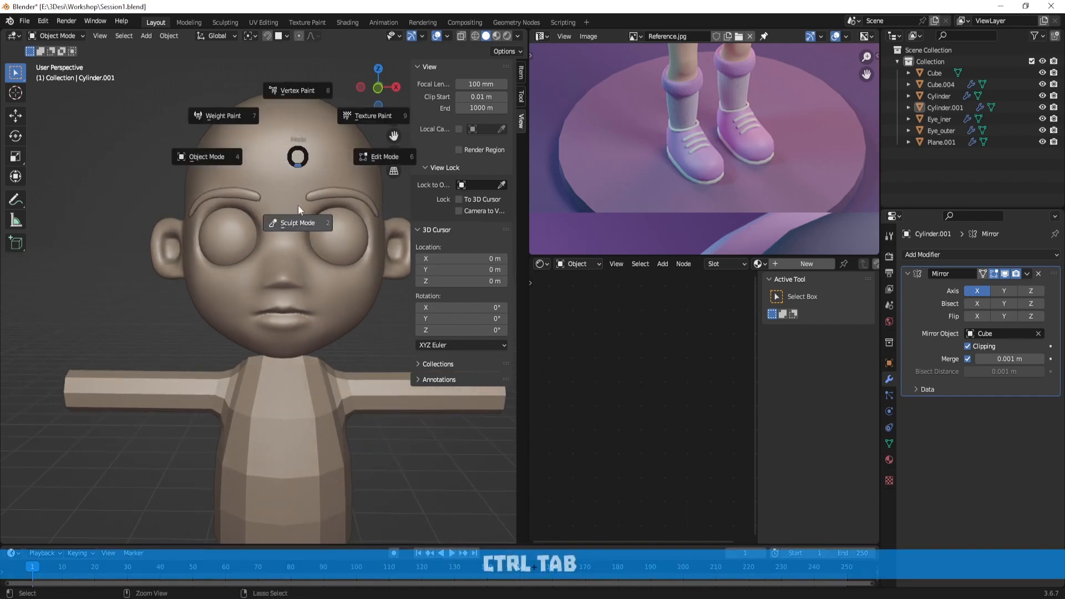
pyautogui.click(299, 203)
pyautogui.click(16, 375)
pyautogui.press('f')
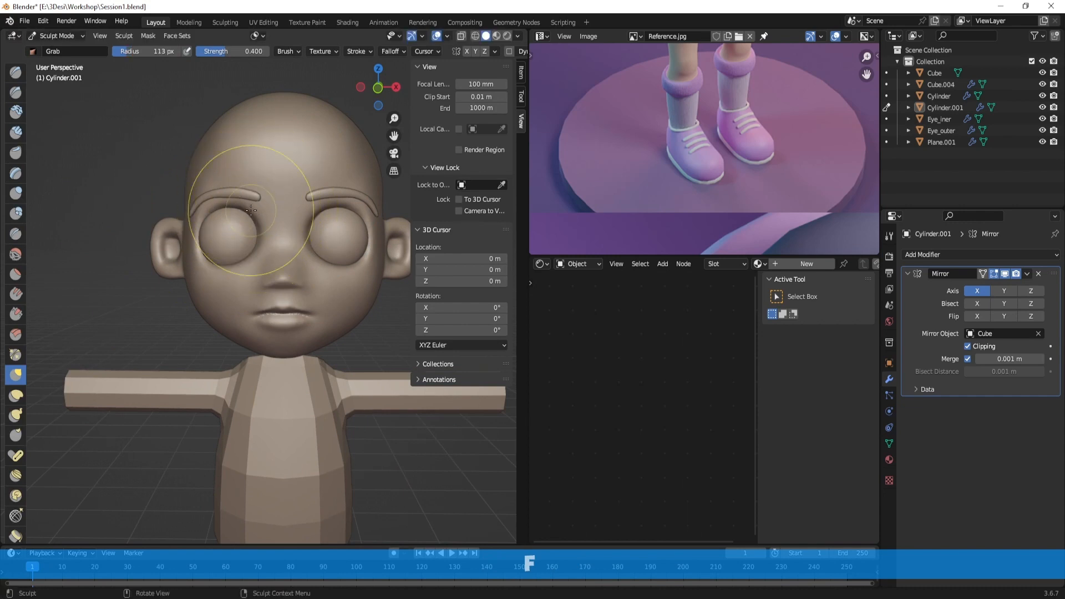
pyautogui.hotkey('ctrl', 'z')
# Try reshaping the middle of the head's face with the Grab brush in Sculpt Mode
pyautogui.hotkey('ctrl', 'Tab')
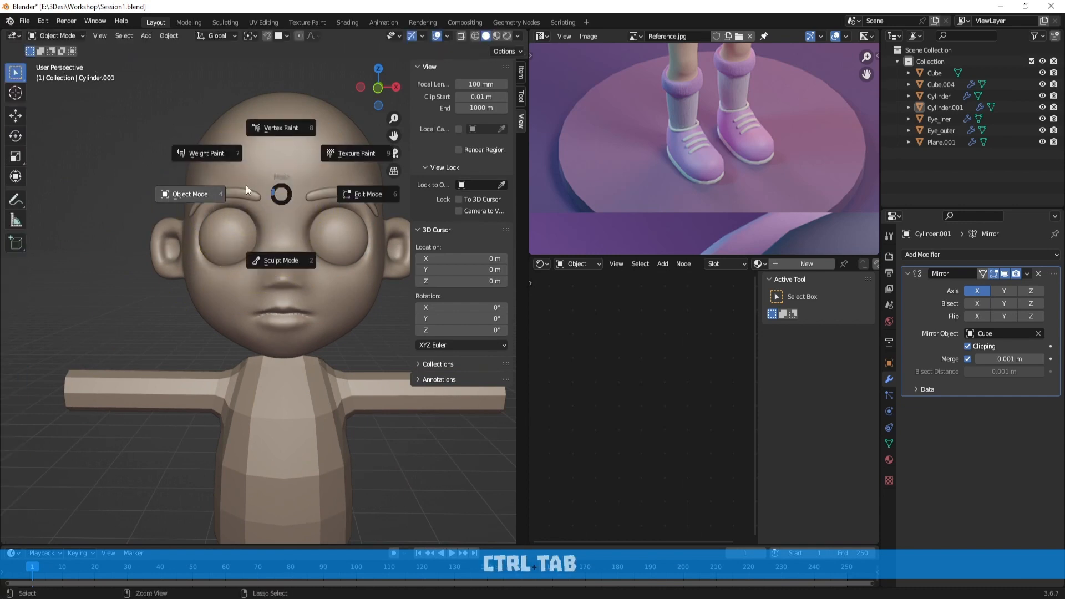
pyautogui.click(280, 195)
pyautogui.hotkey('ctrl', 'Tab')
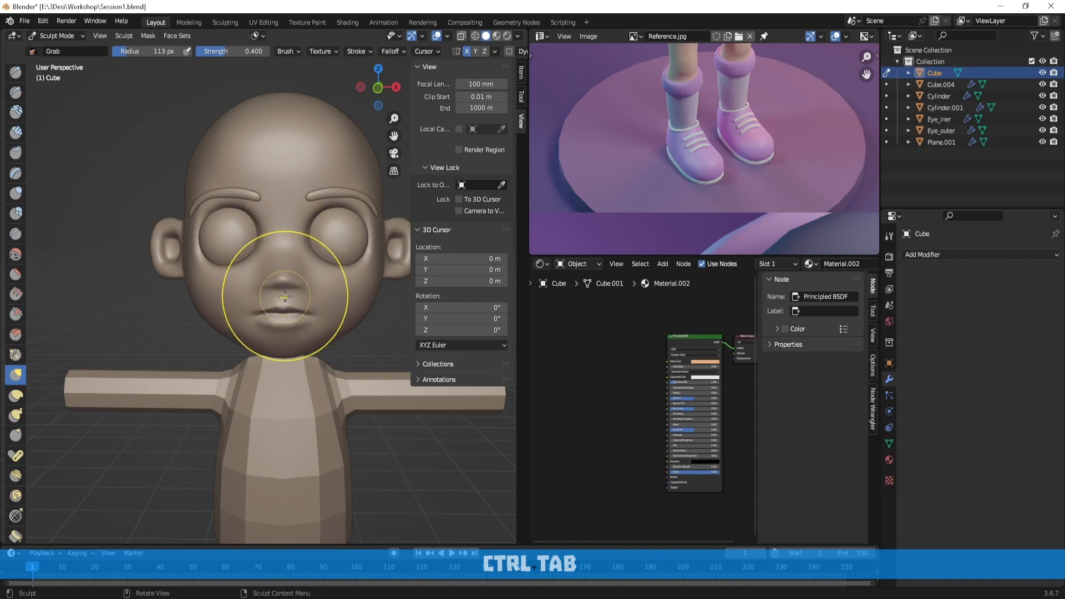
pyautogui.moveTo(285, 298); pyautogui.dragTo(265, 255)
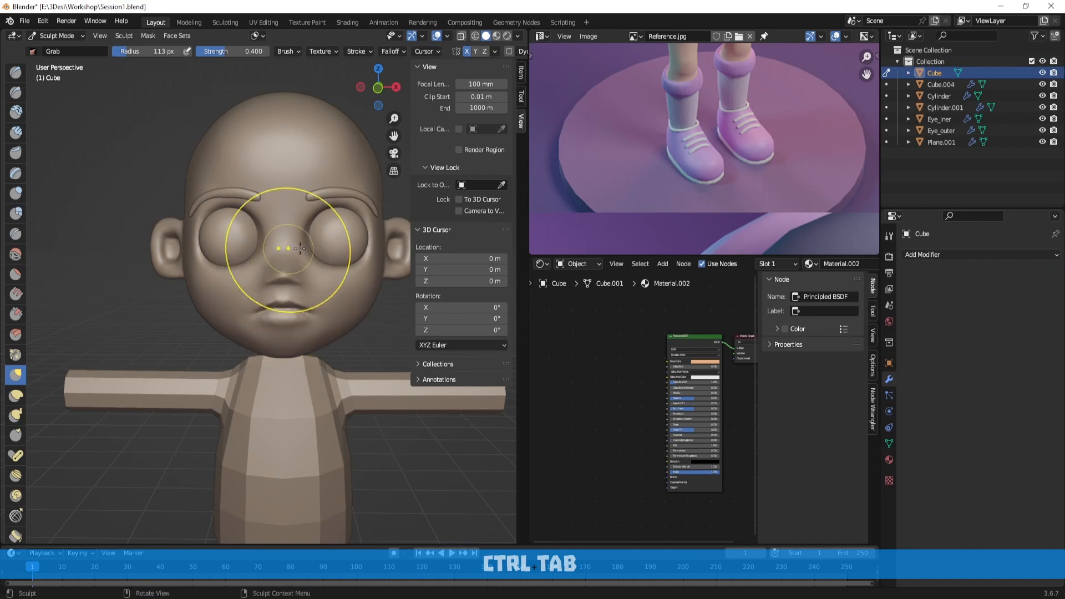
pyautogui.moveTo(266, 255)
pyautogui.mouseDown(button='middle')
pyautogui.moveTo(222, 253)
pyautogui.moveTo(171, 226)
pyautogui.moveTo(190, 285)
pyautogui.moveTo(239, 300)
pyautogui.mouseUp(button='middle')
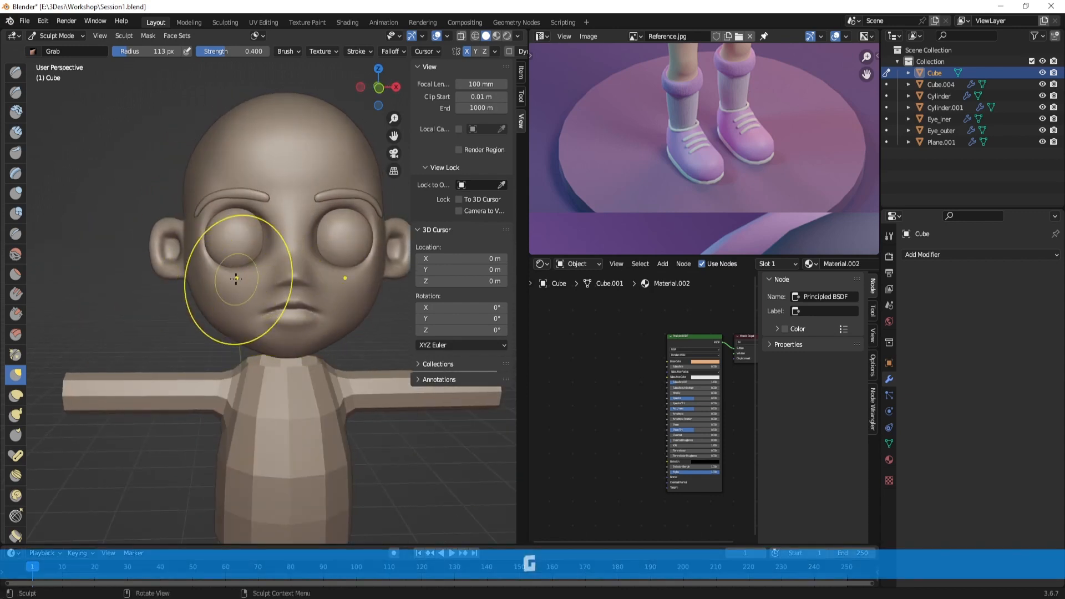
# Enlarge the Grab brush radius to 190 px and try reshaping the side of the face and the brow area
pyautogui.press('f')
pyautogui.click(261, 280)
pyautogui.moveTo(195, 237); pyautogui.dragTo(192, 236)
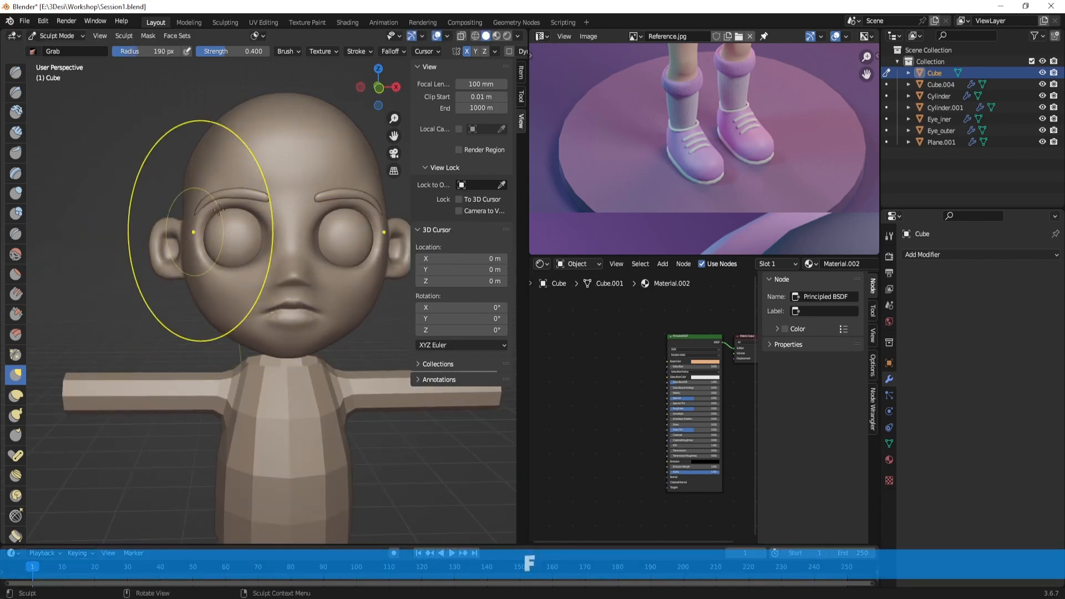
pyautogui.moveTo(255, 188); pyautogui.dragTo(253, 178)
pyautogui.moveTo(254, 179)
pyautogui.mouseDown(button='middle')
pyautogui.moveTo(344, 201)
pyautogui.moveTo(308, 236)
pyautogui.mouseUp(button='middle')
# Undo all Grab strokes on the head and the switch to Sculpt Mode, then clear the selection
pyautogui.hotkey('ctrl', 'z')
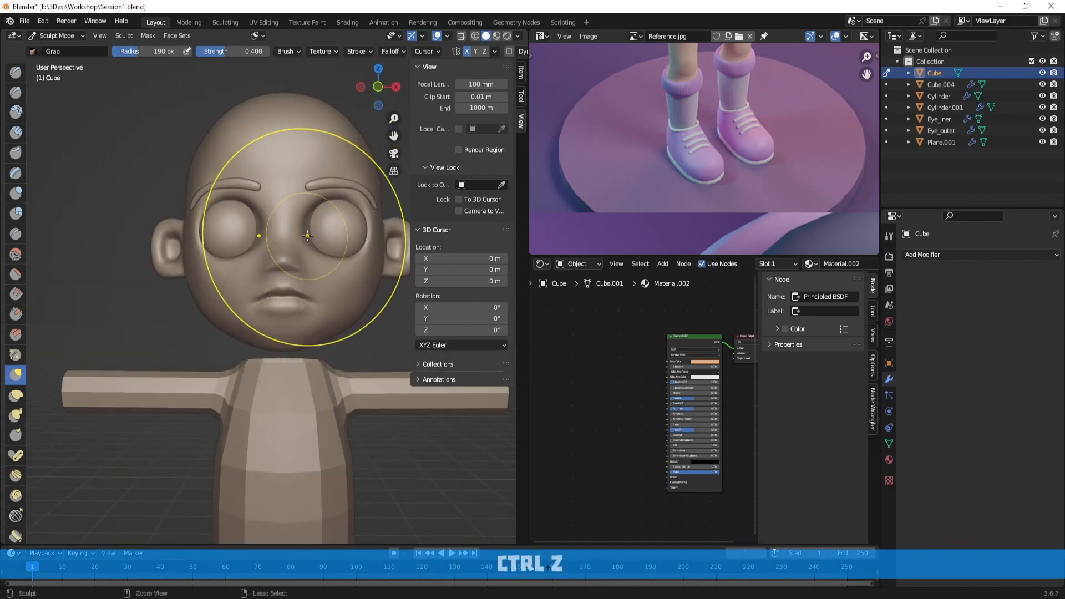
pyautogui.hotkey('ctrl', 'z')
pyautogui.hotkey('ctrl', 'z')
pyautogui.hotkey('ctrl', 'z')
pyautogui.hotkey('ctrl', 'z')
pyautogui.hotkey('ctrl', 'z')
pyautogui.hotkey('ctrl', 'z')
pyautogui.hotkey('ctrl', 'z')
pyautogui.hotkey('ctrl', 'z')
pyautogui.hotkey('ctrl', 'z')
pyautogui.hotkey('ctrl', 'z')
pyautogui.scroll(-3, 307, 236)
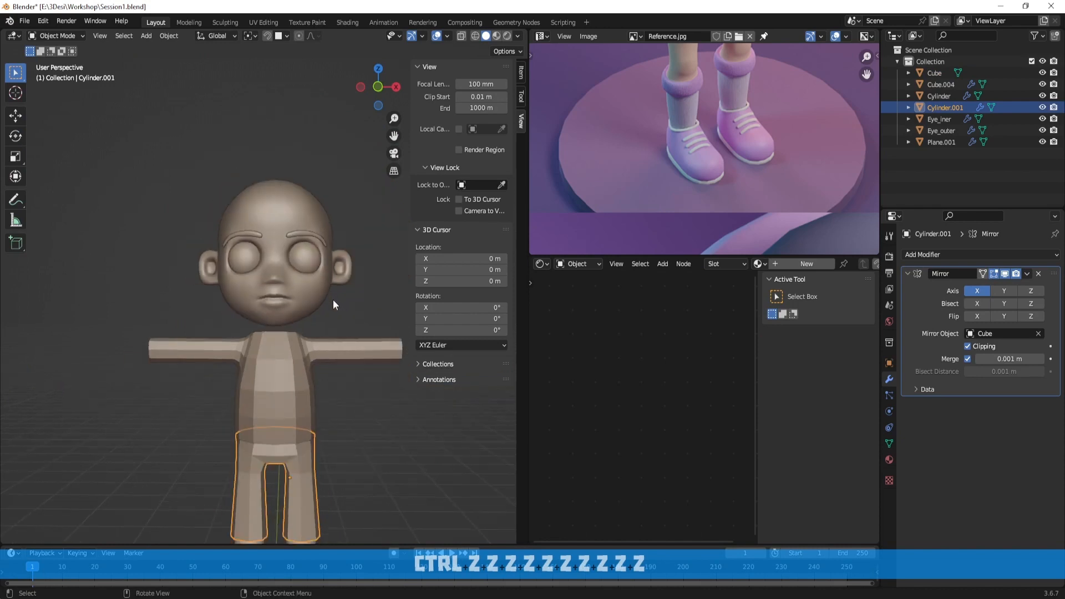
pyautogui.click(332, 304)
# Turn on the wireframe overlay to show the topology of the torso, legs and shoes
pyautogui.moveTo(327, 328); pyautogui.dragTo(288, 331, button='middle')
pyautogui.keyDown('shift'); pyautogui.moveTo(288, 331); pyautogui.dragTo(289, 260, button='middle'); pyautogui.keyUp('shift')
pyautogui.scroll(2, 289, 261)
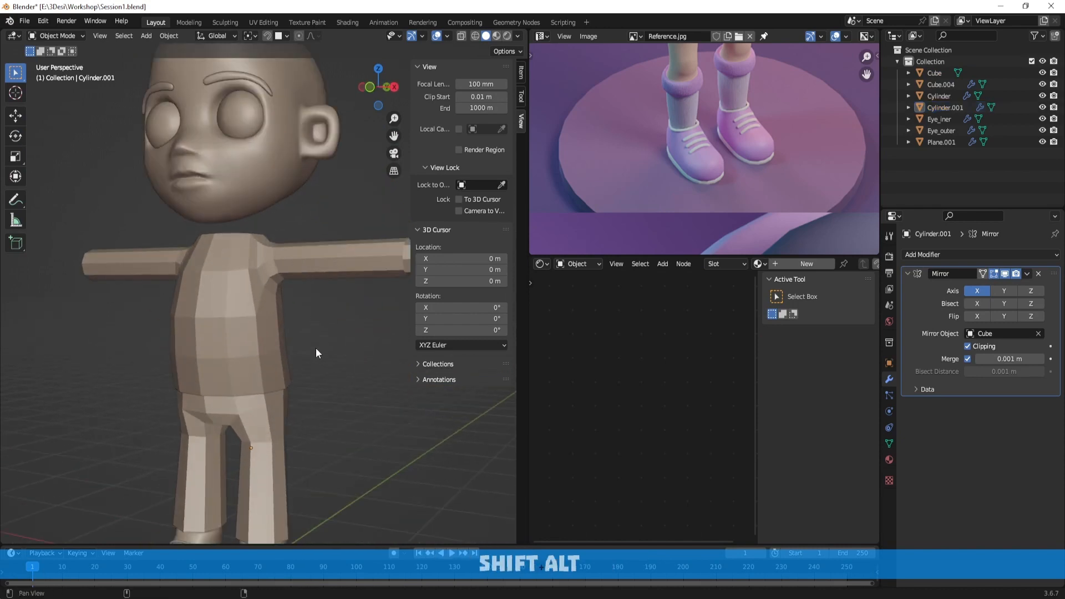
pyautogui.keyDown('shift'); pyautogui.moveTo(315, 347); pyautogui.dragTo(306, 255, button='middle'); pyautogui.keyUp('shift')
pyautogui.scroll(4, 323, 222)
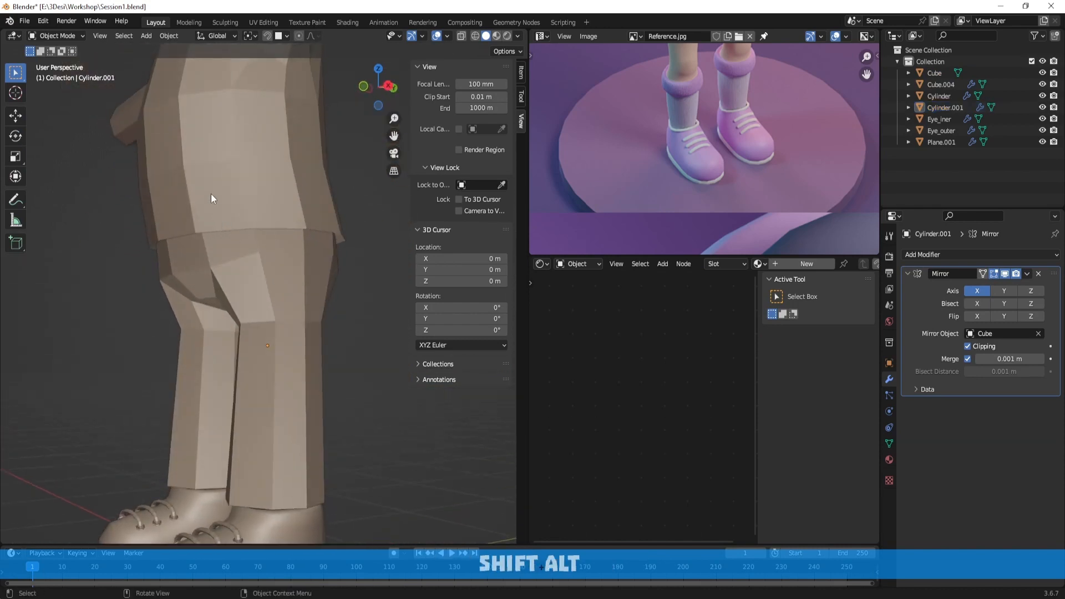
pyautogui.moveTo(212, 194); pyautogui.dragTo(311, 197, button='middle')
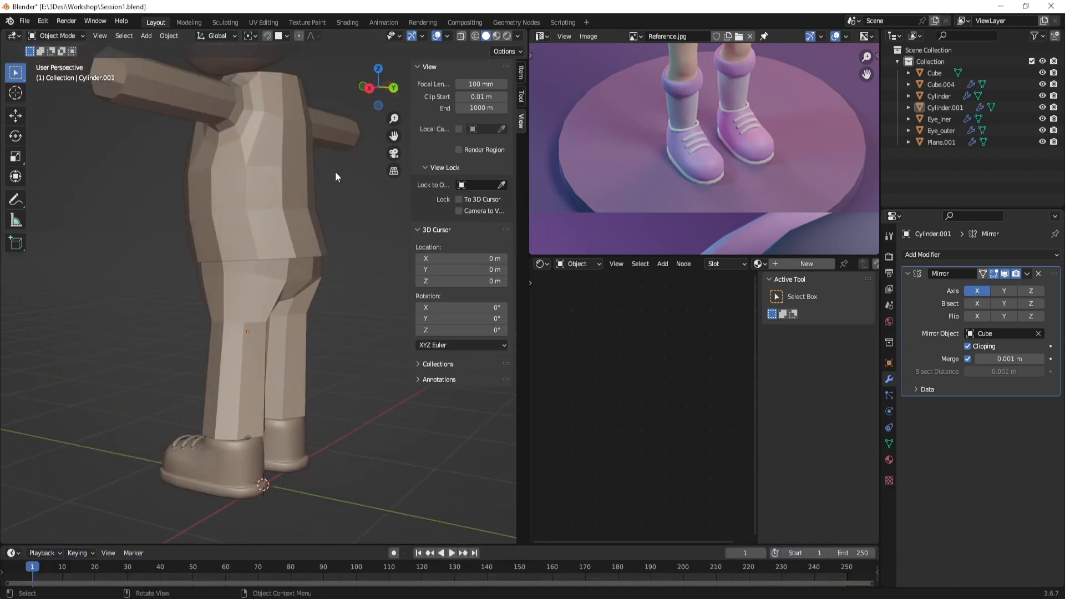
pyautogui.click(448, 37)
pyautogui.click(378, 232)
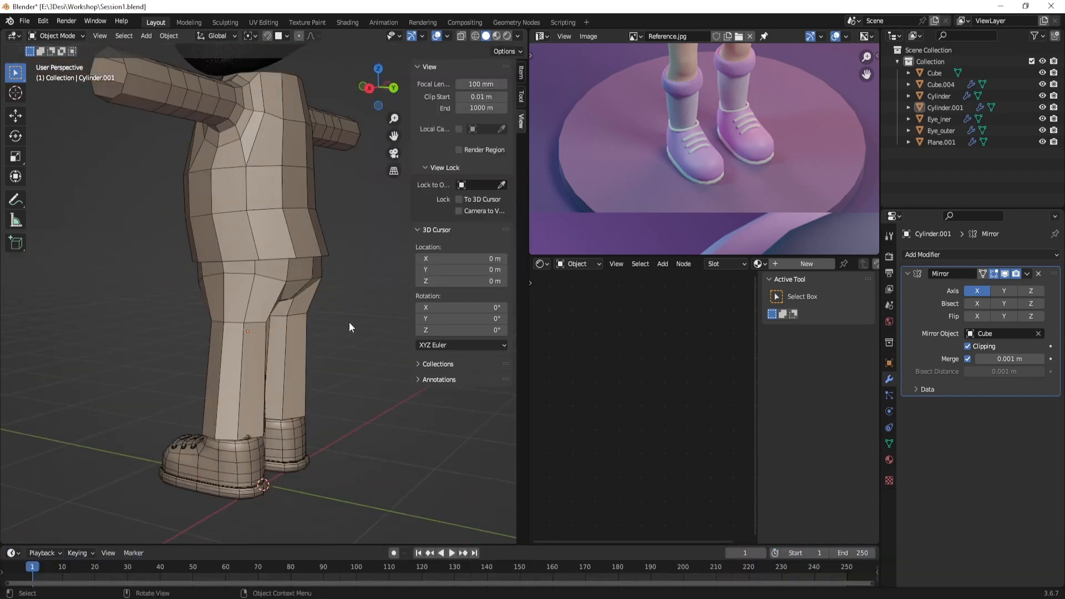
# In vertex mode on the leg mesh, move the rear crotch's centre vertex about 0.064 m along X onto the mirror plane
pyautogui.moveTo(349, 322)
pyautogui.mouseDown(button='middle')
pyautogui.moveTo(328, 280)
pyautogui.moveTo(424, 278)
pyautogui.moveTo(155, 271)
pyautogui.moveTo(211, 252)
pyautogui.moveTo(181, 228)
pyautogui.mouseUp(button='middle')
pyautogui.scroll(8, 305, 248)
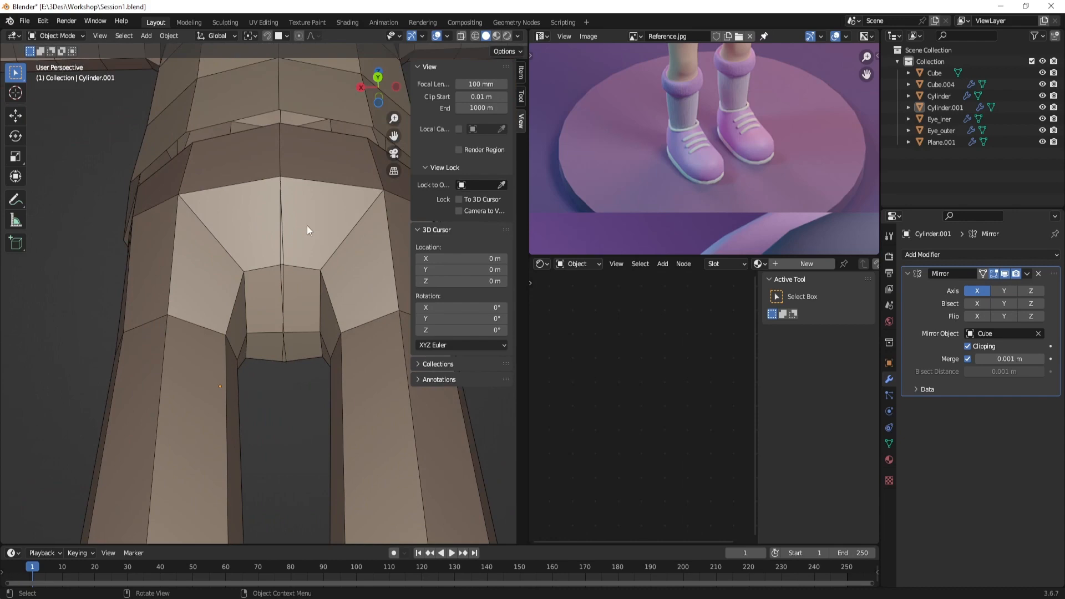
pyautogui.press('Tab')
pyautogui.press('Tab')
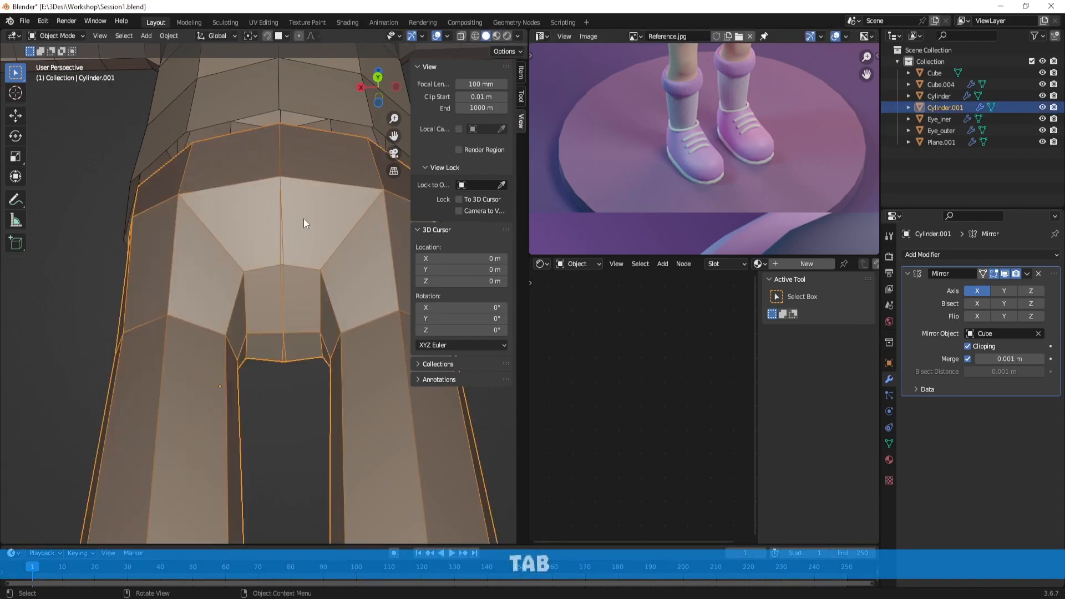
pyautogui.press('Tab')
pyautogui.press('1')
pyautogui.click(282, 264)
pyautogui.press('g')
pyautogui.click(312, 272)
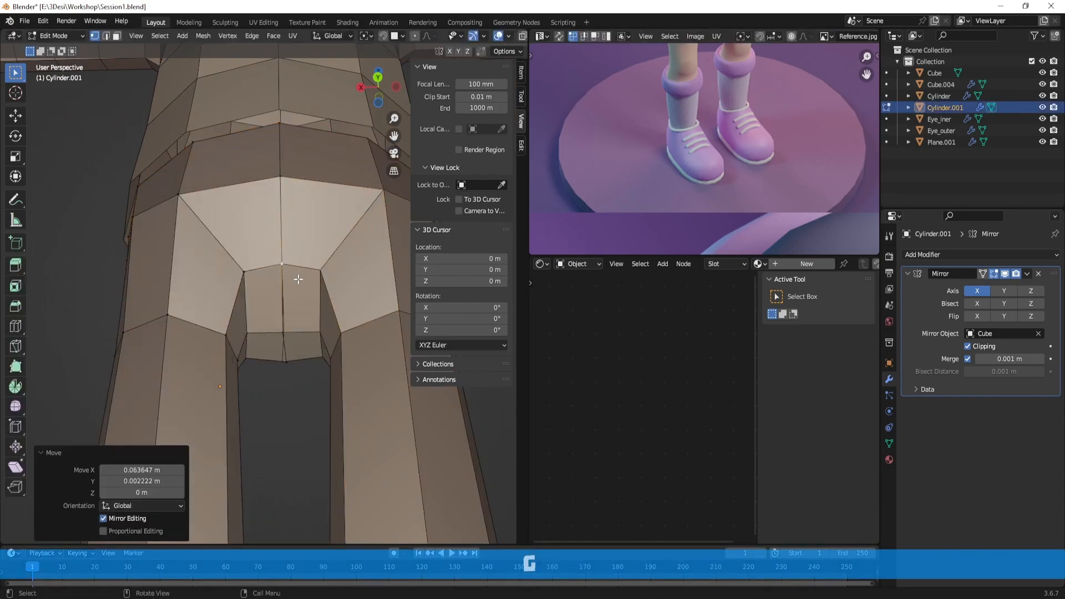
# Move the next two centre vertices on the crotch's underside onto the mirror plane to close the gap between halves
pyautogui.moveTo(293, 313); pyautogui.dragTo(326, 266, button='middle')
pyautogui.click(287, 338)
pyautogui.press('g')
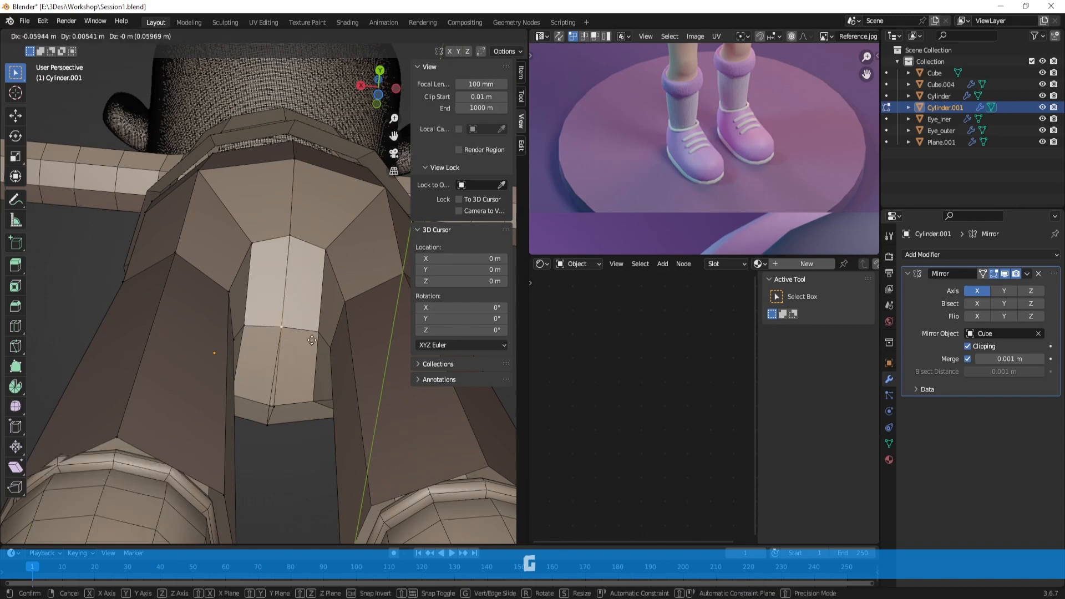
pyautogui.click(288, 339)
pyautogui.moveTo(330, 390); pyautogui.dragTo(309, 364, button='middle')
pyautogui.click(298, 410)
pyautogui.press('g')
pyautogui.click(282, 410)
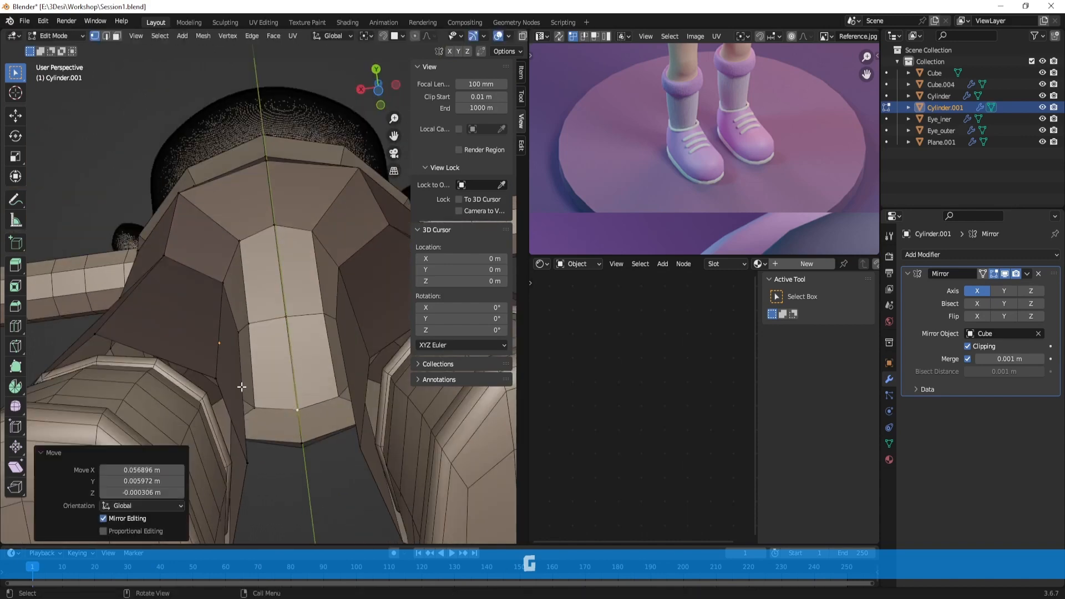
# Adjust the centre vertices on the front of the pelvis, moving the upper one about -0.026 m along X onto the mirror plane
pyautogui.moveTo(240, 385); pyautogui.dragTo(472, 422, button='middle')
pyautogui.moveTo(233, 245); pyautogui.dragTo(283, 244, button='middle')
pyautogui.press('g')
pyautogui.click(277, 244)
pyautogui.press('g')
pyautogui.click(280, 161)
pyautogui.click(264, 222)
pyautogui.press('g')
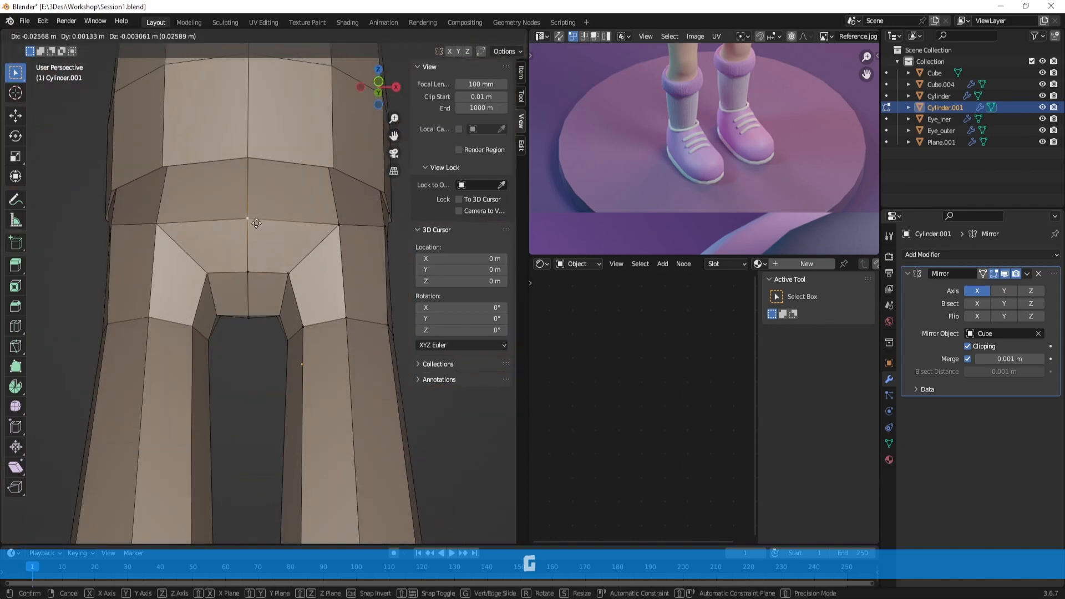
pyautogui.click(256, 224)
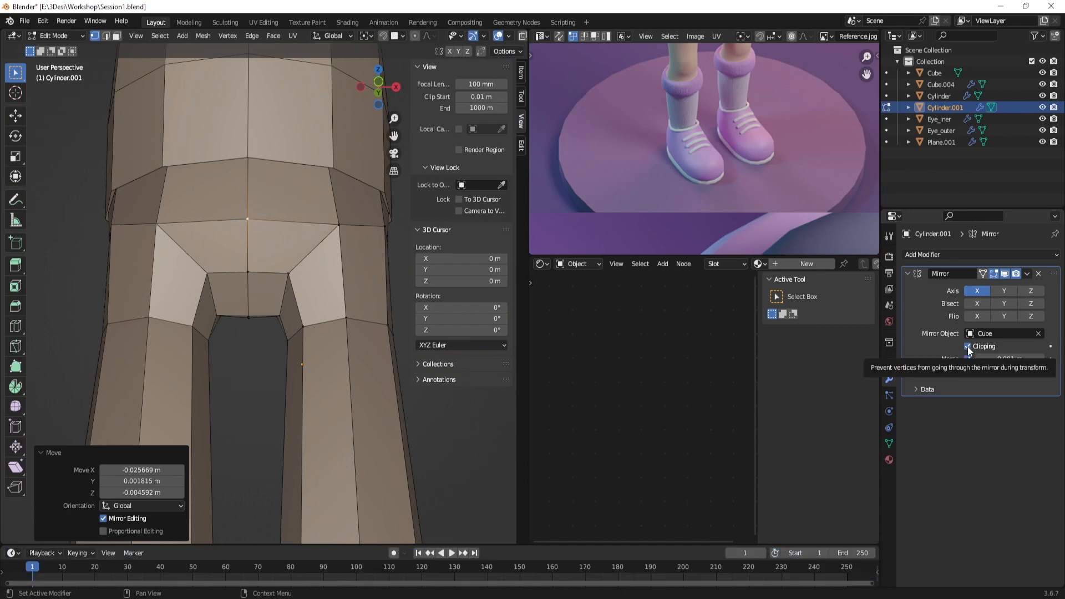
# Test moving the pelvis front's centre vertex with the Mirror modifier's Clipping enabled
pyautogui.scroll(-2, 341, 215)
pyautogui.moveTo(360, 223); pyautogui.dragTo(355, 231, button='middle')
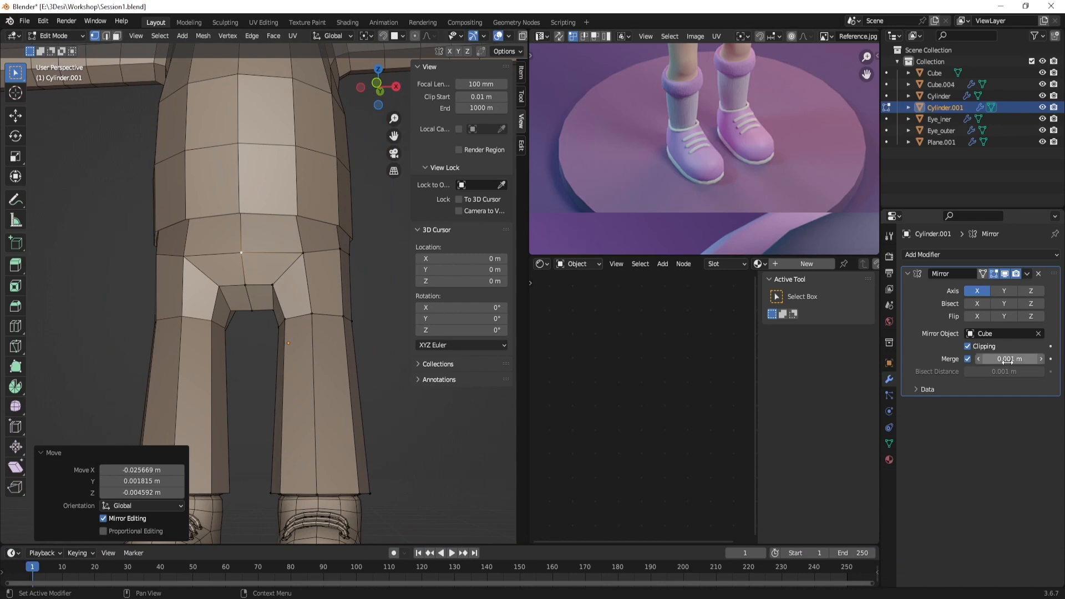
pyautogui.scroll(3, 279, 237)
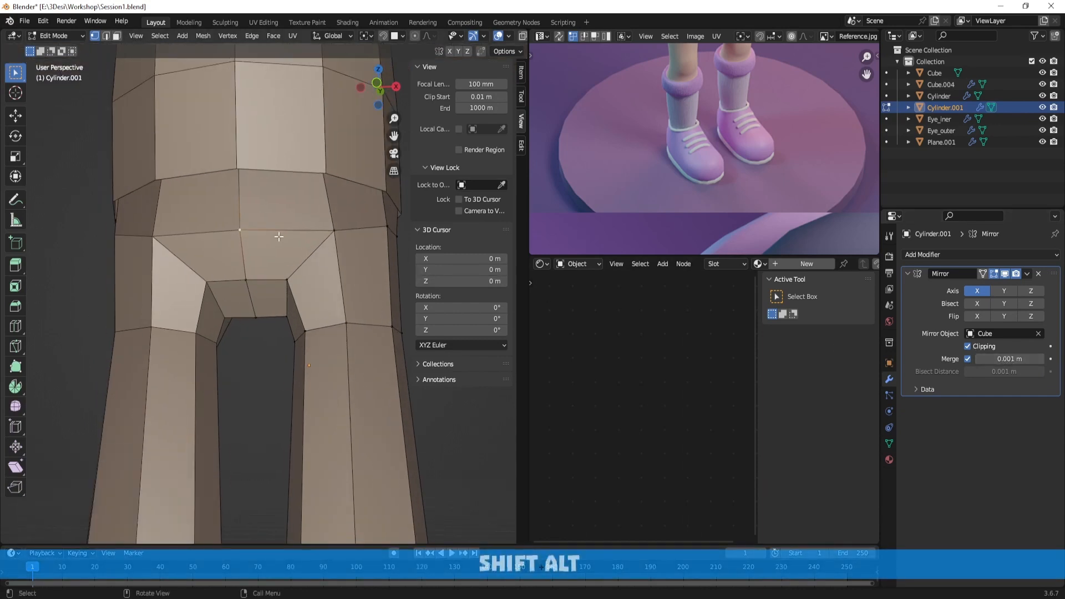
pyautogui.keyDown('alt'); pyautogui.keyDown('shift'); pyautogui.click(279, 237); pyautogui.keyUp('shift'); pyautogui.keyUp('alt')
pyautogui.press('g')
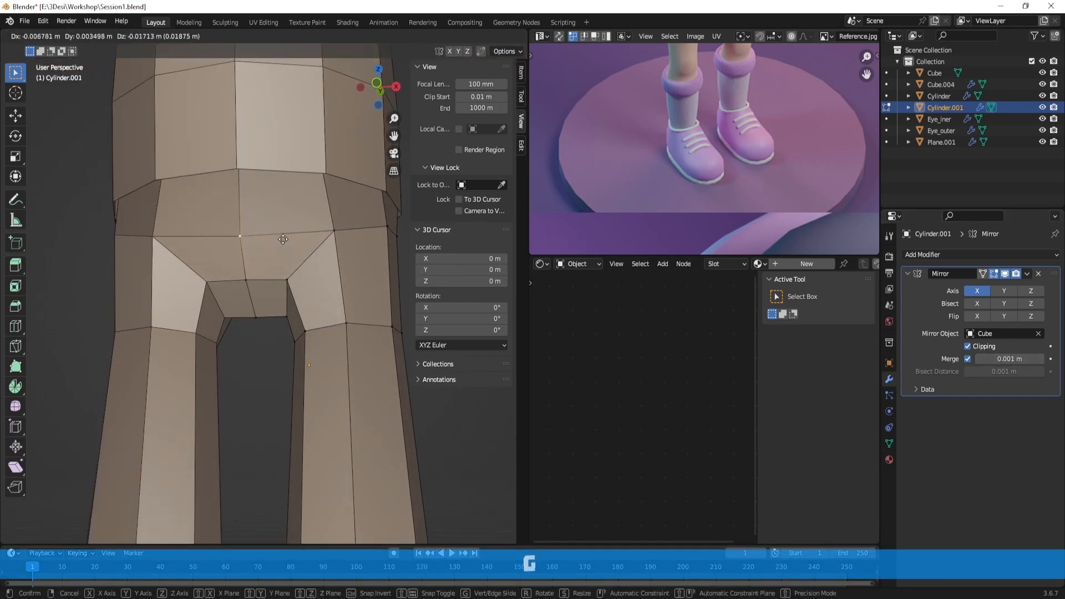
pyautogui.click(287, 236)
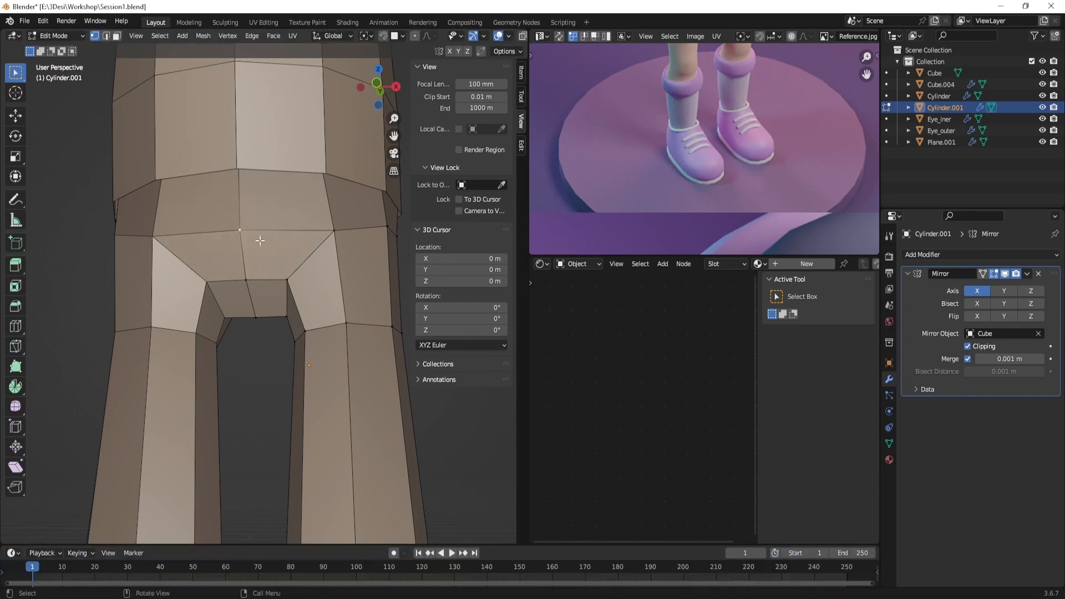
# Disable Clipping on the Mirror modifier and try moving the pelvis's centre vertex across the mirror plane
pyautogui.click(974, 347)
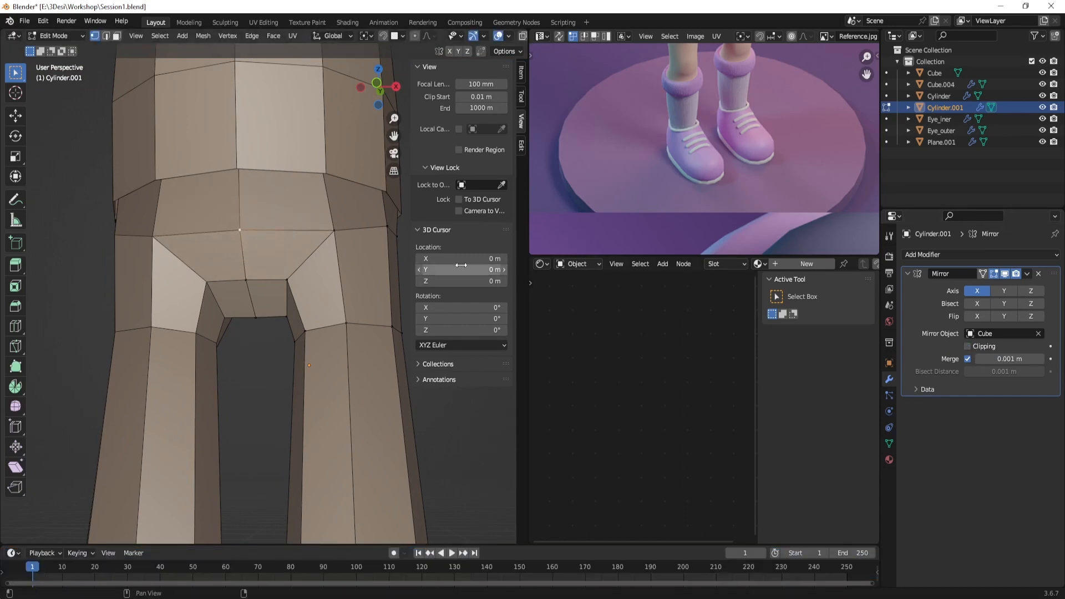
pyautogui.press('g')
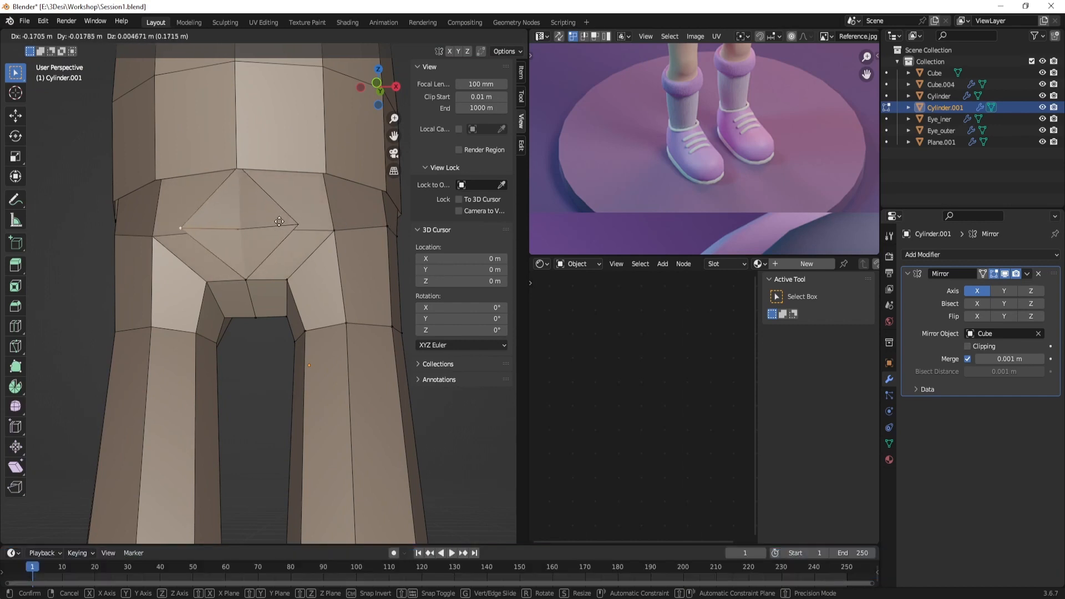
pyautogui.press('Escape')
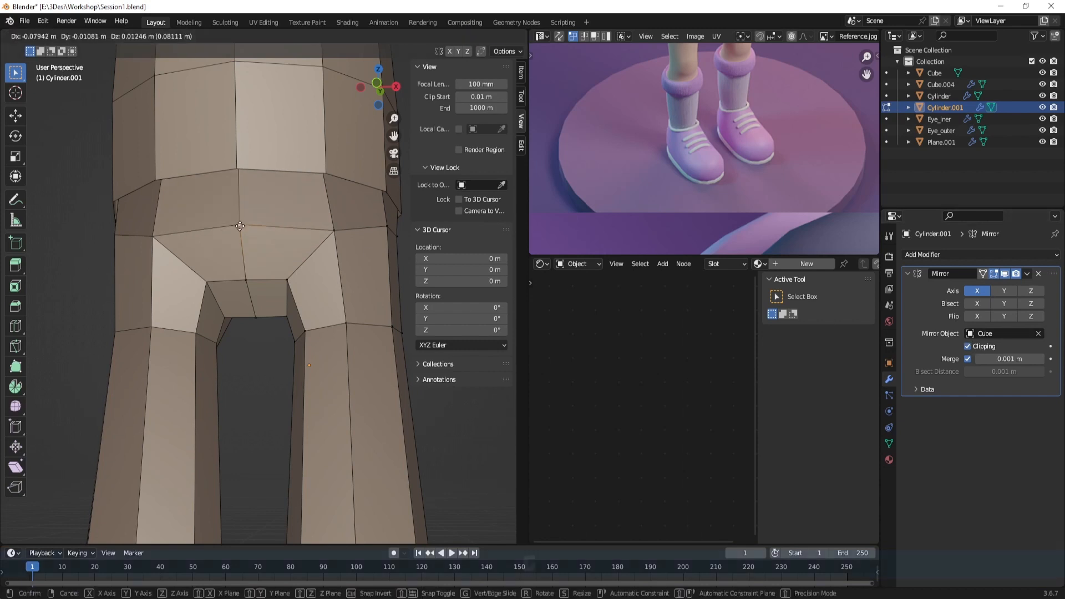
pyautogui.press('g')
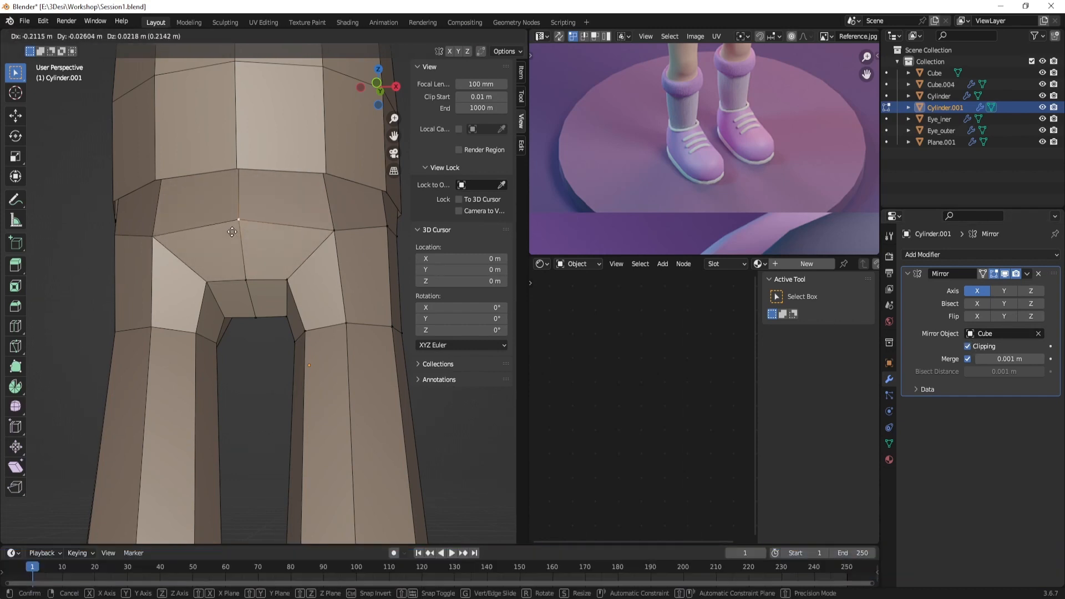
pyautogui.click(232, 232)
pyautogui.scroll(-6, 232, 232)
# Leave Edit Mode on the legs and check the whole character briefly in wireframe shading
pyautogui.press('Tab')
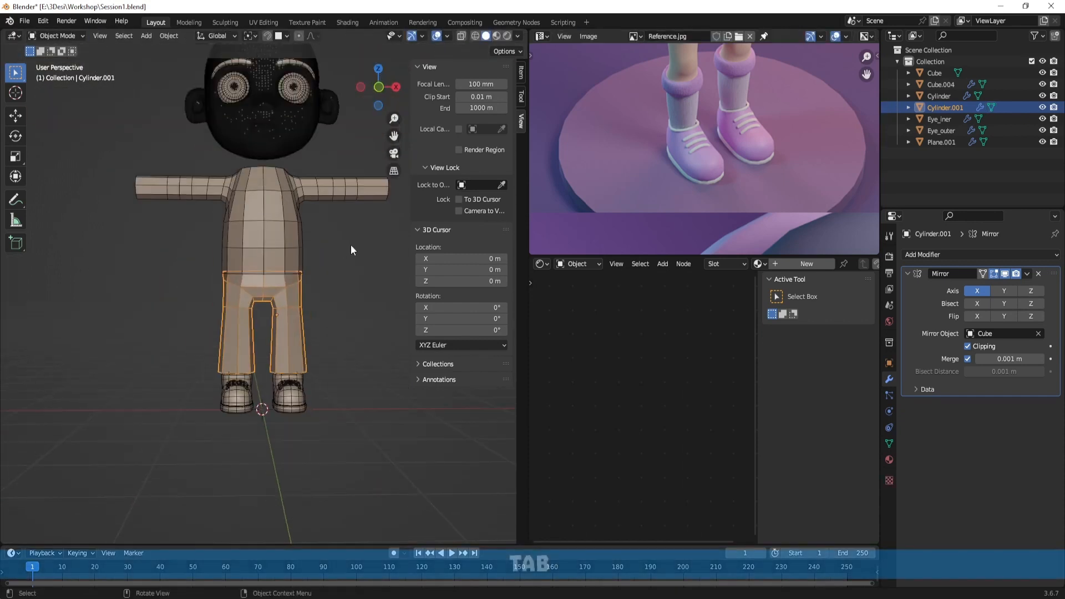
pyautogui.hotkey('shift', 'z')
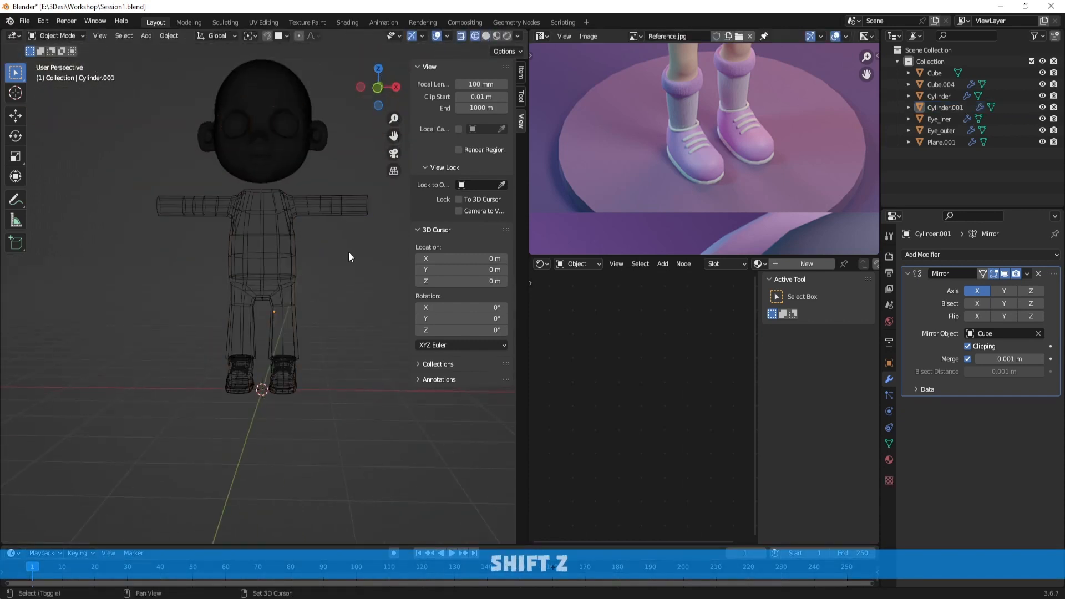
pyautogui.hotkey('shift', 'z')
pyautogui.press('Tab')
pyautogui.press('Tab')
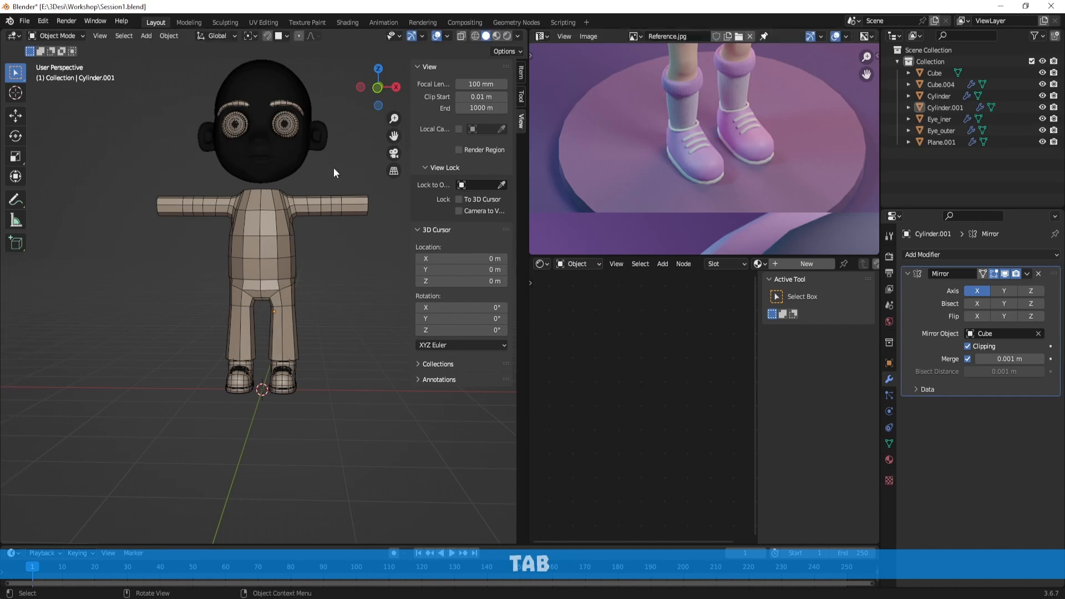
# Turn off the wireframe overlay and inspect the clean surfaces of the head, torso and legs
pyautogui.moveTo(343, 167); pyautogui.dragTo(325, 188, button='middle')
pyautogui.scroll(3, 311, 205)
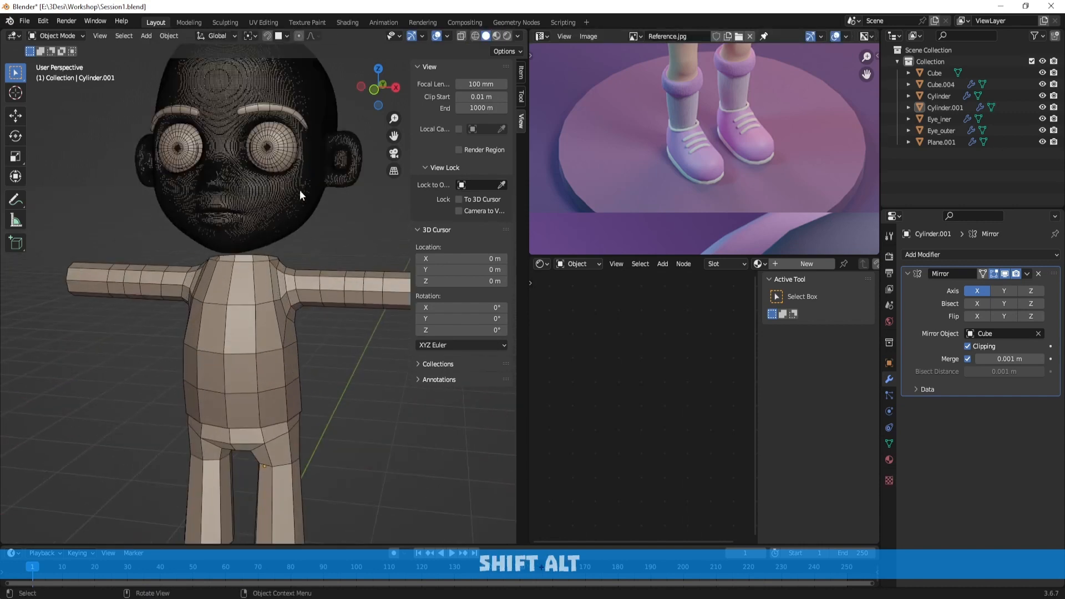
pyautogui.click(447, 36)
pyautogui.click(381, 231)
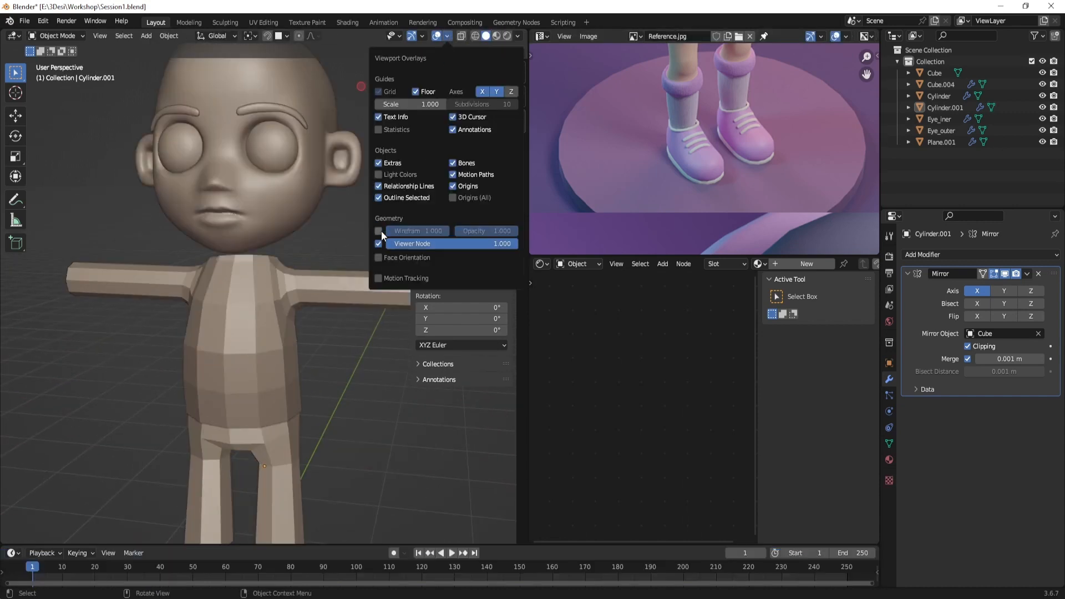
pyautogui.click(310, 228)
pyautogui.scroll(-3, 314, 244)
pyautogui.moveTo(319, 256); pyautogui.dragTo(338, 271, button='middle')
pyautogui.scroll(4, 337, 271)
pyautogui.scroll(-5, 334, 278)
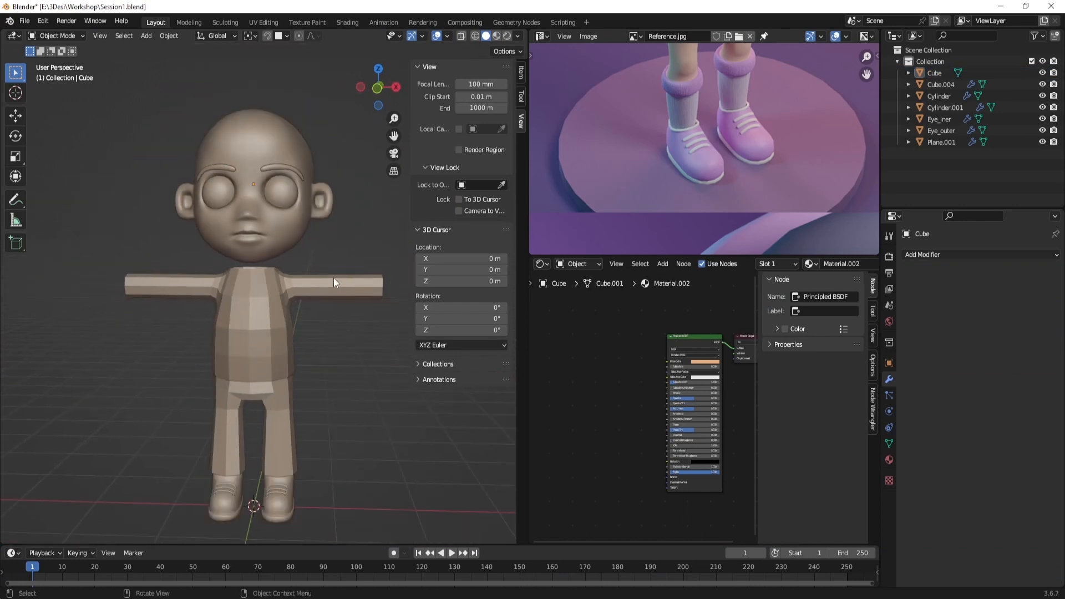
pyautogui.moveTo(350, 320); pyautogui.dragTo(344, 276, button='middle')
pyautogui.scroll(2, 315, 281)
# Save the scene as a new file named Session2.blend in the Workshop folder
pyautogui.hotkey('ctrl', 'shift', 's')
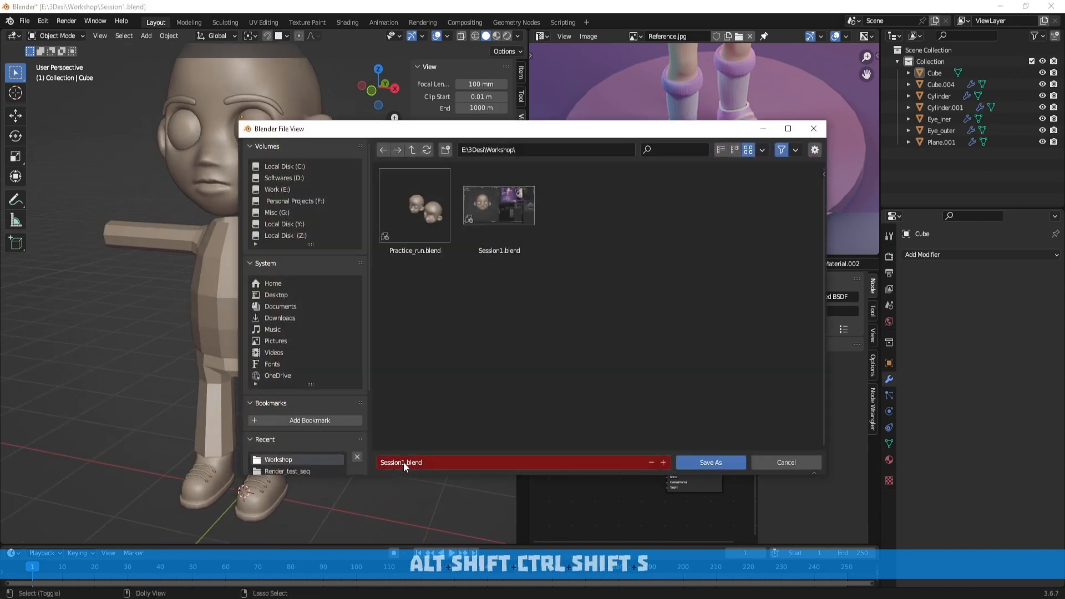
pyautogui.click(405, 462)
pyautogui.press('BackSpace')
pyautogui.write('2')
pyautogui.press('Return')
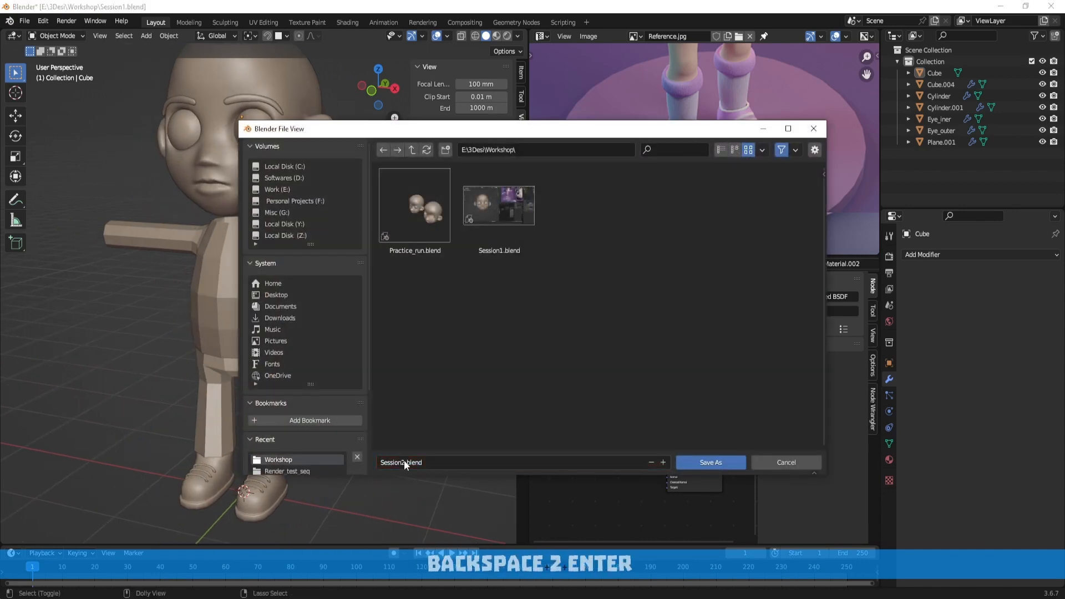
pyautogui.click(712, 462)
# Examine the character from several angles, paying attention to the open arm ends and body proportions
pyautogui.moveTo(314, 278)
pyautogui.mouseDown(button='middle')
pyautogui.moveTo(345, 295)
pyautogui.moveTo(308, 285)
pyautogui.mouseUp(button='middle')
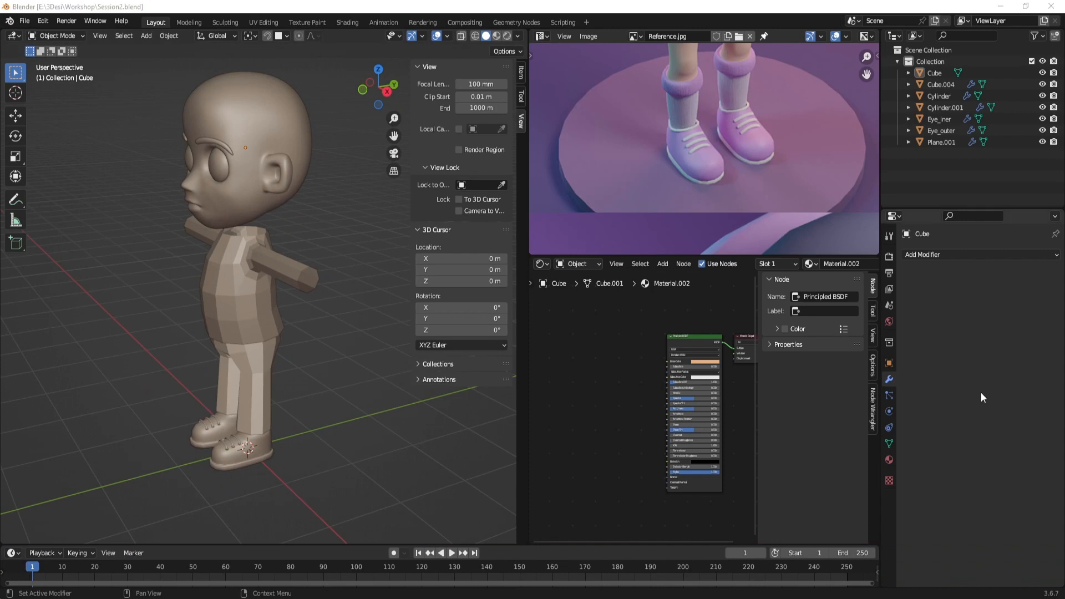
pyautogui.scroll(3, 252, 281)
pyautogui.moveTo(252, 282); pyautogui.dragTo(295, 291, button='middle')
pyautogui.scroll(-4, 362, 318)
pyautogui.scroll(2, 295, 291)
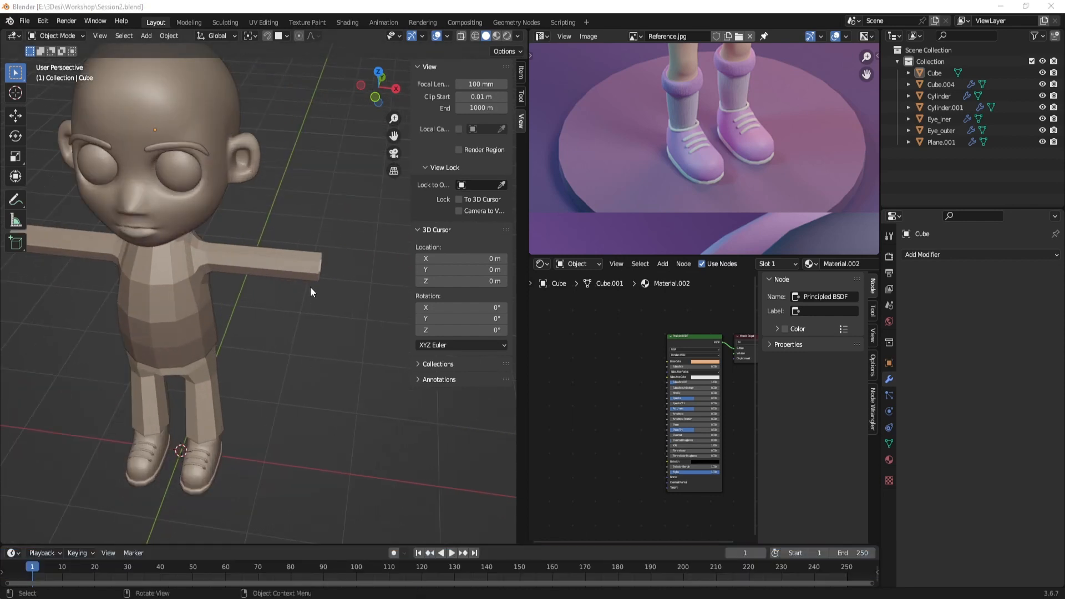
pyautogui.moveTo(321, 302); pyautogui.dragTo(344, 297, button='middle')
pyautogui.scroll(2, 314, 273)
pyautogui.click(270, 267)
pyautogui.scroll(-3, 245, 286)
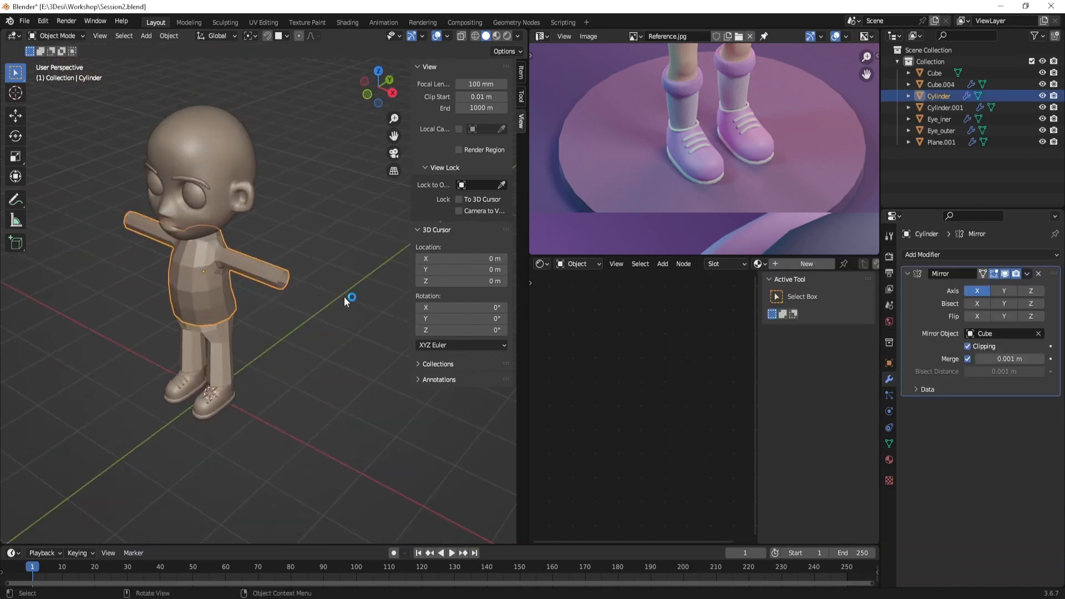
pyautogui.click(344, 297)
pyautogui.scroll(3, 335, 296)
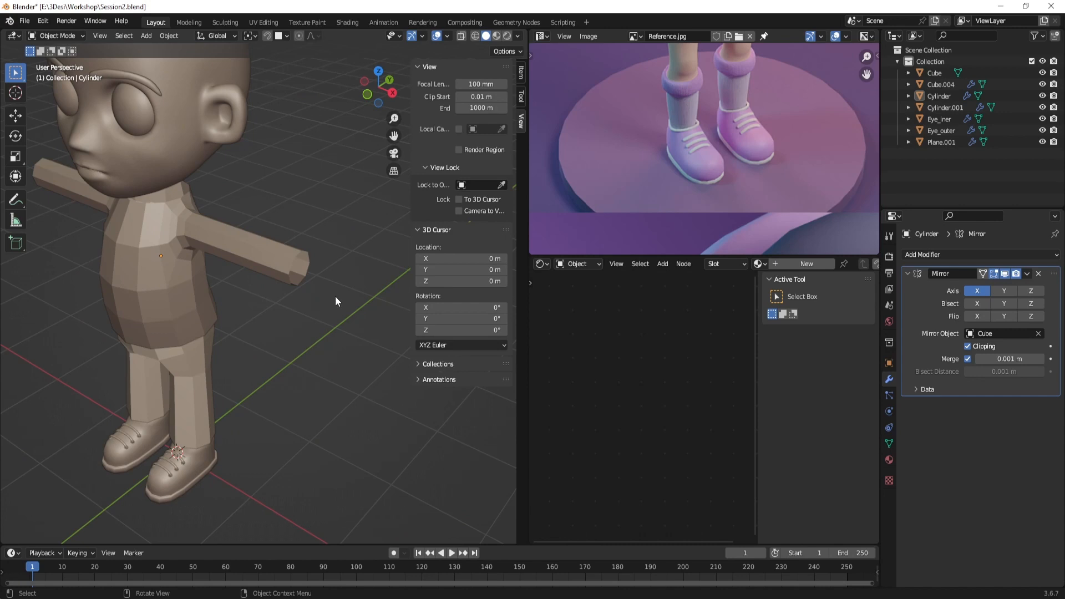
# Place the 3D cursor at the end of the character's arm and add a cube mesh there
pyautogui.moveTo(329, 278); pyautogui.dragTo(317, 287, button='middle')
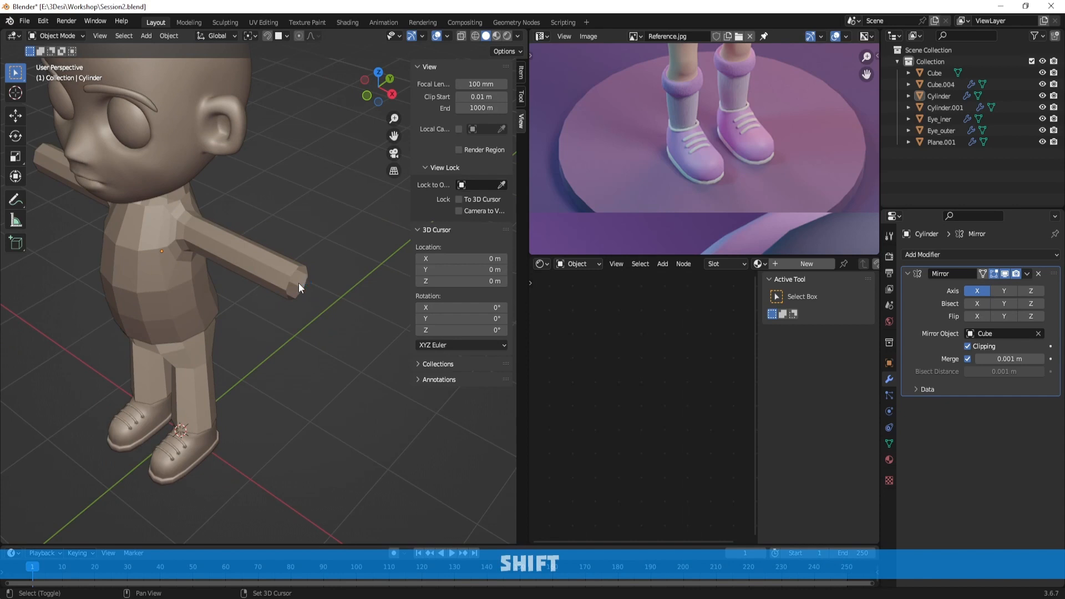
pyautogui.scroll(-1, 299, 283)
pyautogui.keyDown('shift'); pyautogui.rightClick(291, 283); pyautogui.keyUp('shift')
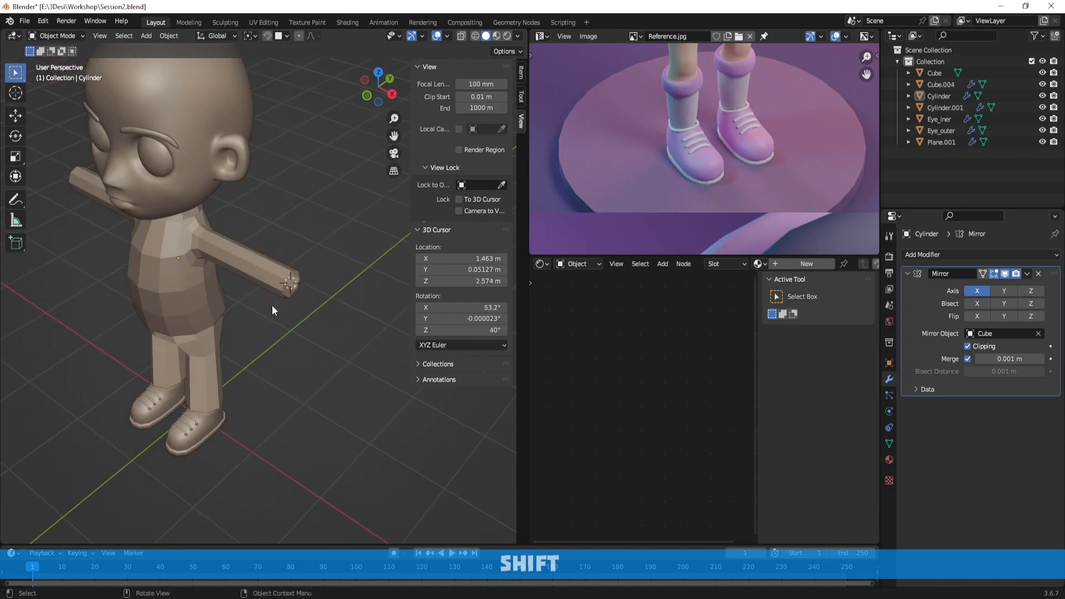
pyautogui.moveTo(272, 305); pyautogui.dragTo(336, 271, button='middle')
pyautogui.hotkey('shift', 'a')
pyautogui.moveTo(335, 271)
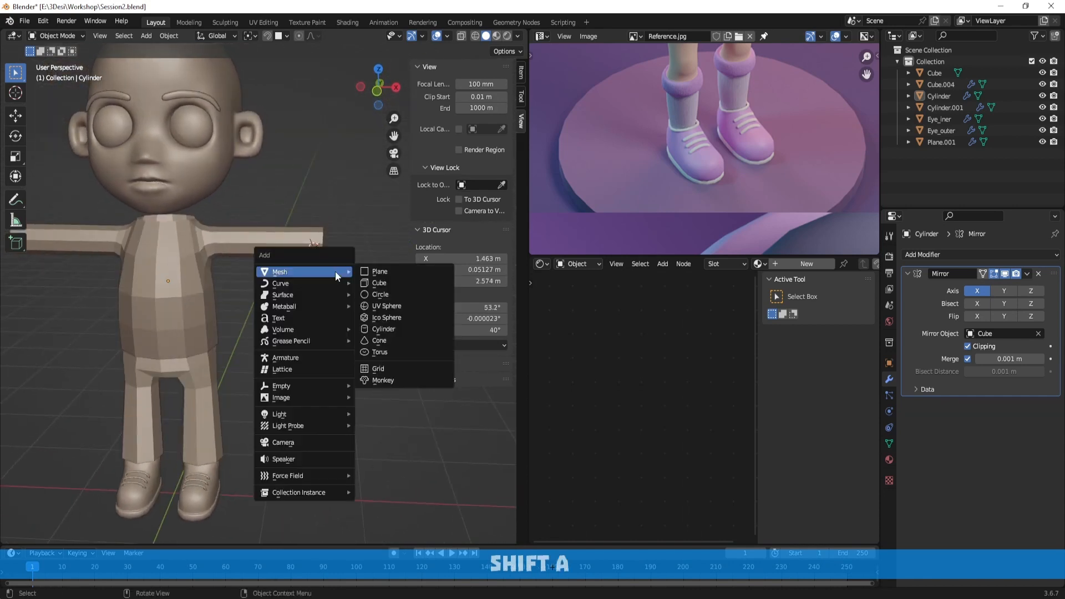
pyautogui.click(379, 284)
# Scale the new cube to about 0.107 and move it about 0.534 m along X beyond the wrist
pyautogui.moveTo(365, 309); pyautogui.dragTo(340, 386, button='middle')
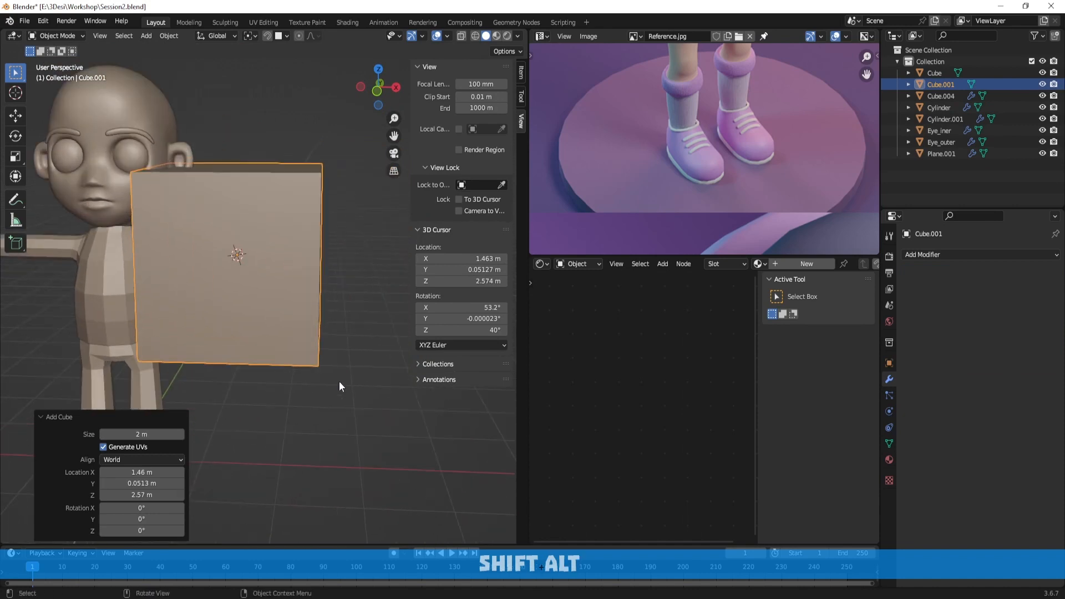
pyautogui.press('s')
pyautogui.click(257, 265)
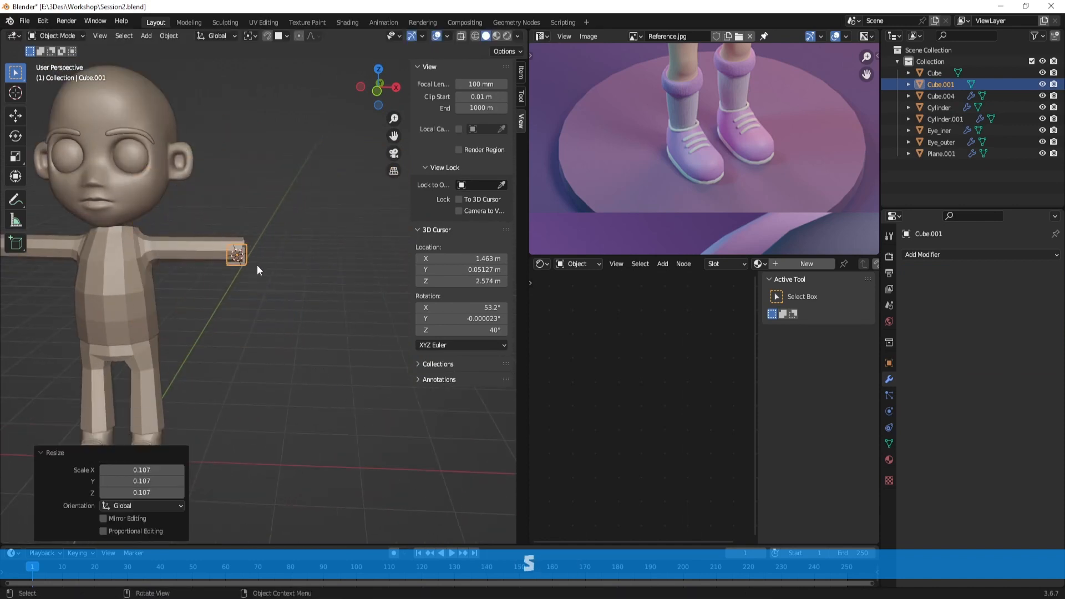
pyautogui.press('g')
pyautogui.press('x')
pyautogui.click(285, 263)
# Raise the cube about 0.077 m along Z and flatten it to about 0.573 of its height
pyautogui.scroll(4, 295, 274)
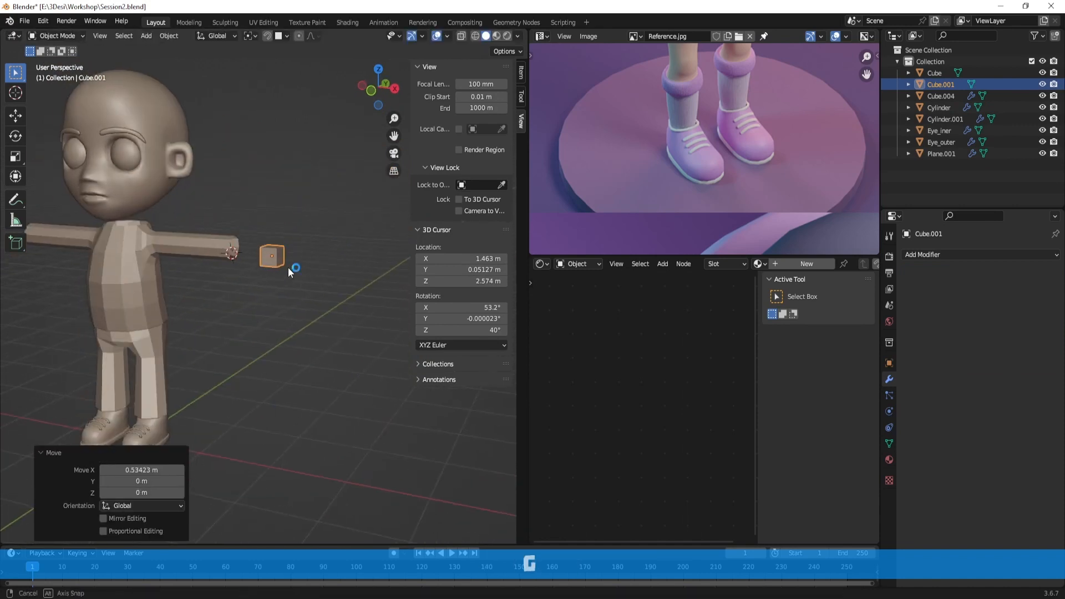
pyautogui.press('g')
pyautogui.press('z')
pyautogui.click(304, 289)
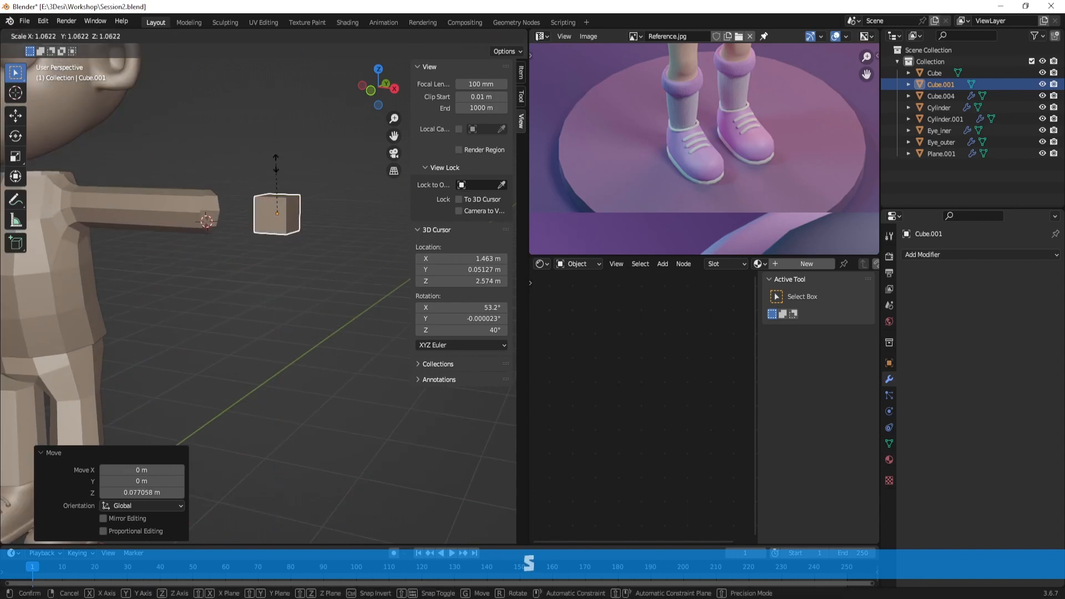
pyautogui.press('s')
pyautogui.press('z')
pyautogui.click(284, 189)
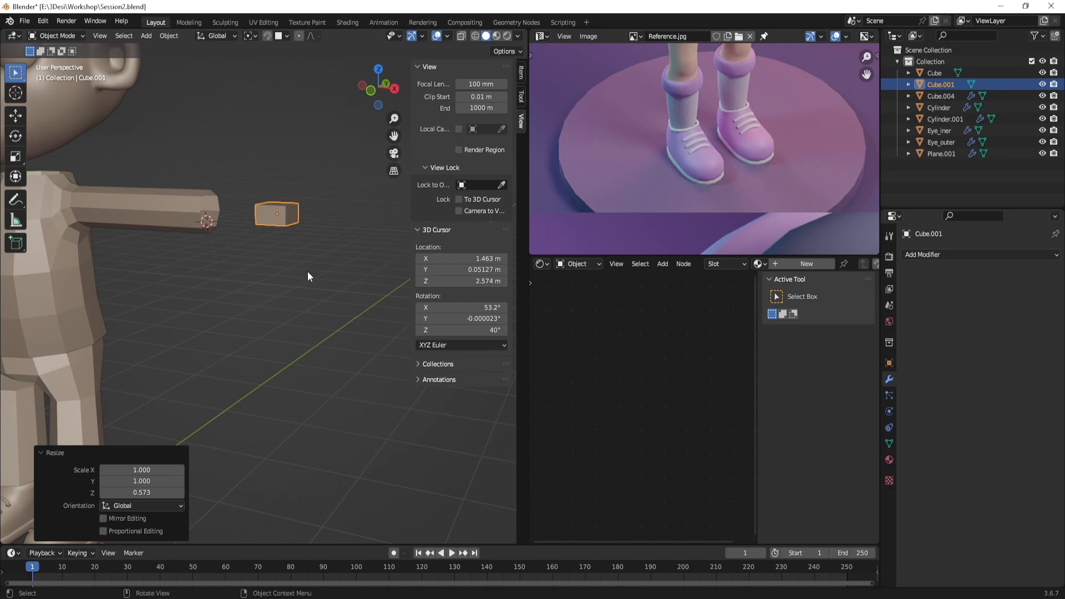
# Reposition the flattened cube in front of the wrist and scale it into a palm-sized block
pyautogui.moveTo(308, 271); pyautogui.dragTo(259, 333, button='middle')
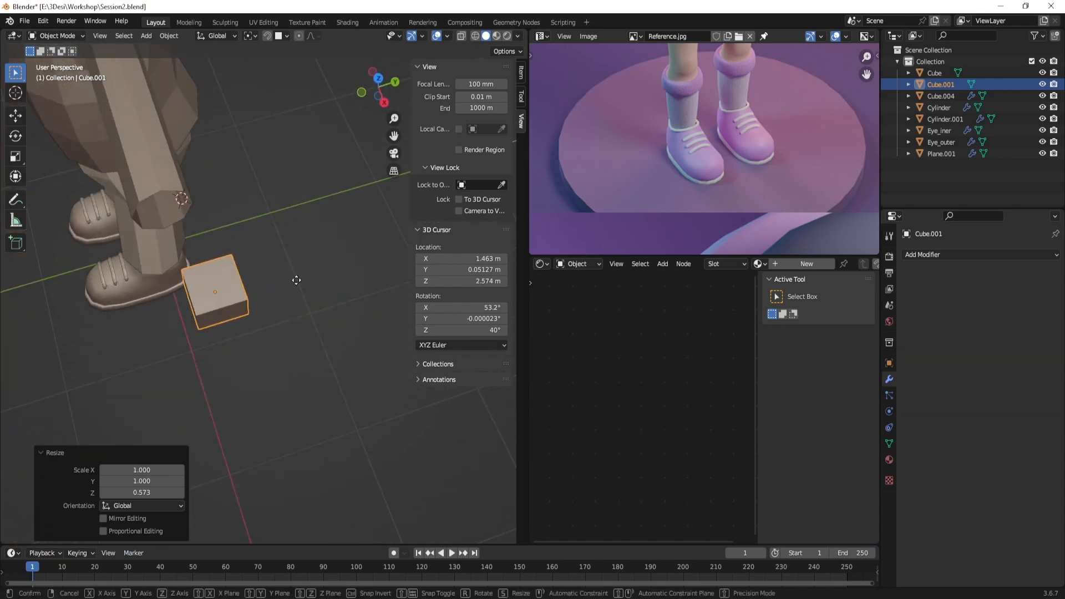
pyautogui.press('g')
pyautogui.click(273, 281)
pyautogui.moveTo(273, 281); pyautogui.dragTo(323, 213, button='middle')
pyautogui.press('s')
pyautogui.moveTo(280, 141); pyautogui.dragTo(242, 236, button='middle')
pyautogui.click(281, 167)
pyautogui.press('s')
pyautogui.moveTo(244, 220); pyautogui.dragTo(327, 270, button='middle')
pyautogui.click(257, 216)
pyautogui.press('s')
pyautogui.moveTo(327, 270); pyautogui.dragTo(257, 262, button='middle')
pyautogui.click(339, 271)
# In Edit Mode, add three evenly spaced loop cuts running along the palm block toward the finger side
pyautogui.press('Tab')
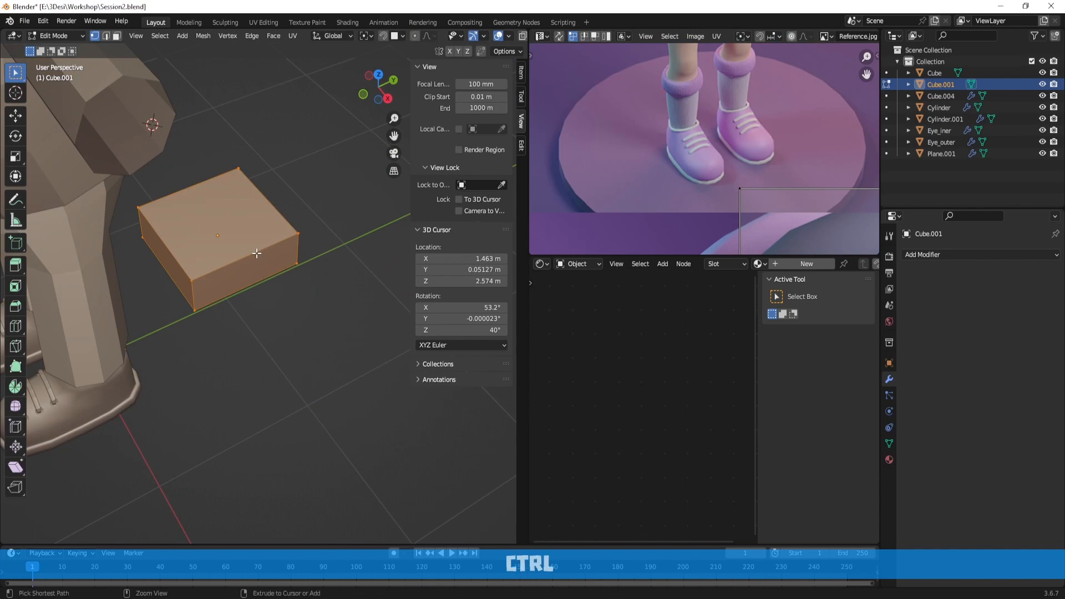
pyautogui.hotkey('ctrl', 'r')
pyautogui.scroll(2, 257, 253)
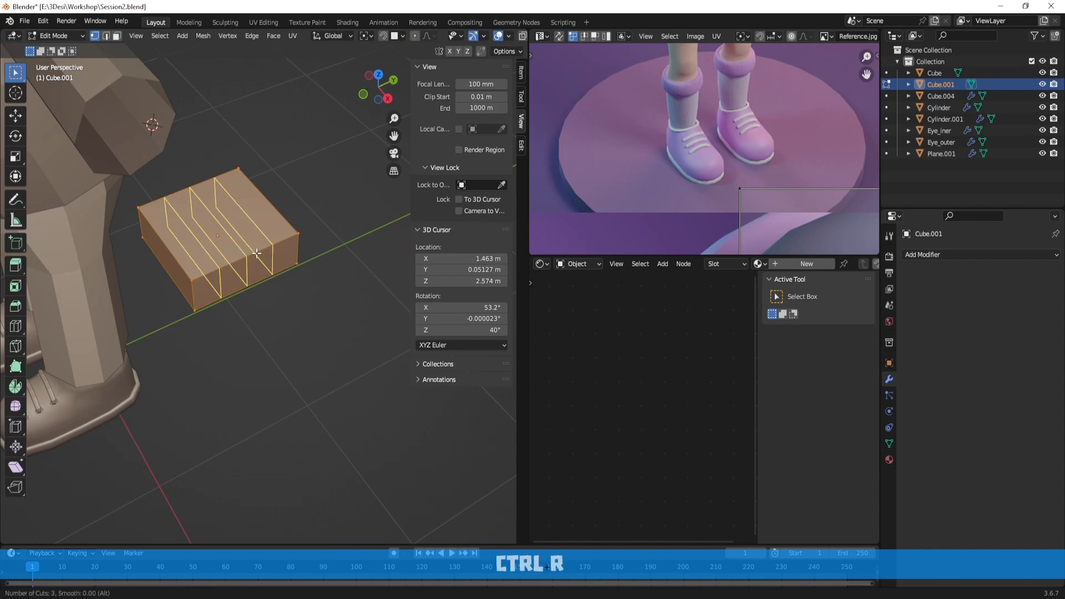
pyautogui.click(257, 253)
pyautogui.rightClick(268, 262)
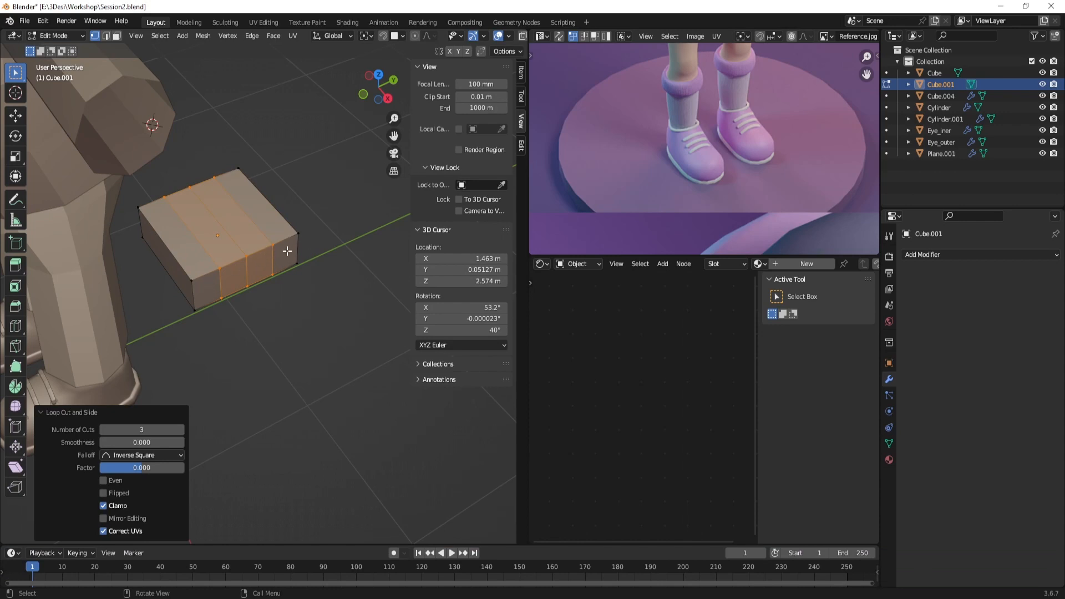
# In wireframe view, pull both finger-side corners of the palm back along X by about 0.034 m and 0.035 m
pyautogui.moveTo(267, 255)
pyautogui.mouseDown(button='middle')
pyautogui.moveTo(332, 299)
pyautogui.moveTo(344, 278)
pyautogui.moveTo(261, 292)
pyautogui.moveTo(271, 263)
pyautogui.moveTo(293, 249)
pyautogui.moveTo(302, 281)
pyautogui.moveTo(303, 246)
pyautogui.mouseUp(button='middle')
pyautogui.hotkey('shift', 'z')
pyautogui.keyDown('alt'); pyautogui.click(305, 247); pyautogui.keyUp('alt')
pyautogui.press('g')
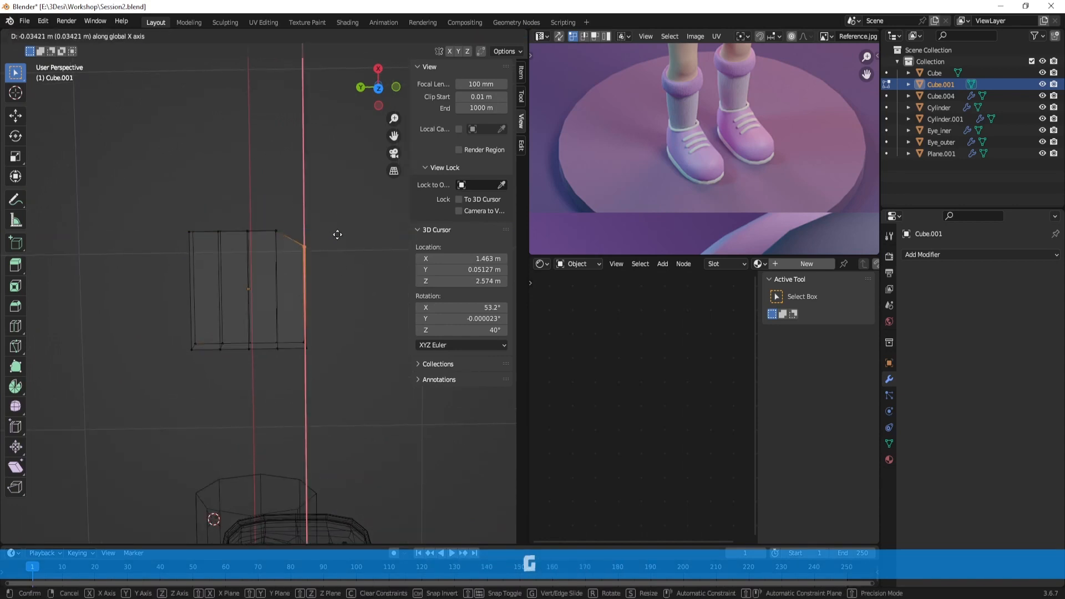
pyautogui.click(336, 234)
pyautogui.moveTo(197, 249); pyautogui.dragTo(200, 252)
pyautogui.press('g')
pyautogui.press('x')
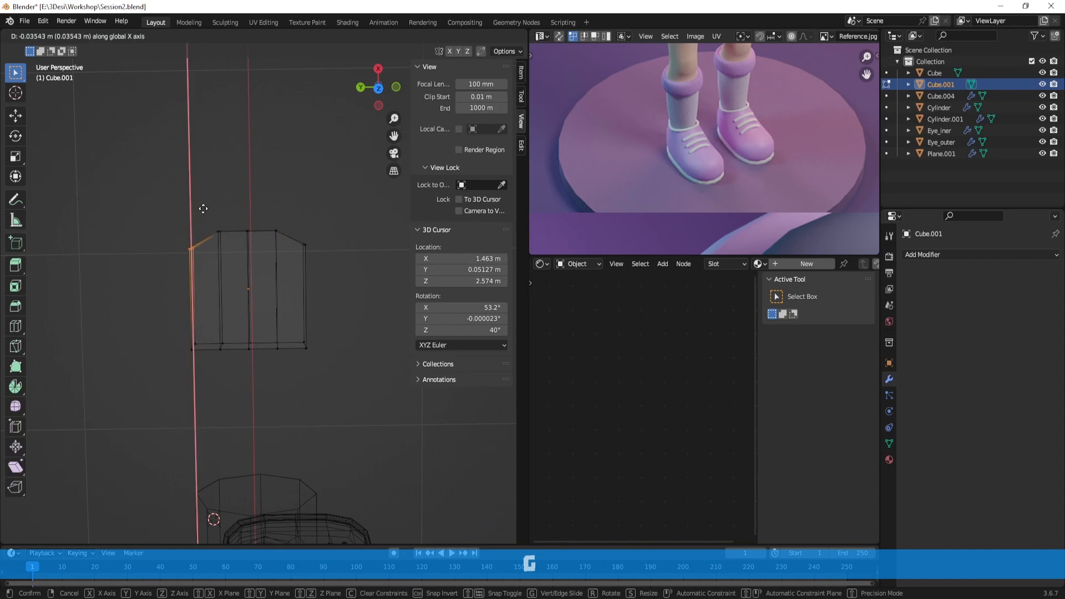
pyautogui.click(207, 213)
# Shift the palm's middle finger-side vertices forward along X and nudge both outer corners, one by about 0.002 m, to round the knuckle line
pyautogui.moveTo(279, 247); pyautogui.dragTo(325, 266)
pyautogui.press('g')
pyautogui.press('x')
pyautogui.click(288, 262)
pyautogui.press('g')
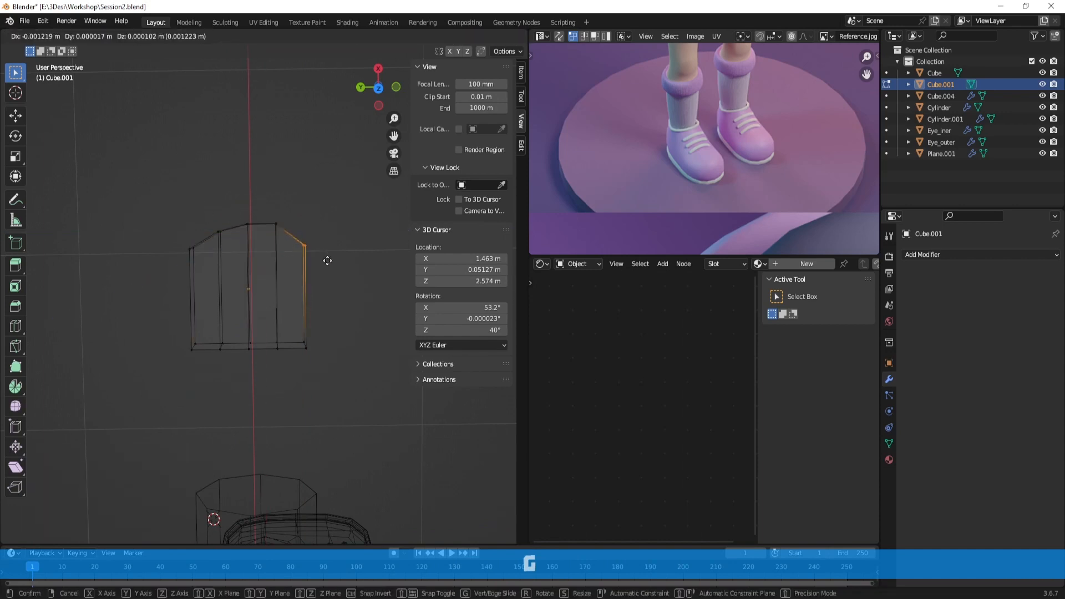
pyautogui.press('x')
pyautogui.click(327, 258)
pyautogui.moveTo(182, 244); pyautogui.dragTo(205, 264)
pyautogui.press('g')
pyautogui.press('x')
pyautogui.click(221, 271)
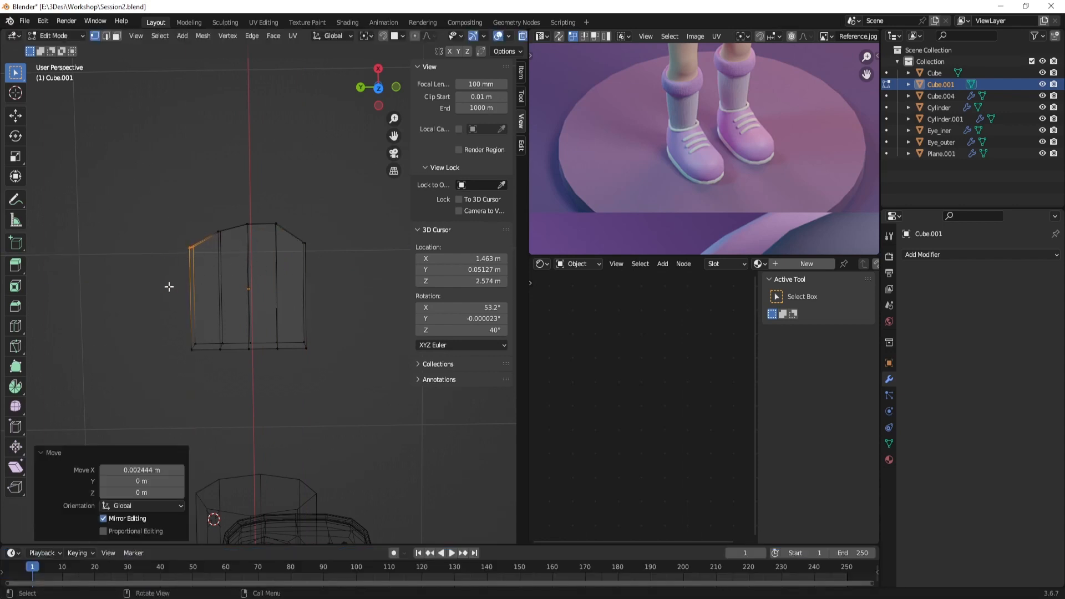
# In solid view, slant the palm's finger side by moving its lower edges about -0.026 m along X
pyautogui.moveTo(169, 287)
pyautogui.mouseDown(button='middle')
pyautogui.moveTo(281, 190)
pyautogui.moveTo(315, 205)
pyautogui.moveTo(261, 326)
pyautogui.moveTo(287, 295)
pyautogui.moveTo(276, 254)
pyautogui.moveTo(316, 245)
pyautogui.mouseUp(button='middle')
pyautogui.hotkey('shift', 'z')
pyautogui.press('2')
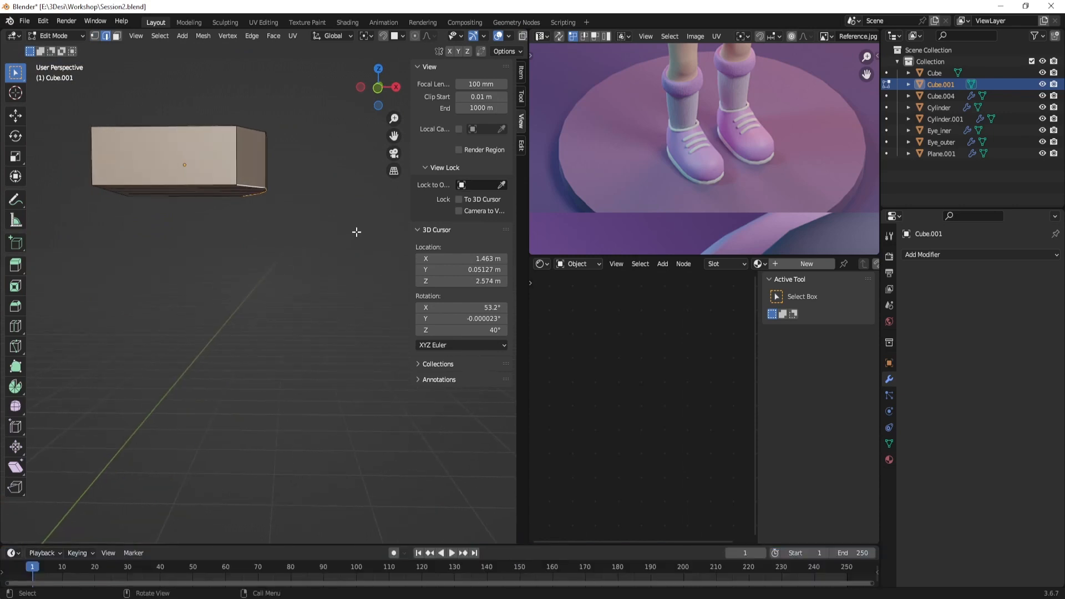
pyautogui.press('g')
pyautogui.press('x')
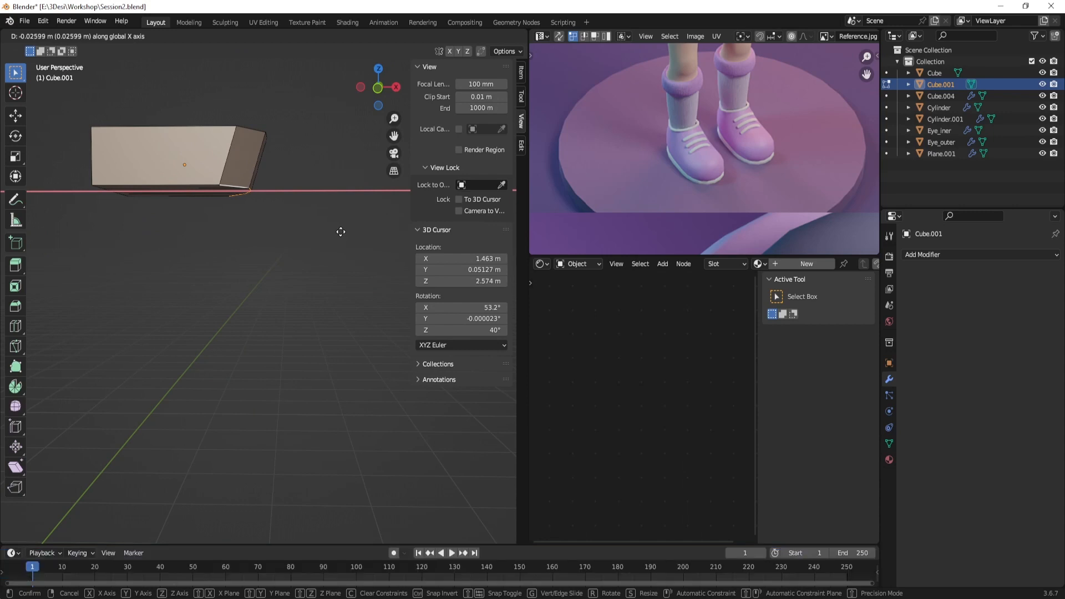
pyautogui.click(341, 231)
# Select the palm's four finger-side faces and inset them individually with a thickness of about 0.069 m
pyautogui.moveTo(331, 207); pyautogui.dragTo(318, 257, button='middle')
pyautogui.moveTo(310, 272); pyautogui.dragTo(201, 237, button='middle')
pyautogui.press('Tab')
pyautogui.press('Tab')
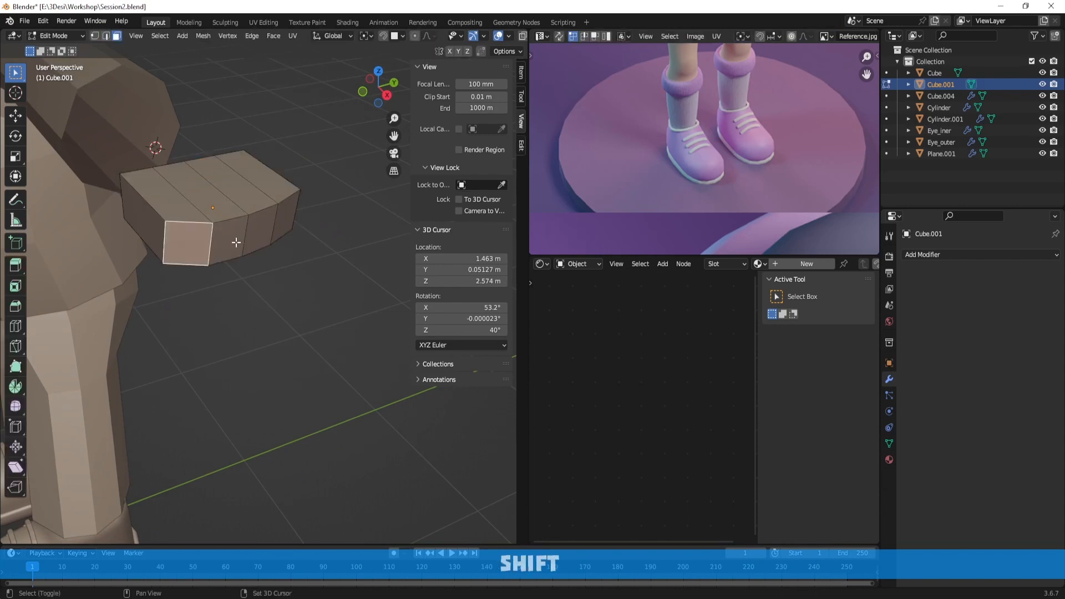
pyautogui.keyDown('shift'); pyautogui.click(235, 242); pyautogui.keyUp('shift')
pyautogui.keyDown('shift'); pyautogui.click(261, 236); pyautogui.keyUp('shift')
pyautogui.moveTo(325, 244)
pyautogui.mouseDown(button='middle')
pyautogui.moveTo(295, 239)
pyautogui.moveTo(330, 269)
pyautogui.moveTo(337, 252)
pyautogui.mouseUp(button='middle')
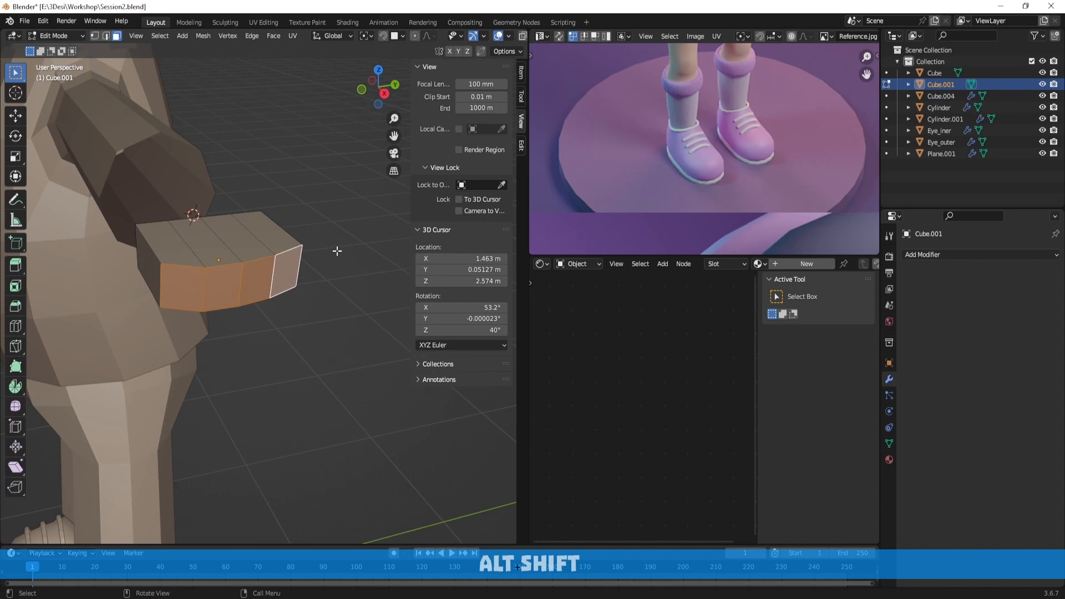
pyautogui.press('i')
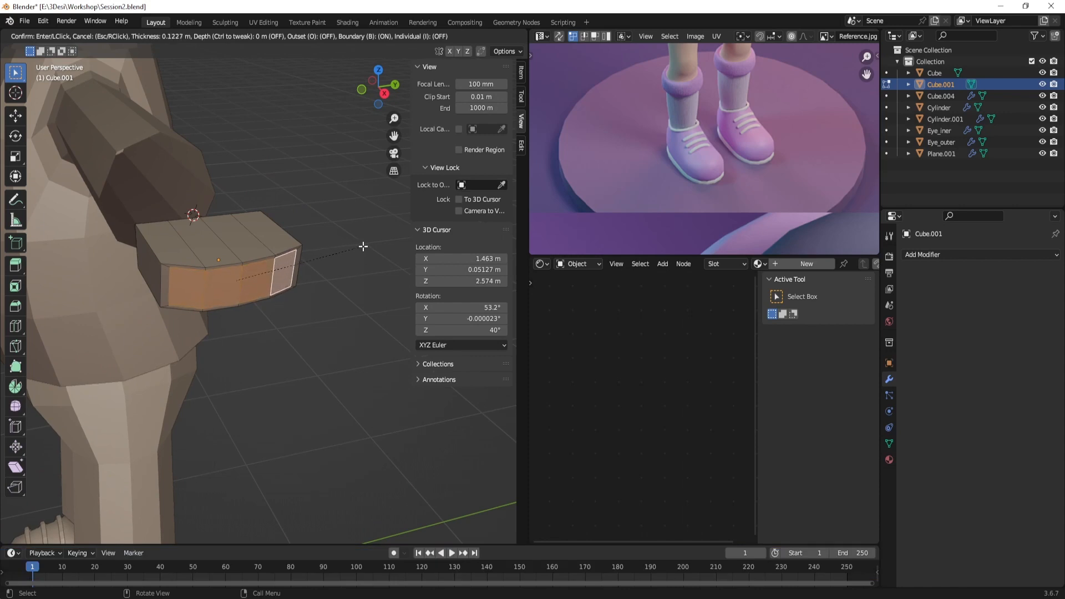
pyautogui.press('i')
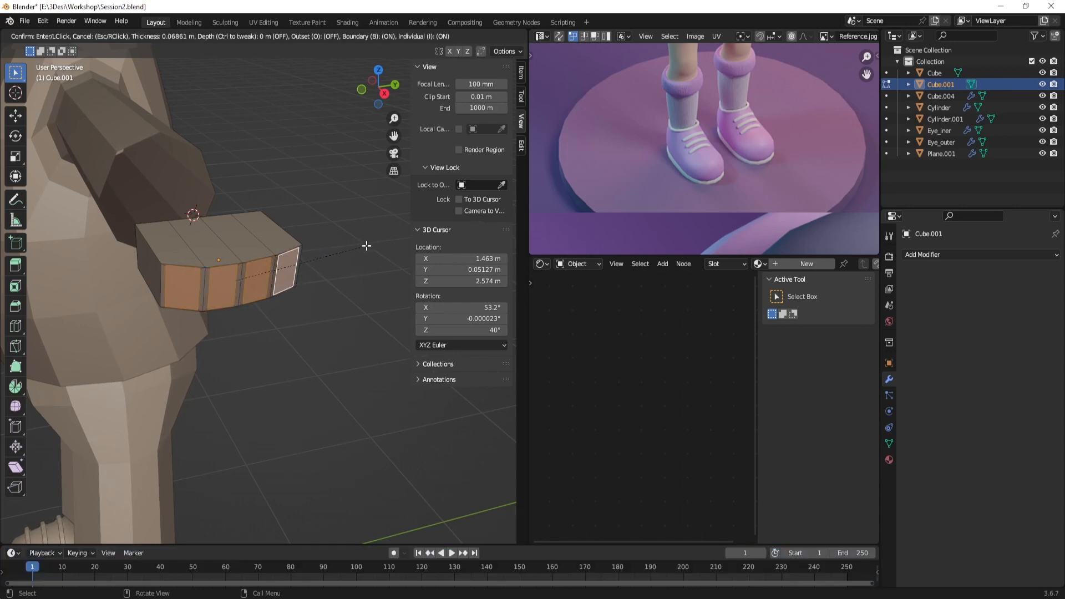
pyautogui.click(366, 246)
# Scale the four inset finger faces to 0.902 along Z
pyautogui.moveTo(309, 253); pyautogui.dragTo(261, 195, button='middle')
pyautogui.scroll(2, 284, 262)
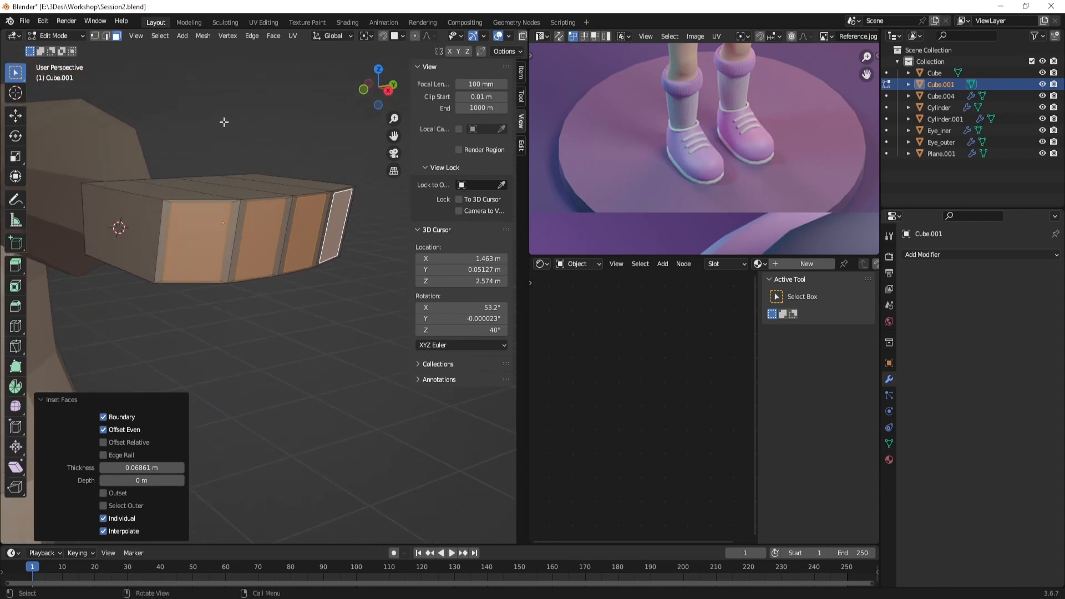
pyautogui.press('s')
pyautogui.press('z')
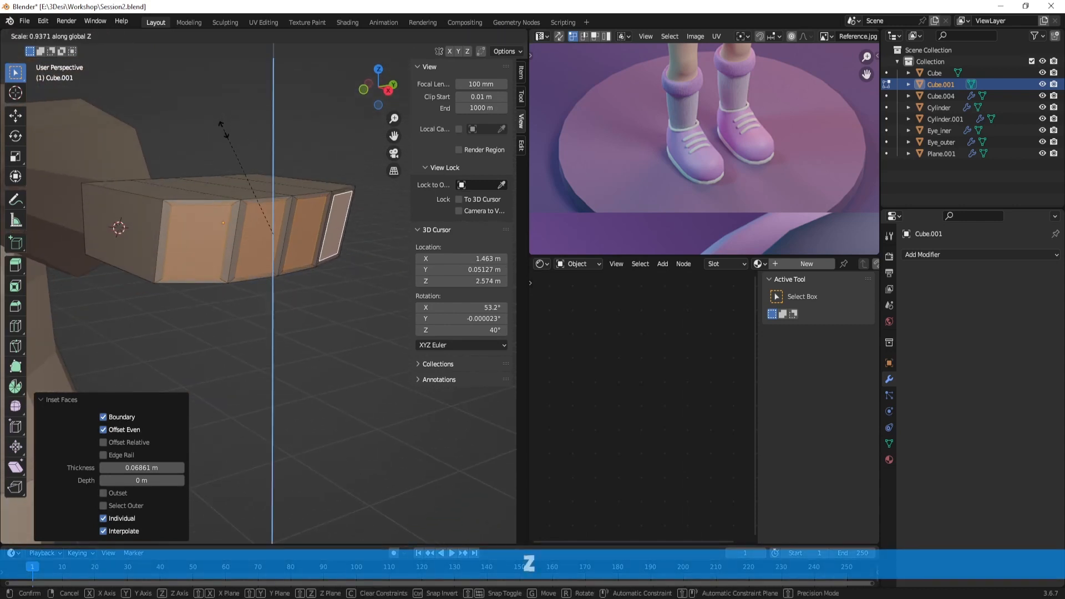
pyautogui.click(224, 134)
# Extrude the four inset faces about 0.195 m along X to form the fingers
pyautogui.scroll(-2, 257, 255)
pyautogui.moveTo(257, 255); pyautogui.dragTo(328, 339, button='middle')
pyautogui.press('e')
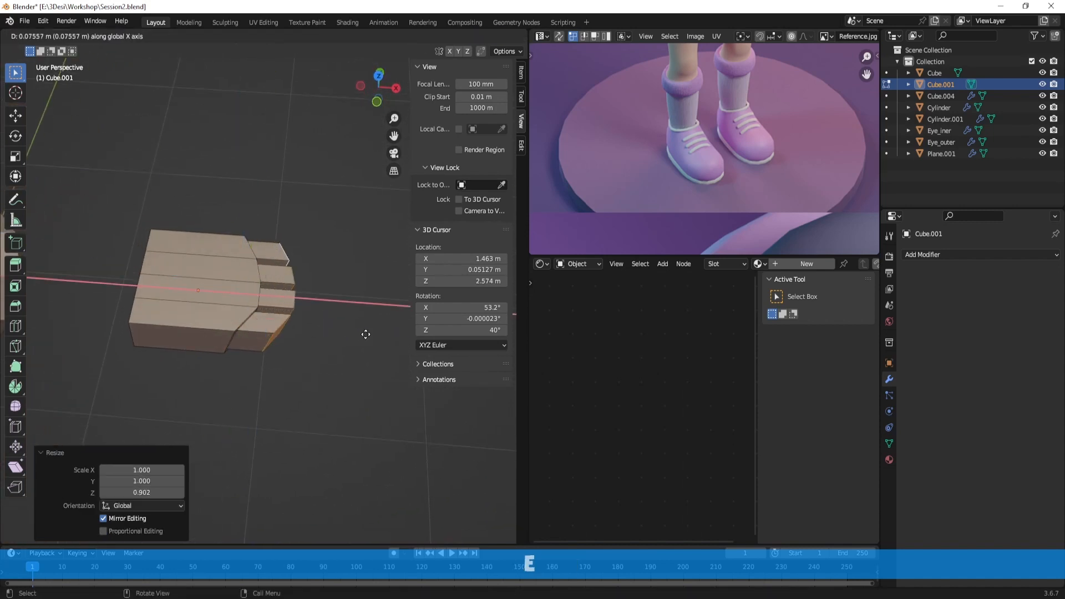
pyautogui.click(419, 339)
pyautogui.moveTo(345, 322)
pyautogui.mouseDown(button='middle')
pyautogui.moveTo(375, 352)
pyautogui.moveTo(342, 268)
pyautogui.moveTo(335, 318)
pyautogui.mouseUp(button='middle')
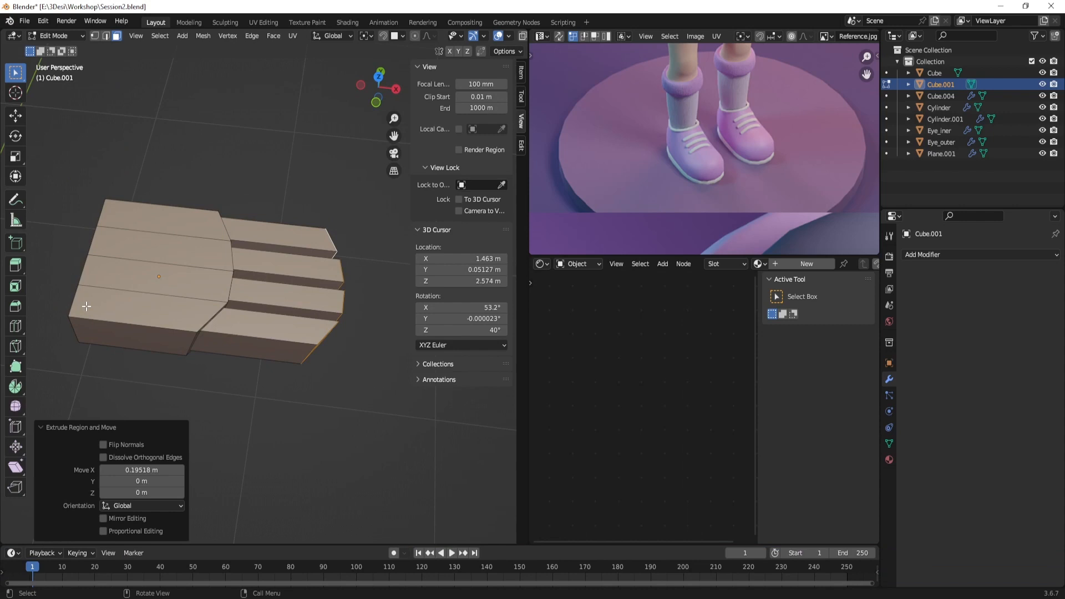
# Scale the four fingertip faces along X and move them forward along X by about 0.009 m
pyautogui.moveTo(270, 343); pyautogui.dragTo(366, 368, button='middle')
pyautogui.press('s')
pyautogui.press('x')
pyautogui.click(360, 375)
pyautogui.press('g')
pyautogui.moveTo(366, 370); pyautogui.dragTo(268, 268, button='middle')
pyautogui.click(371, 371)
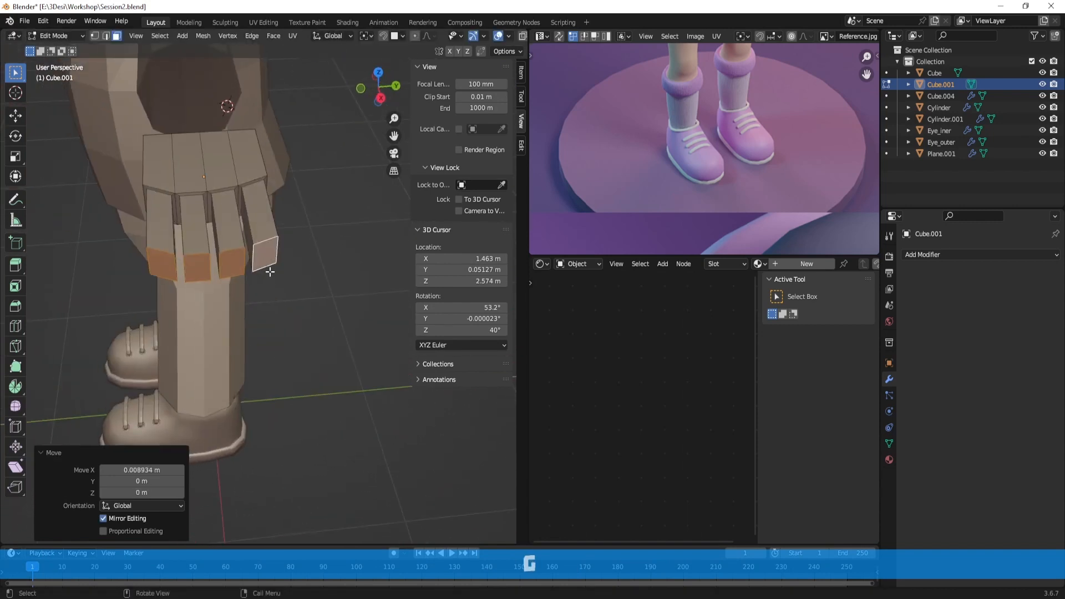
# Vary the finger lengths by moving selected fingertip faces along X, pulling the last selection back about 0.019 m
pyautogui.moveTo(281, 309); pyautogui.dragTo(300, 298, button='middle')
pyautogui.press('g')
pyautogui.press('x')
pyautogui.click(393, 423)
pyautogui.click(239, 240)
pyautogui.keyDown('shift'); pyautogui.click(176, 246); pyautogui.keyUp('shift')
pyautogui.press('g')
pyautogui.press('x')
pyautogui.click(374, 408)
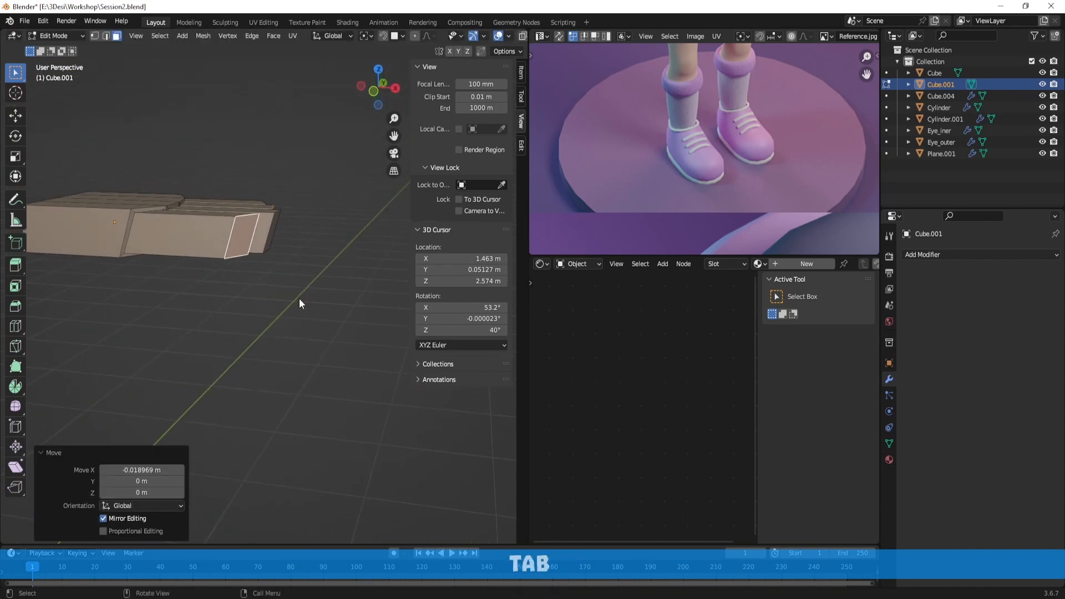
# Add one loop cut across the palm between the wrist and the knuckles
pyautogui.press('Tab')
pyautogui.scroll(-4, 299, 298)
pyautogui.moveTo(210, 248); pyautogui.dragTo(279, 316, button='middle')
pyautogui.scroll(2, 258, 325)
pyautogui.scroll(2, 271, 322)
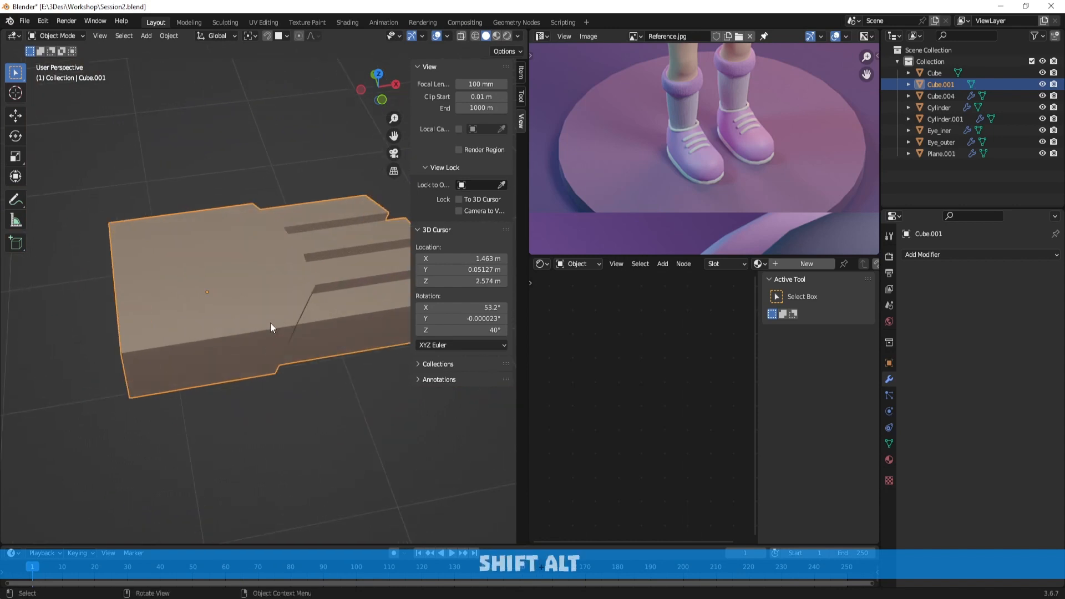
pyautogui.press('Tab')
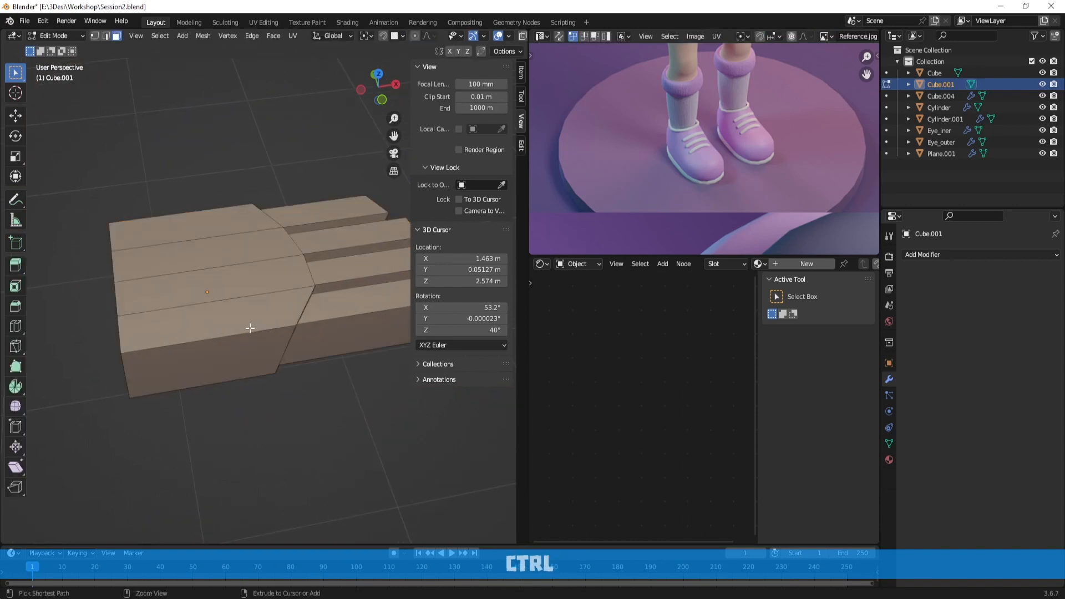
pyautogui.hotkey('ctrl', 'r')
pyautogui.click(250, 328)
pyautogui.click(257, 328)
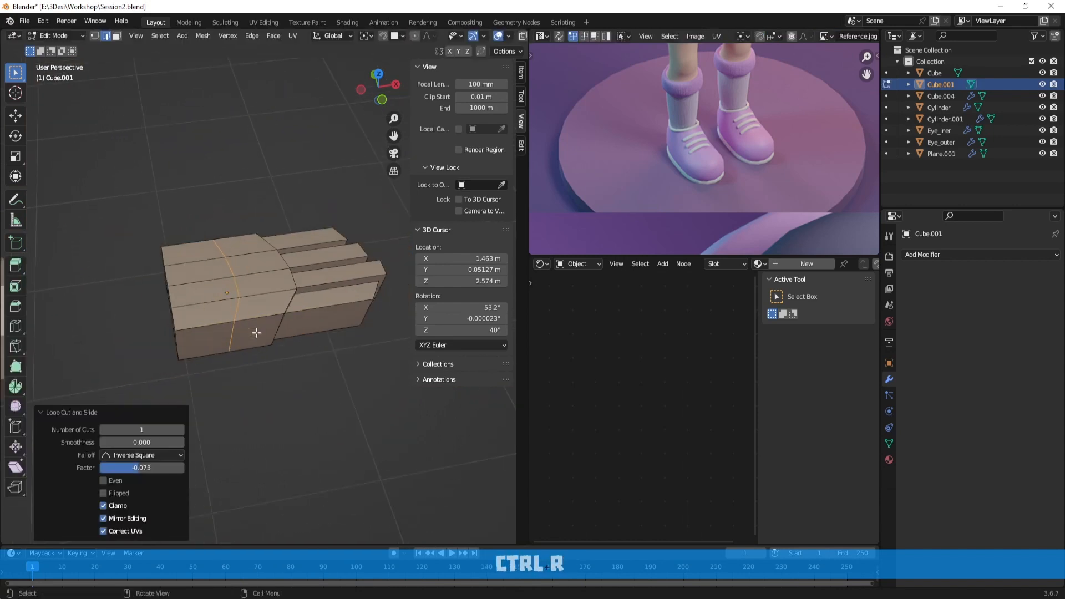
# Extrude the wrist-side face on the palm's thumb side, adjust its height along Z and shift it about 0.025 m along X
pyautogui.moveTo(256, 329); pyautogui.dragTo(243, 366, button='middle')
pyautogui.keyDown('alt'); pyautogui.keyDown('shift'); pyautogui.click(191, 339); pyautogui.keyUp('shift'); pyautogui.keyUp('alt')
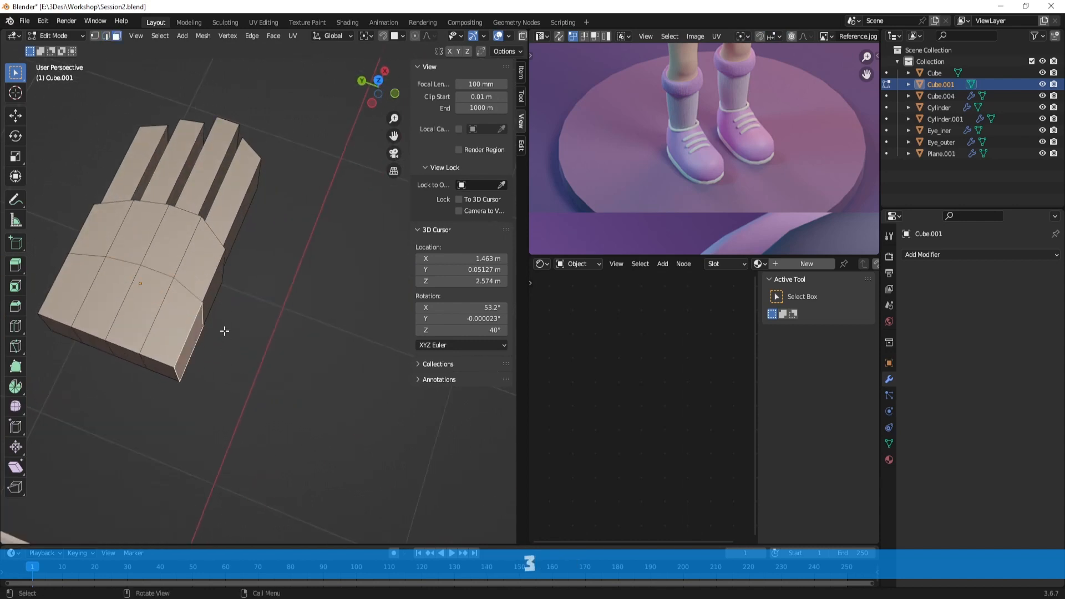
pyautogui.press('3')
pyautogui.moveTo(224, 331); pyautogui.dragTo(214, 285, button='middle')
pyautogui.press('y')
pyautogui.click(260, 326)
pyautogui.press('g')
pyautogui.press('z')
pyautogui.click(237, 276)
pyautogui.press('g')
pyautogui.press('x')
pyautogui.click(181, 285)
# Tilt the thumb base's end face toward the fingers with a trackball rotation and reposition it slightly
pyautogui.press('r')
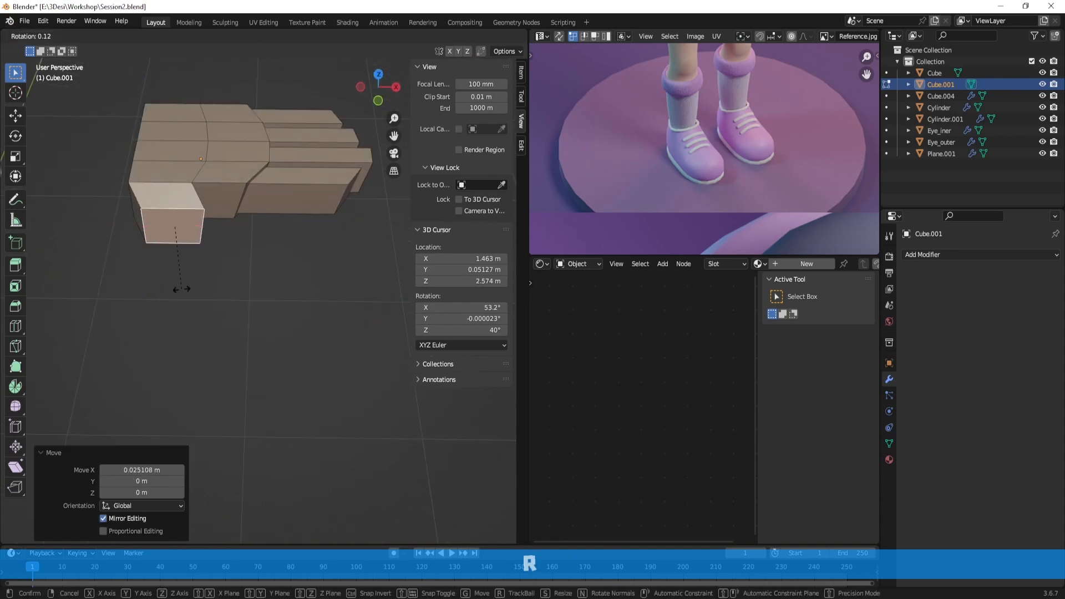
pyautogui.press('r')
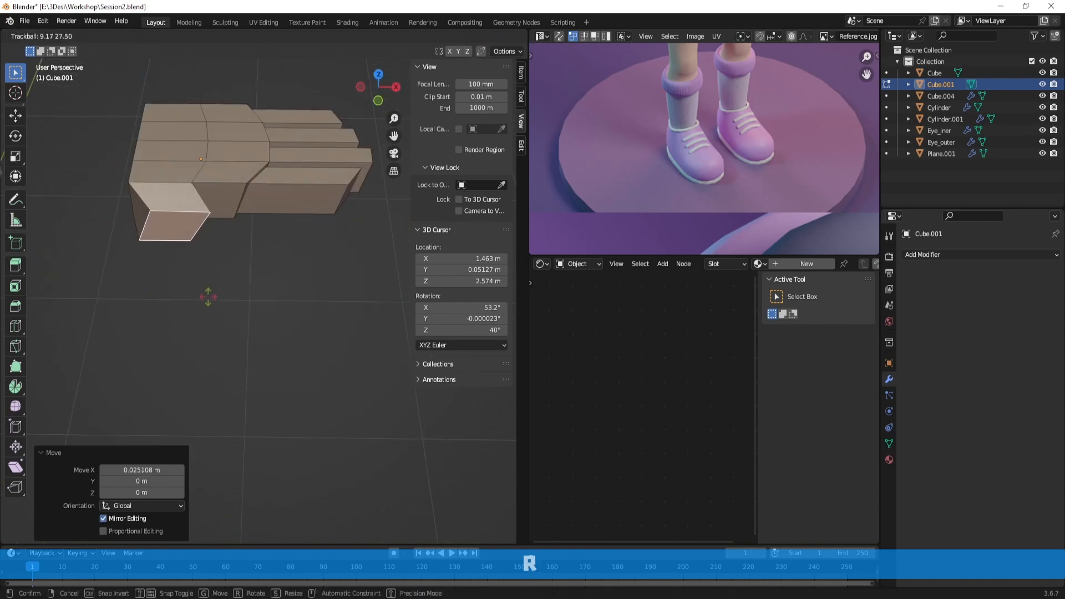
pyautogui.click(192, 295)
pyautogui.moveTo(262, 304); pyautogui.dragTo(186, 259, button='middle')
pyautogui.press('g')
pyautogui.click(266, 271)
# Scale the thumb base's end face to 0.733 and extrude it in place
pyautogui.moveTo(267, 270)
pyautogui.mouseDown(button='middle')
pyautogui.moveTo(326, 349)
pyautogui.moveTo(421, 350)
pyautogui.moveTo(335, 352)
pyautogui.moveTo(257, 238)
pyautogui.moveTo(240, 266)
pyautogui.moveTo(272, 262)
pyautogui.mouseUp(button='middle')
pyautogui.press('s')
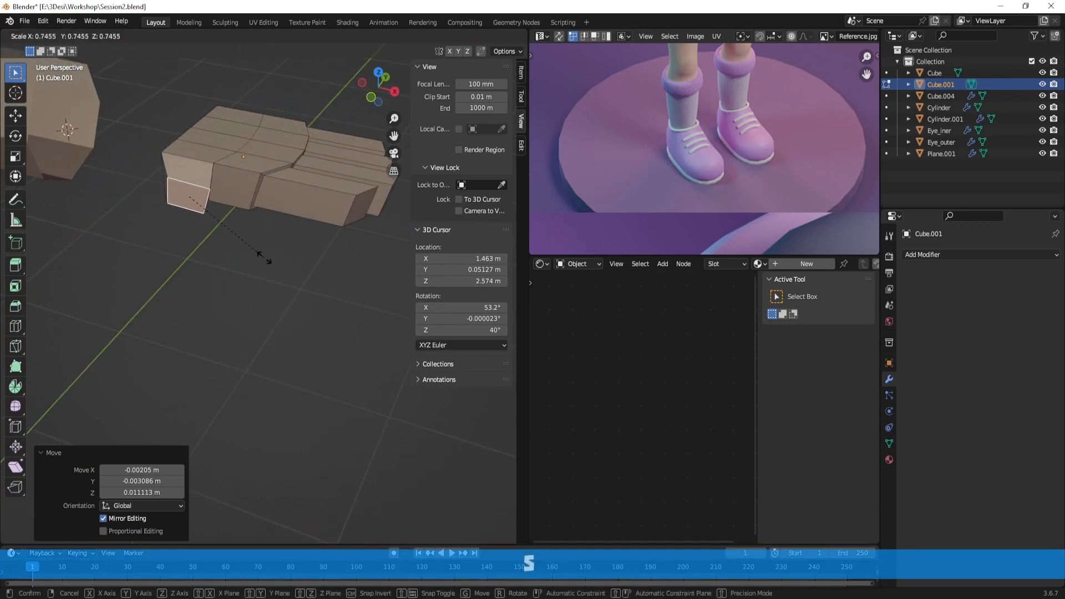
pyautogui.click(263, 257)
pyautogui.moveTo(159, 238); pyautogui.dragTo(346, 329, button='middle')
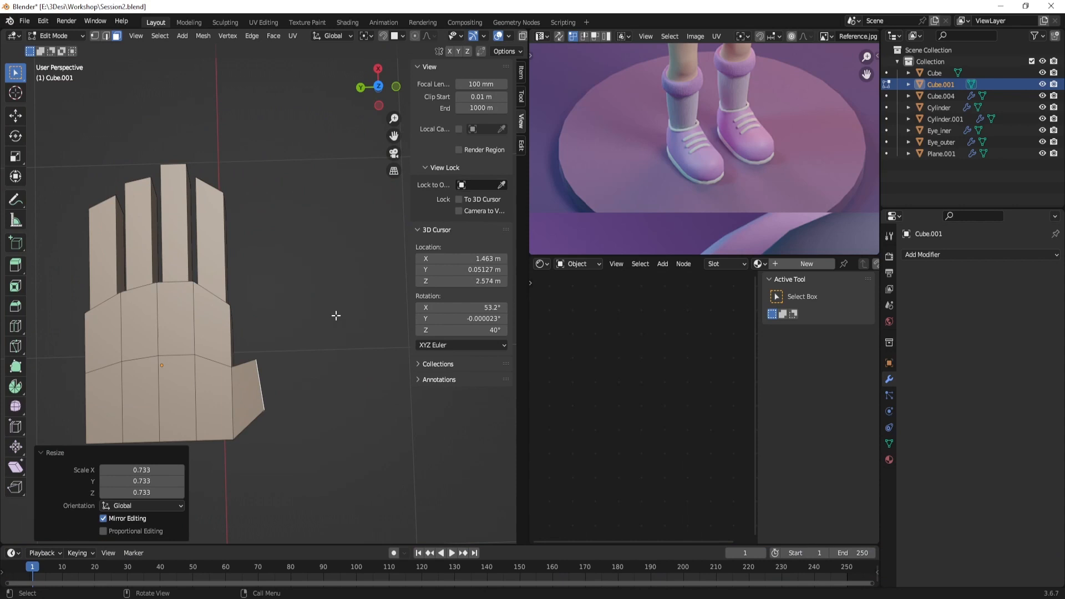
pyautogui.moveTo(326, 313); pyautogui.dragTo(290, 298, button='middle')
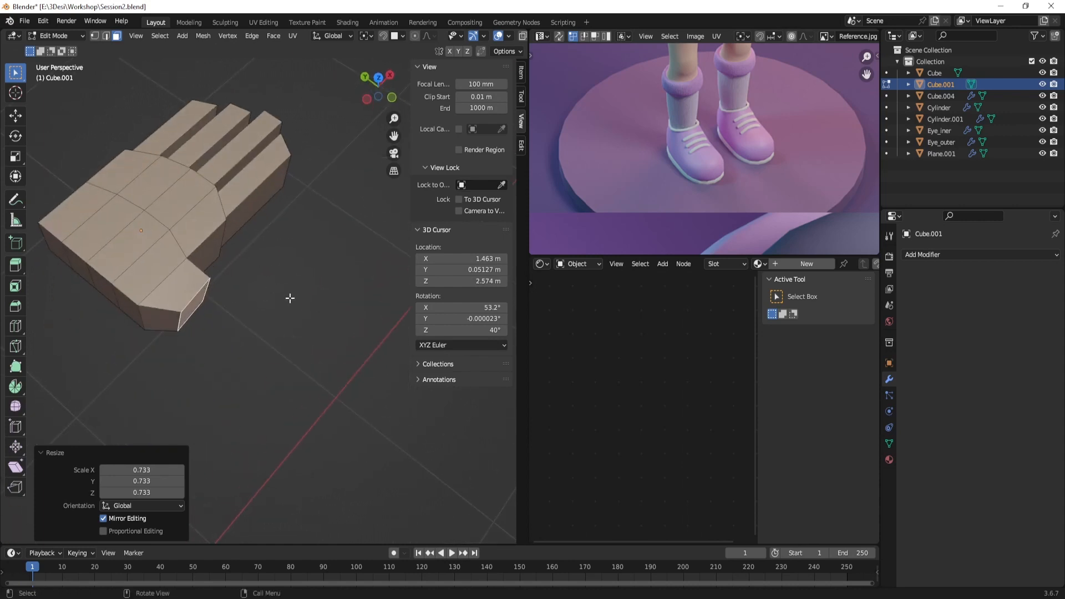
pyautogui.press('e')
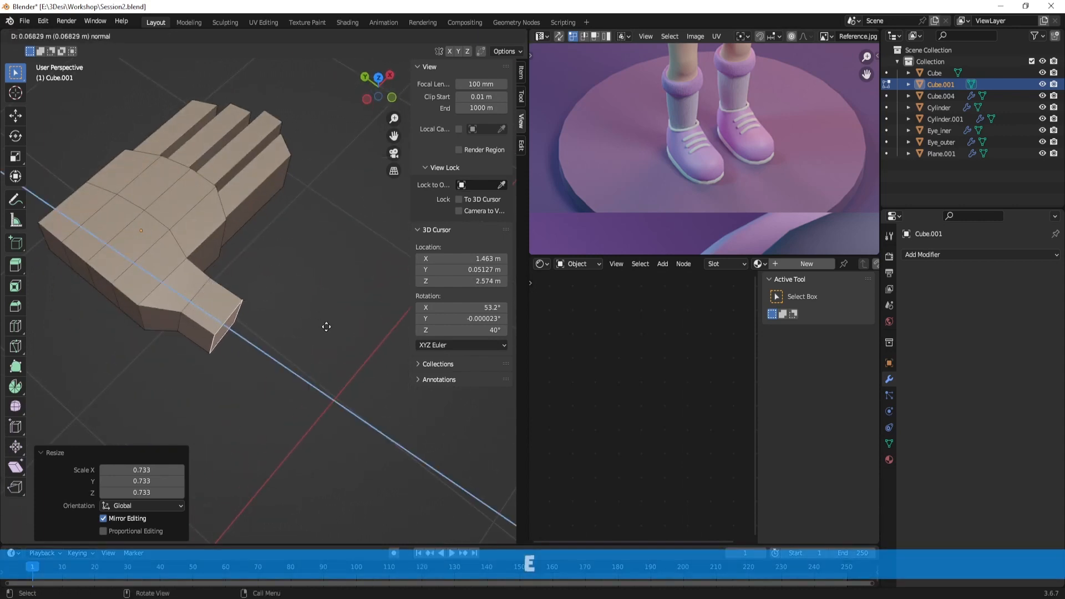
pyautogui.click(349, 323)
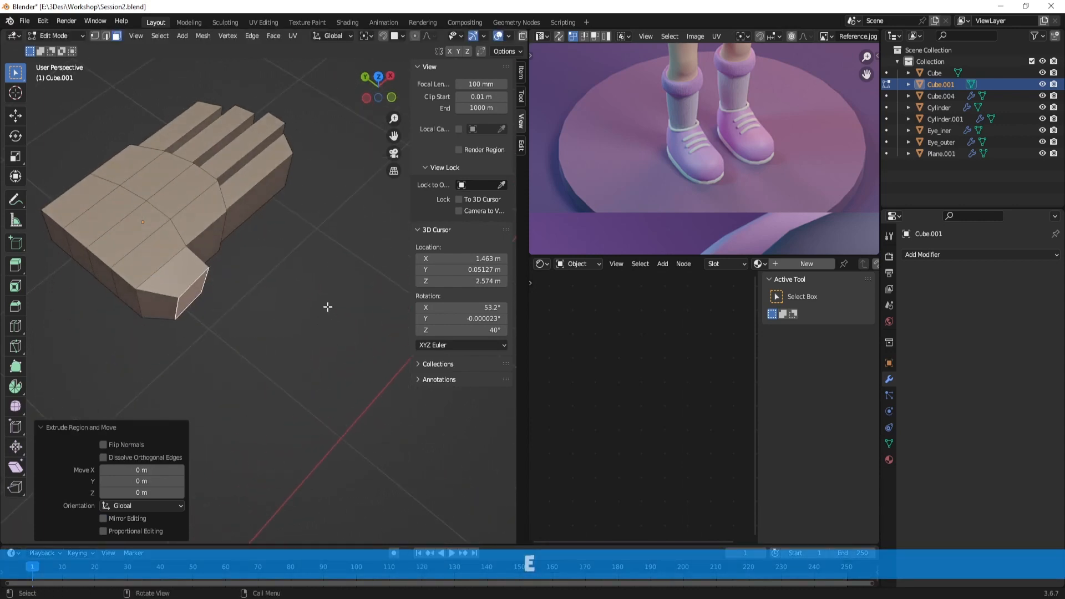
pyautogui.press('g')
pyautogui.press('z')
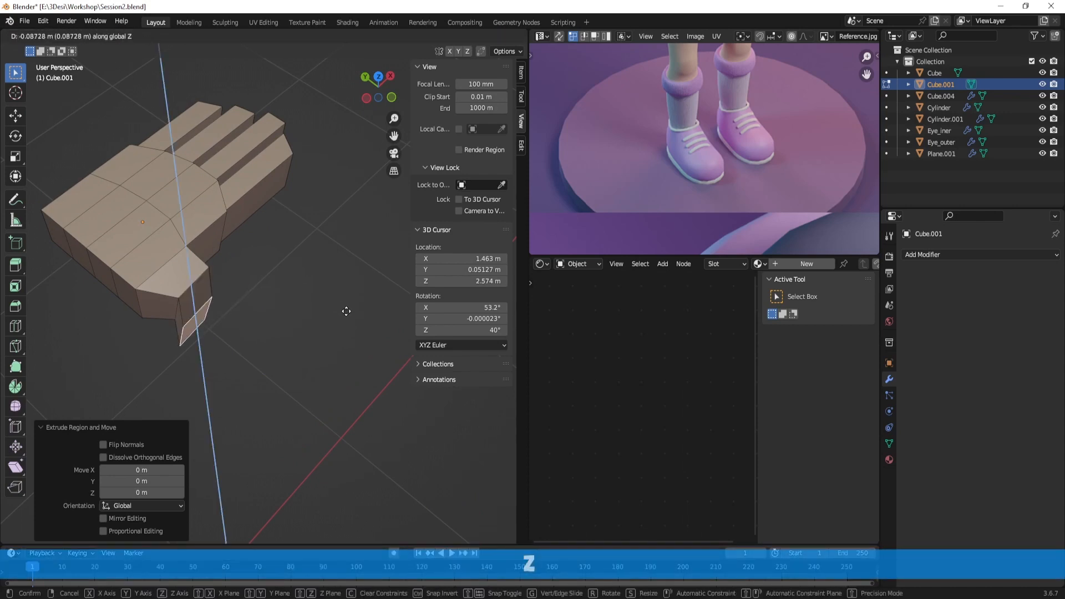
pyautogui.press('y')
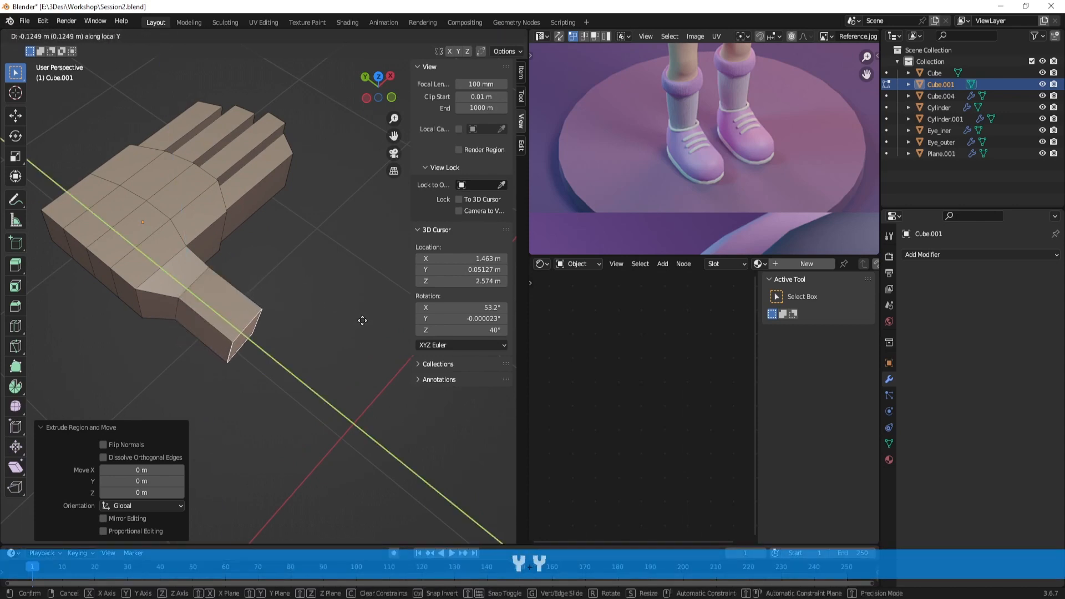
pyautogui.rightClick(363, 321)
pyautogui.moveTo(307, 276); pyautogui.dragTo(286, 255, button='middle')
pyautogui.press('g')
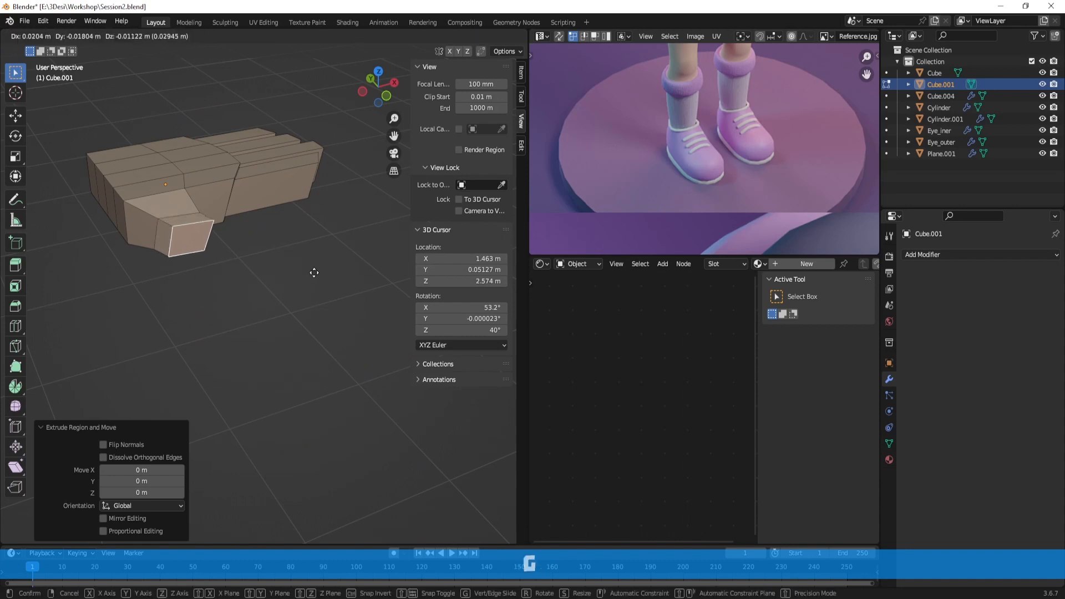
pyautogui.press('z')
pyautogui.press('z')
pyautogui.press('y')
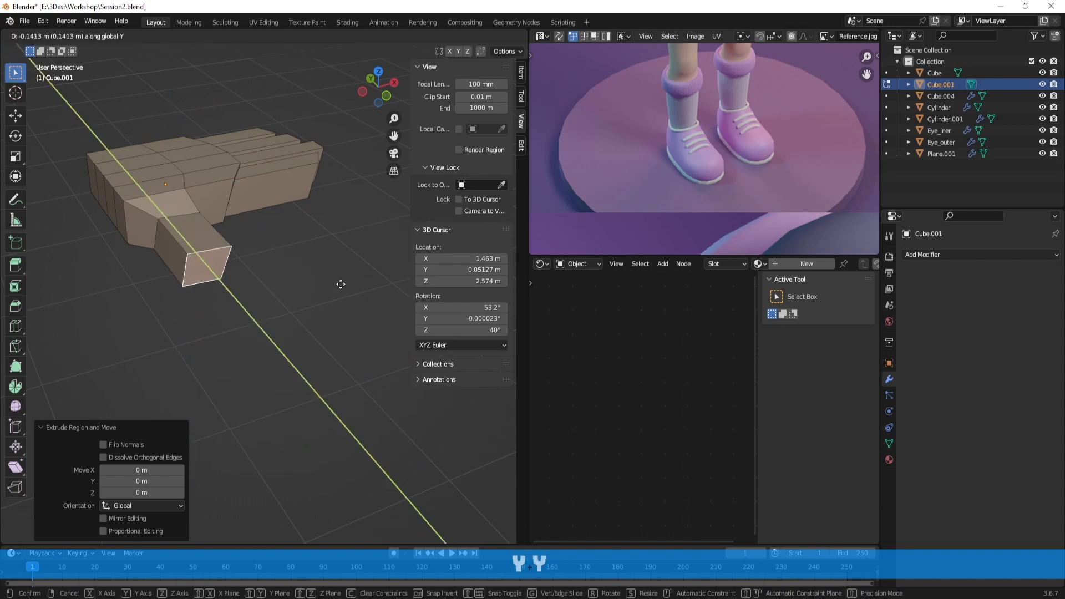
pyautogui.rightClick(339, 275)
# Move the extruded end face outward and downward to form the thumb, and scale down the thumb tip
pyautogui.moveTo(325, 270); pyautogui.dragTo(299, 242, button='middle')
pyautogui.press('g')
pyautogui.click(357, 276)
pyautogui.moveTo(357, 275); pyautogui.dragTo(121, 152, button='middle')
pyautogui.press('g')
pyautogui.click(162, 245)
pyautogui.press('s')
pyautogui.click(358, 332)
# Reposition the edge where the thumb joins its base to smooth the transition into the palm
pyautogui.scroll(3, 113, 179)
pyautogui.press('2')
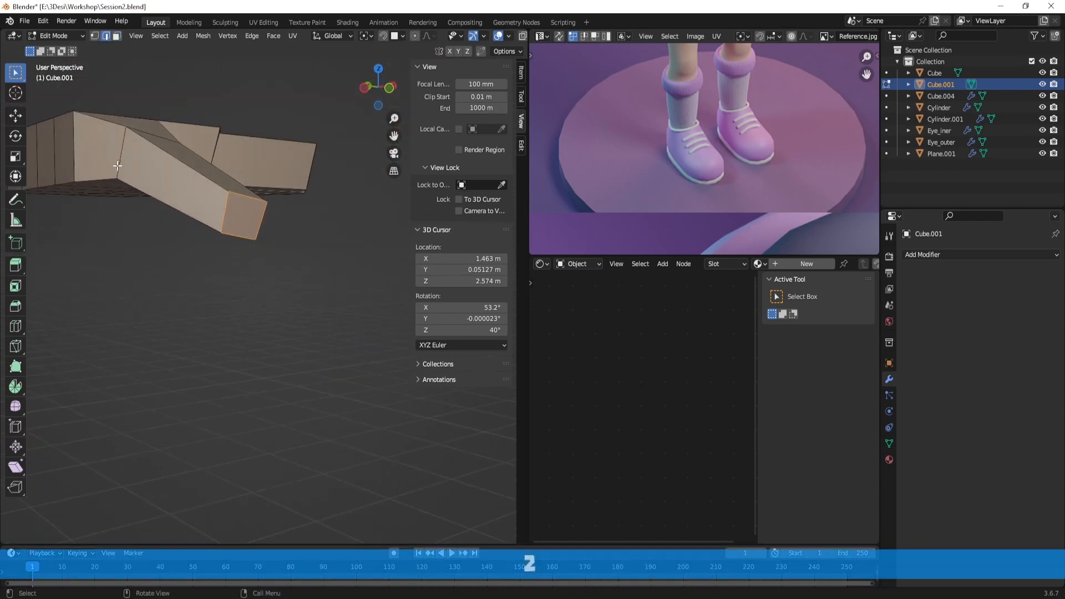
pyautogui.press('g')
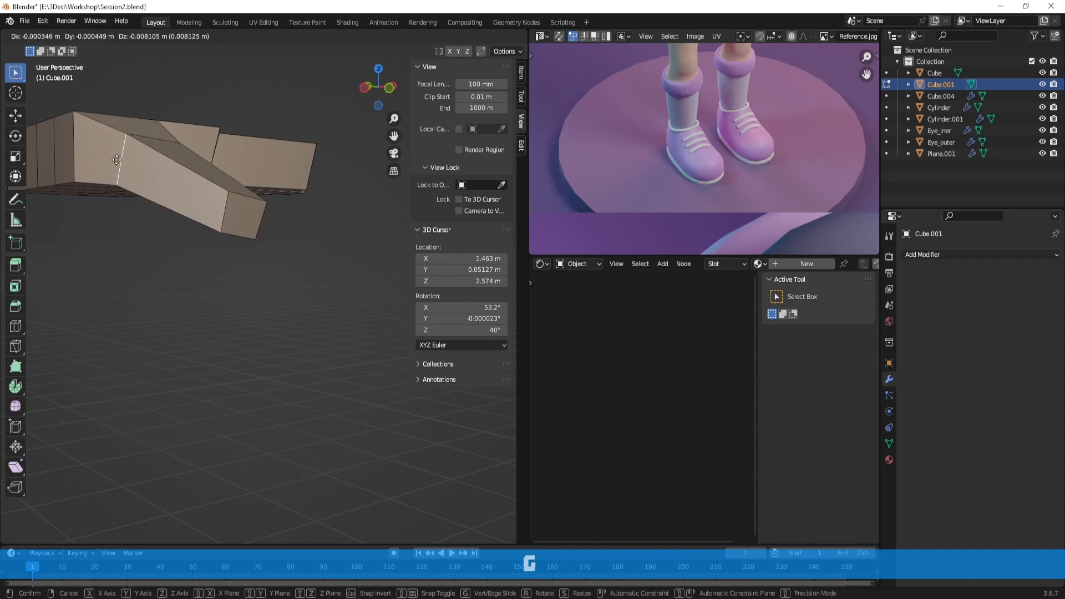
pyautogui.click(122, 149)
pyautogui.moveTo(233, 180); pyautogui.dragTo(226, 218, button='middle')
# In Object Mode, add a level 2 Subdivision Surface modifier to the hand
pyautogui.press('Tab')
pyautogui.scroll(-4, 289, 201)
pyautogui.moveTo(302, 195); pyautogui.dragTo(249, 221, button='middle')
pyautogui.hotkey('ctrl', '2')
pyautogui.scroll(3, 278, 205)
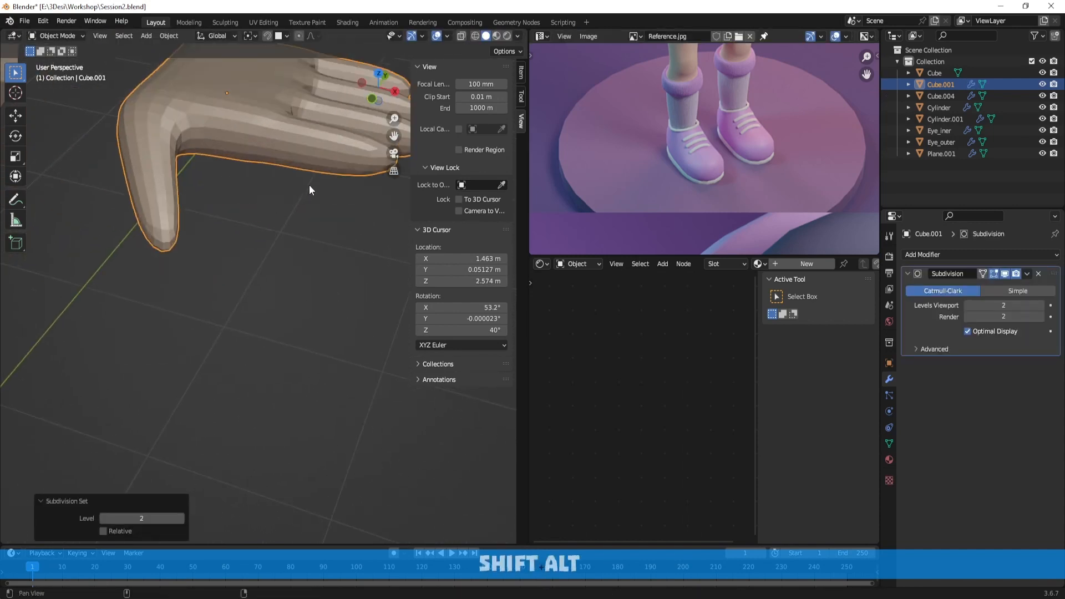
# In Edit Mode, add two evenly spaced loop cuts across each of the hand's fingers
pyautogui.moveTo(309, 185); pyautogui.dragTo(326, 281, button='middle')
pyautogui.press('Tab')
pyautogui.hotkey('ctrl', 'r')
pyautogui.click(279, 264)
pyautogui.rightClick(280, 264)
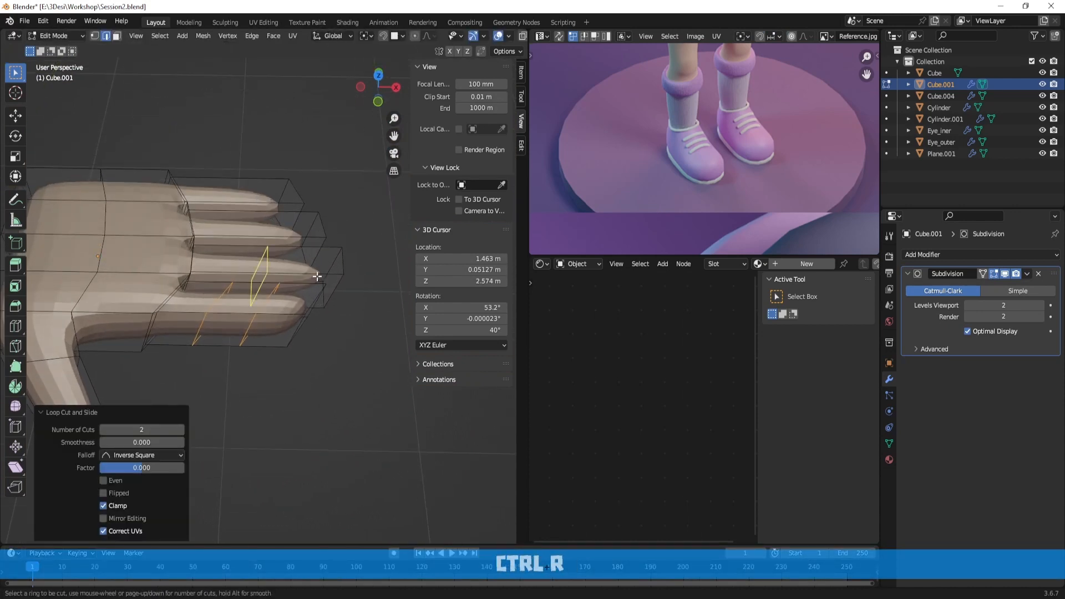
pyautogui.click(317, 276)
pyautogui.rightClick(318, 276)
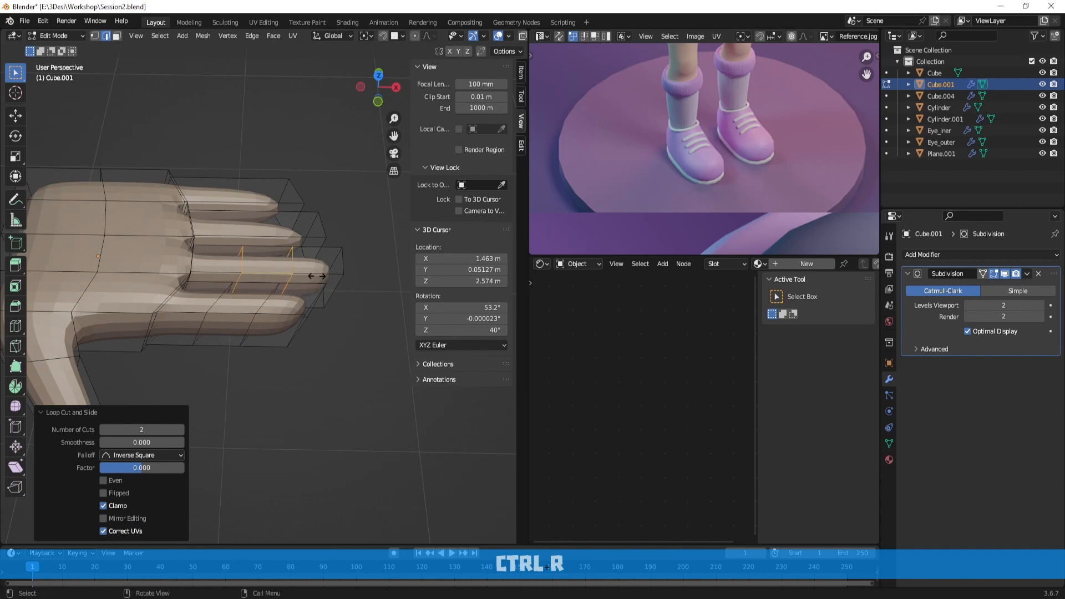
pyautogui.hotkey('ctrl', 'r')
pyautogui.click(292, 239)
pyautogui.rightClick(292, 238)
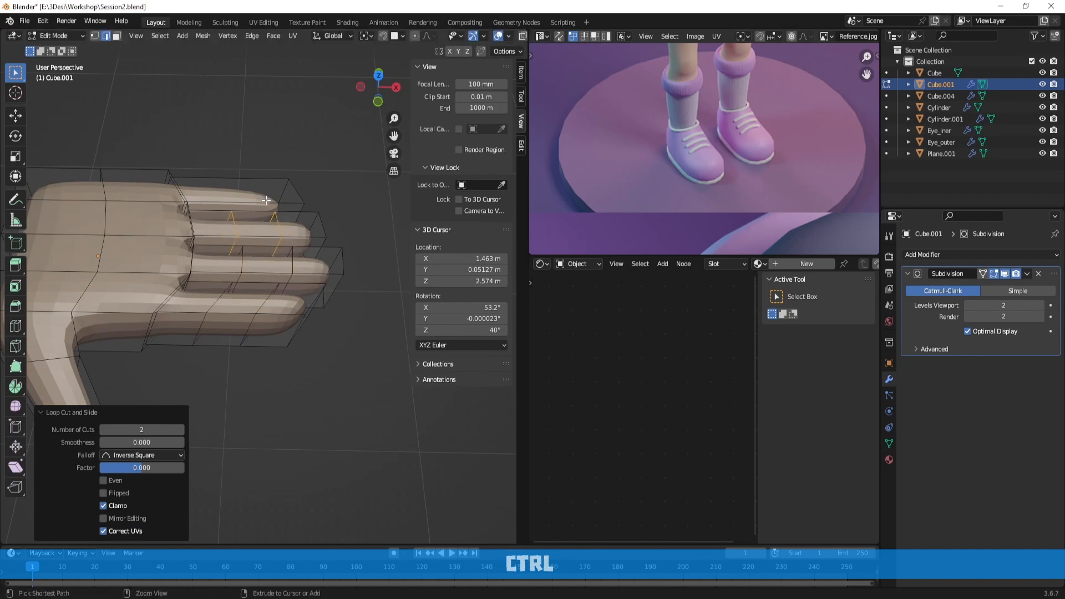
# Add a single centred loop cut across the thumb
pyautogui.moveTo(143, 320); pyautogui.dragTo(244, 294, button='middle')
pyautogui.hotkey('ctrl', 'r')
pyautogui.click(227, 298)
pyautogui.rightClick(226, 298)
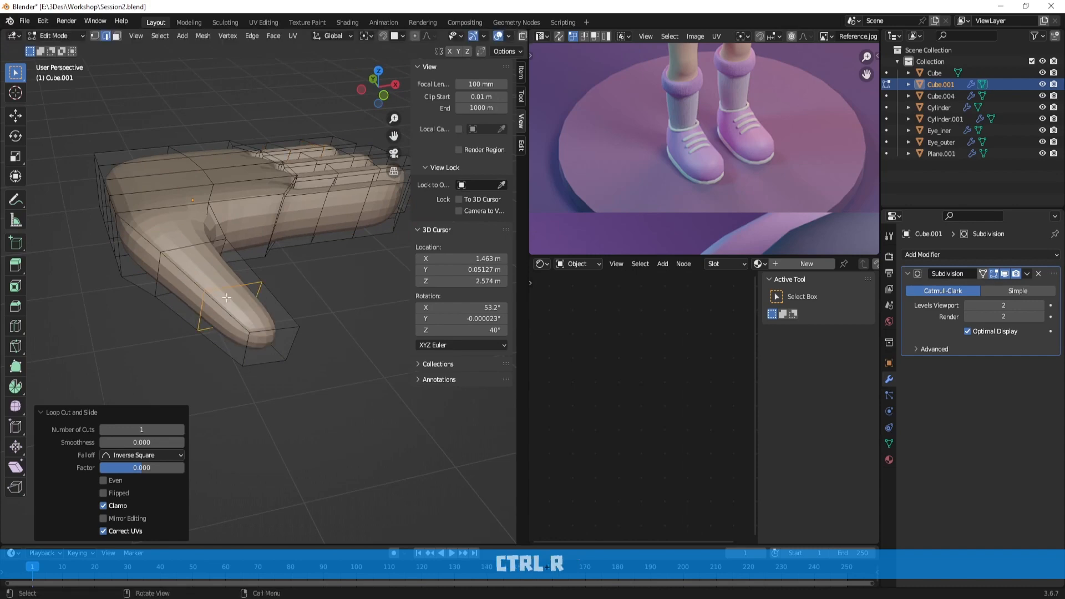
pyautogui.moveTo(327, 299); pyautogui.dragTo(205, 281, button='middle')
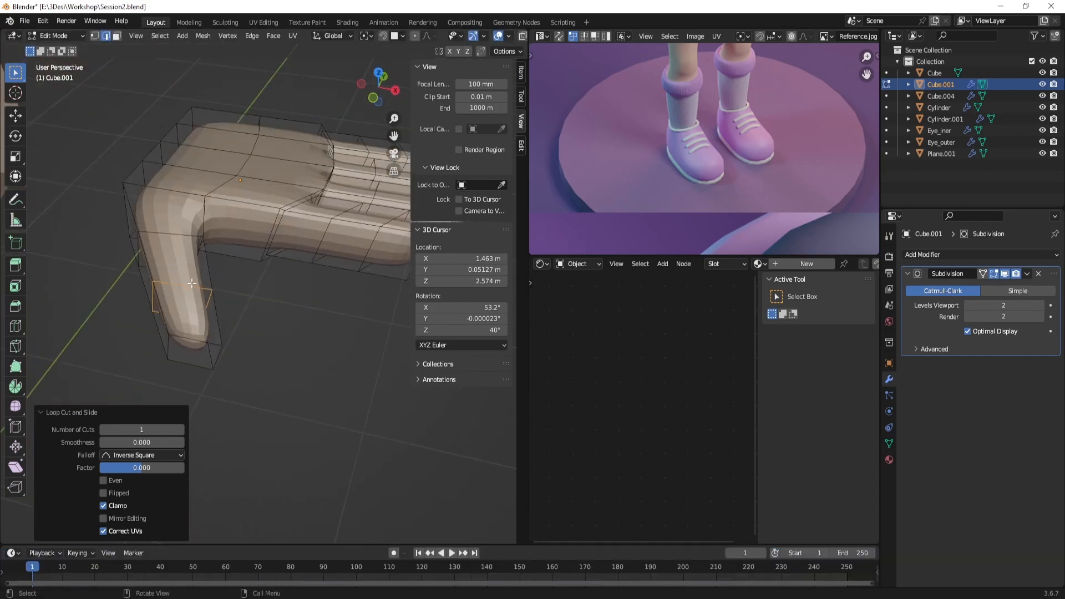
# Select the joint loops on all fingers and the thumb and bevel them about 0.11 m wide with 2 segments
pyautogui.keyDown('alt'); pyautogui.click(197, 286); pyautogui.keyUp('alt')
pyautogui.scroll(1, 276, 285)
pyautogui.keyDown('shift'); pyautogui.moveTo(352, 259); pyautogui.dragTo(259, 275, button='middle'); pyautogui.keyUp('shift')
pyautogui.keyDown('shift'); pyautogui.moveTo(342, 275); pyautogui.dragTo(252, 254, button='middle'); pyautogui.keyUp('shift')
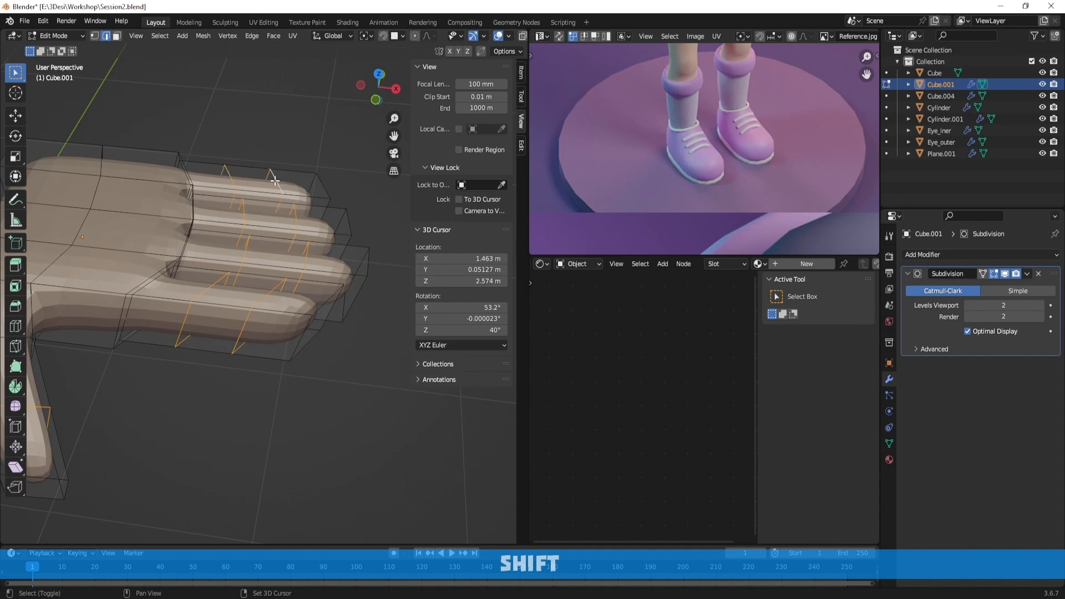
pyautogui.moveTo(282, 221); pyautogui.dragTo(295, 230, button='middle')
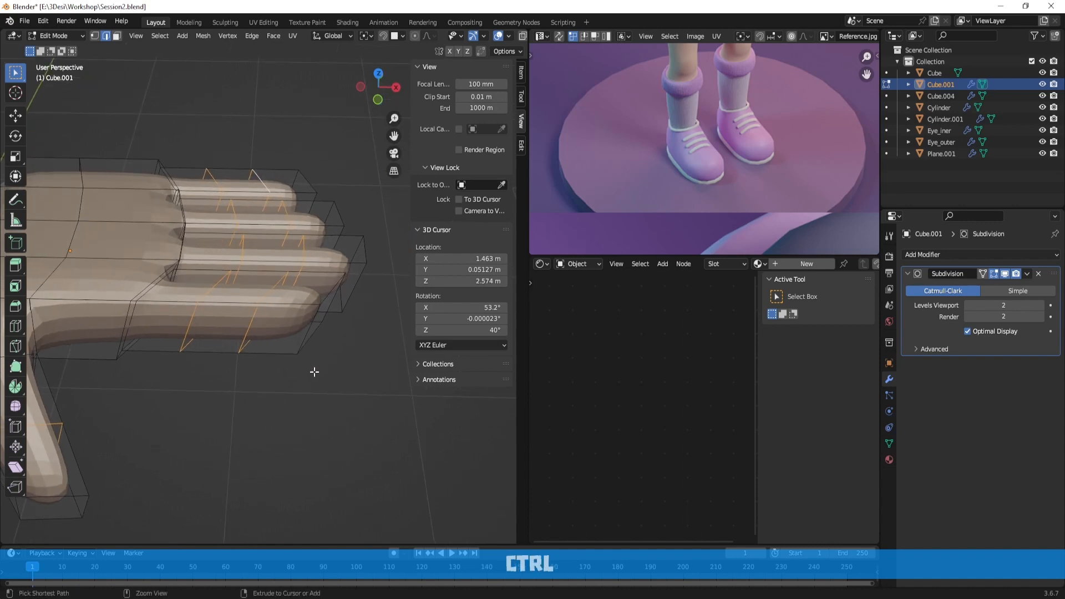
pyautogui.hotkey('ctrl', 'b')
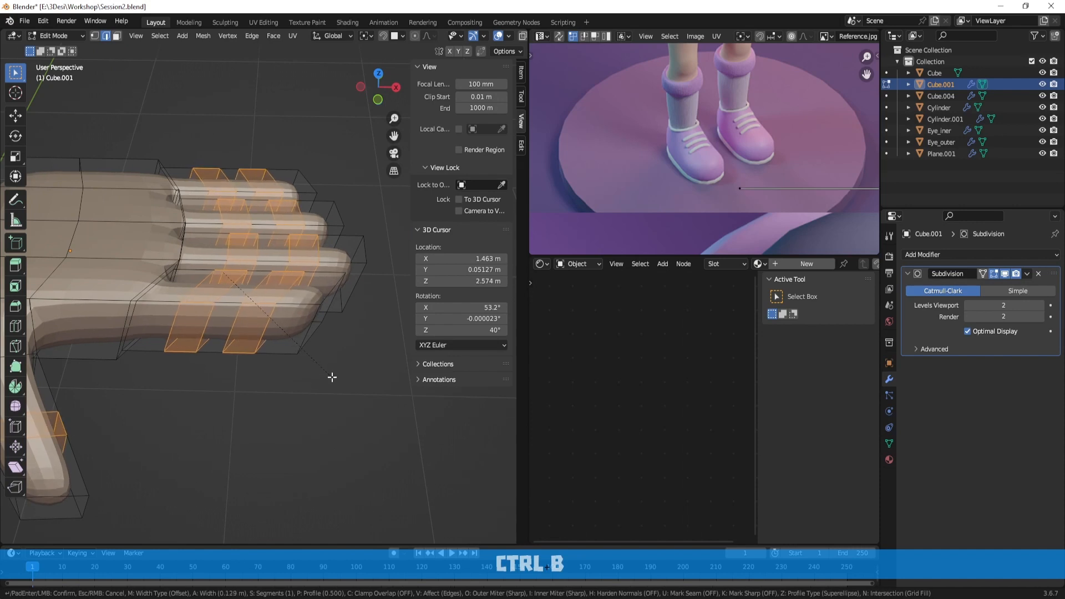
pyautogui.scroll(1, 332, 378)
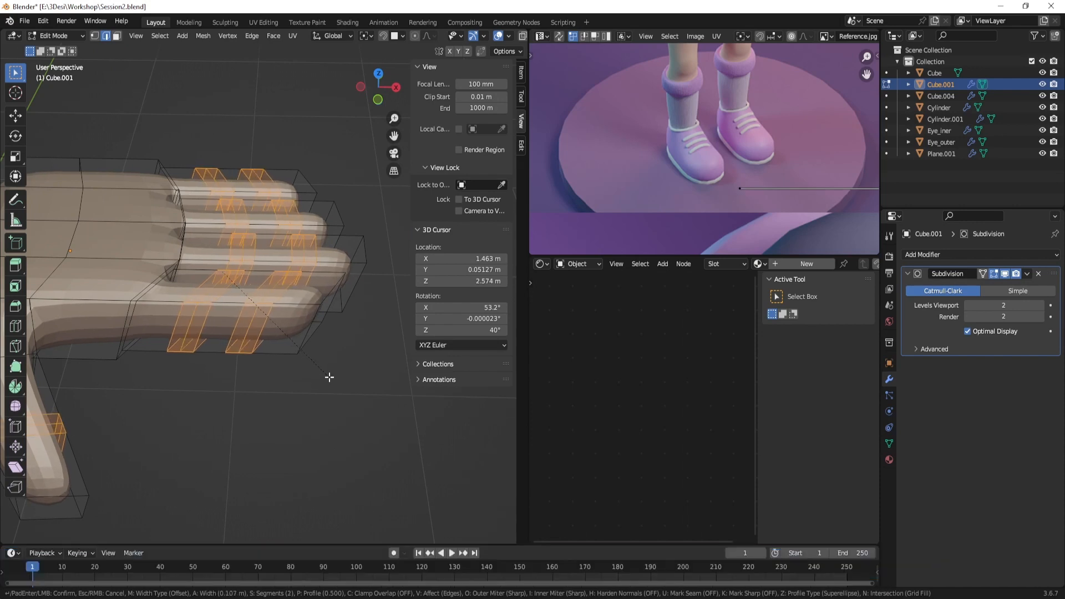
pyautogui.click(331, 377)
pyautogui.press('Tab')
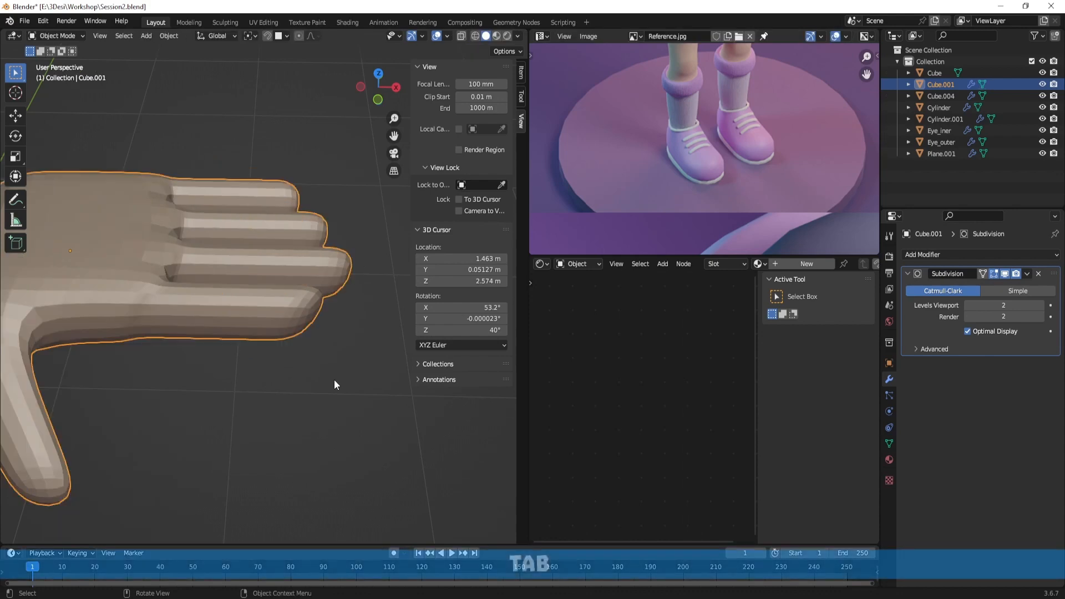
# Select the crosswise edges on the underside of the palm and move them about 0.03 m down along Z
pyautogui.scroll(-3, 334, 380)
pyautogui.moveTo(312, 354); pyautogui.dragTo(234, 292, button='middle')
pyautogui.click(188, 258)
pyautogui.press('Tab')
pyautogui.moveTo(188, 258); pyautogui.dragTo(185, 290, button='middle')
pyautogui.press('2')
pyautogui.click(187, 290)
pyautogui.click(250, 308)
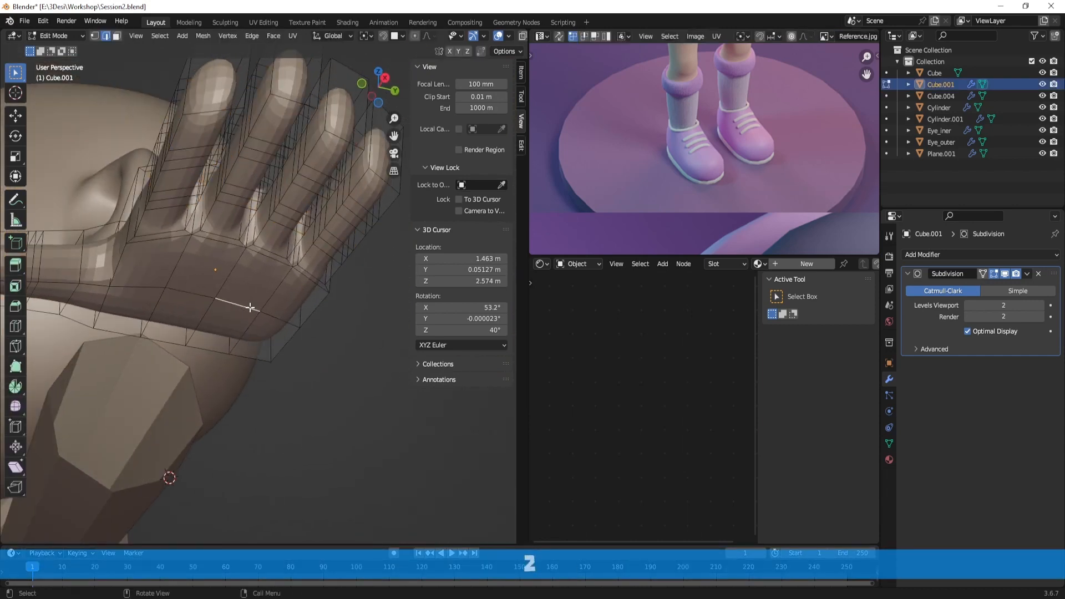
pyautogui.moveTo(256, 336); pyautogui.dragTo(260, 348, button='middle')
pyautogui.keyDown('shift'); pyautogui.click(196, 277); pyautogui.keyUp('shift')
pyautogui.moveTo(201, 333); pyautogui.dragTo(212, 311, button='middle')
pyautogui.press('g')
pyautogui.press('z')
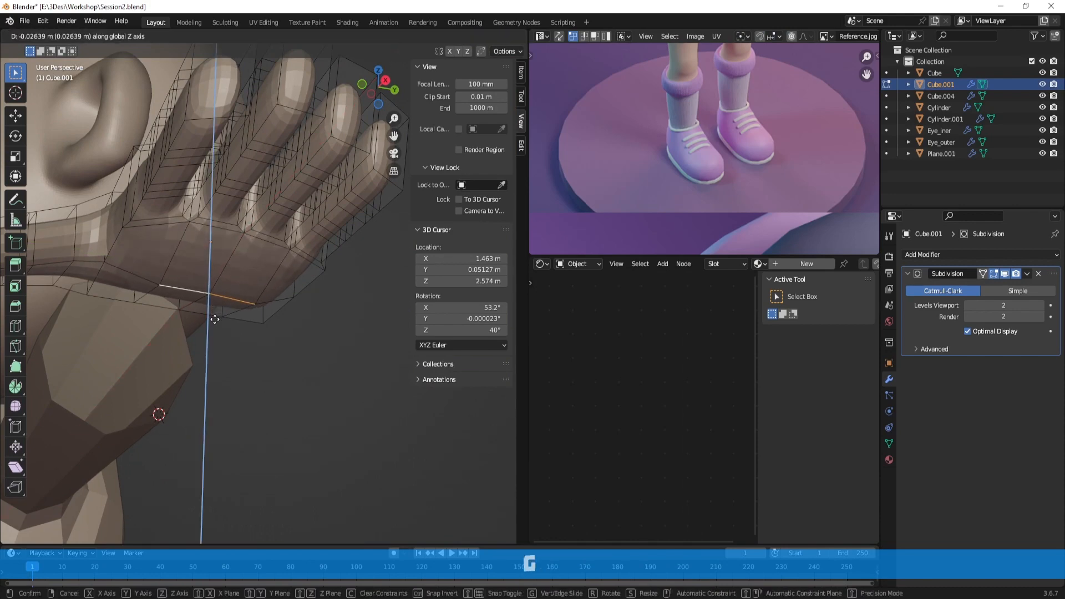
pyautogui.click(216, 326)
pyautogui.moveTo(216, 326); pyautogui.dragTo(253, 333, button='middle')
# In Object Mode, apply Shade Smooth to the hand
pyautogui.press('Tab')
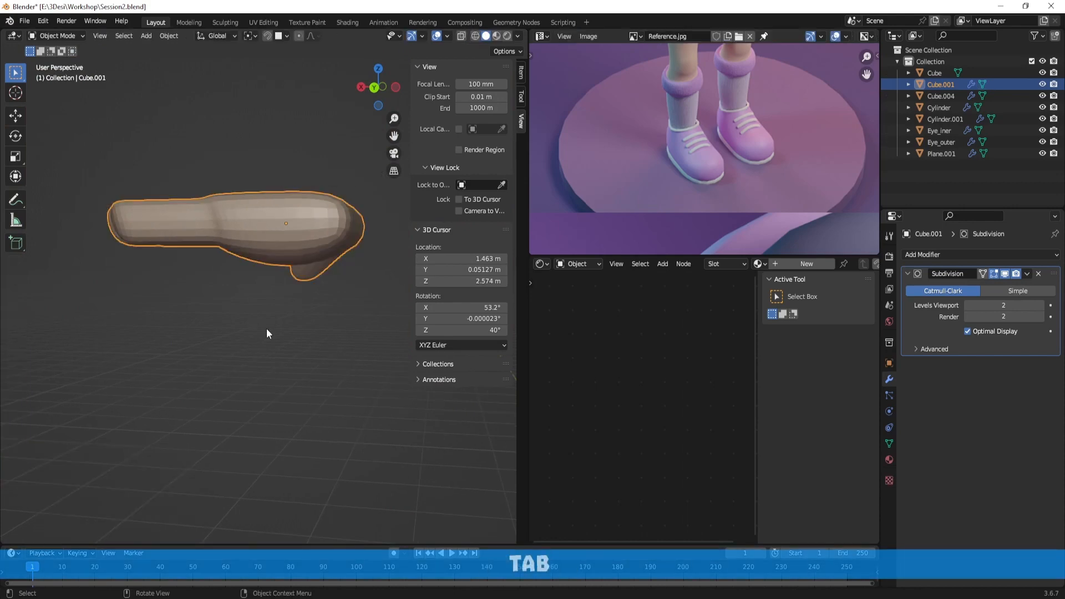
pyautogui.click(266, 327)
pyautogui.moveTo(198, 294); pyautogui.dragTo(326, 261, button='middle')
pyautogui.click(326, 261)
pyautogui.rightClick(301, 225)
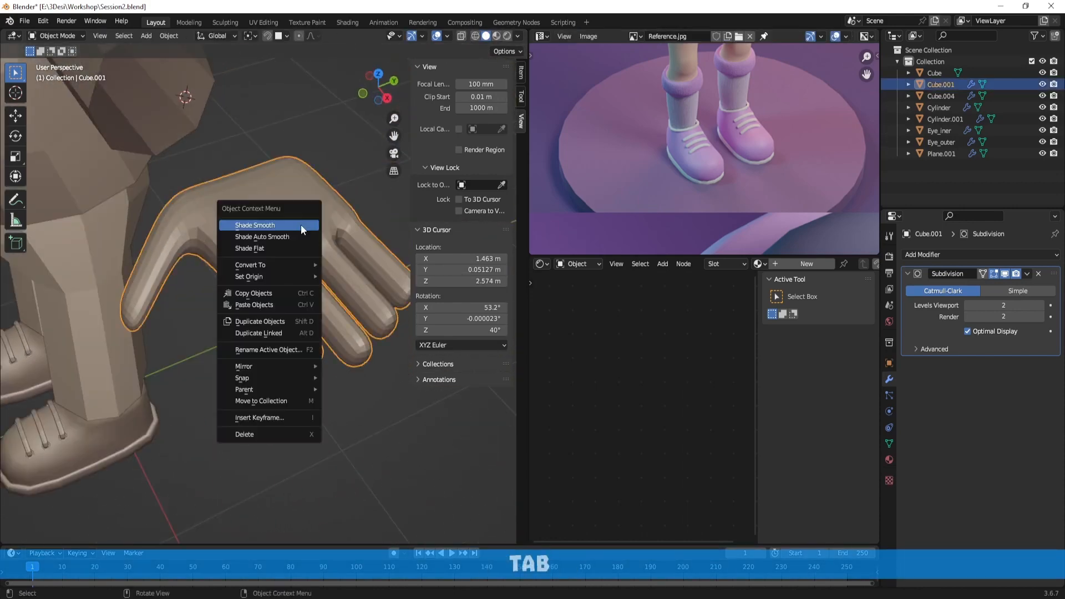
pyautogui.click(301, 224)
pyautogui.scroll(-3, 278, 306)
pyautogui.moveTo(278, 305); pyautogui.dragTo(313, 300, button='middle')
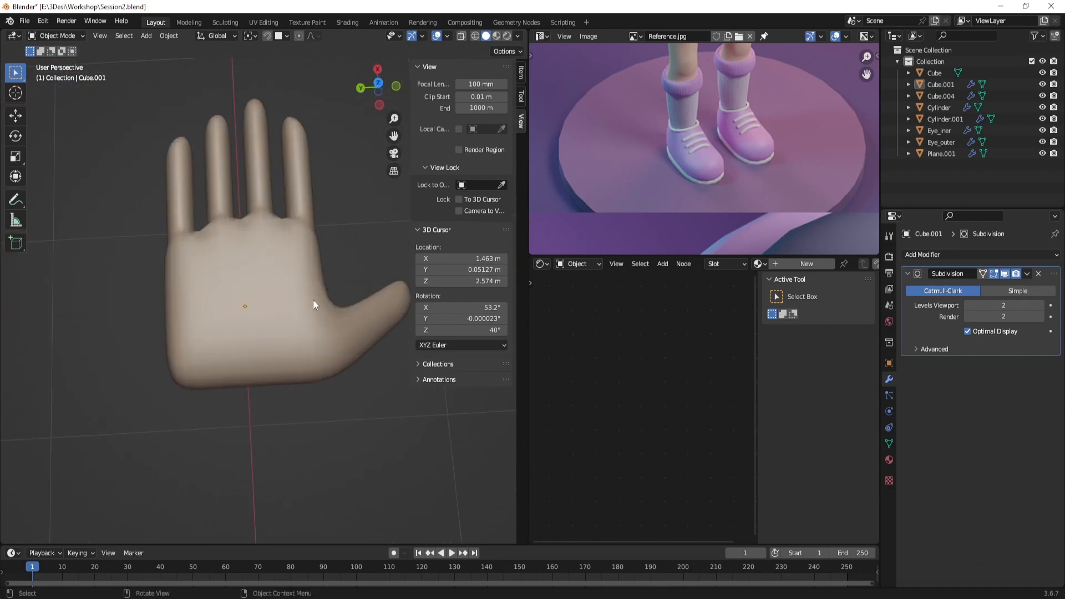
# Move the wrist-end corner edge on the little-finger side about 0.03 m along X toward the fingers
pyautogui.click(304, 302)
pyautogui.press('Tab')
pyautogui.keyDown('alt'); pyautogui.keyDown('shift'); pyautogui.moveTo(242, 355); pyautogui.dragTo(308, 307); pyautogui.keyUp('shift'); pyautogui.keyUp('alt')
pyautogui.press('2')
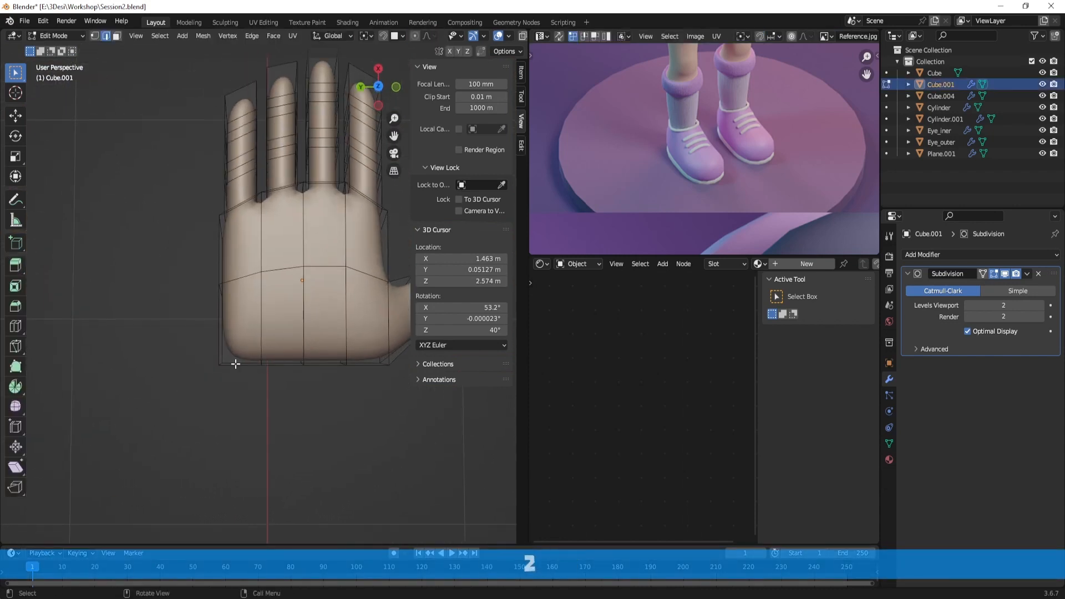
pyautogui.moveTo(236, 363); pyautogui.dragTo(311, 423, button='middle')
pyautogui.press('g')
pyautogui.press('x')
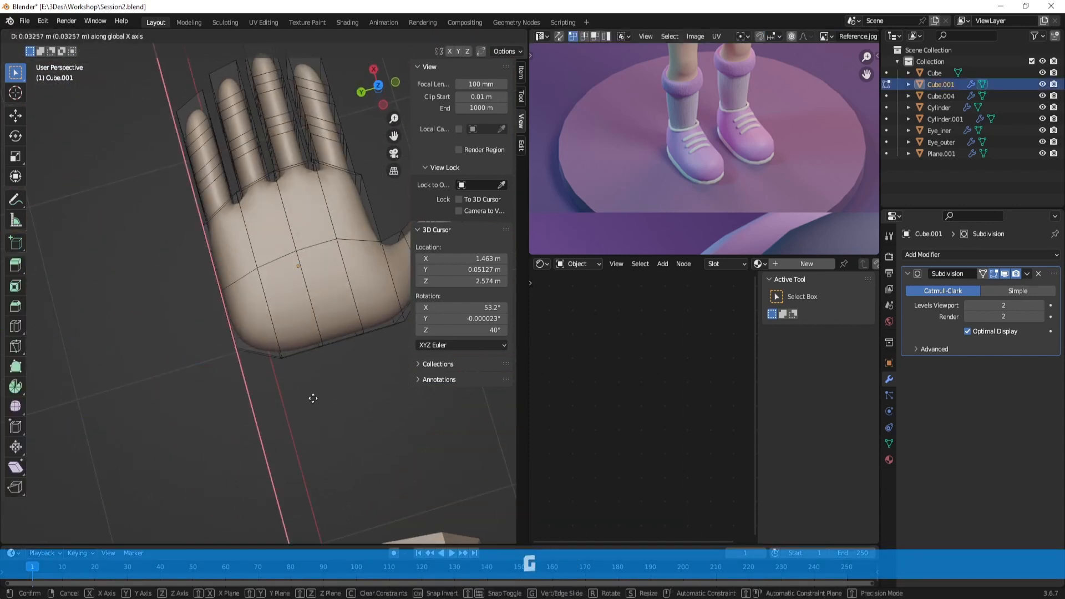
pyautogui.click(326, 392)
# Move the wrist-end corner edge on the thumb side about 0.011 m along X toward the fingers
pyautogui.keyDown('alt'); pyautogui.keyDown('shift'); pyautogui.moveTo(325, 392); pyautogui.dragTo(339, 310); pyautogui.keyUp('shift'); pyautogui.keyUp('alt')
pyautogui.click(306, 334)
pyautogui.click(274, 315)
pyautogui.press('g')
pyautogui.press('x')
pyautogui.click(264, 348)
# Examine the smoothed hand from several angles, checking the palm, fingers and thumb
pyautogui.scroll(2, 295, 342)
pyautogui.moveTo(307, 335); pyautogui.dragTo(309, 285, button='middle')
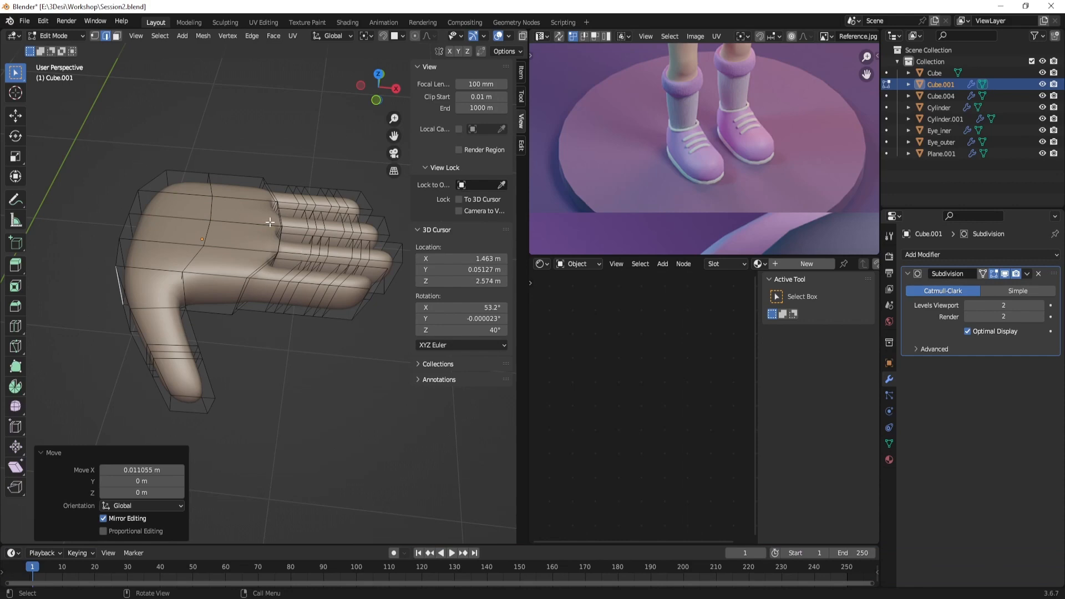
pyautogui.moveTo(312, 277); pyautogui.dragTo(281, 243, button='middle')
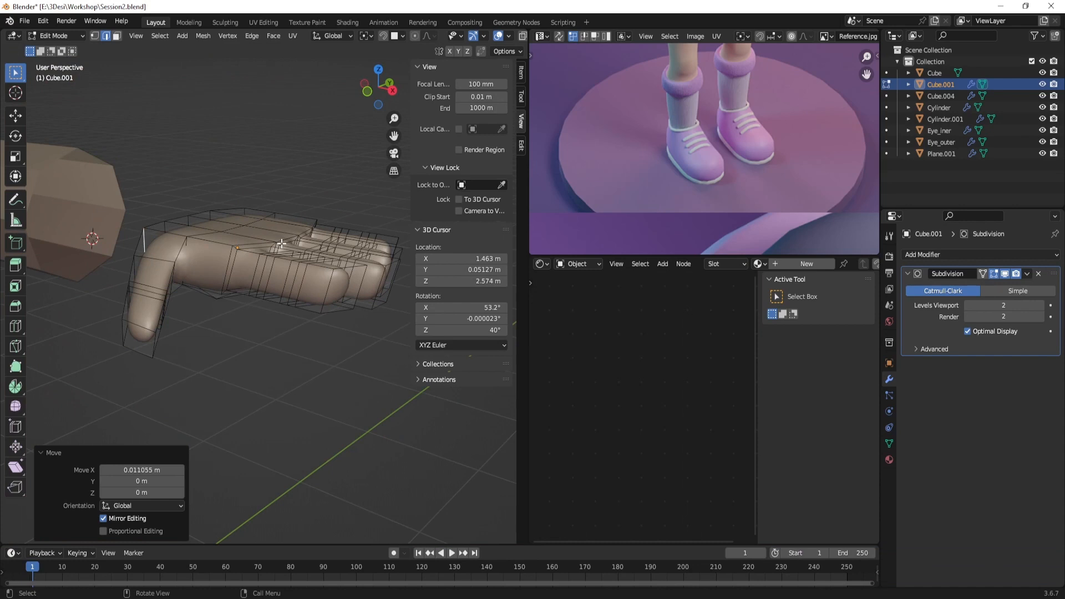
pyautogui.moveTo(282, 243); pyautogui.dragTo(274, 269, button='middle')
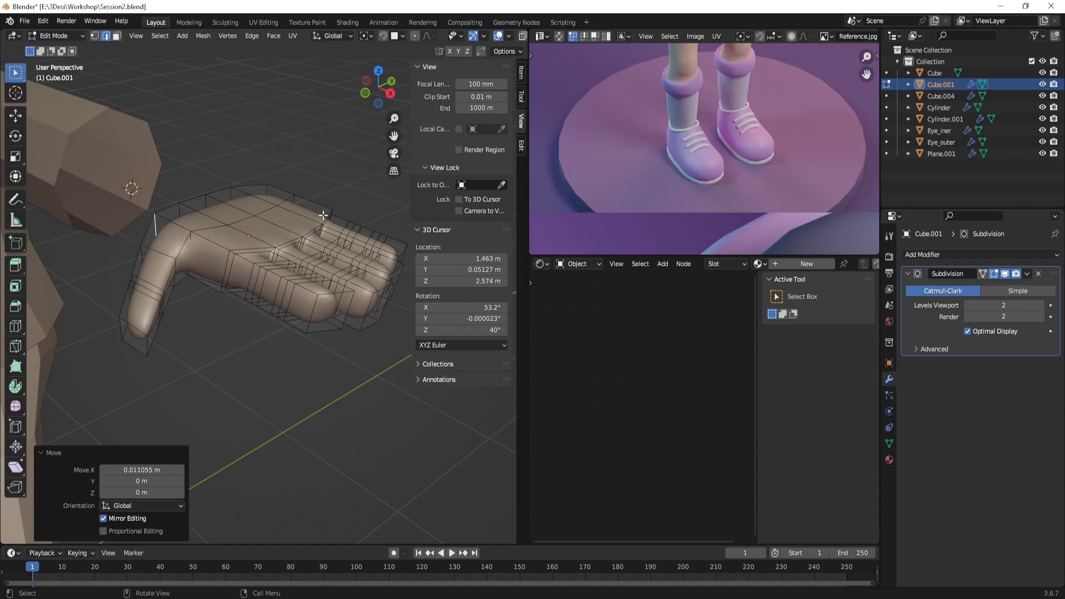
pyautogui.moveTo(325, 241); pyautogui.dragTo(286, 237, button='middle')
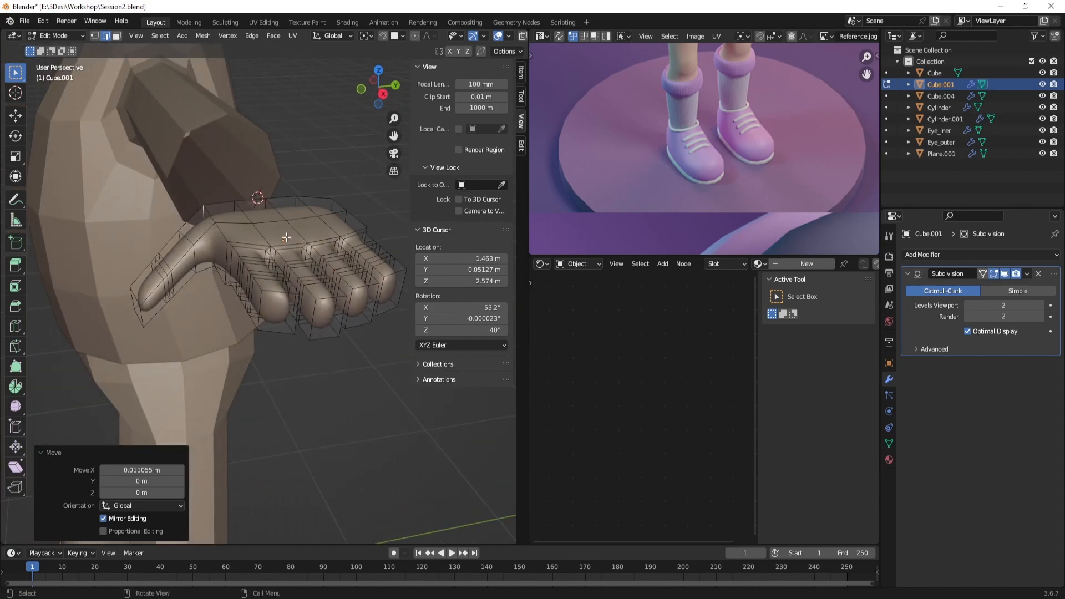
pyautogui.moveTo(286, 237); pyautogui.dragTo(279, 274, button='middle')
pyautogui.scroll(1, 279, 274)
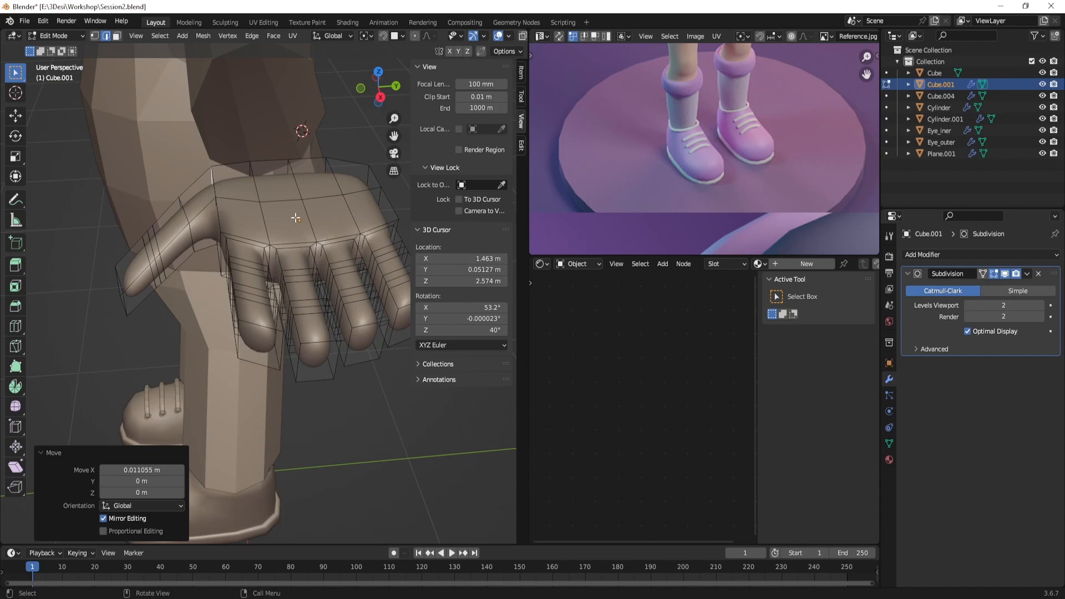
pyautogui.moveTo(319, 163); pyautogui.dragTo(245, 331, button='middle')
pyautogui.press('Tab')
pyautogui.press('Tab')
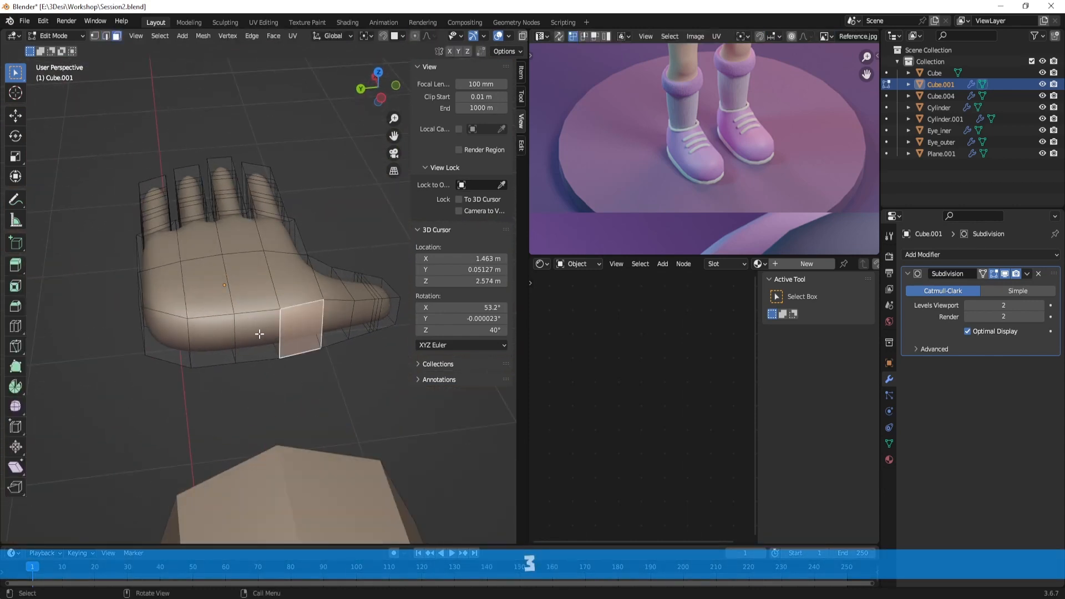
# Select the four faces at the wrist end of the hand and extrude them about 0.058 m along negative X
pyautogui.keyDown('shift'); pyautogui.click(257, 335); pyautogui.keyUp('shift')
pyautogui.keyDown('shift'); pyautogui.click(216, 338); pyautogui.keyUp('shift')
pyautogui.keyDown('shift'); pyautogui.click(176, 340); pyautogui.keyUp('shift')
pyautogui.moveTo(177, 340); pyautogui.dragTo(175, 332, button='middle')
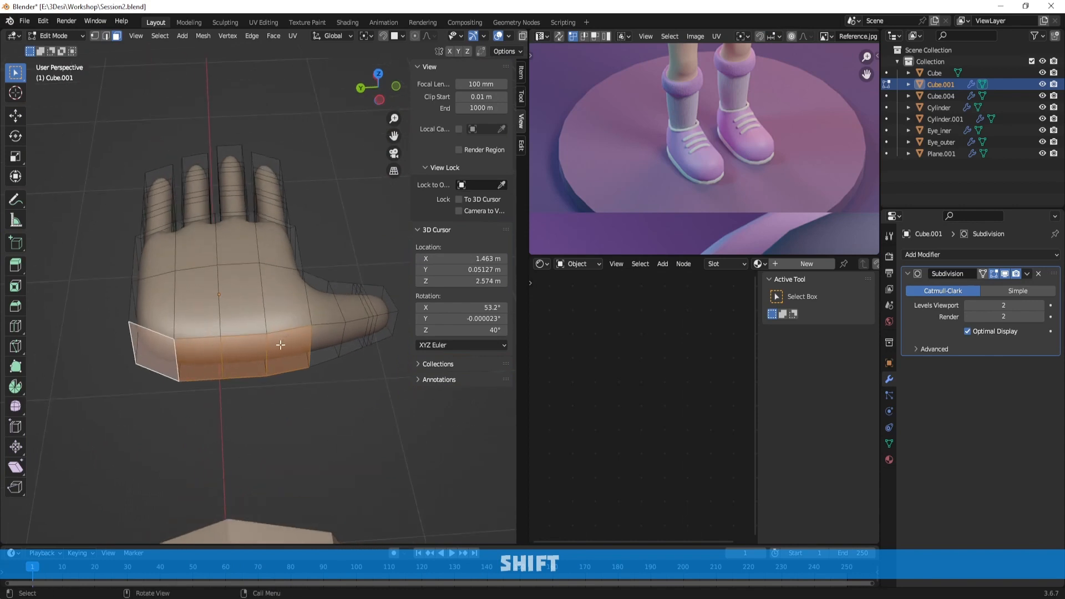
pyautogui.moveTo(281, 345); pyautogui.dragTo(263, 334, button='middle')
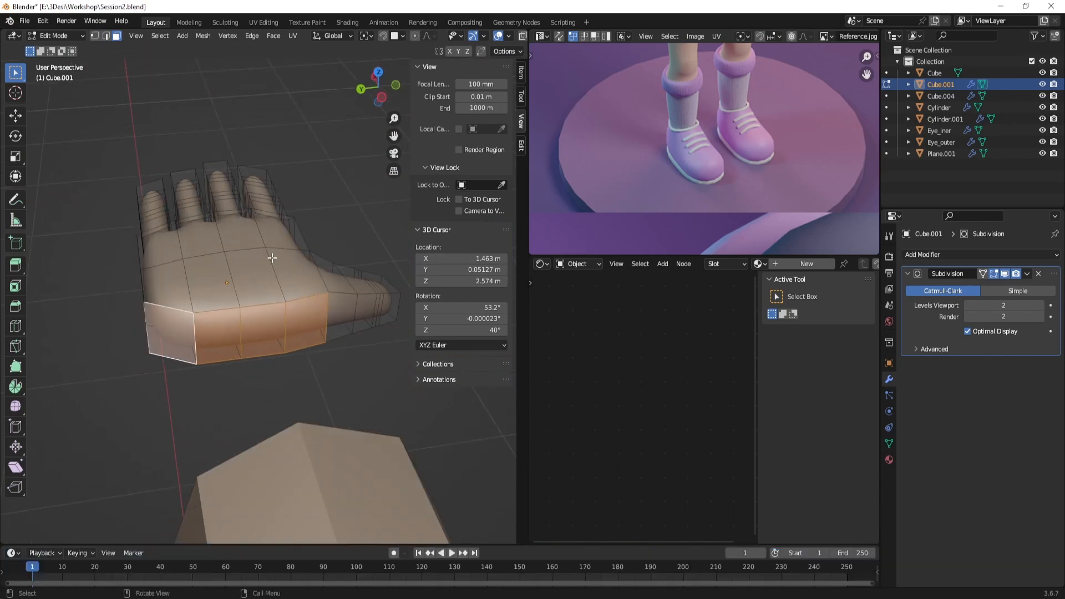
pyautogui.scroll(-2, 272, 258)
pyautogui.moveTo(272, 258); pyautogui.dragTo(287, 351, button='middle')
pyautogui.scroll(2, 347, 364)
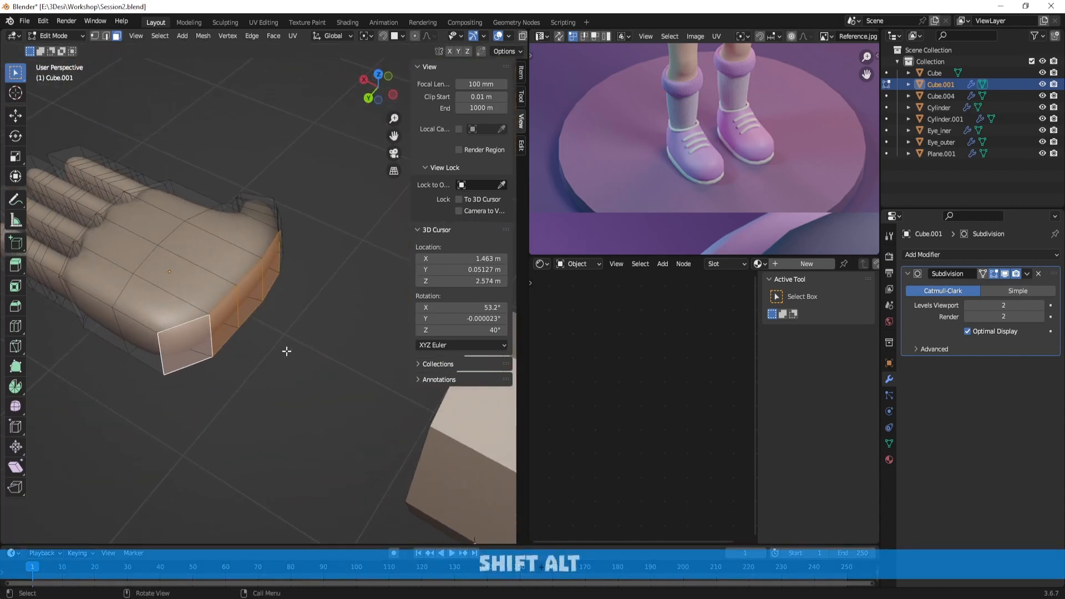
pyautogui.press('e')
pyautogui.click(316, 364)
# Round the extruded wrist faces with LoopTools Circle and scale them narrower along Y
pyautogui.rightClick(285, 319)
pyautogui.moveTo(281, 309)
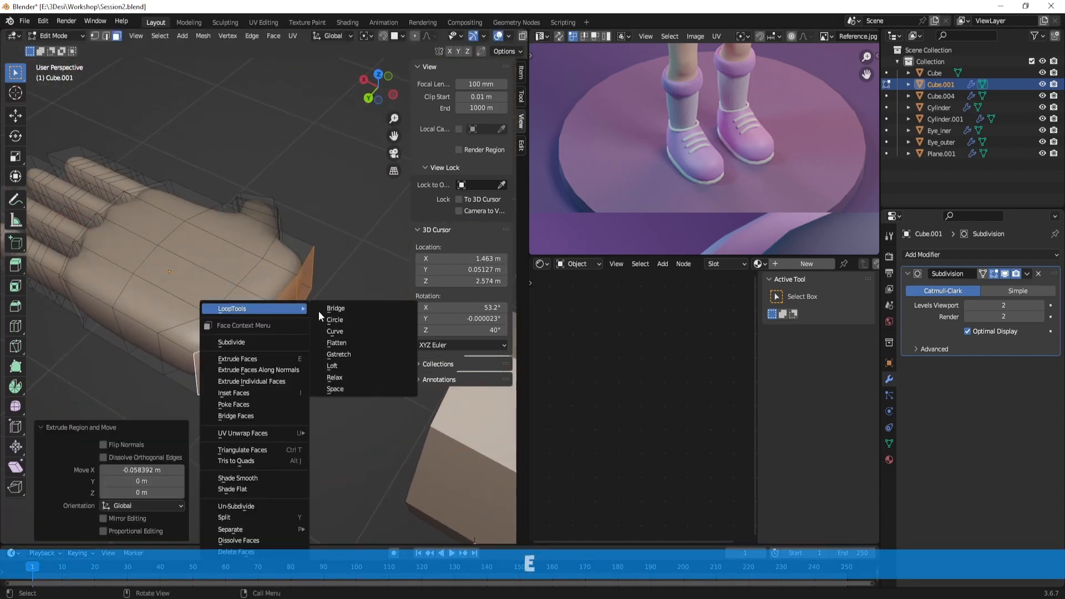
pyautogui.click(349, 318)
pyautogui.moveTo(349, 319); pyautogui.dragTo(299, 311, button='middle')
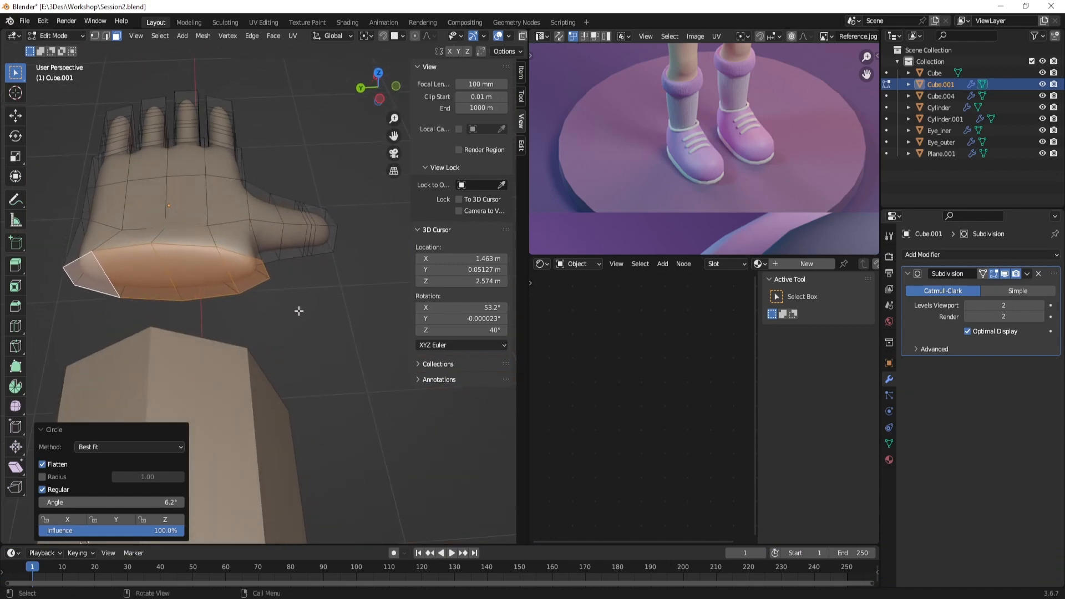
pyautogui.press('s')
pyautogui.press('y')
pyautogui.click(258, 263)
# Scale the wrist end to 0.405 along X and extrude it about 0.45 m toward the arm as a forearm
pyautogui.moveTo(219, 280); pyautogui.dragTo(298, 326, button='middle')
pyautogui.press('s')
pyautogui.press('x')
pyautogui.click(370, 350)
pyautogui.press('e')
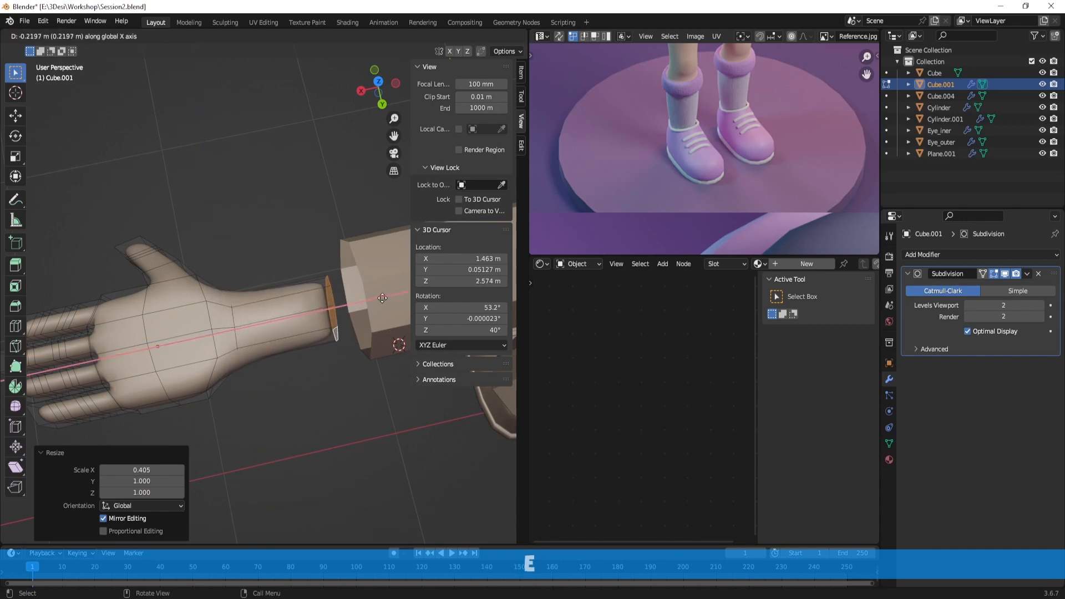
pyautogui.click(483, 280)
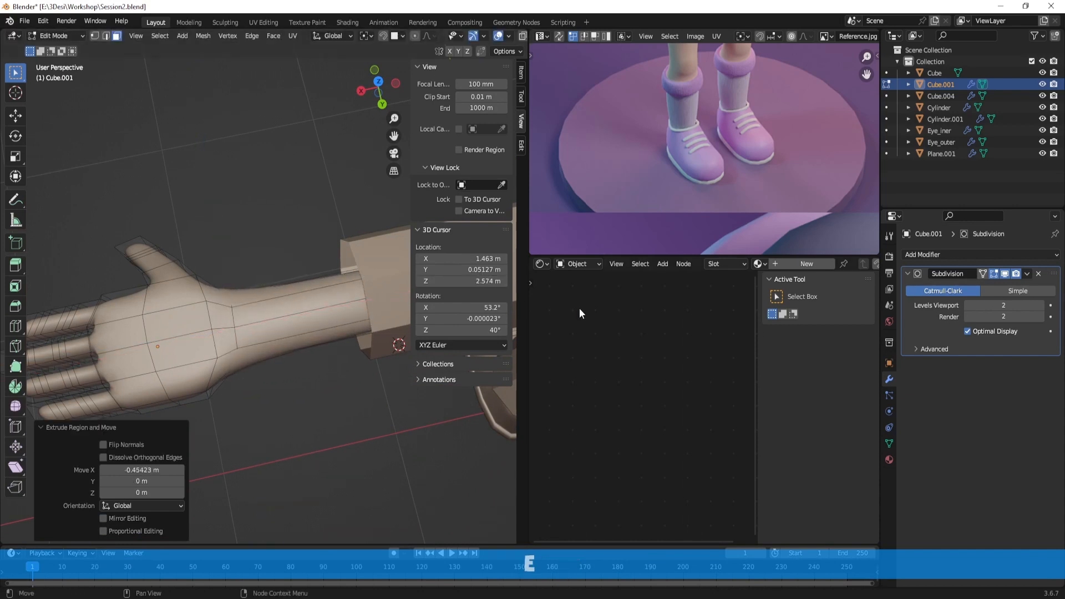
# Add a centred loop cut between palm and wrist, and another across the forearm slid toward the wrist
pyautogui.scroll(4, 272, 306)
pyautogui.moveTo(271, 304); pyautogui.dragTo(256, 246, button='middle')
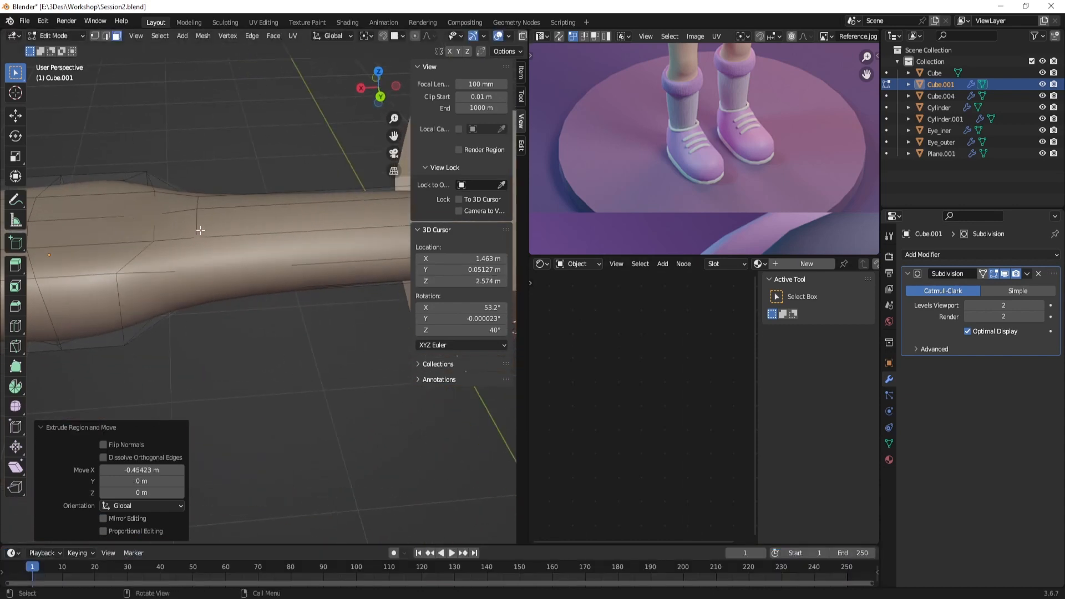
pyautogui.hotkey('ctrl', 'r')
pyautogui.click(185, 240)
pyautogui.rightClick(219, 238)
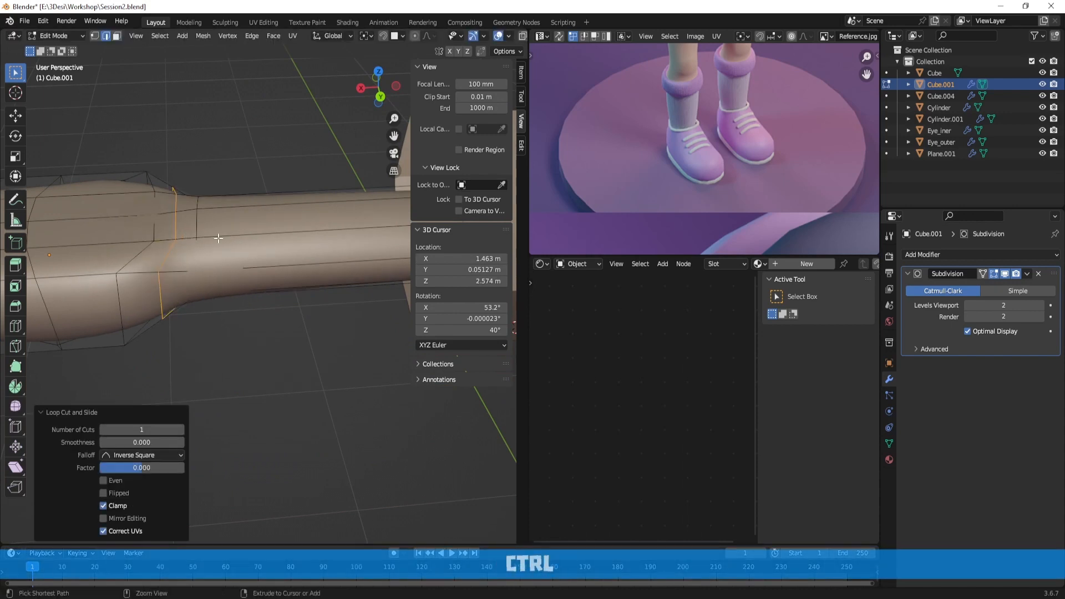
pyautogui.hotkey('ctrl', 'r')
pyautogui.click(311, 239)
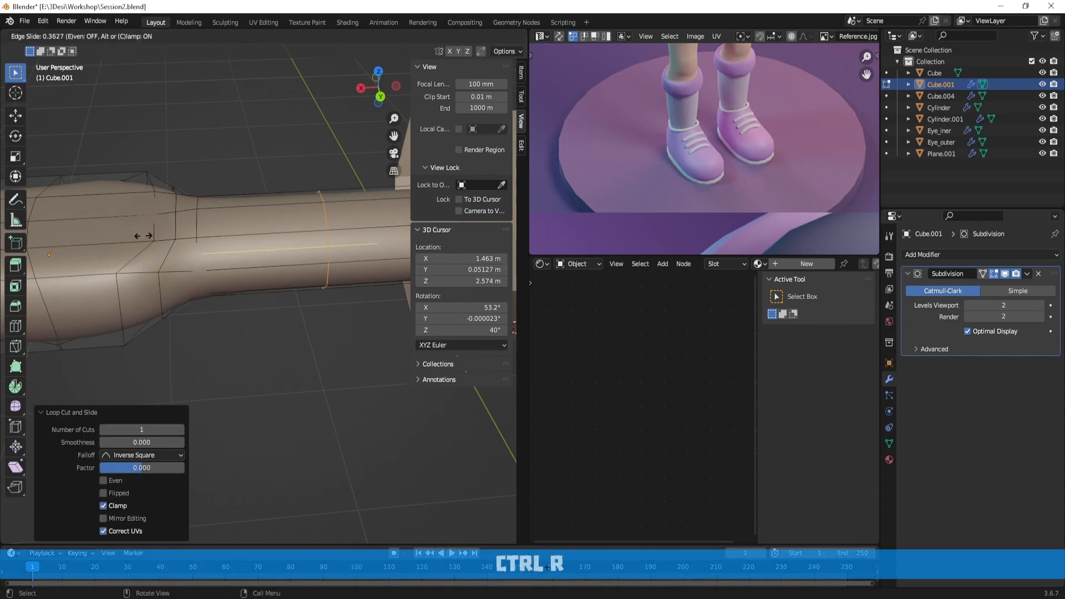
pyautogui.click(57, 229)
# Raise the crosswise edge on the back of the hand about 0.007 m along Z
pyautogui.press('Tab')
pyautogui.scroll(-5, 155, 192)
pyautogui.moveTo(151, 252); pyautogui.dragTo(241, 318, button='middle')
pyautogui.scroll(2, 364, 240)
pyautogui.scroll(3, 241, 318)
pyautogui.press('Tab')
pyautogui.moveTo(283, 282); pyautogui.dragTo(318, 242, button='middle')
pyautogui.press('g')
pyautogui.press('z')
pyautogui.click(298, 303)
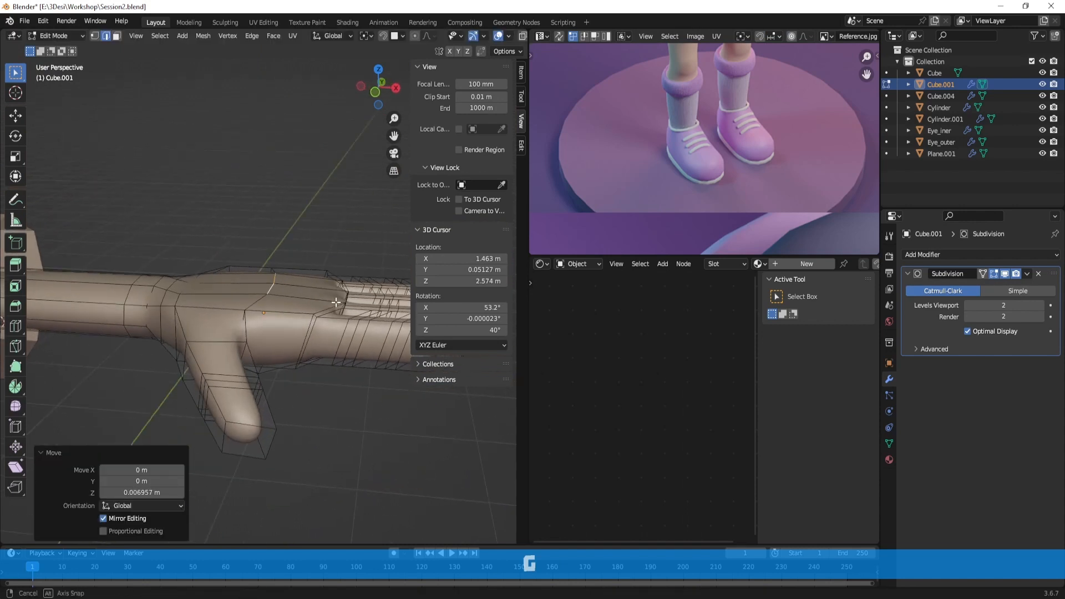
# Raise the selected crosswise edge on the back of the hand a further 0.004 m or so along Z
pyautogui.press('Tab')
pyautogui.scroll(-3, 318, 241)
pyautogui.moveTo(283, 303); pyautogui.dragTo(308, 279, button='middle')
pyautogui.scroll(3, 292, 299)
pyautogui.press('Tab')
pyautogui.press('g')
pyautogui.press('z')
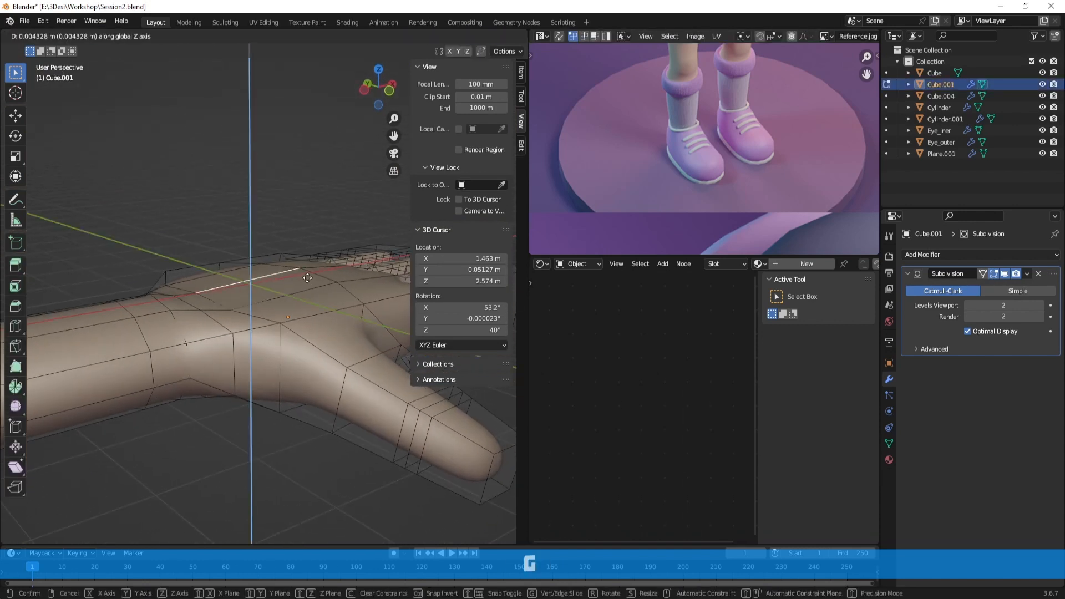
pyautogui.click(307, 275)
# Raise the neighbouring crosswise edge nearer the fingers about 0.006 m along Z and fine-tune its height
pyautogui.click(305, 287)
pyautogui.press('g')
pyautogui.press('z')
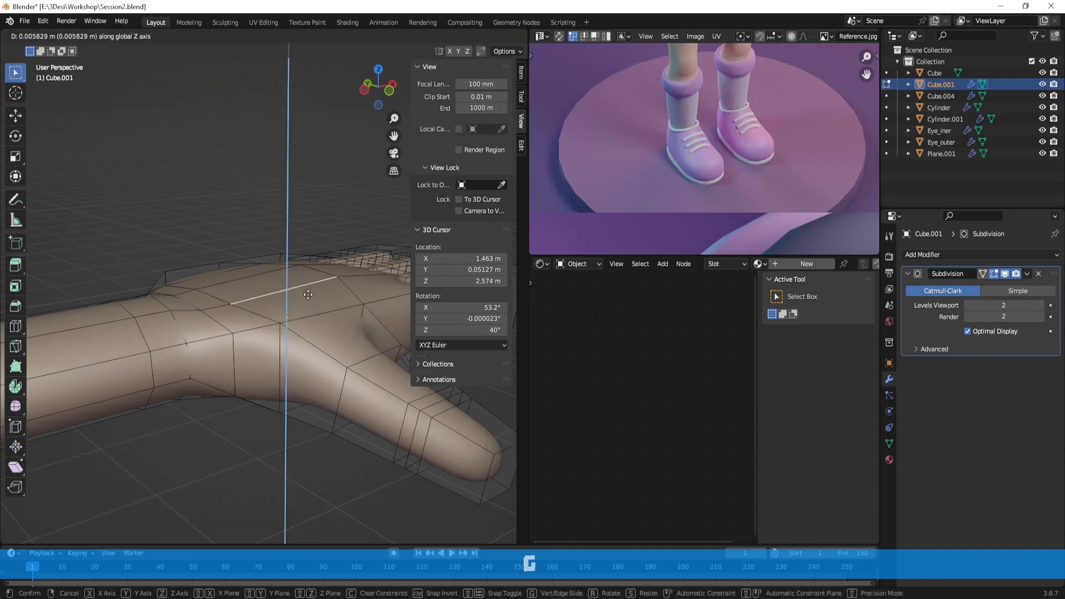
pyautogui.click(308, 295)
pyautogui.moveTo(308, 295); pyautogui.dragTo(274, 304, button='middle')
pyautogui.press('g')
pyautogui.press('z')
pyautogui.click(318, 287)
pyautogui.press('Tab')
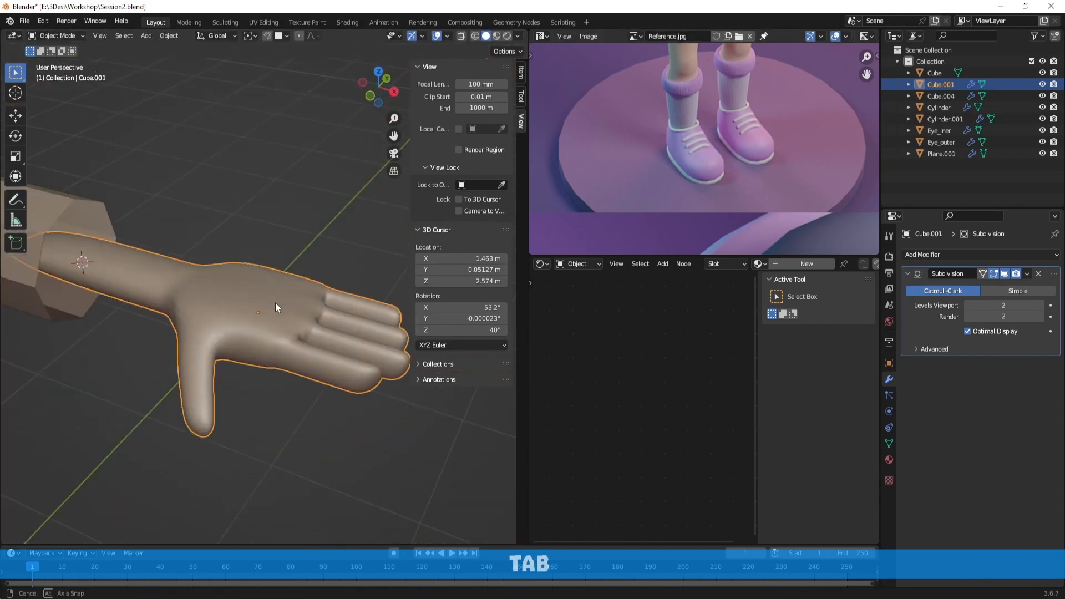
# Switch the hand to Sculpt Mode, set the Grab brush radius to 83 px, and inspect the palm and side of the hand
pyautogui.press('Tab')
pyautogui.hotkey('ctrl', 'Tab')
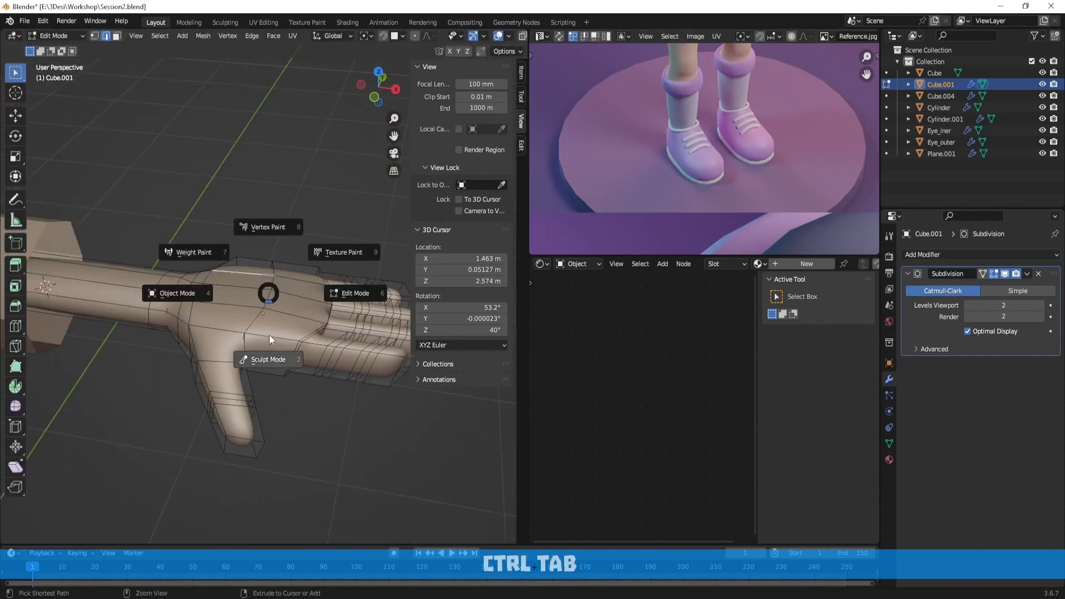
pyautogui.click(268, 355)
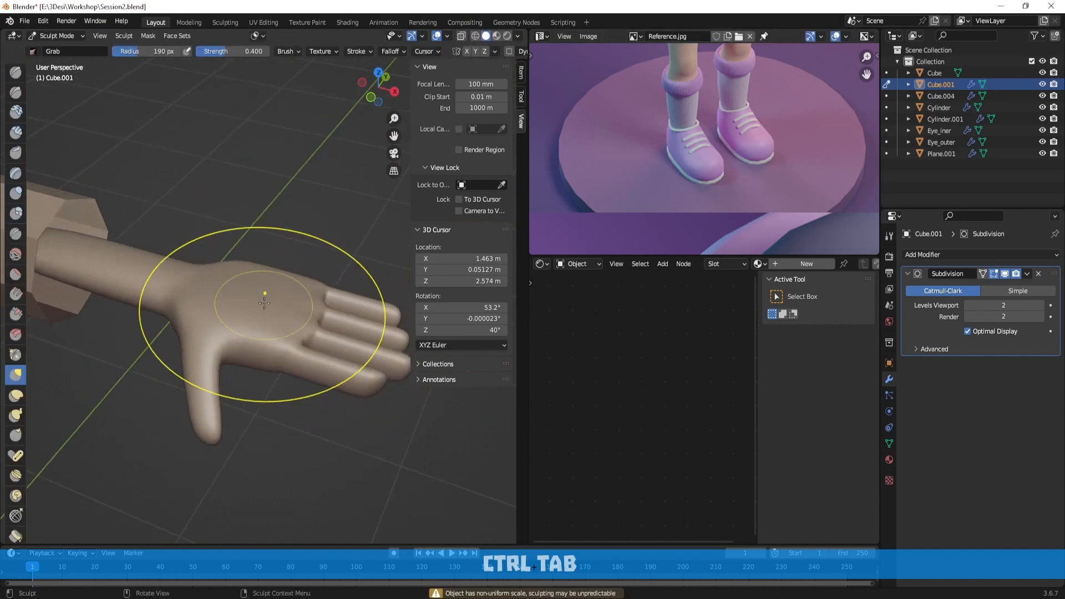
pyautogui.press('f')
pyautogui.click(243, 304)
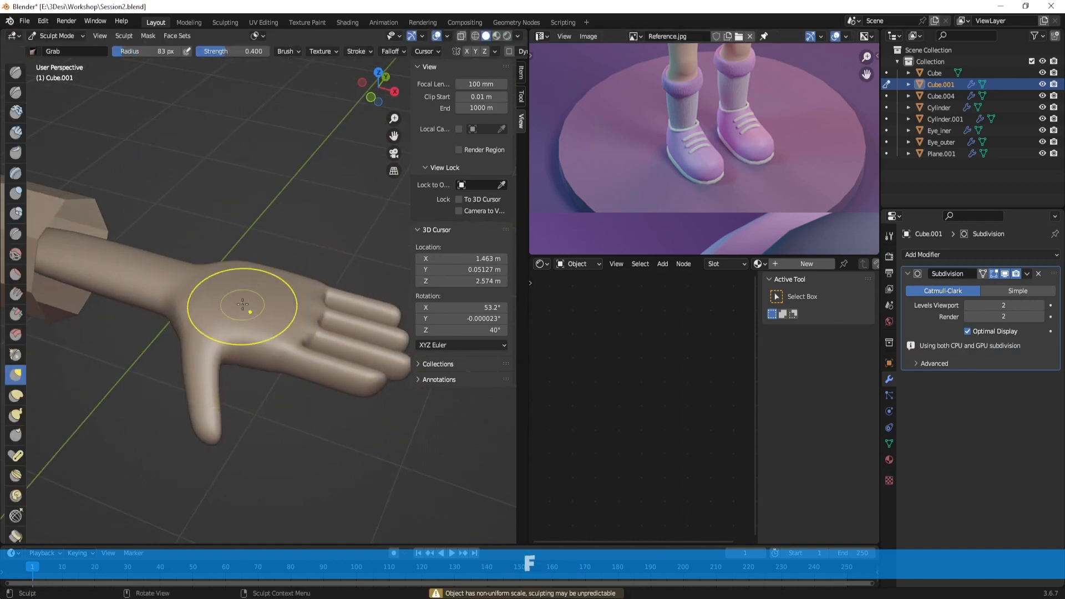
pyautogui.scroll(2, 243, 304)
pyautogui.moveTo(298, 357); pyautogui.dragTo(262, 261, button='middle')
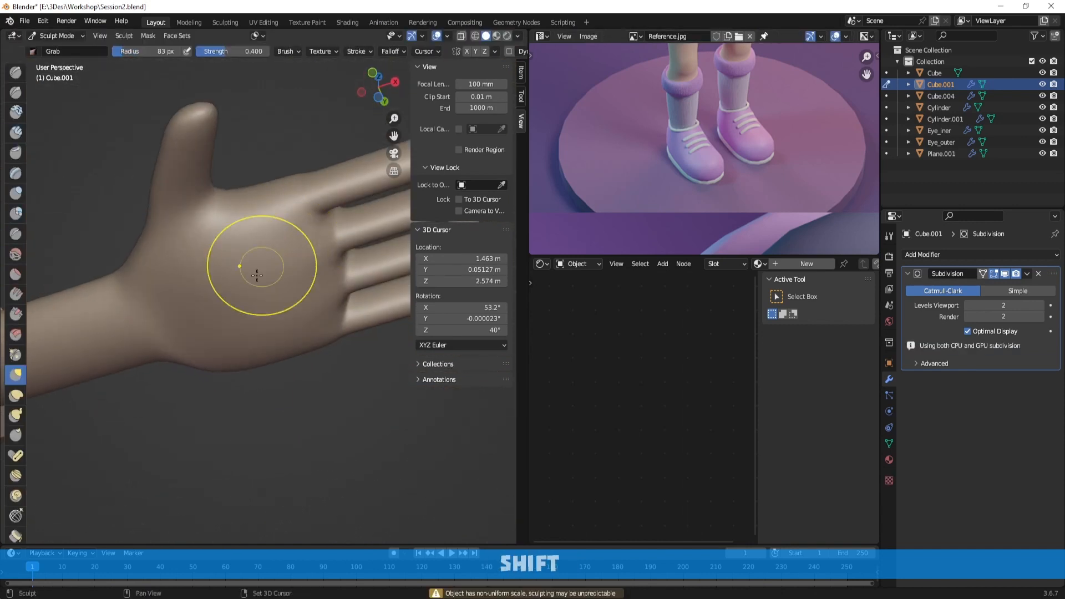
pyautogui.moveTo(273, 346); pyautogui.dragTo(166, 336, button='middle')
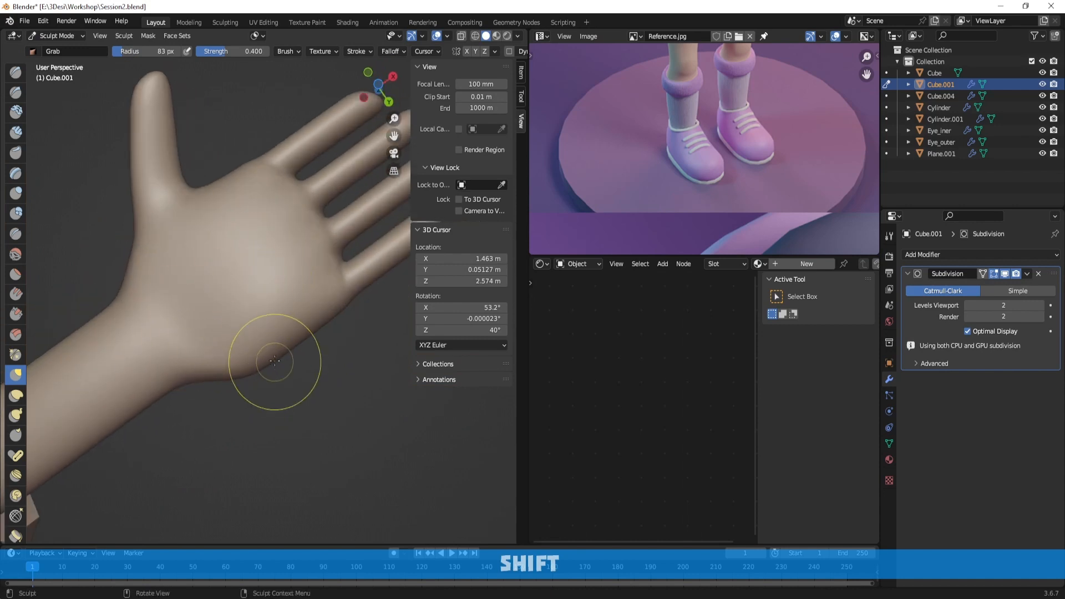
pyautogui.moveTo(275, 361); pyautogui.dragTo(268, 290, button='middle')
pyautogui.hotkey('ctrl', 'Tab')
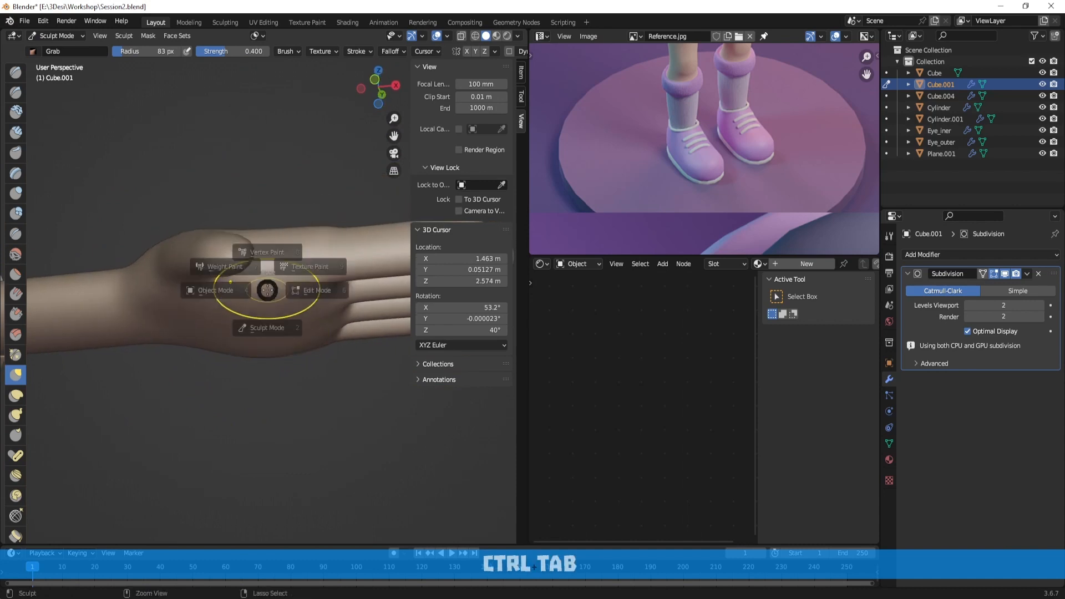
pyautogui.click(264, 221)
# Enlarge the selected forearm faces in Y and Z only, keeping X locked, using the wireframe view
pyautogui.moveTo(265, 220)
pyautogui.mouseDown(button='middle')
pyautogui.moveTo(274, 299)
pyautogui.moveTo(229, 323)
pyautogui.moveTo(228, 284)
pyautogui.moveTo(315, 267)
pyautogui.moveTo(316, 281)
pyautogui.moveTo(199, 274)
pyautogui.moveTo(304, 298)
pyautogui.moveTo(218, 301)
pyautogui.moveTo(325, 321)
pyautogui.moveTo(327, 333)
pyautogui.moveTo(260, 242)
pyautogui.mouseUp(button='middle')
pyautogui.click(324, 305)
pyautogui.press('Tab')
pyautogui.hotkey('shift', 'z')
pyautogui.moveTo(337, 250); pyautogui.dragTo(300, 247, button='middle')
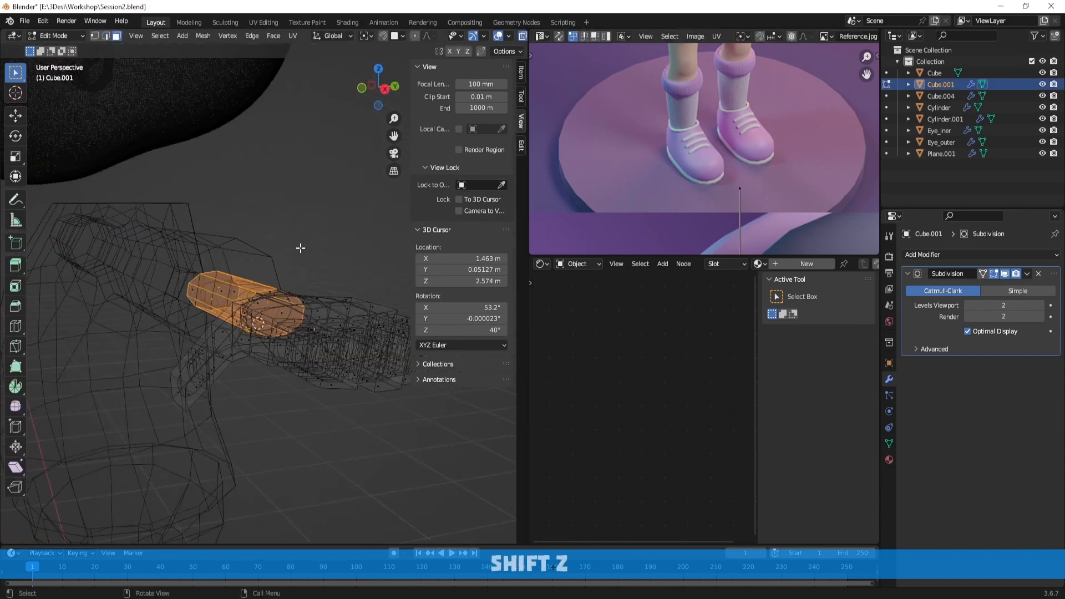
pyautogui.press('s')
pyautogui.hotkey('shift', 'z')
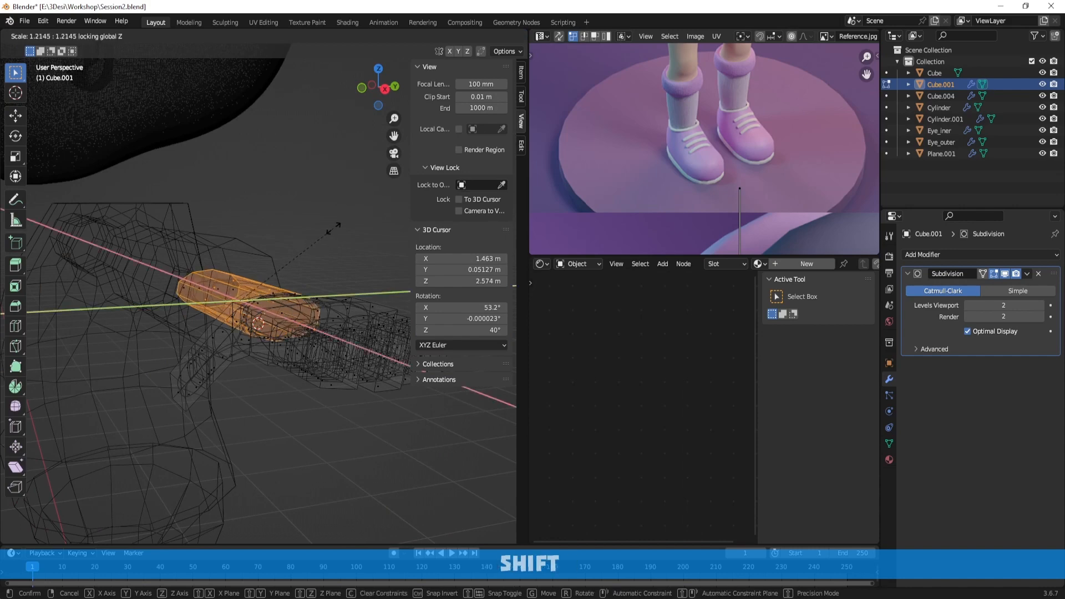
pyautogui.hotkey('shift', 'x')
pyautogui.click(337, 216)
pyautogui.press('Tab')
pyautogui.moveTo(321, 217)
pyautogui.mouseDown(button='middle')
pyautogui.moveTo(344, 262)
pyautogui.moveTo(274, 263)
pyautogui.moveTo(337, 241)
pyautogui.mouseUp(button='middle')
pyautogui.hotkey('shift', 'z')
pyautogui.scroll(-3, 337, 249)
pyautogui.scroll(5, 337, 241)
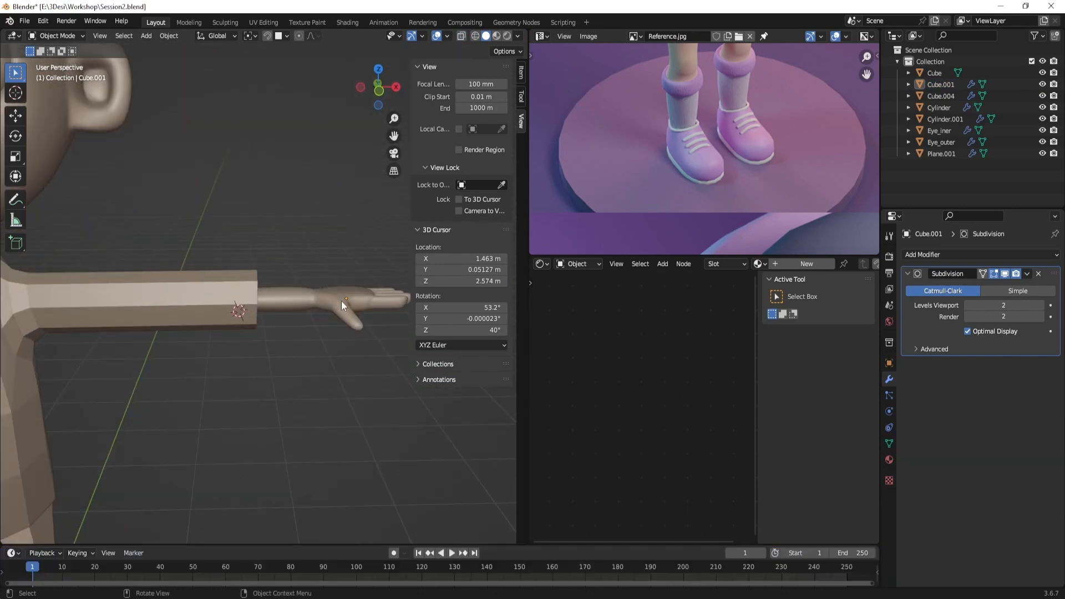
# Move the hand object about -0.222 m along X so the forearm slides into the sleeve
pyautogui.click(341, 300)
pyautogui.press('g')
pyautogui.press('x')
pyautogui.click(315, 318)
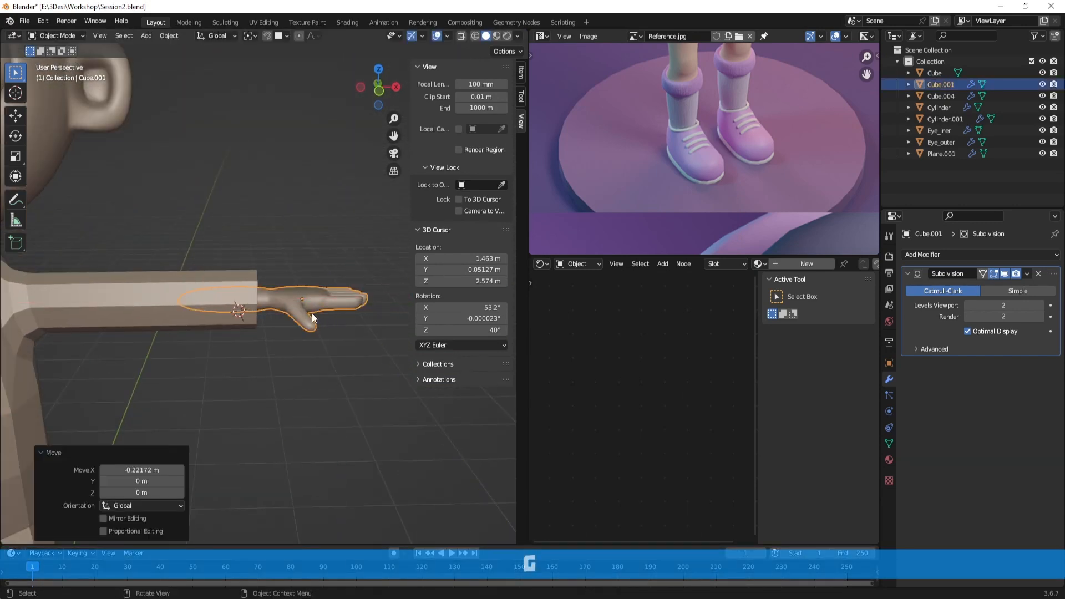
# Enlarge the whole hand uniformly and scale it by 1.243 along Z
pyautogui.moveTo(311, 313); pyautogui.dragTo(344, 321, button='middle')
pyautogui.press('s')
pyautogui.click(321, 323)
pyautogui.press('s')
pyautogui.press('z')
pyautogui.click(308, 231)
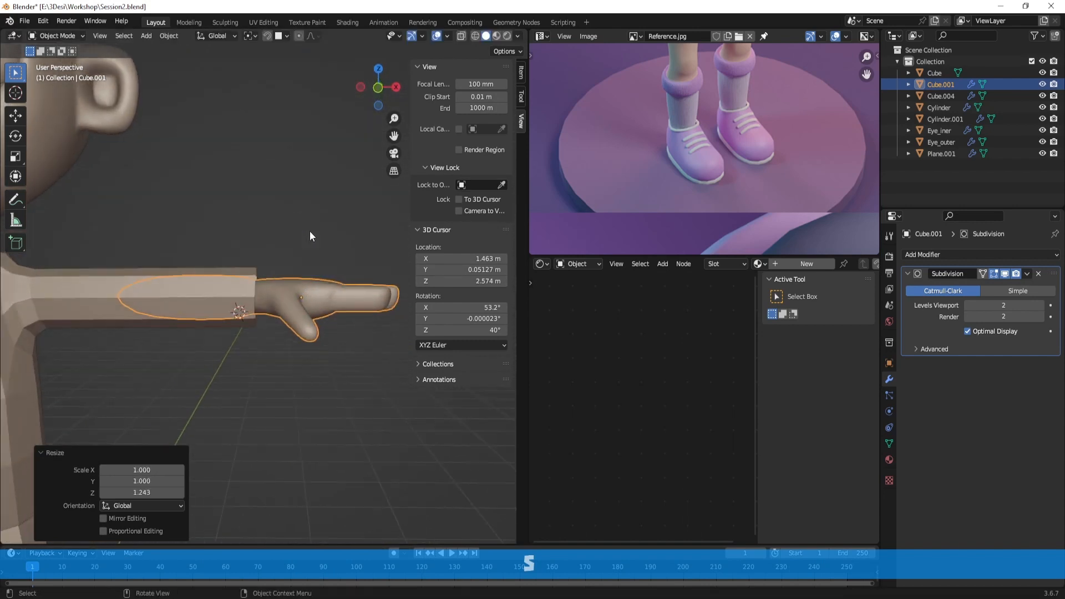
# Adjust the hand's height along Z to line it up with the sleeve opening
pyautogui.press('g')
pyautogui.press('z')
pyautogui.click(309, 230)
pyautogui.press('Tab')
pyautogui.scroll(-5, 310, 230)
pyautogui.press('Tab')
pyautogui.click(310, 230)
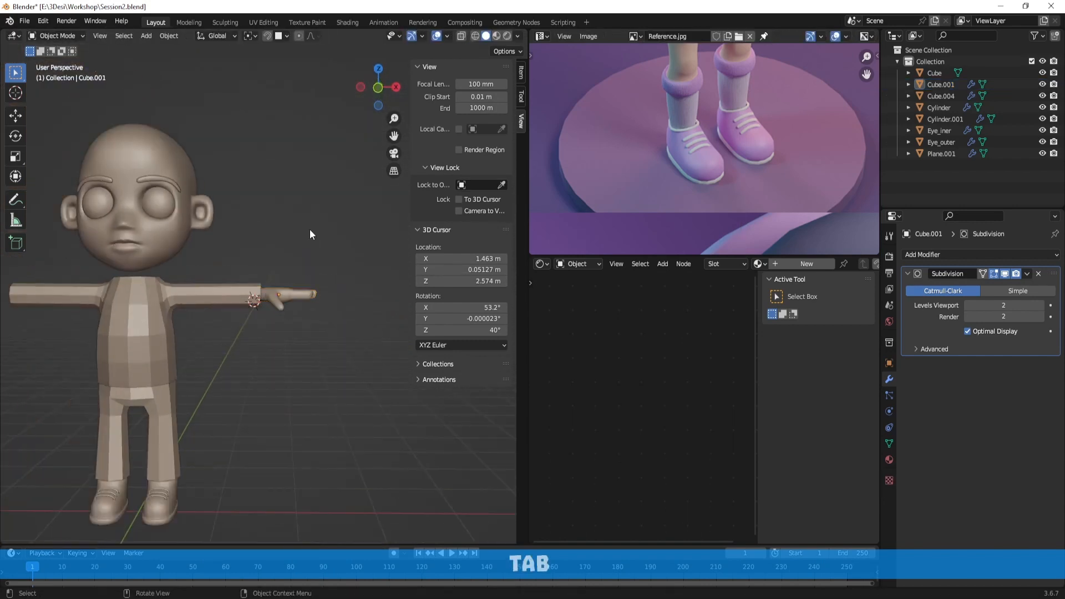
# Resize the hand slightly to suit the body and reposition it at the sleeve opening along a single axis
pyautogui.moveTo(310, 229); pyautogui.dragTo(247, 248, button='middle')
pyautogui.click(320, 312)
pyautogui.press('s')
pyautogui.click(360, 344)
pyautogui.press('s')
pyautogui.click(339, 299)
pyautogui.press('g')
pyautogui.middleClick(333, 298)
pyautogui.click(332, 299)
pyautogui.click(331, 298)
# Examine the whole character from the front to judge the proportions of hand, arms and head
pyautogui.keyDown('shift'); pyautogui.moveTo(247, 248); pyautogui.dragTo(308, 244, button='middle'); pyautogui.keyUp('shift')
pyautogui.scroll(-2, 327, 261)
pyautogui.scroll(2, 333, 278)
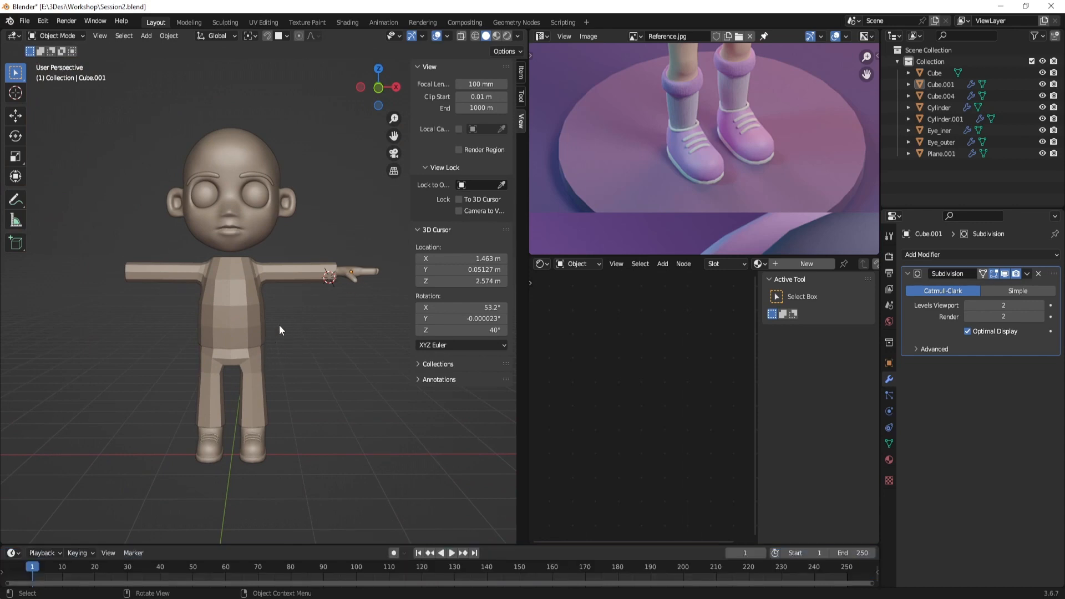
pyautogui.scroll(2, 280, 325)
pyautogui.keyDown('alt'); pyautogui.keyDown('shift'); pyautogui.moveTo(319, 304); pyautogui.dragTo(347, 305); pyautogui.keyUp('shift'); pyautogui.keyUp('alt')
pyautogui.scroll(-1, 300, 315)
pyautogui.scroll(-1, 367, 267)
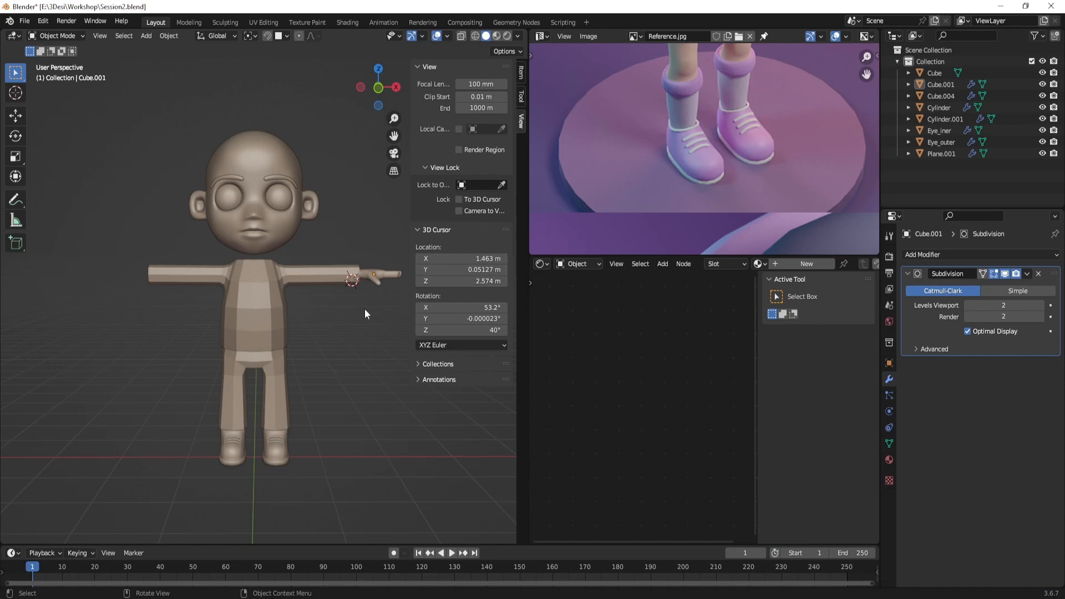
pyautogui.scroll(1, 364, 312)
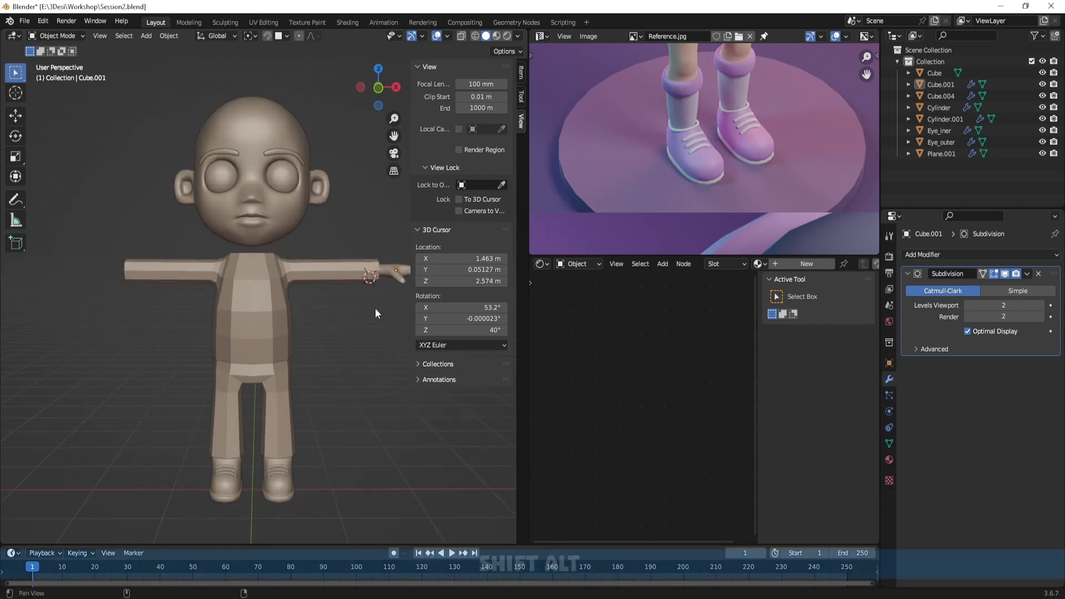
pyautogui.keyDown('alt'); pyautogui.keyDown('shift'); pyautogui.moveTo(376, 311); pyautogui.dragTo(308, 317); pyautogui.keyUp('shift'); pyautogui.keyUp('alt')
# Duplicate the head about 1.504 m along X above the arm as a size comparison, and undo the duplicate
pyautogui.click(232, 230)
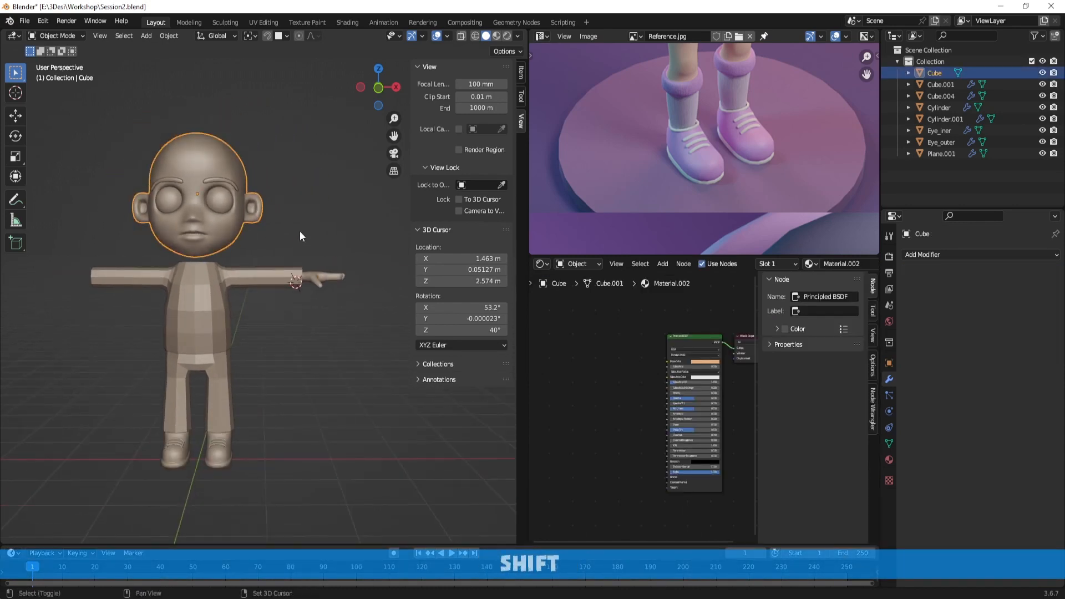
pyautogui.hotkey('shift', 'd')
pyautogui.press('x')
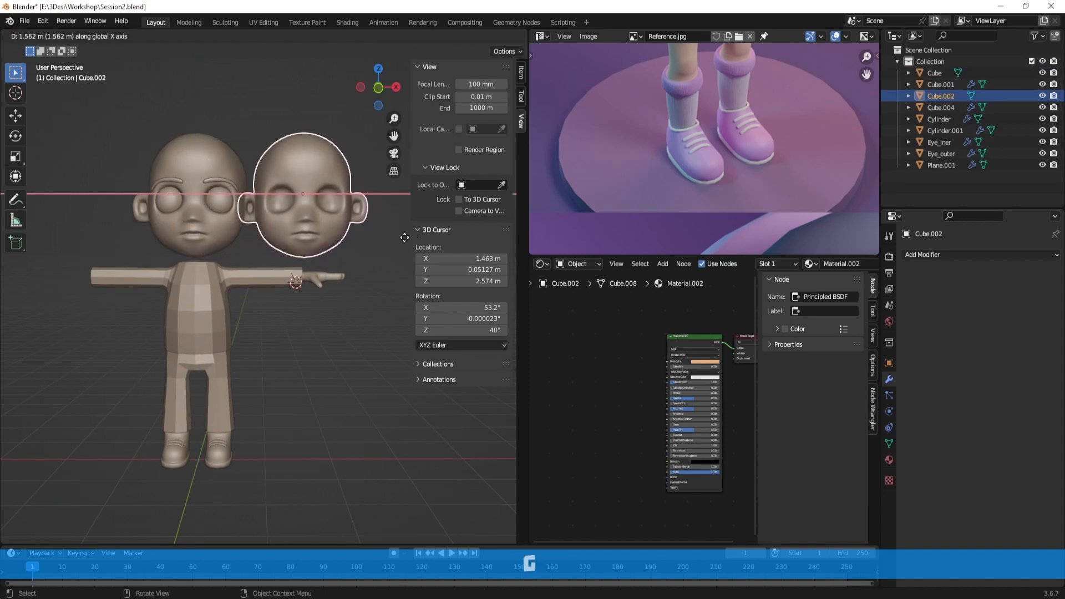
pyautogui.click(402, 237)
pyautogui.scroll(-1, 401, 237)
pyautogui.scroll(-1, 401, 237)
pyautogui.moveTo(349, 265); pyautogui.dragTo(345, 275, button='middle')
pyautogui.scroll(1, 345, 275)
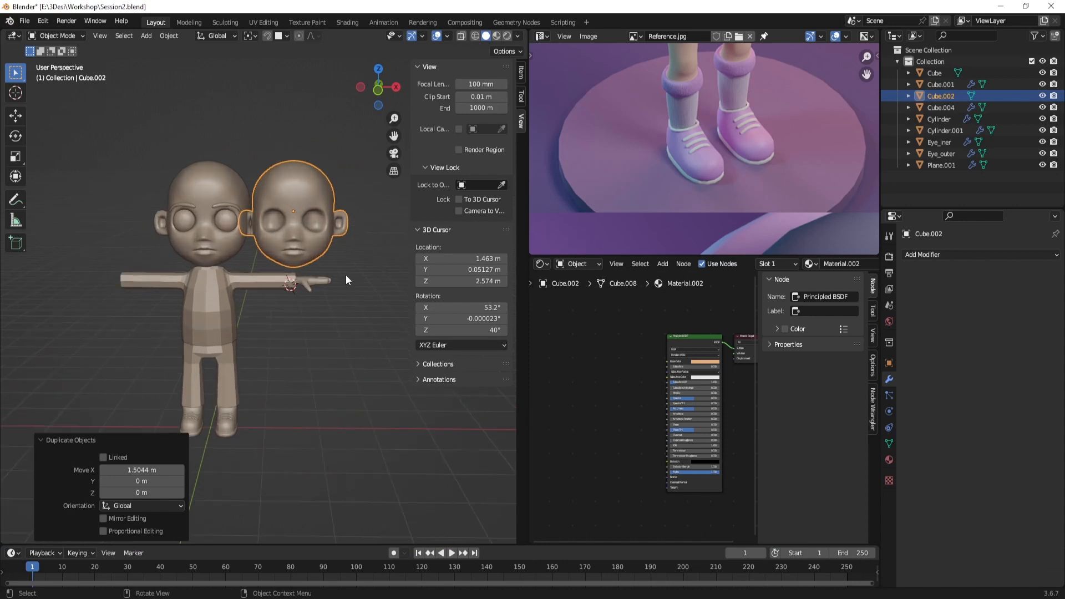
pyautogui.moveTo(284, 251); pyautogui.dragTo(295, 236, button='middle')
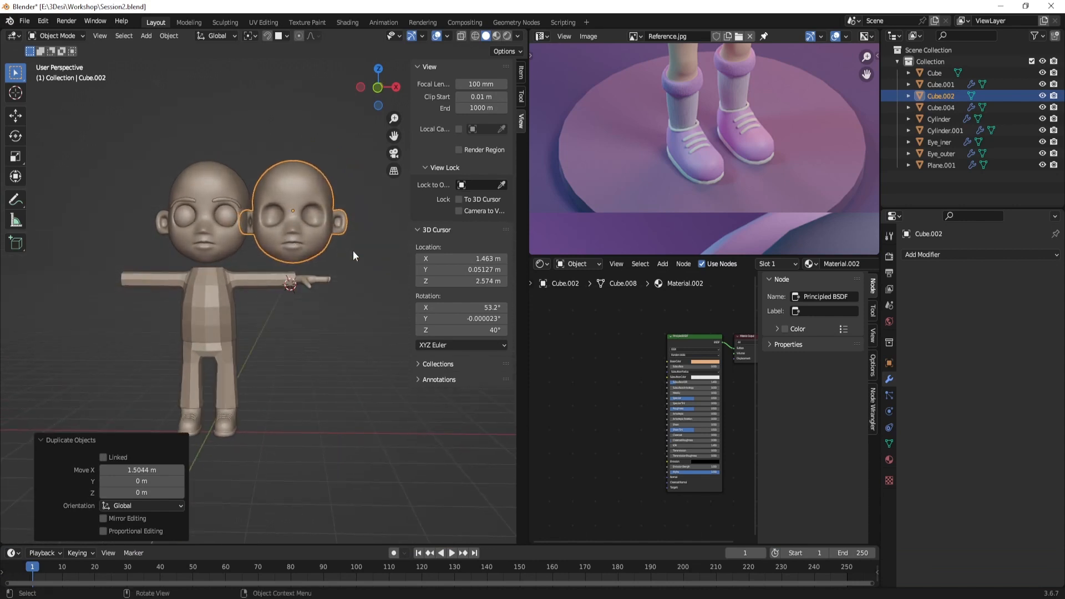
pyautogui.scroll(1, 353, 252)
pyautogui.keyDown('shift'); pyautogui.moveTo(351, 265); pyautogui.dragTo(322, 314, button='middle'); pyautogui.keyUp('shift')
pyautogui.hotkey('ctrl', 'z')
pyautogui.hotkey('ctrl', 'z')
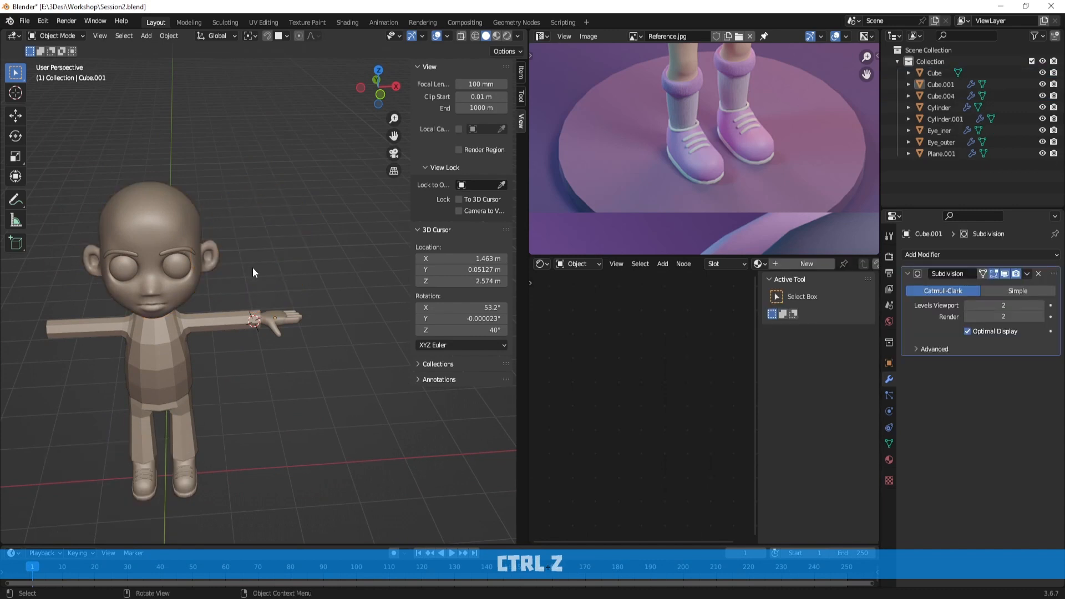
# Select the edge loop around the torso mesh's open neck in edge mode
pyautogui.moveTo(251, 267); pyautogui.dragTo(304, 264, button='middle')
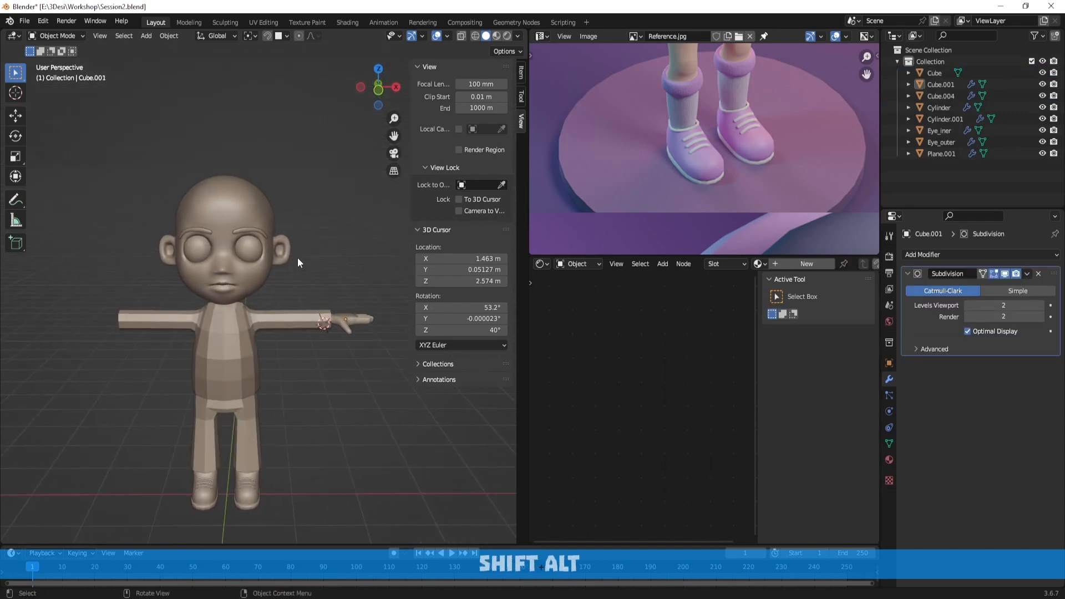
pyautogui.scroll(1, 297, 258)
pyautogui.scroll(1, 299, 261)
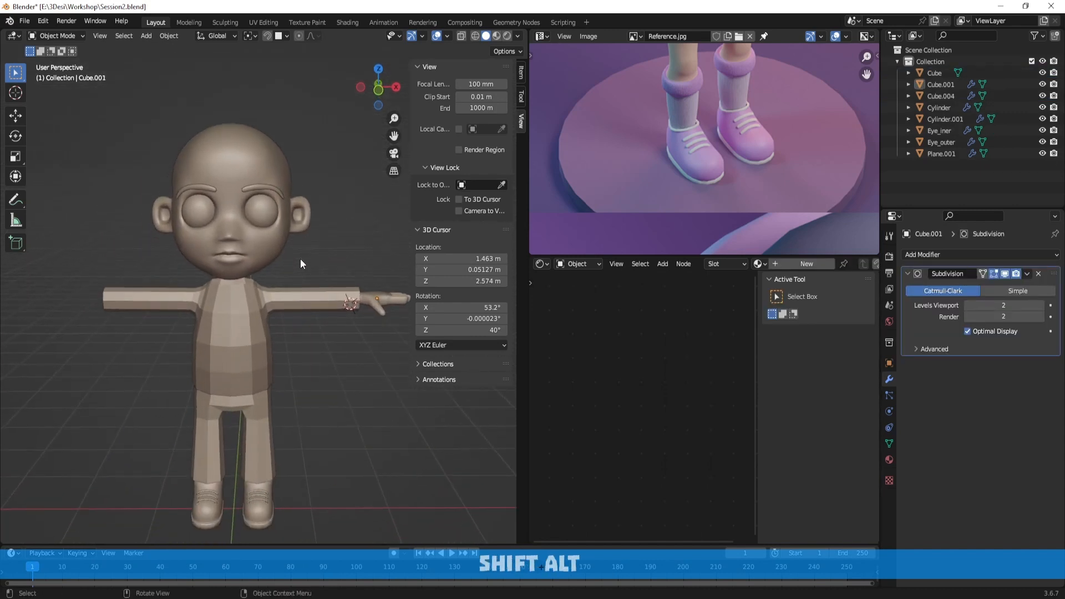
pyautogui.moveTo(348, 268); pyautogui.dragTo(308, 294, button='middle')
pyautogui.scroll(1, 336, 274)
pyautogui.scroll(1, 281, 282)
pyautogui.click(281, 282)
pyautogui.scroll(1, 309, 294)
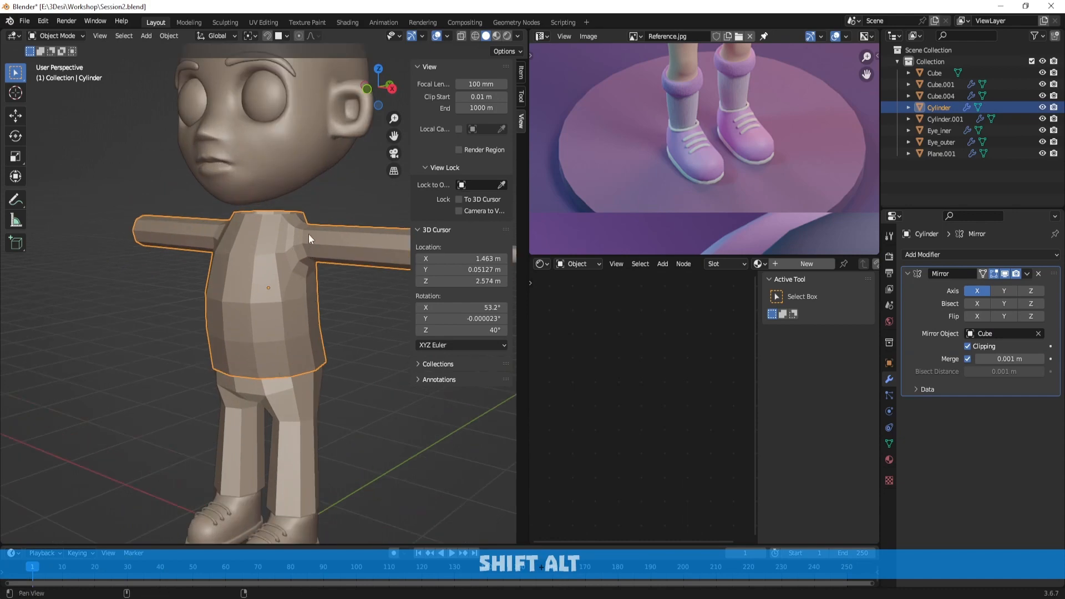
pyautogui.scroll(2, 299, 300)
pyautogui.press('Tab')
pyautogui.press('2')
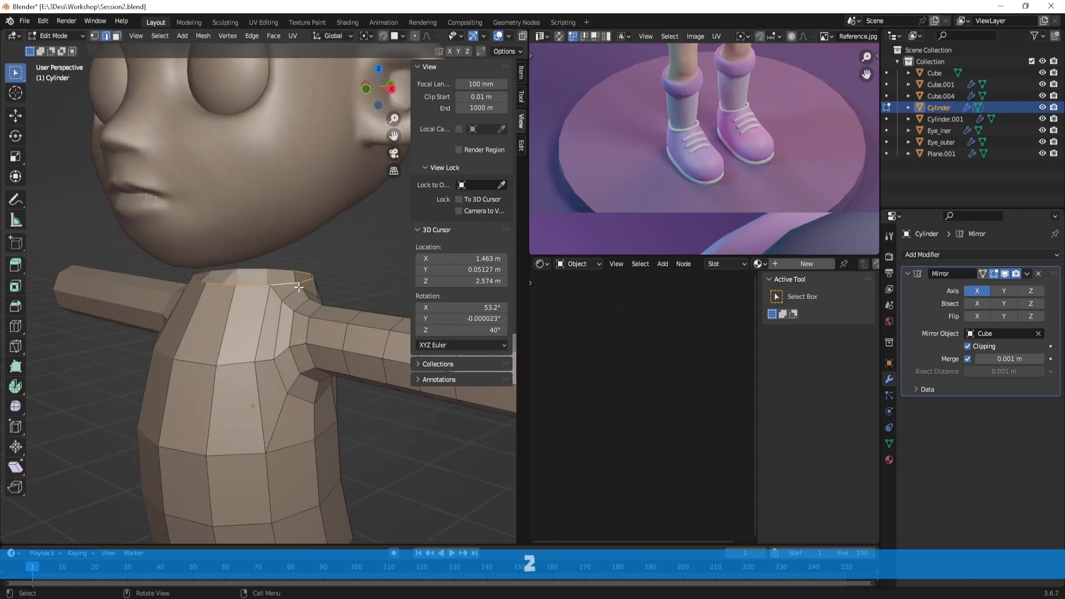
pyautogui.moveTo(298, 287); pyautogui.dragTo(350, 286, button='middle')
pyautogui.scroll(-1, 350, 285)
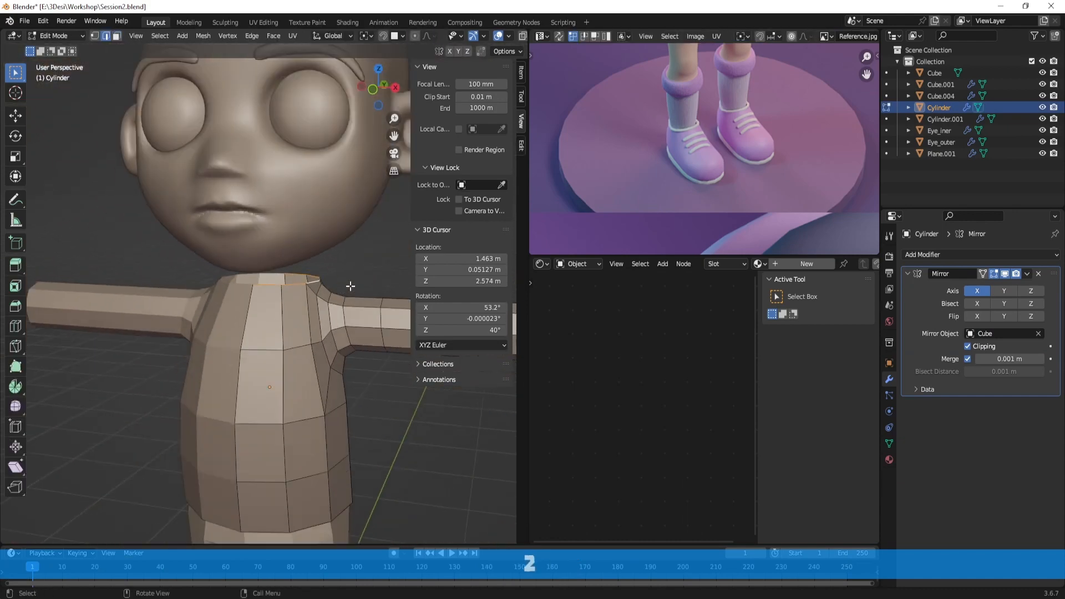
pyautogui.scroll(-3, 351, 286)
# Apply the torso's Mirror modifier and return to editing its mesh
pyautogui.press('Tab')
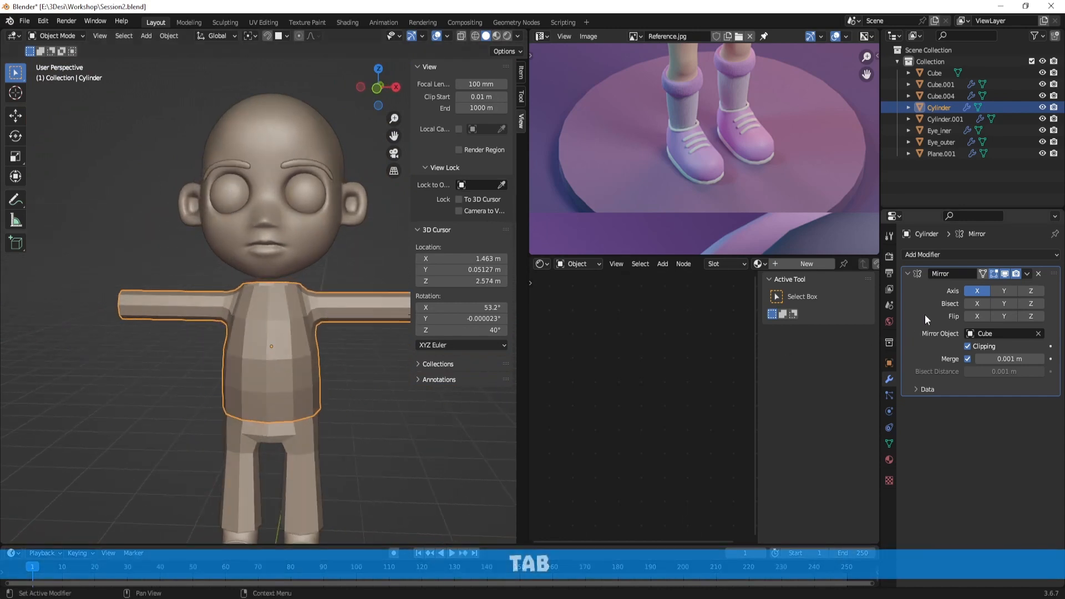
pyautogui.hotkey('ctrl', 'a')
pyautogui.scroll(3, 232, 405)
pyautogui.press('Tab')
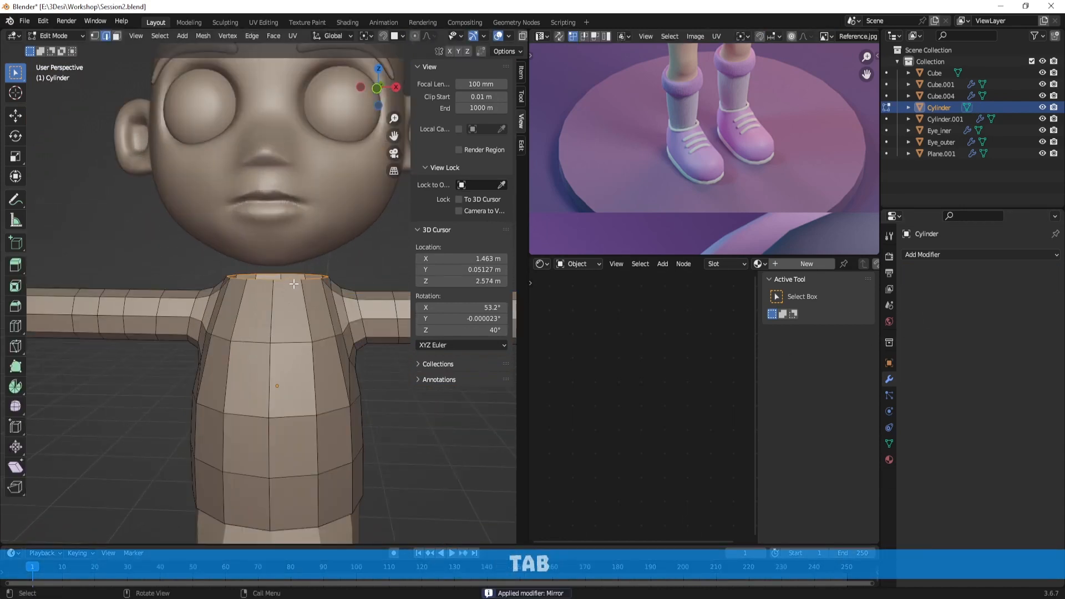
# Extrude the neck opening's edge loop in place, scale it to 0.629 and raise it about 0.027 m along Z
pyautogui.scroll(2, 328, 310)
pyautogui.keyDown('shift'); pyautogui.moveTo(349, 306); pyautogui.dragTo(340, 332, button='middle'); pyautogui.keyUp('shift')
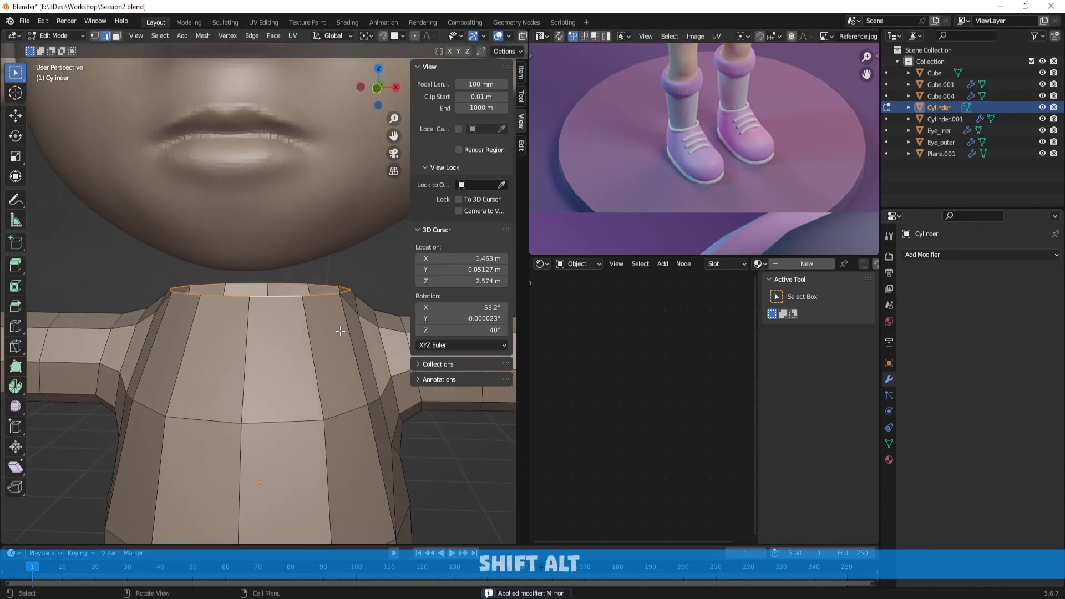
pyautogui.press('e')
pyautogui.rightClick(356, 335)
pyautogui.press('s')
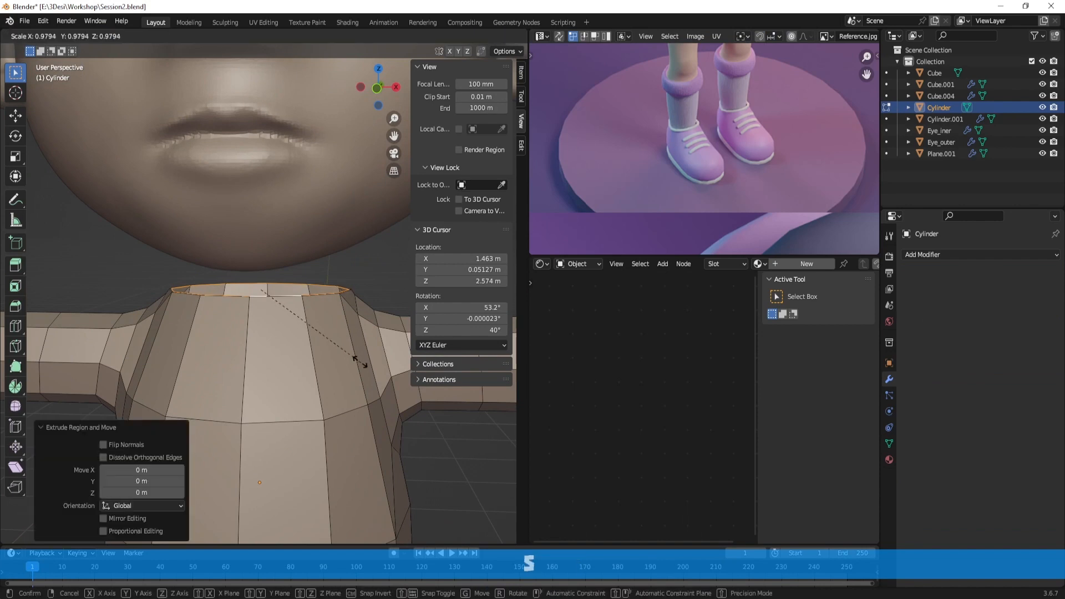
pyautogui.click(318, 346)
pyautogui.press('g')
pyautogui.press('z')
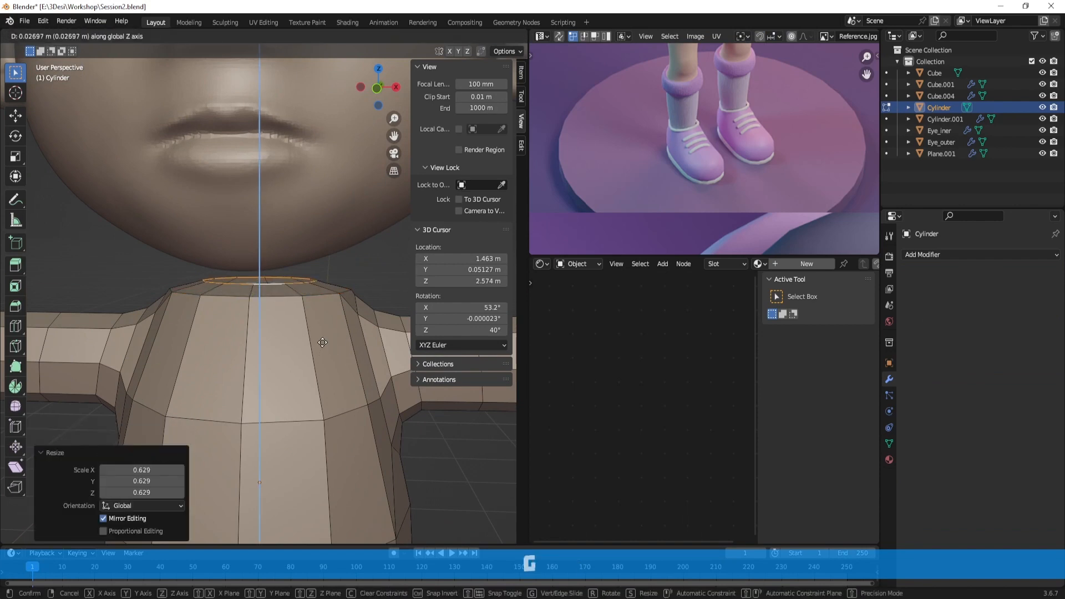
pyautogui.click(322, 342)
pyautogui.moveTo(322, 343); pyautogui.dragTo(281, 335, button='middle')
pyautogui.press('r')
pyautogui.press('x')
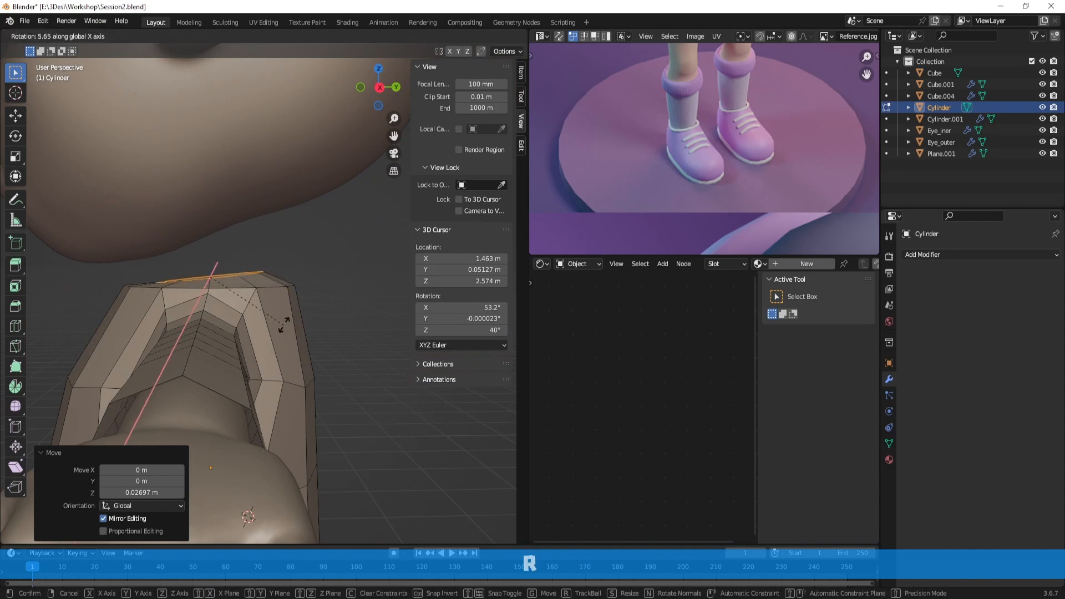
pyautogui.rightClick(292, 343)
# Extrude the neck opening's edge loop about 0.123 m upward along Z
pyautogui.press('e')
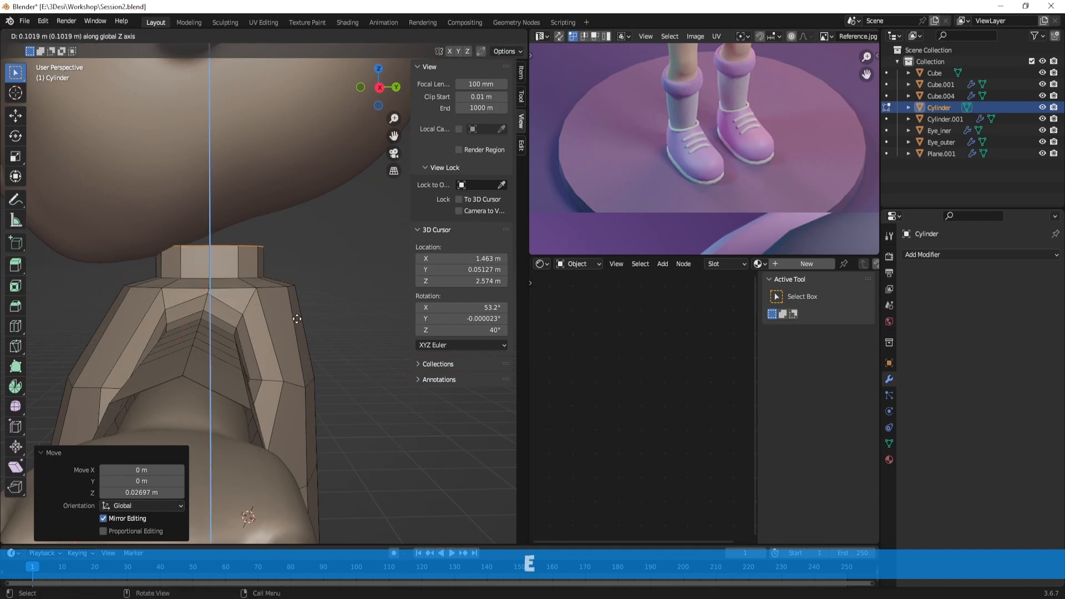
pyautogui.click(297, 313)
pyautogui.moveTo(296, 314); pyautogui.dragTo(275, 339, button='middle')
# Try a folded collar by extruding the neck's upper loop outward to scale 1.230 and down about 0.116 m along Z
pyautogui.press('e')
pyautogui.press('s')
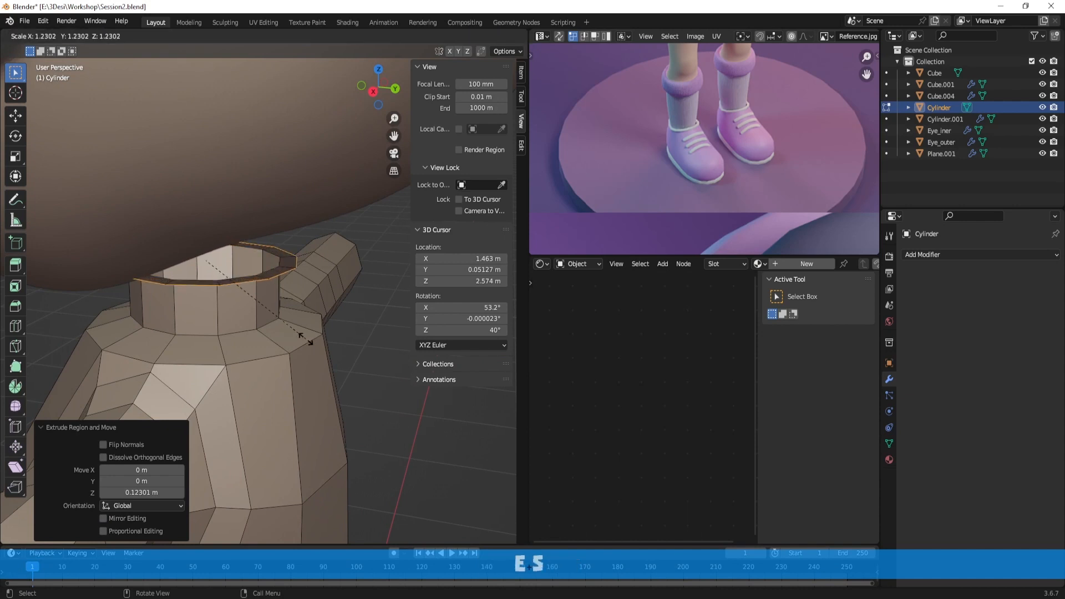
pyautogui.click(304, 339)
pyautogui.press('e')
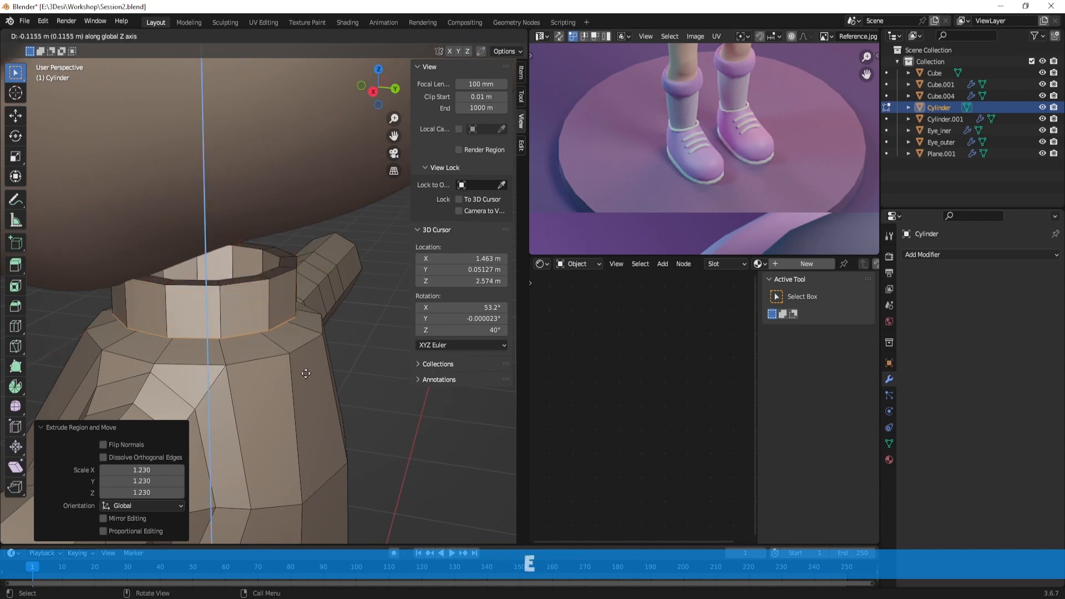
pyautogui.click(306, 374)
# Preview the torso with level 2 subdivision, and undo both the subdivision and the folded collar
pyautogui.scroll(-2, 304, 371)
pyautogui.press('Tab')
pyautogui.moveTo(290, 358); pyautogui.dragTo(270, 345, button='middle')
pyautogui.hotkey('ctrl', '2')
pyautogui.click(308, 335)
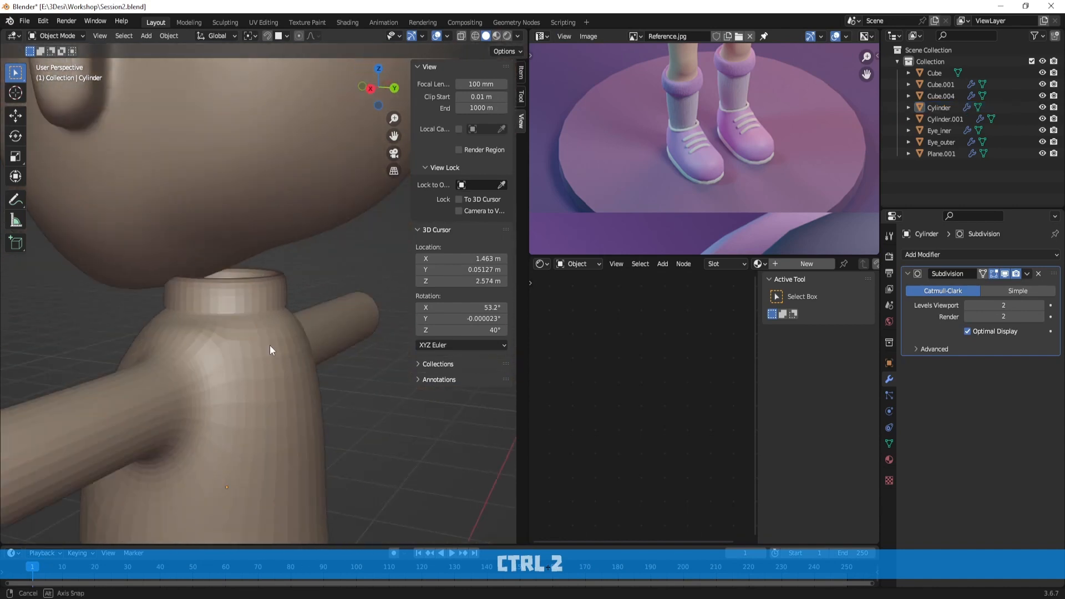
pyautogui.hotkey('ctrl', 'z')
pyautogui.hotkey('ctrl', 'z')
pyautogui.hotkey('ctrl', 'z')
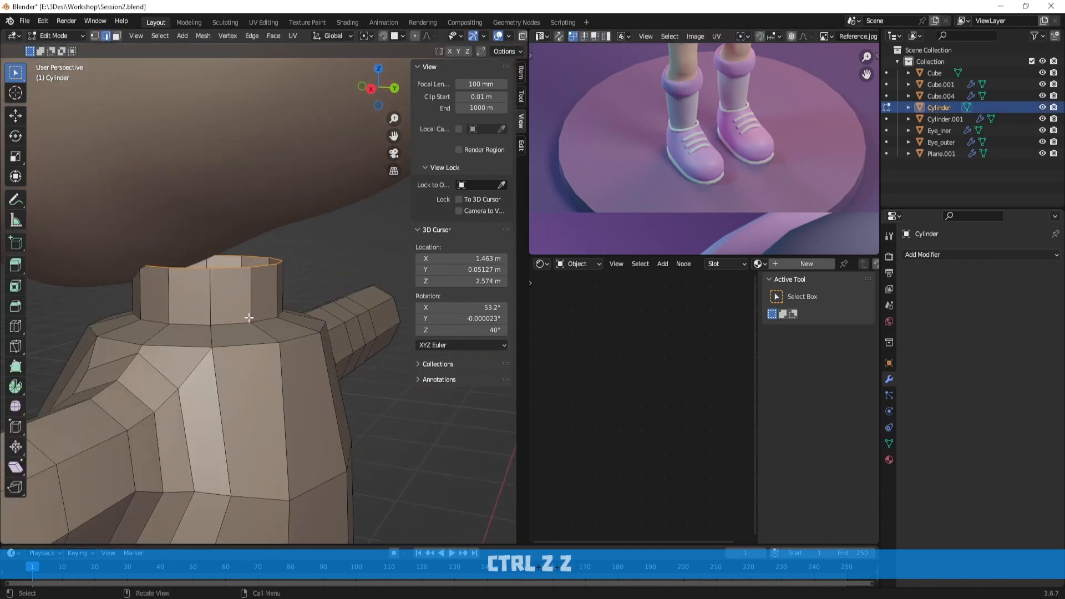
# Select the neck's ring of faces, widen it by scaling on X and Y only, and leave mesh editing
pyautogui.scroll(2, 240, 326)
pyautogui.press('3')
pyautogui.keyDown('alt'); pyautogui.click(209, 297); pyautogui.keyUp('alt')
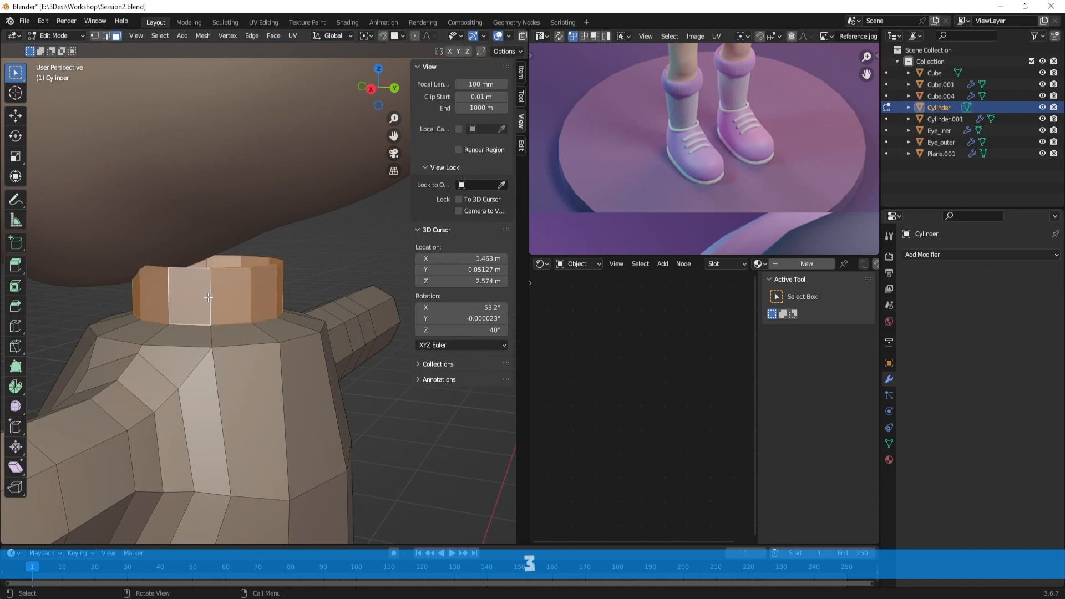
pyautogui.press('s')
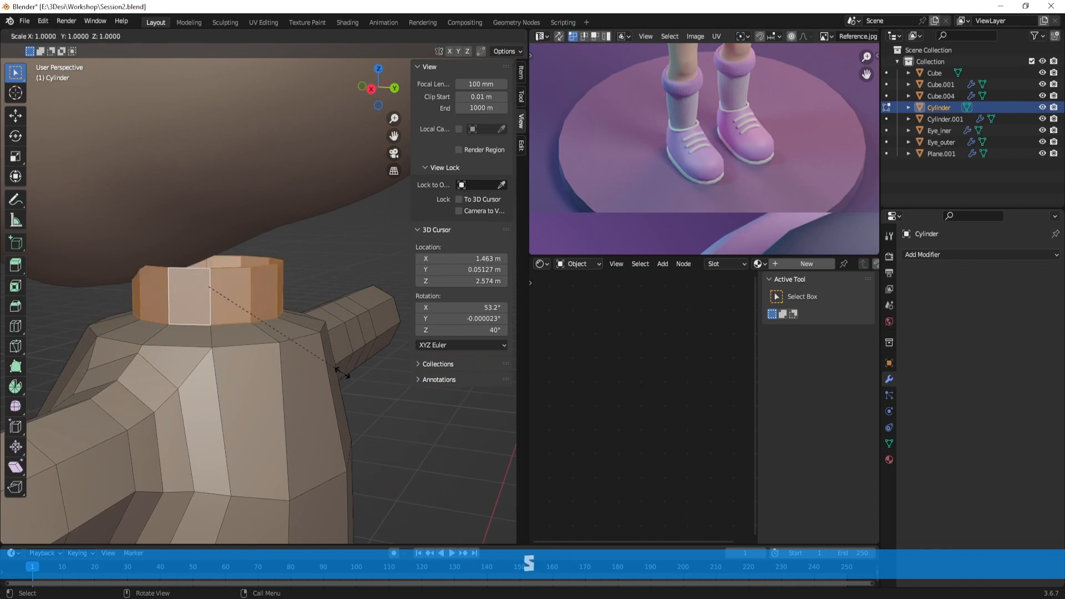
pyautogui.hotkey('shift', 'z')
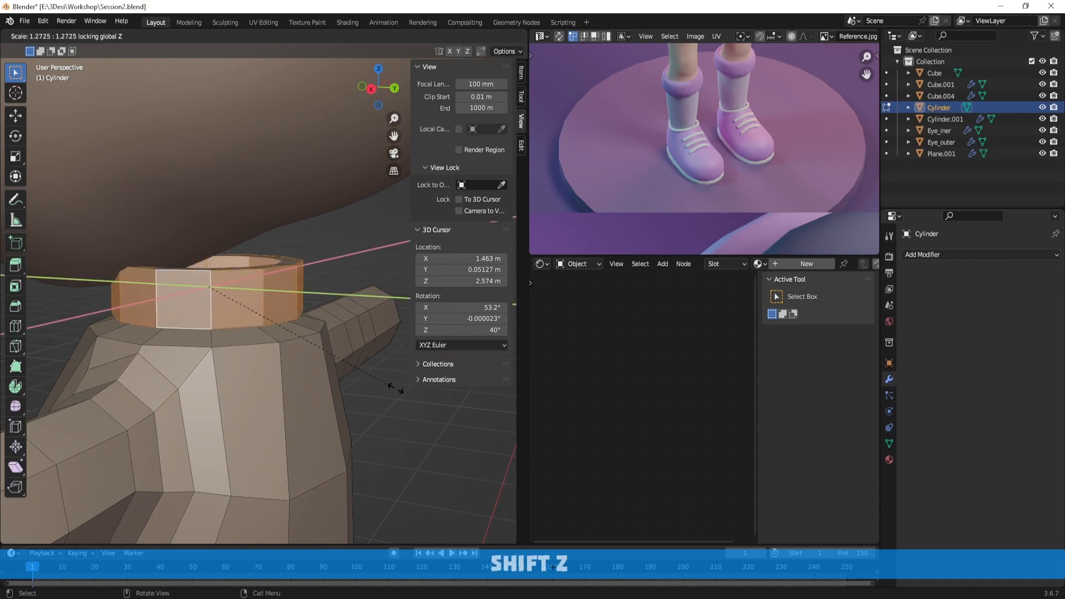
pyautogui.click(419, 396)
pyautogui.press('Tab')
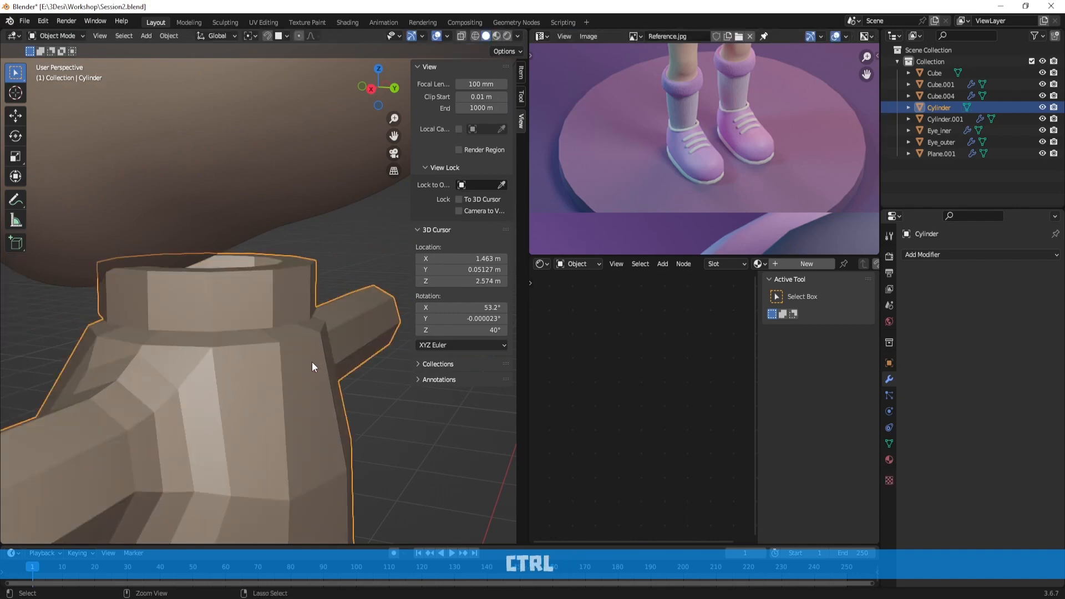
# Add Subdivision to the torso, try it at level 2, and undo back to level 1
pyautogui.hotkey('ctrl', '1')
pyautogui.hotkey('ctrl', '2')
pyautogui.click(357, 375)
pyautogui.moveTo(223, 362); pyautogui.dragTo(355, 355, button='middle')
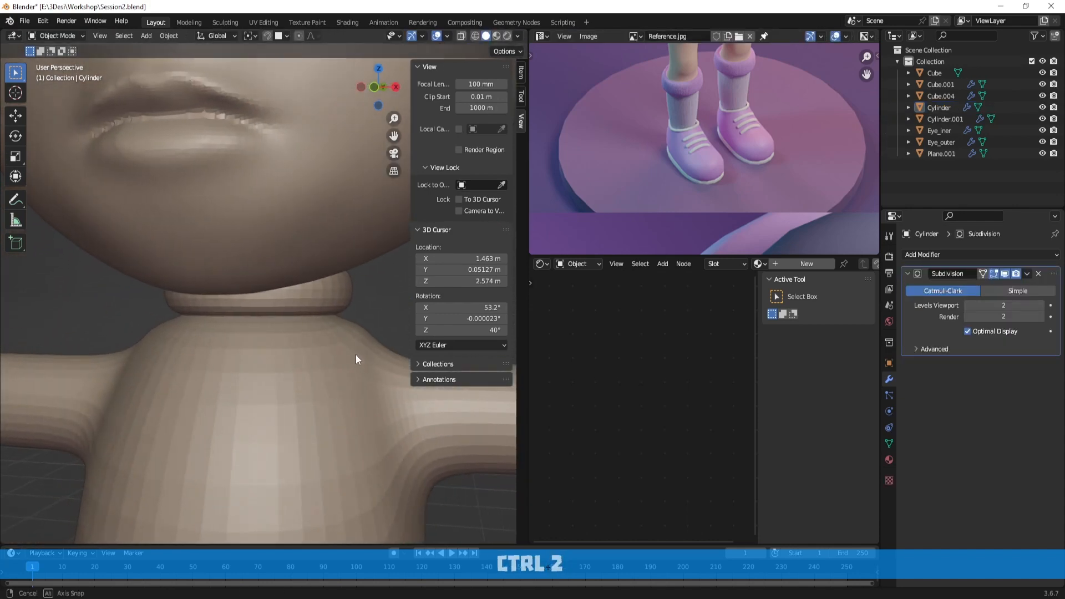
pyautogui.scroll(-2, 255, 352)
pyautogui.moveTo(255, 351); pyautogui.dragTo(138, 351, button='middle')
pyautogui.hotkey('ctrl', 'z')
pyautogui.hotkey('ctrl', 'z')
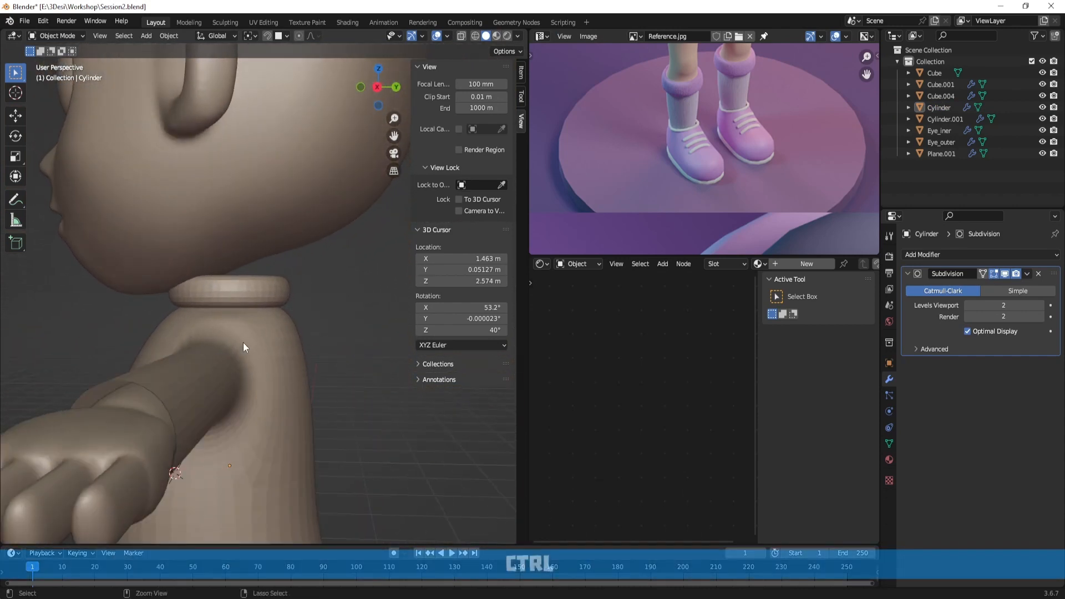
# Examine the smoothed collar, torso and sleeve around the hand from several angles
pyautogui.scroll(-2, 304, 338)
pyautogui.moveTo(305, 337); pyautogui.dragTo(265, 331, button='middle')
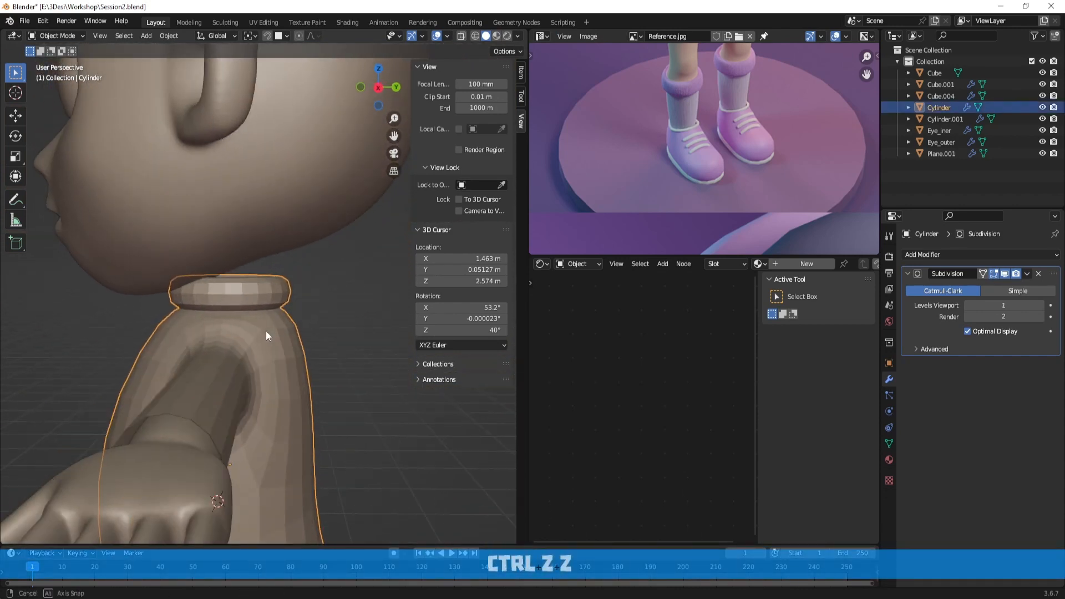
pyautogui.scroll(-2, 265, 331)
pyautogui.scroll(-2, 320, 362)
pyautogui.moveTo(321, 361); pyautogui.dragTo(286, 322, button='middle')
pyautogui.scroll(3, 321, 360)
pyautogui.hotkey('ctrl', 'z')
pyautogui.scroll(3, 352, 385)
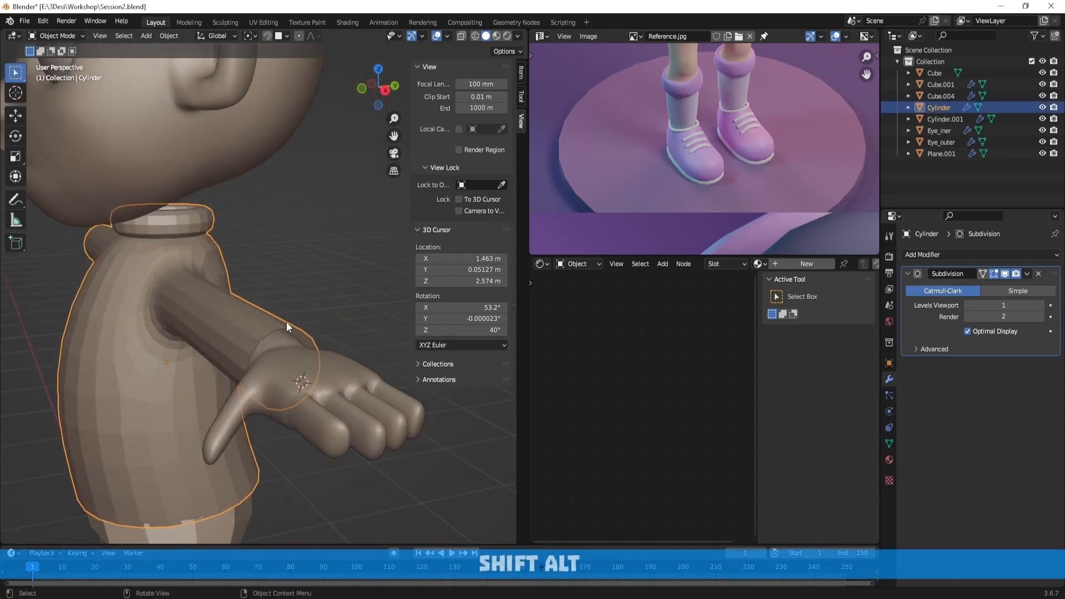
pyautogui.moveTo(247, 263); pyautogui.dragTo(266, 260, button='middle')
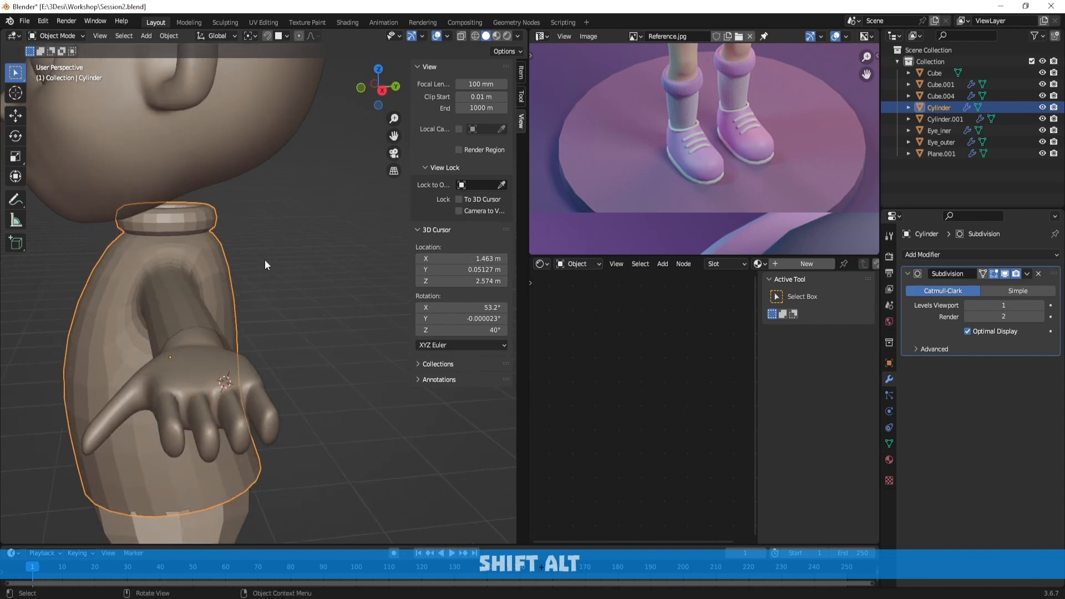
pyautogui.moveTo(197, 324); pyautogui.dragTo(247, 304, button='middle')
# Extrude the sleeve end's edge loop inward to scale 0.800, and extrude it about 0.540 m into the sleeve along negative X
pyautogui.press('Tab')
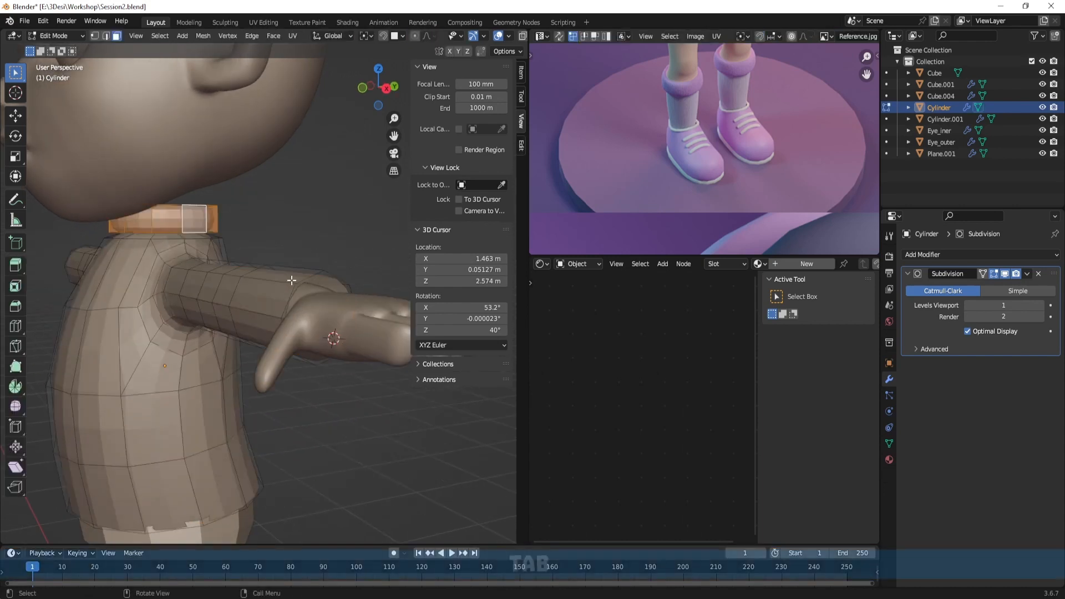
pyautogui.scroll(3, 331, 273)
pyautogui.press('2')
pyautogui.keyDown('alt'); pyautogui.click(332, 273); pyautogui.keyUp('alt')
pyautogui.moveTo(332, 273); pyautogui.dragTo(401, 427, button='middle')
pyautogui.press('e')
pyautogui.press('s')
pyautogui.click(316, 307)
pyautogui.press('e')
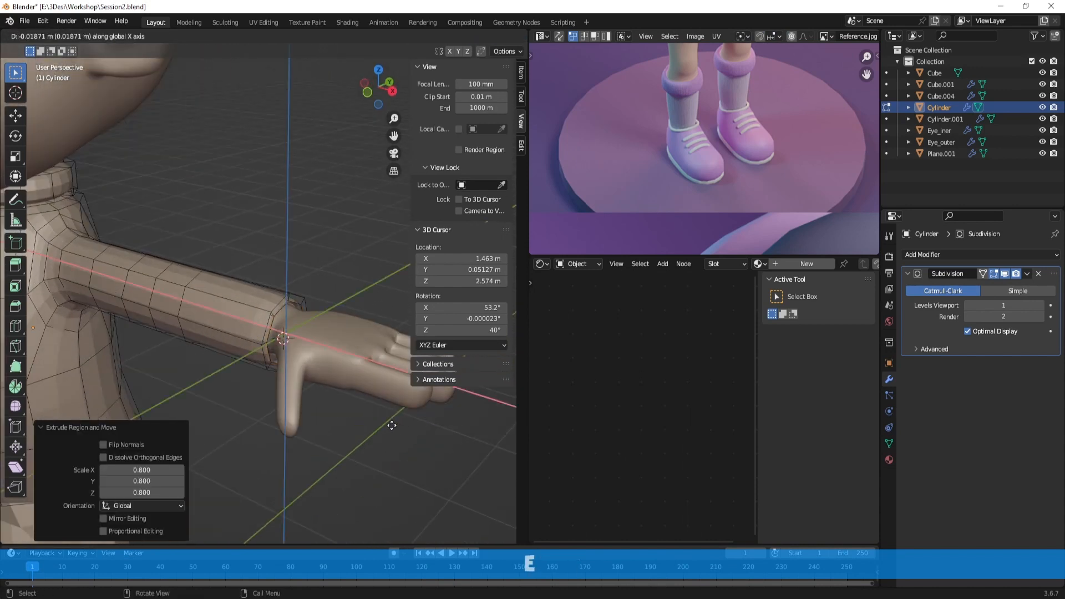
pyautogui.click(288, 392)
pyautogui.scroll(5, 283, 333)
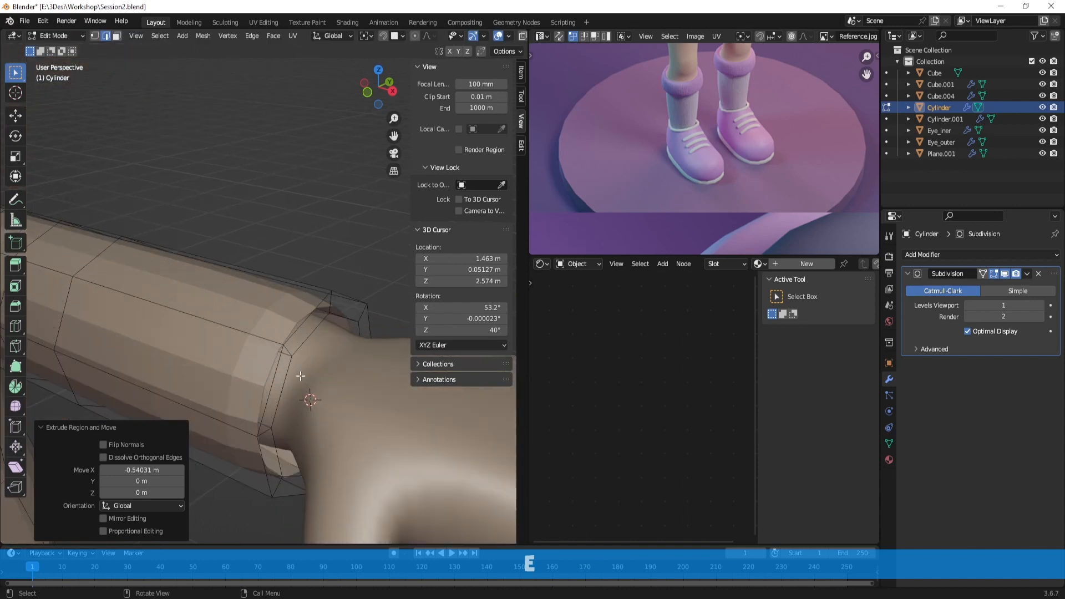
pyautogui.moveTo(300, 304); pyautogui.dragTo(288, 297, button='middle')
# Bevel the sleeve rim's edge loop 0.0183 m wide with 2 segments, and undo the bevel
pyautogui.press('2')
pyautogui.keyDown('alt'); pyautogui.click(159, 231); pyautogui.keyUp('alt')
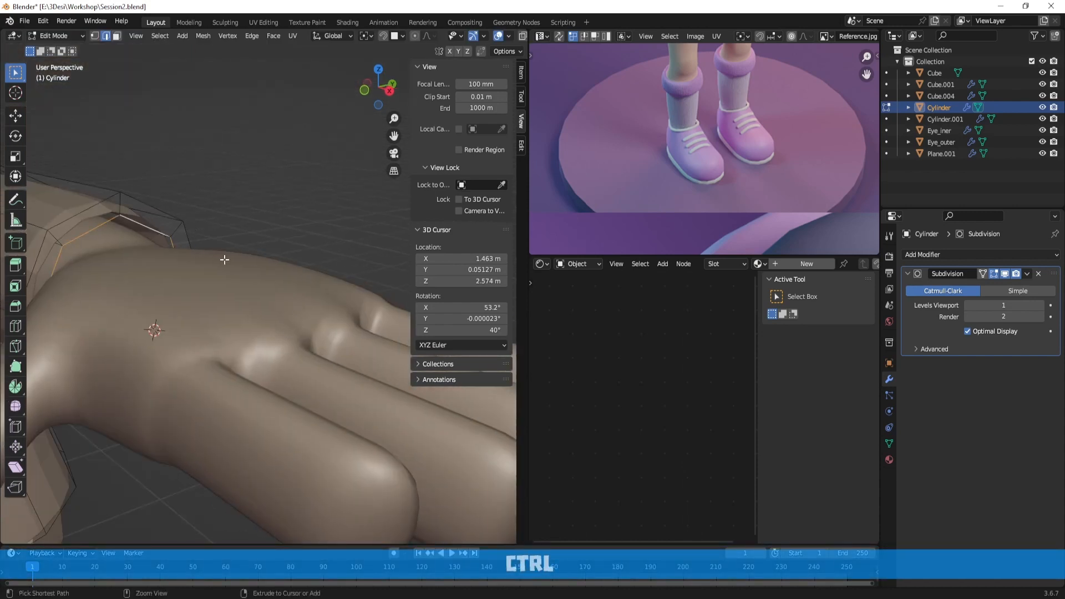
pyautogui.hotkey('ctrl', 'b')
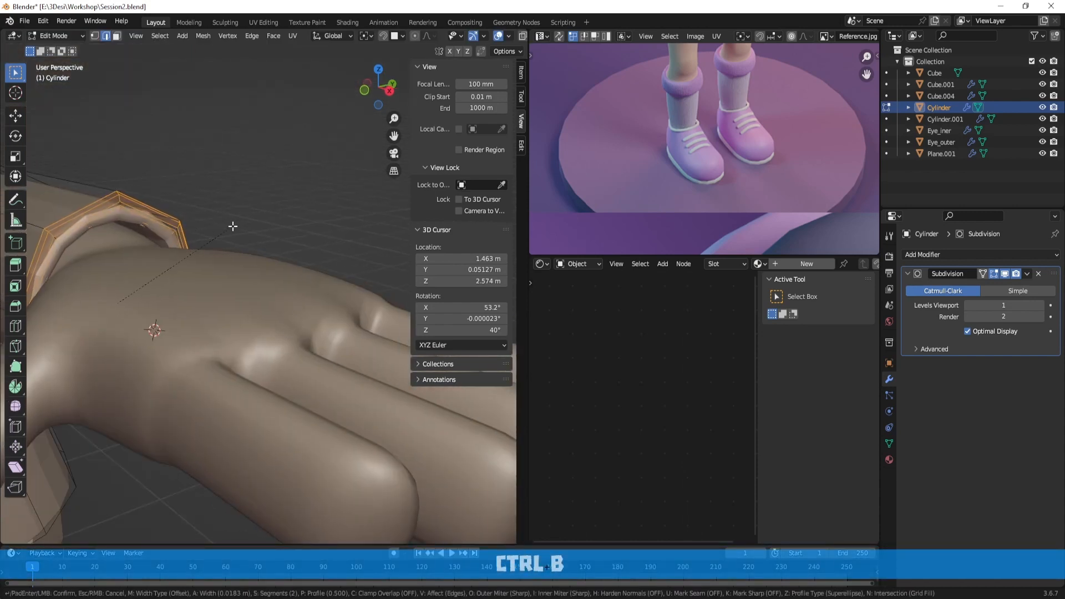
pyautogui.click(233, 226)
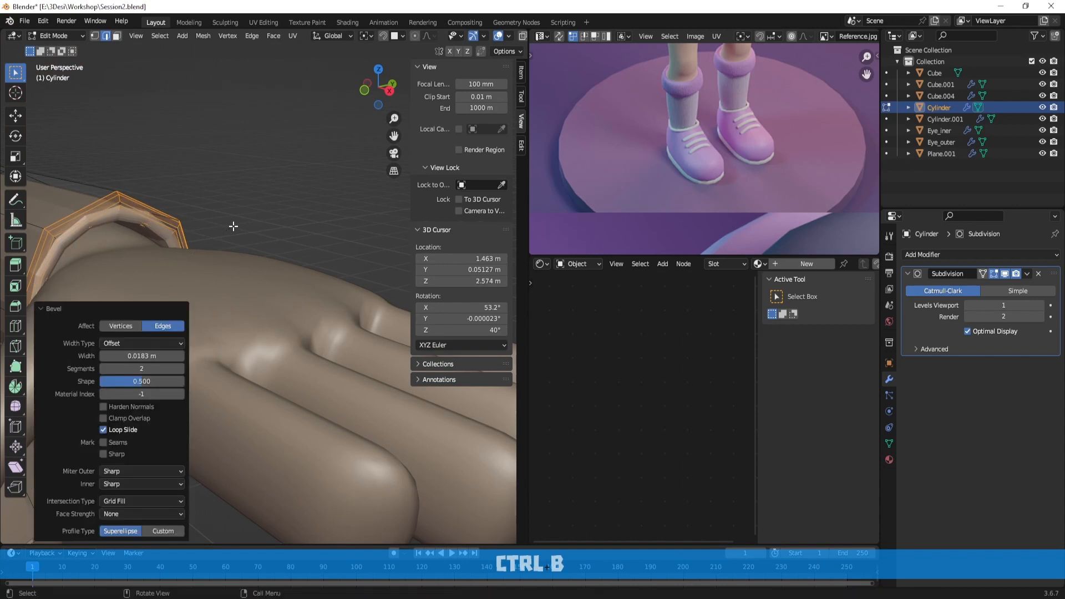
pyautogui.hotkey('ctrl', 'z')
# Bevel the sleeve rim's edge loop about 0.02 m wide with one segment and check the sleeve end outside mesh editing
pyautogui.hotkey('ctrl', 'b')
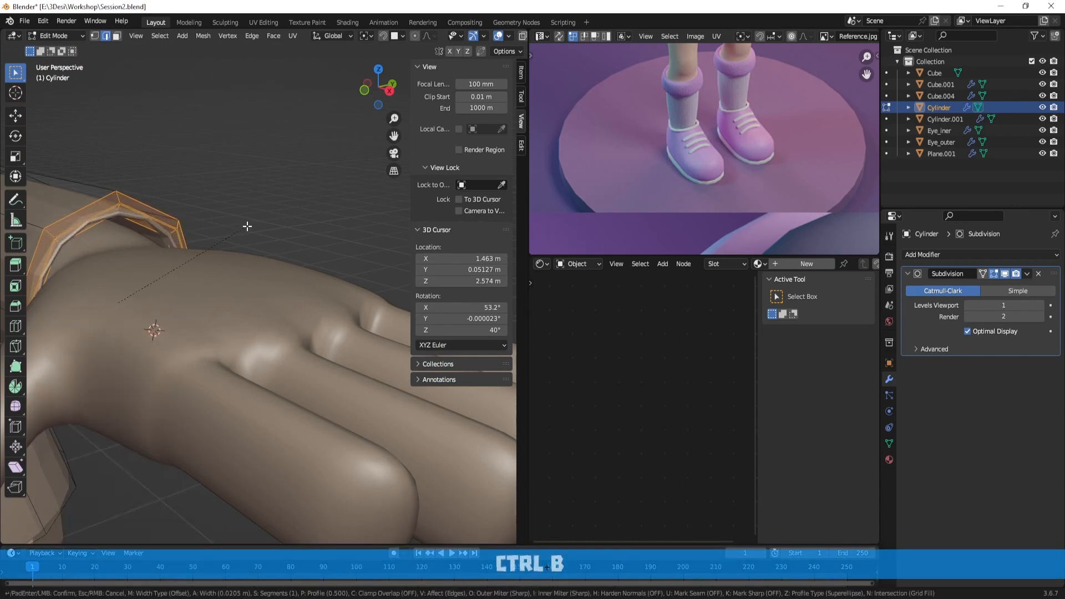
pyautogui.click(242, 225)
pyautogui.press('Tab')
pyautogui.scroll(-10, 242, 225)
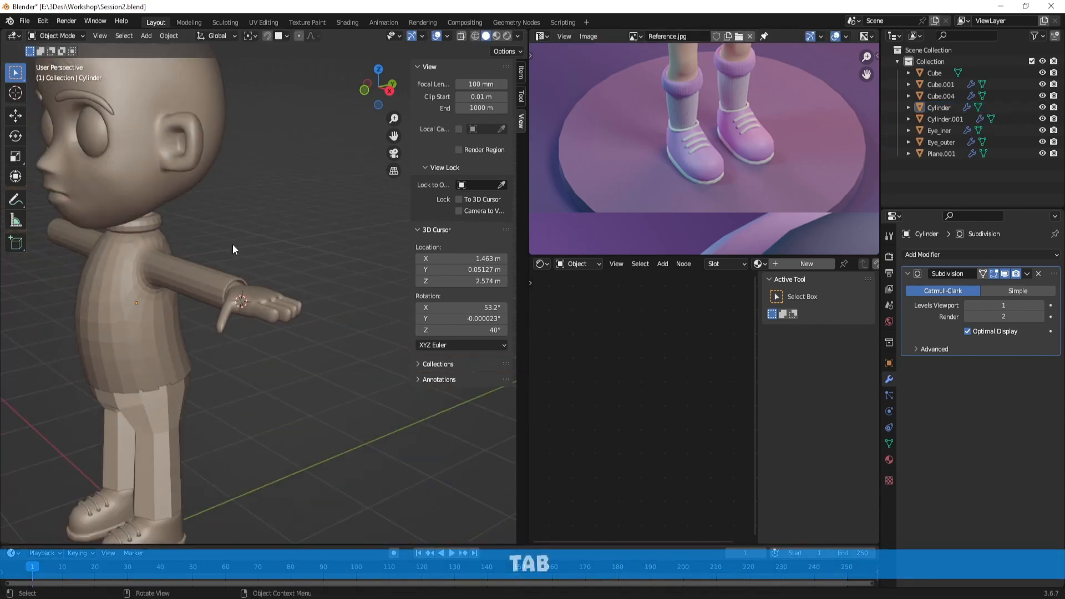
pyautogui.moveTo(158, 303); pyautogui.dragTo(251, 279, button='middle')
pyautogui.scroll(1, 317, 305)
pyautogui.scroll(2, 242, 345)
pyautogui.scroll(4, 225, 334)
pyautogui.scroll(-5, 251, 278)
# Undo the sleeve rim's bevel and the inward extrusions at the sleeve end
pyautogui.hotkey('ctrl', 'z')
pyautogui.hotkey('ctrl', 'z')
pyautogui.hotkey('ctrl', 'z')
pyautogui.hotkey('ctrl', 'z')
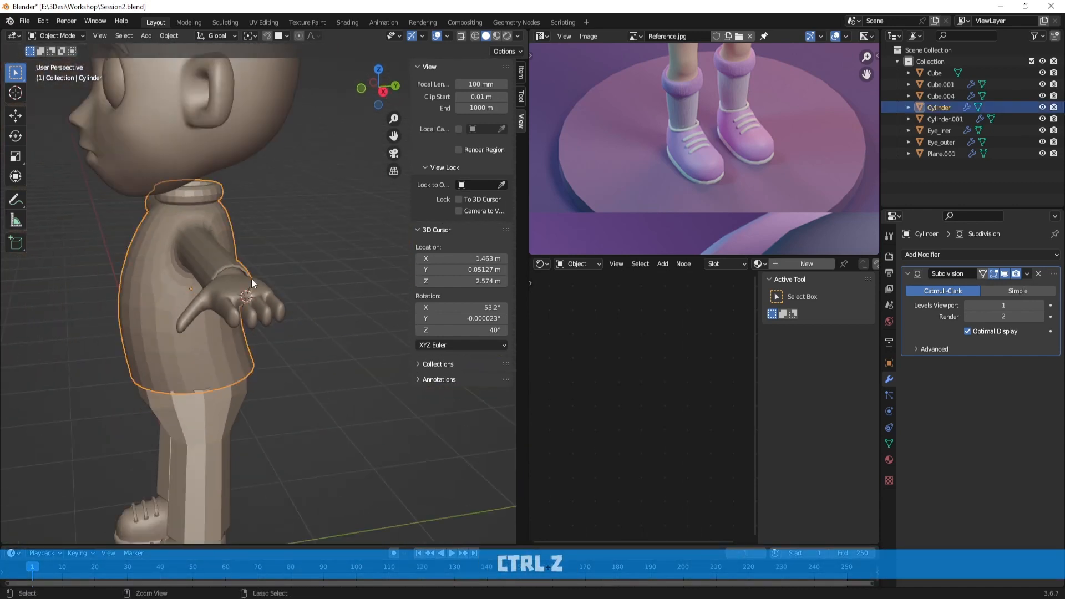
pyautogui.hotkey('ctrl', 'z')
pyautogui.hotkey('ctrl', 'z')
pyautogui.hotkey('ctrl', 'z')
pyautogui.hotkey('ctrl', 'z')
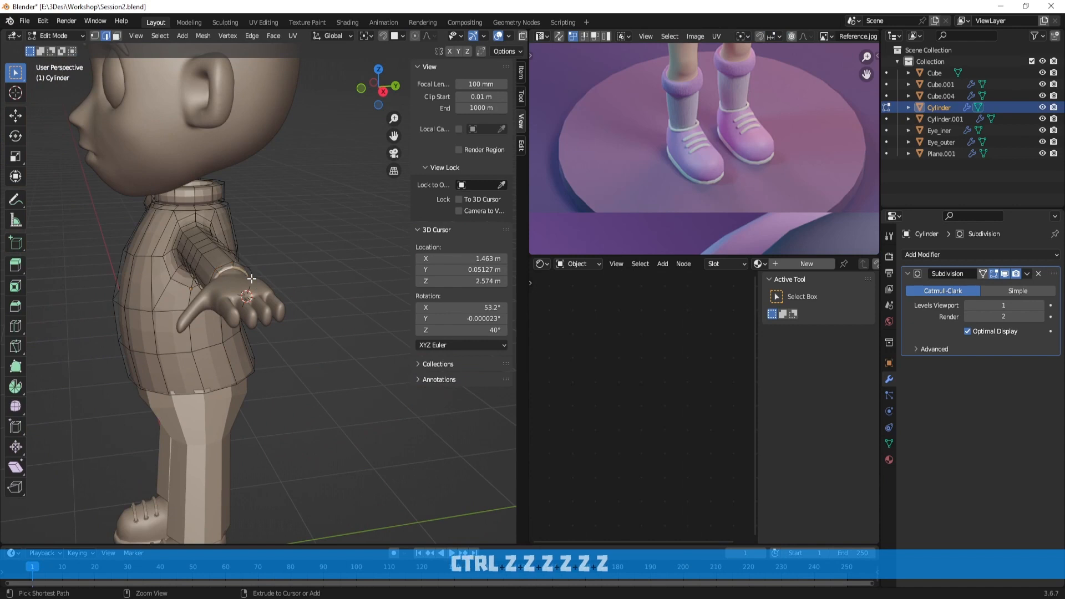
pyautogui.hotkey('ctrl', 'z')
pyautogui.hotkey('ctrl', 'z')
pyautogui.hotkey('ctrl', 'z')
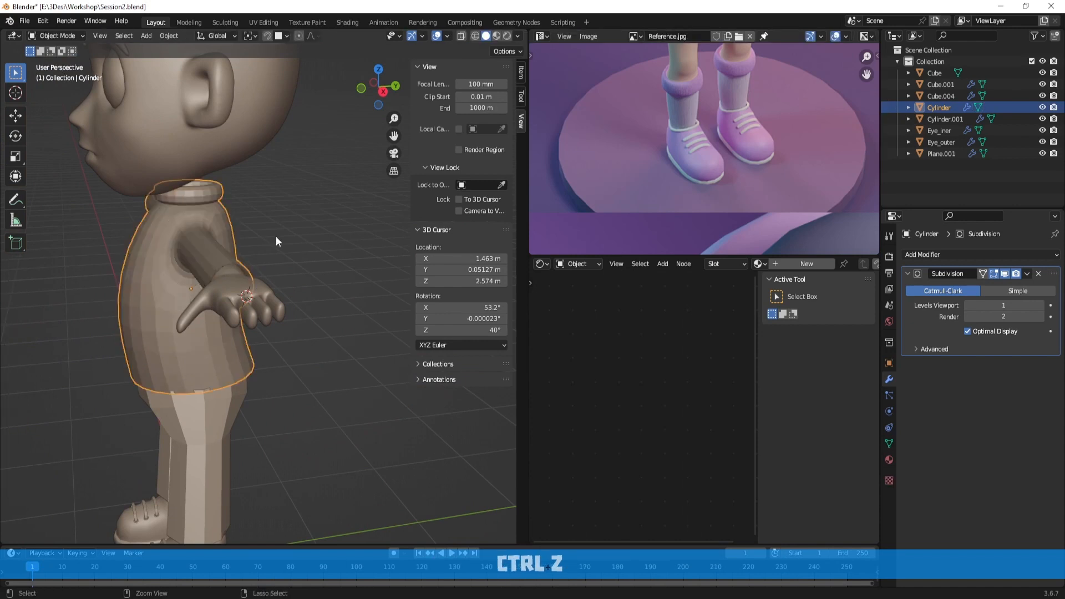
# Examine the torso's overall shape from the front and side, including the arms and the hem above the trousers
pyautogui.press('Tab')
pyautogui.moveTo(257, 249); pyautogui.dragTo(301, 298, button='middle')
pyautogui.press('Tab')
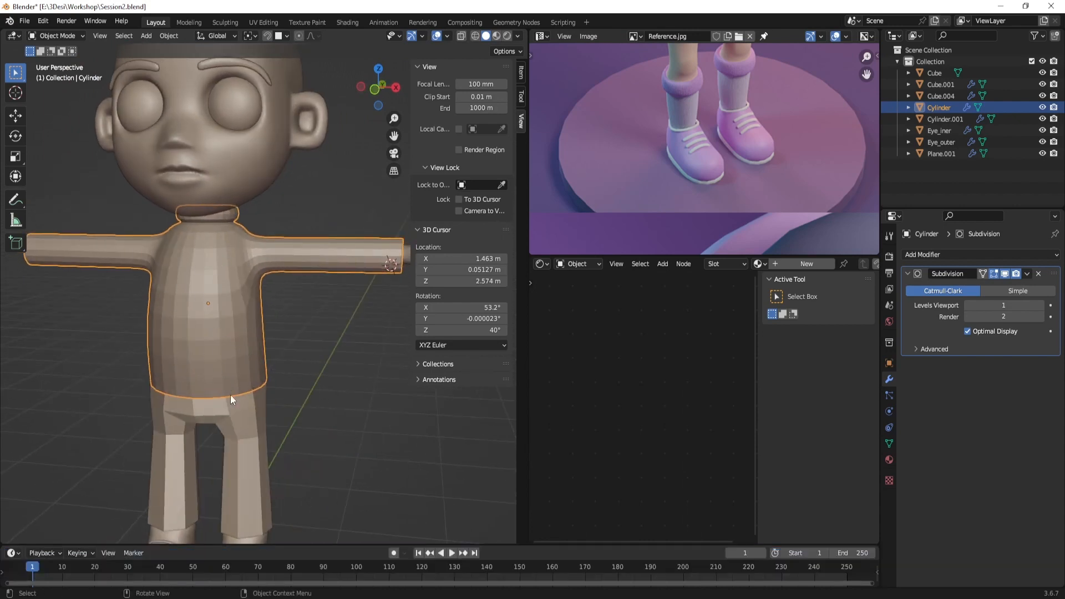
pyautogui.moveTo(318, 287)
pyautogui.mouseDown(button='middle')
pyautogui.moveTo(235, 301)
pyautogui.moveTo(298, 291)
pyautogui.mouseUp(button='middle')
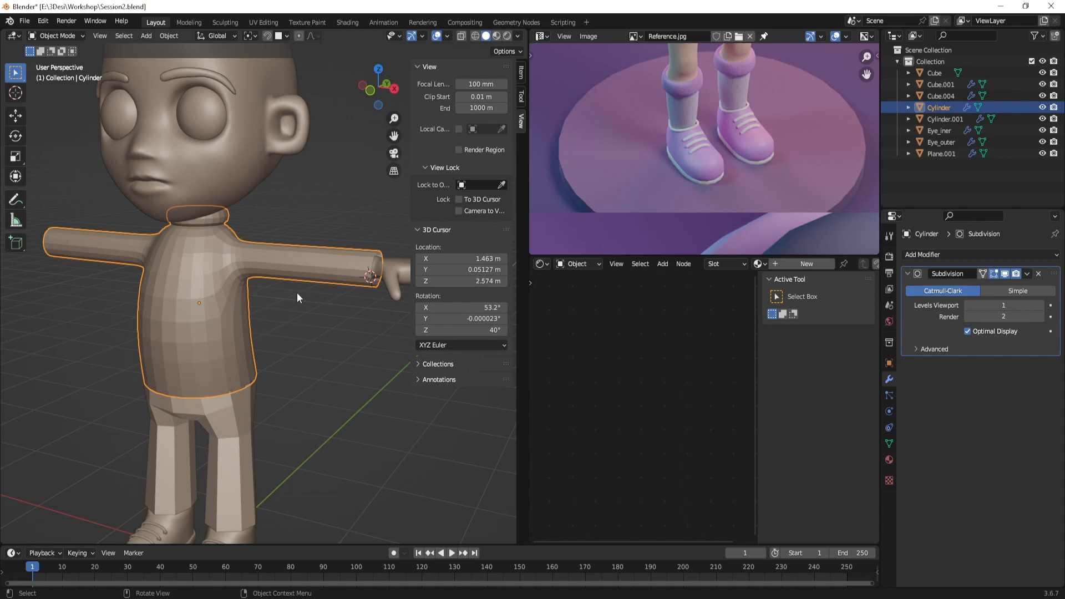
pyautogui.scroll(3, 238, 284)
pyautogui.keyDown('shift'); pyautogui.moveTo(239, 284); pyautogui.dragTo(229, 284, button='middle'); pyautogui.keyUp('shift')
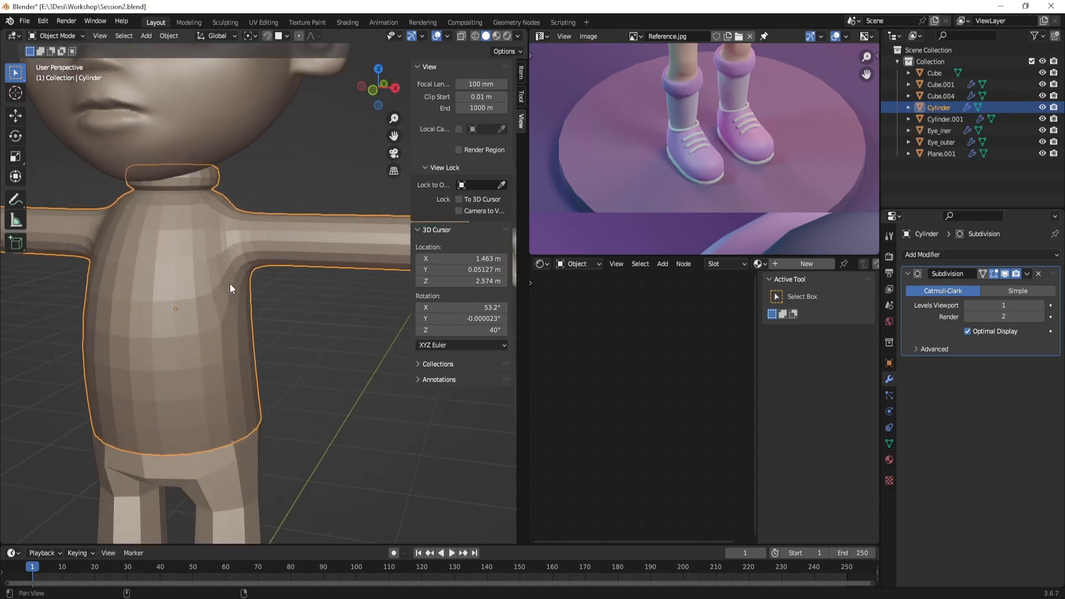
pyautogui.keyDown('alt'); pyautogui.keyDown('shift'); pyautogui.moveTo(229, 284); pyautogui.dragTo(242, 241); pyautogui.keyUp('shift'); pyautogui.keyUp('alt')
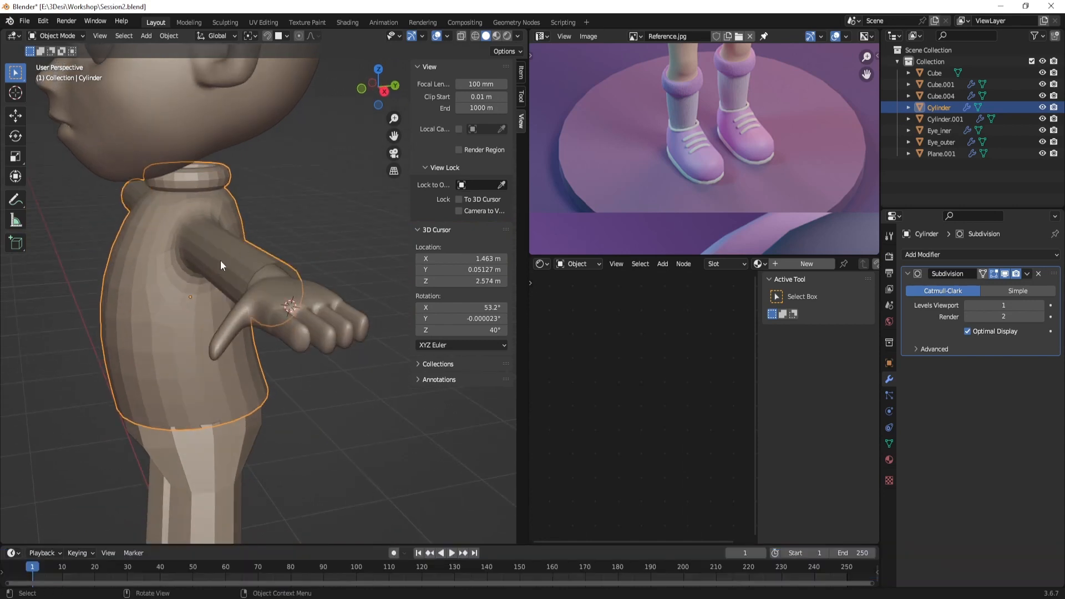
pyautogui.keyDown('alt'); pyautogui.moveTo(221, 260); pyautogui.dragTo(301, 352); pyautogui.keyUp('alt')
# Select the edge loop at the torso's lower hem, scale it up to flare over the trousers, and leave mesh editing
pyautogui.scroll(4, 333, 321)
pyautogui.press('Tab')
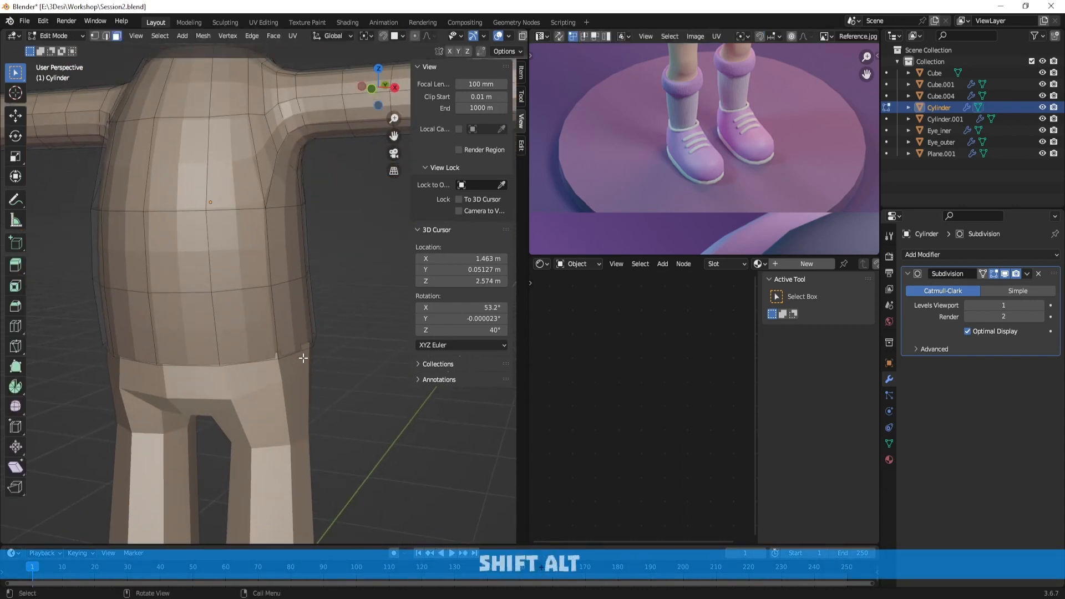
pyautogui.click(303, 358)
pyautogui.press('2')
pyautogui.keyDown('alt'); pyautogui.click(301, 358); pyautogui.keyUp('alt')
pyautogui.press('s')
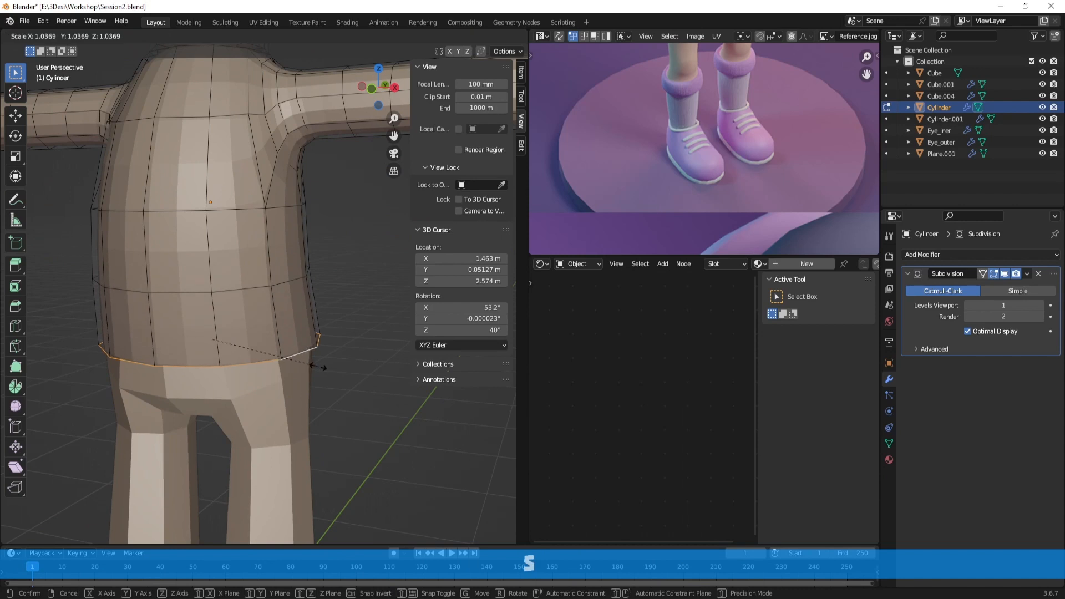
pyautogui.click(341, 366)
pyautogui.press('Tab')
pyautogui.scroll(-3, 341, 366)
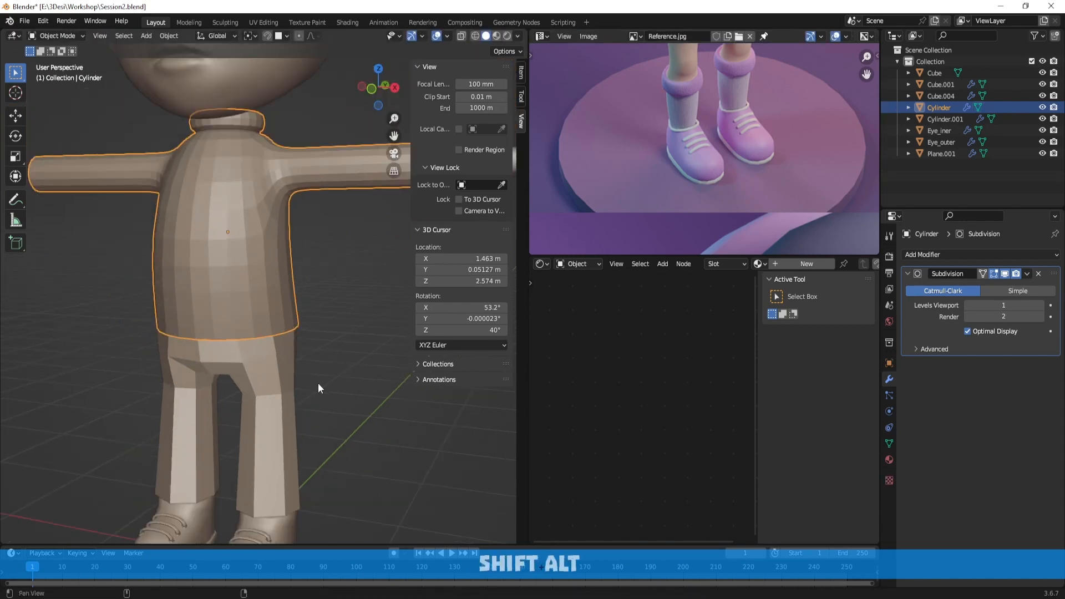
# Switch between the torso and trousers objects, and leave the trousers selected in Object Mode
pyautogui.keyDown('alt'); pyautogui.keyDown('shift'); pyautogui.moveTo(318, 382); pyautogui.dragTo(291, 322); pyautogui.keyUp('shift'); pyautogui.keyUp('alt')
pyautogui.click(286, 321)
pyautogui.scroll(-2, 346, 294)
pyautogui.press('Tab')
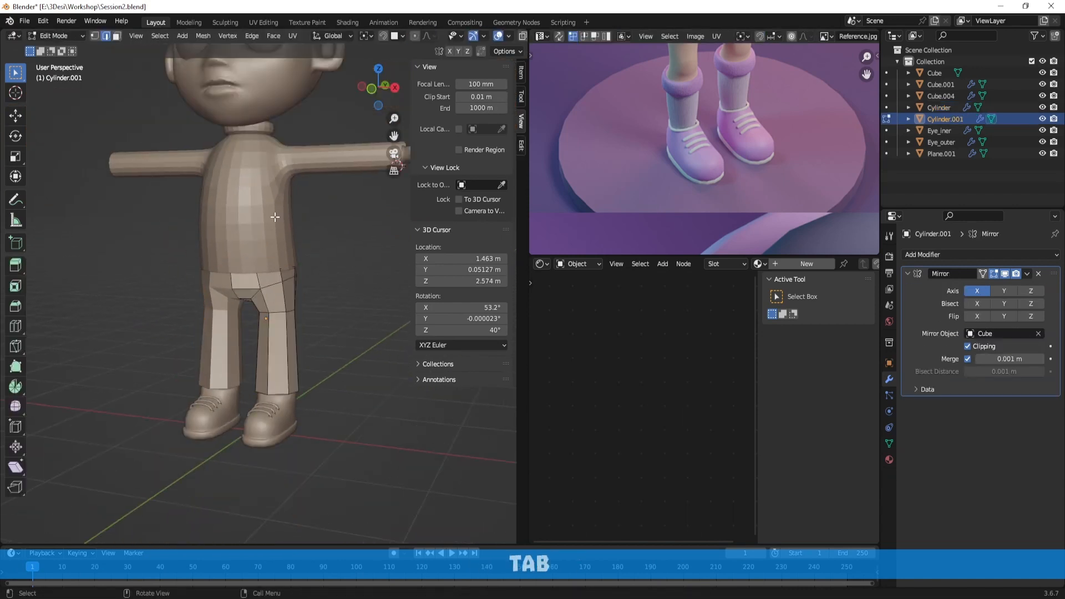
pyautogui.press('Tab')
pyautogui.click(275, 216)
pyautogui.scroll(2, 294, 239)
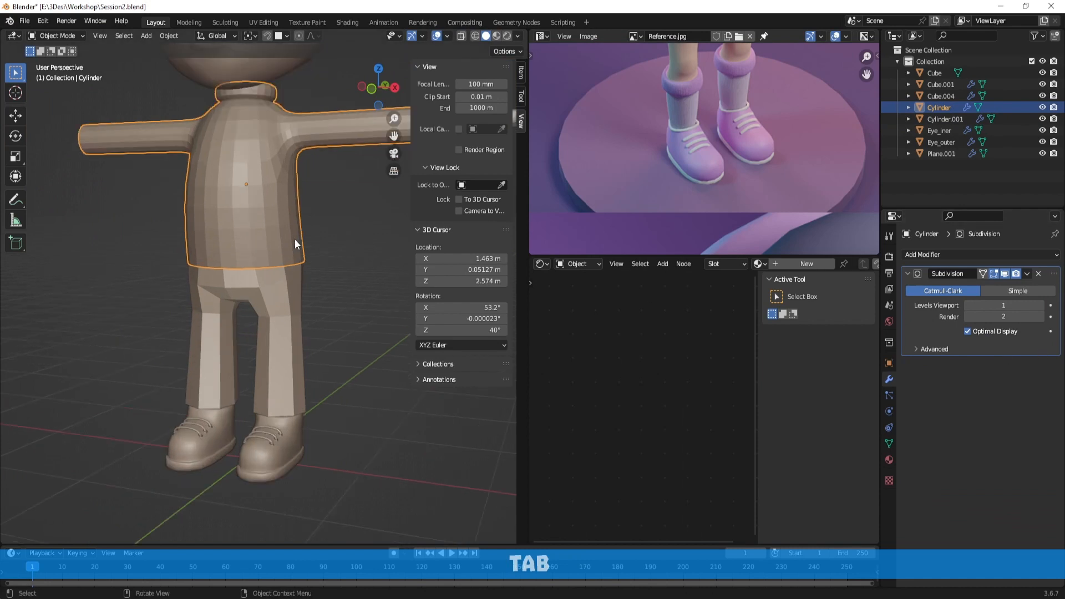
pyautogui.press('Tab')
pyautogui.press('Tab')
pyautogui.click(295, 298)
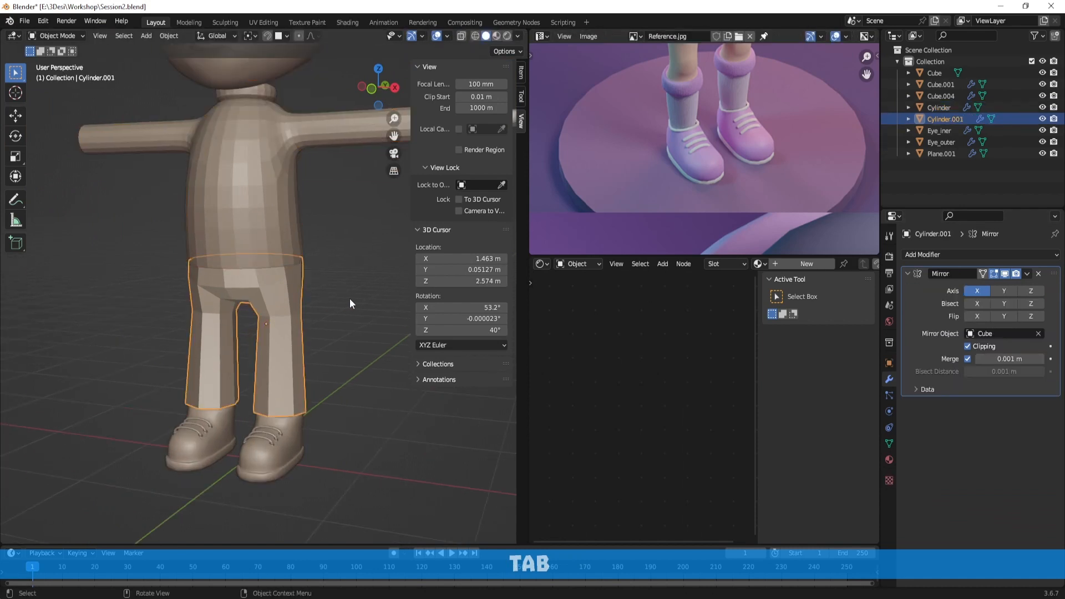
# Add a level 1 subdivision to the trousers and deselect them
pyautogui.keyDown('alt'); pyautogui.keyDown('shift'); pyautogui.moveTo(349, 302); pyautogui.dragTo(352, 274); pyautogui.keyUp('shift'); pyautogui.keyUp('alt')
pyautogui.hotkey('ctrl', '1')
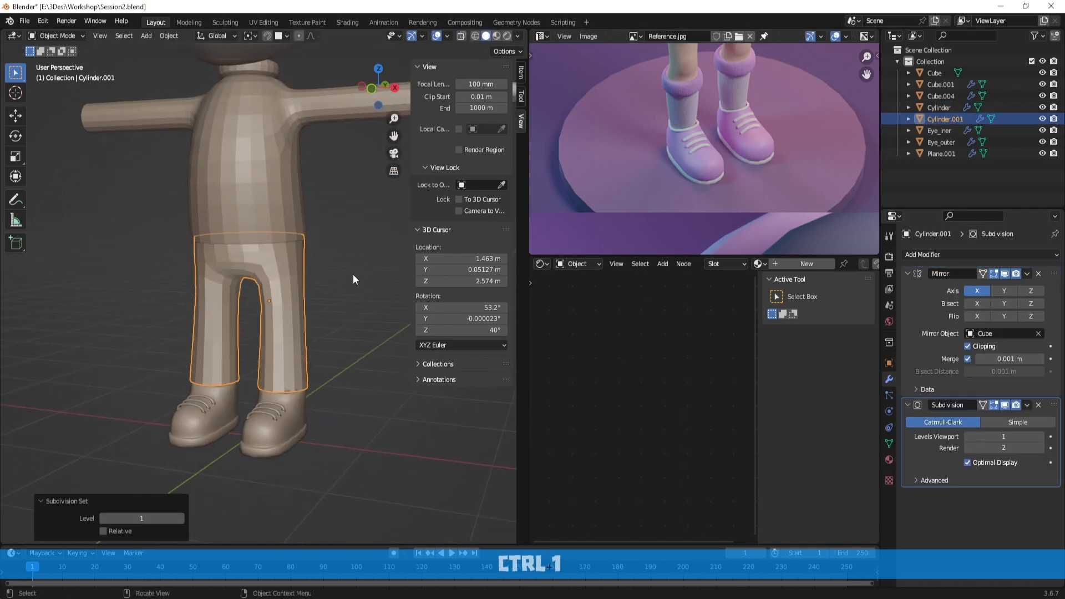
pyautogui.click(353, 274)
# Shade the trousers and torso smooth together, check the whole character from the front, and save the file
pyautogui.scroll(-2, 353, 274)
pyautogui.click(273, 274)
pyautogui.keyDown('shift'); pyautogui.click(268, 234); pyautogui.keyUp('shift')
pyautogui.rightClick(268, 234)
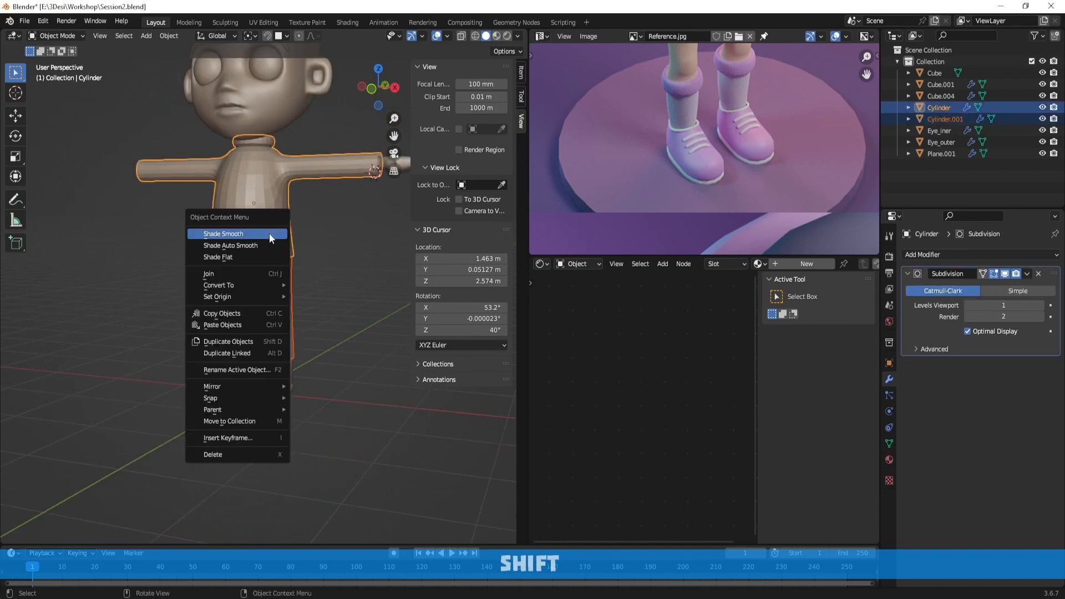
pyautogui.click(268, 233)
pyautogui.click(331, 248)
pyautogui.keyDown('alt'); pyautogui.moveTo(332, 248); pyautogui.dragTo(342, 238); pyautogui.keyUp('alt')
pyautogui.keyDown('alt'); pyautogui.keyDown('shift'); pyautogui.moveTo(342, 191); pyautogui.dragTo(319, 283); pyautogui.keyUp('shift'); pyautogui.keyUp('alt')
pyautogui.scroll(-3, 318, 272)
pyautogui.scroll(3, 321, 284)
pyautogui.hotkey('ctrl', 's')
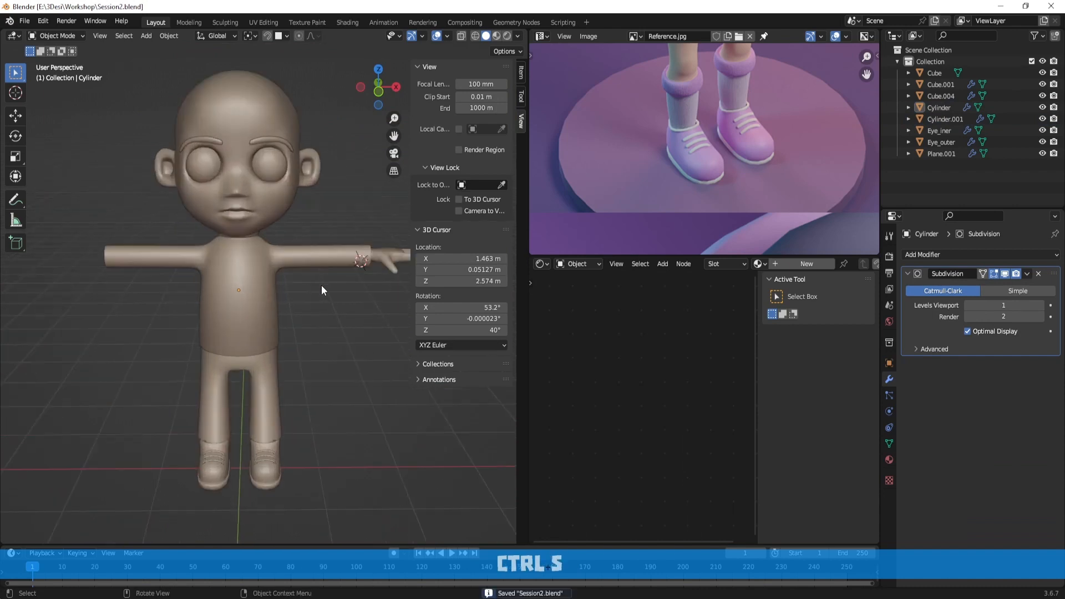
# Add a Mirror modifier to the hand on the X axis, using the torso object Cylinder as the mirror object
pyautogui.click(385, 258)
pyautogui.click(916, 255)
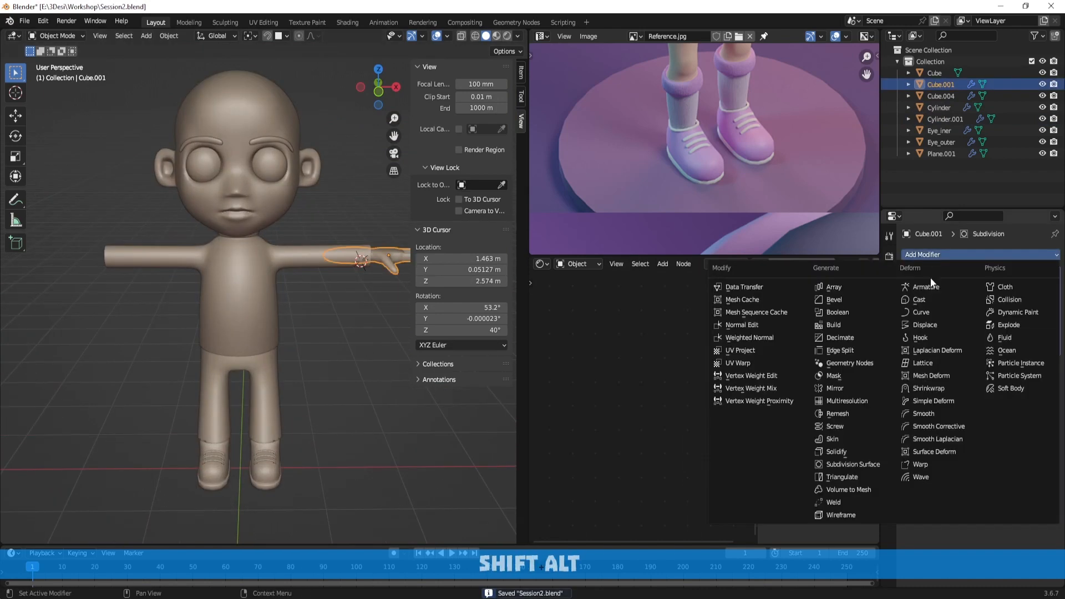
pyautogui.click(852, 387)
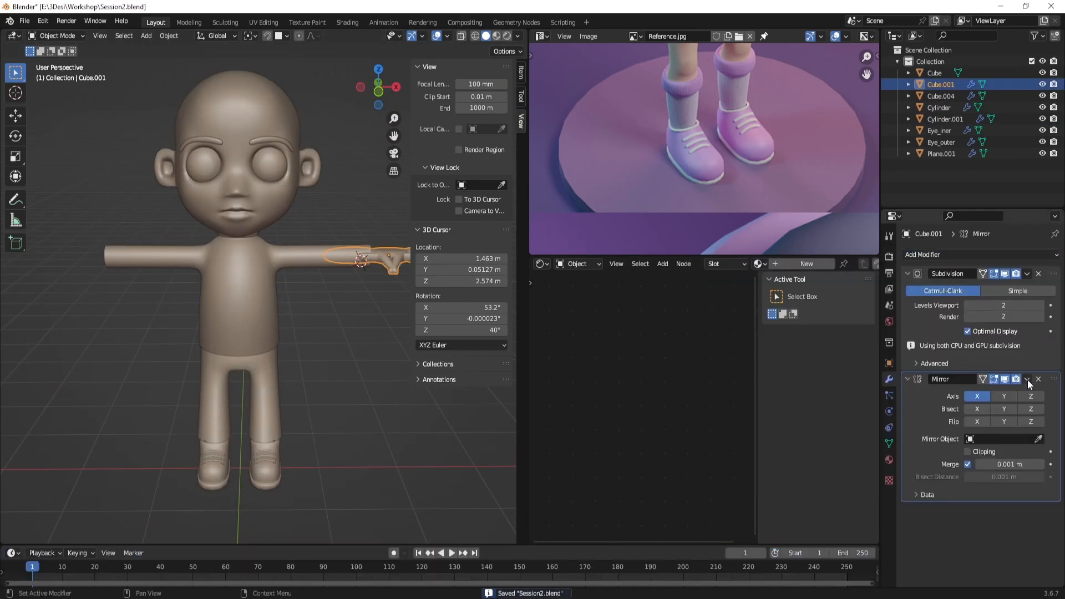
pyautogui.click(1036, 439)
pyautogui.click(270, 278)
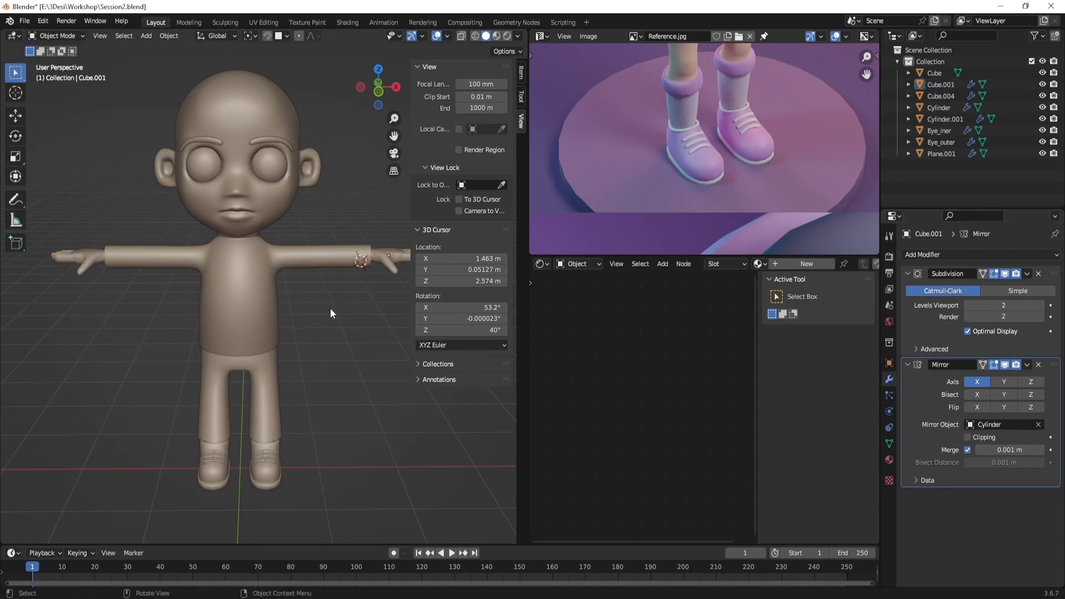
# Examine the character's head, torso, arms and legs from the front, the side and above
pyautogui.scroll(-2, 327, 310)
pyautogui.moveTo(324, 314); pyautogui.dragTo(304, 276, button='middle')
pyautogui.scroll(4, 338, 299)
pyautogui.scroll(-4, 305, 276)
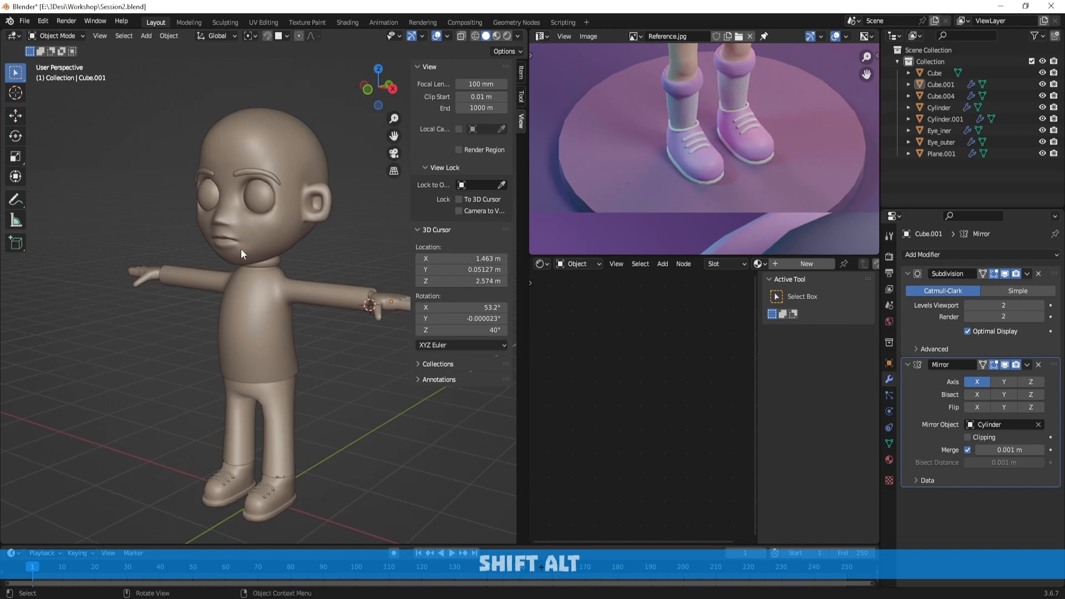
pyautogui.moveTo(241, 251); pyautogui.dragTo(306, 287, button='middle')
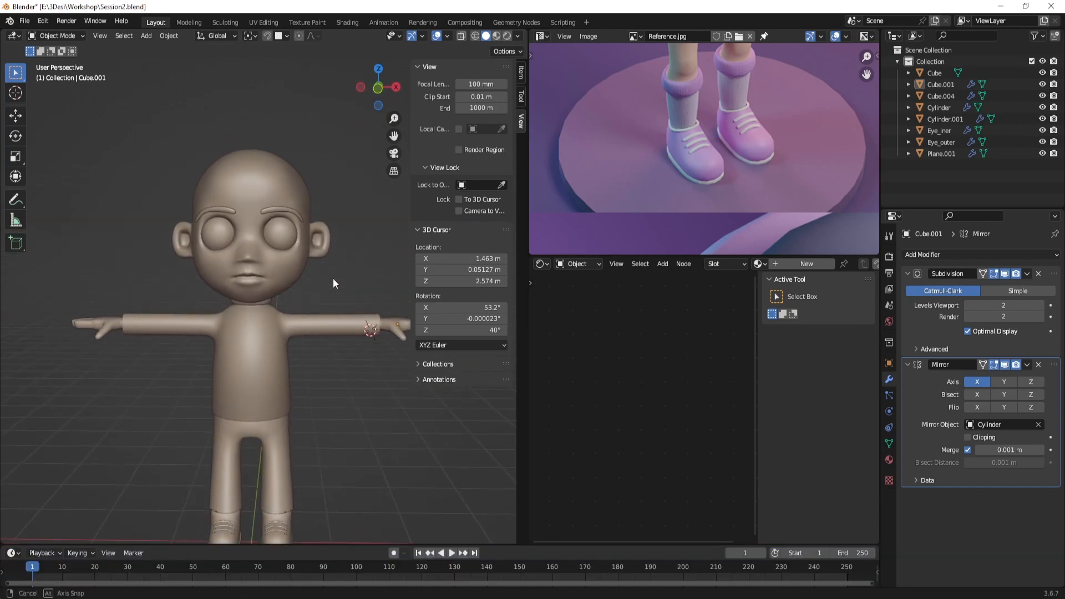
pyautogui.scroll(3, 333, 278)
pyautogui.moveTo(336, 308); pyautogui.dragTo(291, 243, button='middle')
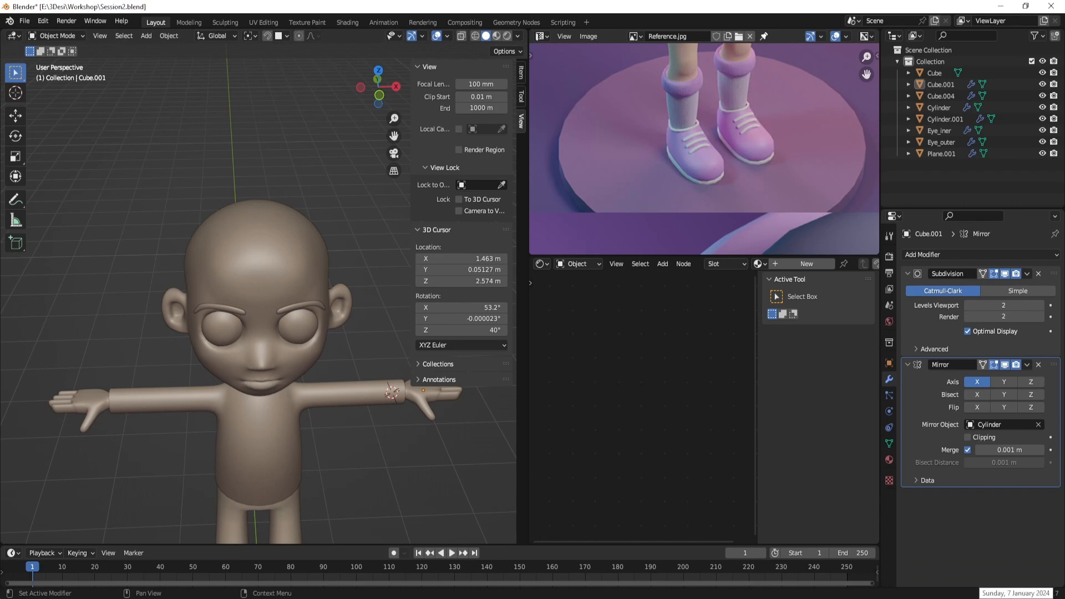
pyautogui.scroll(2, 282, 241)
pyautogui.moveTo(282, 241); pyautogui.dragTo(298, 220, button='middle')
pyautogui.scroll(-3, 297, 215)
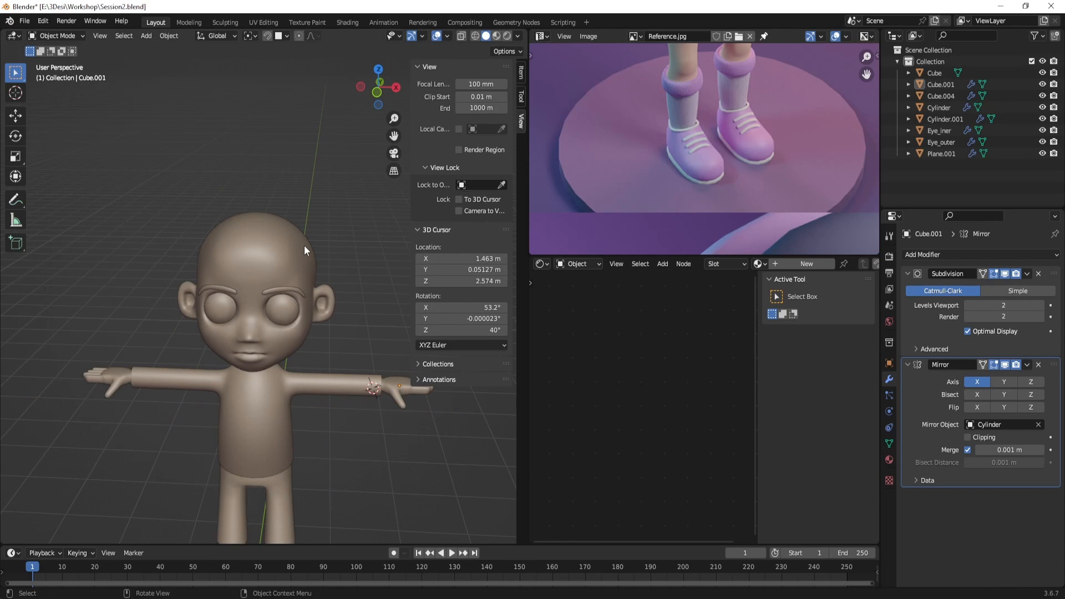
pyautogui.moveTo(304, 245); pyautogui.dragTo(342, 241, button='middle')
pyautogui.scroll(-4, 685, 114)
# Bring the girl's face close-up in the reference image into view and compare it with the model from the front
pyautogui.keyDown('alt'); pyautogui.keyDown('shift'); pyautogui.moveTo(685, 115); pyautogui.dragTo(711, 183); pyautogui.keyUp('shift'); pyautogui.keyUp('alt')
pyautogui.scroll(1, 787, 198)
pyautogui.keyDown('alt'); pyautogui.keyDown('shift'); pyautogui.moveTo(787, 197); pyautogui.dragTo(713, 190); pyautogui.keyUp('shift'); pyautogui.keyUp('alt')
pyautogui.scroll(-1, 713, 191)
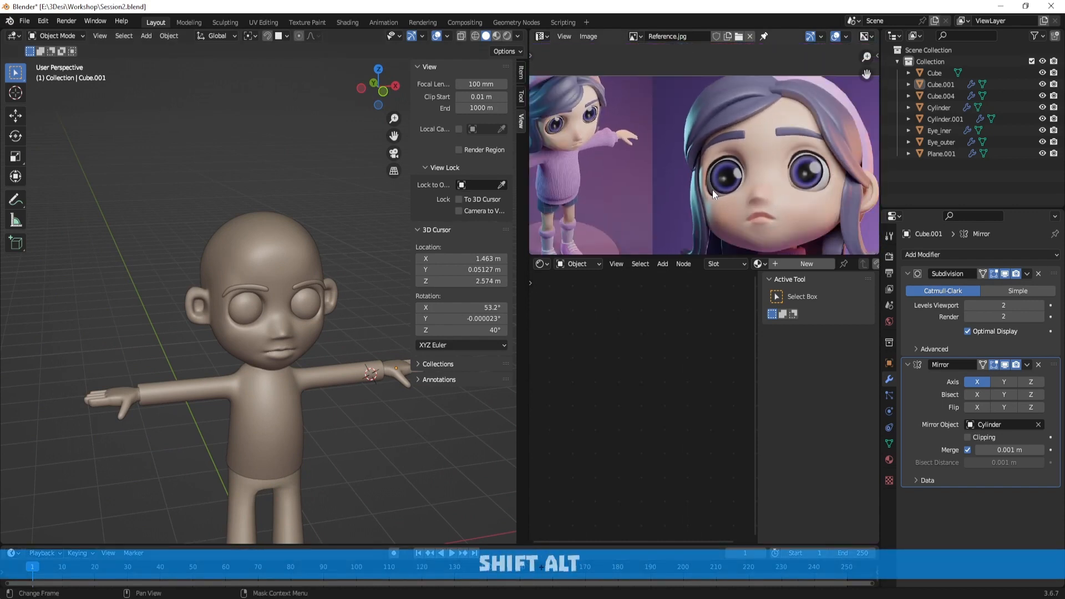
pyautogui.scroll(2, 279, 284)
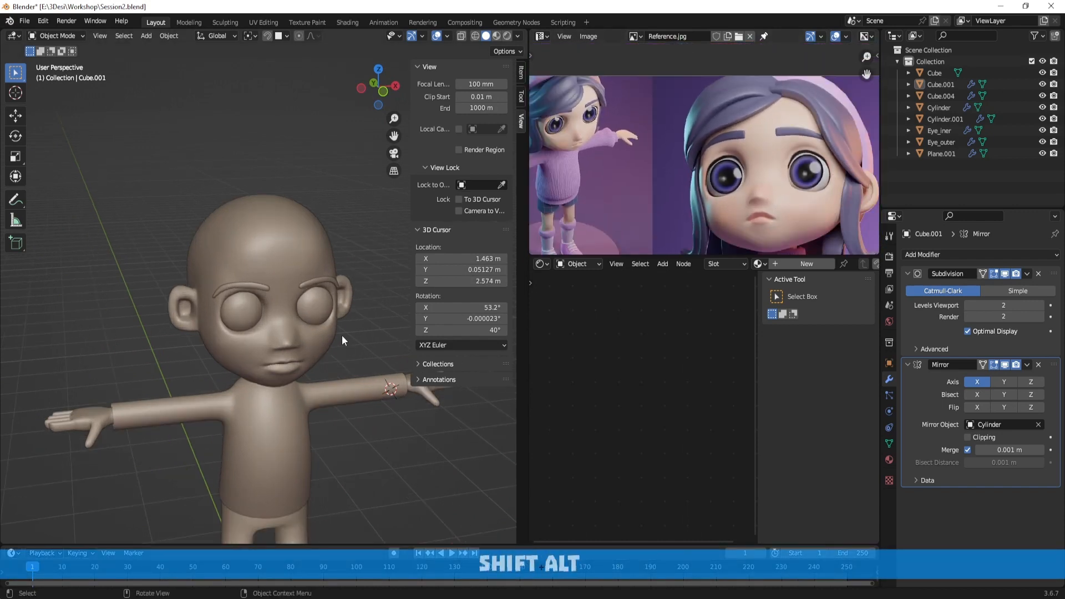
pyautogui.moveTo(341, 335); pyautogui.dragTo(328, 331, button='middle')
pyautogui.scroll(4, 332, 318)
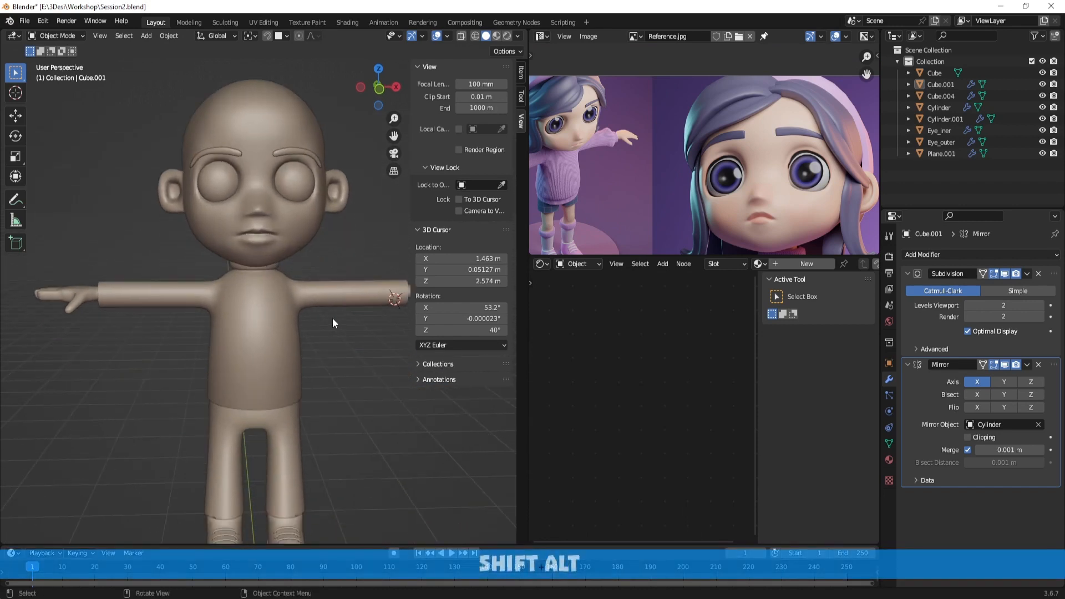
# Try flat shading on the sweater, and return it to smooth shading
pyautogui.click(265, 300)
pyautogui.rightClick(265, 298)
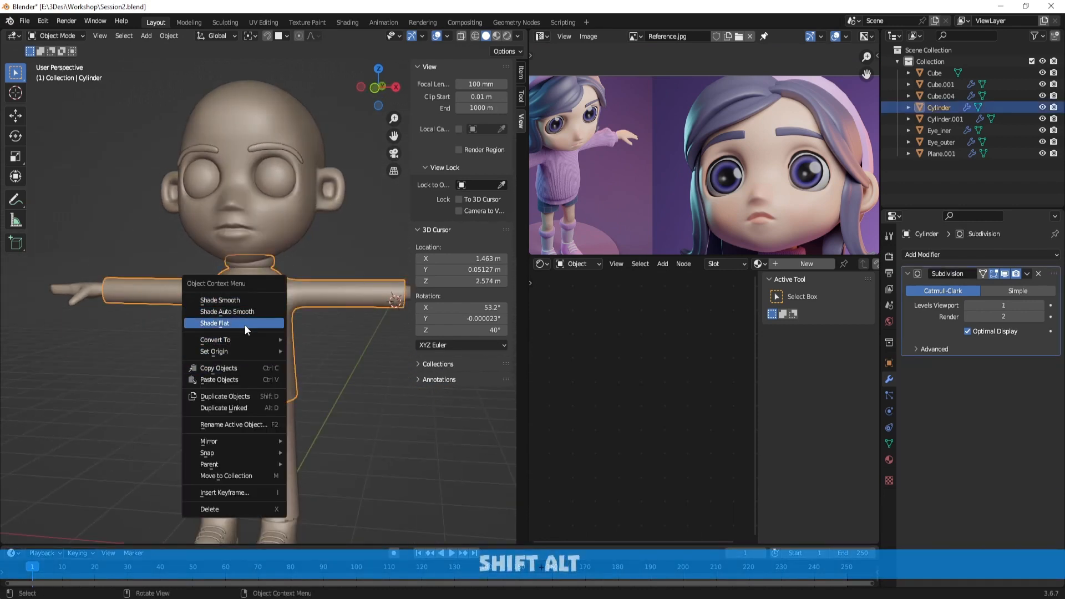
pyautogui.click(245, 324)
pyautogui.moveTo(351, 344); pyautogui.dragTo(272, 310, button='middle')
pyautogui.rightClick(272, 310)
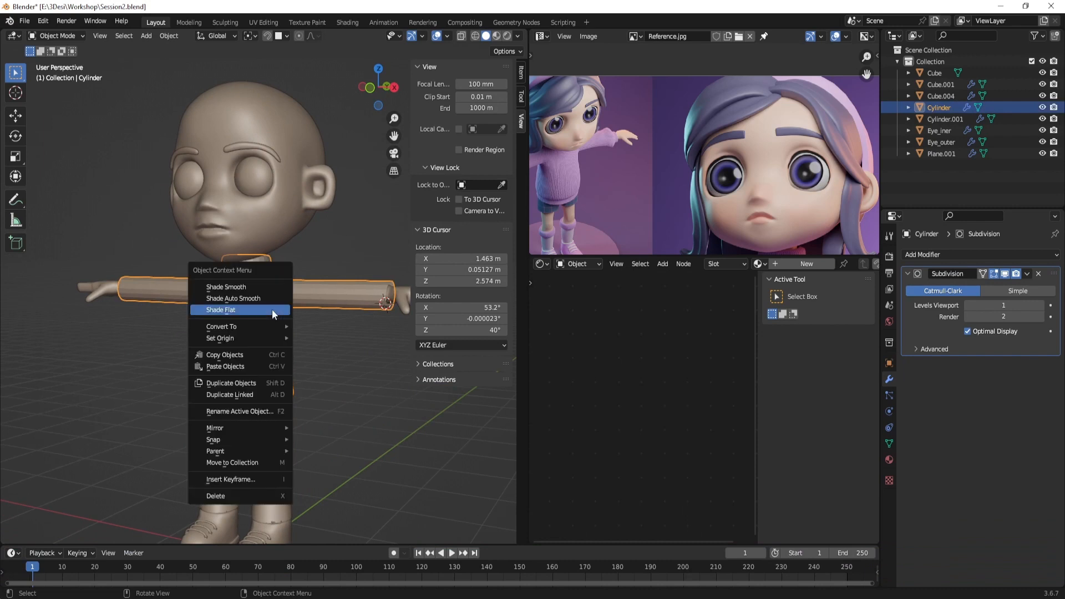
pyautogui.click(240, 284)
pyautogui.click(303, 338)
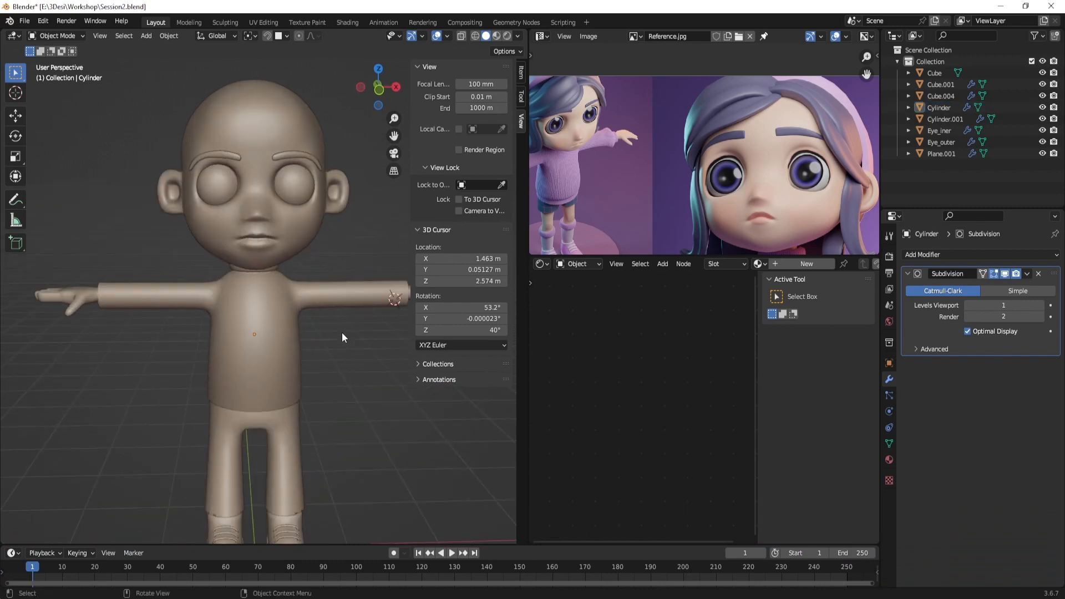
# Set the viewport subdivision level of both the sweater and the trousers to 0
pyautogui.scroll(-3, 342, 332)
pyautogui.moveTo(341, 332); pyautogui.dragTo(321, 323, button='middle')
pyautogui.scroll(3, 317, 331)
pyautogui.scroll(-3, 317, 332)
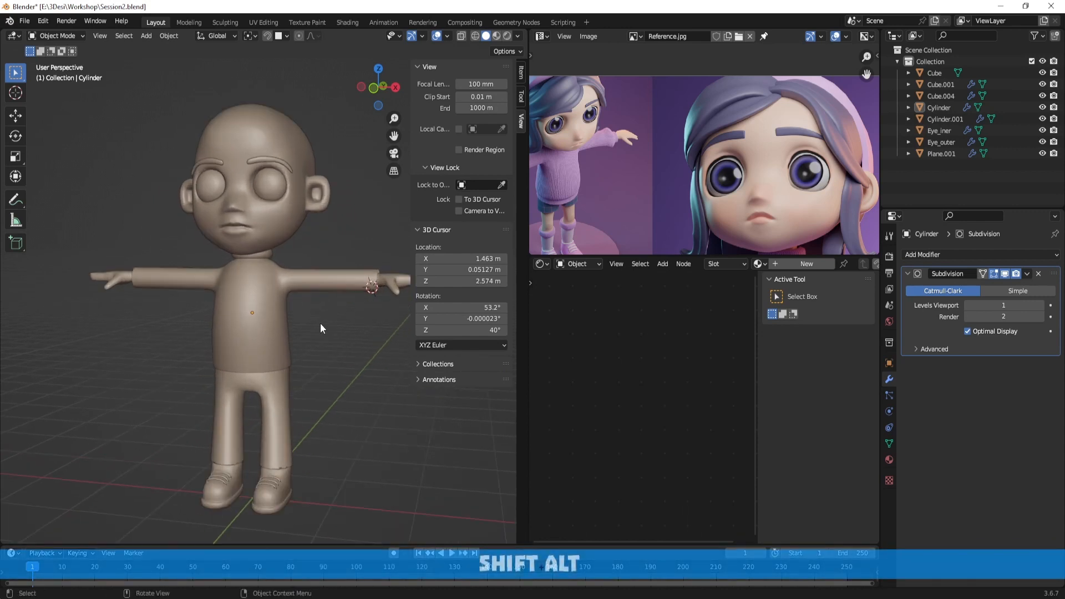
pyautogui.click(290, 291)
pyautogui.click(968, 305)
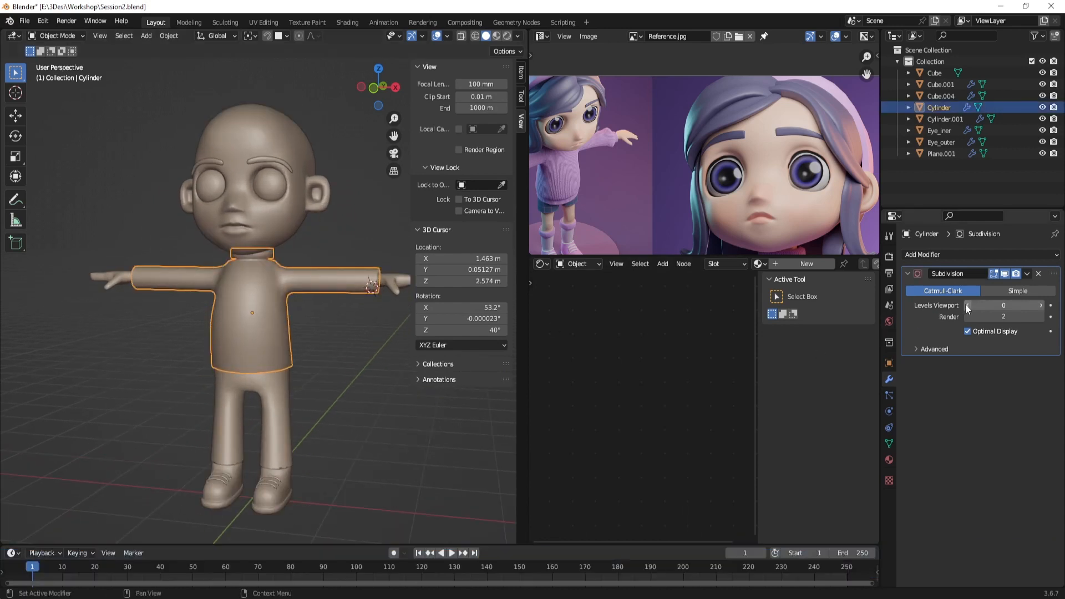
pyautogui.click(305, 385)
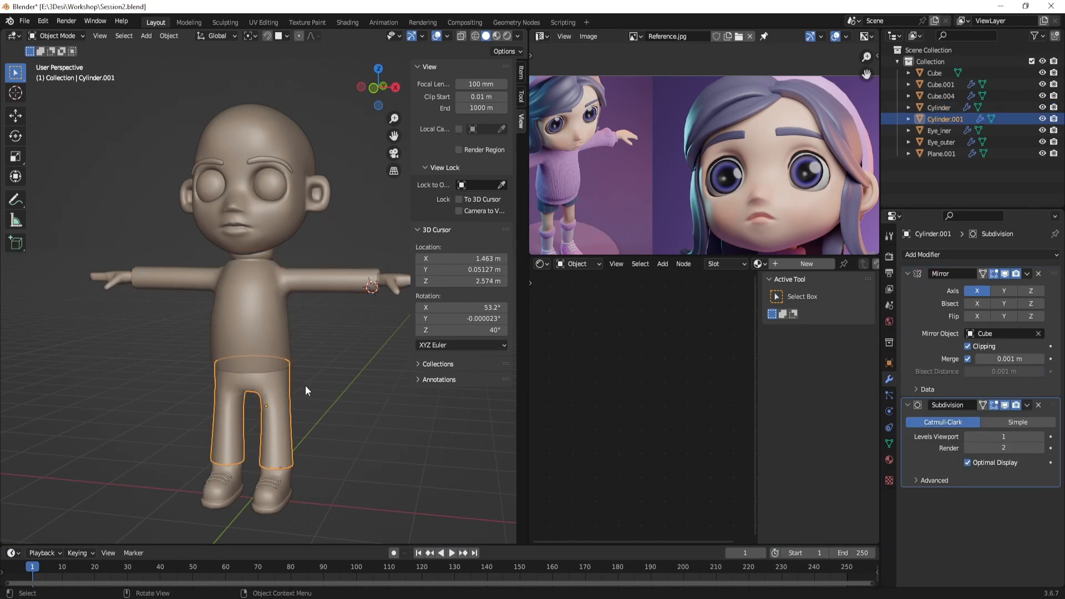
pyautogui.click(968, 438)
pyautogui.click(356, 354)
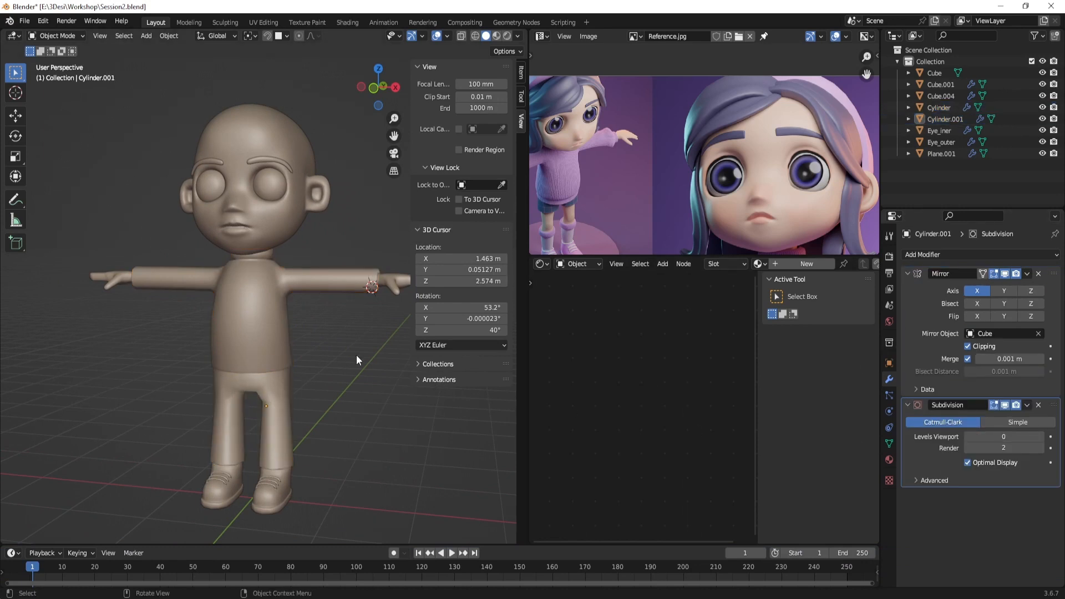
# Turn on the Statistics overlay in the viewport and select the body parts and the head in turn
pyautogui.click(447, 36)
pyautogui.click(398, 128)
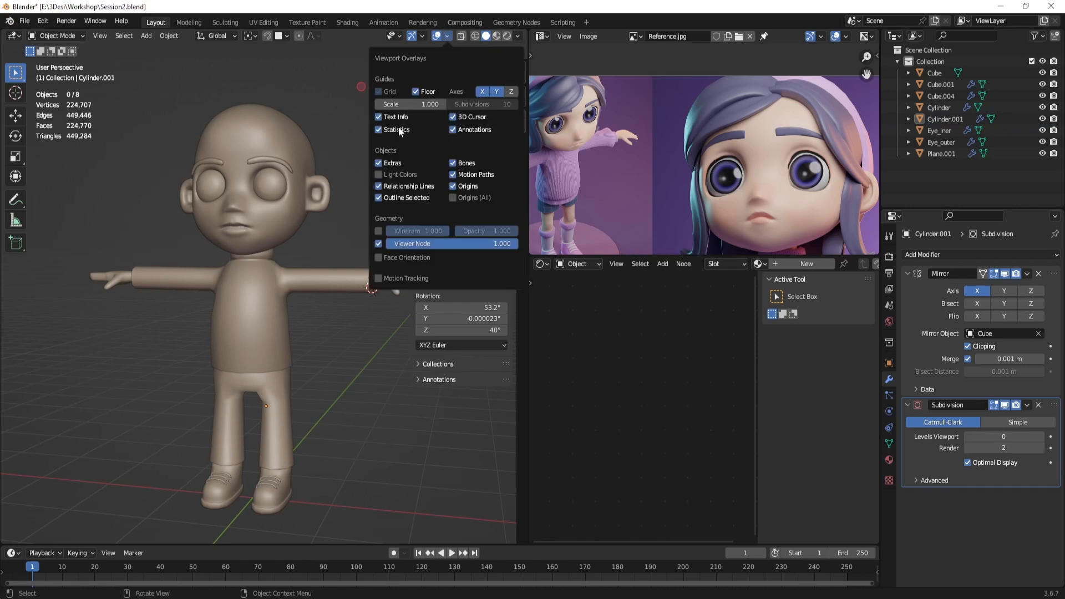
pyautogui.moveTo(155, 262); pyautogui.dragTo(388, 510)
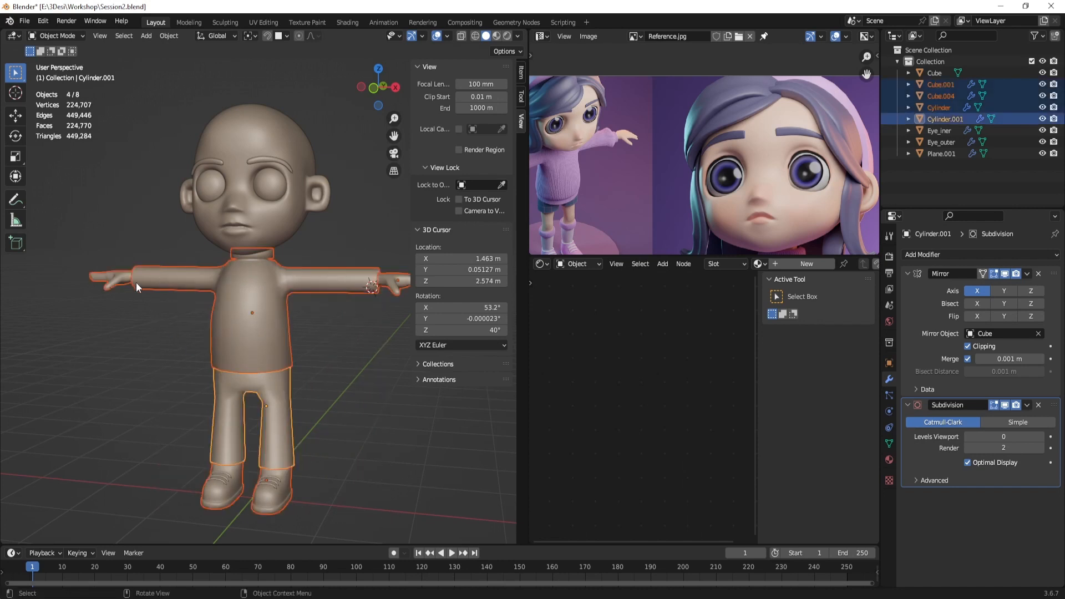
pyautogui.moveTo(186, 249); pyautogui.dragTo(244, 241, button='middle')
pyautogui.click(260, 147)
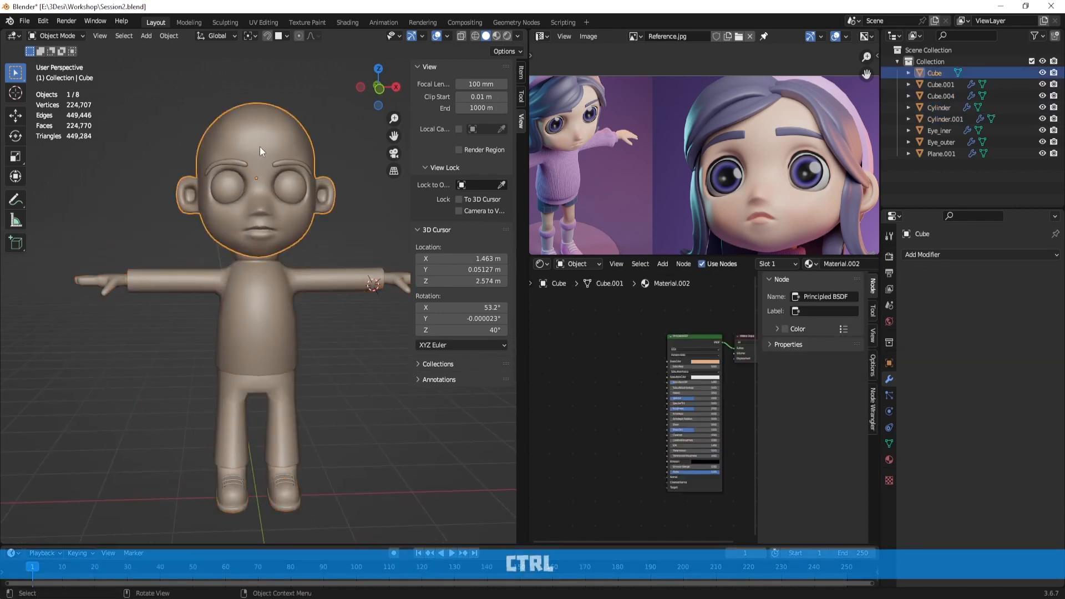
pyautogui.moveTo(271, 156); pyautogui.dragTo(265, 224, button='middle')
# Isolate the hands, sweater, trousers and shoes in local view, leaving out the head, face and ears
pyautogui.moveTo(84, 271); pyautogui.dragTo(412, 489)
pyautogui.scroll(-2, 393, 457)
pyautogui.keyDown('shift'); pyautogui.moveTo(380, 465); pyautogui.dragTo(314, 417, button='middle'); pyautogui.keyUp('shift')
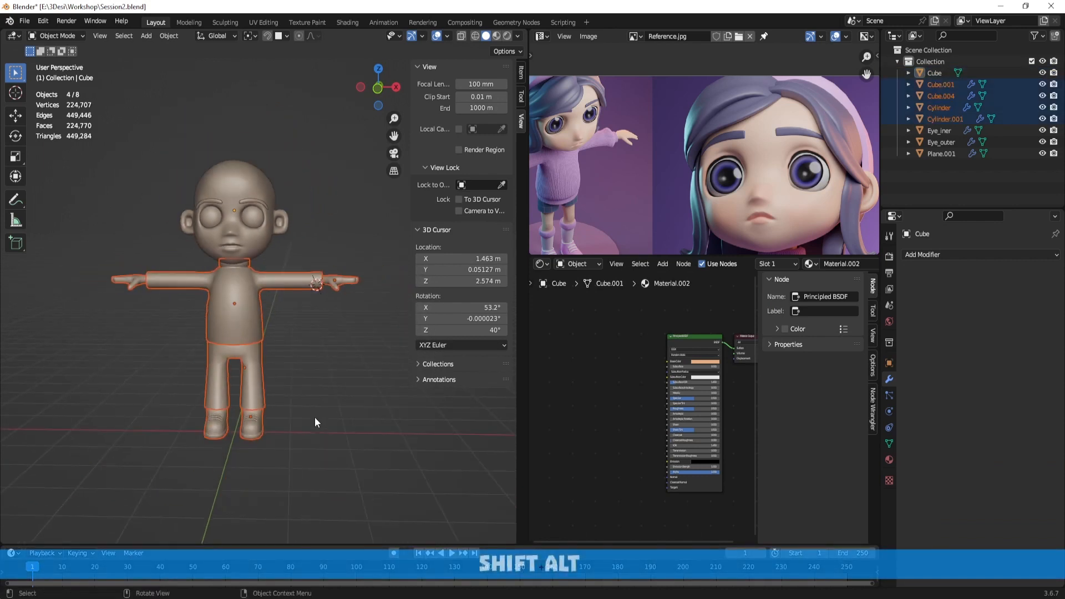
pyautogui.scroll(2, 315, 417)
pyautogui.keyDown('shift'); pyautogui.moveTo(274, 372); pyautogui.dragTo(310, 381, button='middle'); pyautogui.keyUp('shift')
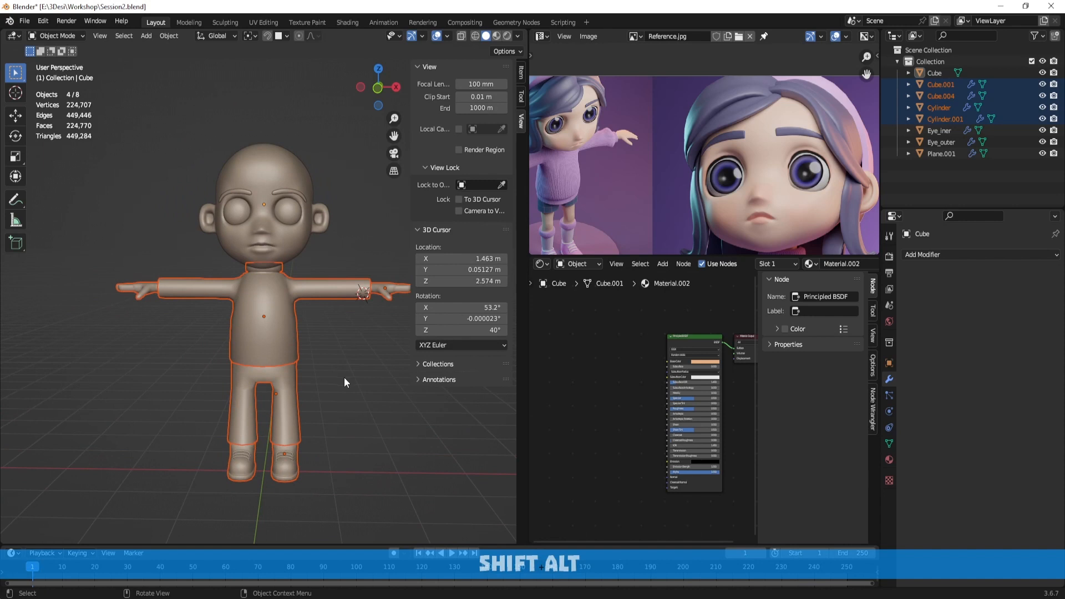
pyautogui.press('KP_Divide')
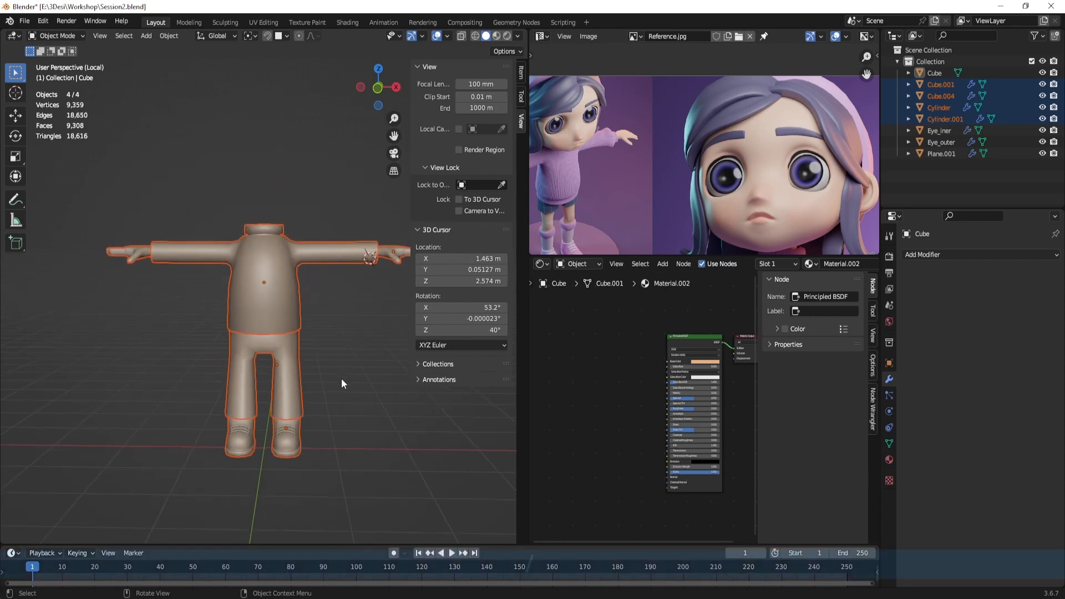
pyautogui.keyDown('alt'); pyautogui.moveTo(321, 356); pyautogui.dragTo(324, 324); pyautogui.keyUp('alt')
pyautogui.scroll(2, 341, 361)
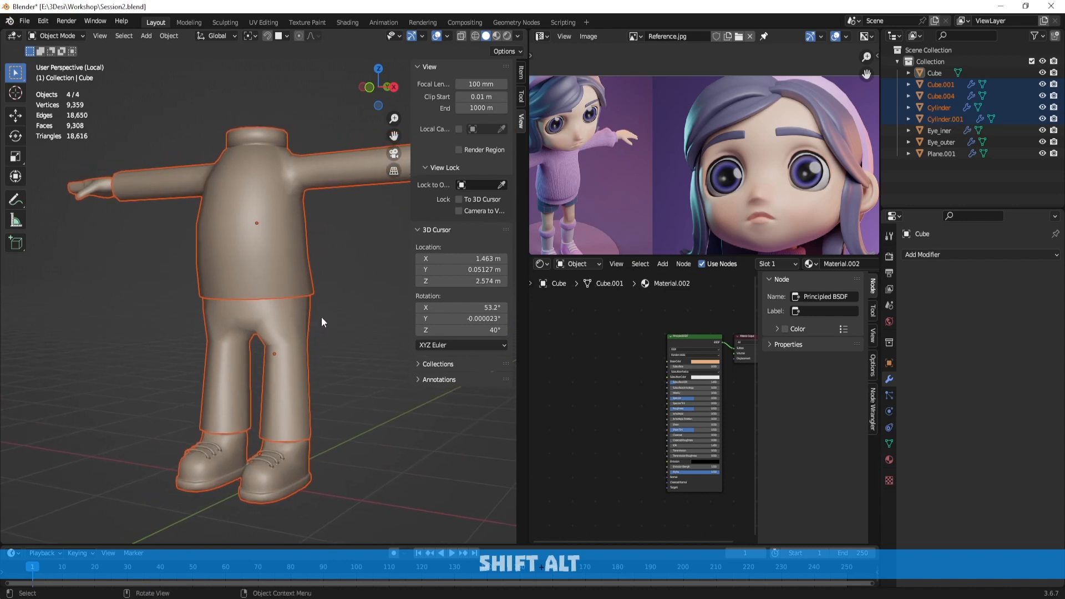
# Check the modifiers on the sweater, the trousers and the shoes in turn
pyautogui.press('Tab')
pyautogui.press('Tab')
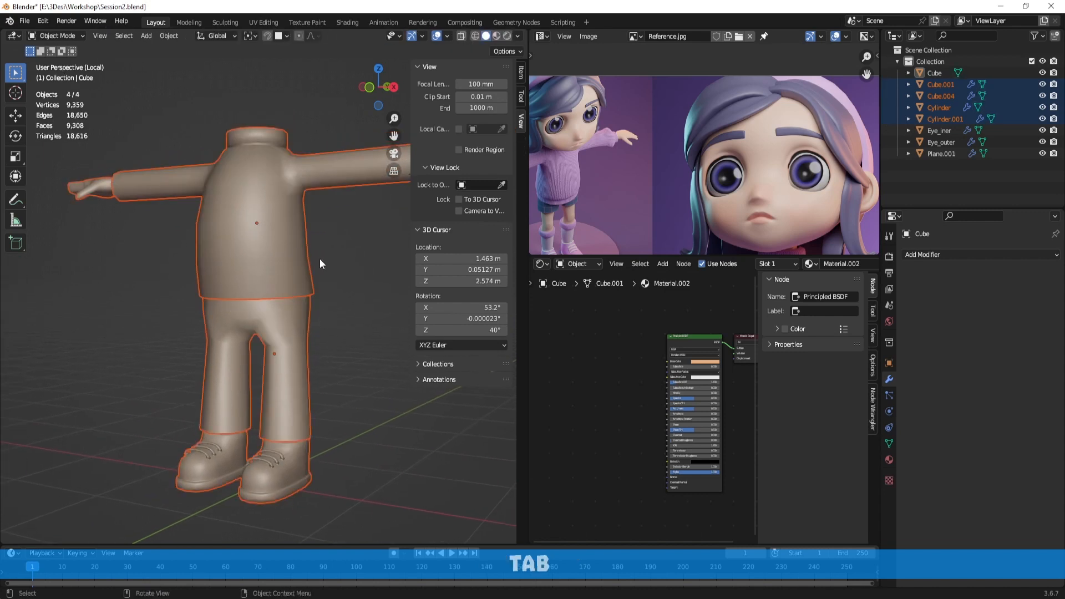
pyautogui.press('Tab')
pyautogui.hotkey('ctrl', 'Tab')
pyautogui.click(332, 267)
pyautogui.click(271, 241)
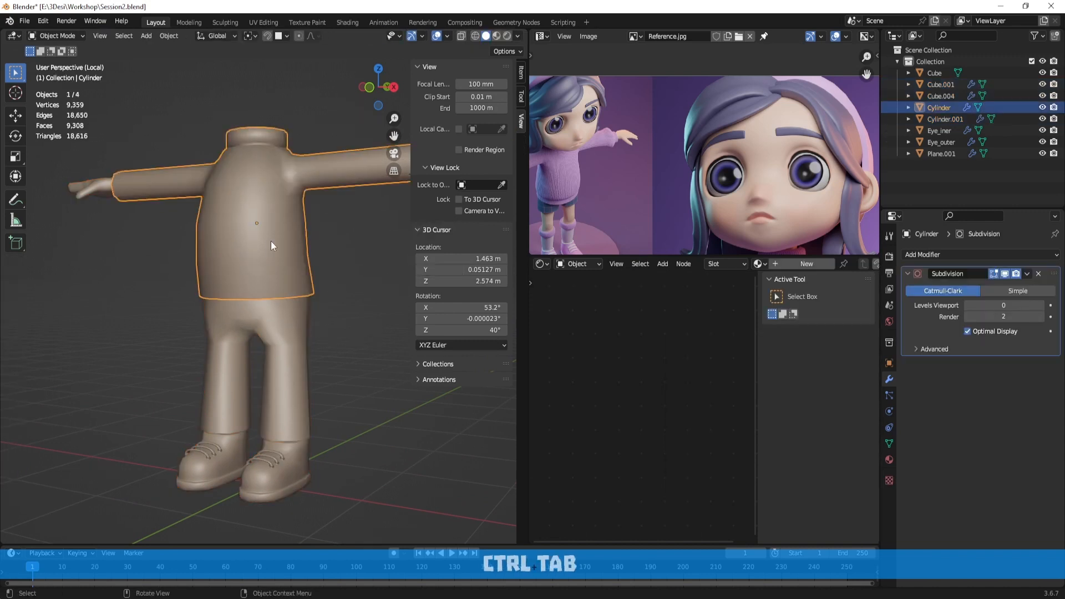
pyautogui.click(227, 327)
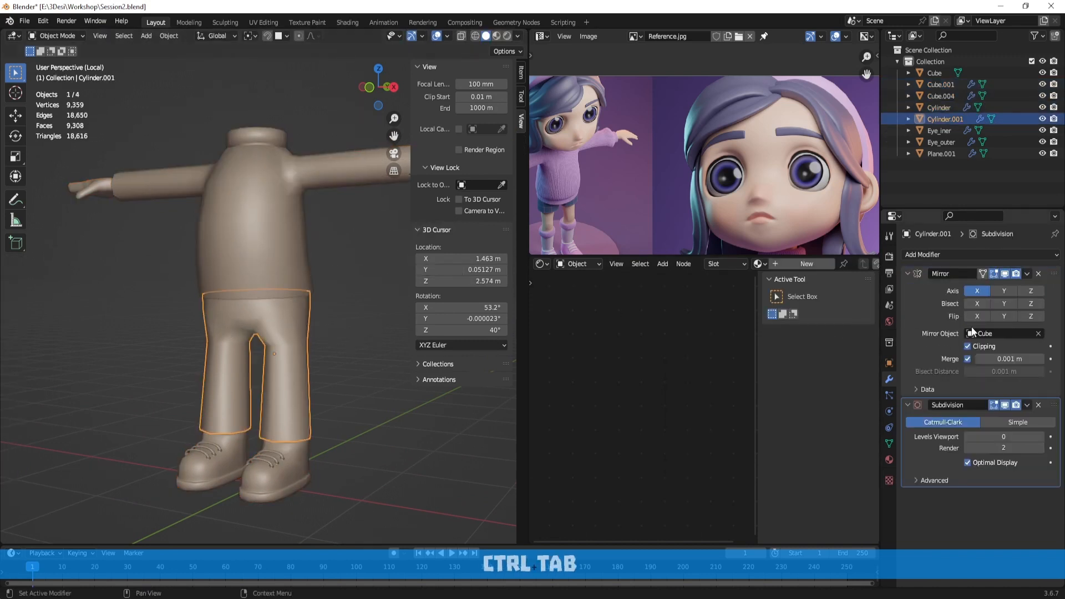
pyautogui.click(275, 465)
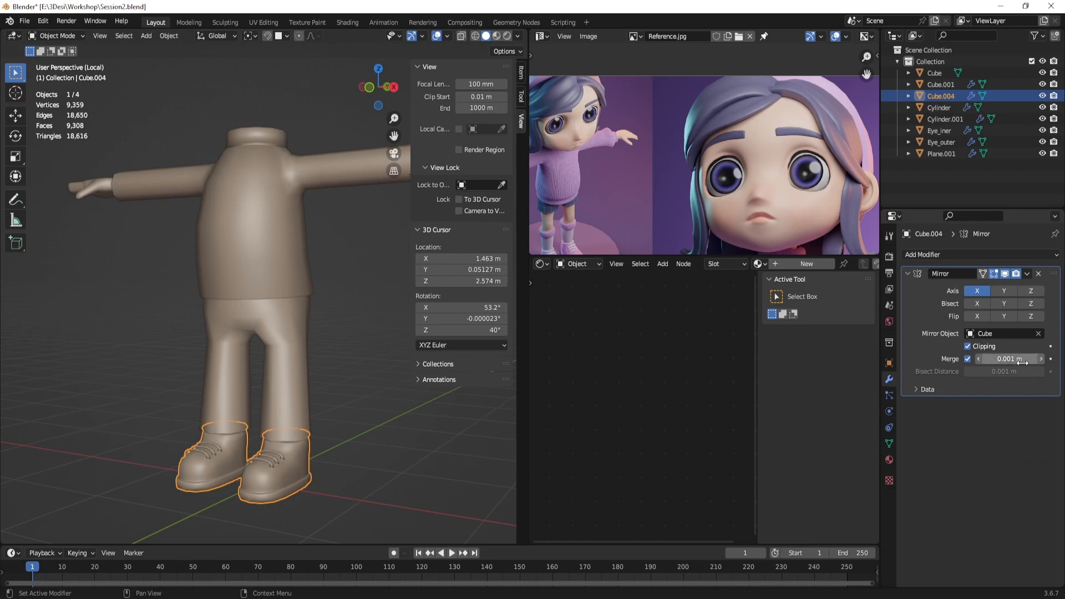
# Examine the shoes' and the trousers' mesh geometry and statistics in Edit Mode
pyautogui.keyDown('alt'); pyautogui.keyDown('shift'); pyautogui.moveTo(371, 442); pyautogui.dragTo(344, 285, button='middle'); pyautogui.keyUp('shift'); pyautogui.keyUp('alt')
pyautogui.press('Tab')
pyautogui.moveTo(337, 361); pyautogui.dragTo(299, 361, button='middle')
pyautogui.press('Tab')
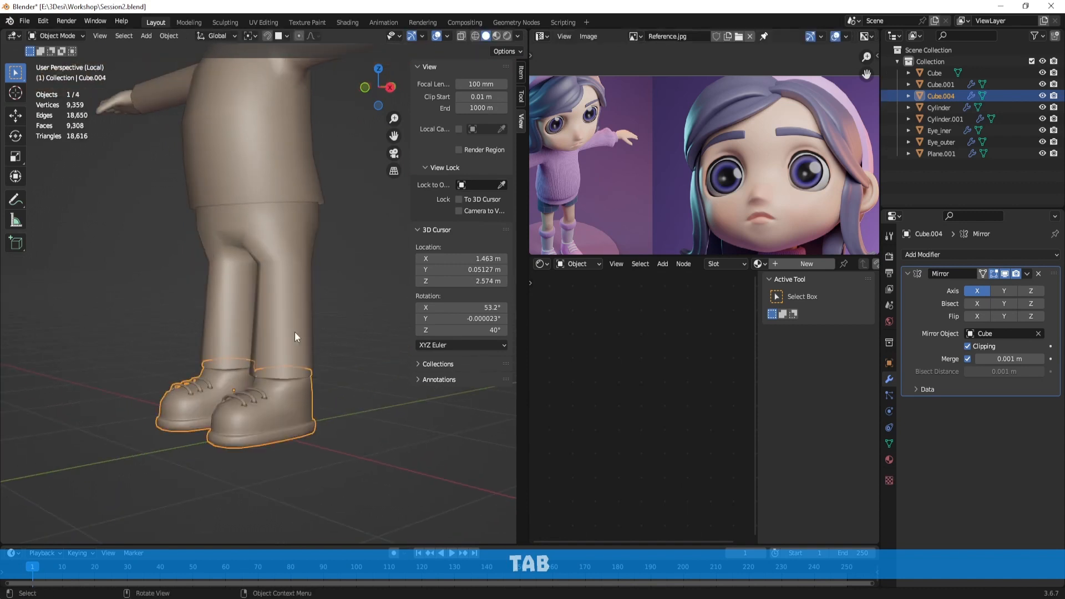
pyautogui.click(294, 332)
pyautogui.press('Tab')
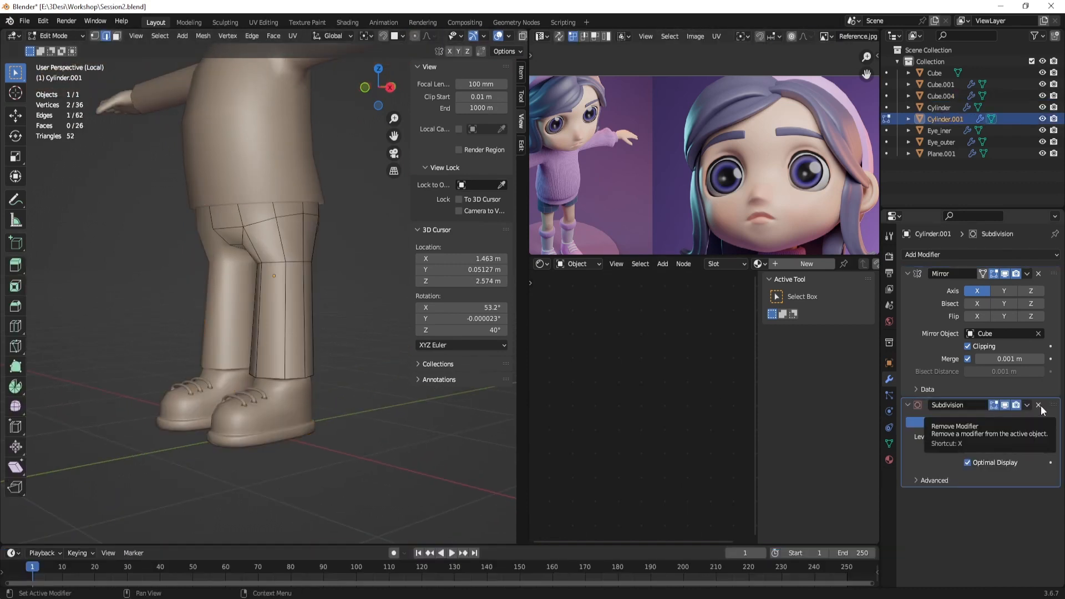
pyautogui.press('Tab')
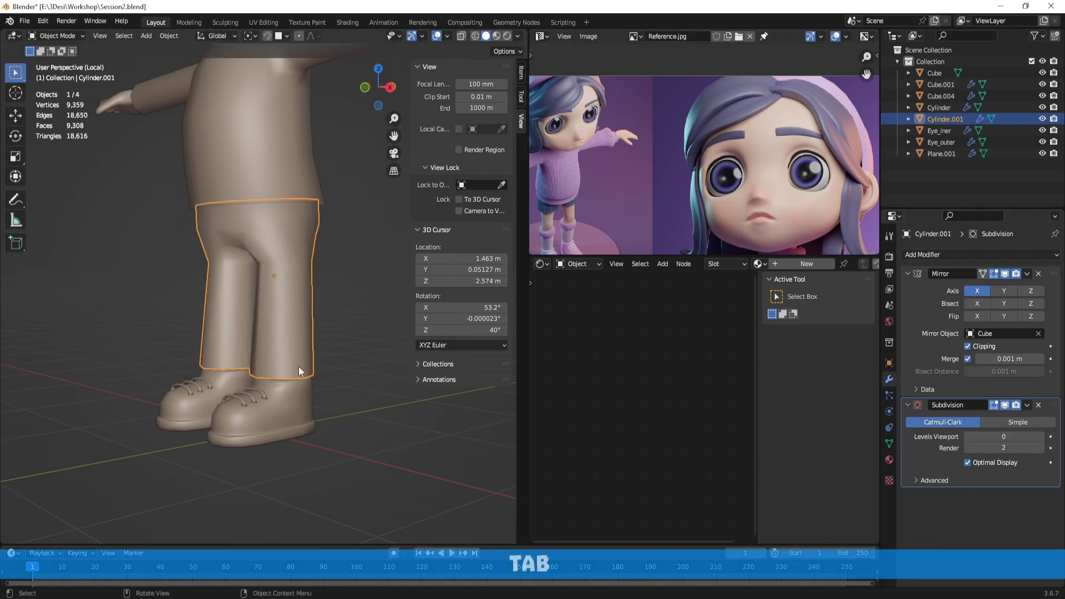
pyautogui.press('Tab')
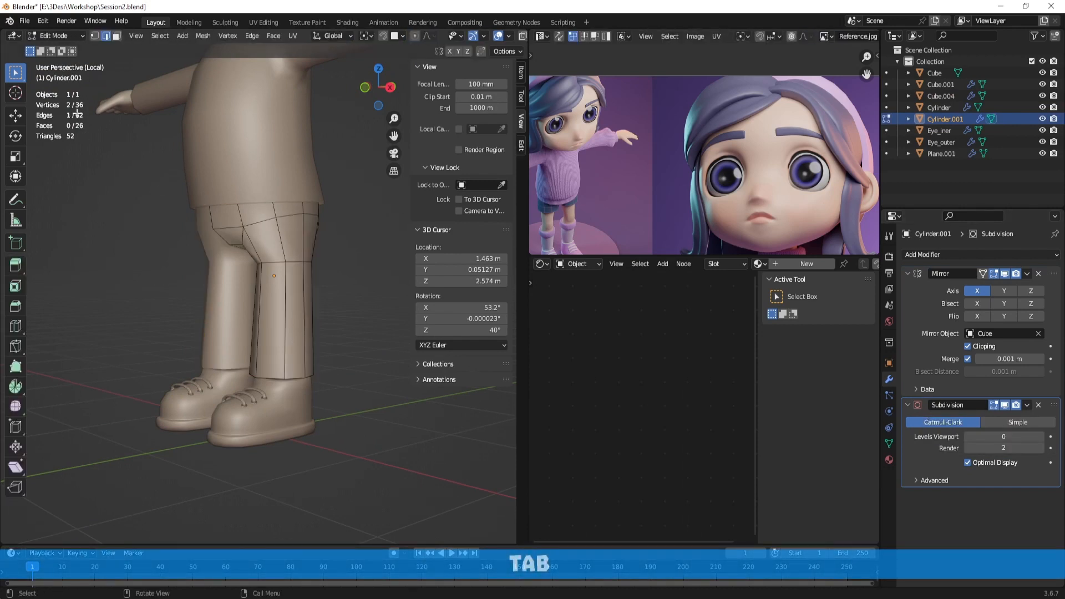
pyautogui.press('Tab')
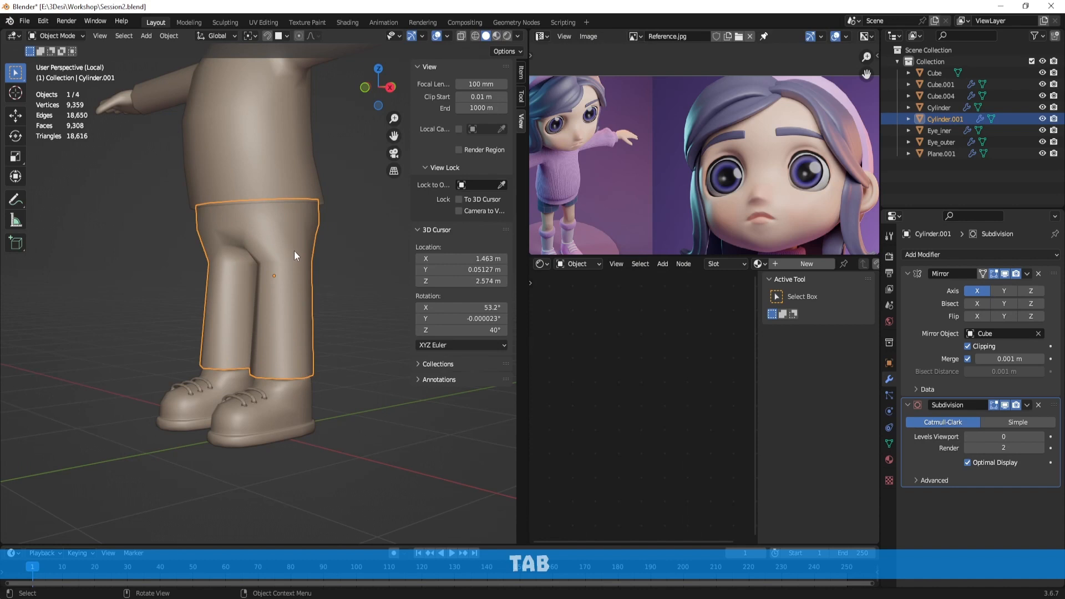
pyautogui.press('Tab')
pyautogui.press('Tab')
# Set the render subdivision level of the sweater to 0
pyautogui.click(331, 172)
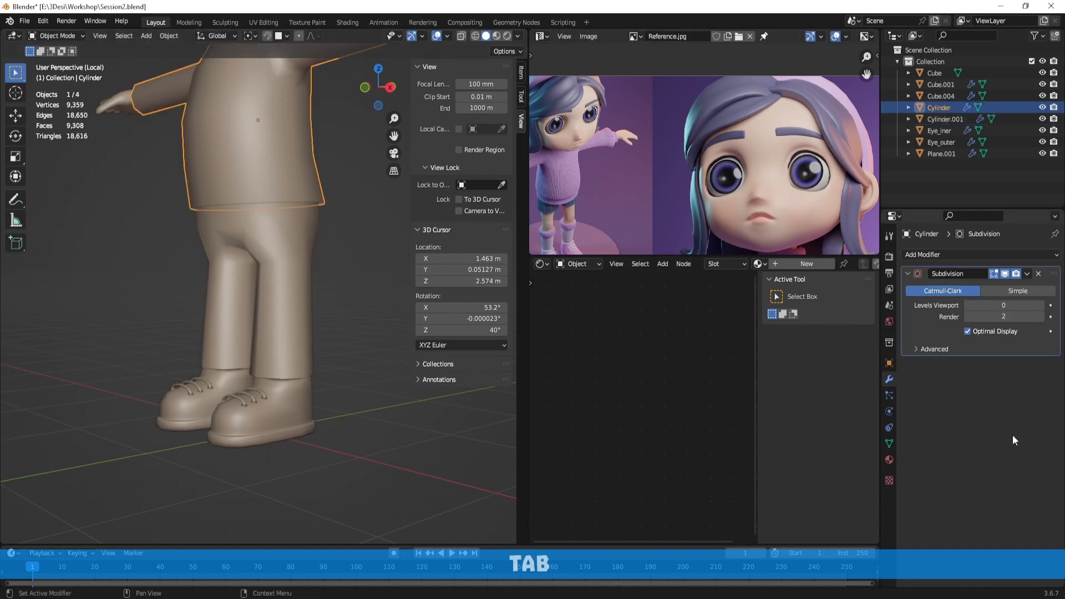
pyautogui.click(969, 317)
pyautogui.click(968, 317)
# Examine the sweater's full mesh in Edit Mode with all geometry selected, and return to Object Mode
pyautogui.keyDown('alt'); pyautogui.keyDown('shift'); pyautogui.moveTo(358, 239); pyautogui.dragTo(357, 328); pyautogui.keyUp('shift'); pyautogui.keyUp('alt')
pyautogui.keyDown('alt'); pyautogui.moveTo(308, 269); pyautogui.dragTo(318, 275); pyautogui.keyUp('alt')
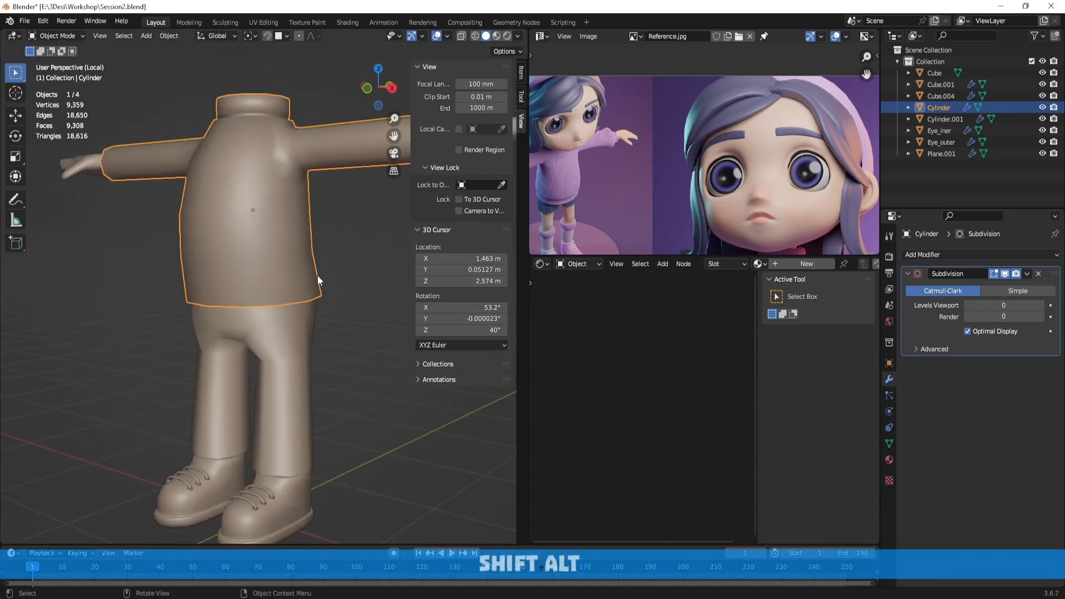
pyautogui.scroll(-2, 318, 274)
pyautogui.press('Tab')
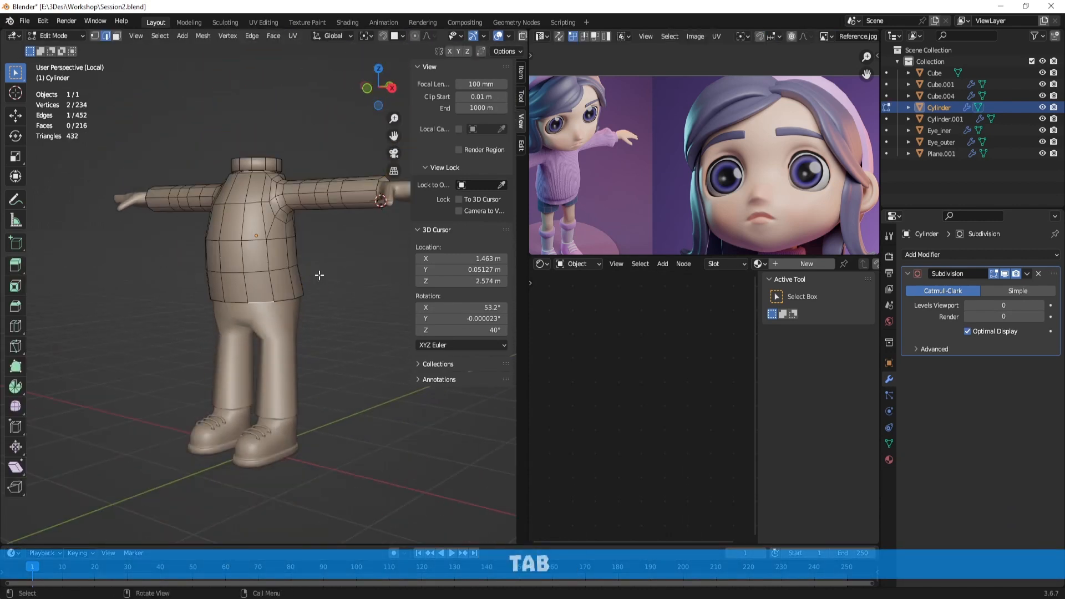
pyautogui.scroll(2, 319, 274)
pyautogui.press('a')
pyautogui.moveTo(270, 243); pyautogui.dragTo(287, 264, button='middle')
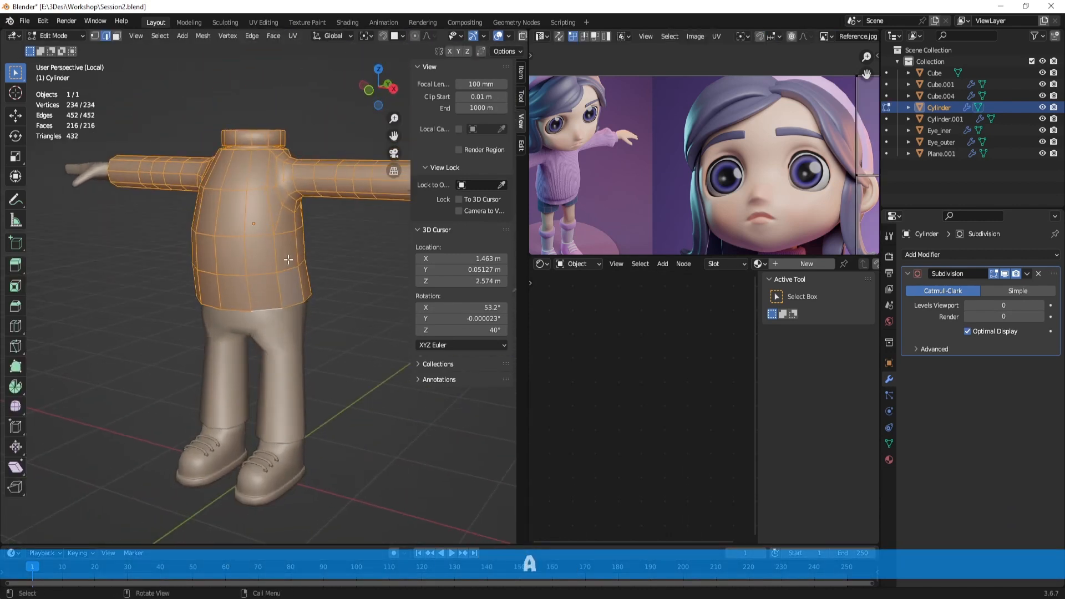
pyautogui.press('Tab')
pyautogui.keyDown('alt'); pyautogui.moveTo(318, 368); pyautogui.dragTo(323, 348); pyautogui.keyUp('alt')
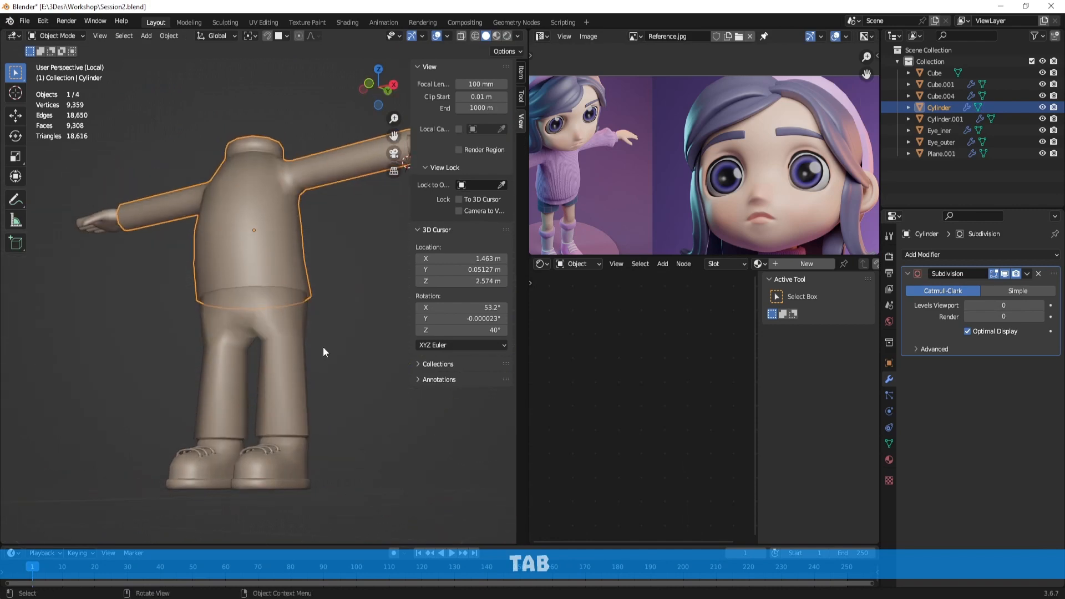
# Add a centred edge loop around the lower half of the trouser leg in Edit Mode
pyautogui.scroll(1, 343, 400)
pyautogui.keyDown('alt'); pyautogui.keyDown('shift'); pyautogui.moveTo(343, 401); pyautogui.dragTo(347, 346); pyautogui.keyUp('shift'); pyautogui.keyUp('alt')
pyautogui.press('Tab')
pyautogui.keyDown('alt'); pyautogui.moveTo(347, 345); pyautogui.dragTo(289, 352); pyautogui.keyUp('alt')
pyautogui.press('Tab')
pyautogui.click(292, 333)
pyautogui.press('Tab')
pyautogui.hotkey('ctrl', 'r')
pyautogui.click(290, 352)
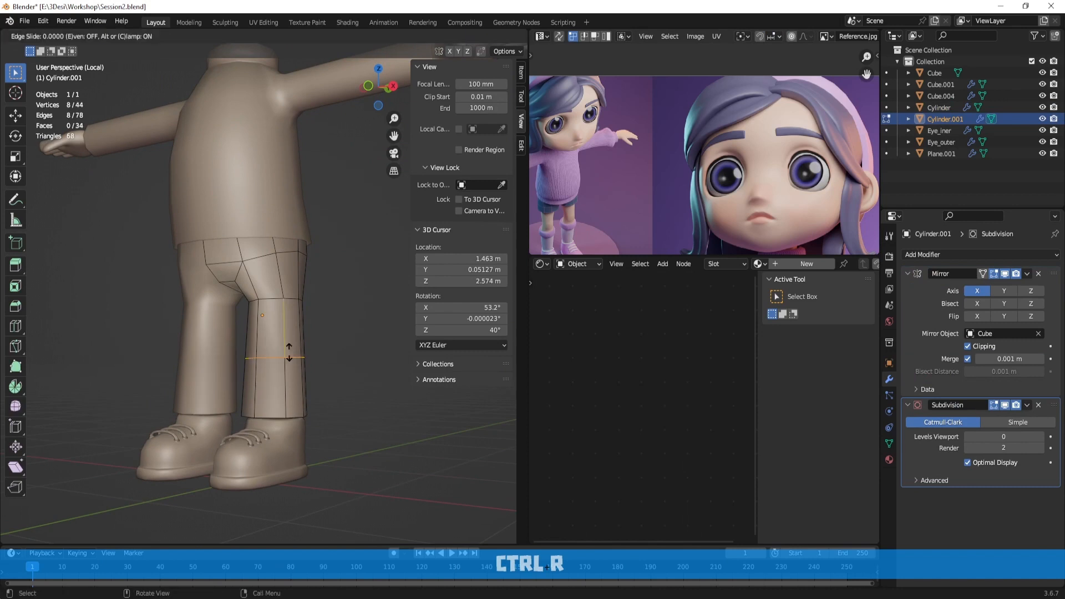
pyautogui.rightClick(289, 352)
# Bevel the trouser leg's new edge loop with 2 segments at a width of about 0.142 m, and return to Object Mode
pyautogui.hotkey('ctrl', 'b')
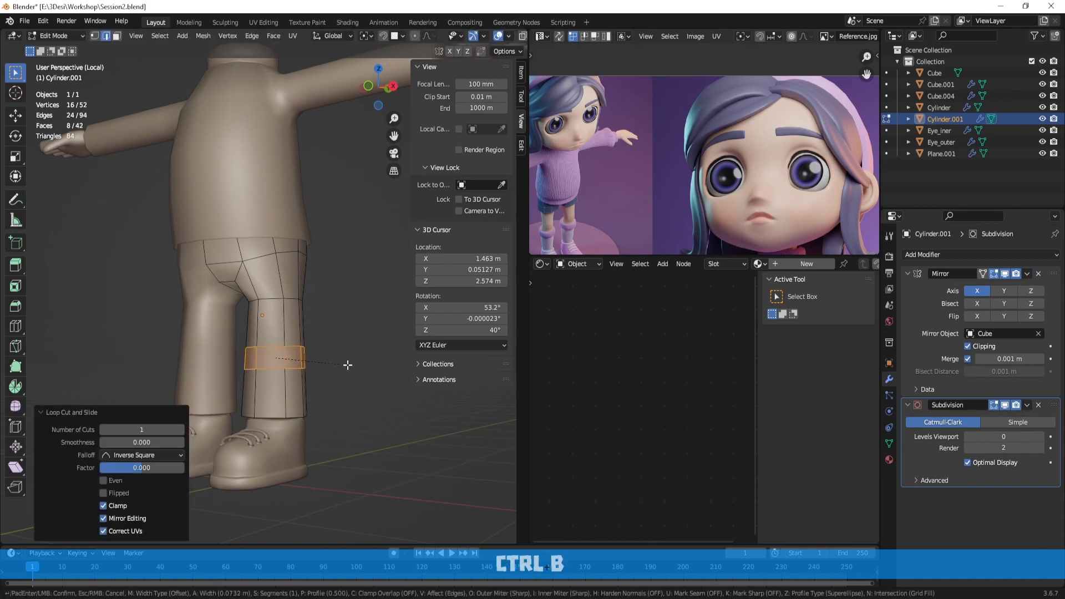
pyautogui.scroll(1, 356, 363)
pyautogui.click(354, 364)
pyautogui.rightClick(354, 364)
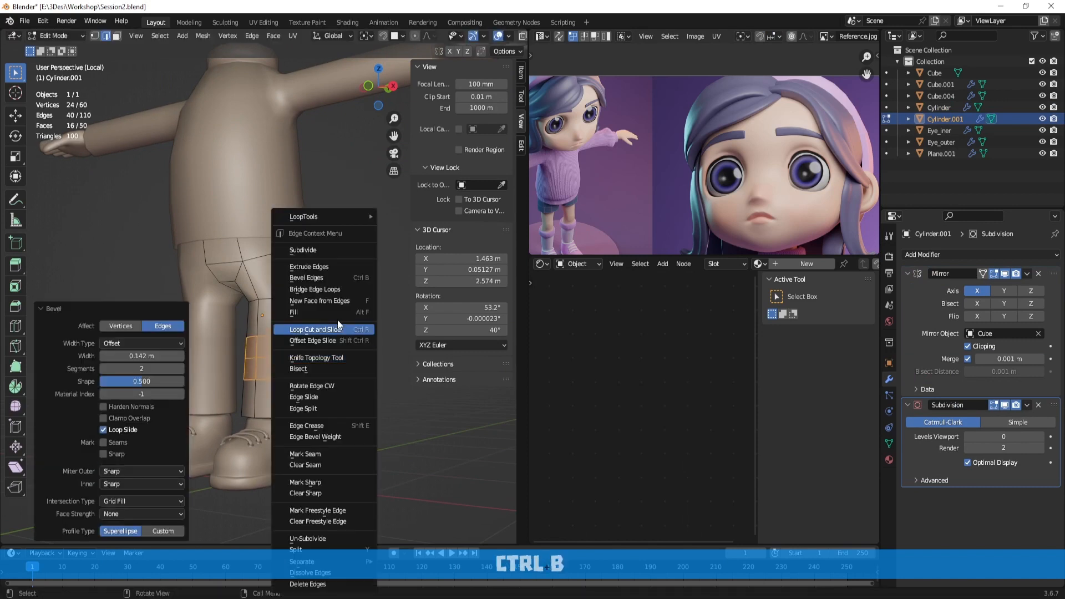
pyautogui.press('Tab')
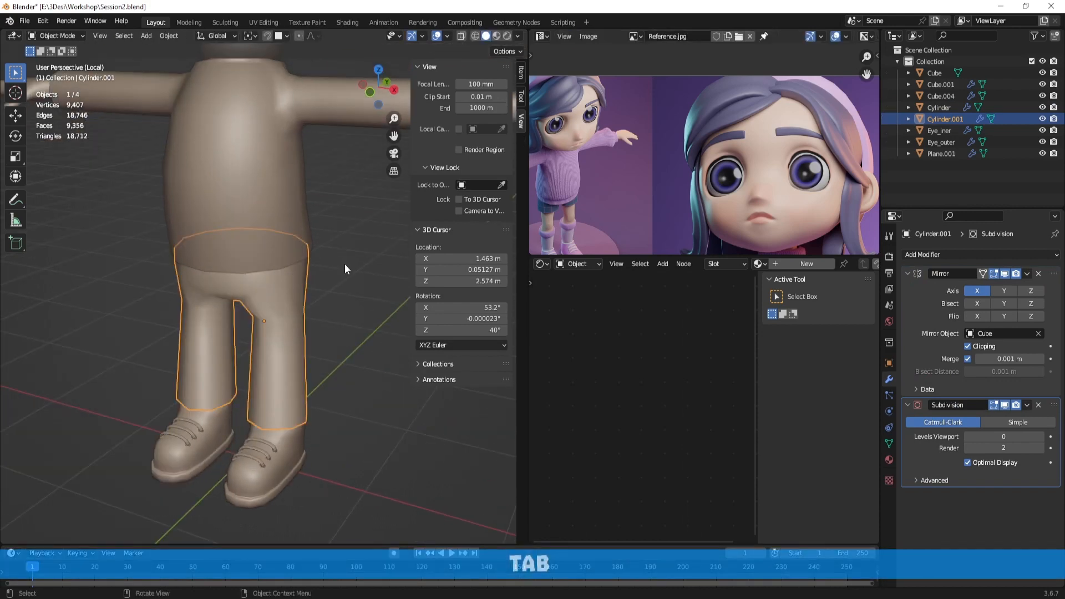
# Examine the trousers' mesh with all geometry selected, comparing Edit Mode with Object Mode
pyautogui.press('Tab')
pyautogui.press('Tab')
pyautogui.press('Tab')
pyautogui.press('Tab')
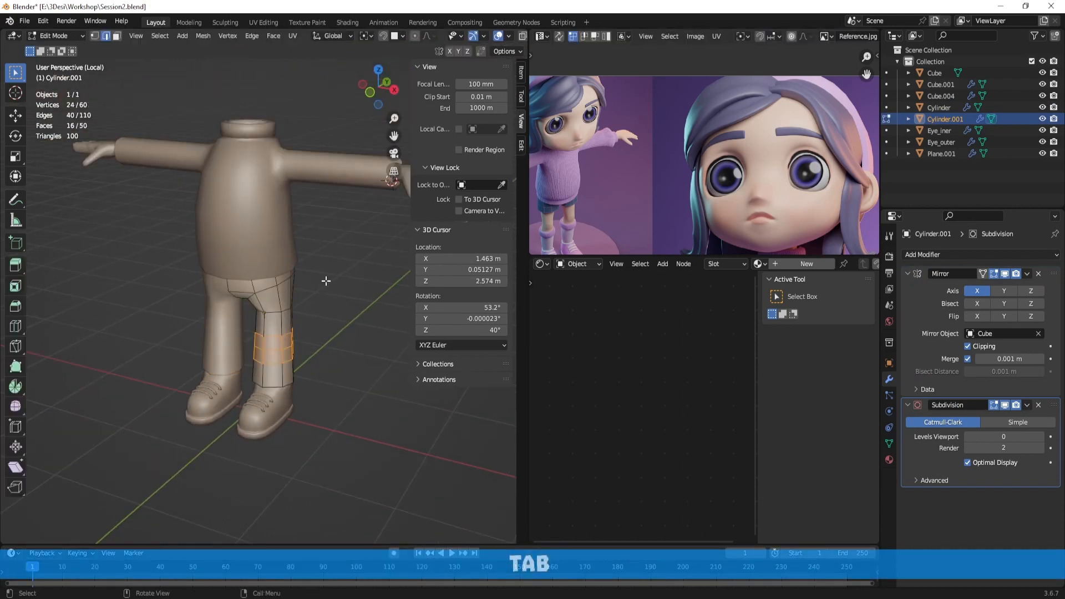
pyautogui.press('Tab')
pyautogui.press('a')
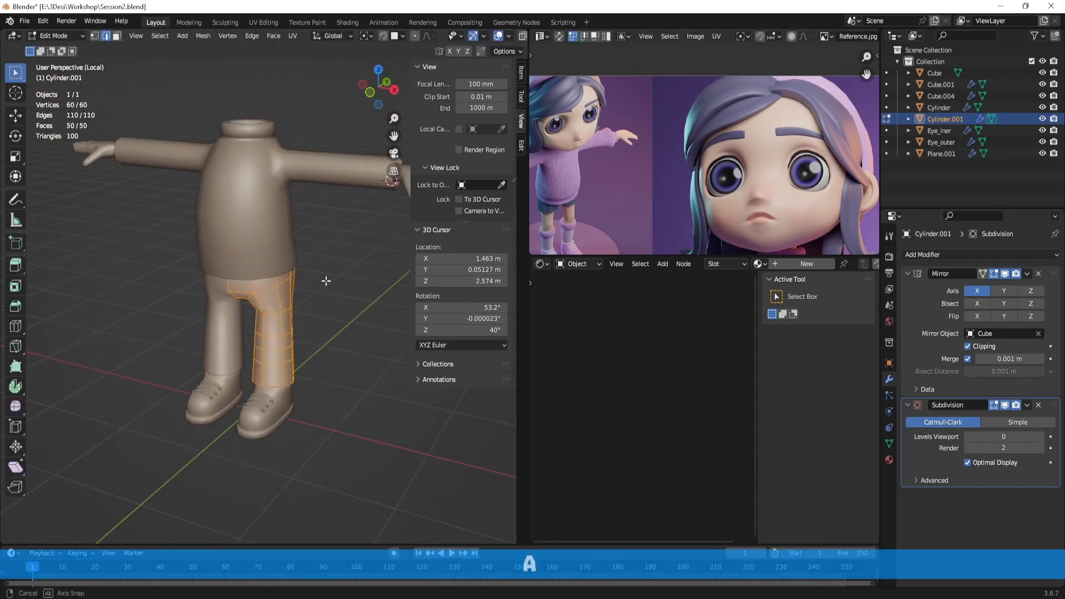
pyautogui.moveTo(326, 278)
pyautogui.mouseDown(button='middle')
pyautogui.moveTo(308, 263)
pyautogui.moveTo(324, 261)
pyautogui.mouseUp(button='middle')
pyautogui.scroll(4, 314, 261)
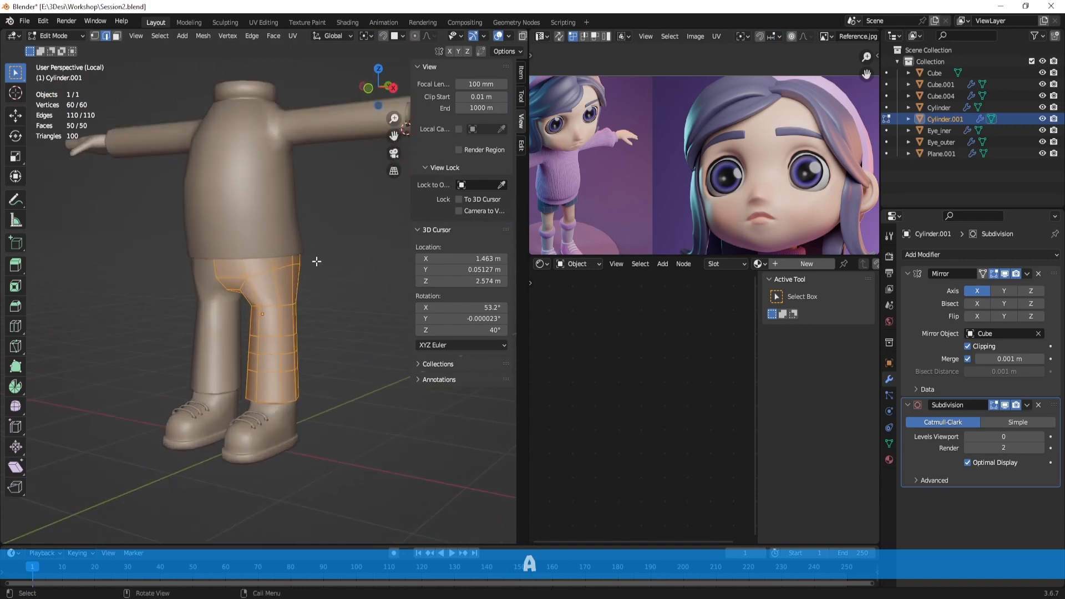
pyautogui.press('Tab')
pyautogui.scroll(-1, 327, 264)
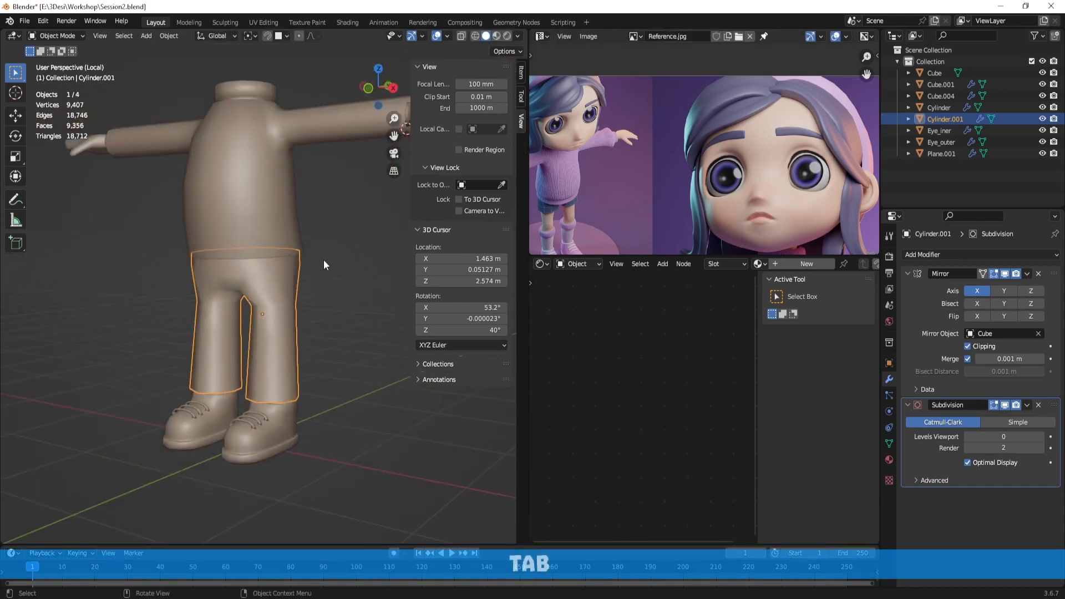
# Examine the sweater's mesh and its statistics in Edit Mode, followed by the trousers
pyautogui.keyDown('shift'); pyautogui.moveTo(279, 214); pyautogui.dragTo(334, 289, button='middle'); pyautogui.keyUp('shift')
pyautogui.click(286, 251)
pyautogui.press('Tab')
pyautogui.press('Tab')
pyautogui.press('Tab')
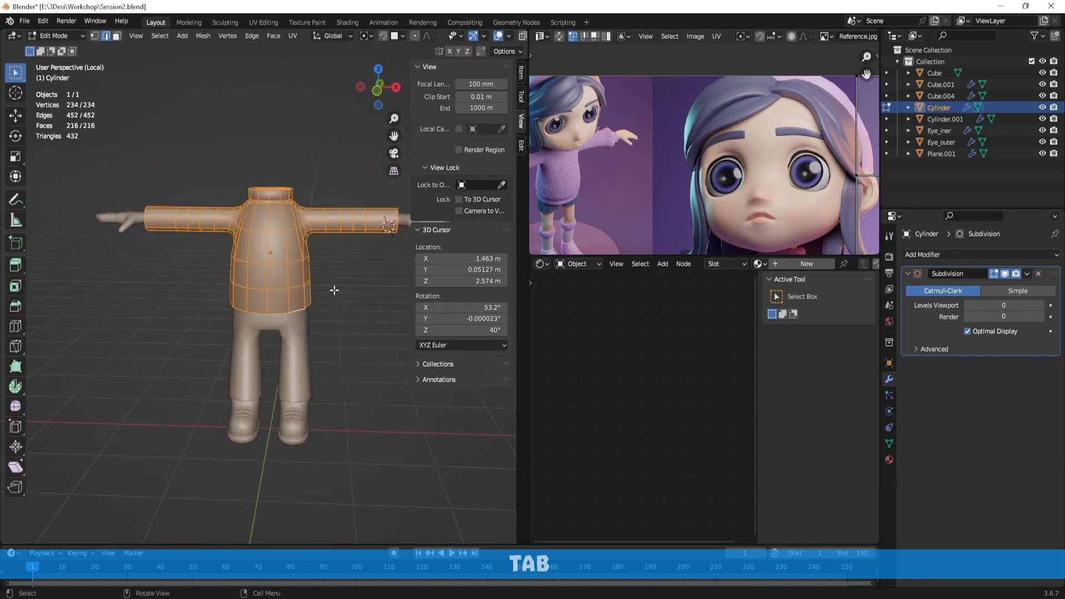
pyautogui.scroll(2, 342, 291)
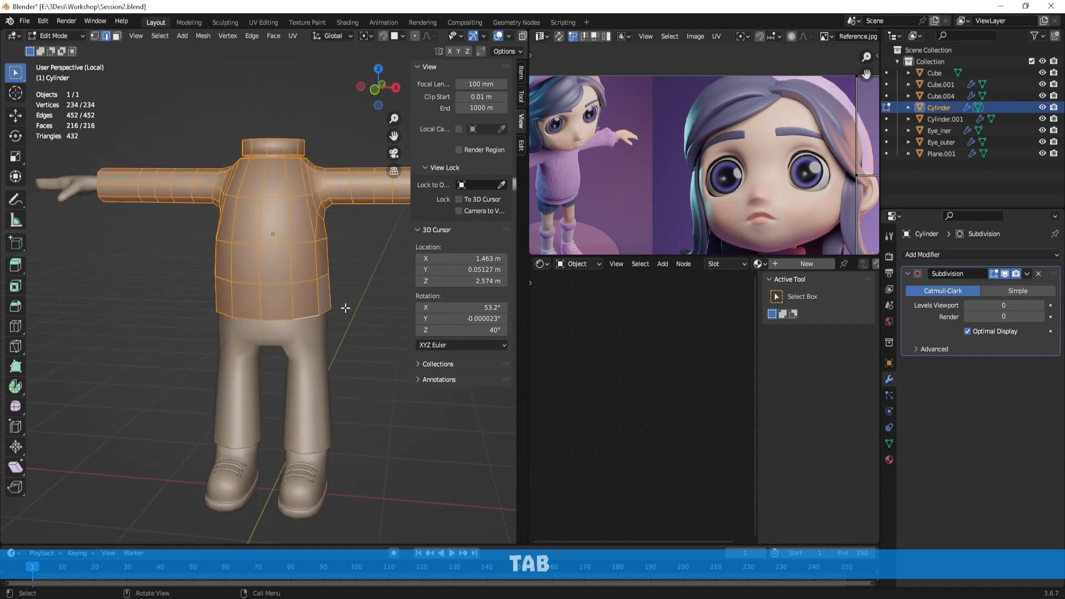
pyautogui.press('Tab')
pyautogui.scroll(-2, 337, 325)
pyautogui.moveTo(338, 325); pyautogui.dragTo(258, 322, button='middle')
pyautogui.click(301, 331)
pyautogui.press('Tab')
pyautogui.press('Tab')
# Check the hands' mesh in Edit Mode and set their viewport subdivision level to 0
pyautogui.click(342, 261)
pyautogui.press('Tab')
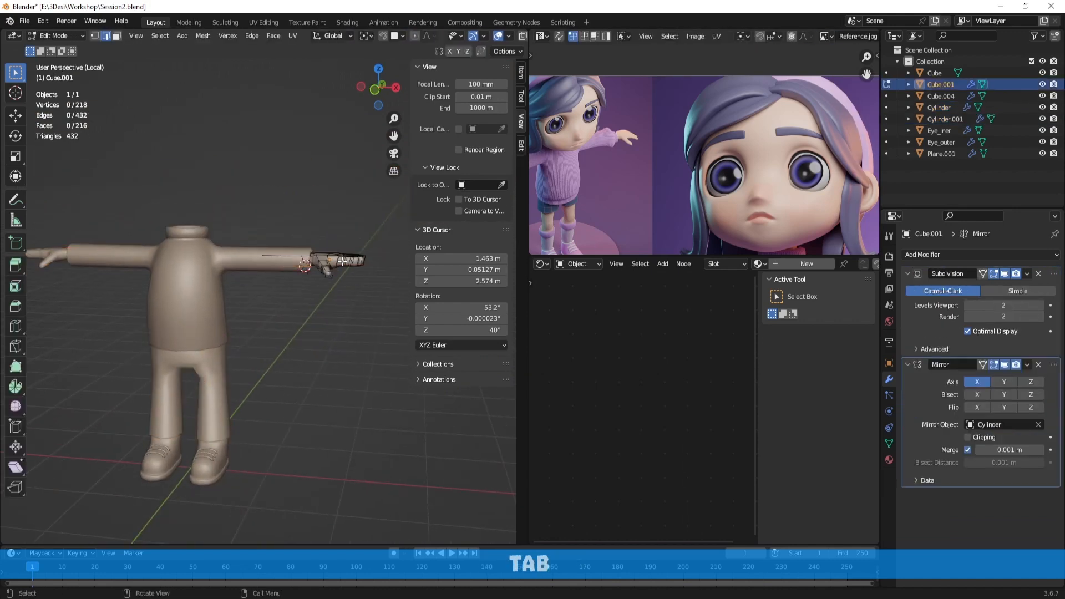
pyautogui.press('Tab')
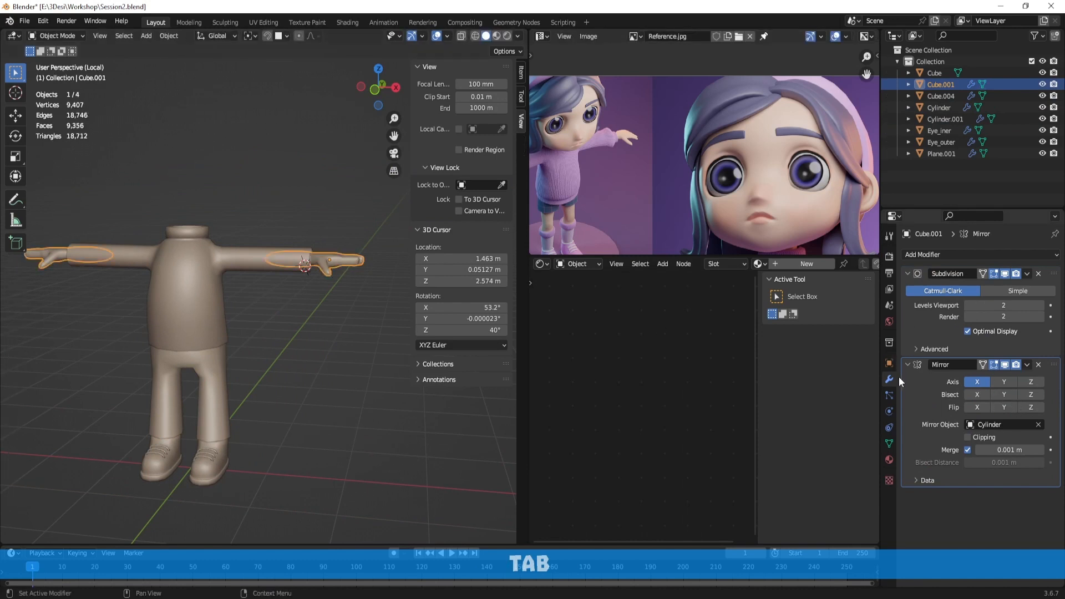
pyautogui.click(968, 305)
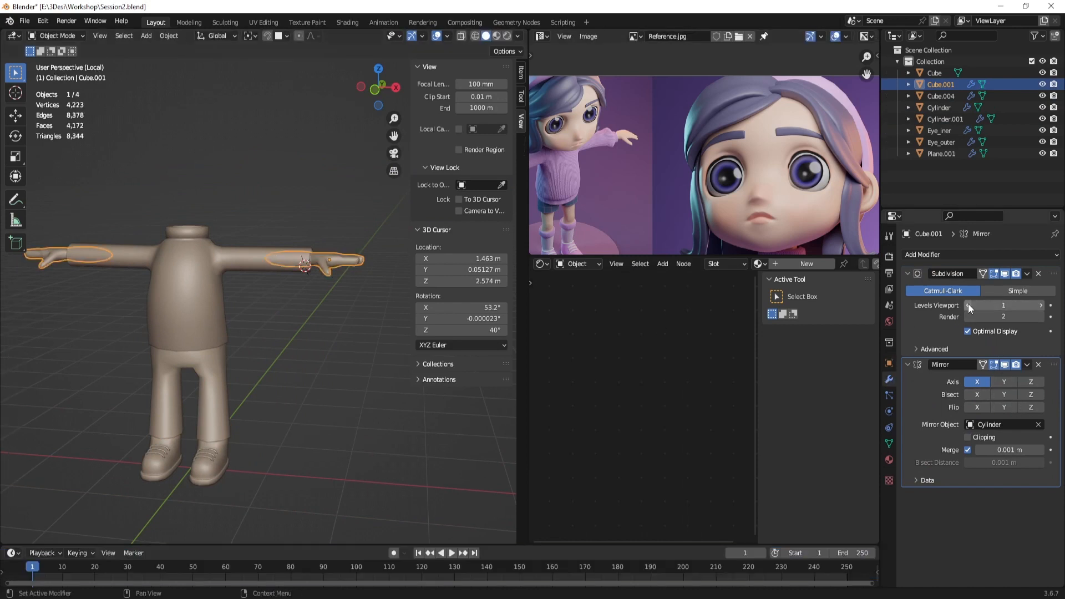
pyautogui.click(968, 305)
# Examine the mesh density of the hands, the sweater and the trousers in turn in Edit Mode
pyautogui.moveTo(313, 336); pyautogui.dragTo(295, 350, button='middle')
pyautogui.press('Tab')
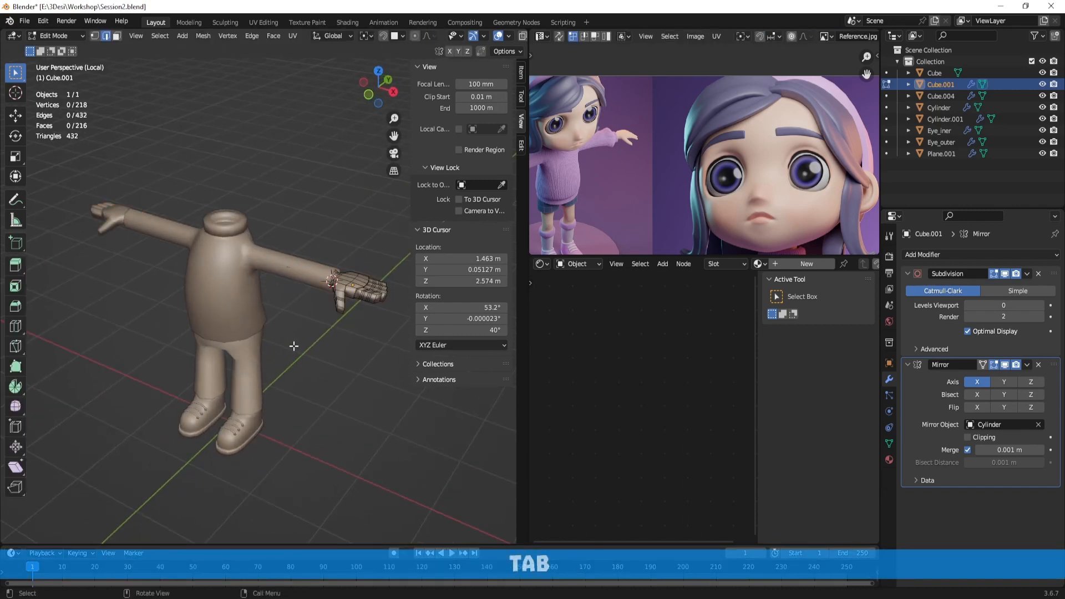
pyautogui.press('a')
pyautogui.press('Tab')
pyautogui.click(262, 262)
pyautogui.press('Tab')
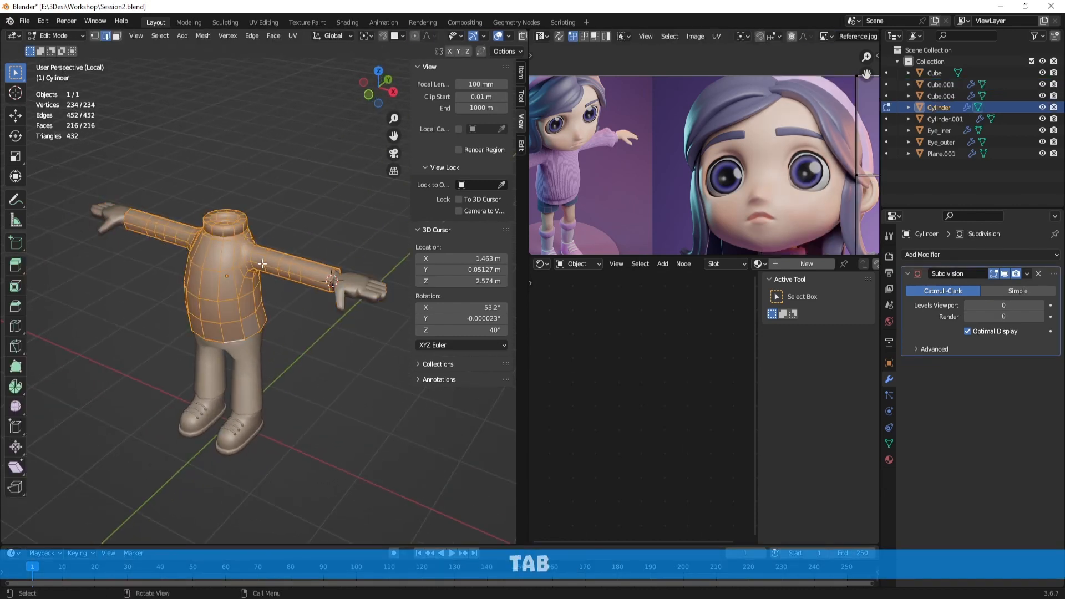
pyautogui.moveTo(285, 332); pyautogui.dragTo(321, 294, button='middle')
pyautogui.press('Tab')
pyautogui.click(254, 364)
pyautogui.press('Tab')
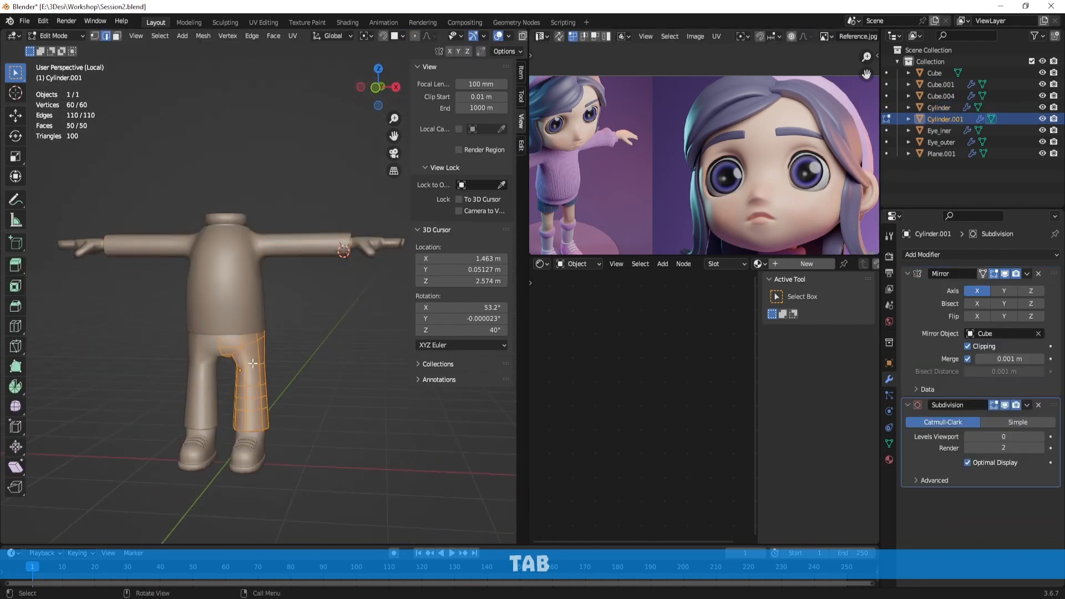
pyautogui.press('Tab')
# Examine the shoes' mesh geometry from the side in Edit Mode, and return to Object Mode
pyautogui.keyDown('shift'); pyautogui.moveTo(315, 392); pyautogui.dragTo(338, 311, button='middle'); pyautogui.keyUp('shift')
pyautogui.scroll(4, 321, 400)
pyautogui.click(304, 437)
pyautogui.press('Tab')
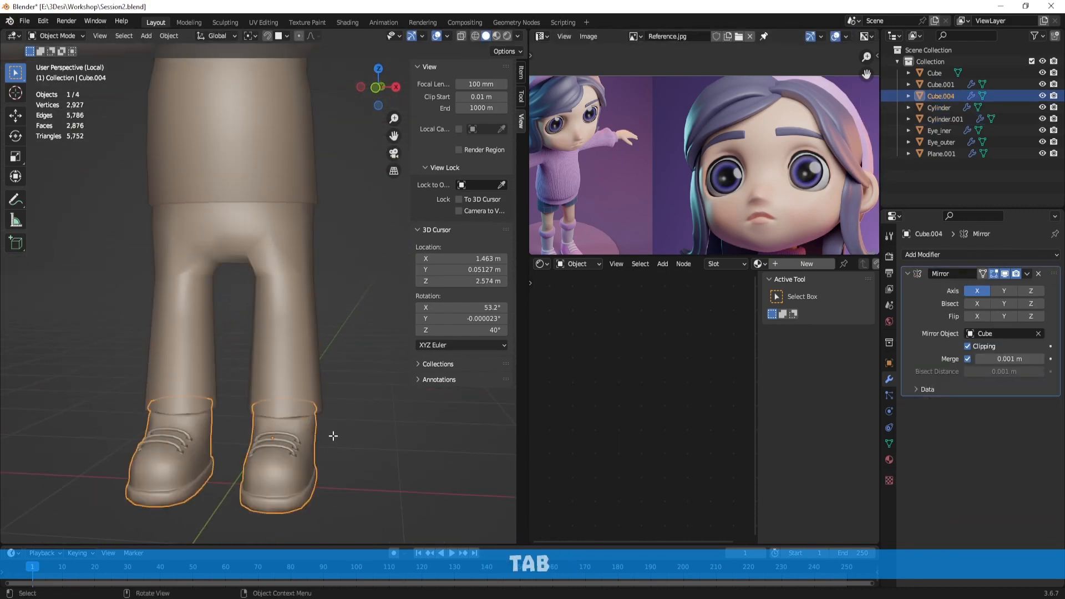
pyautogui.moveTo(355, 422); pyautogui.dragTo(305, 373, button='middle')
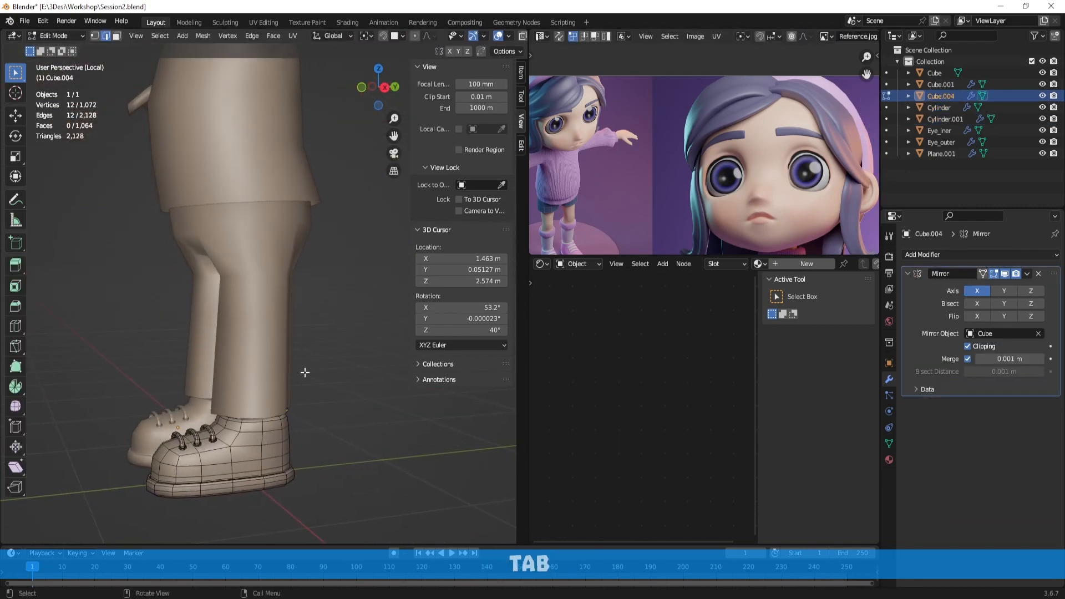
pyautogui.press('Tab')
pyautogui.keyDown('alt'); pyautogui.moveTo(305, 371); pyautogui.dragTo(373, 367); pyautogui.keyUp('alt')
pyautogui.keyDown('alt'); pyautogui.keyDown('shift'); pyautogui.moveTo(400, 227); pyautogui.dragTo(349, 411); pyautogui.keyUp('shift'); pyautogui.keyUp('alt')
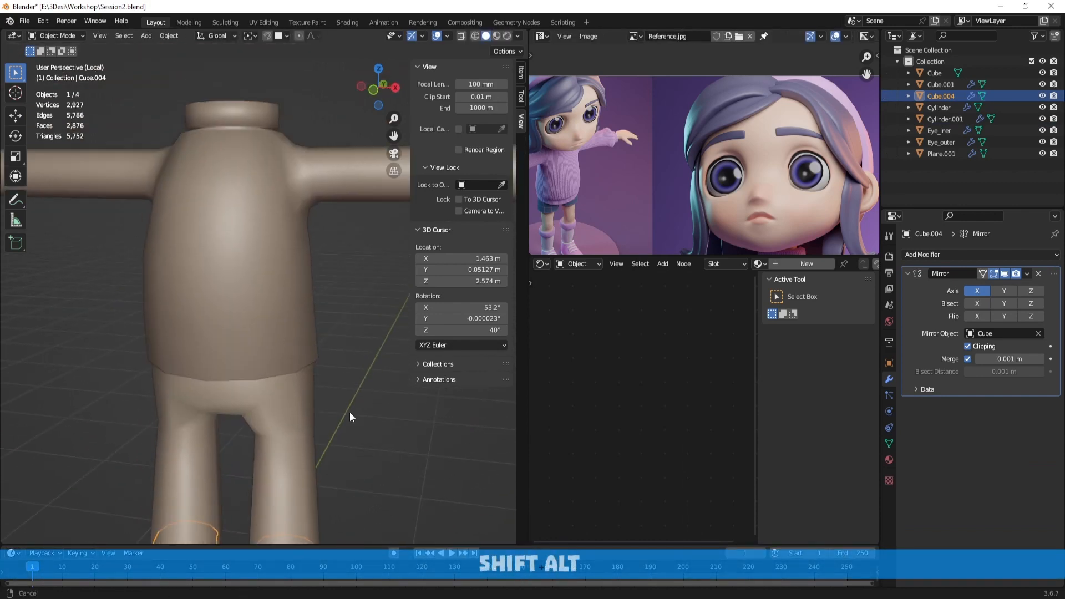
pyautogui.scroll(-2, 323, 284)
pyautogui.keyDown('alt'); pyautogui.keyDown('shift'); pyautogui.moveTo(323, 286); pyautogui.dragTo(325, 309); pyautogui.keyUp('shift'); pyautogui.keyUp('alt')
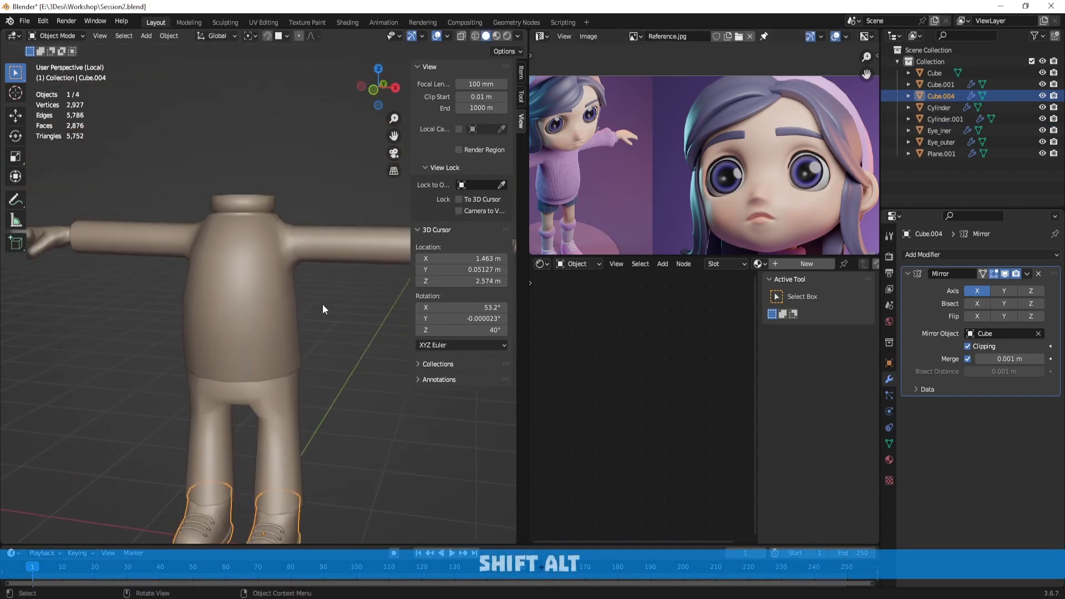
pyautogui.scroll(-3, 321, 305)
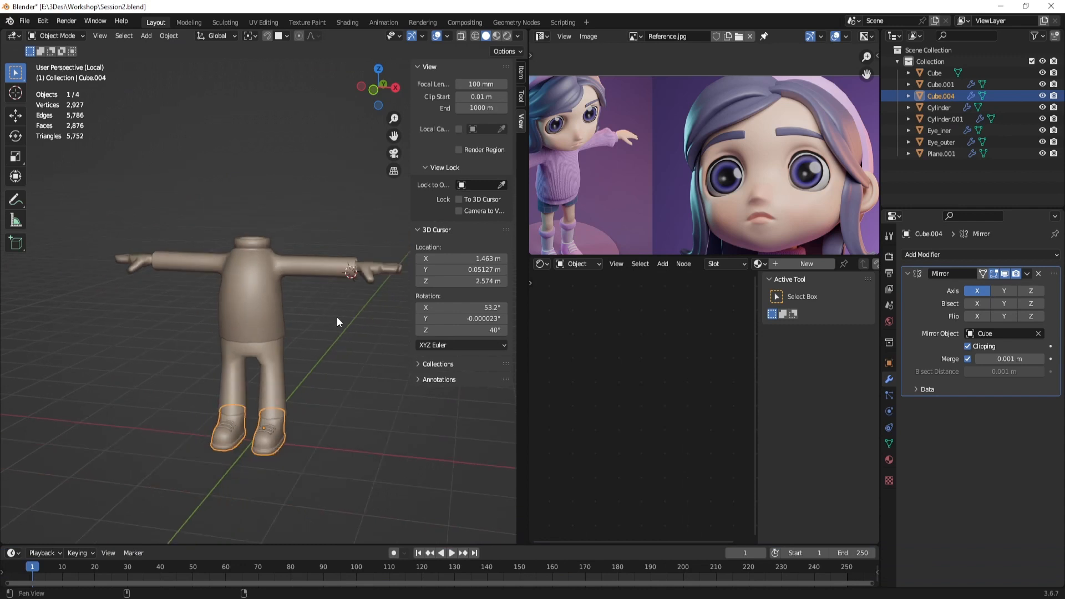
pyautogui.scroll(2, 325, 322)
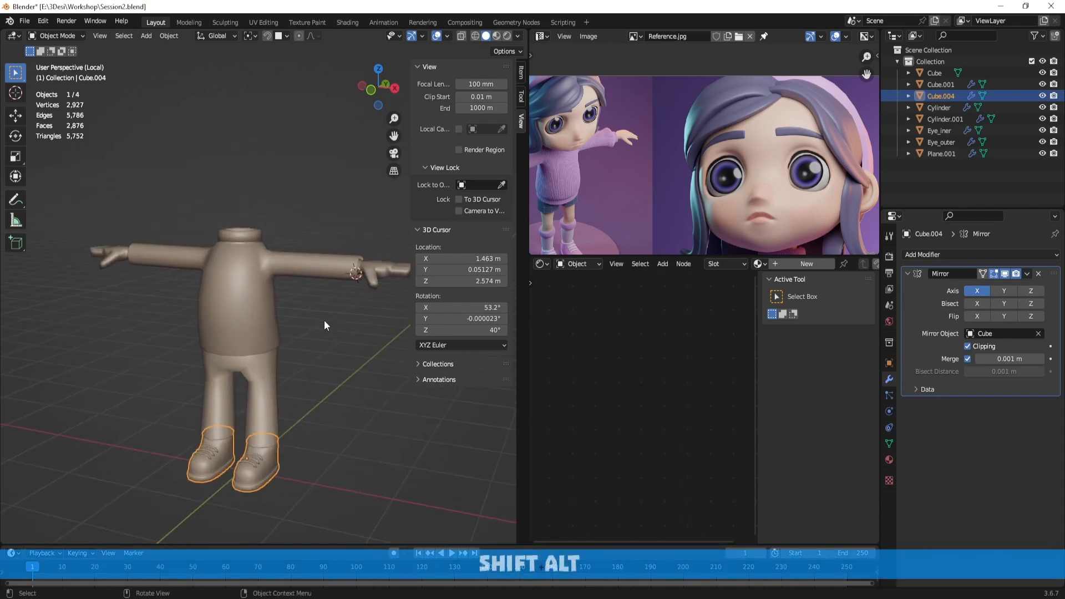
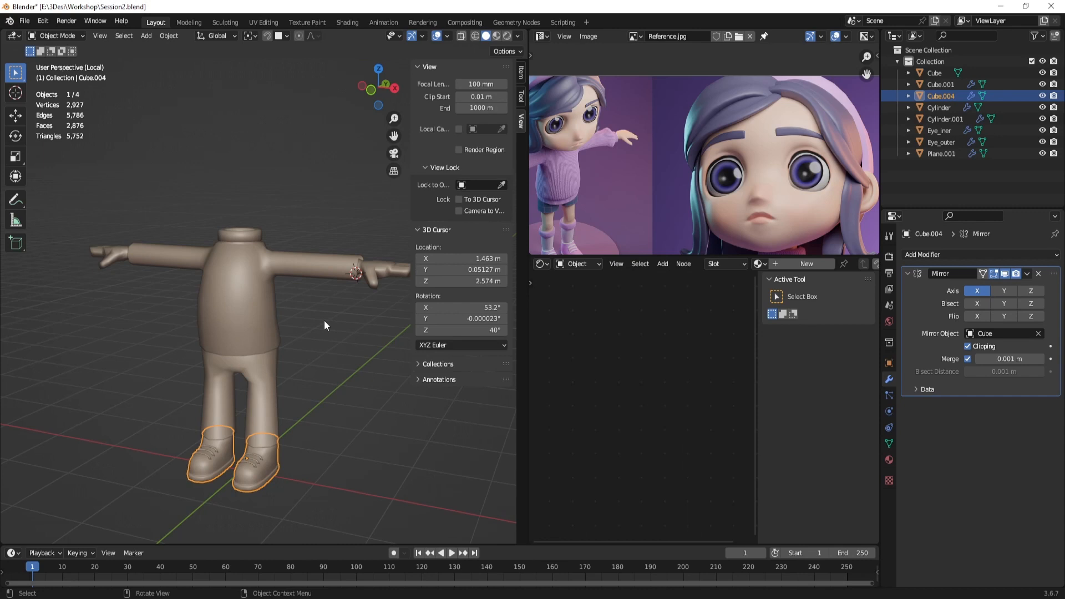
# Inspect the whole body's edge flow in wireframe shading, and switch back to solid shading
pyautogui.press('Tab')
pyautogui.press('Tab')
pyautogui.hotkey('ctrl', 'Tab')
pyautogui.click(255, 327)
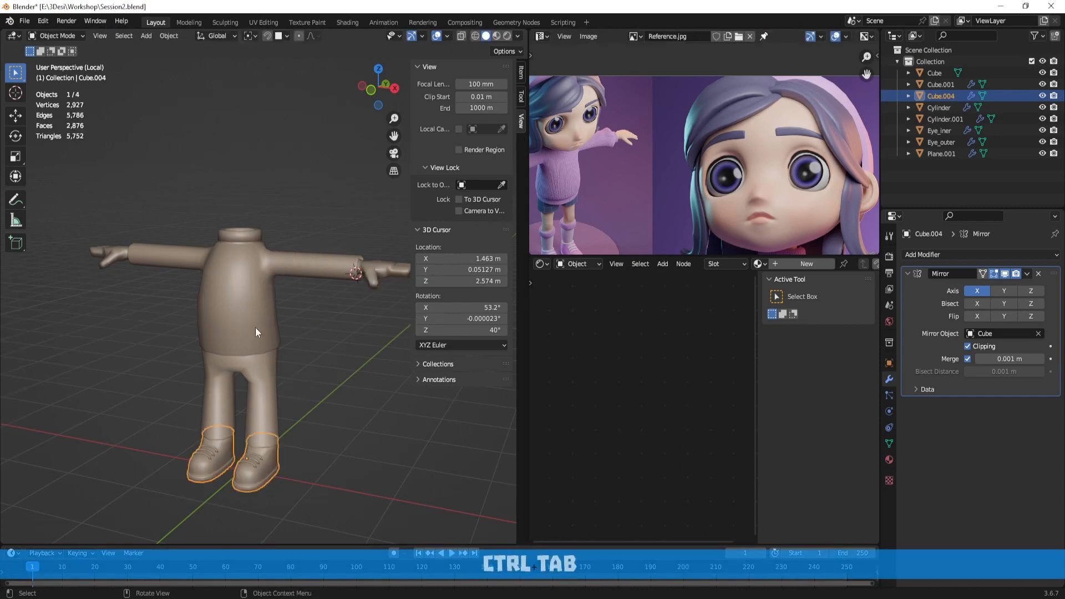
pyautogui.moveTo(317, 322); pyautogui.dragTo(327, 318, button='middle')
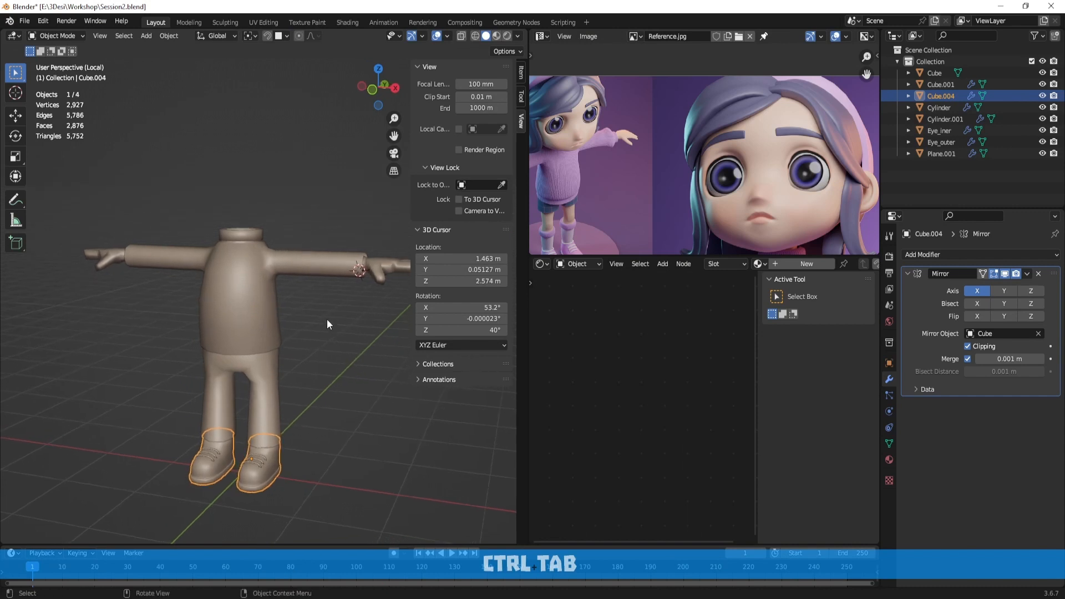
pyautogui.hotkey('shift', 'z')
pyautogui.hotkey('shift', 'z')
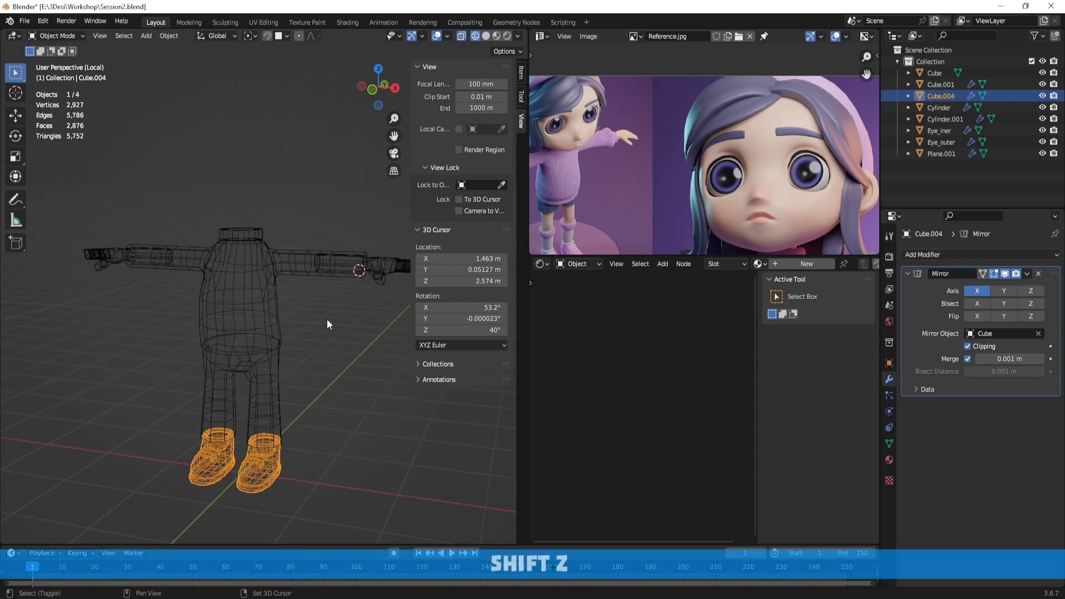
# Exit local view to show the full character, and select the sweater
pyautogui.press('KP_Divide')
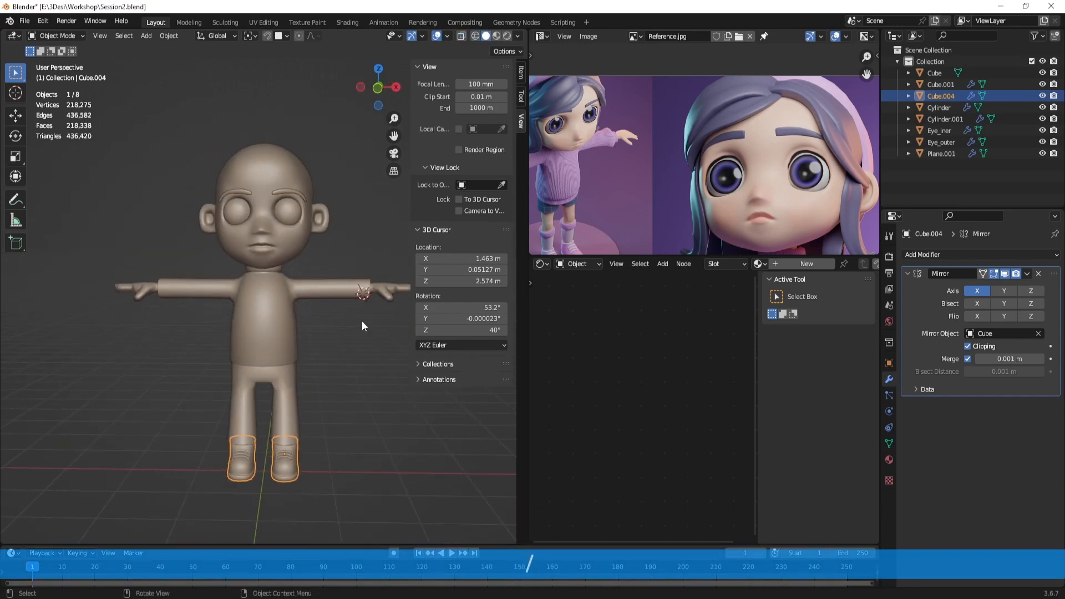
pyautogui.scroll(3, 291, 289)
pyautogui.moveTo(291, 288)
pyautogui.mouseDown(button='middle')
pyautogui.moveTo(362, 318)
pyautogui.moveTo(391, 308)
pyautogui.moveTo(291, 289)
pyautogui.mouseUp(button='middle')
pyautogui.click(292, 288)
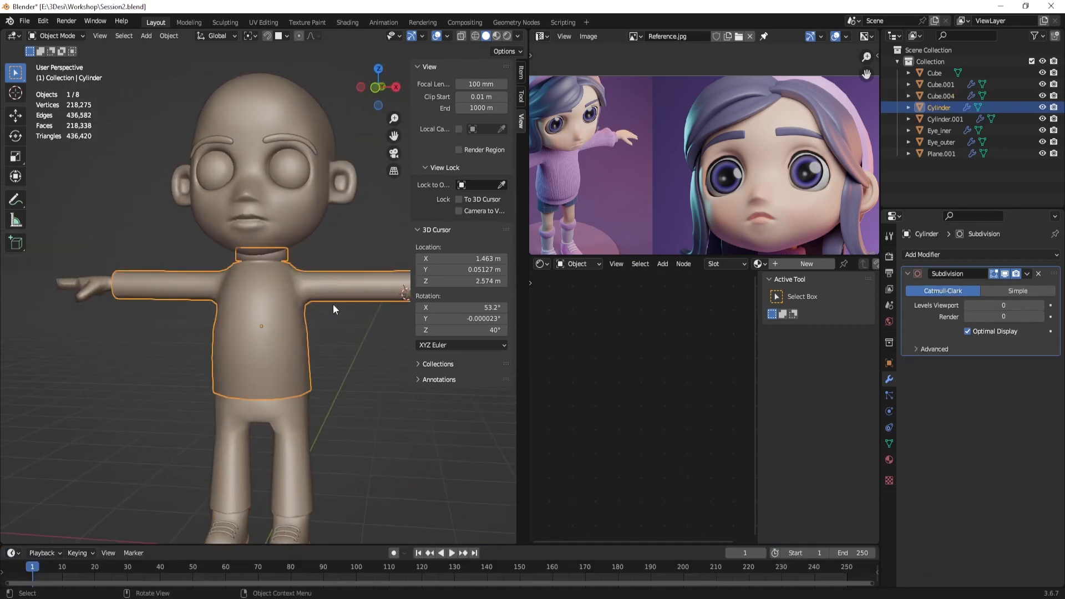
# Examine the meshes of the sweater, the trousers and the shoes in turn in Edit Mode on the full character
pyautogui.press('Tab')
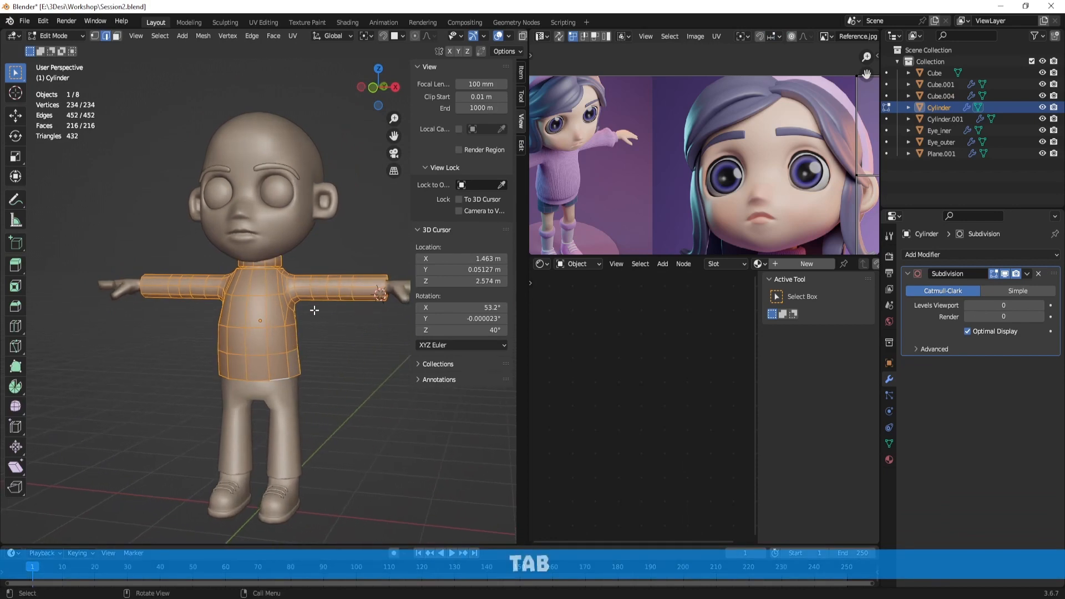
pyautogui.moveTo(314, 305); pyautogui.dragTo(295, 338, button='middle')
pyautogui.press('Tab')
pyautogui.click(294, 339)
pyautogui.press('Tab')
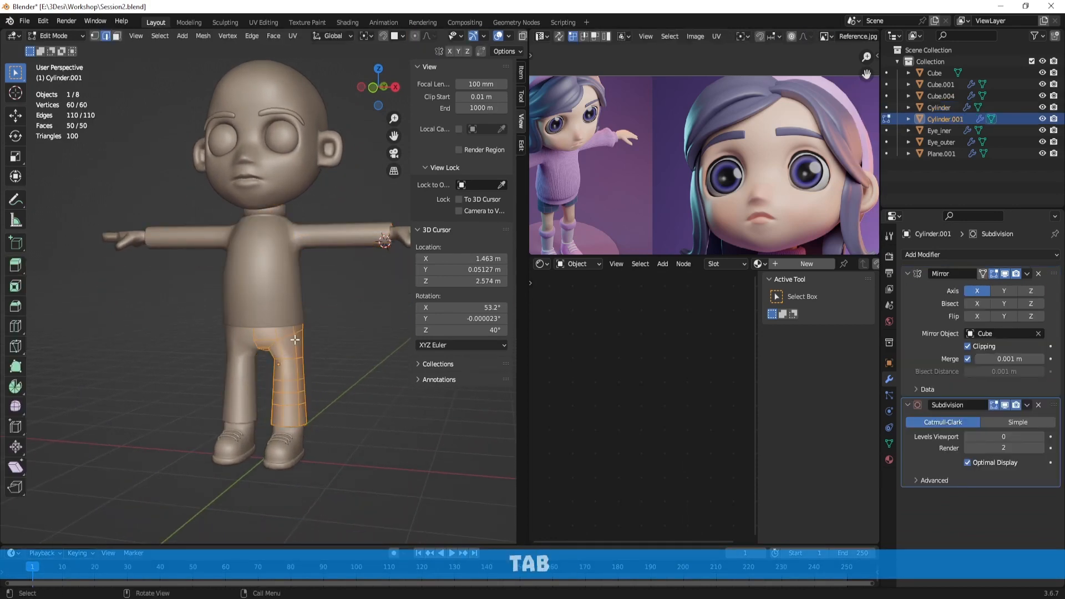
pyautogui.press('Tab')
pyautogui.click(284, 442)
pyautogui.press('Tab')
pyautogui.press('a')
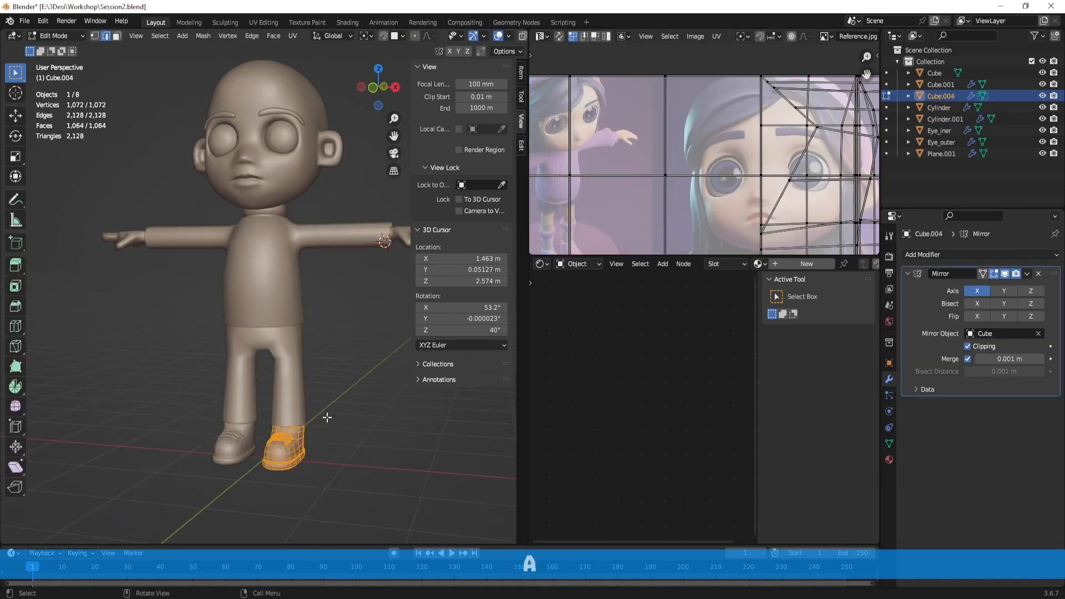
# Select the linked geometry of all three lace strands on the shoe
pyautogui.scroll(8, 328, 417)
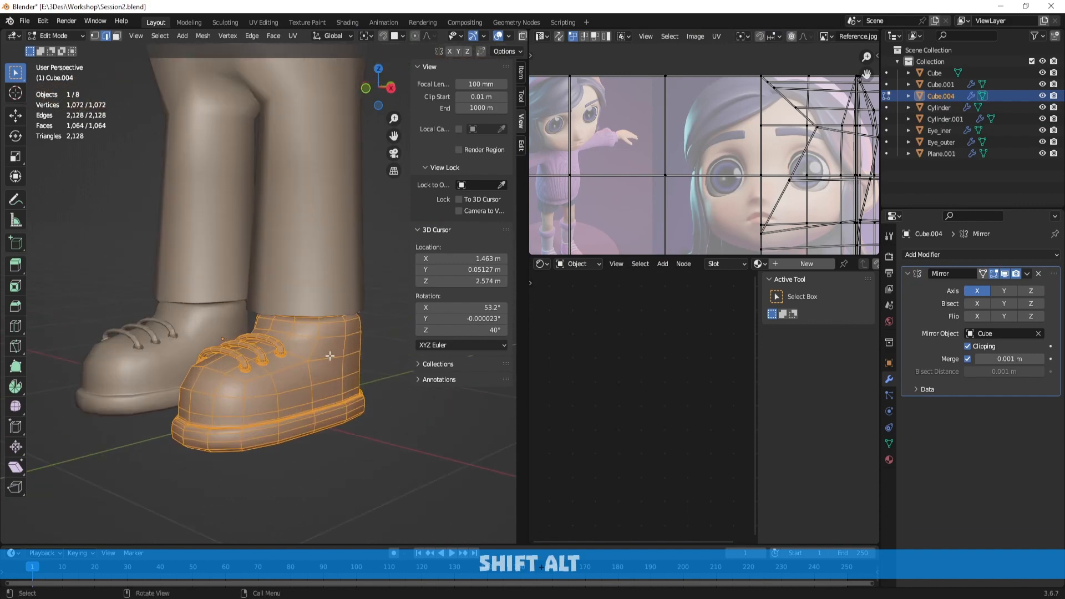
pyautogui.scroll(6, 330, 355)
pyautogui.click(321, 329)
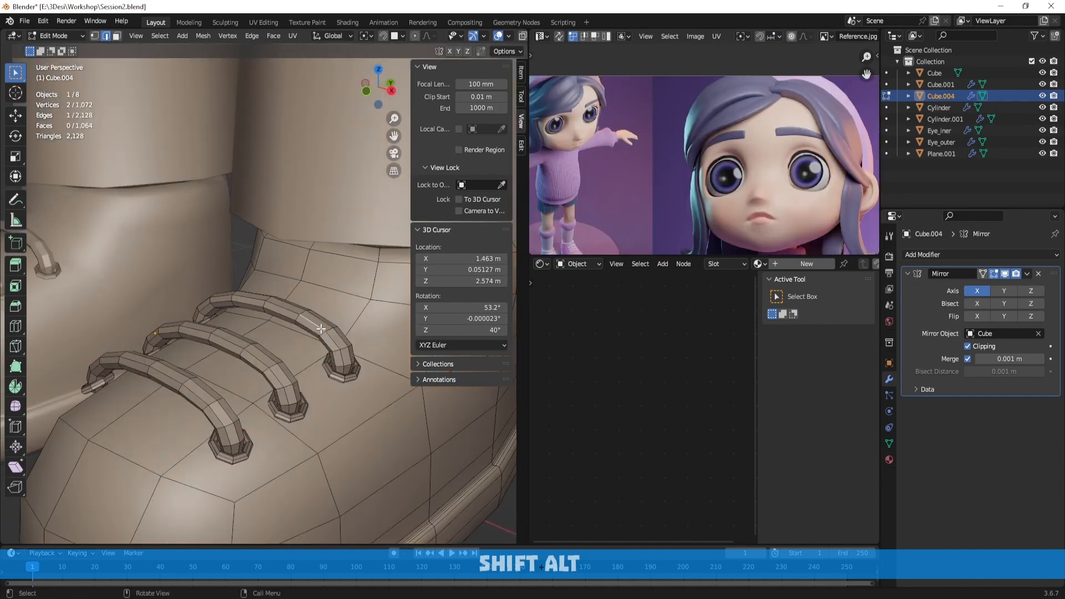
pyautogui.press('l')
pyautogui.press('l')
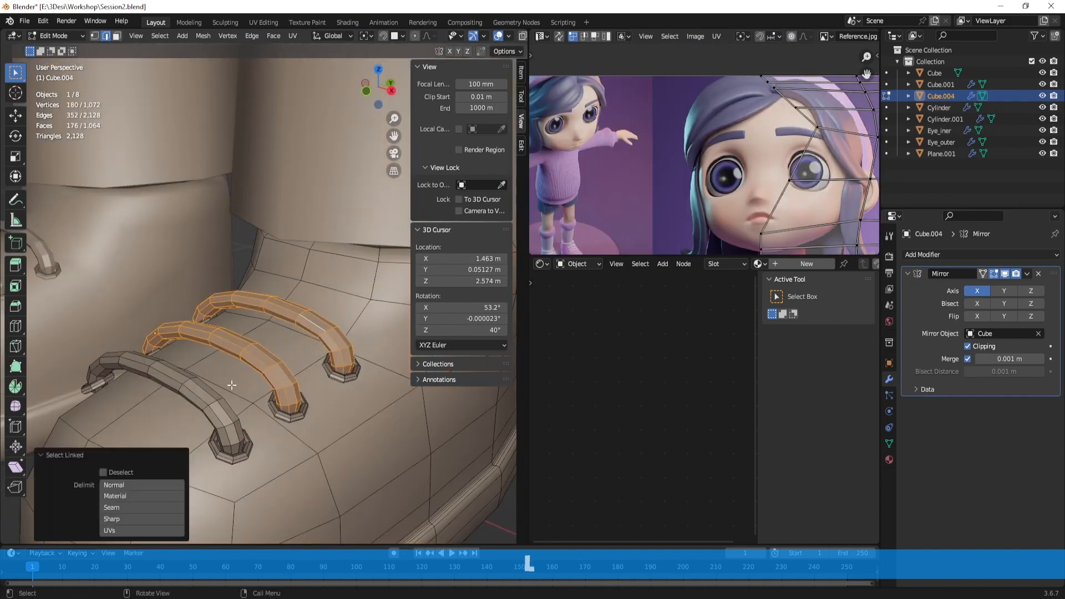
pyautogui.press('l')
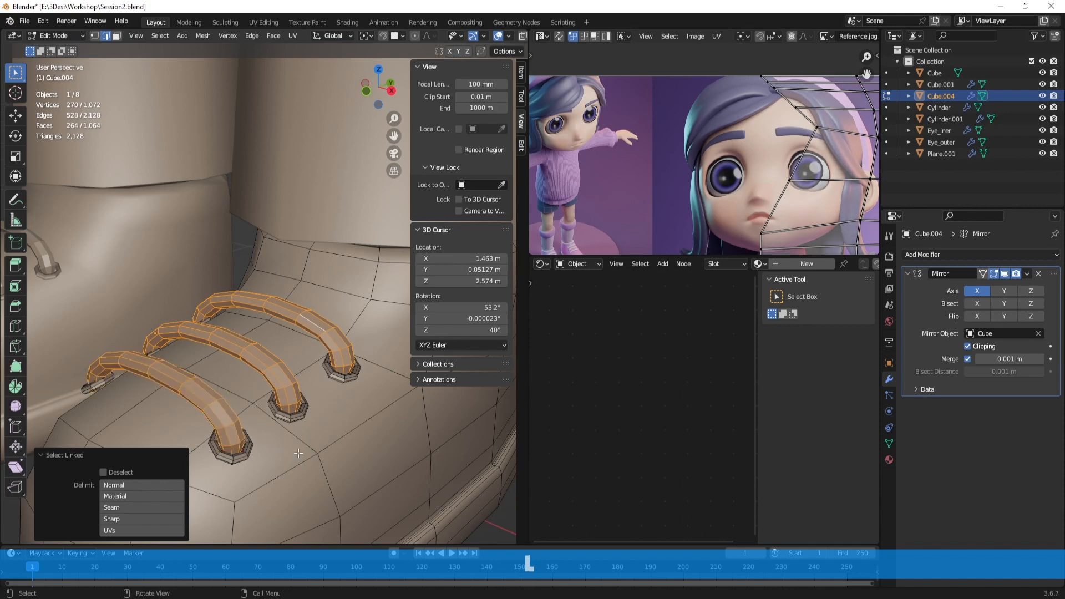
# Select the linked geometry of the shoe body, sole and lace eyelets, and return to Object Mode with the whole character in view
pyautogui.press('l')
pyautogui.scroll(-3, 277, 410)
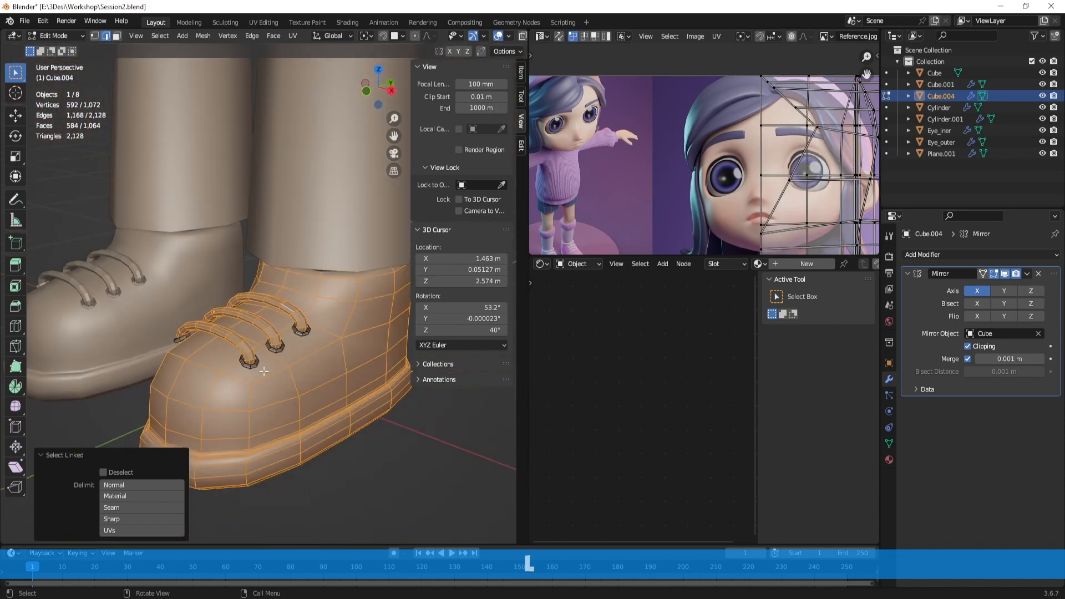
pyautogui.press('l')
pyautogui.press('l')
pyautogui.press('l')
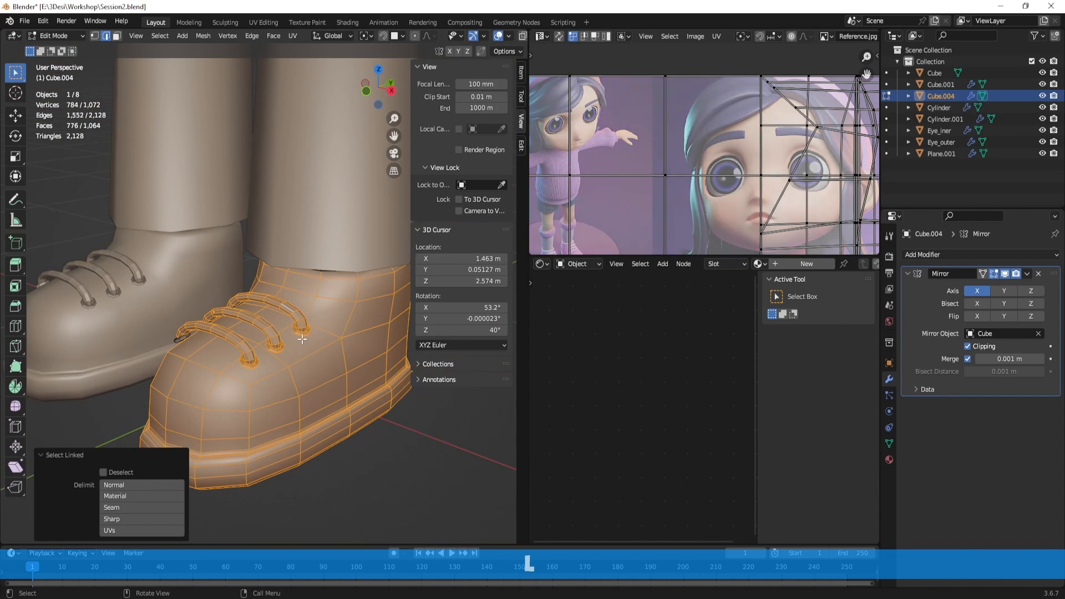
pyautogui.scroll(-5, 321, 347)
pyautogui.press('Tab')
pyautogui.scroll(-4, 368, 335)
pyautogui.keyDown('alt'); pyautogui.keyDown('shift'); pyautogui.moveTo(346, 268); pyautogui.dragTo(353, 369); pyautogui.keyUp('shift'); pyautogui.keyUp('alt')
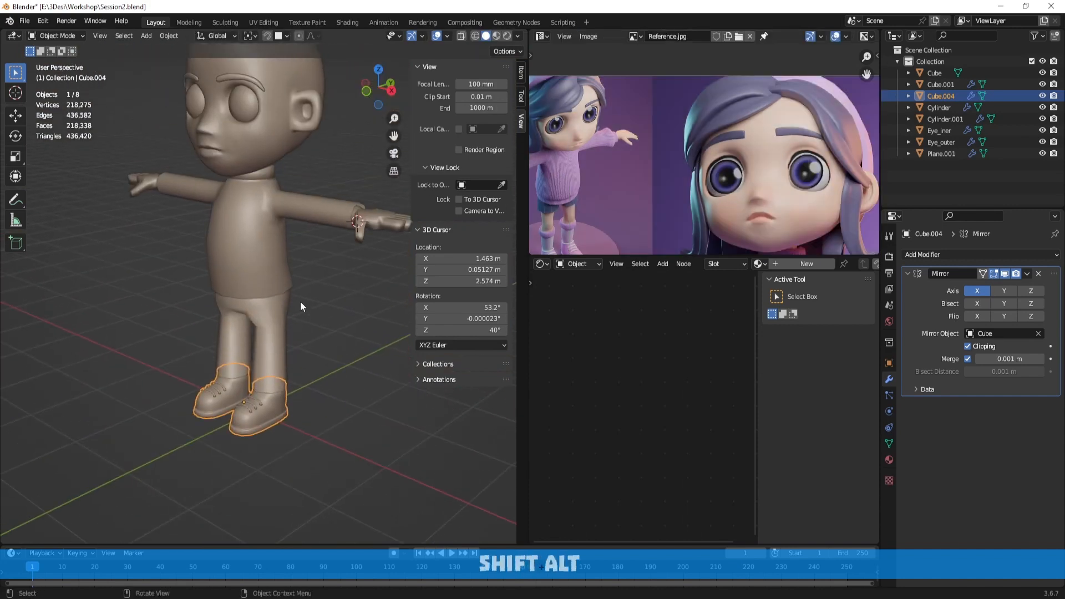
# Select the character's head and view it from the front
pyautogui.keyDown('alt'); pyautogui.moveTo(301, 302); pyautogui.dragTo(314, 339); pyautogui.keyUp('alt')
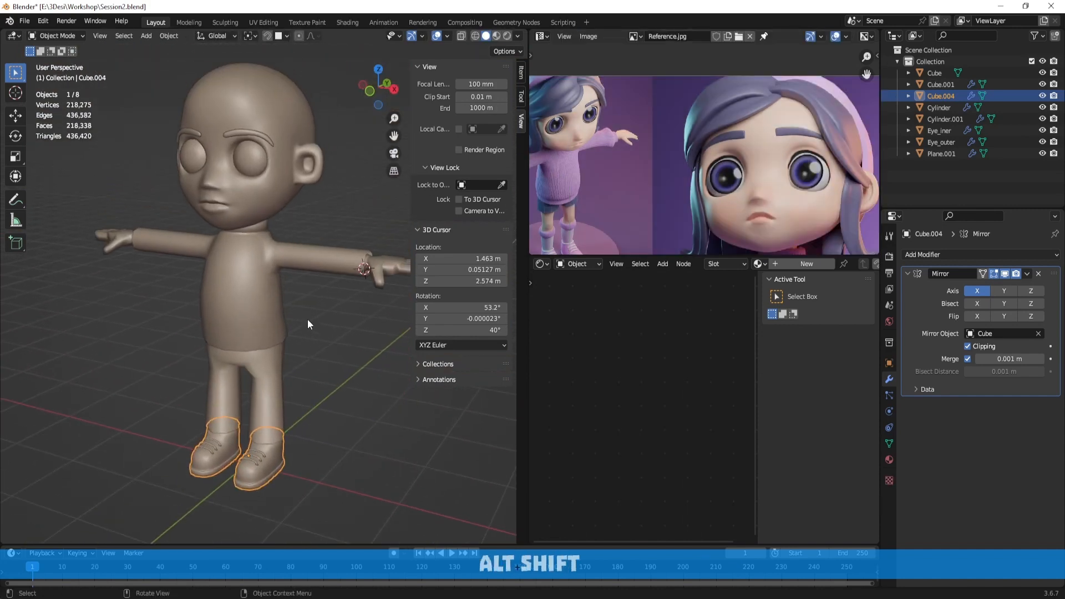
pyautogui.click(308, 320)
pyautogui.keyDown('alt'); pyautogui.moveTo(291, 285); pyautogui.dragTo(318, 358); pyautogui.keyUp('alt')
pyautogui.scroll(2, 317, 358)
pyautogui.click(263, 272)
pyautogui.keyDown('alt'); pyautogui.moveTo(262, 273); pyautogui.dragTo(333, 326); pyautogui.keyUp('alt')
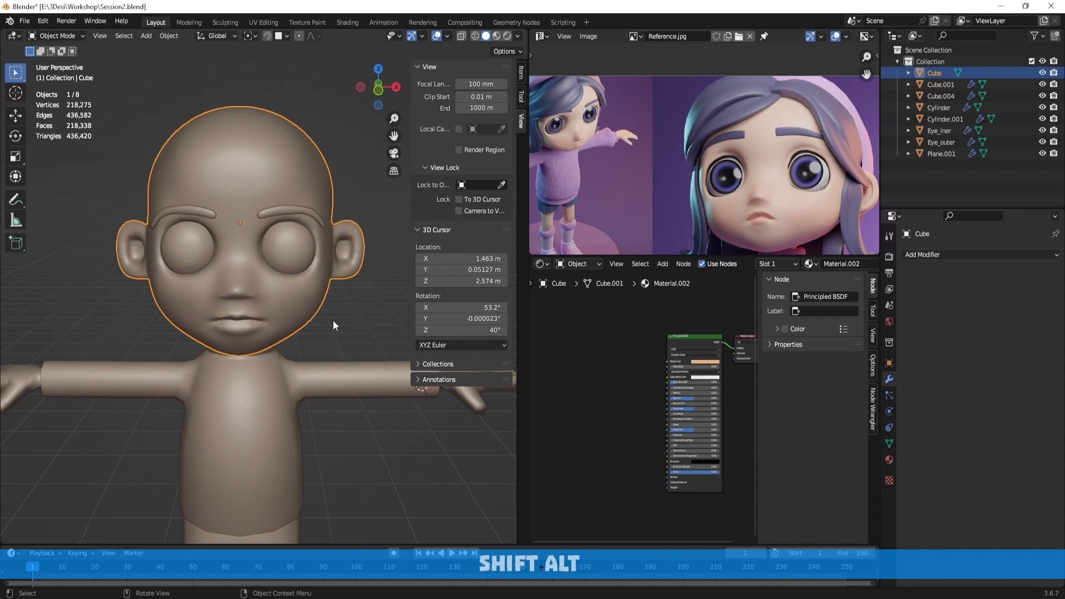
pyautogui.keyDown('alt'); pyautogui.moveTo(348, 301); pyautogui.dragTo(341, 339); pyautogui.keyUp('alt')
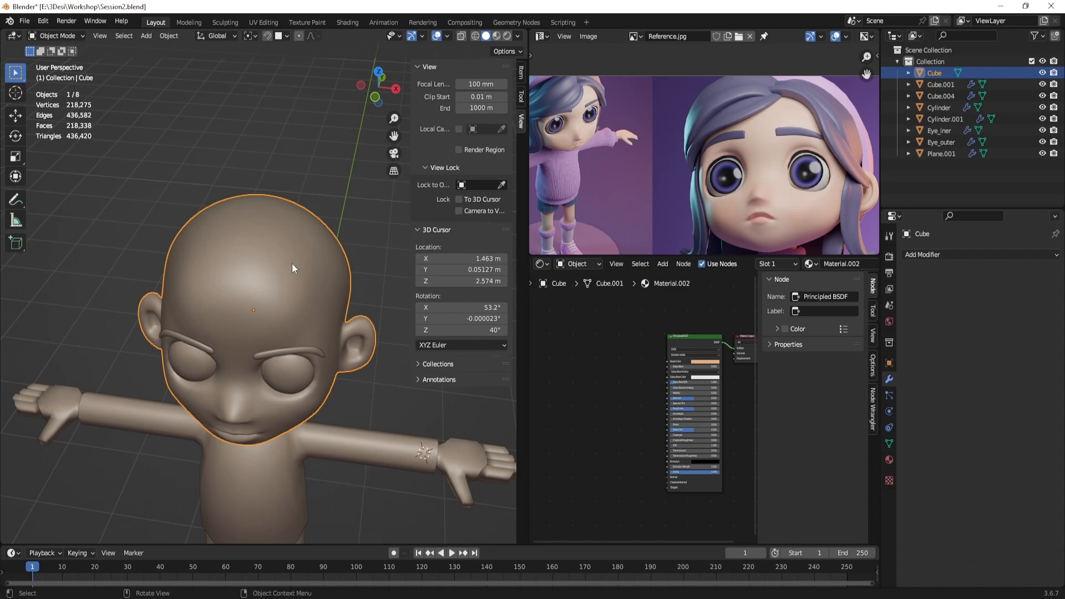
# Deselect the head and compare the bald scalp from above with the hair in the reference image
pyautogui.scroll(1, 292, 264)
pyautogui.scroll(-1, 292, 264)
pyautogui.moveTo(292, 263); pyautogui.dragTo(308, 241, button='middle')
pyautogui.scroll(-2, 308, 241)
pyautogui.click(324, 261)
pyautogui.scroll(1, 348, 287)
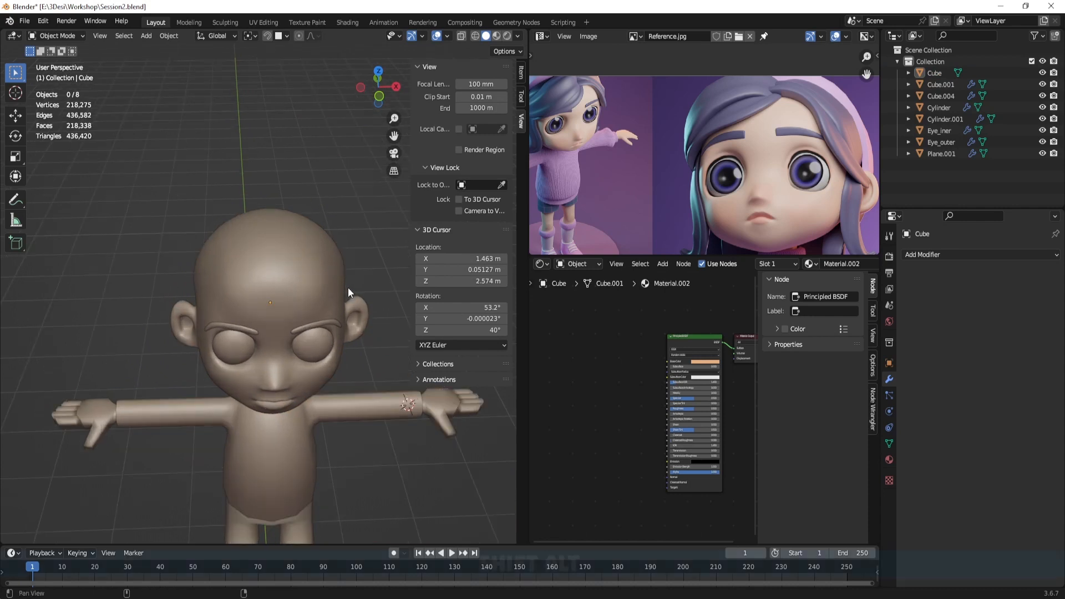
pyautogui.moveTo(347, 287); pyautogui.dragTo(323, 266, button='middle')
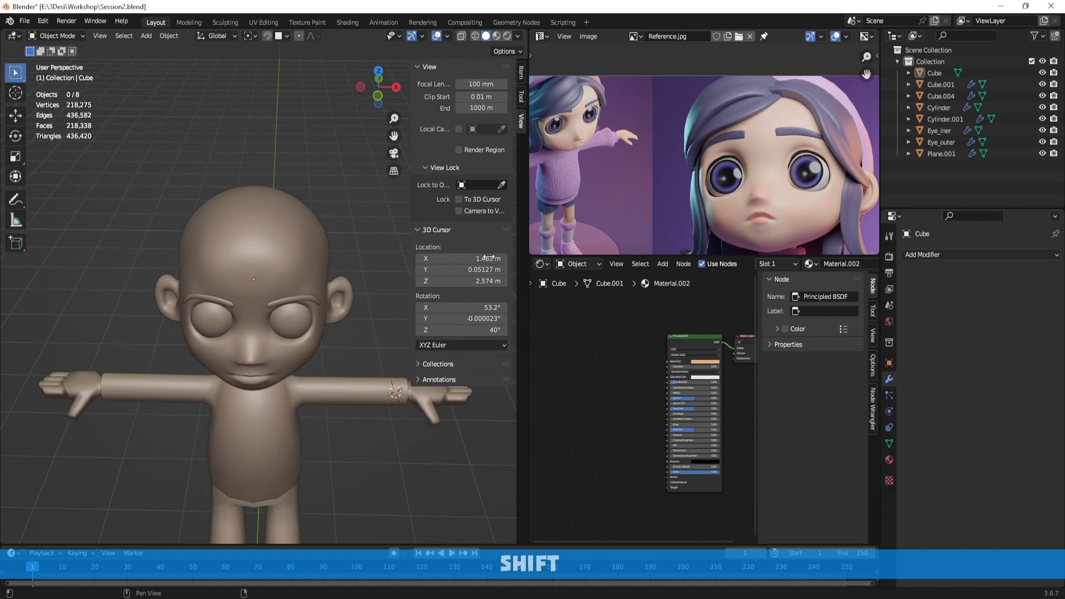
pyautogui.scroll(2, 748, 141)
pyautogui.keyDown('alt'); pyautogui.moveTo(748, 141); pyautogui.dragTo(770, 138); pyautogui.keyUp('alt')
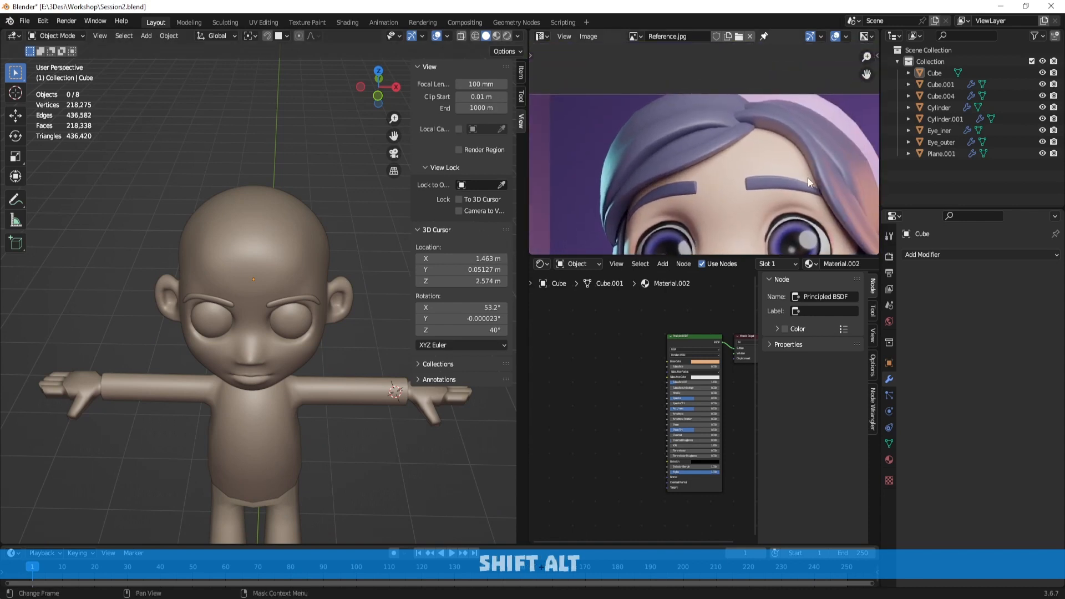
pyautogui.moveTo(808, 178); pyautogui.dragTo(670, 92, button='middle')
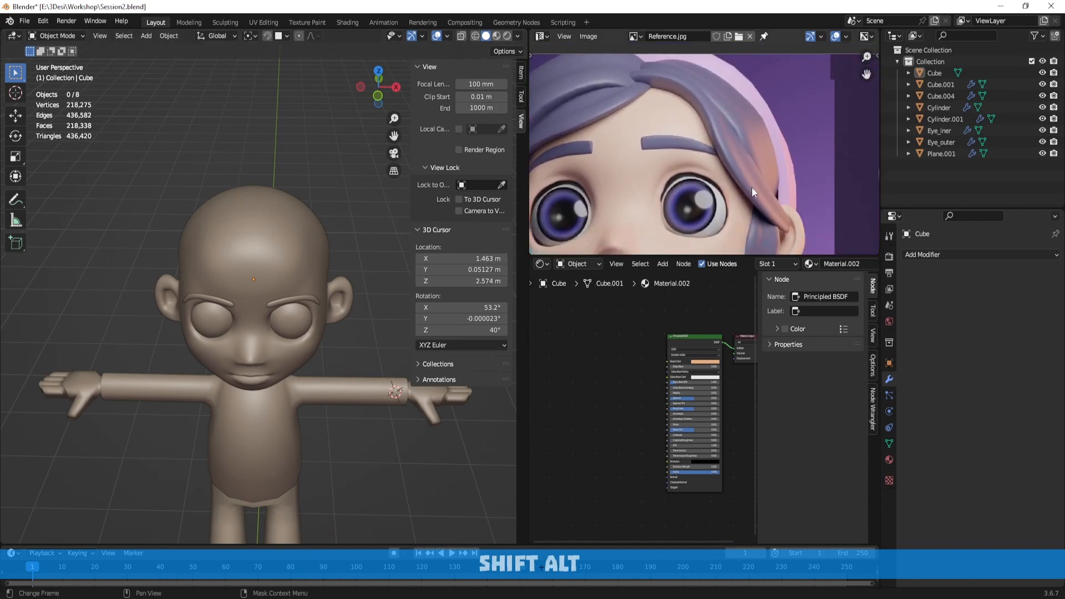
pyautogui.moveTo(324, 207); pyautogui.dragTo(272, 184, button='middle')
# Add a Path curve and position it lengthwise across the front of the head's crown
pyautogui.hotkey('shift', 'a')
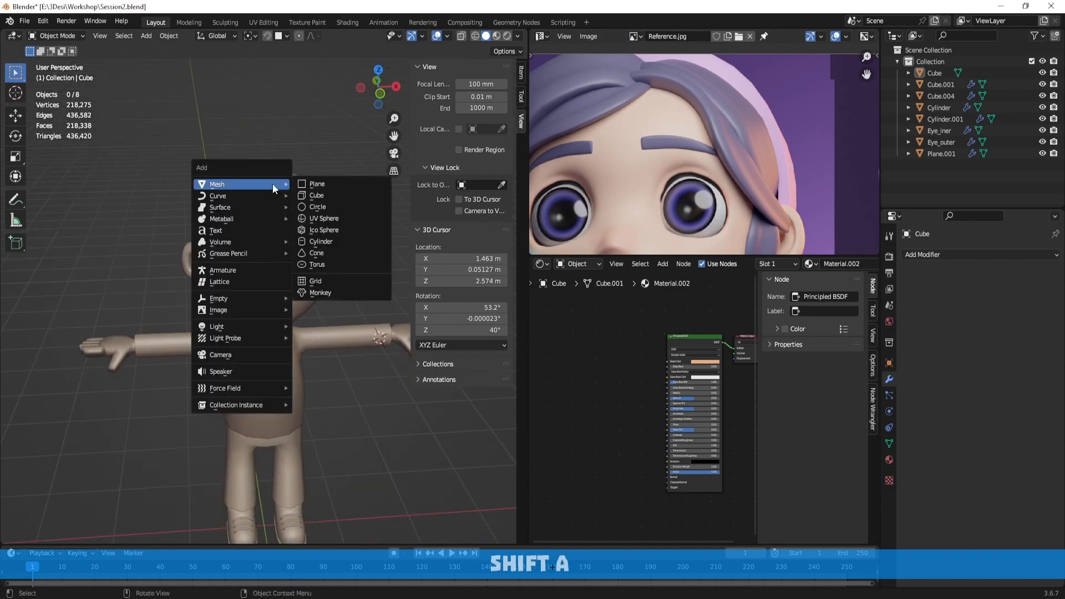
pyautogui.moveTo(272, 195)
pyautogui.click(337, 244)
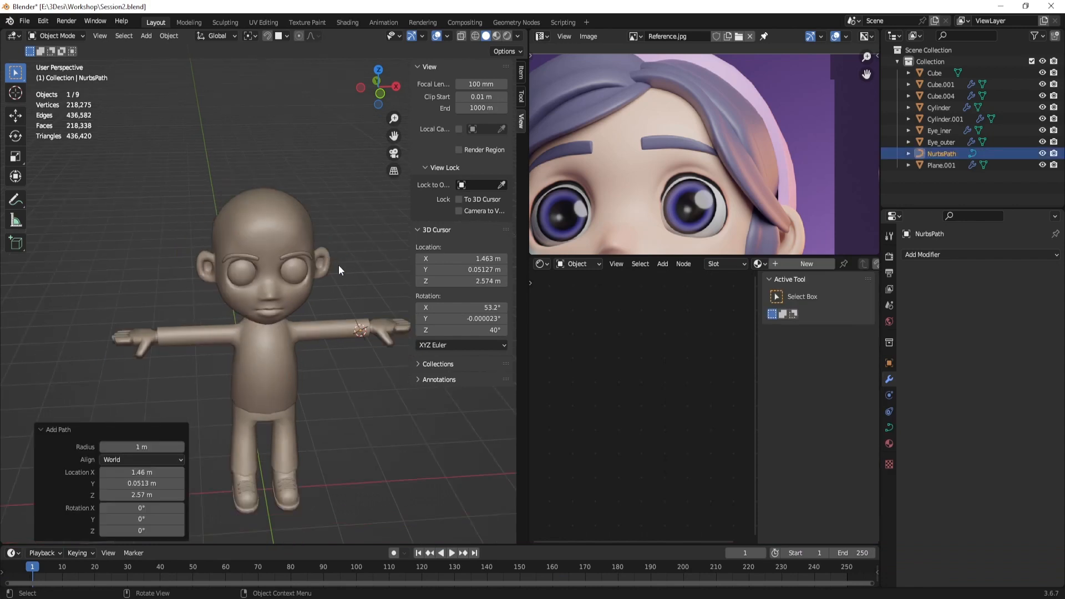
pyautogui.press('g')
pyautogui.click(222, 170)
pyautogui.moveTo(222, 170); pyautogui.dragTo(303, 231, button='middle')
pyautogui.press('g')
pyautogui.moveTo(303, 231); pyautogui.dragTo(333, 252, button='middle')
pyautogui.click(373, 282)
pyautogui.moveTo(373, 282); pyautogui.dragTo(285, 237, button='middle')
pyautogui.press('g')
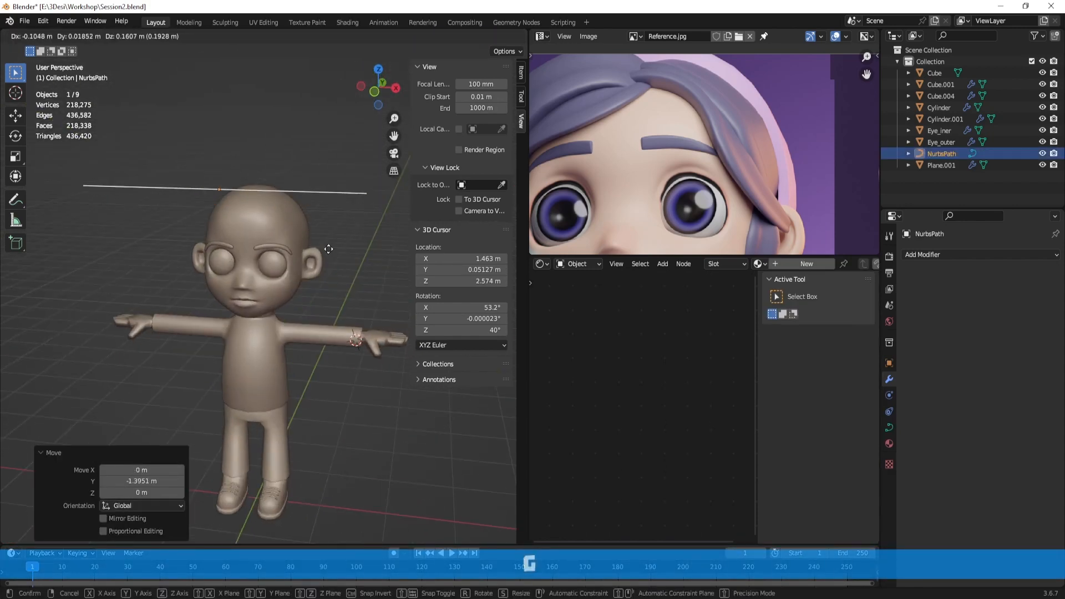
pyautogui.click(326, 243)
# Add a Bezier Circle, lower it about 2.32 m along Z, and move it in front of and beside the character's feet
pyautogui.scroll(-3, 327, 243)
pyautogui.keyDown('shift'); pyautogui.moveTo(374, 366); pyautogui.dragTo(318, 251, button='middle'); pyautogui.keyUp('shift')
pyautogui.hotkey('shift', 'a')
pyautogui.moveTo(335, 315)
pyautogui.click(380, 328)
pyautogui.press('g')
pyautogui.press('z')
pyautogui.click(325, 331)
pyautogui.moveTo(324, 333); pyautogui.dragTo(323, 358, button='middle')
pyautogui.press('g')
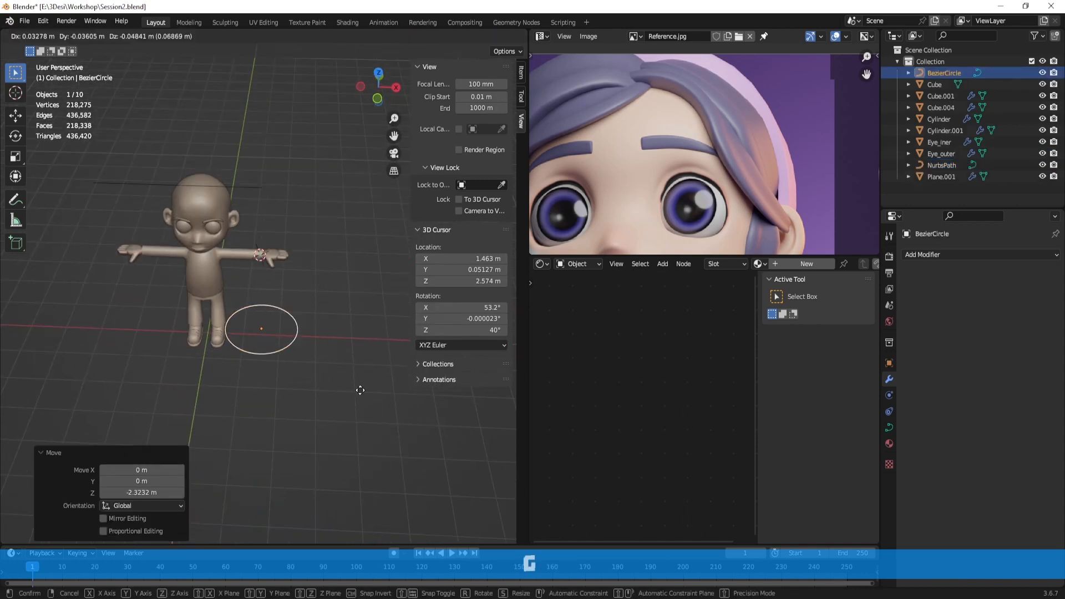
pyautogui.click(386, 475)
# Enter Edit Mode on the Bezier circle in top view and select the control point nearest the character's hand
pyautogui.press('KP_7')
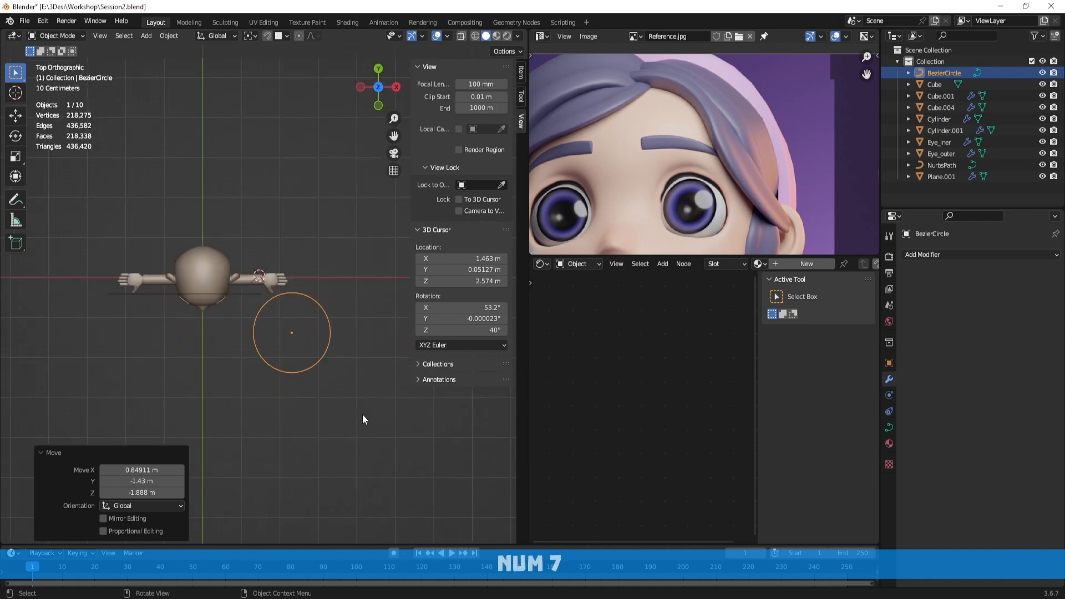
pyautogui.scroll(3, 362, 414)
pyautogui.press('Tab')
pyautogui.keyDown('shift'); pyautogui.moveTo(245, 310); pyautogui.dragTo(288, 328, button='middle'); pyautogui.keyUp('shift')
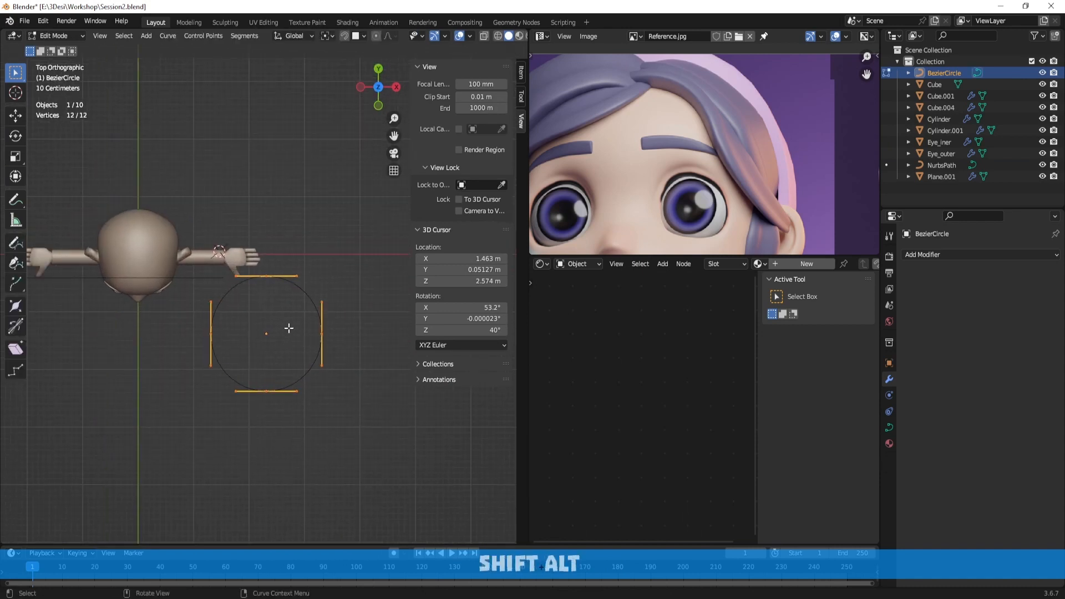
pyautogui.click(270, 277)
pyautogui.keyDown('shift'); pyautogui.click(319, 329); pyautogui.keyUp('shift')
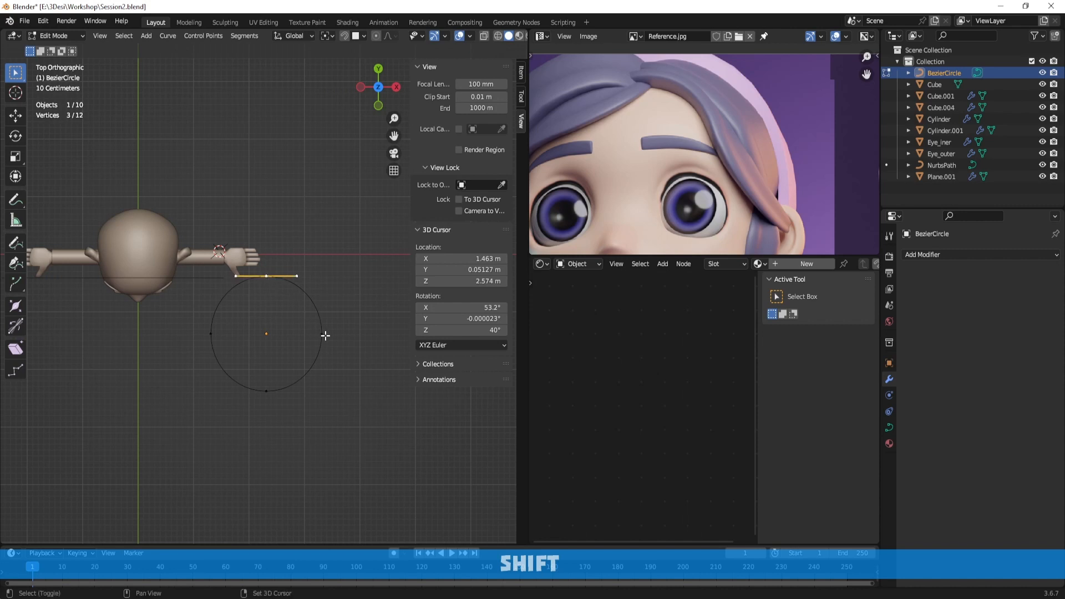
pyautogui.press('g')
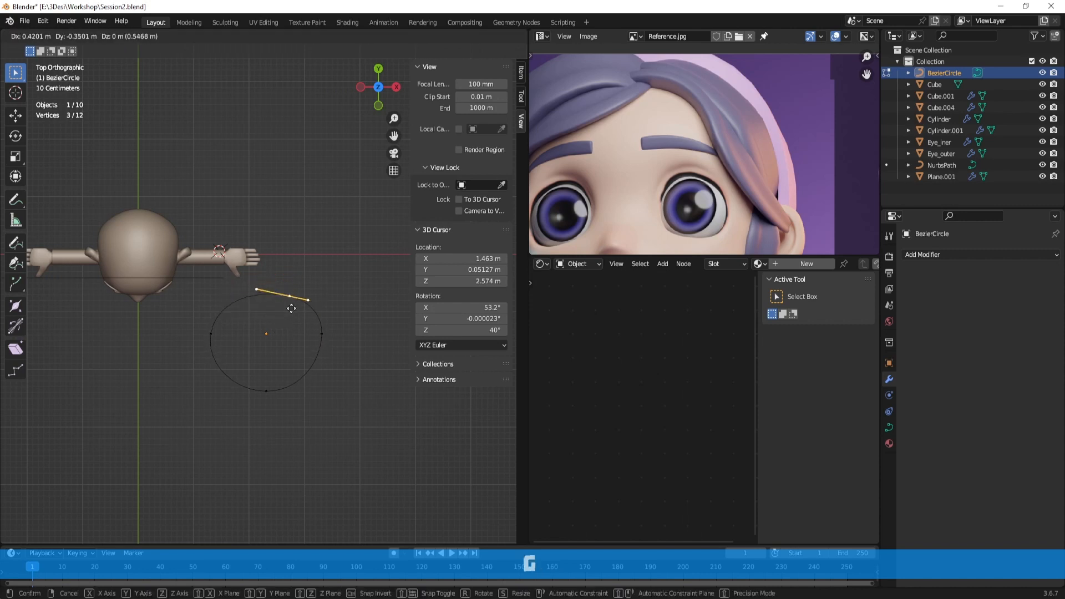
pyautogui.rightClick(316, 307)
pyautogui.press('r')
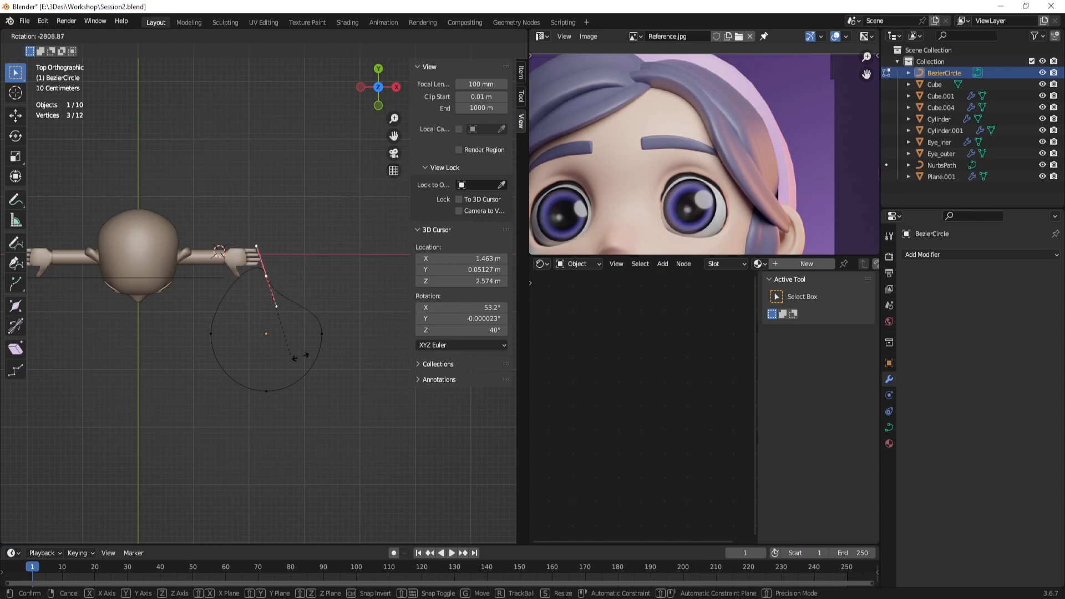
pyautogui.rightClick(362, 280)
# Scale the circle's upper control point handles to about 0.477 and move the point about 0.42 m inward along negative Y
pyautogui.scroll(2, 375, 311)
pyautogui.keyDown('shift'); pyautogui.moveTo(364, 305); pyautogui.dragTo(364, 290, button='middle'); pyautogui.keyUp('shift')
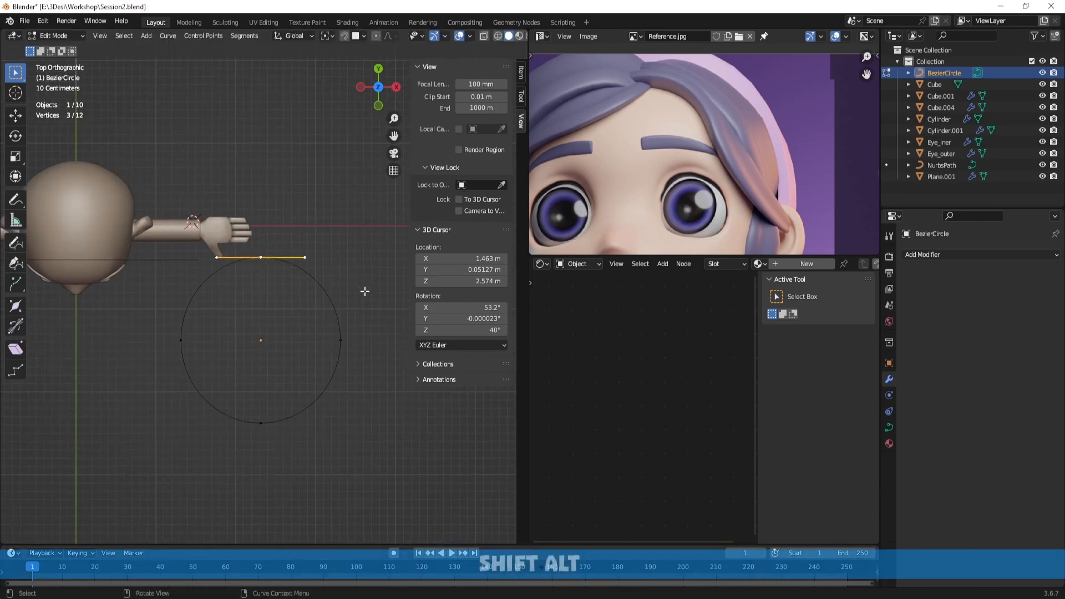
pyautogui.press('s')
pyautogui.click(311, 284)
pyautogui.press('g')
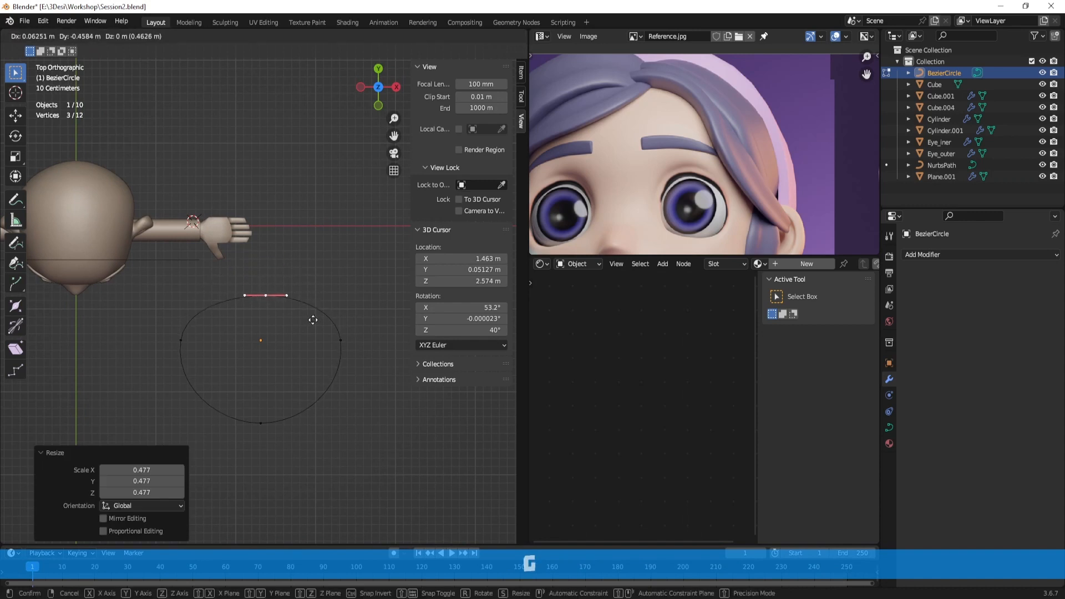
pyautogui.click(289, 306)
pyautogui.press('s')
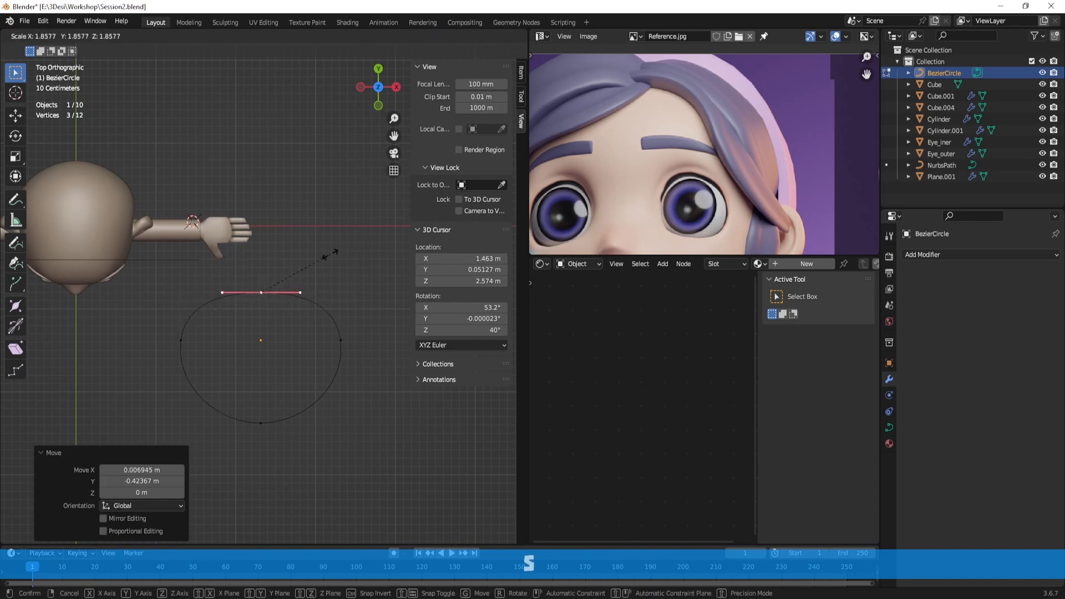
pyautogui.rightClick(330, 286)
# Subdivide the segment between the circle's upper and right control points once, and shift the new point about 0.08 m along negative X
pyautogui.moveTo(249, 285); pyautogui.dragTo(287, 307)
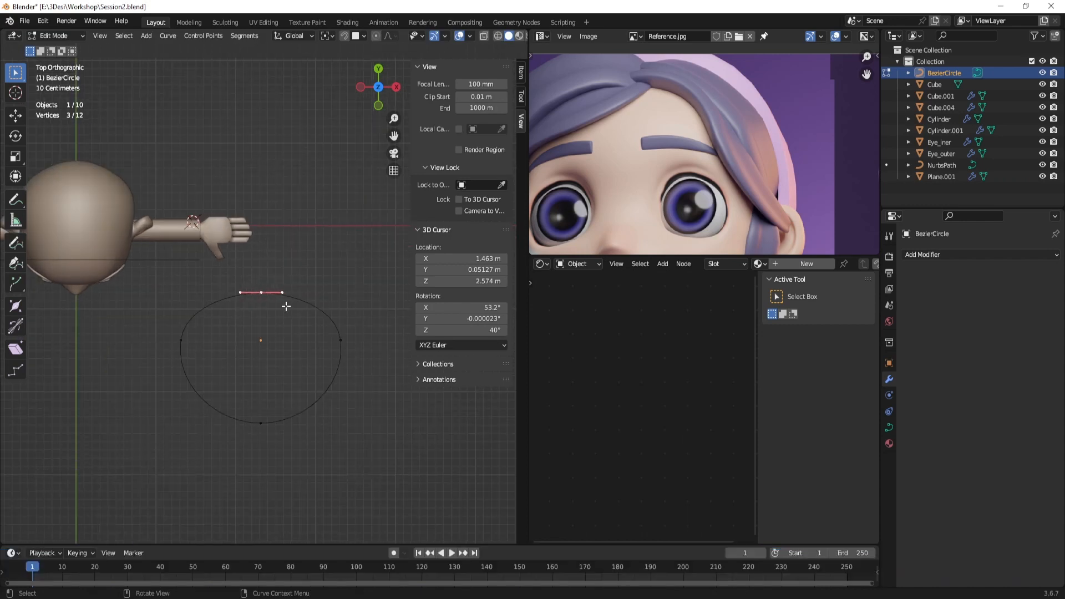
pyautogui.keyDown('shift'); pyautogui.click(346, 353); pyautogui.keyUp('shift')
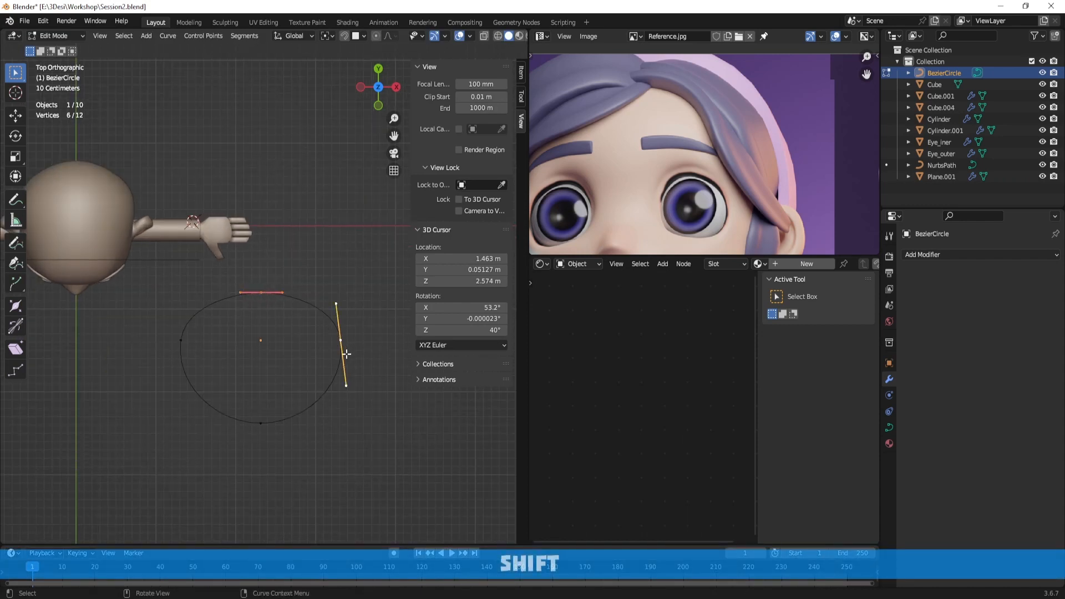
pyautogui.press('space')
pyautogui.write('subd')
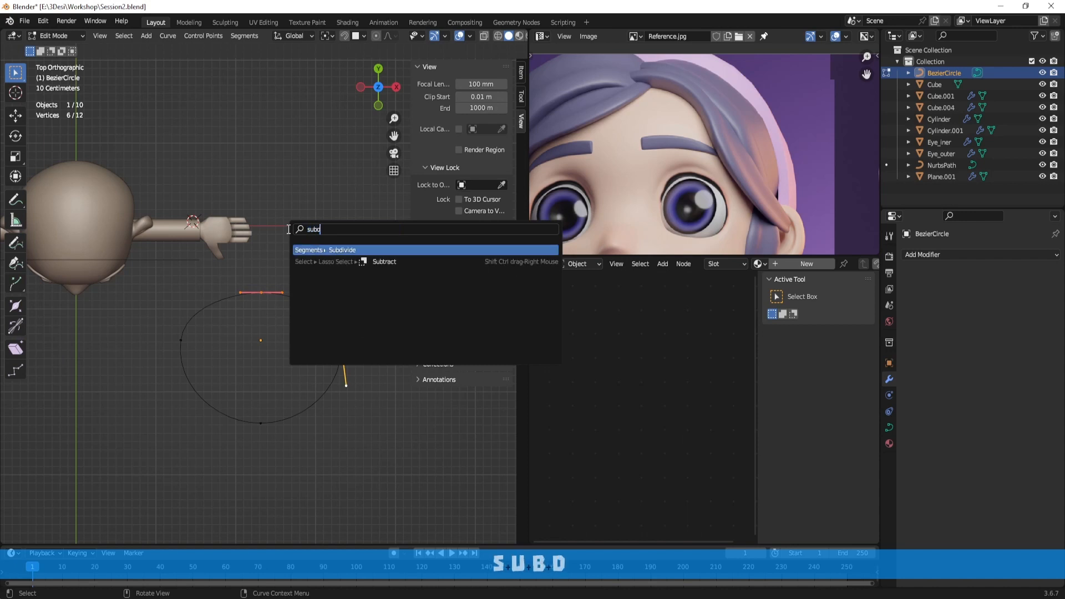
pyautogui.press('Return')
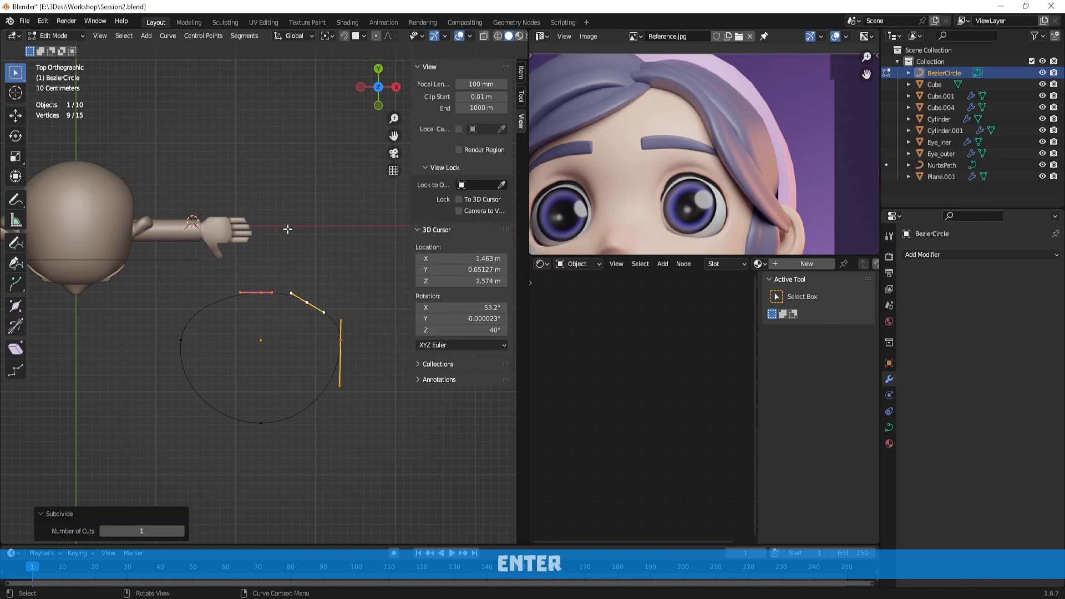
pyautogui.click(314, 300)
pyautogui.press('g')
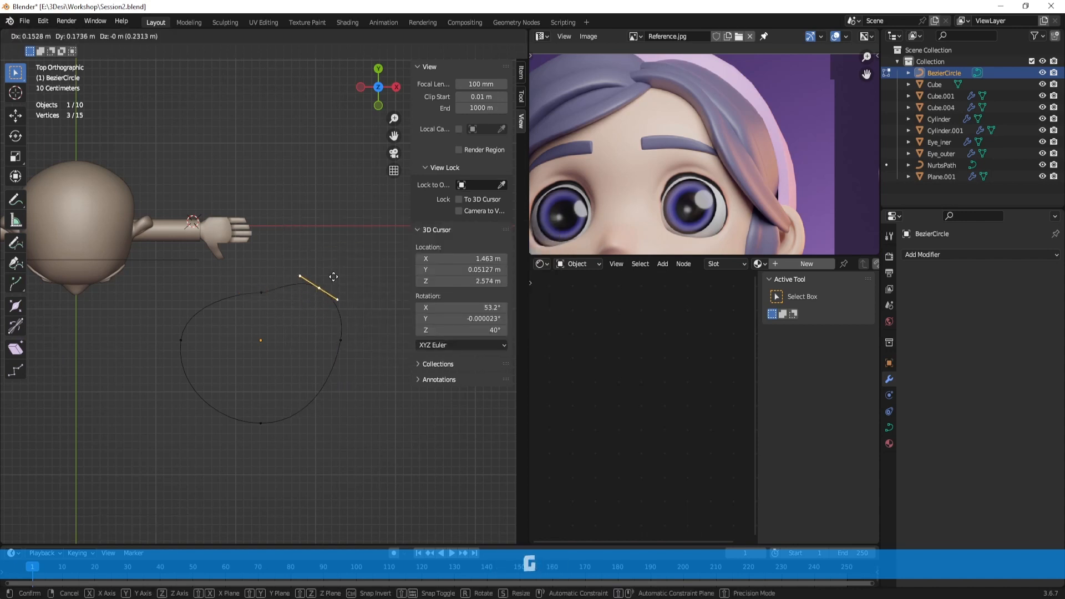
pyautogui.click(337, 299)
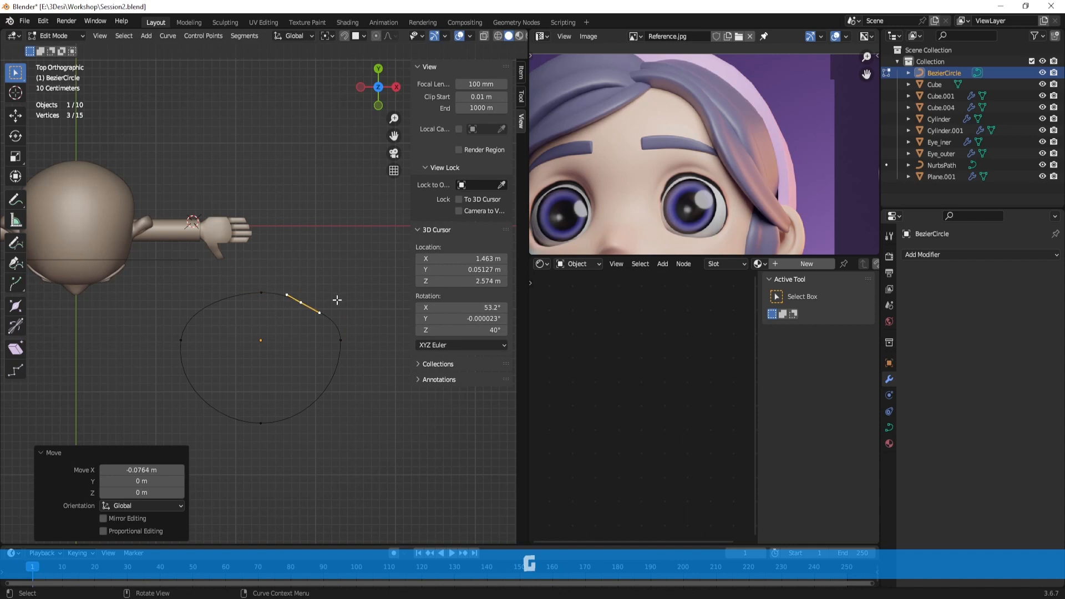
pyautogui.hotkey('ctrl', 'r')
# Subdivide the segment between the upper and left control points once, and raise the upper point about 0.07 m along Y
pyautogui.click(247, 298)
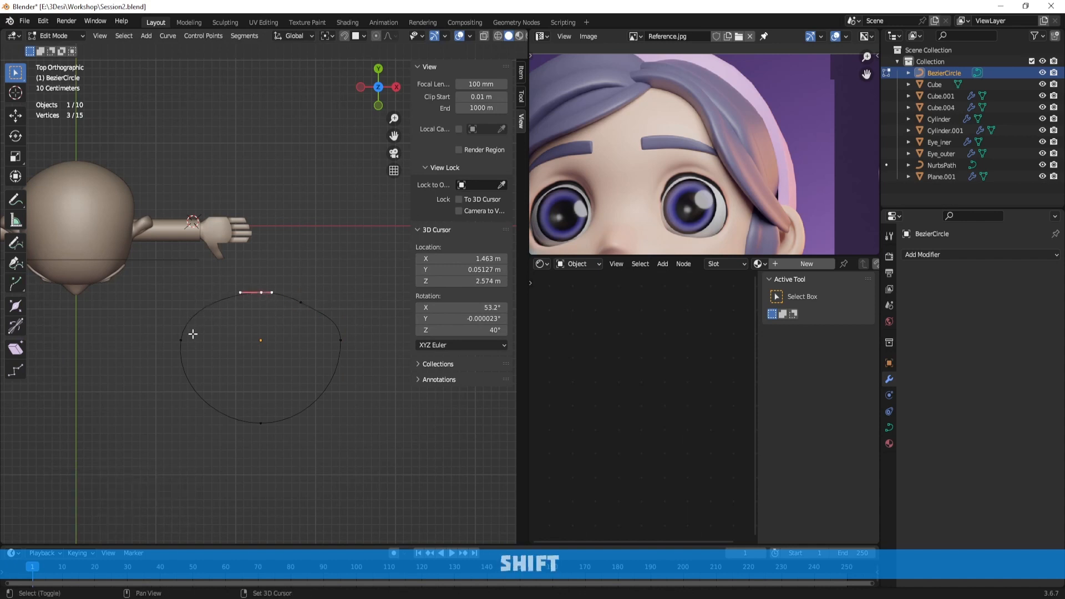
pyautogui.press('space')
pyautogui.press('Return')
pyautogui.scroll(2, 222, 319)
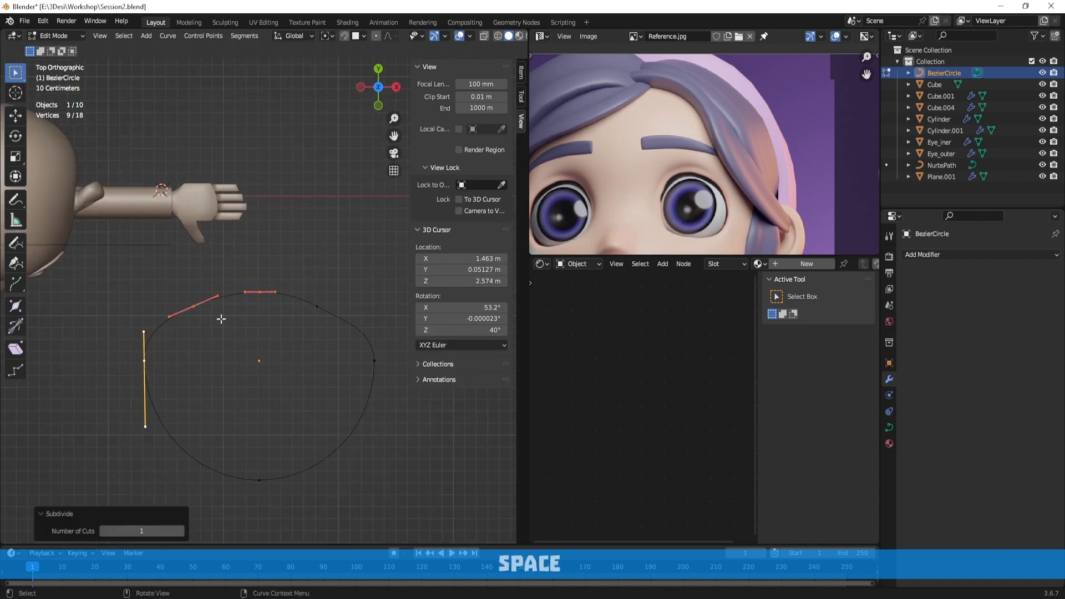
pyautogui.click(260, 296)
pyautogui.press('g')
pyautogui.click(243, 305)
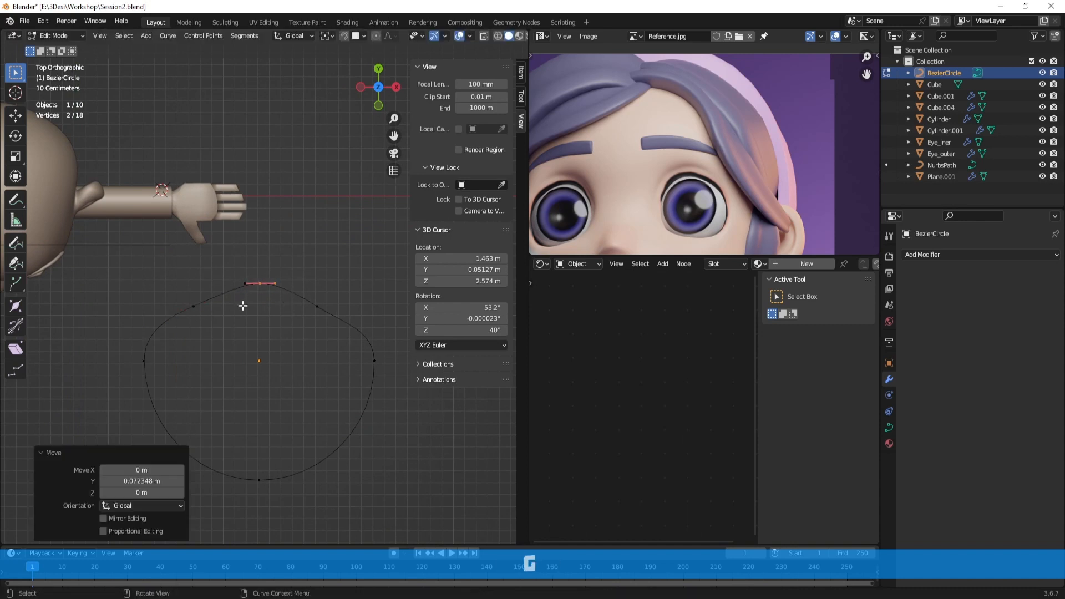
# Rotate the profile's left and right control points inward and raise them about 0.31 m and 0.43 m along Y
pyautogui.click(144, 361)
pyautogui.press('r')
pyautogui.click(149, 340)
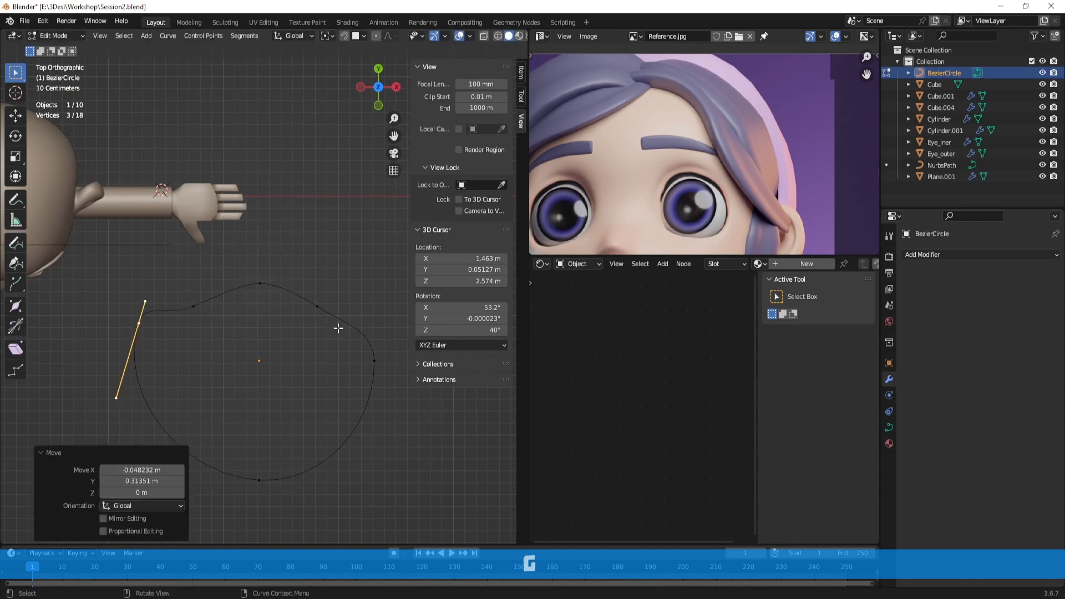
pyautogui.click(375, 366)
pyautogui.press('r')
pyautogui.click(278, 460)
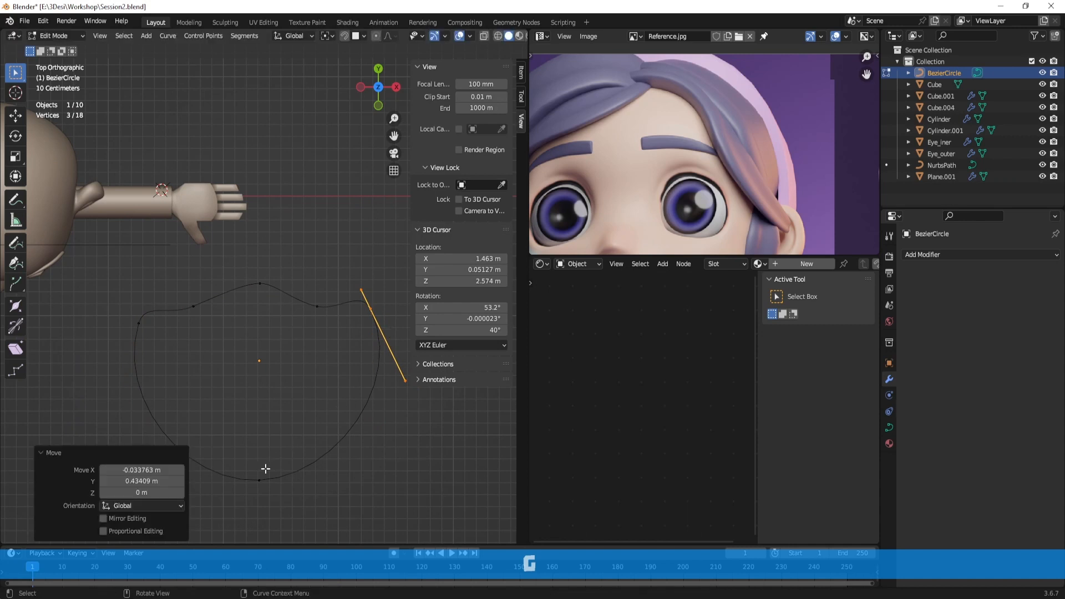
# Move the profile's lowest control point up along Y to flatten the outline, and clear the selection
pyautogui.click(260, 478)
pyautogui.press('g')
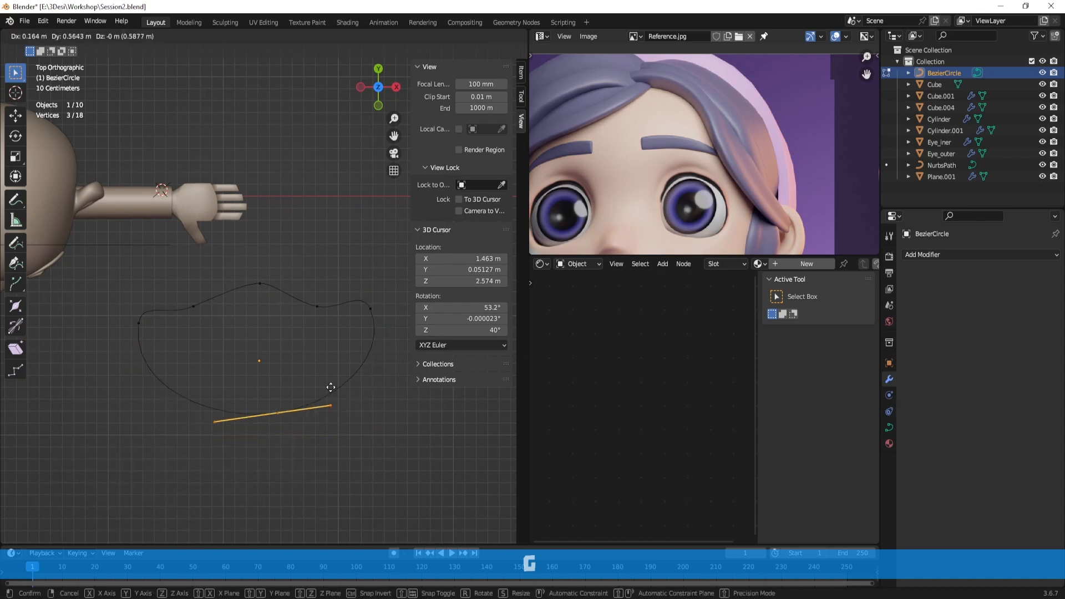
pyautogui.click(321, 369)
pyautogui.click(257, 289)
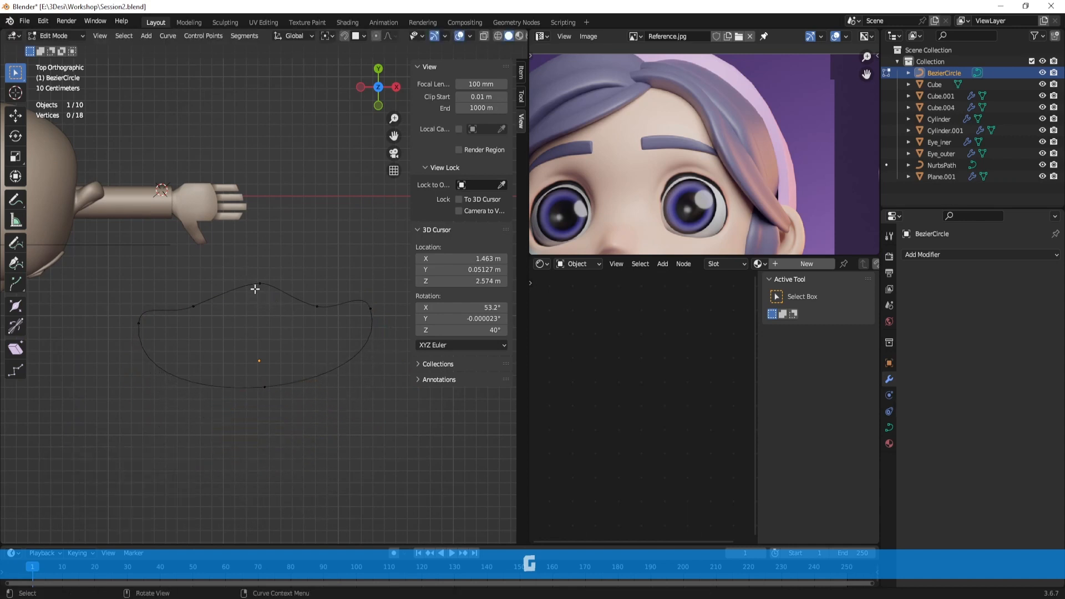
# Shift the profile's upper point about 0.03 m down and toward negative X, and adjust its right and inner-right points
pyautogui.press('g')
pyautogui.click(270, 305)
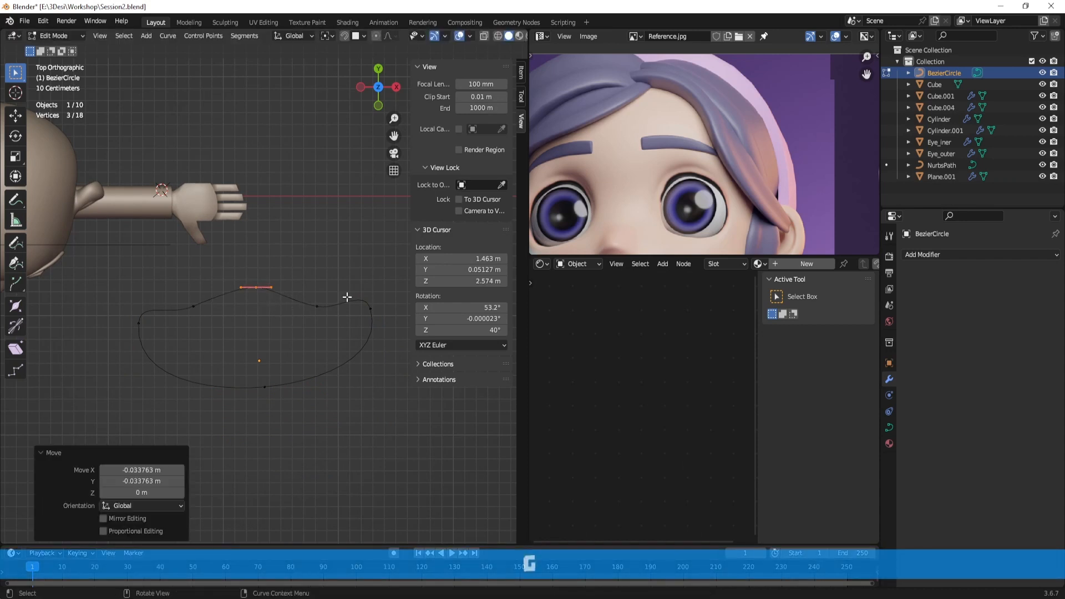
pyautogui.click(370, 308)
pyautogui.press('g')
pyautogui.click(391, 321)
pyautogui.click(318, 307)
pyautogui.press('g')
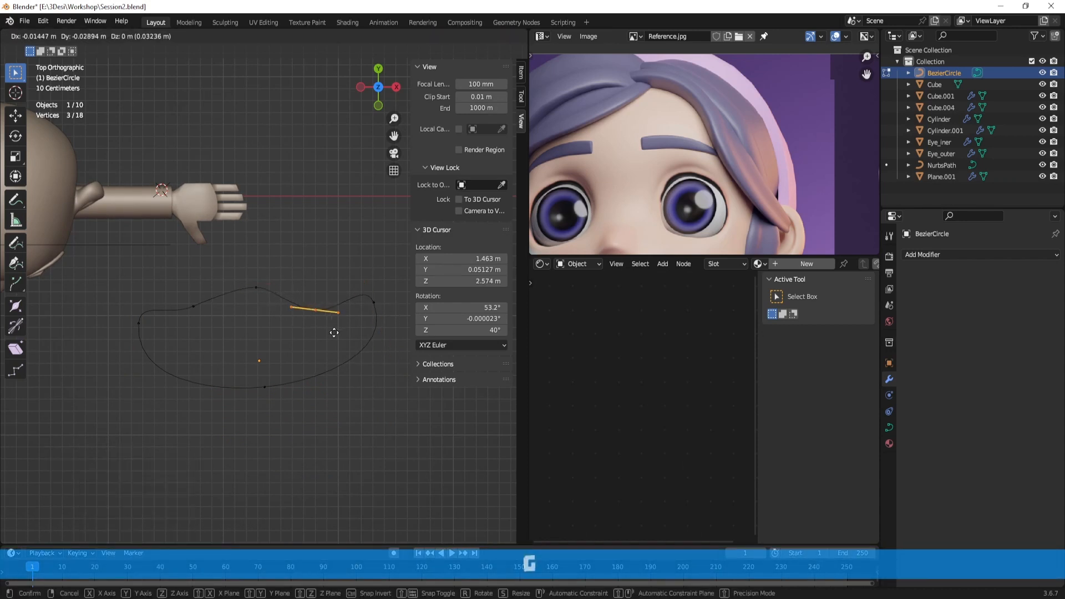
pyautogui.click(334, 333)
# Raise the profile's left control point about 0.18 m along Y and nudge the neighbouring inner-left point to match the right side
pyautogui.click(133, 311)
pyautogui.press('g')
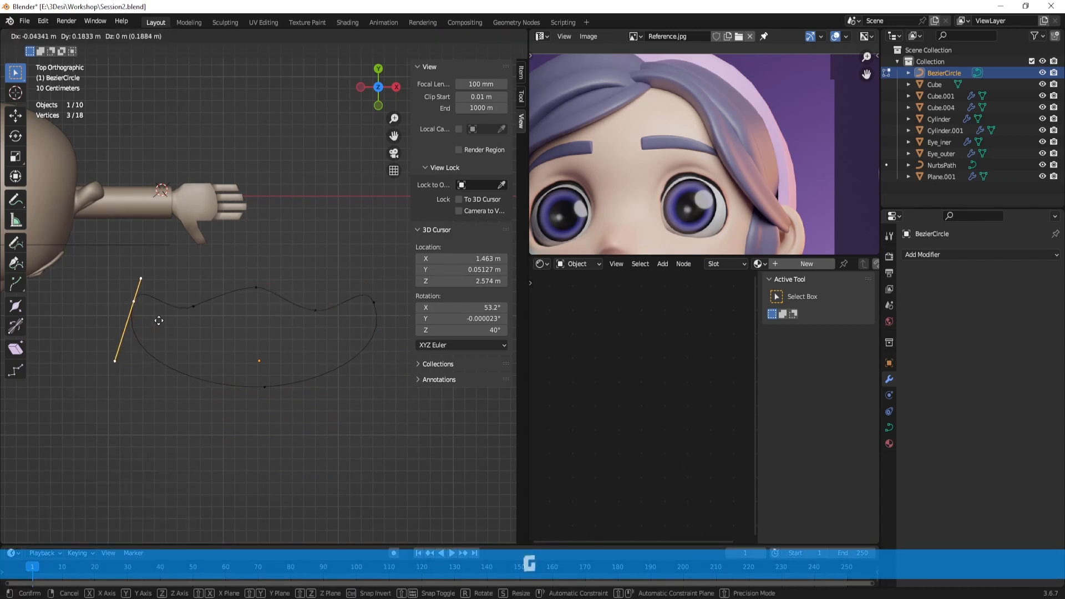
pyautogui.click(159, 320)
pyautogui.click(192, 305)
pyautogui.press('g')
pyautogui.click(221, 319)
# Fine-tune the profile's upper and inner-right points, and raise the right control point about 0.005 m along Y
pyautogui.click(255, 287)
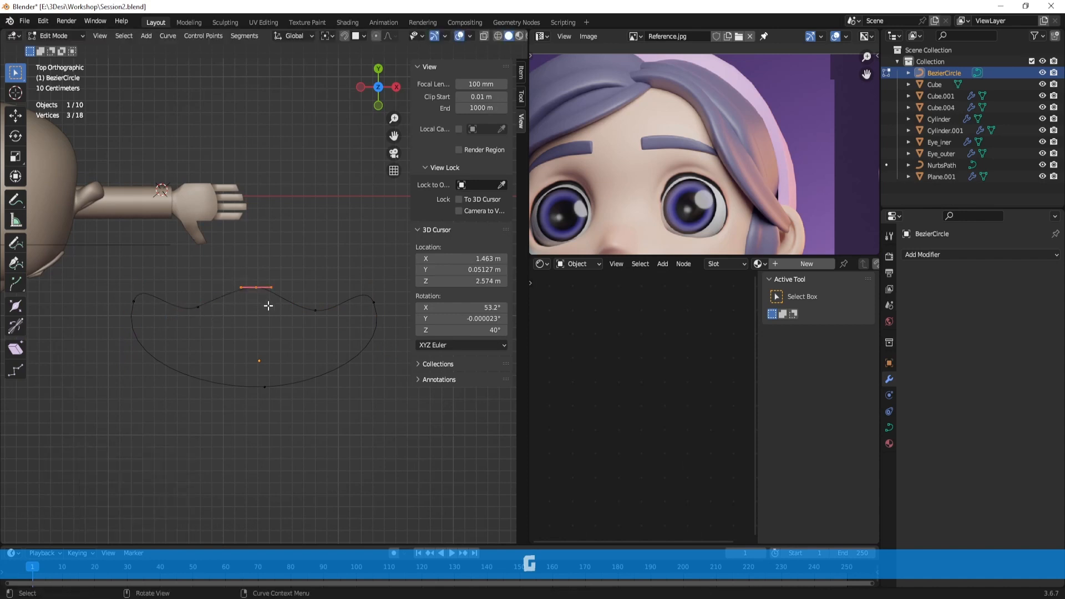
pyautogui.press('g')
pyautogui.click(305, 307)
pyautogui.click(321, 311)
pyautogui.press('g')
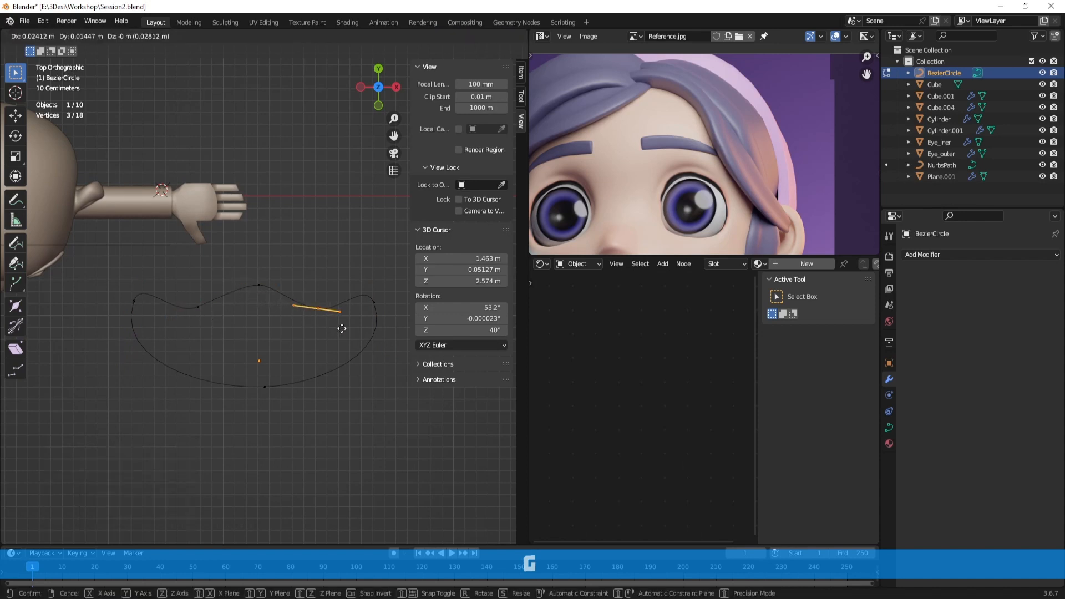
pyautogui.click(342, 329)
pyautogui.click(373, 302)
pyautogui.press('g')
pyautogui.click(387, 316)
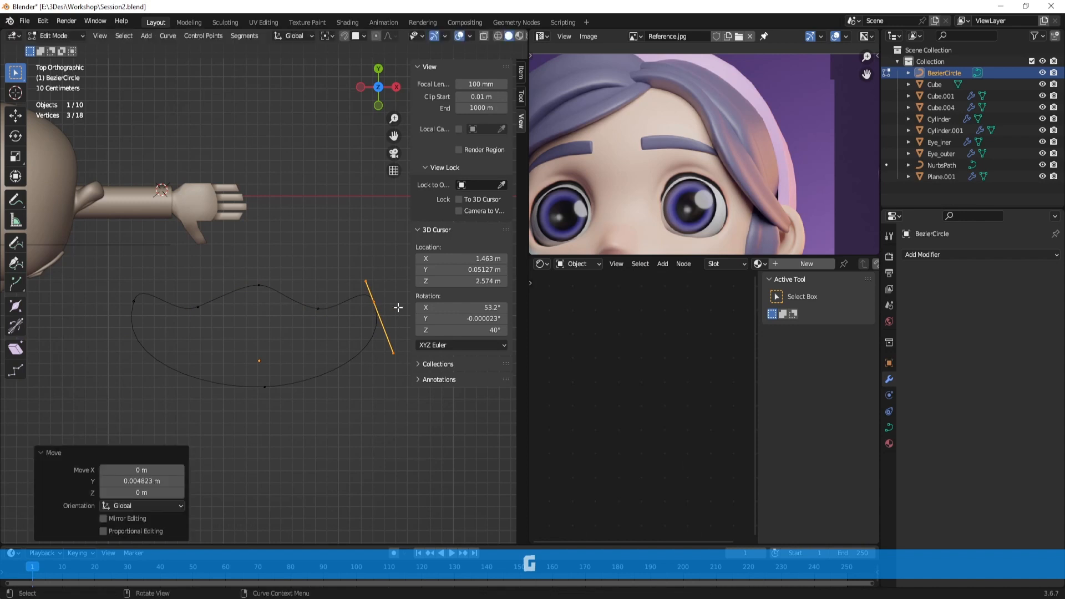
# Try pulling the profile's left and right points inward, moving the right one about 0.32 m along negative X and 0.22 m along negative Y
pyautogui.press('r')
pyautogui.rightClick(404, 273)
pyautogui.moveTo(127, 285); pyautogui.dragTo(171, 319)
pyautogui.press('g')
pyautogui.click(171, 318)
pyautogui.press('g')
pyautogui.click(194, 345)
pyautogui.click(374, 302)
pyautogui.press('g')
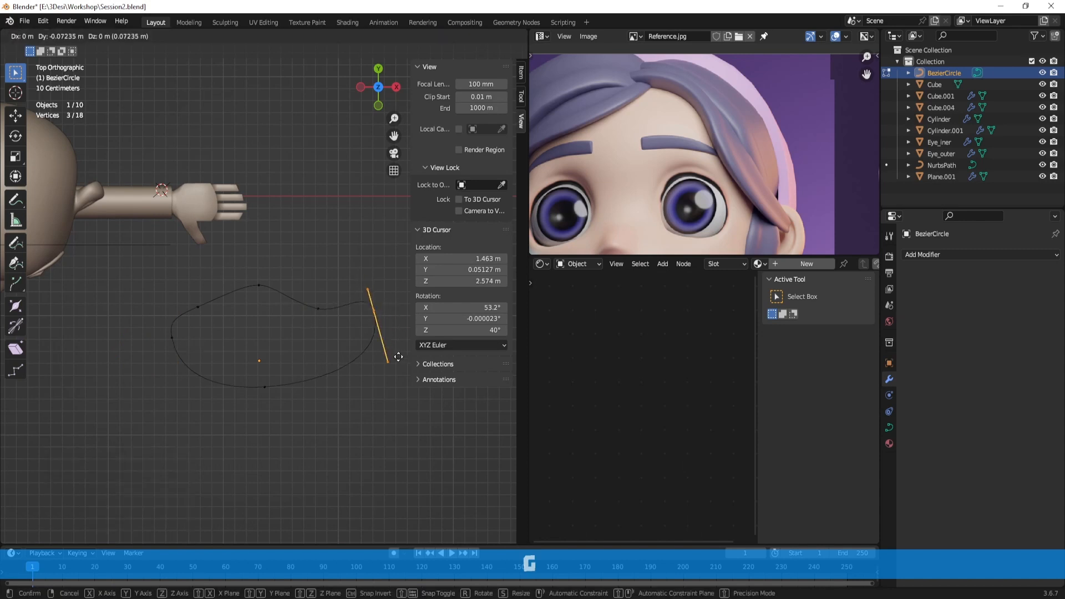
pyautogui.click(360, 361)
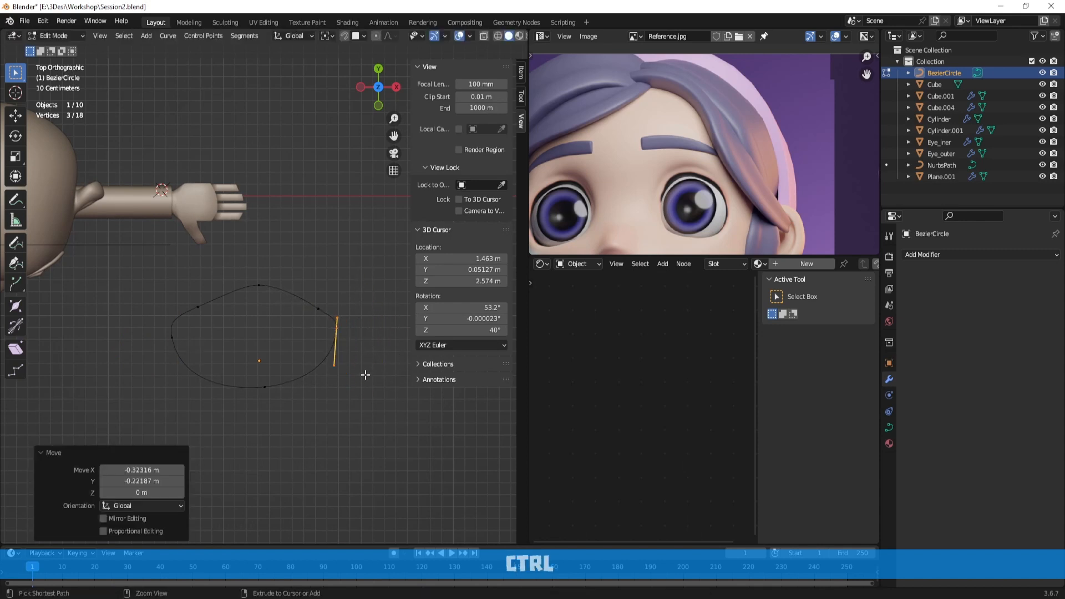
# Undo the inward moves of the profile's left and right control points
pyautogui.hotkey('ctrl', 'z')
pyautogui.hotkey('ctrl', 'z')
pyautogui.hotkey('ctrl', 'z')
pyautogui.hotkey('ctrl', 'z')
pyautogui.hotkey('ctrl', 'z')
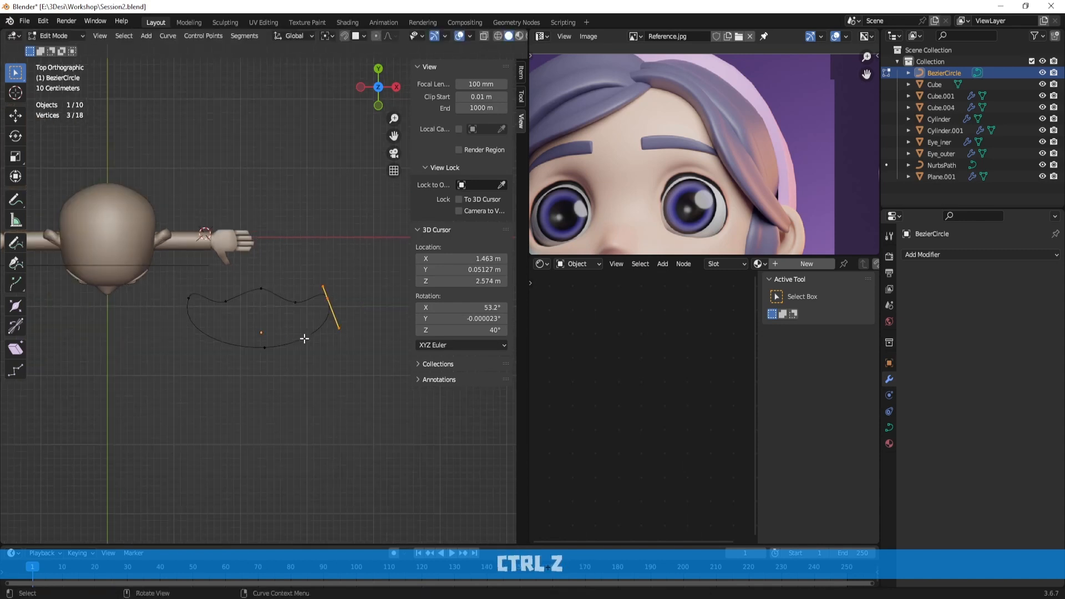
pyautogui.scroll(3, 267, 294)
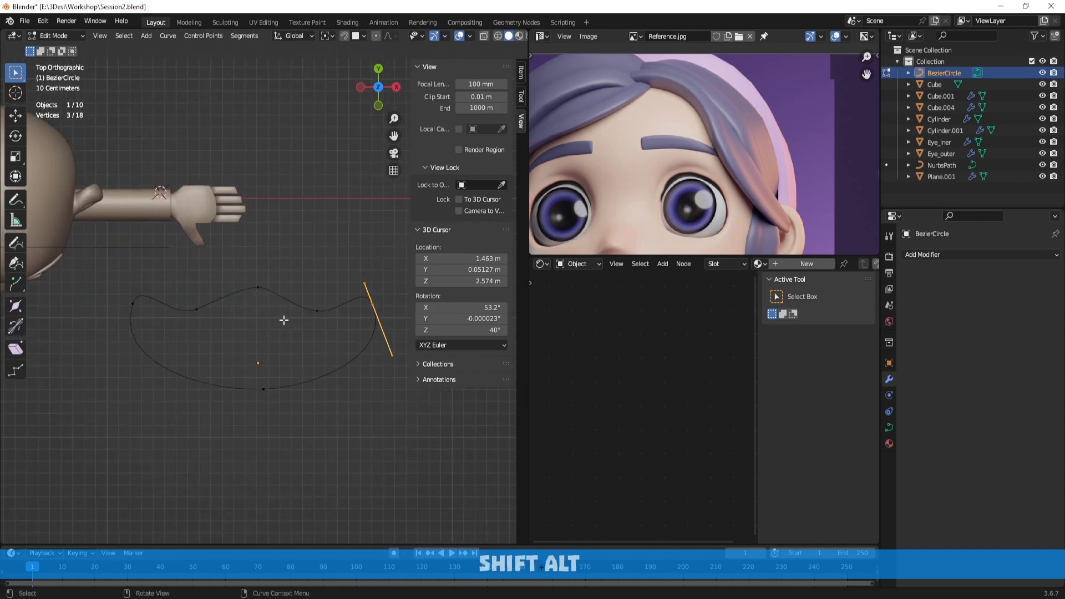
pyautogui.scroll(-3, 283, 320)
# Raise the profile's lowest control point about 0.27 m along Y and return to Object Mode
pyautogui.hotkey('ctrl', 'Tab')
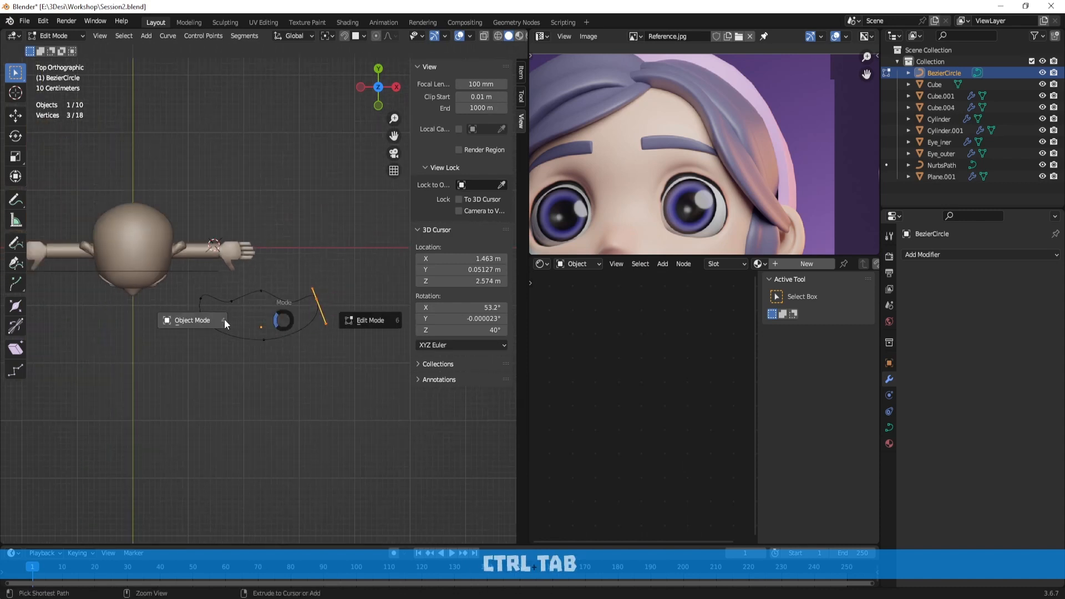
pyautogui.click(271, 324)
pyautogui.scroll(1, 258, 294)
pyautogui.click(262, 355)
pyautogui.press('g')
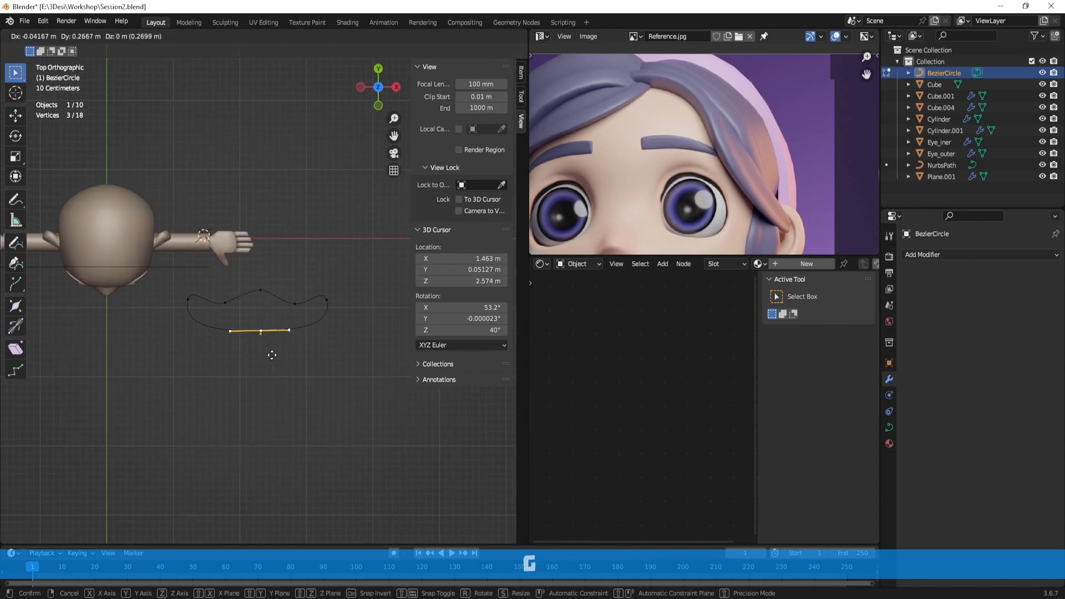
pyautogui.click(270, 357)
pyautogui.press('Tab')
# Bevel the path above the head using BezierCircle as its bevel object
pyautogui.scroll(-2, 274, 320)
pyautogui.moveTo(272, 316); pyautogui.dragTo(275, 236, button='middle')
pyautogui.click(237, 163)
pyautogui.scroll(-2, 238, 164)
pyautogui.keyDown('shift'); pyautogui.moveTo(236, 189); pyautogui.dragTo(244, 187, button='middle'); pyautogui.keyUp('shift')
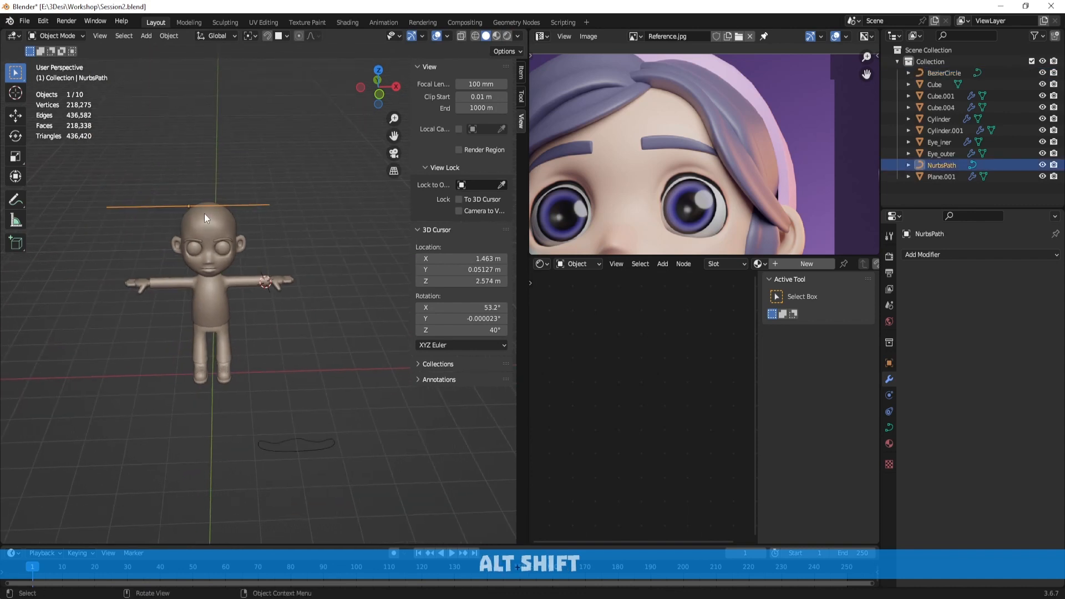
pyautogui.scroll(1, 270, 324)
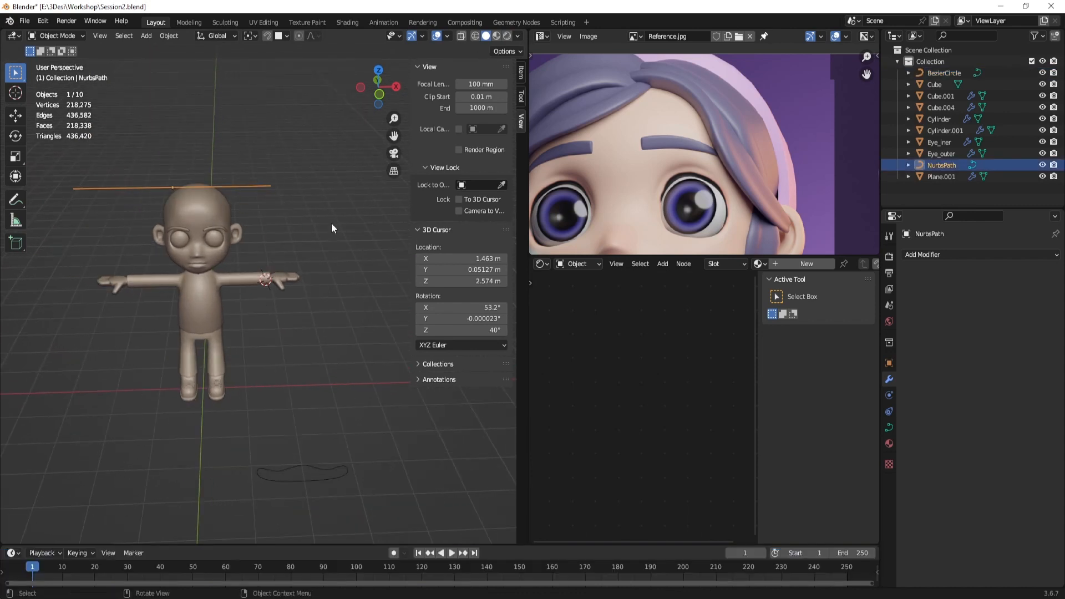
pyautogui.click(890, 428)
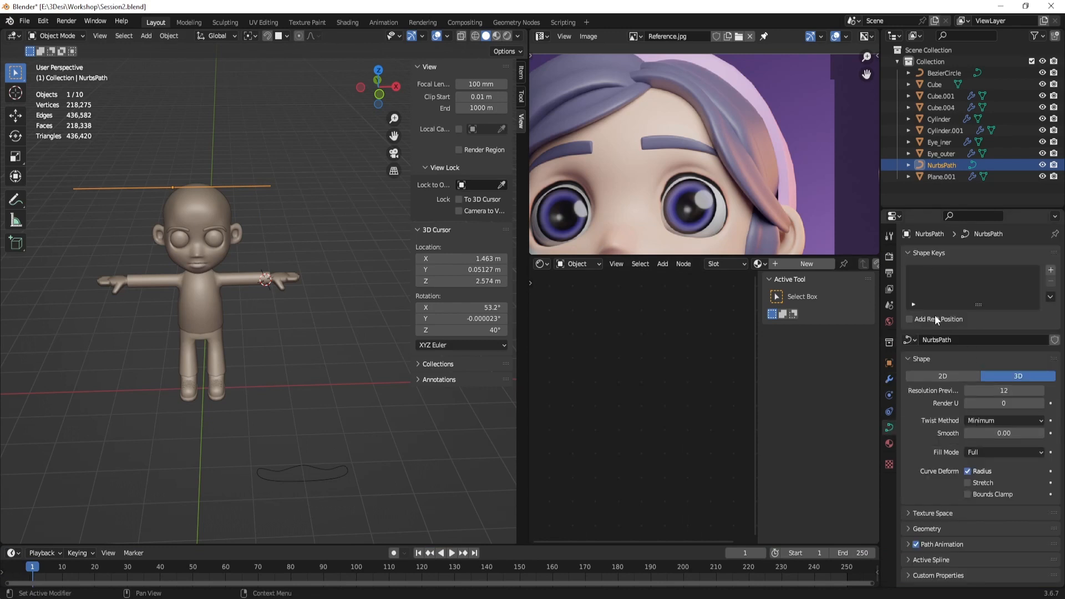
pyautogui.click(931, 527)
pyautogui.moveTo(931, 528); pyautogui.dragTo(924, 437, button='middle')
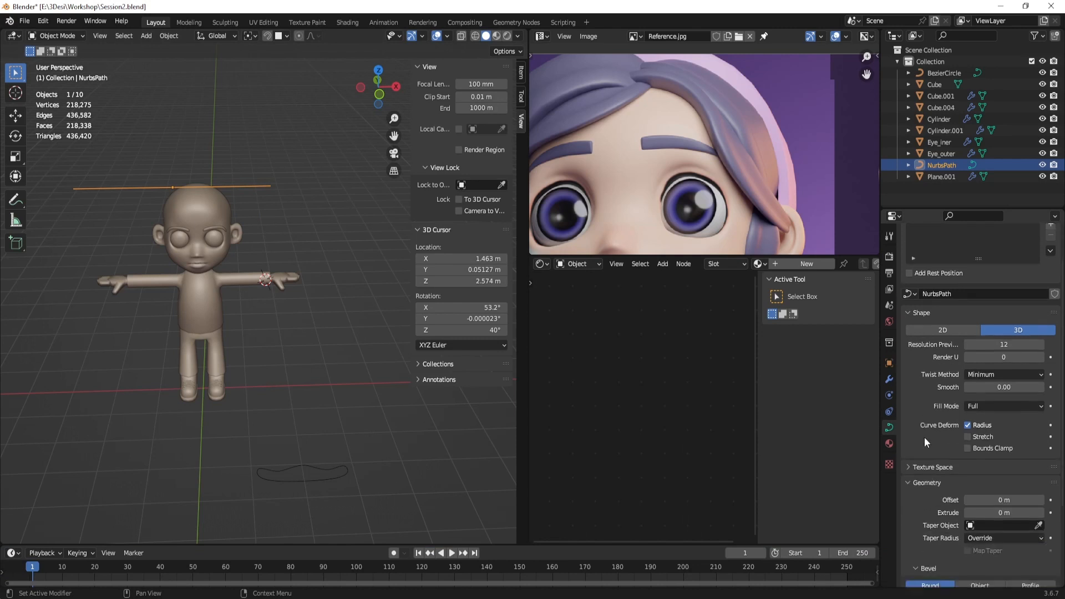
pyautogui.click(980, 540)
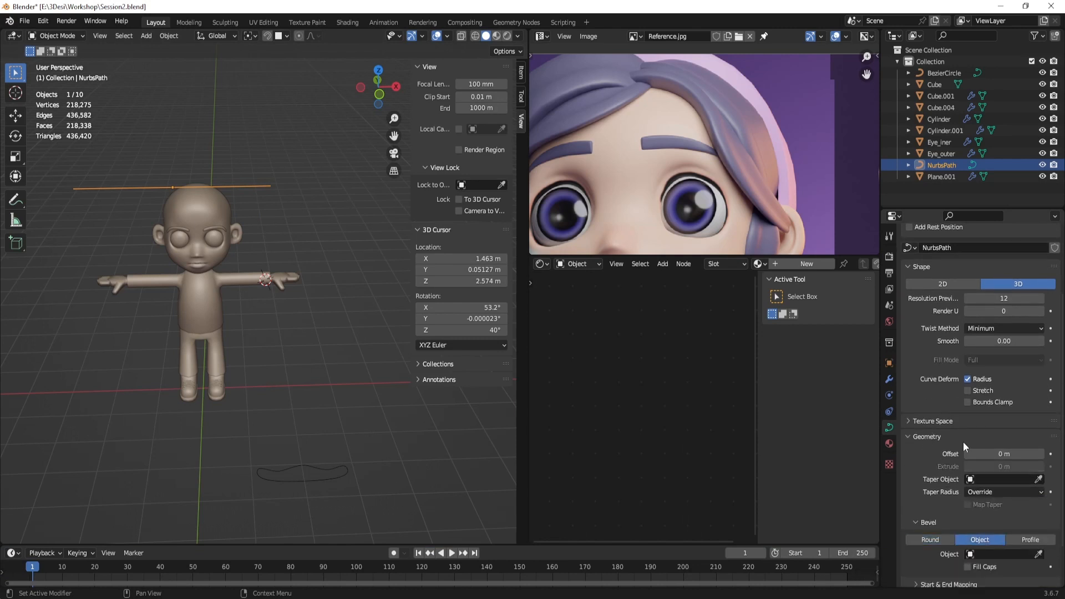
pyautogui.scroll(-2, 1046, 526)
pyautogui.click(1039, 508)
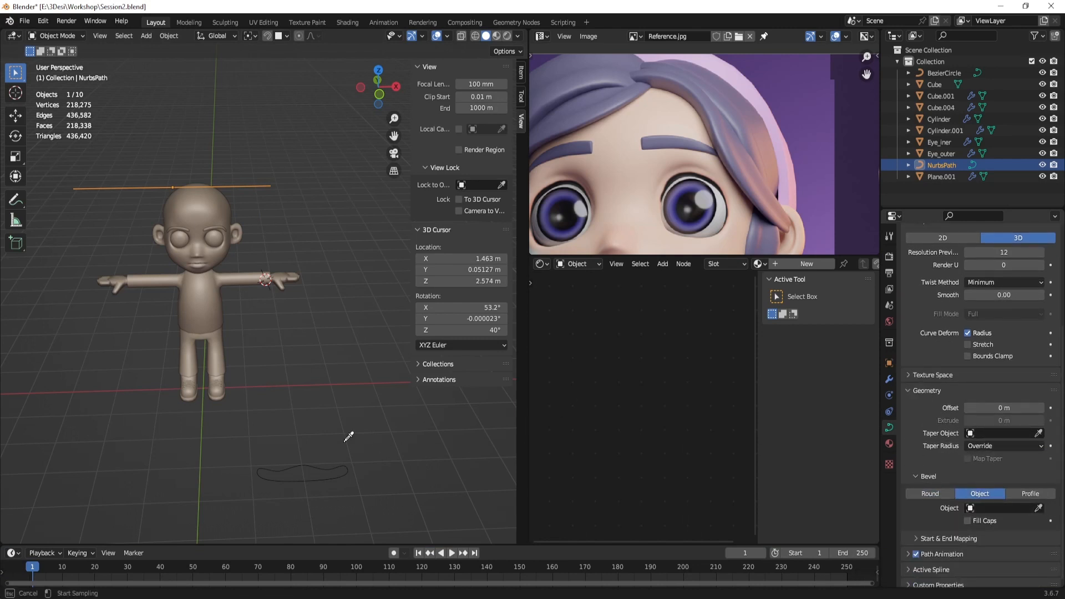
pyautogui.click(313, 463)
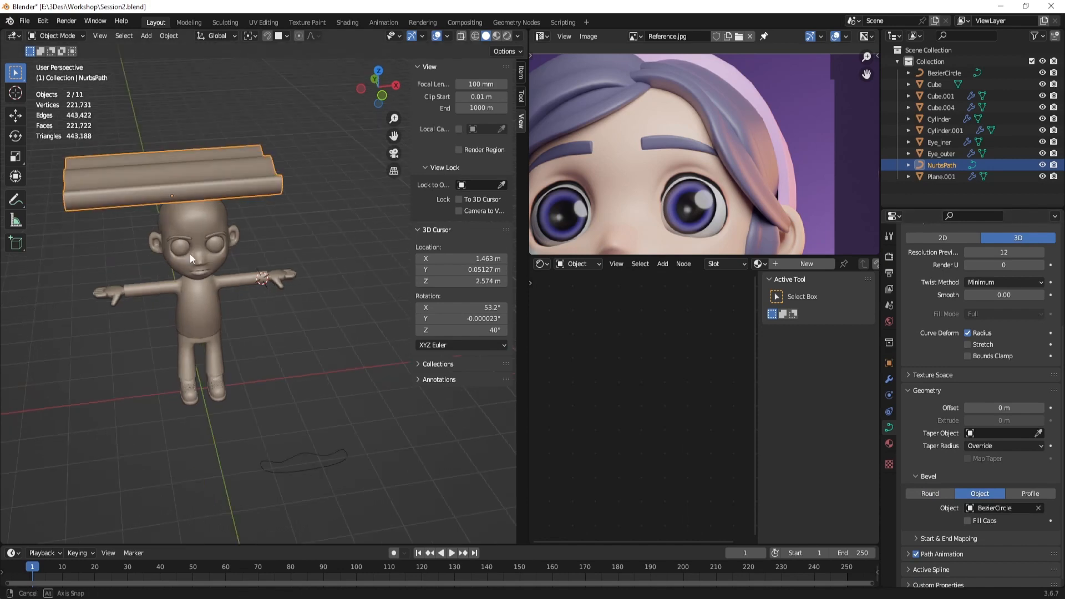
# Edit the profile circle and raise its inner-left control point to test the effect on the beveled path
pyautogui.moveTo(190, 254); pyautogui.dragTo(294, 274, button='middle')
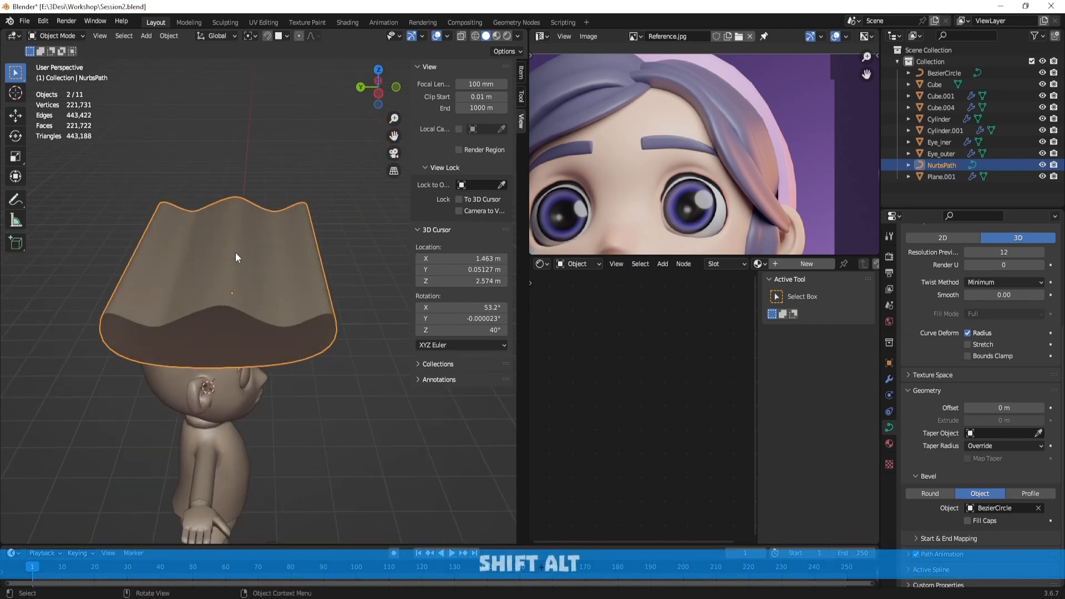
pyautogui.scroll(-4, 340, 307)
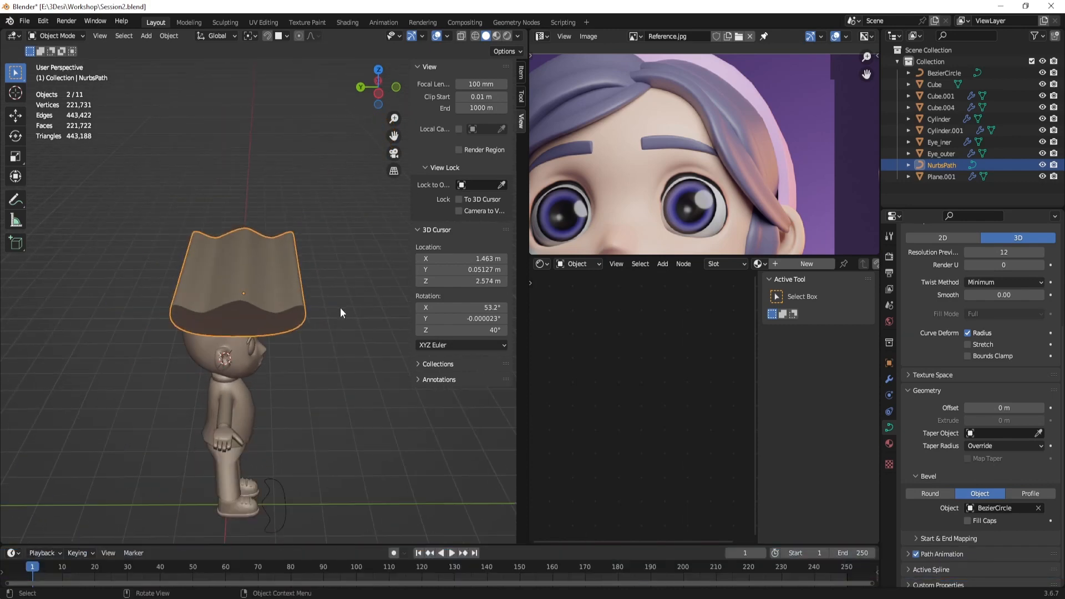
pyautogui.moveTo(341, 307); pyautogui.dragTo(258, 436, button='middle')
pyautogui.click(276, 427)
pyautogui.press('Tab')
pyautogui.click(244, 436)
pyautogui.press('g')
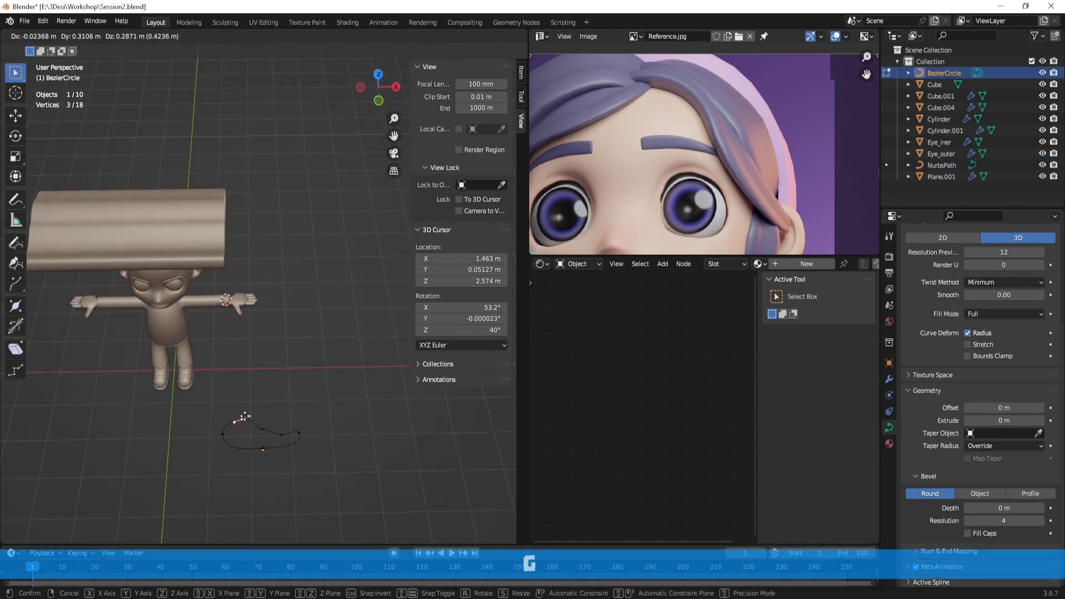
pyautogui.click(242, 421)
# Raise the profile's left control point and lower the inner-left point back toward the outline
pyautogui.click(223, 433)
pyautogui.press('g')
pyautogui.click(223, 425)
pyautogui.press('g')
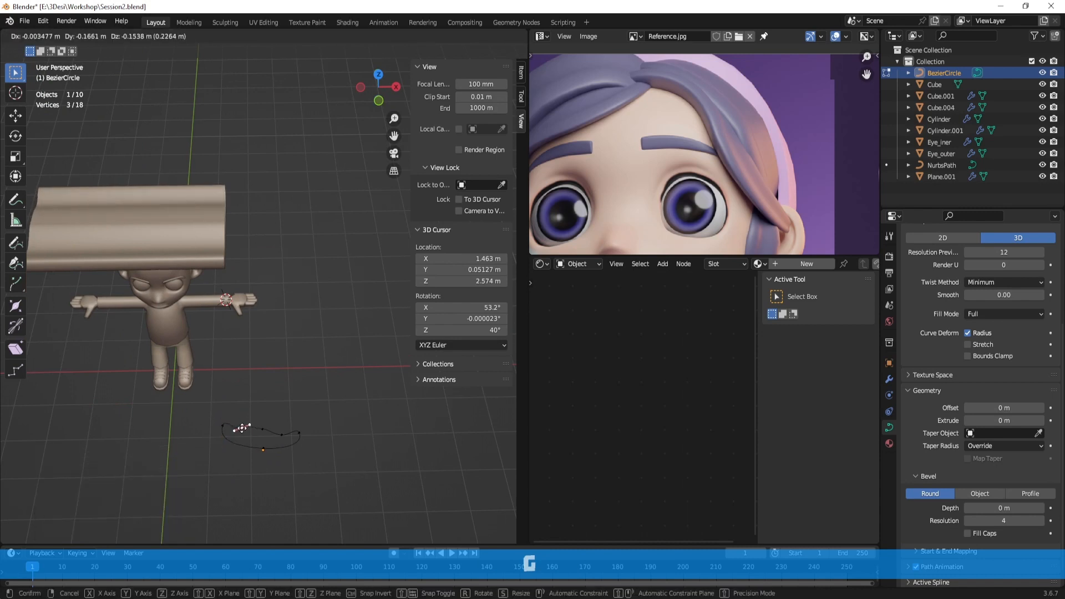
pyautogui.click(245, 430)
pyautogui.moveTo(245, 431); pyautogui.dragTo(325, 364, button='middle')
# Undo the test moves on the profile's left side and select the circle in Object Mode
pyautogui.hotkey('ctrl', 'z')
pyautogui.hotkey('ctrl', 'z')
pyautogui.hotkey('ctrl', 'z')
pyautogui.hotkey('ctrl', 'z')
pyautogui.hotkey('ctrl', 'z')
pyautogui.hotkey('ctrl', 'z')
pyautogui.hotkey('ctrl', 'z')
pyautogui.hotkey('ctrl', 'z')
pyautogui.click(287, 405)
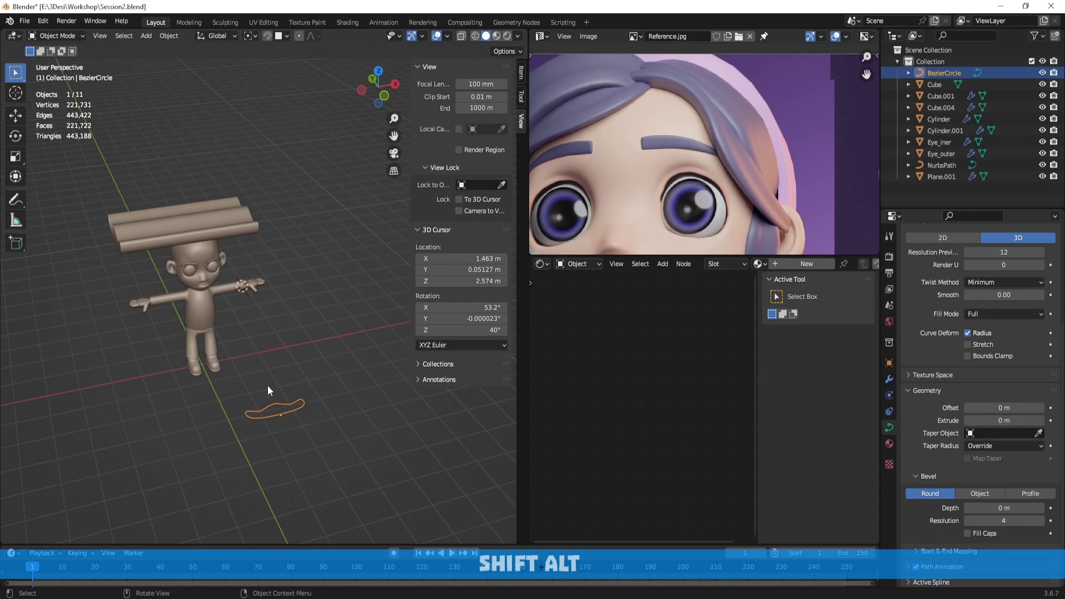
pyautogui.scroll(2, 291, 390)
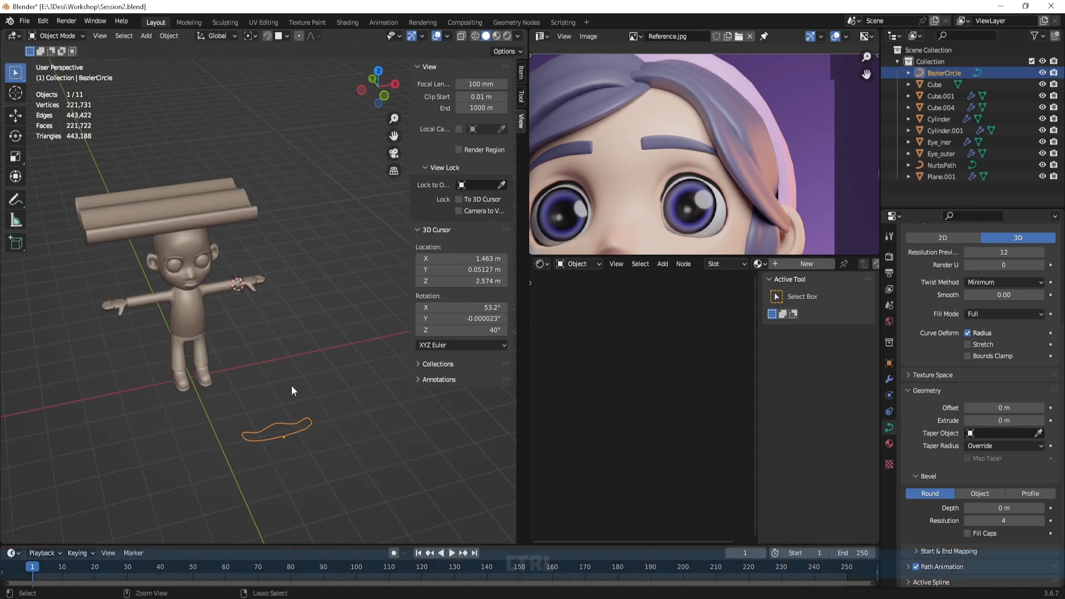
# Undo the path's bevel and the earlier profile edits, back to before the Bezier circle was added
pyautogui.hotkey('ctrl', 'z')
pyautogui.hotkey('ctrl', 'z')
pyautogui.hotkey('ctrl', 'z')
pyautogui.hotkey('ctrl', 'z')
pyautogui.hotkey('ctrl', 'z')
pyautogui.hotkey('ctrl', 'z')
pyautogui.hotkey('ctrl', 'z')
pyautogui.hotkey('ctrl', 'z')
pyautogui.hotkey('ctrl', 'z')
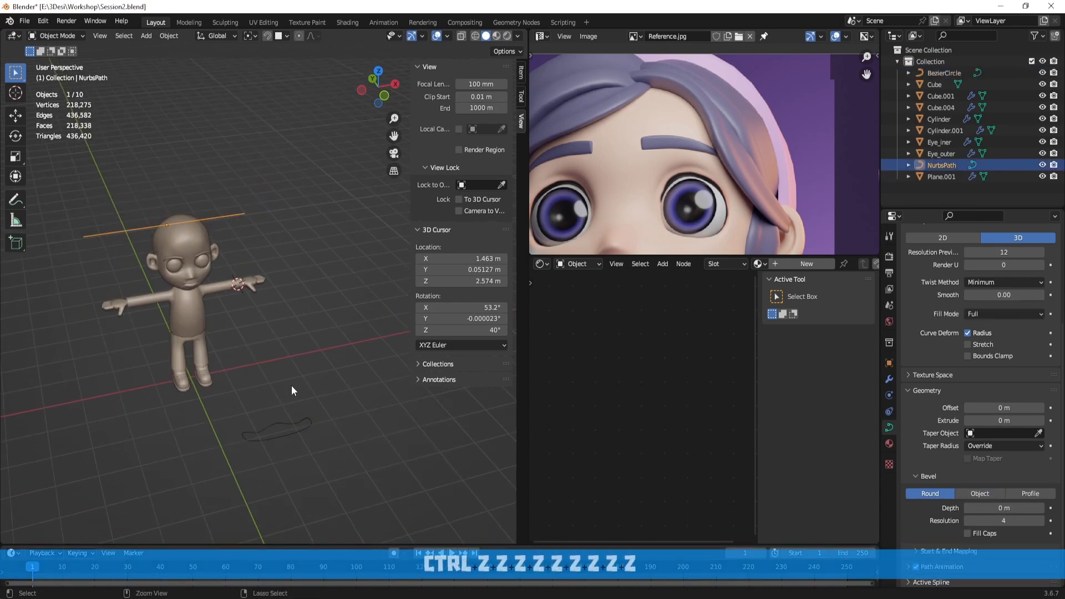
pyautogui.hotkey('ctrl', 'z')
pyautogui.hotkey('ctrl', 'z')
pyautogui.hotkey('ctrl', 'z')
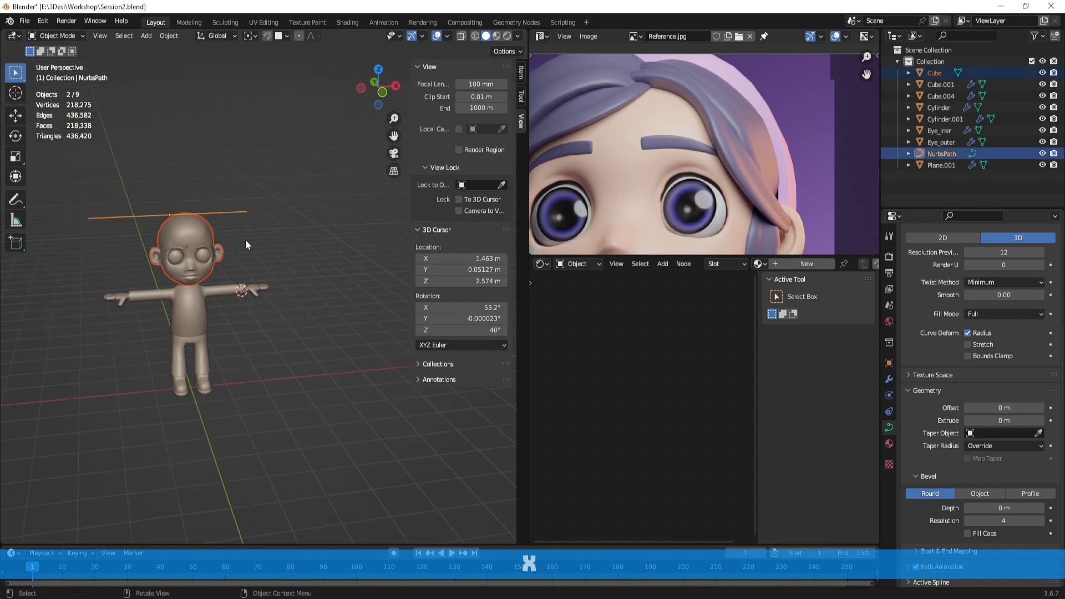
# Delete the NURBS path above the character's head
pyautogui.click(231, 212)
pyautogui.press('x')
pyautogui.click(194, 214)
# Add a new path curve and place it just above the character's head
pyautogui.keyDown('alt'); pyautogui.moveTo(291, 282); pyautogui.dragTo(285, 282); pyautogui.keyUp('alt')
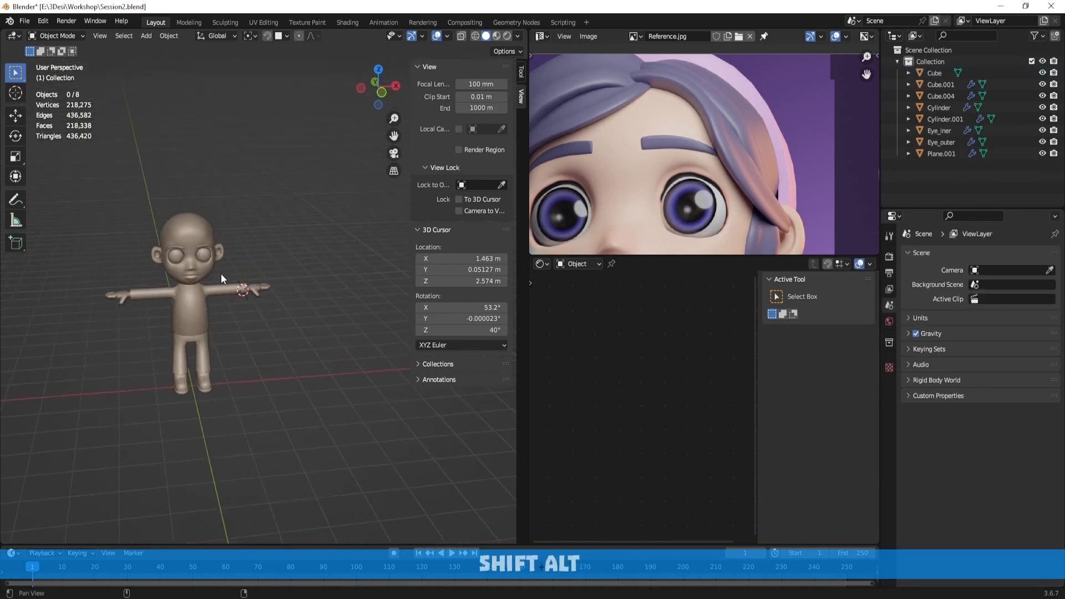
pyautogui.scroll(3, 220, 276)
pyautogui.keyDown('alt'); pyautogui.keyDown('shift'); pyautogui.moveTo(221, 275); pyautogui.dragTo(304, 290); pyautogui.keyUp('shift'); pyautogui.keyUp('alt')
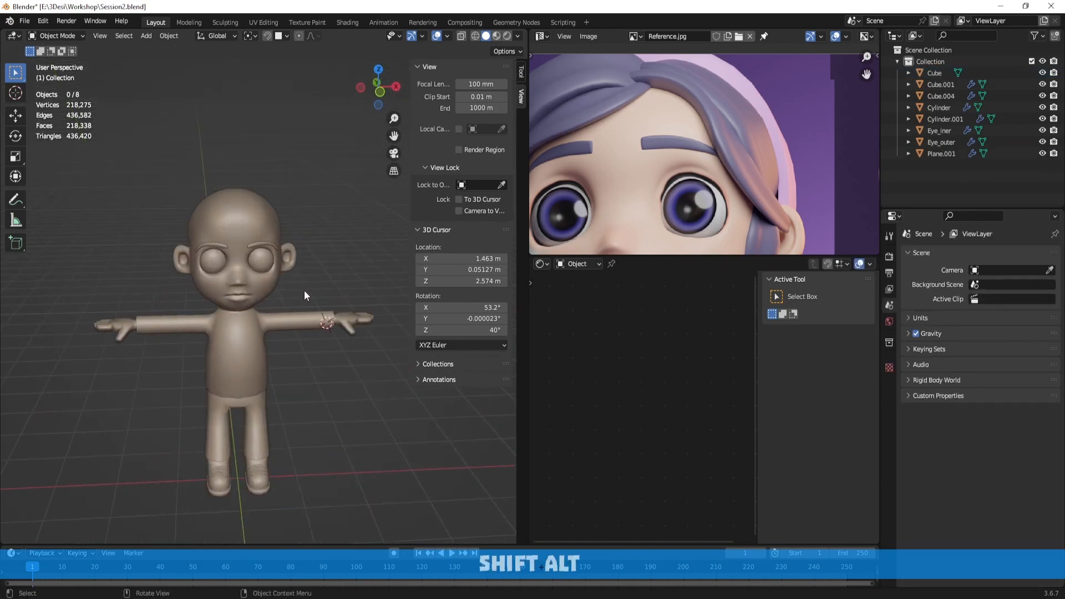
pyautogui.scroll(-2, 304, 290)
pyautogui.hotkey('shift', 'a')
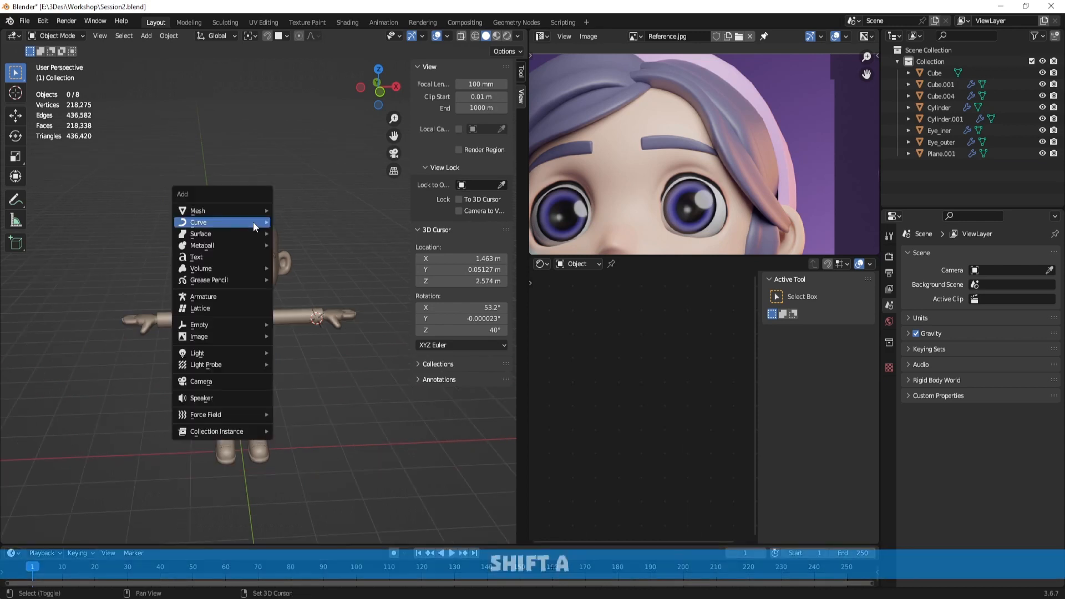
pyautogui.moveTo(236, 221)
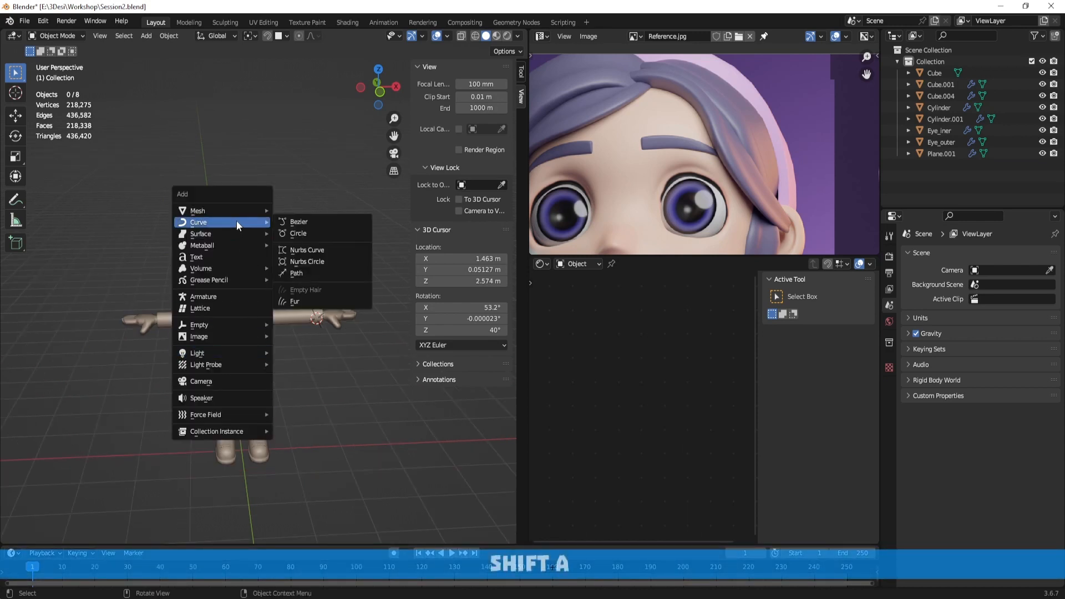
pyautogui.click(317, 272)
pyautogui.press('g')
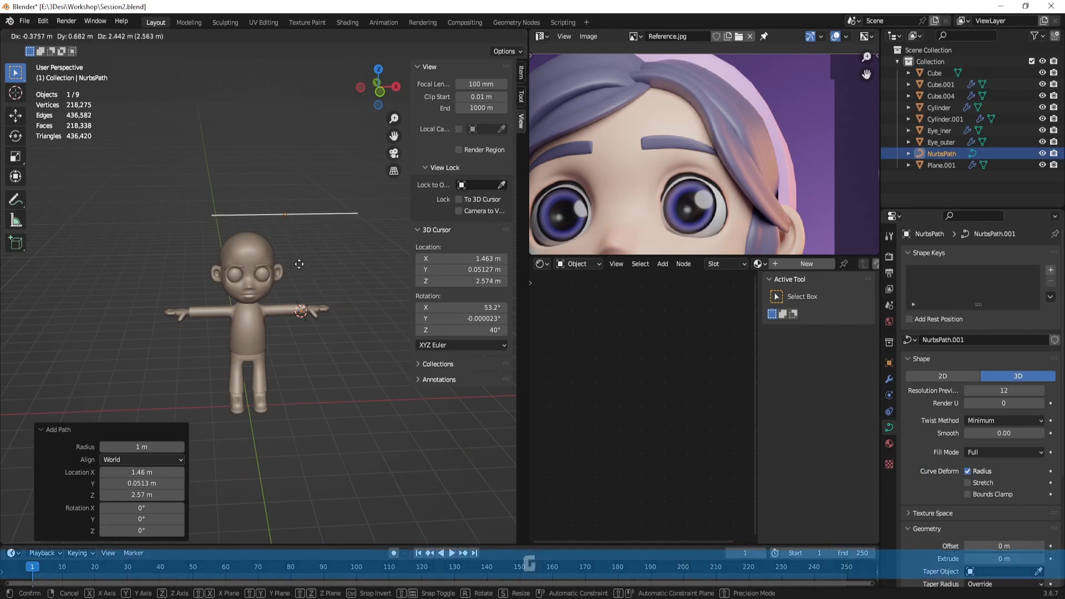
pyautogui.click(257, 282)
# Bend the path beside the head by lowering its left end point and moving the adjacent point up and outward
pyautogui.press('Tab')
pyautogui.moveTo(159, 212); pyautogui.dragTo(184, 262)
pyautogui.press('g')
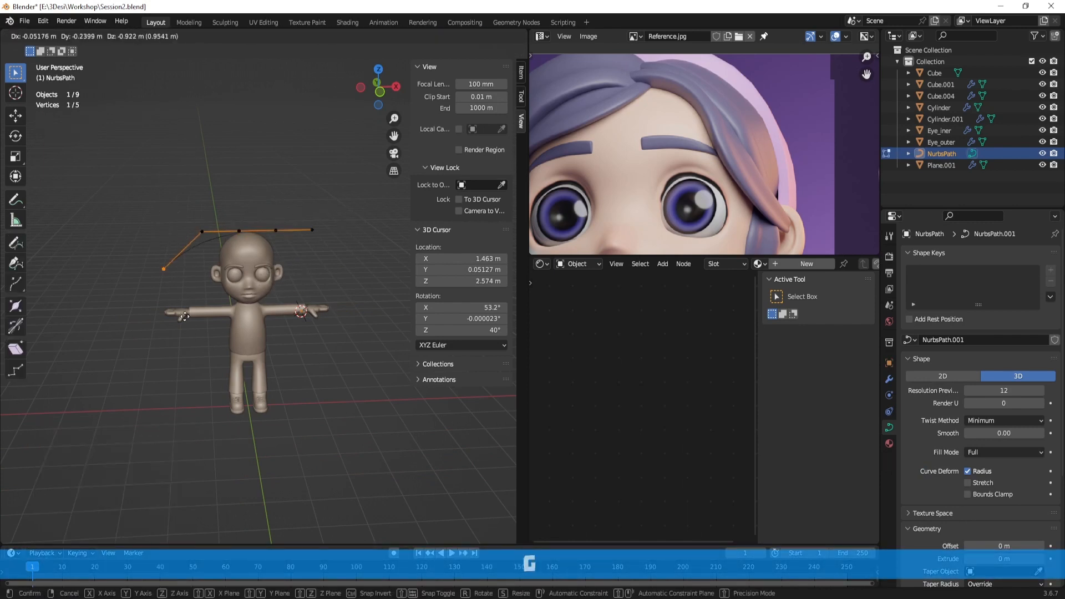
pyautogui.click(193, 316)
pyautogui.moveTo(185, 224); pyautogui.dragTo(224, 266)
pyautogui.press('g')
pyautogui.click(199, 222)
# Try to reposition the path's middle control point, and undo the move
pyautogui.moveTo(218, 215); pyautogui.dragTo(248, 267)
pyautogui.press('g')
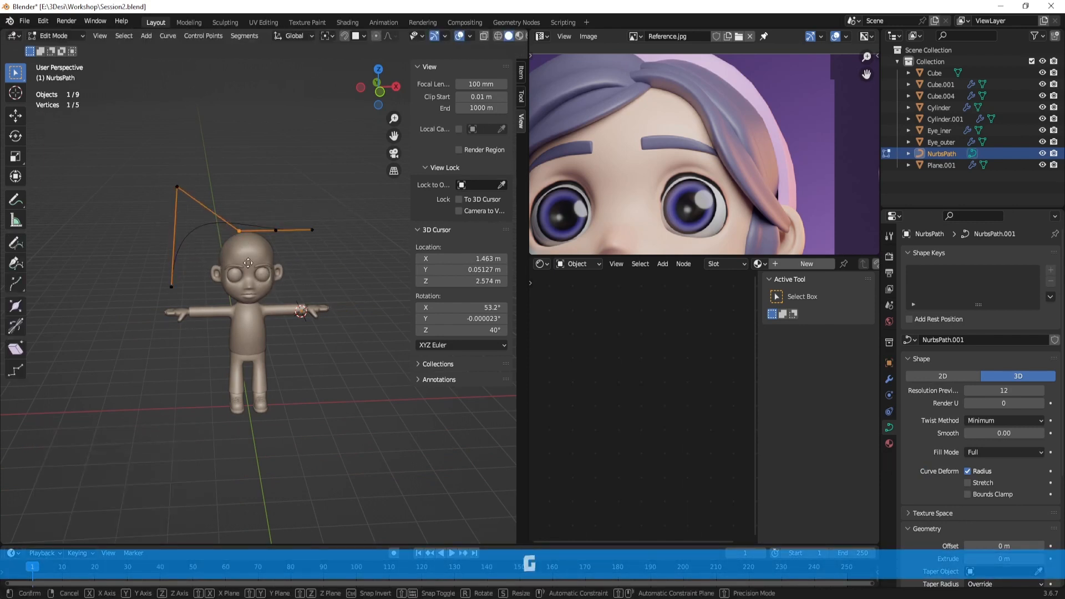
pyautogui.click(222, 288)
pyautogui.hotkey('ctrl', 'z')
pyautogui.hotkey('ctrl', 'z')
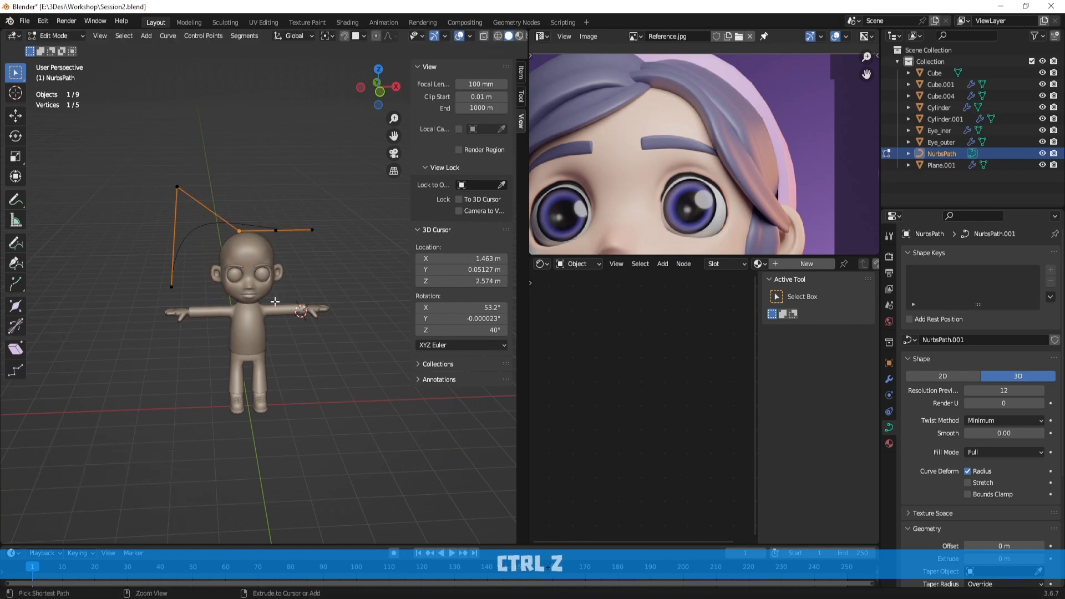
# Undo the bends of the path above the head and deselect its points
pyautogui.hotkey('ctrl', 'z')
pyautogui.hotkey('ctrl', 'z')
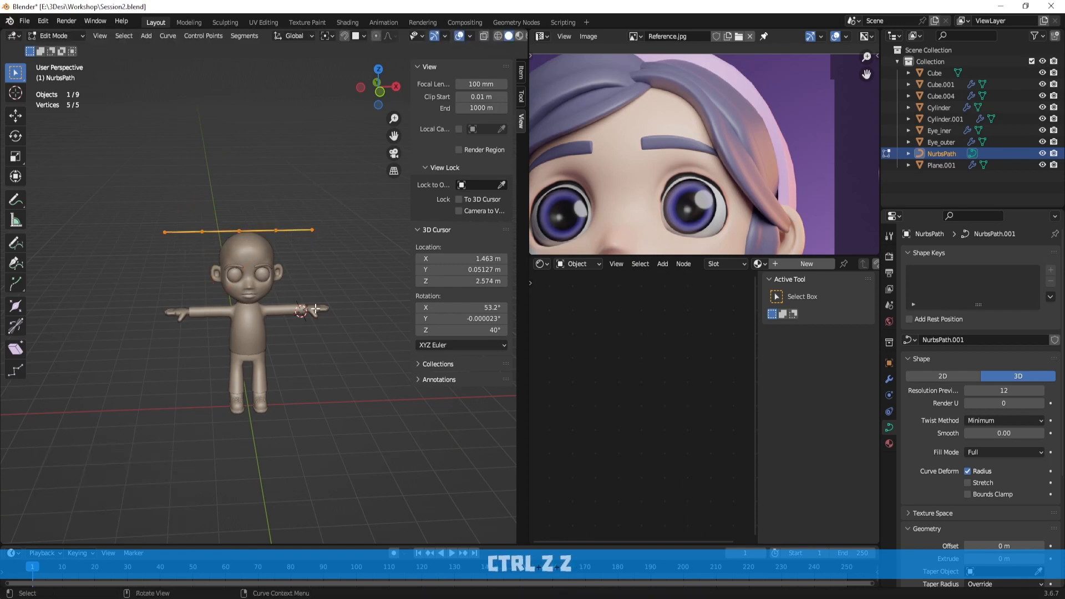
pyautogui.moveTo(331, 309); pyautogui.dragTo(362, 356, button='middle')
pyautogui.keyDown('shift'); pyautogui.moveTo(361, 356); pyautogui.dragTo(325, 338, button='middle'); pyautogui.keyUp('shift')
pyautogui.hotkey('alt', 'a')
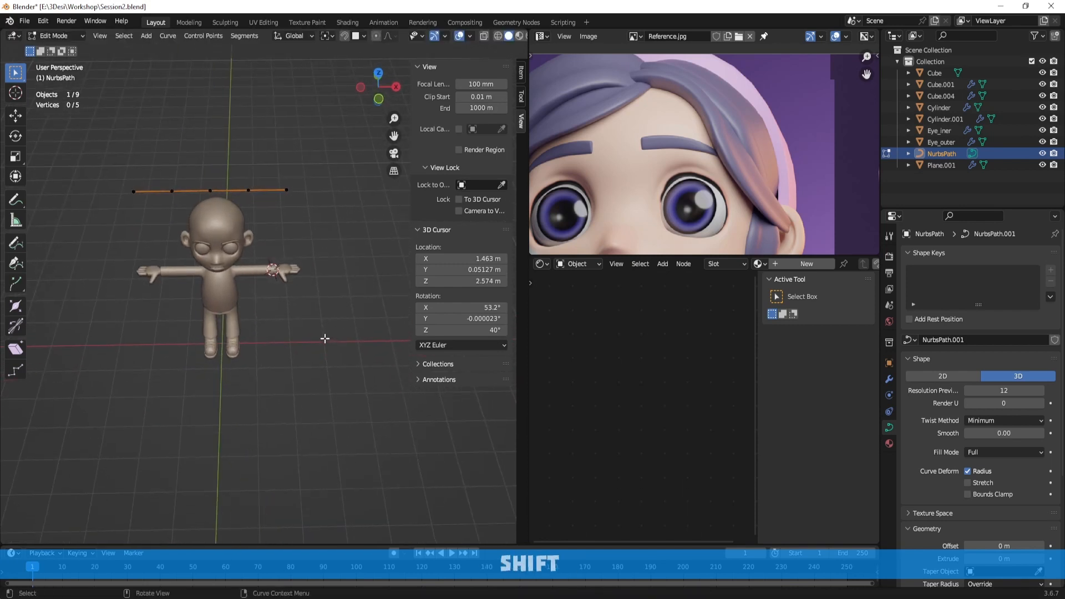
# Leave edit mode, add a Bezier circle curve and place it low in front of the character
pyautogui.hotkey('shift', 'Tab')
pyautogui.hotkey('shift', 'a')
pyautogui.moveTo(324, 338)
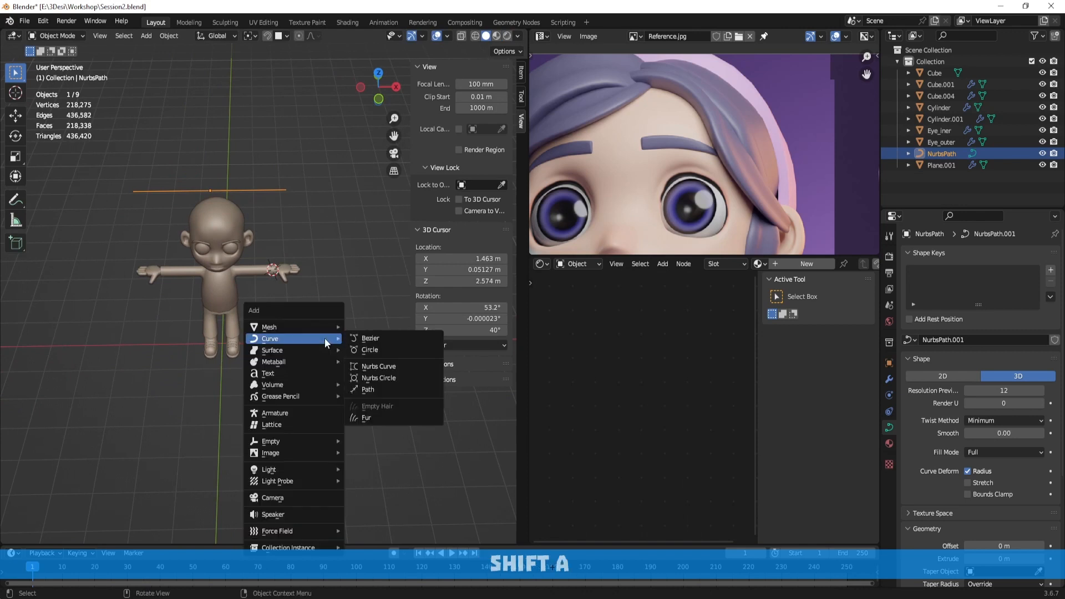
pyautogui.click(371, 350)
pyautogui.moveTo(357, 351); pyautogui.dragTo(339, 259, button='middle')
pyautogui.press('g')
pyautogui.press('x')
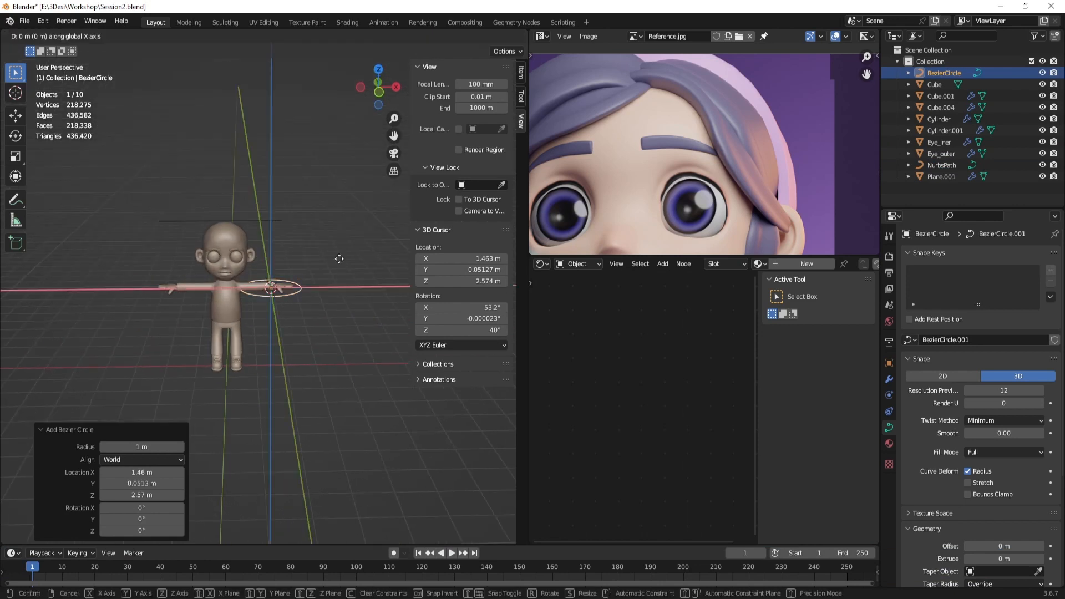
pyautogui.press('z')
pyautogui.click(340, 330)
pyautogui.moveTo(339, 331); pyautogui.dragTo(334, 387, button='middle')
pyautogui.press('g')
pyautogui.click(354, 427)
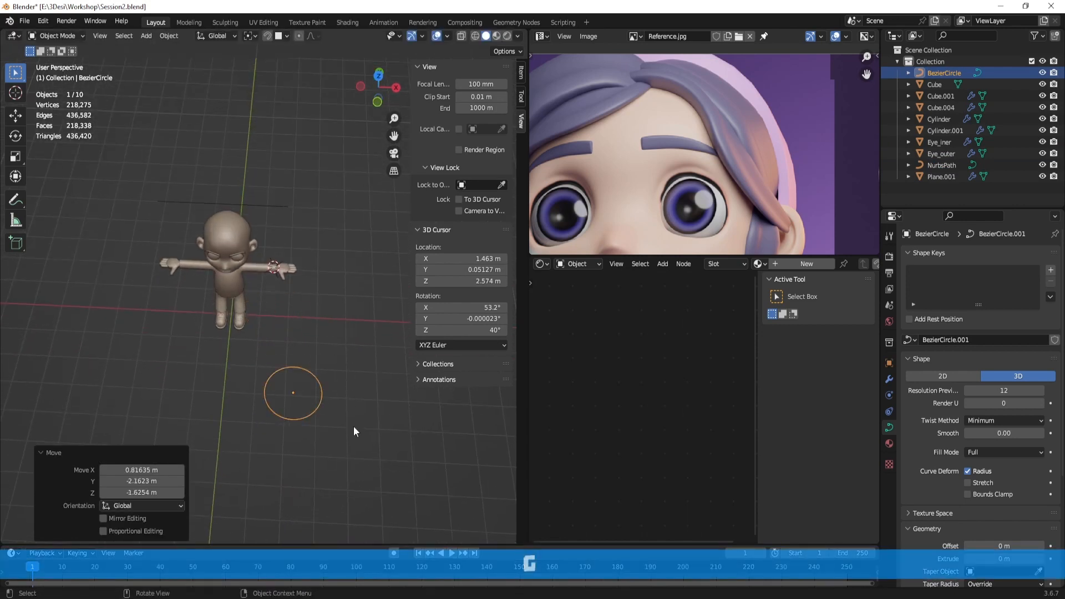
# Switch to the top view and enter edit mode on the Bezier circle
pyautogui.press('KP_7')
pyautogui.press('Tab')
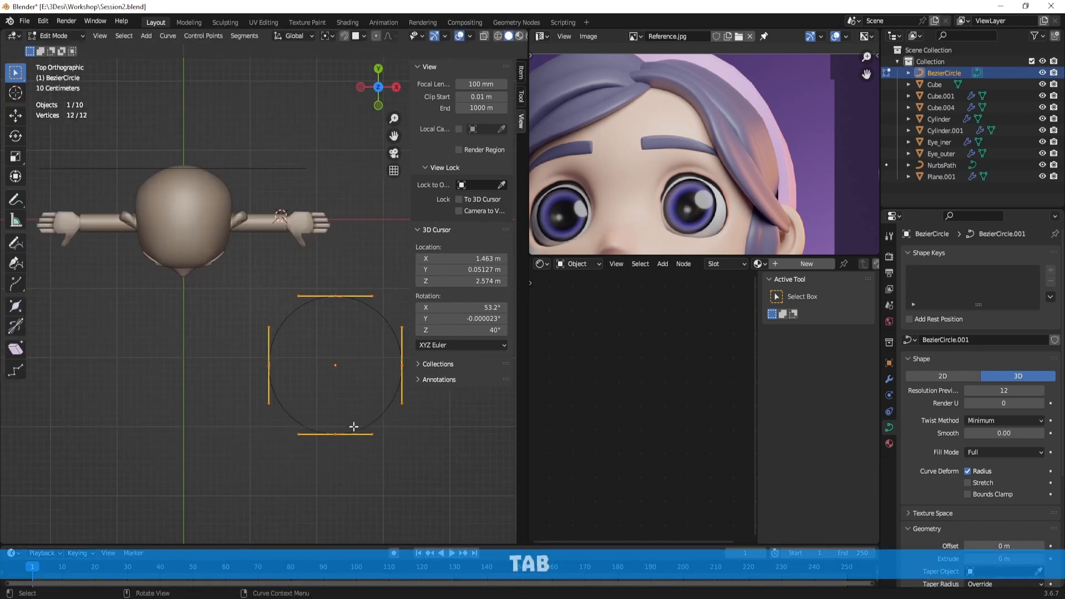
pyautogui.keyDown('shift'); pyautogui.moveTo(340, 407); pyautogui.dragTo(288, 394, button='middle'); pyautogui.keyUp('shift')
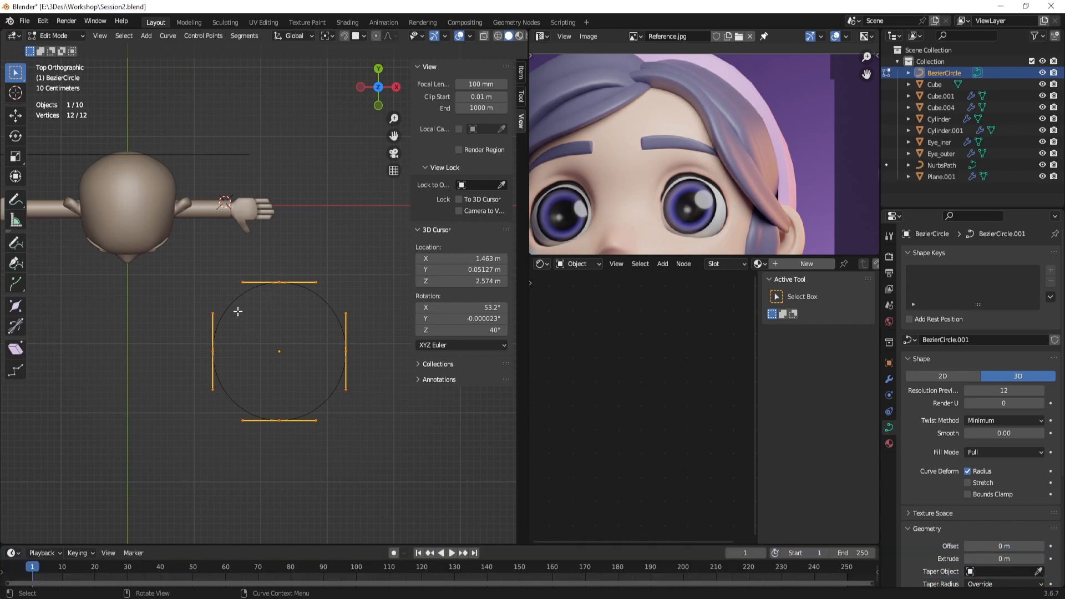
pyautogui.moveTo(183, 338); pyautogui.dragTo(239, 376)
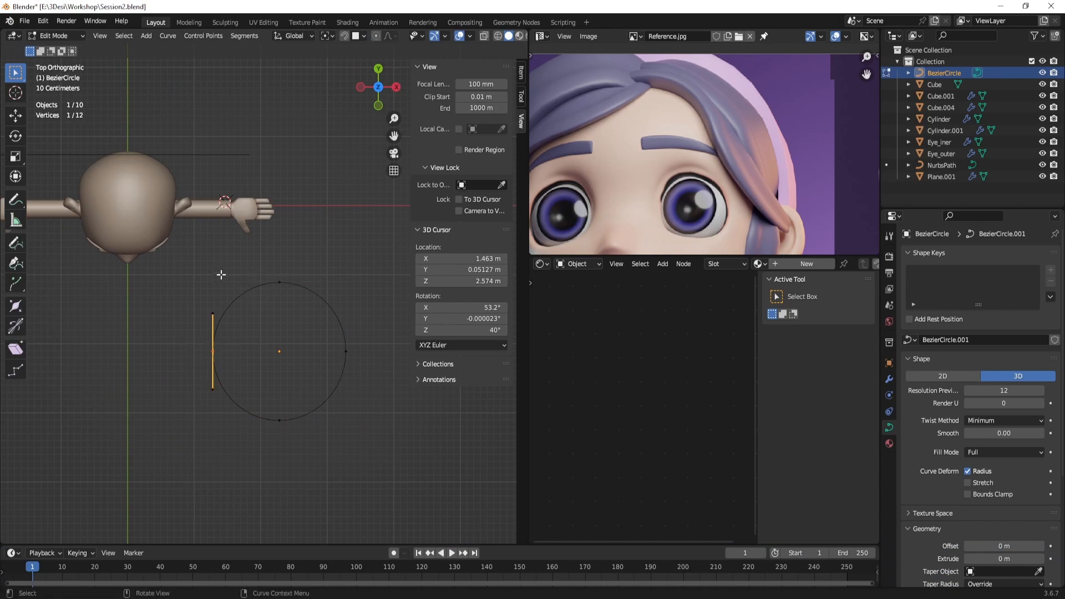
pyautogui.keyDown('shift'); pyautogui.moveTo(188, 250); pyautogui.dragTo(304, 364); pyautogui.keyUp('shift')
pyautogui.moveTo(264, 378); pyautogui.dragTo(263, 378)
pyautogui.press('g')
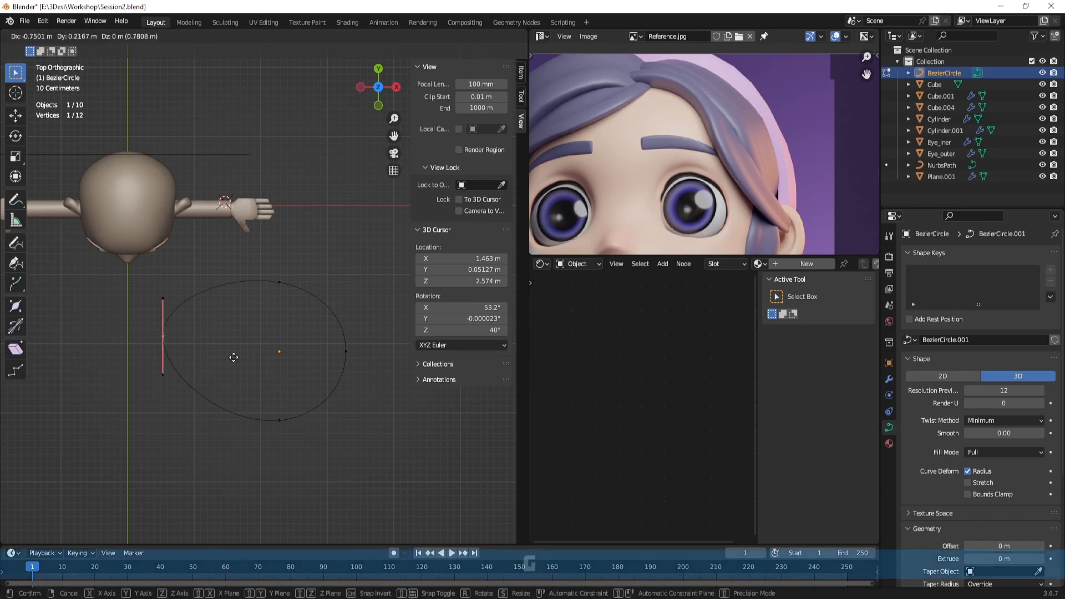
pyautogui.rightClick(235, 353)
pyautogui.moveTo(272, 274); pyautogui.dragTo(302, 312)
pyautogui.press('g')
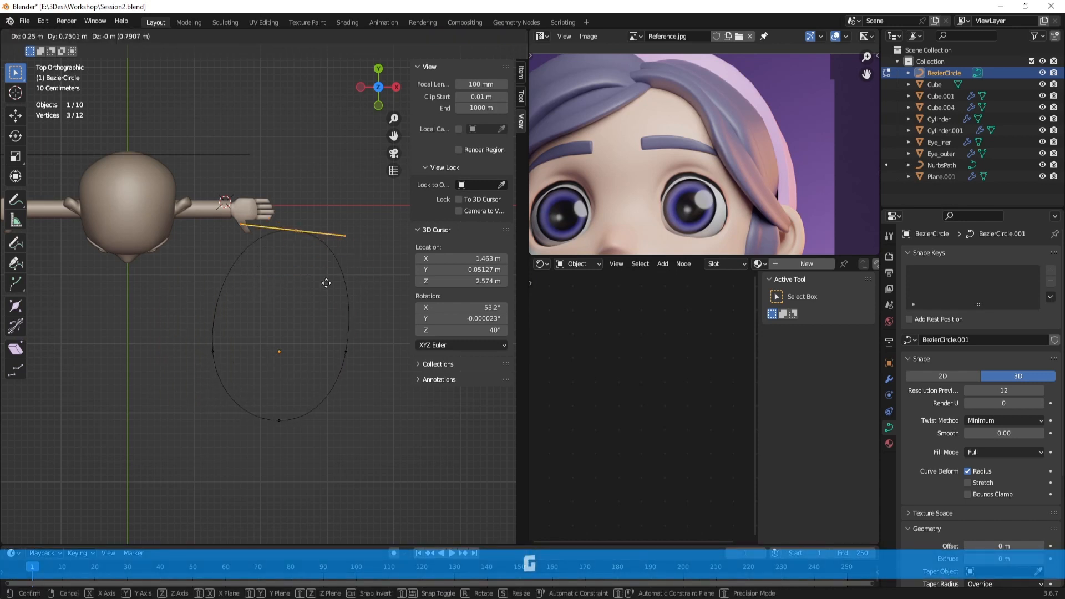
pyautogui.click(385, 387)
# Try to square off the circle's upper-right part by dragging out the handles of its right and top points
pyautogui.click(344, 318)
pyautogui.press('g')
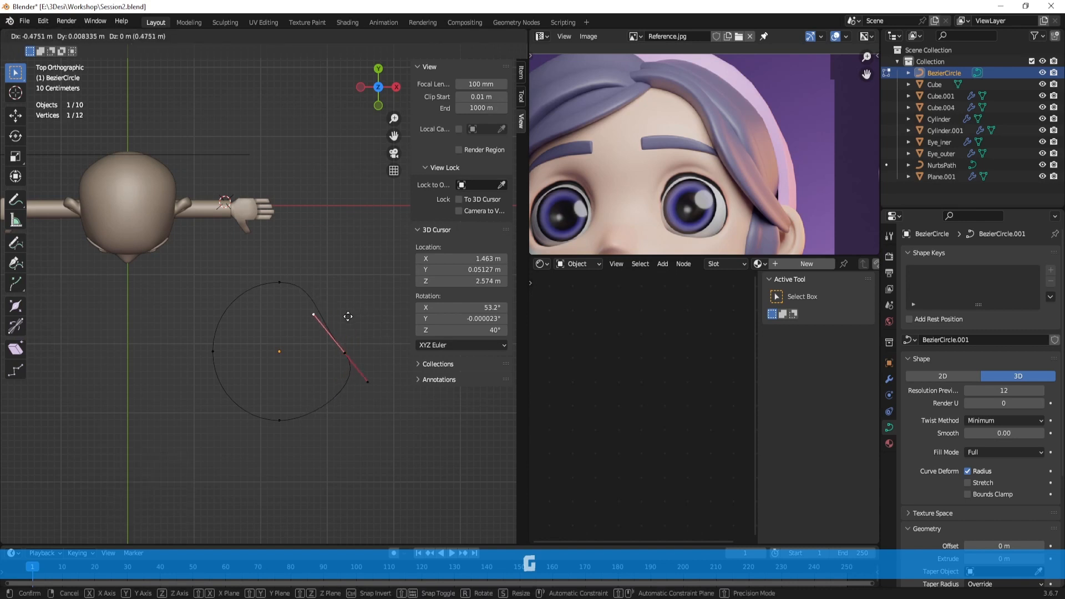
pyautogui.click(344, 328)
pyautogui.press('g')
pyautogui.click(375, 455)
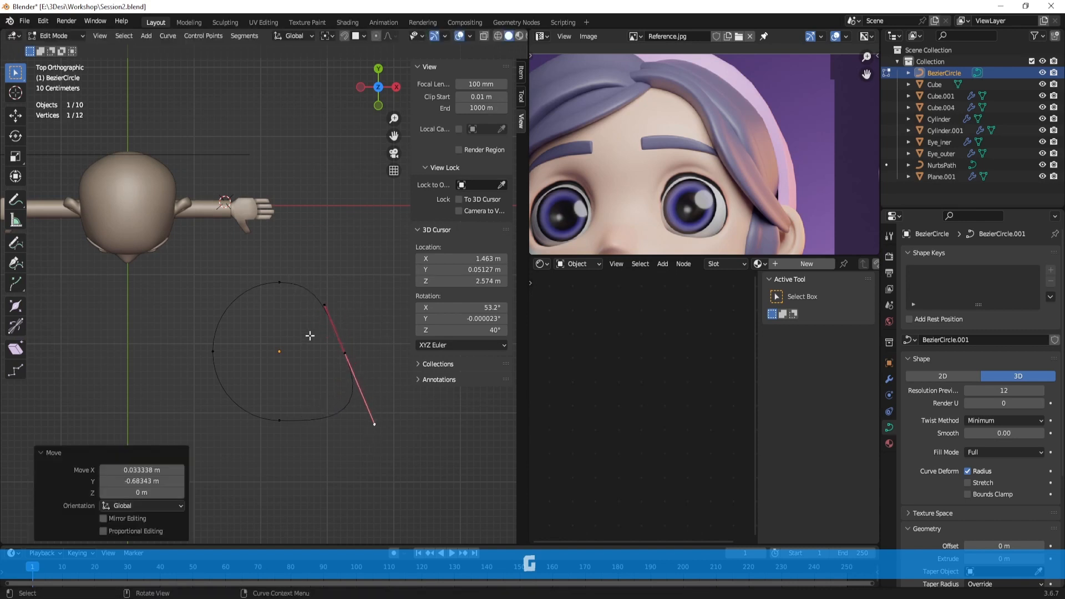
pyautogui.click(280, 283)
pyautogui.press('g')
pyautogui.click(379, 300)
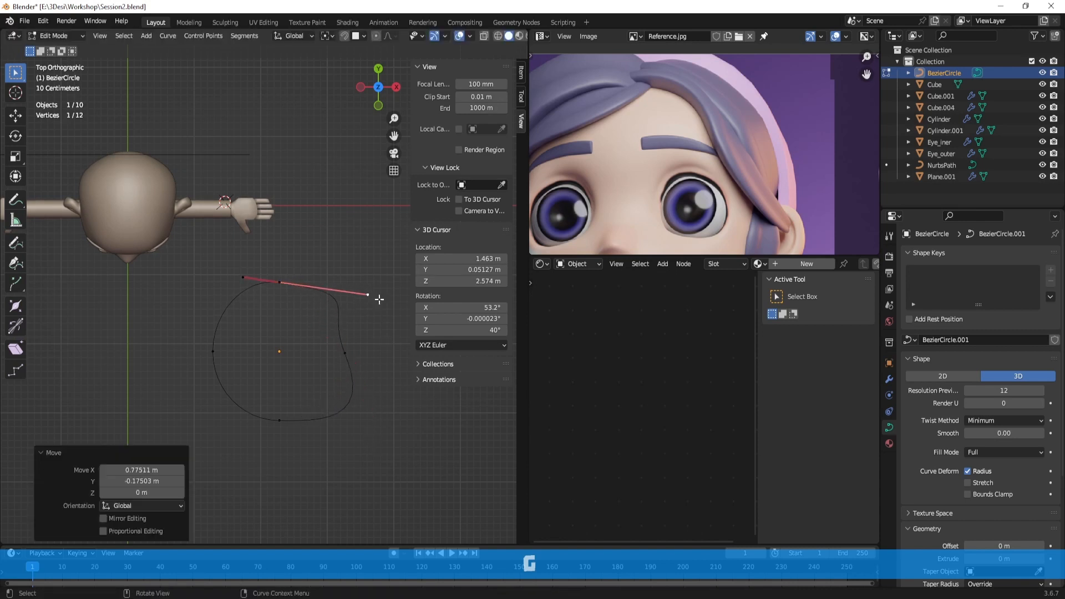
pyautogui.click(343, 354)
pyautogui.click(329, 310)
pyautogui.press('g')
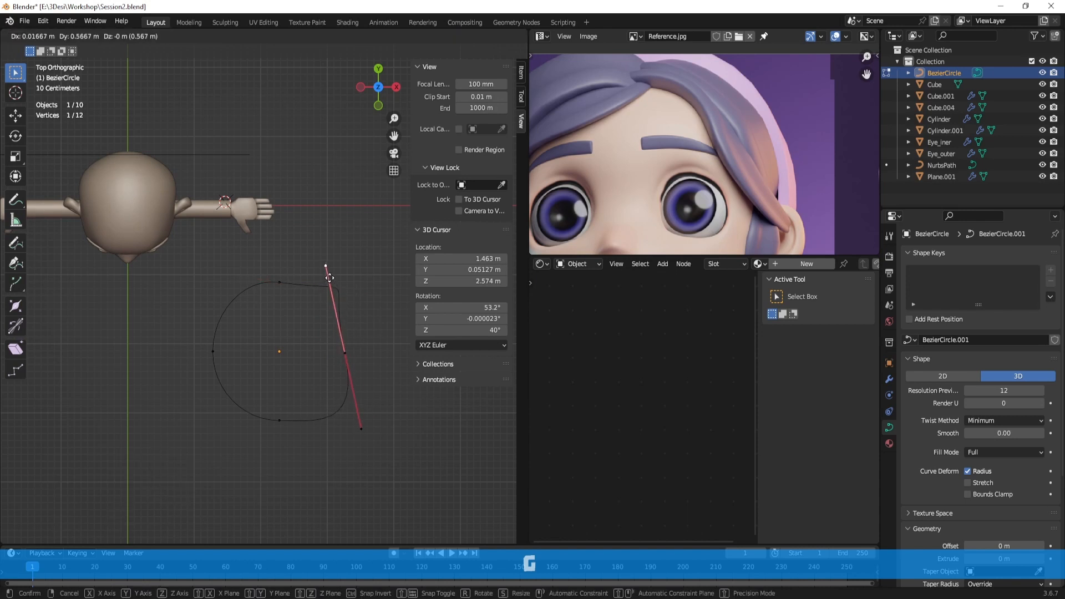
pyautogui.click(328, 274)
# Undo the handle moves on the Bezier circle
pyautogui.hotkey('ctrl', 'z')
pyautogui.hotkey('ctrl', 'z')
pyautogui.hotkey('ctrl', 'z')
pyautogui.hotkey('ctrl', 'z')
pyautogui.hotkey('ctrl', 'z')
pyautogui.hotkey('ctrl', 'z')
pyautogui.hotkey('ctrl', 'z')
pyautogui.hotkey('ctrl', 'z')
pyautogui.hotkey('ctrl', 'z')
pyautogui.hotkey('ctrl', 'z')
pyautogui.hotkey('ctrl', 'z')
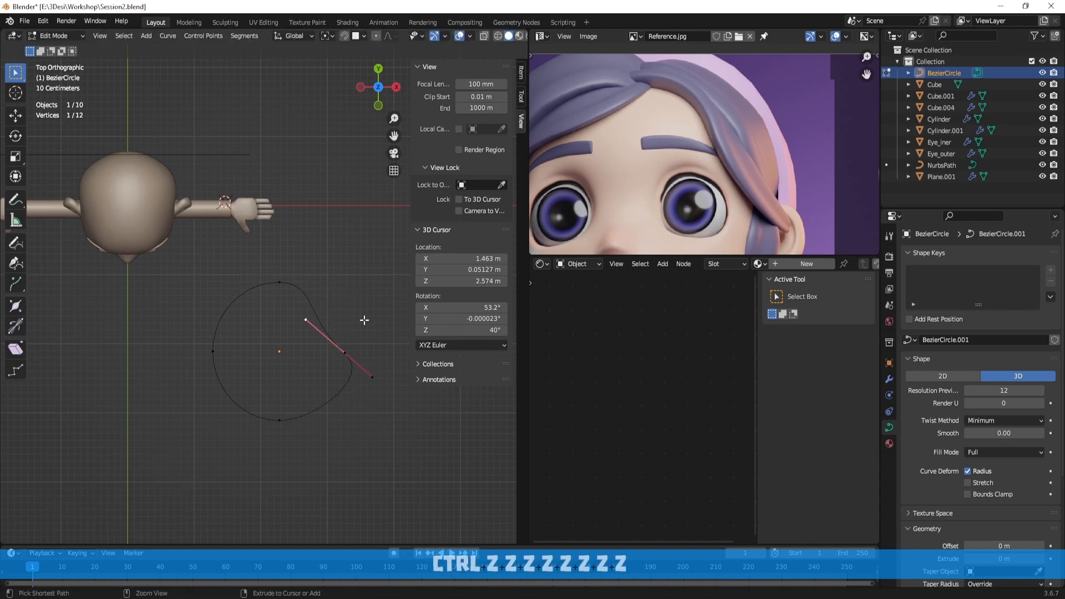
# Subdivide the circle's upper-right and upper-left segments with one cut each
pyautogui.moveTo(260, 264); pyautogui.dragTo(389, 376)
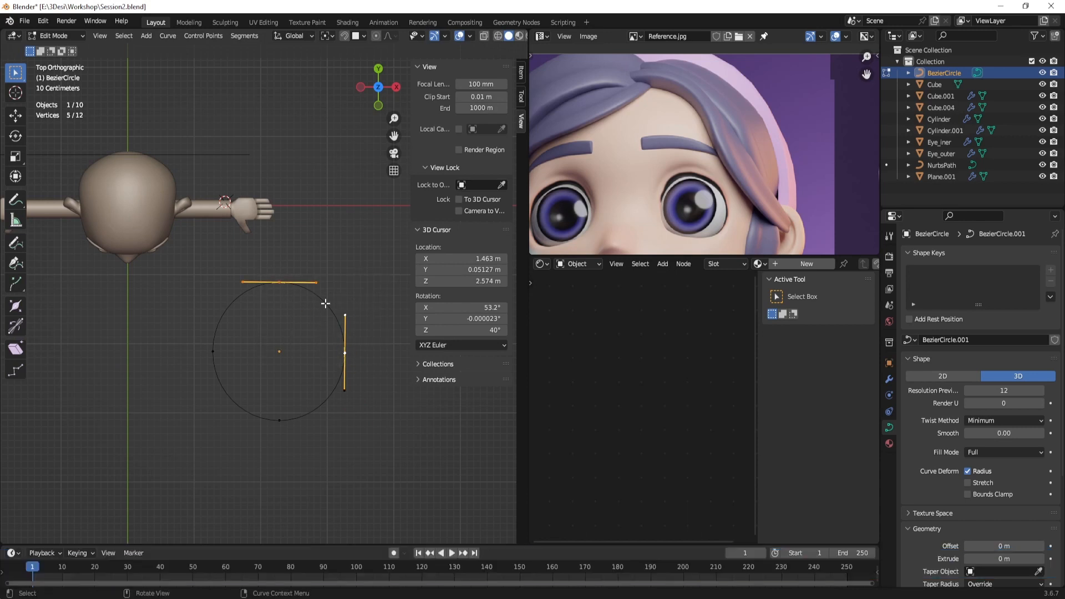
pyautogui.press('space')
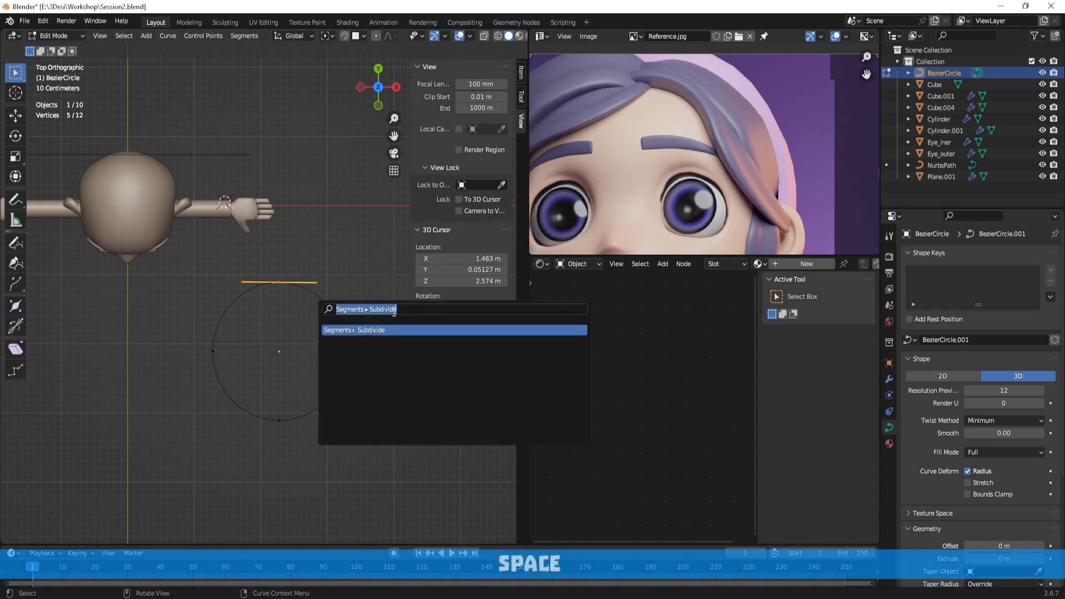
pyautogui.click(381, 331)
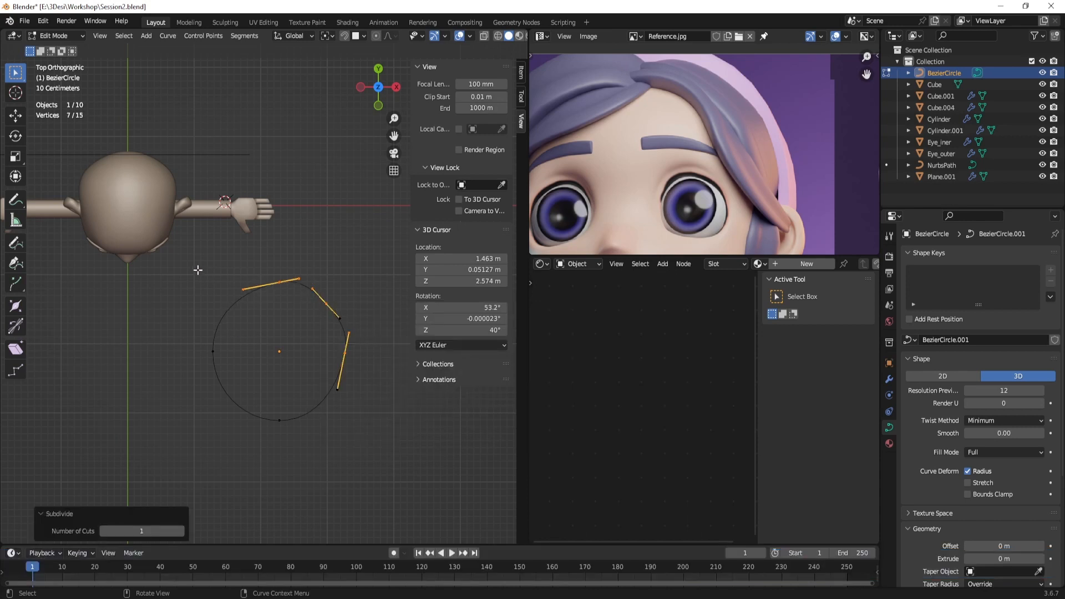
pyautogui.moveTo(199, 270); pyautogui.dragTo(295, 355)
pyautogui.press('space')
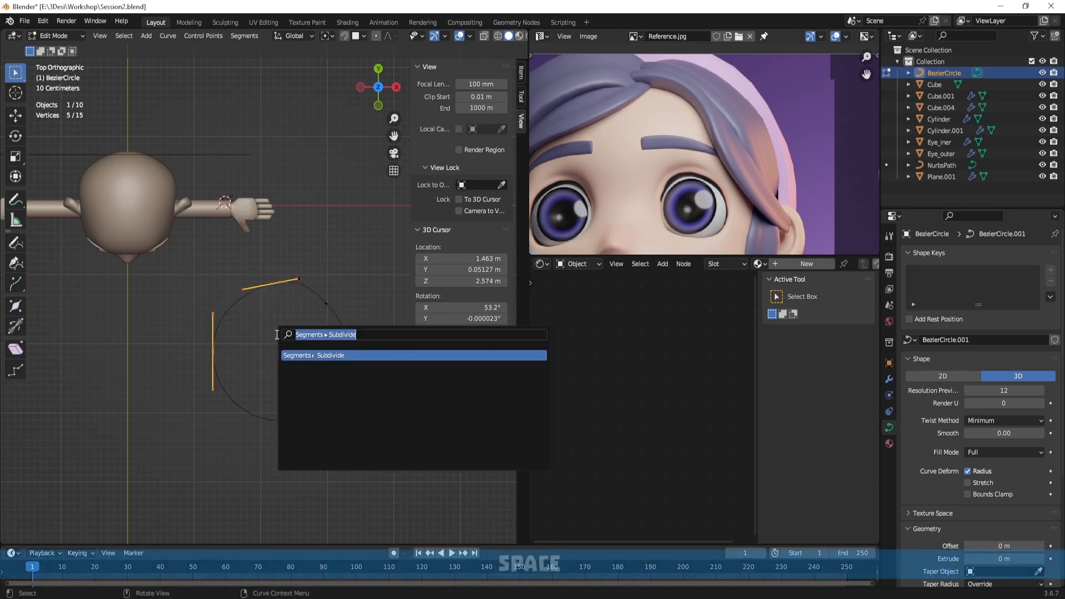
pyautogui.click(284, 357)
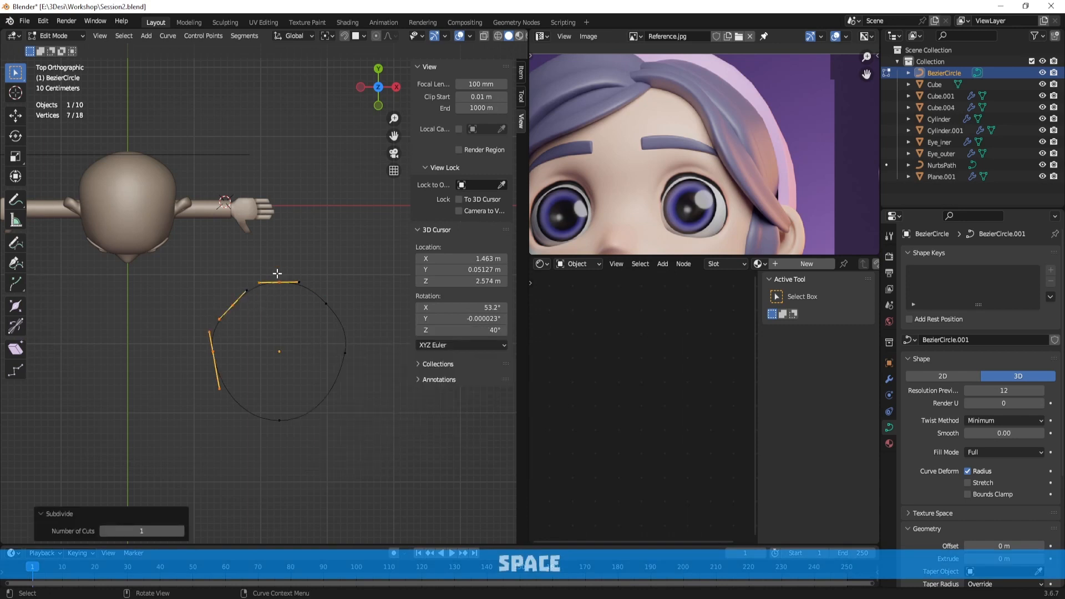
# Move the circle's left and right side points up and outward to form two raised corners
pyautogui.moveTo(184, 333); pyautogui.dragTo(216, 373)
pyautogui.press('g')
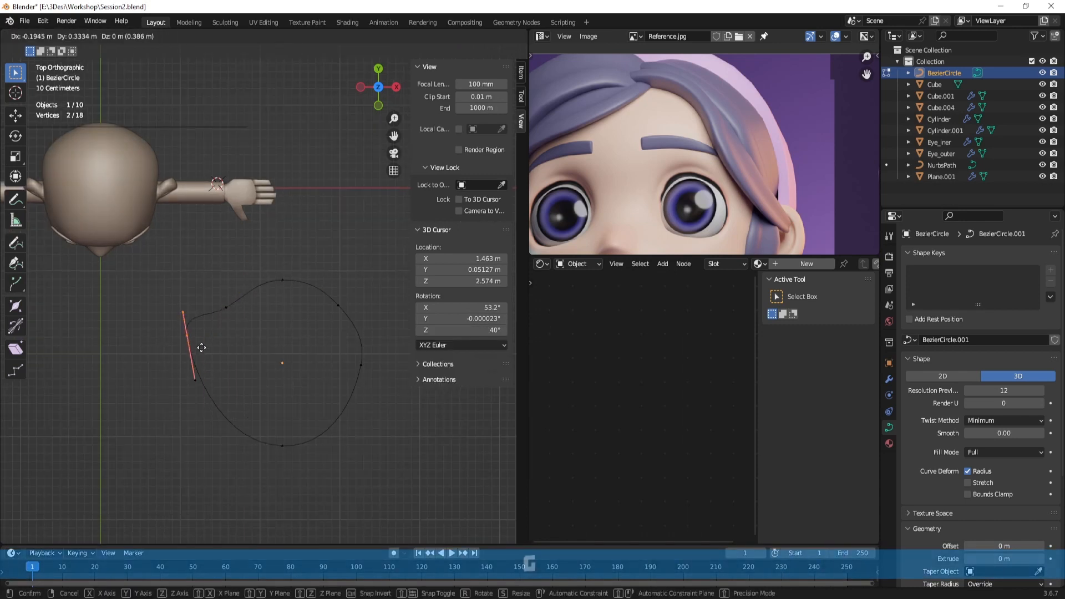
pyautogui.click(202, 320)
pyautogui.moveTo(333, 357); pyautogui.dragTo(382, 388)
pyautogui.press('g')
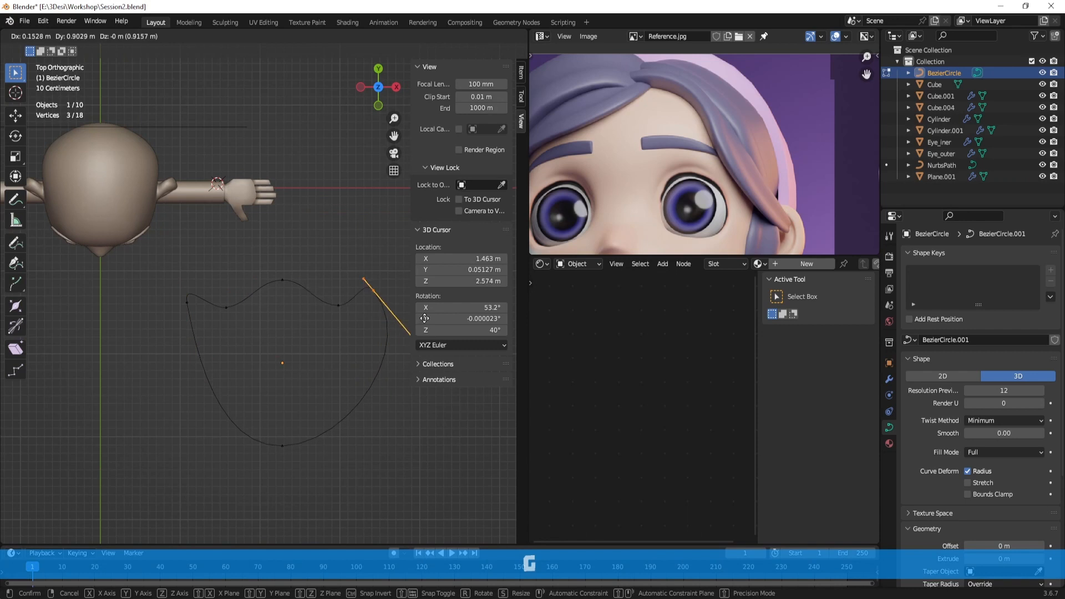
pyautogui.click(339, 295)
# Nudge the upper-right dip point slightly inward and raise the bottom point about 1.14 m to flatten the profile
pyautogui.moveTo(333, 295); pyautogui.dragTo(347, 317)
pyautogui.press('g')
pyautogui.click(340, 321)
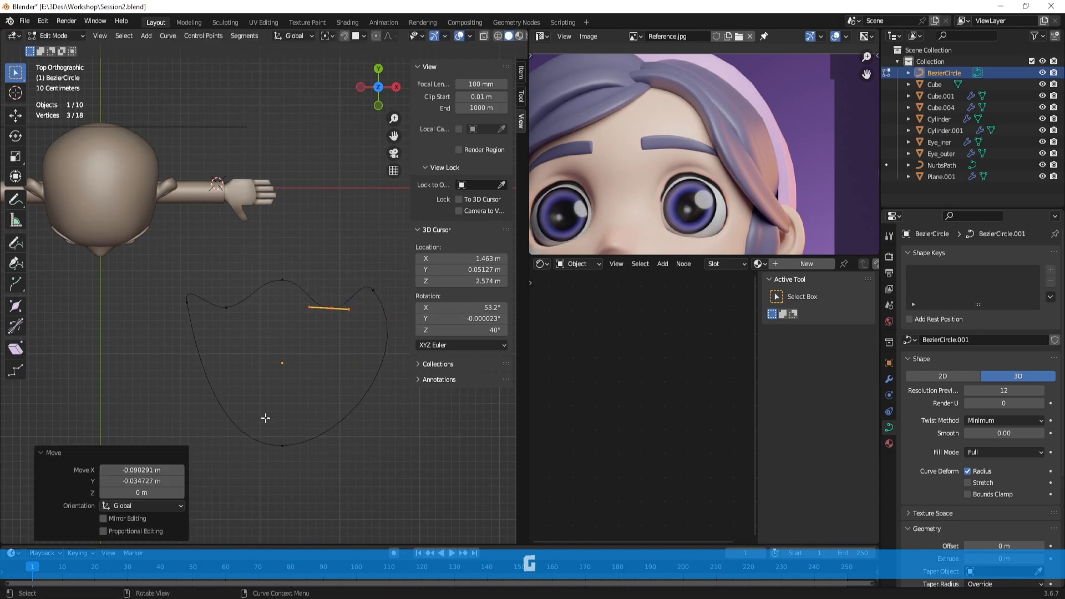
pyautogui.moveTo(265, 418); pyautogui.dragTo(311, 472)
pyautogui.press('g')
pyautogui.click(313, 386)
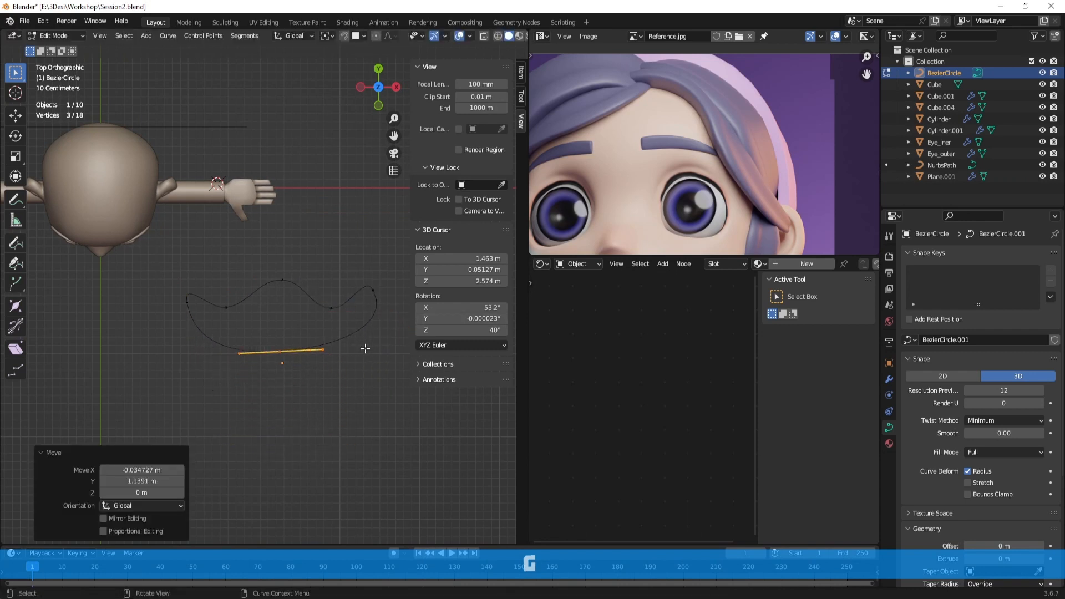
# Lower the right corner point about 0.15 m, and lower the top middle point slightly with its handles scaled to about 0.47
pyautogui.moveTo(362, 281); pyautogui.dragTo(382, 308)
pyautogui.press('g')
pyautogui.click(373, 321)
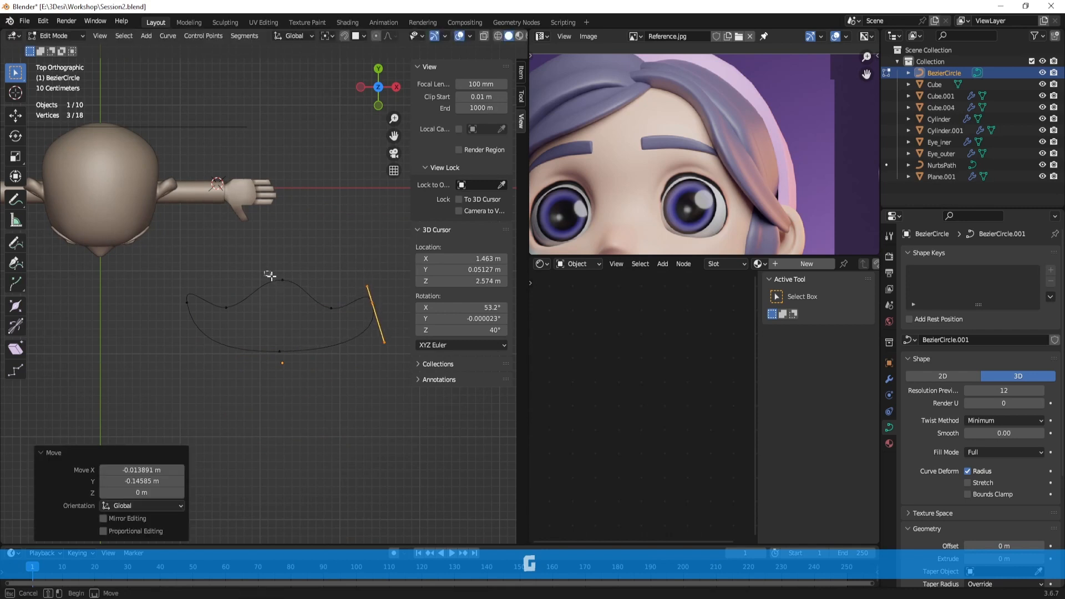
pyautogui.moveTo(268, 275); pyautogui.dragTo(304, 296)
pyautogui.press('g')
pyautogui.click(305, 301)
pyautogui.press('s')
pyautogui.click(320, 287)
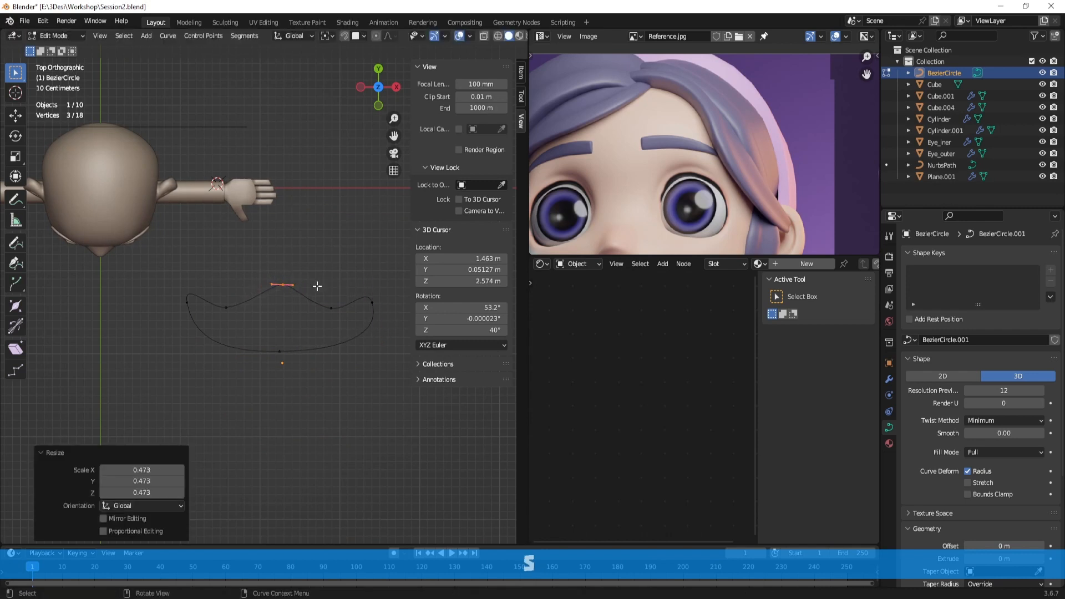
# Move both dip points inward toward the profile's central peak, the left one by about 0.13 m
pyautogui.moveTo(215, 302); pyautogui.dragTo(244, 326)
pyautogui.press('g')
pyautogui.click(255, 329)
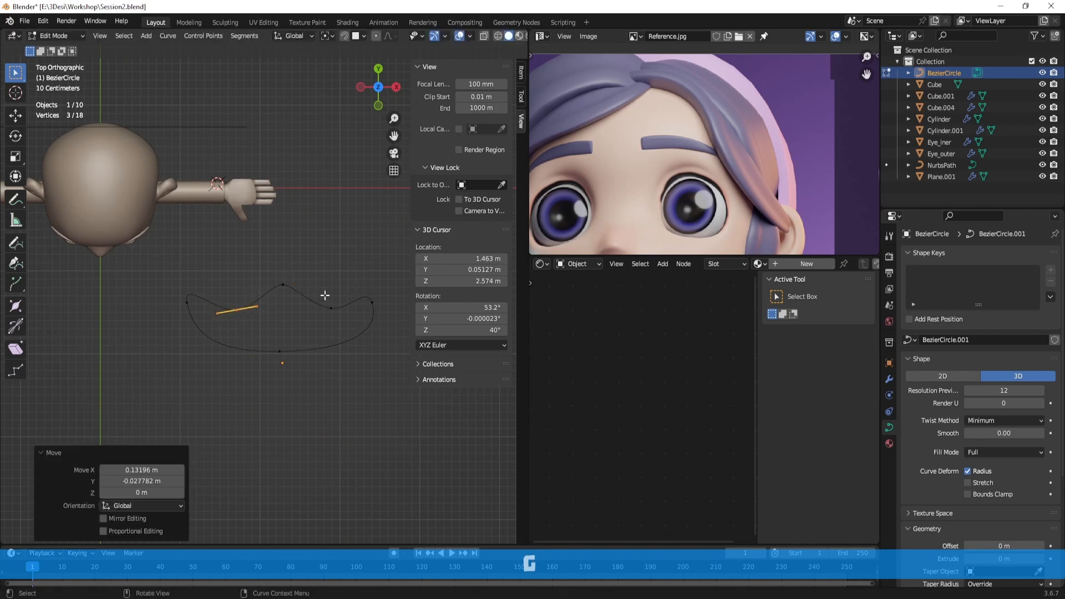
pyautogui.moveTo(325, 296); pyautogui.dragTo(349, 327)
pyautogui.press('g')
pyautogui.click(345, 333)
# Shift the profile's bottom point slightly to center it, and leave edit mode
pyautogui.moveTo(271, 344); pyautogui.dragTo(289, 358)
pyautogui.press('g')
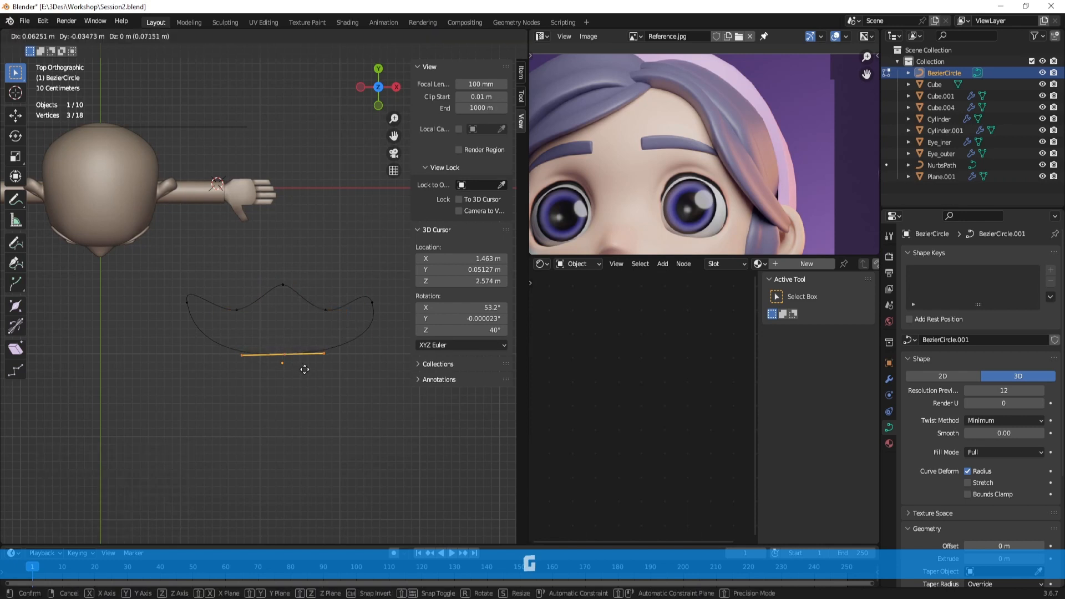
pyautogui.click(305, 365)
pyautogui.press('Tab')
pyautogui.scroll(-1, 334, 336)
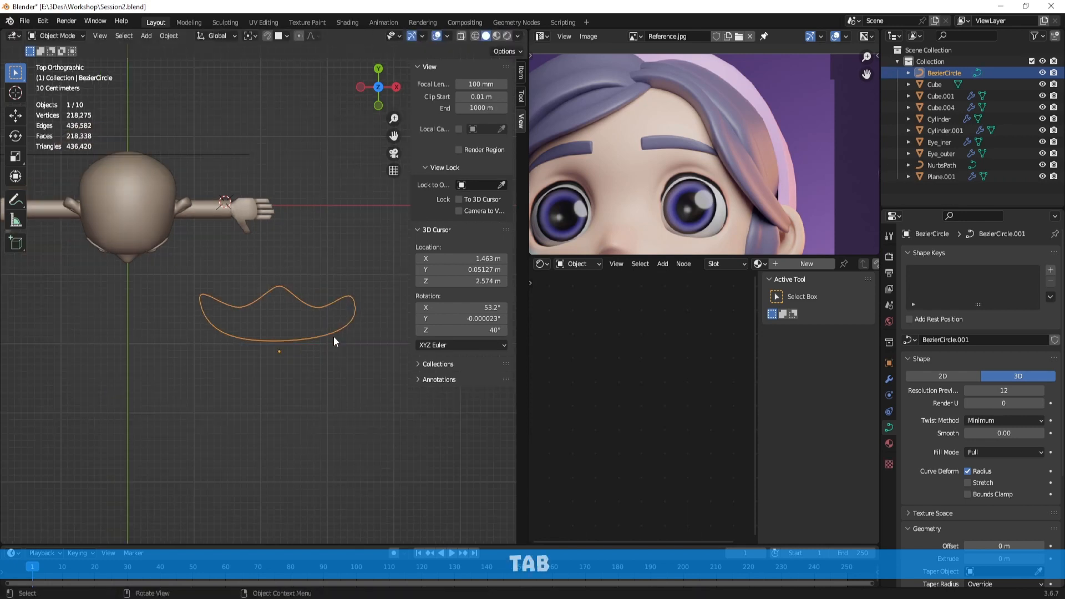
# Set the bevel of the path above the head to Object, using the BezierCircle profile as its bevel object
pyautogui.moveTo(310, 323); pyautogui.dragTo(336, 392, button='middle')
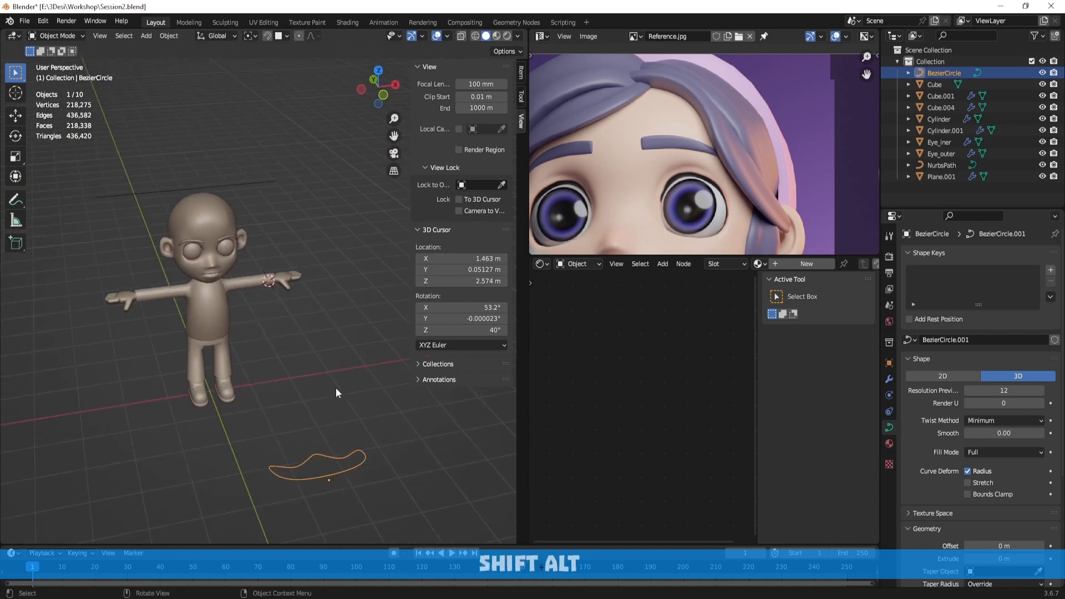
pyautogui.click(263, 183)
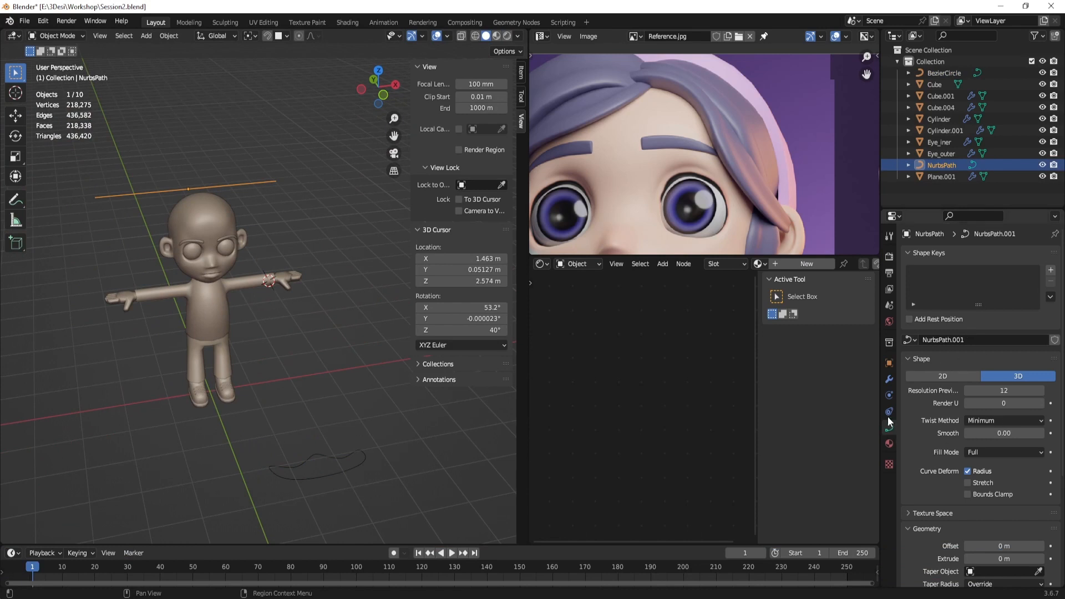
pyautogui.scroll(-5, 961, 451)
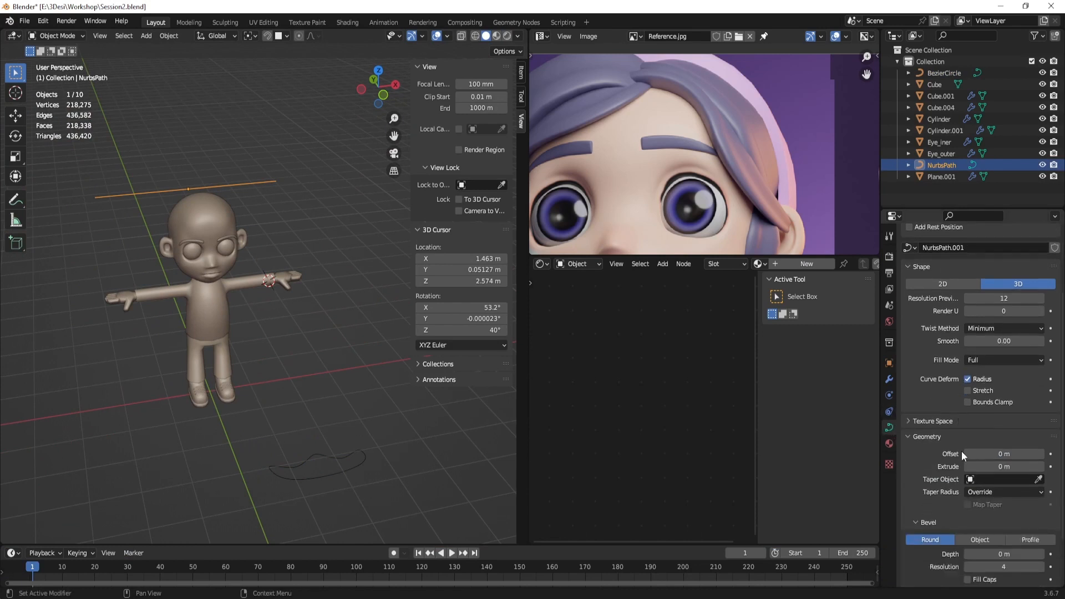
pyautogui.click(925, 391)
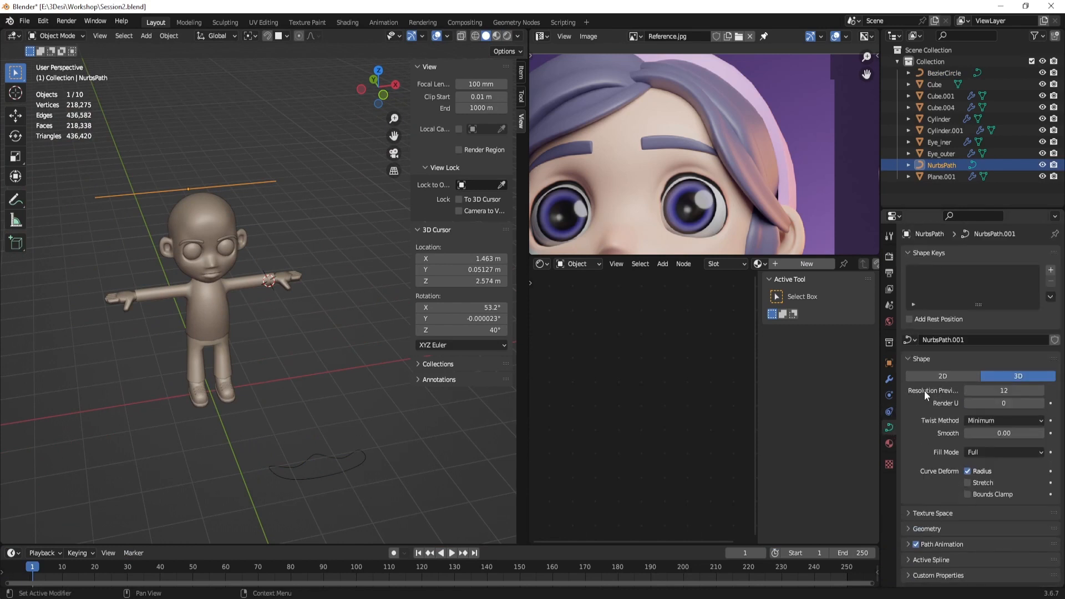
pyautogui.click(924, 526)
pyautogui.scroll(-4, 923, 491)
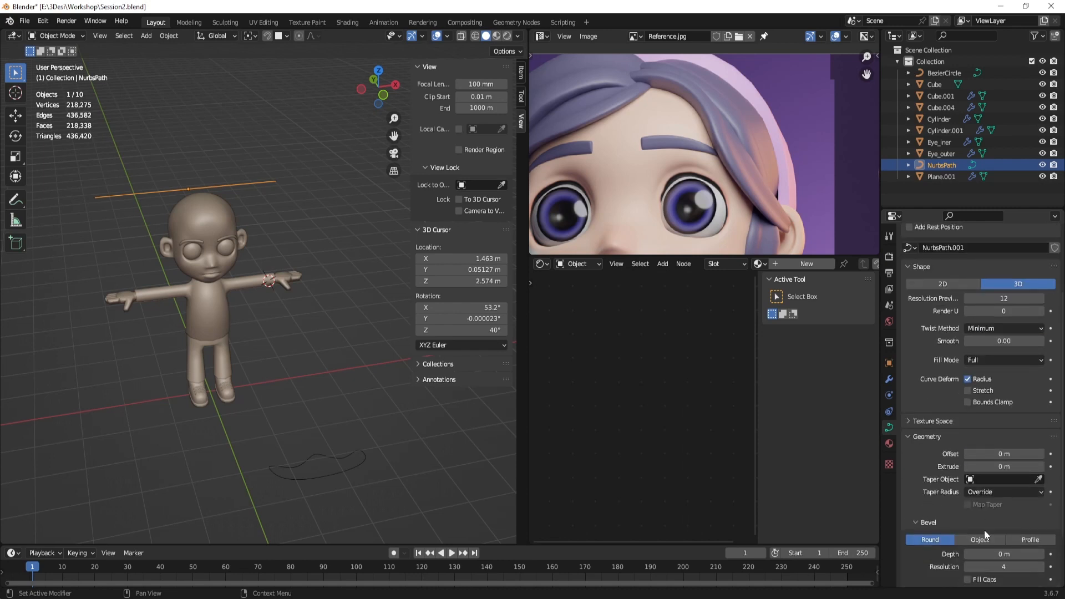
pyautogui.scroll(-3, 961, 504)
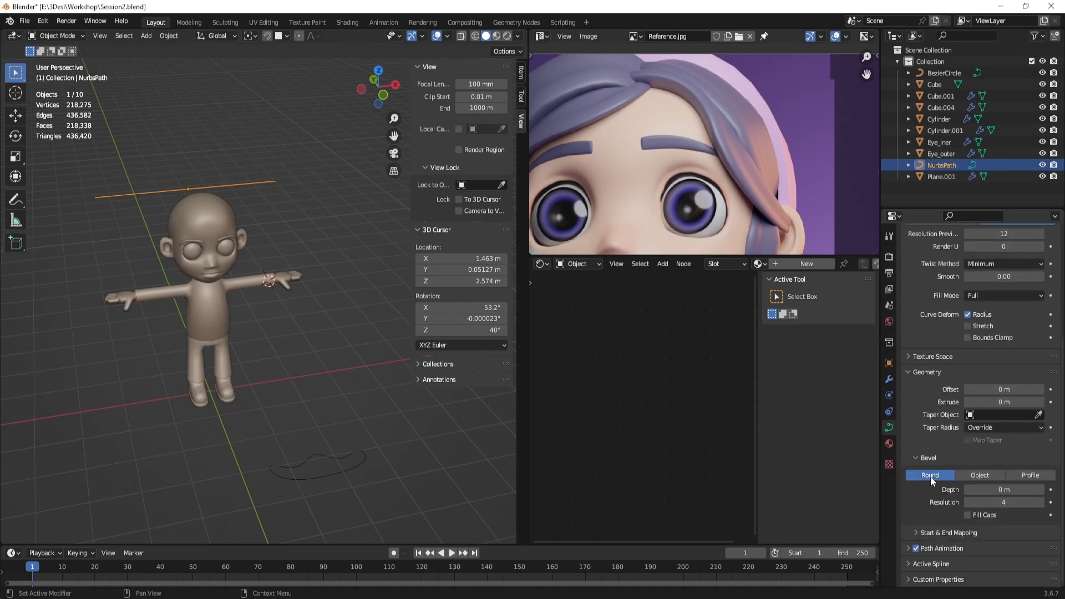
pyautogui.click(980, 476)
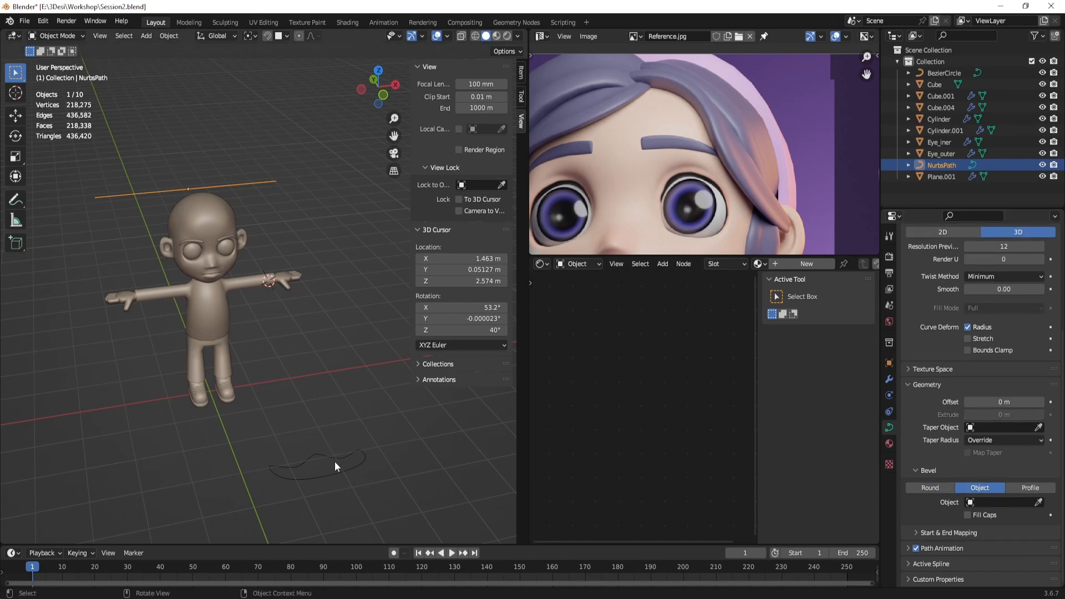
pyautogui.click(1038, 503)
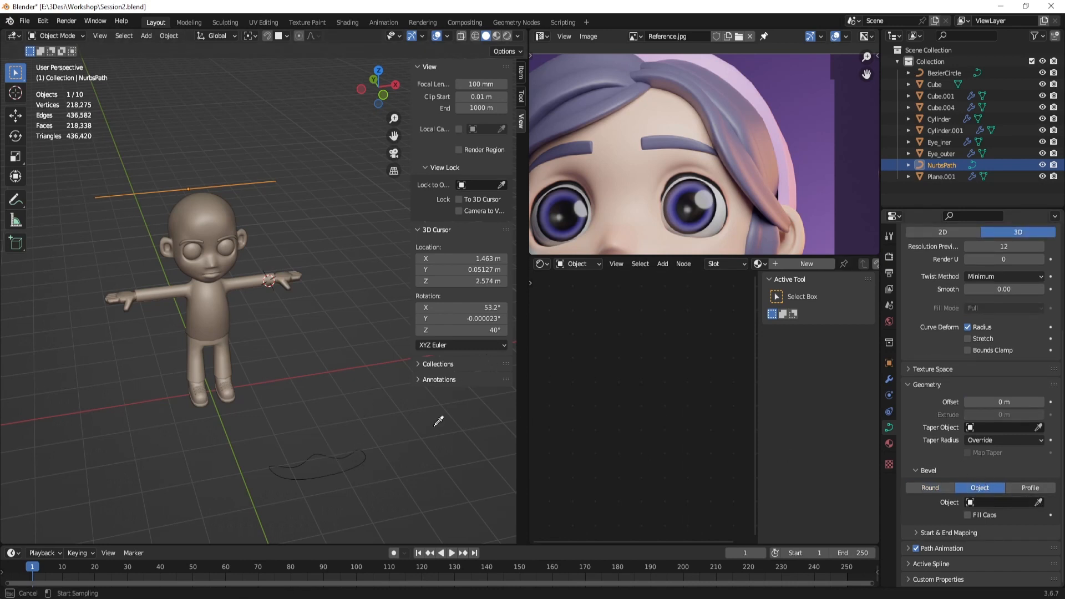
pyautogui.click(321, 452)
# Examine the bevelled strand above the head and its profile curve from the front, top and side
pyautogui.click(177, 327)
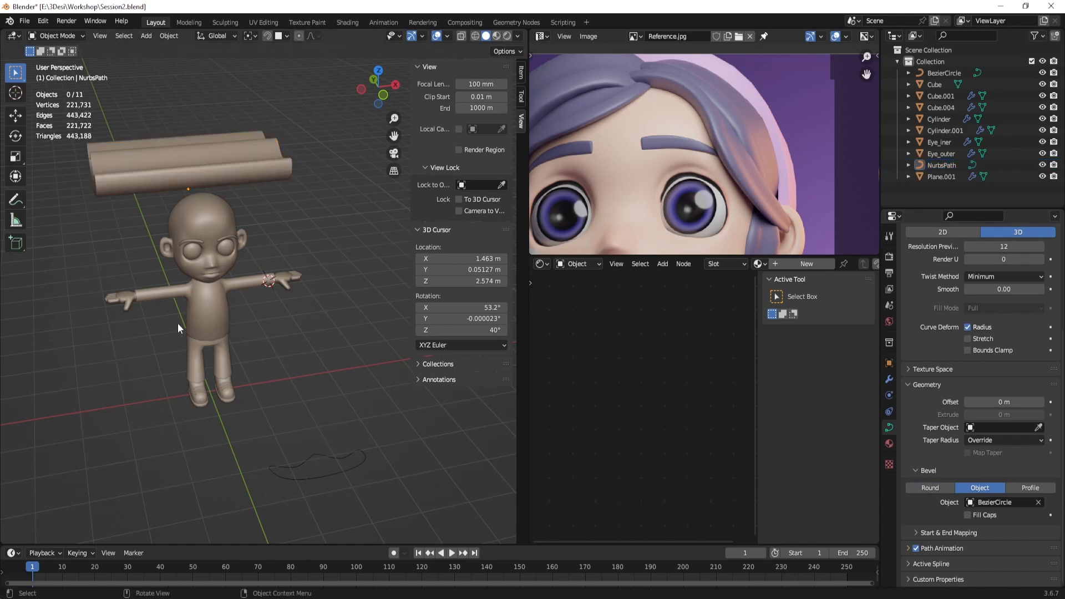
pyautogui.moveTo(206, 331); pyautogui.dragTo(257, 375, button='middle')
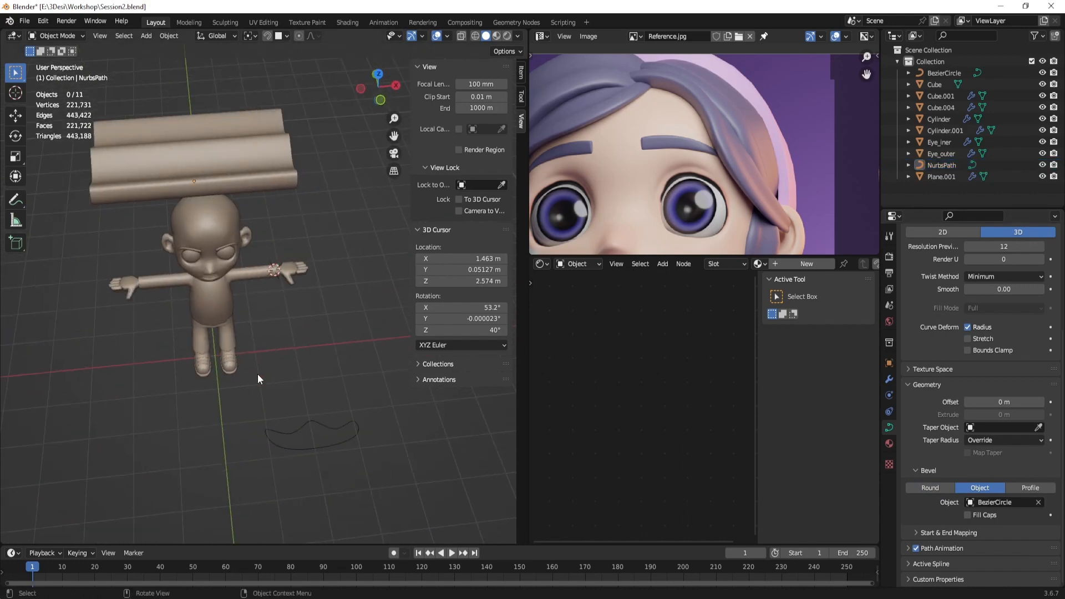
pyautogui.press('KP_1')
pyautogui.moveTo(345, 411); pyautogui.dragTo(342, 471, button='middle')
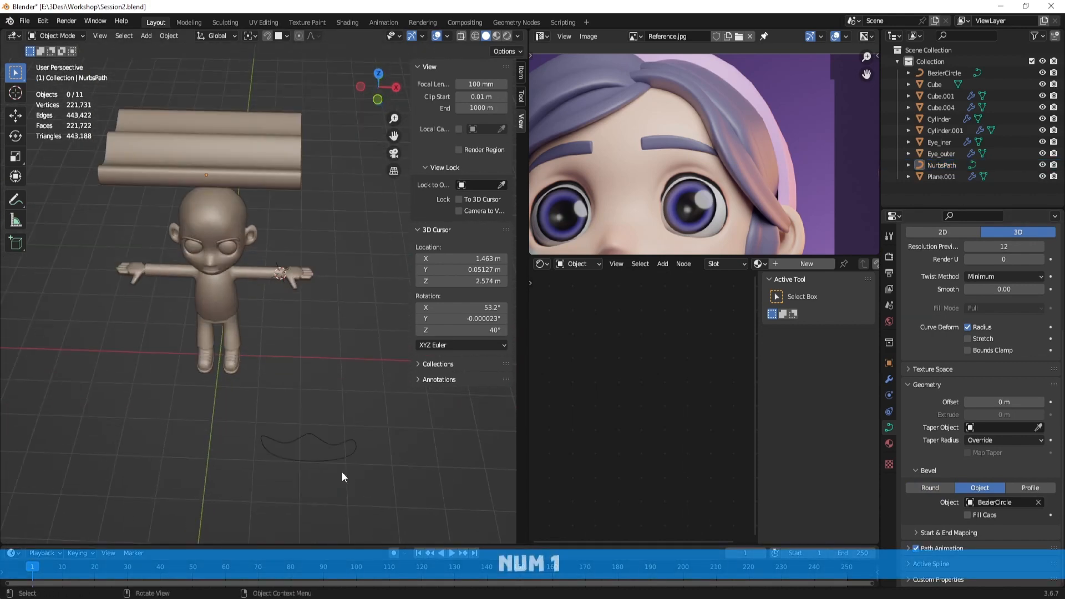
pyautogui.press('KP_7')
pyautogui.keyDown('alt'); pyautogui.keyDown('shift'); pyautogui.moveTo(342, 472); pyautogui.dragTo(249, 424); pyautogui.keyUp('shift'); pyautogui.keyUp('alt')
pyautogui.scroll(2, 265, 377)
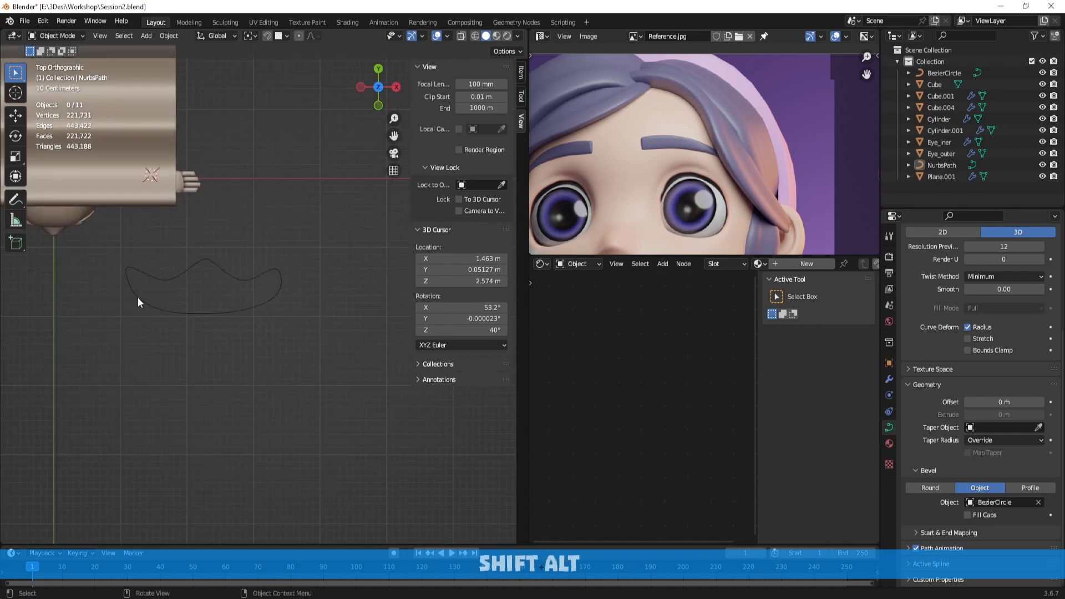
pyautogui.moveTo(137, 297); pyautogui.dragTo(222, 217, button='middle')
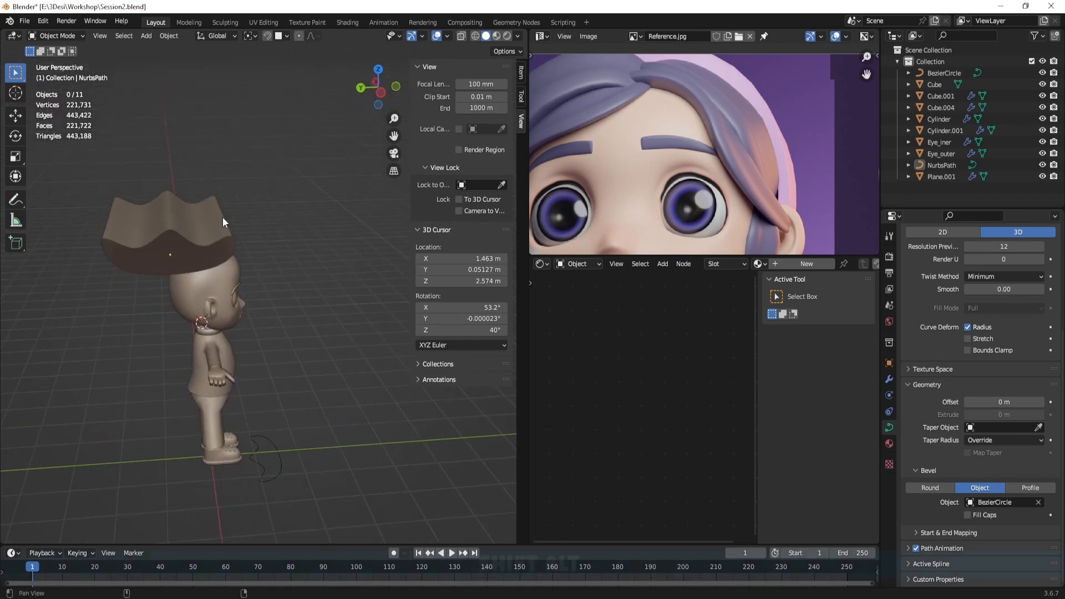
pyautogui.keyDown('alt'); pyautogui.keyDown('shift'); pyautogui.moveTo(222, 218); pyautogui.dragTo(253, 330); pyautogui.keyUp('shift'); pyautogui.keyUp('alt')
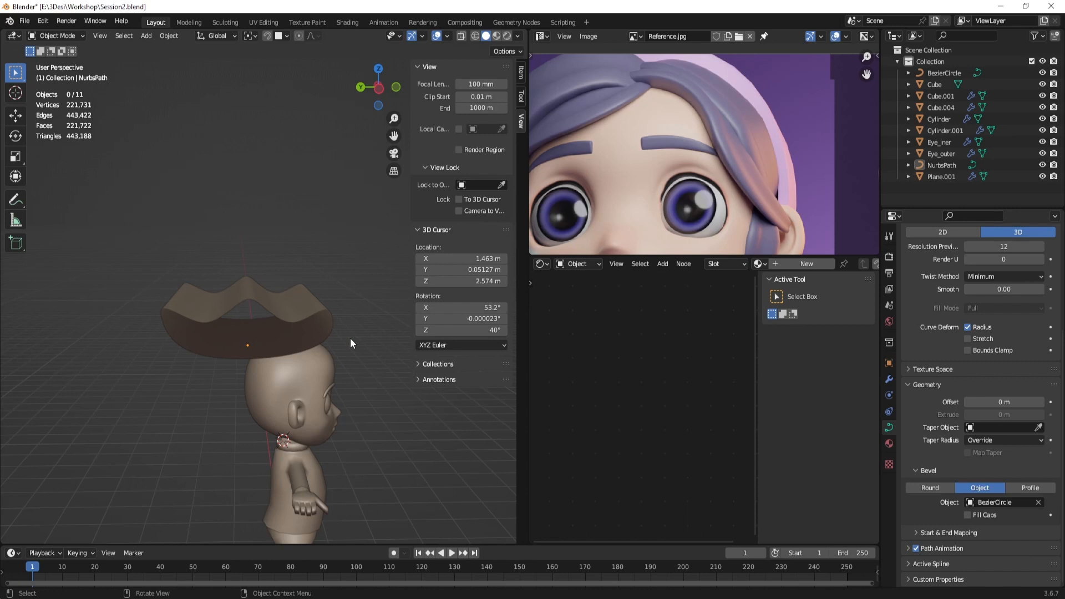
pyautogui.moveTo(351, 338); pyautogui.dragTo(327, 286, button='middle')
# Select the strand path and enable Fill Caps on its bevel to close its open ends
pyautogui.click(271, 315)
pyautogui.press('Tab')
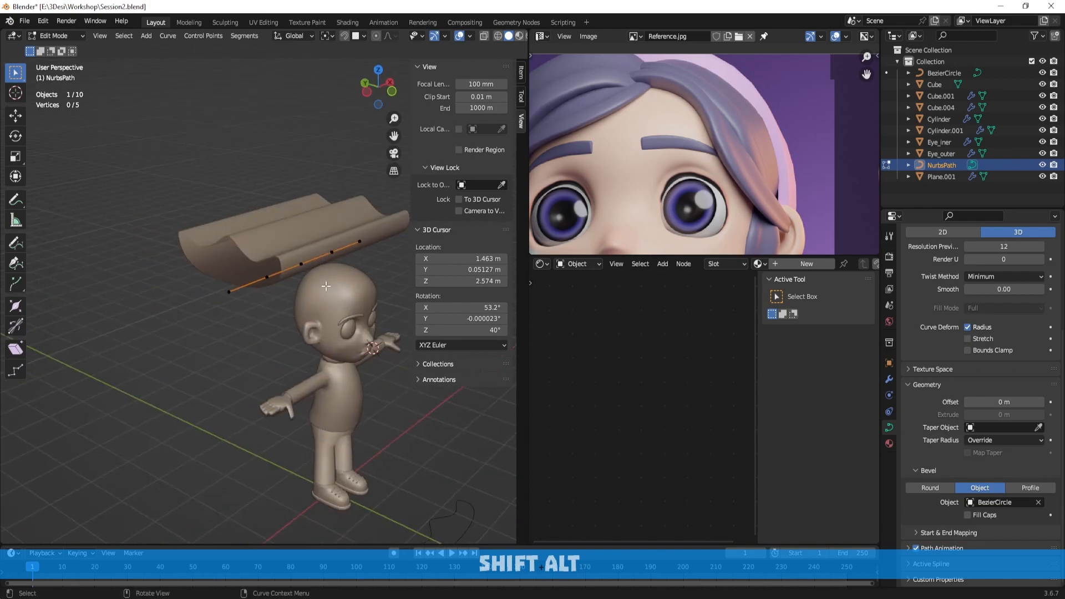
pyautogui.press('Tab')
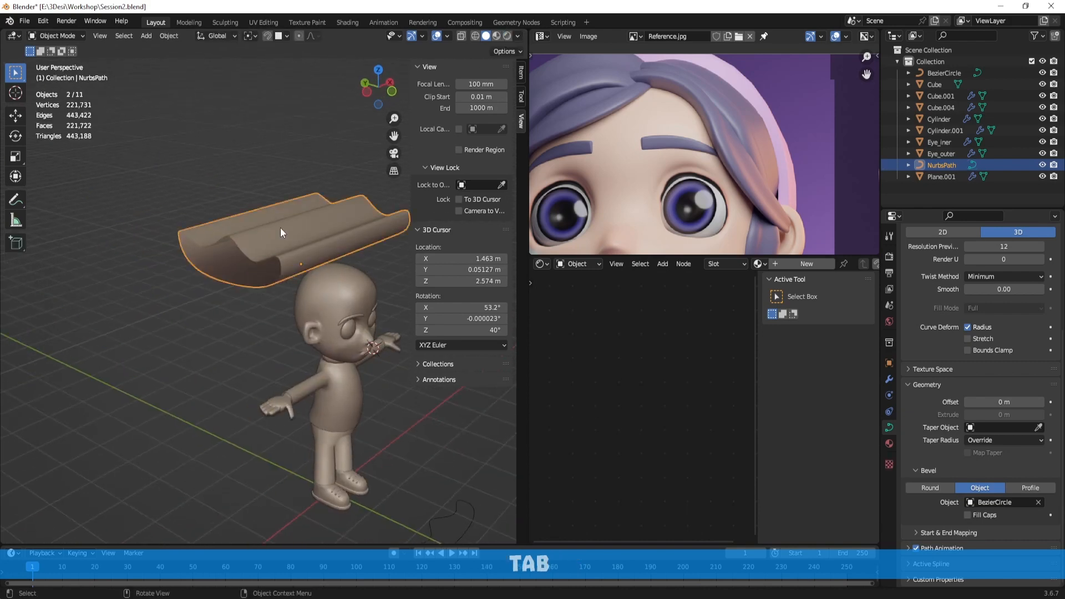
pyautogui.moveTo(340, 288); pyautogui.dragTo(170, 264, button='middle')
pyautogui.scroll(2, 238, 295)
pyautogui.click(971, 516)
# Try raising the path's middle control point about 0.47 m, and undo the move
pyautogui.press('Tab')
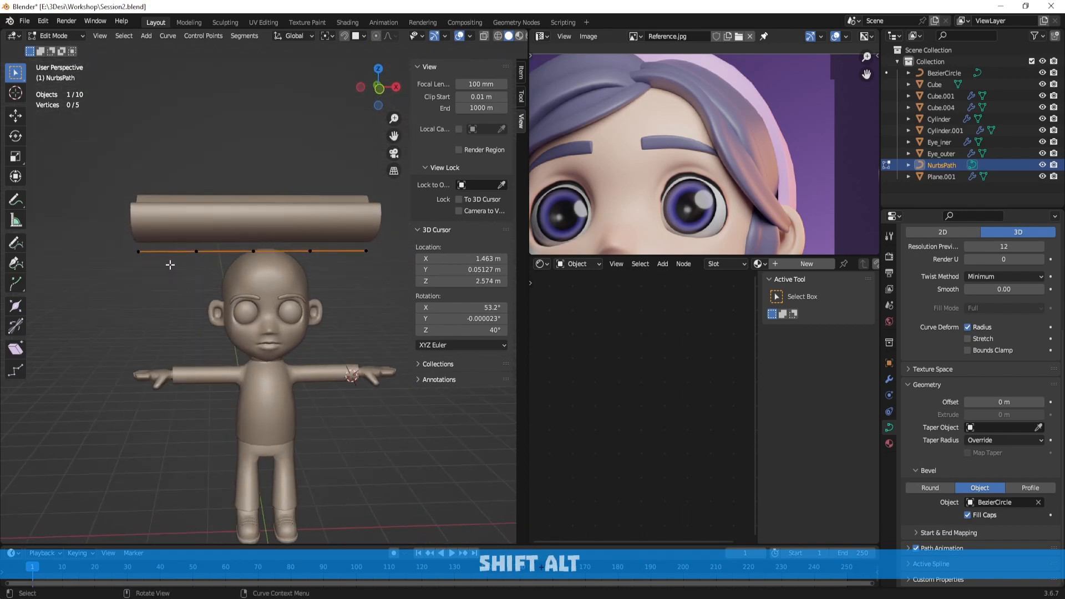
pyautogui.press('g')
pyautogui.rightClick(212, 290)
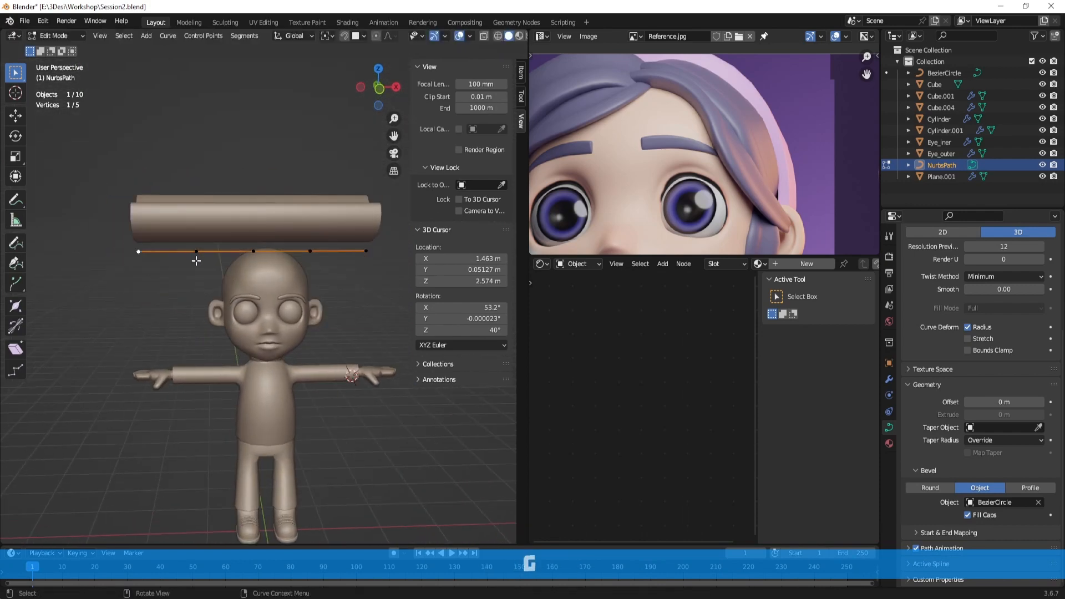
pyautogui.click(197, 253)
pyautogui.press('g')
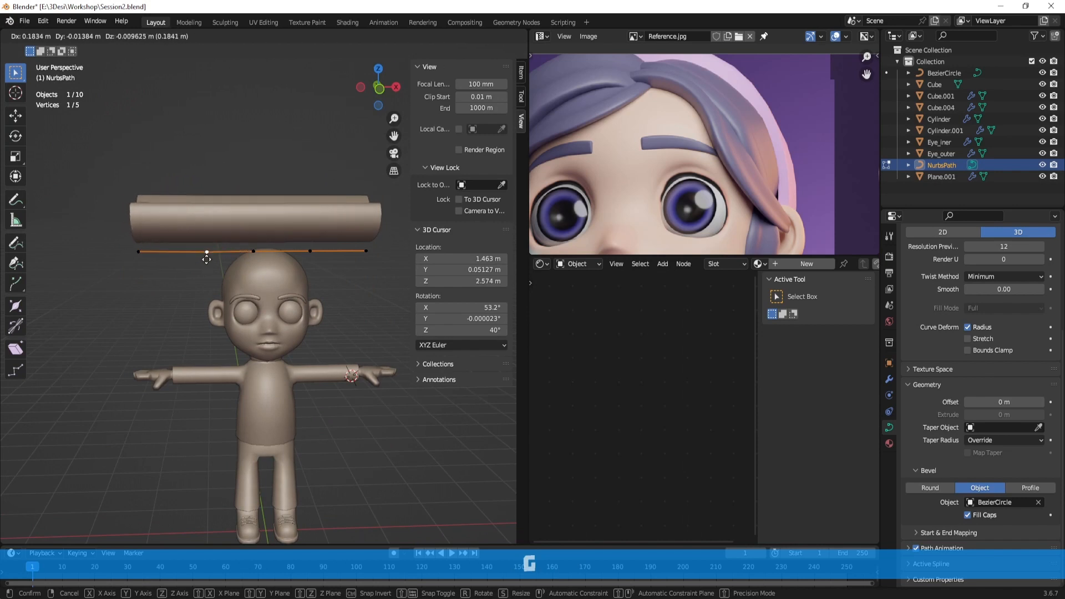
pyautogui.rightClick(206, 263)
pyautogui.moveTo(253, 250); pyautogui.dragTo(255, 223)
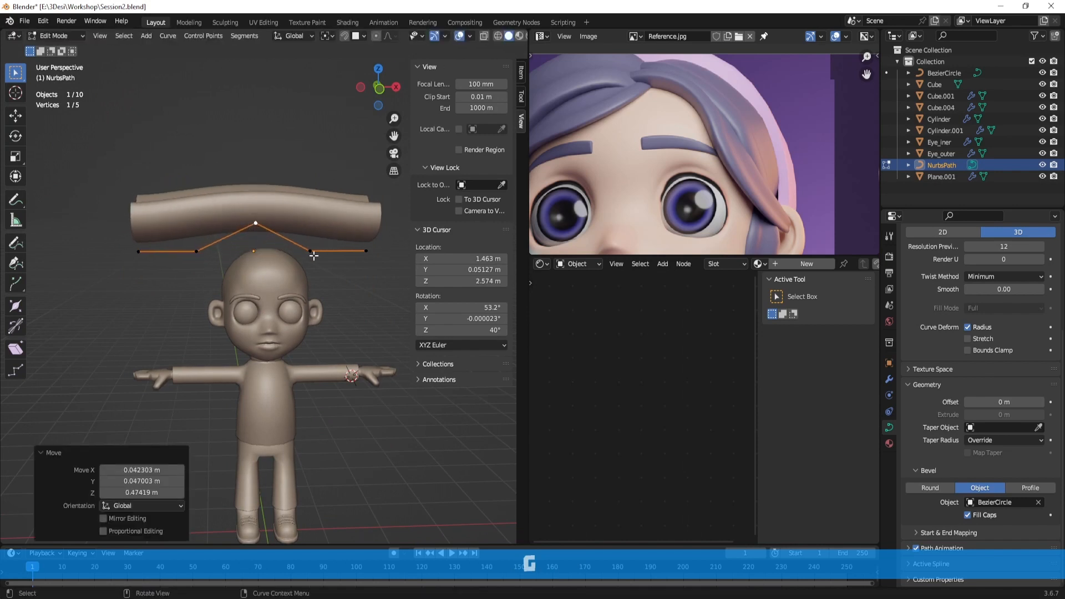
pyautogui.hotkey('ctrl', 'z')
pyautogui.hotkey('ctrl', 'z')
# Leave the path's edit mode and set the BezierCircle profile's origin to its center of mass (surface)
pyautogui.scroll(-2, 355, 293)
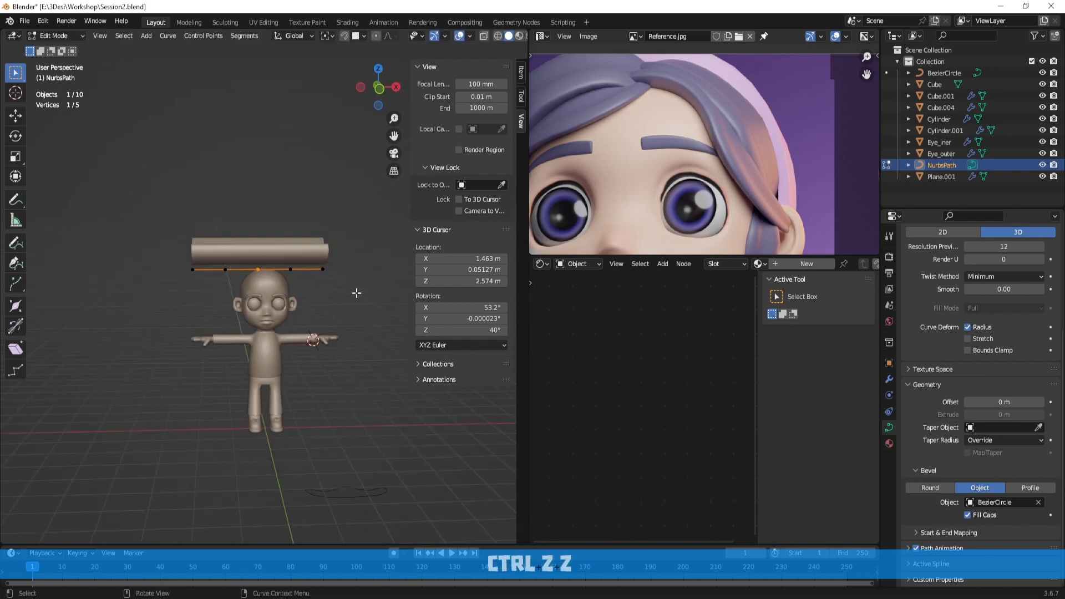
pyautogui.scroll(-2, 356, 293)
pyautogui.press('Tab')
pyautogui.click(323, 425)
pyautogui.moveTo(325, 424); pyautogui.dragTo(328, 214, button='middle')
pyautogui.click(259, 185)
pyautogui.click(329, 428)
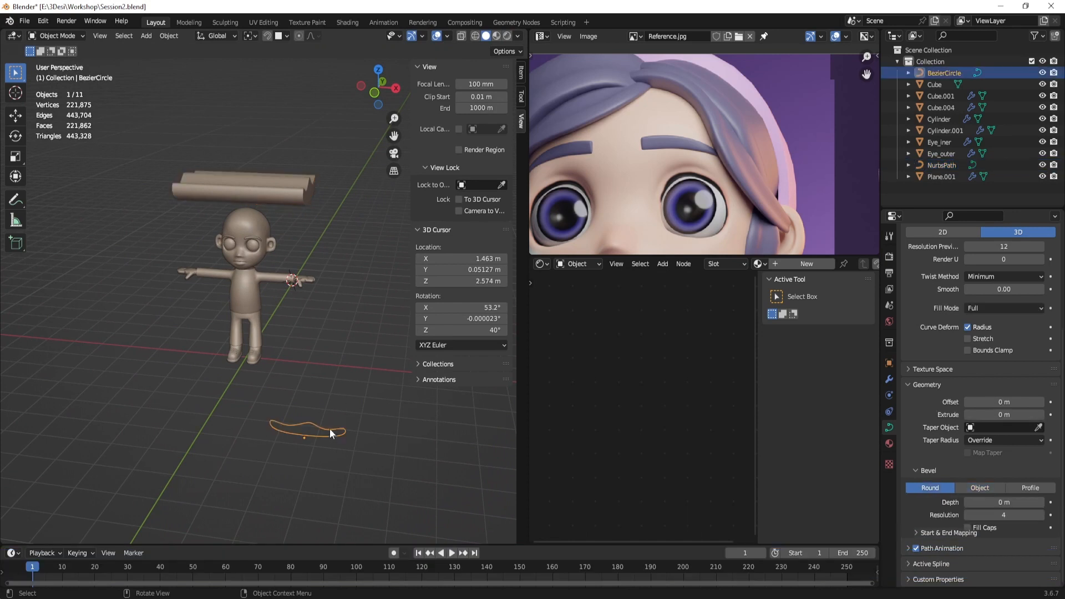
pyautogui.moveTo(329, 428); pyautogui.dragTo(322, 423, button='middle')
pyautogui.click(169, 35)
pyautogui.moveTo(202, 60)
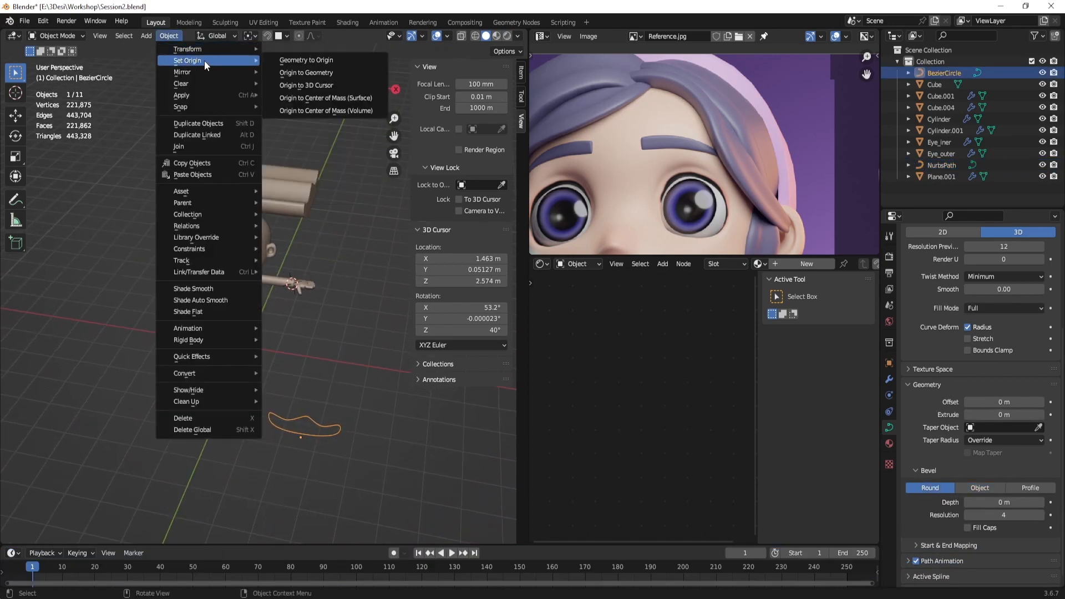
pyautogui.click(324, 98)
# Select the strand path above the head and open it in edit mode
pyautogui.moveTo(310, 371); pyautogui.dragTo(254, 194, button='middle')
pyautogui.click(219, 160)
pyautogui.press('Tab')
# Try moving the strand path's control points one at a time, cancelling each move
pyautogui.press('g')
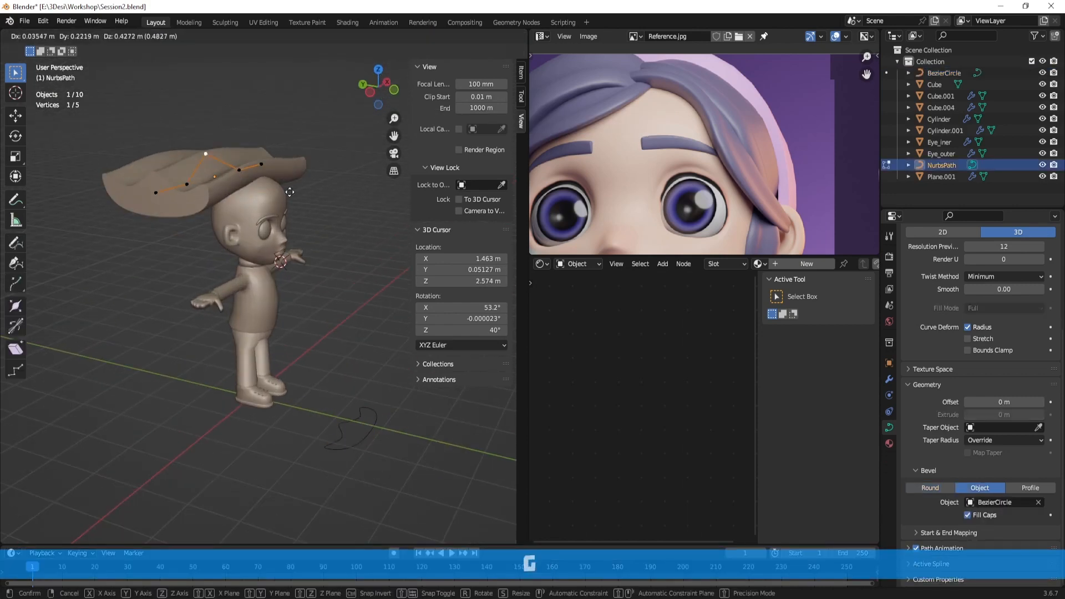
pyautogui.rightClick(331, 187)
pyautogui.moveTo(331, 187); pyautogui.dragTo(313, 197, button='middle')
pyautogui.press('g')
pyautogui.rightClick(294, 224)
pyautogui.click(208, 256)
pyautogui.press('g')
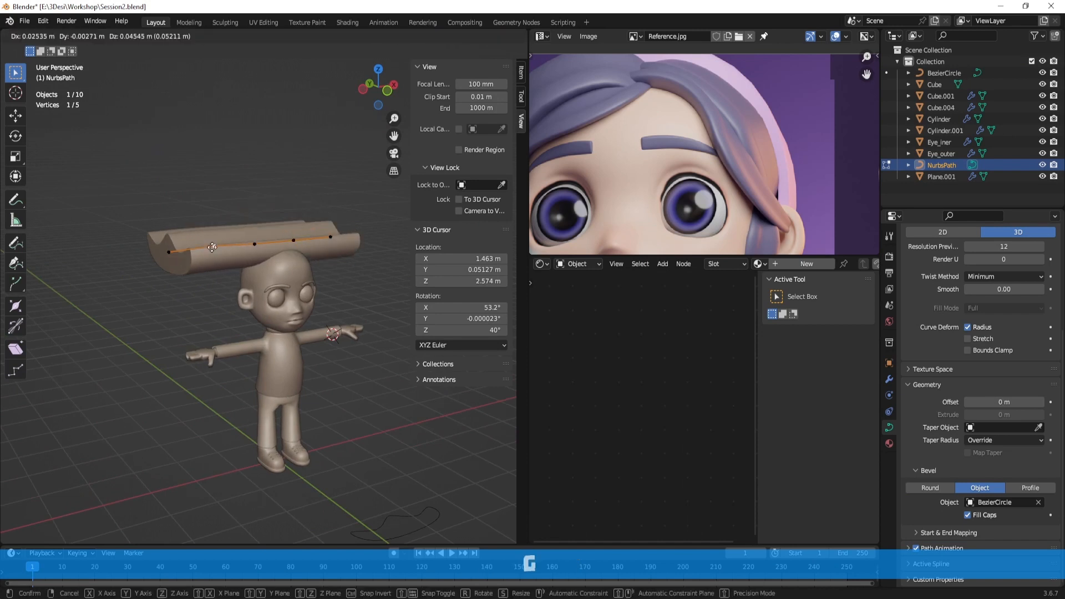
pyautogui.rightClick(207, 220)
pyautogui.click(173, 254)
pyautogui.press('g')
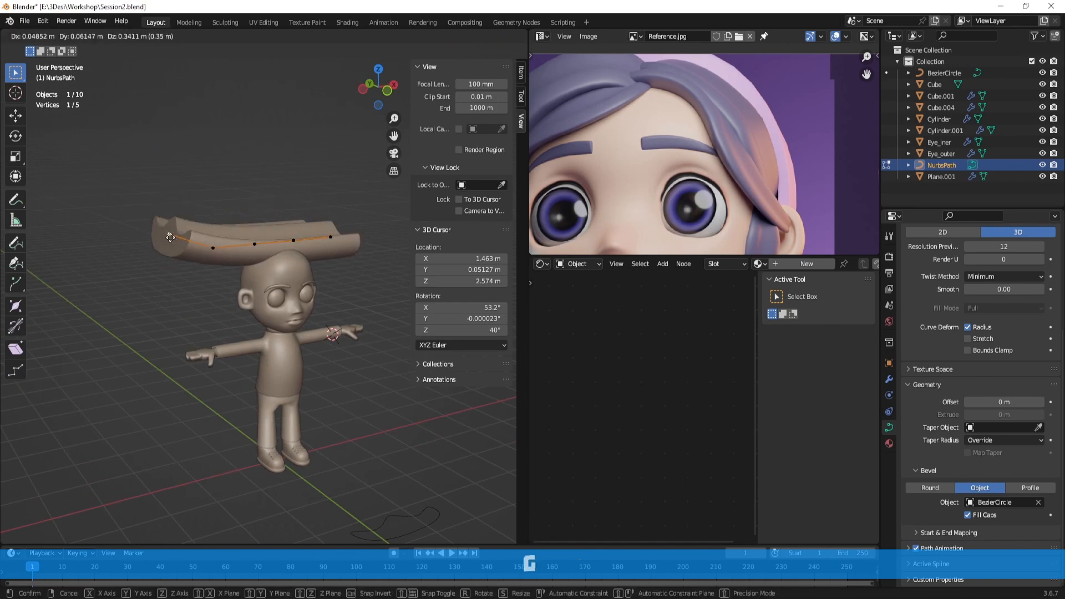
pyautogui.rightClick(173, 238)
pyautogui.click(326, 240)
pyautogui.press('g')
pyautogui.rightClick(331, 187)
pyautogui.click(302, 244)
pyautogui.press('g')
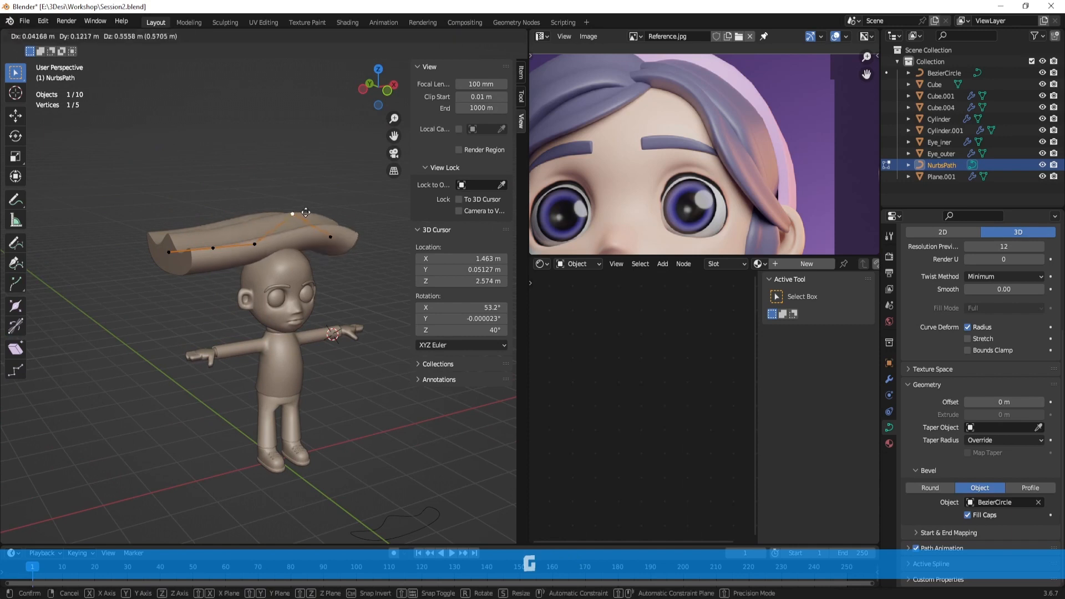
pyautogui.rightClick(306, 194)
pyautogui.press('g')
pyautogui.rightClick(274, 196)
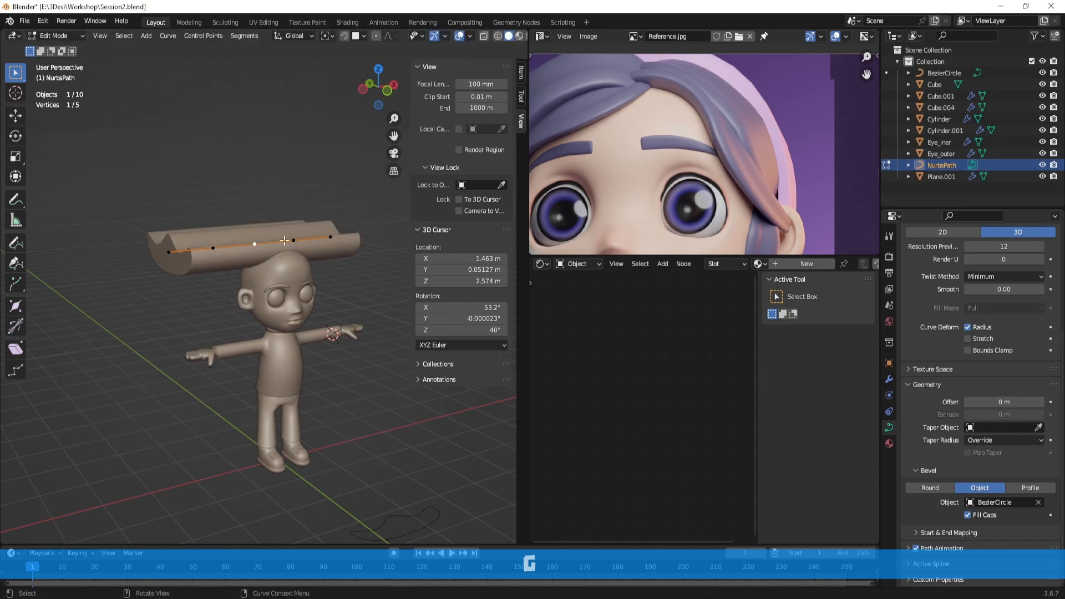
# Try tilting the path's end point on its own and the three points at that end together, cancelling each tilt
pyautogui.scroll(2, 250, 250)
pyautogui.moveTo(197, 254); pyautogui.dragTo(228, 262, button='middle')
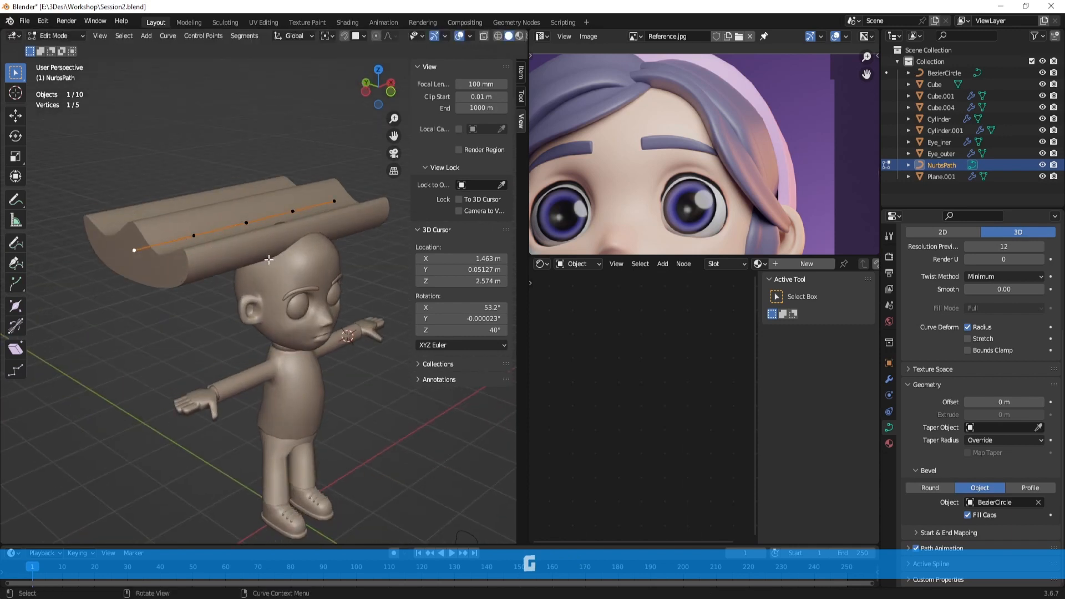
pyautogui.scroll(-2, 288, 303)
pyautogui.hotkey('ctrl', 't')
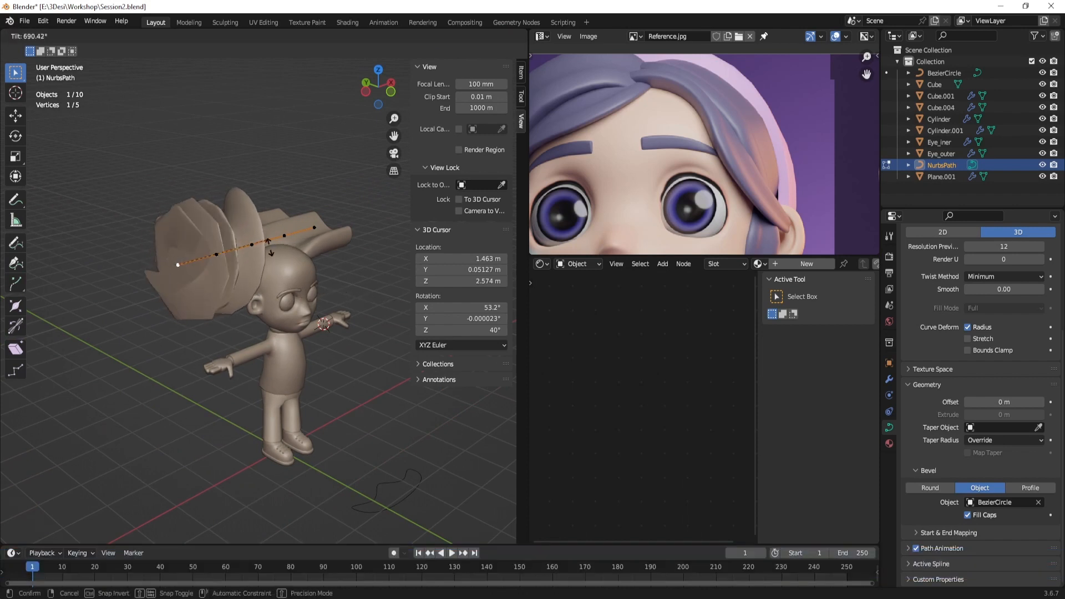
pyautogui.press('Escape')
pyautogui.moveTo(270, 292); pyautogui.dragTo(256, 302, button='middle')
pyautogui.moveTo(258, 320); pyautogui.dragTo(161, 216)
pyautogui.hotkey('ctrl', 't')
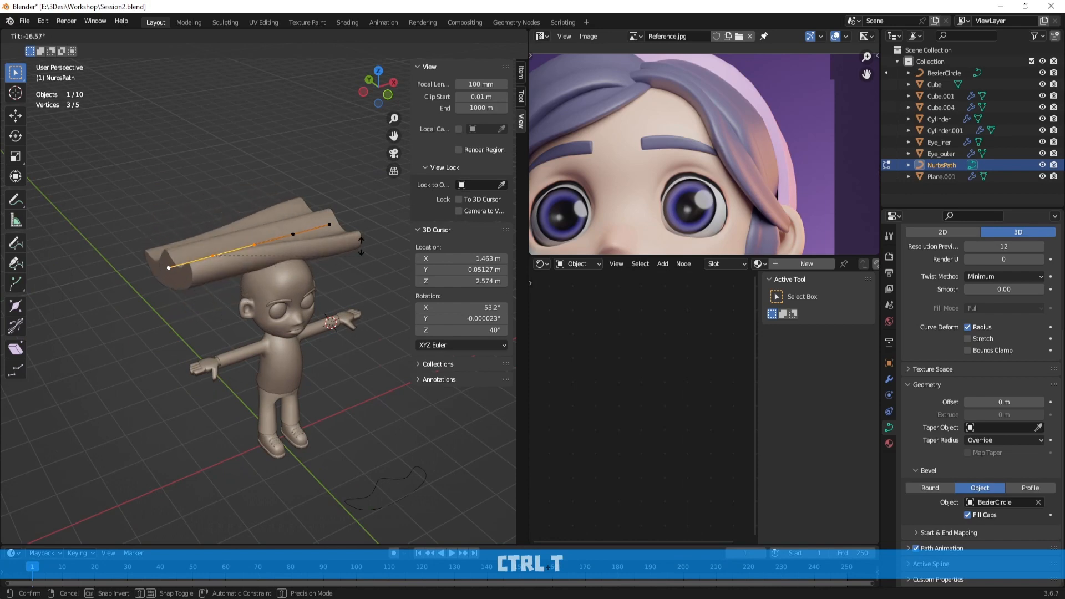
pyautogui.rightClick(291, 236)
# Try shrinking the strand's radius at single control points near its positive-X end, cancelling each change
pyautogui.moveTo(290, 236); pyautogui.dragTo(330, 280, button='middle')
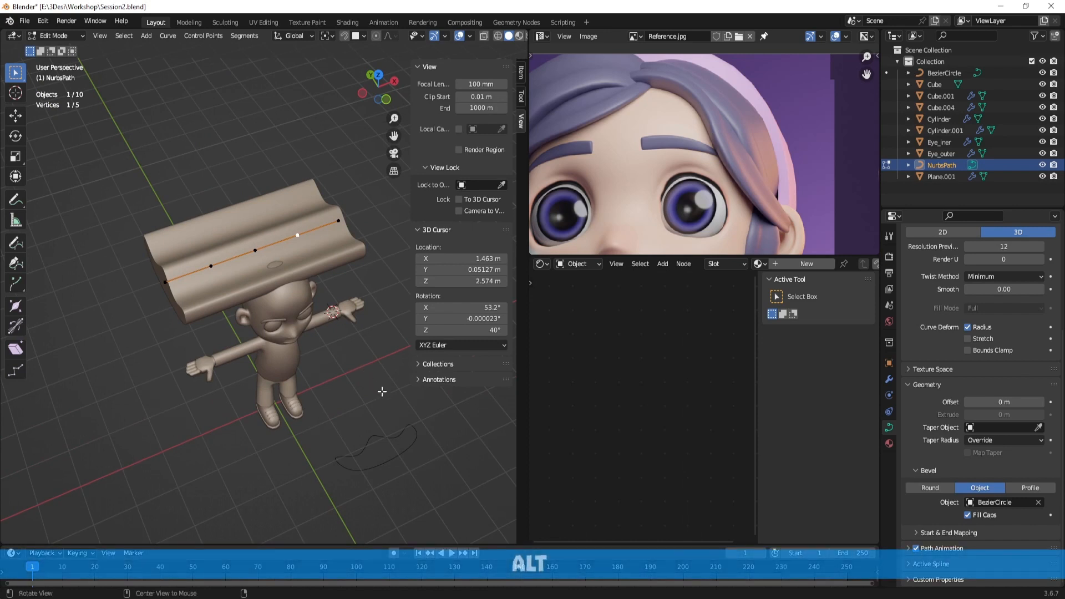
pyautogui.hotkey('alt', 's')
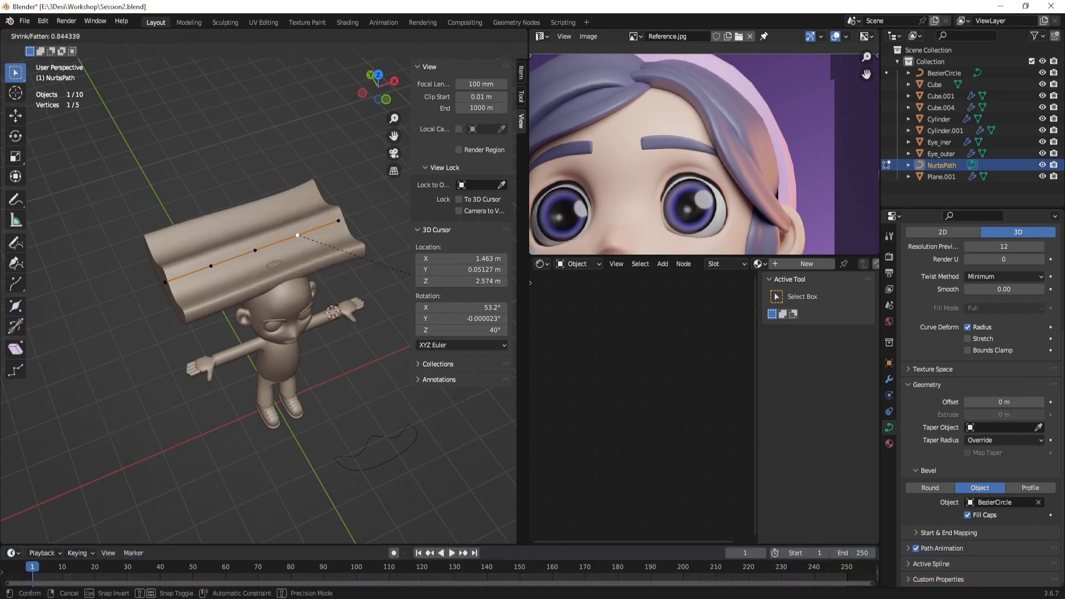
pyautogui.rightClick(344, 268)
pyautogui.moveTo(344, 268); pyautogui.dragTo(352, 281, button='middle')
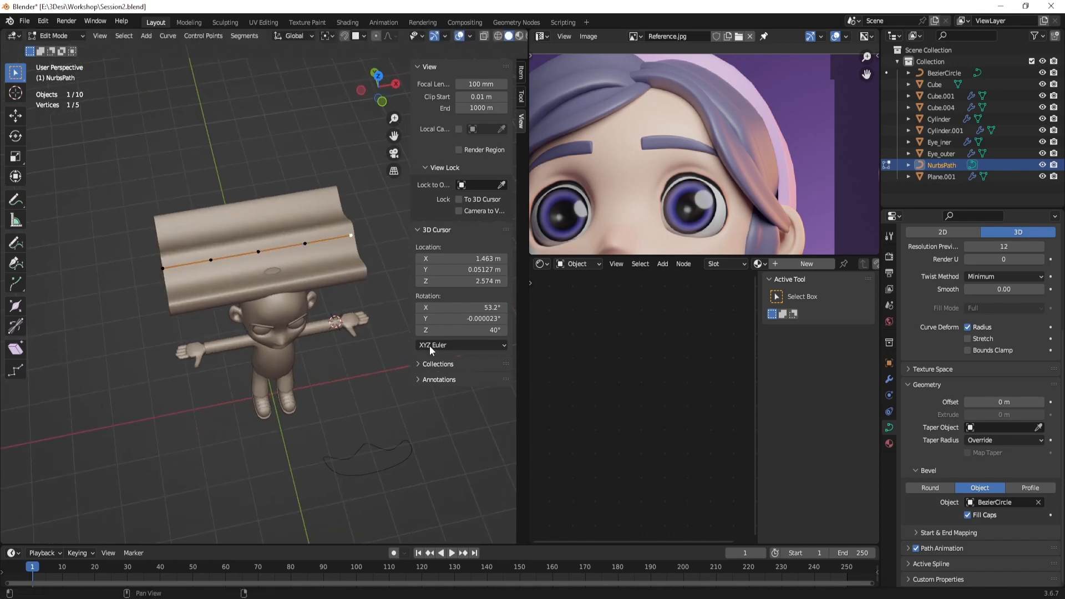
pyautogui.hotkey('alt', 's')
pyautogui.rightClick(358, 297)
# Taper the strand by scaling the radius of the two control points at its positive-X end by 0.318
pyautogui.moveTo(372, 333); pyautogui.dragTo(301, 215)
pyautogui.hotkey('alt', 's')
pyautogui.click(322, 297)
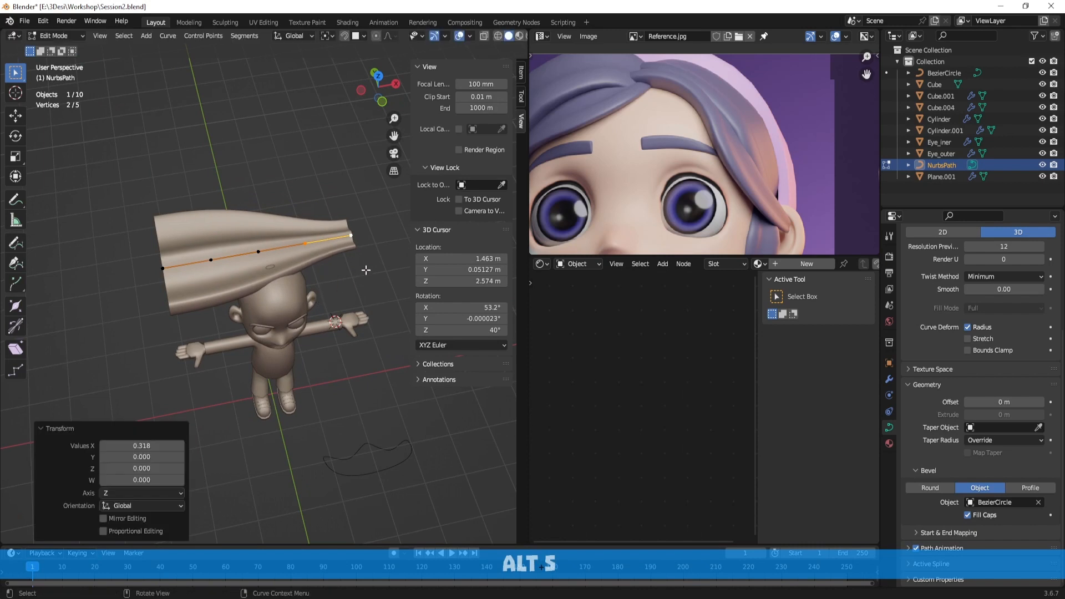
# Narrow both tips of the strand by shrinking each end point's radius, scaling the negative-X end by 0.094
pyautogui.moveTo(367, 269); pyautogui.dragTo(341, 215)
pyautogui.hotkey('alt', 's')
pyautogui.click(366, 312)
pyautogui.moveTo(195, 341); pyautogui.dragTo(133, 251)
pyautogui.hotkey('alt', 's')
pyautogui.click(180, 264)
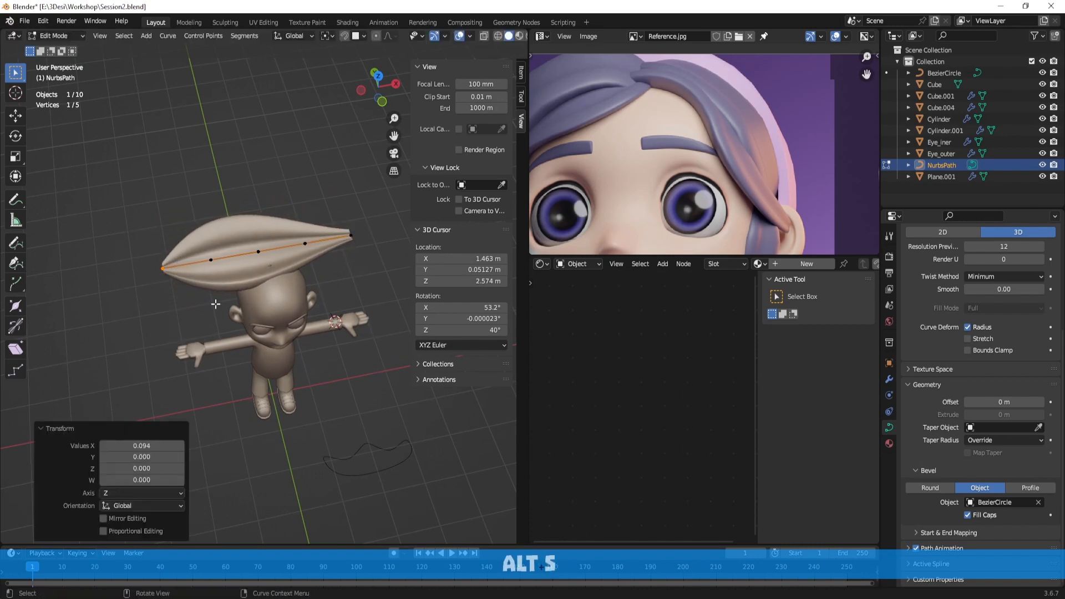
# Adjust the radius of the strand's three inner control points one by one to slim its middle evenly
pyautogui.moveTo(221, 312); pyautogui.dragTo(191, 229)
pyautogui.hotkey('alt', 's')
pyautogui.click(231, 289)
pyautogui.moveTo(240, 292); pyautogui.dragTo(283, 232)
pyautogui.hotkey('alt', 's')
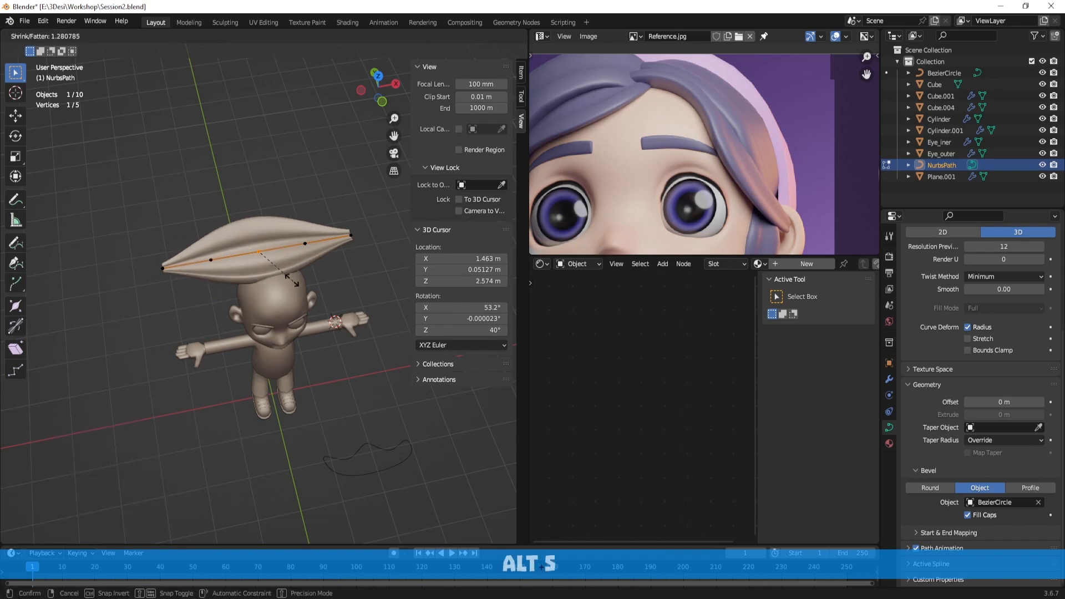
pyautogui.click(321, 273)
pyautogui.hotkey('alt', 's')
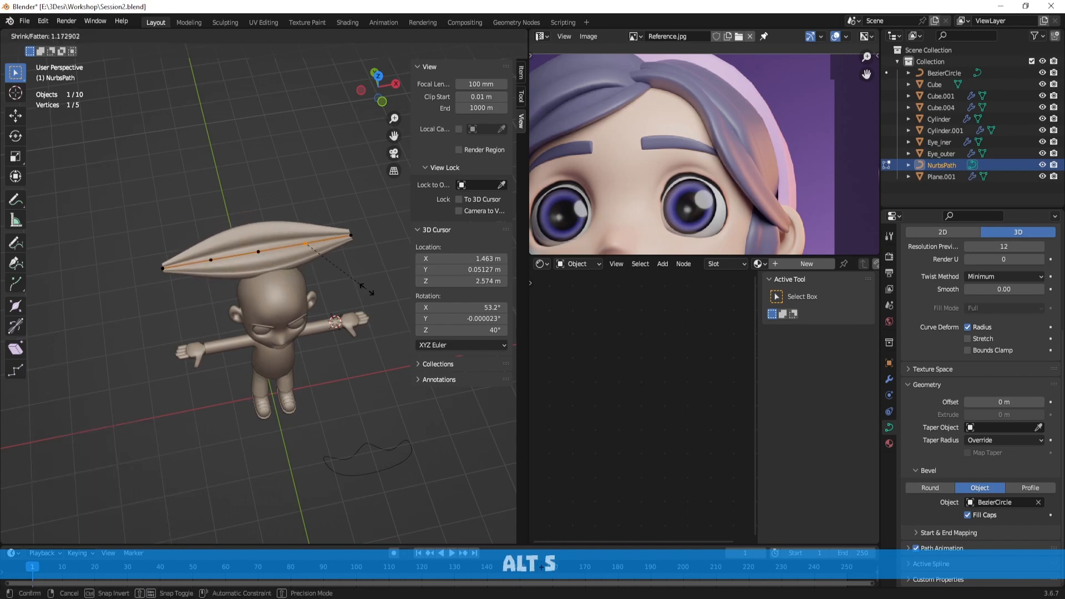
pyautogui.click(369, 297)
# Leave Edit Mode and move the strand horizontally beside the character by about -3.4 m in X and -1.4 m in Y
pyautogui.scroll(3, 368, 333)
pyautogui.scroll(-3, 367, 337)
pyautogui.press('Tab')
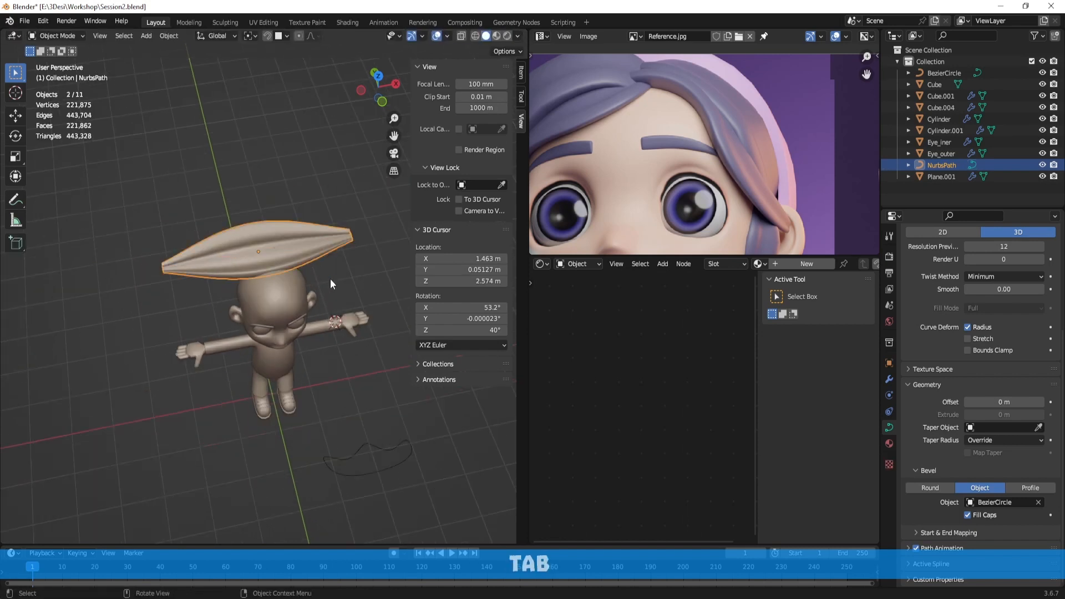
pyautogui.moveTo(331, 280); pyautogui.dragTo(314, 323, button='middle')
pyautogui.press('g')
pyautogui.hotkey('shift', 'z')
pyautogui.click(44, 358)
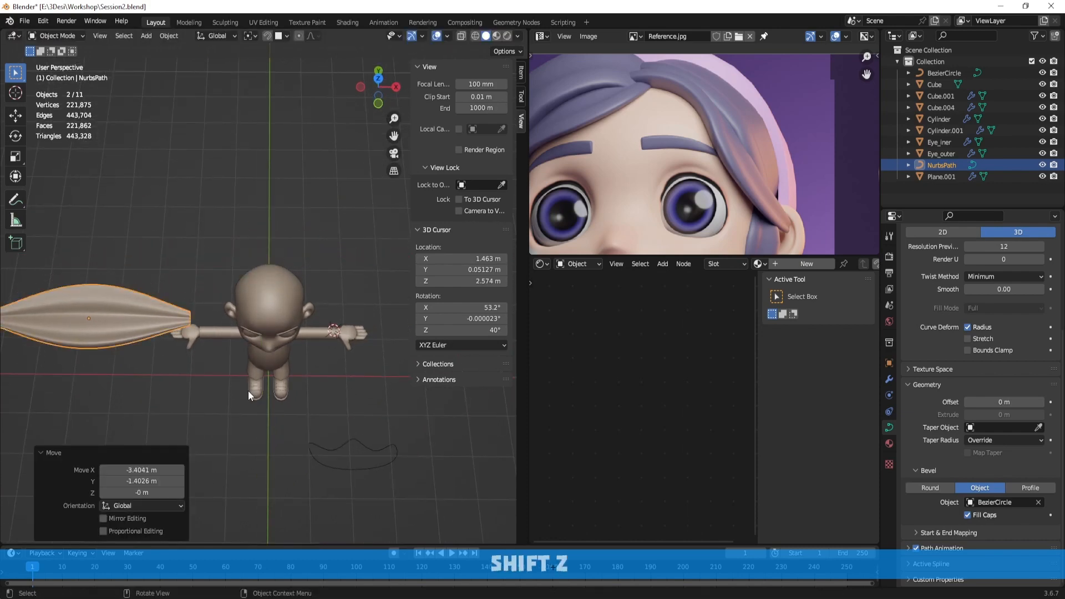
pyautogui.scroll(3, 307, 371)
pyautogui.moveTo(248, 390); pyautogui.dragTo(337, 367, button='middle')
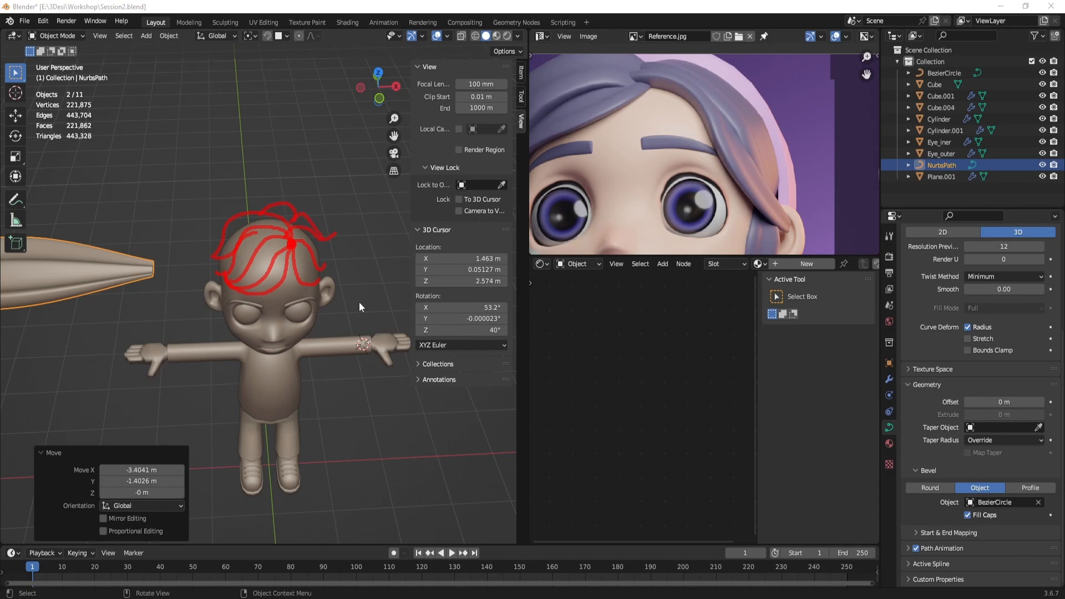
# Move the control point at the strand's outer end about 0.44 m inward along X to shorten the strand
pyautogui.press('Escape')
pyautogui.scroll(-3, 333, 299)
pyautogui.press('Tab')
pyautogui.scroll(2, 172, 292)
pyautogui.keyDown('shift'); pyautogui.moveTo(163, 291); pyautogui.dragTo(138, 285, button='middle'); pyautogui.keyUp('shift')
pyautogui.press('g')
pyautogui.click(214, 316)
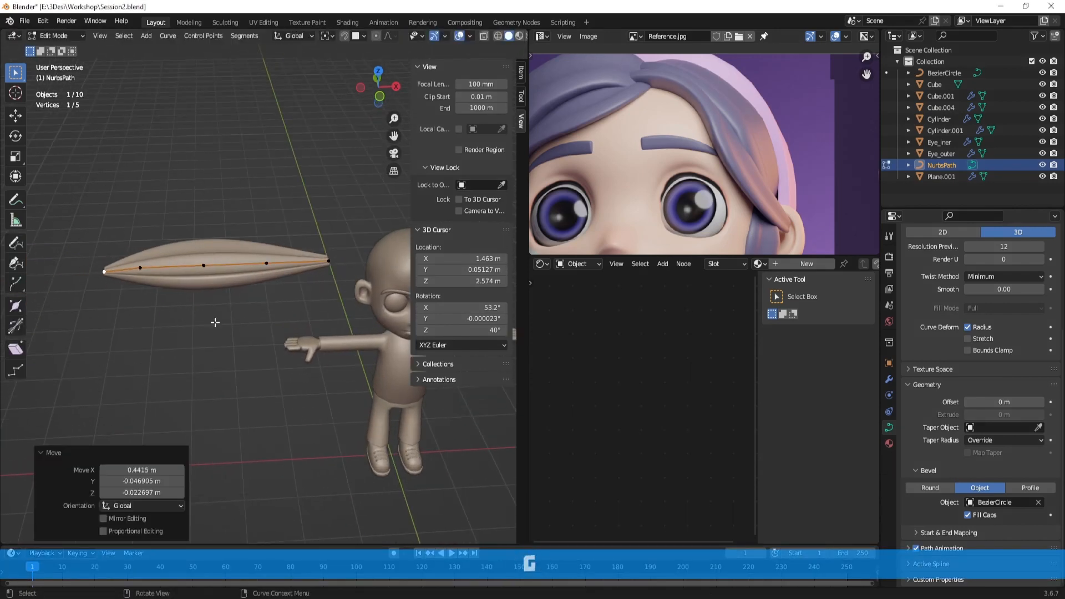
# Move the whole strand horizontally by about 1.97 m in X and 0.25 m in Y so its inner end reaches the head
pyautogui.press('Tab')
pyautogui.moveTo(312, 289); pyautogui.dragTo(233, 301, button='middle')
pyautogui.press('g')
pyautogui.hotkey('shift', 'z')
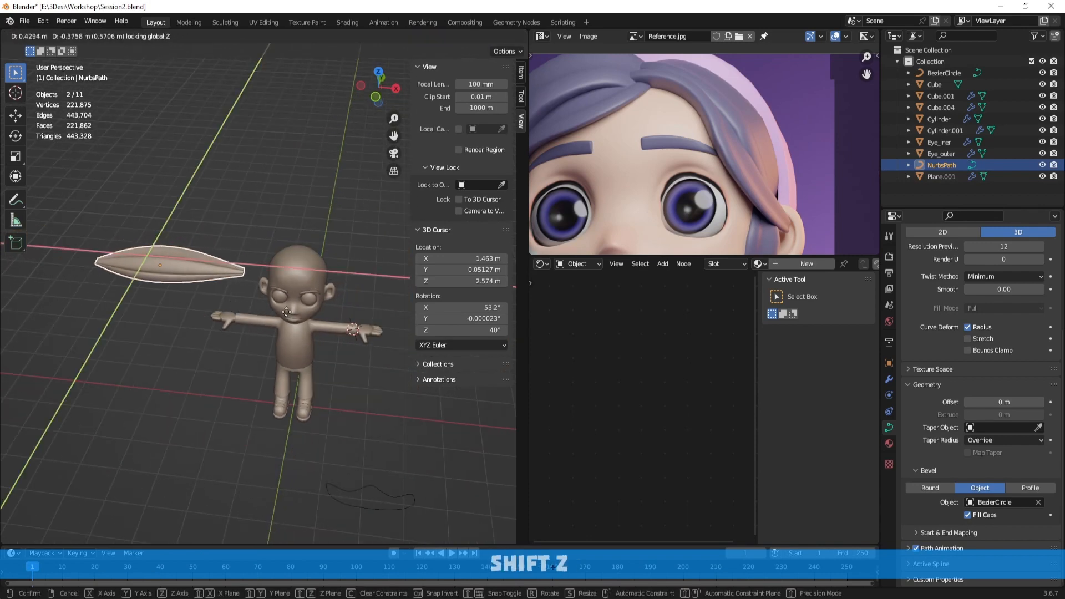
pyautogui.click(352, 295)
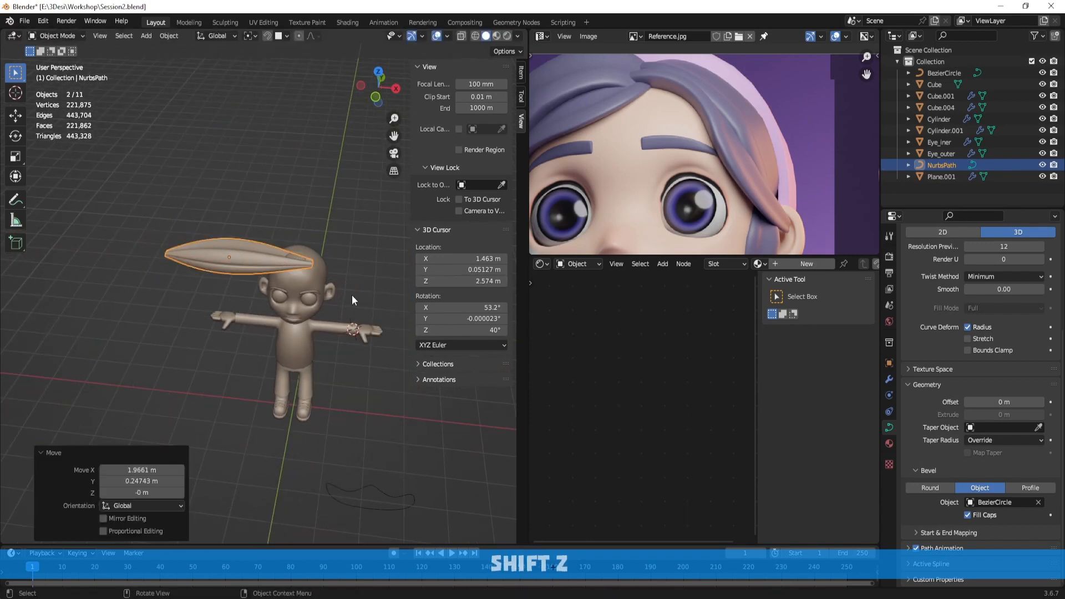
# Raise the second and middle control points above the crown so the strand arches over the head
pyautogui.scroll(4, 351, 289)
pyautogui.press('Tab')
pyautogui.scroll(-5, 306, 321)
pyautogui.moveTo(306, 321); pyautogui.dragTo(271, 286, button='middle')
pyautogui.scroll(5, 263, 259)
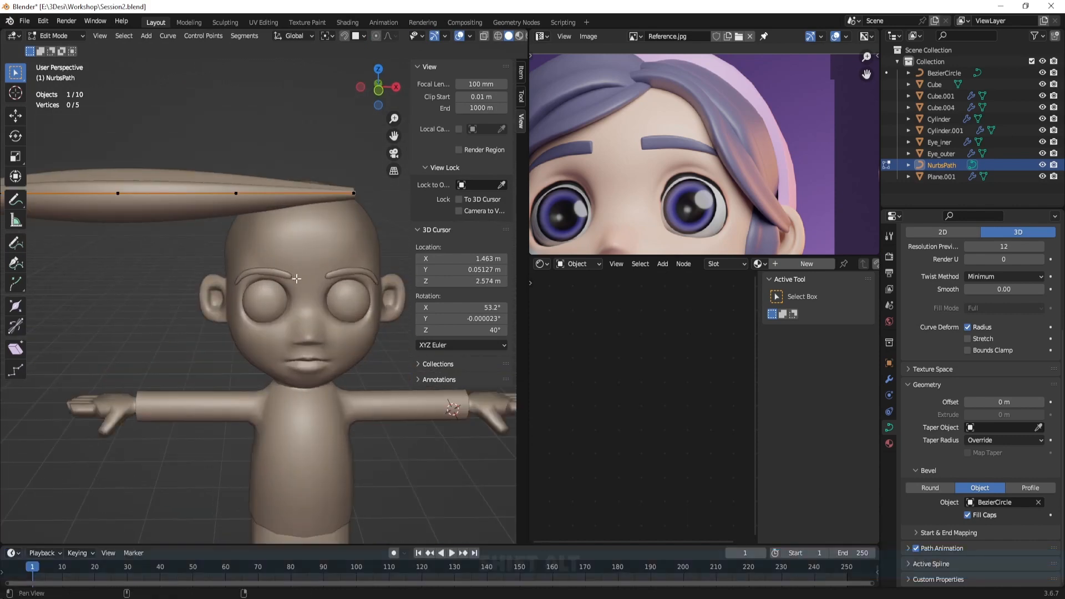
pyautogui.press('g')
pyautogui.click(190, 298)
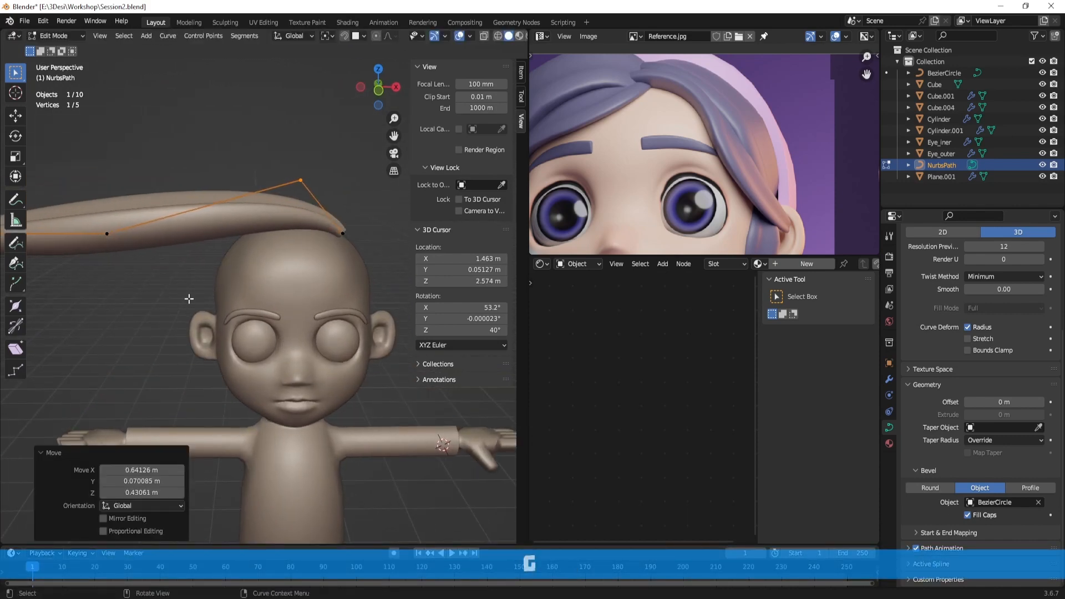
pyautogui.press('g')
pyautogui.click(279, 227)
pyautogui.scroll(-2, 249, 238)
pyautogui.moveTo(170, 278); pyautogui.dragTo(176, 268, button='middle')
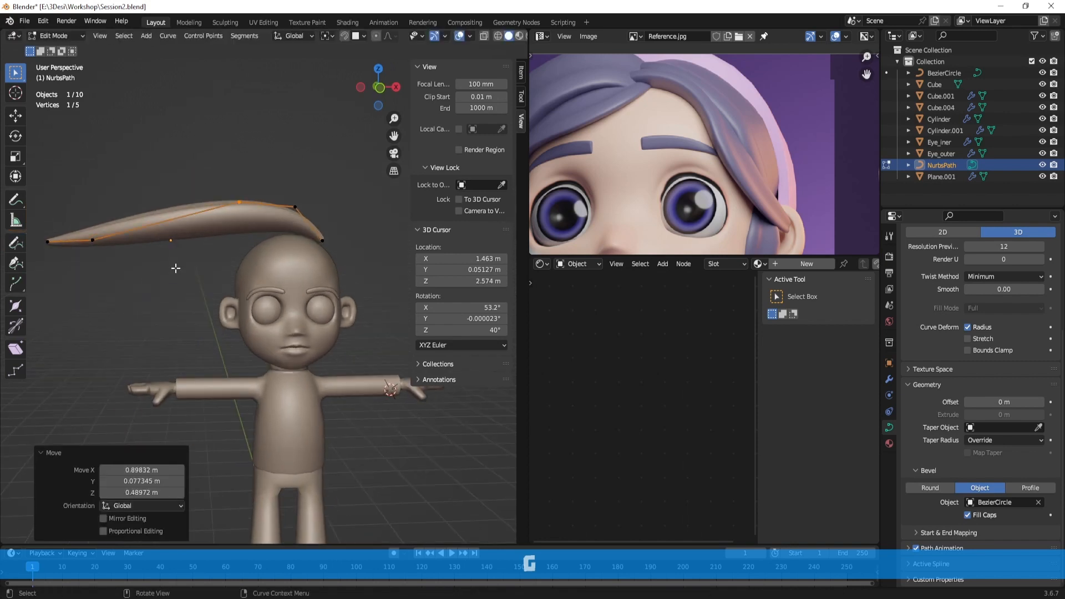
# Move the two outer-end control points about 1.8 m in X toward the head and rotate them by -63.6°
pyautogui.moveTo(131, 286); pyautogui.dragTo(50, 206)
pyautogui.press('g')
pyautogui.rightClick(177, 287)
pyautogui.moveTo(173, 298); pyautogui.dragTo(50, 205)
pyautogui.press('g')
pyautogui.click(237, 274)
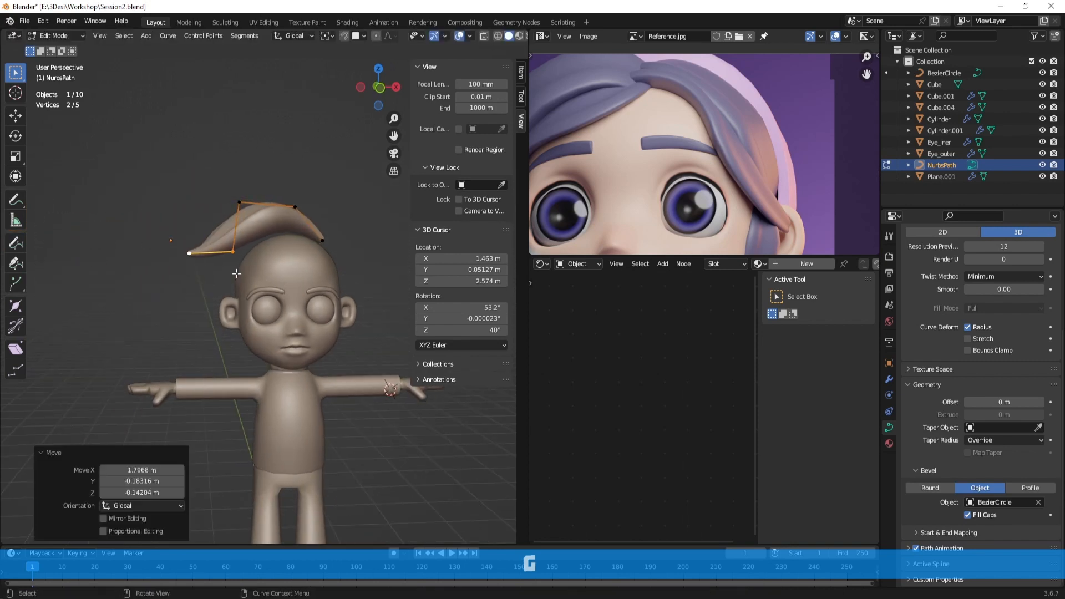
pyautogui.press('r')
pyautogui.click(225, 155)
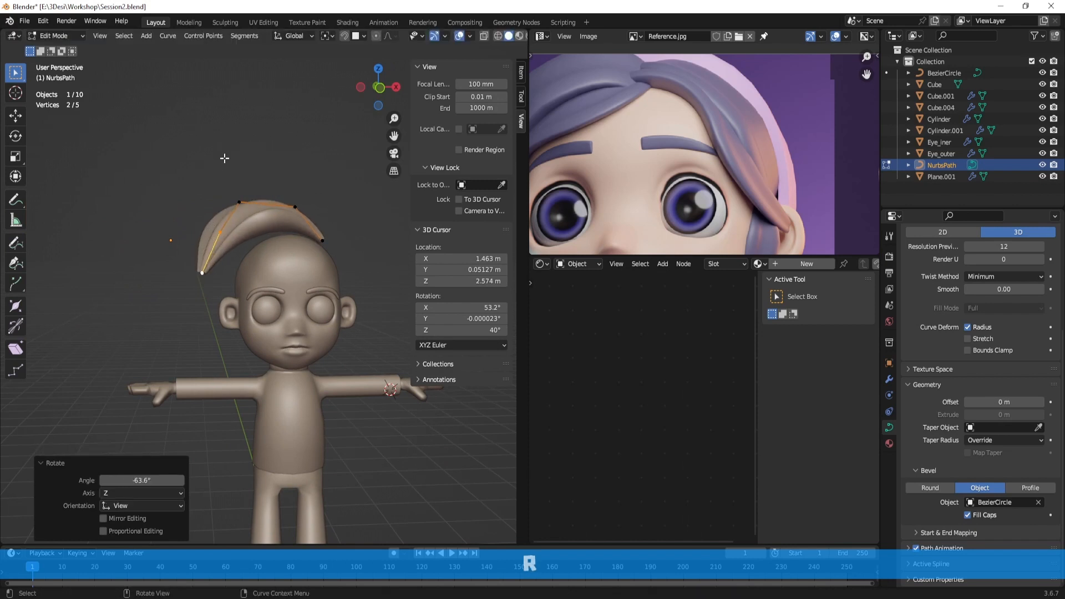
# Rotate the two outer-end points in side view and move them back and down beside the ear, close to the head
pyautogui.moveTo(224, 158); pyautogui.dragTo(335, 178, button='middle')
pyautogui.scroll(2, 355, 233)
pyautogui.keyDown('shift'); pyautogui.moveTo(431, 327); pyautogui.dragTo(355, 321, button='middle'); pyautogui.keyUp('shift')
pyautogui.press('r')
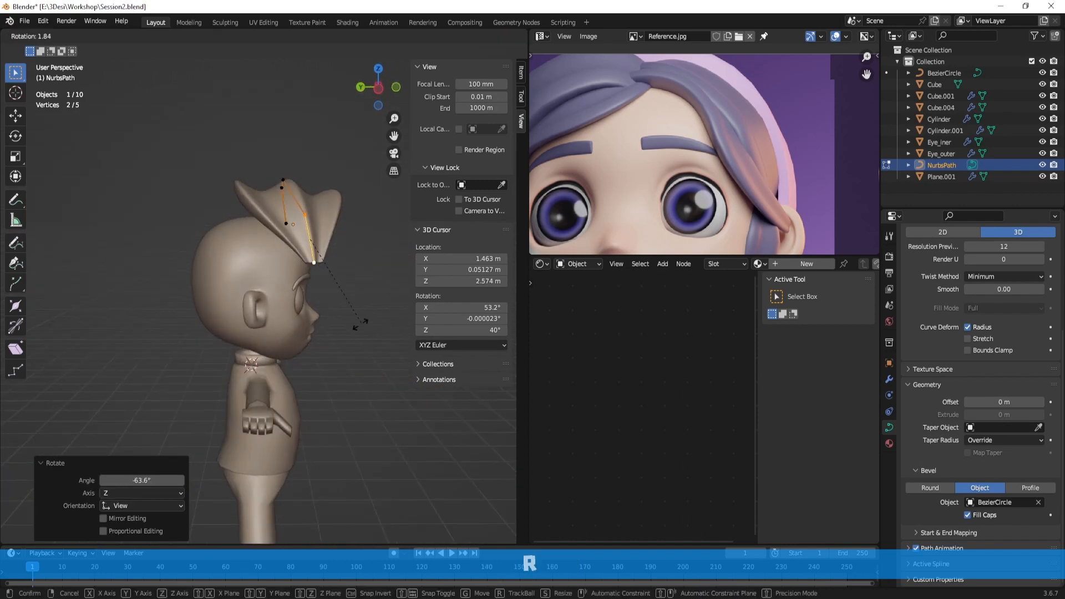
pyautogui.click(333, 334)
pyautogui.press('g')
pyautogui.click(293, 360)
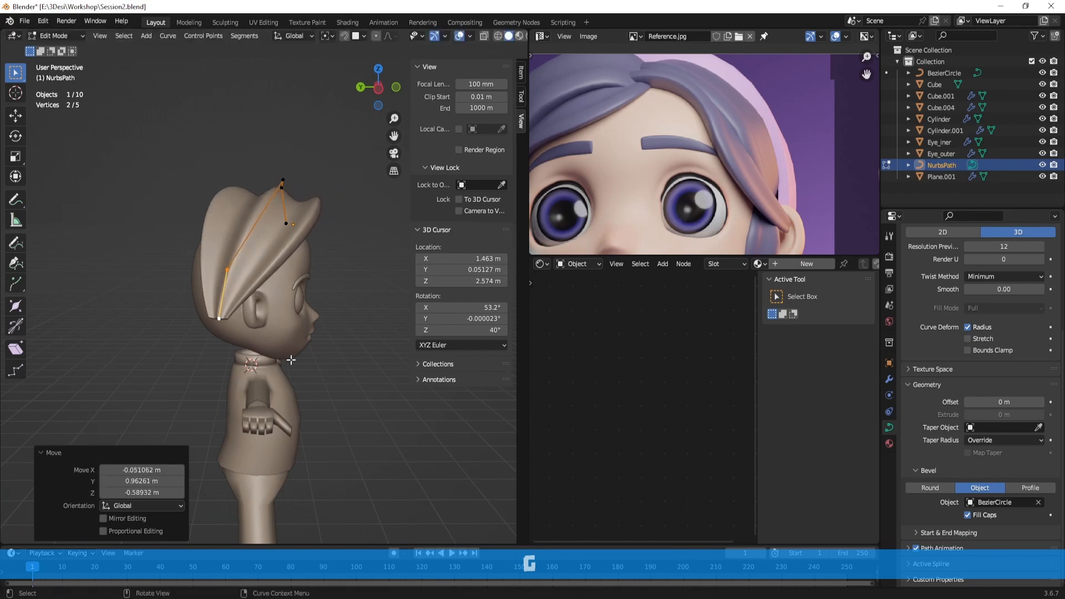
pyautogui.scroll(2, 293, 360)
pyautogui.moveTo(331, 367); pyautogui.dragTo(231, 356, button='middle')
pyautogui.press('g')
pyautogui.click(273, 353)
# Shrink the radius of all five control points together to make the whole strand thinner
pyautogui.moveTo(289, 330); pyautogui.dragTo(345, 363, button='middle')
pyautogui.moveTo(364, 351); pyautogui.dragTo(318, 296)
pyautogui.moveTo(318, 296); pyautogui.dragTo(296, 281, button='middle')
pyautogui.press('a')
pyautogui.hotkey('alt', 's')
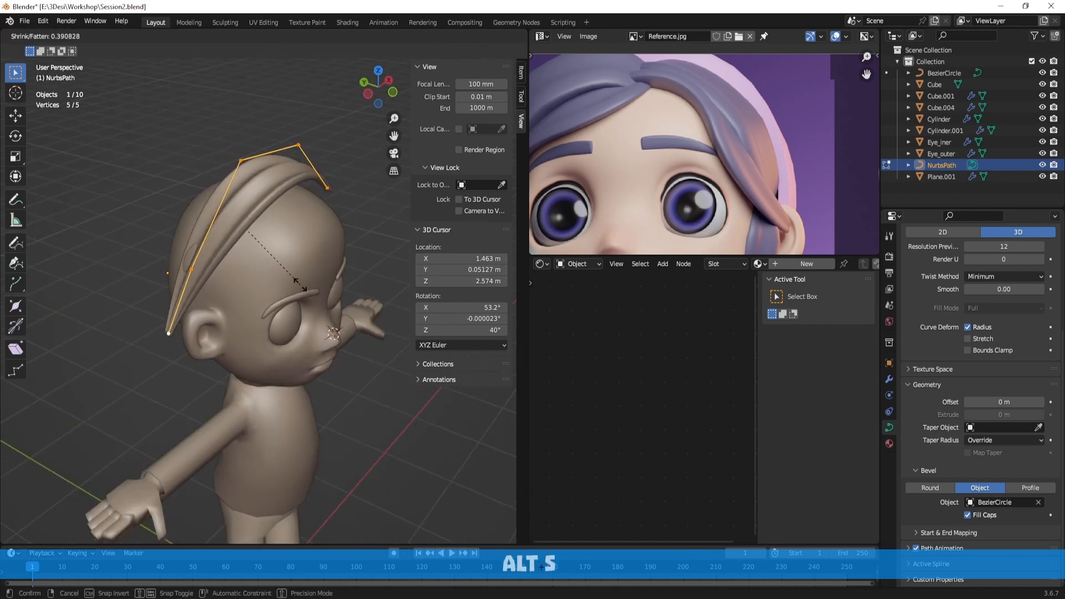
pyautogui.click(315, 298)
# Adjust the radius at the strand's tip behind the ear and move the neighbouring control point forward toward the face
pyautogui.moveTo(148, 314); pyautogui.dragTo(209, 359)
pyautogui.moveTo(241, 334); pyautogui.dragTo(288, 313, button='middle')
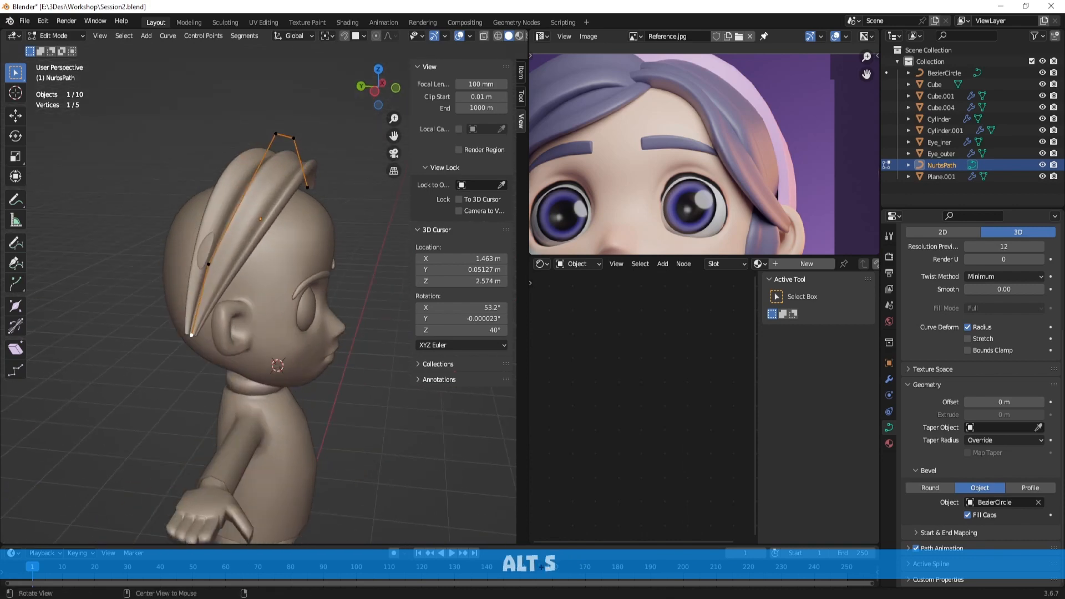
pyautogui.hotkey('alt', 's')
pyautogui.click(260, 307)
pyautogui.press('g')
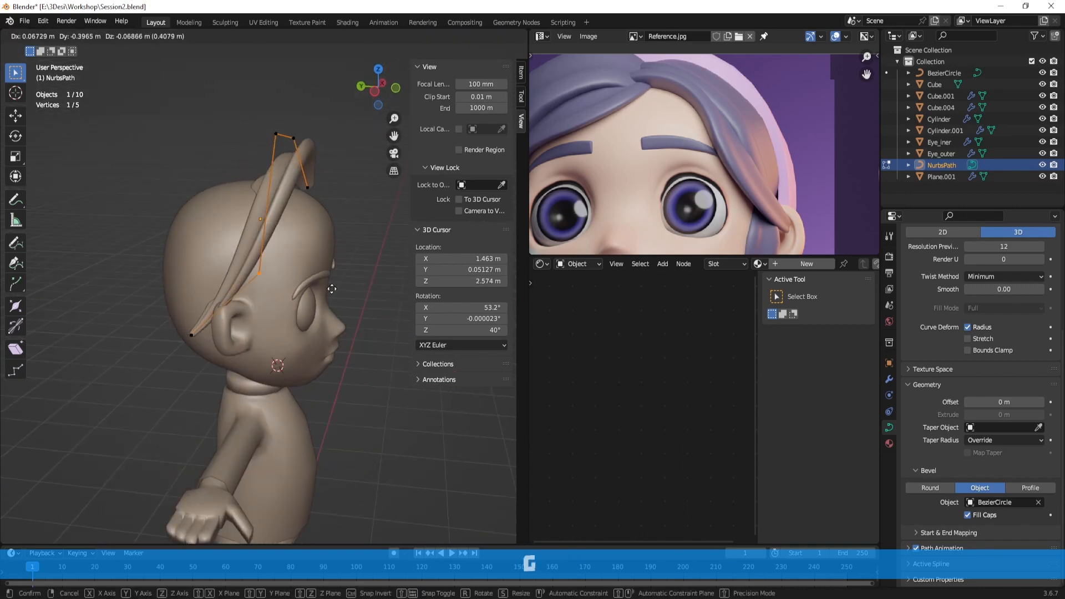
pyautogui.click(357, 291)
# Move the strand's root point and the raised middle control point forward and down onto the upper forehead
pyautogui.moveTo(330, 182); pyautogui.dragTo(319, 167, button='middle')
pyautogui.click(326, 157)
pyautogui.press('g')
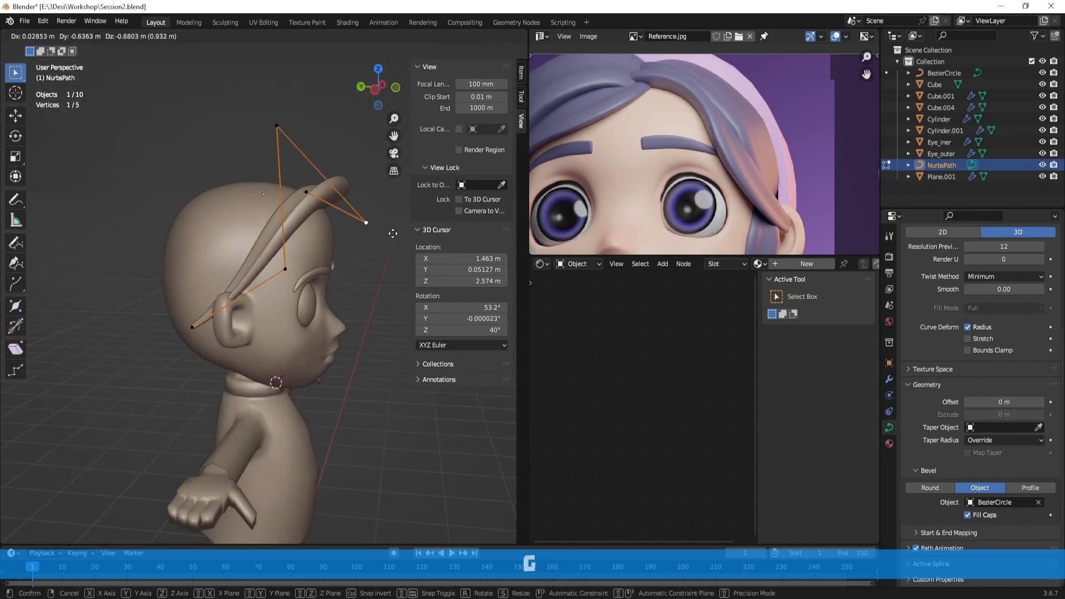
pyautogui.click(373, 216)
pyautogui.moveTo(373, 216); pyautogui.dragTo(298, 206, button='middle')
pyautogui.click(181, 137)
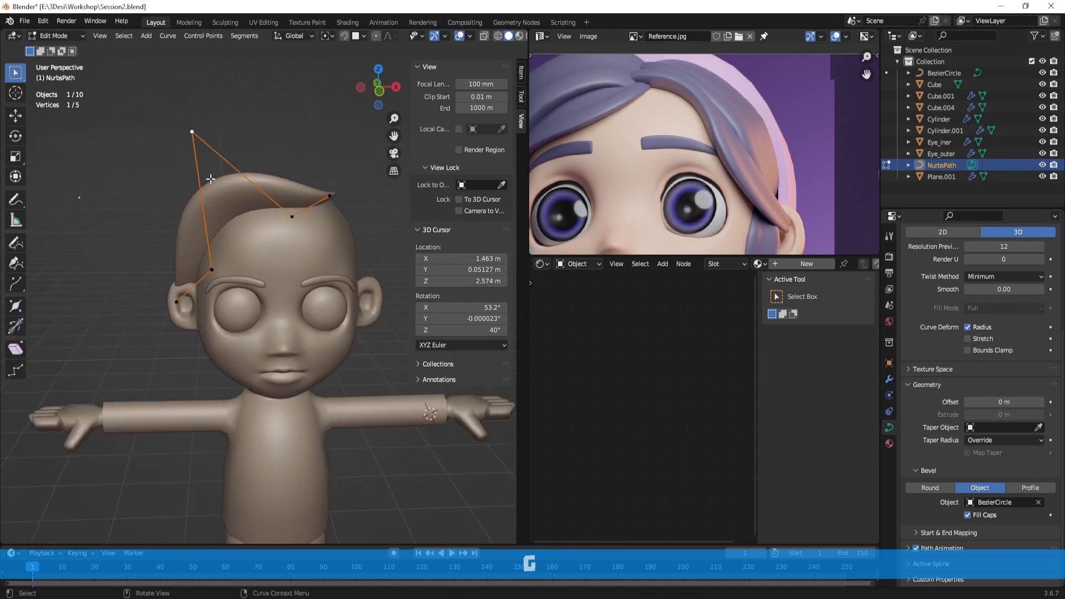
pyautogui.moveTo(209, 178); pyautogui.dragTo(365, 181, button='middle')
pyautogui.press('g')
pyautogui.click(381, 234)
pyautogui.moveTo(380, 234); pyautogui.dragTo(331, 253, button='middle')
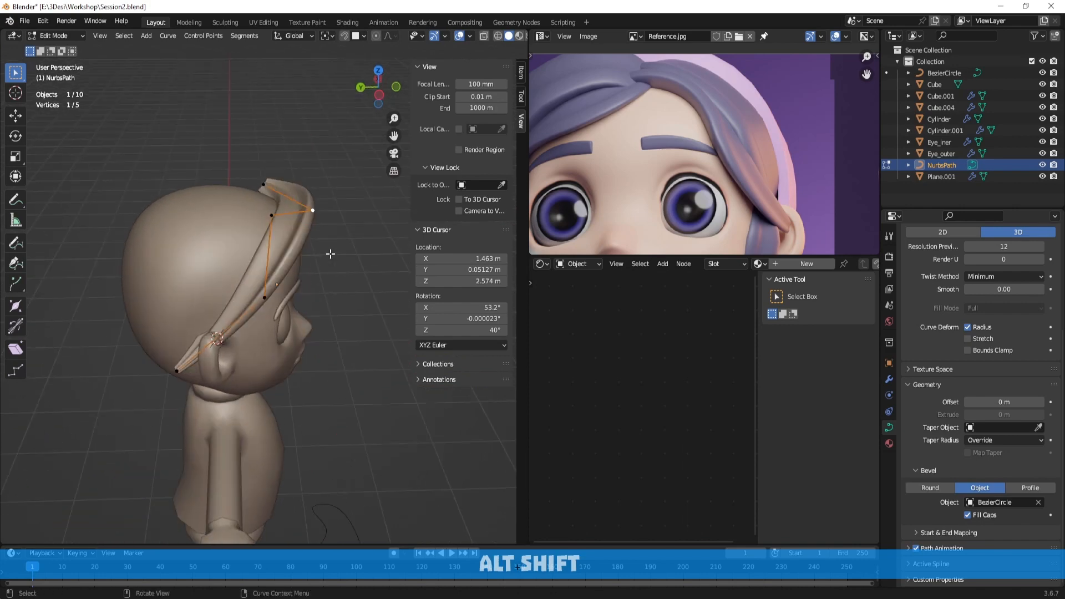
# Tilt the strand's upper control points and the point above the ear, tilting the latter by 165°, so the profile follows the head
pyautogui.hotkey('ctrl', 't')
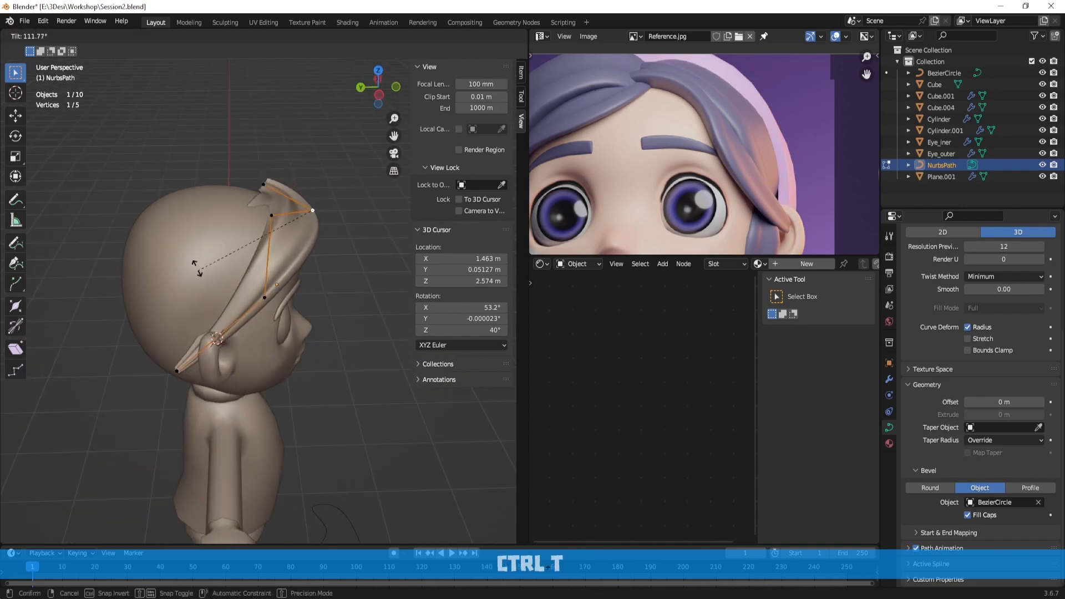
pyautogui.click(313, 210)
pyautogui.moveTo(313, 211); pyautogui.dragTo(368, 237, button='middle')
pyautogui.hotkey('ctrl', 't')
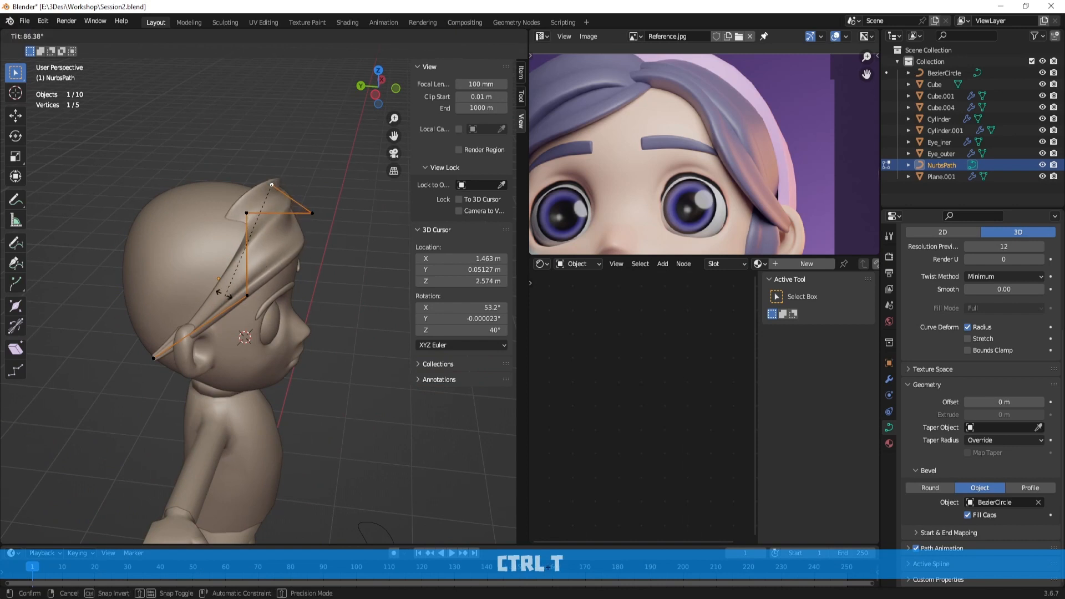
pyautogui.click(224, 292)
pyautogui.click(247, 295)
pyautogui.moveTo(247, 295); pyautogui.dragTo(318, 281, button='middle')
pyautogui.hotkey('ctrl', 't')
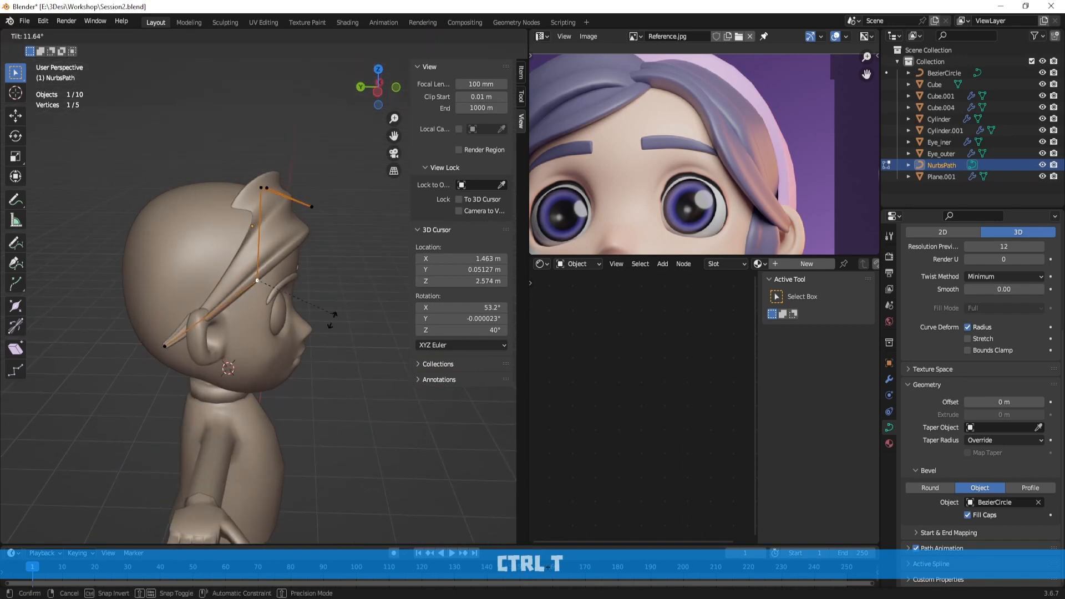
pyautogui.click(188, 288)
# Move the lower control point forward and up to the forehead, and bring the strand's tip to the top of the ear
pyautogui.moveTo(188, 288); pyautogui.dragTo(191, 302, button='middle')
pyautogui.press('g')
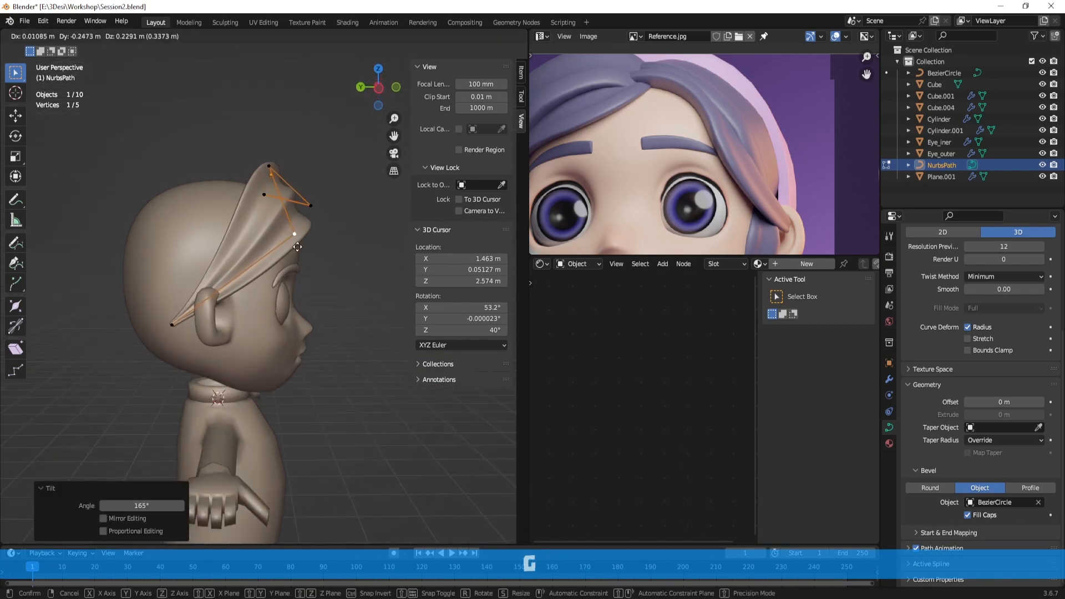
pyautogui.click(194, 307)
pyautogui.press('g')
pyautogui.click(217, 278)
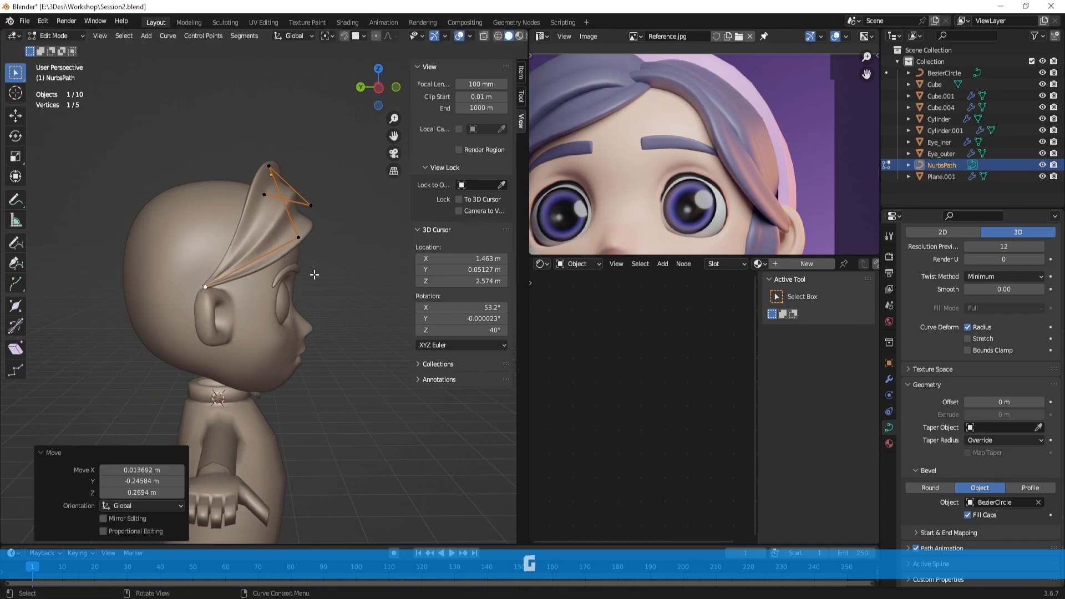
# Reposition the upper control points in front view so the strand sweeps smoothly across the forehead
pyautogui.moveTo(314, 273); pyautogui.dragTo(236, 294, button='middle')
pyautogui.click(184, 190)
pyautogui.moveTo(289, 227); pyautogui.dragTo(239, 215, button='middle')
pyautogui.press('g')
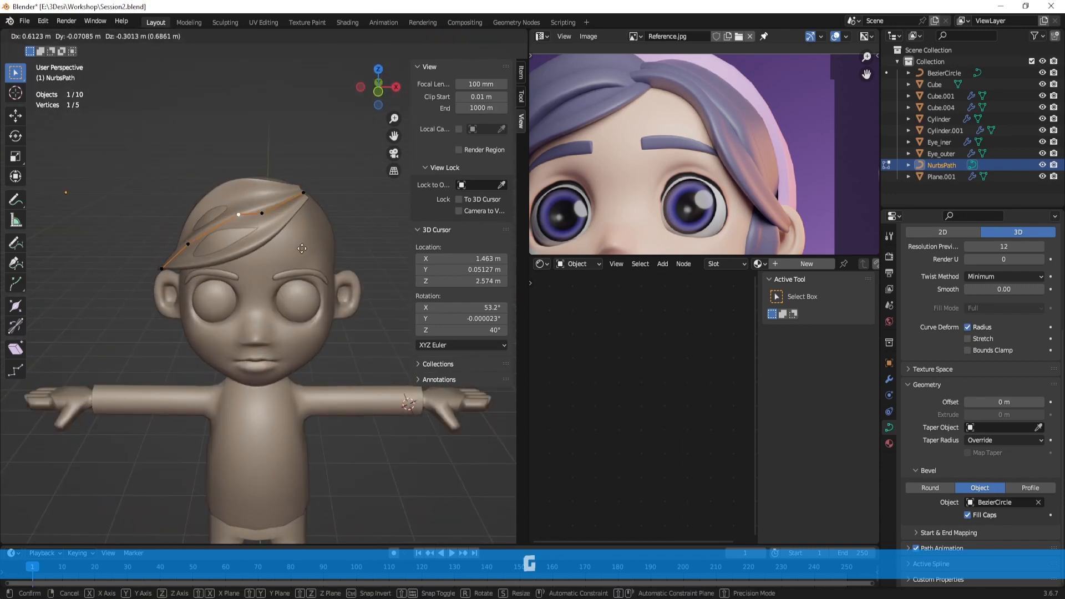
pyautogui.click(297, 246)
pyautogui.moveTo(296, 246)
pyautogui.mouseDown(button='middle')
pyautogui.moveTo(367, 253)
pyautogui.moveTo(280, 250)
pyautogui.mouseUp(button='middle')
pyautogui.press('g')
pyautogui.click(383, 260)
# Move the control point near the temple up and outward, and scale the middle control point's radius by 0.490
pyautogui.click(201, 241)
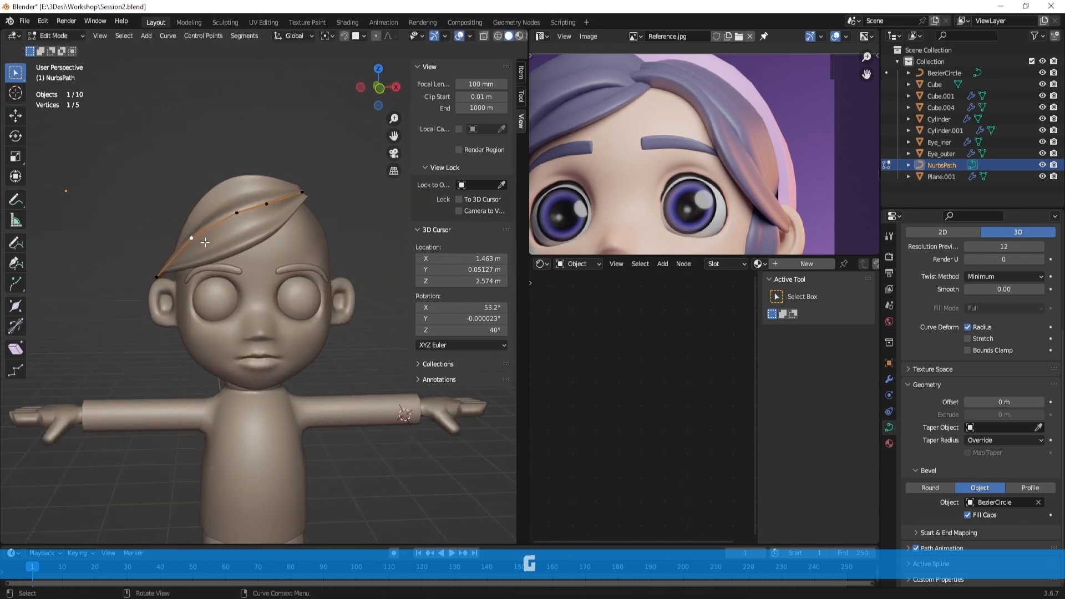
pyautogui.press('g')
pyautogui.click(197, 232)
pyautogui.click(238, 215)
pyautogui.hotkey('alt', 's')
pyautogui.click(245, 250)
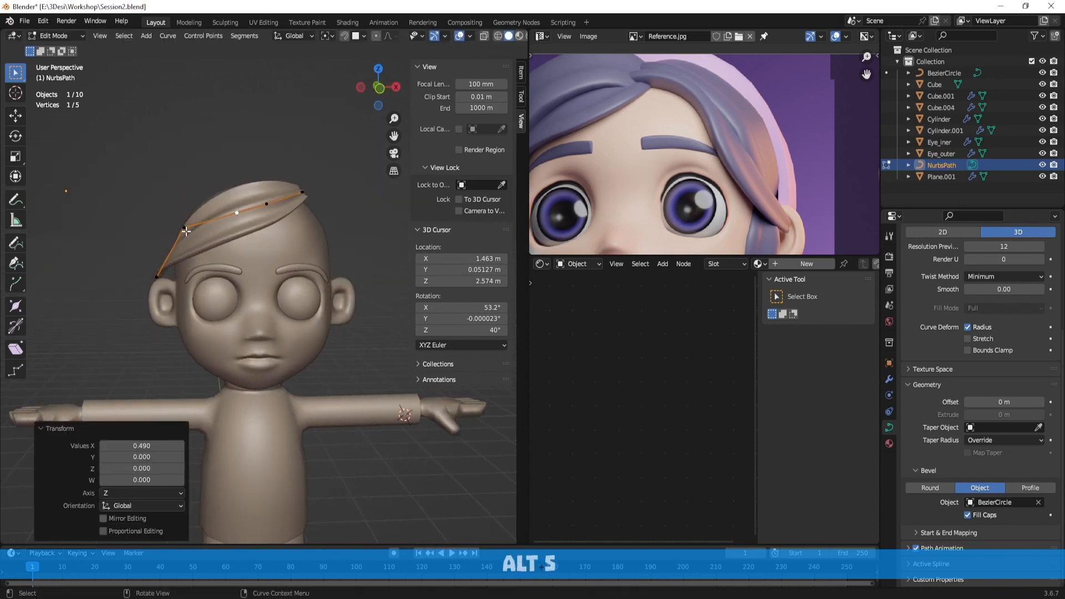
# Adjust the strand's radius at the control point near the temple
pyautogui.click(186, 232)
pyautogui.press('g')
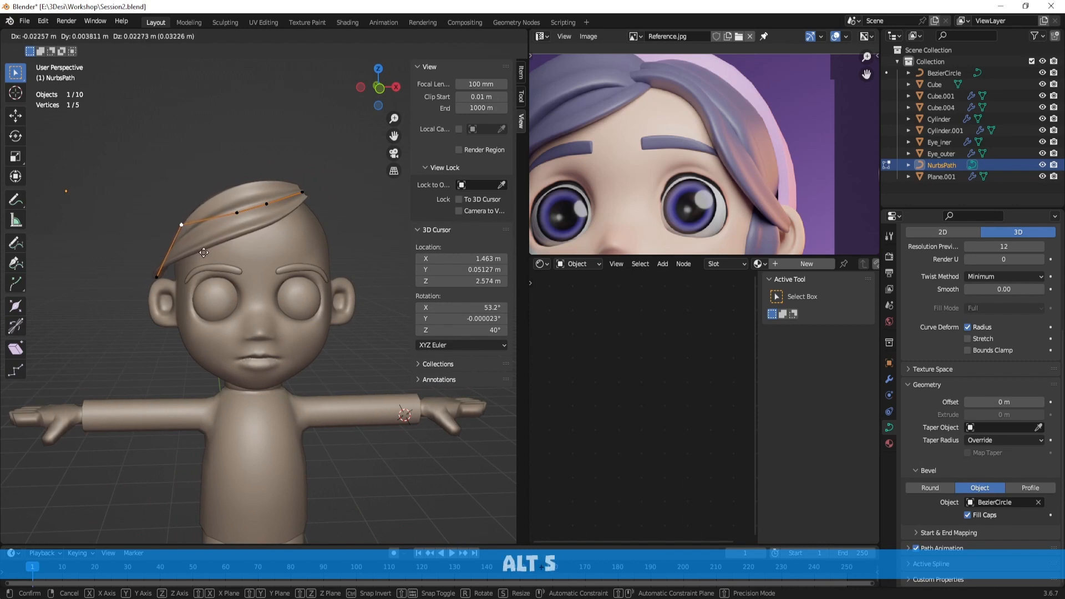
pyautogui.rightClick(203, 251)
pyautogui.hotkey('alt', 's')
pyautogui.click(291, 298)
pyautogui.moveTo(291, 298); pyautogui.dragTo(374, 304, button='middle')
# Move the strand's tip slightly forward and down at the ear, and about 0.11 m inward along X toward the head
pyautogui.click(161, 281)
pyautogui.moveTo(205, 285); pyautogui.dragTo(252, 290, button='middle')
pyautogui.press('g')
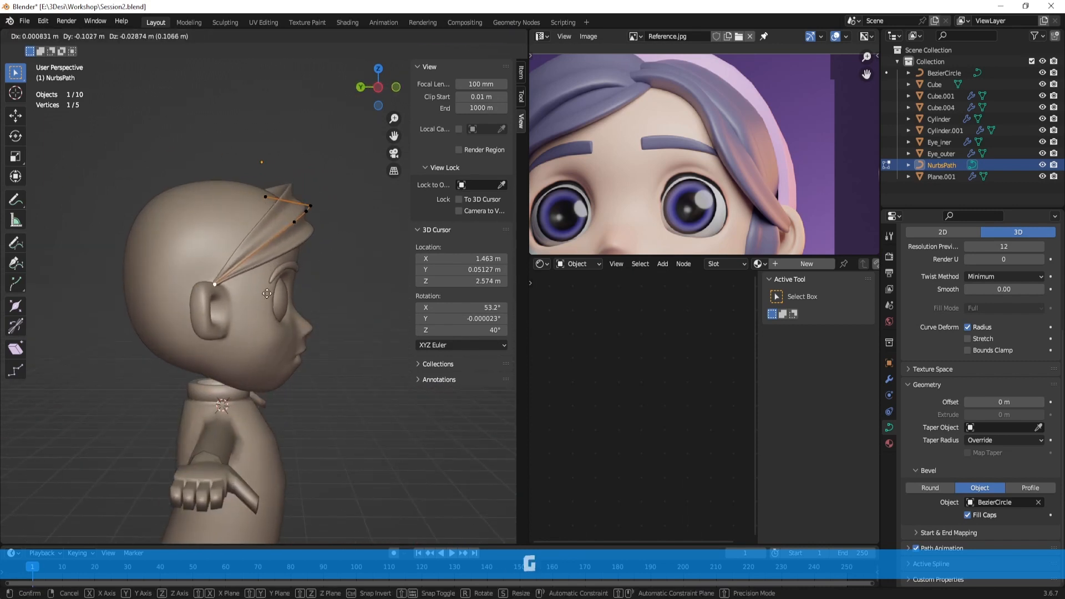
pyautogui.click(280, 298)
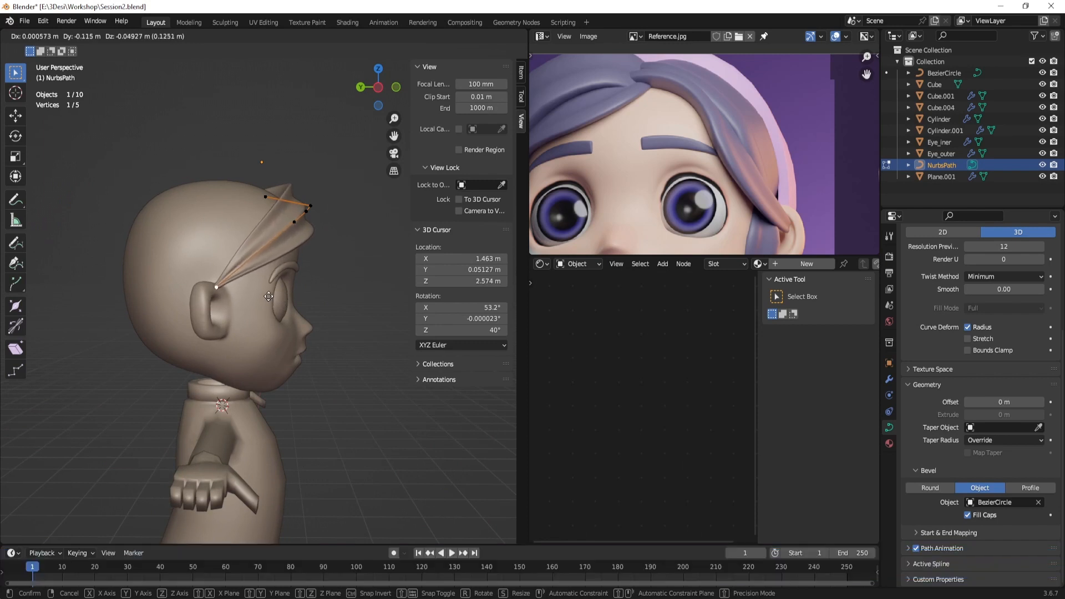
pyautogui.moveTo(183, 247); pyautogui.dragTo(278, 247, button='middle')
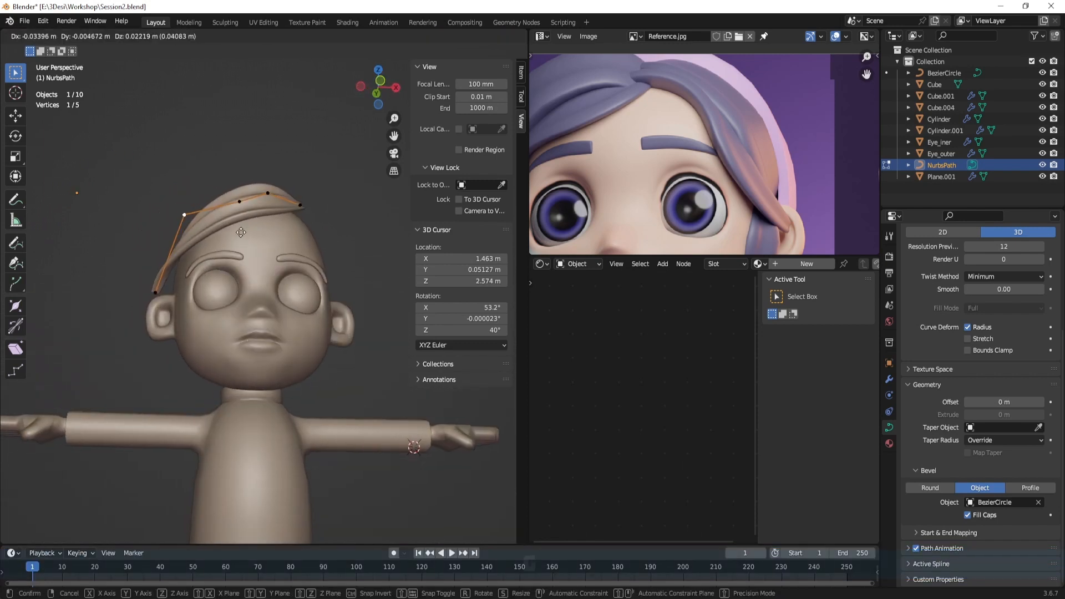
pyautogui.press('g')
pyautogui.click(210, 281)
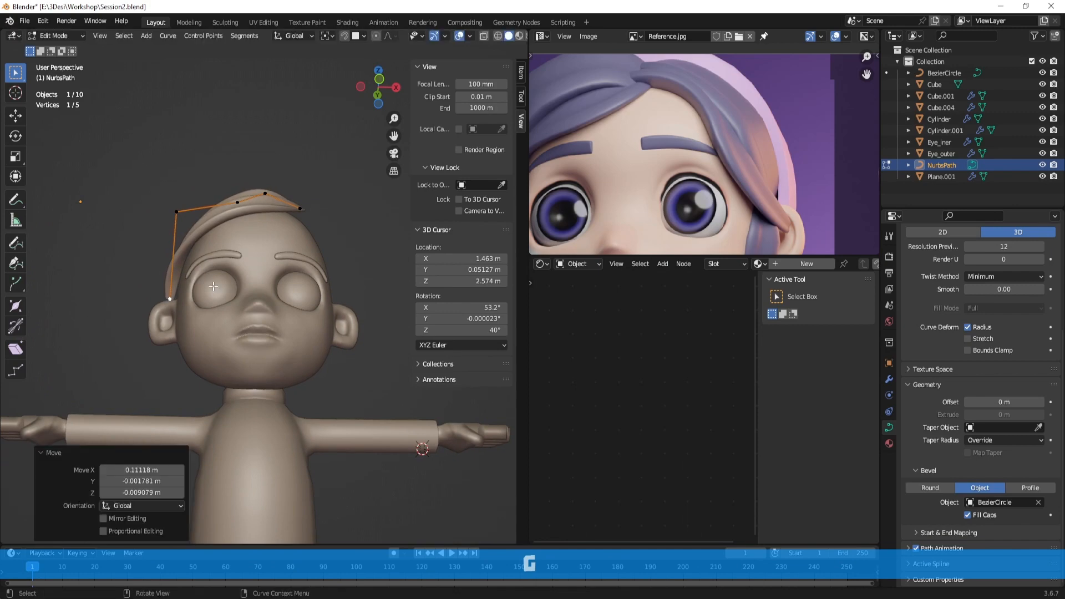
# Tilt the strand's tip at the ear by 62.7°, shrink its radius and nudge it slightly, and leave curve editing
pyautogui.moveTo(211, 281); pyautogui.dragTo(333, 295, button='middle')
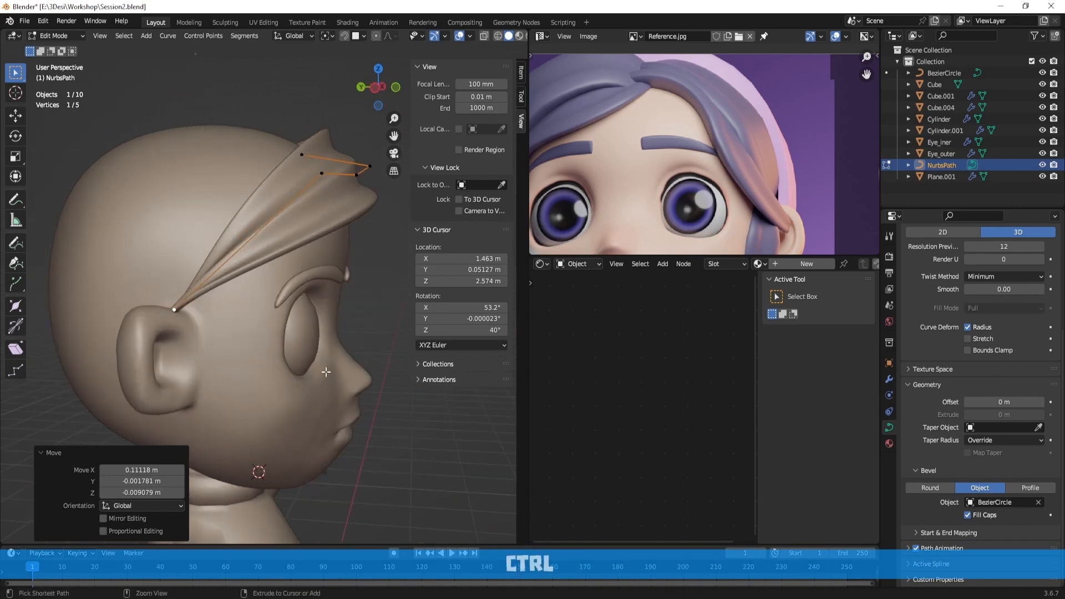
pyautogui.hotkey('ctrl', 't')
pyautogui.click(180, 347)
pyautogui.moveTo(248, 342); pyautogui.dragTo(340, 363, button='middle')
pyautogui.hotkey('alt', 's')
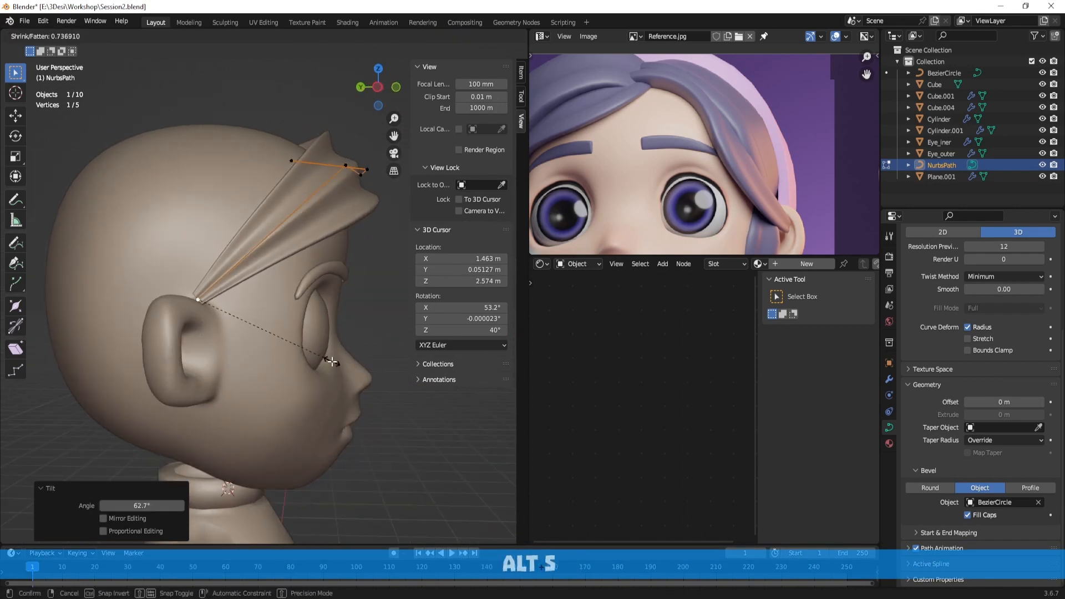
pyautogui.click(332, 362)
pyautogui.press('g')
pyautogui.click(331, 356)
pyautogui.moveTo(361, 356); pyautogui.dragTo(257, 331, button='middle')
pyautogui.press('Tab')
# Examine the first hair strand from several angles and compare it with the hair in the reference image
pyautogui.moveTo(358, 214); pyautogui.dragTo(328, 275, button='middle')
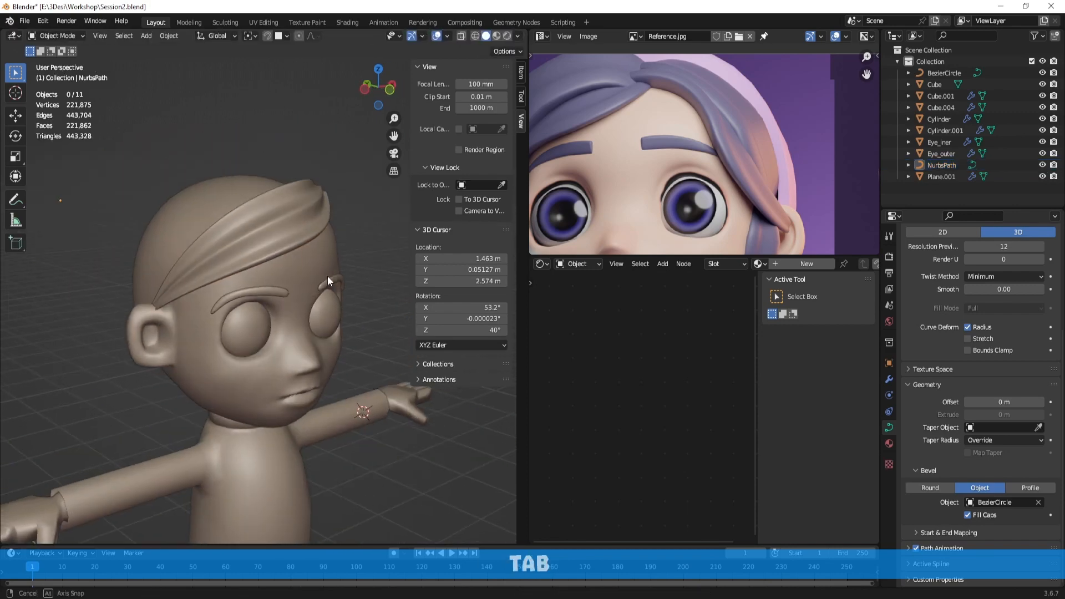
pyautogui.moveTo(333, 204); pyautogui.dragTo(358, 244, button='middle')
pyautogui.click(219, 204)
pyautogui.press('Tab')
pyautogui.press('Tab')
pyautogui.scroll(-8, 359, 244)
pyautogui.click(359, 244)
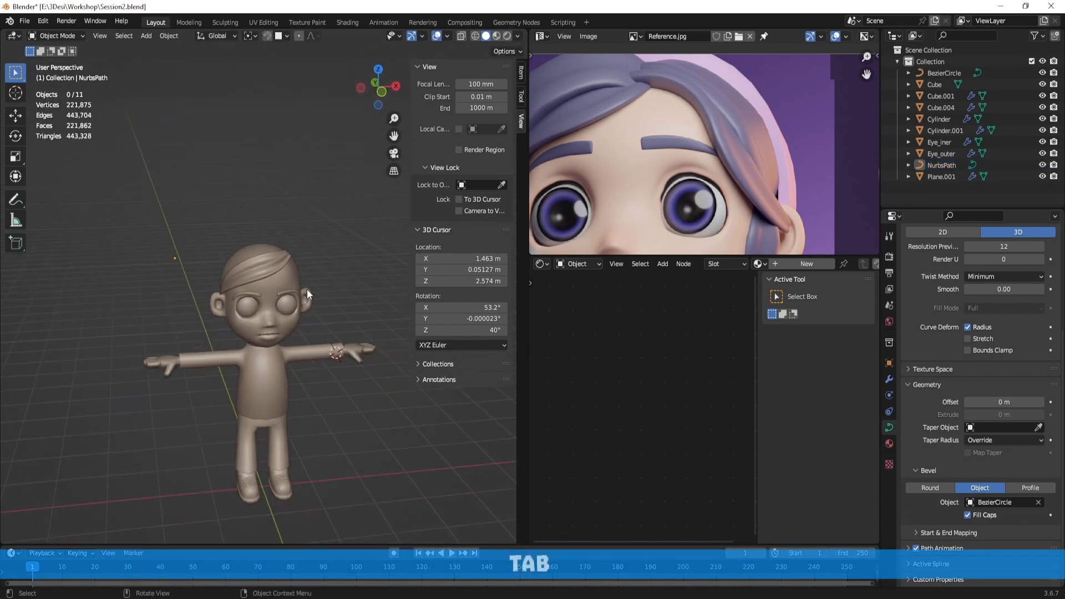
pyautogui.scroll(-2, 632, 191)
pyautogui.keyDown('shift'); pyautogui.moveTo(632, 191); pyautogui.dragTo(692, 174, button='middle'); pyautogui.keyUp('shift')
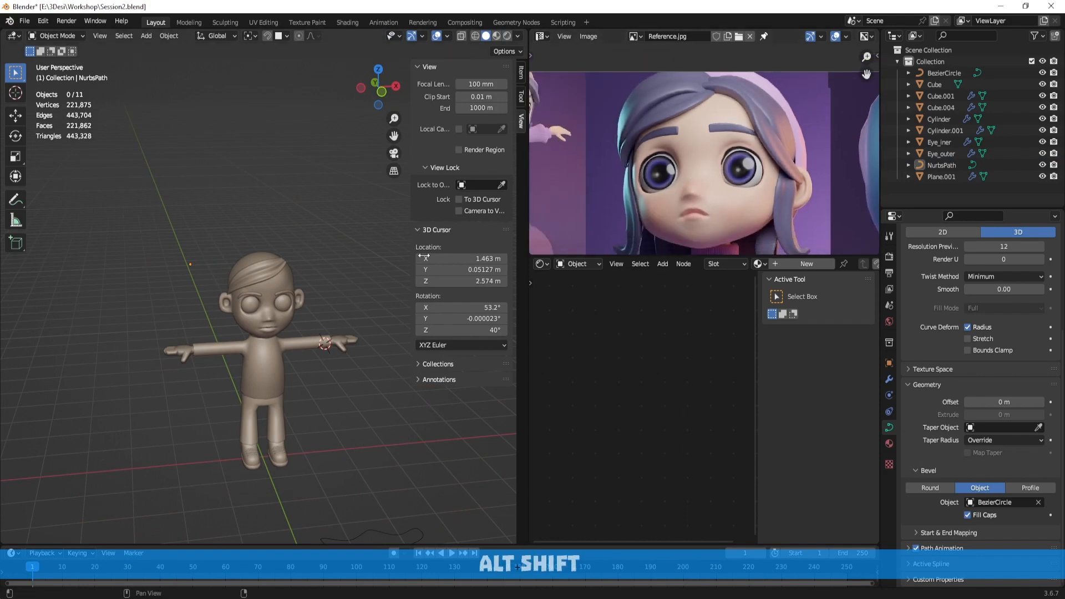
pyautogui.scroll(4, 277, 292)
pyautogui.moveTo(278, 291); pyautogui.dragTo(244, 319, button='middle')
pyautogui.scroll(-3, 278, 295)
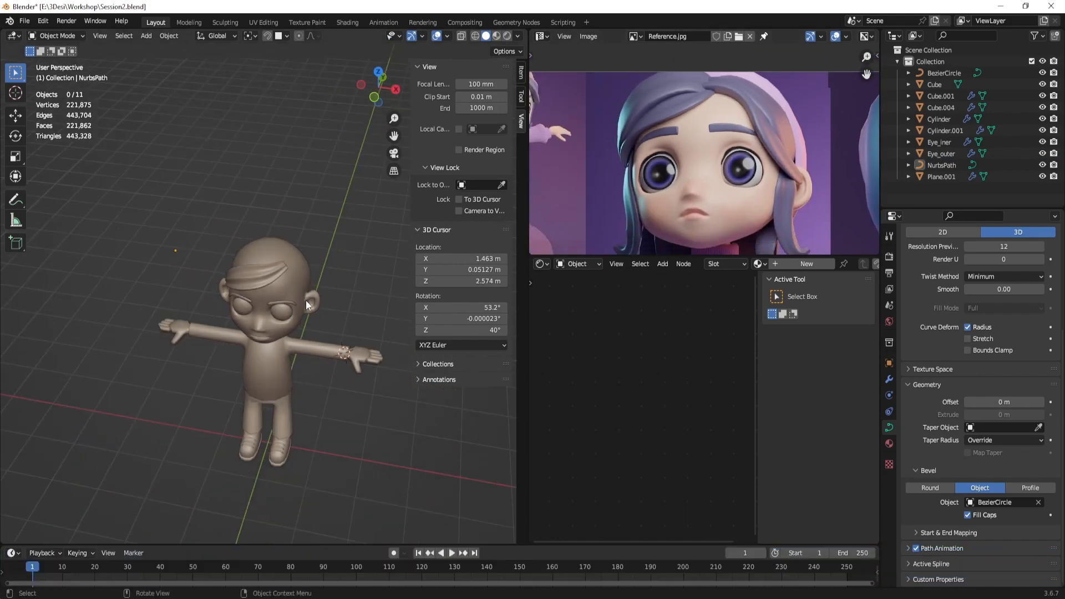
# Place the 3D cursor on top of the head at the strand's upper end and add a path curve there
pyautogui.click(285, 290)
pyautogui.moveTo(268, 300); pyautogui.dragTo(328, 295, button='middle')
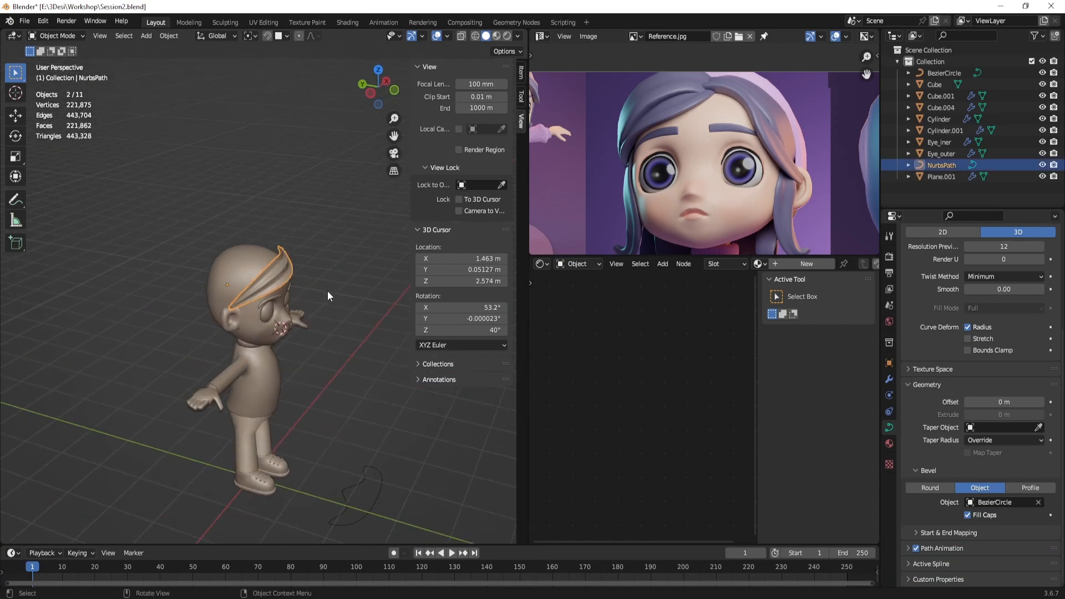
pyautogui.moveTo(353, 254); pyautogui.dragTo(284, 347, button='middle')
pyautogui.scroll(1, 267, 278)
pyautogui.click(333, 259)
pyautogui.scroll(1, 300, 308)
pyautogui.keyDown('shift'); pyautogui.moveTo(284, 346); pyautogui.dragTo(302, 255, button='middle'); pyautogui.keyUp('shift')
pyautogui.keyDown('shift'); pyautogui.rightClick(302, 255); pyautogui.keyUp('shift')
pyautogui.hotkey('shift', 'a')
pyautogui.moveTo(302, 256)
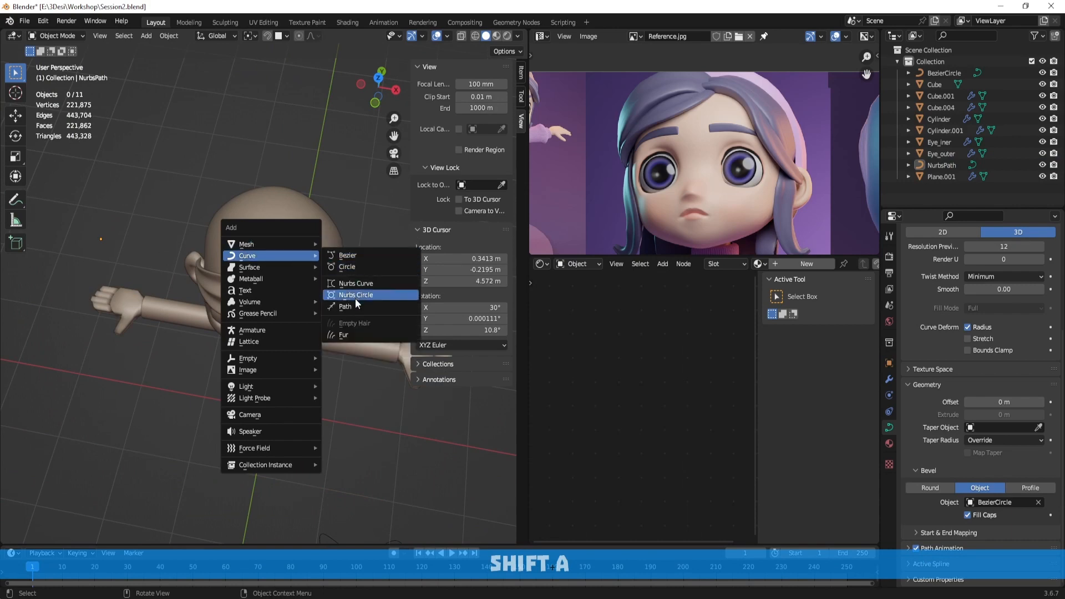
pyautogui.click(355, 299)
# Resize the new path, with a last scale of 2.275, and move it horizontally above the head
pyautogui.moveTo(319, 300); pyautogui.dragTo(356, 287, button='middle')
pyautogui.press('s')
pyautogui.click(295, 274)
pyautogui.press('s')
pyautogui.click(358, 301)
pyautogui.press('g')
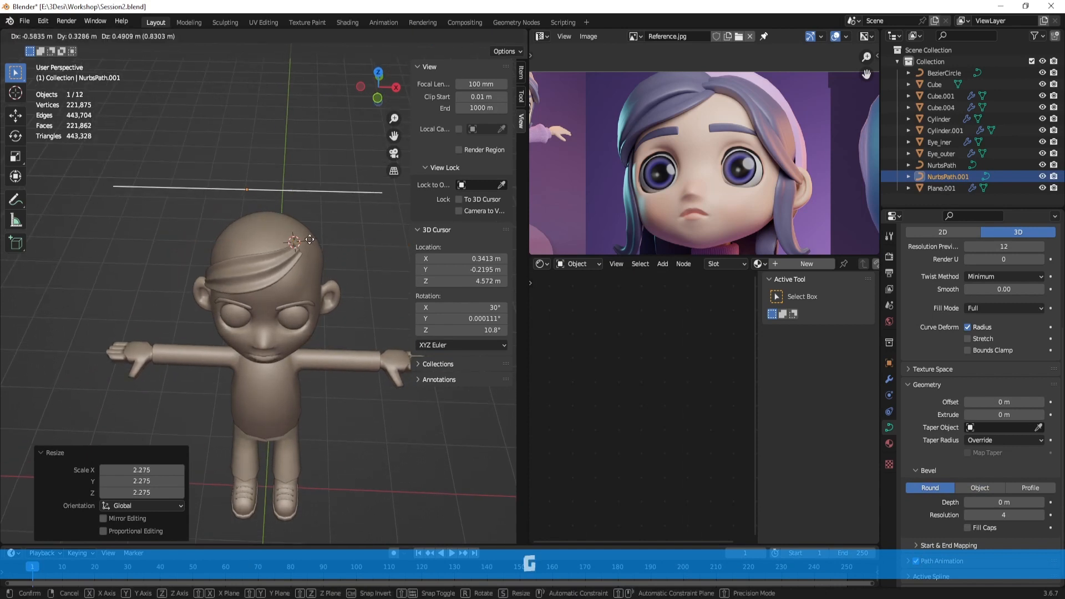
pyautogui.click(310, 235)
# Delete the new path's end control point on the character's right side
pyautogui.press('Tab')
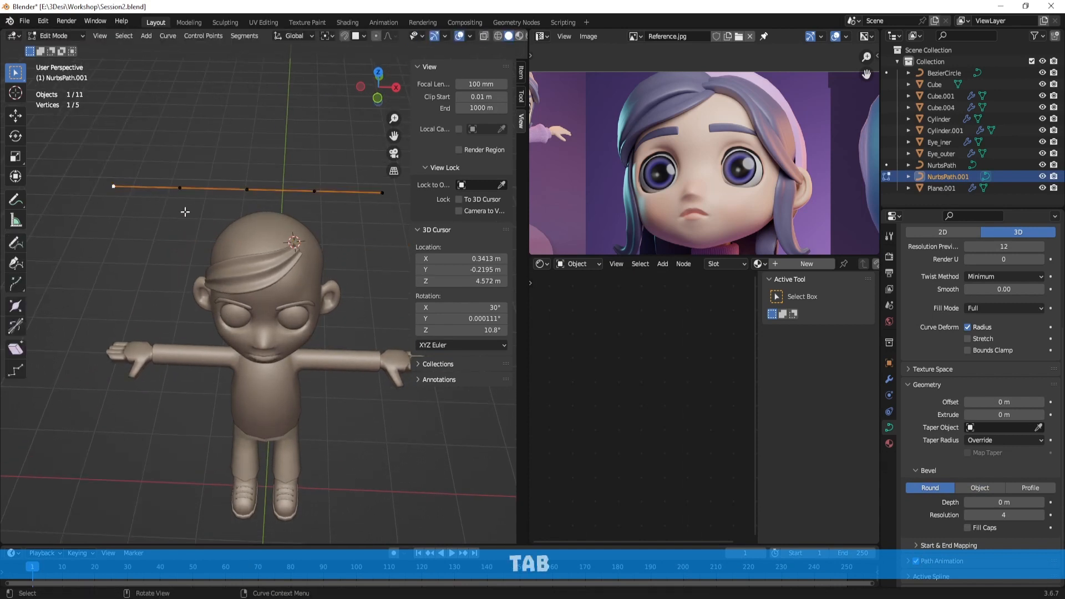
pyautogui.press('x')
pyautogui.click(185, 212)
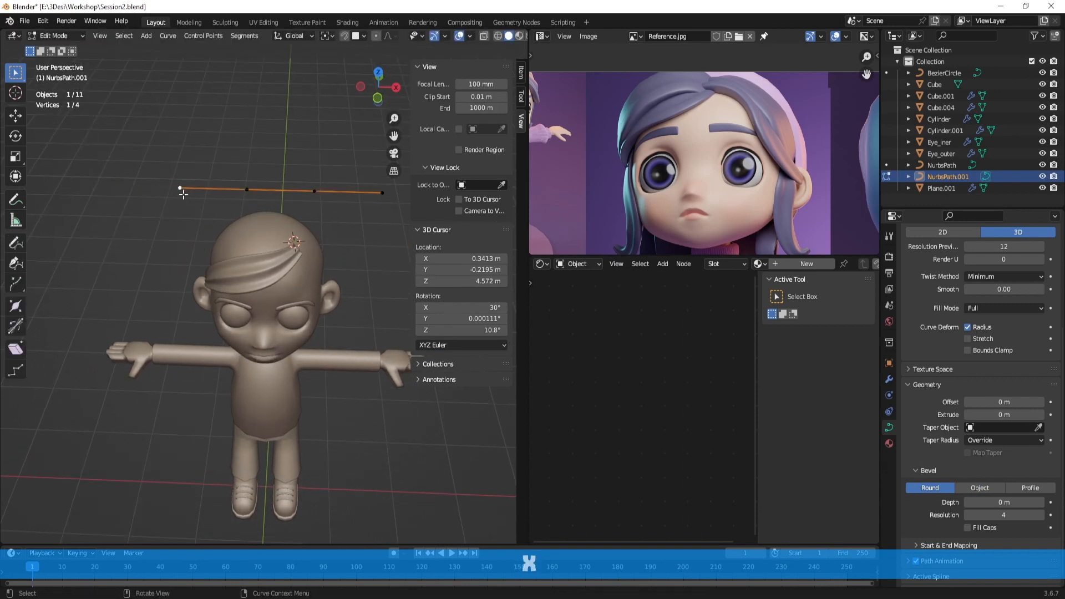
pyautogui.press('x')
pyautogui.rightClick(261, 149)
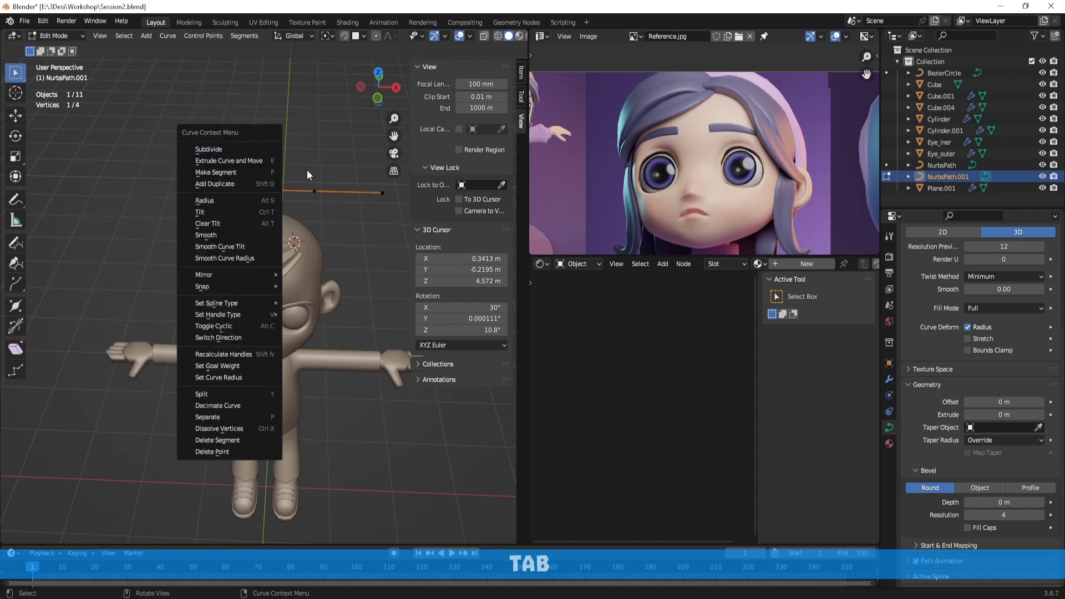
pyautogui.click(322, 152)
pyautogui.scroll(1, 318, 200)
pyautogui.moveTo(318, 200); pyautogui.dragTo(325, 162, button='middle')
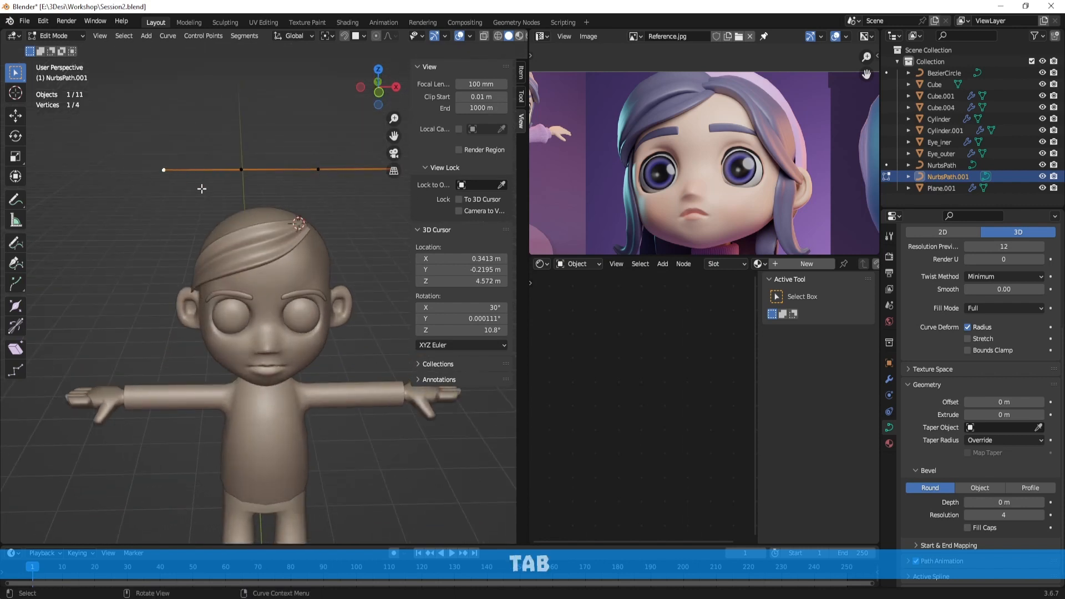
# Bring one end of the path to the 3D cursor, lower the other beside the head, and pull the adjacent upper point inward about 0.36 m along X
pyautogui.press('g')
pyautogui.click(211, 261)
pyautogui.moveTo(346, 207); pyautogui.dragTo(333, 260, button='middle')
pyautogui.press('g')
pyautogui.click(226, 293)
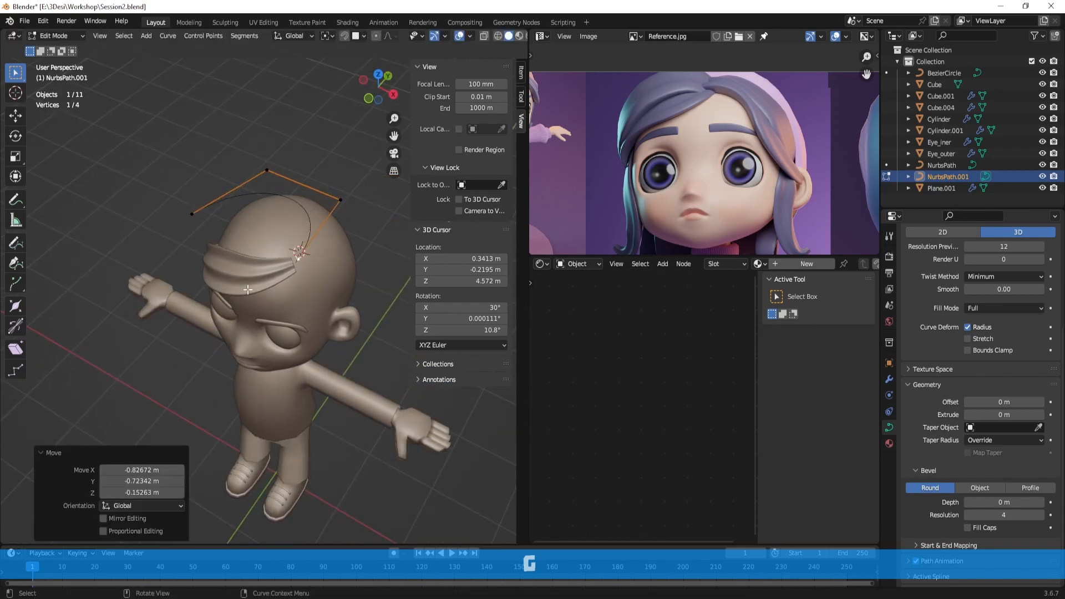
pyautogui.moveTo(226, 293); pyautogui.dragTo(373, 261, button='middle')
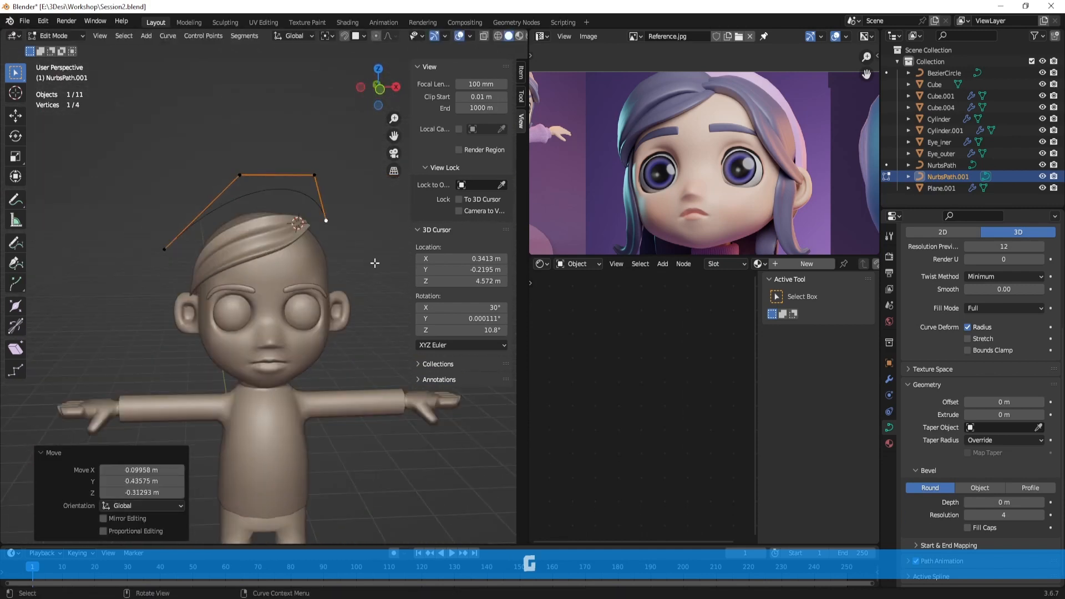
pyautogui.press('g')
pyautogui.click(297, 188)
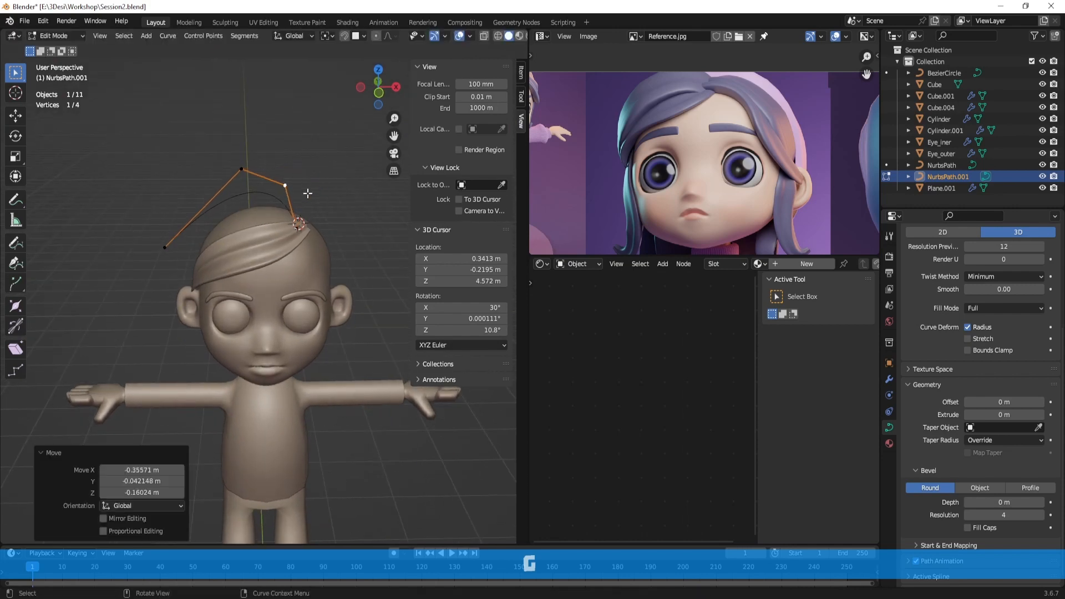
# Shift a far-side control point of the path forward about 0.38 m along Y and the upper point near the 3D cursor about 0.28 m
pyautogui.moveTo(307, 194); pyautogui.dragTo(336, 194, button='middle')
pyautogui.press('g')
pyautogui.click(276, 209)
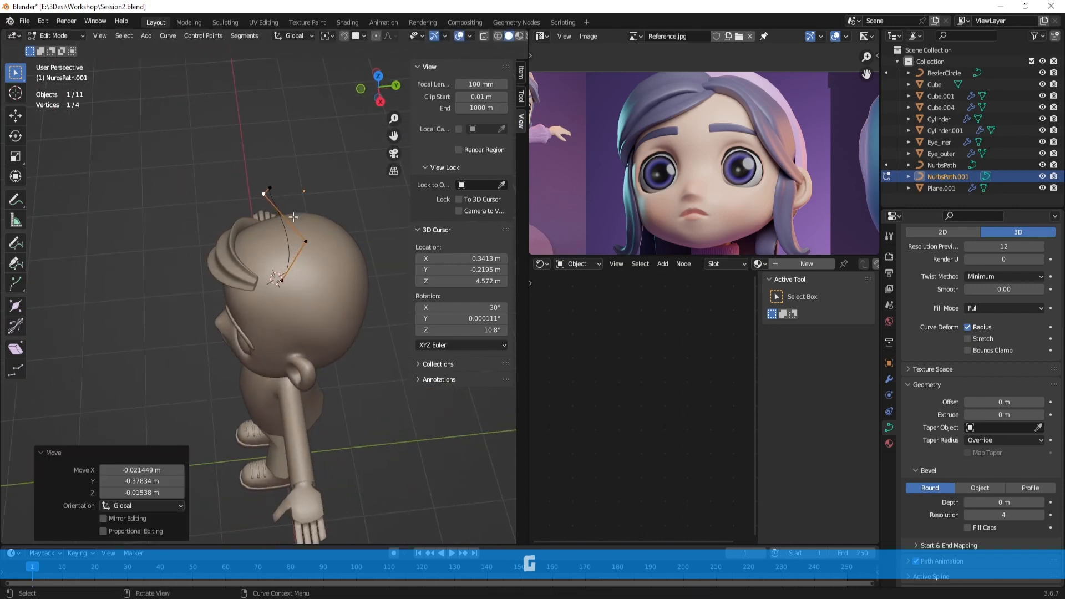
pyautogui.press('g')
pyautogui.click(274, 249)
pyautogui.moveTo(275, 249); pyautogui.dragTo(322, 254, button='middle')
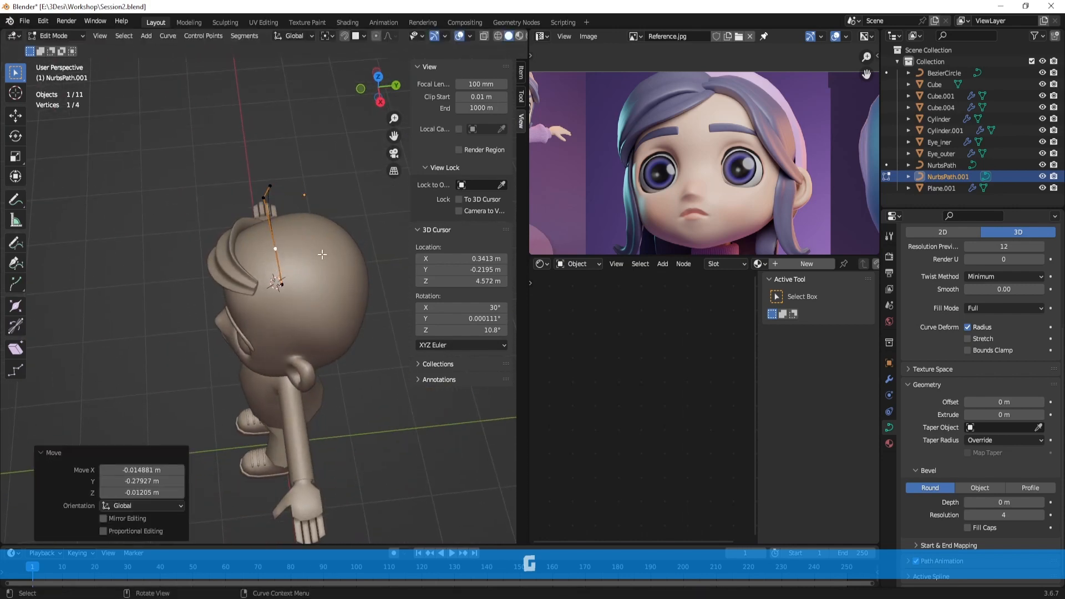
pyautogui.hotkey('shift', 'd')
pyautogui.rightClick(342, 198)
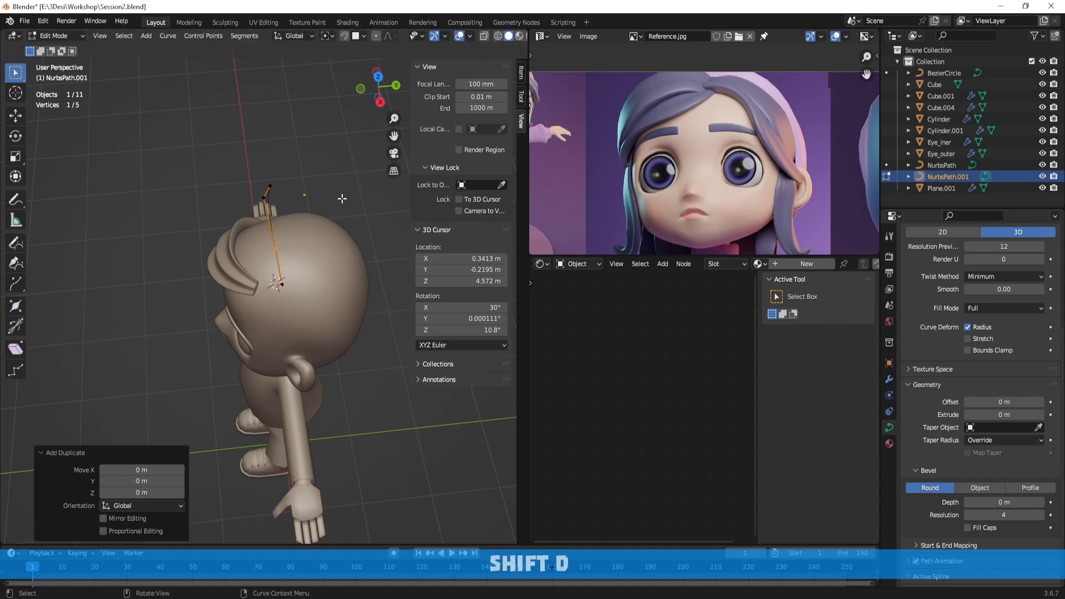
pyautogui.hotkey('ctrl', 'z')
pyautogui.hotkey('ctrl', 'z')
# Move the upper control point near the 3D cursor forward in line with the path and nudge the curve's shape from the side
pyautogui.press('g')
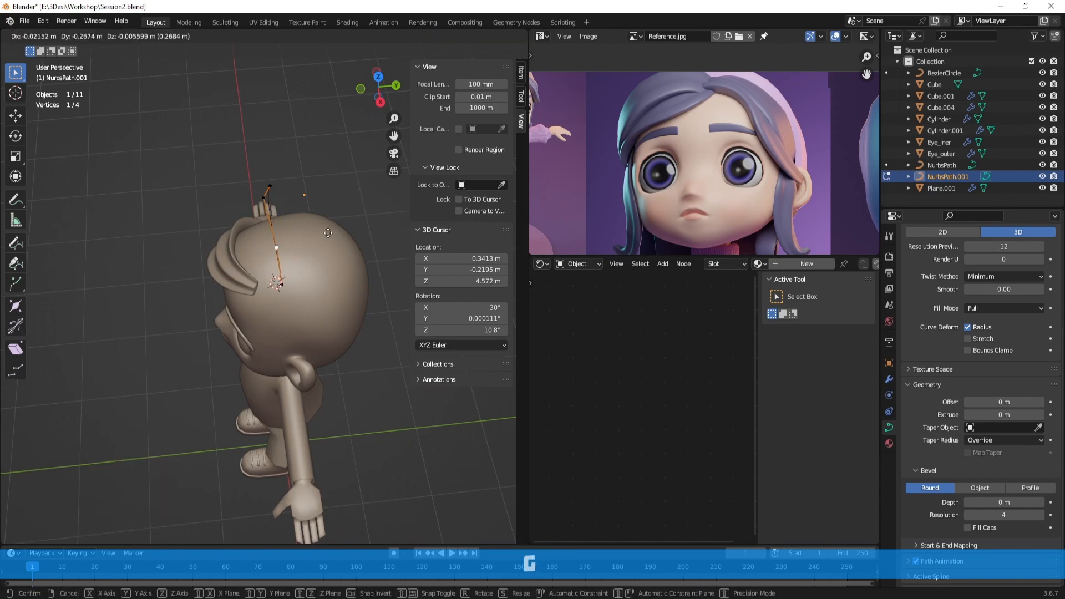
pyautogui.click(328, 233)
pyautogui.click(334, 288)
pyautogui.moveTo(335, 287); pyautogui.dragTo(350, 246, button='middle')
pyautogui.press('g')
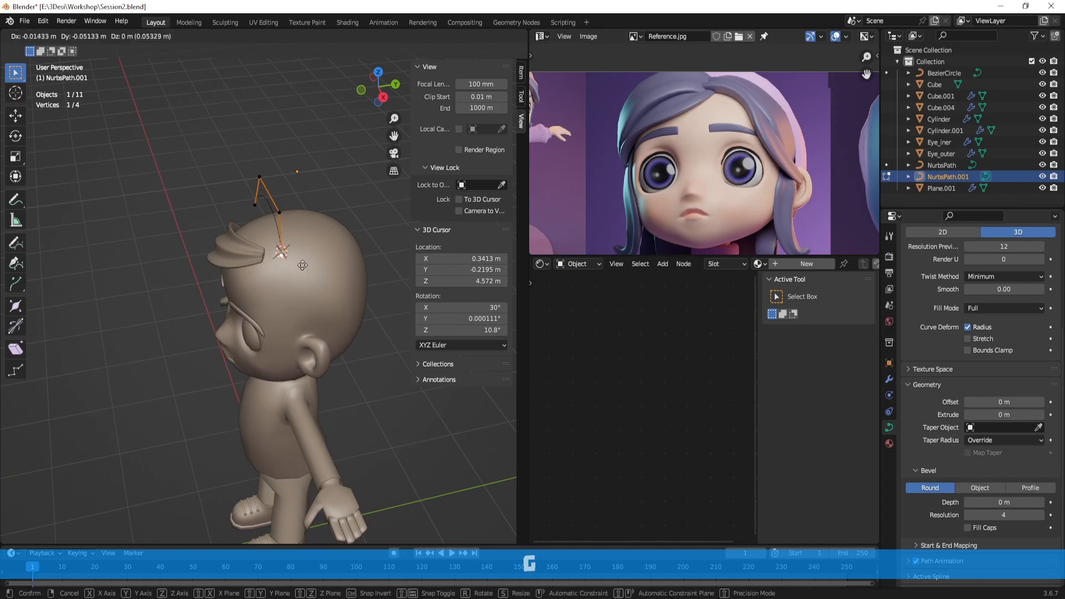
pyautogui.click(305, 262)
pyautogui.click(309, 197)
pyautogui.moveTo(298, 218); pyautogui.dragTo(319, 181, button='middle')
# Leave curve editing and set the path's origin to the 3D cursor
pyautogui.press('Tab')
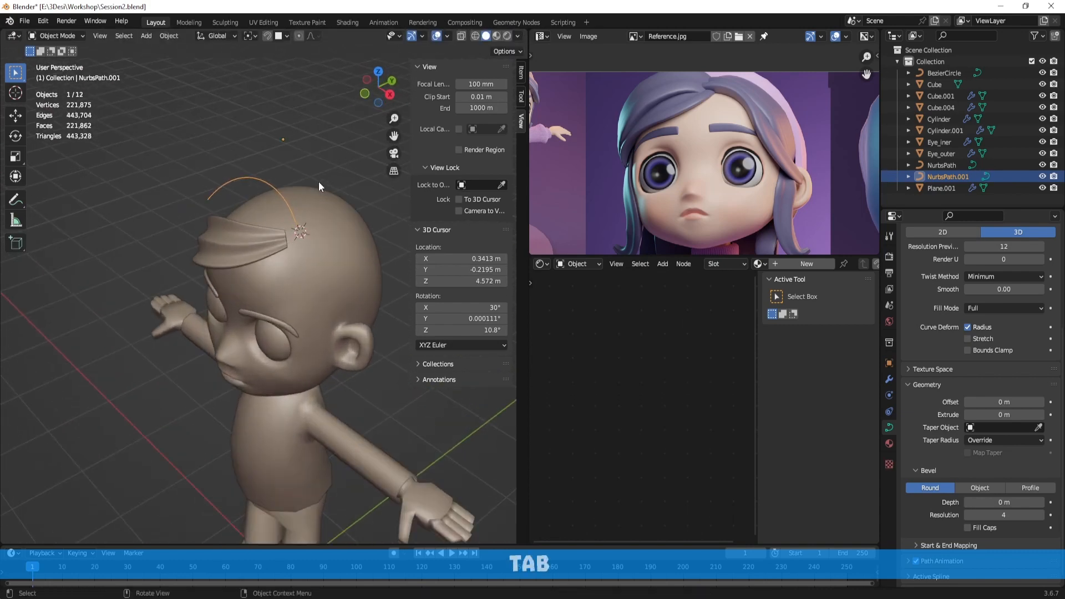
pyautogui.click(169, 35)
pyautogui.moveTo(198, 61)
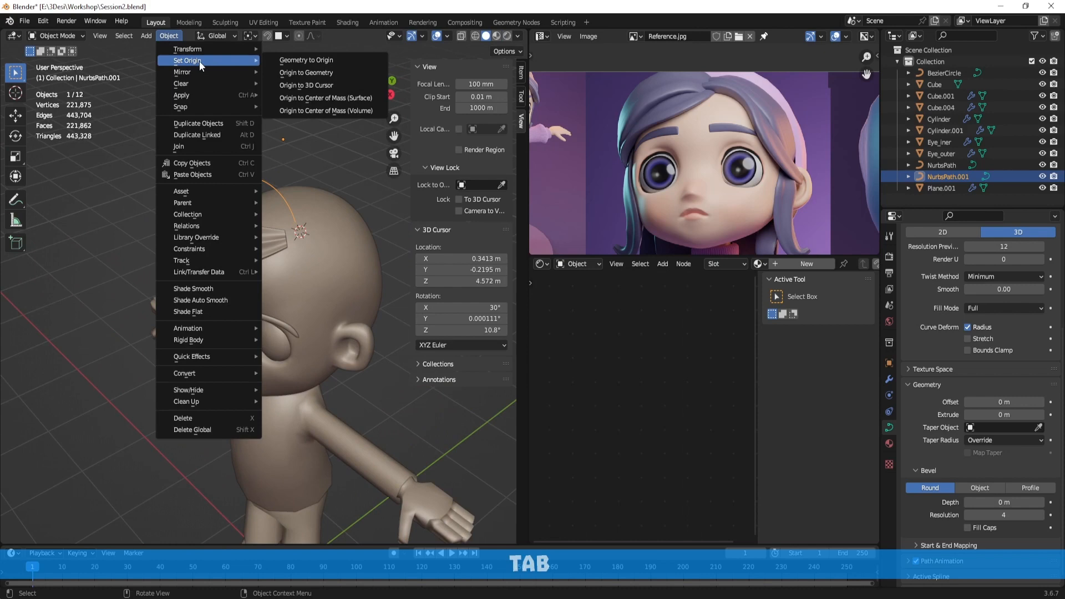
pyautogui.click(325, 87)
pyautogui.moveTo(309, 194); pyautogui.dragTo(352, 248, button='middle')
pyautogui.press('r')
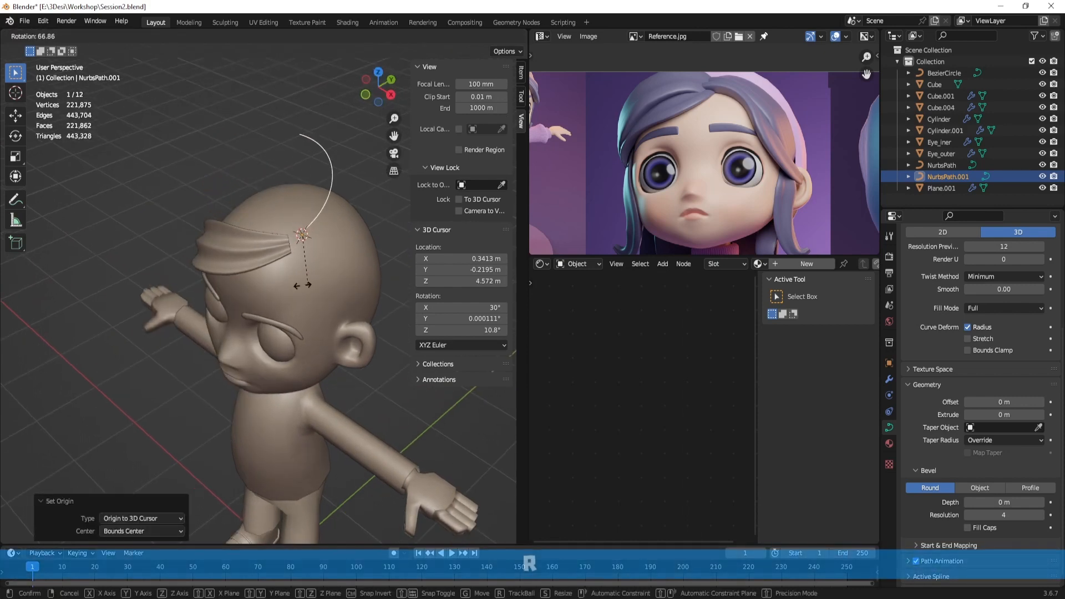
pyautogui.rightClick(259, 258)
# Duplicate the path in place, rotate the copy -20.7° about global Z and shift it about 0.07 m backward along Y
pyautogui.keyDown('alt'); pyautogui.moveTo(306, 262); pyautogui.dragTo(259, 285); pyautogui.keyUp('alt')
pyautogui.keyDown('alt'); pyautogui.keyDown('shift'); pyautogui.moveTo(326, 215); pyautogui.dragTo(295, 235); pyautogui.keyUp('shift'); pyautogui.keyUp('alt')
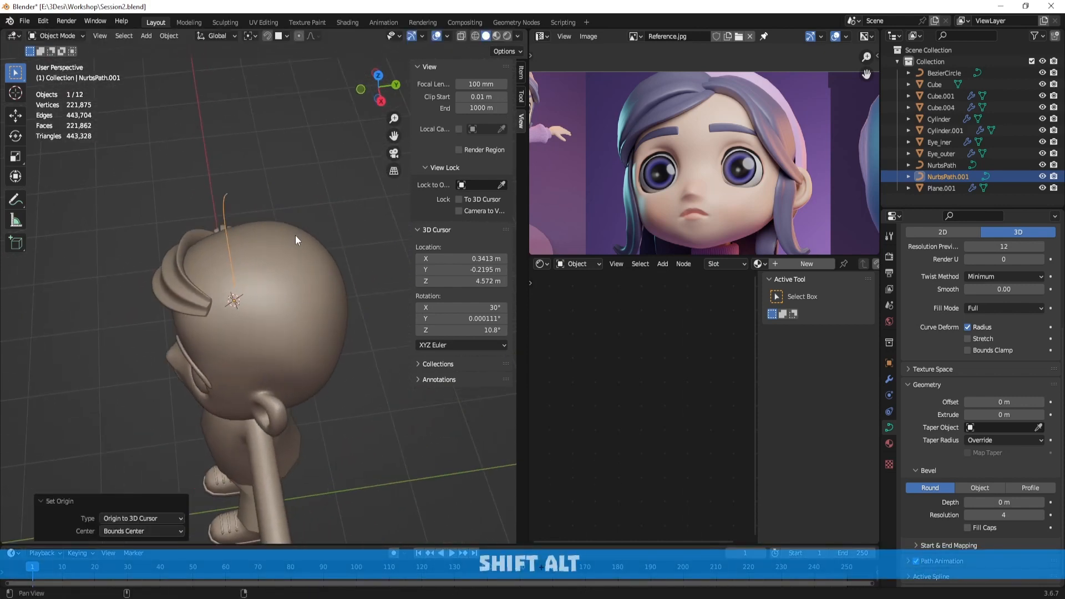
pyautogui.hotkey('shift', 'd')
pyautogui.rightClick(339, 208)
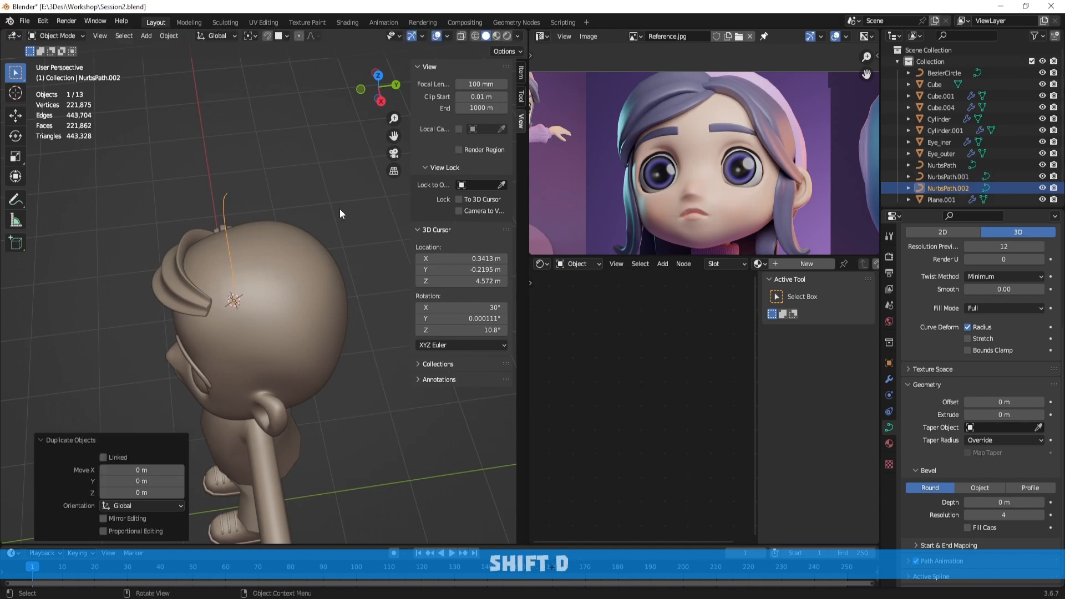
pyautogui.moveTo(320, 261); pyautogui.dragTo(326, 249, button='middle')
pyautogui.press('r')
pyautogui.press('z')
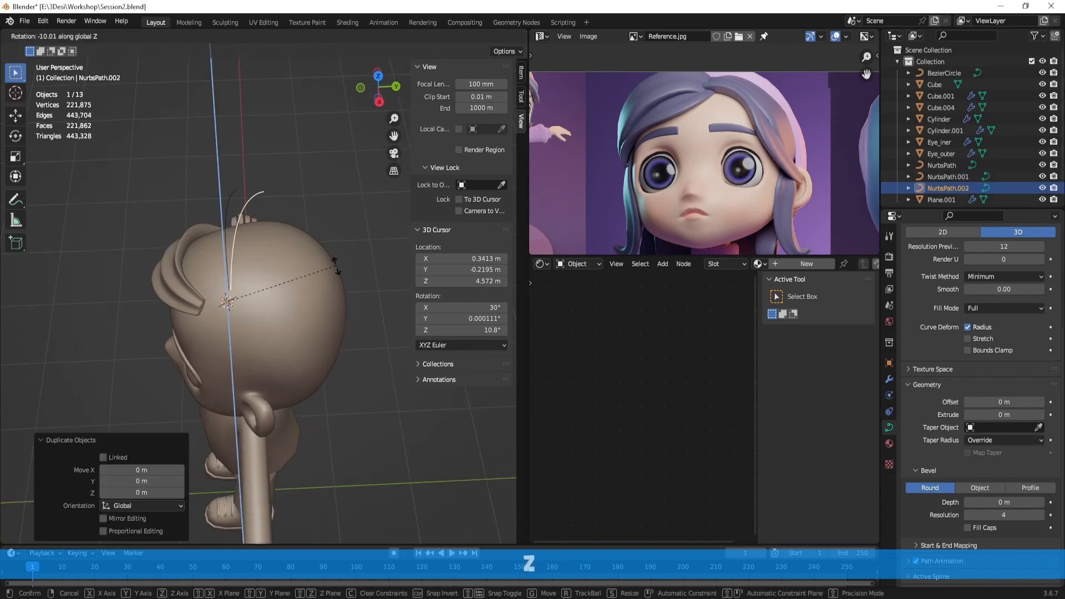
pyautogui.click(338, 287)
pyautogui.moveTo(341, 300); pyautogui.dragTo(345, 301, button='middle')
pyautogui.press('g')
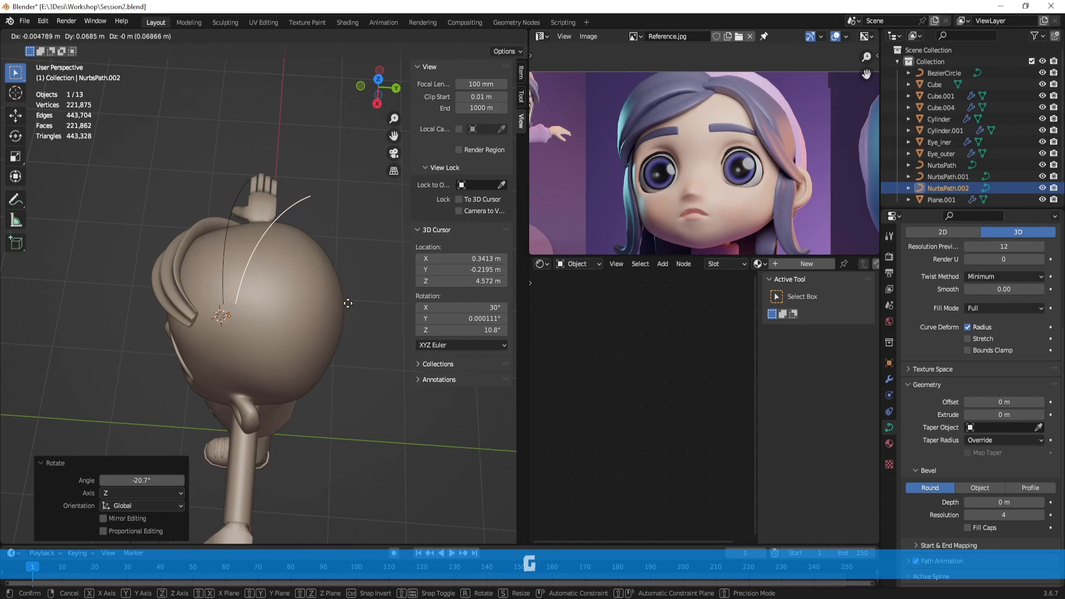
pyautogui.click(348, 303)
# Duplicate the second path and place the copy rotated further toward the back of the head, moved about 0.16 m along Y
pyautogui.hotkey('shift', 'd')
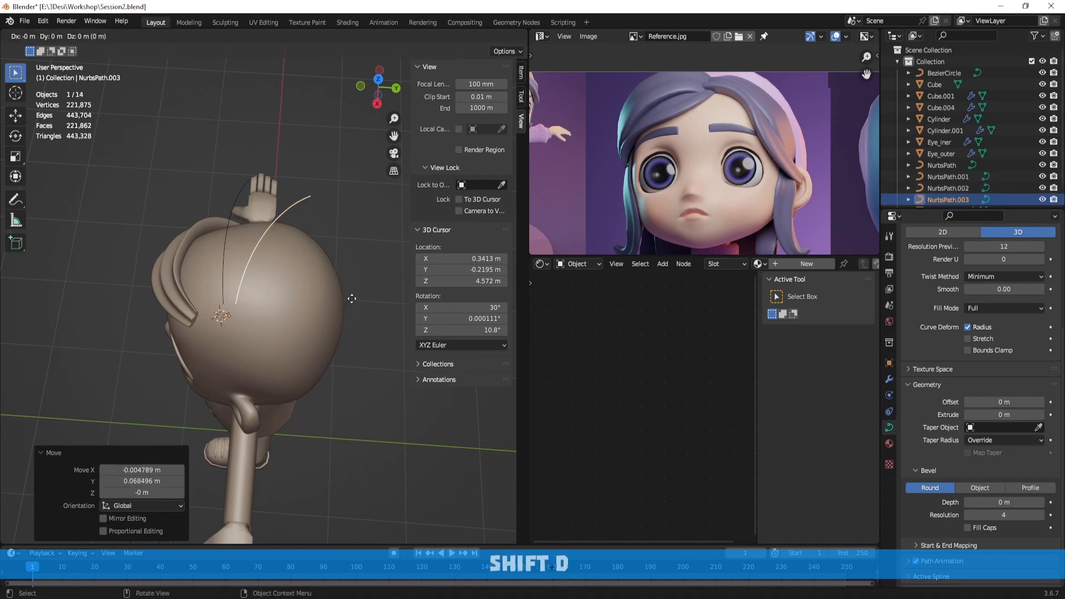
pyautogui.click(342, 328)
pyautogui.press('g')
pyautogui.click(362, 331)
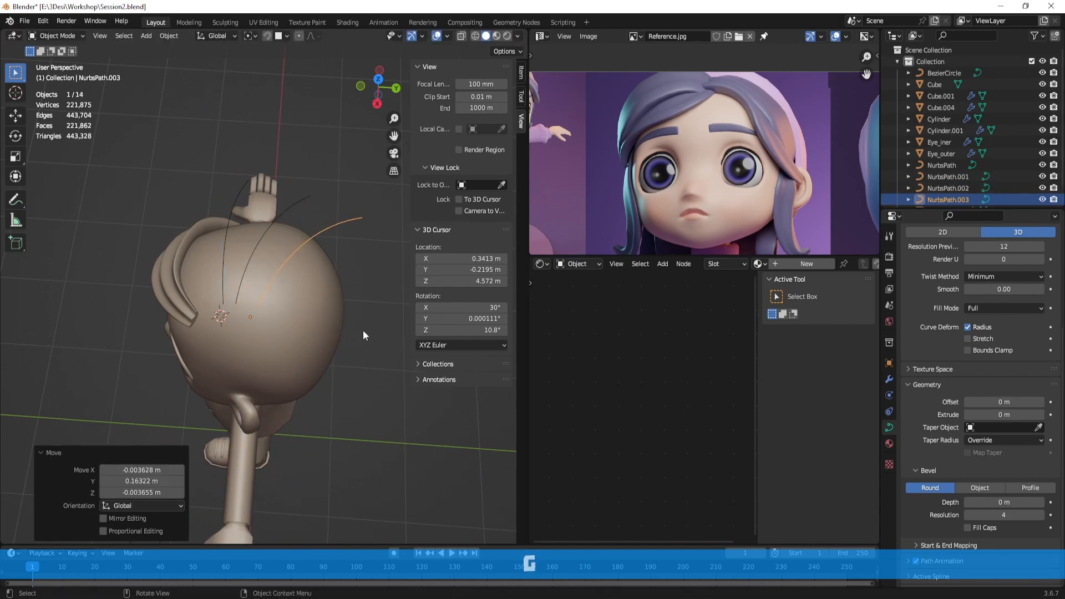
# Reposition the rearmost path's control points so it follows the curve of the back of the head
pyautogui.moveTo(363, 332); pyautogui.dragTo(207, 239, button='middle')
pyautogui.press('Tab')
pyautogui.click(306, 280)
pyautogui.moveTo(305, 277); pyautogui.dragTo(329, 240, button='middle')
pyautogui.press('g')
pyautogui.click(315, 276)
pyautogui.click(291, 172)
pyautogui.press('g')
pyautogui.moveTo(304, 205); pyautogui.dragTo(237, 271, button='middle')
pyautogui.click(424, 268)
# Move the rearmost path's control point next to its front end slightly backward and down
pyautogui.click(233, 214)
pyautogui.moveTo(235, 219); pyautogui.dragTo(283, 278, button='middle')
pyautogui.press('g')
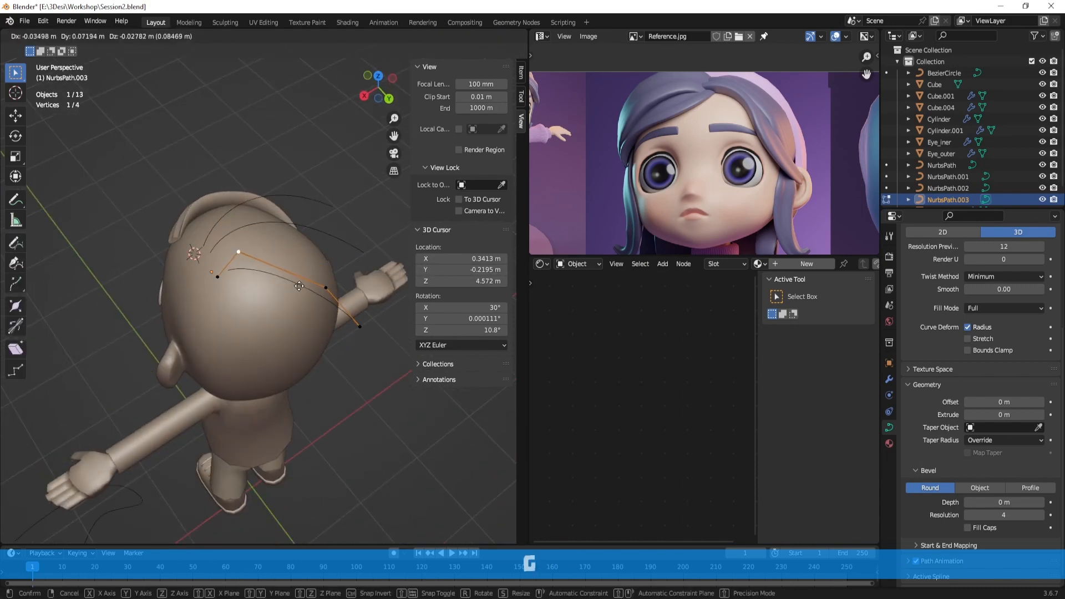
pyautogui.click(304, 287)
pyautogui.press('Tab')
# Move the middle path's control point next to its front end about -0.19 m X, 0.09 m Y and 0.09 m Z, and adjust its remaining shape
pyautogui.click(324, 235)
pyautogui.moveTo(324, 235); pyautogui.dragTo(258, 200, button='middle')
pyautogui.press('Tab')
pyautogui.press('g')
pyautogui.click(340, 186)
pyautogui.press('g')
pyautogui.click(295, 190)
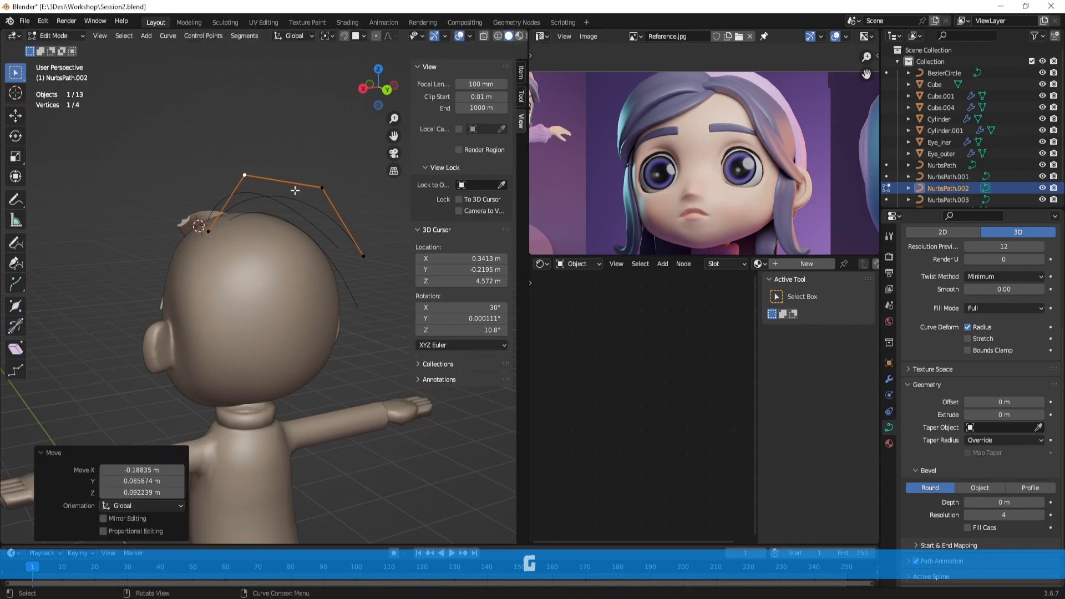
pyautogui.moveTo(329, 225)
pyautogui.mouseDown(button='middle')
pyautogui.moveTo(353, 260)
pyautogui.moveTo(219, 283)
pyautogui.moveTo(257, 274)
pyautogui.moveTo(337, 201)
pyautogui.moveTo(319, 267)
pyautogui.moveTo(334, 235)
pyautogui.mouseUp(button='middle')
pyautogui.press('g')
pyautogui.click(352, 274)
pyautogui.press('Tab')
pyautogui.click(336, 201)
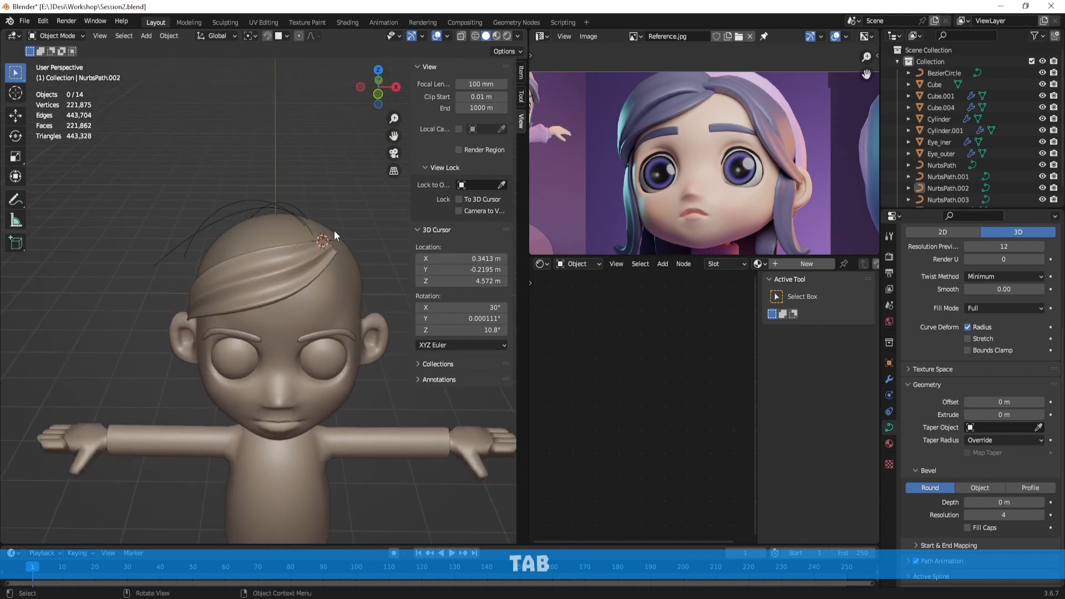
pyautogui.moveTo(191, 237); pyautogui.dragTo(328, 239, button='middle')
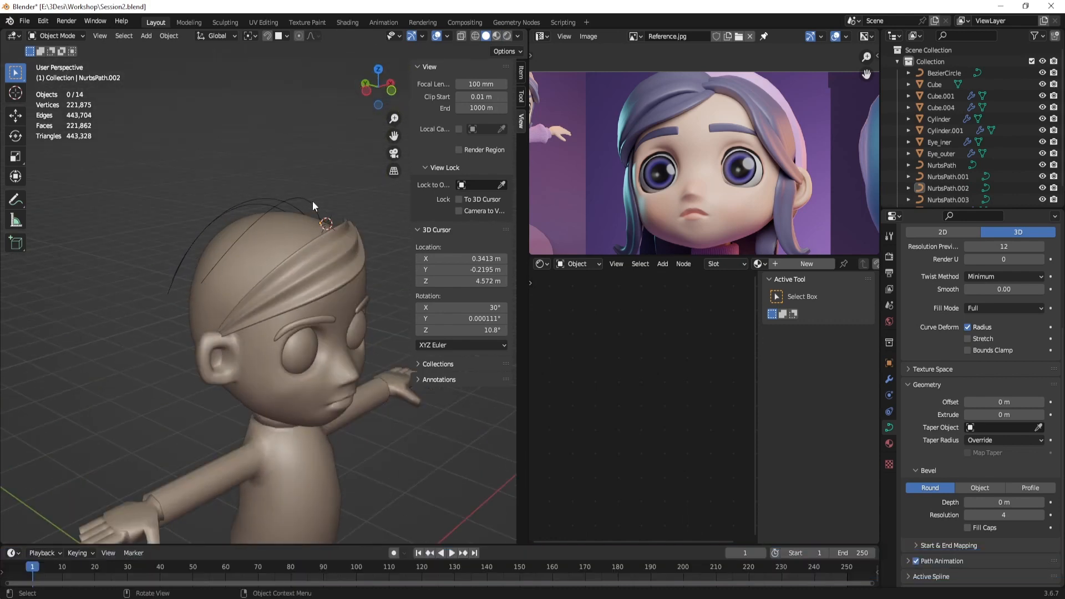
pyautogui.moveTo(230, 273); pyautogui.dragTo(310, 194, button='middle')
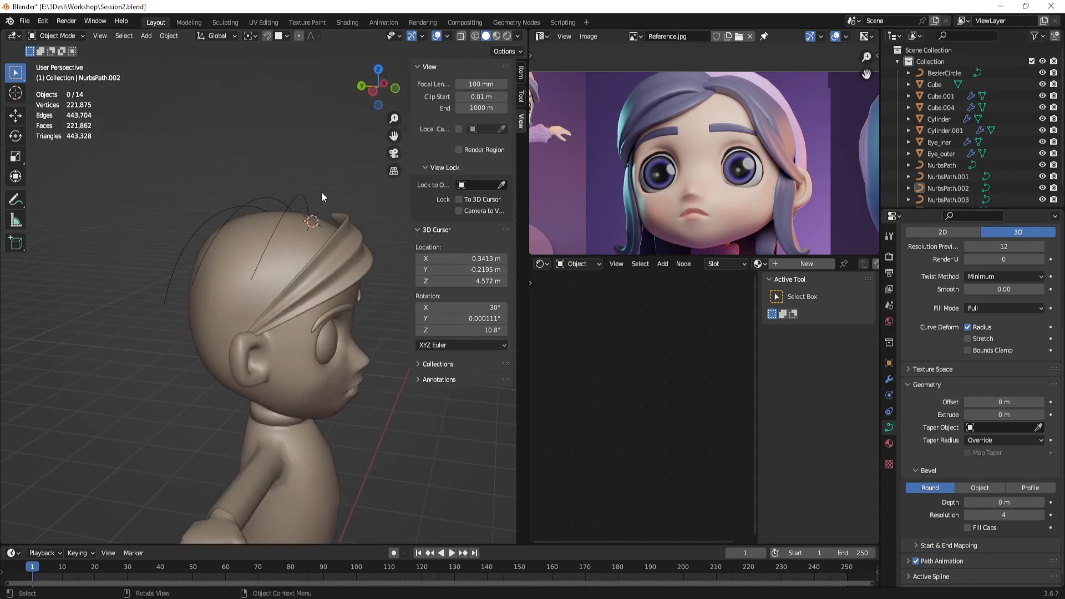
# Reposition the front guide path's lower end closer to the head and shift its adjacent control point outward and down
pyautogui.moveTo(243, 252); pyautogui.dragTo(171, 256, button='middle')
pyautogui.press('Tab')
pyautogui.press('Tab')
pyautogui.click(163, 253)
pyautogui.press('Tab')
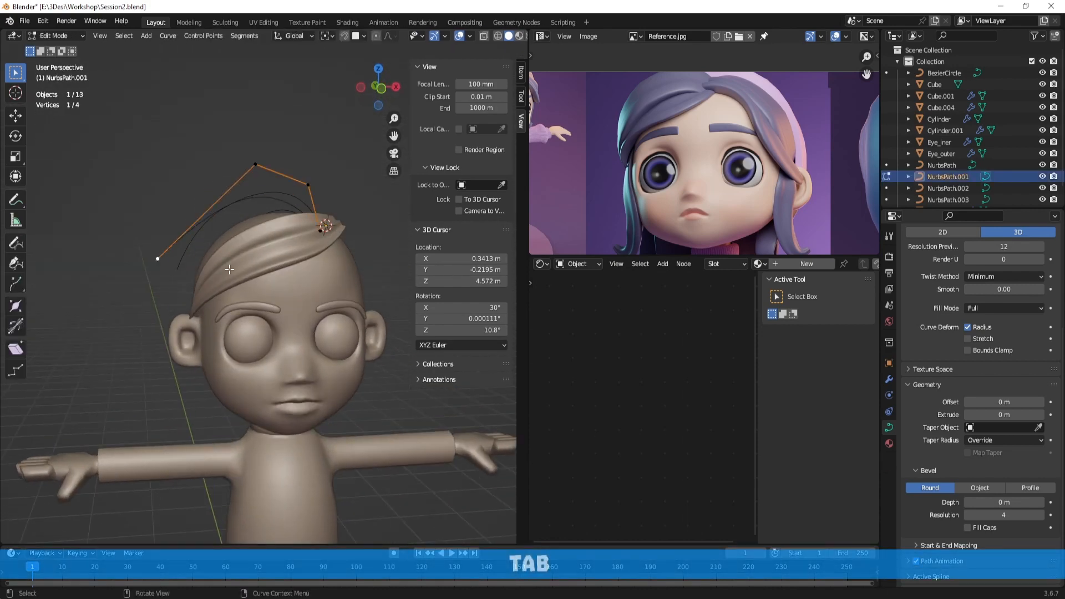
pyautogui.moveTo(230, 269); pyautogui.dragTo(222, 269, button='middle')
pyautogui.press('g')
pyautogui.click(235, 275)
pyautogui.press('g')
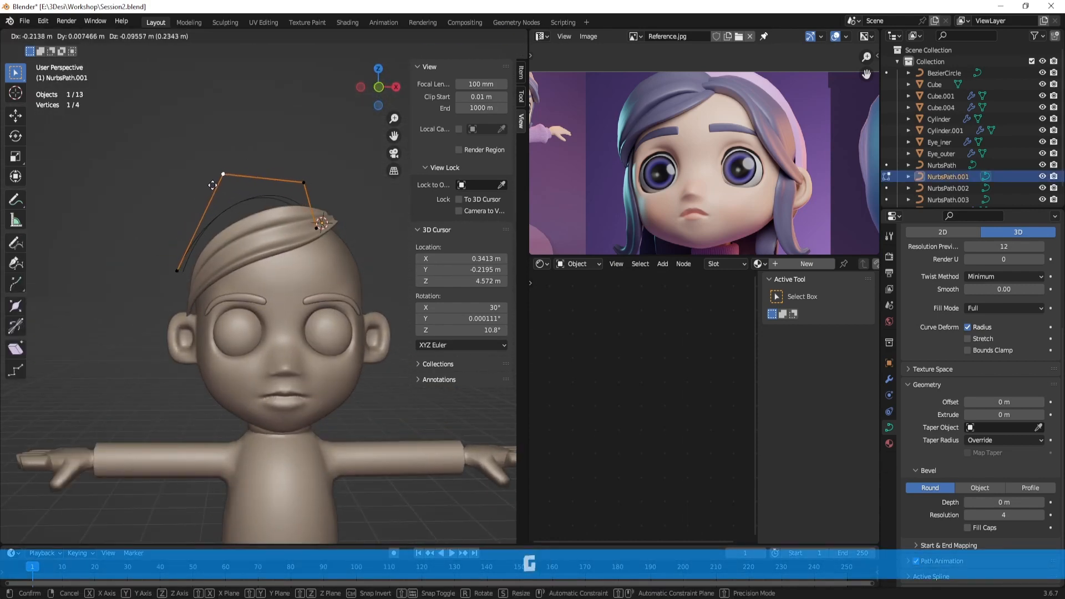
pyautogui.click(206, 182)
pyautogui.moveTo(205, 183); pyautogui.dragTo(298, 205, button='middle')
# Move the middle guide path's lower end and its adjacent control point to follow the side of the head
pyautogui.press('Tab')
pyautogui.click(298, 205)
pyautogui.press('Tab')
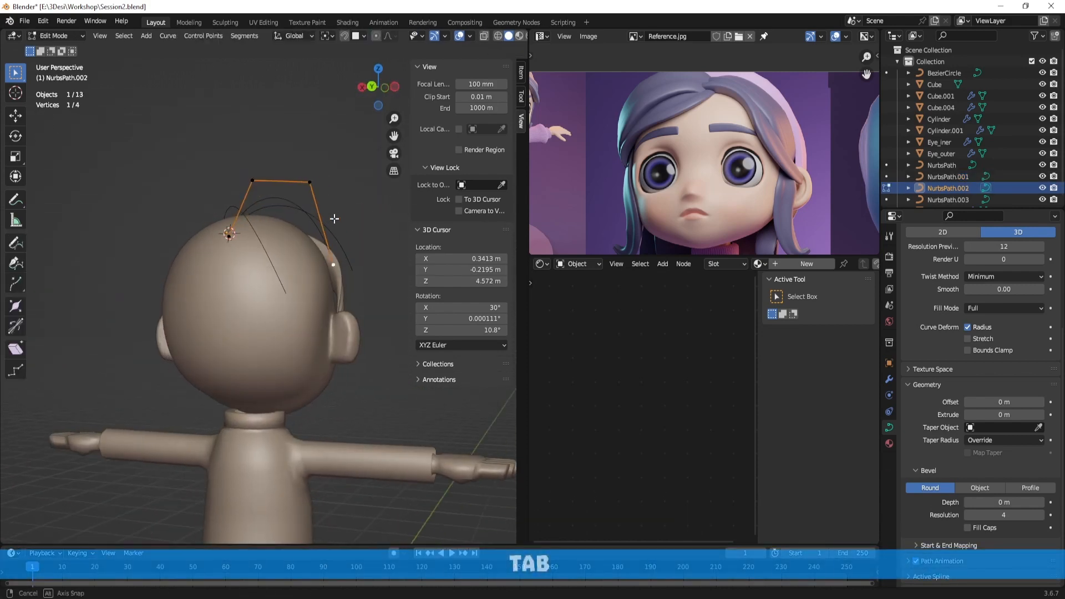
pyautogui.press('g')
pyautogui.click(349, 284)
pyautogui.click(321, 199)
pyautogui.press('g')
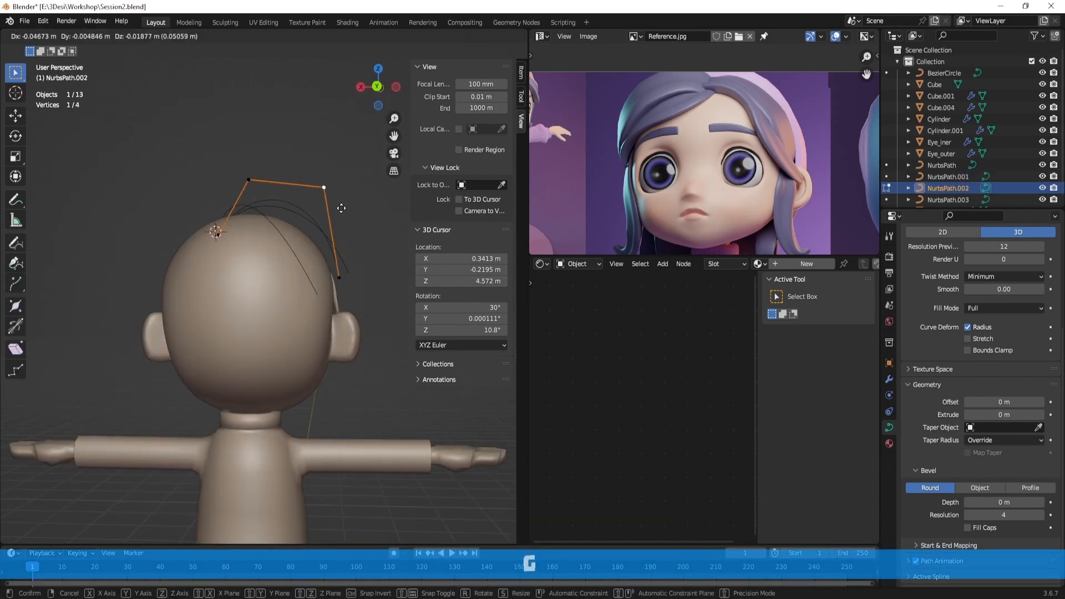
pyautogui.click(340, 207)
# Reposition the middle guide path's control point next to its parting end
pyautogui.press('g')
pyautogui.click(249, 176)
pyautogui.moveTo(250, 177); pyautogui.dragTo(355, 221, button='middle')
pyautogui.press('Tab')
pyautogui.press('Tab')
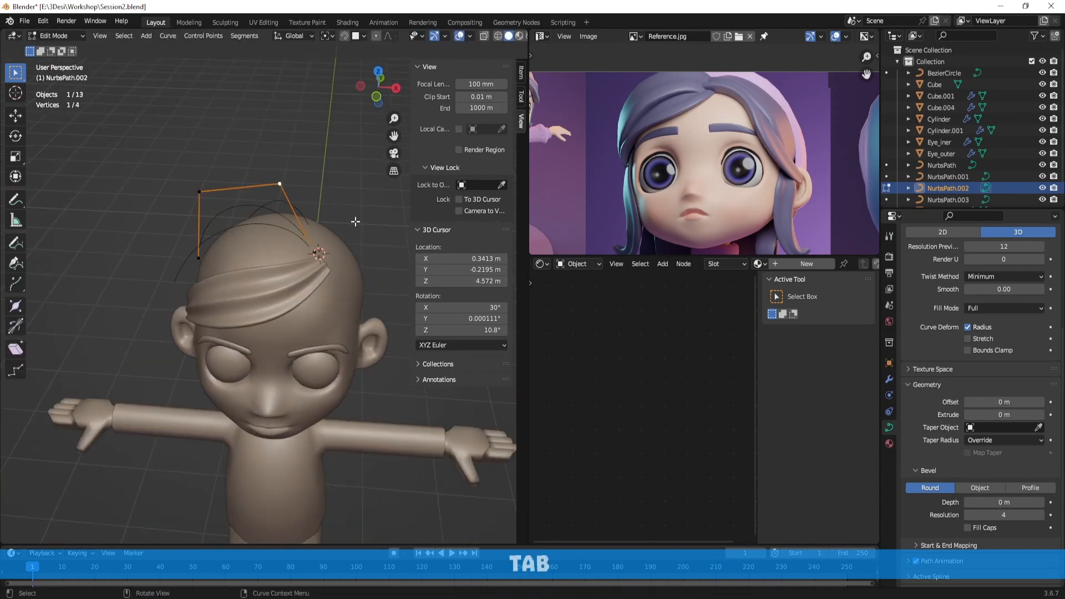
pyautogui.moveTo(288, 191); pyautogui.dragTo(293, 215, button='middle')
pyautogui.press('g')
pyautogui.click(371, 185)
# Move the rearmost path's control point nearest the parting about 0.08 m X, -0.07 m Y and 0.11 m Z
pyautogui.press('Tab')
pyautogui.click(319, 235)
pyautogui.press('Tab')
pyautogui.press('g')
pyautogui.click(284, 201)
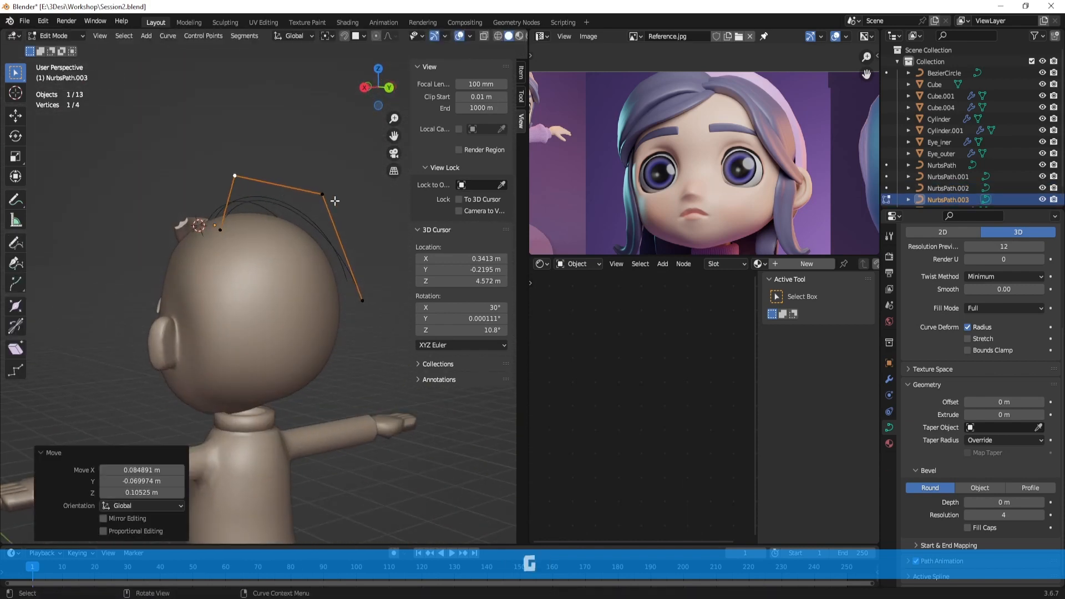
# Reposition the rearmost path's lower end and its adjacent control point along the back of the head
pyautogui.click(335, 200)
pyautogui.press('g')
pyautogui.click(340, 195)
pyautogui.click(362, 300)
pyautogui.moveTo(362, 300); pyautogui.dragTo(274, 333, button='middle')
pyautogui.press('g')
pyautogui.click(392, 308)
# Bevel the front guide path with the BezierCircle object as its profile
pyautogui.press('Tab')
pyautogui.moveTo(290, 196); pyautogui.dragTo(268, 249, button='middle')
pyautogui.click(269, 248)
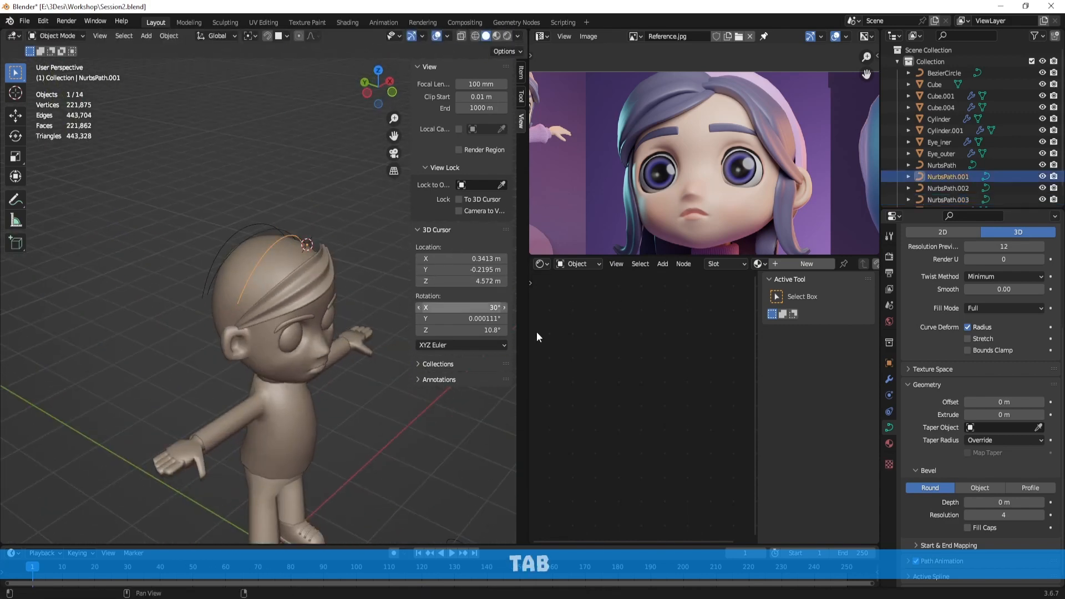
pyautogui.click(992, 489)
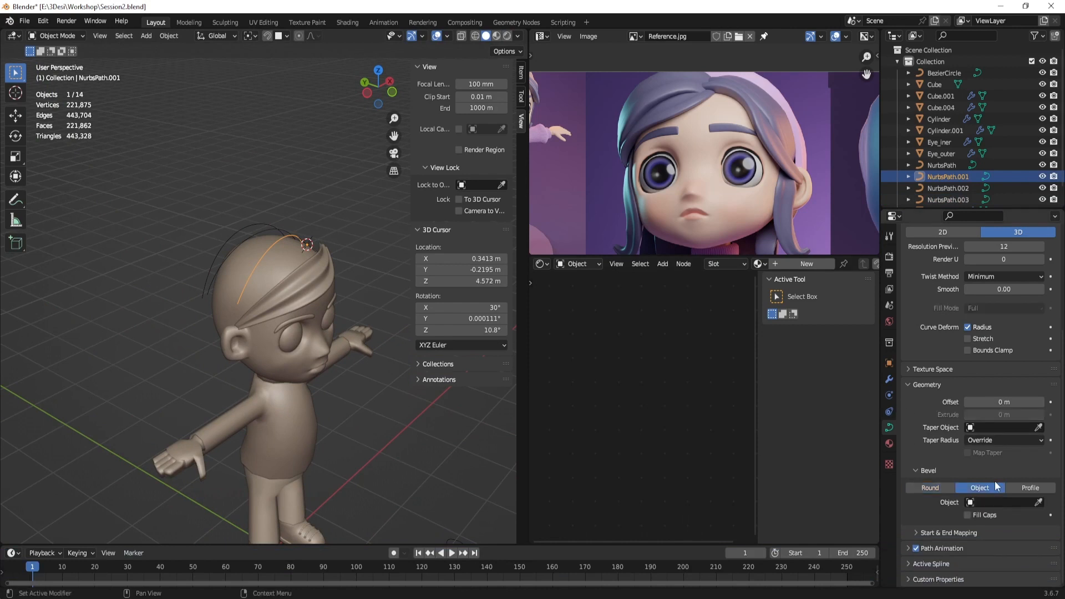
pyautogui.rightClick(434, 447)
pyautogui.scroll(-6, 434, 447)
pyautogui.keyDown('shift'); pyautogui.moveTo(434, 447); pyautogui.dragTo(416, 367, button='middle'); pyautogui.keyUp('shift')
pyautogui.scroll(3, 442, 431)
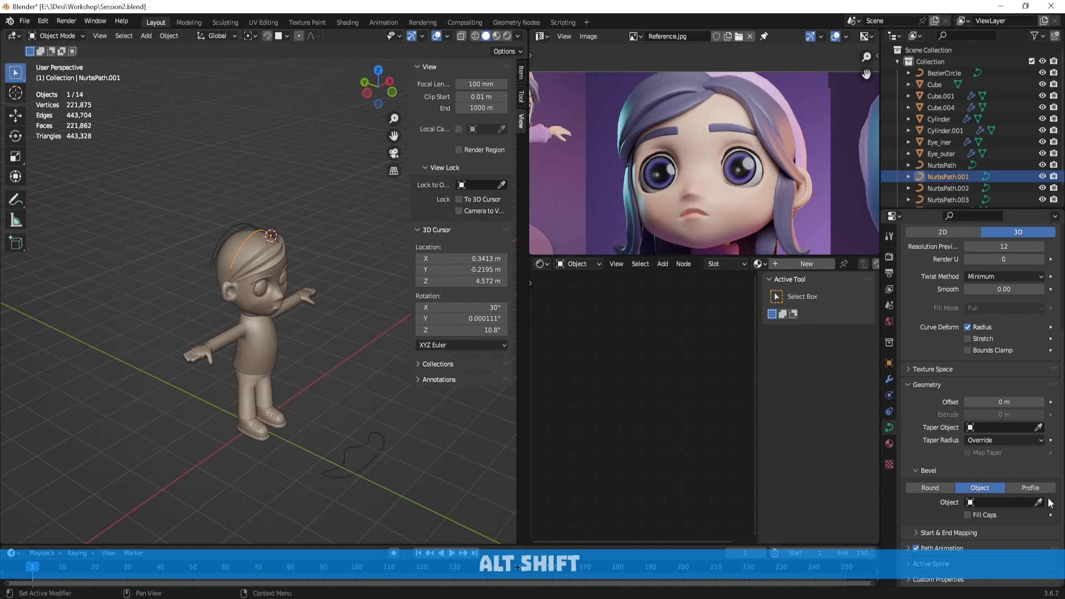
pyautogui.click(382, 447)
# Shrink the radius of all the new strand's control points by a factor of 0.171
pyautogui.scroll(2, 333, 361)
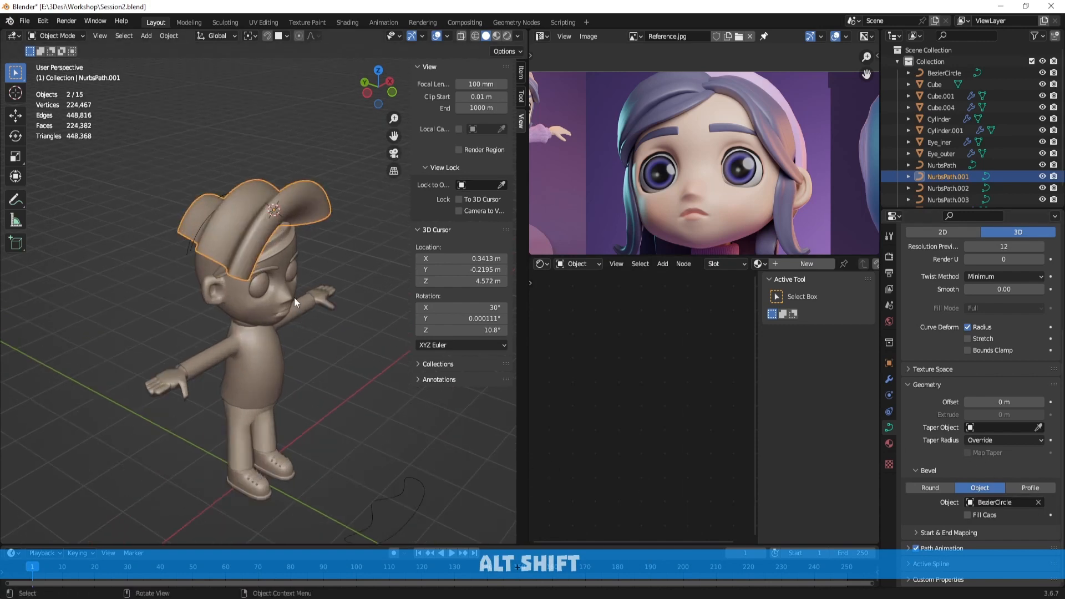
pyautogui.moveTo(294, 297); pyautogui.dragTo(376, 339, button='middle')
pyautogui.press('Tab')
pyautogui.press('a')
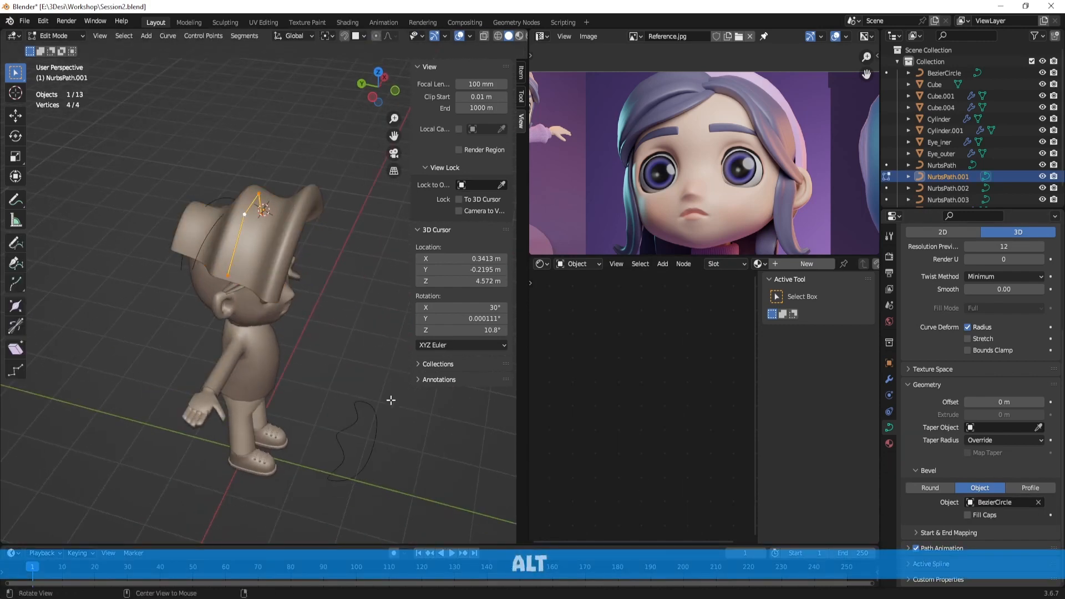
pyautogui.hotkey('alt', 's')
pyautogui.click(277, 253)
pyautogui.scroll(3, 292, 277)
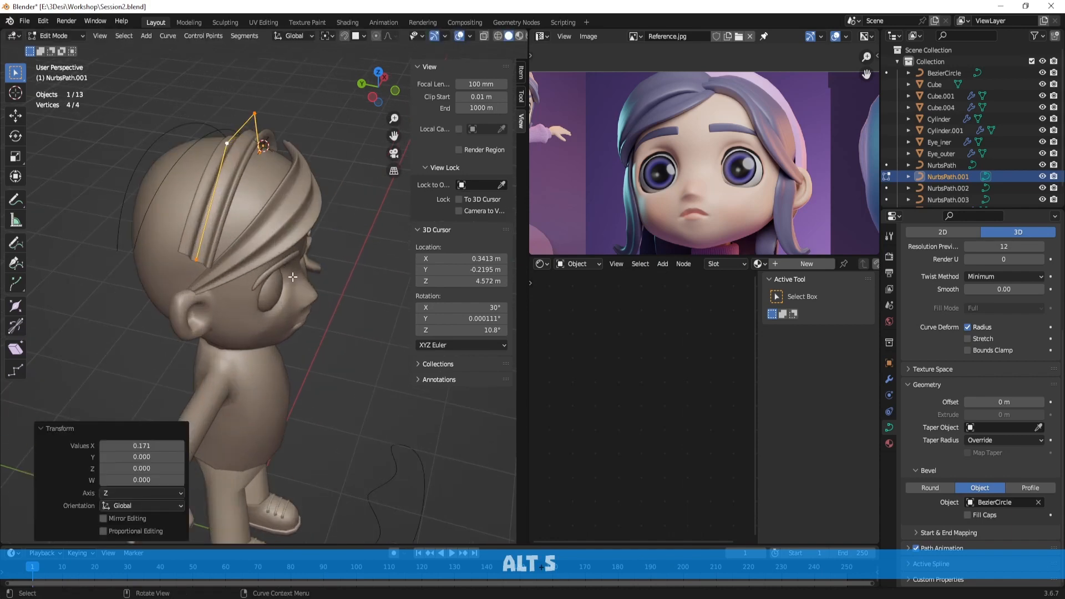
# Taper the new strand by scaling the radius of its lower end by 0.223
pyautogui.moveTo(355, 233); pyautogui.dragTo(387, 186, button='middle')
pyautogui.click(233, 218)
pyautogui.hotkey('alt', 's')
pyautogui.click(236, 226)
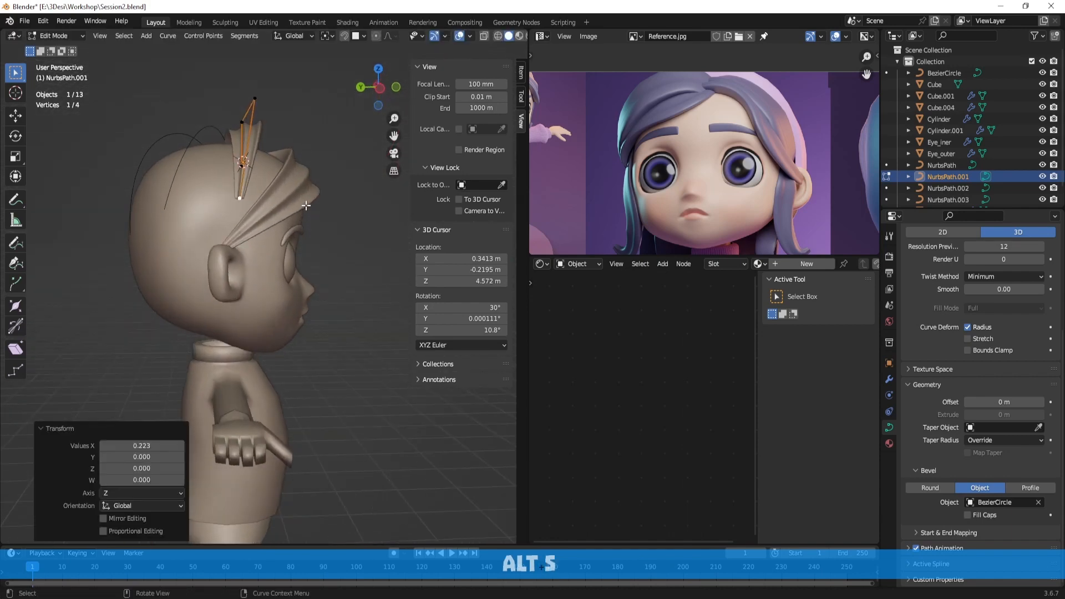
# Move the strand's middle control point forward and down, about -0.04 m X, -0.25 m Y and -0.19 m Z
pyautogui.click(282, 183)
pyautogui.moveTo(281, 184); pyautogui.dragTo(305, 141, button='middle')
pyautogui.click(242, 114)
pyautogui.press('g')
pyautogui.click(279, 127)
pyautogui.press('g')
pyautogui.click(348, 158)
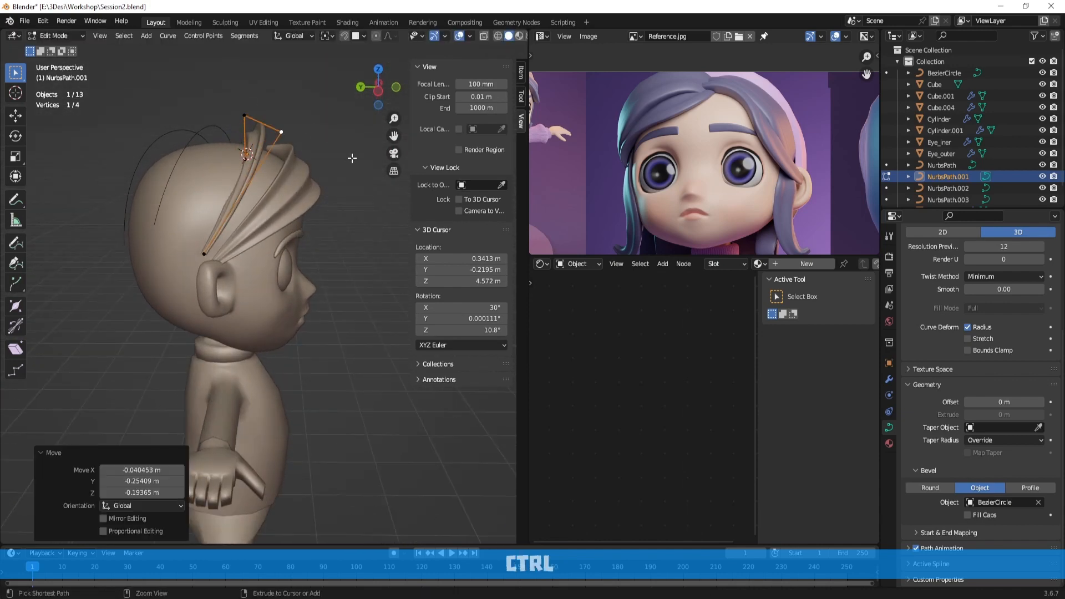
# Tilt the strand's middle control point 118° and scale its radius by 3.061
pyautogui.hotkey('ctrl', 't')
pyautogui.click(197, 211)
pyautogui.hotkey('alt', 's')
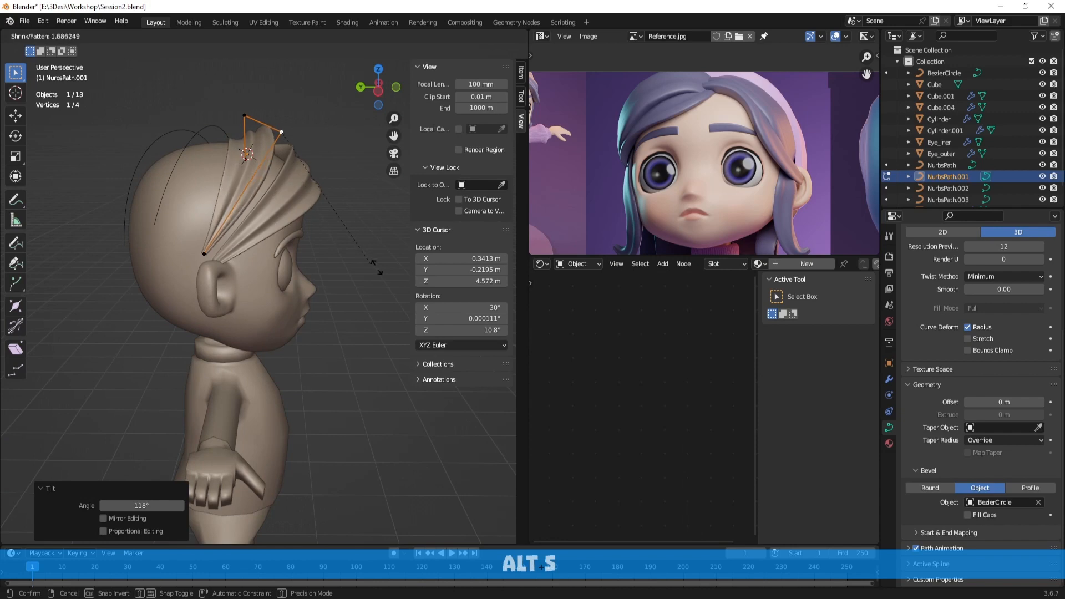
pyautogui.click(485, 307)
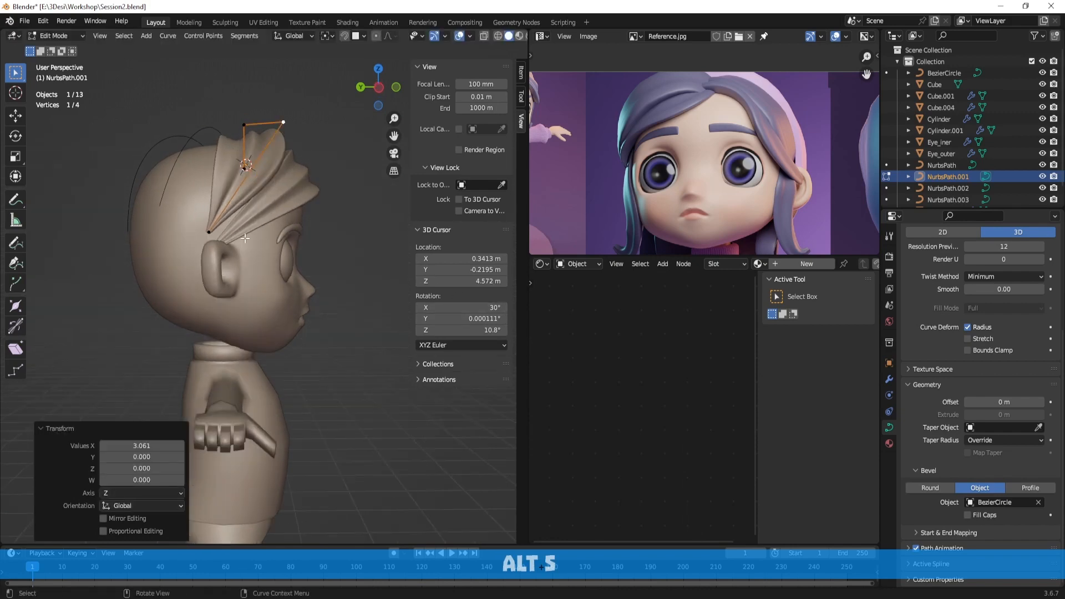
# Reposition the new strand's control points so it lies behind the forehead strand
pyautogui.press('g')
pyautogui.click(207, 245)
pyautogui.moveTo(207, 245); pyautogui.dragTo(133, 243, button='middle')
pyautogui.click(224, 136)
pyautogui.moveTo(274, 160); pyautogui.dragTo(231, 161, button='middle')
pyautogui.press('g')
pyautogui.click(240, 159)
# Shift the strand's lower end about 0.09 m along X, tilt it, and adjust its position above the ear
pyautogui.click(172, 250)
pyautogui.moveTo(226, 258); pyautogui.dragTo(371, 260, button='middle')
pyautogui.press('g')
pyautogui.press('x')
pyautogui.click(232, 259)
pyautogui.hotkey('ctrl', 't')
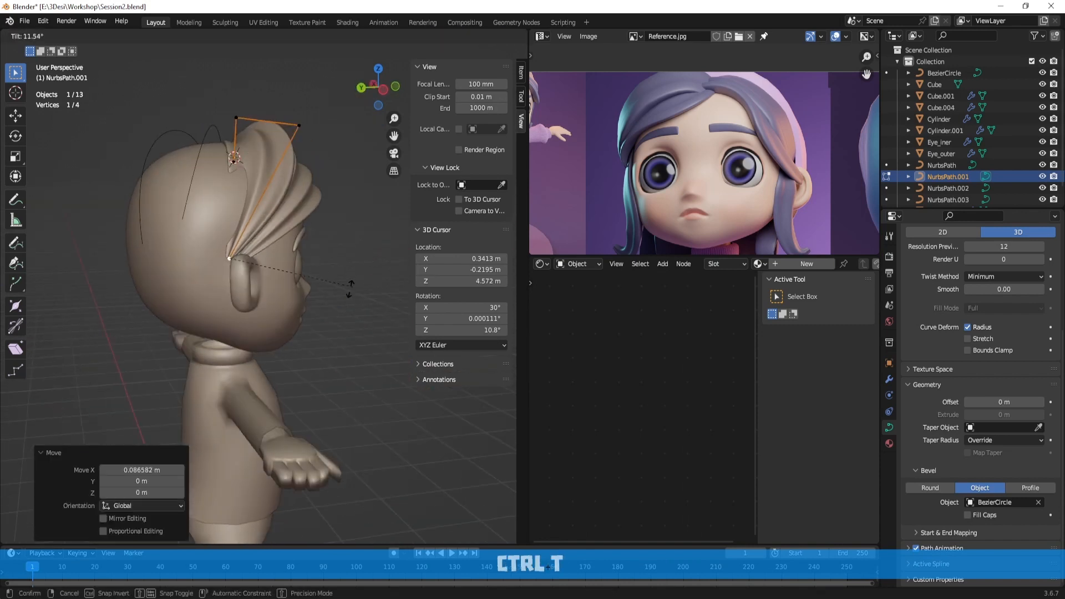
pyautogui.click(241, 277)
pyautogui.moveTo(241, 278); pyautogui.dragTo(208, 242, button='middle')
pyautogui.press('g')
pyautogui.click(322, 260)
# Move the forehead strand's lower end about -0.03 m along X and 0.01 m along Y
pyautogui.press('Tab')
pyautogui.click(279, 202)
pyautogui.press('Tab')
pyautogui.press('g')
pyautogui.click(263, 243)
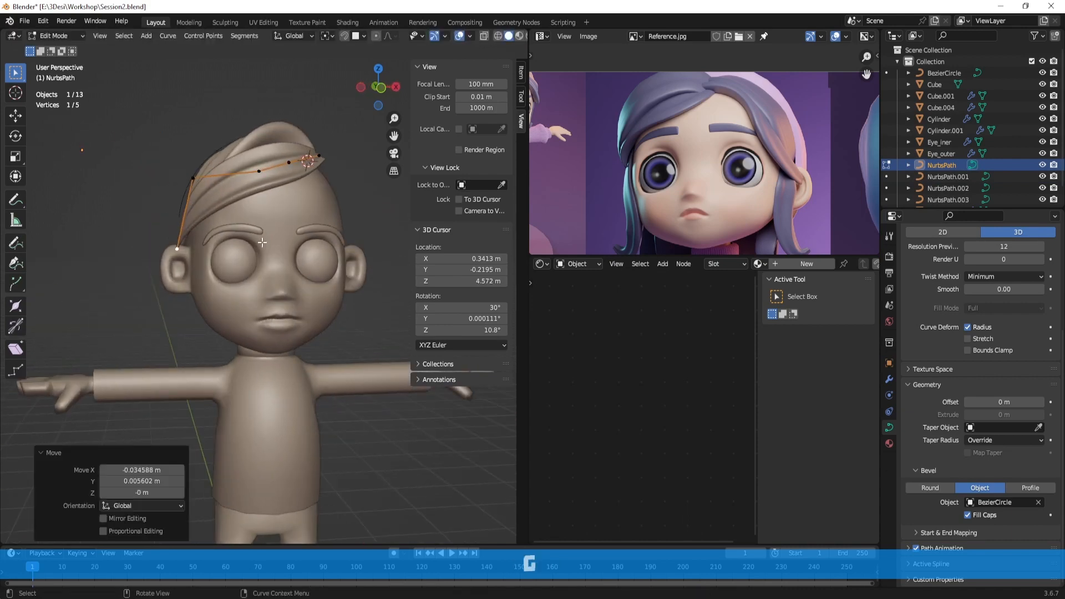
# Reposition the forehead strand's upper control points over the side and top of the head
pyautogui.click(196, 182)
pyautogui.press('g')
pyautogui.moveTo(290, 206); pyautogui.dragTo(333, 210, button='middle')
pyautogui.click(263, 201)
pyautogui.click(247, 168)
pyautogui.press('g')
pyautogui.click(227, 189)
pyautogui.scroll(3, 344, 203)
# Raise the forehead strand's middle control point about 0.04 m
pyautogui.press('Tab')
pyautogui.click(359, 205)
pyautogui.scroll(3, 305, 198)
pyautogui.moveTo(274, 184); pyautogui.dragTo(315, 216, button='middle')
pyautogui.click(295, 236)
pyautogui.press('Tab')
pyautogui.press('g')
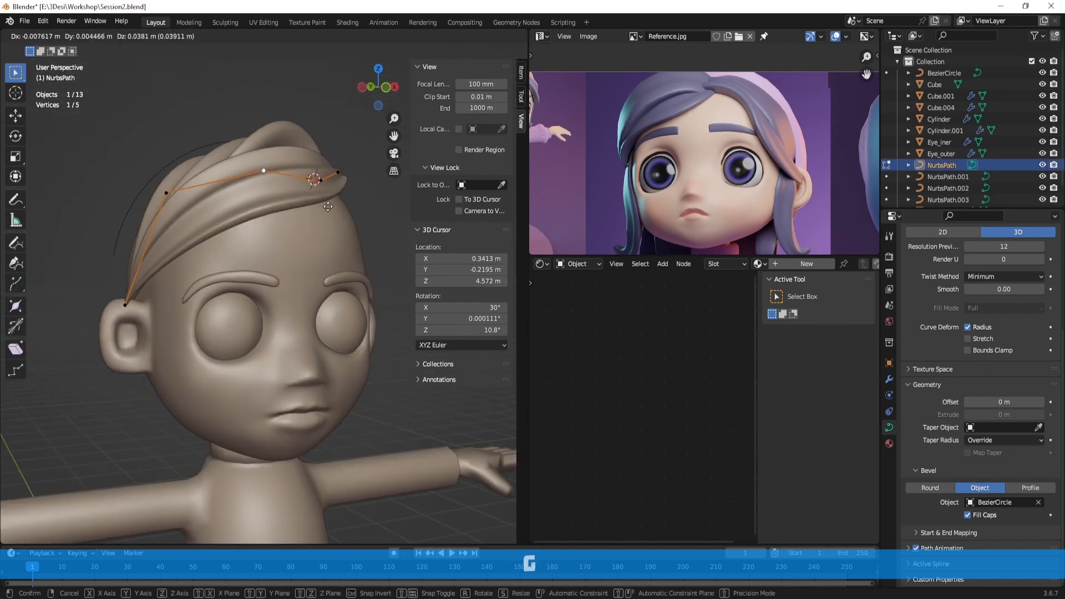
pyautogui.click(327, 207)
# Try moving the forehead strand's middle control point about -0.18 m X, 0.04 m Y and 0.08 m Z, and undo it
pyautogui.moveTo(368, 196); pyautogui.dragTo(323, 201, button='middle')
pyautogui.press('g')
pyautogui.click(312, 192)
pyautogui.rightClick(305, 187)
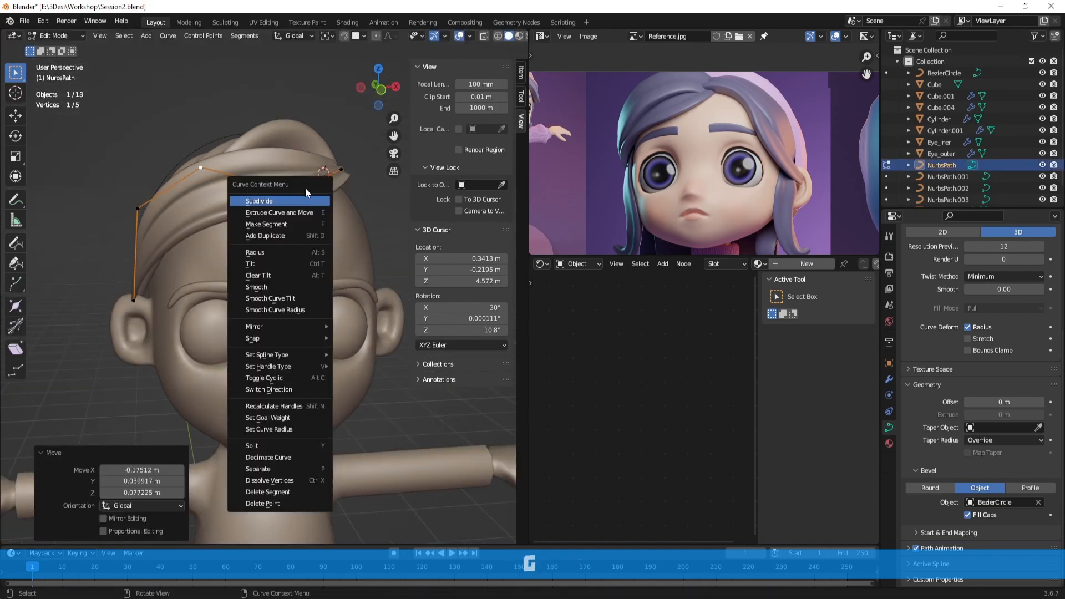
pyautogui.click(331, 127)
pyautogui.hotkey('ctrl', 'z')
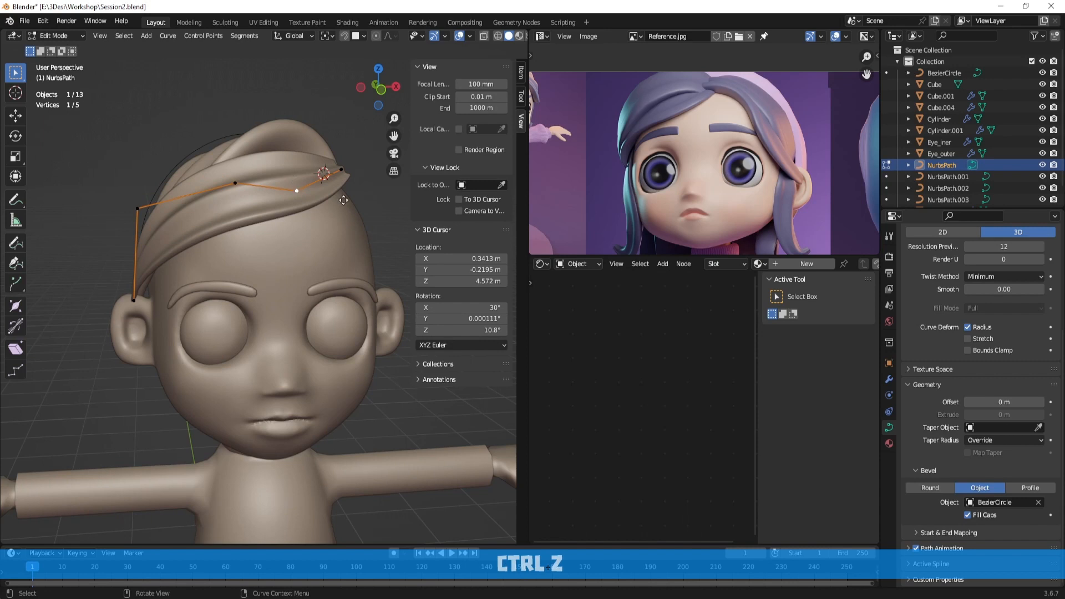
# Reposition the forehead strand's control point near the parting and finish editing the curve
pyautogui.press('g')
pyautogui.click(346, 175)
pyautogui.scroll(-5, 345, 183)
pyautogui.press('Tab')
pyautogui.scroll(-4, 345, 197)
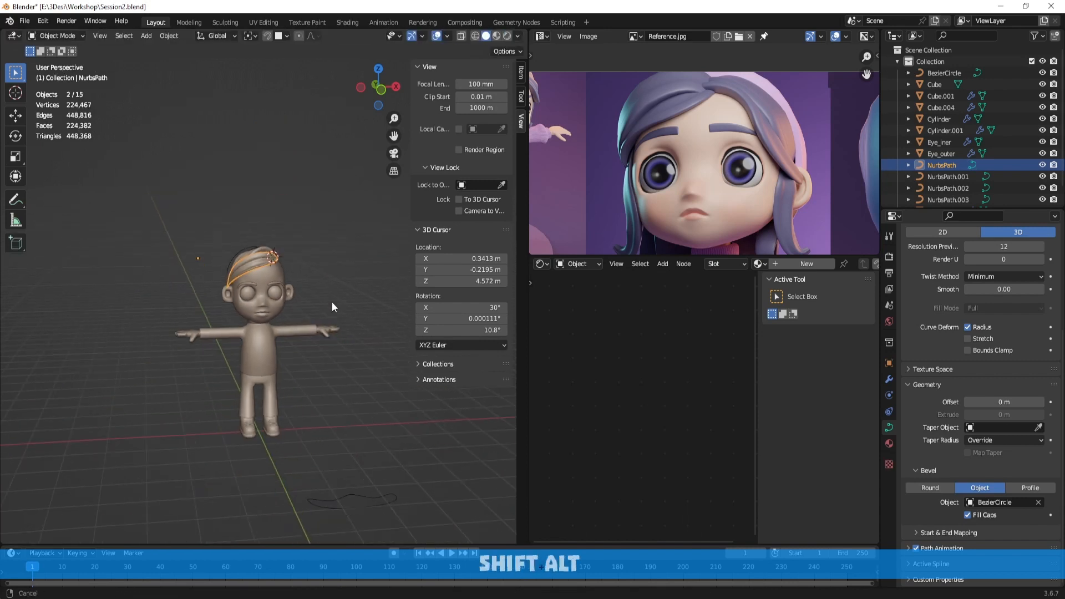
# Tilt the second strand's control point above the parting
pyautogui.moveTo(333, 303); pyautogui.dragTo(356, 378, button='middle')
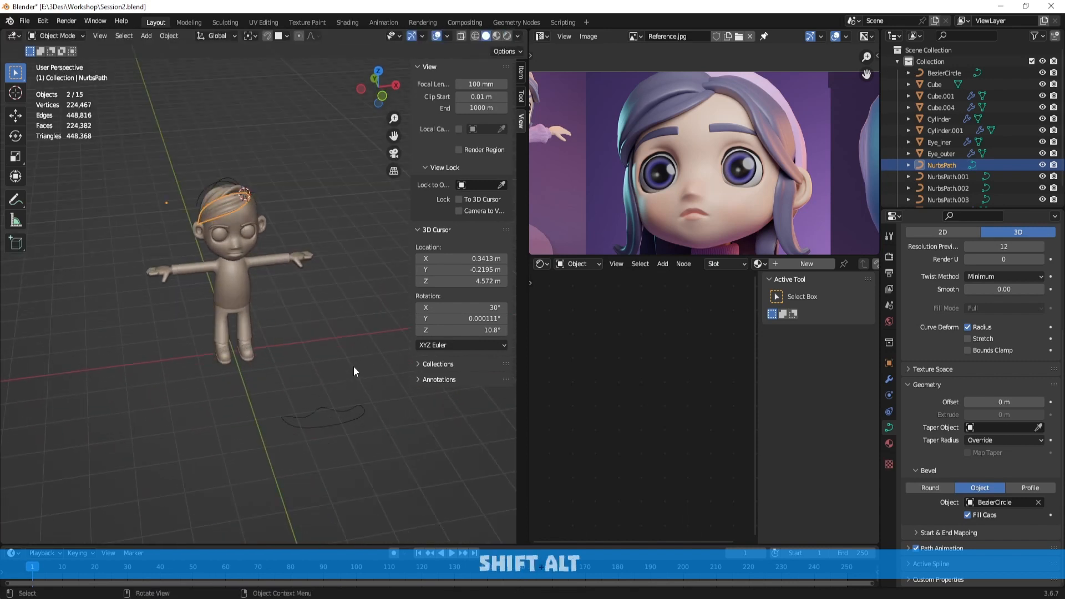
pyautogui.scroll(2, 312, 299)
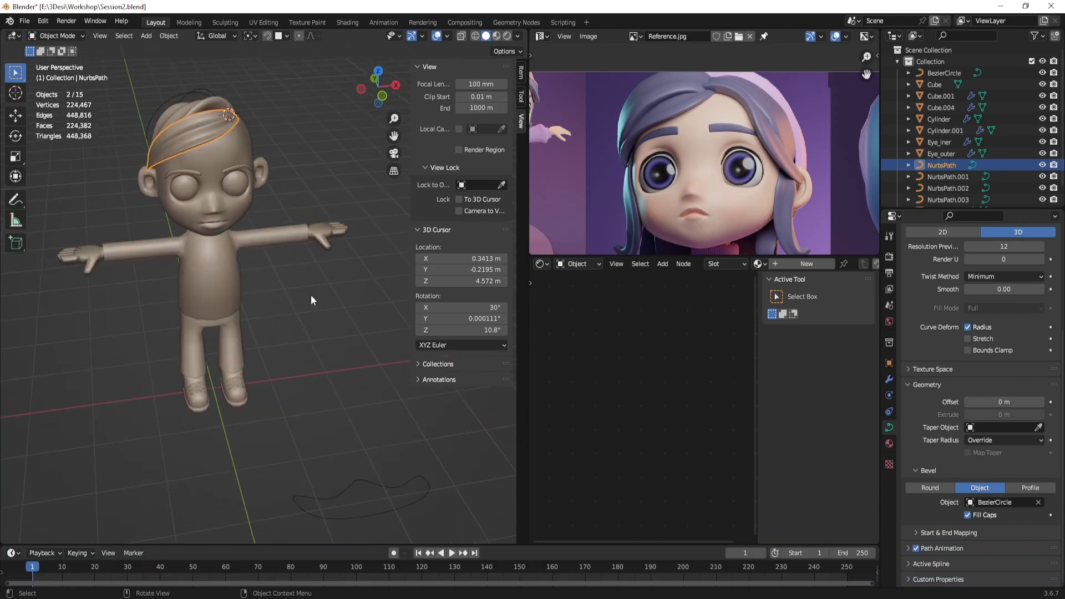
pyautogui.click(310, 285)
pyautogui.moveTo(311, 285); pyautogui.dragTo(287, 233, button='middle')
pyautogui.scroll(2, 308, 322)
pyautogui.click(278, 282)
pyautogui.press('Tab')
pyautogui.press('Tab')
pyautogui.click(296, 274)
pyautogui.press('Tab')
pyautogui.hotkey('ctrl', 't')
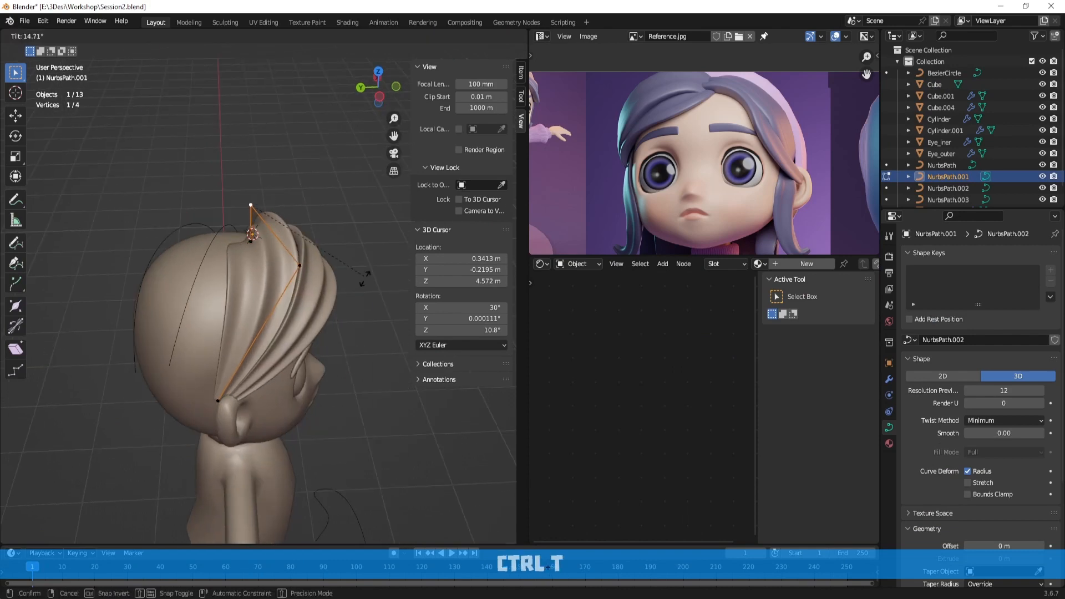
pyautogui.click(339, 301)
# Refine the tilt of the second strand near the parting and reposition its top control point against the head
pyautogui.moveTo(339, 301); pyautogui.dragTo(222, 223, button='middle')
pyautogui.hotkey('ctrl', 't')
pyautogui.click(198, 348)
pyautogui.press('g')
pyautogui.click(314, 250)
pyautogui.click(213, 221)
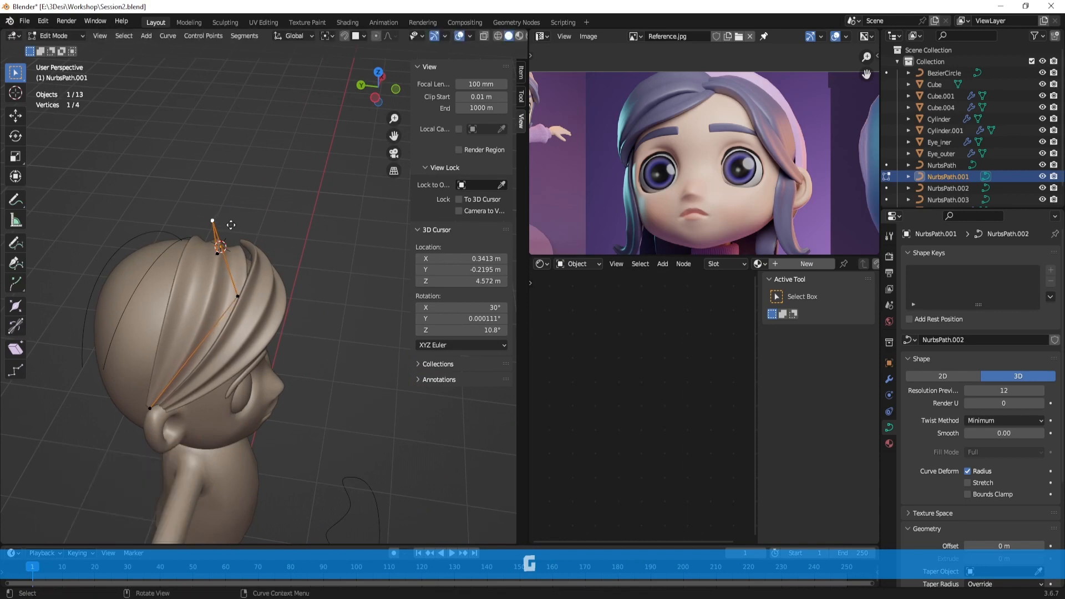
pyautogui.press('g')
pyautogui.click(249, 218)
pyautogui.moveTo(249, 219); pyautogui.dragTo(336, 315, button='middle')
pyautogui.press('Tab')
pyautogui.hotkey('alt', 'a')
pyautogui.moveTo(336, 315); pyautogui.dragTo(353, 286, button='middle')
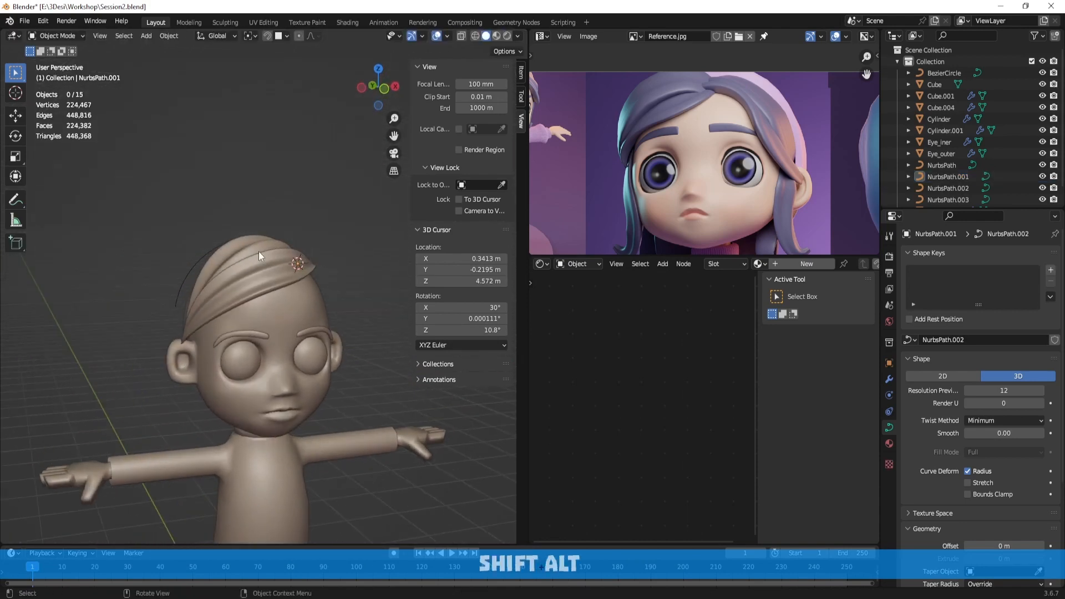
# Duplicate the second strand in place and shrink the copy's radius at all points by about 0.39
pyautogui.click(226, 249)
pyautogui.moveTo(272, 278); pyautogui.dragTo(355, 284, button='middle')
pyautogui.scroll(1, 356, 284)
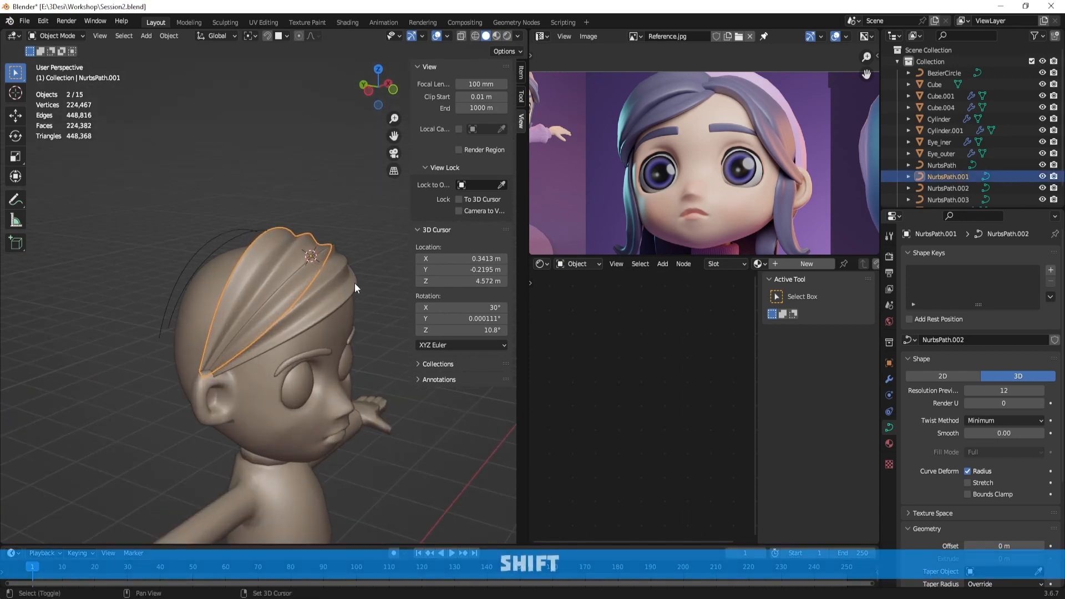
pyautogui.hotkey('shift', 'd')
pyautogui.rightClick(355, 283)
pyautogui.press('Tab')
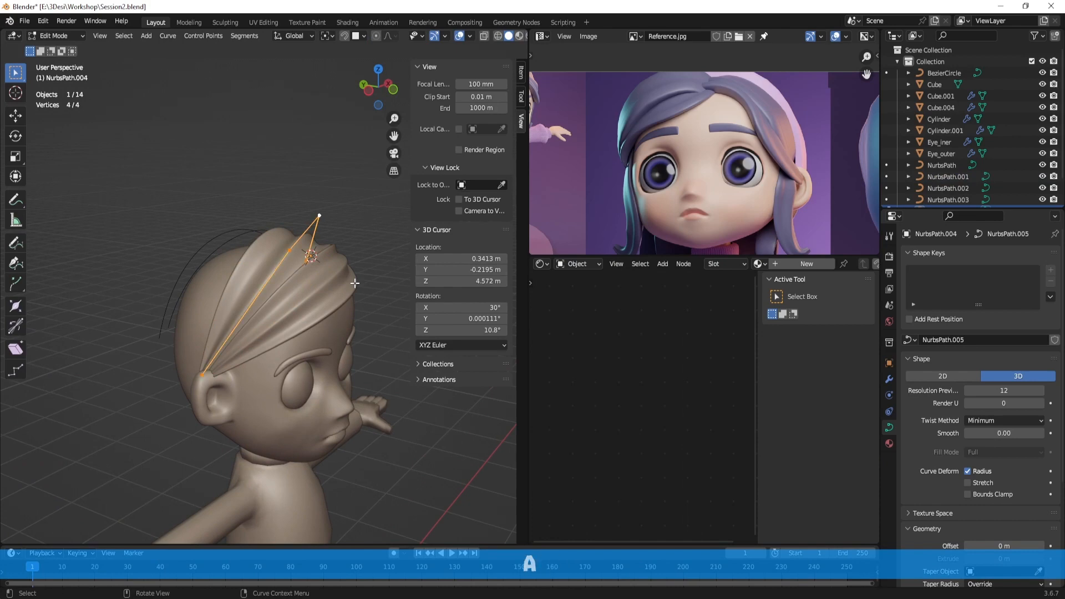
pyautogui.hotkey('alt', 's')
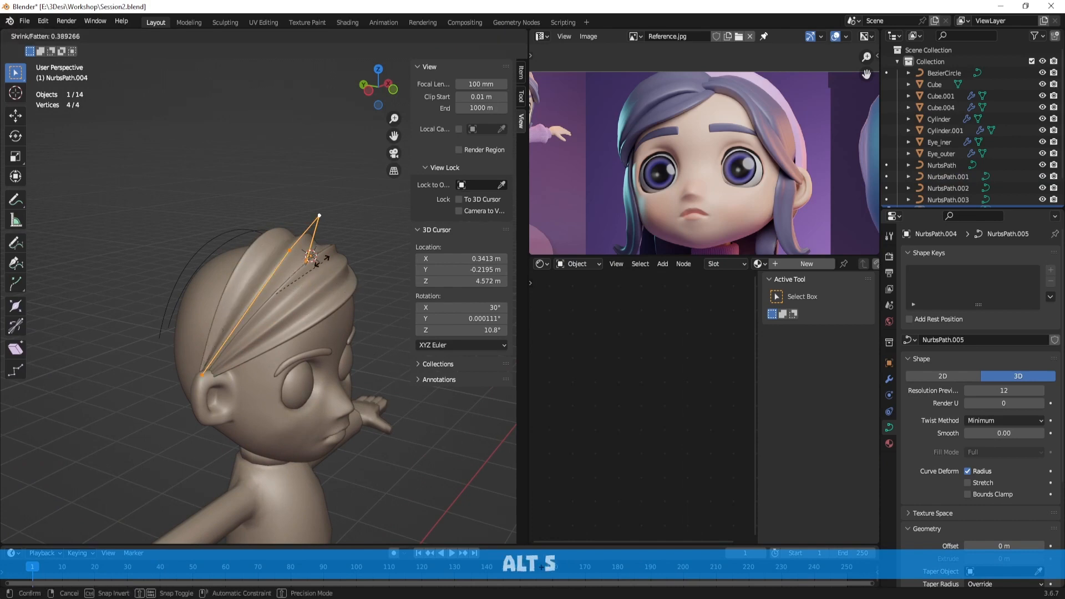
pyautogui.click(322, 262)
# Move the thin copy's lower end outward from the head and lower its adjacent control point about 0.06 m
pyautogui.moveTo(320, 262); pyautogui.dragTo(243, 263, button='middle')
pyautogui.moveTo(142, 320); pyautogui.dragTo(234, 393)
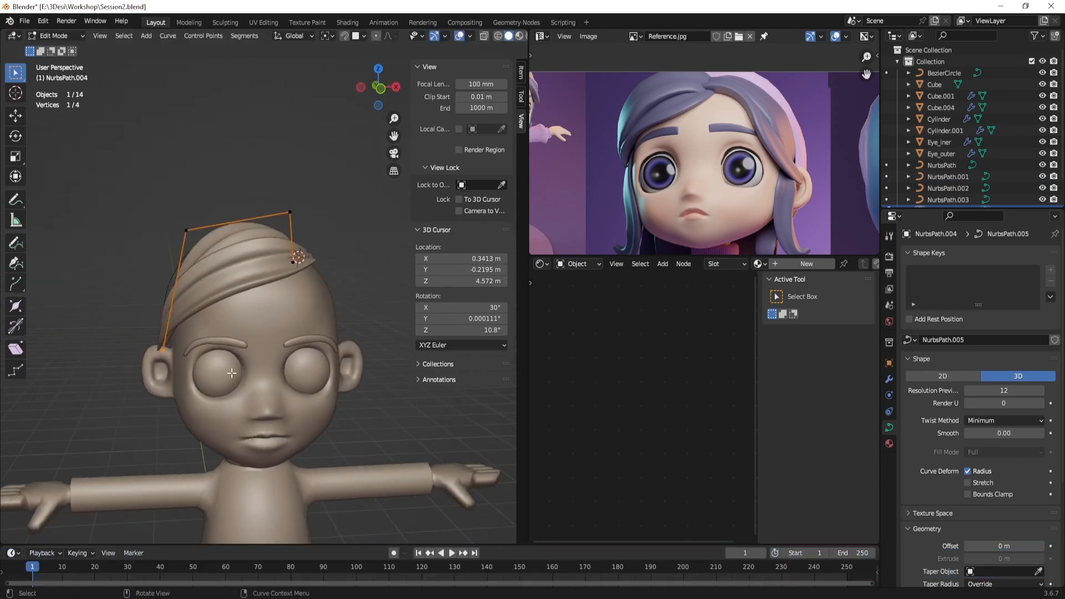
pyautogui.press('g')
pyautogui.click(208, 347)
pyautogui.moveTo(177, 223); pyautogui.dragTo(223, 269)
pyautogui.press('g')
pyautogui.click(222, 277)
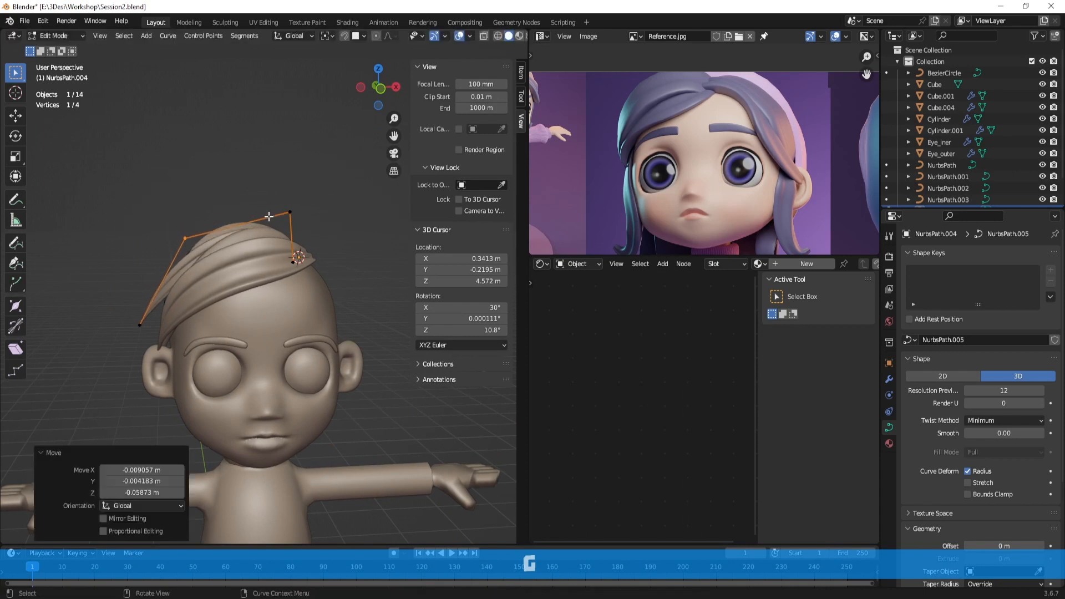
# Raise the thin strand's control point above its lower end, and move the lower end up and inward along the head
pyautogui.moveTo(268, 204); pyautogui.dragTo(322, 271)
pyautogui.press('g')
pyautogui.rightClick(333, 261)
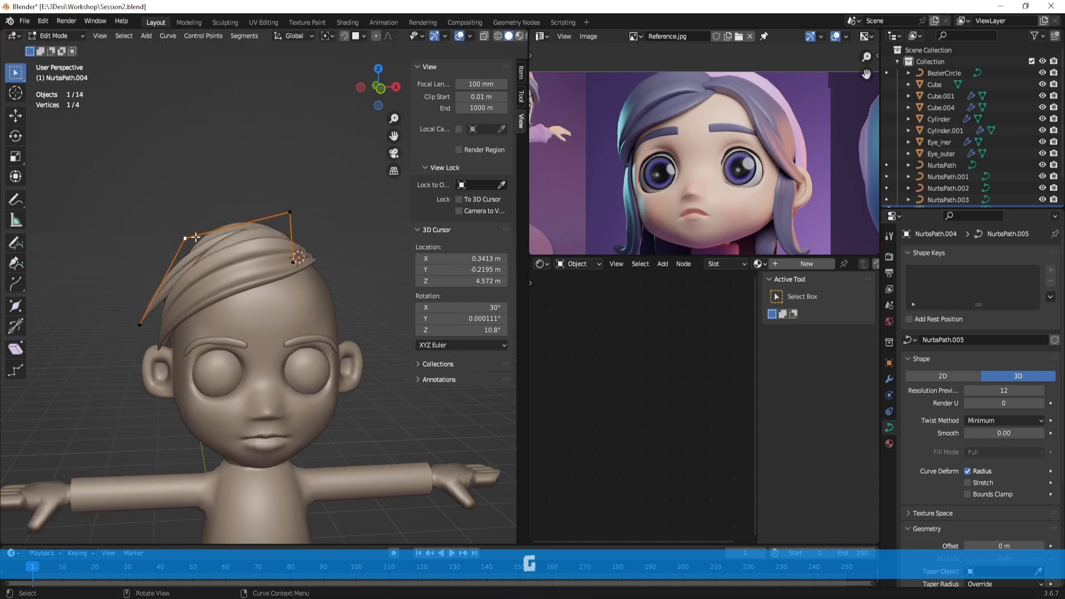
pyautogui.press('g')
pyautogui.click(192, 219)
pyautogui.moveTo(131, 293); pyautogui.dragTo(176, 359)
pyautogui.press('g')
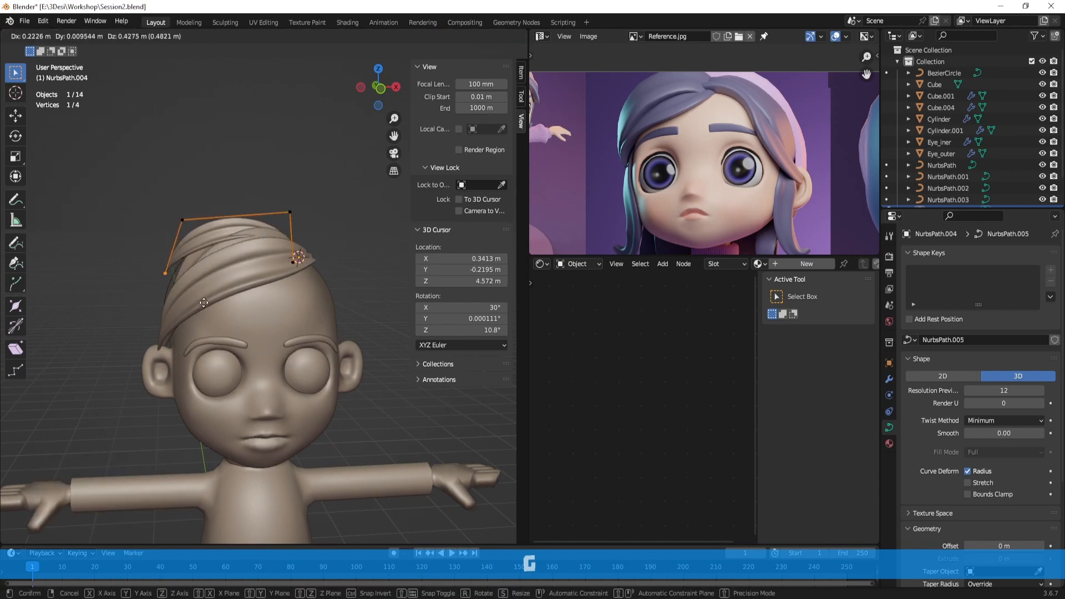
pyautogui.click(193, 291)
# Move the thin strand's control point near the parting forward by about 0.42 m along Y
pyautogui.moveTo(193, 291); pyautogui.dragTo(303, 289, button='middle')
pyautogui.click(321, 226)
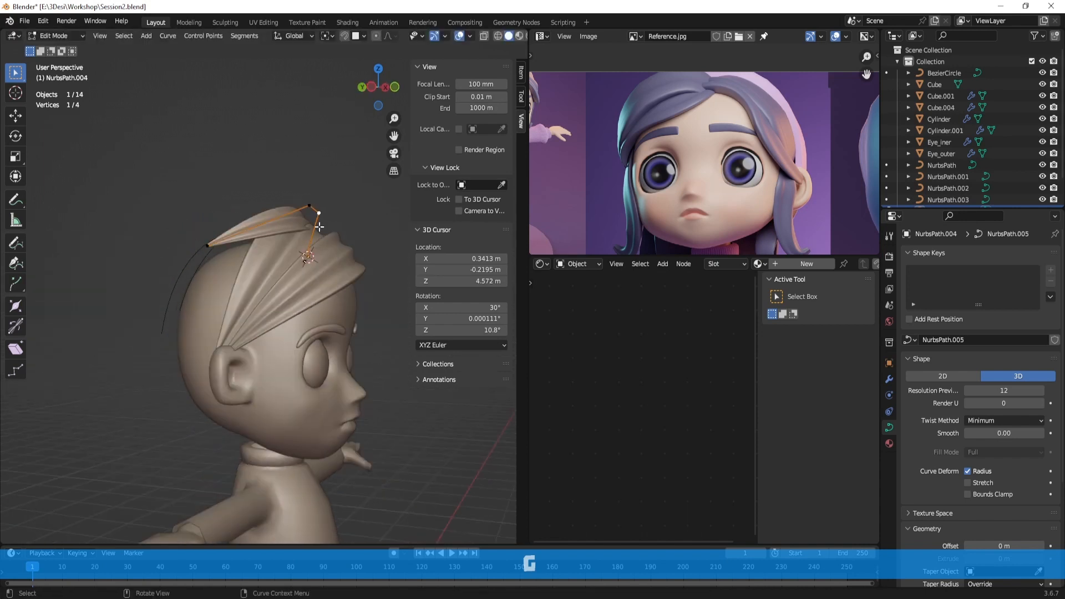
pyautogui.press('g')
pyautogui.click(383, 229)
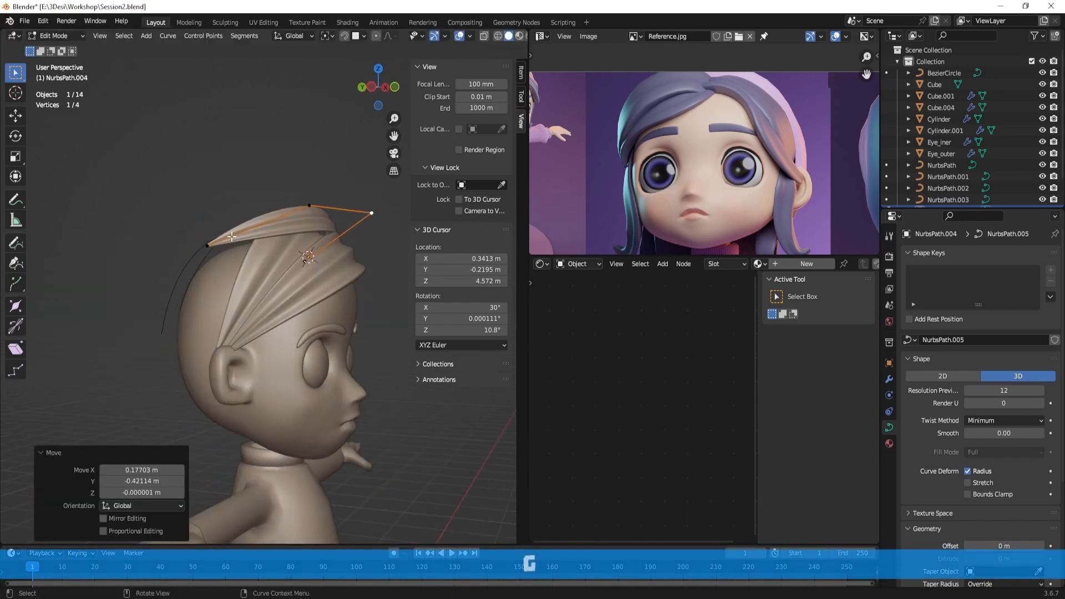
# Bring the thin strand's lower end forward over the head and adjust its position from the front
pyautogui.click(208, 246)
pyautogui.press('g')
pyautogui.click(286, 253)
pyautogui.moveTo(285, 253); pyautogui.dragTo(202, 259, button='middle')
pyautogui.press('g')
pyautogui.click(165, 263)
pyautogui.click(169, 213)
pyautogui.press('g')
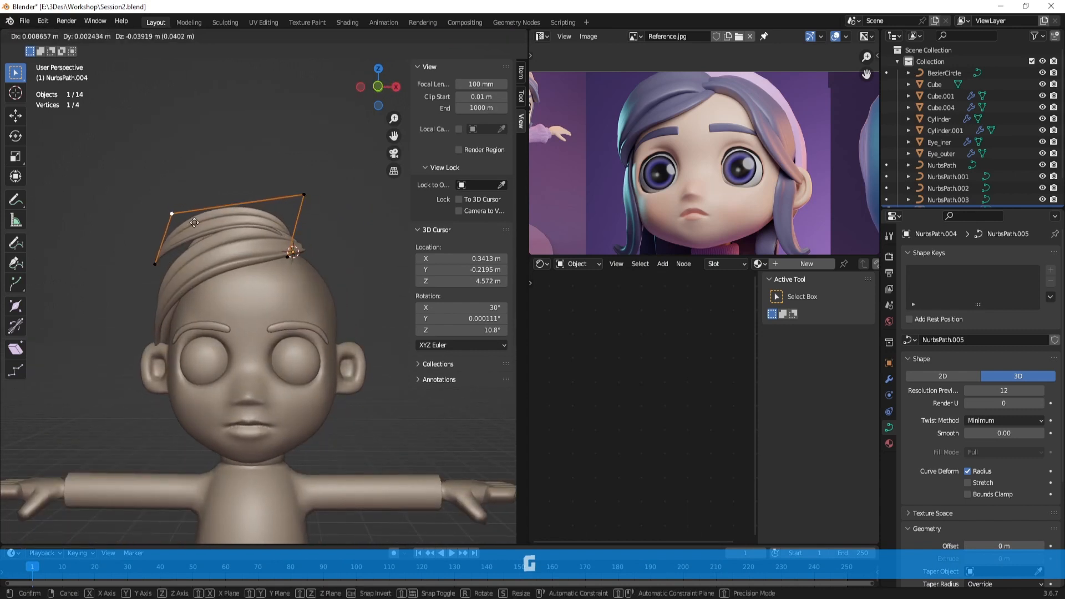
pyautogui.rightClick(179, 217)
# Subdivide the thin strand's upper segment and its lowest segment to add two control points
pyautogui.rightClick(257, 203)
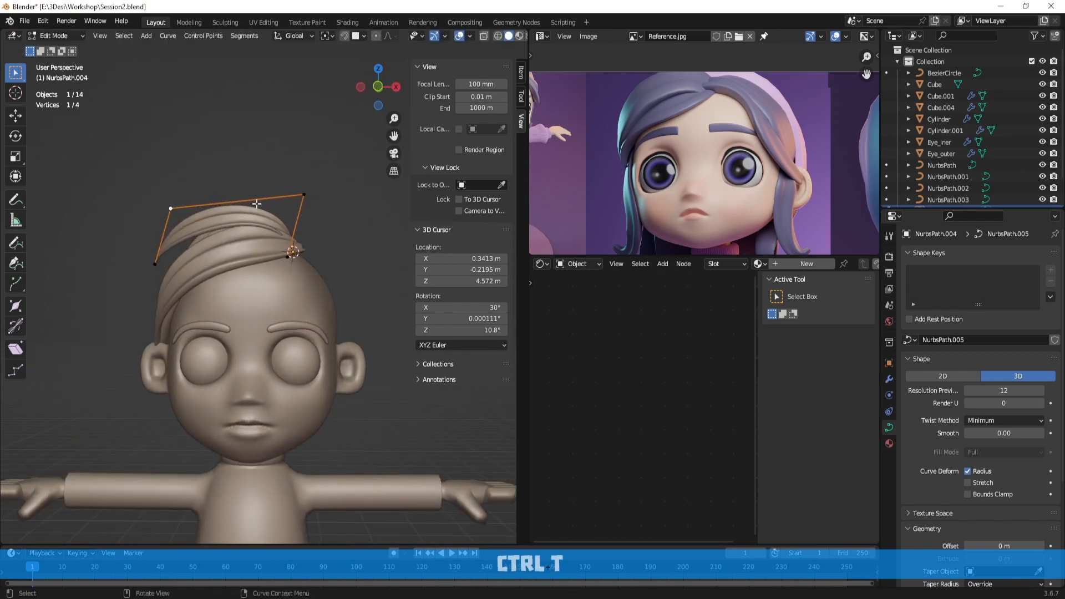
pyautogui.press('space')
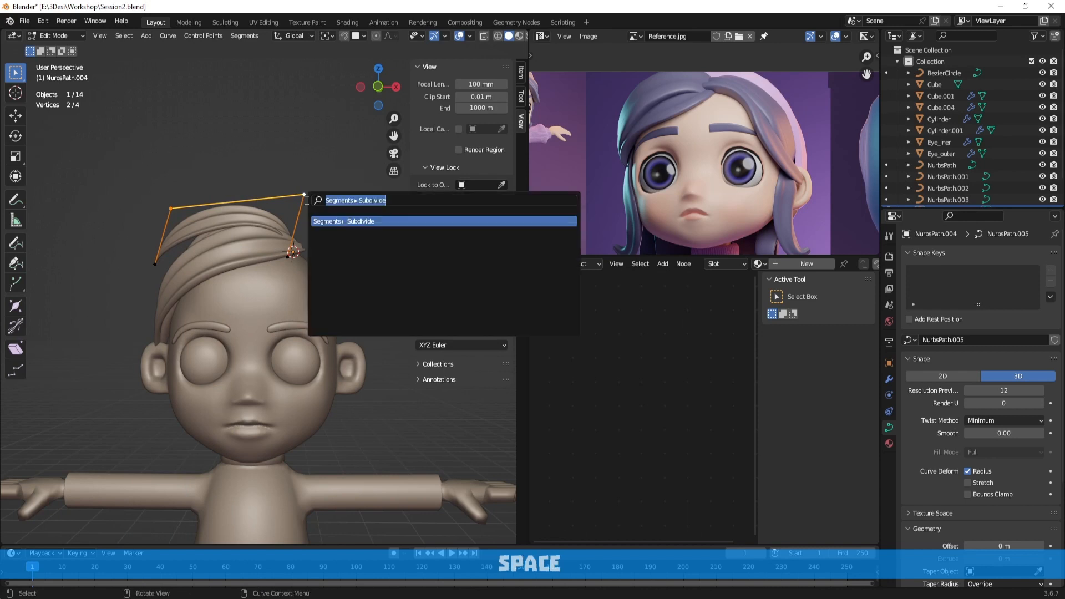
pyautogui.click(354, 221)
pyautogui.press('space')
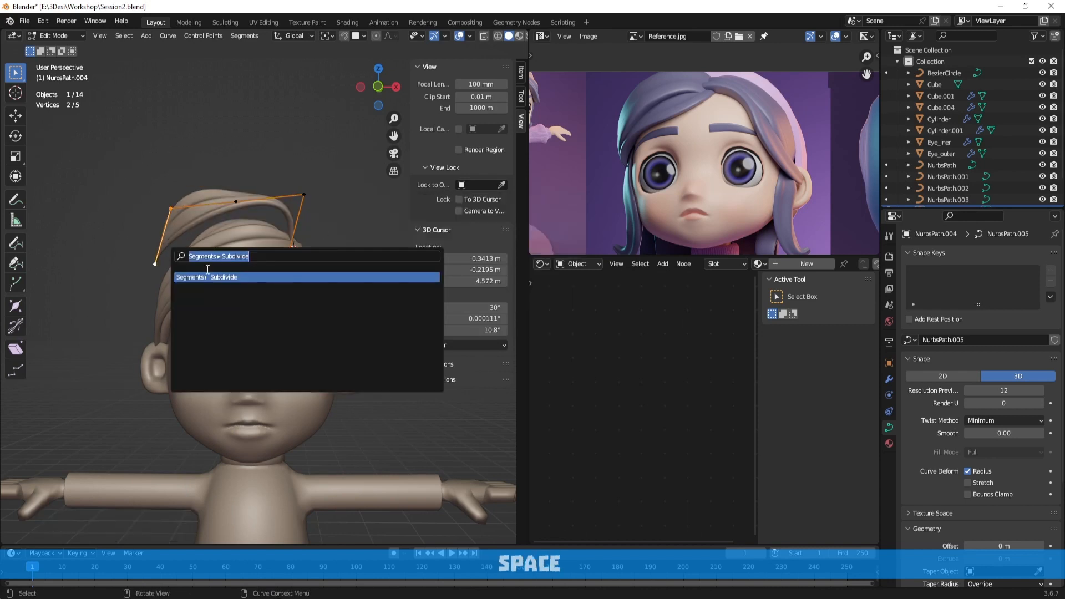
pyautogui.press('Return')
# Move the new lower control point inward and down about 0.15 m, and adjust the radius of both added points
pyautogui.moveTo(201, 232); pyautogui.dragTo(202, 233)
pyautogui.press('g')
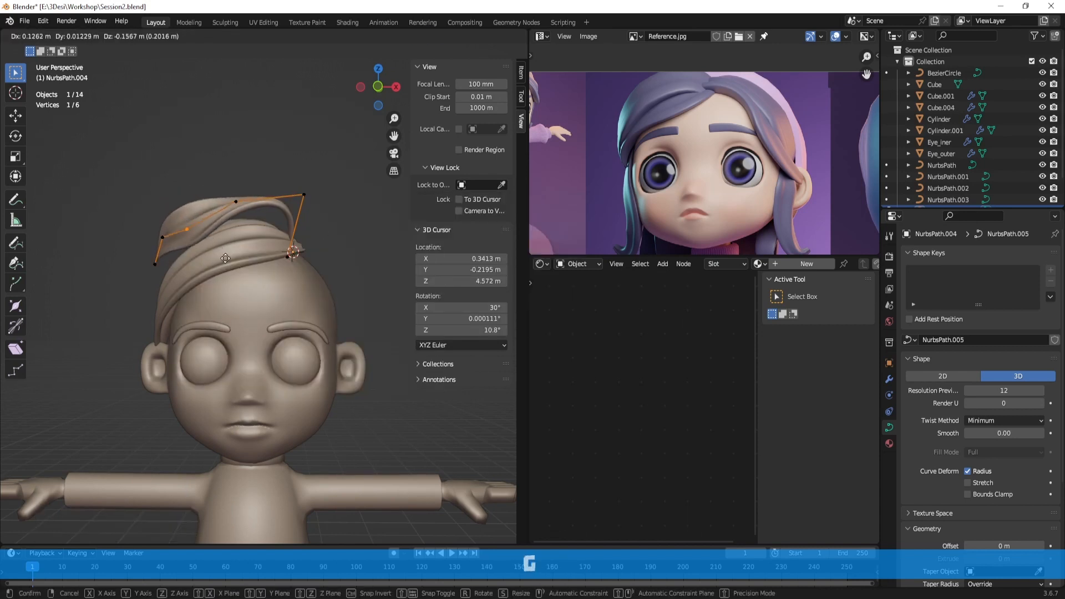
pyautogui.click(238, 254)
pyautogui.hotkey('alt', 's')
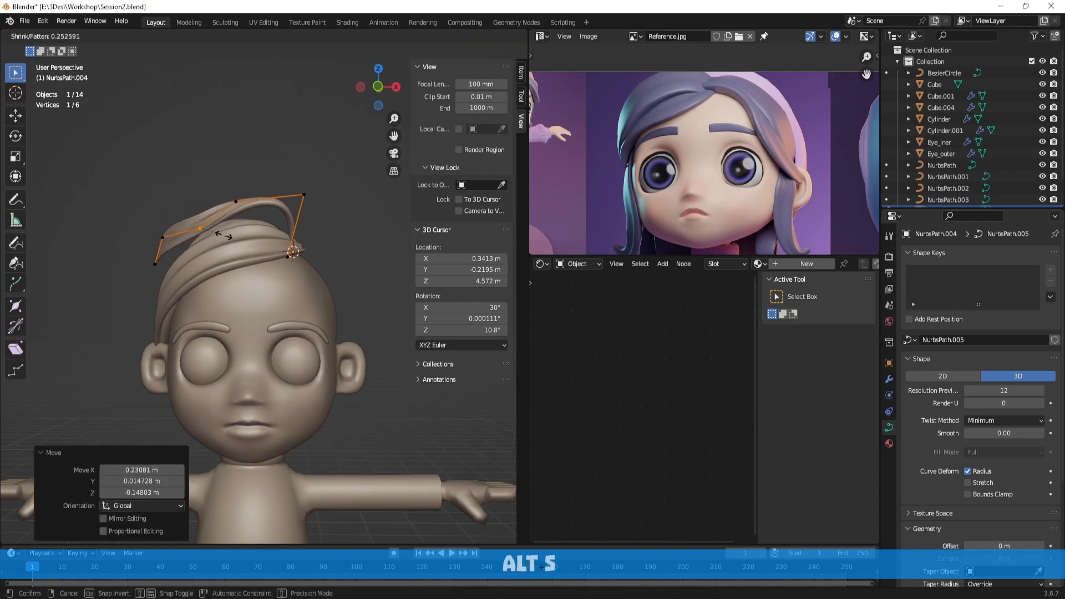
pyautogui.click(224, 235)
pyautogui.click(238, 204)
pyautogui.hotkey('alt', 's')
pyautogui.click(299, 232)
# Lower the thin strand's control point above the parting closer to the head
pyautogui.click(304, 199)
pyautogui.press('g')
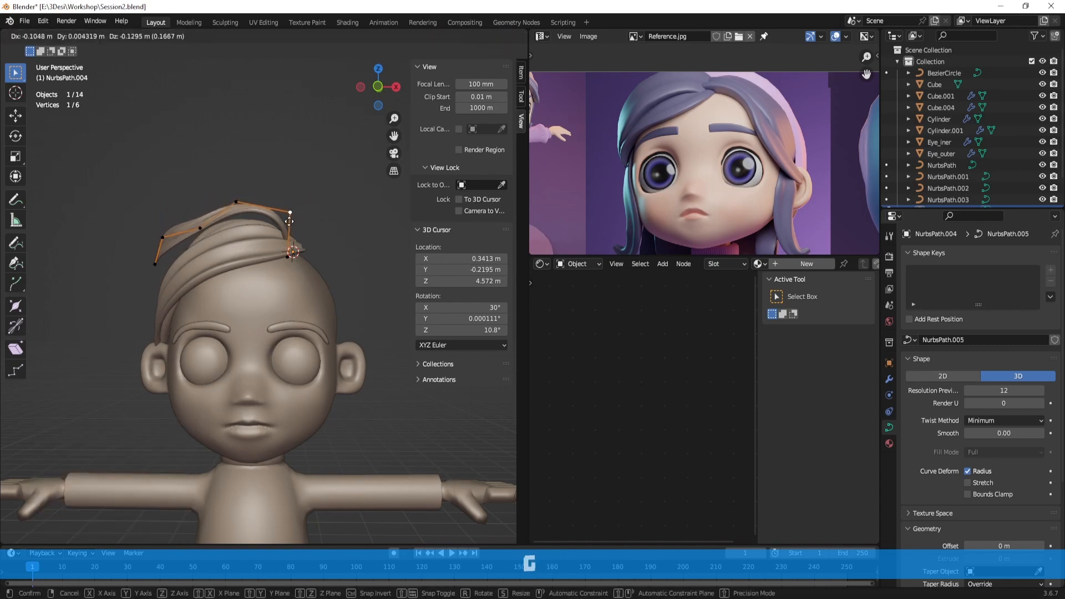
pyautogui.click(285, 223)
pyautogui.moveTo(285, 224); pyautogui.dragTo(310, 266, button='middle')
# Reposition the thin strand's parting end on the head and scale its radius by about 0.09
pyautogui.press('g')
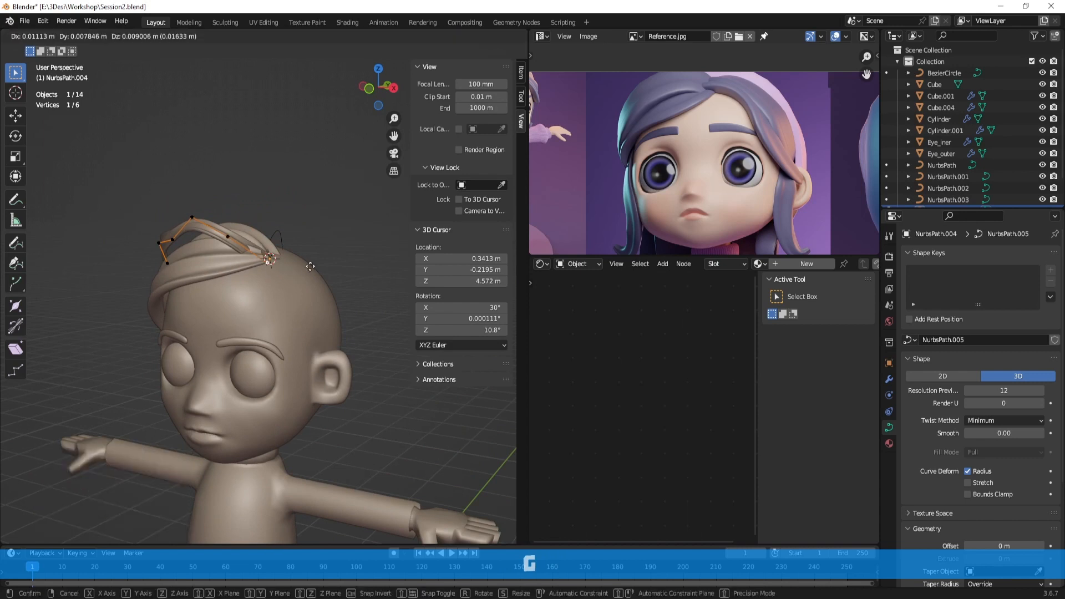
pyautogui.click(323, 266)
pyautogui.hotkey('alt', 's')
pyautogui.click(327, 264)
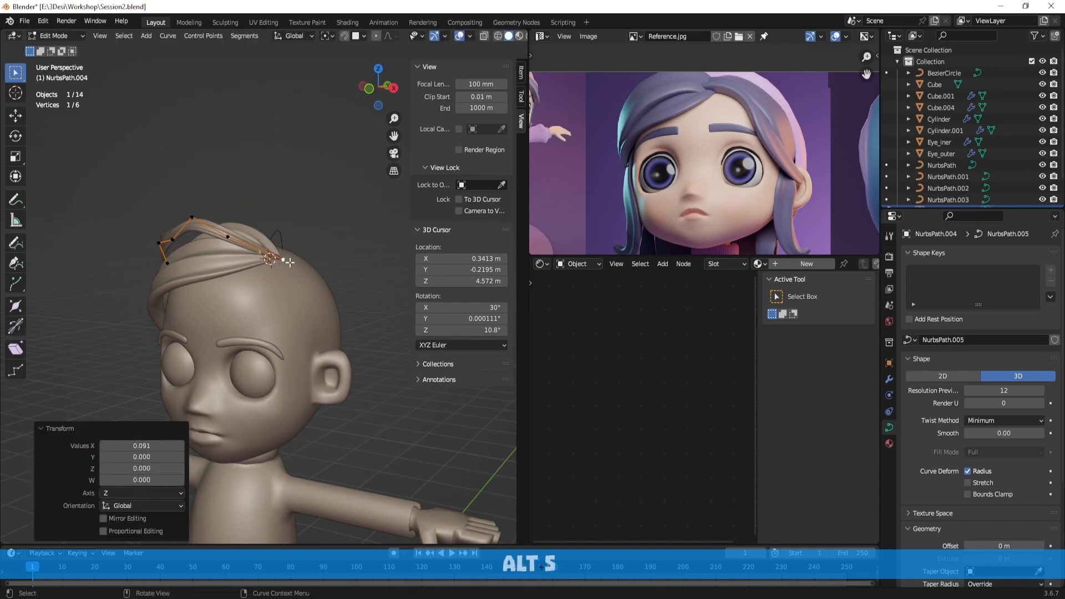
pyautogui.moveTo(328, 263); pyautogui.dragTo(227, 263, button='middle')
pyautogui.press('g')
pyautogui.click(356, 254)
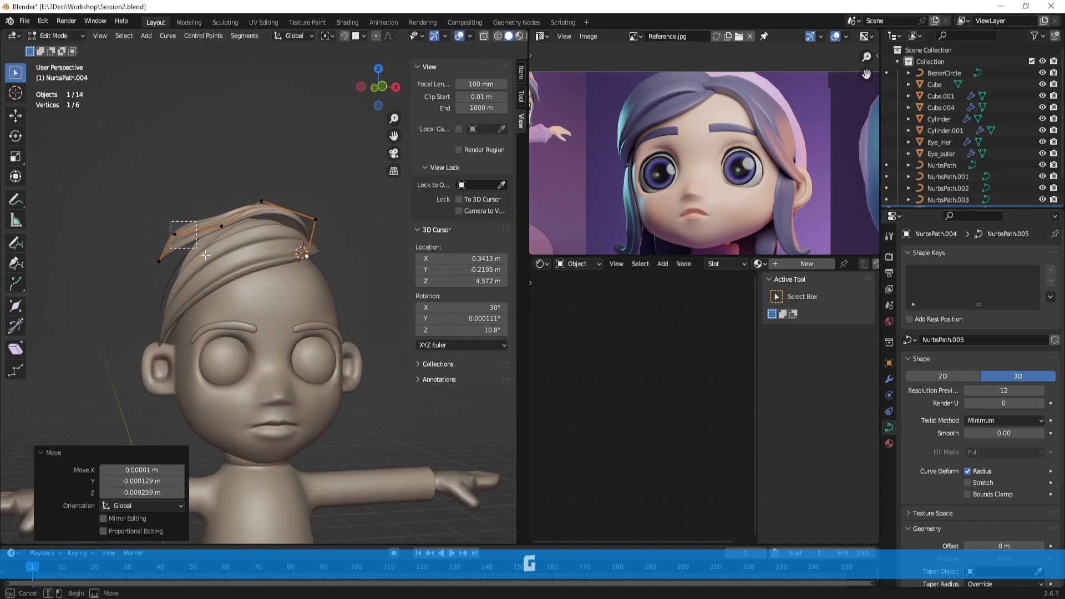
# Move the thin strand's second-lowest control point inward and its lower end outward about 0.18 m and up 0.1 m
pyautogui.press('g')
pyautogui.moveTo(205, 255); pyautogui.dragTo(194, 270)
pyautogui.click(221, 268)
pyautogui.press('g')
pyautogui.click(179, 243)
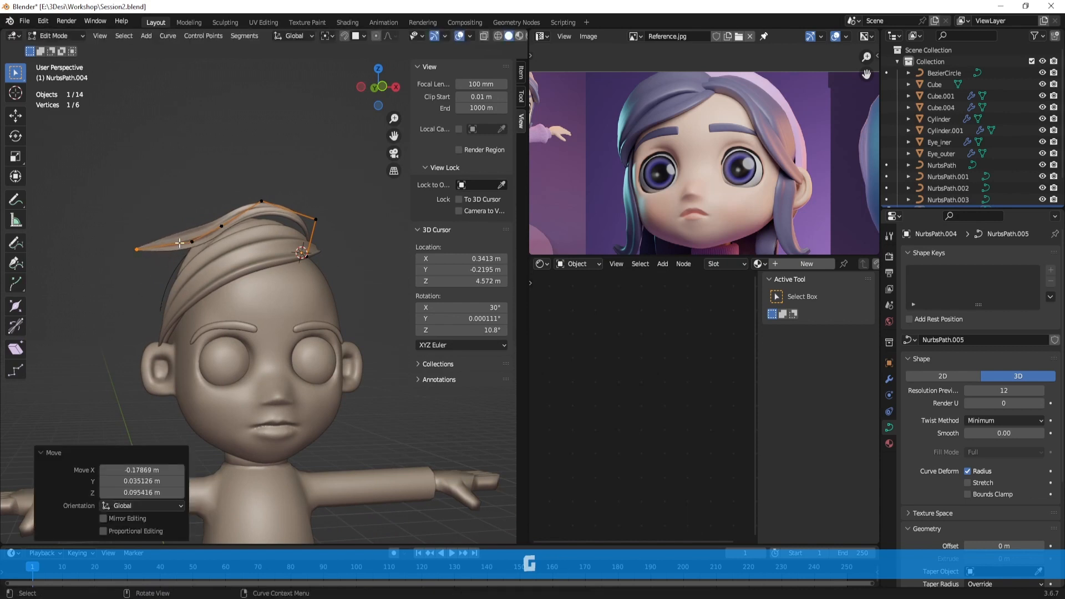
# Reposition the two control points behind the thin strand's tip to form an outward flick
pyautogui.moveTo(180, 232); pyautogui.dragTo(206, 272)
pyautogui.press('g')
pyautogui.click(185, 284)
pyautogui.moveTo(195, 234); pyautogui.dragTo(236, 257)
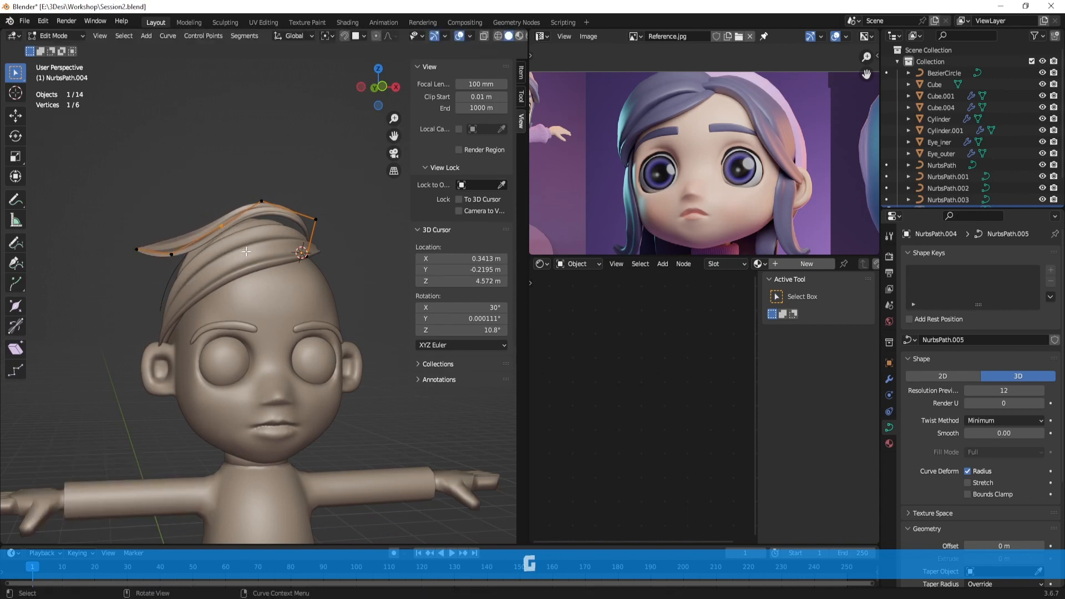
pyautogui.press('g')
pyautogui.click(238, 268)
# Move the thin strand's top control point backward about 0.12 m along Y and finish editing the curve
pyautogui.moveTo(254, 197); pyautogui.dragTo(278, 218)
pyautogui.moveTo(333, 263); pyautogui.dragTo(444, 326, button='middle')
pyautogui.press('g')
pyautogui.click(307, 279)
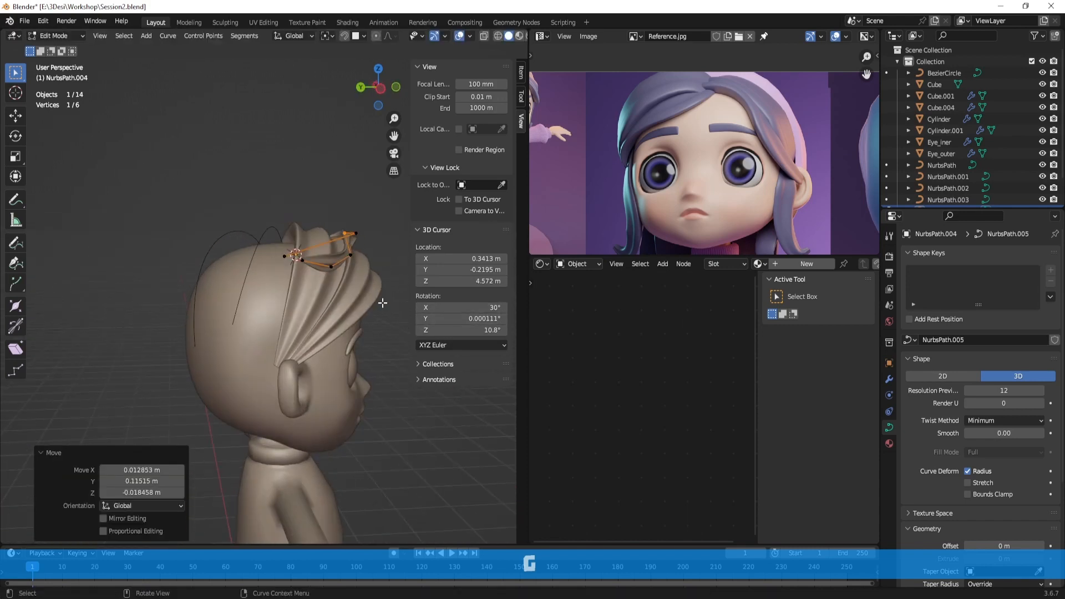
pyautogui.press('Tab')
pyautogui.moveTo(341, 312); pyautogui.dragTo(235, 285, button='middle')
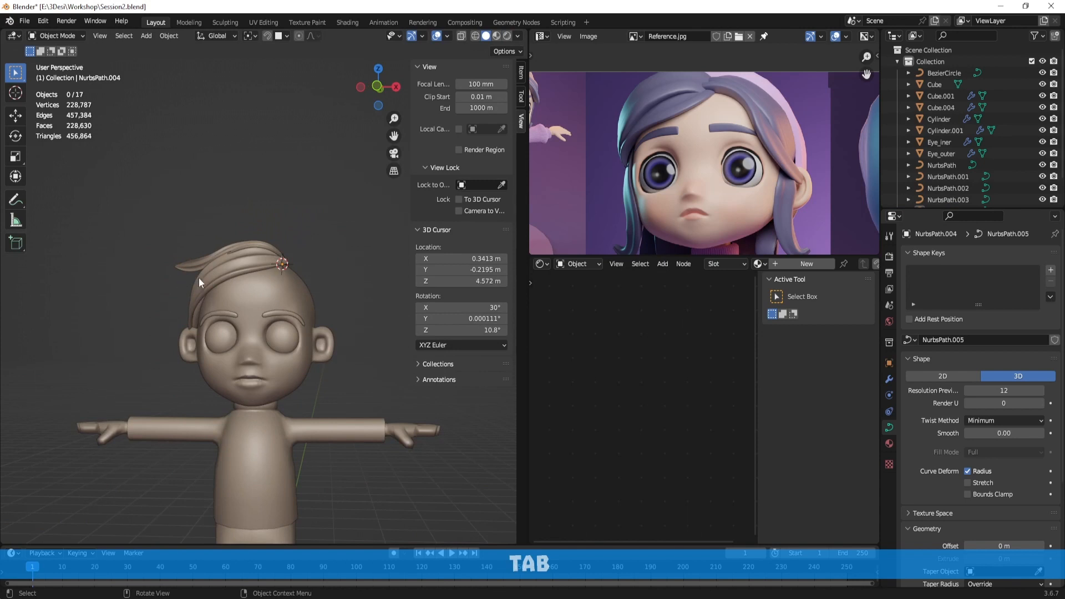
# Study how the strands flow in the reference image, and delete the thin flicked strand from the head
pyautogui.scroll(-1, 688, 202)
pyautogui.keyDown('alt'); pyautogui.keyDown('shift'); pyautogui.moveTo(688, 202); pyautogui.dragTo(750, 171); pyautogui.keyUp('shift'); pyautogui.keyUp('alt')
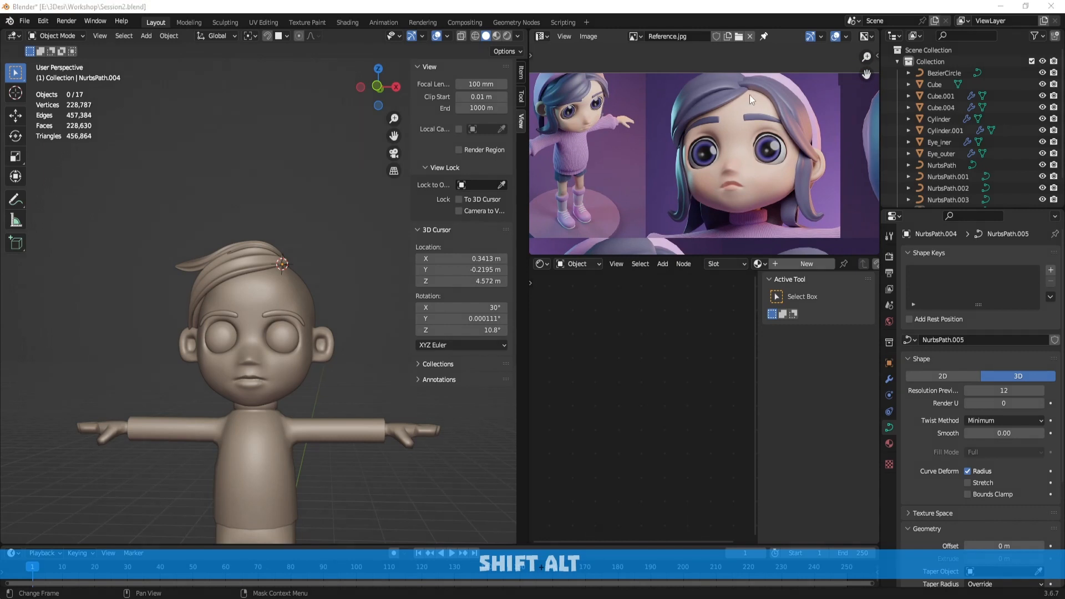
pyautogui.moveTo(751, 87); pyautogui.dragTo(725, 86)
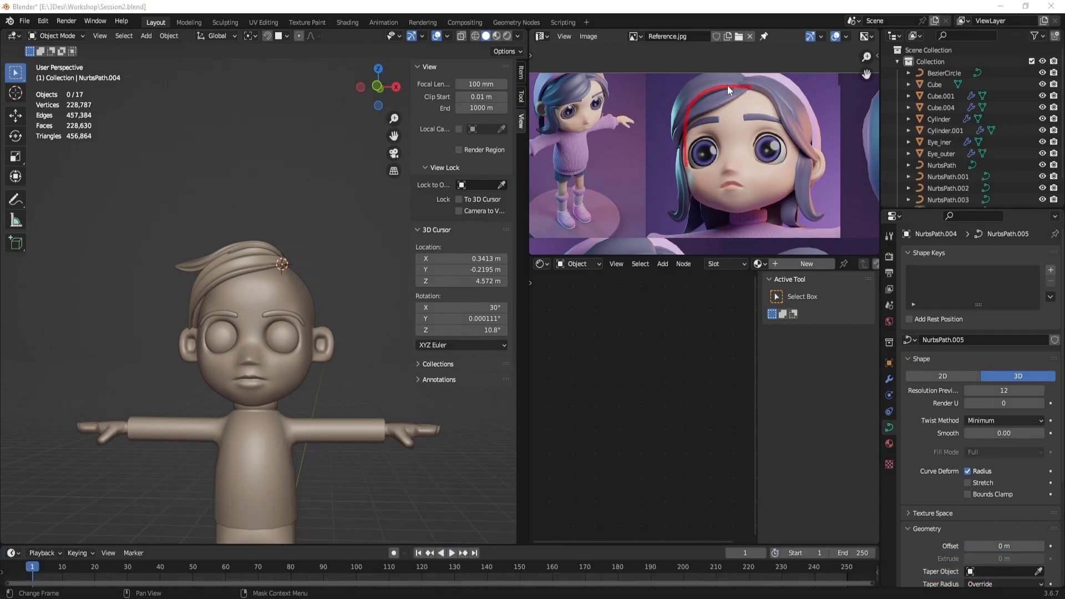
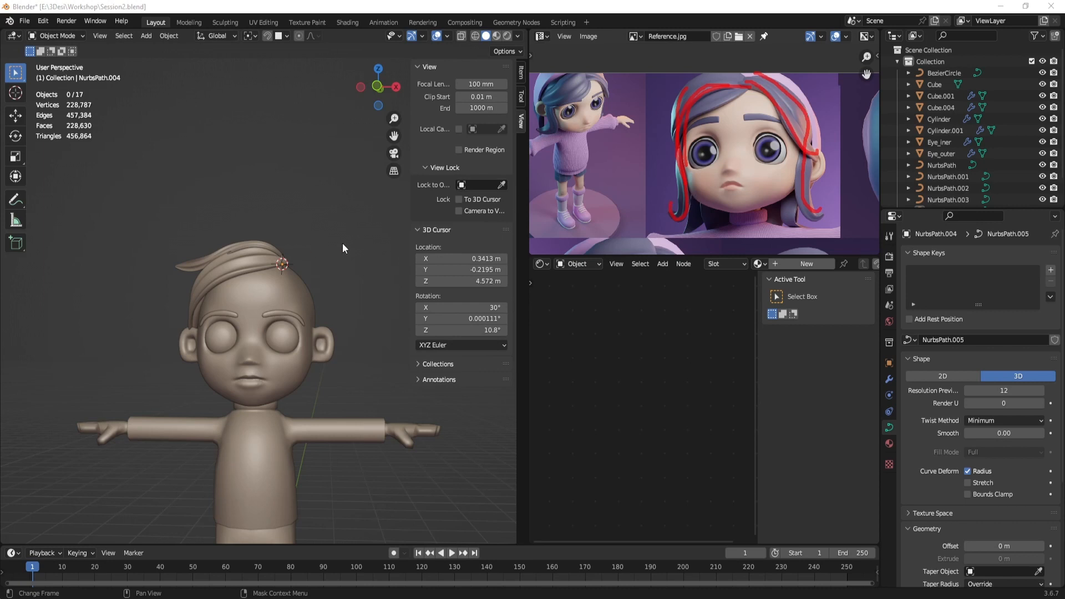
pyautogui.press('Escape')
pyautogui.moveTo(341, 243)
pyautogui.mouseDown(button='middle')
pyautogui.moveTo(266, 267)
pyautogui.moveTo(315, 273)
pyautogui.mouseUp(button='middle')
pyautogui.click(293, 248)
pyautogui.press('x')
pyautogui.click(281, 261)
# Duplicate the front strand in place and shrink the copy's radius at all points by a factor of about 0.29
pyautogui.click(283, 272)
pyautogui.press('Tab')
pyautogui.press('Tab')
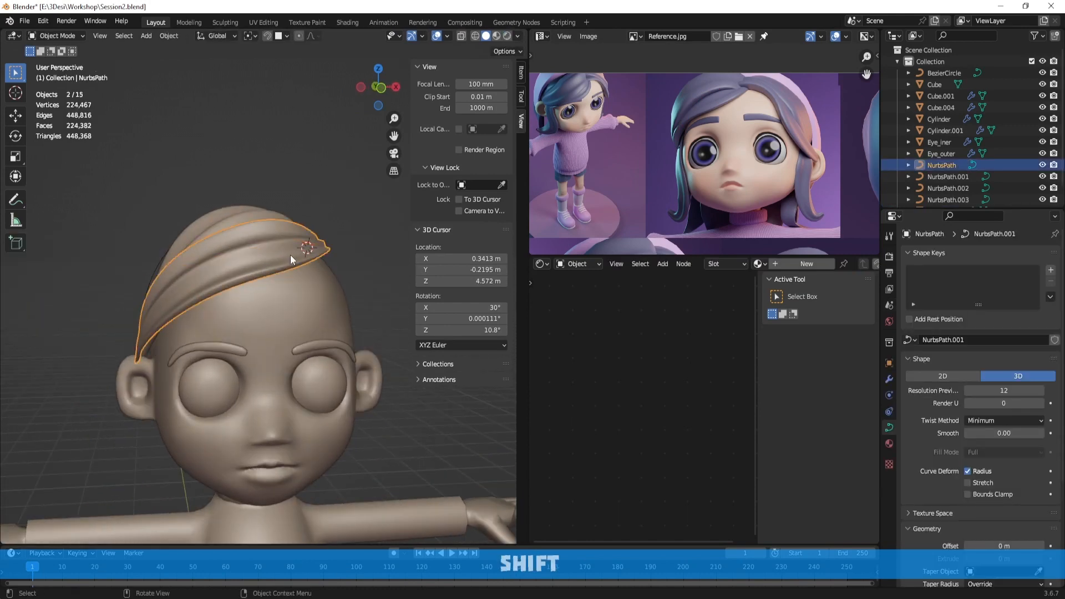
pyautogui.hotkey('shift', 'd')
pyautogui.rightClick(290, 255)
pyautogui.press('Tab')
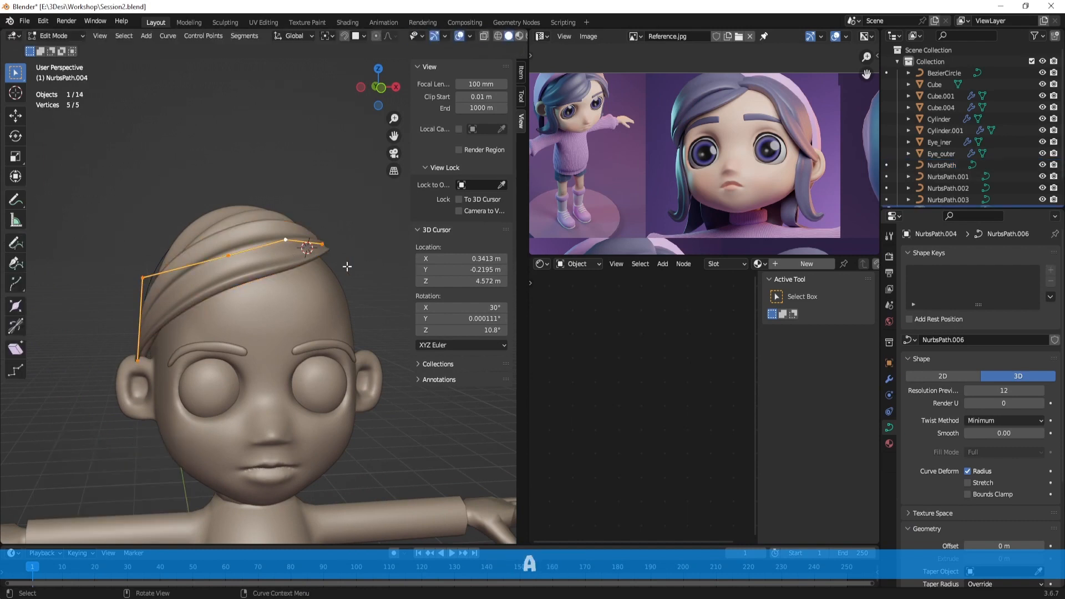
pyautogui.hotkey('alt', 's')
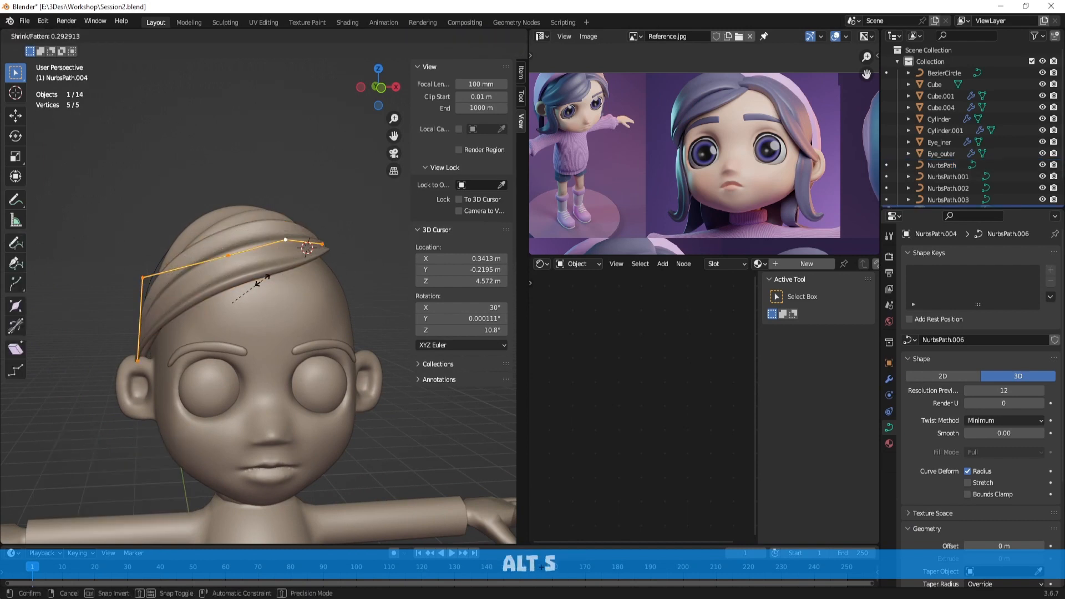
pyautogui.click(258, 283)
# Pull the thin copy's middle control point and the one near the parting down over the forehead below the front strand
pyautogui.click(229, 256)
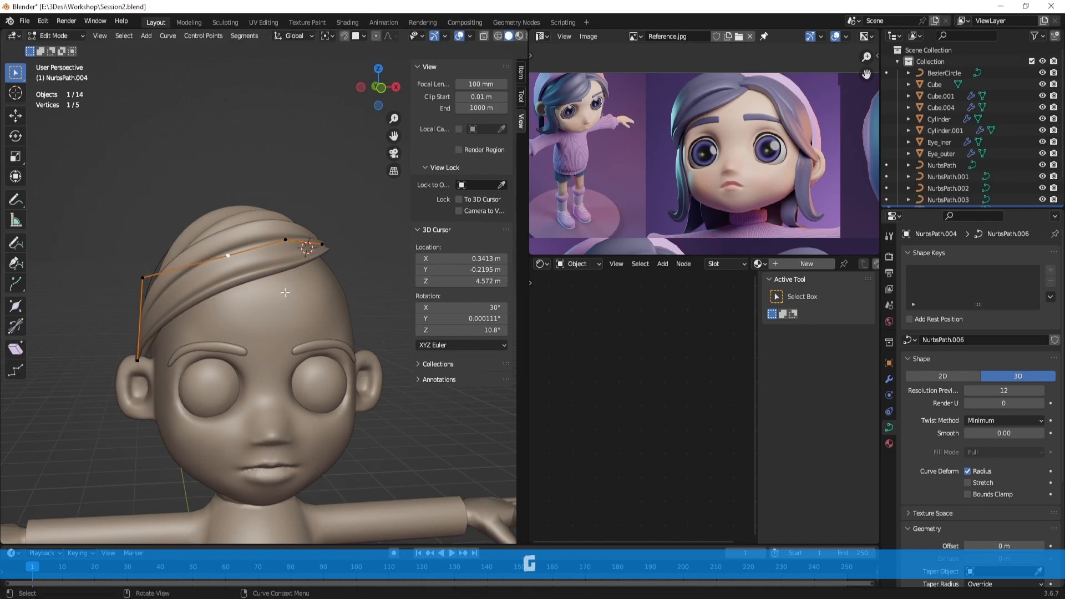
pyautogui.moveTo(284, 293); pyautogui.dragTo(347, 297, button='middle')
pyautogui.press('g')
pyautogui.click(396, 336)
pyautogui.click(364, 237)
pyautogui.press('g')
pyautogui.click(414, 288)
pyautogui.press('g')
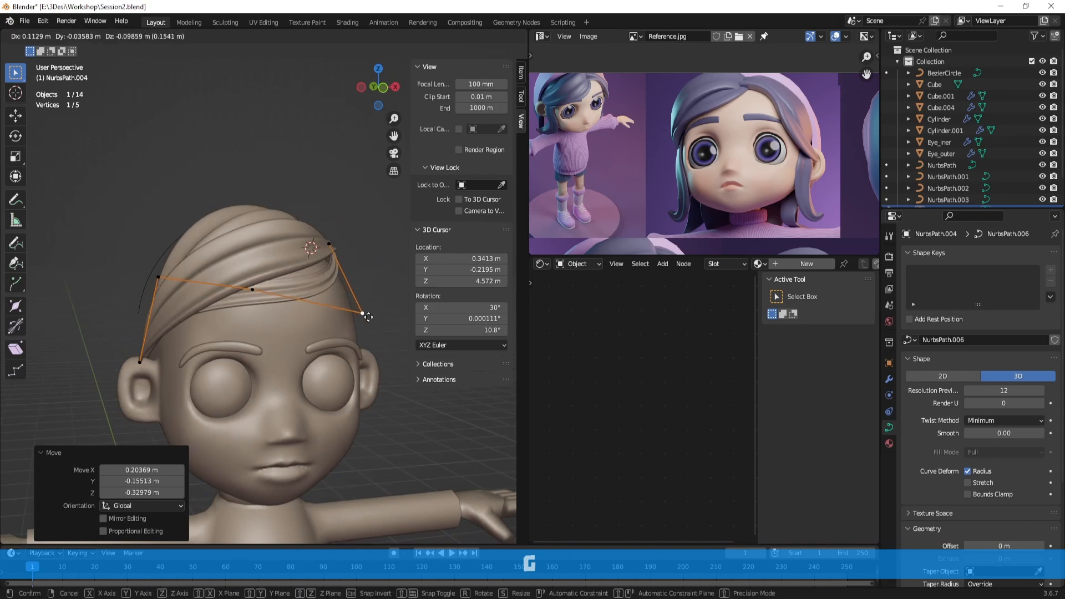
pyautogui.click(368, 317)
# Lower the thin strand's control point above the temple and raise its lower end away from the ear
pyautogui.moveTo(183, 297); pyautogui.dragTo(172, 293, button='middle')
pyautogui.press('g')
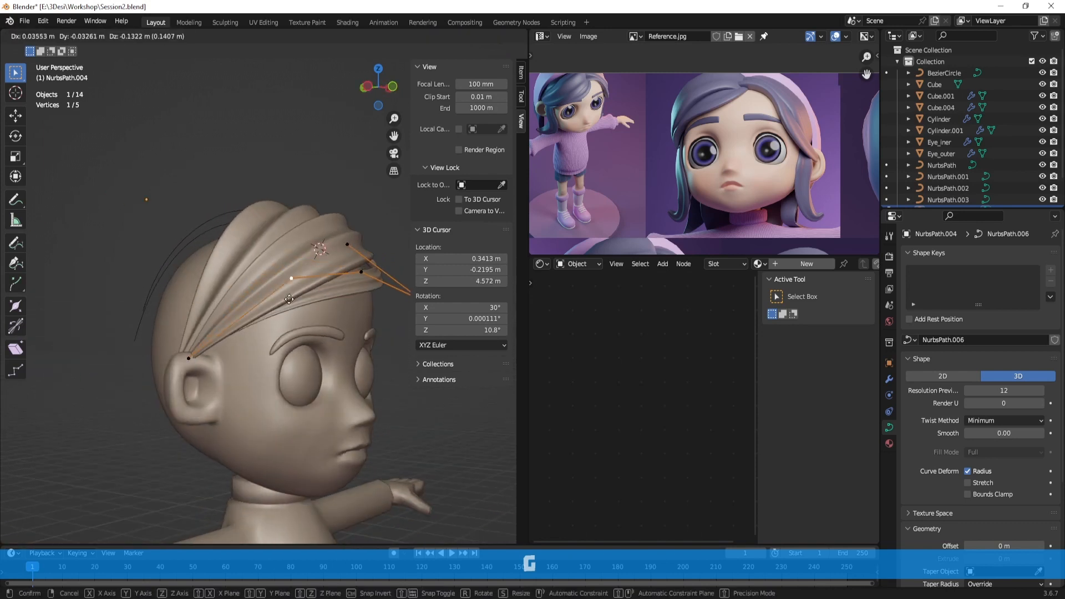
pyautogui.click(296, 333)
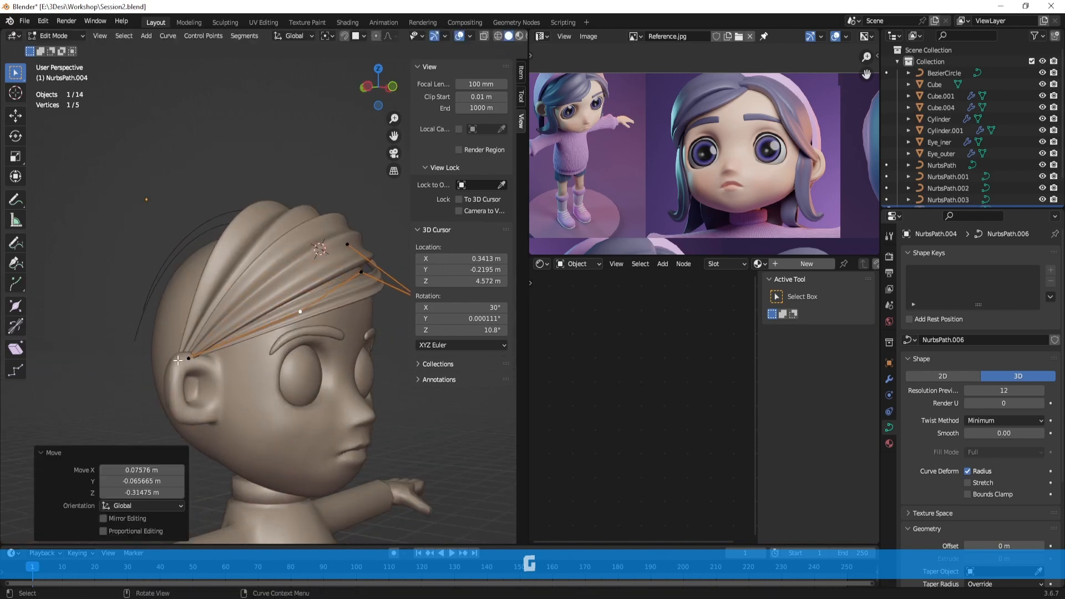
pyautogui.click(183, 357)
pyautogui.press('g')
pyautogui.click(197, 319)
pyautogui.click(306, 307)
pyautogui.press('g')
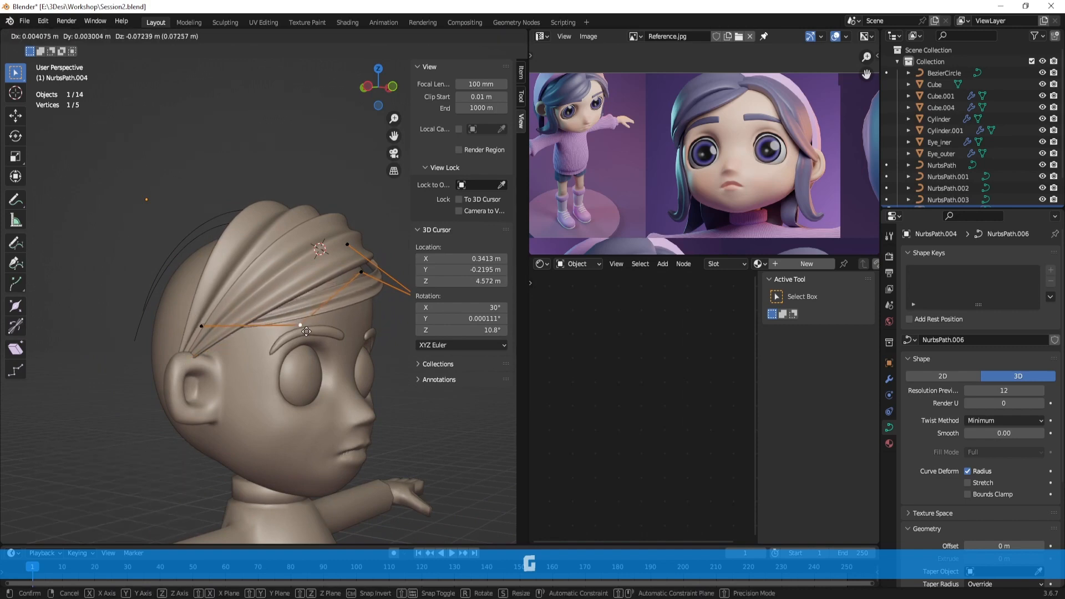
pyautogui.click(307, 326)
# Move the thin strand's parting end back about 0.05 m and raise the adjacent control point over the forehead
pyautogui.press('Tab')
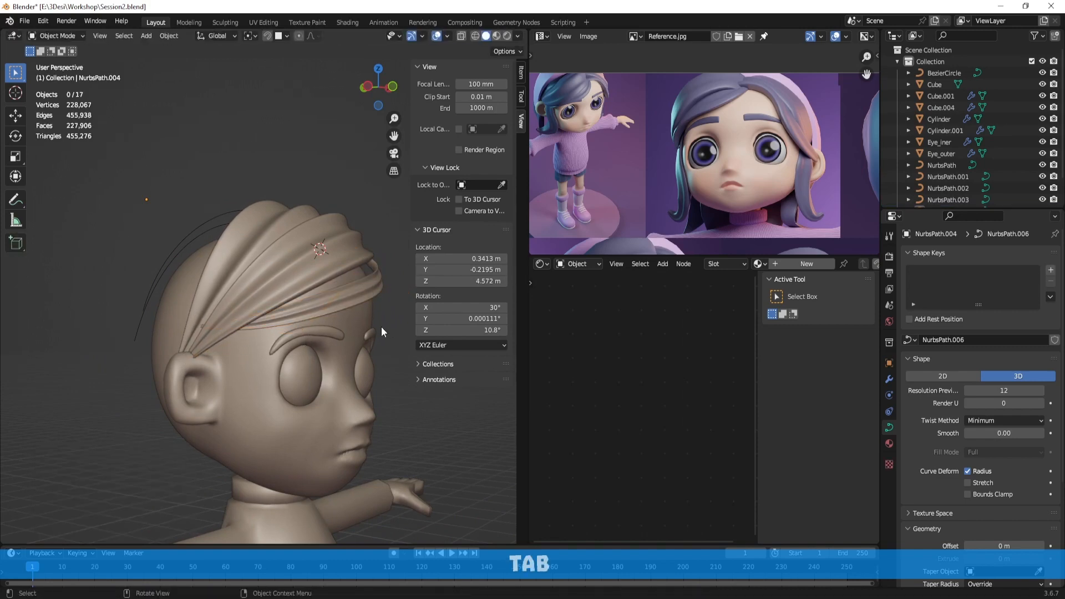
pyautogui.moveTo(381, 328); pyautogui.dragTo(188, 331, button='middle')
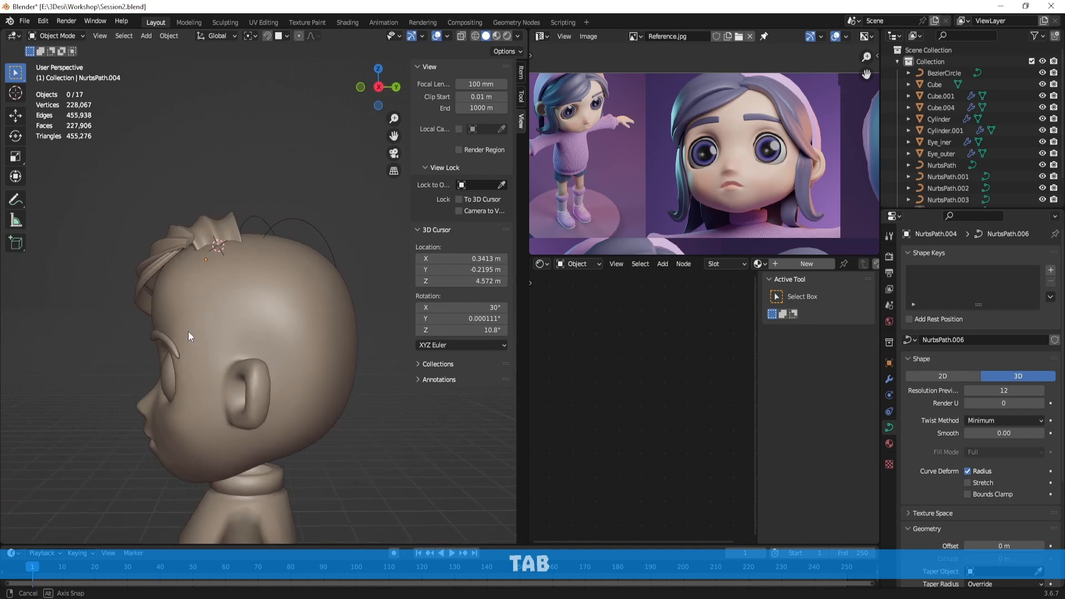
pyautogui.press('Tab')
pyautogui.press('g')
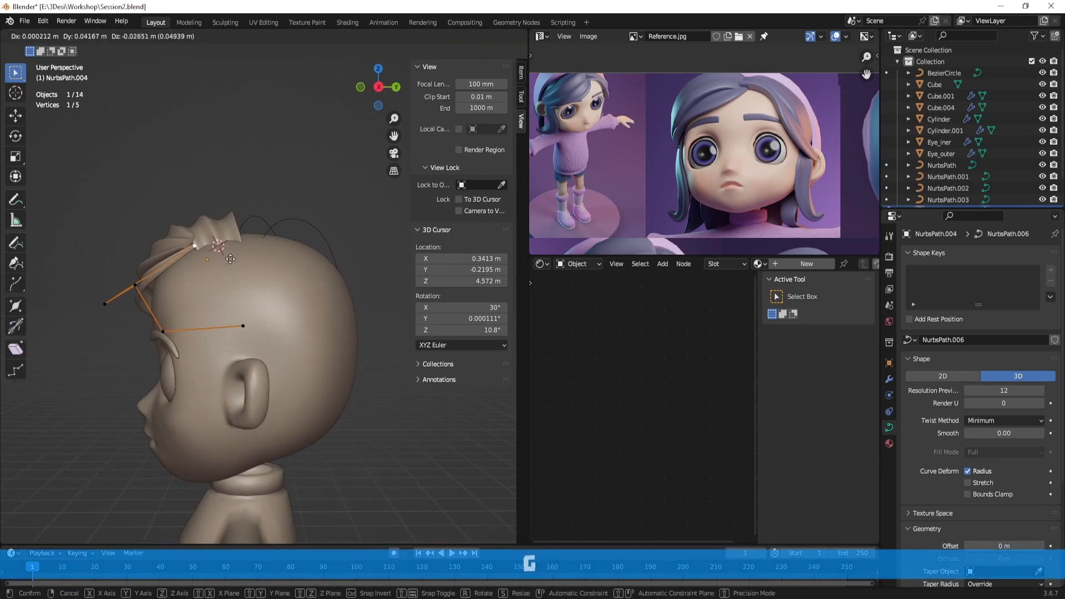
pyautogui.click(223, 258)
pyautogui.moveTo(150, 294); pyautogui.dragTo(286, 305, button='middle')
pyautogui.click(195, 312)
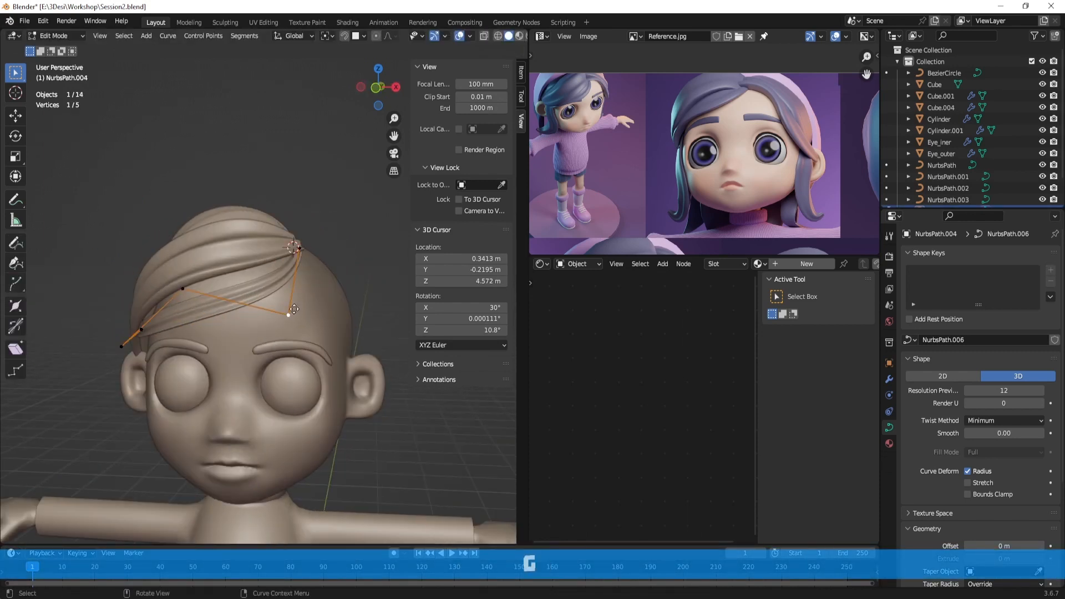
pyautogui.press('g')
pyautogui.click(230, 300)
# Adjust the radius of the thin strand's middle control point and finish editing the curve
pyautogui.click(178, 289)
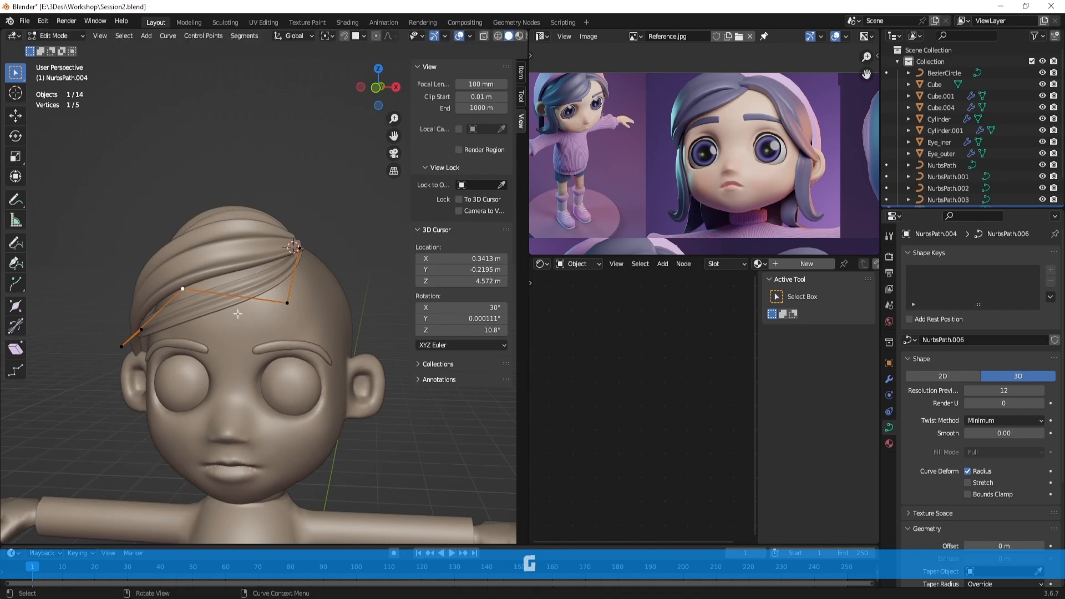
pyautogui.moveTo(179, 289); pyautogui.dragTo(273, 360, button='middle')
pyautogui.hotkey('alt', 's')
pyautogui.click(296, 311)
pyautogui.press('Tab')
# Reposition the front strand's control points, bringing its middle point forward and down about 0.14 m over the forehead
pyautogui.click(391, 337)
pyautogui.click(262, 289)
pyautogui.moveTo(264, 290); pyautogui.dragTo(355, 280, button='middle')
pyautogui.press('Tab')
pyautogui.press('g')
pyautogui.click(213, 251)
pyautogui.press('g')
pyautogui.click(202, 216)
pyautogui.click(199, 228)
pyautogui.press('g')
pyautogui.click(211, 220)
pyautogui.press('g')
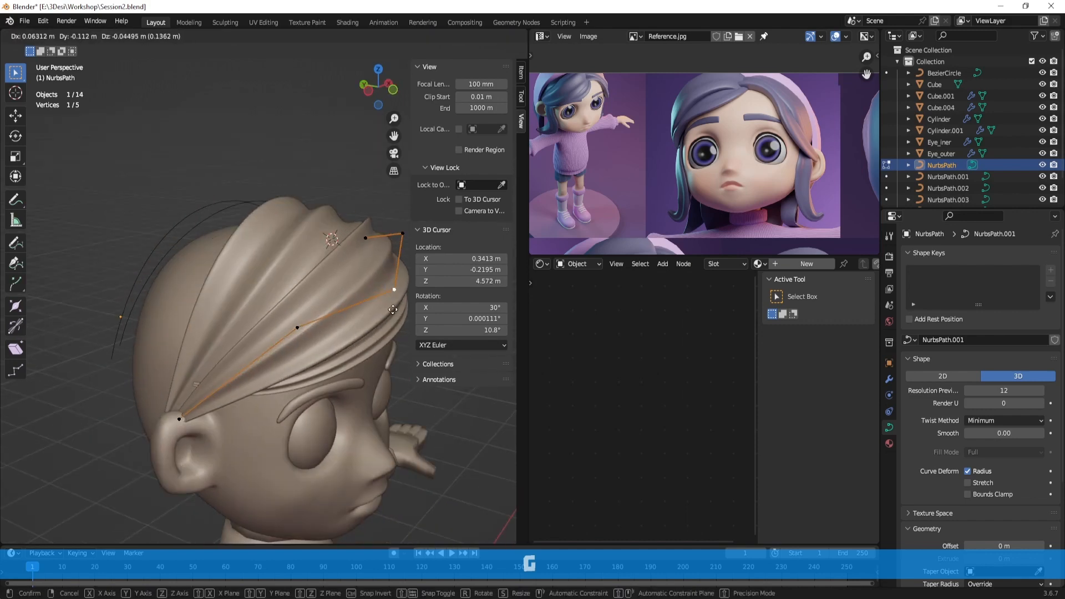
pyautogui.click(393, 309)
# Lower the front strand's control point beside the parting and finish editing the curve
pyautogui.moveTo(393, 310); pyautogui.dragTo(368, 247, button='middle')
pyautogui.click(334, 219)
pyautogui.press('g')
pyautogui.click(348, 241)
pyautogui.press('Tab')
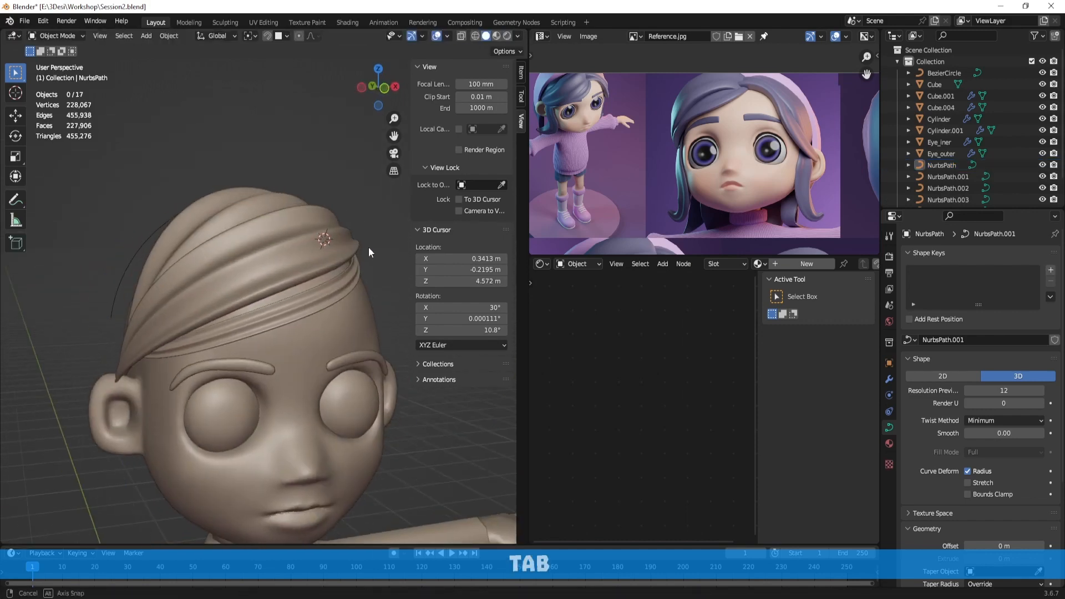
# Duplicate the front strand and place the copy in empty space beside the character
pyautogui.scroll(-4, 368, 247)
pyautogui.moveTo(284, 269); pyautogui.dragTo(263, 270, button='middle')
pyautogui.click(263, 271)
pyautogui.scroll(3, 271, 278)
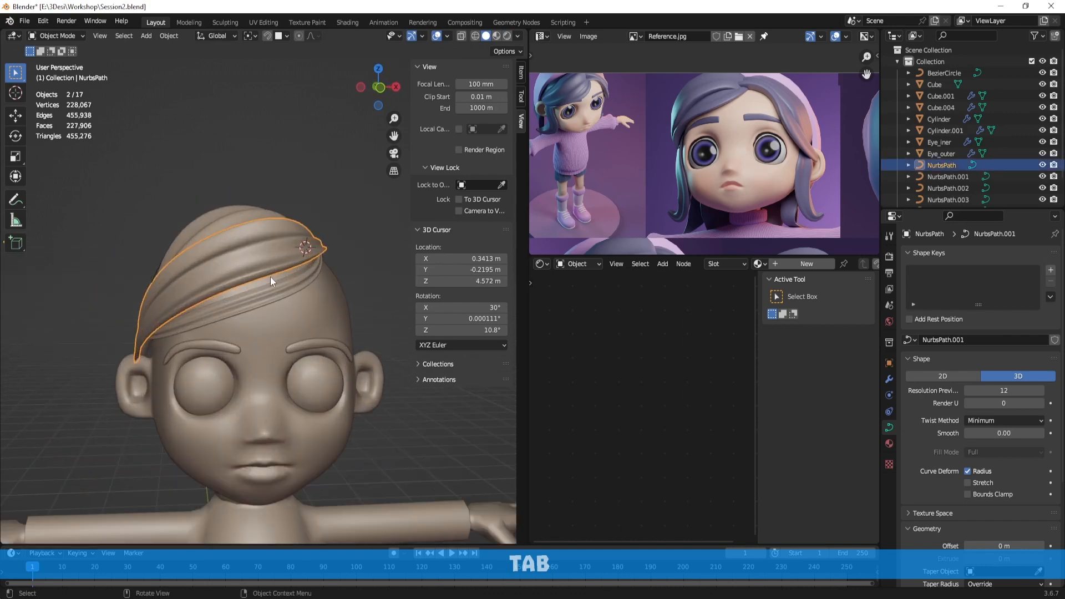
pyautogui.scroll(-2, 271, 278)
pyautogui.scroll(-1, 316, 300)
pyautogui.keyDown('shift'); pyautogui.moveTo(238, 320); pyautogui.dragTo(321, 297, button='middle'); pyautogui.keyUp('shift')
pyautogui.scroll(-1, 316, 300)
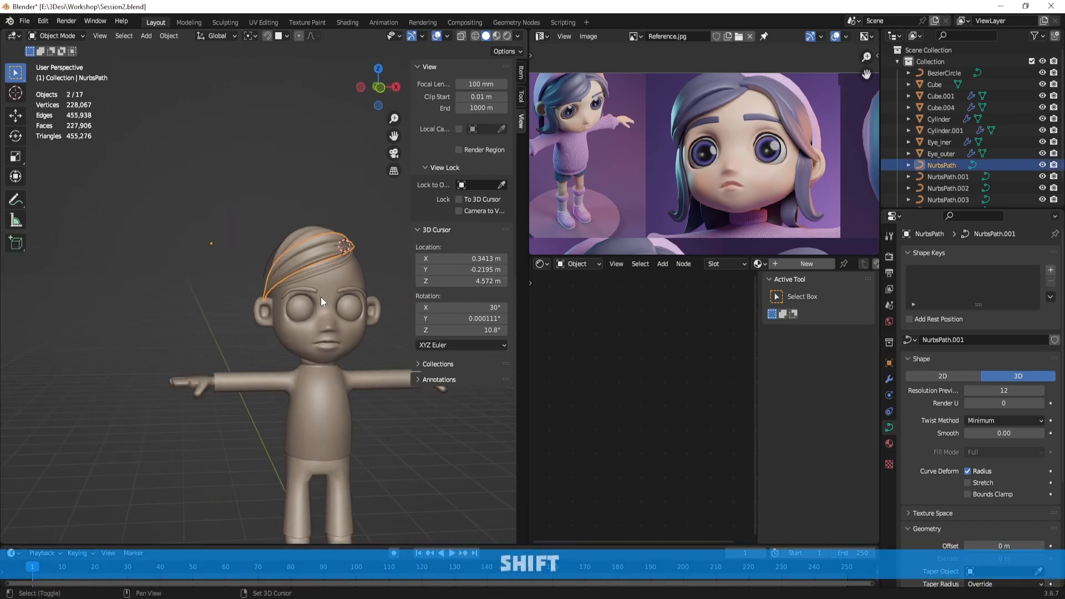
pyautogui.hotkey('shift', 'd')
pyautogui.click(118, 298)
pyautogui.moveTo(119, 298); pyautogui.dragTo(333, 295, button='middle')
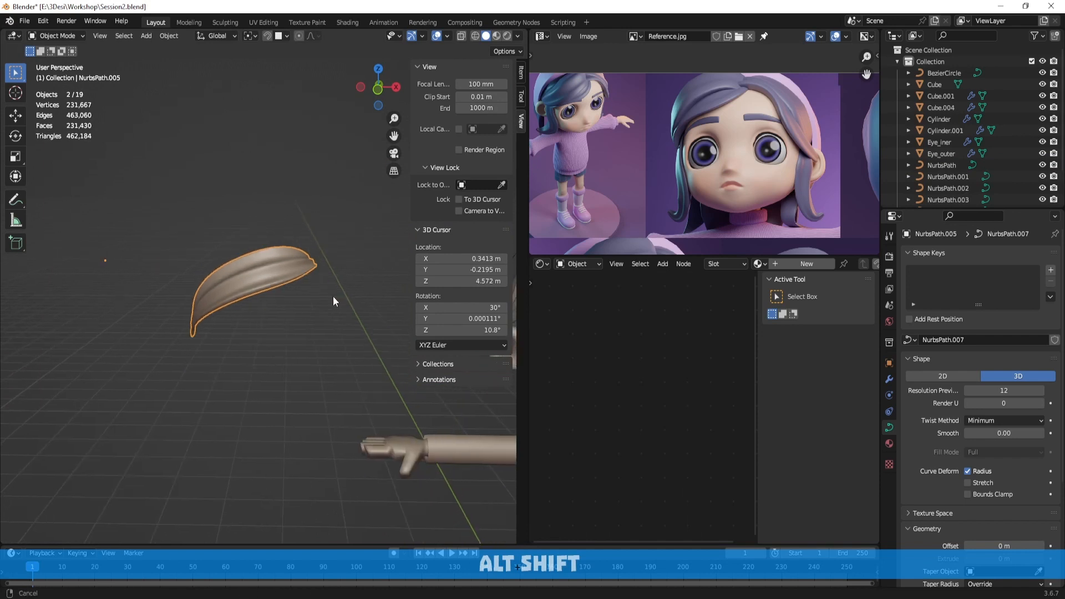
# Convert the selected hair strand curve to a mesh and isolate it in local view
pyautogui.press('space')
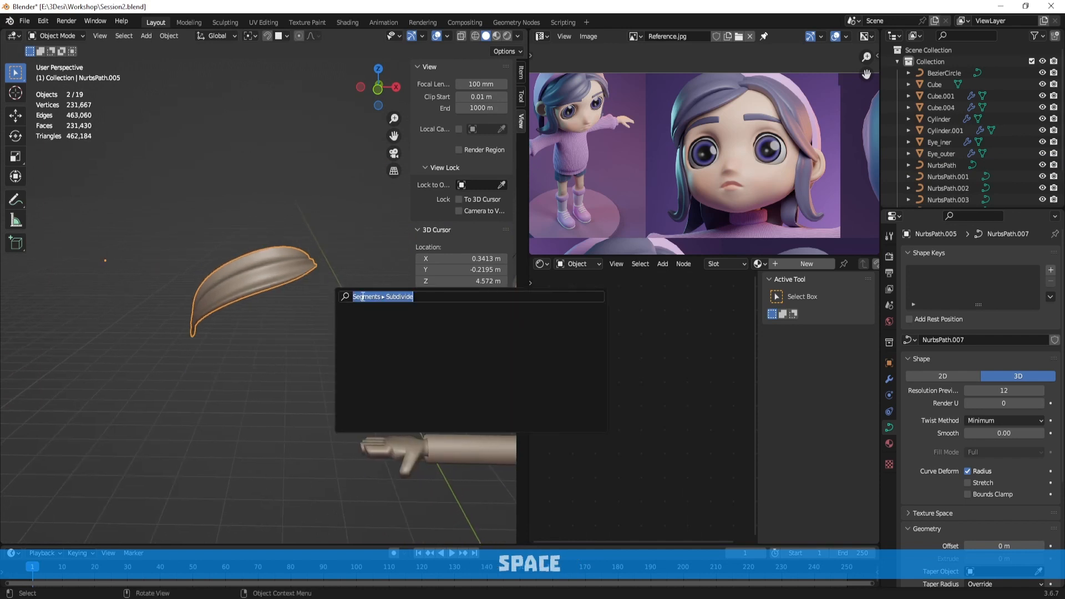
pyautogui.write('mesh')
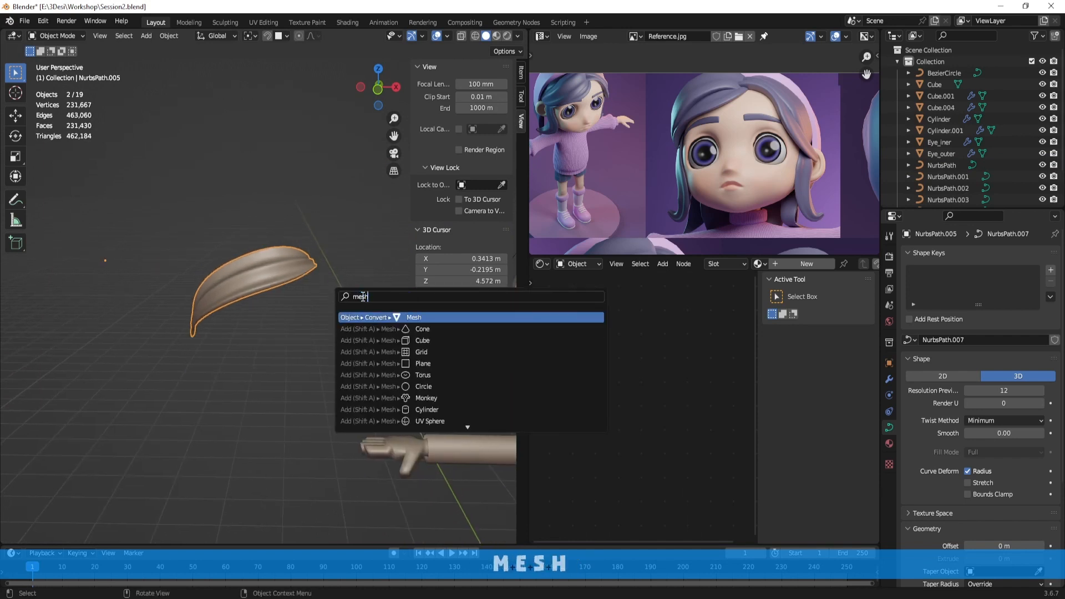
pyautogui.click(401, 317)
pyautogui.press('KP_Divide')
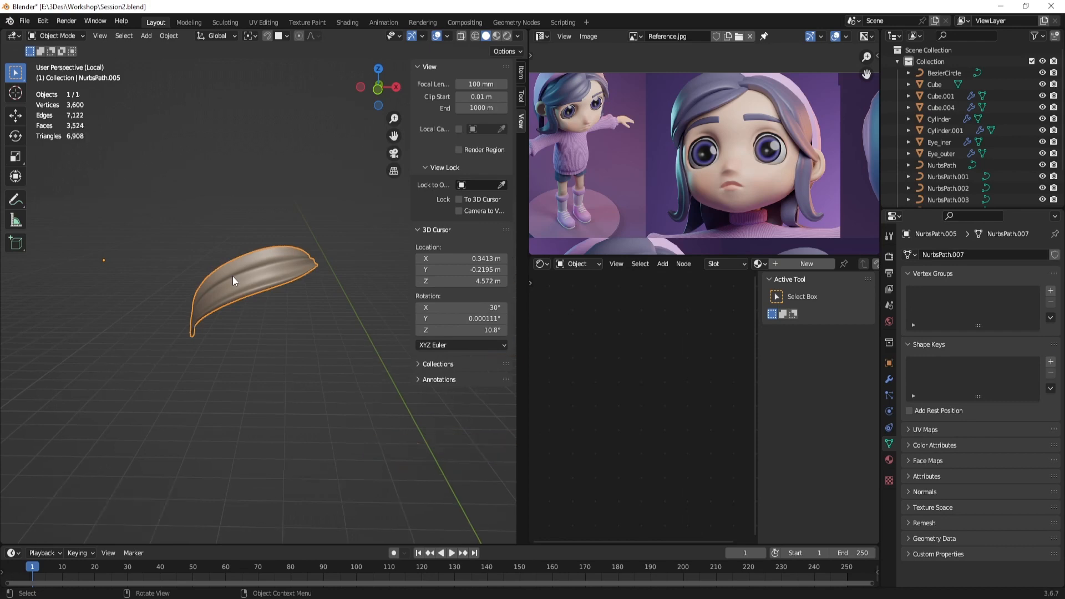
pyautogui.moveTo(297, 276); pyautogui.dragTo(262, 279, button='middle')
pyautogui.moveTo(59, 121); pyautogui.dragTo(99, 130)
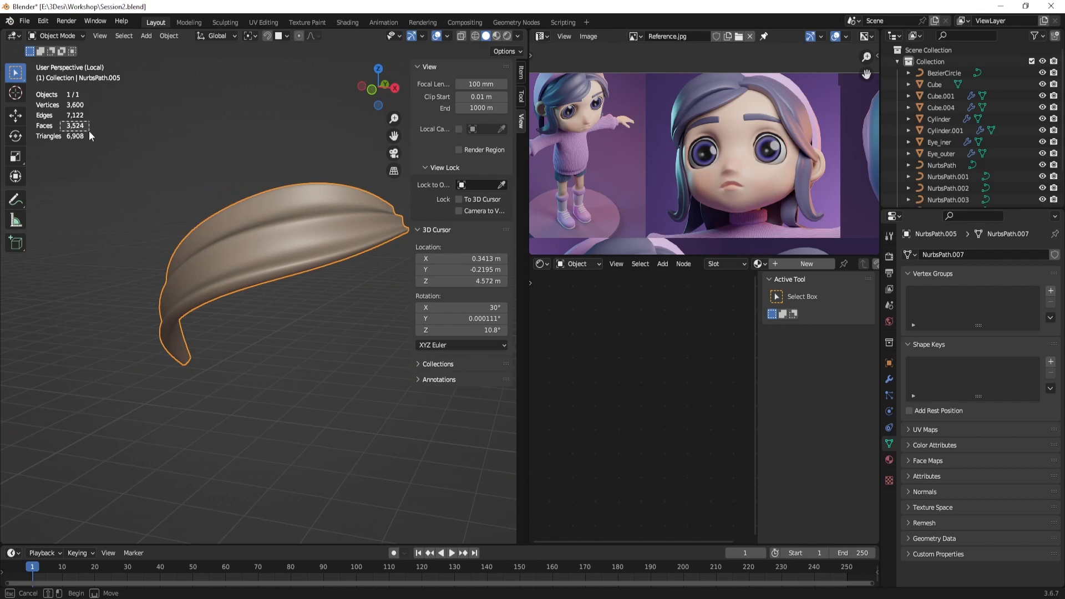
pyautogui.moveTo(87, 131); pyautogui.dragTo(89, 132)
pyautogui.moveTo(89, 132); pyautogui.dragTo(297, 247, button='middle')
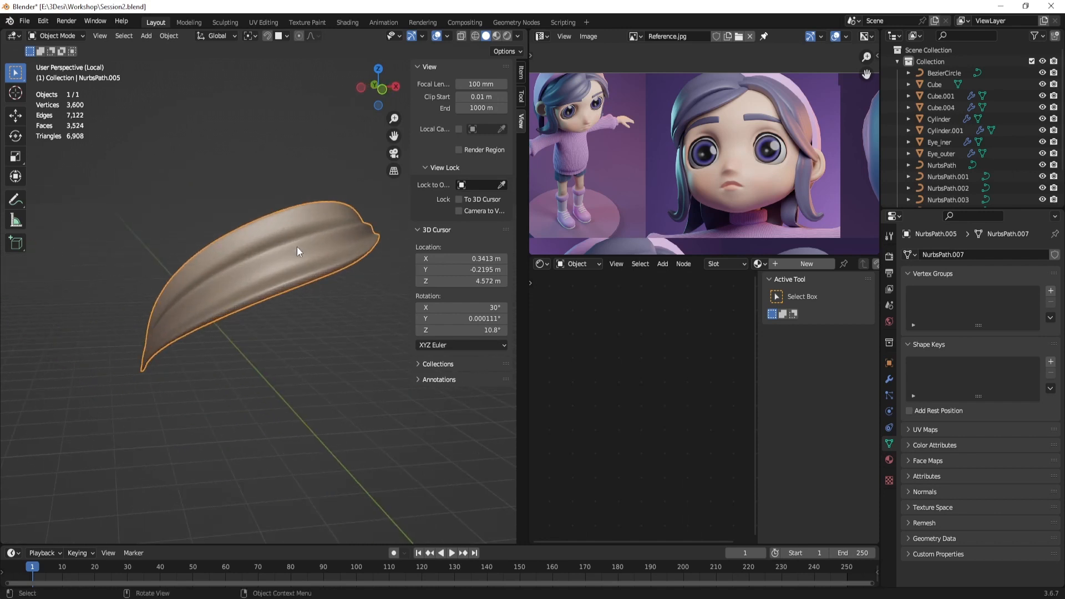
pyautogui.moveTo(345, 318); pyautogui.dragTo(329, 317, button='middle')
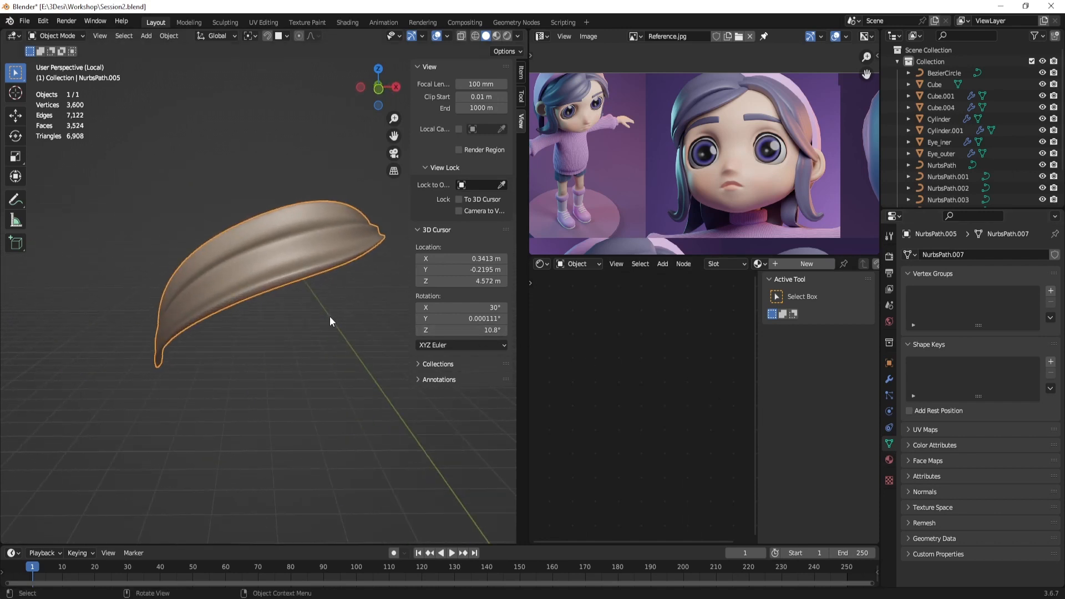
# Open the Remesh settings in the hair strand's mesh data properties
pyautogui.click(890, 364)
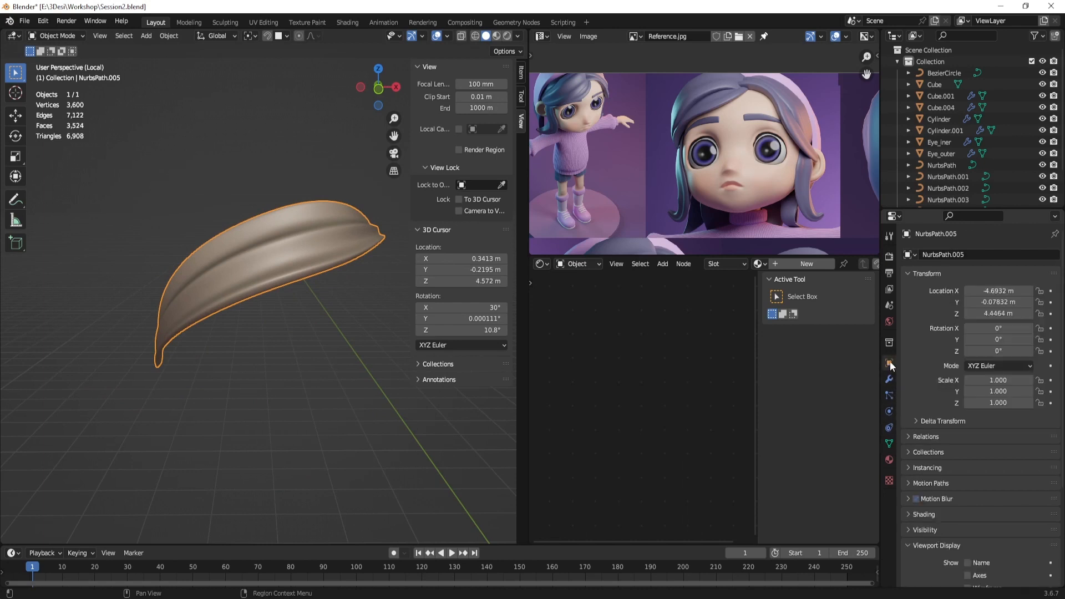
pyautogui.scroll(-6, 977, 467)
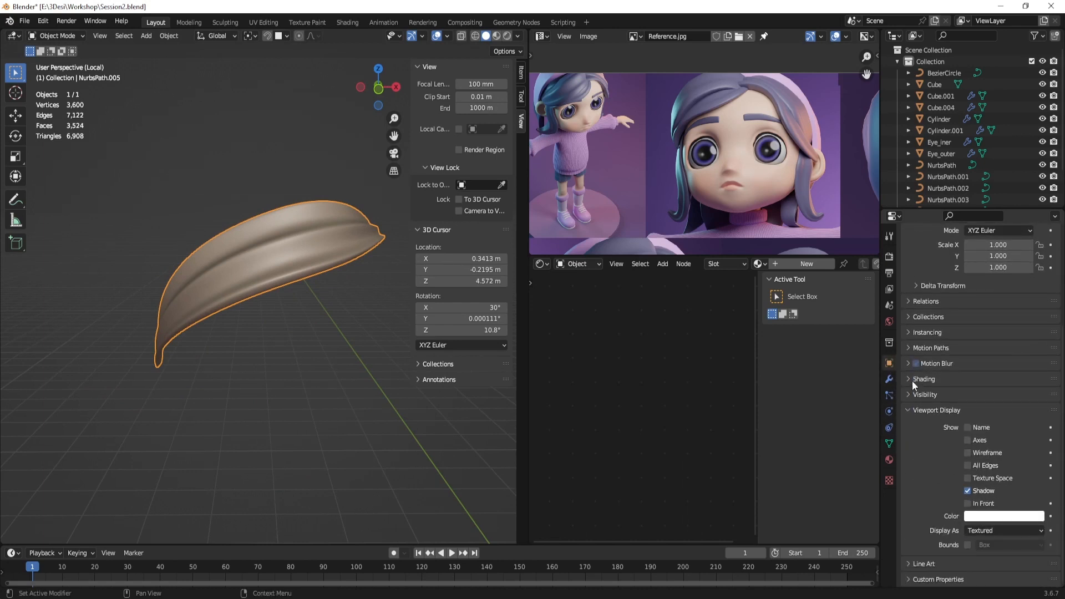
pyautogui.click(890, 398)
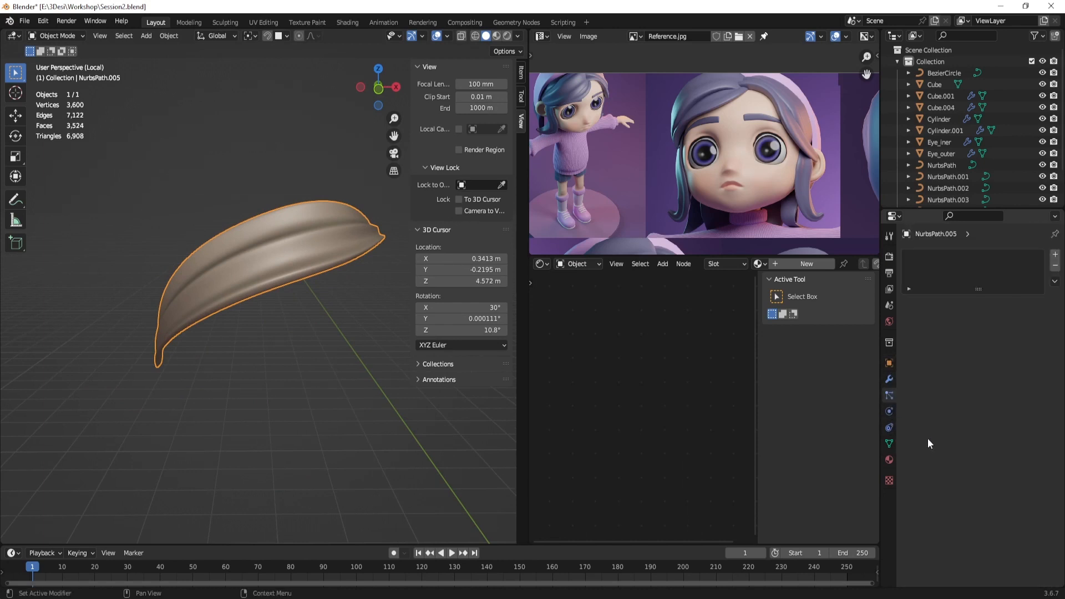
pyautogui.click(889, 442)
pyautogui.click(924, 523)
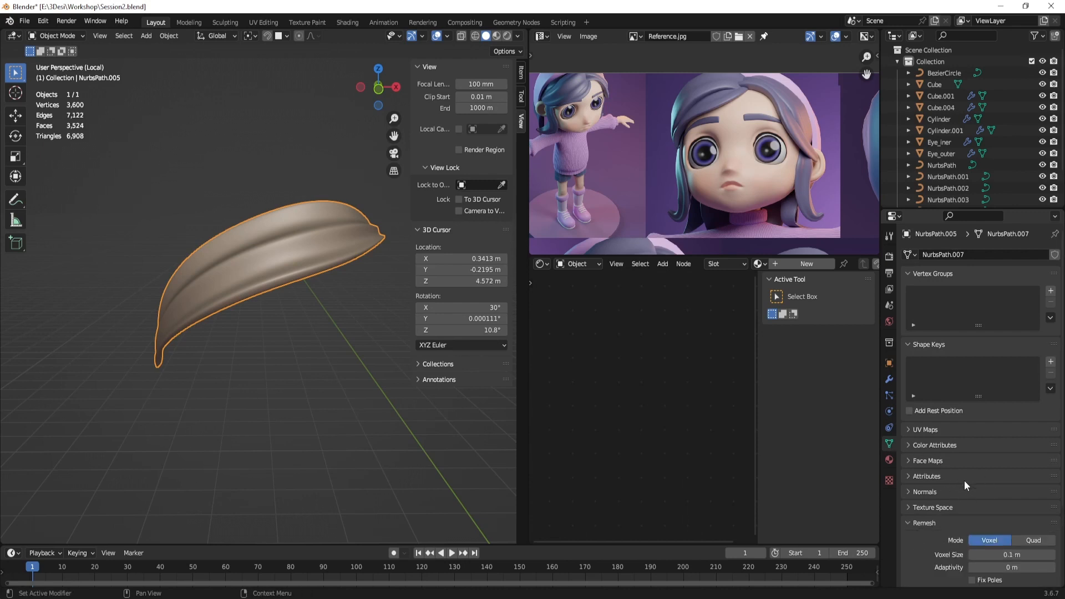
pyautogui.scroll(-3, 966, 479)
# Try a QuadriFlow remesh of the hair strand with 1000 faces and mesh symmetry, and undo it
pyautogui.moveTo(153, 278); pyautogui.dragTo(356, 307, button='middle')
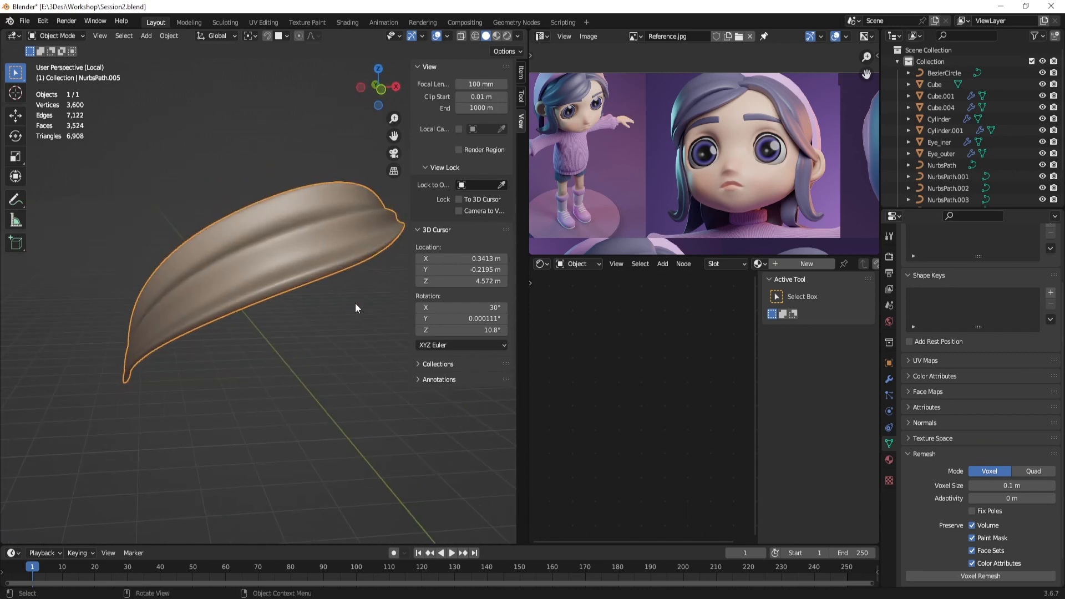
pyautogui.click(1030, 471)
pyautogui.click(1023, 544)
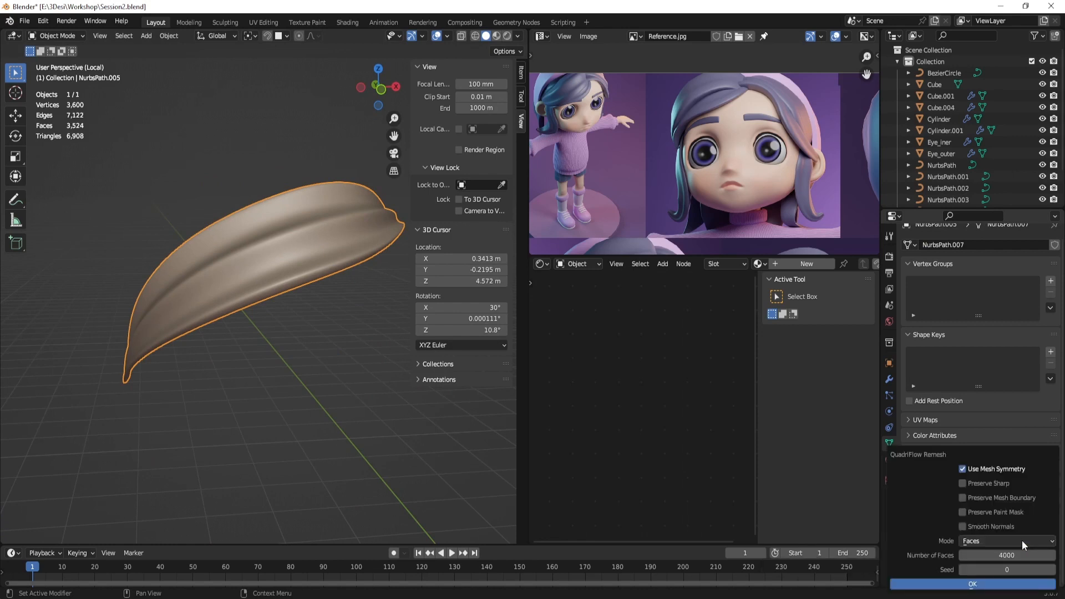
pyautogui.click(1012, 555)
pyautogui.write('1000')
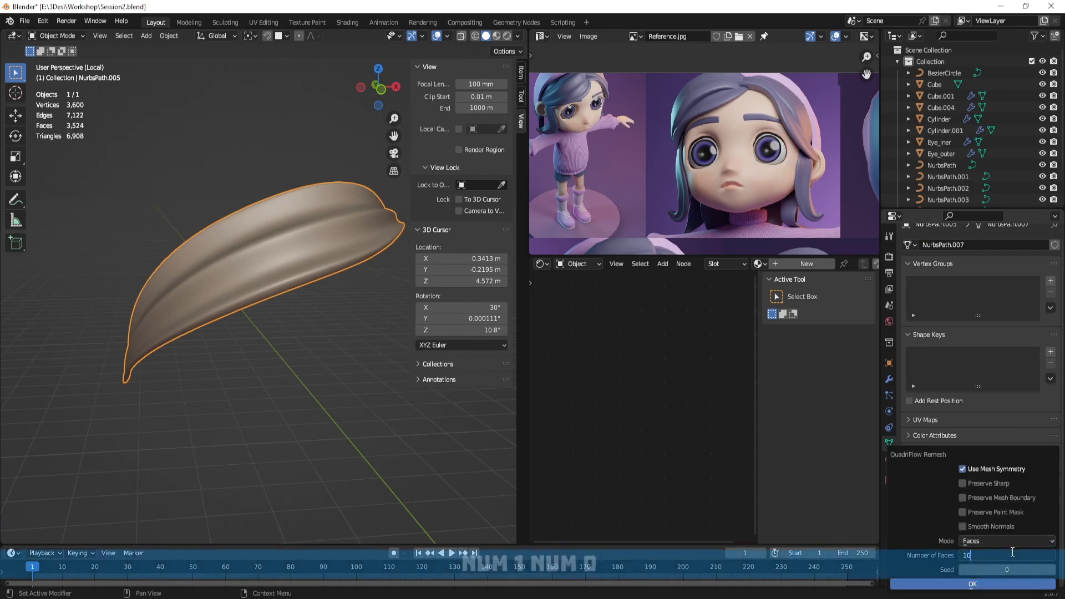
pyautogui.press('Return')
pyautogui.click(1000, 587)
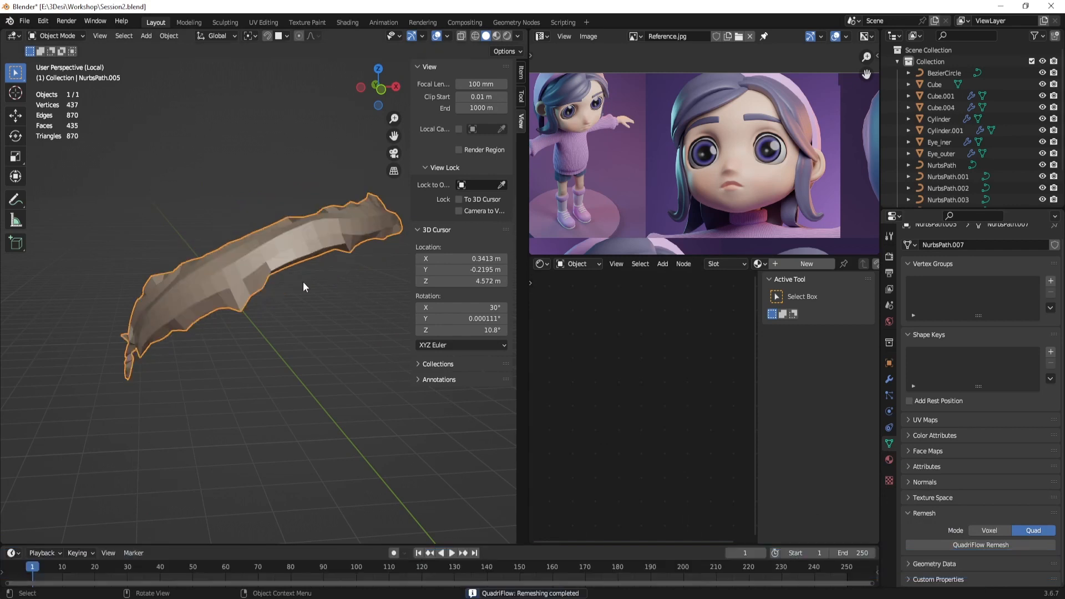
pyautogui.press('ctrl')
pyautogui.hotkey('ctrl', 'z')
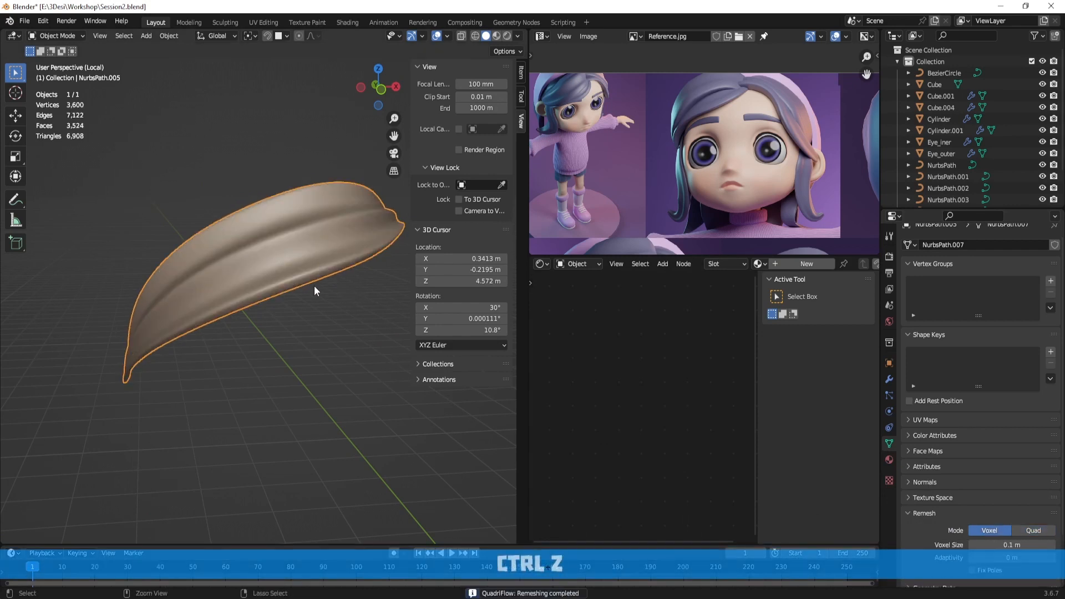
# Apply all transforms to the hair strand
pyautogui.hotkey('ctrl', 'a')
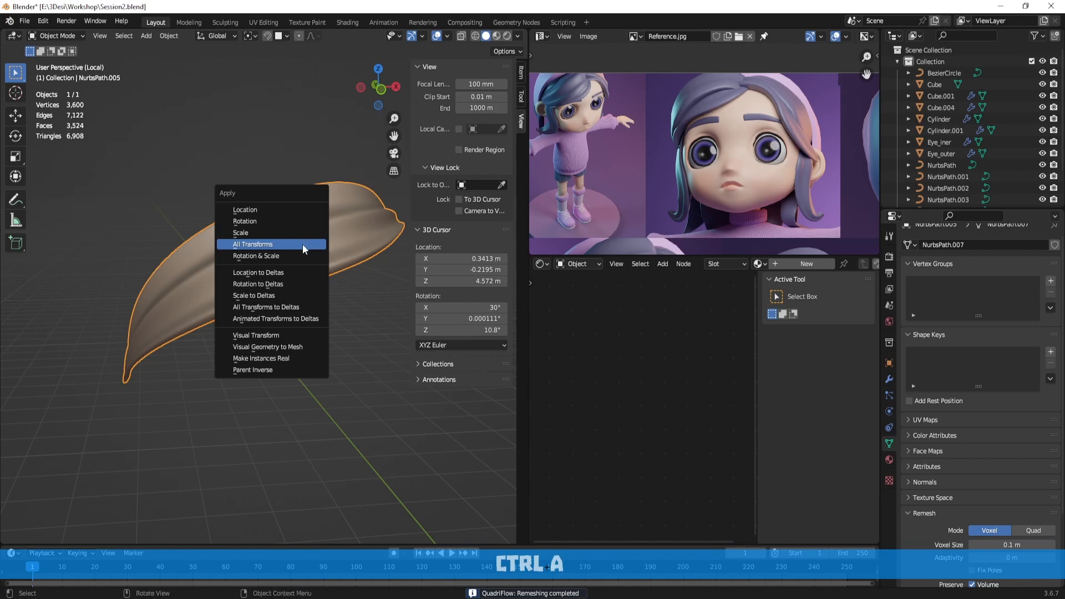
pyautogui.click(304, 244)
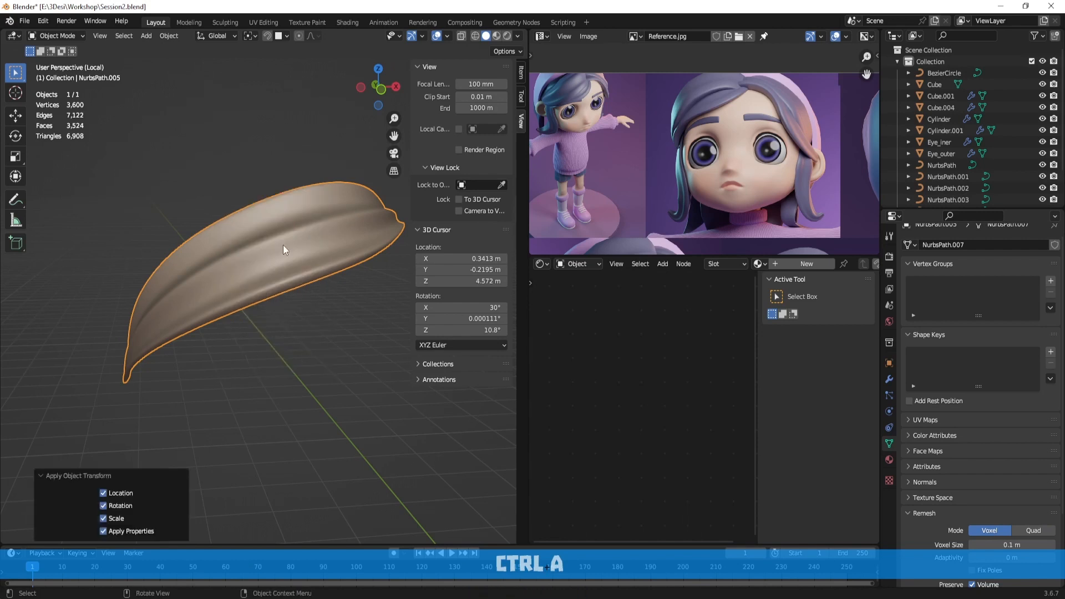
# Retry the QuadriFlow remesh at 1000 faces on the strand with applied transforms, and undo it
pyautogui.click(1024, 532)
pyautogui.click(997, 547)
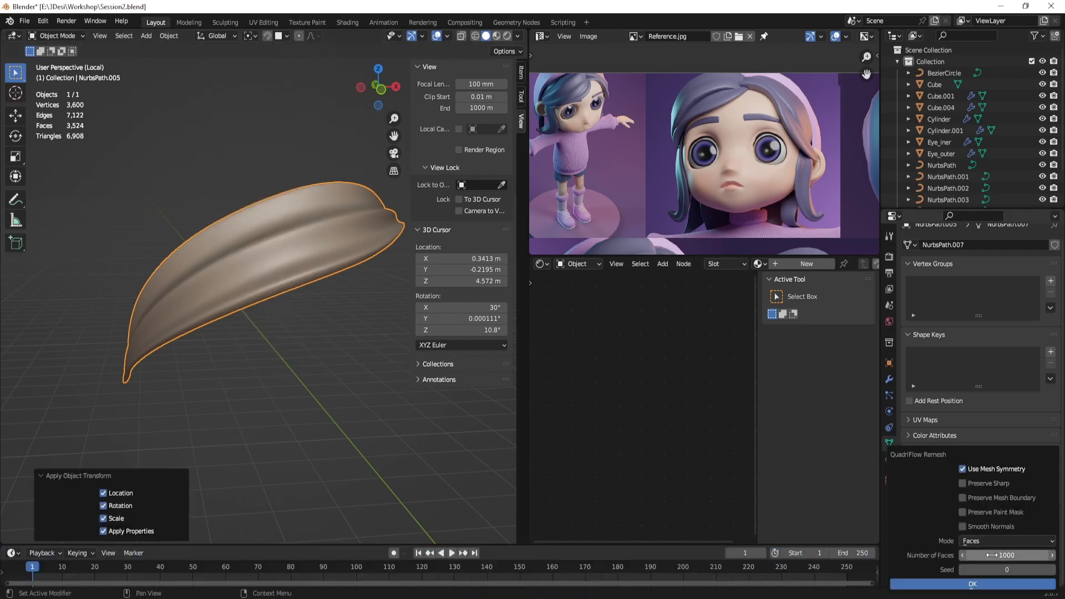
pyautogui.click(1002, 584)
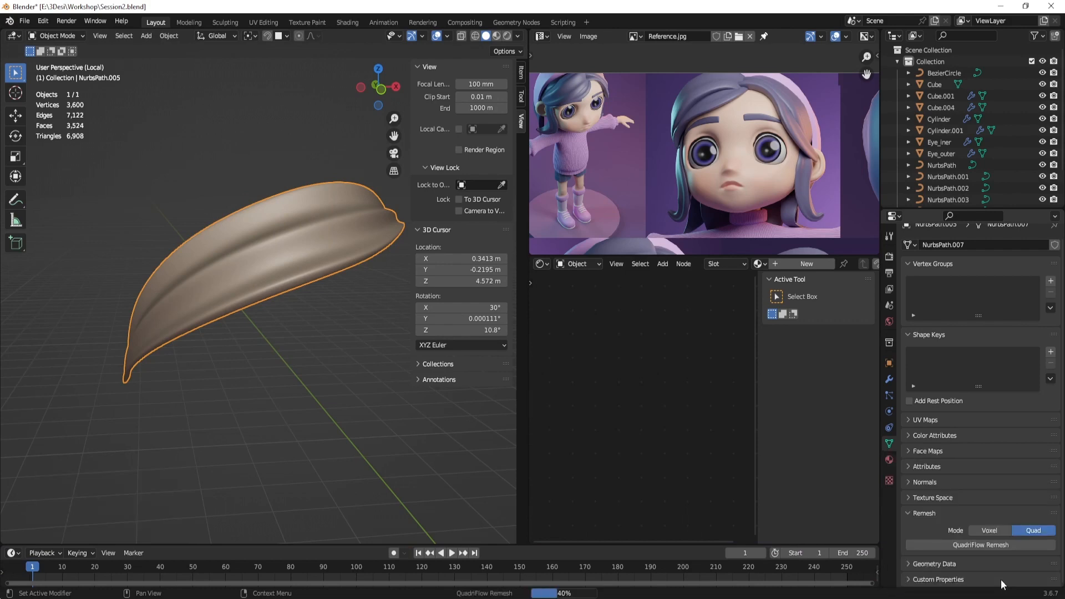
pyautogui.moveTo(78, 225); pyautogui.dragTo(200, 259, button='middle')
pyautogui.hotkey('ctrl', 'z')
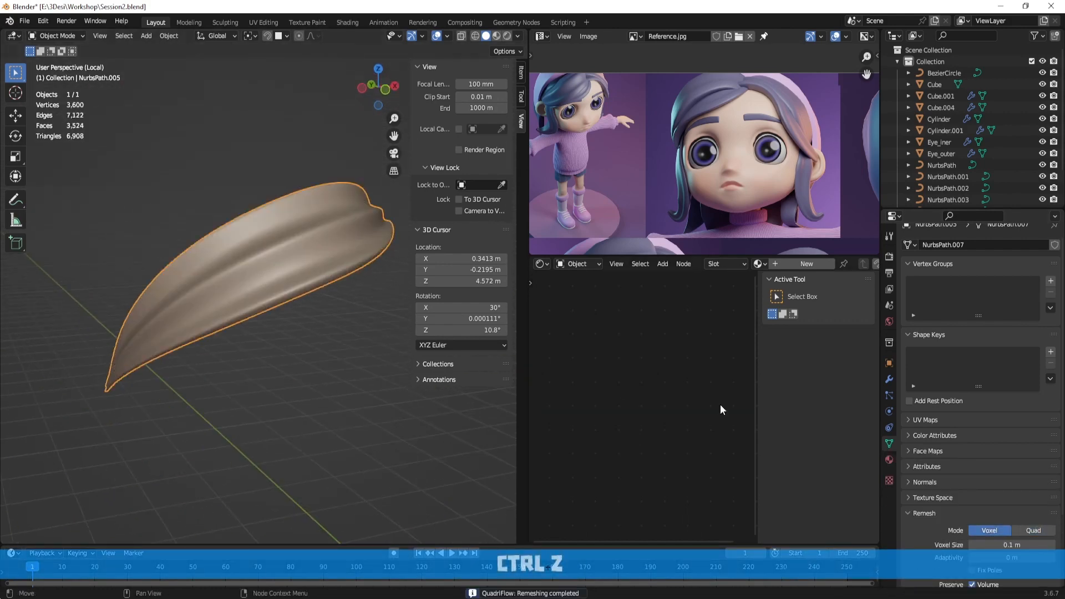
# Try a QuadriFlow remesh of the strand with mesh symmetry off, Preserve Sharp on and 1000 faces
pyautogui.click(1026, 530)
pyautogui.click(984, 544)
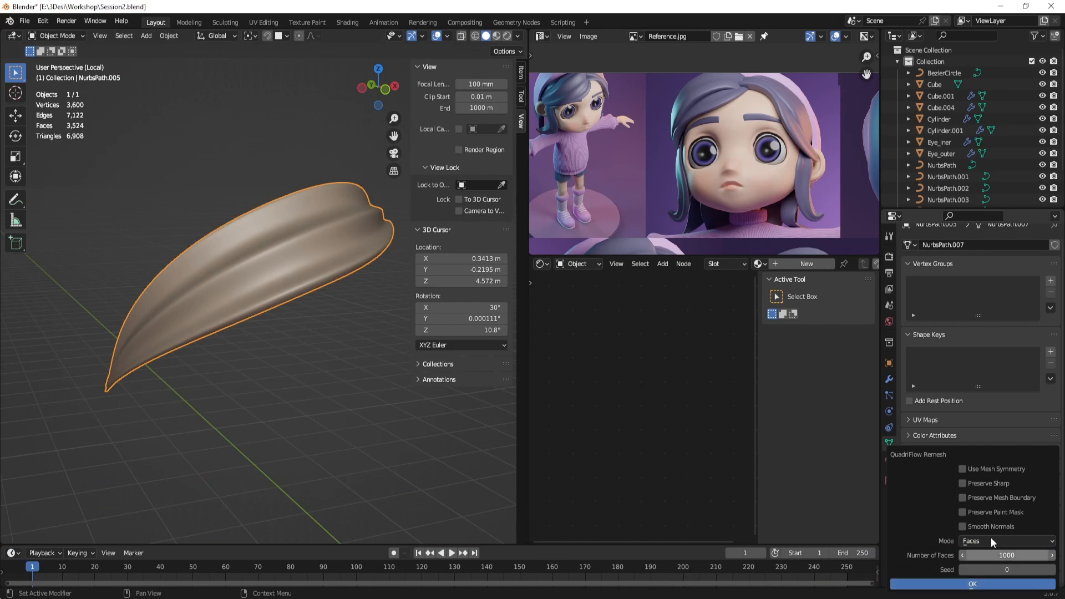
pyautogui.click(984, 485)
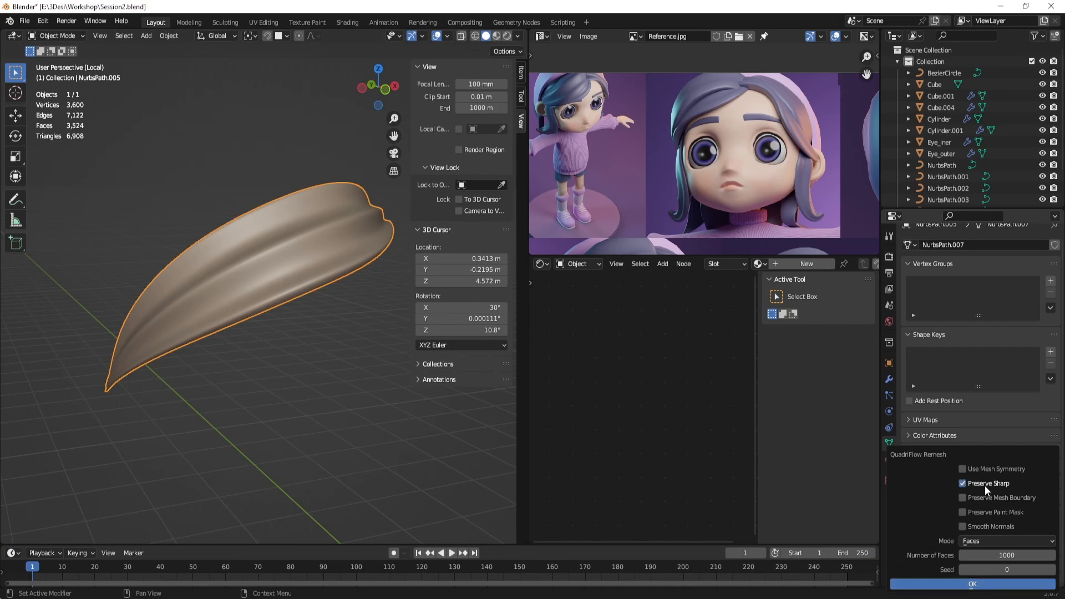
pyautogui.click(992, 589)
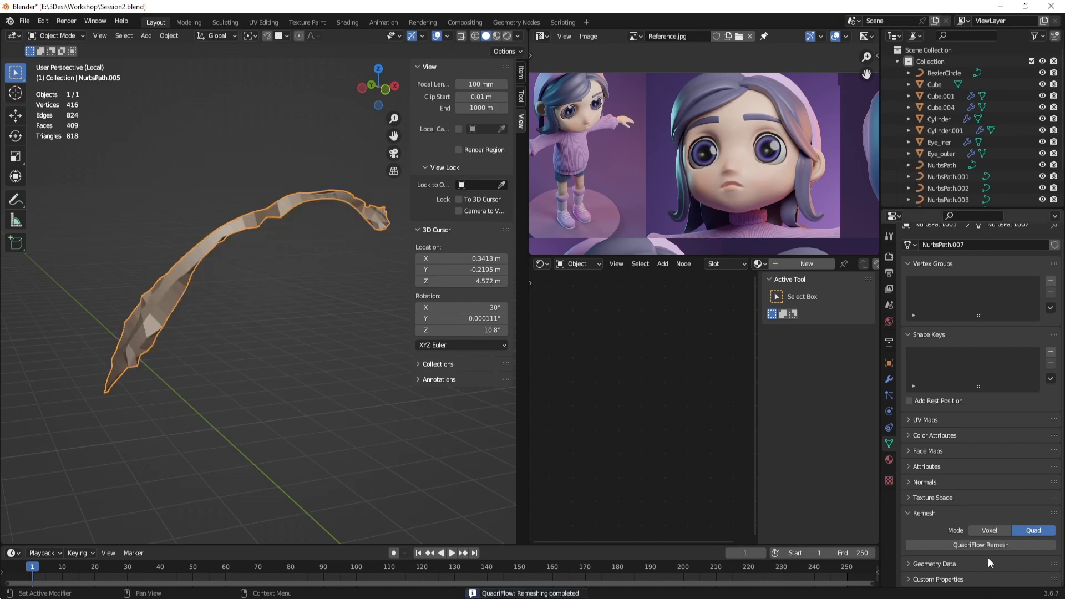
pyautogui.scroll(-2, 349, 331)
# Inspect the remeshed strand's topology in Edit Mode and undo the remesh
pyautogui.press('Tab')
pyautogui.press('a')
pyautogui.moveTo(335, 314)
pyautogui.mouseDown(button='middle')
pyautogui.moveTo(314, 343)
pyautogui.moveTo(235, 325)
pyautogui.moveTo(332, 324)
pyautogui.mouseUp(button='middle')
pyautogui.scroll(2, 332, 324)
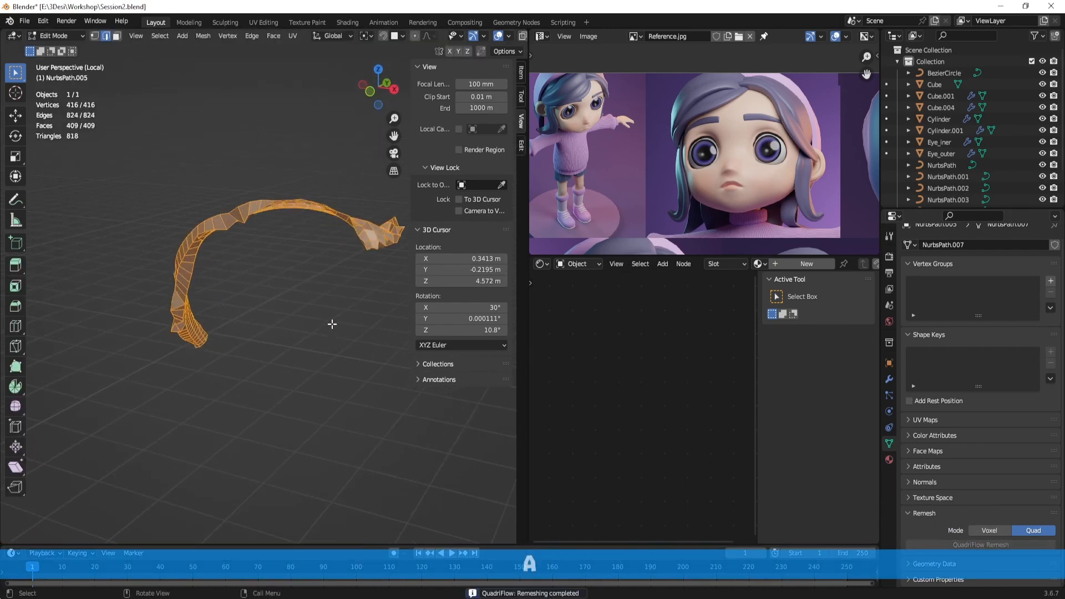
pyautogui.press('Tab')
pyautogui.hotkey('ctrl', 'z')
pyautogui.hotkey('ctrl', 'z')
pyautogui.hotkey('ctrl', 'z')
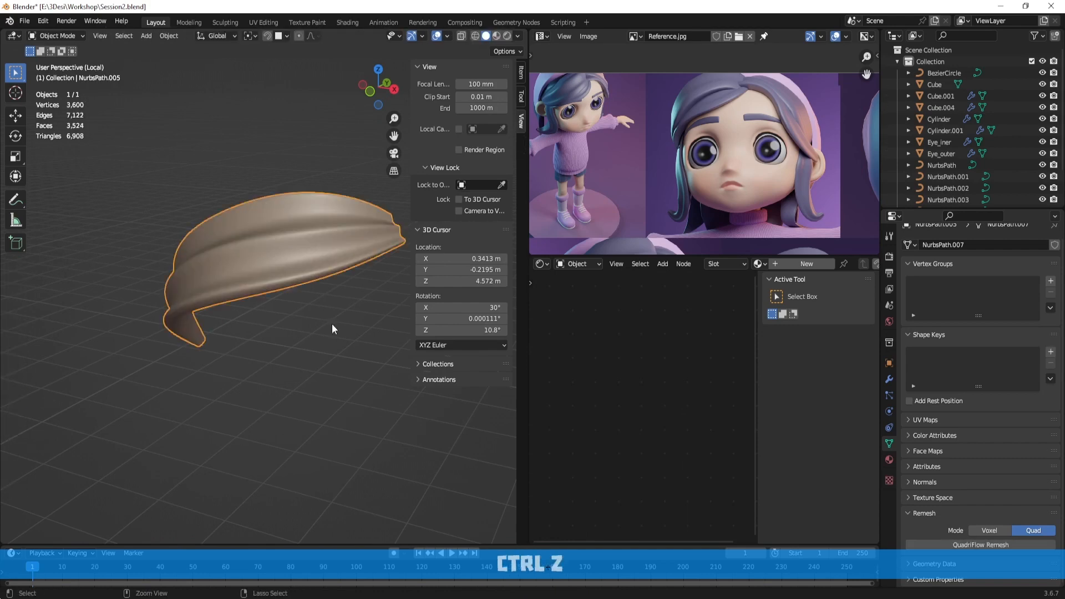
# Check the hair strand's mesh density in wireframe display and return to solid shading
pyautogui.click(332, 324)
pyautogui.moveTo(332, 324); pyautogui.dragTo(342, 338, button='middle')
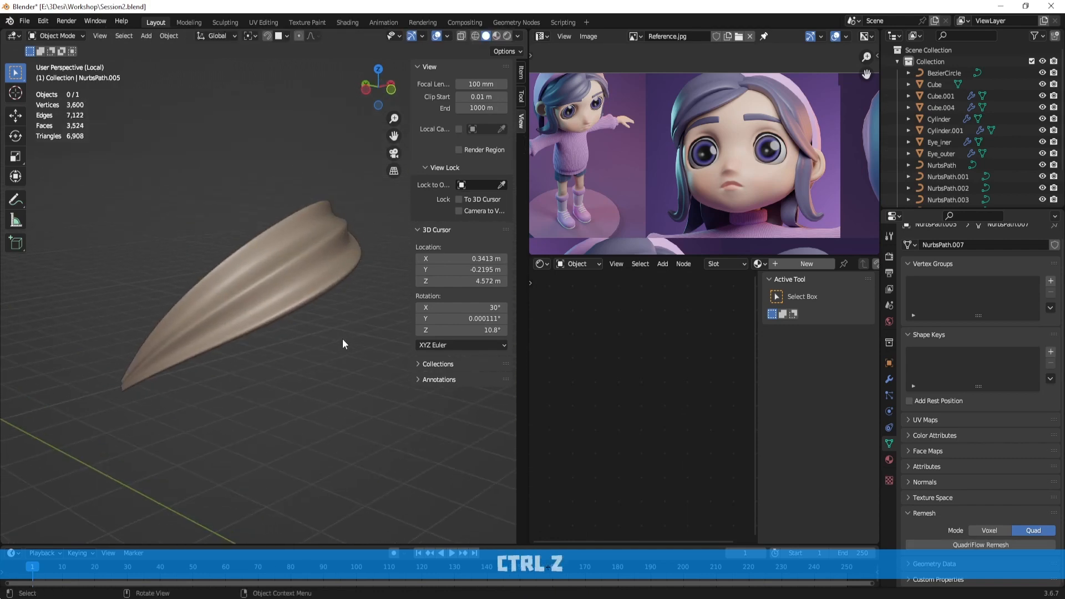
pyautogui.press('Tab')
pyautogui.press('Tab')
pyautogui.hotkey('shift', 'z')
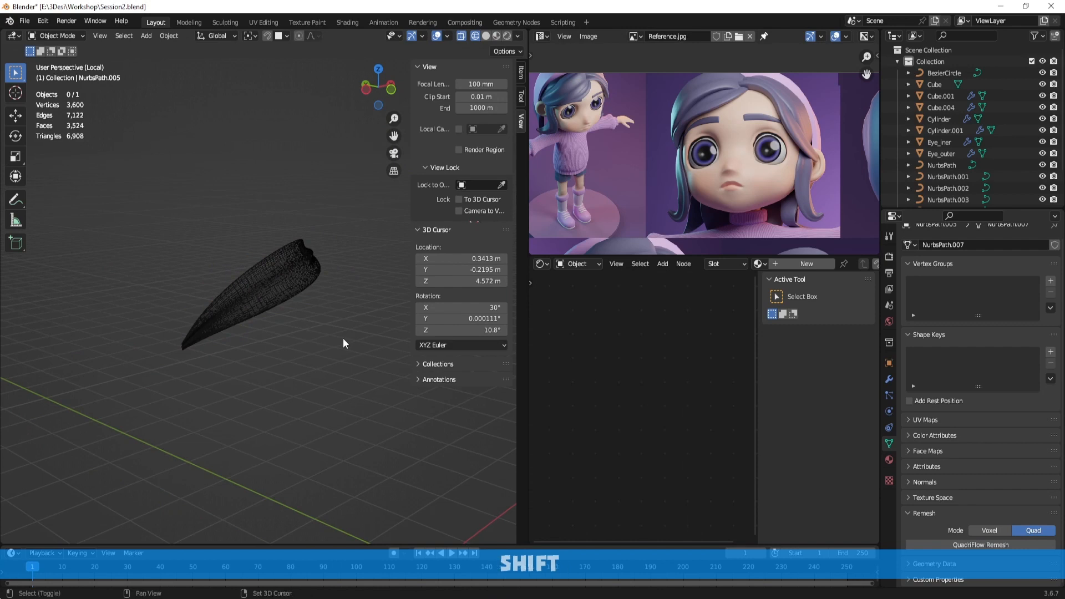
pyautogui.hotkey('shift', 'z')
pyautogui.scroll(2, 343, 338)
# Leave local view and select the hair strand beside the character
pyautogui.press('/')
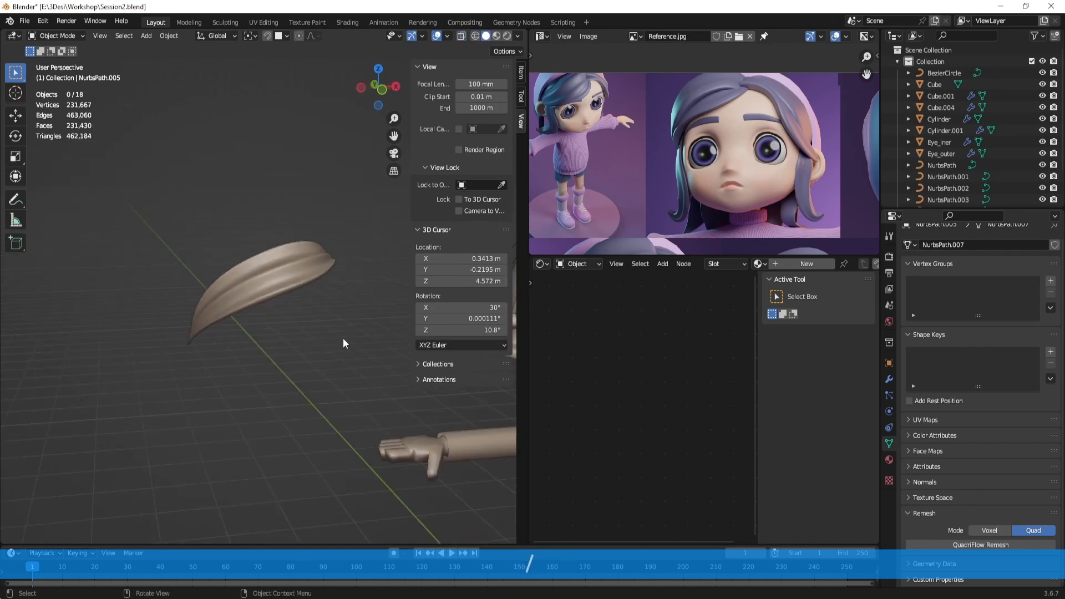
pyautogui.scroll(-5, 351, 324)
pyautogui.keyDown('alt'); pyautogui.keyDown('shift'); pyautogui.moveTo(350, 324); pyautogui.dragTo(301, 328); pyautogui.keyUp('shift'); pyautogui.keyUp('alt')
pyautogui.scroll(4, 301, 327)
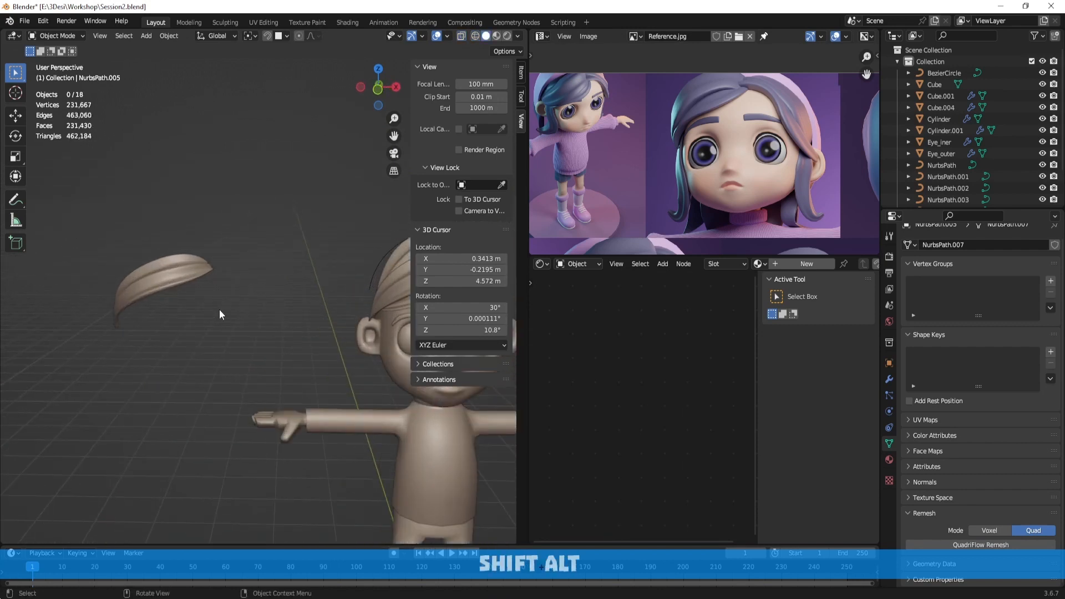
pyautogui.moveTo(219, 308); pyautogui.dragTo(321, 308, button='middle')
pyautogui.scroll(3, 261, 305)
pyautogui.moveTo(206, 302); pyautogui.dragTo(268, 295, button='middle')
pyautogui.click(268, 295)
pyautogui.scroll(5, 238, 302)
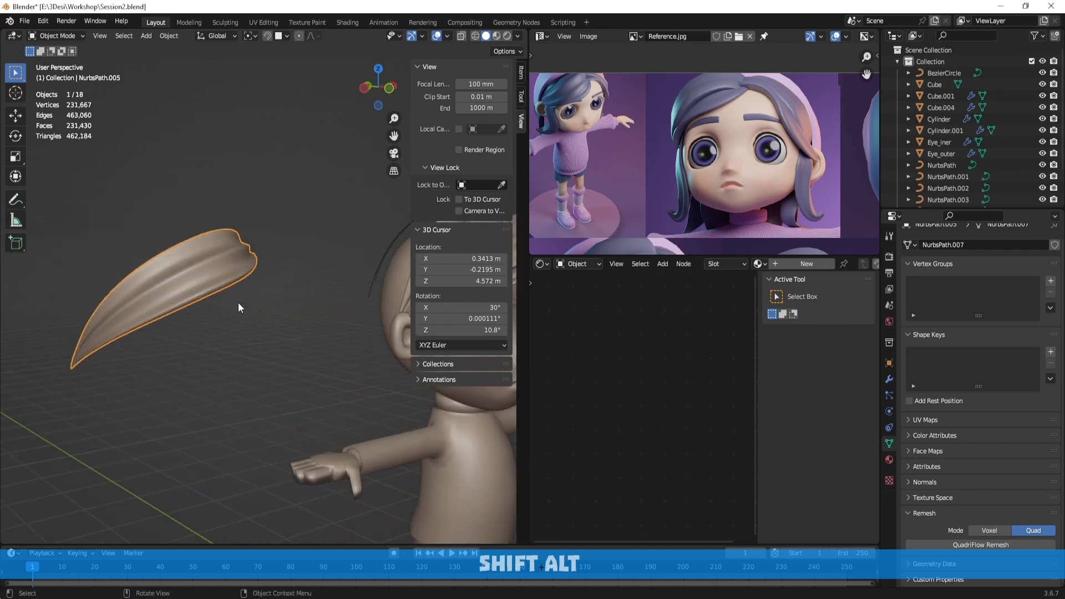
# Run a QuadriFlow remesh on the hair strand in Ratio mode at 0.5 with Preserve Sharp enabled
pyautogui.click(1000, 545)
pyautogui.click(1000, 542)
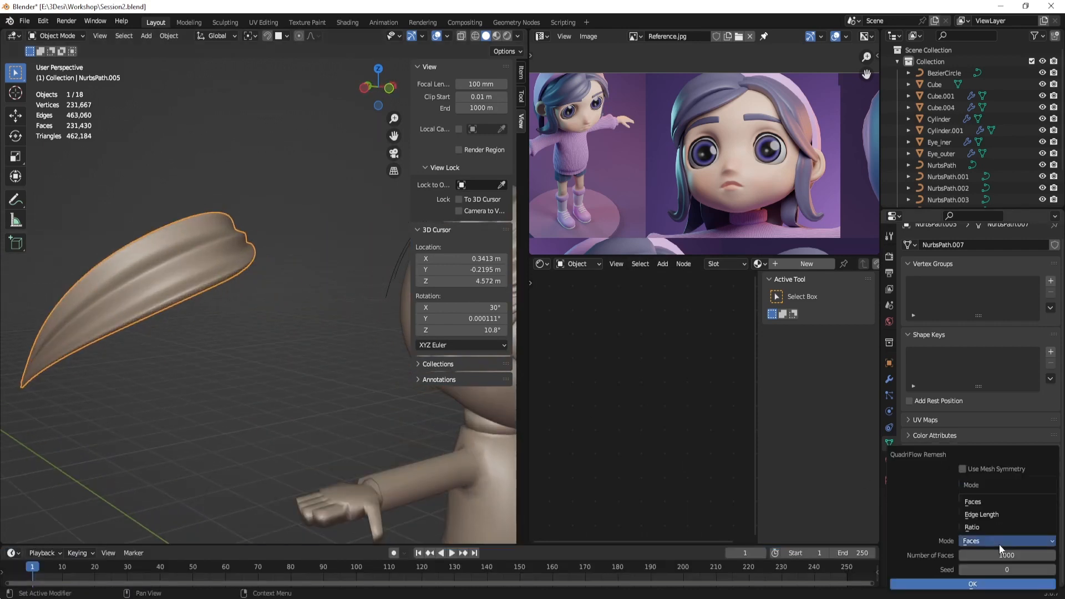
pyautogui.click(1000, 525)
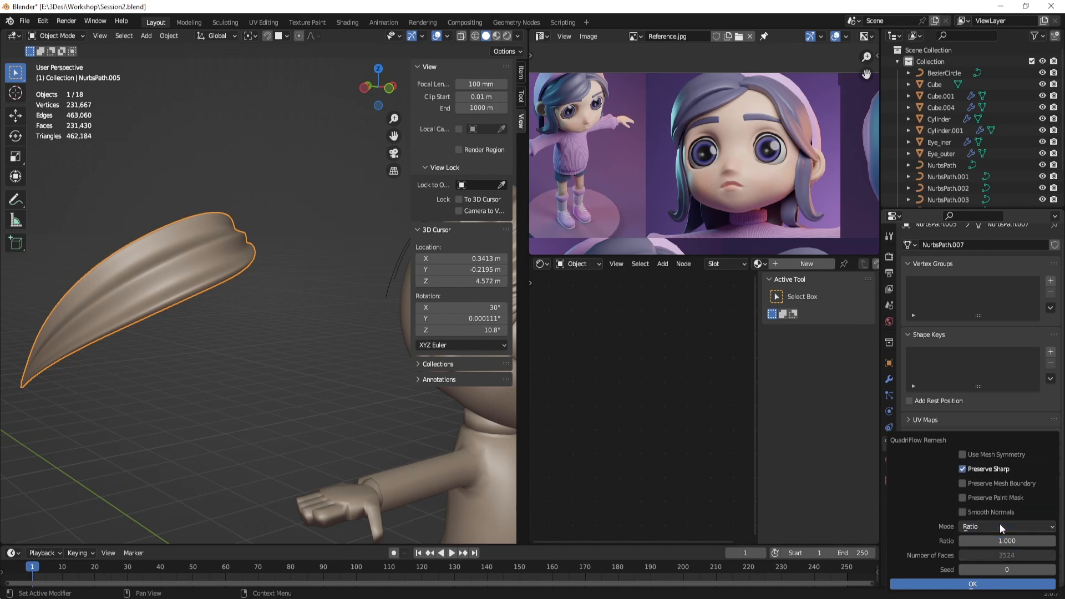
pyautogui.click(1019, 540)
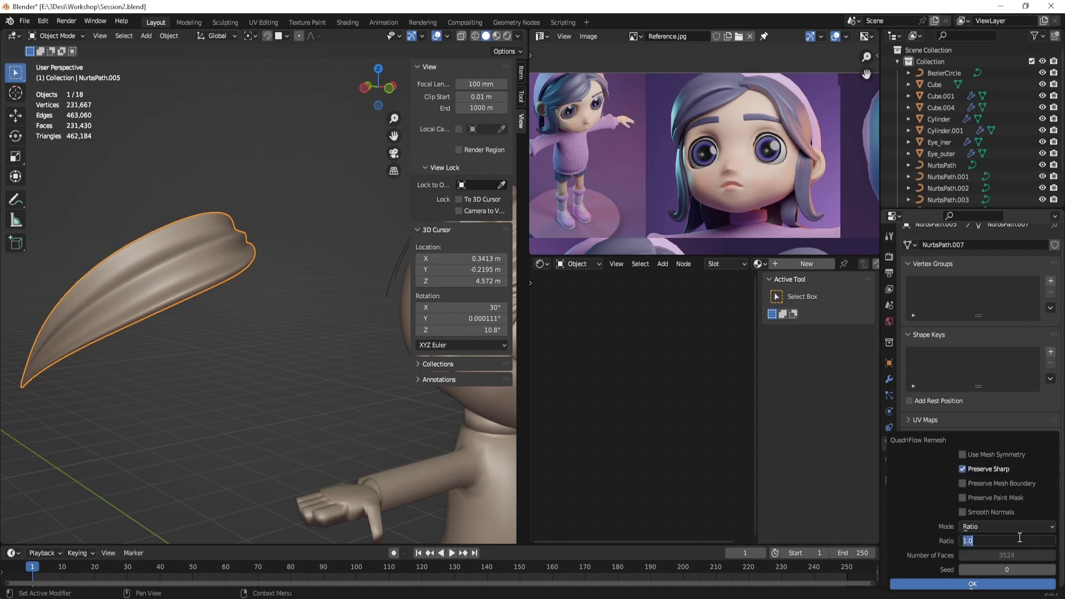
pyautogui.write('0.5')
pyautogui.press('Return')
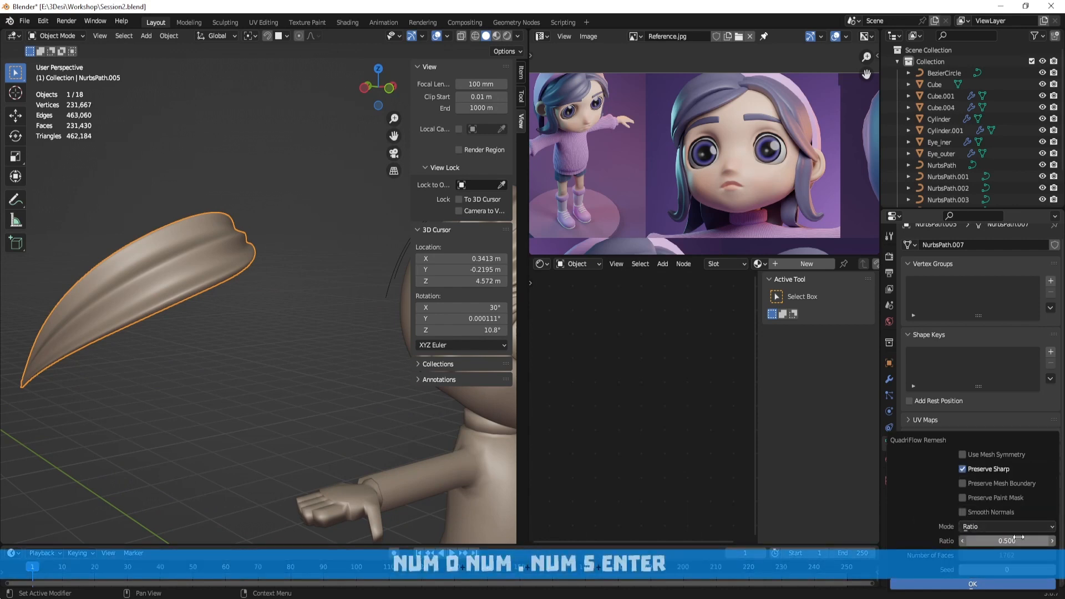
pyautogui.click(974, 584)
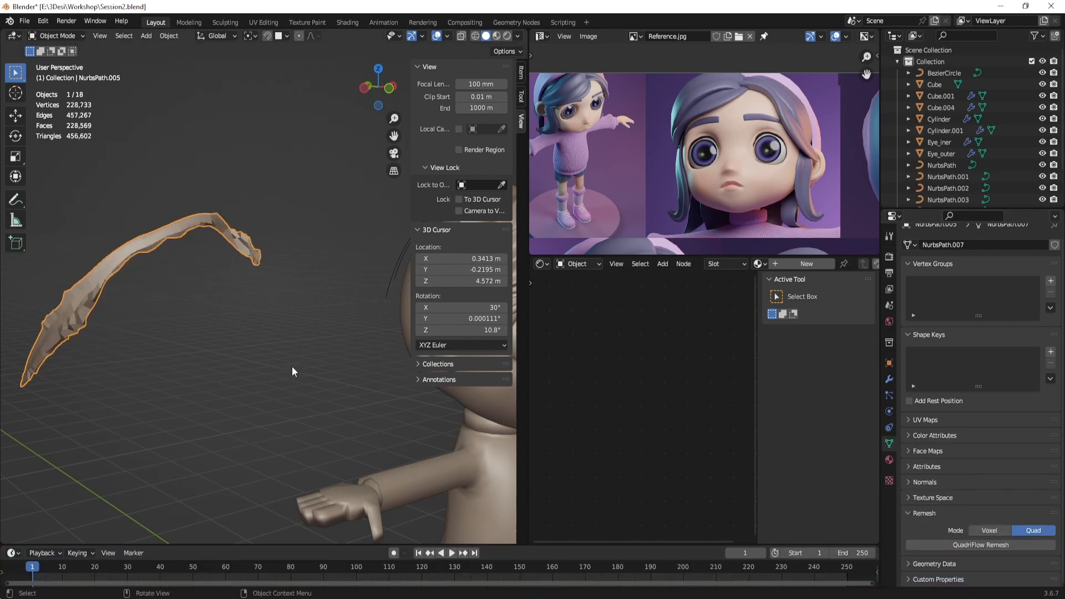
# Inspect the QuadriFlow result on the strand in Edit Mode with its whole mesh selected
pyautogui.keyDown('alt'); pyautogui.keyDown('shift'); pyautogui.moveTo(292, 366); pyautogui.dragTo(327, 361); pyautogui.keyUp('shift'); pyautogui.keyUp('alt')
pyautogui.press('Tab')
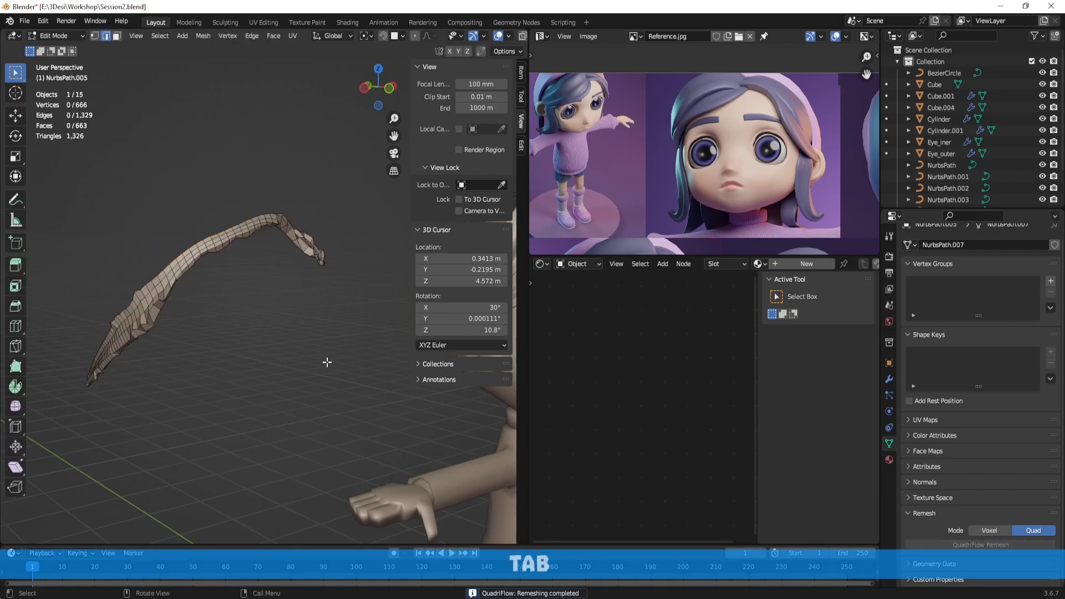
pyautogui.moveTo(327, 363); pyautogui.dragTo(350, 370, button='middle')
pyautogui.press('a')
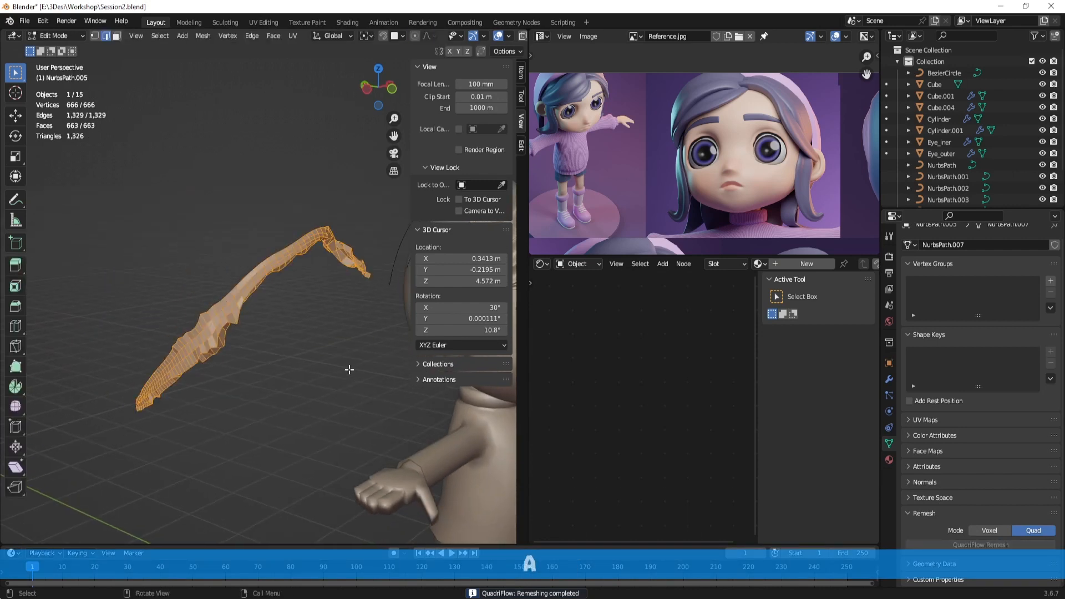
# Undo the QuadriFlow remesh and delete the test hair strand beside the character
pyautogui.hotkey('ctrl', 'z')
pyautogui.hotkey('ctrl', 'z')
pyautogui.hotkey('ctrl', 'z')
pyautogui.hotkey('ctrl', 'z')
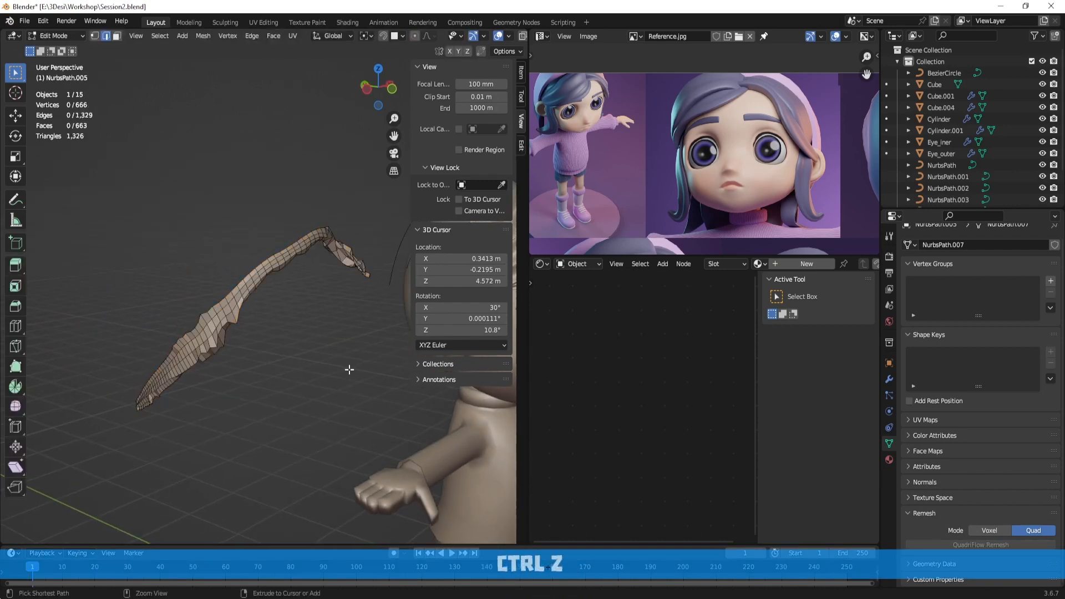
pyautogui.press('x')
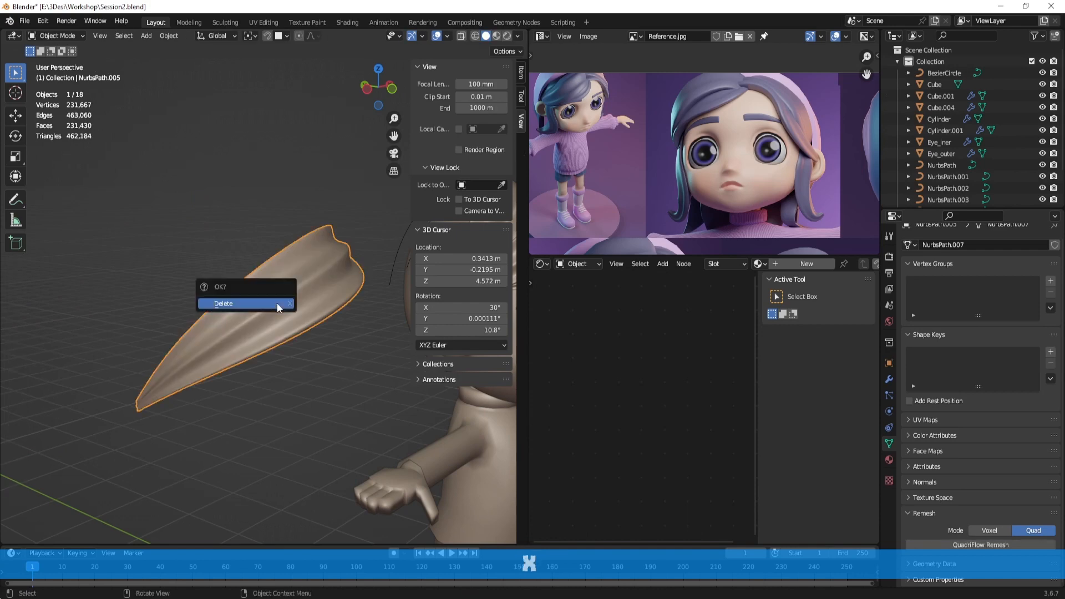
pyautogui.click(284, 318)
# Duplicate the upper hair strand on the character's head and move the copy along X to beside the head
pyautogui.moveTo(284, 318); pyautogui.dragTo(266, 356, button='middle')
pyautogui.keyDown('shift'); pyautogui.moveTo(344, 355); pyautogui.dragTo(245, 356, button='middle'); pyautogui.keyUp('shift')
pyautogui.scroll(2, 245, 356)
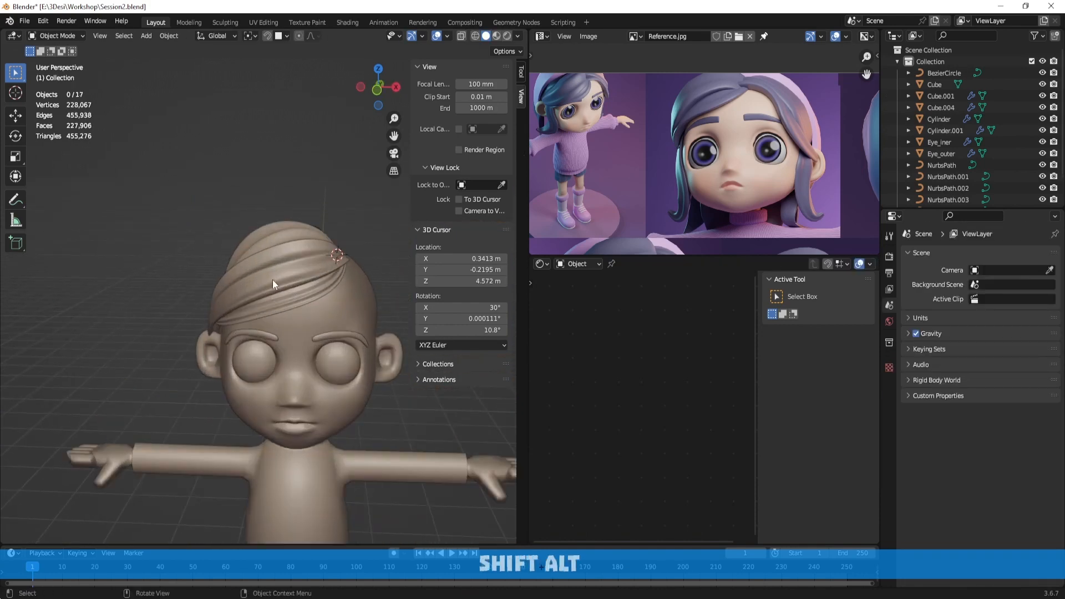
pyautogui.click(272, 279)
pyautogui.moveTo(313, 320); pyautogui.dragTo(333, 358, button='middle')
pyautogui.moveTo(308, 299); pyautogui.dragTo(345, 294, button='middle')
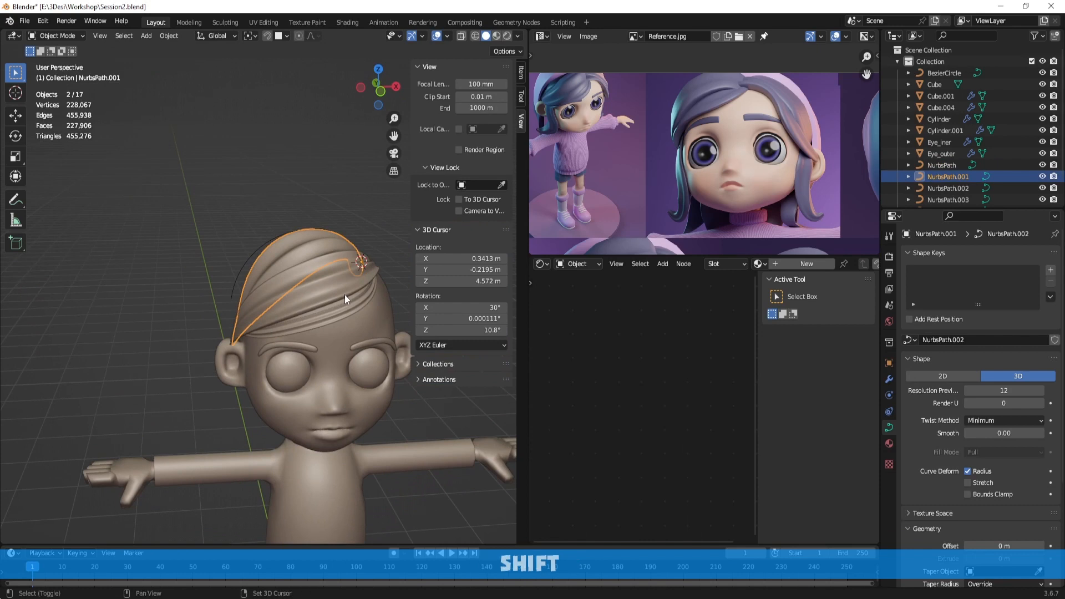
pyautogui.hotkey('shift', 'd')
pyautogui.rightClick(217, 284)
pyautogui.press('g')
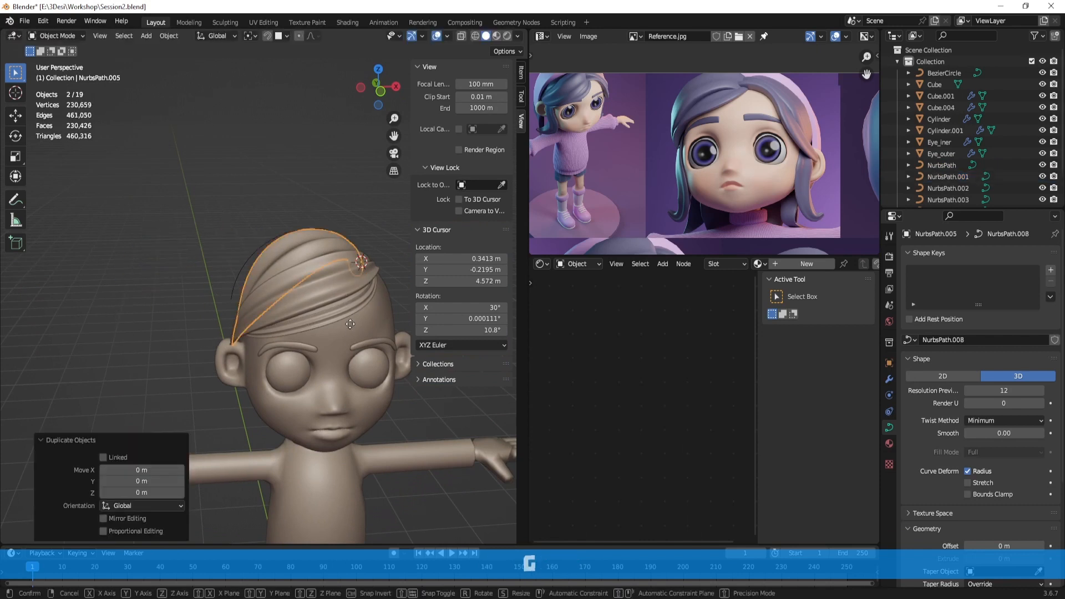
pyautogui.press('x')
pyautogui.click(171, 324)
# Convert the duplicated hair strand curves into a single mesh
pyautogui.keyDown('alt'); pyautogui.keyDown('shift'); pyautogui.moveTo(171, 322); pyautogui.dragTo(282, 319); pyautogui.keyUp('shift'); pyautogui.keyUp('alt')
pyautogui.scroll(1, 271, 318)
pyautogui.press('space')
pyautogui.click(356, 340)
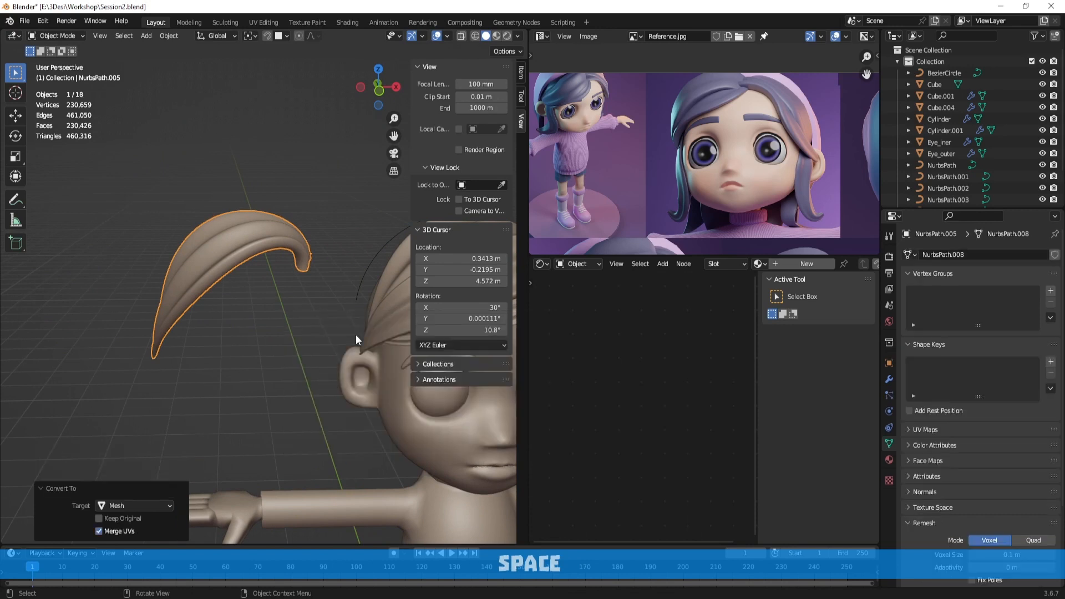
# Set the strand's remesh mode to Quad and open the QuadriFlow Remesh settings
pyautogui.scroll(-5, 968, 470)
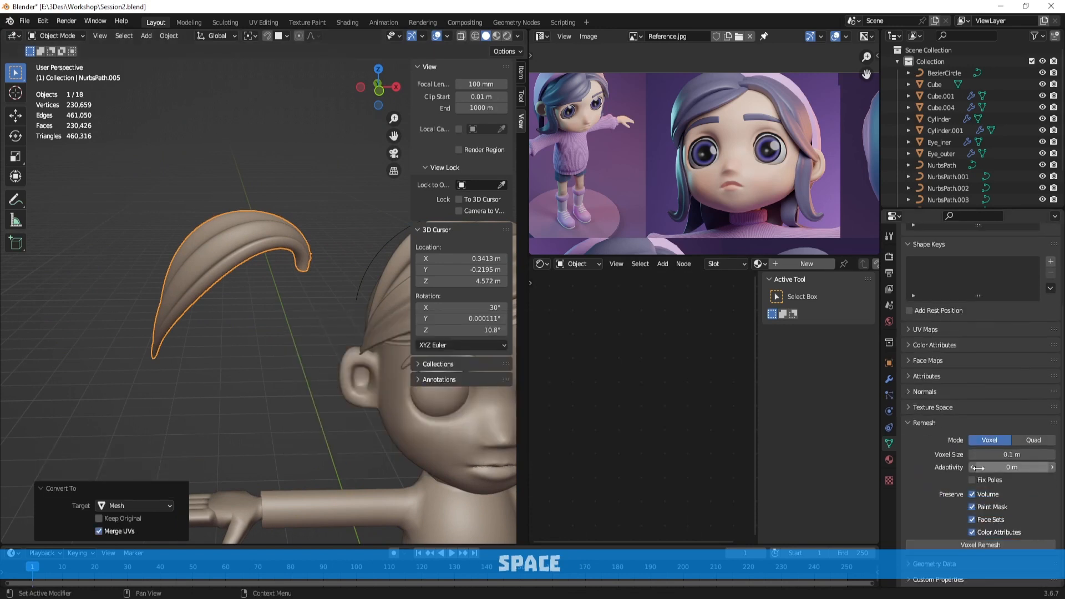
pyautogui.click(1030, 440)
pyautogui.click(1004, 545)
pyautogui.click(1000, 498)
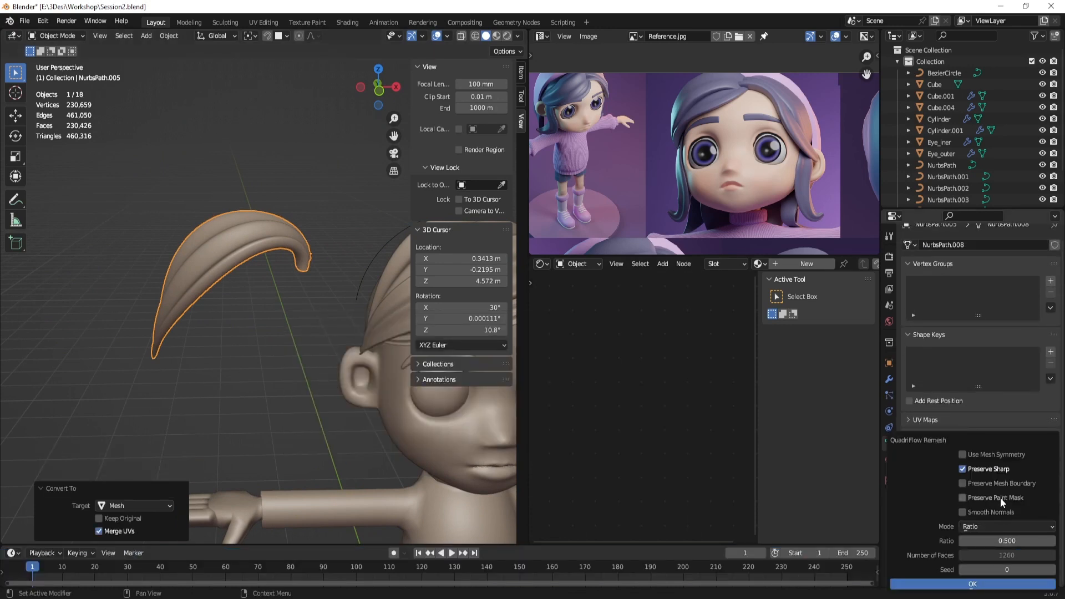
# Set the strand mesh's origin to Center of Mass (Surface)
pyautogui.click(170, 36)
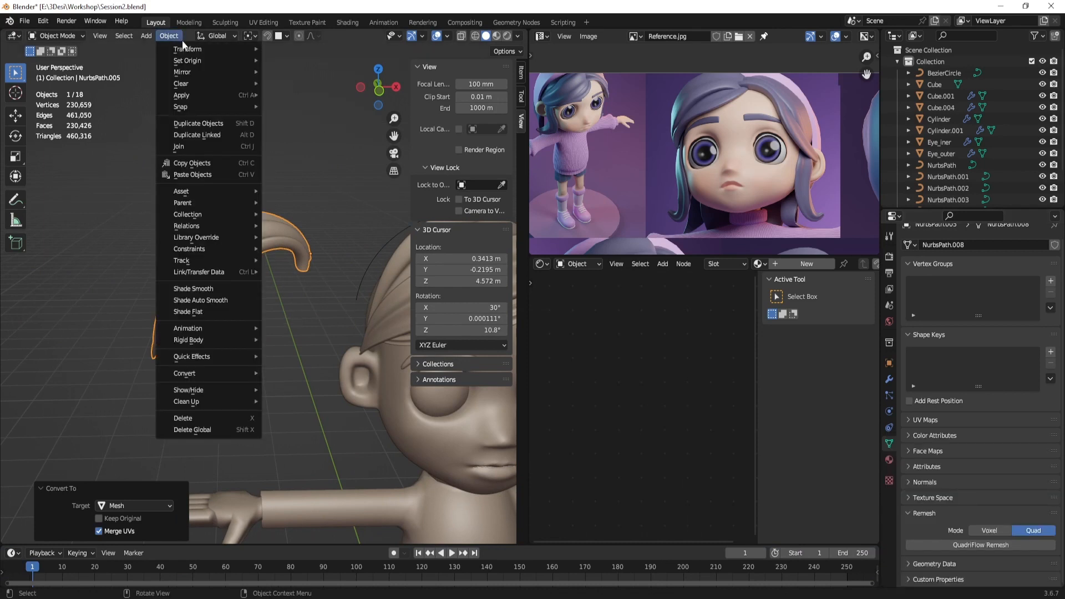
pyautogui.moveTo(201, 60)
pyautogui.click(342, 99)
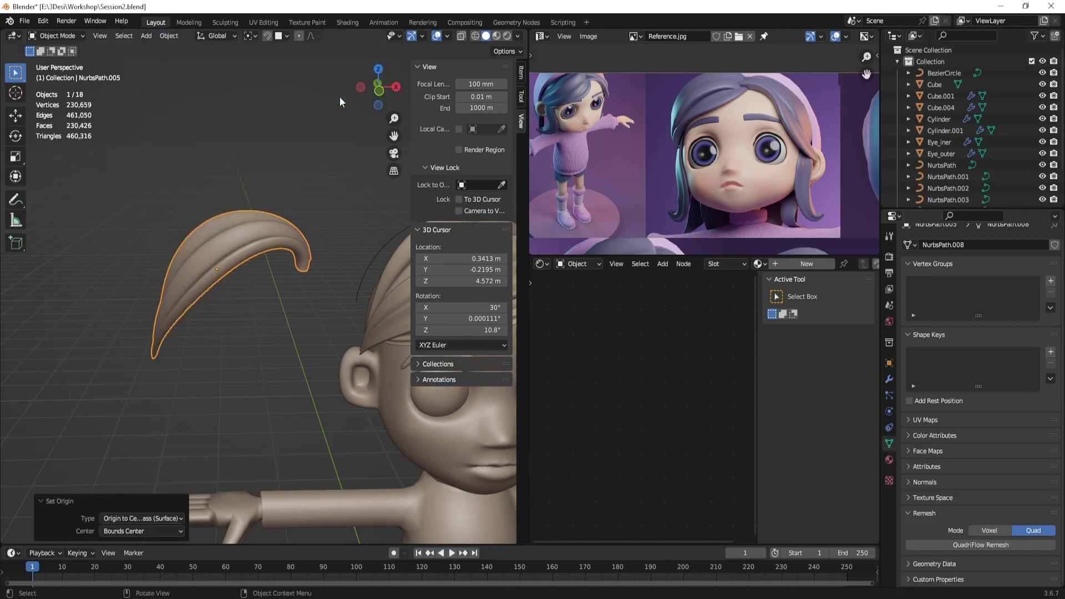
# Try a QuadriFlow remesh of the strand in Faces mode with 1000 faces and undo it
pyautogui.click(1007, 544)
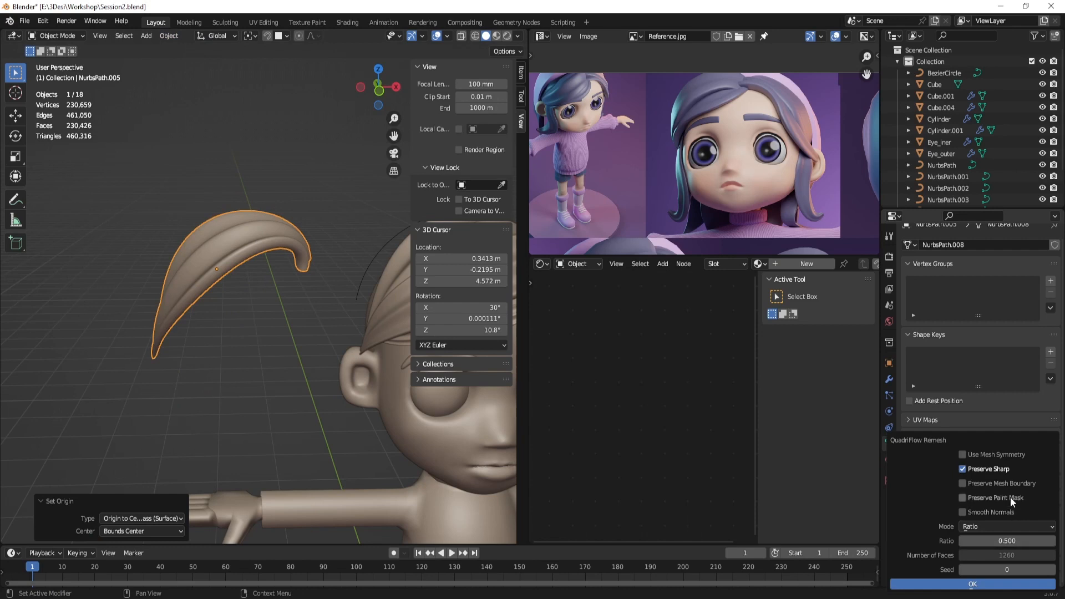
pyautogui.click(982, 526)
pyautogui.click(985, 565)
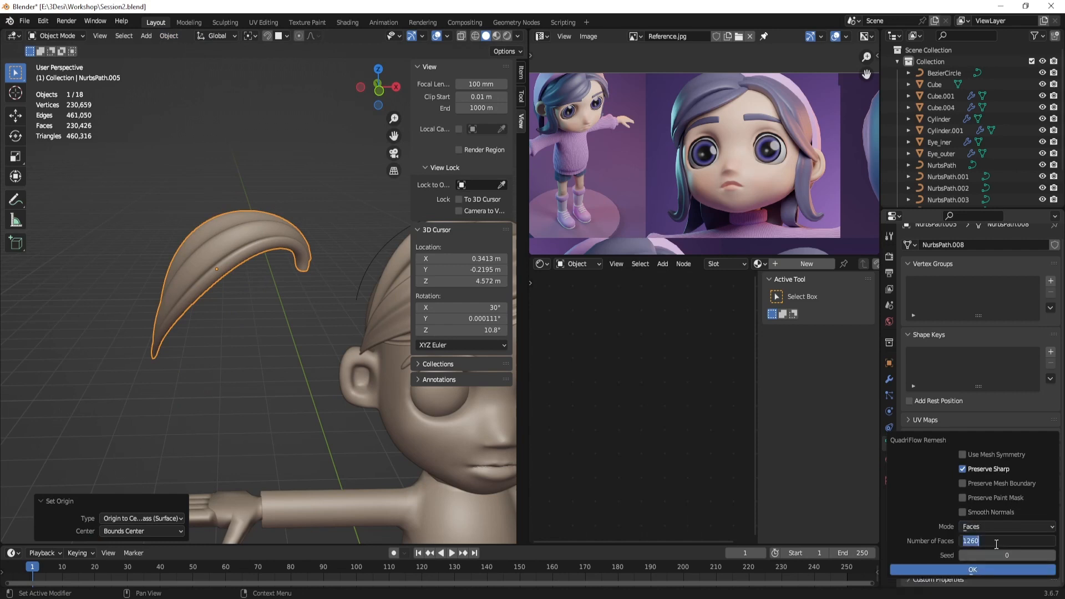
pyautogui.write('000')
pyautogui.press('Return')
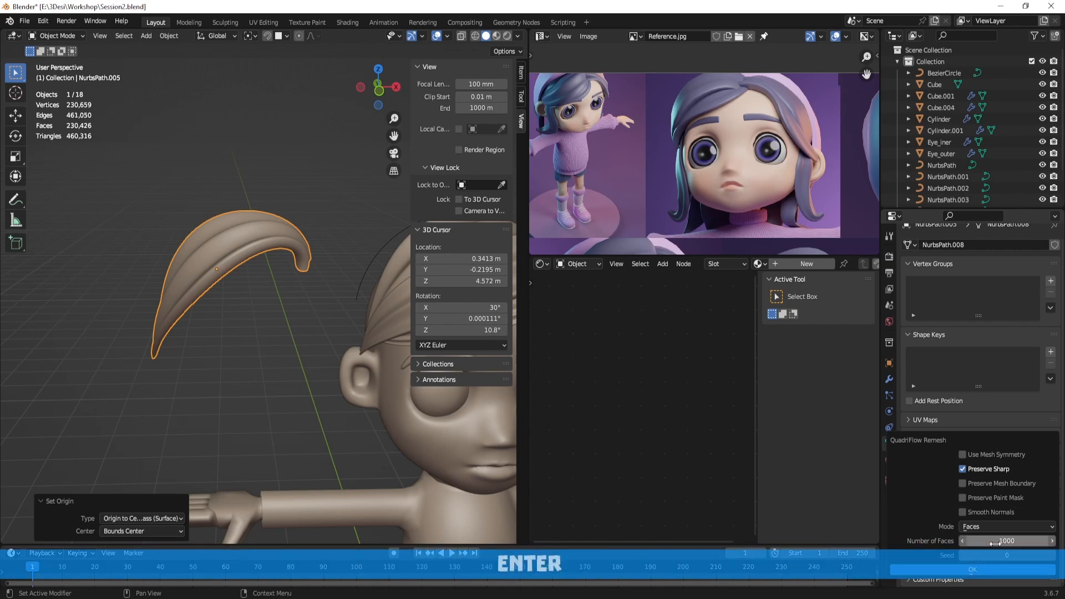
pyautogui.click(977, 568)
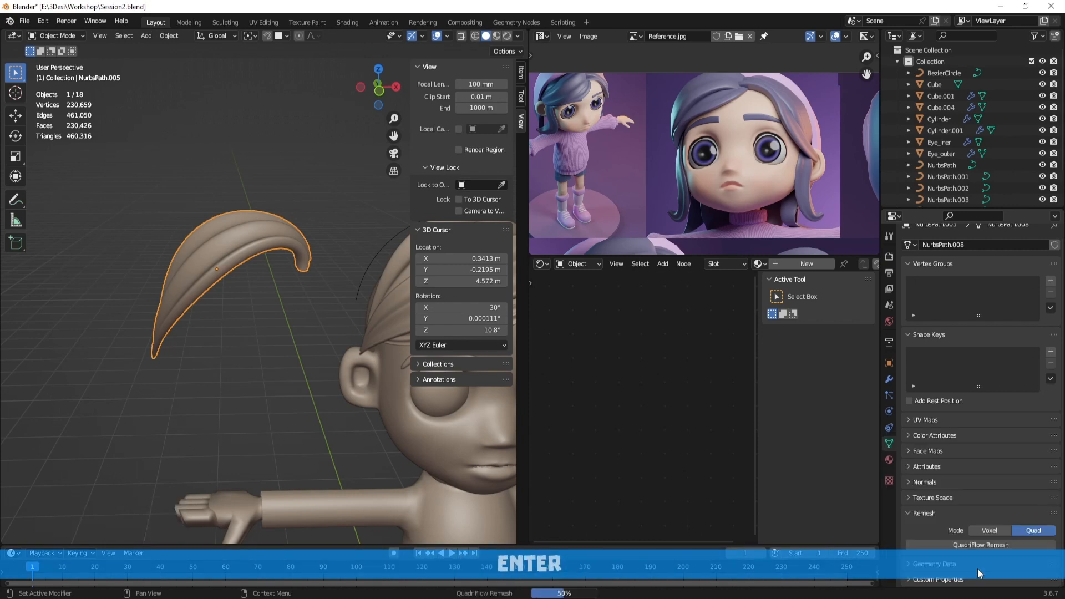
pyautogui.hotkey('ctrl', 'z')
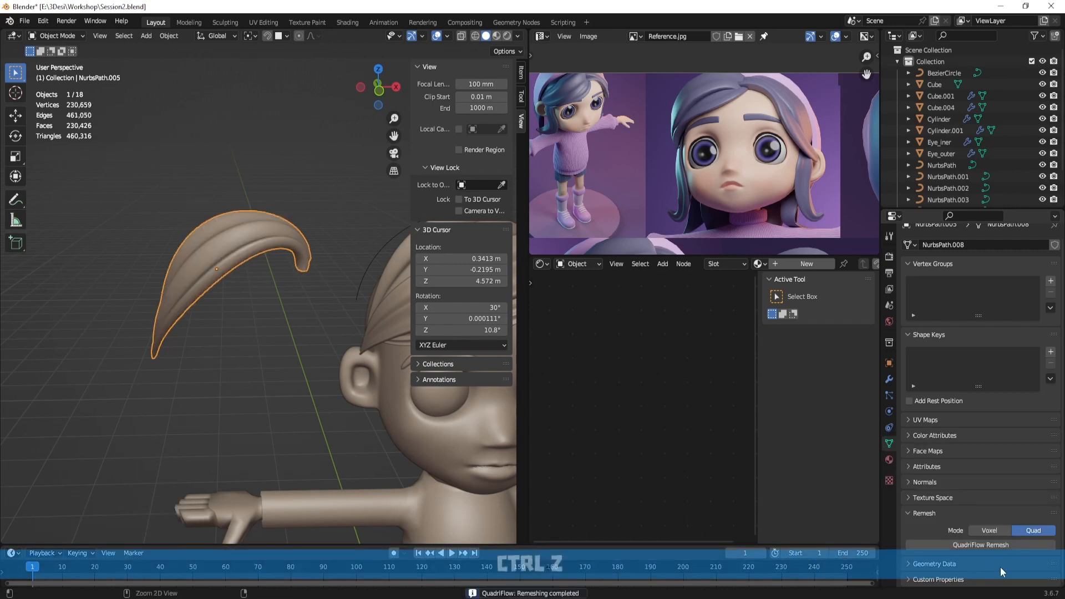
# Run a QuadriFlow remesh on the strand in Faces mode with 1500 faces and Preserve Sharp enabled
pyautogui.click(1023, 547)
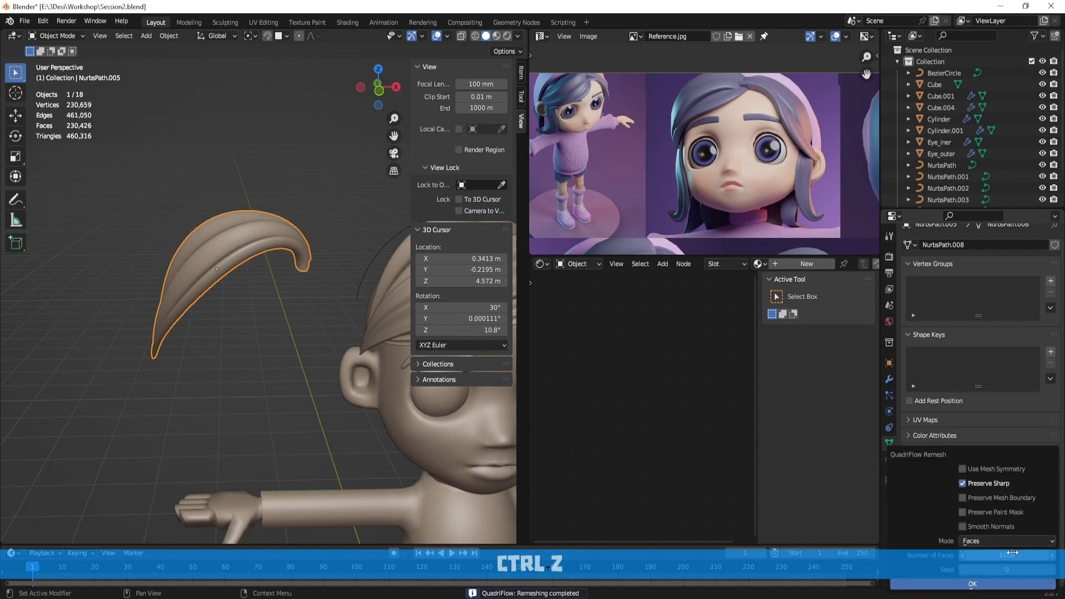
pyautogui.write('1500')
pyautogui.press('Return')
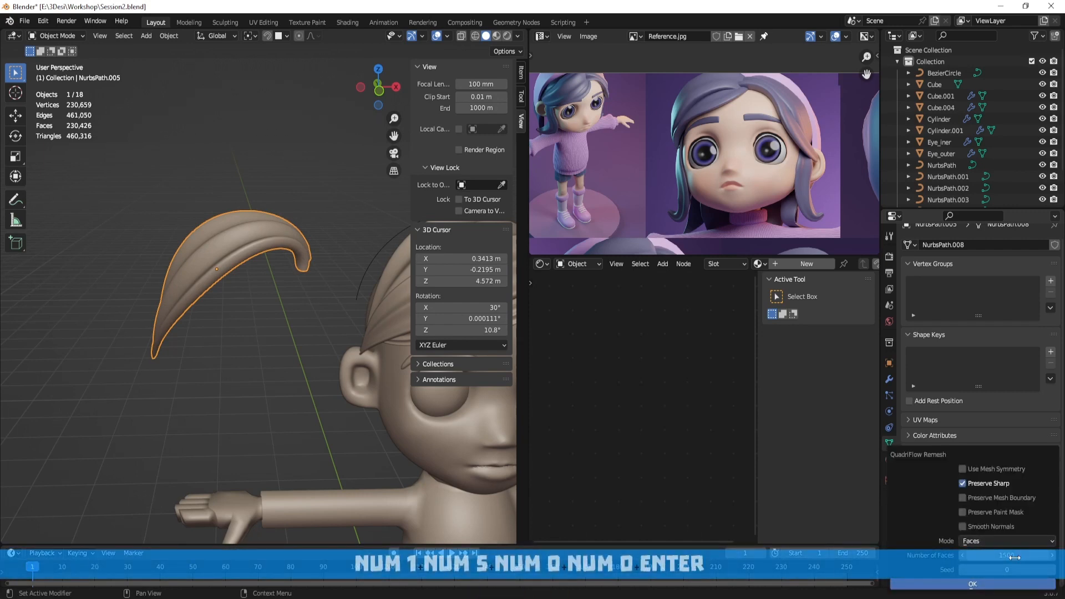
pyautogui.click(996, 582)
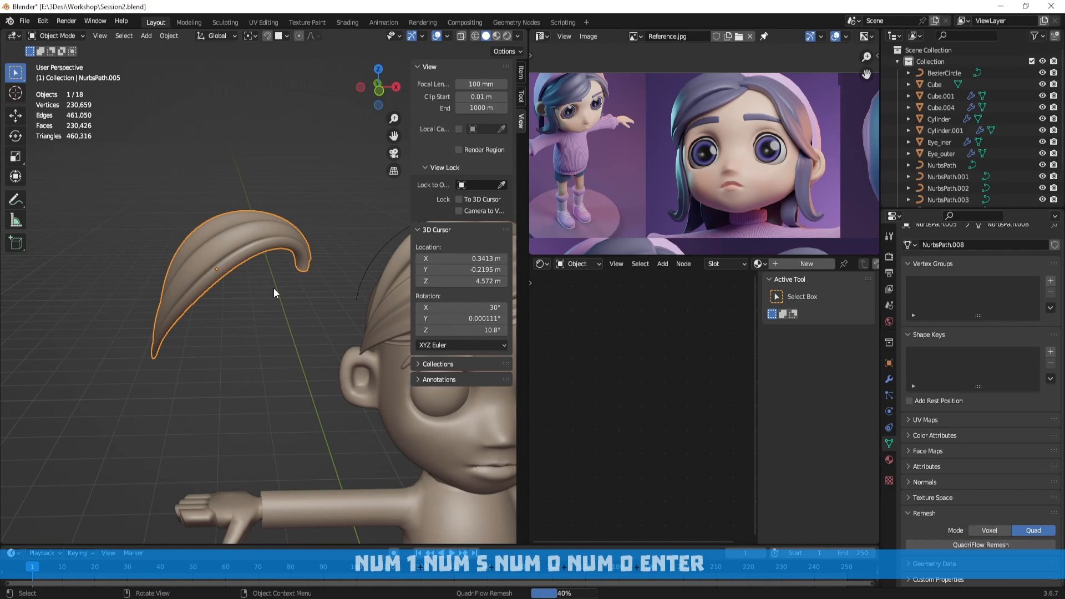
# Inspect the remeshed strand's topology in Edit Mode and undo the remesh
pyautogui.moveTo(274, 288)
pyautogui.keyDown('alt'); pyautogui.mouseDown()
pyautogui.moveTo(345, 294)
pyautogui.moveTo(261, 298)
pyautogui.mouseUp(); pyautogui.keyUp('alt')
pyautogui.scroll(4, 345, 295)
pyautogui.press('Tab')
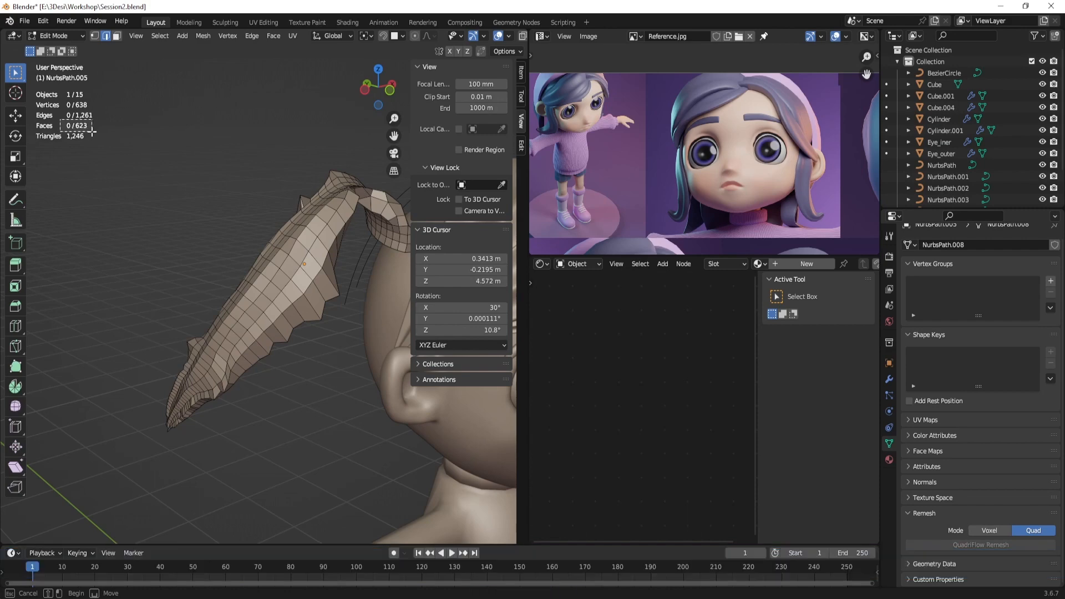
pyautogui.hotkey('ctrl', 'z')
pyautogui.hotkey('ctrl', 'z')
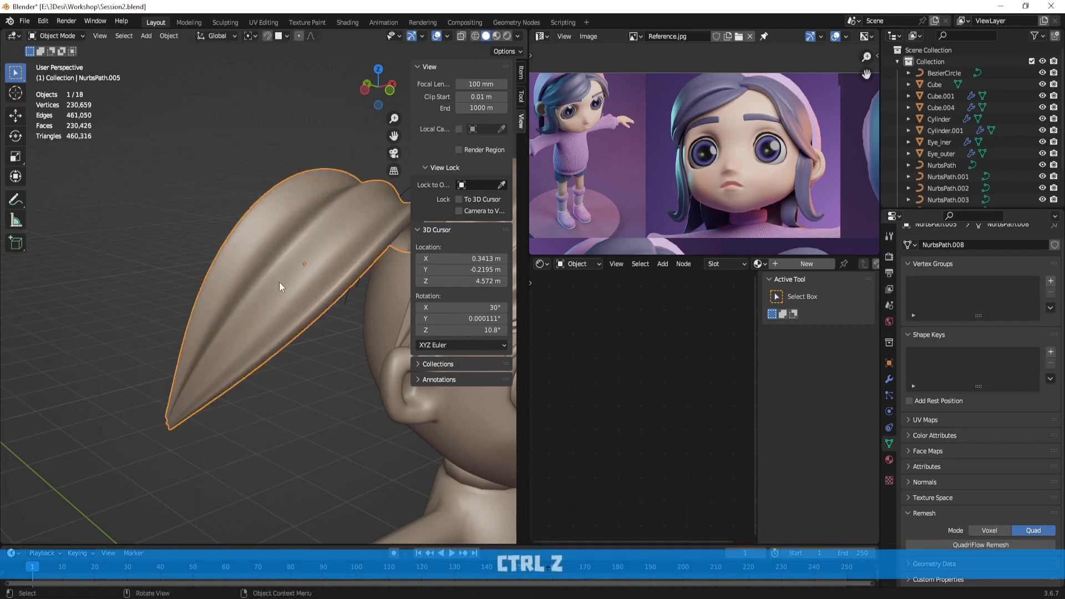
# Apply all transforms to the hair strand mesh
pyautogui.moveTo(337, 314); pyautogui.dragTo(283, 311, button='middle')
pyautogui.hotkey('ctrl', 'a')
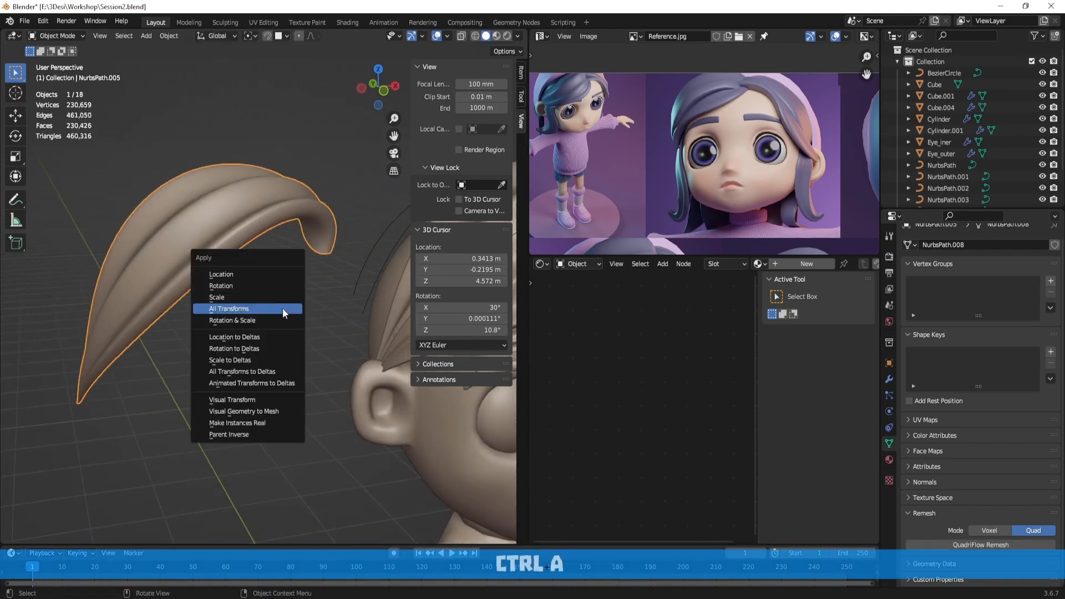
pyautogui.click(283, 310)
pyautogui.scroll(-5, 282, 308)
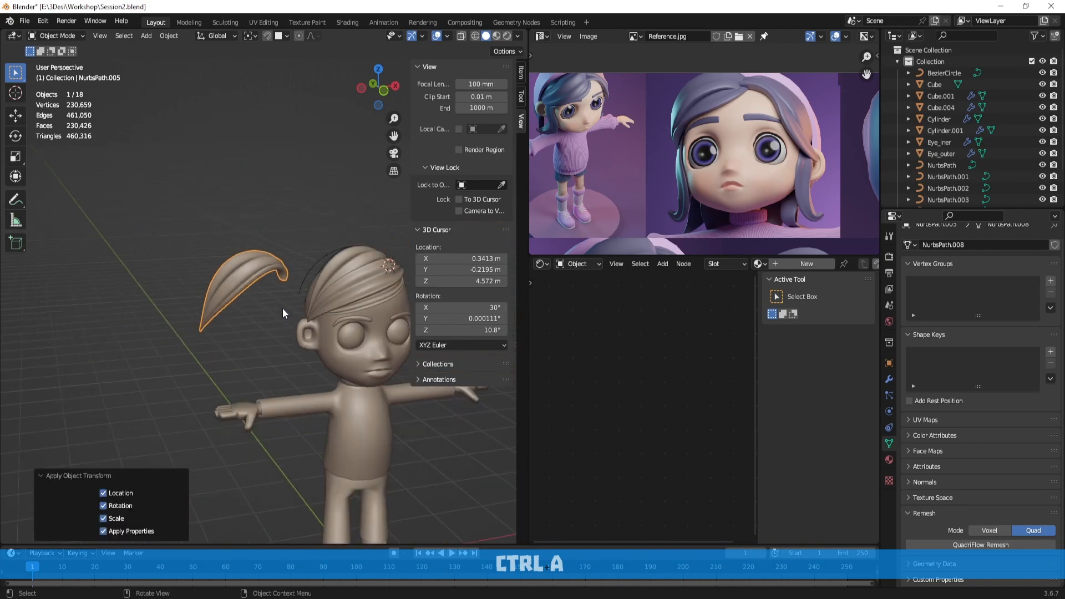
# Try the QuadriFlow remesh again with 1500 faces on the strand and undo it
pyautogui.click(993, 545)
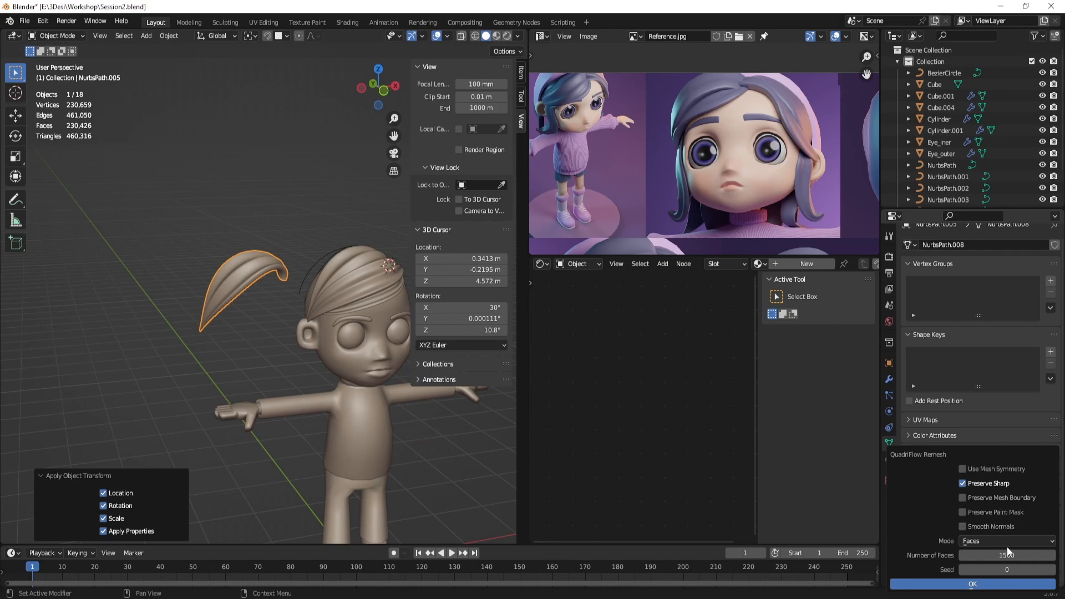
pyautogui.click(1006, 585)
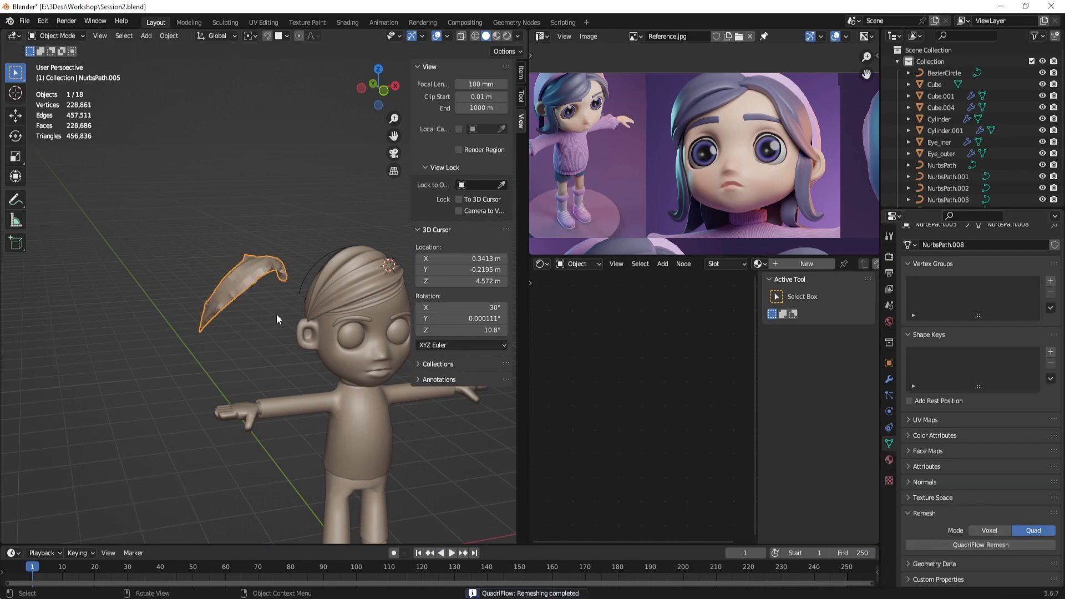
pyautogui.scroll(3, 277, 314)
pyautogui.hotkey('ctrl', 'z')
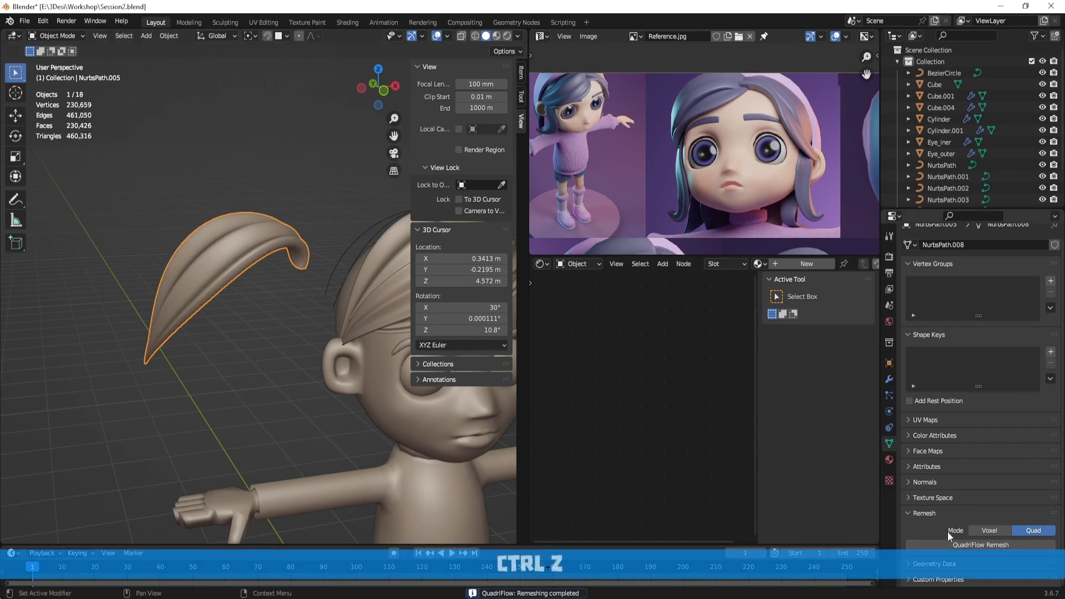
# Run a QuadriFlow remesh on the strand in Faces mode with 3000 faces
pyautogui.click(987, 546)
pyautogui.click(988, 553)
pyautogui.write('3000')
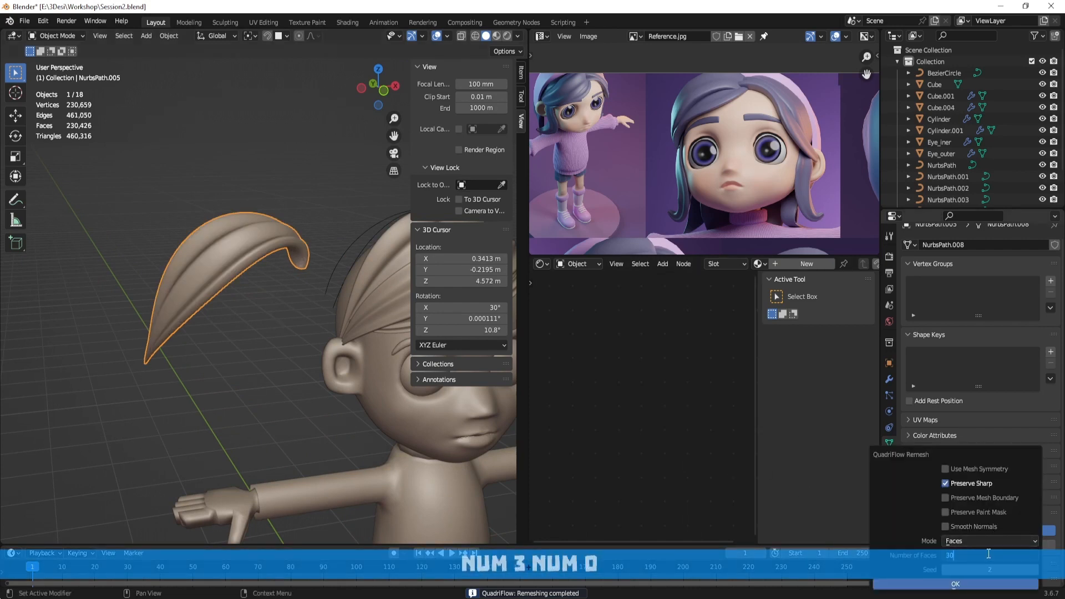
pyautogui.press('Return')
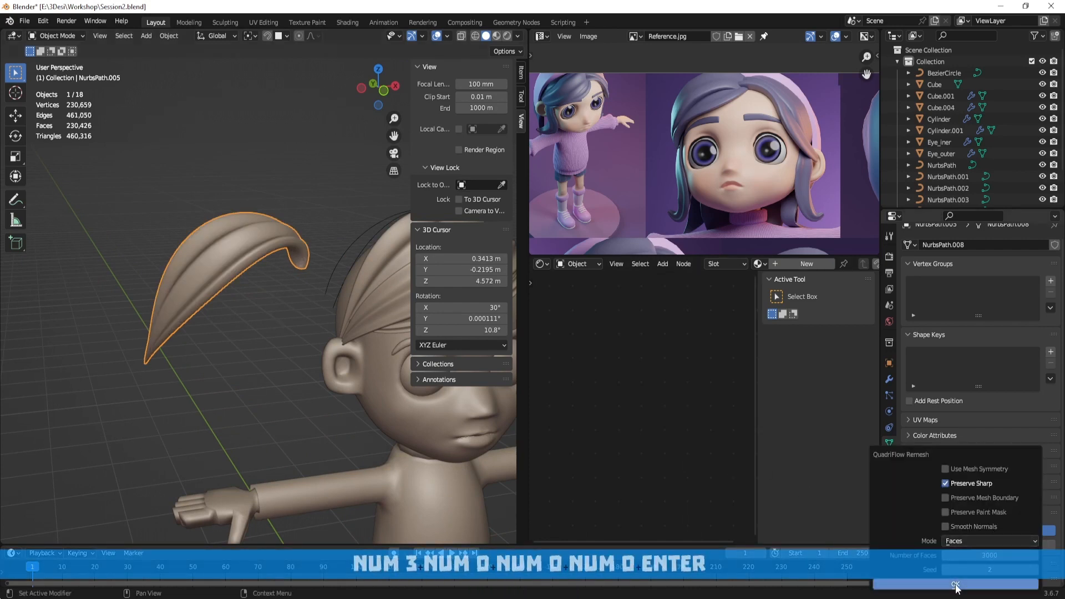
pyautogui.click(956, 584)
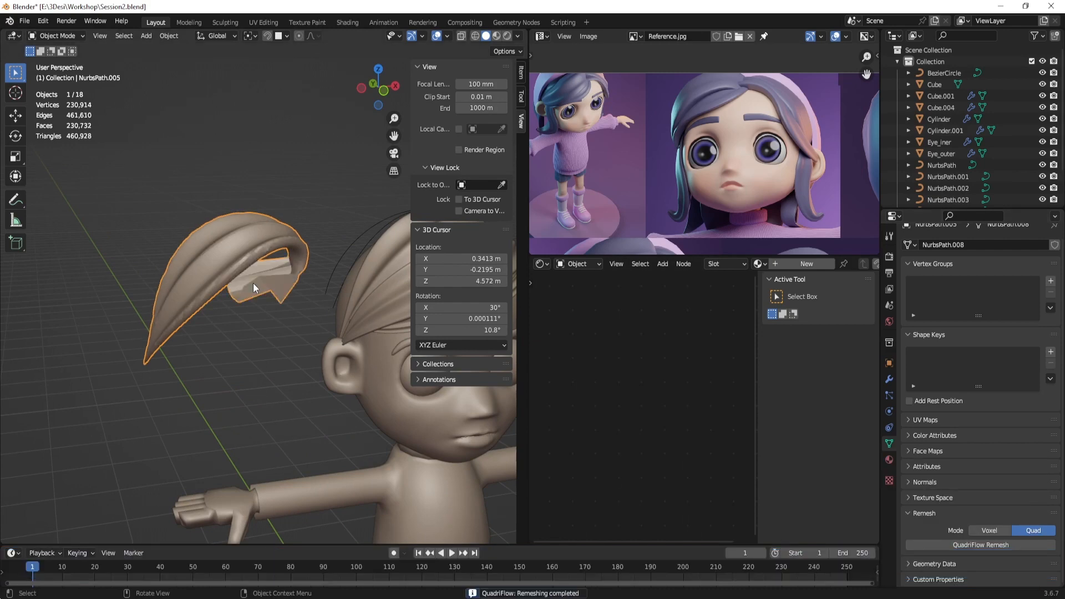
# Inspect the remeshed strand up close and undo the 3000-face remesh
pyautogui.moveTo(253, 283); pyautogui.dragTo(282, 261, button='middle')
pyautogui.rightClick(288, 282)
pyautogui.click(284, 264)
pyautogui.click(312, 315)
pyautogui.scroll(3, 279, 329)
pyautogui.click(279, 328)
pyautogui.hotkey('ctrl', 'z')
pyautogui.hotkey('ctrl', 'Tab')
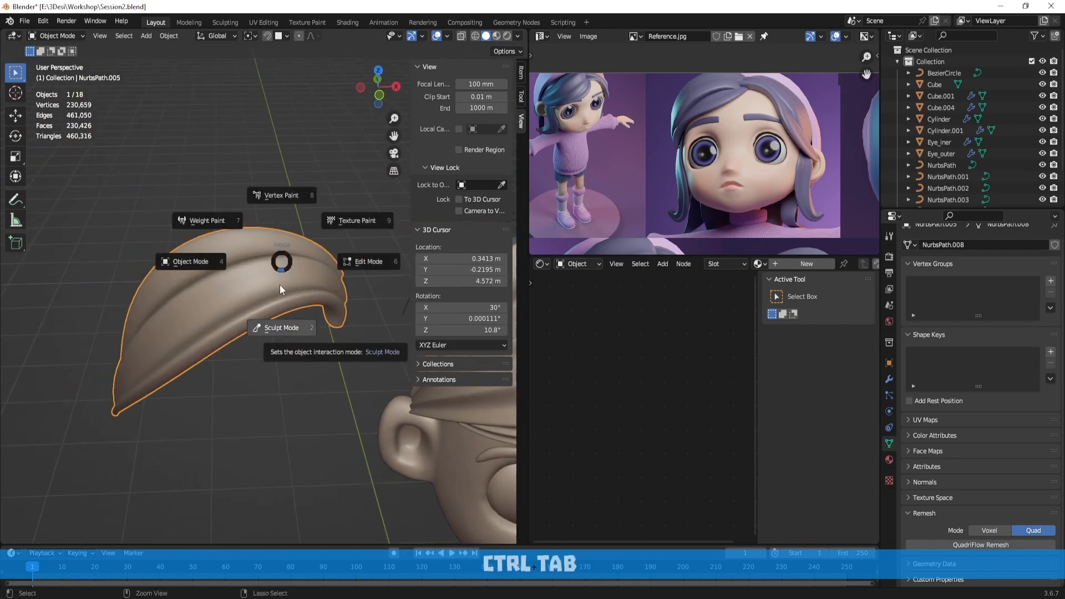
pyautogui.press('Escape')
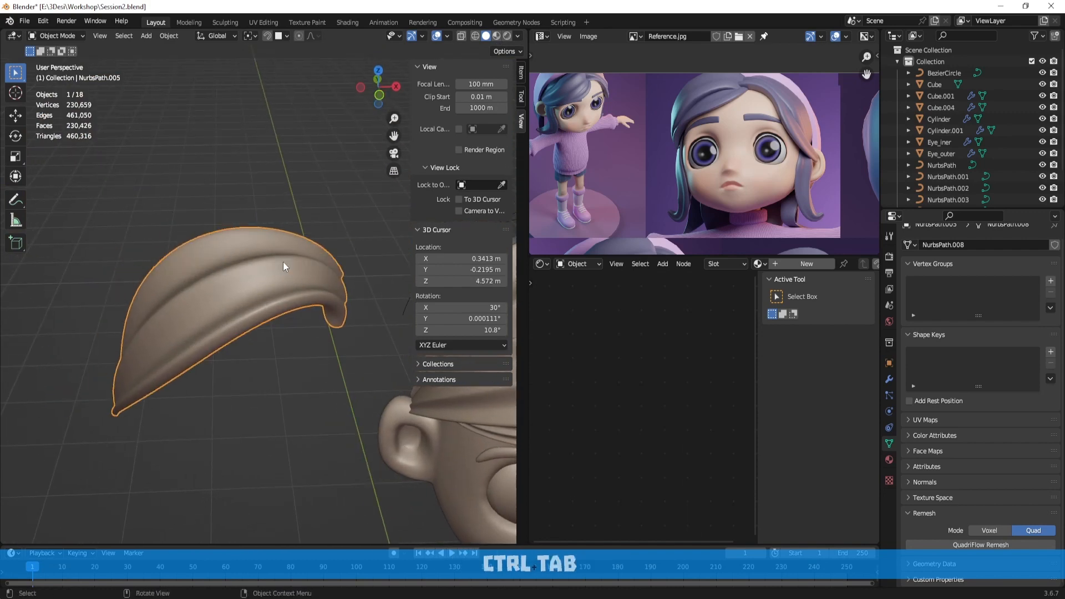
# Add a Decimate modifier to the hair strand mesh with a collapse ratio of 0.2
pyautogui.click(891, 395)
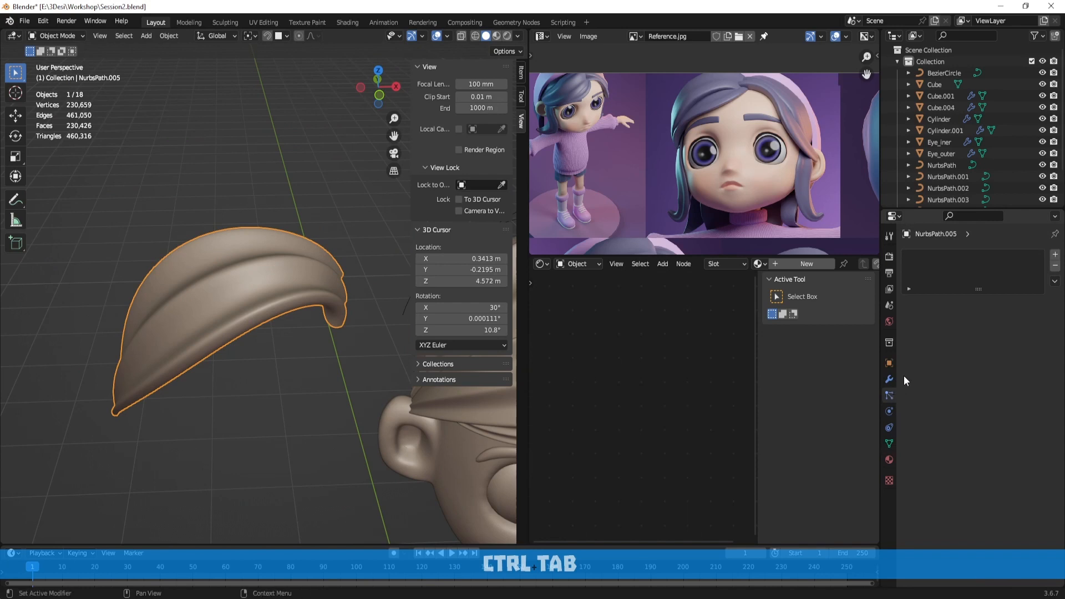
pyautogui.moveTo(337, 278); pyautogui.dragTo(347, 228, button='middle')
pyautogui.moveTo(245, 238); pyautogui.dragTo(320, 248, button='middle')
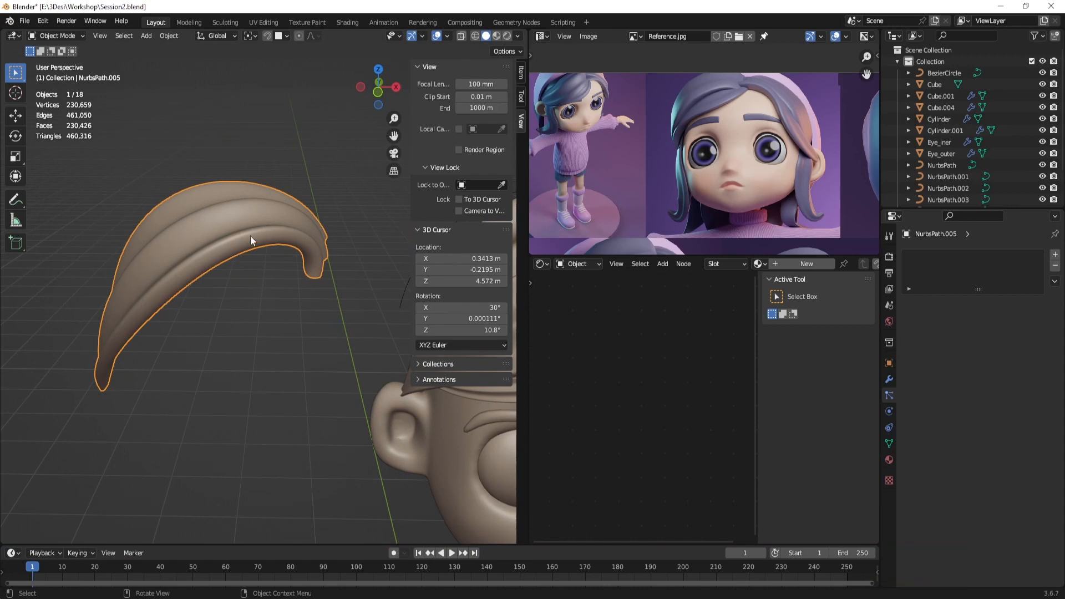
pyautogui.click(890, 380)
pyautogui.click(936, 255)
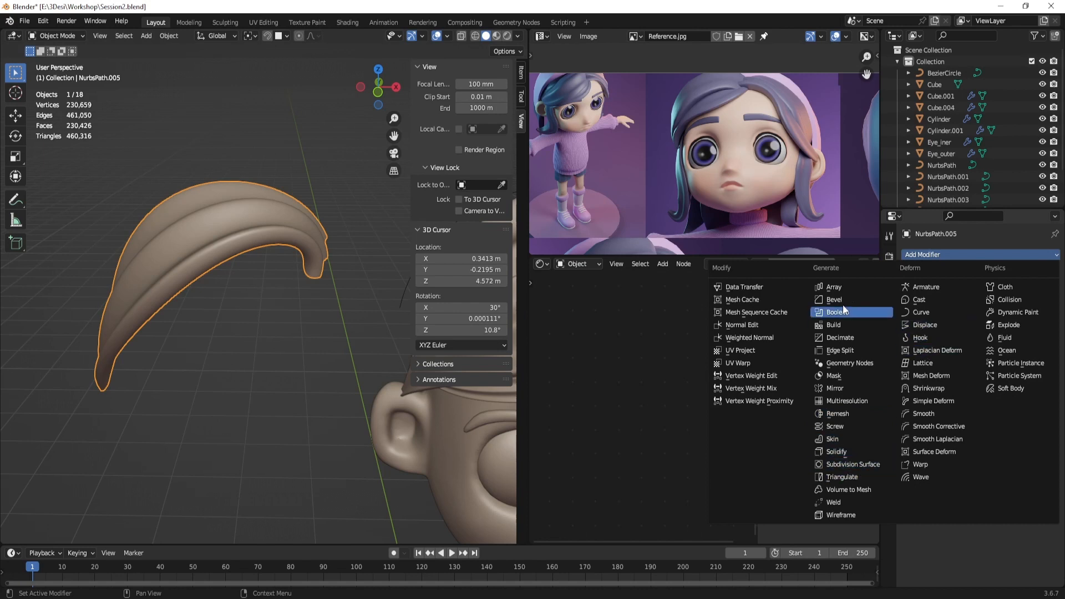
pyautogui.click(846, 338)
pyautogui.click(1007, 306)
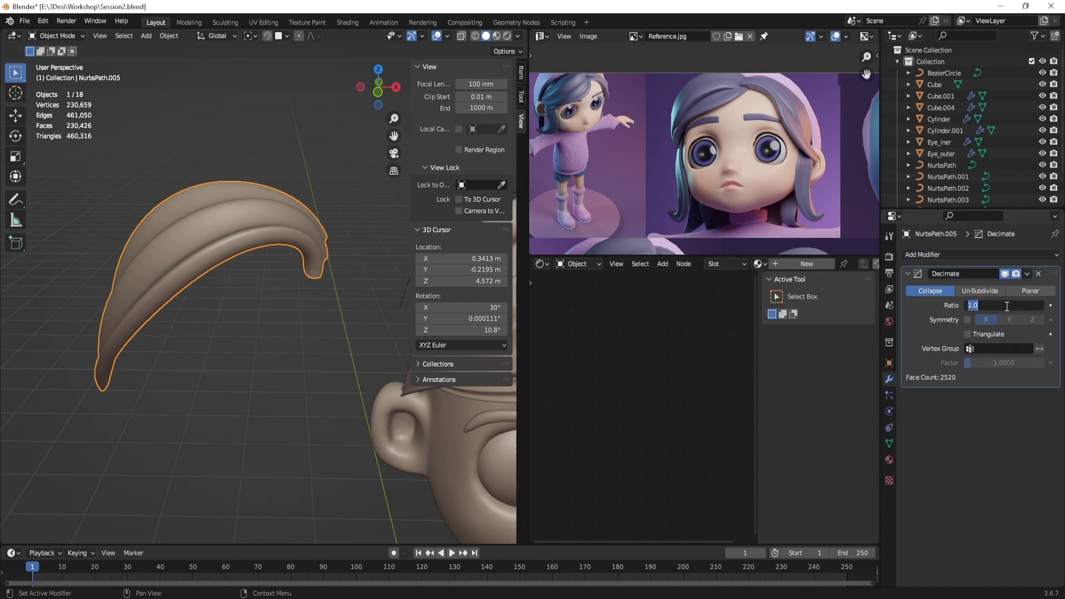
pyautogui.write('0.2')
pyautogui.press('Return')
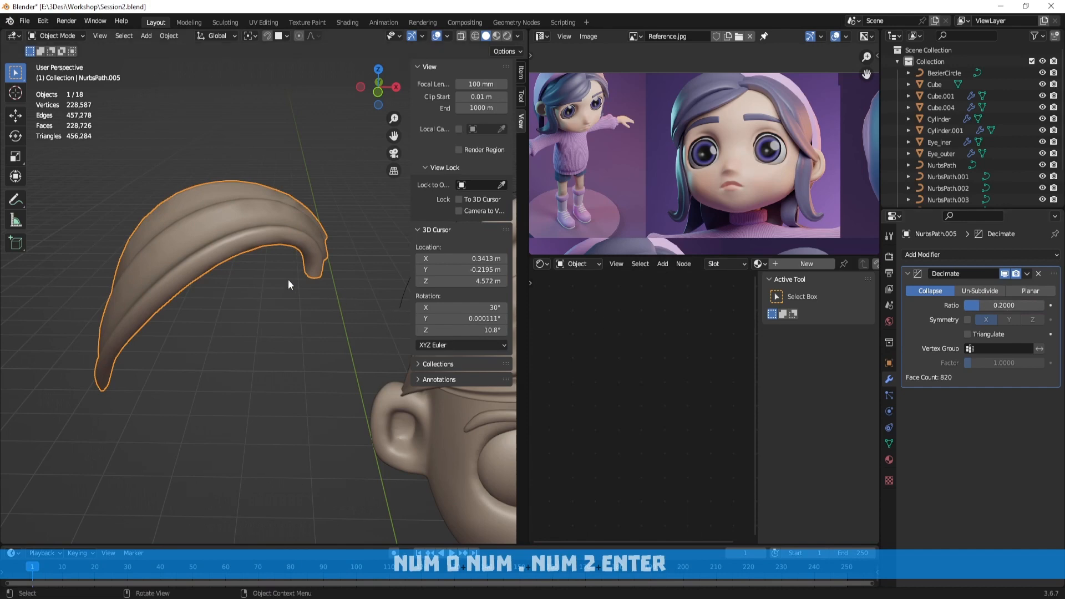
# Apply the Decimate modifier and examine the strand's topology in Edit Mode with the whole mesh selected
pyautogui.moveTo(288, 284); pyautogui.dragTo(301, 305, button='middle')
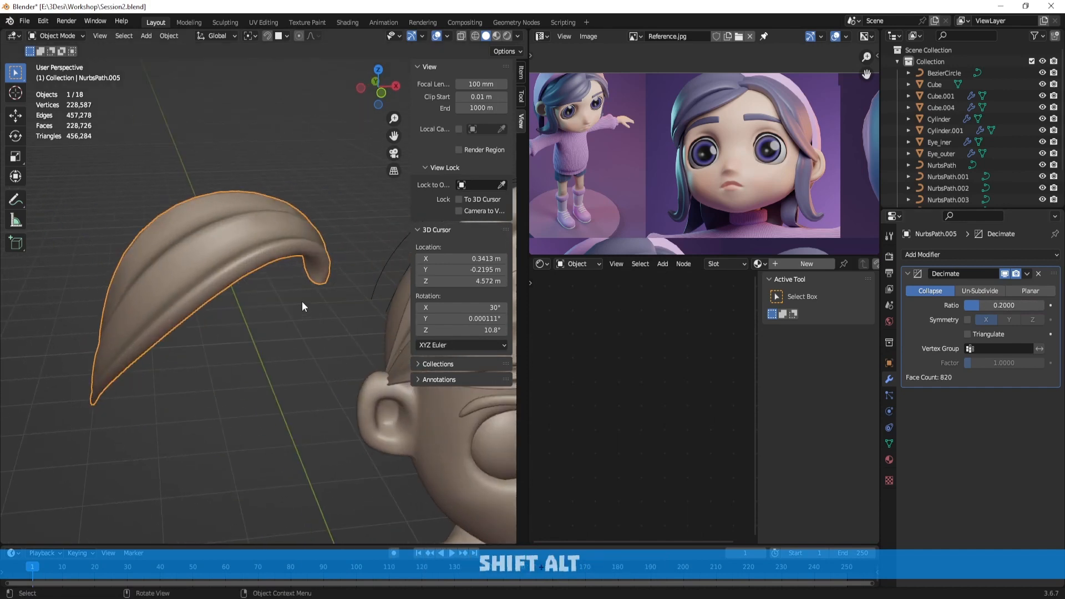
pyautogui.scroll(2, 302, 303)
pyautogui.scroll(2, 315, 301)
pyautogui.hotkey('ctrl', 'a')
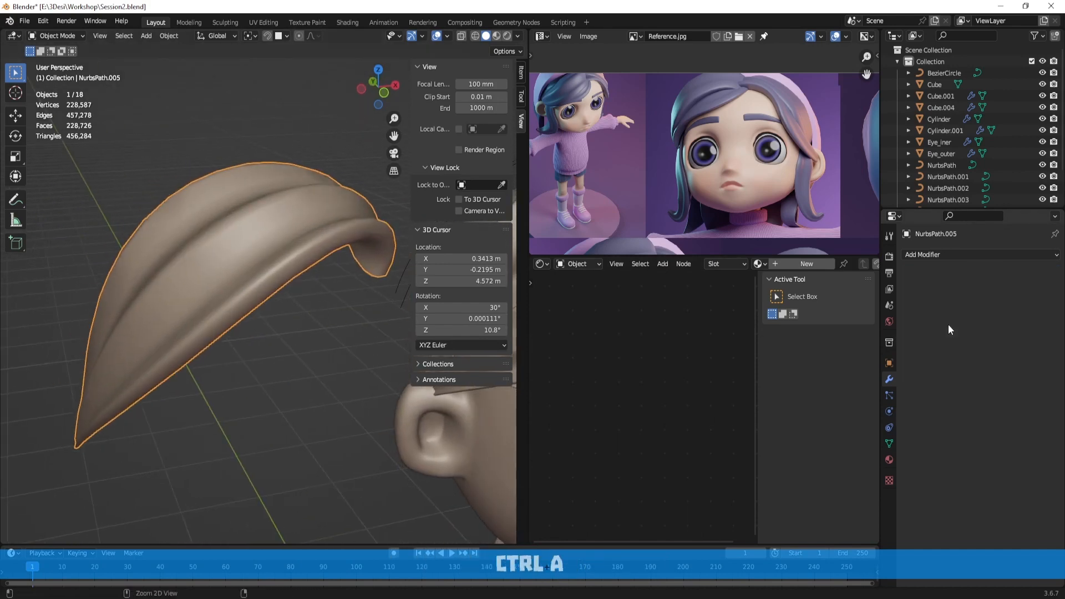
pyautogui.press('Tab')
pyautogui.moveTo(262, 247); pyautogui.dragTo(282, 329, button='middle')
pyautogui.press('a')
pyautogui.press('Tab')
pyautogui.press('Tab')
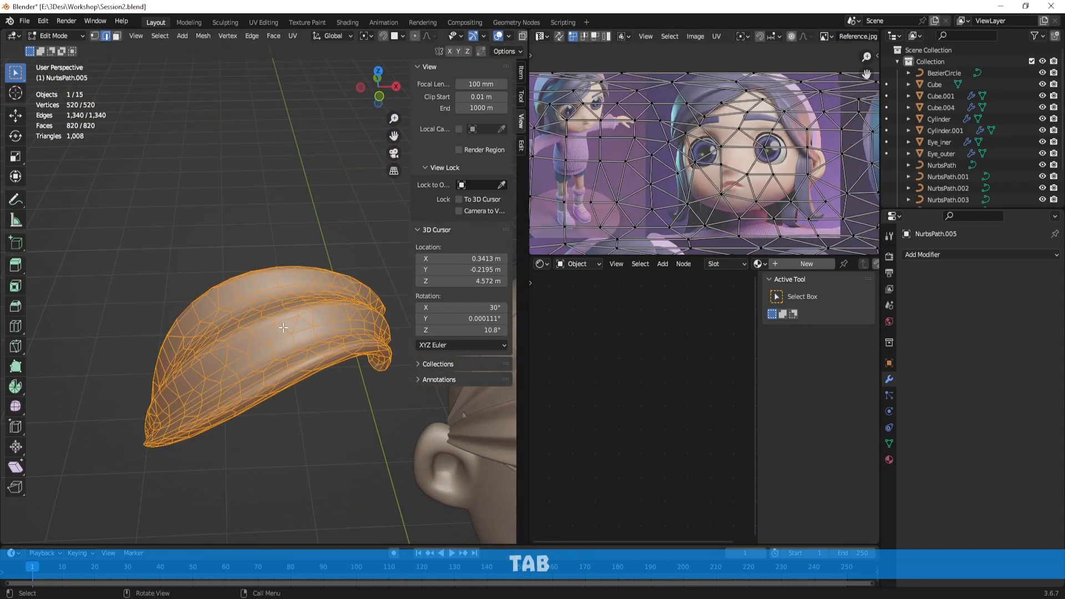
# Add a Remesh modifier to the strand, try its Blocks, Smooth and Sharp modes, and return to Voxel in Object Mode
pyautogui.click(913, 254)
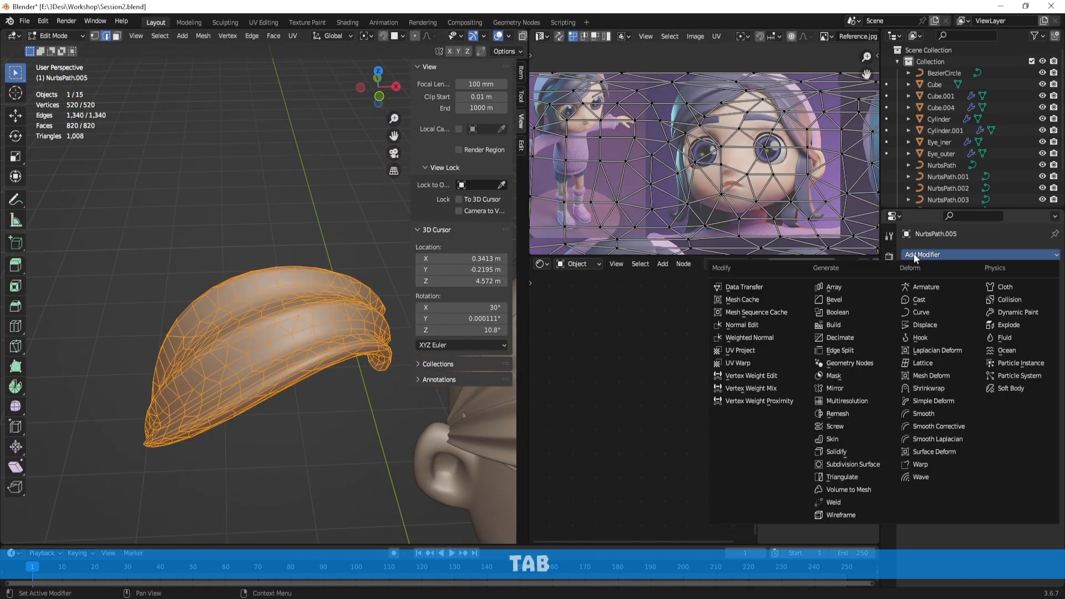
pyautogui.click(854, 418)
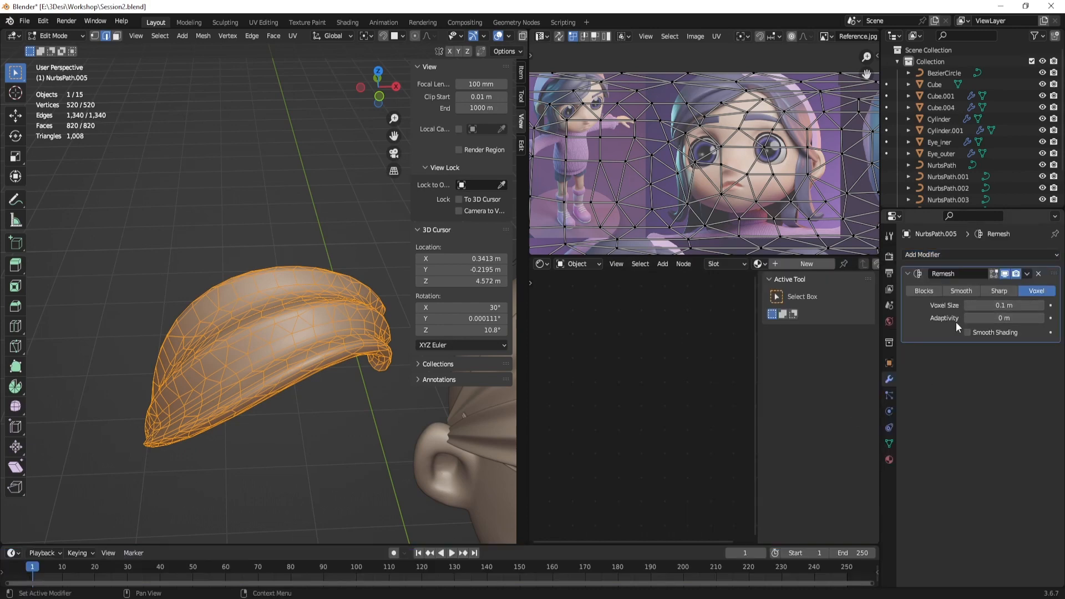
pyautogui.click(924, 291)
pyautogui.click(957, 291)
pyautogui.click(1002, 290)
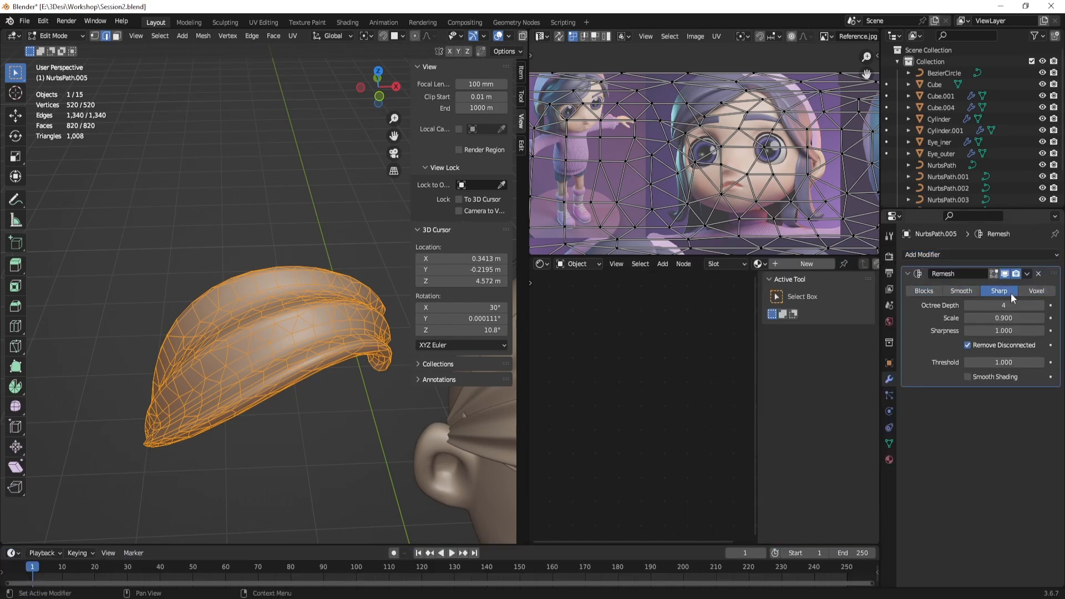
pyautogui.click(1036, 291)
pyautogui.hotkey('ctrl', 'a')
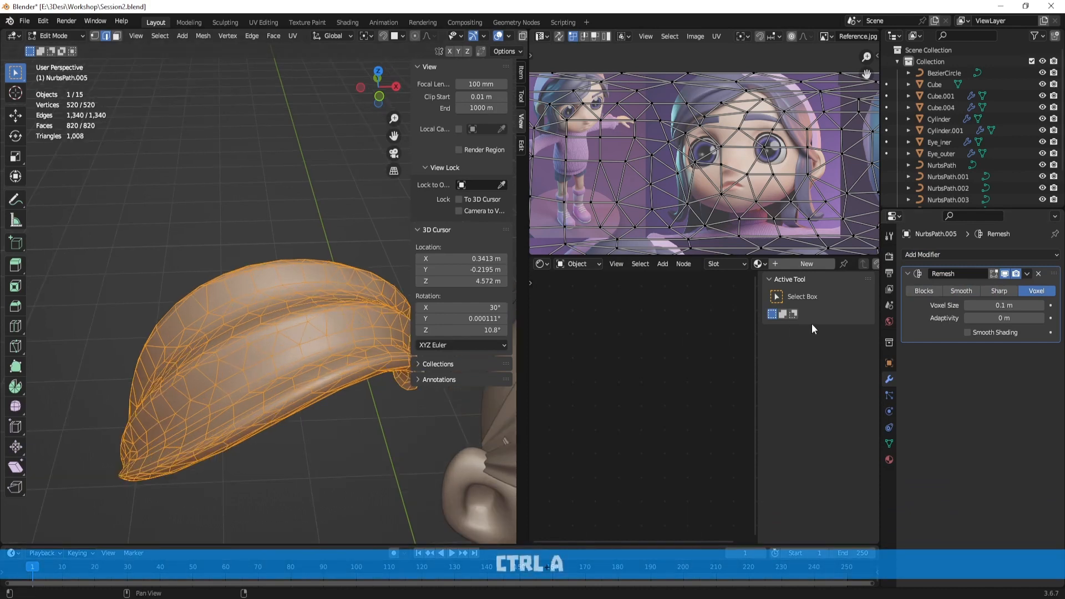
pyautogui.press('Tab')
pyautogui.press('Tab')
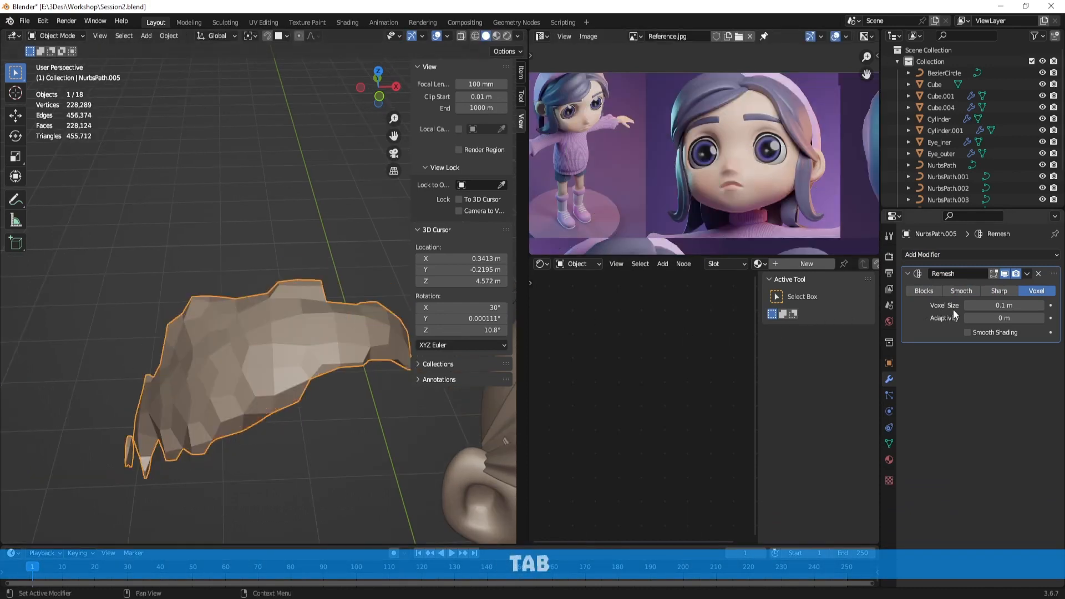
# Set the Remesh modifier's voxel size to 0.0427 m and shade the strand smooth
pyautogui.moveTo(1000, 305); pyautogui.dragTo(979, 305)
pyautogui.rightClick(354, 308)
pyautogui.click(354, 308)
pyautogui.moveTo(342, 325); pyautogui.dragTo(371, 308, button='middle')
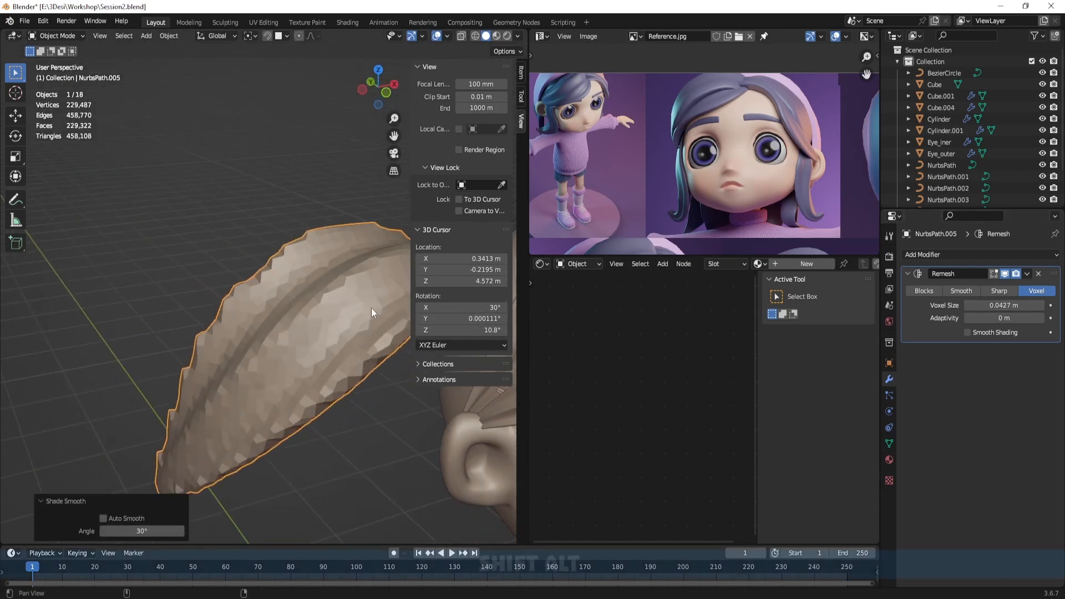
# Compare the Remesh modes again, set the Voxel size to 0.0395 m, and check the smooth-shaded strand in Edit Mode
pyautogui.click(927, 290)
pyautogui.click(961, 290)
pyautogui.click(1000, 291)
pyautogui.click(1024, 292)
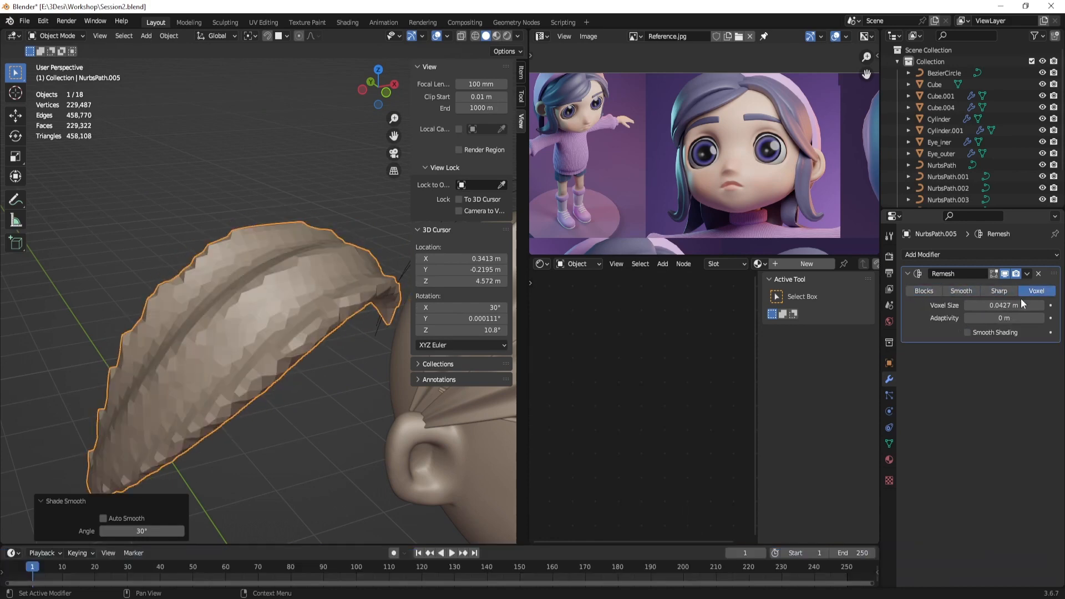
pyautogui.moveTo(1020, 306); pyautogui.dragTo(1000, 319)
pyautogui.rightClick(260, 282)
pyautogui.click(260, 282)
pyautogui.press('Tab')
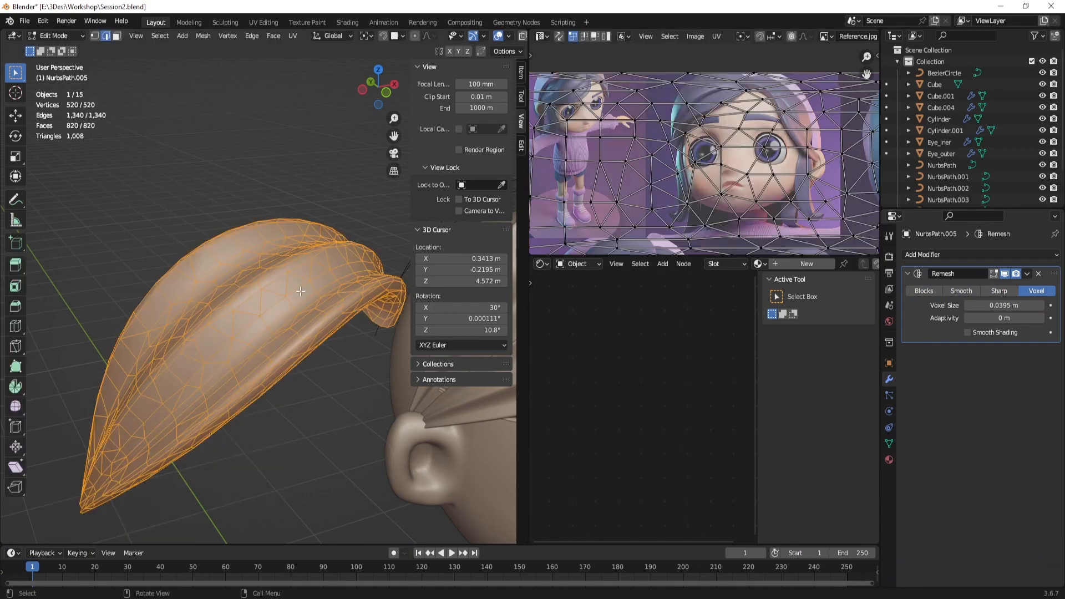
# Undo the last voxel size change and remove the Remesh modifier from the strand
pyautogui.scroll(1, 369, 291)
pyautogui.press('Tab')
pyautogui.hotkey('ctrl', 'z')
pyautogui.hotkey('ctrl', 'z')
pyautogui.hotkey('ctrl', 'z')
pyautogui.hotkey('ctrl', 'z')
pyautogui.hotkey('ctrl', 'z')
pyautogui.hotkey('ctrl', 'z')
pyautogui.hotkey('ctrl', 'z')
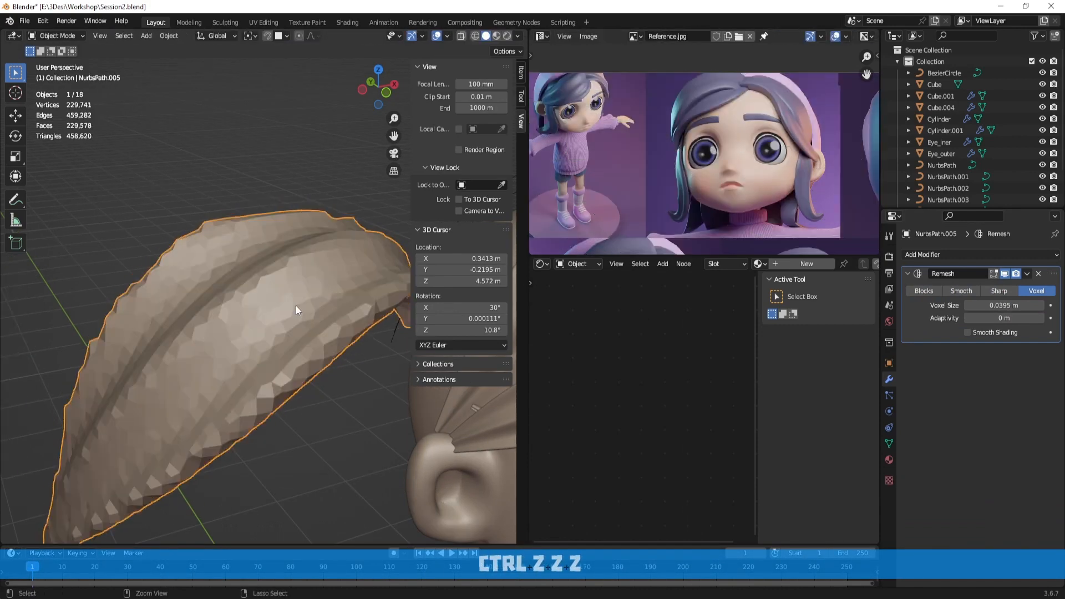
pyautogui.hotkey('ctrl', 'z')
pyautogui.hotkey('ctrl', 'z')
pyautogui.hotkey('ctrl', 'z')
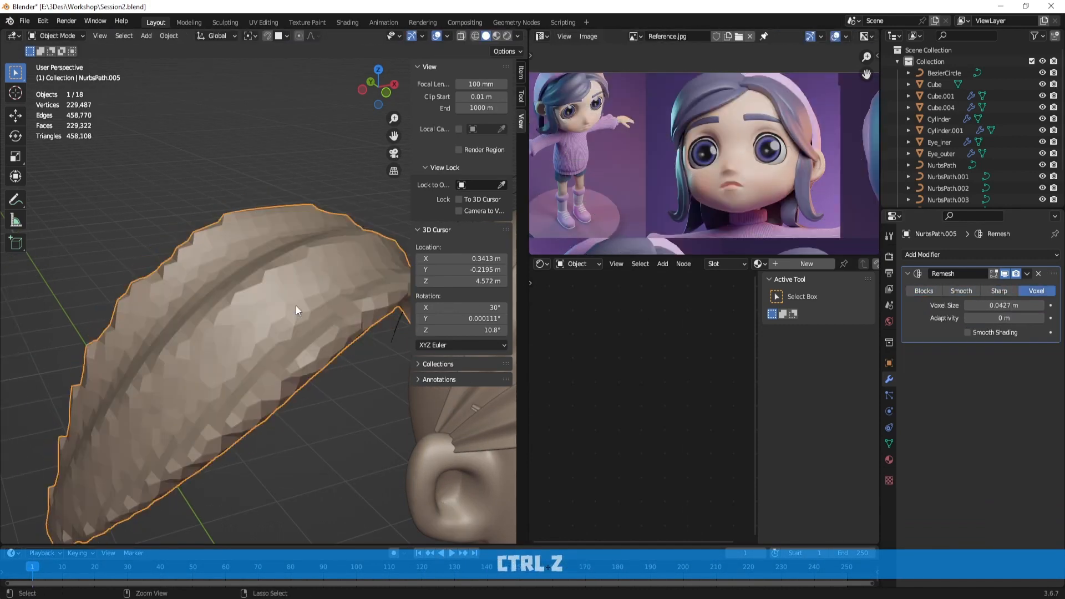
pyautogui.click(1038, 274)
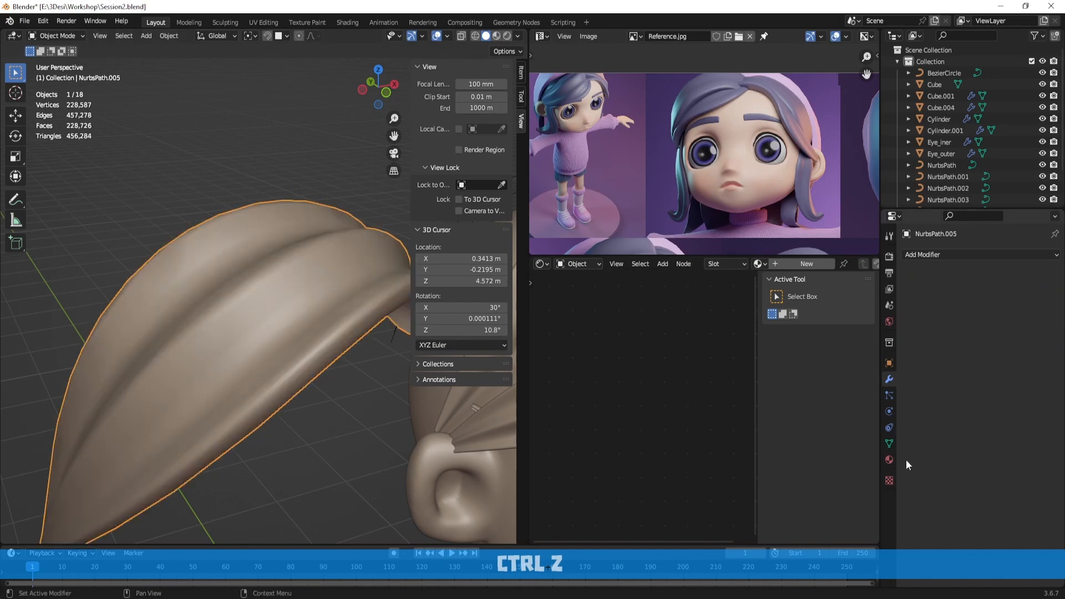
# Try a QuadriFlow remesh in Faces mode with 1000 faces on the decimated strand and undo it
pyautogui.click(888, 444)
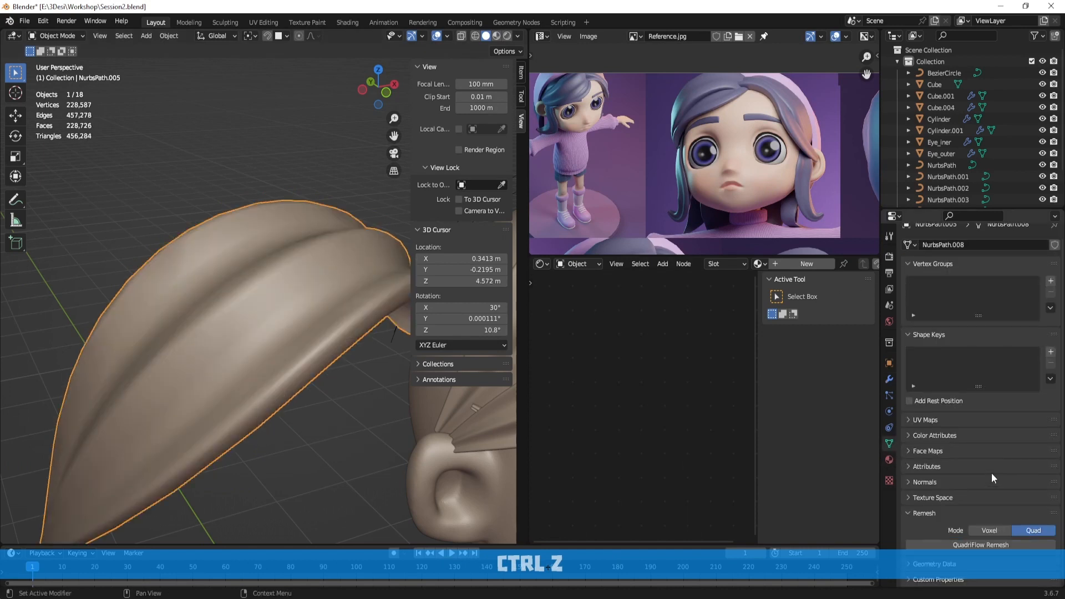
pyautogui.click(987, 542)
pyautogui.click(1001, 555)
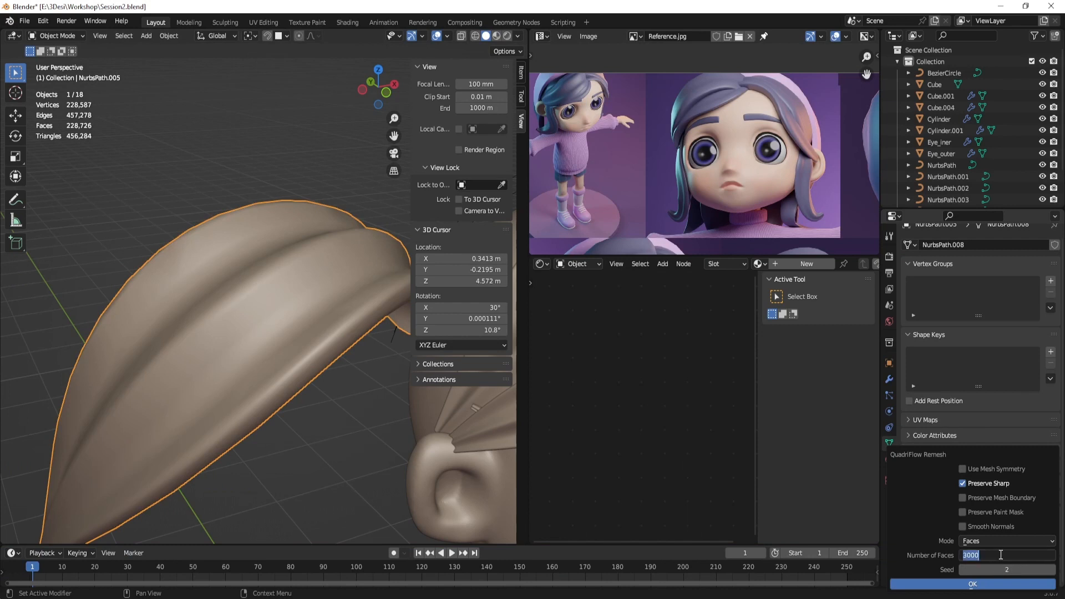
pyautogui.write('1000')
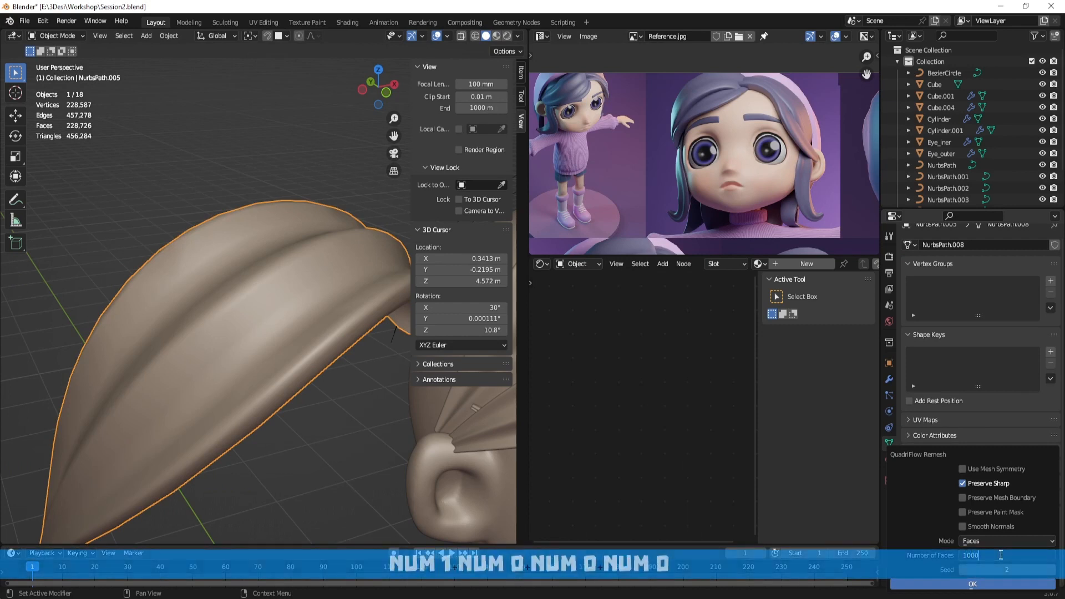
pyautogui.press('Return')
pyautogui.click(984, 586)
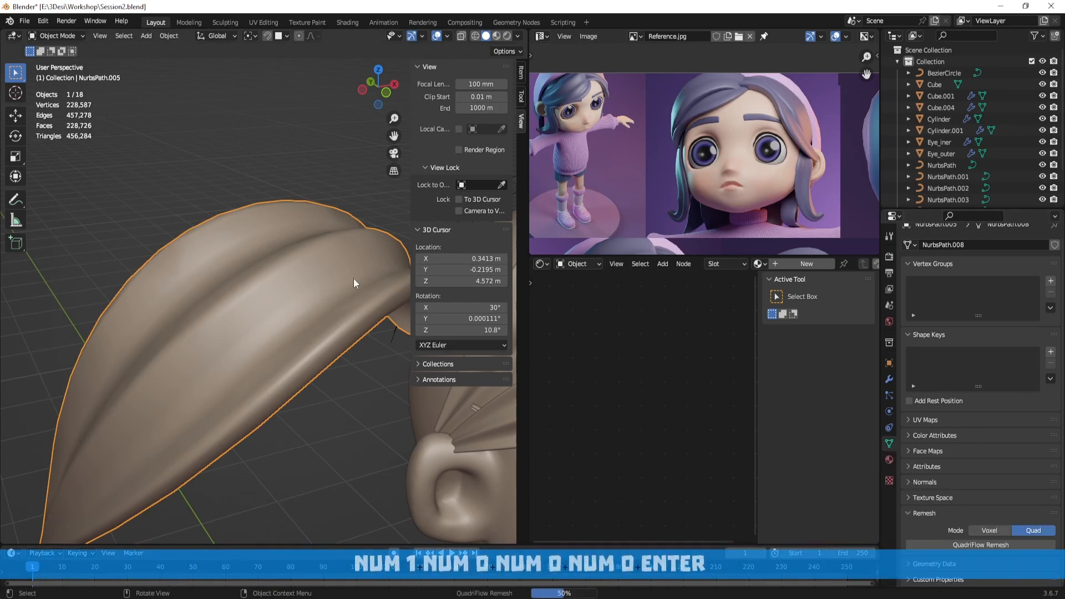
pyautogui.hotkey('ctrl', 'z')
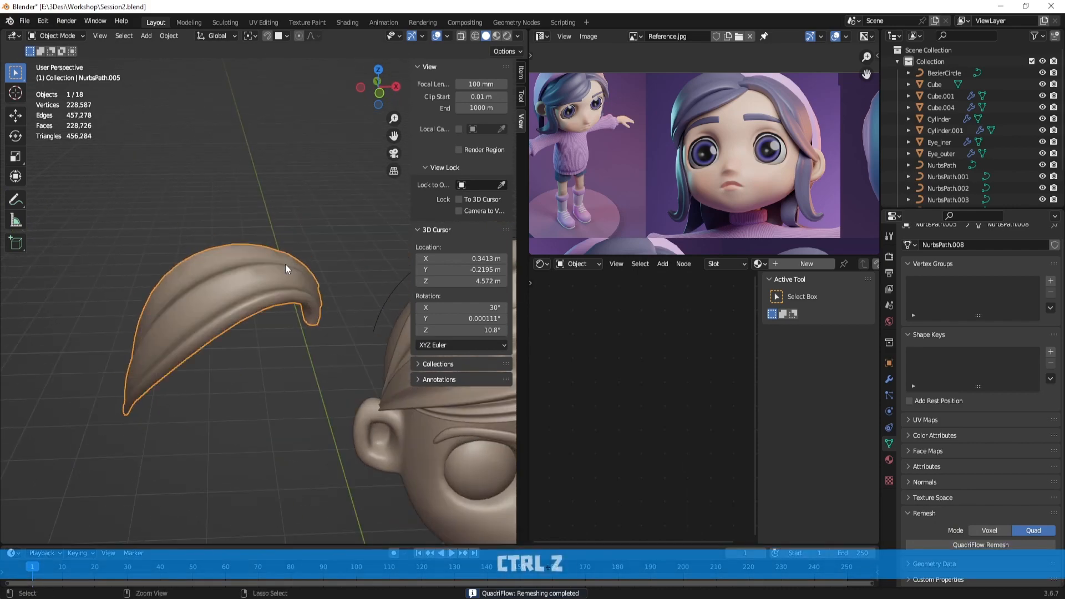
# Check the strand mesh once more in Edit Mode and delete it from the scene
pyautogui.moveTo(285, 264)
pyautogui.mouseDown(button='middle')
pyautogui.moveTo(265, 264)
pyautogui.moveTo(333, 204)
pyautogui.moveTo(167, 236)
pyautogui.moveTo(222, 162)
pyautogui.moveTo(312, 286)
pyautogui.moveTo(268, 261)
pyautogui.mouseUp(button='middle')
pyautogui.press('Tab')
pyautogui.scroll(-3, 267, 261)
pyautogui.press('Tab')
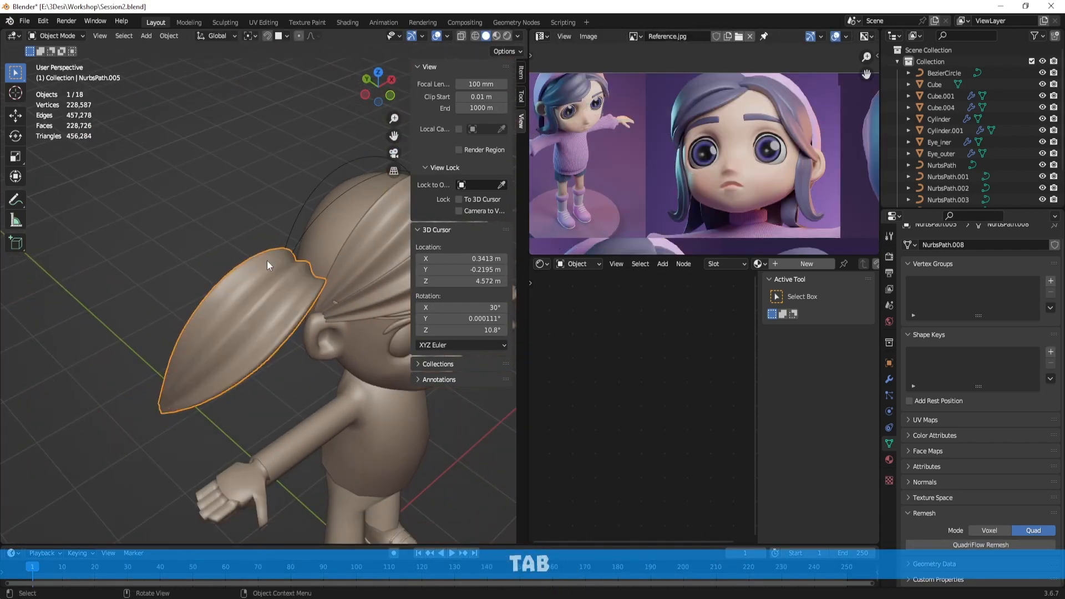
pyautogui.press('x')
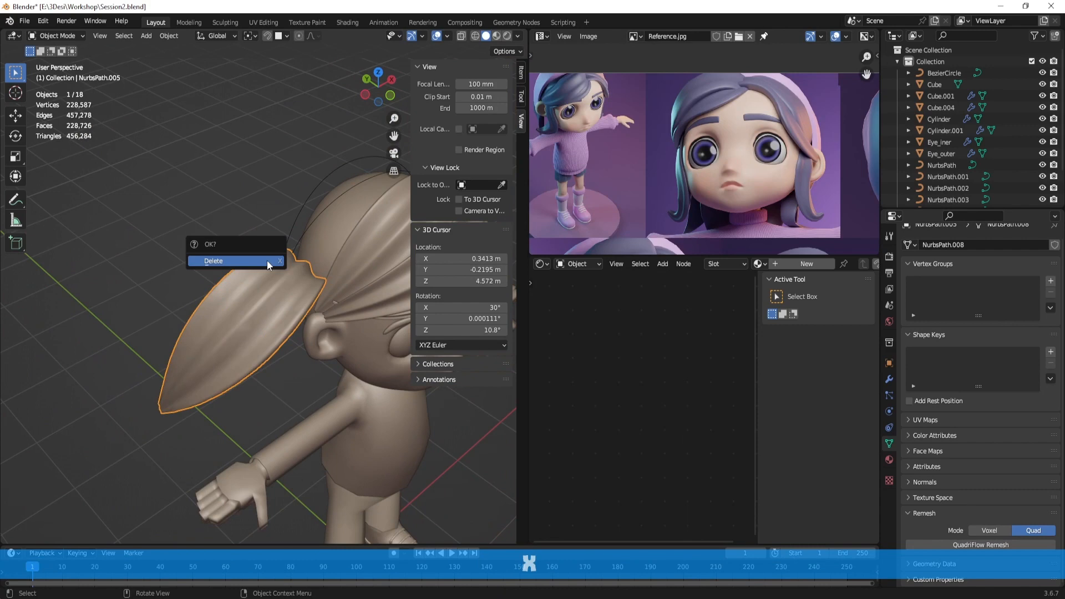
pyautogui.click(267, 260)
# Edit the lowest front hair curve and move its control point near the ear slightly forward and down
pyautogui.scroll(-3, 201, 264)
pyautogui.keyDown('alt'); pyautogui.moveTo(267, 261); pyautogui.dragTo(21, 254); pyautogui.keyUp('alt')
pyautogui.scroll(4, 285, 275)
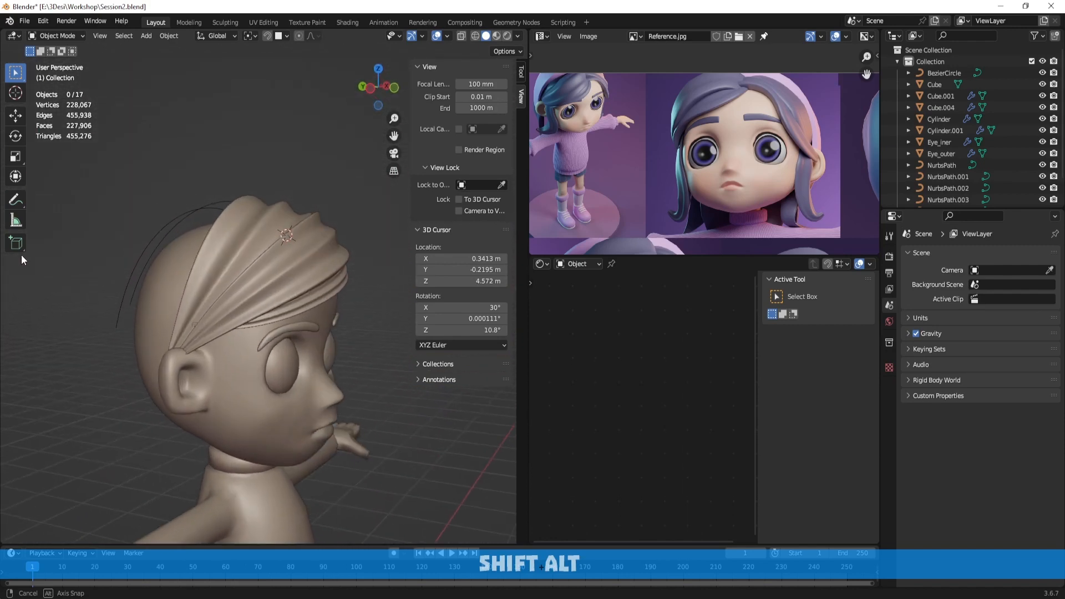
pyautogui.click(310, 305)
pyautogui.press('Tab')
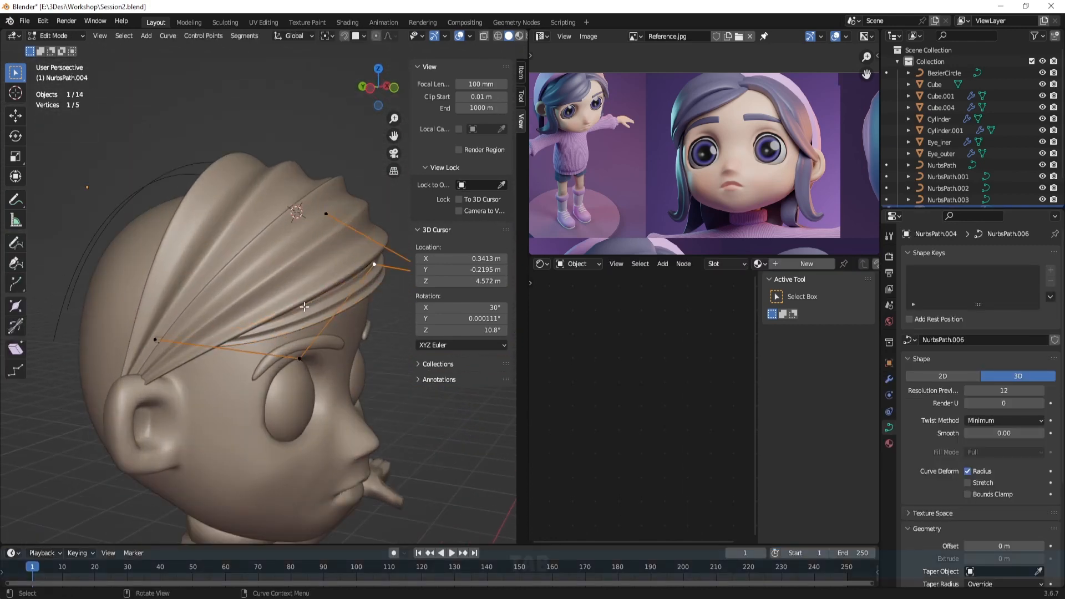
pyautogui.click(160, 338)
pyautogui.press('g')
pyautogui.click(176, 350)
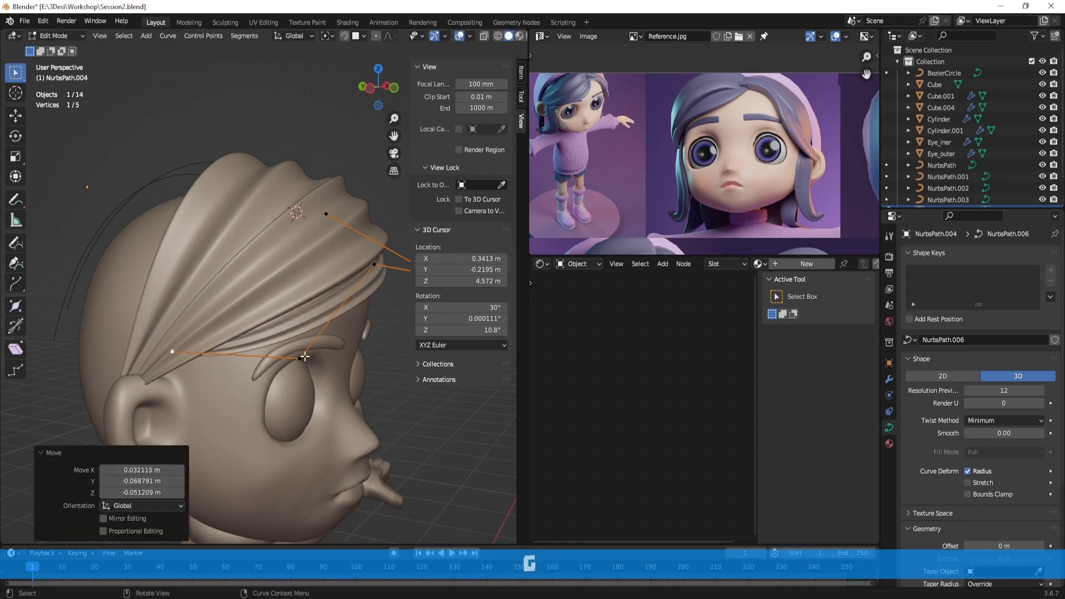
# Reposition the same curve's control points above the eyebrow and over the forehead, and return to Object Mode
pyautogui.click(305, 357)
pyautogui.press('g')
pyautogui.click(320, 354)
pyautogui.moveTo(365, 320); pyautogui.dragTo(303, 309, button='middle')
pyautogui.click(280, 258)
pyautogui.press('g')
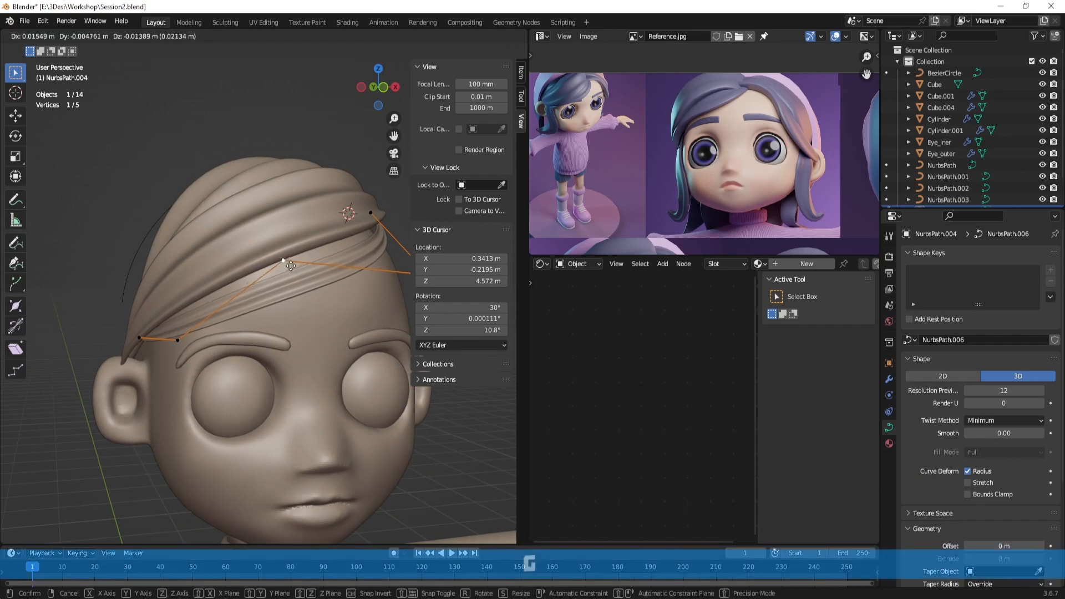
pyautogui.click(290, 261)
pyautogui.press('Tab')
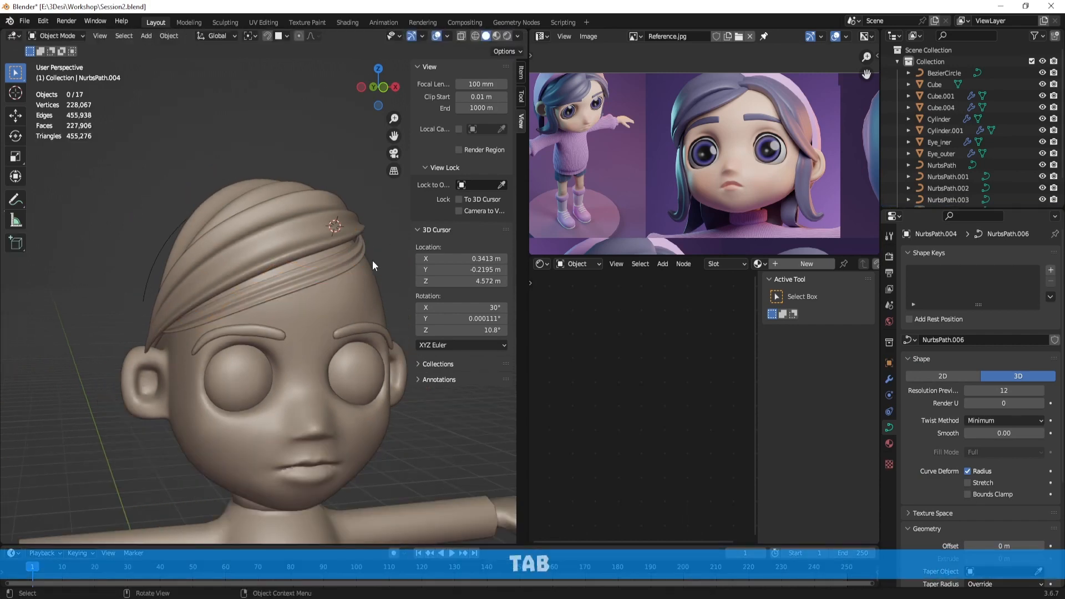
# Edit the NurbsPath hair curve and shift its control points across the crown to reshape the strand
pyautogui.moveTo(372, 261); pyautogui.dragTo(317, 215, button='middle')
pyautogui.click(253, 236)
pyautogui.press('Tab')
pyautogui.click(263, 235)
pyautogui.press('g')
pyautogui.click(321, 222)
pyautogui.moveTo(221, 213); pyautogui.dragTo(256, 189, button='middle')
pyautogui.press('g')
pyautogui.click(272, 188)
# Lower the NurbsPath curve's end control point near the parting by about 0.08 m and adjust its position from above
pyautogui.click(333, 218)
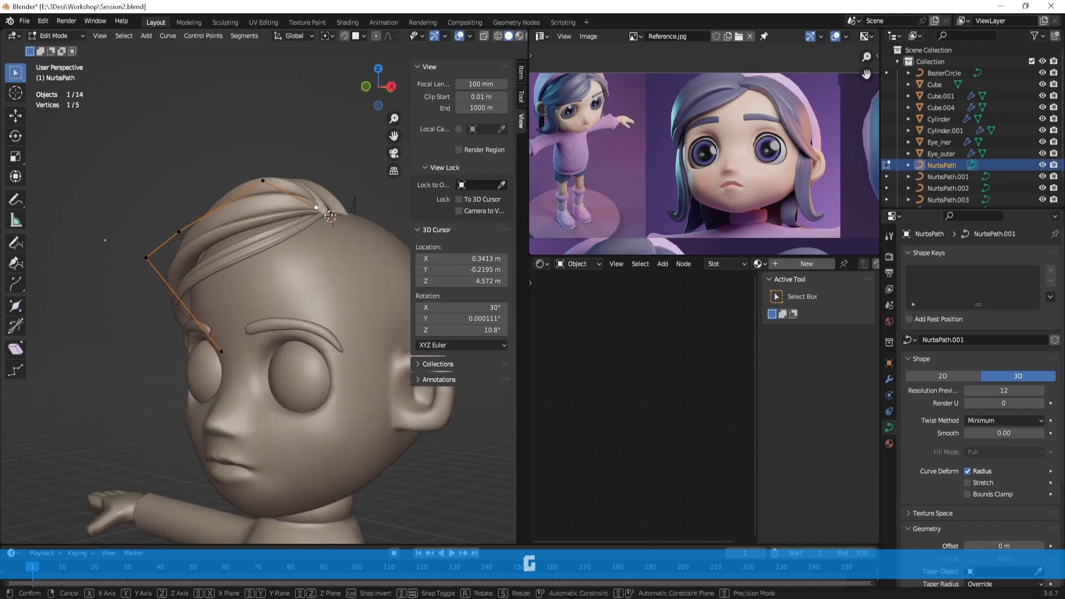
pyautogui.press('g')
pyautogui.click(336, 227)
pyautogui.moveTo(336, 227); pyautogui.dragTo(361, 319, button='middle')
pyautogui.press('g')
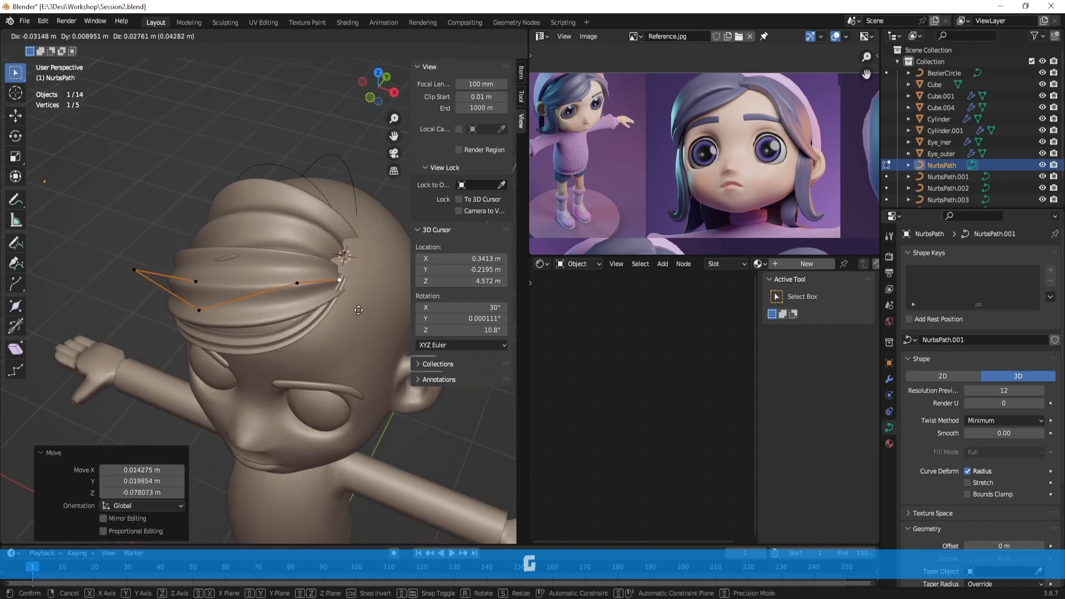
pyautogui.click(363, 306)
# Nudge a NurbsPath control point near the parting, return to Object Mode, and check the hair around the character
pyautogui.moveTo(222, 299); pyautogui.dragTo(315, 245, button='middle')
pyautogui.click(360, 243)
pyautogui.press('g')
pyautogui.click(372, 232)
pyautogui.press('Tab')
pyautogui.click(381, 220)
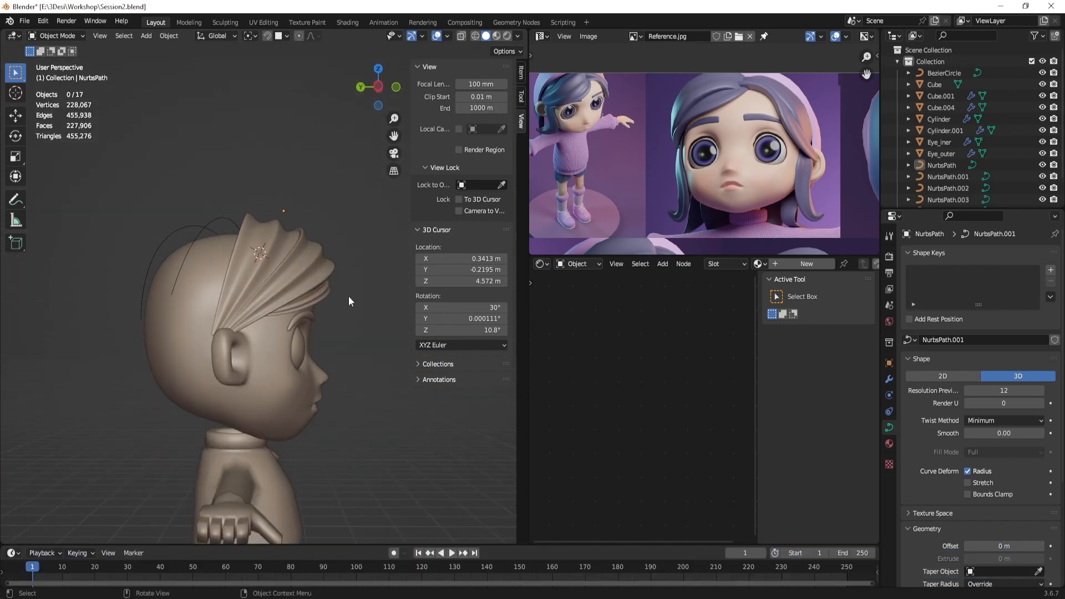
pyautogui.moveTo(348, 302); pyautogui.dragTo(274, 312, button='middle')
pyautogui.scroll(-3, 178, 303)
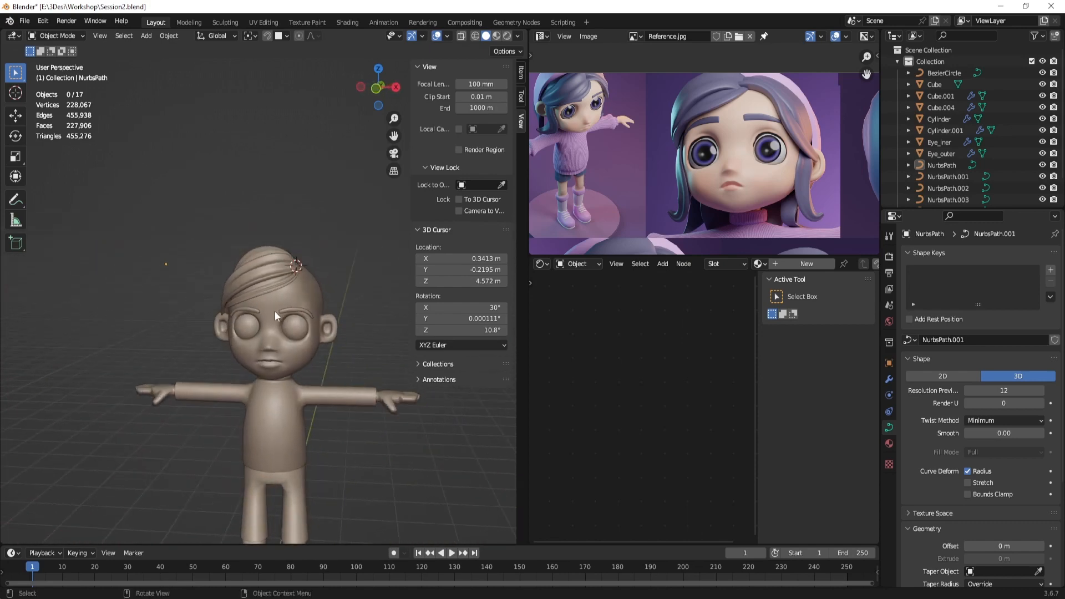
# Check the character's clothing parts and give the Cube.001 mesh a level 1 subdivision
pyautogui.keyDown('shift'); pyautogui.moveTo(310, 401); pyautogui.dragTo(308, 275, button='middle'); pyautogui.keyUp('shift')
pyautogui.scroll(1, 309, 275)
pyautogui.click(265, 312)
pyautogui.click(288, 368)
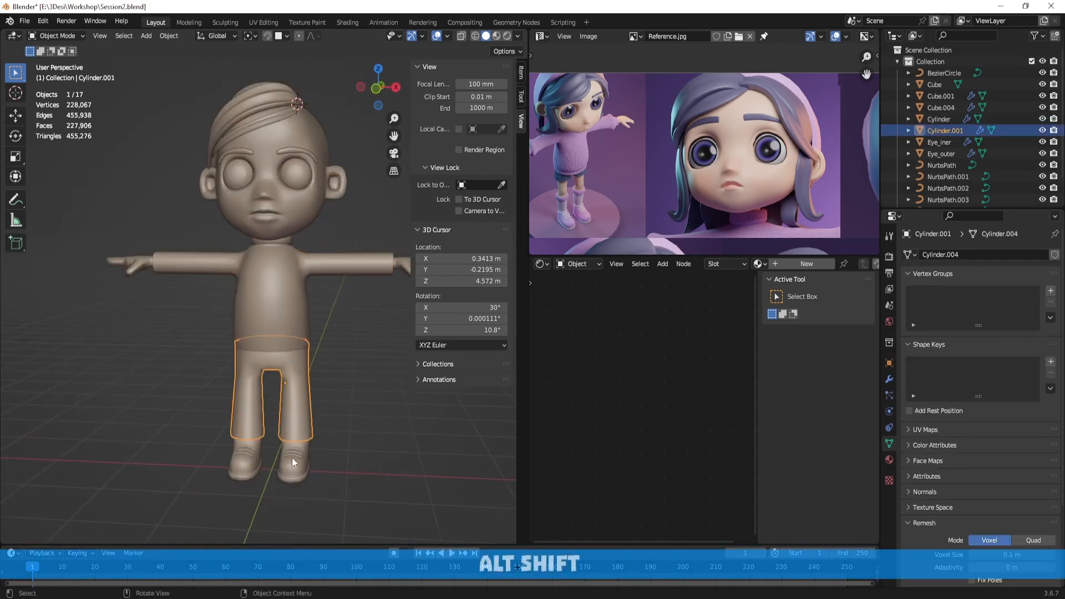
pyautogui.click(292, 458)
pyautogui.click(294, 332)
pyautogui.moveTo(315, 334); pyautogui.dragTo(321, 304, button='middle')
pyautogui.click(304, 374)
pyautogui.scroll(1, 337, 332)
pyautogui.click(391, 325)
pyautogui.hotkey('ctrl', '1')
pyautogui.click(348, 356)
pyautogui.scroll(3, 362, 283)
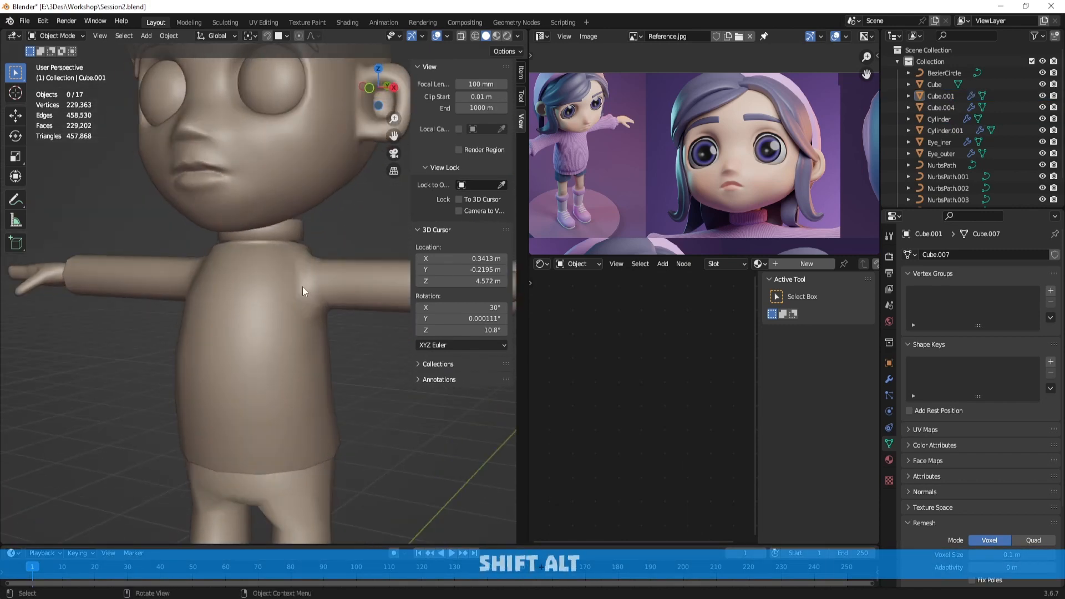
# Inspect the sweater mesh briefly in Edit Mode and view the whole character from the front
pyautogui.click(302, 287)
pyautogui.press('Tab')
pyautogui.press('Tab')
pyautogui.click(343, 239)
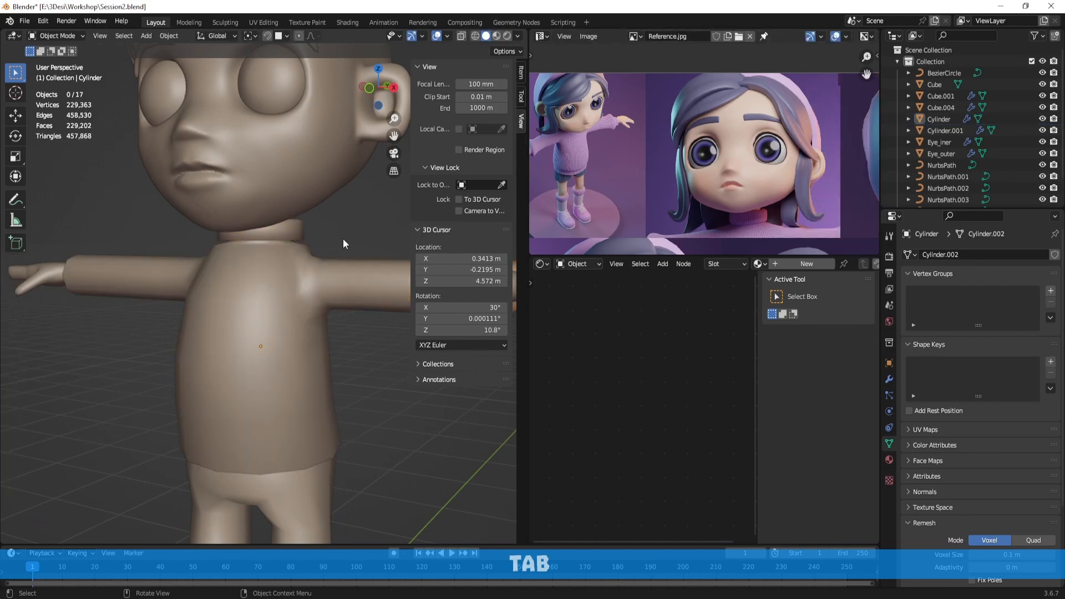
pyautogui.scroll(-5, 343, 238)
pyautogui.moveTo(343, 244); pyautogui.dragTo(336, 266, button='middle')
pyautogui.scroll(3, 573, 176)
pyautogui.scroll(2, 675, 175)
# Examine the ribbed knit of the sweater's body, sleeves and hem in the reference image
pyautogui.keyDown('alt'); pyautogui.keyDown('shift'); pyautogui.moveTo(618, 167); pyautogui.dragTo(726, 174); pyautogui.keyUp('shift'); pyautogui.keyUp('alt')
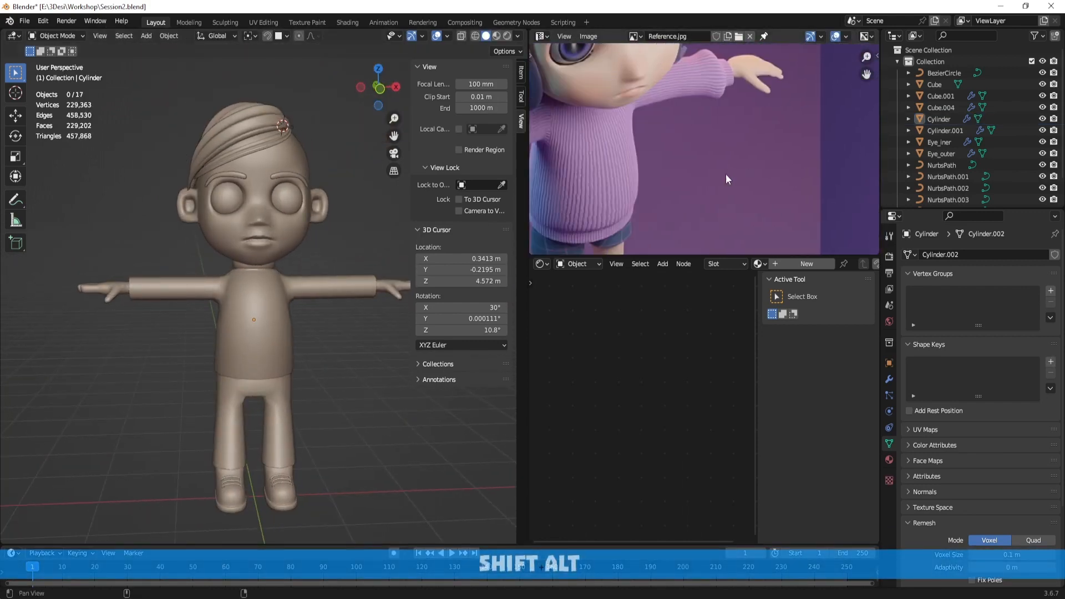
pyautogui.keyDown('alt'); pyautogui.keyDown('shift'); pyautogui.moveTo(655, 145); pyautogui.dragTo(691, 152); pyautogui.keyUp('shift'); pyautogui.keyUp('alt')
pyautogui.scroll(2, 694, 189)
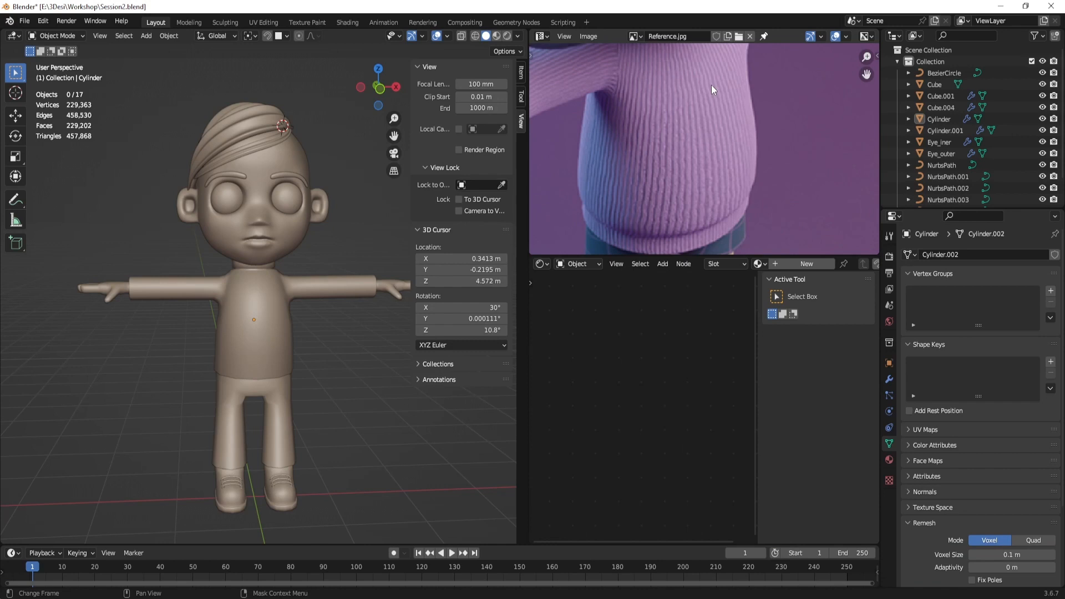
pyautogui.scroll(-2, 711, 85)
pyautogui.scroll(1, 704, 106)
pyautogui.keyDown('alt'); pyautogui.keyDown('shift'); pyautogui.moveTo(728, 90); pyautogui.dragTo(727, 172); pyautogui.keyUp('shift'); pyautogui.keyUp('alt')
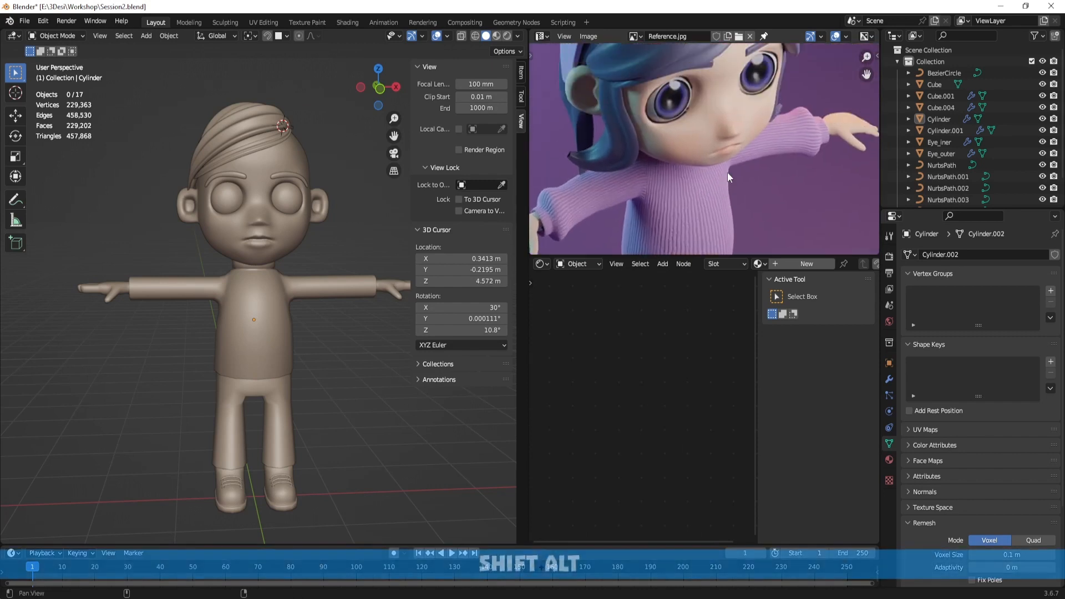
pyautogui.scroll(2, 713, 135)
pyautogui.scroll(-4, 677, 133)
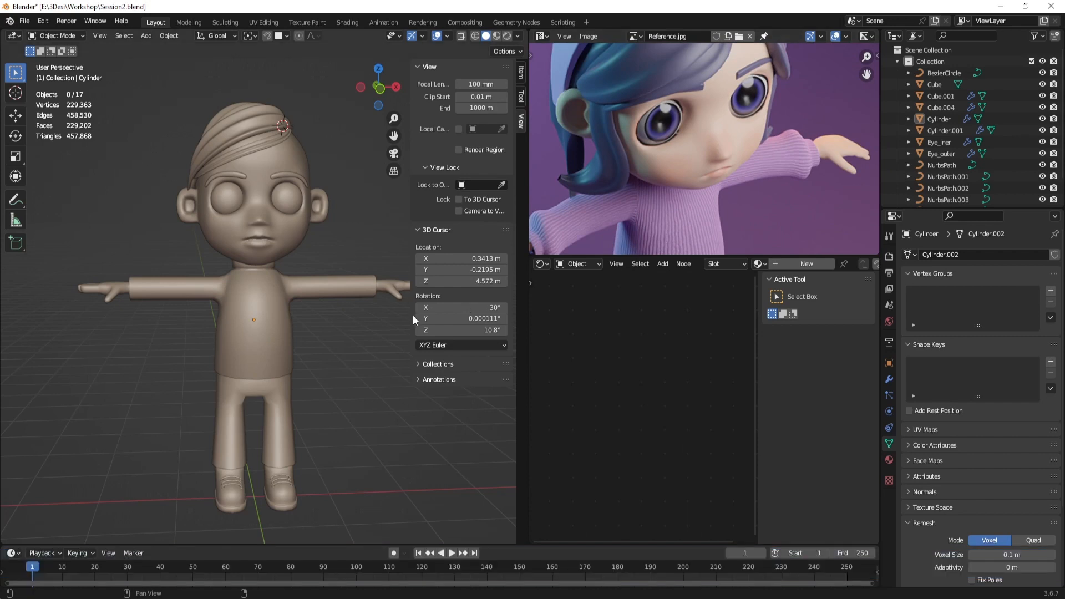
# Open the sweater mesh (Cylinder) in Edit Mode and enable X-axis mirror symmetry
pyautogui.moveTo(357, 301); pyautogui.dragTo(291, 304, button='middle')
pyautogui.scroll(4, 290, 304)
pyautogui.click(303, 295)
pyautogui.scroll(-3, 303, 295)
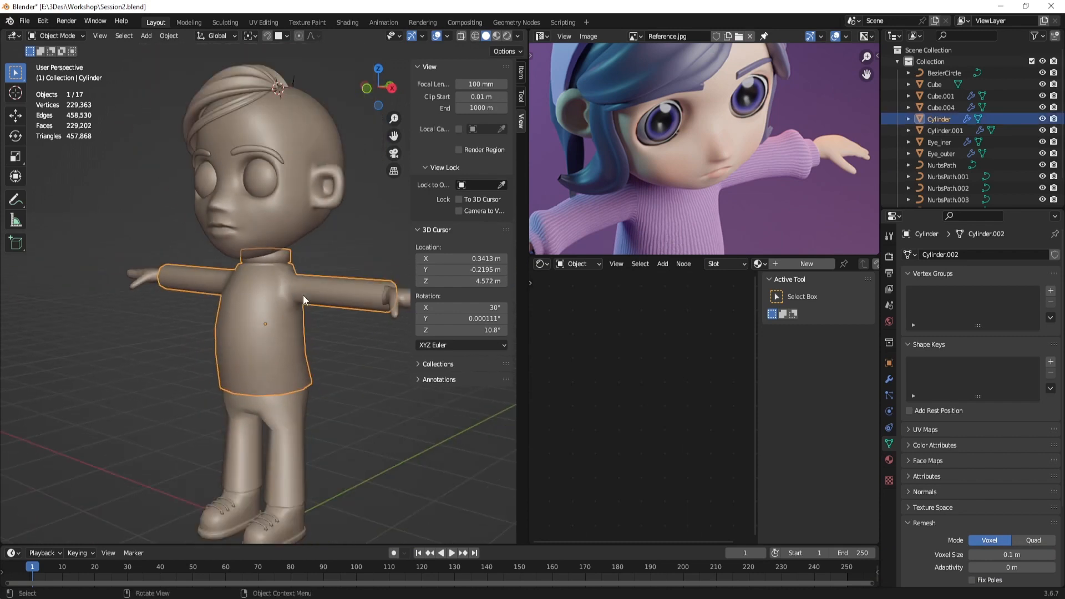
pyautogui.press('Tab')
pyautogui.scroll(3, 310, 301)
pyautogui.moveTo(310, 301); pyautogui.dragTo(301, 278, button='middle')
pyautogui.click(450, 49)
pyautogui.scroll(1, 301, 277)
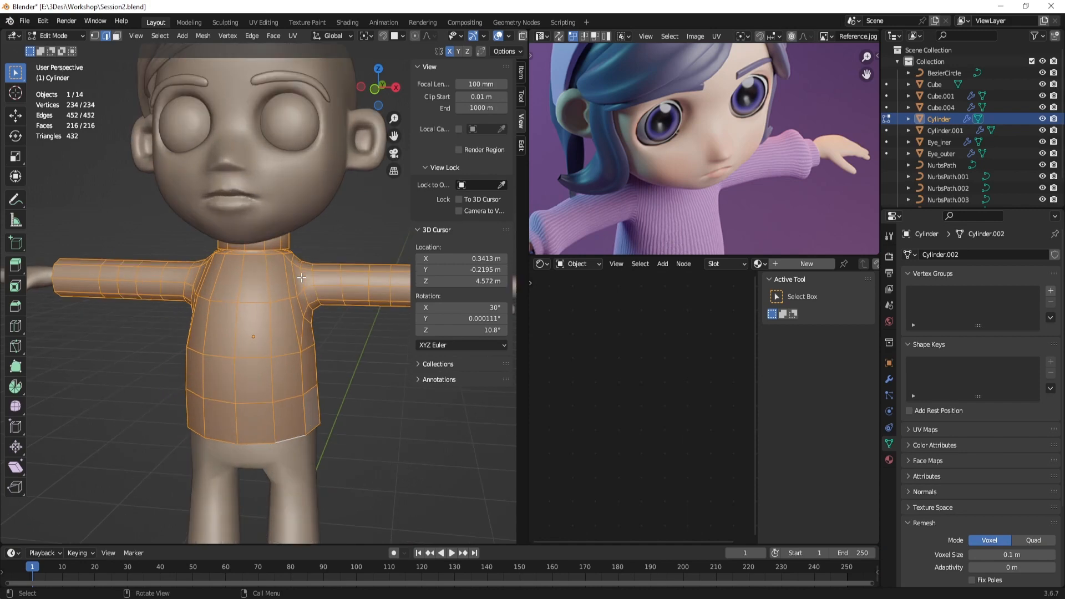
# Mark seams on both sides of the sweater around the armholes, under the sleeves and down the body sides
pyautogui.keyDown('alt'); pyautogui.click(305, 274); pyautogui.keyUp('alt')
pyautogui.moveTo(316, 313)
pyautogui.mouseDown(button='middle')
pyautogui.moveTo(309, 309)
pyautogui.moveTo(305, 336)
pyautogui.moveTo(266, 337)
pyautogui.moveTo(365, 348)
pyautogui.moveTo(216, 284)
pyautogui.moveTo(304, 305)
pyautogui.mouseUp(button='middle')
pyautogui.keyDown('alt'); pyautogui.keyDown('shift'); pyautogui.click(304, 335); pyautogui.keyUp('shift'); pyautogui.keyUp('alt')
pyautogui.hotkey('ctrl', 'z')
pyautogui.moveTo(213, 307); pyautogui.dragTo(251, 321, button='middle')
pyautogui.keyDown('shift'); pyautogui.click(198, 285); pyautogui.keyUp('shift')
pyautogui.keyDown('alt'); pyautogui.keyDown('shift'); pyautogui.click(205, 336); pyautogui.keyUp('shift'); pyautogui.keyUp('alt')
pyautogui.moveTo(323, 335)
pyautogui.mouseDown(button='middle')
pyautogui.moveTo(304, 341)
pyautogui.moveTo(330, 330)
pyautogui.mouseUp(button='middle')
pyautogui.scroll(3, 284, 300)
pyautogui.scroll(-4, 345, 309)
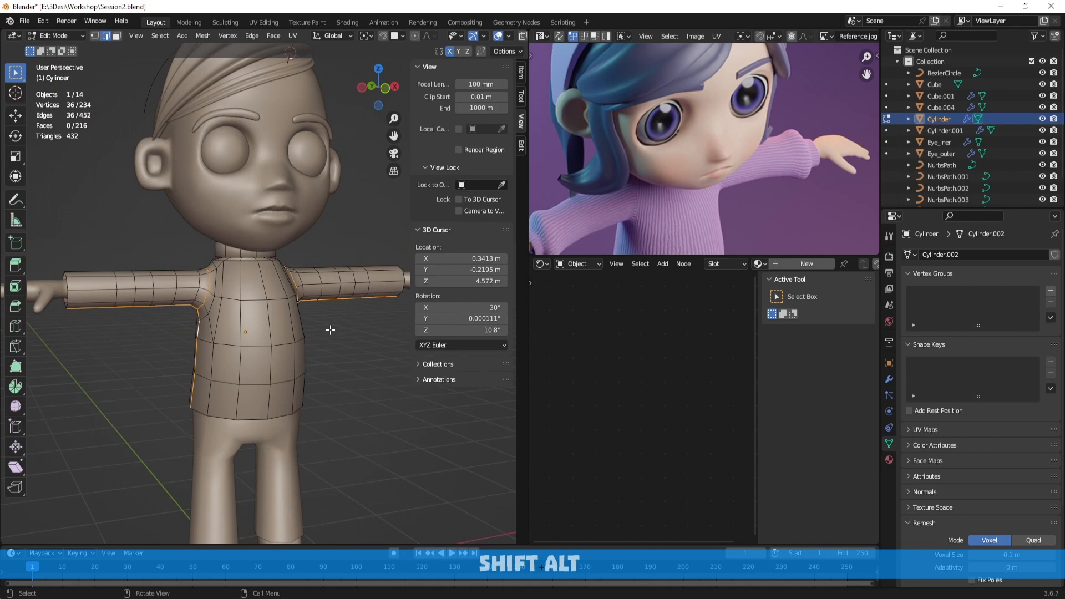
pyautogui.press('u')
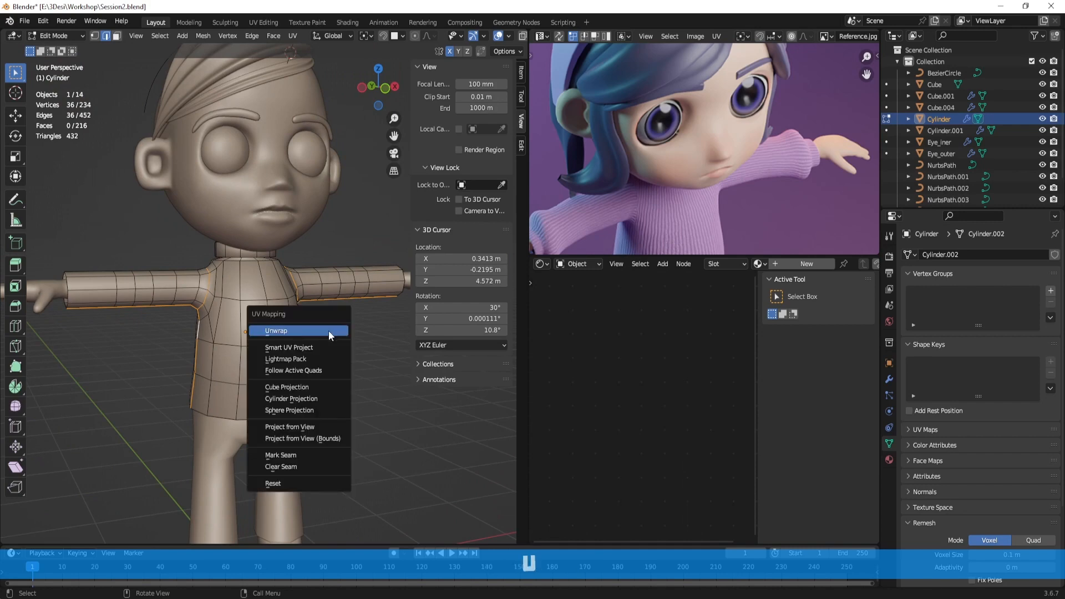
pyautogui.click(296, 456)
pyautogui.scroll(-4, 351, 356)
pyautogui.scroll(1, 313, 327)
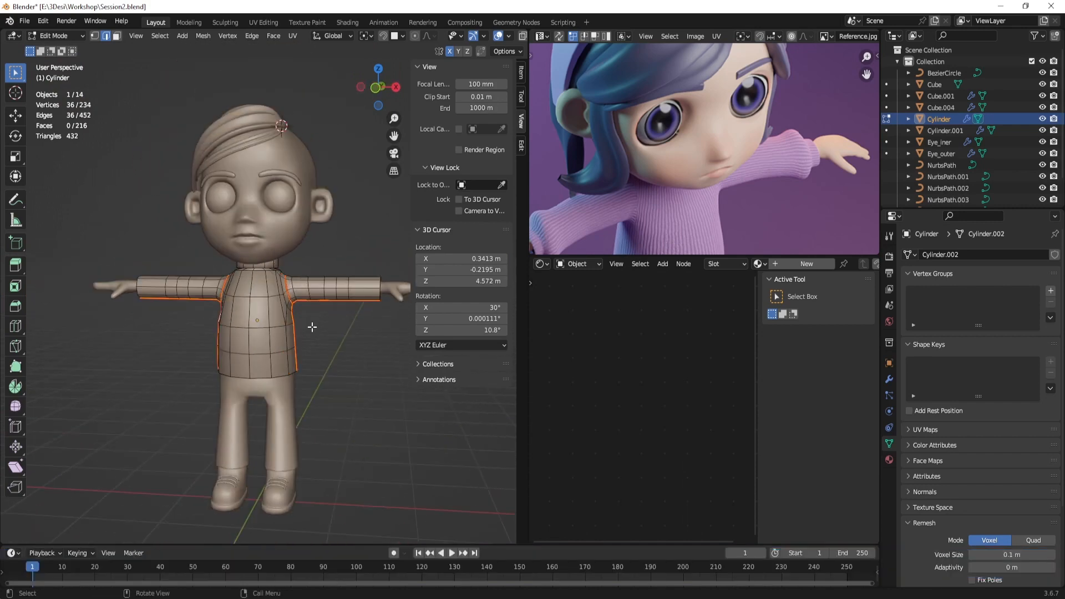
# Unwrap the entire sweater mesh with the Angle Based method and view its UV layout
pyautogui.press('a')
pyautogui.moveTo(312, 328); pyautogui.dragTo(327, 333, button='middle')
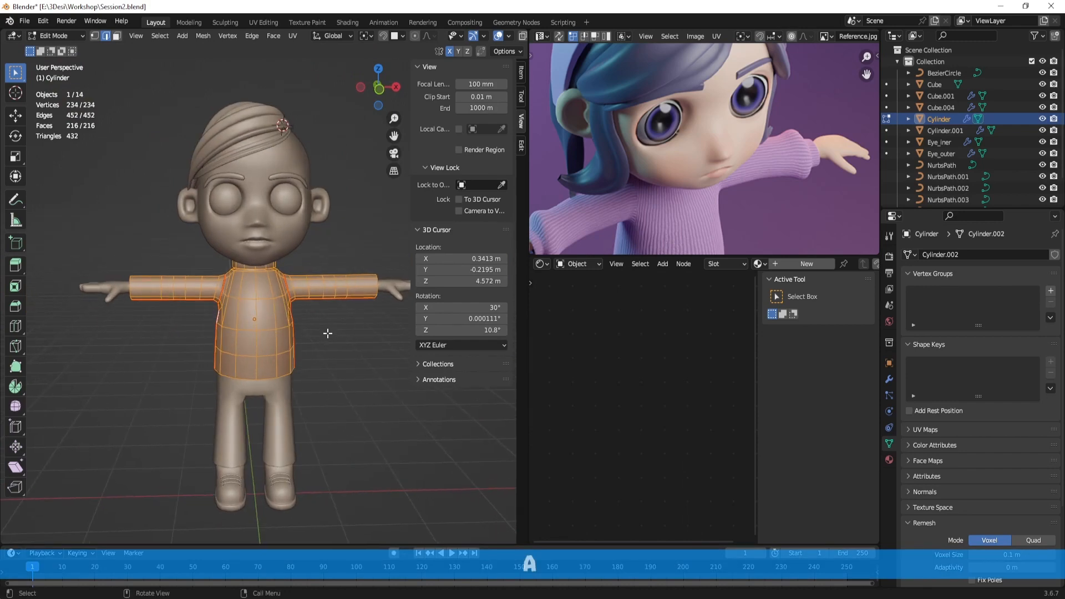
pyautogui.press('u')
pyautogui.click(306, 205)
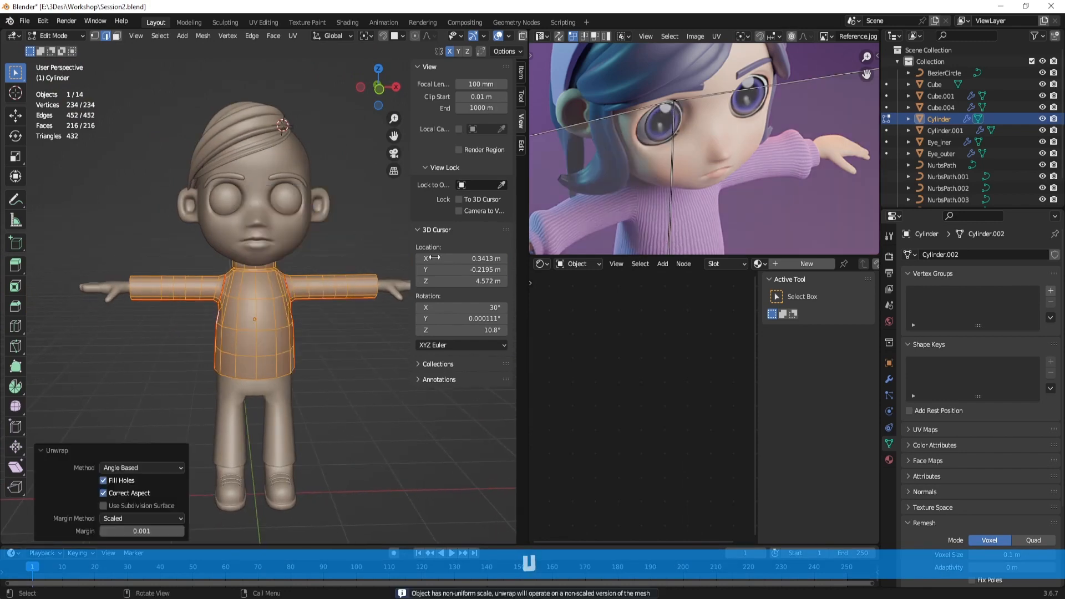
pyautogui.scroll(-6, 643, 195)
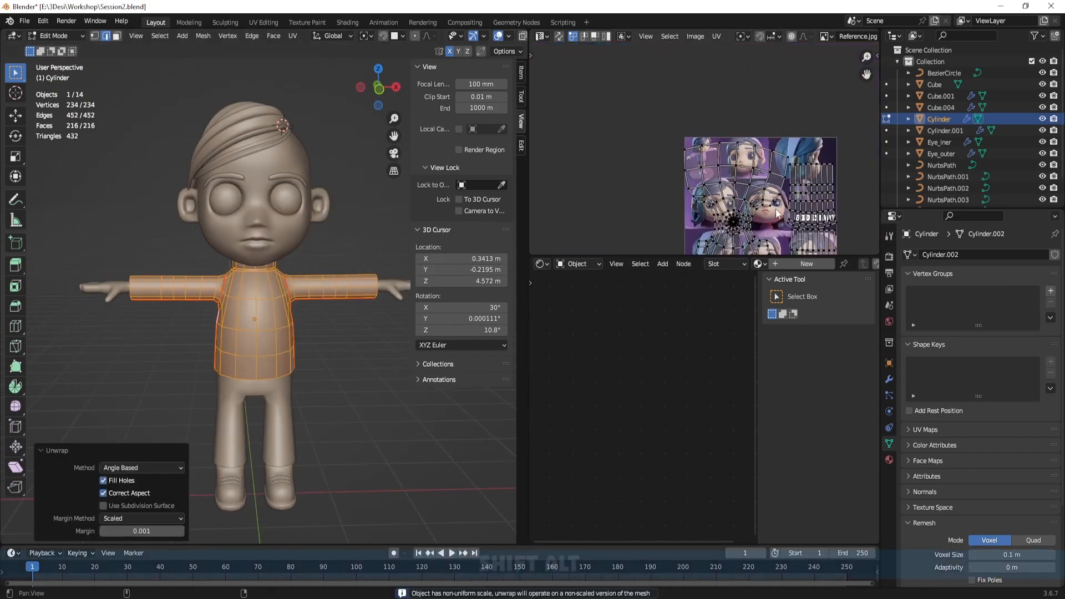
pyautogui.scroll(3, 731, 172)
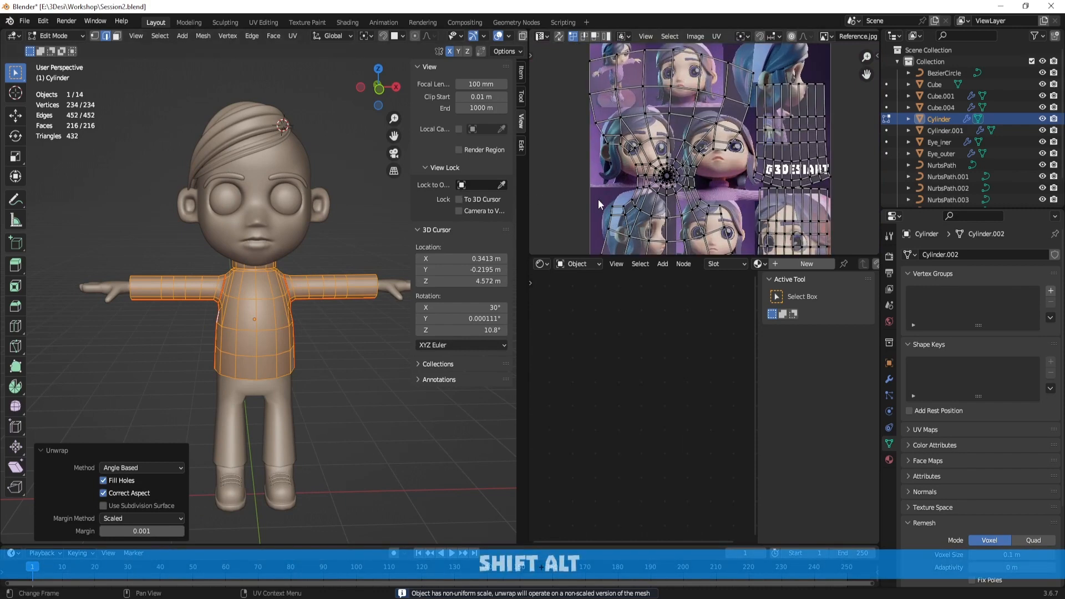
# Select the edges running from both armholes over the shoulders and up the sweater's collar
pyautogui.scroll(4, 356, 249)
pyautogui.moveTo(377, 247); pyautogui.dragTo(302, 253, button='middle')
pyautogui.scroll(2, 283, 271)
pyautogui.click(305, 253)
pyautogui.keyDown('alt'); pyautogui.click(301, 254); pyautogui.keyUp('alt')
pyautogui.scroll(-3, 301, 254)
pyautogui.scroll(3, 344, 263)
pyautogui.moveTo(138, 244); pyautogui.dragTo(200, 227, button='middle')
pyautogui.keyDown('alt'); pyautogui.keyDown('shift'); pyautogui.click(212, 239); pyautogui.keyUp('shift'); pyautogui.keyUp('alt')
pyautogui.keyDown('ctrl'); pyautogui.moveTo(200, 227); pyautogui.dragTo(274, 288); pyautogui.keyUp('ctrl')
pyautogui.scroll(-3, 247, 274)
pyautogui.keyDown('ctrl'); pyautogui.moveTo(80, 220); pyautogui.dragTo(239, 299); pyautogui.keyUp('ctrl')
pyautogui.keyDown('shift'); pyautogui.moveTo(246, 306); pyautogui.dragTo(133, 290, button='middle'); pyautogui.keyUp('shift')
pyautogui.scroll(1, 368, 294)
pyautogui.keyDown('ctrl'); pyautogui.moveTo(392, 296); pyautogui.dragTo(216, 208); pyautogui.keyUp('ctrl')
pyautogui.keyDown('ctrl'); pyautogui.moveTo(230, 249); pyautogui.dragTo(214, 229); pyautogui.keyUp('ctrl')
pyautogui.moveTo(205, 208); pyautogui.dragTo(228, 227, button='middle')
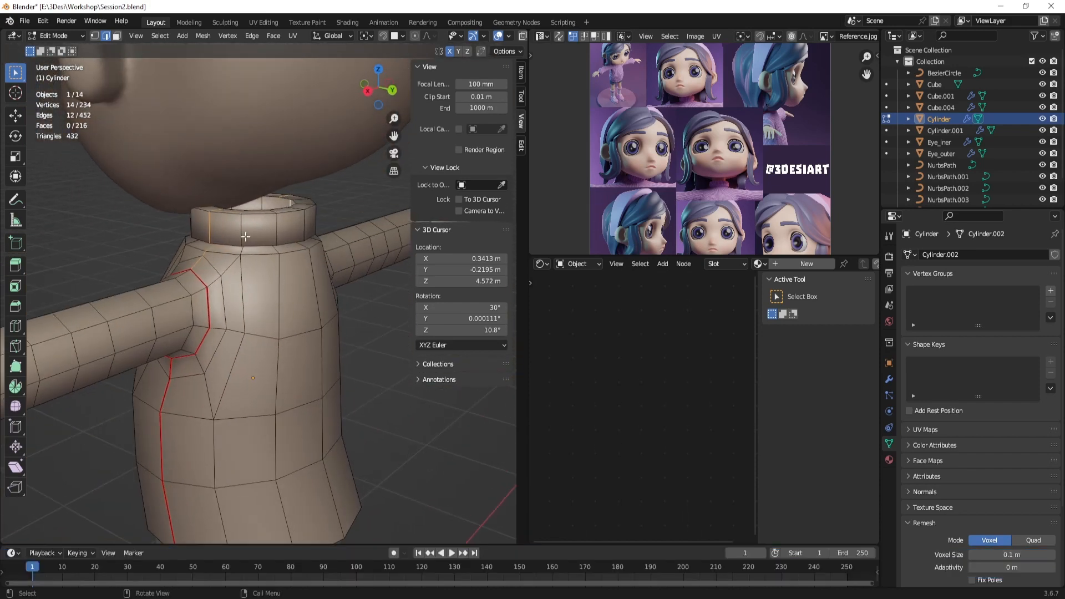
# In wireframe, remove the collar edges from the selection and mark the remaining shoulder edges as seams
pyautogui.moveTo(167, 249)
pyautogui.mouseDown(button='middle')
pyautogui.moveTo(279, 230)
pyautogui.moveTo(239, 210)
pyautogui.moveTo(288, 231)
pyautogui.moveTo(266, 229)
pyautogui.mouseUp(button='middle')
pyautogui.hotkey('shift', 'z')
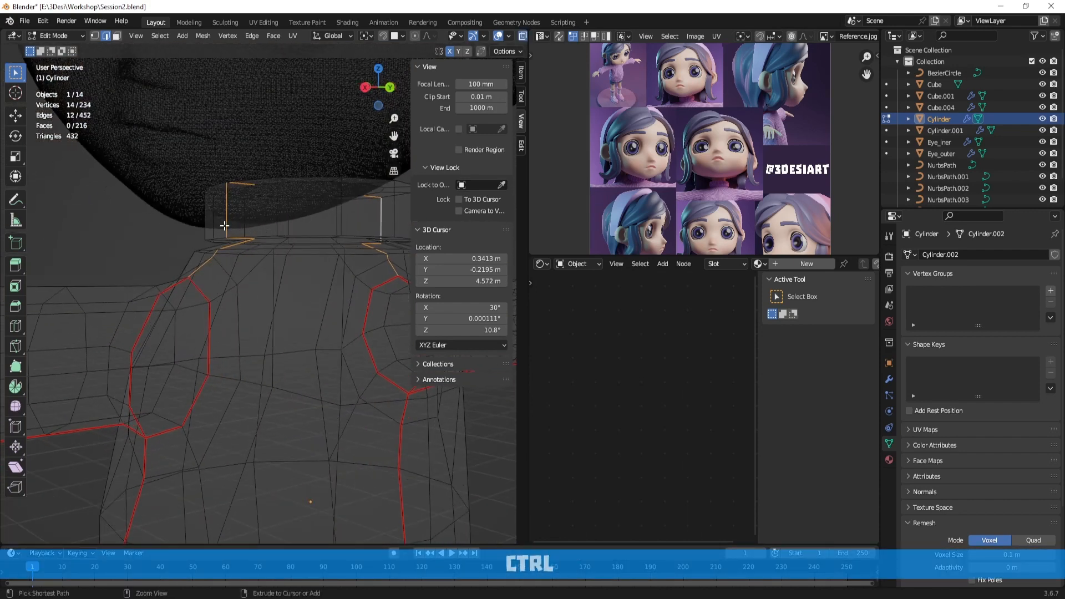
pyautogui.keyDown('ctrl'); pyautogui.moveTo(227, 229); pyautogui.dragTo(237, 241); pyautogui.keyUp('ctrl')
pyautogui.keyDown('ctrl'); pyautogui.moveTo(222, 180); pyautogui.dragTo(243, 202); pyautogui.keyUp('ctrl')
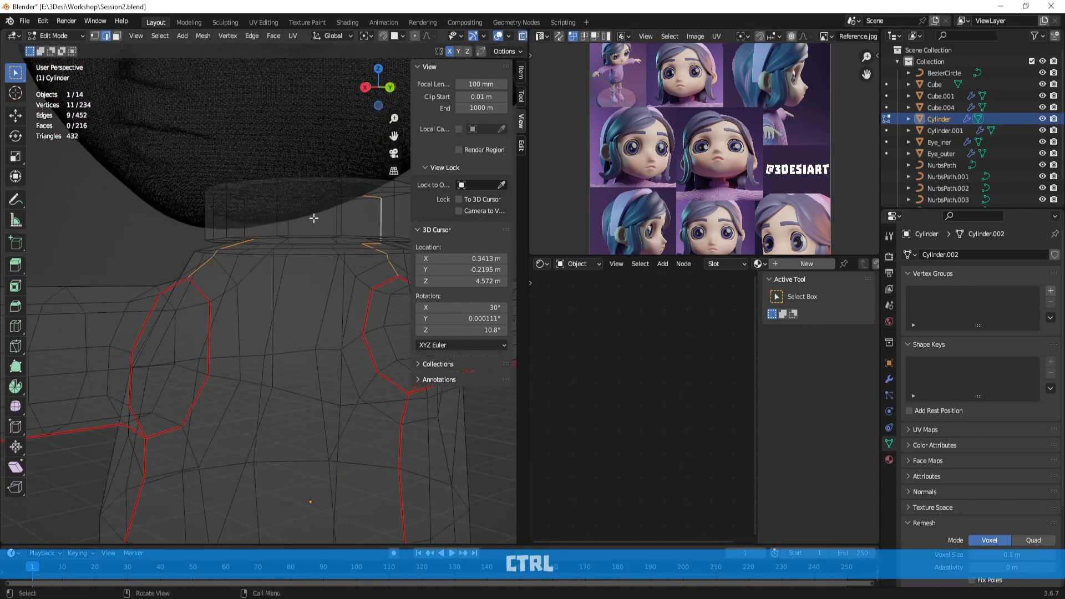
pyautogui.moveTo(383, 227); pyautogui.dragTo(324, 232, button='middle')
pyautogui.keyDown('alt'); pyautogui.keyDown('shift'); pyautogui.moveTo(324, 232); pyautogui.dragTo(168, 229); pyautogui.keyUp('shift'); pyautogui.keyUp('alt')
pyautogui.keyDown('ctrl'); pyautogui.moveTo(270, 185); pyautogui.dragTo(318, 241); pyautogui.keyUp('ctrl')
pyautogui.moveTo(100, 223); pyautogui.dragTo(308, 266, button='middle')
pyautogui.press('Tab')
pyautogui.scroll(-4, 264, 238)
pyautogui.press('Tab')
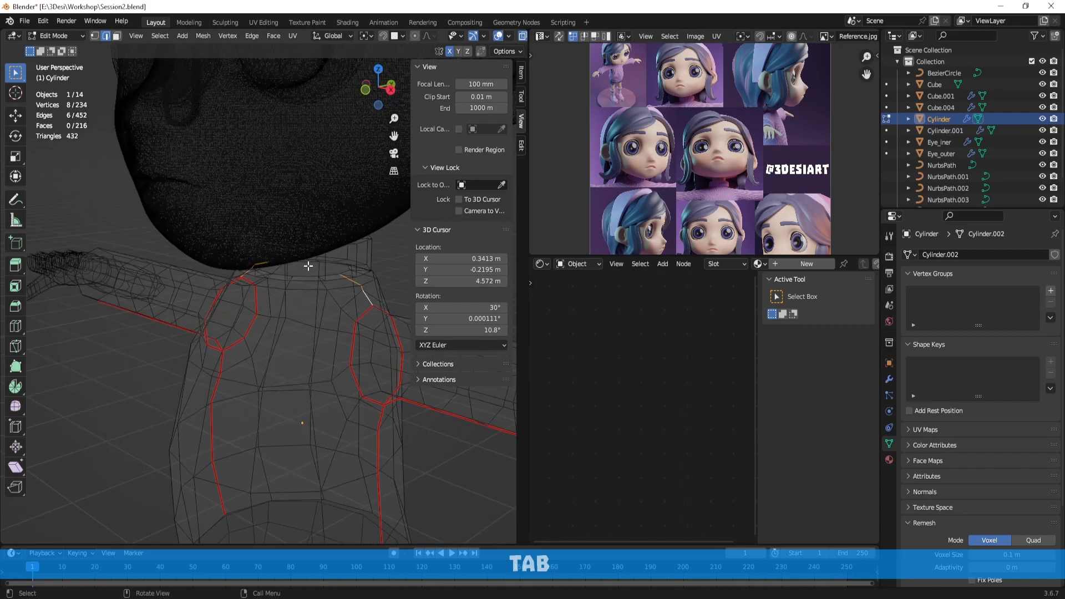
pyautogui.press('u')
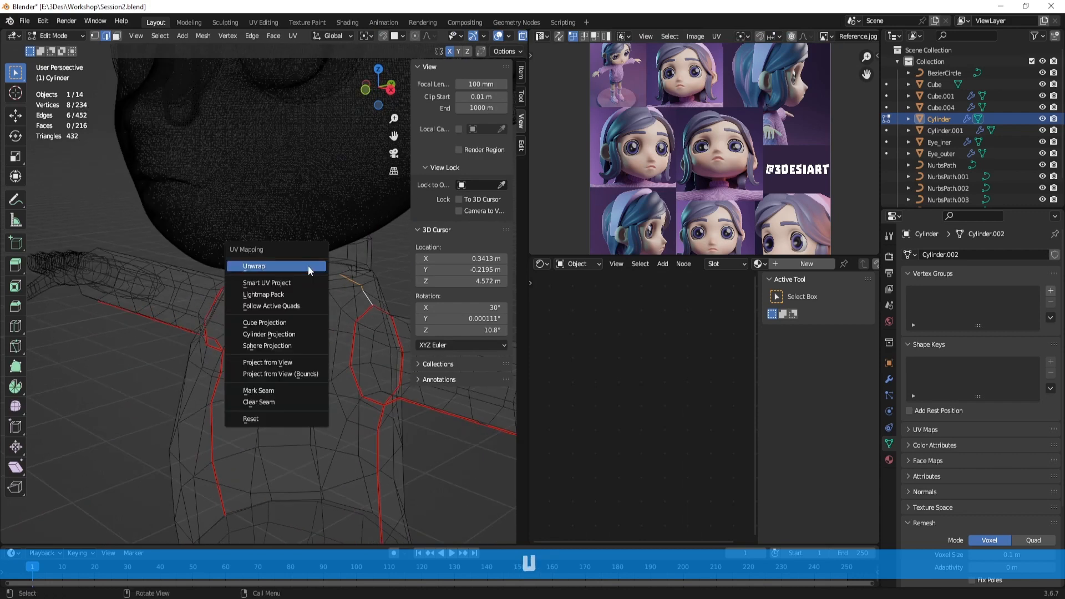
pyautogui.click(279, 387)
pyautogui.scroll(-3, 327, 331)
pyautogui.press('Tab')
pyautogui.press('a')
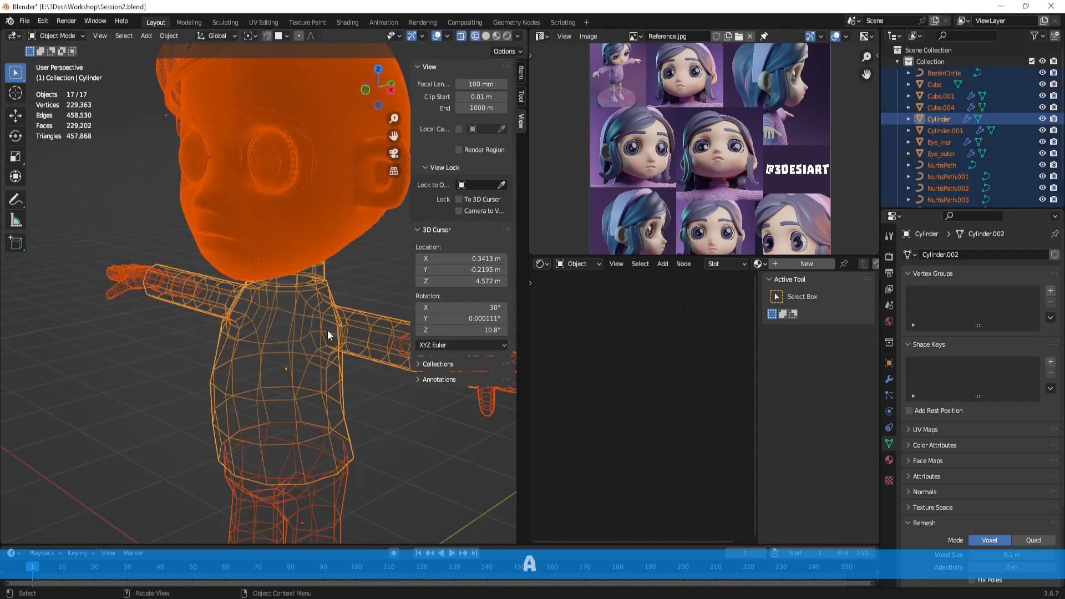
pyautogui.press('Tab')
pyautogui.press('Tab')
pyautogui.press('Tab')
pyautogui.click(355, 283)
pyautogui.click(341, 317)
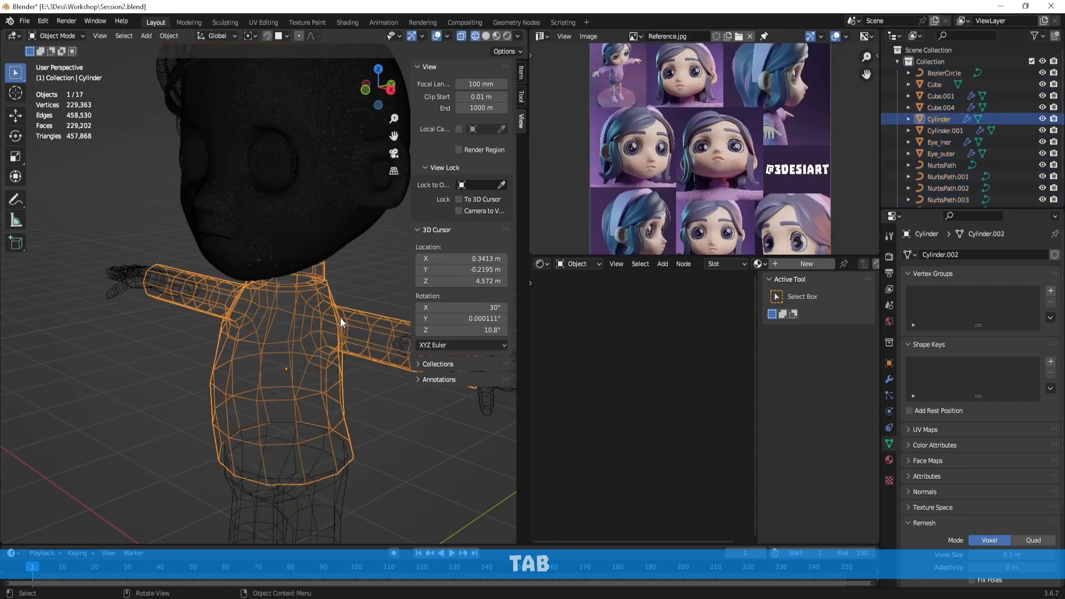
# Select the whole sweater mesh in Edit Mode, unwrap it with the shoulder seams, and inspect the neck area of the UVs
pyautogui.press('Tab')
pyautogui.press('a')
pyautogui.press('u')
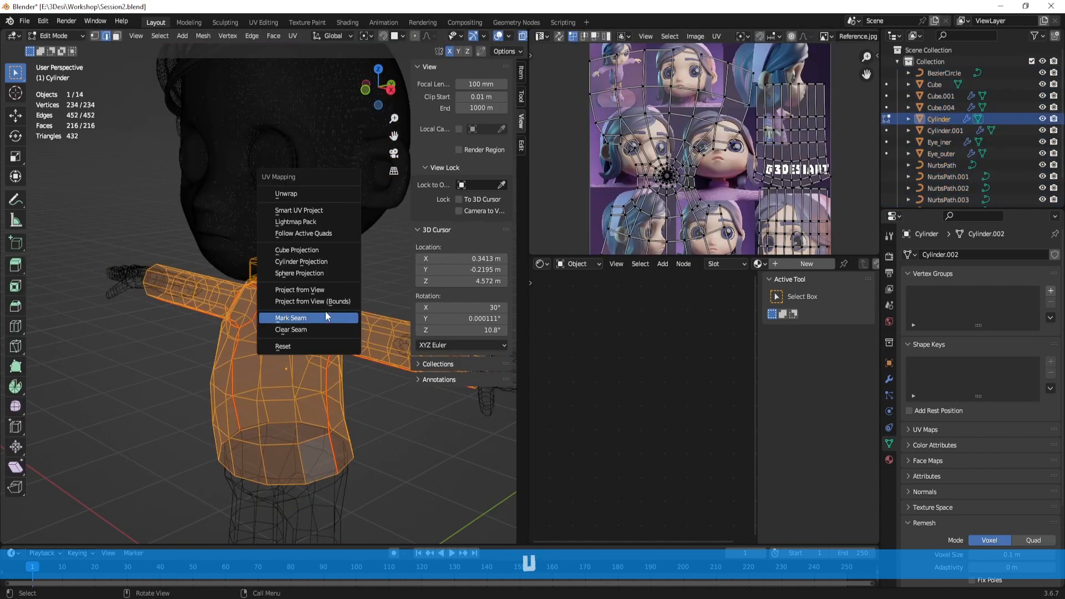
pyautogui.click(299, 194)
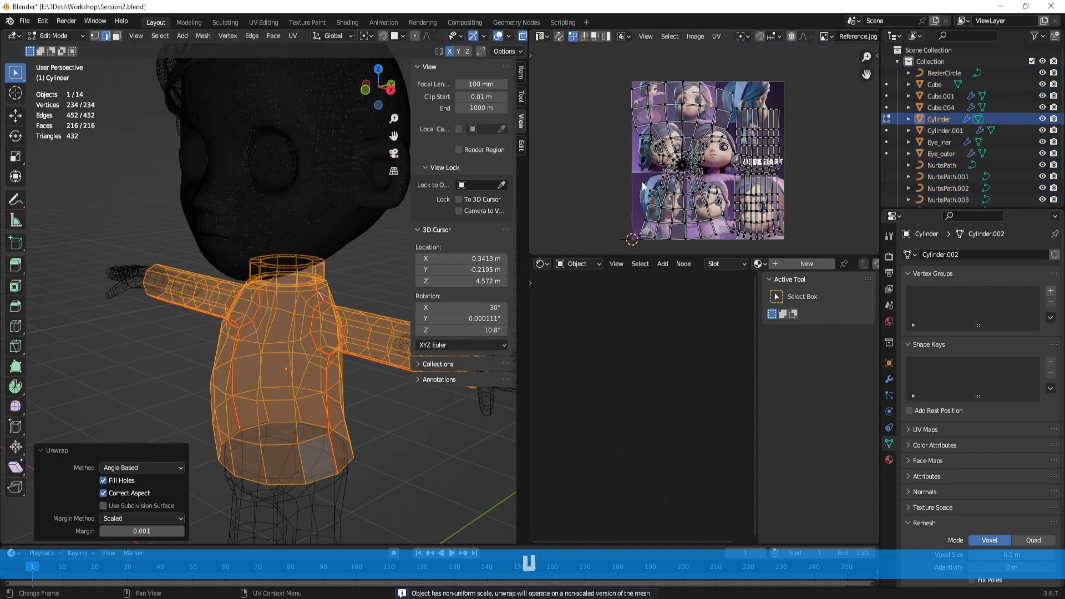
pyautogui.scroll(3, 660, 192)
pyautogui.scroll(3, 661, 193)
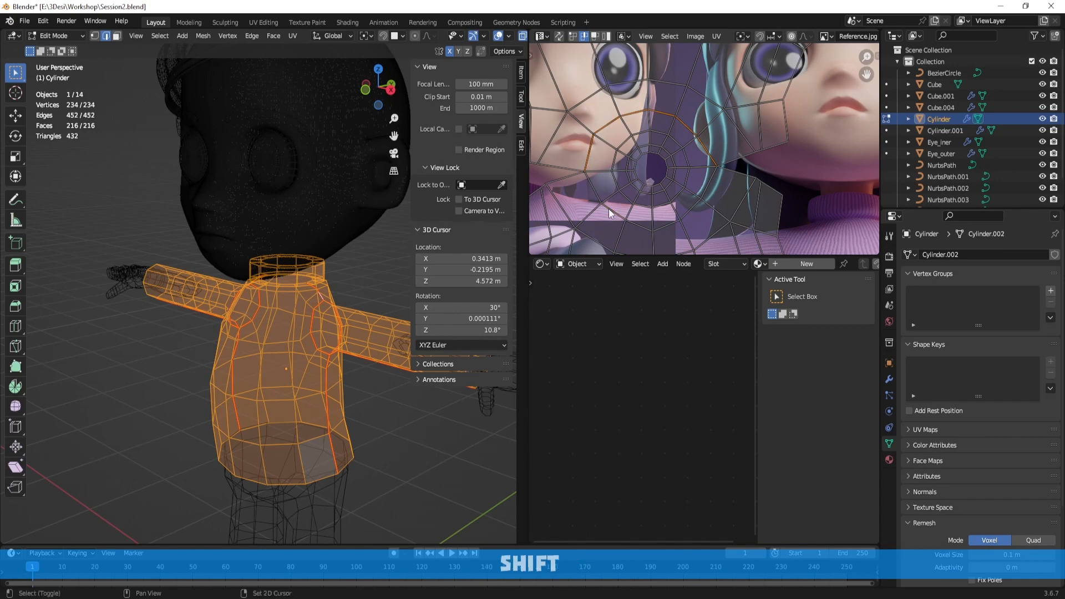
# Turn on UV sync selection and mark the edge loop at the base of the sweater's collar as a seam
pyautogui.scroll(4, 361, 255)
pyautogui.moveTo(364, 253); pyautogui.dragTo(311, 257, button='middle')
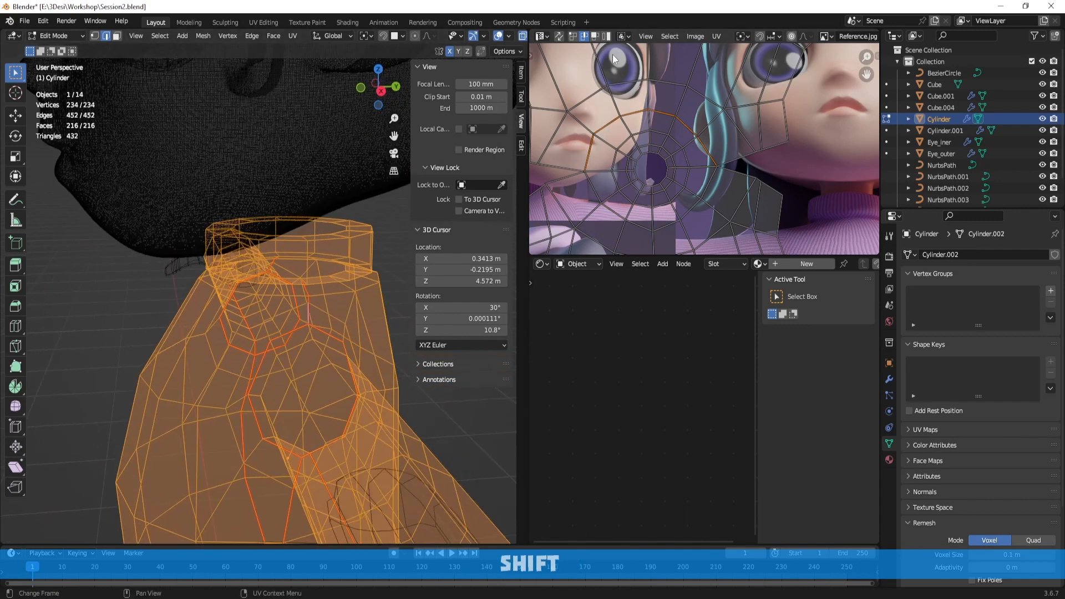
pyautogui.click(560, 36)
pyautogui.scroll(2, 348, 273)
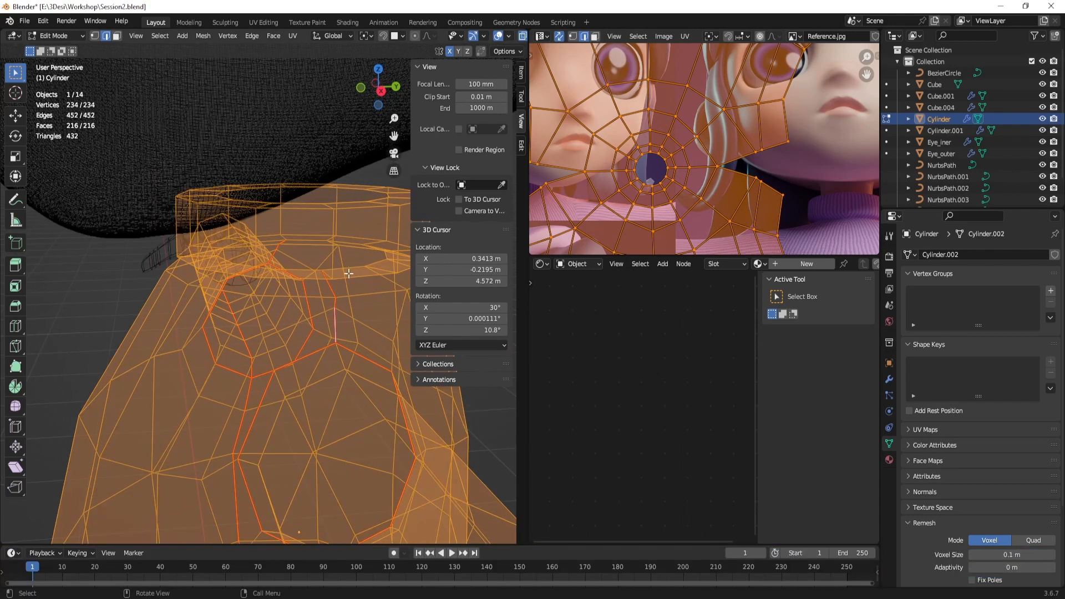
pyautogui.keyDown('alt'); pyautogui.click(349, 266); pyautogui.keyUp('alt')
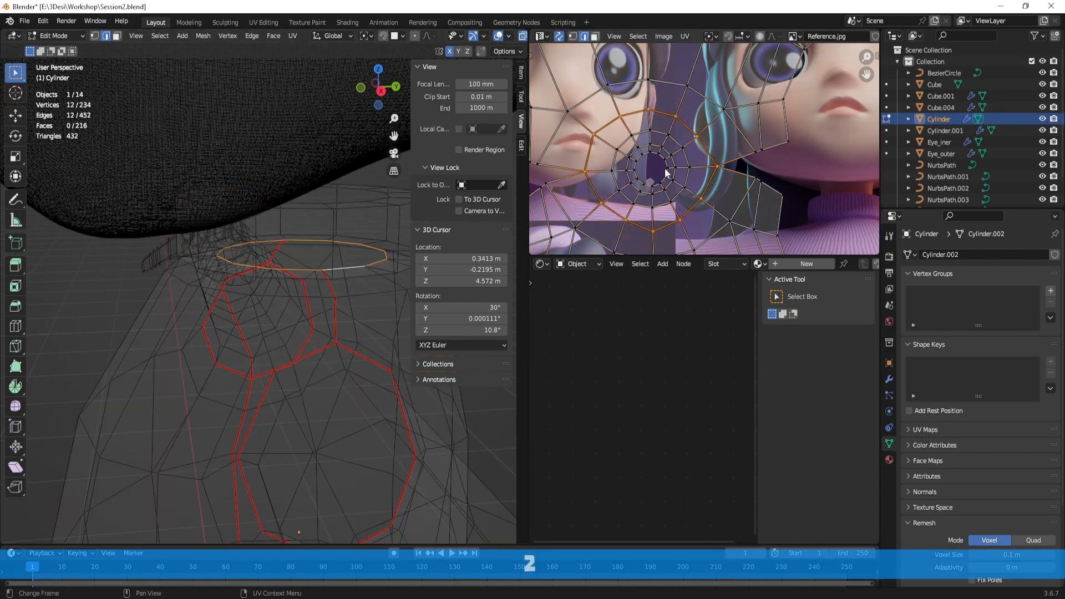
pyautogui.moveTo(308, 269); pyautogui.dragTo(309, 274, button='middle')
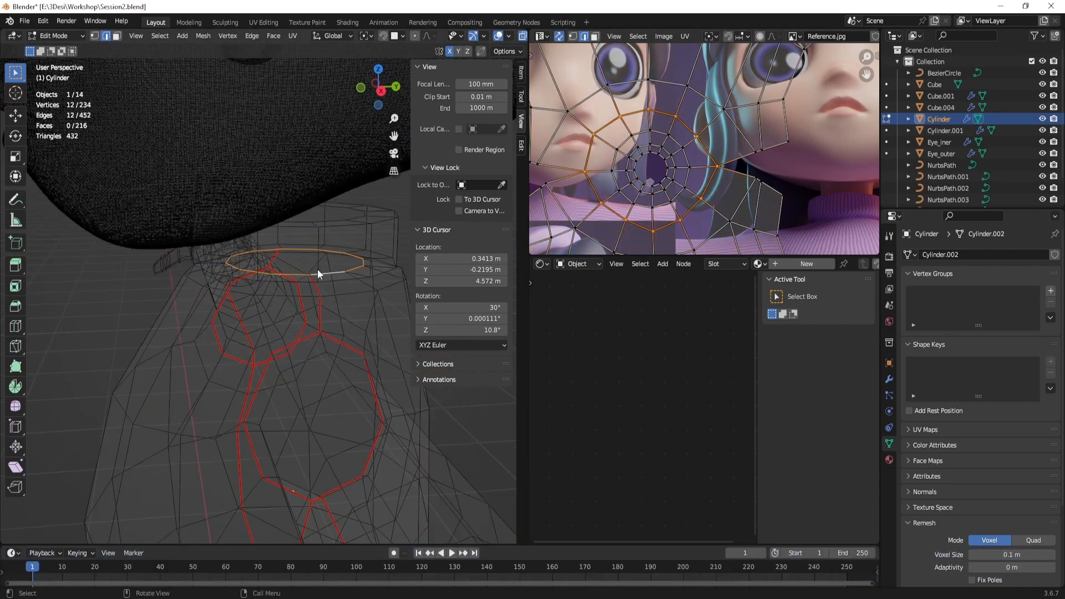
pyautogui.scroll(-3, 709, 185)
pyautogui.press('u')
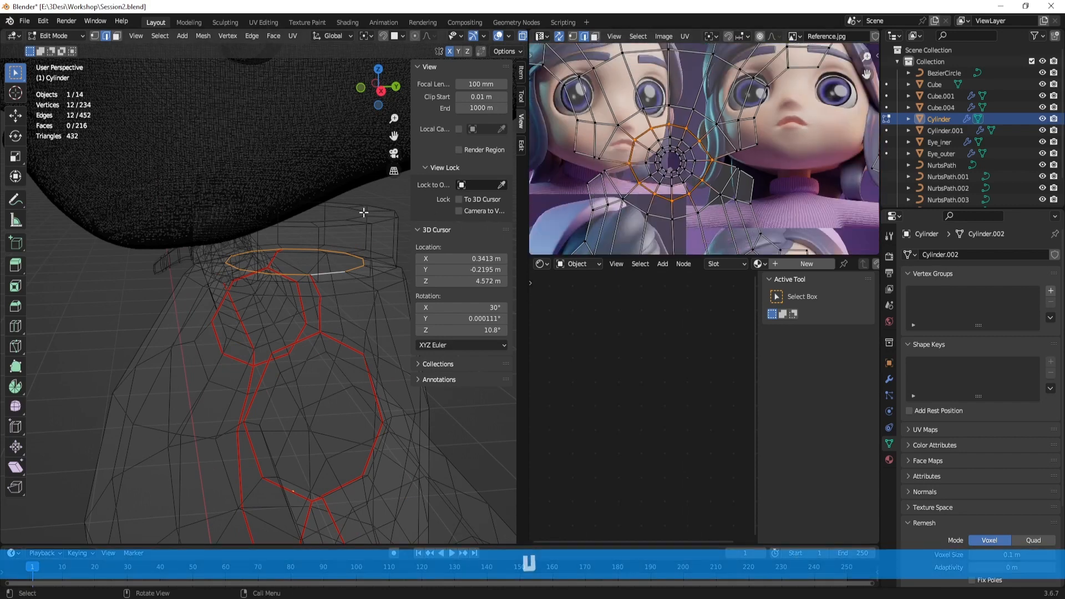
pyautogui.press('u')
pyautogui.click(321, 333)
pyautogui.scroll(-3, 656, 146)
# Select all of the sweater's geometry and unwrap it again with the collar separated
pyautogui.press('a')
pyautogui.scroll(3, 701, 176)
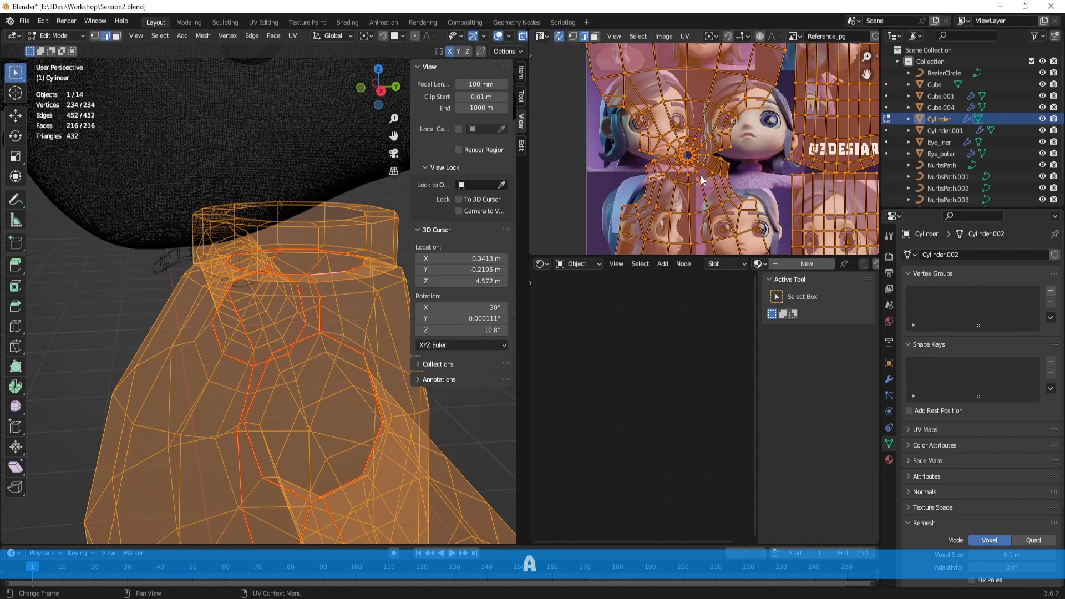
pyautogui.press('u')
pyautogui.click(688, 180)
pyautogui.scroll(-2, 757, 181)
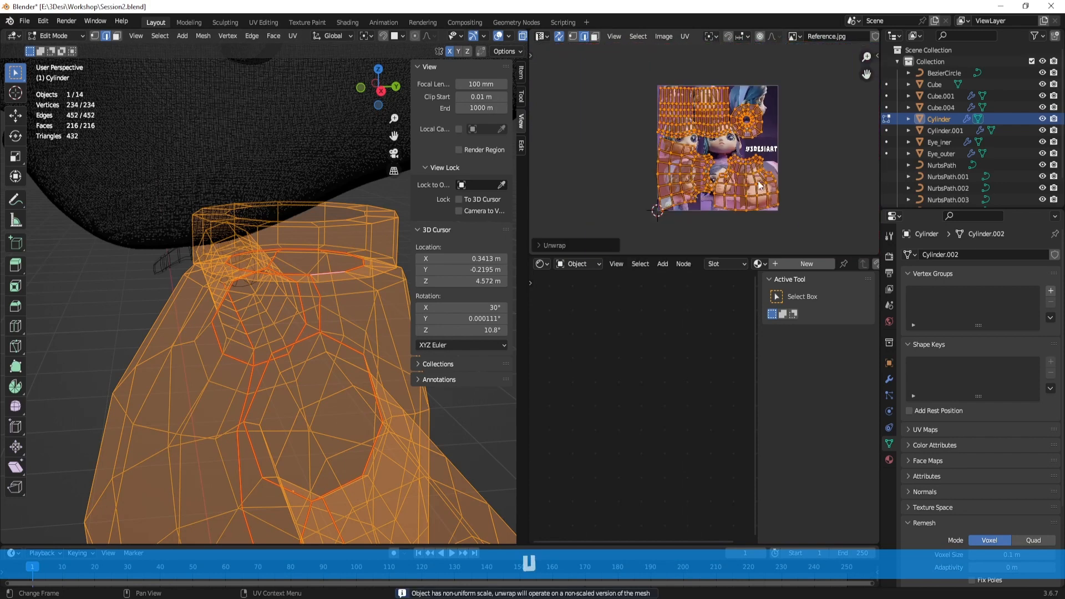
# Examine the ring-shaped collar UV island, picking edges on it to locate the matching ones at the back of the neck
pyautogui.scroll(4, 757, 181)
pyautogui.keyDown('alt'); pyautogui.keyDown('shift'); pyautogui.moveTo(758, 181); pyautogui.dragTo(704, 151); pyautogui.keyUp('shift'); pyautogui.keyUp('alt')
pyautogui.scroll(-2, 740, 128)
pyautogui.keyDown('alt'); pyautogui.keyDown('shift'); pyautogui.moveTo(713, 108); pyautogui.dragTo(739, 146); pyautogui.keyUp('shift'); pyautogui.keyUp('alt')
pyautogui.click(737, 134)
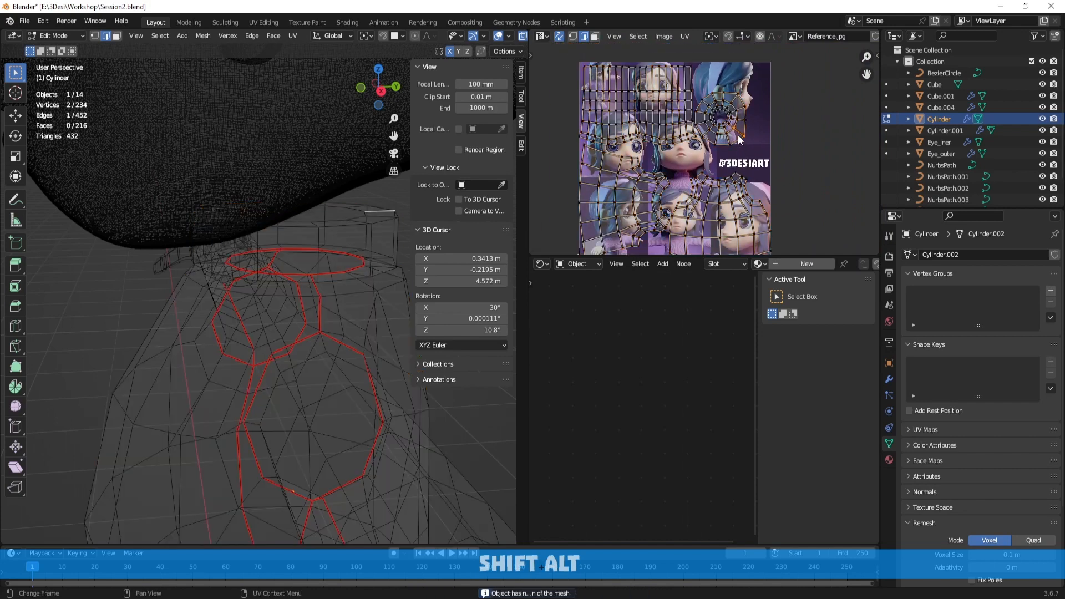
pyautogui.click(736, 131)
pyautogui.scroll(3, 736, 132)
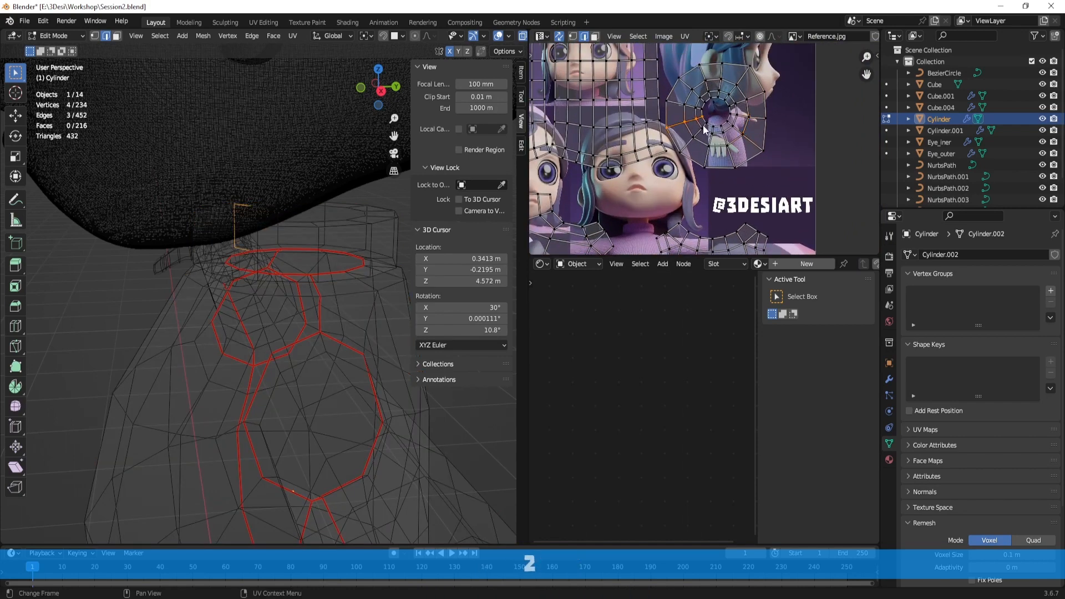
pyautogui.moveTo(288, 273); pyautogui.dragTo(209, 246, button='middle')
pyautogui.keyDown('alt'); pyautogui.click(253, 236); pyautogui.keyUp('alt')
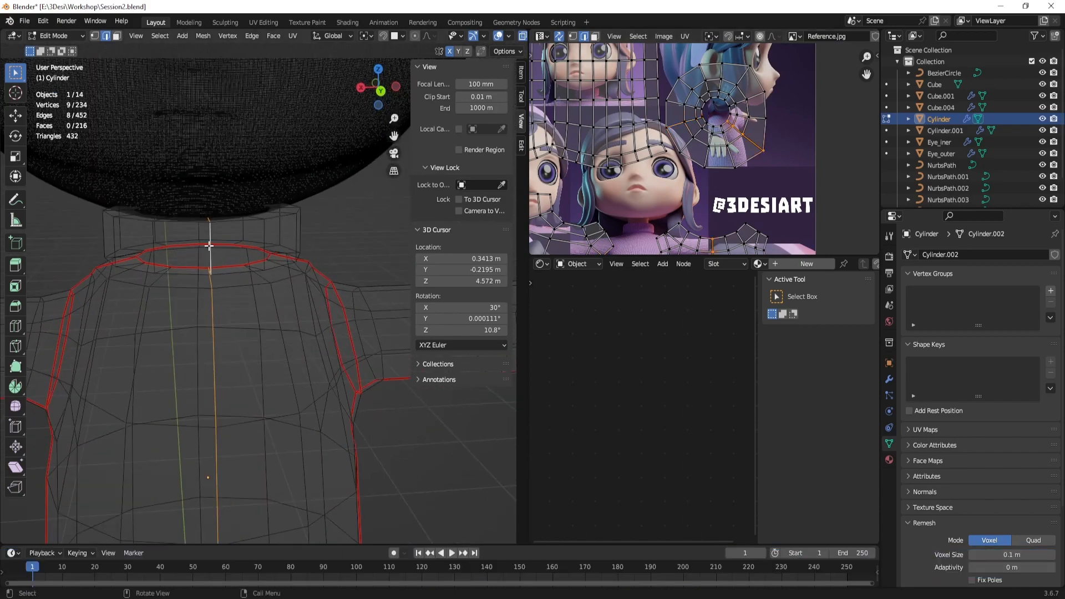
pyautogui.click(209, 246)
# In edge select mode, select the collar's three connected edges at the back centre of the neck and mark them as a seam
pyautogui.press('2')
pyautogui.click(753, 97)
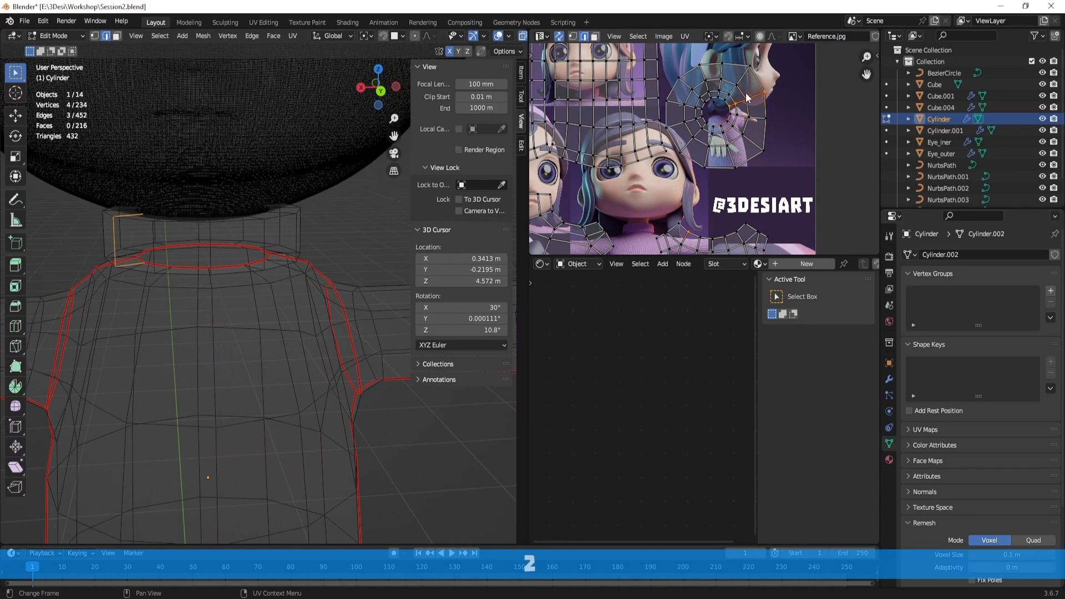
pyautogui.click(721, 74)
pyautogui.click(702, 75)
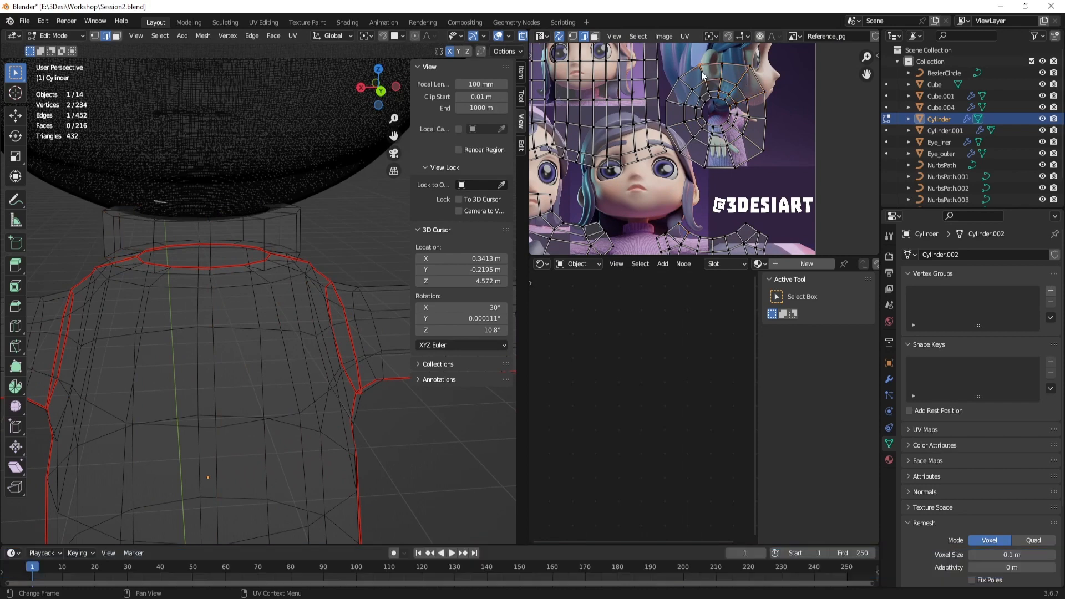
pyautogui.click(732, 162)
pyautogui.click(706, 160)
pyautogui.click(755, 151)
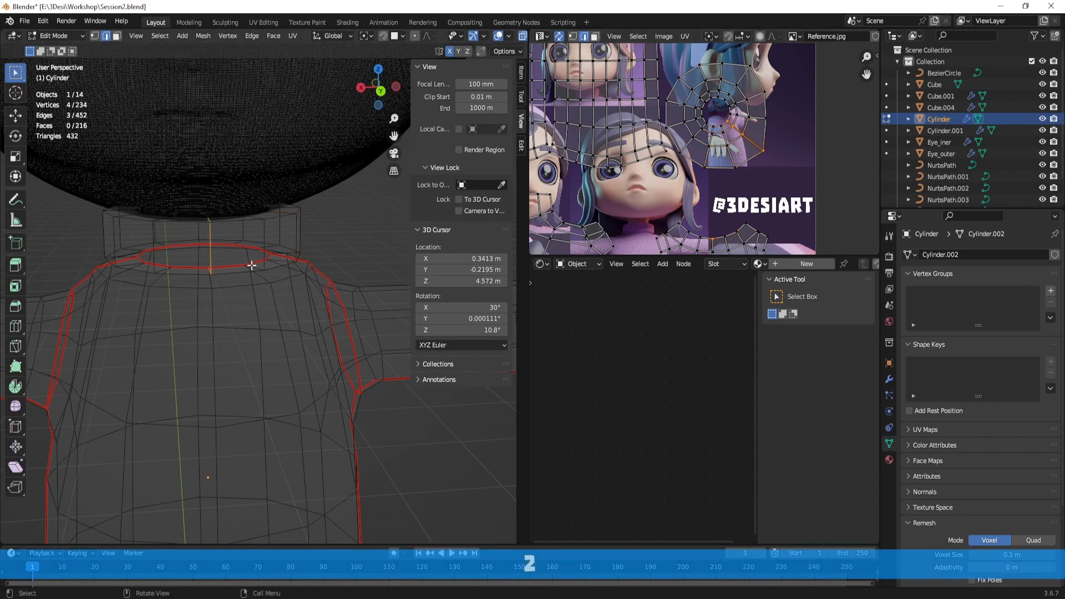
pyautogui.moveTo(255, 265); pyautogui.dragTo(288, 249, button='middle')
pyautogui.press('u')
pyautogui.click(308, 239)
# Select all of the sweater's geometry and unwrap it again with the collar split open at the back
pyautogui.scroll(-3, 273, 250)
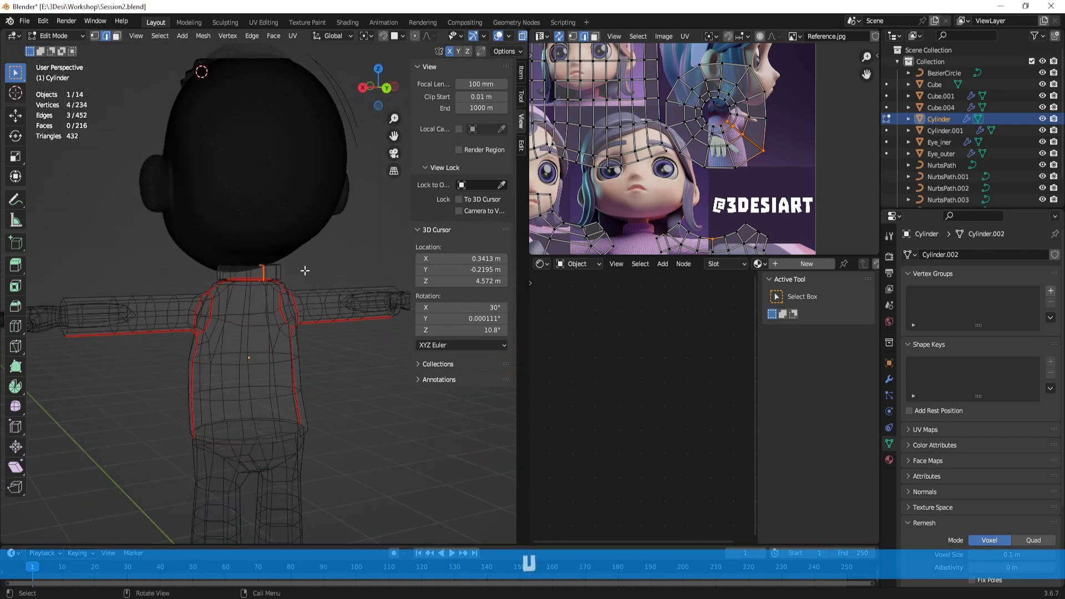
pyautogui.press('a')
pyautogui.press('u')
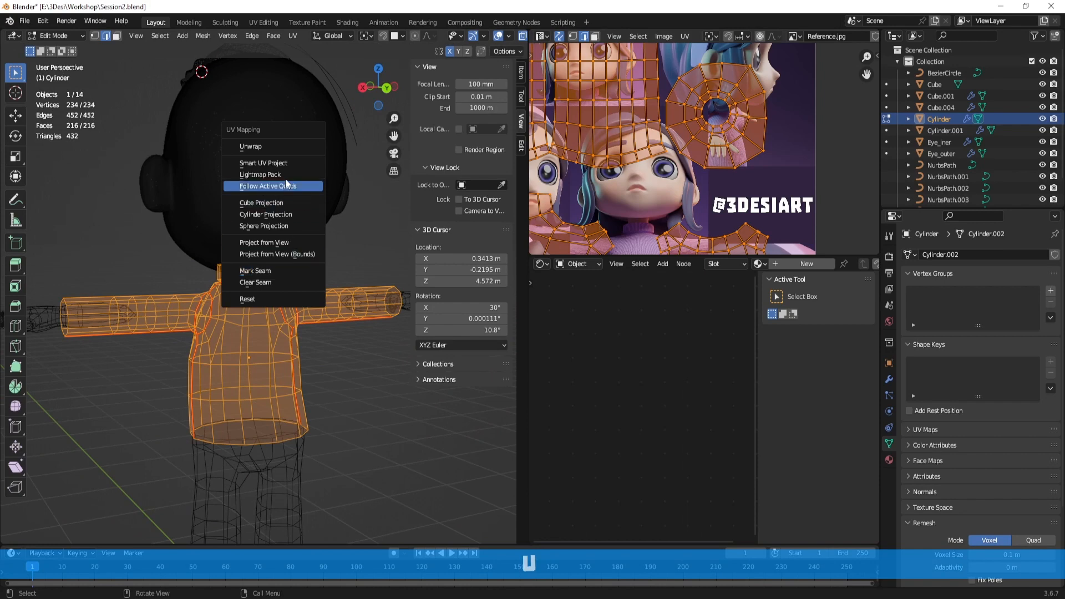
pyautogui.click(275, 144)
pyautogui.scroll(-6, 720, 177)
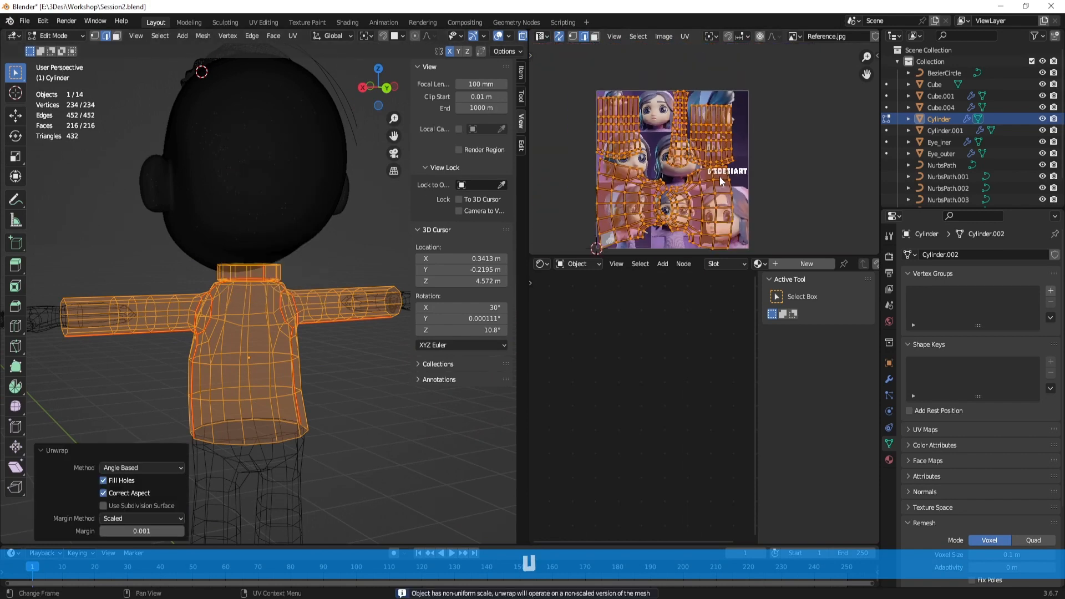
pyautogui.moveTo(301, 293); pyautogui.dragTo(380, 314, button='middle')
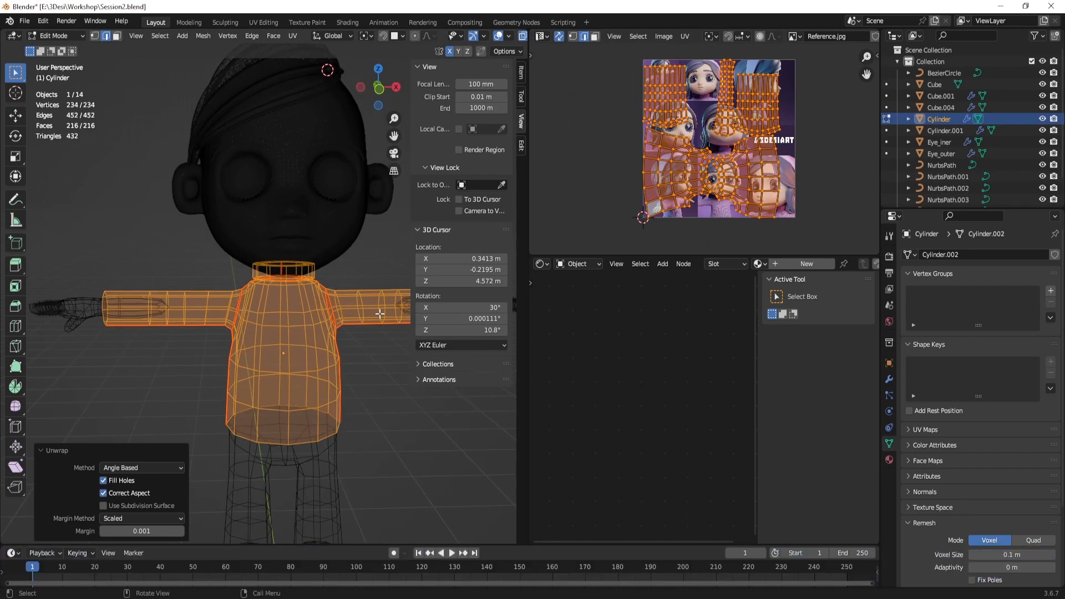
# Return the sweater to Object Mode and switch the viewport from wireframe to solid shading
pyautogui.press('Tab')
pyautogui.hotkey('shift', 'z')
pyautogui.keyDown('shift'); pyautogui.moveTo(368, 338); pyautogui.dragTo(334, 327, button='middle'); pyautogui.keyUp('shift')
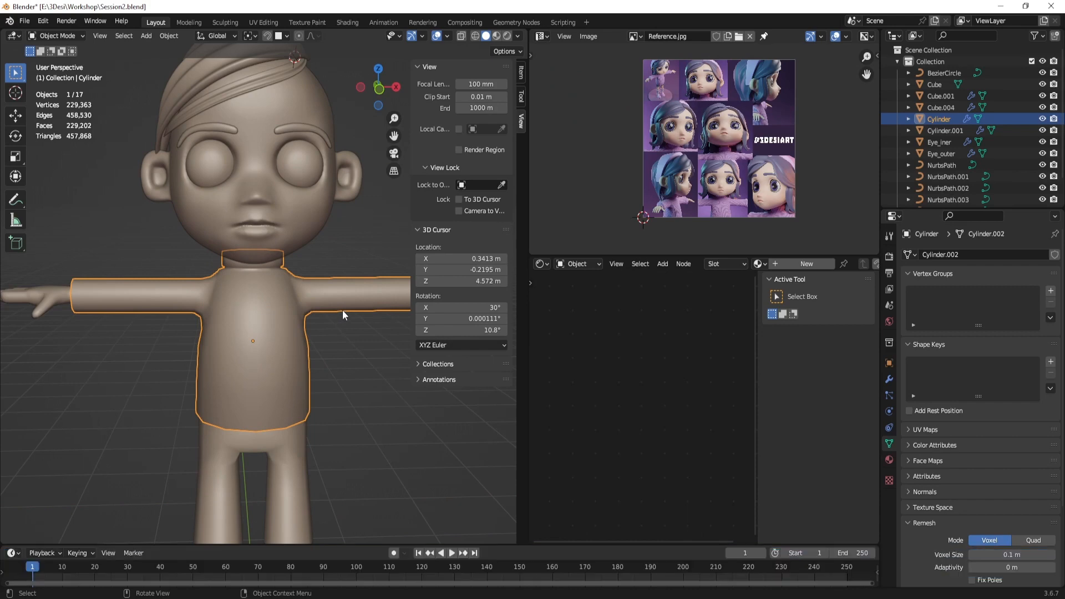
pyautogui.moveTo(342, 310); pyautogui.dragTo(312, 315, button='middle')
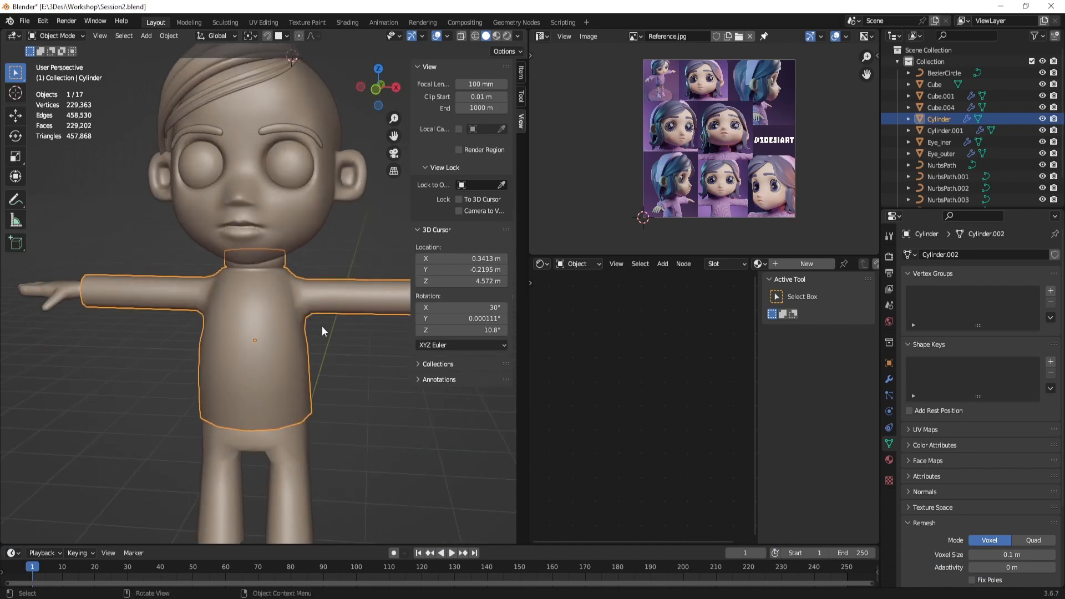
pyautogui.scroll(1, 322, 325)
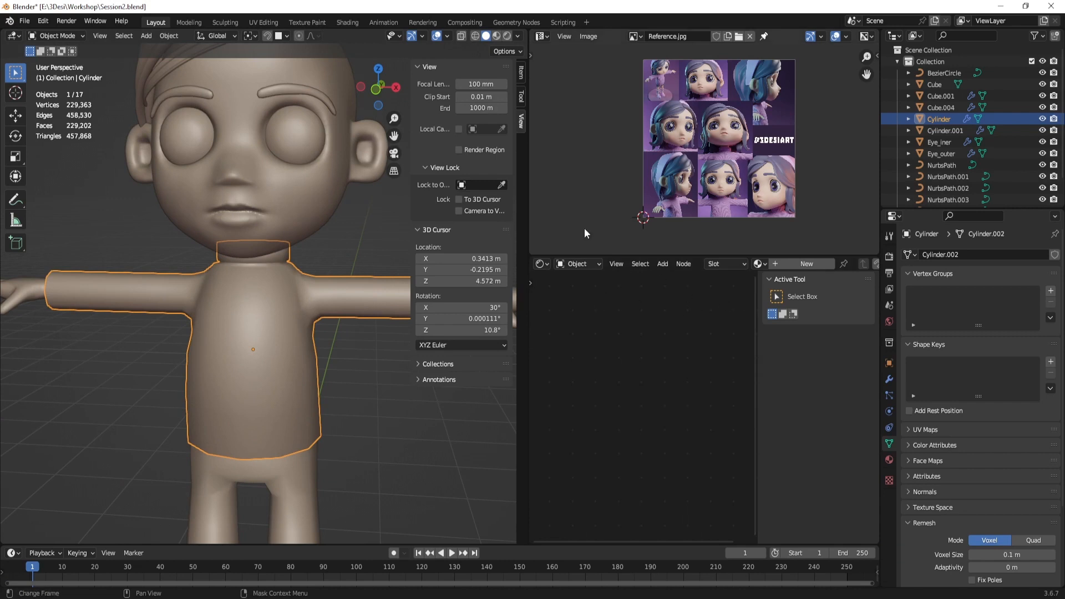
# Hide the Shader Editor's sidebar to widen the node area, ending in Object Mode
pyautogui.press('Tab')
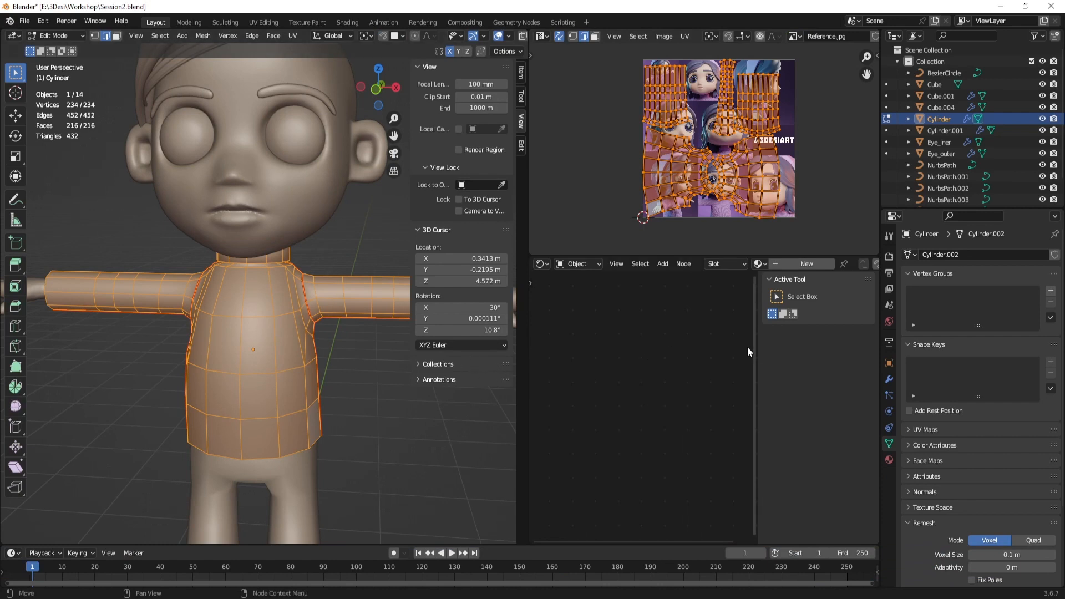
pyautogui.moveTo(757, 347); pyautogui.dragTo(887, 347)
pyautogui.keyDown('alt'); pyautogui.keyDown('shift'); pyautogui.moveTo(670, 370); pyautogui.dragTo(705, 396); pyautogui.keyUp('shift'); pyautogui.keyUp('alt')
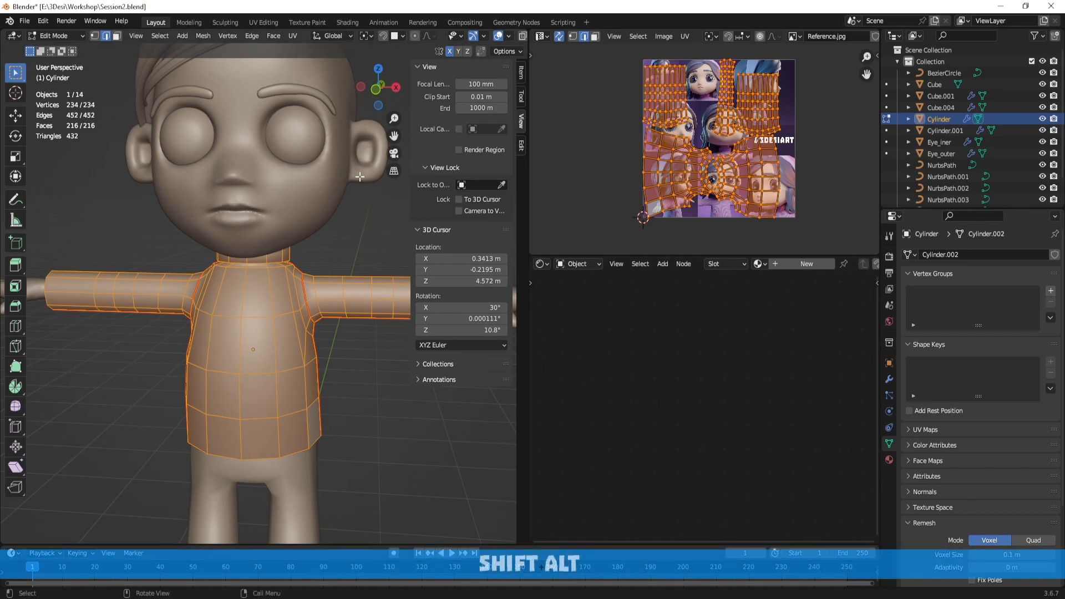
pyautogui.press('Tab')
# Select the outer eye mesh and examine its material in Material Preview, then go back to solid shading
pyautogui.click(299, 138)
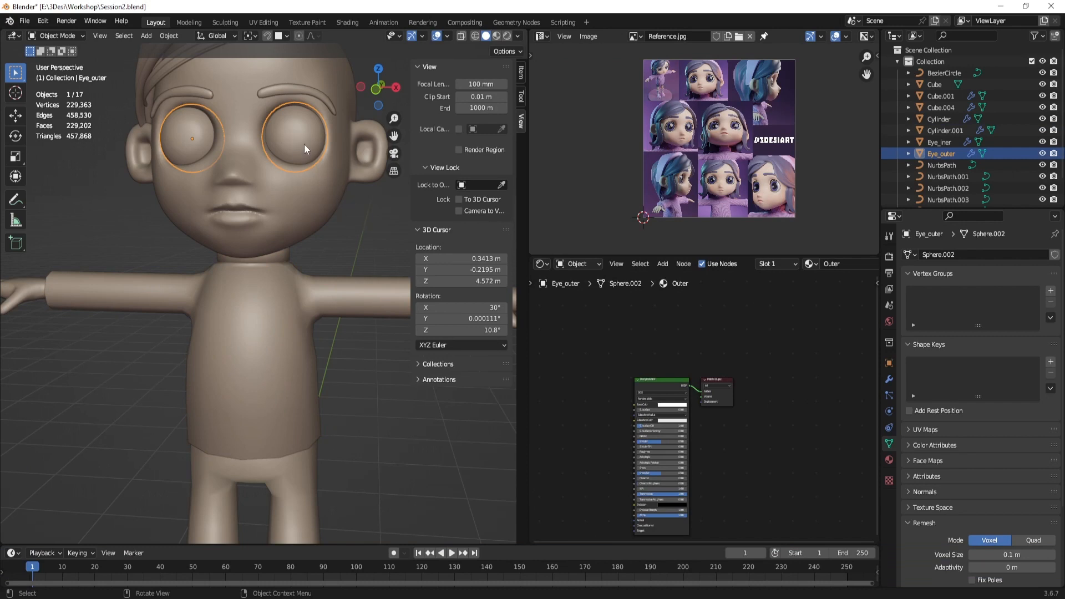
pyautogui.scroll(2, 284, 153)
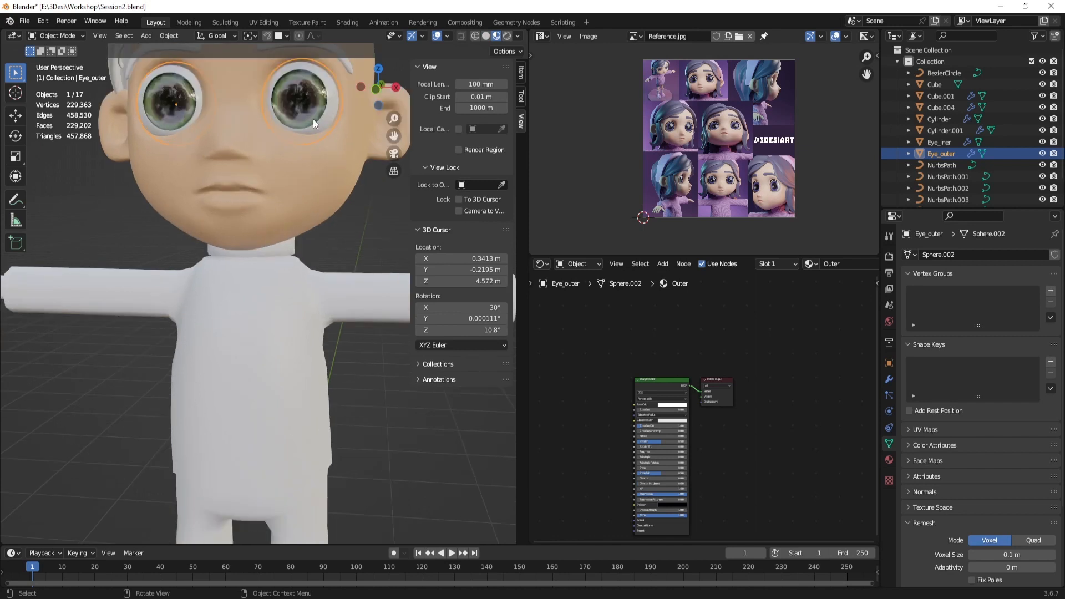
pyautogui.moveTo(296, 82); pyautogui.dragTo(314, 96)
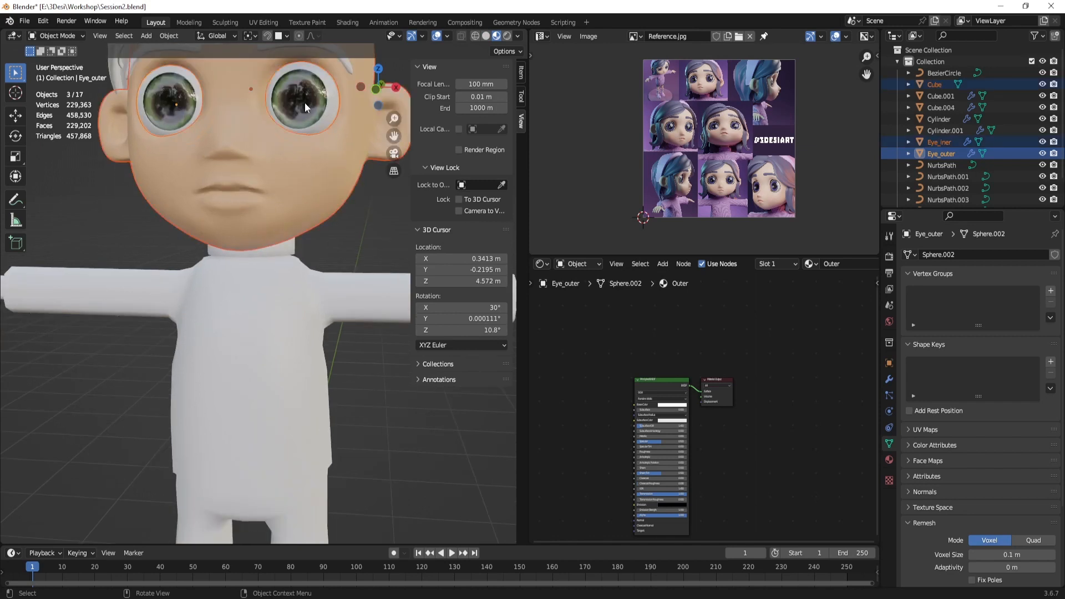
pyautogui.click(298, 108)
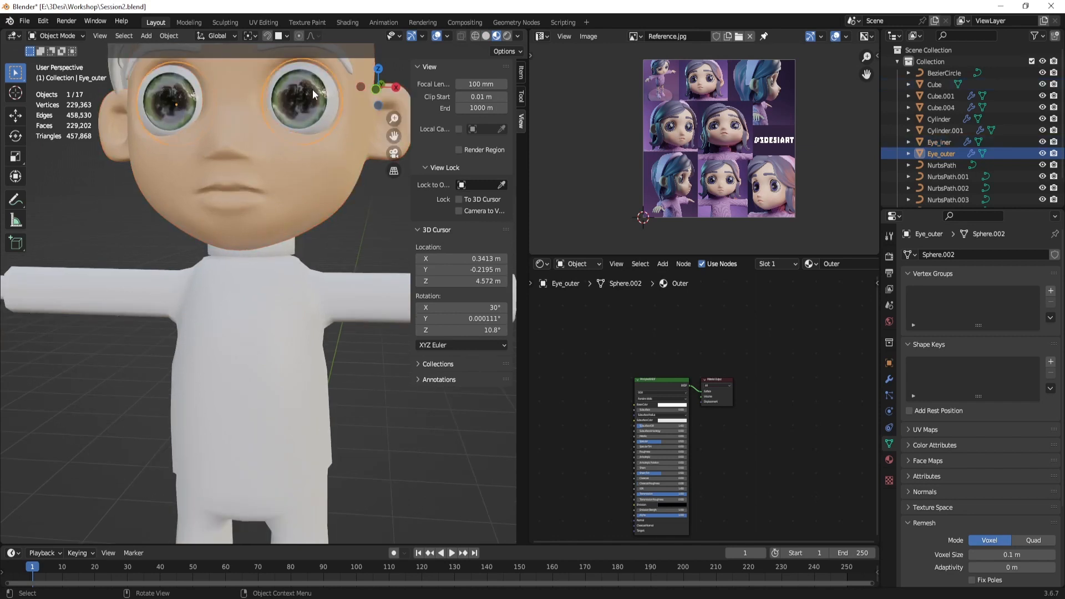
pyautogui.click(486, 37)
pyautogui.moveTo(300, 271)
pyautogui.mouseDown(button='middle')
pyautogui.moveTo(348, 269)
pyautogui.moveTo(210, 276)
pyautogui.moveTo(271, 274)
pyautogui.moveTo(276, 291)
pyautogui.mouseUp(button='middle')
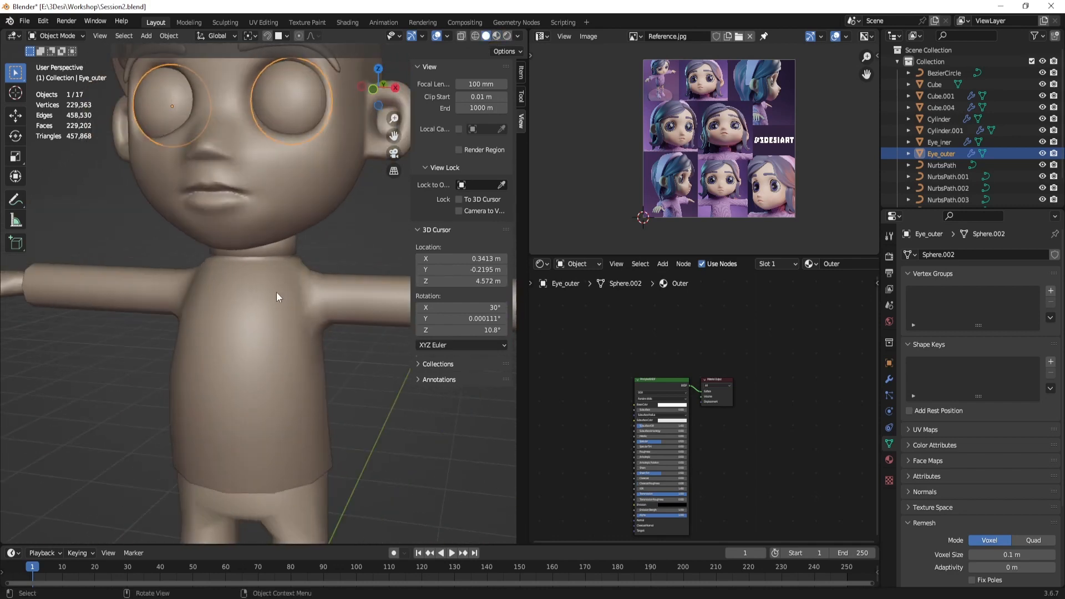
# Select the sweater, switch the viewport to Material Preview shading, and leave the sweater in Object Mode
pyautogui.click(276, 292)
pyautogui.press('Tab')
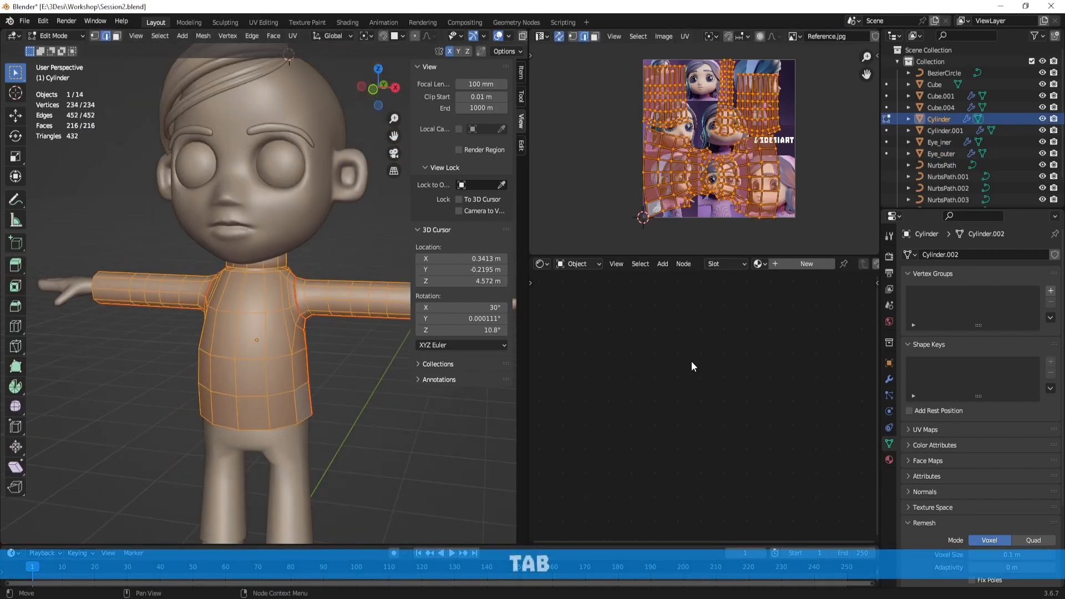
pyautogui.scroll(4, 294, 361)
pyautogui.scroll(-2, 500, 37)
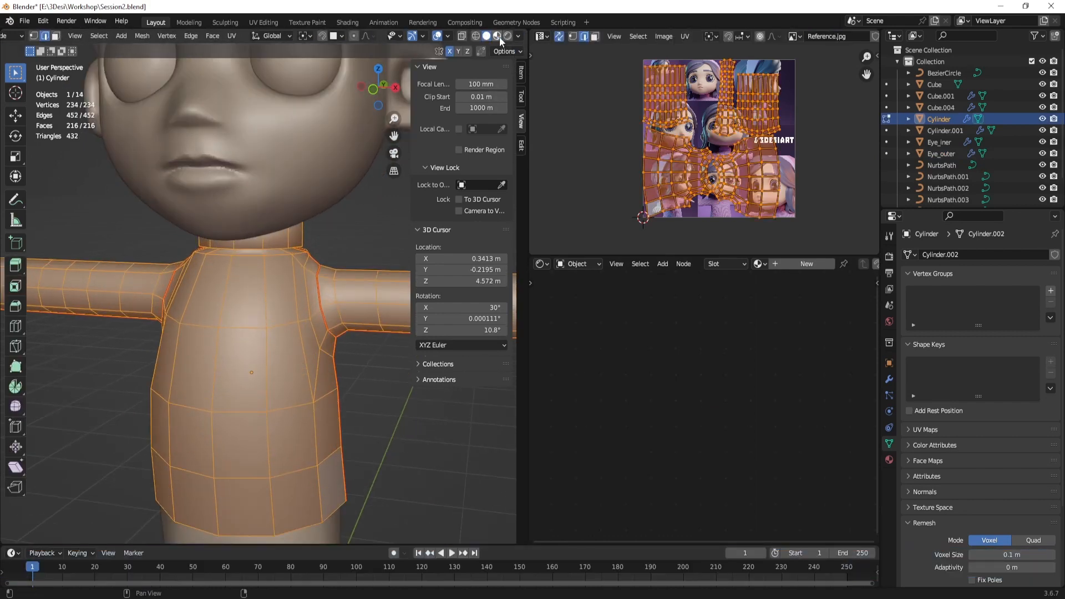
pyautogui.click(498, 36)
pyautogui.moveTo(305, 255)
pyautogui.mouseDown(button='middle')
pyautogui.moveTo(335, 269)
pyautogui.moveTo(278, 272)
pyautogui.moveTo(329, 274)
pyautogui.mouseUp(button='middle')
pyautogui.scroll(-4, 336, 269)
pyautogui.scroll(4, 340, 278)
pyautogui.scroll(-4, 341, 269)
pyautogui.press('Tab')
pyautogui.scroll(4, 330, 278)
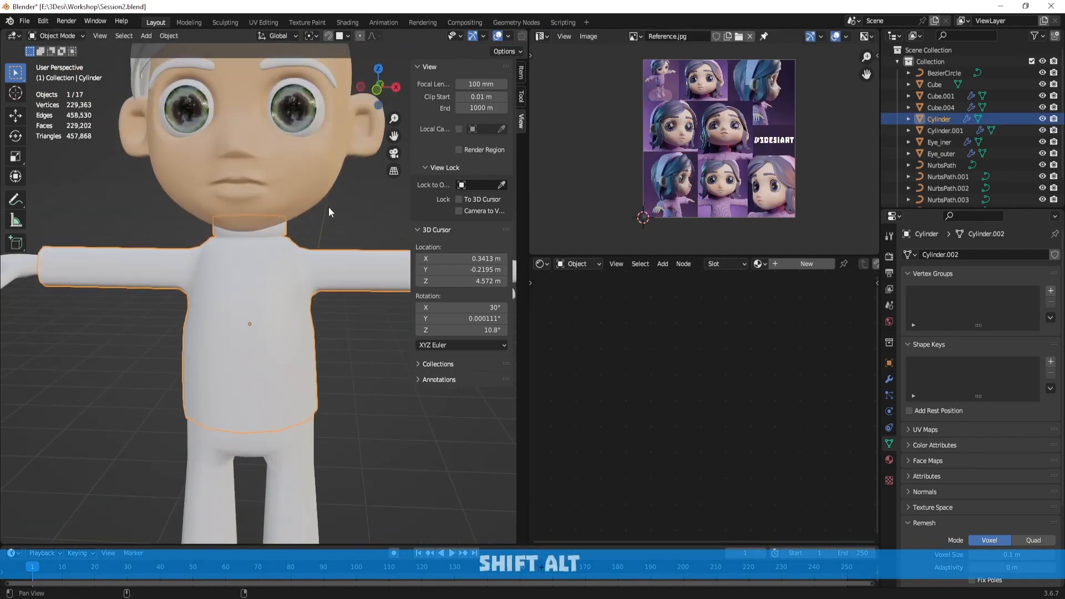
# Select the eyebrows as the active object and add the hair strands to the selection, leaving out the head
pyautogui.keyDown('shift'); pyautogui.scroll(7, 328, 216); pyautogui.keyUp('shift')
pyautogui.click(298, 177)
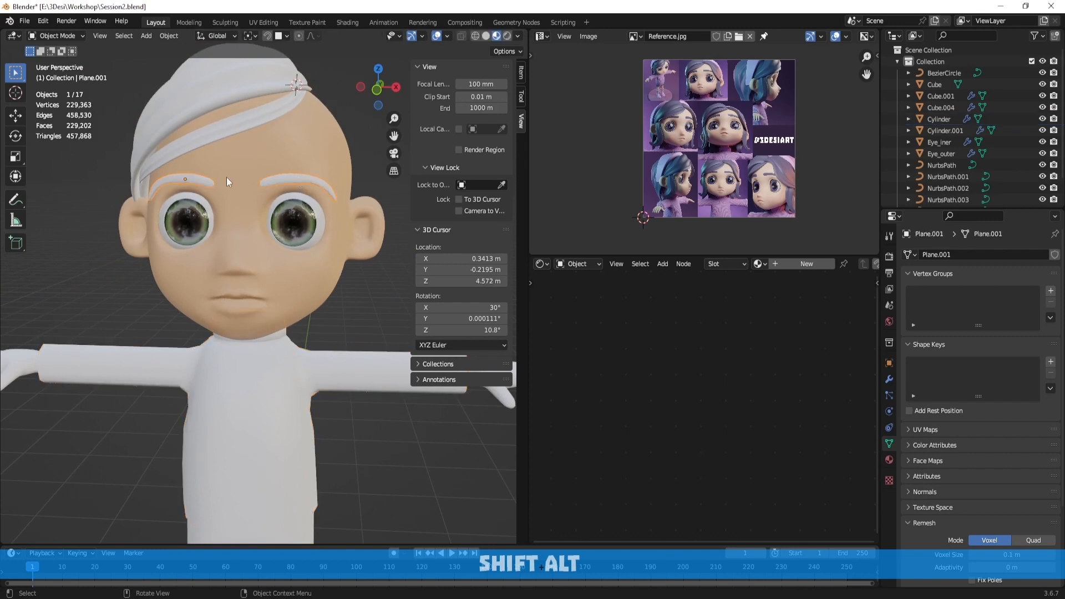
pyautogui.scroll(-1, 227, 177)
pyautogui.keyDown('shift'); pyautogui.moveTo(213, 102); pyautogui.dragTo(314, 165); pyautogui.keyUp('shift')
pyautogui.keyDown('ctrl'); pyautogui.click(281, 204); pyautogui.keyUp('ctrl')
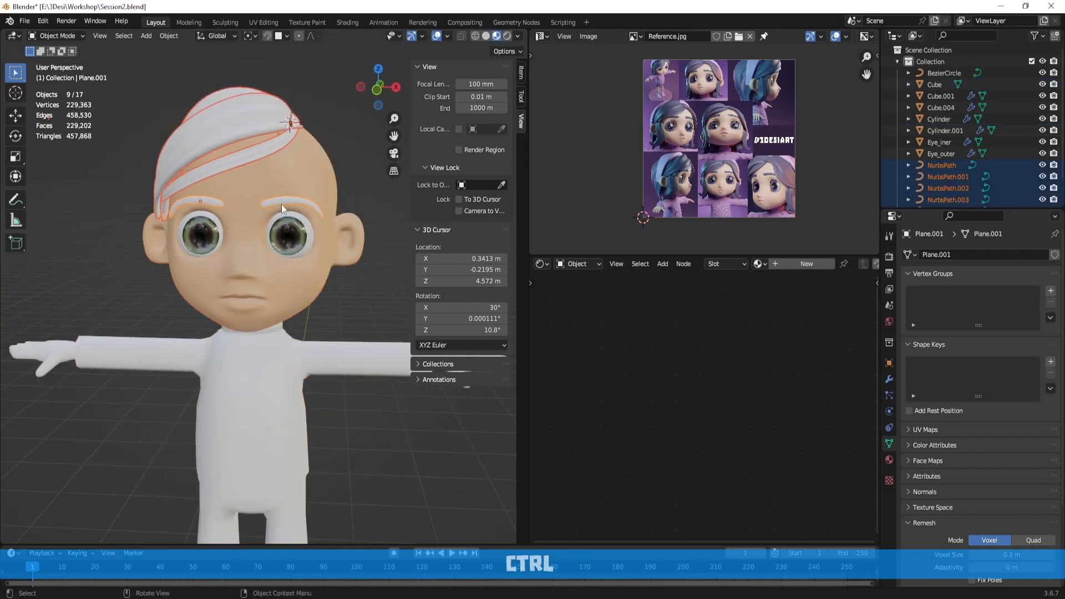
pyautogui.moveTo(281, 204); pyautogui.dragTo(347, 192, button='middle')
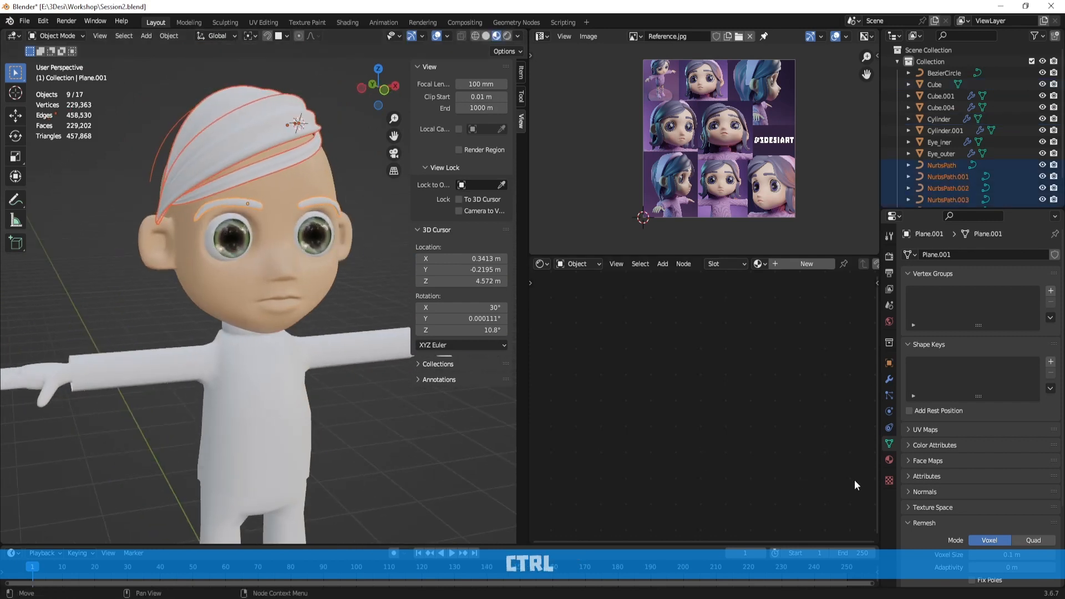
# Create a new material on the eyebrows and lower its base color value to 0.052
pyautogui.click(889, 459)
pyautogui.click(947, 304)
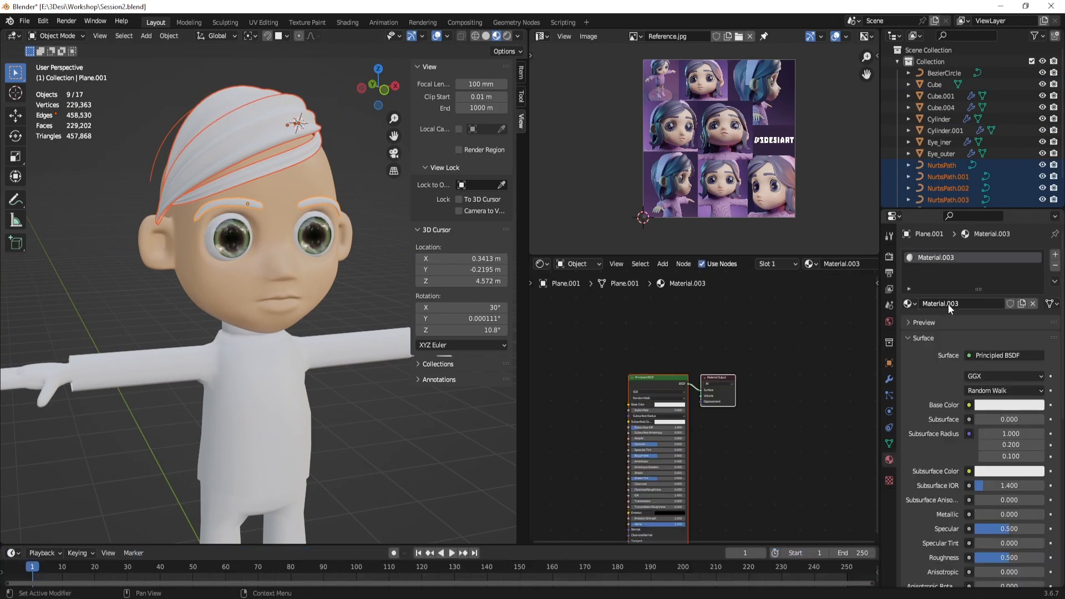
pyautogui.click(1006, 405)
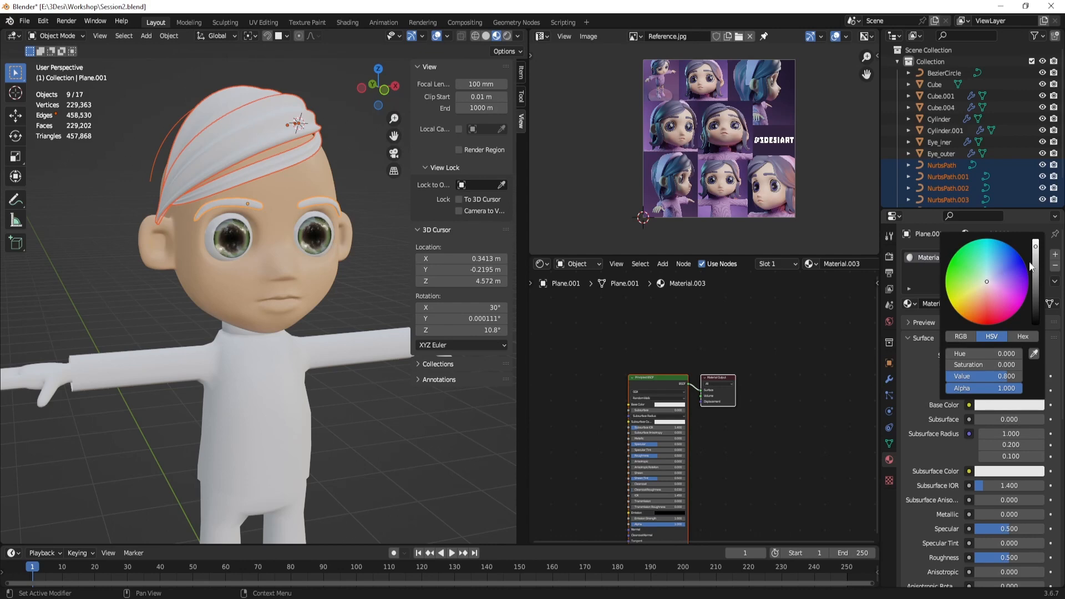
pyautogui.moveTo(1031, 265); pyautogui.dragTo(1034, 302)
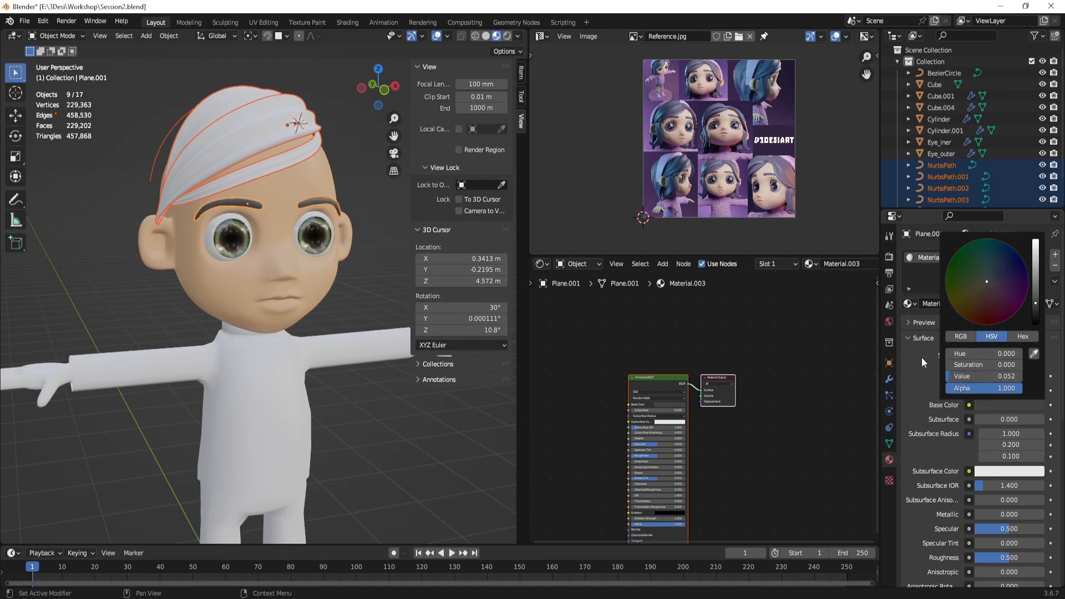
# Darken the eyebrow material's base color slightly further, to near black
pyautogui.scroll(3, 367, 247)
pyautogui.keyDown('shift'); pyautogui.moveTo(368, 248); pyautogui.dragTo(340, 315, button='middle'); pyautogui.keyUp('shift')
pyautogui.scroll(-1, 339, 315)
pyautogui.click(983, 403)
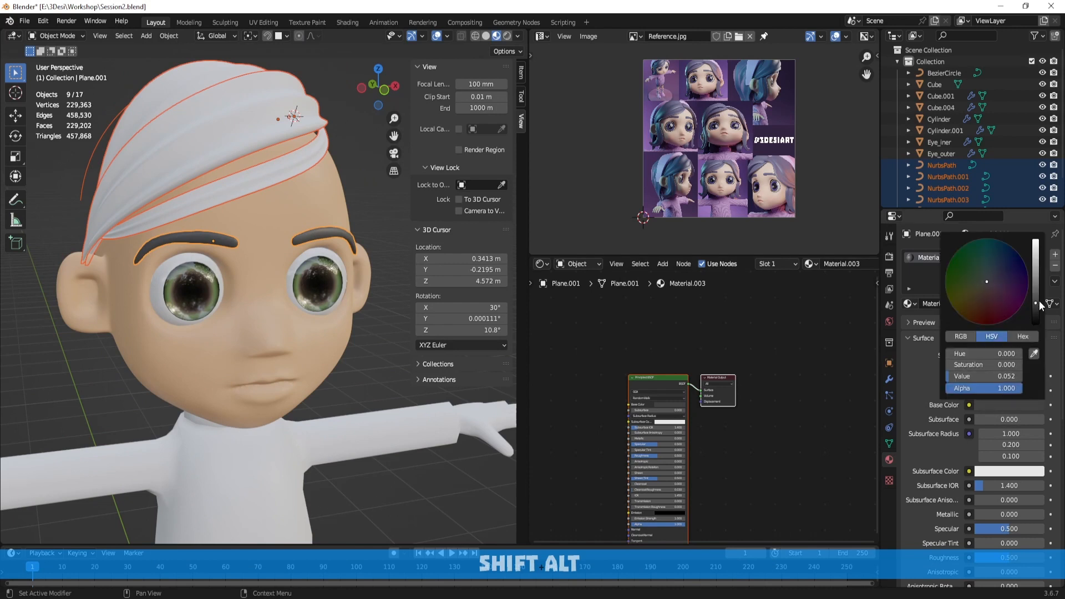
pyautogui.moveTo(1036, 302); pyautogui.dragTo(1035, 311)
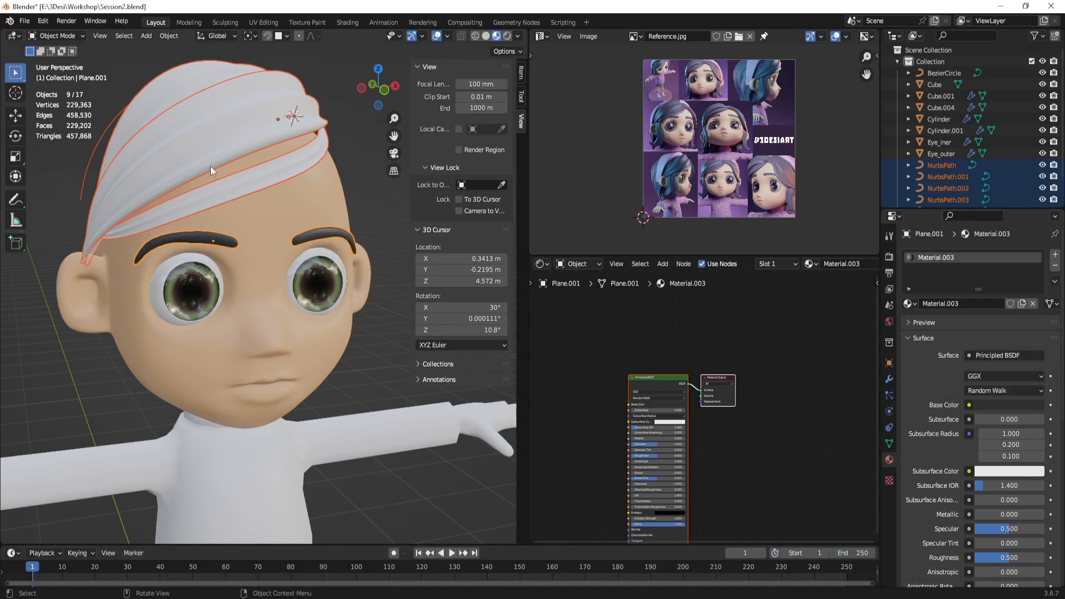
# Select only the hair strand curves, leaving the head, eyes and eyebrows out of the selection
pyautogui.click(205, 151)
pyautogui.moveTo(204, 151); pyautogui.dragTo(205, 155, button='middle')
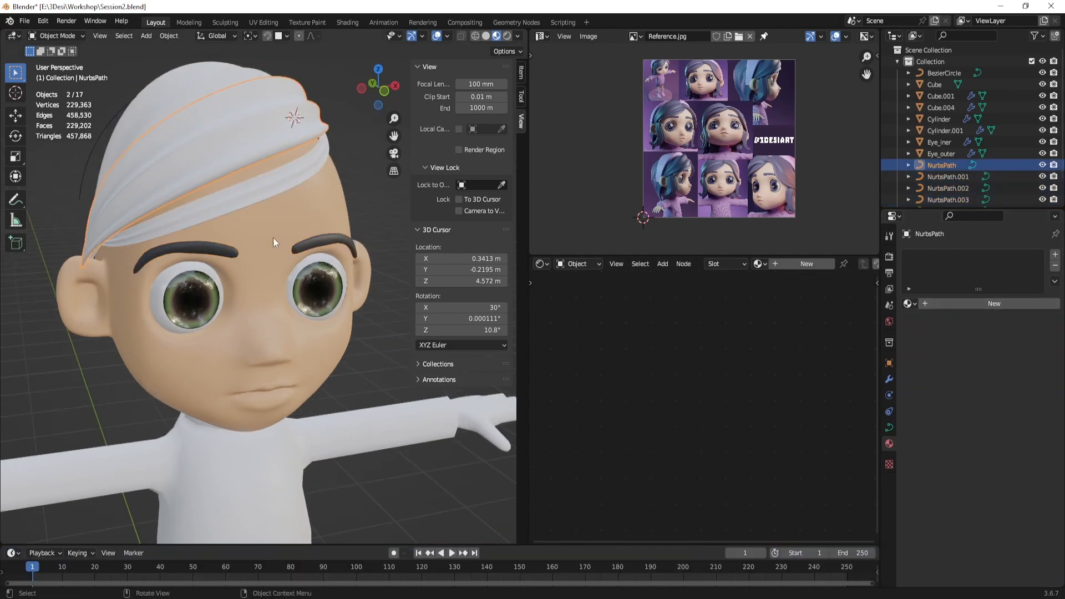
pyautogui.moveTo(320, 195); pyautogui.dragTo(320, 216, button='middle')
pyautogui.keyDown('shift'); pyautogui.moveTo(347, 106); pyautogui.dragTo(252, 200); pyautogui.keyUp('shift')
pyautogui.keyDown('ctrl'); pyautogui.moveTo(329, 210); pyautogui.dragTo(378, 240); pyautogui.keyUp('ctrl')
pyautogui.moveTo(377, 240); pyautogui.dragTo(145, 120, button='middle')
pyautogui.keyDown('ctrl'); pyautogui.moveTo(144, 120); pyautogui.dragTo(111, 233); pyautogui.keyUp('ctrl')
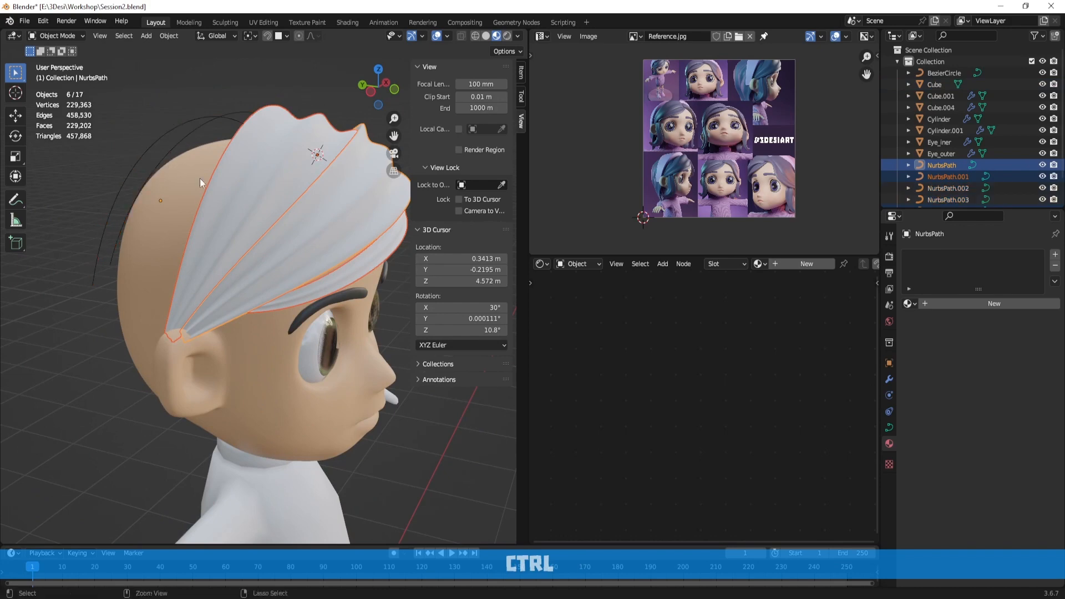
pyautogui.moveTo(111, 233); pyautogui.dragTo(265, 200, button='middle')
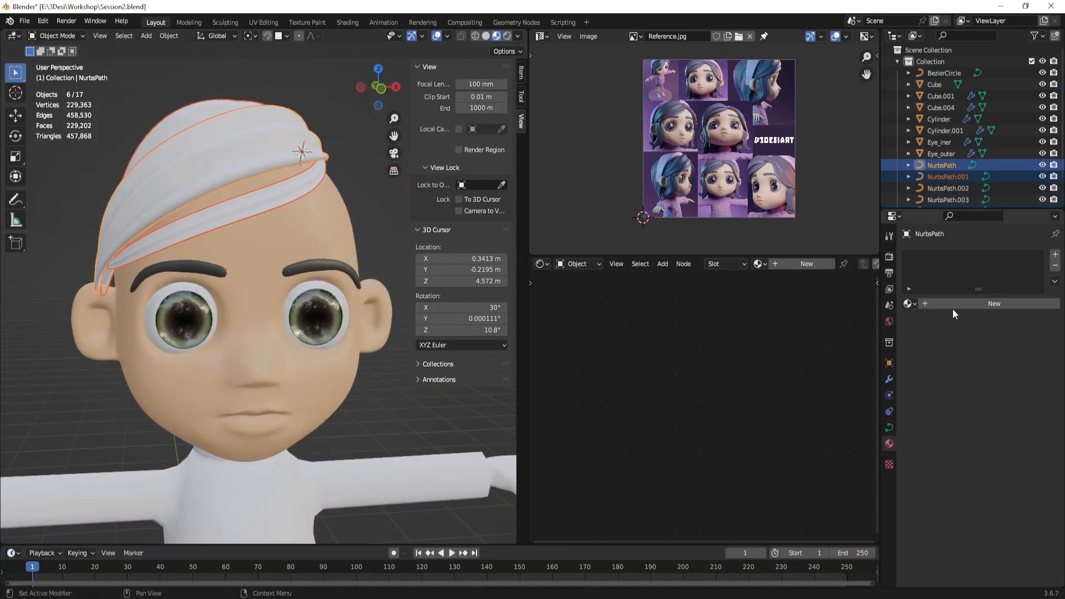
# Add the eyebrows as the active object and link their material to the selected hair strands
pyautogui.keyDown('shift'); pyautogui.click(301, 266); pyautogui.keyUp('shift')
pyautogui.hotkey('ctrl', 'l')
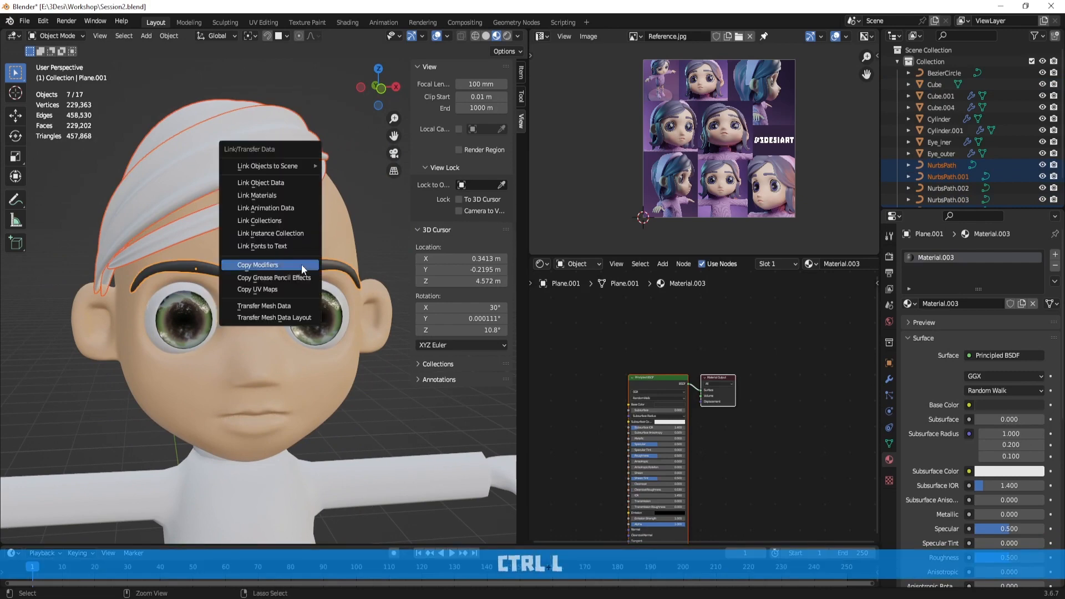
pyautogui.click(291, 196)
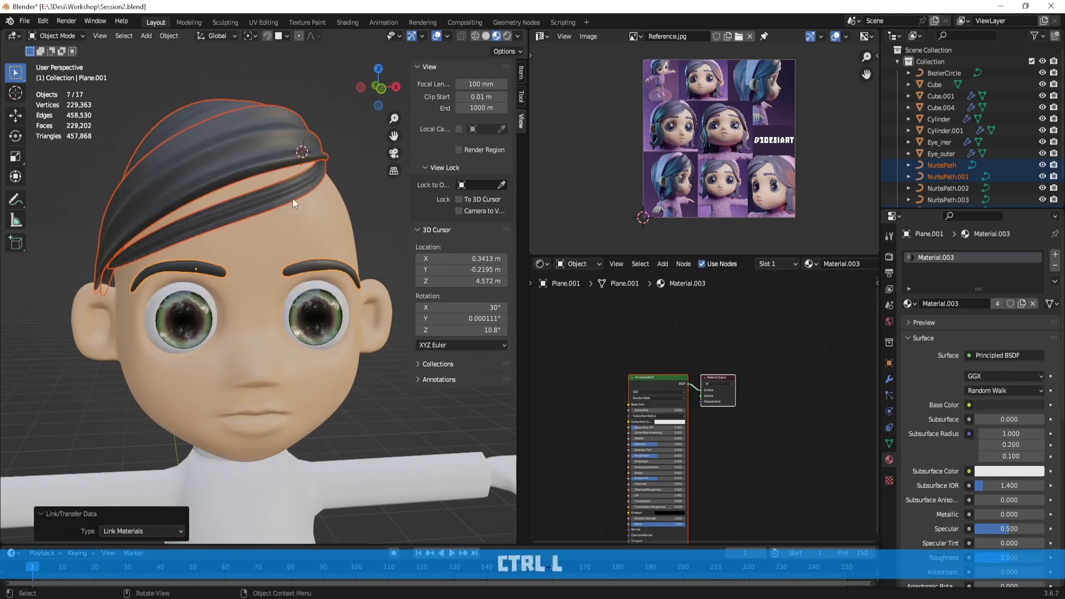
pyautogui.click(375, 202)
pyautogui.moveTo(375, 202); pyautogui.dragTo(297, 232, button='middle')
# Darken the shared hair material's base color value to 0.022 and set its roughness to 0.650
pyautogui.click(249, 184)
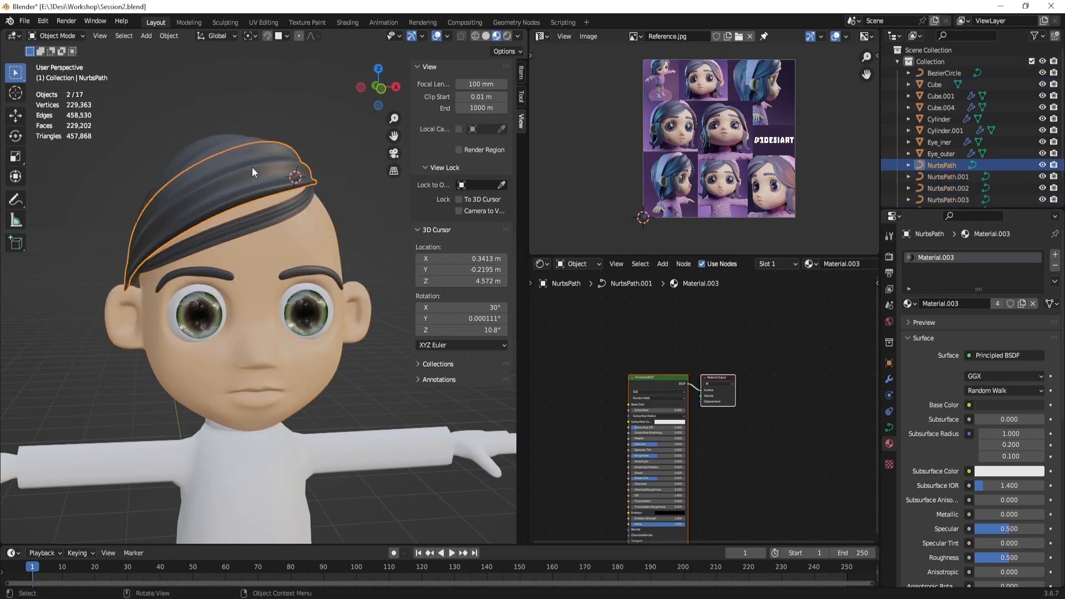
pyautogui.click(1009, 405)
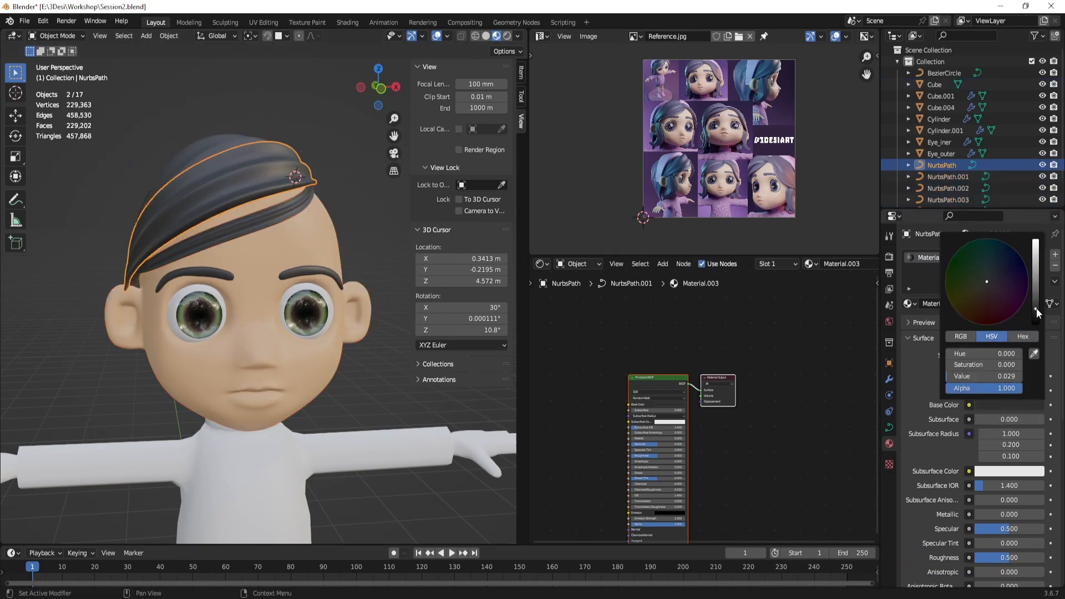
pyautogui.moveTo(1036, 308); pyautogui.dragTo(1035, 311)
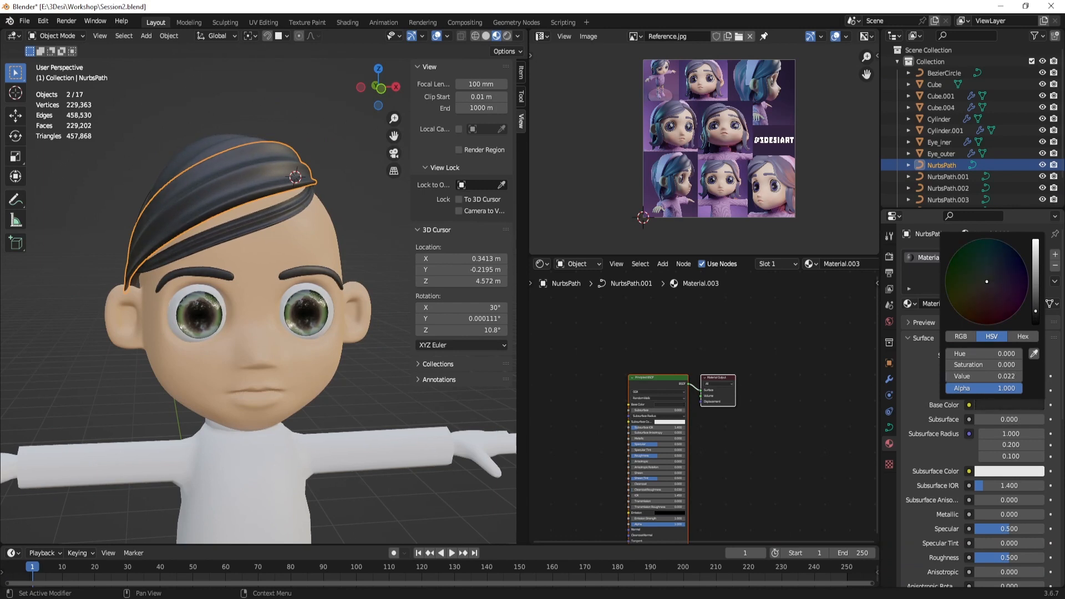
pyautogui.scroll(-2, 953, 487)
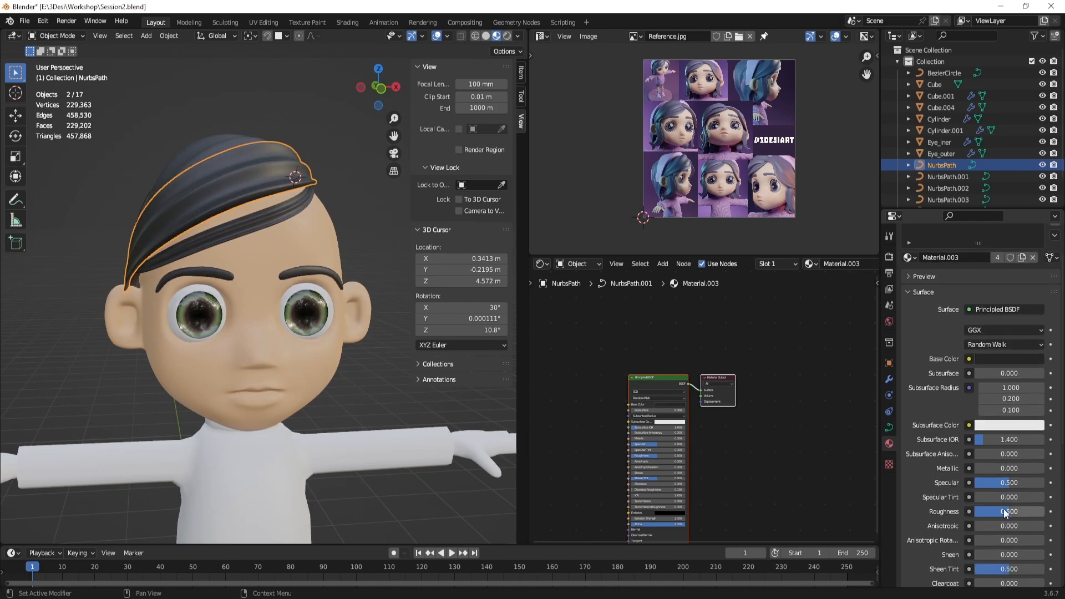
pyautogui.moveTo(1006, 513); pyautogui.dragTo(1023, 513)
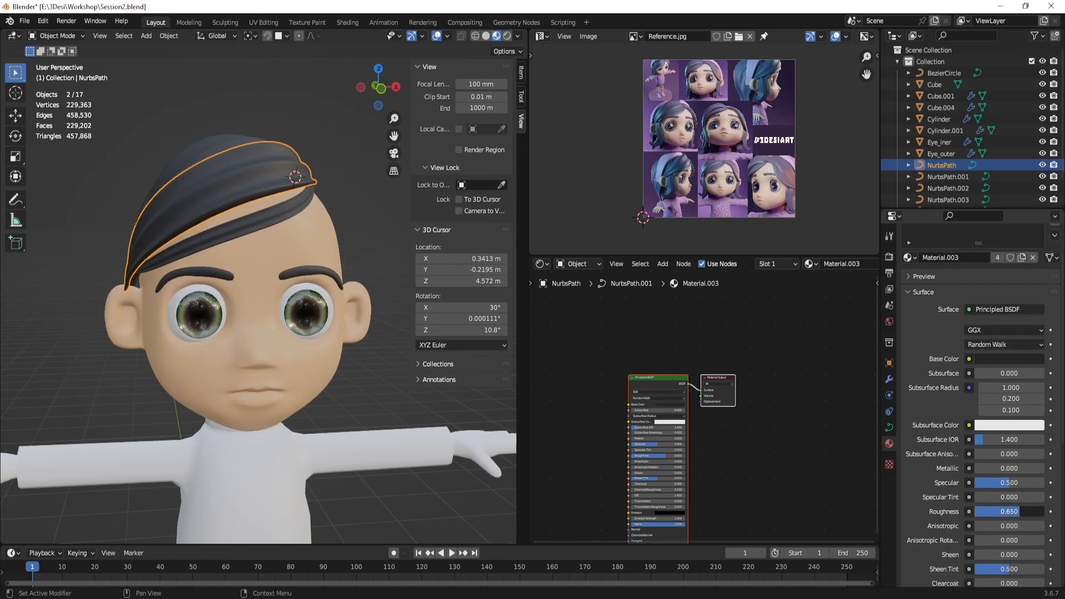
pyautogui.click(382, 378)
pyautogui.moveTo(381, 378); pyautogui.dragTo(263, 336, button='middle')
pyautogui.keyDown('shift'); pyautogui.moveTo(329, 373); pyautogui.dragTo(333, 274, button='middle'); pyautogui.keyUp('shift')
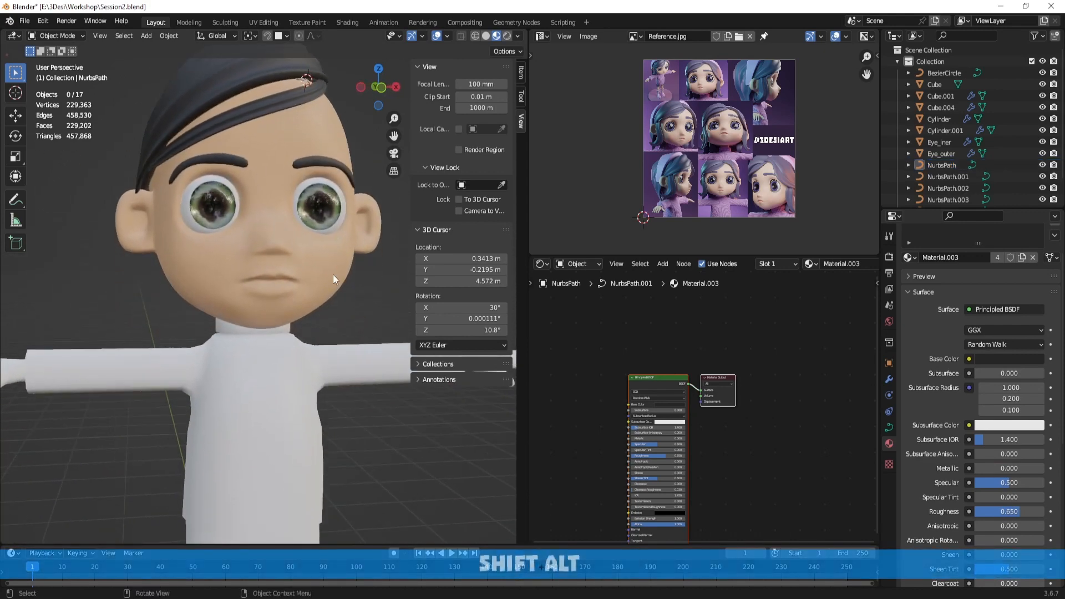
pyautogui.scroll(-5, 333, 275)
pyautogui.moveTo(322, 331); pyautogui.dragTo(322, 291, button='middle')
pyautogui.scroll(5, 343, 312)
pyautogui.click(278, 261)
pyautogui.scroll(-4, 265, 280)
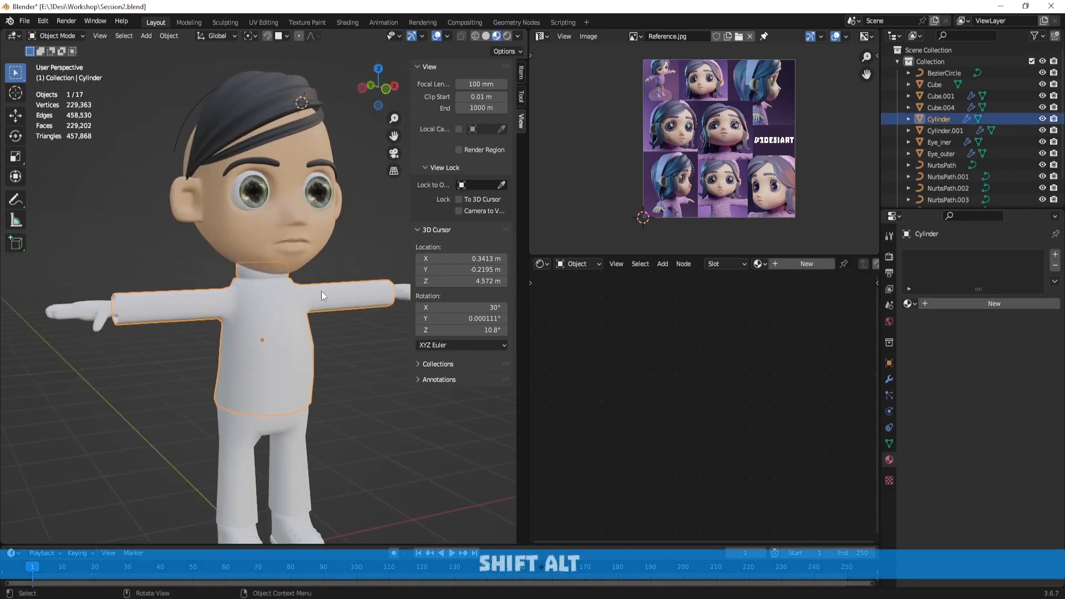
pyautogui.click(276, 100)
pyautogui.scroll(2, 636, 388)
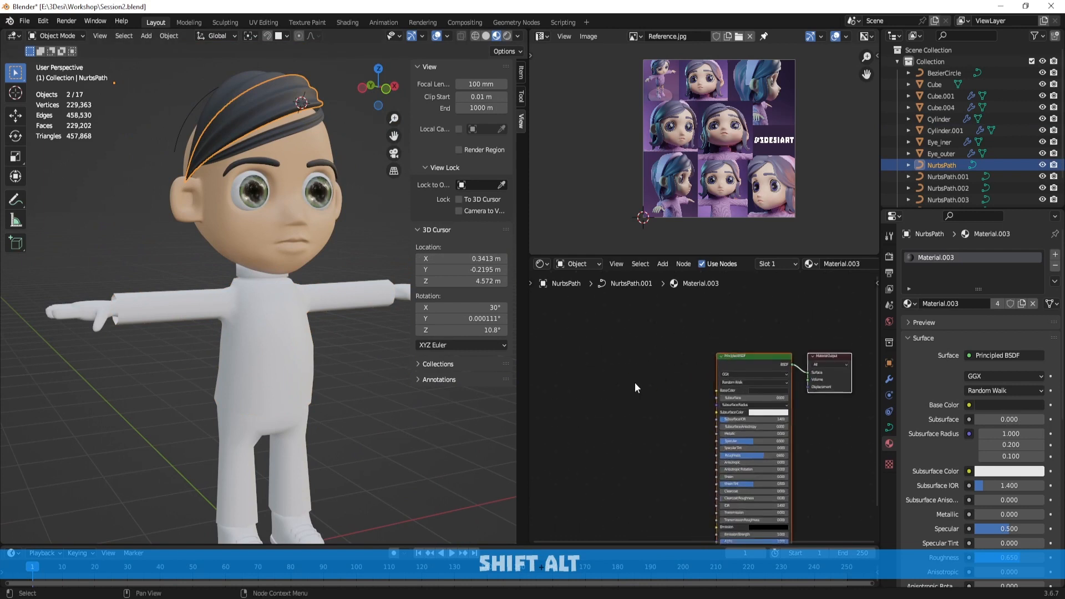
pyautogui.hotkey('shift', 'a')
pyautogui.moveTo(604, 373)
pyautogui.write('ramp')
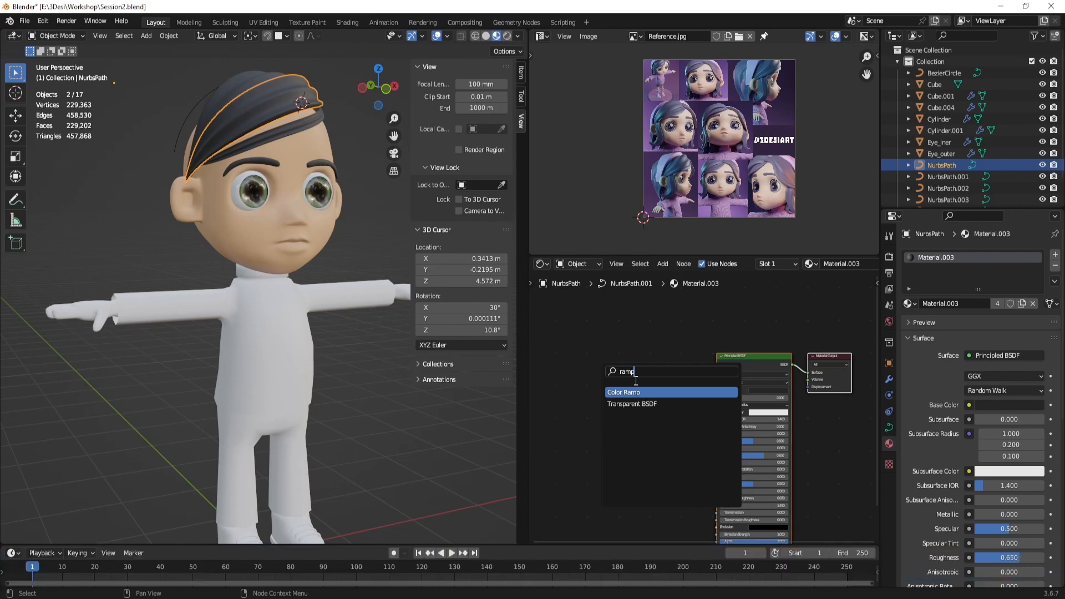
pyautogui.press('Escape')
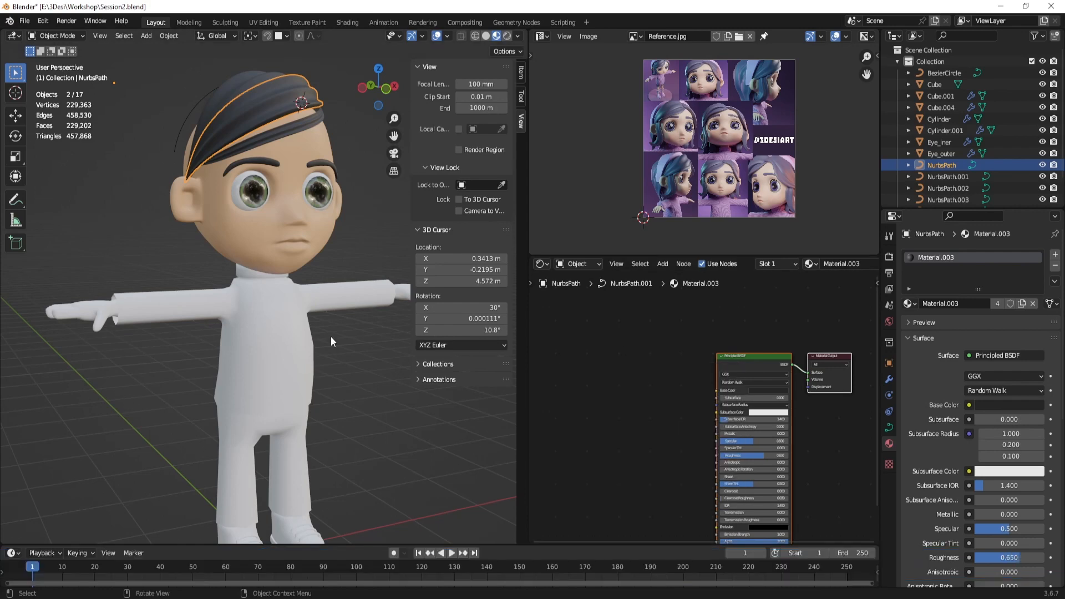
# Examine the ribbed knit and color of the turtleneck sweater in the reference image
pyautogui.scroll(5, 331, 337)
pyautogui.scroll(7, 635, 212)
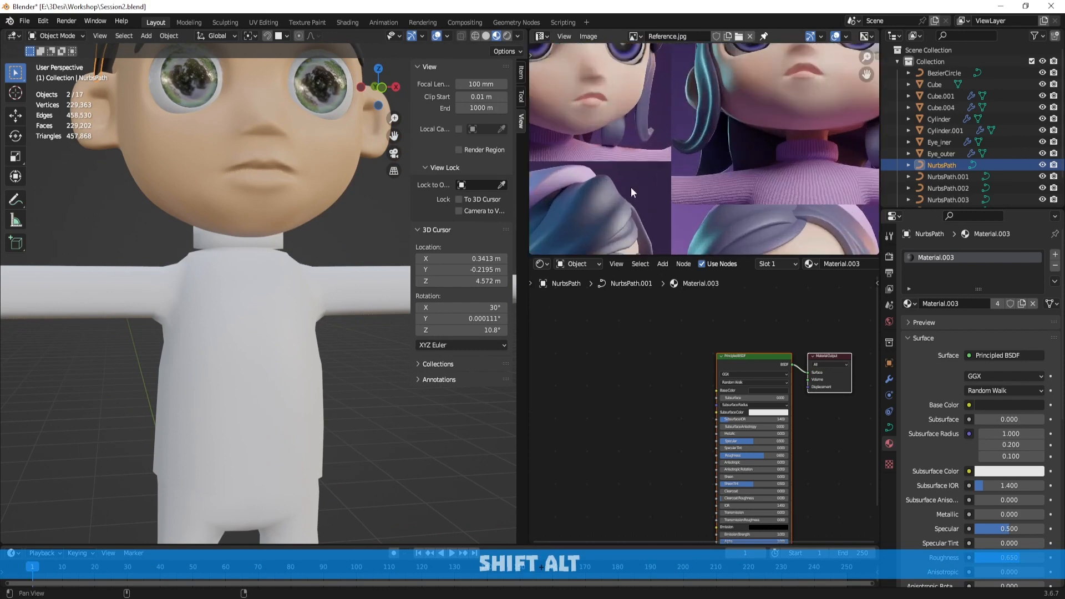
pyautogui.keyDown('alt'); pyautogui.keyDown('shift'); pyautogui.moveTo(630, 188); pyautogui.dragTo(647, 169); pyautogui.keyUp('shift'); pyautogui.keyUp('alt')
pyautogui.scroll(2, 807, 216)
pyautogui.keyDown('alt'); pyautogui.keyDown('shift'); pyautogui.moveTo(855, 217); pyautogui.dragTo(753, 199); pyautogui.keyUp('shift'); pyautogui.keyUp('alt')
pyautogui.scroll(1, 753, 200)
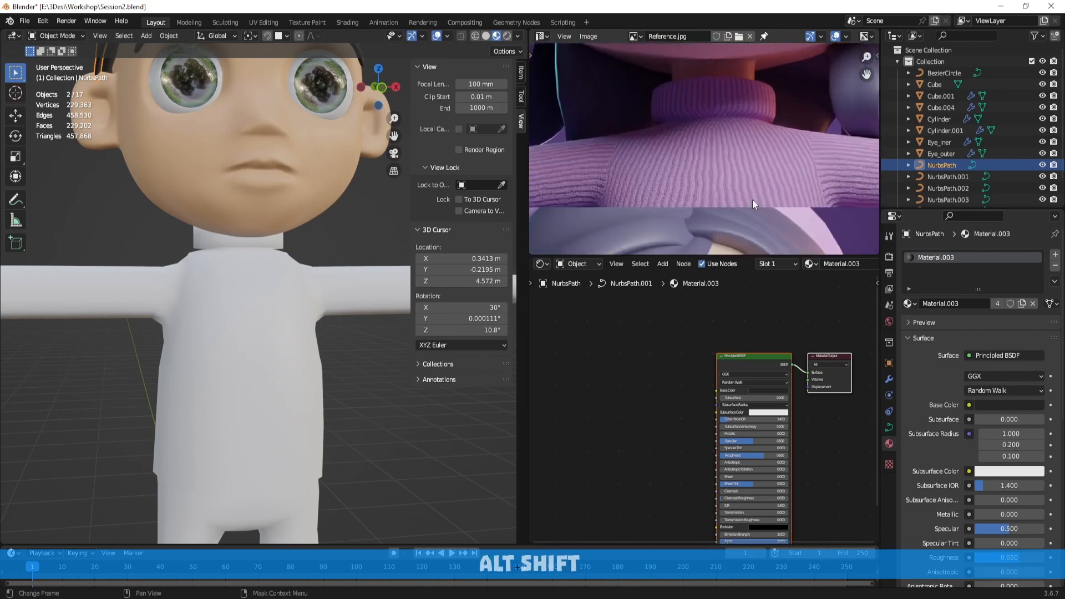
pyautogui.scroll(1, 714, 185)
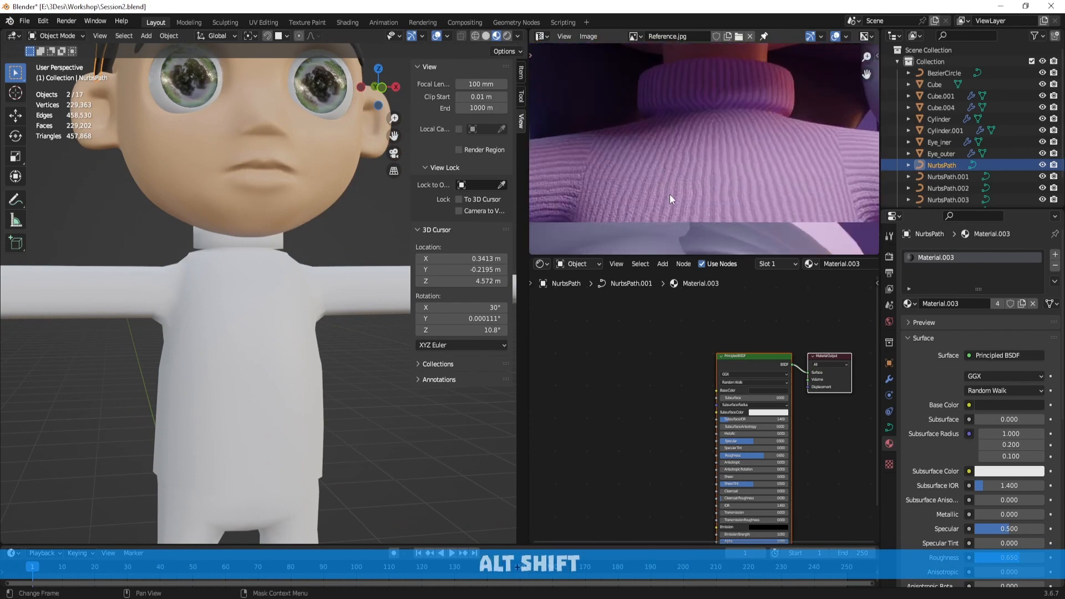
# Create a new material on the sweater with a pinkish-purple base color and a roughness of 1.000
pyautogui.click(334, 291)
pyautogui.scroll(2, 334, 294)
pyautogui.click(806, 264)
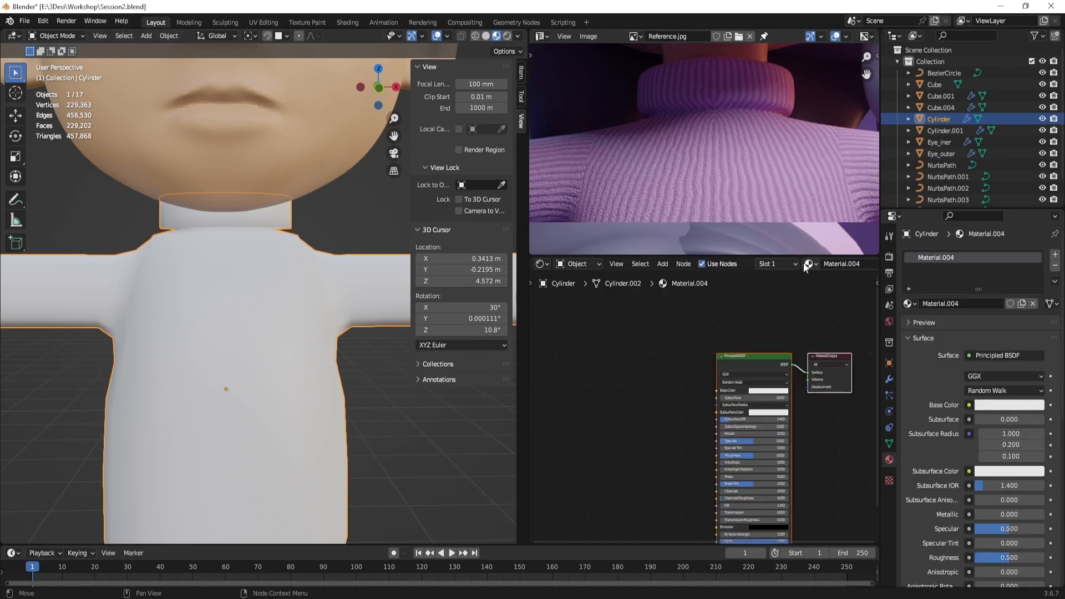
pyautogui.click(761, 394)
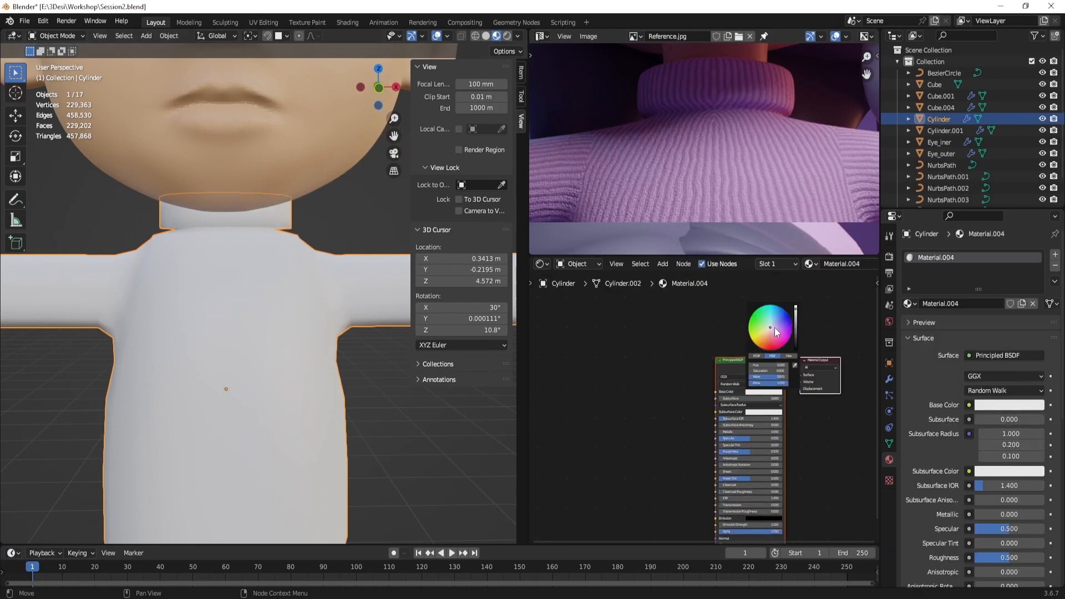
pyautogui.moveTo(775, 332); pyautogui.dragTo(781, 332)
pyautogui.scroll(2, 753, 434)
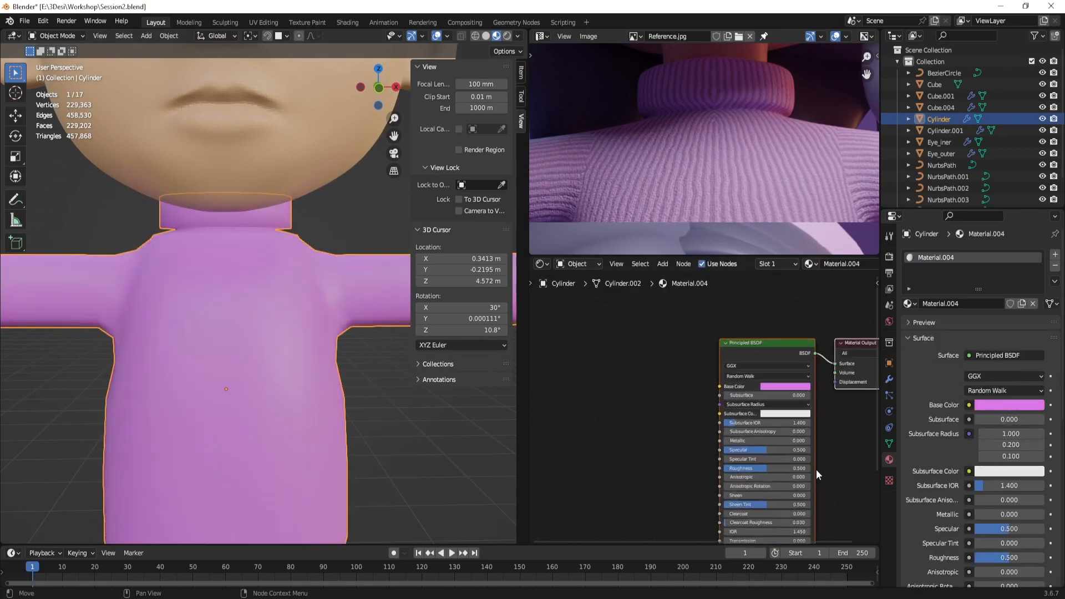
pyautogui.moveTo(754, 459); pyautogui.dragTo(792, 459)
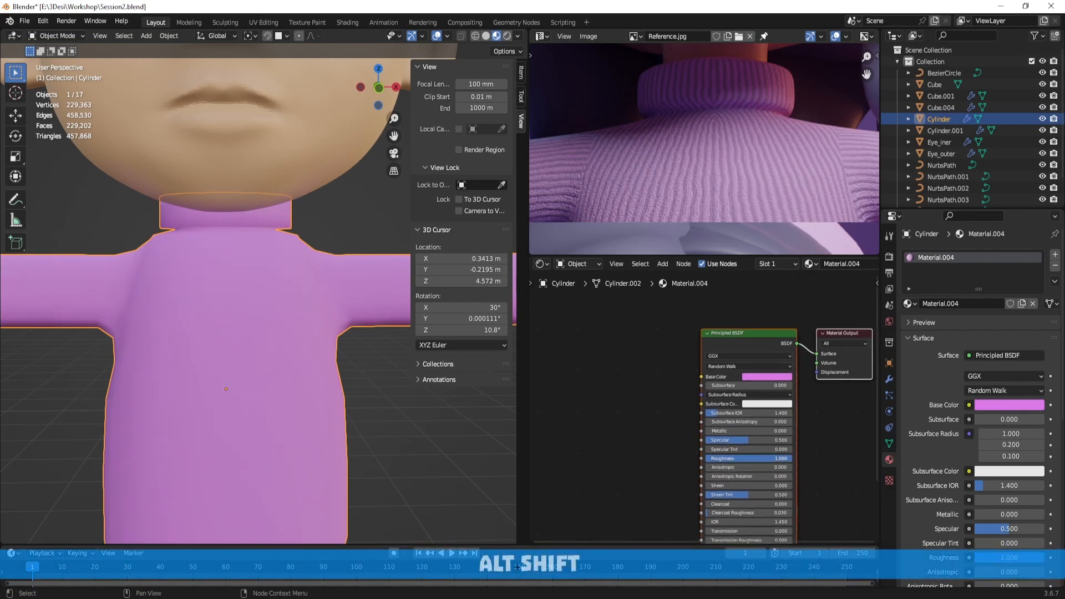
pyautogui.moveTo(328, 355); pyautogui.dragTo(329, 339, button='middle')
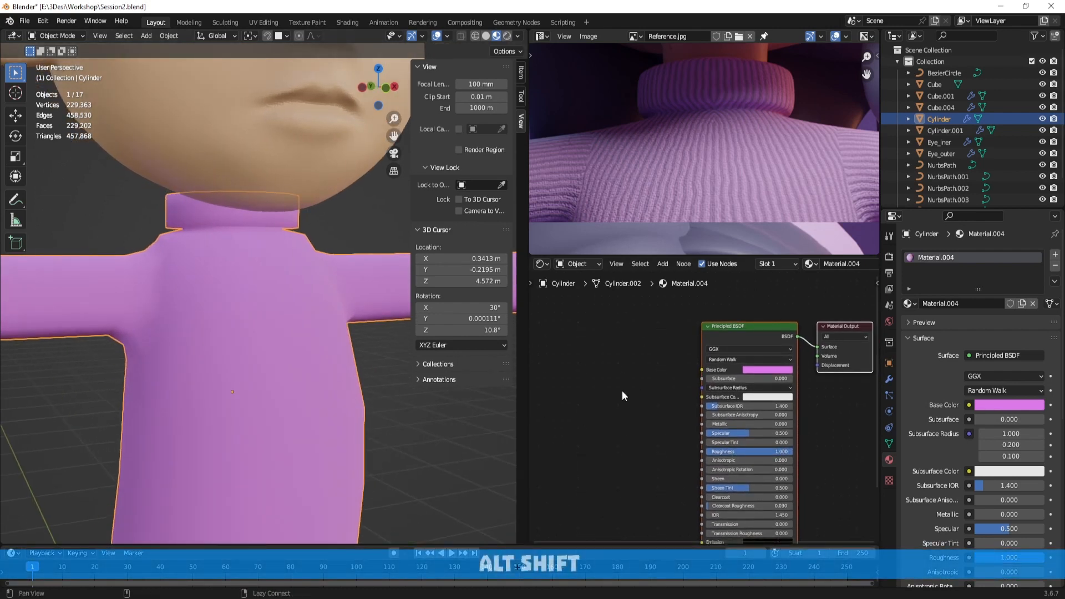
# Add a Wave Texture node to the sweater material, placed ahead of the Principled BSDF
pyautogui.moveTo(561, 341); pyautogui.dragTo(628, 348, button='middle')
pyautogui.hotkey('shift', 'a')
pyautogui.click(627, 342)
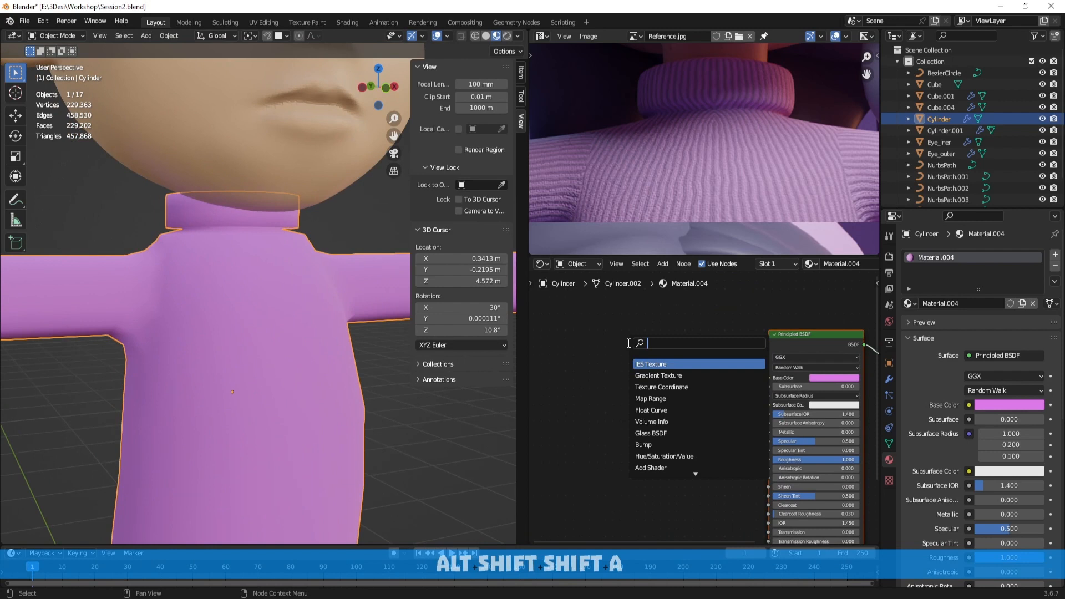
pyautogui.write('wave')
pyautogui.press('Return')
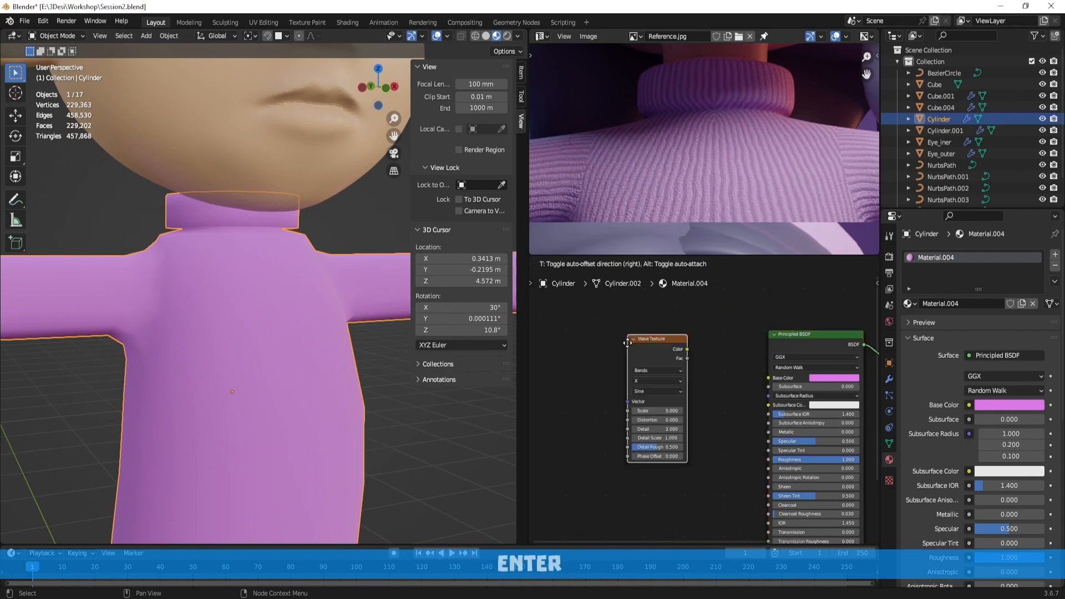
pyautogui.click(567, 360)
# Add a Color Ramp node between the Wave Texture and the Principled BSDF
pyautogui.hotkey('shift', 'a')
pyautogui.click(687, 323)
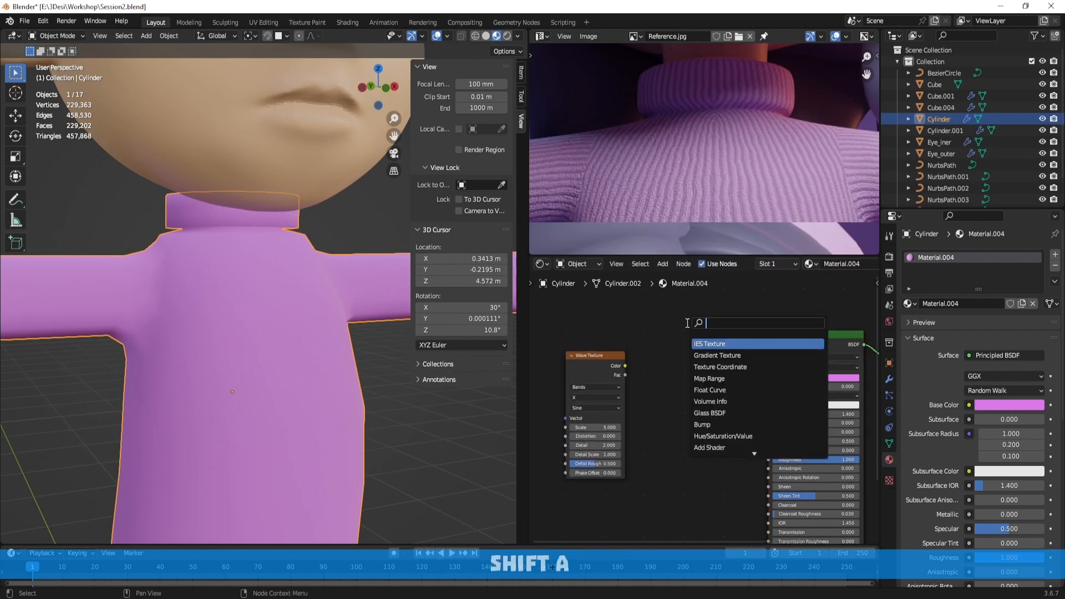
pyautogui.write('color')
pyautogui.press('Down')
pyautogui.press('Return')
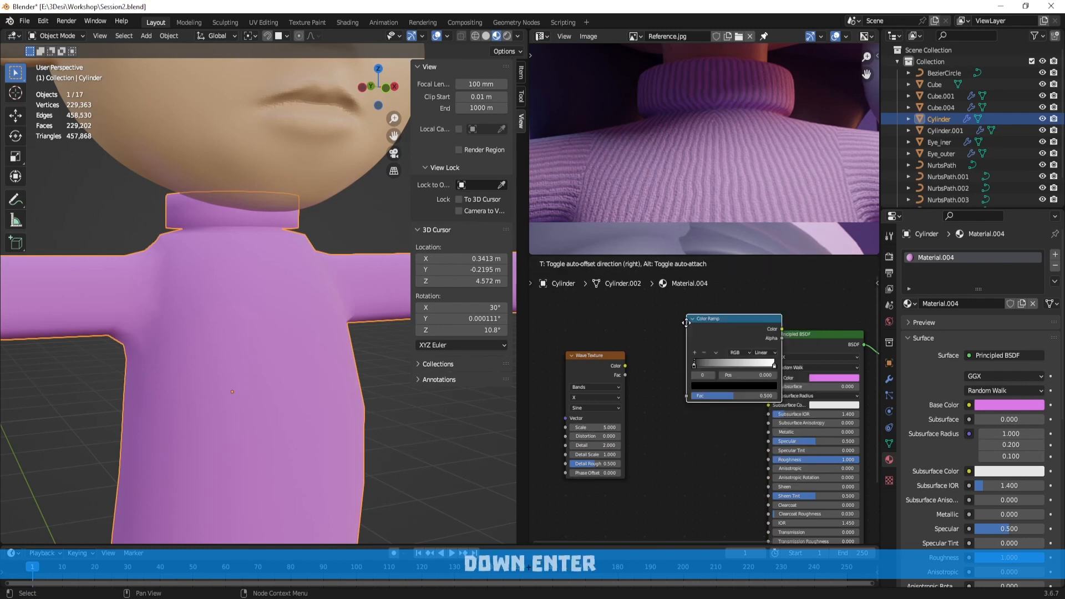
pyautogui.click(643, 363)
pyautogui.moveTo(645, 334); pyautogui.dragTo(709, 334, button='middle')
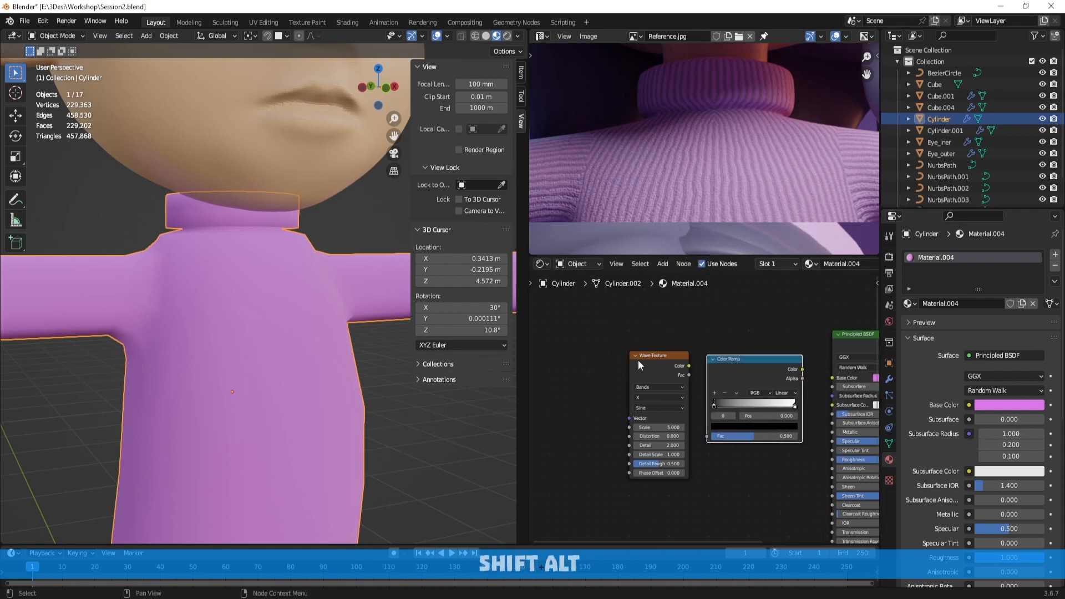
# Add Texture Coordinate and Mapping nodes to the Wave Texture and feed the UV output into the Mapping vector
pyautogui.hotkey('ctrl', 't')
pyautogui.scroll(-1, 637, 356)
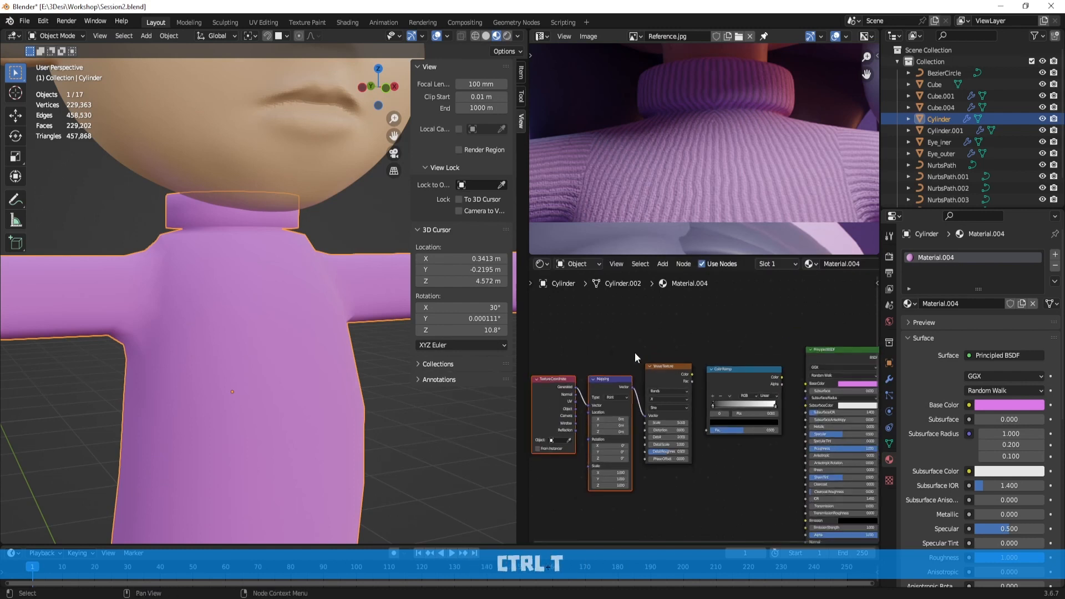
pyautogui.click(598, 349)
pyautogui.moveTo(554, 401); pyautogui.dragTo(570, 405)
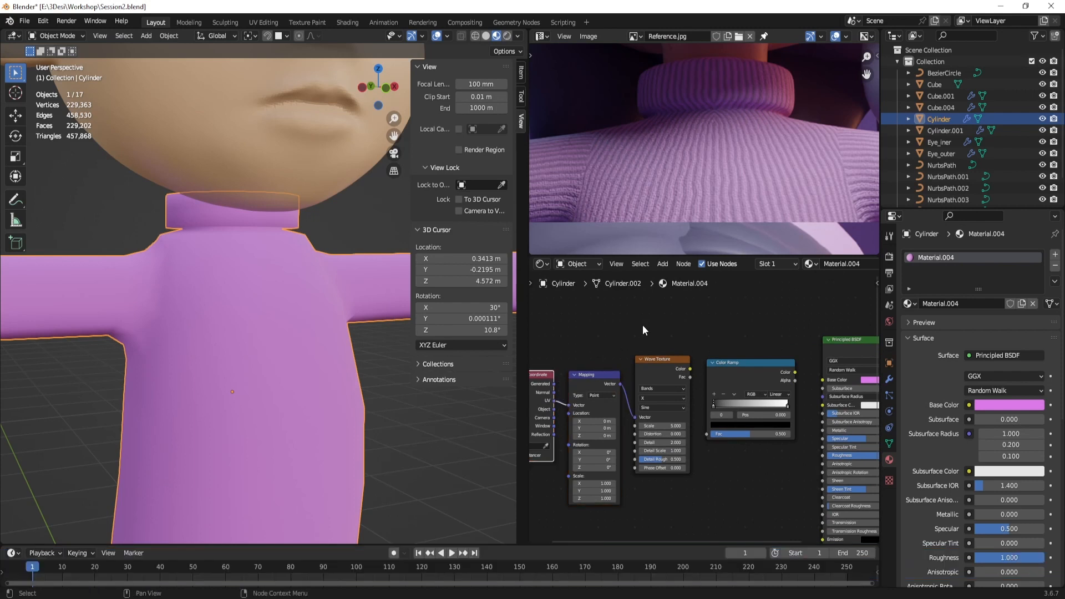
# Connect the Wave Texture's color to the Color Ramp's Fac, and the ramp's color to the Principled BSDF's Base Color
pyautogui.hotkey('shift', 'a')
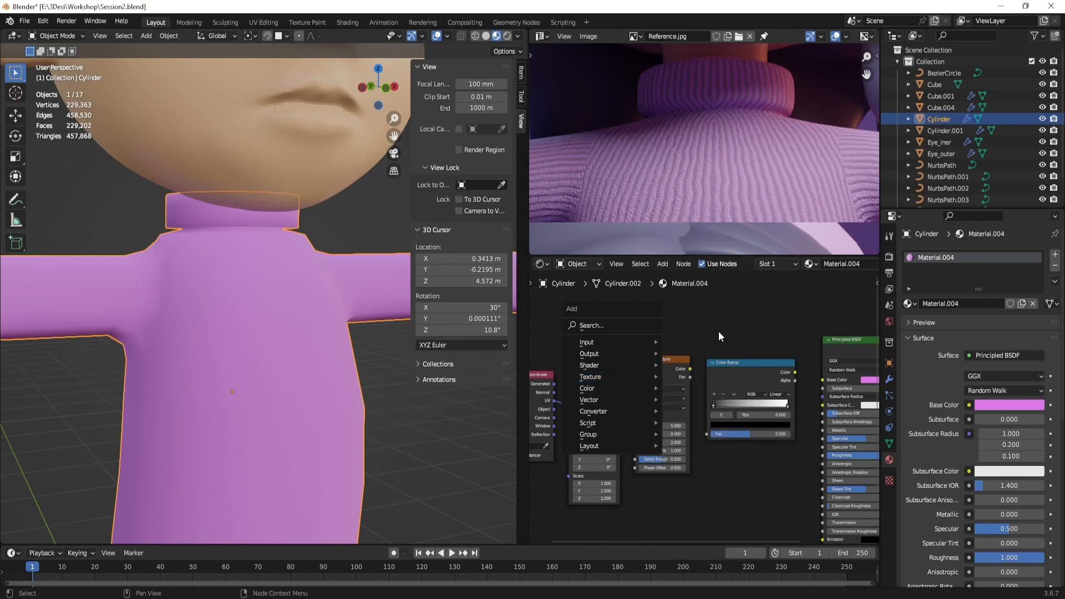
pyautogui.scroll(-2, 703, 419)
pyautogui.moveTo(702, 418); pyautogui.dragTo(730, 404, button='middle')
pyautogui.scroll(3, 730, 389)
pyautogui.moveTo(727, 368); pyautogui.dragTo(703, 362, button='middle')
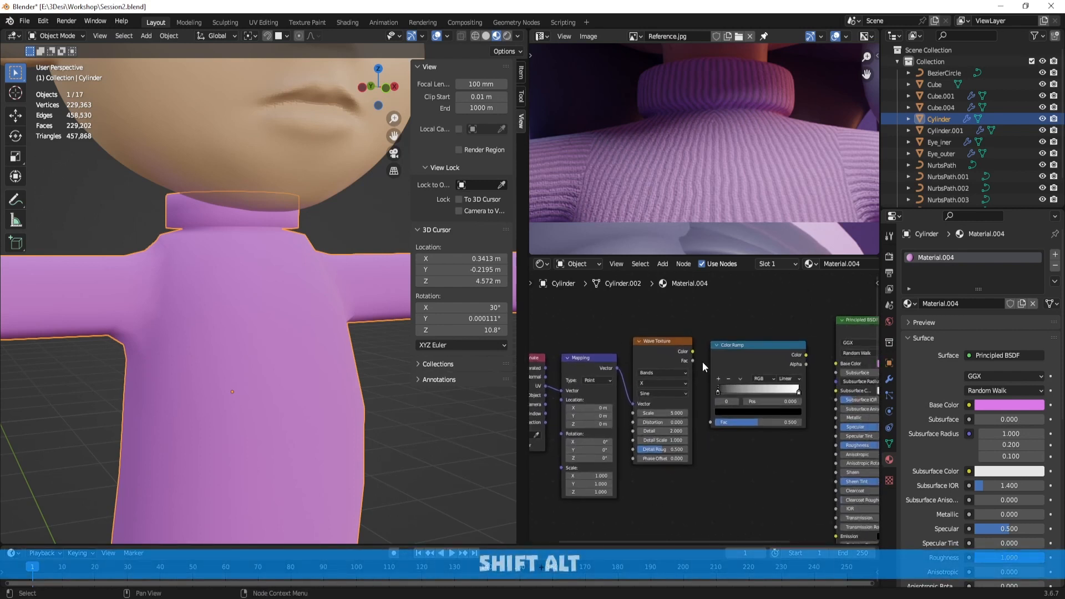
pyautogui.moveTo(694, 351); pyautogui.dragTo(711, 422)
pyautogui.moveTo(777, 445); pyautogui.dragTo(723, 448, button='middle')
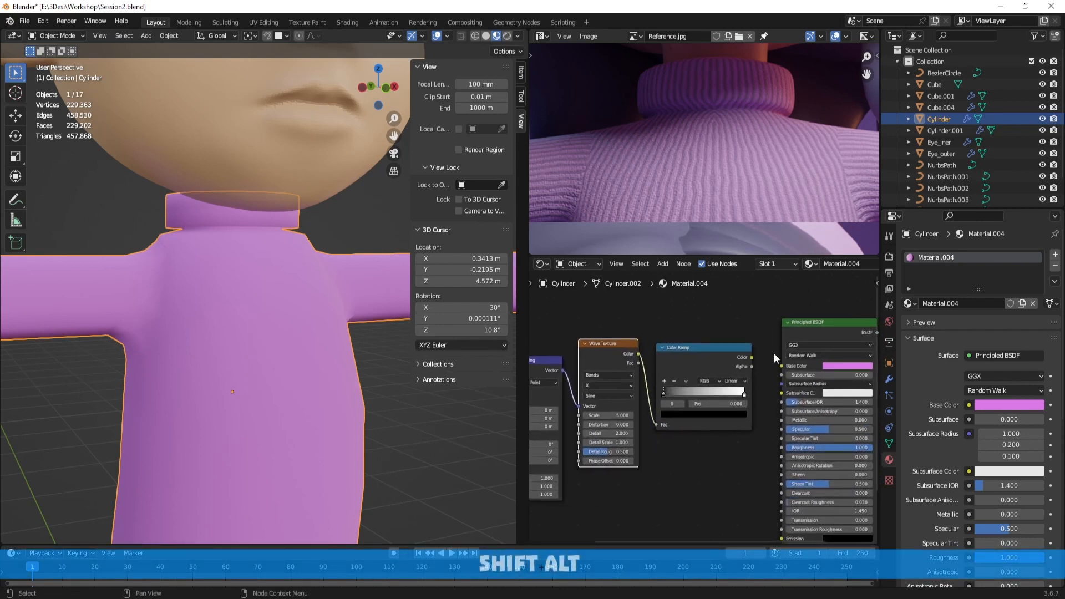
pyautogui.moveTo(751, 358); pyautogui.dragTo(781, 365)
pyautogui.scroll(1, 730, 448)
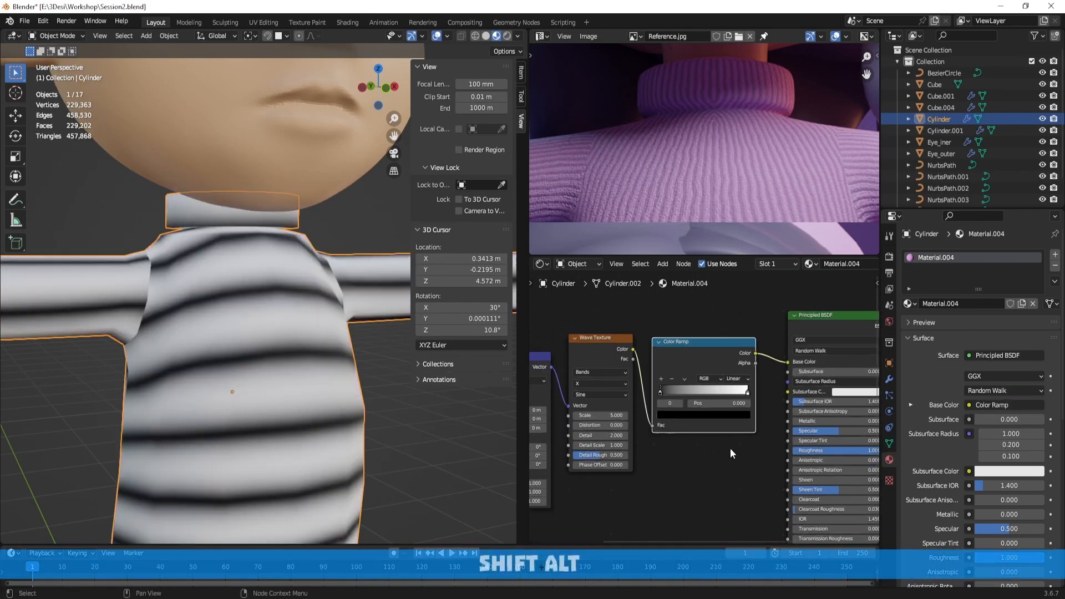
# Check the stripe direction around the sweater, and select its linked geometry in Edit Mode to show its UV layout
pyautogui.scroll(1, 730, 448)
pyautogui.scroll(-6, 330, 342)
pyautogui.moveTo(280, 346); pyautogui.dragTo(205, 352, button='middle')
pyautogui.moveTo(674, 493); pyautogui.dragTo(798, 483, button='middle')
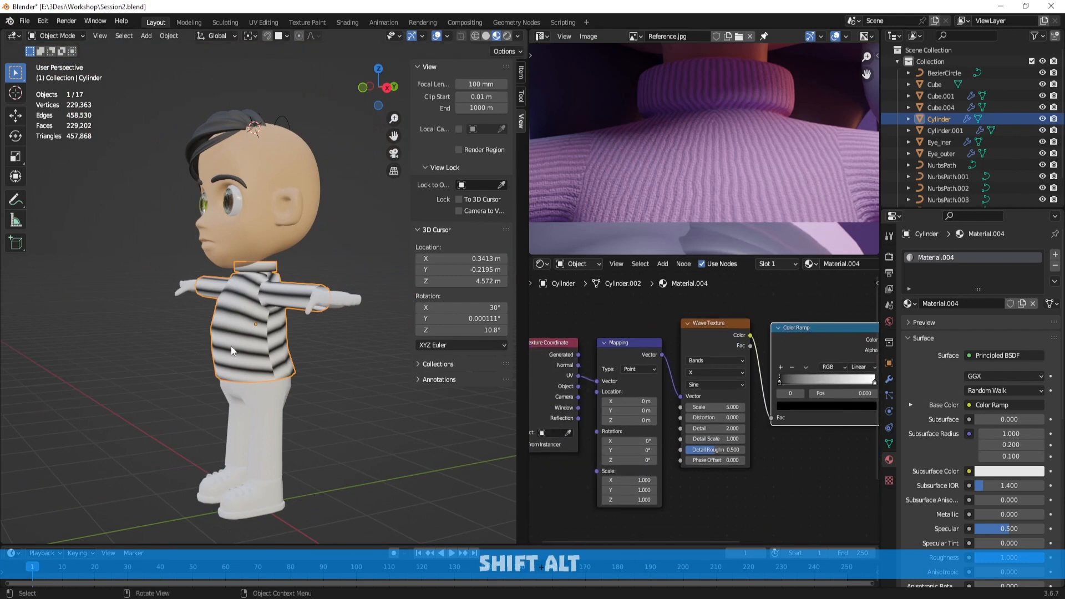
pyautogui.moveTo(231, 345); pyautogui.dragTo(350, 347, button='middle')
pyautogui.scroll(4, 366, 347)
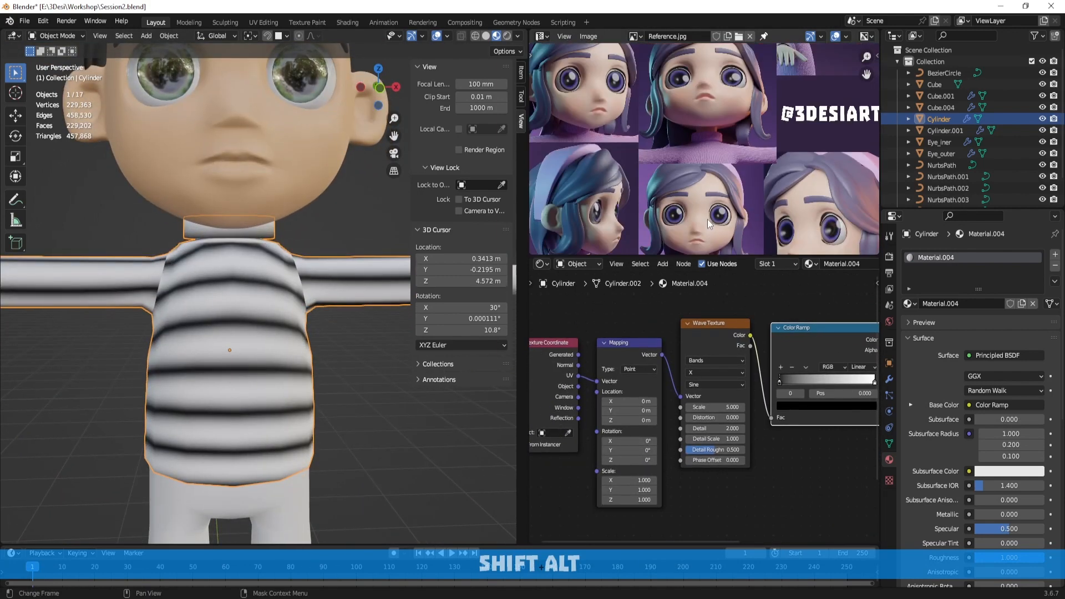
pyautogui.press('Tab')
pyautogui.keyDown('alt'); pyautogui.keyDown('shift'); pyautogui.moveTo(790, 126); pyautogui.dragTo(798, 139); pyautogui.keyUp('shift'); pyautogui.keyUp('alt')
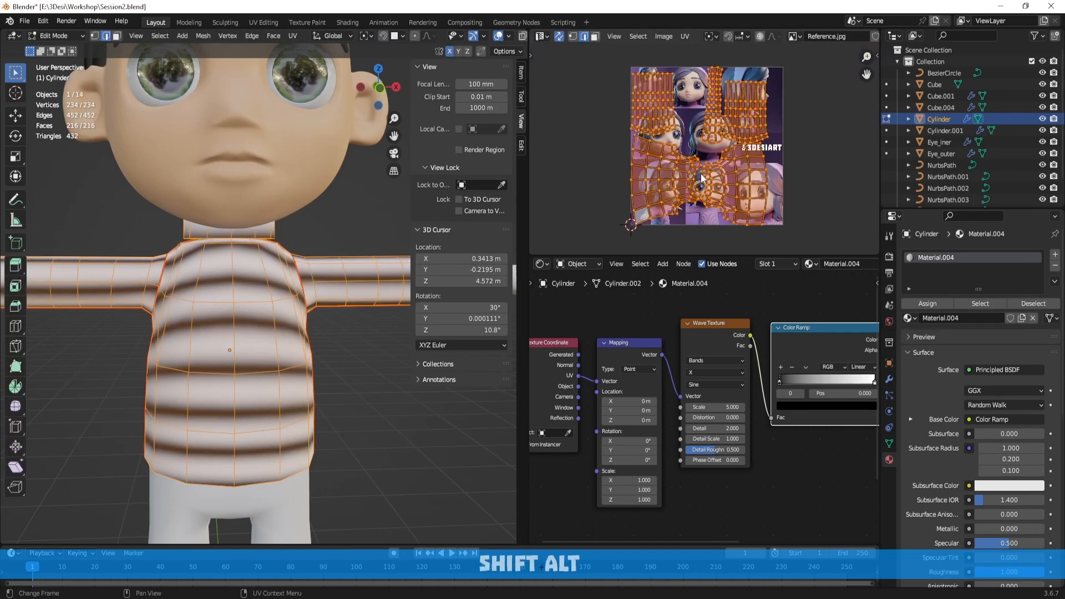
pyautogui.press('l')
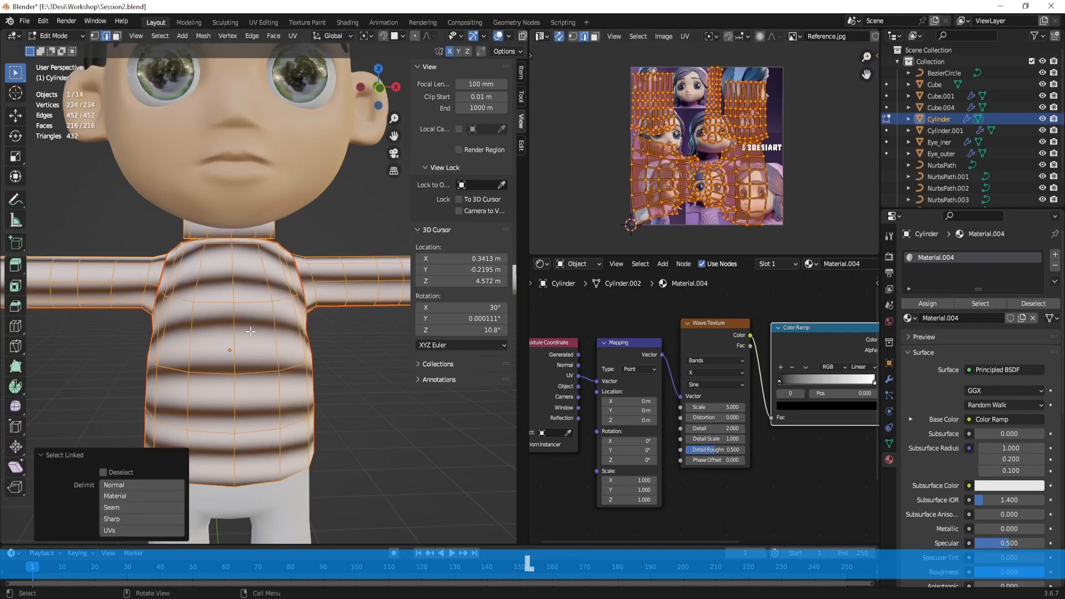
# Select only the front torso panel of the sweater, using linked selection delimited by seams
pyautogui.click(249, 309)
pyautogui.press('l')
pyautogui.click(142, 506)
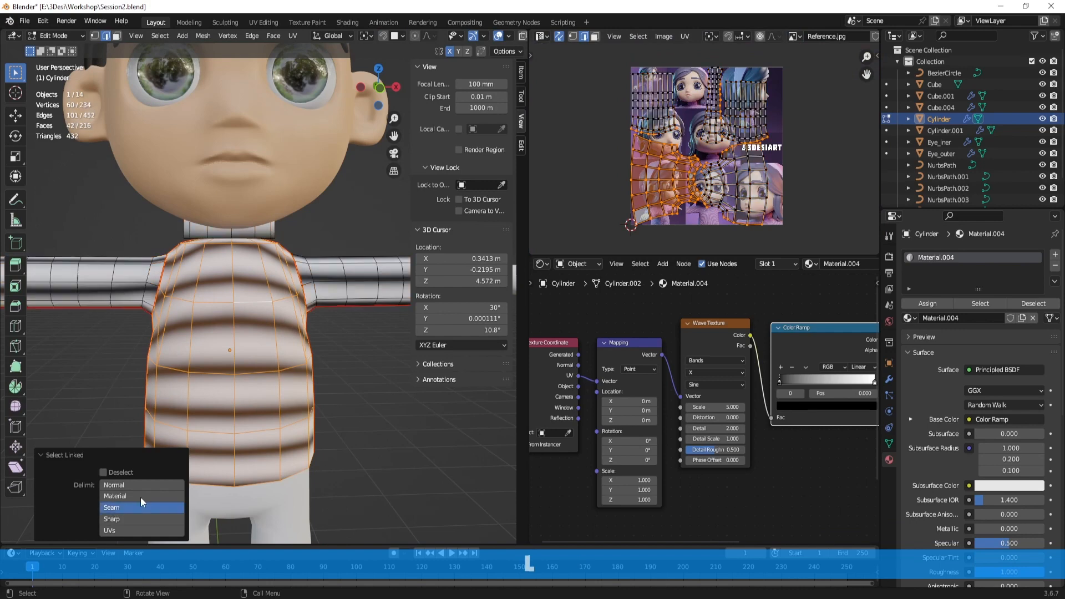
pyautogui.moveTo(332, 345); pyautogui.dragTo(259, 344, button='middle')
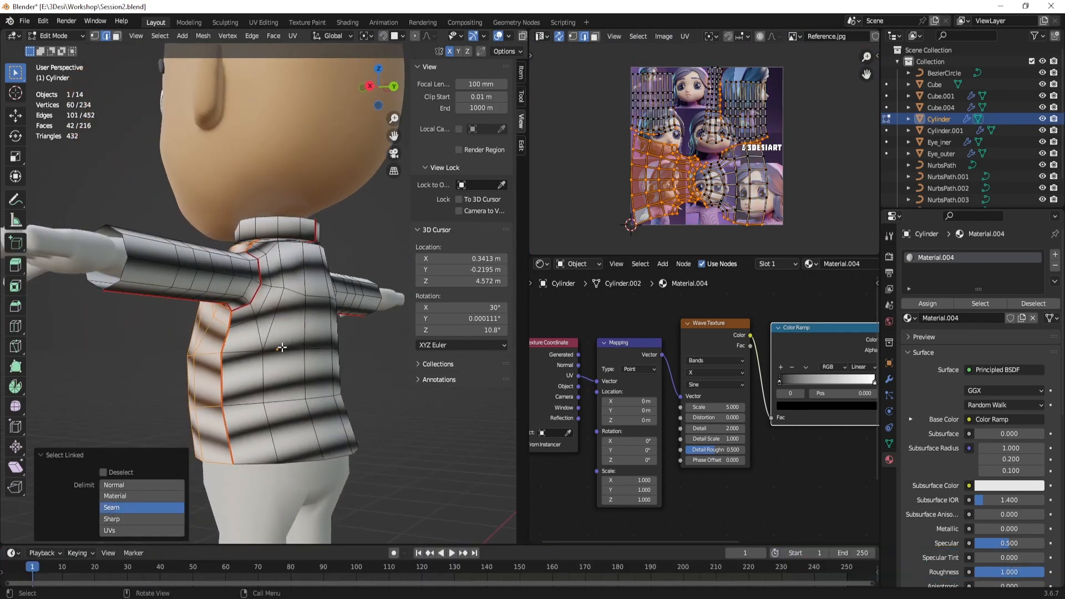
pyautogui.click(358, 352)
pyautogui.moveTo(357, 353); pyautogui.dragTo(213, 288, button='middle')
pyautogui.press('l')
pyautogui.click(150, 225)
pyautogui.moveTo(150, 226); pyautogui.dragTo(337, 229, button='middle')
pyautogui.press('l')
pyautogui.scroll(1, 710, 163)
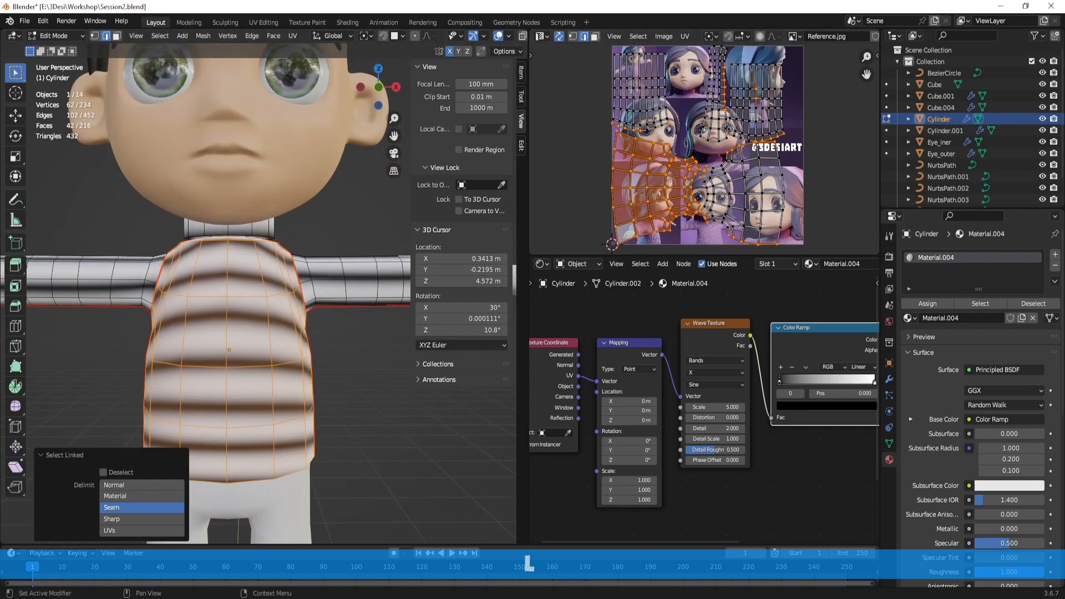
# Turn off UV sync selection and rotate the front panel's UV island about -90 degrees so its stripes run vertically
pyautogui.scroll(5, 716, 166)
pyautogui.scroll(3, 751, 201)
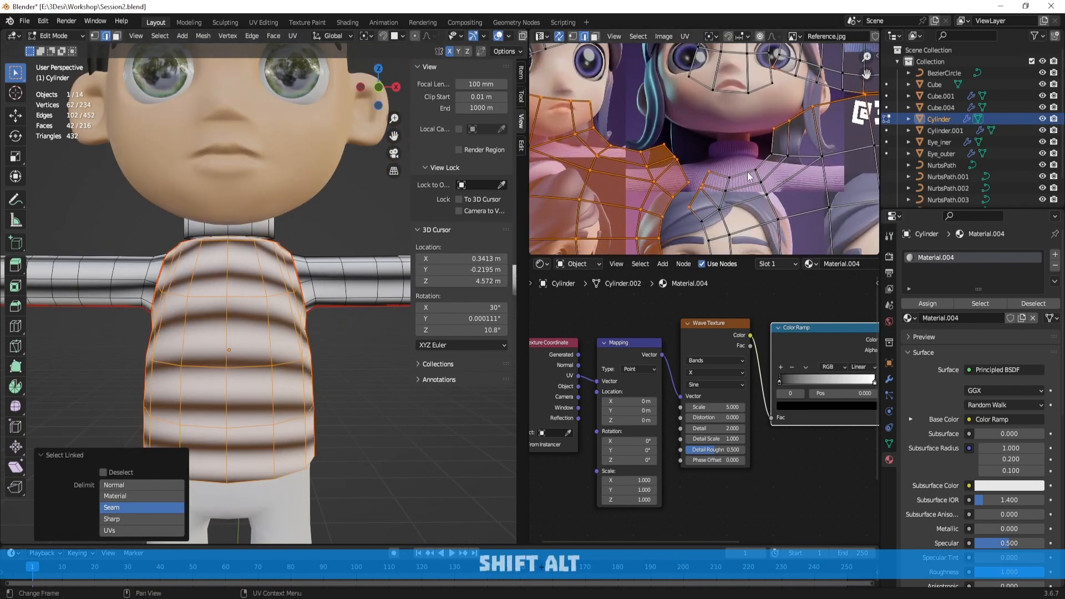
pyautogui.scroll(-6, 767, 146)
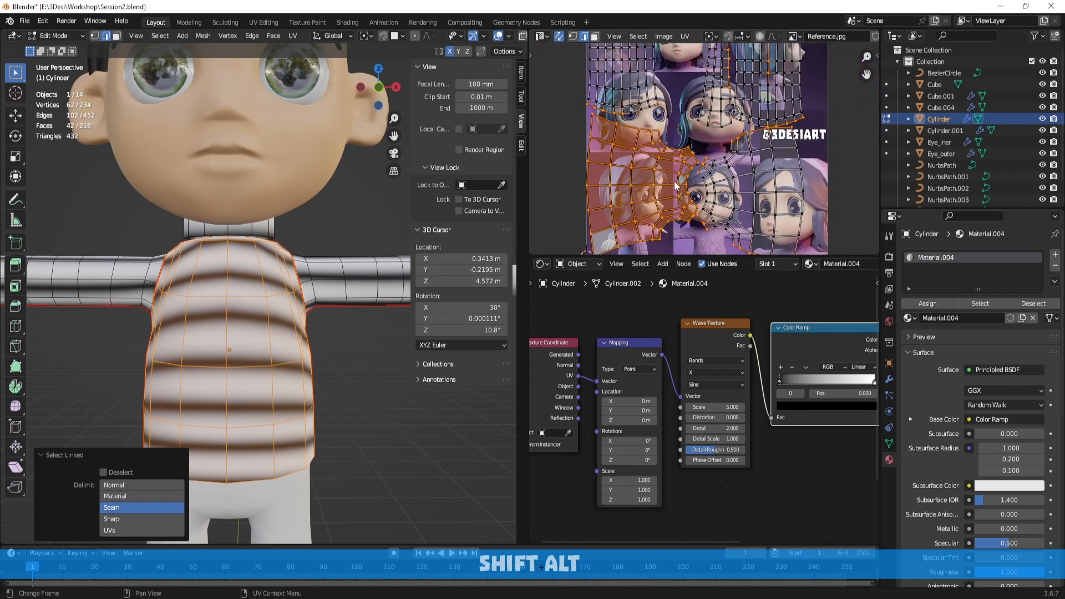
pyautogui.press('r')
pyautogui.click(753, 128)
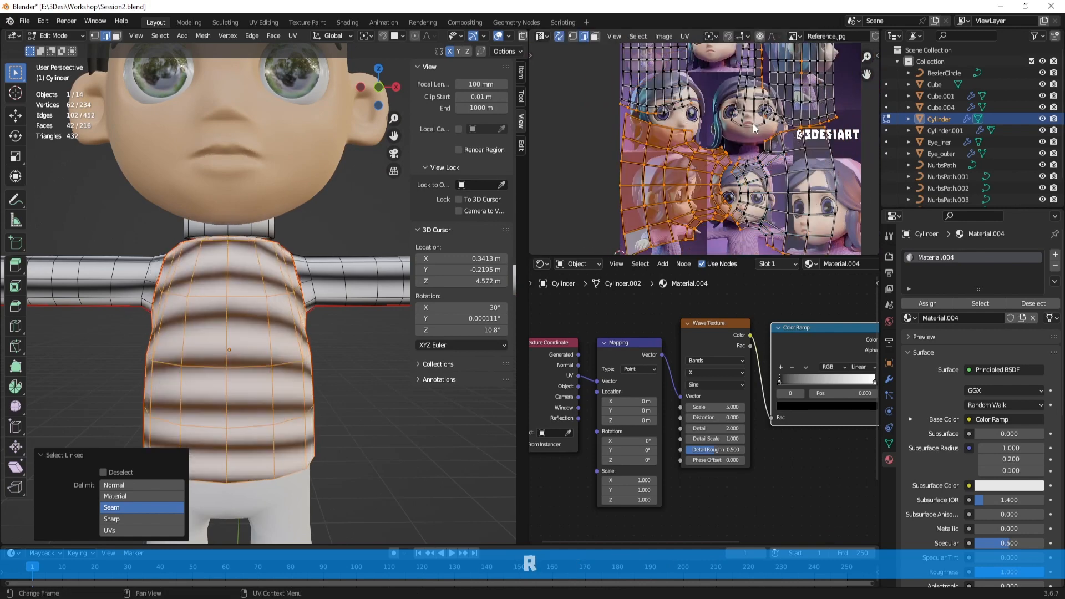
pyautogui.click(559, 36)
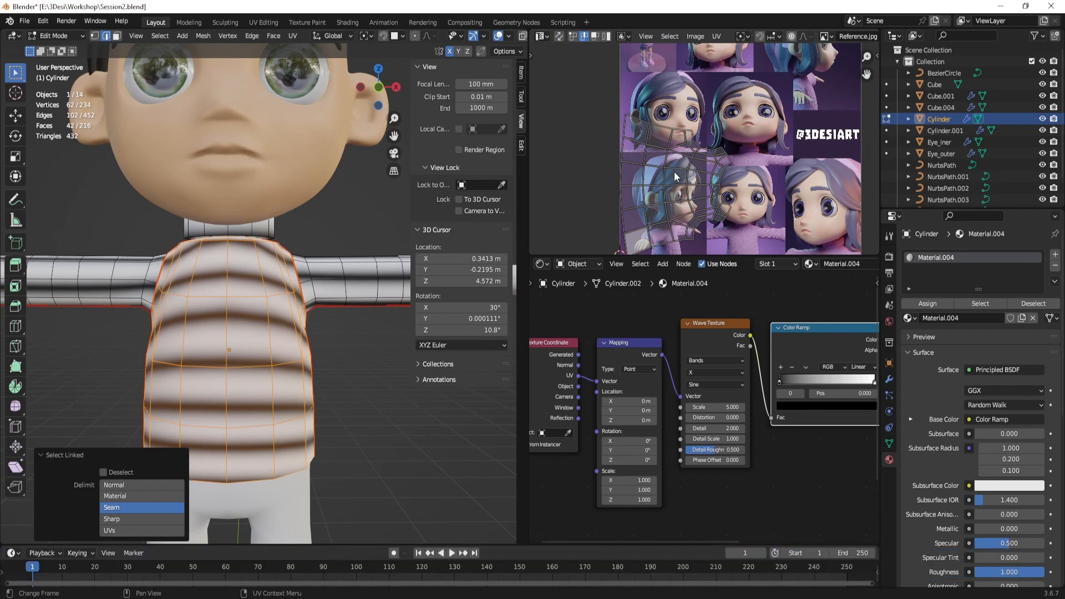
pyautogui.press('l')
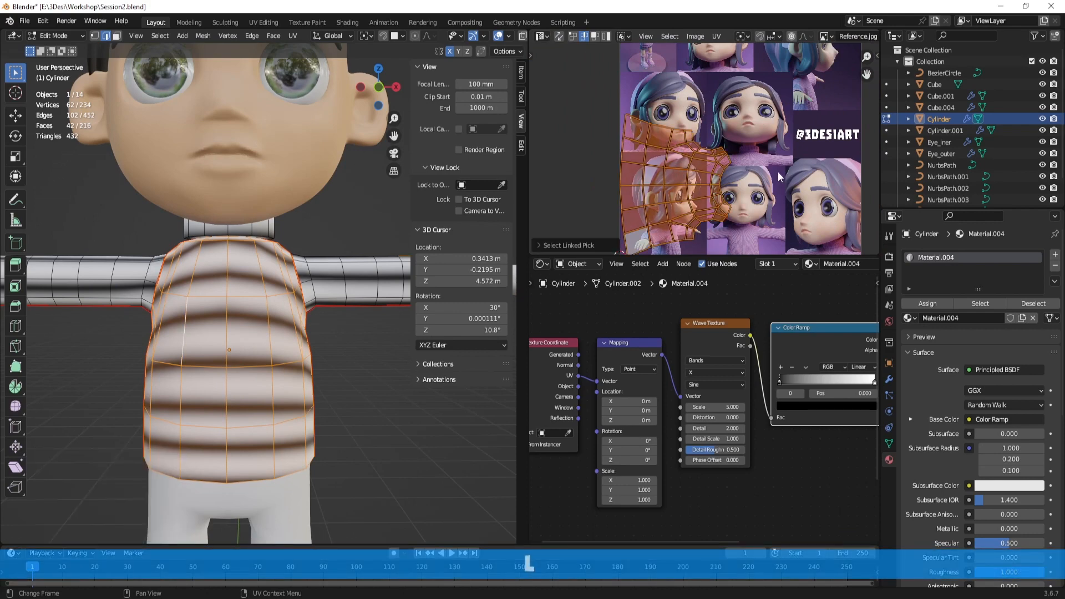
pyautogui.press('r')
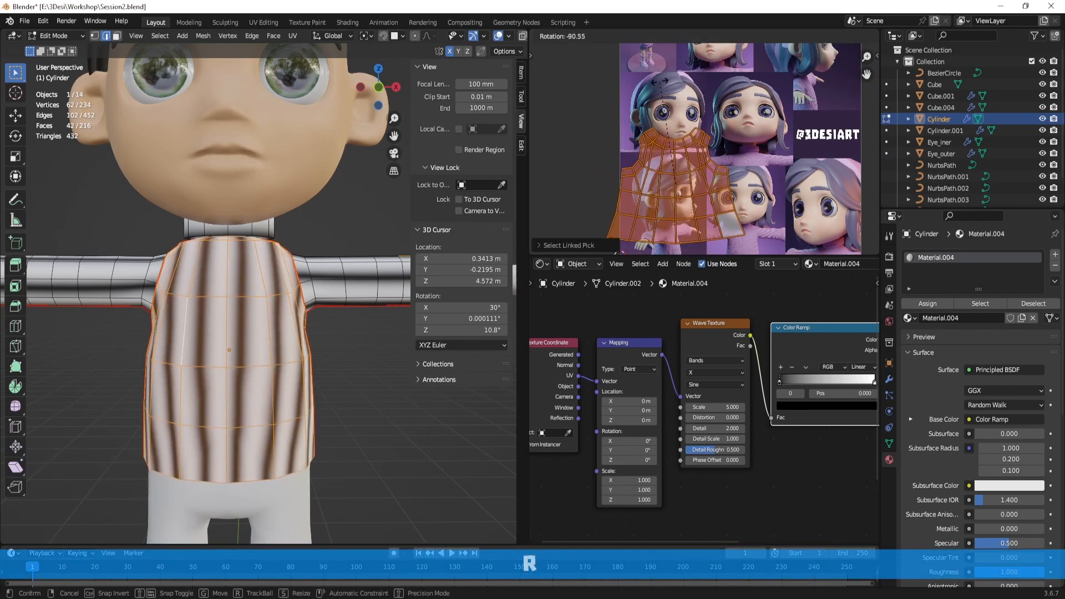
pyautogui.click(660, 82)
# Shift the front panel's UV island slightly sideways so it sits inside the reference image bounds
pyautogui.scroll(-2, 663, 78)
pyautogui.press('g')
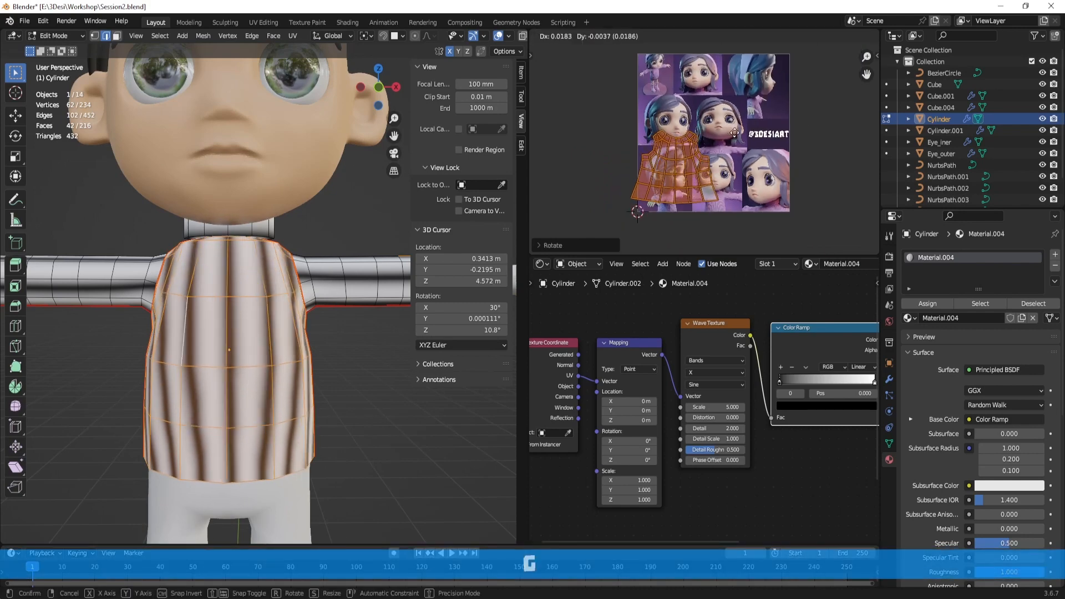
pyautogui.click(740, 138)
pyautogui.scroll(3, 752, 155)
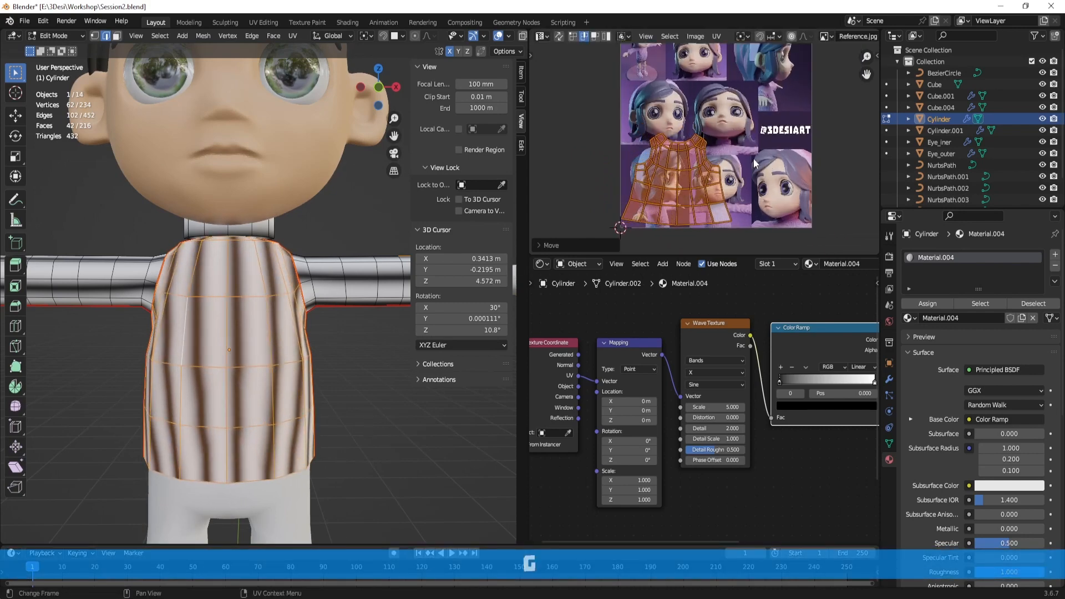
pyautogui.press('Tab')
pyautogui.press('Tab')
pyautogui.scroll(-2, 753, 161)
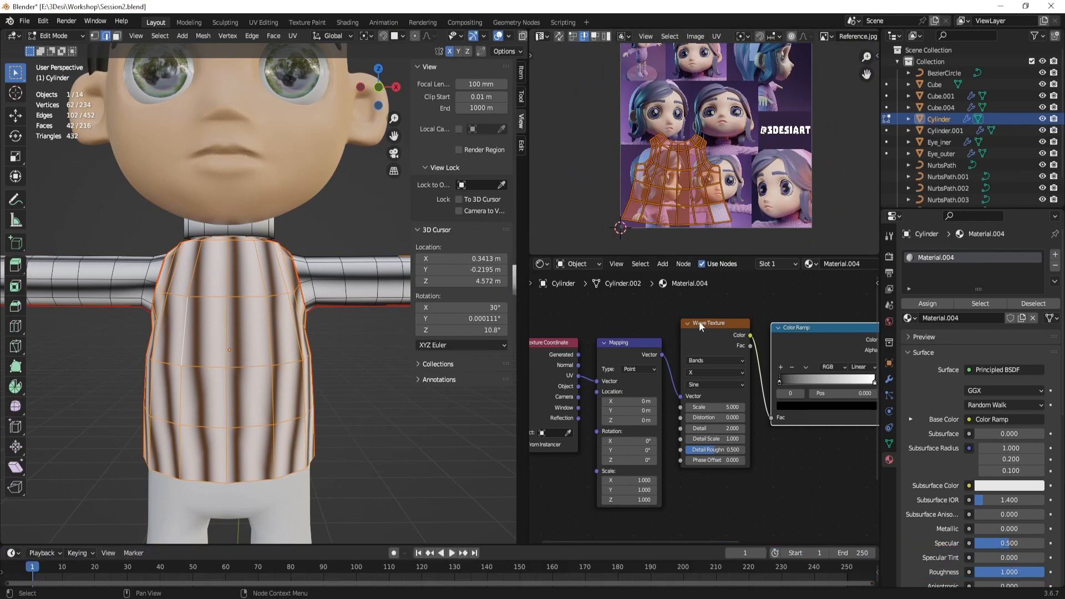
# Look up the Node Wrangler add-on in the preferences to check whether it is enabled
pyautogui.click(42, 22)
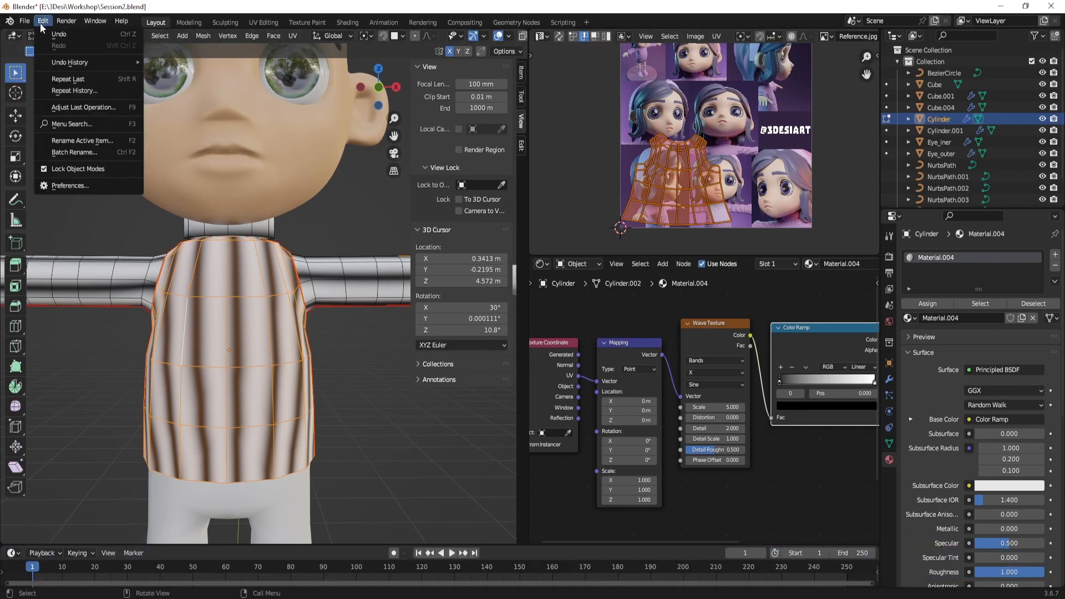
pyautogui.click(86, 184)
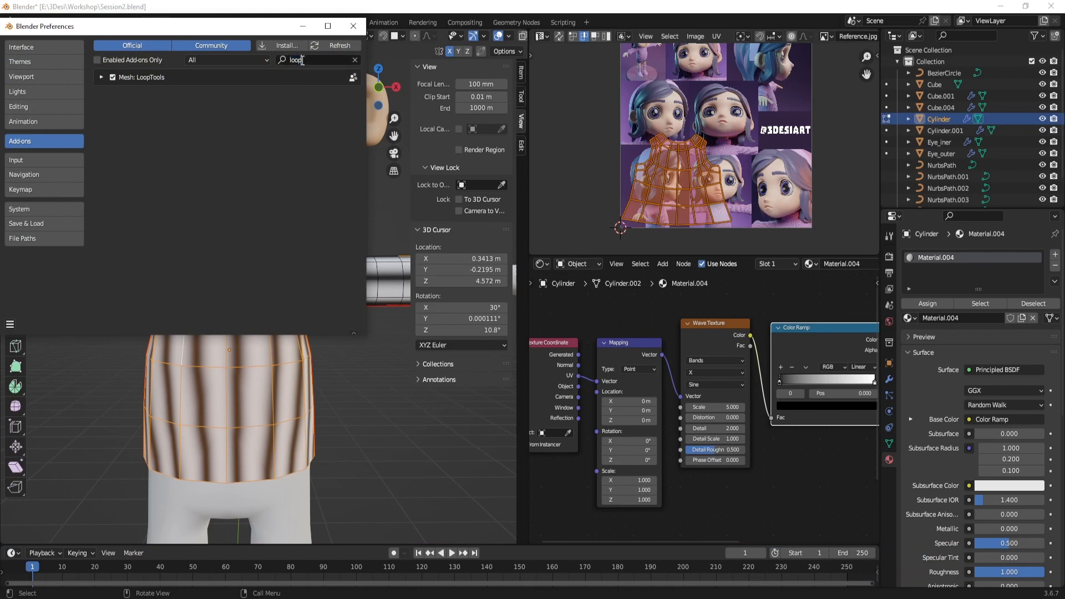
pyautogui.click(355, 60)
pyautogui.click(353, 60)
pyautogui.write('wa')
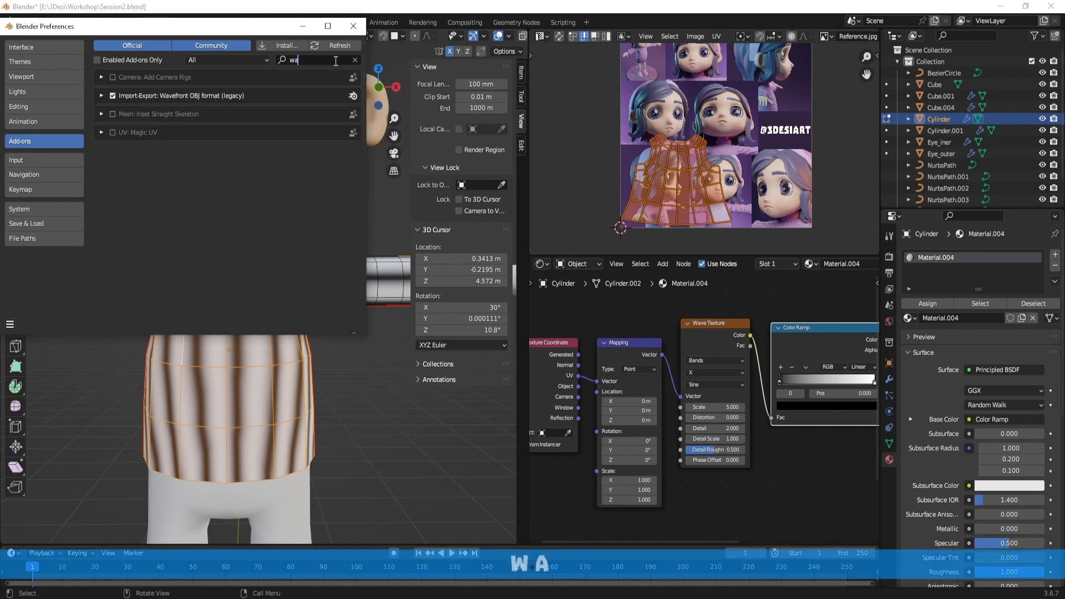
pyautogui.press('BackSpace')
pyautogui.write('ra')
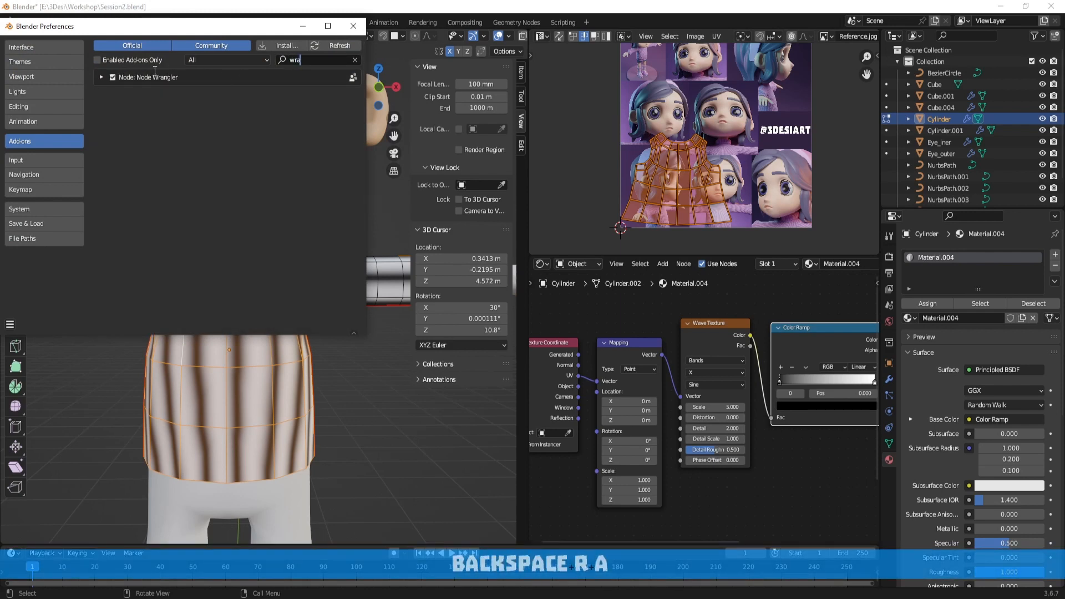
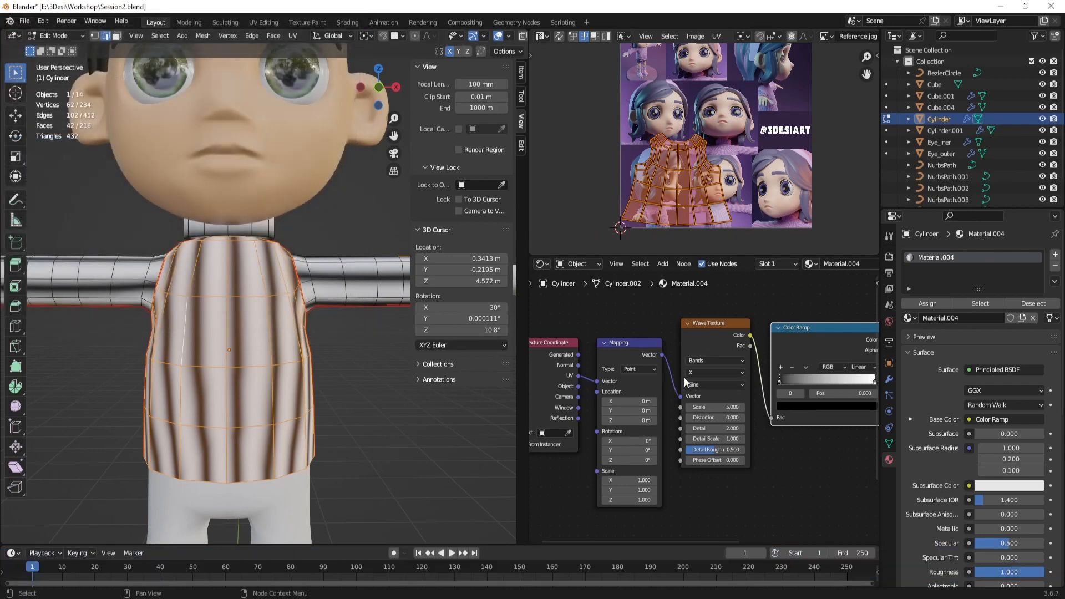
# Add the sweater's back torso panel to the selection, delimited by seams, and select its UV island
pyautogui.moveTo(178, 399); pyautogui.dragTo(334, 385, button='middle')
pyautogui.hotkey('ctrl', 'l')
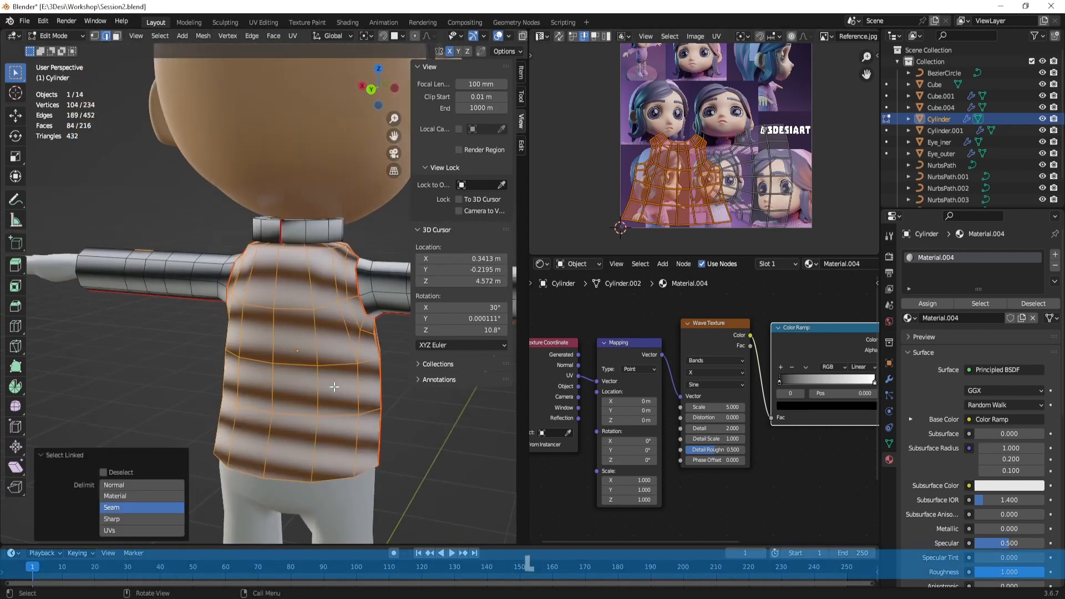
pyautogui.press('l')
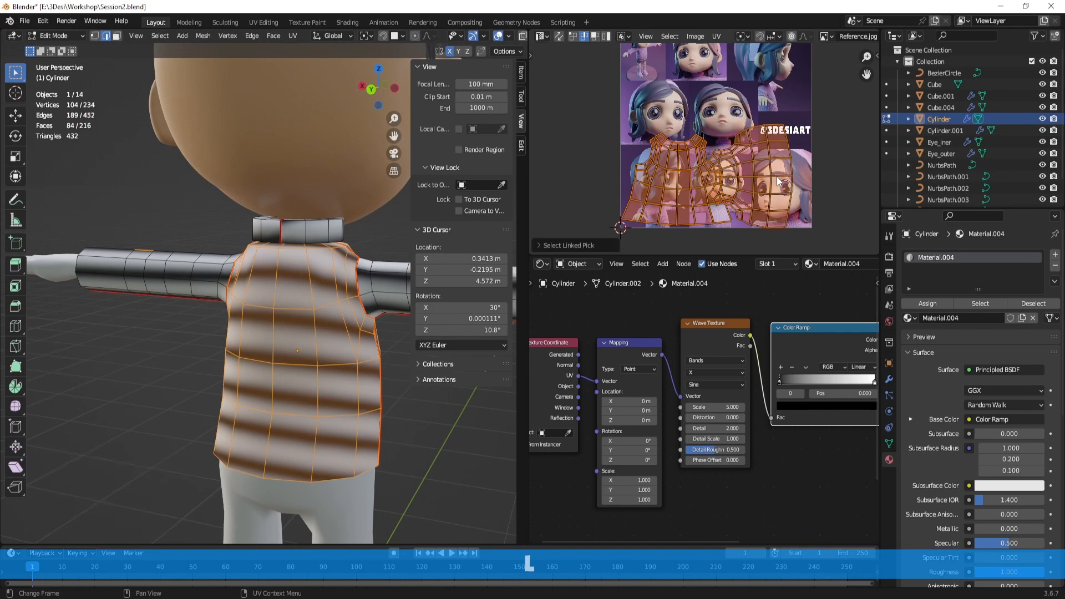
pyautogui.keyDown('alt'); pyautogui.keyDown('shift'); pyautogui.moveTo(807, 165); pyautogui.dragTo(726, 164); pyautogui.keyUp('shift'); pyautogui.keyUp('alt')
pyautogui.press('r')
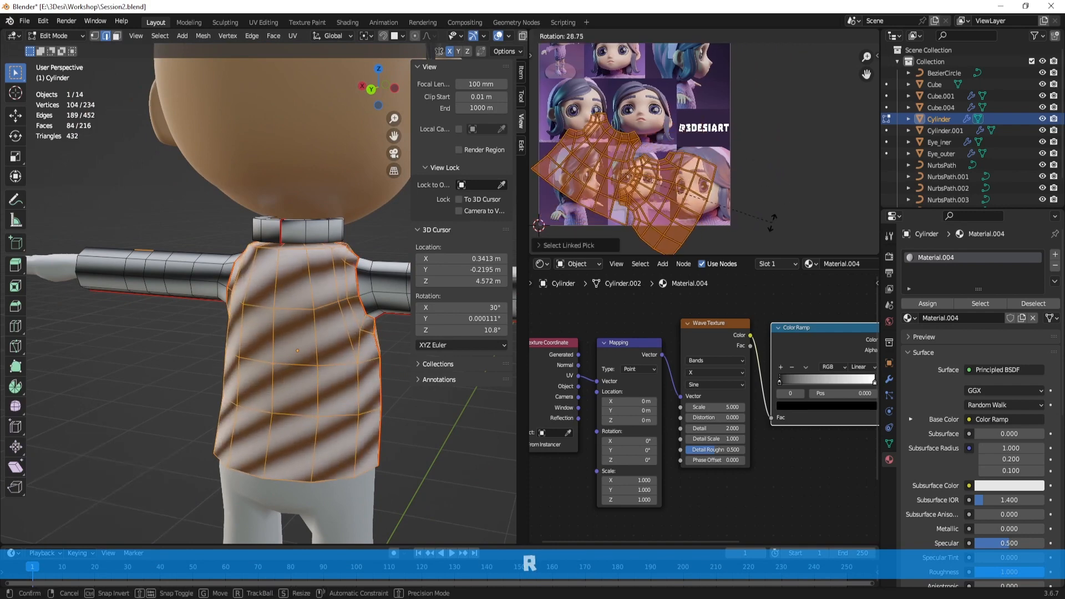
pyautogui.rightClick(711, 161)
pyautogui.hotkey('alt', 'a')
# Rotate only the back panel's UV island about 90 degrees so its stripes run vertically, and shift it slightly aside
pyautogui.press('l')
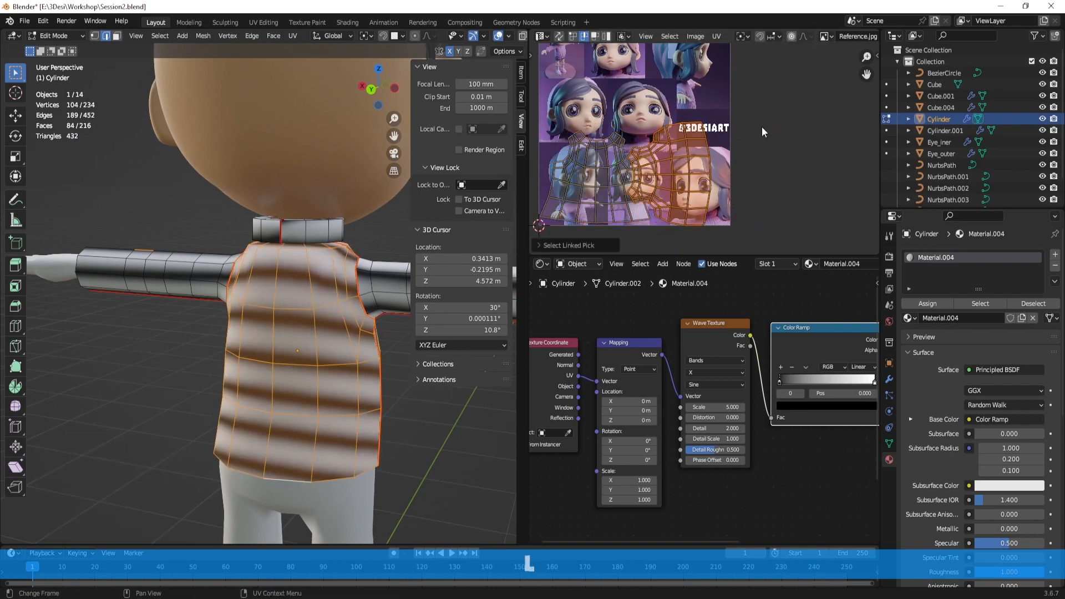
pyautogui.press('r')
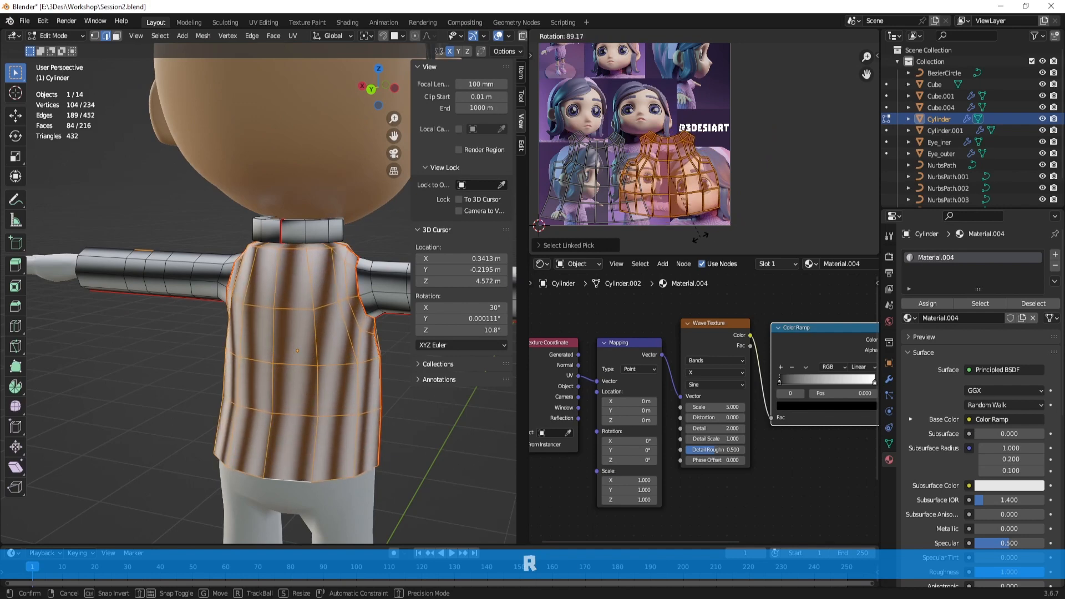
pyautogui.click(702, 239)
pyautogui.press('g')
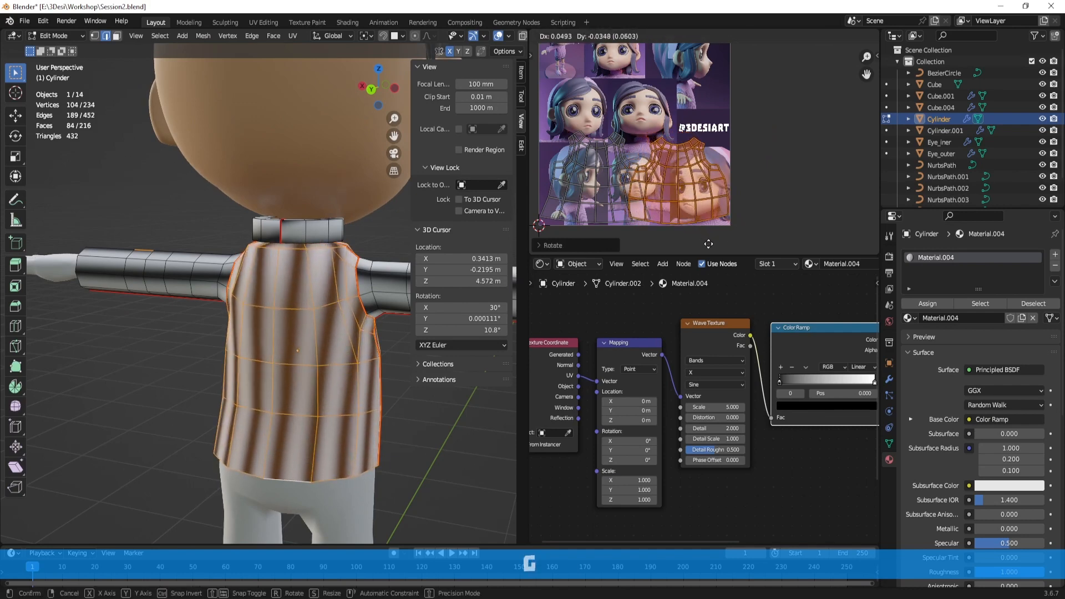
pyautogui.click(711, 238)
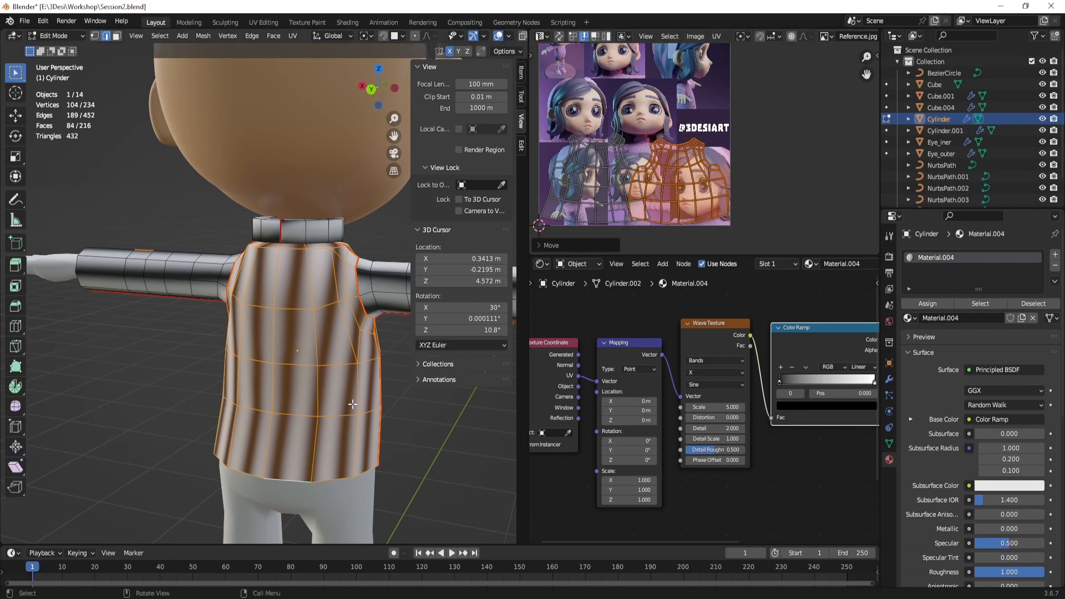
# Select the sweater's collar up to its seams and rotate its UV island until the collar stripes run vertically
pyautogui.moveTo(353, 404); pyautogui.dragTo(262, 215, button='middle')
pyautogui.keyDown('shift'); pyautogui.moveTo(262, 215); pyautogui.dragTo(284, 273, button='middle'); pyautogui.keyUp('shift')
pyautogui.scroll(1, 283, 272)
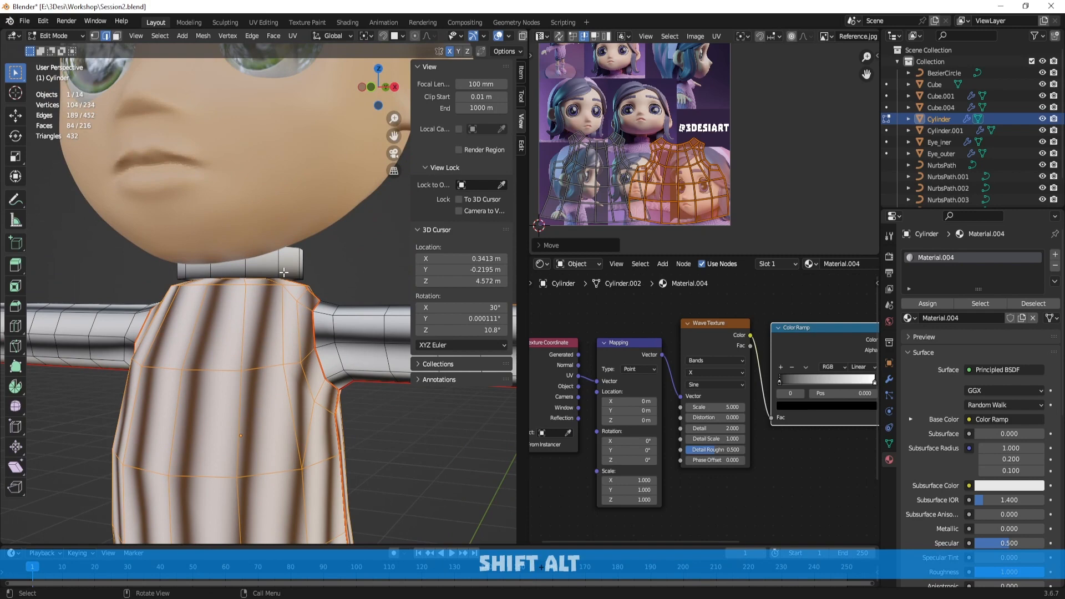
pyautogui.click(283, 272)
pyautogui.press('l')
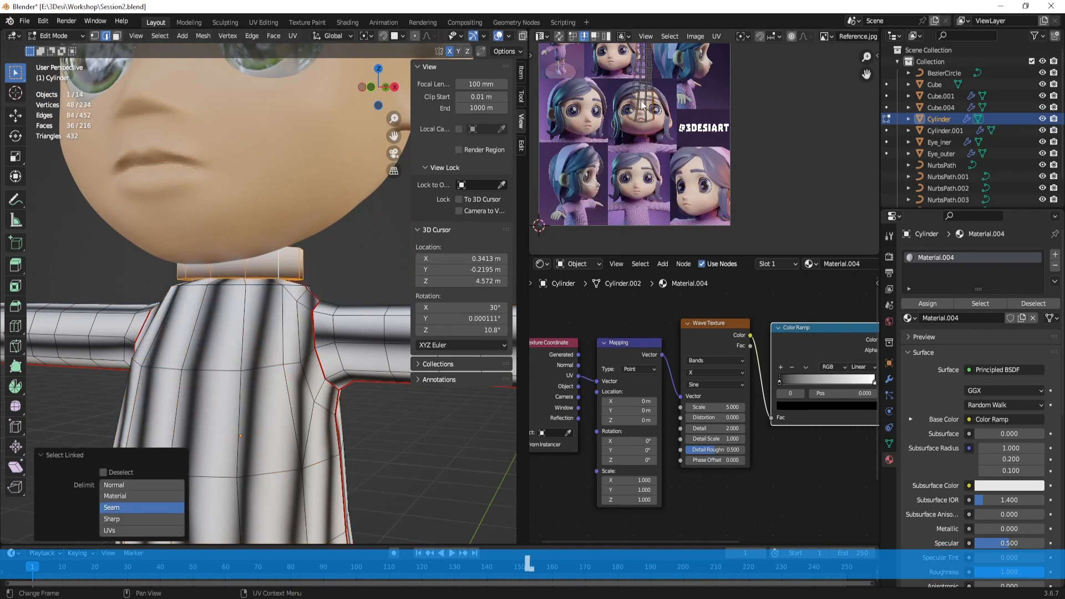
pyautogui.press('l')
pyautogui.scroll(2, 643, 106)
pyautogui.press('r')
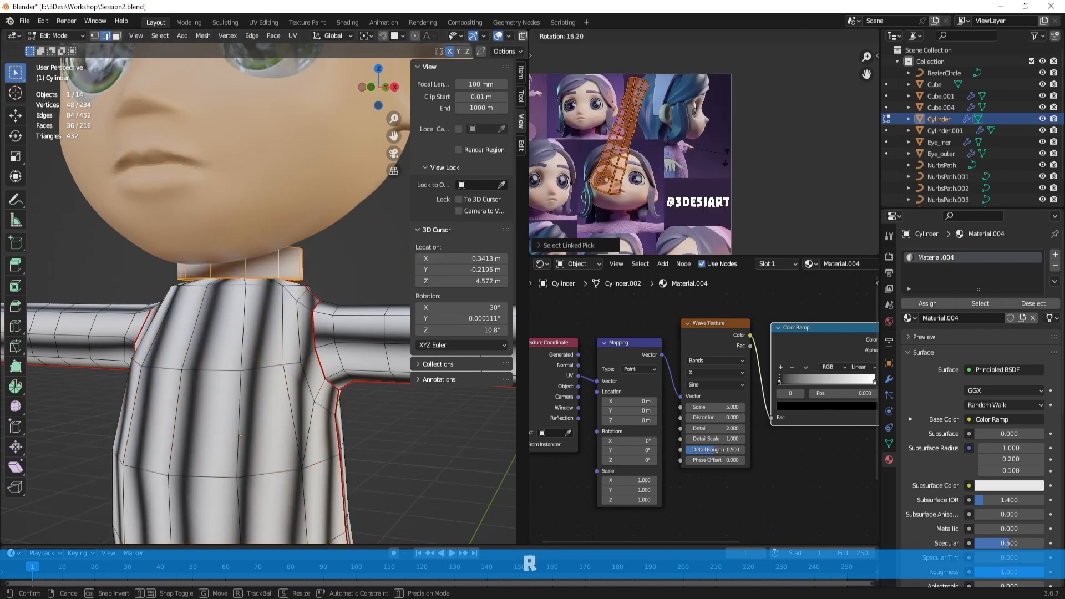
pyautogui.click(628, 238)
# Examine how the vertical stripes meet along the side seam and run across the body, collar and sleeves
pyautogui.click(307, 255)
pyautogui.moveTo(307, 255); pyautogui.dragTo(181, 300, button='middle')
pyautogui.keyDown('shift'); pyautogui.moveTo(287, 371); pyautogui.dragTo(293, 294, button='middle'); pyautogui.keyUp('shift')
pyautogui.scroll(3, 292, 293)
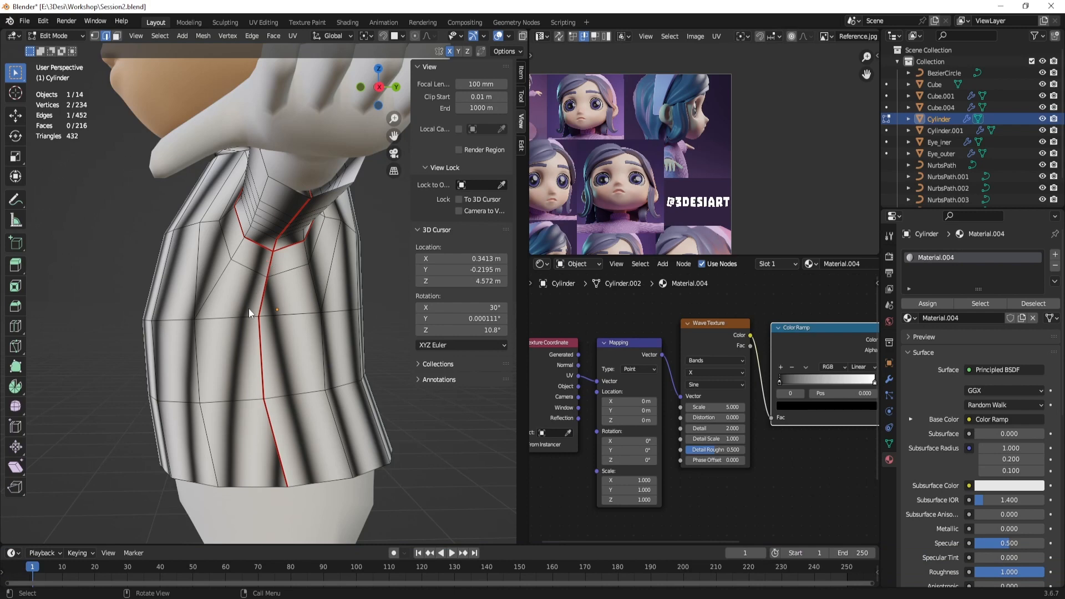
pyautogui.moveTo(252, 327); pyautogui.dragTo(262, 299, button='middle')
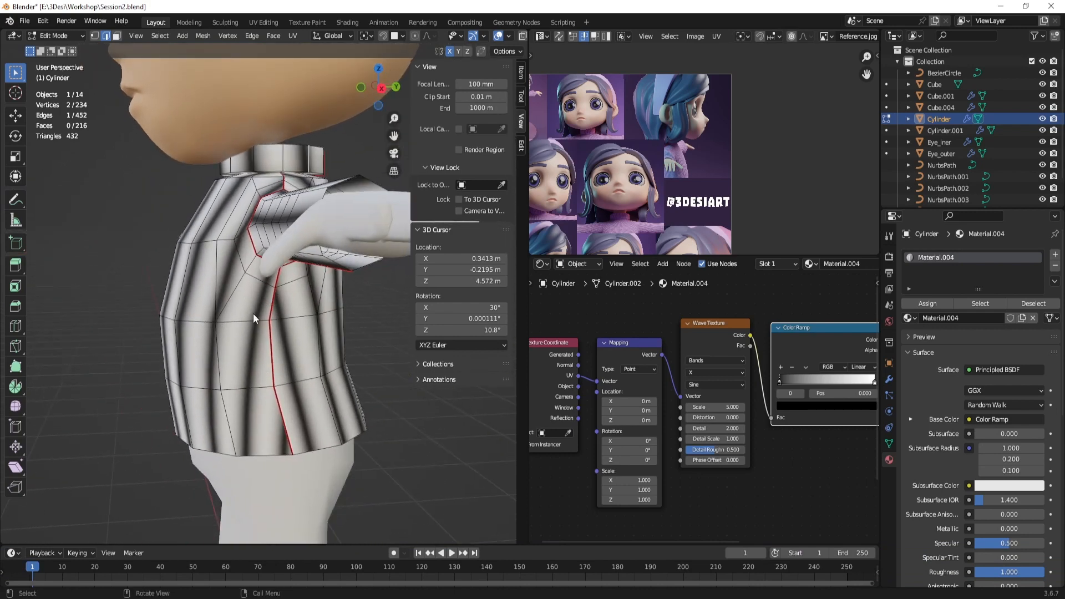
pyautogui.moveTo(356, 257); pyautogui.dragTo(276, 255, button='middle')
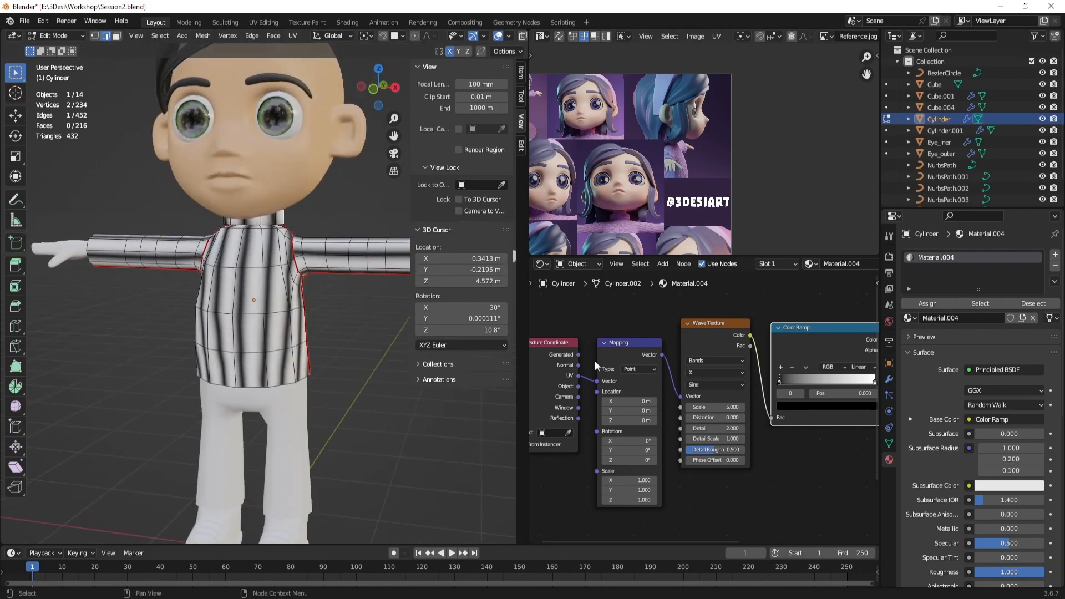
# Move the Wave Texture and Color Ramp away from the Principled BSDF, and place the Color Ramp lower to free space
pyautogui.moveTo(817, 441); pyautogui.dragTo(657, 430, button='middle')
pyautogui.scroll(3, 745, 432)
pyautogui.moveTo(744, 431); pyautogui.dragTo(733, 438, button='middle')
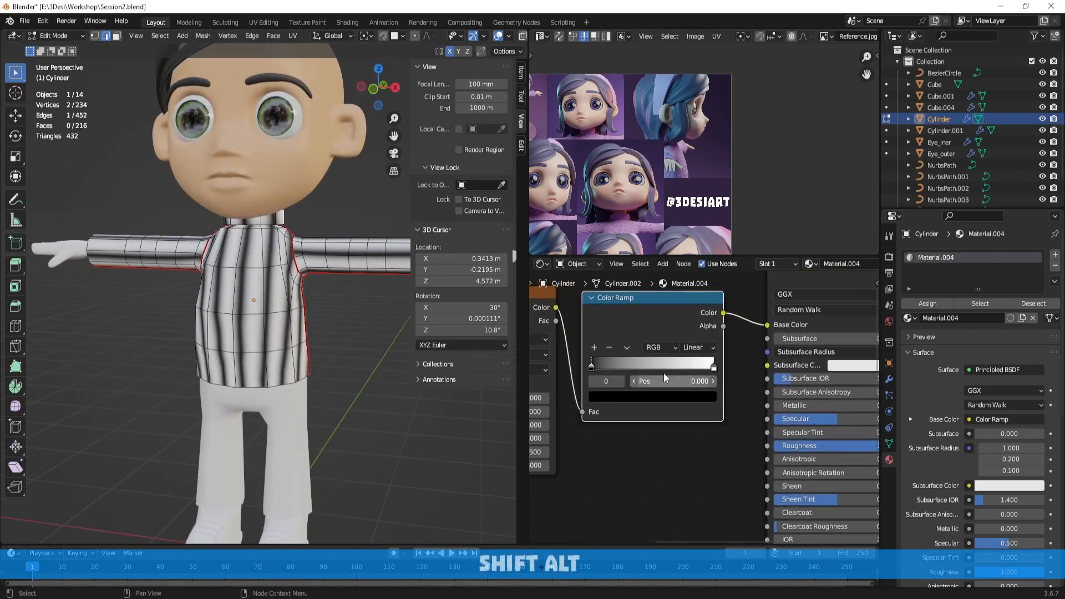
pyautogui.moveTo(591, 368); pyautogui.dragTo(774, 389, button='middle')
pyautogui.scroll(1, 717, 411)
pyautogui.scroll(-3, 717, 411)
pyautogui.moveTo(730, 442); pyautogui.dragTo(563, 342)
pyautogui.press('g')
pyautogui.click(574, 378)
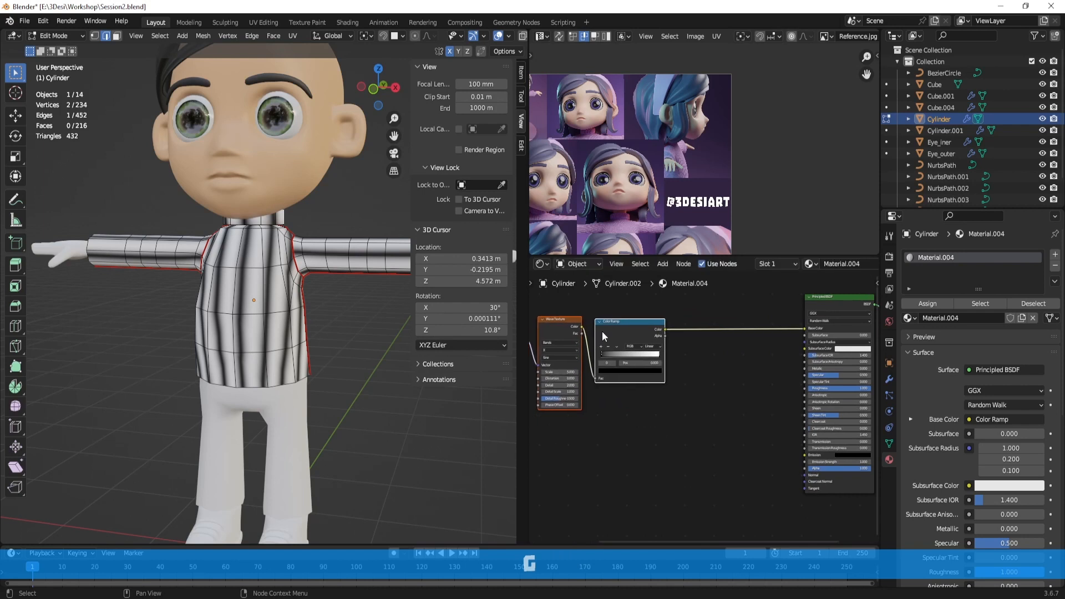
pyautogui.click(610, 336)
pyautogui.press('g')
pyautogui.click(654, 426)
# Add a second Color Ramp node above the existing one, between the Wave Texture and the Principled BSDF
pyautogui.hotkey('shift', 'a')
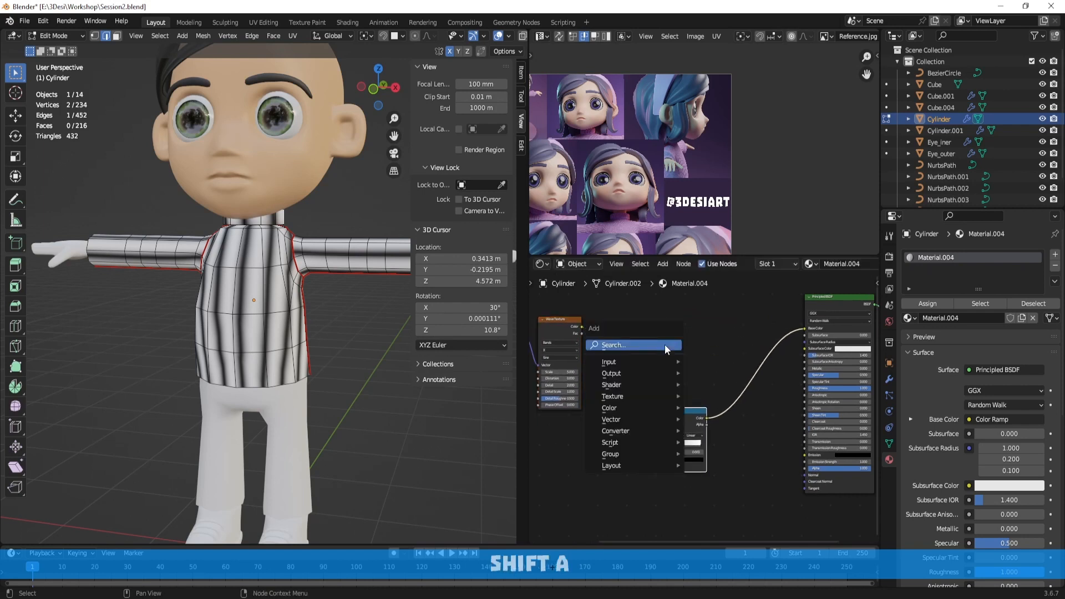
pyautogui.write('color')
pyautogui.press('Down')
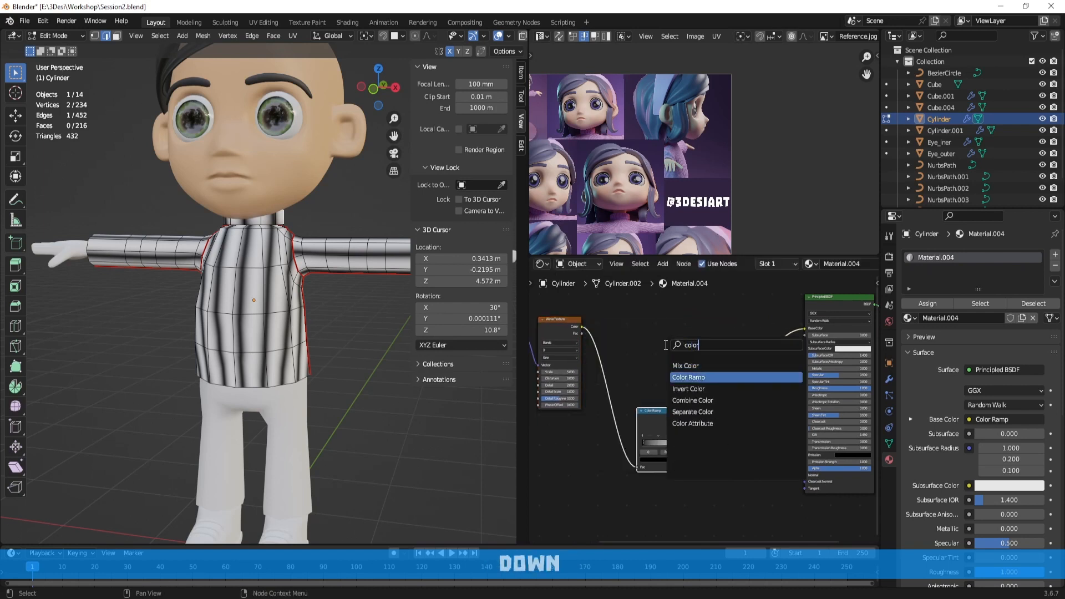
pyautogui.press('Return')
pyautogui.click(644, 312)
pyautogui.moveTo(746, 318); pyautogui.dragTo(736, 332, button='middle')
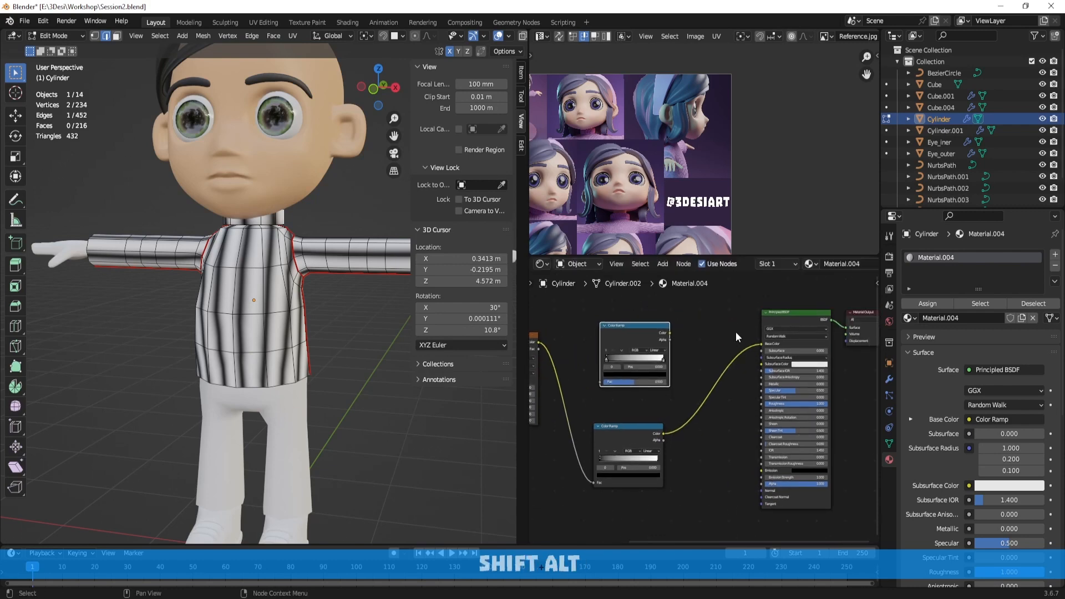
# Cut the link between the lower Color Ramp and the Principled BSDF's Base Color
pyautogui.keyDown('ctrl'); pyautogui.moveTo(682, 426); pyautogui.dragTo(752, 354, button='right'); pyautogui.keyUp('ctrl')
pyautogui.moveTo(751, 354); pyautogui.dragTo(673, 366, button='middle')
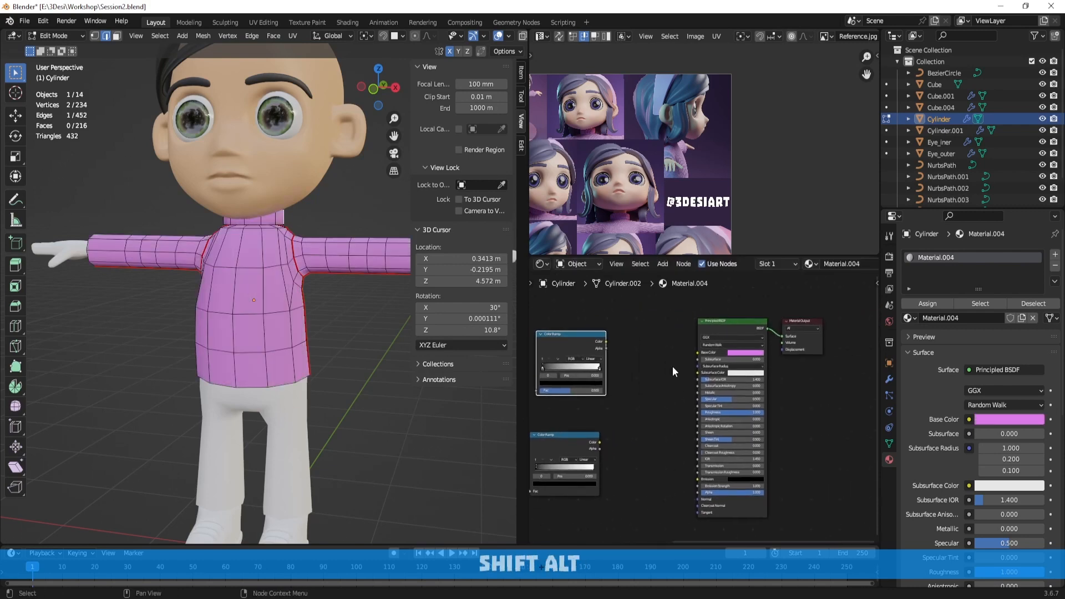
pyautogui.scroll(3, 350, 304)
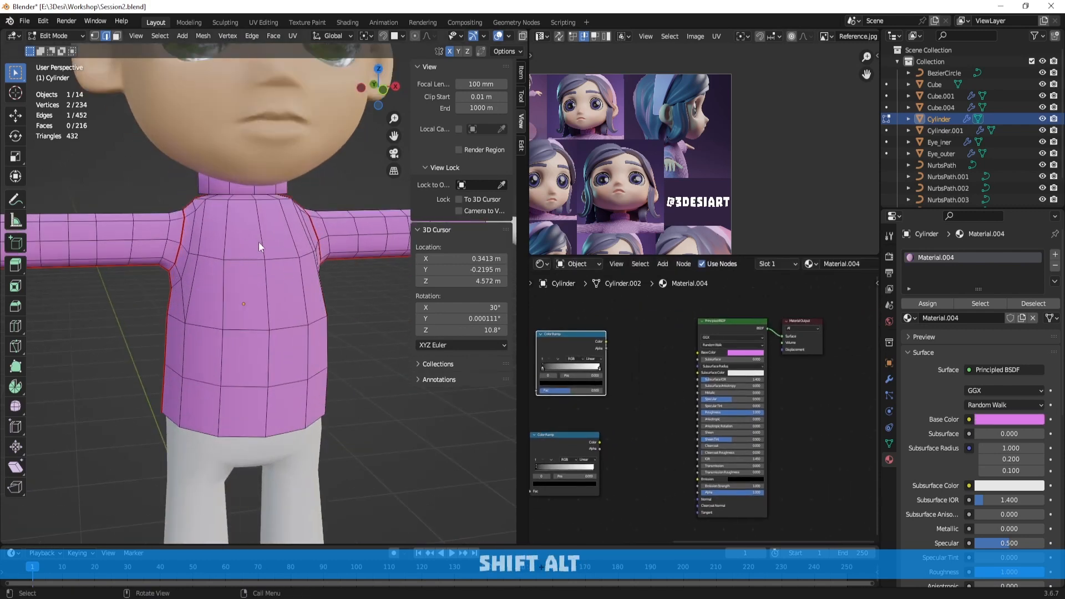
# Add a Bump node between the lower Color Ramp and the Principled BSDF
pyautogui.moveTo(633, 429); pyautogui.dragTo(687, 412, button='middle')
pyautogui.hotkey('shift', 'a')
pyautogui.click(704, 370)
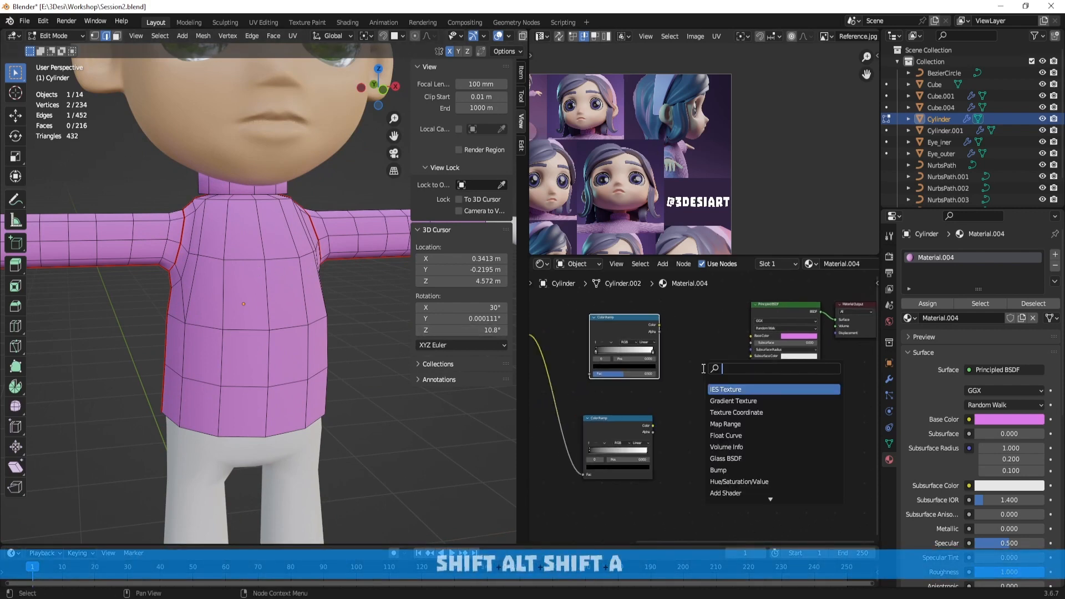
pyautogui.write('bum')
pyautogui.press('Return')
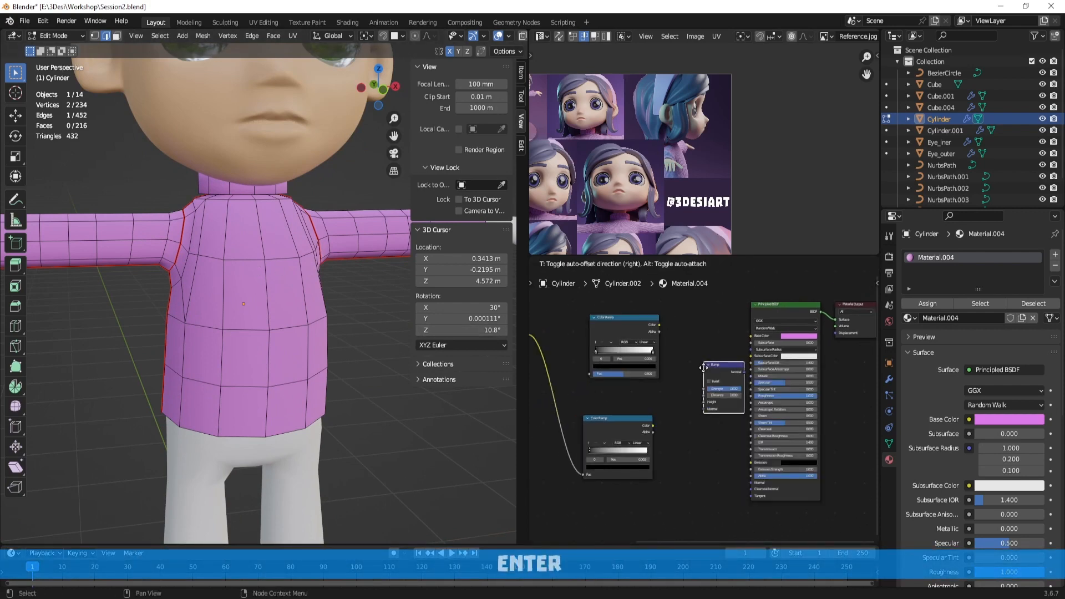
pyautogui.click(682, 428)
# Connect the lower Color Ramp's Color to the Bump Height, and the Bump Normal to the Principled BSDF's Normal input
pyautogui.scroll(3, 653, 425)
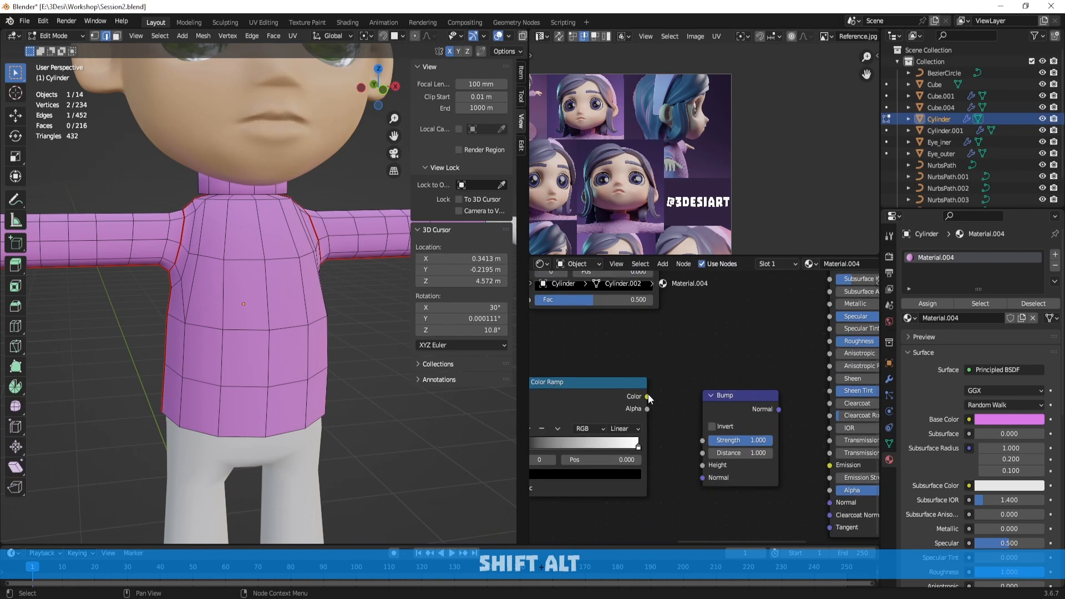
pyautogui.moveTo(646, 396); pyautogui.dragTo(678, 420)
pyautogui.moveTo(704, 467); pyautogui.dragTo(704, 467)
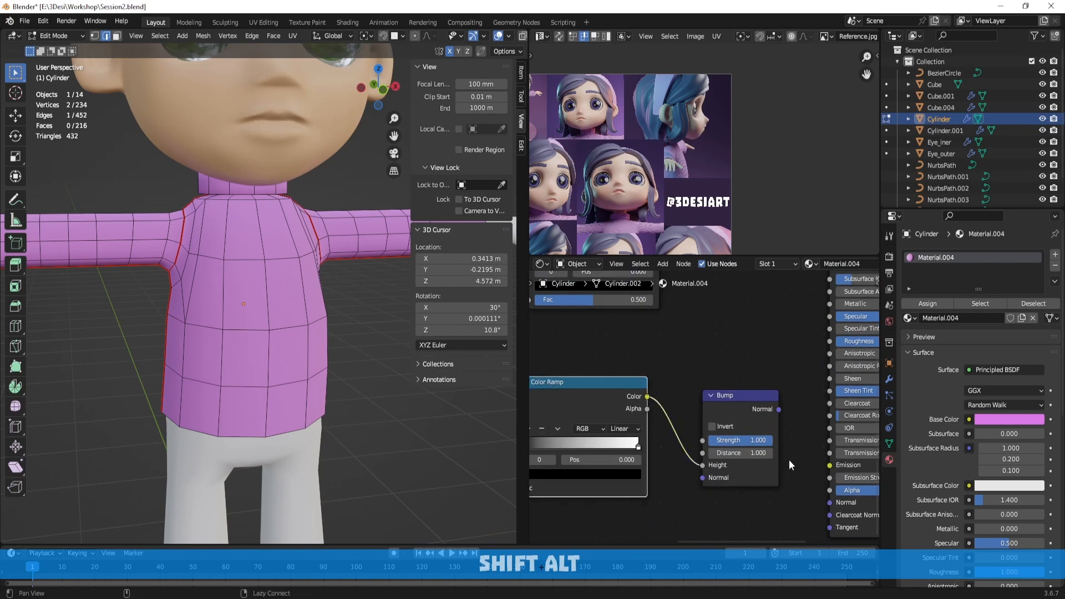
pyautogui.moveTo(789, 460); pyautogui.dragTo(706, 449, button='middle')
pyautogui.moveTo(697, 400); pyautogui.dragTo(740, 455)
pyautogui.moveTo(757, 495); pyautogui.dragTo(755, 494)
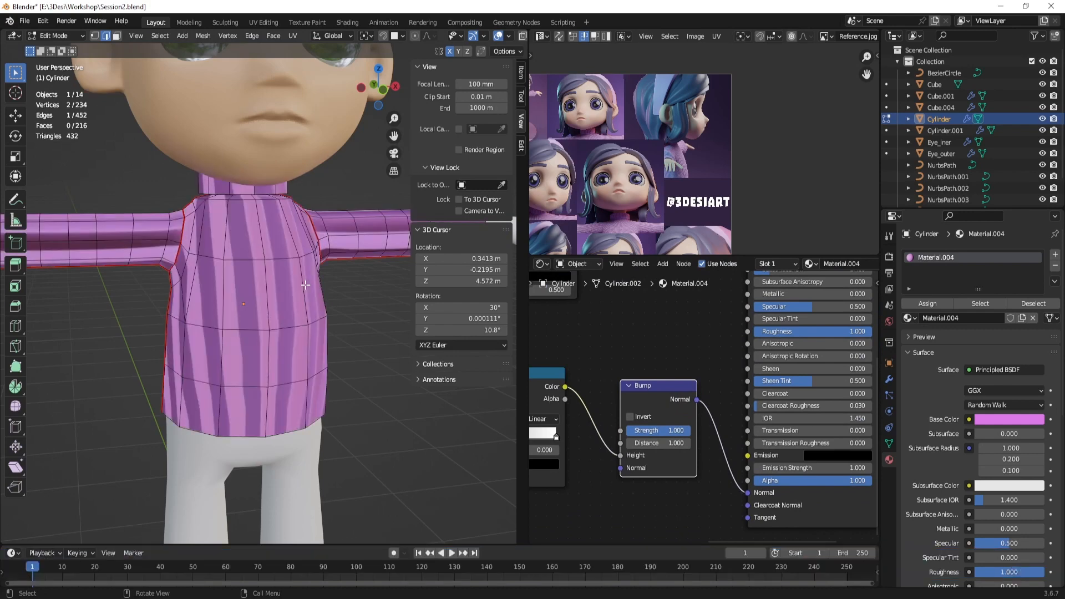
# Compare the bumped stripes on the sweater with the knit ribs in the reference image
pyautogui.scroll(2, 306, 285)
pyautogui.moveTo(315, 285); pyautogui.dragTo(353, 281, button='middle')
pyautogui.scroll(4, 700, 151)
pyautogui.keyDown('alt'); pyautogui.keyDown('shift'); pyautogui.moveTo(620, 215); pyautogui.dragTo(752, 152); pyautogui.keyUp('shift'); pyautogui.keyUp('alt')
pyautogui.keyDown('alt'); pyautogui.keyDown('shift'); pyautogui.moveTo(591, 203); pyautogui.dragTo(765, 158); pyautogui.keyUp('shift'); pyautogui.keyUp('alt')
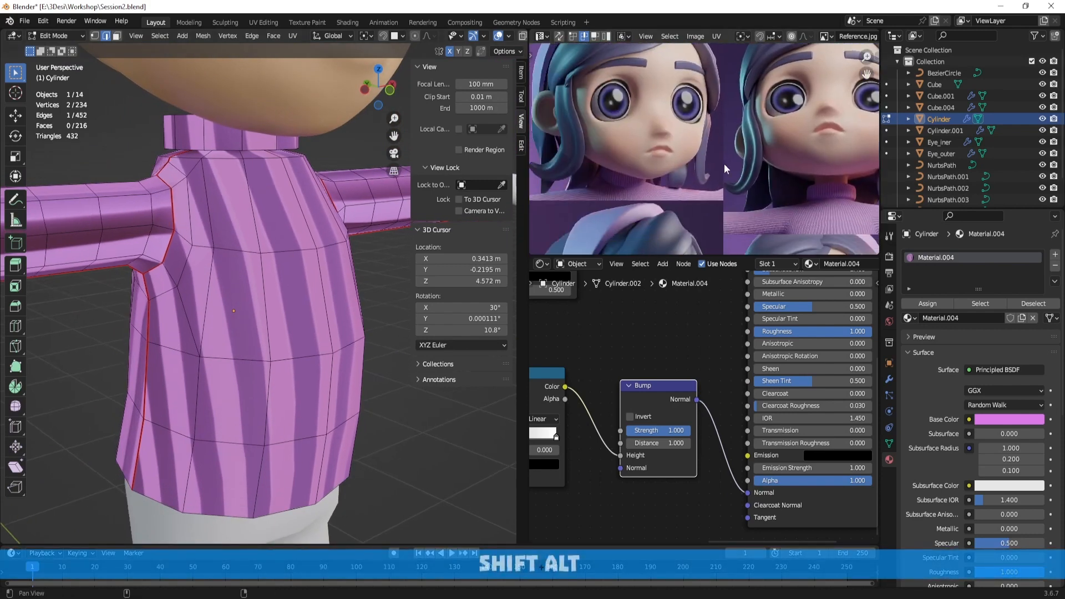
pyautogui.moveTo(682, 213)
pyautogui.keyDown('alt'); pyautogui.keyDown('shift'); pyautogui.mouseDown()
pyautogui.moveTo(727, 155)
pyautogui.moveTo(709, 146)
pyautogui.mouseUp(); pyautogui.keyUp('shift'); pyautogui.keyUp('alt')
pyautogui.scroll(6, 674, 189)
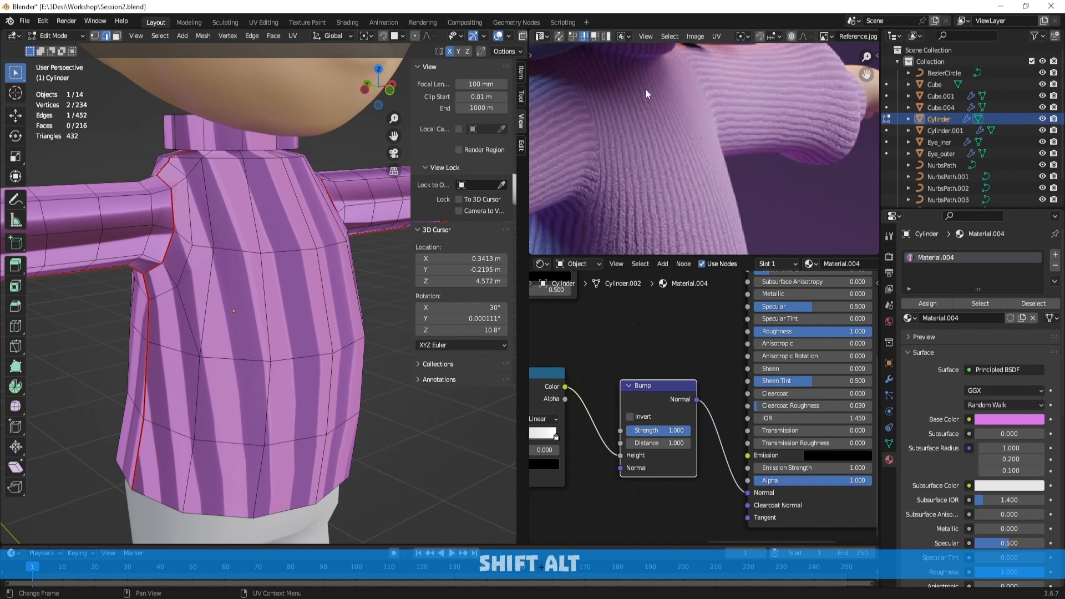
# Move the Wave Texture away from the Mapping node and set the Mapping scale to 10.9 on X, Y and Z
pyautogui.scroll(-5, 666, 372)
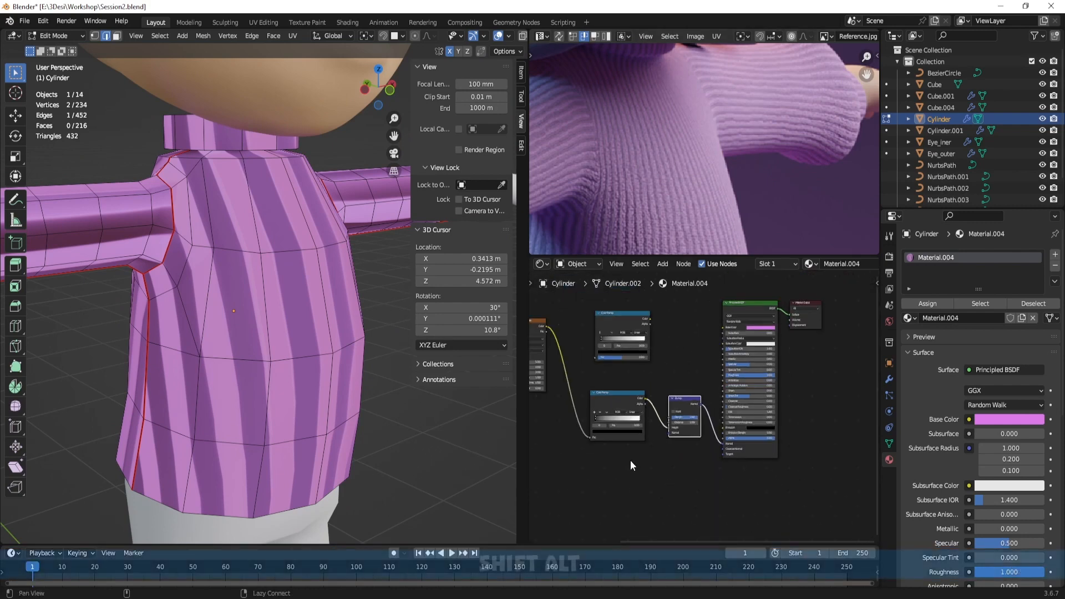
pyautogui.keyDown('alt'); pyautogui.keyDown('shift'); pyautogui.moveTo(551, 439); pyautogui.dragTo(684, 453); pyautogui.keyUp('shift'); pyautogui.keyUp('alt')
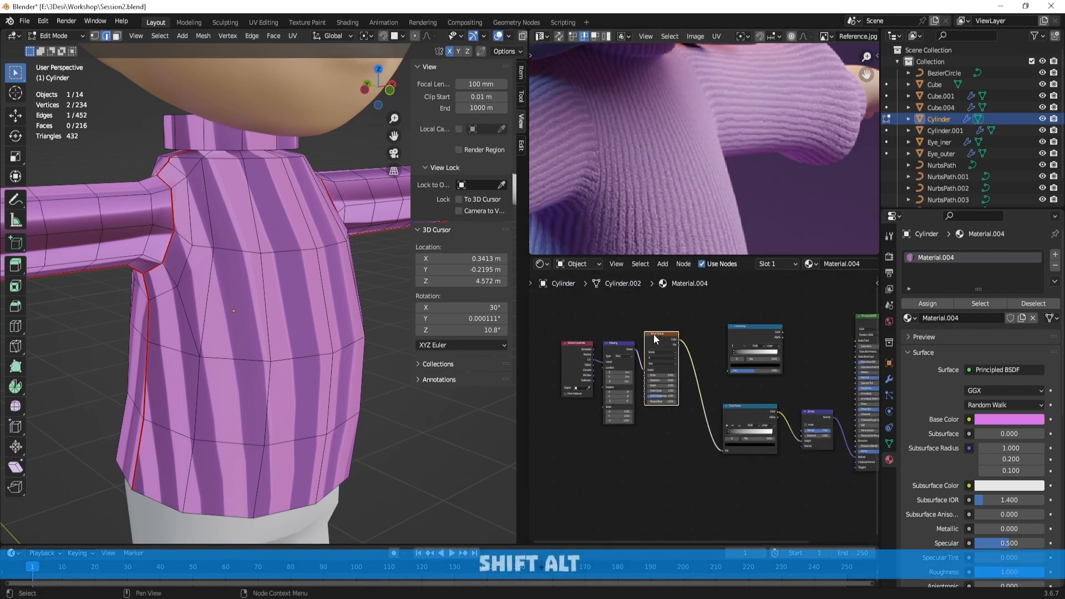
pyautogui.moveTo(653, 336); pyautogui.dragTo(685, 355)
pyautogui.scroll(5, 623, 411)
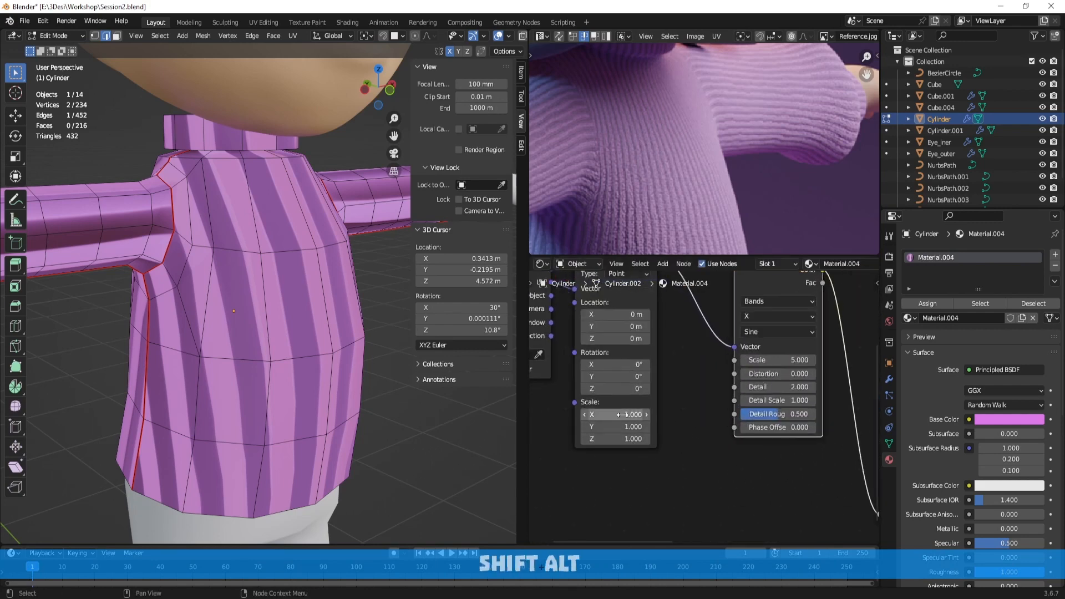
pyautogui.moveTo(622, 415); pyautogui.dragTo(688, 439)
pyautogui.scroll(-2, 682, 431)
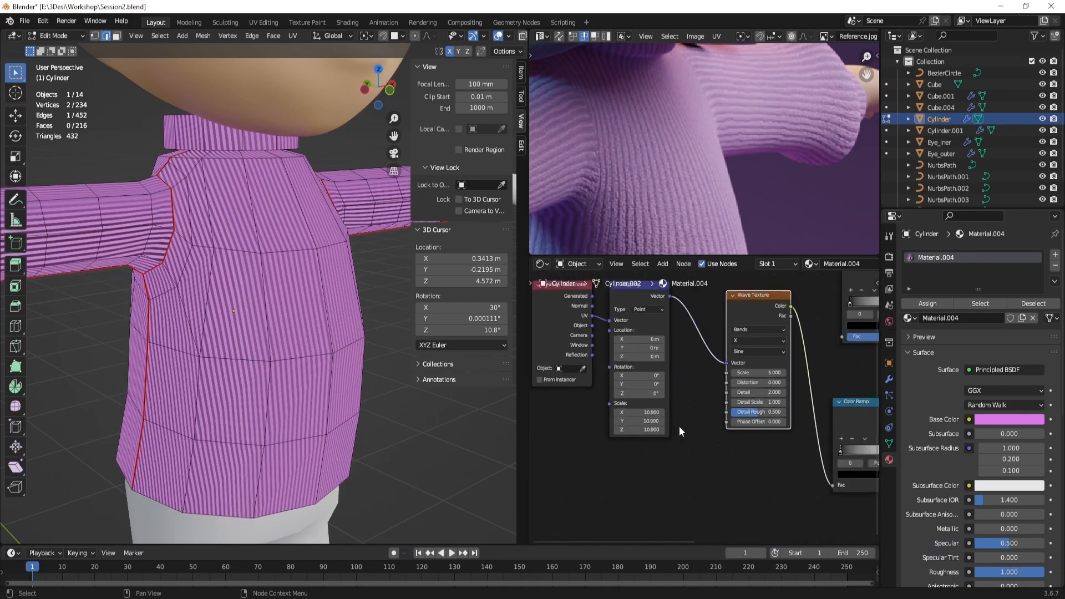
# Set the Bump node's Distance to 0.1
pyautogui.moveTo(857, 484); pyautogui.dragTo(721, 436, button='middle')
pyautogui.moveTo(827, 446); pyautogui.dragTo(772, 435, button='middle')
pyautogui.scroll(4, 771, 435)
pyautogui.moveTo(871, 426); pyautogui.dragTo(737, 435, button='middle')
pyautogui.scroll(8, 711, 412)
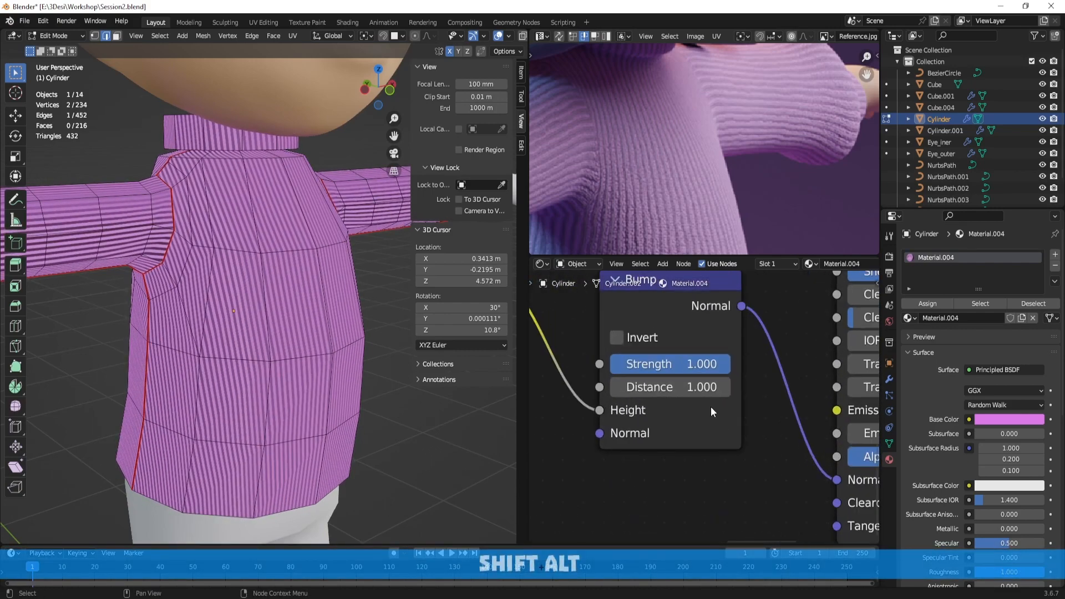
pyautogui.moveTo(404, 389); pyautogui.dragTo(381, 375, button='middle')
pyautogui.scroll(2, 751, 430)
pyautogui.moveTo(775, 447); pyautogui.dragTo(787, 459, button='middle')
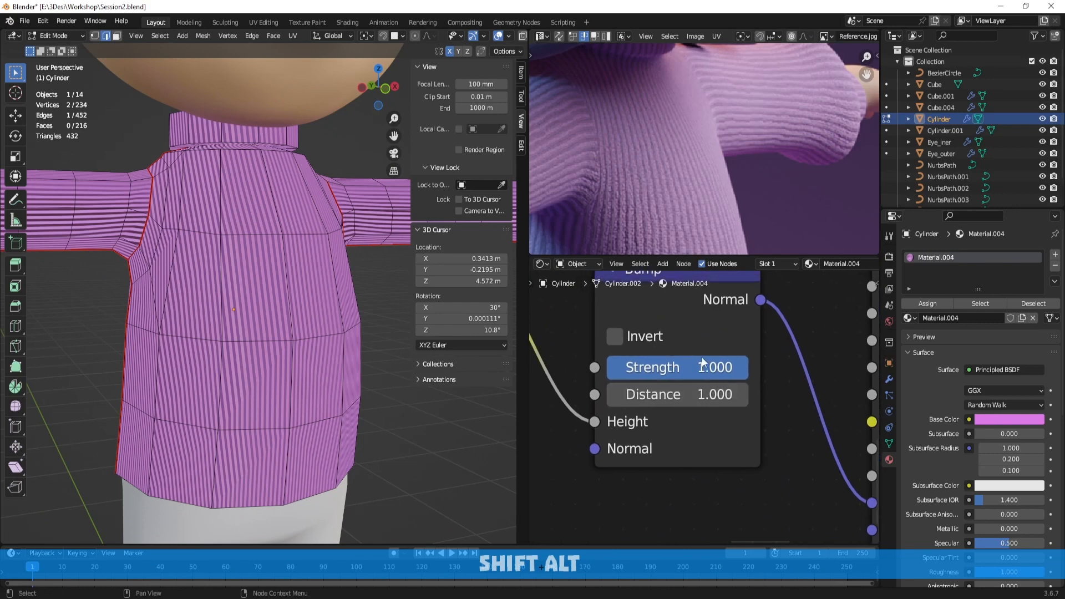
pyautogui.moveTo(702, 394)
pyautogui.mouseDown()
pyautogui.moveTo(643, 395)
pyautogui.moveTo(738, 395)
pyautogui.moveTo(666, 394)
pyautogui.mouseUp()
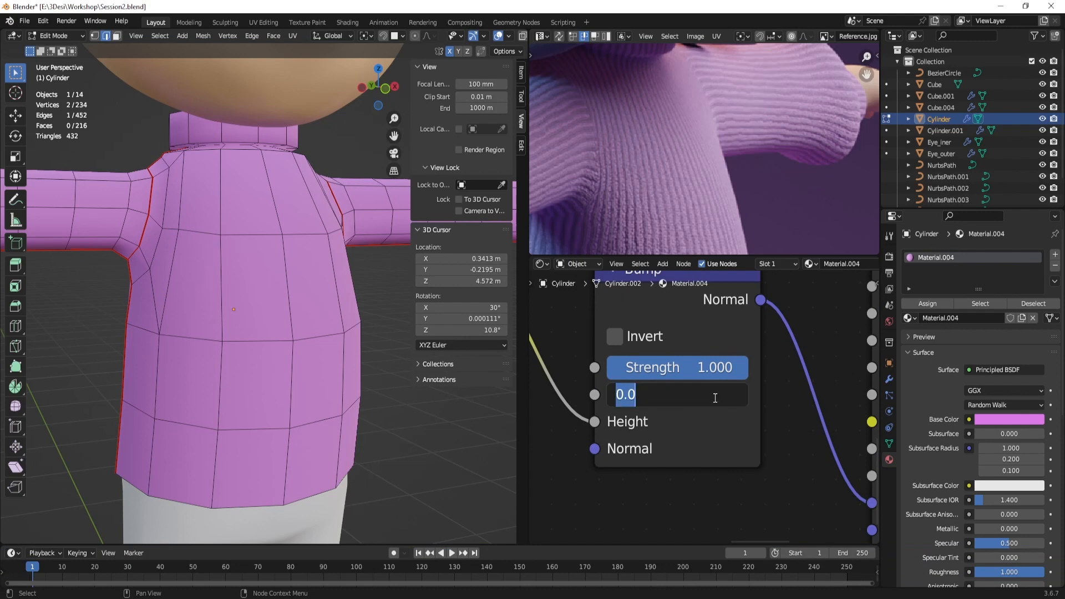
pyautogui.write('0.1')
pyautogui.press('Return')
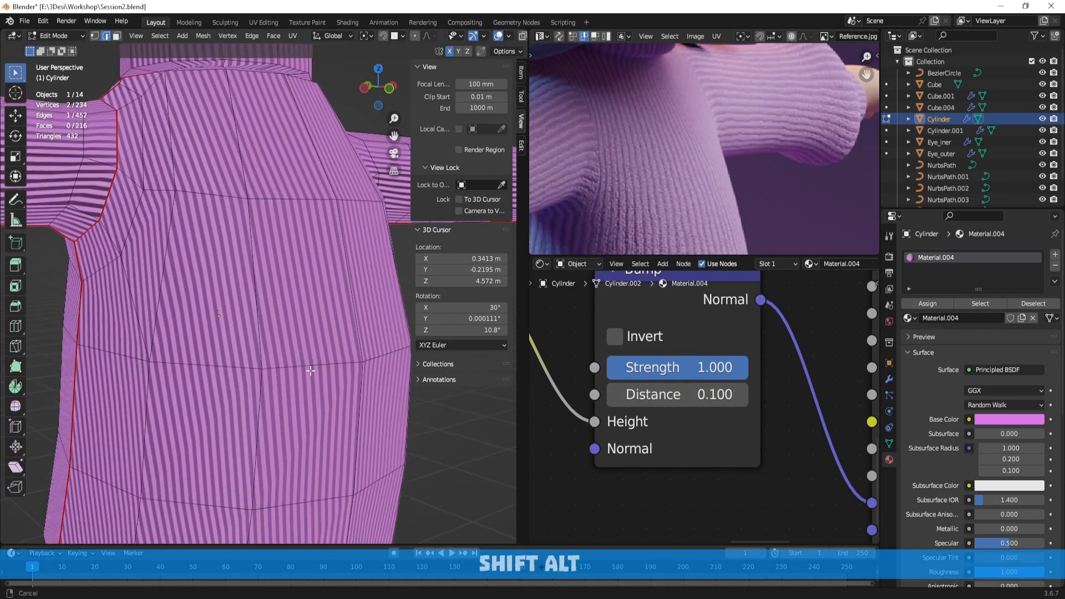
# Reduce the Bump Distance by trying 0.01 and 0.001, and settle on 0.002
pyautogui.click(652, 394)
pyautogui.write('0.01')
pyautogui.press('Return')
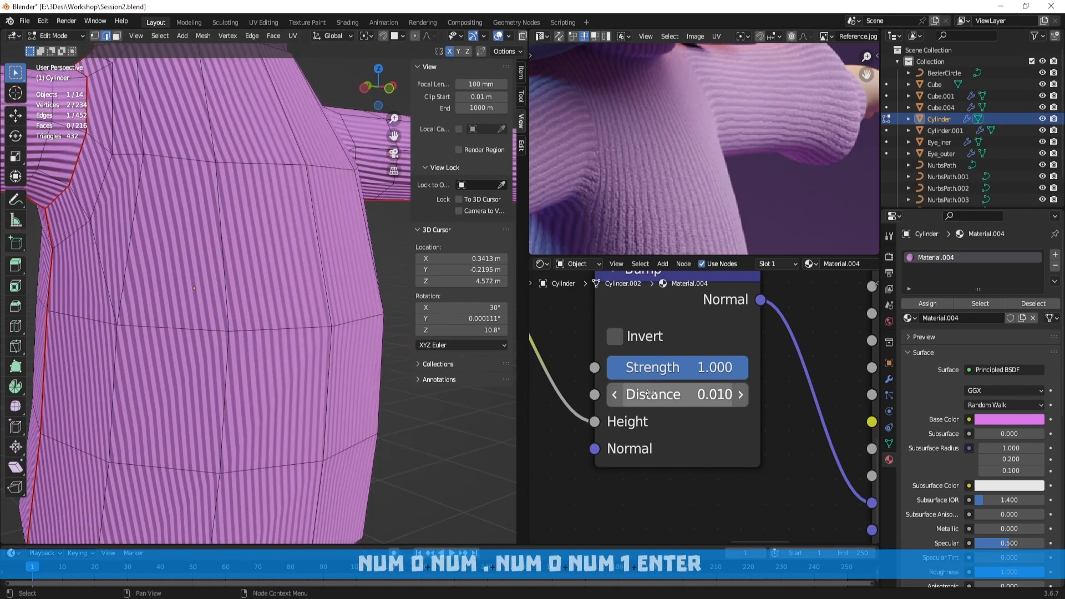
pyautogui.click(652, 394)
pyautogui.write('0.001')
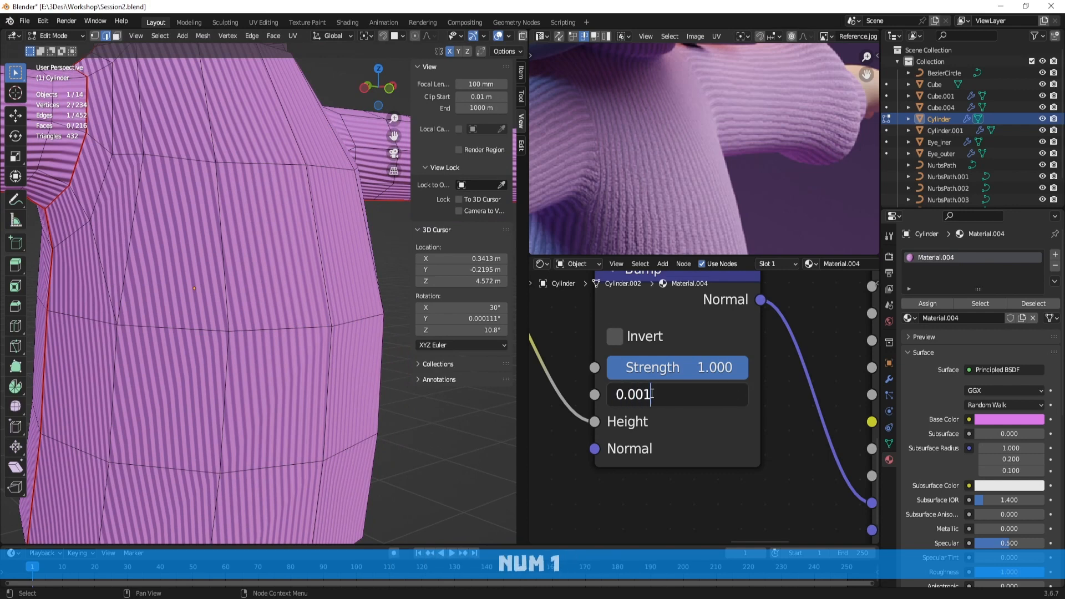
pyautogui.press('Return')
pyautogui.click(652, 394)
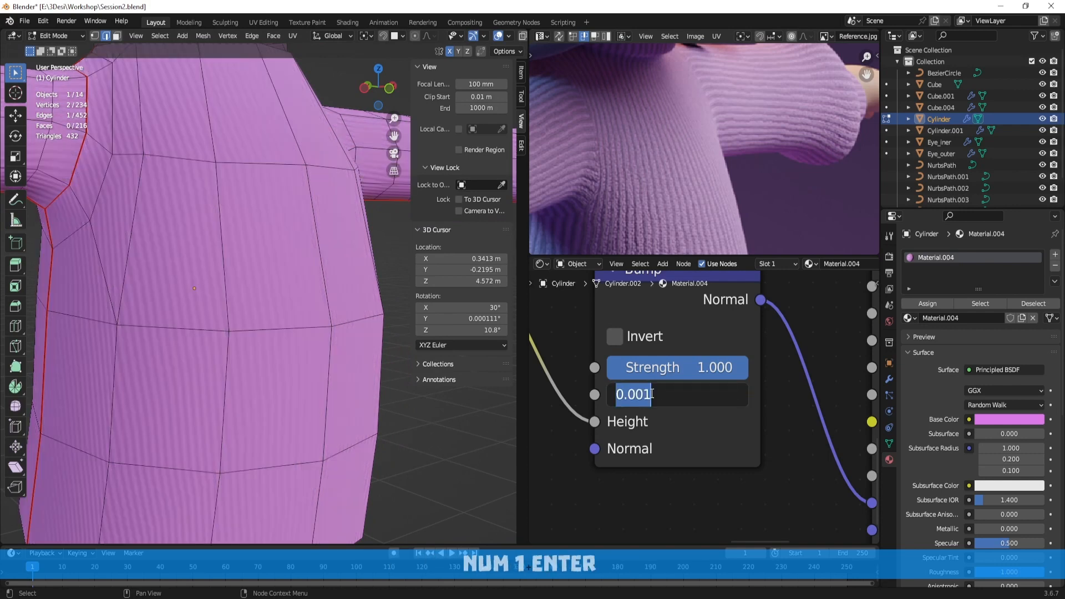
pyautogui.write('0.002')
pyautogui.press('Return')
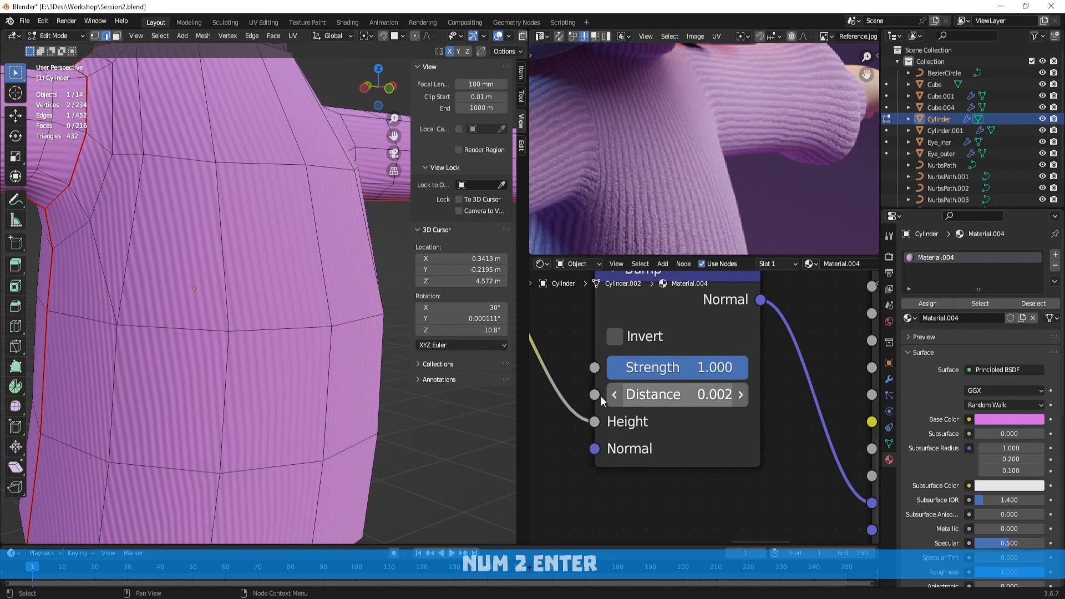
# Return the sweater to Object Mode and deselect it to check the fine ribs on its smooth surface
pyautogui.scroll(-5, 396, 425)
pyautogui.press('Tab')
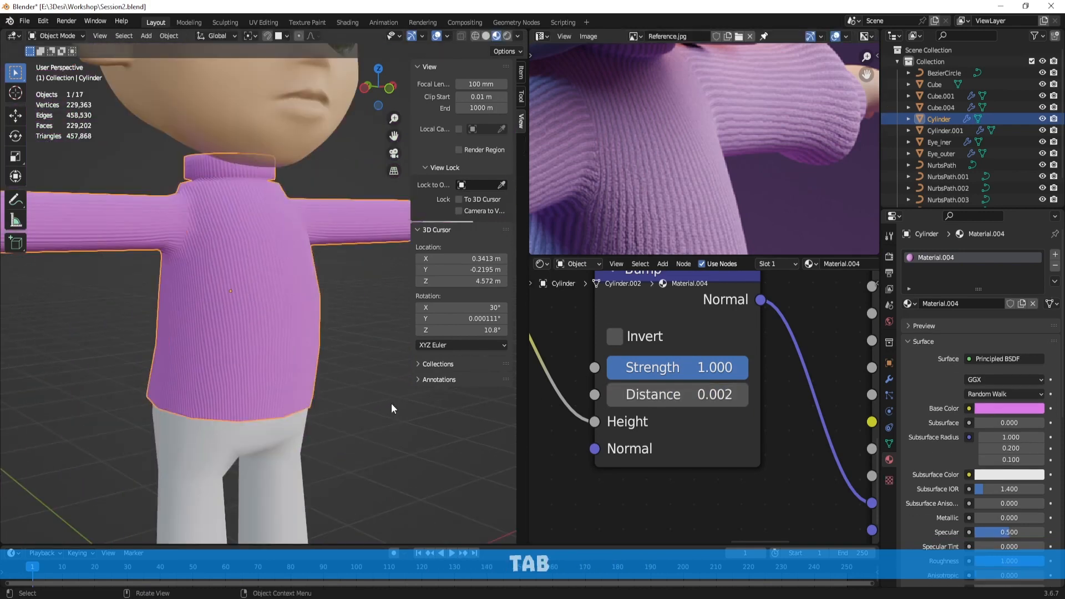
pyautogui.moveTo(391, 404); pyautogui.dragTo(325, 395, button='middle')
pyautogui.scroll(3, 270, 369)
pyautogui.press('alt')
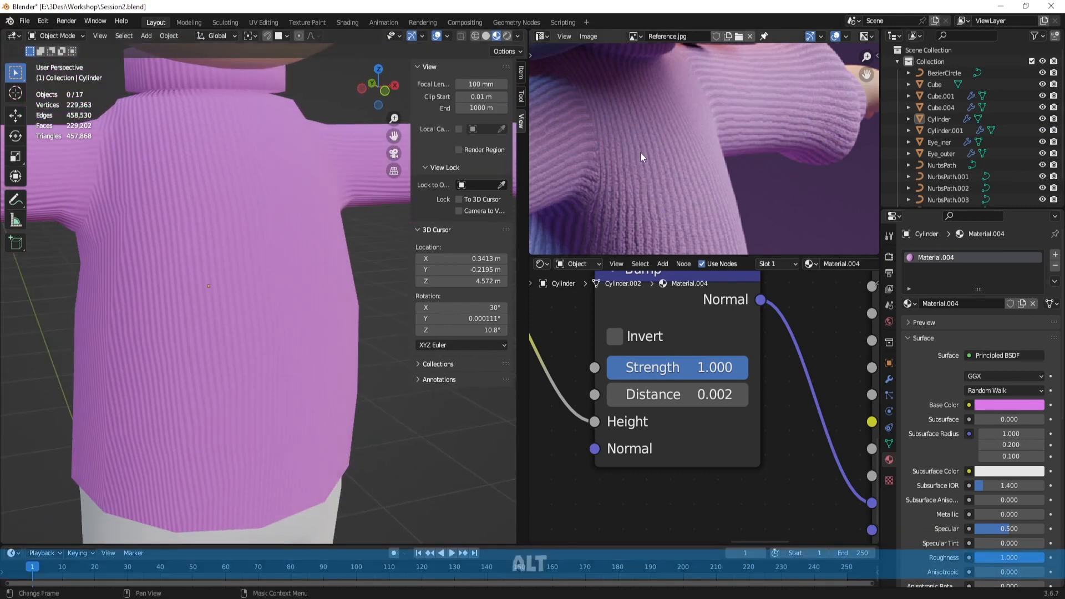
# Set the Wave Texture's Distortion to 4.4 to make the knit ribs slightly wavy
pyautogui.scroll(-2, 770, 428)
pyautogui.keyDown('shift'); pyautogui.moveTo(595, 442); pyautogui.dragTo(739, 448, button='middle'); pyautogui.keyUp('shift')
pyautogui.keyDown('shift'); pyautogui.moveTo(567, 421); pyautogui.dragTo(671, 421, button='middle'); pyautogui.keyUp('shift')
pyautogui.scroll(-6, 671, 422)
pyautogui.keyDown('shift'); pyautogui.moveTo(562, 390); pyautogui.dragTo(684, 421, button='middle'); pyautogui.keyUp('shift')
pyautogui.scroll(6, 684, 420)
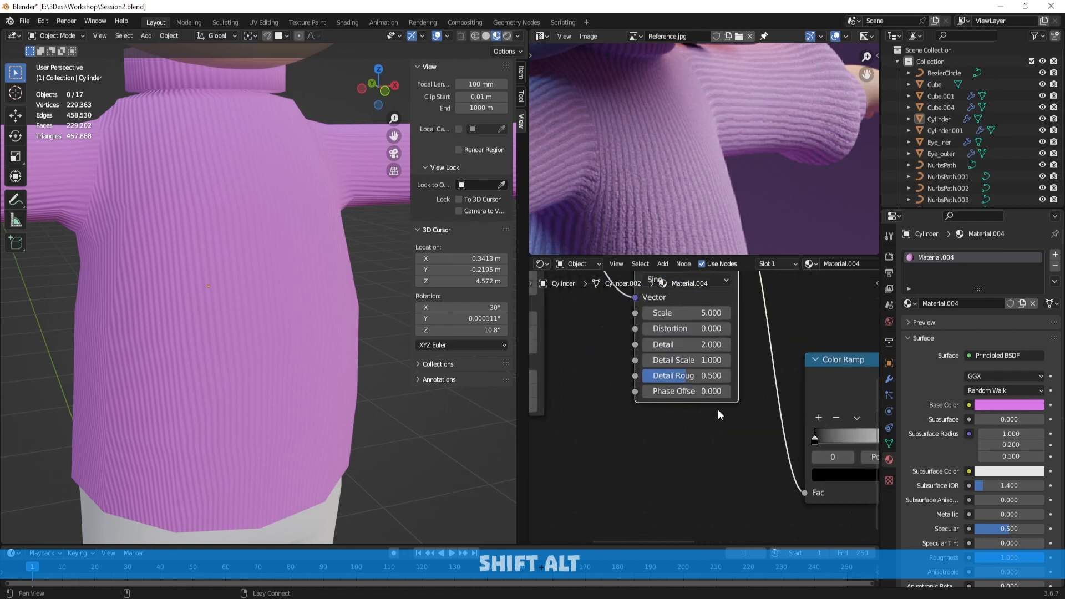
pyautogui.keyDown('alt'); pyautogui.keyDown('shift'); pyautogui.moveTo(760, 413); pyautogui.dragTo(760, 414); pyautogui.keyUp('shift'); pyautogui.keyUp('alt')
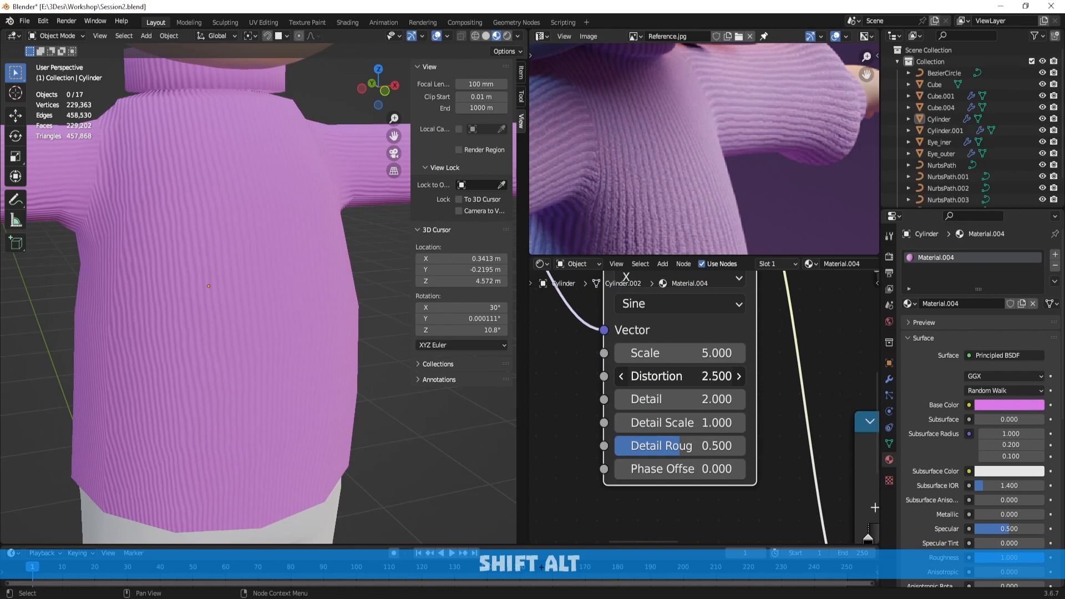
pyautogui.moveTo(680, 376); pyautogui.dragTo(688, 376)
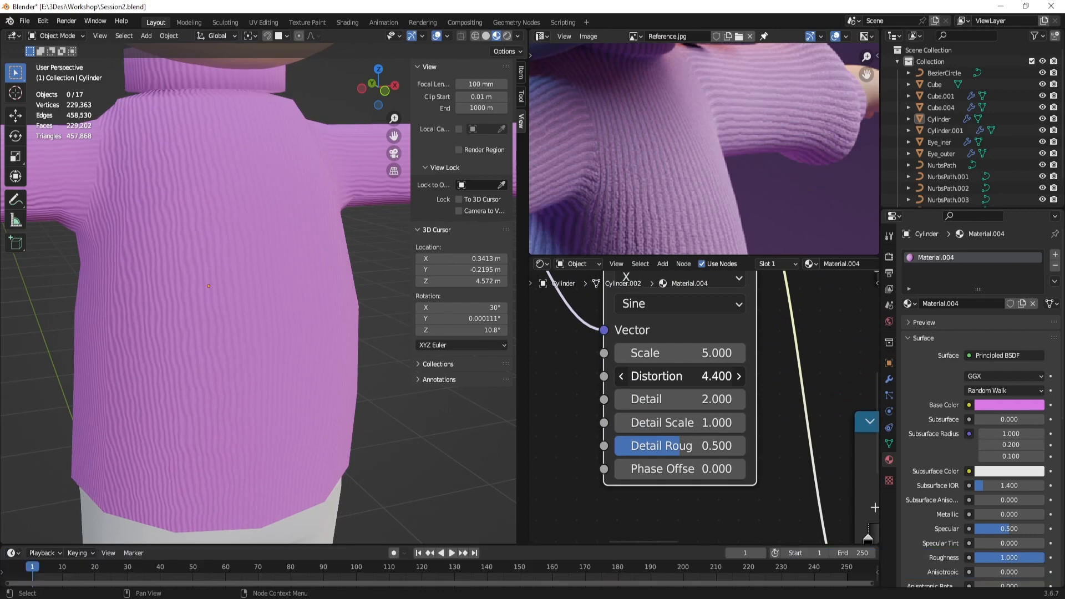
pyautogui.moveTo(283, 305)
pyautogui.mouseDown(button='middle')
pyautogui.moveTo(335, 311)
pyautogui.moveTo(200, 286)
pyautogui.moveTo(264, 314)
pyautogui.moveTo(241, 319)
pyautogui.moveTo(182, 296)
pyautogui.moveTo(354, 306)
pyautogui.moveTo(289, 299)
pyautogui.mouseUp(button='middle')
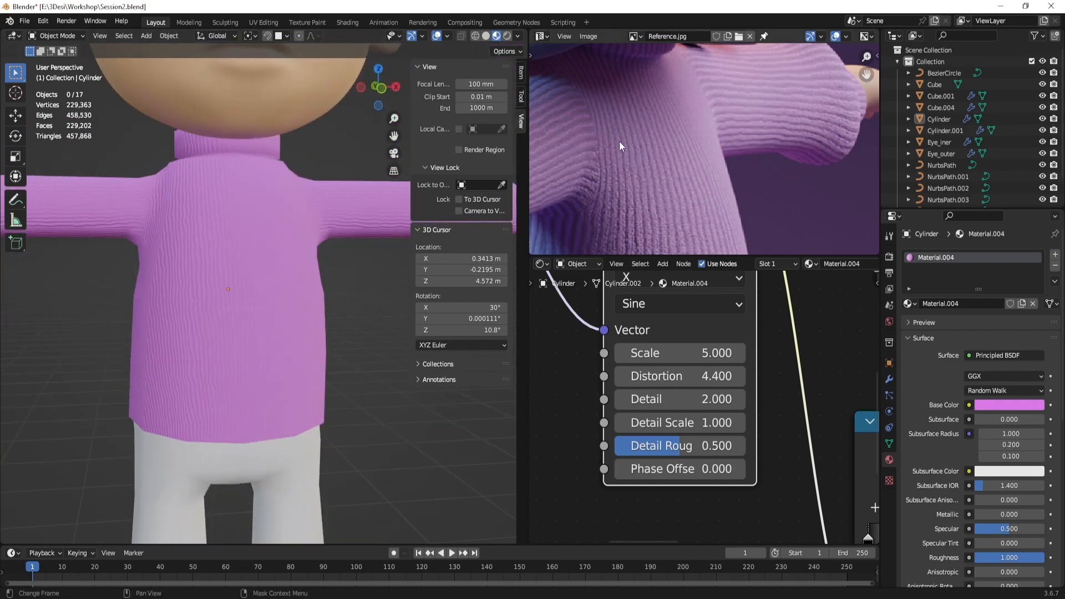
# Copy the pink Base Color of the Principled BSDF
pyautogui.scroll(-14, 710, 407)
pyautogui.hotkey('shift', 'alt')
pyautogui.scroll(5, 748, 394)
pyautogui.moveTo(748, 392); pyautogui.dragTo(708, 434, button='middle')
pyautogui.scroll(-1, 708, 433)
pyautogui.moveTo(872, 365); pyautogui.dragTo(757, 407, button='middle')
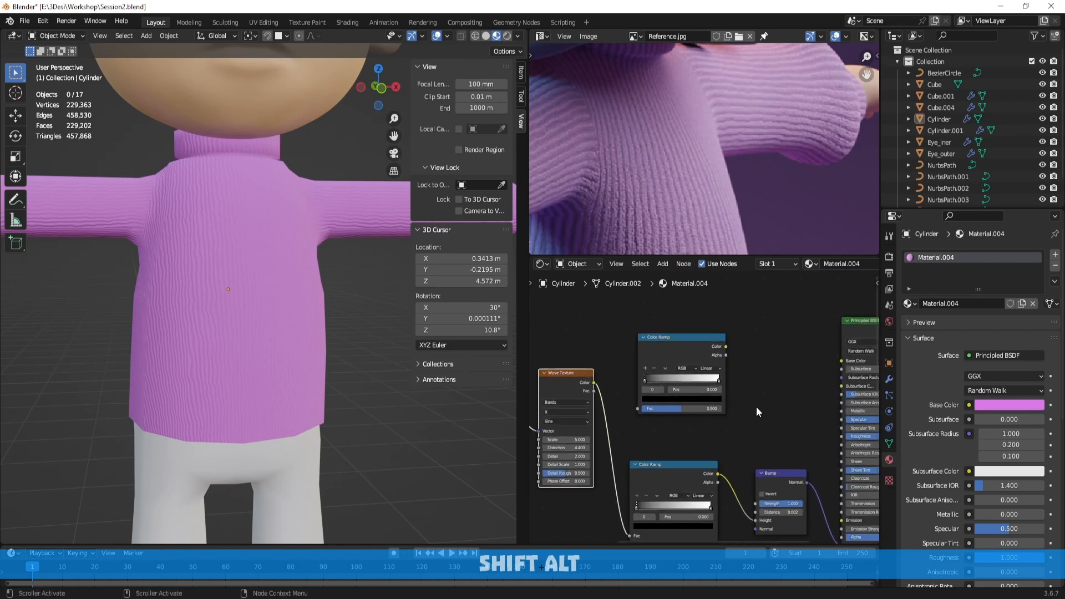
pyautogui.scroll(1, 825, 382)
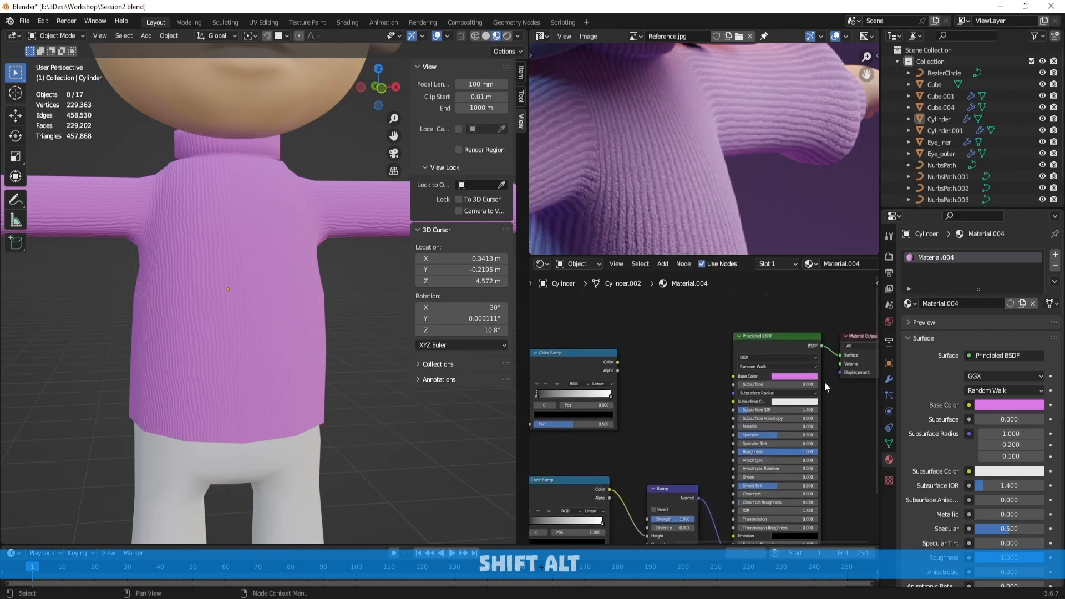
pyautogui.click(794, 375)
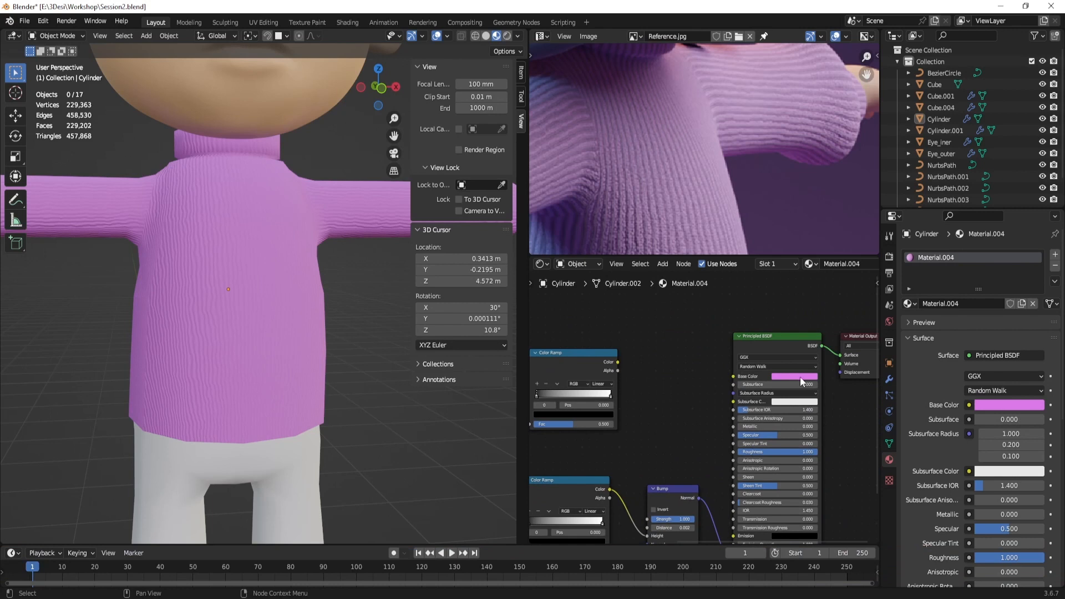
pyautogui.hotkey('ctrl', 'c')
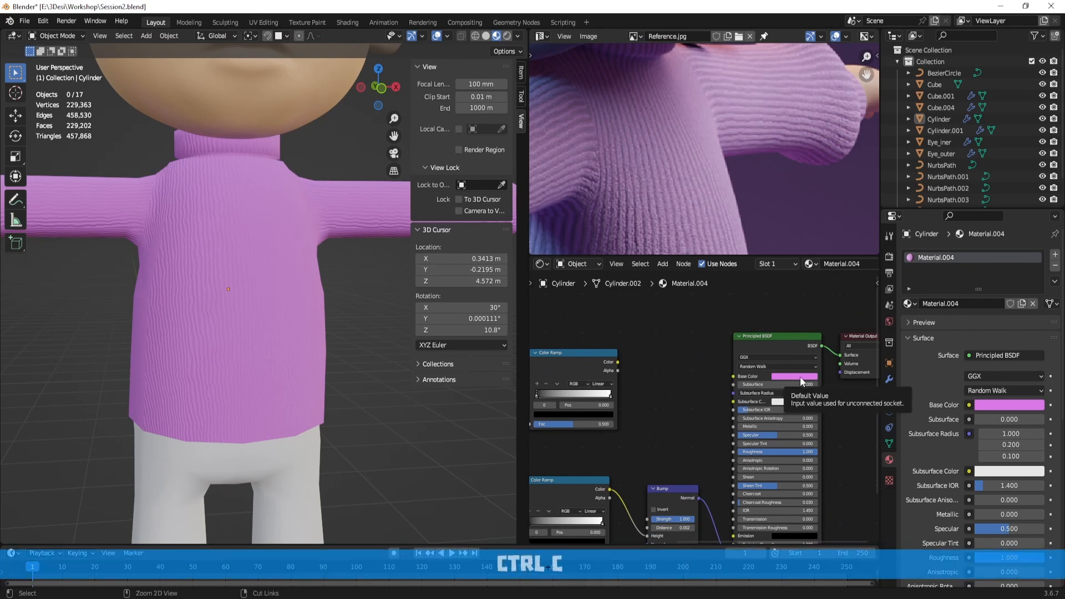
# Paste the copied pink onto the white stop of the upper Color Ramp
pyautogui.scroll(3, 668, 414)
pyautogui.keyDown('alt'); pyautogui.keyDown('shift'); pyautogui.moveTo(649, 416); pyautogui.dragTo(751, 411, button='middle'); pyautogui.keyUp('shift'); pyautogui.keyUp('alt')
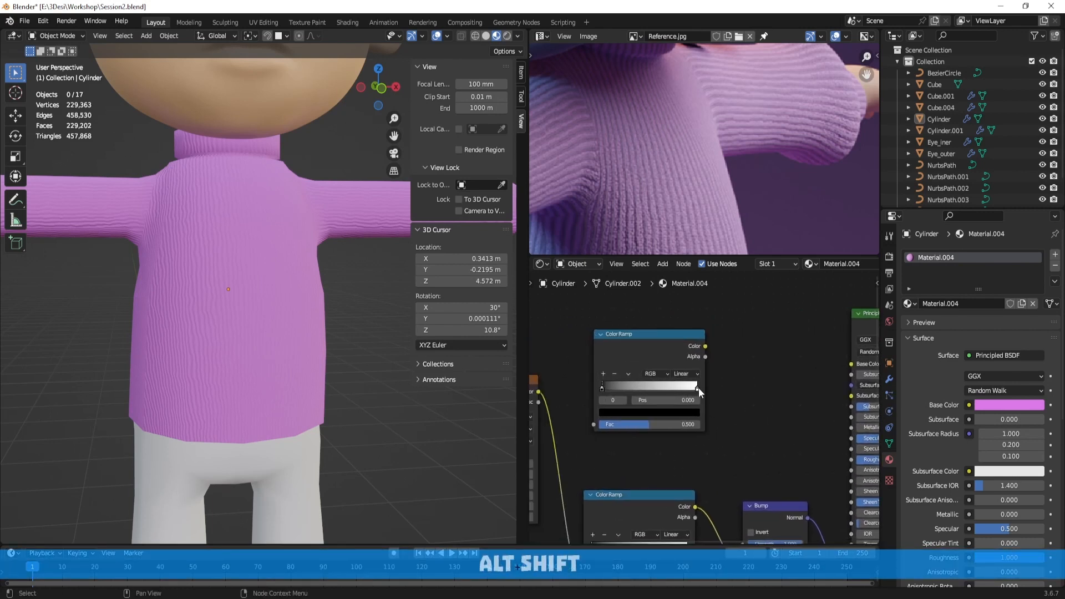
pyautogui.click(697, 388)
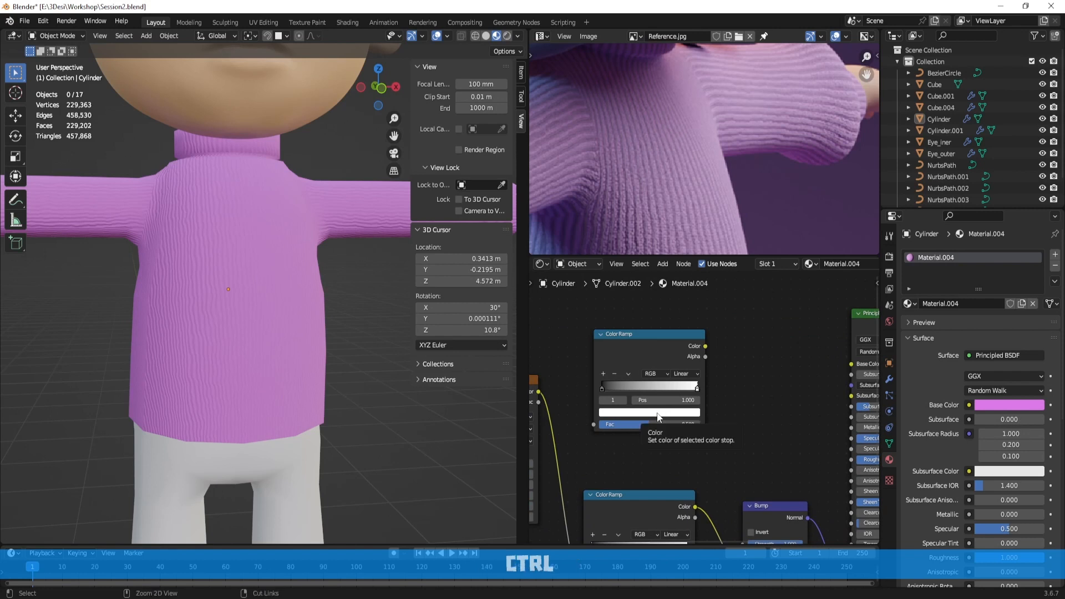
pyautogui.hotkey('ctrl', 'v')
# Paste the copied pink onto the black stop of the upper Color Ramp and darken it to a deeper purple
pyautogui.keyDown('alt'); pyautogui.keyDown('shift'); pyautogui.moveTo(725, 399); pyautogui.dragTo(775, 388, button='middle'); pyautogui.keyUp('shift'); pyautogui.keyUp('alt')
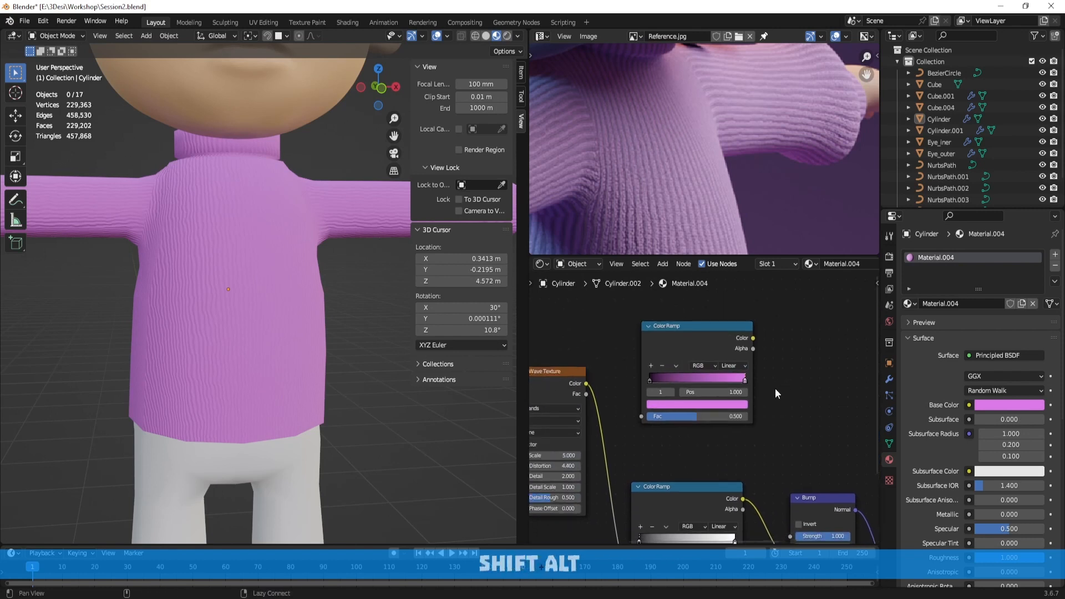
pyautogui.click(650, 379)
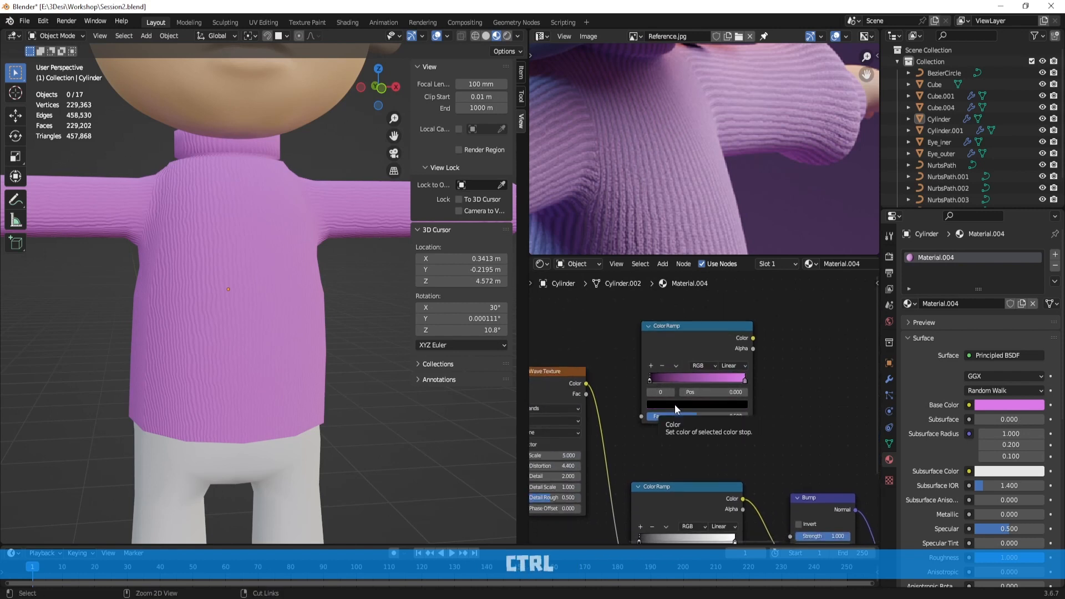
pyautogui.hotkey('ctrl', 'v')
pyautogui.click(678, 404)
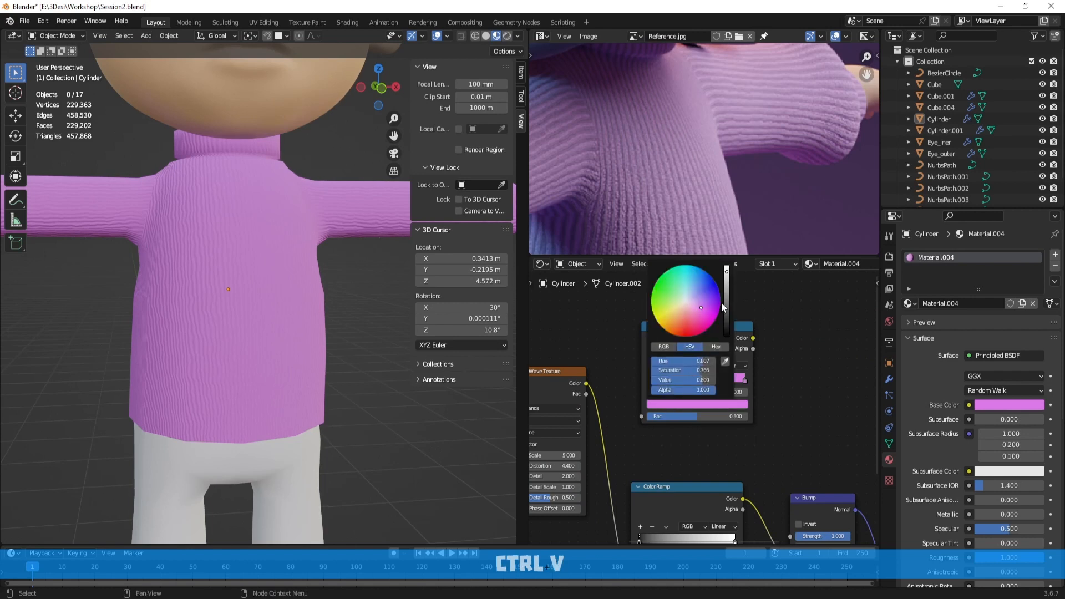
pyautogui.moveTo(726, 286); pyautogui.dragTo(726, 284)
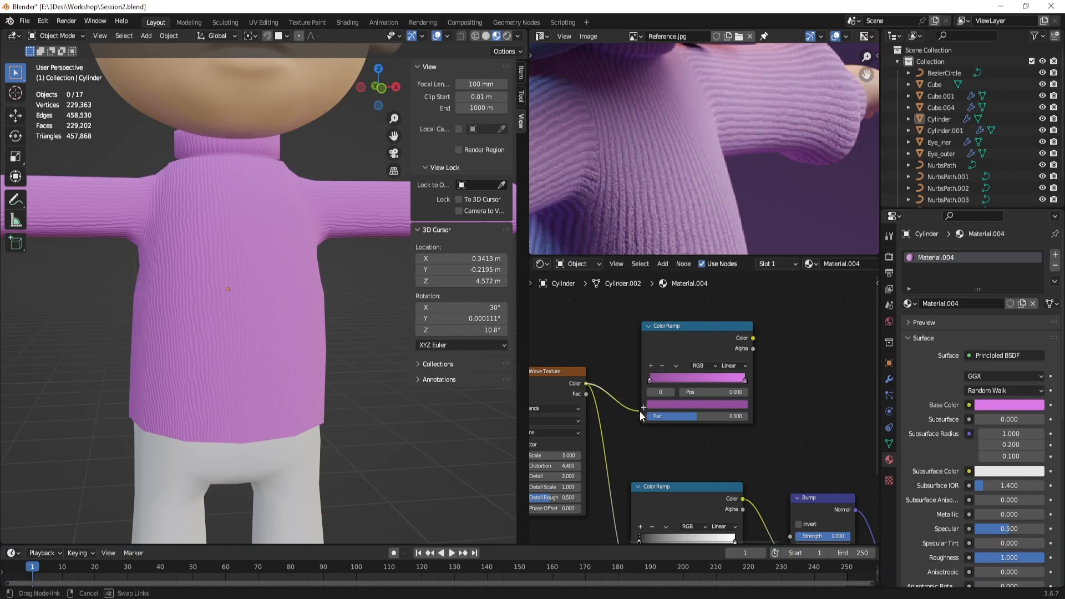
# Connect the Wave Texture's Color to the upper Color Ramp's Fac and the ramp's Color to the Principled BSDF Base Color
pyautogui.moveTo(641, 411); pyautogui.dragTo(644, 414)
pyautogui.keyDown('alt'); pyautogui.keyDown('shift'); pyautogui.moveTo(795, 350); pyautogui.dragTo(653, 397); pyautogui.keyUp('shift'); pyautogui.keyUp('alt')
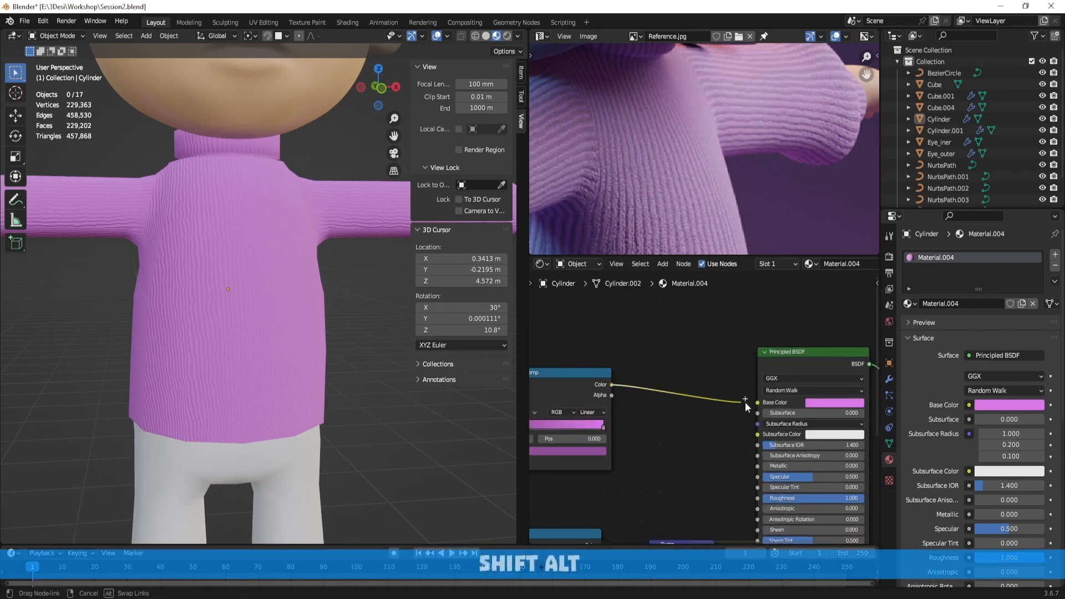
pyautogui.keyDown('alt'); pyautogui.keyDown('shift'); pyautogui.moveTo(745, 402); pyautogui.dragTo(757, 403); pyautogui.keyUp('shift'); pyautogui.keyUp('alt')
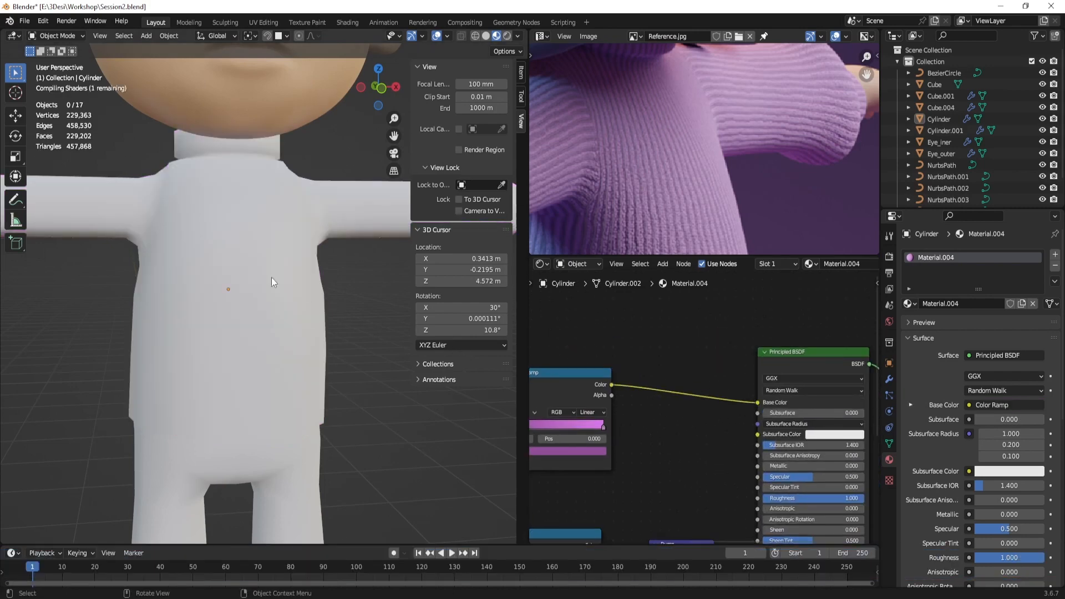
pyautogui.moveTo(241, 275); pyautogui.dragTo(267, 285, button='middle')
pyautogui.scroll(-3, 243, 274)
pyautogui.scroll(2, 221, 278)
# Try a Distance of 0.01 on the Bump node and settle on 0.001 for shallower ribs
pyautogui.keyDown('alt'); pyautogui.keyDown('shift'); pyautogui.moveTo(684, 541); pyautogui.dragTo(683, 443); pyautogui.keyUp('shift'); pyautogui.keyUp('alt')
pyautogui.scroll(3, 682, 443)
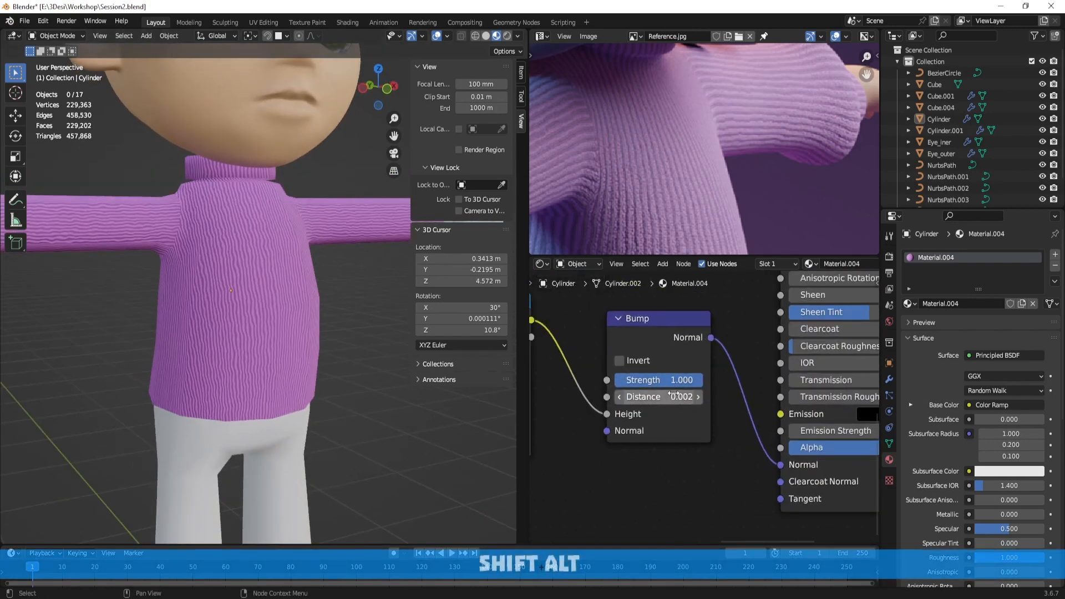
pyautogui.write('0.01')
pyautogui.press('Return')
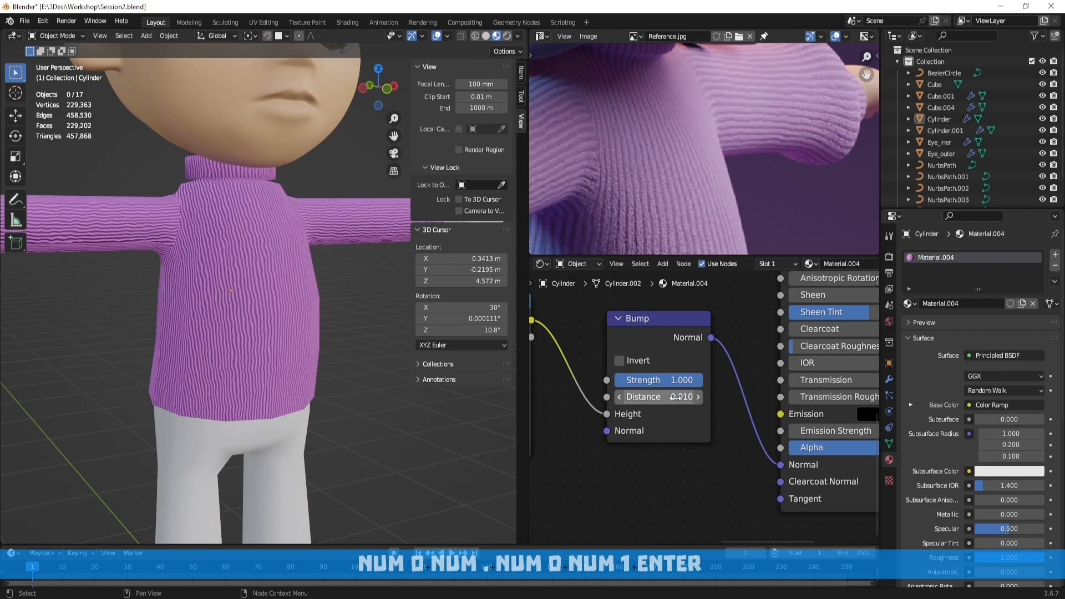
pyautogui.write('0.001')
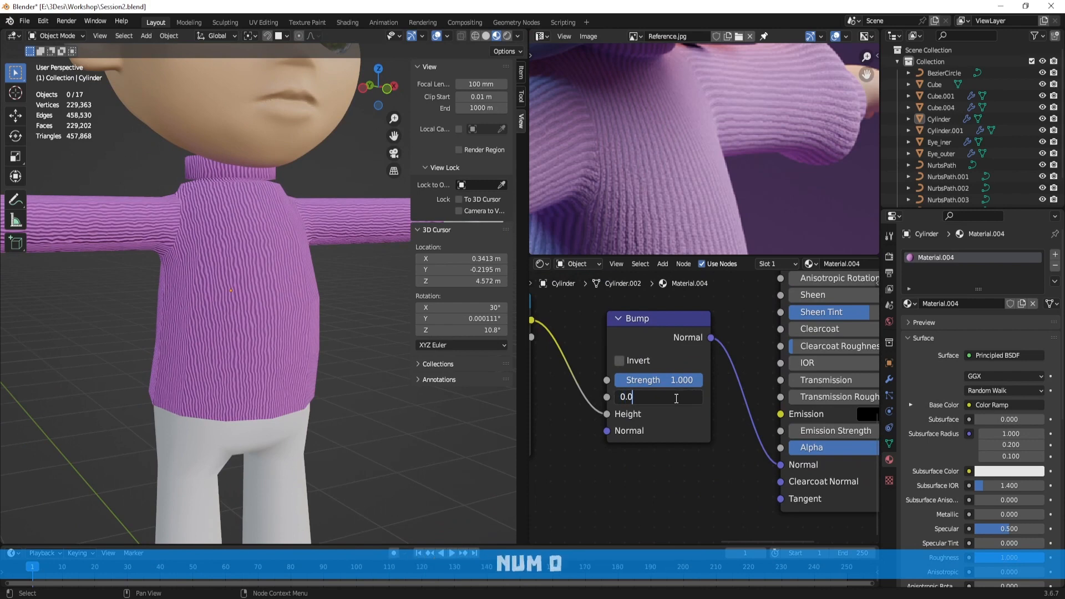
pyautogui.press('Return')
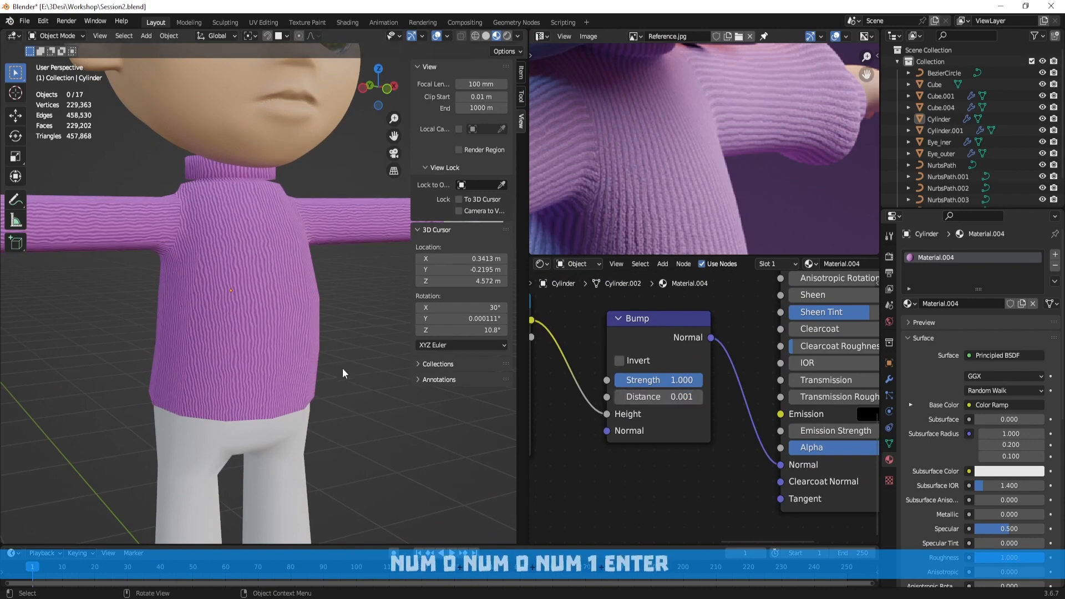
pyautogui.moveTo(342, 367); pyautogui.dragTo(276, 422, button='middle')
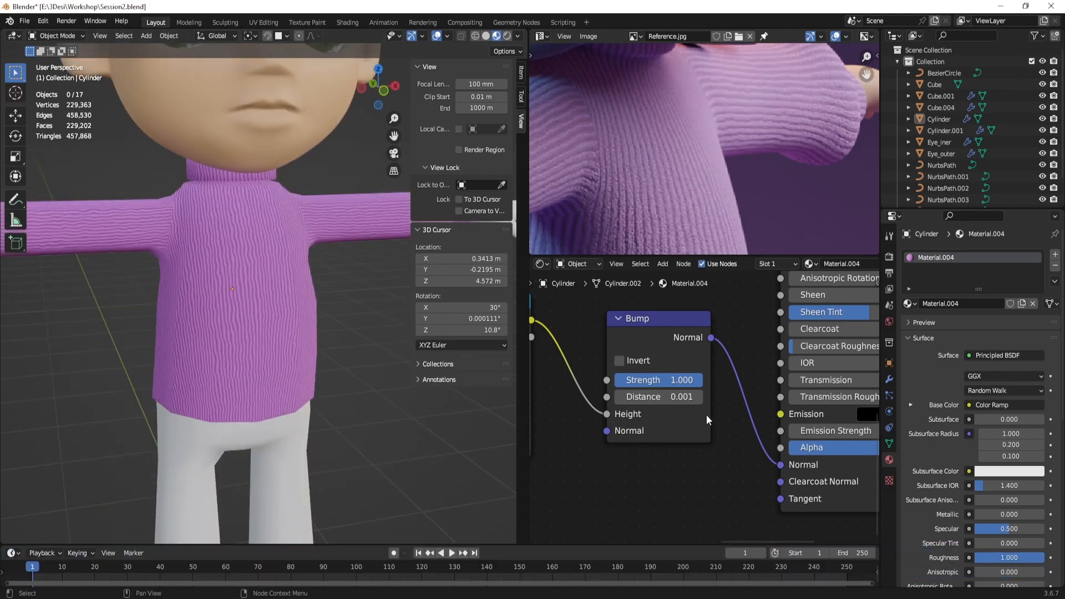
# Raise the Sheen of the sweater's Principled BSDF to 1.000 and check the look on the whole character
pyautogui.scroll(-3, 705, 419)
pyautogui.moveTo(701, 358); pyautogui.dragTo(603, 418, button='middle')
pyautogui.scroll(3, 627, 368)
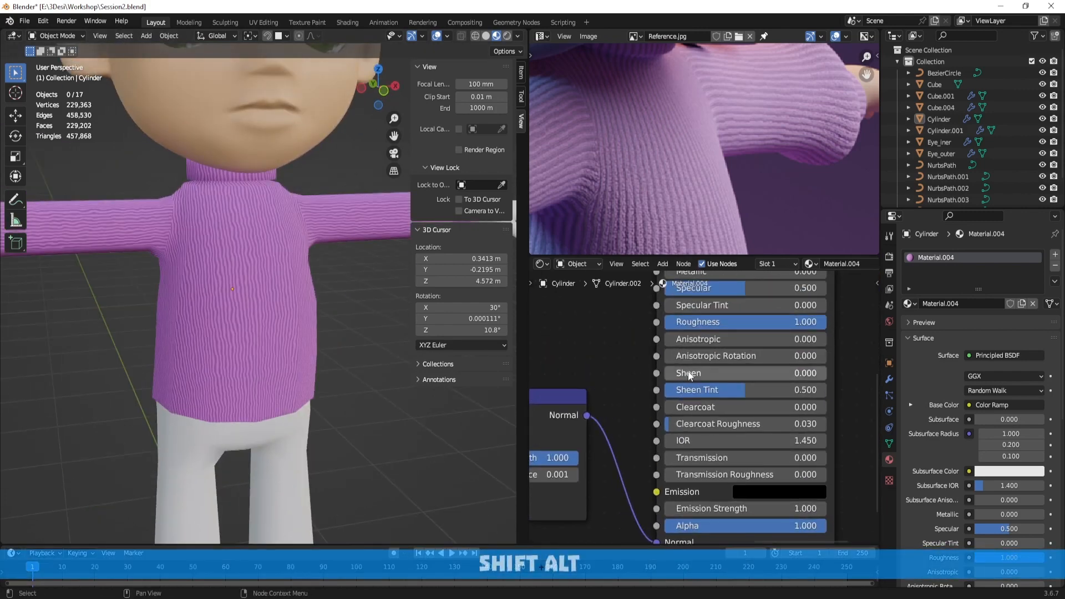
pyautogui.moveTo(689, 371); pyautogui.dragTo(849, 372)
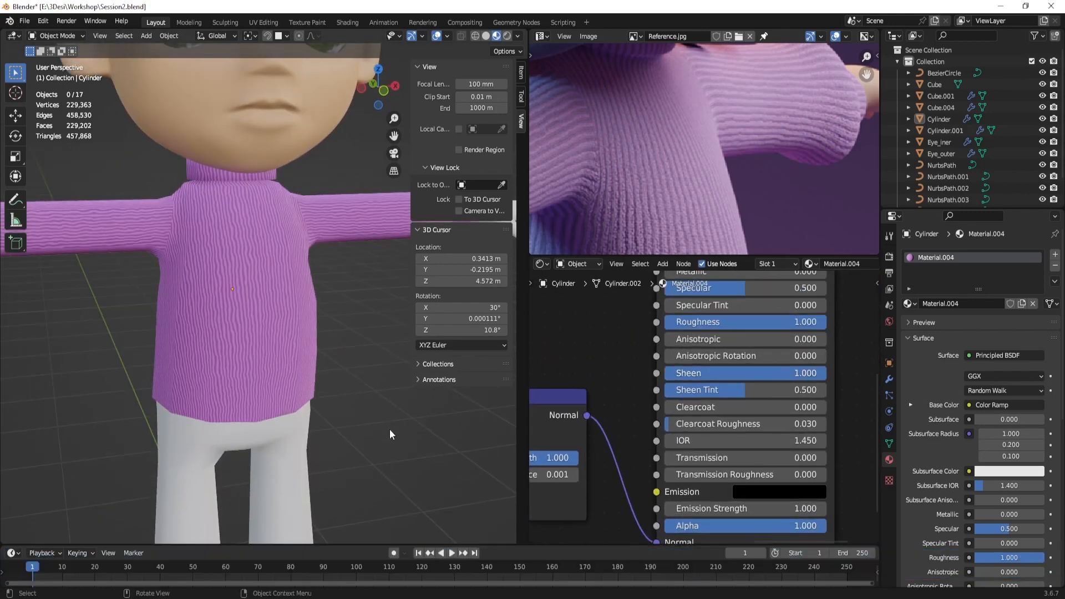
pyautogui.moveTo(390, 429); pyautogui.dragTo(308, 355, button='middle')
pyautogui.scroll(3, 279, 354)
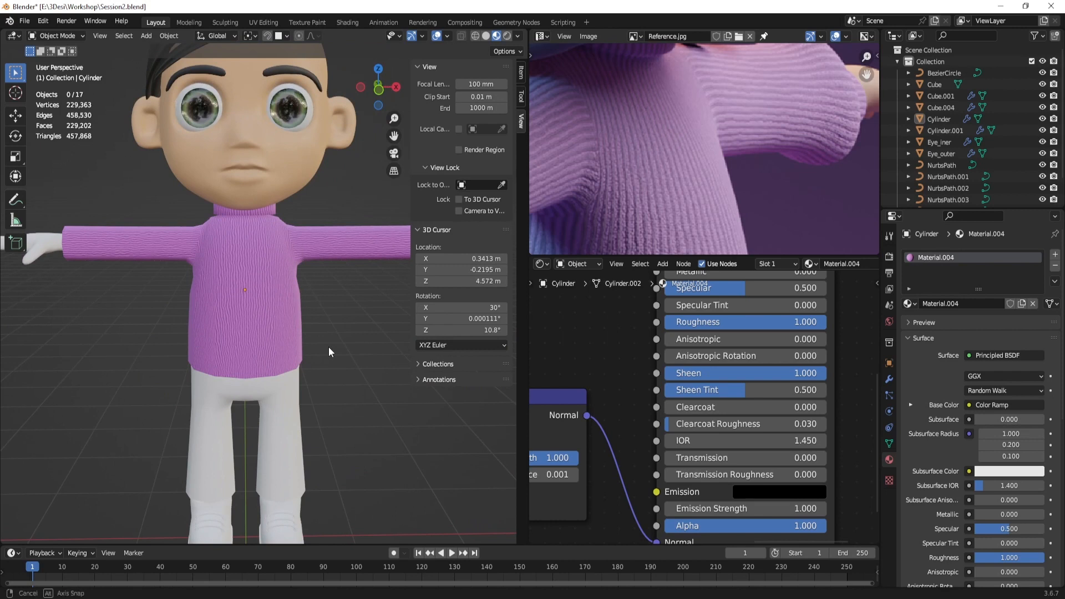
pyautogui.scroll(-2, 329, 348)
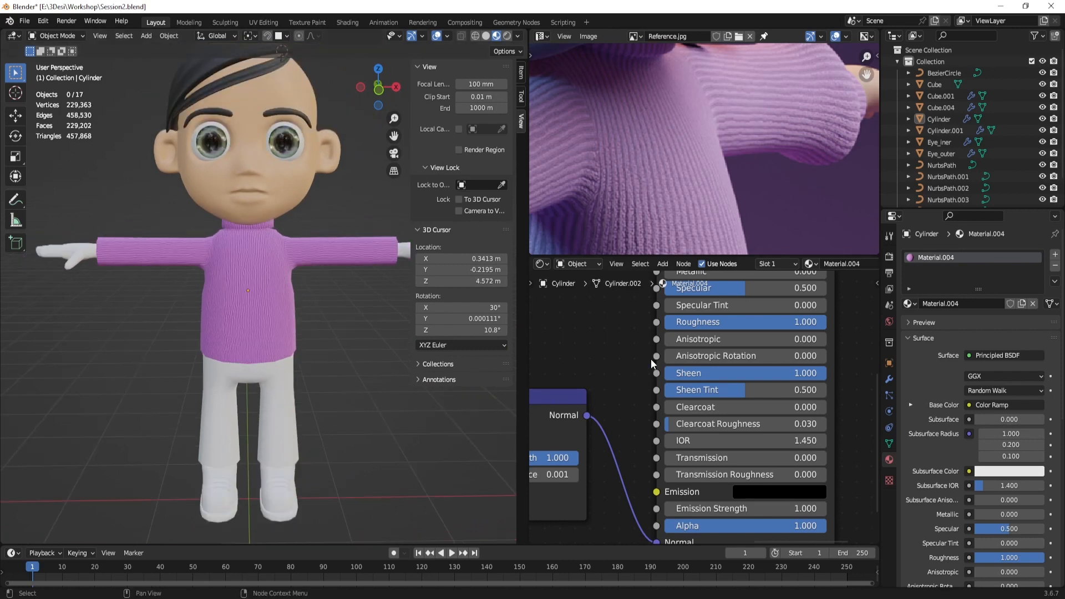
# Lower the Roughness of the sweater material to 0.750 and inspect the knit up close and from afar
pyautogui.moveTo(634, 364); pyautogui.dragTo(622, 420, button='middle')
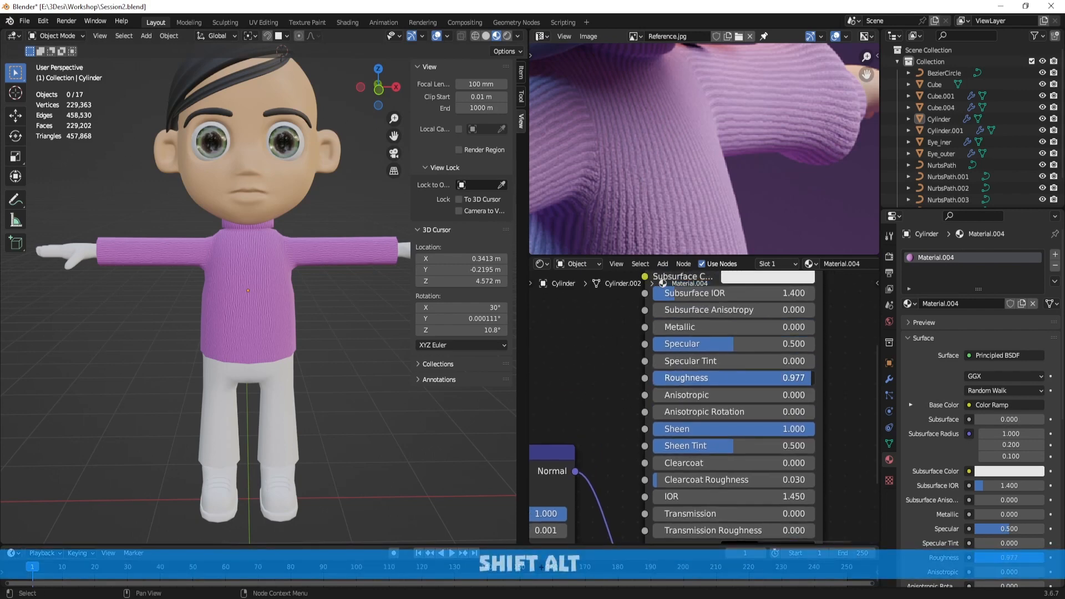
pyautogui.moveTo(695, 378)
pyautogui.mouseDown()
pyautogui.moveTo(787, 378)
pyautogui.moveTo(773, 378)
pyautogui.mouseUp()
pyautogui.scroll(5, 308, 338)
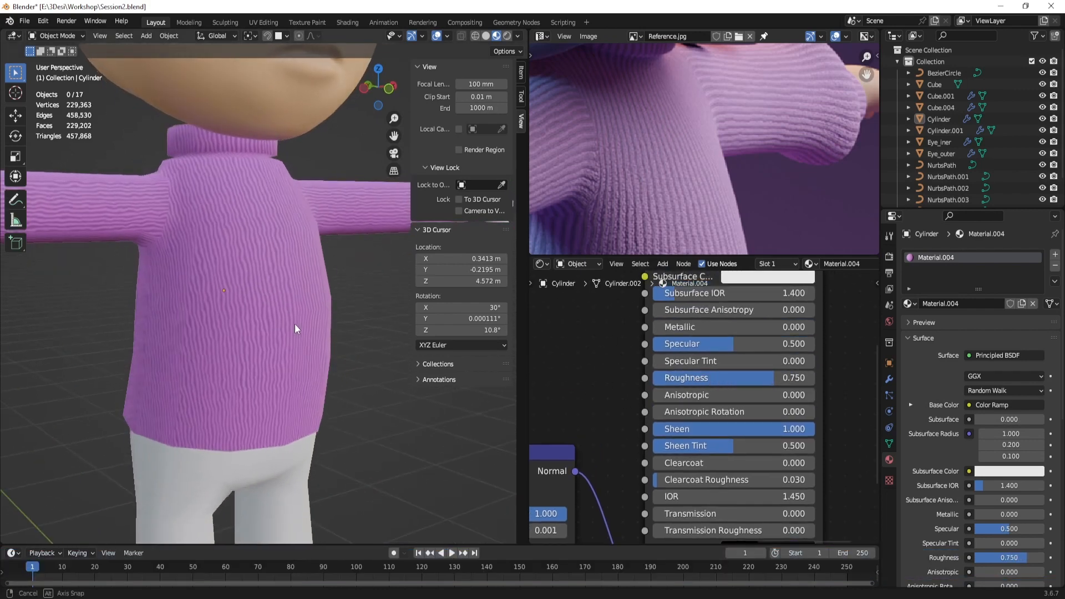
pyautogui.moveTo(295, 324); pyautogui.dragTo(349, 326, button='middle')
pyautogui.scroll(-5, 337, 328)
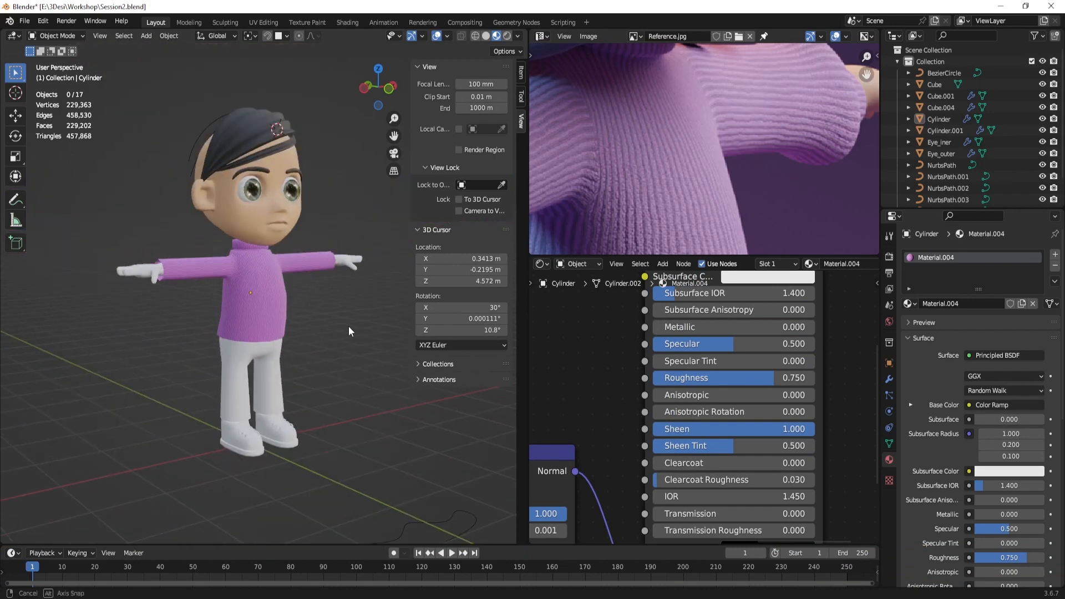
# Set the sweater's Subdivision Surface level to 1 and deselect it to inspect the smoothed shape
pyautogui.click(271, 305)
pyautogui.hotkey('ctrl', '1')
pyautogui.click(325, 324)
pyautogui.scroll(5, 327, 324)
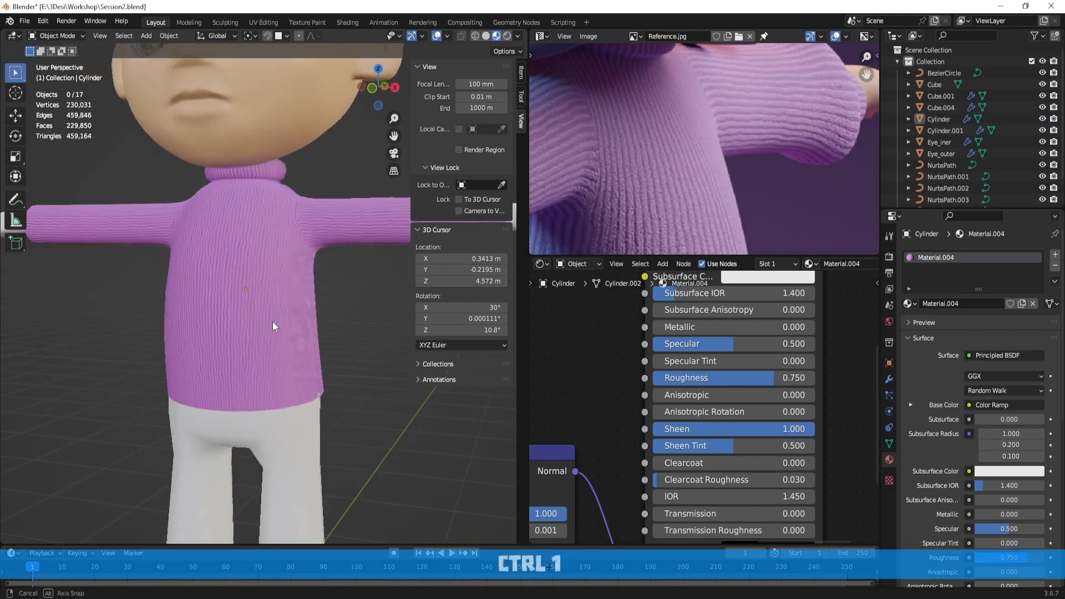
pyautogui.moveTo(272, 322); pyautogui.dragTo(284, 368, button='middle')
pyautogui.scroll(-3, 295, 340)
# Scale the sweater's bottom hem edge loop slightly outward in Edit Mode and return to Object Mode
pyautogui.click(282, 333)
pyautogui.press('Tab')
pyautogui.press('2')
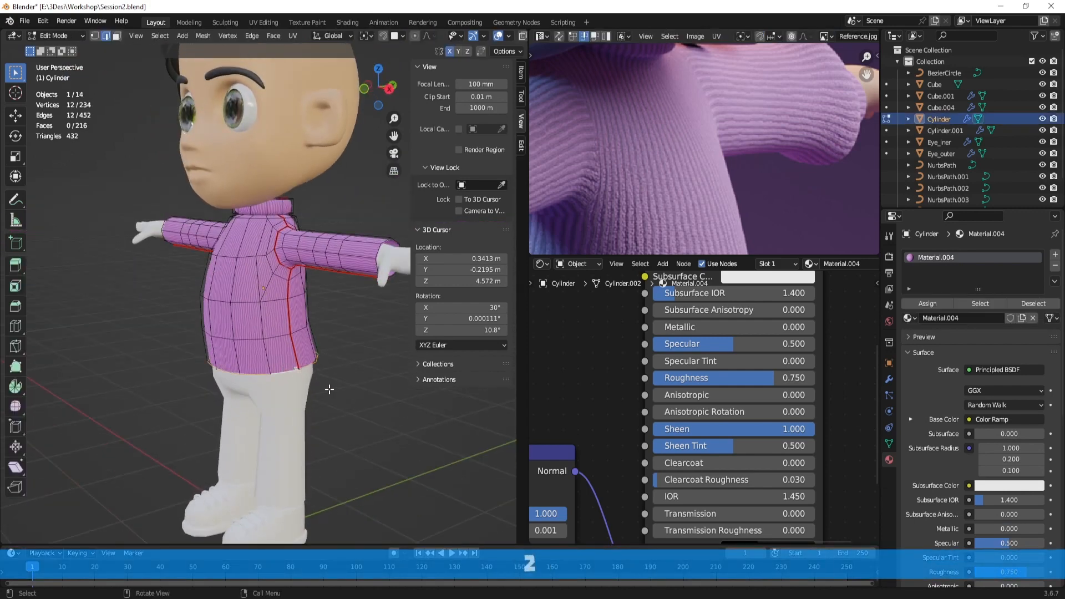
pyautogui.press('s')
pyautogui.click(336, 390)
pyautogui.press('Tab')
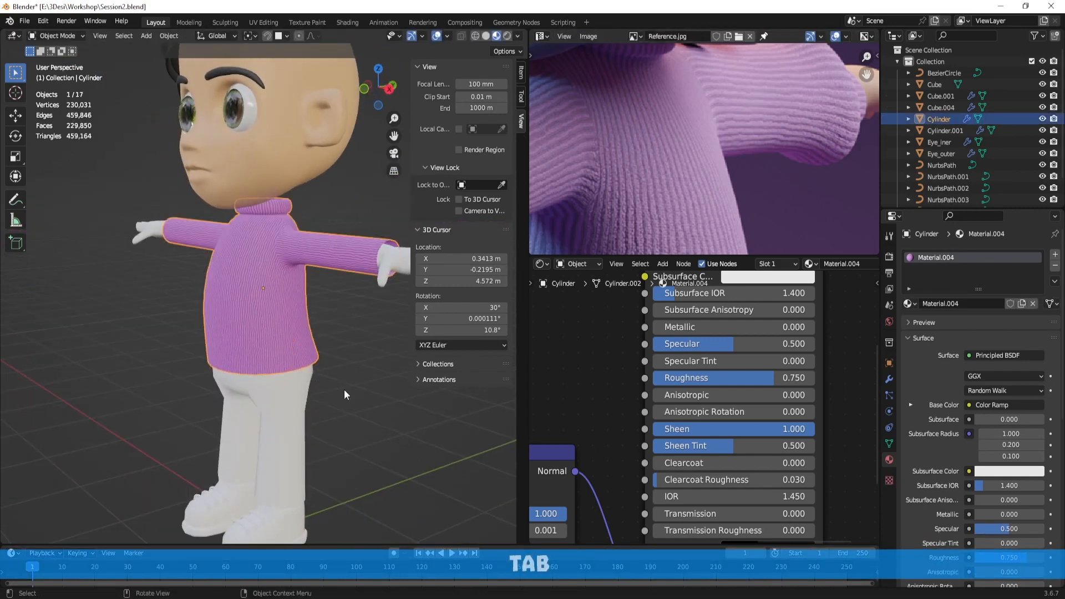
# Apply the Mirror and Subdivision modifiers on the trousers
pyautogui.moveTo(318, 380); pyautogui.dragTo(359, 261, button='middle')
pyautogui.scroll(-1, 365, 378)
pyautogui.scroll(3, 367, 300)
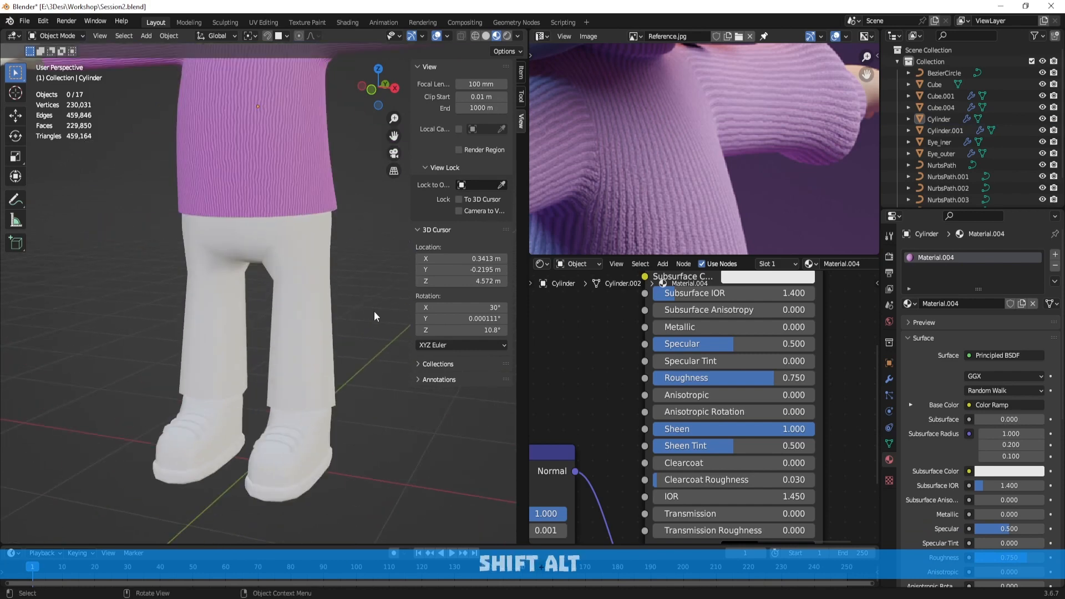
pyautogui.moveTo(374, 310); pyautogui.dragTo(390, 311, button='middle')
pyautogui.click(326, 283)
pyautogui.press('Tab')
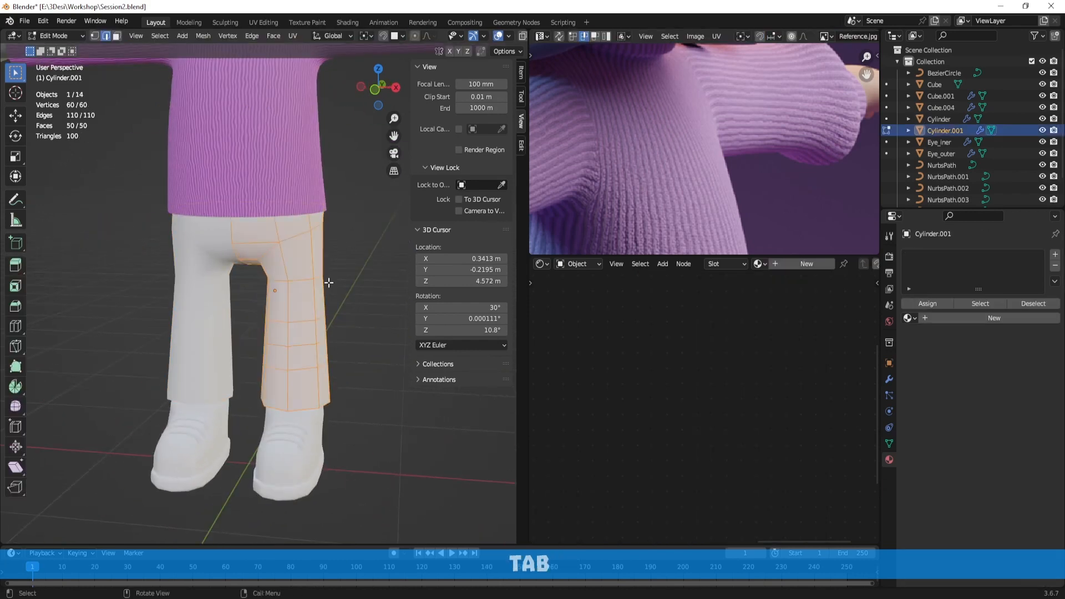
pyautogui.press('Tab')
pyautogui.press('Tab')
pyautogui.press('Tab')
pyautogui.click(889, 379)
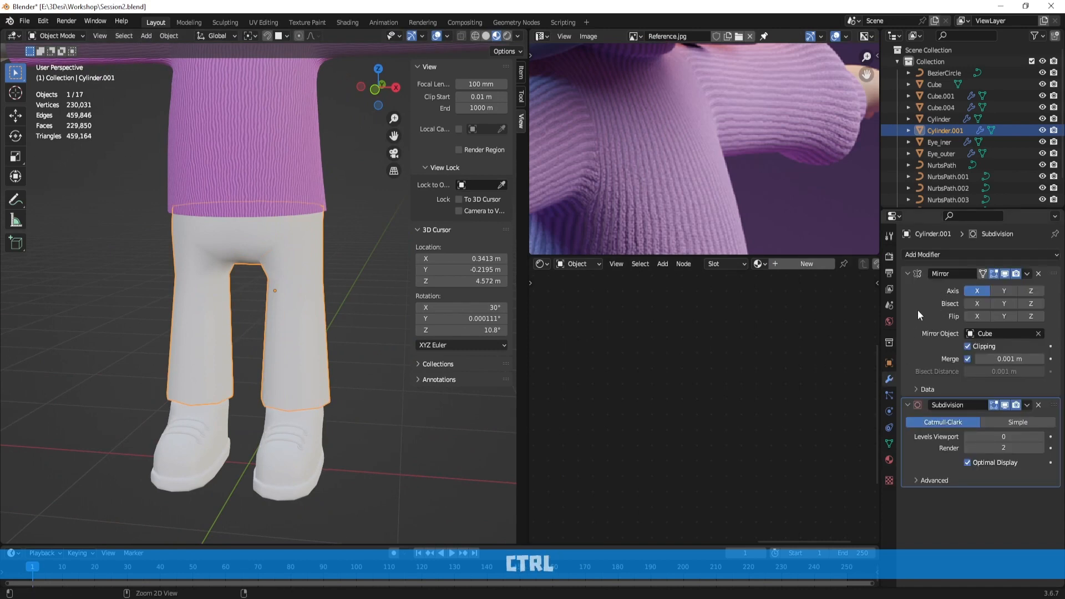
pyautogui.hotkey('ctrl', 'a')
pyautogui.hotkey('ctrl', 'a')
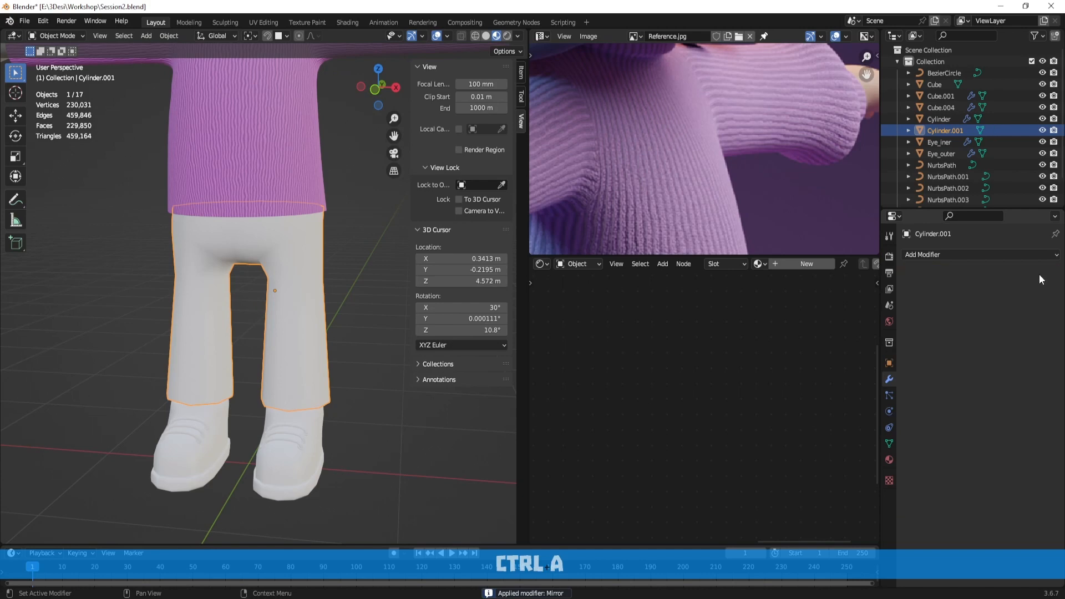
# Mark seams along the inner-leg edge loop and both outer side edge loops of the trousers in Edit Mode
pyautogui.press('Tab')
pyautogui.press('g')
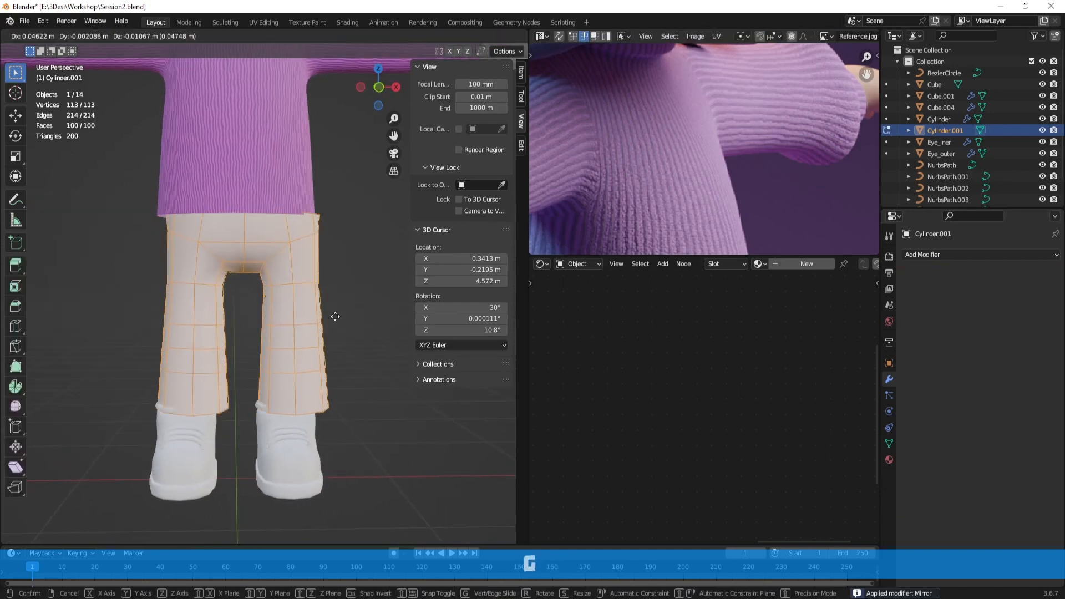
pyautogui.moveTo(356, 312)
pyautogui.mouseDown(button='middle')
pyautogui.moveTo(317, 315)
pyautogui.moveTo(360, 300)
pyautogui.moveTo(317, 303)
pyautogui.moveTo(354, 303)
pyautogui.mouseUp(button='middle')
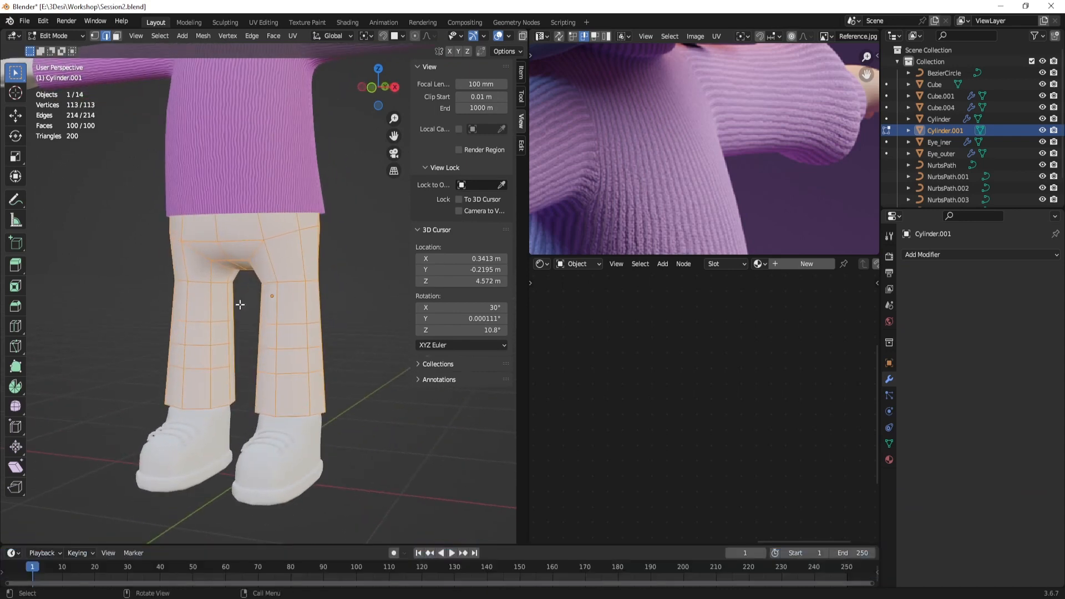
pyautogui.scroll(4, 240, 305)
pyautogui.keyDown('alt'); pyautogui.click(195, 267); pyautogui.keyUp('alt')
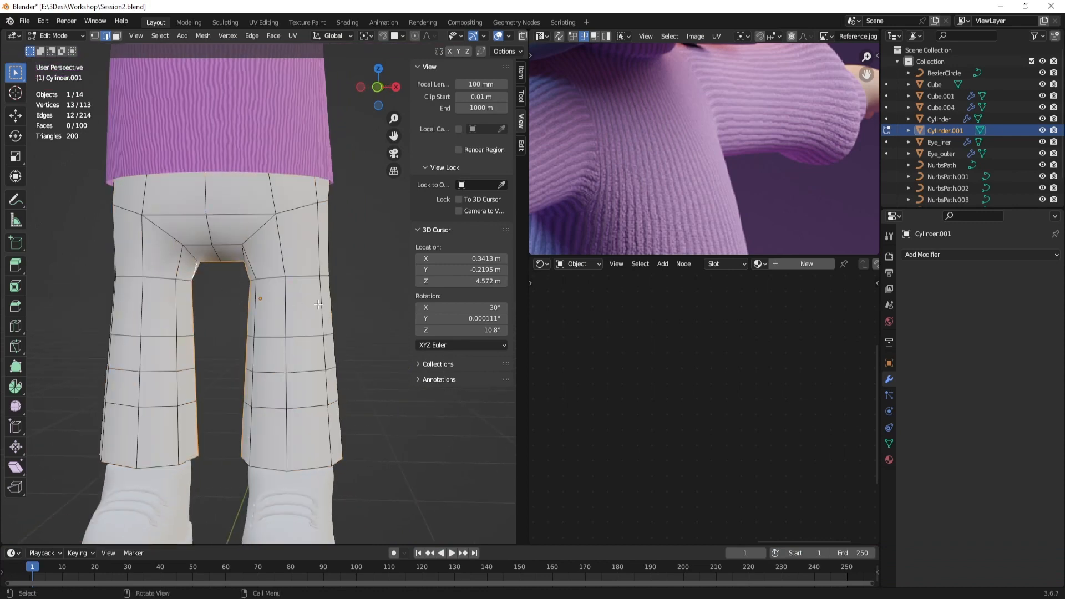
pyautogui.moveTo(318, 304); pyautogui.dragTo(338, 260, button='middle')
pyautogui.moveTo(247, 304); pyautogui.dragTo(326, 297, button='middle')
pyautogui.keyDown('alt'); pyautogui.keyDown('shift'); pyautogui.click(122, 290); pyautogui.keyUp('shift'); pyautogui.keyUp('alt')
pyautogui.scroll(-5, 157, 307)
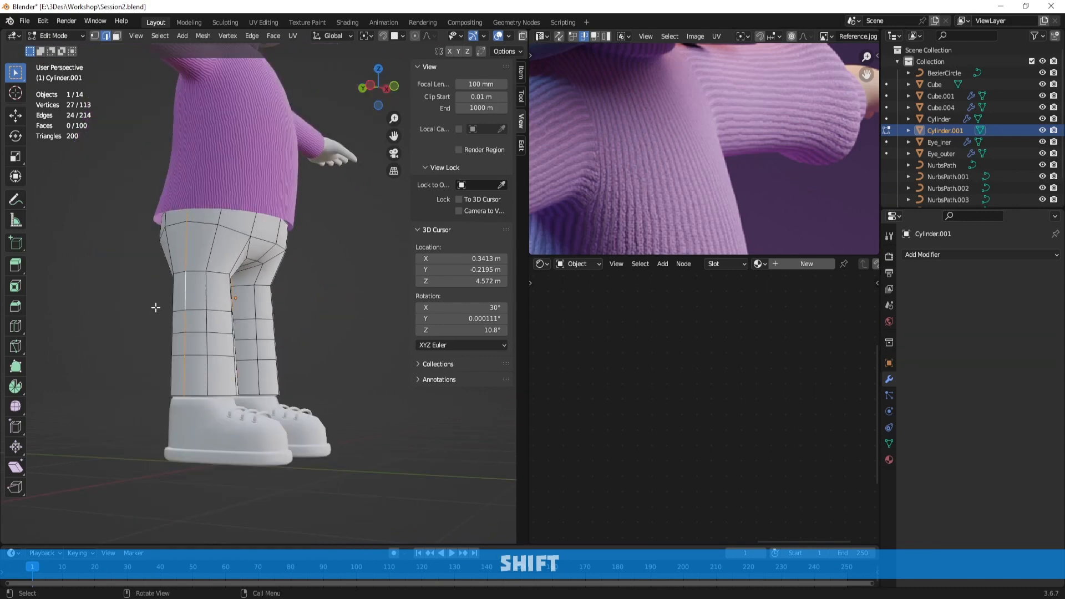
pyautogui.moveTo(157, 307); pyautogui.dragTo(254, 328, button='middle')
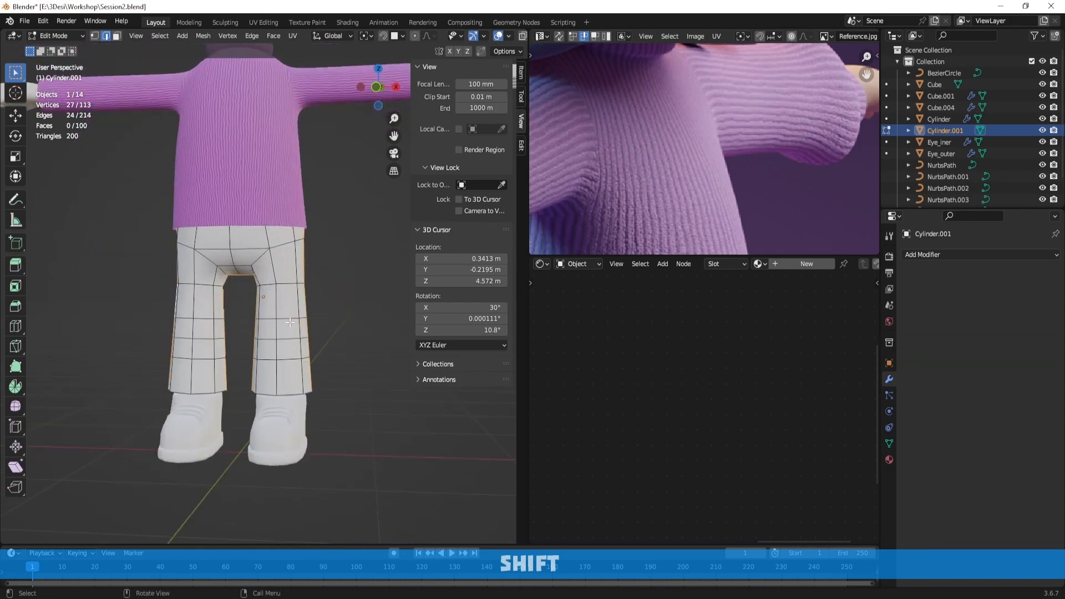
pyautogui.press('u')
pyautogui.click(256, 447)
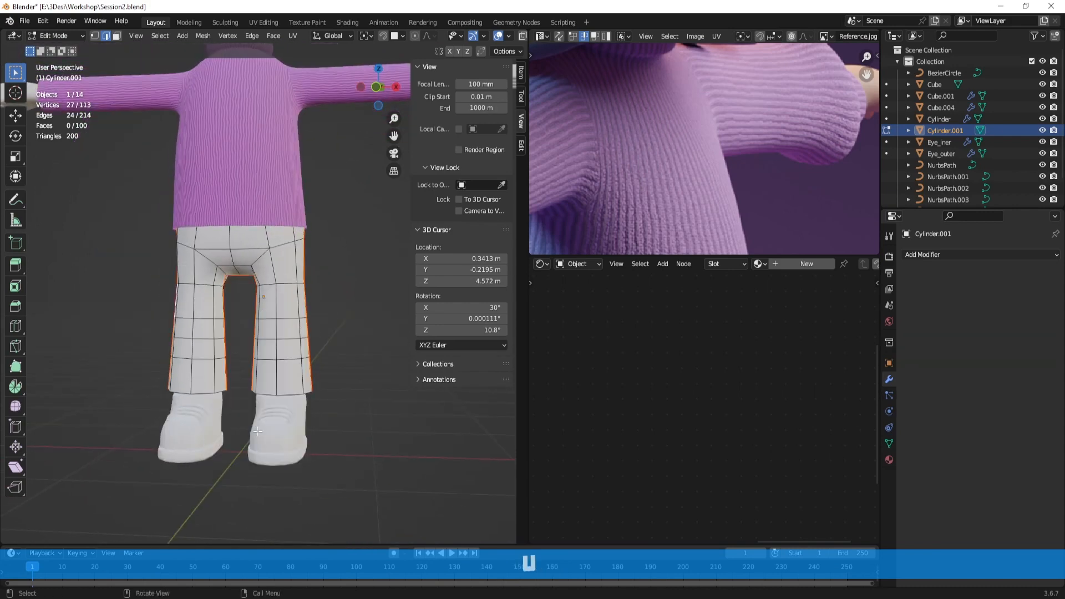
pyautogui.moveTo(258, 431); pyautogui.dragTo(274, 377, button='middle')
# Unwrap the entire trousers mesh along its seams and bring the full UV layout into view
pyautogui.press('a')
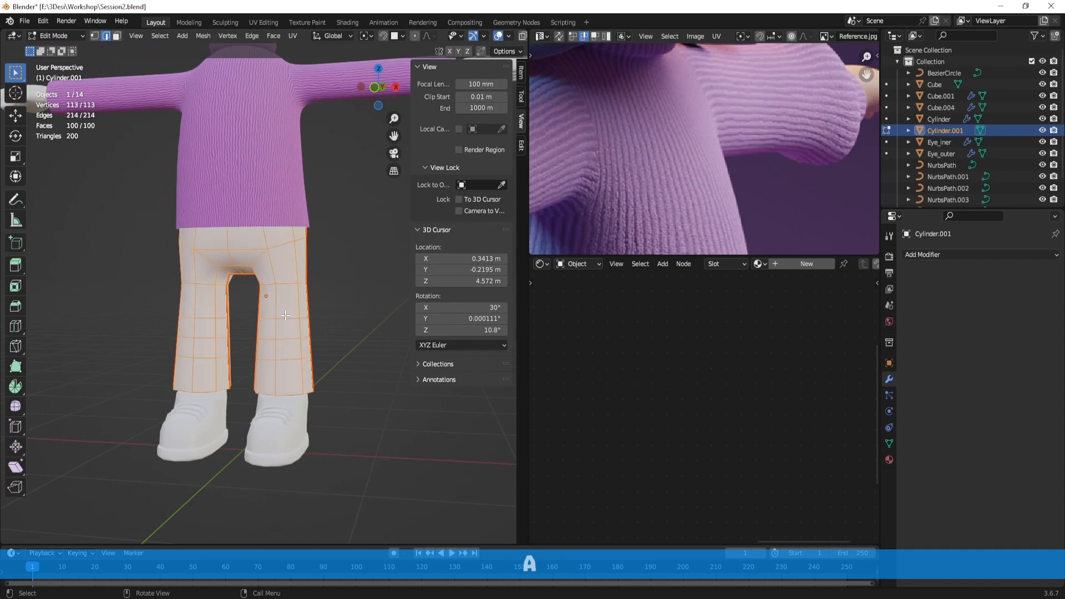
pyautogui.press('u')
pyautogui.click(251, 189)
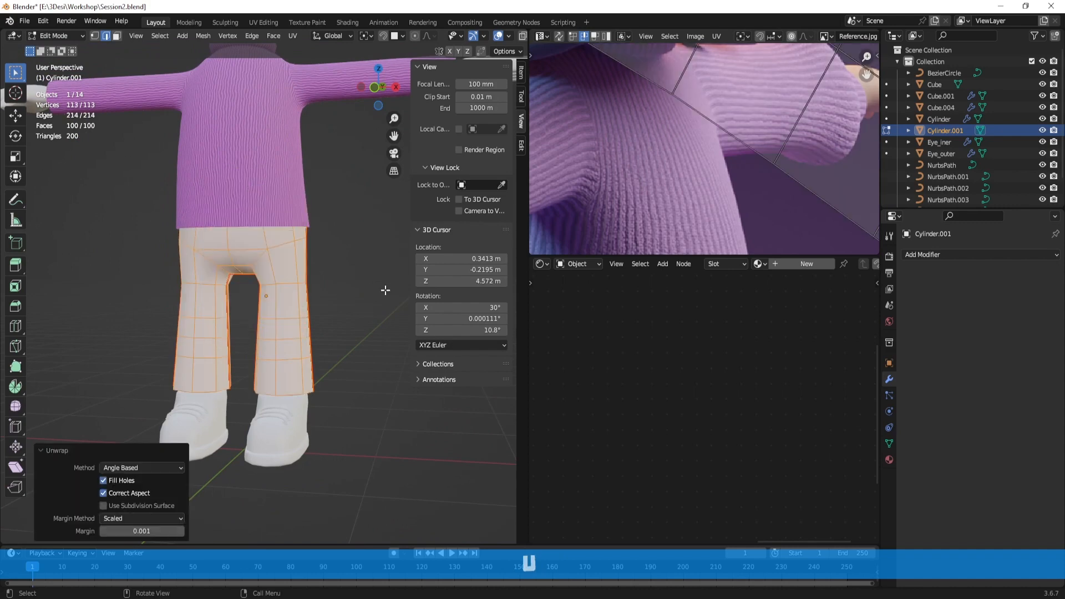
pyautogui.scroll(-6, 707, 178)
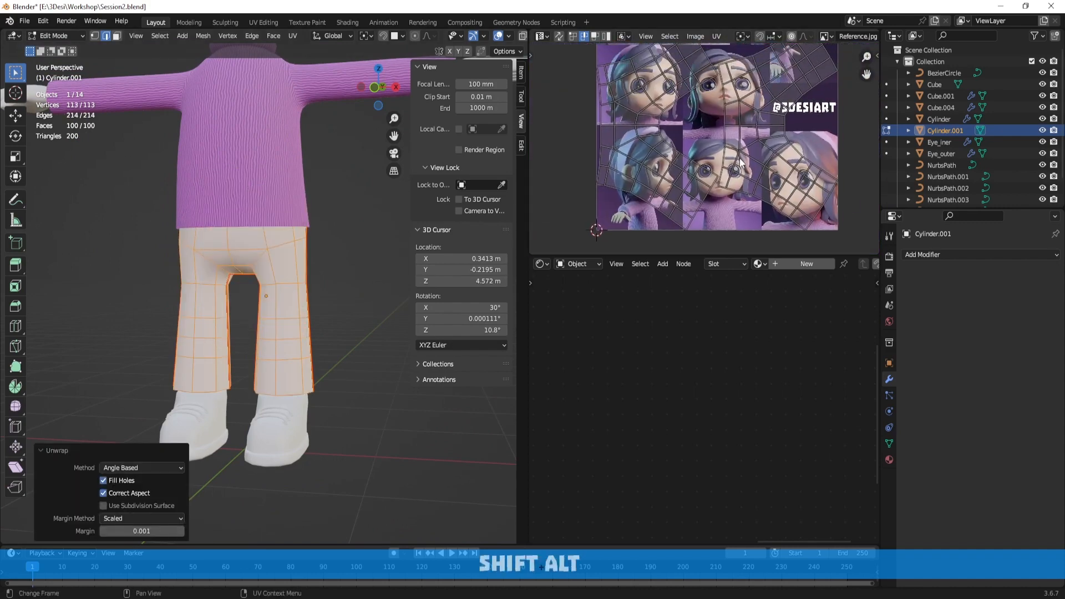
pyautogui.scroll(-2, 740, 161)
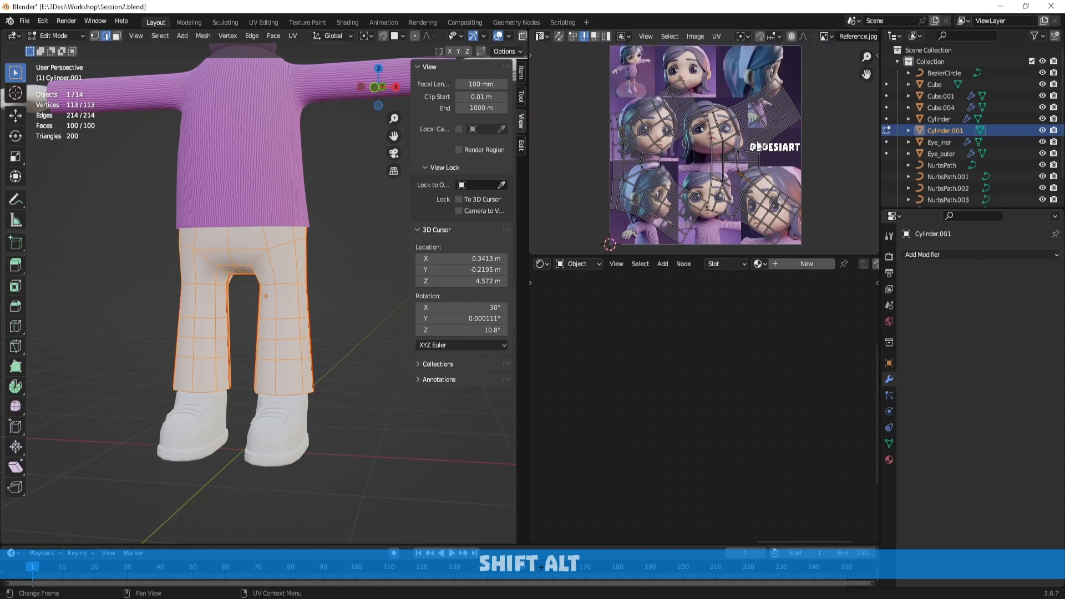
# Rotate one trouser UV island about 90 degrees upright and move it to the upper part of the UV layout
pyautogui.press('a')
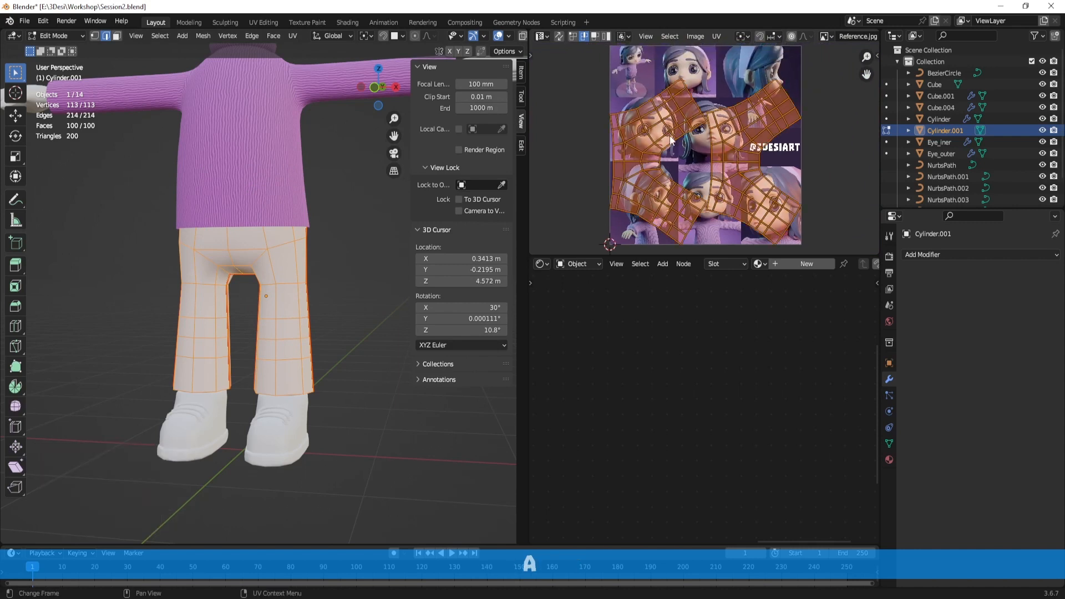
pyautogui.hotkey('alt', 'a')
pyautogui.press('l')
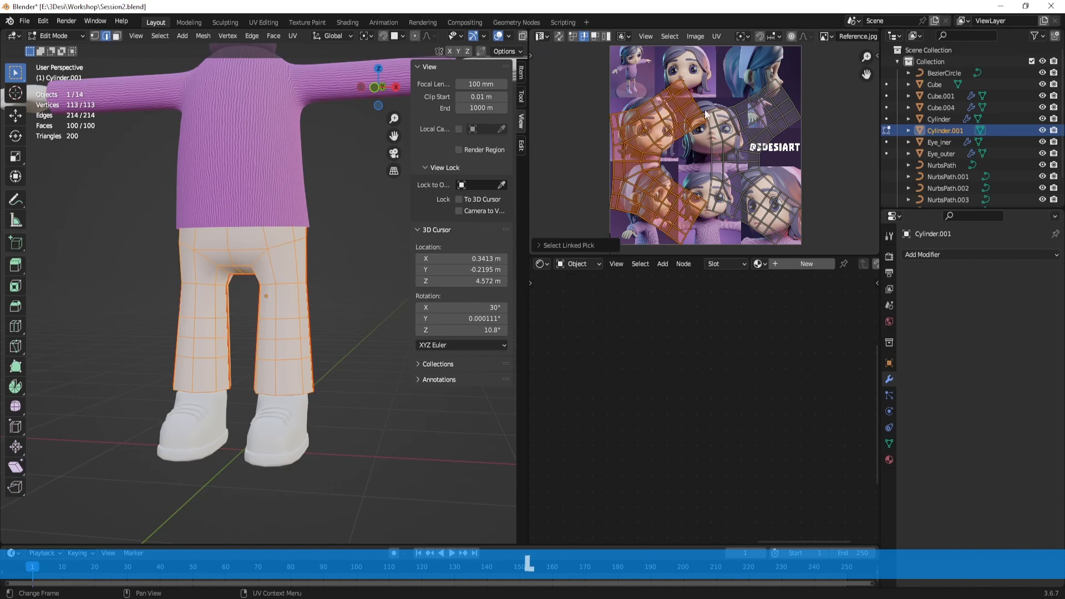
pyautogui.press('r')
pyautogui.click(698, 198)
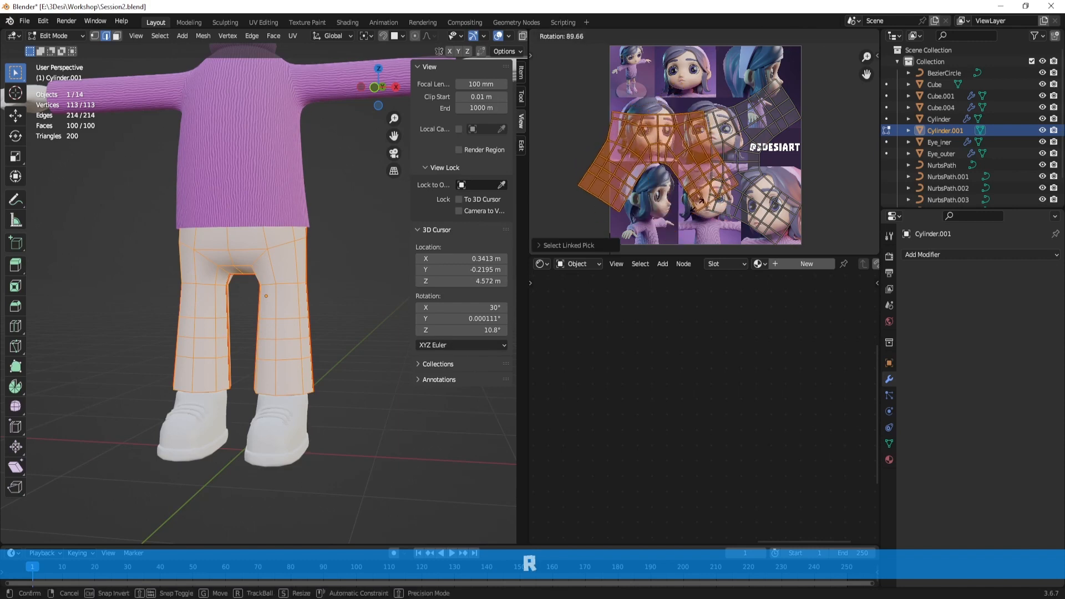
pyautogui.press('g')
pyautogui.click(732, 141)
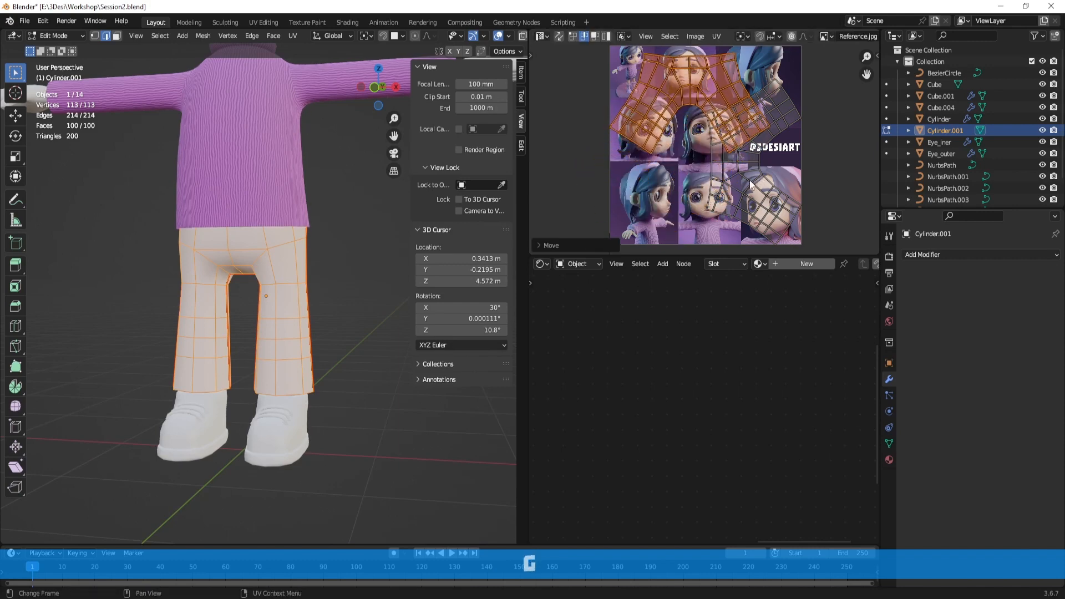
# Rotate the other trouser UV island about 90 degrees, place it below the first at matching size, and return to Object Mode
pyautogui.hotkey('alt', 'a')
pyautogui.press('l')
pyautogui.press('r')
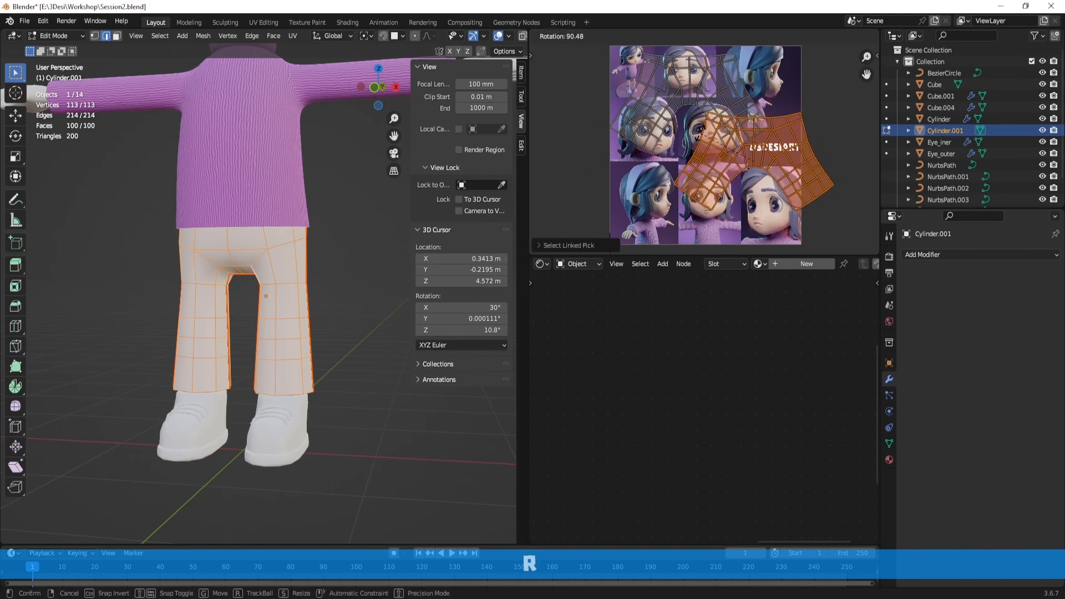
pyautogui.click(746, 151)
pyautogui.press('g')
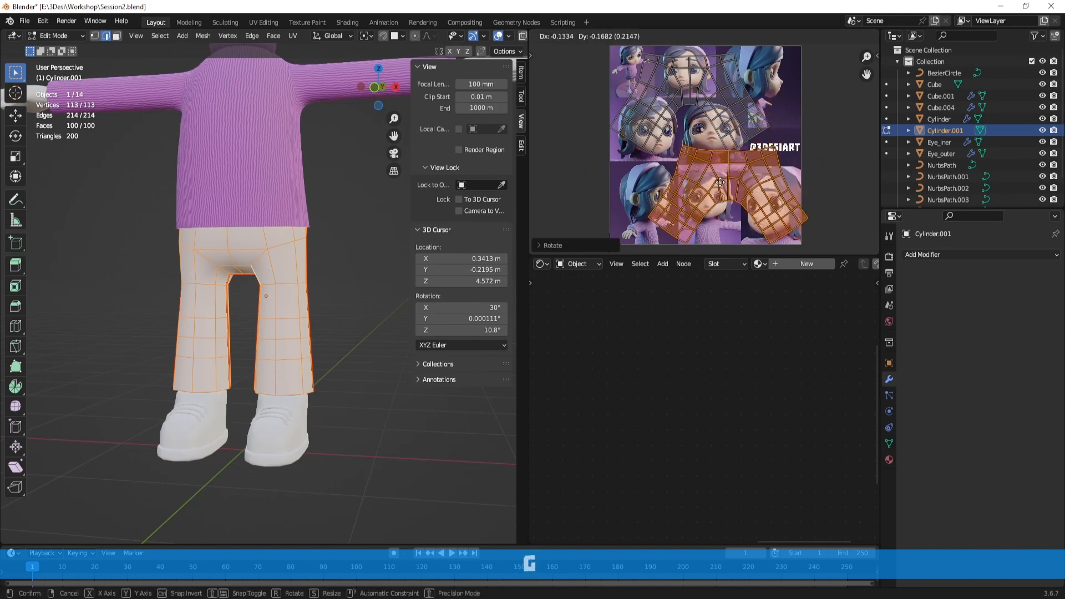
pyautogui.click(716, 186)
pyautogui.press('s')
pyautogui.click(754, 192)
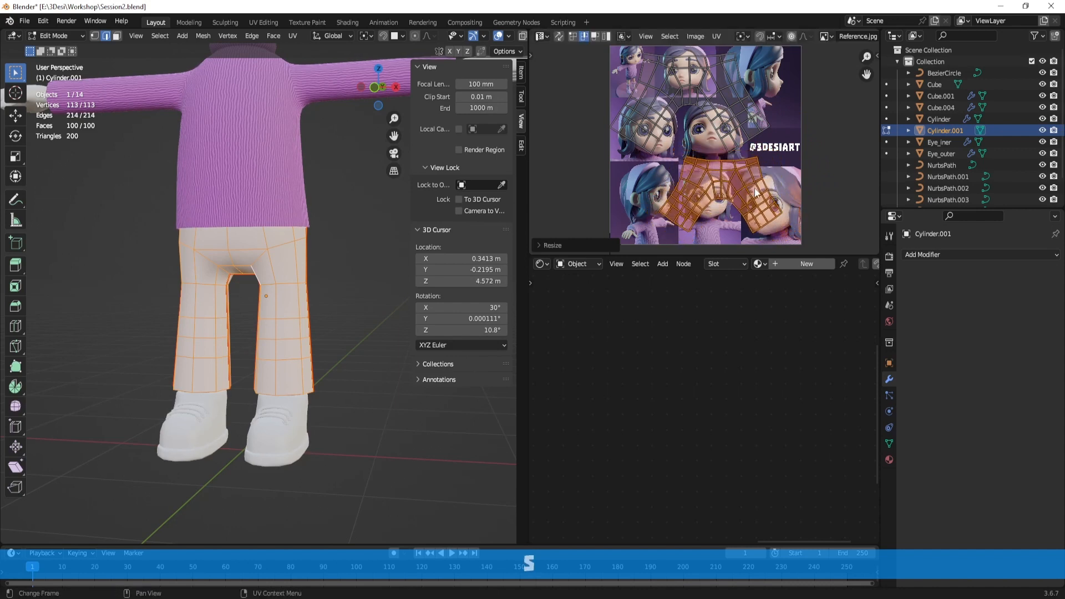
pyautogui.press('s')
pyautogui.click(768, 191)
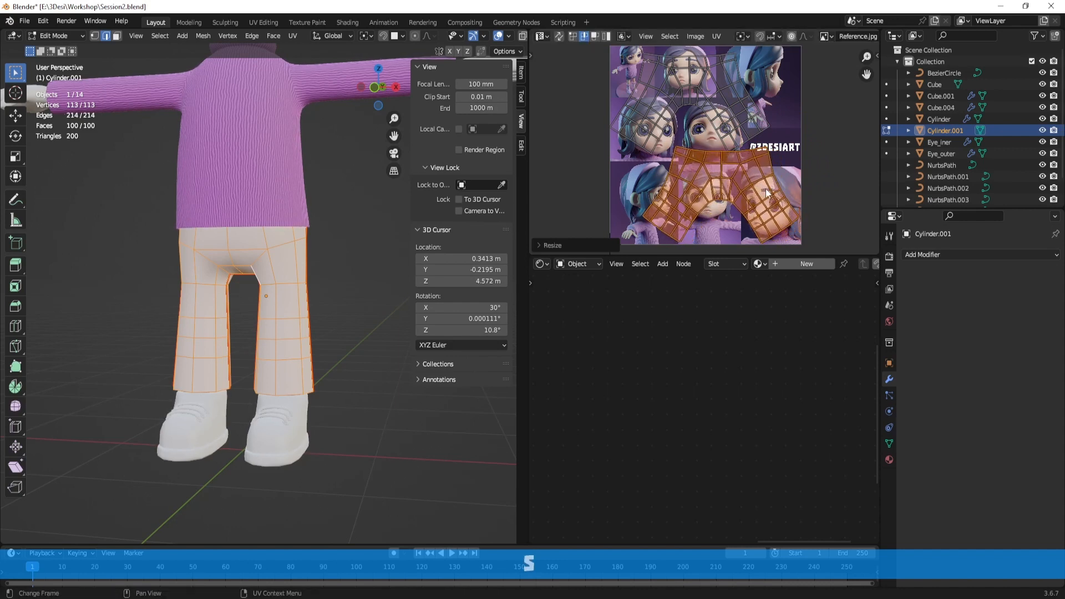
pyautogui.press('Tab')
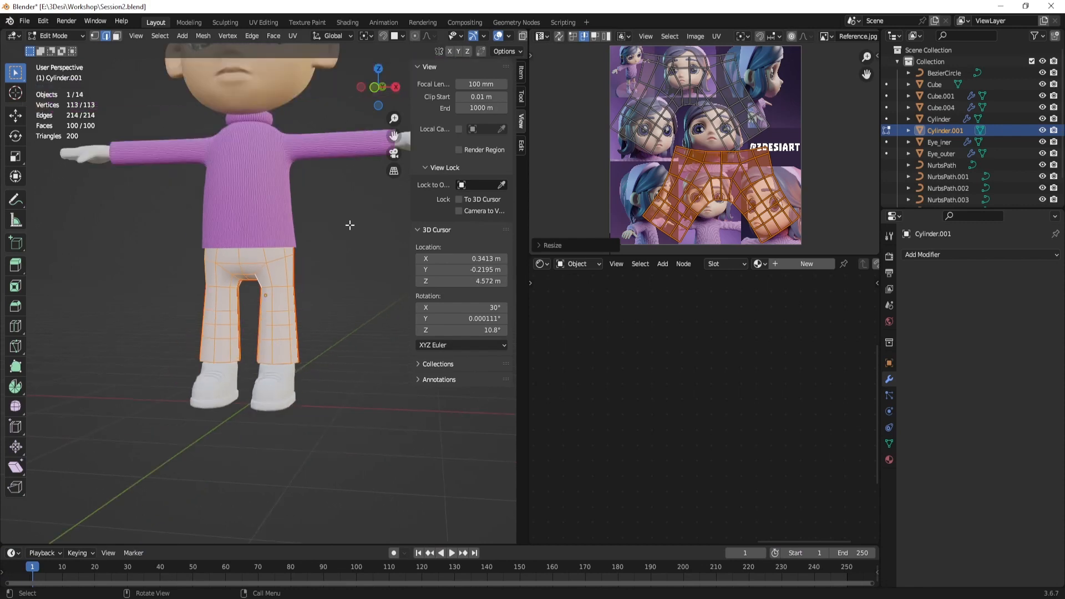
# Examine the checked shorts on the character's legs in the reference image
pyautogui.scroll(5, 338, 232)
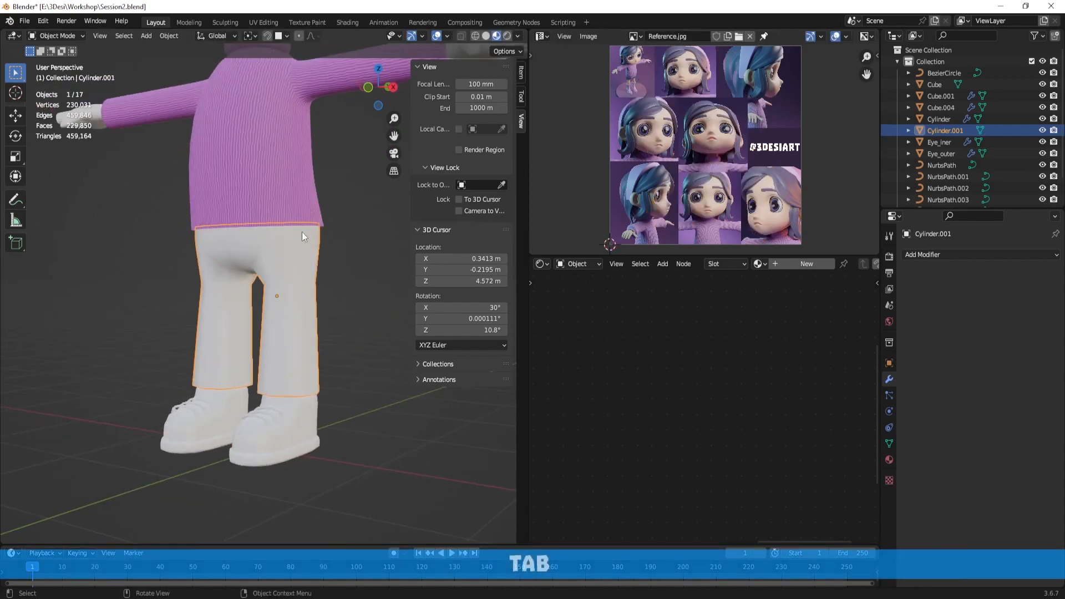
pyautogui.scroll(-2, 318, 222)
pyautogui.moveTo(262, 246); pyautogui.dragTo(304, 246, button='middle')
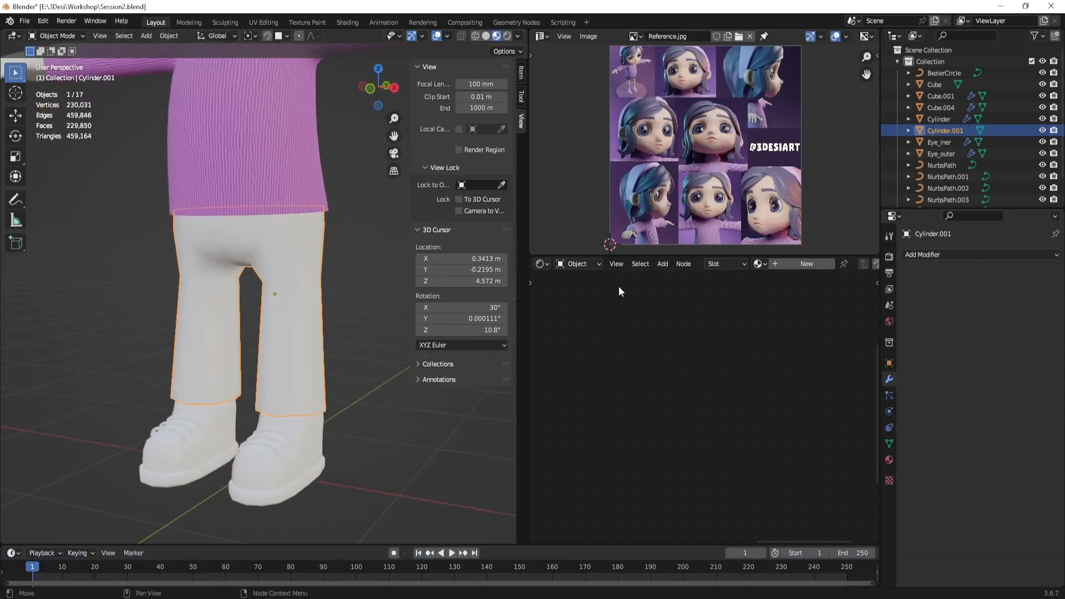
pyautogui.hotkey('shift', 'alt')
pyautogui.scroll(4, 708, 138)
pyautogui.moveTo(727, 145); pyautogui.dragTo(645, 222, button='middle')
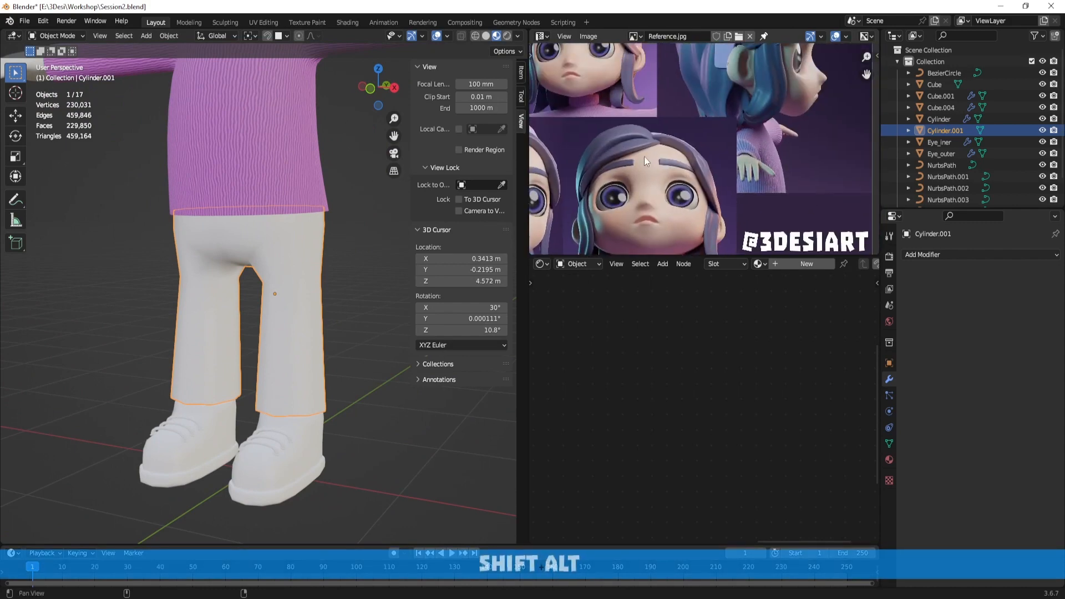
pyautogui.moveTo(535, 129); pyautogui.dragTo(646, 182, button='middle')
pyautogui.scroll(5, 623, 136)
pyautogui.moveTo(624, 136); pyautogui.dragTo(711, 137, button='middle')
pyautogui.scroll(1, 756, 167)
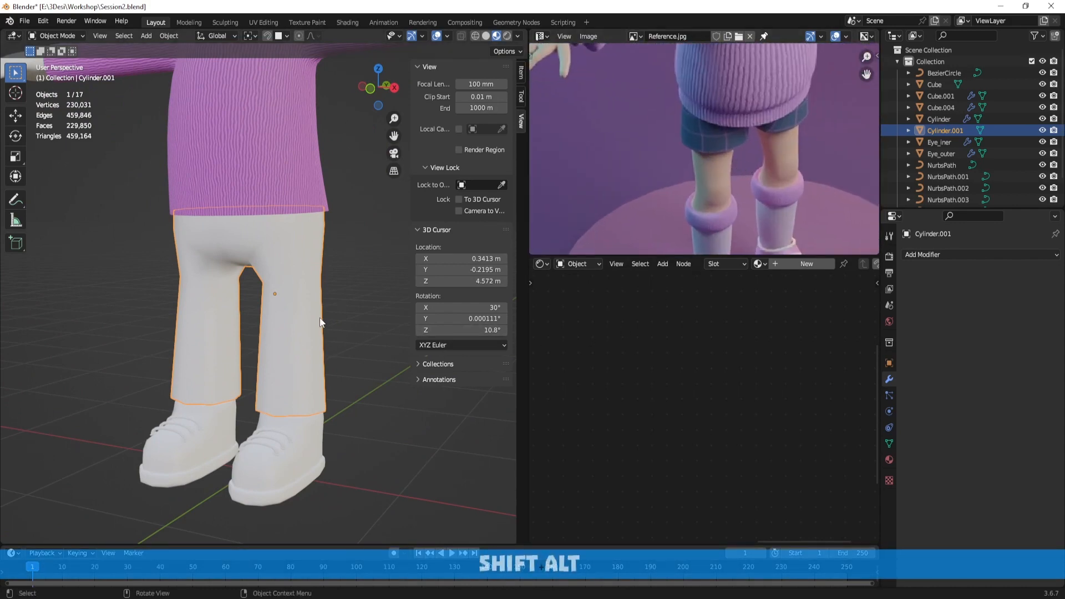
# Create a new material for the trousers and add a Brick Texture node beside the Principled BSDF
pyautogui.click(799, 265)
pyautogui.hotkey('shift', 'a')
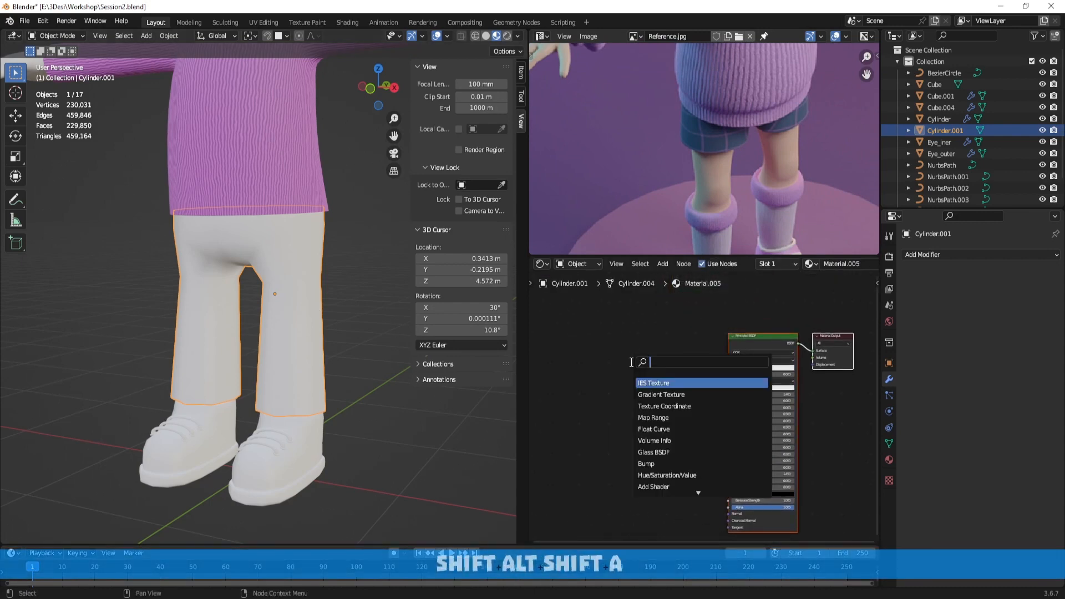
pyautogui.write('brich')
pyautogui.press('Return')
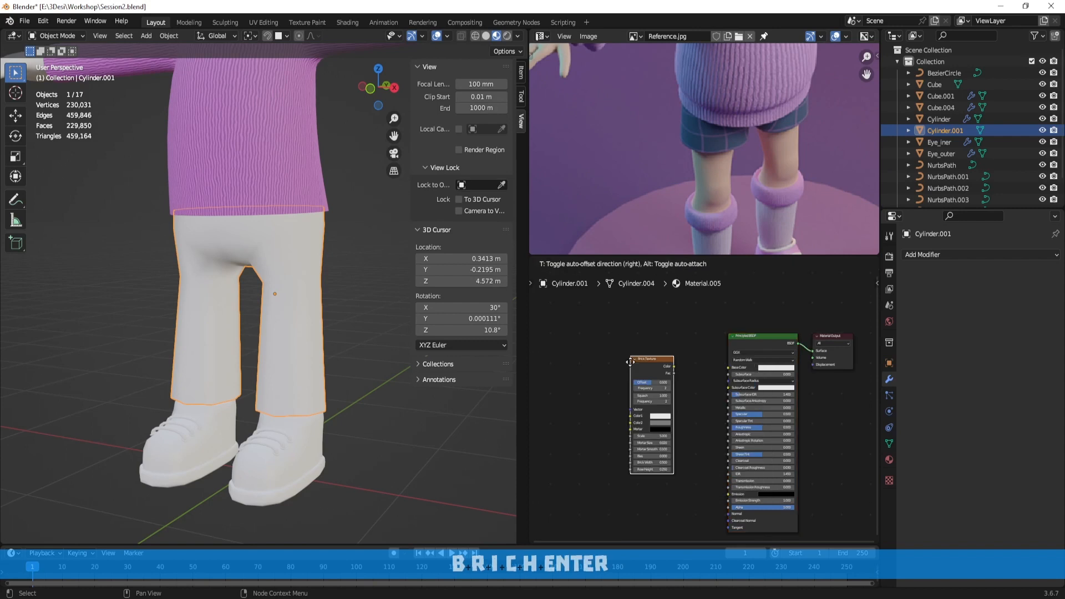
pyautogui.click(549, 367)
# Add a Color Ramp node between the Brick Texture and the Principled BSDF
pyautogui.scroll(2, 624, 371)
pyautogui.moveTo(648, 381); pyautogui.dragTo(691, 389, button='middle')
pyautogui.hotkey('shift', 'a')
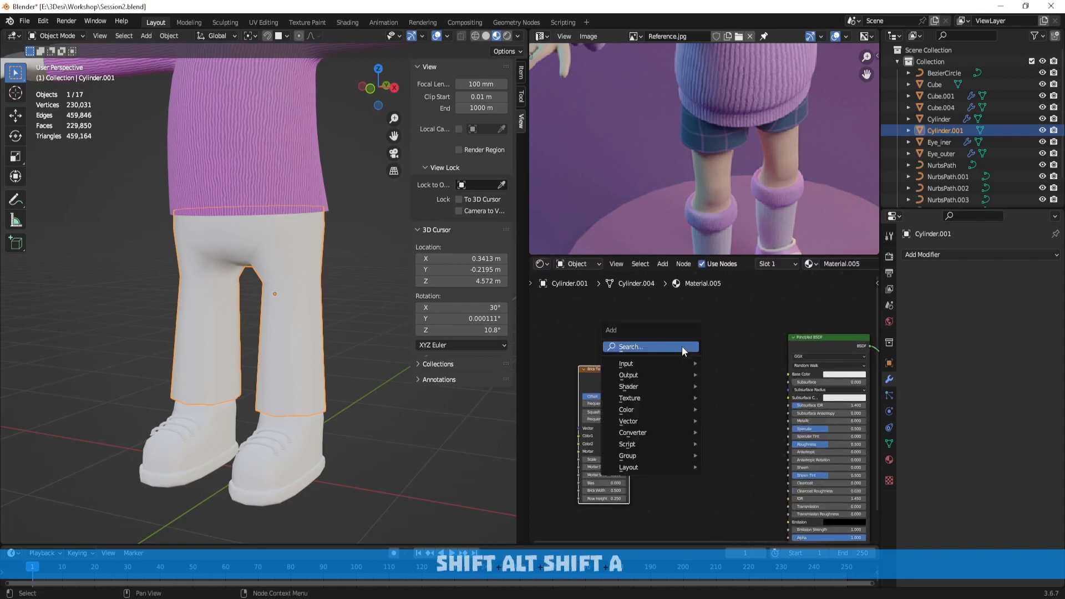
pyautogui.click(682, 347)
pyautogui.write('color')
pyautogui.press('Down')
pyautogui.press('Return')
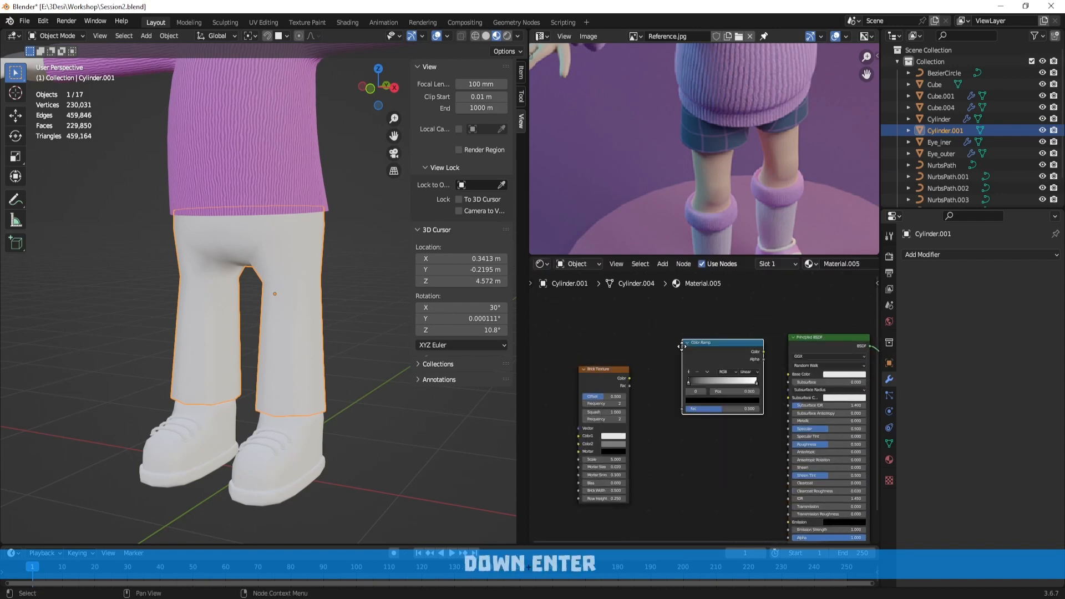
pyautogui.click(663, 352)
# Connect the Brick Texture's Color through the Color Ramp's Fac to the Base Color, and preview the Color Ramp on the trousers
pyautogui.scroll(2, 777, 441)
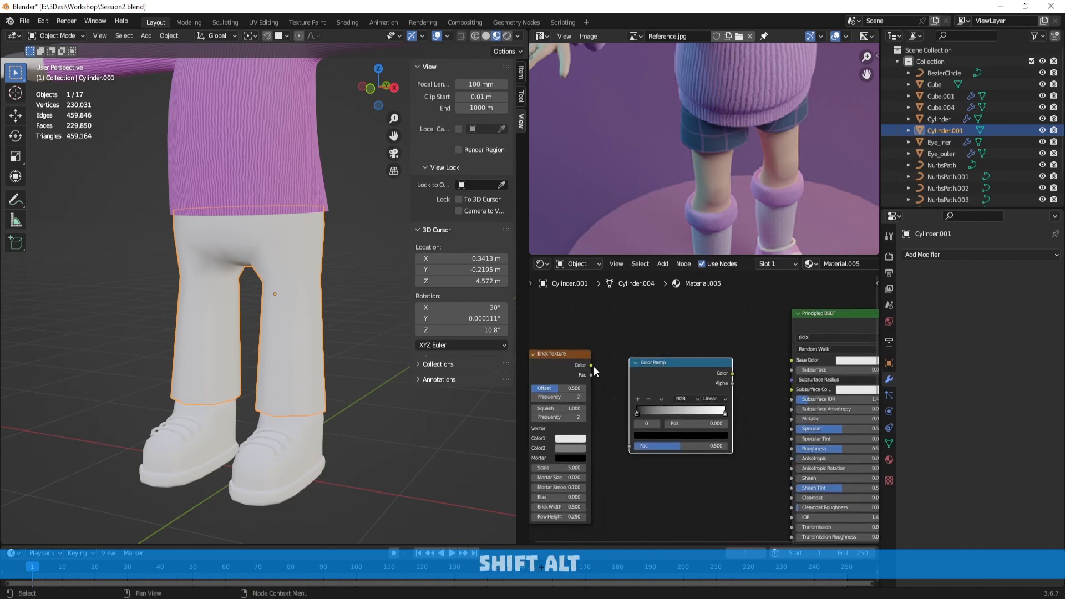
pyautogui.moveTo(591, 366); pyautogui.dragTo(630, 446)
pyautogui.moveTo(754, 391); pyautogui.dragTo(735, 397, button='middle')
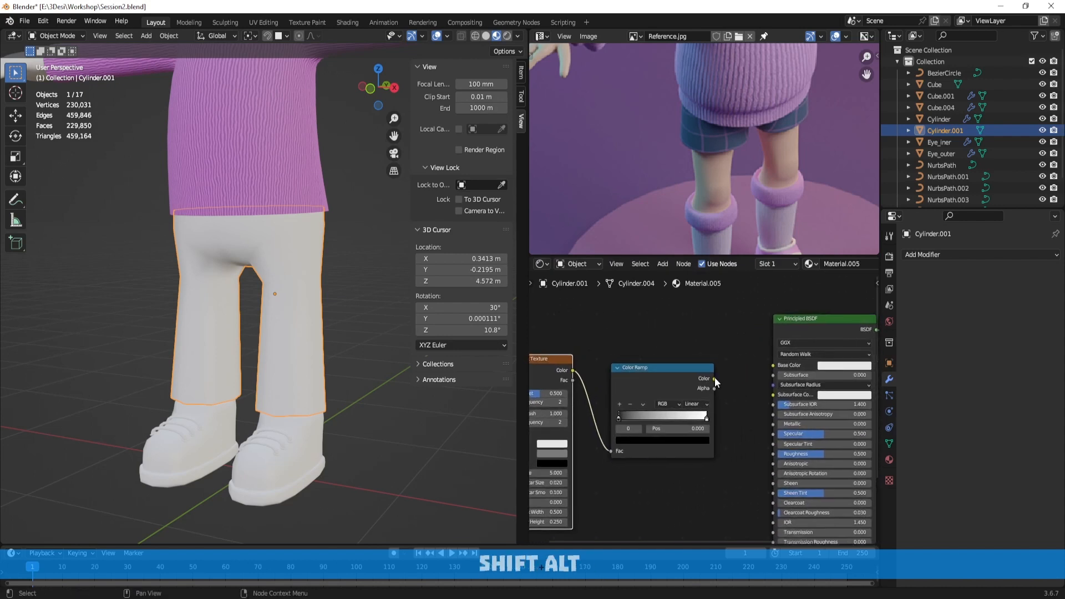
pyautogui.moveTo(715, 377); pyautogui.dragTo(772, 365)
pyautogui.moveTo(675, 366); pyautogui.dragTo(698, 365, button='middle')
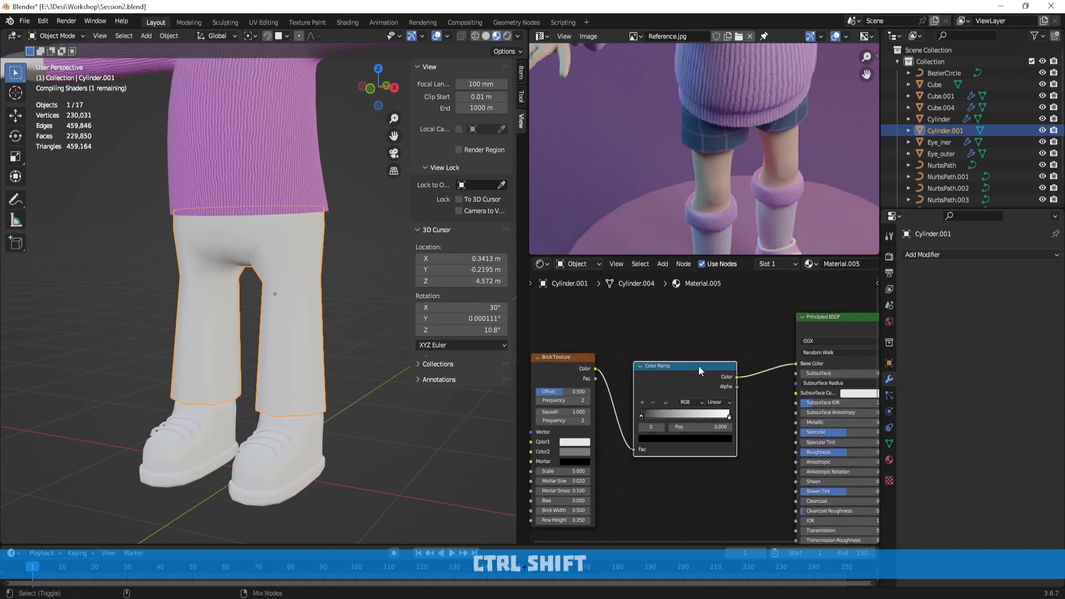
pyautogui.keyDown('ctrl'); pyautogui.keyDown('shift'); pyautogui.click(700, 367); pyautogui.keyUp('shift'); pyautogui.keyUp('ctrl')
pyautogui.scroll(2, 333, 326)
pyautogui.moveTo(325, 323); pyautogui.dragTo(338, 298, button='middle')
# Add Texture Coordinate and Mapping nodes ahead of the Brick Texture and feed the Mapping vector from the UV output
pyautogui.scroll(-4, 705, 399)
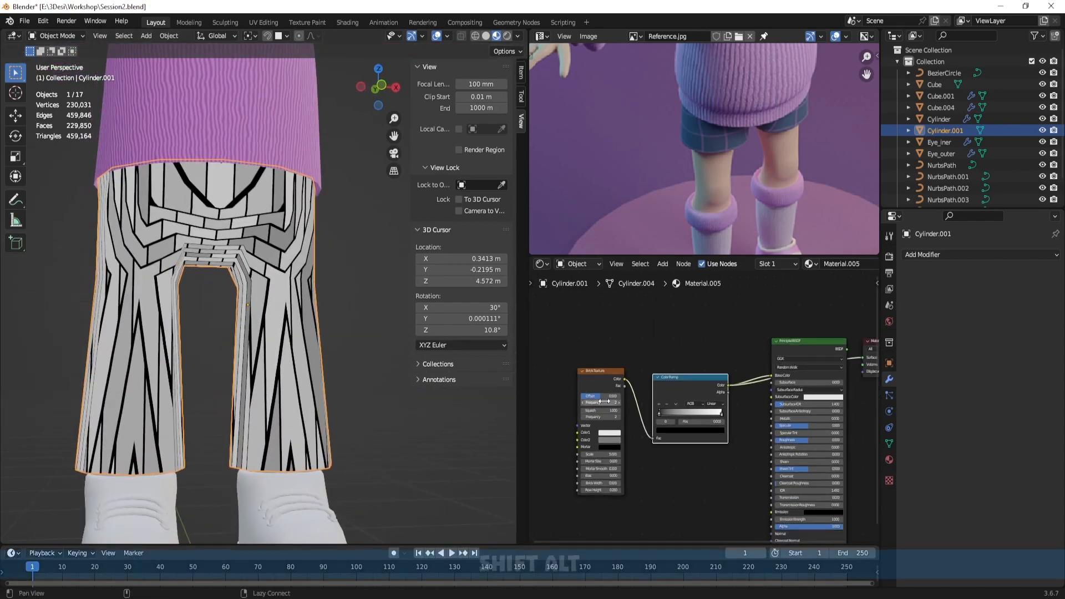
pyautogui.moveTo(606, 388); pyautogui.dragTo(650, 386, button='middle')
pyautogui.click(648, 380)
pyautogui.hotkey('ctrl', 't')
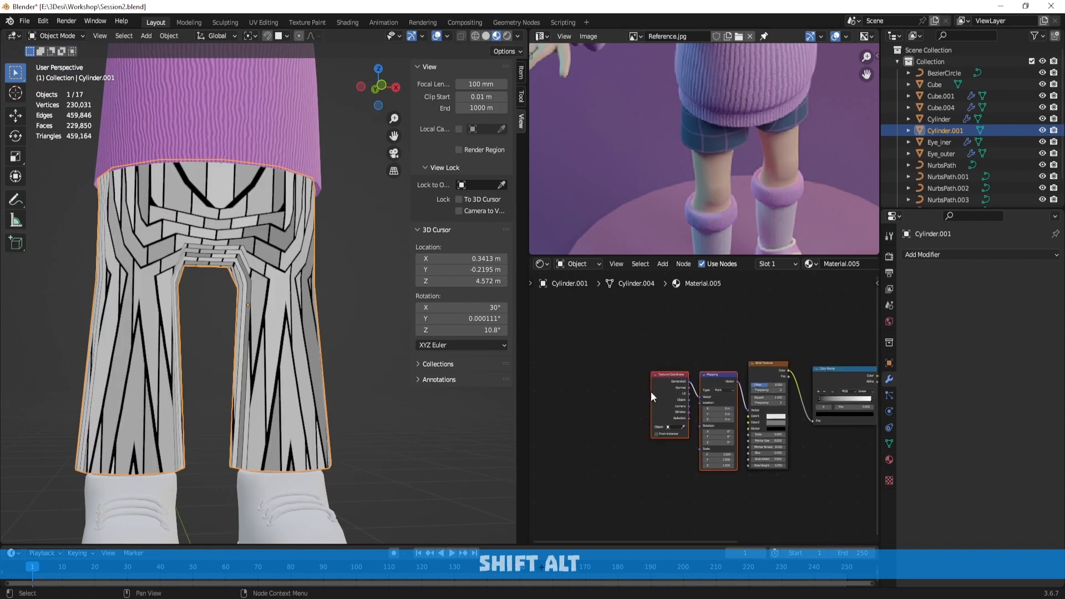
pyautogui.scroll(3, 671, 396)
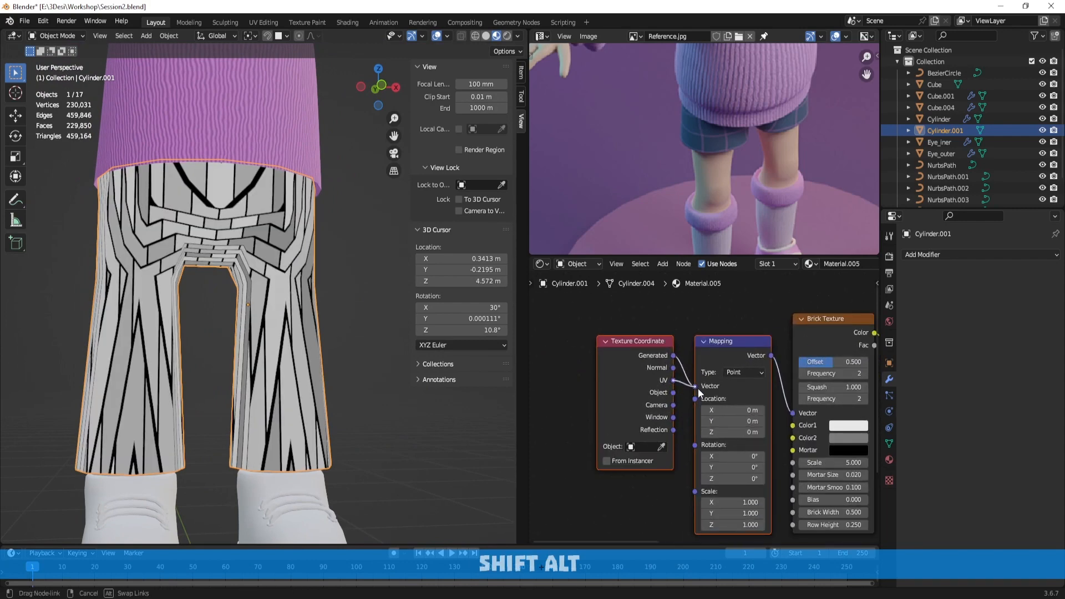
pyautogui.moveTo(699, 393); pyautogui.dragTo(695, 386)
pyautogui.moveTo(349, 326)
pyautogui.mouseDown(button='middle')
pyautogui.moveTo(316, 306)
pyautogui.moveTo(210, 311)
pyautogui.moveTo(347, 316)
pyautogui.moveTo(336, 314)
pyautogui.mouseUp(button='middle')
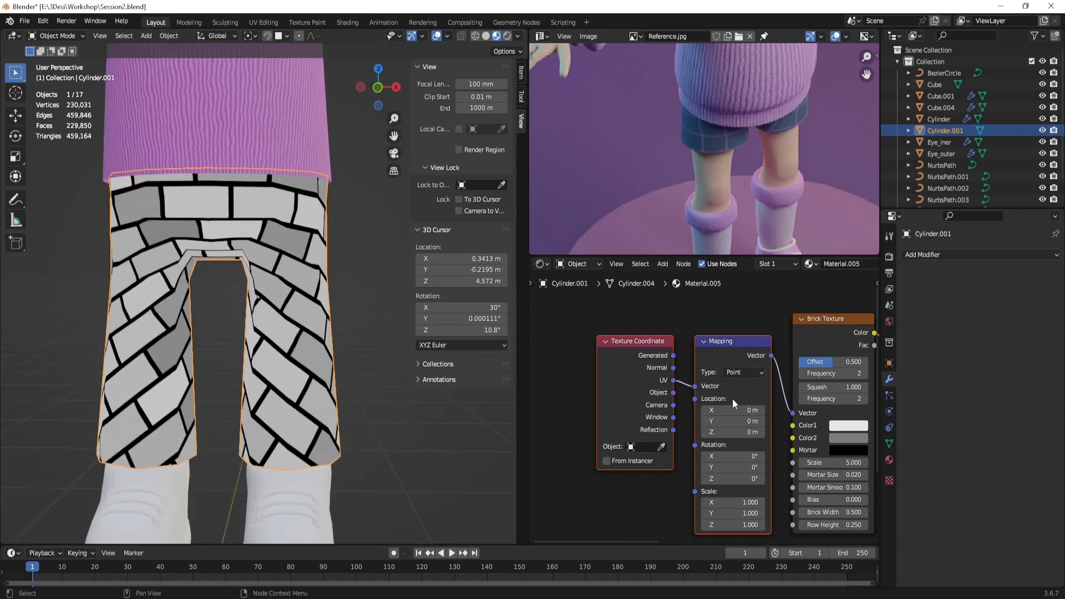
# Set the Brick Texture's Offset to 0.000 so the bricks line up into a grid
pyautogui.moveTo(866, 436); pyautogui.dragTo(689, 388, button='middle')
pyautogui.scroll(3, 717, 424)
pyautogui.scroll(3, 757, 421)
pyautogui.moveTo(715, 431); pyautogui.dragTo(751, 501, button='middle')
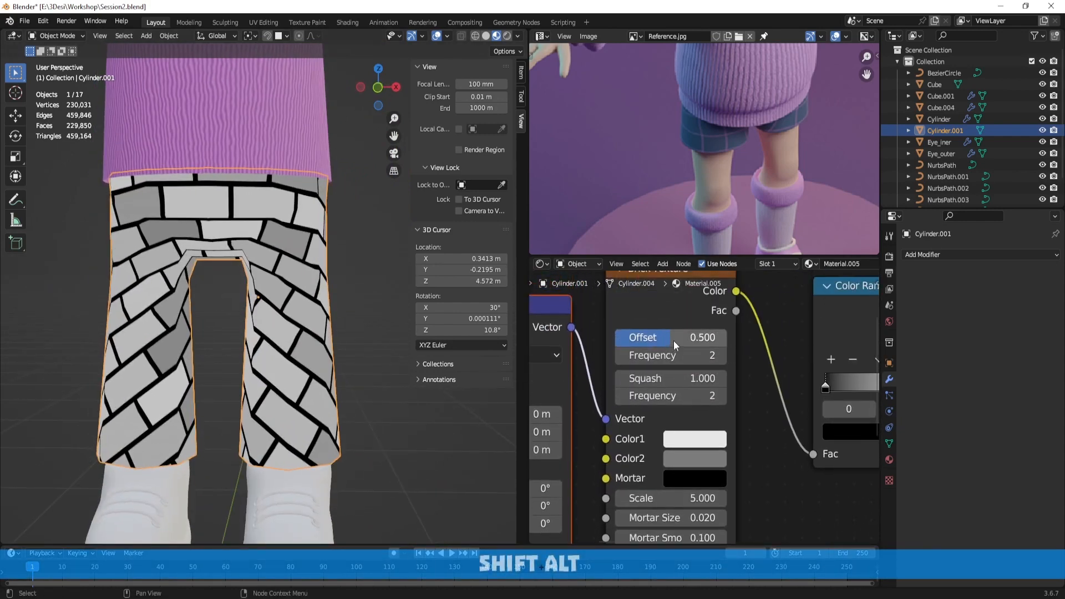
pyautogui.moveTo(674, 341); pyautogui.dragTo(615, 340)
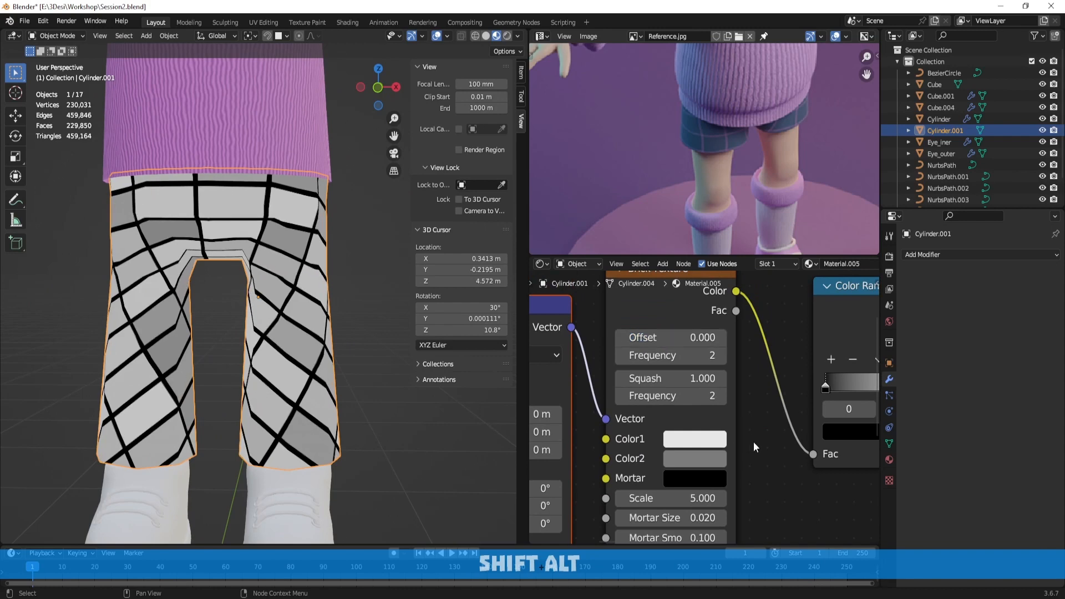
# Set the Brick Texture's Color2 to pure white with a Value of 1.000
pyautogui.scroll(-2, 757, 447)
pyautogui.moveTo(784, 470); pyautogui.dragTo(735, 385, button='middle')
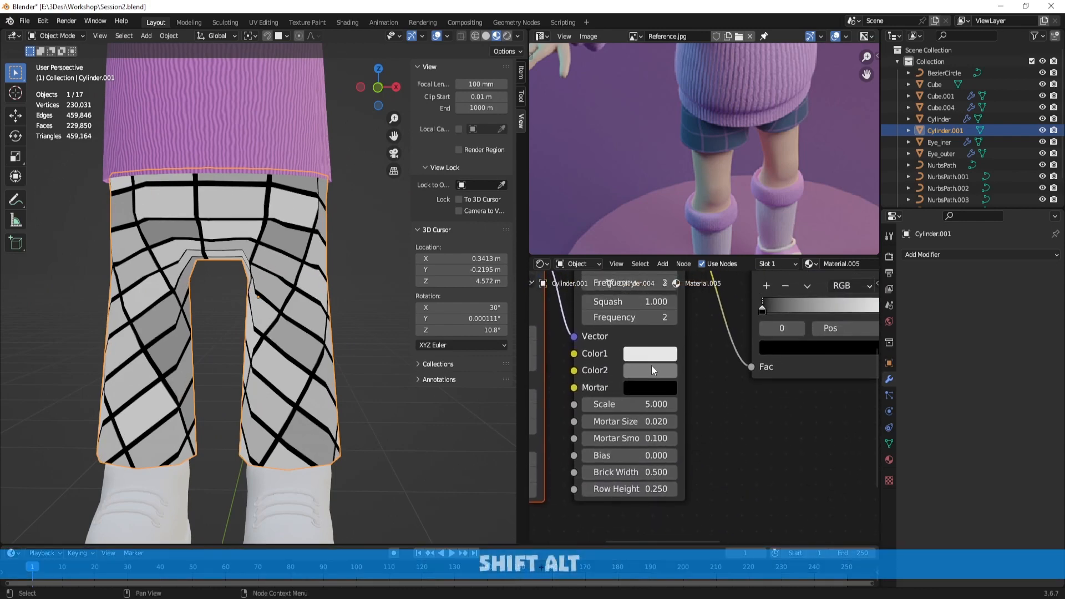
pyautogui.scroll(1, 683, 389)
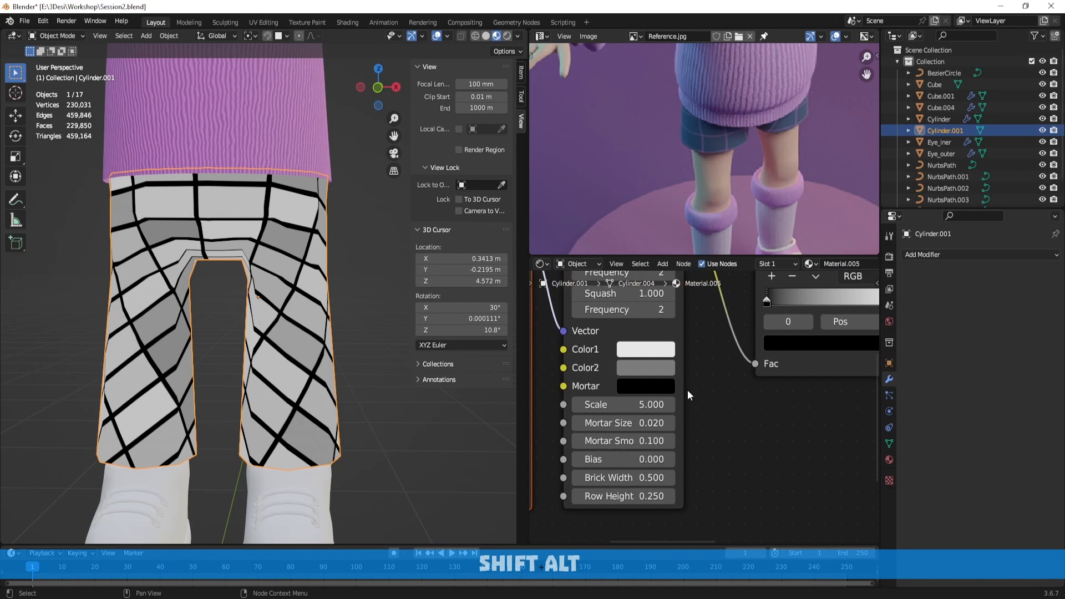
pyautogui.click(645, 352)
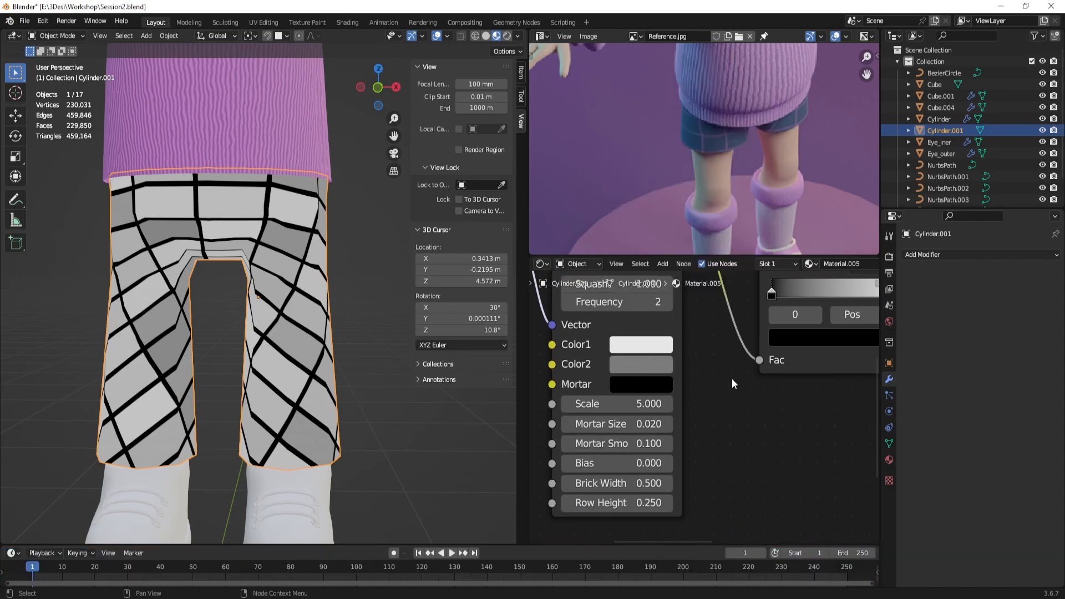
pyautogui.click(667, 369)
pyautogui.moveTo(753, 225); pyautogui.dragTo(760, 106)
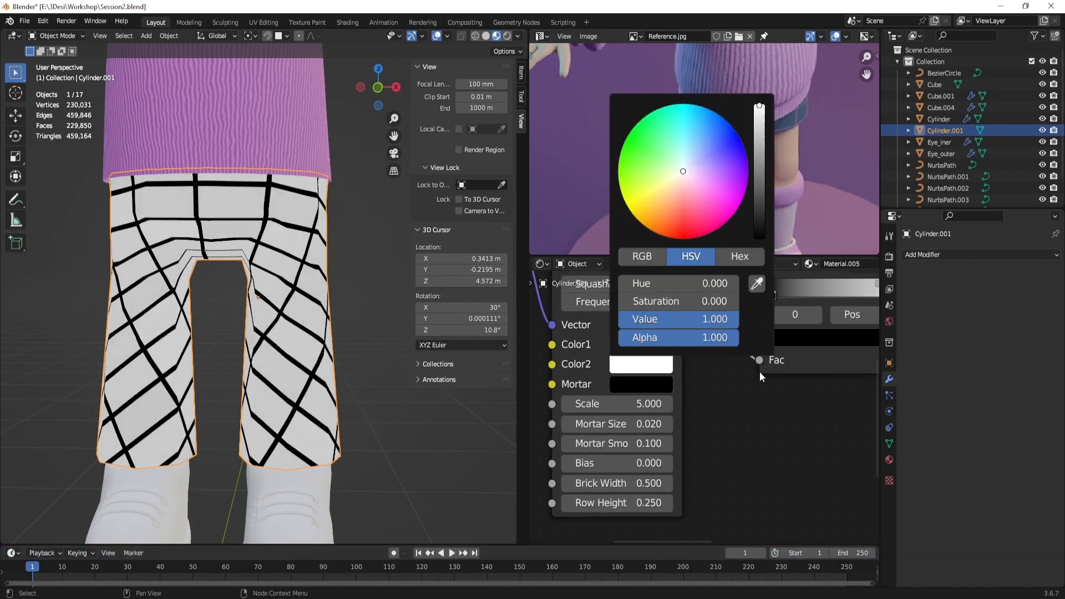
# Paste the copied sweater pink onto the Color Ramp's first stop to colour the grid lines
pyautogui.keyDown('alt'); pyautogui.keyDown('shift'); pyautogui.moveTo(787, 416); pyautogui.dragTo(700, 474); pyautogui.keyUp('shift'); pyautogui.keyUp('alt')
pyautogui.keyDown('alt'); pyautogui.keyDown('shift'); pyautogui.moveTo(731, 373); pyautogui.dragTo(672, 409); pyautogui.keyUp('shift'); pyautogui.keyUp('alt')
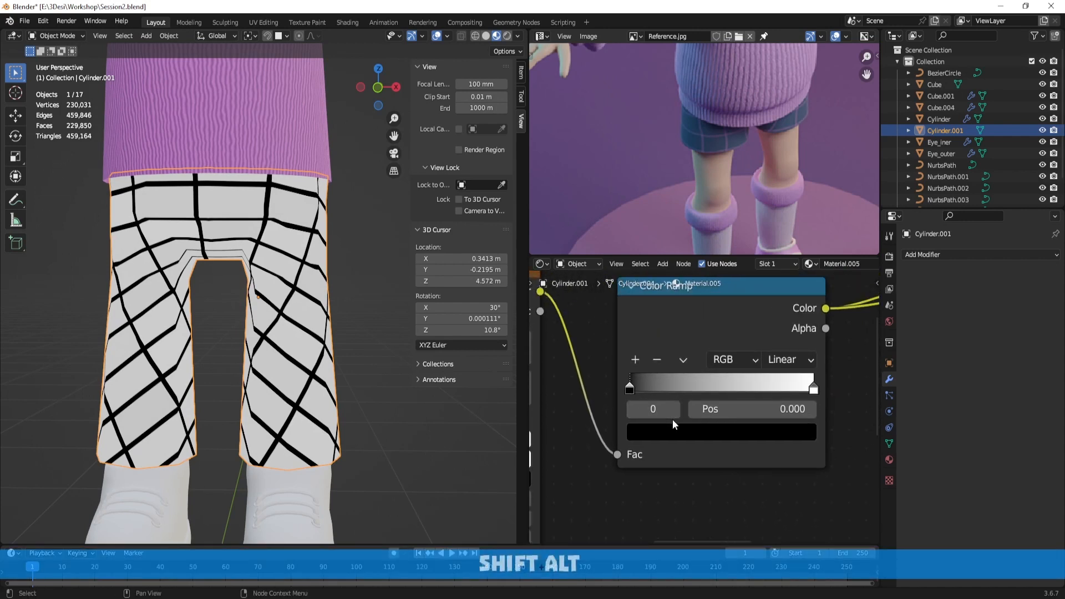
pyautogui.hotkey('ctrl', 'v')
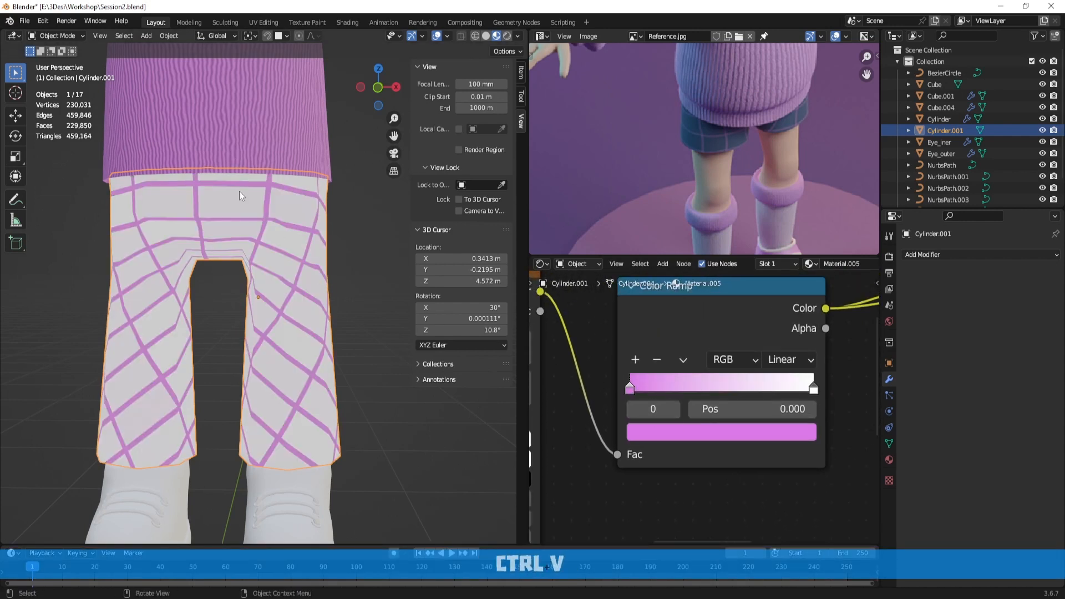
# Colour the Color Ramp's second stop blue-violet (hue 0.673, saturation 0.842, value 0.411) and move it to position 0.791
pyautogui.click(814, 387)
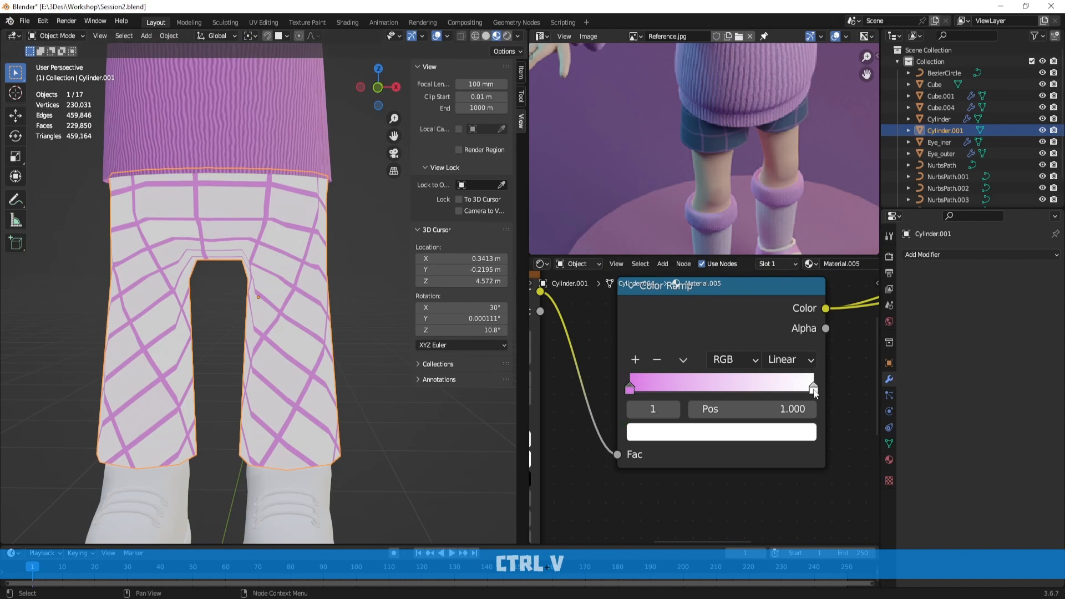
pyautogui.click(797, 435)
pyautogui.hotkey('ctrl', 'v')
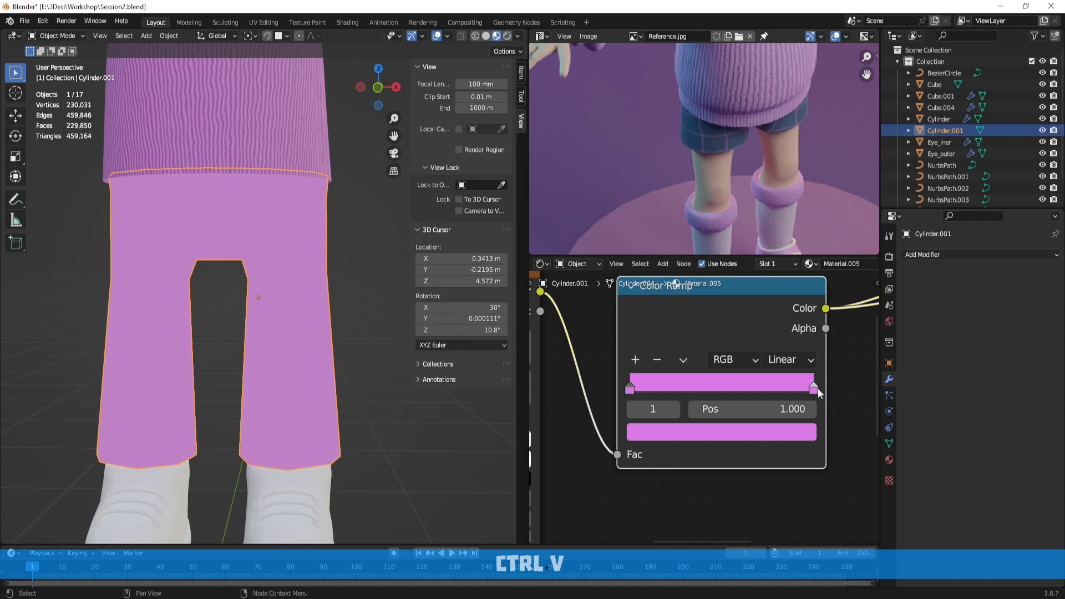
pyautogui.click(794, 432)
pyautogui.moveTo(738, 258); pyautogui.dragTo(776, 221)
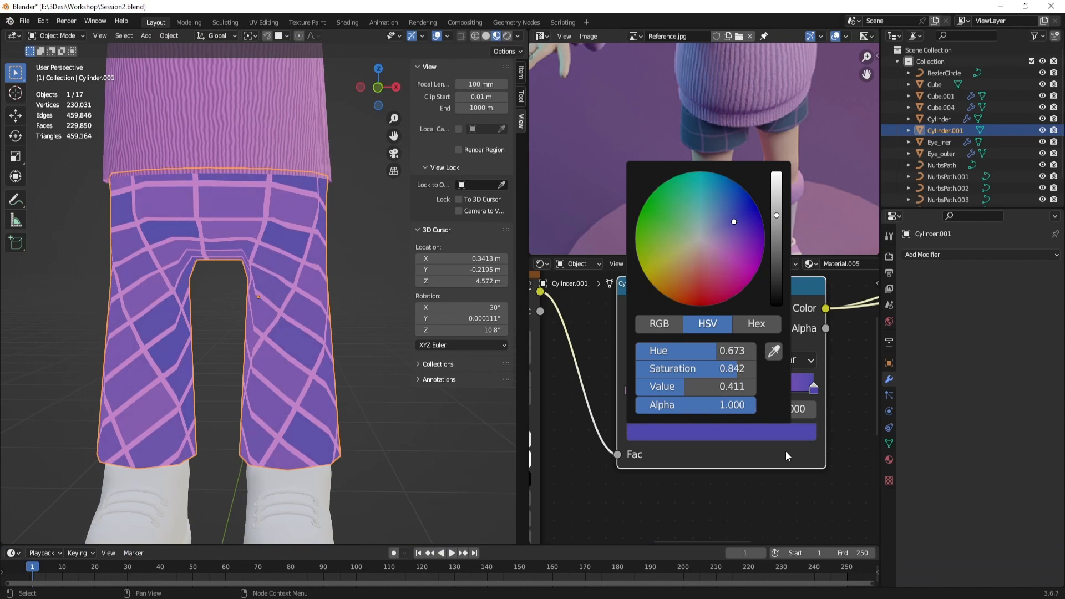
pyautogui.moveTo(803, 392); pyautogui.dragTo(777, 390)
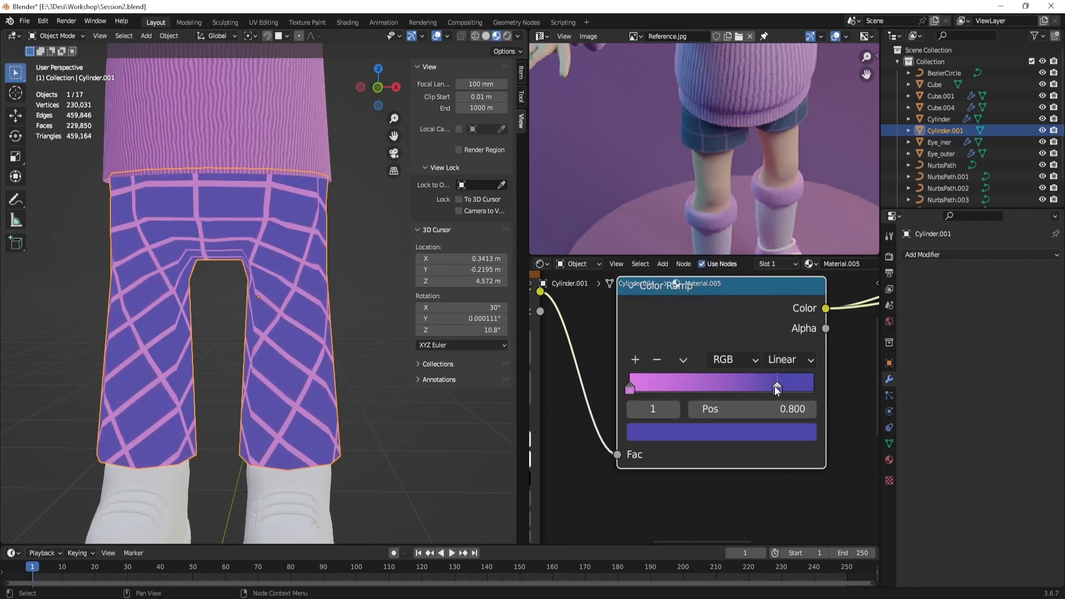
pyautogui.scroll(-5, 801, 484)
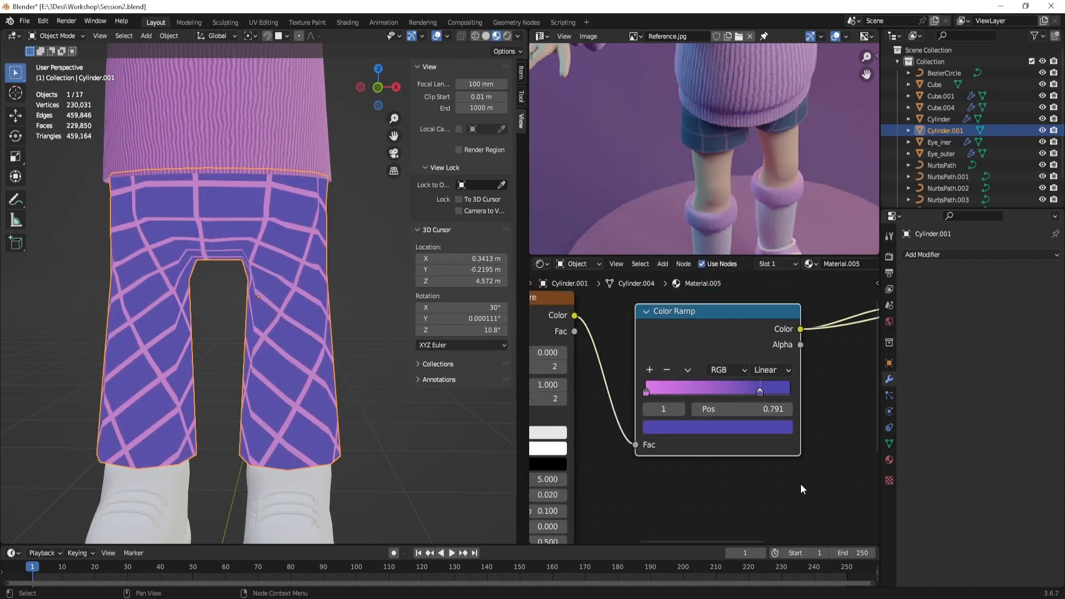
# Preview the trousers' Principled BSDF shader, fed by the Color Ramp, in place of the ramp's plain colour output
pyautogui.keyDown('ctrl'); pyautogui.keyDown('shift'); pyautogui.click(774, 357); pyautogui.keyUp('shift'); pyautogui.keyUp('ctrl')
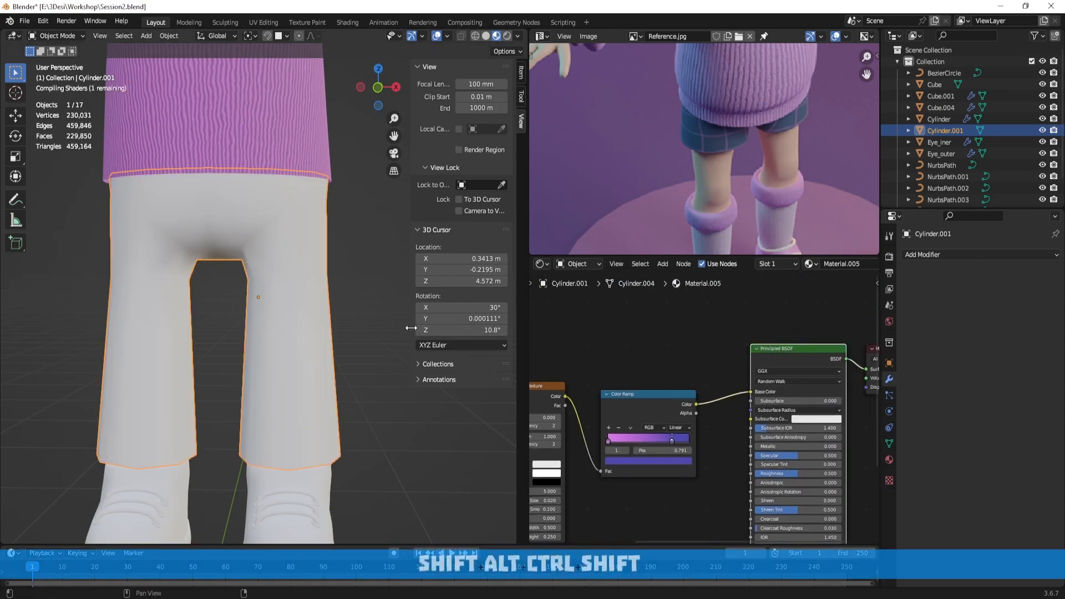
pyautogui.scroll(-3, 372, 292)
pyautogui.moveTo(372, 292); pyautogui.dragTo(409, 340, button='middle')
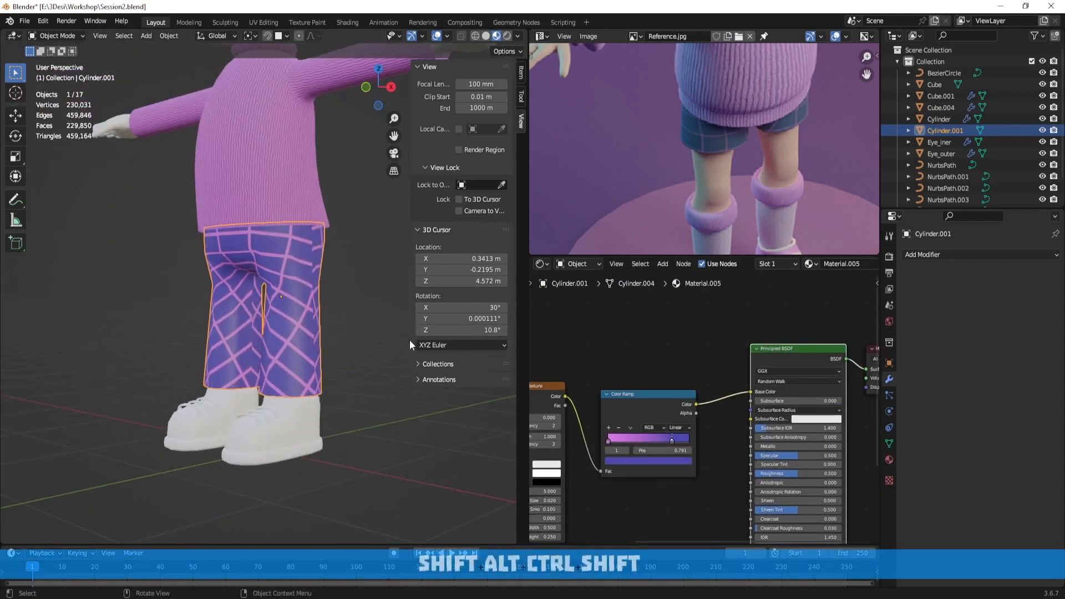
pyautogui.scroll(6, 760, 411)
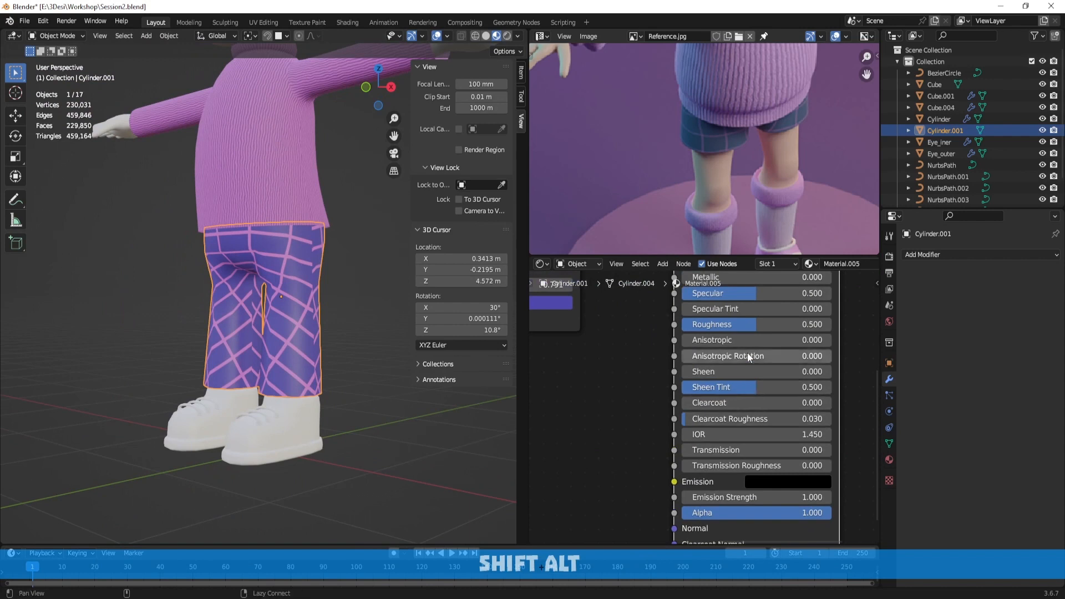
# Set the trouser material's roughness to 1.000 and its sheen to 0.386
pyautogui.keyDown('alt'); pyautogui.keyDown('shift'); pyautogui.moveTo(748, 353); pyautogui.dragTo(739, 393); pyautogui.keyUp('shift'); pyautogui.keyUp('alt')
pyautogui.moveTo(780, 363); pyautogui.dragTo(823, 364)
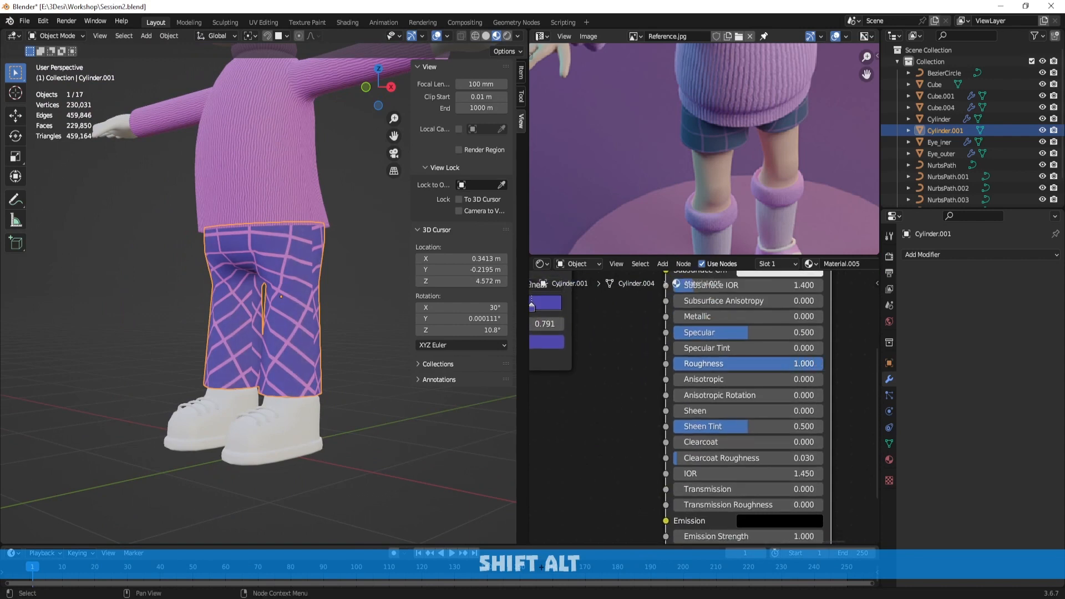
pyautogui.moveTo(721, 411); pyautogui.dragTo(779, 410)
pyautogui.moveTo(324, 373); pyautogui.dragTo(348, 315, button='middle')
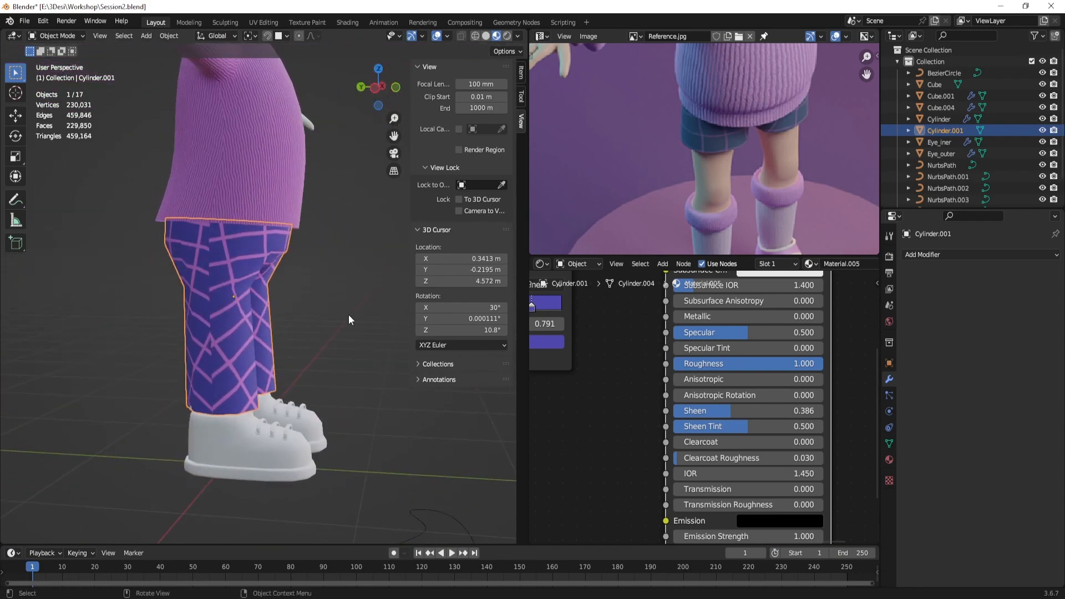
# In Edit Mode, select all UV faces of the left leg in the trousers' UV layout and rotate them upright
pyautogui.press('Tab')
pyautogui.scroll(-5, 753, 180)
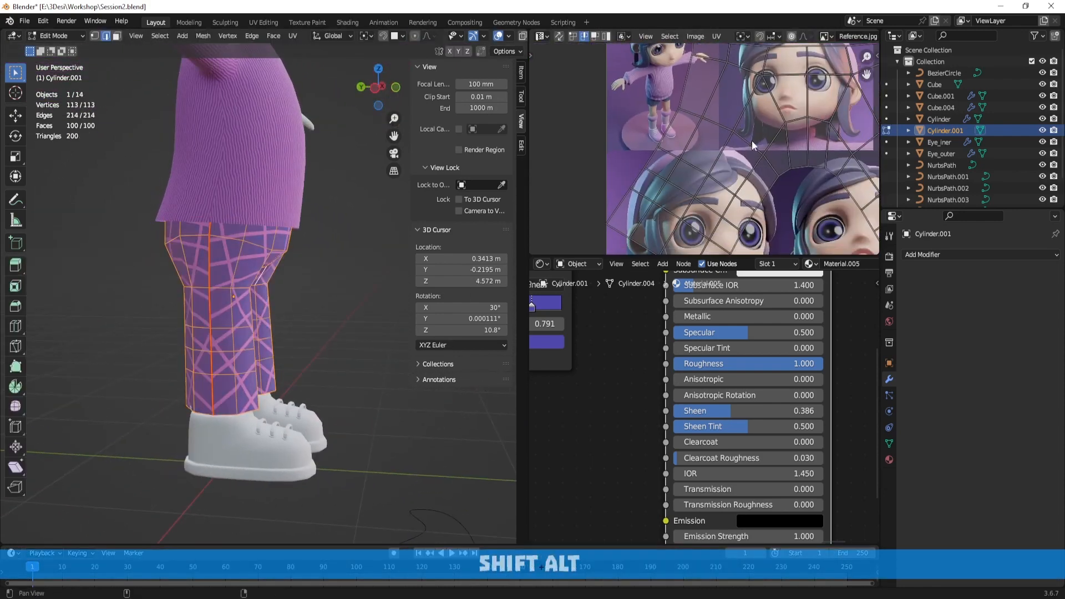
pyautogui.scroll(1, 769, 192)
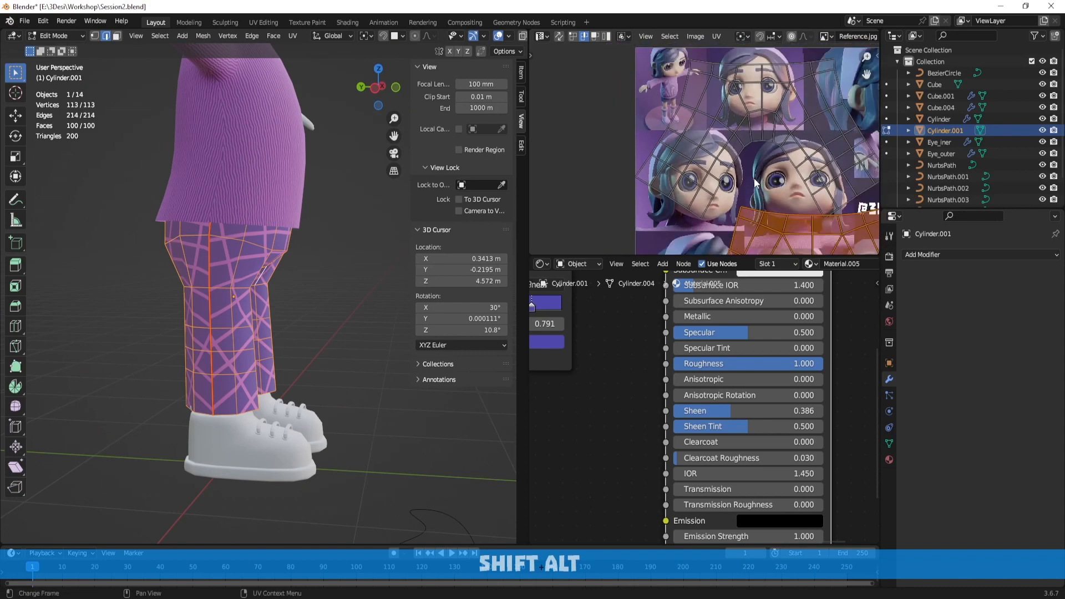
pyautogui.scroll(-4, 733, 193)
pyautogui.moveTo(755, 233); pyautogui.dragTo(742, 167, button='middle')
pyautogui.scroll(5, 741, 168)
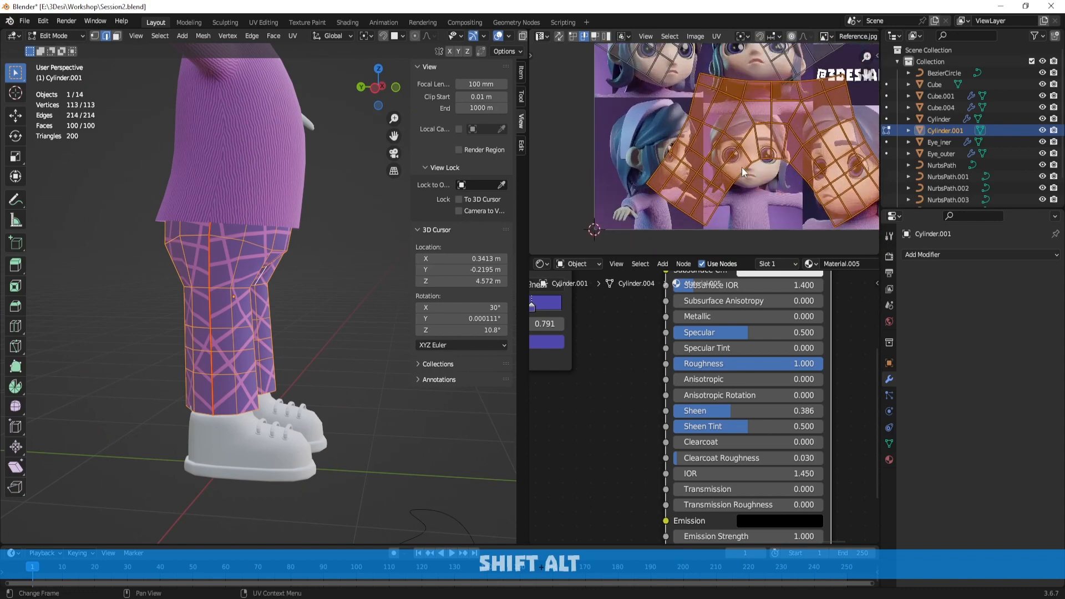
pyautogui.scroll(-1, 742, 172)
pyautogui.press('3')
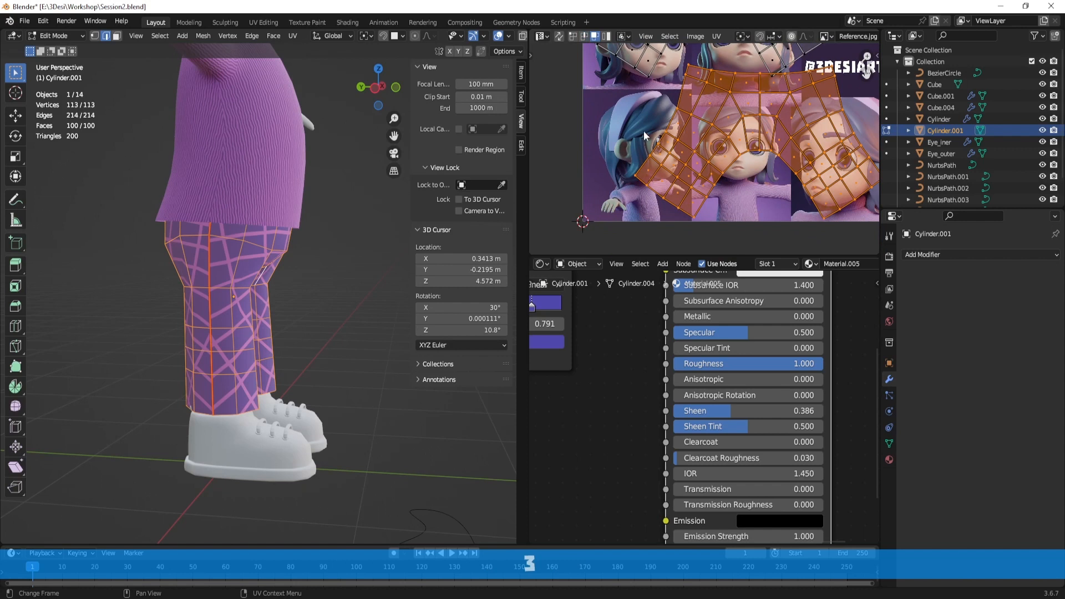
pyautogui.moveTo(655, 139); pyautogui.dragTo(691, 137)
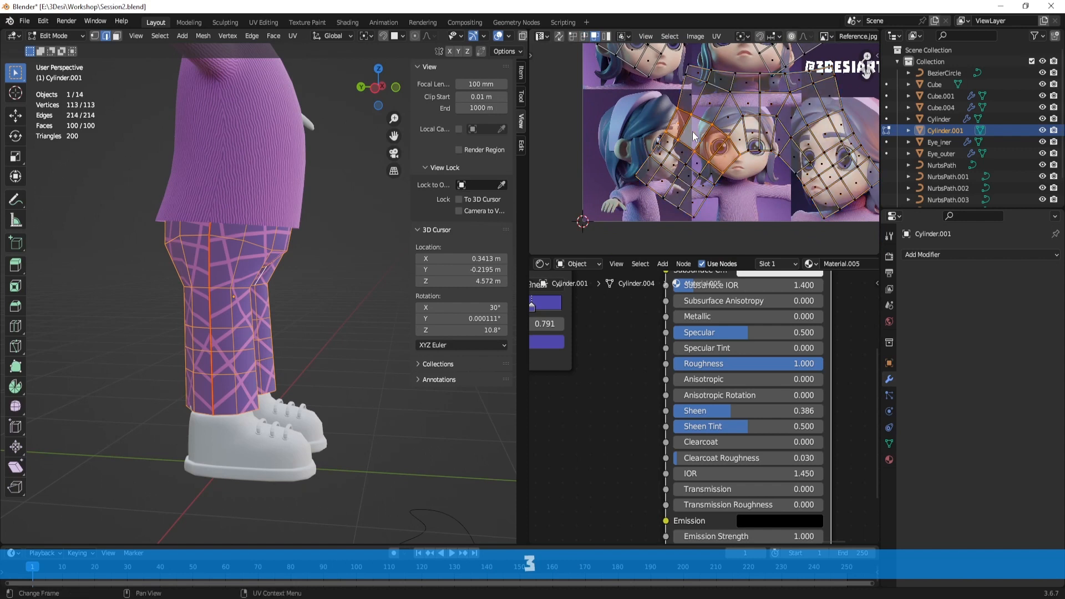
pyautogui.press('shift')
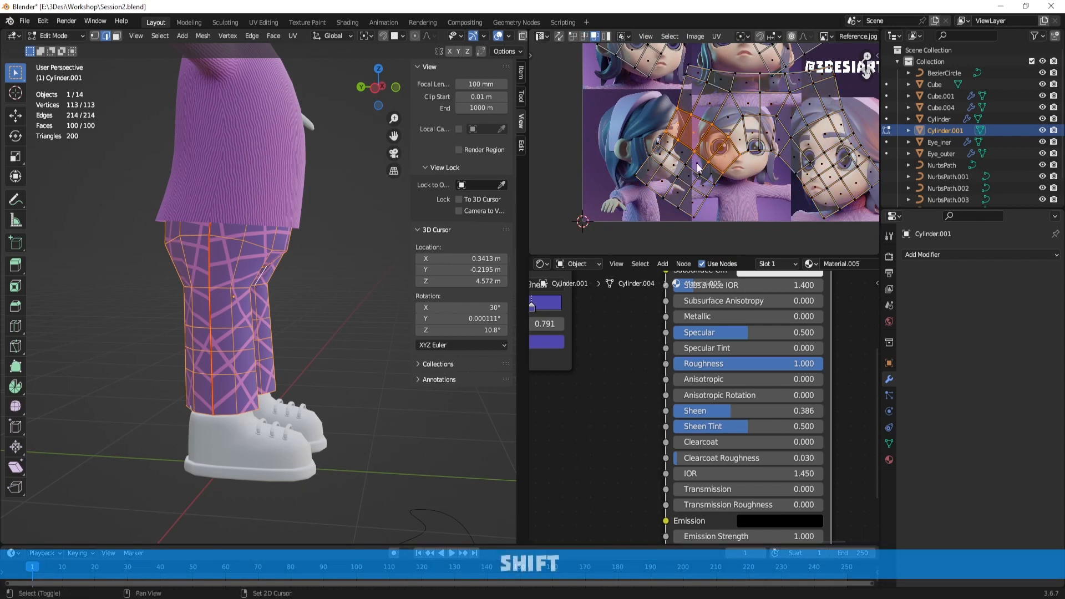
pyautogui.keyDown('ctrl'); pyautogui.click(685, 160); pyautogui.keyUp('ctrl')
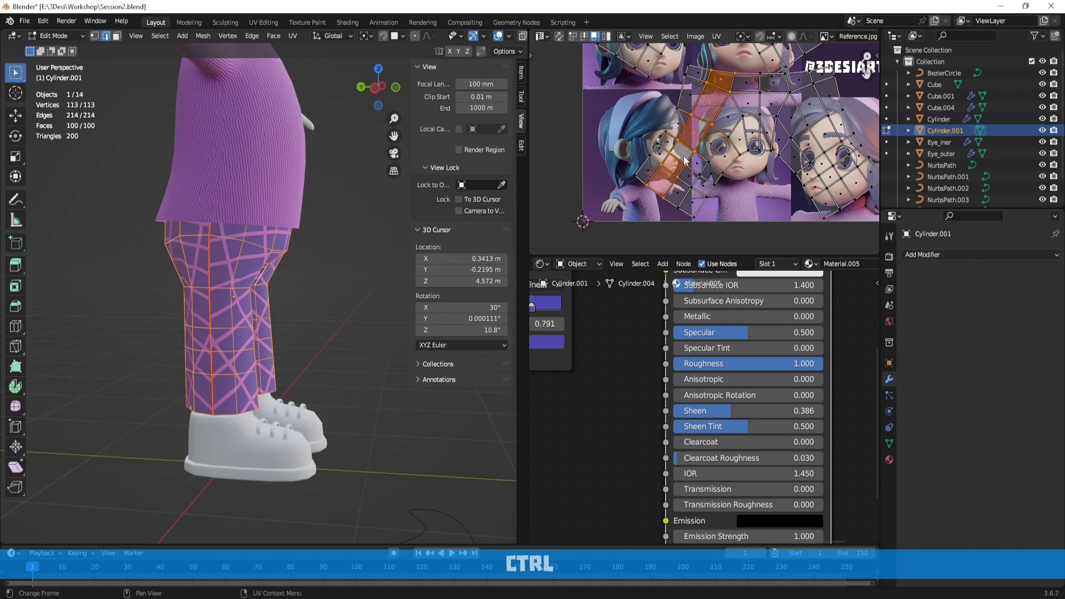
pyautogui.moveTo(702, 138); pyautogui.dragTo(706, 150)
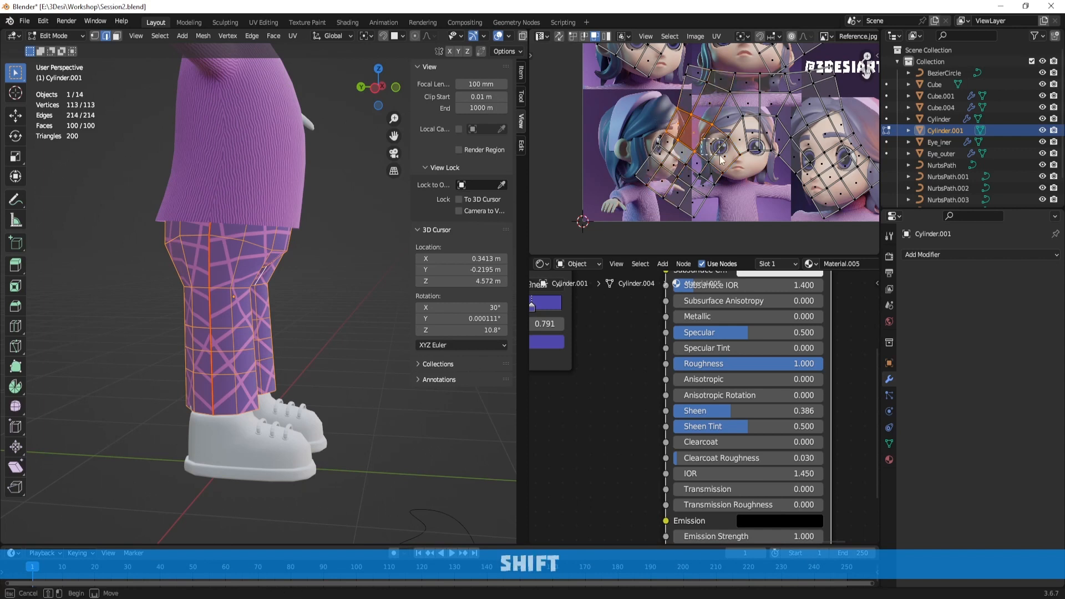
pyautogui.keyDown('shift'); pyautogui.moveTo(634, 138); pyautogui.dragTo(723, 221); pyautogui.keyUp('shift')
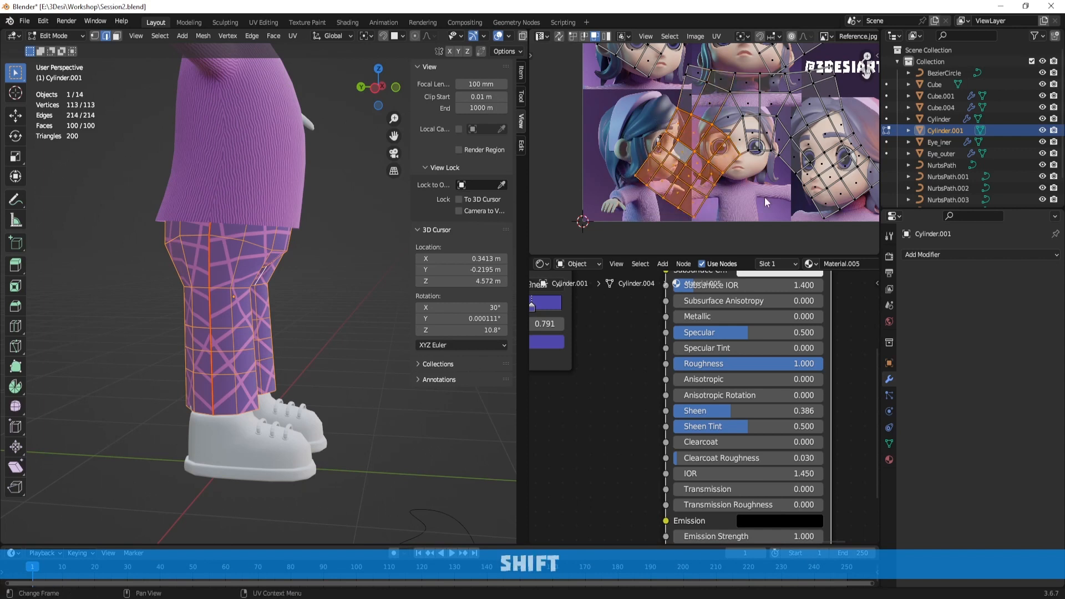
pyautogui.moveTo(802, 108); pyautogui.dragTo(748, 133, button='middle')
pyautogui.scroll(-1, 745, 152)
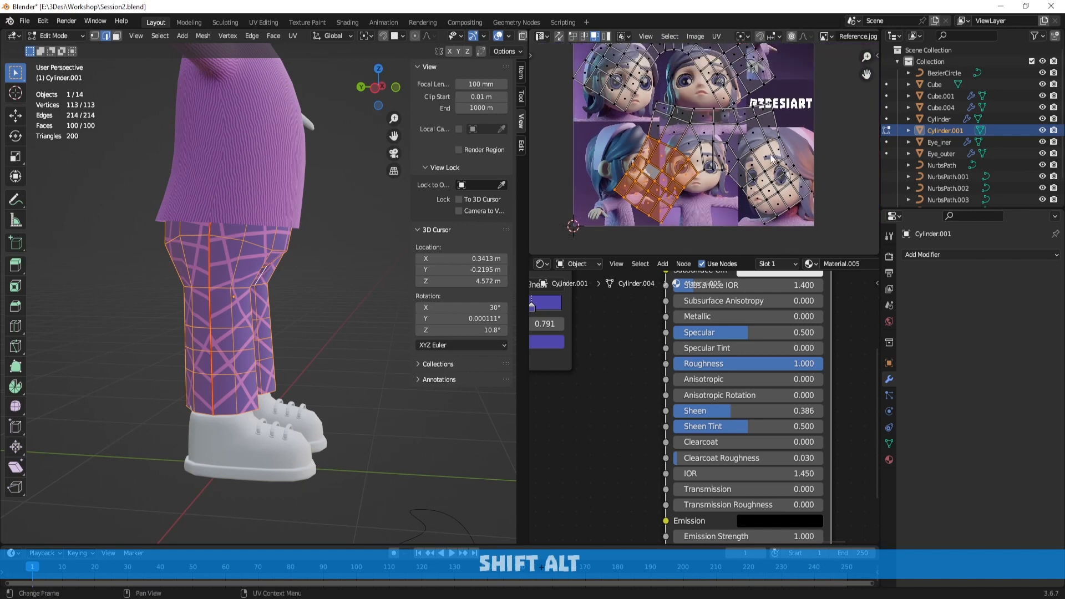
pyautogui.press('e')
pyautogui.press('r')
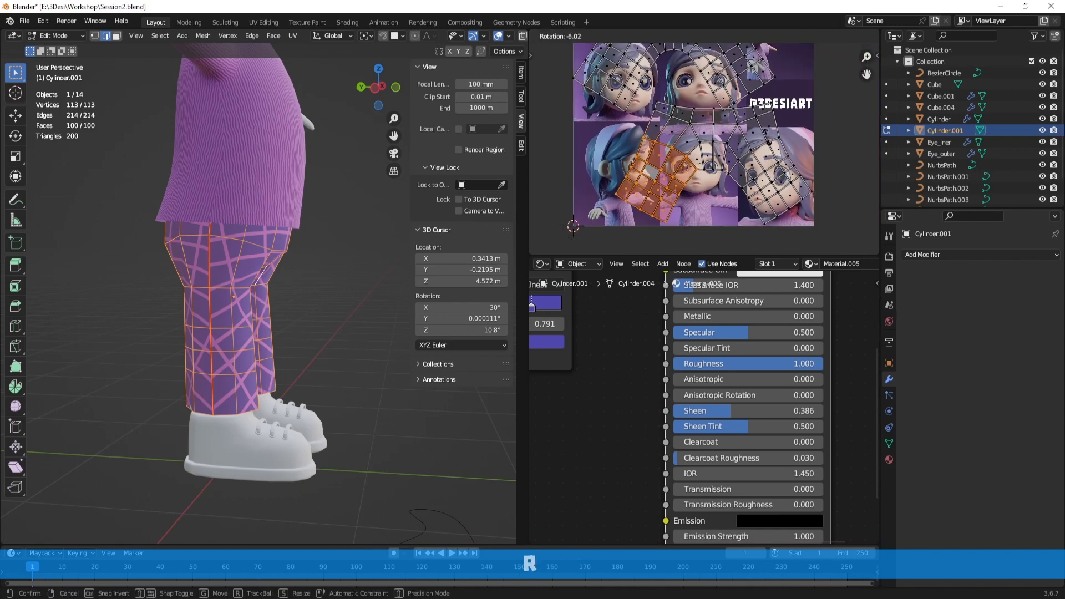
pyautogui.click(740, 99)
# Move the upright left-leg UV block beneath the hip section and scale it down slightly
pyautogui.press('g')
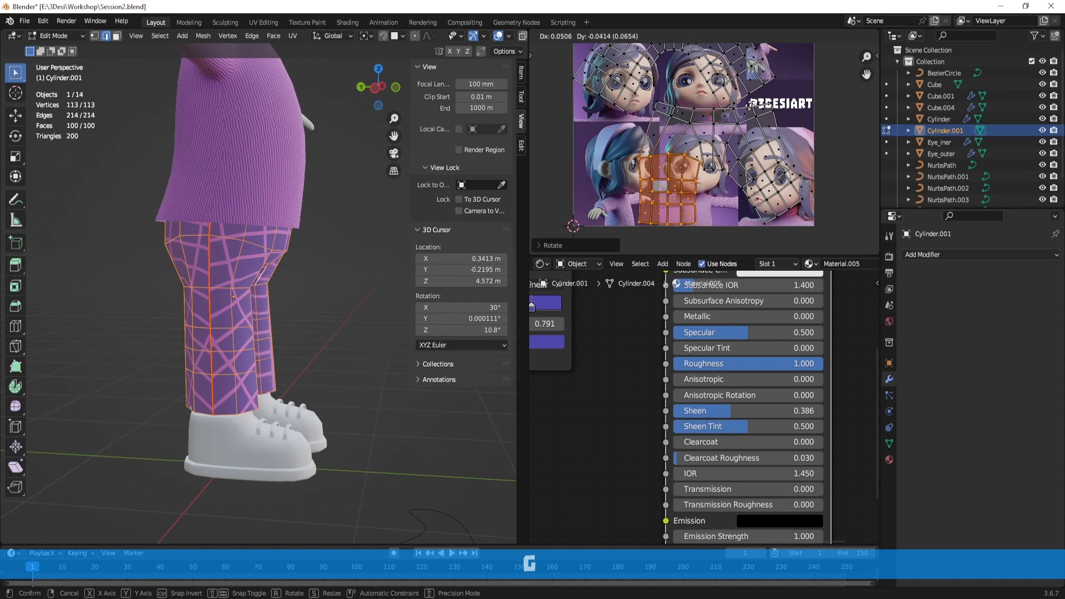
pyautogui.click(748, 110)
pyautogui.press('s')
pyautogui.click(744, 113)
pyautogui.press('g')
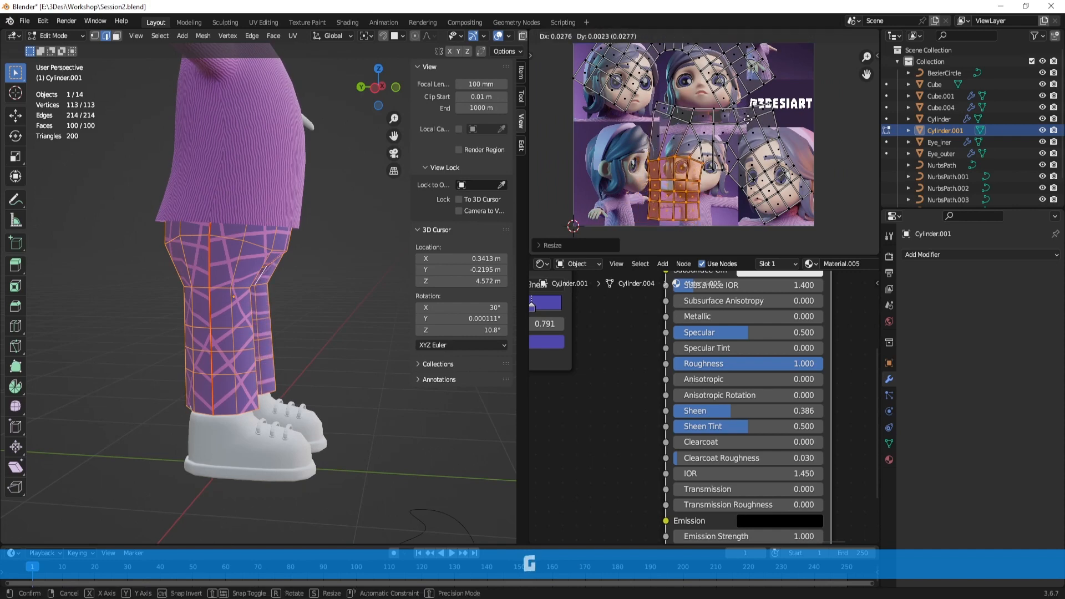
pyautogui.click(744, 114)
# Nudge the individual UV vertices along the top of the left leg so they line up with the straightened grid
pyautogui.moveTo(266, 333); pyautogui.dragTo(294, 355, button='middle')
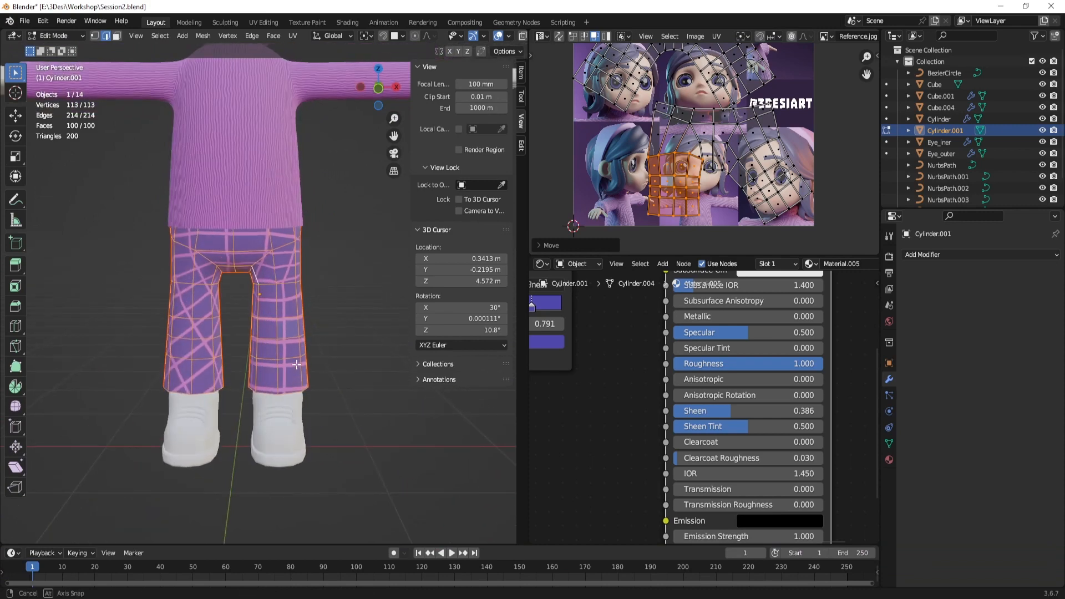
pyautogui.scroll(1, 716, 176)
pyautogui.press('g')
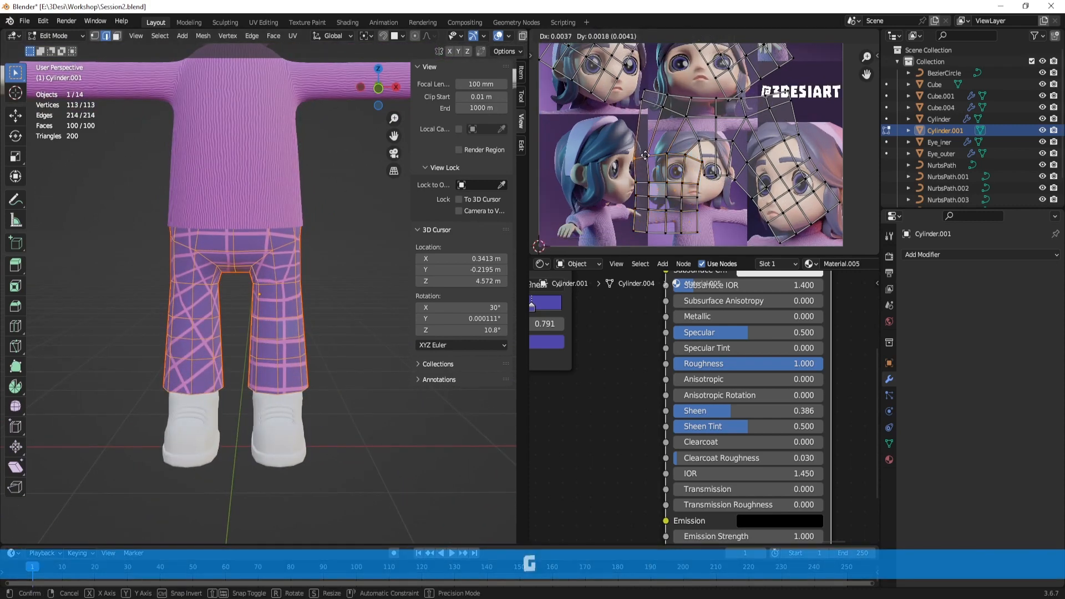
pyautogui.click(656, 150)
pyautogui.press('g')
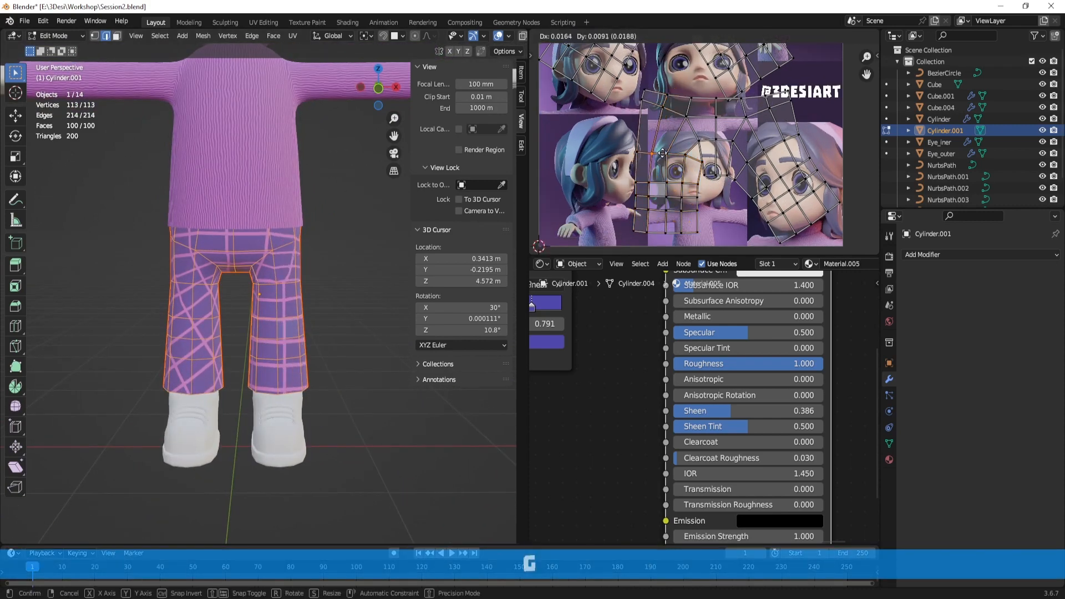
pyautogui.click(663, 151)
pyautogui.click(671, 157)
pyautogui.press('g')
pyautogui.click(677, 156)
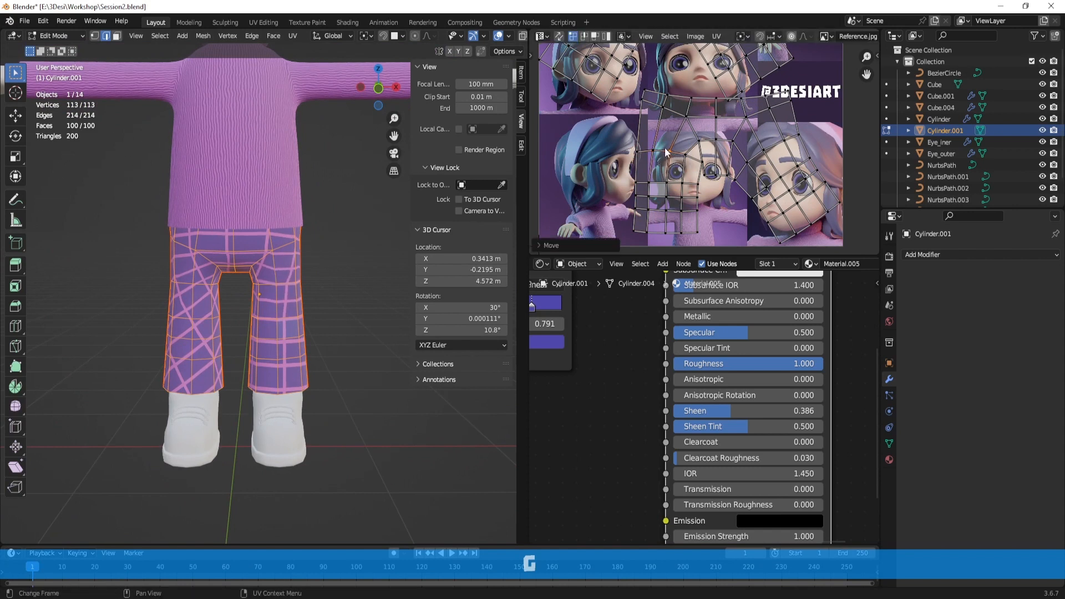
pyautogui.click(643, 150)
pyautogui.press('g')
pyautogui.click(641, 146)
# Select all UV faces of the right leg in the trousers' UV layout and rotate them upright by about 33 degrees
pyautogui.keyDown('alt'); pyautogui.keyDown('shift'); pyautogui.moveTo(688, 189); pyautogui.dragTo(599, 169); pyautogui.keyUp('shift'); pyautogui.keyUp('alt')
pyautogui.press('3')
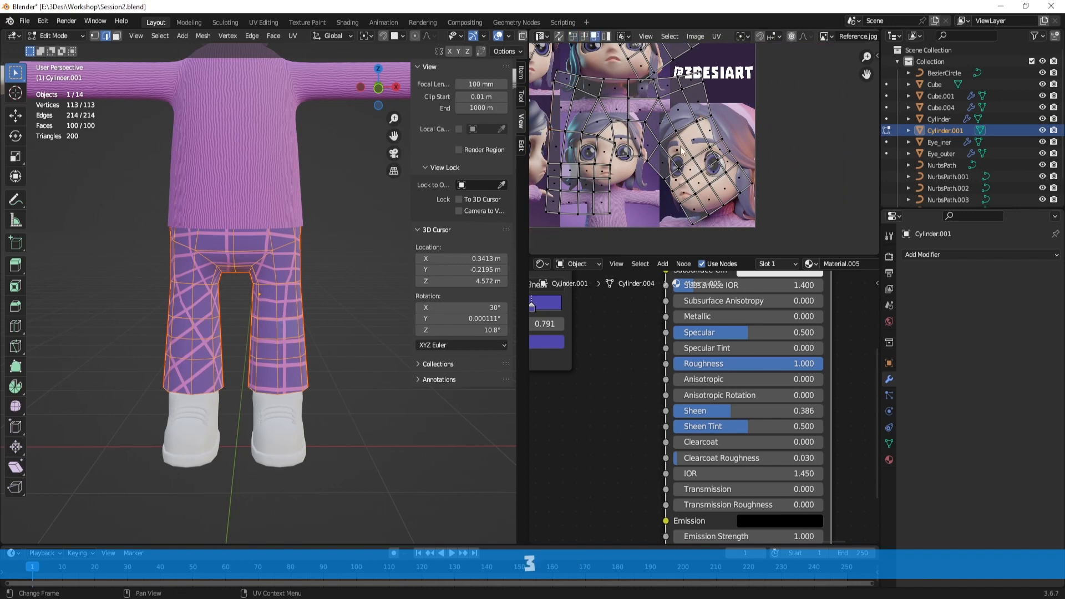
pyautogui.click(687, 151)
pyautogui.keyDown('alt'); pyautogui.click(708, 172); pyautogui.keyUp('alt')
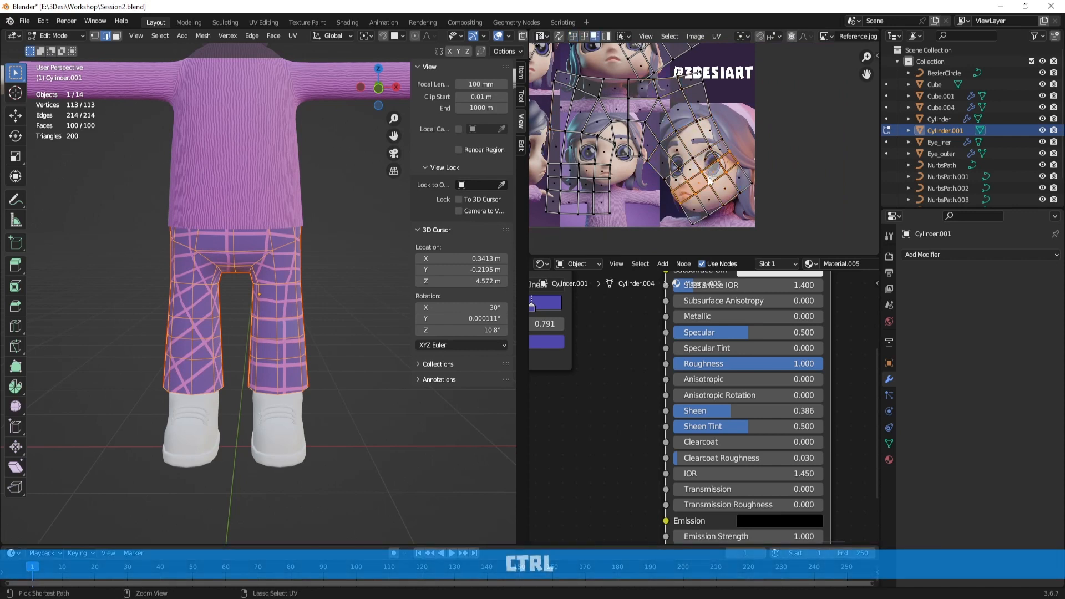
pyautogui.press('ctrl+KP_Add')
pyautogui.press('ctrl+KP_Add')
pyautogui.press('r')
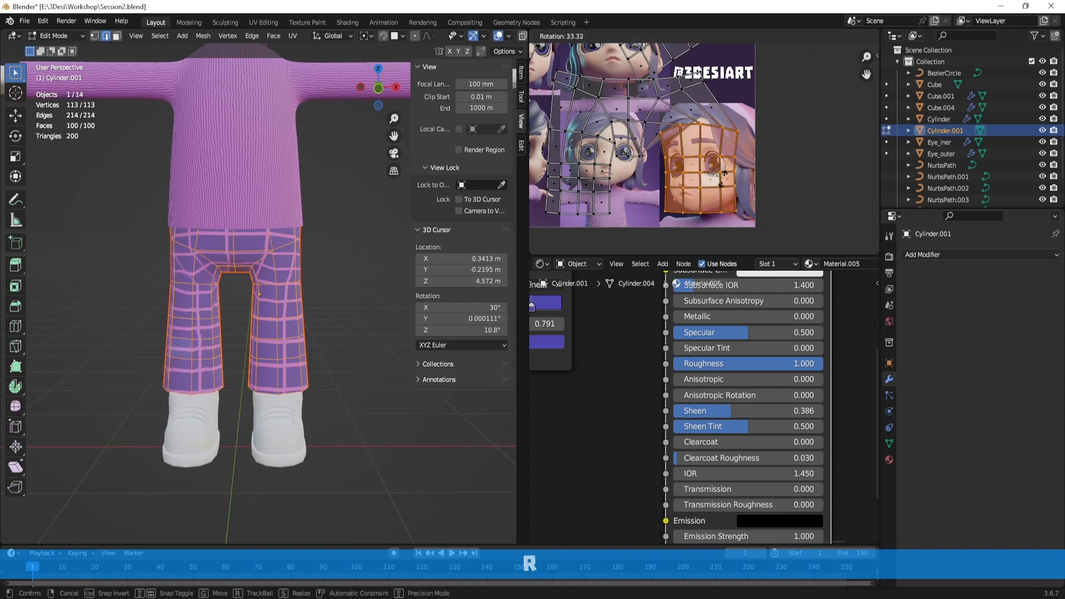
pyautogui.click(760, 188)
# Move the right-leg UV block inward beneath the hip section and scale it to match the other leg
pyautogui.press('g')
pyautogui.click(747, 188)
pyautogui.press('s')
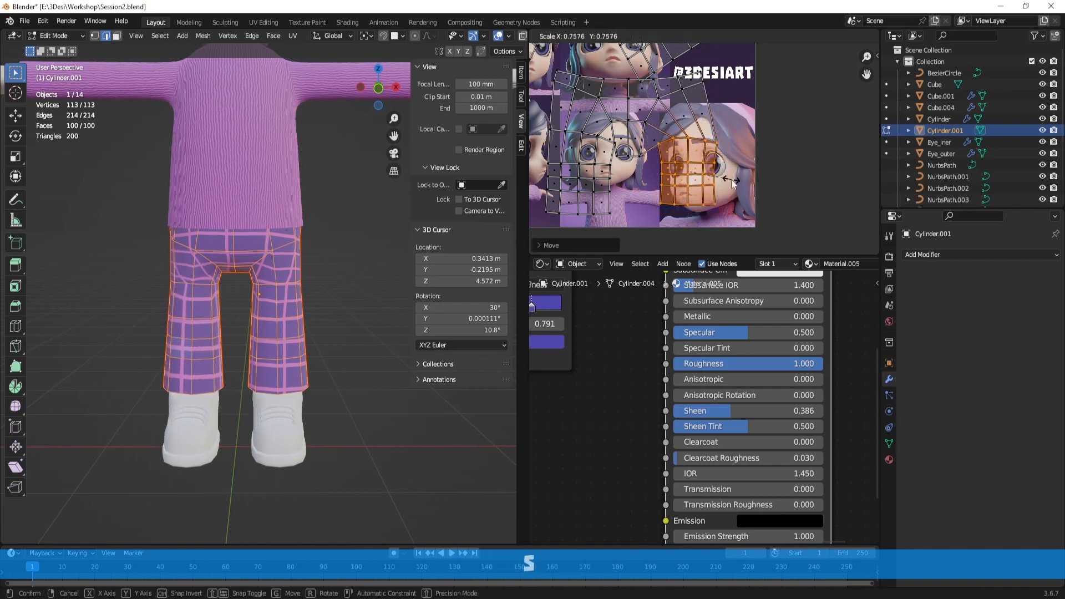
pyautogui.click(730, 184)
pyautogui.press('g')
pyautogui.click(722, 184)
pyautogui.press('s')
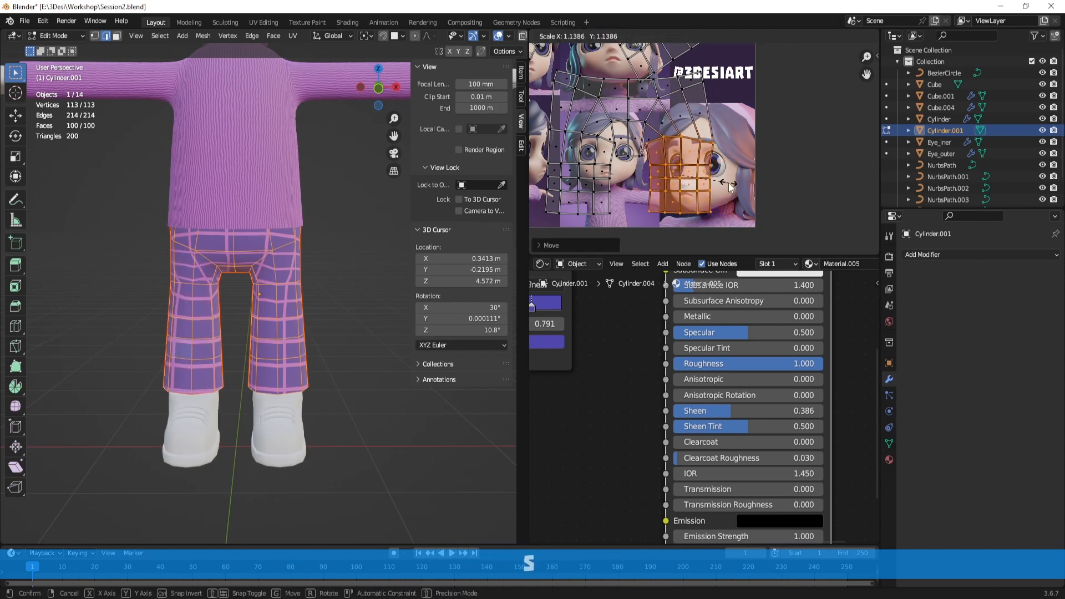
pyautogui.click(727, 185)
# Reposition the UV vertices along the top row of the right leg to even out the grid
pyautogui.keyDown('alt'); pyautogui.keyDown('shift'); pyautogui.moveTo(724, 180); pyautogui.dragTo(730, 193); pyautogui.keyUp('shift'); pyautogui.keyUp('alt')
pyautogui.press('1')
pyautogui.click(689, 150)
pyautogui.press('g')
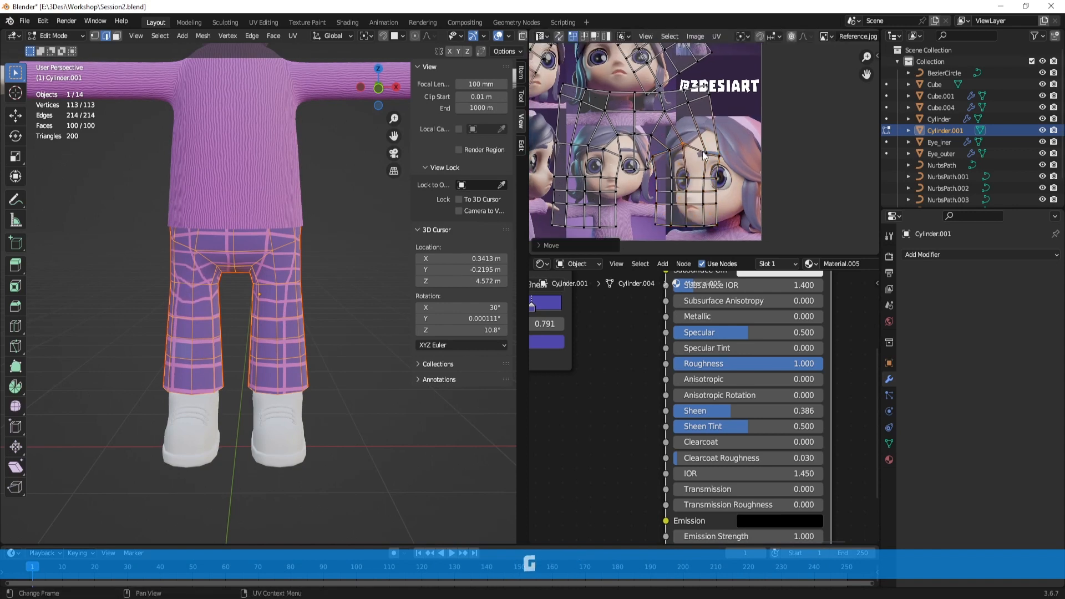
pyautogui.click(711, 140)
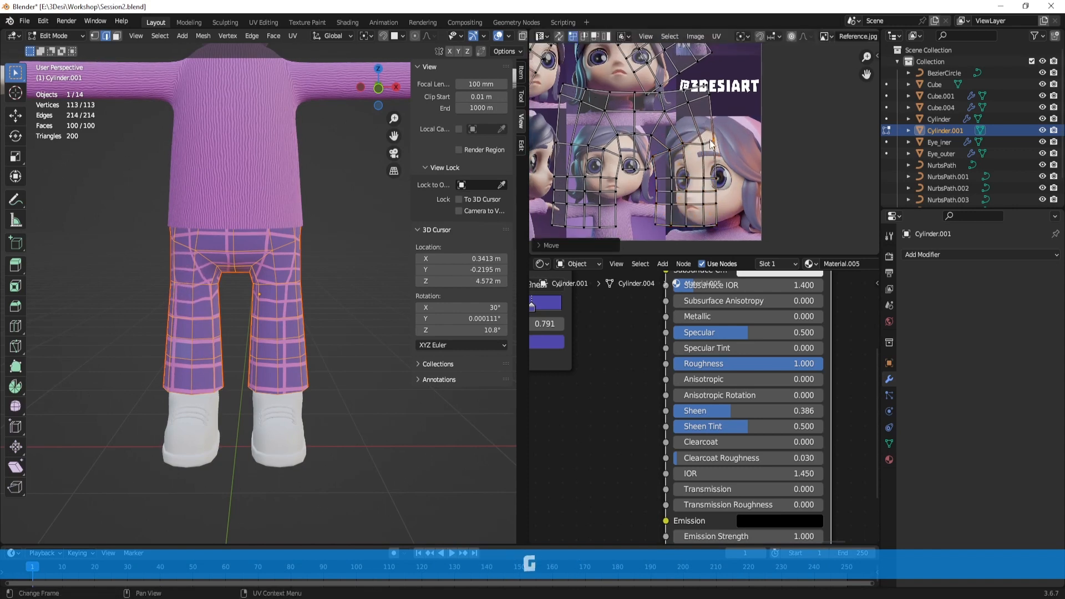
pyautogui.click(684, 144)
pyautogui.press('g')
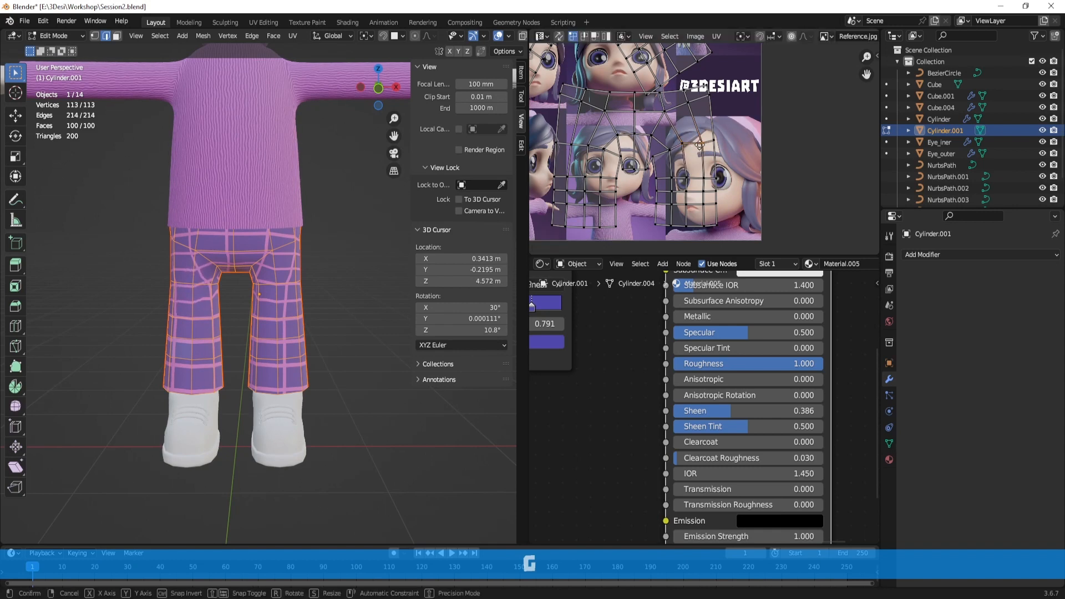
pyautogui.click(687, 146)
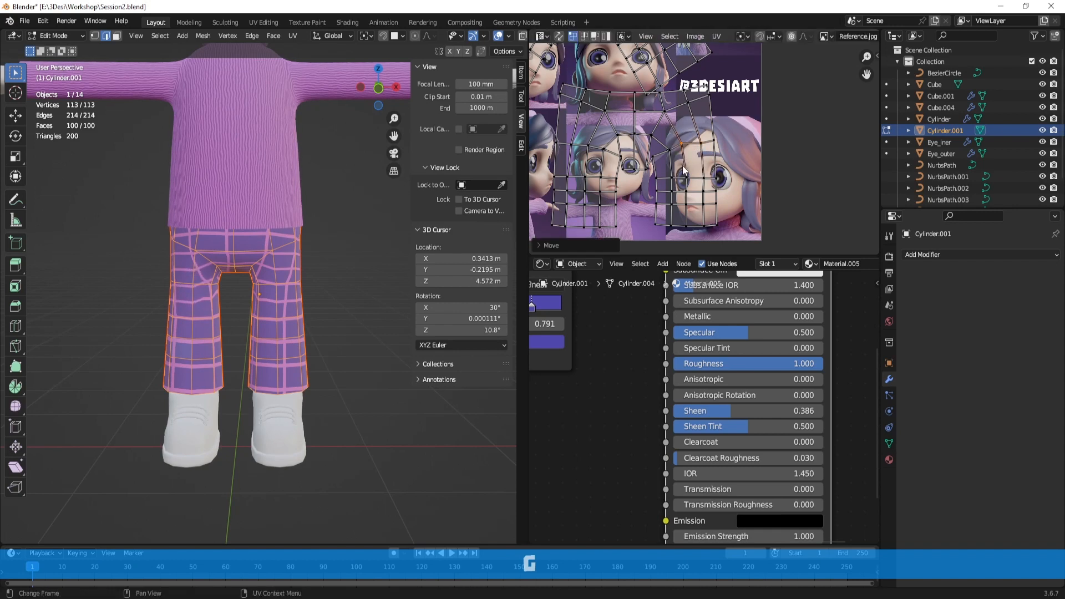
# Nudge two UV vertices near the upper inner side of the right leg into line
pyautogui.click(685, 175)
pyautogui.press('g')
pyautogui.click(685, 173)
pyautogui.click(672, 153)
pyautogui.press('g')
pyautogui.click(670, 155)
# Move the UV vertices at the left leg's upper inner side up by about 0.044 and return to Object Mode
pyautogui.scroll(-2, 707, 200)
pyautogui.scroll(3, 708, 179)
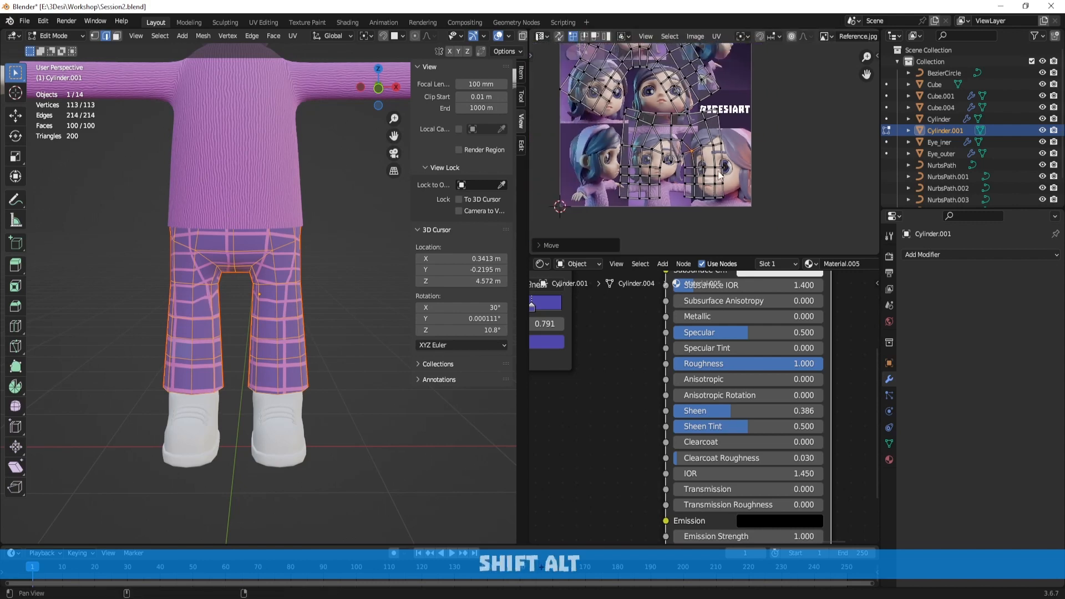
pyautogui.moveTo(678, 177); pyautogui.dragTo(698, 176, button='middle')
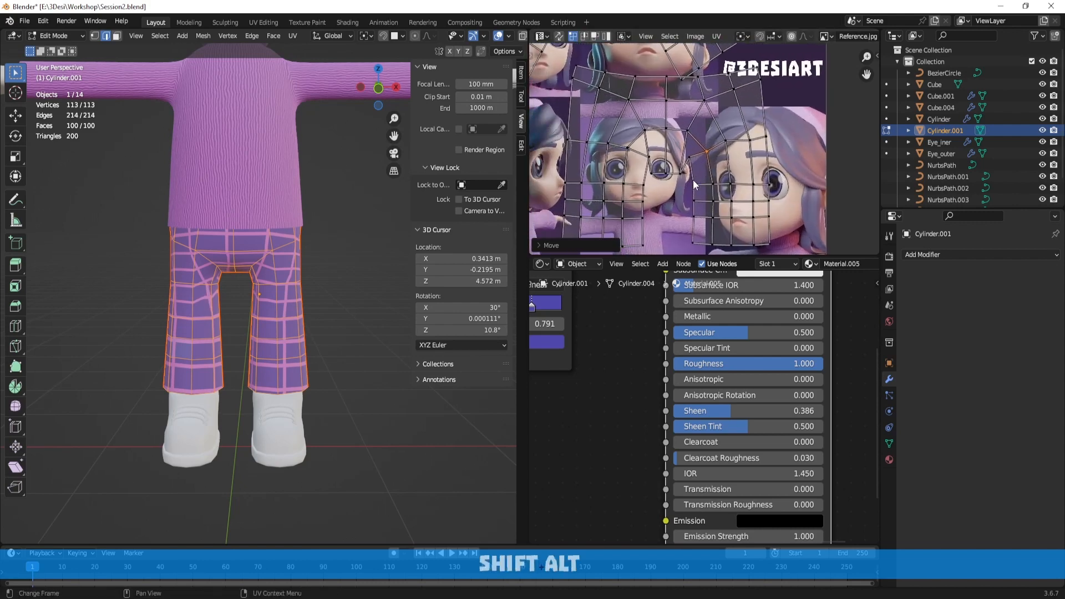
pyautogui.moveTo(687, 186); pyautogui.dragTo(649, 167)
pyautogui.press('g')
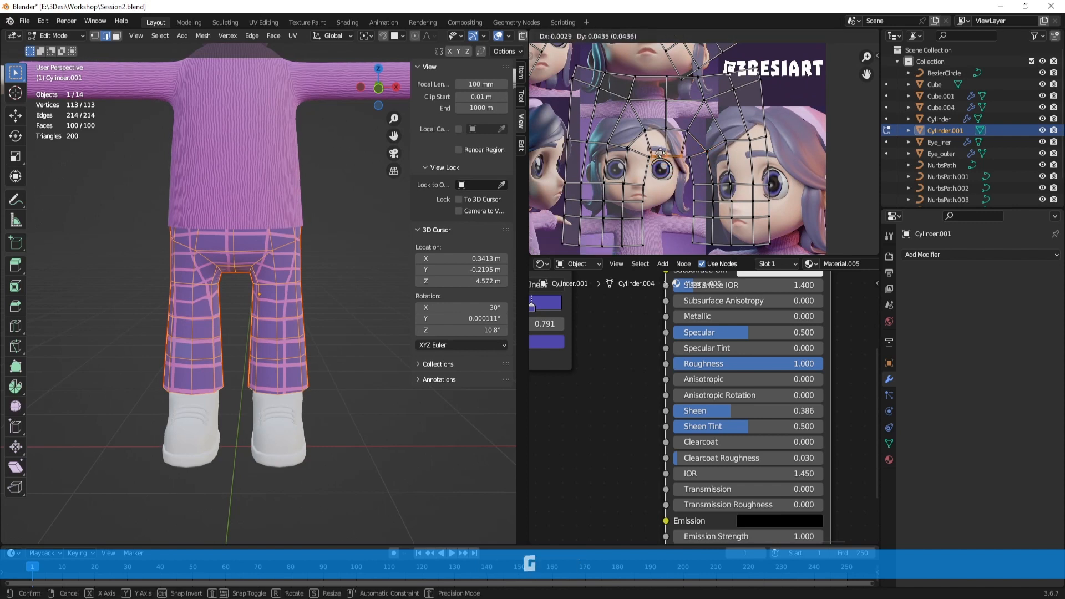
pyautogui.click(661, 153)
pyautogui.press('Tab')
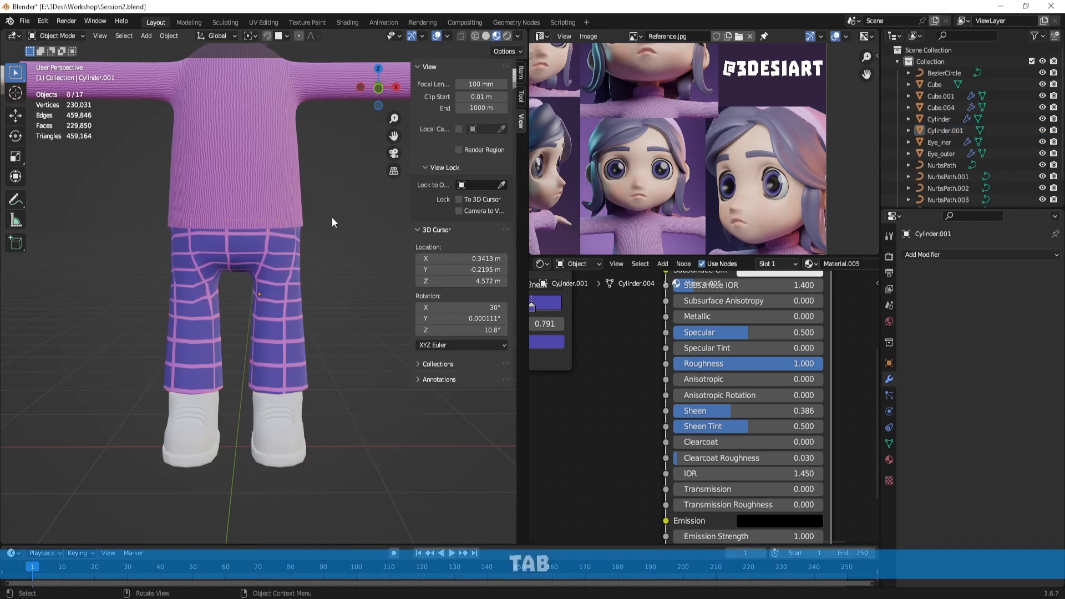
# Link the head's skin material to the hands, then clear the selection
pyautogui.scroll(-4, 331, 218)
pyautogui.moveTo(327, 223); pyautogui.dragTo(295, 229, button='middle')
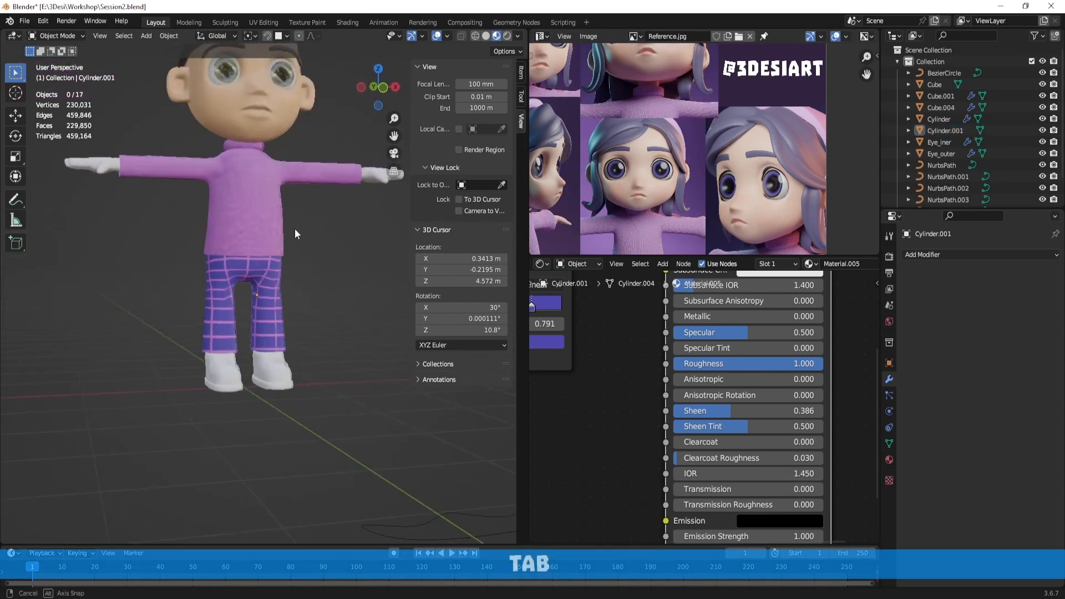
pyautogui.scroll(4, 325, 262)
pyautogui.scroll(-2, 311, 264)
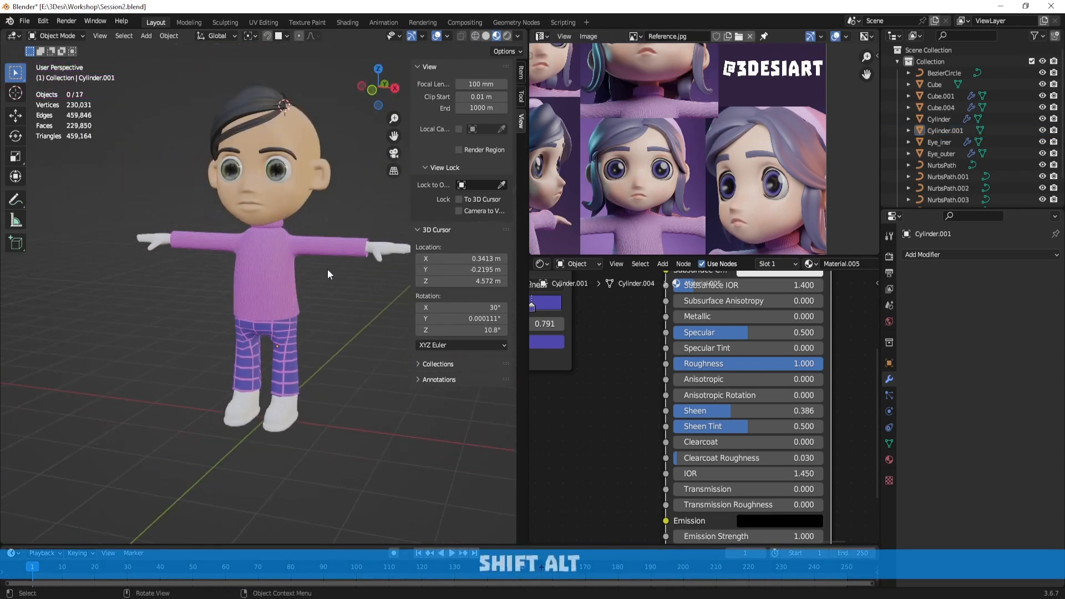
pyautogui.scroll(-3, 327, 269)
pyautogui.moveTo(329, 262); pyautogui.dragTo(207, 300, button='middle')
pyautogui.scroll(4, 334, 255)
pyautogui.click(303, 266)
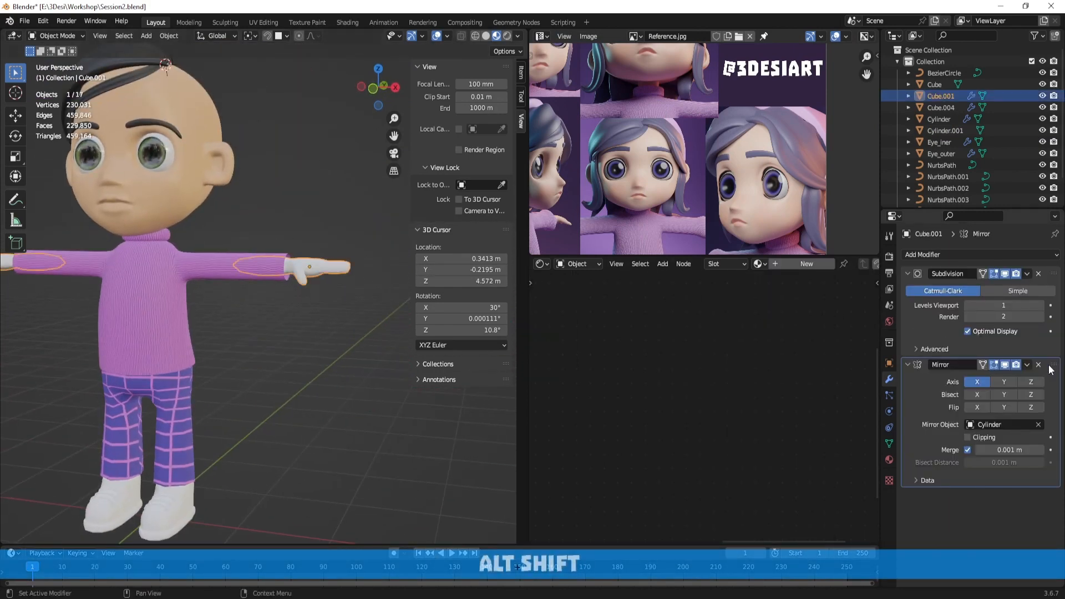
pyautogui.keyDown('shift'); pyautogui.click(123, 195); pyautogui.keyUp('shift')
pyautogui.hotkey('ctrl', 'l')
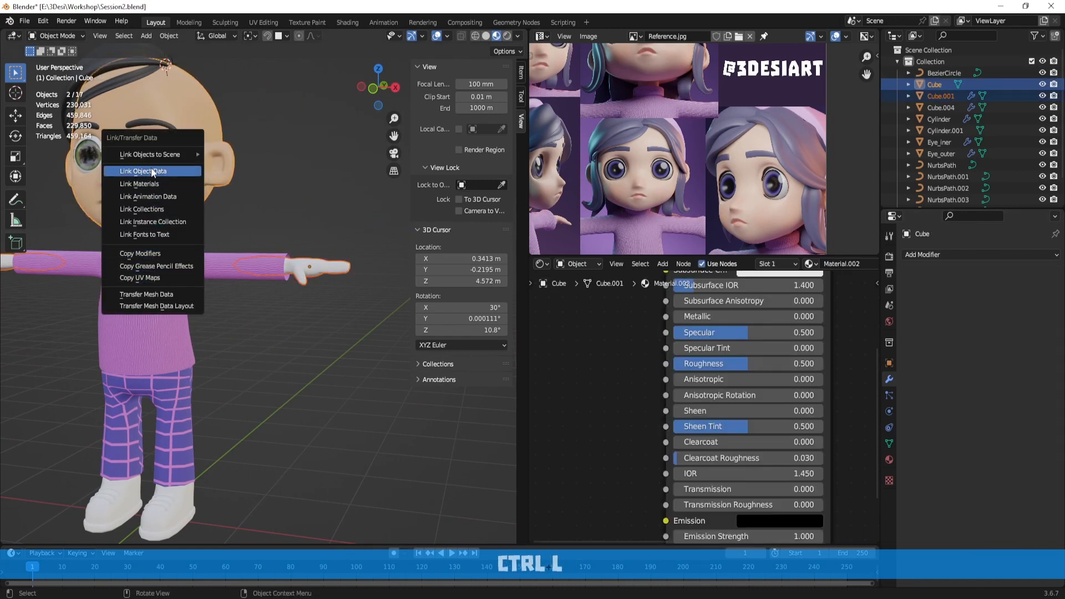
pyautogui.click(155, 184)
pyautogui.click(322, 220)
# Enter Edit Mode on the shoes and select the linked shoe body and sole without the laces
pyautogui.moveTo(321, 221)
pyautogui.mouseDown(button='middle')
pyautogui.moveTo(271, 268)
pyautogui.moveTo(251, 269)
pyautogui.moveTo(248, 334)
pyautogui.moveTo(311, 315)
pyautogui.moveTo(328, 237)
pyautogui.mouseUp(button='middle')
pyautogui.scroll(2, 311, 315)
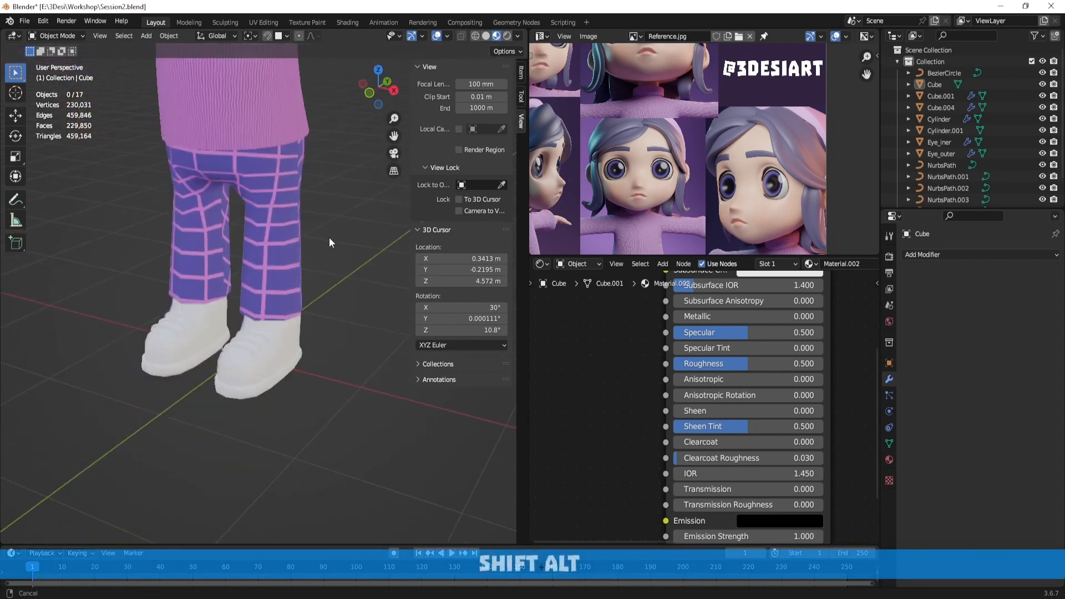
pyautogui.scroll(2, 301, 314)
pyautogui.click(291, 310)
pyautogui.press('Tab')
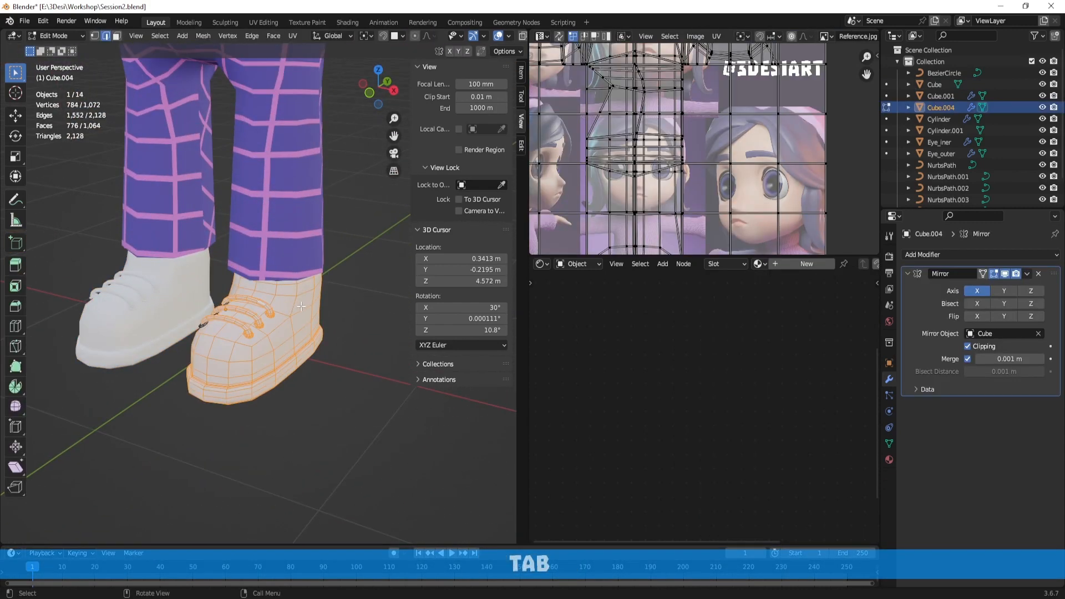
pyautogui.press('l')
pyautogui.click(348, 322)
pyautogui.press('l')
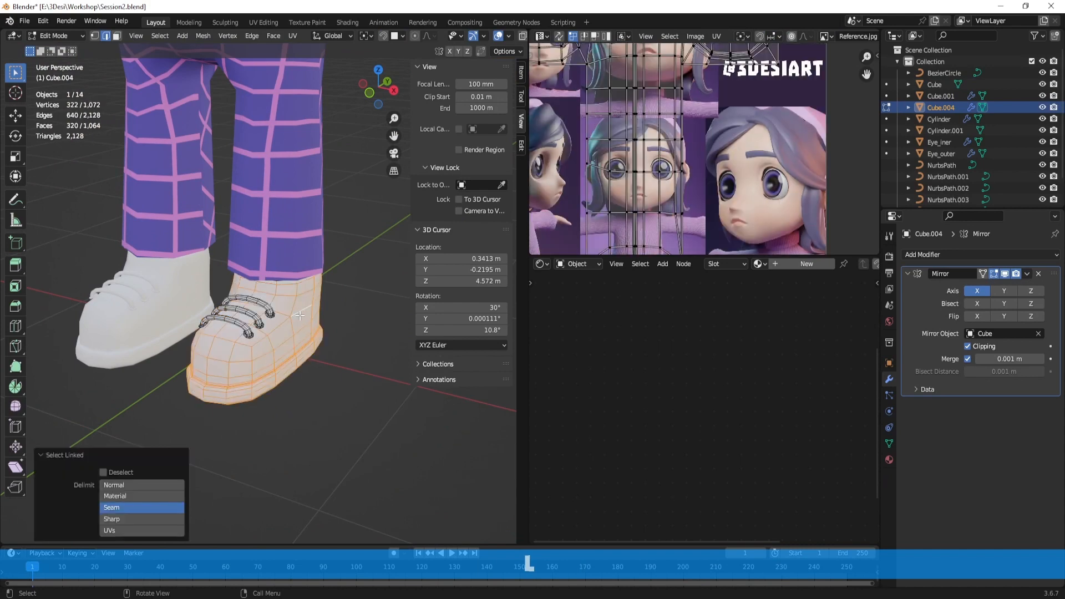
pyautogui.moveTo(314, 344)
pyautogui.mouseDown(button='middle')
pyautogui.moveTo(302, 343)
pyautogui.moveTo(331, 340)
pyautogui.mouseUp(button='middle')
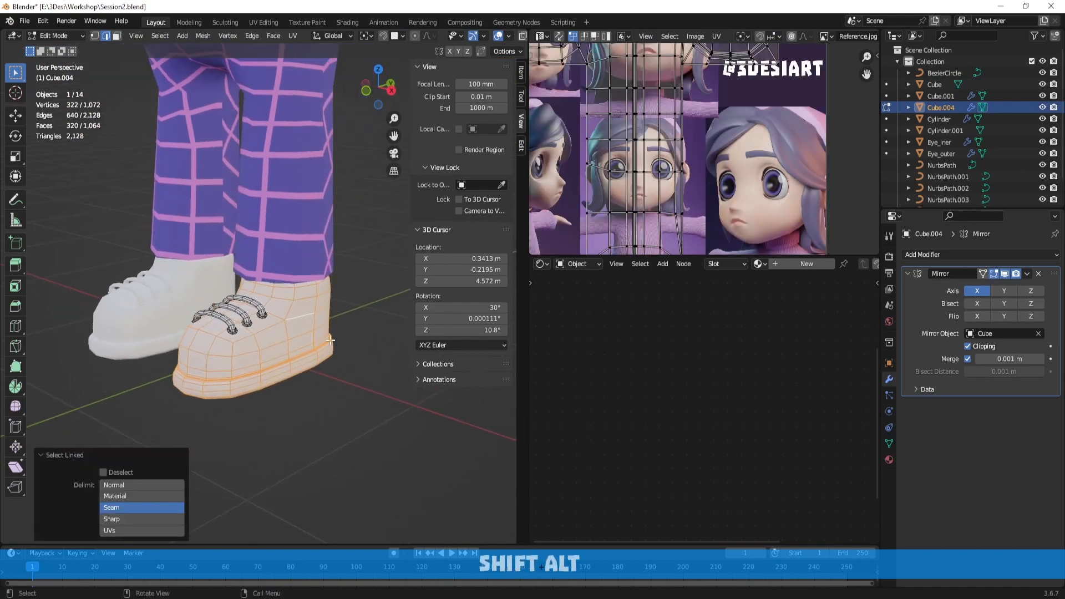
# Create a new material for the shoes and bring its shader nodes into view
pyautogui.click(890, 458)
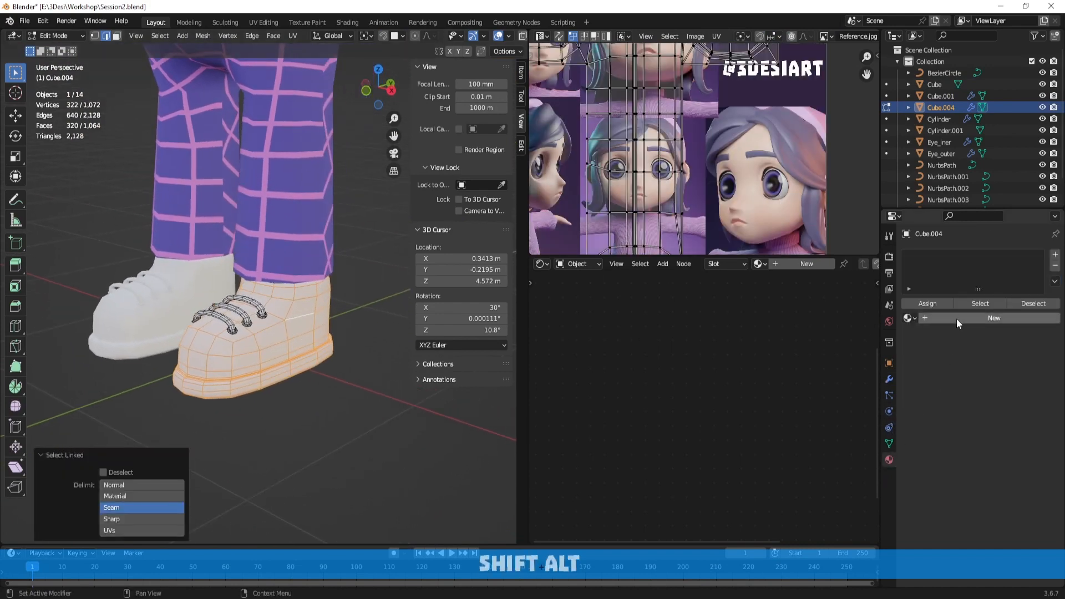
pyautogui.click(957, 315)
pyautogui.scroll(-5, 719, 337)
pyautogui.keyDown('alt'); pyautogui.keyDown('shift'); pyautogui.moveTo(861, 319); pyautogui.dragTo(778, 374, button='middle'); pyautogui.keyUp('shift'); pyautogui.keyUp('alt')
pyautogui.scroll(5, 790, 354)
pyautogui.scroll(2, 778, 375)
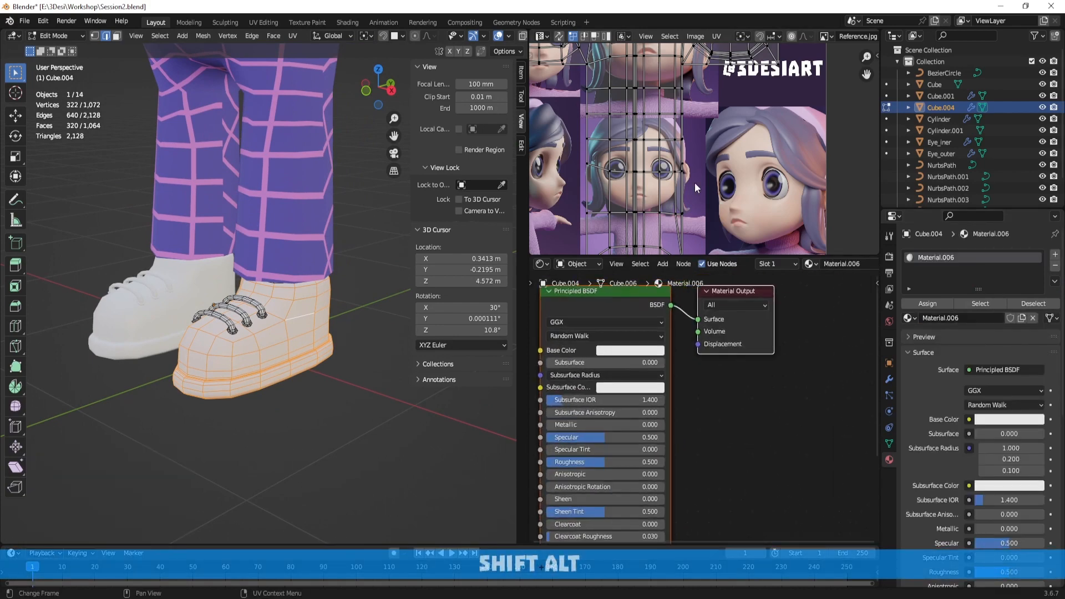
# Examine the character's shoes in the reference image for their upper, sole and lace colours
pyautogui.scroll(-4, 695, 178)
pyautogui.keyDown('alt'); pyautogui.keyDown('shift'); pyautogui.moveTo(695, 178); pyautogui.dragTo(761, 131); pyautogui.keyUp('shift'); pyautogui.keyUp('alt')
pyautogui.keyDown('alt'); pyautogui.keyDown('shift'); pyautogui.moveTo(744, 58); pyautogui.dragTo(704, 178); pyautogui.keyUp('shift'); pyautogui.keyUp('alt')
pyautogui.scroll(6, 704, 182)
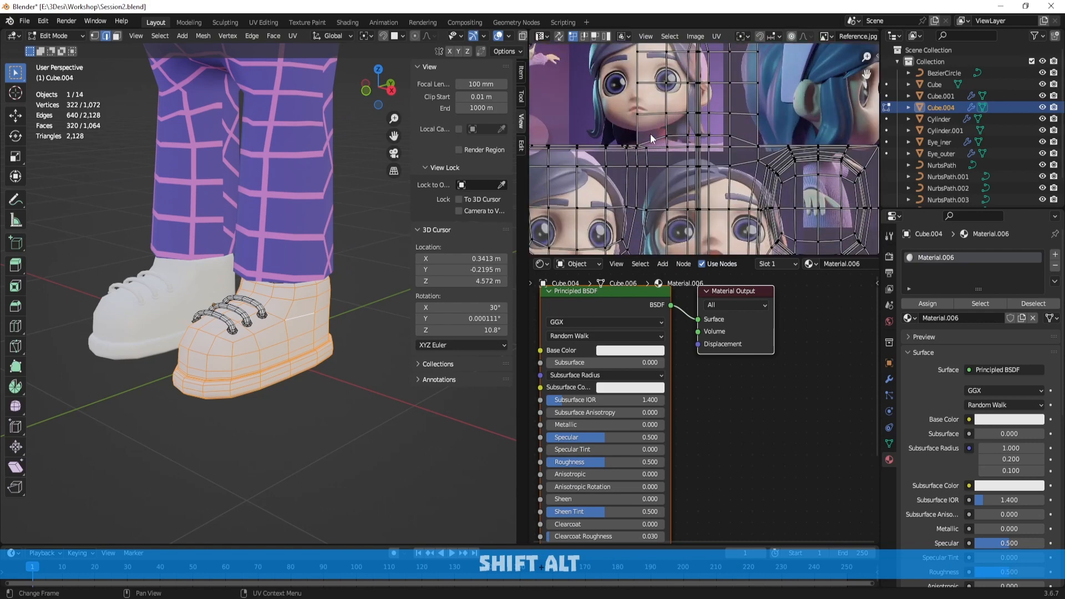
pyautogui.keyDown('alt'); pyautogui.keyDown('shift'); pyautogui.moveTo(650, 134); pyautogui.dragTo(777, 165); pyautogui.keyUp('shift'); pyautogui.keyUp('alt')
pyautogui.scroll(4, 730, 164)
pyautogui.keyDown('alt'); pyautogui.keyDown('shift'); pyautogui.moveTo(588, 151); pyautogui.dragTo(691, 143); pyautogui.keyUp('shift'); pyautogui.keyUp('alt')
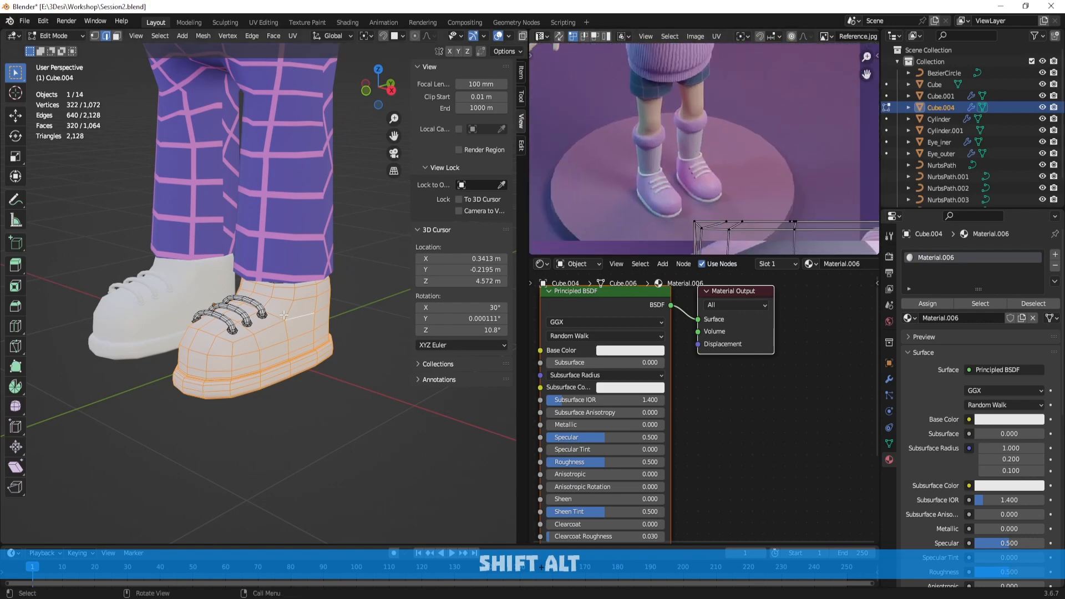
# Reselect the linked shoe body and sole, leaving out the laces
pyautogui.scroll(2, 312, 347)
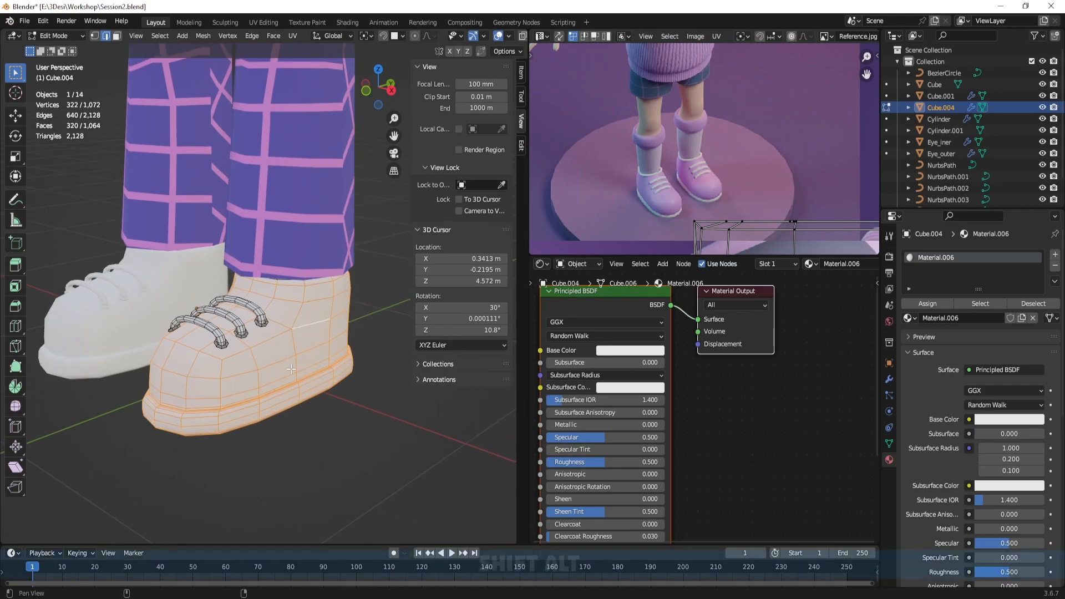
pyautogui.keyDown('alt'); pyautogui.moveTo(308, 377); pyautogui.dragTo(305, 348); pyautogui.keyUp('alt')
pyautogui.click(304, 347)
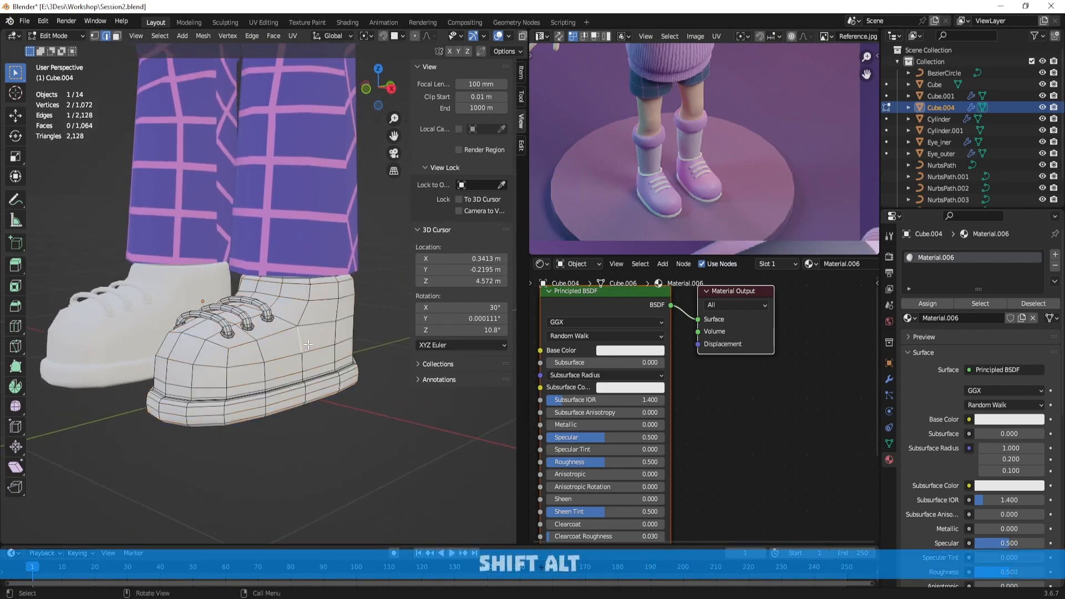
pyautogui.press('l')
pyautogui.scroll(-1, 876, 382)
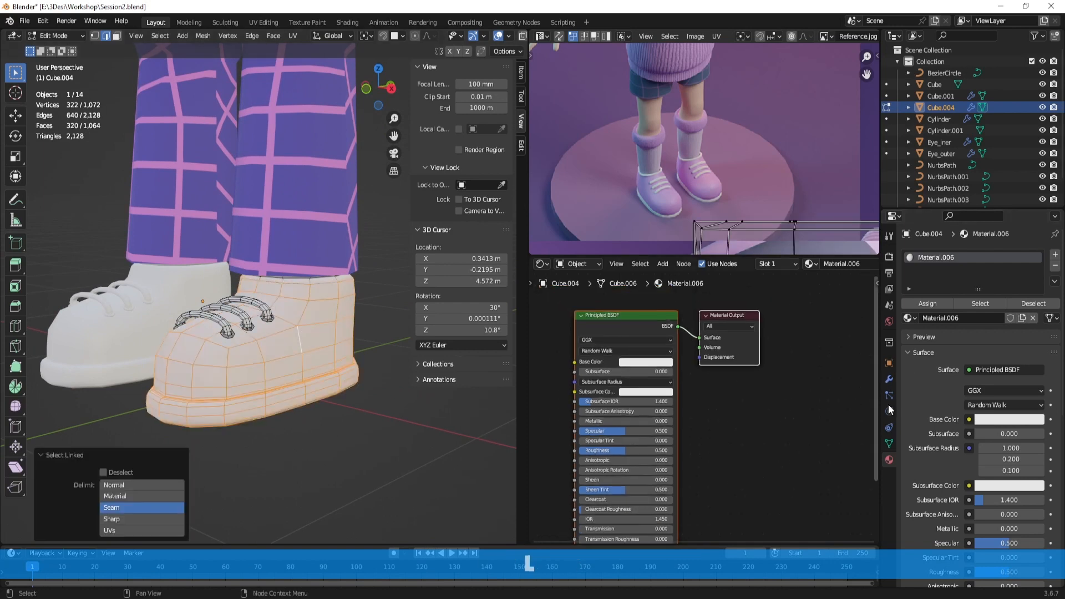
# Add a second material slot with a new material to the shoes, and make Material.006 active again
pyautogui.click(1056, 256)
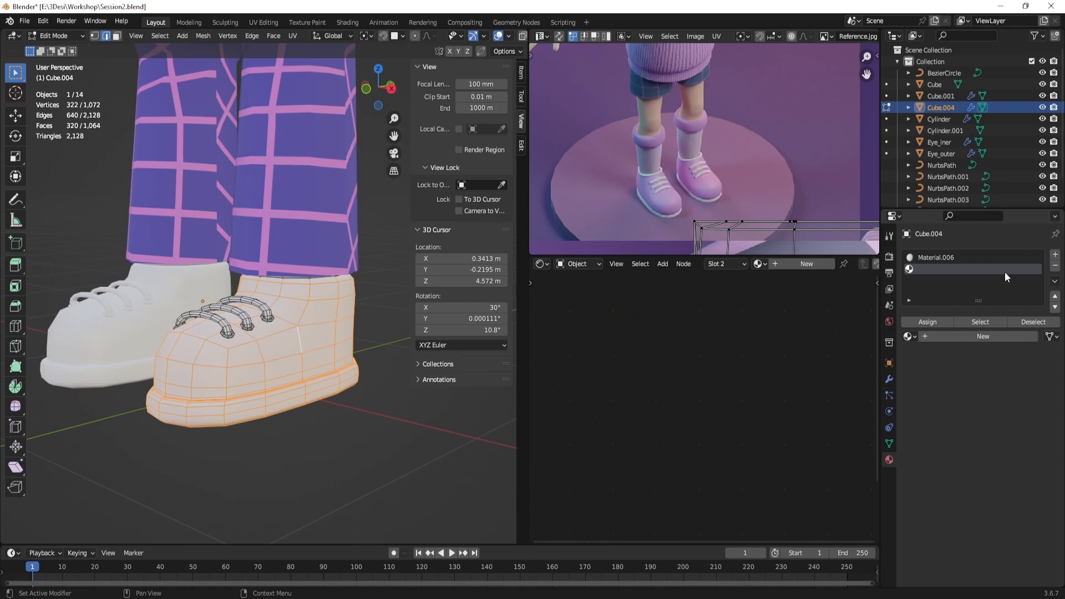
pyautogui.click(944, 335)
pyautogui.click(950, 259)
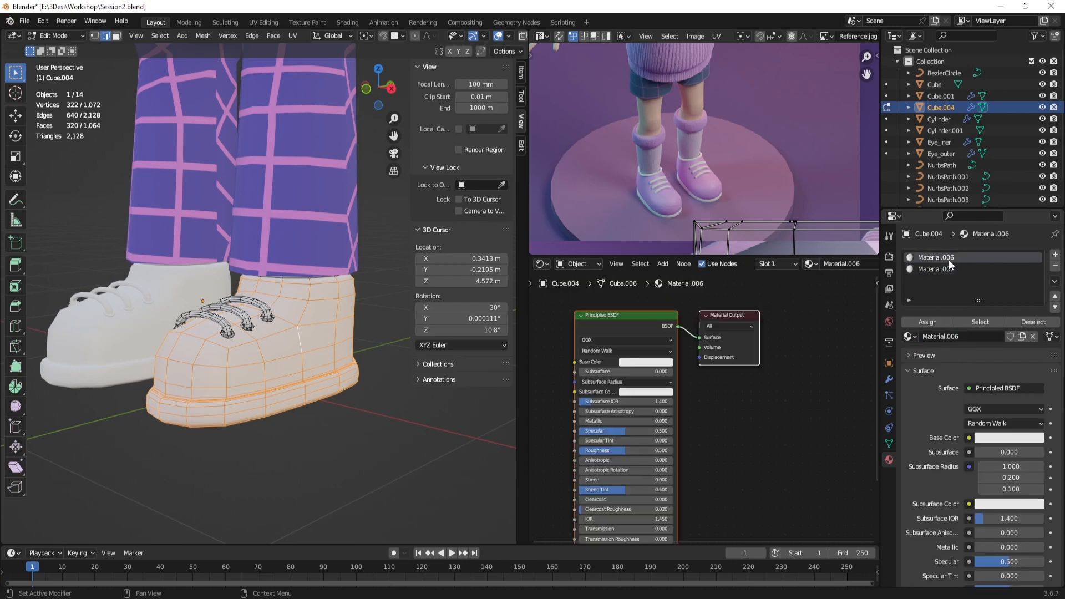
# Set Material.006's roughness to 0.673 and its base color to pink, about hue 0.82, saturation 0.76, value 0.8
pyautogui.scroll(-5, 1005, 442)
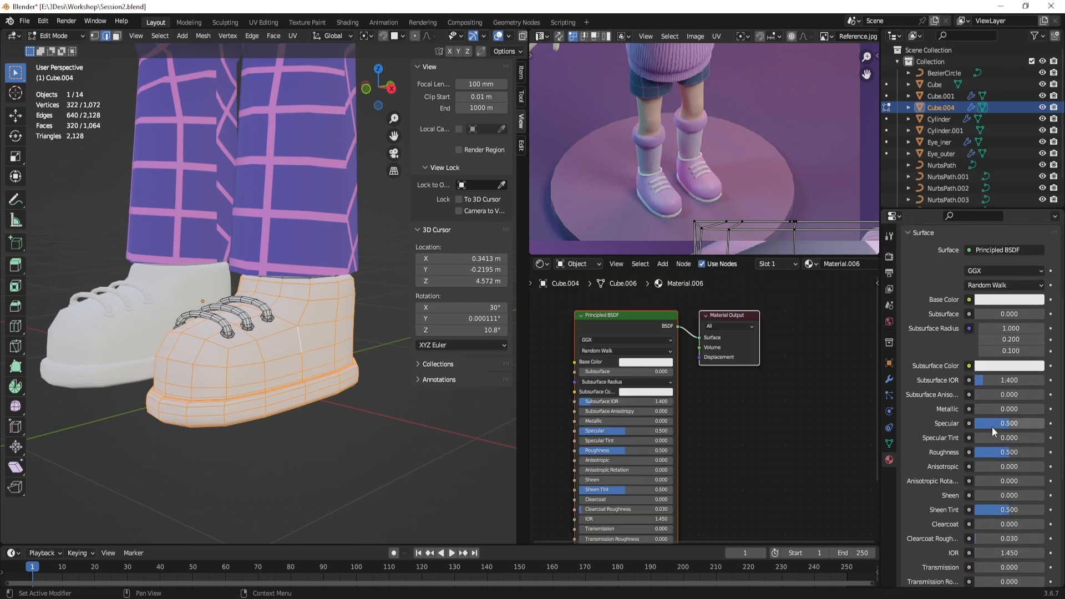
pyautogui.moveTo(997, 454); pyautogui.dragTo(1043, 454)
pyautogui.scroll(2, 1022, 452)
pyautogui.click(1007, 345)
pyautogui.moveTo(1003, 232); pyautogui.dragTo(1002, 237)
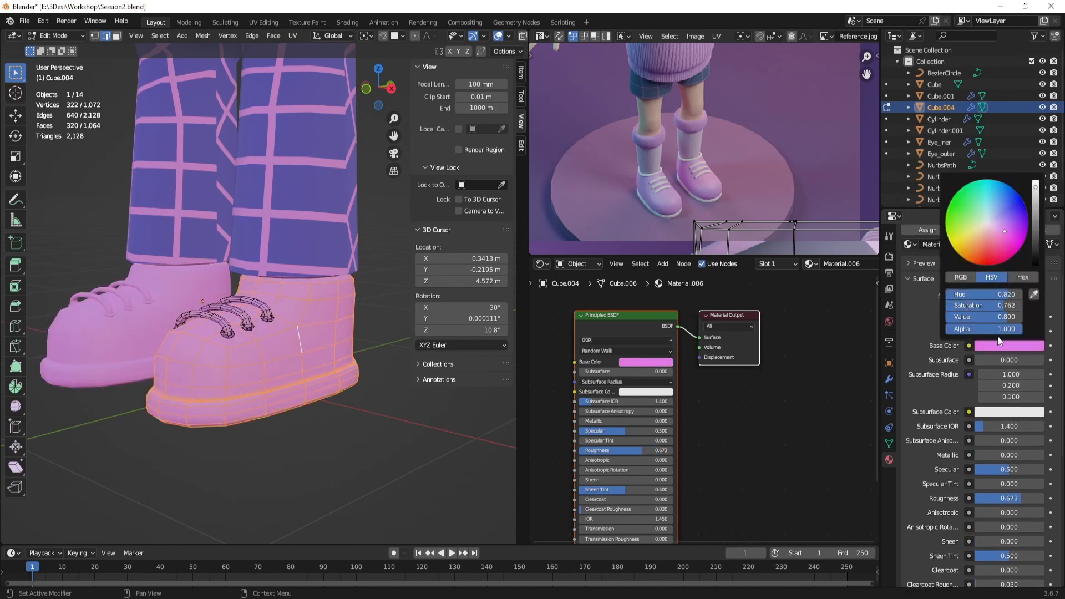
pyautogui.scroll(3, 790, 395)
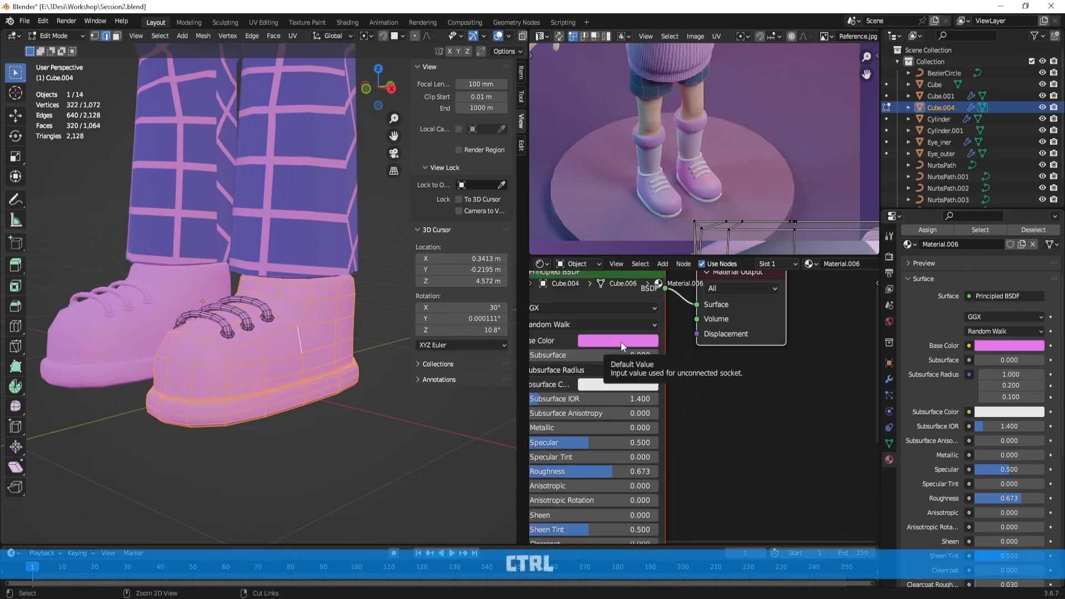
pyautogui.hotkey('ctrl', 'v')
# Select the central faces on the shoe's underside and grow the selection across the bottom of the sole
pyautogui.scroll(1, 333, 396)
pyautogui.keyDown('shift'); pyautogui.moveTo(310, 443); pyautogui.dragTo(243, 334, button='middle'); pyautogui.keyUp('shift')
pyautogui.scroll(2, 297, 396)
pyautogui.press('3')
pyautogui.scroll(-1, 253, 408)
pyautogui.click(253, 408)
pyautogui.scroll(-1, 253, 407)
pyautogui.press('KP_Decimal')
pyautogui.scroll(-3, 283, 394)
pyautogui.keyDown('shift'); pyautogui.click(205, 369); pyautogui.keyUp('shift')
pyautogui.keyDown('shift'); pyautogui.click(223, 375); pyautogui.keyUp('shift')
pyautogui.keyDown('shift'); pyautogui.click(197, 439); pyautogui.keyUp('shift')
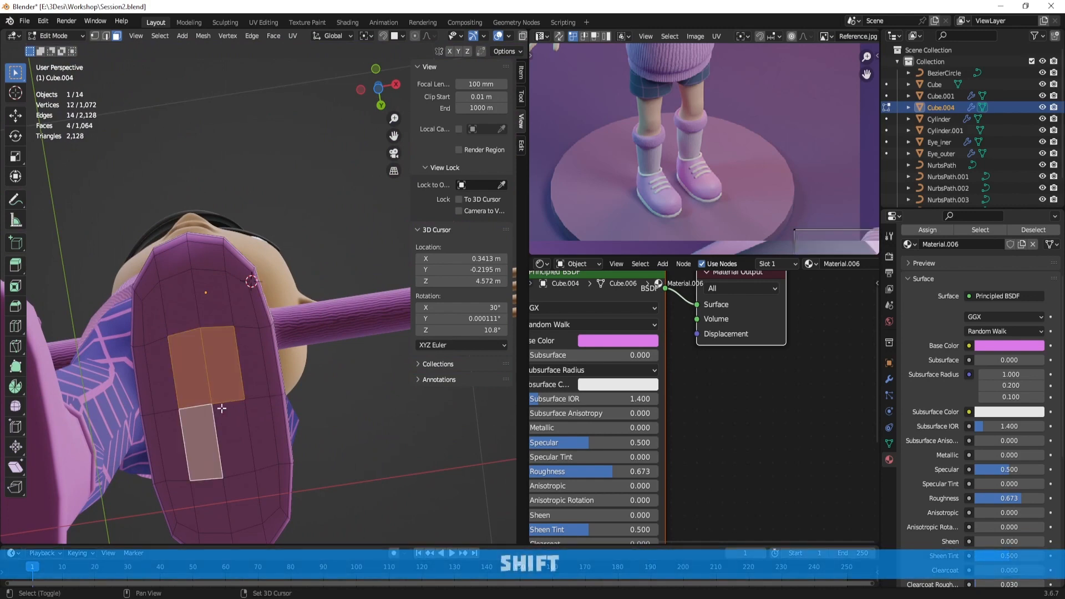
pyautogui.keyDown('shift'); pyautogui.click(238, 420); pyautogui.keyUp('shift')
pyautogui.press('ctrl+KP_Add')
pyautogui.press('ctrl+KP_Add')
pyautogui.press('ctrl+KP_Add')
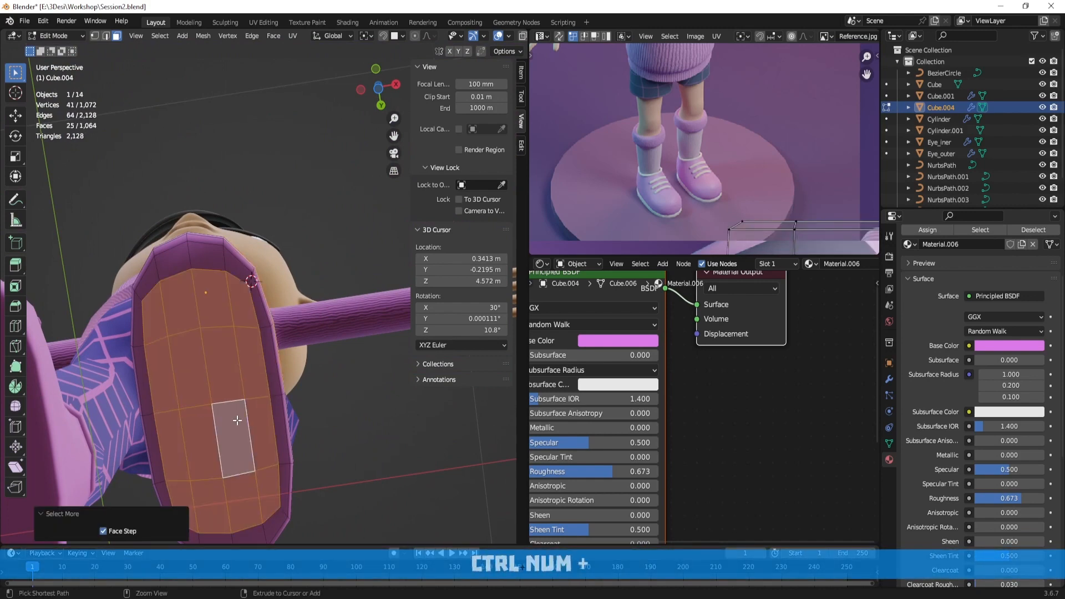
# Add the face loops around the side and upper rim of the sole to the selection
pyautogui.moveTo(213, 302); pyautogui.dragTo(214, 374, button='middle')
pyautogui.scroll(4, 275, 438)
pyautogui.keyDown('alt'); pyautogui.keyDown('shift'); pyautogui.click(214, 374); pyautogui.keyUp('shift'); pyautogui.keyUp('alt')
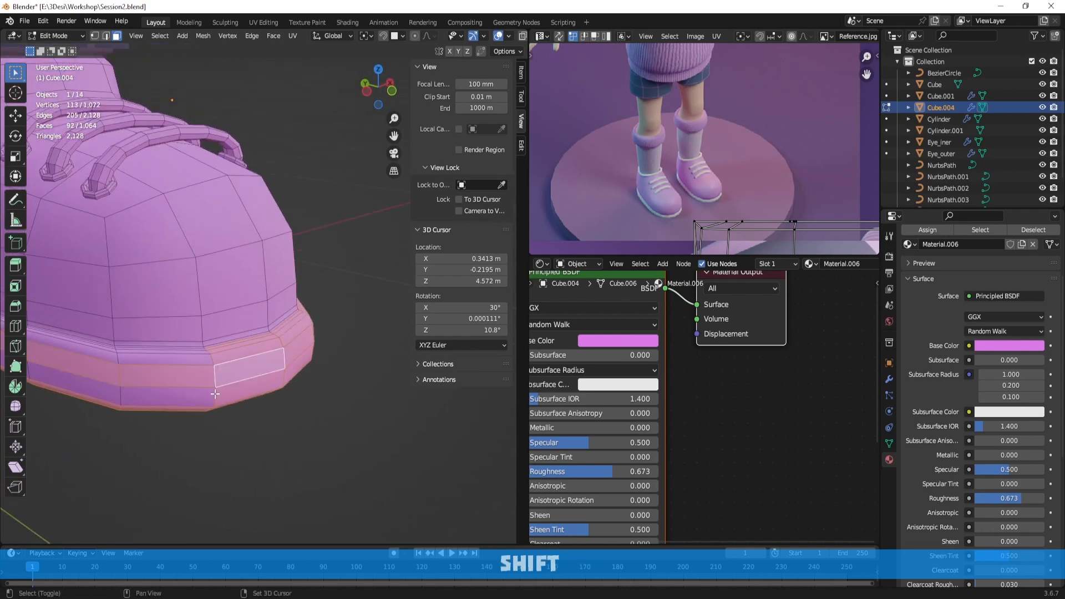
pyautogui.keyDown('alt'); pyautogui.keyDown('shift'); pyautogui.click(215, 396); pyautogui.keyUp('shift'); pyautogui.keyUp('alt')
pyautogui.keyDown('alt'); pyautogui.keyDown('shift'); pyautogui.click(213, 357); pyautogui.keyUp('shift'); pyautogui.keyUp('alt')
pyautogui.scroll(5, 222, 358)
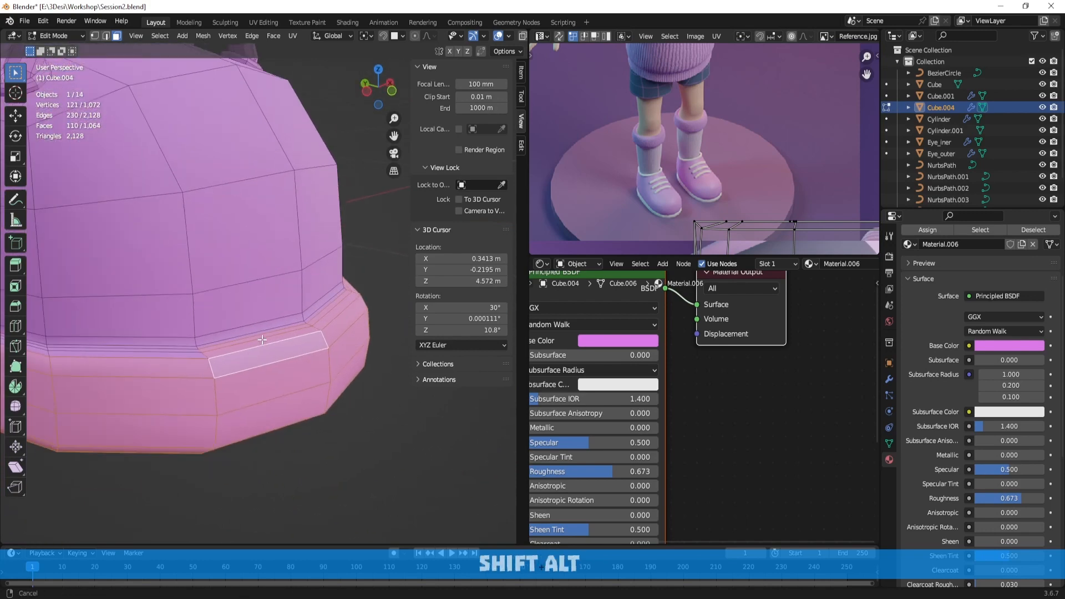
pyautogui.keyDown('alt'); pyautogui.keyDown('shift'); pyautogui.click(232, 364); pyautogui.keyUp('shift'); pyautogui.keyUp('alt')
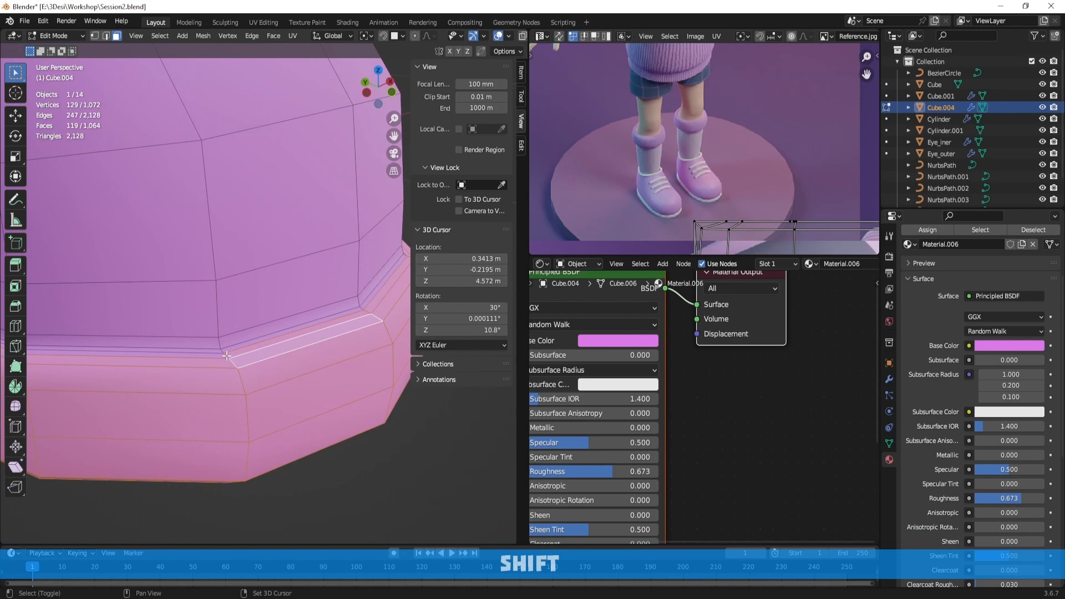
pyautogui.keyDown('alt'); pyautogui.keyDown('shift'); pyautogui.click(227, 356); pyautogui.keyUp('shift'); pyautogui.keyUp('alt')
# Assign the white Material.007 to the selected sole faces
pyautogui.scroll(-5, 222, 350)
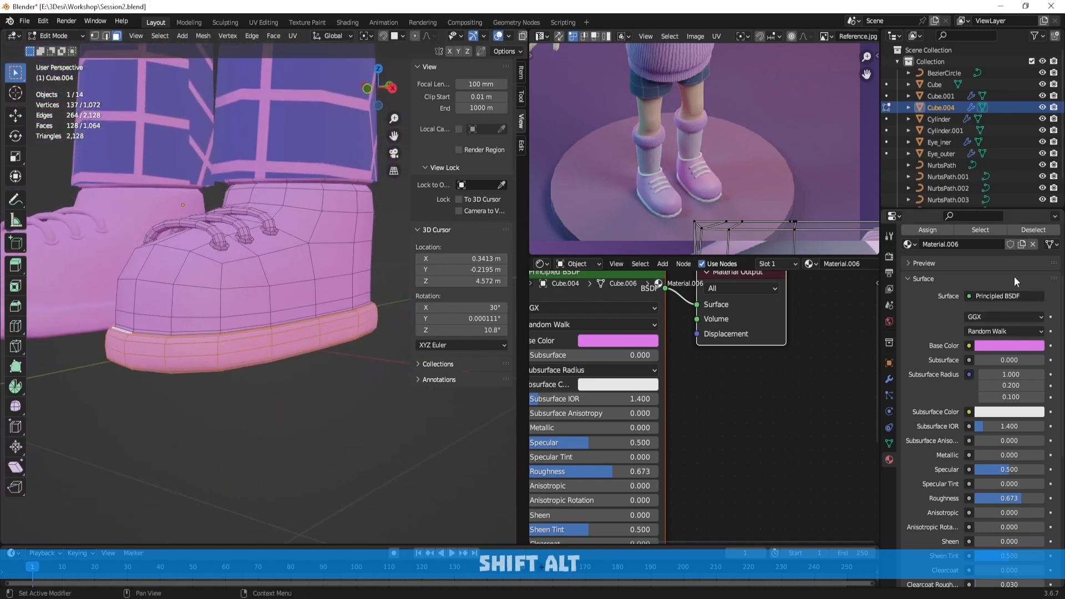
pyautogui.scroll(4, 932, 296)
pyautogui.click(943, 268)
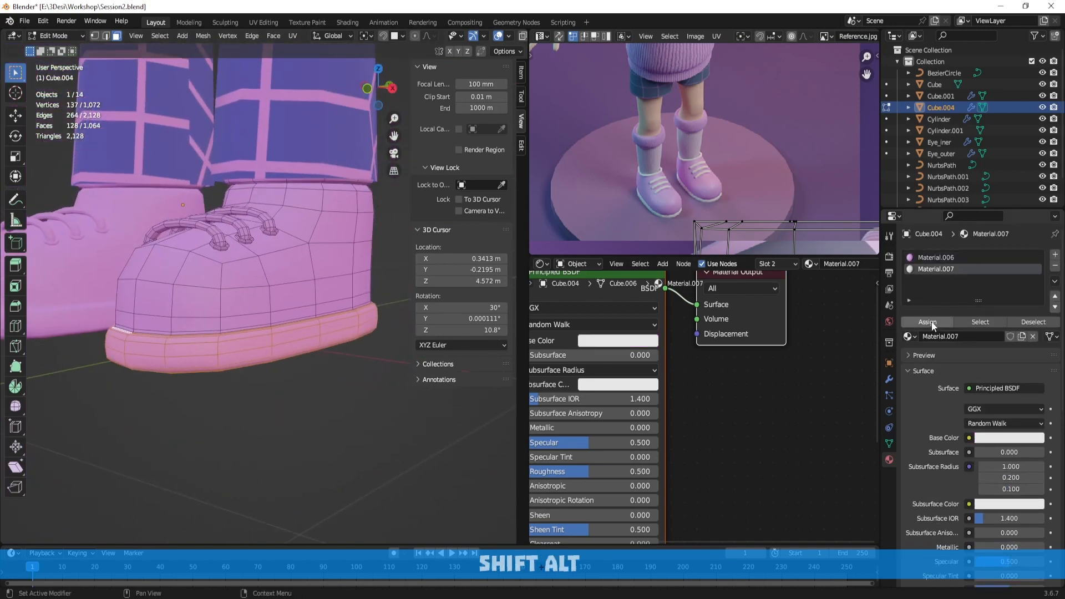
pyautogui.click(928, 322)
pyautogui.scroll(5, 300, 308)
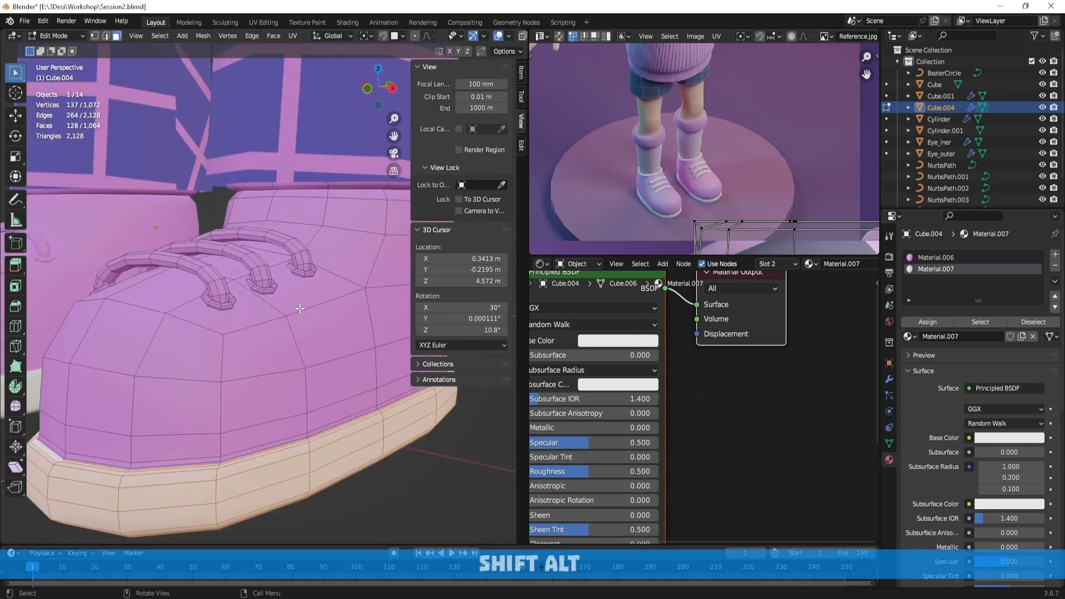
pyautogui.moveTo(299, 309); pyautogui.dragTo(261, 255, button='middle')
pyautogui.click(257, 252)
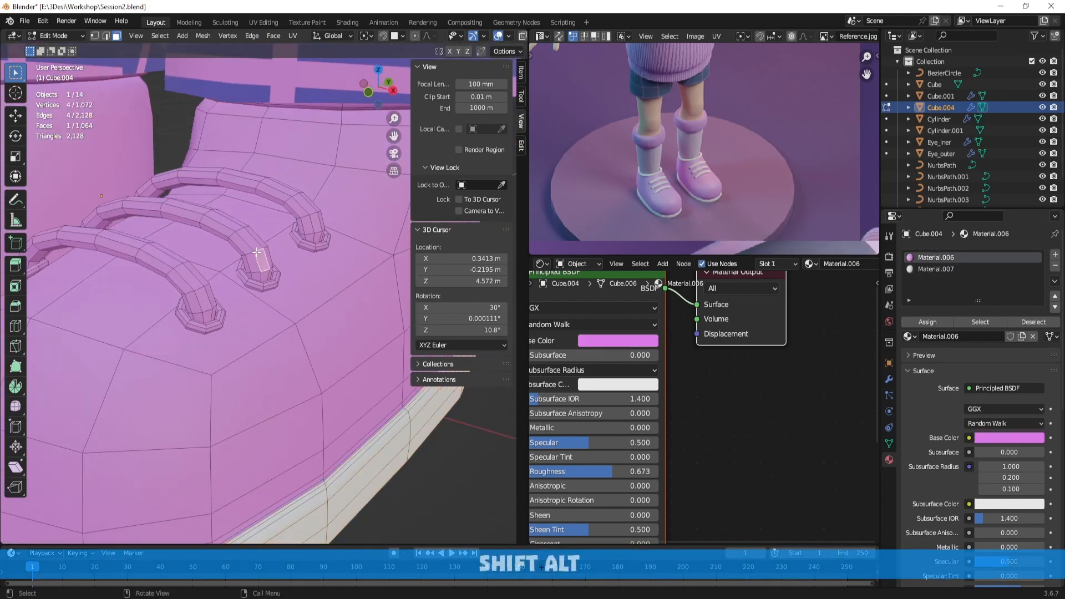
pyautogui.press('l')
pyautogui.press('l')
pyautogui.press('l')
pyautogui.scroll(-1, 261, 287)
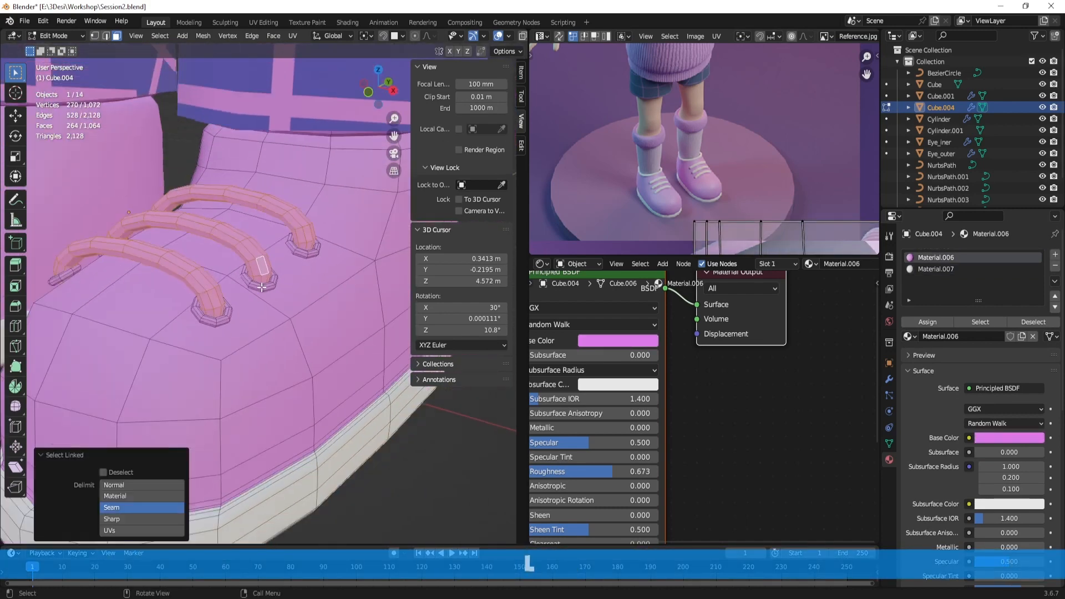
pyautogui.scroll(-2, 262, 288)
pyautogui.hotkey('alt', 'a')
# Select the shoe's three laces together with the rings at their ends
pyautogui.scroll(-1, 272, 264)
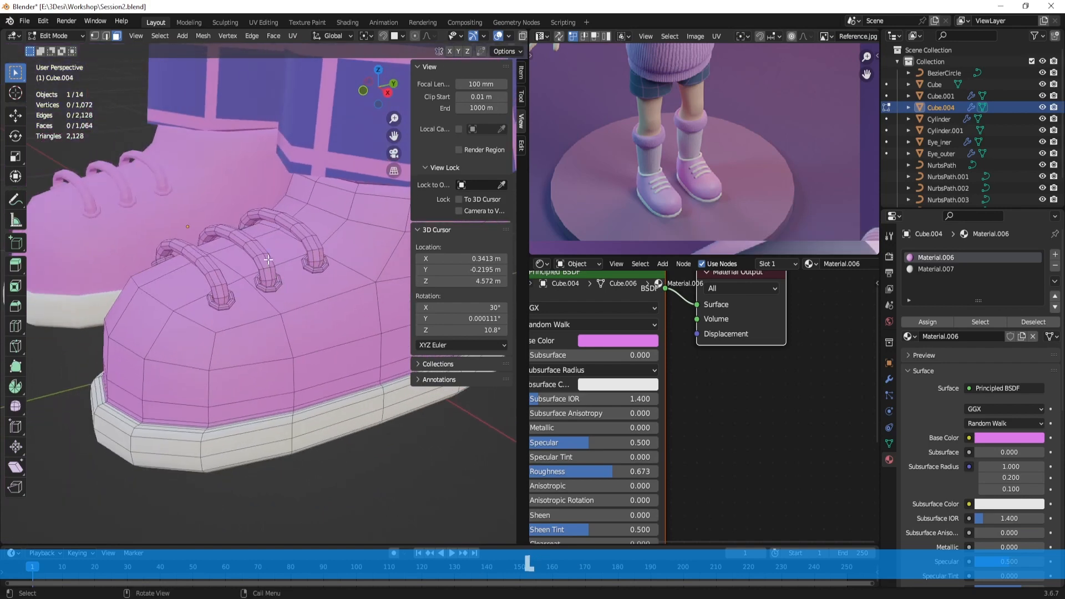
pyautogui.press('l')
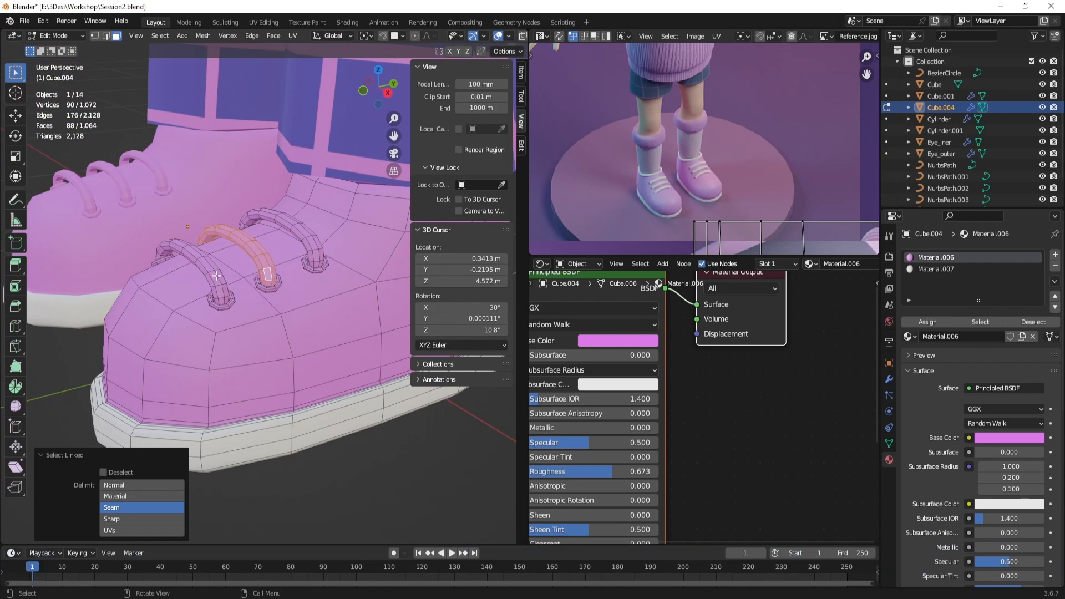
pyautogui.press('l')
pyautogui.press('l')
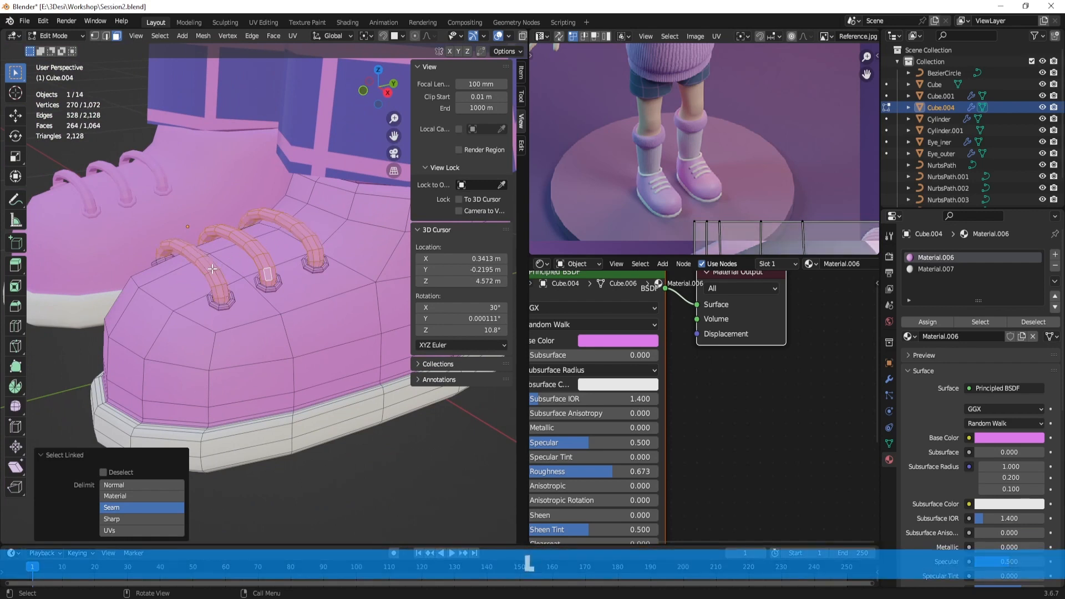
pyautogui.press('l')
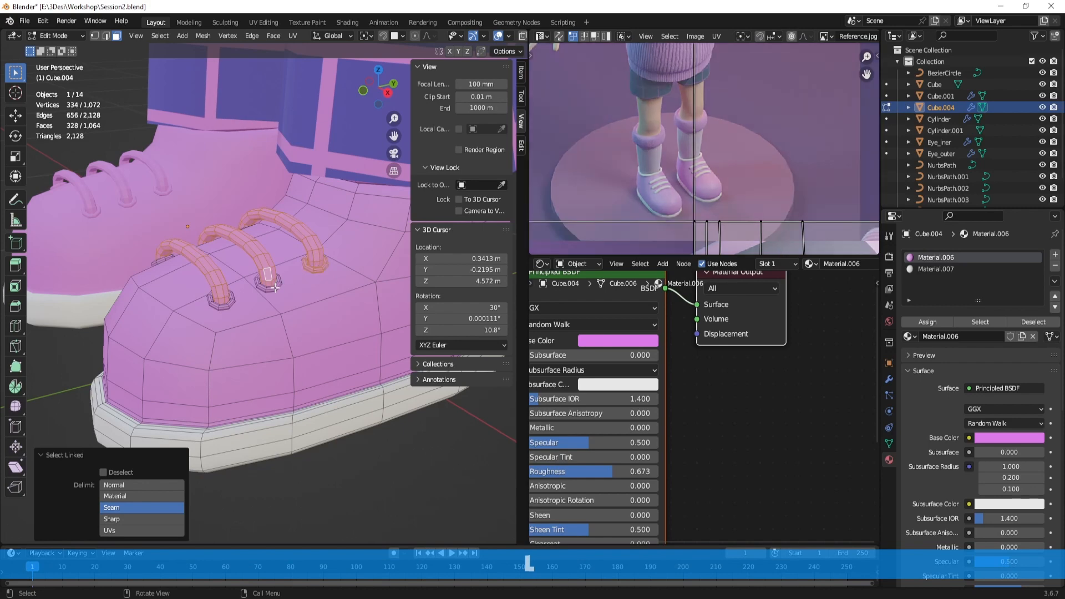
pyautogui.press('l')
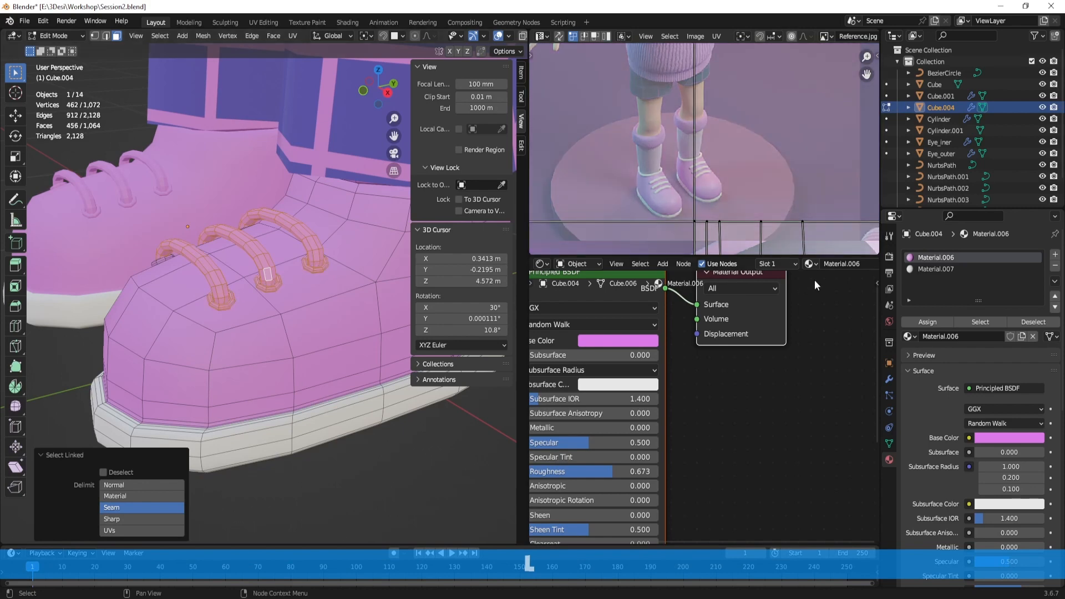
# Assign the white Material.007 to the selected laces and rings and return to Object Mode
pyautogui.click(921, 269)
pyautogui.click(937, 320)
pyautogui.press('Tab')
pyautogui.scroll(-8, 378, 453)
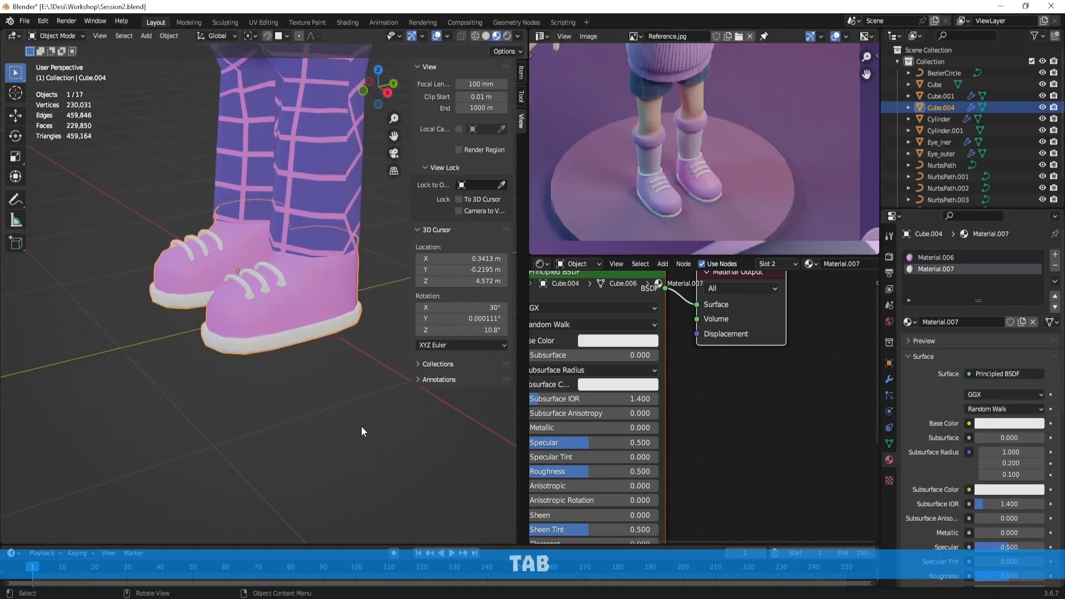
# Examine the character's finished materials from the shoes up to the face, including a full-body front view
pyautogui.click(330, 392)
pyautogui.keyDown('alt'); pyautogui.moveTo(286, 360); pyautogui.dragTo(324, 350); pyautogui.keyUp('alt')
pyautogui.keyDown('alt'); pyautogui.keyDown('shift'); pyautogui.moveTo(322, 289); pyautogui.dragTo(347, 382); pyautogui.keyUp('shift'); pyautogui.keyUp('alt')
pyautogui.scroll(-2, 336, 336)
pyautogui.moveTo(346, 383)
pyautogui.keyDown('alt'); pyautogui.mouseDown()
pyautogui.moveTo(339, 356)
pyautogui.moveTo(318, 347)
pyautogui.moveTo(252, 350)
pyautogui.moveTo(308, 363)
pyautogui.moveTo(304, 334)
pyautogui.moveTo(325, 374)
pyautogui.moveTo(331, 348)
pyautogui.moveTo(329, 372)
pyautogui.mouseUp(); pyautogui.keyUp('alt')
pyautogui.scroll(4, 307, 361)
pyautogui.scroll(1, 329, 372)
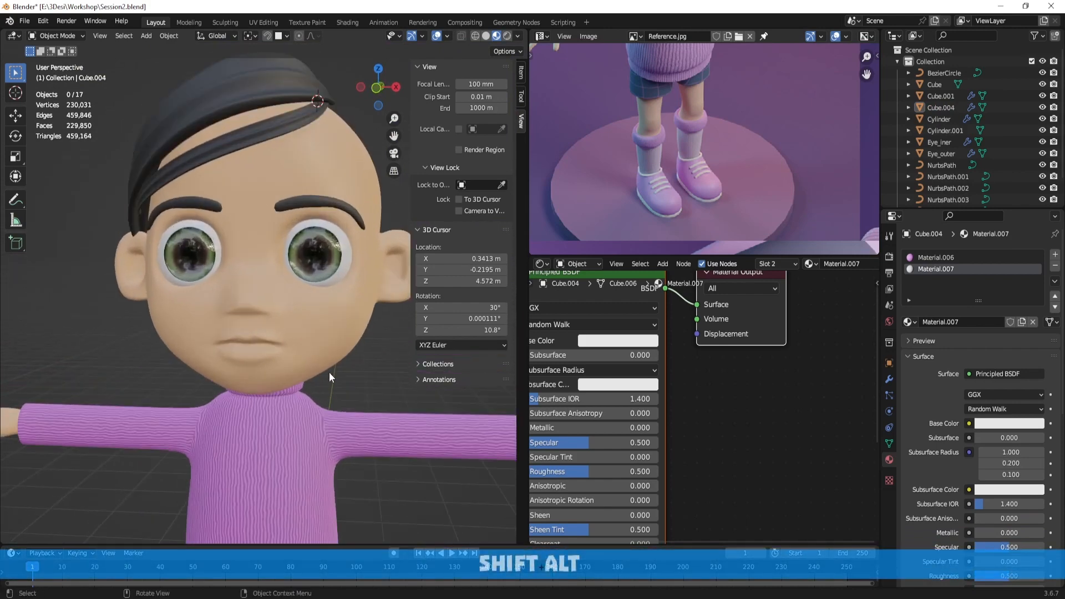
pyautogui.scroll(-5, 329, 372)
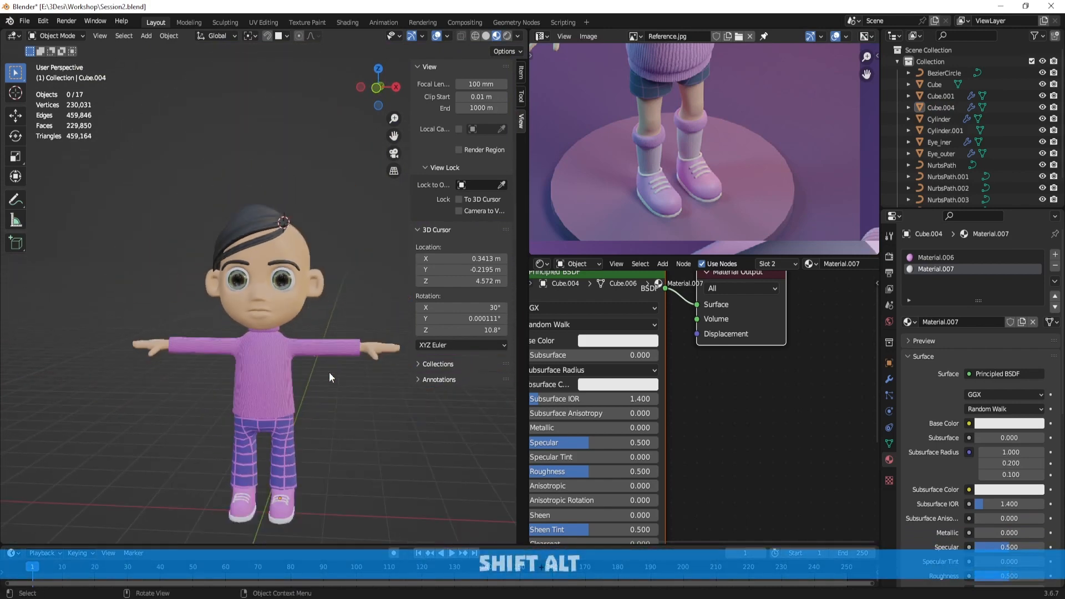
pyautogui.keyDown('alt'); pyautogui.moveTo(321, 385); pyautogui.dragTo(311, 317); pyautogui.keyUp('alt')
pyautogui.scroll(6, 356, 382)
# Inspect the base mesh of the eyebrow above the character's right eye in Edit Mode
pyautogui.click(245, 249)
pyautogui.scroll(3, 245, 249)
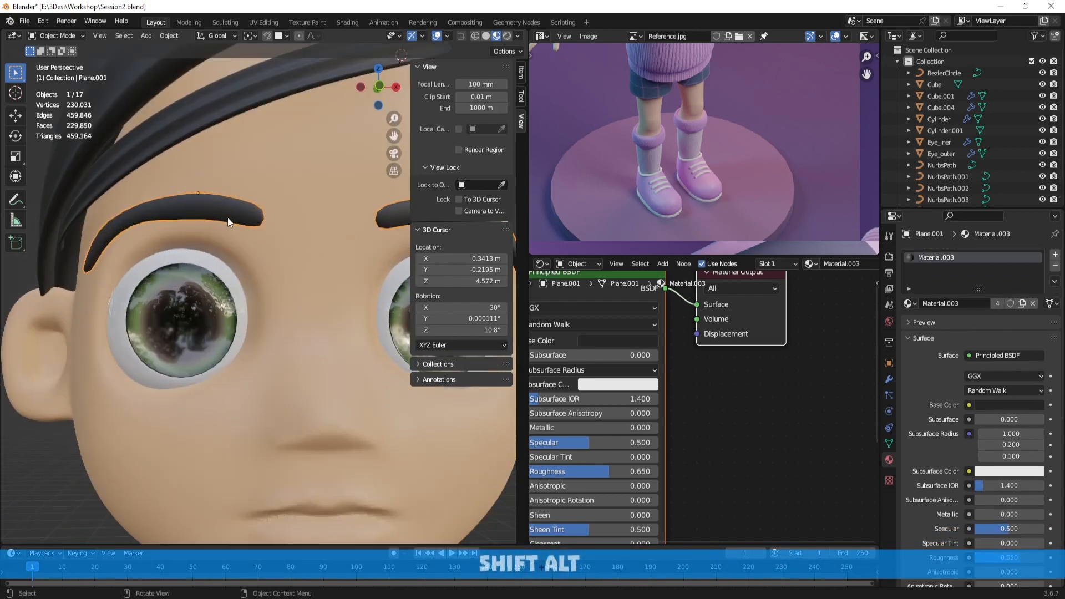
pyautogui.scroll(2, 259, 278)
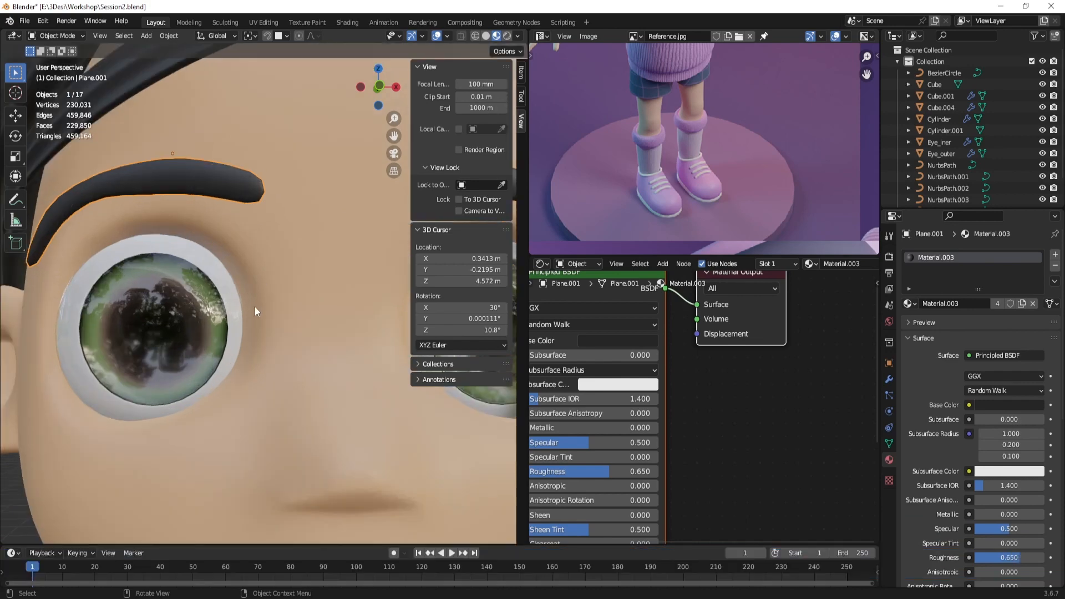
pyautogui.press('Tab')
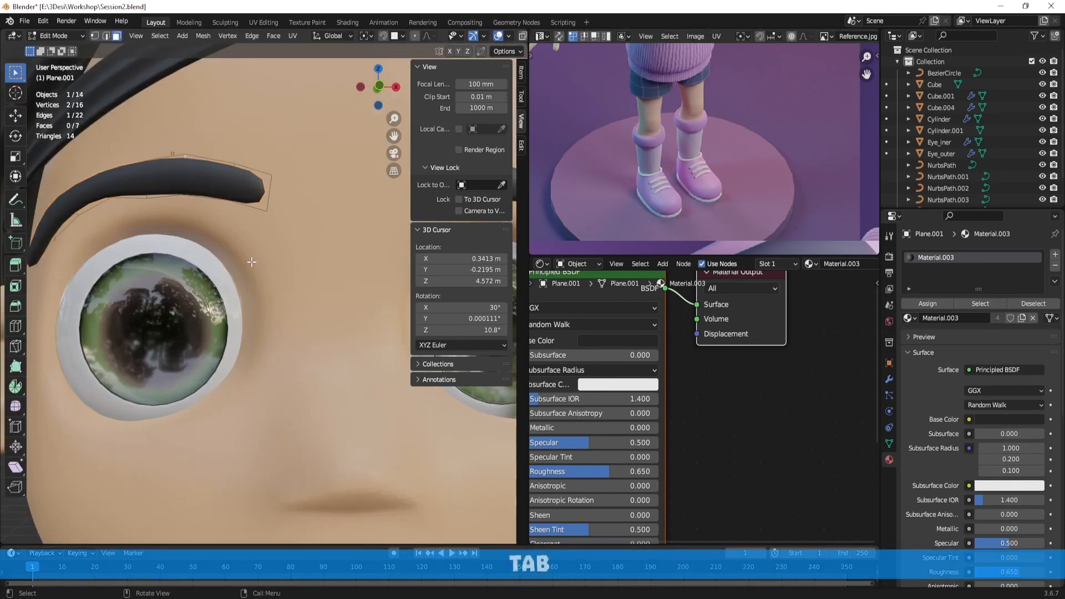
# Place the 3D cursor at the inner corner of the character's right eye and add a plane there, scaled to about 0.036 in size
pyautogui.keyDown('shift'); pyautogui.rightClick(245, 318); pyautogui.keyUp('shift')
pyautogui.hotkey('shift', 'a')
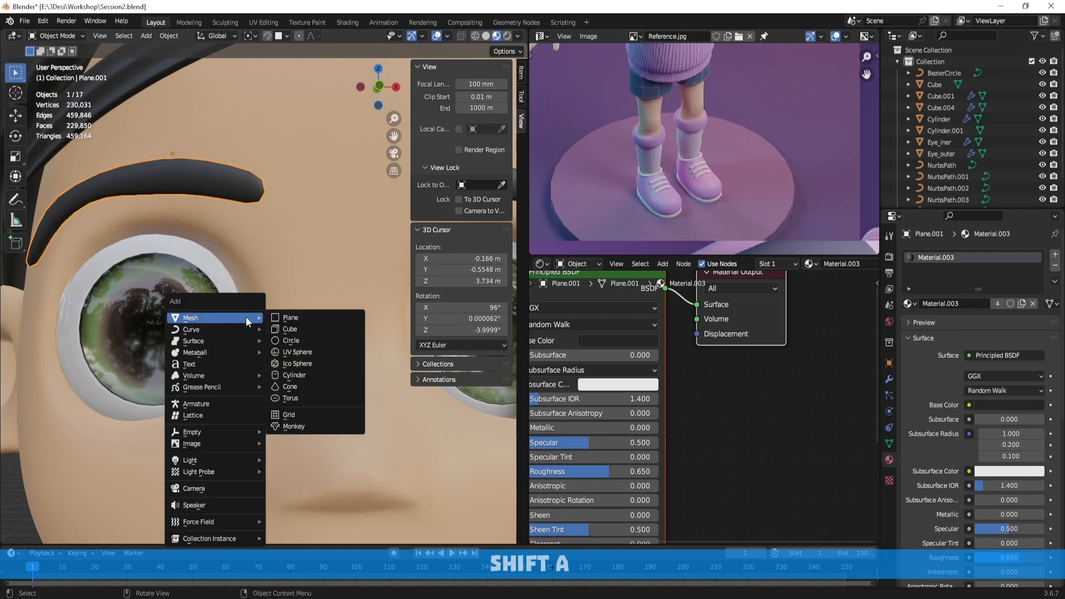
pyautogui.click(298, 317)
pyautogui.scroll(-5, 298, 316)
pyautogui.press('s')
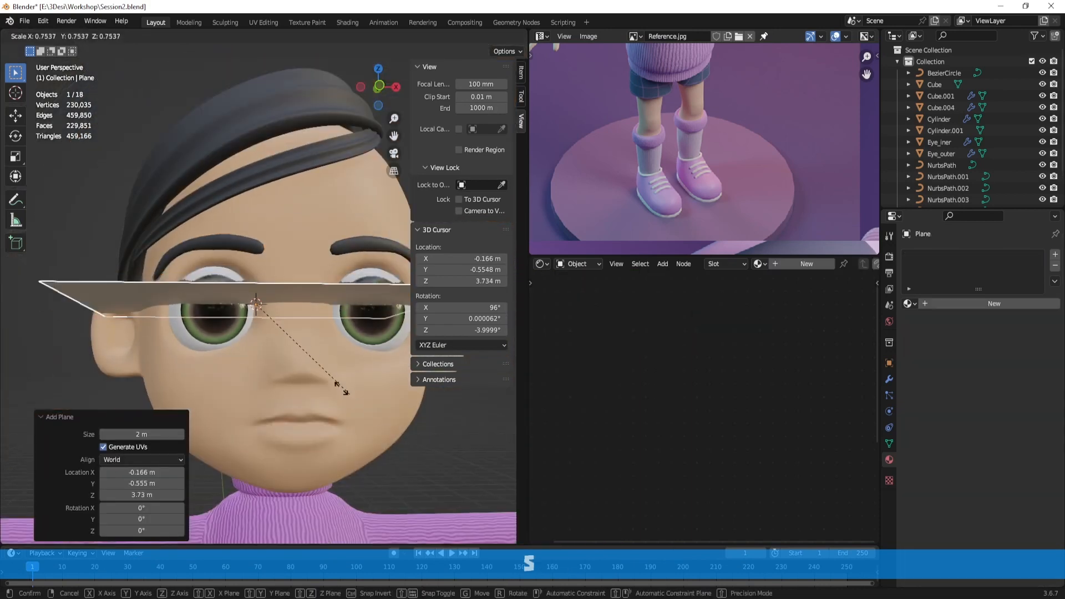
pyautogui.click(248, 311)
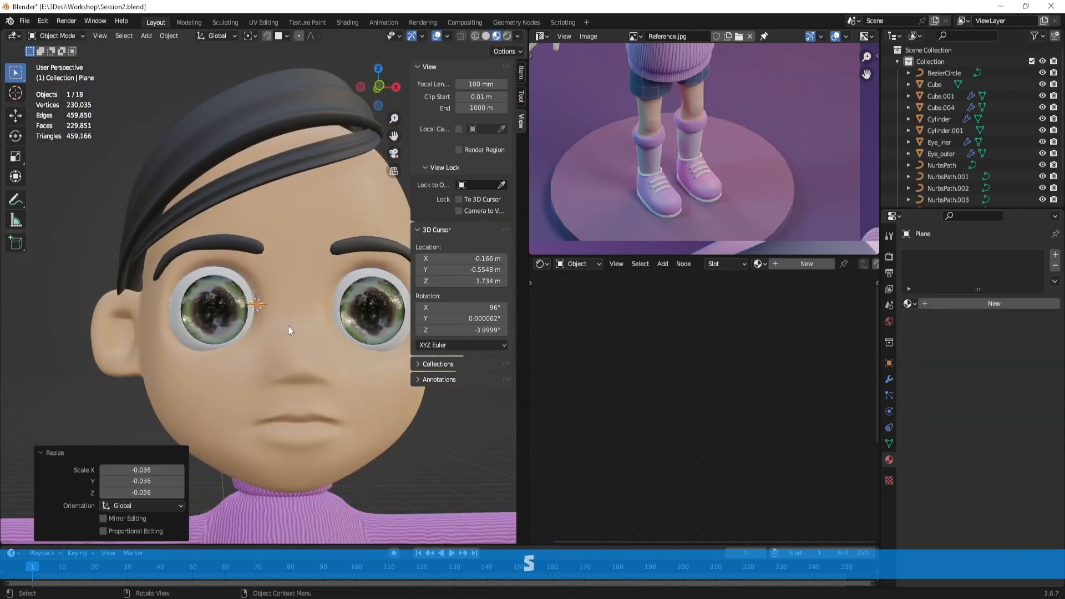
pyautogui.scroll(4, 253, 295)
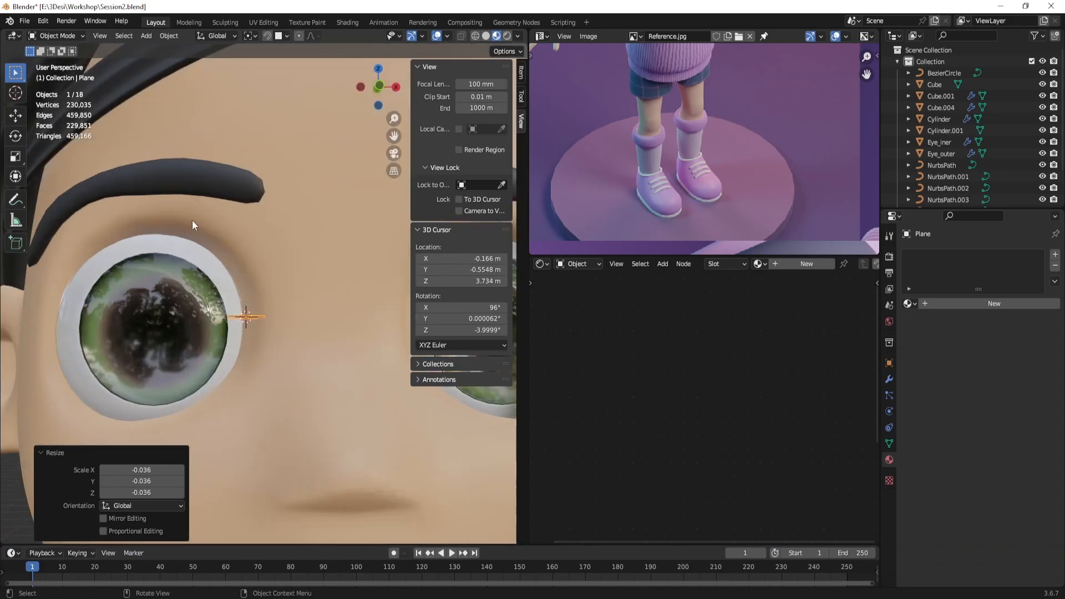
pyautogui.scroll(-5, 220, 173)
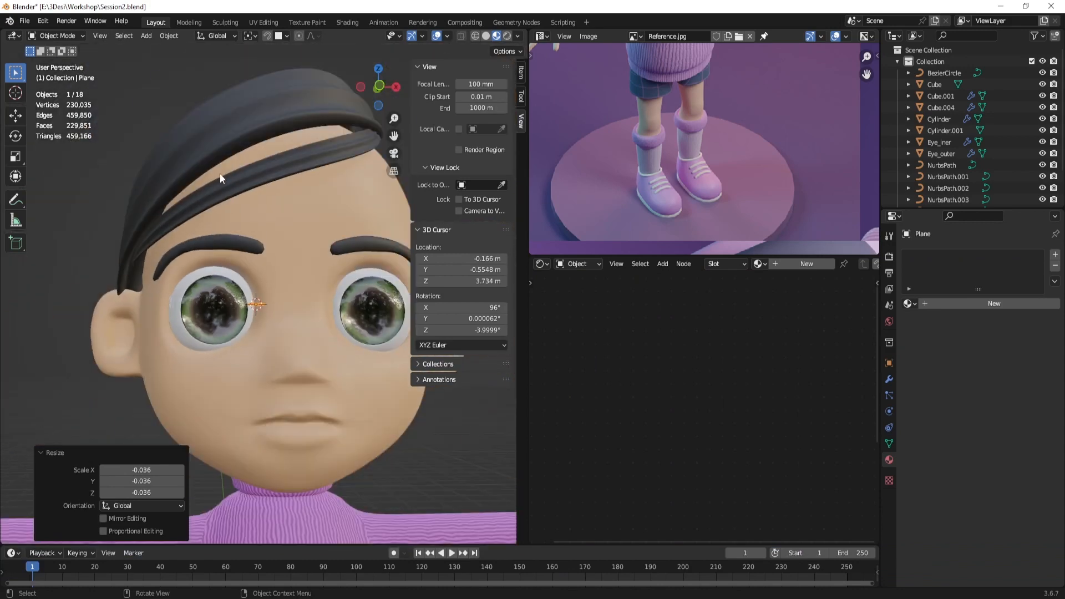
# Delete the small plane at the inner corner of the eye
pyautogui.moveTo(254, 256); pyautogui.dragTo(298, 276, button='middle')
pyautogui.scroll(3, 298, 276)
pyautogui.press('x')
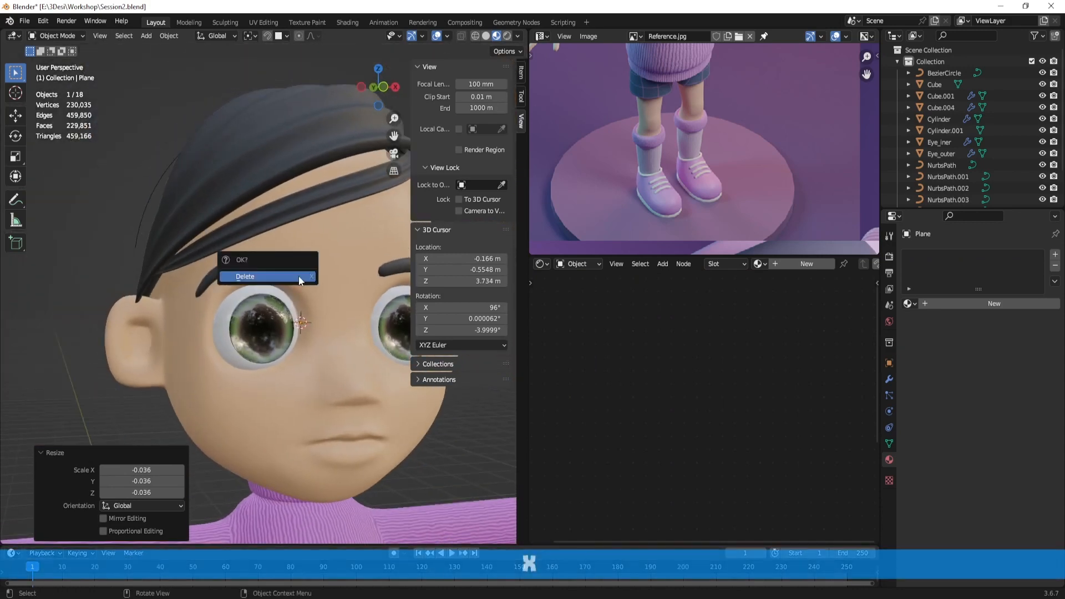
pyautogui.click(300, 277)
pyautogui.scroll(-4, 327, 344)
pyautogui.moveTo(361, 349); pyautogui.dragTo(337, 296, button='middle')
pyautogui.scroll(2, 344, 330)
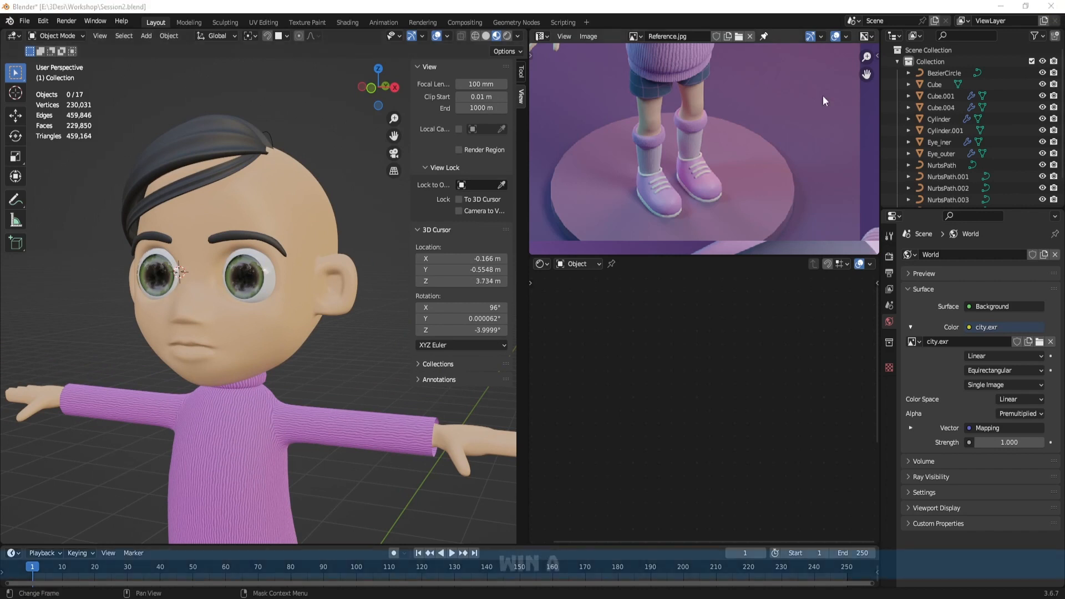
# Switch the head to Sculpt Mode and paint a round mask on the side above the ear
pyautogui.click(168, 332)
pyautogui.hotkey('ctrl', 'Tab')
pyautogui.click(307, 348)
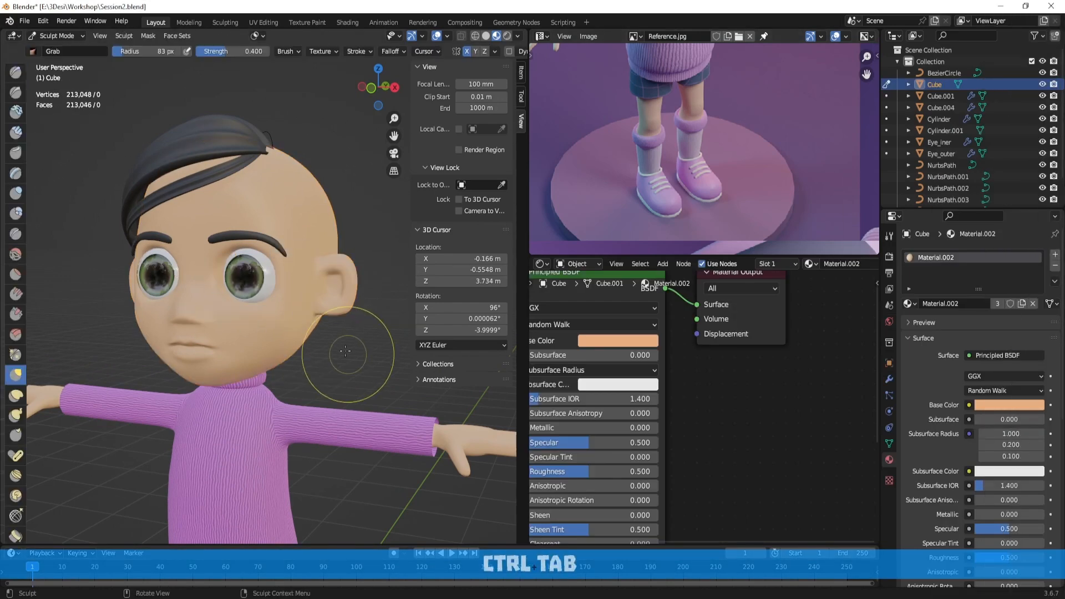
pyautogui.press('m')
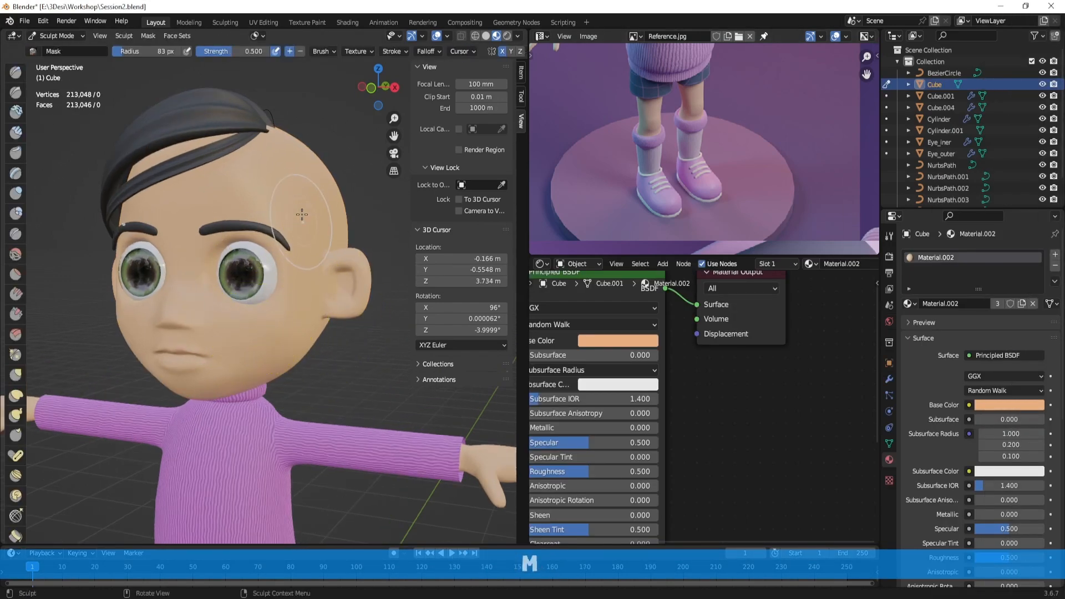
pyautogui.moveTo(313, 233); pyautogui.dragTo(295, 189)
pyautogui.keyDown('alt'); pyautogui.moveTo(309, 199); pyautogui.dragTo(251, 209); pyautogui.keyUp('alt')
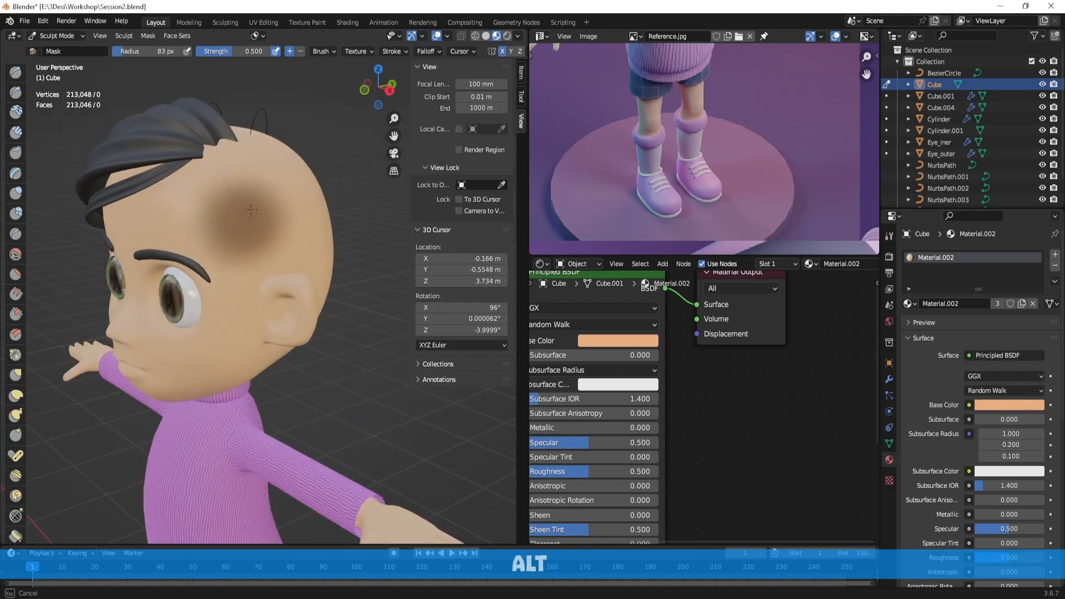
# Extract the masked areas as a solid mesh with threshold 0.500 and 4 smooth iterations, and move it about 0.52 m up off the head
pyautogui.click(149, 37)
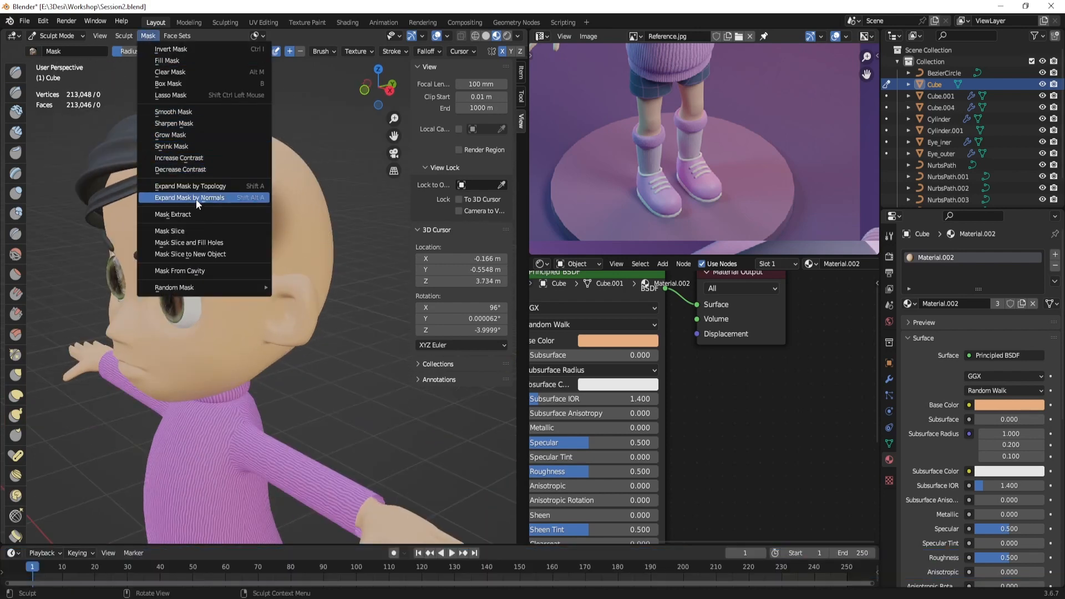
pyautogui.click(195, 215)
pyautogui.click(194, 307)
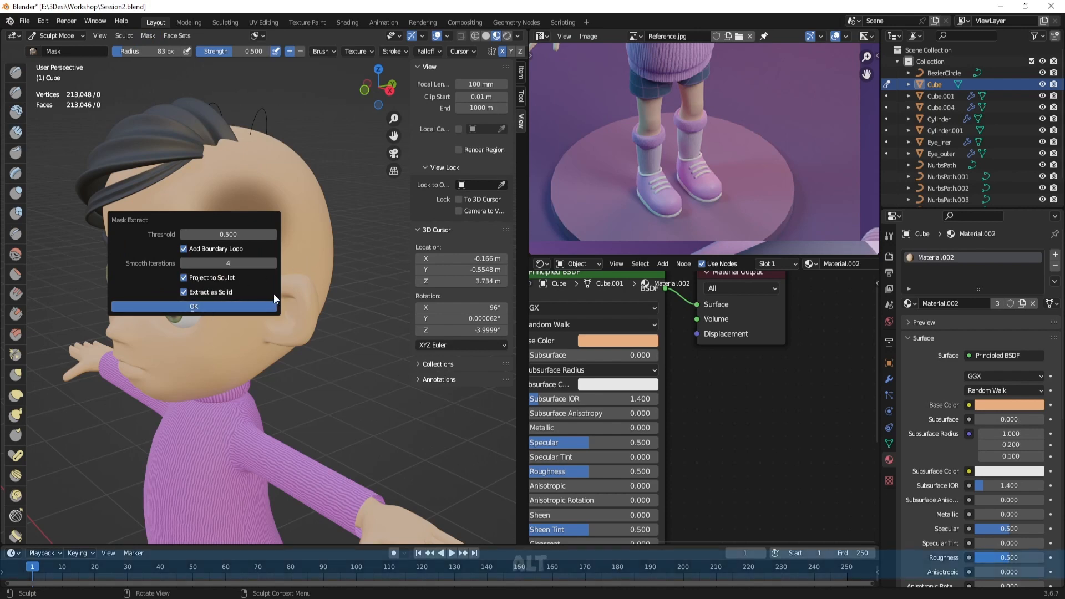
pyautogui.keyDown('alt'); pyautogui.moveTo(227, 302); pyautogui.dragTo(325, 272); pyautogui.keyUp('alt')
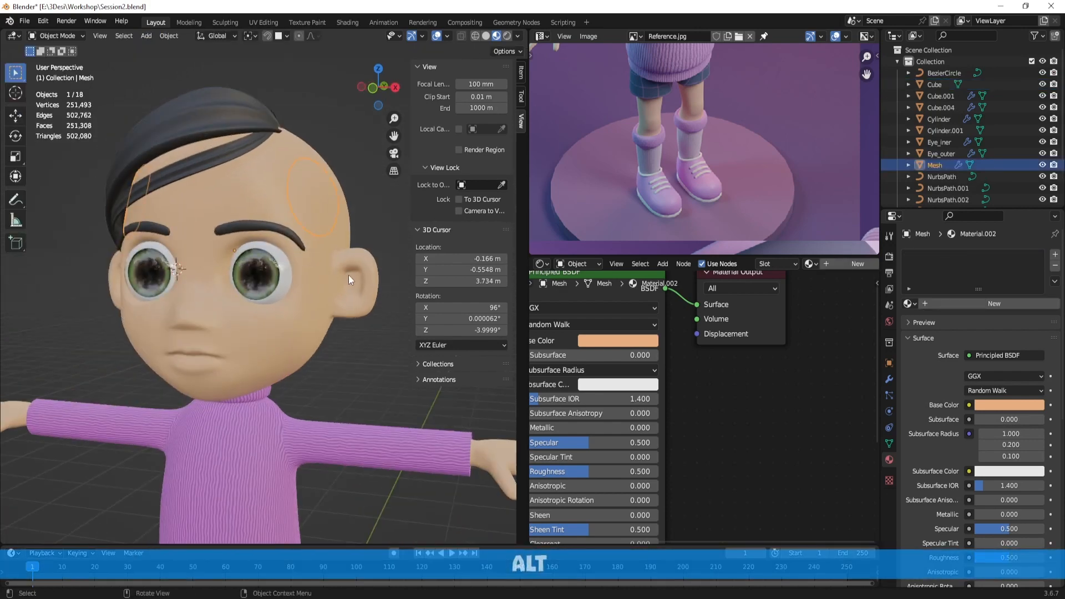
pyautogui.press('g')
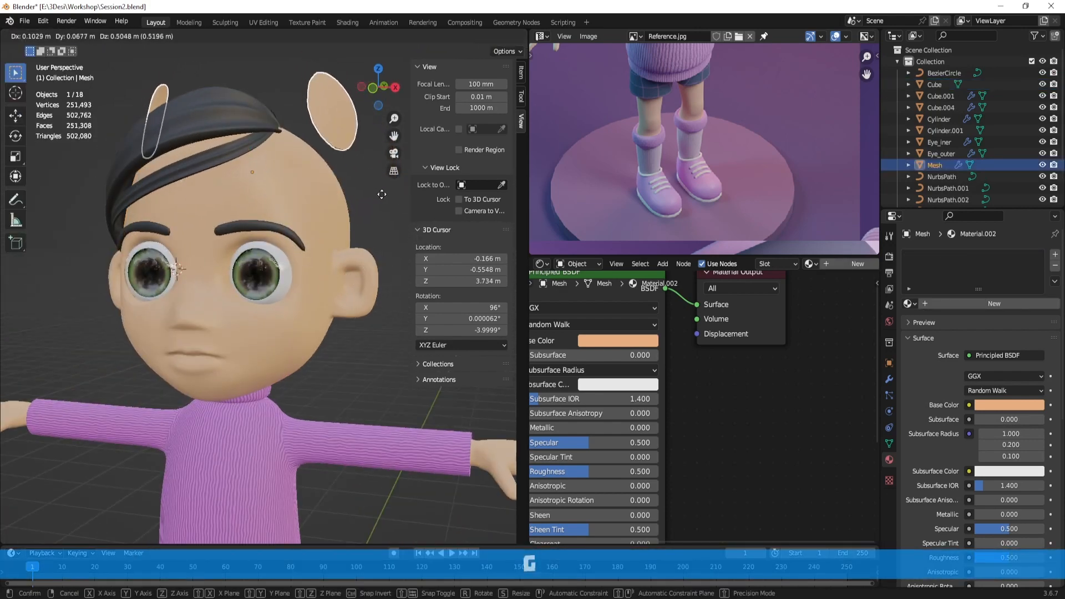
pyautogui.click(381, 222)
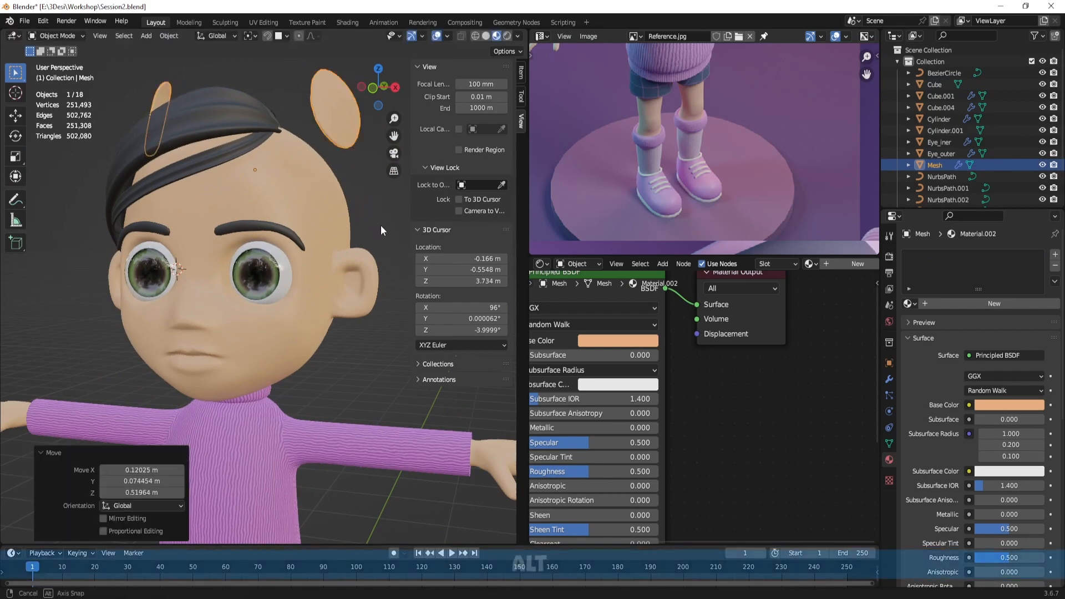
# Examine the extracted disc-shaped pieces and the bare side of the head from several angles
pyautogui.keyDown('alt'); pyautogui.moveTo(380, 225); pyautogui.dragTo(289, 232); pyautogui.keyUp('alt')
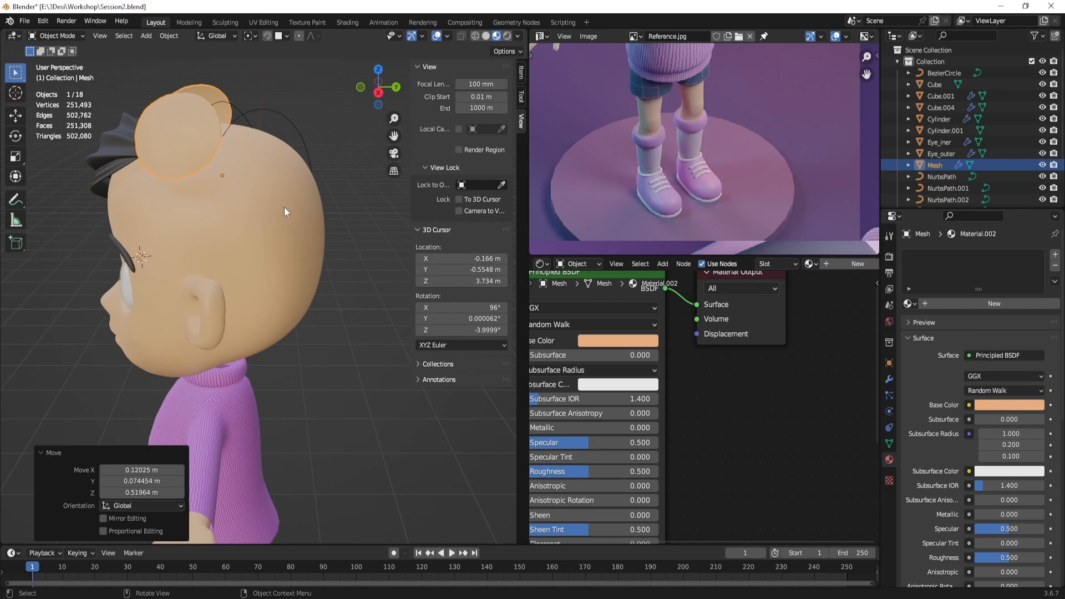
pyautogui.keyDown('alt'); pyautogui.moveTo(301, 238); pyautogui.dragTo(325, 265); pyautogui.keyUp('alt')
pyautogui.moveTo(325, 266)
pyautogui.keyDown('alt'); pyautogui.keyDown('shift'); pyautogui.mouseDown()
pyautogui.moveTo(351, 264)
pyautogui.moveTo(343, 269)
pyautogui.mouseUp(); pyautogui.keyUp('shift'); pyautogui.keyUp('alt')
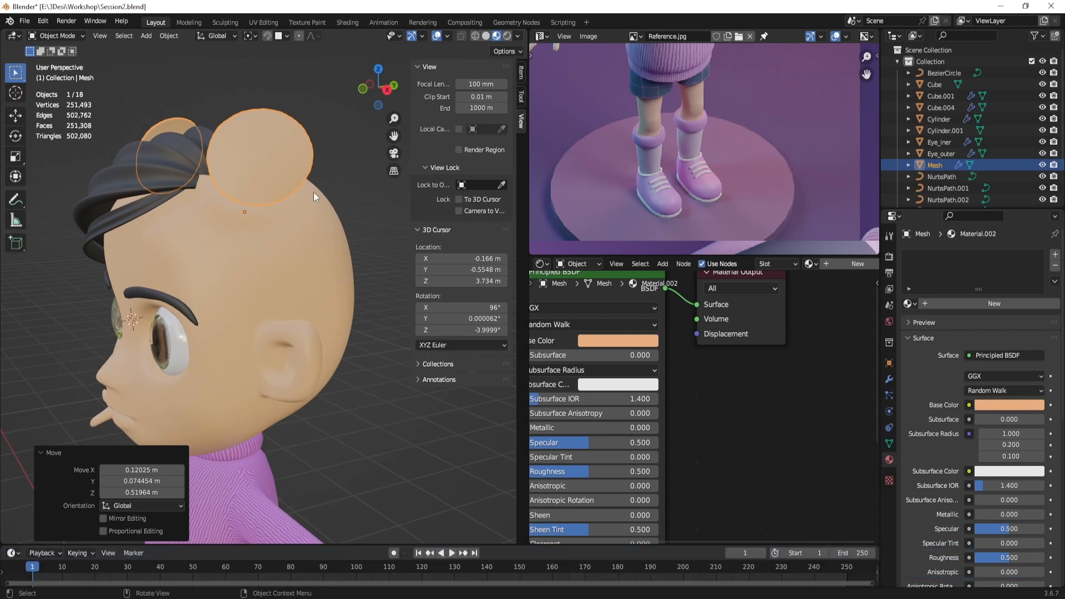
pyautogui.keyDown('alt'); pyautogui.moveTo(287, 258); pyautogui.dragTo(266, 217); pyautogui.keyUp('alt')
pyautogui.keyDown('alt'); pyautogui.moveTo(199, 192); pyautogui.dragTo(268, 241); pyautogui.keyUp('alt')
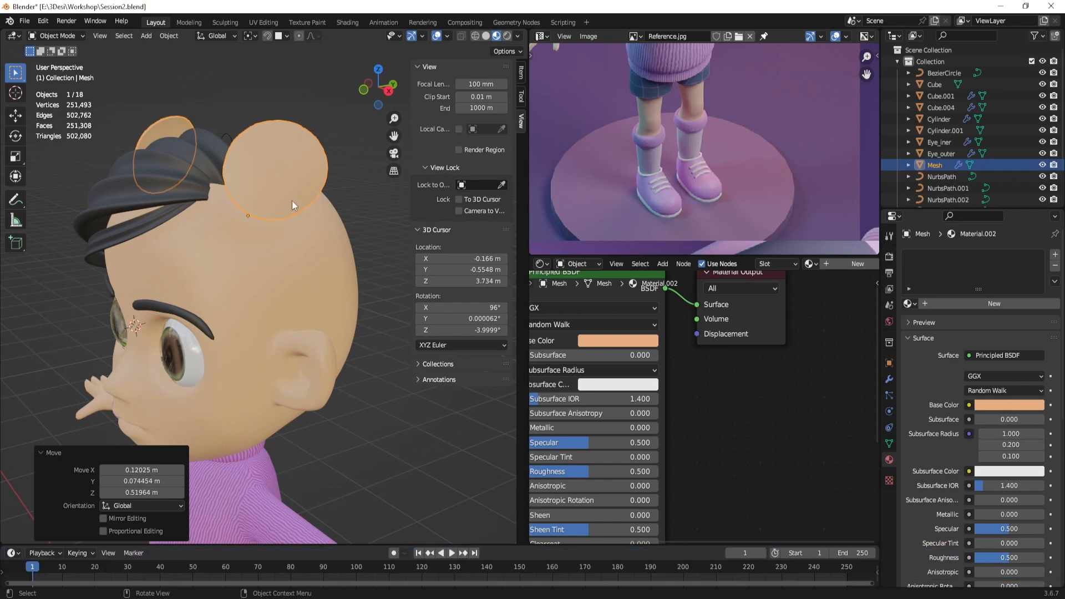
pyautogui.click(288, 174)
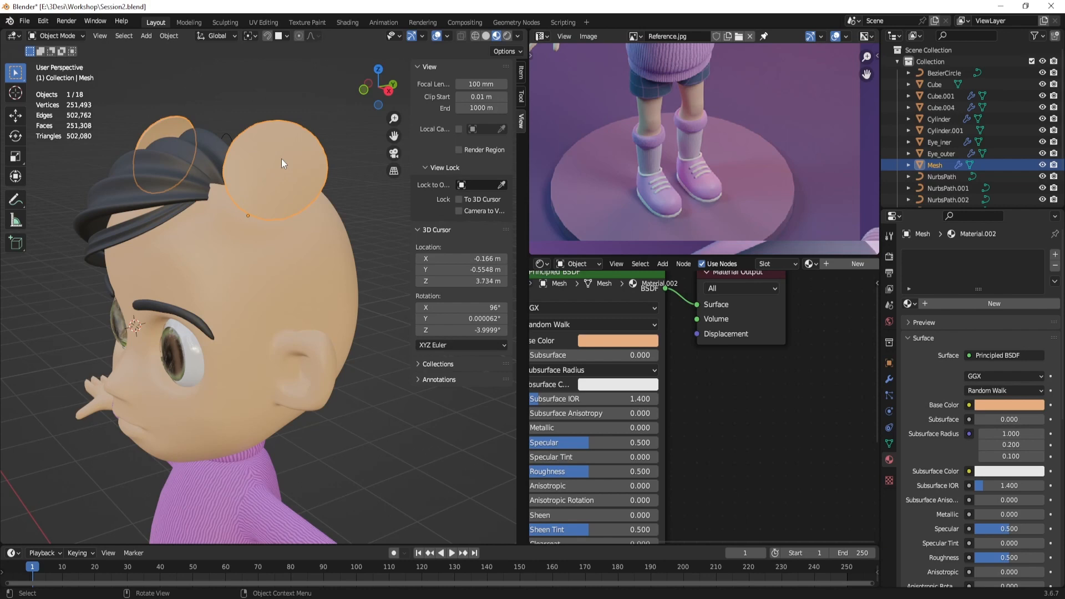
pyautogui.press('super+z')
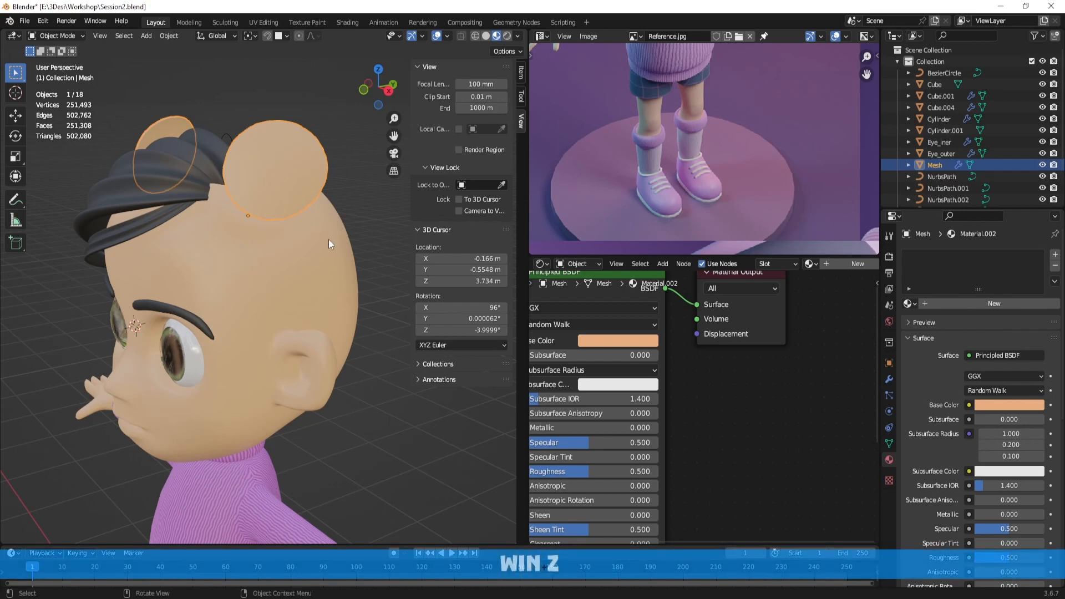
pyautogui.keyDown('alt'); pyautogui.moveTo(308, 267); pyautogui.dragTo(343, 268); pyautogui.keyUp('alt')
pyautogui.moveTo(258, 255)
pyautogui.keyDown('alt'); pyautogui.mouseDown()
pyautogui.moveTo(203, 229)
pyautogui.moveTo(112, 245)
pyautogui.moveTo(280, 328)
pyautogui.mouseUp(); pyautogui.keyUp('alt')
# Undo the move and the mask extraction, return the head to Object Mode and deselect it
pyautogui.hotkey('ctrl', 'z')
pyautogui.hotkey('ctrl', 'z')
pyautogui.hotkey('ctrl', 'z')
pyautogui.hotkey('ctrl', 'z')
pyautogui.hotkey('ctrl', 'z')
pyautogui.hotkey('ctrl', 'Tab')
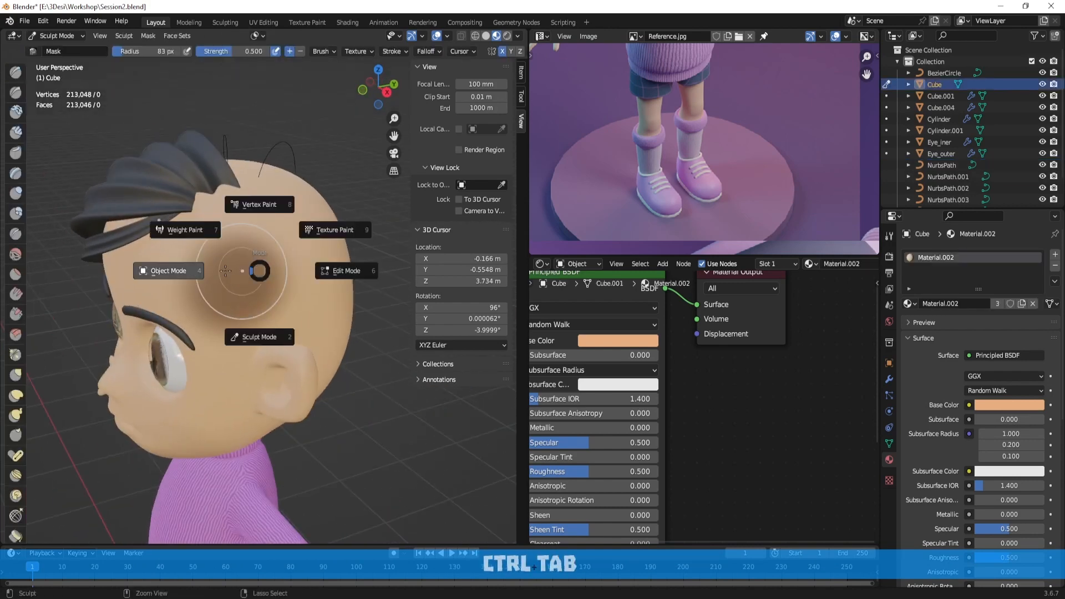
pyautogui.click(194, 272)
pyautogui.click(367, 365)
pyautogui.keyDown('alt'); pyautogui.moveTo(230, 392); pyautogui.dragTo(333, 382); pyautogui.keyUp('alt')
pyautogui.keyDown('alt'); pyautogui.keyDown('shift'); pyautogui.moveTo(259, 372); pyautogui.dragTo(292, 372); pyautogui.keyUp('shift'); pyautogui.keyUp('alt')
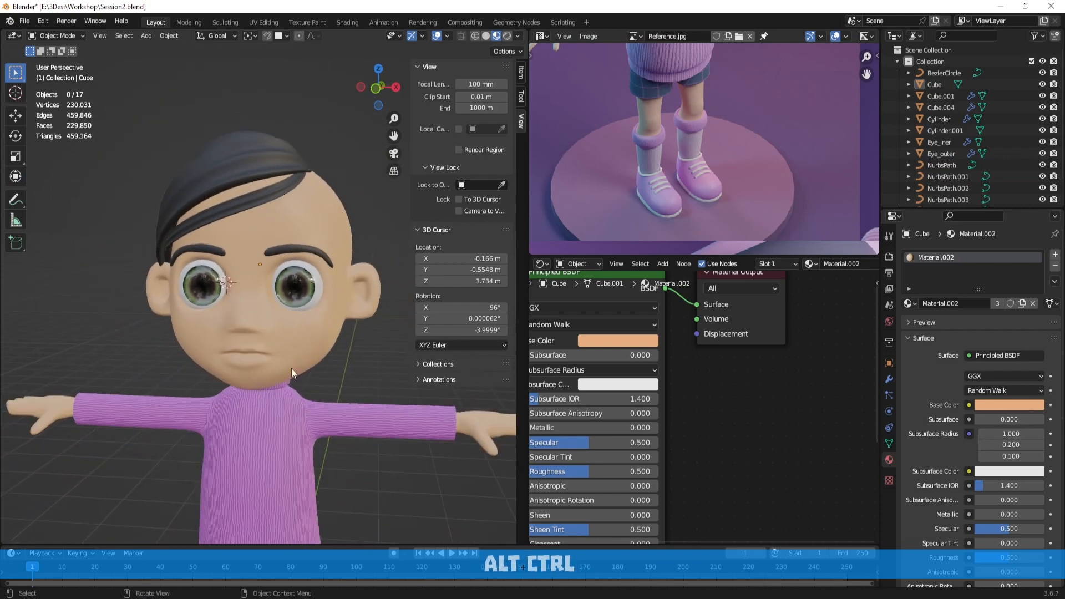
pyautogui.rightClick(291, 372)
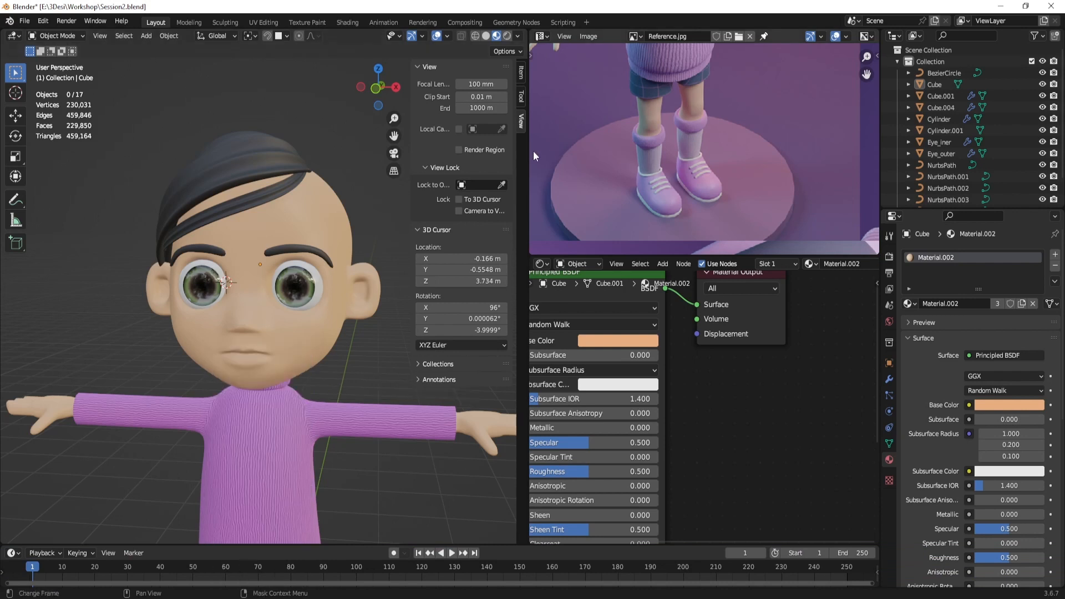
pyautogui.keyDown('alt'); pyautogui.keyDown('shift'); pyautogui.moveTo(817, 371); pyautogui.dragTo(791, 438); pyautogui.keyUp('shift'); pyautogui.keyUp('alt')
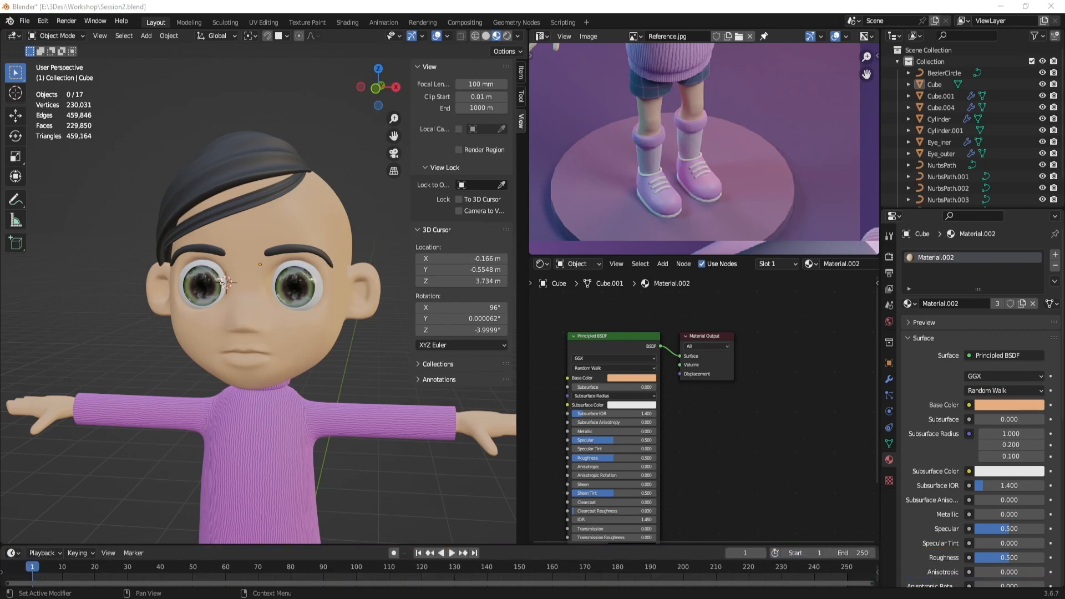
pyautogui.click(382, 349)
pyautogui.keyDown('alt'); pyautogui.moveTo(362, 367); pyautogui.dragTo(367, 363); pyautogui.keyUp('alt')
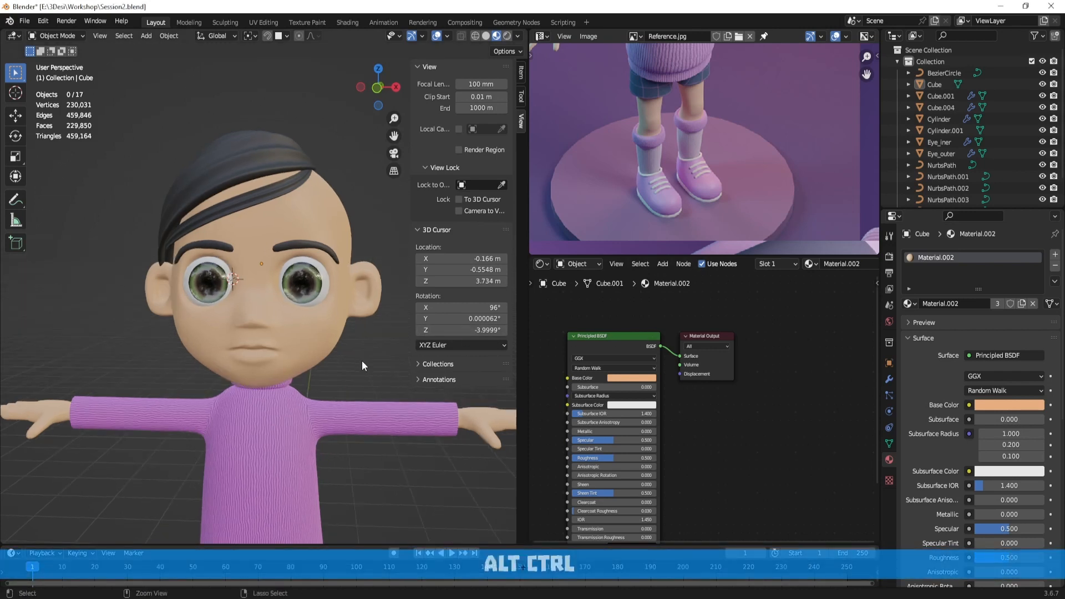
# Save a copy of the file under the new name Session2_2.blend in the Workshop folder
pyautogui.hotkey('ctrl', 'shift', 's')
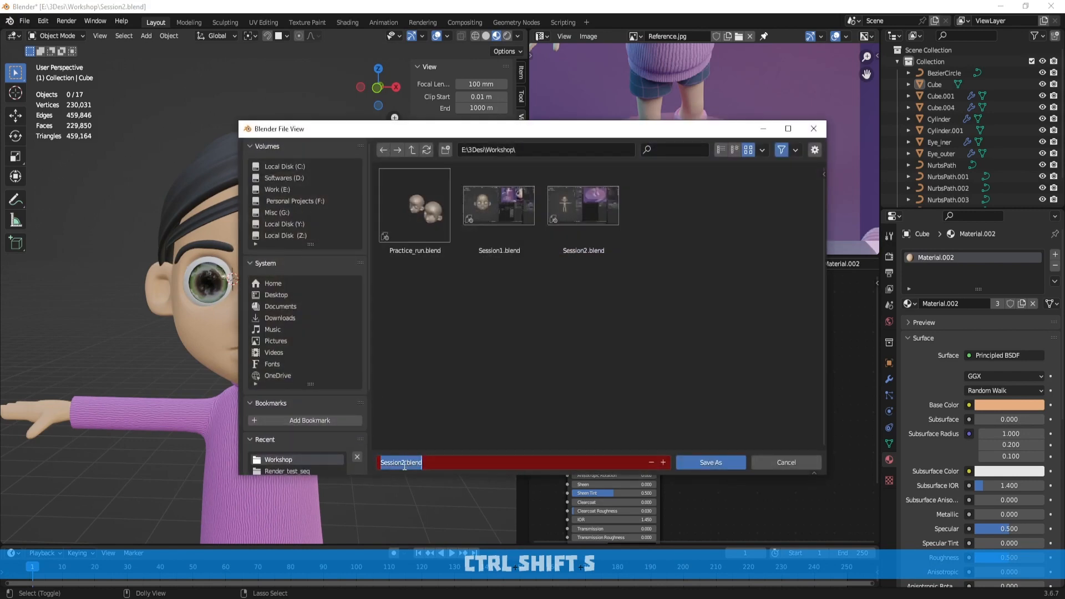
pyautogui.click(408, 464)
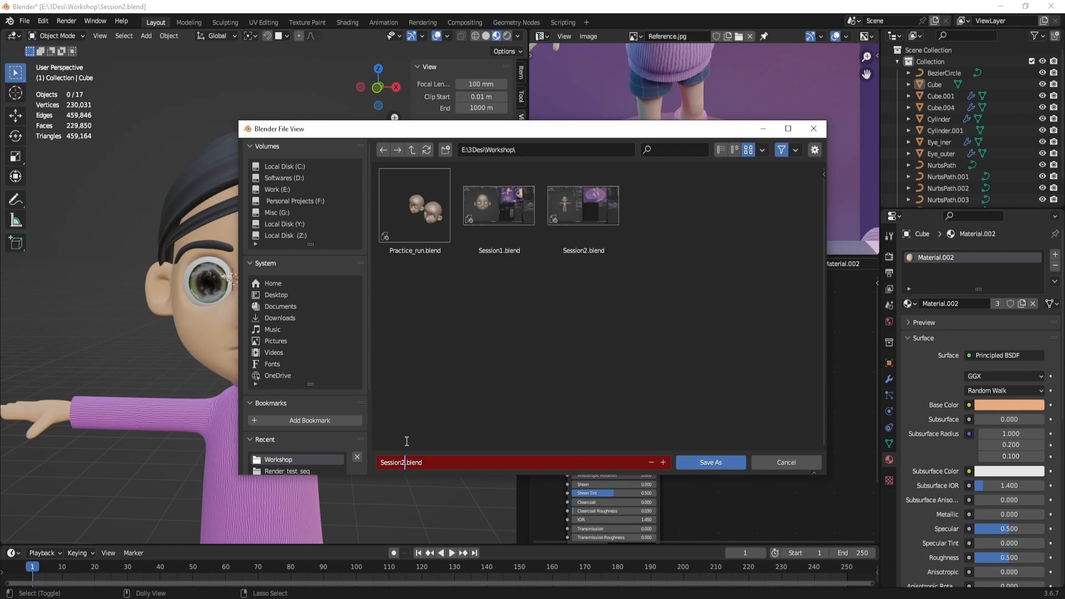
pyautogui.hotkey('shift', 'Home')
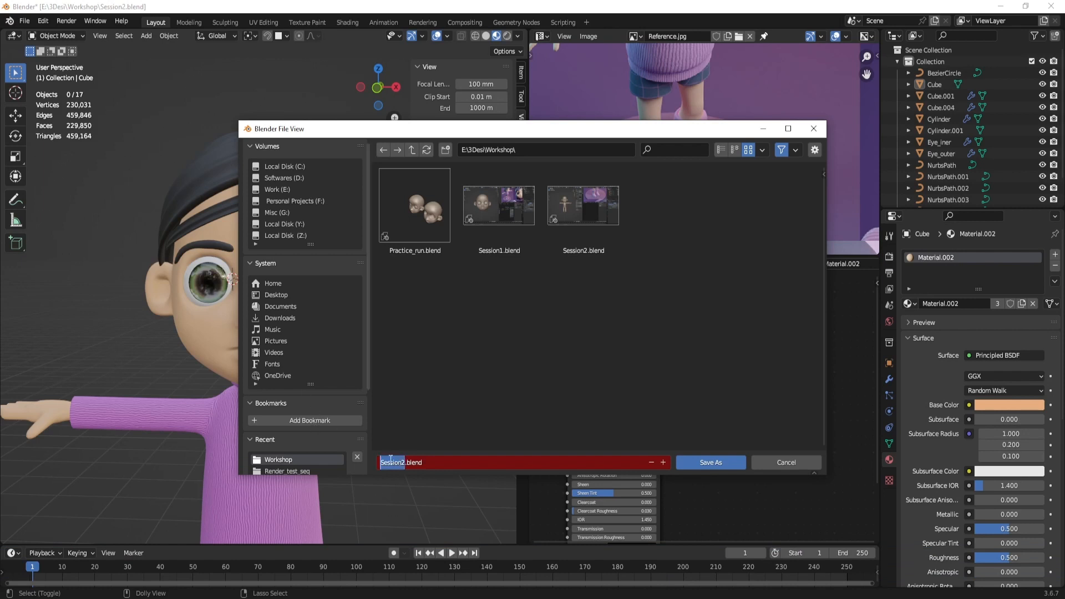
pyautogui.moveTo(406, 462); pyautogui.dragTo(403, 462)
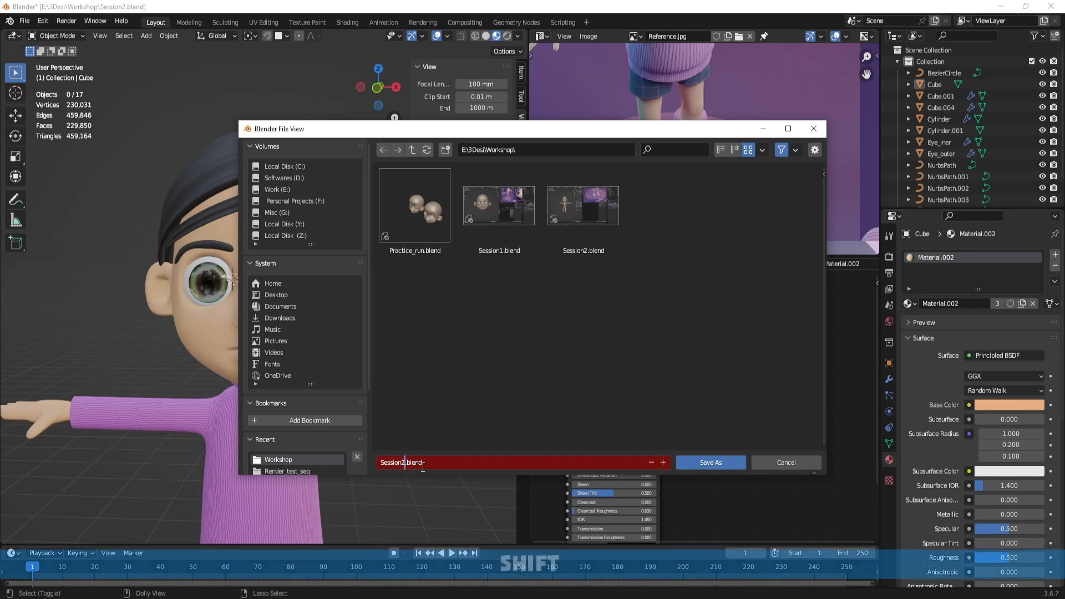
pyautogui.write('_2')
pyautogui.press('Return')
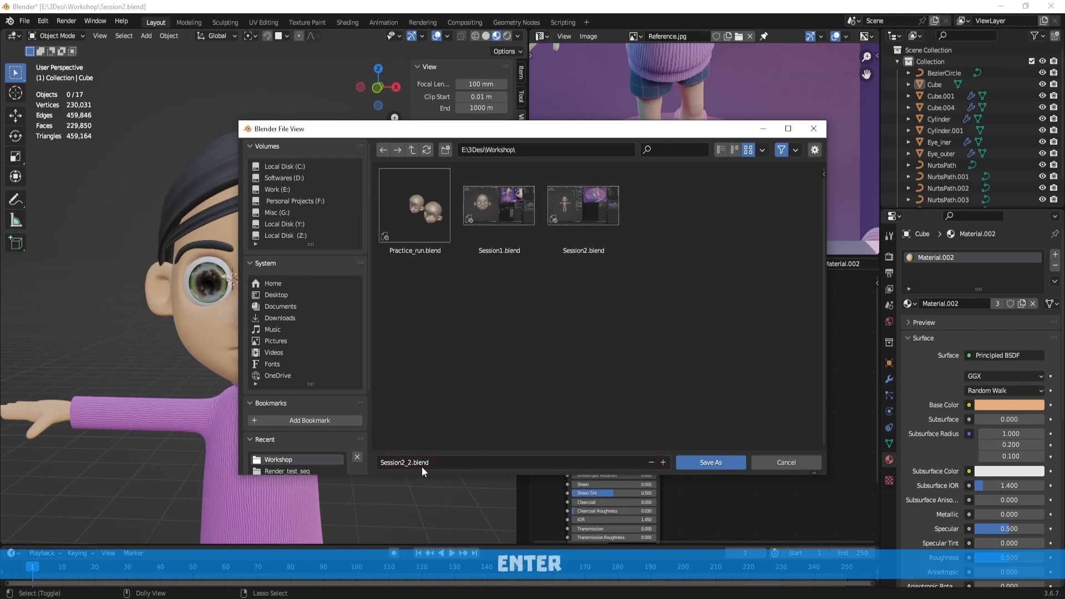
pyautogui.click(700, 463)
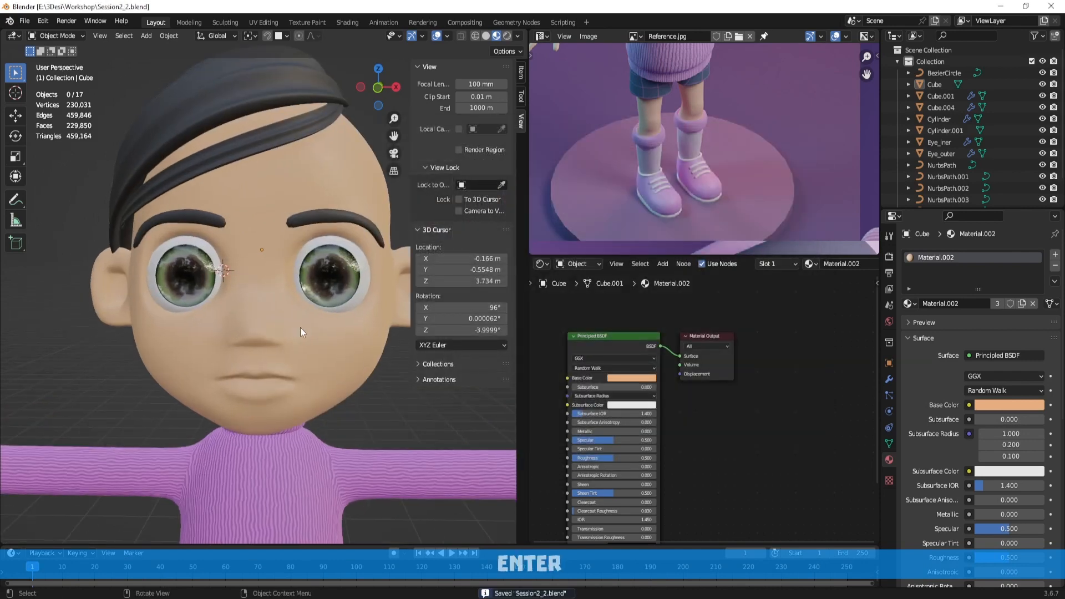
# Switch the head to Sculpt Mode and reshape the lower cheek and jaw using the Grab brush at 120 px radius
pyautogui.click(301, 327)
pyautogui.hotkey('ctrl', 'Tab')
pyautogui.click(301, 358)
pyautogui.scroll(-2, 318, 385)
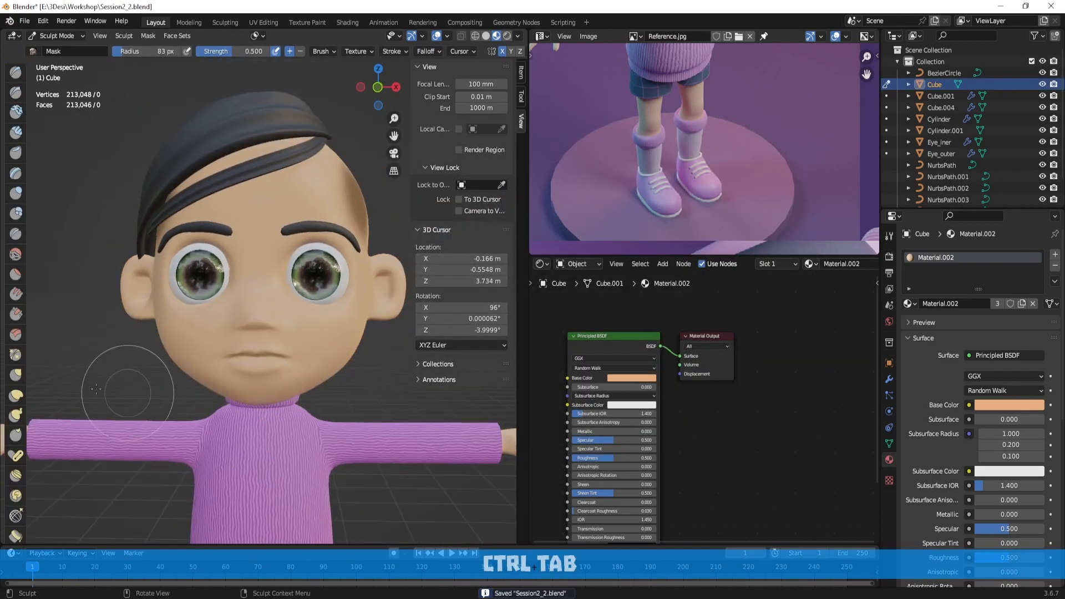
pyautogui.click(16, 375)
pyautogui.press('f')
pyautogui.click(217, 376)
pyautogui.moveTo(217, 375); pyautogui.dragTo(224, 370, button='middle')
pyautogui.moveTo(189, 375); pyautogui.dragTo(182, 392)
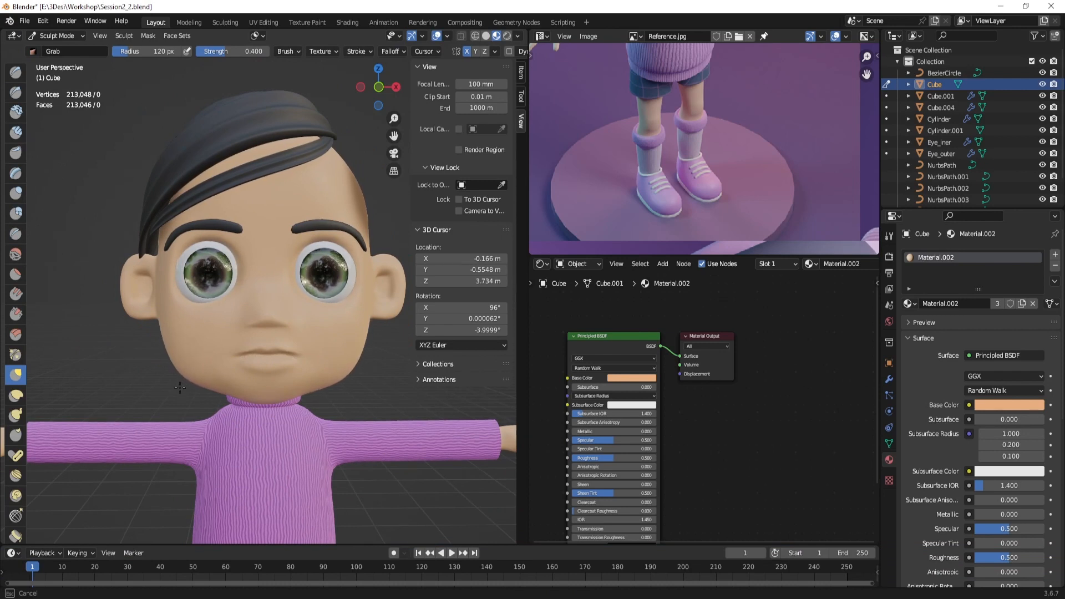
pyautogui.moveTo(180, 386); pyautogui.dragTo(179, 387)
# Refine the jawline and chin with further Grab strokes, working from both the side and the front of the face
pyautogui.moveTo(284, 387); pyautogui.dragTo(263, 386, button='middle')
pyautogui.hotkey('alt', 'm')
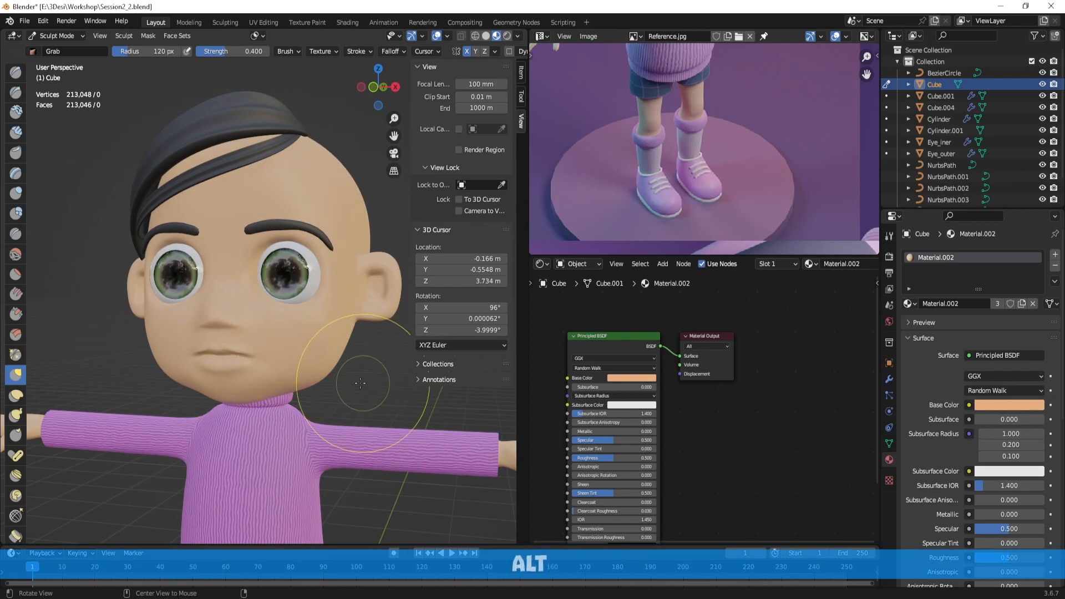
pyautogui.keyDown('alt'); pyautogui.moveTo(368, 382); pyautogui.dragTo(217, 375); pyautogui.keyUp('alt')
pyautogui.keyDown('alt'); pyautogui.keyDown('shift'); pyautogui.moveTo(189, 342); pyautogui.dragTo(292, 390); pyautogui.keyUp('shift'); pyautogui.keyUp('alt')
pyautogui.keyDown('alt'); pyautogui.moveTo(336, 266); pyautogui.dragTo(315, 282); pyautogui.keyUp('alt')
pyautogui.moveTo(273, 325)
pyautogui.keyDown('alt'); pyautogui.mouseDown()
pyautogui.moveTo(309, 344)
pyautogui.moveTo(320, 298)
pyautogui.mouseUp(); pyautogui.keyUp('alt')
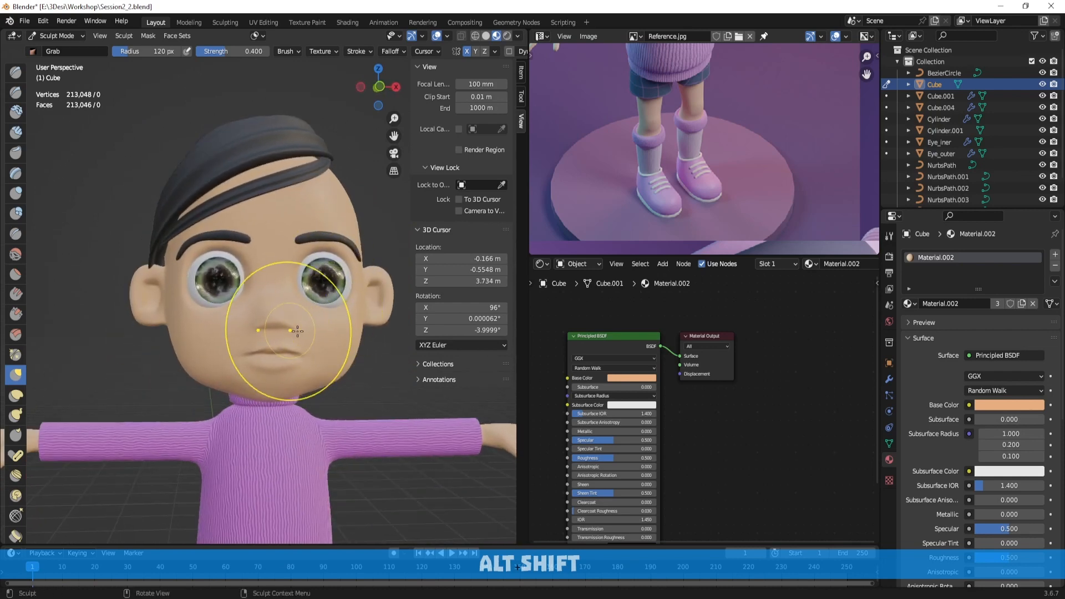
pyautogui.moveTo(302, 333)
pyautogui.keyDown('alt'); pyautogui.mouseDown()
pyautogui.moveTo(333, 350)
pyautogui.moveTo(355, 316)
pyautogui.mouseUp(); pyautogui.keyUp('alt')
pyautogui.moveTo(290, 377)
pyautogui.keyDown('shift'); pyautogui.mouseDown()
pyautogui.moveTo(289, 406)
pyautogui.moveTo(242, 398)
pyautogui.moveTo(282, 397)
pyautogui.mouseUp(); pyautogui.keyUp('shift')
pyautogui.keyDown('shift'); pyautogui.moveTo(215, 380); pyautogui.dragTo(199, 392); pyautogui.keyUp('shift')
pyautogui.moveTo(258, 382)
pyautogui.keyDown('alt'); pyautogui.mouseDown()
pyautogui.moveTo(186, 383)
pyautogui.moveTo(219, 412)
pyautogui.mouseUp(); pyautogui.keyUp('alt')
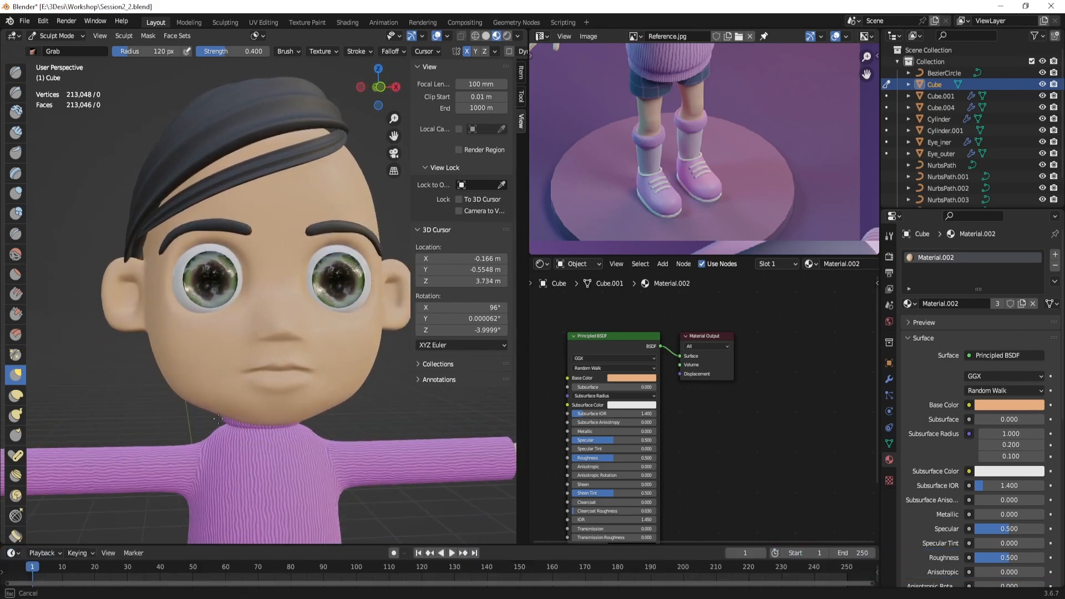
# Examine the reshaped face and the side of the head from the front and at an angle
pyautogui.moveTo(236, 415)
pyautogui.mouseDown(button='middle')
pyautogui.moveTo(189, 409)
pyautogui.moveTo(229, 406)
pyautogui.moveTo(178, 395)
pyautogui.mouseUp(button='middle')
pyautogui.scroll(-4, 243, 399)
pyautogui.scroll(3, 356, 403)
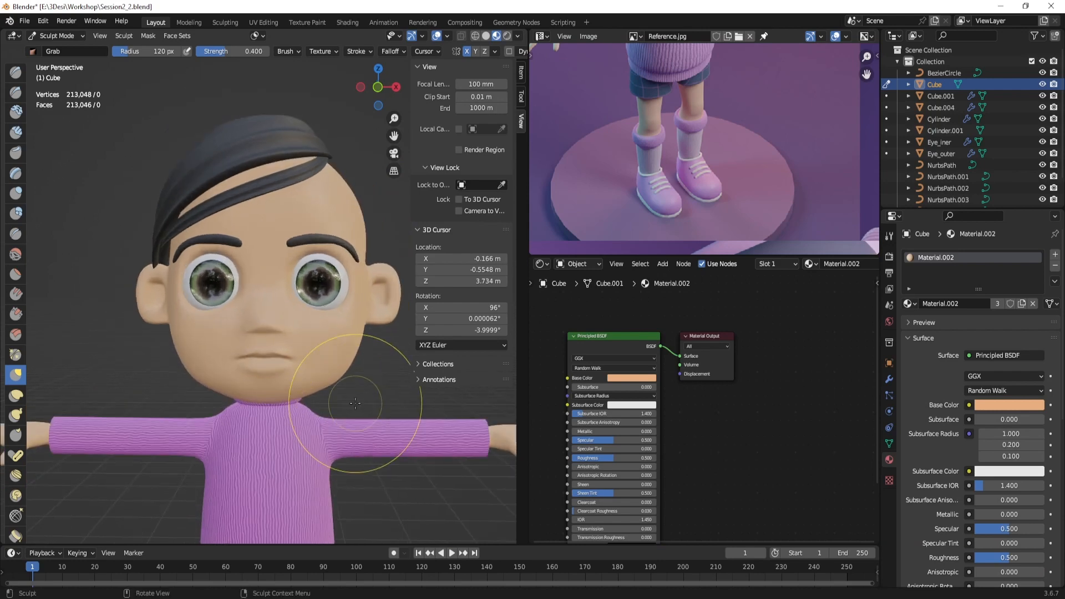
pyautogui.moveTo(377, 421); pyautogui.dragTo(313, 369, button='middle')
pyautogui.scroll(-2, 290, 321)
pyautogui.moveTo(290, 322); pyautogui.dragTo(295, 241, button='middle')
pyautogui.scroll(2, 342, 344)
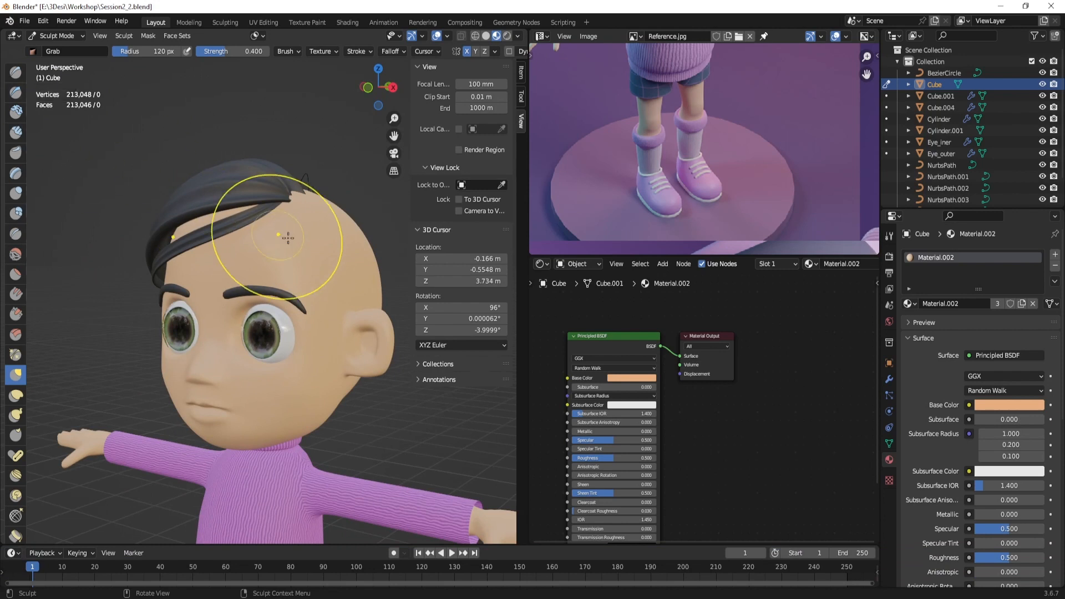
pyautogui.moveTo(285, 225); pyautogui.dragTo(345, 249, button='middle')
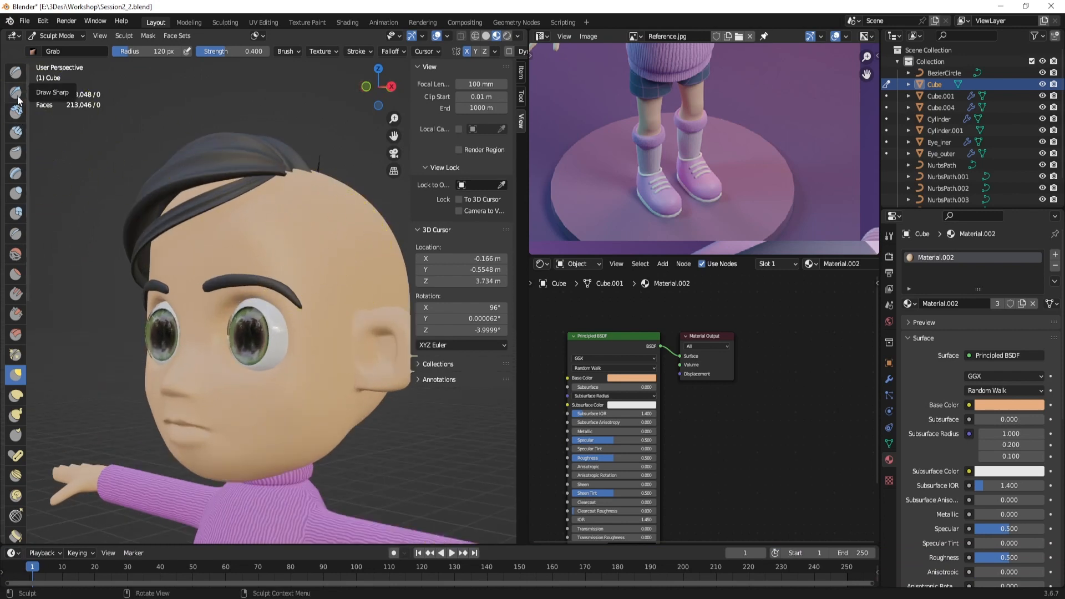
# Try carving in the side of the head above the ear with inverted Clay Strips at 120 px radius and 0.600 strength
pyautogui.click(15, 132)
pyautogui.moveTo(178, 233); pyautogui.dragTo(223, 207, button='middle')
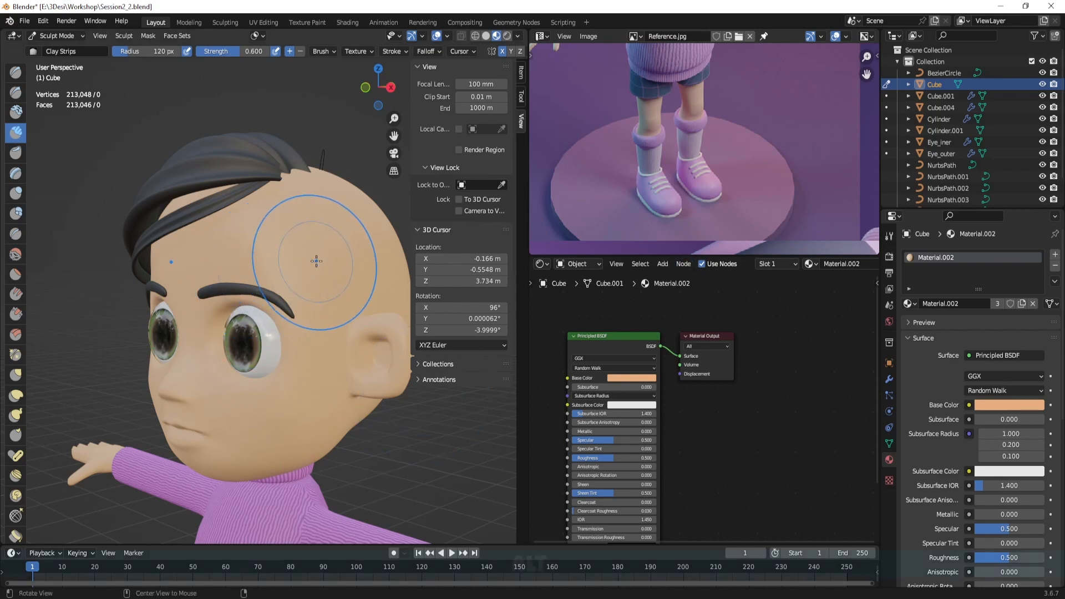
pyautogui.moveTo(388, 196); pyautogui.dragTo(277, 246, button='middle')
pyautogui.keyDown('ctrl'); pyautogui.moveTo(278, 245); pyautogui.dragTo(288, 221); pyautogui.keyUp('ctrl')
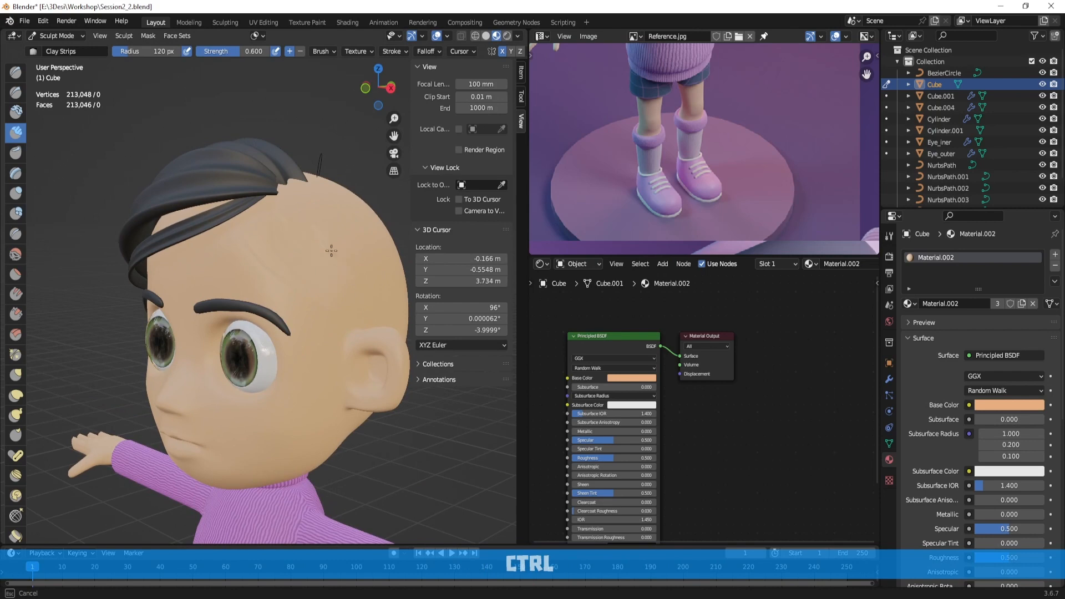
pyautogui.moveTo(332, 251)
pyautogui.keyDown('ctrl'); pyautogui.mouseDown()
pyautogui.moveTo(361, 240)
pyautogui.moveTo(372, 273)
pyautogui.moveTo(363, 282)
pyautogui.moveTo(352, 270)
pyautogui.mouseUp(); pyautogui.keyUp('ctrl')
pyautogui.moveTo(317, 224)
pyautogui.keyDown('ctrl'); pyautogui.mouseDown()
pyautogui.moveTo(312, 237)
pyautogui.moveTo(332, 256)
pyautogui.mouseUp(); pyautogui.keyUp('ctrl')
pyautogui.moveTo(350, 244)
pyautogui.keyDown('alt'); pyautogui.mouseDown()
pyautogui.moveTo(316, 237)
pyautogui.moveTo(313, 266)
pyautogui.moveTo(360, 269)
pyautogui.moveTo(366, 111)
pyautogui.mouseUp(); pyautogui.keyUp('alt')
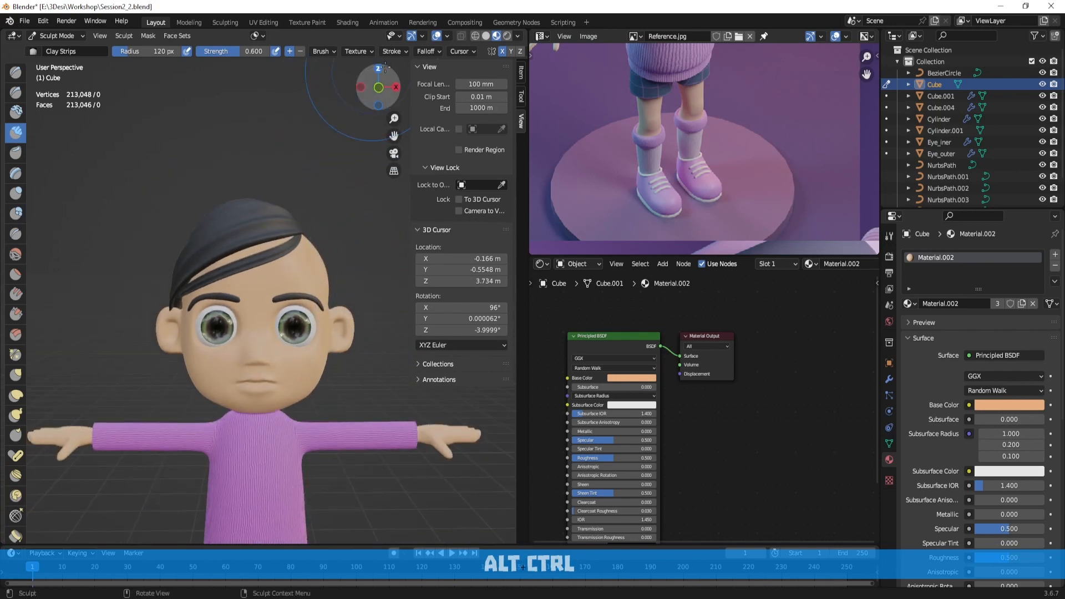
# Switch the viewport to solid shading and undo the Clay Strips strokes on the side of the head
pyautogui.click(486, 35)
pyautogui.keyDown('alt'); pyautogui.moveTo(333, 267); pyautogui.dragTo(348, 295); pyautogui.keyUp('alt')
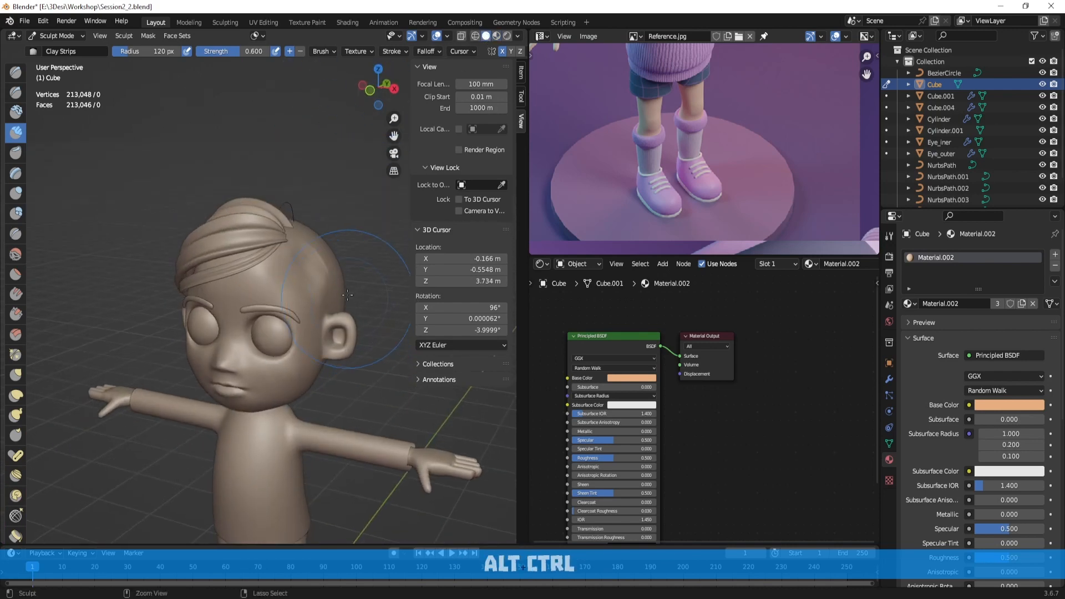
pyautogui.hotkey('ctrl', 'z')
pyautogui.hotkey('ctrl', 'z')
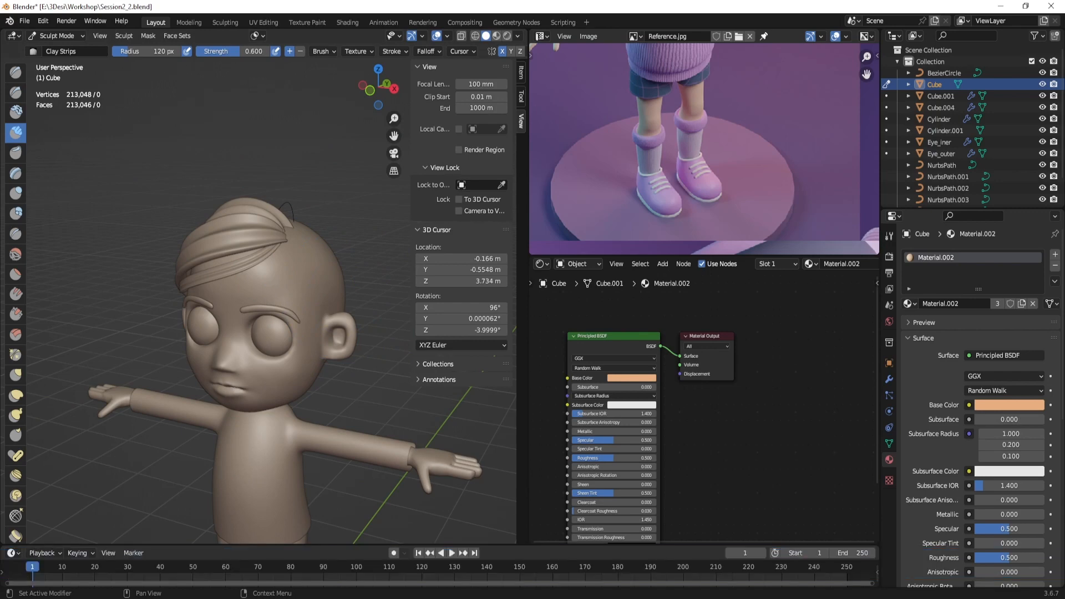
# Carve a hollow into the temple beside the hairline with inverted Clay Strips strokes at 106 px radius
pyautogui.keyDown('alt'); pyautogui.moveTo(304, 253); pyautogui.dragTo(309, 221); pyautogui.keyUp('alt')
pyautogui.keyDown('ctrl'); pyautogui.keyDown('alt'); pyautogui.moveTo(308, 221); pyautogui.dragTo(356, 165); pyautogui.keyUp('alt'); pyautogui.keyUp('ctrl')
pyautogui.press('f')
pyautogui.click(367, 233)
pyautogui.moveTo(305, 236)
pyautogui.keyDown('alt'); pyautogui.mouseDown()
pyautogui.moveTo(291, 226)
pyautogui.moveTo(294, 214)
pyautogui.moveTo(266, 252)
pyautogui.mouseUp(); pyautogui.keyUp('alt')
pyautogui.moveTo(288, 206)
pyautogui.keyDown('ctrl'); pyautogui.mouseDown()
pyautogui.moveTo(277, 257)
pyautogui.moveTo(311, 256)
pyautogui.mouseUp(); pyautogui.keyUp('ctrl')
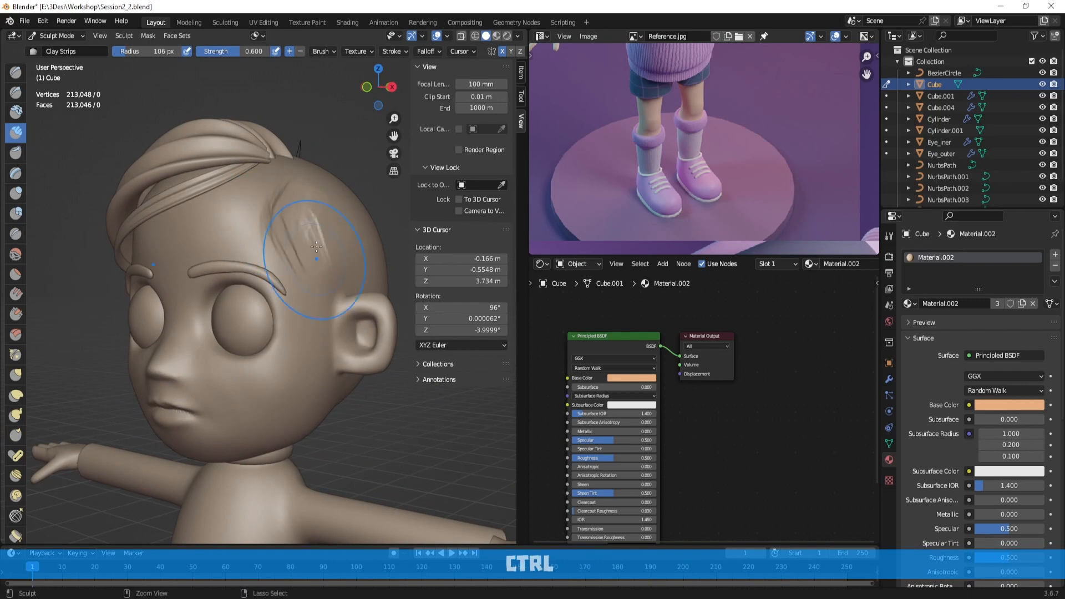
pyautogui.keyDown('ctrl'); pyautogui.moveTo(321, 201); pyautogui.dragTo(336, 240); pyautogui.keyUp('ctrl')
pyautogui.moveTo(334, 197)
pyautogui.keyDown('ctrl'); pyautogui.mouseDown()
pyautogui.moveTo(346, 242)
pyautogui.moveTo(289, 214)
pyautogui.moveTo(305, 222)
pyautogui.moveTo(283, 190)
pyautogui.moveTo(361, 187)
pyautogui.moveTo(317, 188)
pyautogui.mouseUp(); pyautogui.keyUp('ctrl')
# Smooth the carved temple area with the brush radius enlarged to 147 px
pyautogui.press('f')
pyautogui.click(329, 221)
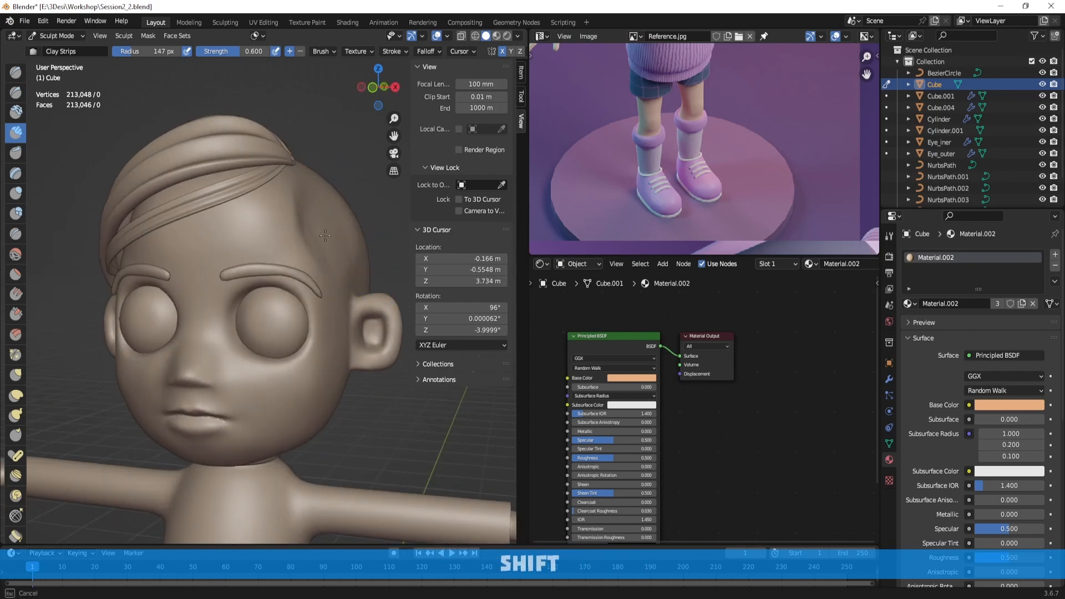
pyautogui.keyDown('shift'); pyautogui.moveTo(325, 236); pyautogui.dragTo(327, 239); pyautogui.keyUp('shift')
pyautogui.moveTo(398, 233)
pyautogui.keyDown('alt'); pyautogui.mouseDown()
pyautogui.moveTo(350, 224)
pyautogui.moveTo(344, 239)
pyautogui.moveTo(405, 252)
pyautogui.moveTo(328, 225)
pyautogui.moveTo(328, 236)
pyautogui.moveTo(366, 243)
pyautogui.mouseUp(); pyautogui.keyUp('alt')
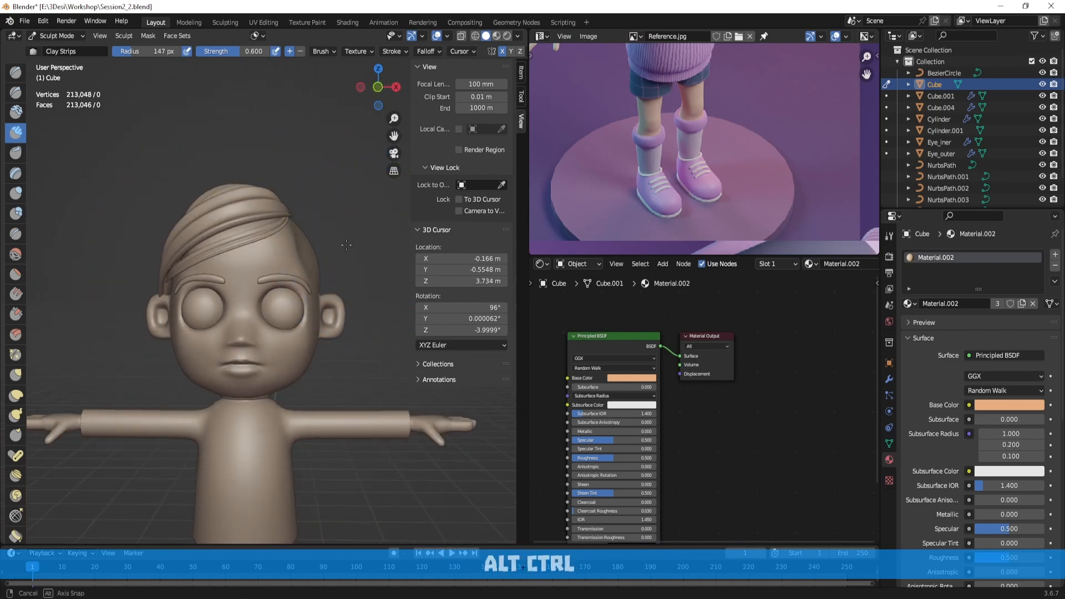
# Reshape the sides and underside of the nose using the Grab brush, ending with a 97 px radius
pyautogui.hotkey('ctrl', 'Tab')
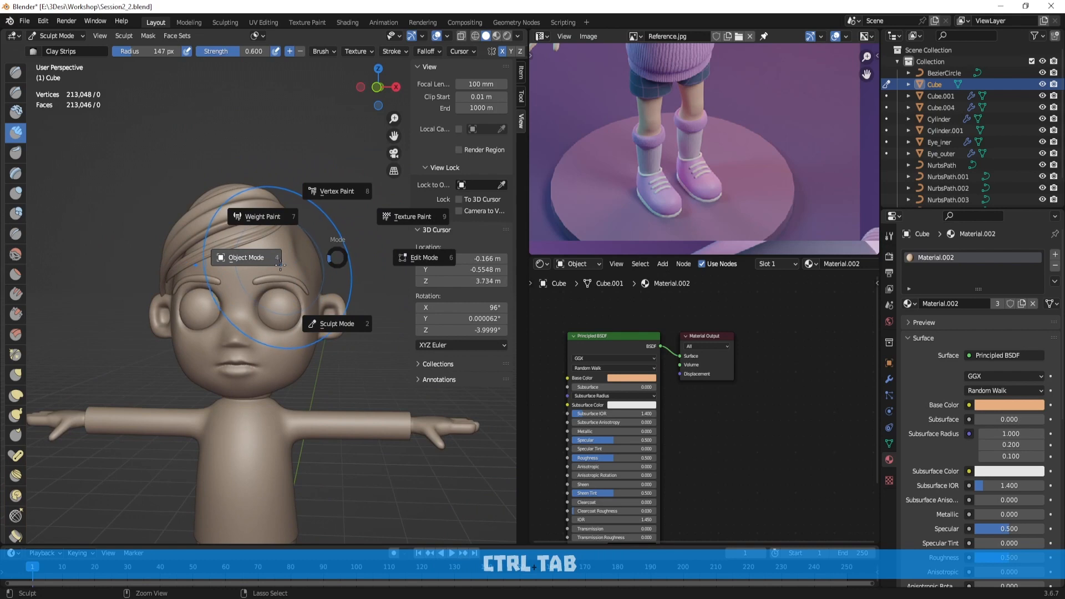
pyautogui.click(314, 319)
pyautogui.moveTo(316, 318)
pyautogui.keyDown('alt'); pyautogui.keyDown('shift'); pyautogui.mouseDown()
pyautogui.moveTo(339, 294)
pyautogui.moveTo(361, 233)
pyautogui.mouseUp(); pyautogui.keyUp('shift'); pyautogui.keyUp('alt')
pyautogui.click(16, 375)
pyautogui.keyDown('alt'); pyautogui.moveTo(274, 326); pyautogui.dragTo(262, 318); pyautogui.keyUp('alt')
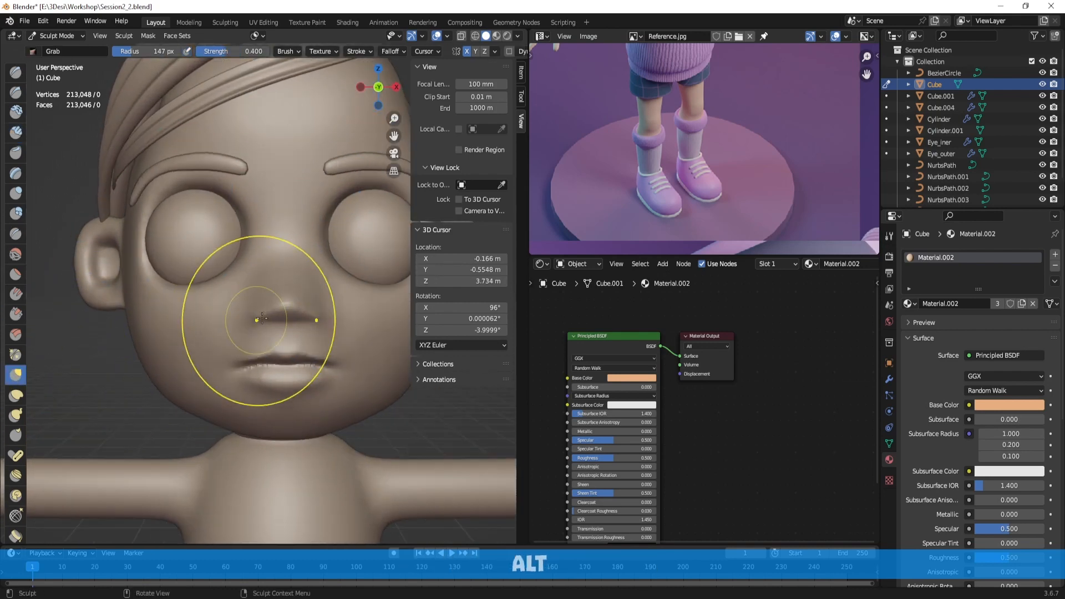
pyautogui.press('f')
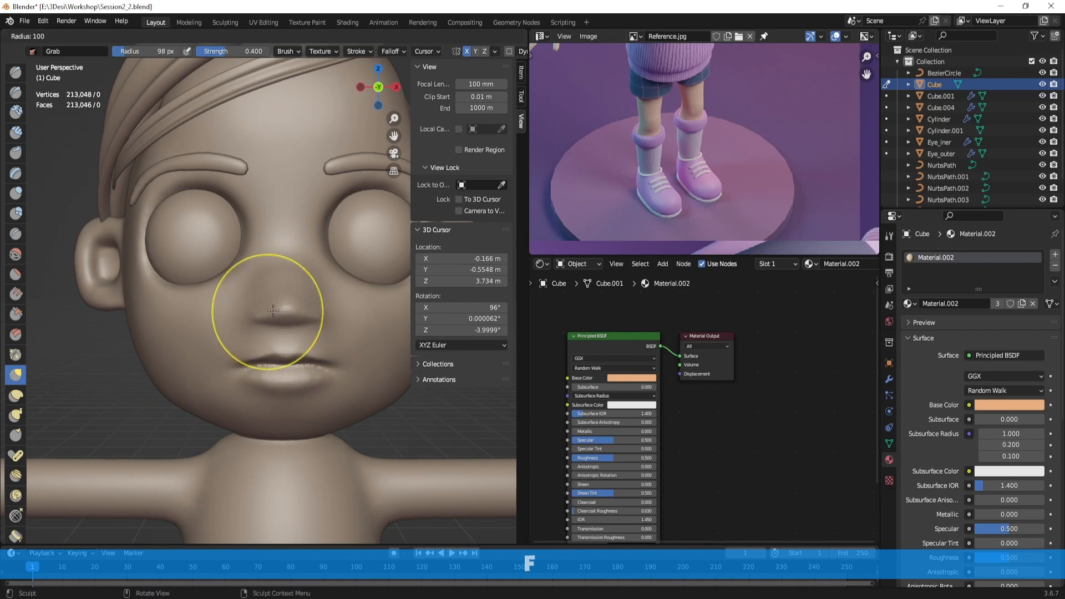
pyautogui.click(273, 311)
pyautogui.moveTo(260, 315); pyautogui.dragTo(248, 316)
pyautogui.moveTo(276, 324); pyautogui.dragTo(278, 321)
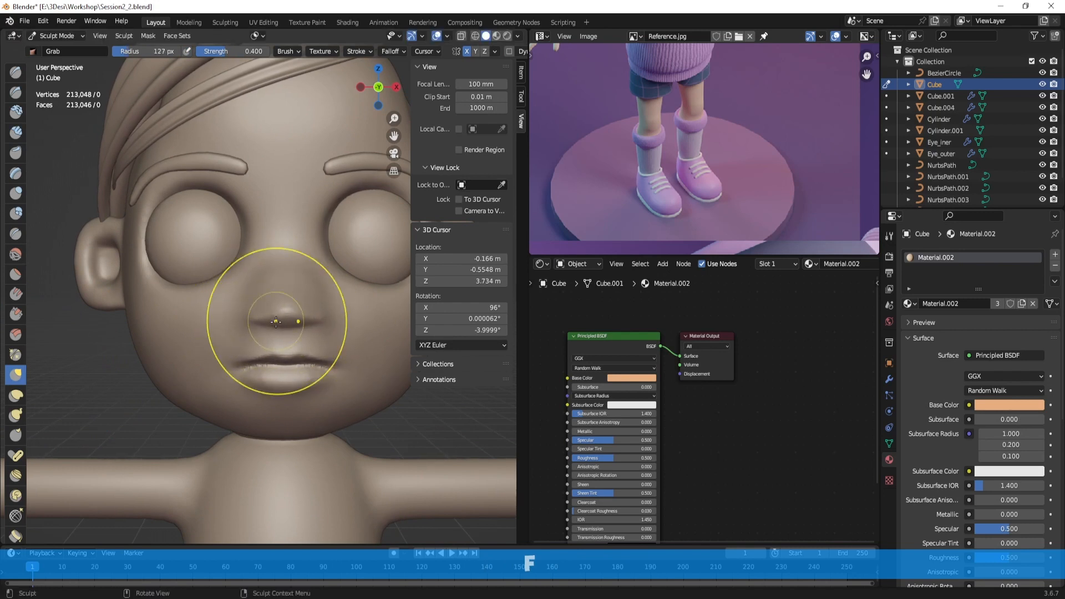
pyautogui.press('f')
pyautogui.click(267, 326)
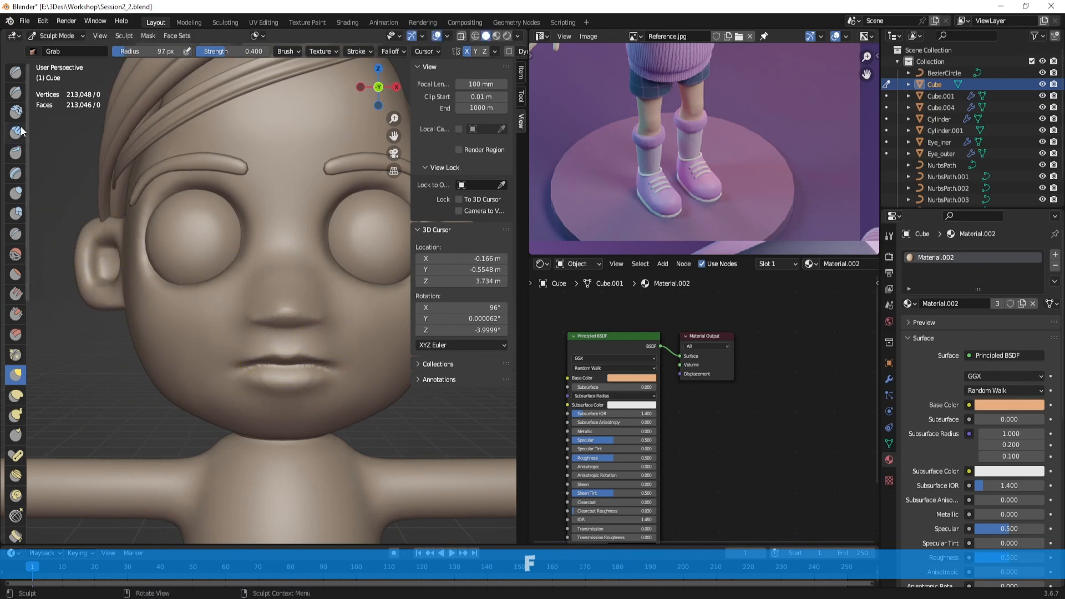
# Define the underside of the nose with the Crease brush at 97 px radius and 0.250 strength
pyautogui.click(16, 93)
pyautogui.moveTo(286, 312)
pyautogui.keyDown('alt'); pyautogui.keyDown('shift'); pyautogui.mouseDown()
pyautogui.moveTo(261, 273)
pyautogui.moveTo(258, 290)
pyautogui.moveTo(288, 252)
pyautogui.moveTo(296, 377)
pyautogui.mouseUp(); pyautogui.keyUp('shift'); pyautogui.keyUp('alt')
pyautogui.press('f')
pyautogui.moveTo(244, 314)
pyautogui.keyDown('alt'); pyautogui.mouseDown()
pyautogui.moveTo(251, 271)
pyautogui.moveTo(281, 309)
pyautogui.mouseUp(); pyautogui.keyUp('alt')
pyautogui.click(16, 234)
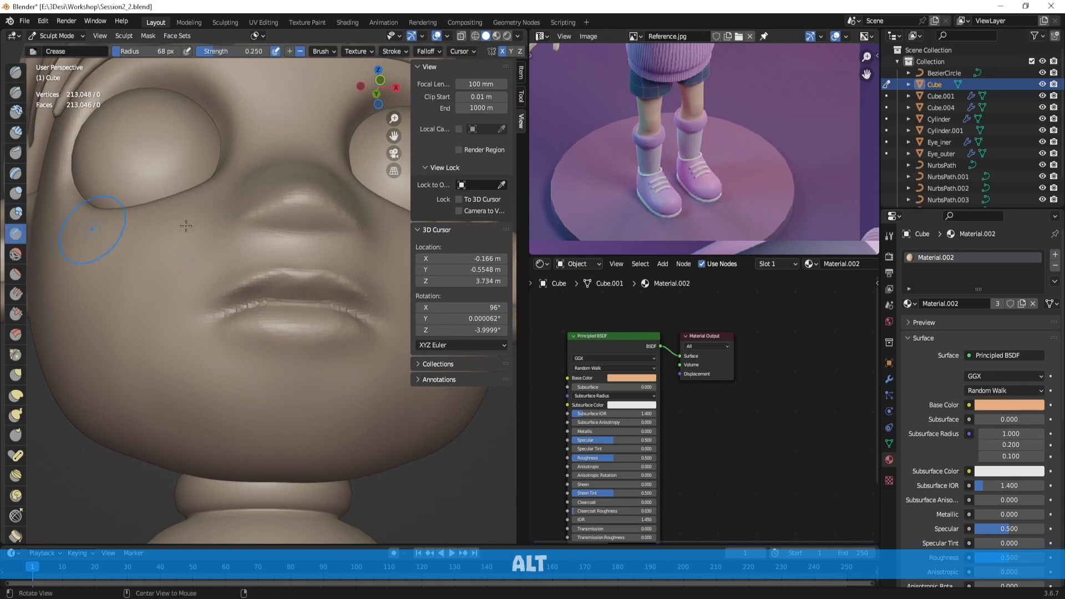
pyautogui.keyDown('alt'); pyautogui.keyDown('shift'); pyautogui.moveTo(186, 225); pyautogui.dragTo(290, 235); pyautogui.keyUp('shift'); pyautogui.keyUp('alt')
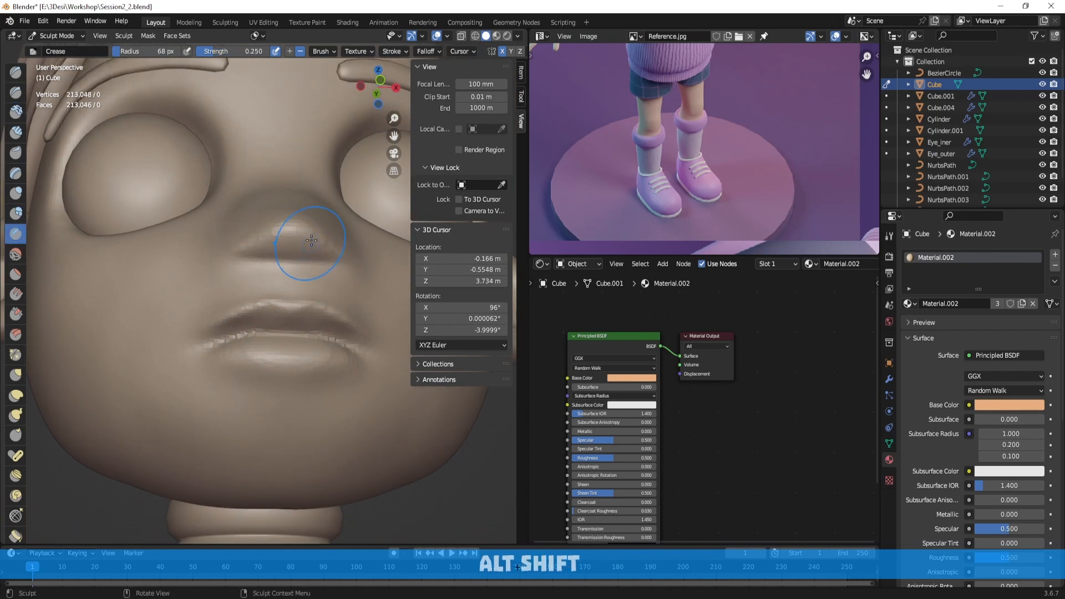
pyautogui.press('f')
pyautogui.click(315, 223)
pyautogui.keyDown('alt'); pyautogui.moveTo(316, 238); pyautogui.dragTo(306, 266); pyautogui.keyUp('alt')
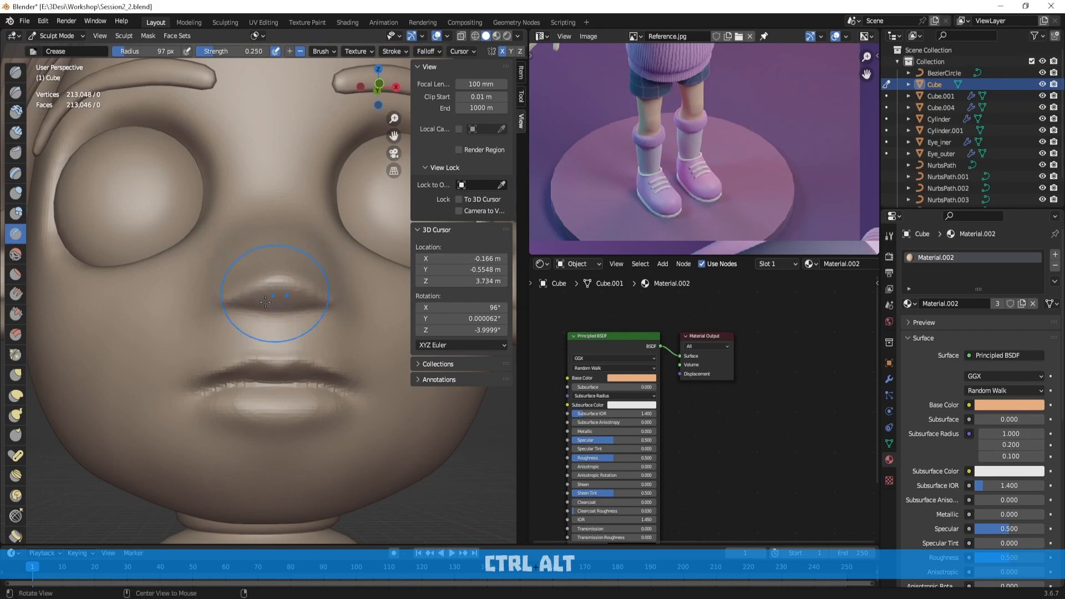
pyautogui.moveTo(275, 293)
pyautogui.keyDown('alt'); pyautogui.mouseDown()
pyautogui.moveTo(190, 309)
pyautogui.moveTo(235, 304)
pyautogui.mouseUp(); pyautogui.keyUp('alt')
pyautogui.moveTo(234, 304)
pyautogui.keyDown('shift'); pyautogui.mouseDown()
pyautogui.moveTo(250, 273)
pyautogui.moveTo(300, 366)
pyautogui.moveTo(311, 311)
pyautogui.moveTo(361, 217)
pyautogui.mouseUp(); pyautogui.keyUp('shift')
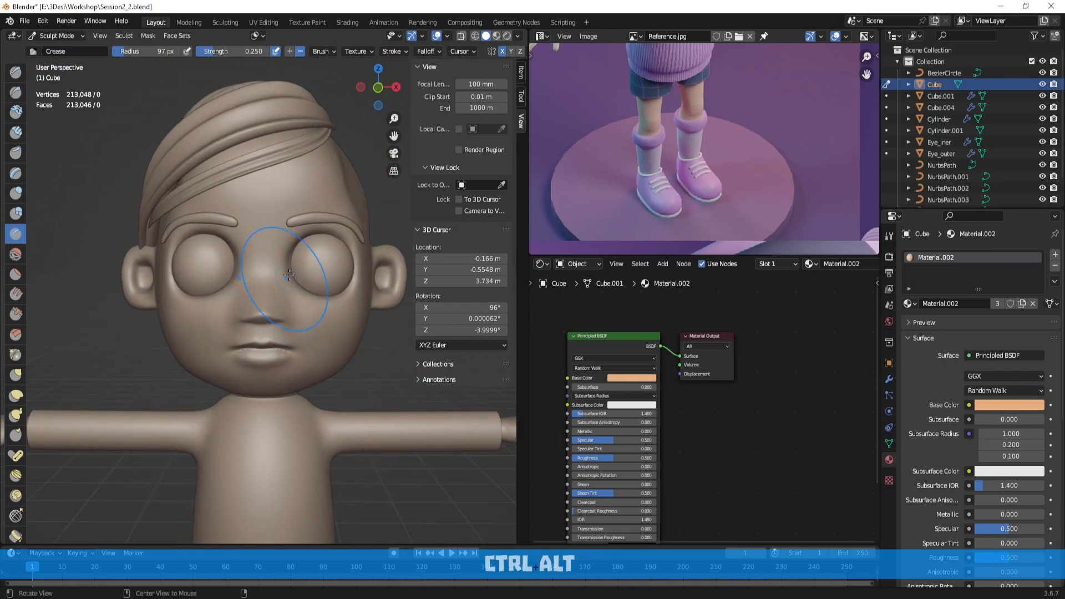
# Try reshaping the area around the nose and eyes using the Grab brush at several radii
pyautogui.click(16, 375)
pyautogui.moveTo(288, 310)
pyautogui.keyDown('alt'); pyautogui.mouseDown()
pyautogui.moveTo(191, 313)
pyautogui.moveTo(239, 258)
pyautogui.moveTo(225, 256)
pyautogui.moveTo(276, 267)
pyautogui.moveTo(272, 276)
pyautogui.moveTo(249, 261)
pyautogui.mouseUp(); pyautogui.keyUp('alt')
pyautogui.press('f')
pyautogui.click(248, 252)
pyautogui.press('f')
pyautogui.click(282, 270)
pyautogui.keyDown('alt'); pyautogui.keyDown('shift'); pyautogui.moveTo(278, 217); pyautogui.dragTo(275, 272); pyautogui.keyUp('shift'); pyautogui.keyUp('alt')
pyautogui.press('f')
pyautogui.click(366, 224)
pyautogui.moveTo(313, 187)
pyautogui.keyDown('alt'); pyautogui.keyDown('shift'); pyautogui.mouseDown()
pyautogui.moveTo(300, 256)
pyautogui.moveTo(251, 225)
pyautogui.moveTo(263, 228)
pyautogui.moveTo(264, 257)
pyautogui.moveTo(262, 226)
pyautogui.moveTo(302, 197)
pyautogui.mouseUp(); pyautogui.keyUp('shift'); pyautogui.keyUp('alt')
pyautogui.press('f')
pyautogui.click(281, 234)
pyautogui.keyDown('ctrl'); pyautogui.keyDown('alt'); pyautogui.moveTo(302, 198); pyautogui.dragTo(304, 253); pyautogui.keyUp('alt'); pyautogui.keyUp('ctrl')
pyautogui.moveTo(305, 253)
pyautogui.keyDown('alt'); pyautogui.keyDown('shift'); pyautogui.mouseDown()
pyautogui.moveTo(295, 234)
pyautogui.moveTo(281, 245)
pyautogui.moveTo(246, 224)
pyautogui.moveTo(257, 225)
pyautogui.mouseUp(); pyautogui.keyUp('shift'); pyautogui.keyUp('alt')
pyautogui.moveTo(248, 271)
pyautogui.keyDown('ctrl'); pyautogui.keyDown('alt'); pyautogui.mouseDown()
pyautogui.moveTo(248, 238)
pyautogui.moveTo(242, 248)
pyautogui.mouseUp(); pyautogui.keyUp('alt'); pyautogui.keyUp('ctrl')
pyautogui.press('f')
pyautogui.click(236, 249)
pyautogui.moveTo(230, 270)
pyautogui.mouseDown()
pyautogui.moveTo(217, 270)
pyautogui.moveTo(257, 230)
pyautogui.moveTo(256, 211)
pyautogui.moveTo(281, 211)
pyautogui.moveTo(255, 277)
pyautogui.mouseUp()
# Undo the last four sculpting changes on the face
pyautogui.hotkey('ctrl', 'z')
pyautogui.hotkey('ctrl', 'z')
pyautogui.hotkey('ctrl', 'z')
pyautogui.hotkey('ctrl', 'z')
pyautogui.keyDown('ctrl'); pyautogui.keyDown('alt'); pyautogui.moveTo(255, 277); pyautogui.dragTo(257, 327); pyautogui.keyUp('alt'); pyautogui.keyUp('ctrl')
pyautogui.moveTo(263, 281)
pyautogui.keyDown('alt'); pyautogui.mouseDown()
pyautogui.moveTo(388, 277)
pyautogui.moveTo(345, 275)
pyautogui.moveTo(338, 229)
pyautogui.moveTo(332, 328)
pyautogui.moveTo(288, 337)
pyautogui.moveTo(410, 330)
pyautogui.moveTo(380, 341)
pyautogui.moveTo(257, 337)
pyautogui.moveTo(362, 337)
pyautogui.moveTo(338, 318)
pyautogui.moveTo(337, 331)
pyautogui.mouseUp(); pyautogui.keyUp('alt')
# Return the head to Object Mode and clear the selection
pyautogui.hotkey('ctrl', 'Tab')
pyautogui.click(289, 274)
pyautogui.click(338, 243)
pyautogui.click(311, 232)
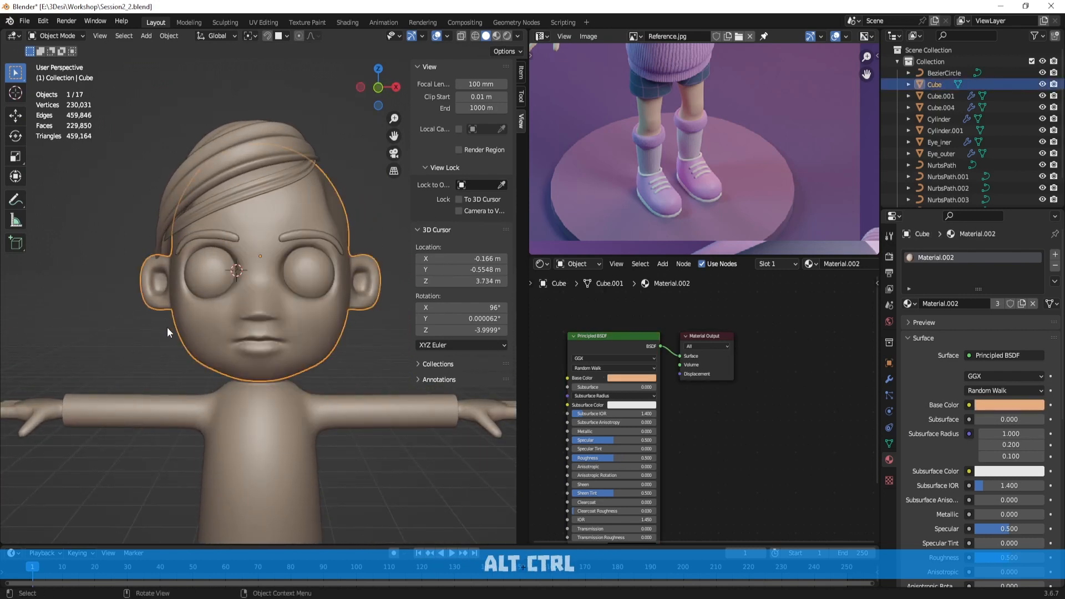
pyautogui.click(161, 359)
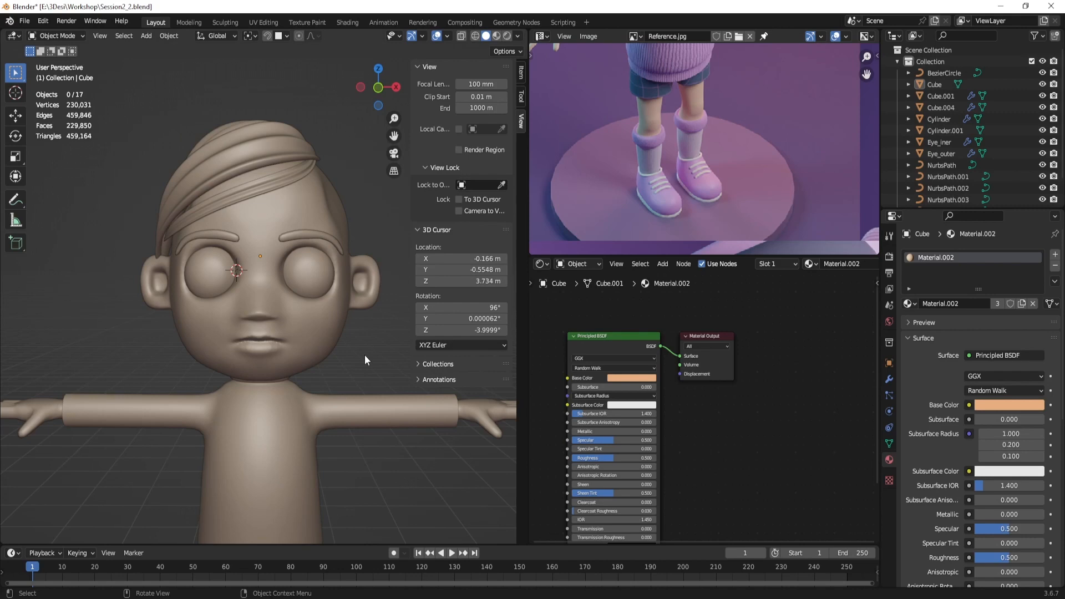
# Put the head back into Sculpt Mode with the face framed closely from the front
pyautogui.scroll(3, 353, 348)
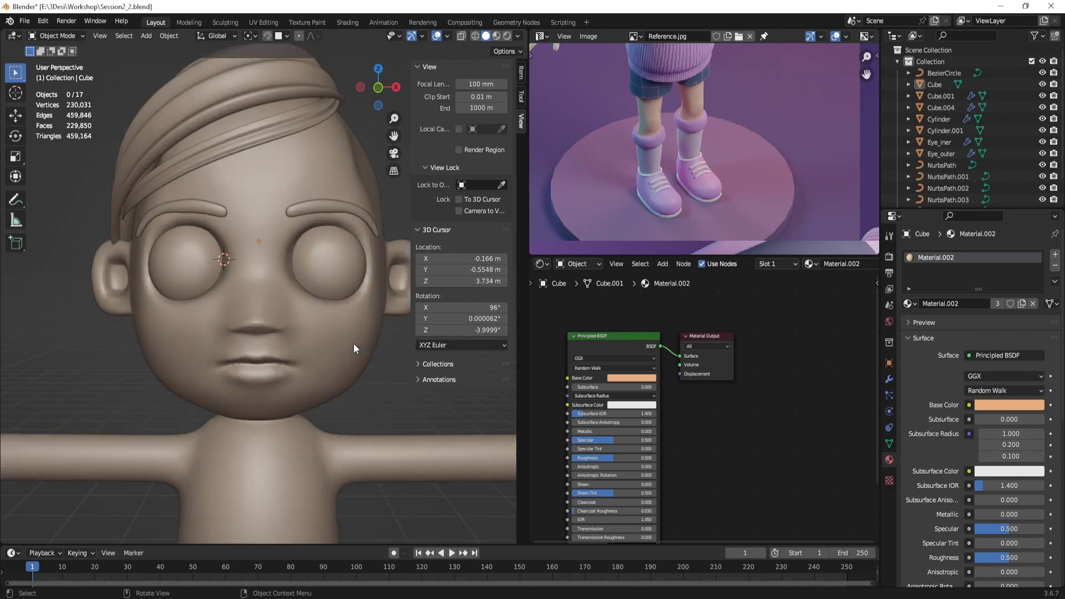
pyautogui.scroll(2, 258, 244)
pyautogui.hotkey('ctrl', 'Tab')
pyautogui.click(269, 284)
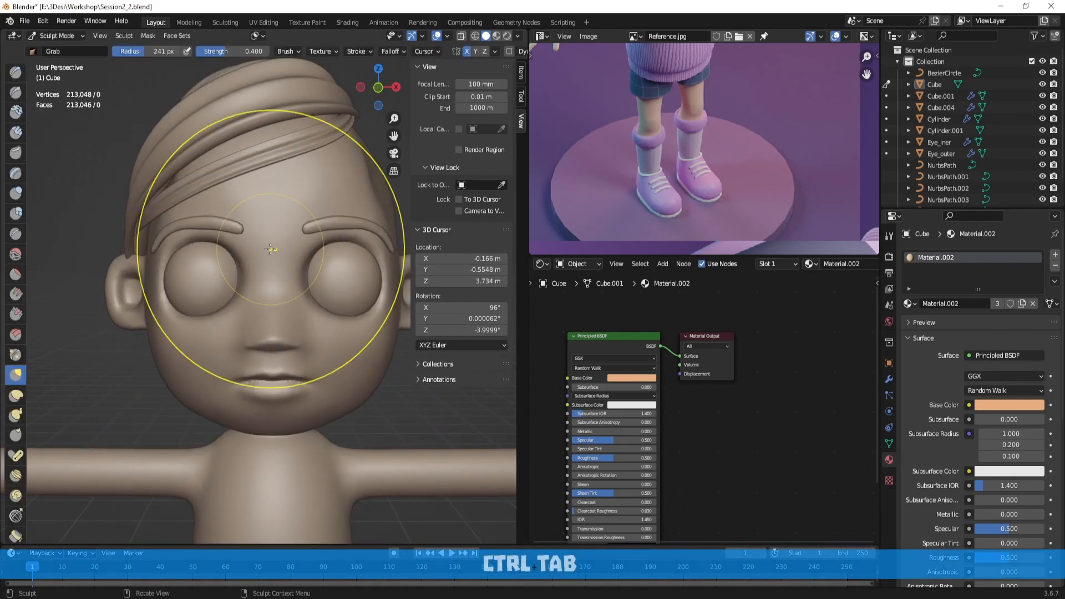
# Try pulling the area above the inner eye with the Grab brush at 180 px, and set its radius to 136 px
pyautogui.scroll(4, 251, 223)
pyautogui.scroll(-2, 250, 223)
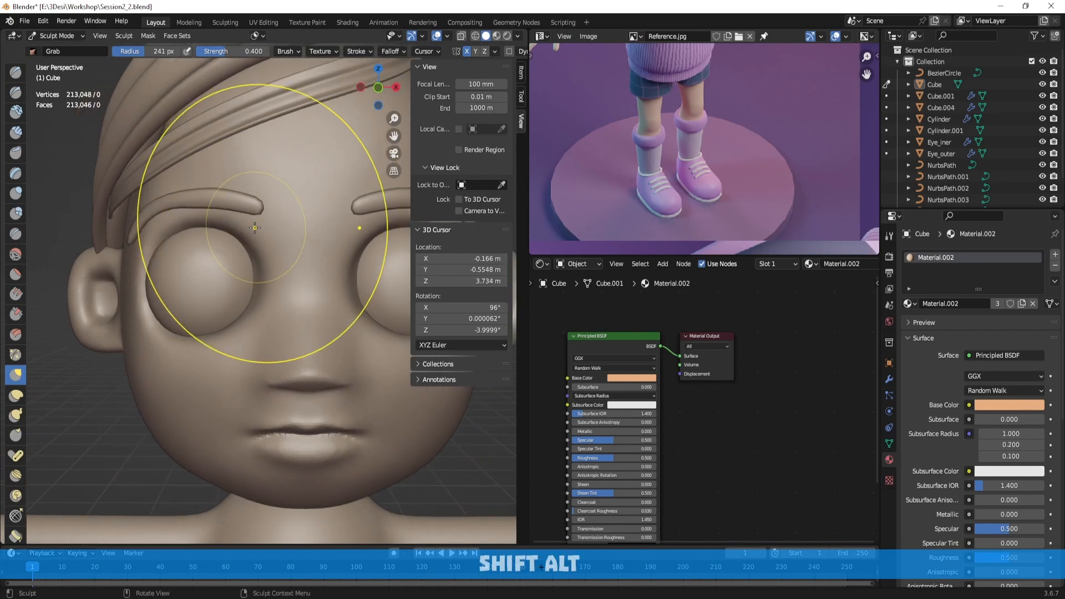
pyautogui.press('f')
pyautogui.click(244, 243)
pyautogui.scroll(-2, 244, 242)
pyautogui.moveTo(233, 240); pyautogui.dragTo(237, 259)
pyautogui.hotkey('ctrl', 'z')
pyautogui.moveTo(258, 269)
pyautogui.mouseDown(button='middle')
pyautogui.moveTo(280, 271)
pyautogui.moveTo(273, 278)
pyautogui.moveTo(261, 244)
pyautogui.moveTo(260, 253)
pyautogui.mouseUp(button='middle')
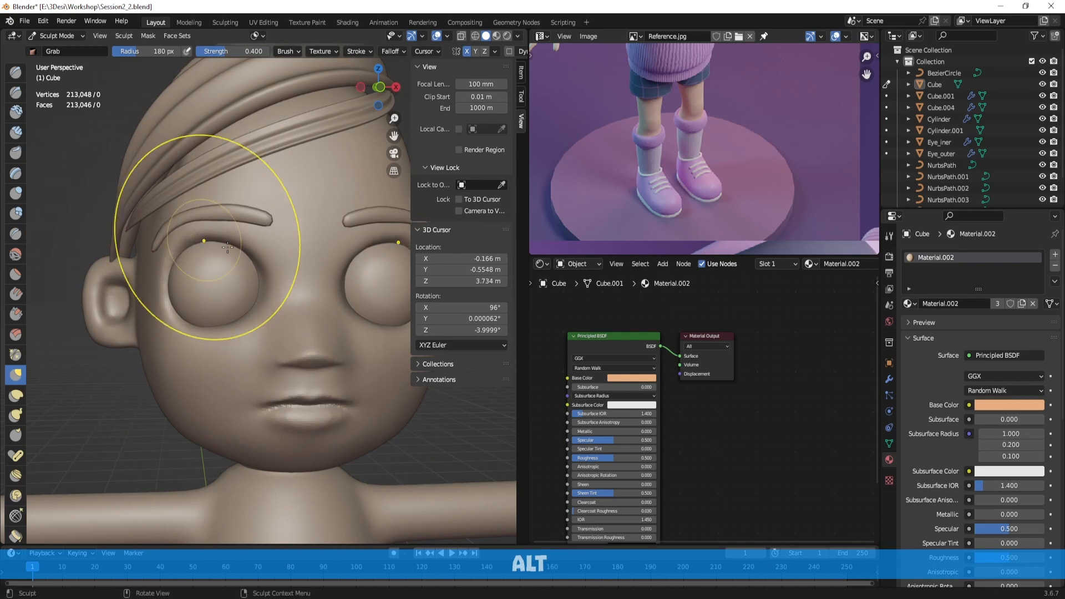
pyautogui.moveTo(191, 250); pyautogui.dragTo(277, 254, button='middle')
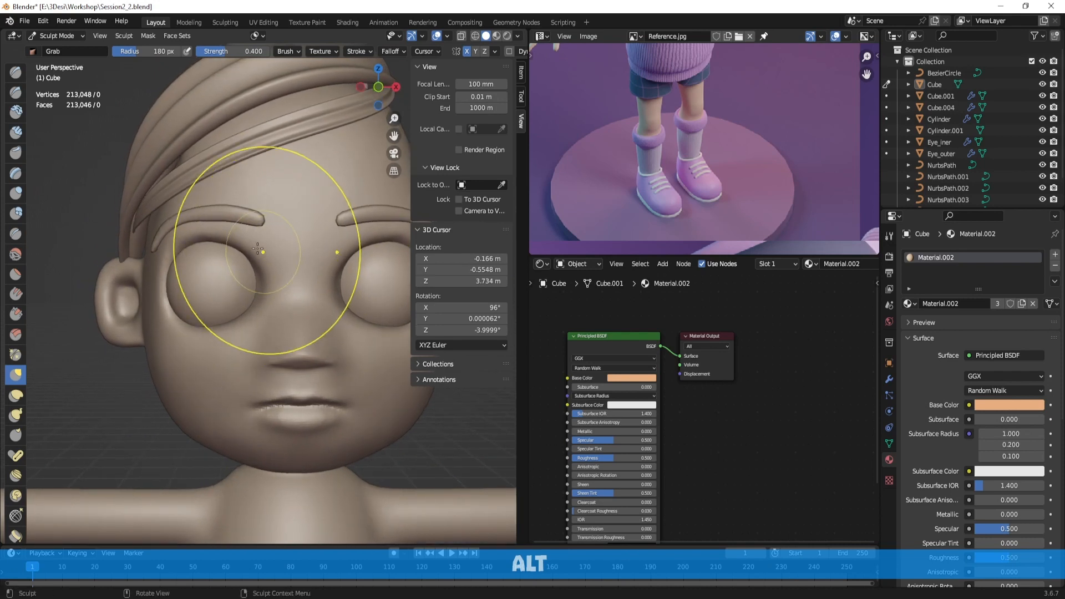
pyautogui.press('f')
pyautogui.click(242, 247)
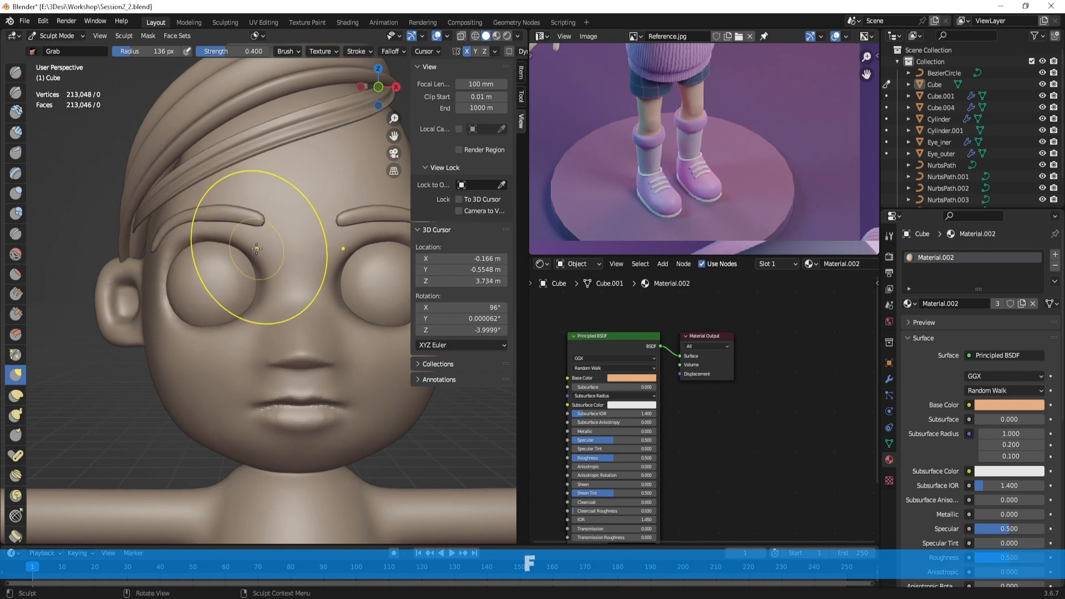
# Open the eyebrow mesh in Edit Mode and lower its inner end face towards the nose
pyautogui.hotkey('ctrl', 'Tab')
pyautogui.click(198, 234)
pyautogui.click(238, 218)
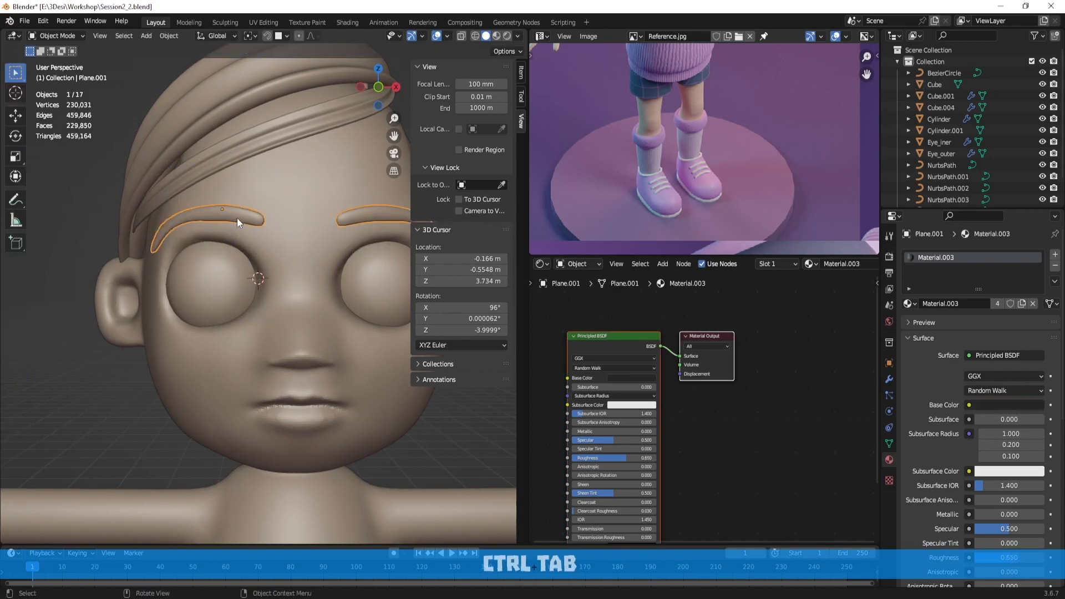
pyautogui.press('Tab')
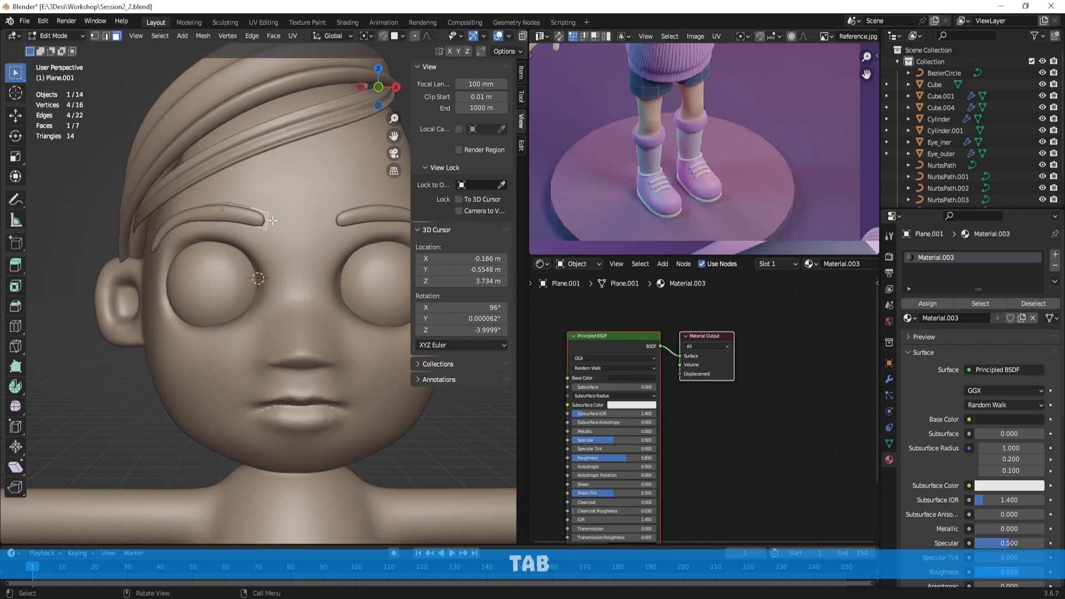
pyautogui.press('g')
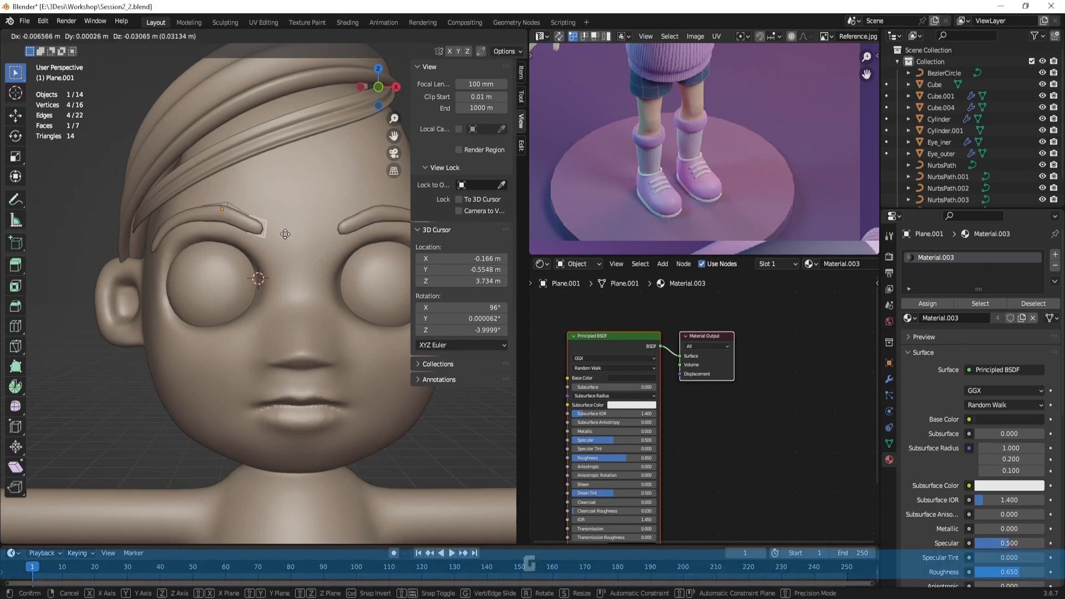
pyautogui.click(292, 237)
# In edge select mode, lower the edges along the top of the eyebrow's arch slightly
pyautogui.press('3')
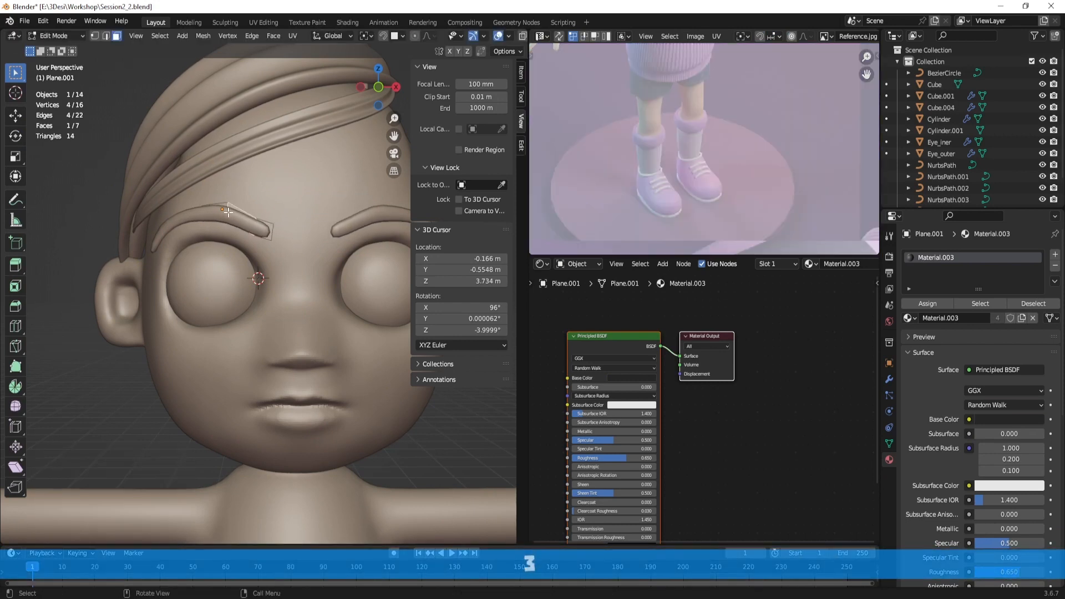
pyautogui.press('2')
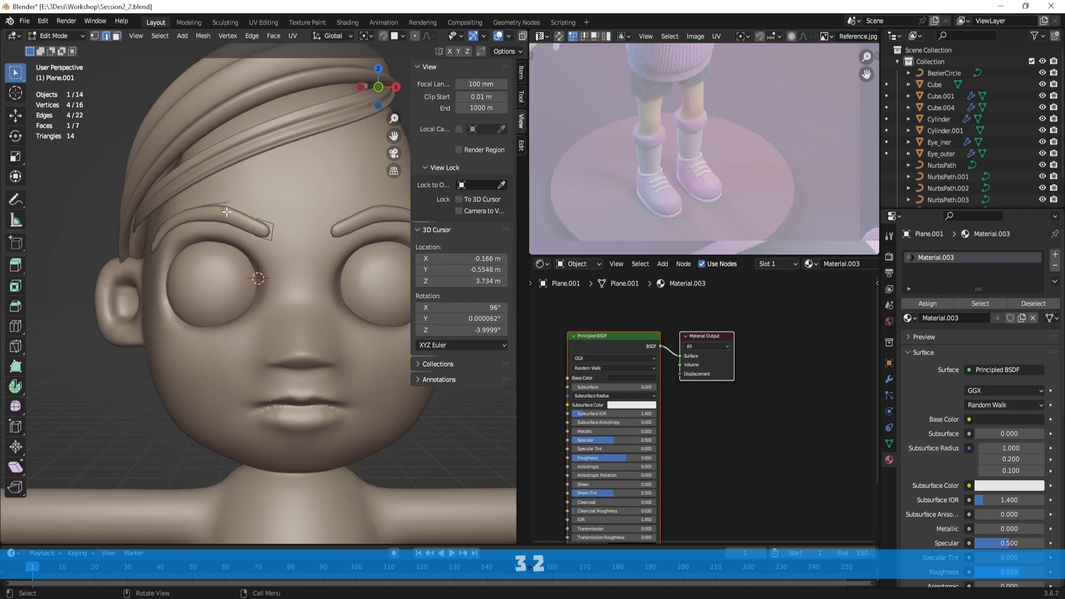
pyautogui.click(225, 211)
pyautogui.press('g')
pyautogui.click(229, 221)
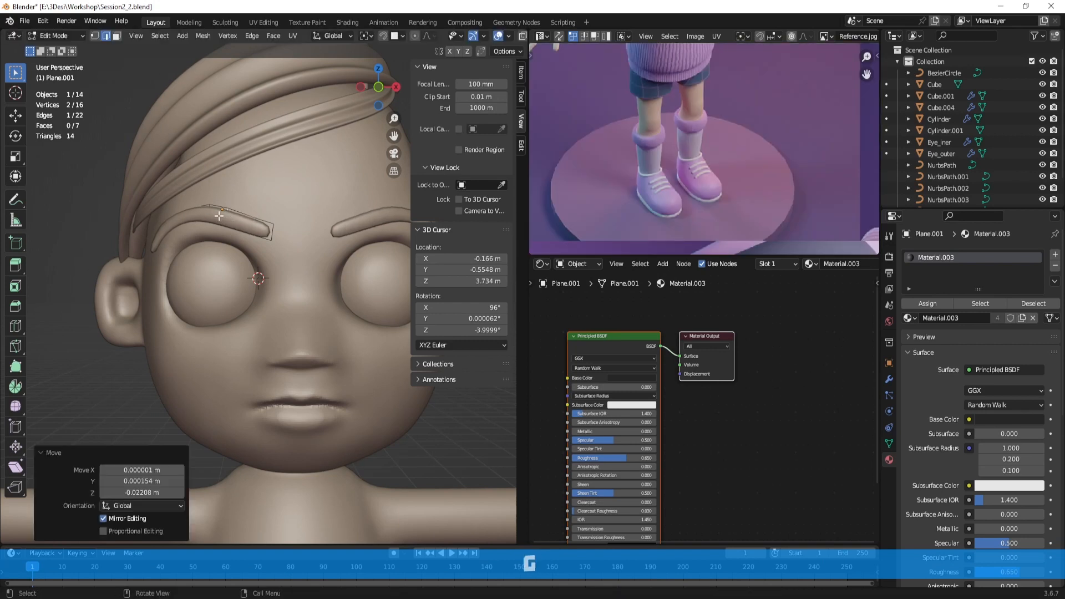
pyautogui.click(213, 212)
pyautogui.press('g')
pyautogui.click(212, 216)
pyautogui.click(191, 216)
pyautogui.press('g')
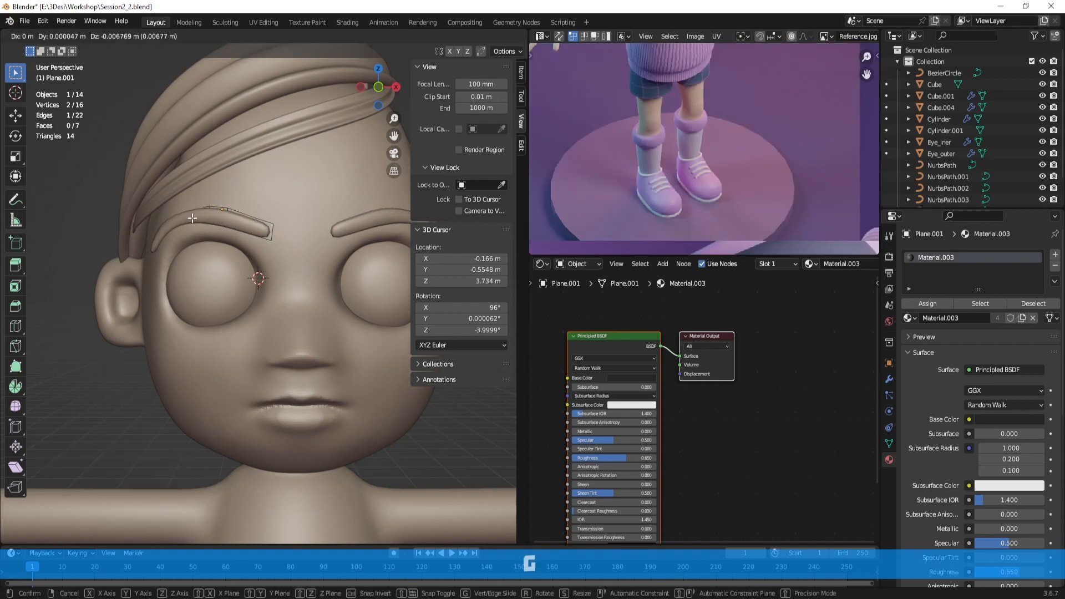
# Fine-tune the edges at the eyebrow's inner tip and return to Object Mode with nothing selected
pyautogui.click(271, 239)
pyautogui.press('g')
pyautogui.click(272, 231)
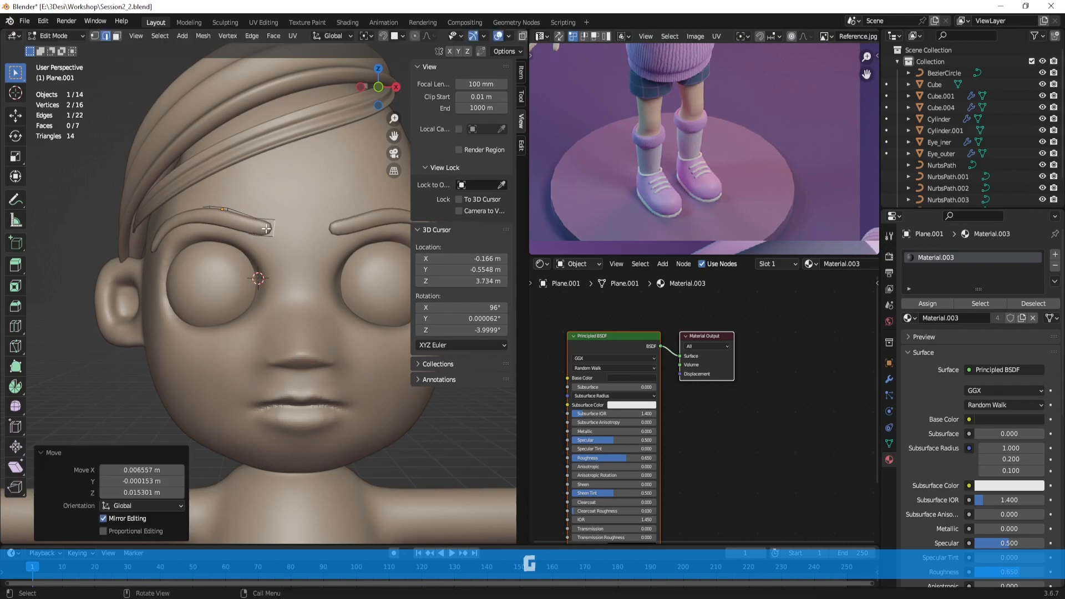
pyautogui.press('g')
pyautogui.click(274, 229)
pyautogui.press('g')
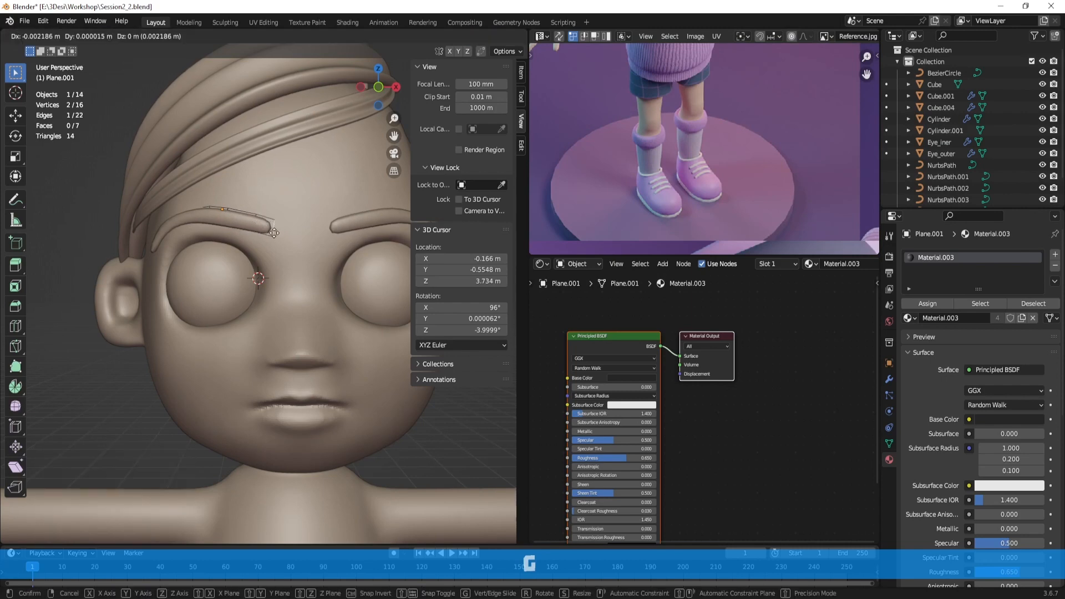
pyautogui.click(275, 234)
pyautogui.press('Tab')
pyautogui.scroll(-5, 281, 239)
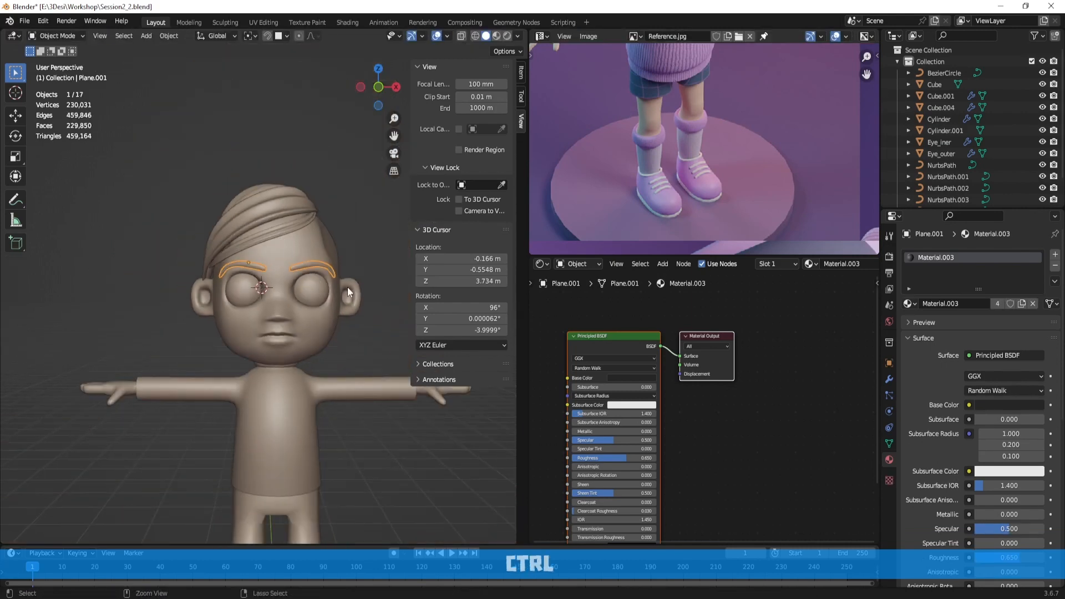
pyautogui.click(350, 255)
# Try smoothing and building up the temple with Clay Strips in Sculpt Mode
pyautogui.scroll(3, 333, 260)
pyautogui.moveTo(368, 328); pyautogui.dragTo(339, 246, button='middle')
pyautogui.hotkey('ctrl', 'Tab')
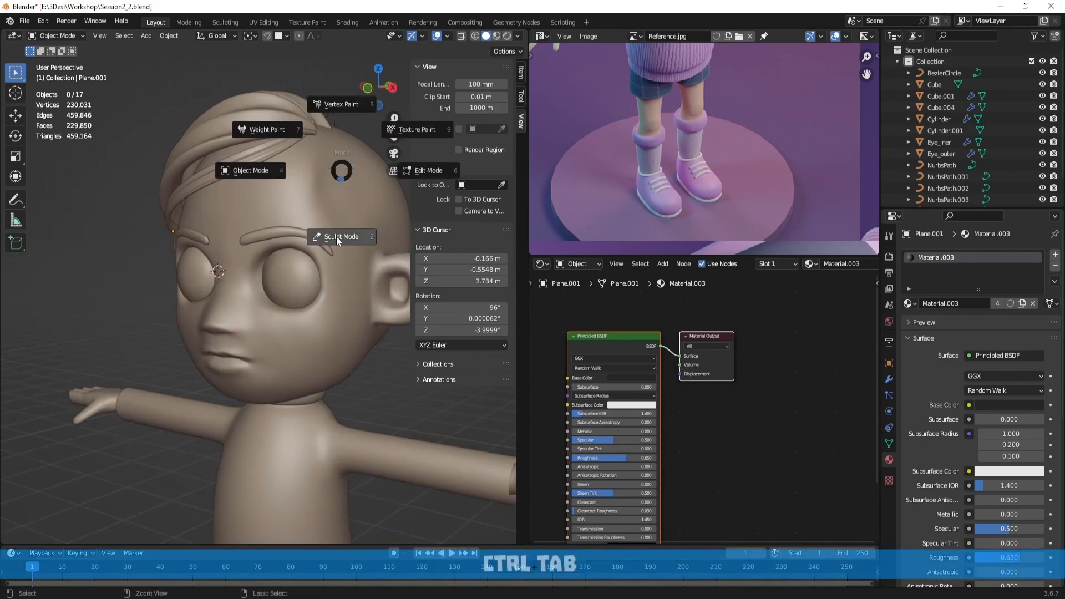
pyautogui.click(336, 237)
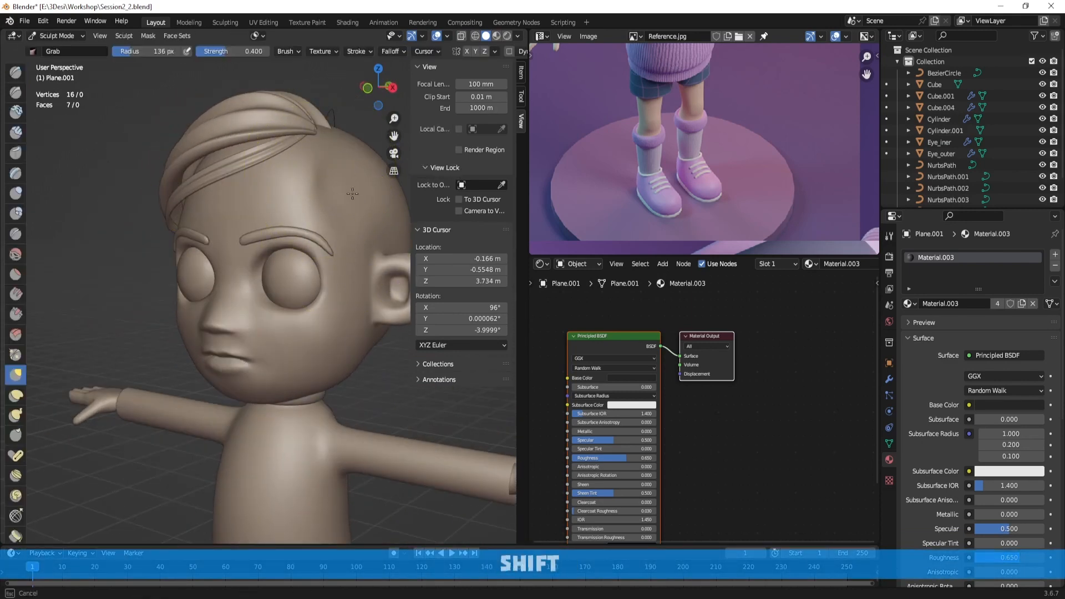
pyautogui.moveTo(328, 174); pyautogui.dragTo(321, 188)
pyautogui.click(21, 130)
pyautogui.moveTo(298, 203); pyautogui.dragTo(271, 204, button='middle')
pyautogui.moveTo(310, 179); pyautogui.dragTo(308, 209)
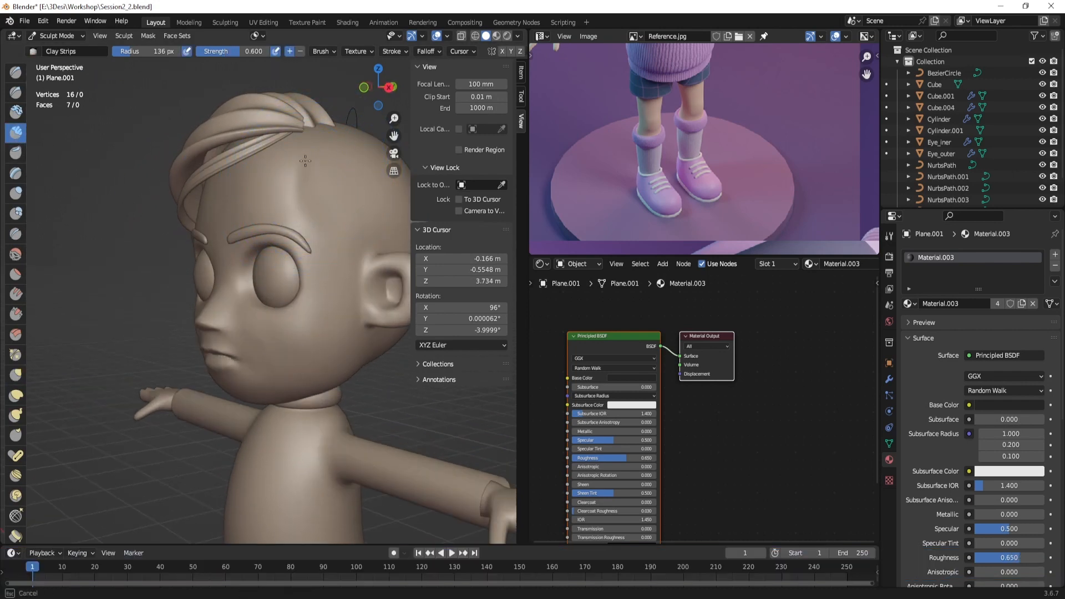
pyautogui.moveTo(305, 161); pyautogui.dragTo(306, 171)
pyautogui.moveTo(308, 193)
pyautogui.keyDown('alt'); pyautogui.mouseDown()
pyautogui.moveTo(323, 216)
pyautogui.moveTo(295, 177)
pyautogui.mouseUp(); pyautogui.keyUp('alt')
pyautogui.hotkey('ctrl', 'Tab')
pyautogui.click(316, 275)
pyautogui.press('i')
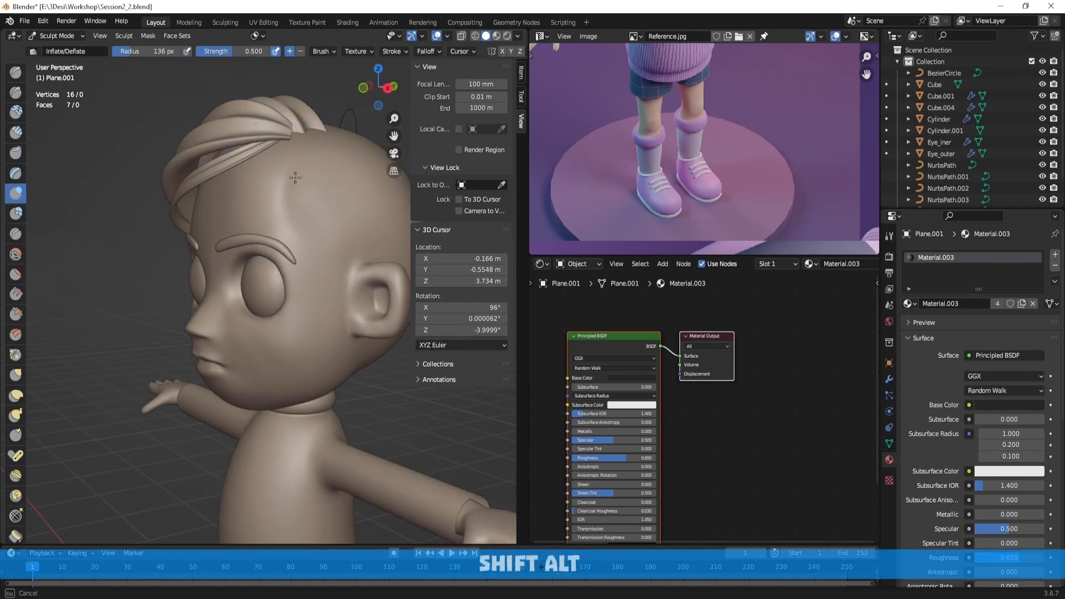
# Leave the eyebrow's Sculpt Mode, select the head mesh and put it into Sculpt Mode
pyautogui.hotkey('ctrl', 'Tab')
pyautogui.click(209, 221)
pyautogui.click(318, 218)
pyautogui.hotkey('ctrl', 'Tab')
pyautogui.click(322, 278)
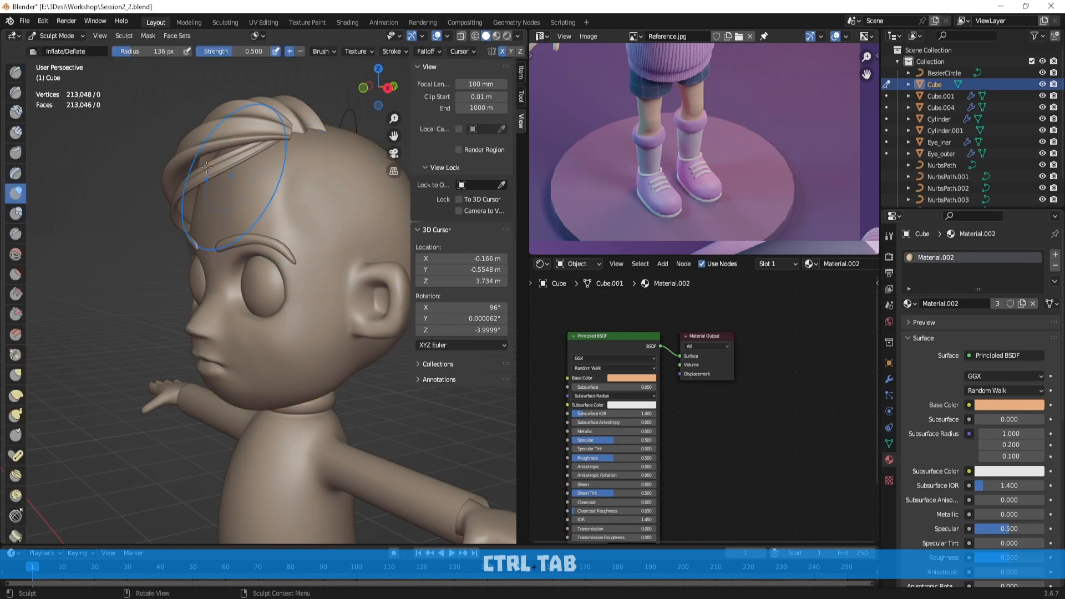
# Set the Clay Strips brush radius to 70 px and smooth the surface around the temple
pyautogui.press('c')
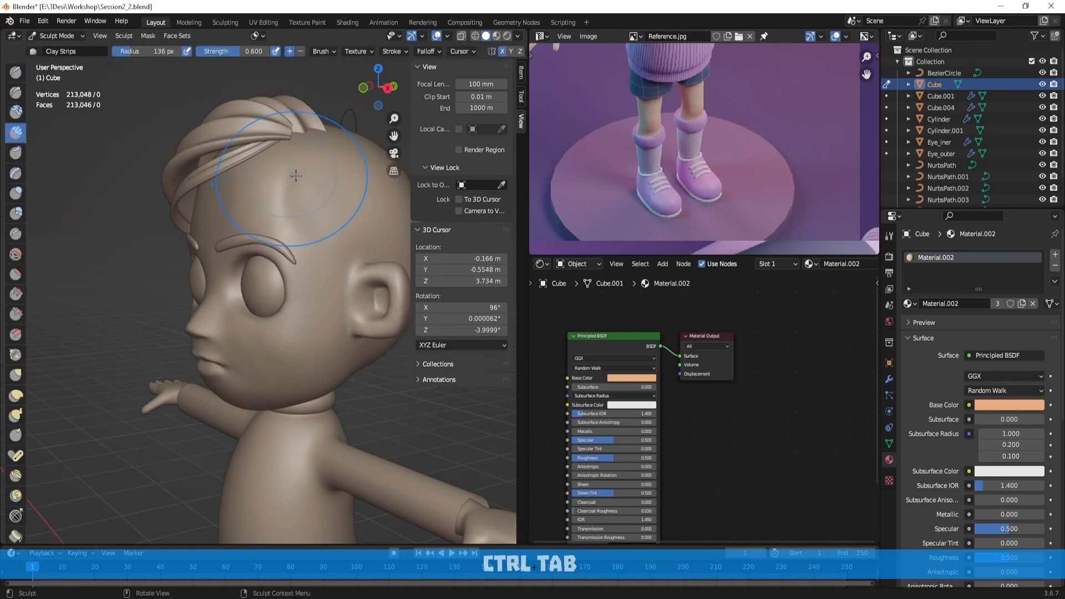
pyautogui.moveTo(308, 173)
pyautogui.mouseDown()
pyautogui.moveTo(300, 210)
pyautogui.moveTo(284, 172)
pyautogui.mouseUp()
pyautogui.hotkey('ctrl', 'z')
pyautogui.press('f')
pyautogui.click(305, 196)
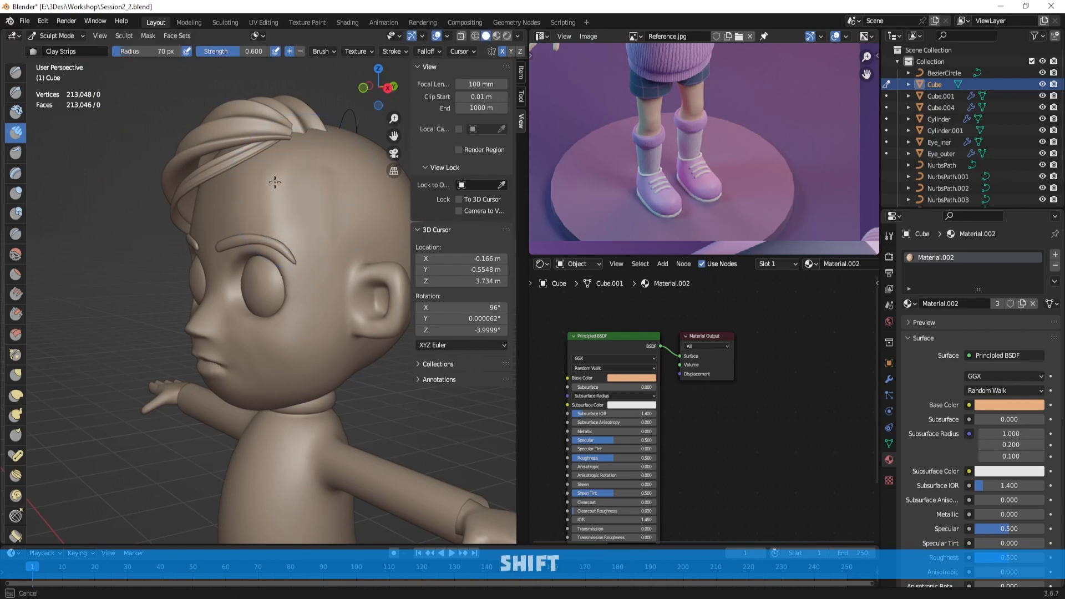
pyautogui.moveTo(334, 230)
pyautogui.mouseDown(button='middle')
pyautogui.moveTo(345, 266)
pyautogui.moveTo(361, 265)
pyautogui.mouseUp(button='middle')
# Return the head to Object Mode, clear the selection and review the character from the front
pyautogui.hotkey('ctrl', 'Tab')
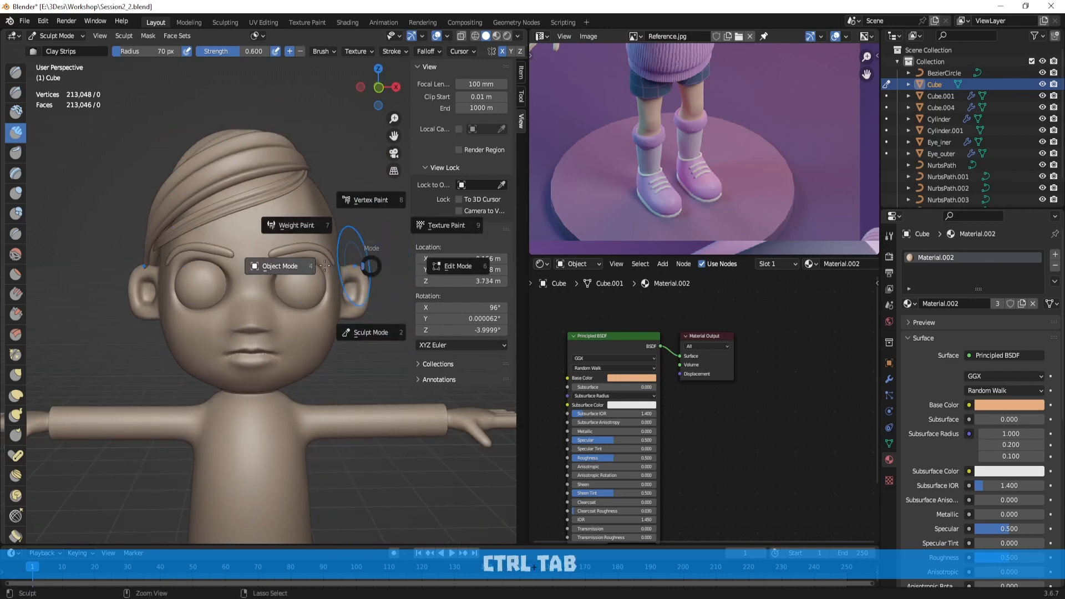
pyautogui.click(316, 264)
pyautogui.click(368, 236)
pyautogui.scroll(-5, 369, 236)
pyautogui.scroll(4, 360, 269)
pyautogui.keyDown('alt'); pyautogui.keyDown('shift'); pyautogui.moveTo(352, 315); pyautogui.dragTo(355, 295); pyautogui.keyUp('shift'); pyautogui.keyUp('alt')
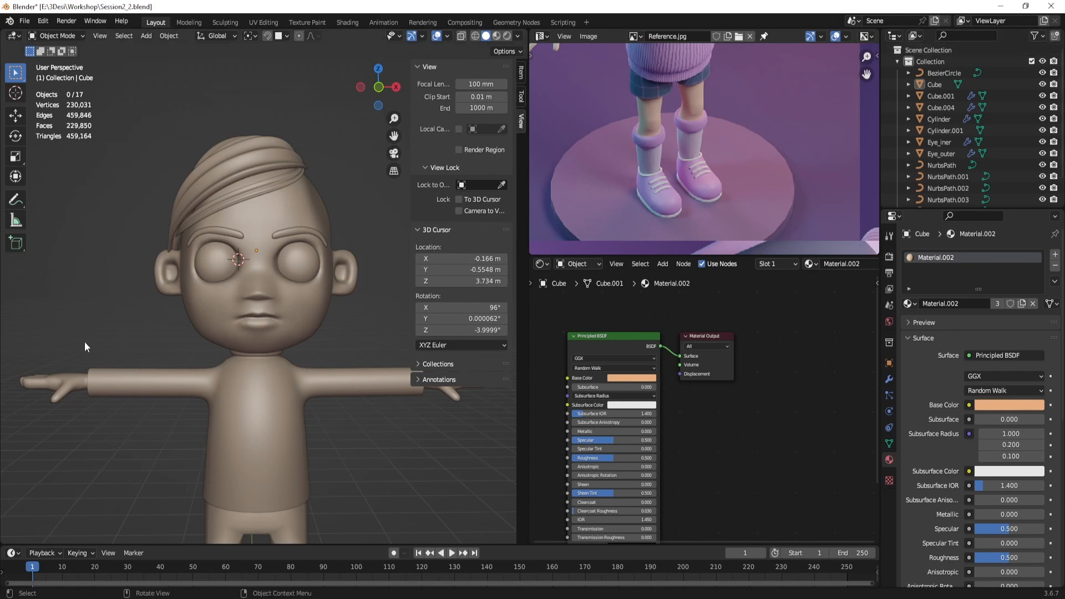
pyautogui.keyDown('alt'); pyautogui.moveTo(321, 327); pyautogui.dragTo(342, 314); pyautogui.keyUp('alt')
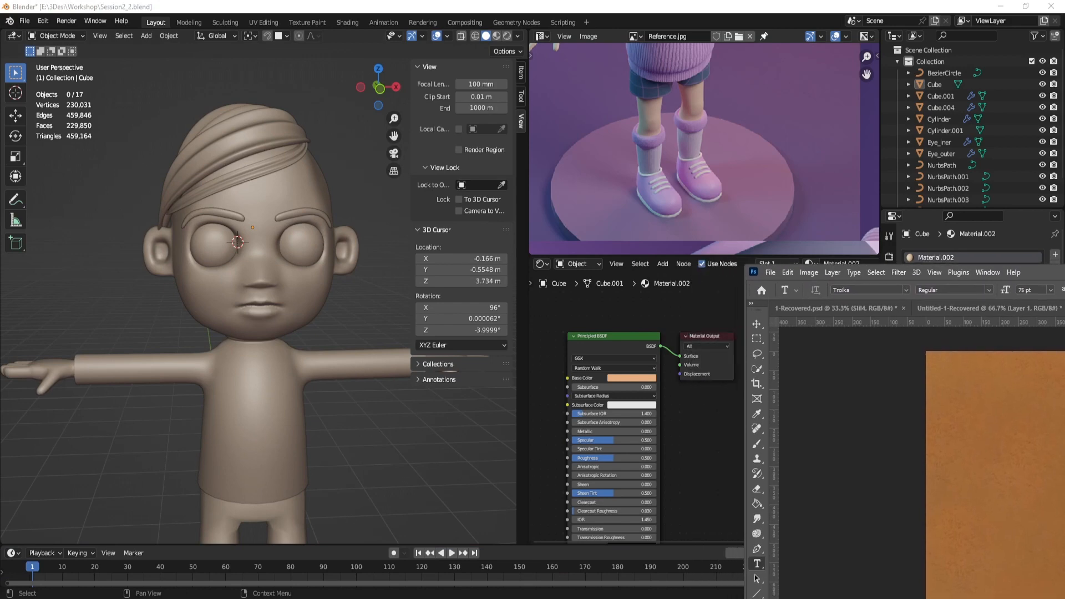
# Switch to Photoshop and create a new 1080 x 1080 px document at 72 ppi with a white background
pyautogui.moveTo(1064, 270); pyautogui.dragTo(910, 0)
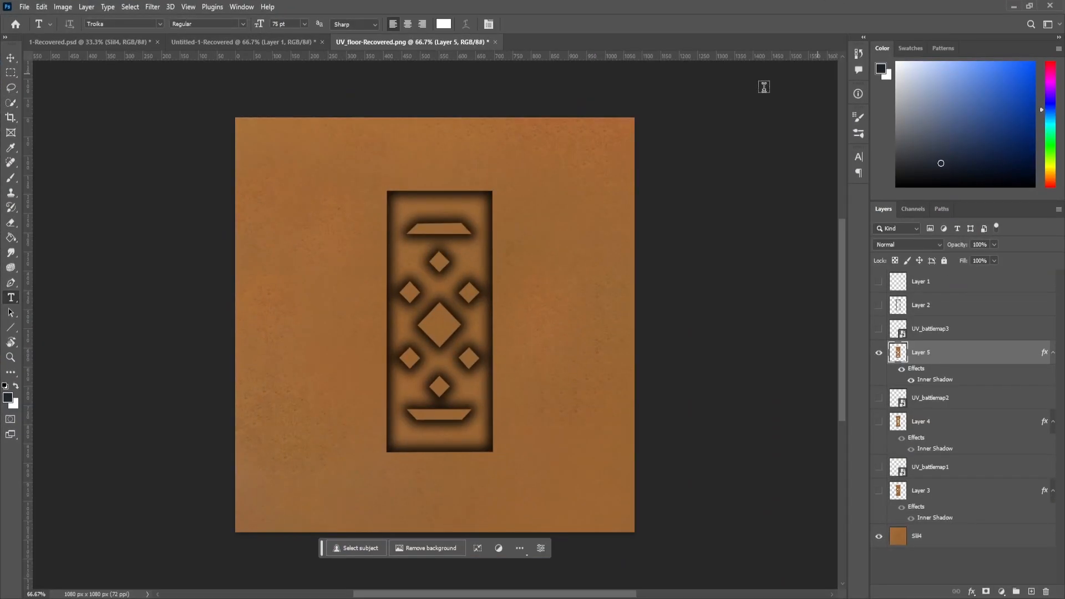
pyautogui.click(21, 5)
pyautogui.click(33, 21)
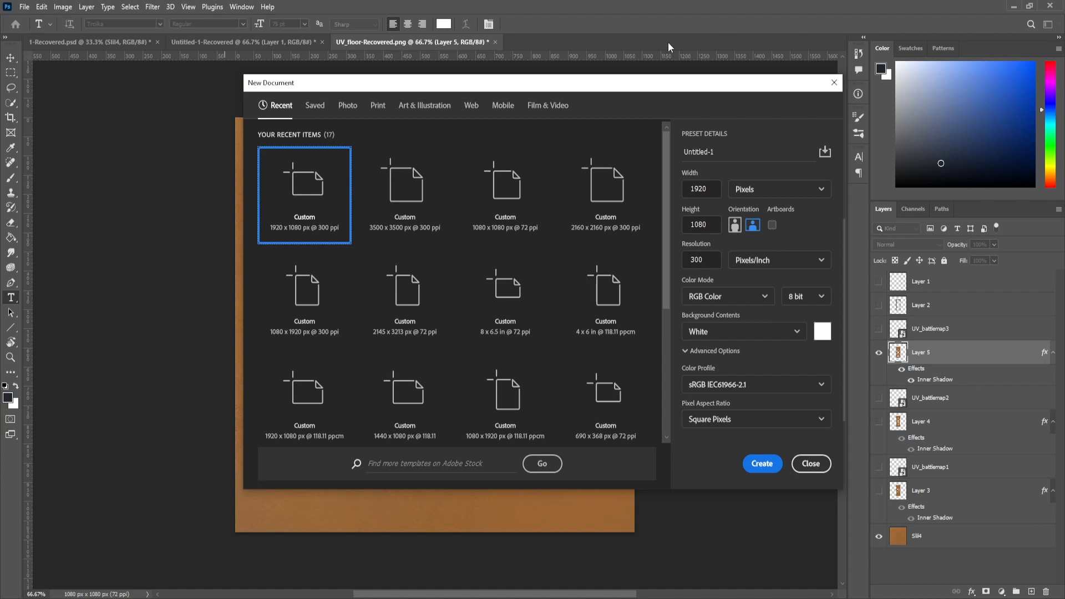
pyautogui.click(499, 200)
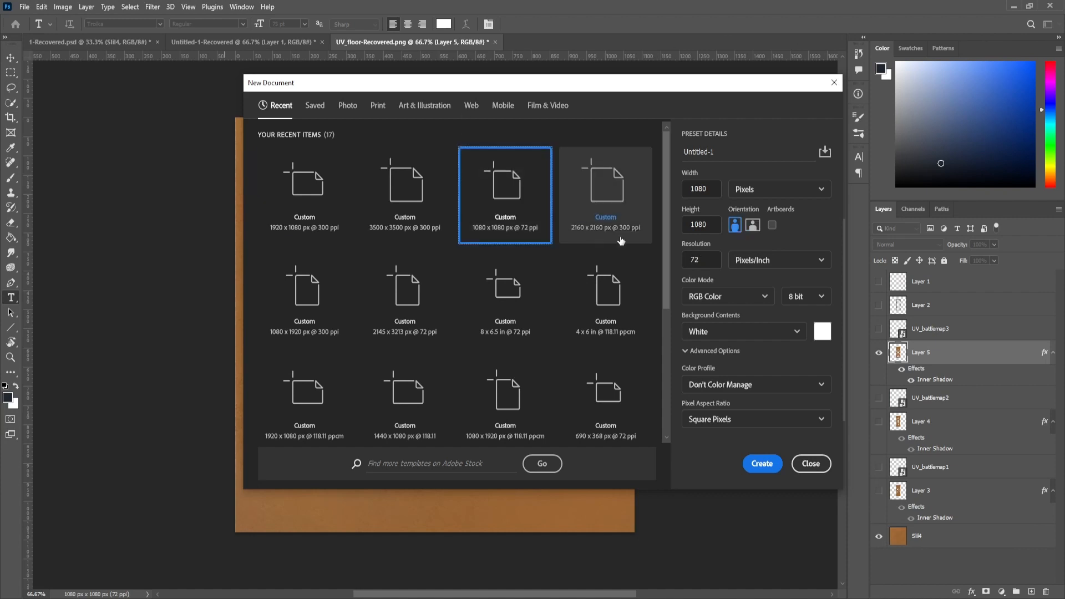
pyautogui.click(759, 468)
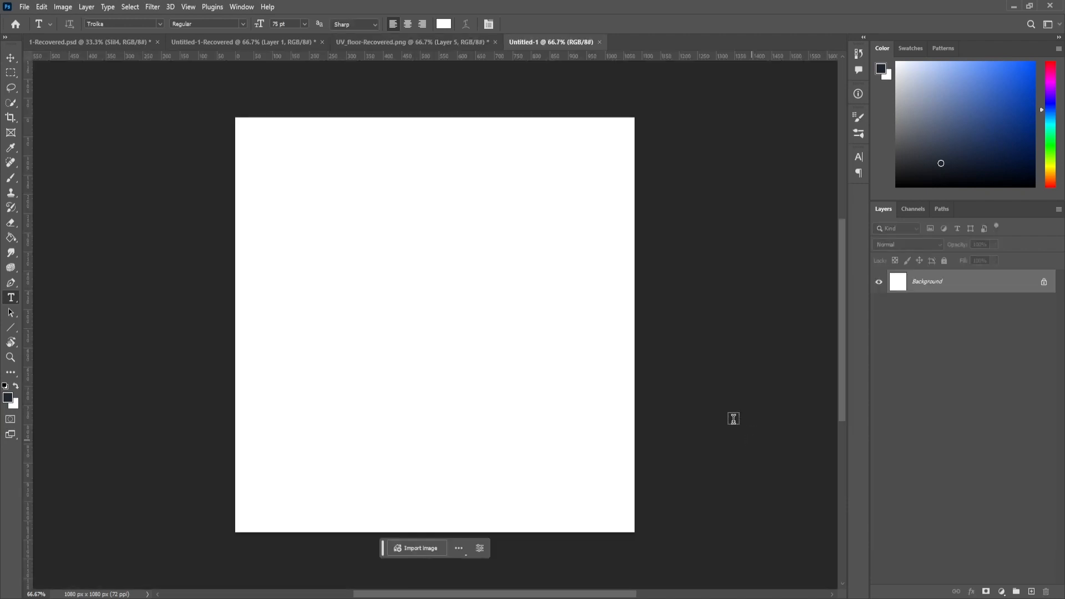
# Add an empty layer above the Background and activate the Brush tool
pyautogui.click(1032, 593)
pyautogui.click(491, 250)
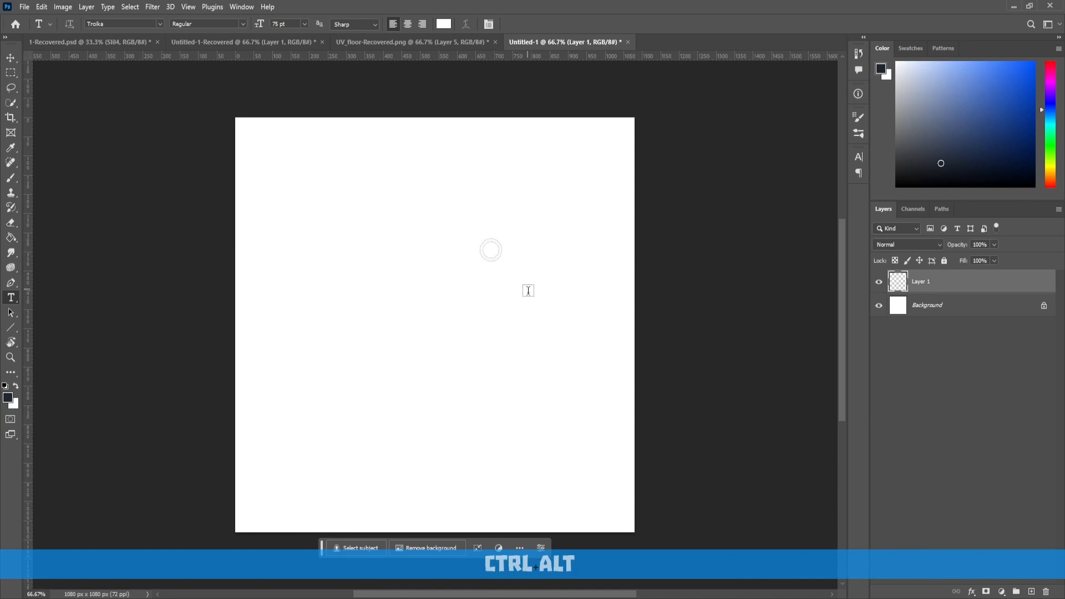
pyautogui.write('Bb')
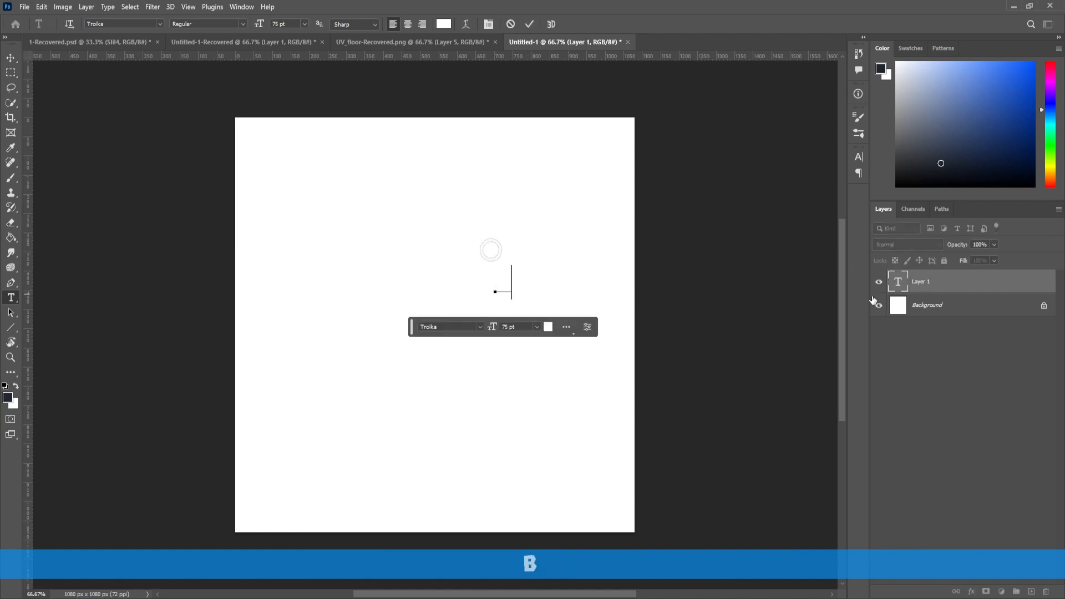
pyautogui.click(932, 291)
pyautogui.press('b')
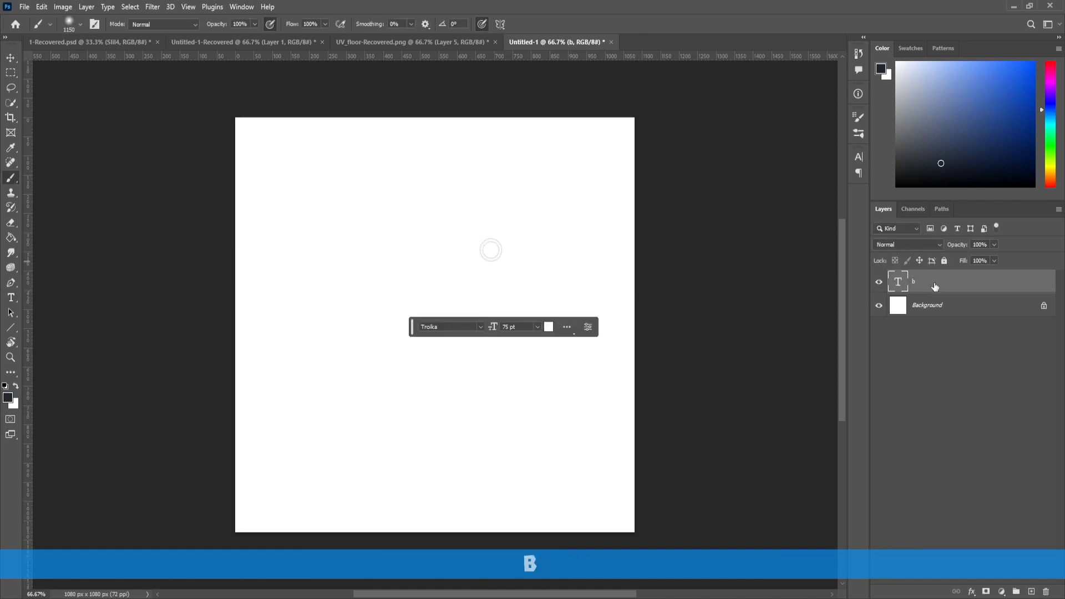
pyautogui.click(1031, 591)
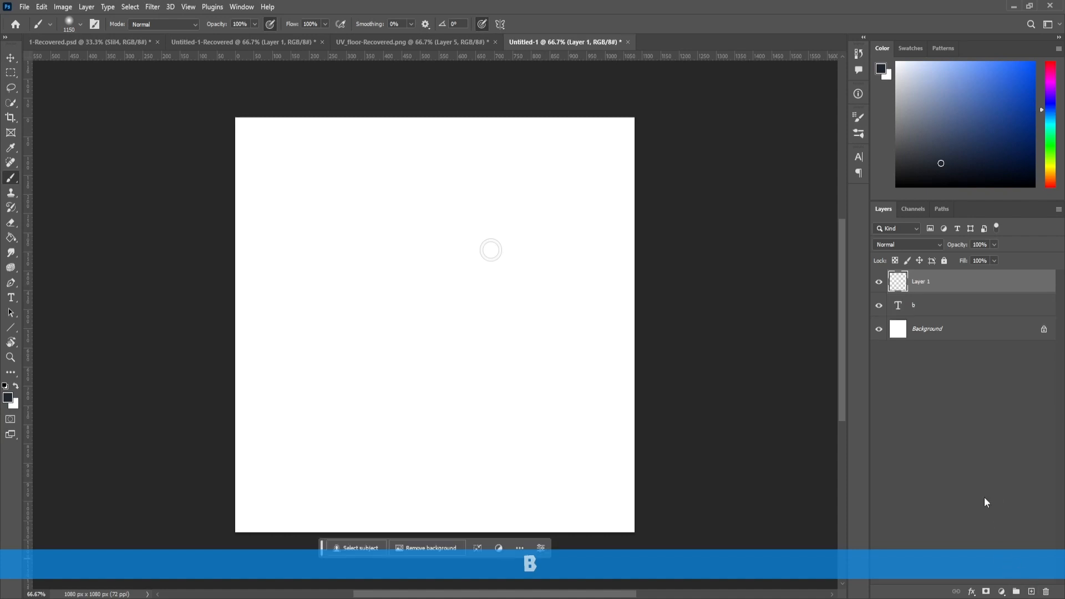
# Reduce the brush size to 1100 px and place one soft dark dab near the canvas centre
pyautogui.press('[')
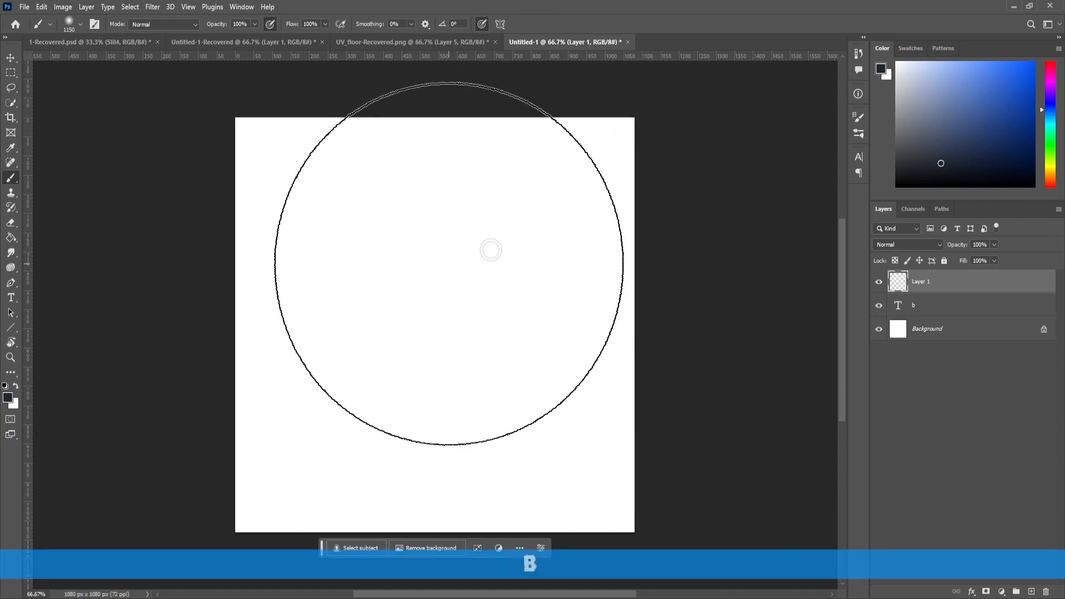
pyautogui.press('[')
pyautogui.press('[')
pyautogui.press('[')
pyautogui.press('[')
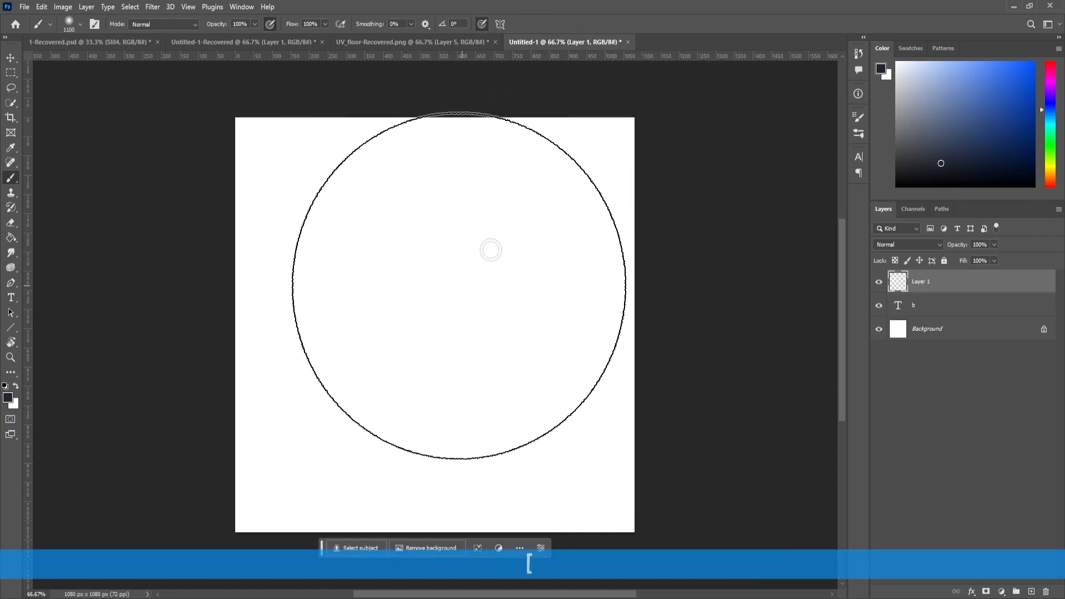
pyautogui.click(453, 286)
# Try a small soft dab beside the large one with the brush reduced to 125 px, and undo it
pyautogui.press('[')
pyautogui.press('[')
pyautogui.press('[')
pyautogui.press('[')
pyautogui.press('[')
pyautogui.press('[')
pyautogui.press('[')
pyautogui.press('[')
pyautogui.press('[')
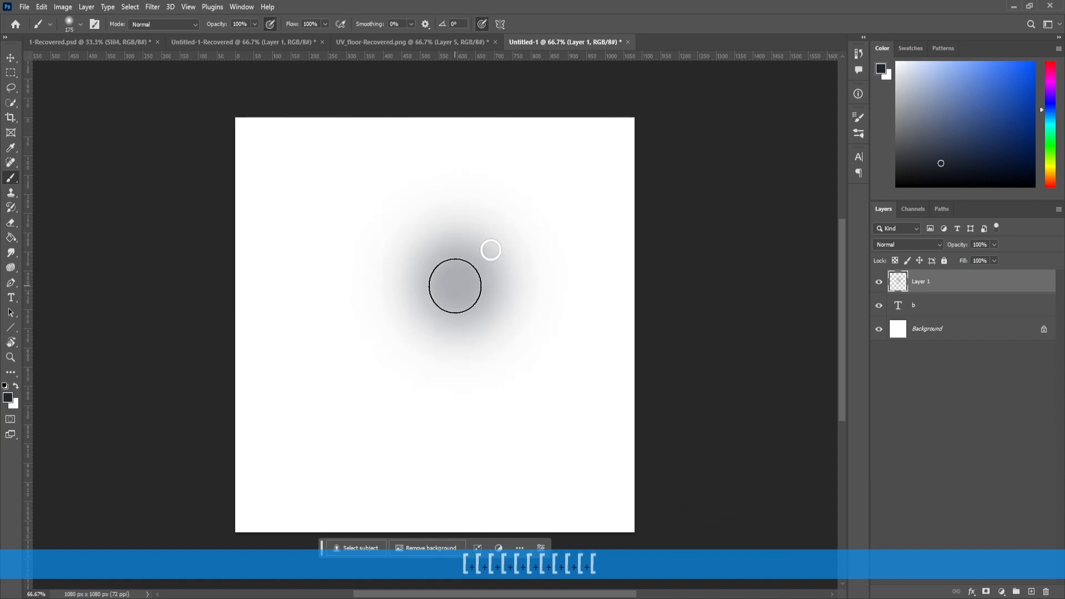
pyautogui.click(587, 281)
pyautogui.hotkey('ctrl', 'z')
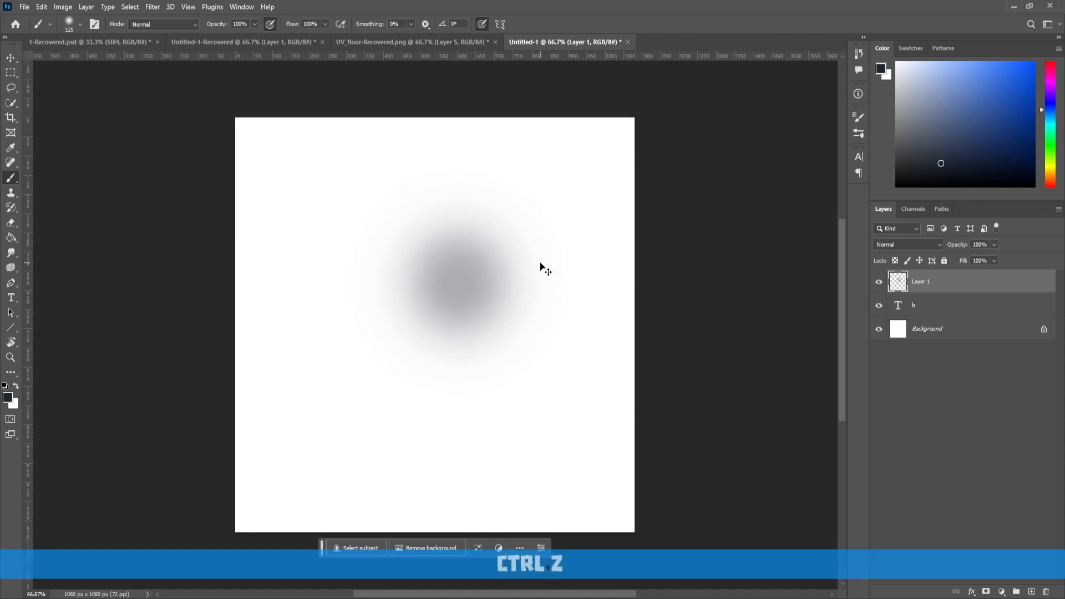
# Undo the large soft dab and prepare a 5 px brush with the default black foreground colour
pyautogui.hotkey('ctrl', 'z')
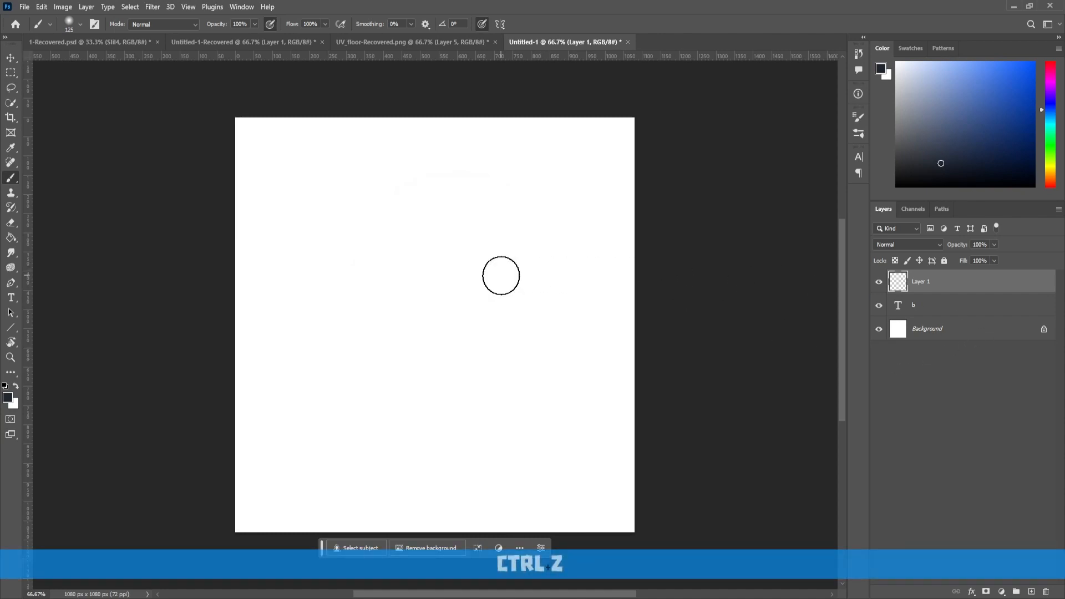
pyautogui.keyDown('alt'); pyautogui.moveTo(499, 276); pyautogui.dragTo(484, 278, button='right'); pyautogui.keyUp('alt')
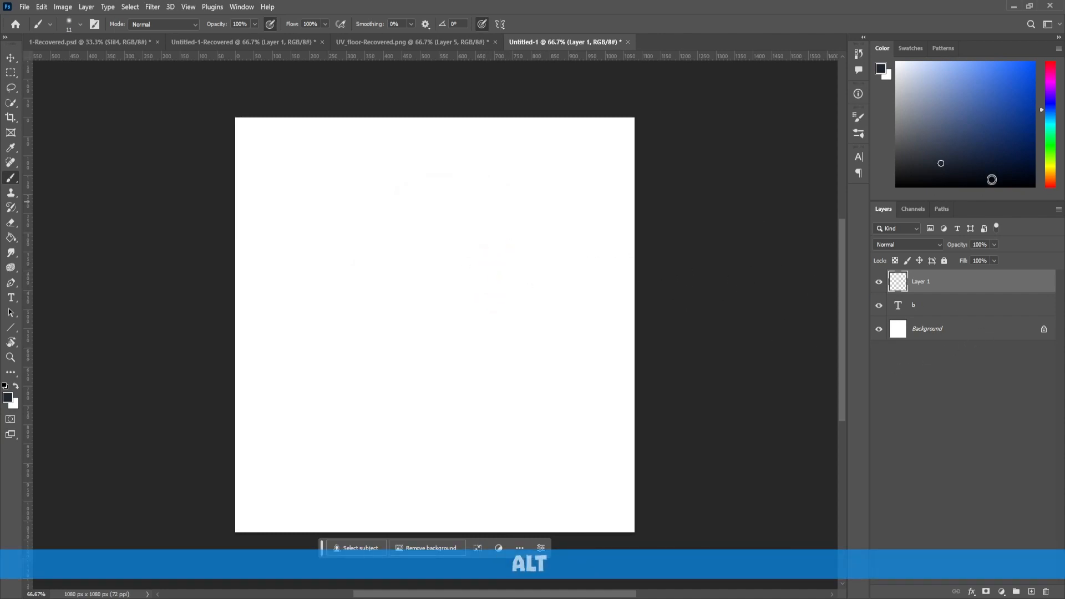
pyautogui.press('d')
pyautogui.keyDown('alt'); pyautogui.moveTo(356, 230); pyautogui.dragTo(356, 230, button='right'); pyautogui.keyUp('alt')
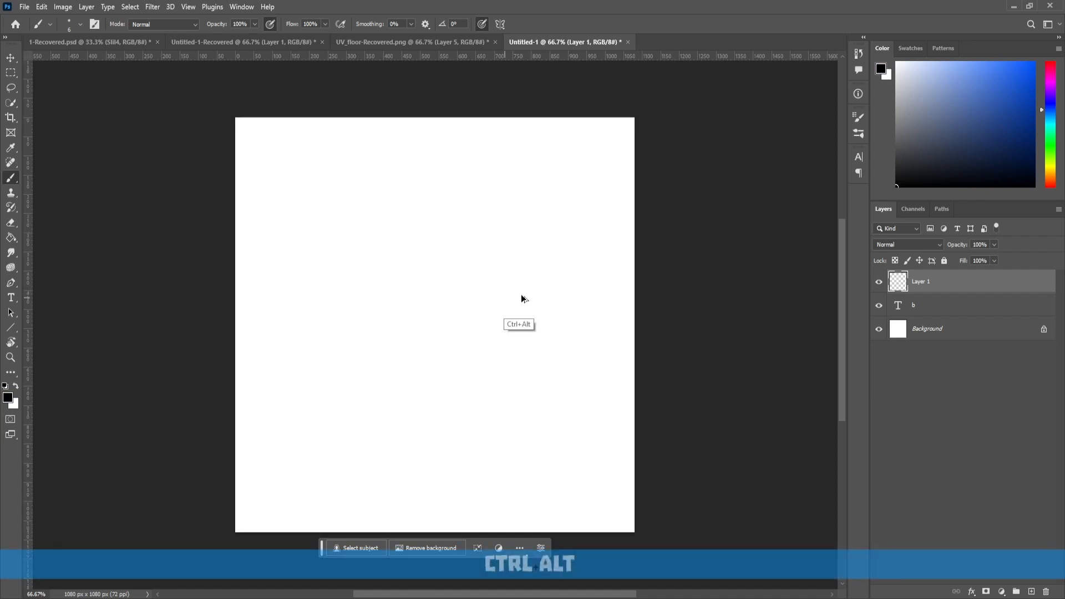
pyautogui.press('ctrl+KP_Add')
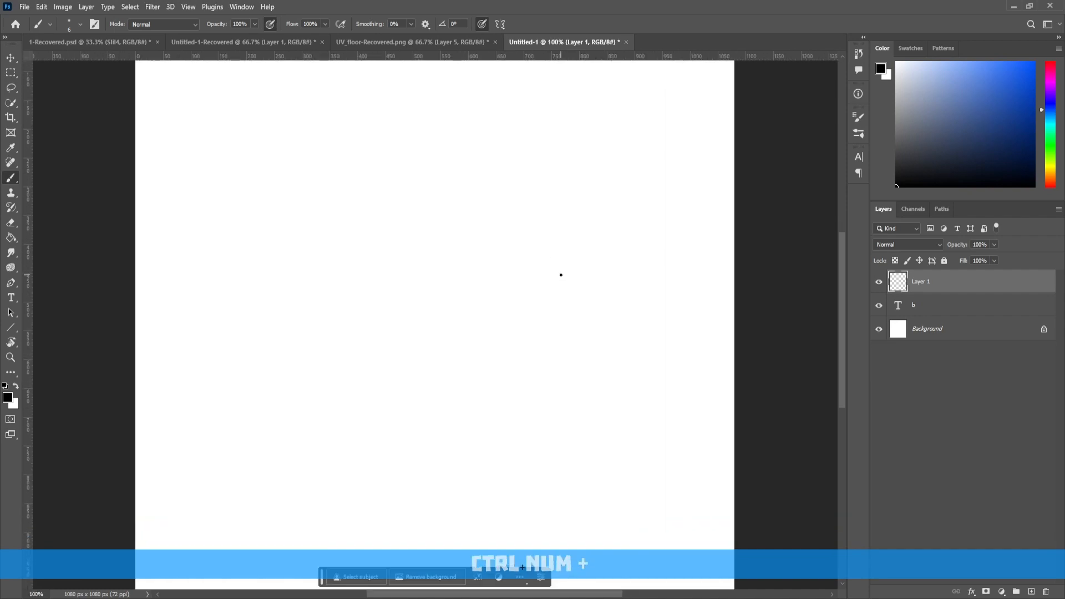
pyautogui.press('ctrl+KP_Subtract')
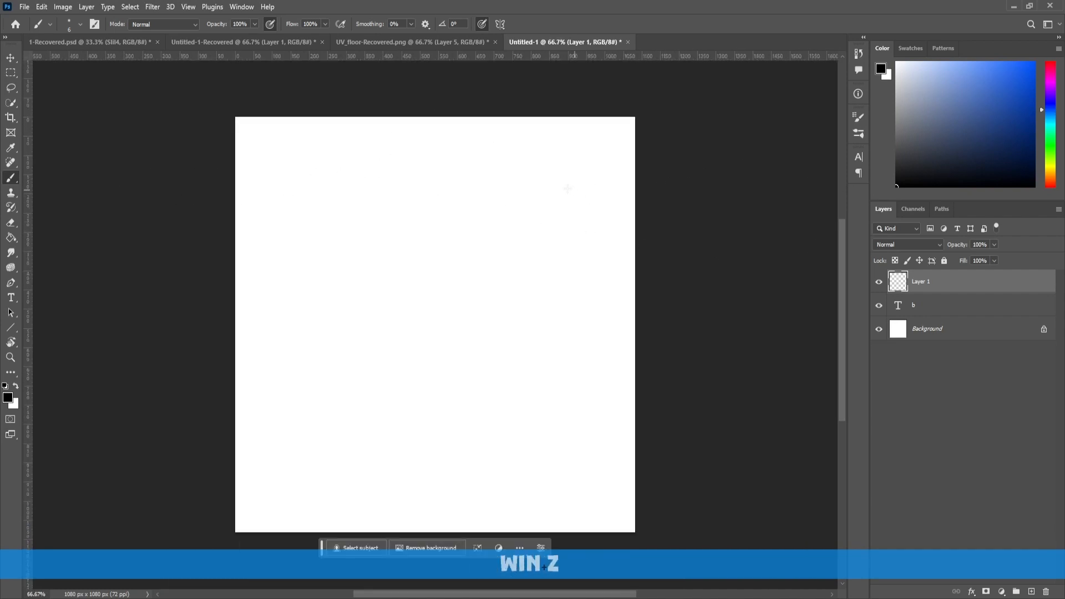
pyautogui.press('[')
# Try two thin freehand strokes above the canvas centre and undo them
pyautogui.moveTo(434, 222); pyautogui.dragTo(561, 300)
pyautogui.moveTo(465, 242); pyautogui.dragTo(403, 281)
pyautogui.hotkey('ctrl', 'z')
pyautogui.hotkey('ctrl', 'z')
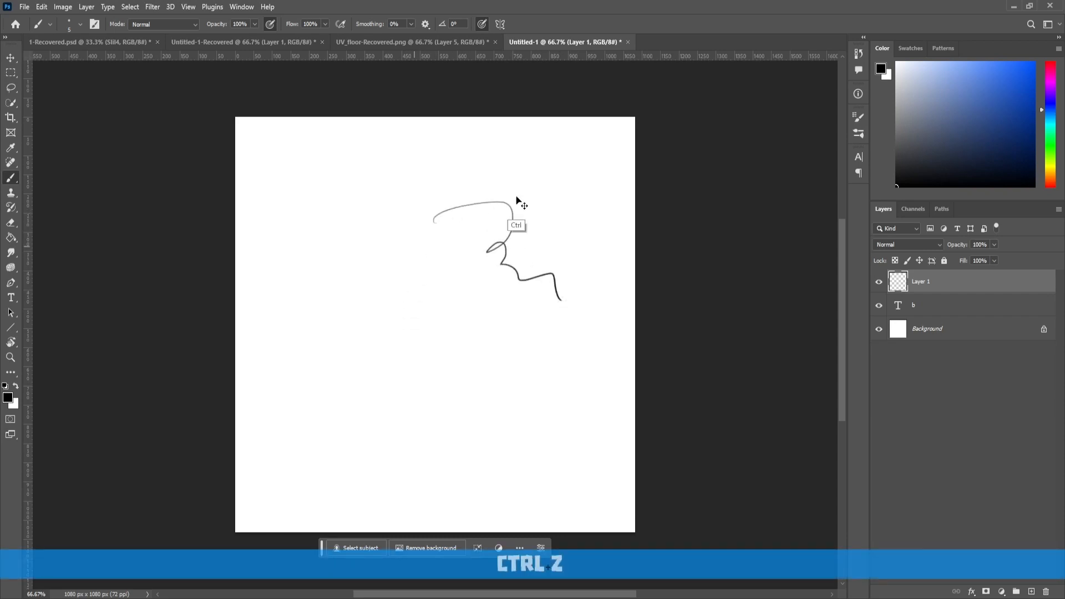
# Enable vertical paint symmetry and place its axis about 310 px from the canvas's left edge
pyautogui.click(500, 23)
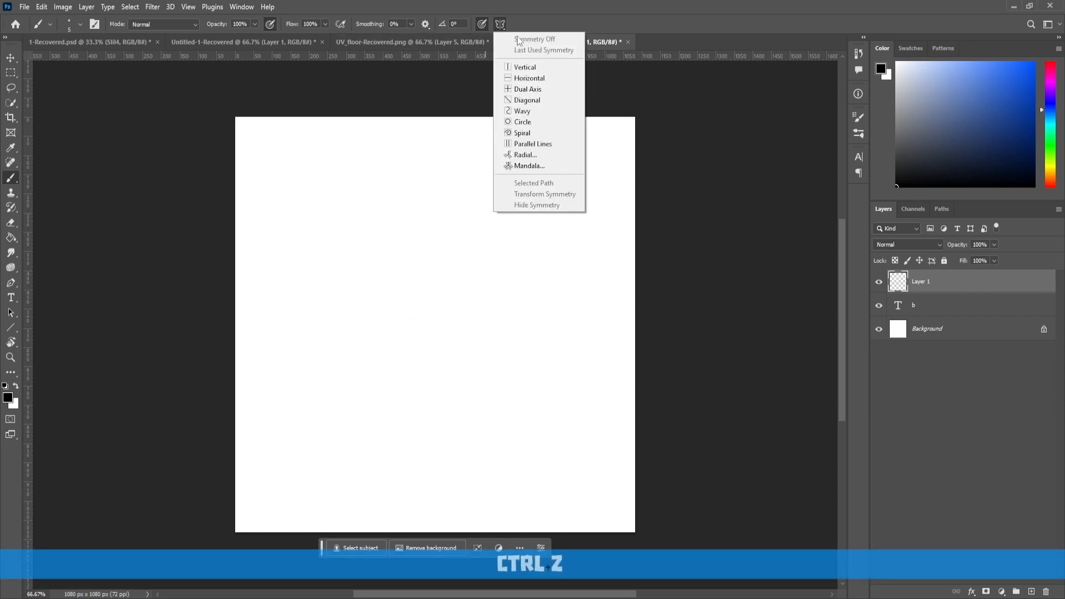
pyautogui.click(534, 71)
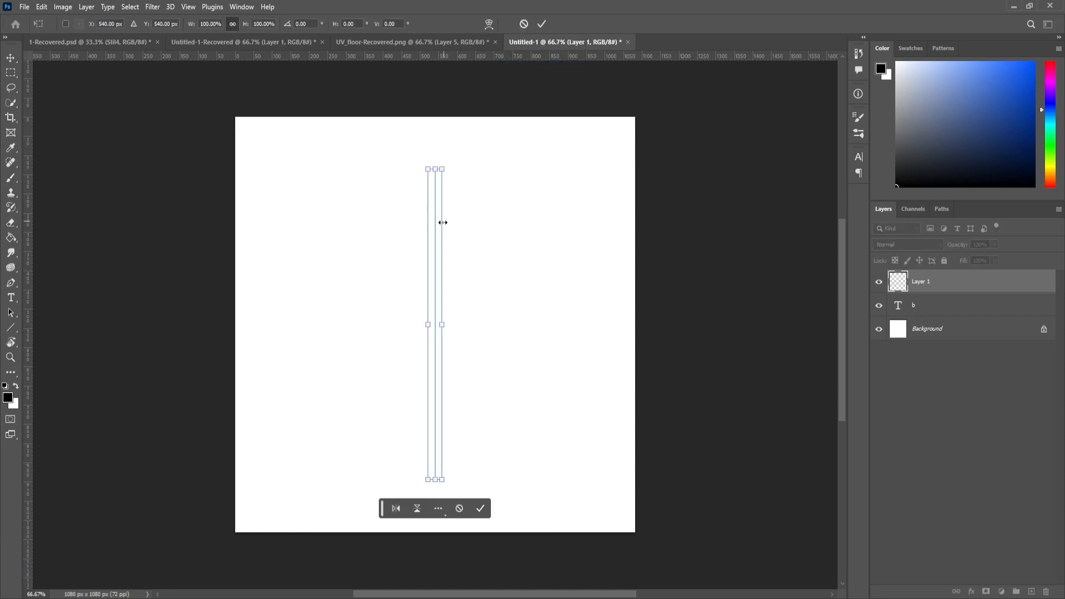
pyautogui.moveTo(438, 229); pyautogui.dragTo(351, 229)
pyautogui.press('Return')
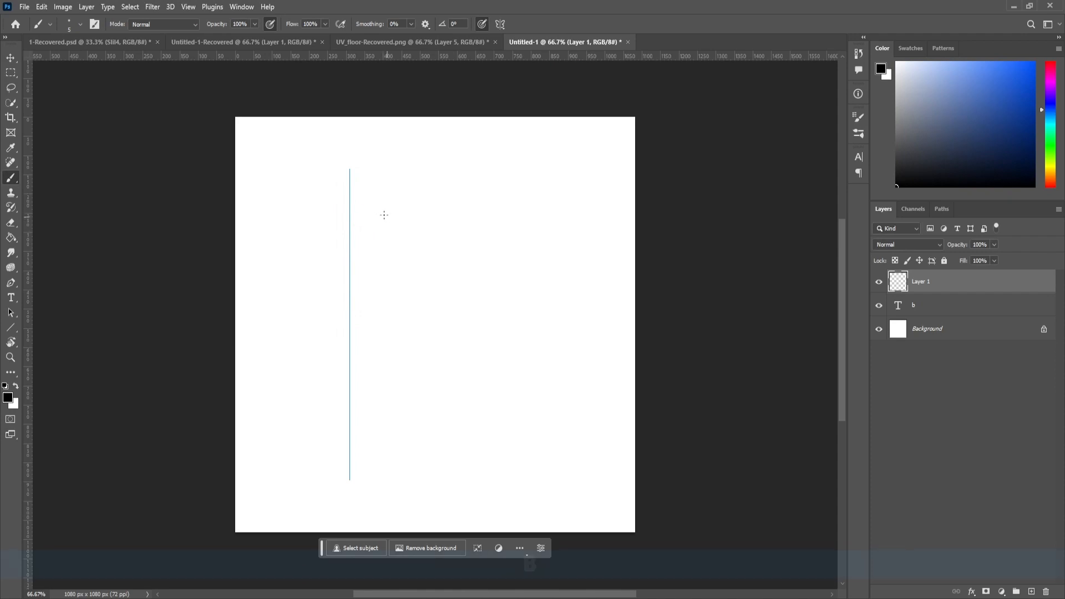
pyautogui.press('b')
# Draw the mirrored top curve of a head across the axis, then try its side contours and undo them
pyautogui.press('ctrl+KP_Add')
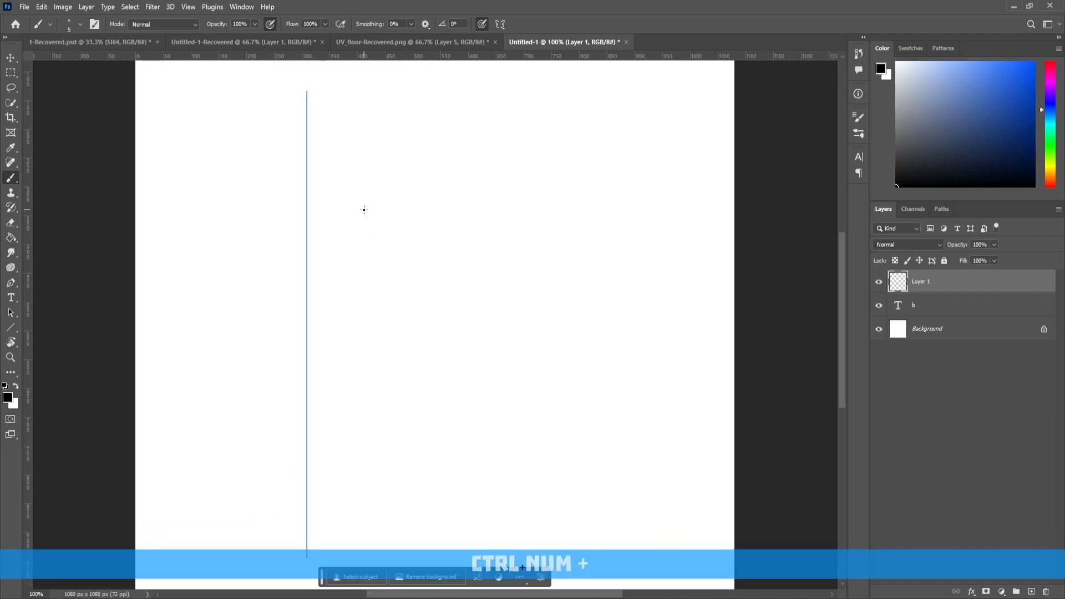
pyautogui.press('space')
pyautogui.moveTo(386, 247); pyautogui.dragTo(420, 237)
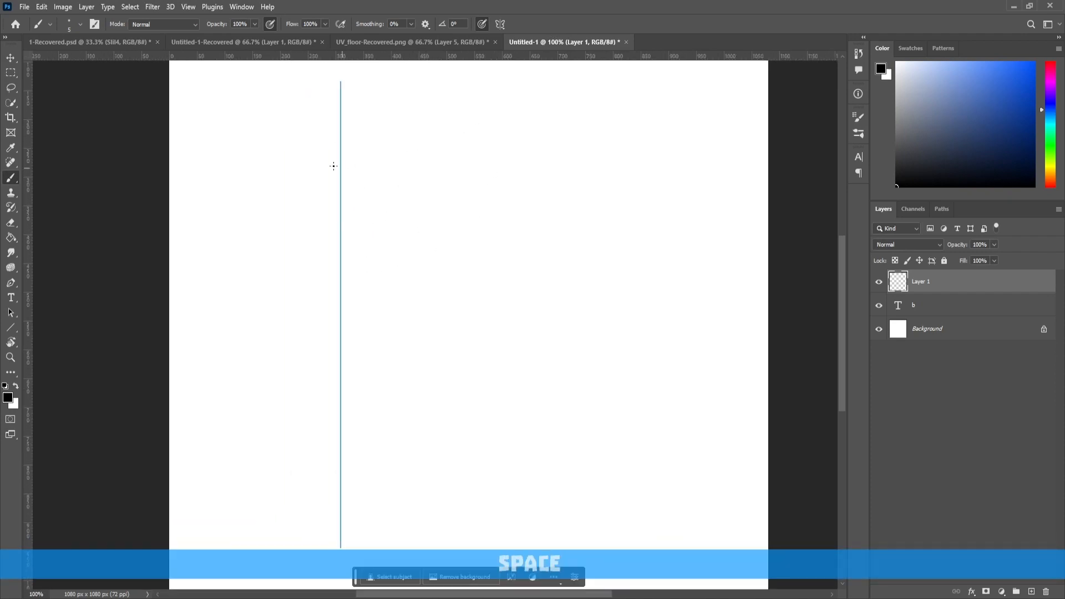
pyautogui.moveTo(341, 147)
pyautogui.mouseDown()
pyautogui.moveTo(296, 154)
pyautogui.moveTo(284, 187)
pyautogui.mouseUp()
pyautogui.moveTo(290, 162); pyautogui.dragTo(284, 199)
pyautogui.moveTo(290, 162); pyautogui.dragTo(288, 224)
pyautogui.moveTo(289, 178); pyautogui.dragTo(282, 208)
pyautogui.hotkey('ctrl', 'z')
pyautogui.hotkey('ctrl', 'z')
pyautogui.hotkey('ctrl', 'z')
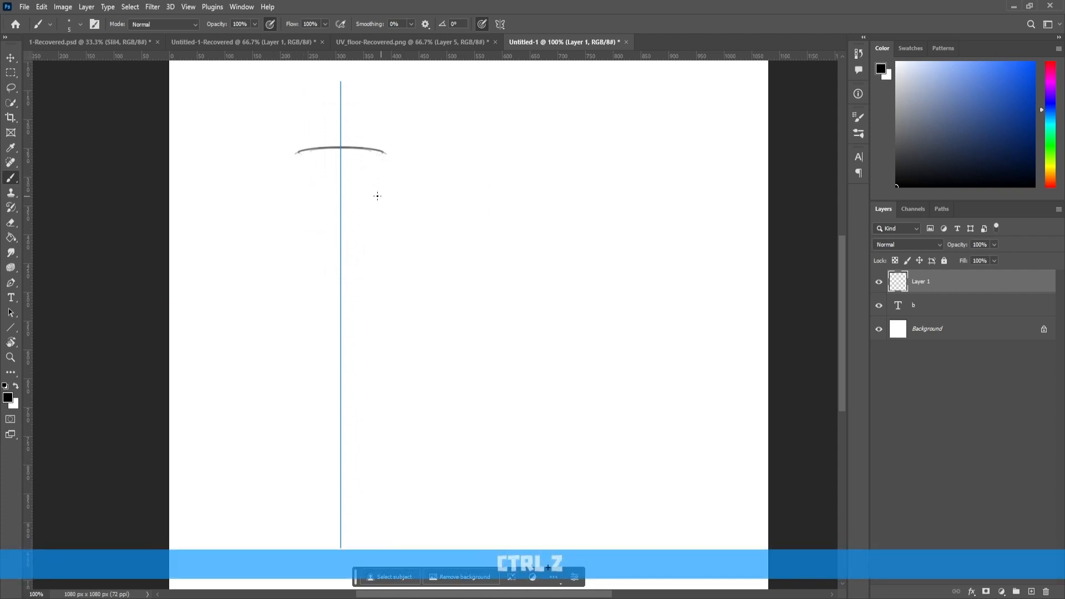
# Reduce the brush to 3 px and draw the head's sides, jaw and chin down to the symmetry axis
pyautogui.press('[')
pyautogui.press('[')
pyautogui.moveTo(295, 148); pyautogui.dragTo(283, 177)
pyautogui.moveTo(295, 152); pyautogui.dragTo(285, 233)
pyautogui.moveTo(283, 194)
pyautogui.mouseDown()
pyautogui.moveTo(286, 250)
pyautogui.moveTo(319, 273)
pyautogui.moveTo(341, 271)
pyautogui.mouseUp()
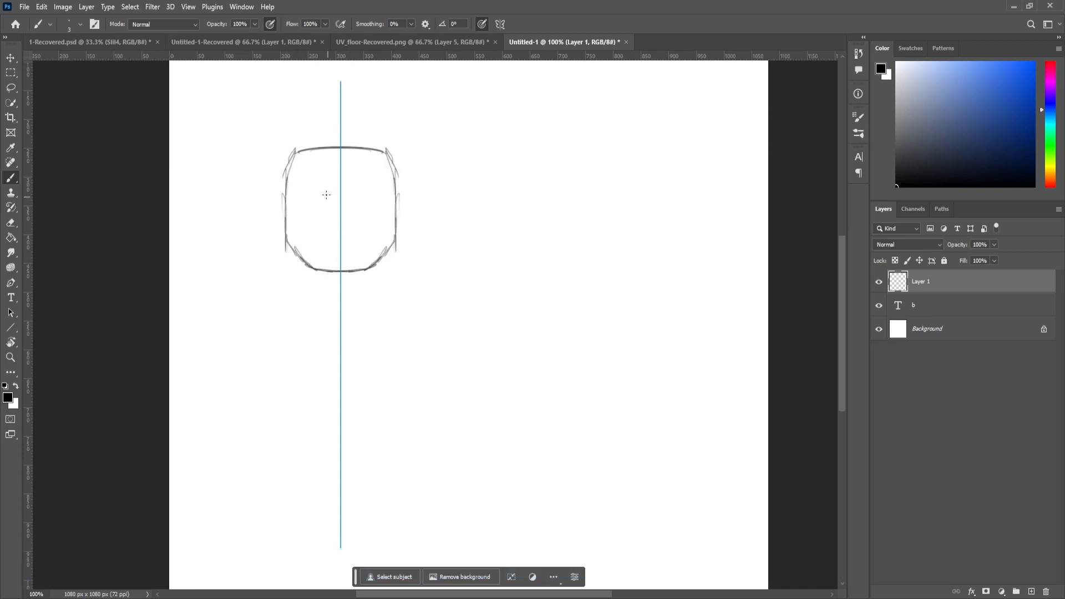
# Draw the eyes, eyebrows, nose and mouth inside the head outline
pyautogui.moveTo(304, 193)
pyautogui.mouseDown()
pyautogui.moveTo(314, 189)
pyautogui.moveTo(308, 212)
pyautogui.moveTo(301, 195)
pyautogui.moveTo(329, 197)
pyautogui.moveTo(316, 217)
pyautogui.moveTo(310, 196)
pyautogui.moveTo(323, 207)
pyautogui.moveTo(321, 187)
pyautogui.mouseUp()
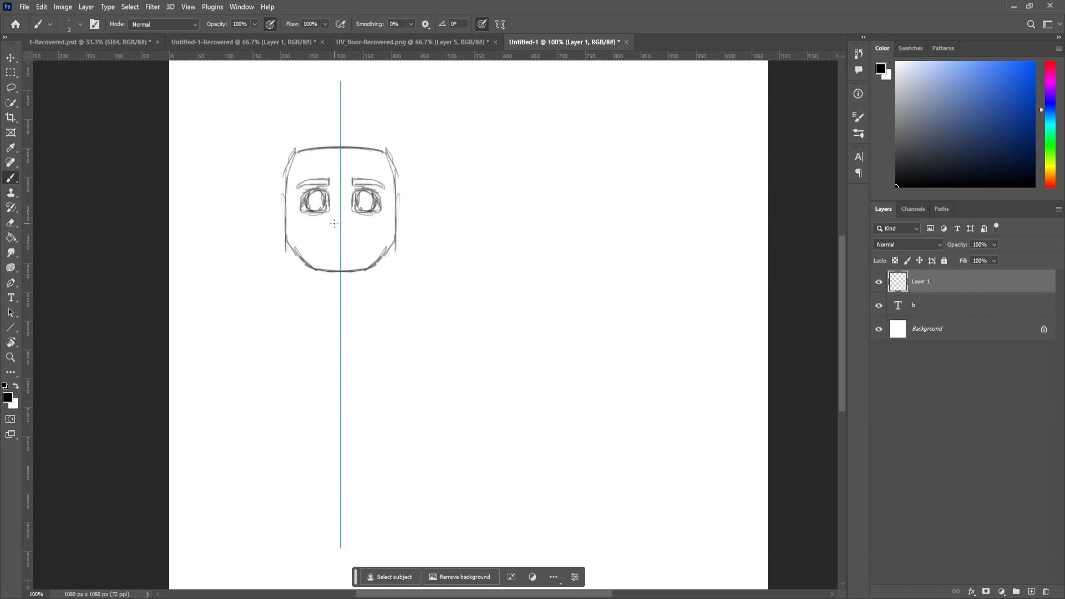
pyautogui.moveTo(332, 214); pyautogui.dragTo(333, 227)
# Draw a T-shirt below the head with neck, shoulders, short sleeves, torso sides and a curved hem
pyautogui.moveTo(323, 277)
pyautogui.mouseDown()
pyautogui.moveTo(272, 298)
pyautogui.moveTo(273, 331)
pyautogui.mouseUp()
pyautogui.moveTo(271, 327); pyautogui.dragTo(300, 317)
pyautogui.moveTo(301, 316); pyautogui.dragTo(302, 349)
pyautogui.moveTo(301, 322)
pyautogui.mouseDown()
pyautogui.moveTo(302, 341)
pyautogui.moveTo(313, 315)
pyautogui.moveTo(299, 349)
pyautogui.moveTo(303, 375)
pyautogui.mouseUp()
pyautogui.hotkey('ctrl', 'z')
pyautogui.hotkey('ctrl', 'z')
pyautogui.hotkey('ctrl', 'z')
pyautogui.moveTo(301, 369)
pyautogui.mouseDown()
pyautogui.moveTo(333, 383)
pyautogui.moveTo(368, 374)
pyautogui.mouseUp()
# Draw the shorts below the shirt hem, with outer sides, leg openings and inner seam
pyautogui.press('space')
pyautogui.moveTo(311, 338); pyautogui.dragTo(305, 368)
pyautogui.moveTo(310, 347); pyautogui.dragTo(303, 394)
pyautogui.moveTo(301, 395); pyautogui.dragTo(337, 399)
pyautogui.moveTo(326, 398); pyautogui.dragTo(338, 398)
# Draw the lower legs and outward-pointing shoes below the shorts, and add a collar at the shirt's neck
pyautogui.press('space')
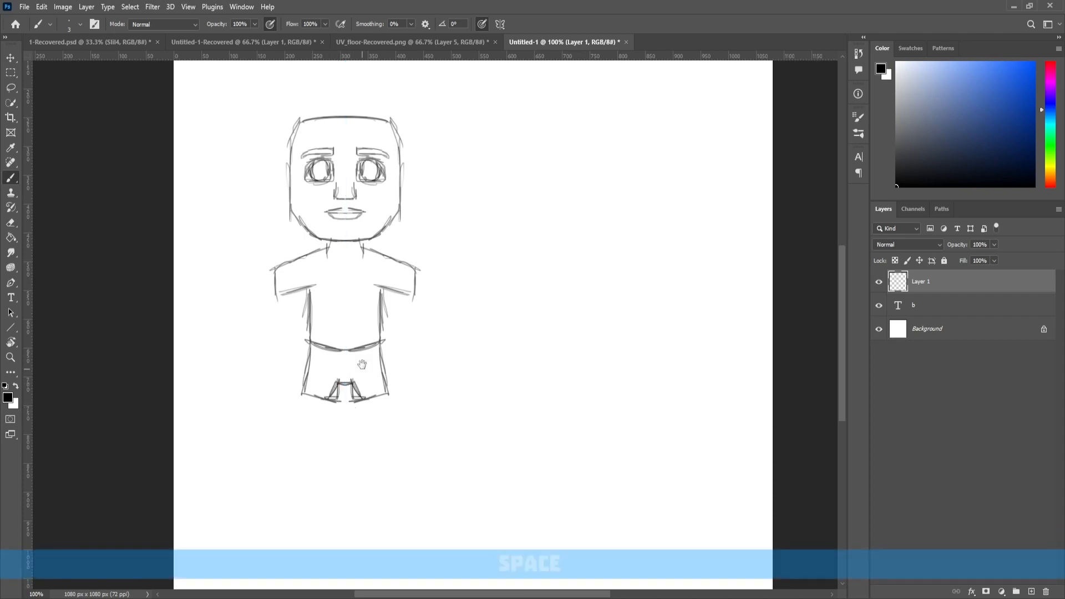
pyautogui.moveTo(361, 364)
pyautogui.mouseDown()
pyautogui.moveTo(394, 194)
pyautogui.moveTo(358, 412)
pyautogui.mouseUp()
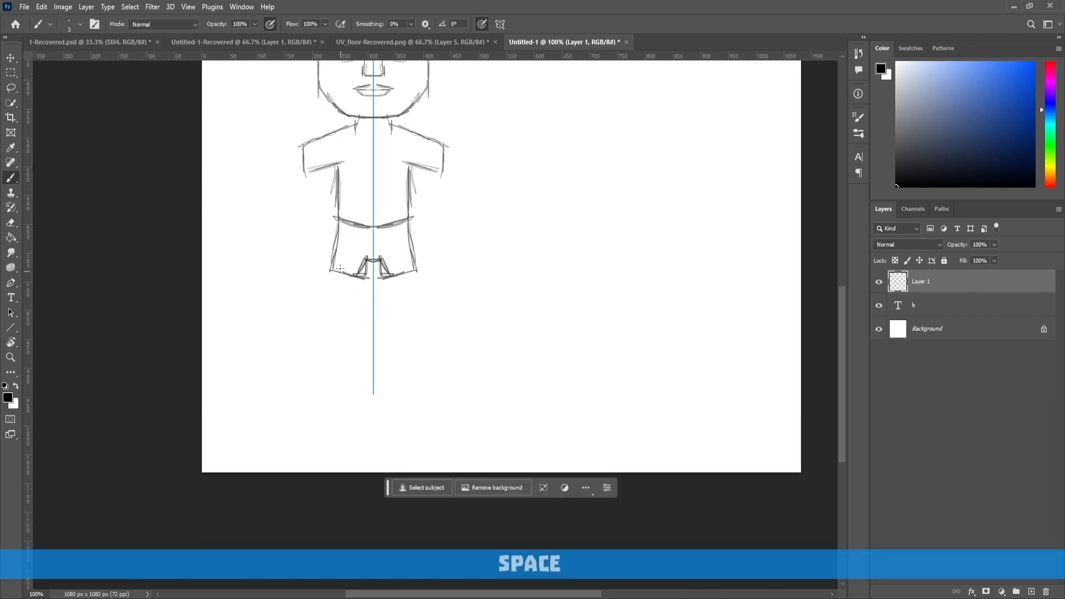
pyautogui.moveTo(340, 269); pyautogui.dragTo(338, 298)
pyautogui.moveTo(336, 272); pyautogui.dragTo(337, 306)
pyautogui.moveTo(357, 278)
pyautogui.mouseDown()
pyautogui.moveTo(355, 314)
pyautogui.moveTo(312, 317)
pyautogui.moveTo(324, 338)
pyautogui.moveTo(352, 329)
pyautogui.moveTo(335, 336)
pyautogui.mouseUp()
pyautogui.moveTo(354, 329); pyautogui.dragTo(328, 338)
pyautogui.moveTo(335, 314)
pyautogui.mouseDown()
pyautogui.moveTo(326, 335)
pyautogui.moveTo(323, 322)
pyautogui.mouseUp()
pyautogui.moveTo(331, 315); pyautogui.dragTo(315, 327)
pyautogui.moveTo(369, 288); pyautogui.dragTo(366, 333)
pyautogui.moveTo(367, 181)
pyautogui.mouseDown()
pyautogui.moveTo(368, 235)
pyautogui.moveTo(402, 259)
pyautogui.moveTo(406, 279)
pyautogui.mouseUp()
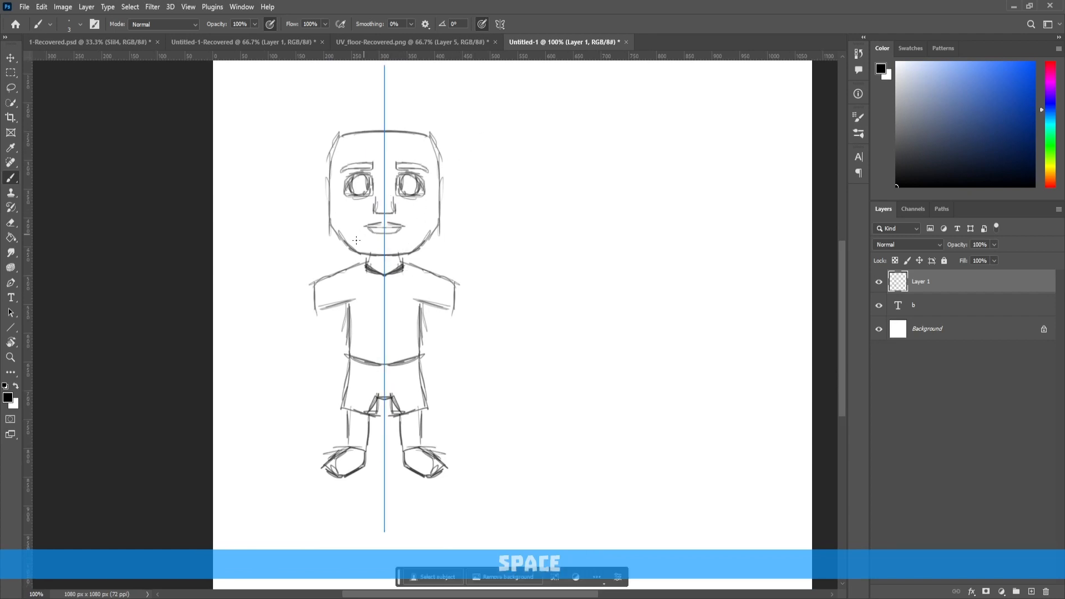
# Try narrowing the head with the Liquify filter's Forward Warp brush at size 346, and cancel the filter
pyautogui.hotkey('ctrl', 'shift', 'x')
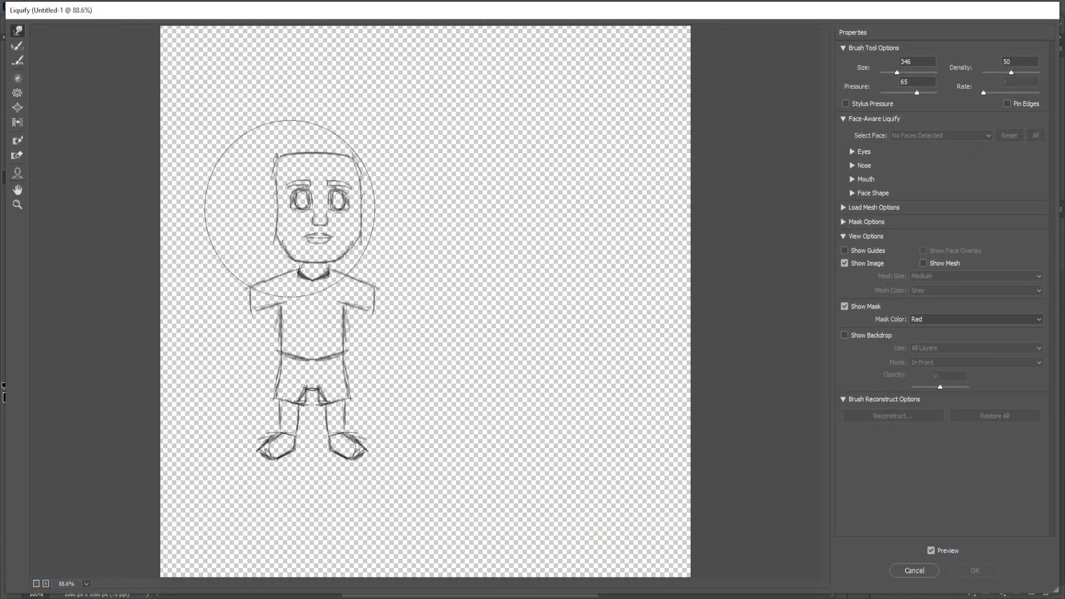
pyautogui.moveTo(338, 204); pyautogui.dragTo(286, 192)
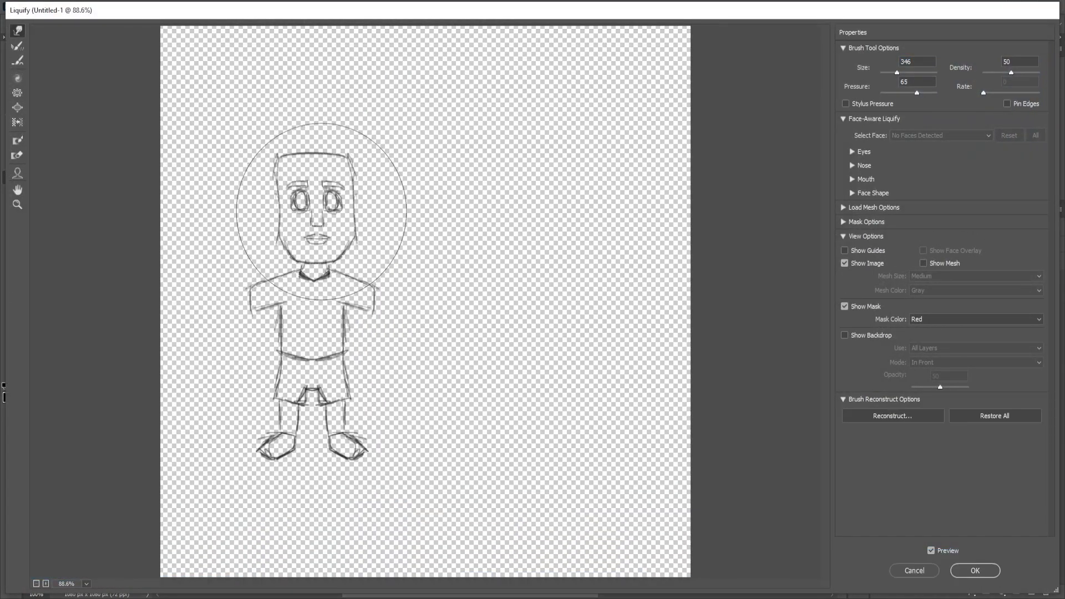
pyautogui.click(914, 571)
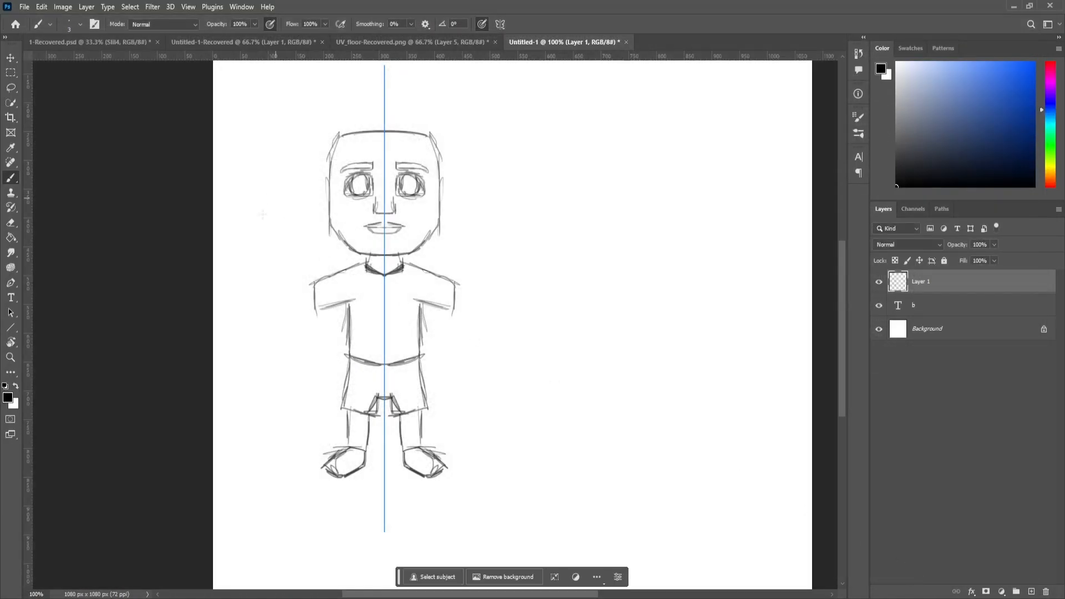
# Draw the arms extending outward and down from the sleeves, ending in hands with fingers
pyautogui.press('b')
pyautogui.moveTo(319, 283)
pyautogui.mouseDown()
pyautogui.moveTo(261, 301)
pyautogui.moveTo(239, 334)
pyautogui.mouseUp()
pyautogui.moveTo(239, 335)
pyautogui.mouseDown()
pyautogui.moveTo(252, 318)
pyautogui.moveTo(255, 333)
pyautogui.mouseUp()
pyautogui.moveTo(260, 317)
pyautogui.mouseDown()
pyautogui.moveTo(259, 326)
pyautogui.moveTo(269, 309)
pyautogui.moveTo(273, 336)
pyautogui.moveTo(284, 306)
pyautogui.moveTo(264, 328)
pyautogui.moveTo(242, 313)
pyautogui.moveTo(311, 284)
pyautogui.mouseUp()
pyautogui.press('space')
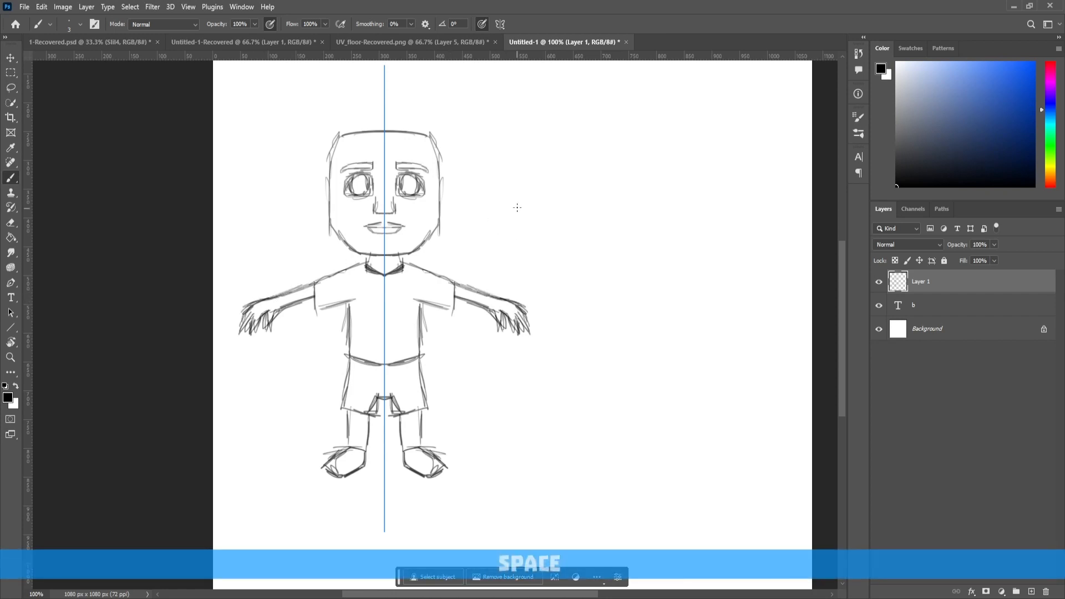
# Sketch messy hair with a fringe around the top of the head and turn paint symmetry off
pyautogui.hotkey('ctrl', '-')
pyautogui.press('super+z')
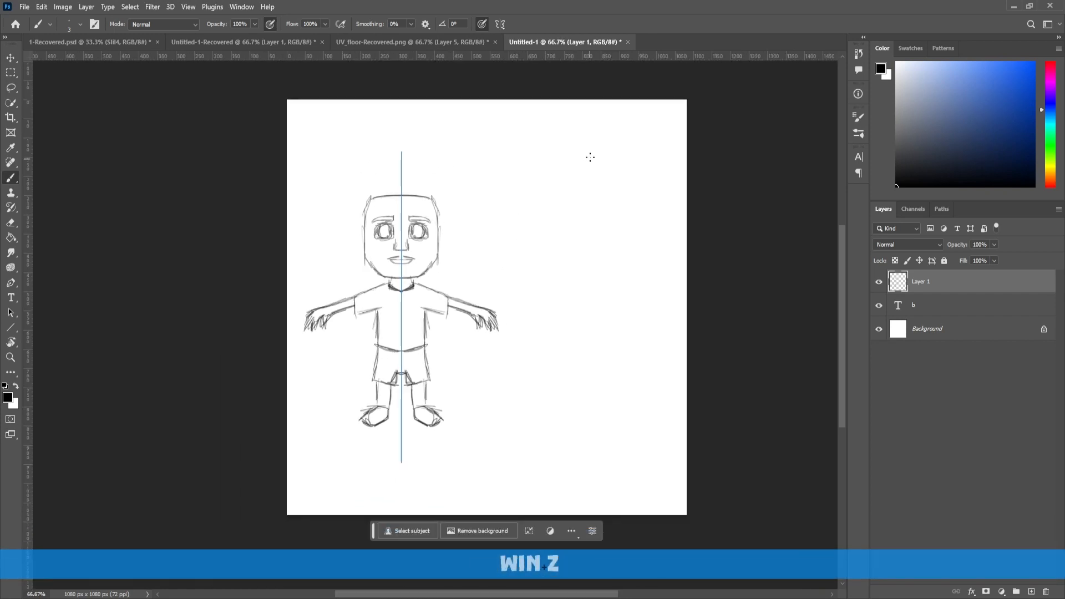
pyautogui.moveTo(400, 196)
pyautogui.mouseDown()
pyautogui.moveTo(364, 224)
pyautogui.moveTo(383, 204)
pyautogui.moveTo(391, 214)
pyautogui.moveTo(394, 184)
pyautogui.moveTo(382, 184)
pyautogui.moveTo(363, 195)
pyautogui.moveTo(364, 223)
pyautogui.moveTo(373, 212)
pyautogui.mouseUp()
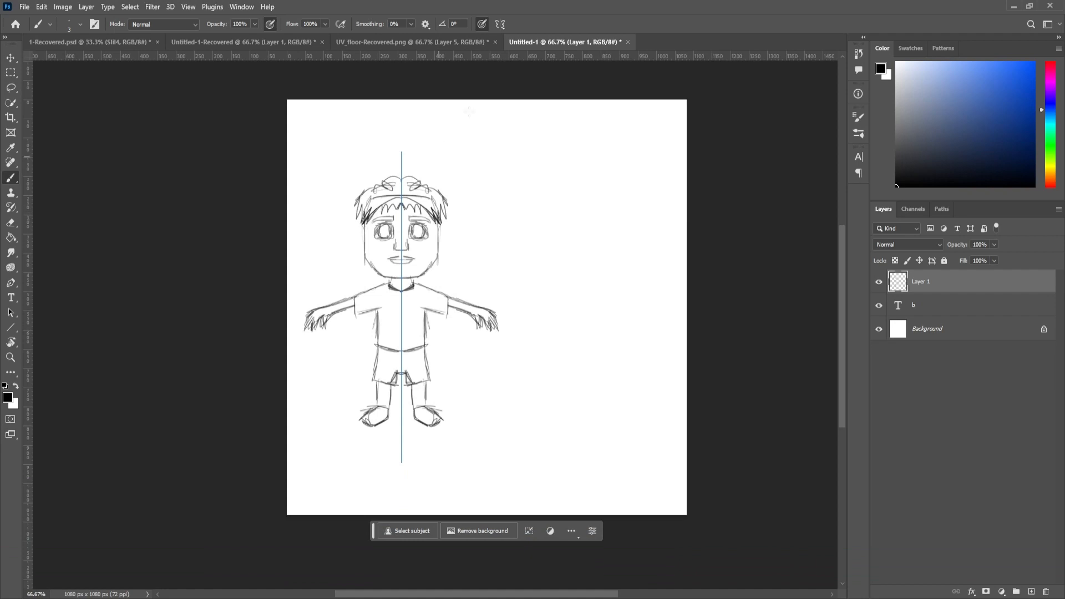
pyautogui.click(500, 24)
pyautogui.click(545, 41)
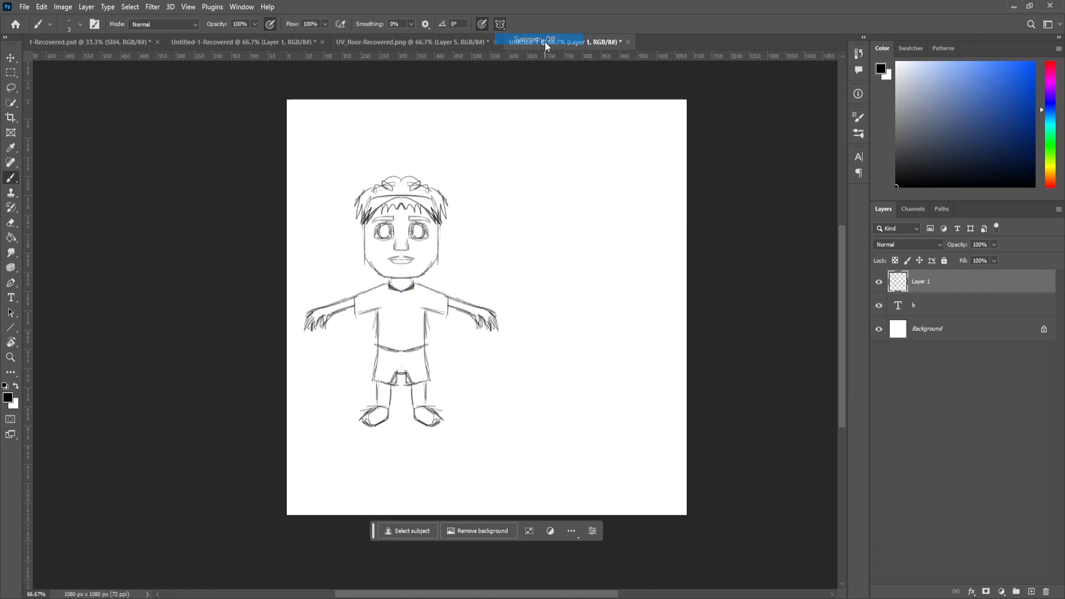
# Add an empty layer above the character sketch and toggle the new layer and the sketch layer off and on
pyautogui.press('space')
pyautogui.moveTo(501, 274); pyautogui.dragTo(447, 272)
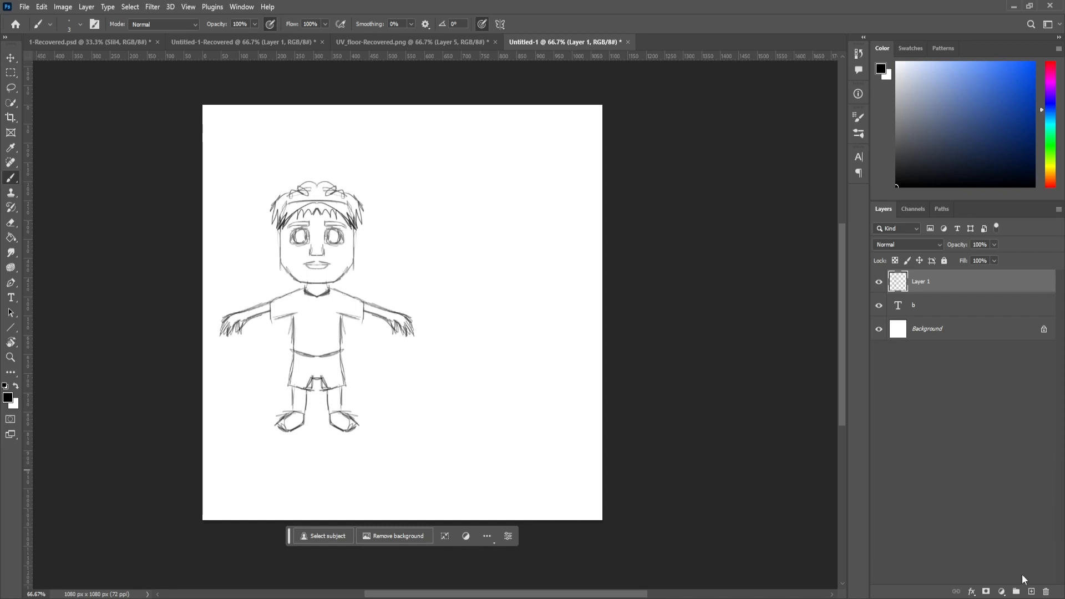
pyautogui.click(1032, 591)
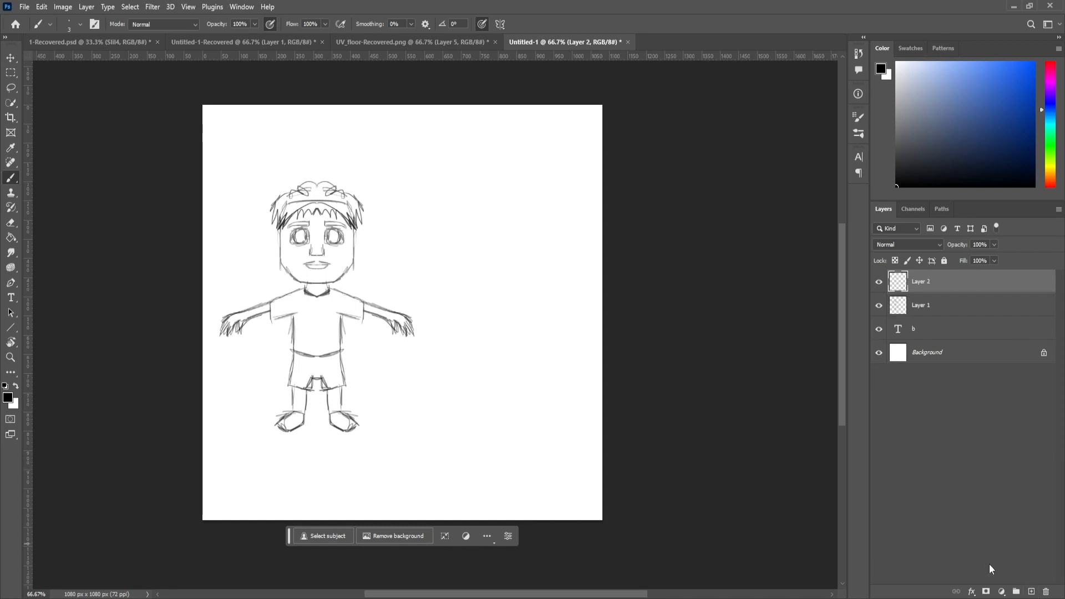
pyautogui.click(879, 282)
pyautogui.click(880, 306)
pyautogui.click(879, 282)
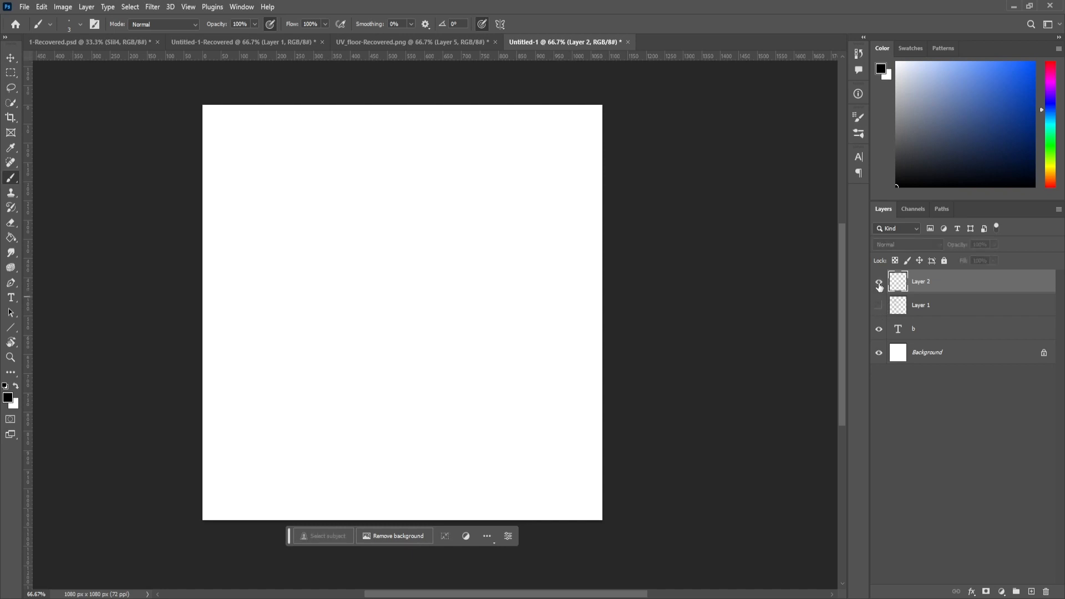
pyautogui.click(879, 306)
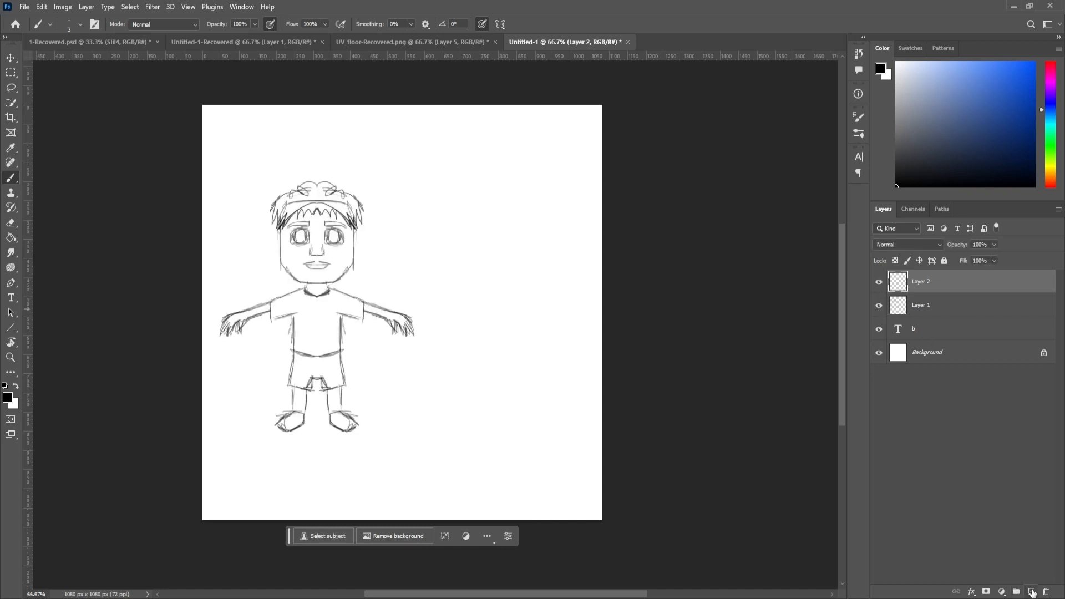
# Add another empty layer on top, choose a pinkish-red foreground colour and toggle the layer's visibility
pyautogui.click(1032, 592)
pyautogui.moveTo(1055, 99); pyautogui.dragTo(1004, 63)
pyautogui.click(1008, 63)
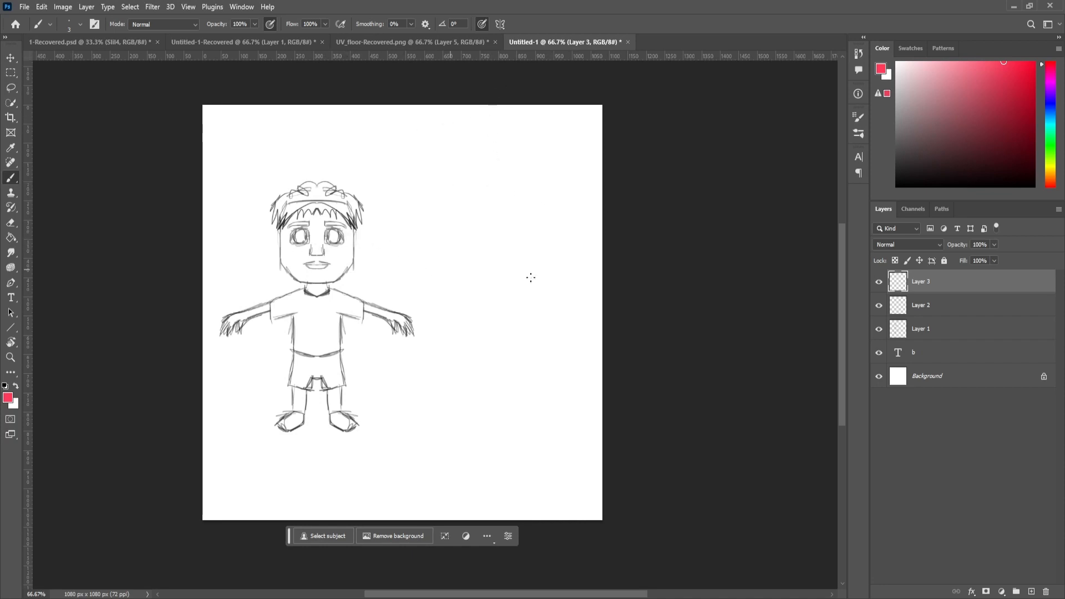
pyautogui.click(879, 282)
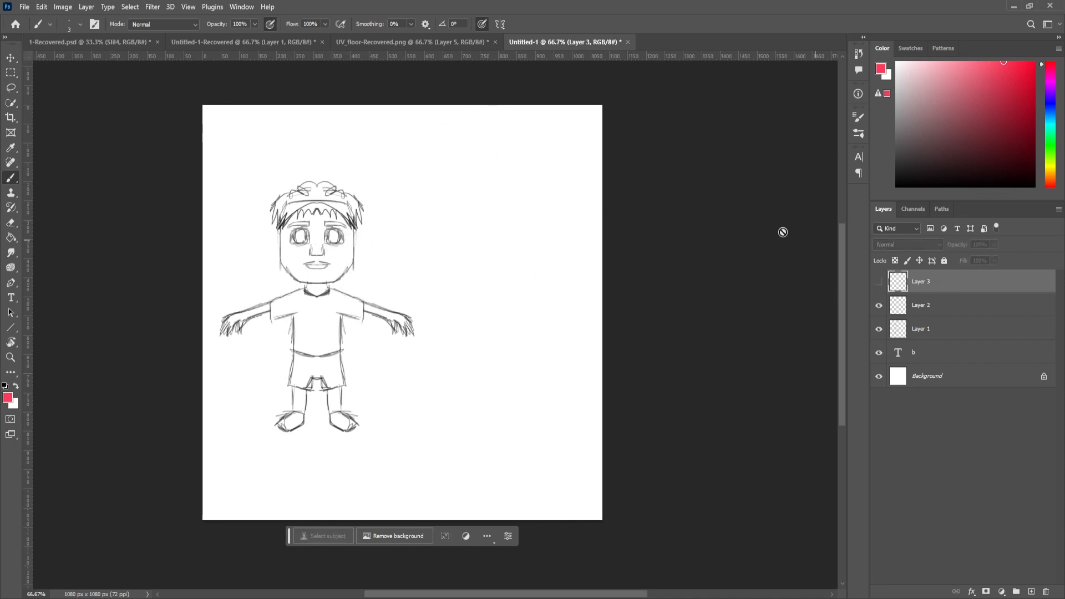
pyautogui.click(882, 281)
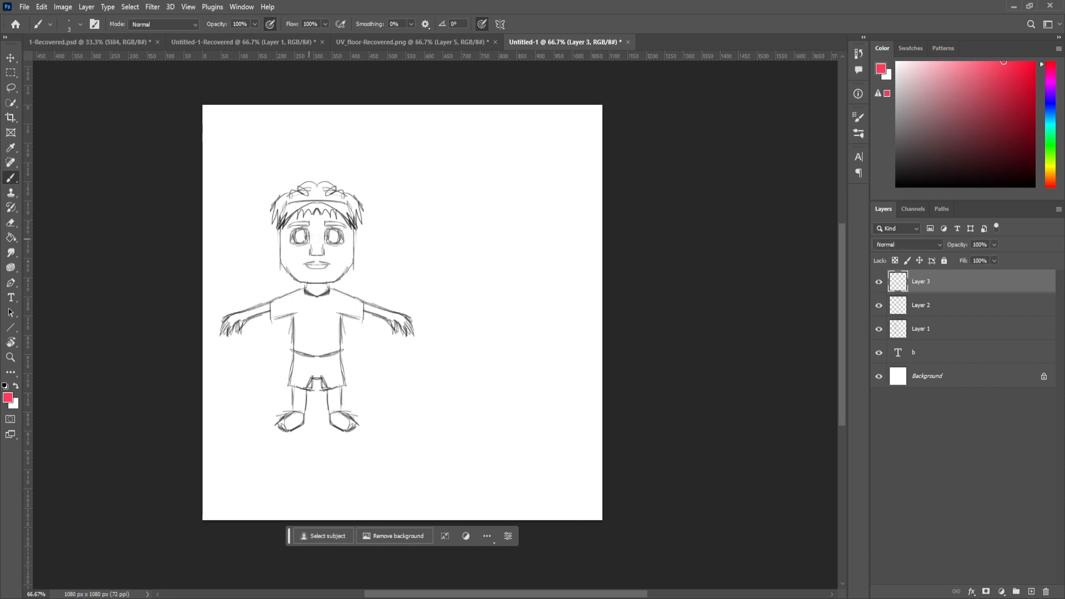
# Draw straight pinkish-red horizontal guide lines across the canvas at the top and bottom of the eyes, the nose base and the upper lip
pyautogui.keyDown('shift'); pyautogui.moveTo(167, 245); pyautogui.dragTo(677, 245); pyautogui.keyUp('shift')
pyautogui.keyDown('shift'); pyautogui.moveTo(188, 230); pyautogui.dragTo(616, 219); pyautogui.keyUp('shift')
pyautogui.keyDown('shift'); pyautogui.moveTo(206, 256); pyautogui.dragTo(610, 257); pyautogui.keyUp('shift')
pyautogui.moveTo(313, 260)
pyautogui.keyDown('shift'); pyautogui.mouseDown()
pyautogui.moveTo(426, 289)
pyautogui.moveTo(726, 284)
pyautogui.mouseUp(); pyautogui.keyUp('shift')
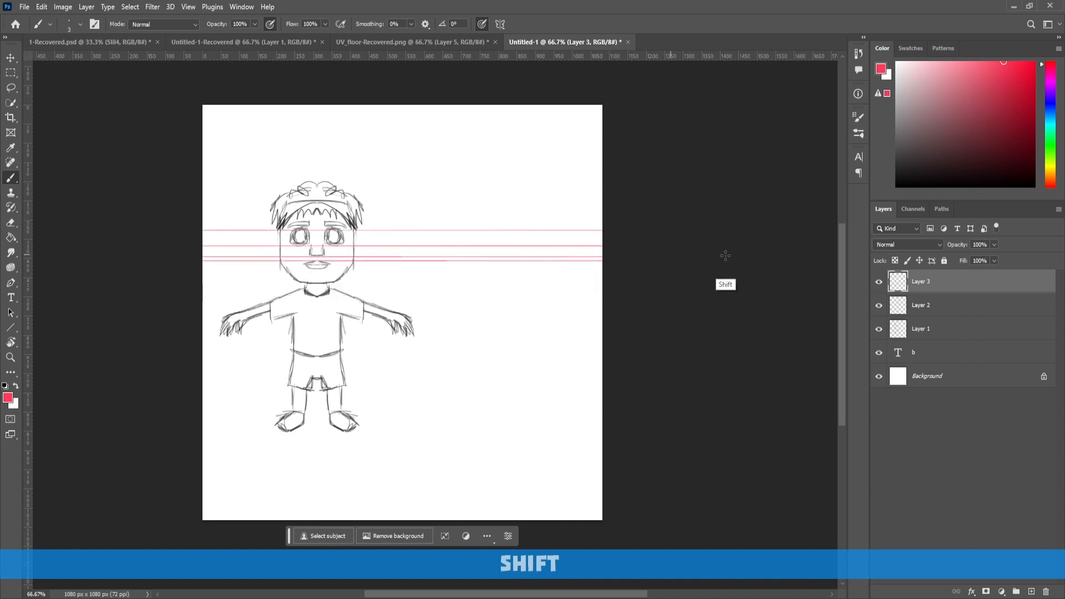
# Add horizontal guide lines across the canvas at the lower lip, the chin, the top of the forehead and the eyebrows
pyautogui.moveTo(315, 269)
pyautogui.keyDown('shift'); pyautogui.mouseDown()
pyautogui.moveTo(122, 299)
pyautogui.moveTo(690, 296)
pyautogui.moveTo(314, 284)
pyautogui.mouseUp(); pyautogui.keyUp('shift')
pyautogui.press('shift')
pyautogui.press('shift')
pyautogui.press('shift')
pyautogui.press('shift')
pyautogui.press('shift')
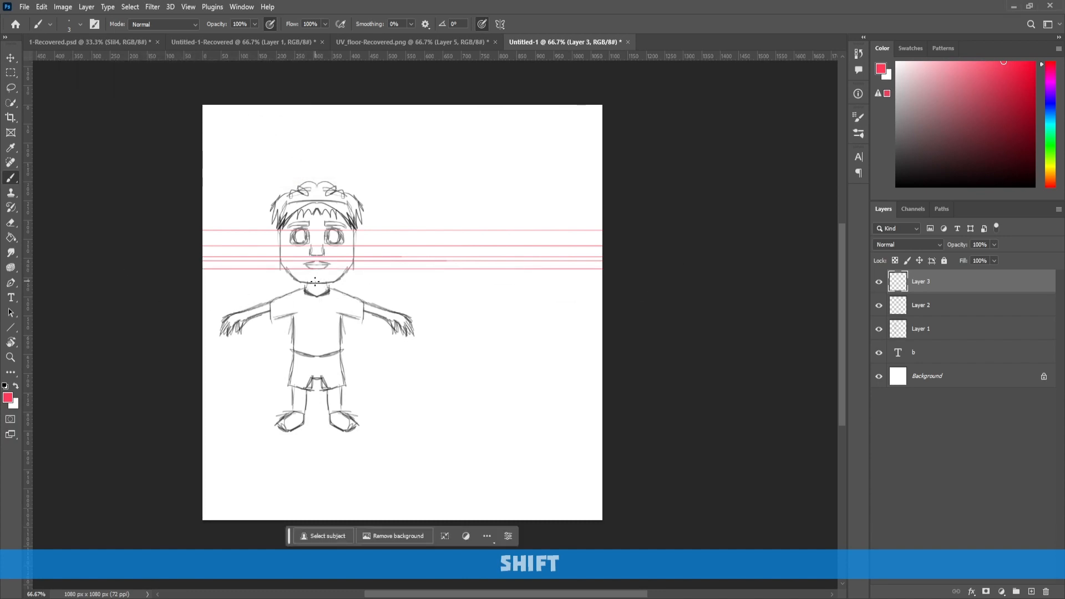
pyautogui.keyDown('shift'); pyautogui.moveTo(302, 282); pyautogui.dragTo(628, 236); pyautogui.keyUp('shift')
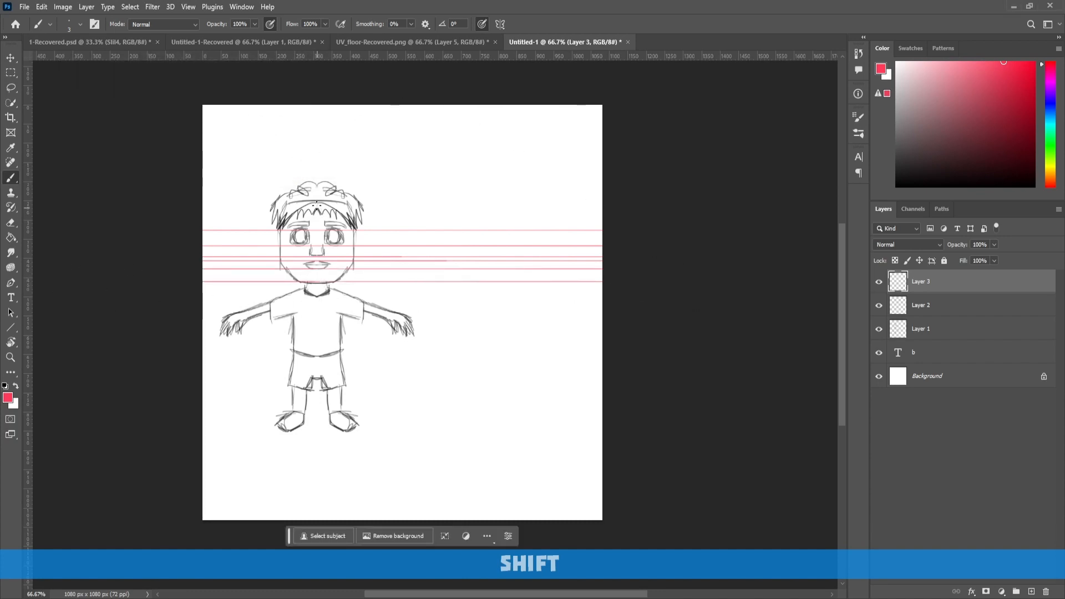
pyautogui.keyDown('shift'); pyautogui.moveTo(190, 200); pyautogui.dragTo(676, 201); pyautogui.keyUp('shift')
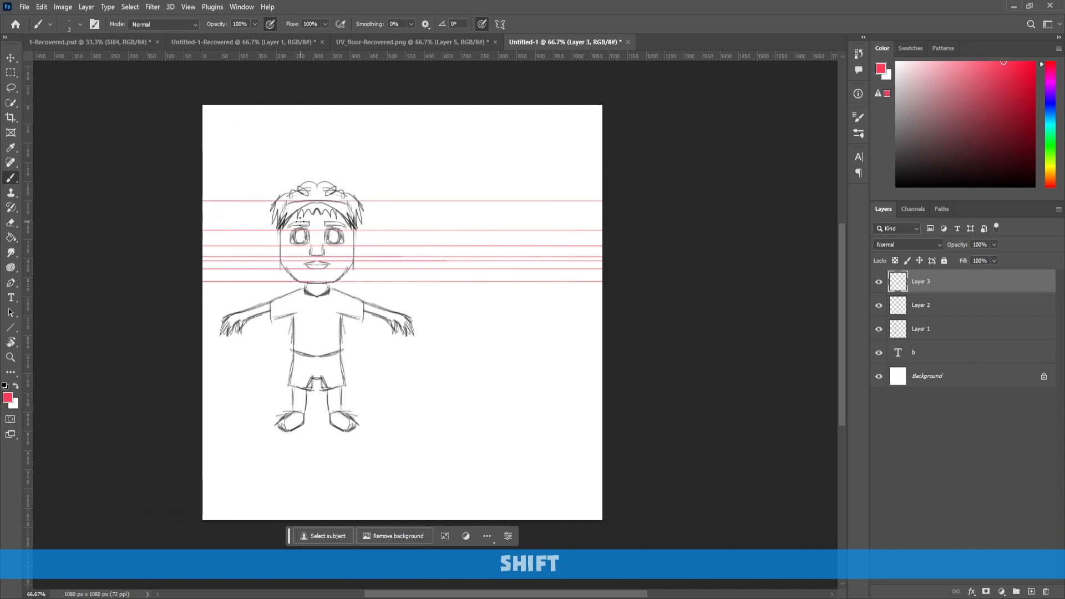
pyautogui.keyDown('shift'); pyautogui.moveTo(201, 222); pyautogui.dragTo(690, 200); pyautogui.keyUp('shift')
# Make Layer 2 the active, visible layer and reset the foreground colour to black
pyautogui.click(923, 308)
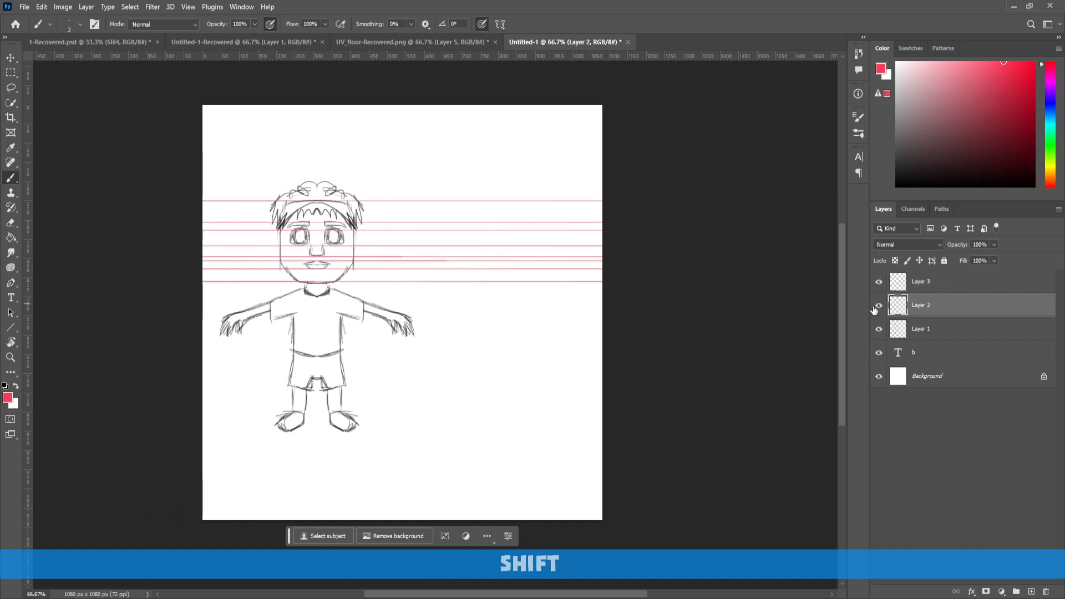
pyautogui.click(876, 307)
pyautogui.press('d')
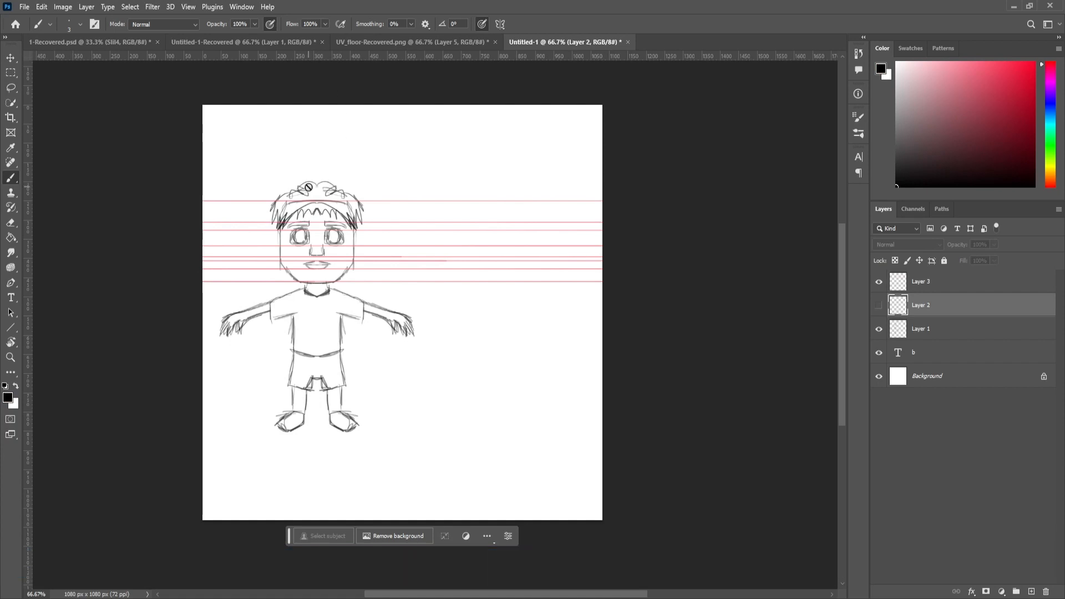
pyautogui.press('ctrl+KP_Add')
pyautogui.press('ctrl+KP_Add')
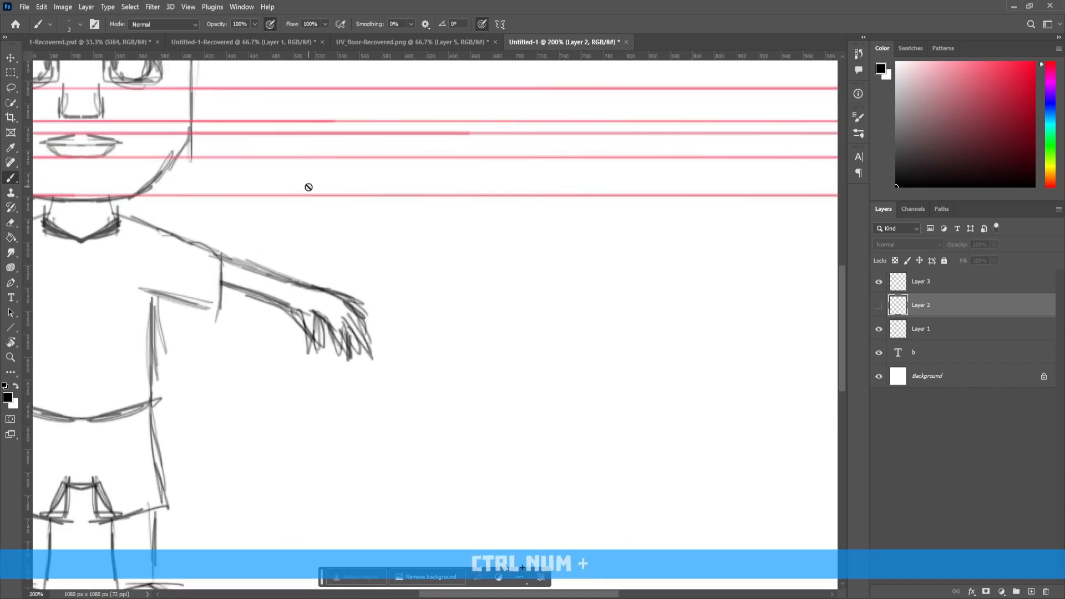
pyautogui.moveTo(441, 257); pyautogui.dragTo(492, 373)
pyautogui.click(879, 305)
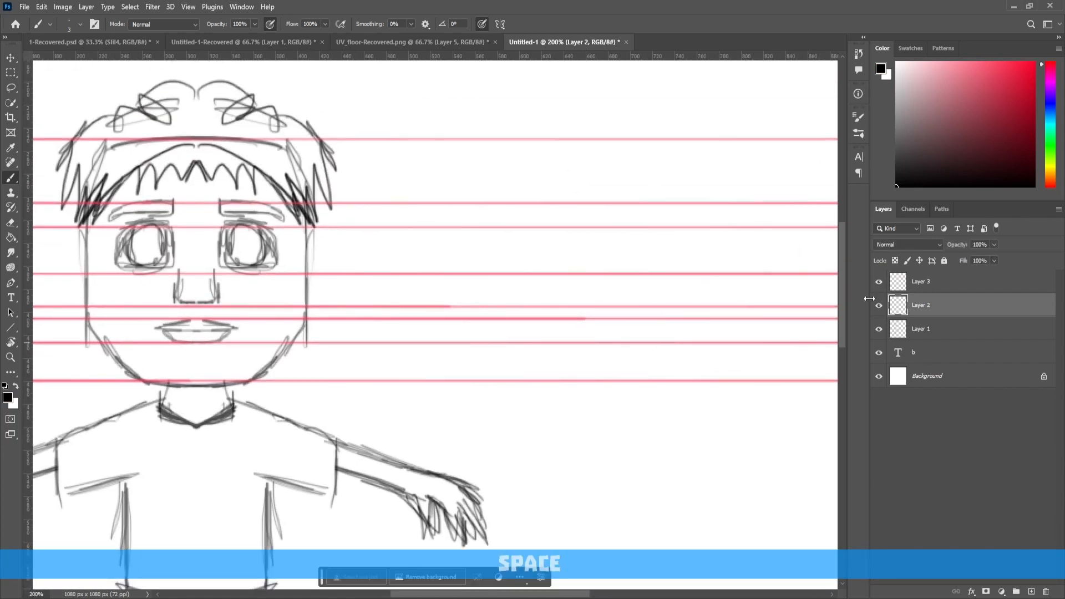
# Sketch a side-view eye, eyebrow and nose profile beside the front view, aligned to the guide lines
pyautogui.moveTo(456, 227); pyautogui.dragTo(462, 268)
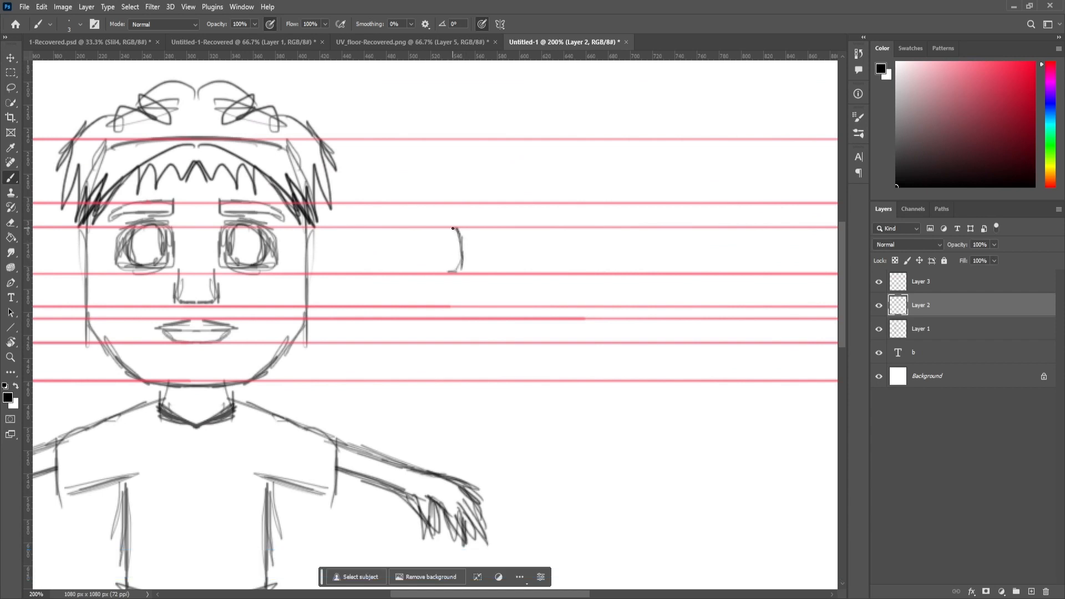
pyautogui.moveTo(449, 228); pyautogui.dragTo(452, 265)
pyautogui.moveTo(454, 250); pyautogui.dragTo(446, 267)
pyautogui.moveTo(431, 205)
pyautogui.mouseDown()
pyautogui.moveTo(470, 212)
pyautogui.moveTo(476, 233)
pyautogui.moveTo(453, 202)
pyautogui.moveTo(431, 203)
pyautogui.moveTo(430, 257)
pyautogui.moveTo(401, 295)
pyautogui.moveTo(428, 303)
pyautogui.mouseUp()
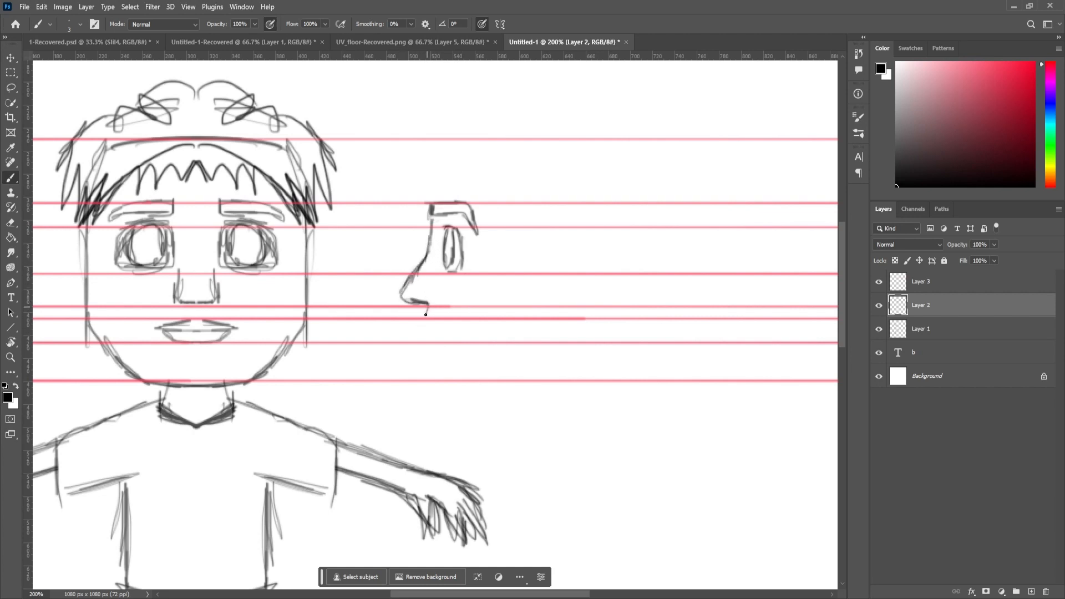
# Sketch the side-view lips and chin and continue the jawline up toward the back of the head
pyautogui.moveTo(431, 331); pyautogui.dragTo(419, 331)
pyautogui.hotkey('ctrl', 'z')
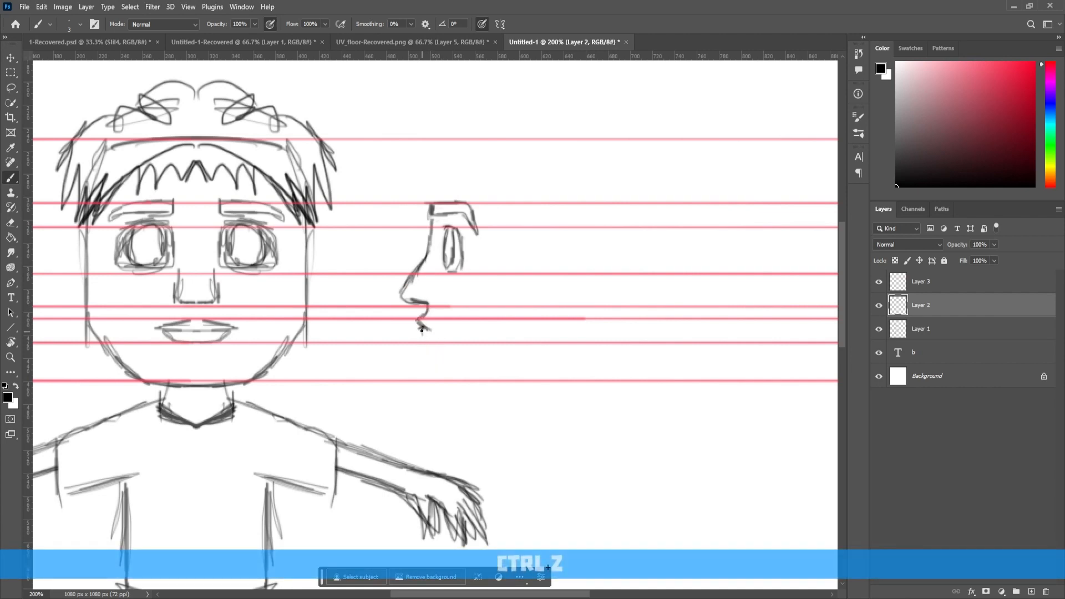
pyautogui.moveTo(423, 333)
pyautogui.mouseDown()
pyautogui.moveTo(428, 359)
pyautogui.moveTo(457, 380)
pyautogui.moveTo(535, 356)
pyautogui.mouseUp()
pyautogui.moveTo(487, 377); pyautogui.dragTo(551, 346)
pyautogui.moveTo(479, 380); pyautogui.dragTo(500, 370)
pyautogui.press('space')
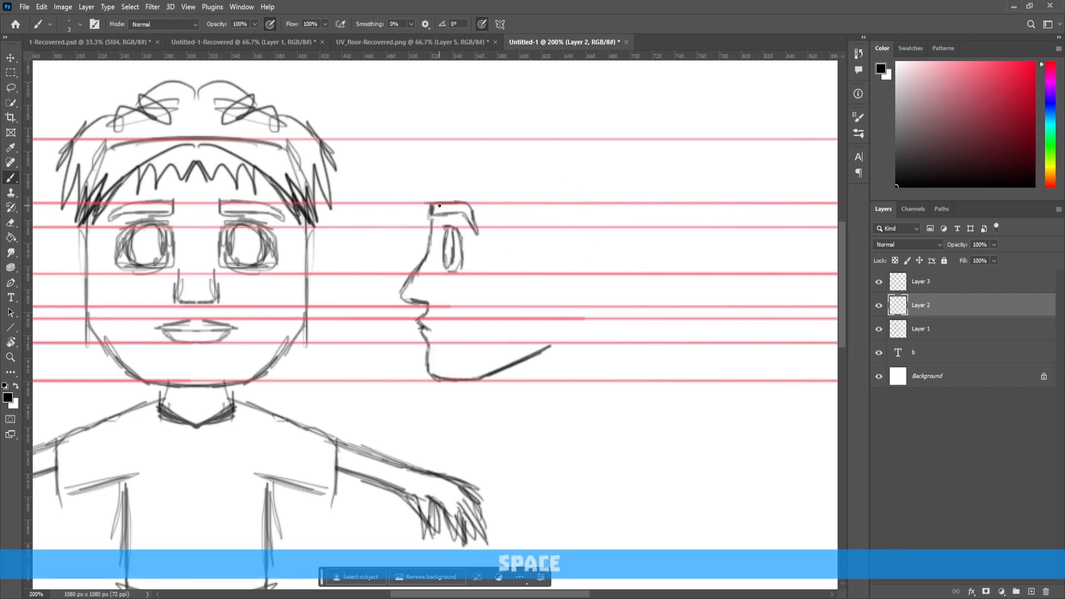
# Draw the side-view forehead up to the hairline guide and add jagged fringe strands
pyautogui.moveTo(432, 206)
pyautogui.mouseDown()
pyautogui.moveTo(449, 145)
pyautogui.moveTo(460, 168)
pyautogui.moveTo(461, 138)
pyautogui.moveTo(444, 179)
pyautogui.mouseUp()
pyautogui.moveTo(449, 142)
pyautogui.mouseDown()
pyautogui.moveTo(433, 182)
pyautogui.moveTo(447, 136)
pyautogui.moveTo(504, 204)
pyautogui.mouseUp()
pyautogui.moveTo(510, 139)
pyautogui.mouseDown()
pyautogui.moveTo(519, 176)
pyautogui.moveTo(502, 200)
pyautogui.mouseUp()
pyautogui.moveTo(517, 162); pyautogui.dragTo(543, 178)
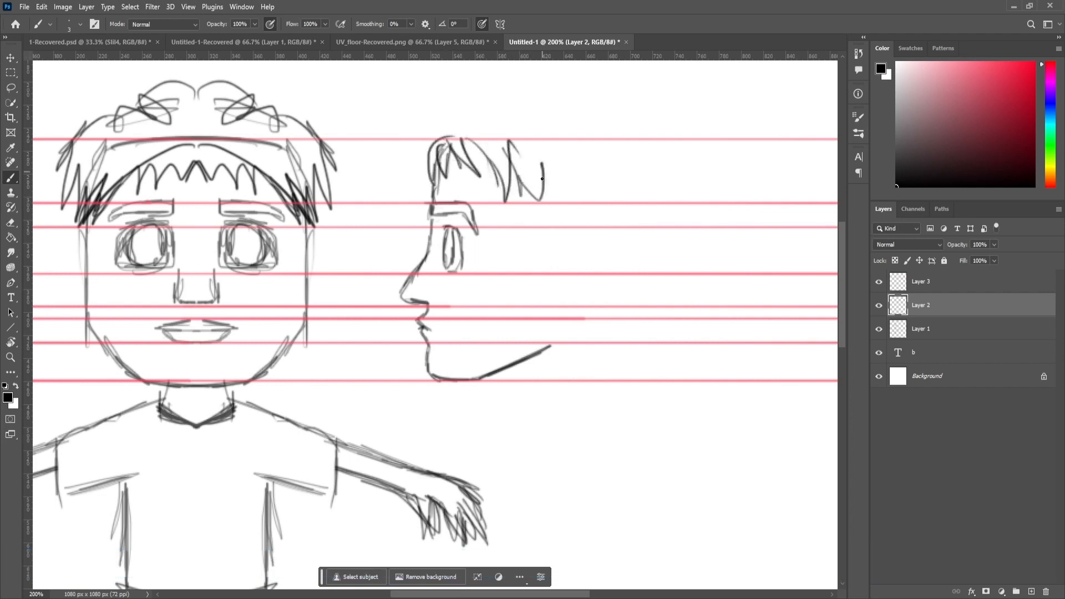
# Sketch an ear on the front-view head and on the profile, and start the front of the profile's neck
pyautogui.moveTo(304, 237)
pyautogui.mouseDown()
pyautogui.moveTo(329, 234)
pyautogui.moveTo(340, 248)
pyautogui.moveTo(322, 282)
pyautogui.moveTo(303, 287)
pyautogui.mouseUp()
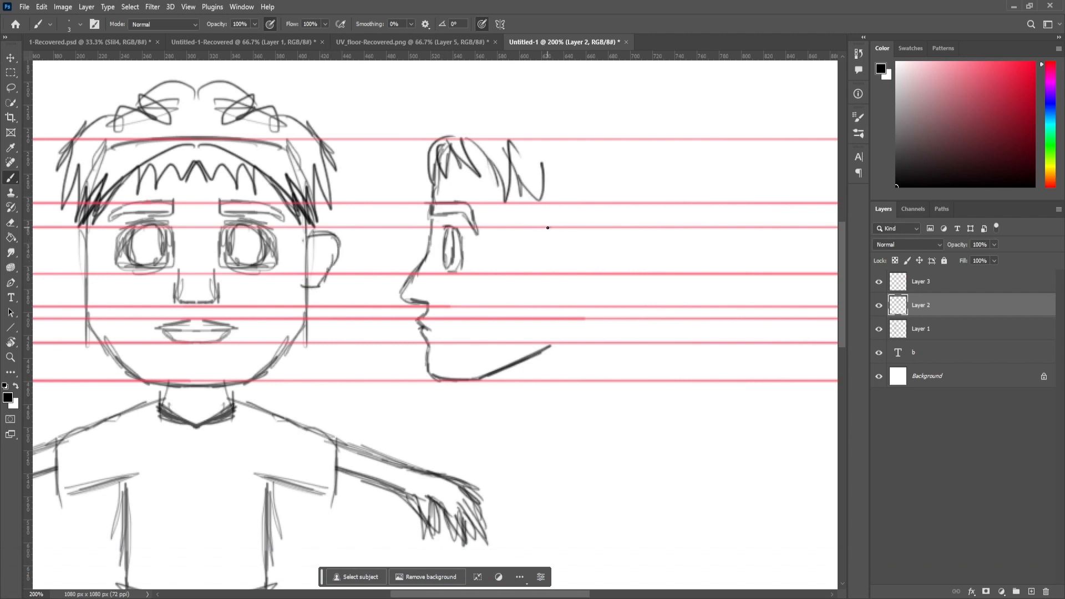
pyautogui.moveTo(561, 228)
pyautogui.mouseDown()
pyautogui.moveTo(571, 253)
pyautogui.moveTo(560, 275)
pyautogui.moveTo(528, 274)
pyautogui.mouseUp()
pyautogui.moveTo(510, 370); pyautogui.dragTo(517, 393)
pyautogui.moveTo(506, 370); pyautogui.dragTo(511, 390)
pyautogui.press('space')
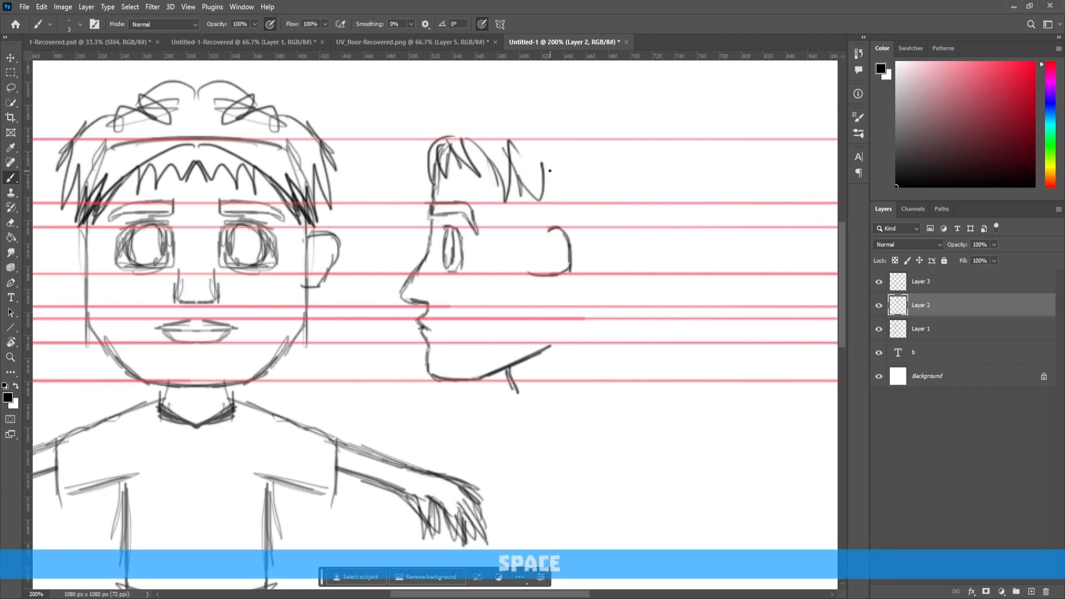
# Sketch the profile's sideburn strands and outline the hair over the top and down the back of the head in jagged strokes
pyautogui.moveTo(547, 169); pyautogui.dragTo(561, 200)
pyautogui.moveTo(557, 192); pyautogui.dragTo(570, 225)
pyautogui.moveTo(439, 151)
pyautogui.mouseDown()
pyautogui.moveTo(426, 106)
pyautogui.moveTo(554, 126)
pyautogui.mouseUp()
pyautogui.moveTo(519, 103)
pyautogui.mouseDown()
pyautogui.moveTo(642, 145)
pyautogui.moveTo(666, 198)
pyautogui.mouseUp()
pyautogui.moveTo(646, 202)
pyautogui.mouseDown()
pyautogui.moveTo(653, 233)
pyautogui.moveTo(612, 349)
pyautogui.mouseUp()
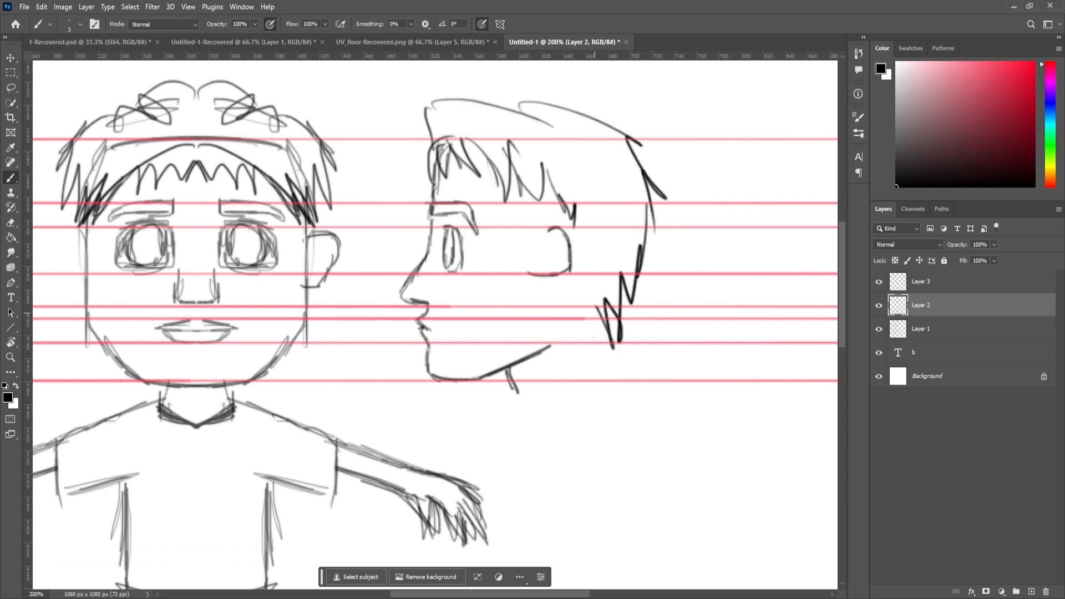
pyautogui.moveTo(597, 306); pyautogui.dragTo(592, 345)
# Draw the profile's jaw edge below the ear, the hair tips at the nape and the neck with its collar line
pyautogui.moveTo(566, 264); pyautogui.dragTo(572, 336)
pyautogui.moveTo(548, 332)
pyautogui.mouseDown()
pyautogui.moveTo(573, 334)
pyautogui.moveTo(614, 382)
pyautogui.mouseUp()
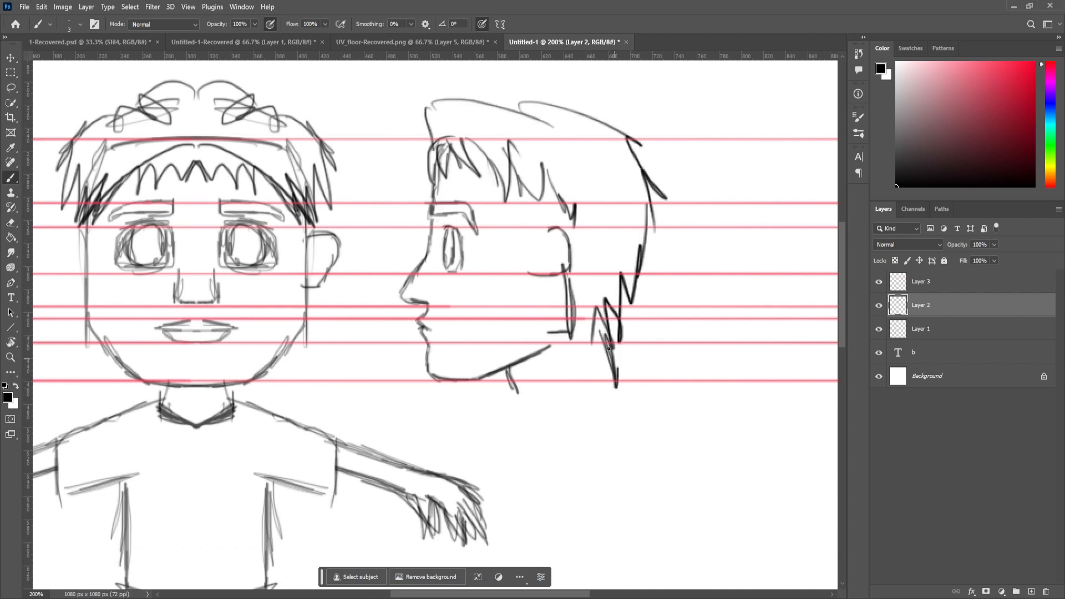
pyautogui.moveTo(606, 345); pyautogui.dragTo(616, 387)
pyautogui.moveTo(522, 354); pyautogui.dragTo(532, 390)
pyautogui.moveTo(587, 340); pyautogui.dragTo(586, 383)
pyautogui.moveTo(598, 364)
pyautogui.mouseDown()
pyautogui.moveTo(572, 385)
pyautogui.moveTo(520, 389)
pyautogui.mouseUp()
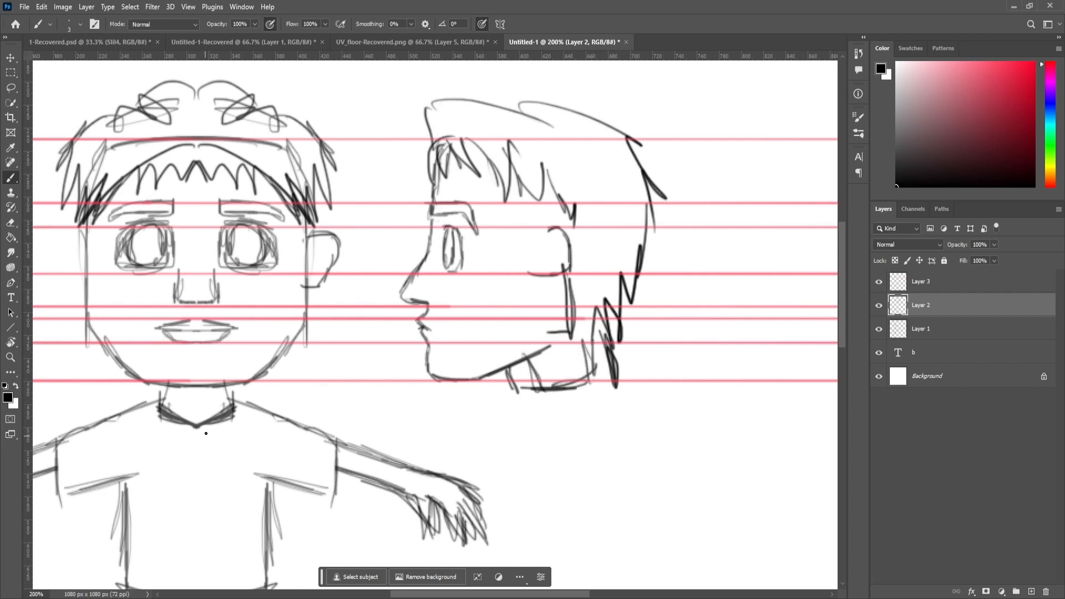
pyautogui.press('ctrl+KP_Subtract')
pyautogui.press('ctrl+KP_Subtract')
pyautogui.press('ctrl+KP_Subtract')
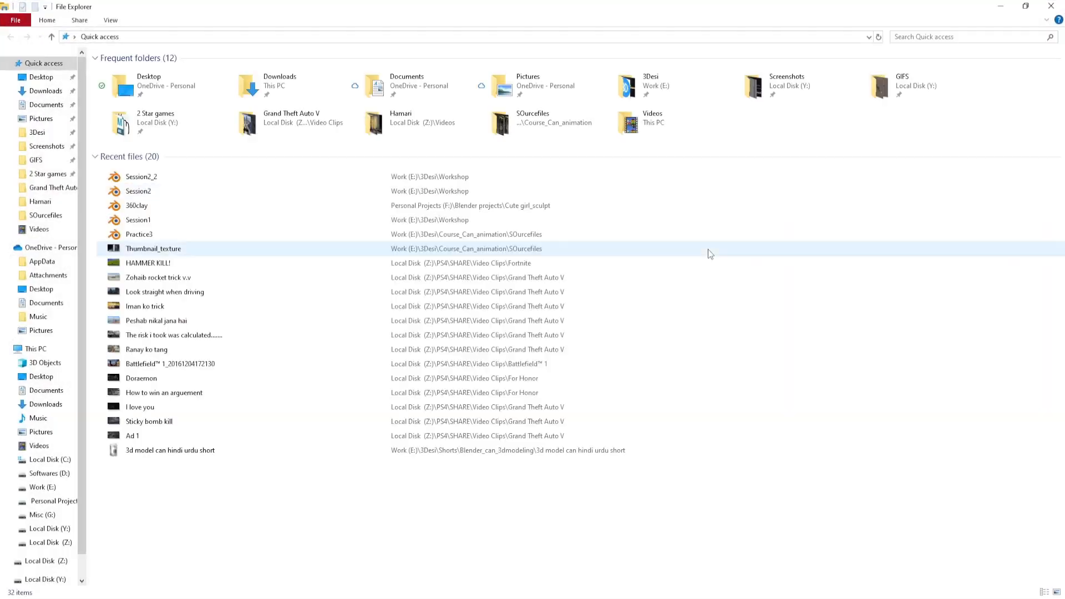
# View the reference image Character_course_sketch.jpg with its front and side character drawings over the canvas
pyautogui.moveTo(652, 10); pyautogui.dragTo(1064, 153)
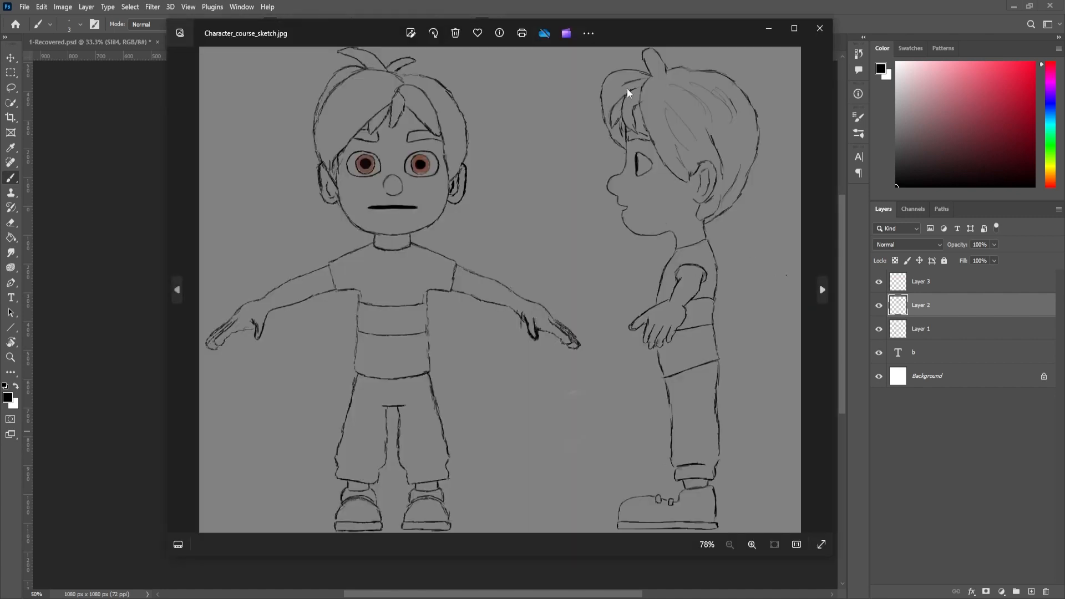
pyautogui.moveTo(661, 41); pyautogui.dragTo(599, 88)
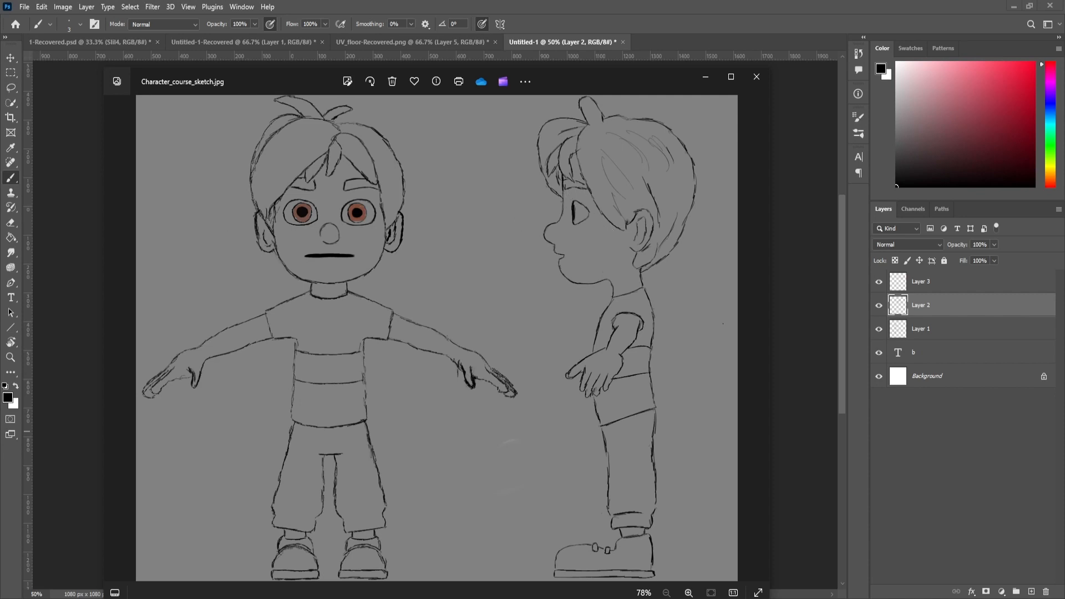
# Switch to Blender and compare the 3D character's face and body in the front and right side views
pyautogui.click(423, 528)
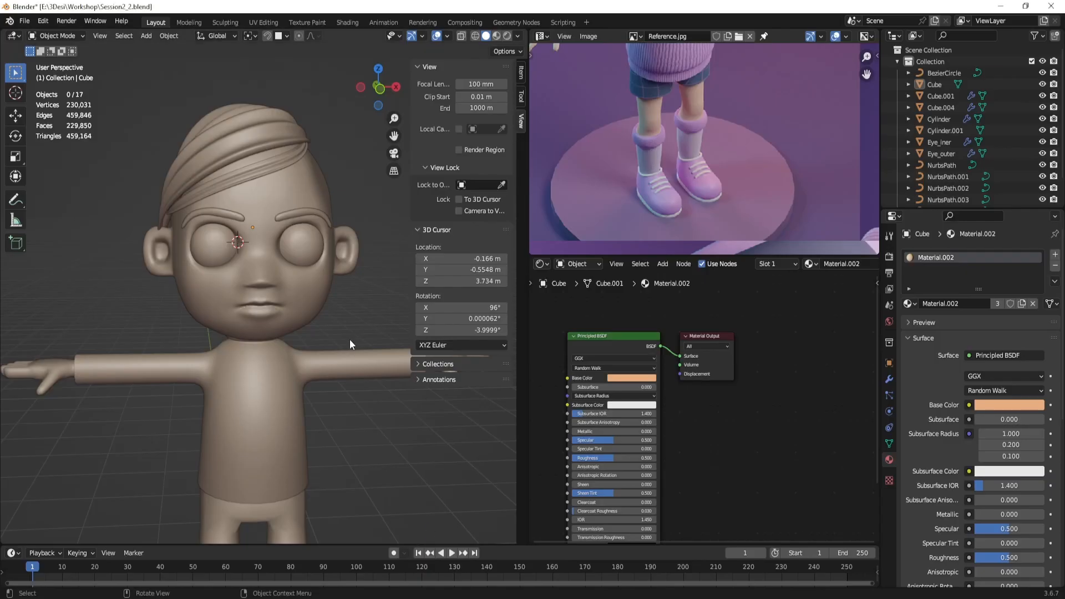
pyautogui.press('Up')
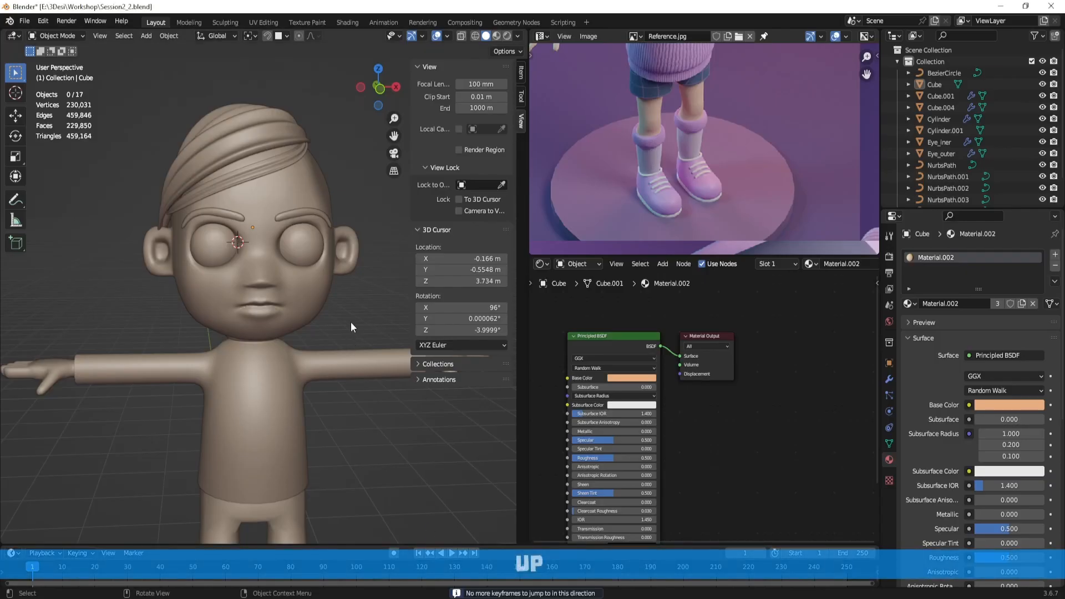
pyautogui.press('KP_1')
pyautogui.press('KP_3')
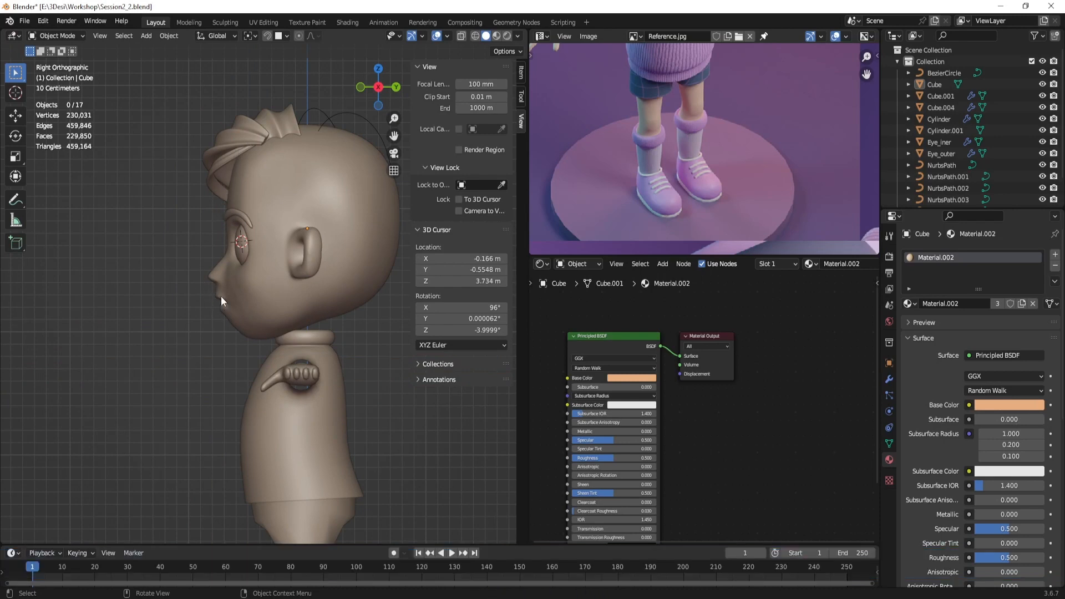
pyautogui.press('KP_1')
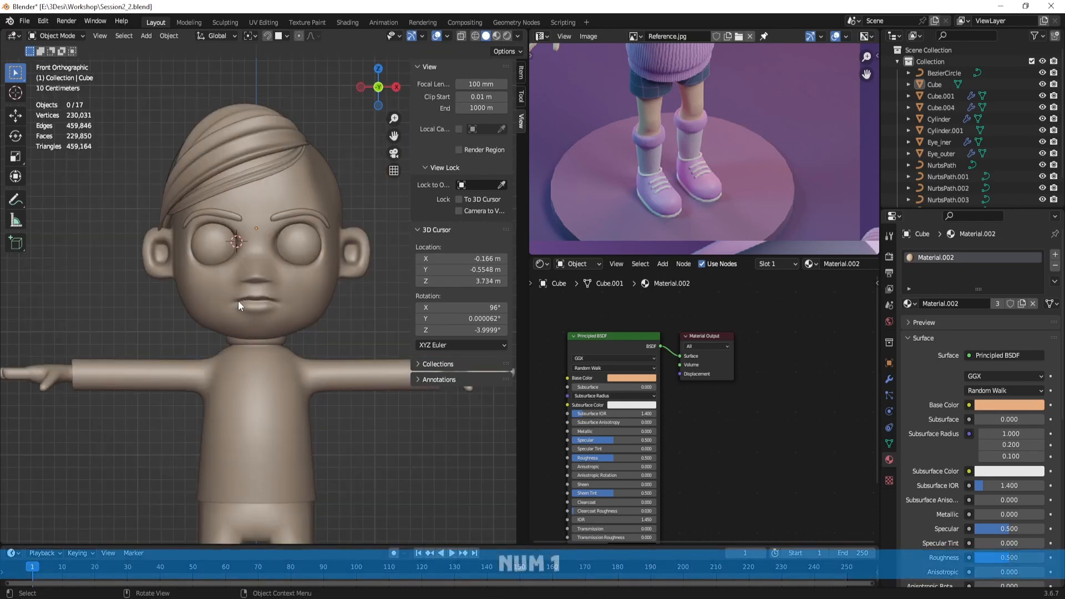
pyautogui.press('KP_3')
pyautogui.press('KP_1')
pyautogui.press('KP_3')
pyautogui.press('KP_1')
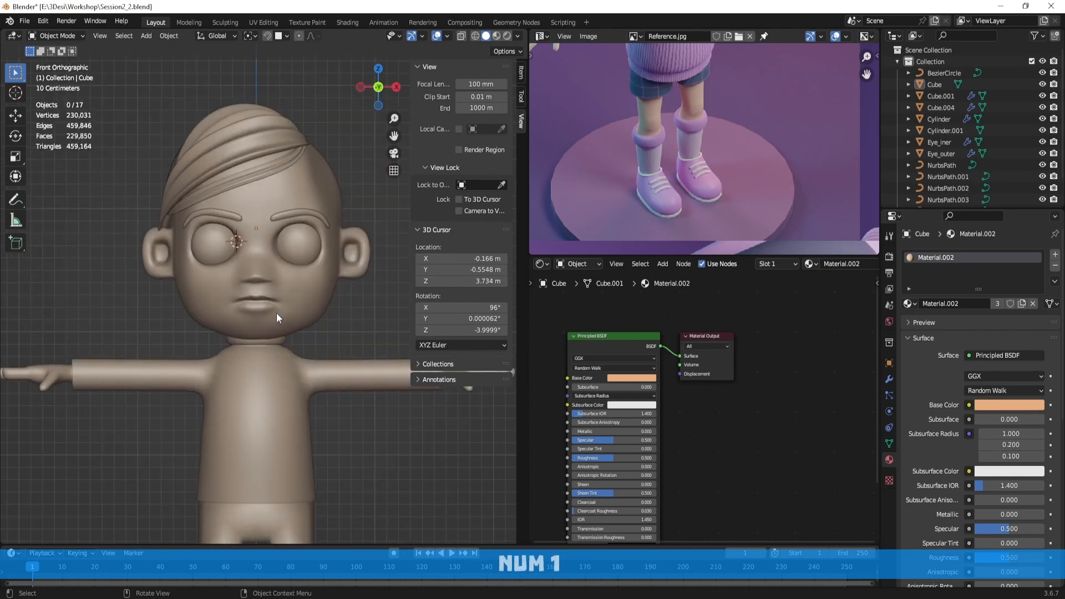
pyautogui.scroll(2, 340, 322)
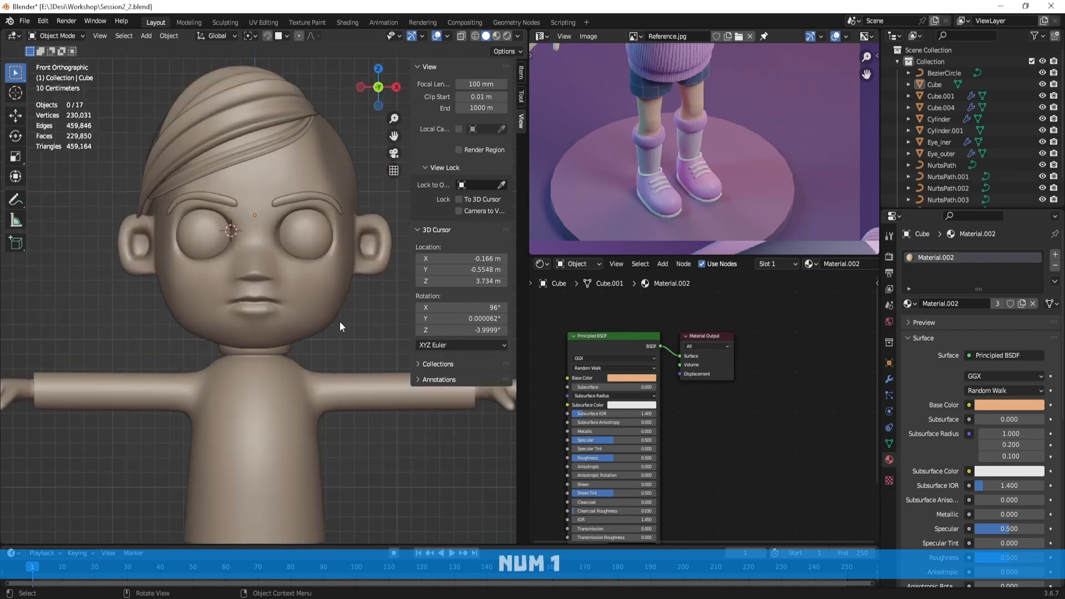
pyautogui.scroll(-5, 348, 306)
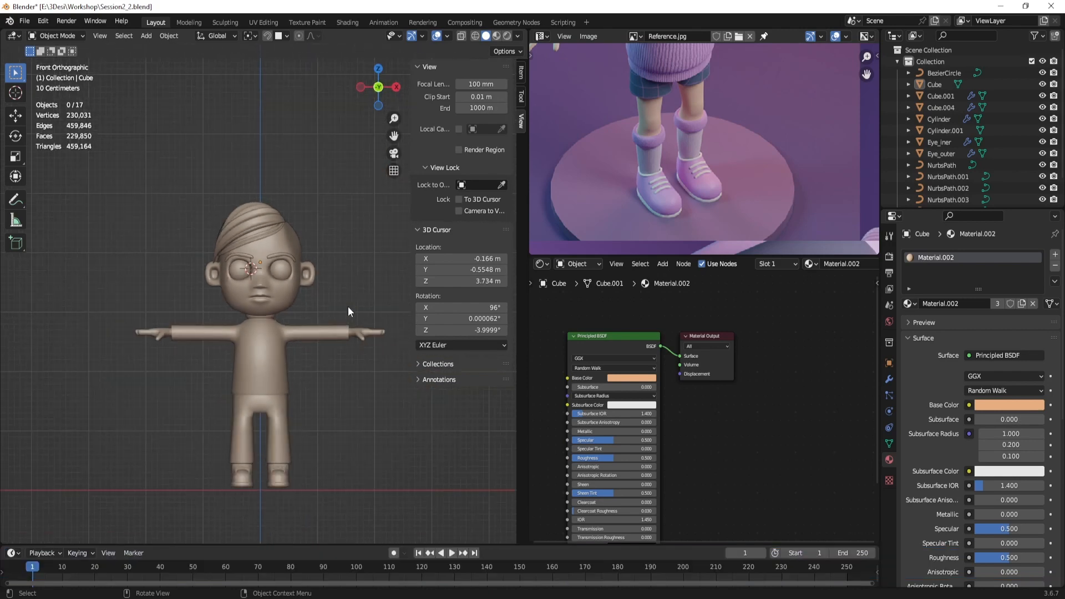
pyautogui.scroll(2, 341, 294)
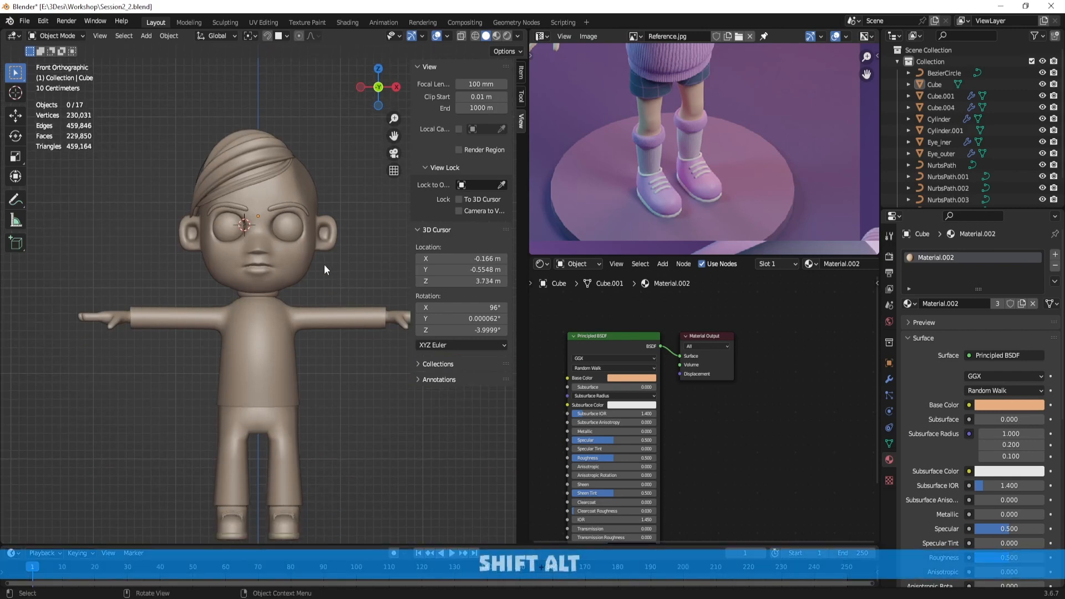
pyautogui.click(307, 258)
pyautogui.moveTo(307, 258)
pyautogui.mouseDown(button='middle')
pyautogui.moveTo(228, 275)
pyautogui.moveTo(308, 279)
pyautogui.mouseUp(button='middle')
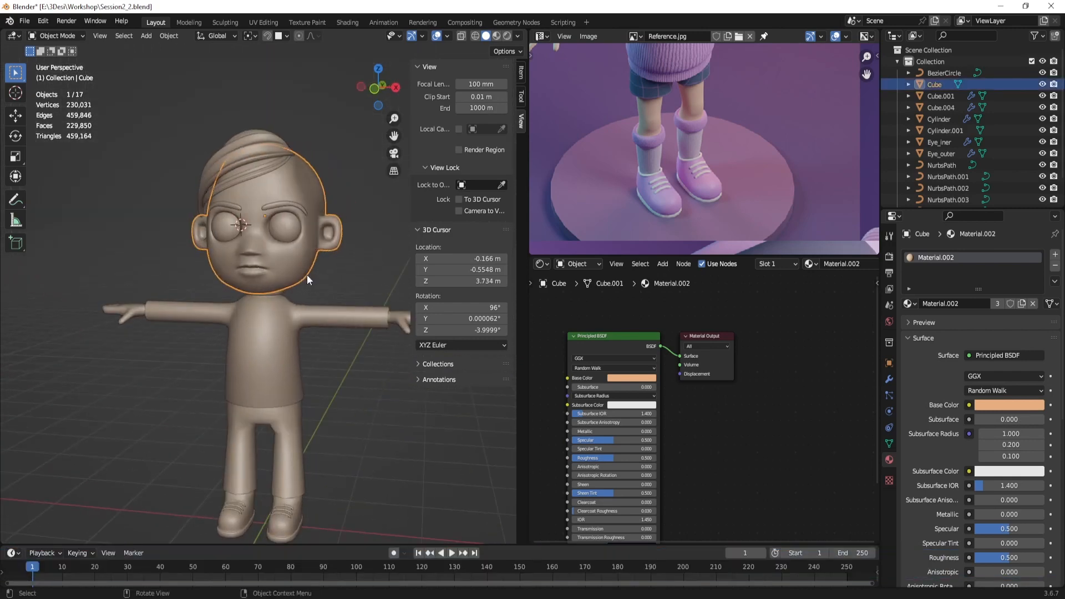
# Undo a long run of earlier edits on the character model, back to sculpting the head
pyautogui.hotkey('ctrl', 'z')
pyautogui.hotkey('ctrl', 'z')
pyautogui.hotkey('ctrl', 'z')
pyautogui.hotkey('ctrl', 'z')
pyautogui.hotkey('ctrl', 'z')
pyautogui.hotkey('ctrl', 'z')
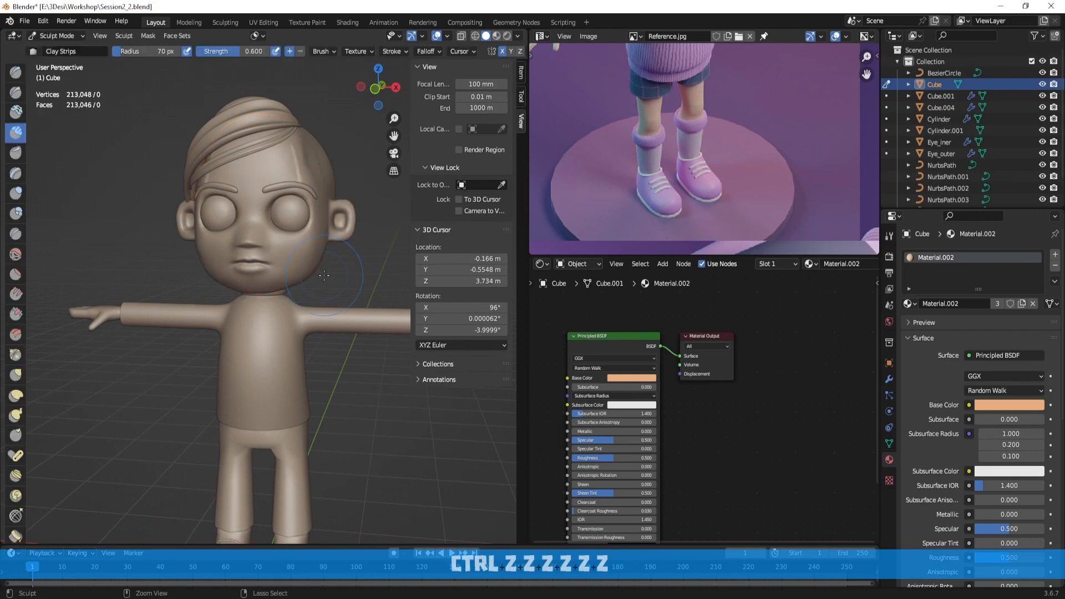
pyautogui.hotkey('ctrl', 'z')
pyautogui.hotkey('ctrl', 'z')
pyautogui.hotkey('ctrl', 'z')
pyautogui.hotkey('ctrl', 'z')
pyautogui.hotkey('ctrl', 'z')
pyautogui.hotkey('ctrl', 'z')
pyautogui.hotkey('ctrl', 'z')
pyautogui.hotkey('ctrl', 'z')
pyautogui.hotkey('ctrl', 'z')
pyautogui.hotkey('ctrl', 'z')
pyautogui.hotkey('ctrl', 'z')
pyautogui.hotkey('ctrl', 'z')
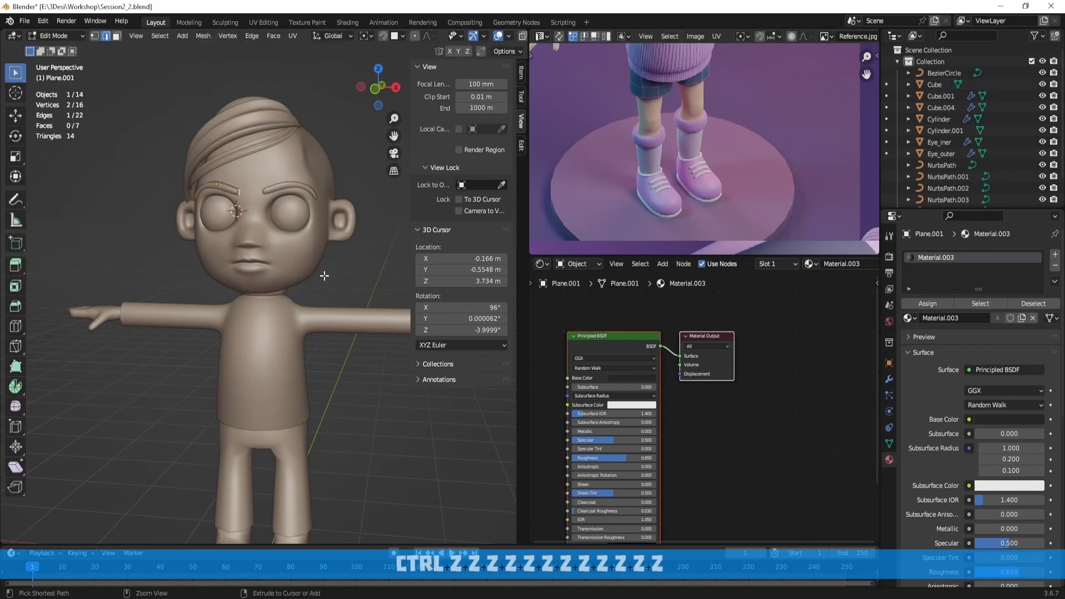
pyautogui.hotkey('ctrl', 'z')
pyautogui.hotkey('ctrl', 'z')
pyautogui.hotkey('ctrl', 'z')
pyautogui.hotkey('ctrl', 'z')
pyautogui.hotkey('ctrl', 'z')
pyautogui.hotkey('ctrl', 'z')
pyautogui.hotkey('ctrl', 'z')
pyautogui.hotkey('ctrl', 'z')
pyautogui.hotkey('ctrl', 'z')
pyautogui.hotkey('ctrl', 'z')
pyautogui.hotkey('ctrl', 'z')
pyautogui.hotkey('ctrl', 'z')
pyautogui.hotkey('ctrl', 'z')
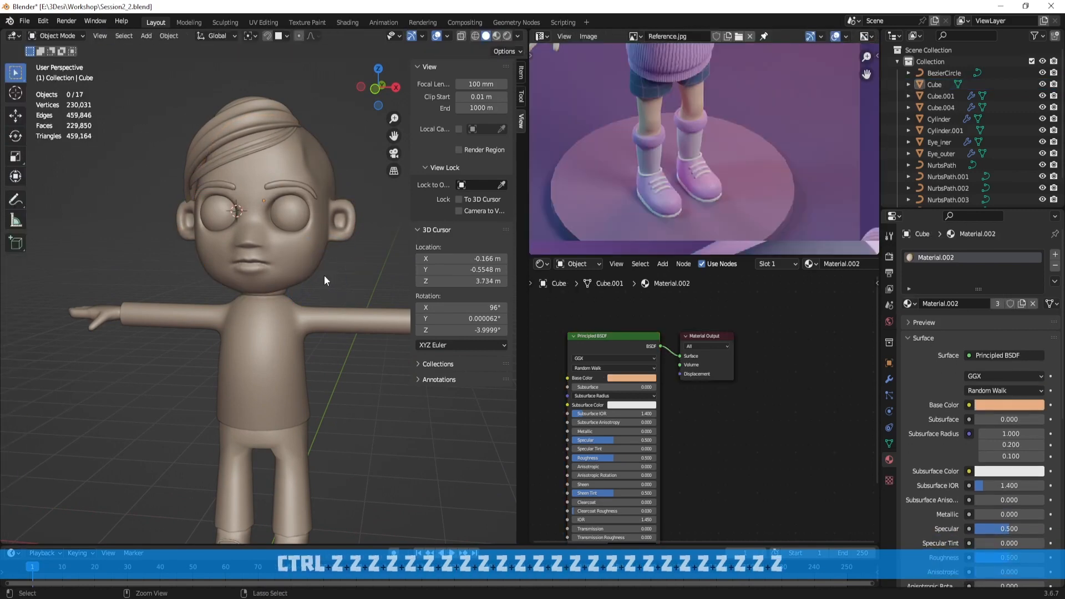
pyautogui.hotkey('ctrl', 'z')
pyautogui.hotkey('ctrl', 'z')
pyautogui.hotkey('ctrl', 'z')
pyautogui.hotkey('ctrl', 'z')
pyautogui.hotkey('ctrl', 'z')
pyautogui.hotkey('ctrl', 'z')
pyautogui.hotkey('ctrl', 'z')
pyautogui.hotkey('ctrl', 'z')
pyautogui.hotkey('ctrl', 'z')
pyautogui.hotkey('ctrl', 'z')
pyautogui.hotkey('ctrl', 'z')
pyautogui.hotkey('ctrl', 'z')
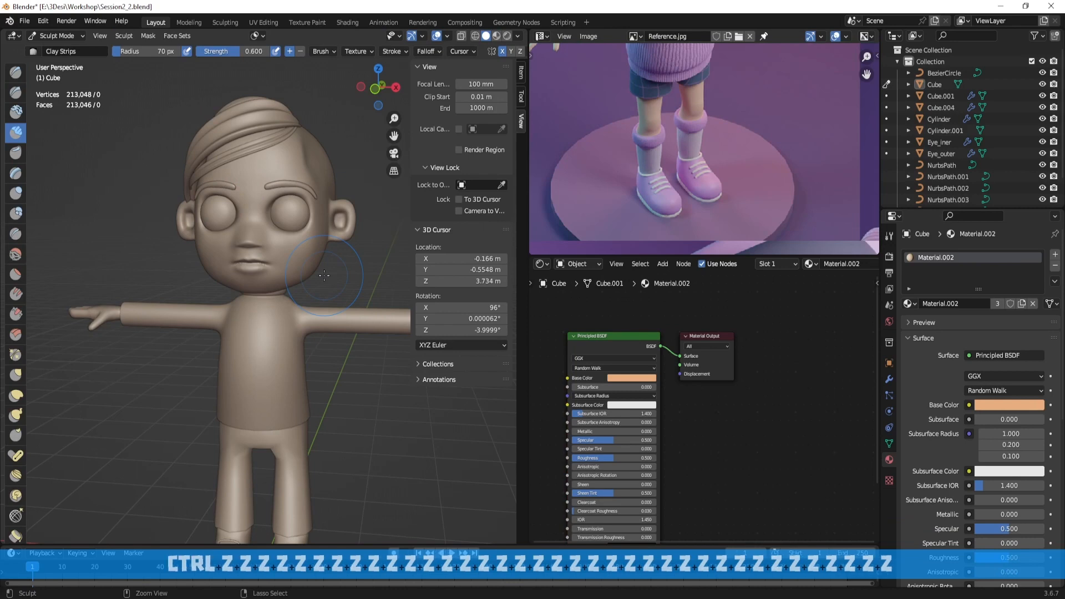
pyautogui.hotkey('ctrl', 'z')
pyautogui.hotkey('ctrl', 'z')
pyautogui.hotkey('ctrl', 'z')
pyautogui.hotkey('ctrl', 'z')
pyautogui.hotkey('ctrl', 'z')
pyautogui.moveTo(323, 274); pyautogui.dragTo(315, 274, button='middle')
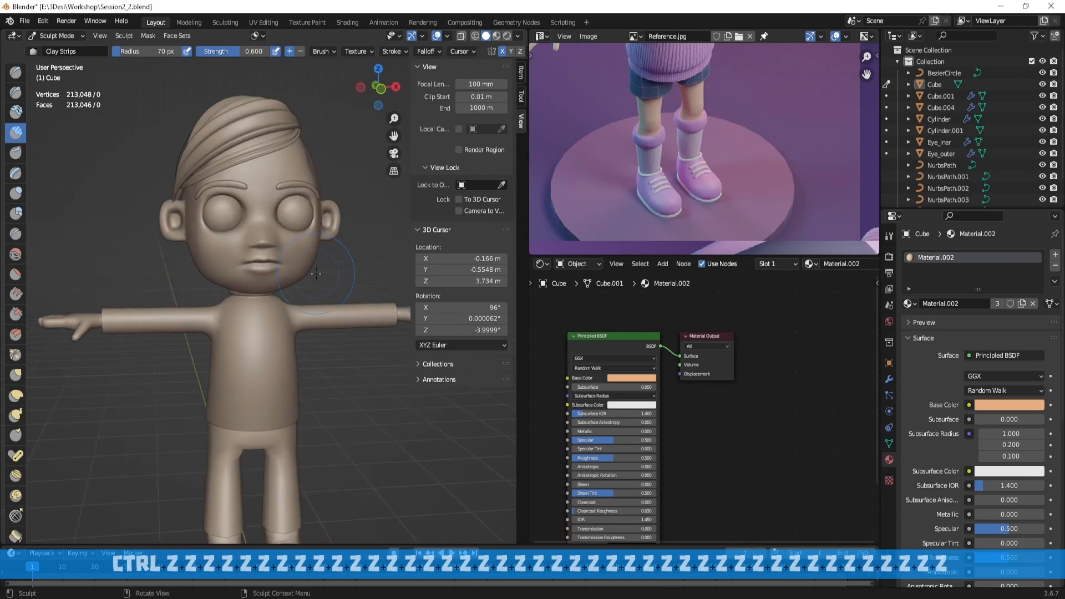
# Open Session2.blend from the Workshop folder without saving the current changes, and view the uncoloured character
pyautogui.scroll(5, 316, 274)
pyautogui.click(25, 21)
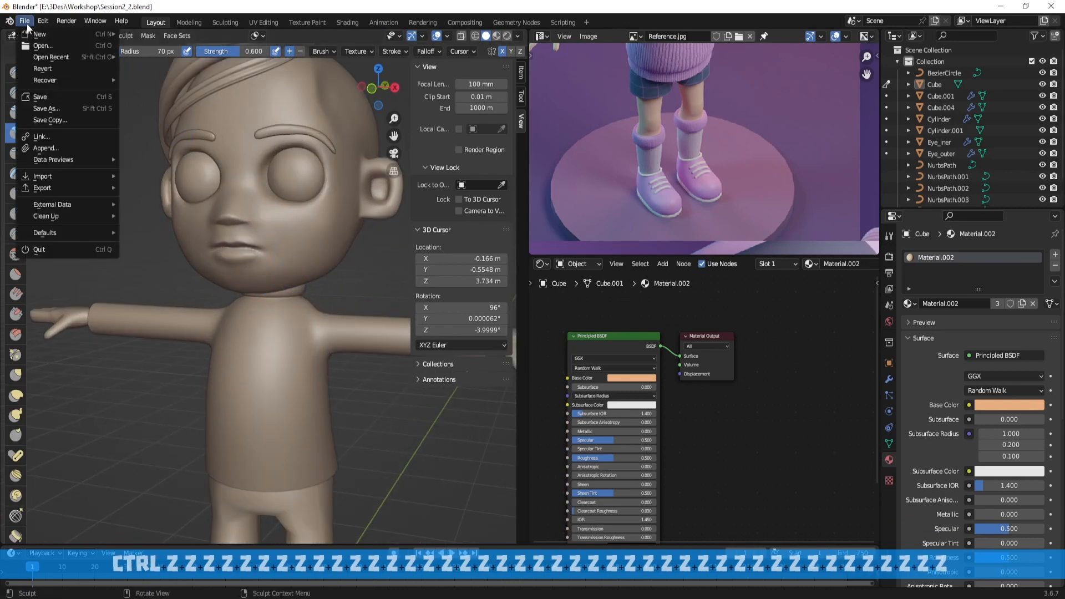
pyautogui.hotkey('ctrl', 'q')
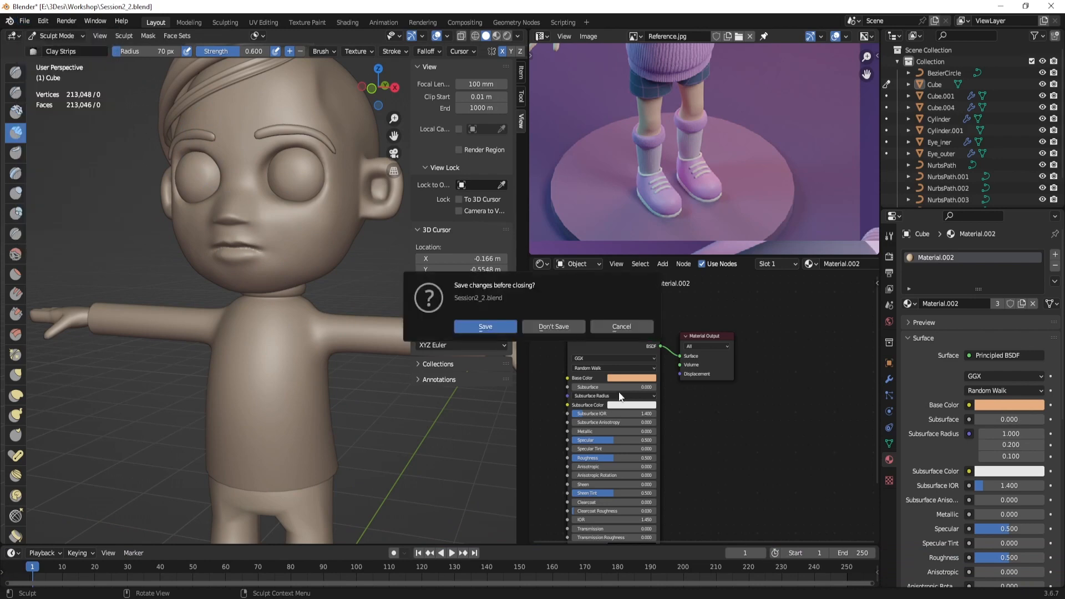
pyautogui.click(565, 328)
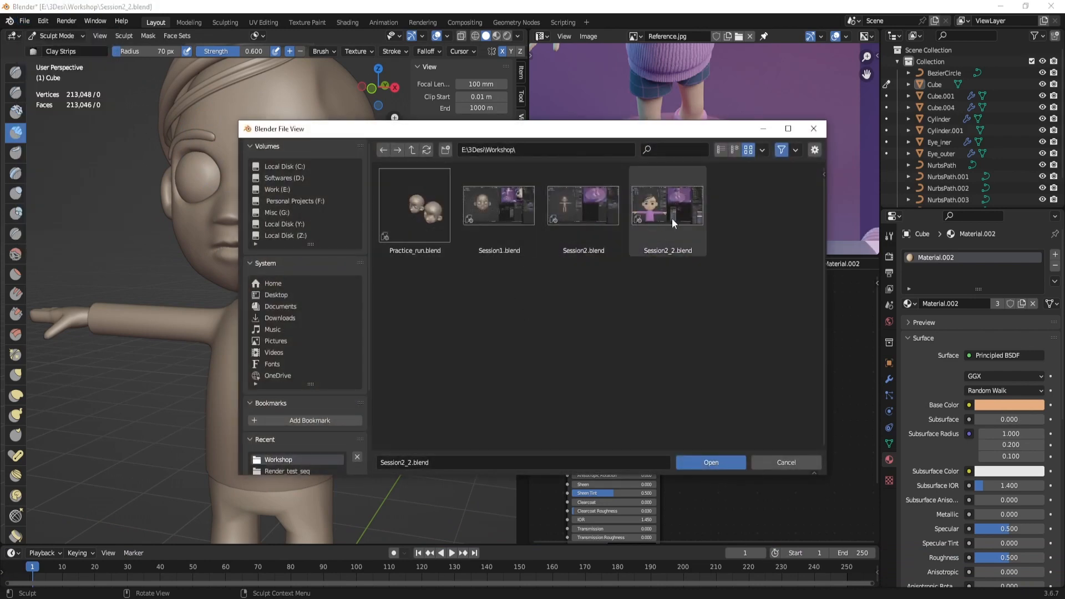
pyautogui.doubleClick(594, 212)
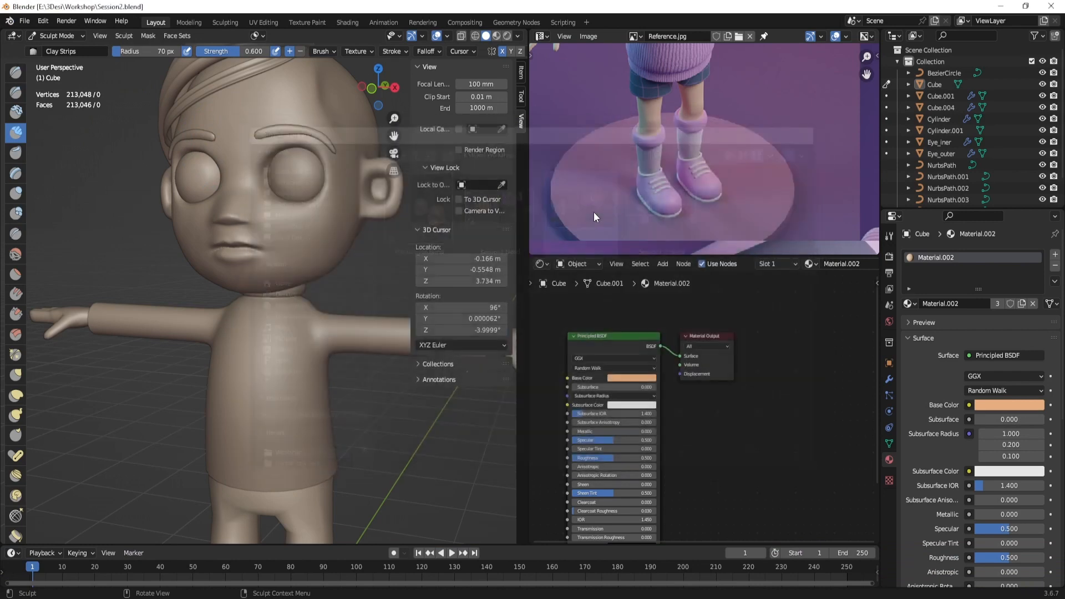
pyautogui.scroll(4, 359, 287)
pyautogui.moveTo(317, 302)
pyautogui.keyDown('alt'); pyautogui.mouseDown()
pyautogui.moveTo(360, 287)
pyautogui.moveTo(327, 288)
pyautogui.moveTo(327, 301)
pyautogui.mouseUp(); pyautogui.keyUp('alt')
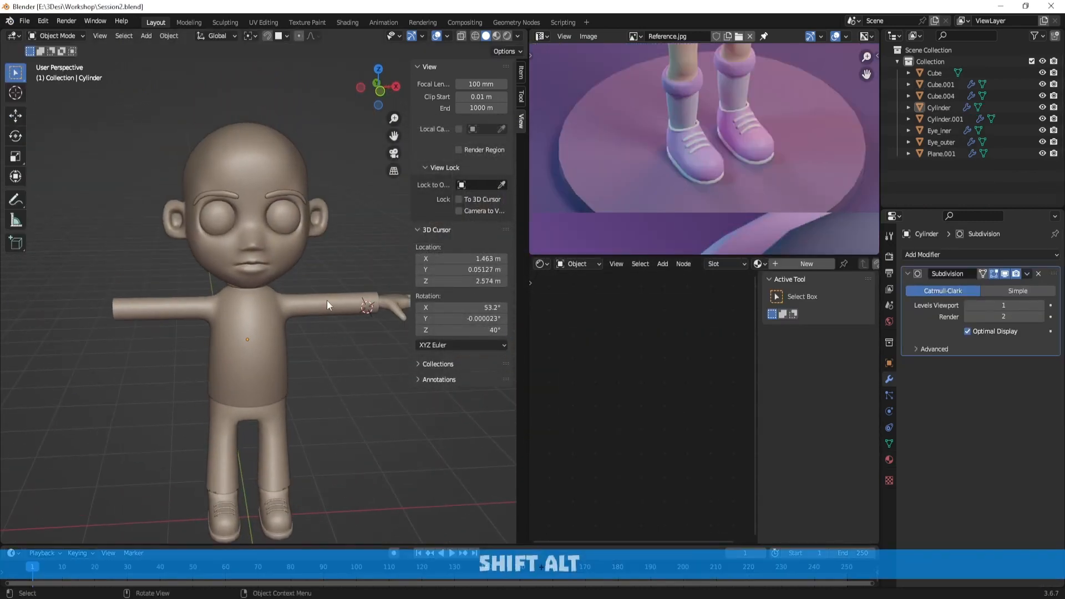
# Open Session2_2.blend from the Workshop folder
pyautogui.click(24, 22)
pyautogui.click(54, 46)
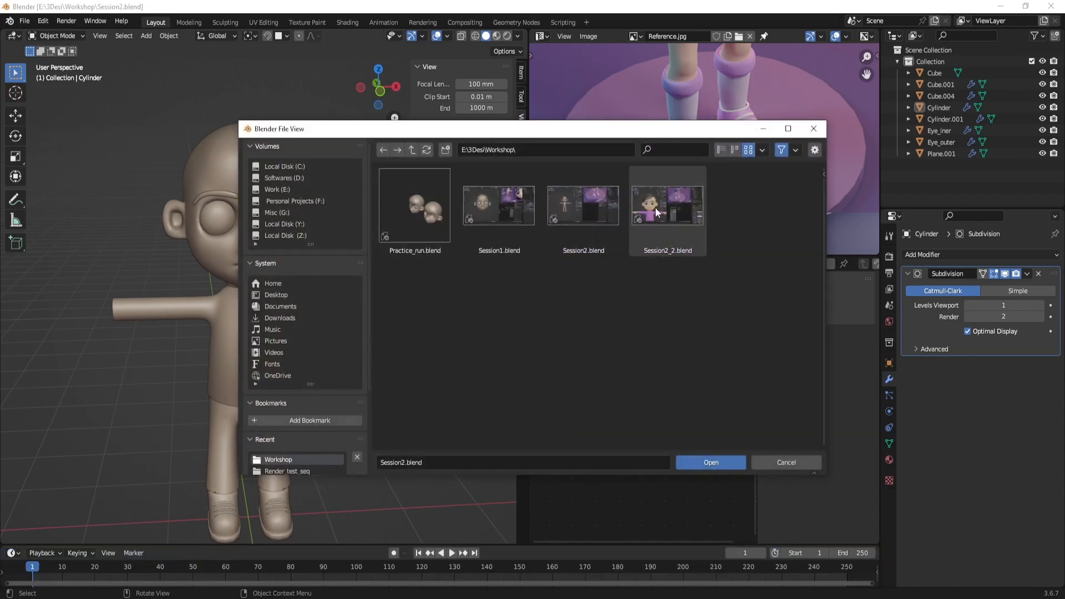
pyautogui.doubleClick(655, 207)
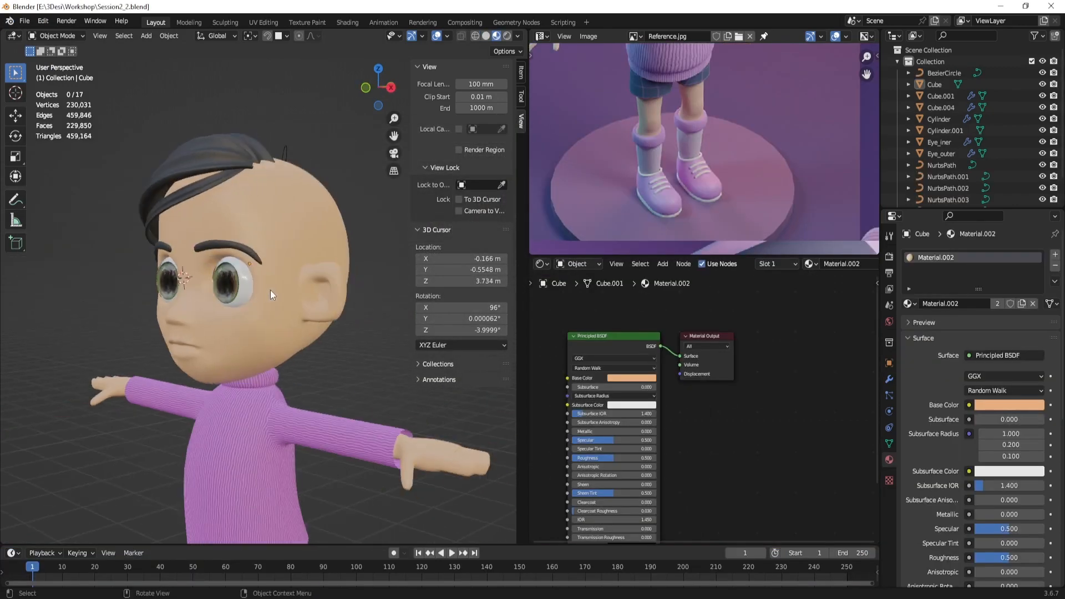
# Examine the coloured character's whole body, face and hair from the front and at an angle
pyautogui.moveTo(271, 289); pyautogui.dragTo(338, 174, button='middle')
pyautogui.click(337, 208)
pyautogui.click(338, 174)
pyautogui.scroll(-3, 276, 255)
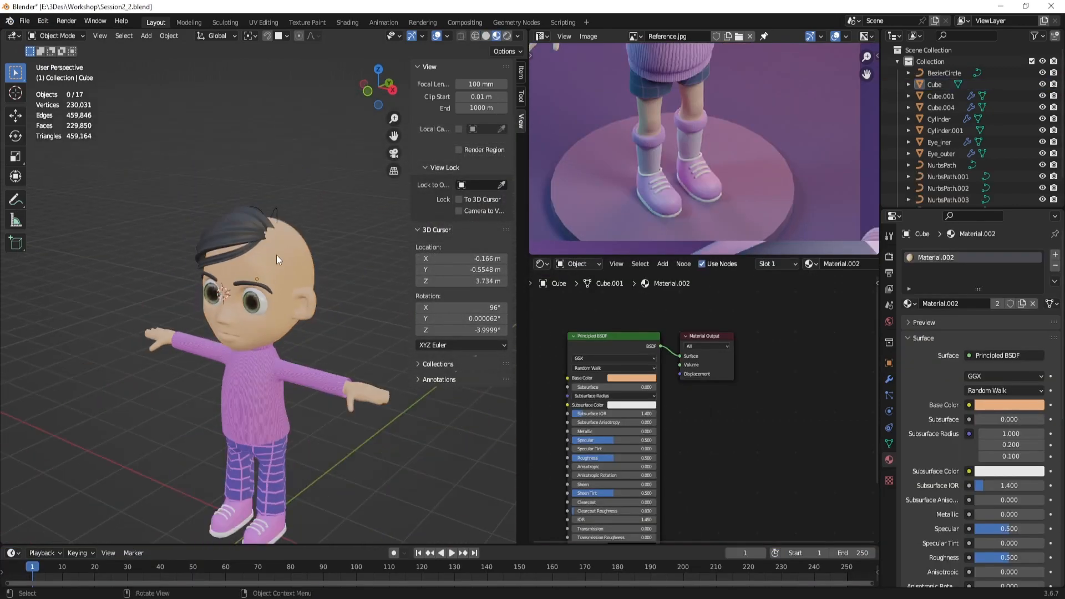
pyautogui.moveTo(276, 254); pyautogui.dragTo(303, 266, button='middle')
pyautogui.scroll(-2, 321, 338)
pyautogui.keyDown('shift'); pyautogui.moveTo(321, 338); pyautogui.dragTo(319, 279, button='middle'); pyautogui.keyUp('shift')
pyautogui.scroll(2, 300, 294)
pyautogui.moveTo(353, 341); pyautogui.dragTo(332, 332, button='middle')
pyautogui.scroll(4, 288, 332)
pyautogui.scroll(-1, 308, 283)
pyautogui.scroll(-5, 332, 333)
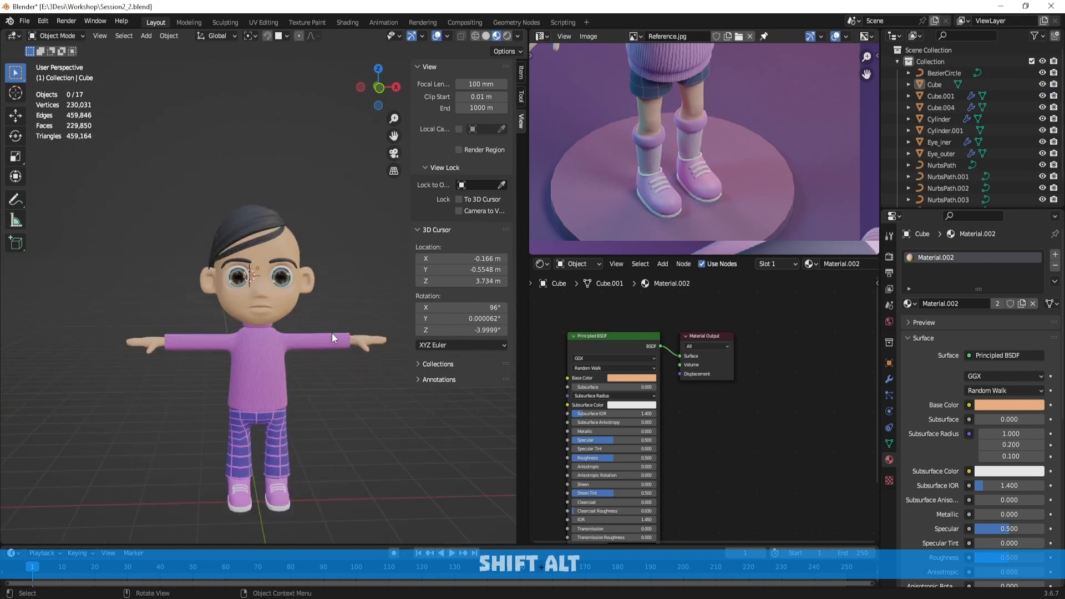
pyautogui.scroll(3, 331, 333)
pyautogui.scroll(1, 332, 338)
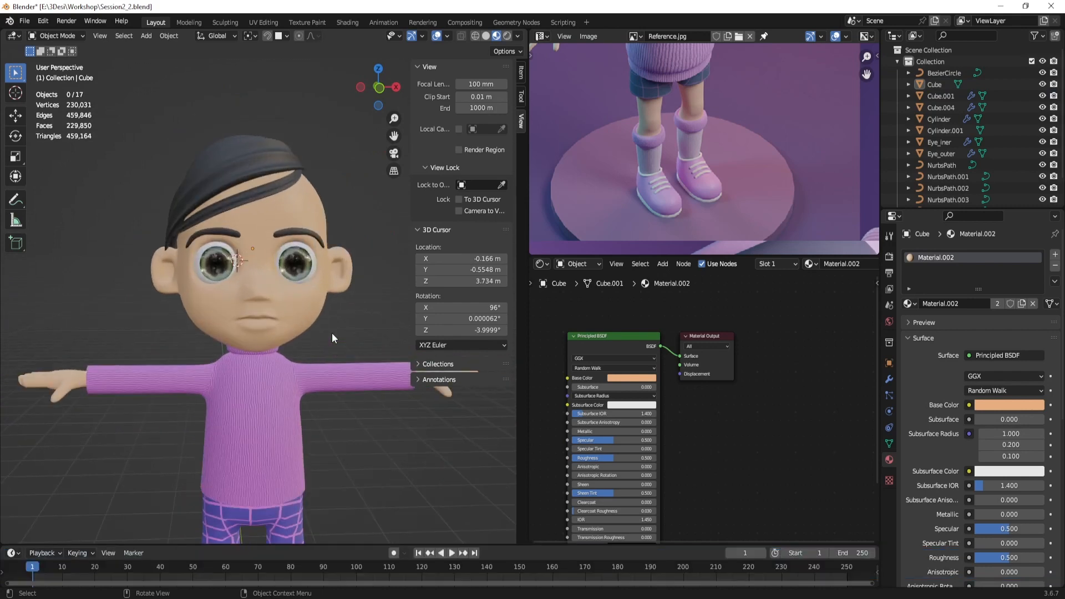
pyautogui.moveTo(332, 337); pyautogui.dragTo(298, 338, button='middle')
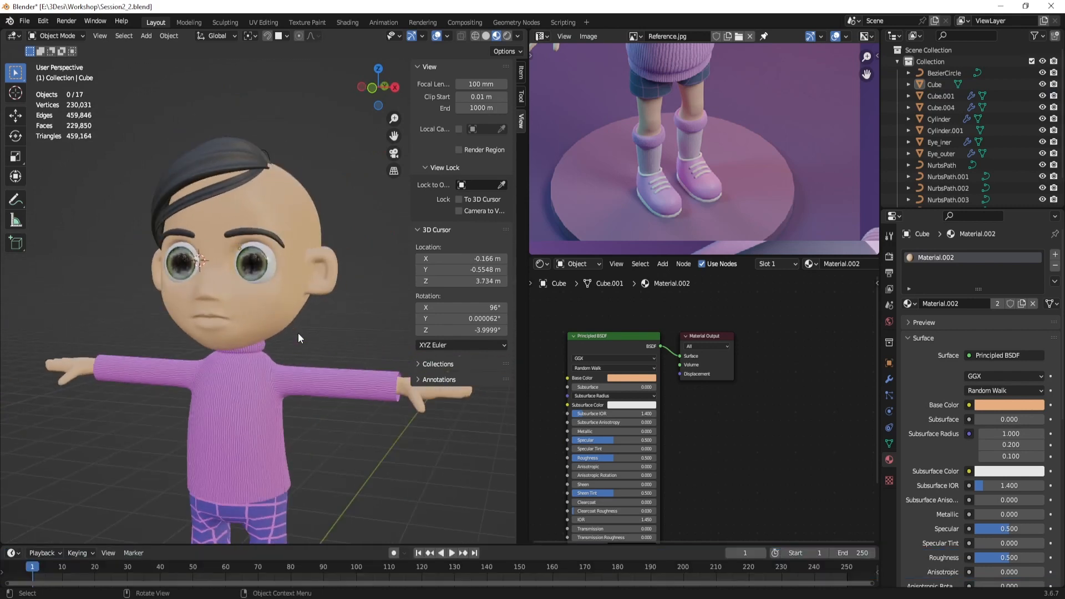
# Examine the head and the sweater as separate objects from the front and at an angle
pyautogui.click(256, 308)
pyautogui.moveTo(257, 308); pyautogui.dragTo(309, 315, button='middle')
pyautogui.keyDown('shift'); pyautogui.moveTo(314, 425); pyautogui.dragTo(314, 289, button='middle'); pyautogui.keyUp('shift')
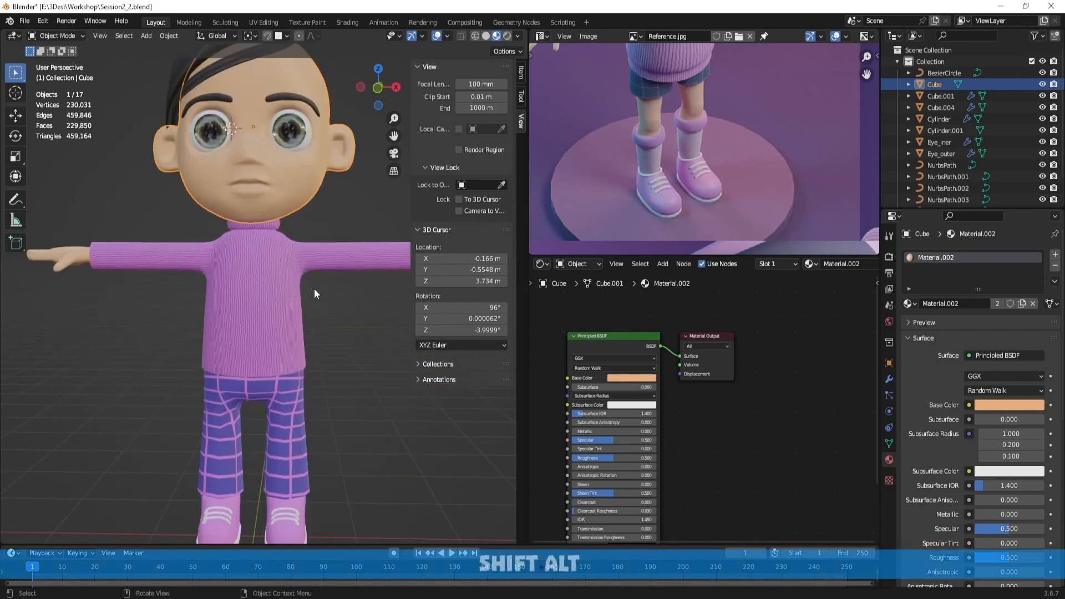
pyautogui.scroll(2, 257, 265)
pyautogui.click(256, 264)
pyautogui.scroll(2, 337, 287)
pyautogui.scroll(-4, 308, 242)
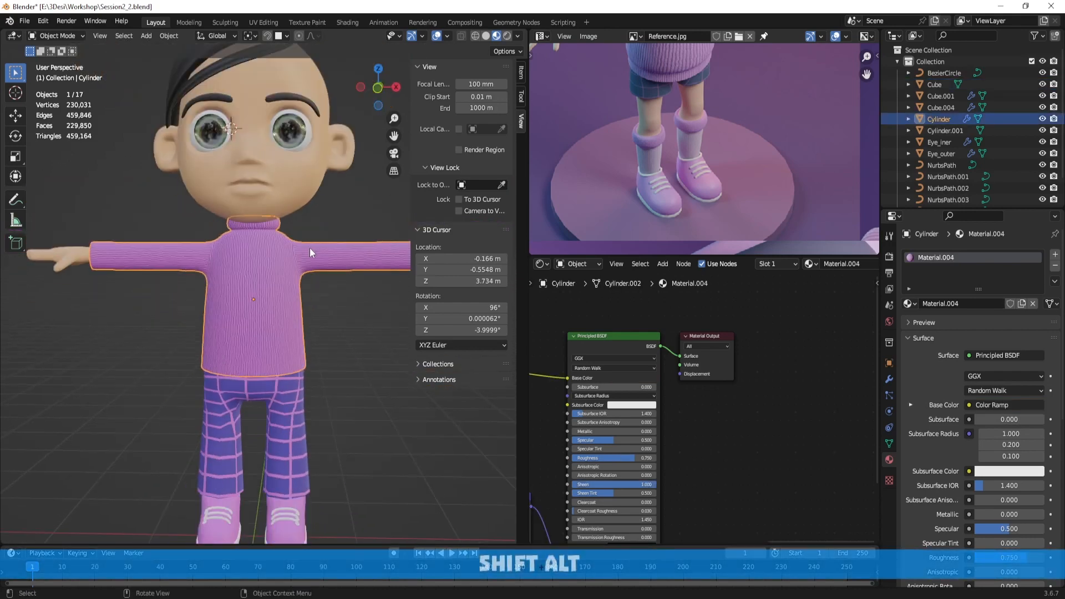
pyautogui.moveTo(310, 248); pyautogui.dragTo(295, 301, button='middle')
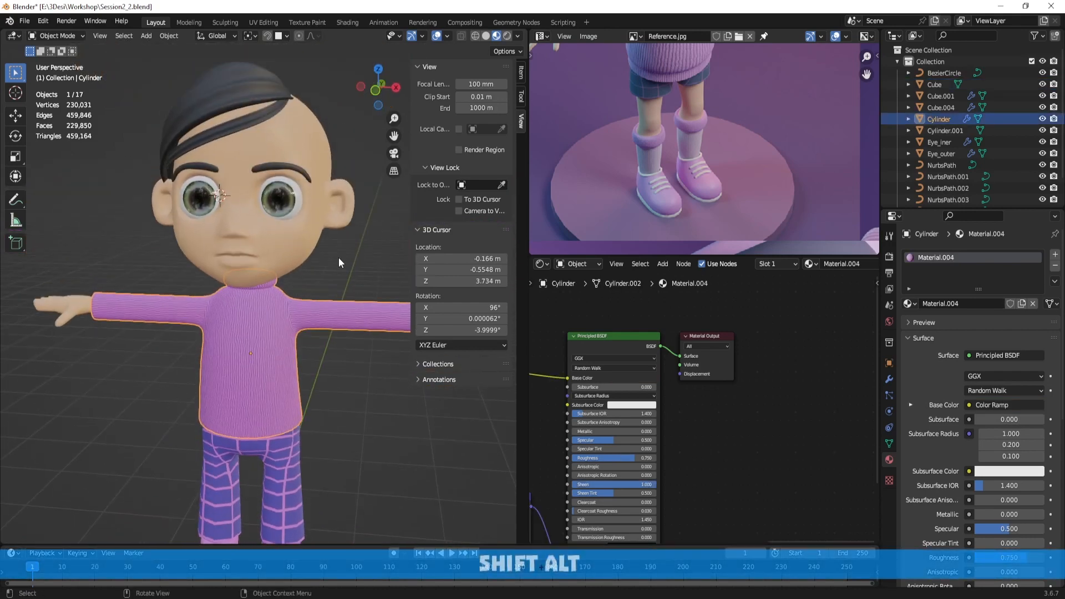
pyautogui.scroll(-3, 339, 259)
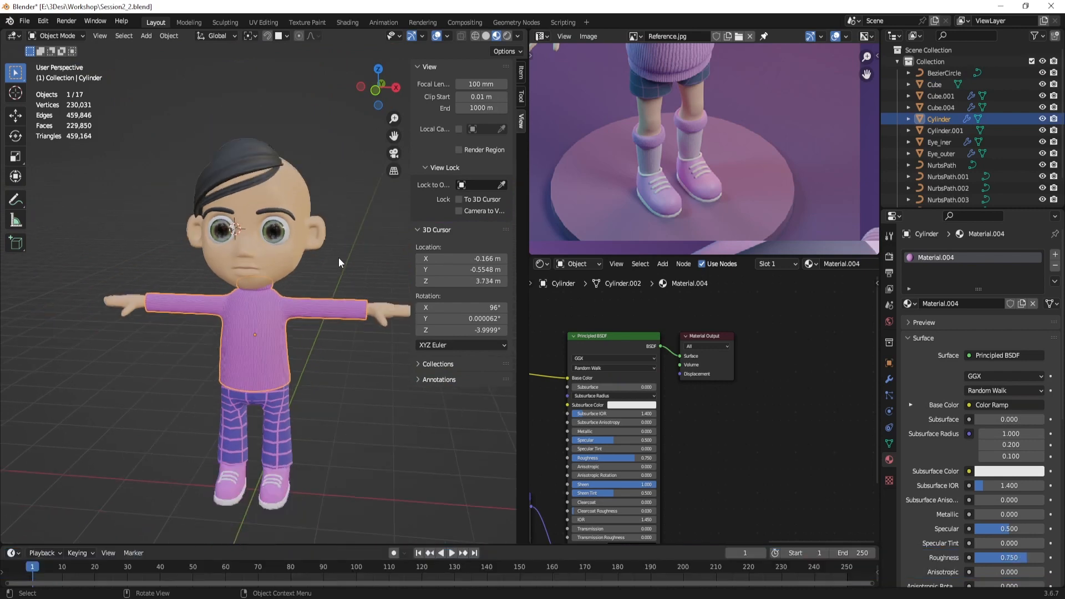
pyautogui.moveTo(339, 258); pyautogui.dragTo(311, 315, button='middle')
pyautogui.click(349, 342)
pyautogui.scroll(6, 349, 341)
pyautogui.scroll(-4, 327, 315)
pyautogui.scroll(2, 311, 317)
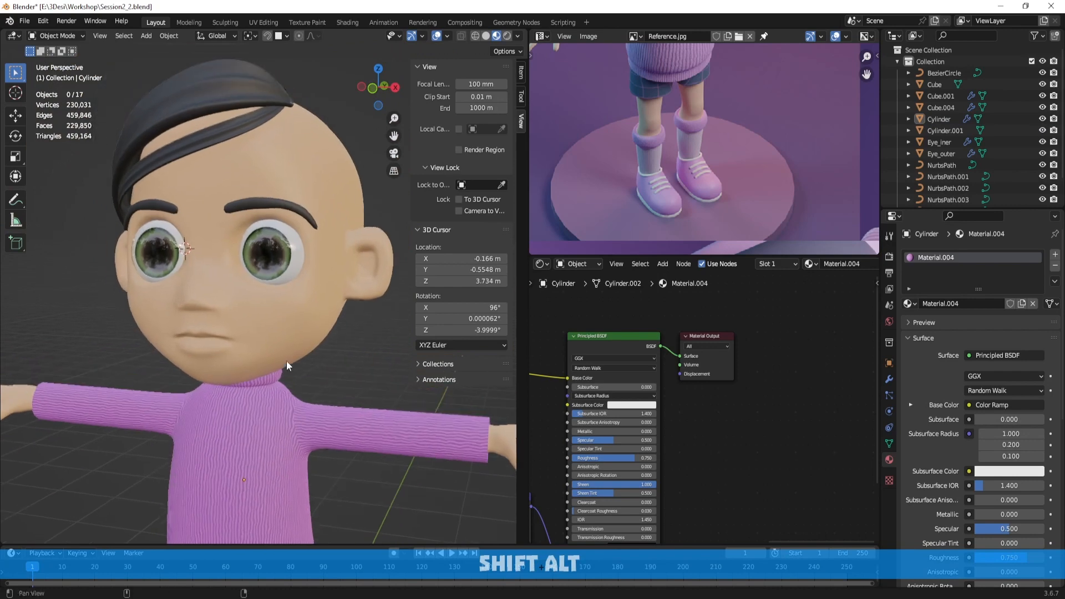
# Switch the head to Sculpt Mode and set the Crease brush to a 37 px radius
pyautogui.click(223, 208)
pyautogui.hotkey('ctrl', 'Tab')
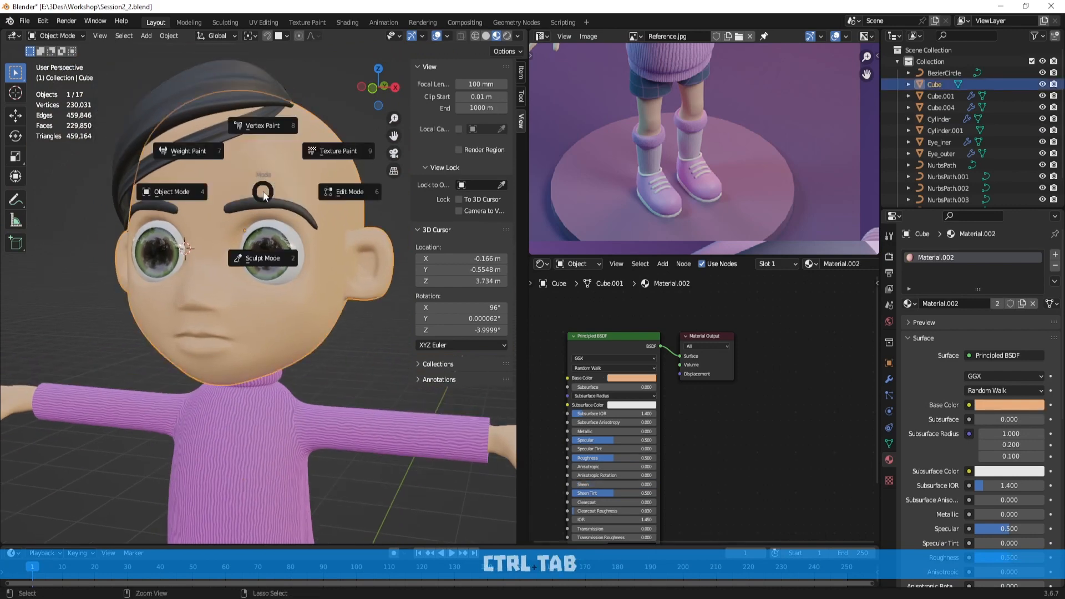
pyautogui.click(267, 248)
pyautogui.scroll(1, 266, 249)
pyautogui.click(16, 234)
pyautogui.press('f')
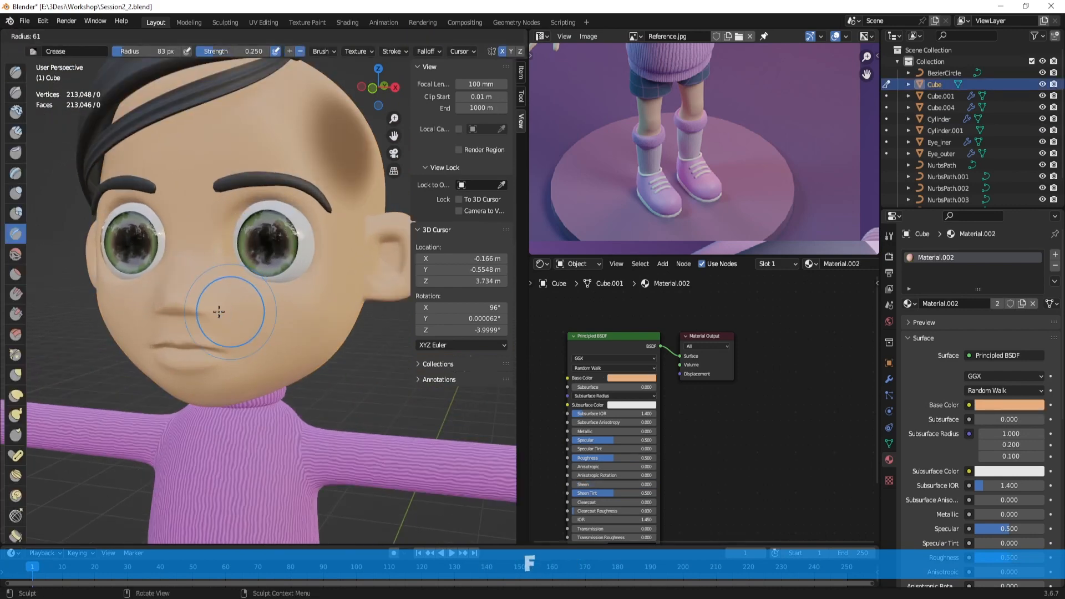
pyautogui.click(207, 311)
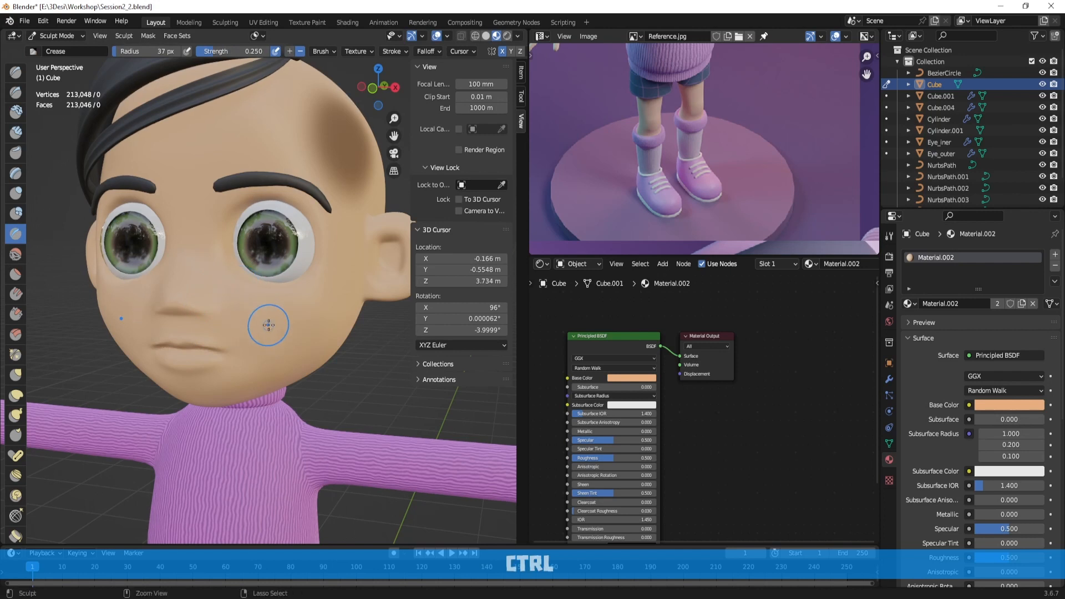
pyautogui.hotkey('ctrl', 'z')
pyautogui.hotkey('ctrl', 'Tab')
pyautogui.click(208, 315)
pyautogui.hotkey('ctrl', 'Tab')
pyautogui.click(259, 375)
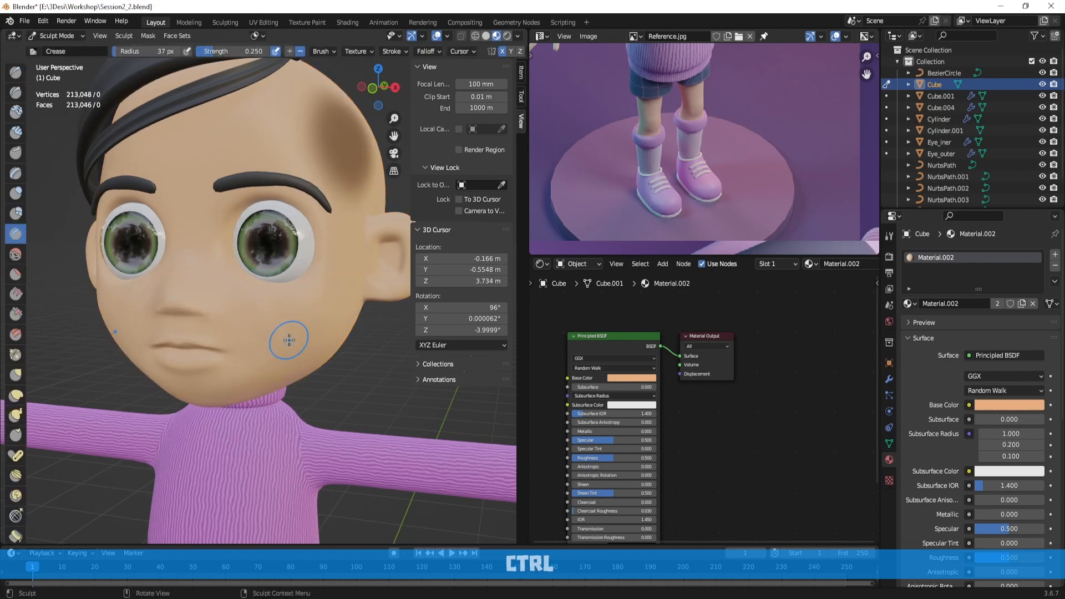
pyautogui.press('super+m')
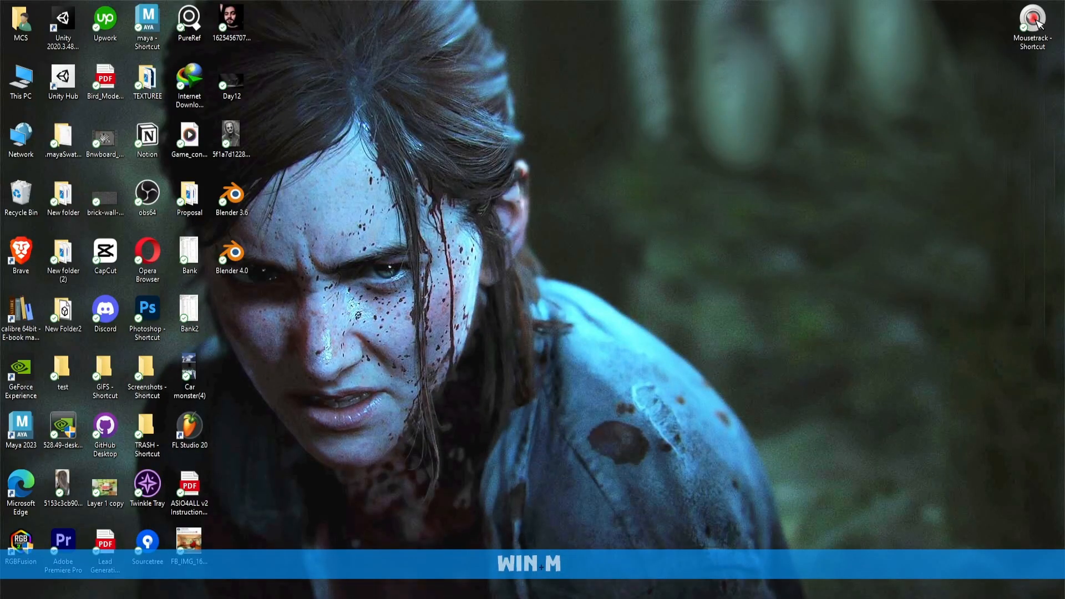
pyautogui.click(418, 561)
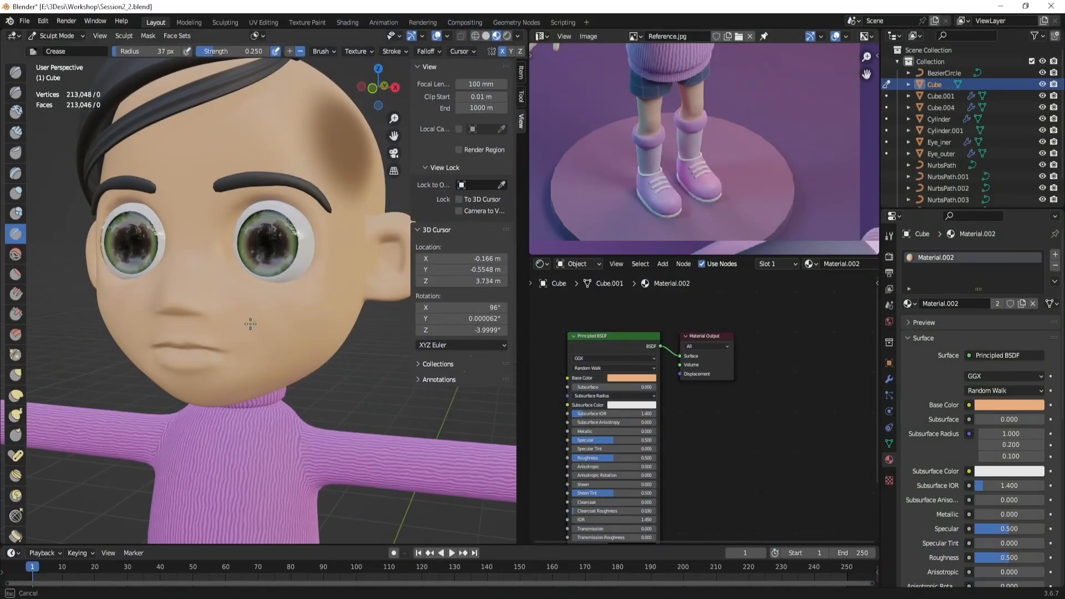
# Turn off X-axis mirroring for sculpting and try a Crease stroke on the character's left cheek
pyautogui.press('alt')
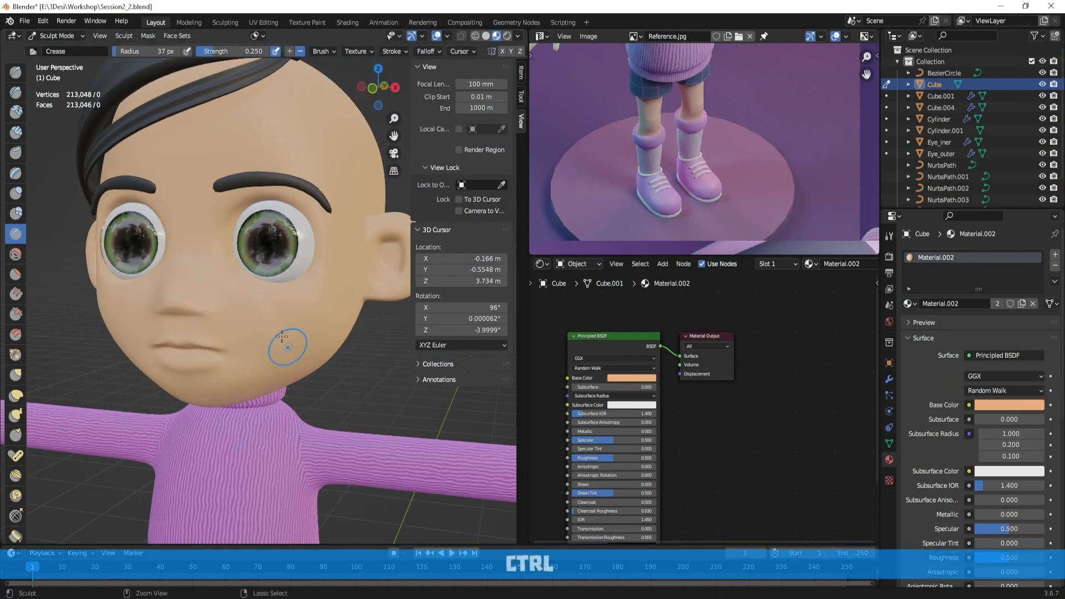
pyautogui.moveTo(282, 340); pyautogui.dragTo(351, 279, button='middle')
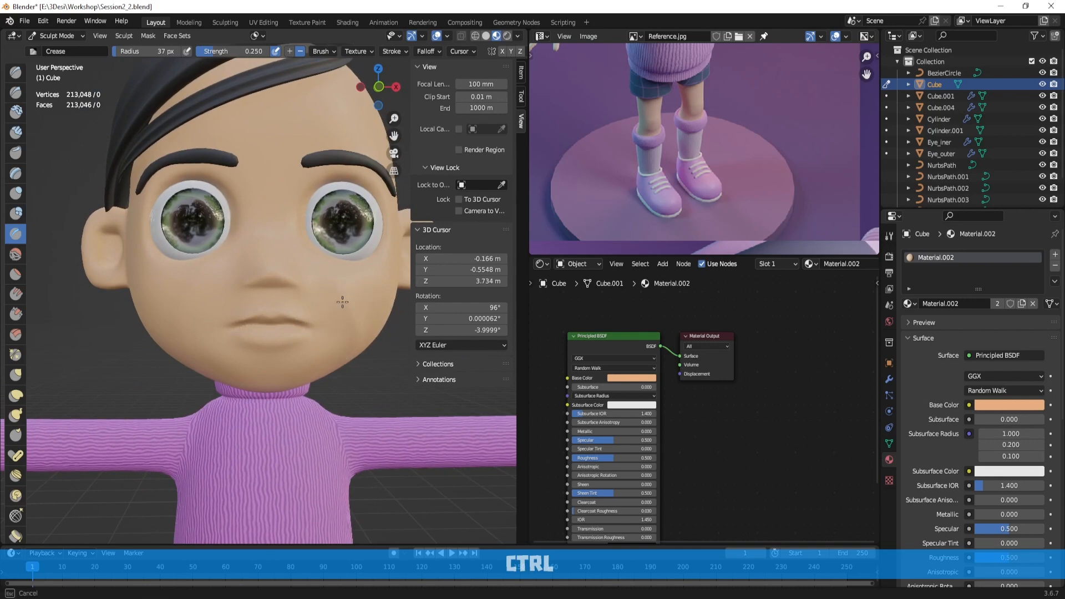
pyautogui.hotkey('ctrl', 'z')
# Sculpt a scar with short cross strokes on the character's left cheek using the Draw Sharp brush
pyautogui.click(15, 92)
pyautogui.moveTo(260, 247); pyautogui.dragTo(206, 252, button='middle')
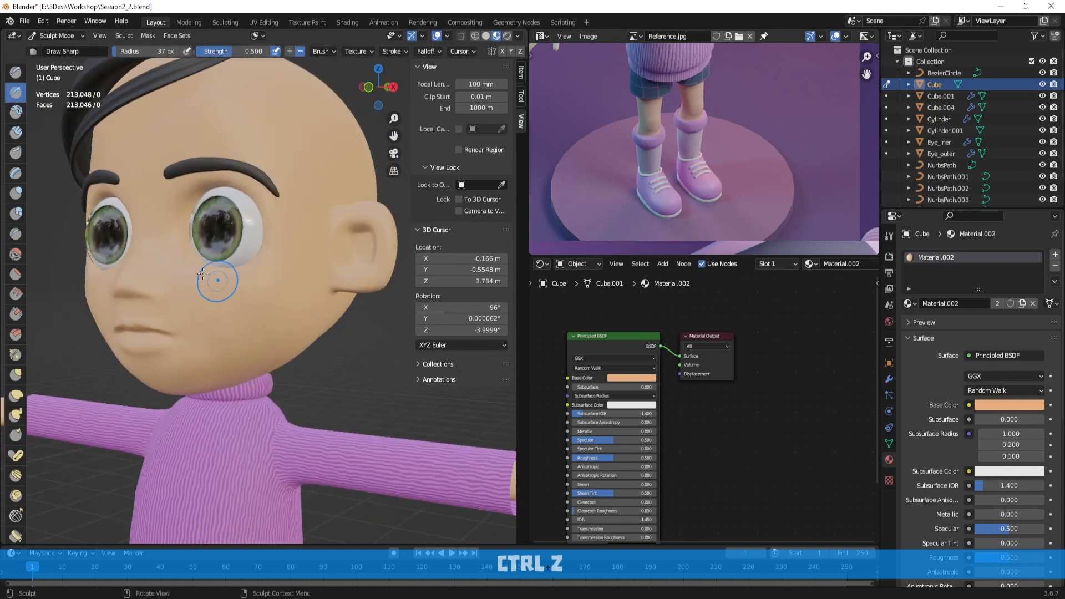
pyautogui.moveTo(177, 257)
pyautogui.keyDown('ctrl'); pyautogui.mouseDown()
pyautogui.moveTo(217, 319)
pyautogui.moveTo(202, 318)
pyautogui.moveTo(212, 293)
pyautogui.moveTo(223, 314)
pyautogui.mouseUp(); pyautogui.keyUp('ctrl')
pyautogui.keyDown('ctrl'); pyautogui.moveTo(216, 320); pyautogui.dragTo(242, 344); pyautogui.keyUp('ctrl')
pyautogui.moveTo(274, 315); pyautogui.dragTo(333, 298, button='middle')
pyautogui.keyDown('ctrl'); pyautogui.moveTo(332, 278); pyautogui.dragTo(324, 322); pyautogui.keyUp('ctrl')
pyautogui.keyDown('ctrl'); pyautogui.moveTo(323, 321); pyautogui.dragTo(333, 300); pyautogui.keyUp('ctrl')
pyautogui.keyDown('ctrl'); pyautogui.moveTo(321, 315); pyautogui.dragTo(336, 318); pyautogui.keyUp('ctrl')
# Sculpt small Draw Sharp scars on the forehead above the character's right eyebrow and on the cheek below the right eye
pyautogui.moveTo(279, 278)
pyautogui.keyDown('alt'); pyautogui.mouseDown()
pyautogui.moveTo(311, 273)
pyautogui.moveTo(311, 325)
pyautogui.moveTo(339, 325)
pyautogui.mouseUp(); pyautogui.keyUp('alt')
pyautogui.keyDown('ctrl'); pyautogui.moveTo(268, 228); pyautogui.dragTo(288, 191); pyautogui.keyUp('ctrl')
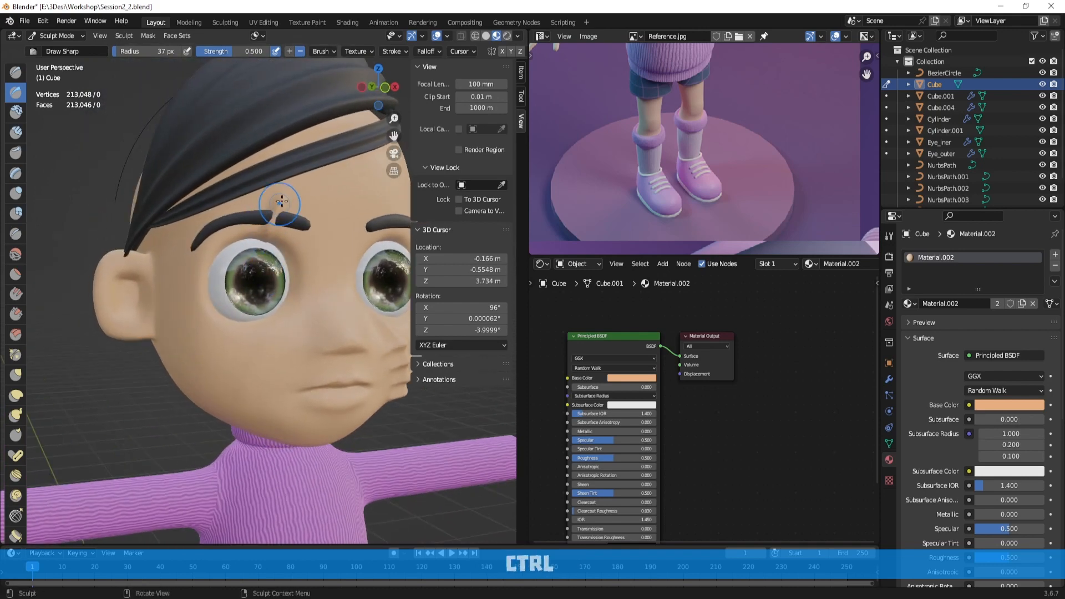
pyautogui.hotkey('ctrl', 'z')
pyautogui.moveTo(215, 349); pyautogui.dragTo(289, 194)
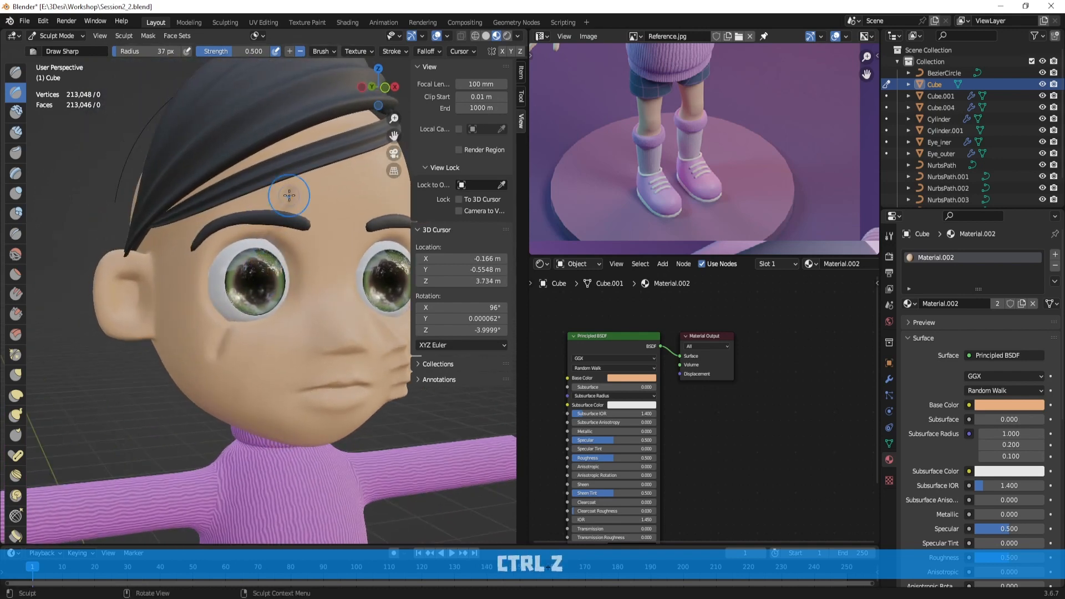
pyautogui.keyDown('alt'); pyautogui.moveTo(333, 222); pyautogui.dragTo(311, 223); pyautogui.keyUp('alt')
pyautogui.moveTo(247, 204)
pyautogui.mouseDown()
pyautogui.moveTo(272, 213)
pyautogui.moveTo(233, 222)
pyautogui.mouseUp()
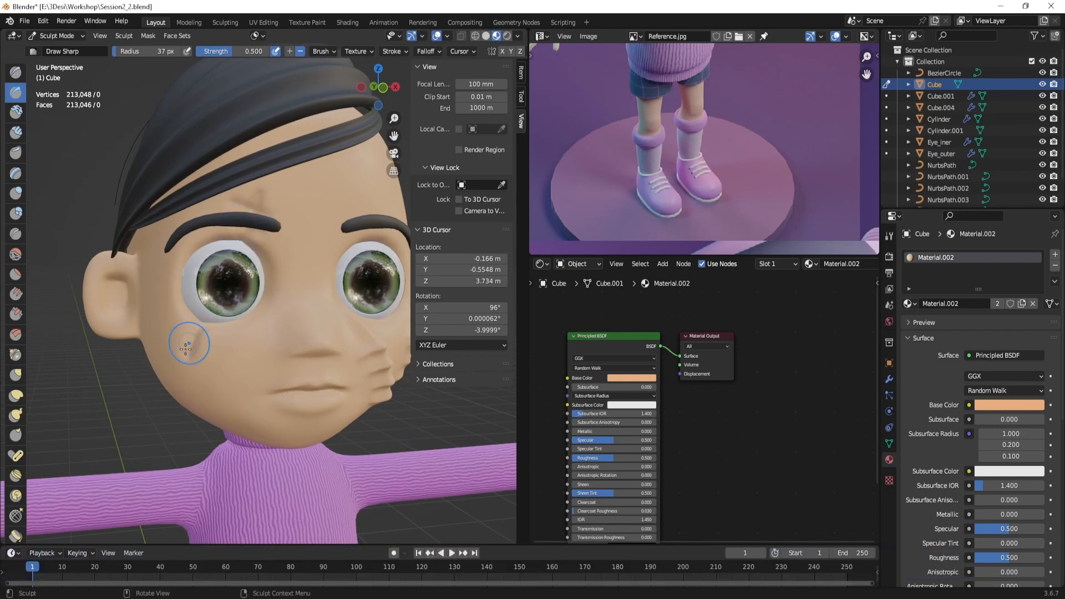
pyautogui.moveTo(182, 333); pyautogui.dragTo(211, 345)
# Sculpt a long diagonal scar across the middle of the forehead and cross it with short Draw Sharp strokes
pyautogui.moveTo(286, 335); pyautogui.dragTo(266, 335, button='middle')
pyautogui.scroll(-2, 267, 335)
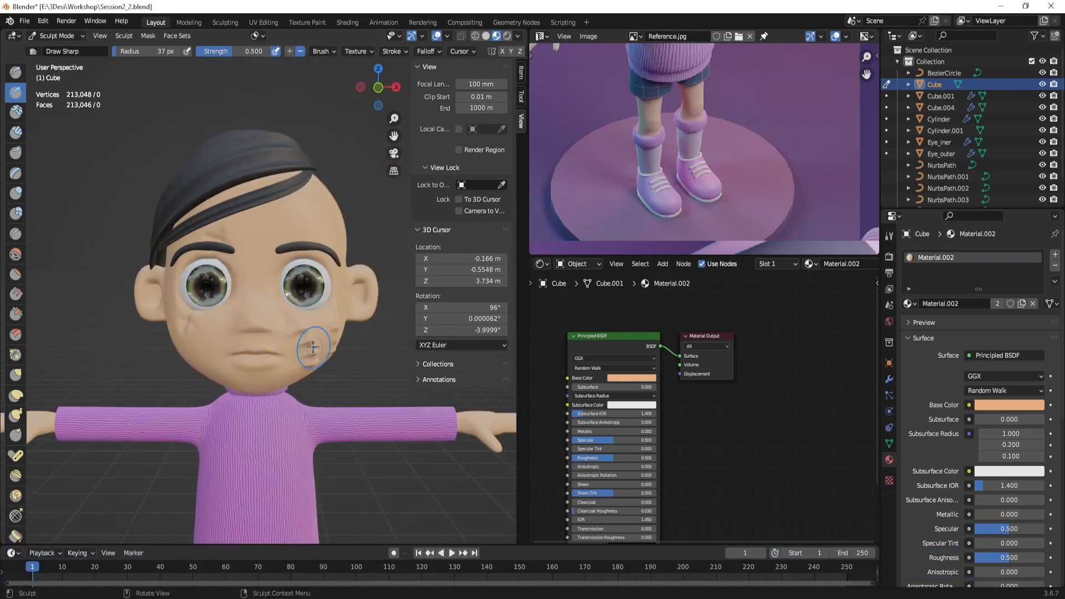
pyautogui.keyDown('alt'); pyautogui.moveTo(310, 347); pyautogui.dragTo(238, 406); pyautogui.keyUp('alt')
pyautogui.scroll(3, 282, 346)
pyautogui.scroll(-1, 288, 326)
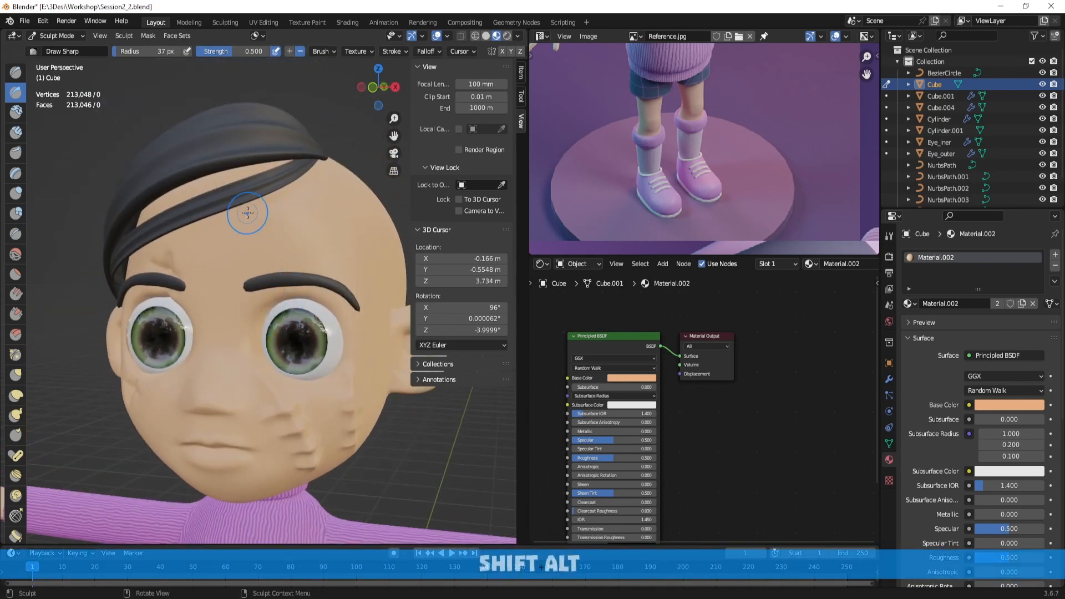
pyautogui.moveTo(320, 196)
pyautogui.mouseDown()
pyautogui.moveTo(212, 289)
pyautogui.moveTo(320, 195)
pyautogui.mouseUp()
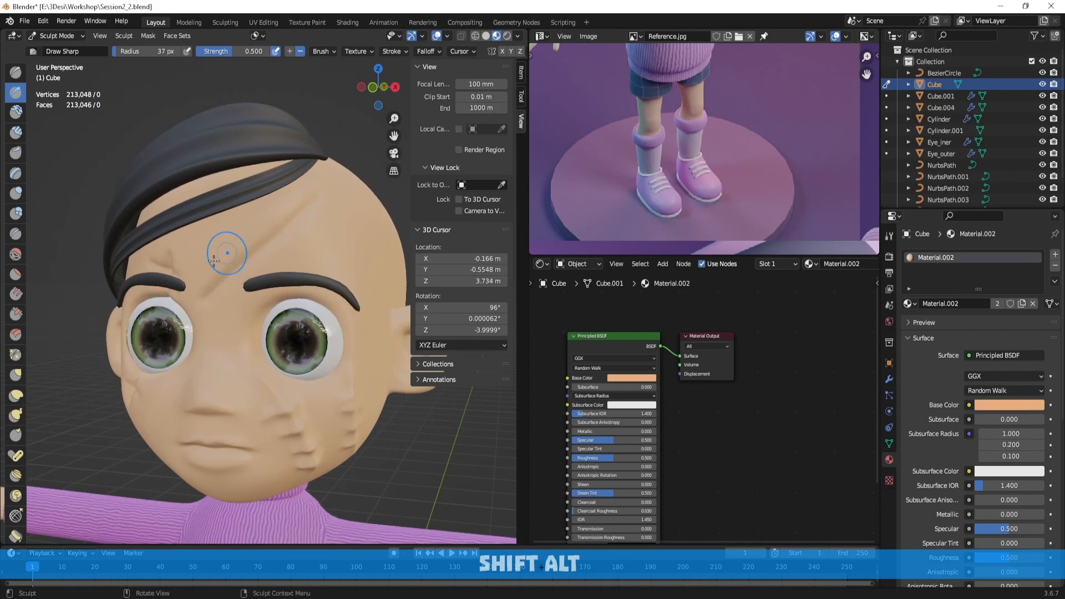
pyautogui.moveTo(209, 256); pyautogui.dragTo(243, 279)
pyautogui.moveTo(232, 239); pyautogui.dragTo(266, 258)
pyautogui.moveTo(264, 219); pyautogui.dragTo(302, 235)
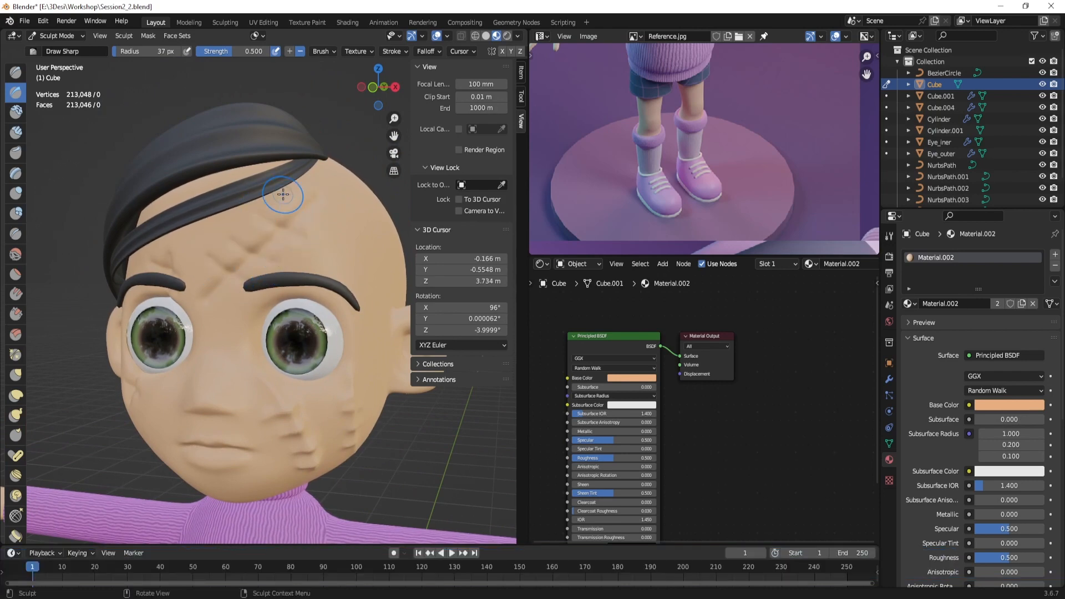
# Return the head to Object Mode, deselect it and view the scarred face from the front
pyautogui.scroll(-5, 283, 195)
pyautogui.hotkey('ctrl', 'Tab')
pyautogui.click(333, 209)
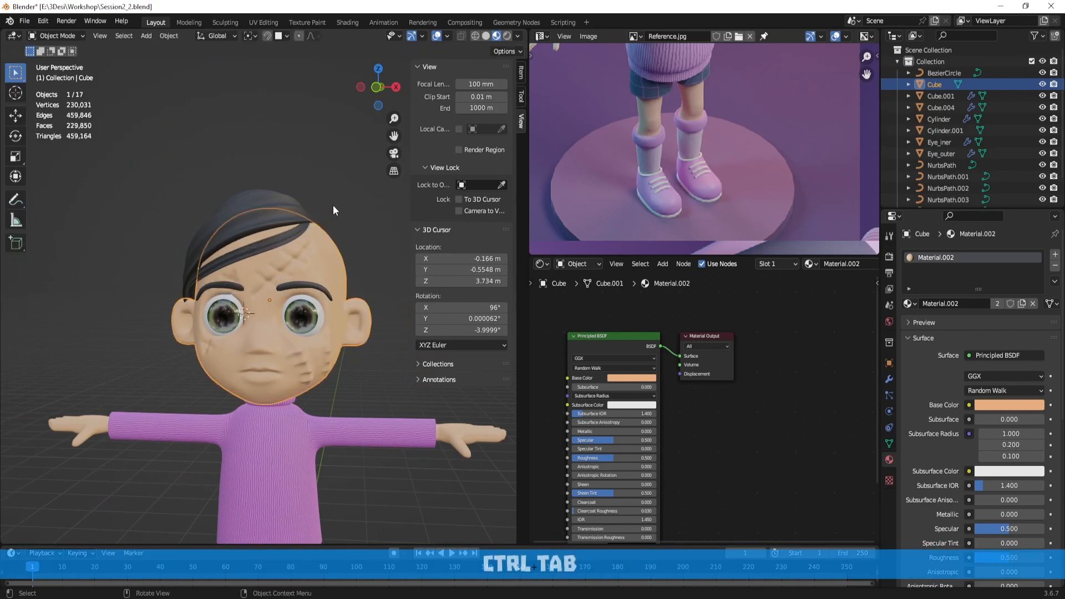
pyautogui.click(333, 207)
pyautogui.scroll(-3, 315, 298)
pyautogui.scroll(4, 335, 312)
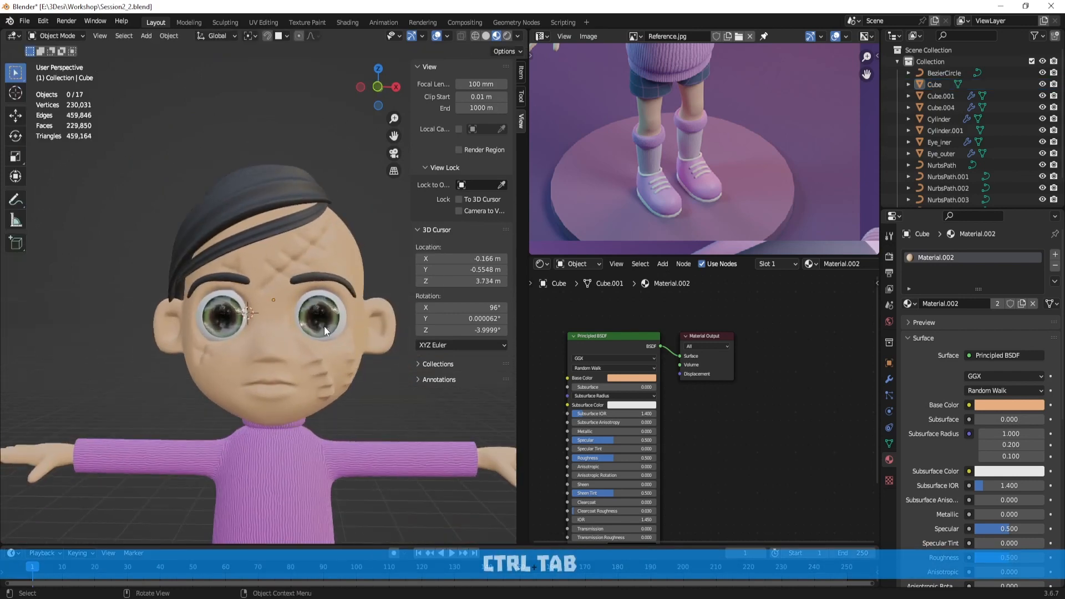
# Undo all the scar strokes sculpted on the character's face and return the head to Object Mode
pyautogui.hotkey('ctrl', 'z')
pyautogui.hotkey('ctrl', 'z')
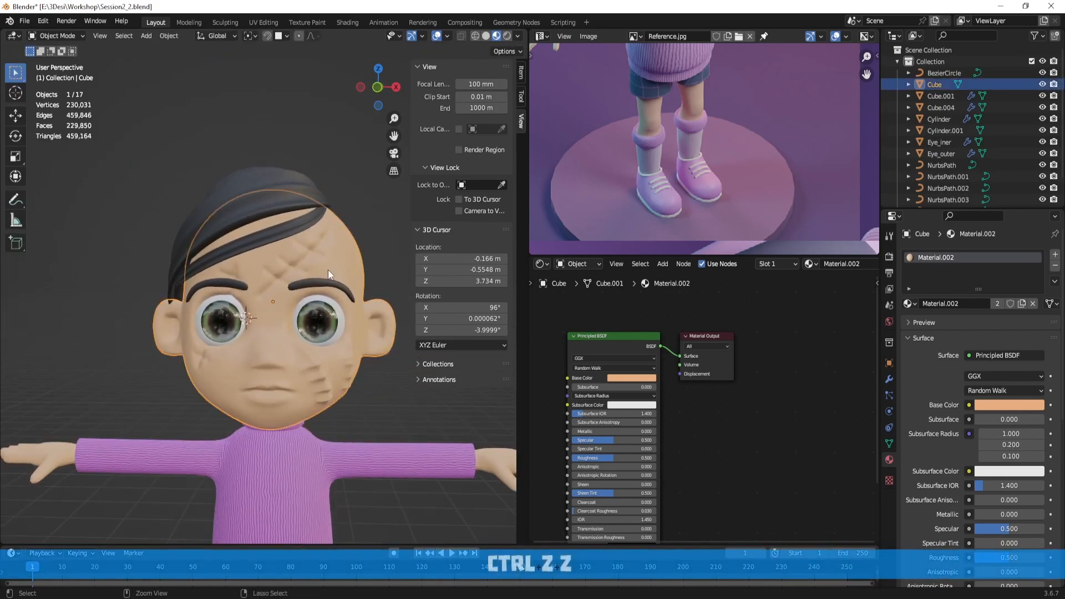
pyautogui.hotkey('ctrl', 'z')
pyautogui.hotkey('ctrl', 'z')
pyautogui.hotkey('ctrl', 'z')
pyautogui.hotkey('ctrl', 'z')
pyautogui.hotkey('ctrl', 'z')
pyautogui.hotkey('ctrl', 'z')
pyautogui.hotkey('ctrl', 'z')
pyautogui.hotkey('ctrl', 'z')
pyautogui.hotkey('ctrl', 'z')
pyautogui.hotkey('ctrl', 'z')
pyautogui.hotkey('ctrl', 'z')
pyautogui.hotkey('ctrl', 'z')
pyautogui.hotkey('ctrl', 'z')
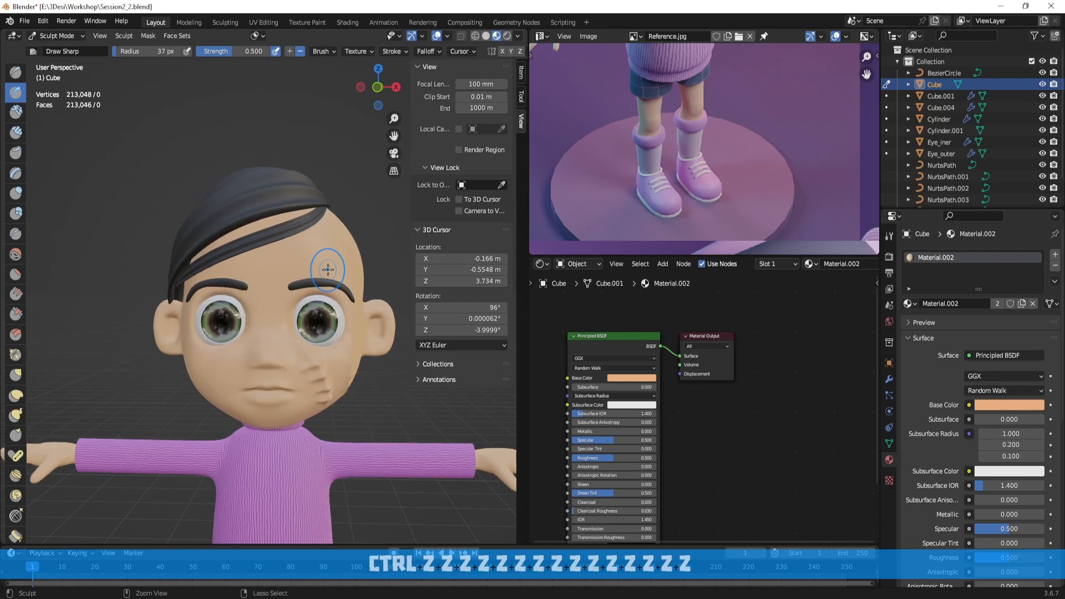
pyautogui.hotkey('ctrl', 'z')
pyautogui.hotkey('ctrl', 'z')
pyautogui.hotkey('ctrl', 'z')
pyautogui.hotkey('ctrl', 'Tab')
pyautogui.click(294, 261)
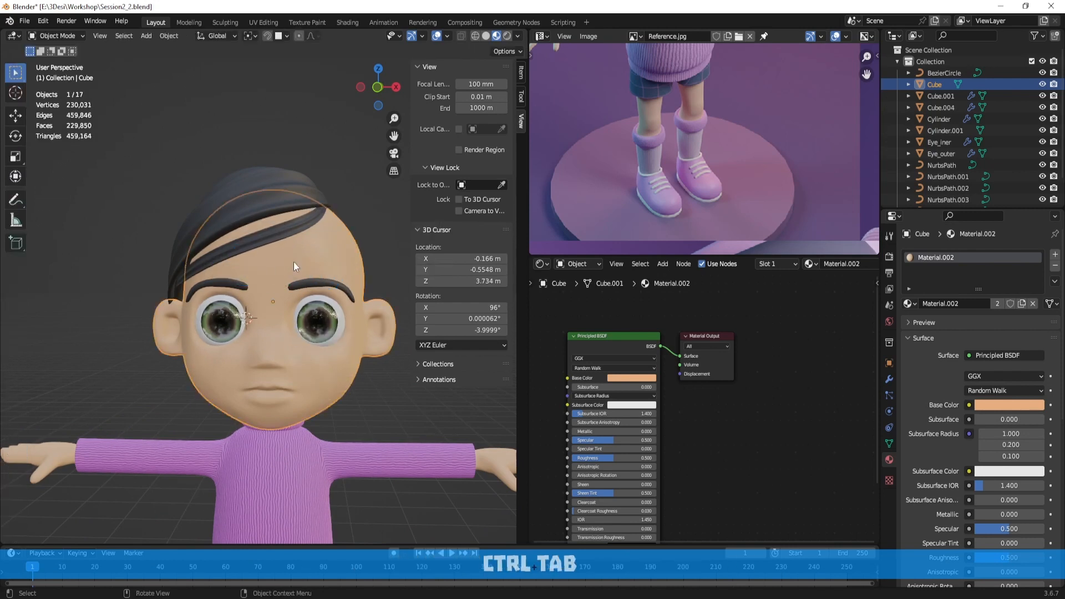
# Unwrap the entire head mesh with Smart UV Project, using a 66° angle limit and the Scaled margin method
pyautogui.press('capslock')
pyautogui.press('Tab')
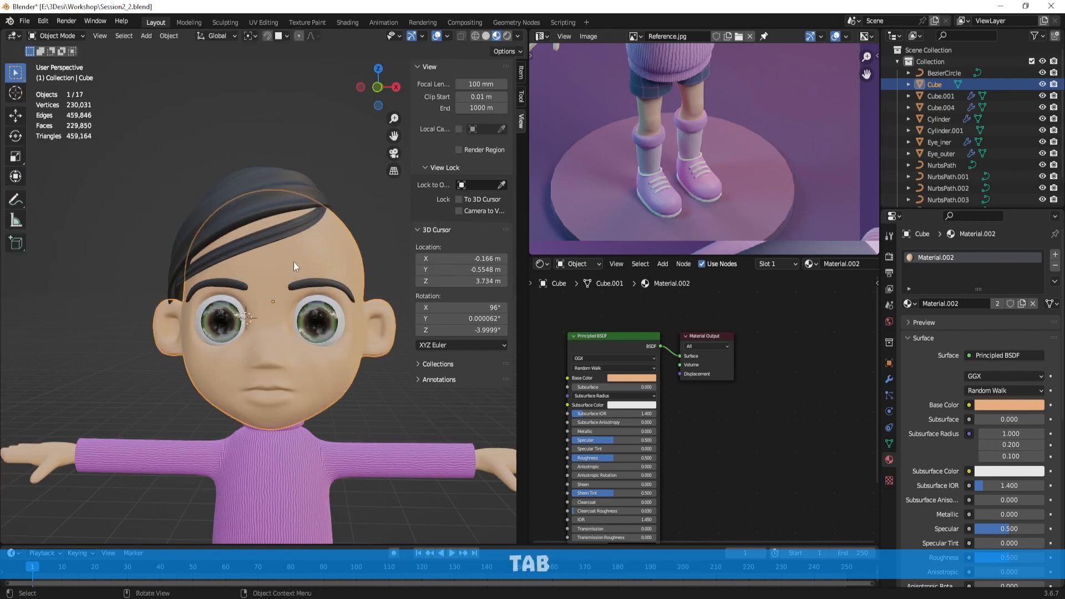
pyautogui.press('a')
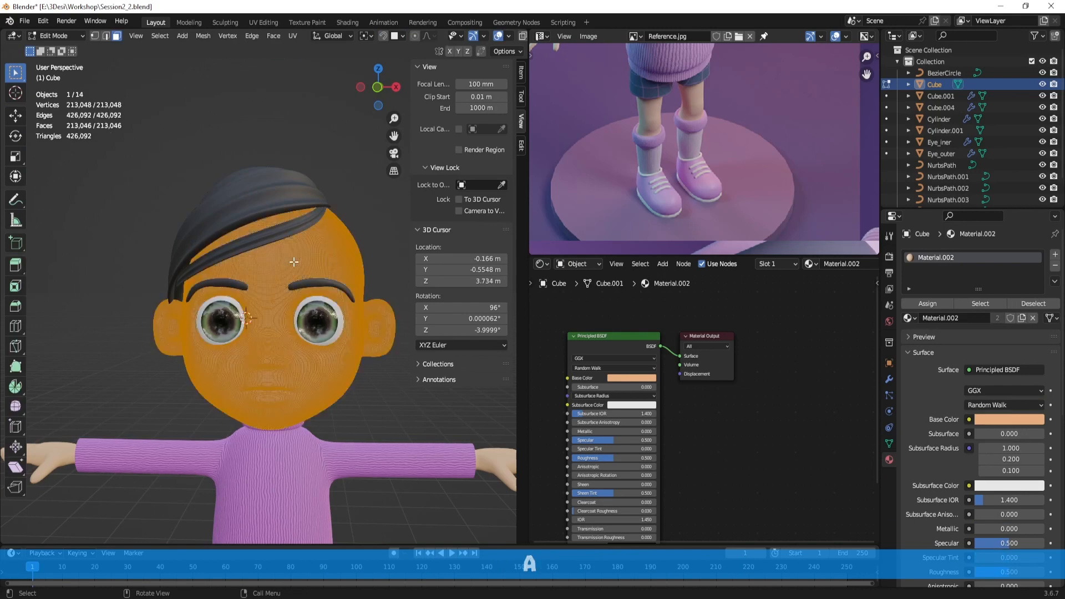
pyautogui.press('u')
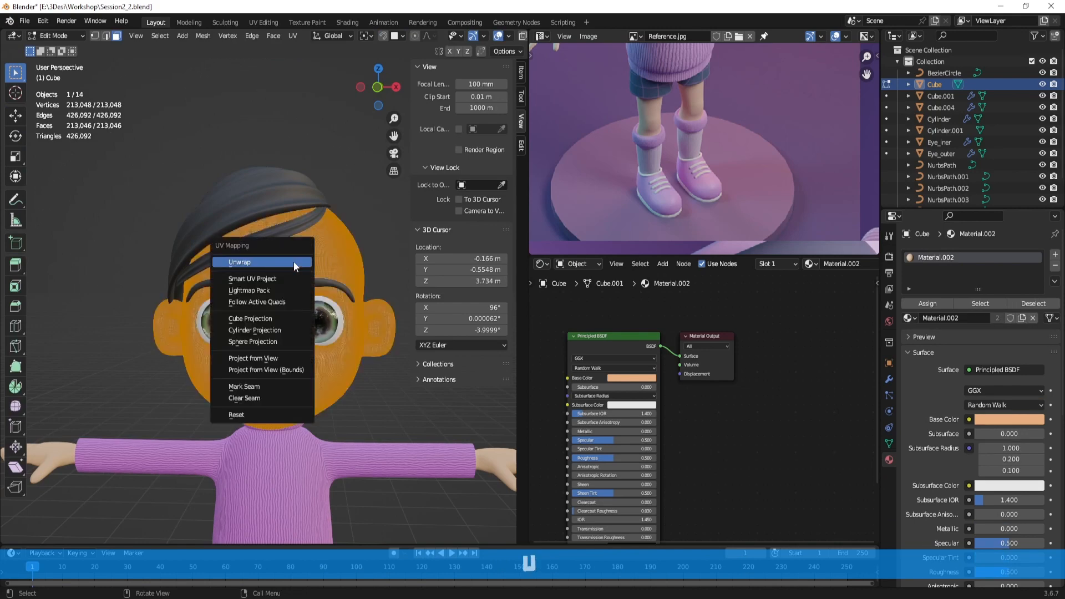
pyautogui.click(284, 276)
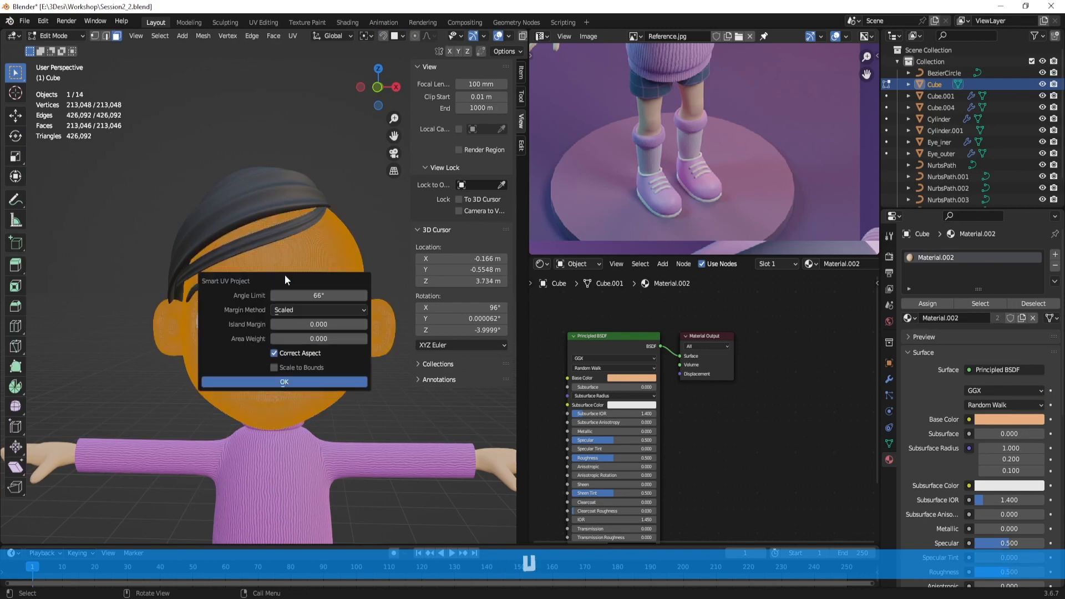
pyautogui.click(308, 380)
# Examine how the head's UV islands are laid out over the reference image
pyautogui.scroll(-5, 785, 134)
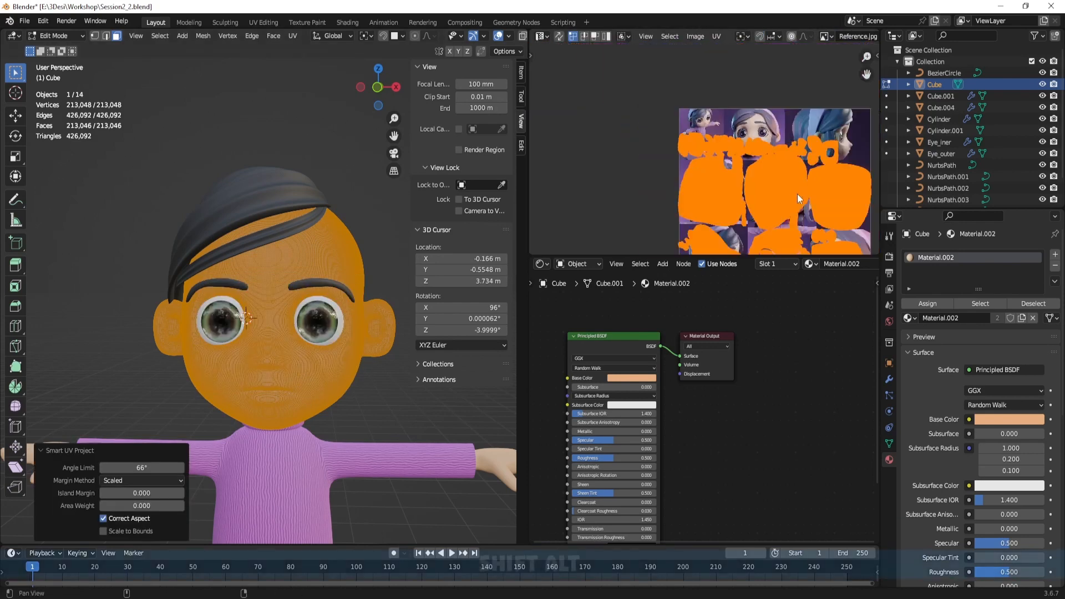
pyautogui.moveTo(786, 133); pyautogui.dragTo(705, 92, button='middle')
pyautogui.scroll(-1, 701, 169)
pyautogui.moveTo(710, 166); pyautogui.dragTo(708, 130, button='middle')
pyautogui.scroll(3, 728, 165)
pyautogui.scroll(2, 728, 166)
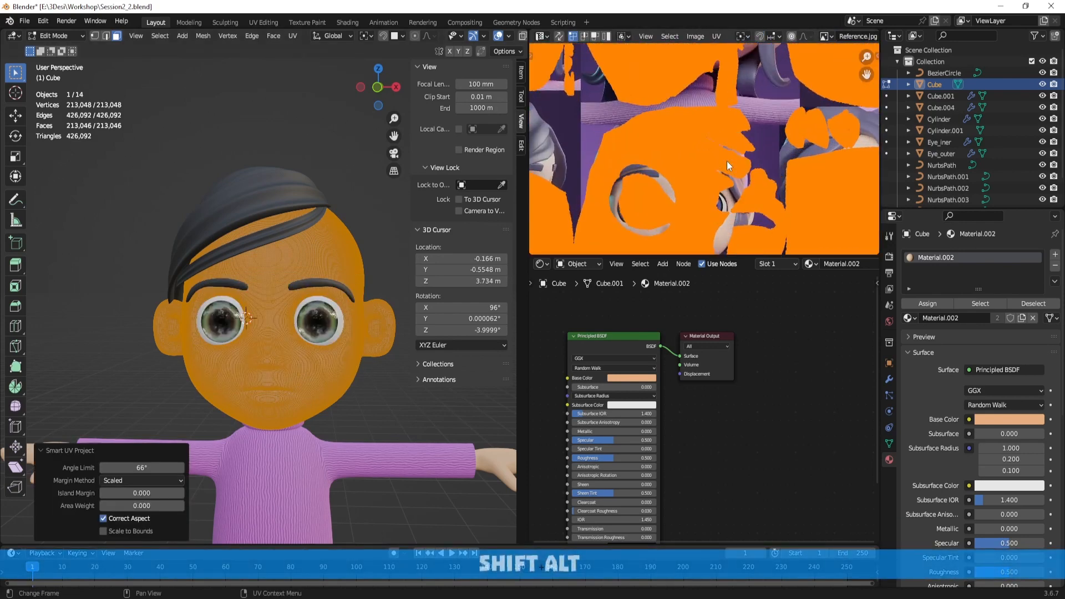
pyautogui.scroll(-3, 728, 167)
pyautogui.moveTo(721, 166); pyautogui.dragTo(678, 222, button='middle')
pyautogui.scroll(3, 609, 147)
pyautogui.scroll(-3, 609, 147)
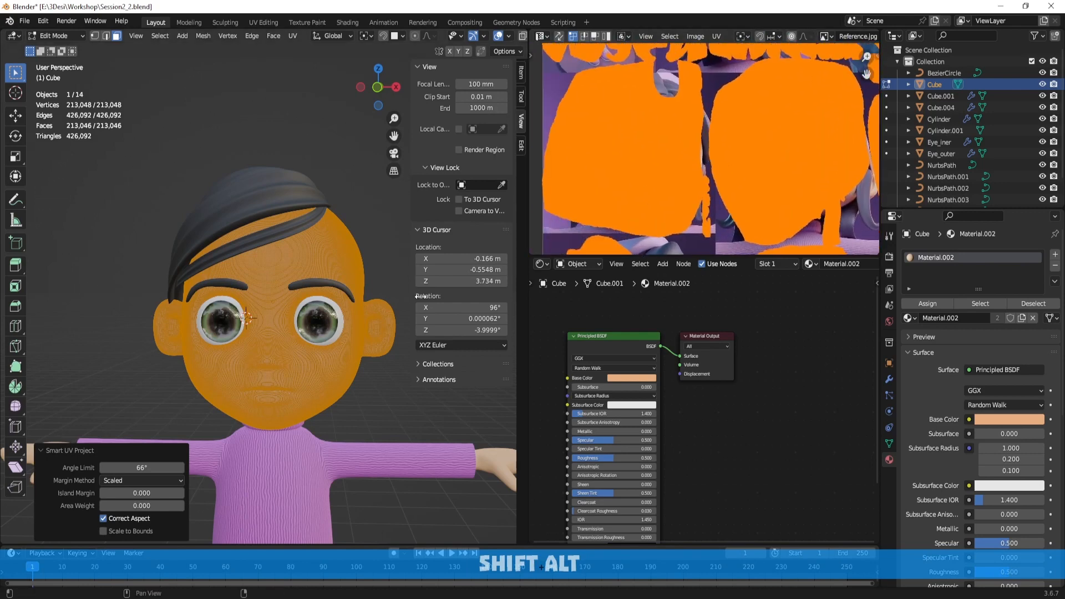
# Switch the head from Edit Mode to Texture Paint mode
pyautogui.moveTo(289, 294); pyautogui.dragTo(325, 294, button='middle')
pyautogui.hotkey('ctrl', 'Tab')
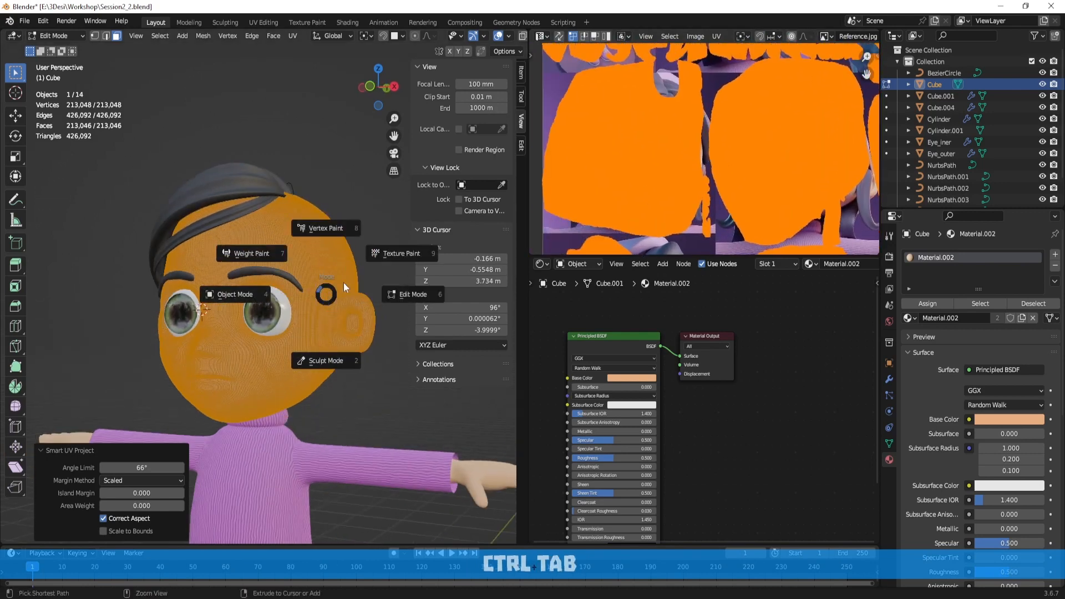
pyautogui.click(403, 248)
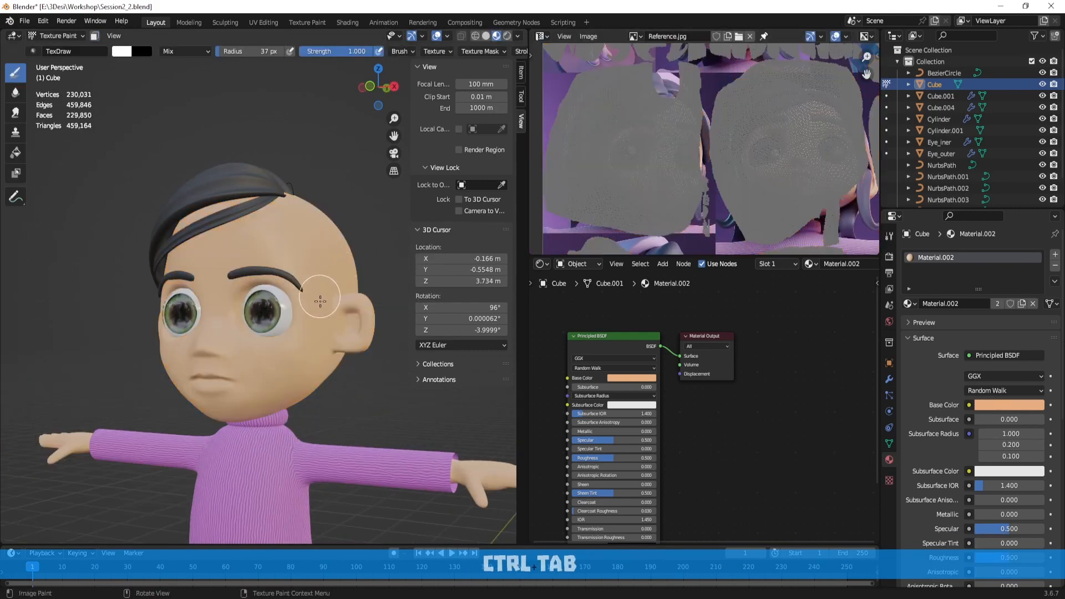
# Add an Image Texture node to Material.002 beside the Principled BSDF node
pyautogui.scroll(-3, 694, 391)
pyautogui.moveTo(692, 391); pyautogui.dragTo(799, 404, button='middle')
pyautogui.hotkey('shift', 'a')
pyautogui.click(605, 355)
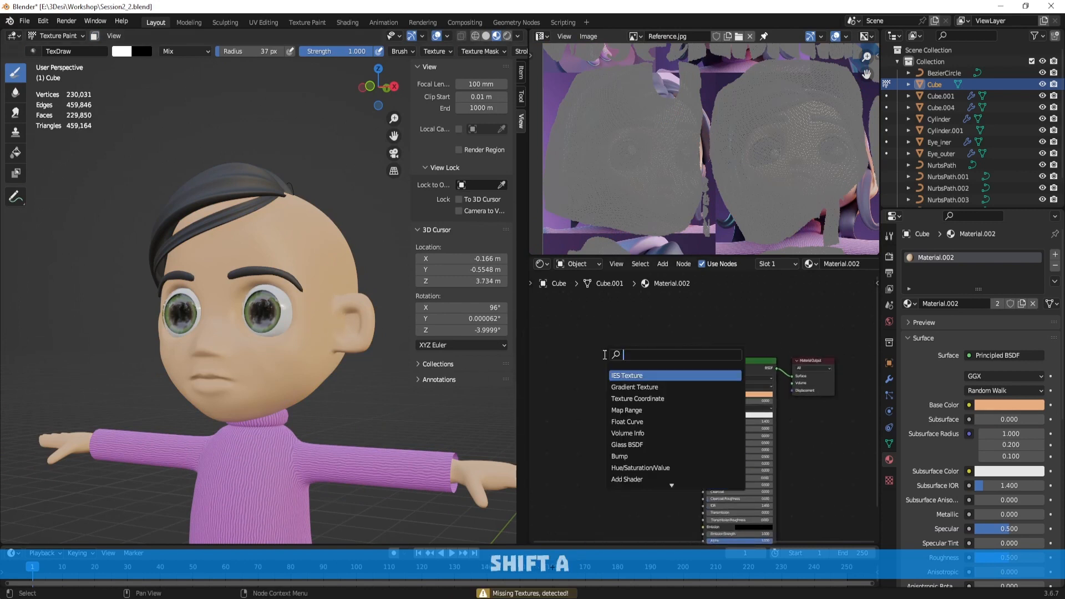
pyautogui.write('image')
pyautogui.press('Return')
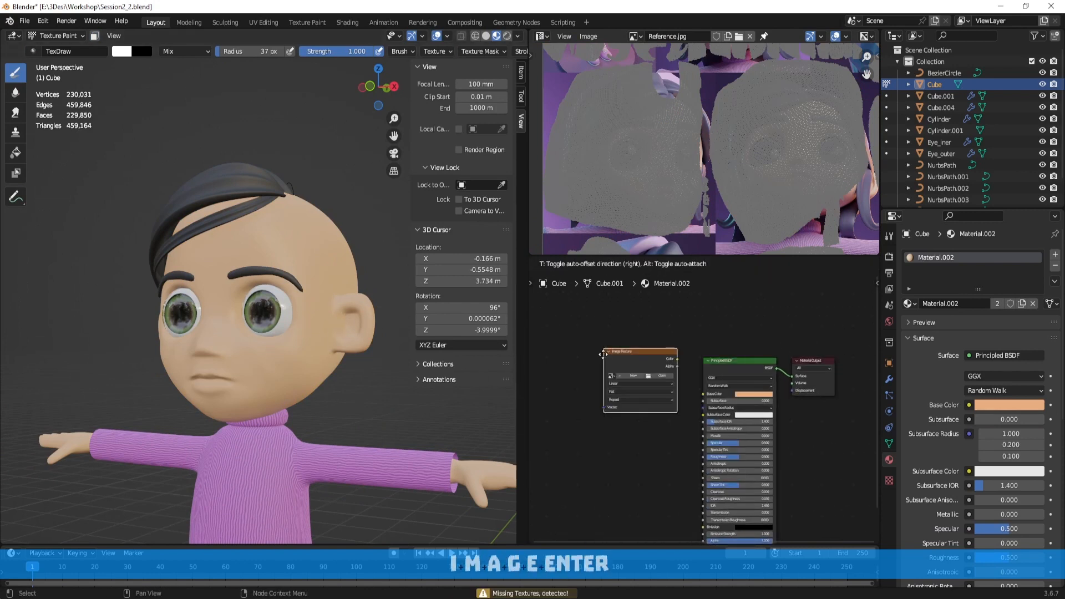
pyautogui.click(569, 350)
pyautogui.scroll(2, 663, 405)
# Connect the texture's Color output to Base Color and create a blank black 1024 x 1024 px image named Untitled
pyautogui.moveTo(647, 397); pyautogui.dragTo(722, 396)
pyautogui.click(606, 418)
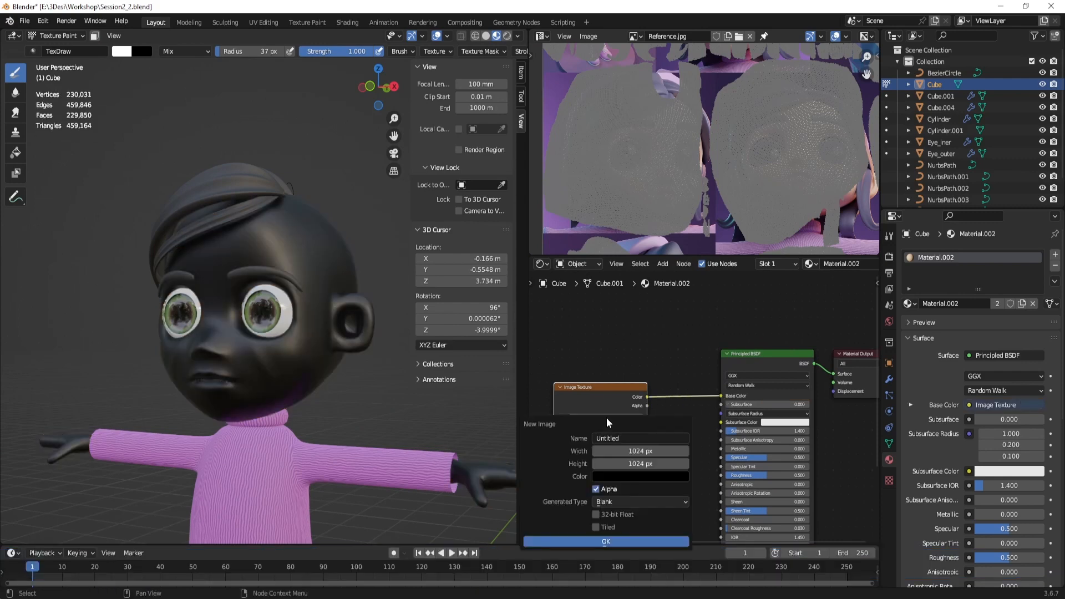
pyautogui.click(606, 541)
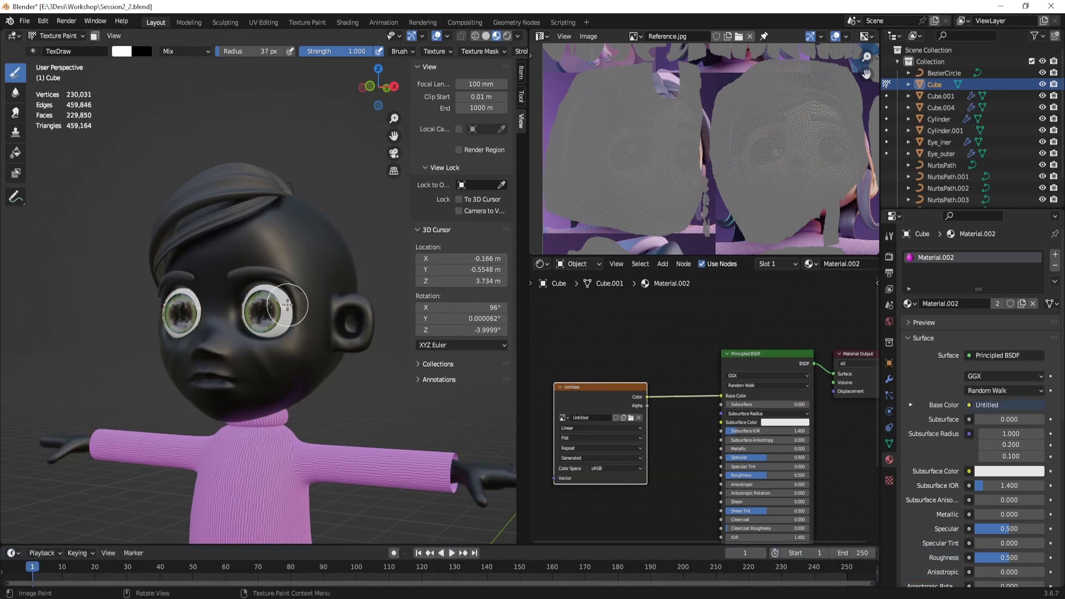
# Paint white TexDraw strokes on the head around the outer side of the character's left eye
pyautogui.click(889, 236)
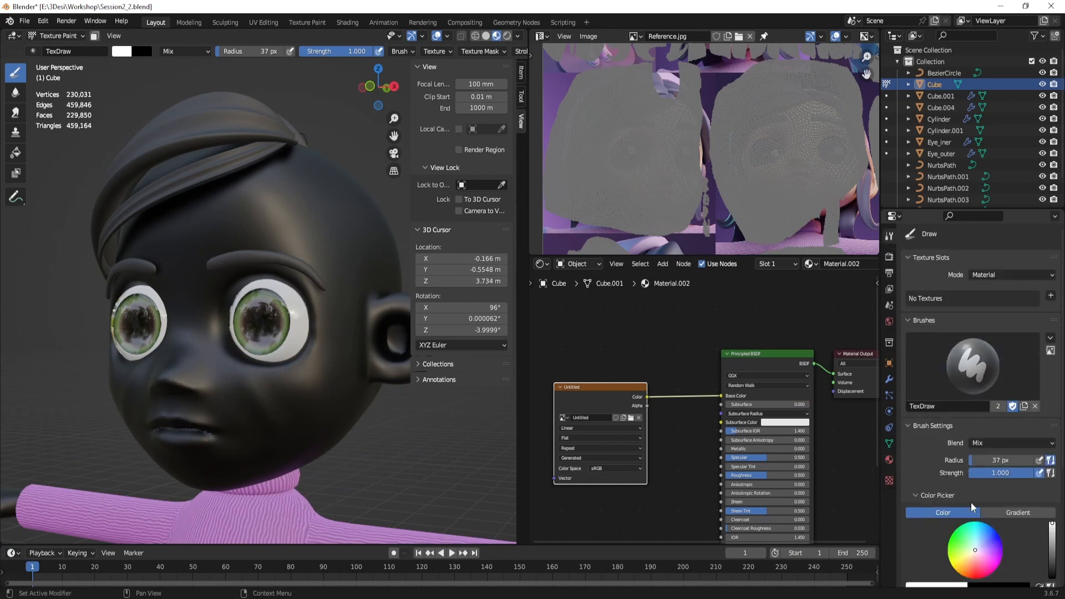
pyautogui.scroll(-3, 968, 541)
pyautogui.click(950, 541)
pyautogui.moveTo(266, 211)
pyautogui.mouseDown()
pyautogui.moveTo(333, 297)
pyautogui.moveTo(250, 397)
pyautogui.mouseUp()
pyautogui.moveTo(294, 222); pyautogui.dragTo(316, 325)
# Display the Untitled texture instead of Reference.jpg in the image editor and inspect the painted areas
pyautogui.scroll(-5, 707, 179)
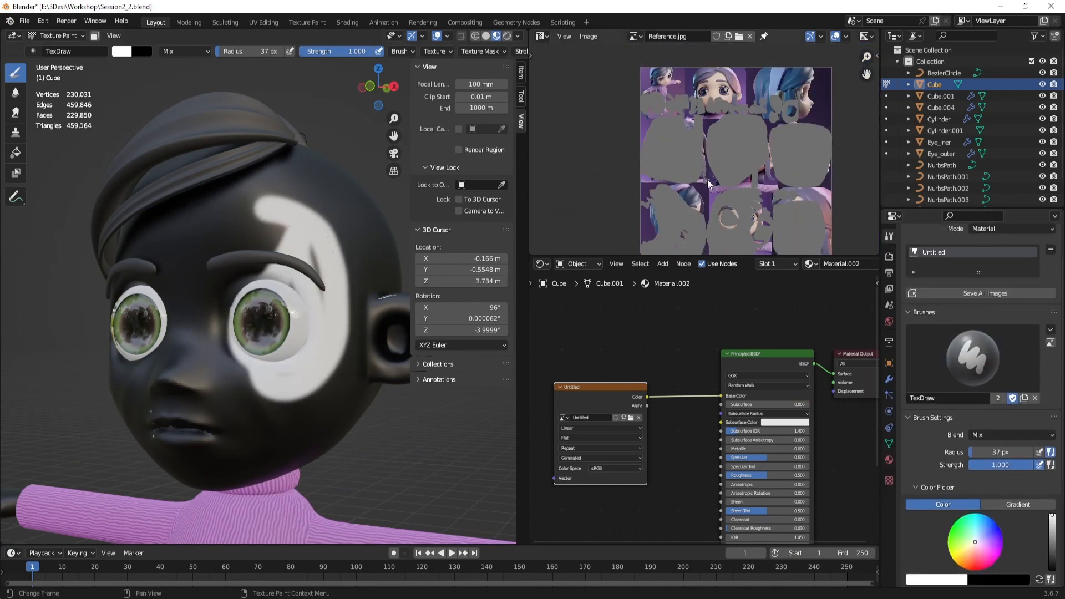
pyautogui.scroll(-1, 744, 152)
pyautogui.scroll(1, 754, 140)
pyautogui.click(636, 36)
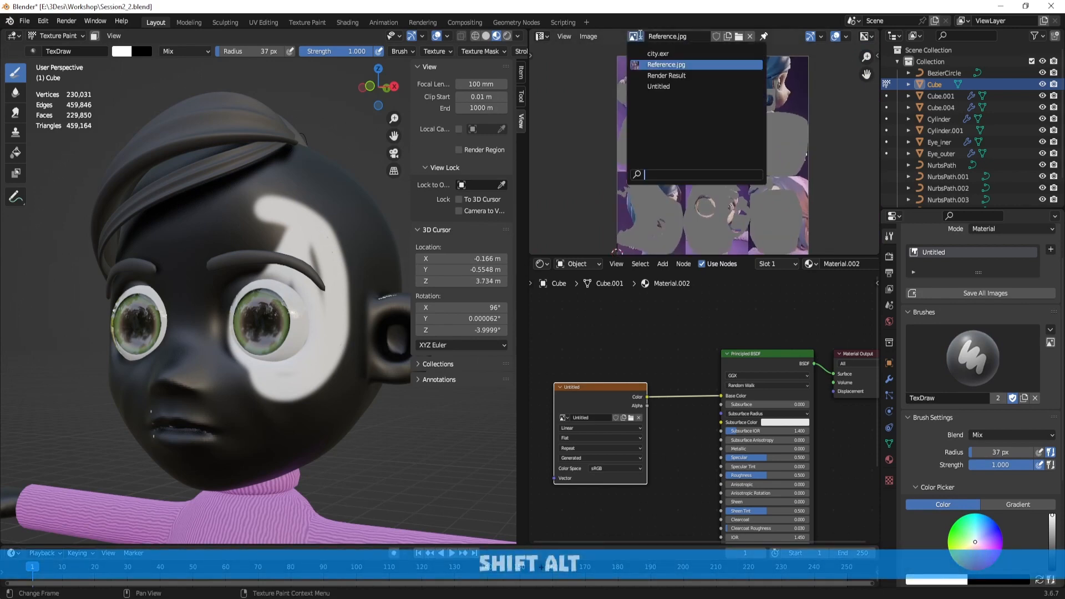
pyautogui.click(665, 86)
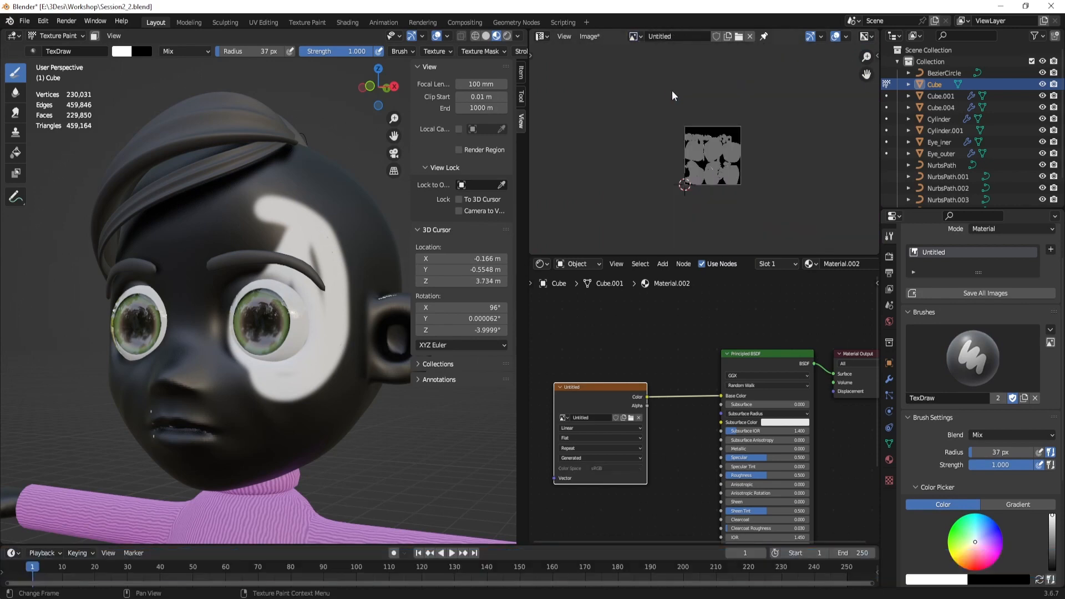
pyautogui.keyDown('alt'); pyautogui.keyDown('shift'); pyautogui.scroll(8, 729, 132); pyautogui.keyUp('shift'); pyautogui.keyUp('alt')
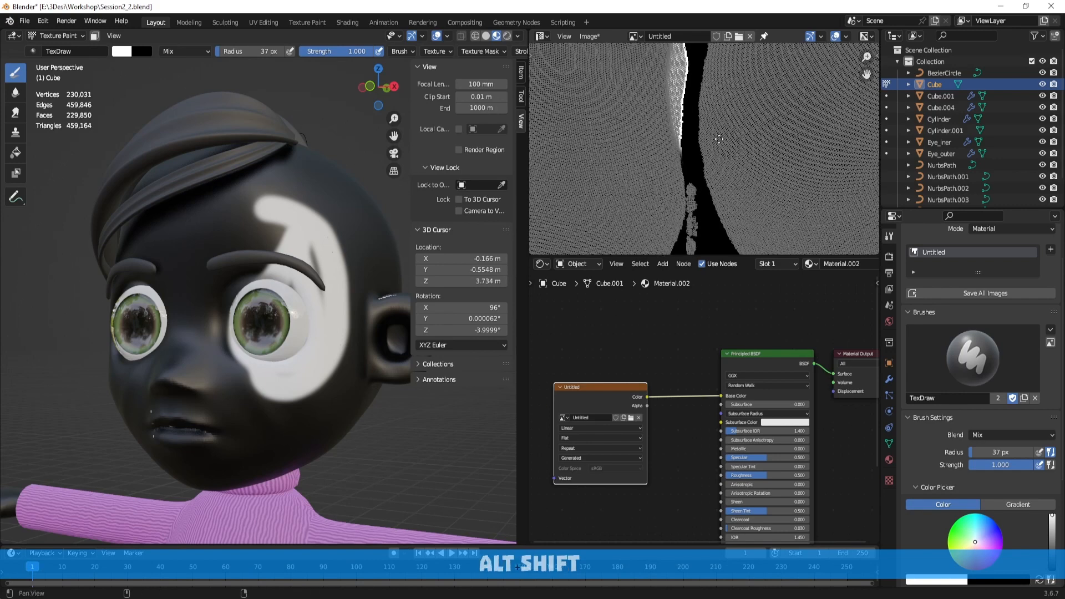
pyautogui.keyDown('alt'); pyautogui.keyDown('shift'); pyautogui.scroll(-5, 670, 91); pyautogui.keyUp('shift'); pyautogui.keyUp('alt')
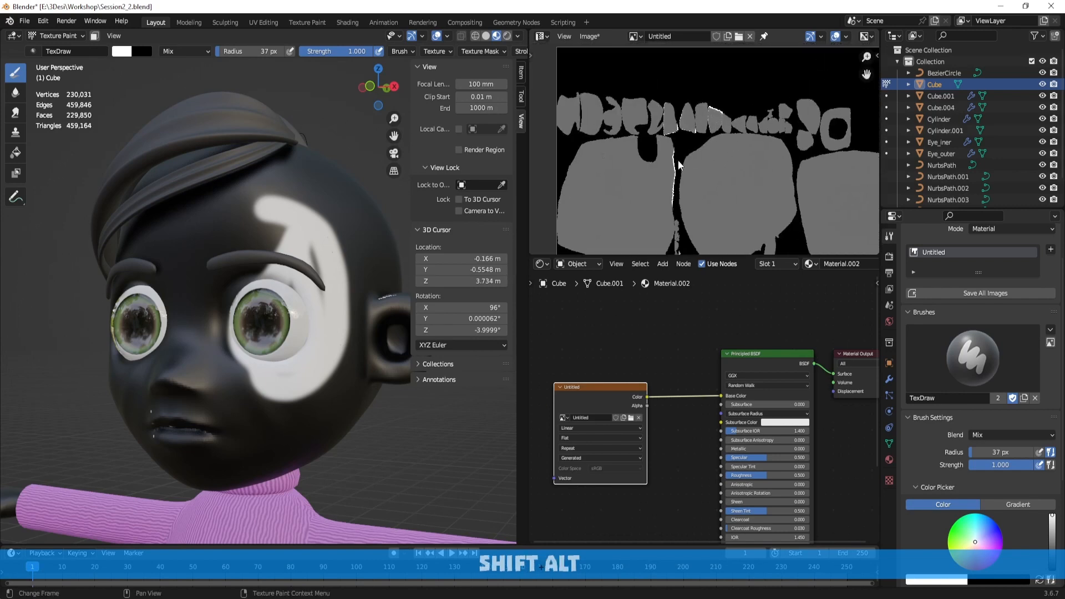
# Extend the white paint around the character's left eye and check where it lands on the UV islands
pyautogui.moveTo(258, 214)
pyautogui.mouseDown()
pyautogui.moveTo(230, 368)
pyautogui.moveTo(224, 314)
pyautogui.moveTo(270, 387)
pyautogui.moveTo(344, 391)
pyautogui.mouseUp()
pyautogui.scroll(-5, 671, 131)
pyautogui.scroll(3, 705, 148)
pyautogui.scroll(3, 662, 118)
pyautogui.keyDown('alt'); pyautogui.keyDown('shift'); pyautogui.moveTo(662, 117); pyautogui.dragTo(670, 130); pyautogui.keyUp('shift'); pyautogui.keyUp('alt')
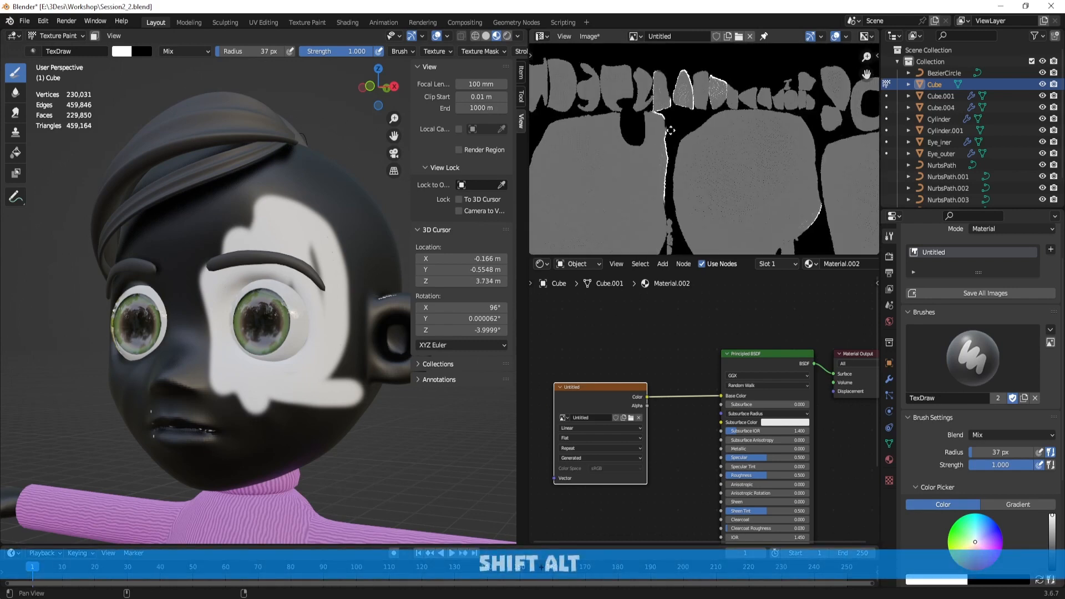
pyautogui.scroll(4, 682, 71)
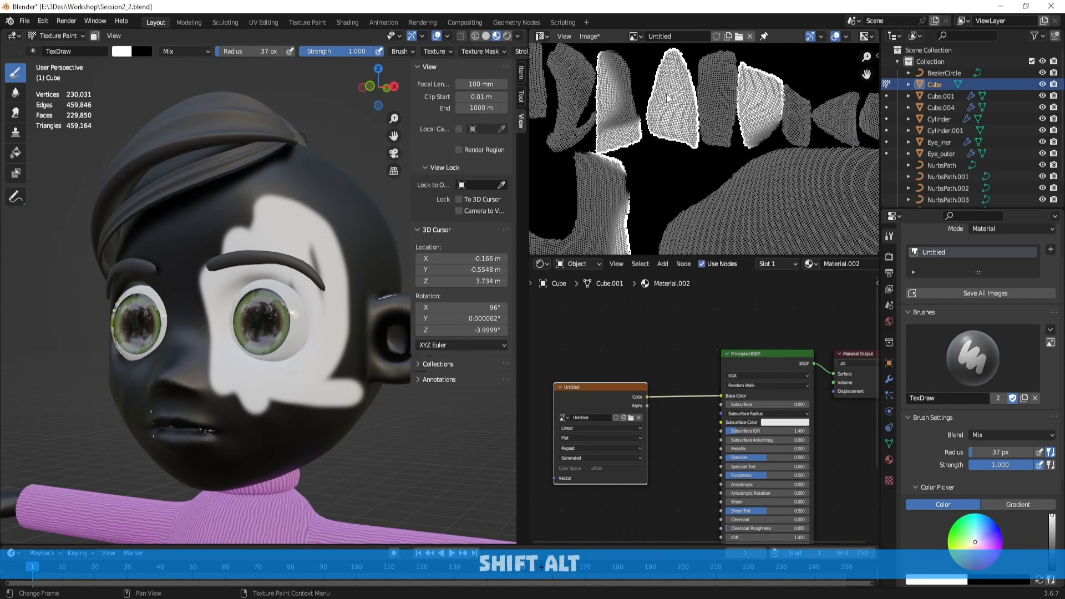
pyautogui.scroll(-4, 751, 101)
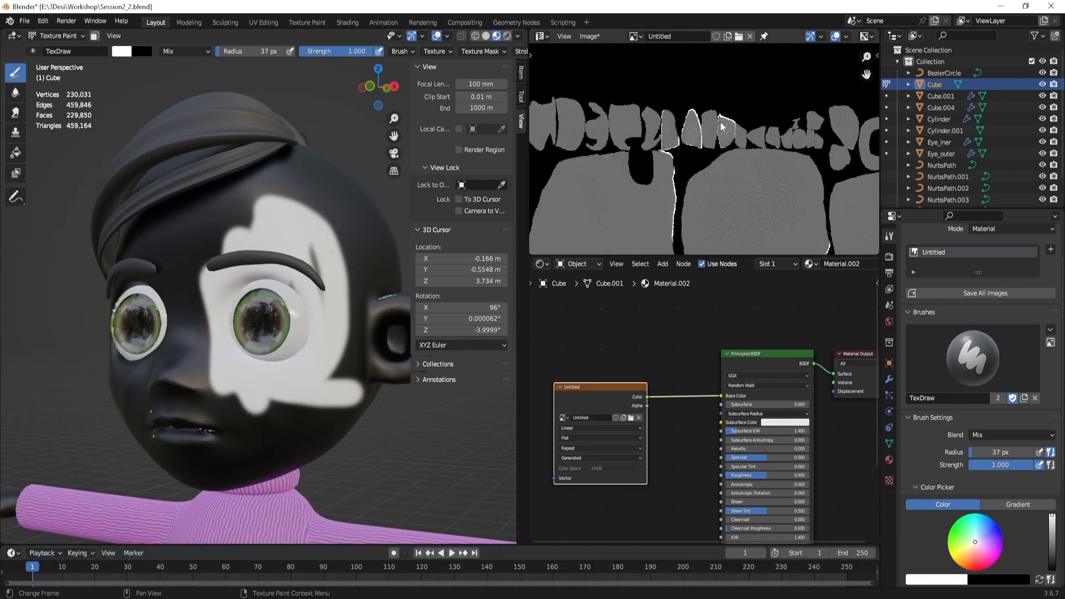
pyautogui.scroll(4, 723, 134)
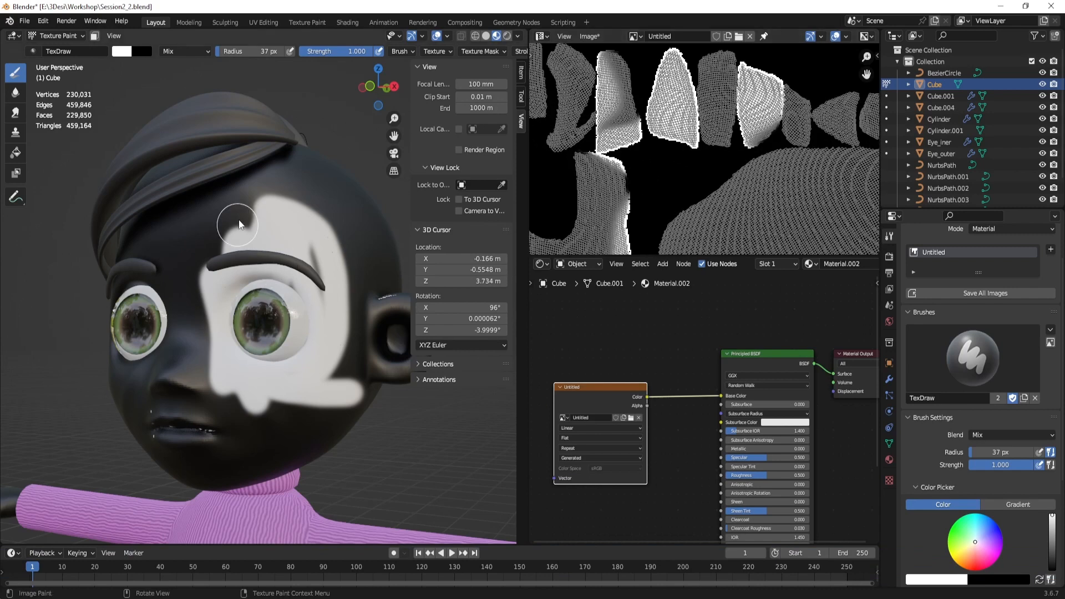
# Fill the face area around the character's left eye with white paint and return the head to Object Mode
pyautogui.moveTo(212, 372)
pyautogui.mouseDown()
pyautogui.moveTo(199, 288)
pyautogui.moveTo(272, 233)
pyautogui.moveTo(333, 333)
pyautogui.moveTo(333, 376)
pyautogui.moveTo(332, 305)
pyautogui.moveTo(272, 197)
pyautogui.moveTo(357, 297)
pyautogui.moveTo(352, 382)
pyautogui.mouseUp()
pyautogui.moveTo(250, 395)
pyautogui.mouseDown()
pyautogui.moveTo(209, 381)
pyautogui.moveTo(297, 397)
pyautogui.moveTo(345, 388)
pyautogui.moveTo(218, 388)
pyautogui.mouseUp()
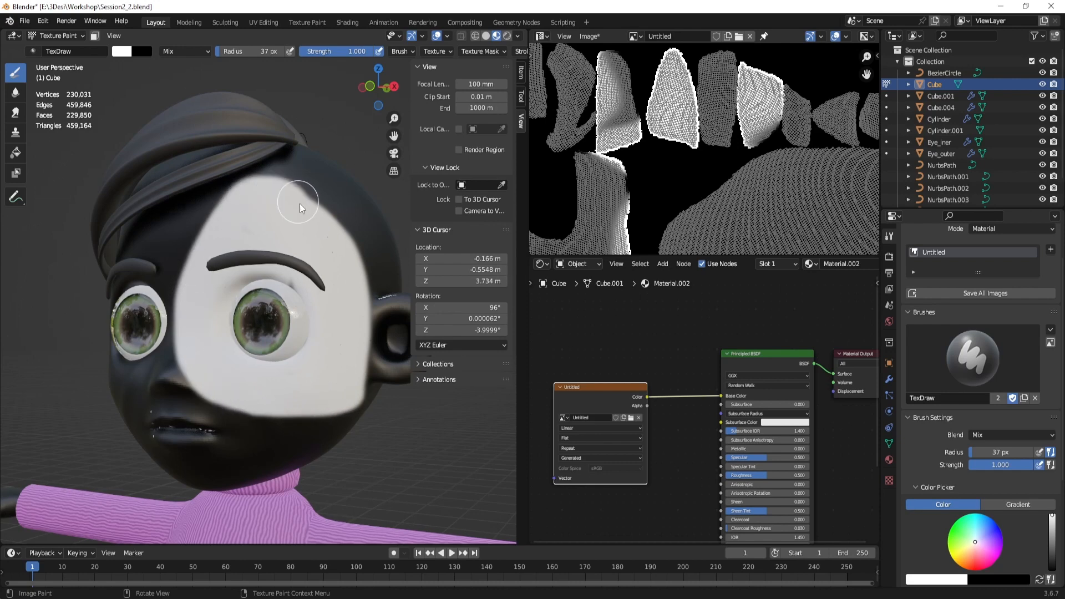
pyautogui.scroll(-4, 300, 205)
pyautogui.moveTo(304, 246); pyautogui.dragTo(325, 267, button='middle')
pyautogui.scroll(3, 325, 268)
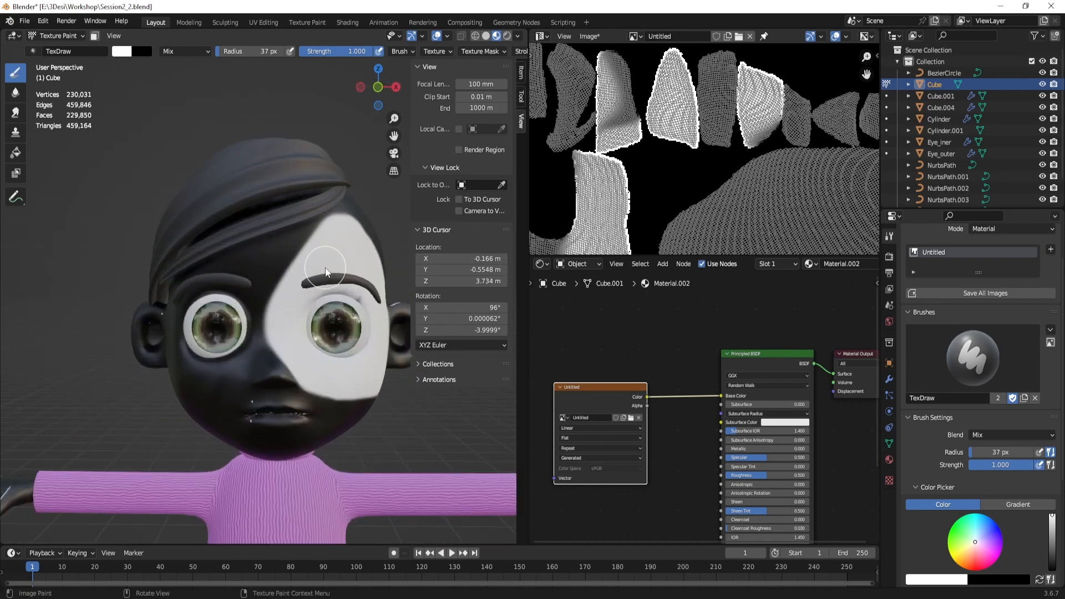
pyautogui.hotkey('ctrl', 'Tab')
pyautogui.click(375, 186)
pyautogui.scroll(-3, 361, 245)
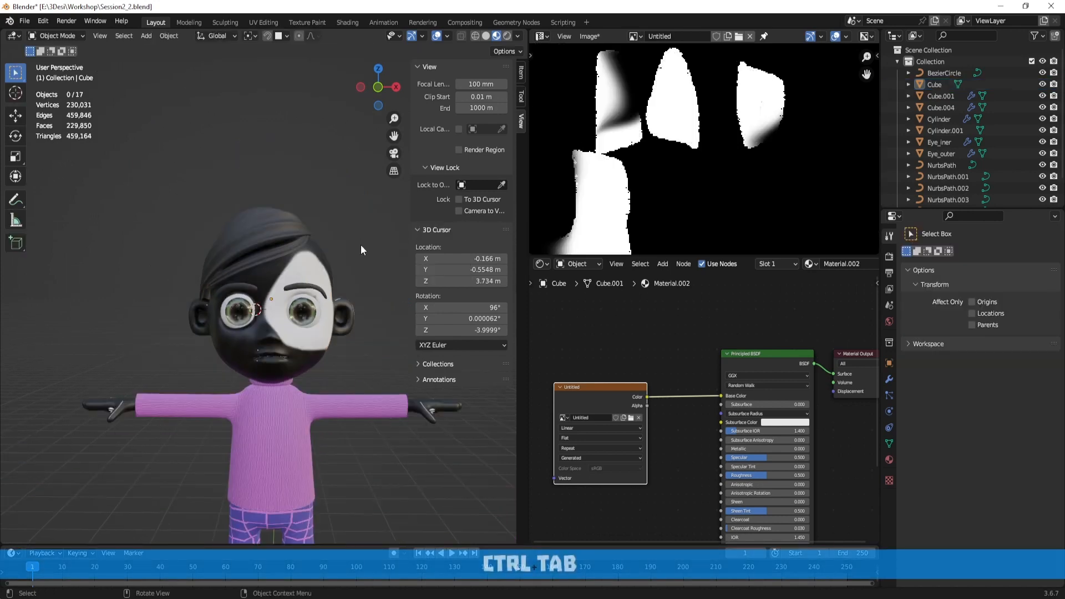
# Undo the white paint strokes, the Image Texture setup and the head's UV unwrap
pyautogui.moveTo(361, 250); pyautogui.dragTo(340, 245, button='middle')
pyautogui.hotkey('ctrl', 'z')
pyautogui.hotkey('ctrl', 'z')
pyautogui.hotkey('ctrl', 'z')
pyautogui.hotkey('ctrl', 'z')
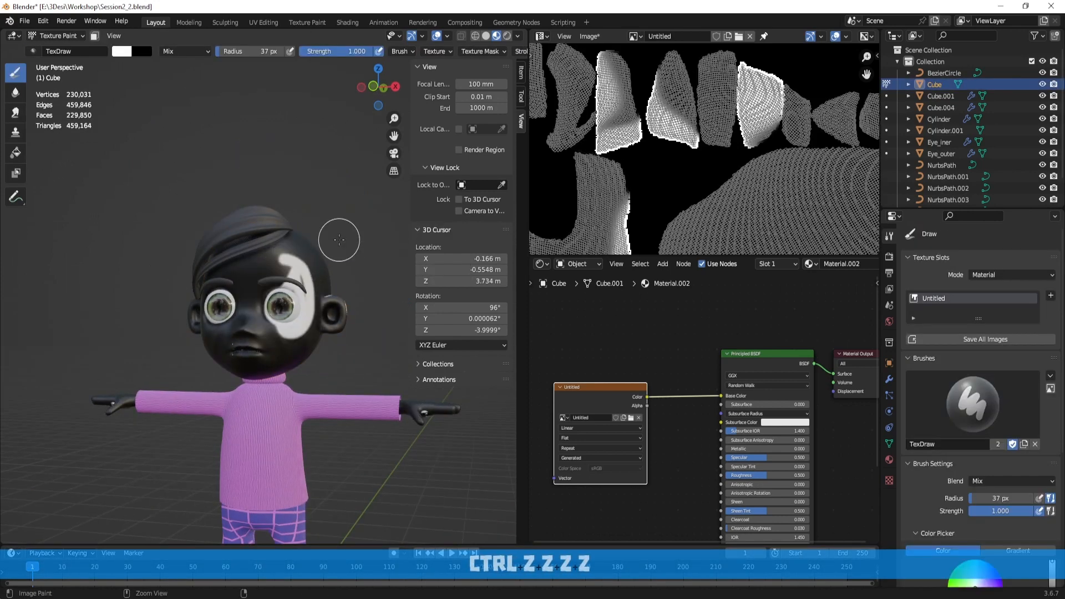
pyautogui.hotkey('ctrl', 'z')
pyautogui.hotkey('ctrl', 'z')
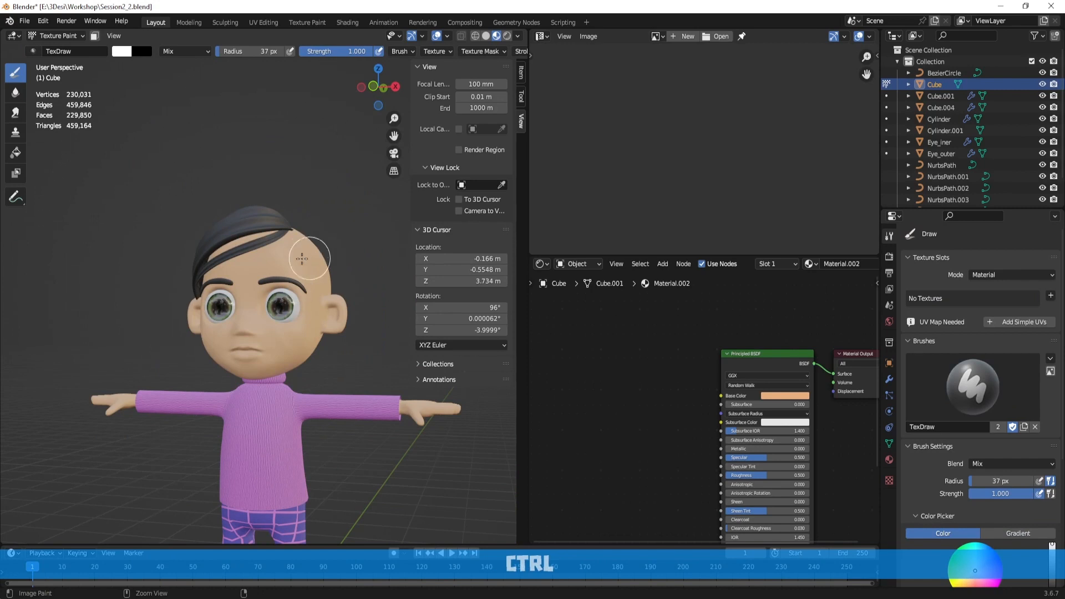
# Return the head to Object Mode and switch it to Vertex Paint mode
pyautogui.hotkey('ctrl', 'Tab')
pyautogui.click(237, 260)
pyautogui.scroll(2, 290, 257)
pyautogui.hotkey('ctrl', 'Tab')
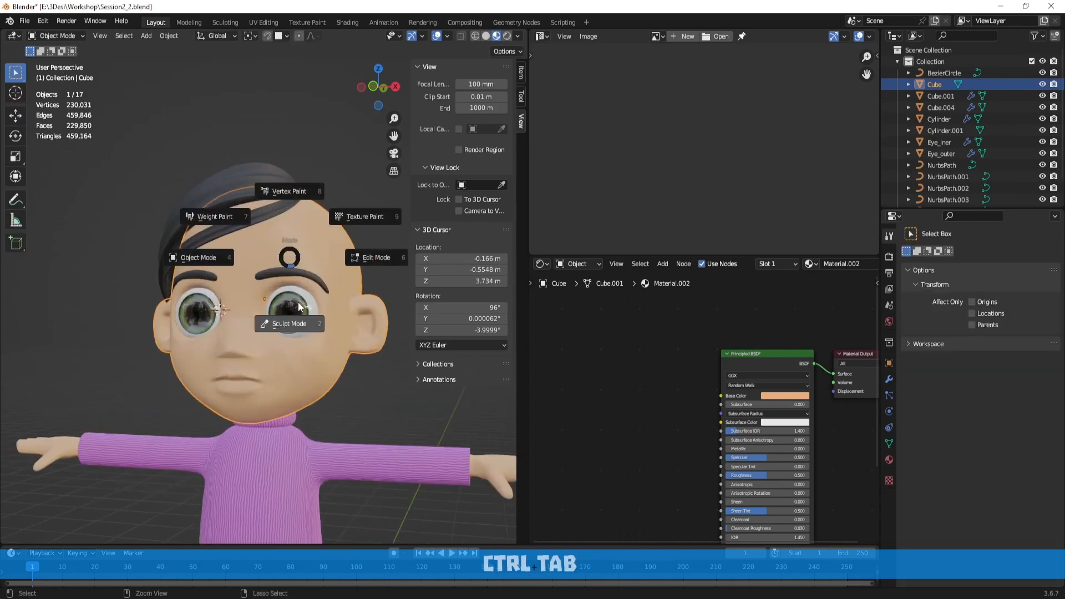
pyautogui.click(291, 174)
pyautogui.scroll(1, 300, 222)
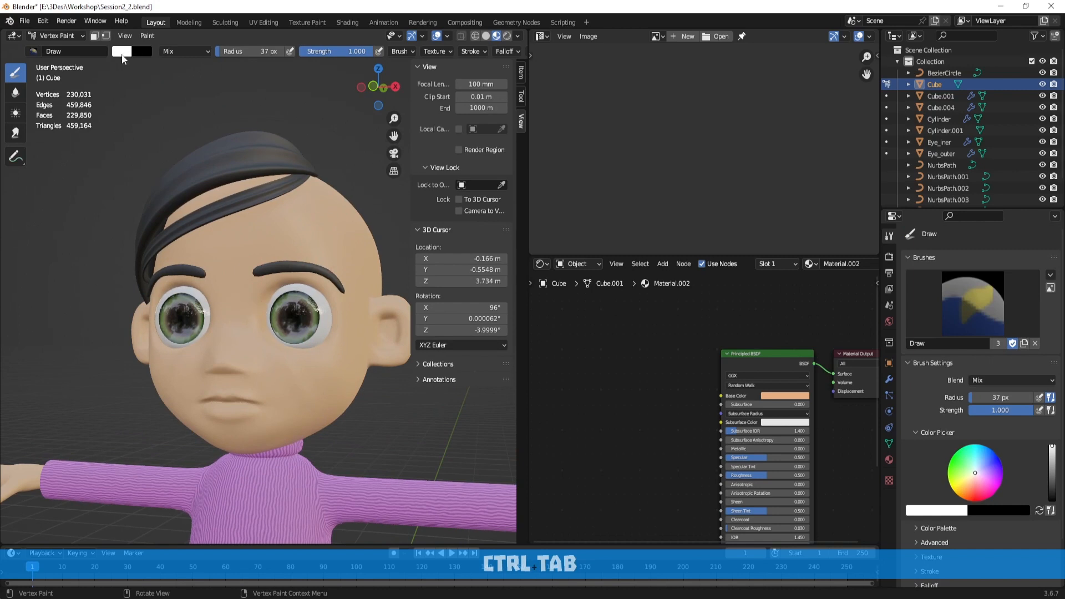
# Lighten the Draw brush's secondary color from black to light gray
pyautogui.scroll(-2, 963, 464)
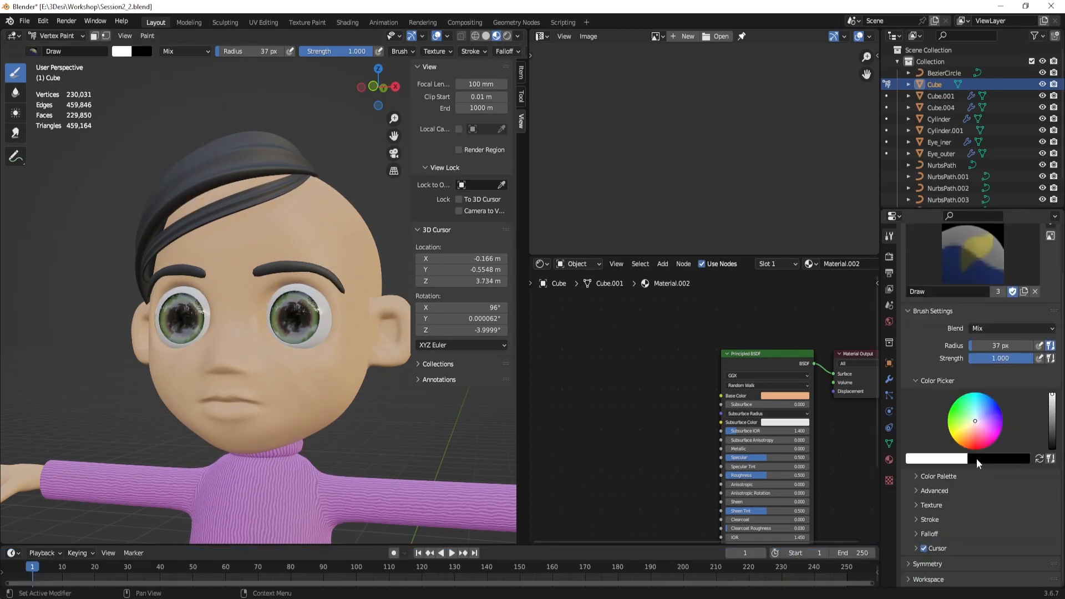
pyautogui.click(976, 459)
pyautogui.moveTo(1024, 383); pyautogui.dragTo(1024, 331)
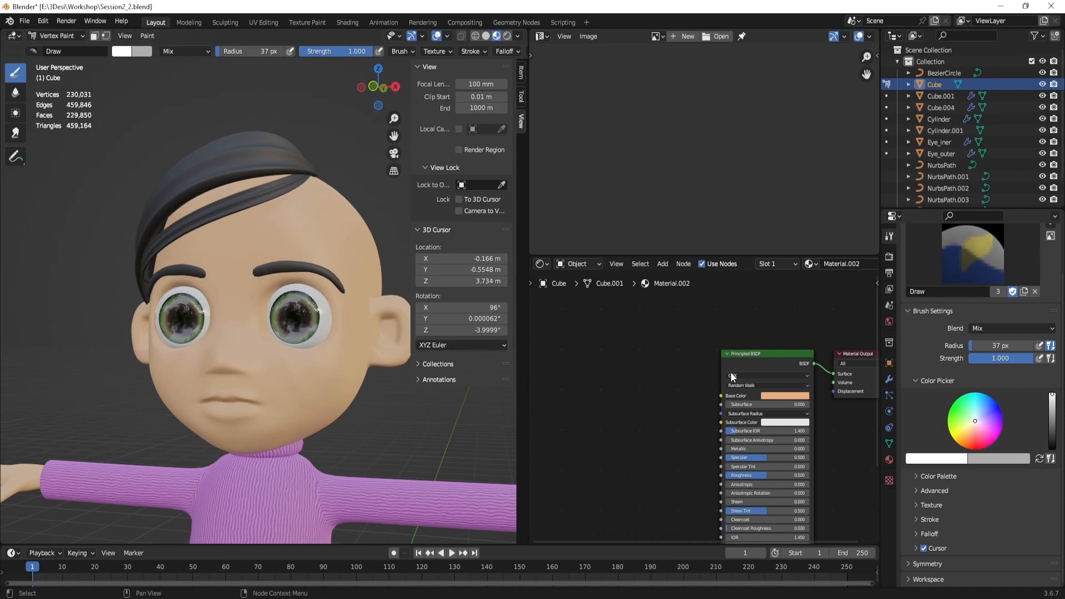
# Move the Principled BSDF node farther from the Material Output and switch the viewport to Solid shading
pyautogui.moveTo(758, 363); pyautogui.dragTo(696, 362)
pyautogui.click(486, 36)
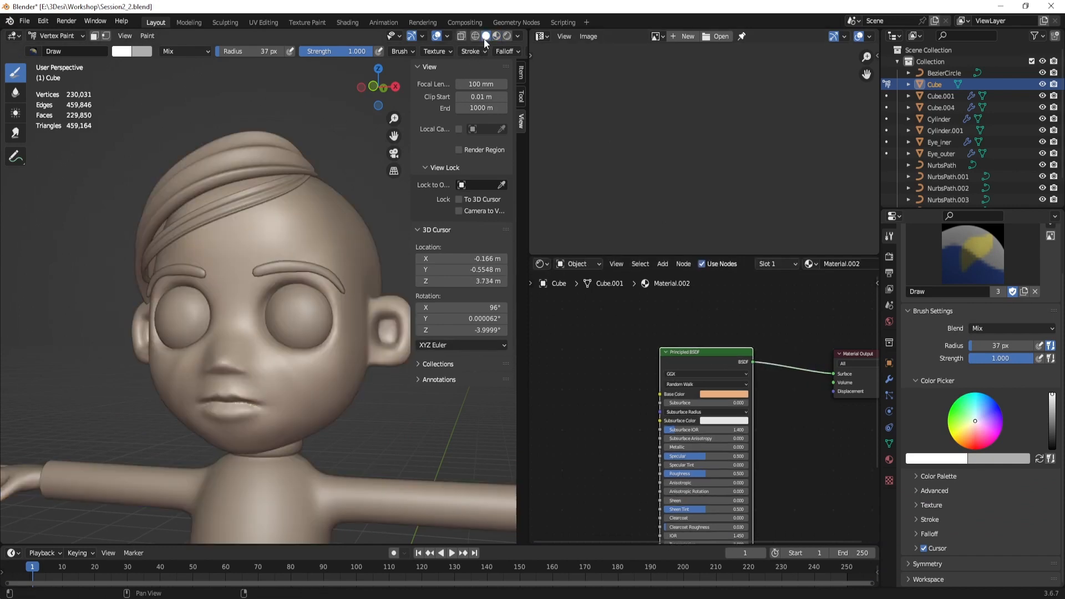
pyautogui.click(518, 36)
pyautogui.click(497, 36)
pyautogui.click(517, 36)
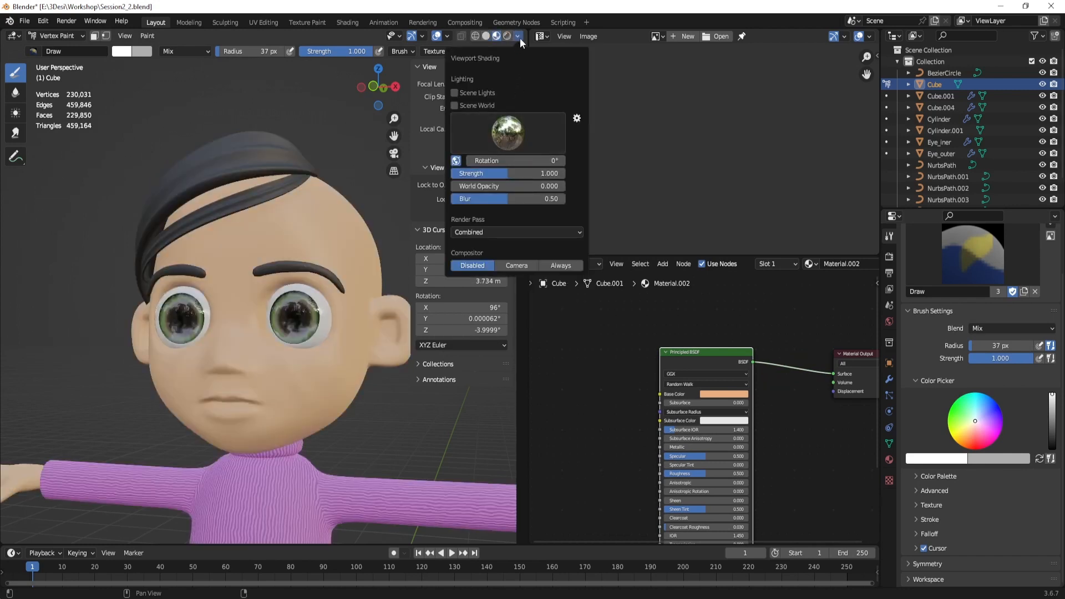
pyautogui.click(487, 35)
pyautogui.click(517, 37)
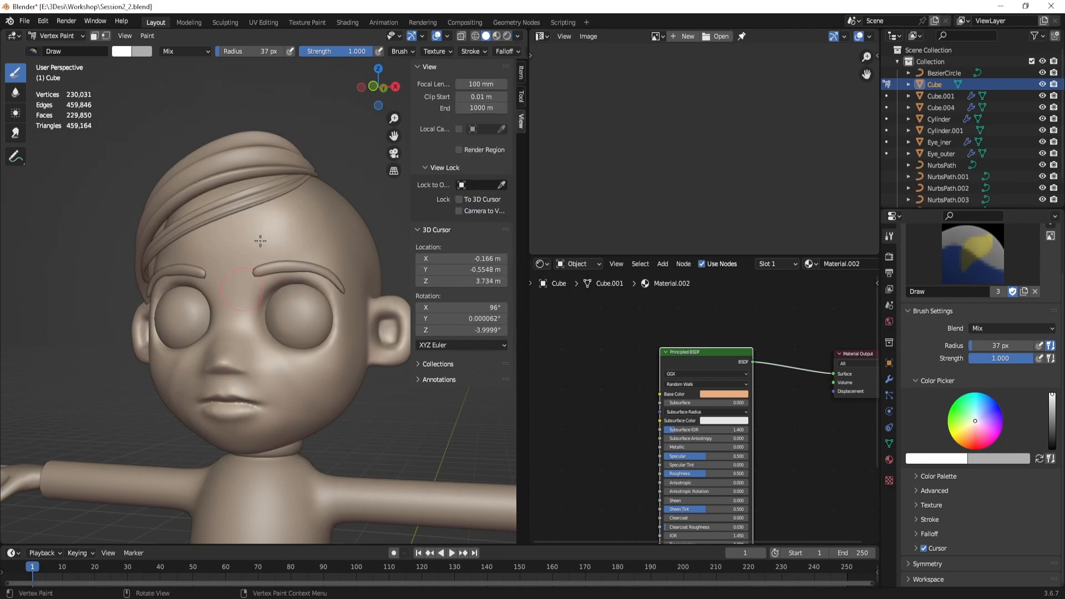
# Try the Material, Object, Attribute and Single color types for the Solid viewport shading
pyautogui.click(517, 36)
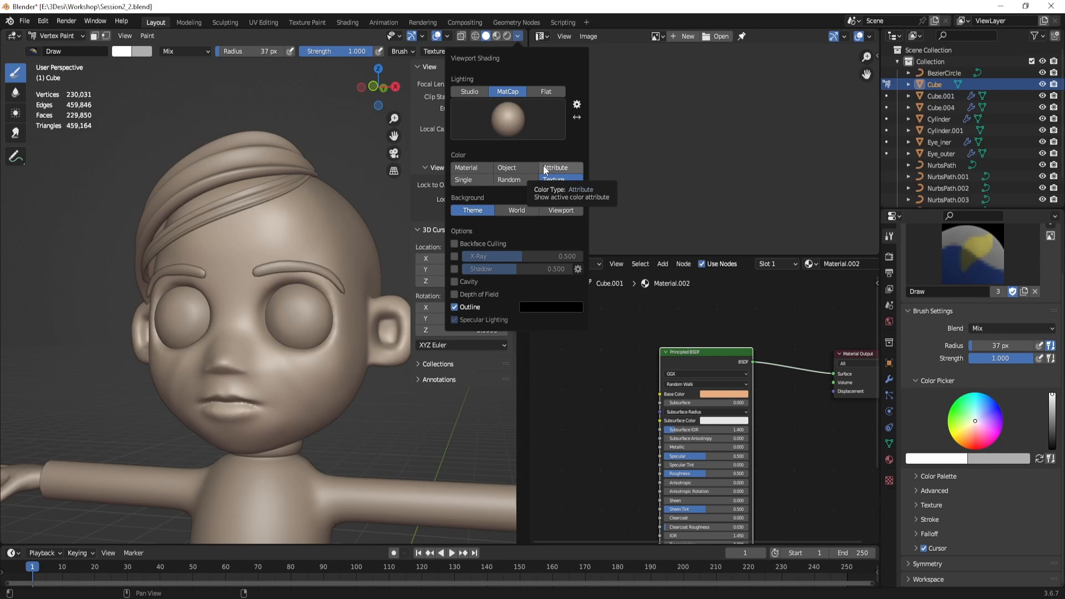
pyautogui.click(477, 165)
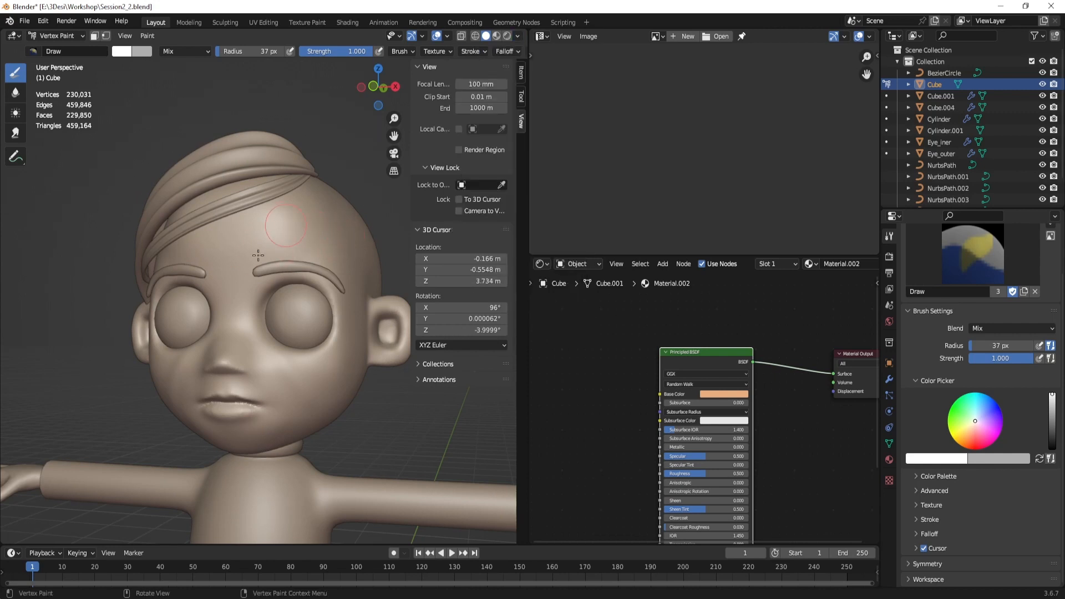
pyautogui.click(519, 36)
pyautogui.click(512, 168)
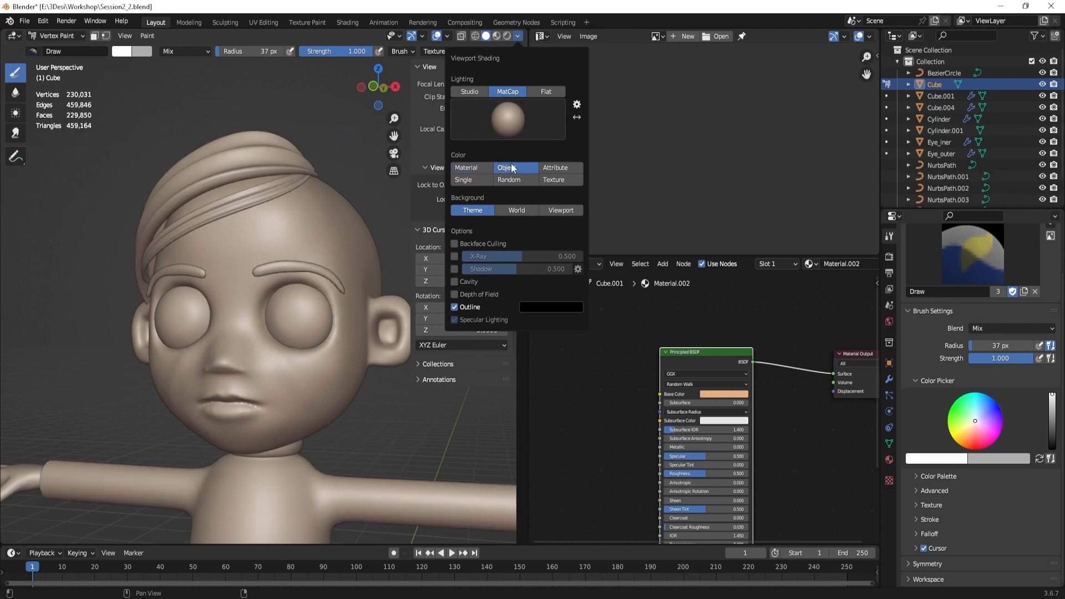
pyautogui.click(555, 168)
pyautogui.click(485, 180)
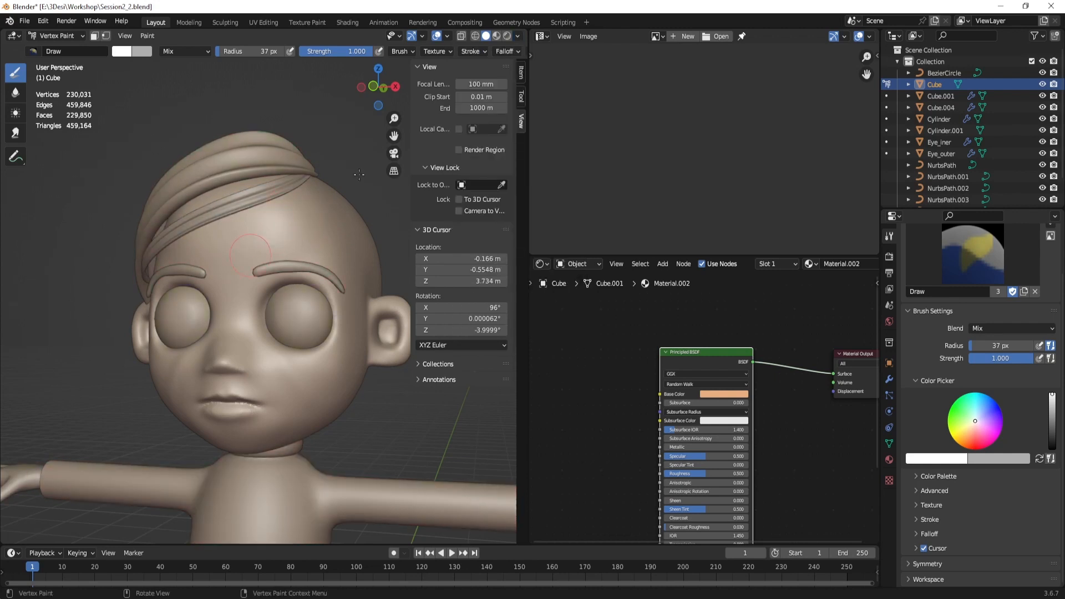
# Set the Solid viewport lighting to Studio
pyautogui.click(518, 36)
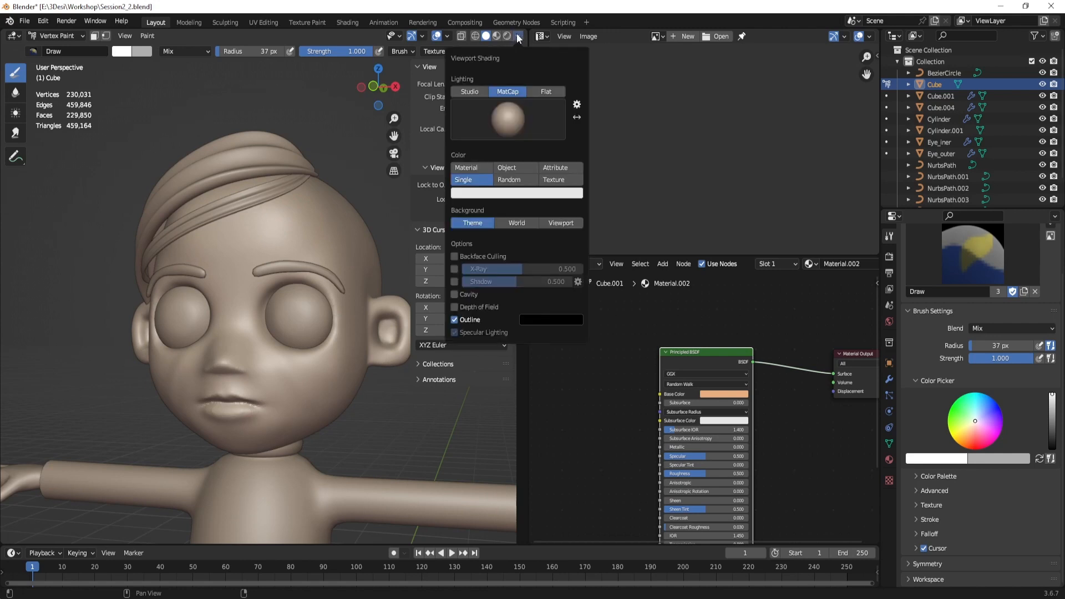
pyautogui.click(467, 94)
pyautogui.scroll(1, 307, 221)
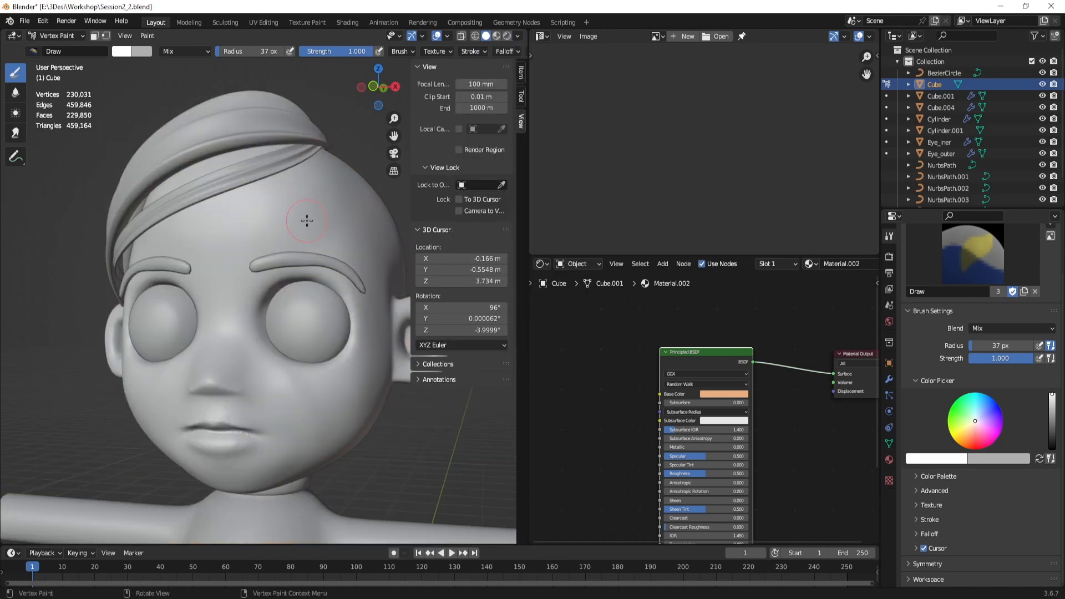
pyautogui.click(517, 37)
# Set the Draw brush color to black and paint vertex strokes across the forehead and the bridge of the nose
pyautogui.click(1052, 449)
pyautogui.moveTo(296, 220)
pyautogui.mouseDown()
pyautogui.moveTo(237, 249)
pyautogui.moveTo(249, 262)
pyautogui.mouseUp()
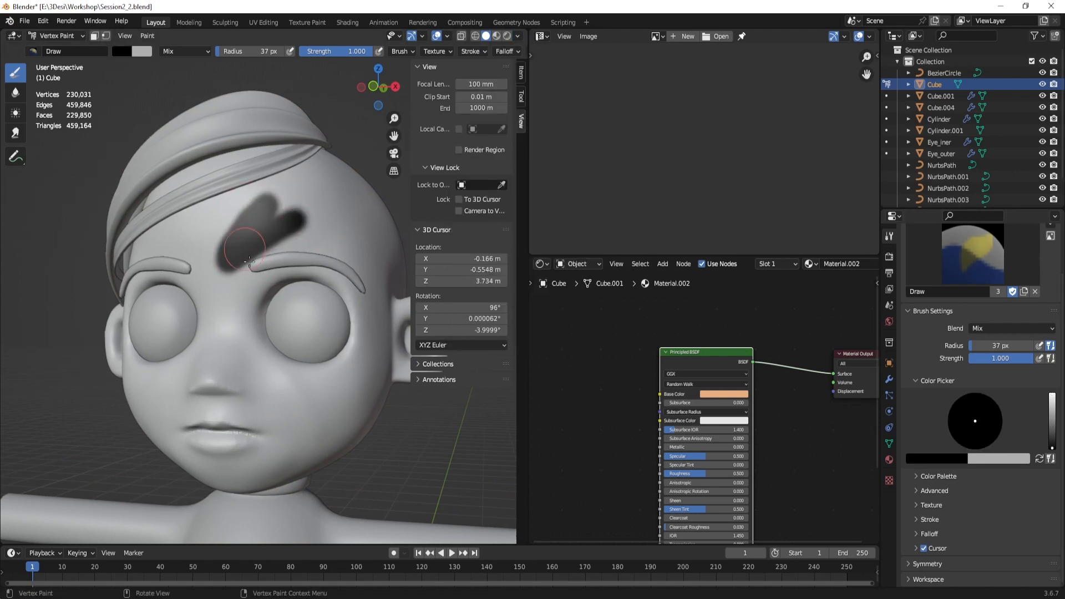
pyautogui.scroll(-1, 249, 262)
pyautogui.moveTo(249, 262)
pyautogui.mouseDown(button='middle')
pyautogui.moveTo(279, 263)
pyautogui.moveTo(271, 259)
pyautogui.mouseUp(button='middle')
pyautogui.scroll(1, 271, 259)
pyautogui.moveTo(249, 242)
pyautogui.mouseDown()
pyautogui.moveTo(259, 282)
pyautogui.moveTo(313, 363)
pyautogui.mouseUp()
pyautogui.moveTo(313, 363); pyautogui.dragTo(277, 336, button='middle')
pyautogui.moveTo(263, 229)
pyautogui.mouseDown()
pyautogui.moveTo(248, 256)
pyautogui.moveTo(256, 309)
pyautogui.mouseUp()
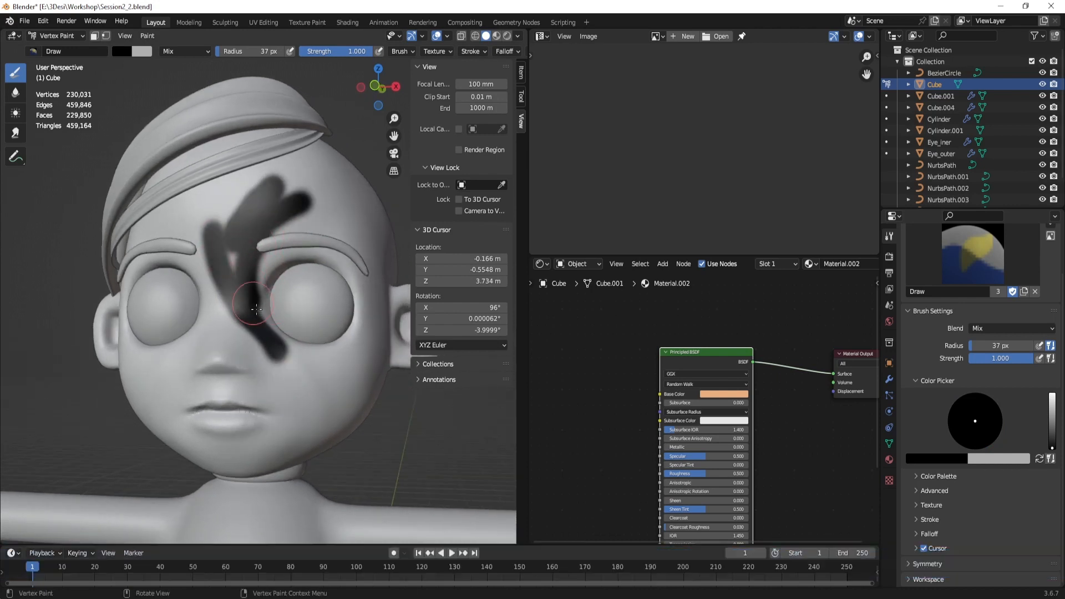
# Leave Vertex Paint, enter Edit Mode on the head and select its entire mesh
pyautogui.hotkey('ctrl', 'Tab')
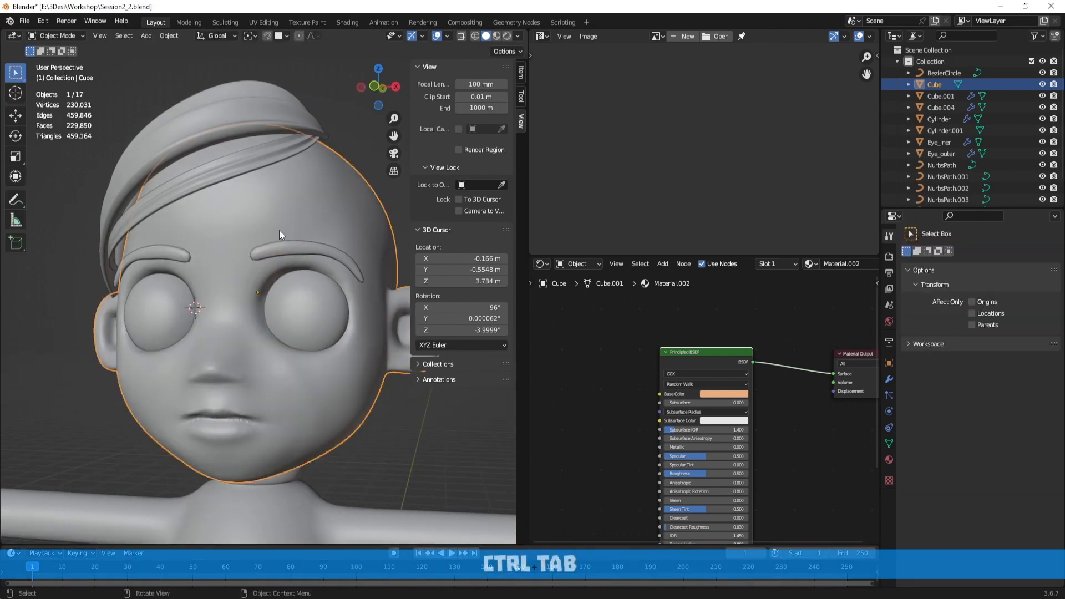
pyautogui.press('Tab')
pyautogui.moveTo(283, 225)
pyautogui.mouseDown(button='middle')
pyautogui.moveTo(256, 228)
pyautogui.moveTo(264, 215)
pyautogui.mouseUp(button='middle')
pyautogui.scroll(1, 253, 228)
pyautogui.scroll(3, 264, 215)
pyautogui.press('a')
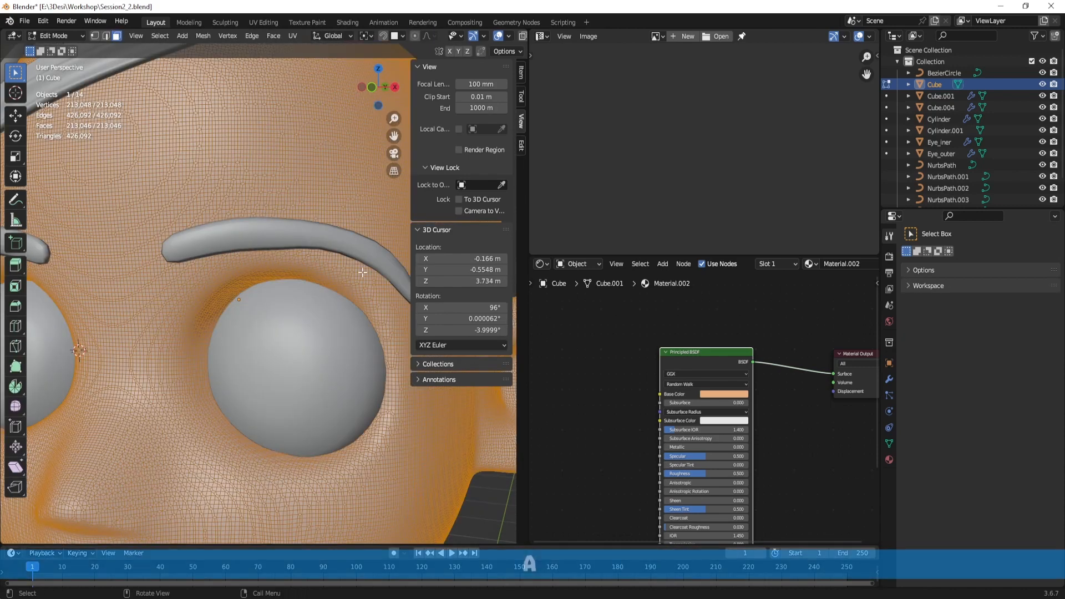
# Add a Decimate modifier to the head and set its Collapse ratio to 0.05
pyautogui.click(889, 379)
pyautogui.click(954, 255)
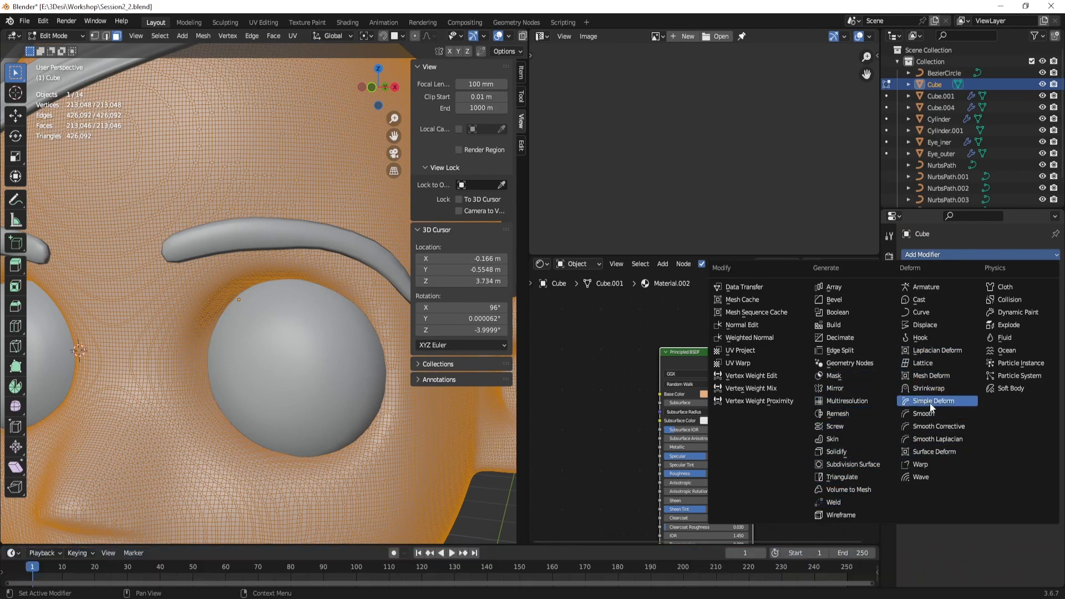
pyautogui.click(840, 338)
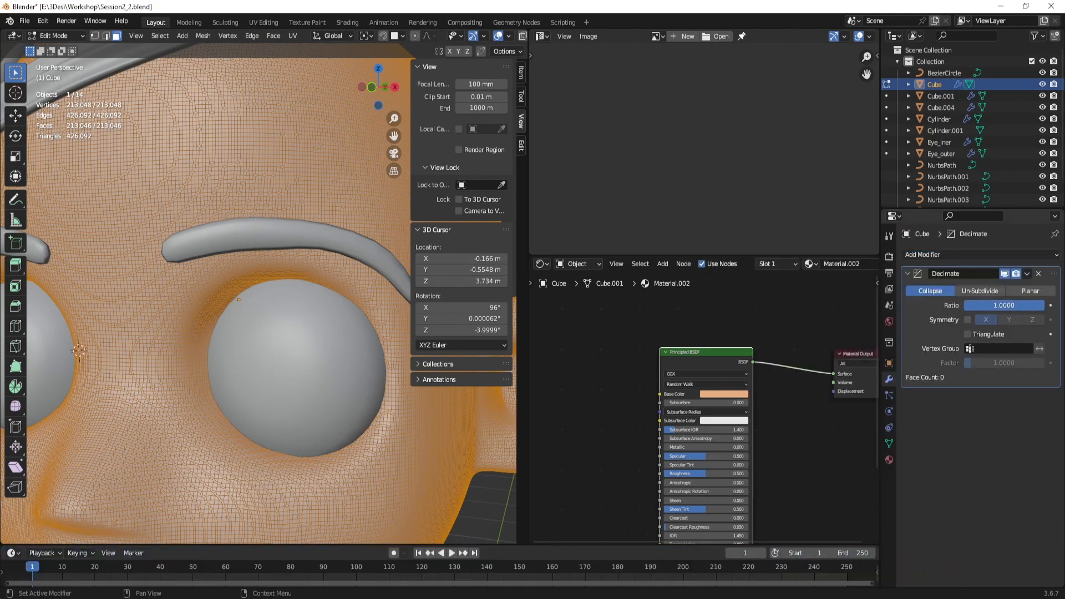
pyautogui.click(1011, 305)
pyautogui.write('0.1')
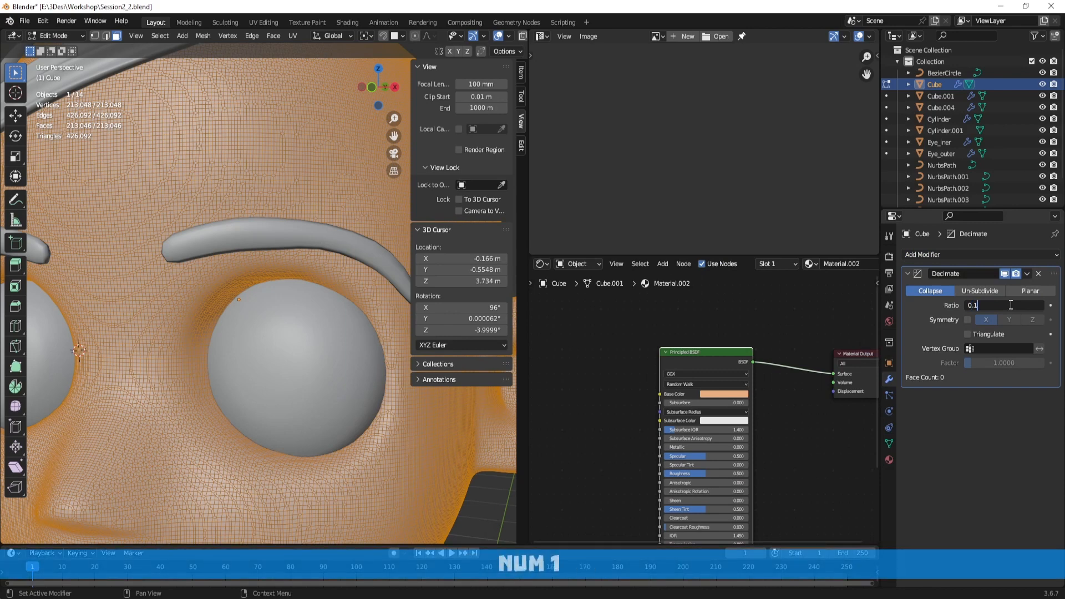
pyautogui.press('Return')
pyautogui.write('0.005')
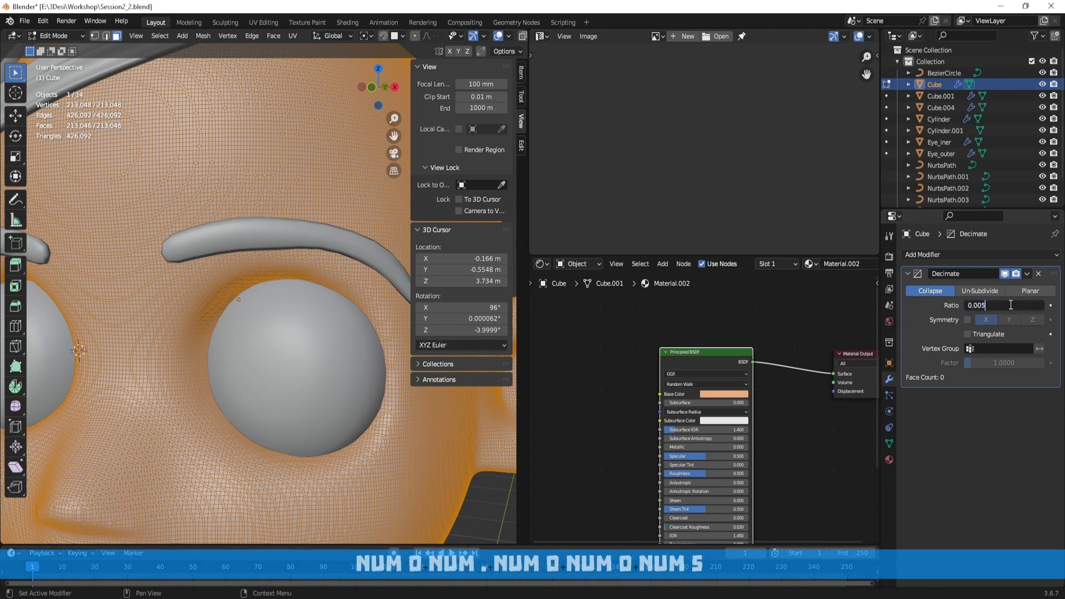
pyautogui.hotkey('ctrl', 'a')
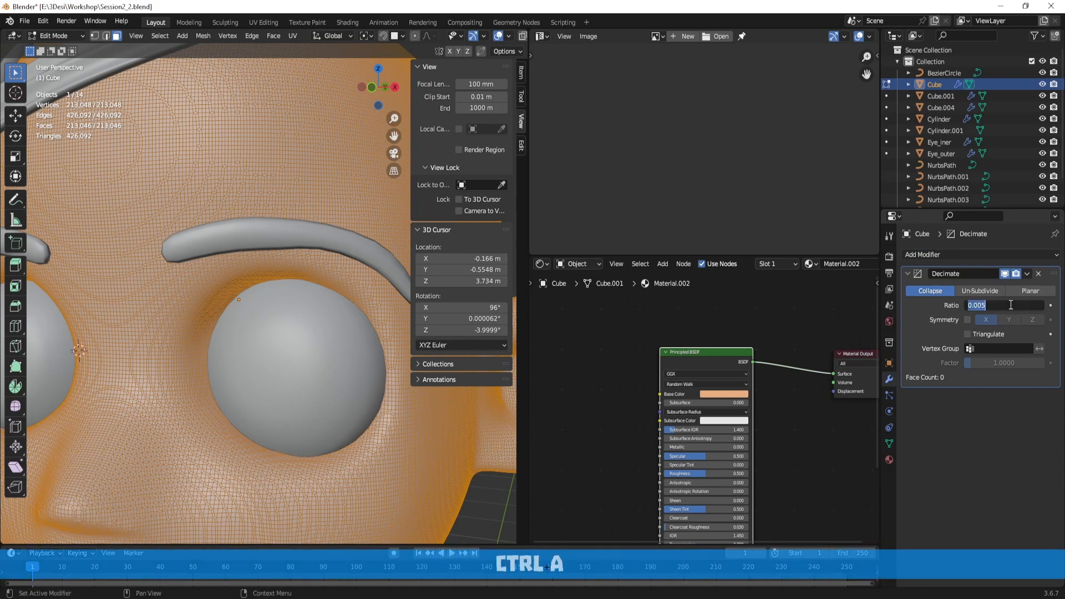
pyautogui.write('0.05')
pyautogui.press('Return')
# Return the head to Object Mode and apply the Decimate modifier
pyautogui.hotkey('ctrl', 'a')
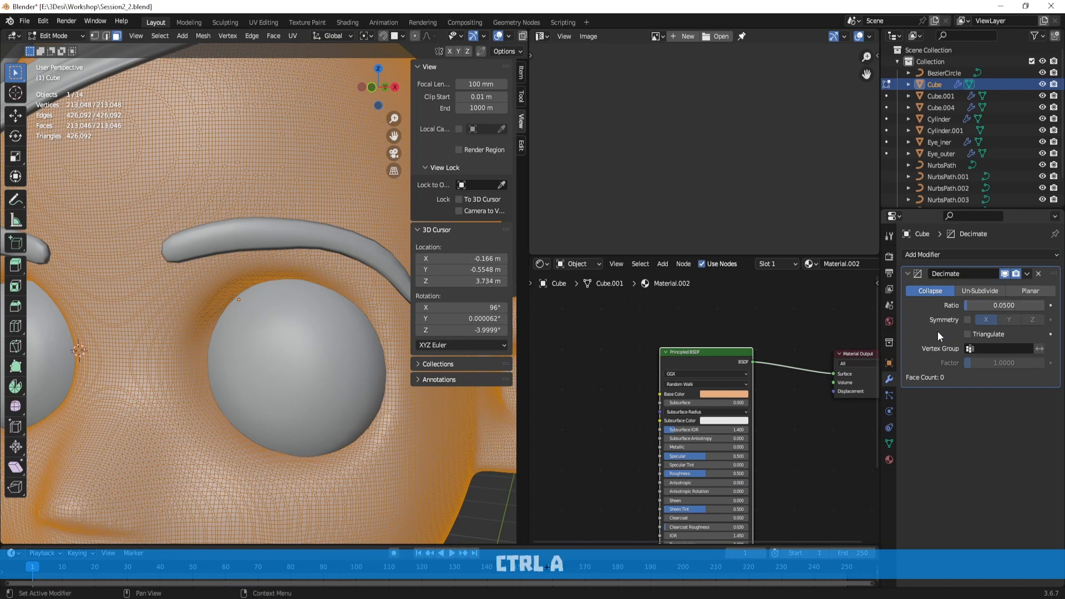
pyautogui.press('Tab')
pyautogui.hotkey('ctrl', 'a')
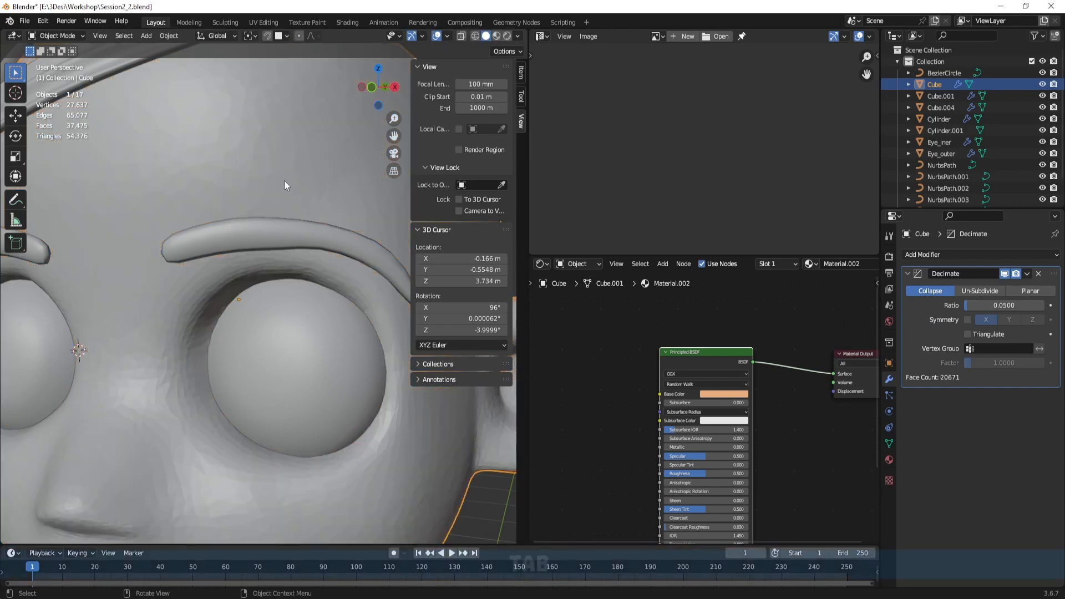
pyautogui.press('Tab')
pyautogui.scroll(-3, 284, 186)
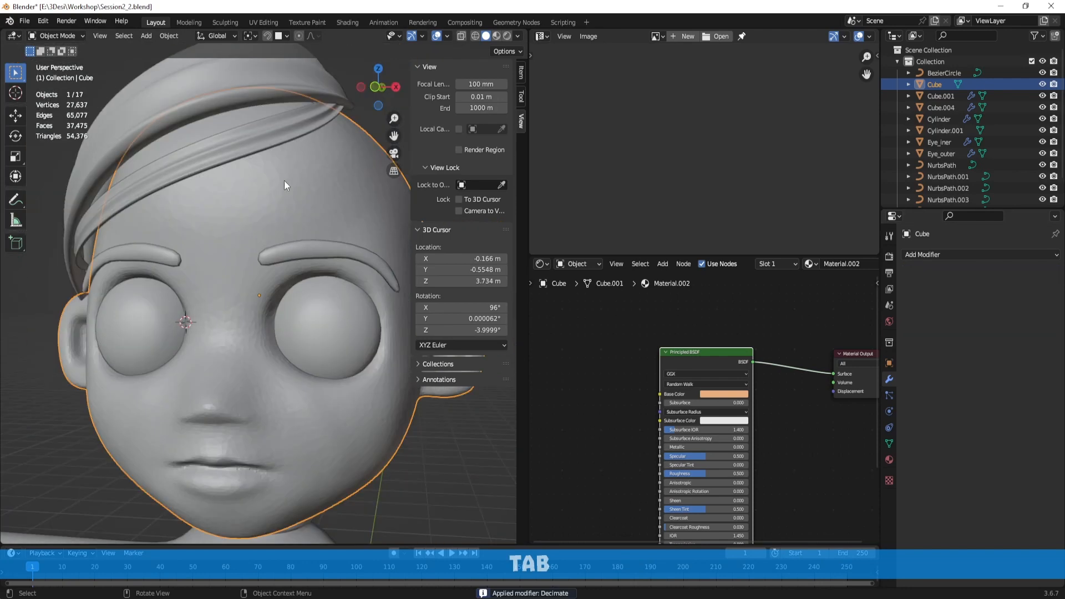
# Switch the decimated head to Vertex Paint mode and paint black over the forehead and around the character's left eye
pyautogui.scroll(-4, 245, 190)
pyautogui.hotkey('ctrl', 'Tab')
pyautogui.click(248, 130)
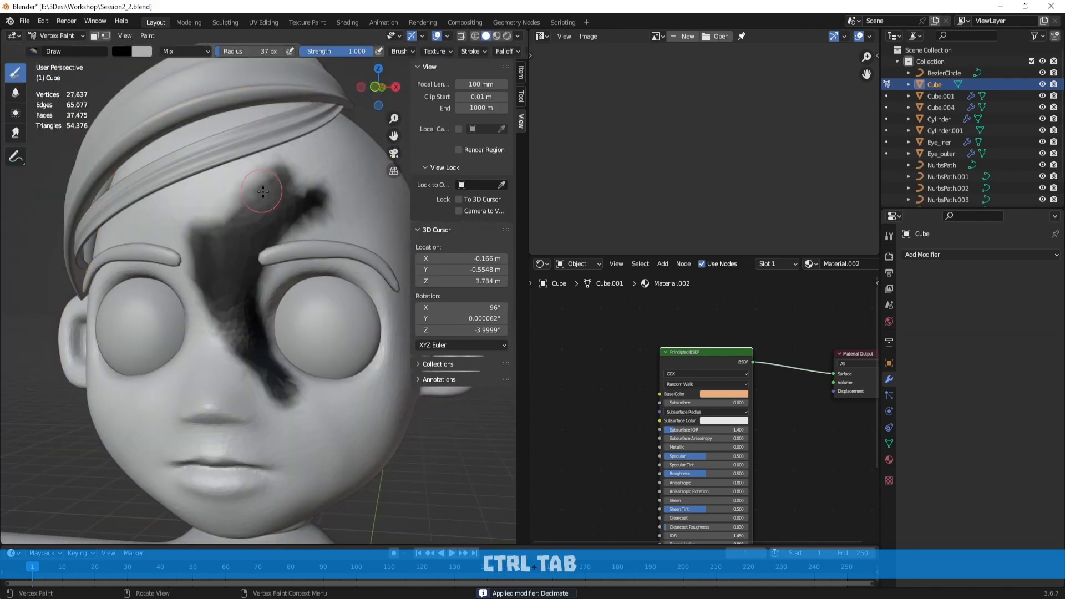
pyautogui.scroll(4, 288, 200)
pyautogui.moveTo(359, 211)
pyautogui.mouseDown()
pyautogui.moveTo(327, 166)
pyautogui.moveTo(261, 161)
pyautogui.moveTo(328, 159)
pyautogui.moveTo(239, 129)
pyautogui.moveTo(133, 210)
pyautogui.moveTo(238, 123)
pyautogui.moveTo(220, 178)
pyautogui.moveTo(344, 206)
pyautogui.moveTo(399, 233)
pyautogui.moveTo(374, 270)
pyautogui.moveTo(355, 233)
pyautogui.moveTo(199, 261)
pyautogui.moveTo(210, 311)
pyautogui.moveTo(264, 266)
pyautogui.moveTo(375, 291)
pyautogui.mouseUp()
pyautogui.scroll(-4, 321, 280)
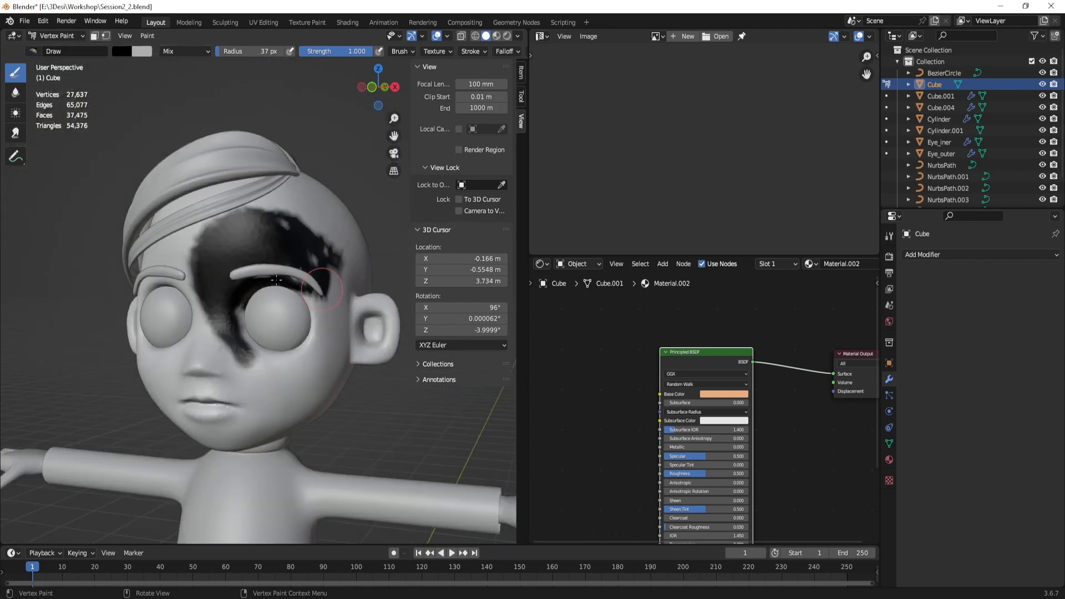
pyautogui.moveTo(305, 264)
pyautogui.mouseDown(button='middle')
pyautogui.moveTo(333, 260)
pyautogui.moveTo(313, 212)
pyautogui.mouseUp(button='middle')
# Return the head to Object Mode and examine the decimated surface around the eyes
pyautogui.hotkey('ctrl', 'Tab')
pyautogui.click(232, 259)
pyautogui.scroll(2, 364, 219)
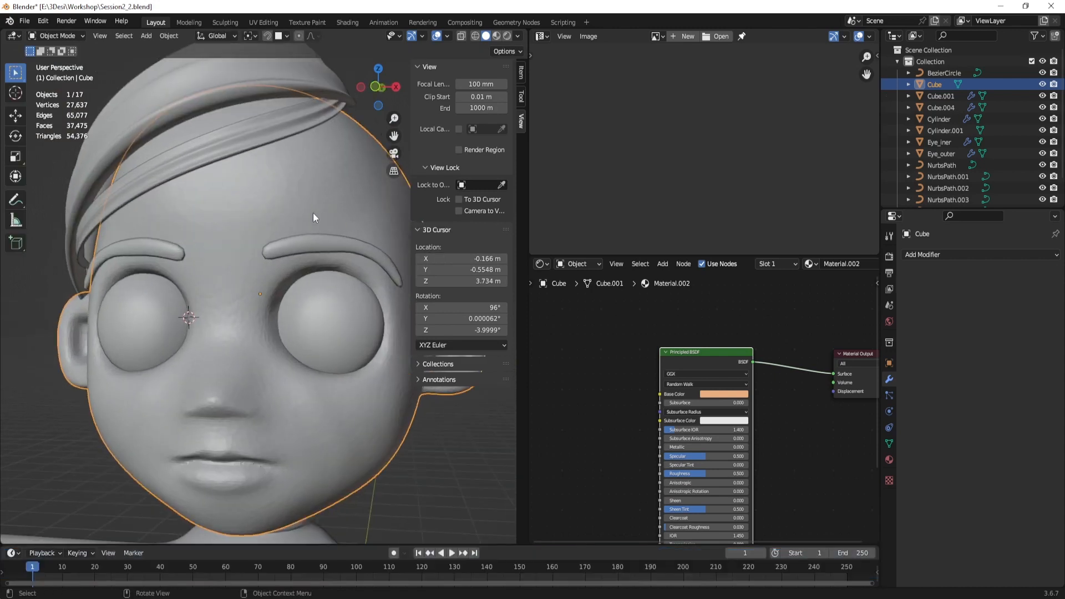
pyautogui.moveTo(313, 213); pyautogui.dragTo(275, 225, button='middle')
pyautogui.scroll(2, 275, 225)
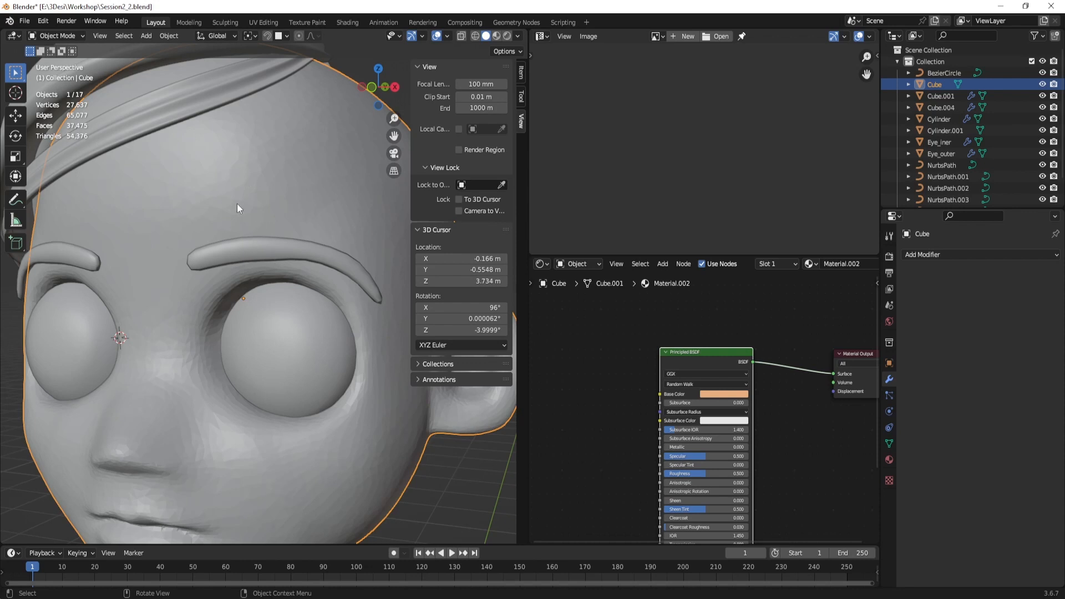
pyautogui.hotkey('ctrl', 'Tab')
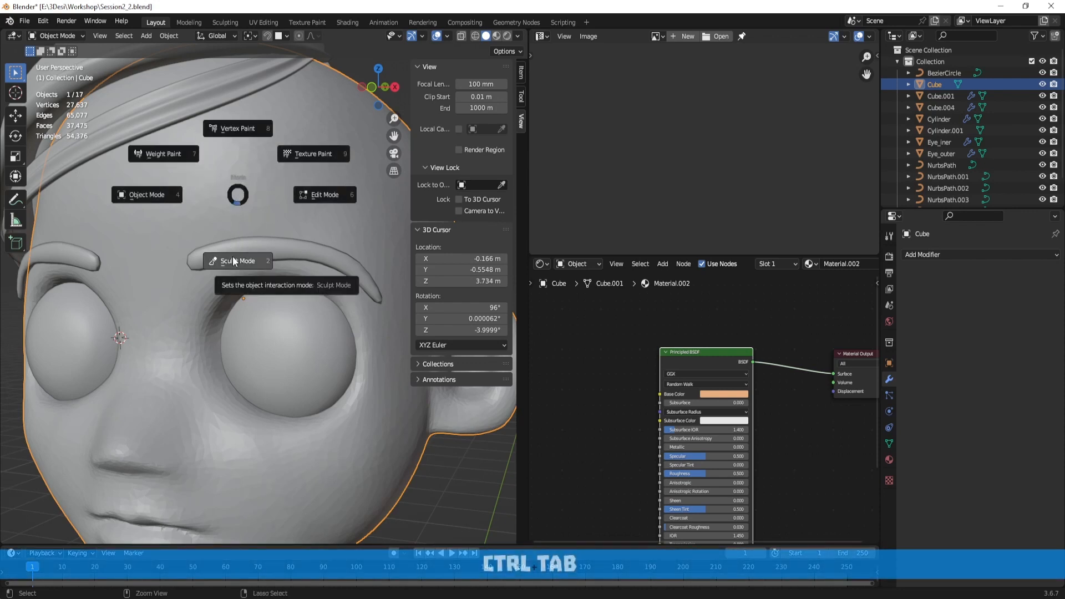
pyautogui.click(168, 196)
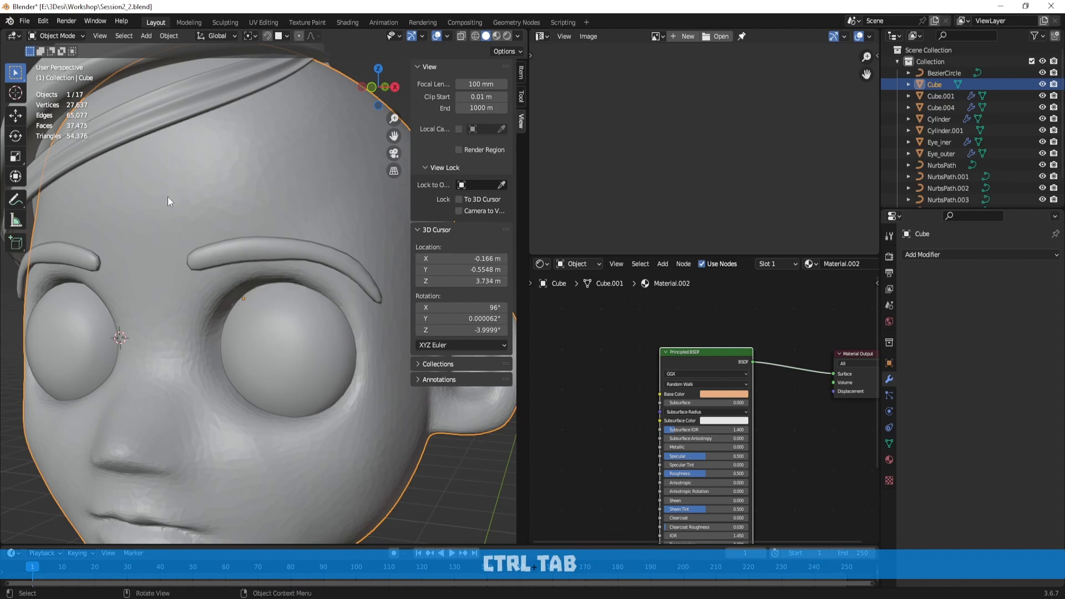
# Select the inner eye object, briefly enter and leave its Edit Mode, and clear the selection
pyautogui.scroll(-3, 167, 196)
pyautogui.click(341, 136)
pyautogui.scroll(-3, 294, 177)
pyautogui.keyDown('alt'); pyautogui.moveTo(264, 205); pyautogui.dragTo(297, 203); pyautogui.keyUp('alt')
pyautogui.scroll(3, 332, 238)
pyautogui.keyDown('alt'); pyautogui.keyDown('shift'); pyautogui.moveTo(335, 249); pyautogui.dragTo(333, 191); pyautogui.keyUp('shift'); pyautogui.keyUp('alt')
pyautogui.scroll(3, 271, 224)
pyautogui.keyDown('alt'); pyautogui.moveTo(271, 224); pyautogui.dragTo(293, 233); pyautogui.keyUp('alt')
pyautogui.click(245, 261)
pyautogui.click(245, 261)
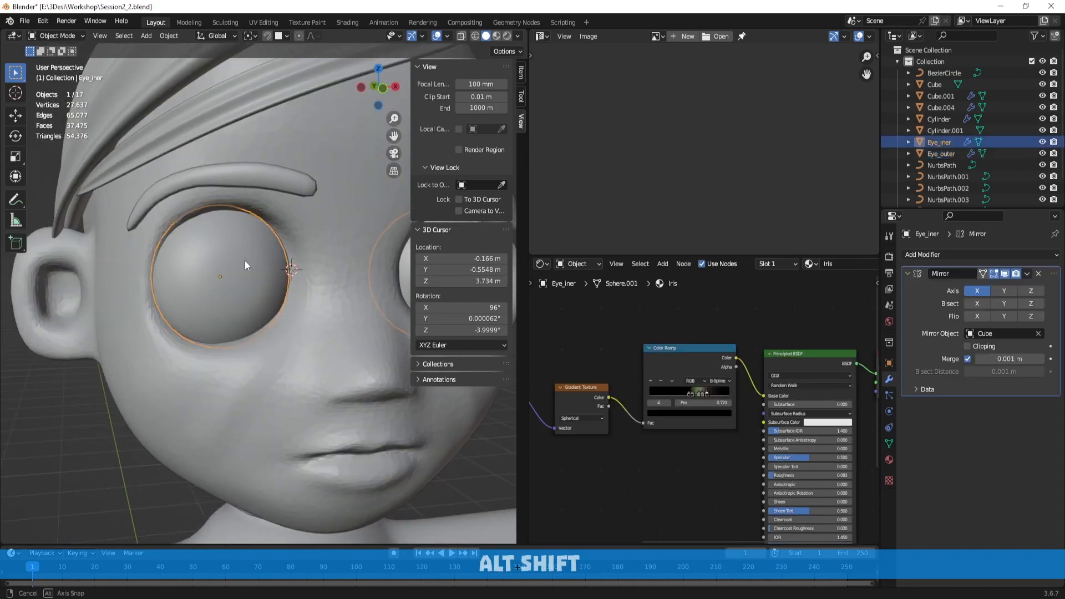
pyautogui.keyDown('alt'); pyautogui.keyDown('shift'); pyautogui.moveTo(244, 261); pyautogui.dragTo(241, 258); pyautogui.keyUp('shift'); pyautogui.keyUp('alt')
pyautogui.press('Tab')
pyautogui.press('Tab')
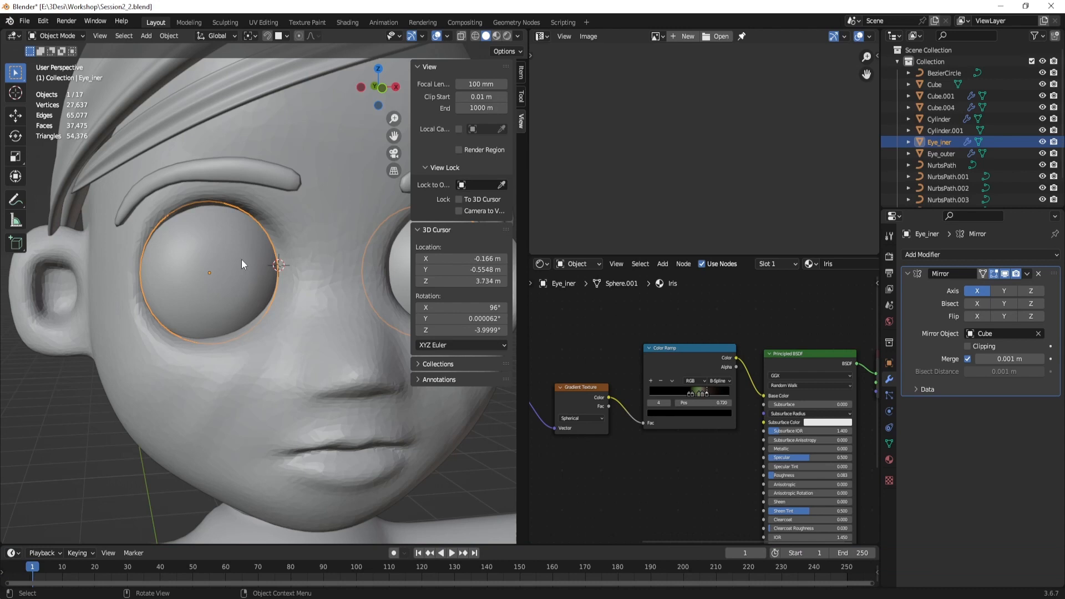
pyautogui.scroll(-6, 242, 259)
pyautogui.click(375, 362)
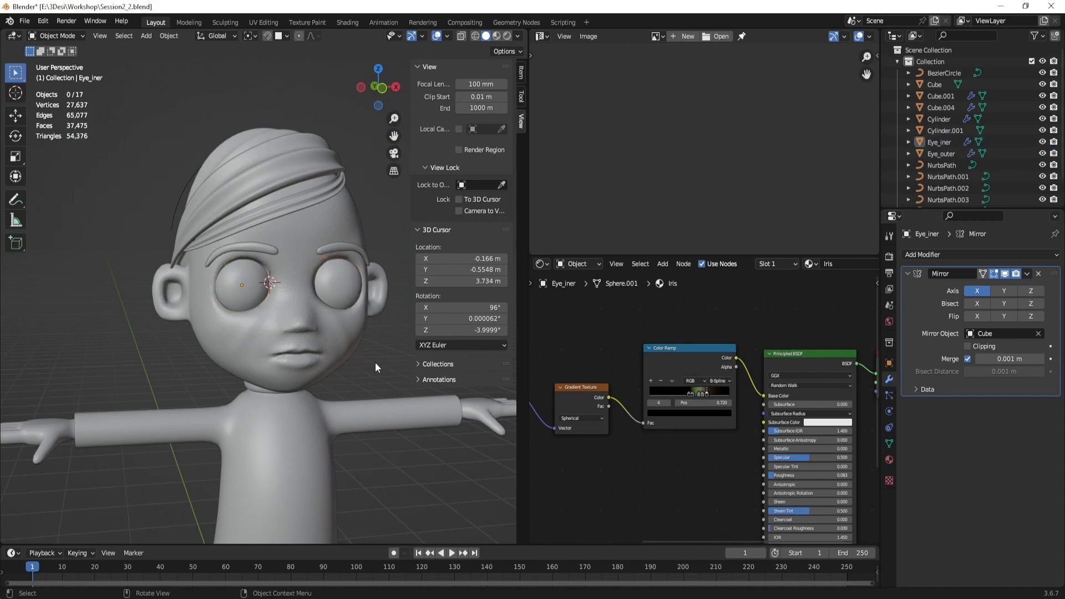
# Undo the recent selection and mode changes back to the selected head in Object Mode
pyautogui.scroll(2, 358, 338)
pyautogui.hotkey('ctrl', 'z')
pyautogui.hotkey('ctrl', 'z')
pyautogui.hotkey('ctrl', 'z')
pyautogui.hotkey('ctrl', 'z')
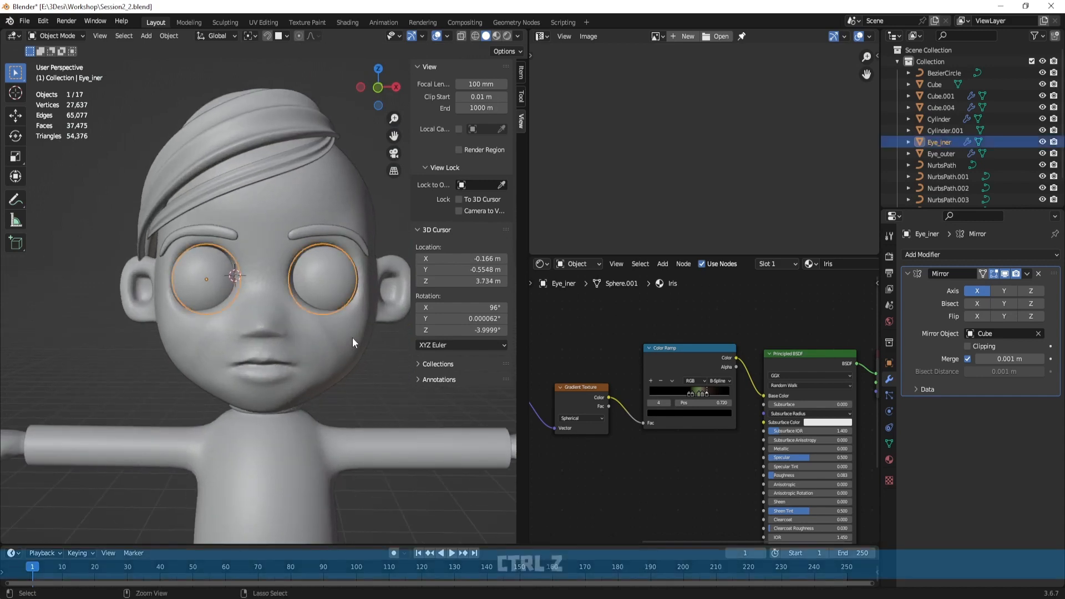
pyautogui.hotkey('ctrl', 'z')
pyautogui.hotkey('ctrl', 'z')
pyautogui.hotkey('ctrl', 'z')
pyautogui.hotkey('ctrl', 'z')
pyautogui.hotkey('ctrl', 'z')
pyautogui.hotkey('ctrl', 'z')
pyautogui.hotkey('ctrl', 'z')
pyautogui.hotkey('ctrl', 'z')
pyautogui.hotkey('ctrl', 'z')
pyautogui.hotkey('ctrl', 'z')
pyautogui.hotkey('ctrl', 'z')
pyautogui.hotkey('ctrl', 'z')
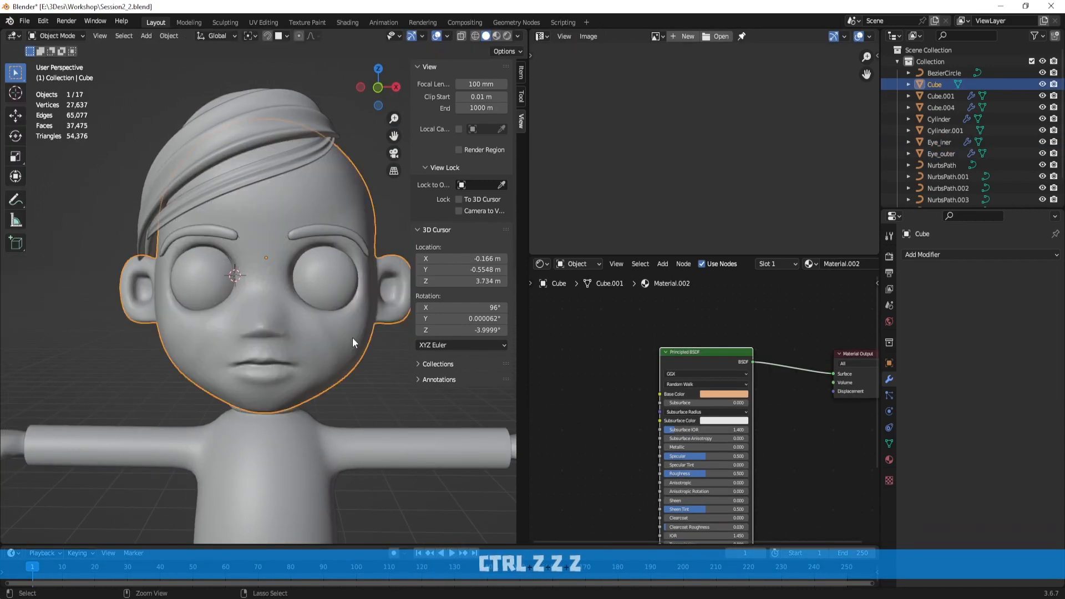
# Reopen Session2_2.blend from the Workshop folder without saving the current changes
pyautogui.click(26, 21)
pyautogui.click(55, 46)
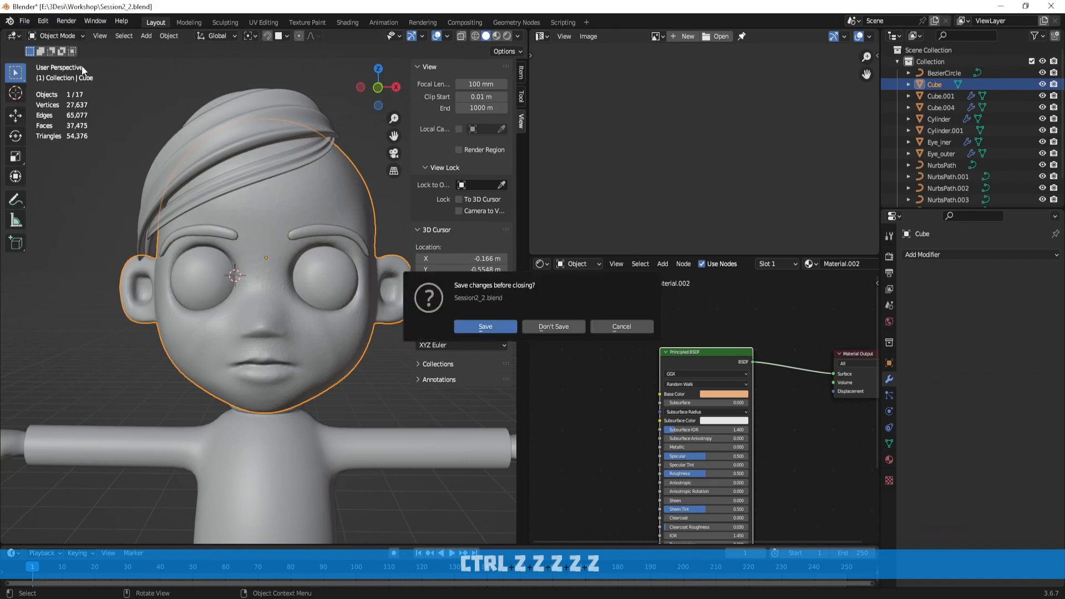
pyautogui.click(543, 328)
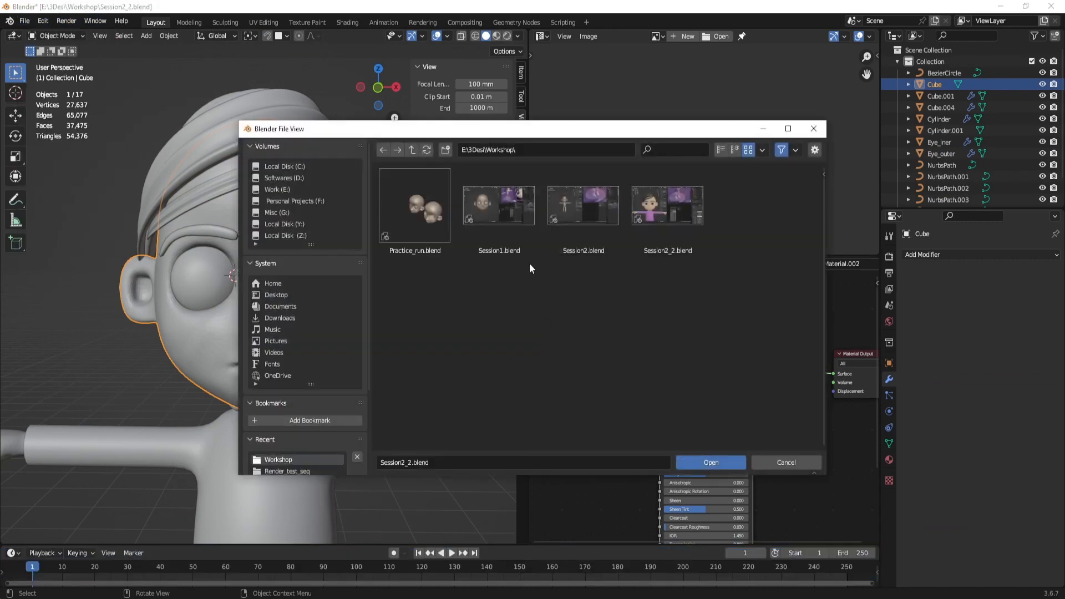
pyautogui.doubleClick(665, 204)
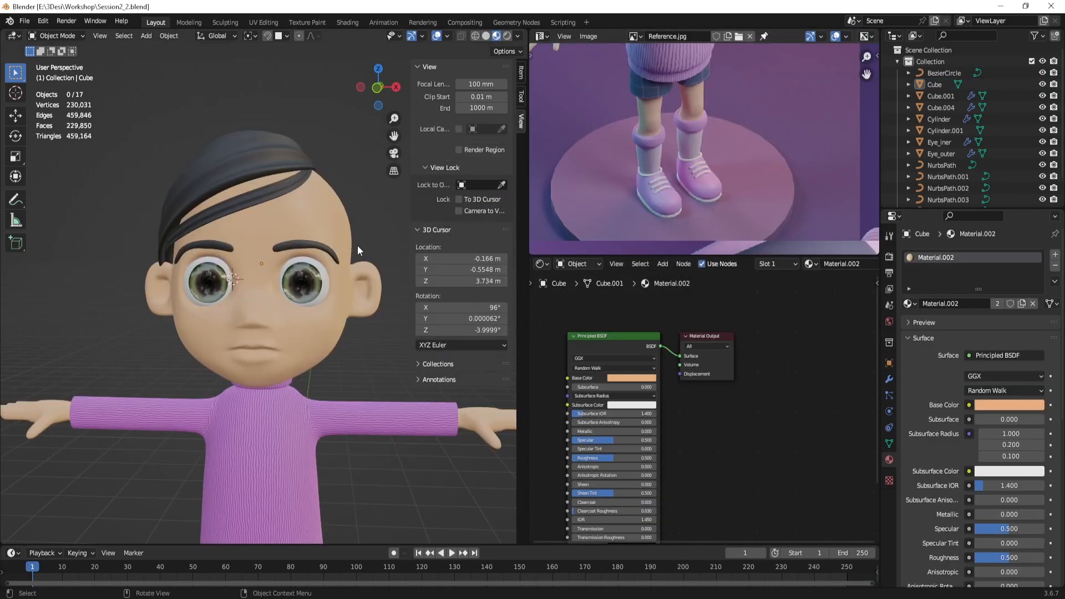
pyautogui.moveTo(371, 227); pyautogui.dragTo(349, 39, button='middle')
pyautogui.keyDown('shift'); pyautogui.moveTo(341, 310); pyautogui.dragTo(328, 216, button='middle'); pyautogui.keyUp('shift')
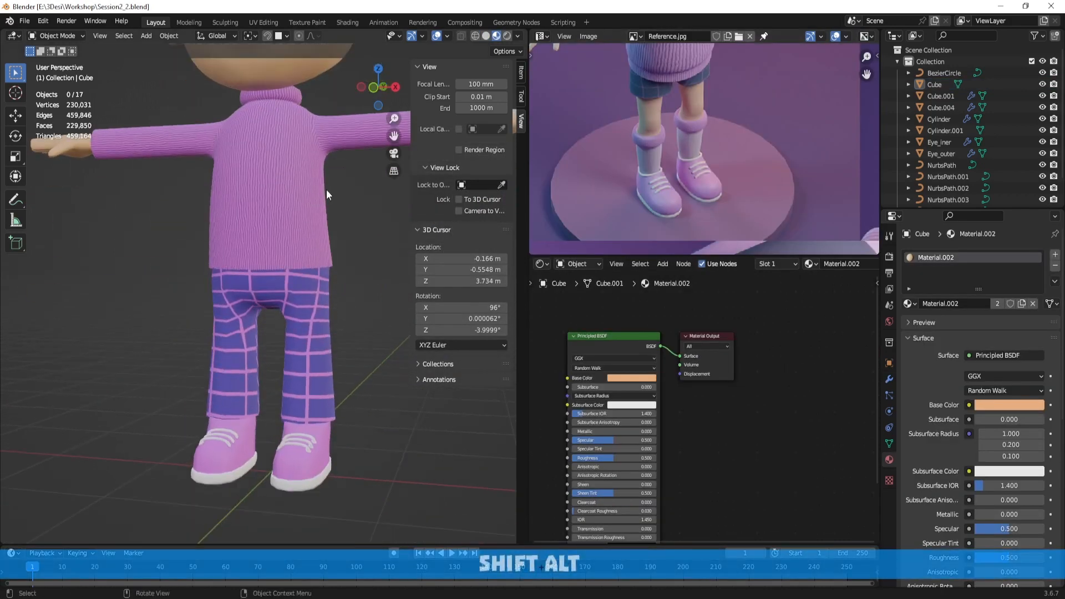
pyautogui.keyDown('shift'); pyautogui.moveTo(294, 131); pyautogui.dragTo(284, 221, button='middle'); pyautogui.keyUp('shift')
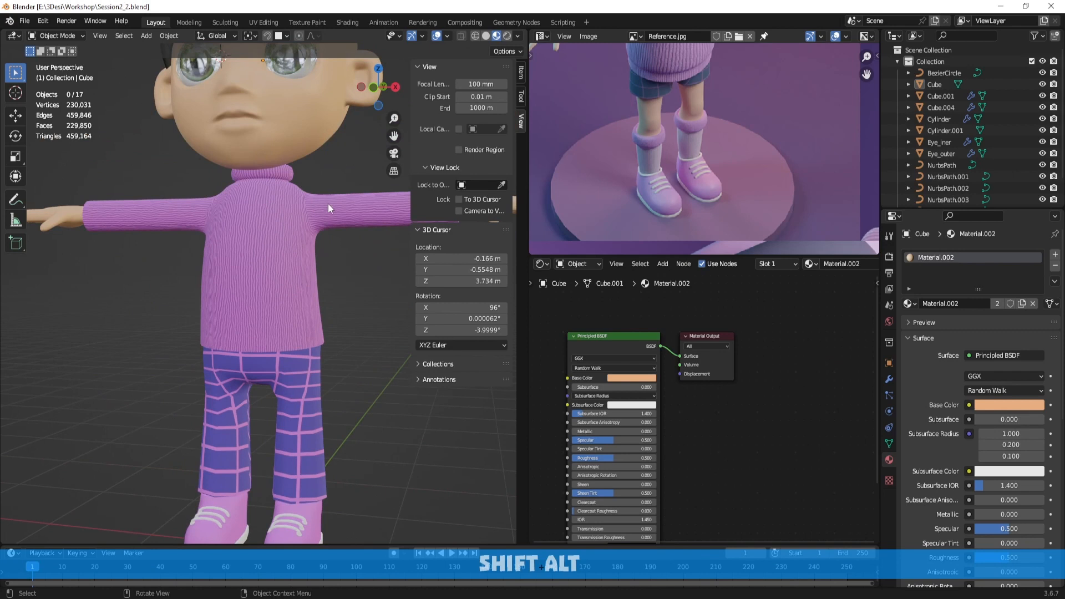
pyautogui.moveTo(347, 205); pyautogui.dragTo(336, 266, button='middle')
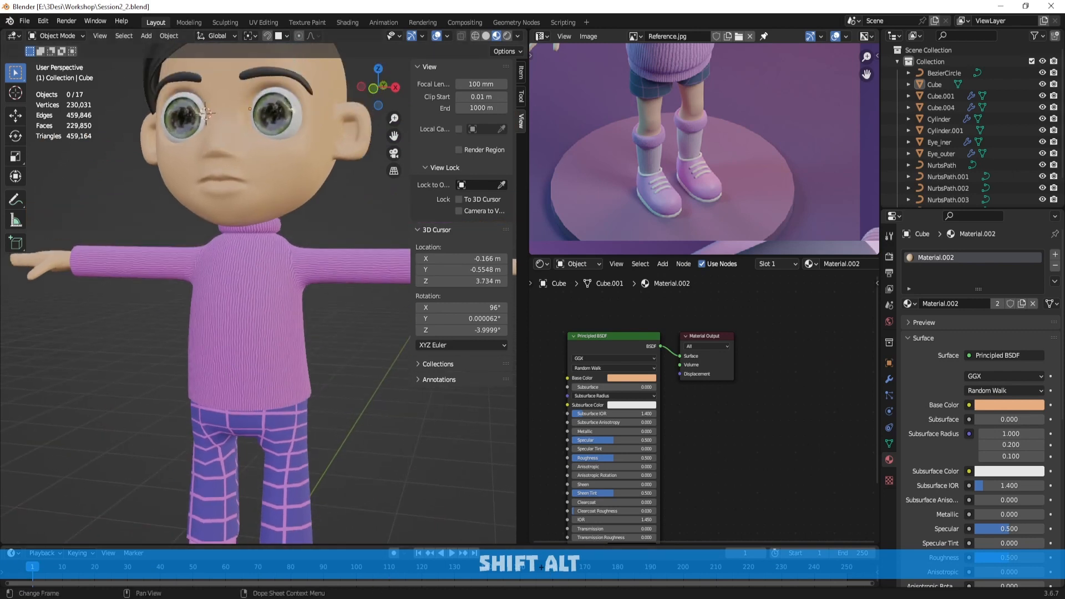